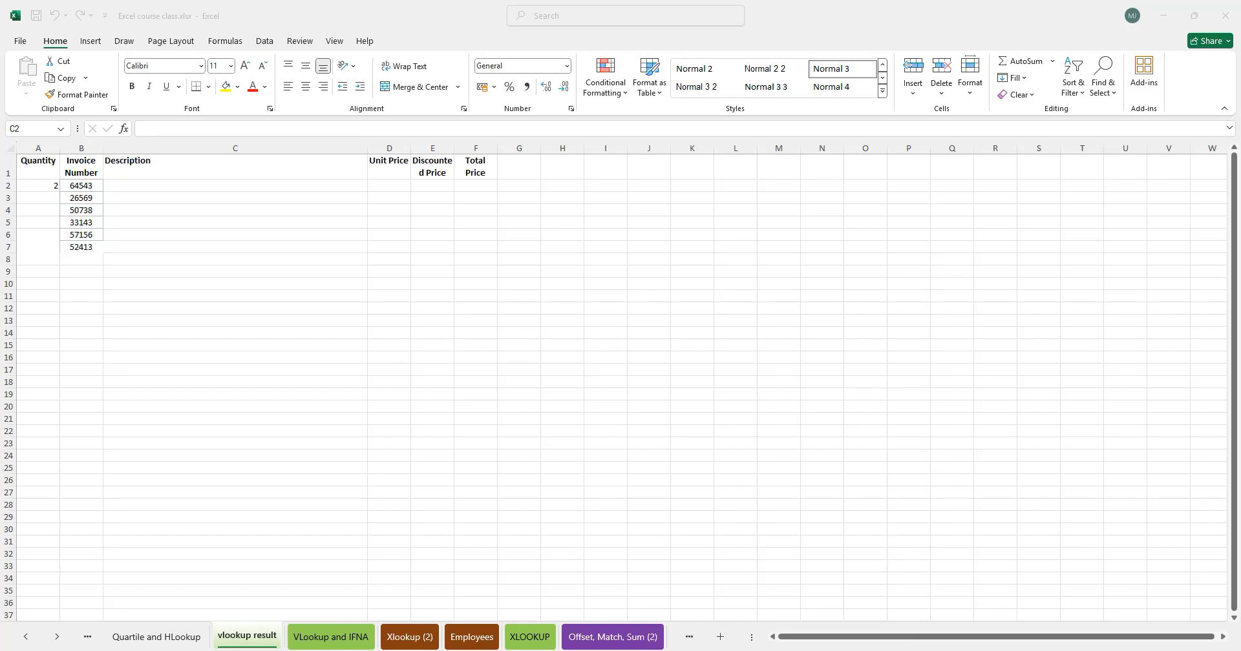
- Compare the column headers on the vlookup result sheet with the data on the VLookup and IFNA sheet
{"action": "left_click", "coordinate": [160, 187]}
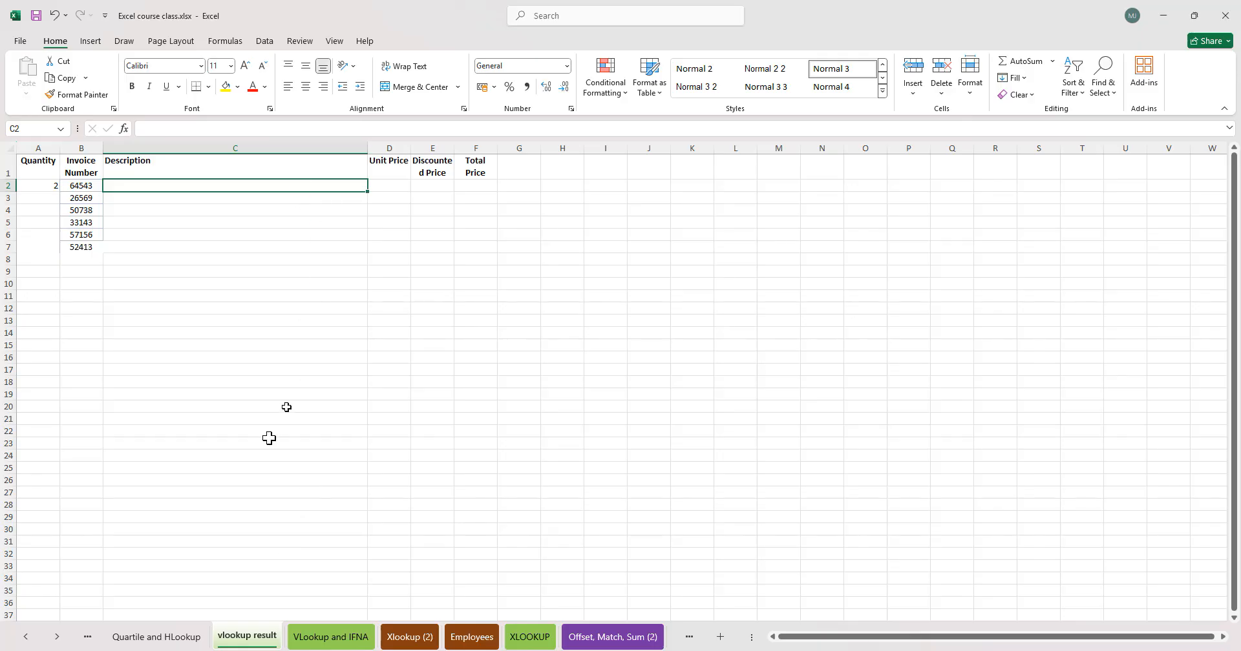
{"action": "left_click", "coordinate": [299, 647]}
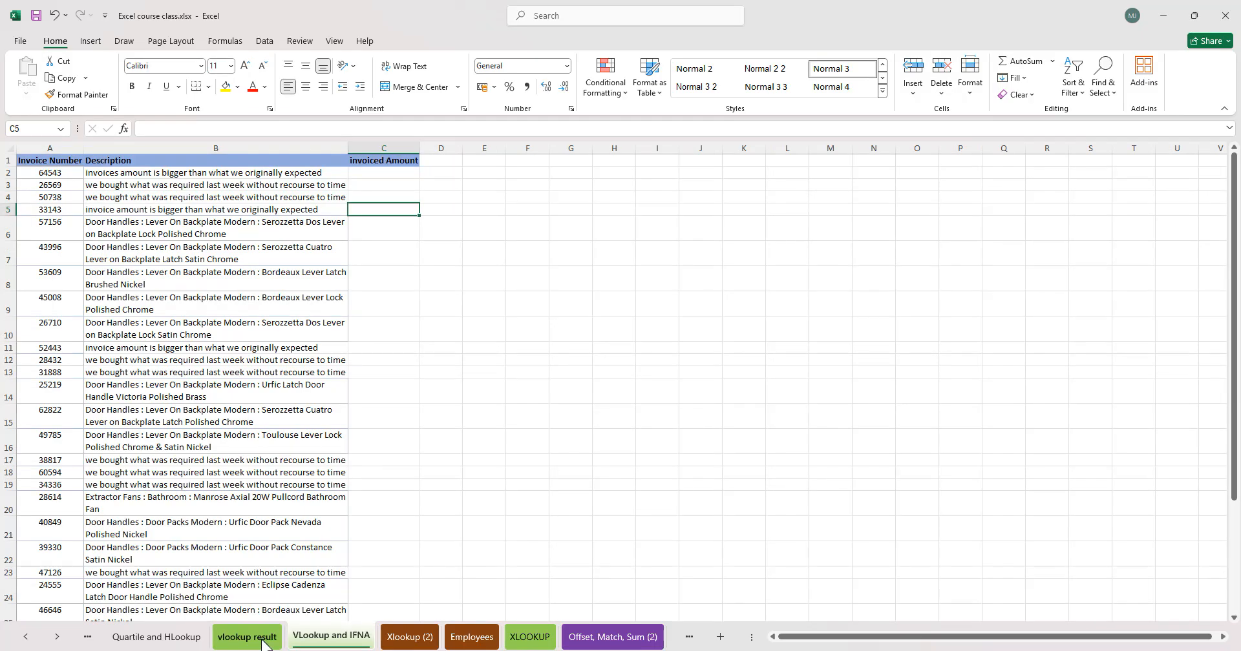
{"action": "left_click", "coordinate": [269, 639]}
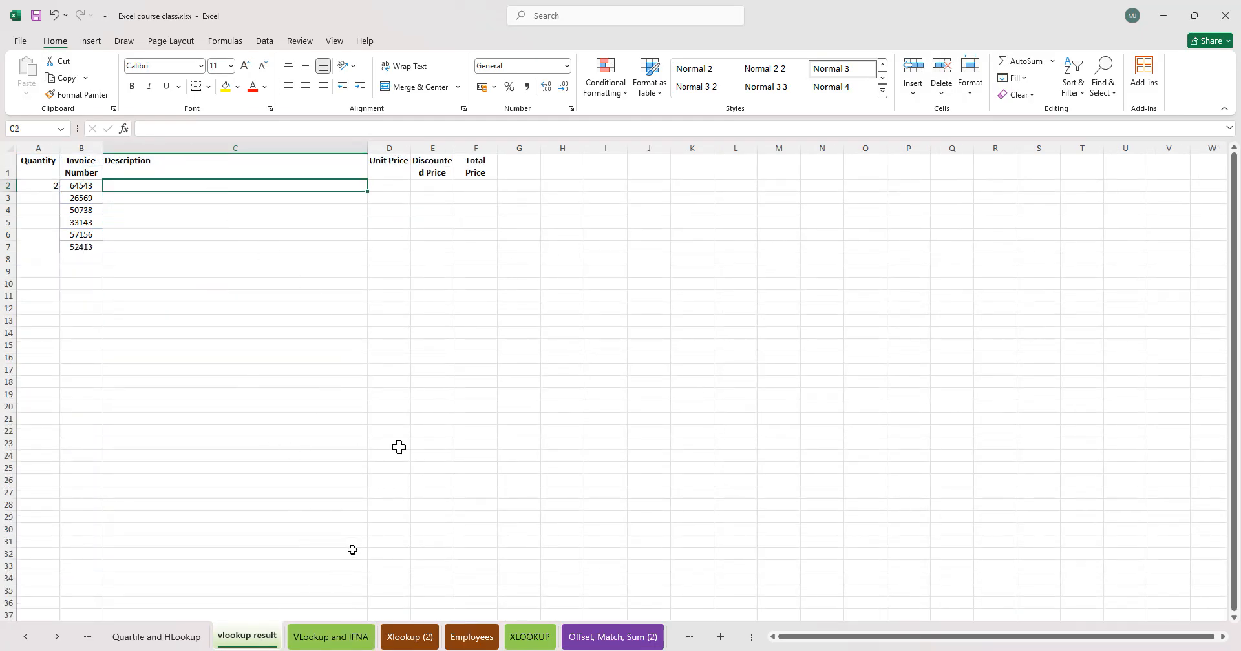
{"action": "left_click", "coordinate": [408, 169]}
{"action": "left_click", "coordinate": [432, 166]}
{"action": "left_click", "coordinate": [479, 167]}
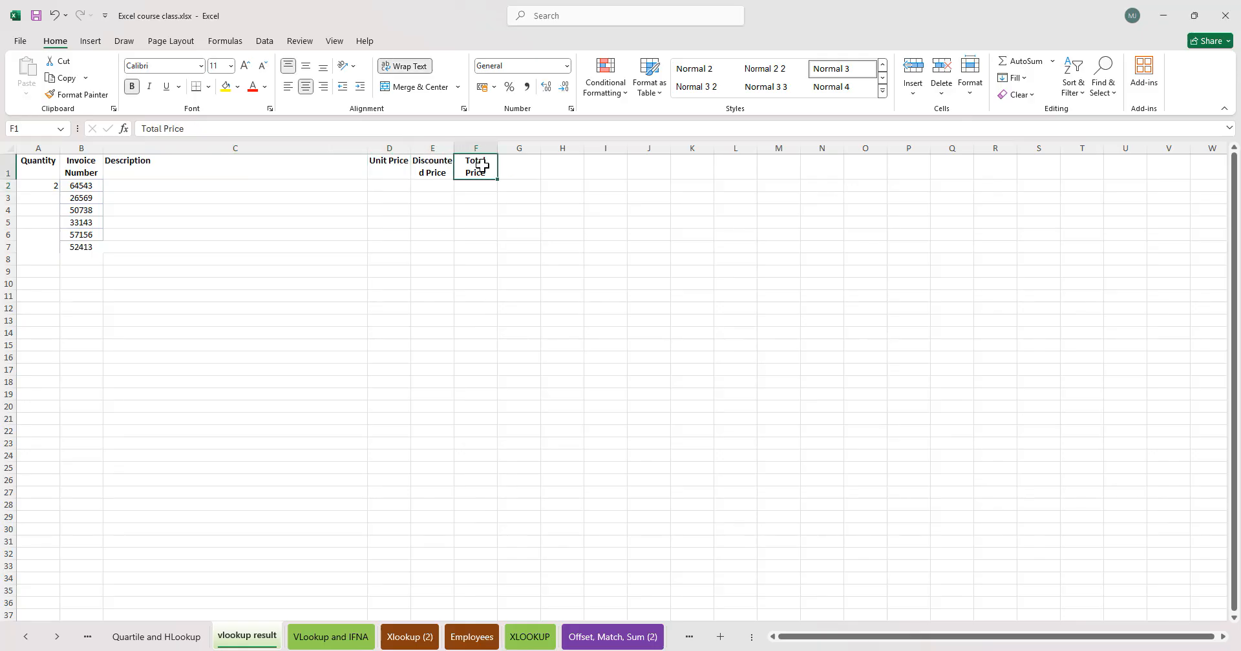
{"action": "left_click", "coordinate": [329, 640]}
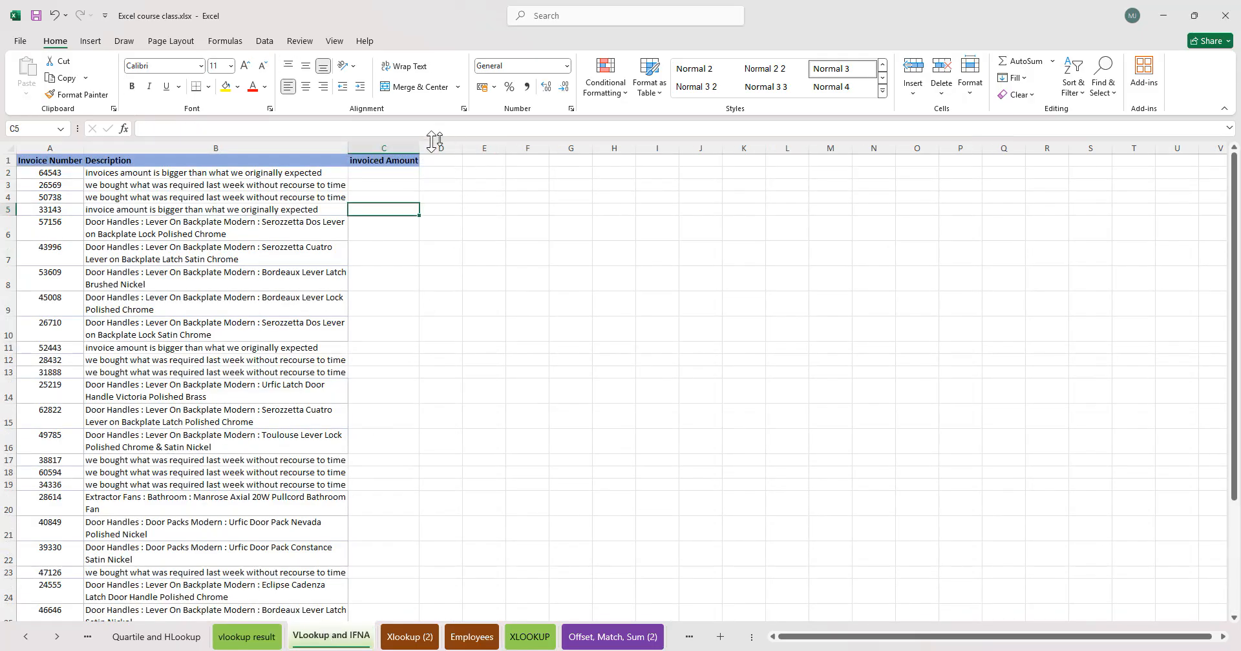
- Enter =RANDBETWEEN(1000,2500) in the first Invoiced Amount cell and fill it down the whole column
{"action": "mouse_move", "coordinate": [396, 172]}
{"action": "left_mouse_down"}
{"action": "mouse_move", "coordinate": [390, 244]}
{"action": "mouse_move", "coordinate": [404, 173]}
{"action": "left_mouse_up"}
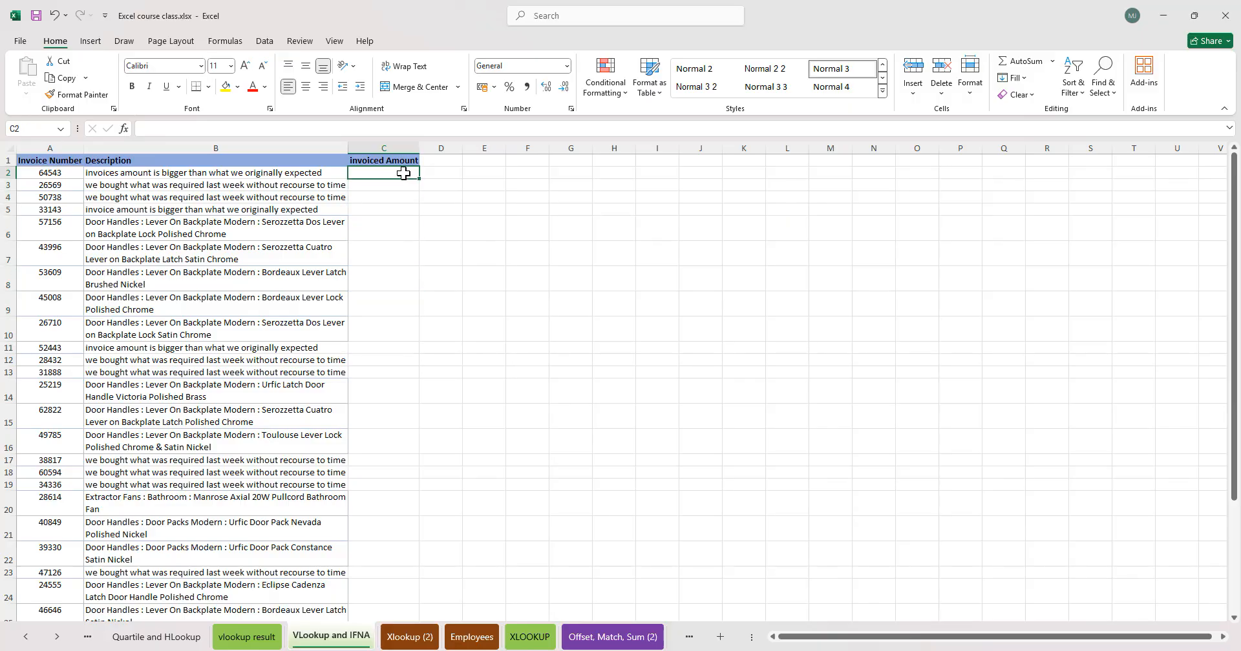
{"action": "type", "text": "=rand"}
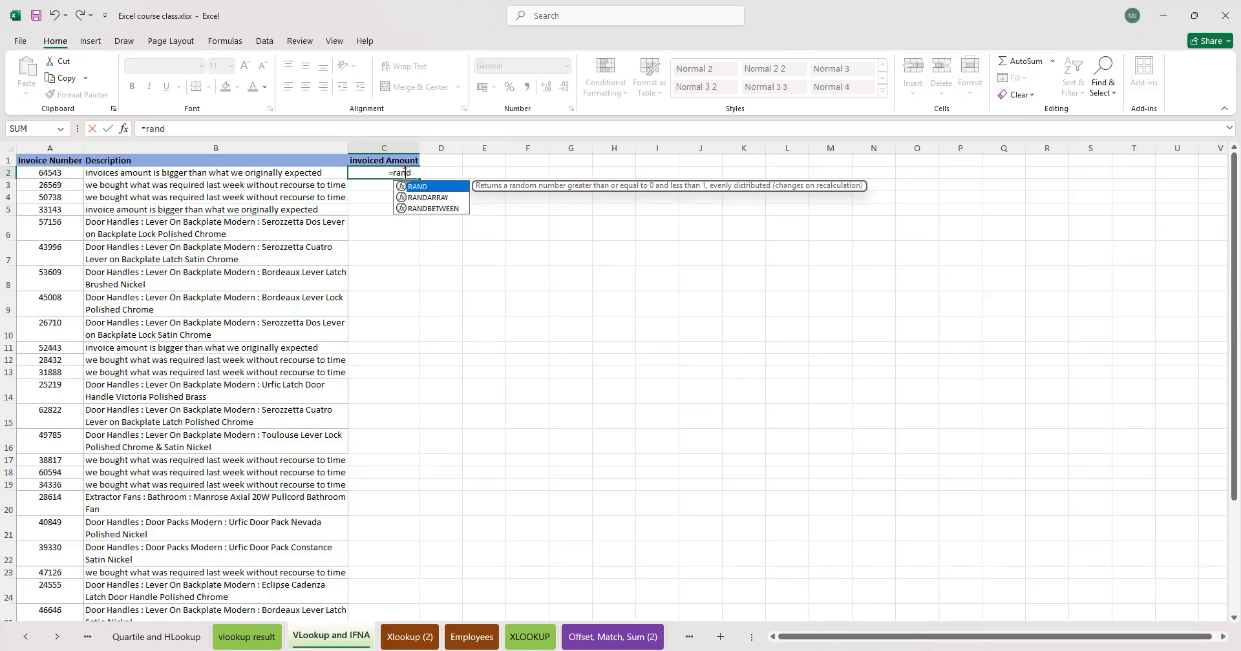
{"action": "type", "text": "be"}
{"action": "key", "text": "Tab"}
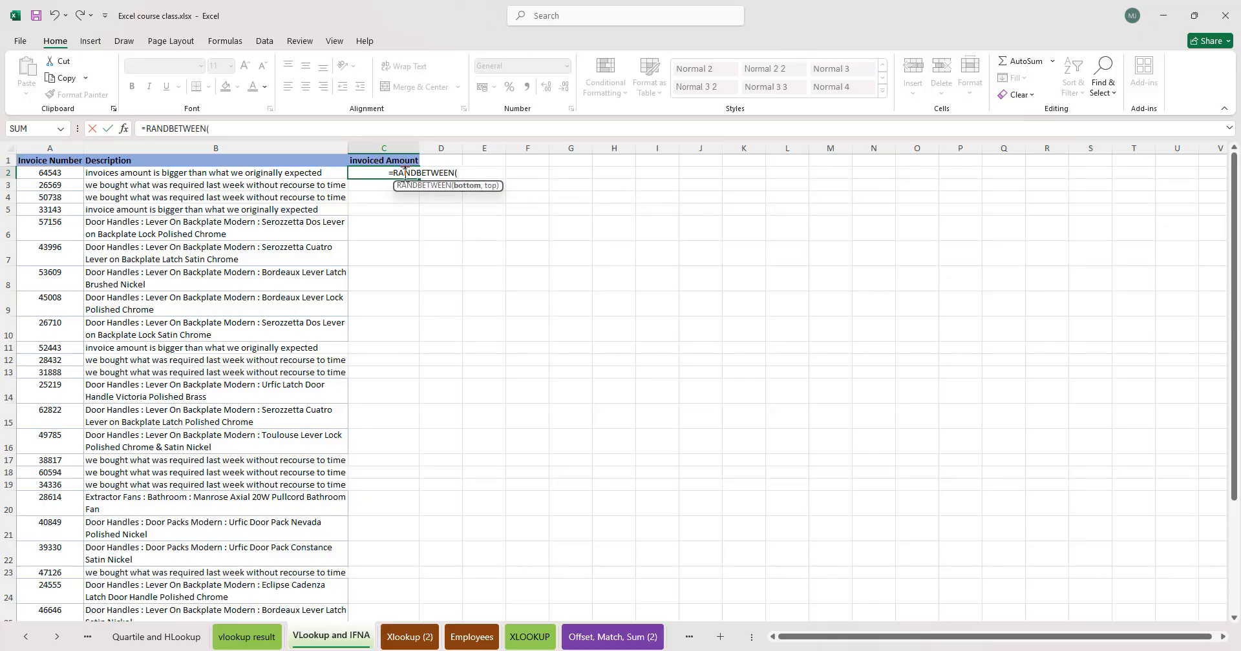
{"action": "type", "text": "1000,2500)"}
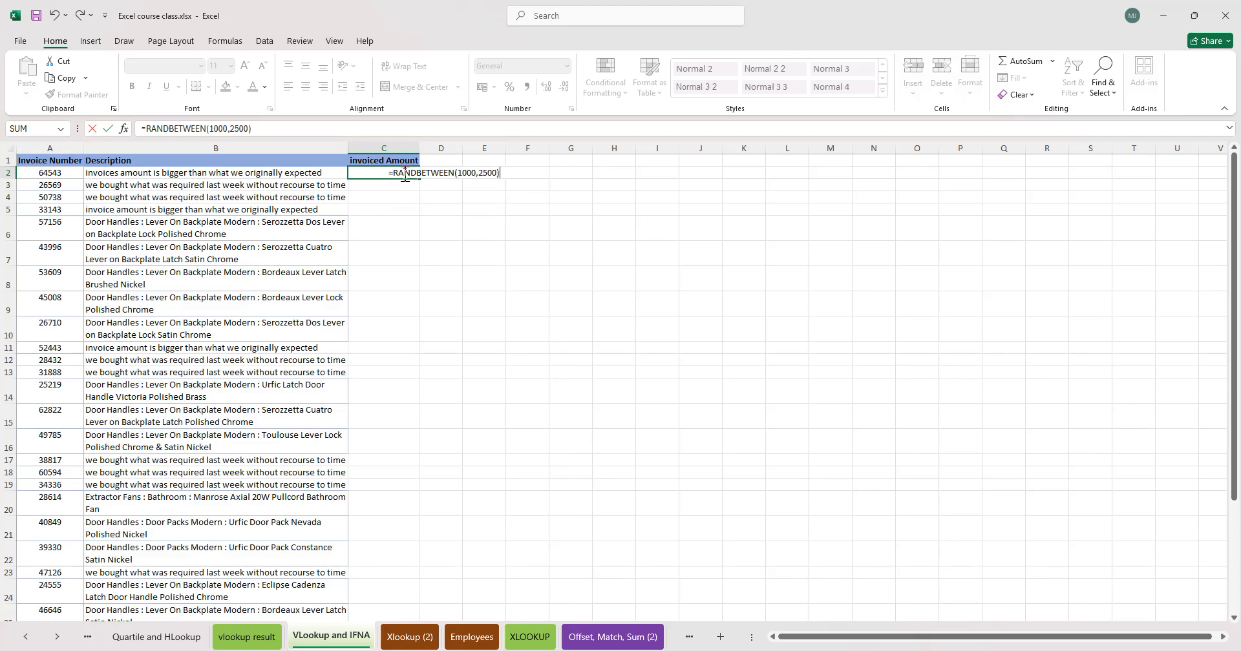
{"action": "key", "text": "Return"}
{"action": "left_click", "coordinate": [384, 171]}
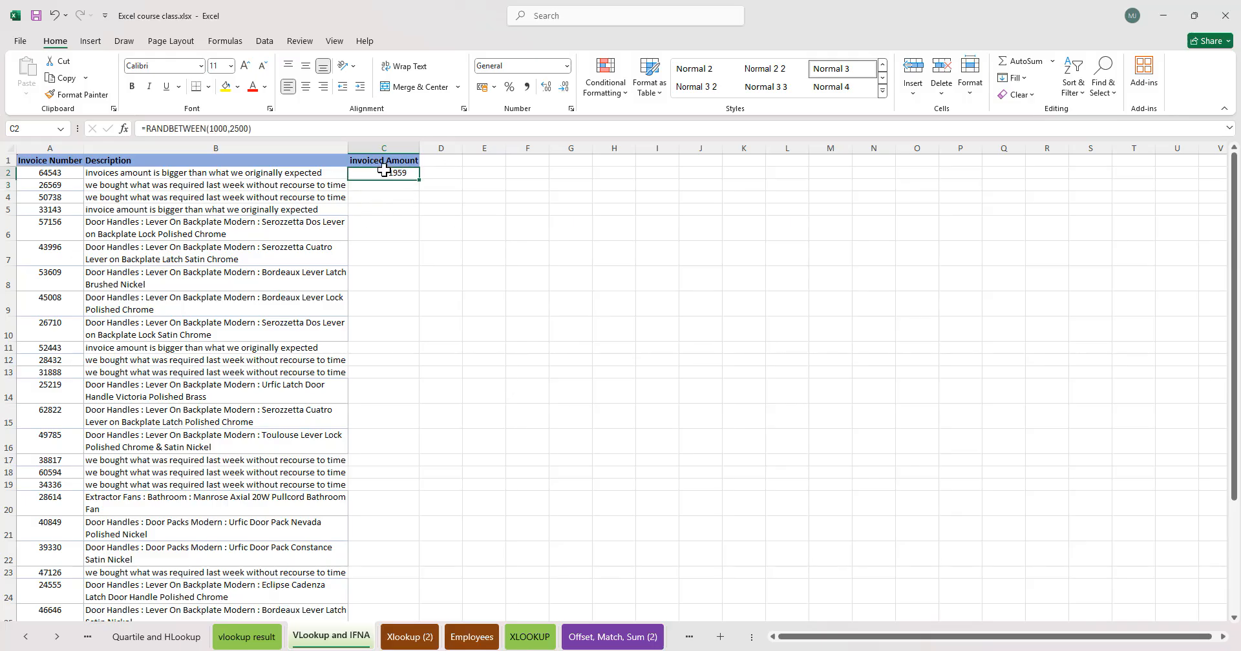
{"action": "double_click", "coordinate": [420, 180]}
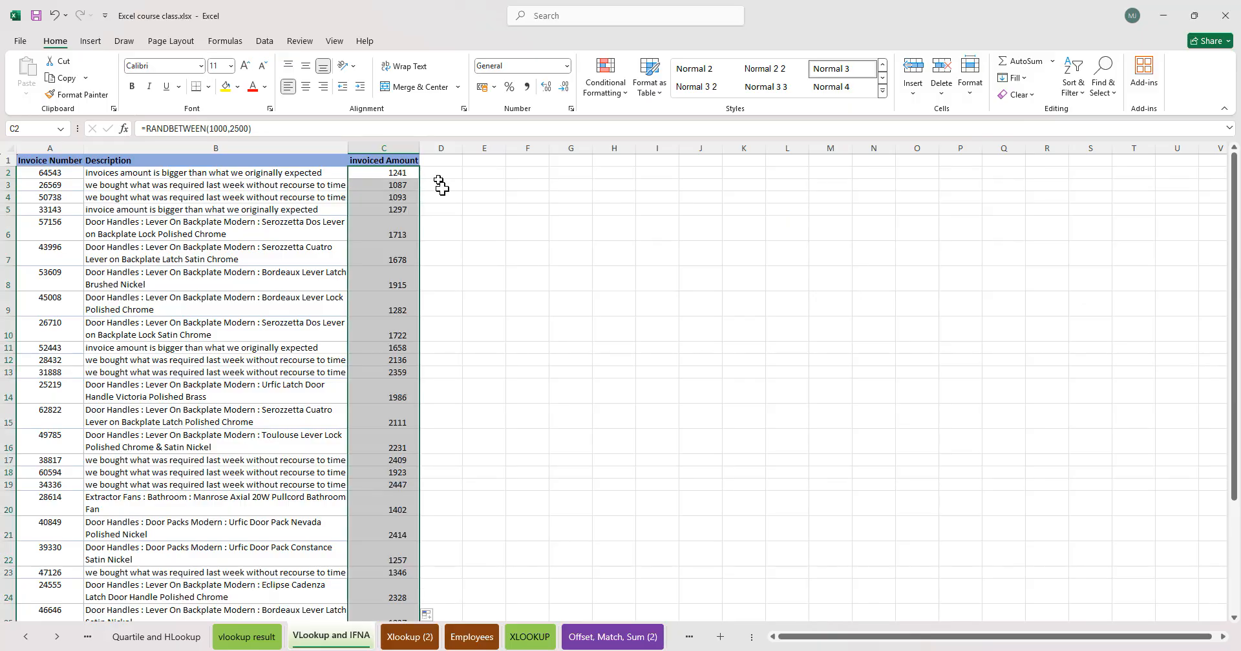
{"action": "scroll", "coordinate": [438, 211], "scroll_direction": "down", "scroll_amount": 10}
{"action": "scroll", "coordinate": [437, 209], "scroll_direction": "up", "scroll_amount": 6}
{"action": "scroll", "coordinate": [437, 210], "scroll_direction": "up", "scroll_amount": 4}
- Wrap the first Invoiced Amount formula in DOLLAR with 0 decimals
{"action": "double_click", "coordinate": [373, 173]}
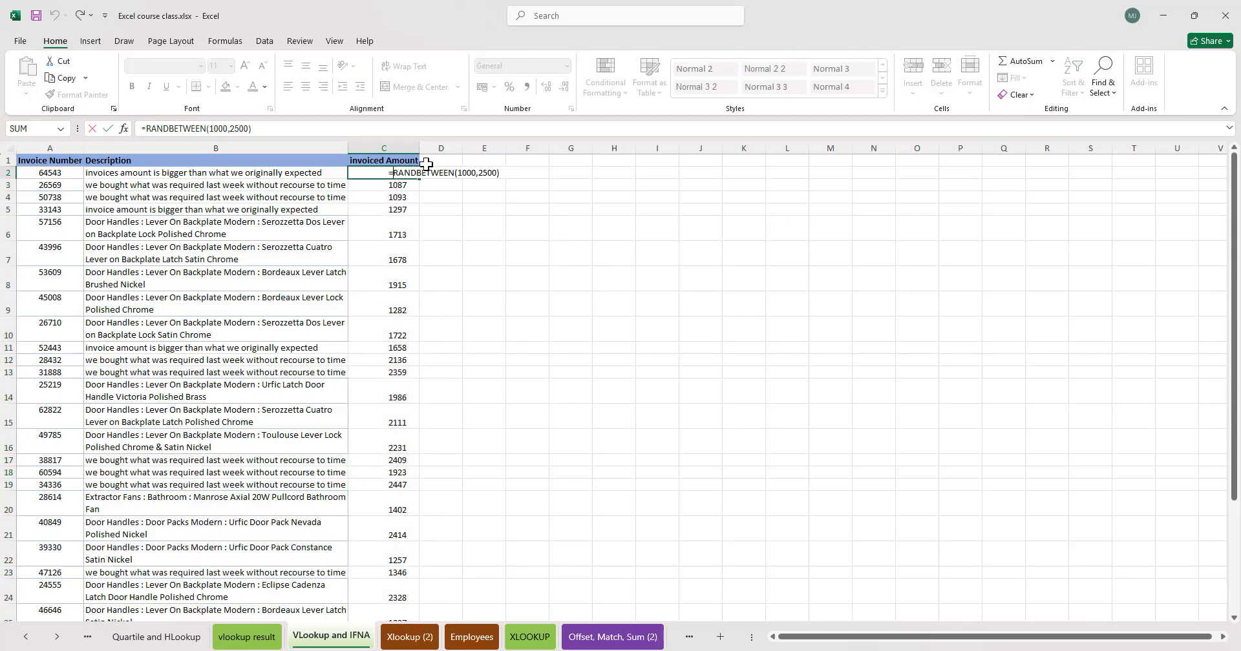
{"action": "type", "text": "DOLLAR("}
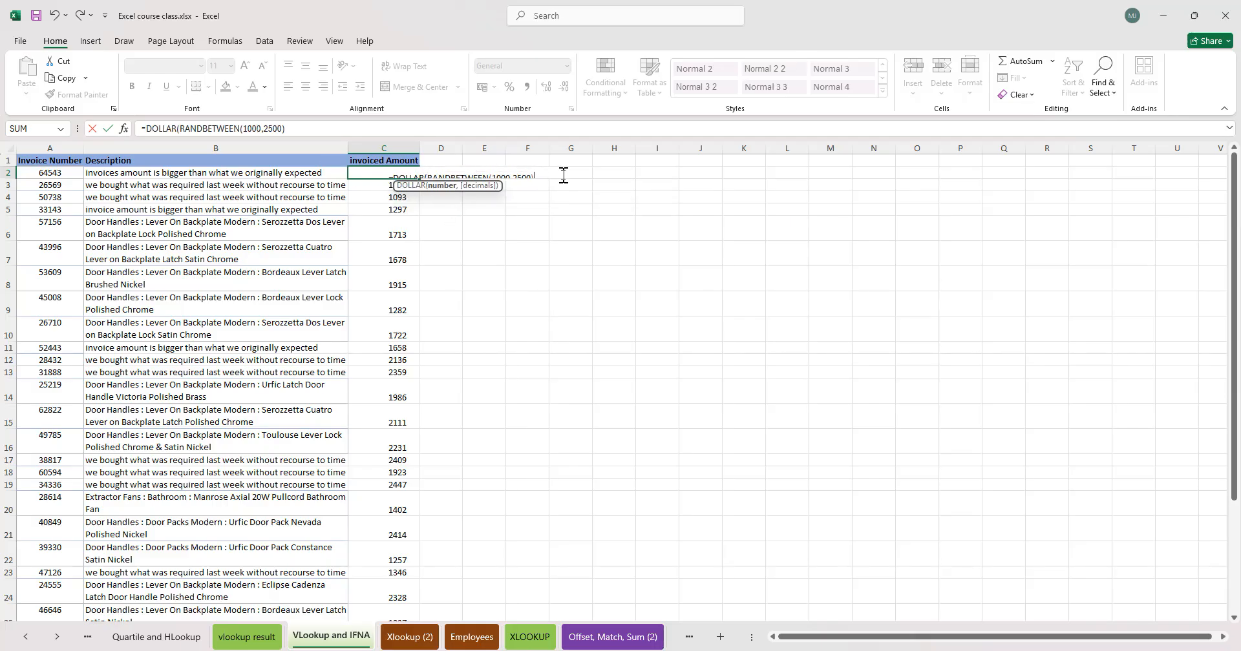
{"action": "type", "text": ","}
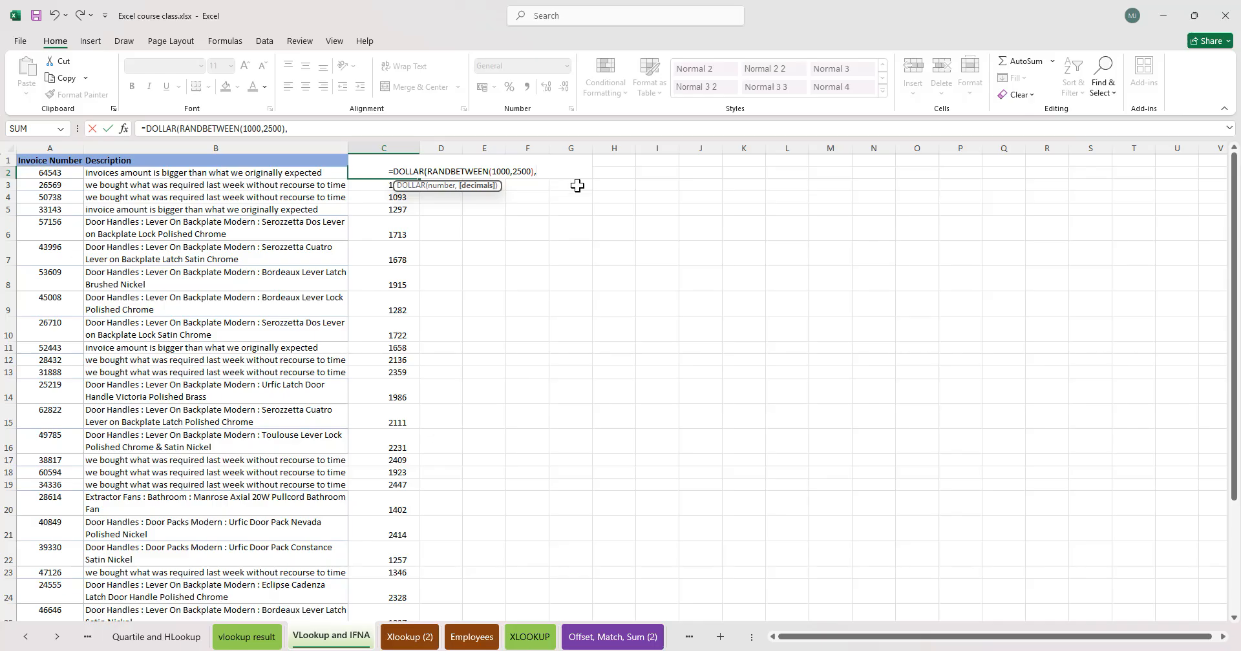
{"action": "type", "text": "0)"}
{"action": "key", "text": "Return"}
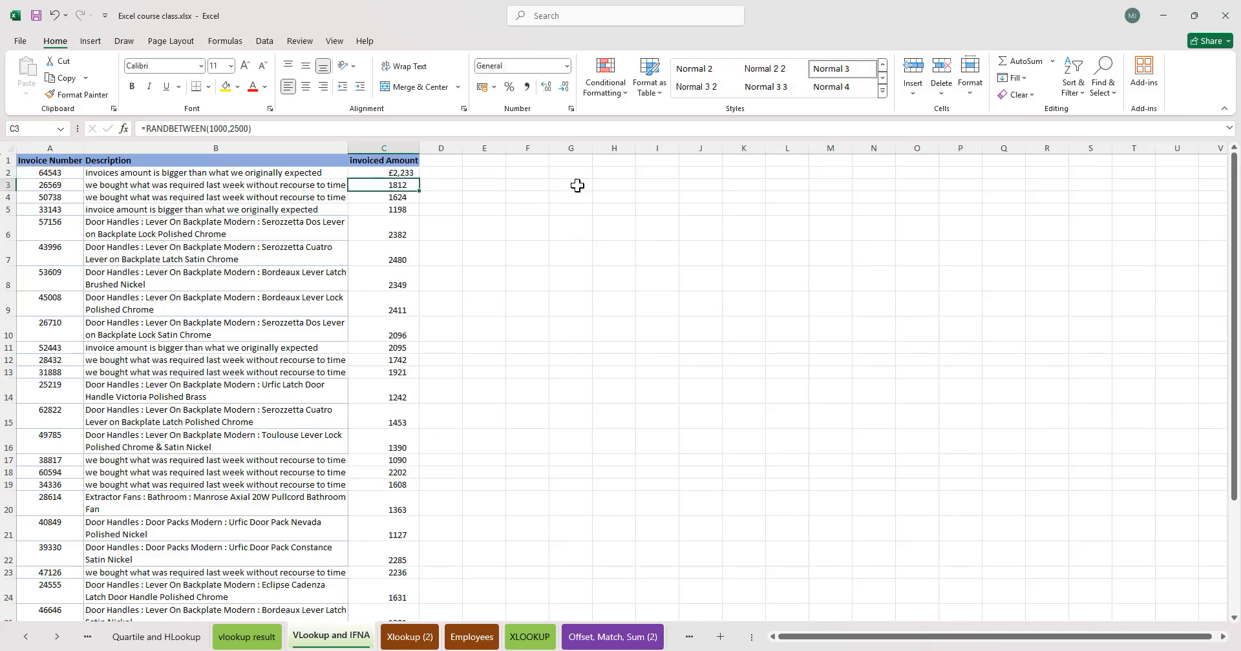
{"action": "left_click", "coordinate": [401, 172]}
{"action": "double_click", "coordinate": [419, 178]}
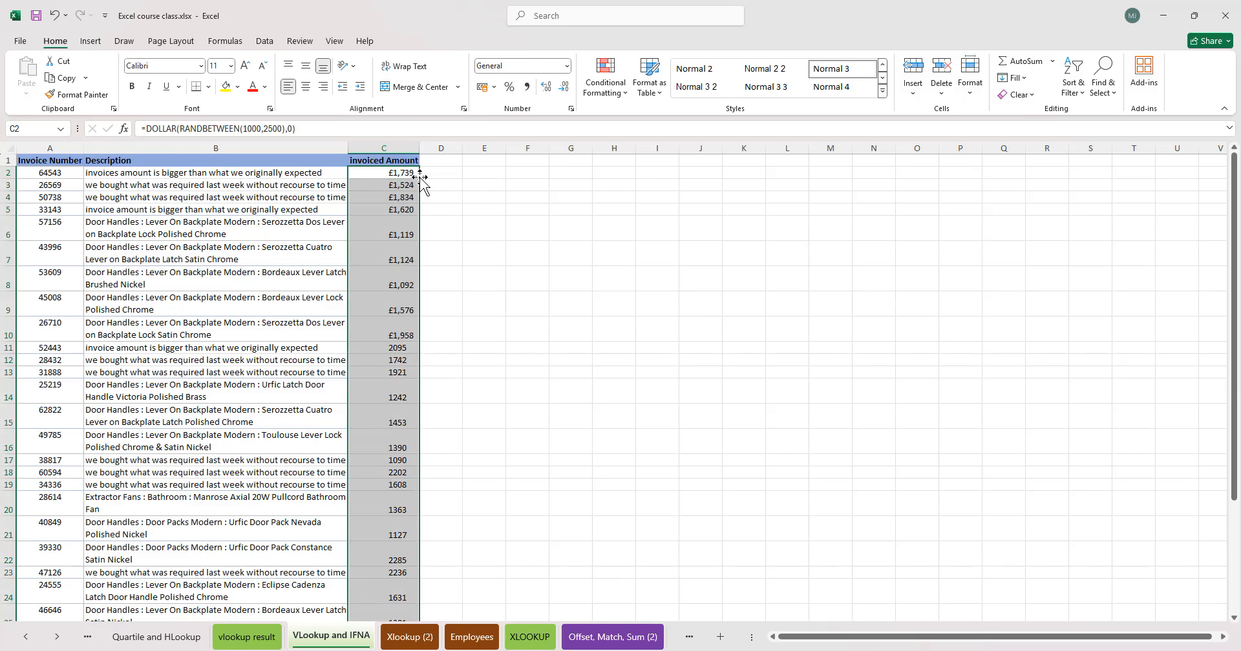
{"action": "scroll", "coordinate": [391, 415], "scroll_direction": "down", "scroll_amount": 5}
{"action": "scroll", "coordinate": [391, 415], "scroll_direction": "up", "scroll_amount": 5}
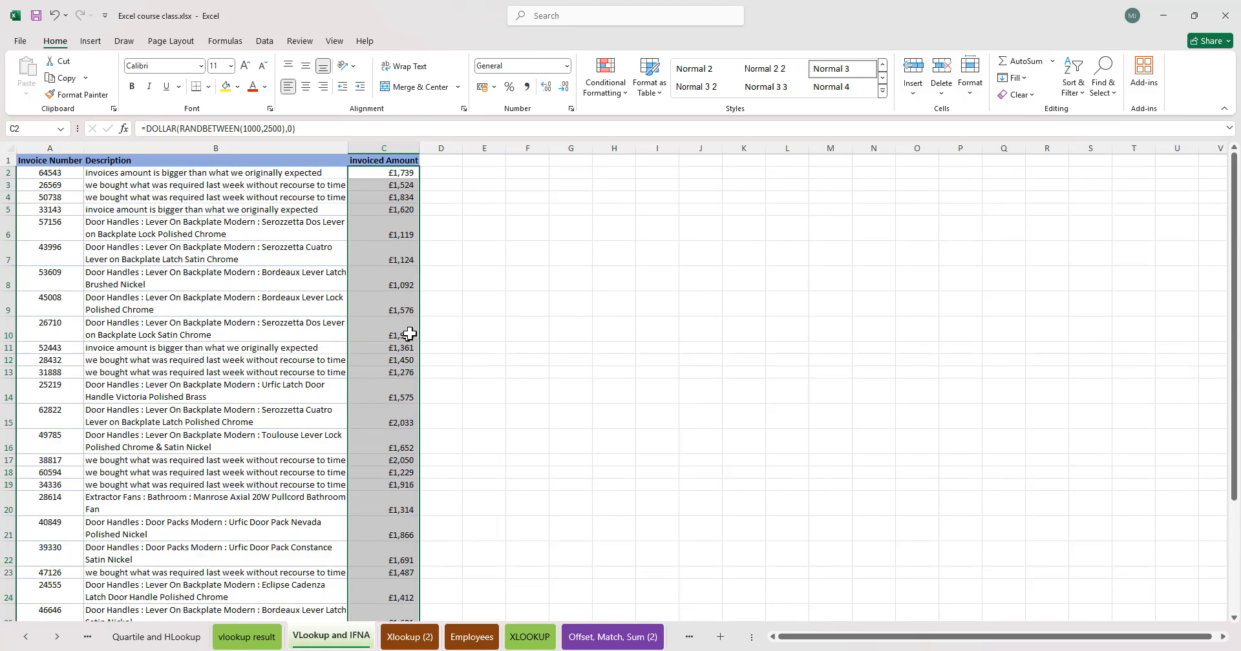
{"action": "key", "text": "ctrl+z"}
- Apply Currency format to the Invoiced Amount cells from C3 down and autofit the column width
{"action": "left_click", "coordinate": [397, 187]}
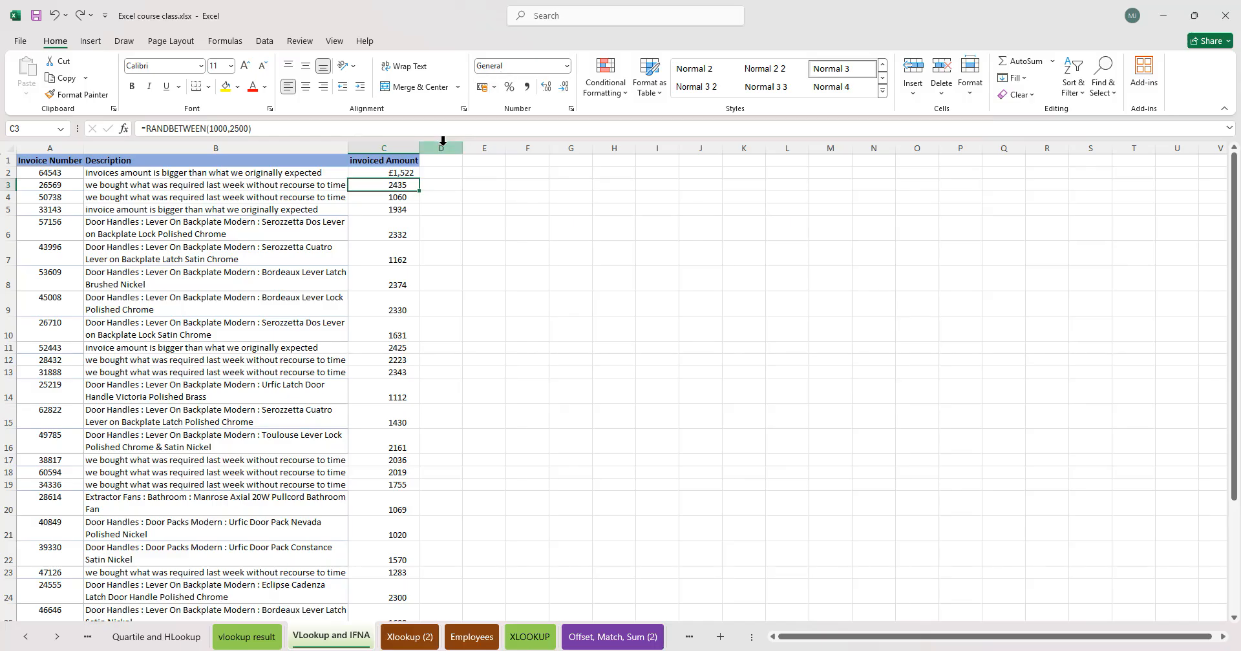
{"action": "key", "text": "ctrl+shift+Down"}
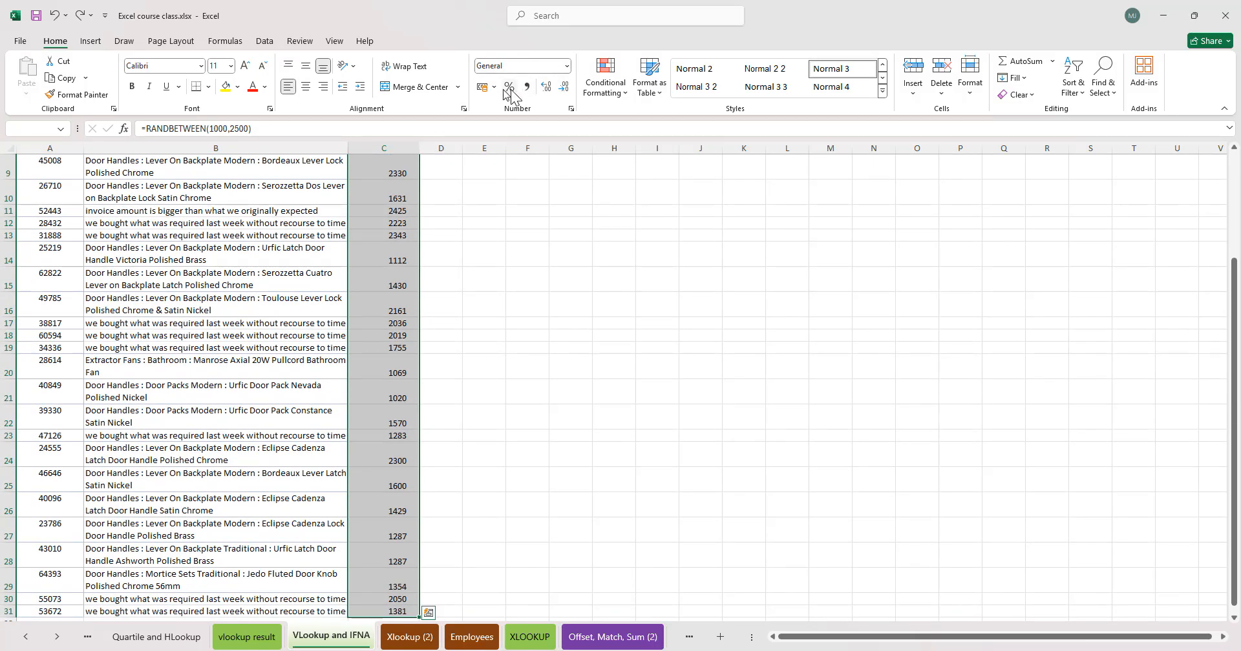
{"action": "left_click", "coordinate": [566, 66]}
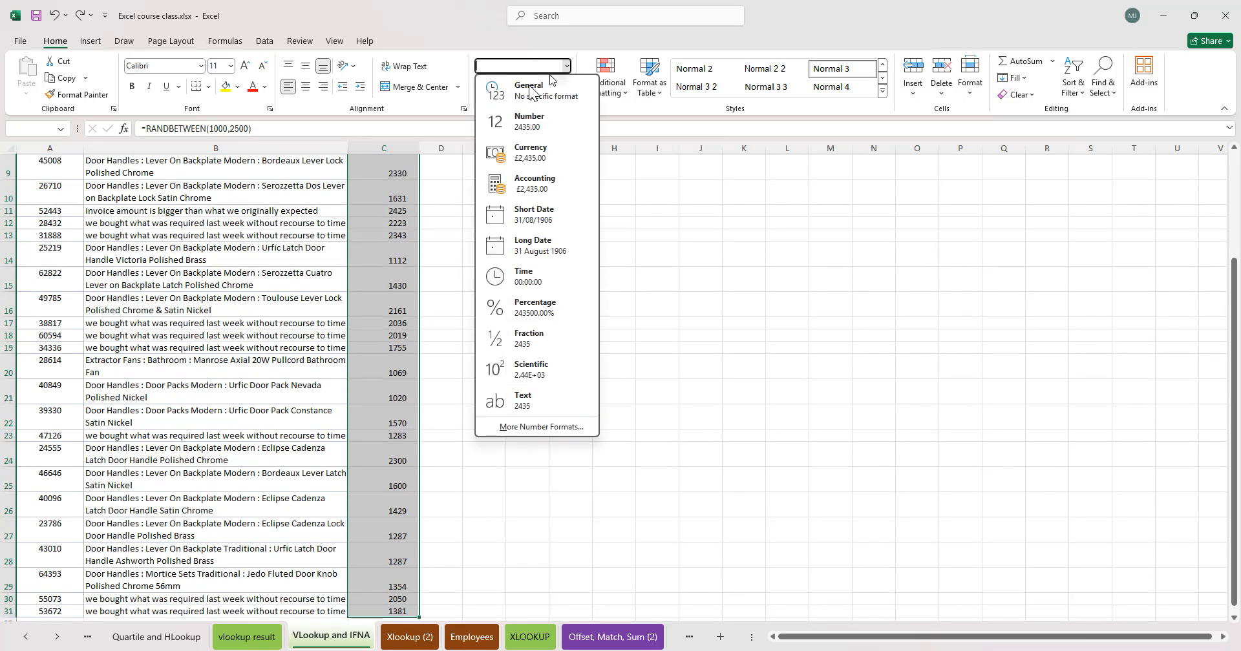
{"action": "left_click", "coordinate": [549, 156]}
{"action": "double_click", "coordinate": [422, 146]}
- Inspect several of the formatted Invoiced Amount cells
{"action": "left_click", "coordinate": [391, 254]}
{"action": "left_click", "coordinate": [426, 371]}
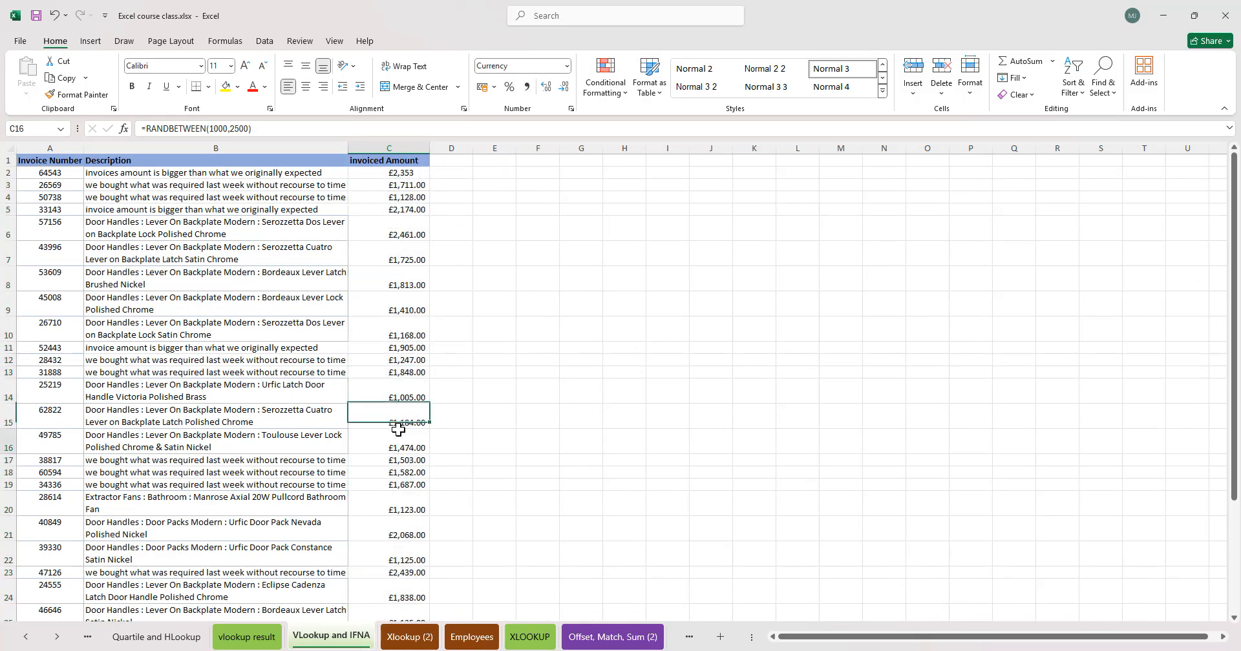
{"action": "scroll", "coordinate": [405, 460], "scroll_direction": "down", "scroll_amount": 10}
{"action": "scroll", "coordinate": [409, 457], "scroll_direction": "up", "scroll_amount": 10}
{"action": "left_click", "coordinate": [406, 276]}
{"action": "left_click", "coordinate": [406, 255]}
{"action": "left_click", "coordinate": [409, 373]}
{"action": "left_click", "coordinate": [397, 459]}
{"action": "left_click", "coordinate": [395, 247]}
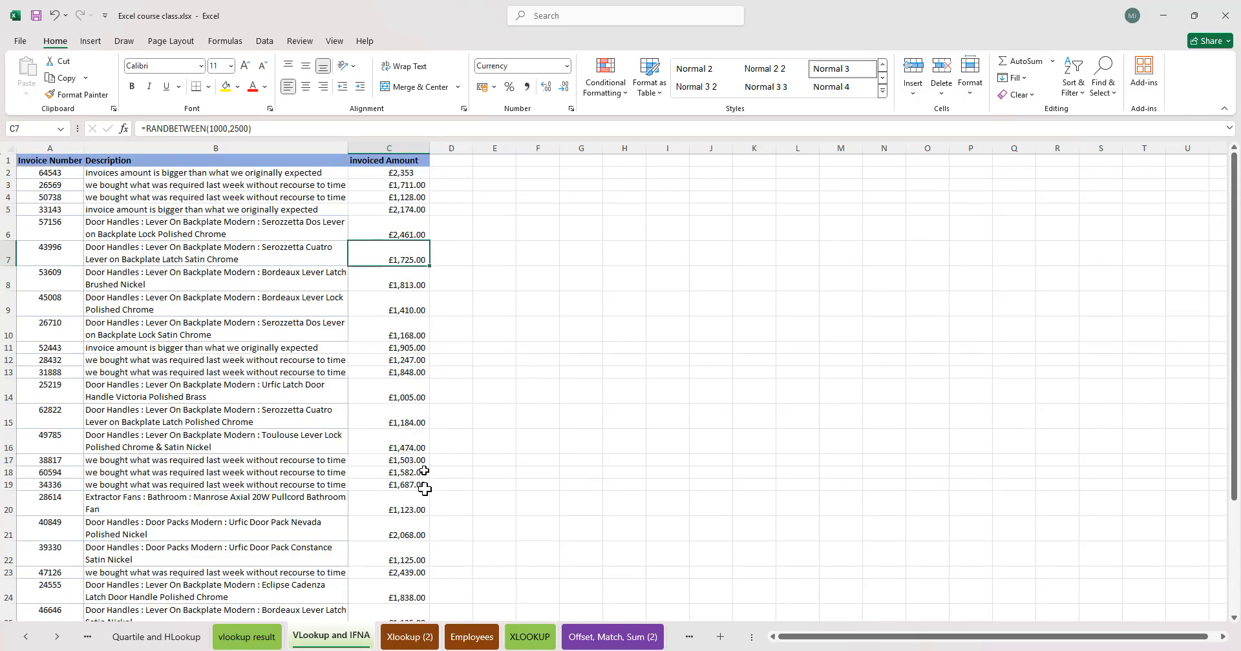
{"action": "left_click", "coordinate": [262, 637]}
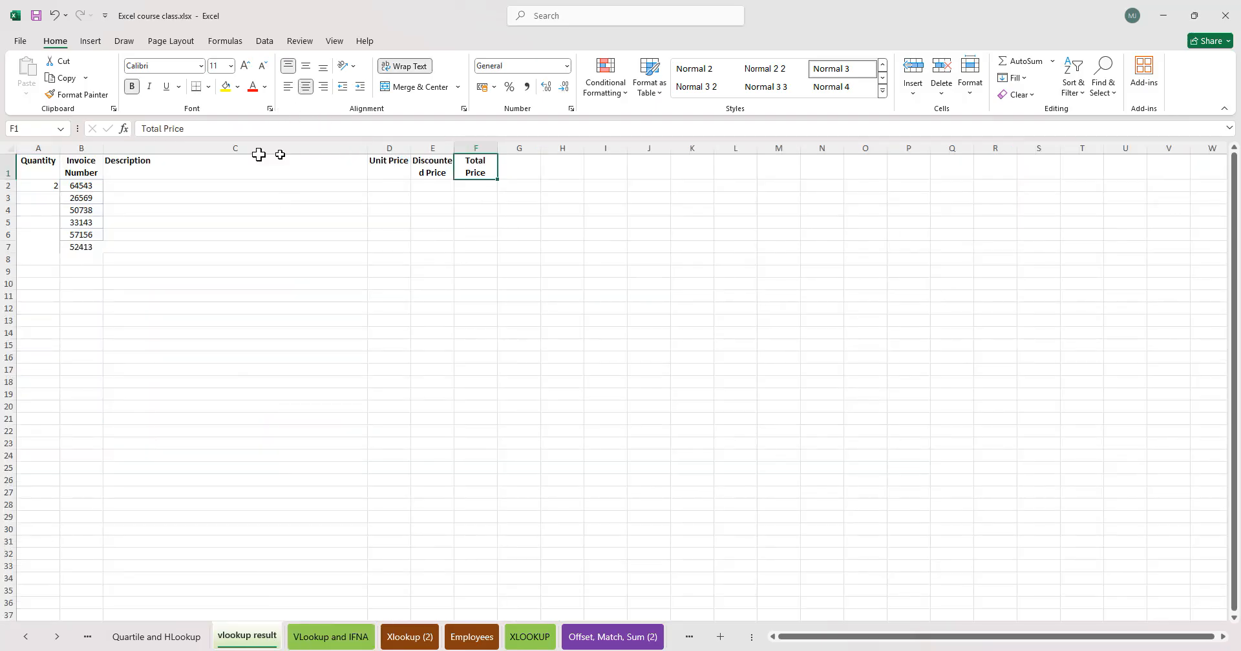
{"action": "left_click", "coordinate": [210, 186]}
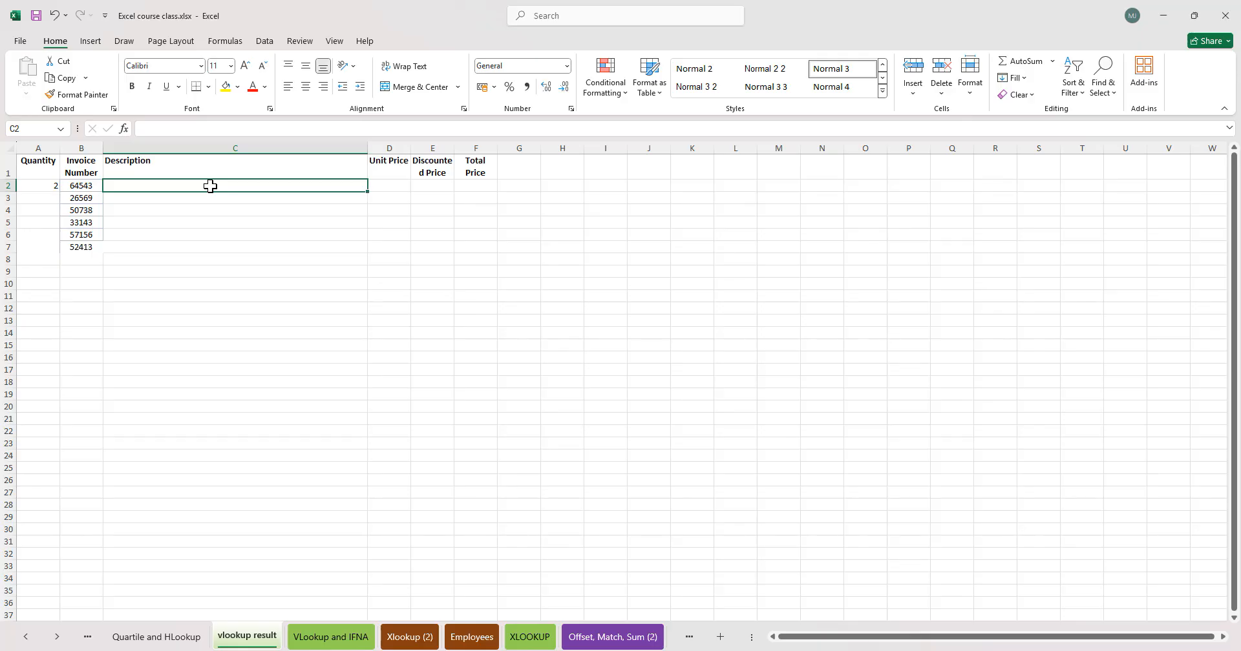
{"action": "type", "text": "=vloo"}
{"action": "key", "text": "Tab"}
{"action": "left_click", "coordinate": [77, 185]}
{"action": "type", "text": ","}
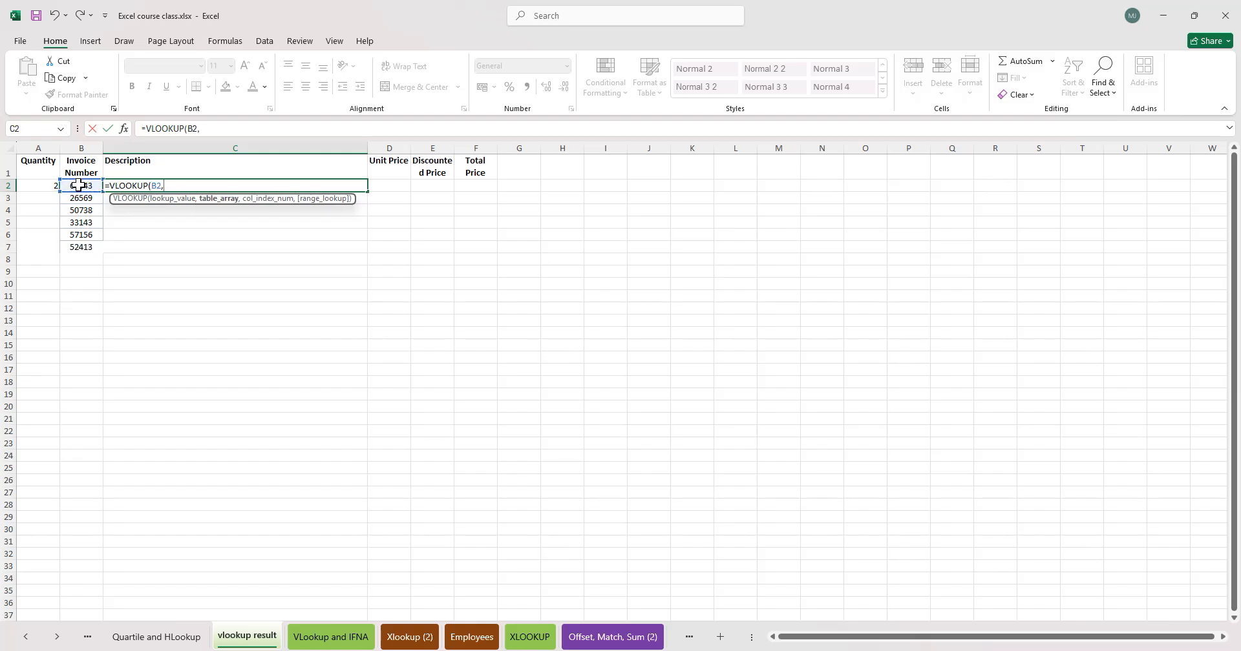
{"action": "key", "text": "BackSpace"}
{"action": "key", "text": "BackSpace"}
{"action": "key", "text": "BackSpace"}
{"action": "key", "text": "BackSpace"}
{"action": "key", "text": "BackSpace"}
{"action": "key", "text": "BackSpace"}
{"action": "key", "text": "BackSpace"}
{"action": "key", "text": "BackSpace"}
{"action": "key", "text": "BackSpace"}
{"action": "key", "text": "BackSpace"}
{"action": "key", "text": "BackSpace"}
{"action": "key", "text": "BackSpace"}
{"action": "key", "text": "Tab"}
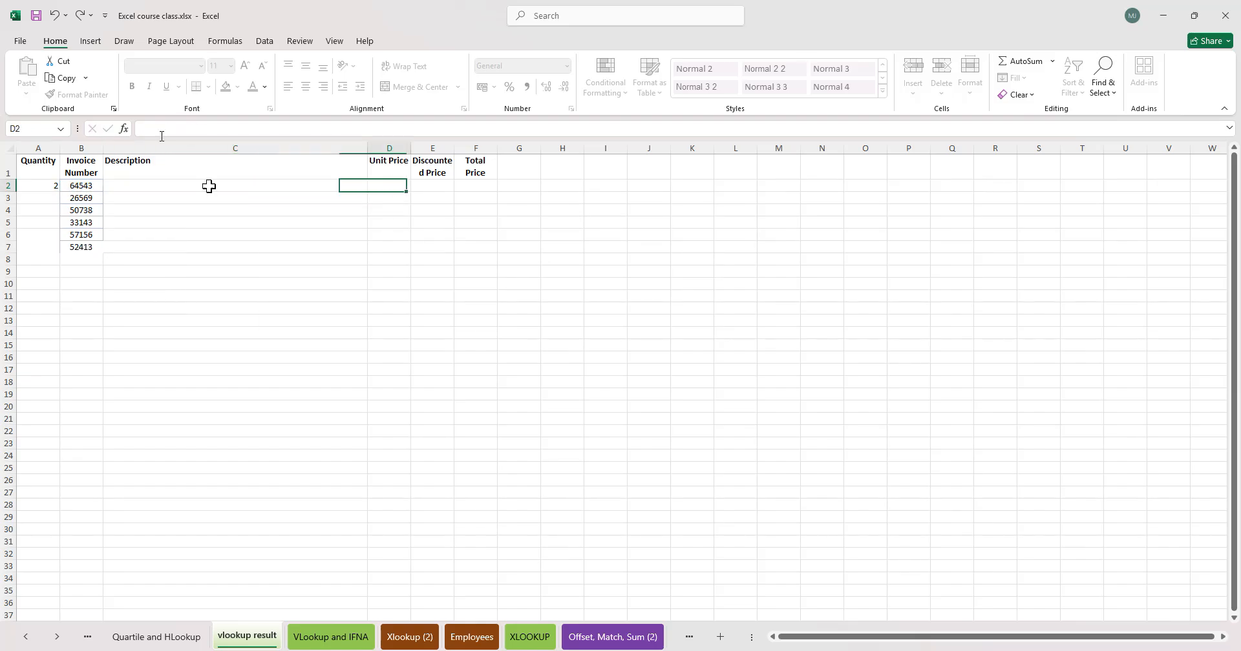
- Review the invoice data on the VLookup and IFNA sheet before returning to the vlookup result sheet
{"action": "left_click", "coordinate": [320, 308]}
{"action": "left_click", "coordinate": [309, 639]}
{"action": "left_click", "coordinate": [196, 223]}
{"action": "left_click", "coordinate": [147, 186]}
{"action": "left_click", "coordinate": [312, 257]}
{"action": "left_click", "coordinate": [36, 302]}
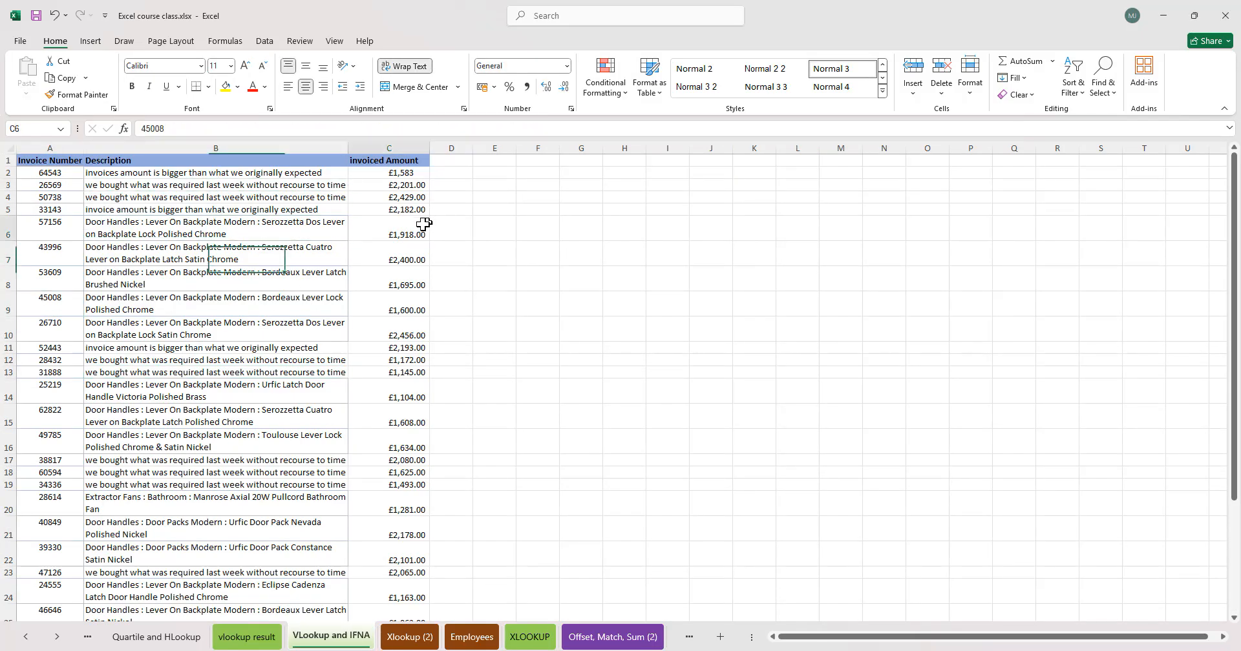
{"action": "left_click", "coordinate": [414, 174]}
{"action": "left_click", "coordinate": [246, 638]}
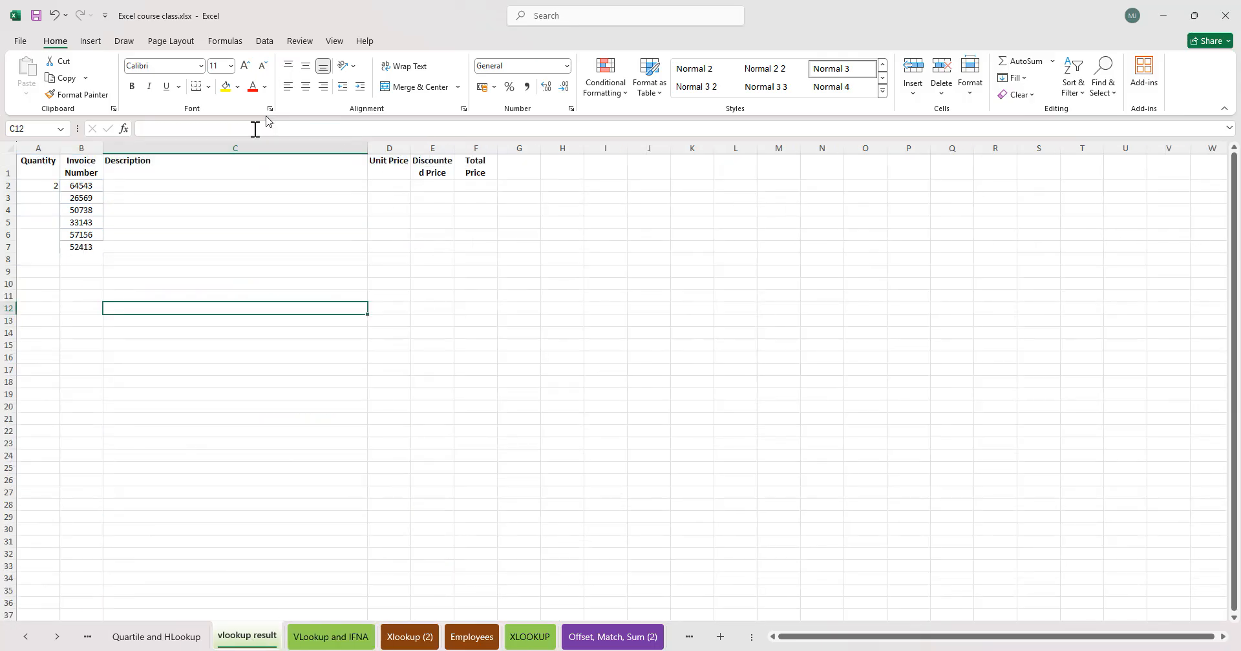
- Enter =RANDBETWEEN(6,11) in Quantity cell A3 and fill it down to A7
{"action": "left_click", "coordinate": [55, 175]}
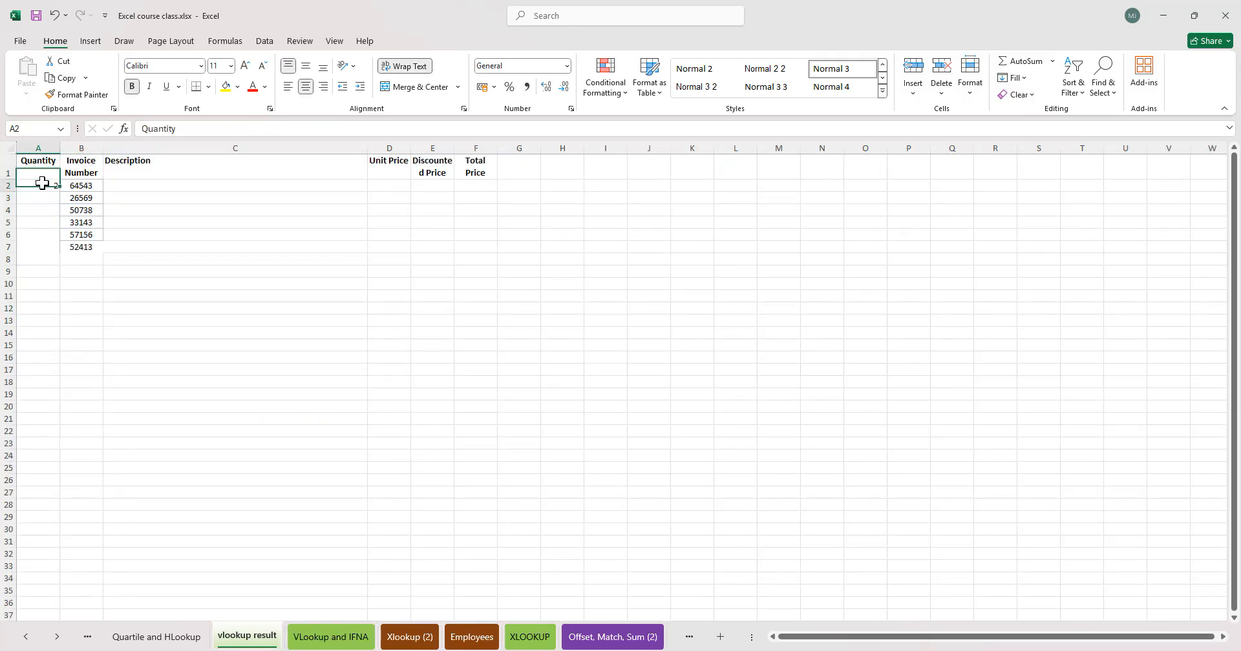
{"action": "left_click", "coordinate": [50, 187]}
{"action": "left_click", "coordinate": [45, 199]}
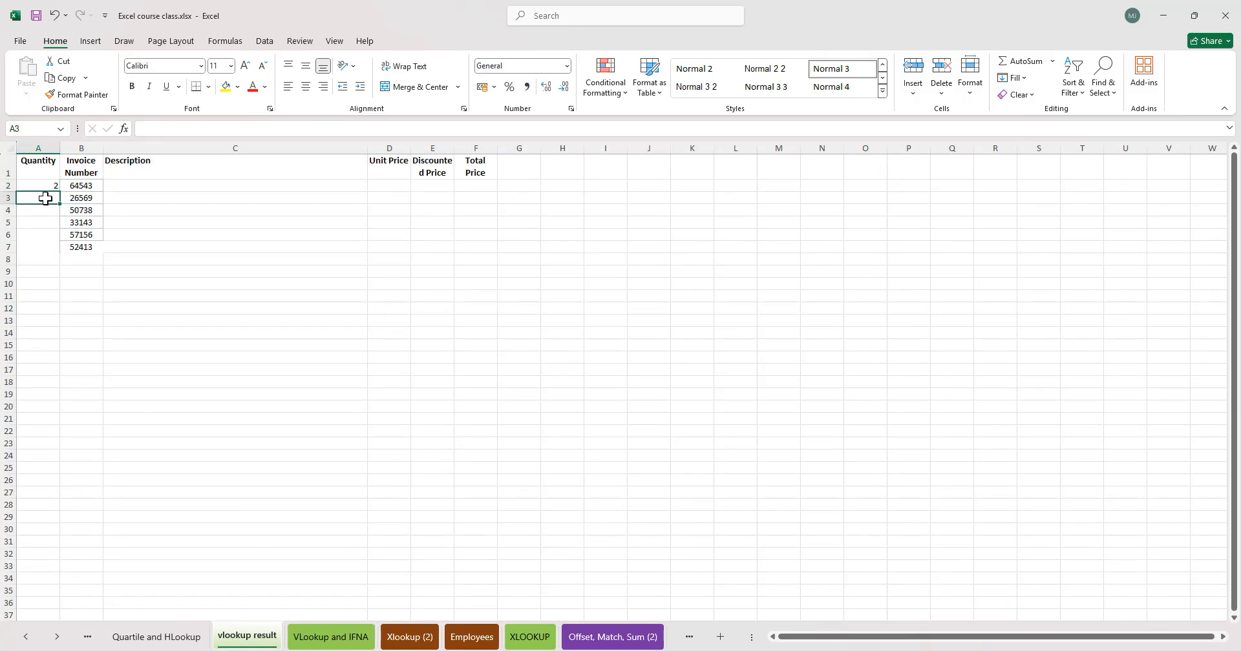
{"action": "mouse_move", "coordinate": [47, 201]}
{"action": "left_mouse_down"}
{"action": "mouse_move", "coordinate": [43, 241]}
{"action": "mouse_move", "coordinate": [46, 198]}
{"action": "left_mouse_up"}
{"action": "type", "text": "=randbe"}
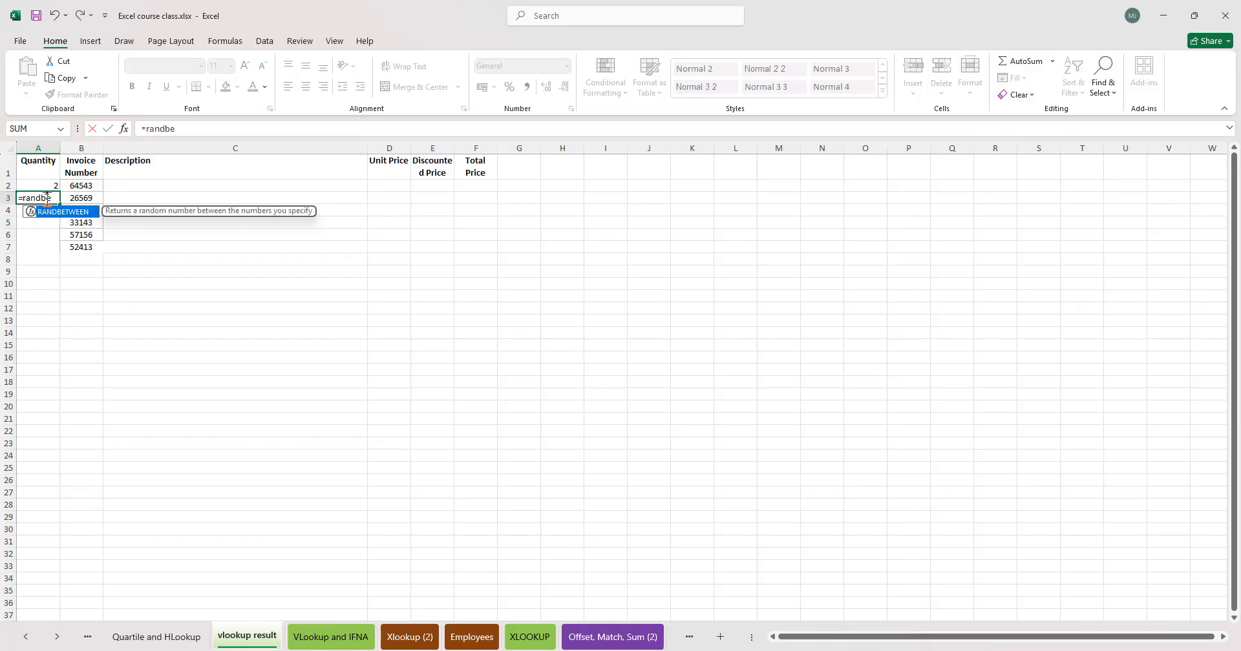
{"action": "key", "text": "Tab"}
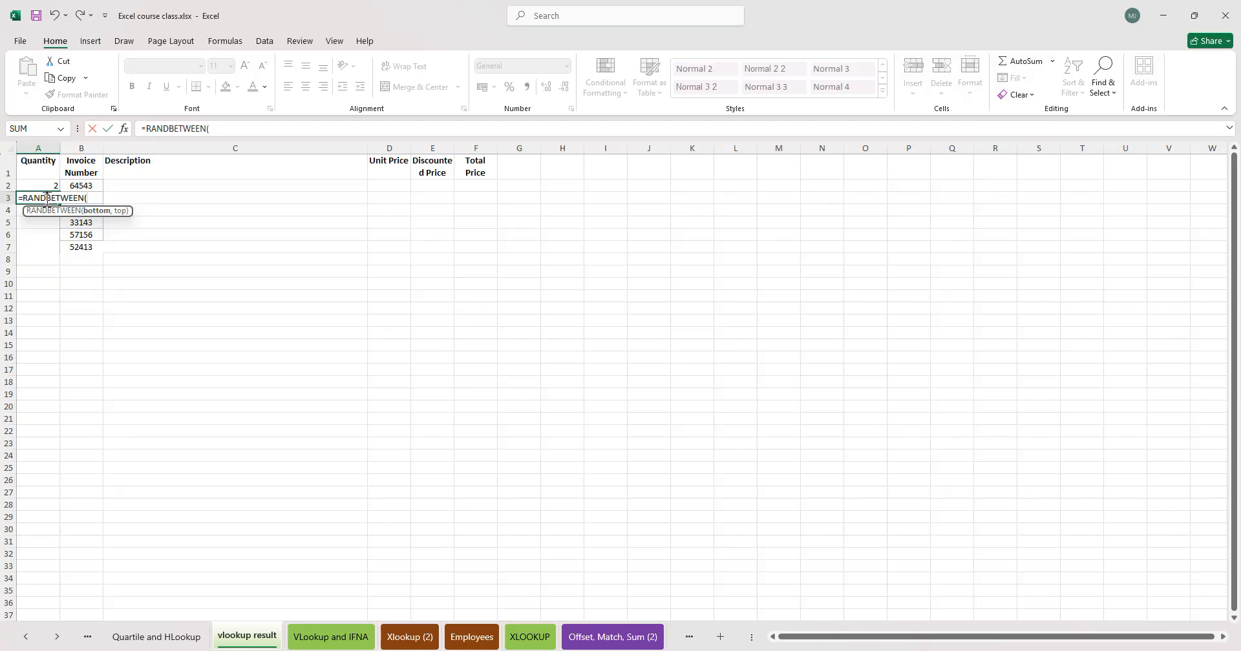
{"action": "type", "text": "6,11"}
{"action": "key", "text": "Return"}
{"action": "left_click", "coordinate": [47, 198]}
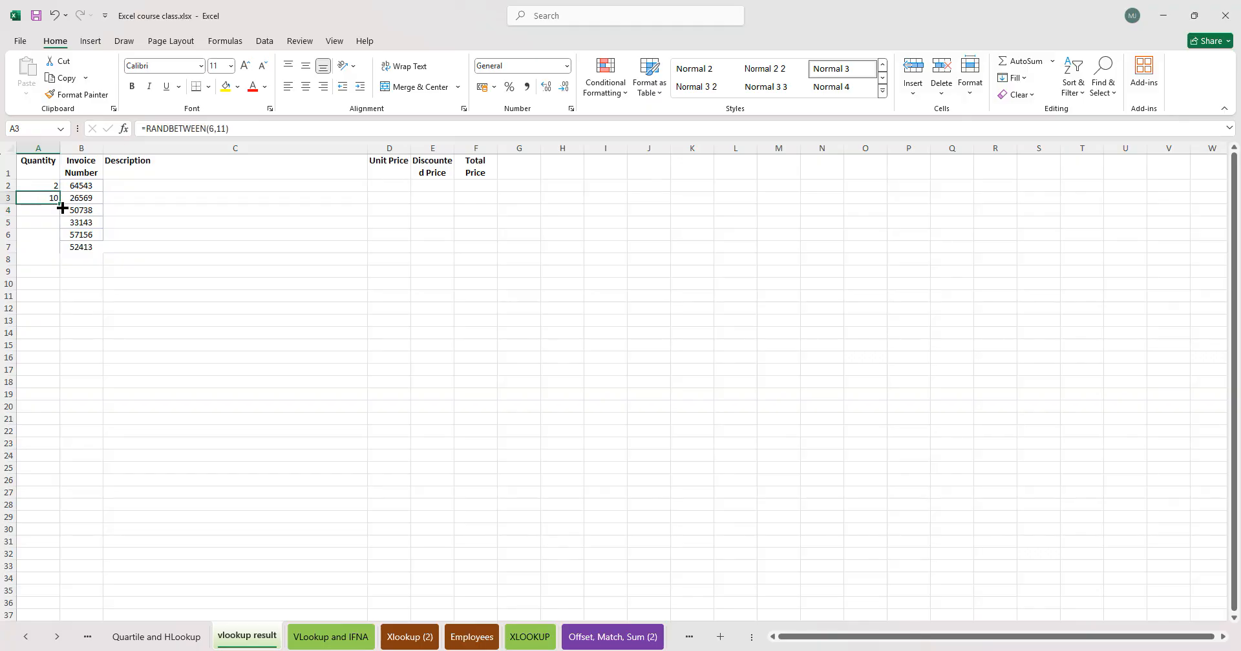
{"action": "left_click_drag", "start_coordinate": [64, 205], "coordinate": [57, 251]}
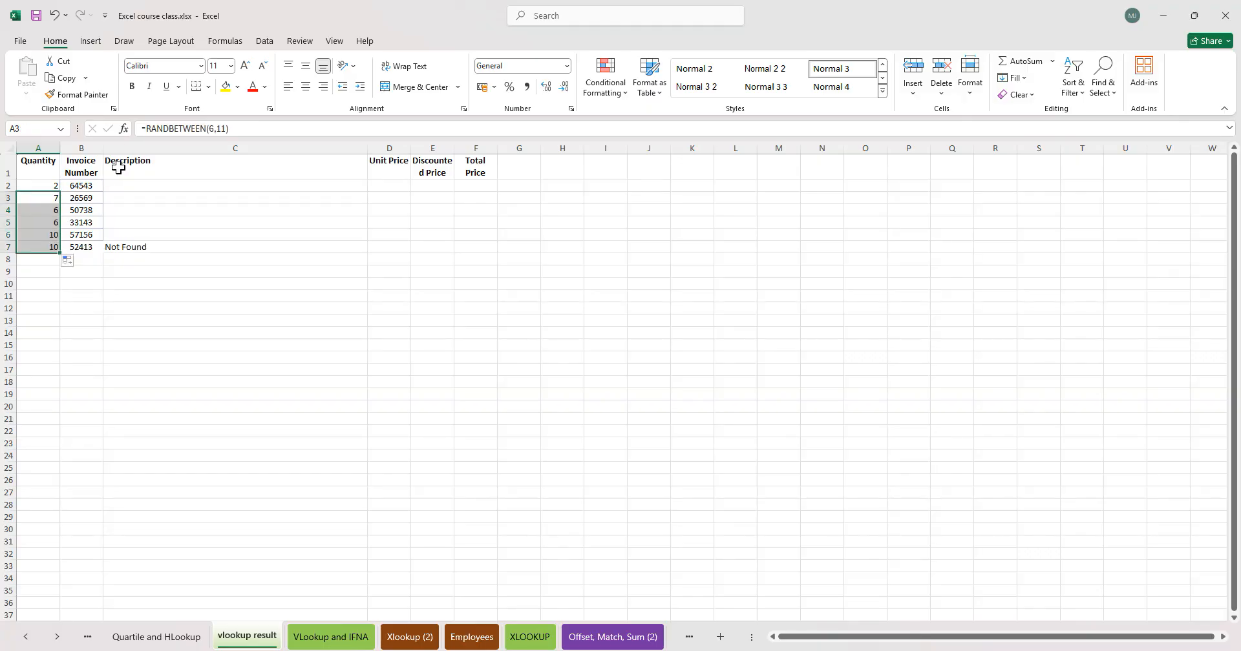
- Copy the random quantities in A3:A7 and paste them back as values only
{"action": "key", "text": "ctrl+c"}
{"action": "key", "text": "alt+h"}
{"action": "key", "text": "v"}
{"action": "key", "text": "v"}
{"action": "left_click", "coordinate": [220, 247]}
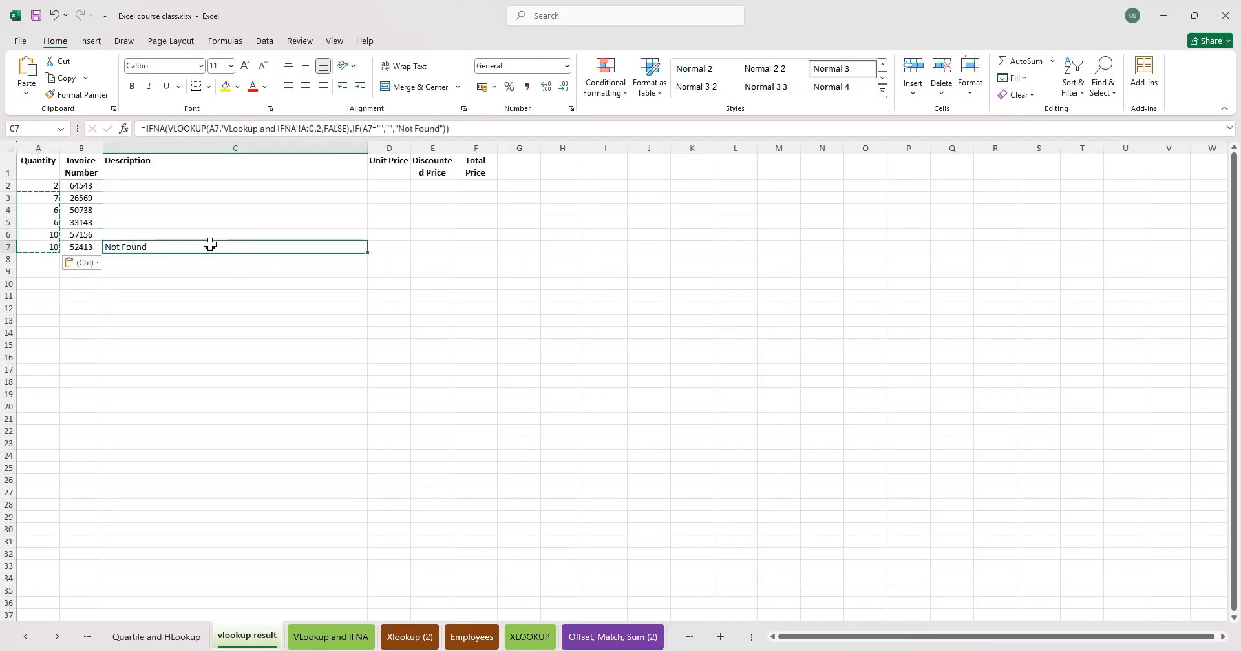
- Enter =VLOOKUP(B2,'VLookup and IFNA'!A:C,{2,3},FALSE) in Description cell C2 and fill it down to C7
{"action": "left_click", "coordinate": [217, 199]}
{"action": "left_click", "coordinate": [192, 187]}
{"action": "type", "text": "=vlook"}
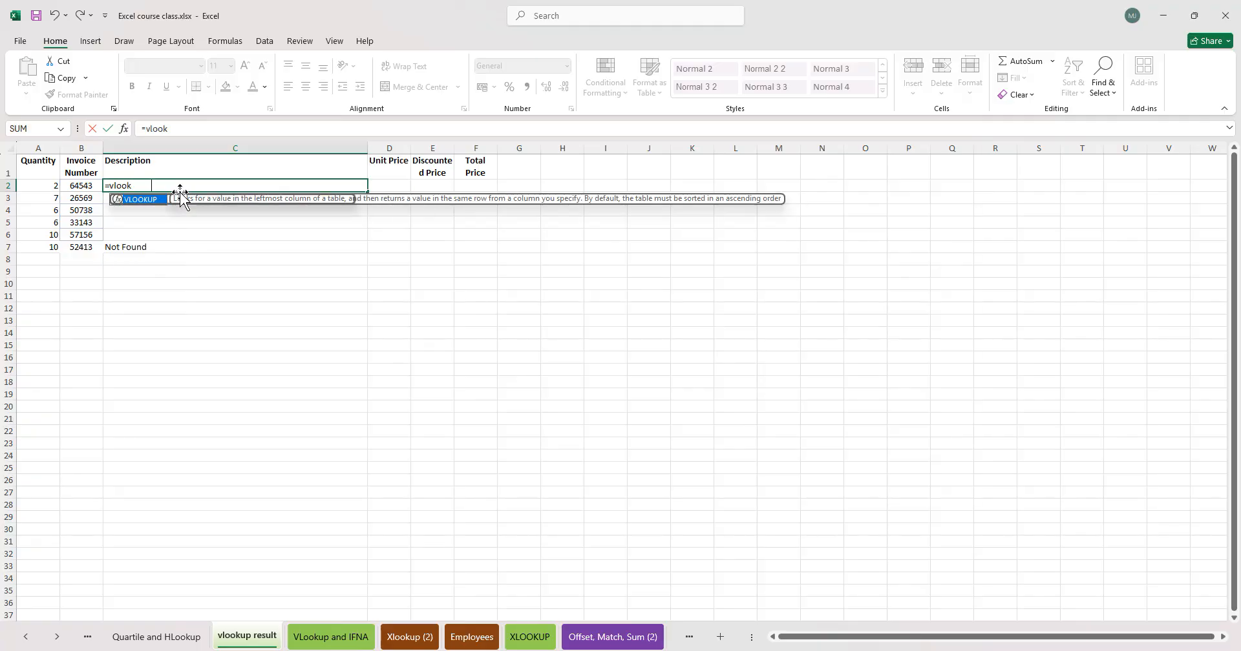
{"action": "key", "text": "Tab"}
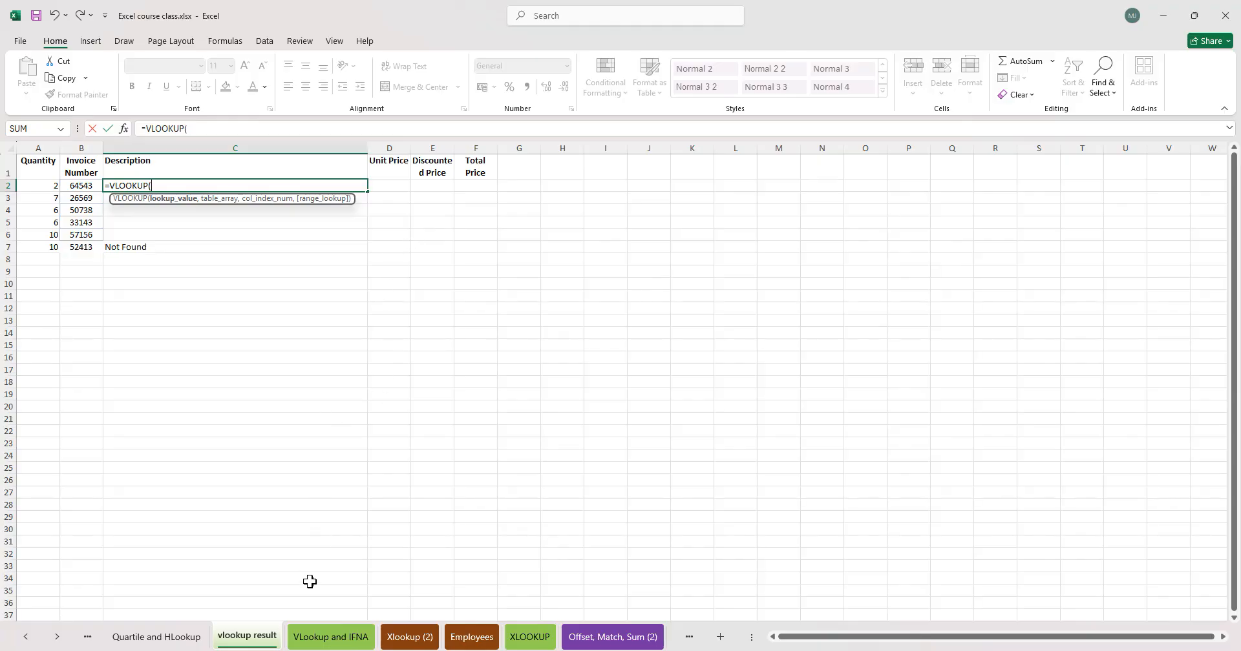
{"action": "left_click", "coordinate": [80, 186]}
{"action": "type", "text": ","}
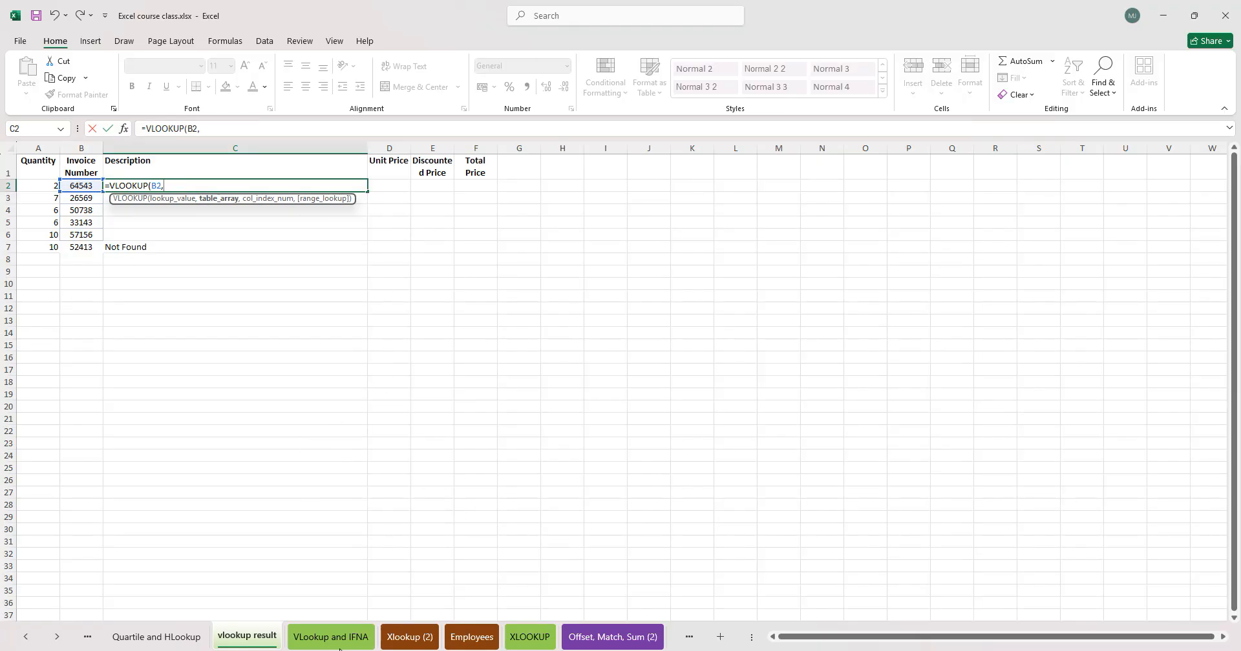
{"action": "left_click", "coordinate": [331, 637]}
{"action": "left_click_drag", "start_coordinate": [71, 147], "coordinate": [388, 159]}
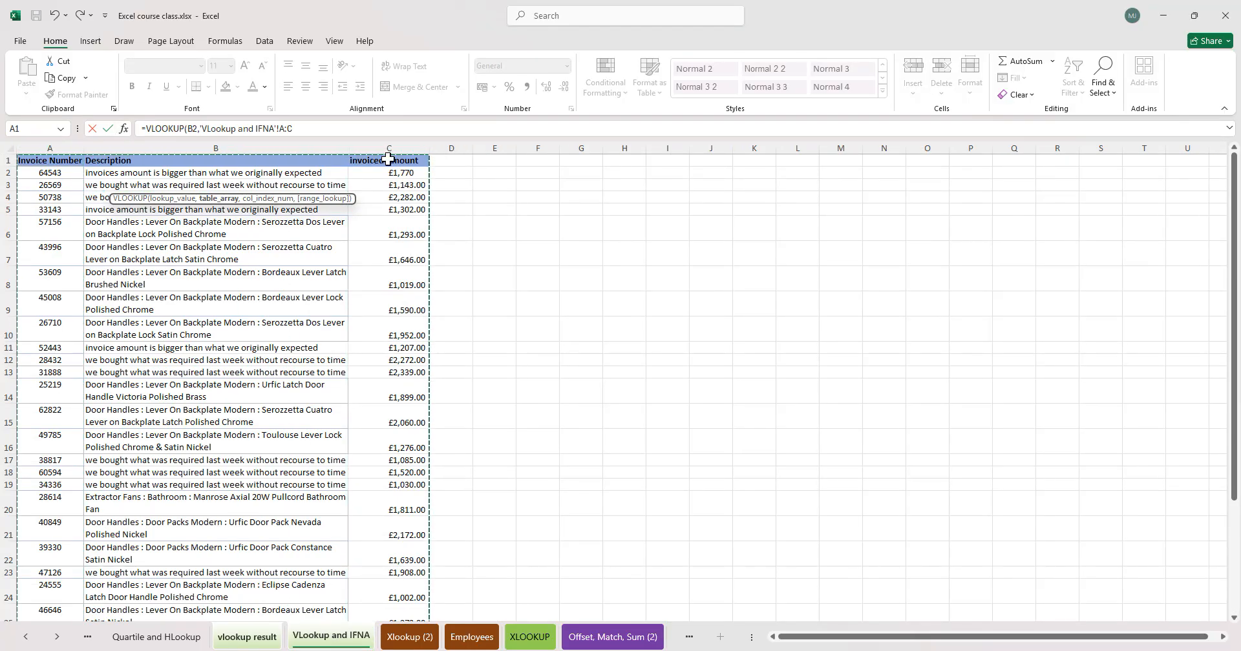
{"action": "type", "text": ","}
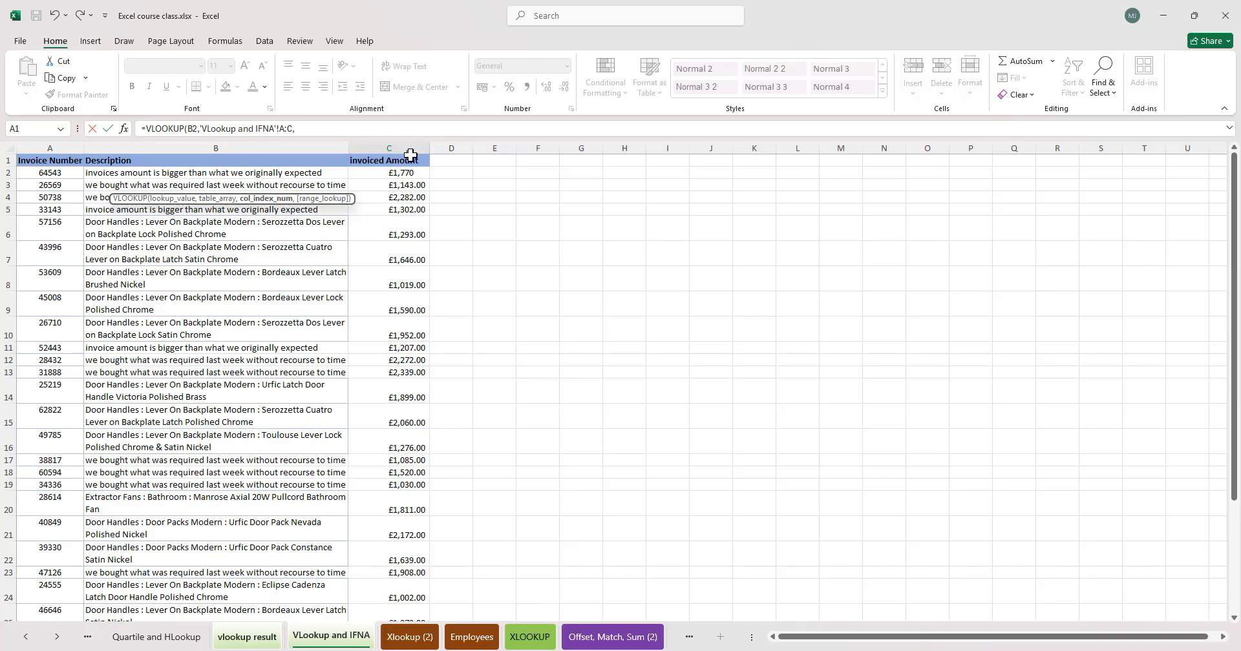
{"action": "left_click", "coordinate": [318, 131]}
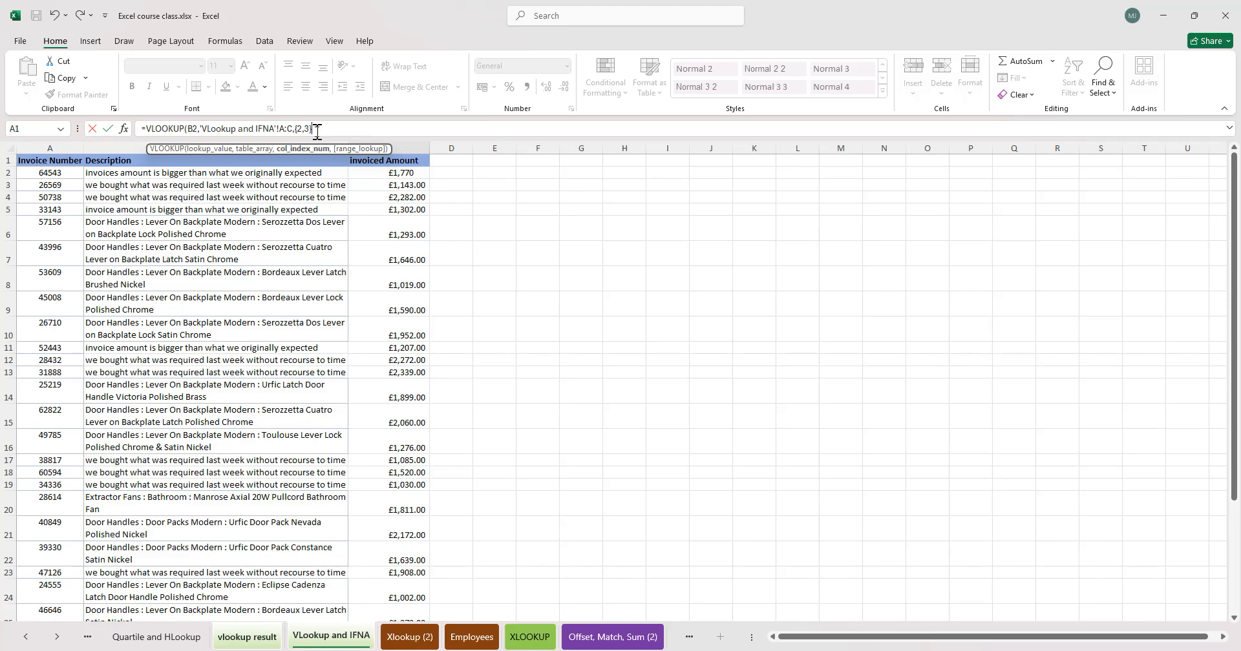
{"action": "type", "text": ","}
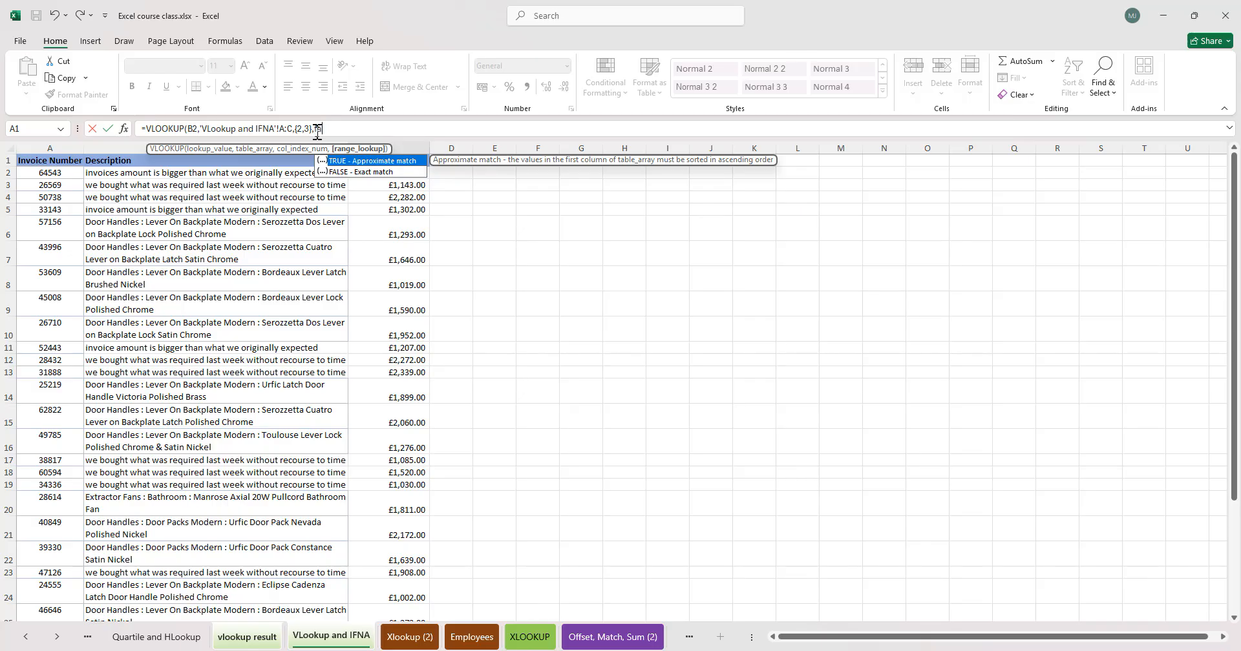
{"action": "type", "text": "false)"}
{"action": "key", "text": "Return"}
{"action": "left_click", "coordinate": [342, 186]}
{"action": "left_click_drag", "start_coordinate": [366, 193], "coordinate": [349, 251]}
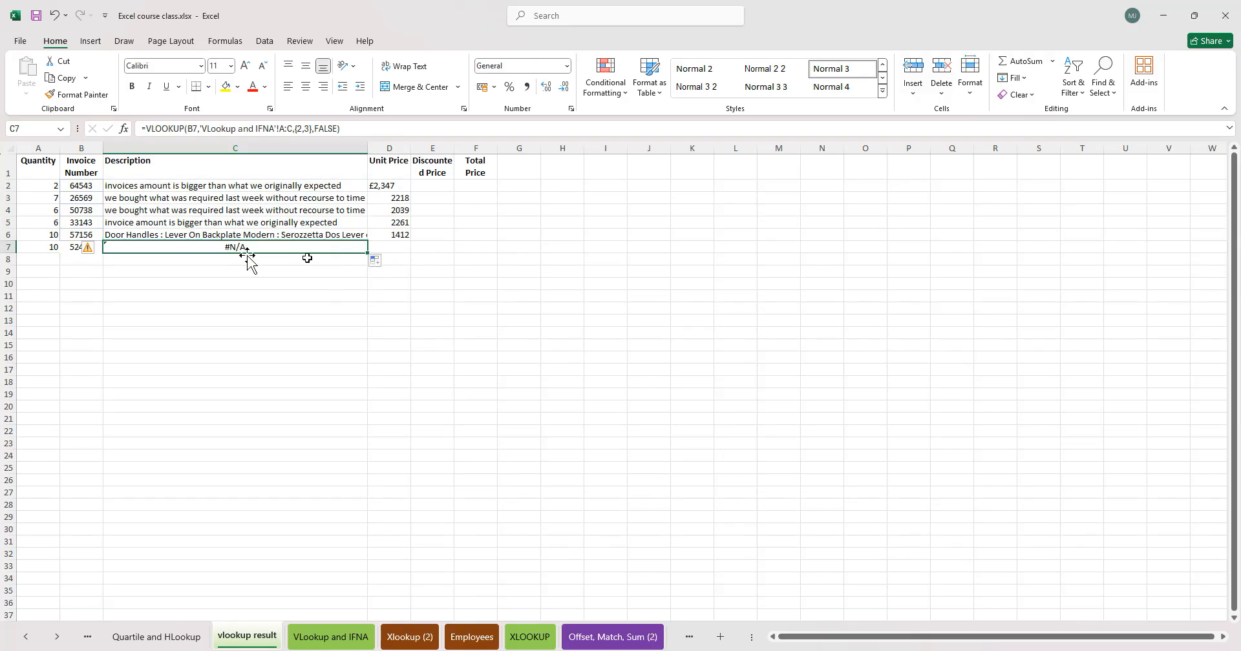
- Wrap C2's formula in IFNA with "Invoice Number Doesn't Match" as the fallback and fill it down to C7
{"action": "double_click", "coordinate": [114, 185]}
{"action": "left_click", "coordinate": [111, 185]}
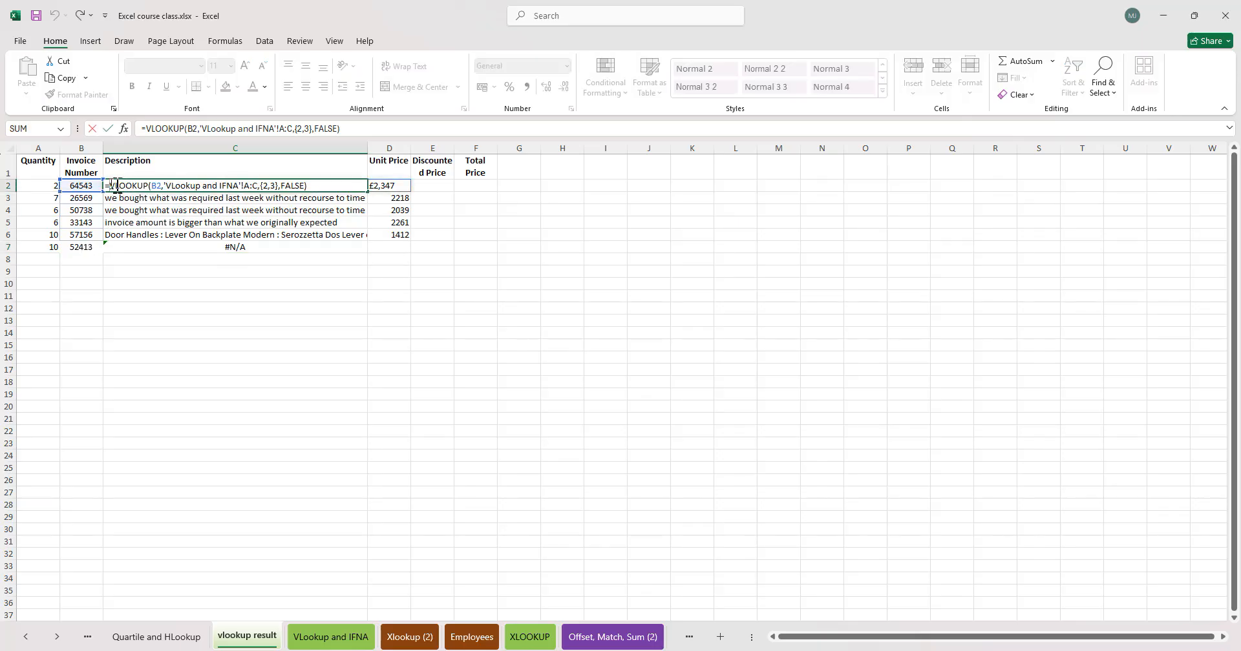
{"action": "type", "text": "IFNA("}
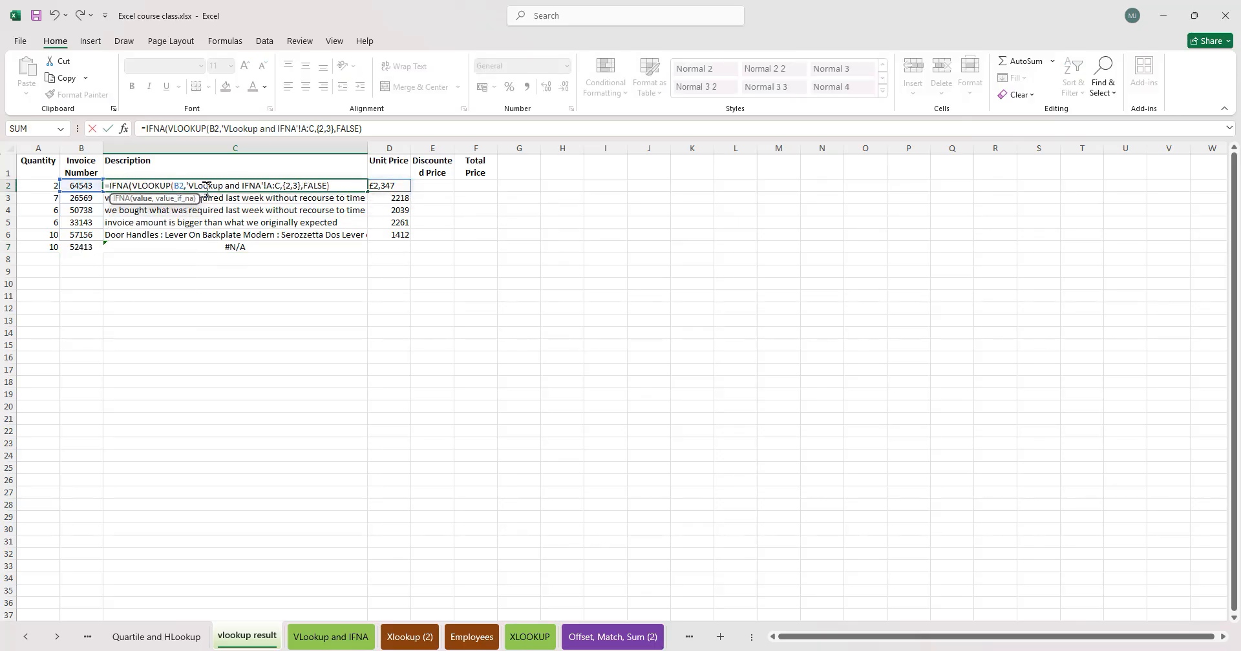
{"action": "left_click", "coordinate": [339, 185]}
{"action": "type", "text": ","}
{"action": "type", "text": "ouce"}
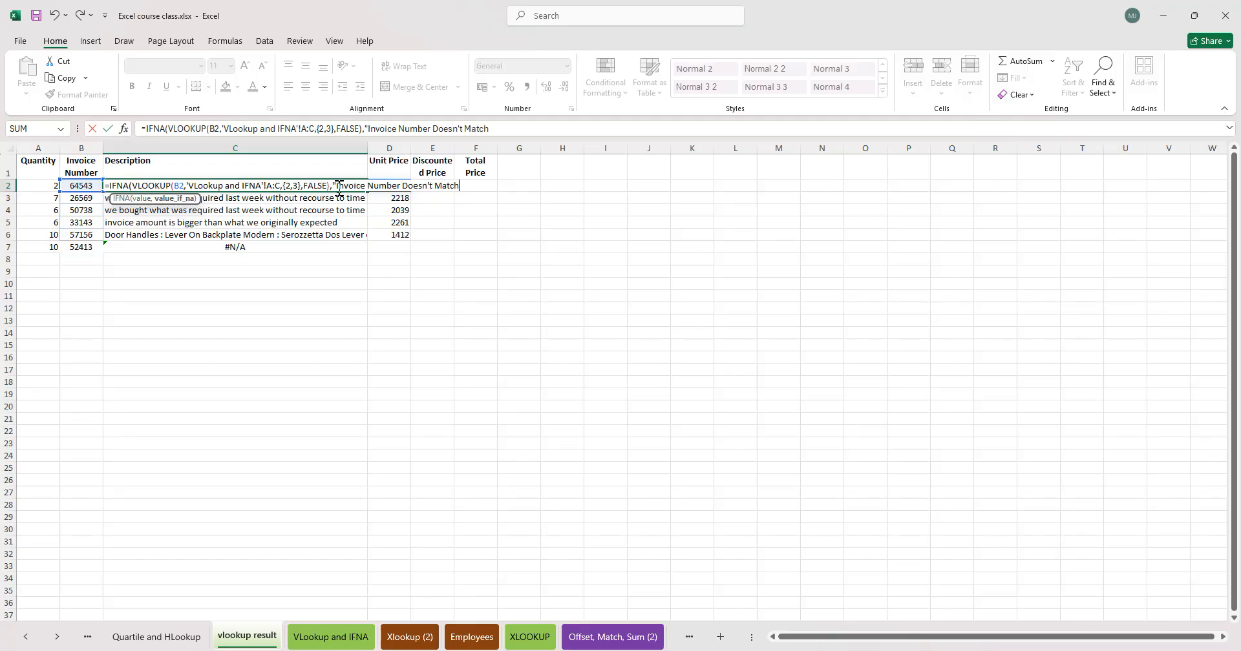
{"action": "type", "text": ")"}
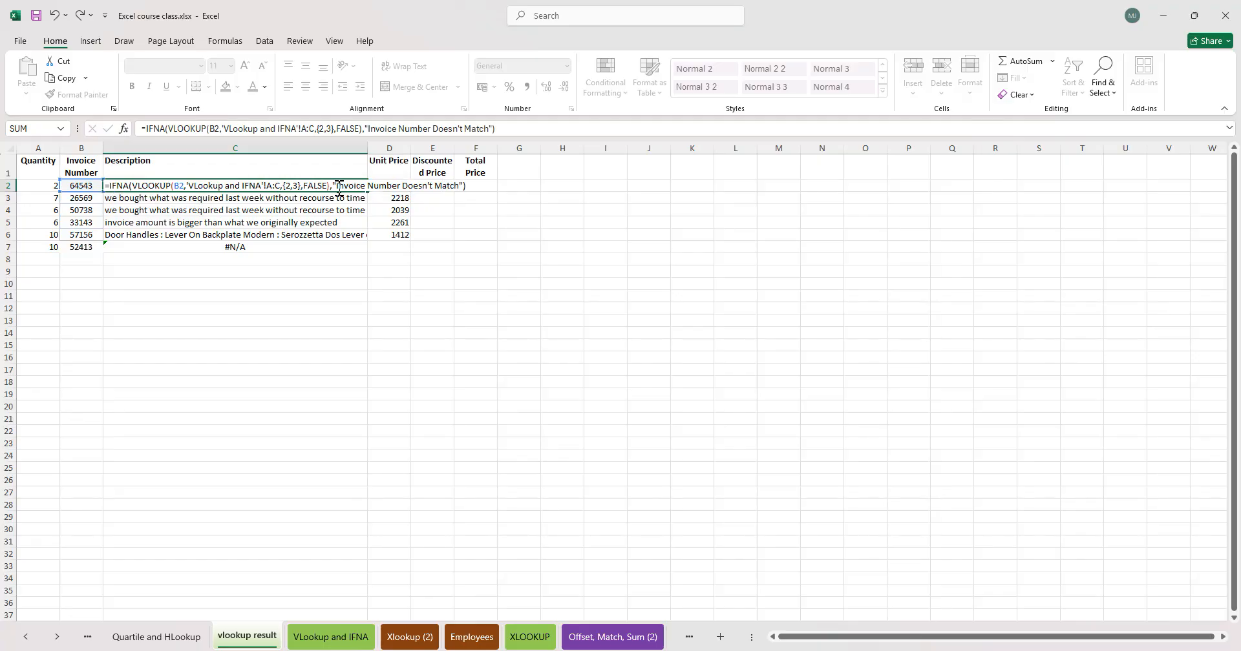
{"action": "key", "text": "Return"}
{"action": "left_click", "coordinate": [282, 187]}
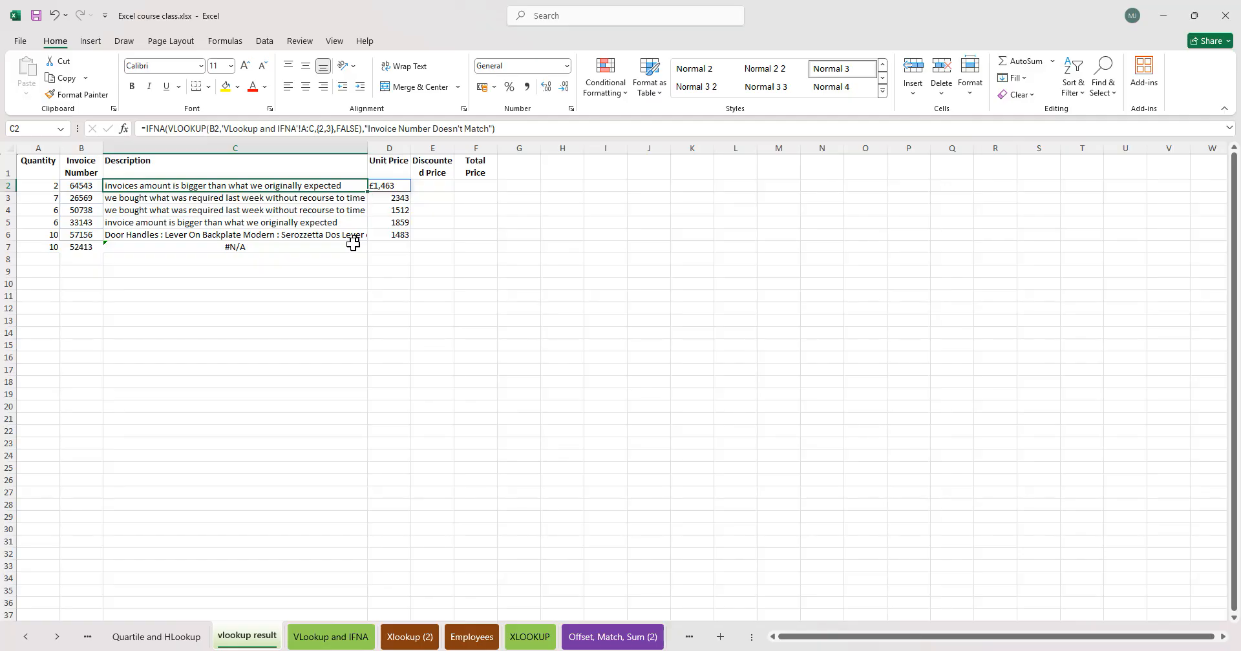
{"action": "left_click_drag", "start_coordinate": [369, 193], "coordinate": [364, 254]}
{"action": "left_click", "coordinate": [206, 246]}
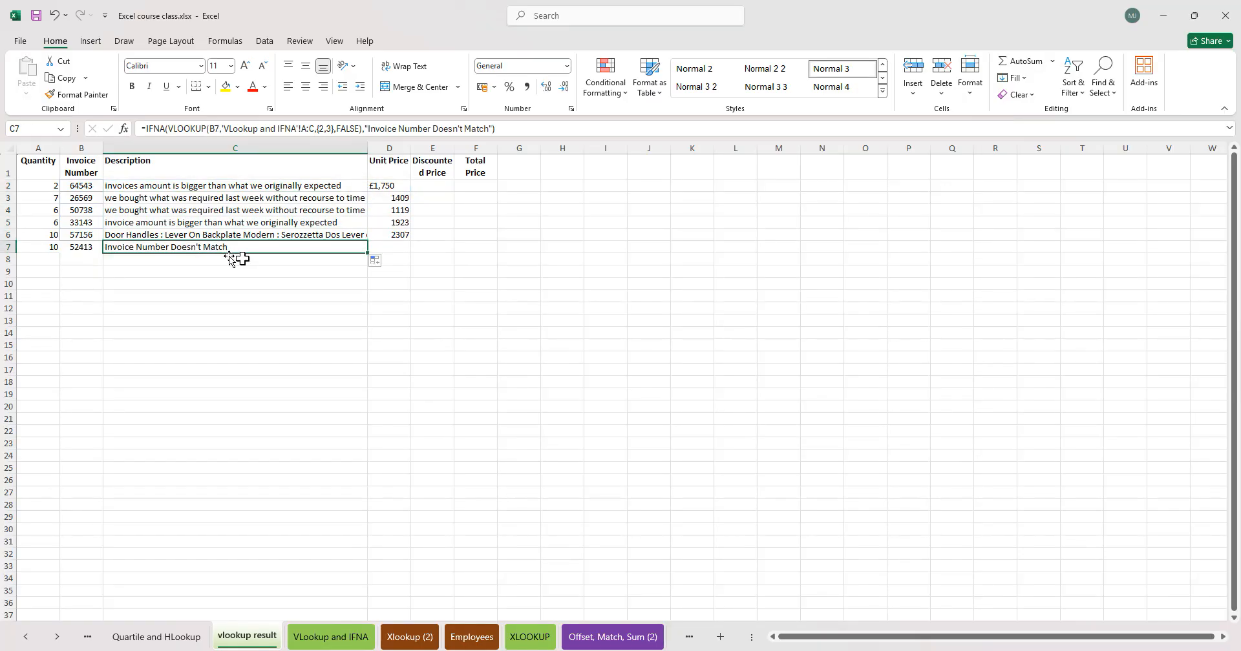
{"action": "left_click", "coordinate": [270, 143]}
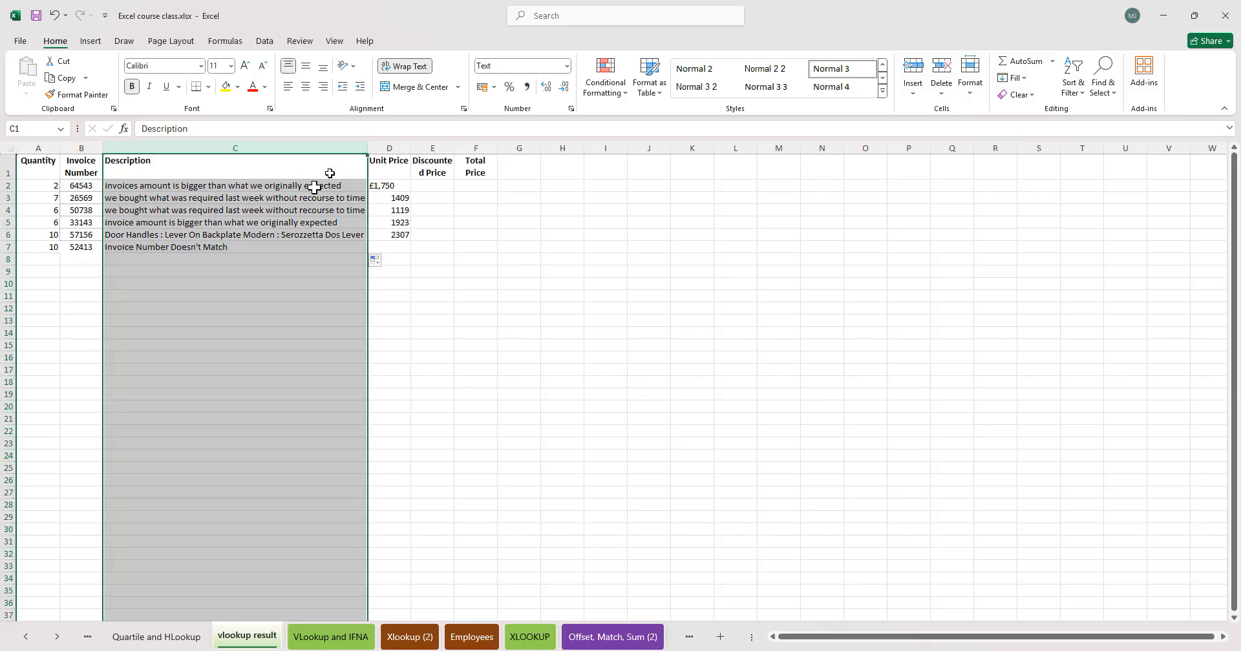
{"action": "left_click", "coordinate": [606, 102]}
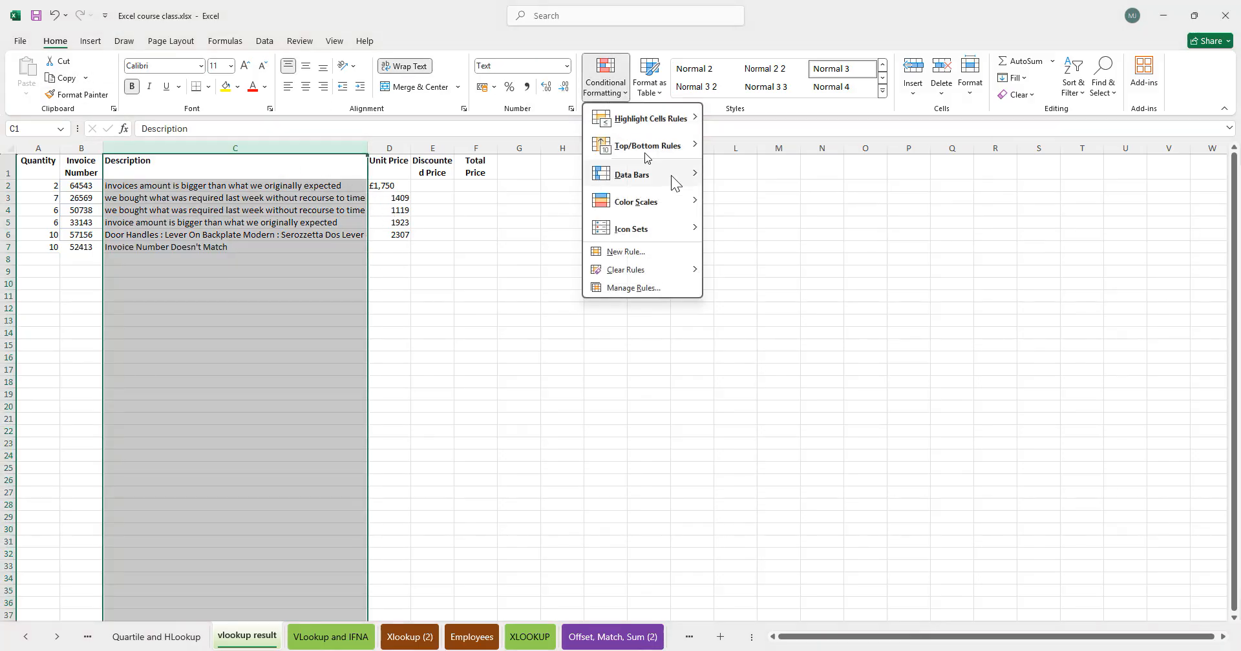
{"action": "mouse_move", "coordinate": [670, 127]}
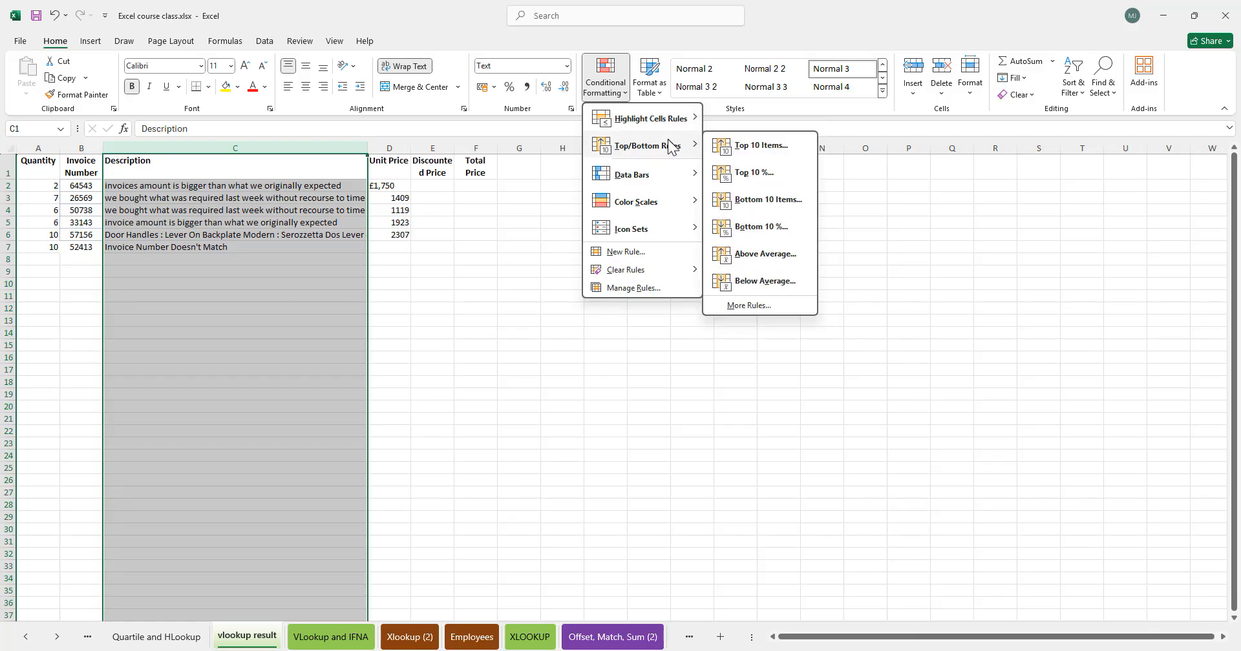
{"action": "left_click", "coordinate": [422, 288]}
{"action": "left_click", "coordinate": [260, 258]}
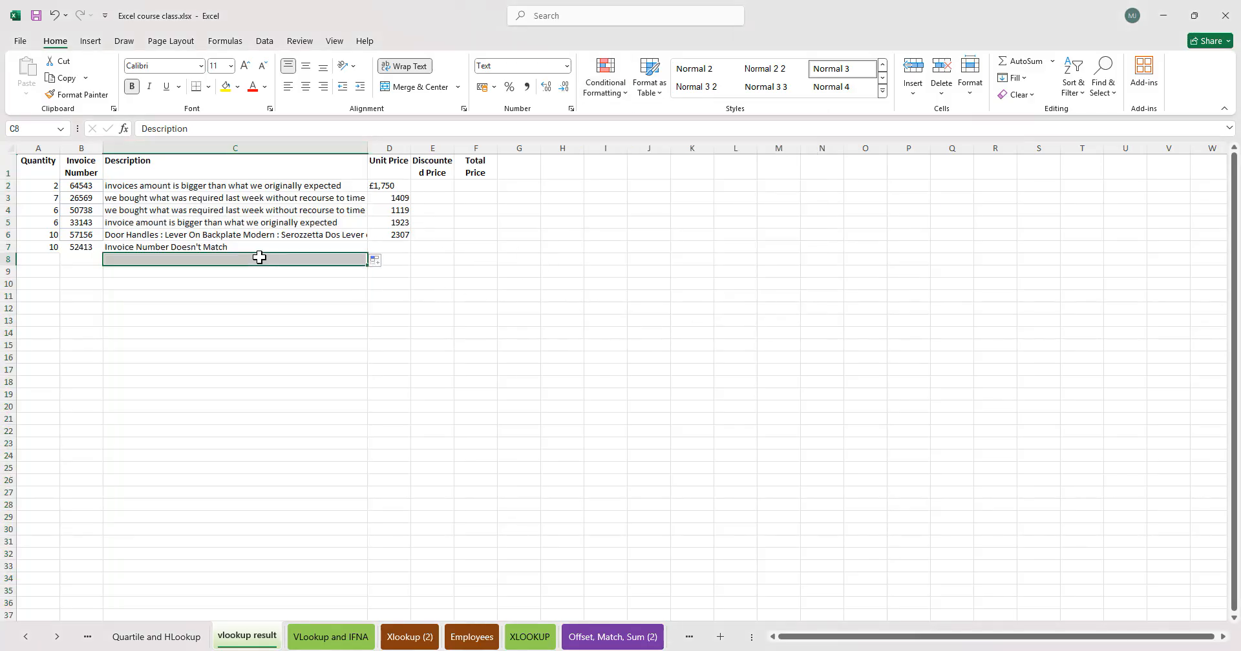
{"action": "left_click", "coordinate": [391, 223]}
{"action": "left_click", "coordinate": [397, 194]}
{"action": "left_click", "coordinate": [406, 185]}
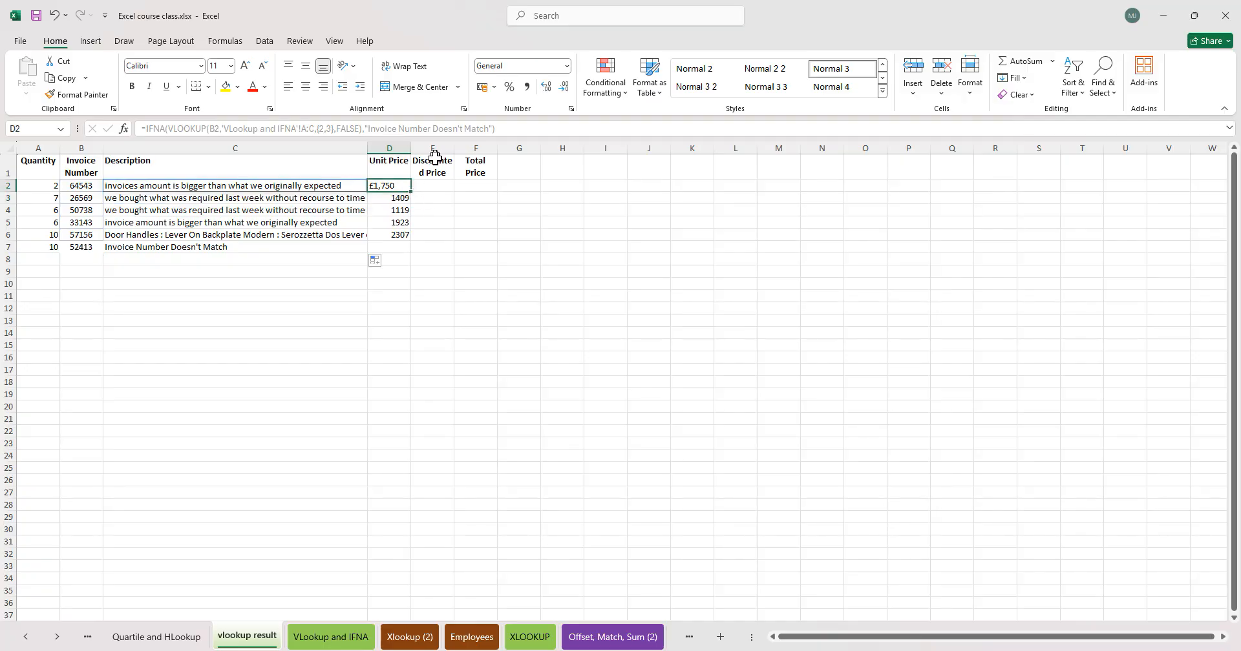
{"action": "left_click", "coordinate": [420, 173]}
{"action": "left_click", "coordinate": [393, 161]}
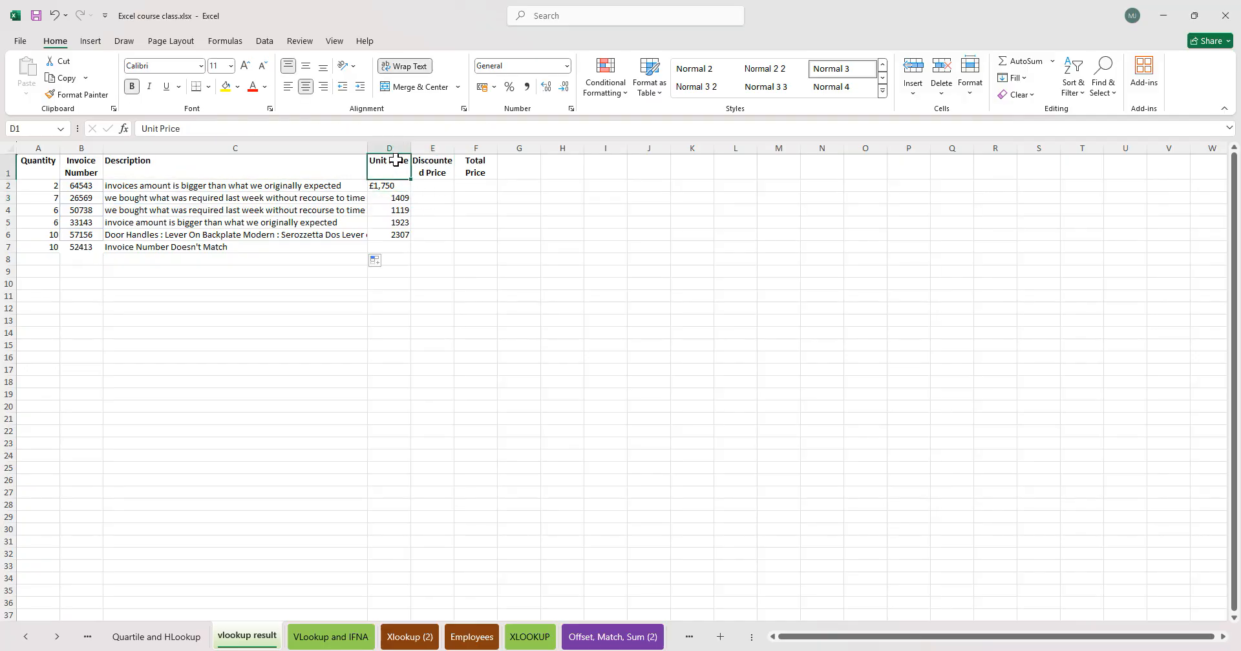
- Copy the Unit Price results in D2:D6 and paste them as values only into F2:F6
{"action": "left_click_drag", "start_coordinate": [400, 187], "coordinate": [408, 232]}
{"action": "key", "text": "ctrl+c"}
{"action": "left_click", "coordinate": [466, 186]}
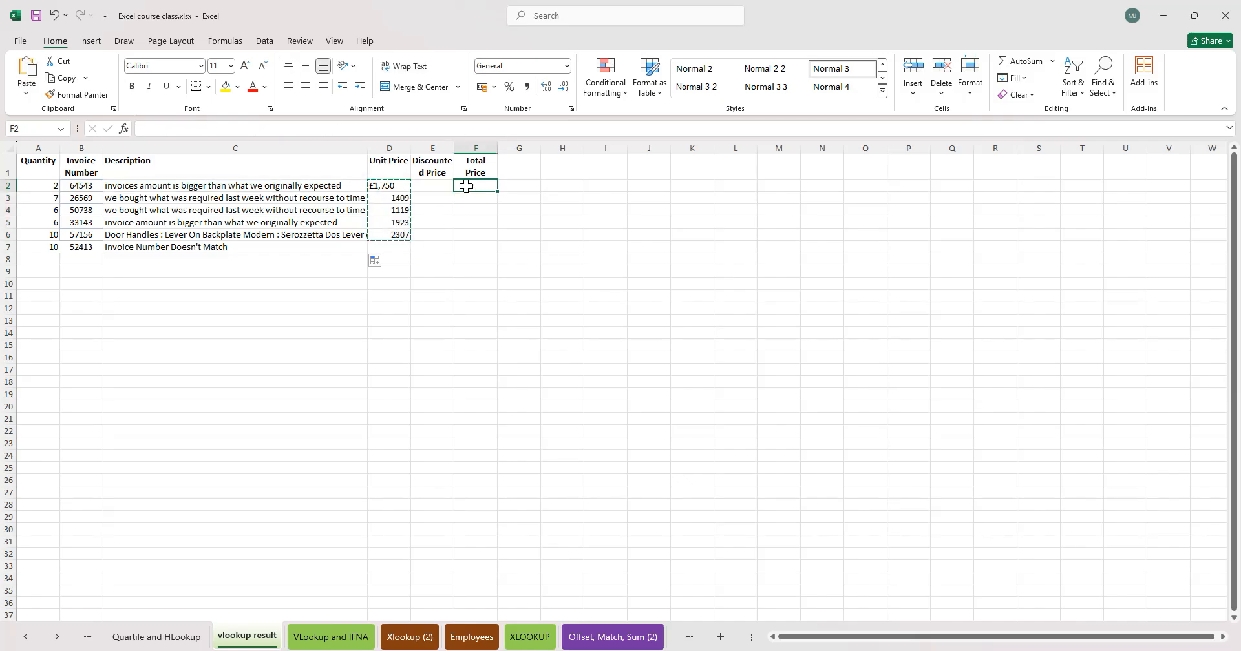
{"action": "key", "text": "ctrl+shift+v"}
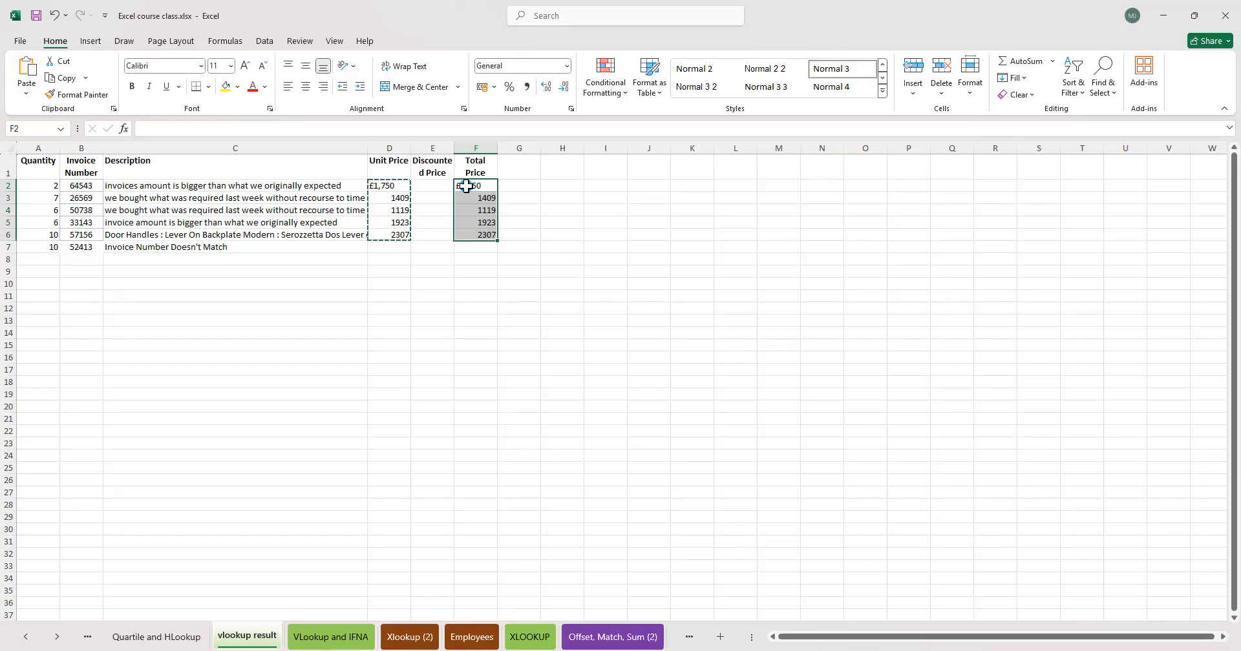
- Copy the Total Price header from F1 into D1
{"action": "left_click", "coordinate": [388, 189]}
{"action": "left_click_drag", "start_coordinate": [388, 189], "coordinate": [387, 234]}
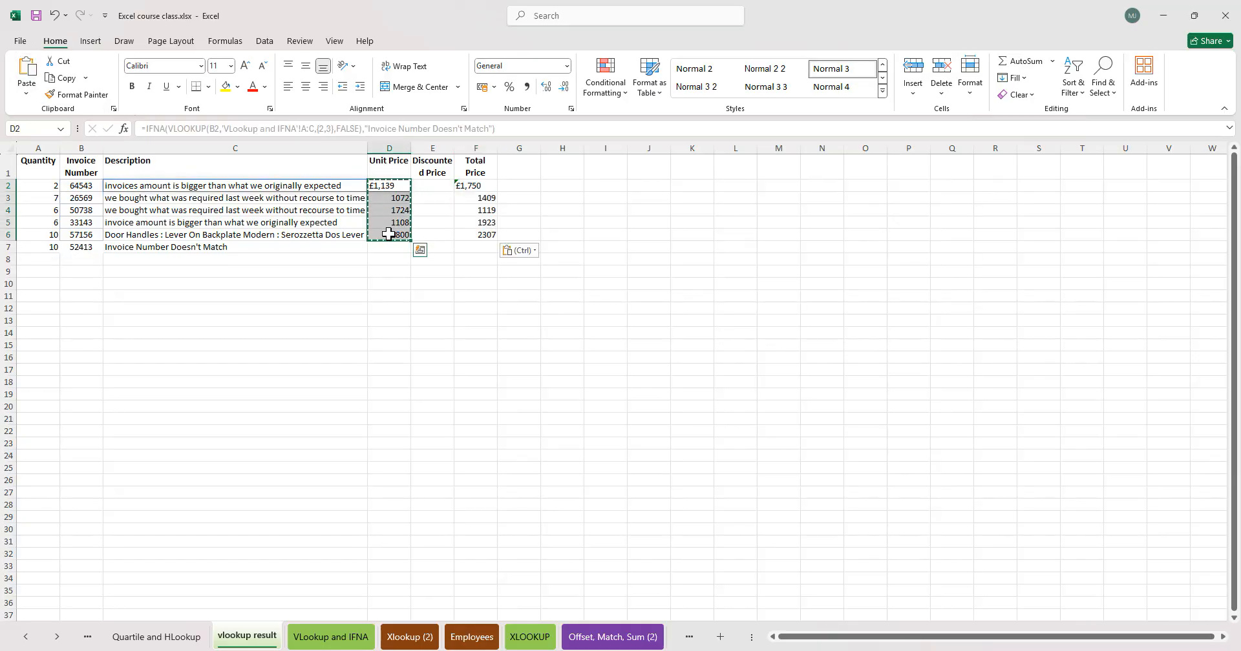
{"action": "double_click", "coordinate": [253, 188]}
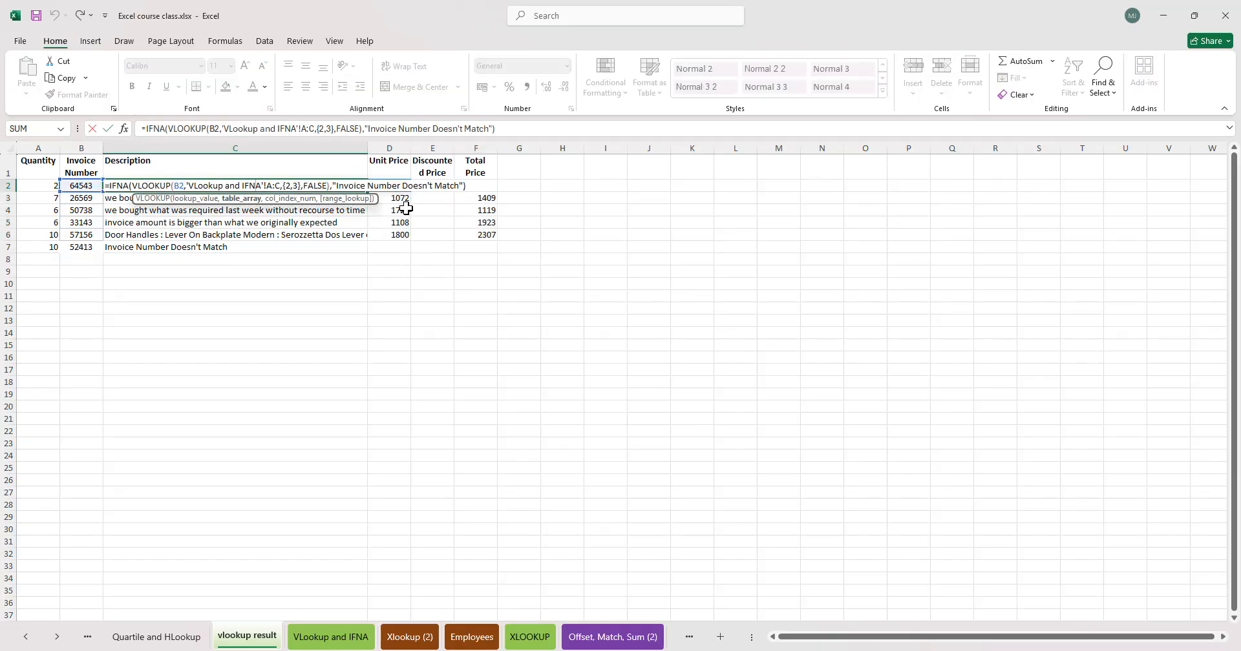
{"action": "left_click", "coordinate": [390, 186]}
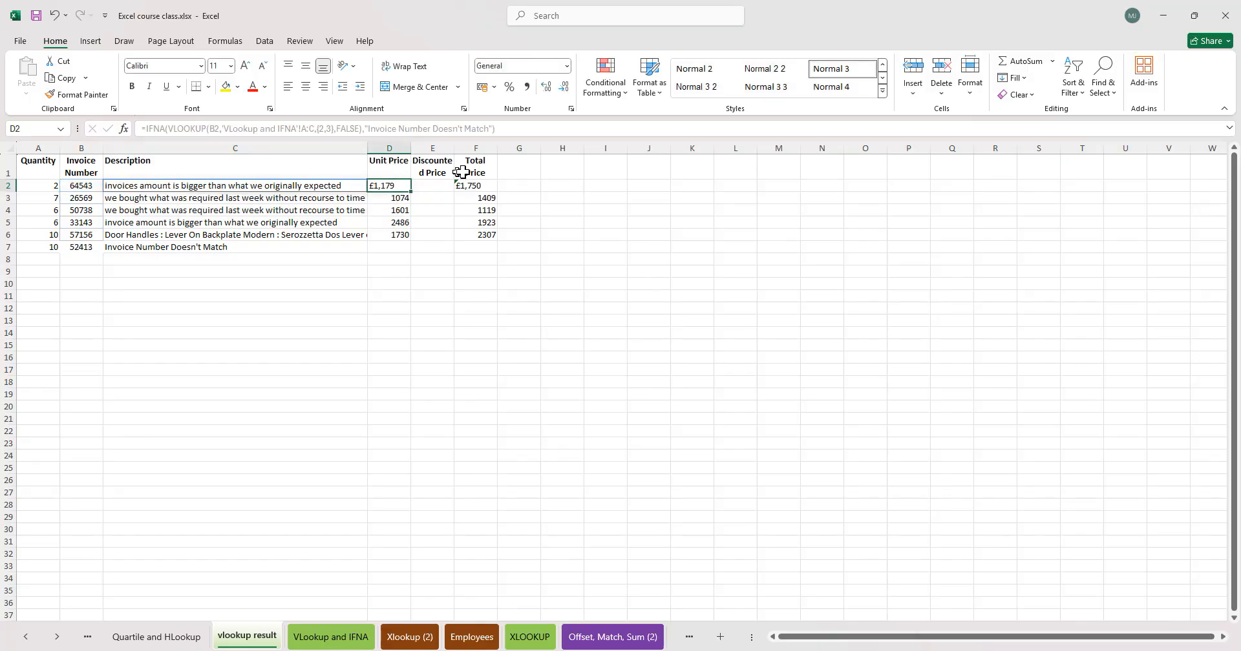
{"action": "left_click", "coordinate": [477, 166]}
{"action": "key", "text": "ctrl+c"}
{"action": "left_click", "coordinate": [380, 169]}
{"action": "key", "text": "ctrl+v"}
- Clear the contents of columns E through G
{"action": "left_click", "coordinate": [432, 166]}
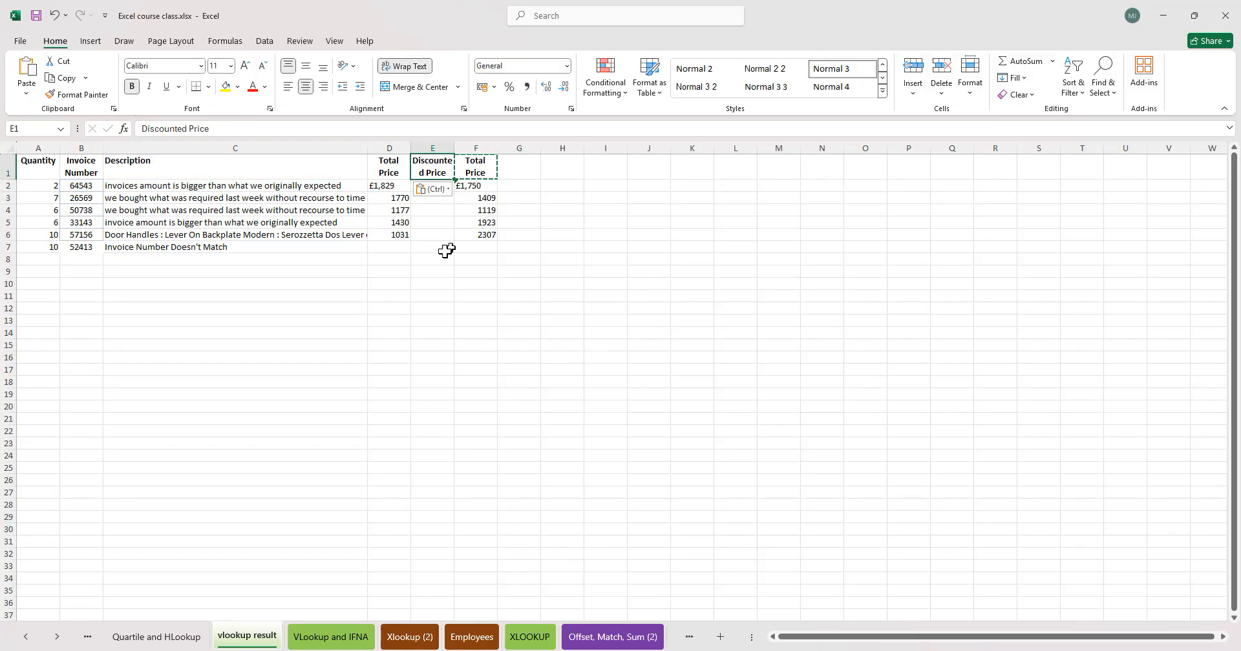
{"action": "left_click_drag", "start_coordinate": [433, 148], "coordinate": [525, 140]}
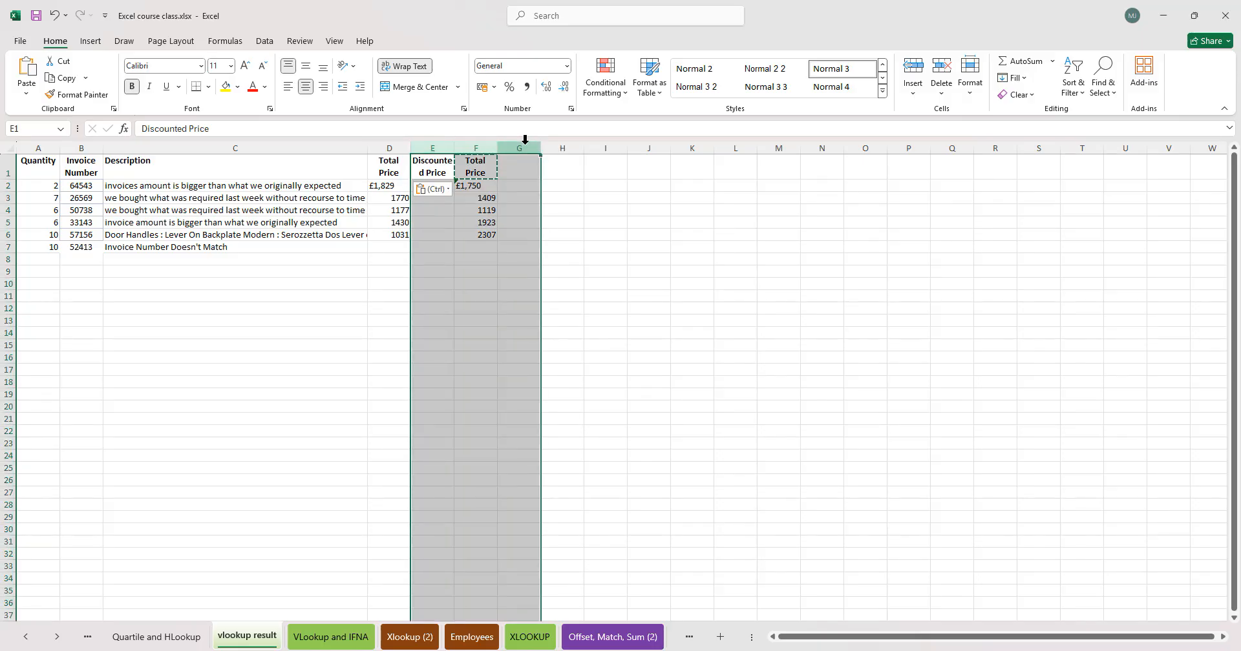
{"action": "key", "text": "Delete"}
- Delete the Quantity column A
{"action": "left_click", "coordinate": [110, 258]}
{"action": "left_click", "coordinate": [57, 199]}
{"action": "left_click_drag", "start_coordinate": [46, 168], "coordinate": [48, 259]}
{"action": "left_click", "coordinate": [42, 146]}
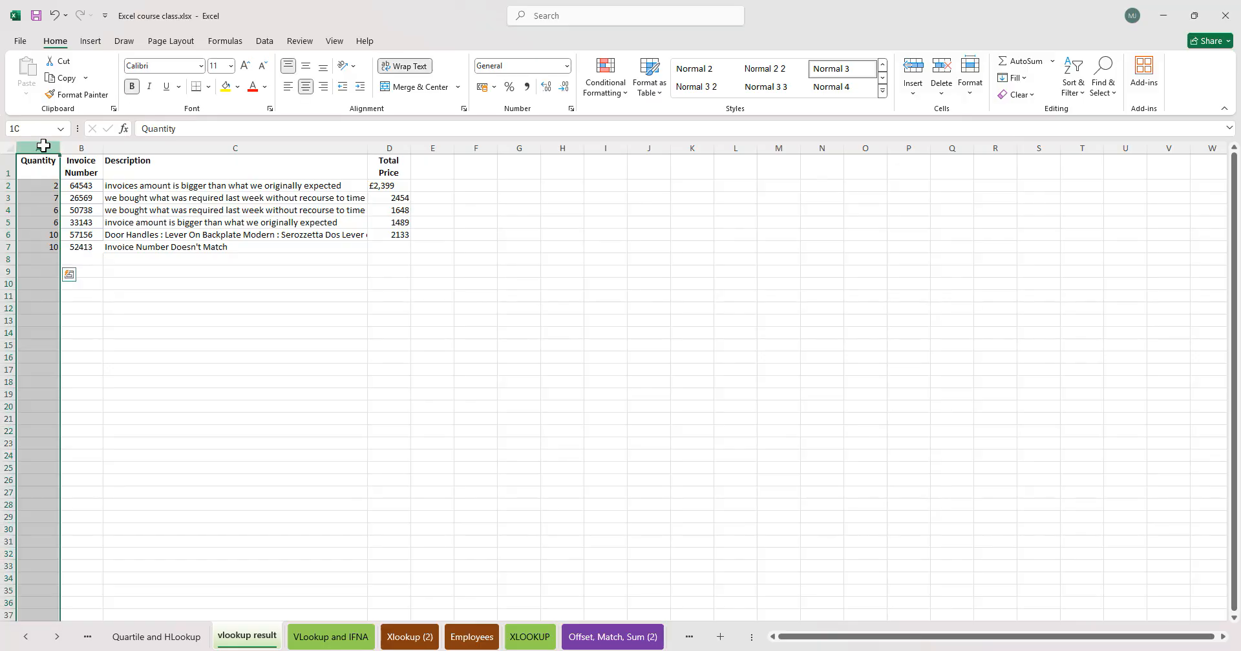
{"action": "key", "text": "ctrl+minus"}
{"action": "left_click", "coordinate": [379, 321]}
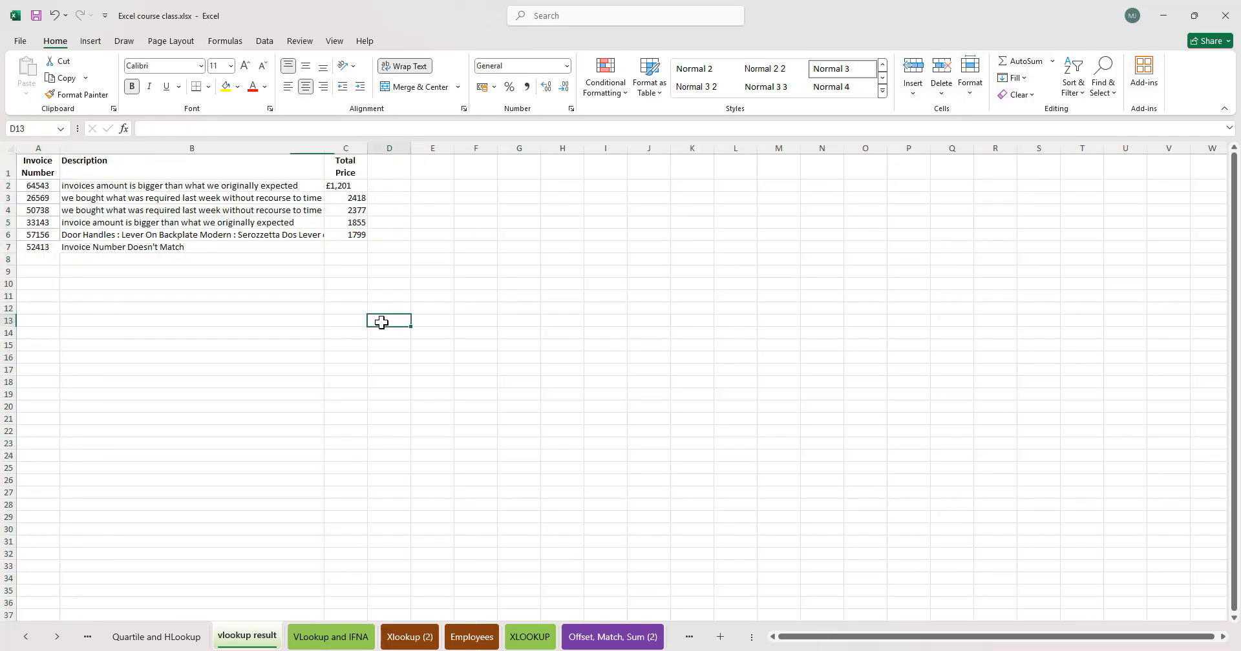
{"action": "left_click_drag", "start_coordinate": [103, 202], "coordinate": [145, 215]}
{"action": "left_click", "coordinate": [256, 298]}
{"action": "left_click", "coordinate": [387, 347]}
{"action": "left_click", "coordinate": [427, 285]}
{"action": "left_click", "coordinate": [348, 186]}
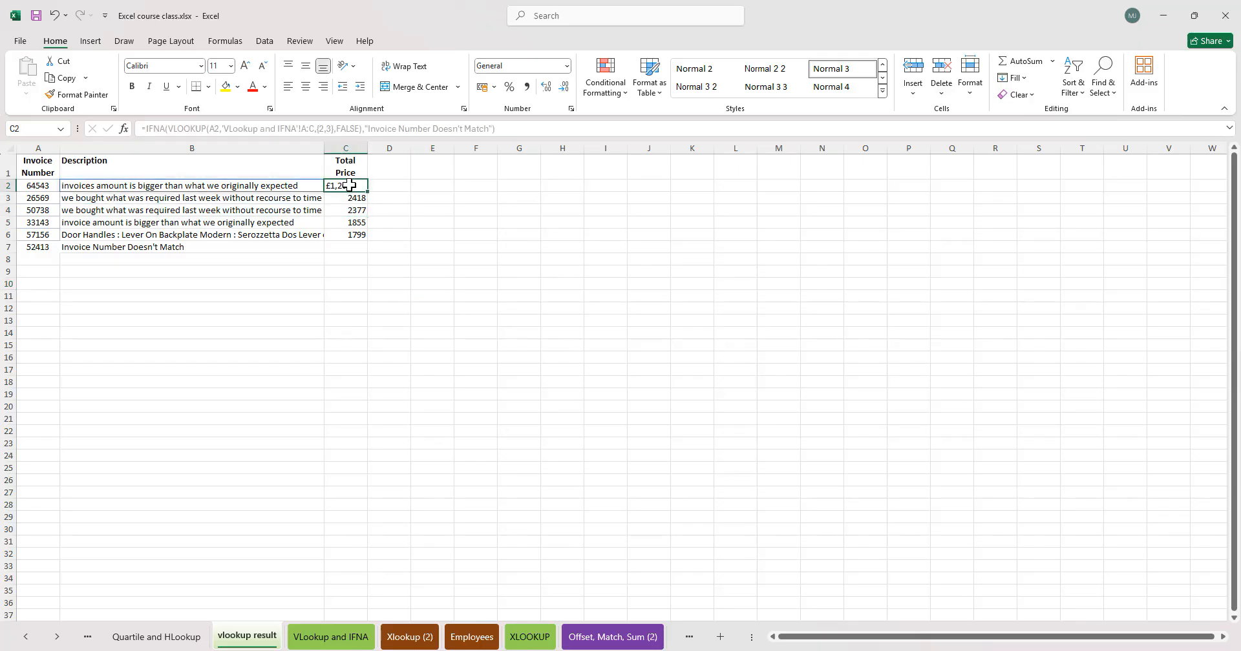
{"action": "key", "text": "BackSpace"}
{"action": "key", "text": "Escape"}
- Copy the lookup results in B2:C7 and paste them back as values only
{"action": "left_click_drag", "start_coordinate": [265, 187], "coordinate": [339, 242]}
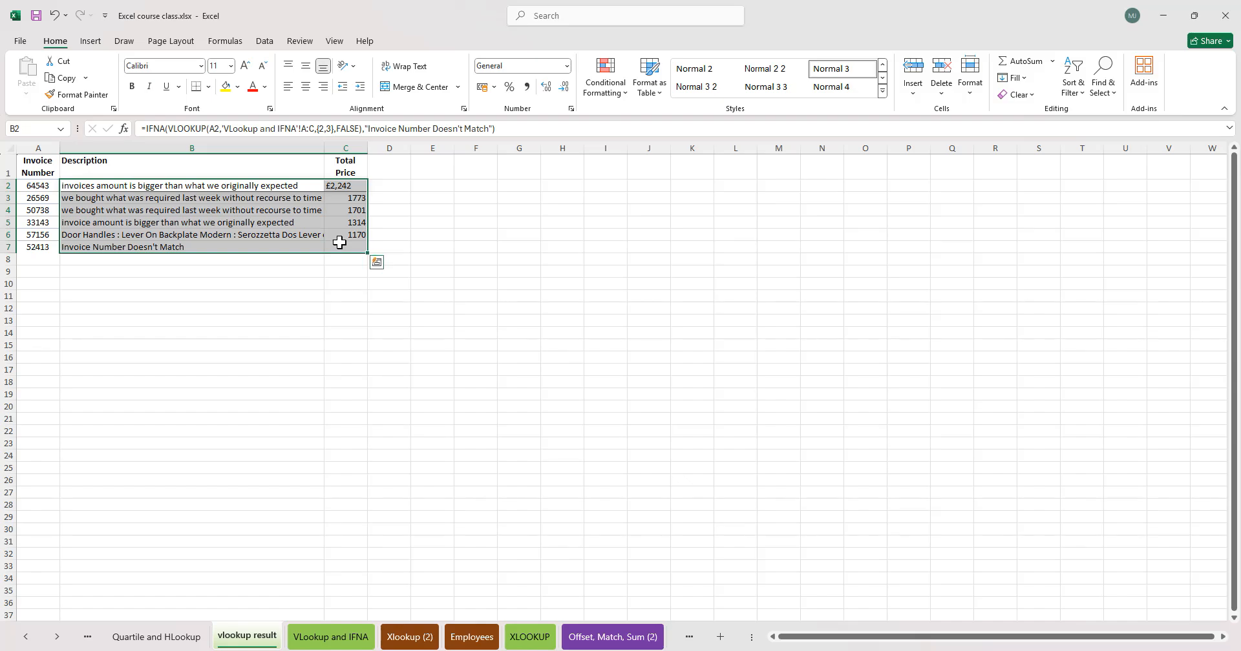
{"action": "key", "text": "alt"}
{"action": "key", "text": "h"}
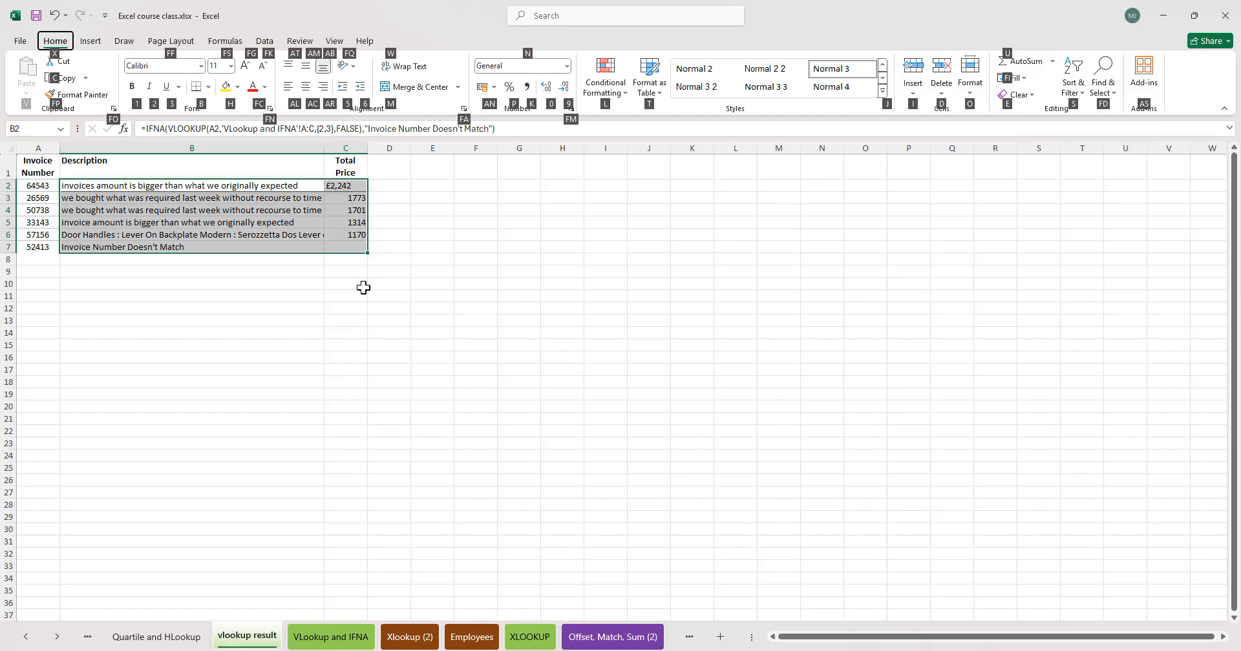
{"action": "left_click_drag", "start_coordinate": [185, 188], "coordinate": [332, 238]}
{"action": "key", "text": "ctrl+c"}
{"action": "key", "text": "h"}
{"action": "key", "text": "v"}
{"action": "key", "text": "v"}
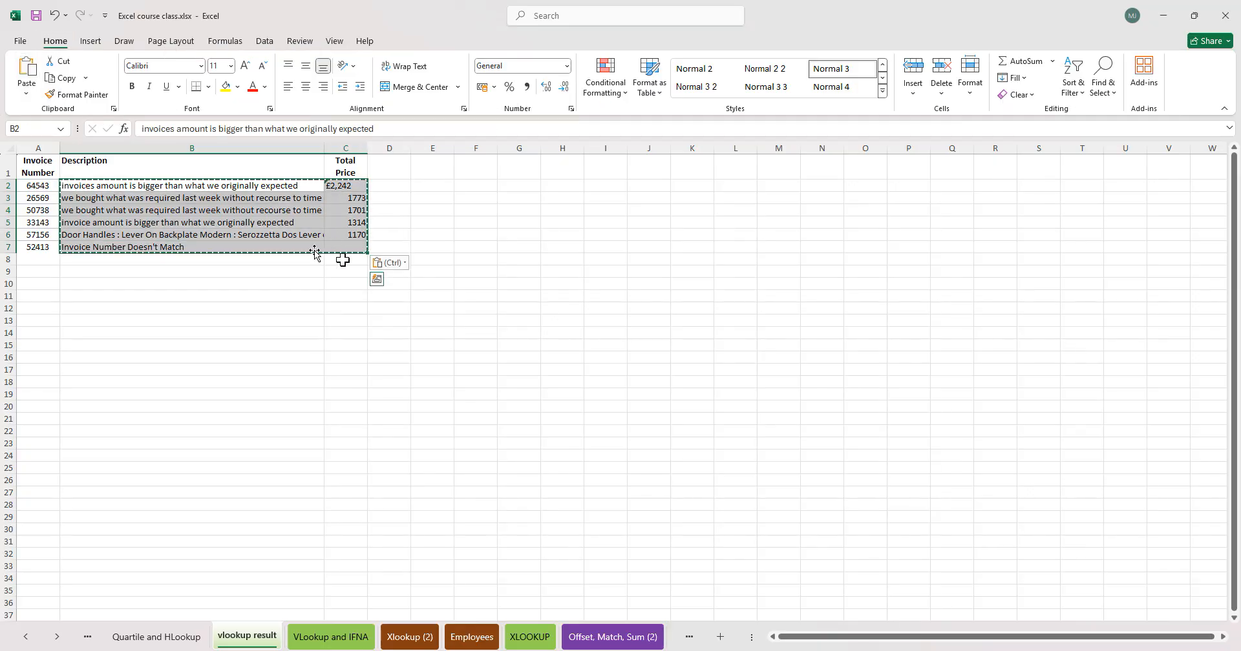
{"action": "left_click", "coordinate": [418, 244]}
{"action": "left_click_drag", "start_coordinate": [357, 186], "coordinate": [359, 222]}
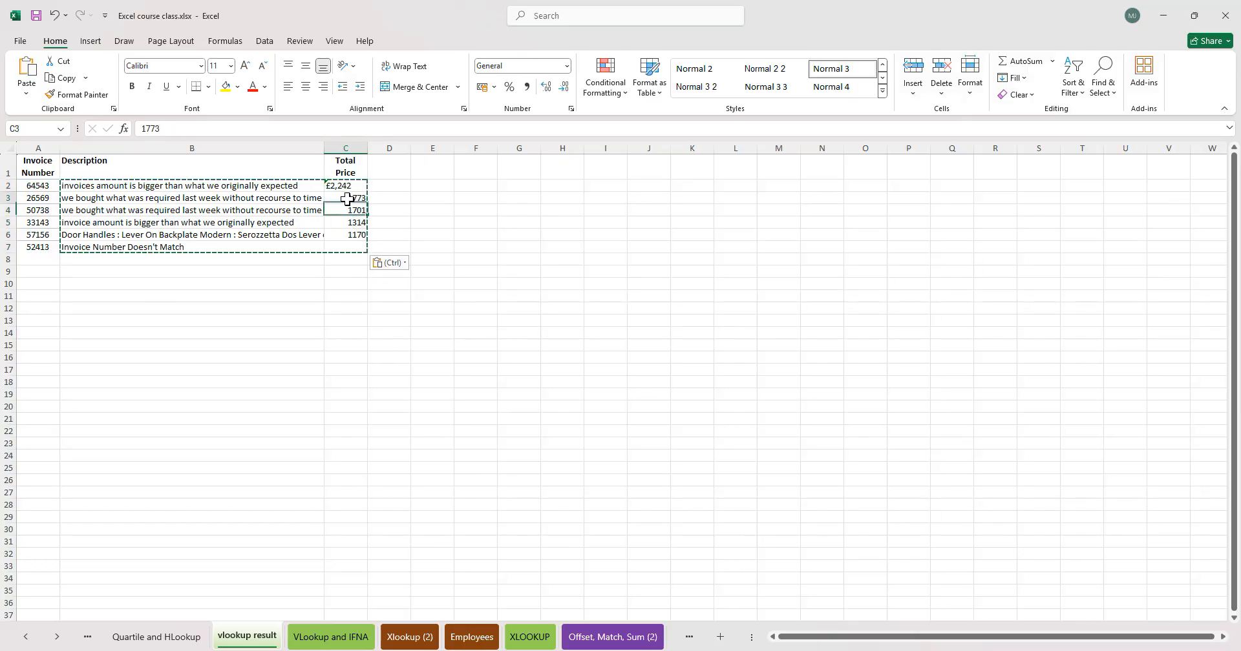
{"action": "left_click_drag", "start_coordinate": [343, 242], "coordinate": [343, 241]}
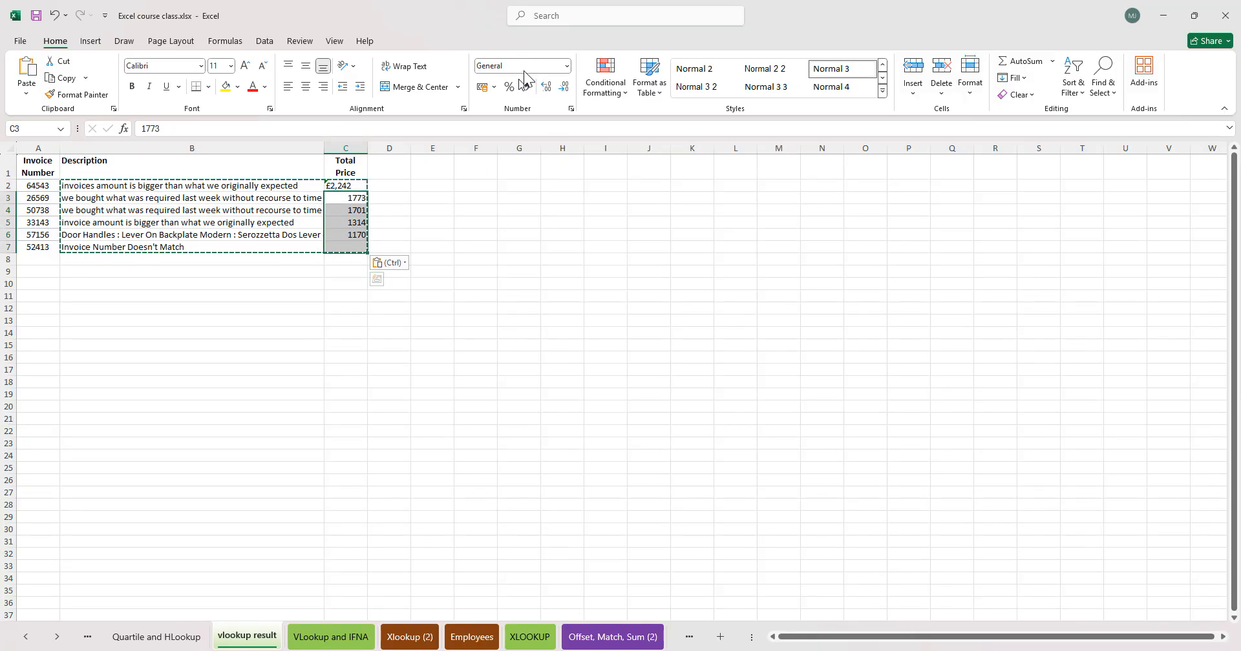
- Format the selected Total Price values as Currency
{"action": "left_click", "coordinate": [523, 66]}
{"action": "left_click", "coordinate": [566, 67]}
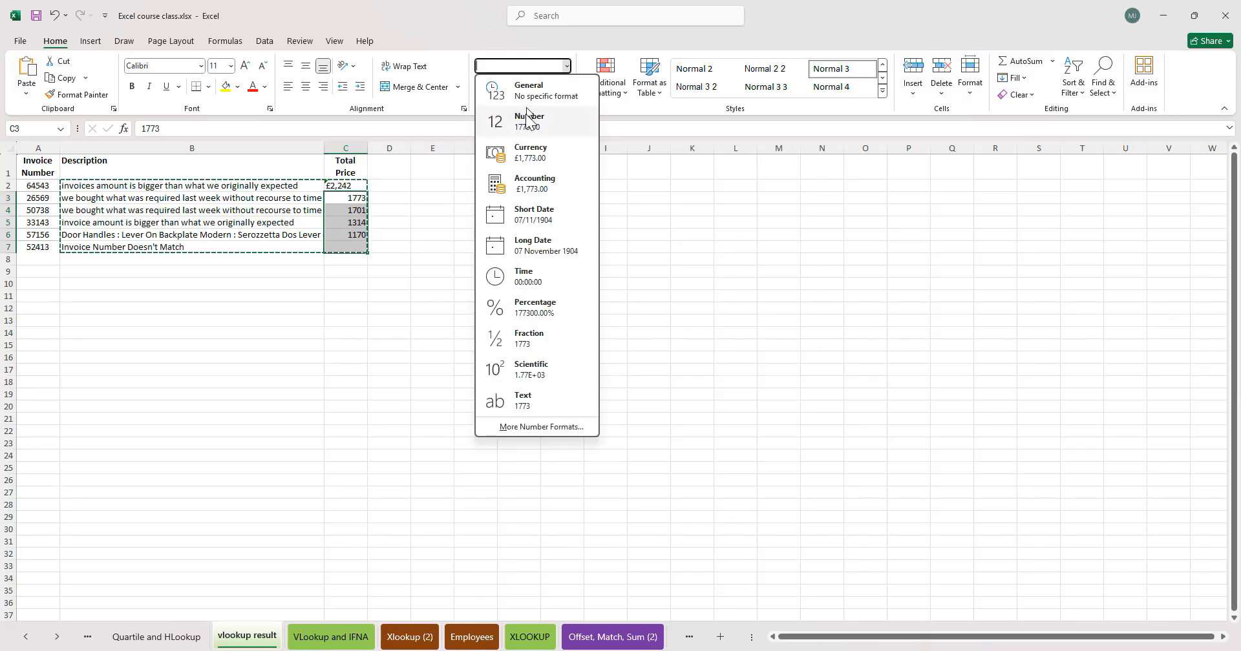
{"action": "left_click", "coordinate": [550, 157]}
{"action": "left_click", "coordinate": [476, 259]}
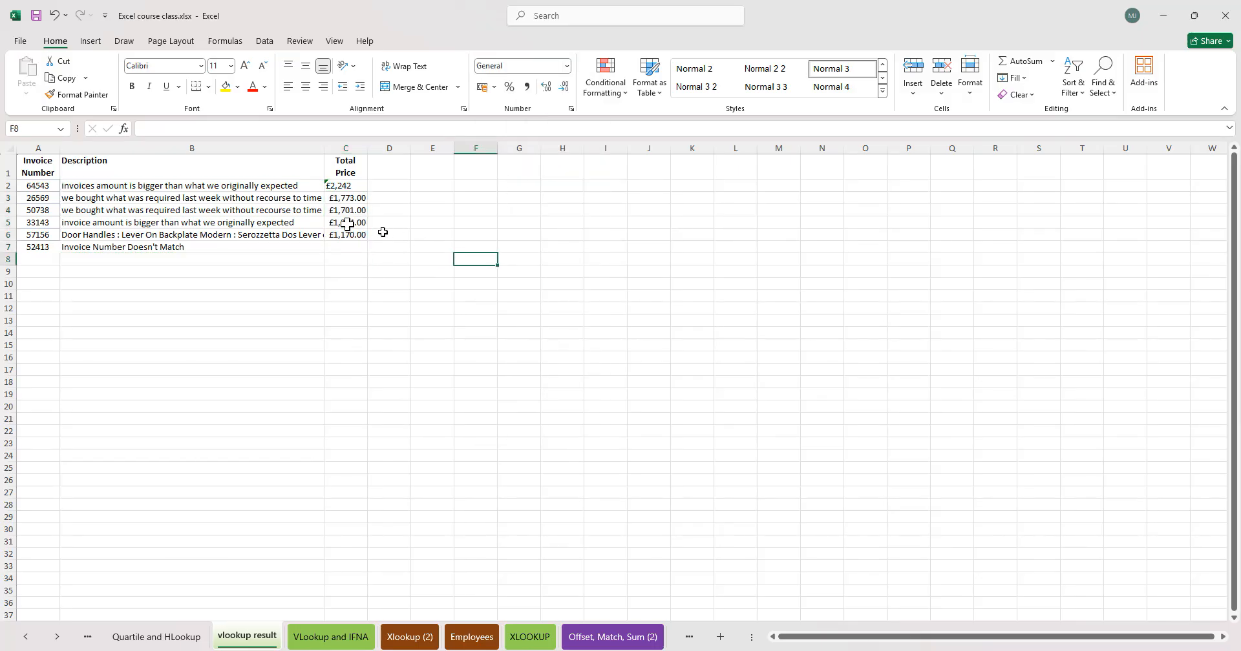
- Copy C3's currency format onto C2 with Format Painter and re-enter the C2 value
{"action": "left_click", "coordinate": [341, 189]}
{"action": "left_click", "coordinate": [349, 198]}
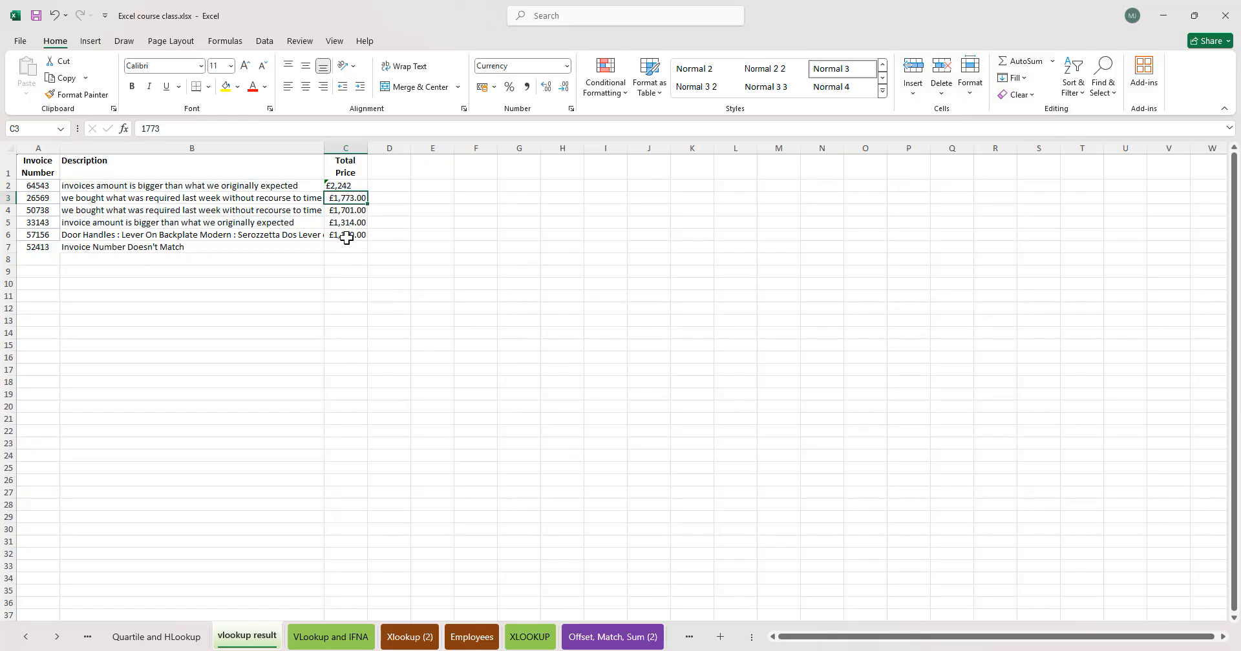
{"action": "key", "text": "alt"}
{"action": "key", "text": "h"}
{"action": "key", "text": "f"}
{"action": "key", "text": "p"}
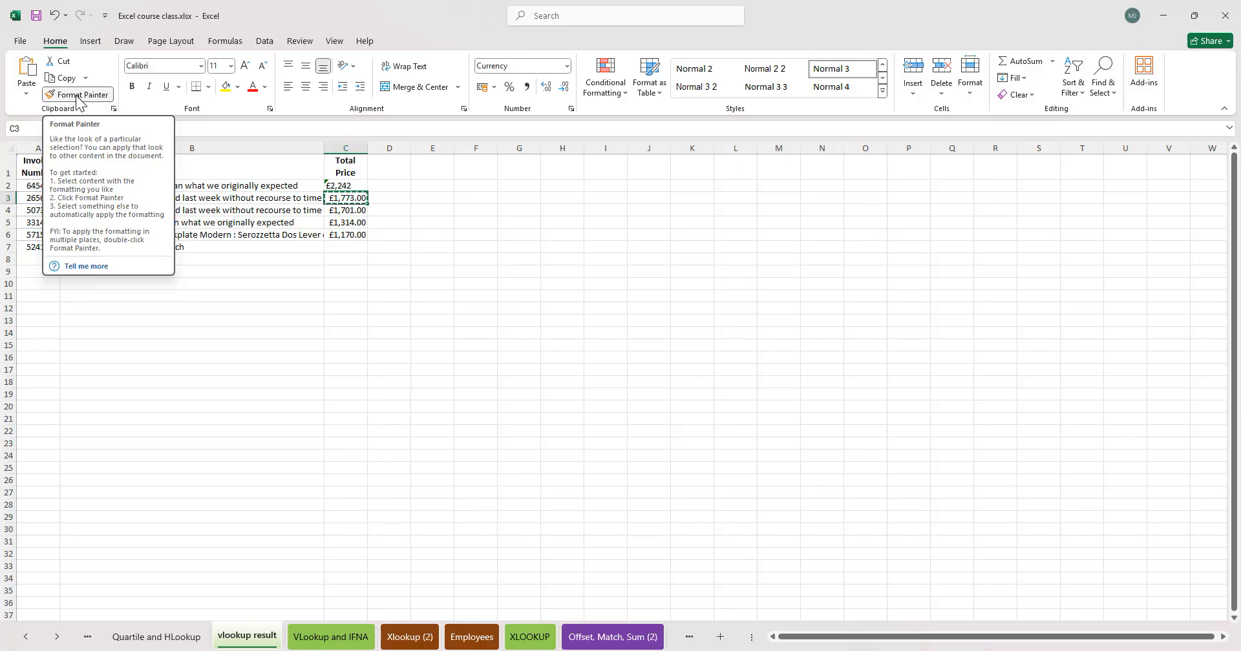
{"action": "left_click", "coordinate": [347, 185]}
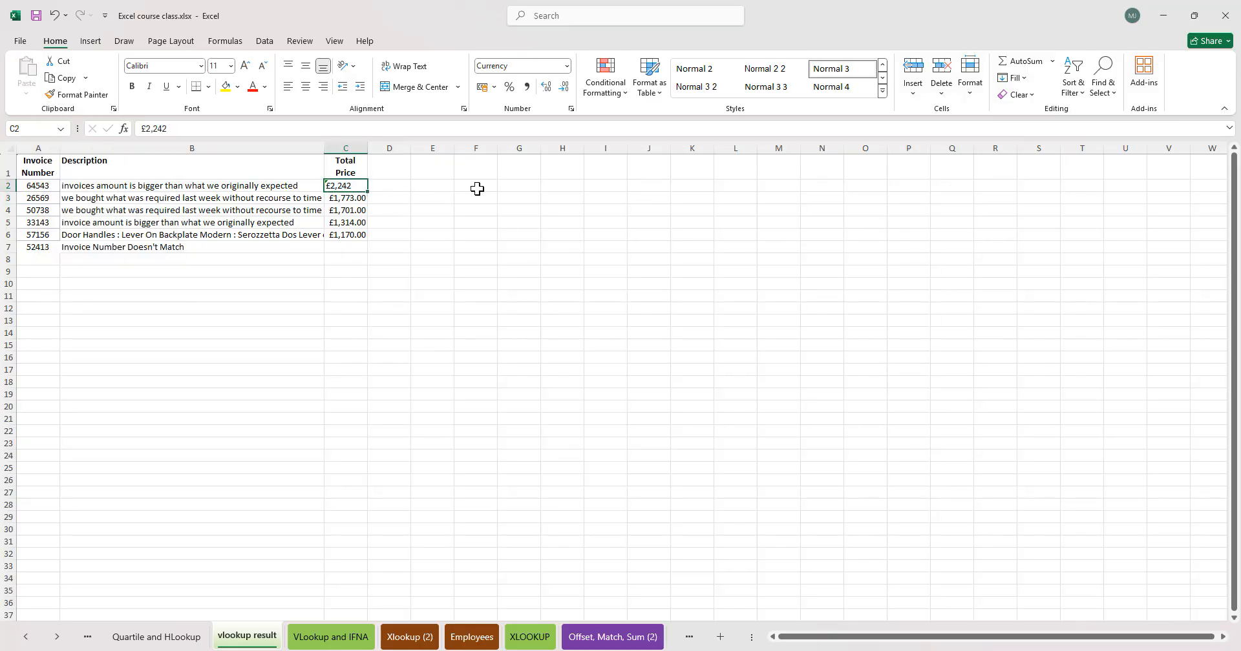
{"action": "left_click", "coordinate": [347, 197]}
{"action": "double_click", "coordinate": [347, 185]}
{"action": "left_click", "coordinate": [494, 209]}
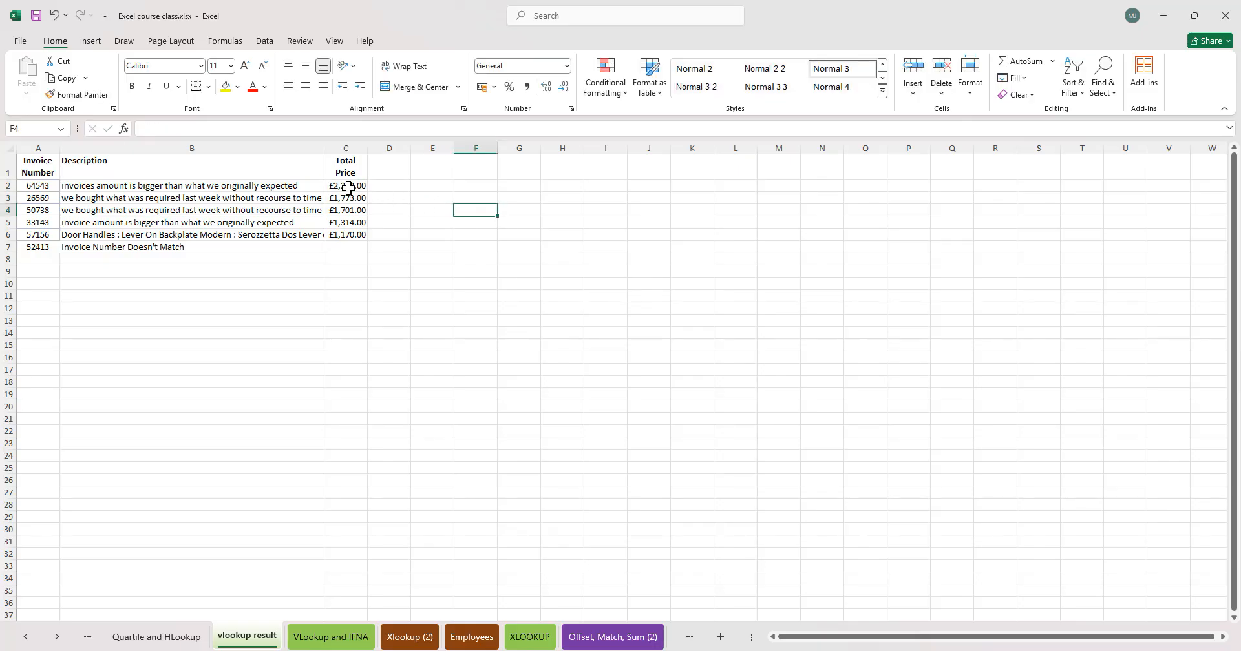
- Undo the last two changes to the Total Price cells
{"action": "left_click", "coordinate": [426, 270]}
{"action": "left_click", "coordinate": [344, 186]}
{"action": "left_click", "coordinate": [380, 269]}
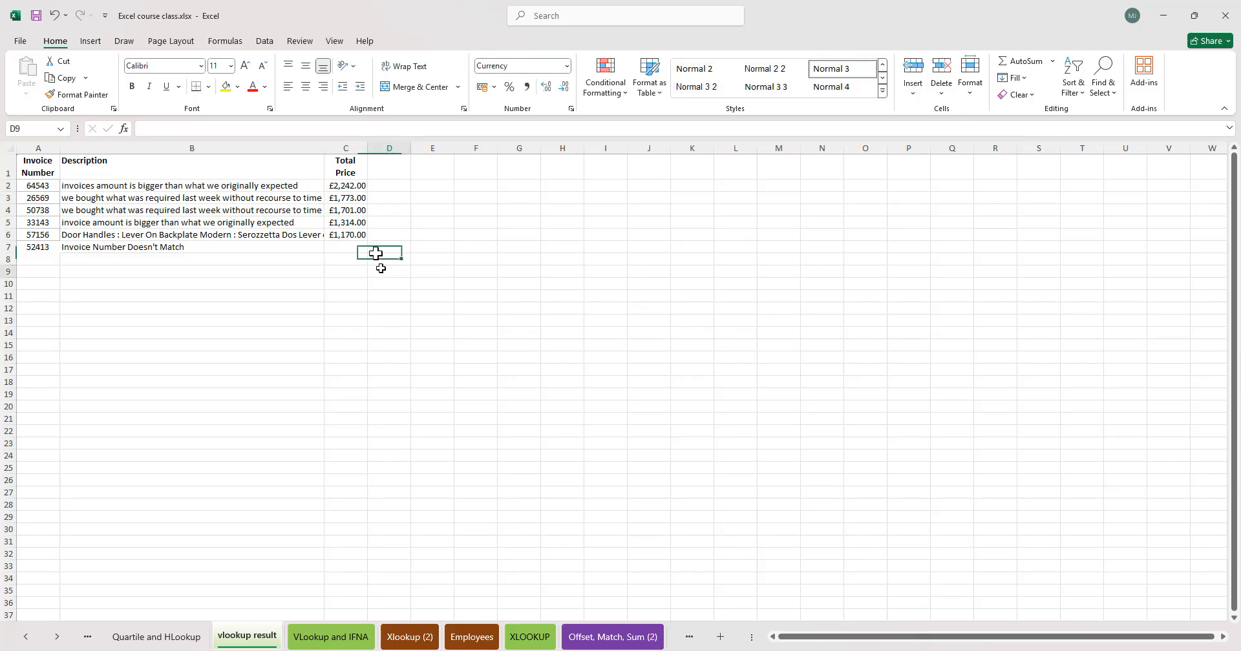
{"action": "left_click_drag", "start_coordinate": [349, 187], "coordinate": [351, 225]}
{"action": "left_click", "coordinate": [485, 221]}
{"action": "key", "text": "ctrl+z"}
{"action": "key", "text": "ctrl+z"}
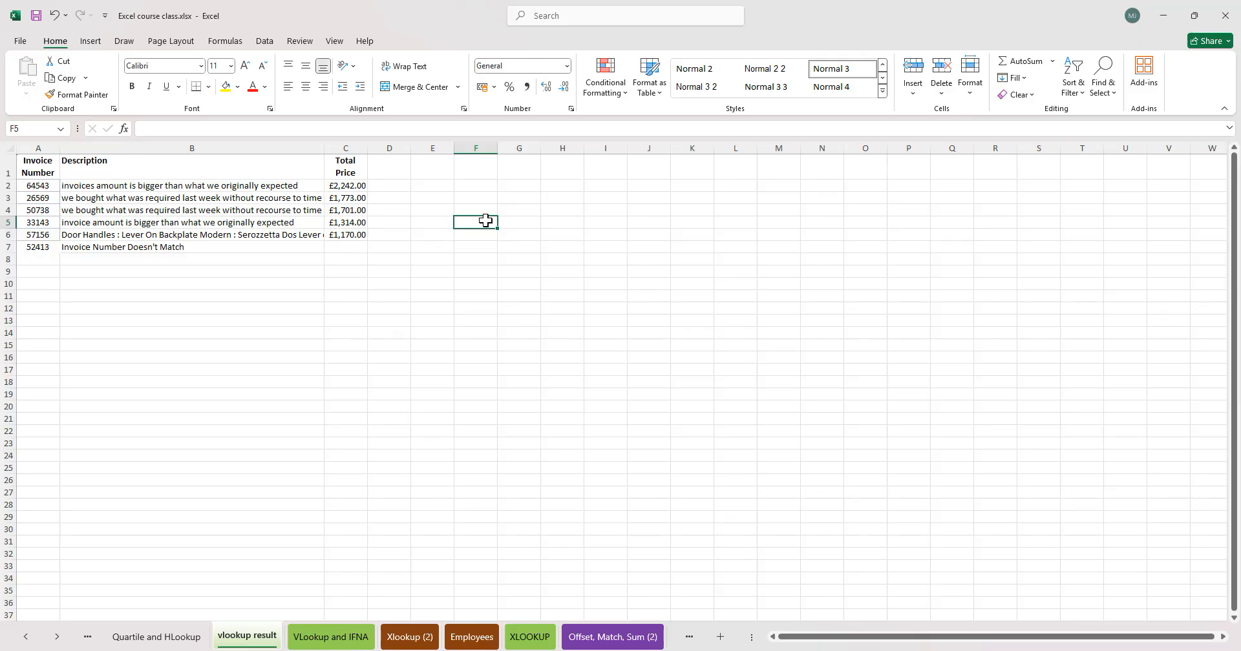
- Convert the number stored as text in C2 to a number
{"action": "left_click", "coordinate": [426, 255]}
{"action": "left_click", "coordinate": [328, 190]}
{"action": "left_click", "coordinate": [391, 272]}
{"action": "left_click", "coordinate": [361, 187]}
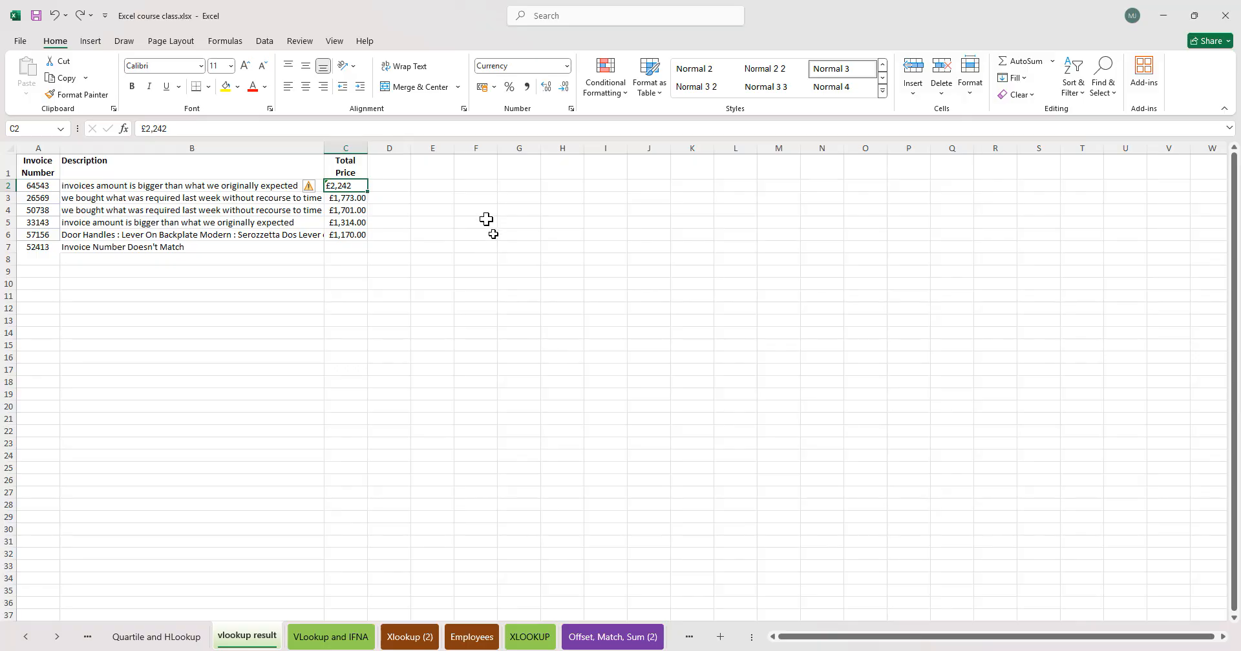
{"action": "left_click", "coordinate": [320, 192]}
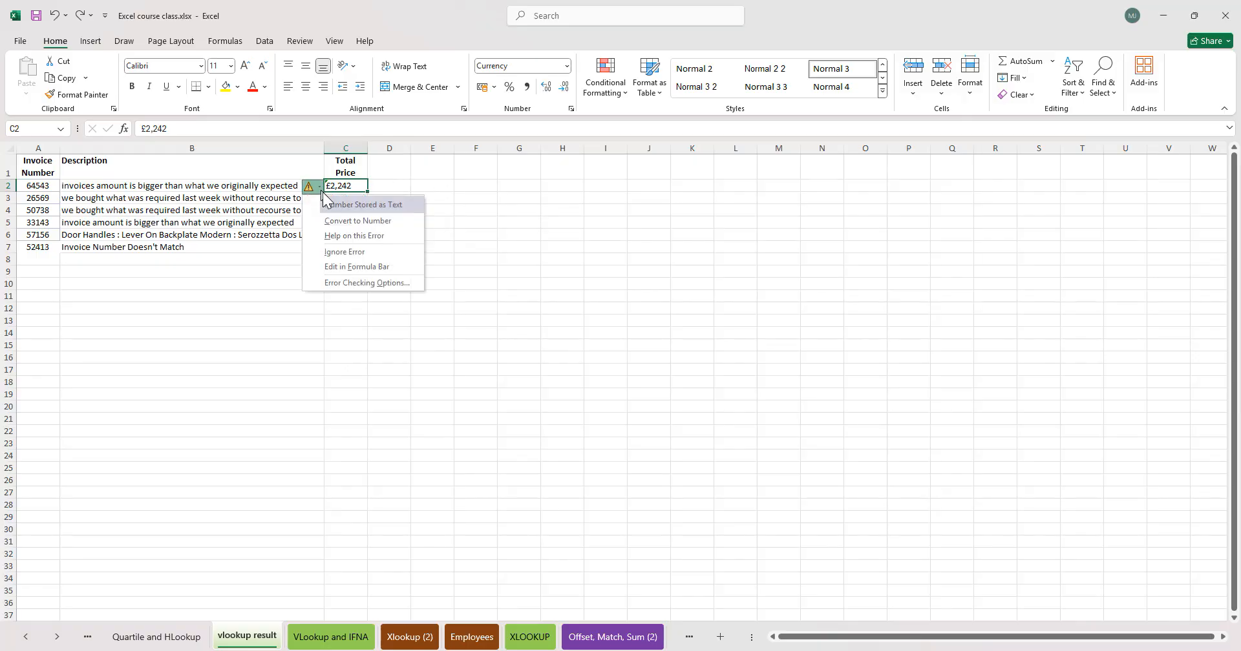
{"action": "left_click", "coordinate": [363, 221]}
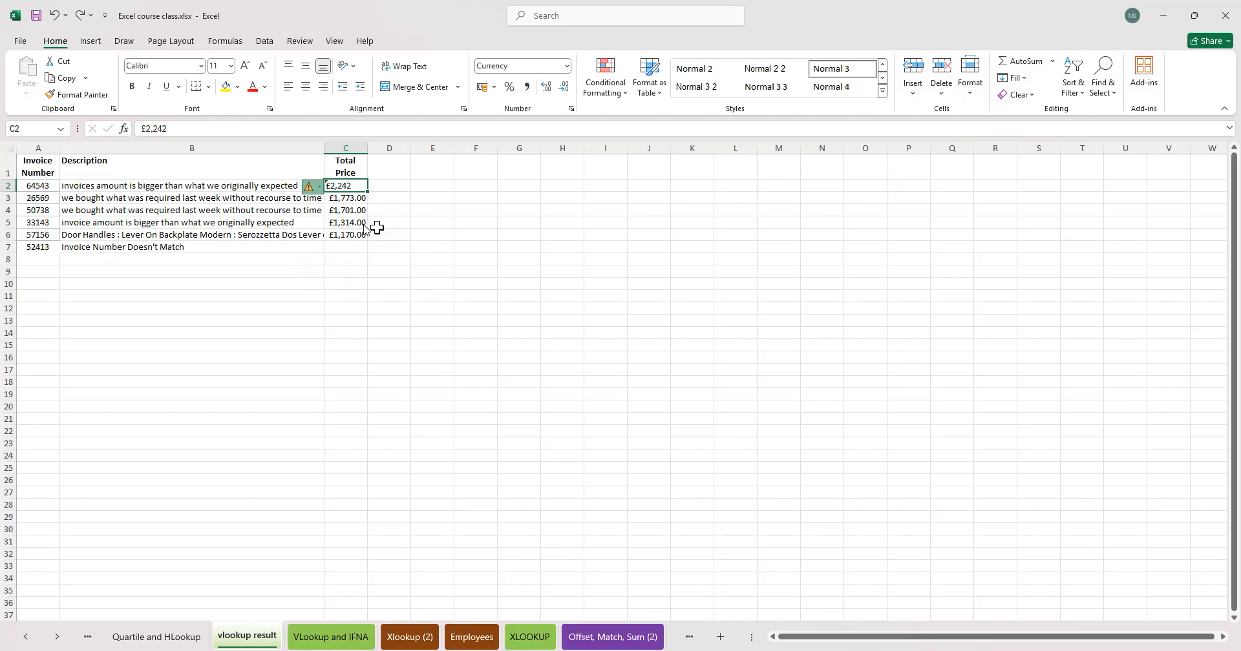
{"action": "left_click", "coordinate": [402, 231]}
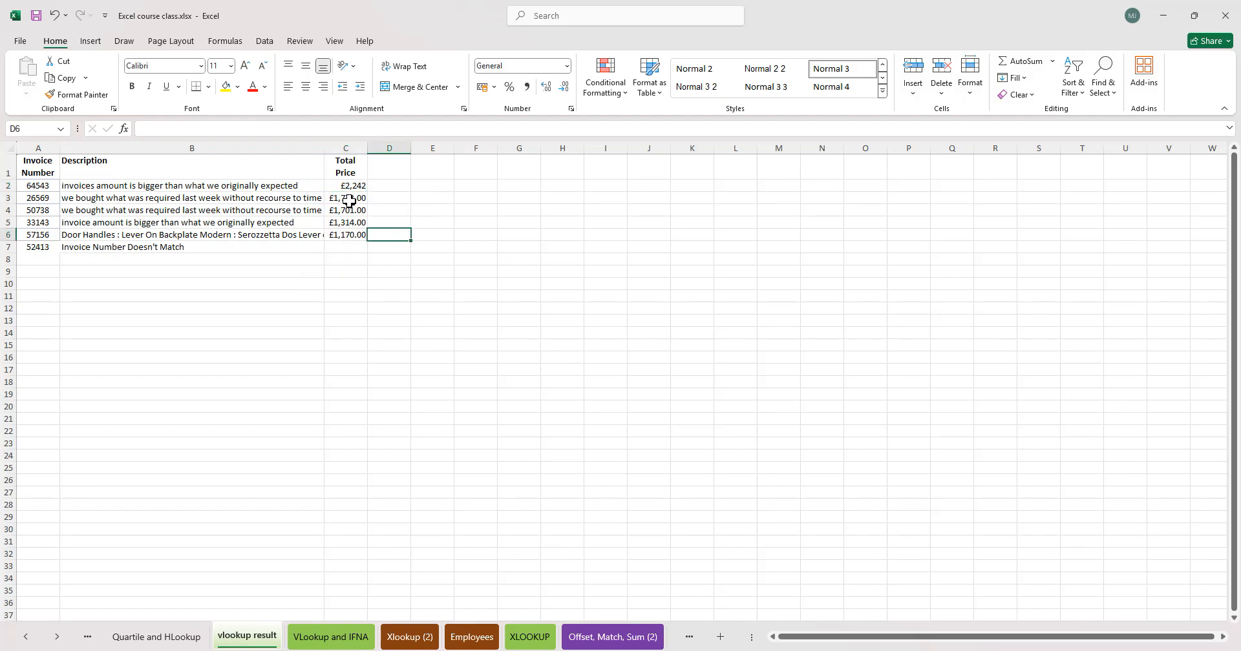
- Apply the currency format from the other Total Price cells to C2 with Format Painter
{"action": "left_click", "coordinate": [337, 188]}
{"action": "left_click", "coordinate": [347, 235]}
{"action": "key", "text": "ctrl+z"}
{"action": "left_click_drag", "start_coordinate": [362, 204], "coordinate": [352, 224]}
{"action": "left_click", "coordinate": [352, 223]}
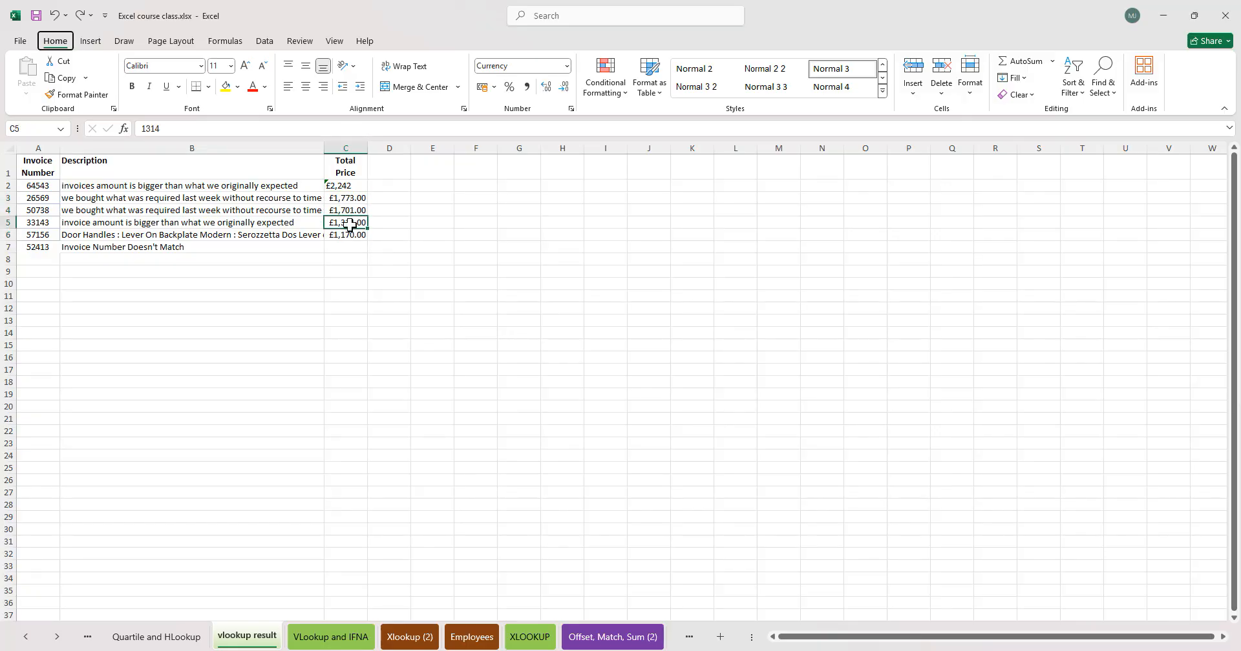
{"action": "key", "text": "h"}
{"action": "key", "text": "f"}
{"action": "key", "text": "p"}
{"action": "left_click", "coordinate": [345, 187]}
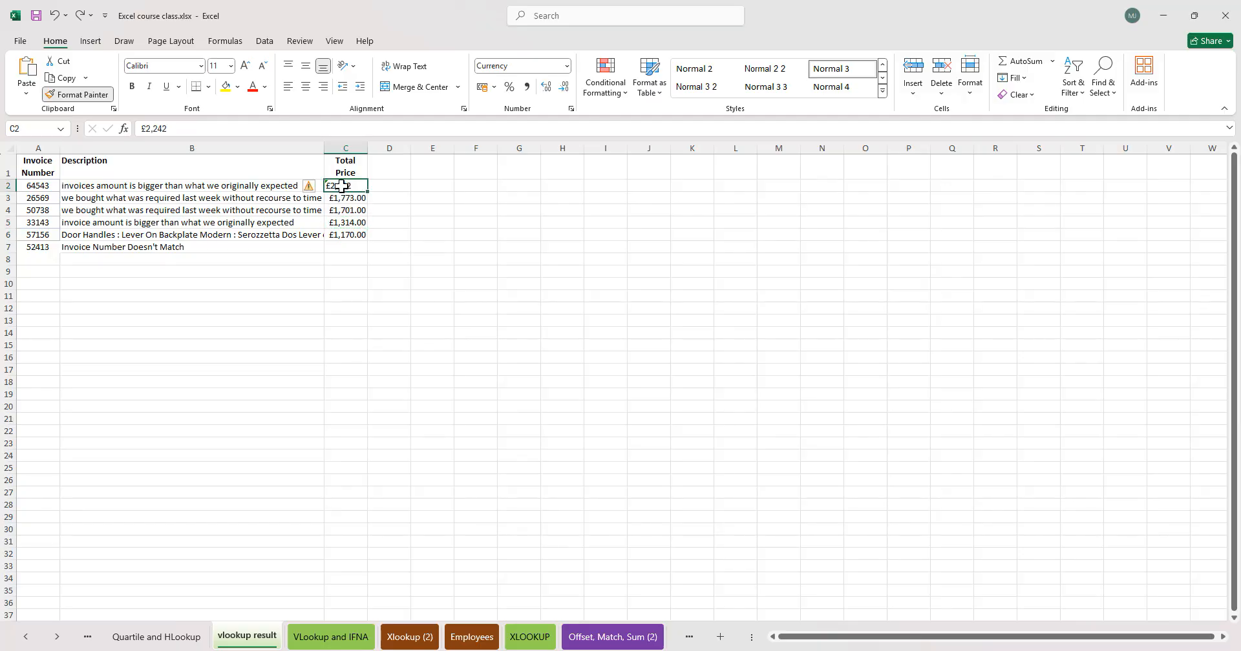
{"action": "left_click", "coordinate": [638, 258]}
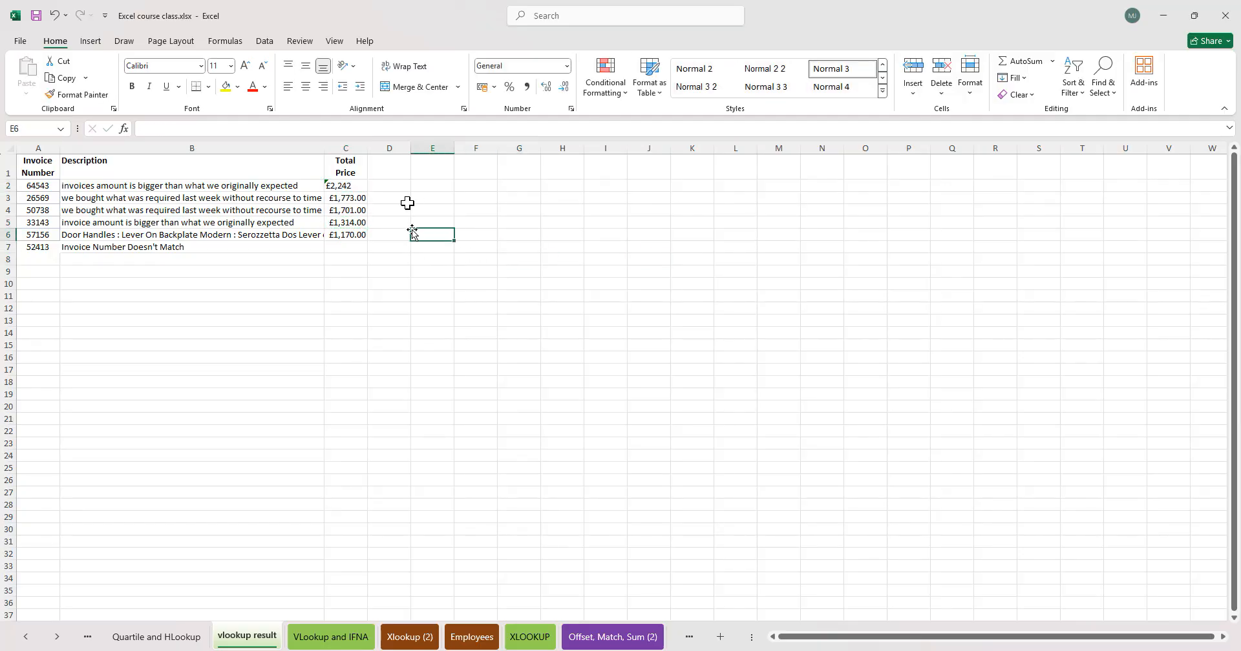
{"action": "left_click", "coordinate": [348, 187]}
{"action": "left_click", "coordinate": [476, 222]}
{"action": "left_click", "coordinate": [425, 333]}
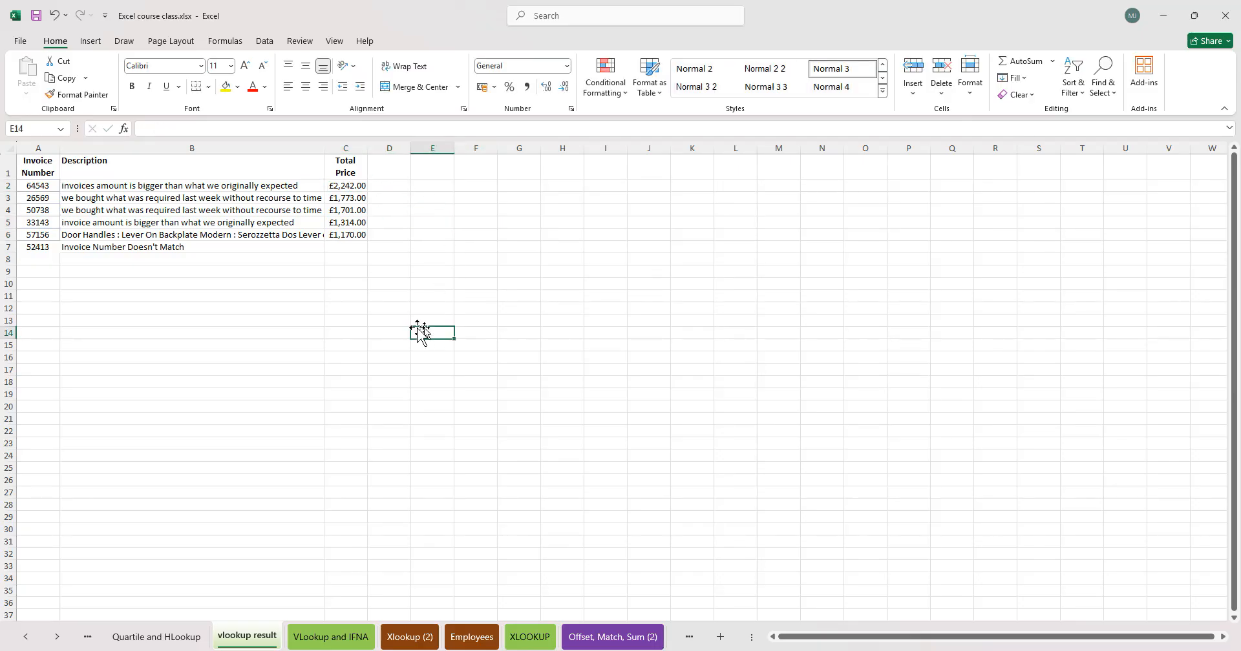
{"action": "left_click", "coordinate": [528, 270]}
{"action": "left_click_drag", "start_coordinate": [424, 373], "coordinate": [401, 367]}
{"action": "left_click", "coordinate": [350, 247]}
{"action": "left_click_drag", "start_coordinate": [355, 186], "coordinate": [358, 197]}
{"action": "left_click", "coordinate": [440, 221]}
{"action": "left_click", "coordinate": [373, 306]}
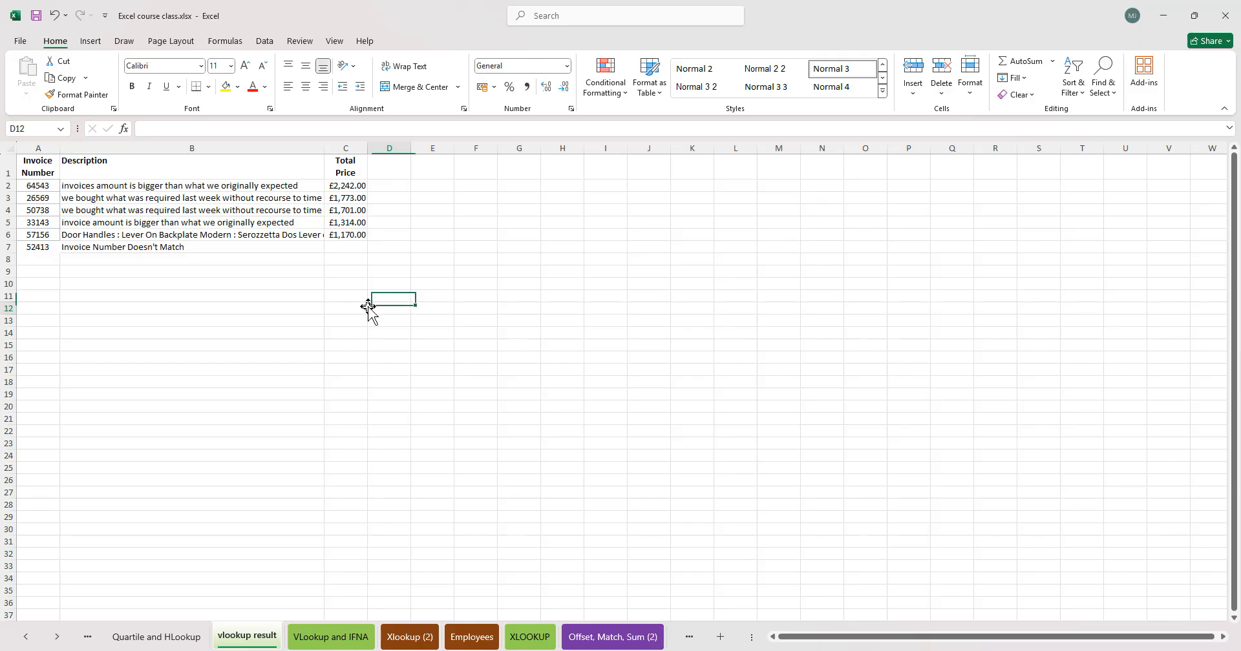
- On the XLOOKUP sheet, add a List data validation to the Category cell H5 using source =$A$5:$A$33
{"action": "left_click", "coordinate": [322, 639]}
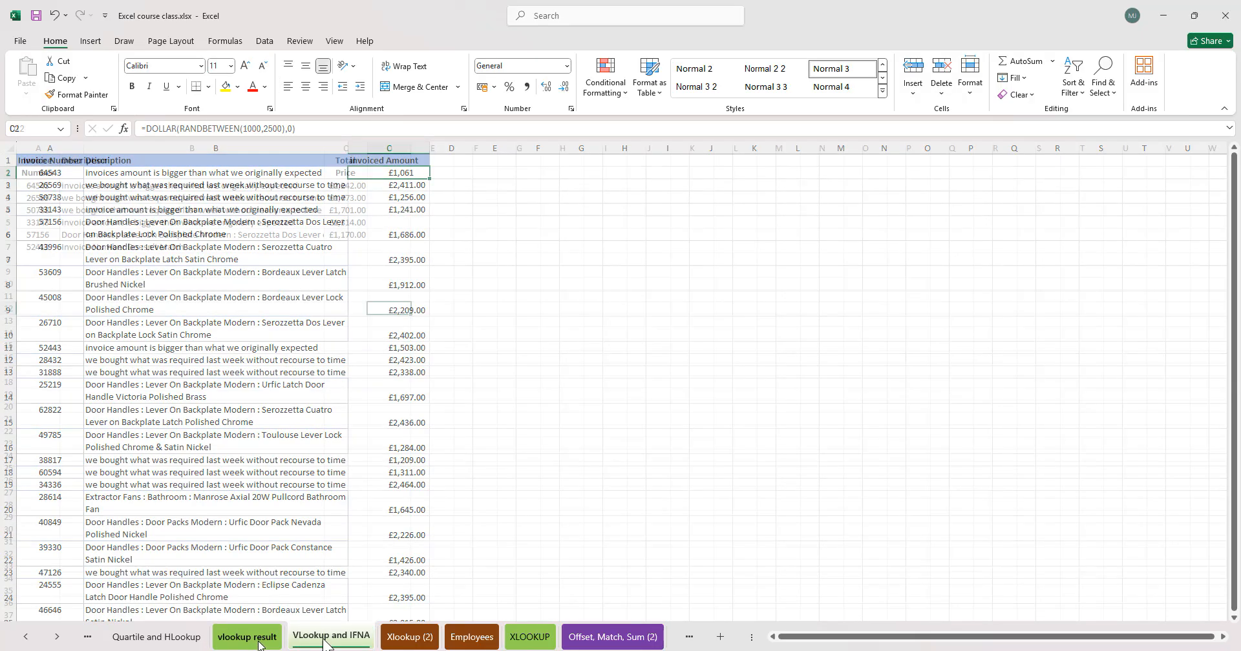
{"action": "left_click", "coordinate": [529, 638]}
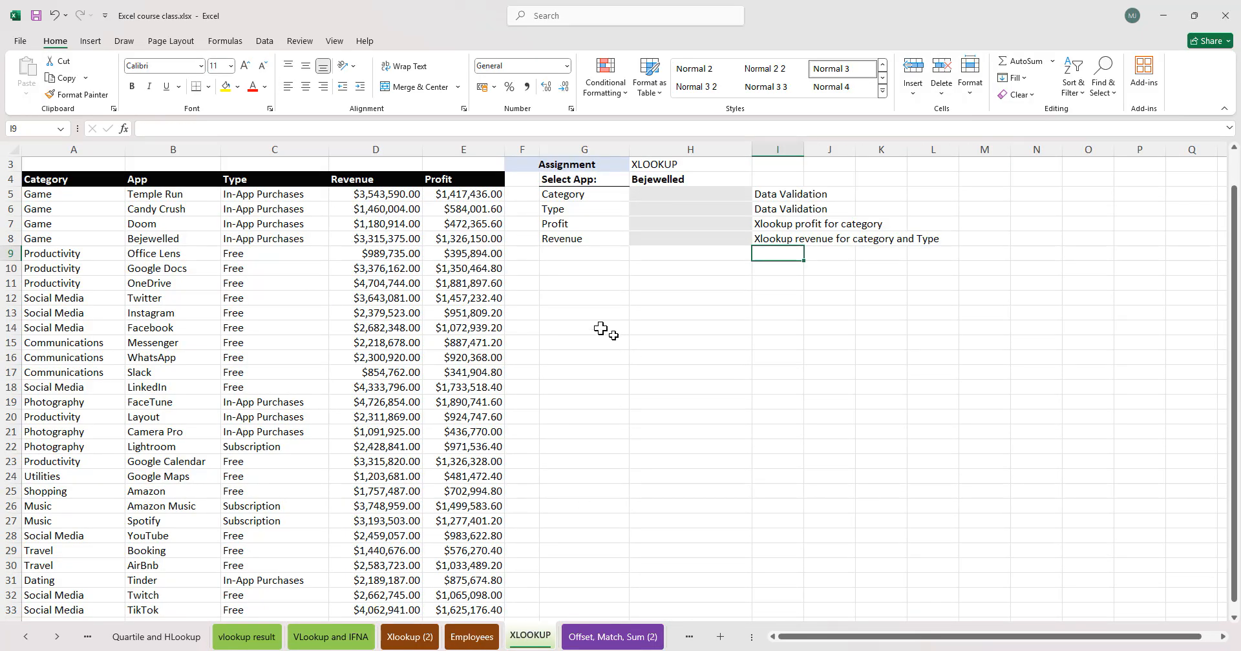
{"action": "left_click", "coordinate": [693, 193]}
{"action": "left_click", "coordinate": [653, 166]}
{"action": "left_click", "coordinate": [668, 194]}
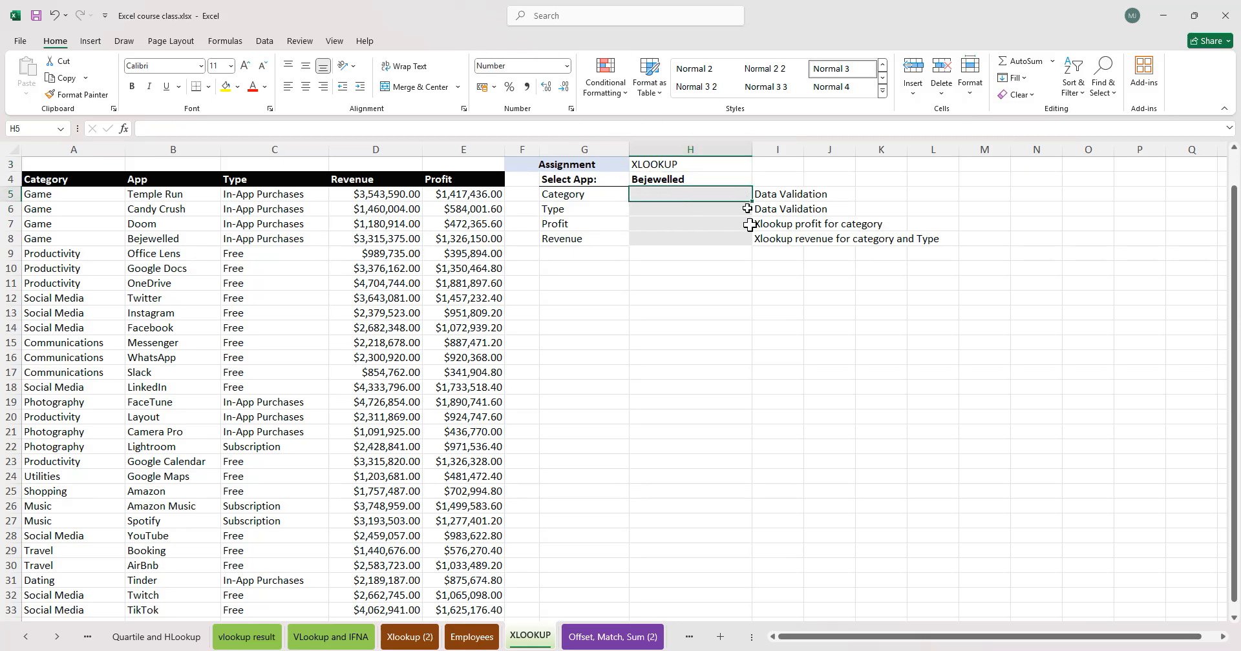
{"action": "left_click", "coordinate": [264, 43]}
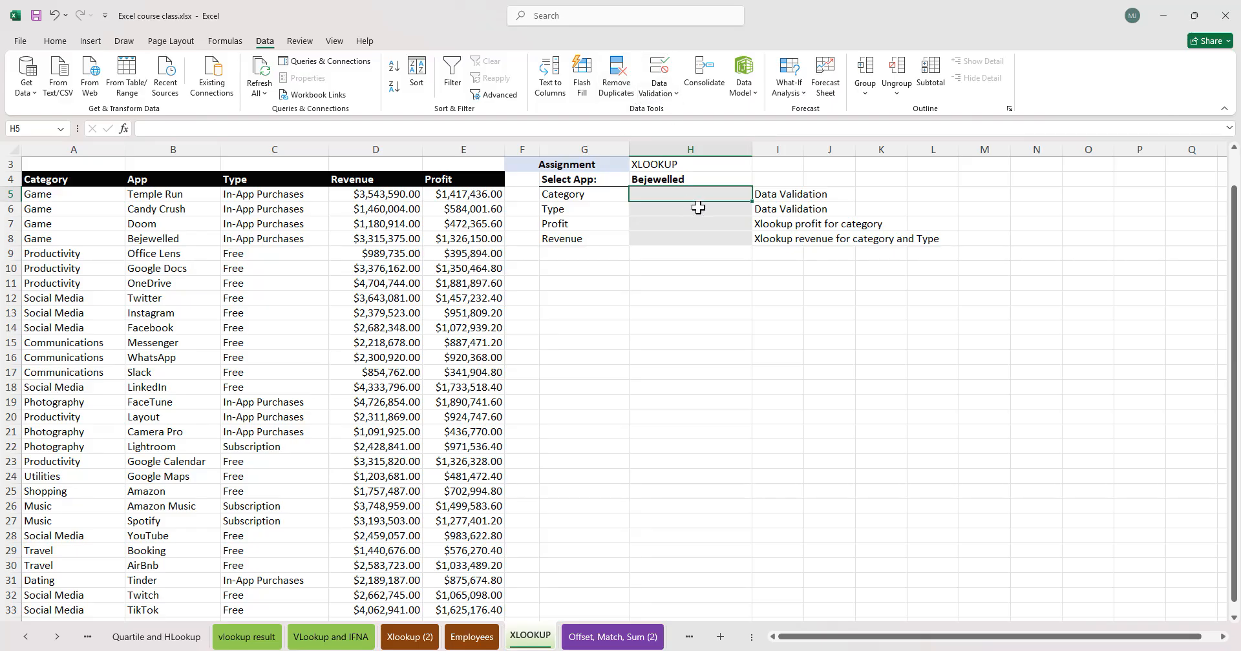
{"action": "left_click", "coordinate": [673, 94]}
{"action": "left_click", "coordinate": [687, 113]}
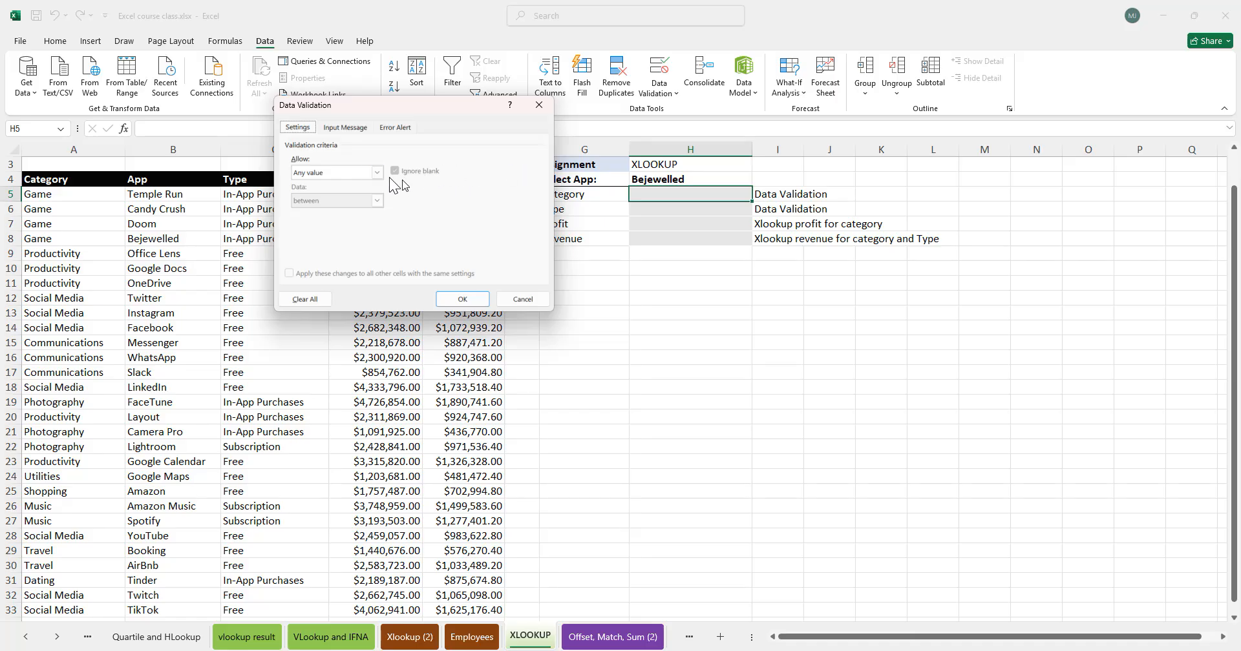
{"action": "left_click", "coordinate": [376, 173]}
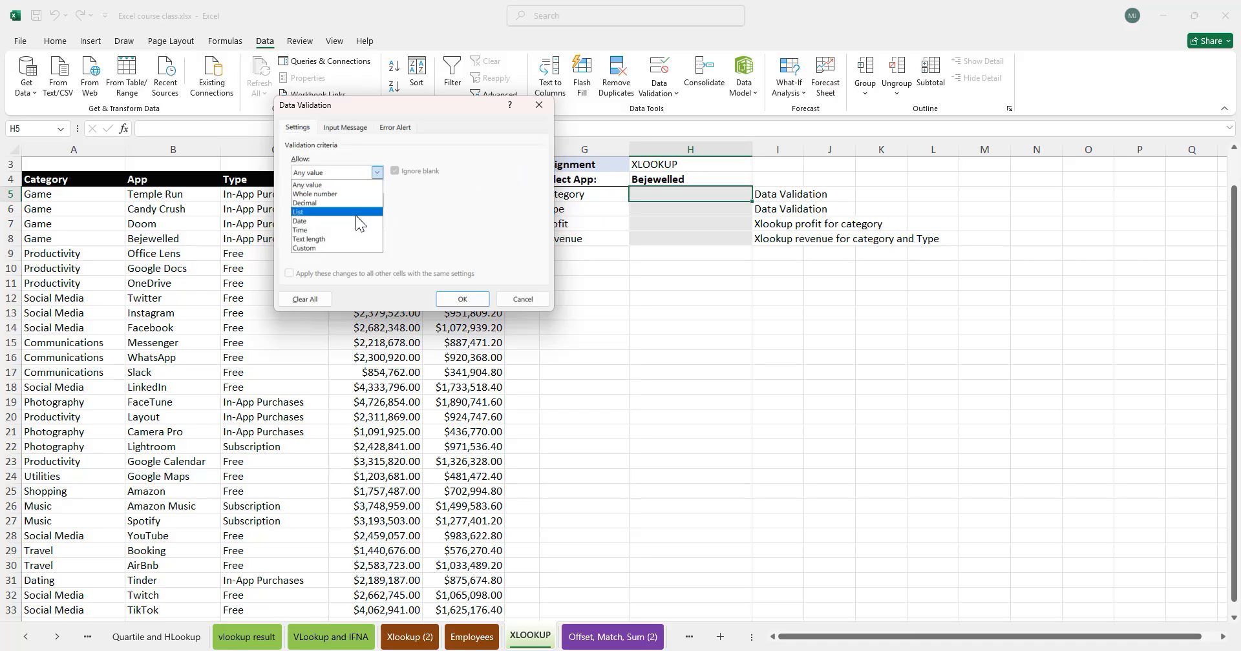
{"action": "left_click", "coordinate": [355, 213]}
{"action": "left_click", "coordinate": [466, 228]}
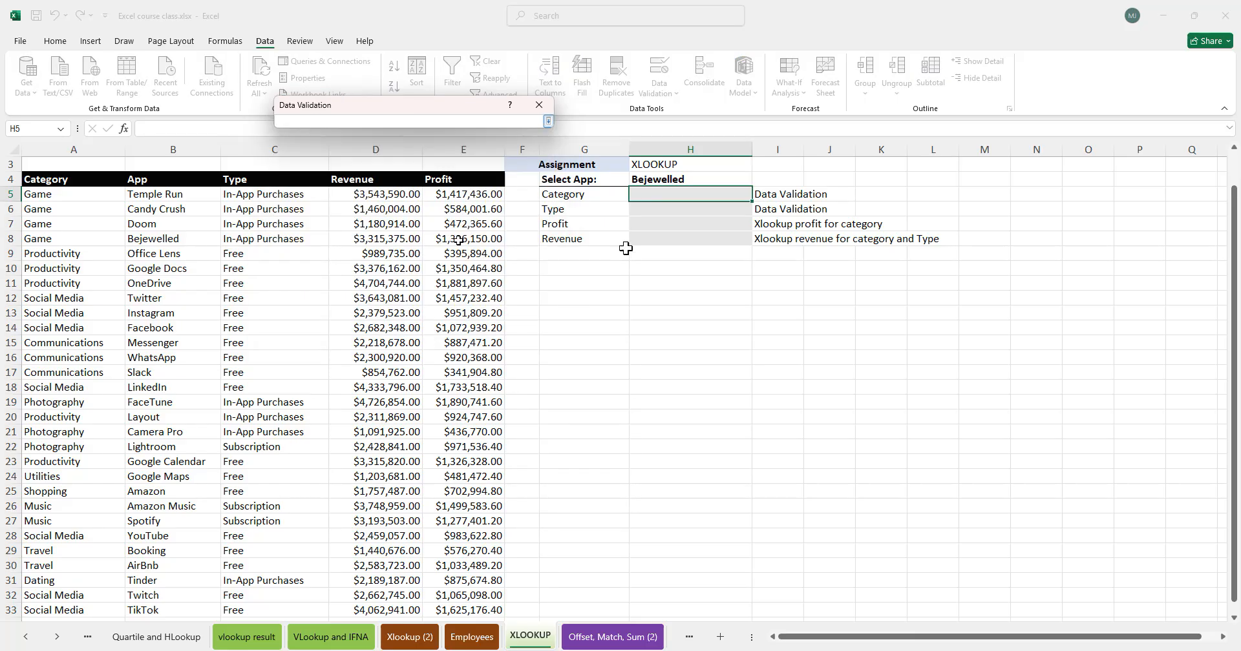
{"action": "left_click", "coordinate": [44, 194]}
{"action": "key", "text": "ctrl+shift+Down"}
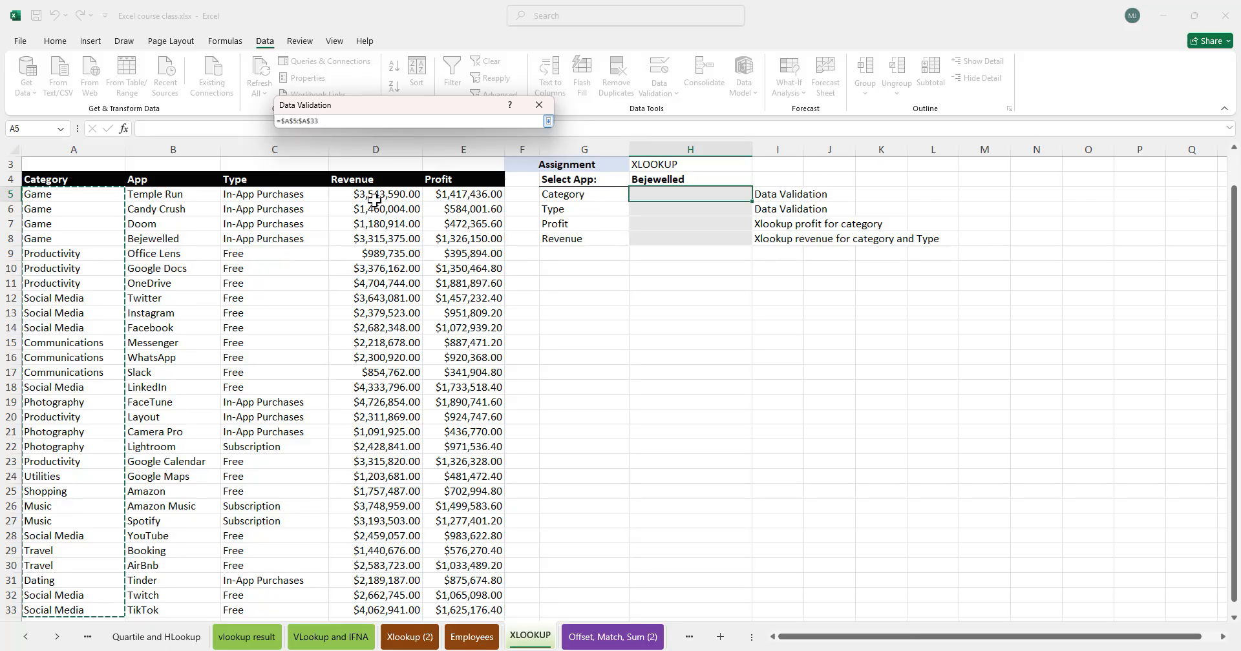
{"action": "key", "text": "Return"}
{"action": "key", "text": "Return"}
- Open the Category cell's dropdown to check the list entries
{"action": "left_click", "coordinate": [746, 348]}
{"action": "left_click", "coordinate": [737, 194]}
{"action": "left_click", "coordinate": [758, 195]}
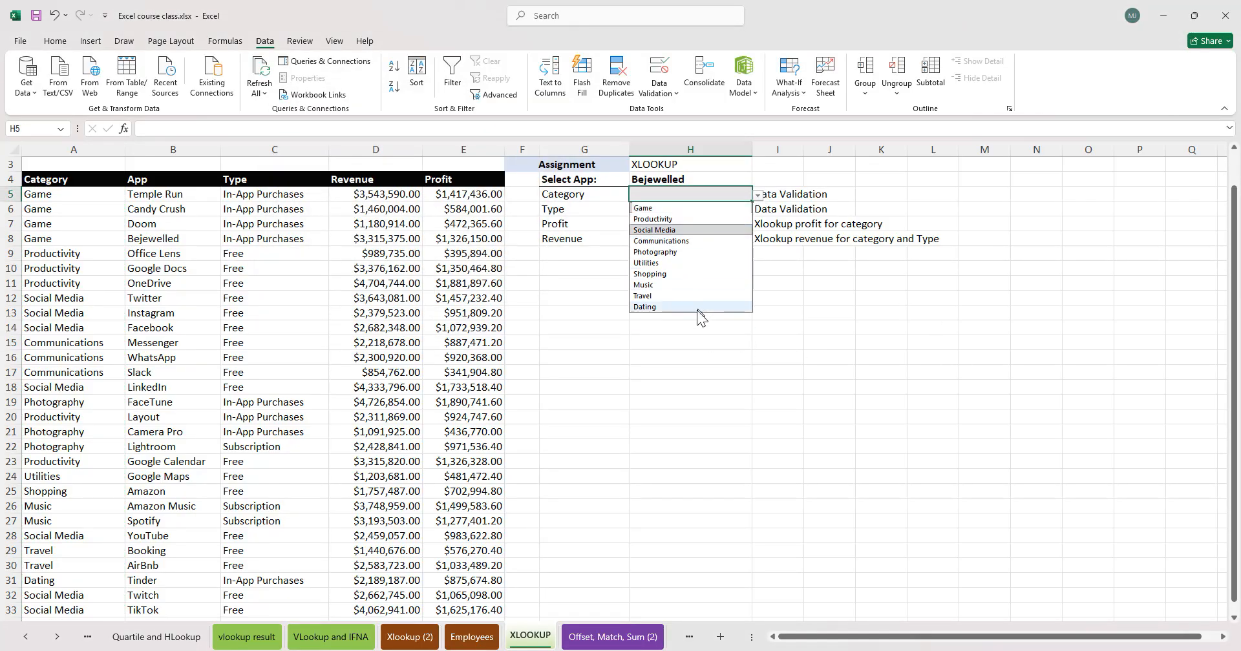
{"action": "left_click", "coordinate": [817, 299]}
- Add a List data validation to the Type cell H6 using source =$C$5:$C$33
{"action": "left_click", "coordinate": [695, 209]}
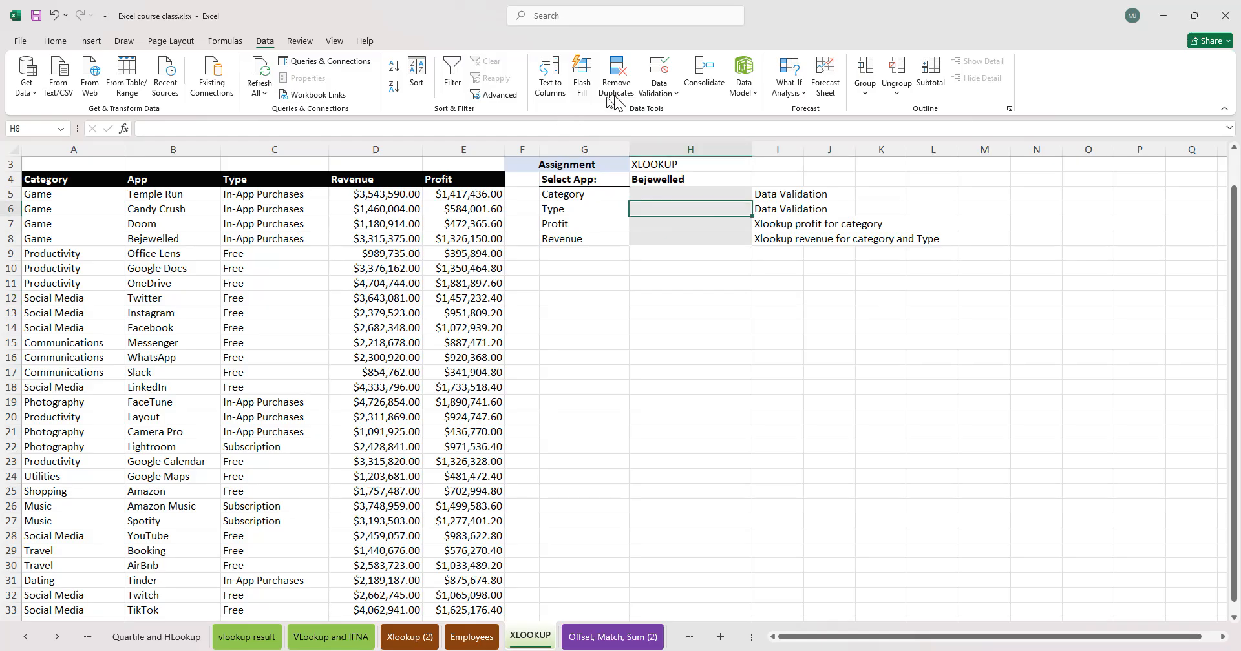
{"action": "left_click", "coordinate": [666, 102]}
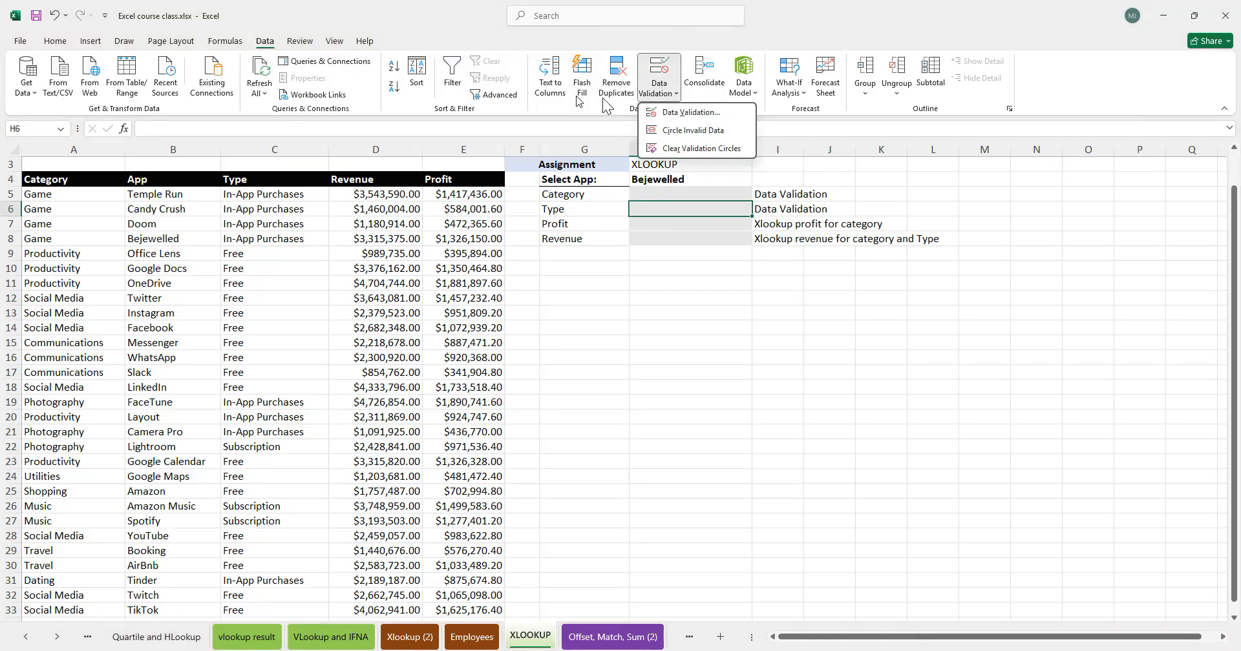
{"action": "left_click", "coordinate": [691, 112]}
{"action": "left_click", "coordinate": [375, 174]}
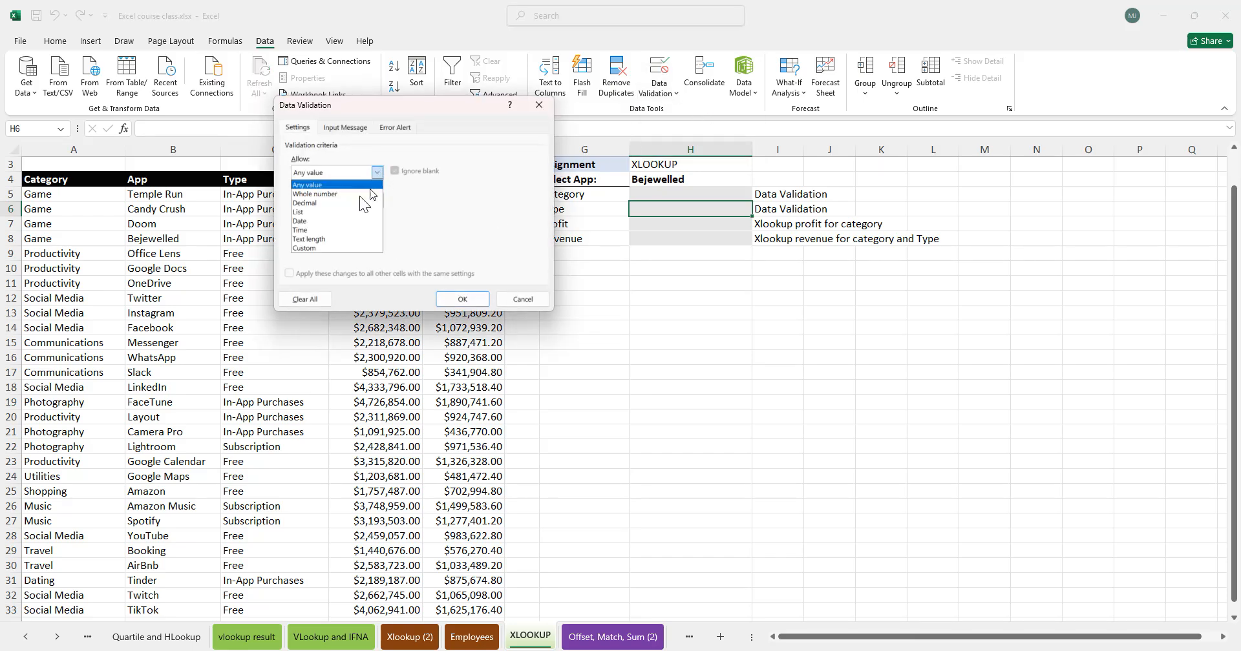
{"action": "left_click", "coordinate": [328, 210]}
{"action": "left_click", "coordinate": [466, 228]}
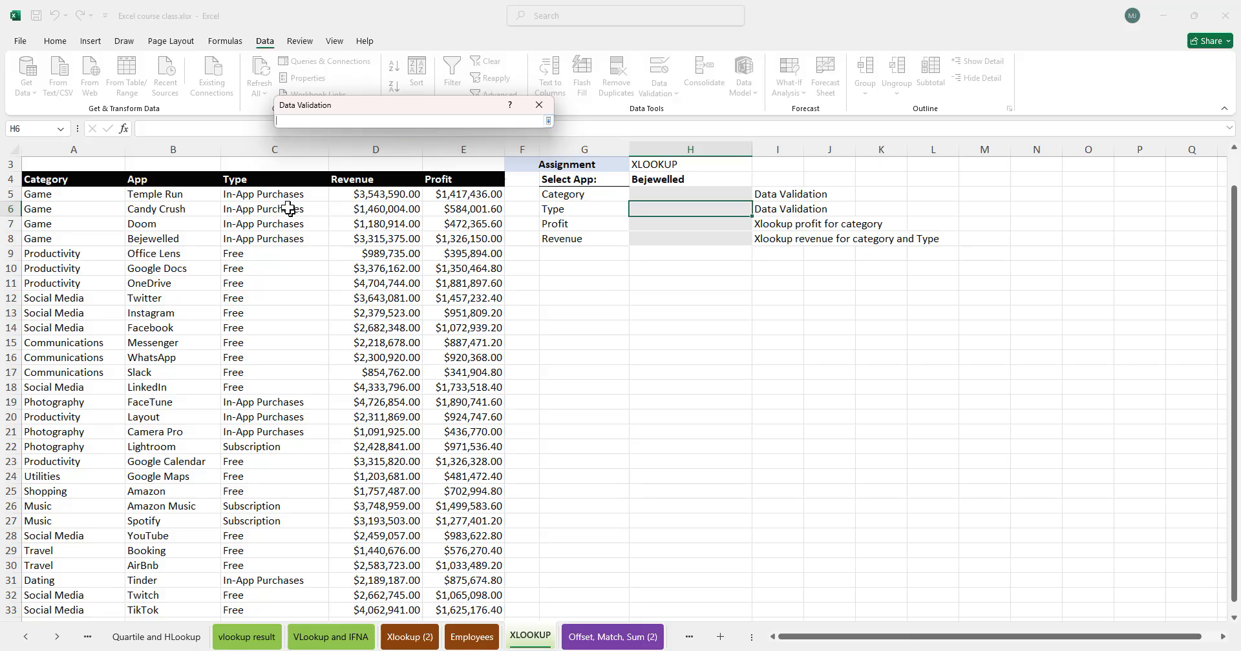
{"action": "left_click", "coordinate": [266, 195]}
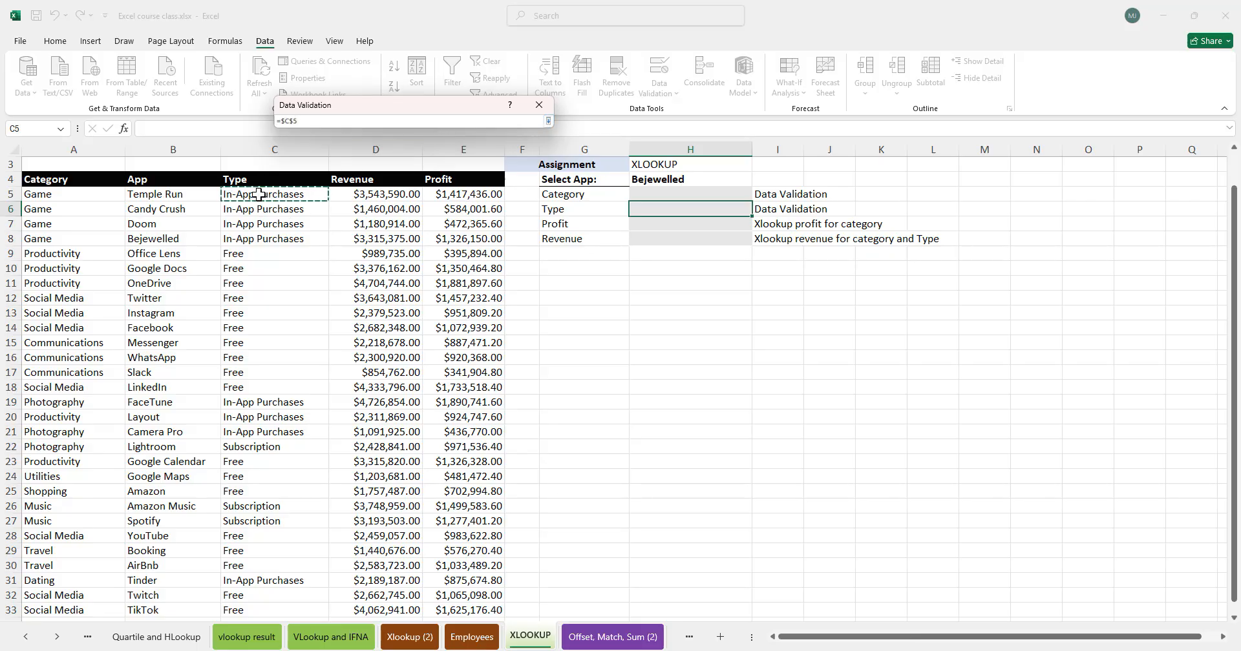
{"action": "key", "text": "ctrl+shift+Down"}
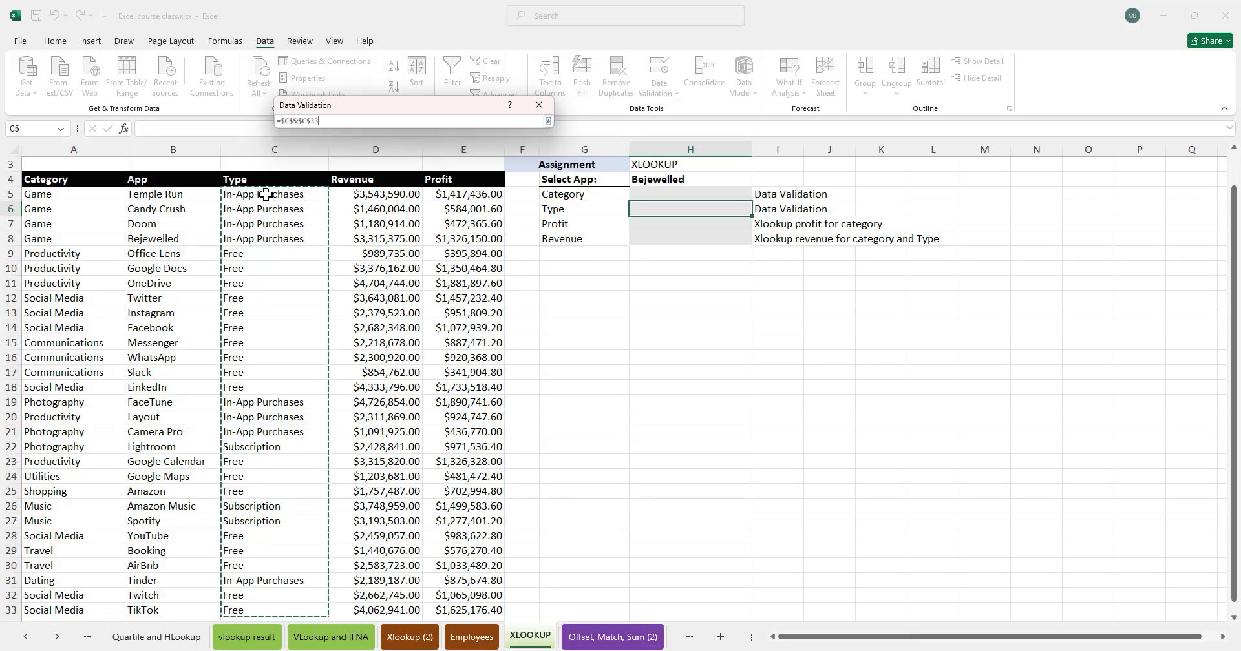
{"action": "key", "text": "Return"}
{"action": "key", "text": "Return"}
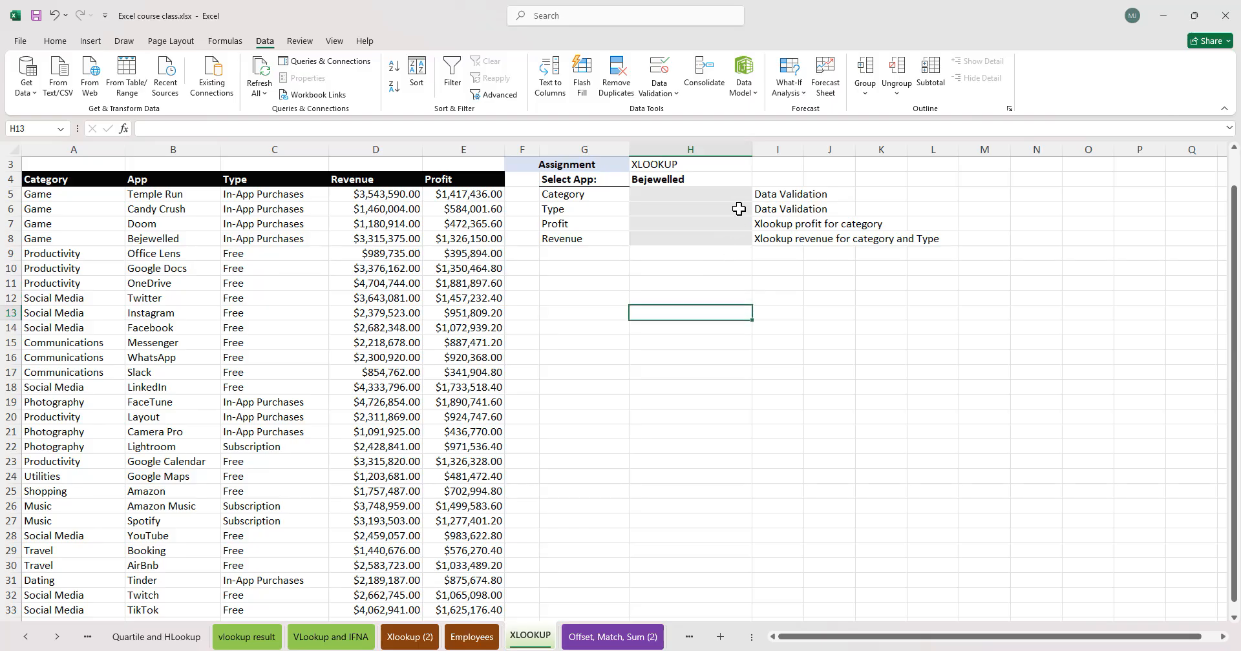
- Delete the two Data Validation notes in I5:I6
{"action": "left_click", "coordinate": [758, 211]}
{"action": "left_click_drag", "start_coordinate": [782, 195], "coordinate": [783, 214]}
{"action": "key", "text": "Delete"}
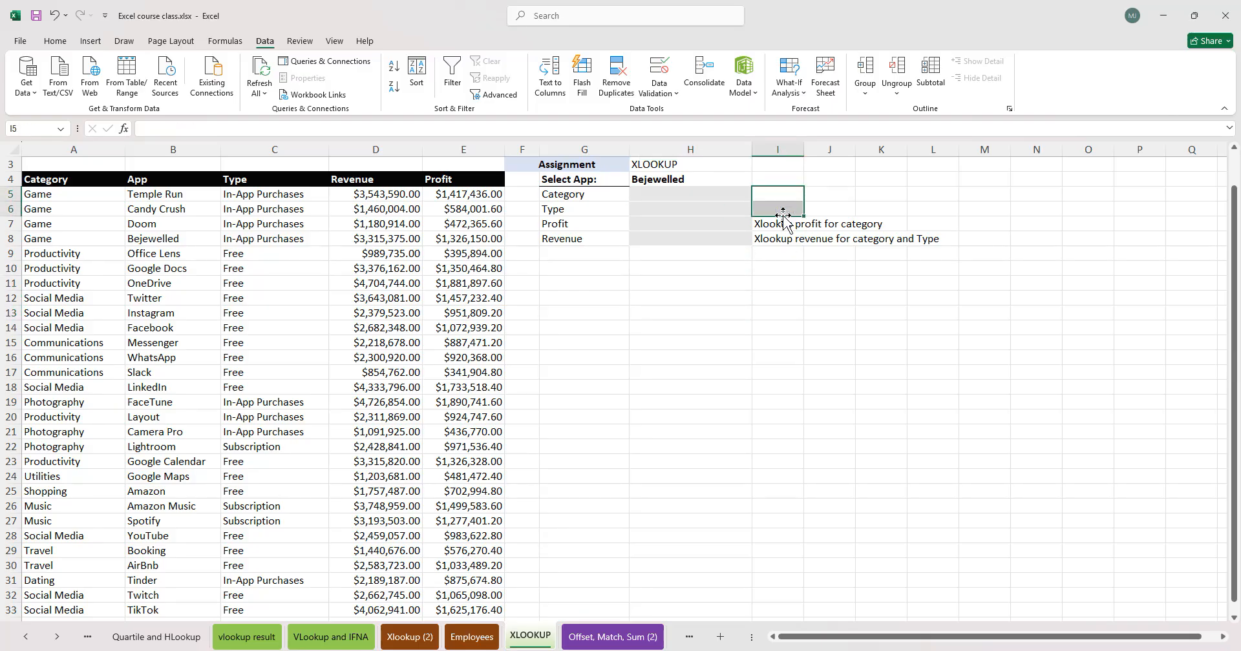
{"action": "left_click", "coordinate": [653, 223]}
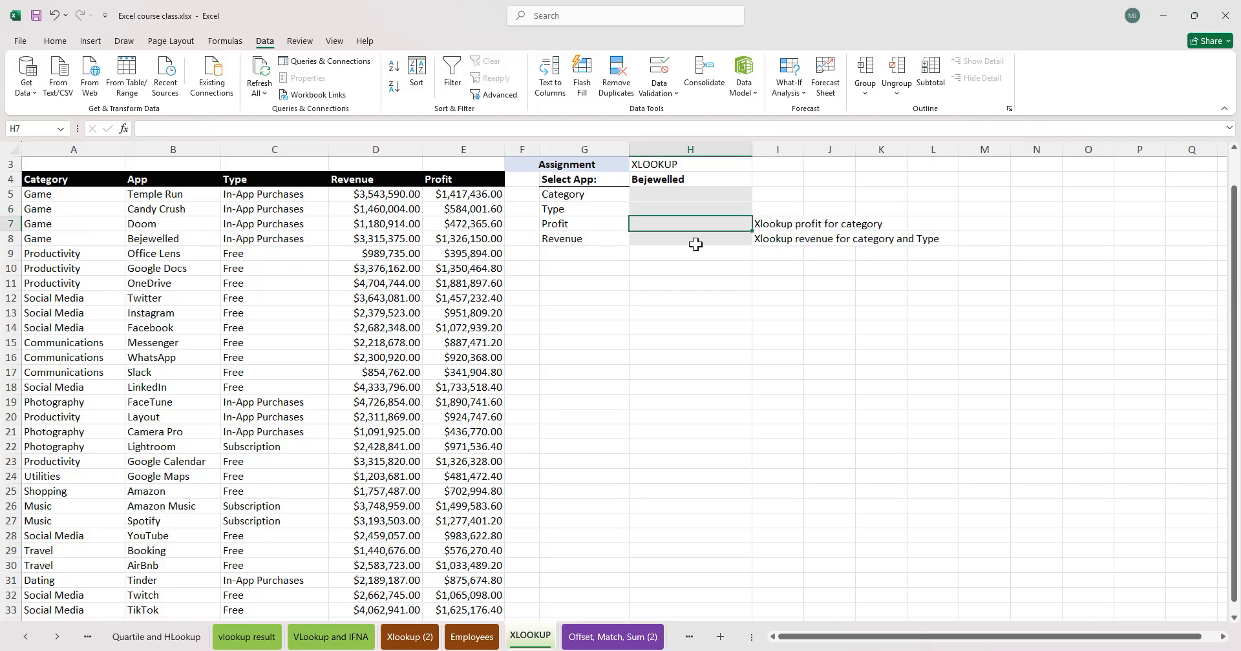
- Begin an XLOOKUP formula in the Profit cell H7, trying absolute references to H5 and A5:A33, then erase those arguments
{"action": "type", "text": "=xlook"}
{"action": "key", "text": "Tab"}
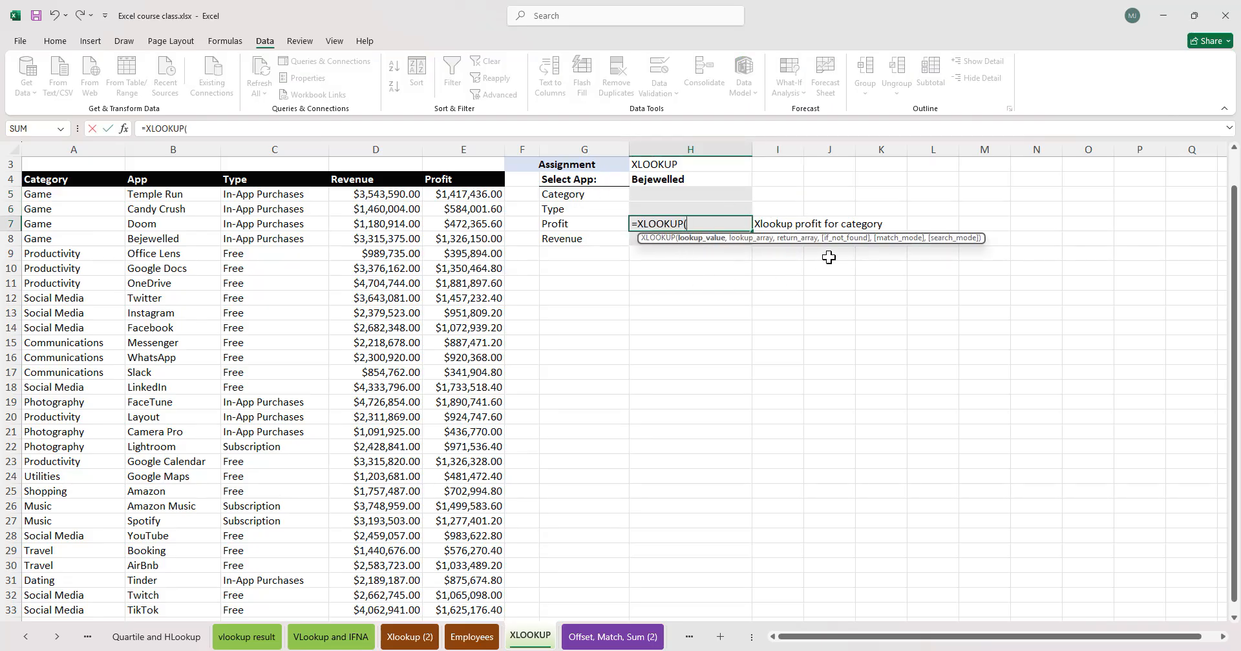
{"action": "left_click", "coordinate": [669, 192]}
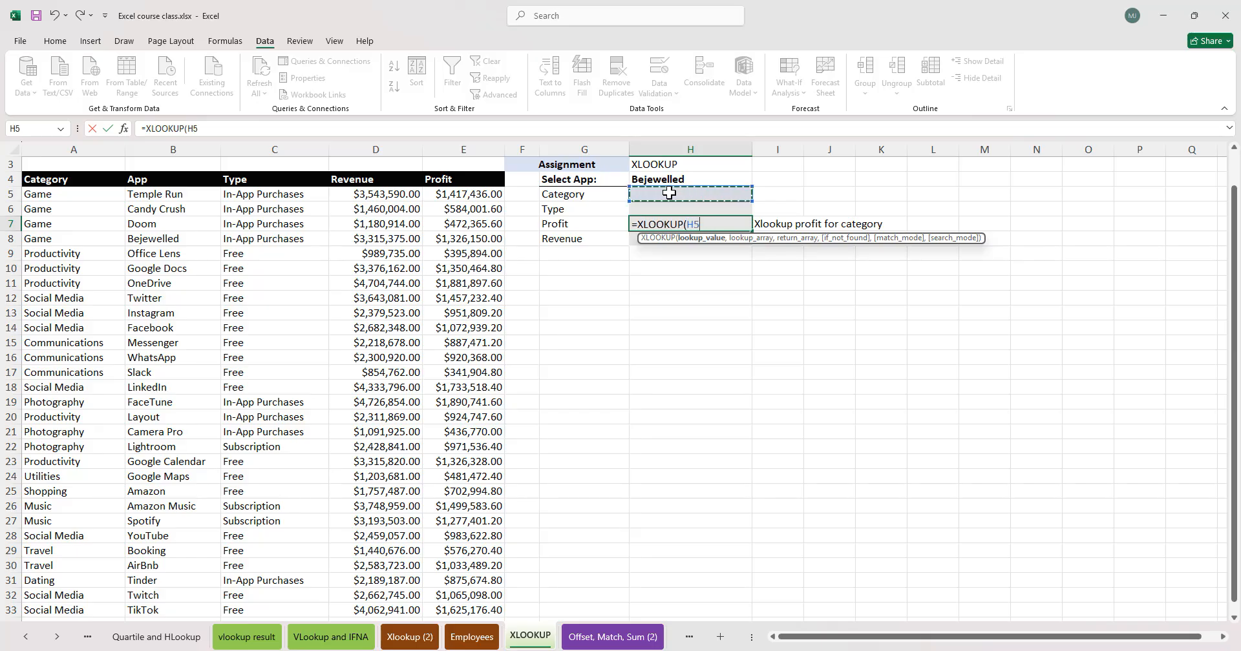
{"action": "type", "text": ","}
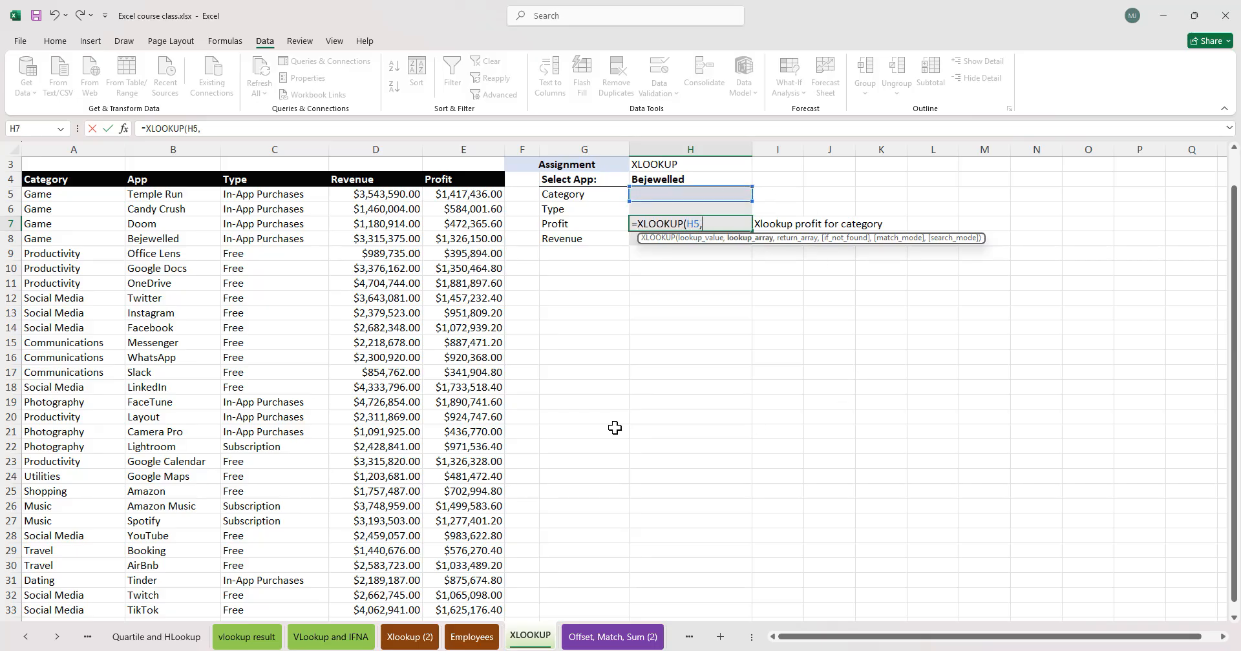
{"action": "left_click", "coordinate": [65, 196]}
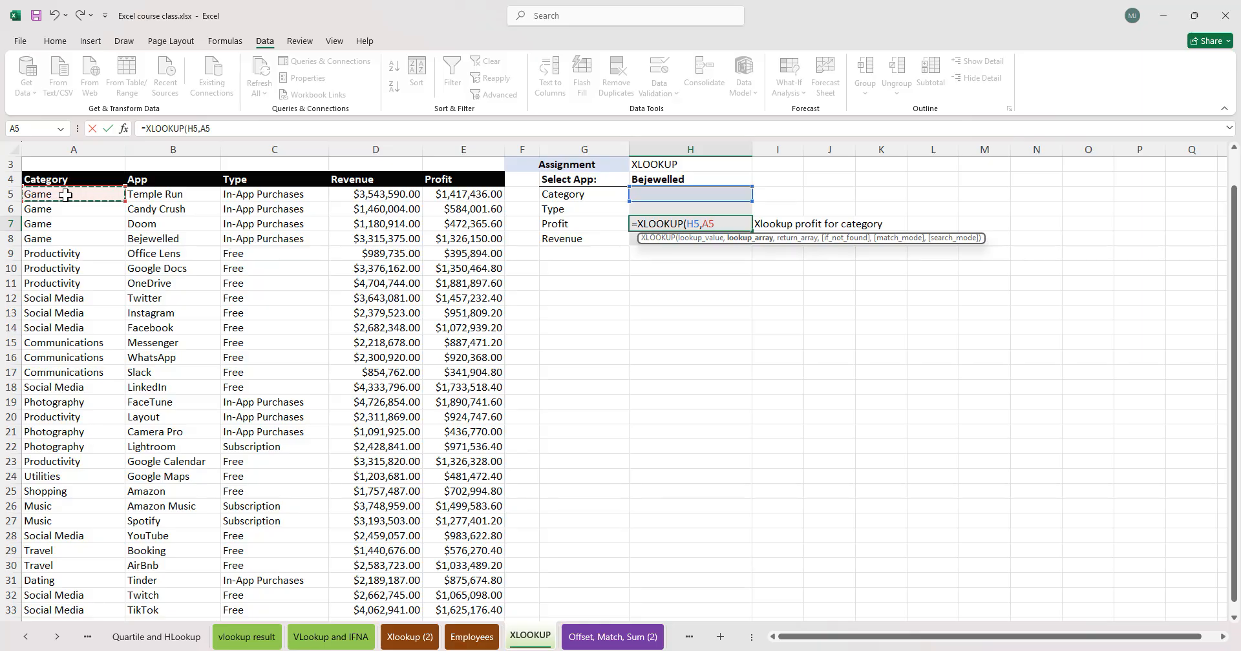
{"action": "key", "text": "ctrl+shift+Down"}
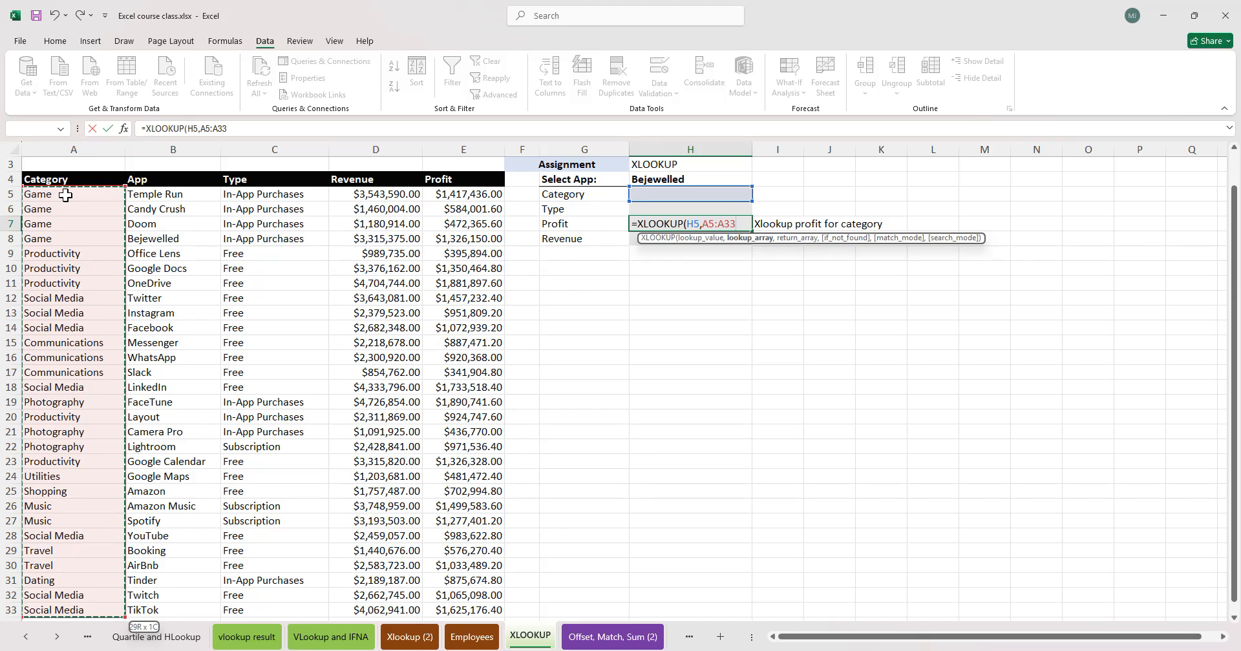
{"action": "key", "text": "F4"}
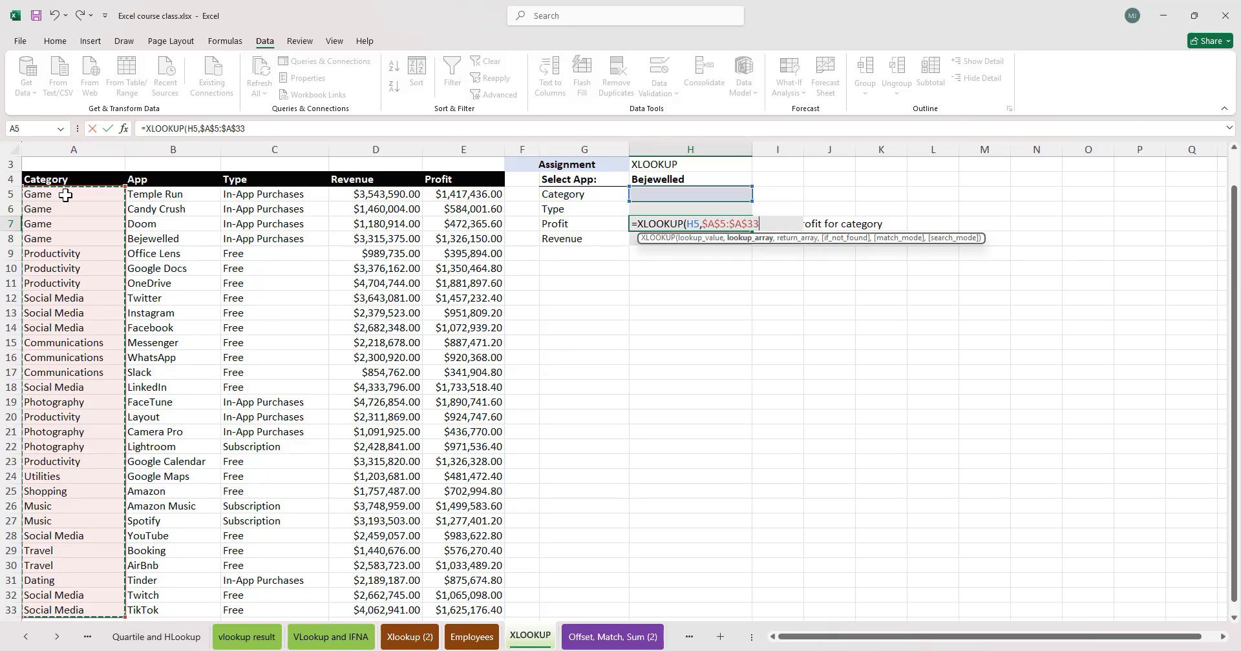
{"action": "left_click", "coordinate": [693, 224]}
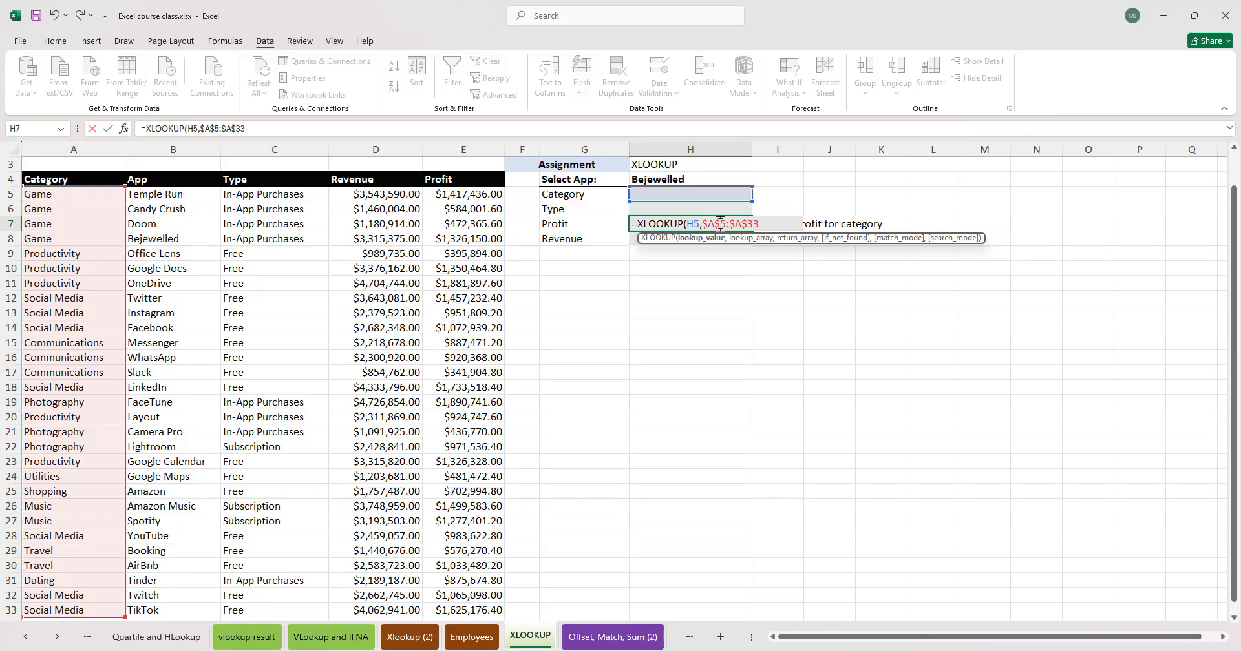
{"action": "key", "text": "F4"}
{"action": "left_click", "coordinate": [780, 223]}
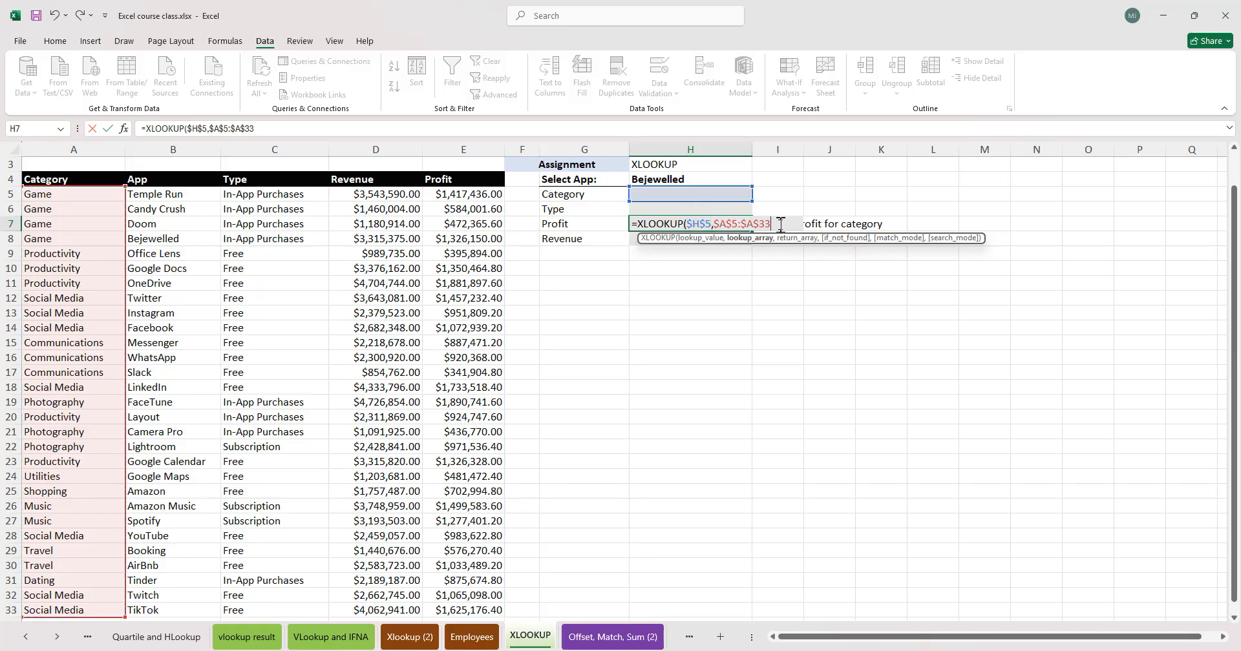
{"action": "type", "text": ","}
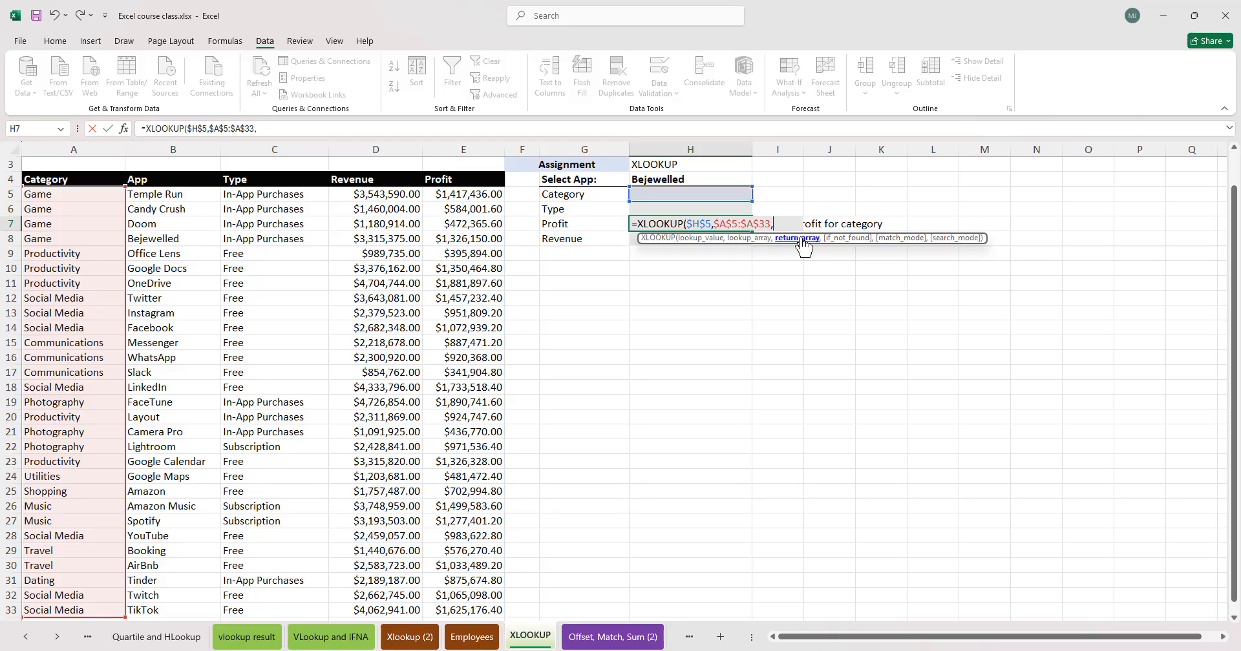
{"action": "left_click_drag", "start_coordinate": [778, 224], "coordinate": [705, 218]}
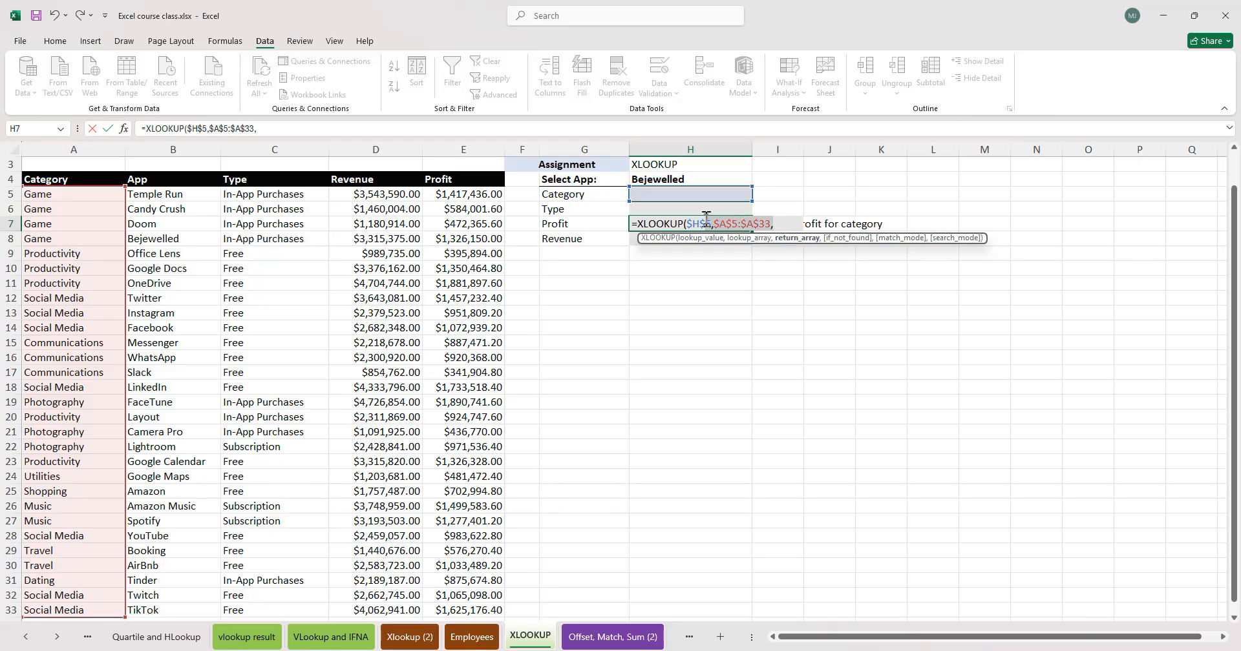
{"action": "mouse_move", "coordinate": [706, 219]}
{"action": "left_mouse_down"}
{"action": "mouse_move", "coordinate": [728, 223]}
{"action": "mouse_move", "coordinate": [708, 213]}
{"action": "left_mouse_up"}
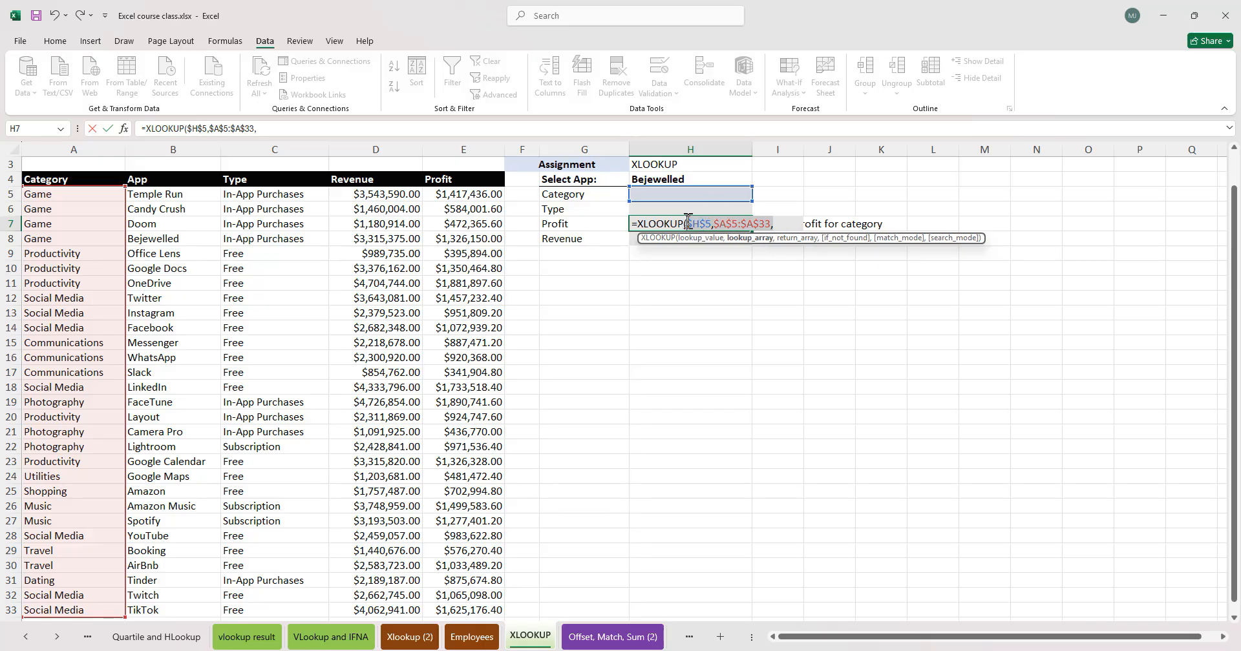
{"action": "key", "text": "BackSpace"}
- Complete the Profit formula in H7 as =XLOOKUP(H5,A5:A33,E5:E33,"",0)
{"action": "left_click", "coordinate": [669, 194]}
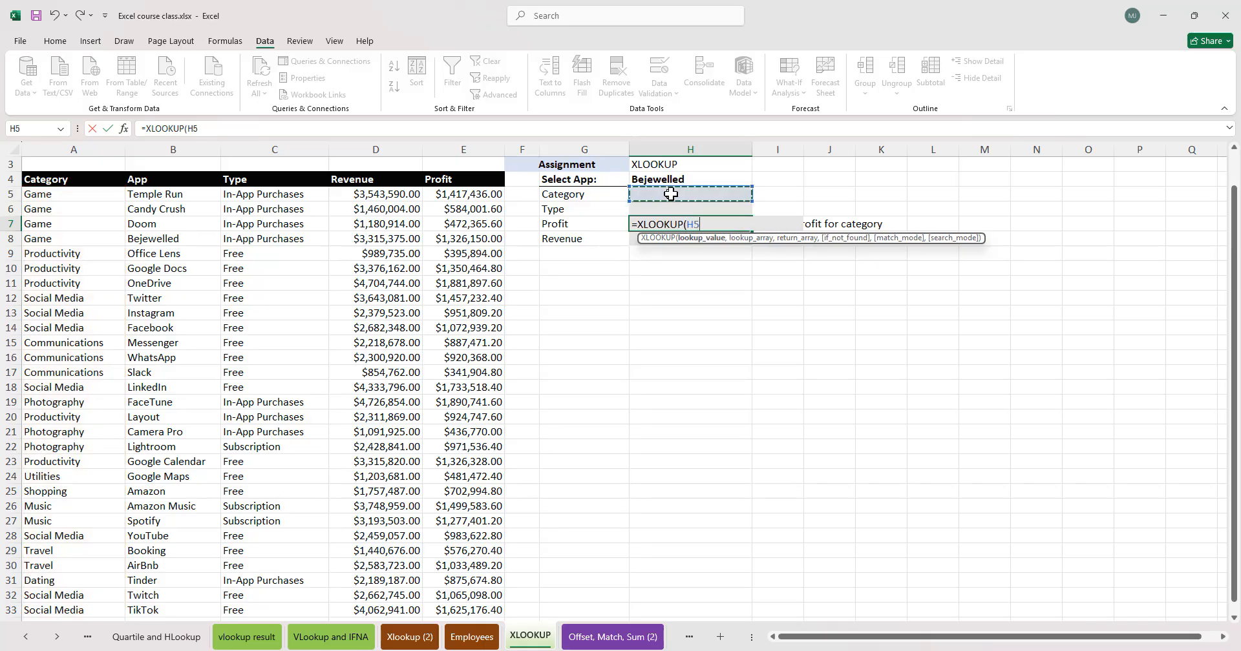
{"action": "type", "text": ","}
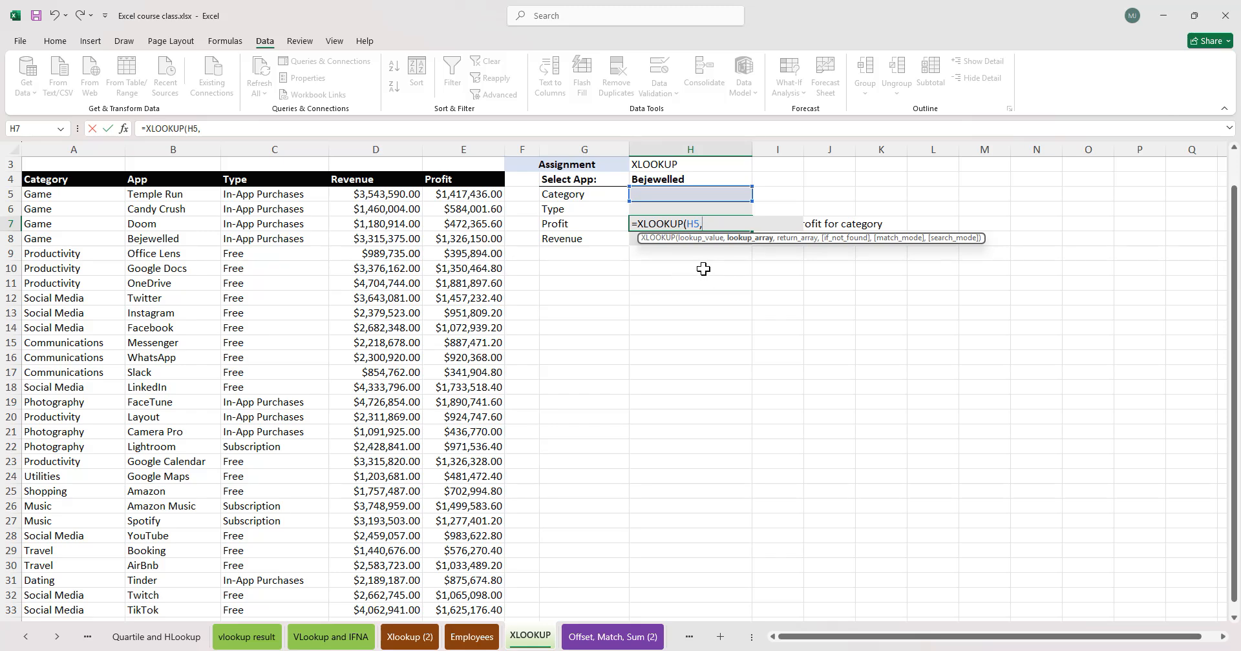
{"action": "left_click", "coordinate": [74, 197]}
{"action": "key", "text": "ctrl+shift+Down"}
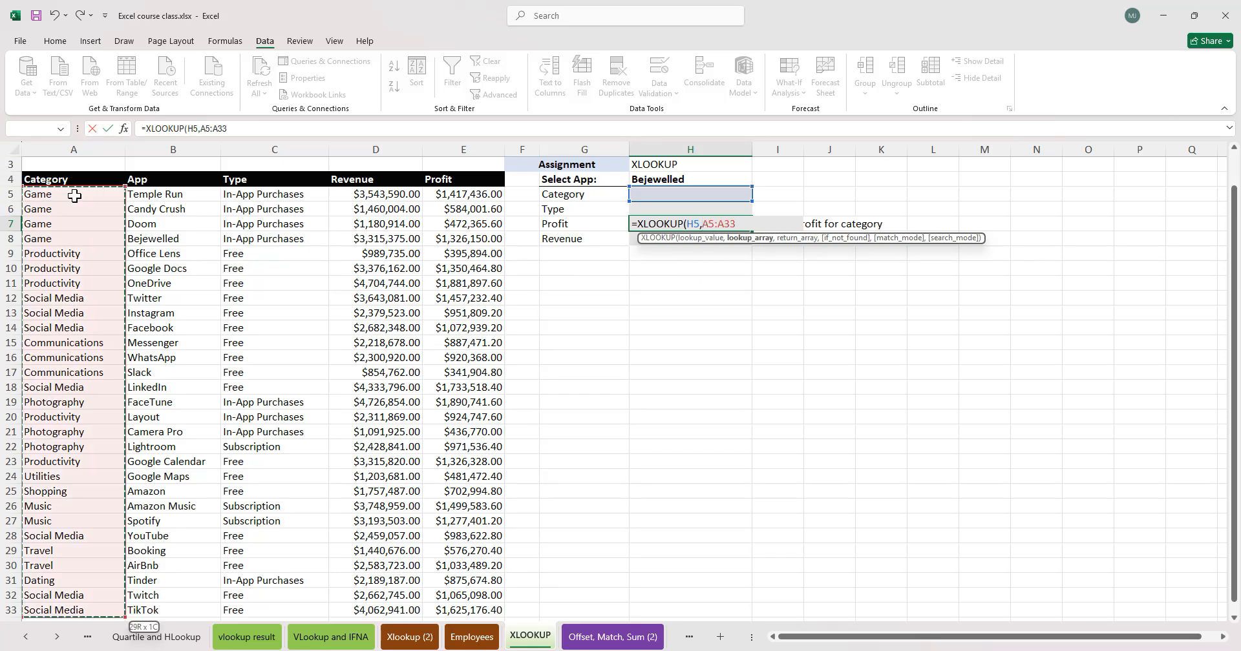
{"action": "type", "text": ","}
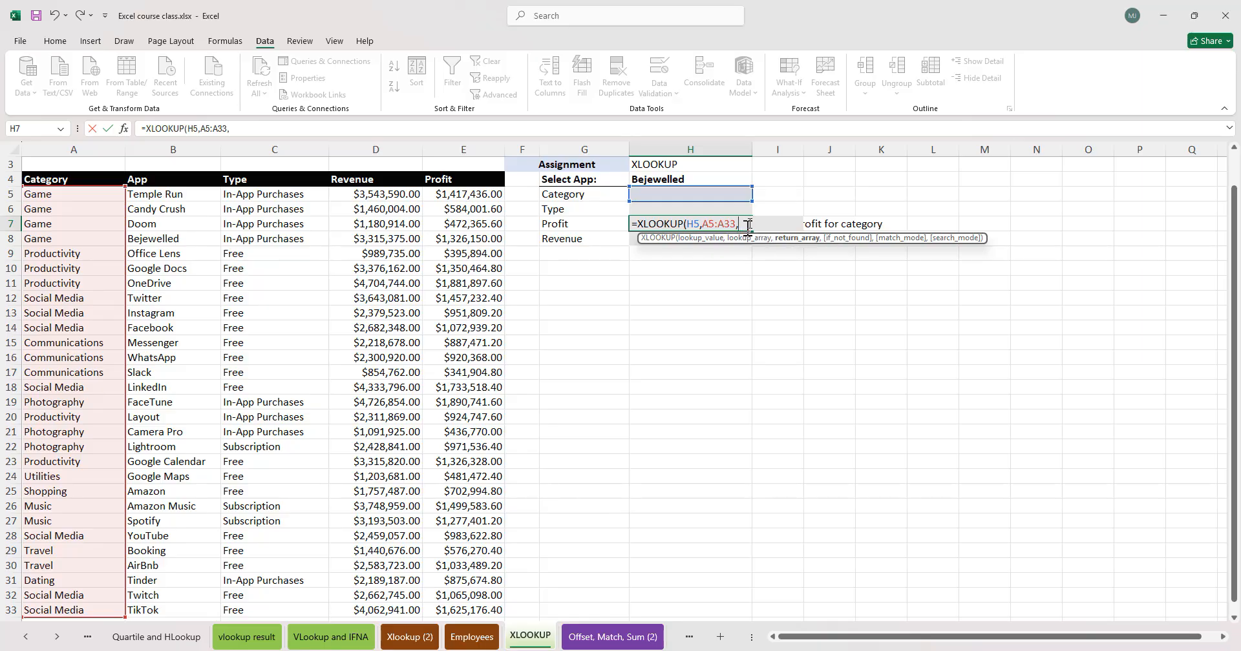
{"action": "left_click", "coordinate": [466, 195]}
{"action": "key", "text": "ctrl+shift+Down"}
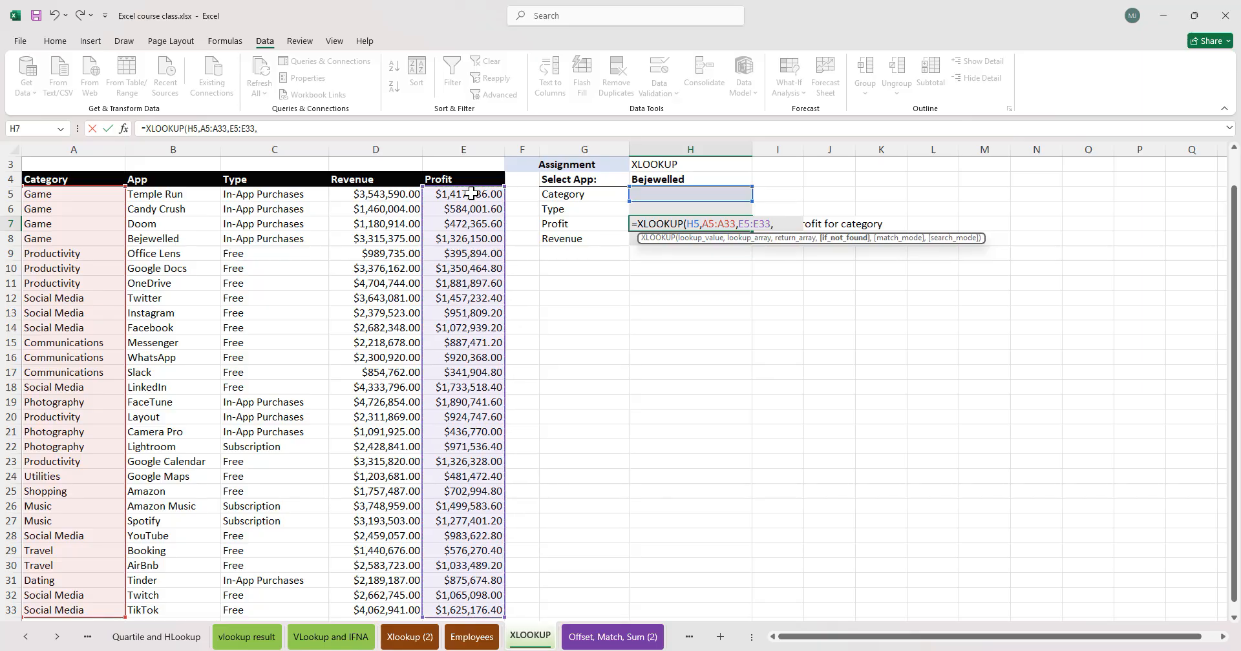
{"action": "type", "text": ",\"\",0)"}
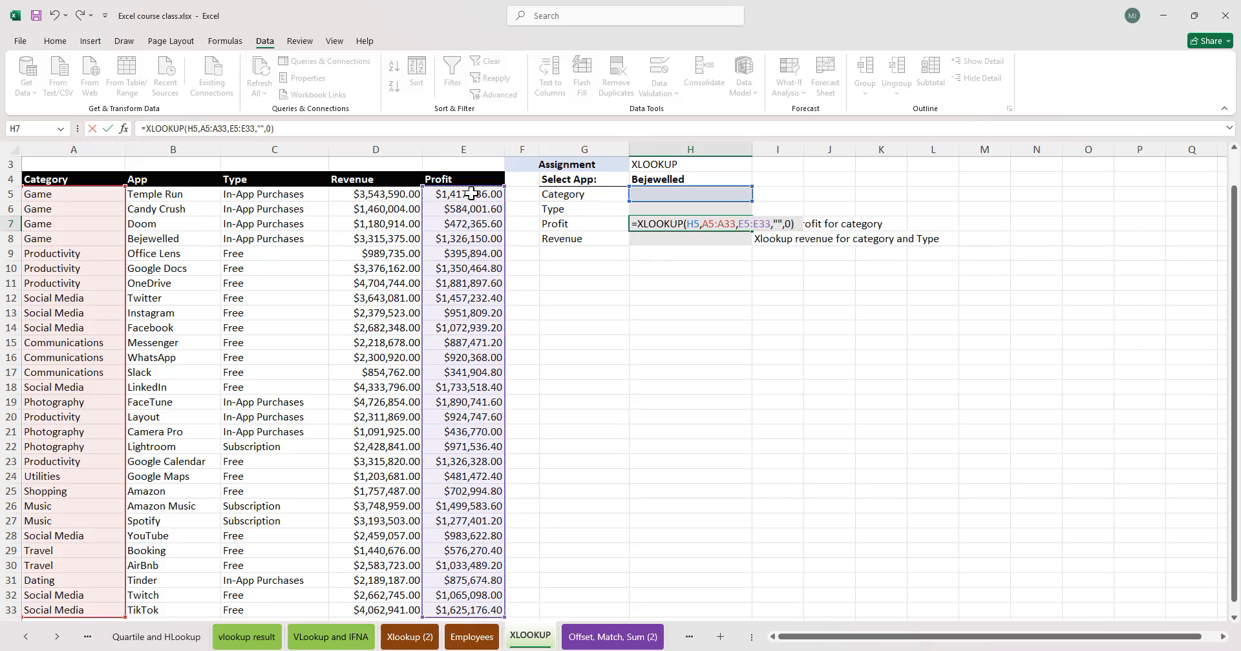
{"action": "key", "text": "Return"}
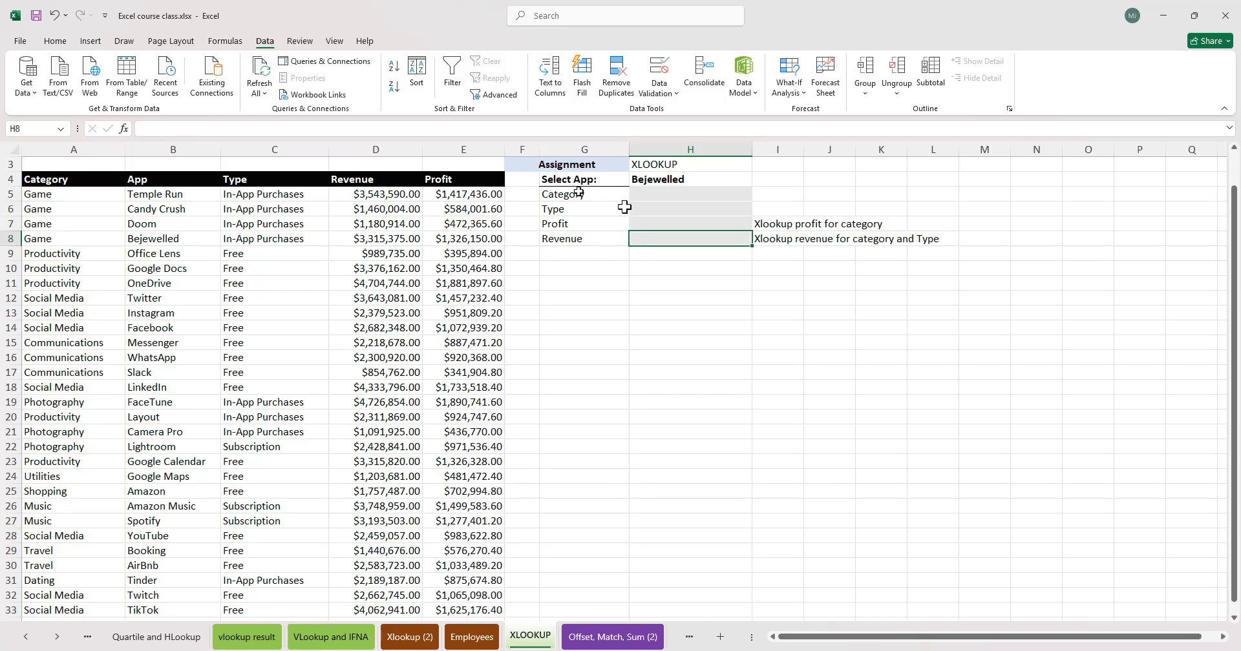
- Pick Productivity from the Category dropdown in H5 to test the profit lookup
{"action": "left_click", "coordinate": [718, 225]}
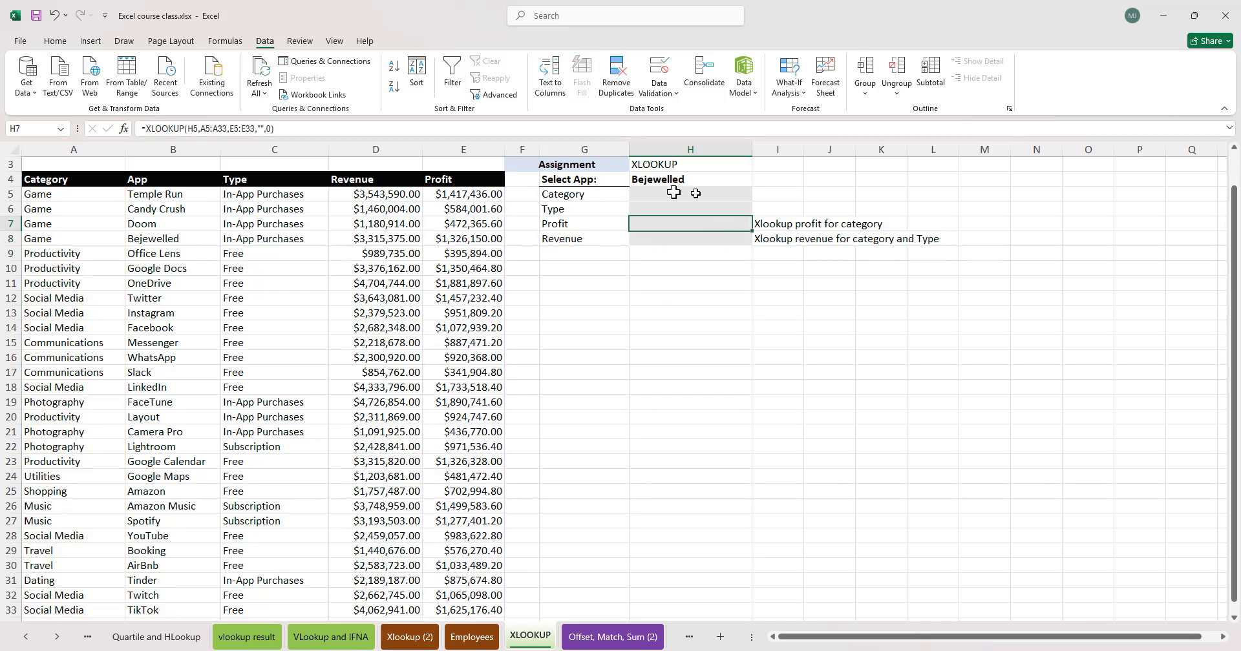
{"action": "left_click", "coordinate": [646, 196]}
{"action": "left_click", "coordinate": [758, 196]}
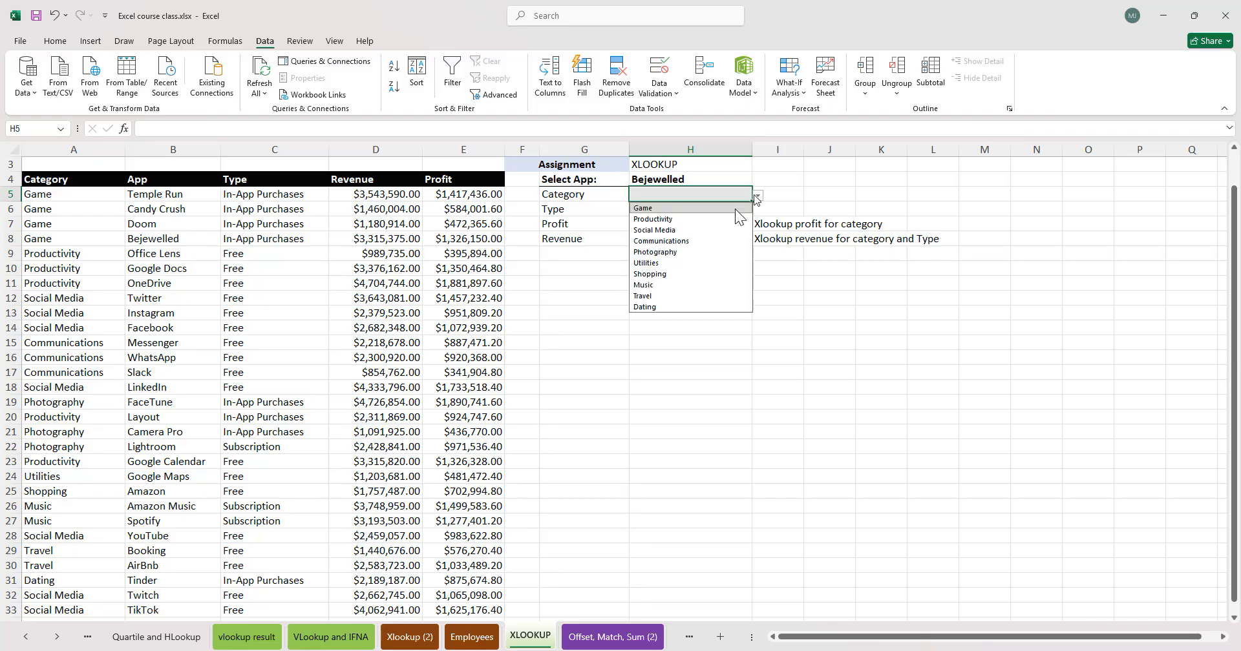
{"action": "left_click", "coordinate": [687, 218]}
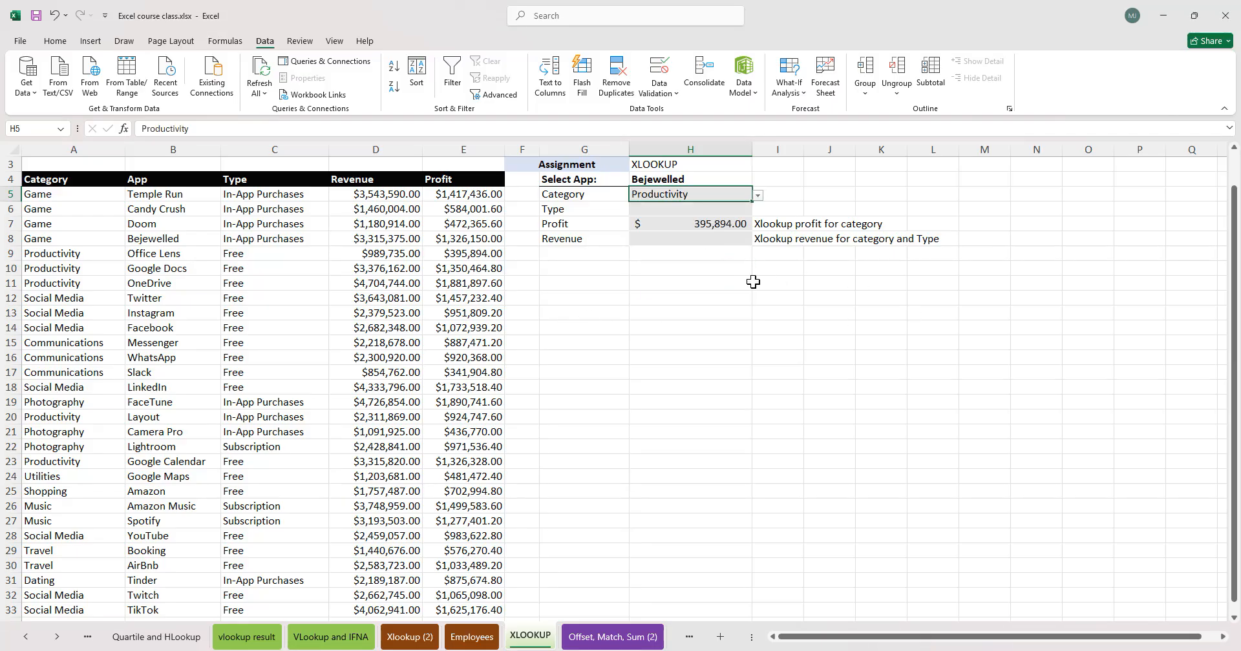
{"action": "left_click", "coordinate": [720, 224]}
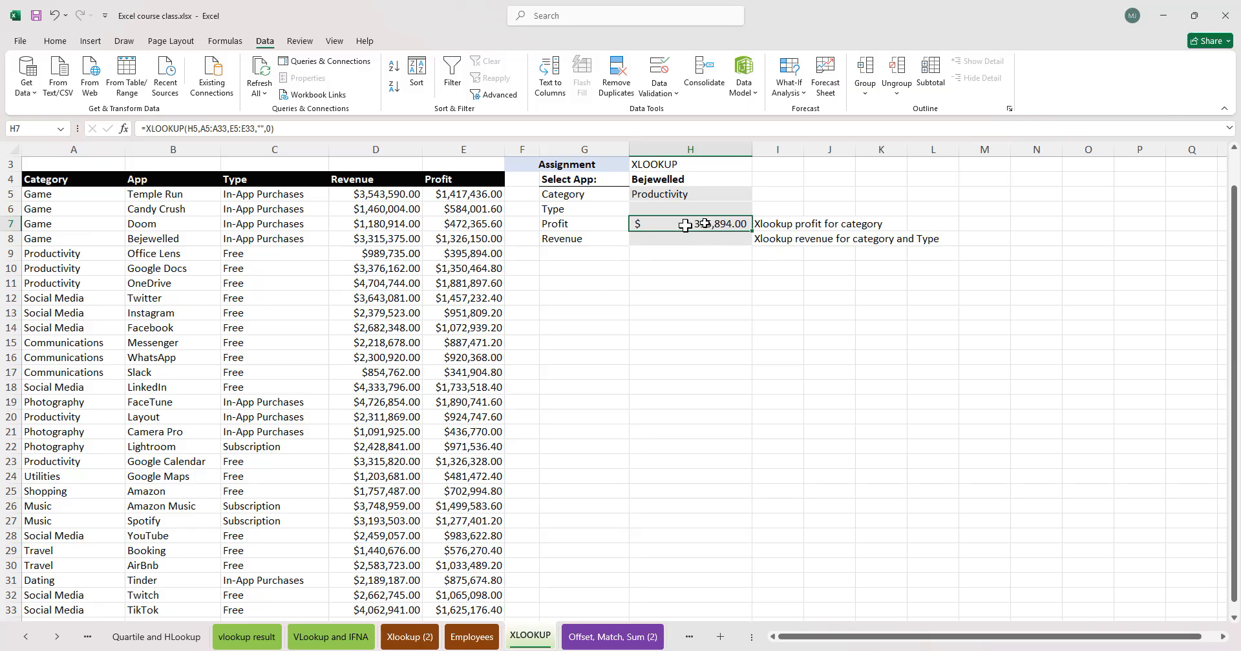
{"action": "left_click", "coordinate": [36, 268]}
{"action": "left_click", "coordinate": [104, 179]}
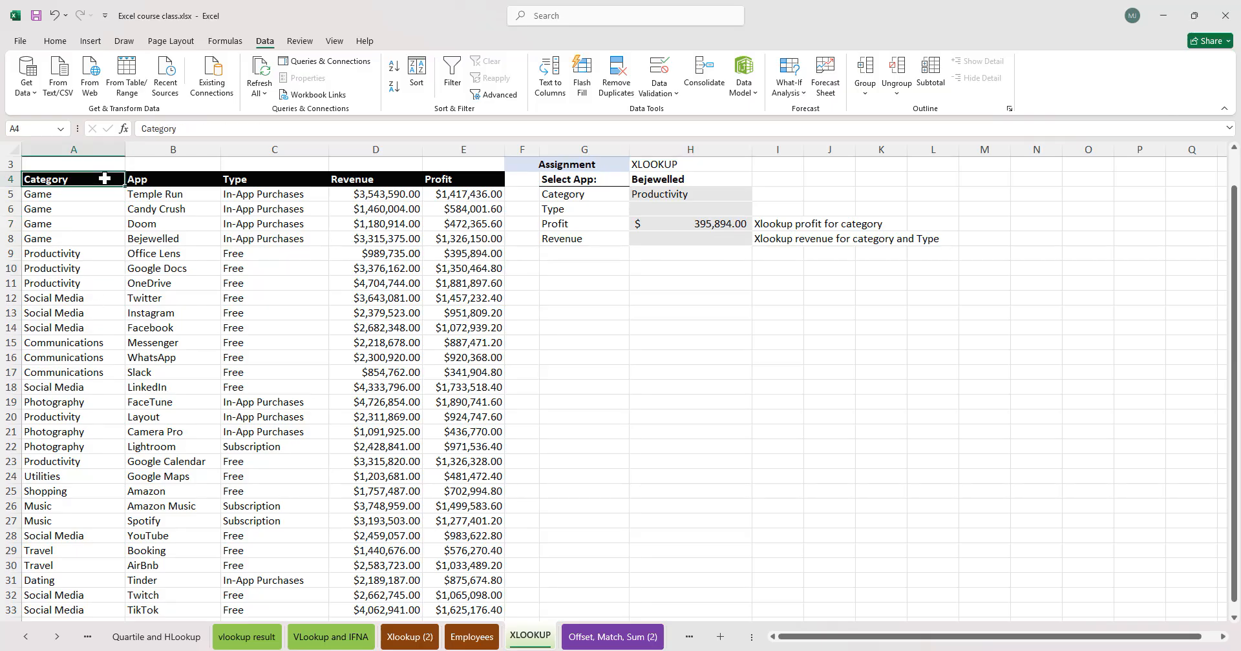
{"action": "key", "text": "shift+space"}
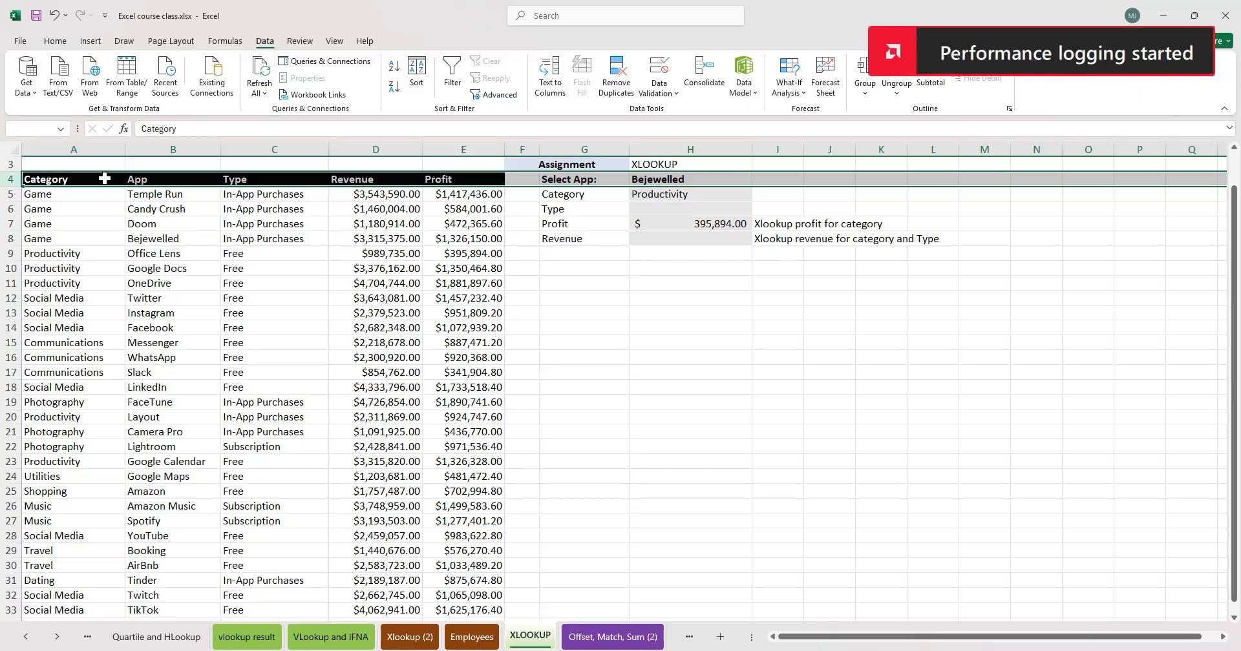
{"action": "left_click", "coordinate": [819, 386]}
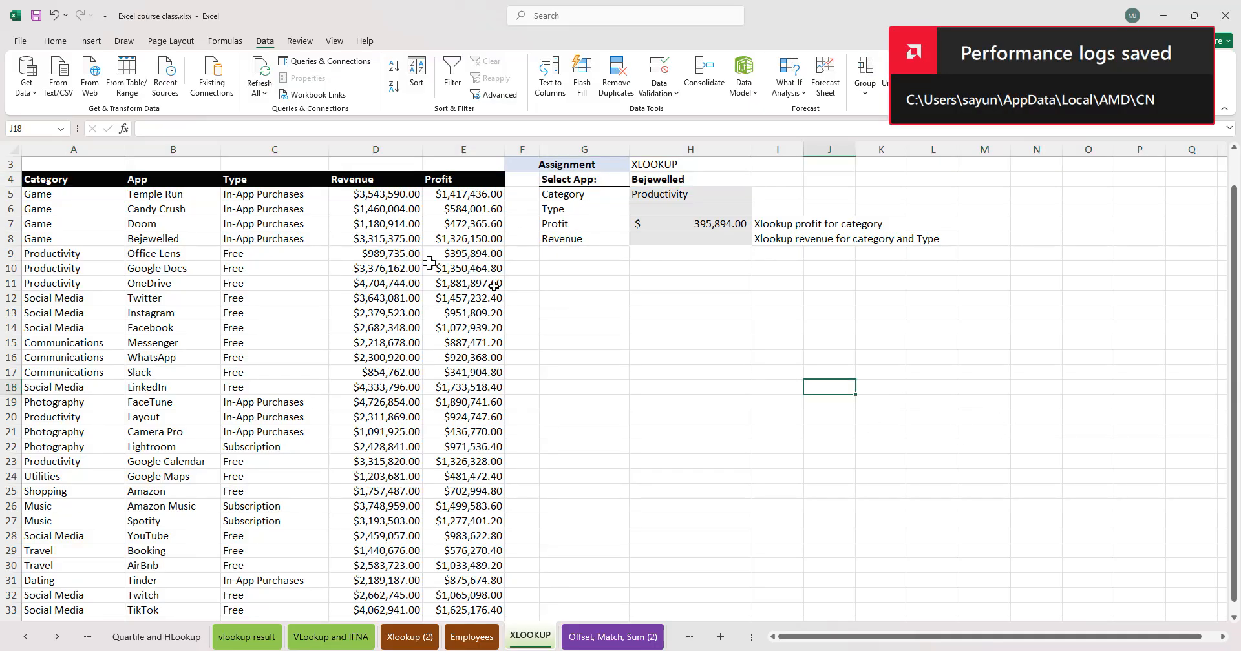
{"action": "left_click", "coordinate": [42, 182]}
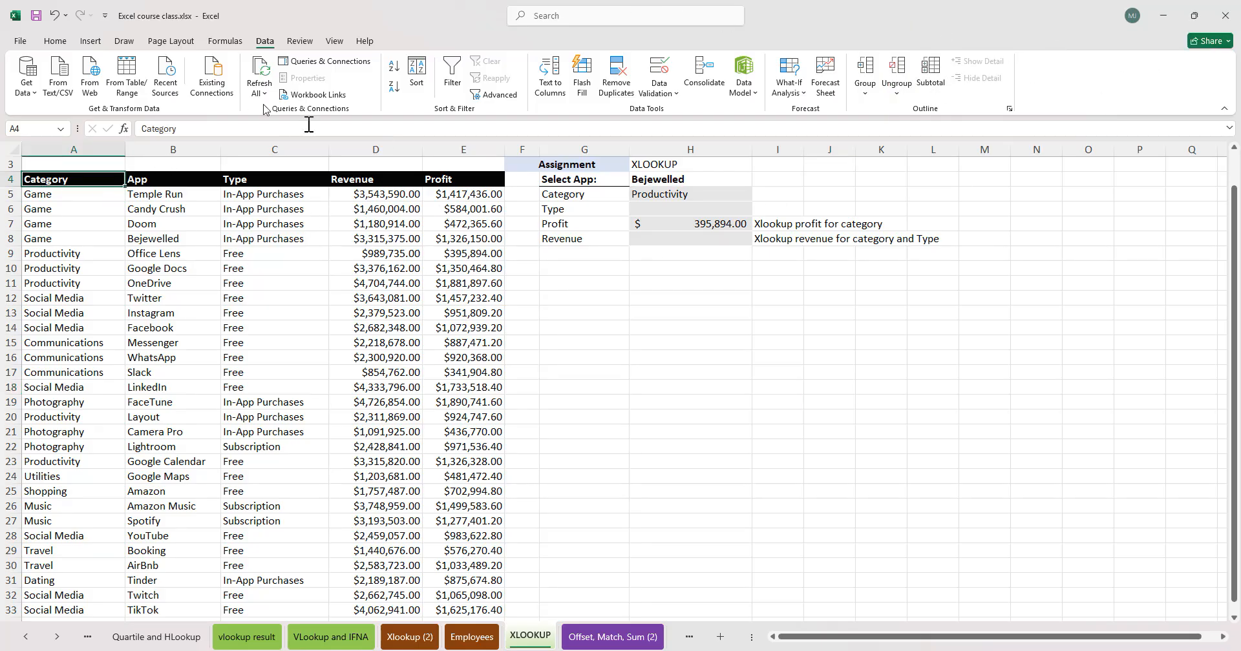
{"action": "left_click", "coordinate": [310, 266]}
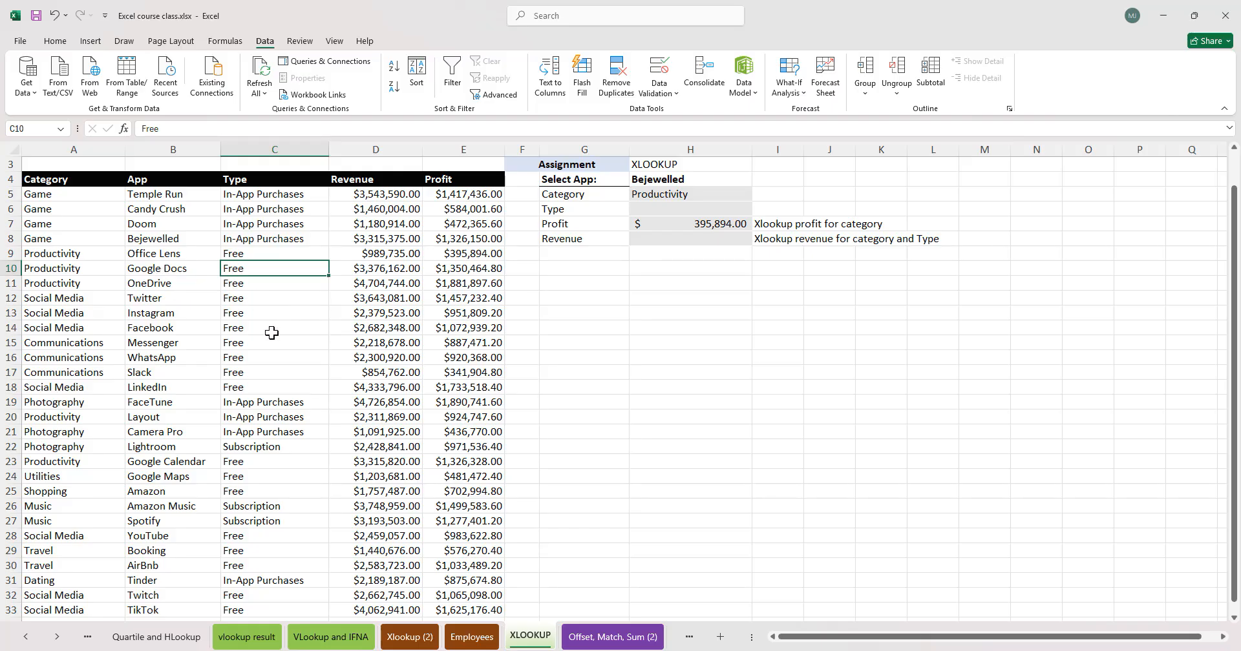
{"action": "left_click_drag", "start_coordinate": [9, 180], "coordinate": [210, 194]}
{"action": "left_click", "coordinate": [294, 345]}
{"action": "left_click_drag", "start_coordinate": [58, 179], "coordinate": [491, 182]}
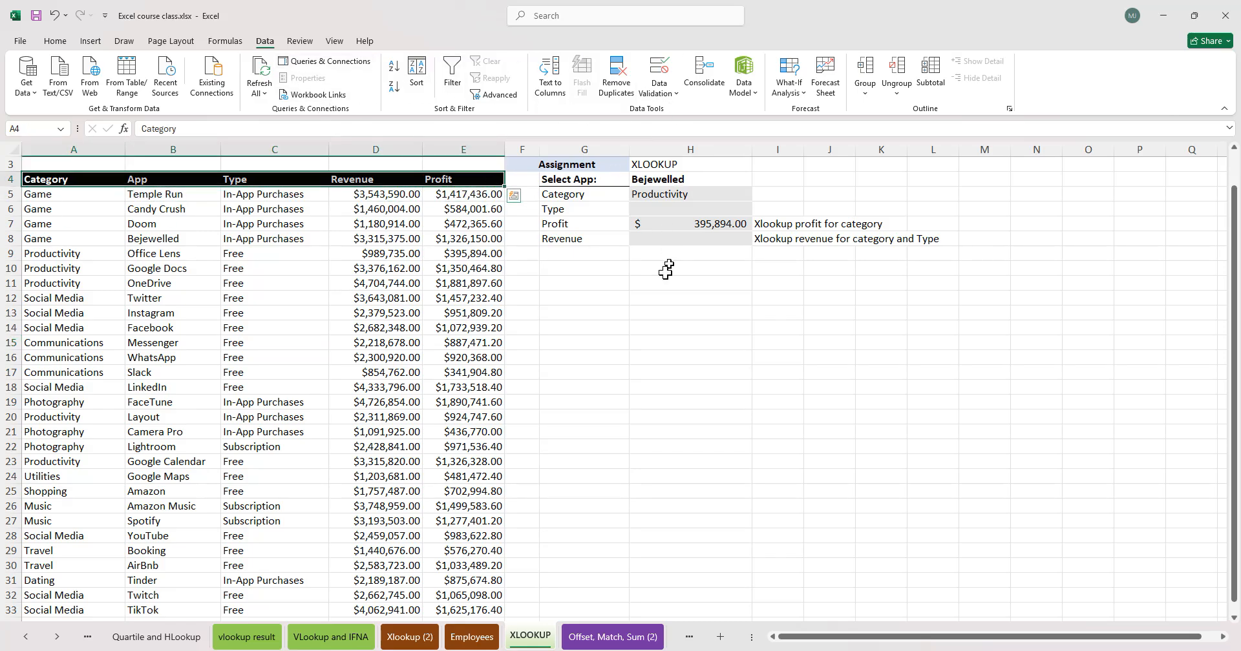
{"action": "left_click", "coordinate": [615, 290]}
{"action": "left_click", "coordinate": [587, 279]}
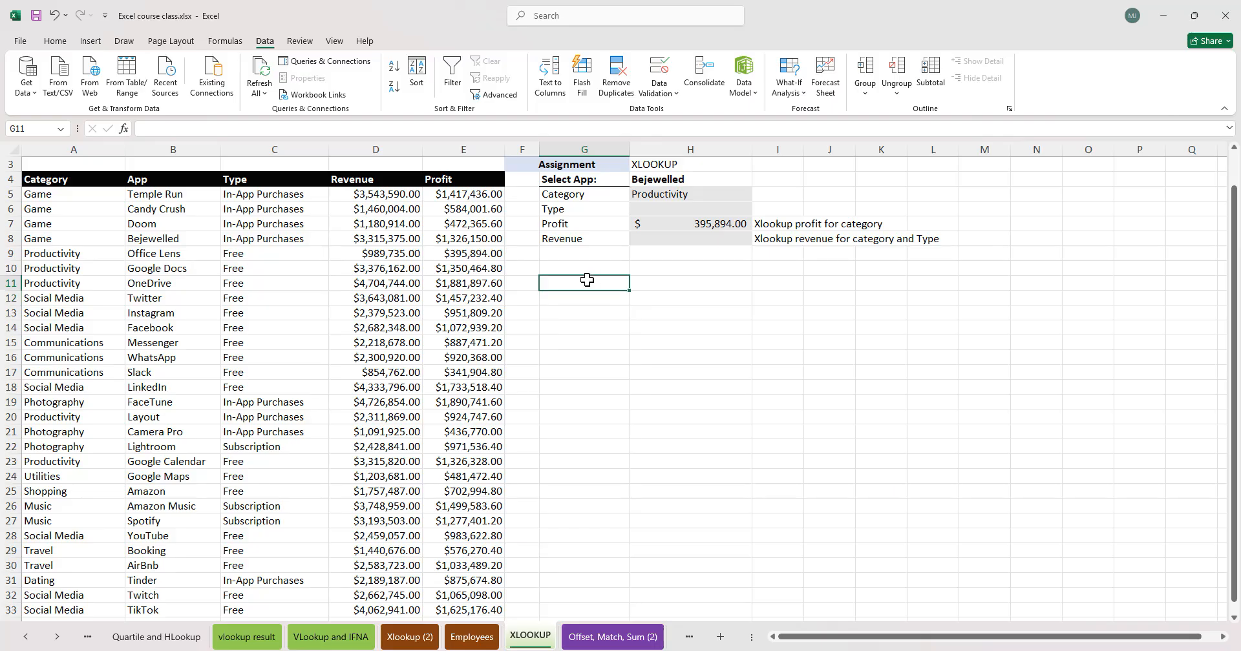
- Write the note ctl+shift+L in G11 and TO FILTER in H11
{"action": "type", "text": "ctl+shift+L"}
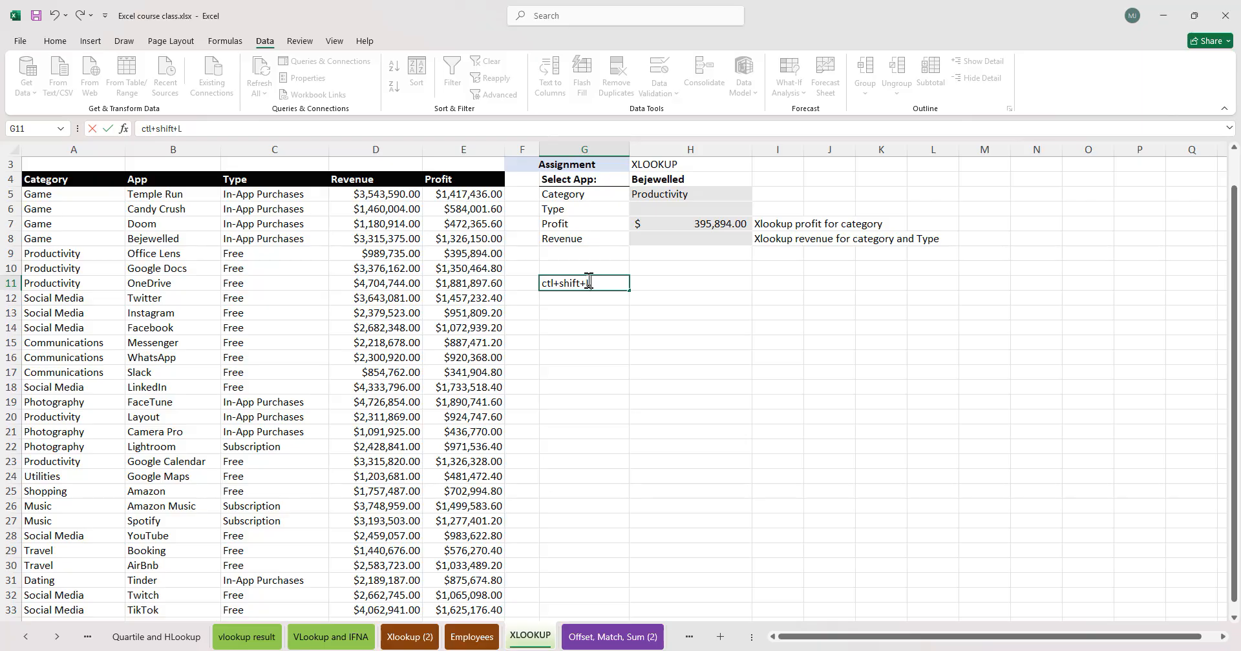
{"action": "key", "text": "Tab"}
{"action": "type", "text": "TO F"}
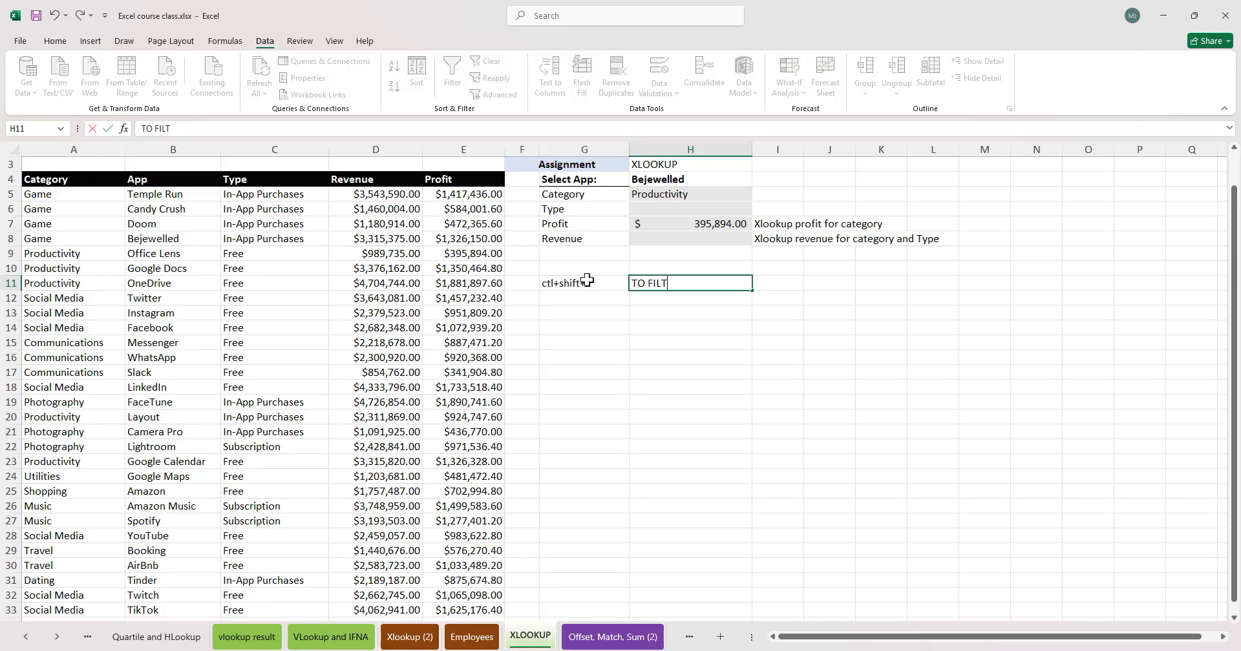
{"action": "key", "text": "Tab"}
{"action": "left_click", "coordinate": [570, 287]}
{"action": "left_click", "coordinate": [737, 360]}
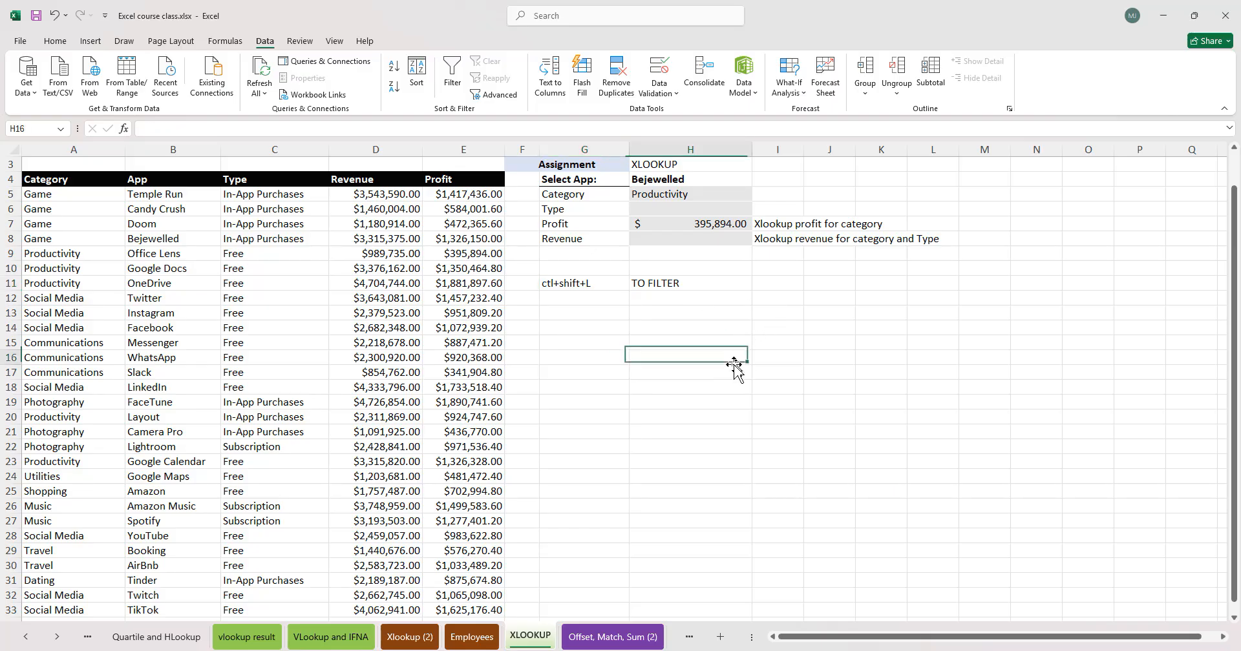
- Turn on filters for the header row A4:E4 and open the Category column's filter list
{"action": "left_click_drag", "start_coordinate": [42, 181], "coordinate": [485, 181]}
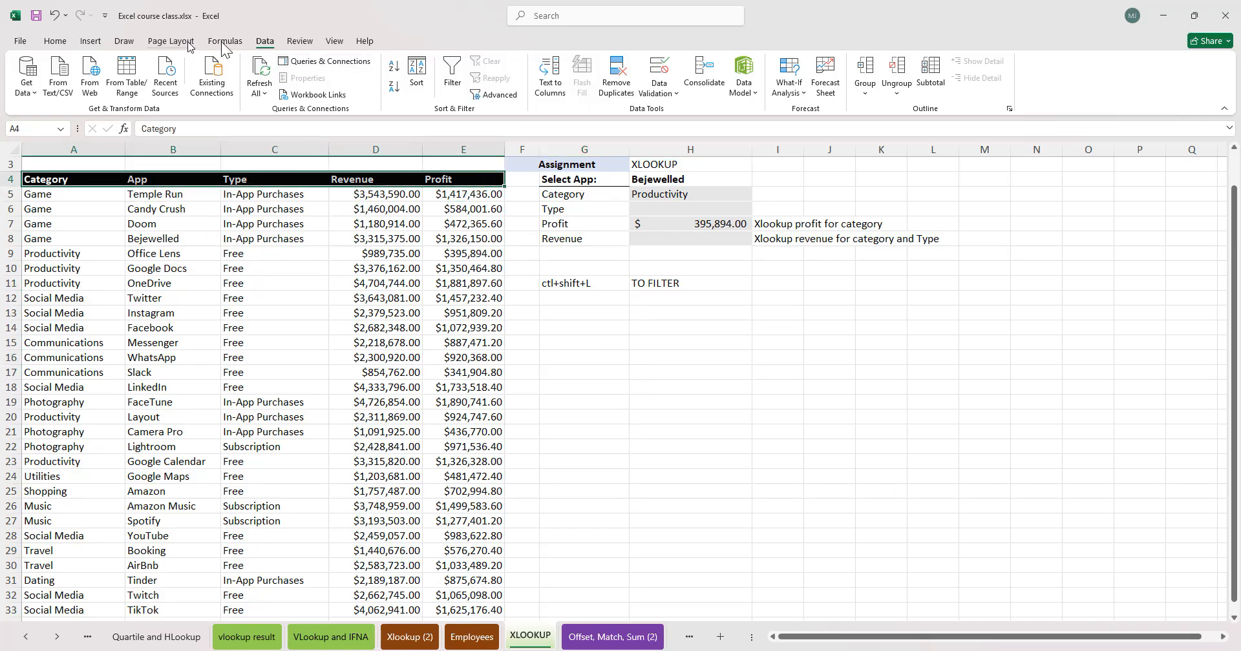
{"action": "left_click", "coordinate": [452, 74]}
{"action": "left_click", "coordinate": [463, 268]}
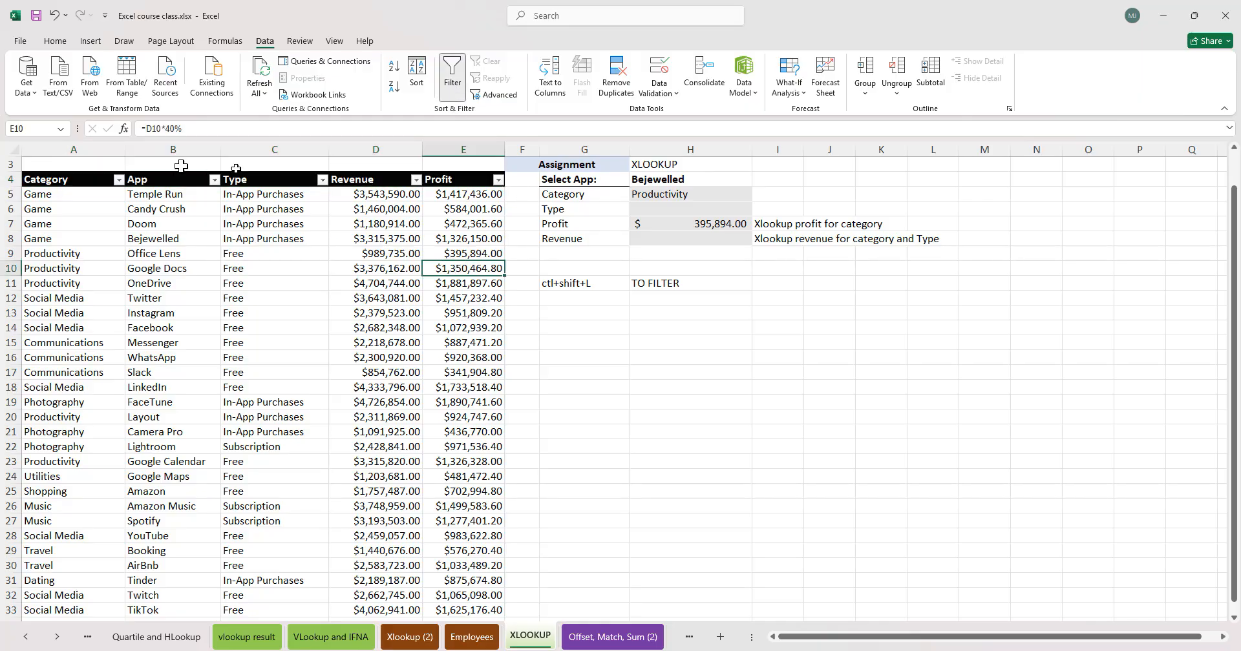
{"action": "left_click", "coordinate": [119, 180]}
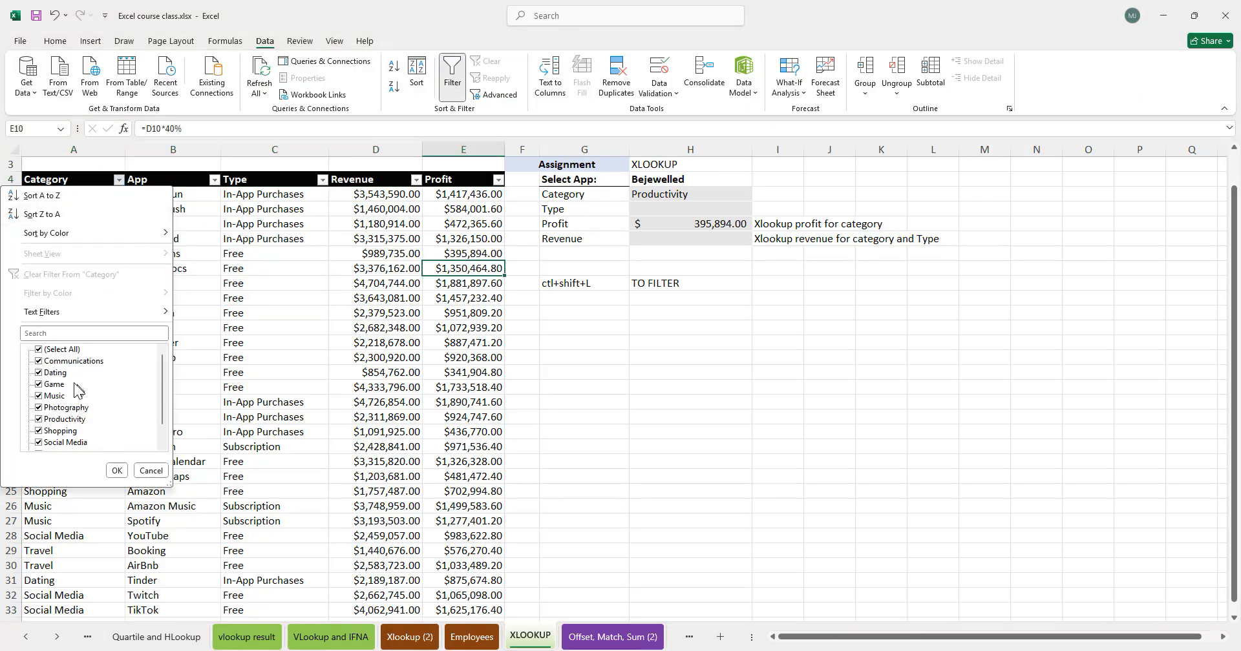
- Filter the Category column to show only Productivity rows by searching for PRODUC
{"action": "left_click", "coordinate": [53, 334]}
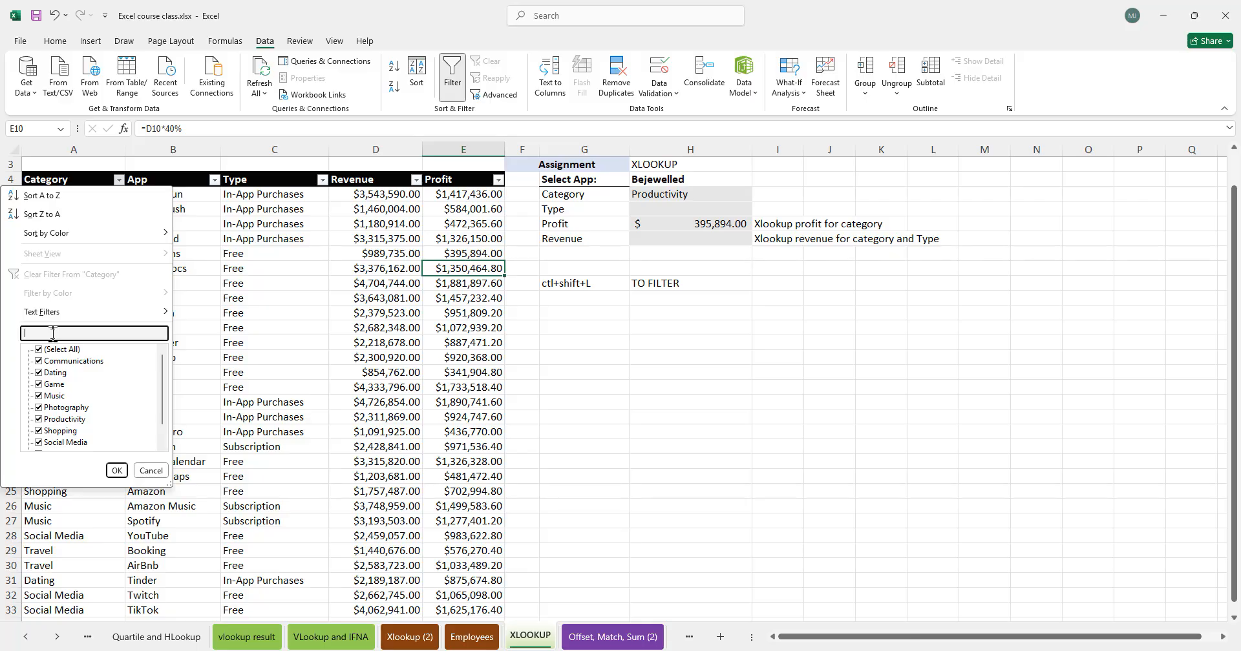
{"action": "type", "text": "PRODUC"}
{"action": "key", "text": "Return"}
{"action": "left_click", "coordinate": [445, 358]}
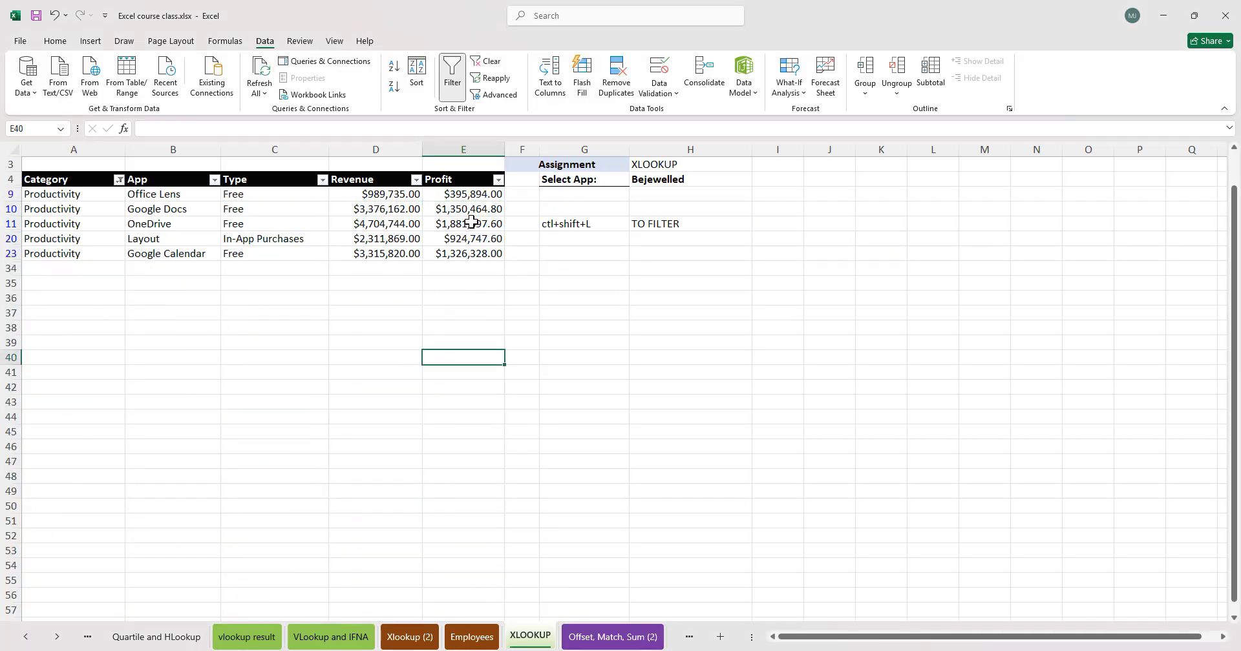
- Review the filtered Productivity rows, then clear the Category filter
{"action": "left_click", "coordinate": [473, 268]}
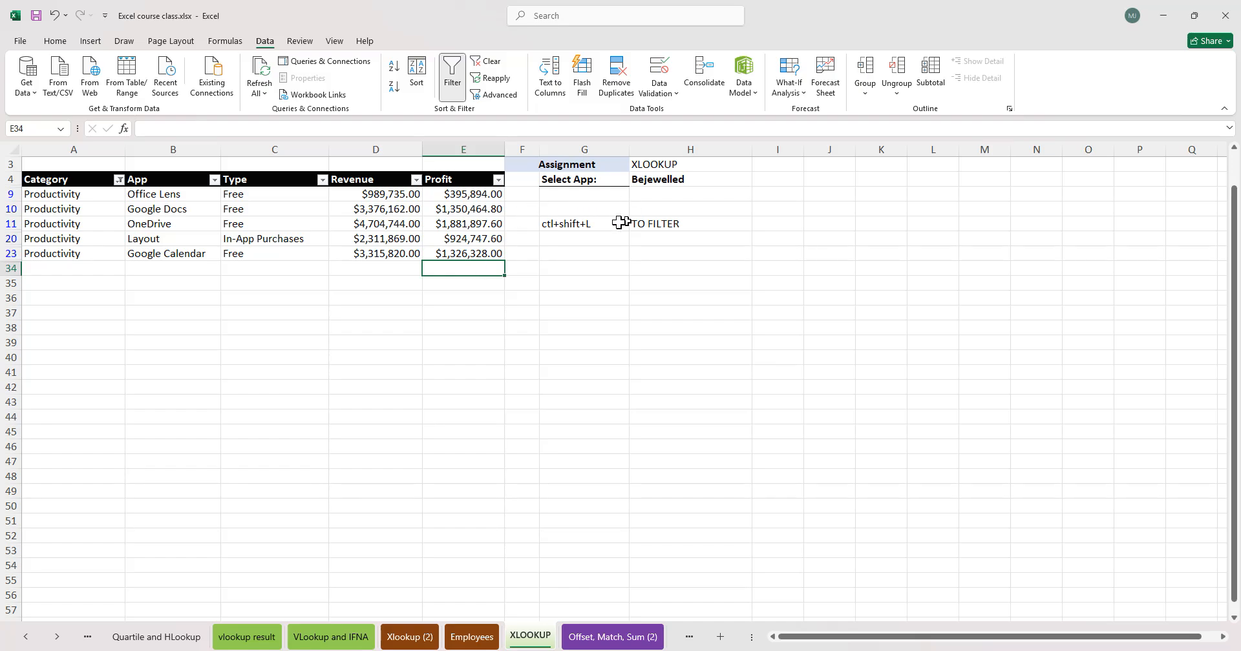
{"action": "left_click", "coordinate": [472, 194]}
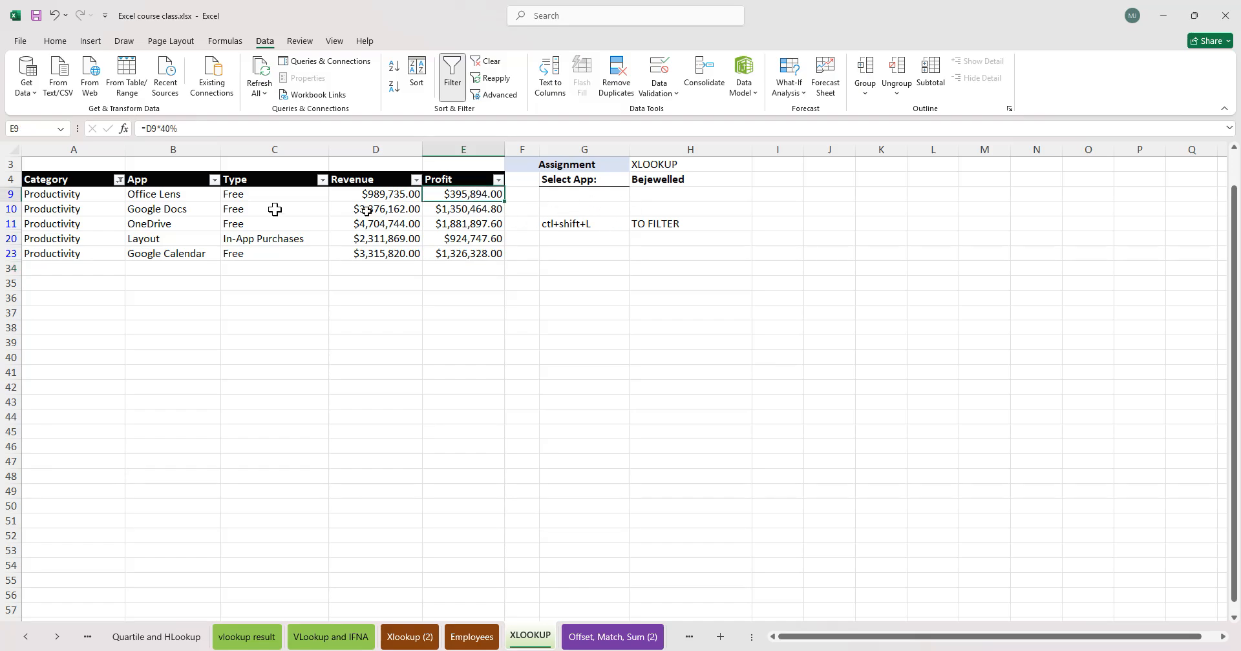
{"action": "left_click_drag", "start_coordinate": [60, 194], "coordinate": [482, 194]}
{"action": "left_click_drag", "start_coordinate": [49, 213], "coordinate": [466, 254]}
{"action": "left_click", "coordinate": [285, 357]}
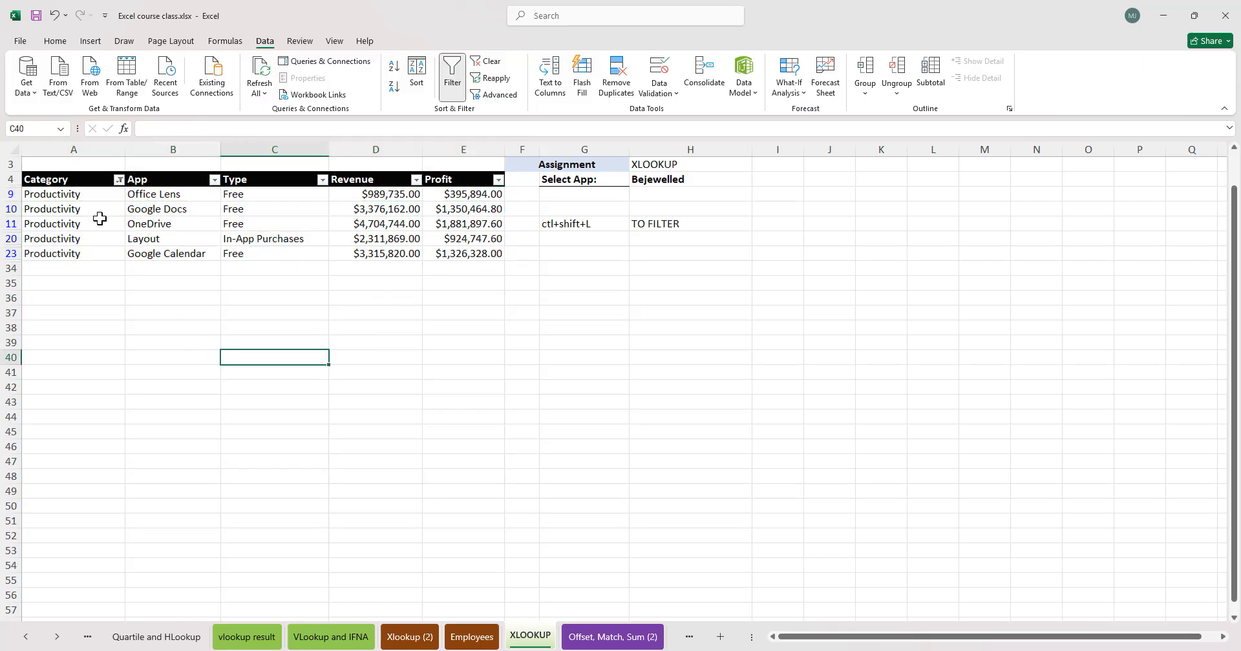
{"action": "left_click", "coordinate": [119, 180]}
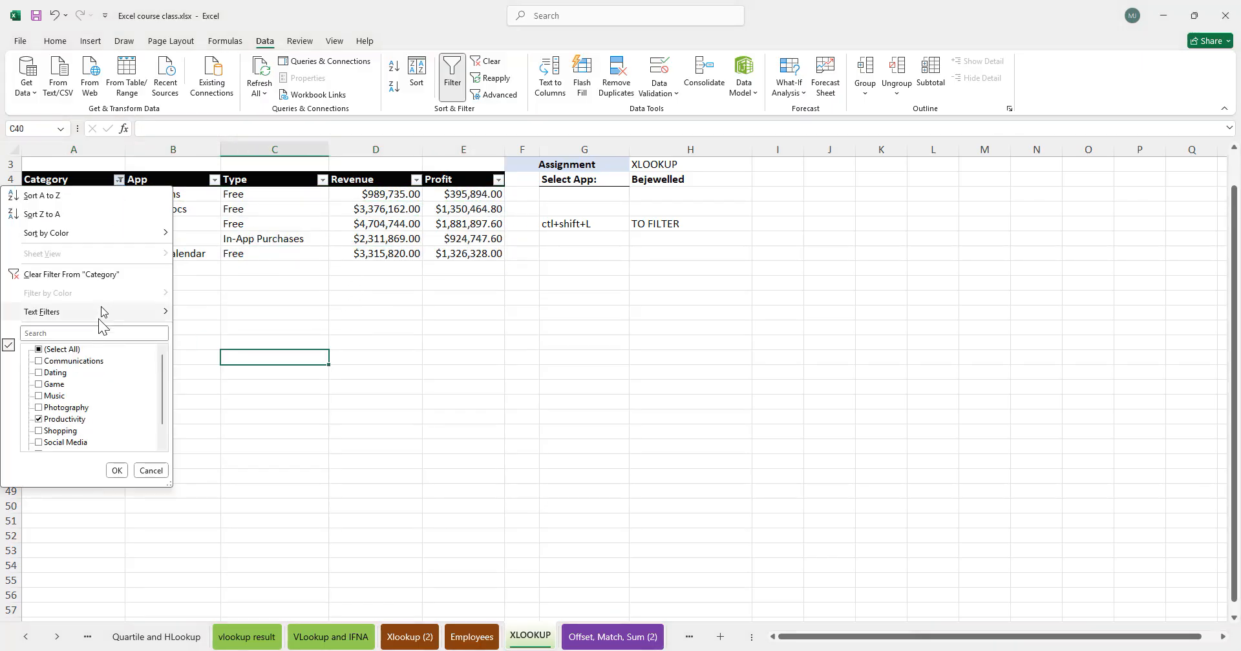
{"action": "left_click", "coordinate": [72, 274]}
- Add search mode -1 to the Profit formula in H7, making it =XLOOKUP(H5,A5:A33,E5:E33,"",0,-1)
{"action": "left_click", "coordinate": [686, 227]}
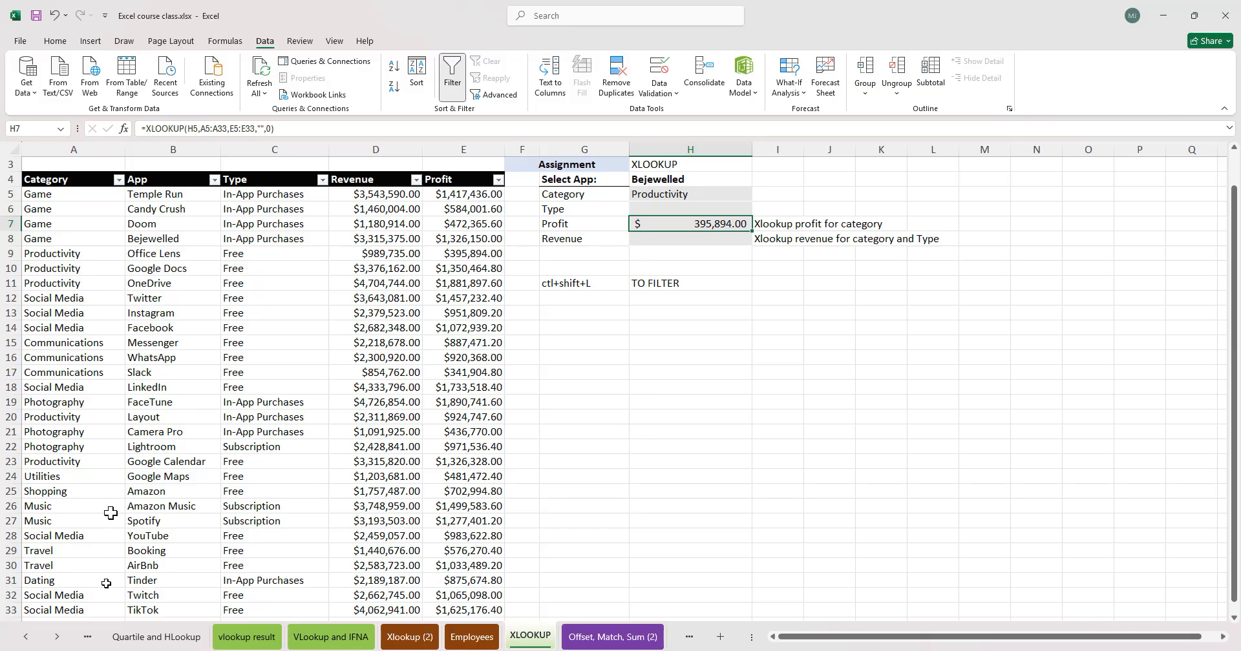
{"action": "double_click", "coordinate": [735, 223]}
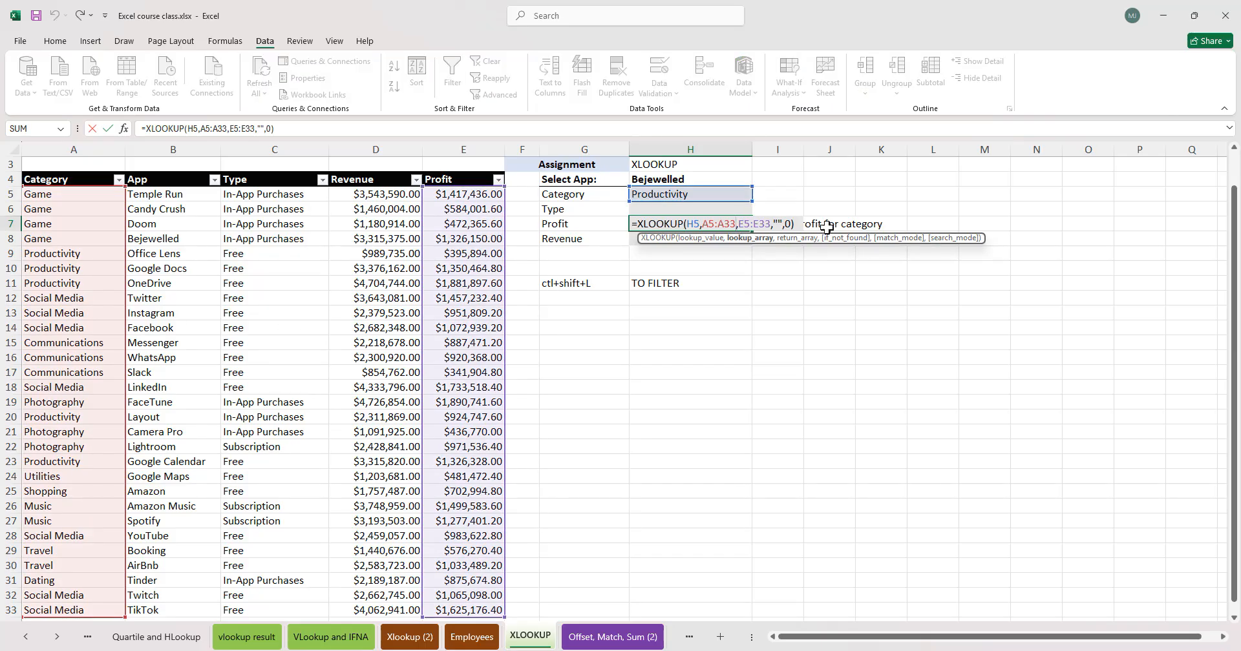
{"action": "left_click", "coordinate": [794, 223]}
{"action": "key", "text": "BackSpace"}
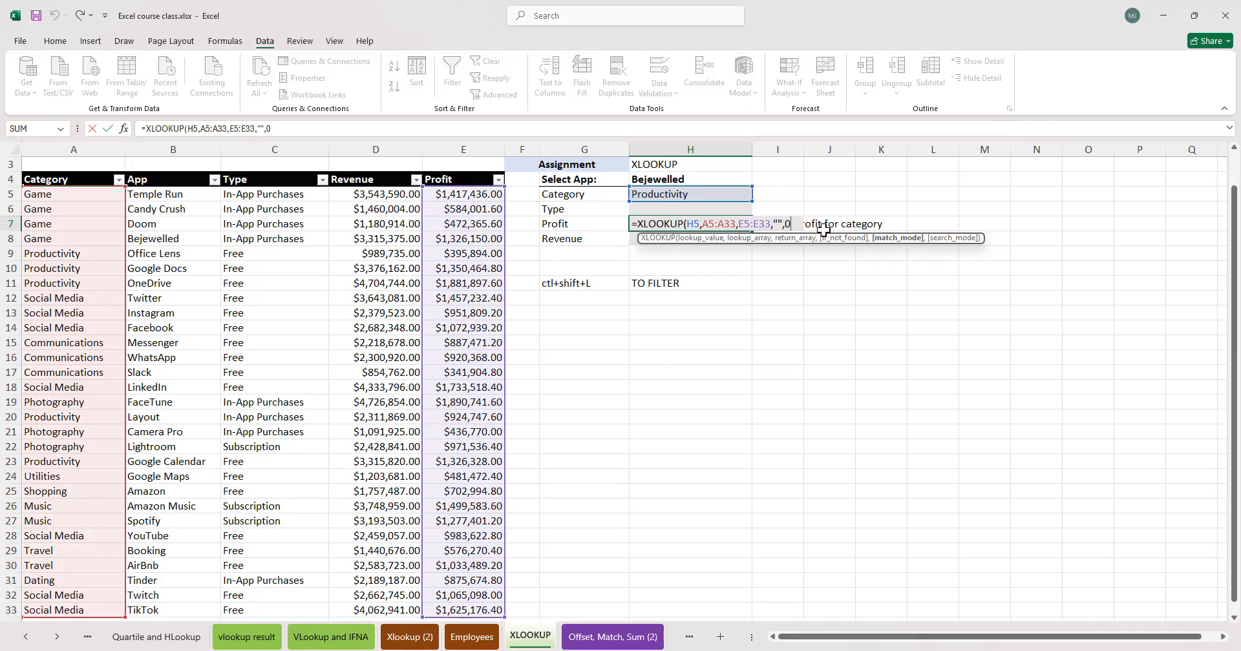
{"action": "type", "text": ","}
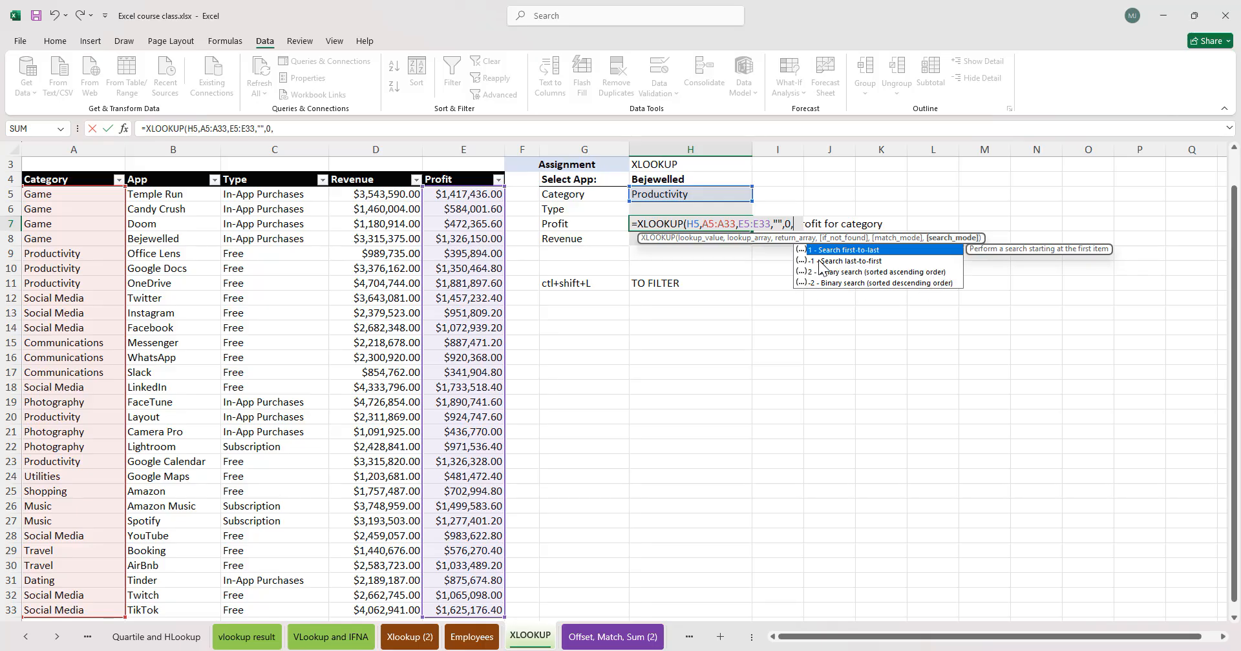
{"action": "type", "text": "-1"}
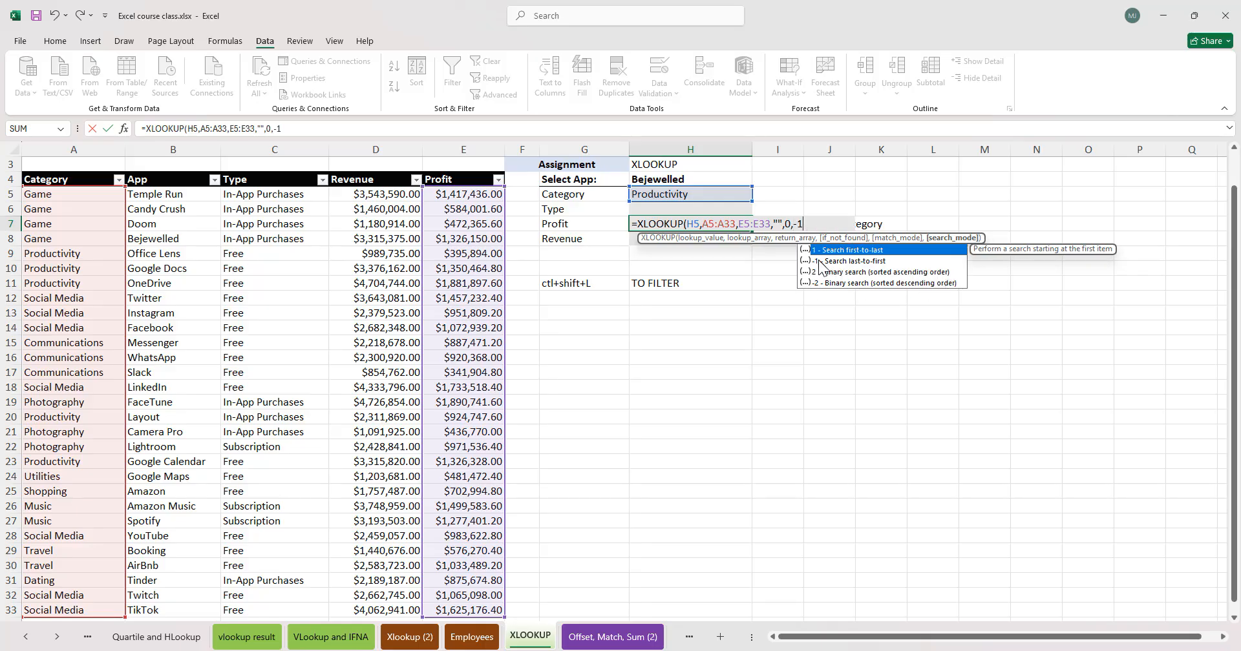
{"action": "key", "text": "Return"}
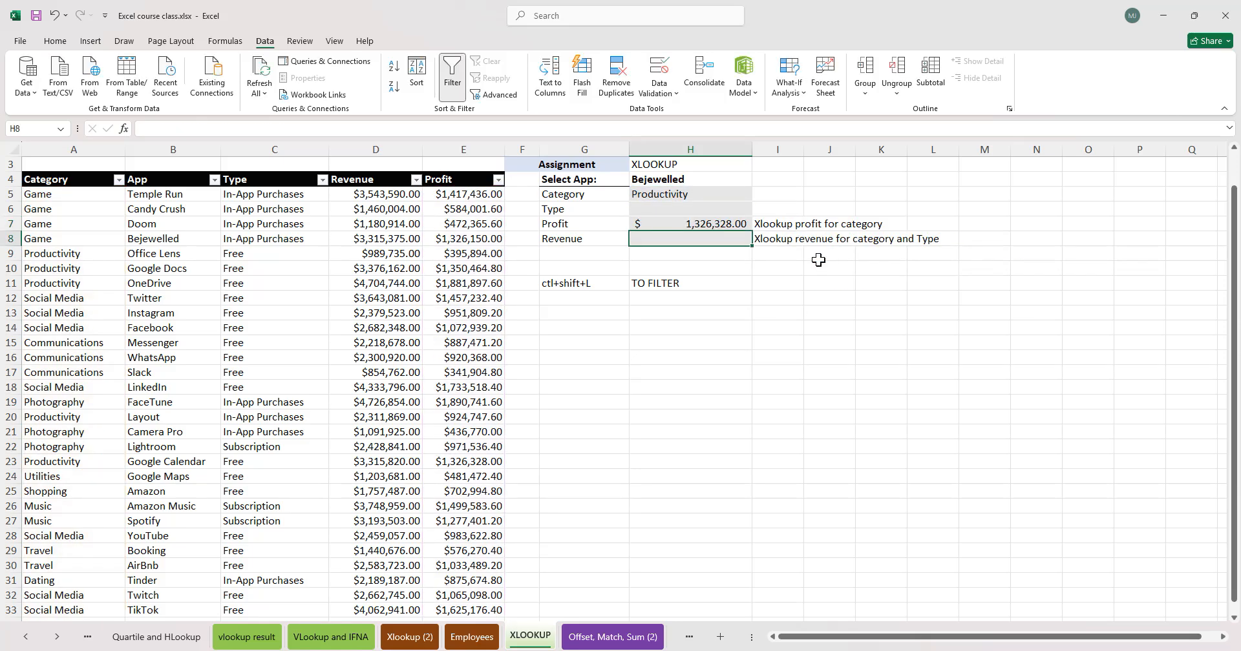
- Filter the Category column to show only Productivity and review the filtered rows
{"action": "left_click", "coordinate": [118, 179]}
{"action": "left_click", "coordinate": [39, 349]}
{"action": "left_click", "coordinate": [39, 418]}
{"action": "left_click", "coordinate": [117, 470]}
{"action": "left_click_drag", "start_coordinate": [496, 257], "coordinate": [88, 258]}
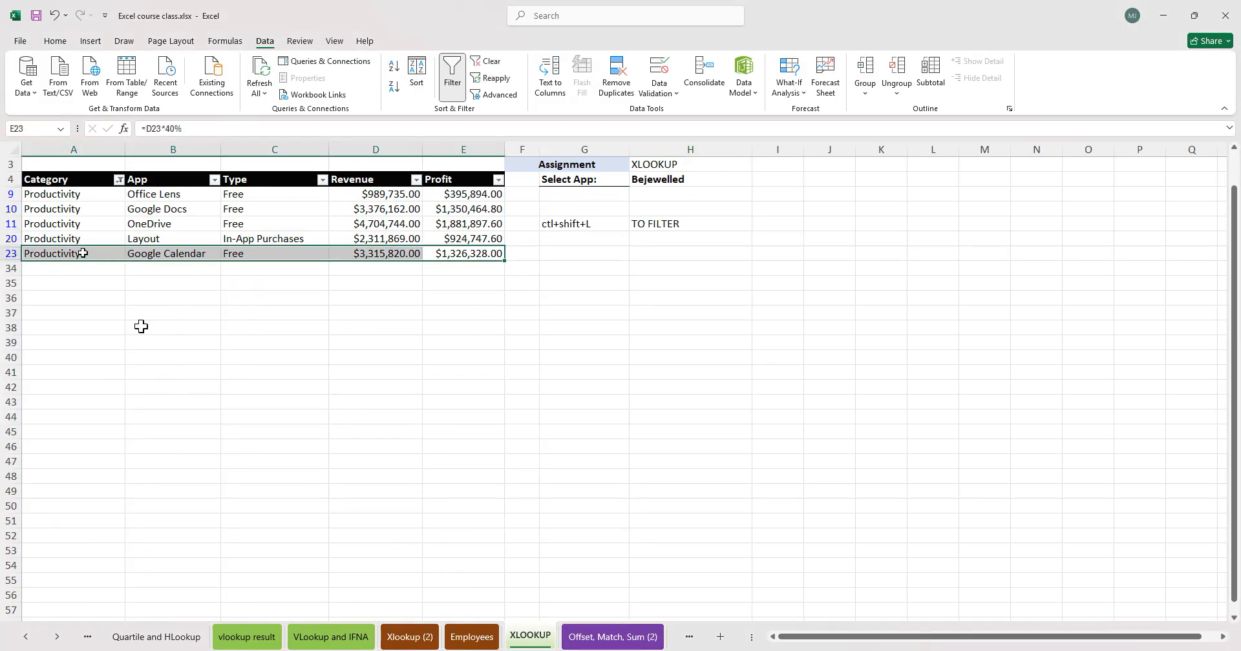
{"action": "left_click", "coordinate": [202, 349]}
{"action": "left_click", "coordinate": [120, 173]}
{"action": "left_click", "coordinate": [118, 179]}
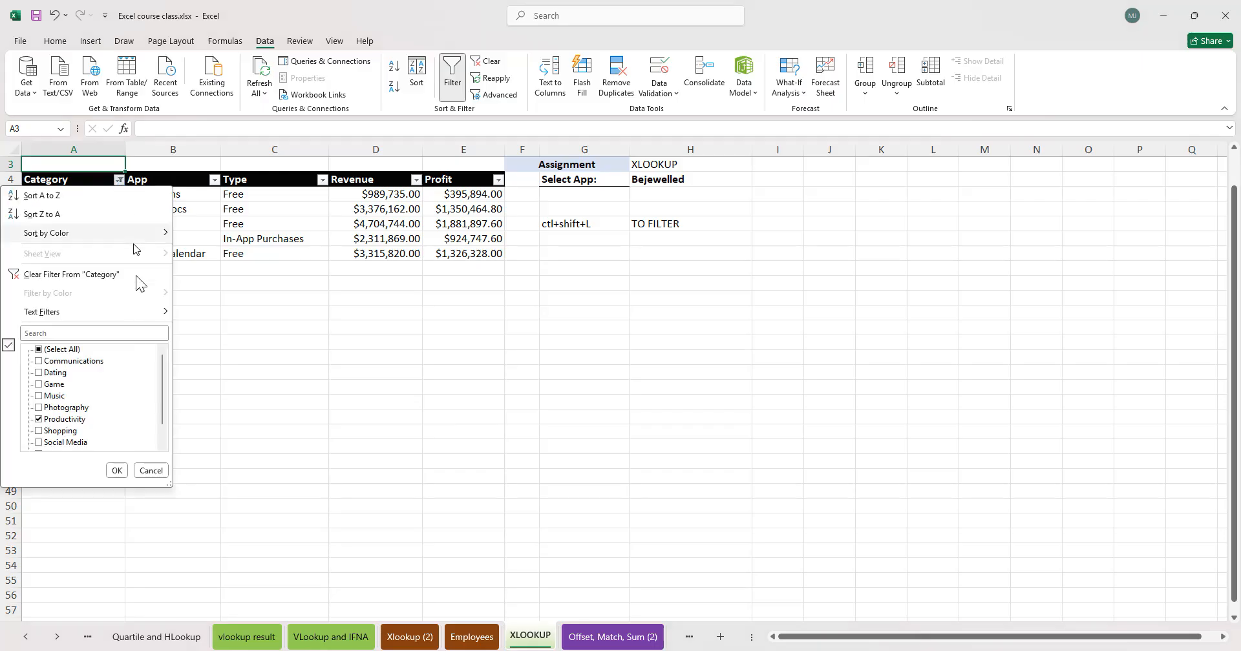
{"action": "left_click", "coordinate": [117, 471]}
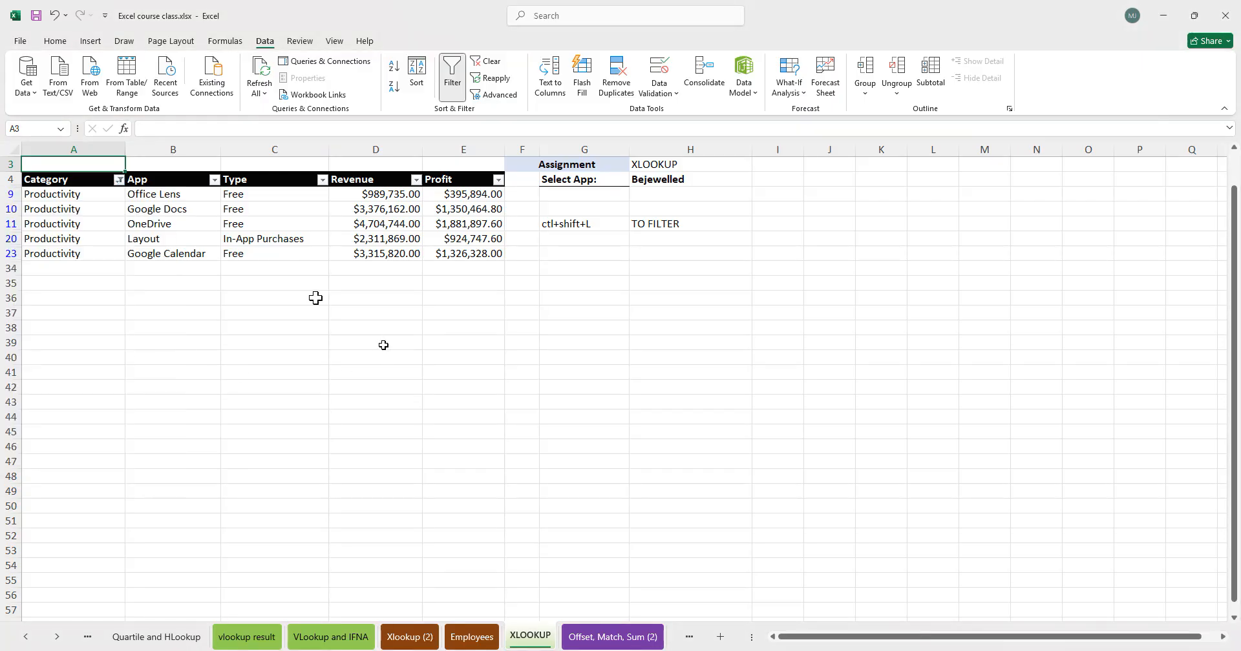
- Select the filtered Productivity profits in E9:E23, then clear the Category filter
{"action": "left_click_drag", "start_coordinate": [468, 195], "coordinate": [466, 249]}
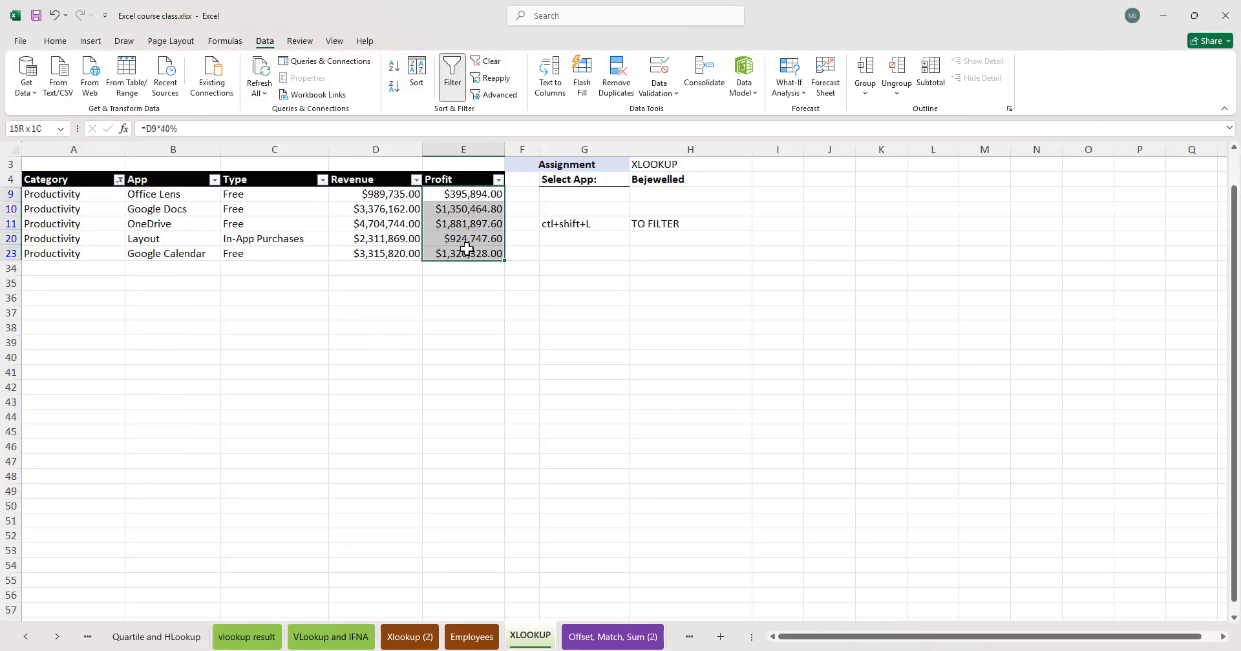
{"action": "left_click", "coordinate": [91, 195]}
{"action": "left_click", "coordinate": [408, 240]}
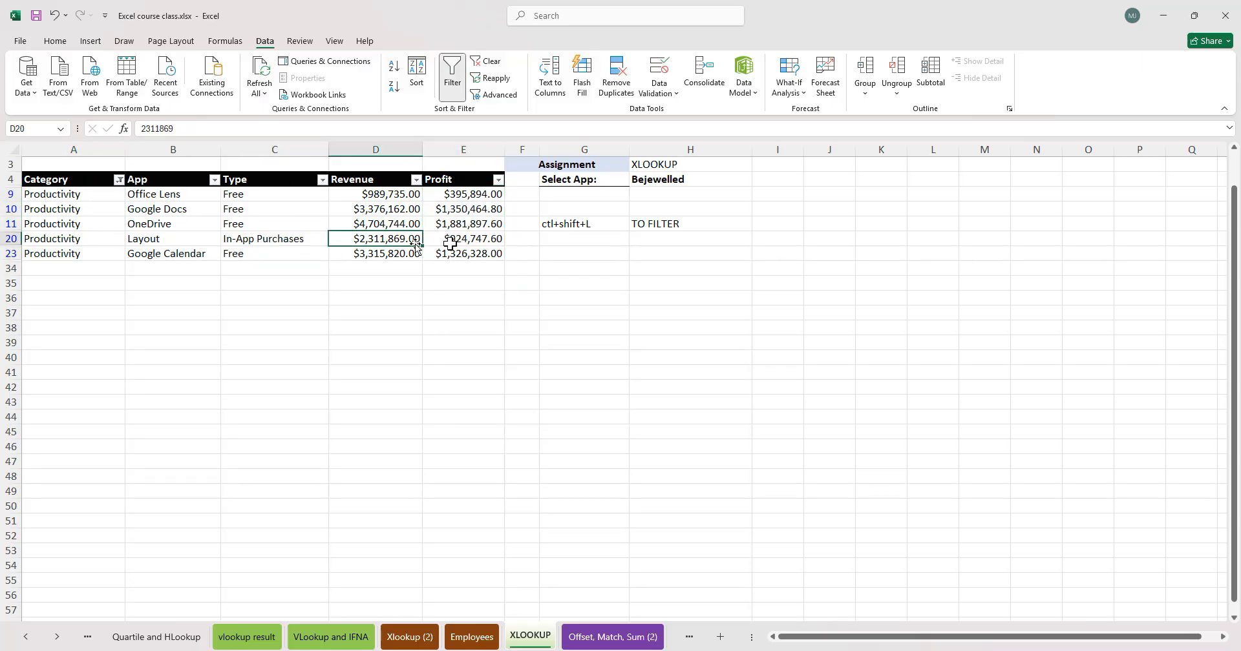
{"action": "left_click", "coordinate": [484, 212]}
{"action": "left_click_drag", "start_coordinate": [484, 212], "coordinate": [490, 253]}
{"action": "left_click", "coordinate": [417, 296]}
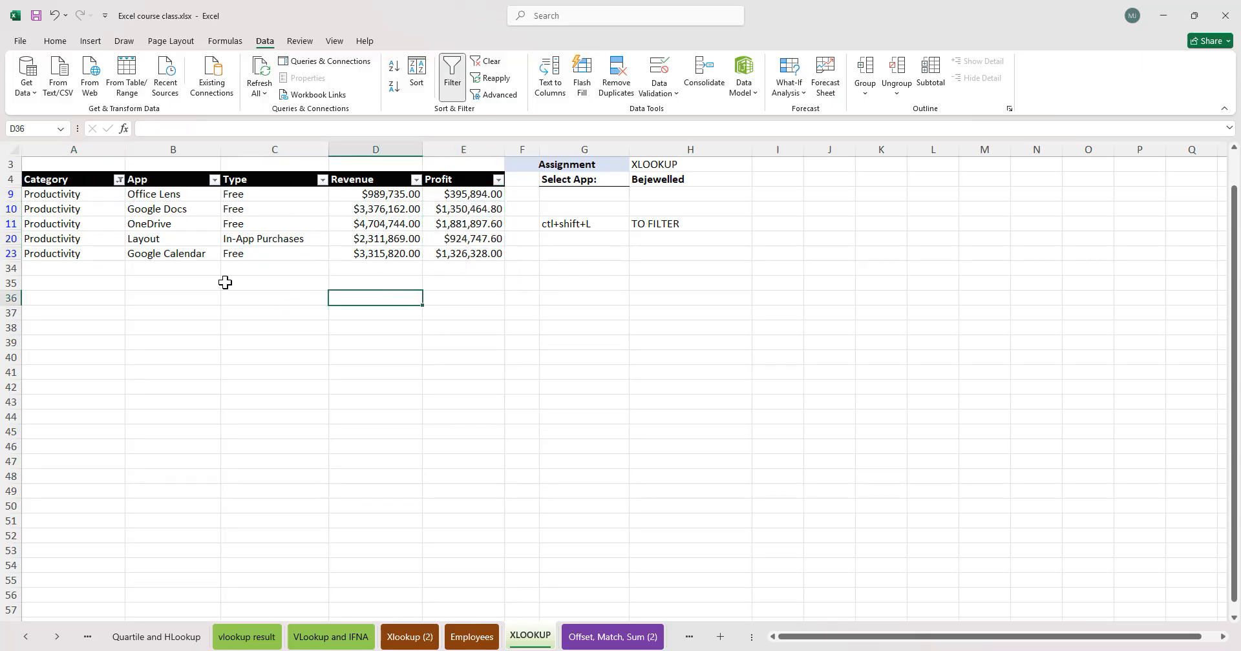
{"action": "left_click", "coordinate": [120, 180]}
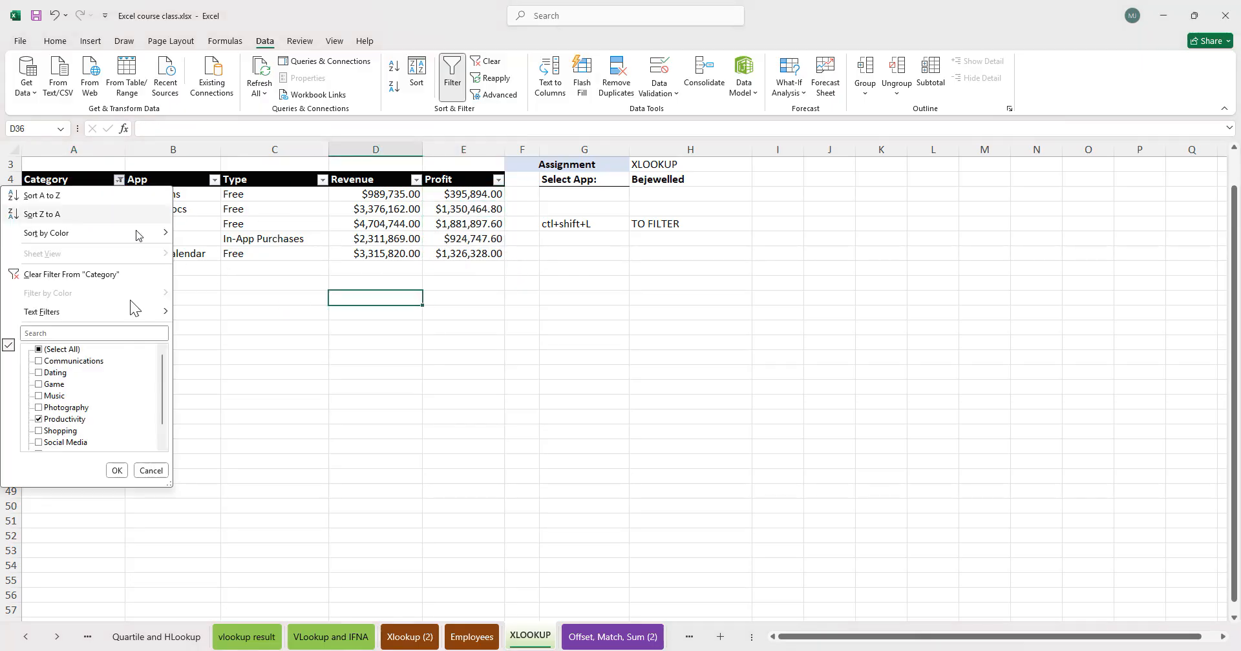
{"action": "left_click", "coordinate": [80, 274]}
{"action": "left_click", "coordinate": [686, 224]}
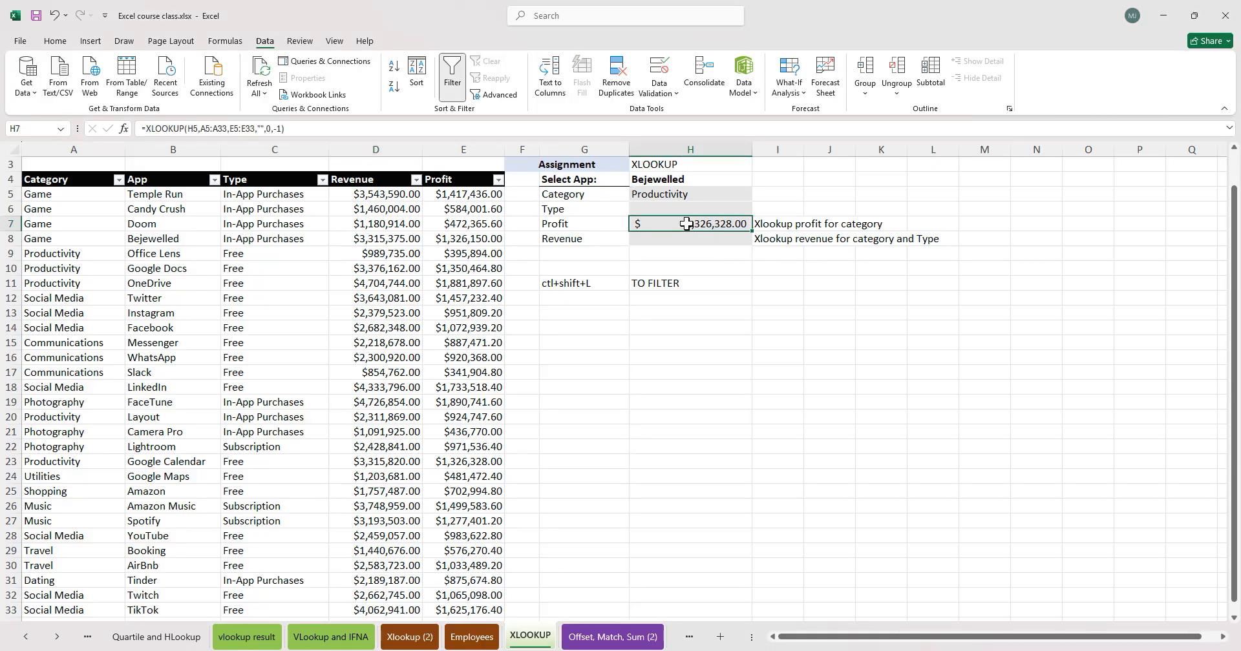
{"action": "left_click", "coordinate": [784, 224]}
{"action": "left_click", "coordinate": [786, 169]}
{"action": "type", "text": "sUN"}
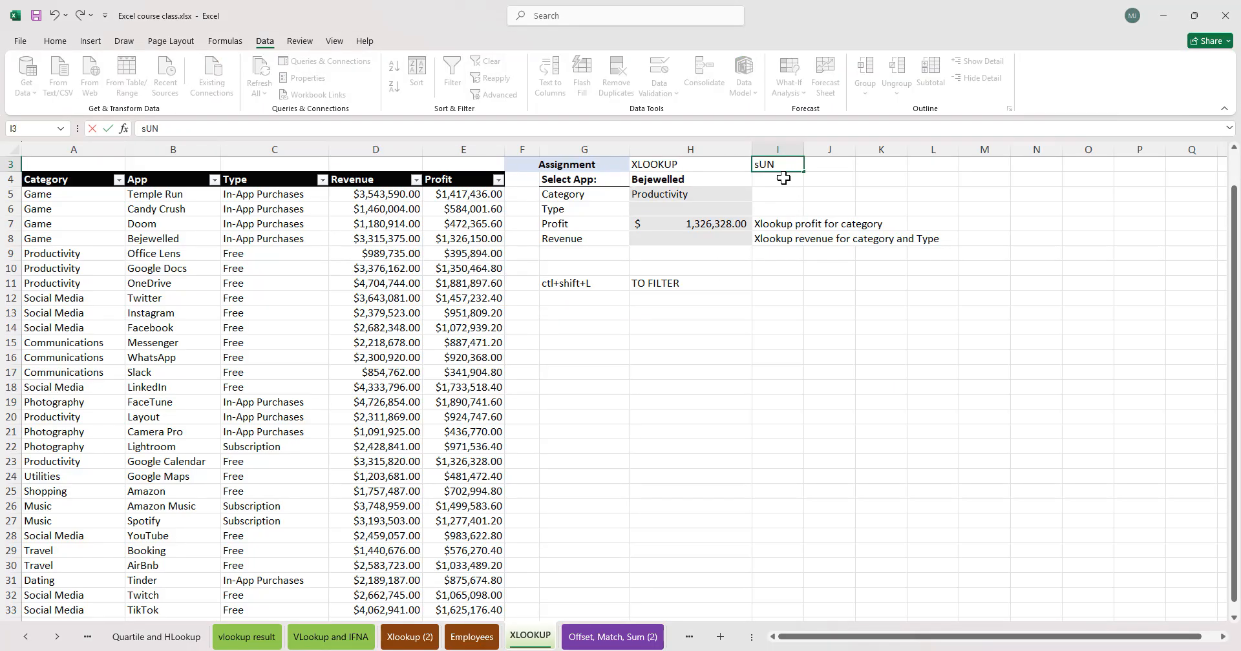
- Enter =SUMIF(A:A,H5,E:E) in I7 to total profit for the chosen category and apply comma style
{"action": "left_click", "coordinate": [782, 224]}
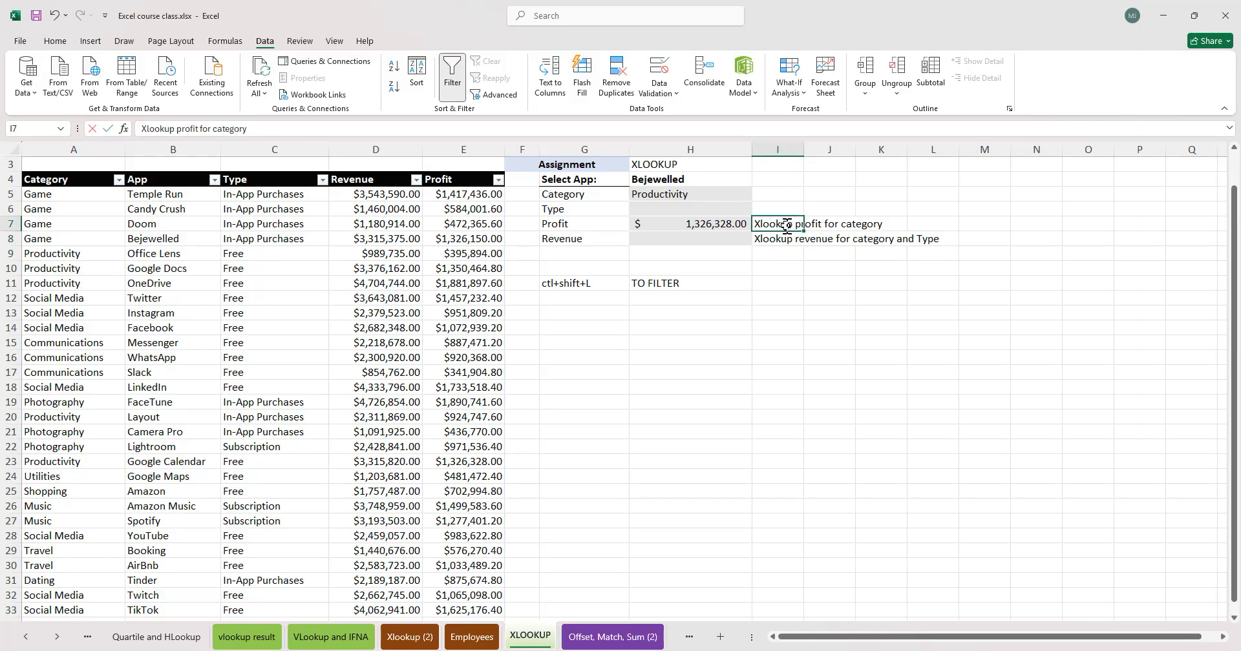
{"action": "type", "text": "=SUMIF("}
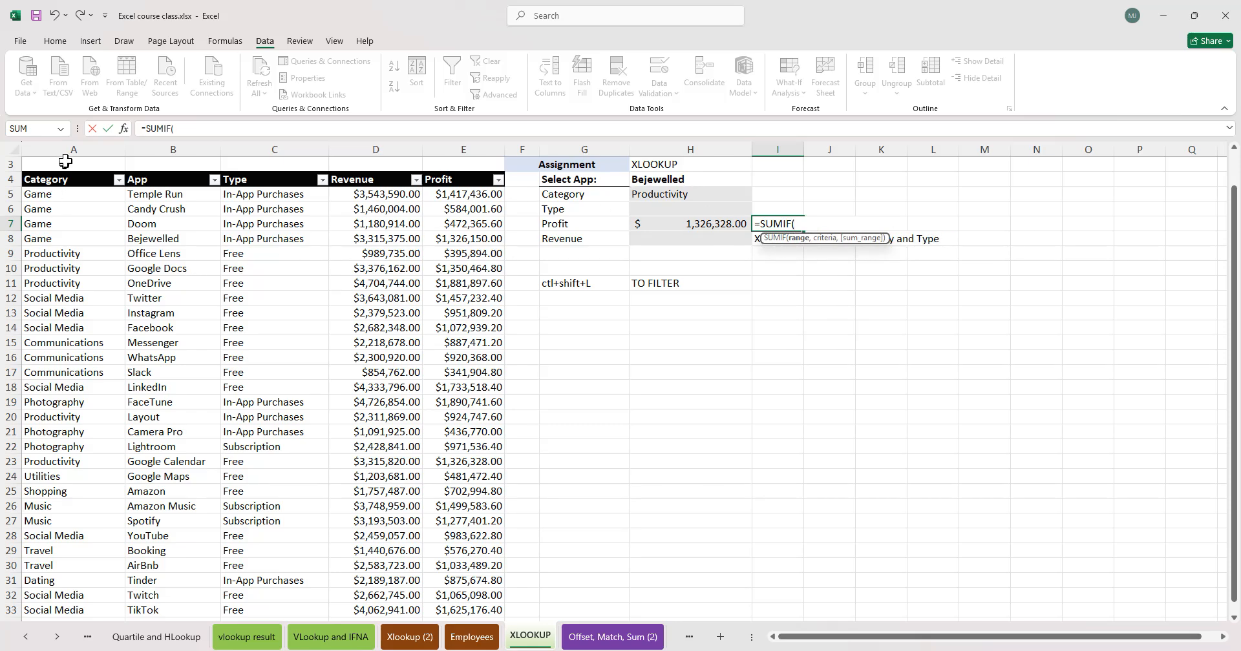
{"action": "left_click", "coordinate": [82, 146]}
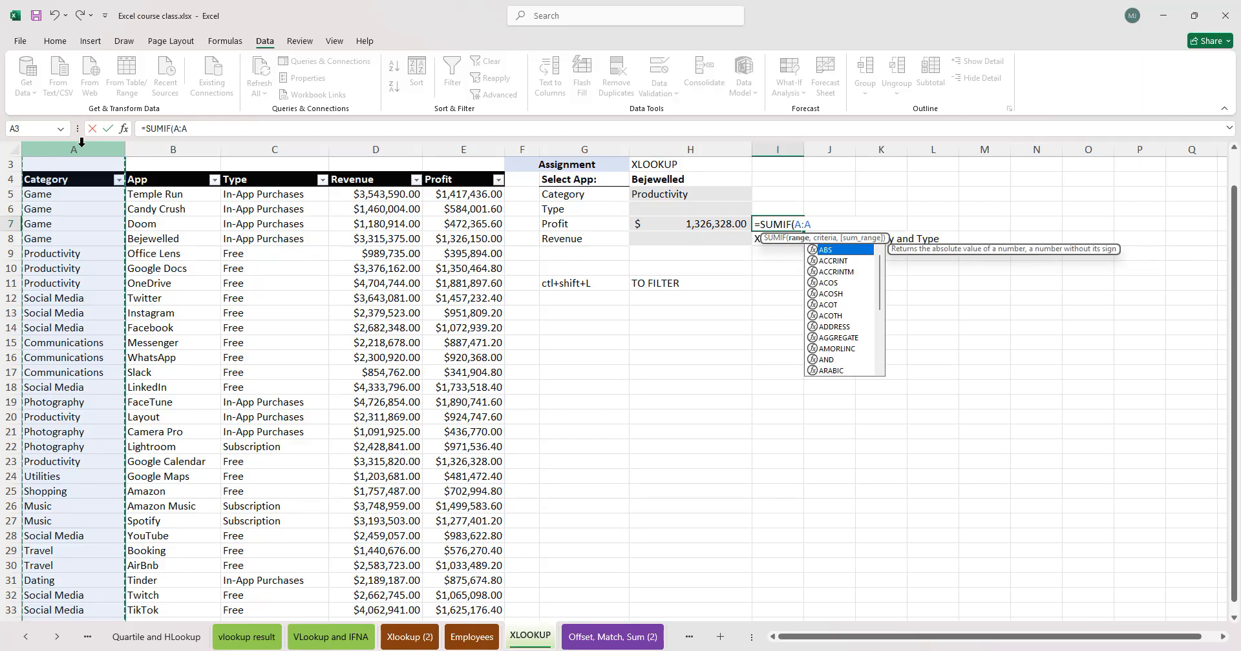
{"action": "type", "text": ","}
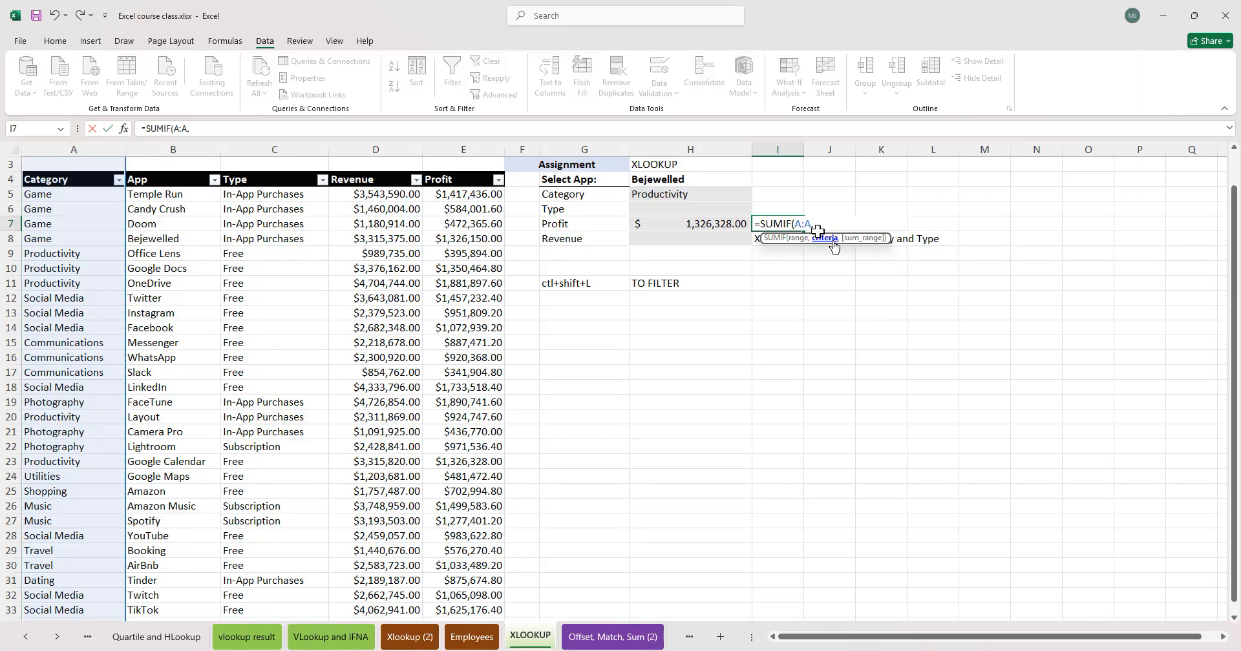
{"action": "left_click", "coordinate": [683, 190]}
{"action": "type", "text": ","}
{"action": "left_click", "coordinate": [467, 143]}
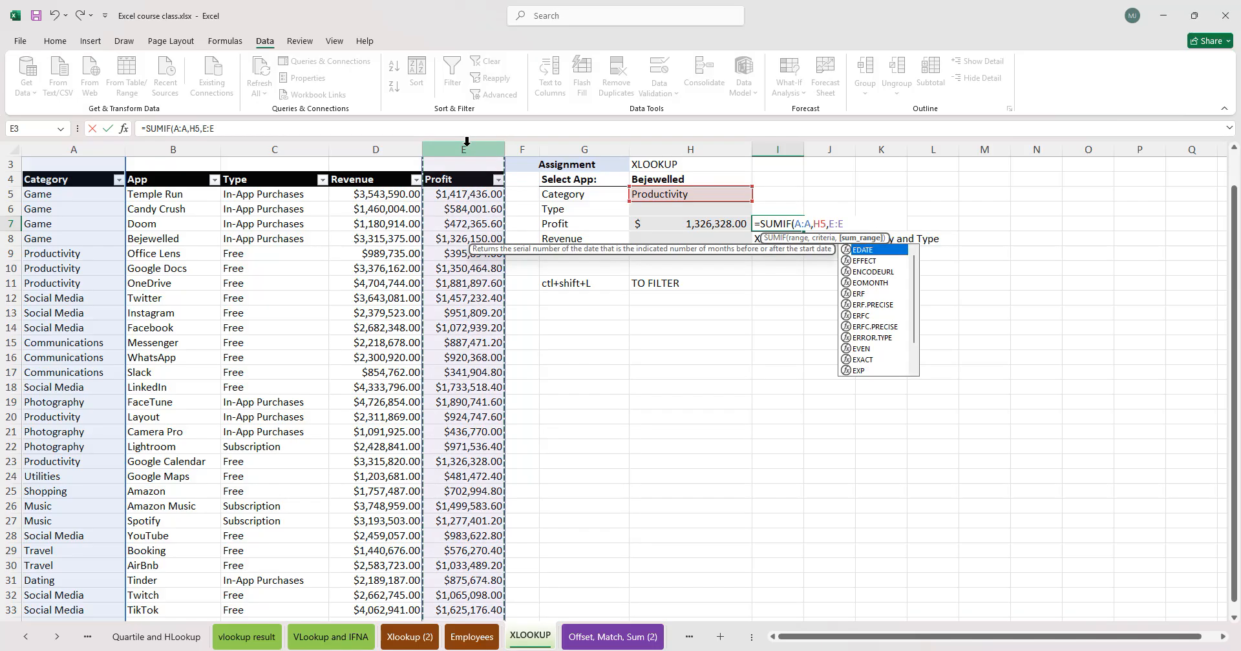
{"action": "type", "text": ")"}
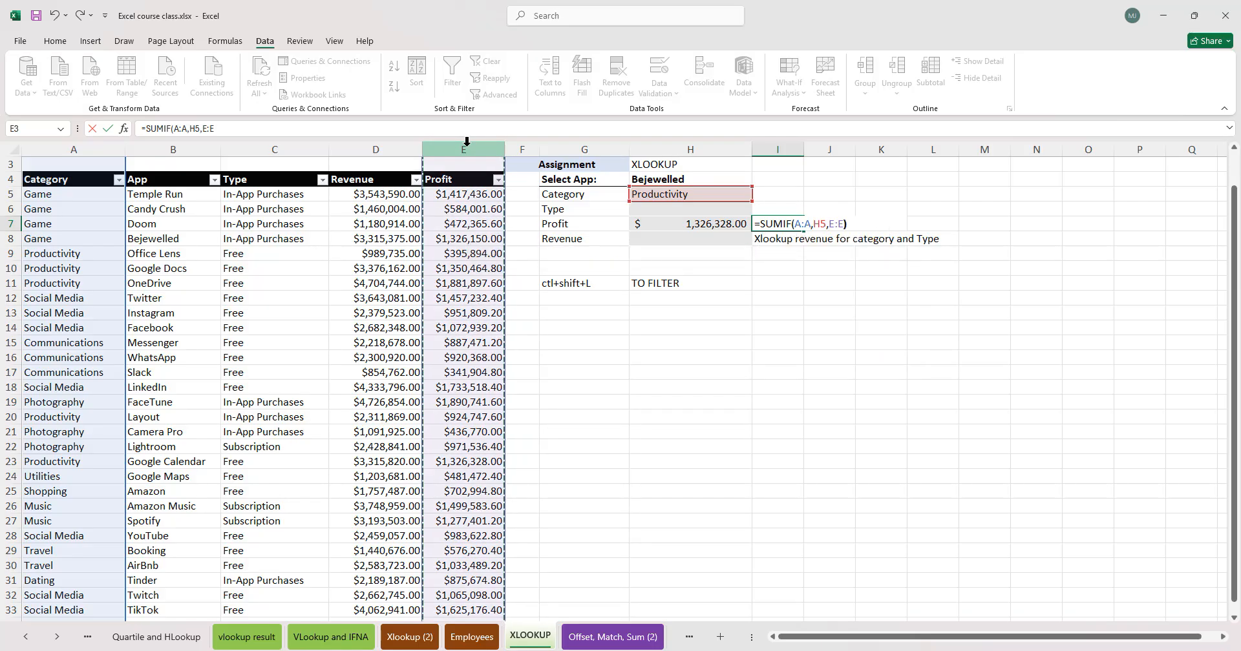
{"action": "key", "text": "Return"}
{"action": "left_click", "coordinate": [767, 223]}
{"action": "key", "text": "alt+h"}
{"action": "key", "text": "k"}
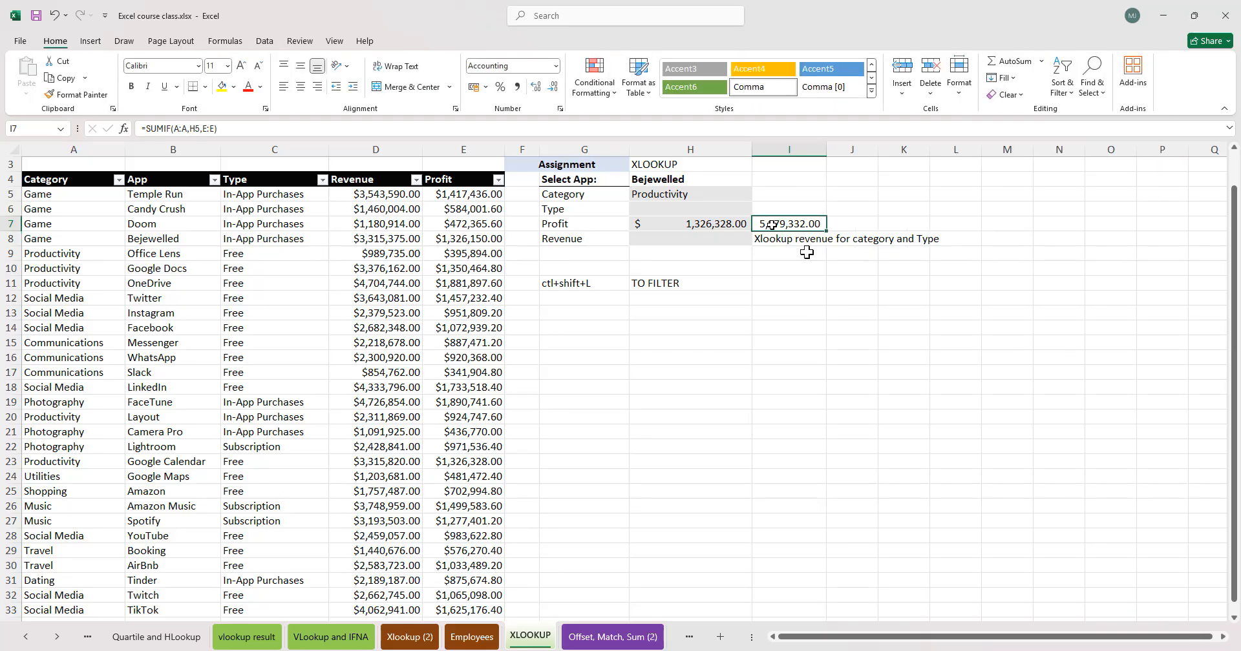
- Filter the Category column to show only Productivity rows
{"action": "left_click", "coordinate": [776, 298]}
{"action": "left_click", "coordinate": [119, 180]}
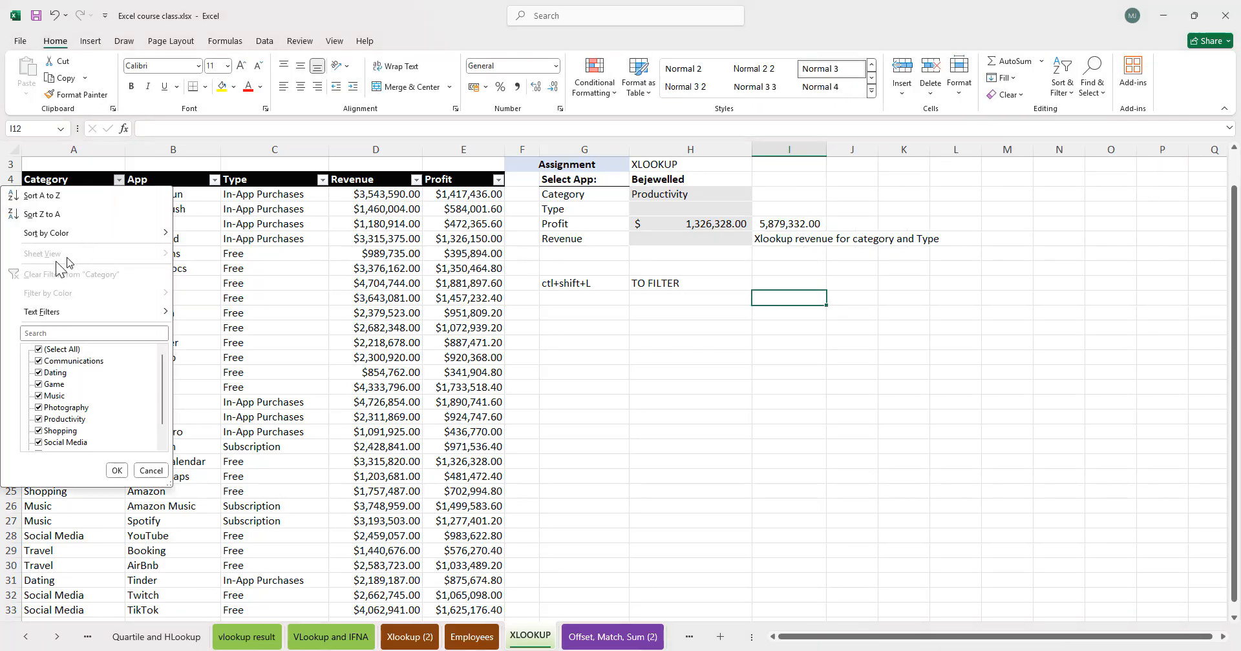
{"action": "left_click", "coordinate": [58, 349]}
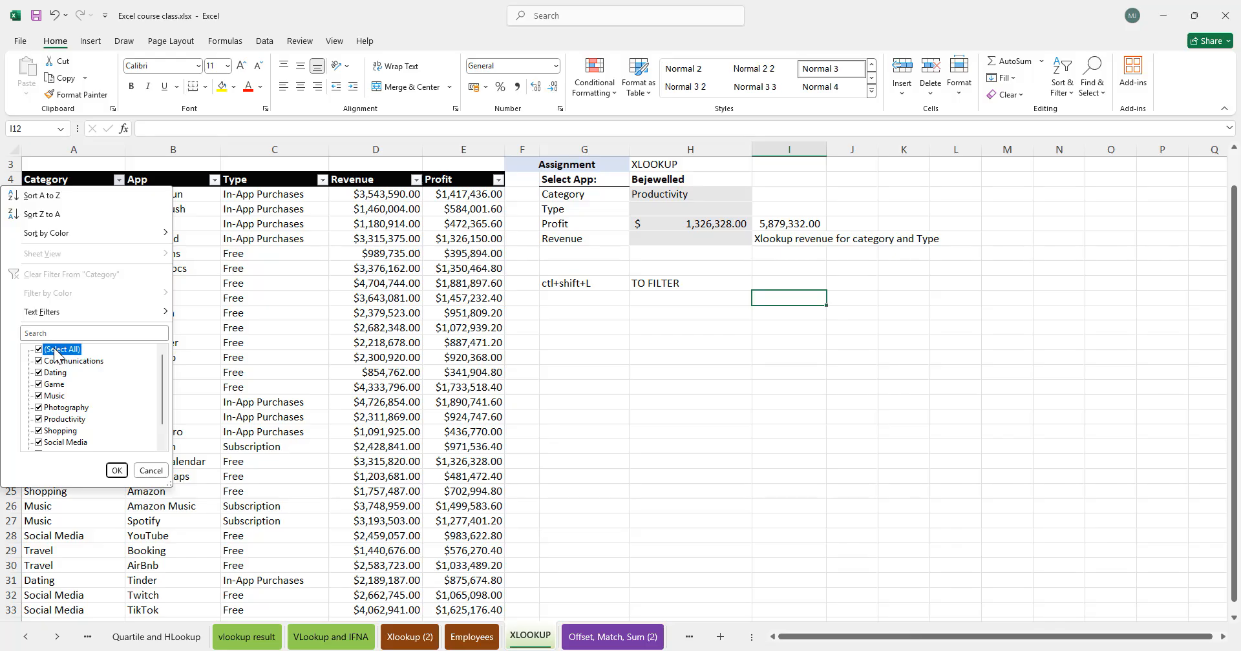
{"action": "left_click", "coordinate": [62, 420]}
{"action": "left_click", "coordinate": [116, 471]}
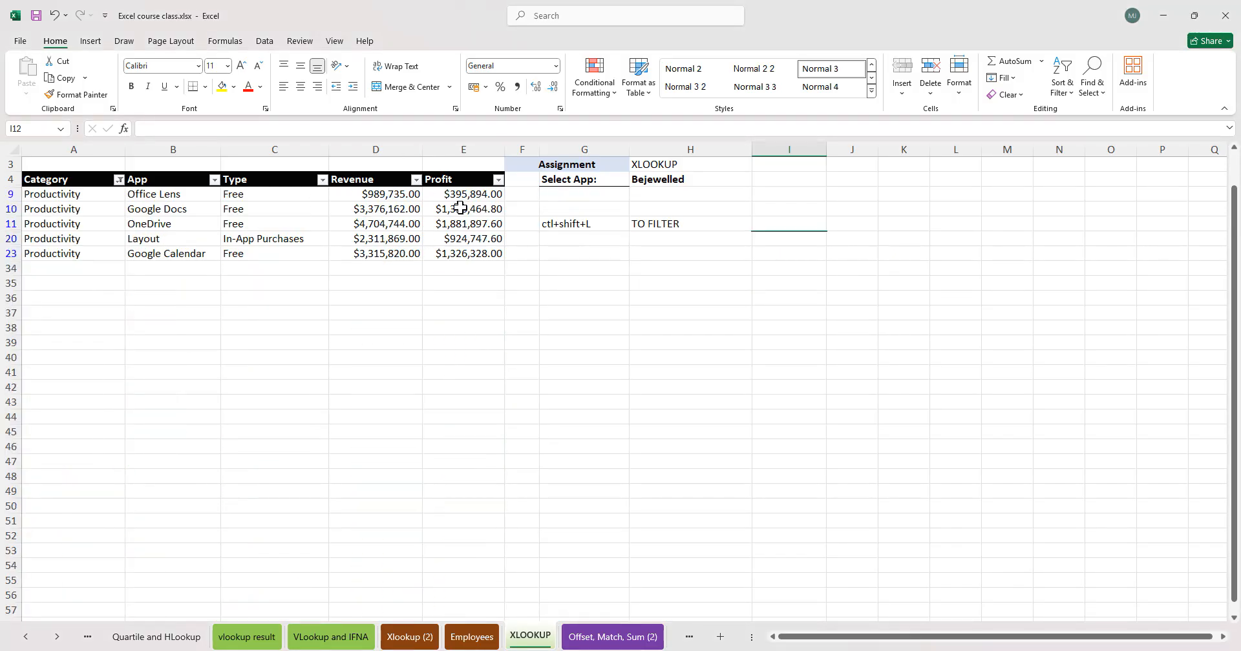
- AutoSum the visible profits into E34 as a SUBTOTAL and apply comma style
{"action": "left_click", "coordinate": [458, 272]}
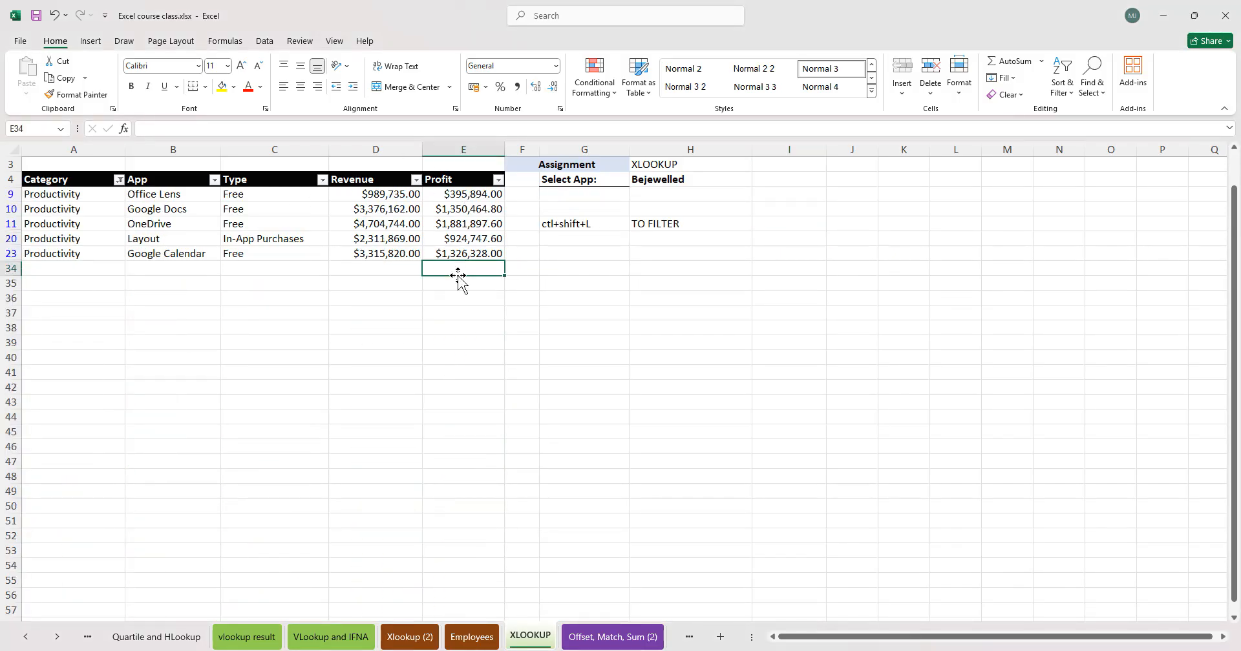
{"action": "key", "text": "alt+equal"}
{"action": "key", "text": "Return"}
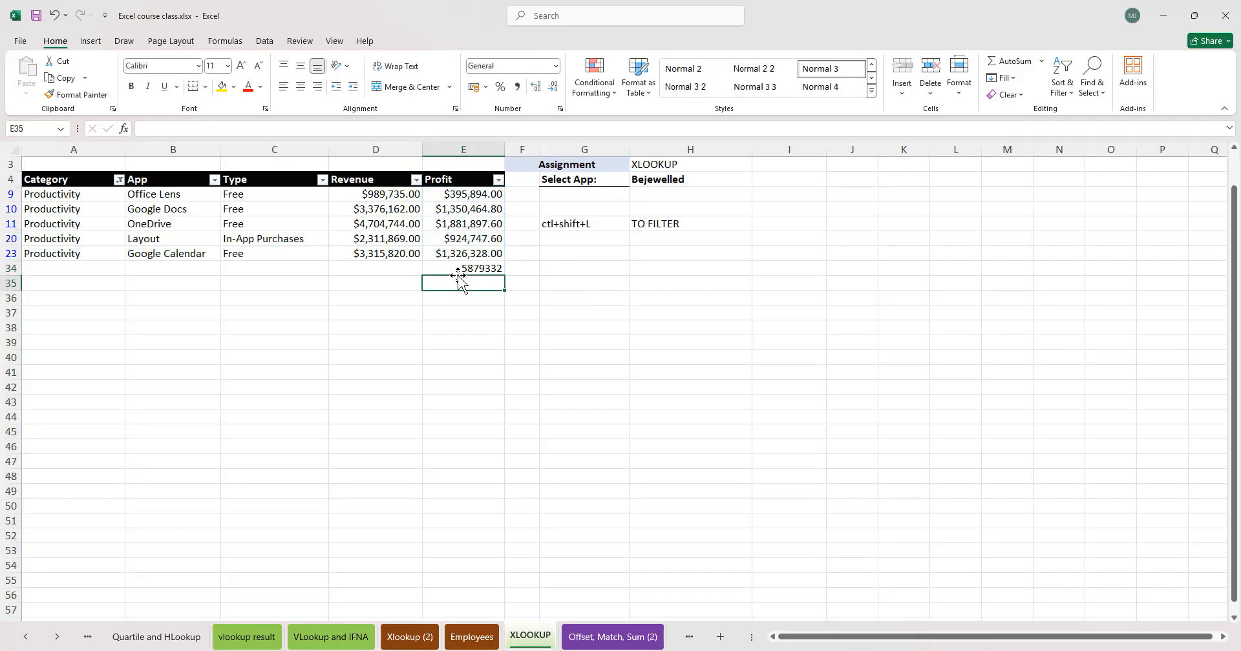
{"action": "left_click", "coordinate": [464, 266]}
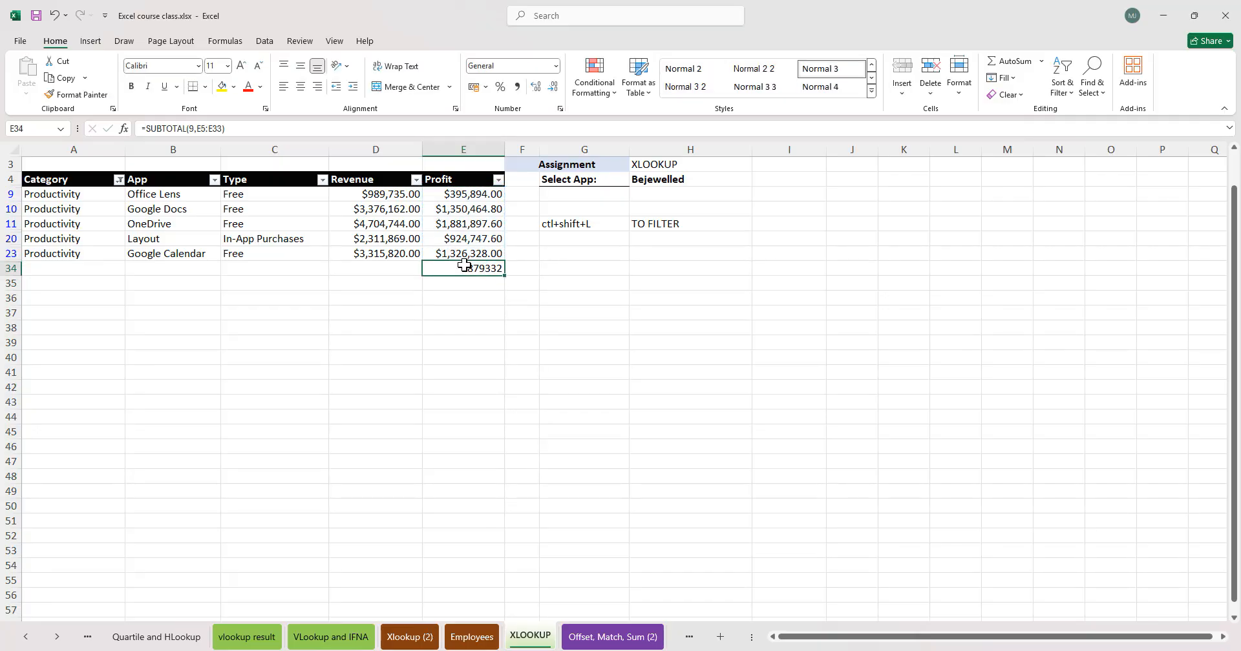
{"action": "key", "text": "alt+h"}
{"action": "key", "text": "k"}
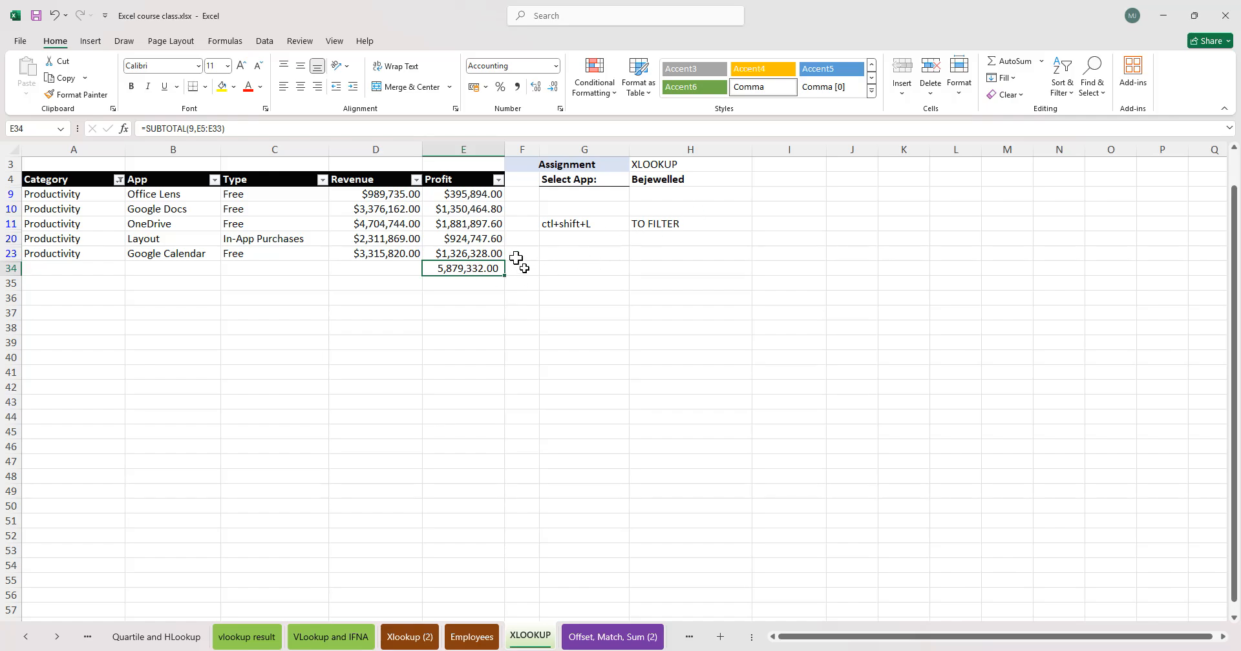
- Clear the Category filter to show all app rows again
{"action": "left_click", "coordinate": [119, 180]}
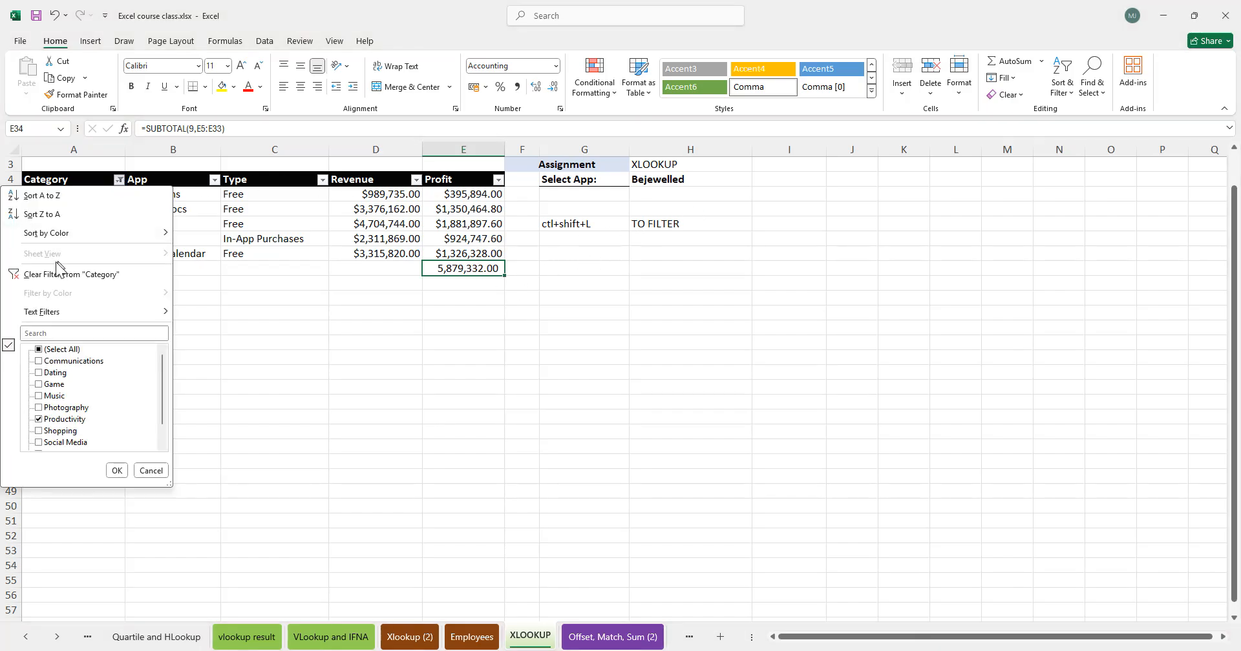
{"action": "left_click", "coordinate": [56, 274]}
- Add a comment to the SUMIF result in I7 reading "Sumif function to sum all productivity"
{"action": "left_click", "coordinate": [795, 226]}
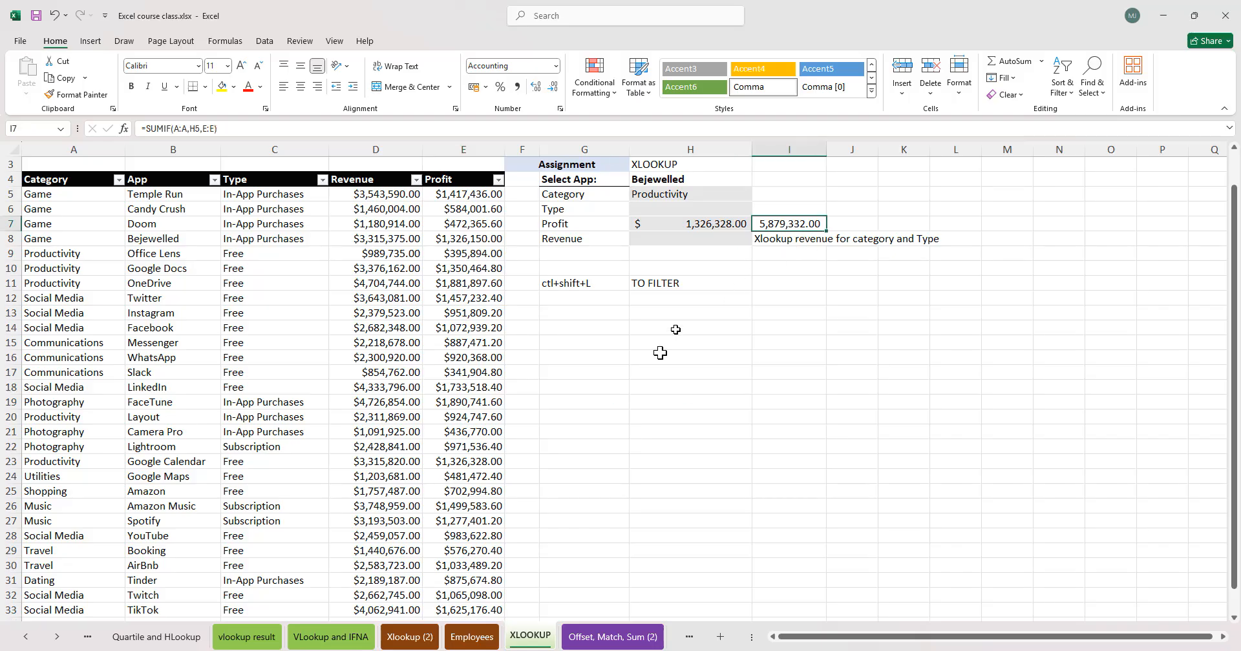
{"action": "left_click", "coordinate": [708, 226]}
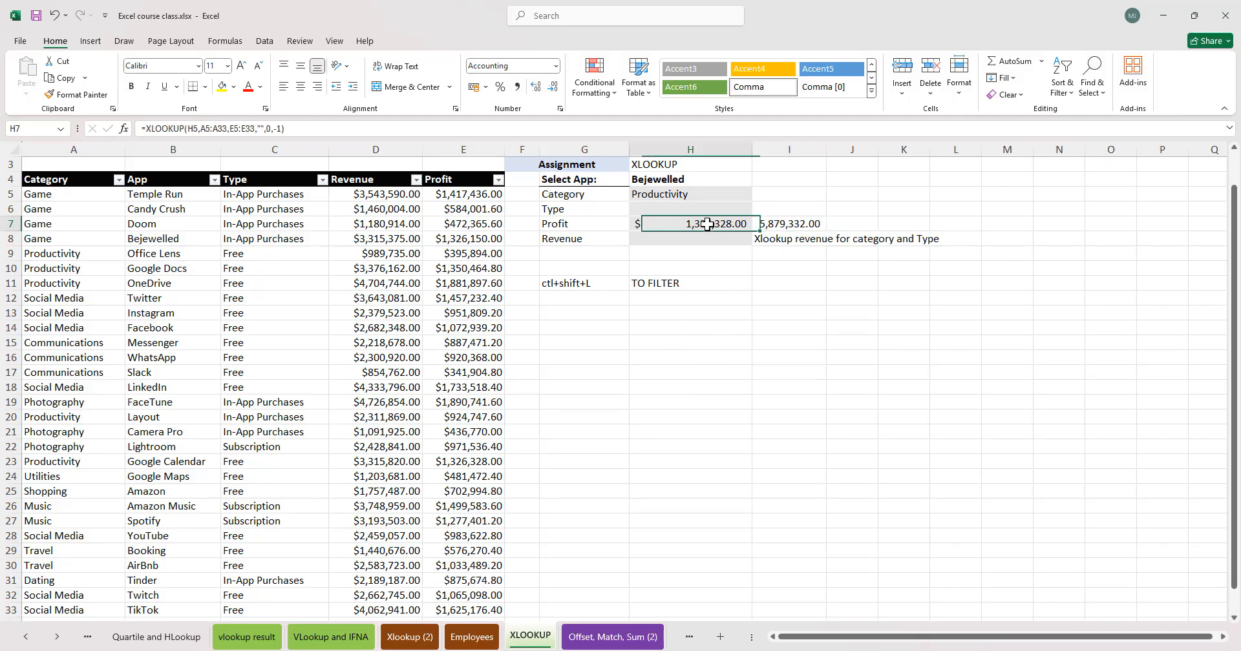
{"action": "left_click", "coordinate": [802, 223]}
{"action": "right_click", "coordinate": [819, 222]}
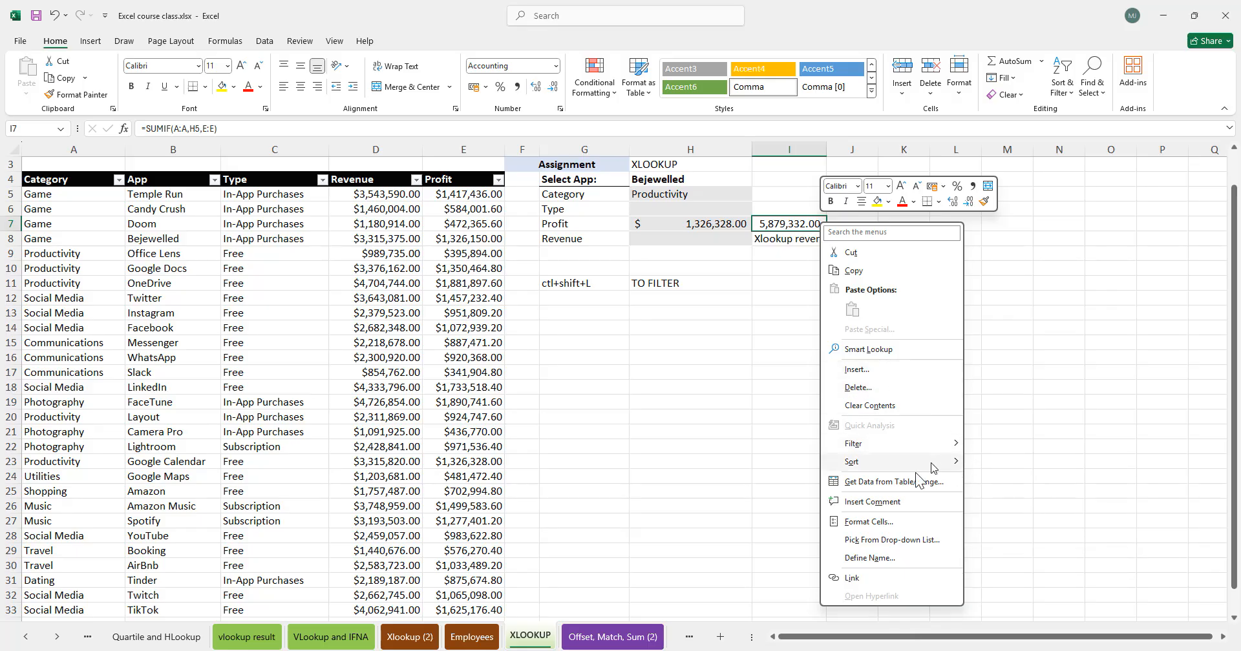
{"action": "left_click", "coordinate": [895, 496]}
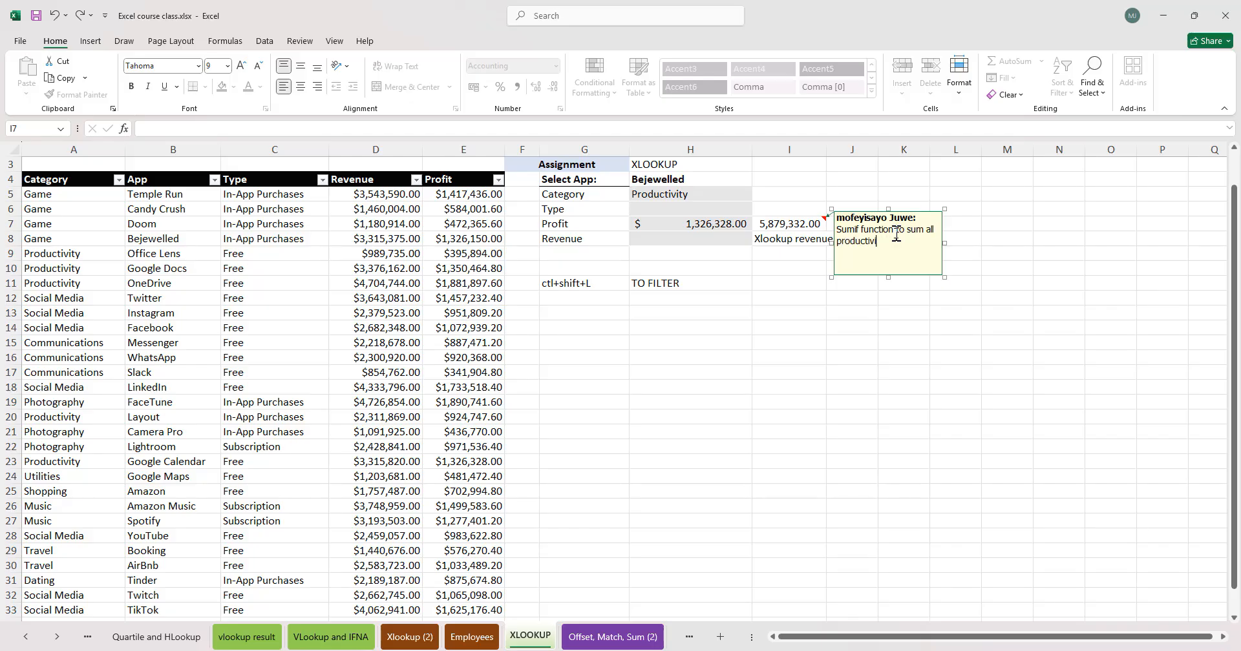
{"action": "left_click", "coordinate": [1066, 402]}
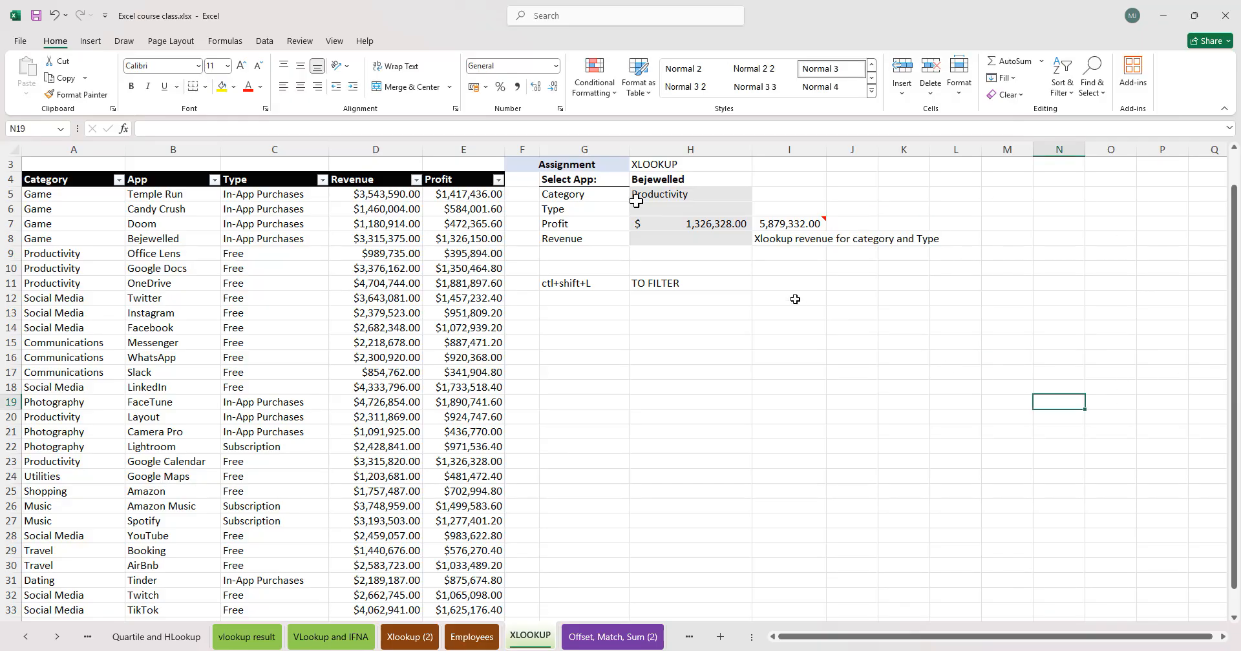
- Choose Social Media as the category in H5 and check the updated profit results
{"action": "left_click", "coordinate": [744, 196]}
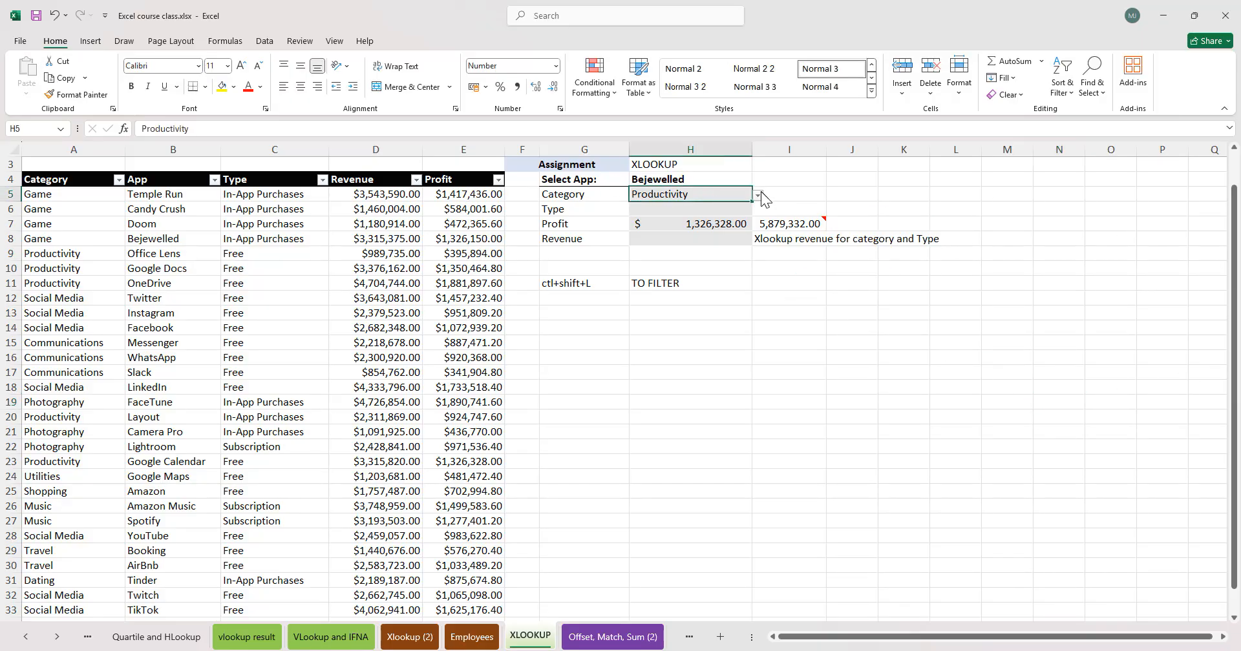
{"action": "left_click", "coordinate": [759, 196]}
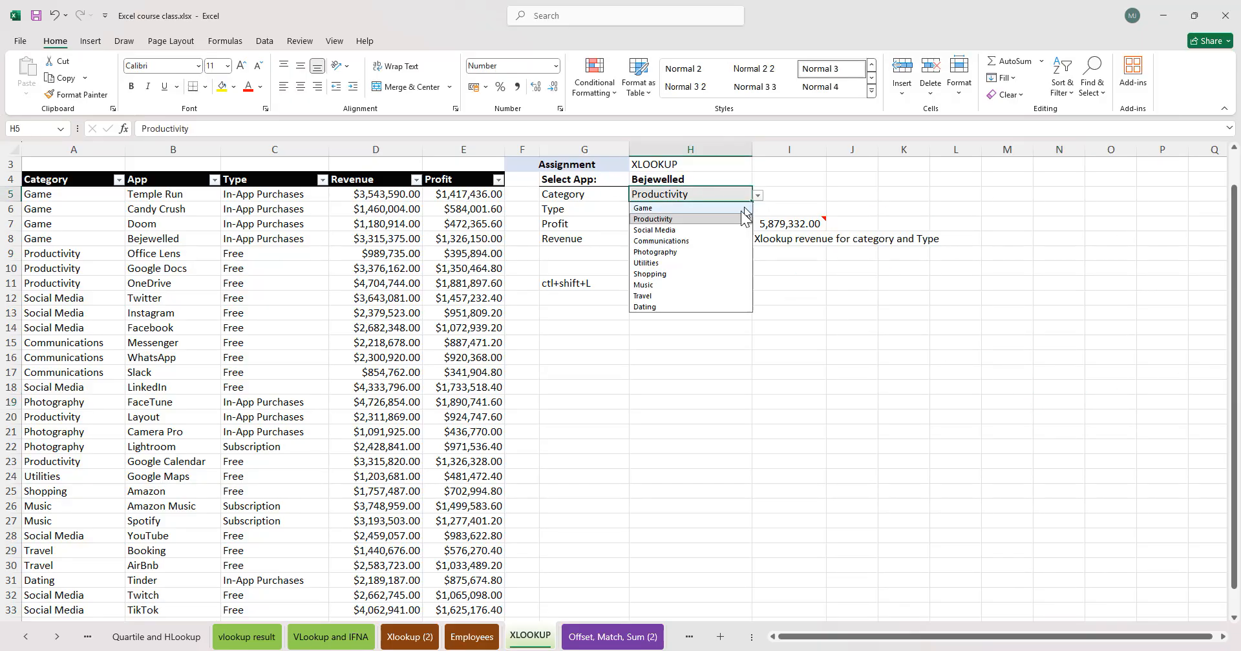
{"action": "left_click", "coordinate": [712, 230]}
{"action": "left_click", "coordinate": [808, 299]}
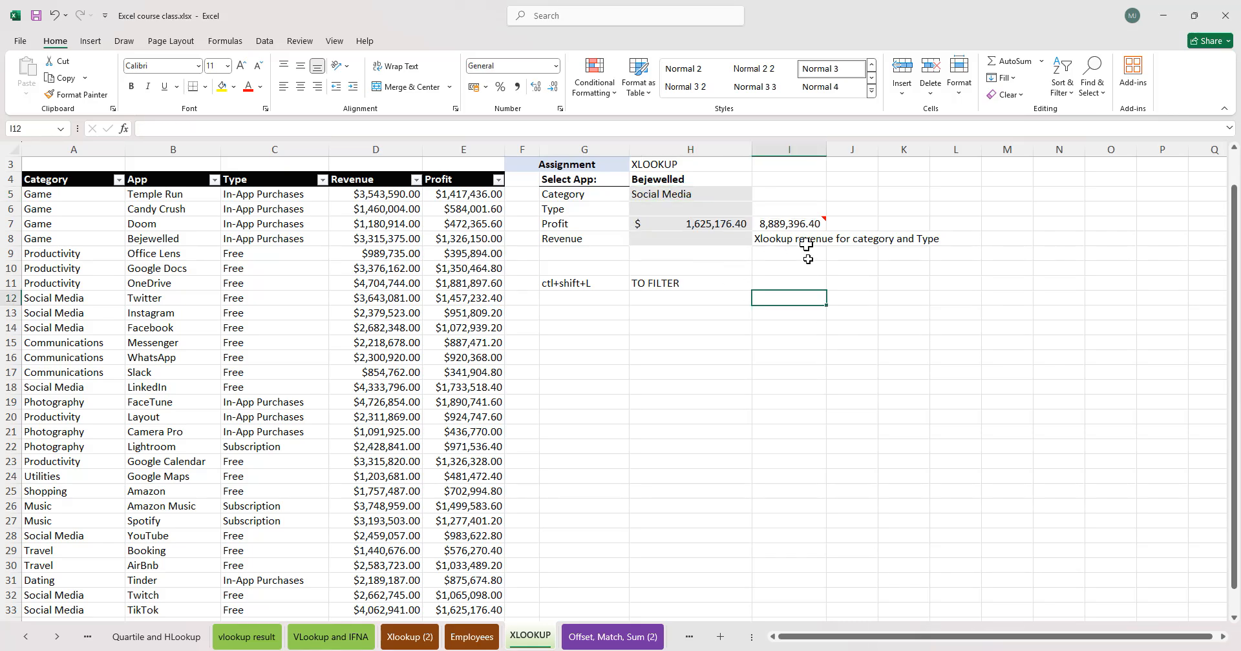
{"action": "left_click", "coordinate": [803, 226]}
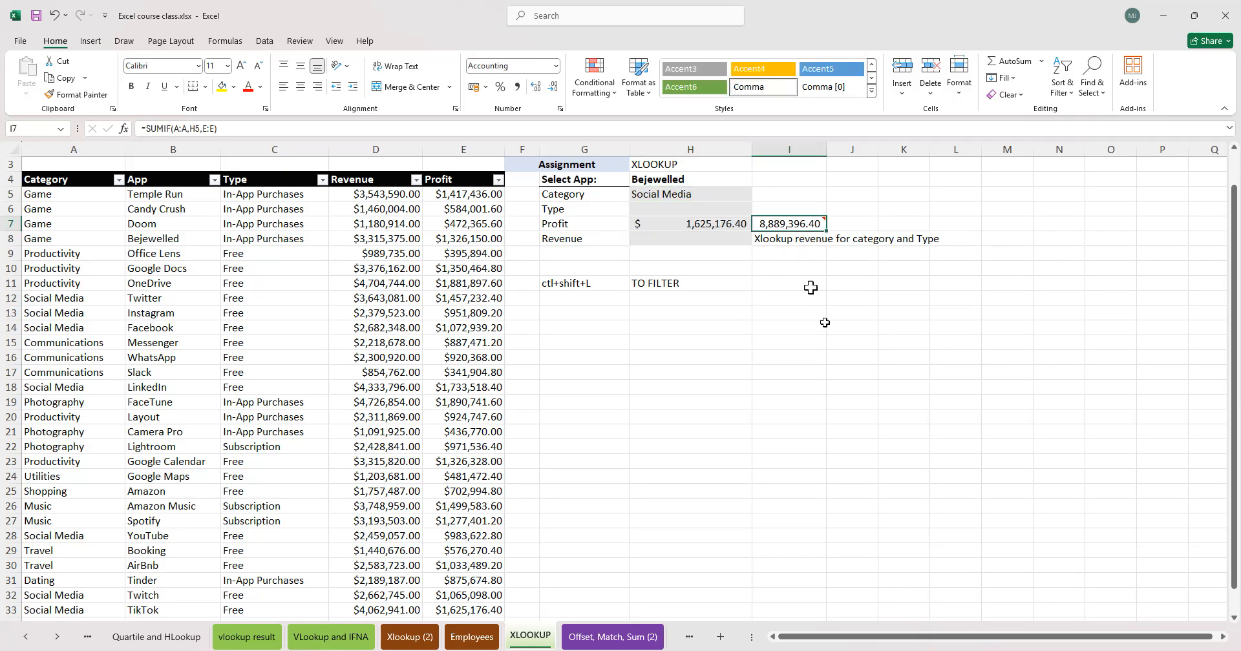
{"action": "left_click", "coordinate": [701, 233]}
- Filter the Category column to show only Social Media rows
{"action": "left_click", "coordinate": [36, 194]}
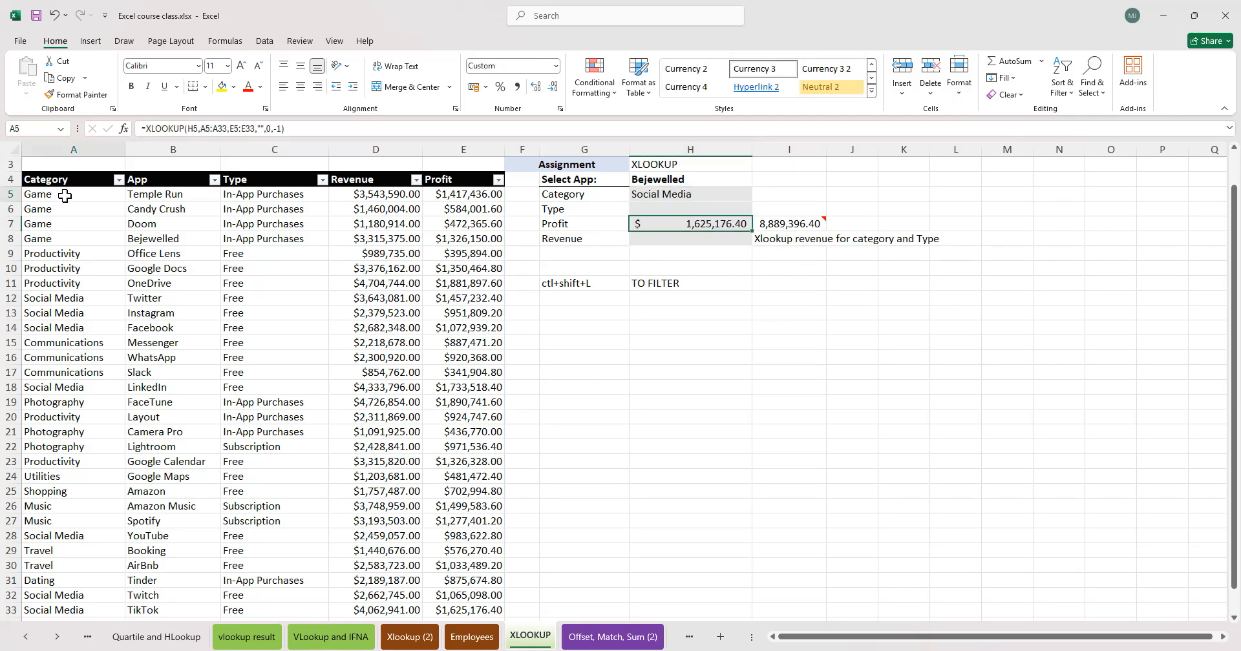
{"action": "left_click", "coordinate": [118, 179]}
{"action": "left_click", "coordinate": [59, 350]}
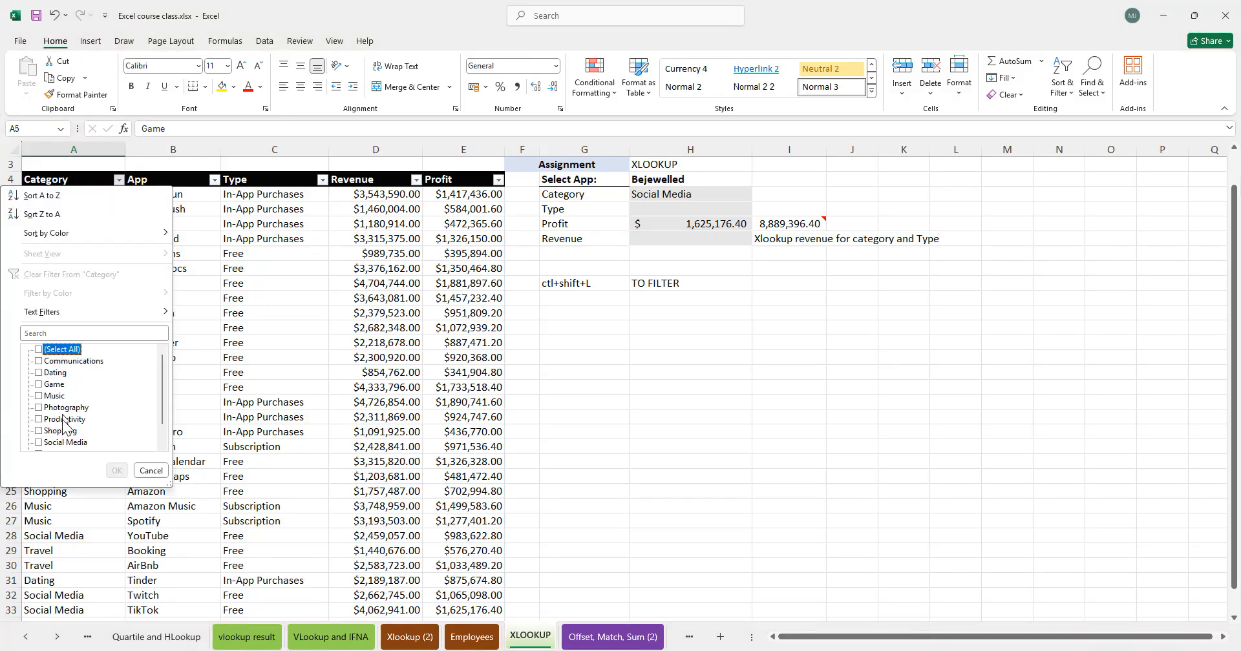
{"action": "left_click", "coordinate": [49, 443]}
{"action": "left_click", "coordinate": [116, 471]}
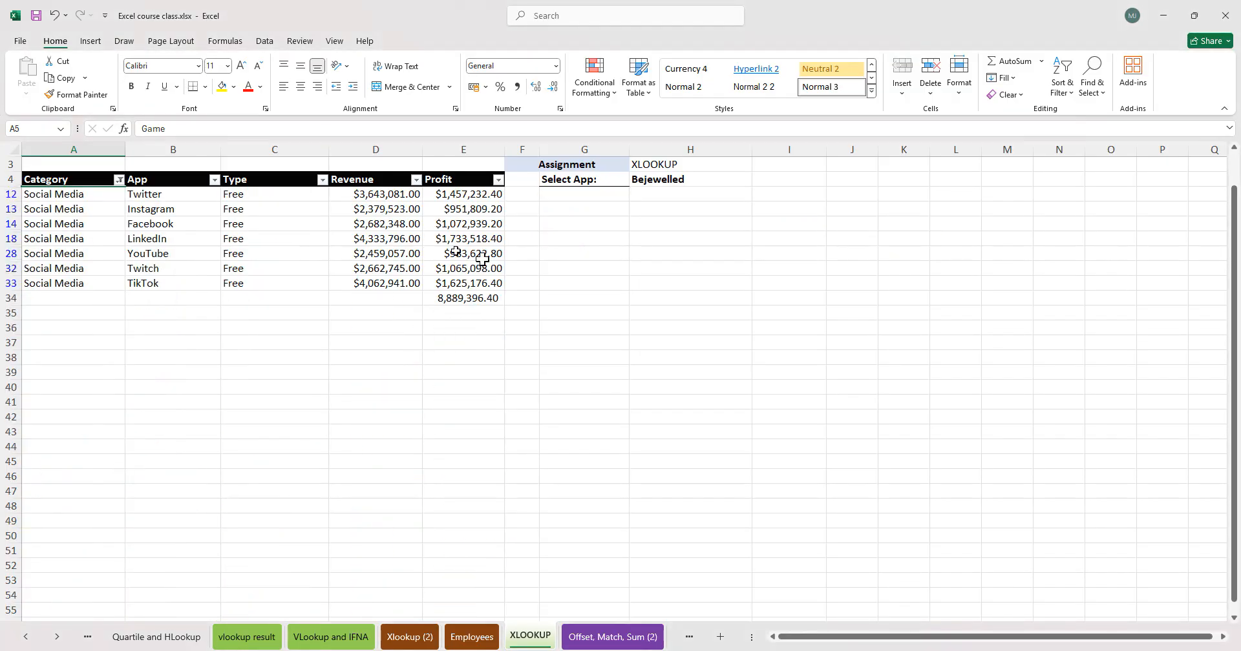
- Label D34 as Subtotal, then give D34:E34 a thick box border and bold formatting
{"action": "left_click", "coordinate": [468, 296]}
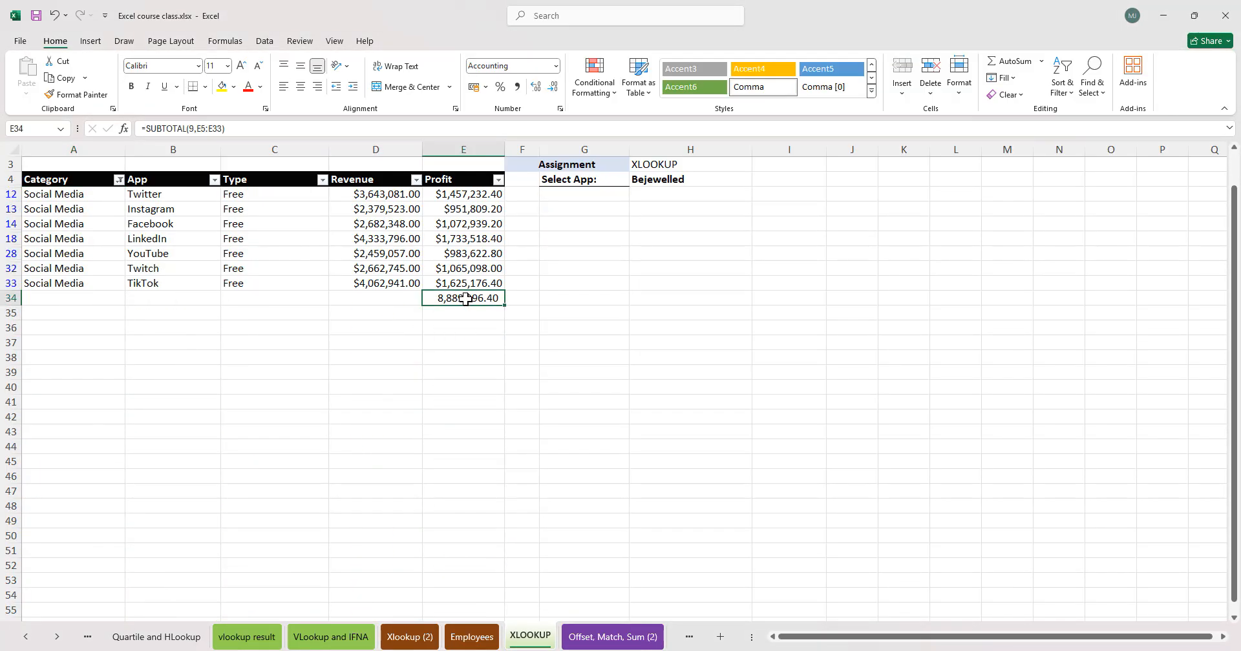
{"action": "left_click", "coordinate": [361, 298]}
{"action": "type", "text": "S"}
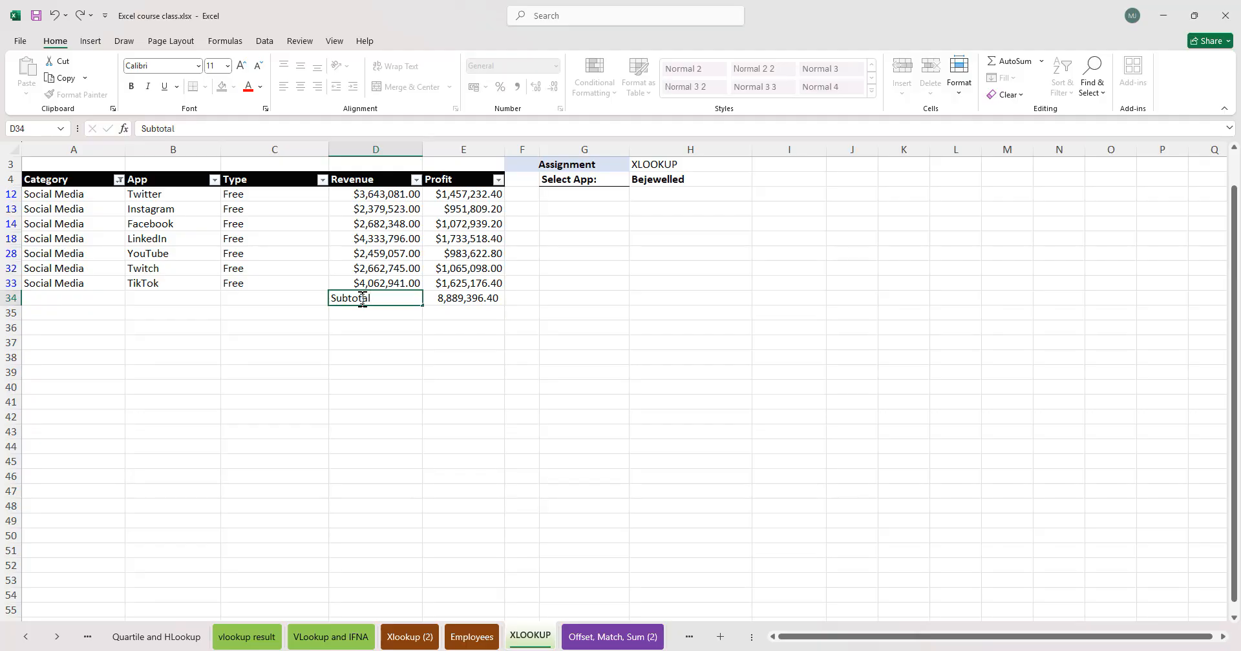
{"action": "type", "text": "ubtotal"}
{"action": "key", "text": "Tab"}
{"action": "left_click", "coordinate": [360, 298]}
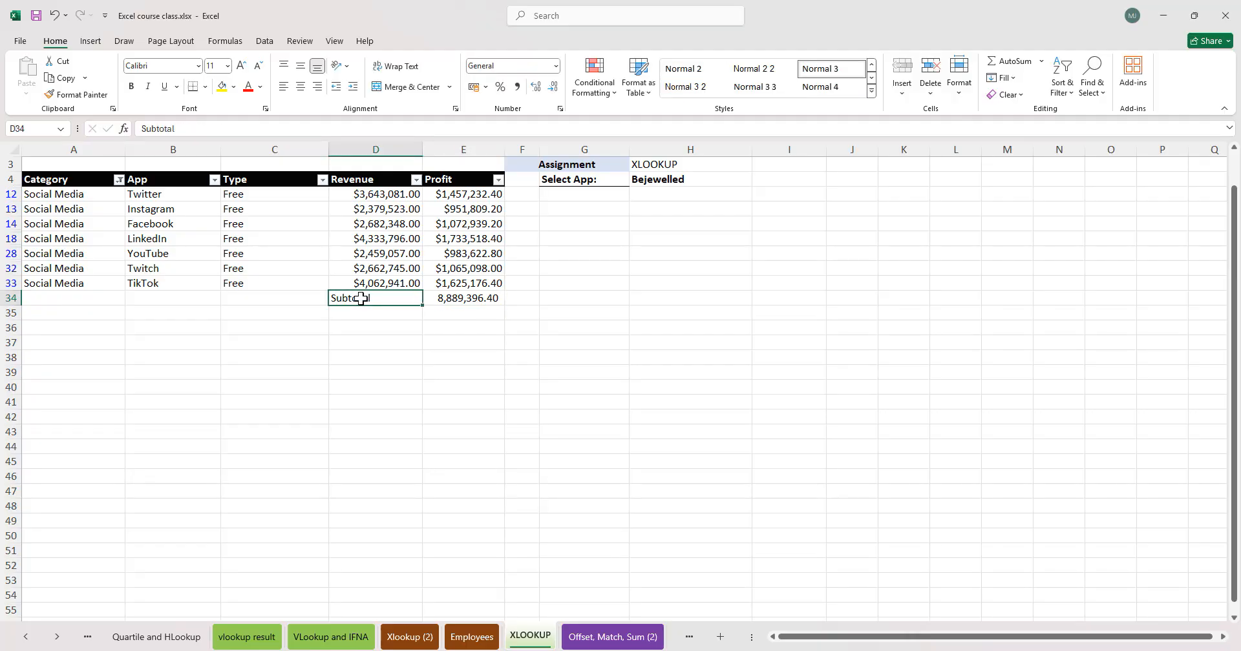
{"action": "left_click", "coordinate": [483, 302]}
{"action": "key", "text": "alt"}
{"action": "key", "text": "h"}
{"action": "key", "text": "b"}
{"action": "key", "text": "t"}
{"action": "key", "text": "ctrl+b"}
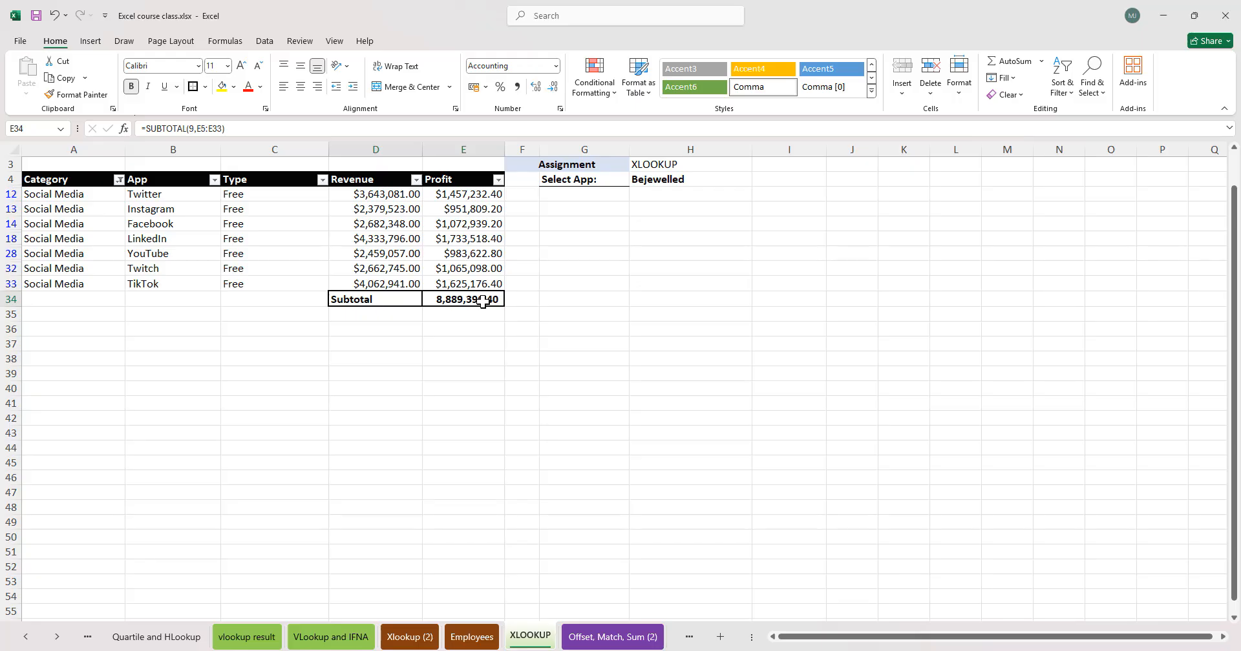
{"action": "left_click", "coordinate": [585, 351]}
{"action": "left_click", "coordinate": [449, 360]}
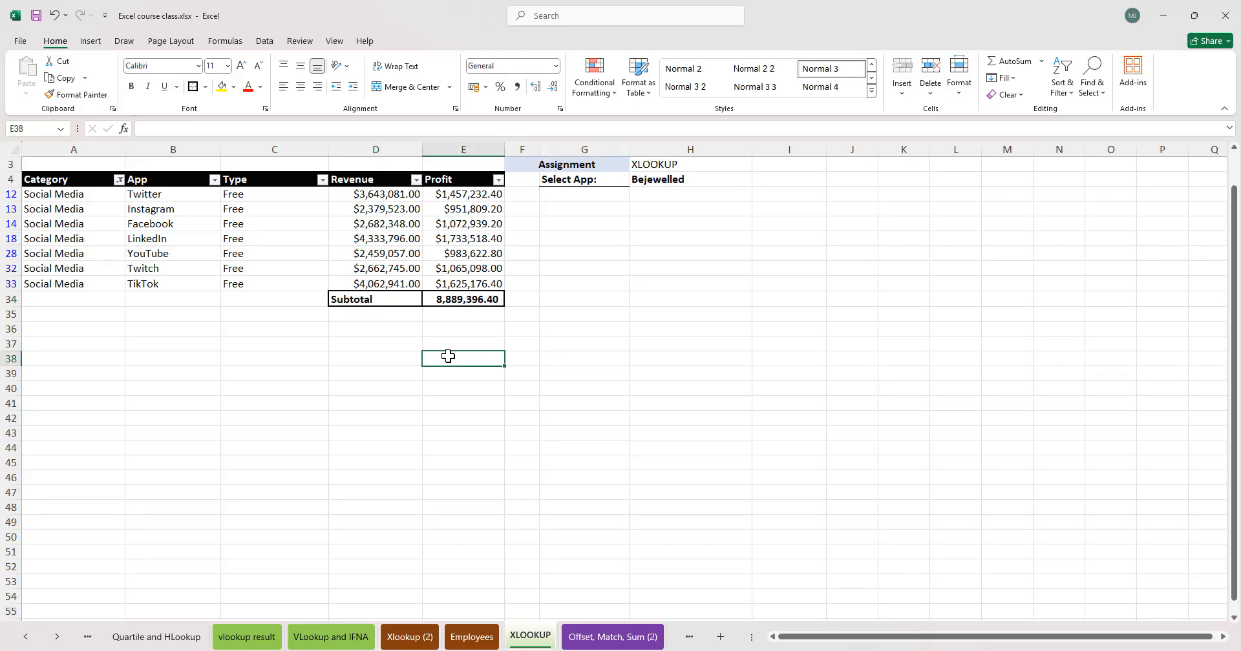
{"action": "left_click_drag", "start_coordinate": [492, 302], "coordinate": [402, 302]}
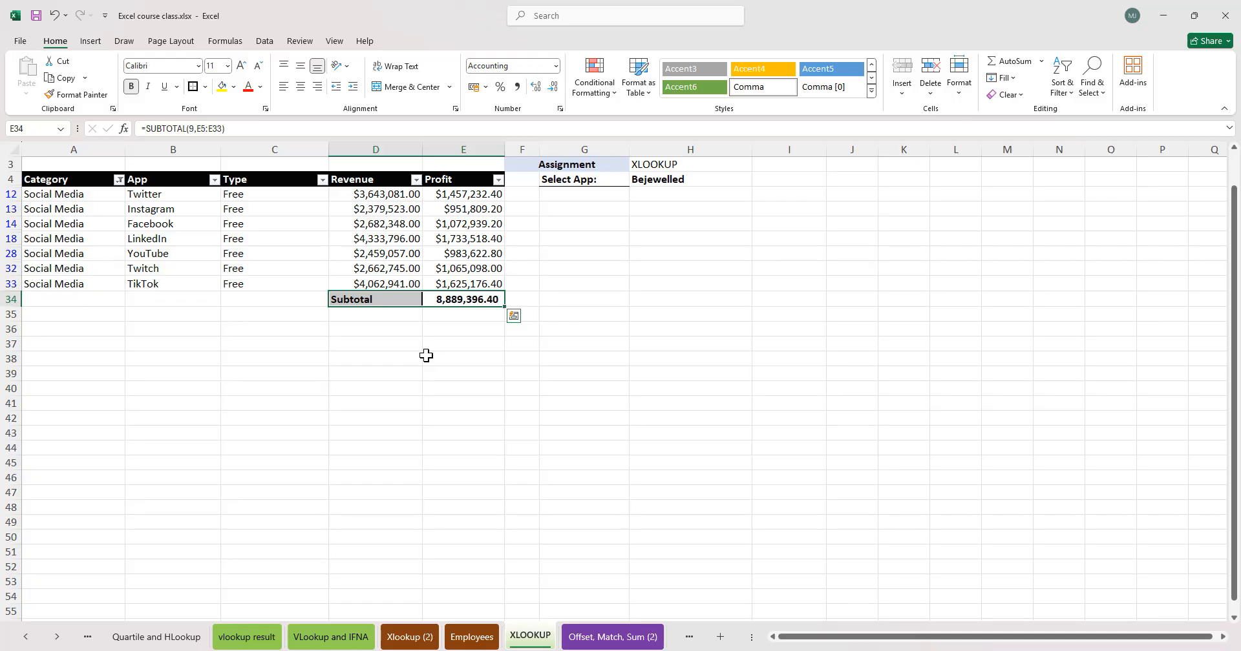
{"action": "left_click", "coordinate": [425, 355]}
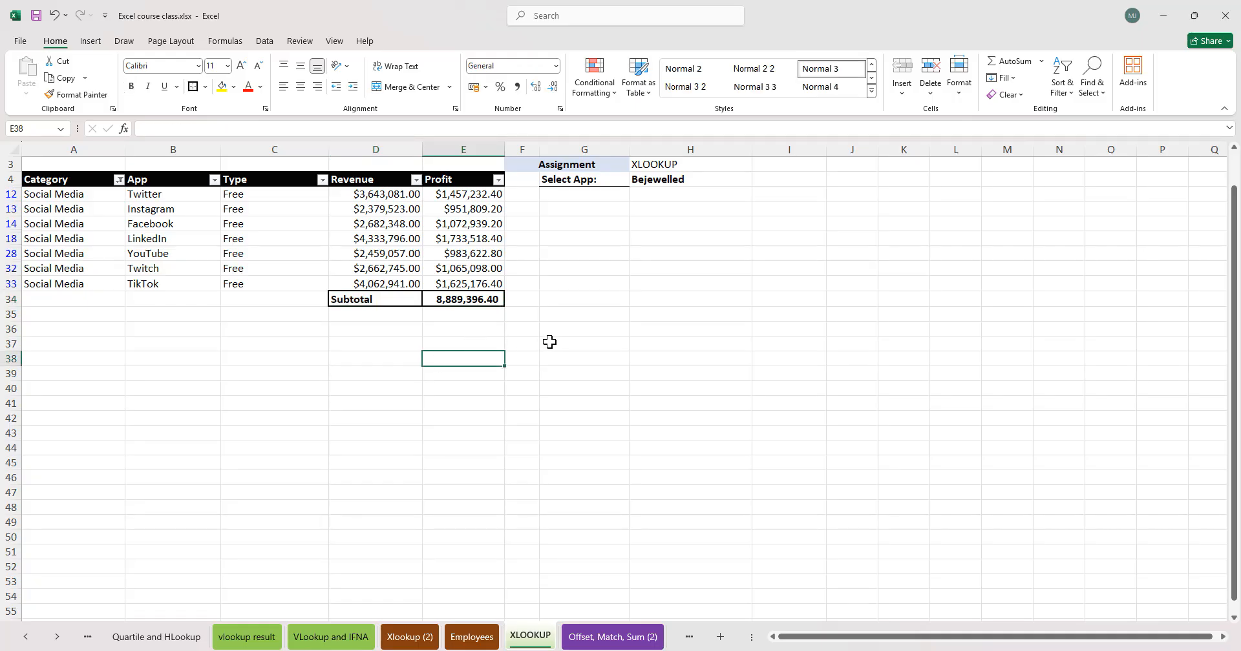
{"action": "mouse_move", "coordinate": [468, 331]}
{"action": "left_mouse_down"}
{"action": "mouse_move", "coordinate": [329, 335]}
{"action": "mouse_move", "coordinate": [471, 329]}
{"action": "left_mouse_up"}
{"action": "left_click", "coordinate": [533, 301]}
{"action": "left_click", "coordinate": [412, 297]}
{"action": "left_click", "coordinate": [482, 304]}
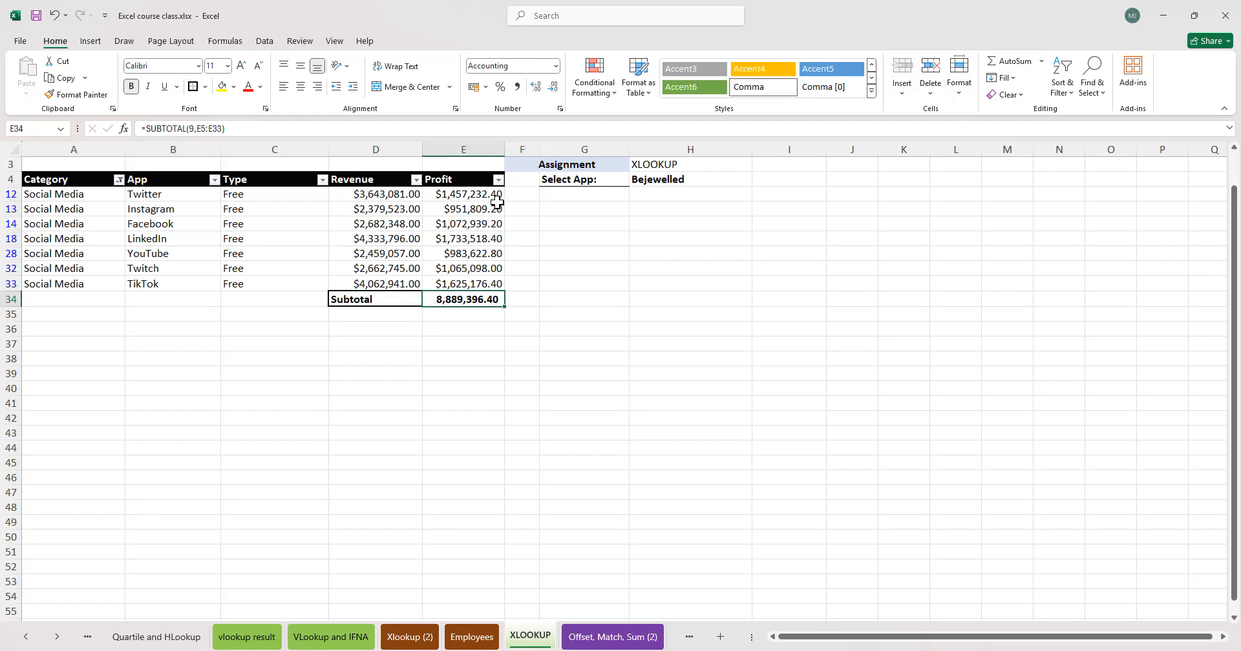
{"action": "left_click", "coordinate": [398, 226]}
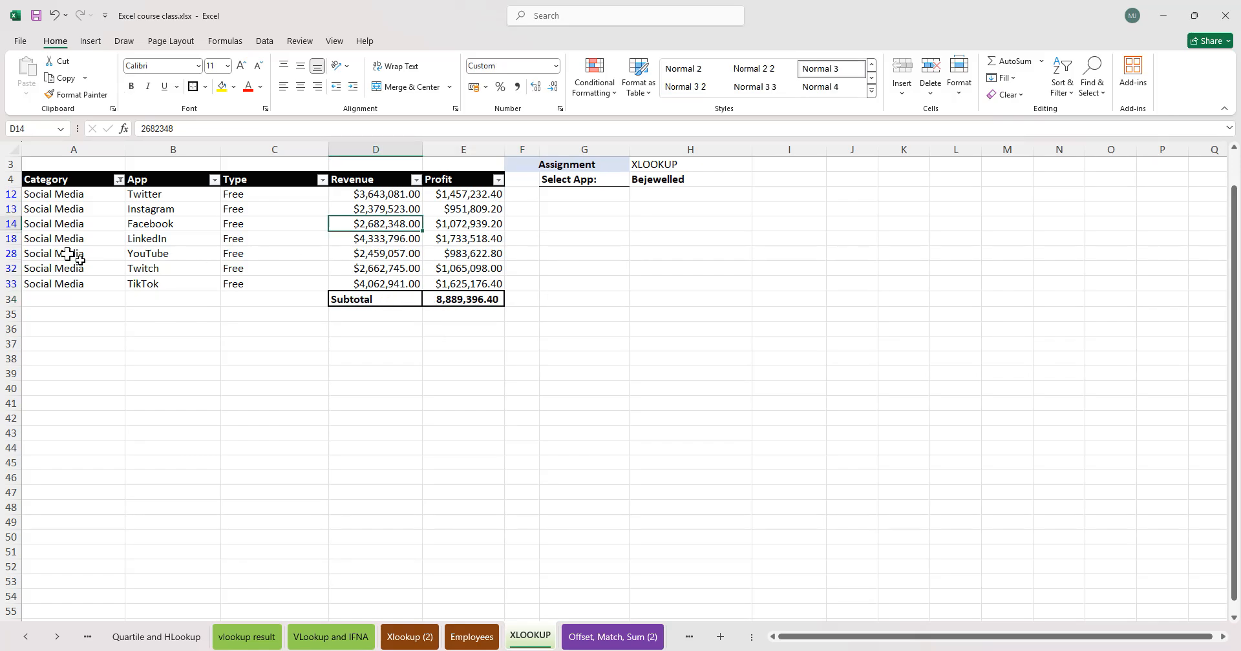
- Change the Category filter to show only Productivity rows
{"action": "left_click", "coordinate": [118, 187]}
{"action": "key", "text": "Escape"}
{"action": "left_click_drag", "start_coordinate": [69, 192], "coordinate": [64, 267]}
{"action": "left_click", "coordinate": [119, 179]}
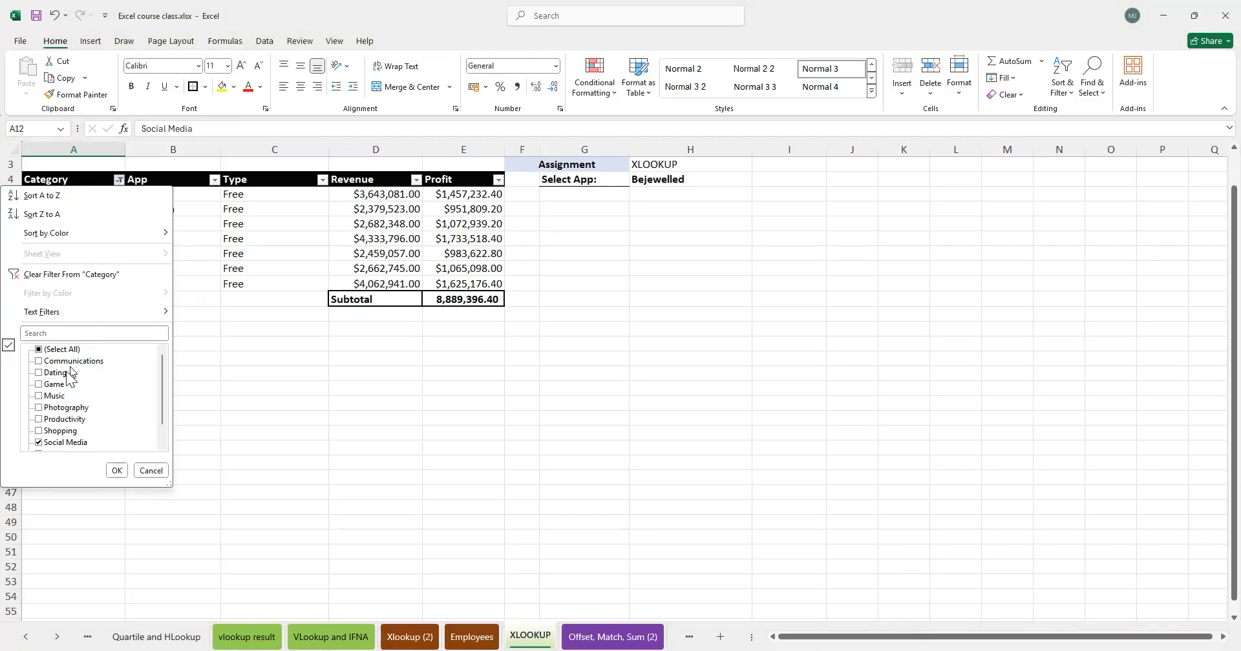
{"action": "left_click", "coordinate": [39, 443]}
{"action": "left_click", "coordinate": [39, 420]}
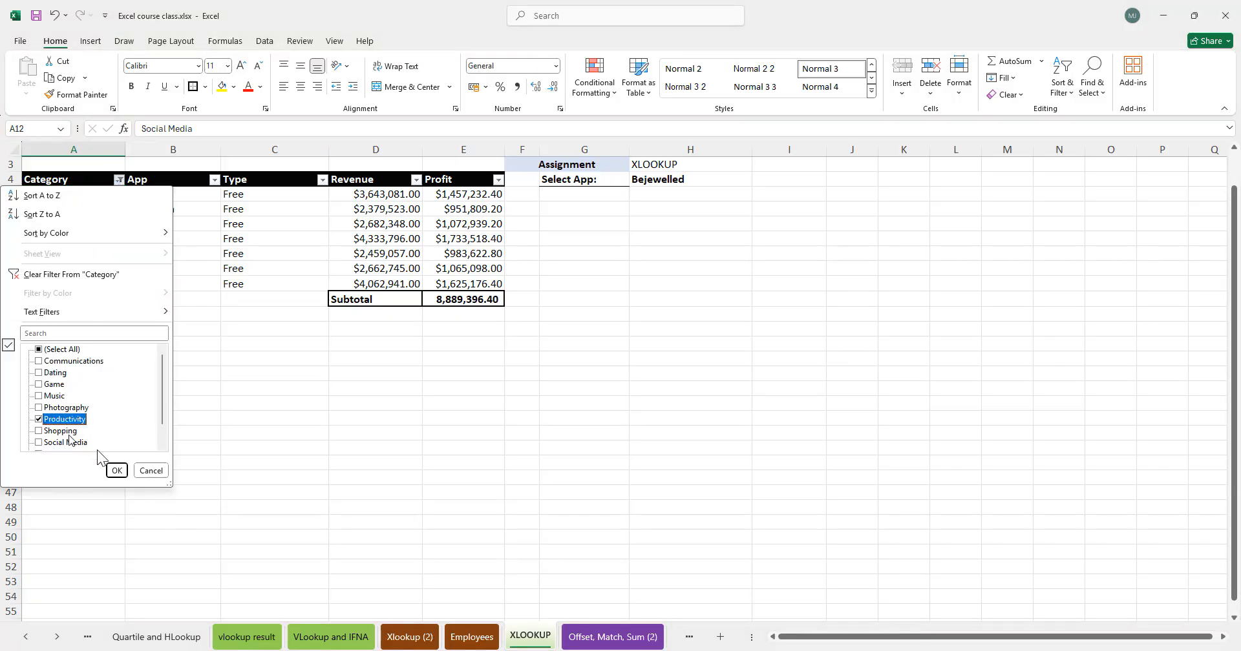
{"action": "left_click", "coordinate": [116, 470]}
- Select the Productivity categories and profits, then change the Category filter to show only Music
{"action": "left_click_drag", "start_coordinate": [97, 194], "coordinate": [65, 255]}
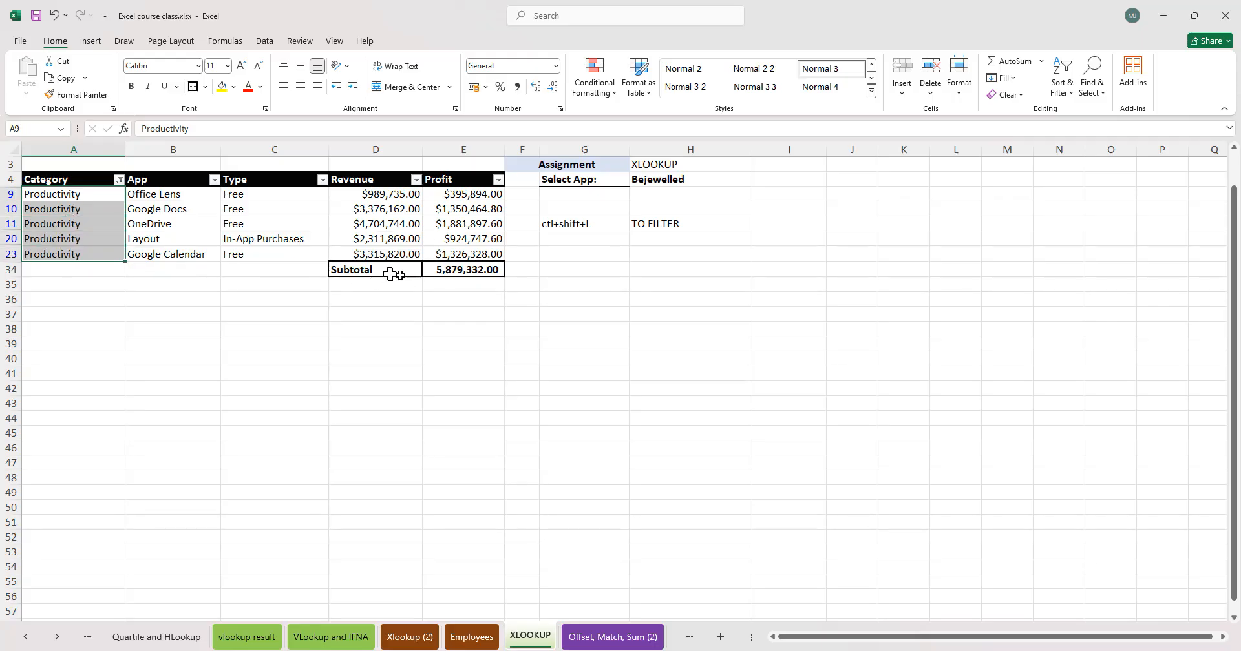
{"action": "left_click", "coordinate": [451, 270]}
{"action": "left_click_drag", "start_coordinate": [460, 195], "coordinate": [458, 255]}
{"action": "left_click", "coordinate": [78, 225]}
{"action": "left_click", "coordinate": [118, 179]}
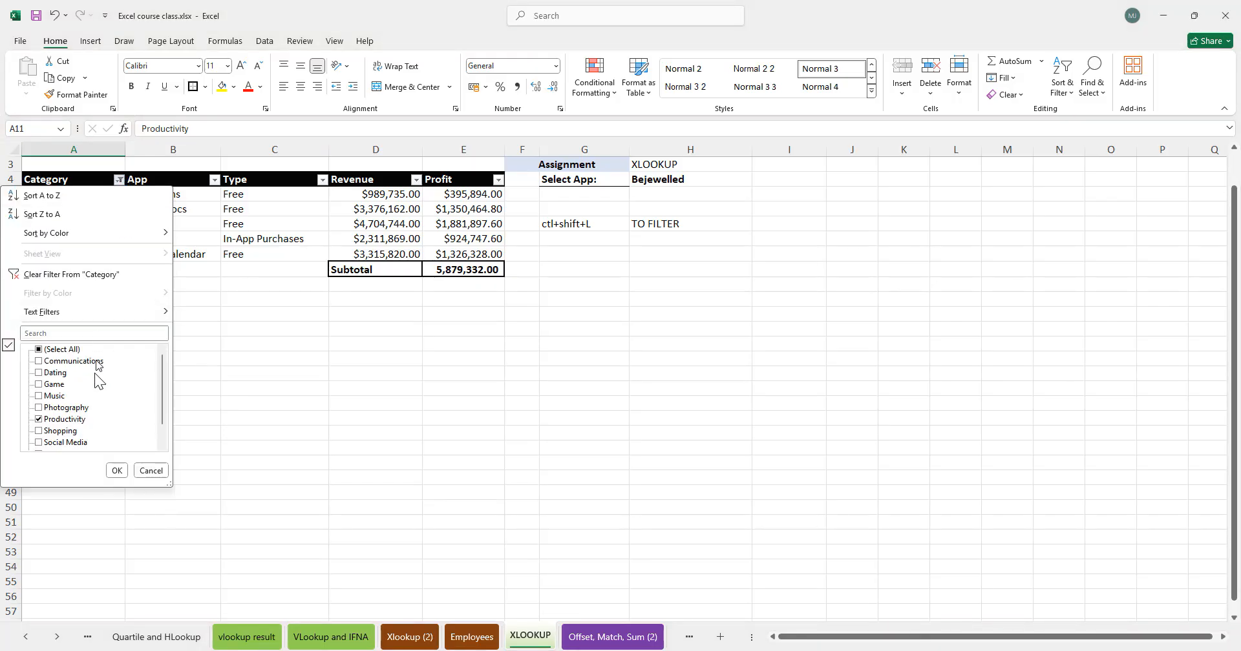
{"action": "left_click", "coordinate": [60, 419]}
{"action": "left_click", "coordinate": [54, 395]}
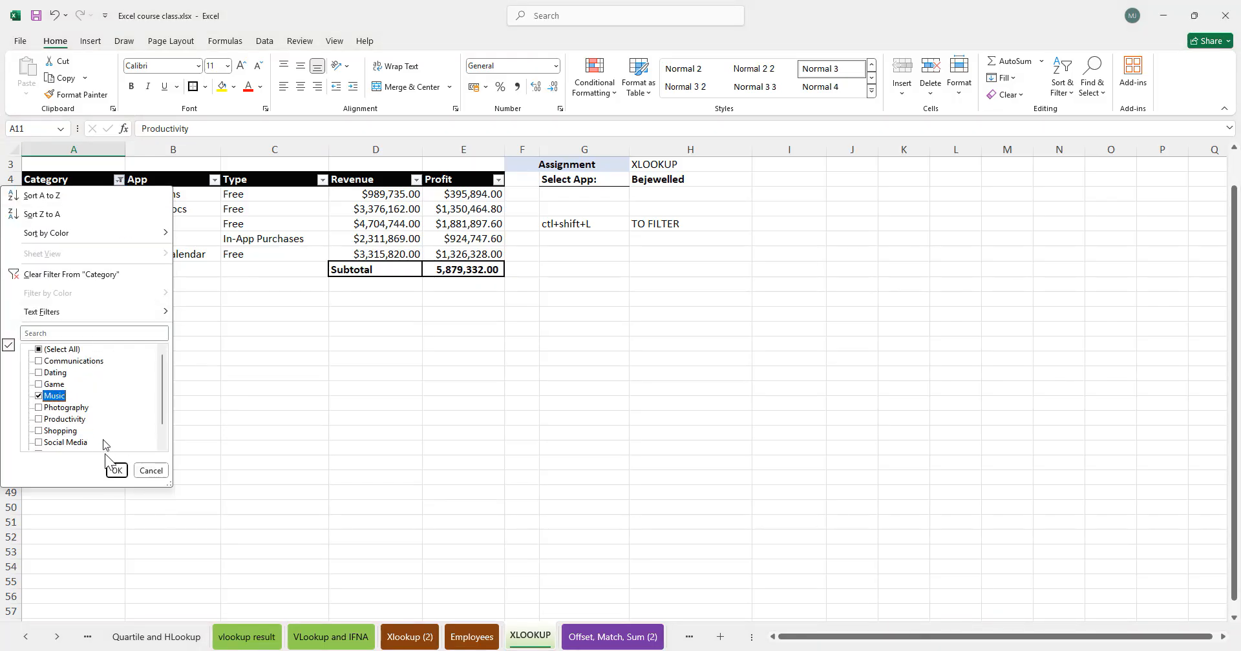
{"action": "left_click", "coordinate": [116, 470]}
- Change the Category filter to show only Travel rows
{"action": "left_click", "coordinate": [455, 254]}
{"action": "left_click", "coordinate": [455, 224]}
{"action": "left_click", "coordinate": [374, 226]}
{"action": "left_click", "coordinate": [487, 224]}
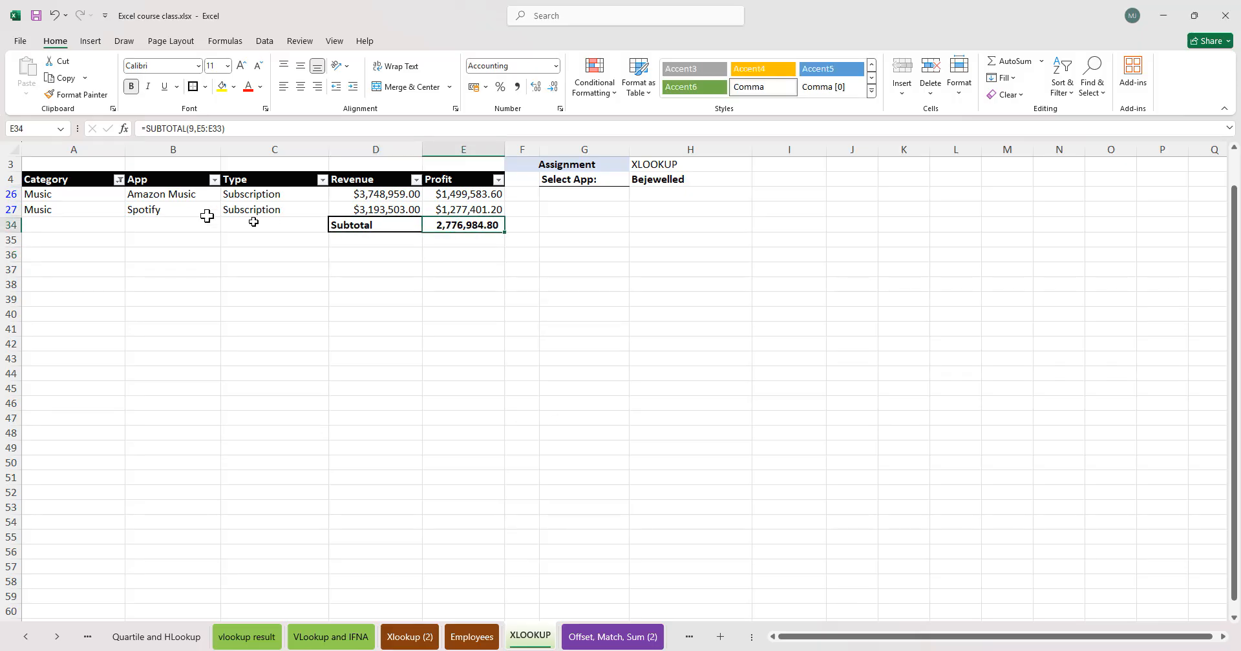
{"action": "left_click", "coordinate": [119, 180]}
{"action": "left_click", "coordinate": [55, 395]}
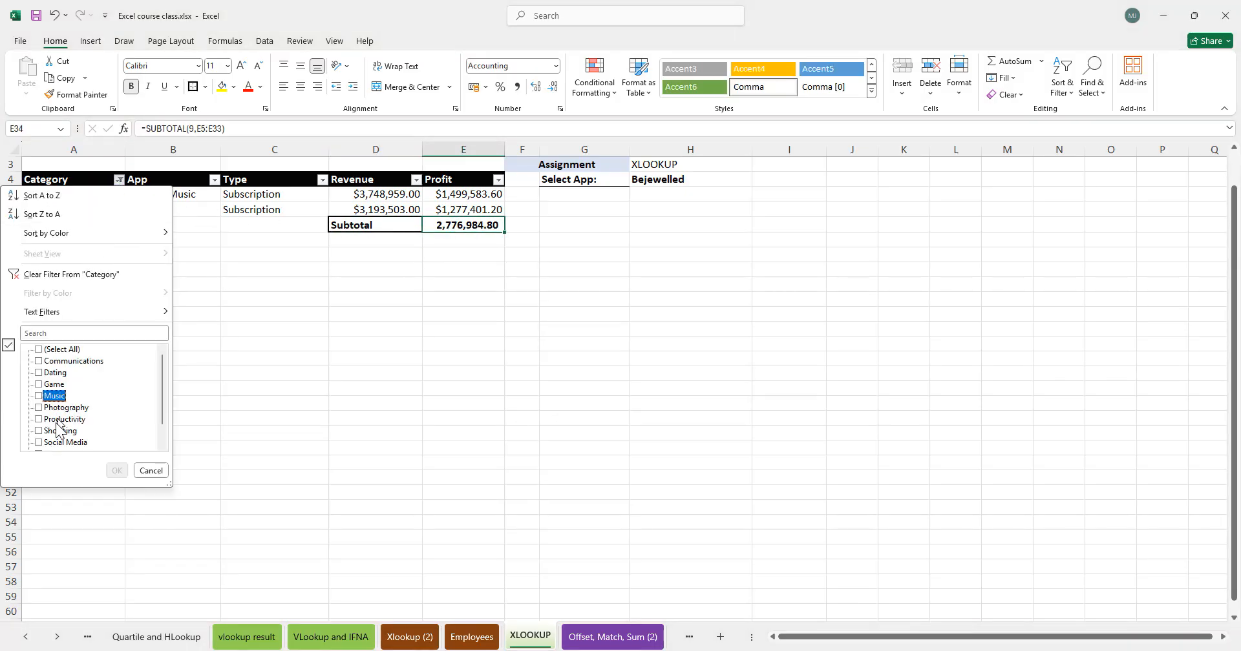
{"action": "scroll", "coordinate": [65, 426], "scroll_direction": "down", "scroll_amount": 1}
{"action": "left_click", "coordinate": [51, 430]}
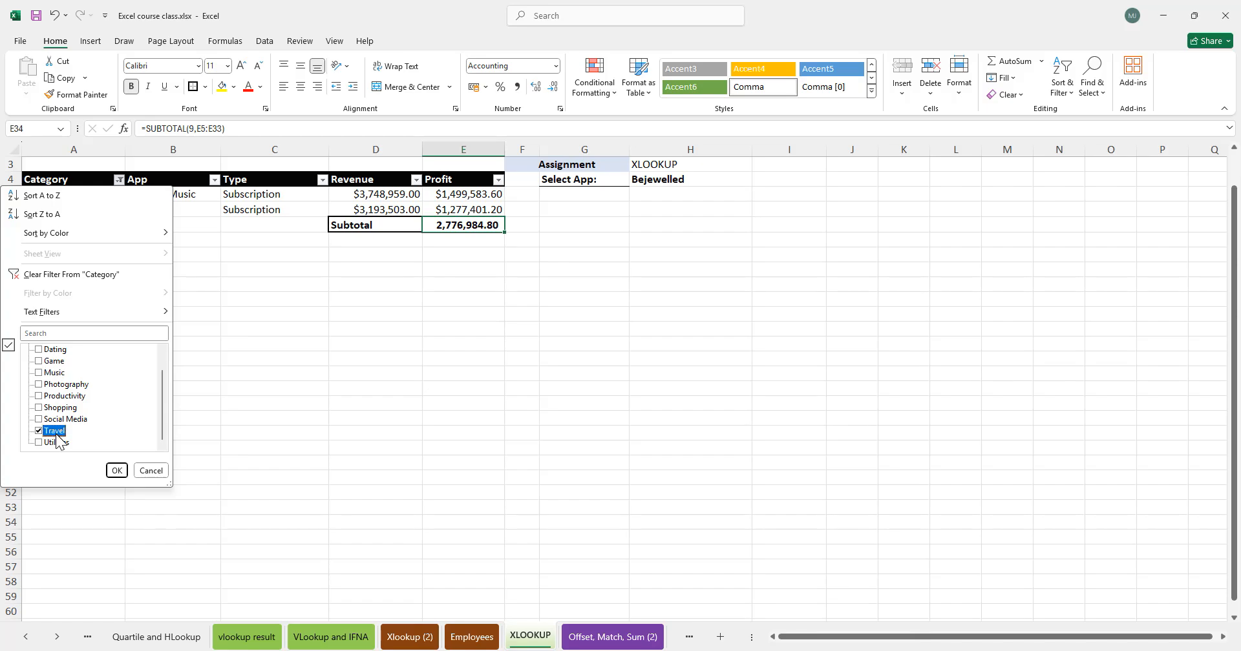
{"action": "left_click", "coordinate": [116, 470]}
- Reset the Category filter to Select All so every category shows
{"action": "left_click", "coordinate": [484, 388]}
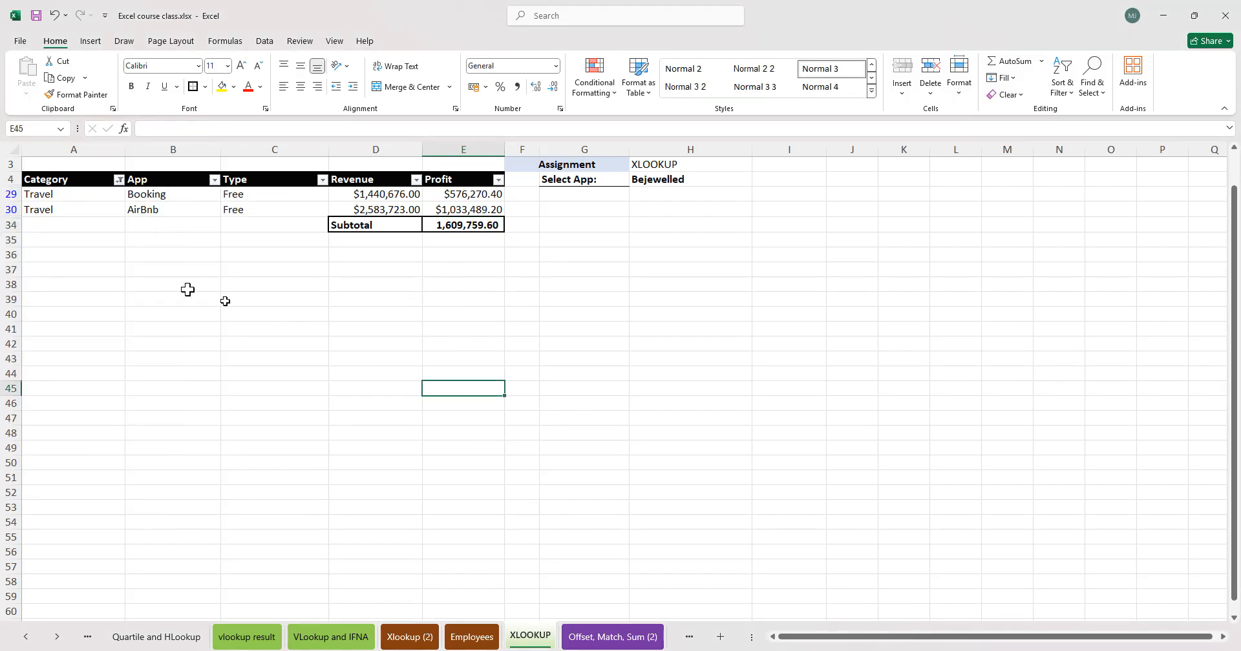
{"action": "left_click", "coordinate": [480, 287]}
{"action": "left_click", "coordinate": [118, 180]}
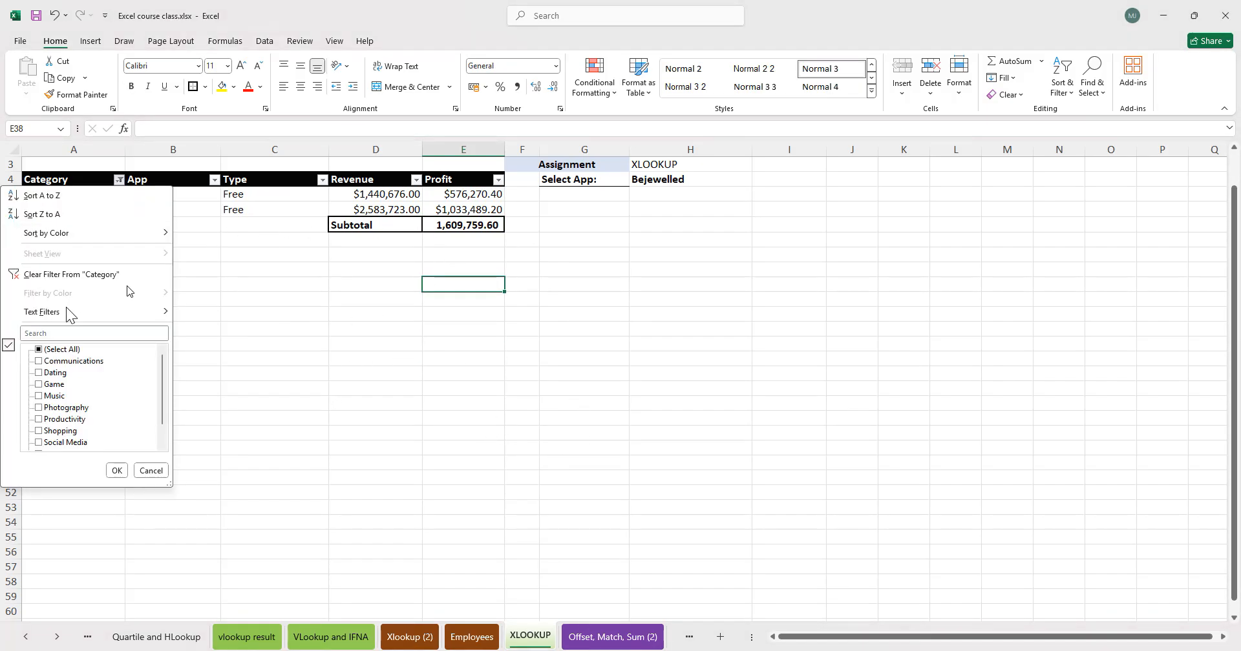
{"action": "scroll", "coordinate": [116, 422], "scroll_direction": "down", "scroll_amount": 1}
{"action": "left_click", "coordinate": [65, 431]}
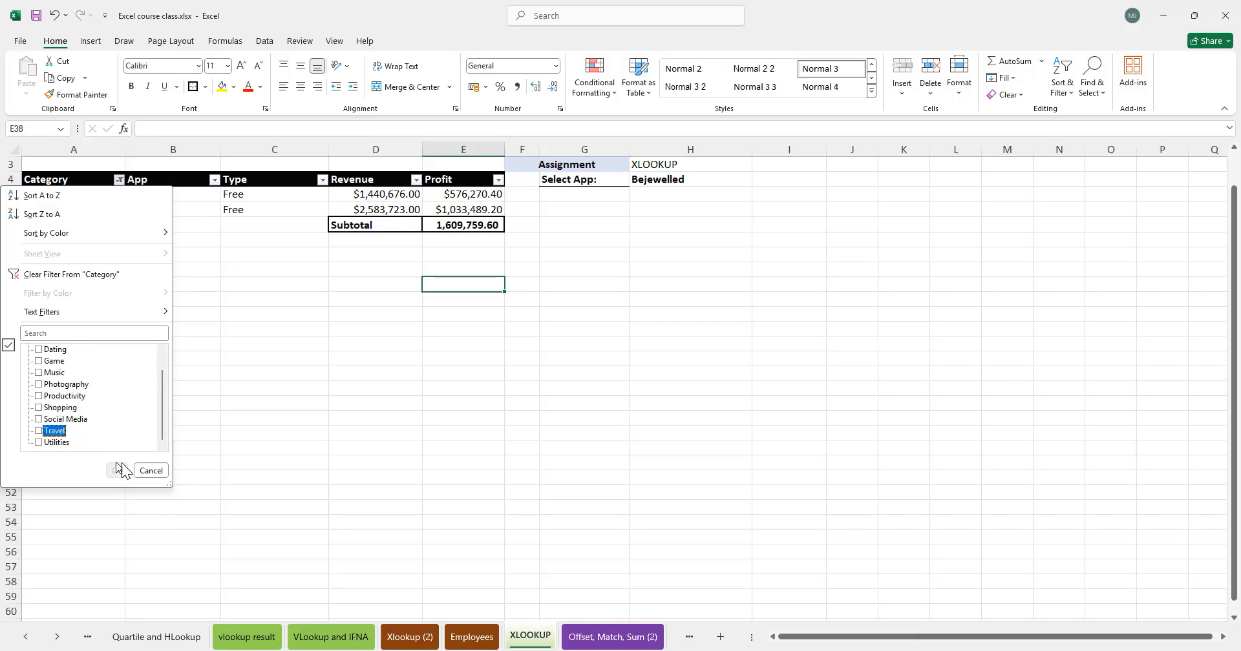
{"action": "scroll", "coordinate": [73, 366], "scroll_direction": "up", "scroll_amount": 1}
{"action": "left_click", "coordinate": [60, 350]}
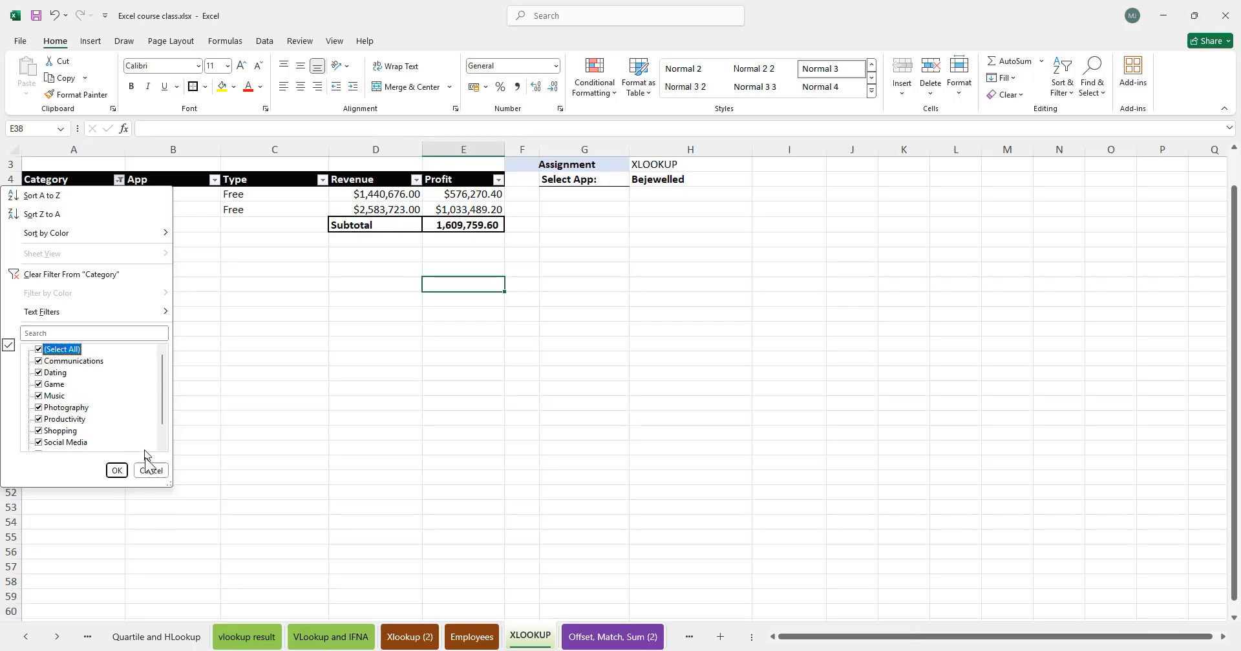
{"action": "left_click", "coordinate": [116, 471]}
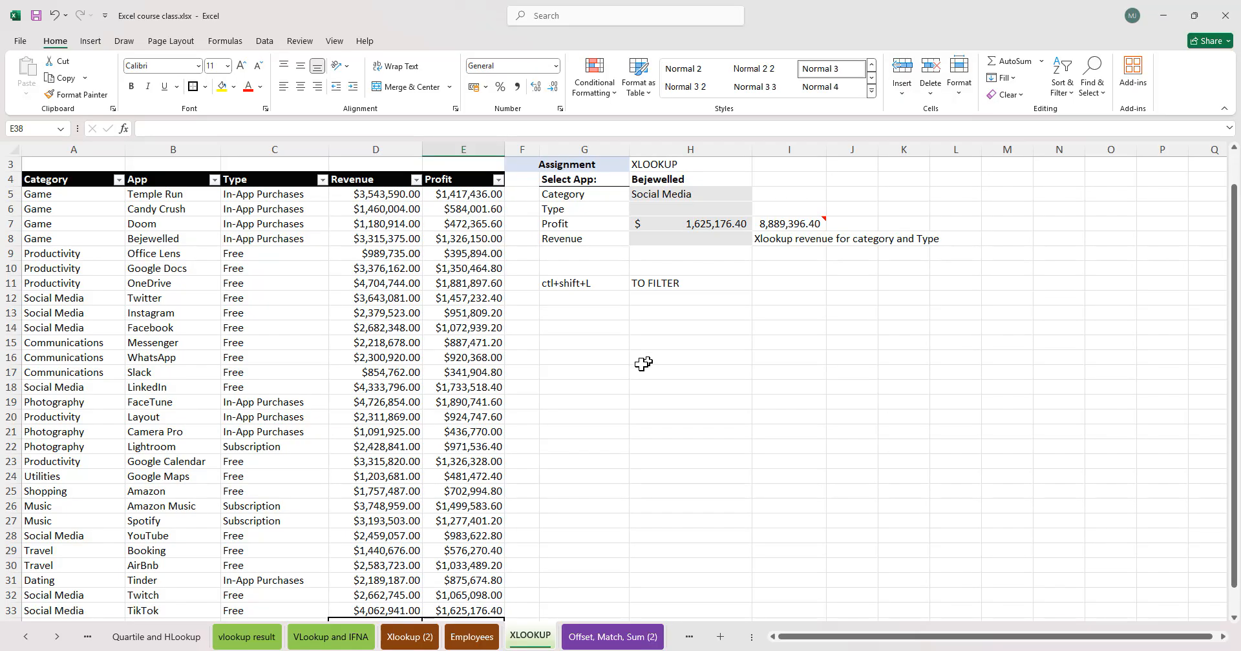
- Review the table's category, type and profit rows along with the Profit subtotal
{"action": "left_click", "coordinate": [477, 405]}
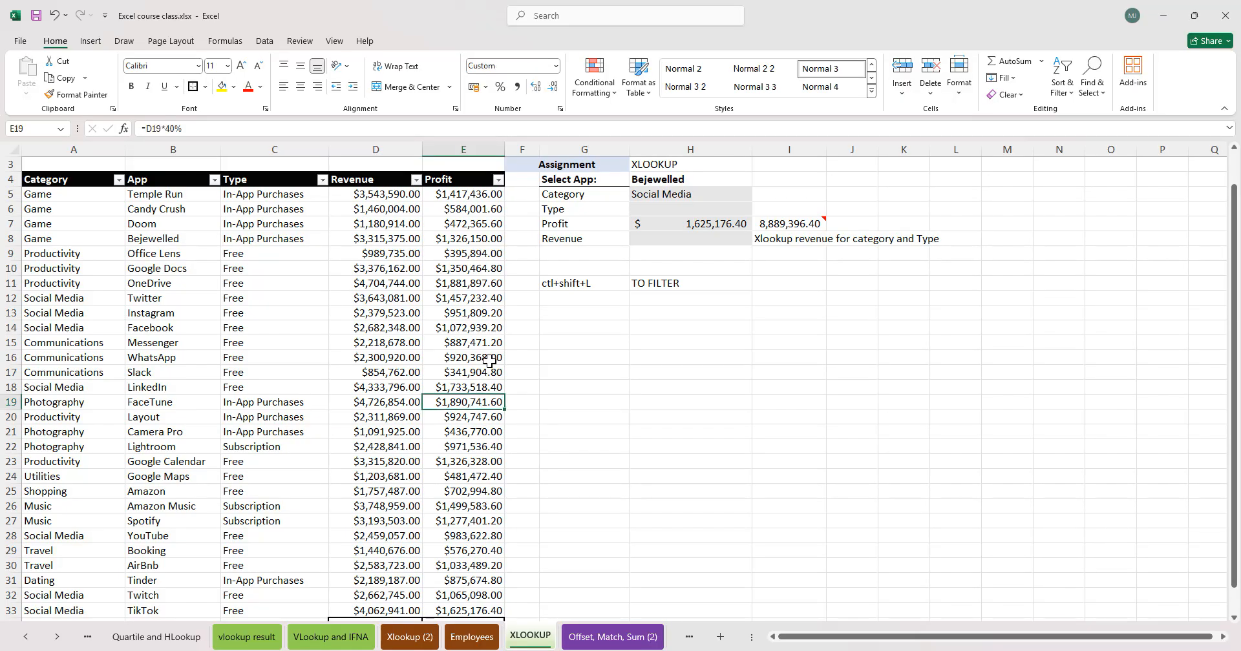
{"action": "left_click", "coordinate": [489, 359]}
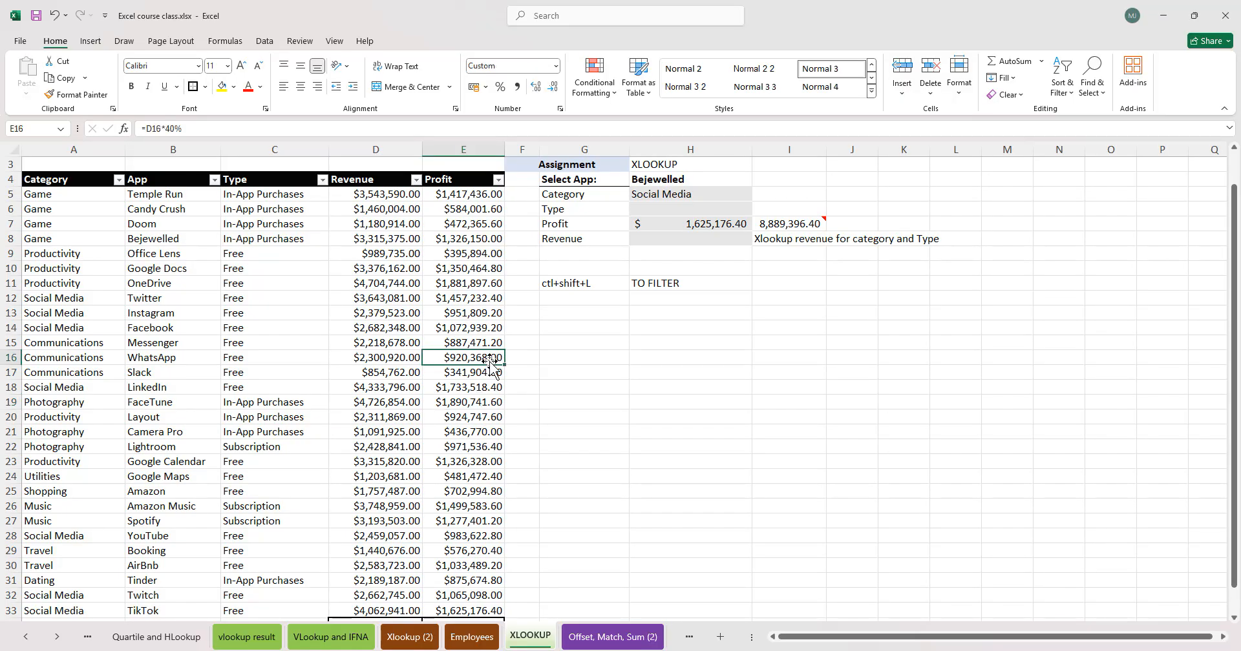
{"action": "key", "text": "ctrl+Down"}
{"action": "key", "text": "Down"}
{"action": "key", "text": "Up"}
{"action": "key", "text": "ctrl+Up"}
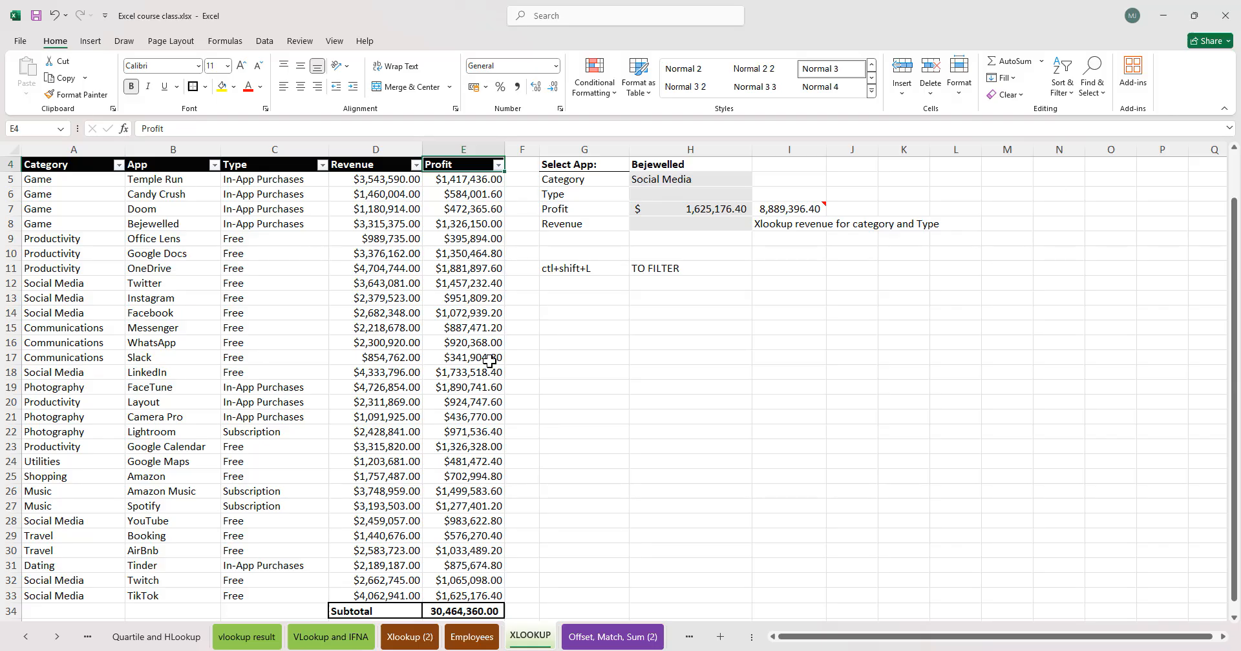
{"action": "left_click", "coordinate": [110, 253]}
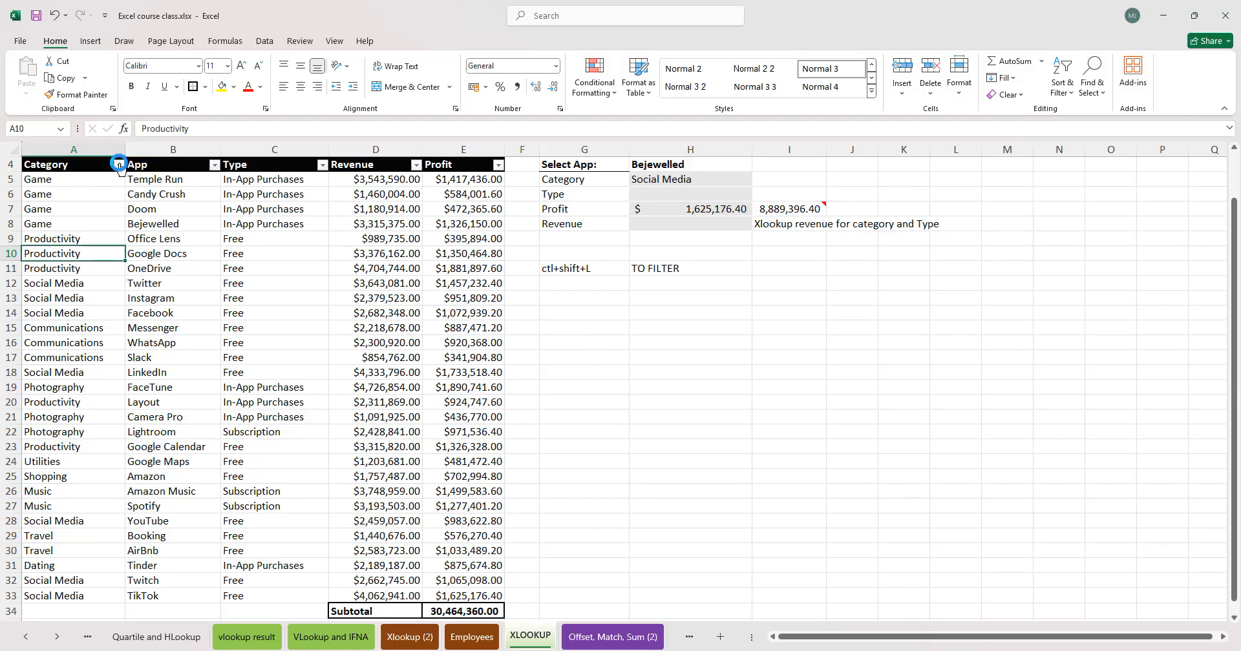
{"action": "left_click", "coordinate": [118, 165]}
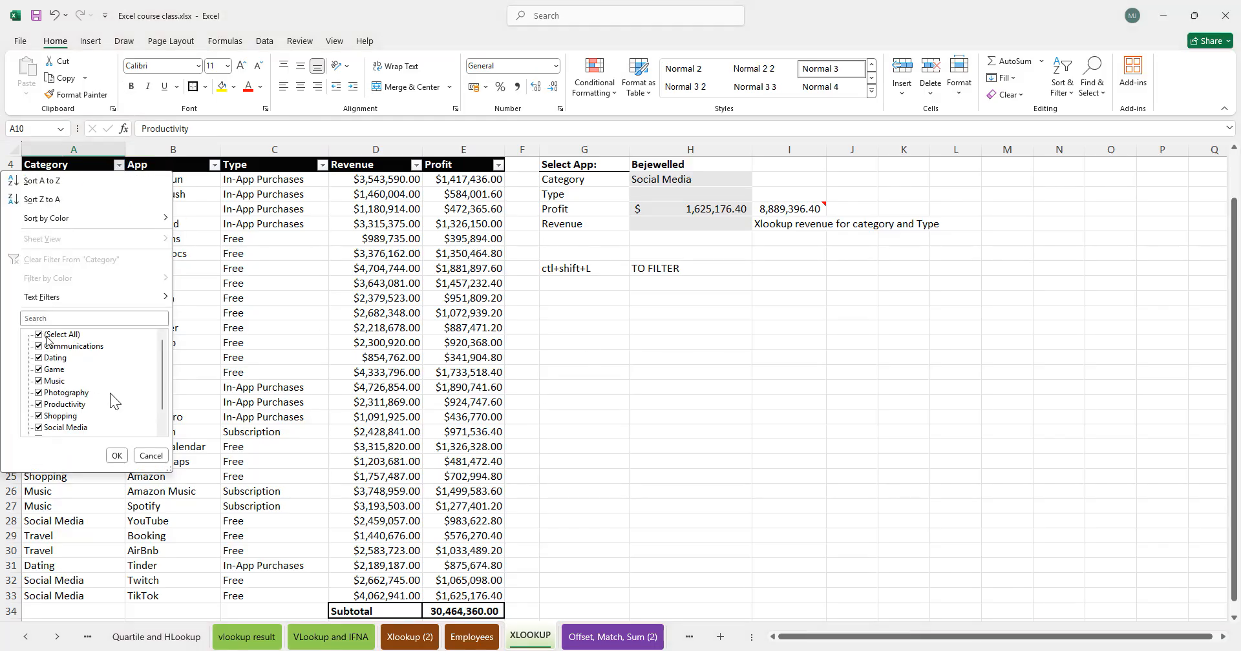
{"action": "left_click", "coordinate": [347, 328]}
{"action": "left_click", "coordinate": [80, 327]}
{"action": "left_click_drag", "start_coordinate": [374, 284], "coordinate": [387, 506]}
{"action": "left_click_drag", "start_coordinate": [25, 184], "coordinate": [484, 593]}
{"action": "left_click", "coordinate": [360, 443]}
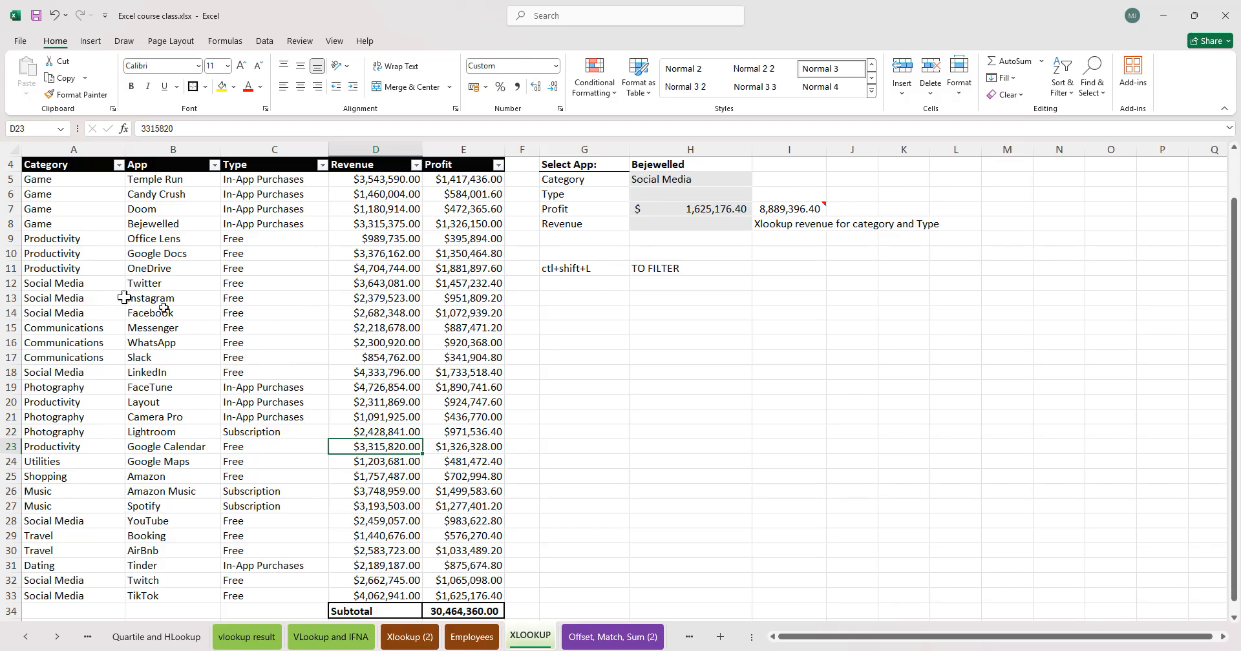
{"action": "left_click_drag", "start_coordinate": [49, 183], "coordinate": [486, 591]}
{"action": "left_click", "coordinate": [84, 284]}
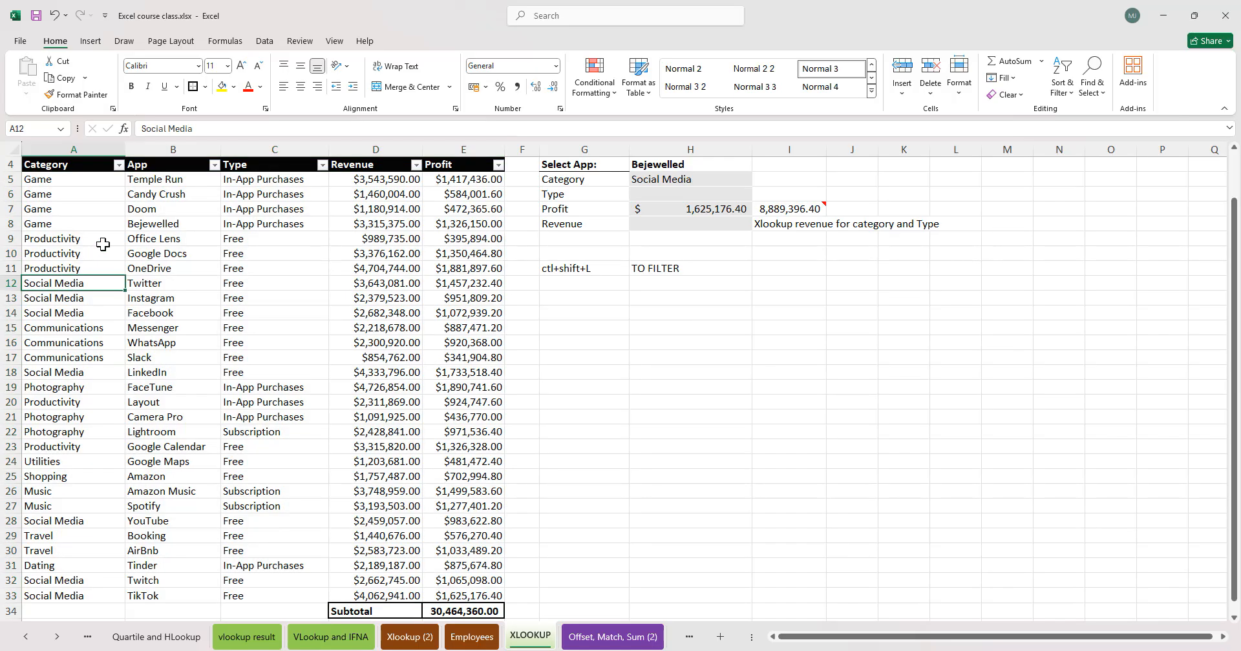
{"action": "left_click", "coordinate": [299, 346]}
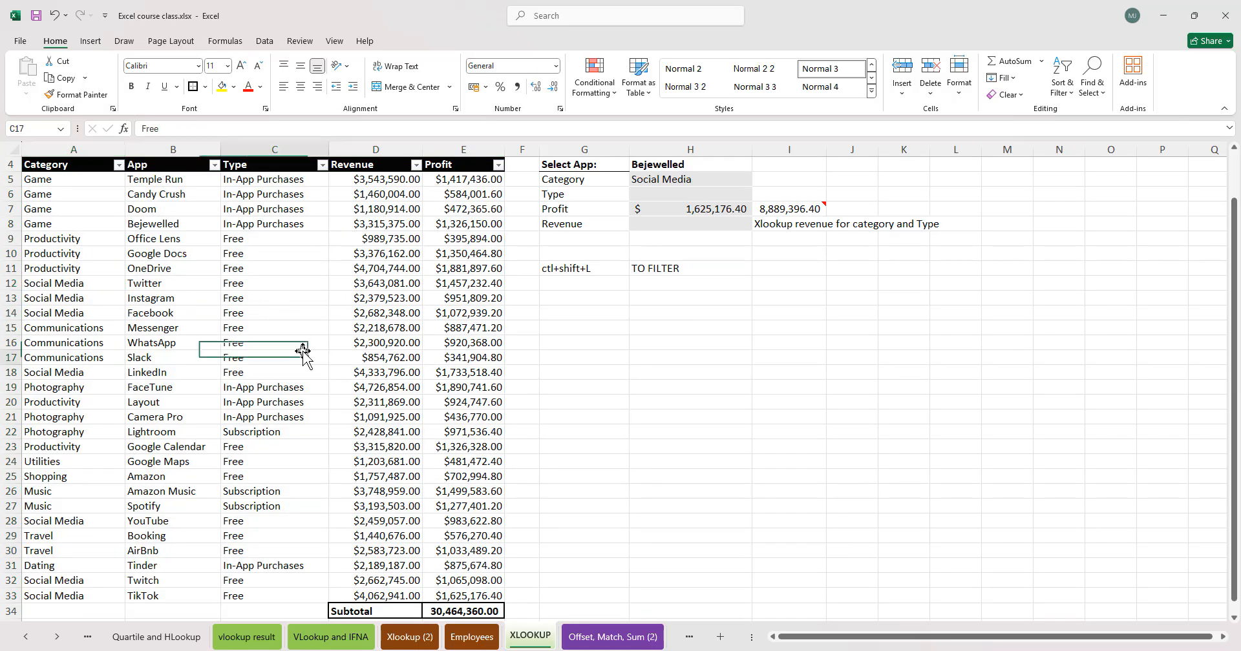
{"action": "left_click", "coordinate": [59, 179]}
- Start an XLOOKUP in the Revenue cell that matches the Category value against column A
{"action": "left_click", "coordinate": [859, 555]}
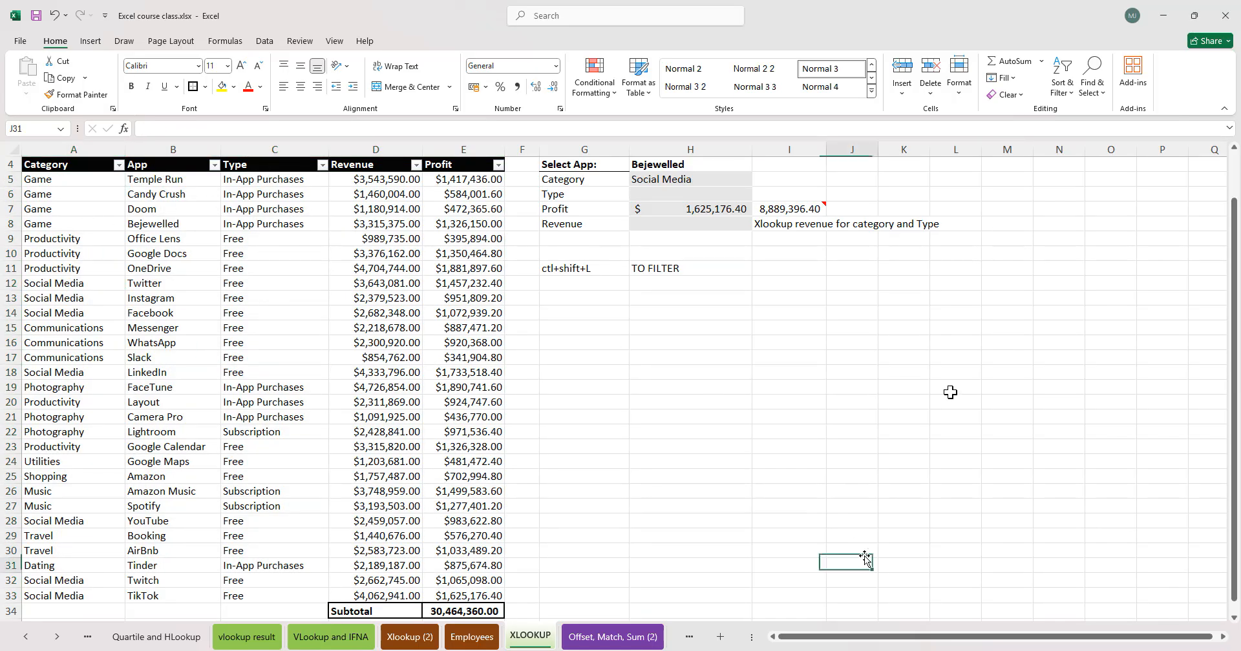
{"action": "left_click", "coordinate": [258, 196]}
{"action": "left_click", "coordinate": [536, 369]}
{"action": "left_click_drag", "start_coordinate": [539, 150], "coordinate": [536, 297]}
{"action": "left_click", "coordinate": [706, 244]}
{"action": "left_click", "coordinate": [677, 223]}
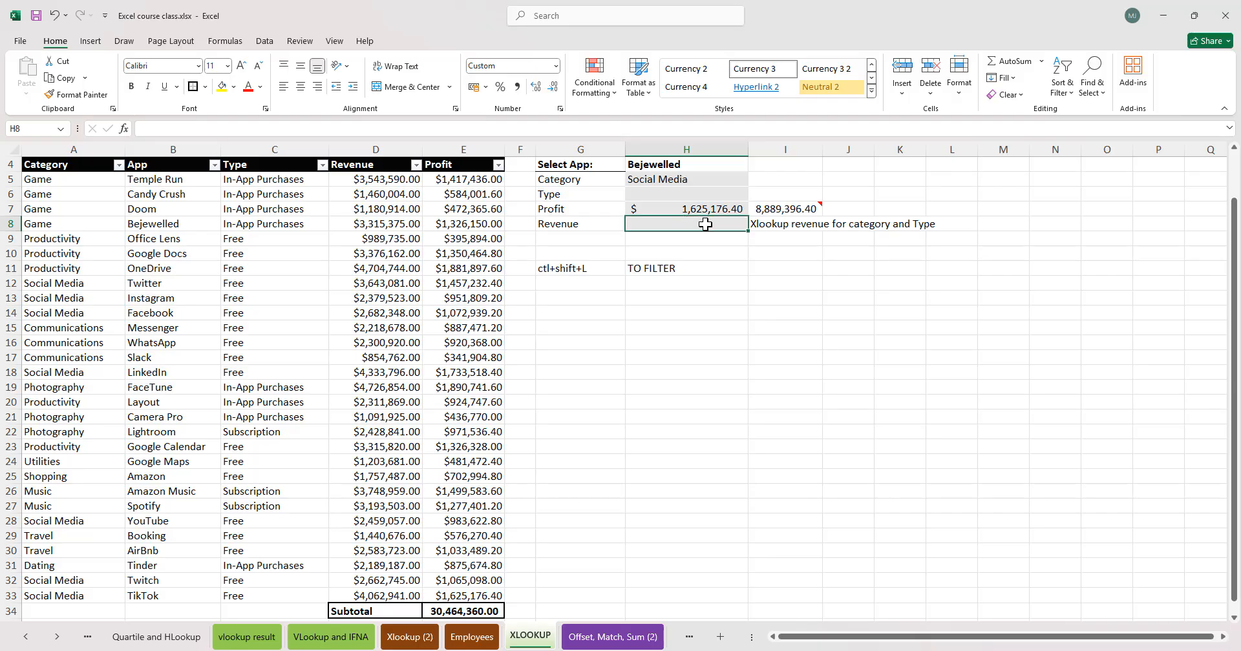
{"action": "type", "text": "="}
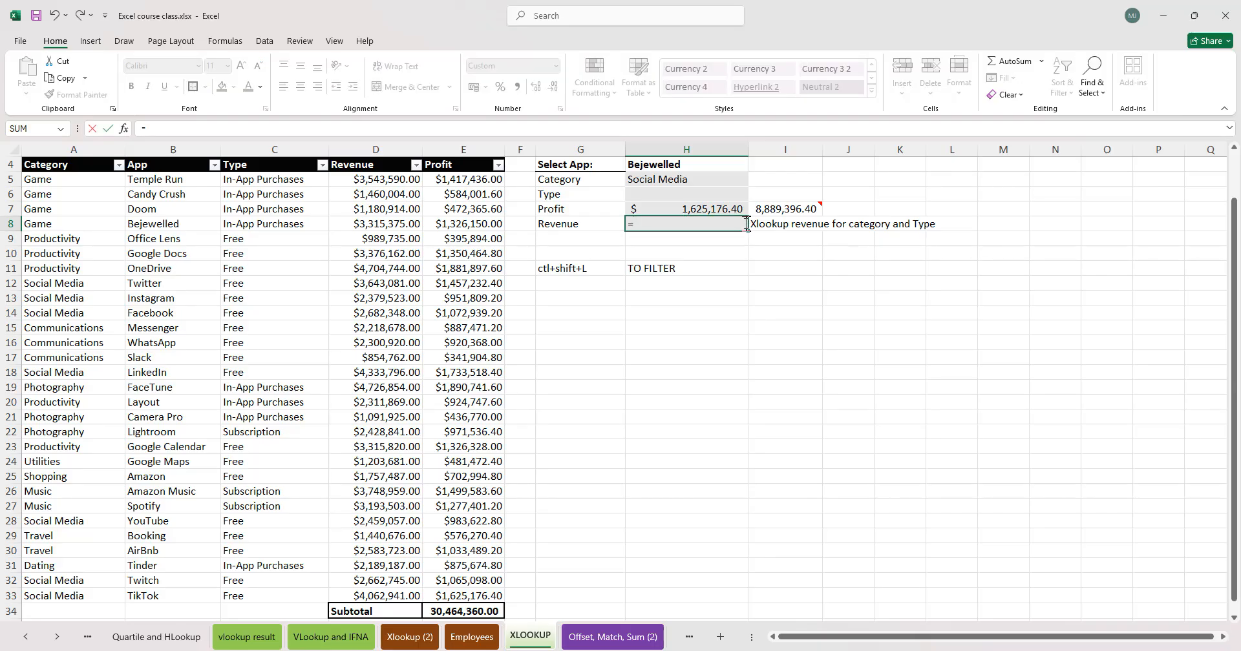
{"action": "type", "text": "xlo"}
{"action": "key", "text": "Tab"}
{"action": "left_click", "coordinate": [668, 179]}
{"action": "type", "text": ","}
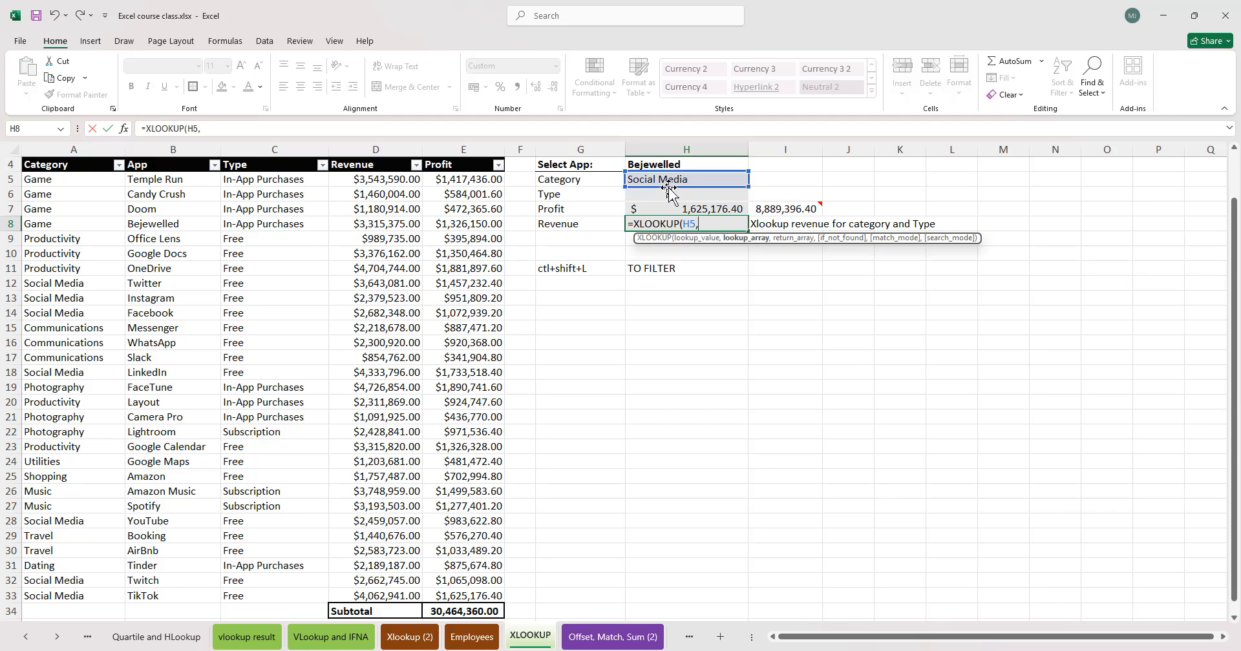
{"action": "left_click_drag", "start_coordinate": [672, 191], "coordinate": [673, 206]}
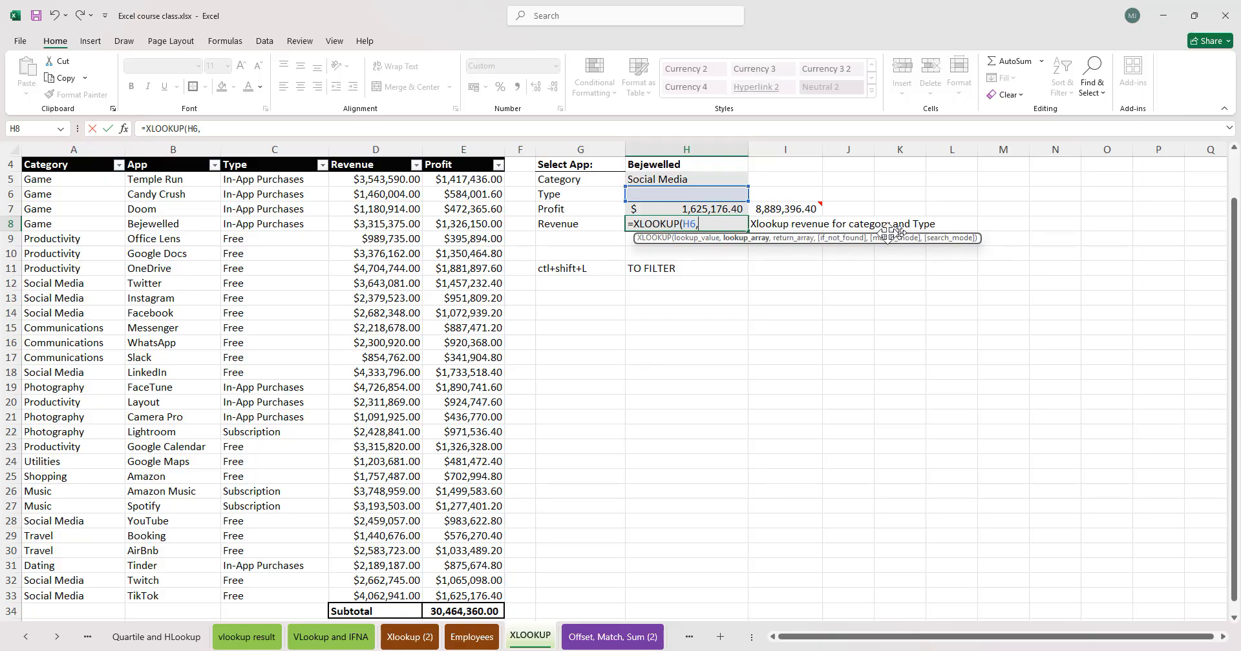
{"action": "left_click_drag", "start_coordinate": [680, 186], "coordinate": [696, 189]}
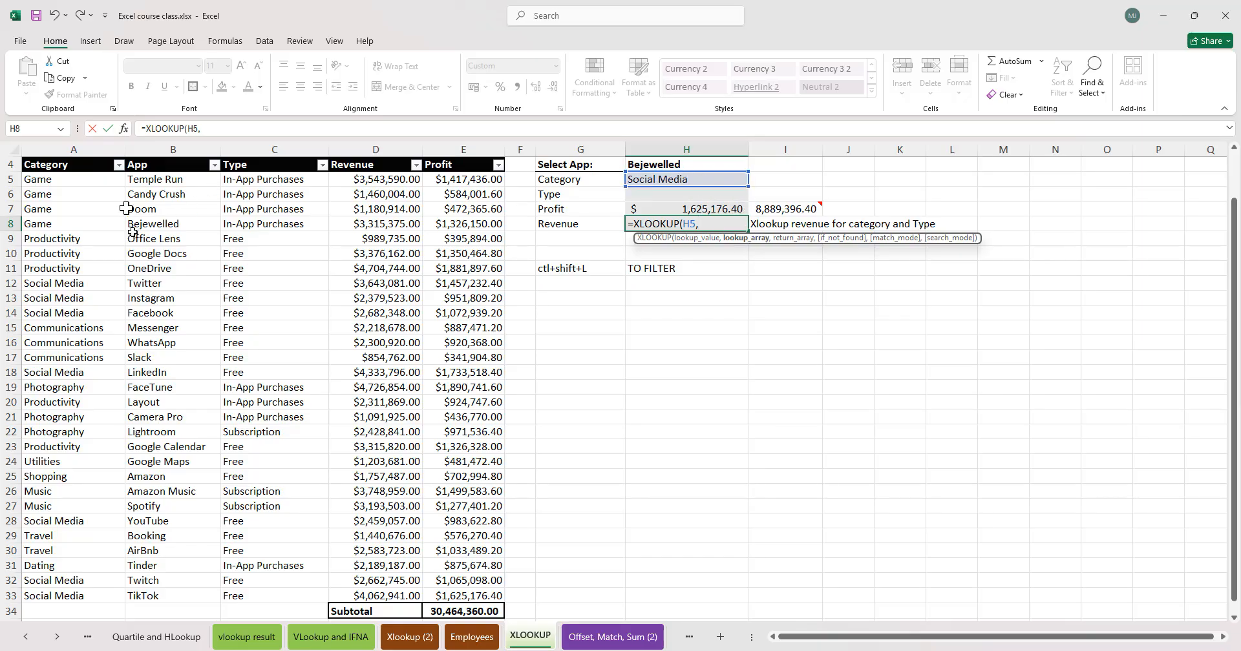
{"action": "left_click", "coordinate": [76, 150]}
{"action": "type", "text": ","}
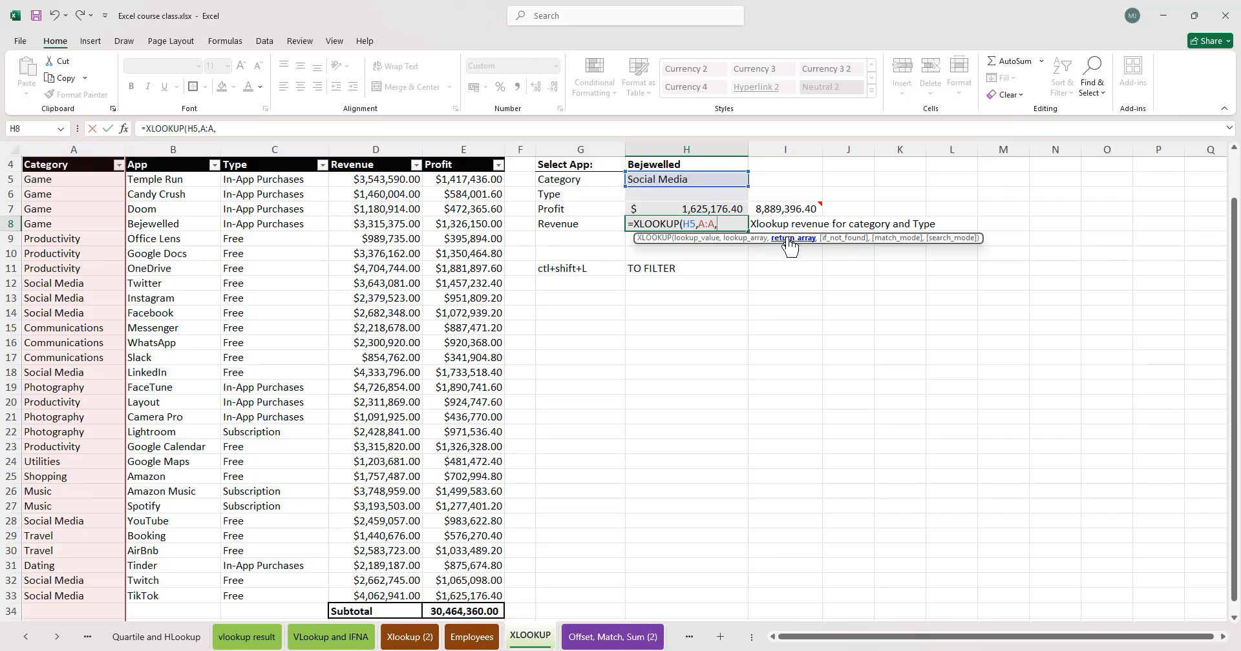
- Nest a second XLOOKUP as the return array: Type against column C returning column D, with "" if not found and exact match 0
{"action": "type", "text": "XLOOKUP("}
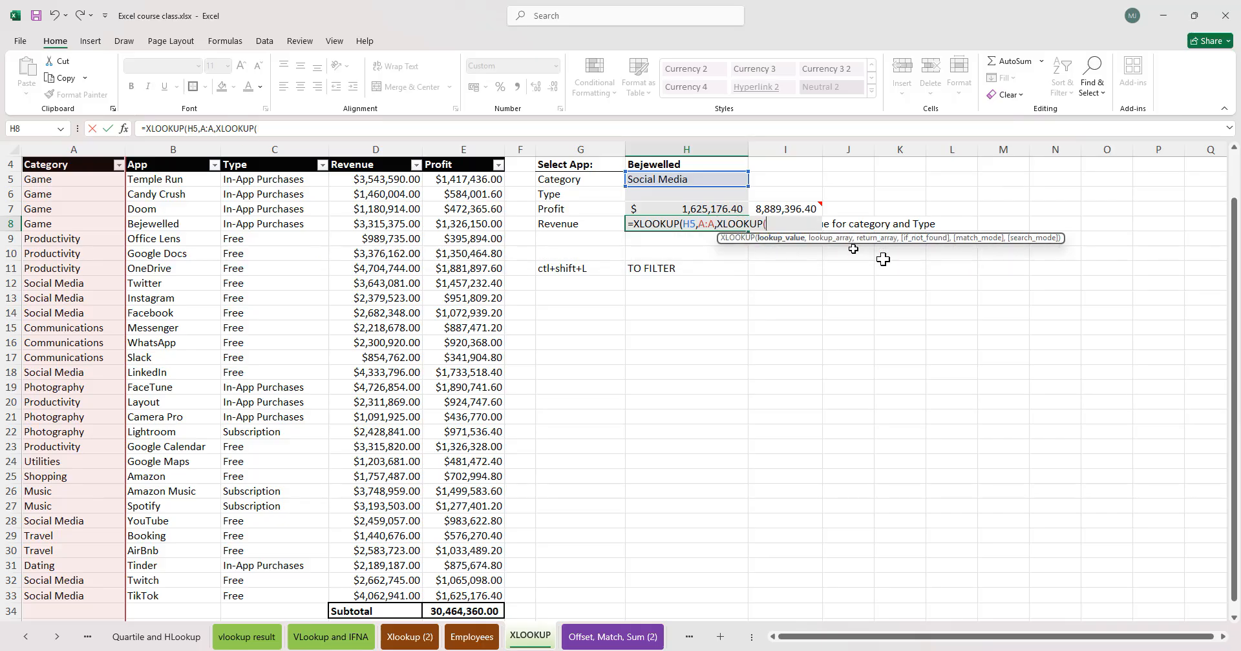
{"action": "left_click", "coordinate": [653, 195]}
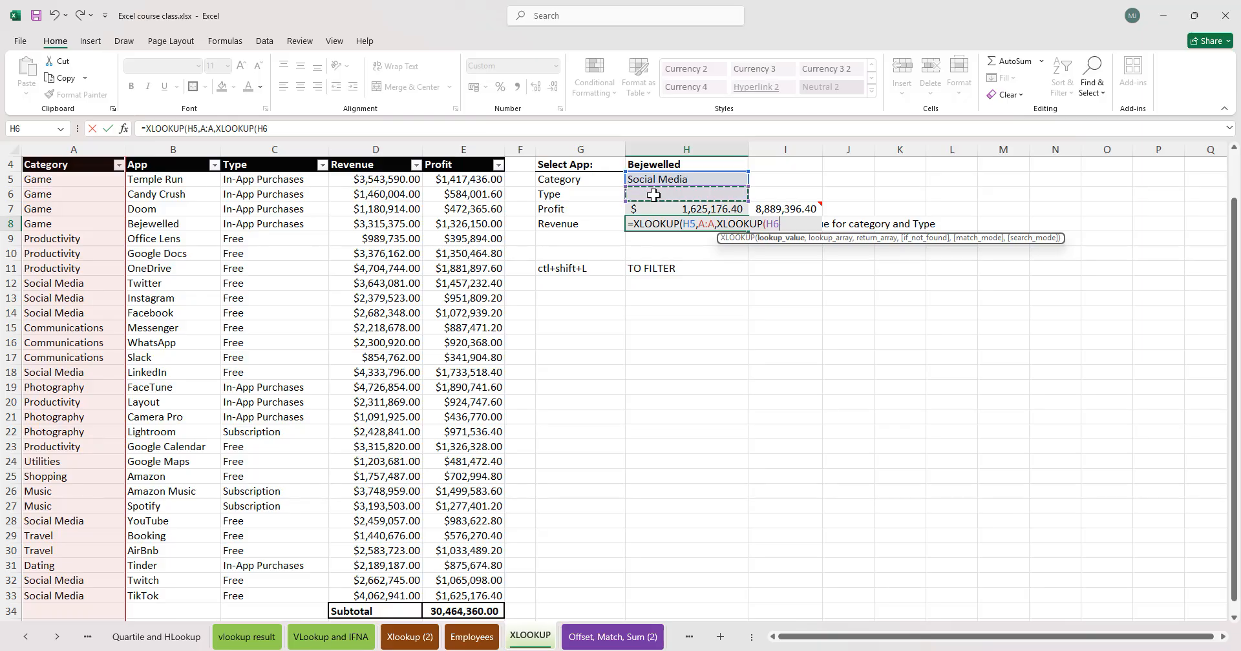
{"action": "type", "text": ","}
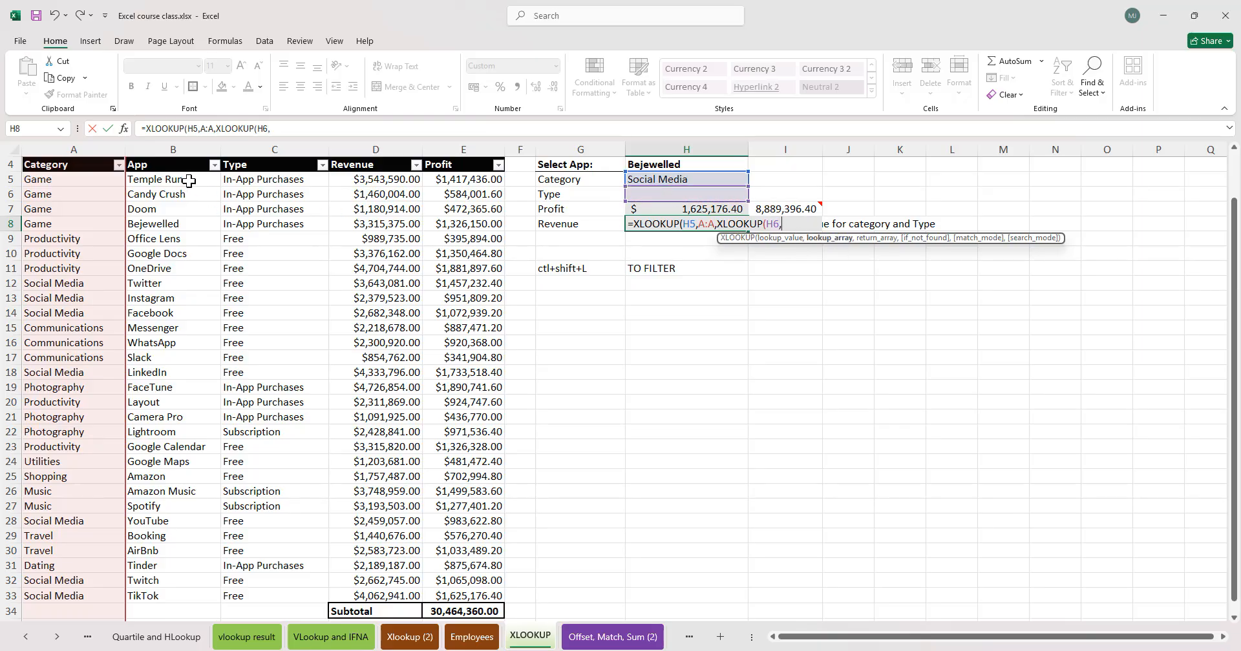
{"action": "left_click", "coordinate": [263, 154]}
{"action": "type", "text": ","}
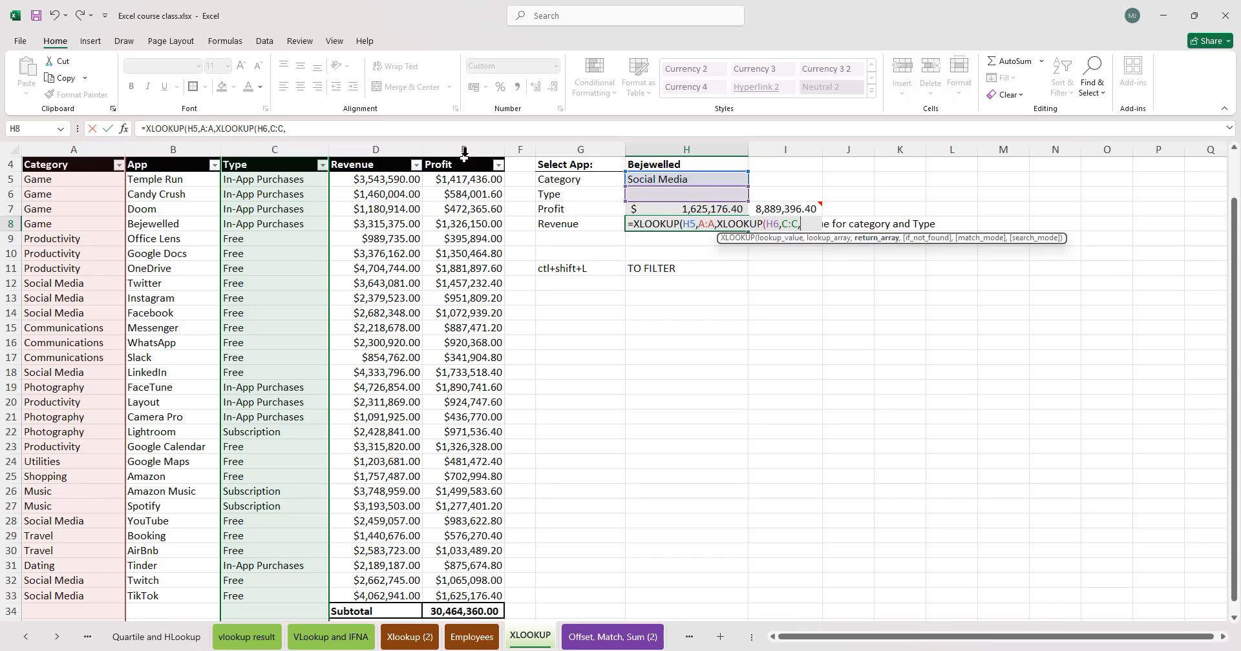
{"action": "left_click", "coordinate": [400, 142]}
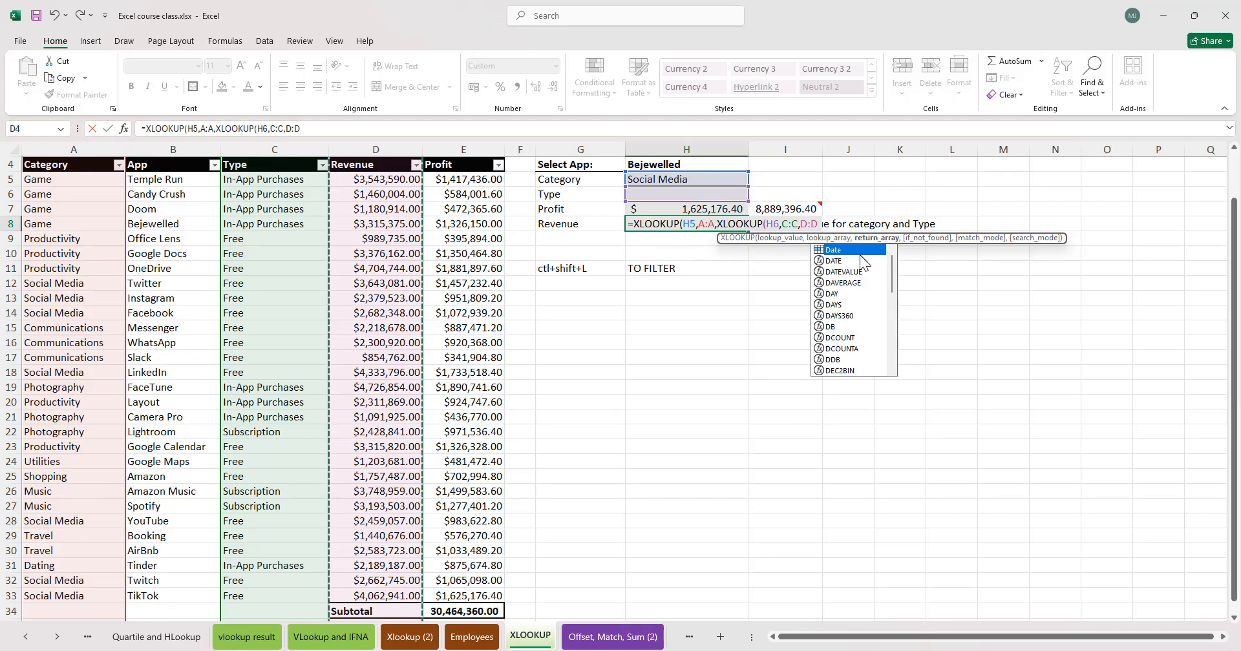
{"action": "type", "text": ","}
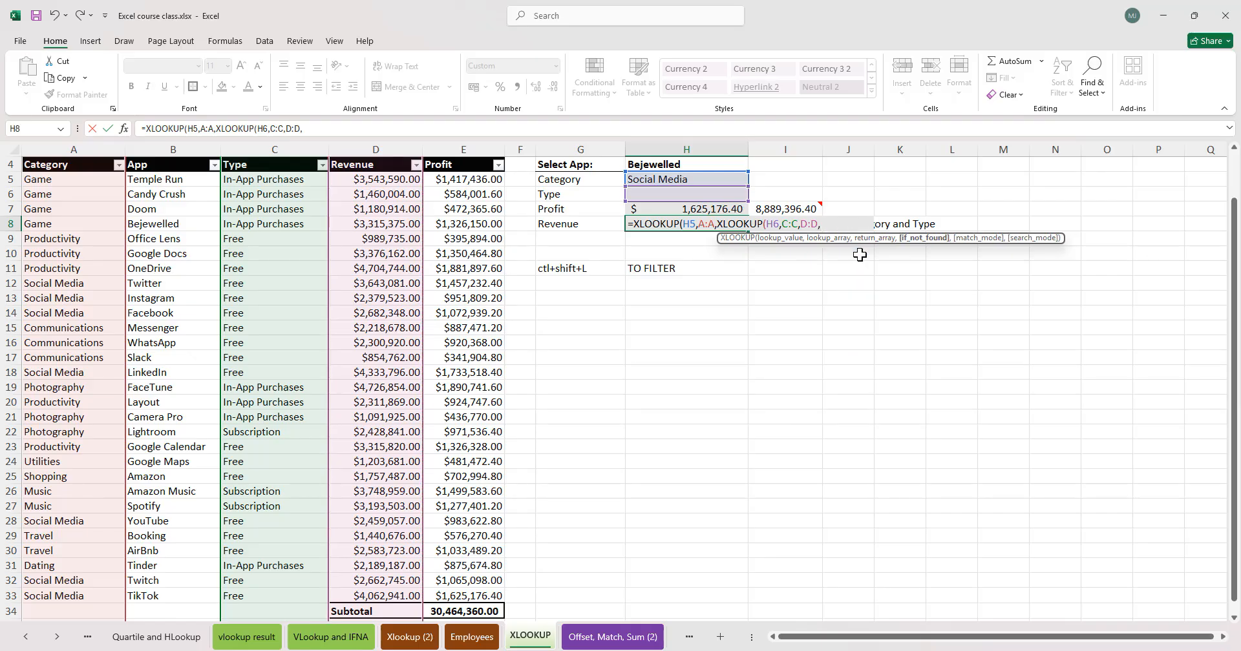
{"action": "type", "text": "\"\","}
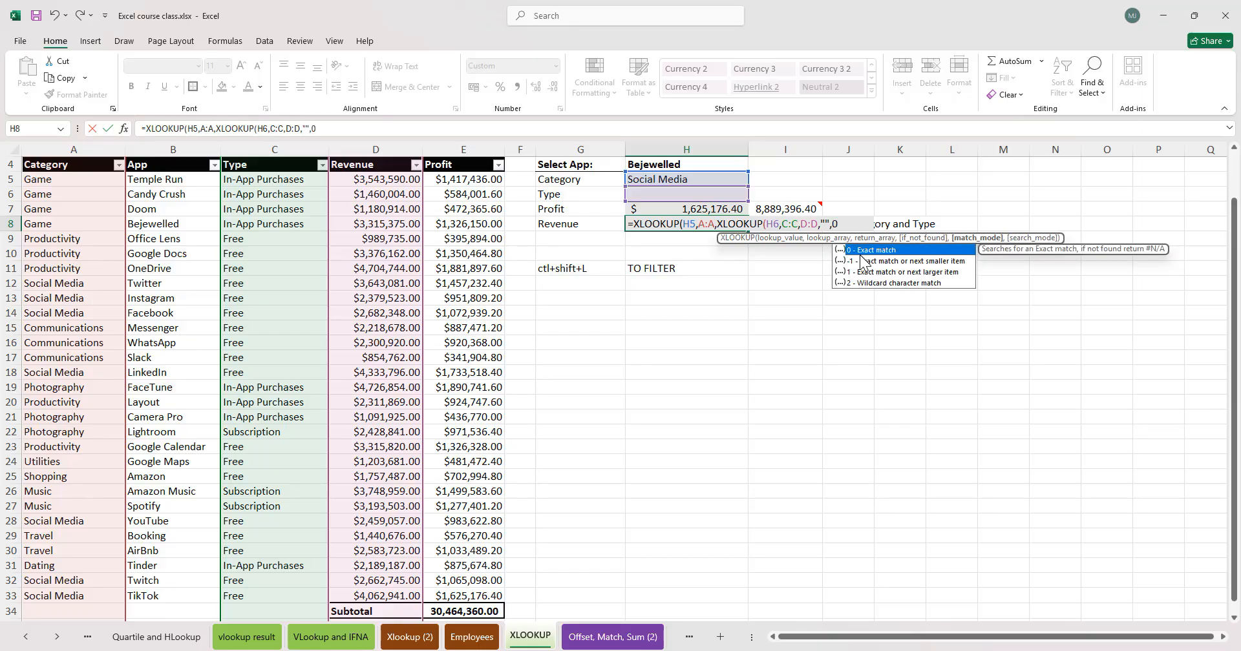
{"action": "type", "text": "0)"}
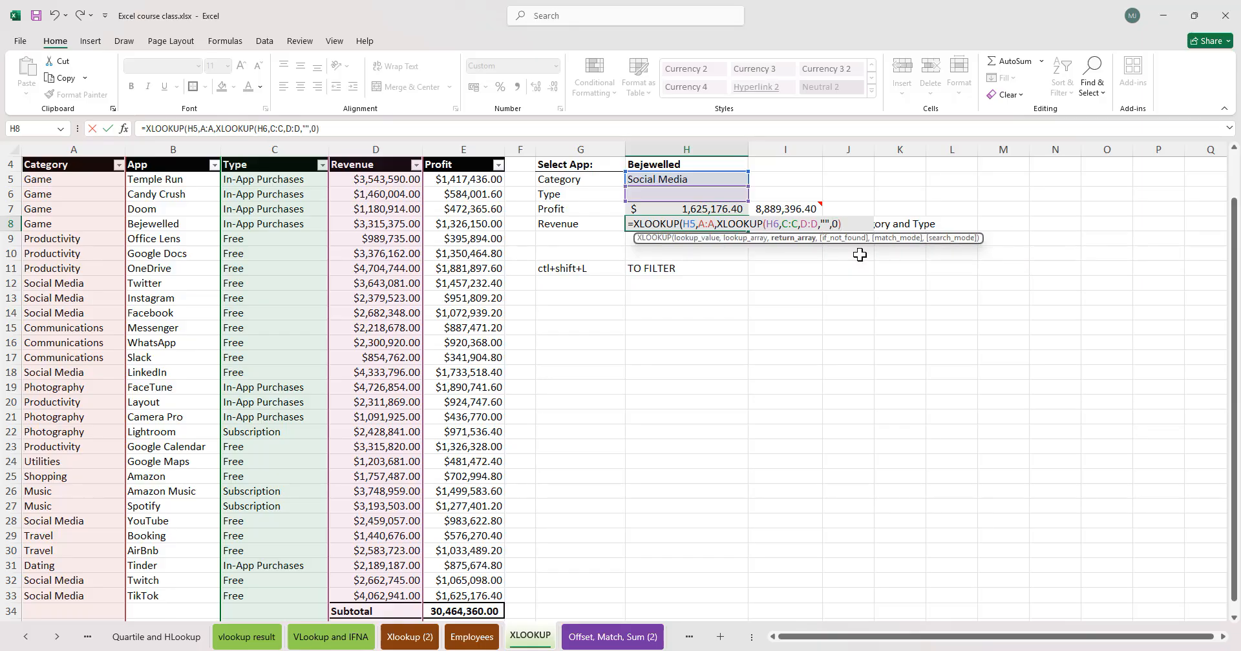
{"action": "key", "text": "Return"}
{"action": "key", "text": "Return"}
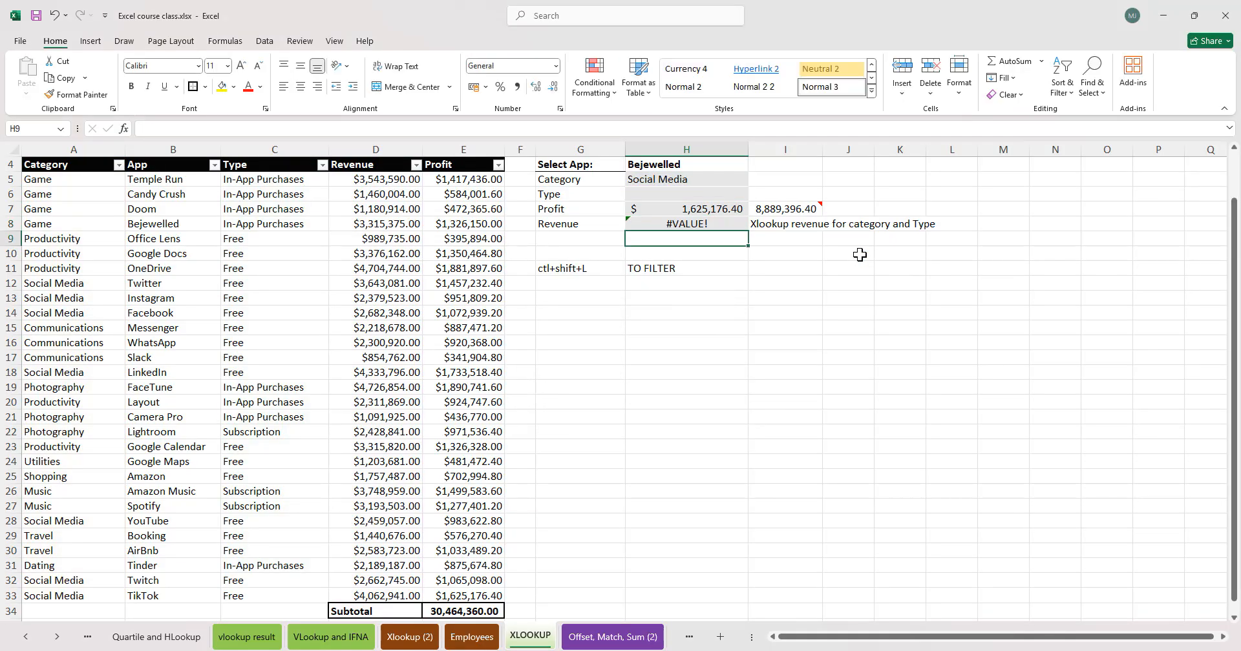
- Set the Type dropdown to In-App Purchases and reopen the Revenue formula for review
{"action": "left_click", "coordinate": [702, 224]}
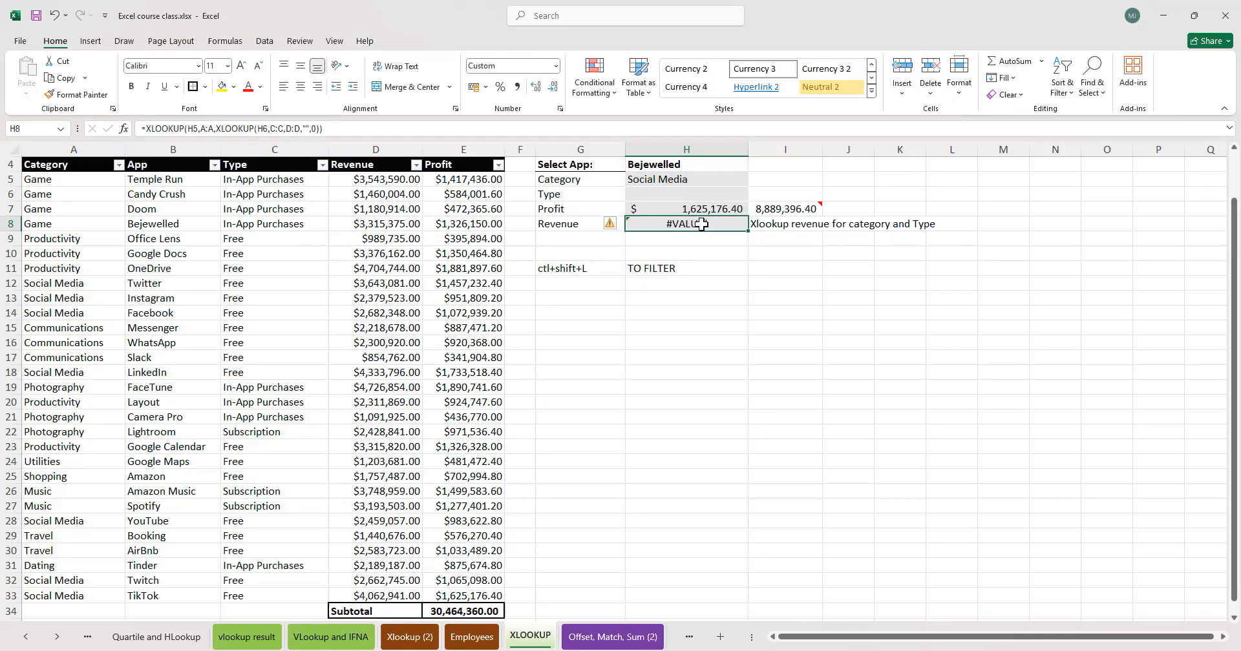
{"action": "left_click", "coordinate": [717, 182]}
{"action": "left_click", "coordinate": [691, 194]}
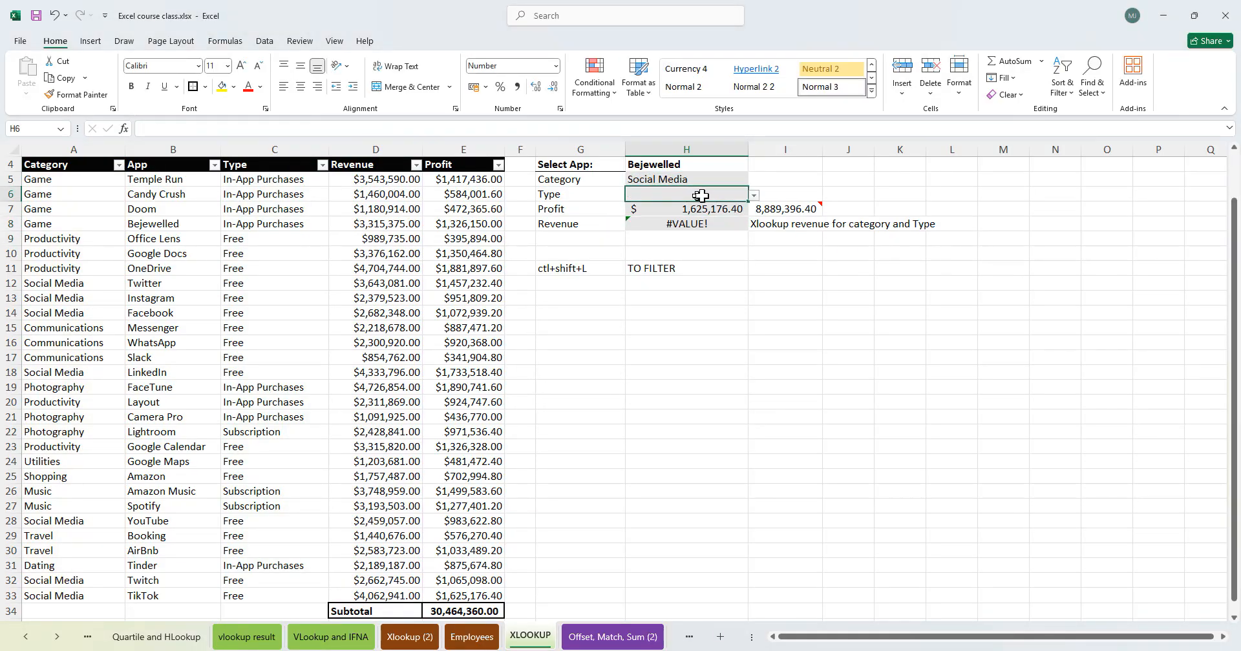
{"action": "left_click", "coordinate": [756, 195]}
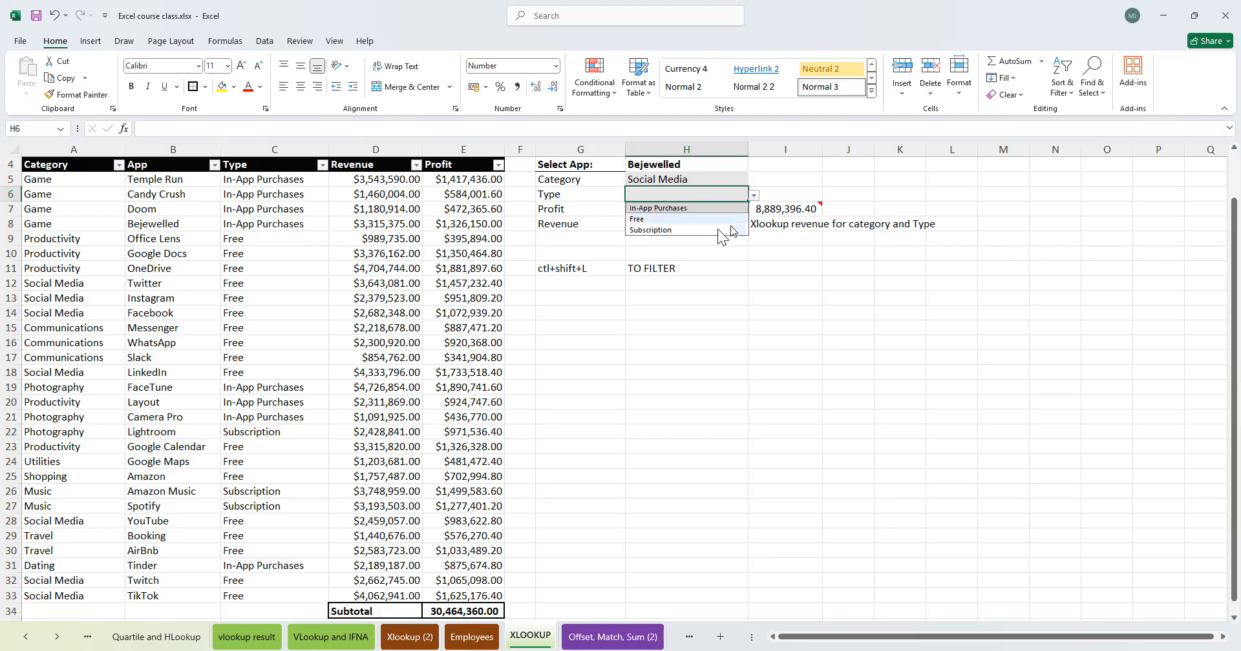
{"action": "left_click", "coordinate": [679, 208]}
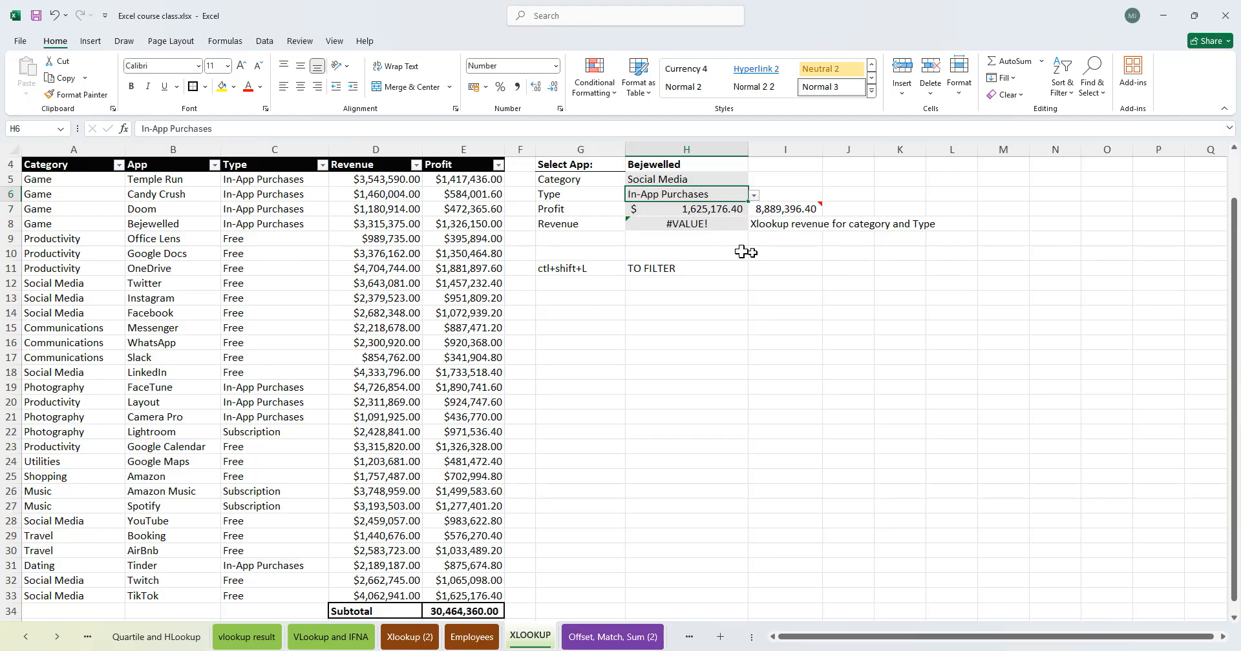
{"action": "left_click", "coordinate": [715, 224]}
{"action": "double_click", "coordinate": [716, 223]}
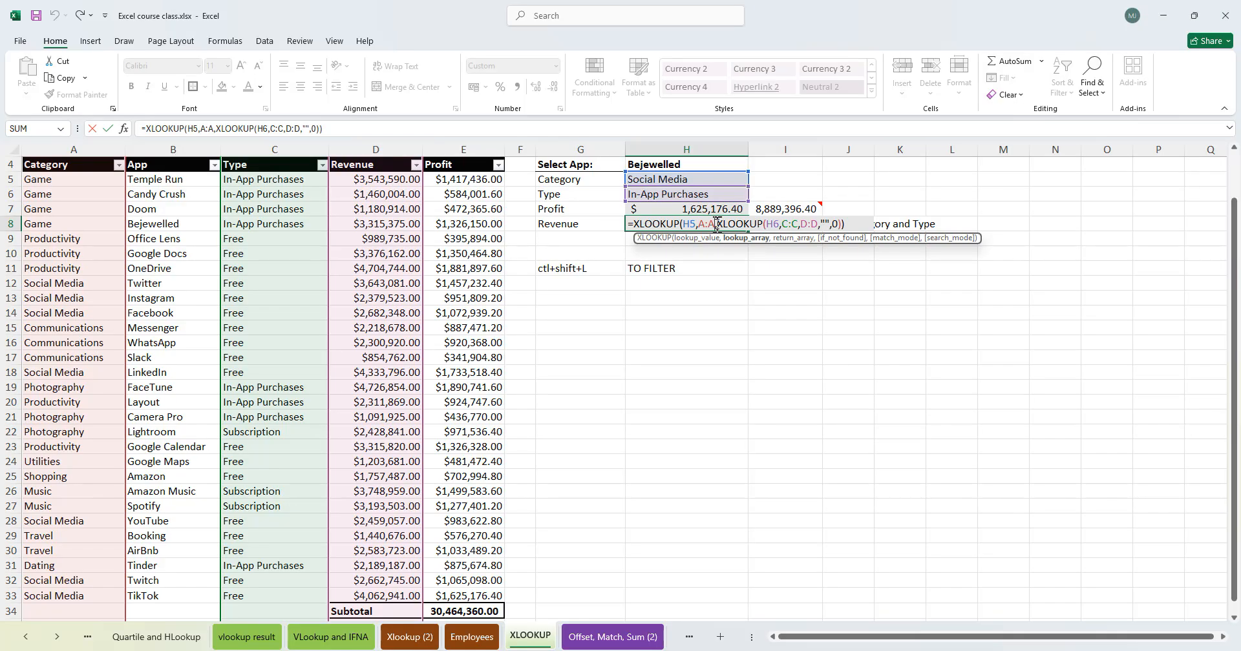
{"action": "key", "text": "Tab"}
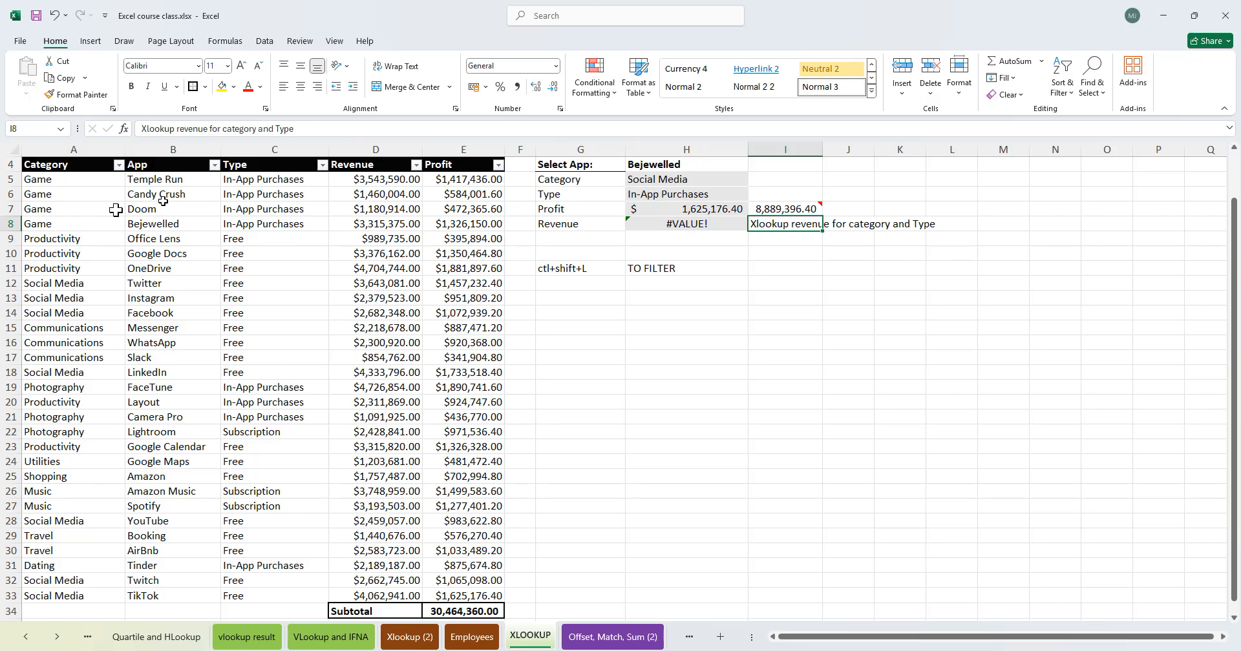
- Filter the table's Category column to show only Social Media rows
{"action": "left_click", "coordinate": [47, 219]}
{"action": "left_click", "coordinate": [118, 166]}
{"action": "left_click", "coordinate": [58, 335]}
{"action": "left_click", "coordinate": [52, 427]}
{"action": "left_click", "coordinate": [117, 456]}
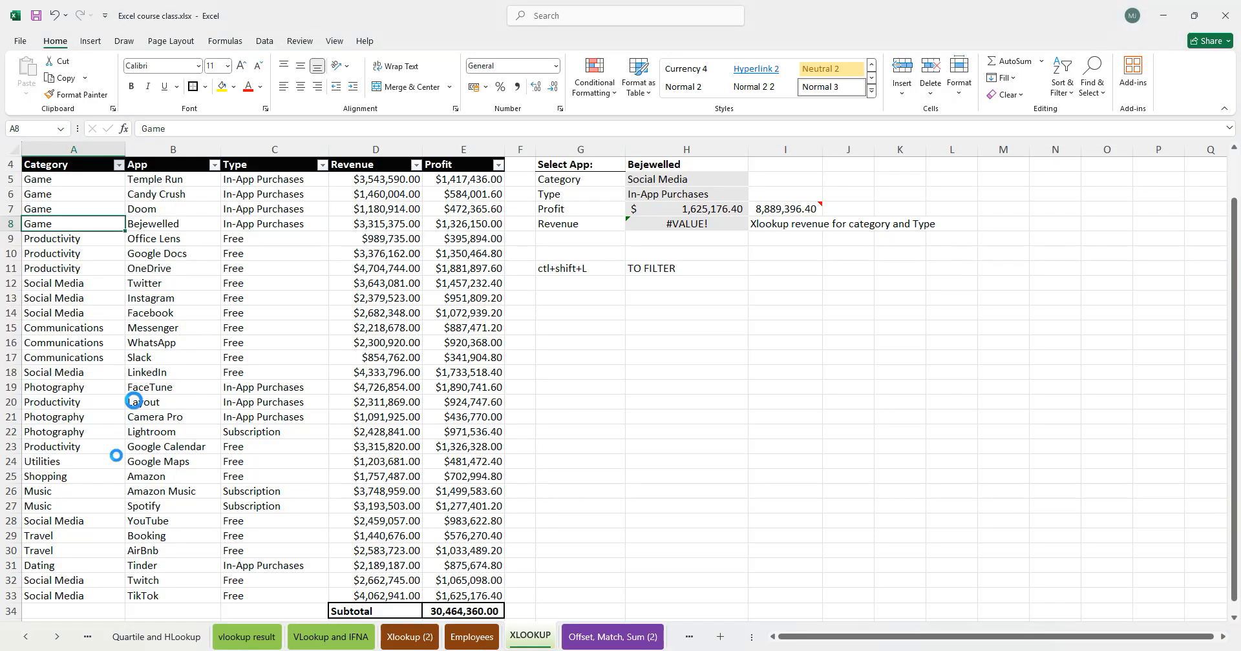
{"action": "left_click", "coordinate": [265, 211]}
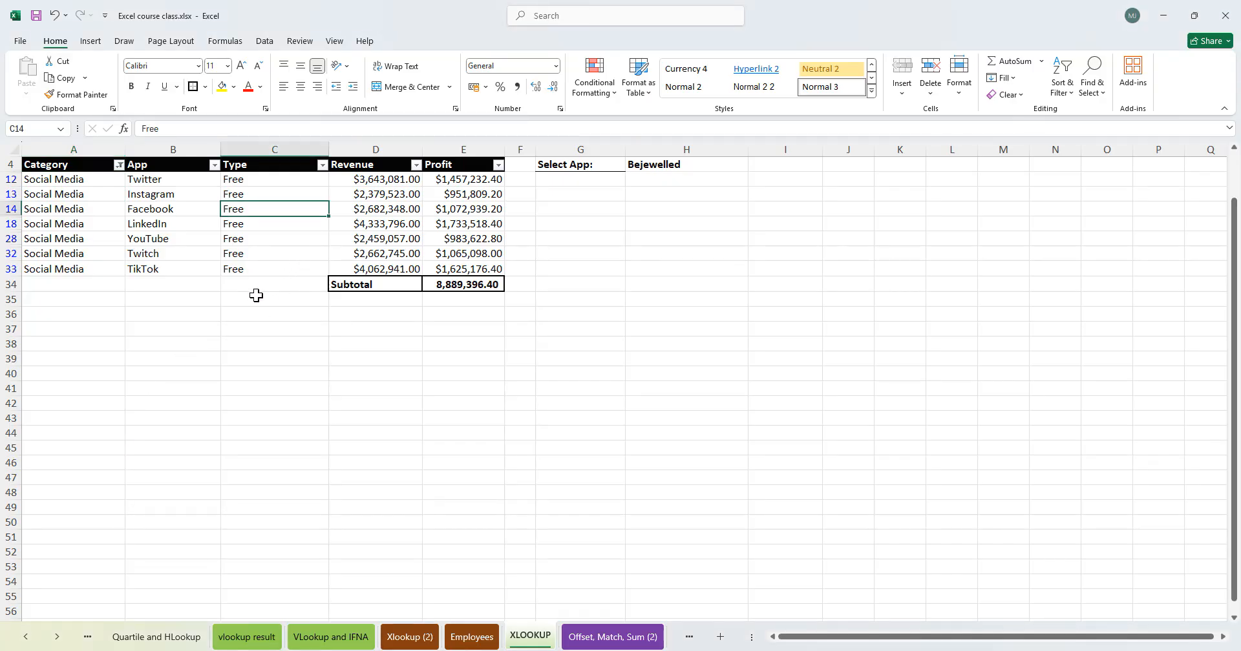
- Inspect the Social Media rows' Type values, then clear the Category filter
{"action": "left_click_drag", "start_coordinate": [252, 180], "coordinate": [255, 269]}
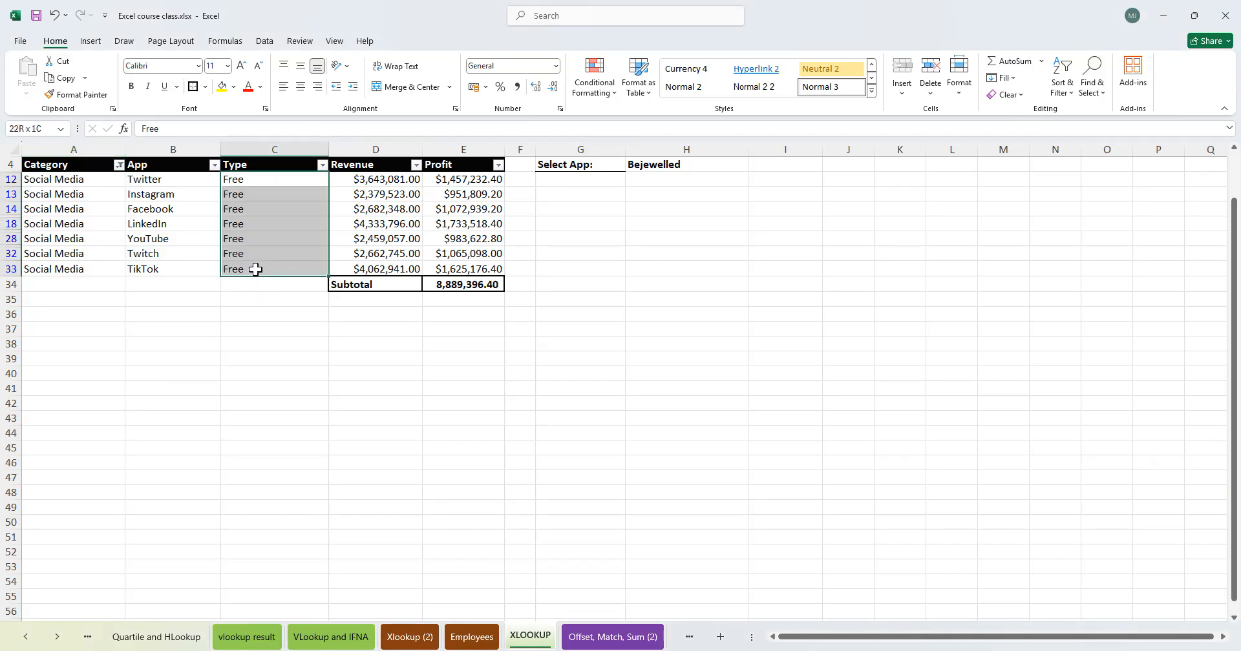
{"action": "left_click_drag", "start_coordinate": [39, 183], "coordinate": [57, 268]}
{"action": "left_click_drag", "start_coordinate": [248, 180], "coordinate": [248, 261]}
{"action": "left_click_drag", "start_coordinate": [72, 180], "coordinate": [77, 239]}
{"action": "left_click_drag", "start_coordinate": [258, 194], "coordinate": [271, 254]}
{"action": "left_click", "coordinate": [119, 164]}
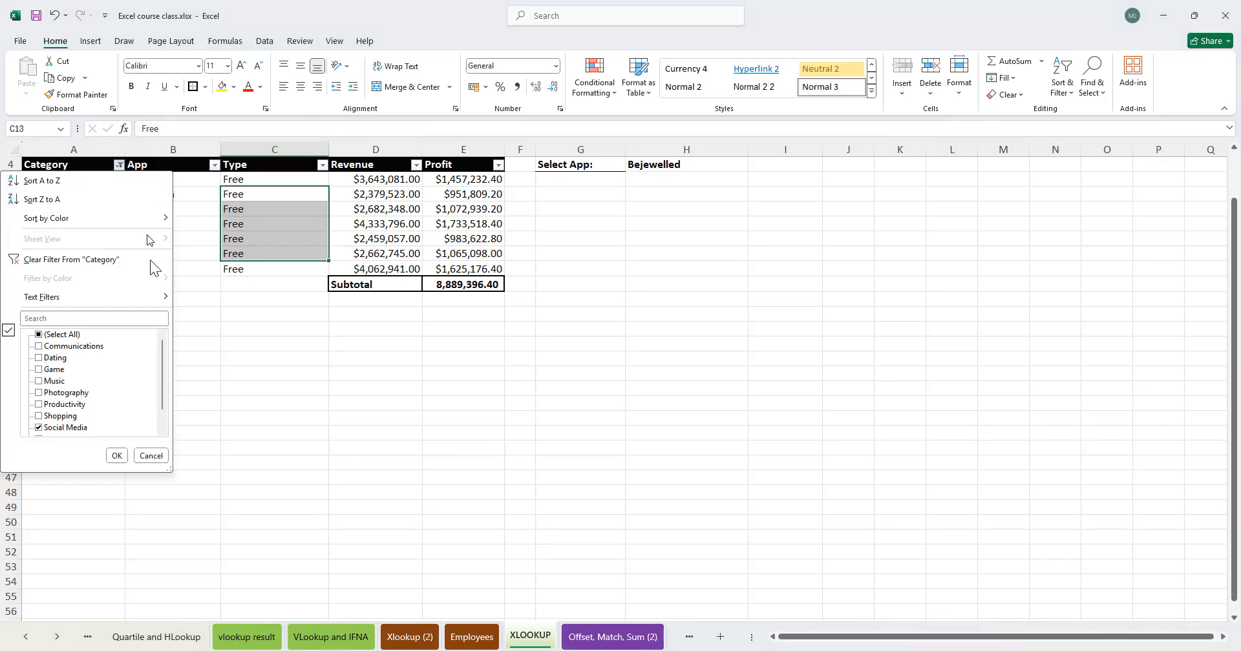
{"action": "left_click", "coordinate": [90, 260]}
{"action": "left_click", "coordinate": [709, 193]}
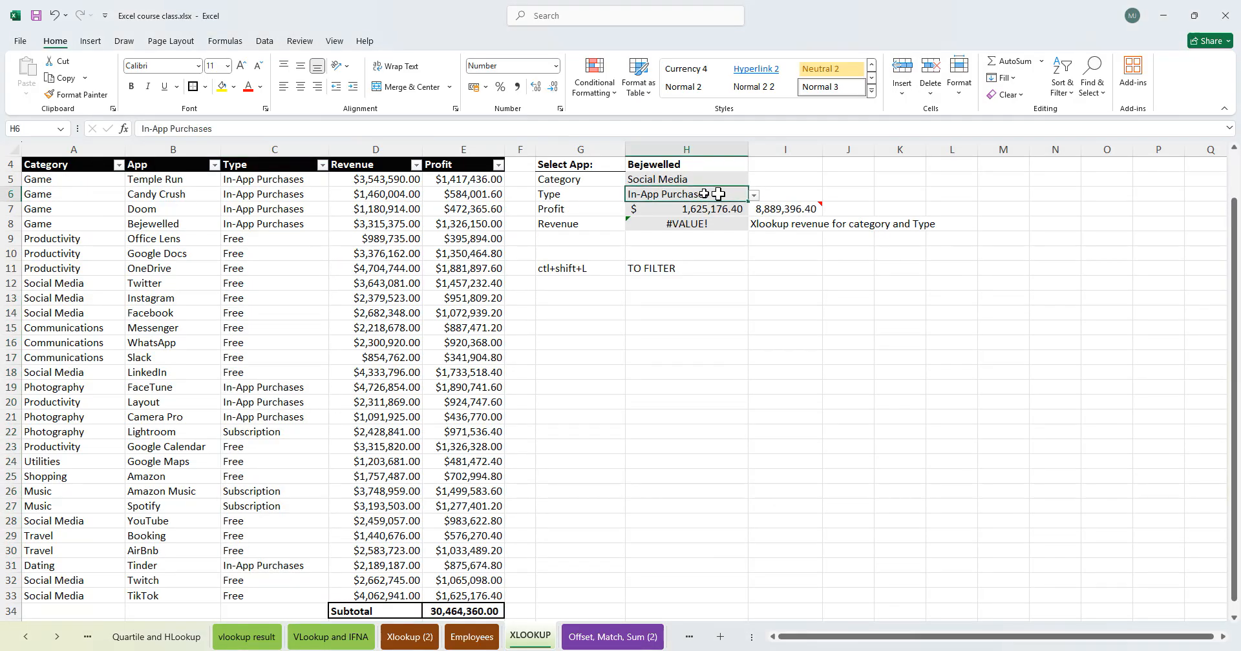
- Set the Type dropdown to Free and select the Revenue result cell
{"action": "left_click", "coordinate": [754, 196]}
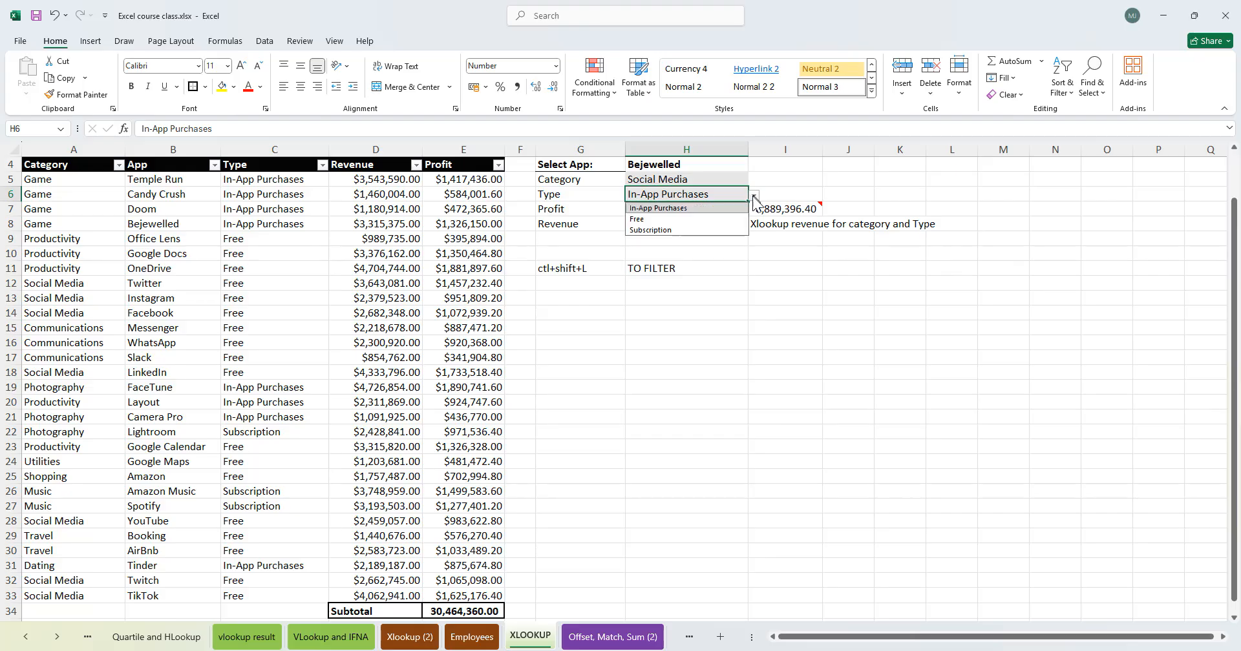
{"action": "left_click", "coordinate": [676, 219]}
{"action": "left_click", "coordinate": [698, 223]}
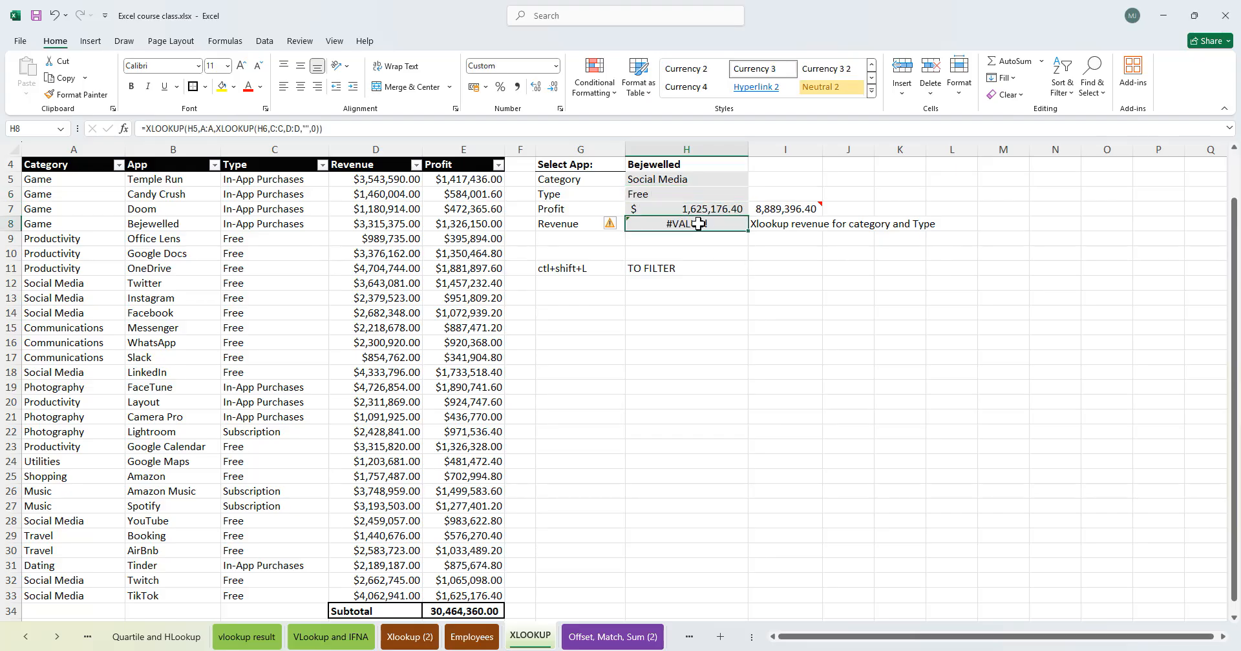
- Open the Revenue formula and step through its arguments without changing it
{"action": "double_click", "coordinate": [701, 224]}
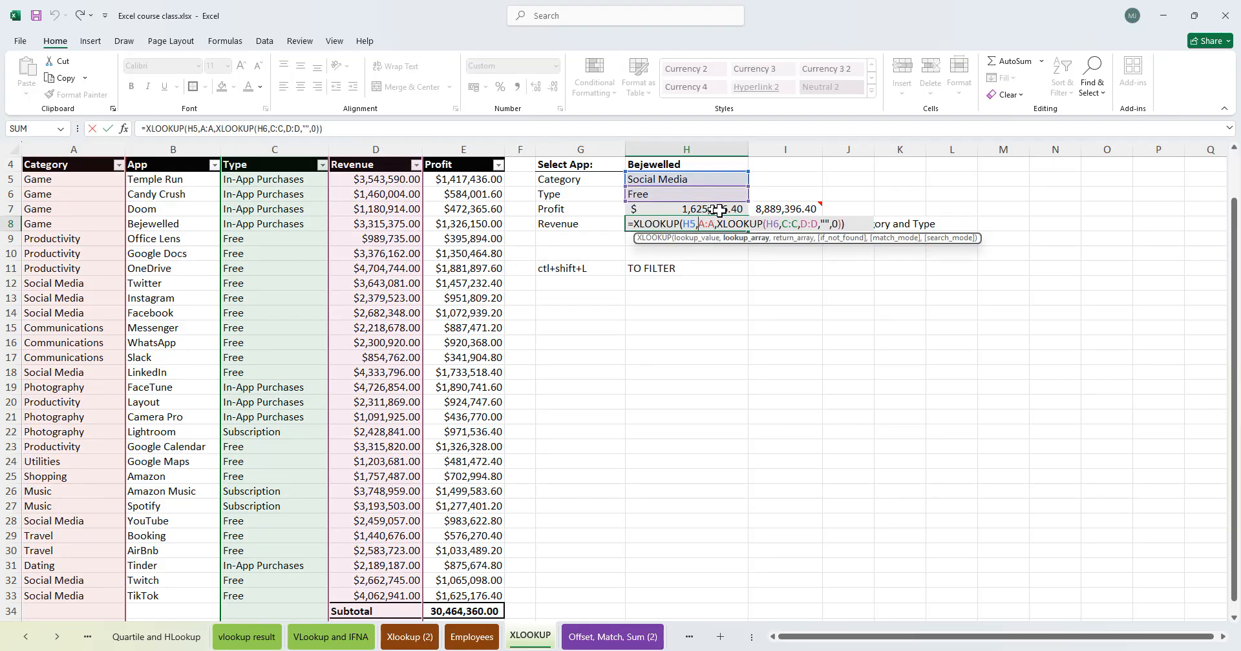
{"action": "left_click", "coordinate": [698, 223]}
{"action": "left_click", "coordinate": [715, 224]}
{"action": "left_click", "coordinate": [779, 223]}
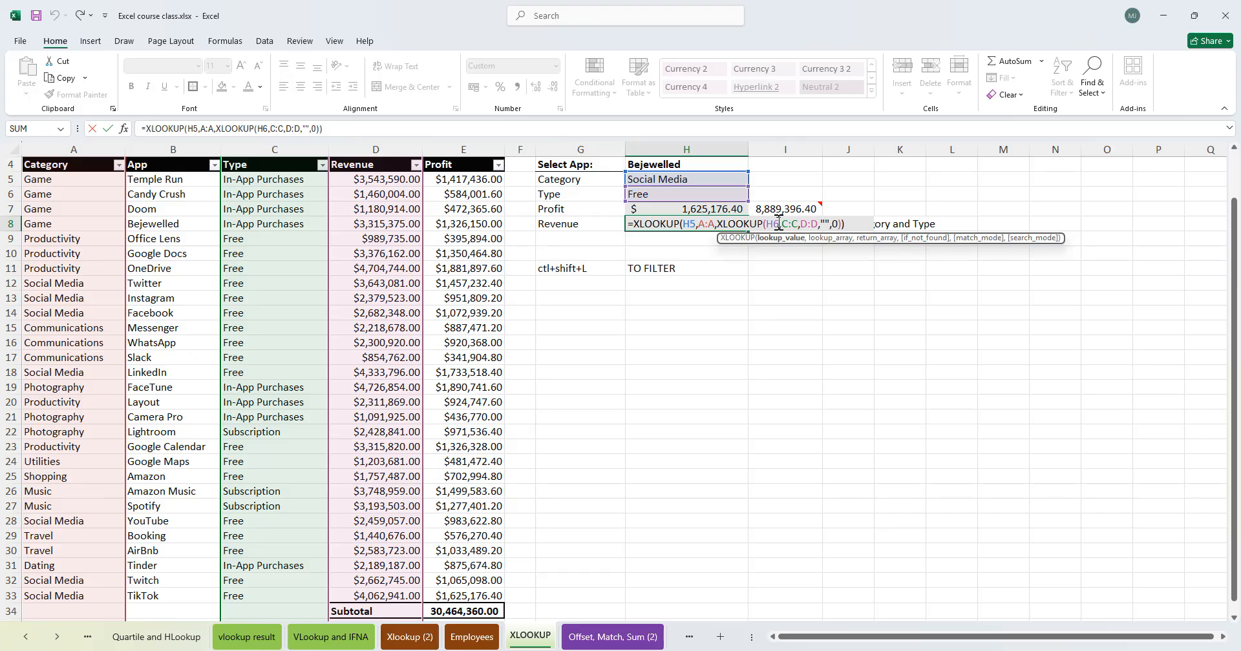
{"action": "left_click", "coordinate": [795, 224]}
{"action": "left_click", "coordinate": [812, 221]}
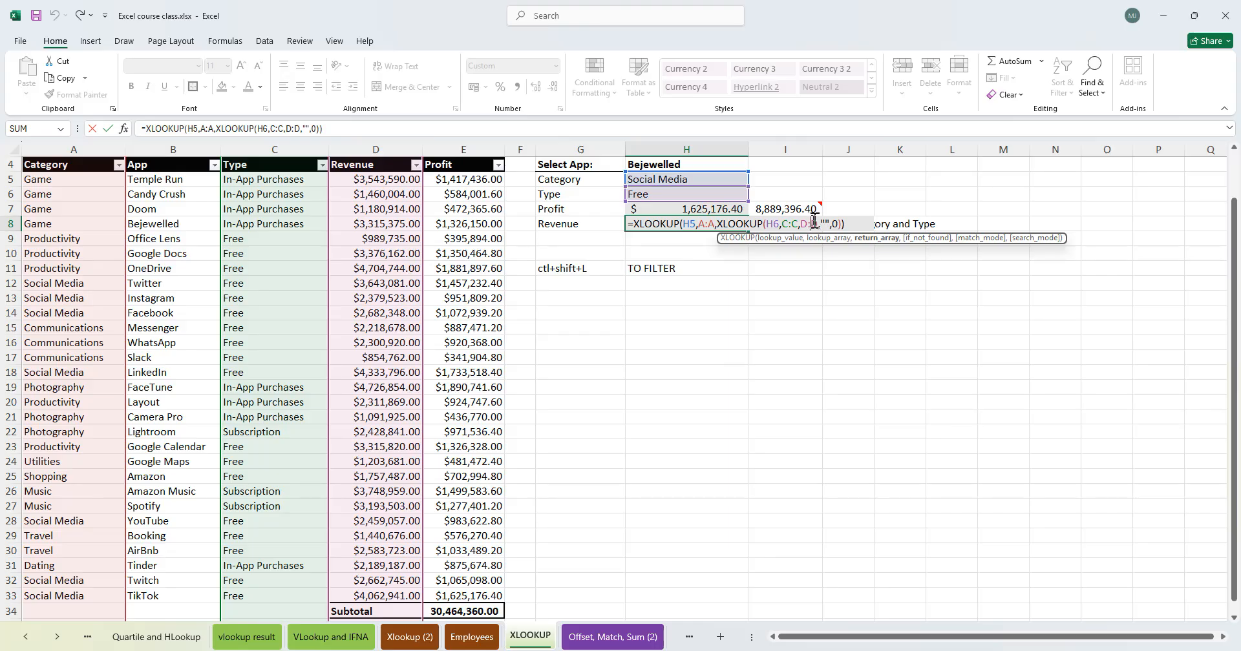
{"action": "left_click", "coordinate": [829, 223]}
{"action": "left_click", "coordinate": [836, 223]}
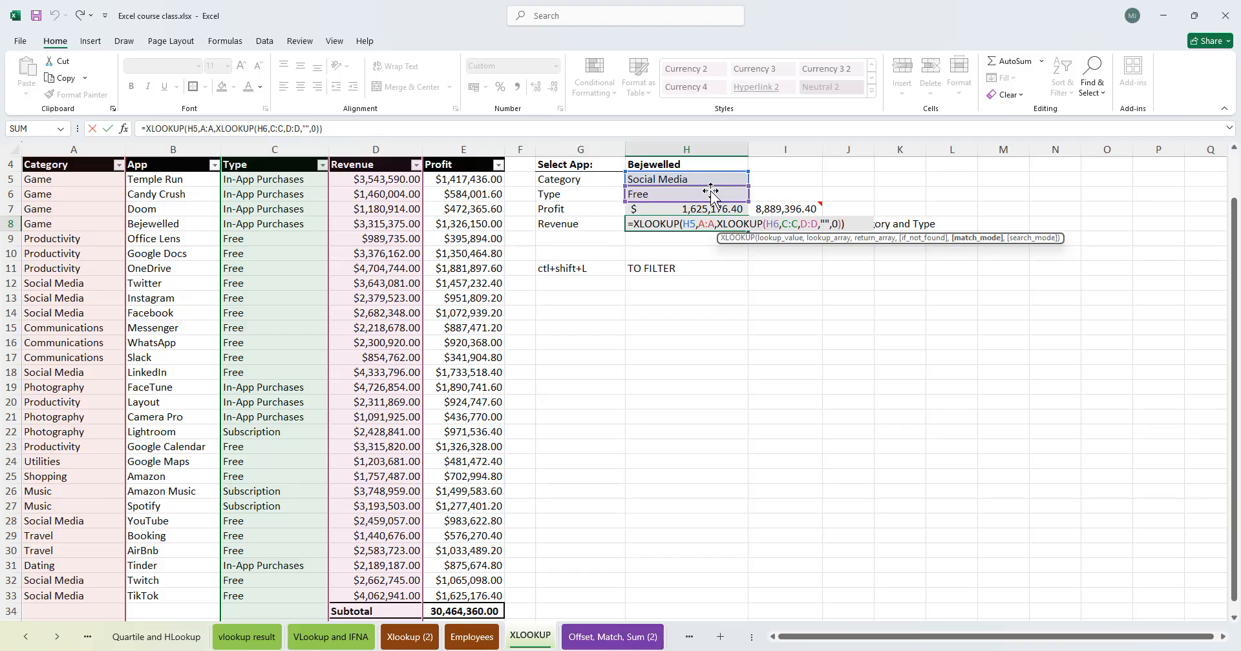
{"action": "key", "text": "Return"}
- Filter the table's Category column to show only Social Media rows
{"action": "left_click", "coordinate": [107, 224]}
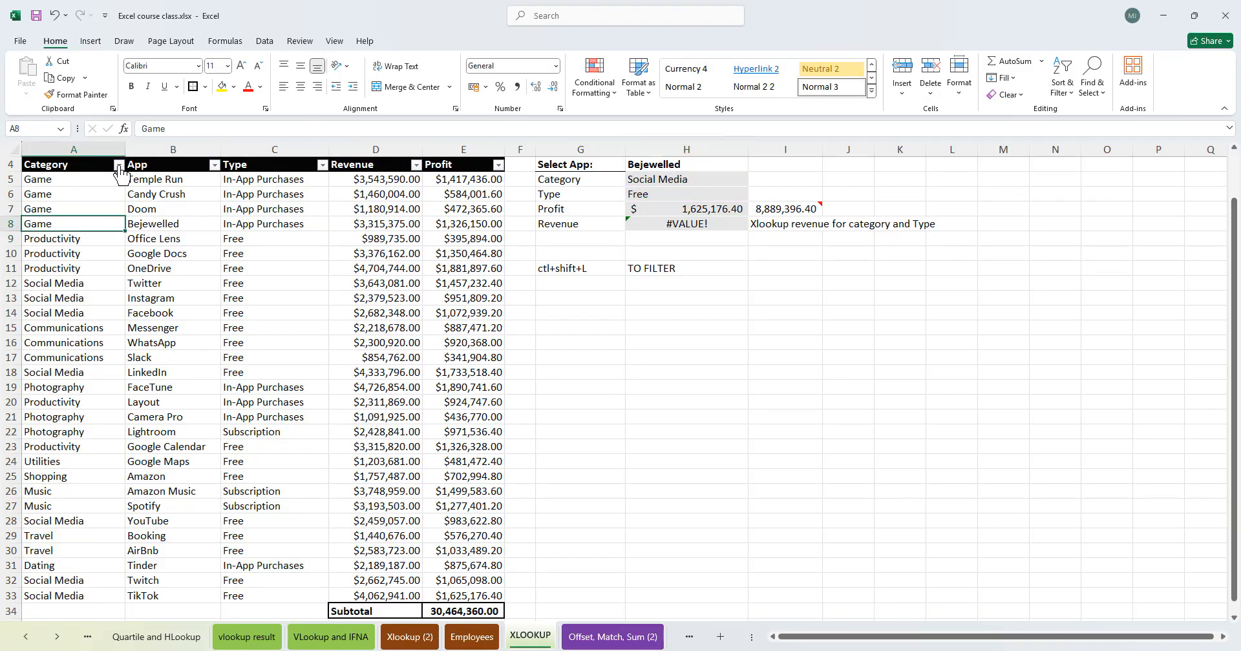
{"action": "left_click", "coordinate": [119, 165]}
{"action": "left_click", "coordinate": [62, 334]}
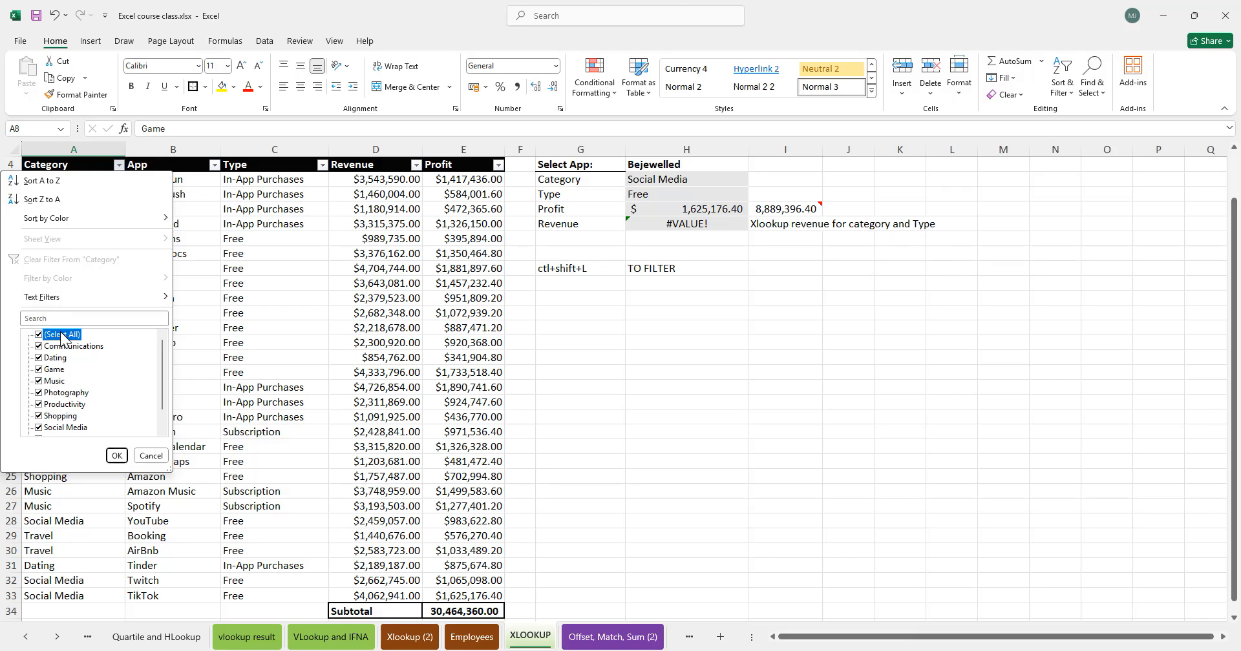
{"action": "left_click", "coordinate": [45, 427]}
{"action": "left_click", "coordinate": [116, 456]}
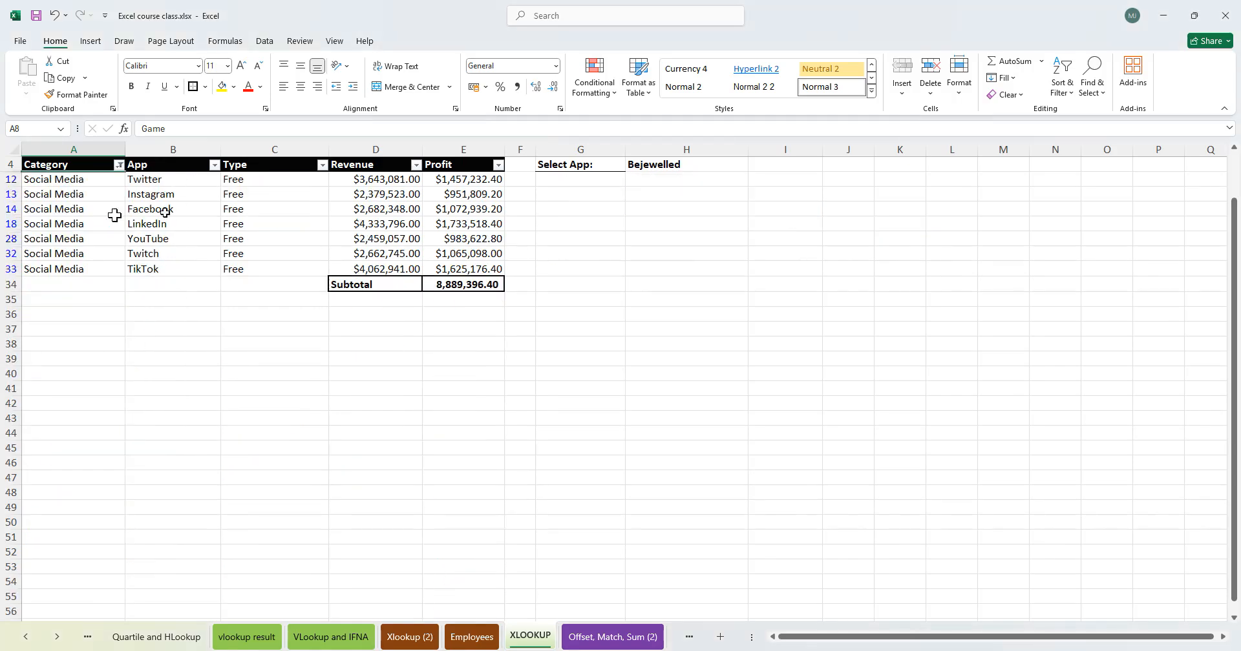
- Select the filtered Category and Type cells to compare them, then clear the Category filter
{"action": "left_click_drag", "start_coordinate": [50, 179], "coordinate": [56, 264]}
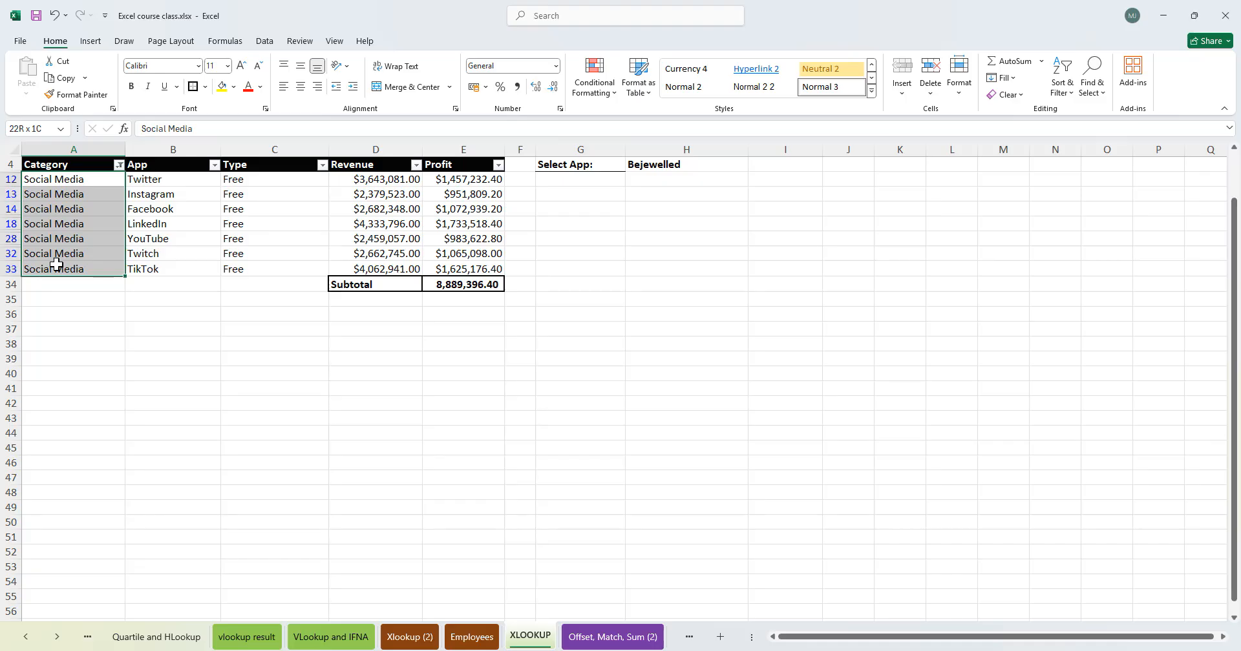
{"action": "left_click_drag", "start_coordinate": [232, 181], "coordinate": [239, 269]}
{"action": "left_click_drag", "start_coordinate": [407, 181], "coordinate": [399, 269]}
{"action": "left_click_drag", "start_coordinate": [241, 181], "coordinate": [272, 265]}
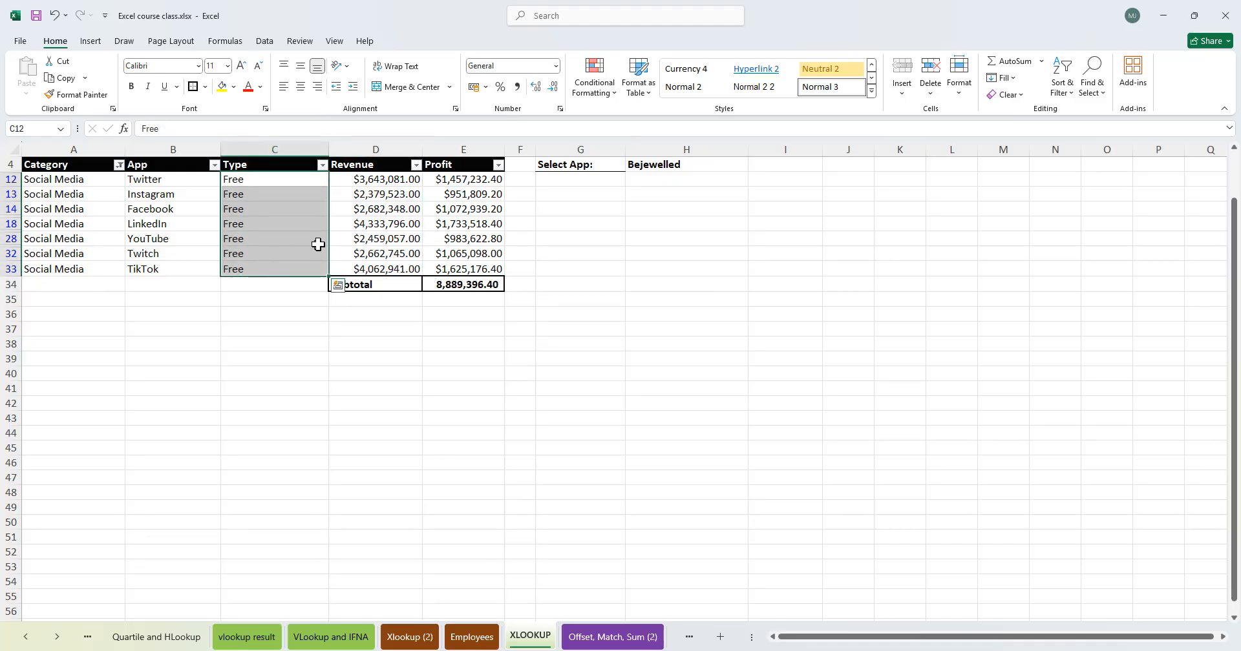
{"action": "left_click_drag", "start_coordinate": [85, 180], "coordinate": [92, 266]}
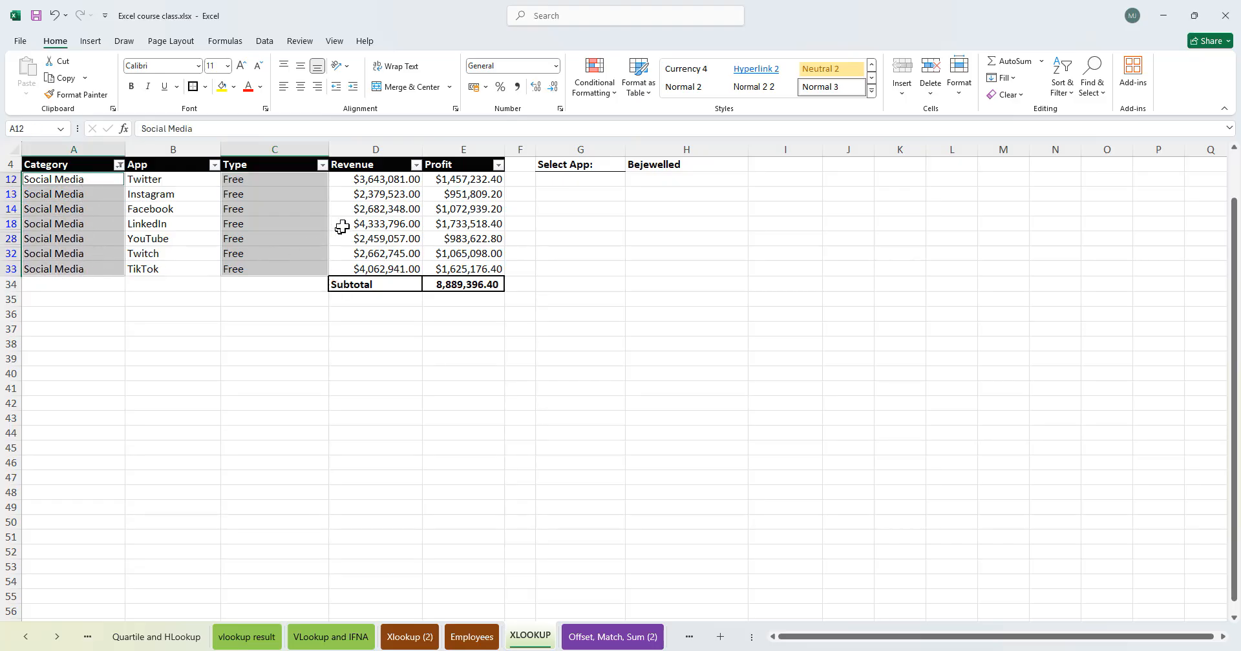
{"action": "left_click_drag", "start_coordinate": [76, 181], "coordinate": [91, 265]}
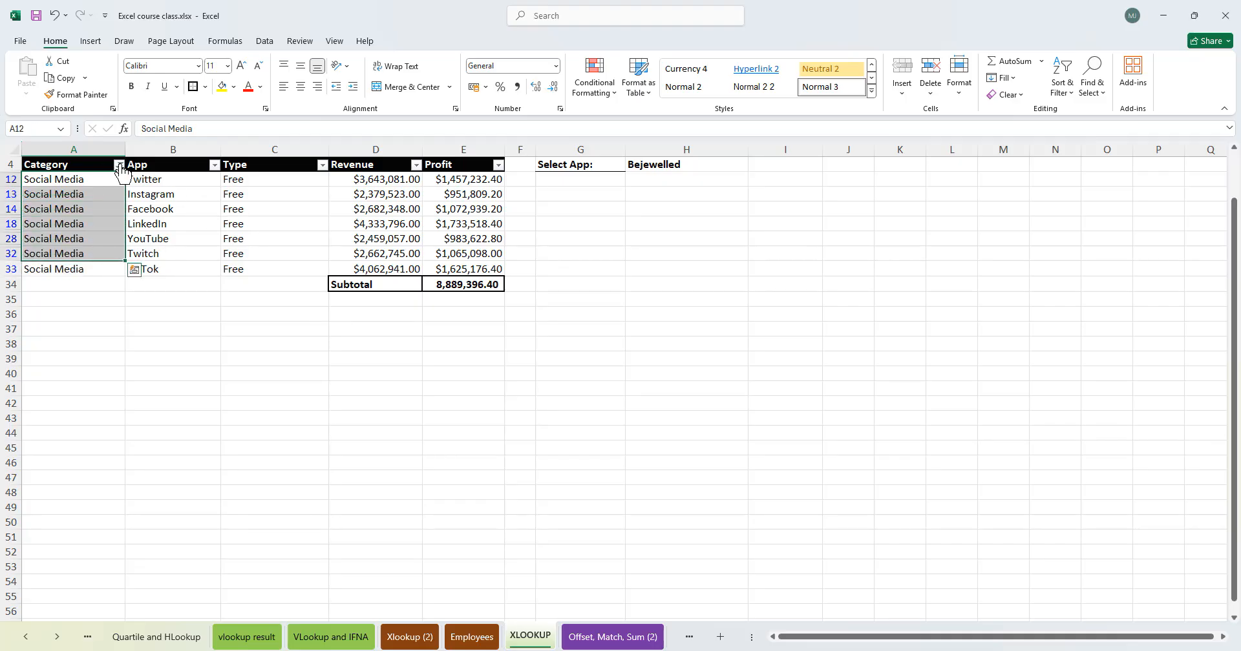
{"action": "left_click", "coordinate": [119, 164]}
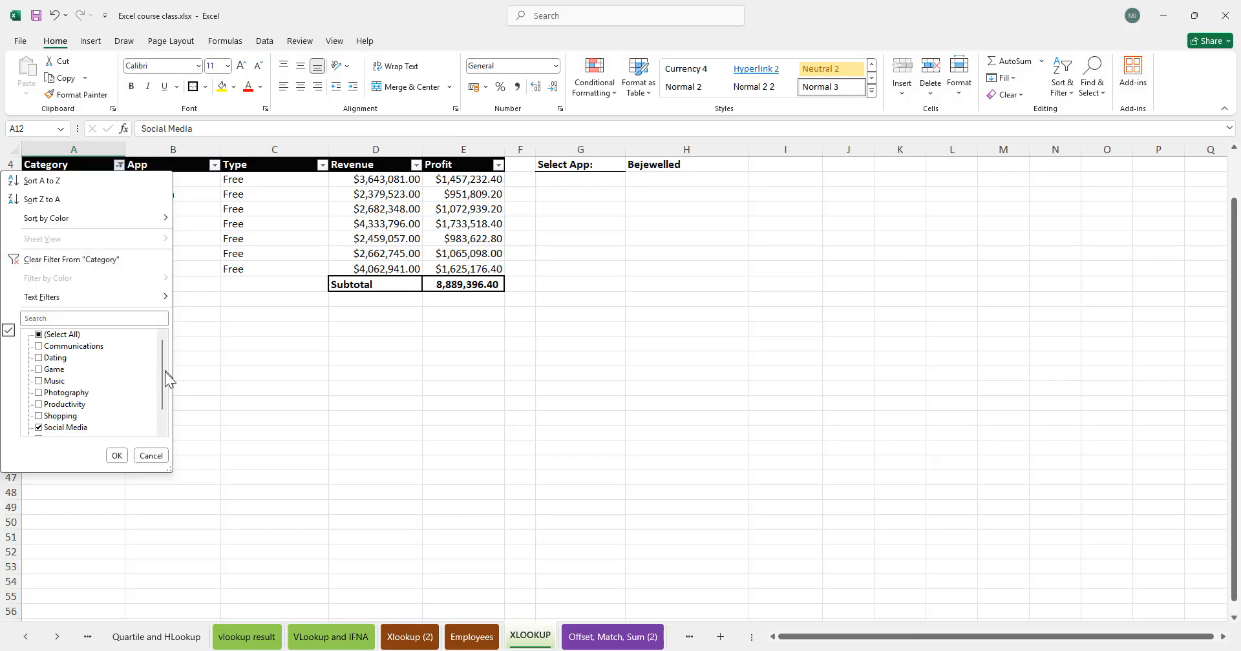
{"action": "left_click", "coordinate": [117, 456]}
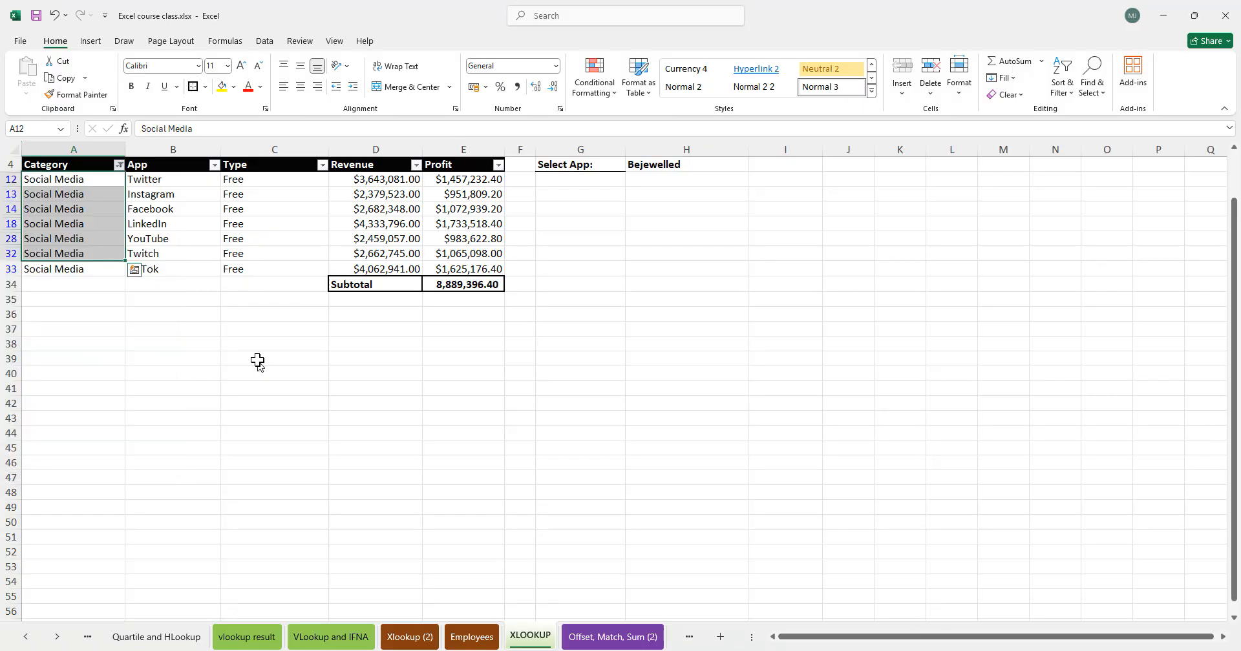
{"action": "left_click", "coordinate": [120, 165]}
{"action": "left_click", "coordinate": [67, 265]}
- Set the Category dropdown to Game and the Type dropdown to Subscription
{"action": "left_click", "coordinate": [666, 223]}
{"action": "left_click", "coordinate": [686, 180]}
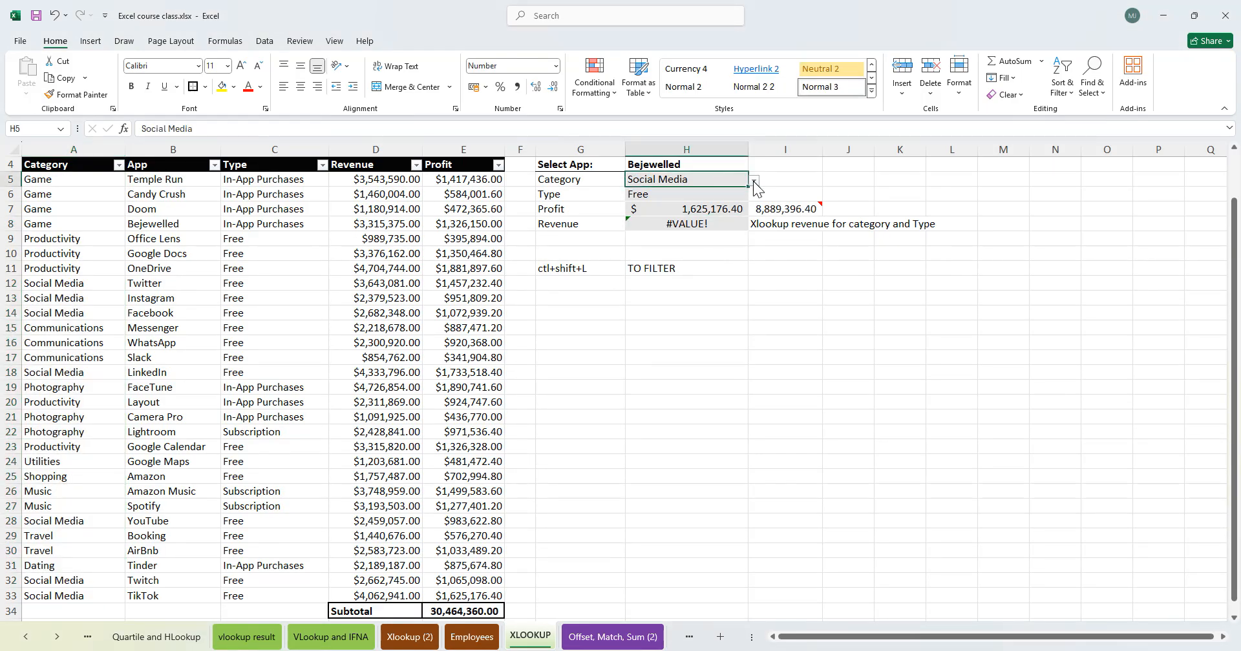
{"action": "left_click", "coordinate": [753, 181]}
{"action": "left_click", "coordinate": [685, 192]}
{"action": "left_click", "coordinate": [729, 195]}
{"action": "left_click", "coordinate": [753, 196]}
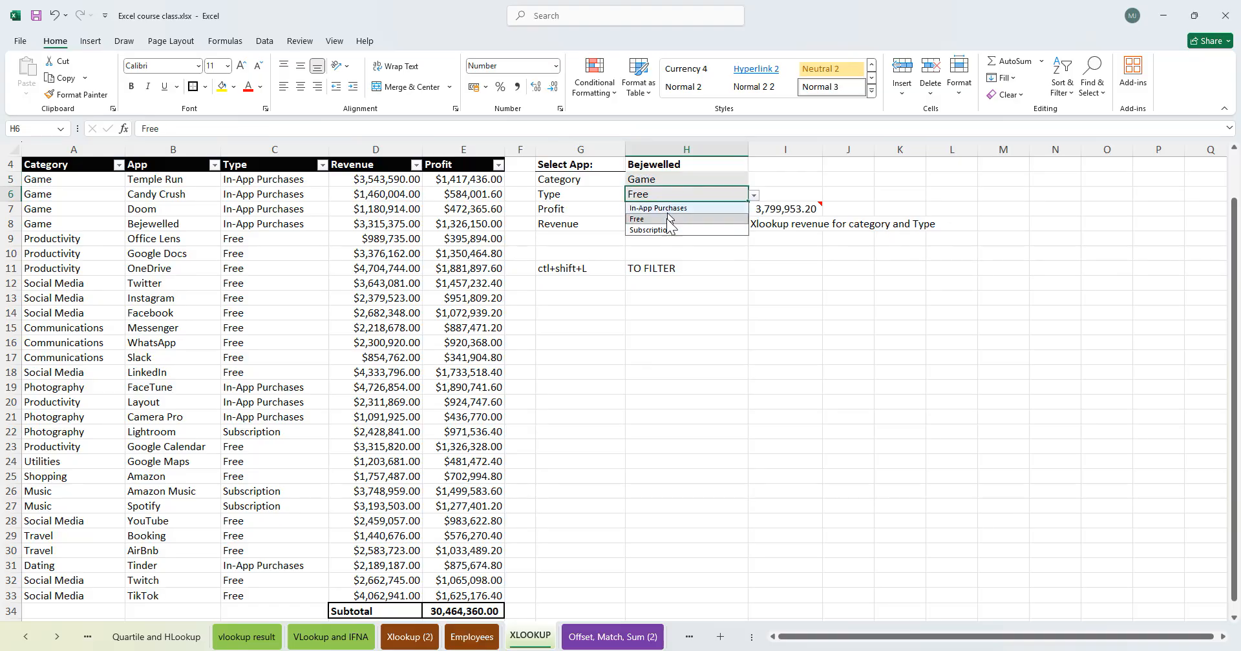
{"action": "left_click", "coordinate": [666, 230]}
{"action": "left_click", "coordinate": [706, 223]}
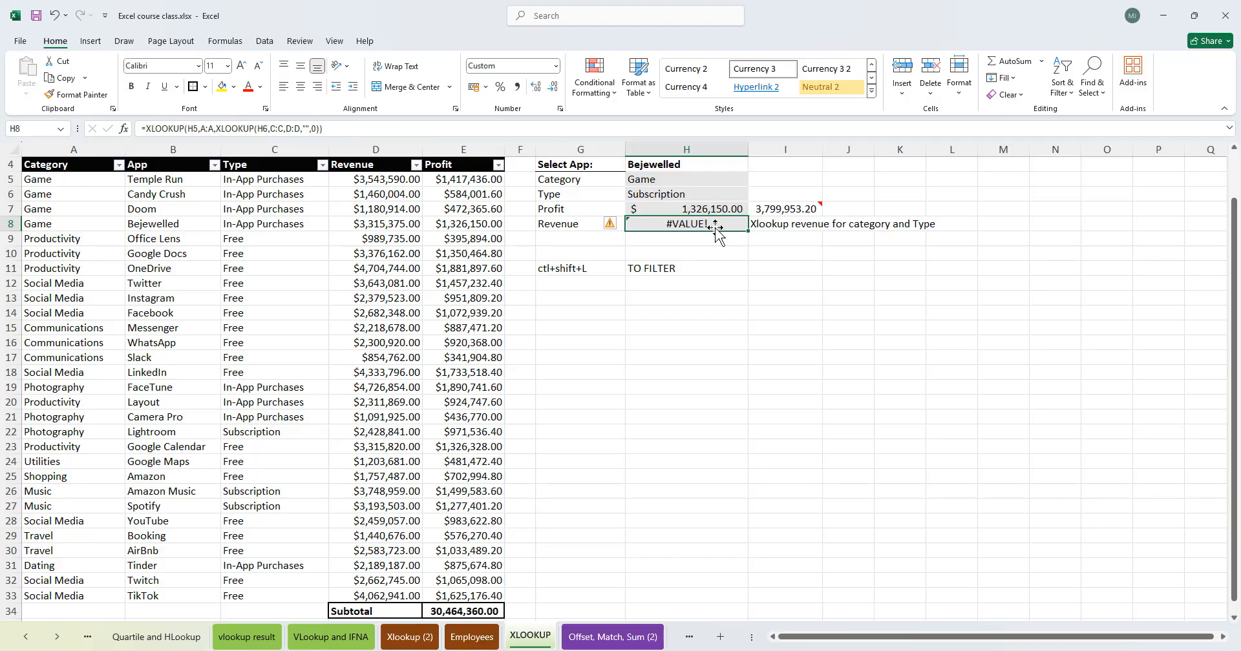
- Insert column D as the outer XLOOKUP's return array, making the nested XLOOKUP its if-not-found argument
{"action": "double_click", "coordinate": [715, 224]}
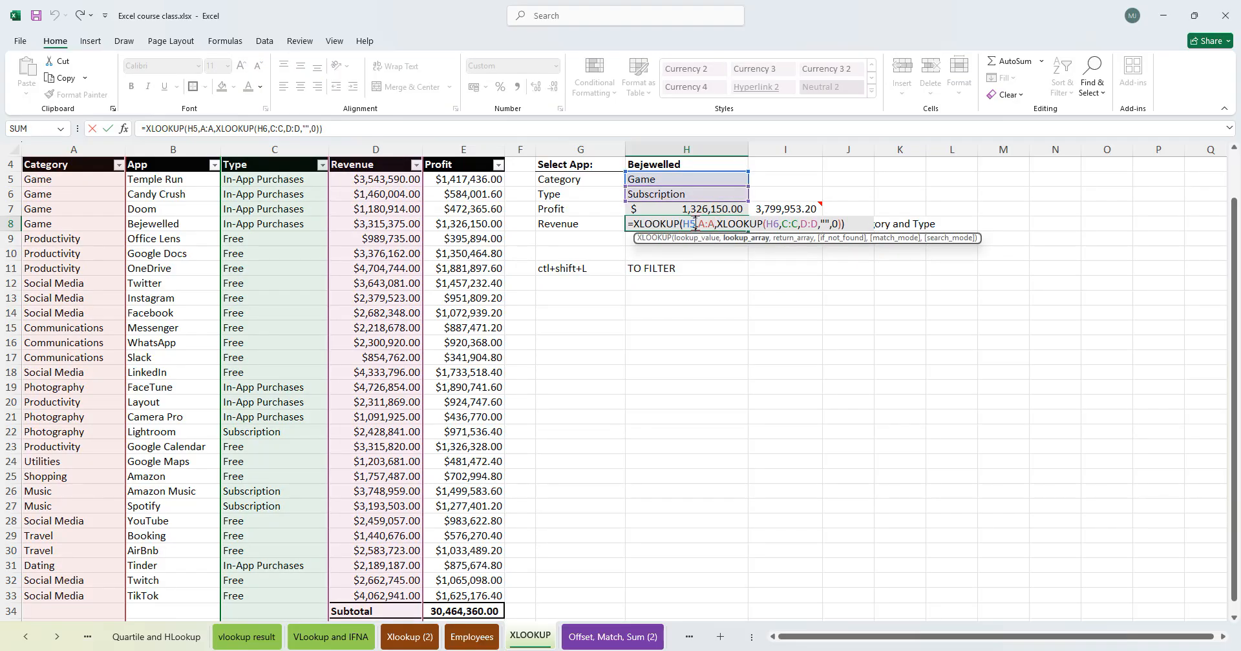
{"action": "left_click", "coordinate": [717, 223]}
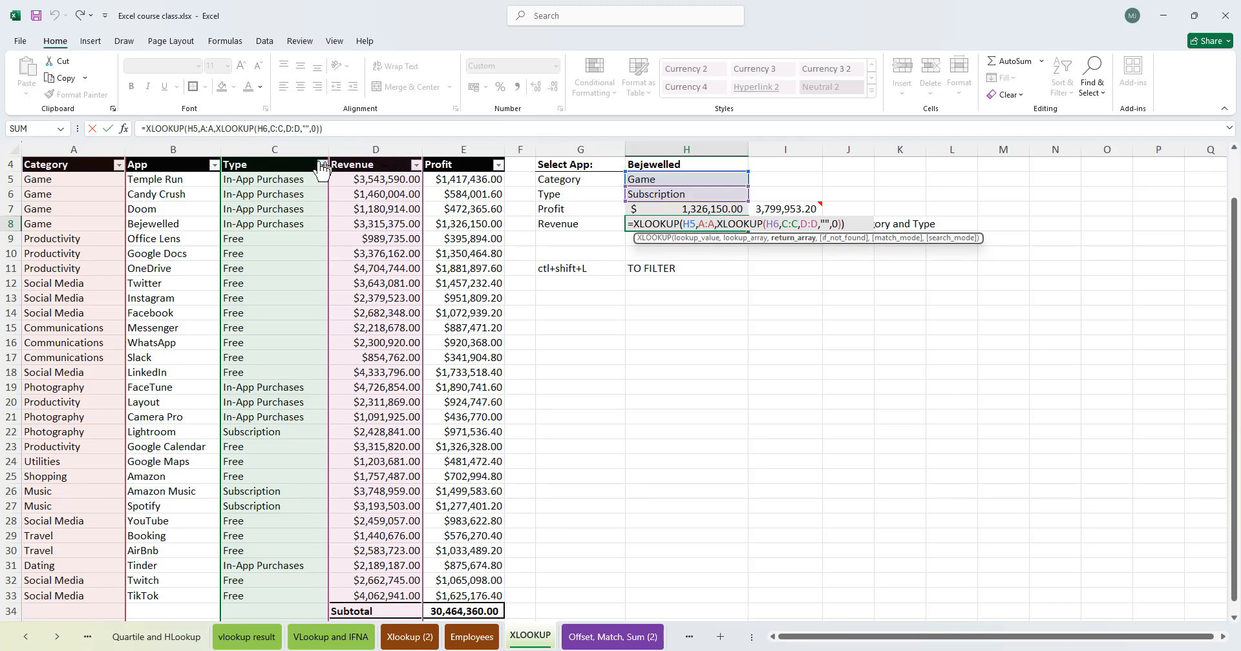
{"action": "left_click", "coordinate": [375, 148]}
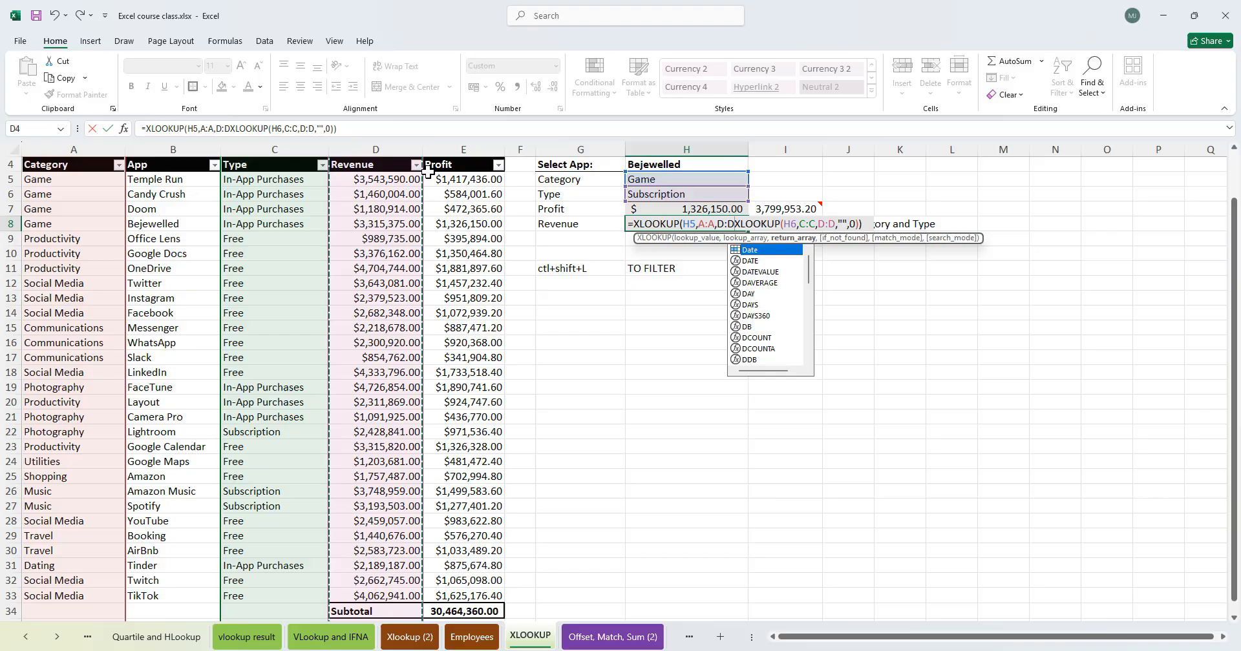
{"action": "type", "text": ","}
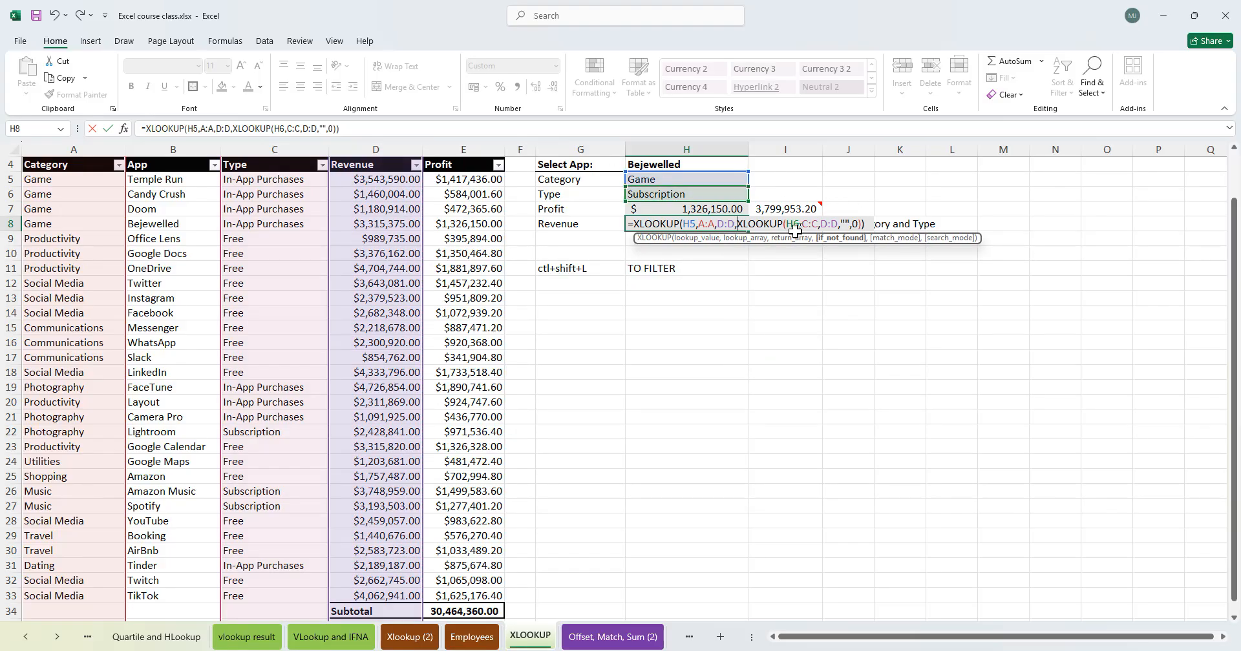
{"action": "left_click", "coordinate": [796, 224]}
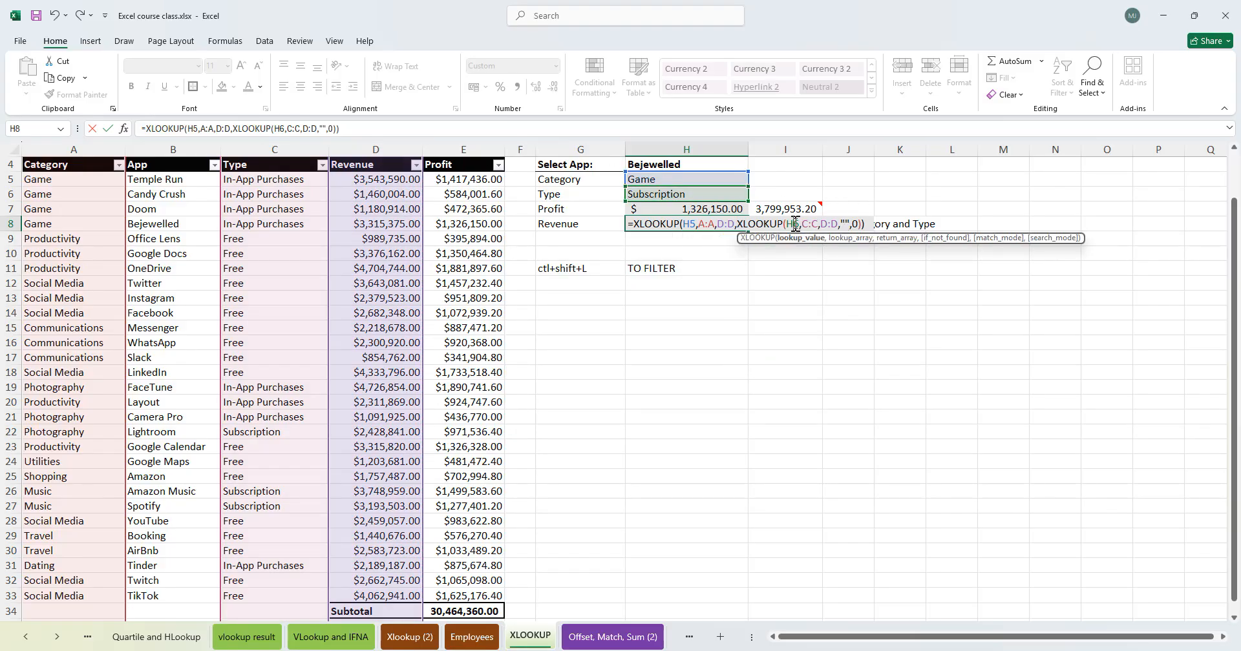
{"action": "left_click", "coordinate": [813, 225]}
{"action": "key", "text": "Return"}
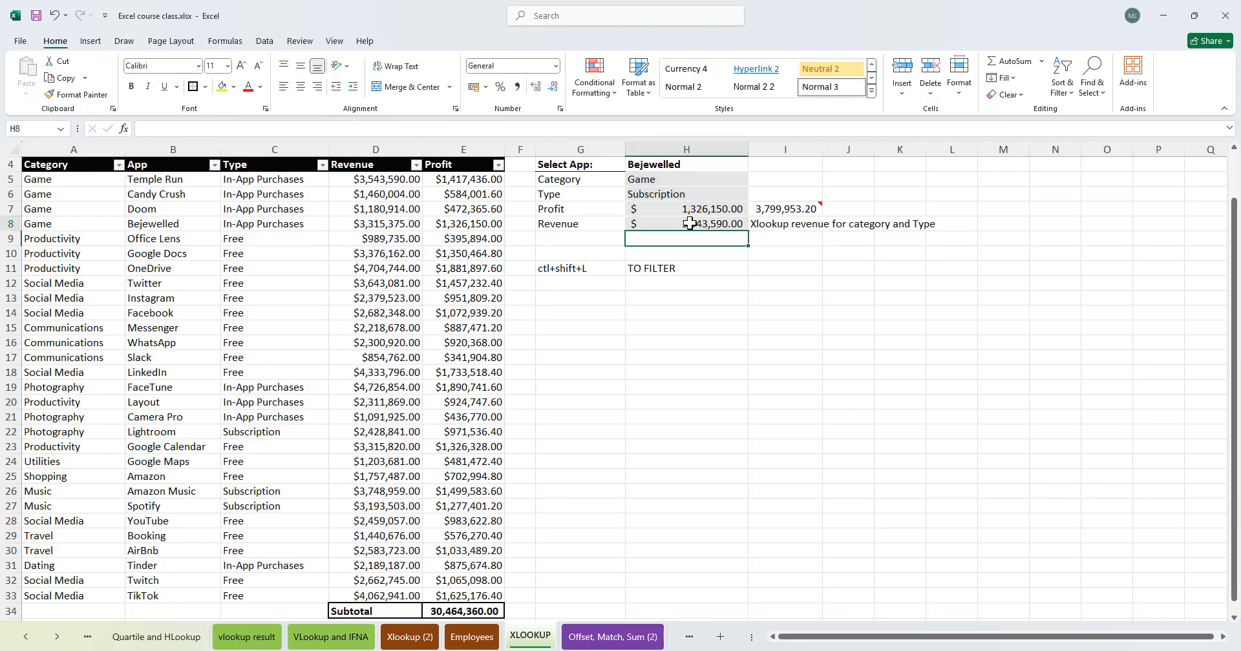
- Reopen the Revenue formula to check it and leave without editing
{"action": "left_click", "coordinate": [689, 223]}
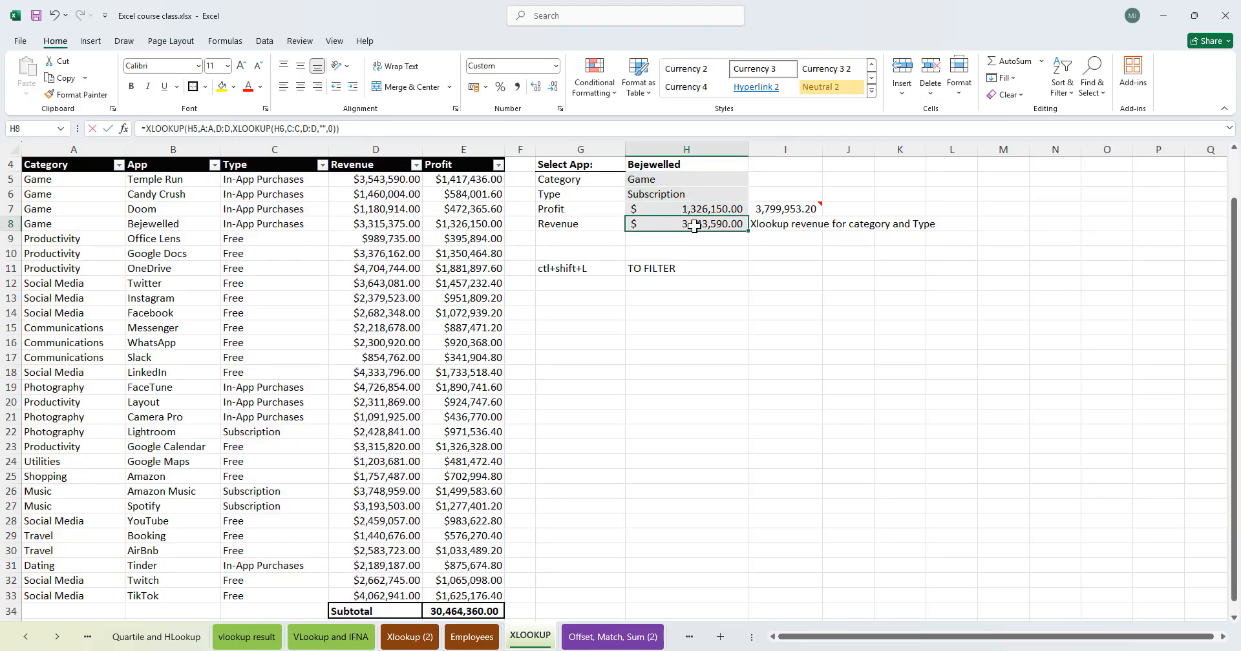
{"action": "double_click", "coordinate": [700, 223]}
{"action": "key", "text": "Escape"}
- Set the Category dropdown to Social Media and the Type dropdown to Free
{"action": "left_click", "coordinate": [711, 181]}
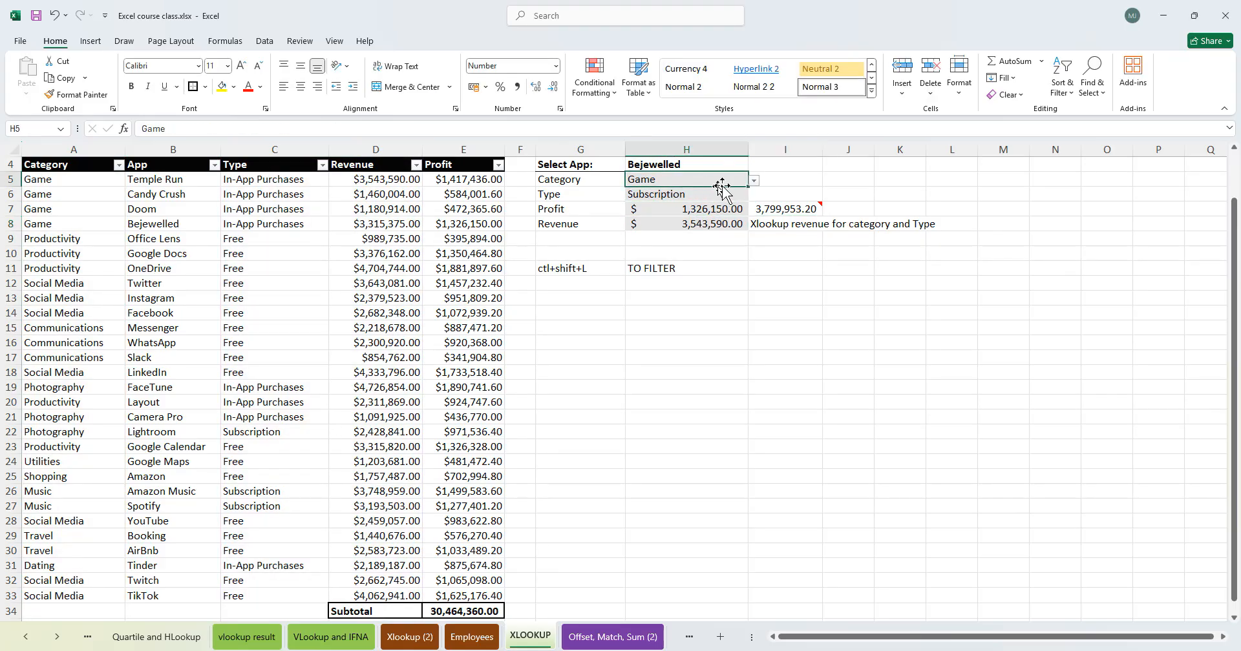
{"action": "left_click", "coordinate": [754, 181]}
{"action": "left_click", "coordinate": [672, 210]}
{"action": "left_click", "coordinate": [724, 194]}
{"action": "left_click", "coordinate": [753, 196]}
{"action": "left_click", "coordinate": [676, 222]}
{"action": "left_click", "coordinate": [701, 224]}
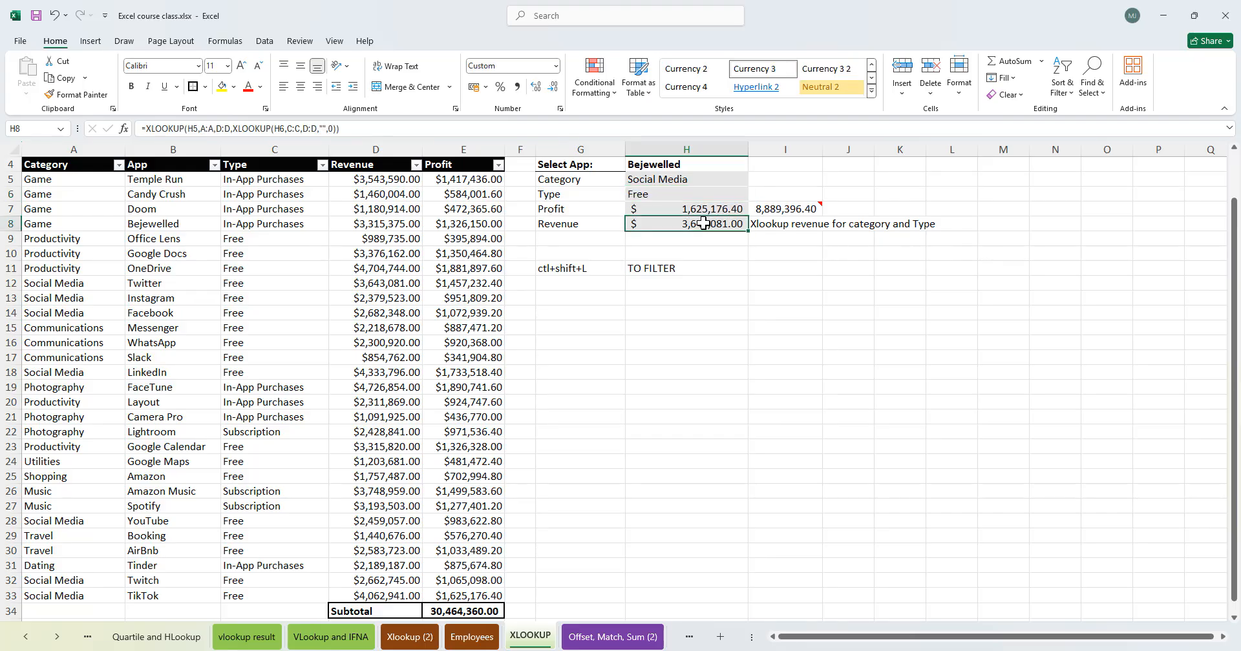
- Compare the Revenue value in column D with the lookup by reopening the Revenue formula
{"action": "left_click", "coordinate": [412, 224]}
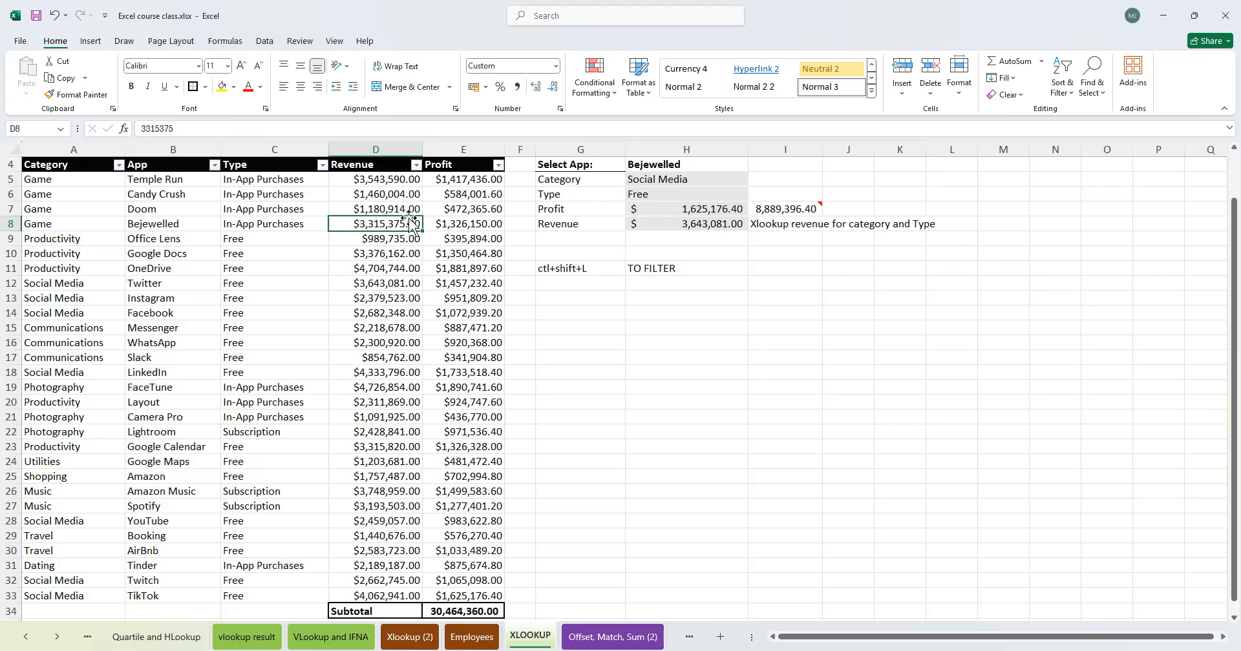
{"action": "double_click", "coordinate": [716, 224]}
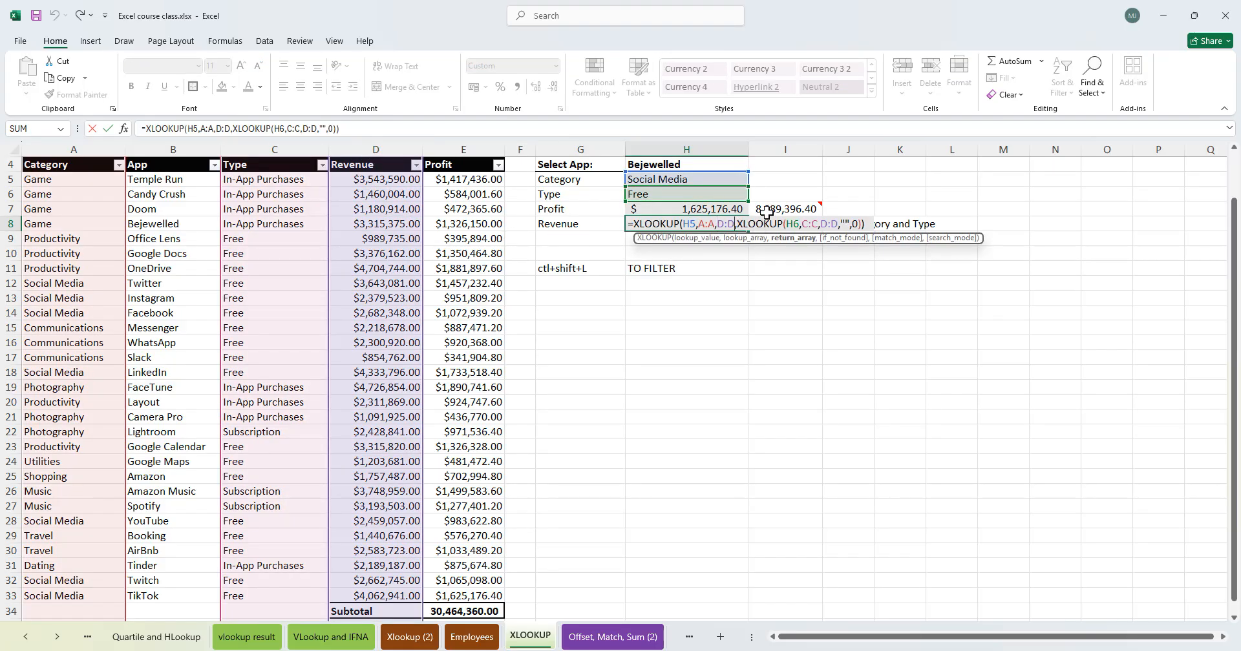
{"action": "mouse_move", "coordinate": [766, 212]}
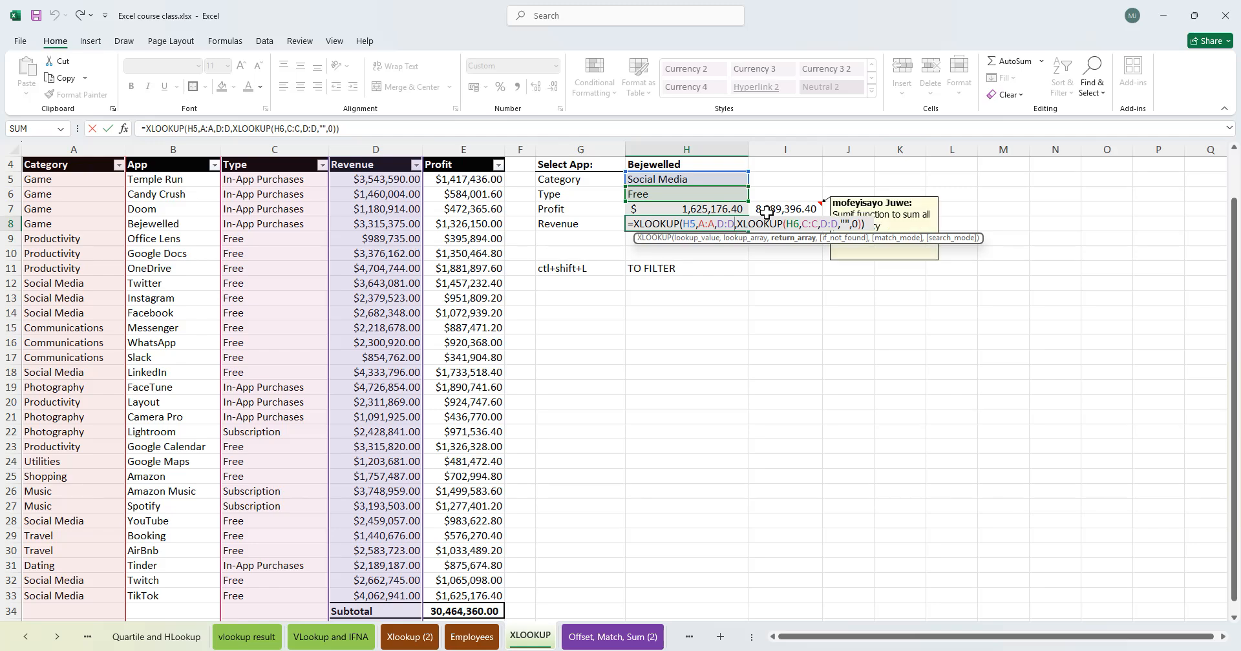
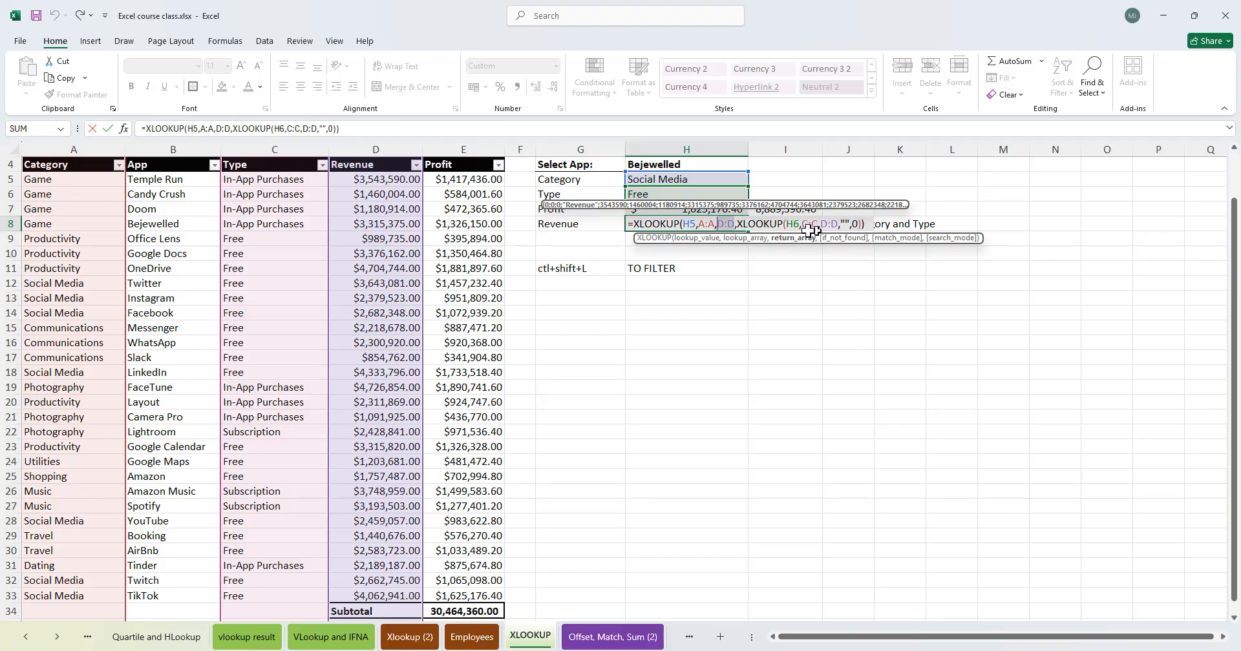
- Leave the Revenue formula by confirming it
{"action": "left_click", "coordinate": [847, 224]}
{"action": "key", "text": "Return"}
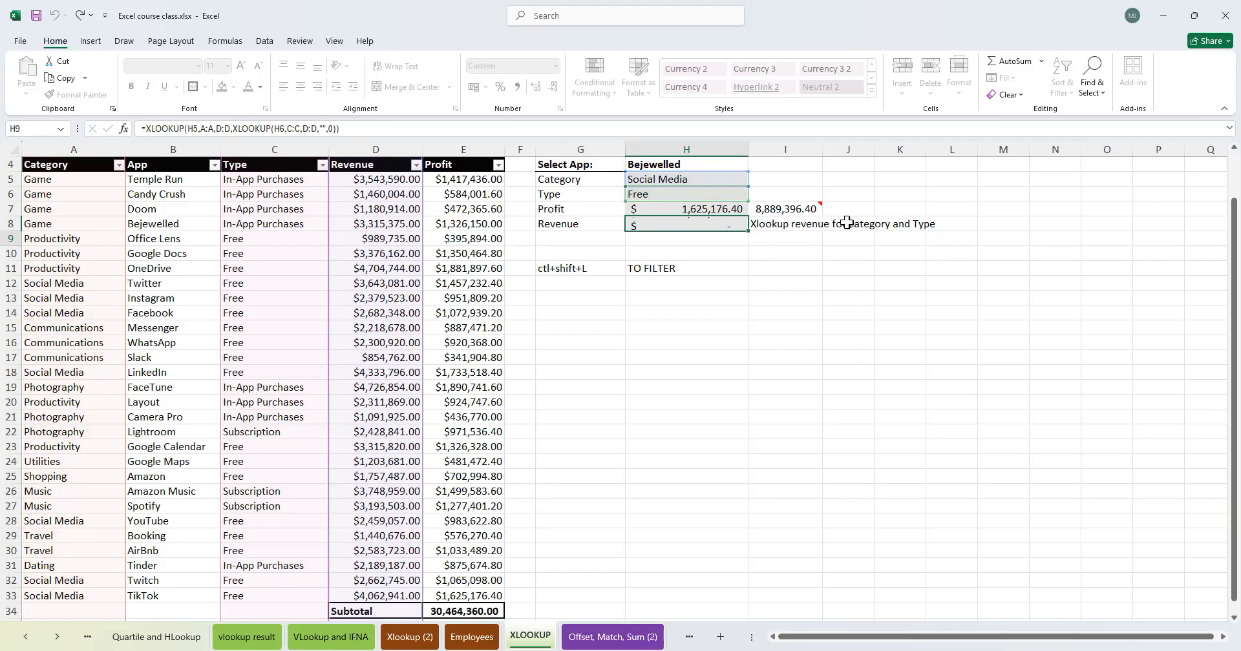
- Filter the table's Category column to Social Media to review the apps' Revenue values, then clear the Category filter
{"action": "left_click", "coordinate": [118, 165]}
{"action": "left_click", "coordinate": [62, 335]}
{"action": "left_click", "coordinate": [61, 428]}
{"action": "left_click", "coordinate": [118, 456]}
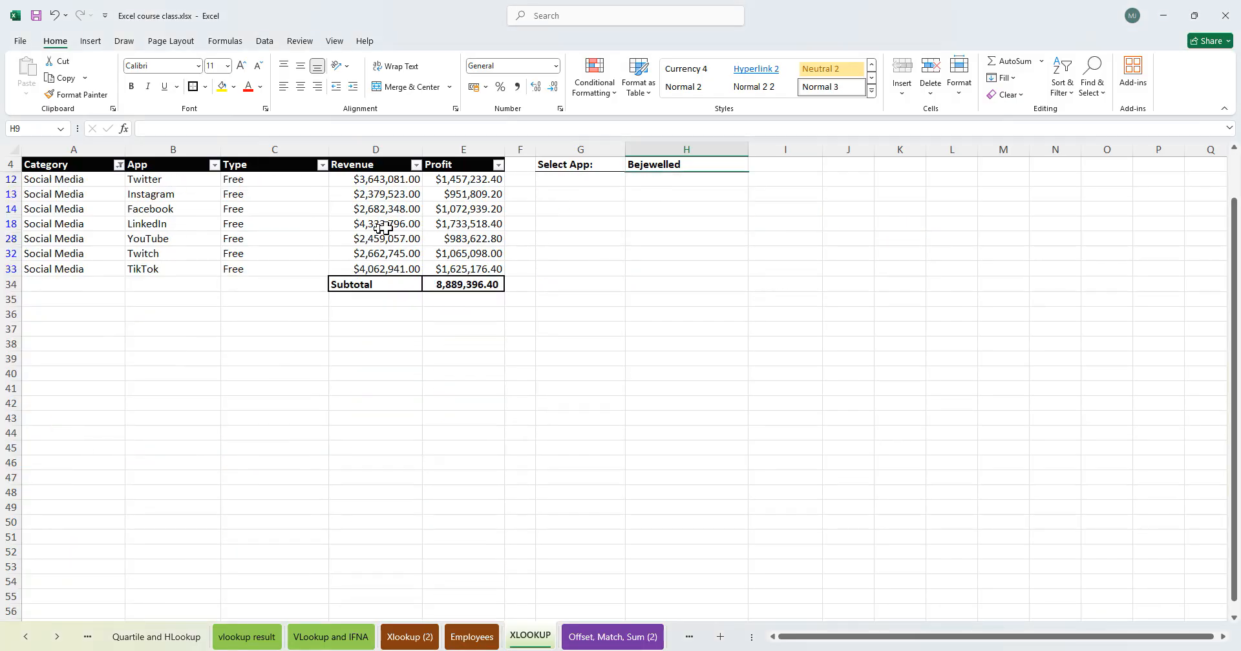
{"action": "left_click", "coordinate": [358, 195]}
{"action": "left_click", "coordinate": [405, 181]}
{"action": "left_click_drag", "start_coordinate": [72, 180], "coordinate": [399, 178]}
{"action": "left_click", "coordinate": [399, 178]}
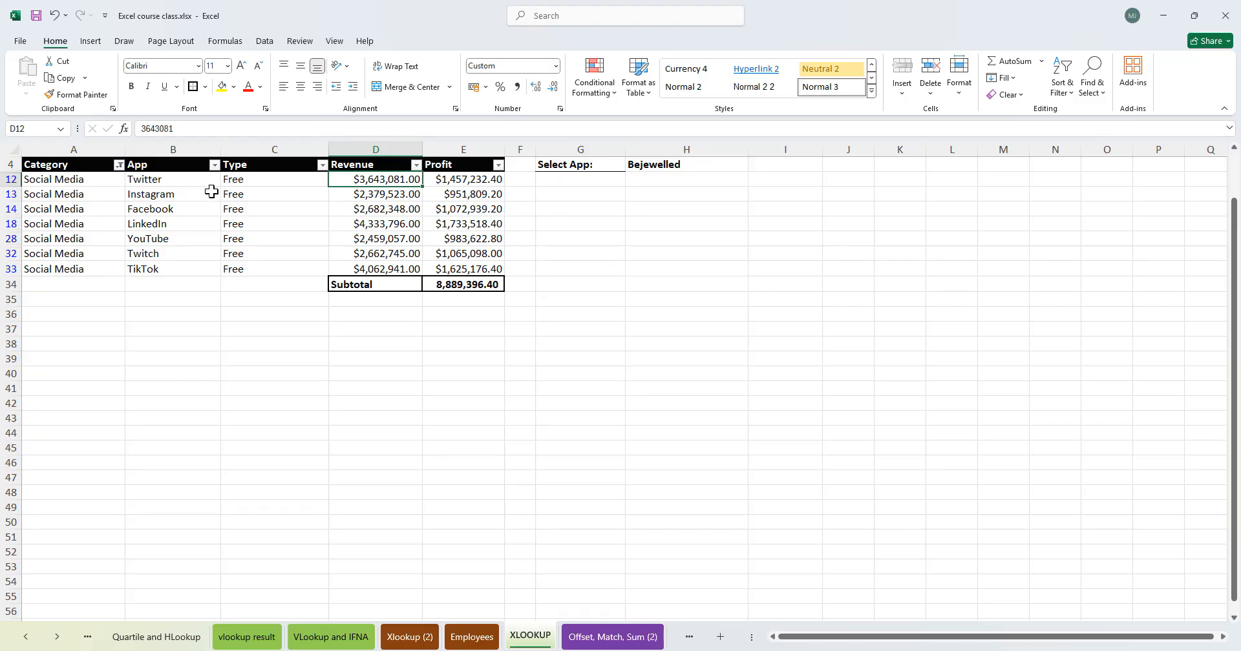
{"action": "left_click", "coordinate": [395, 271]}
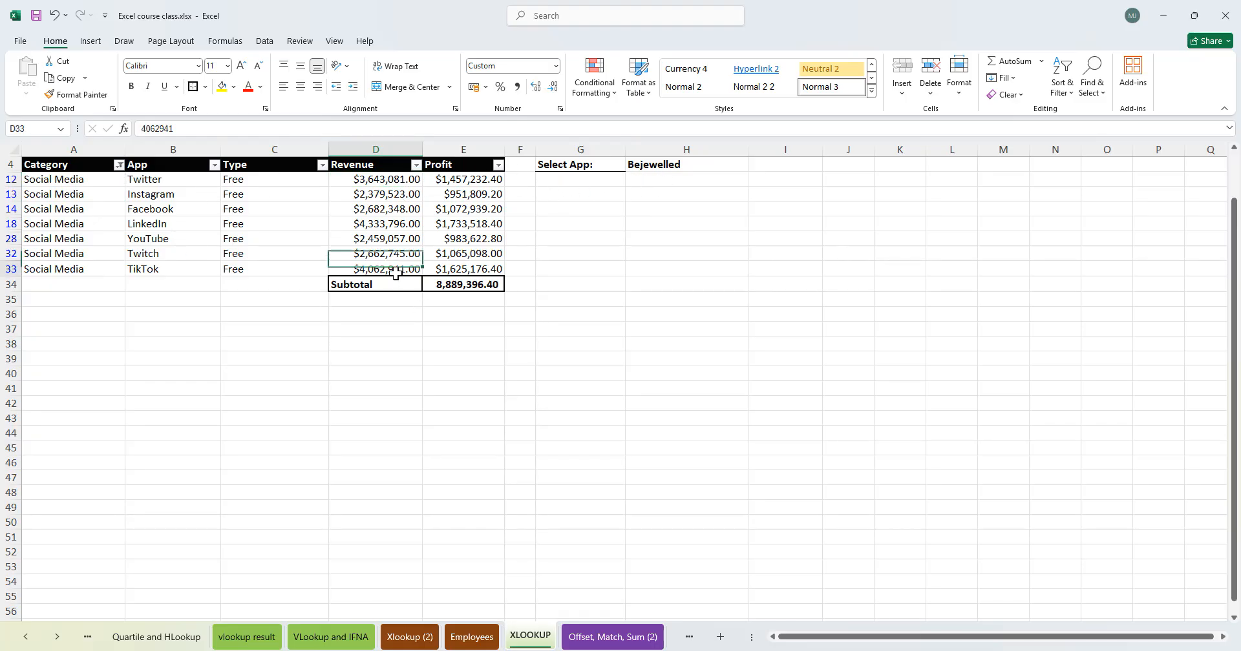
{"action": "left_click_drag", "start_coordinate": [410, 268], "coordinate": [71, 269]}
{"action": "left_click", "coordinate": [119, 165]}
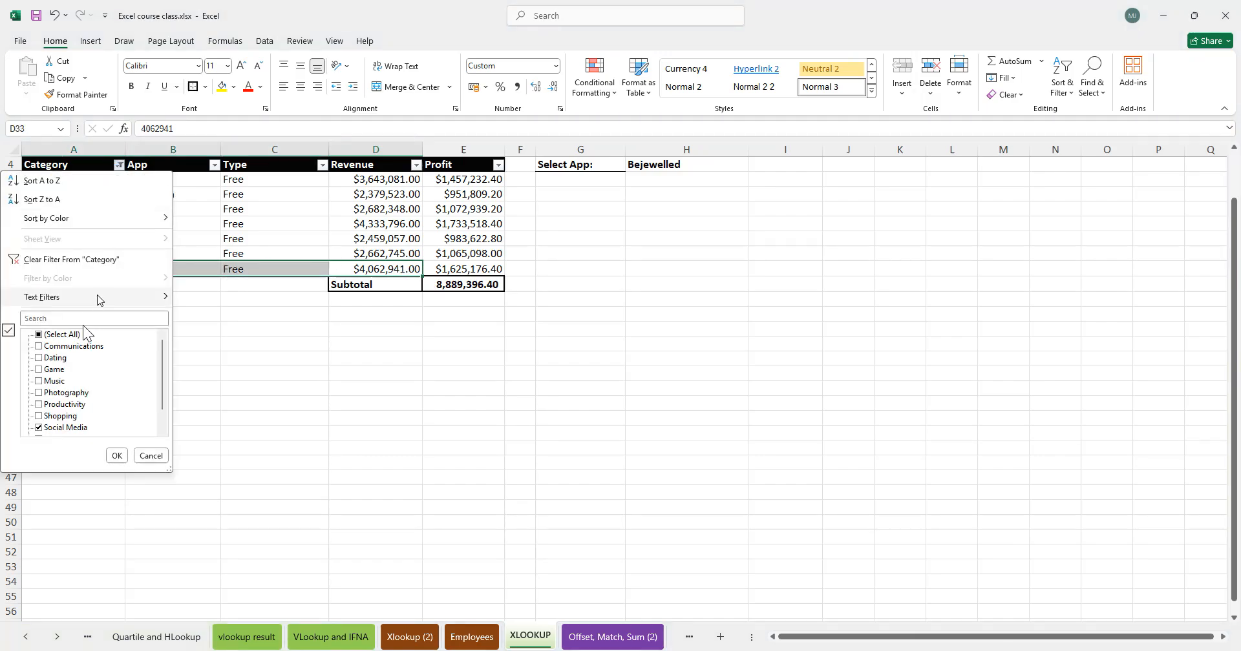
{"action": "left_click", "coordinate": [82, 258]}
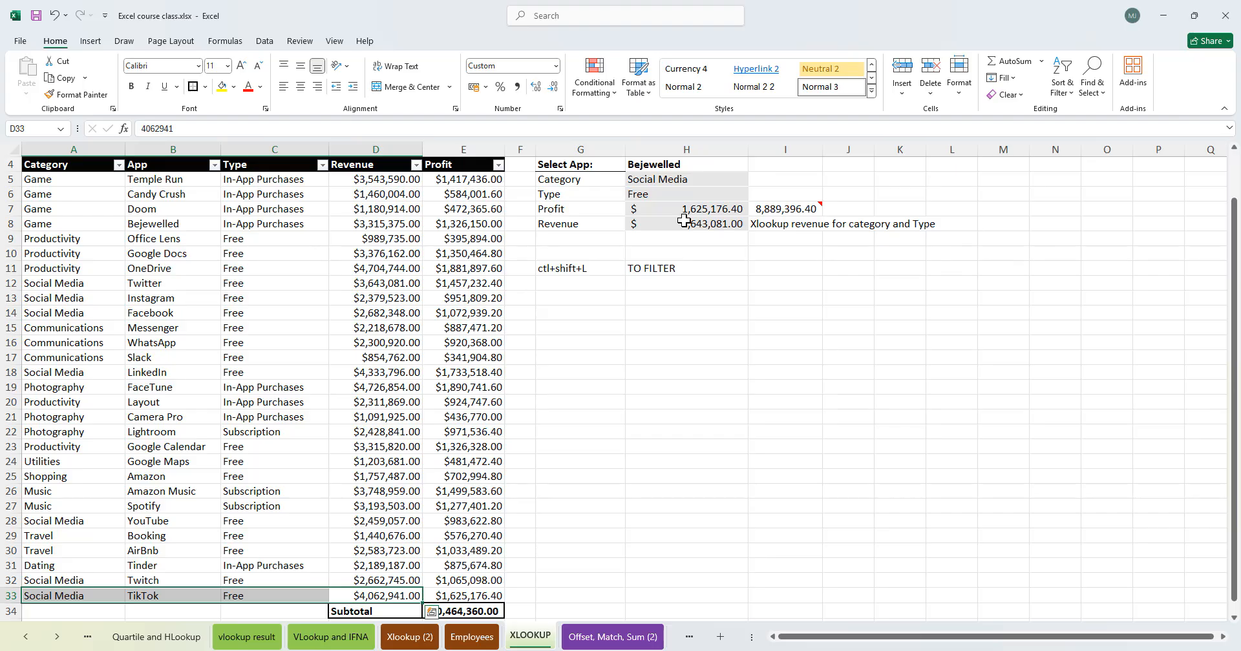
- Reopen the Revenue formula and confirm it again
{"action": "double_click", "coordinate": [686, 223]}
{"action": "left_click", "coordinate": [858, 223]}
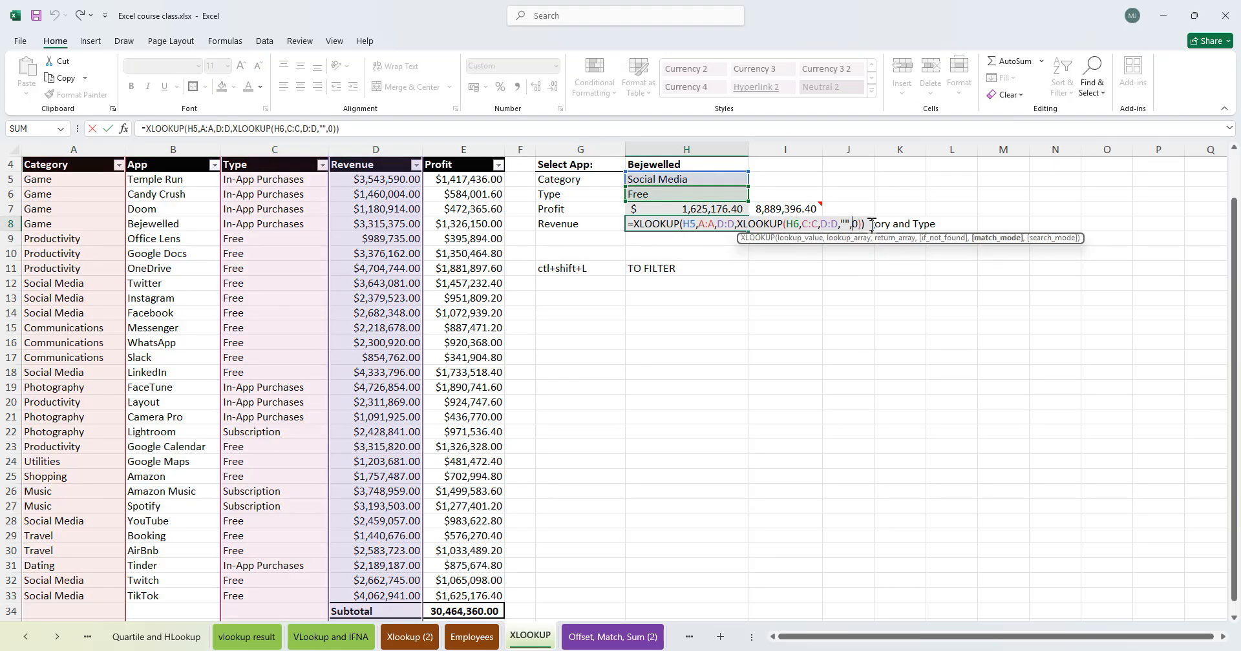
{"action": "key", "text": "Return"}
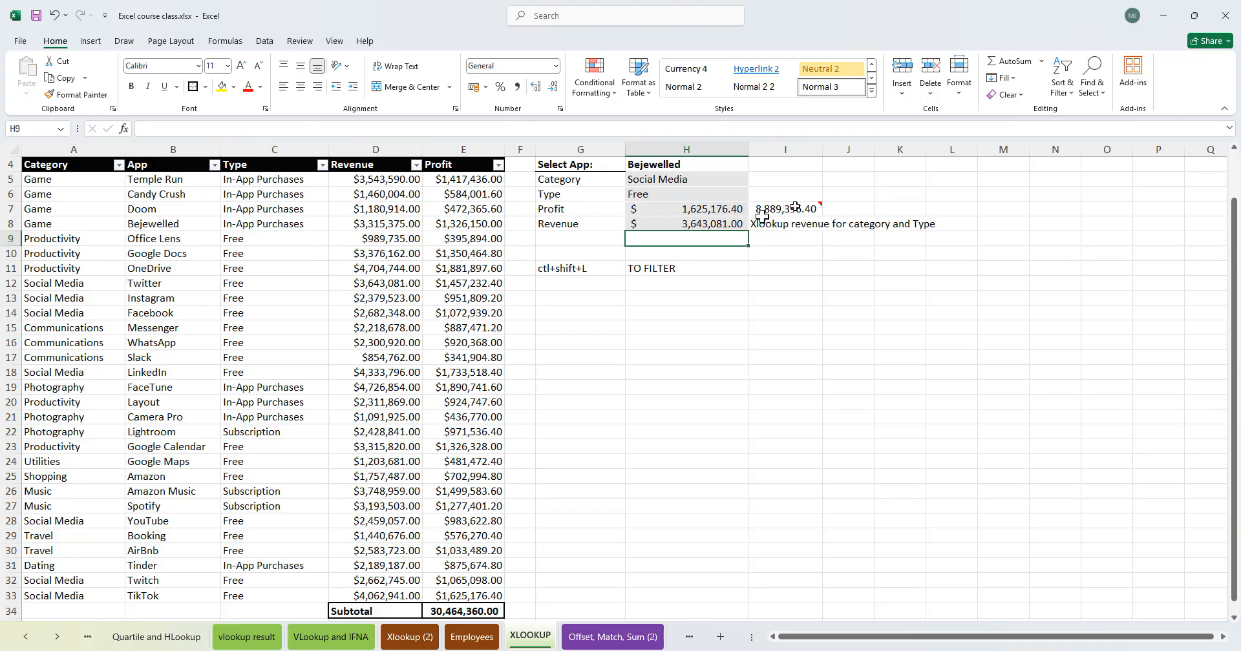
- Give the nested XLOOKUP in the Revenue formula a match mode of 0 and a search mode of -1
{"action": "double_click", "coordinate": [709, 224]}
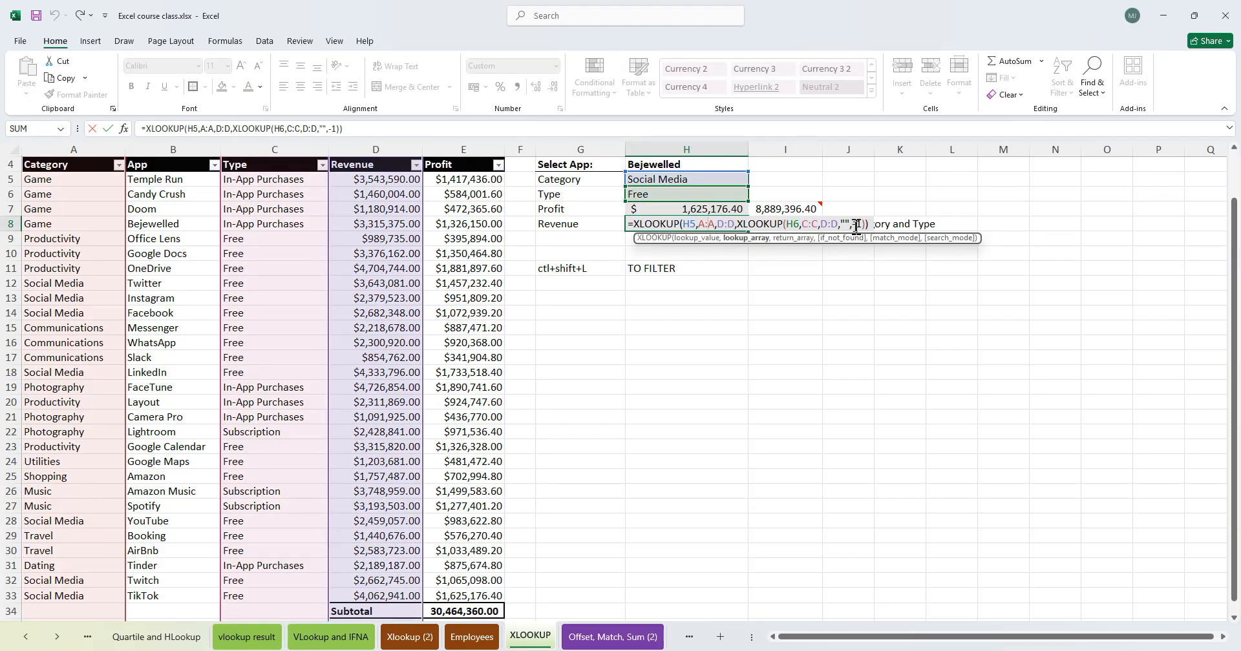
{"action": "left_click", "coordinate": [859, 223]}
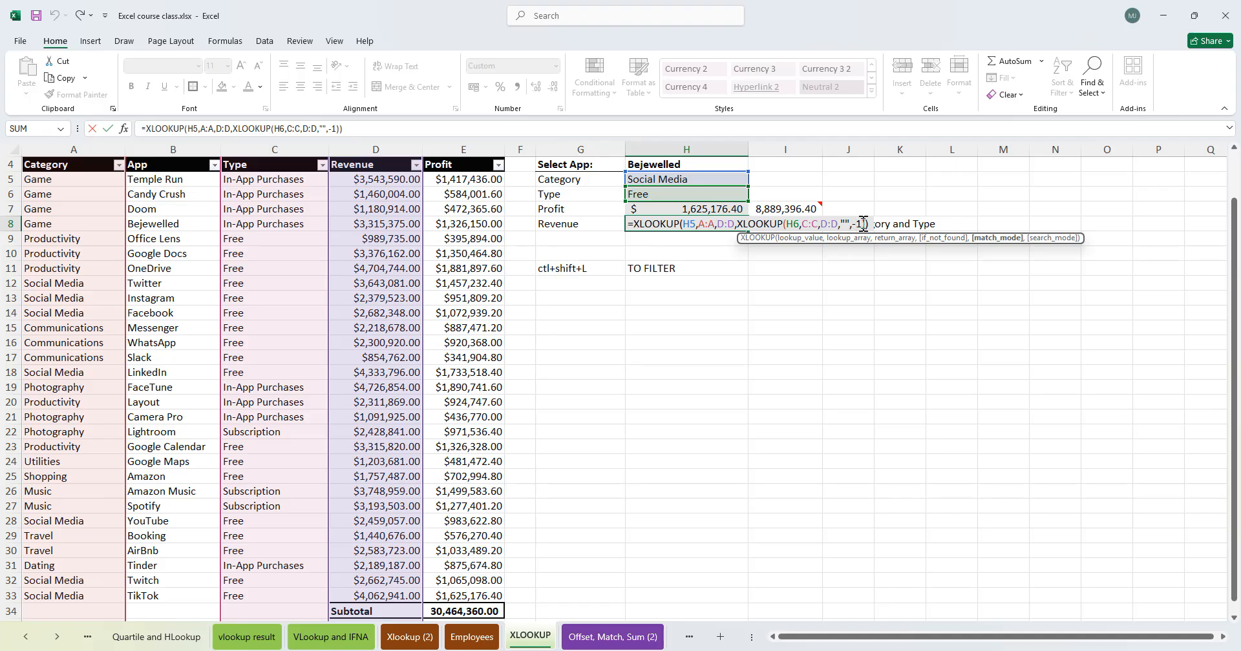
{"action": "key", "text": "BackSpace"}
{"action": "key", "text": "BackSpace"}
{"action": "type", "text": "0,"}
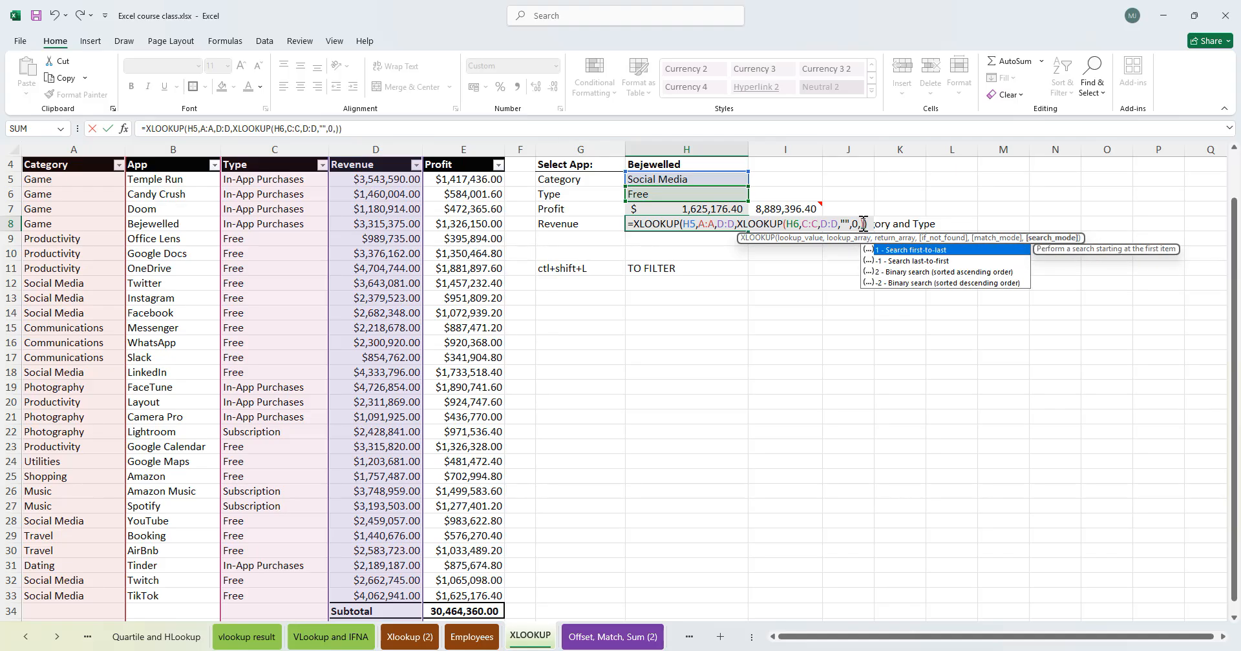
{"action": "type", "text": "-1"}
{"action": "key", "text": "Return"}
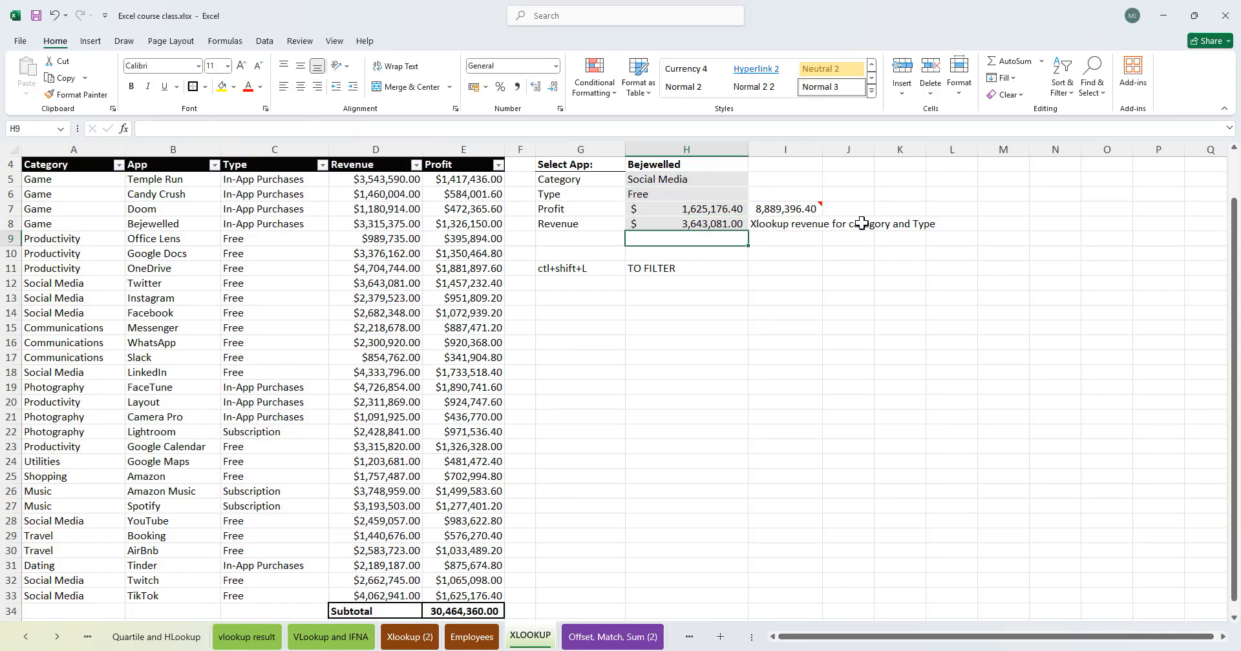
{"action": "double_click", "coordinate": [736, 223]}
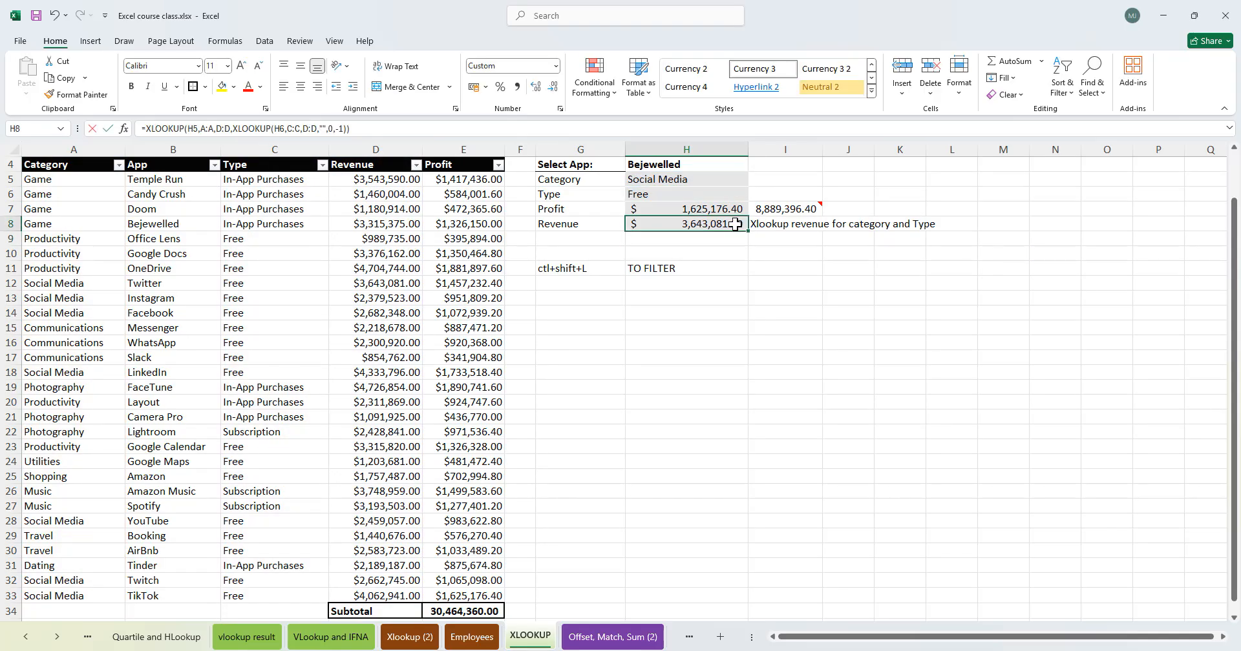
{"action": "left_click", "coordinate": [871, 223]}
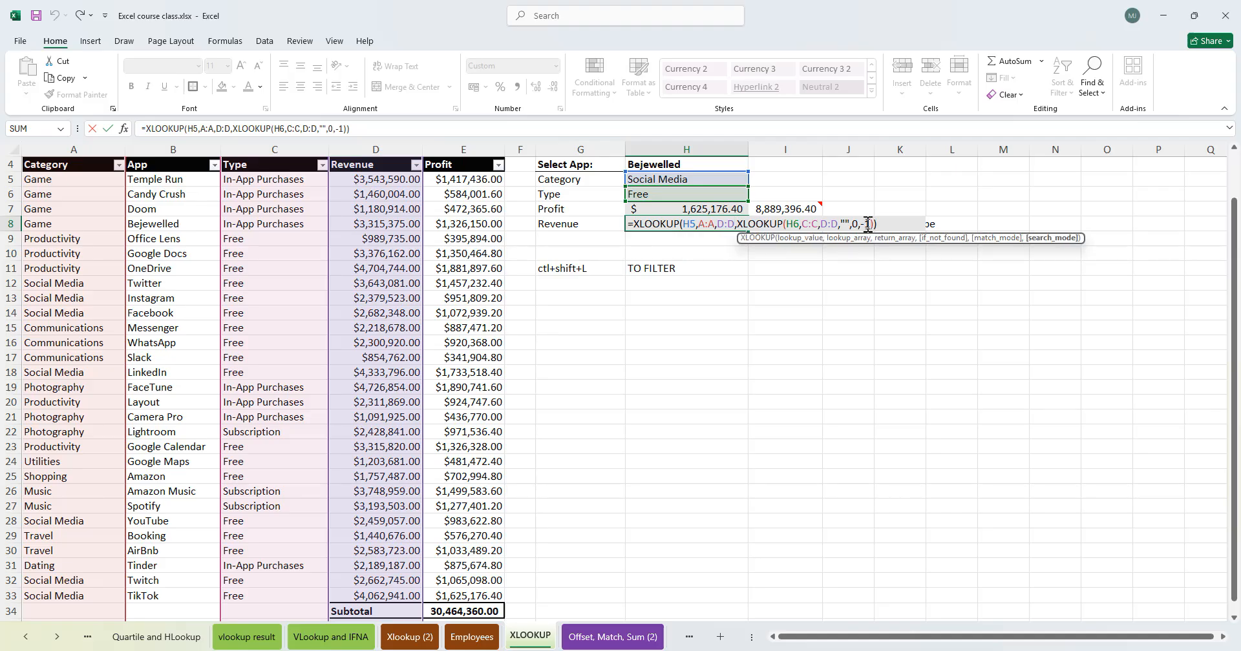
{"action": "key", "text": "BackSpace"}
{"action": "key", "text": "BackSpace"}
{"action": "key", "text": "BackSpace"}
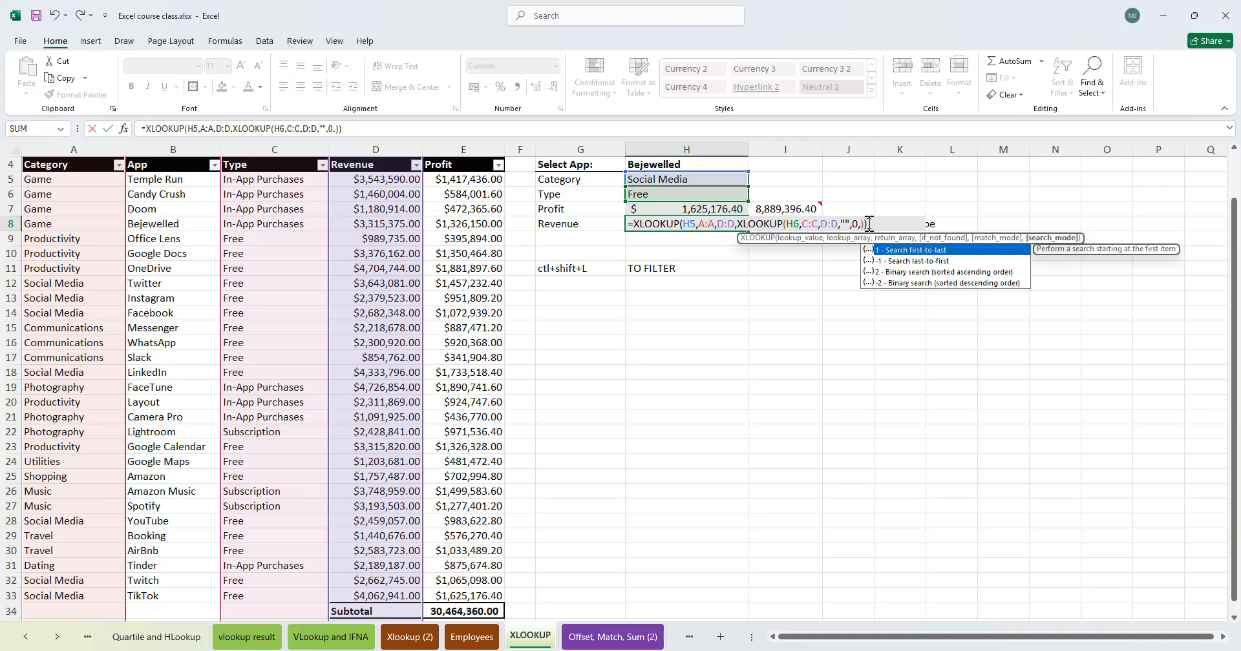
{"action": "type", "text": ","}
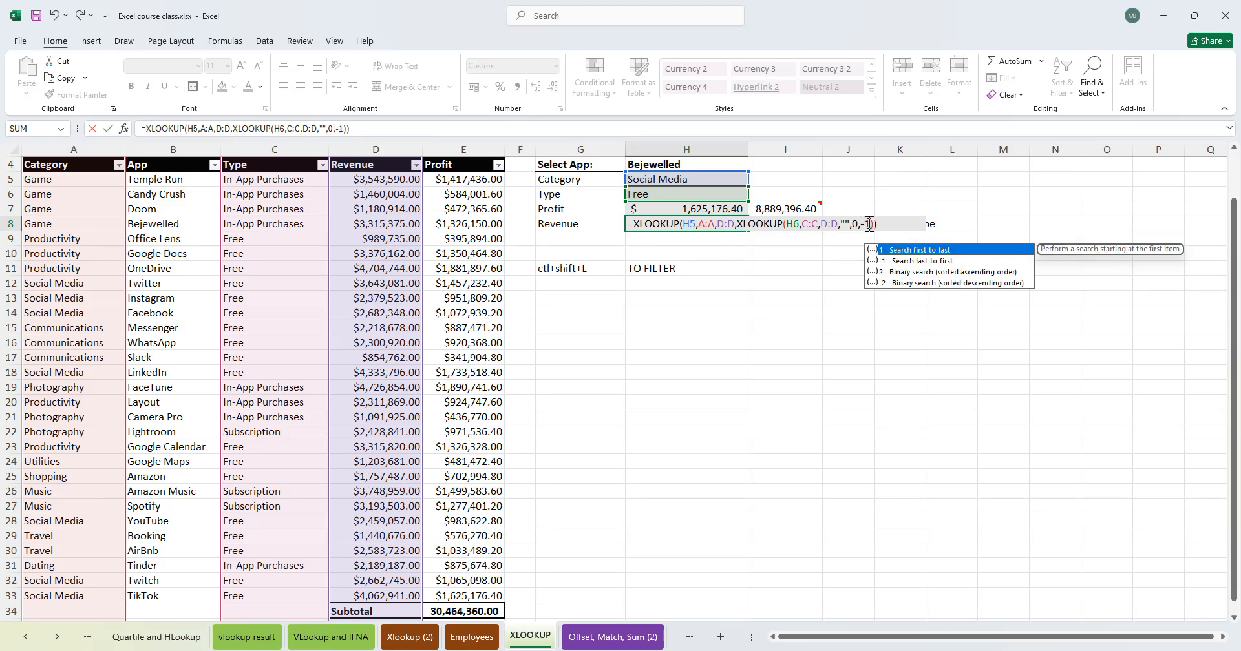
{"action": "key", "text": "Return"}
- Filter the table to Social Media once more, inspect each app's Revenue cell, and clear the Category filter
{"action": "left_click", "coordinate": [402, 258]}
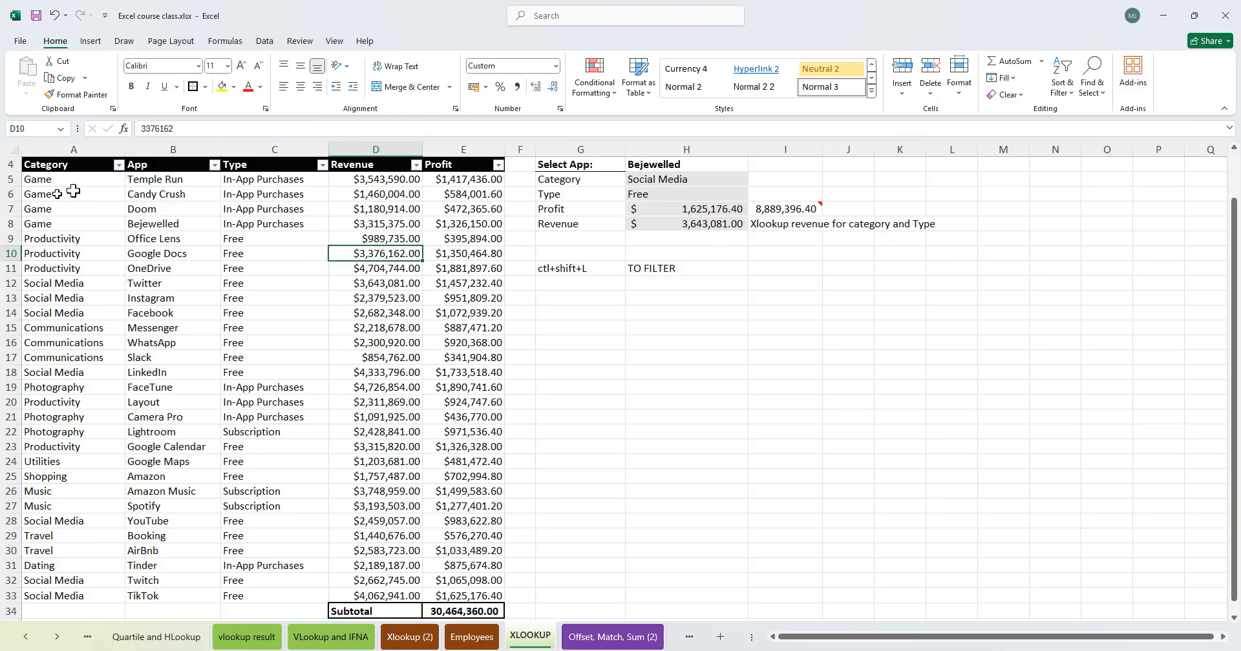
{"action": "left_click", "coordinate": [118, 164]}
{"action": "left_click", "coordinate": [51, 334]}
{"action": "left_click", "coordinate": [47, 429]}
{"action": "left_click", "coordinate": [116, 455]}
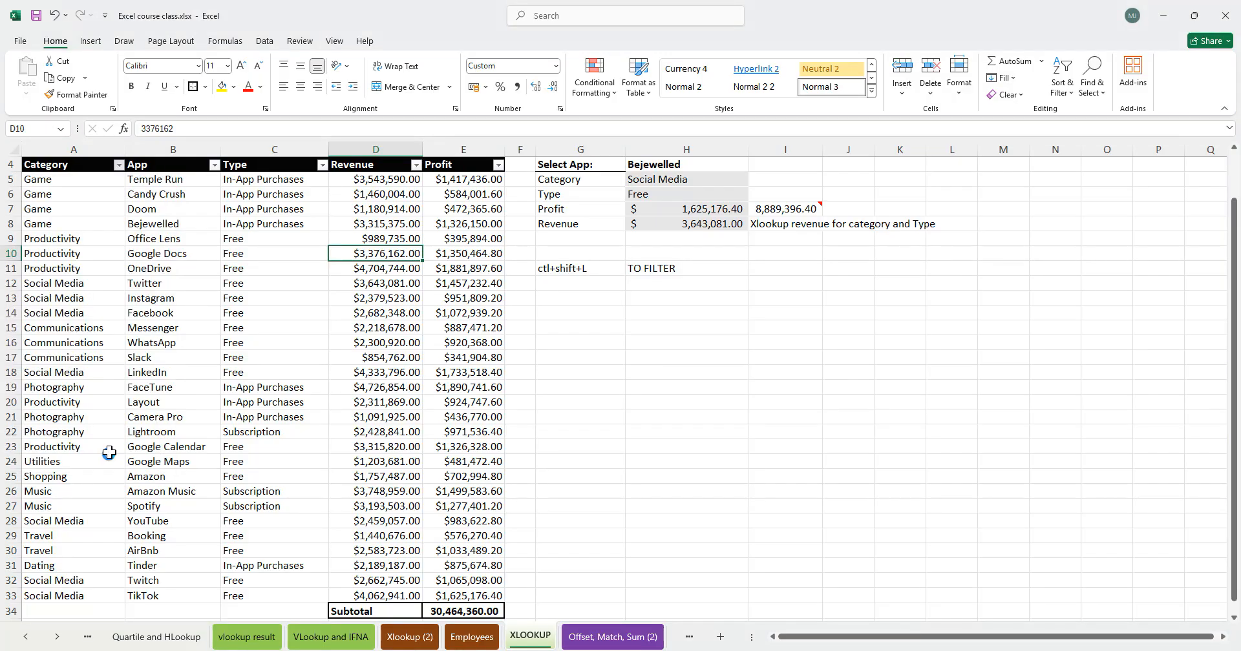
{"action": "left_click", "coordinate": [395, 182]}
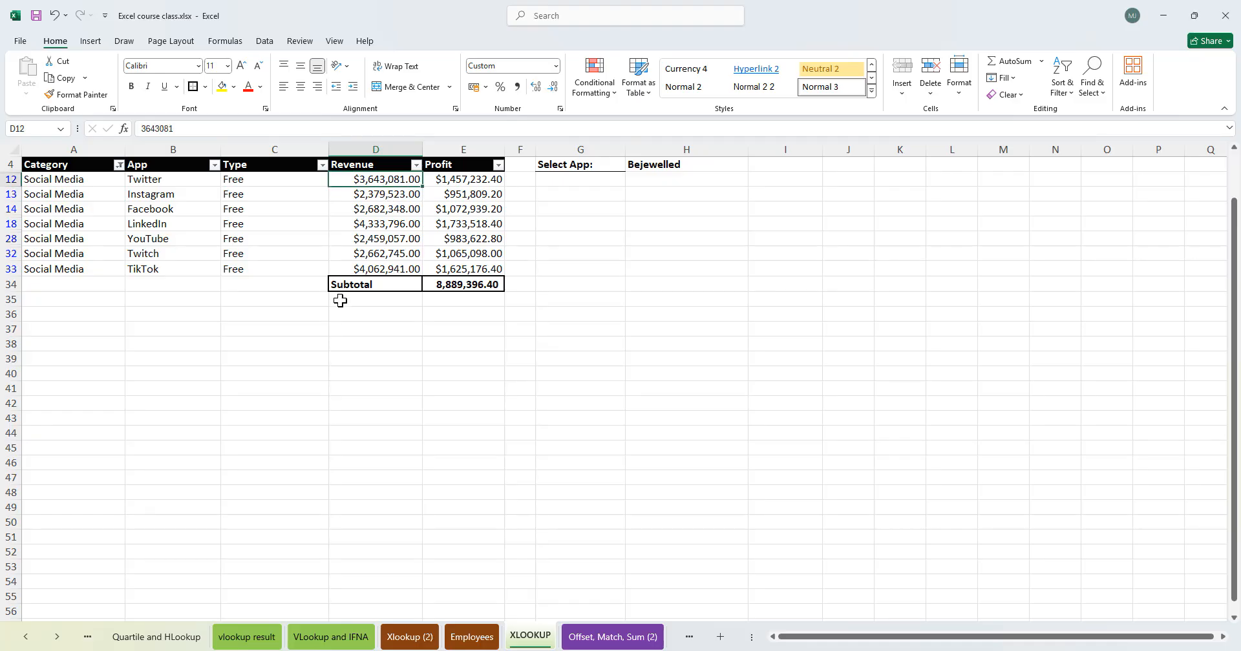
{"action": "left_click", "coordinate": [378, 267]}
{"action": "left_click", "coordinate": [386, 221]}
{"action": "left_click", "coordinate": [382, 184]}
{"action": "left_click", "coordinate": [370, 240]}
{"action": "left_click", "coordinate": [283, 255]}
{"action": "left_click", "coordinate": [377, 269]}
{"action": "left_click", "coordinate": [378, 214]}
{"action": "left_click", "coordinate": [392, 193]}
{"action": "left_click", "coordinate": [390, 181]}
{"action": "left_click", "coordinate": [325, 223]}
{"action": "left_click", "coordinate": [396, 239]}
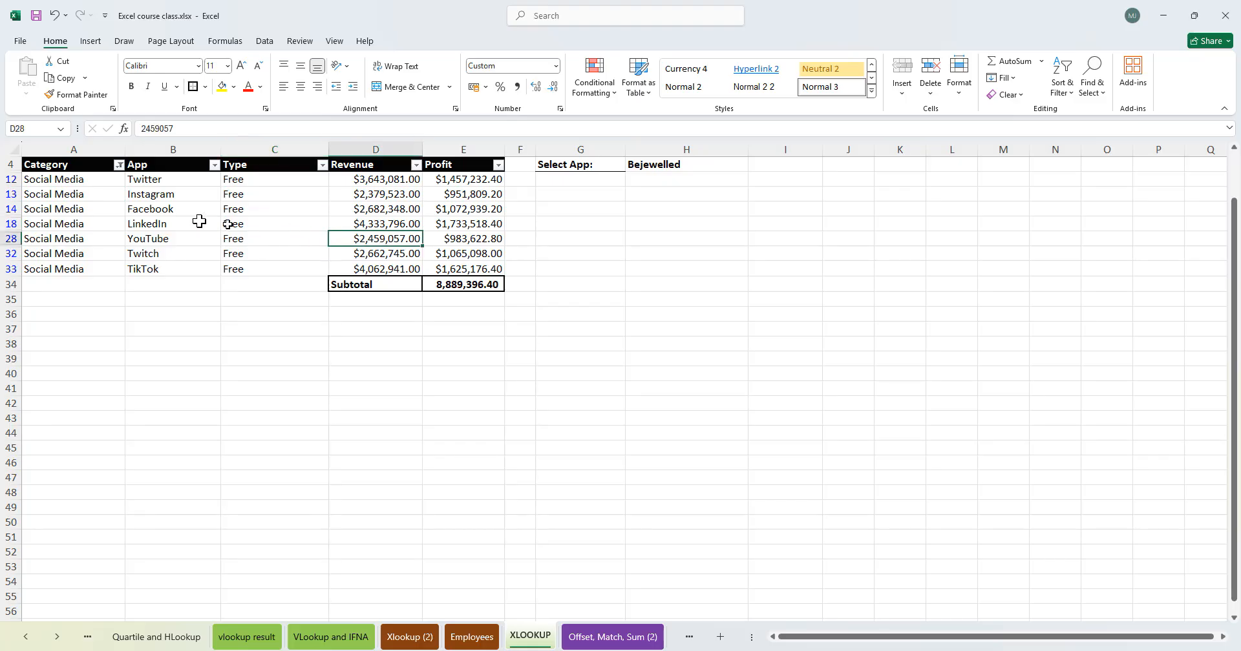
{"action": "left_click", "coordinate": [119, 165]}
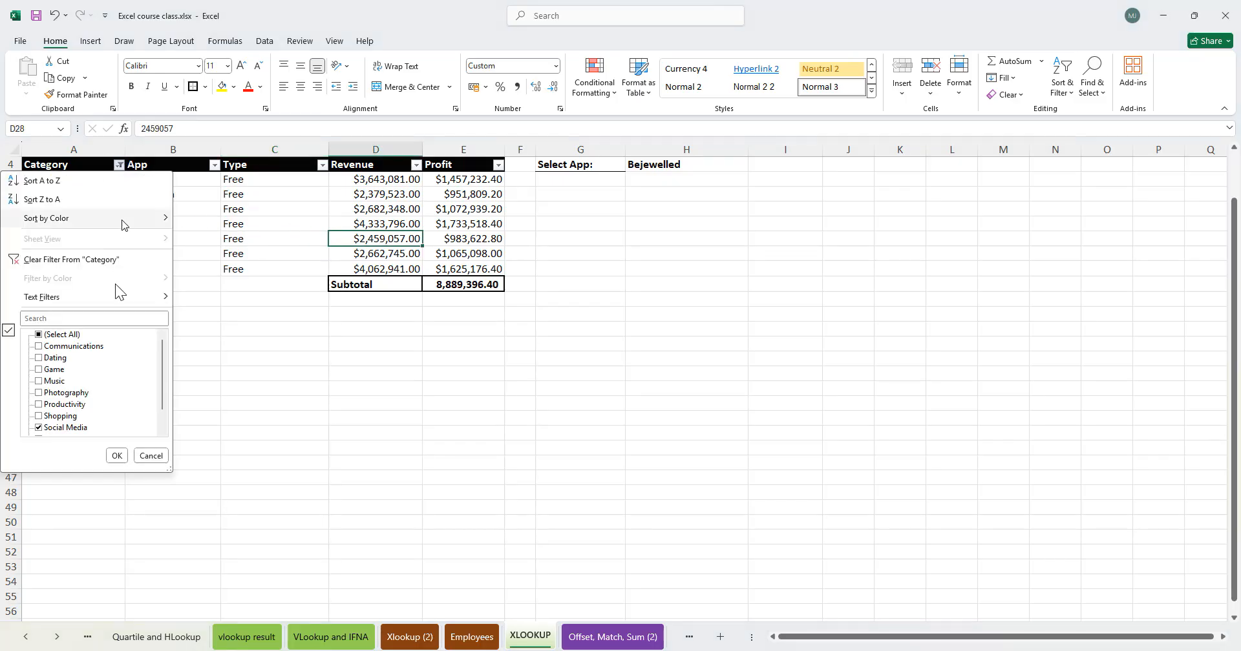
{"action": "left_click", "coordinate": [77, 260]}
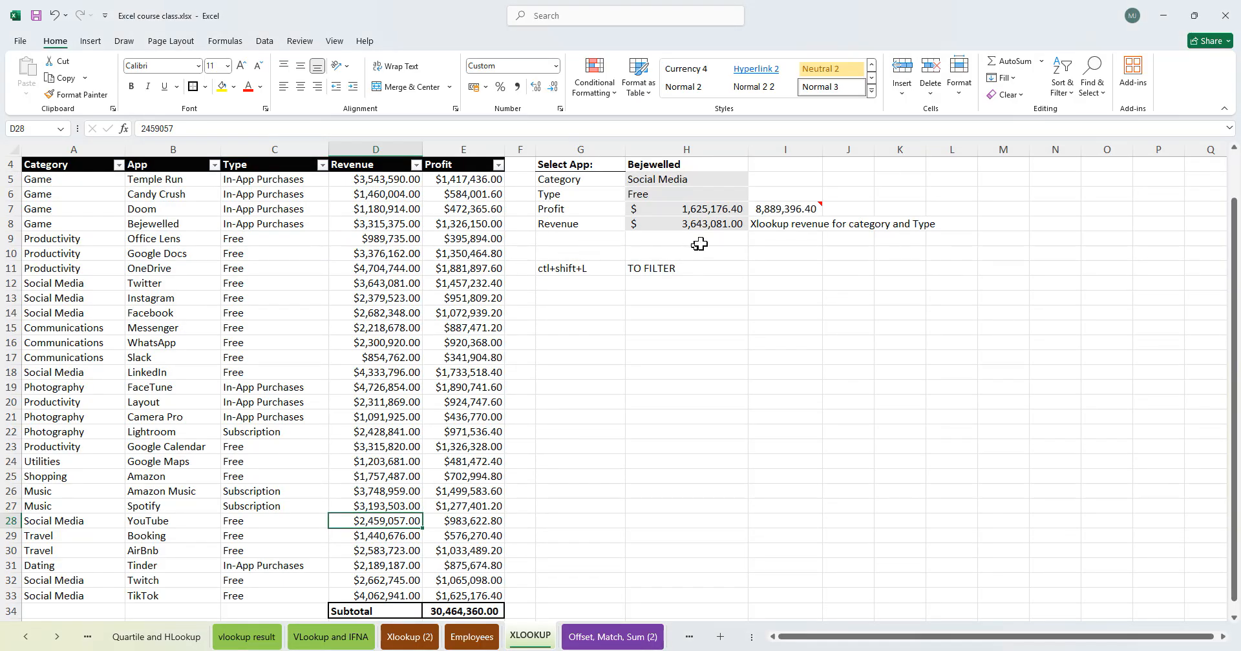
- Delete D:D, the outer XLOOKUP's return array, from the Revenue formula
{"action": "left_click", "coordinate": [716, 226]}
{"action": "double_click", "coordinate": [719, 223]}
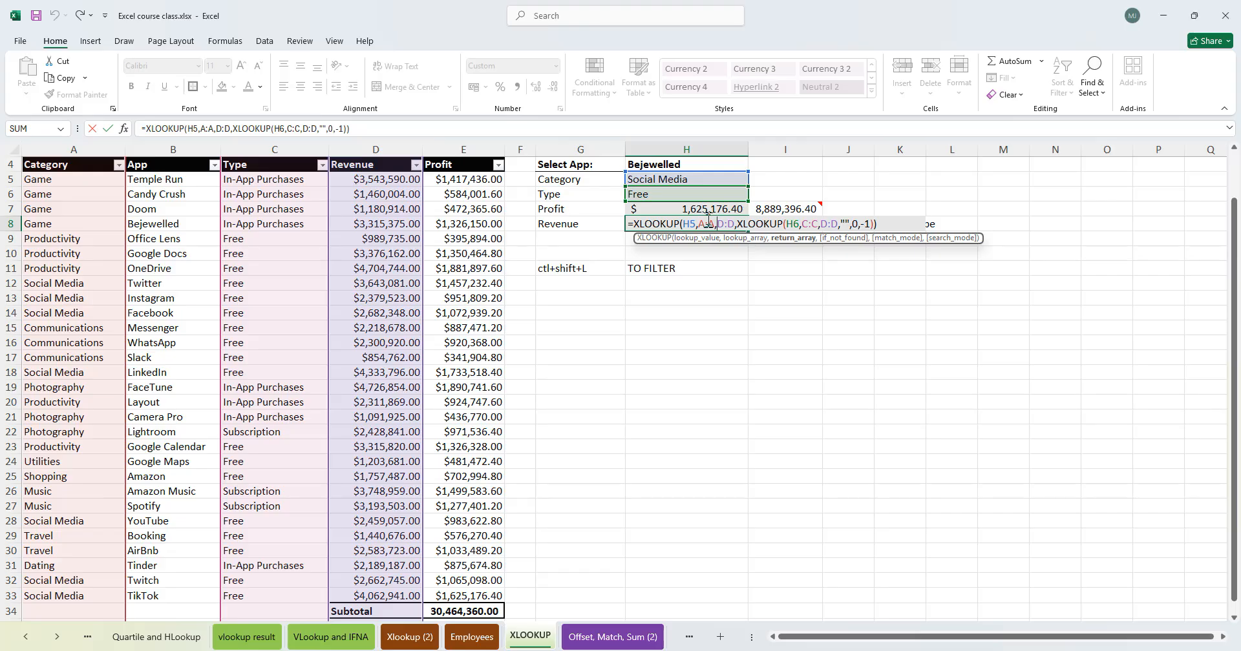
{"action": "left_click", "coordinate": [685, 224]}
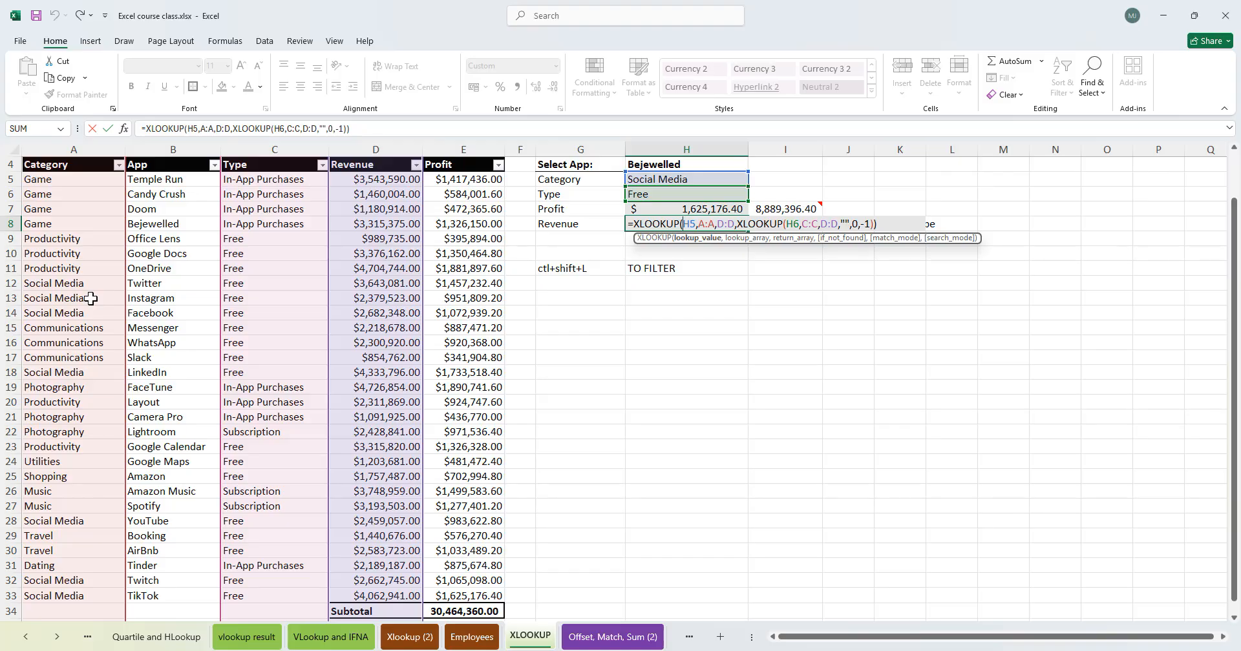
{"action": "left_click", "coordinate": [718, 224]}
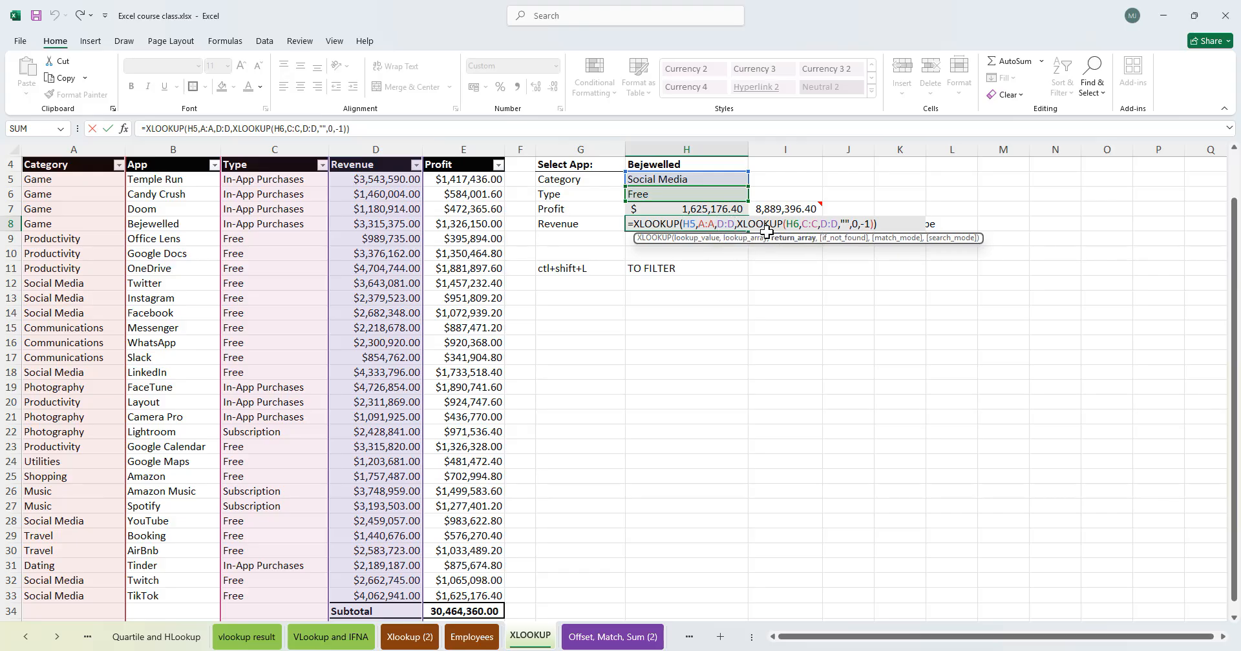
{"action": "left_click", "coordinate": [735, 224]}
{"action": "left_click", "coordinate": [739, 224]}
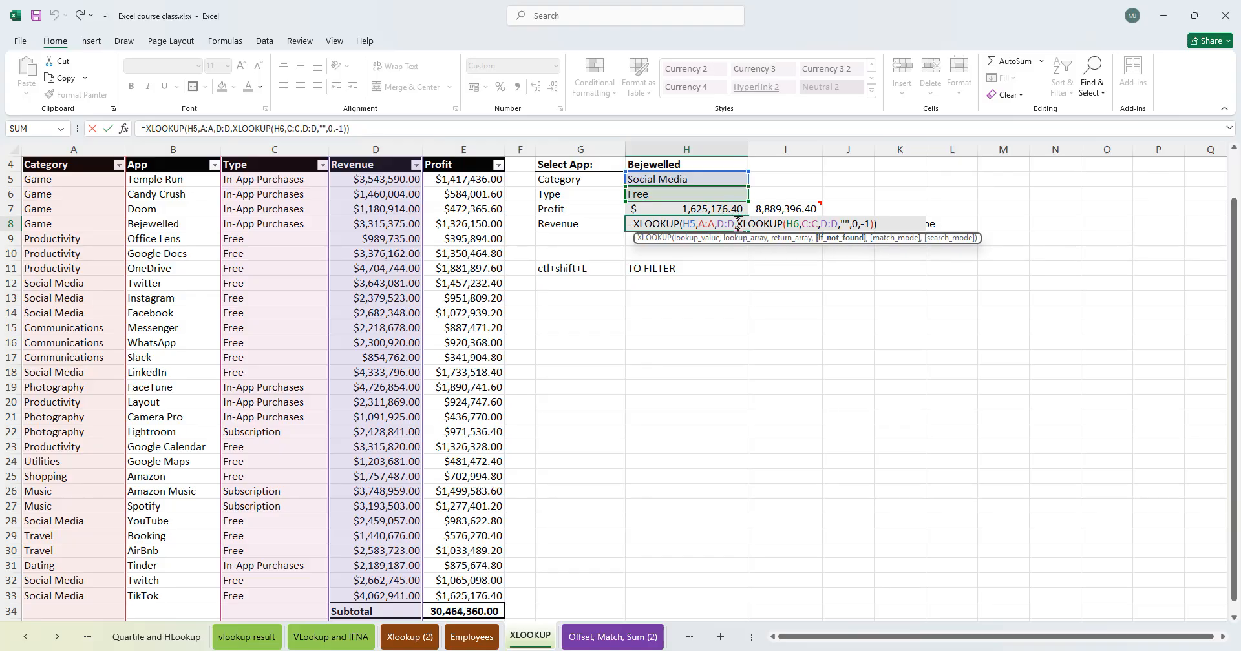
{"action": "key", "text": "BackSpace"}
{"action": "key", "text": "BackSpace"}
{"action": "key", "text": "BackSpace"}
{"action": "key", "text": "BackSpace"}
{"action": "type", "text": "D"}
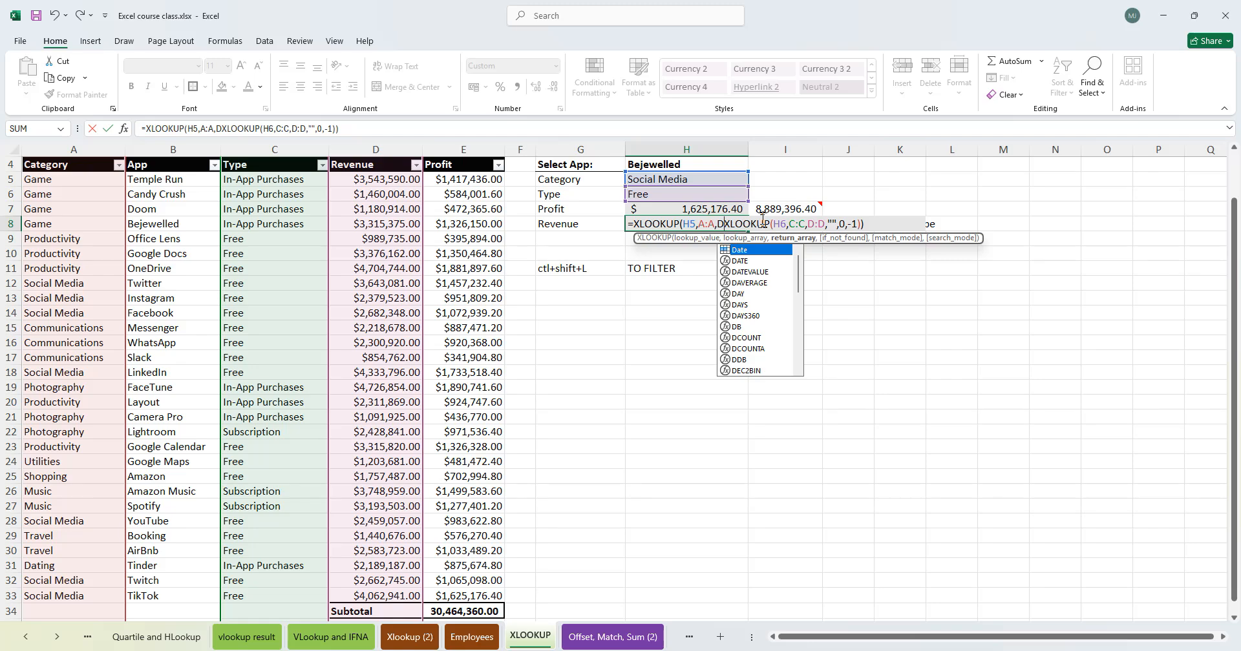
{"action": "key", "text": "BackSpace"}
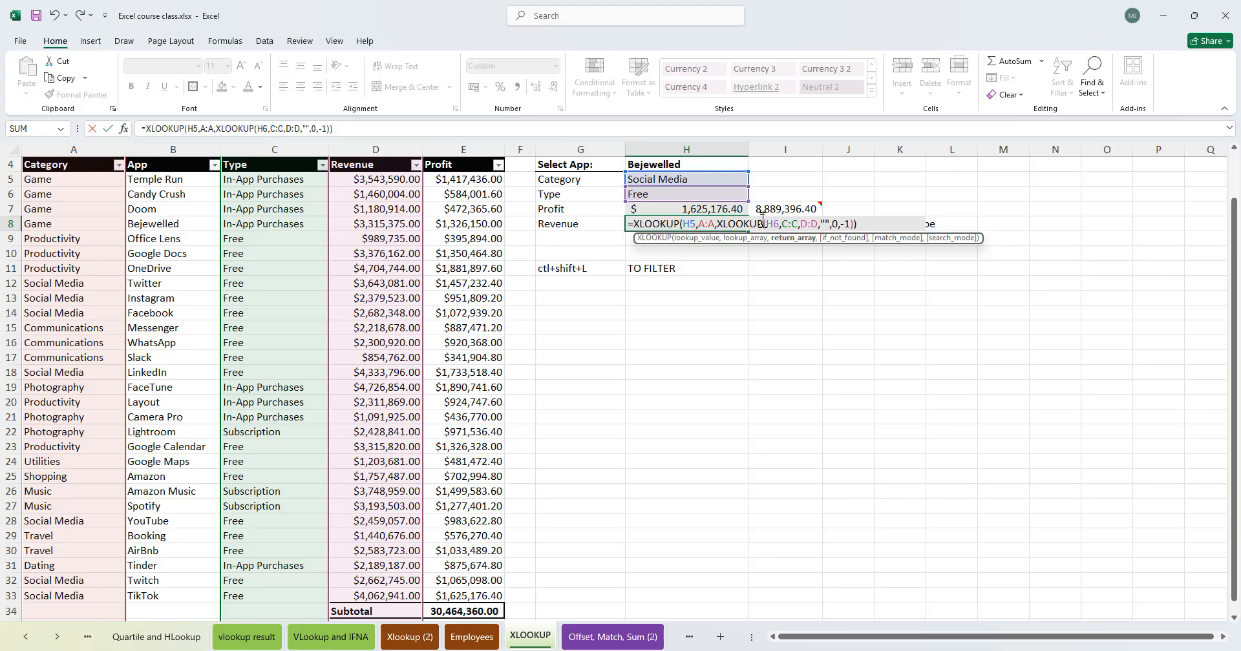
{"action": "key", "text": "Return"}
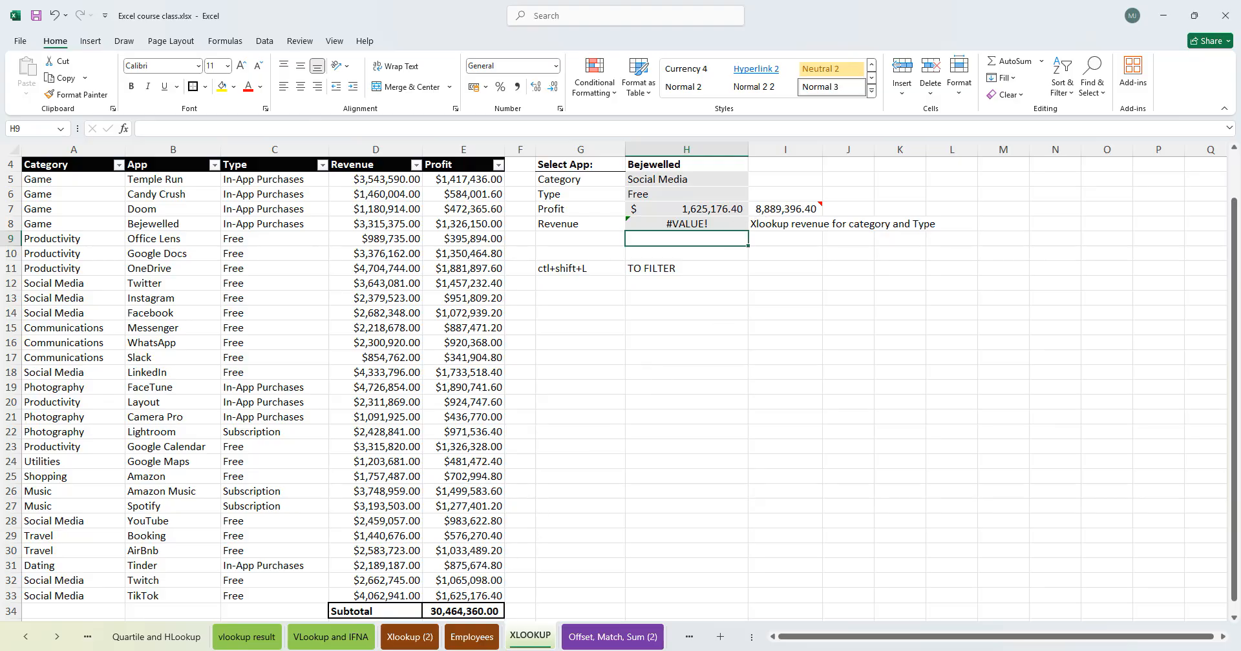
- Switch to the Offset, Match, Sum (2) sheet and examine the nested XLOOKUP formula in the At A point IN time cell
{"action": "left_click", "coordinate": [473, 639]}
{"action": "left_click", "coordinate": [585, 639]}
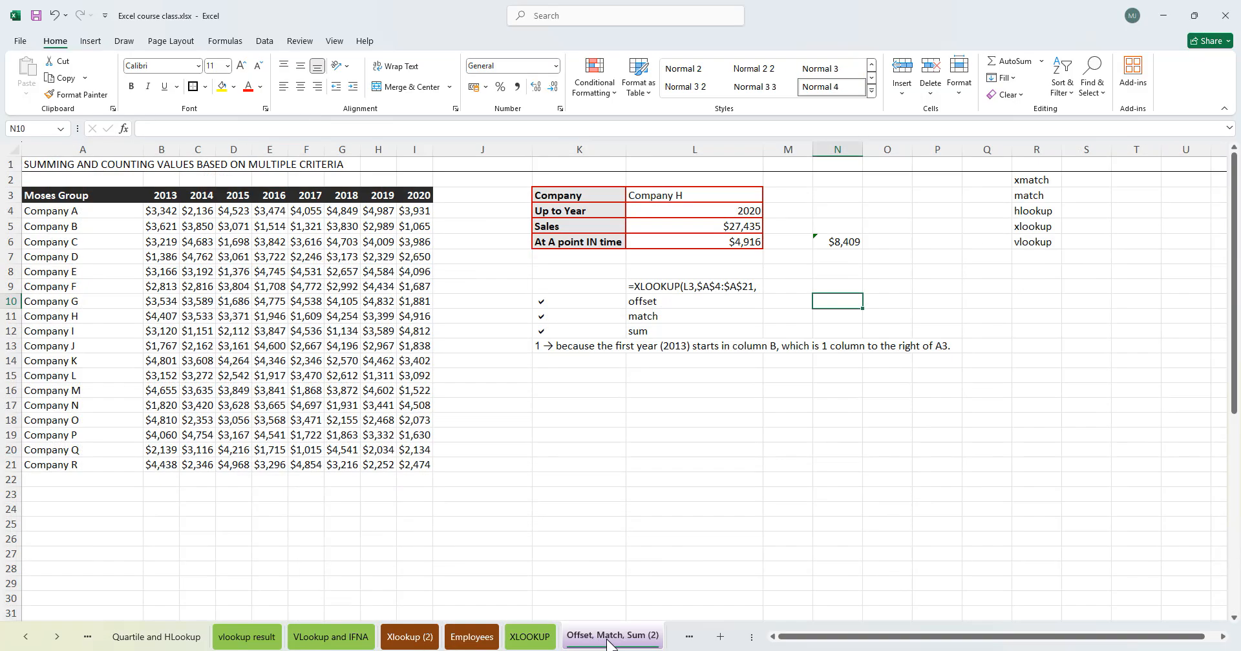
{"action": "left_click", "coordinate": [731, 227]}
{"action": "left_click", "coordinate": [722, 241]}
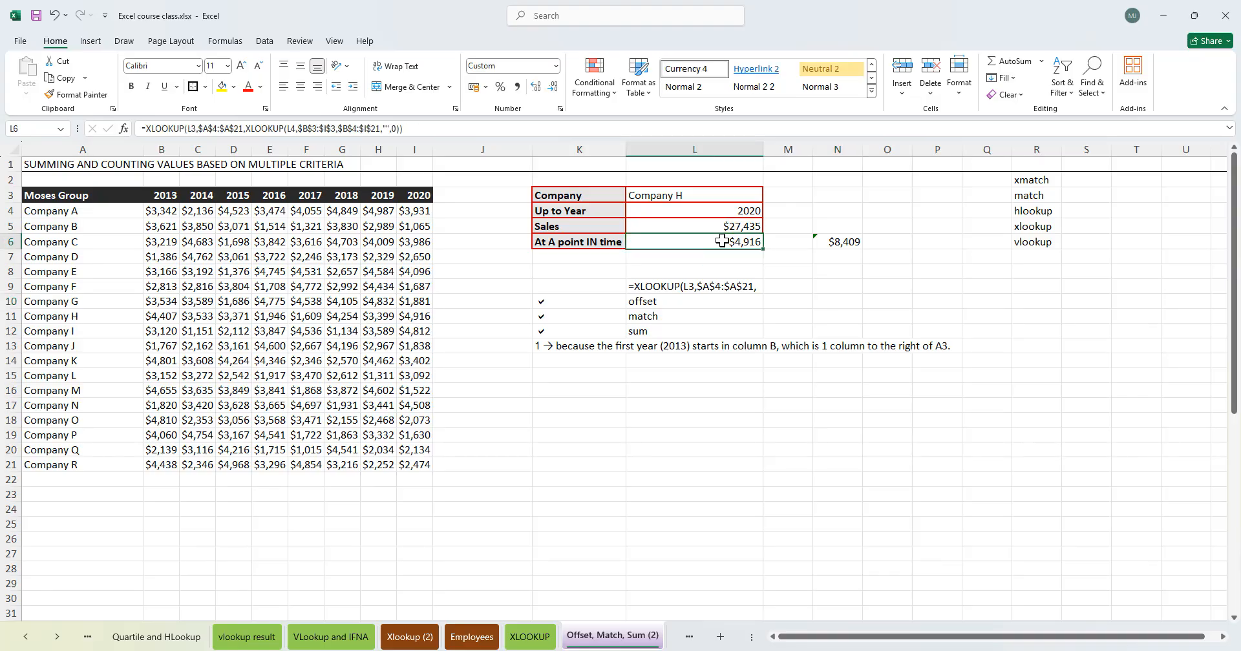
{"action": "double_click", "coordinate": [722, 241]}
{"action": "left_click", "coordinate": [690, 239]}
{"action": "left_click", "coordinate": [723, 241]}
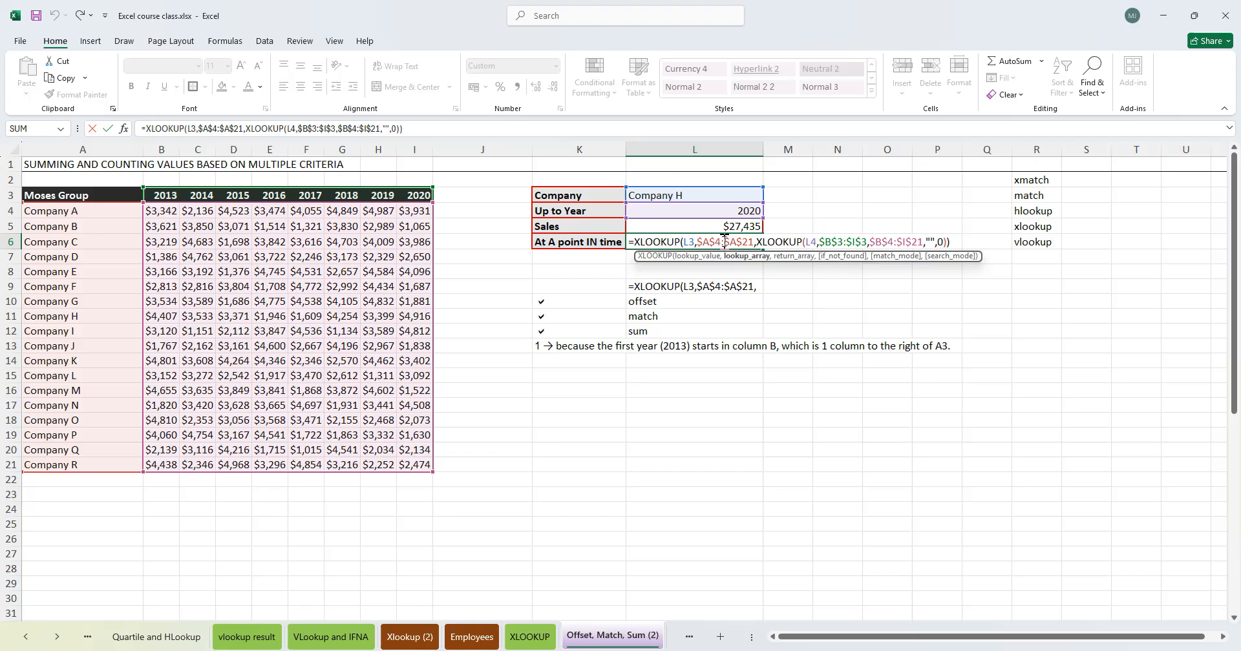
{"action": "left_click", "coordinate": [769, 243]}
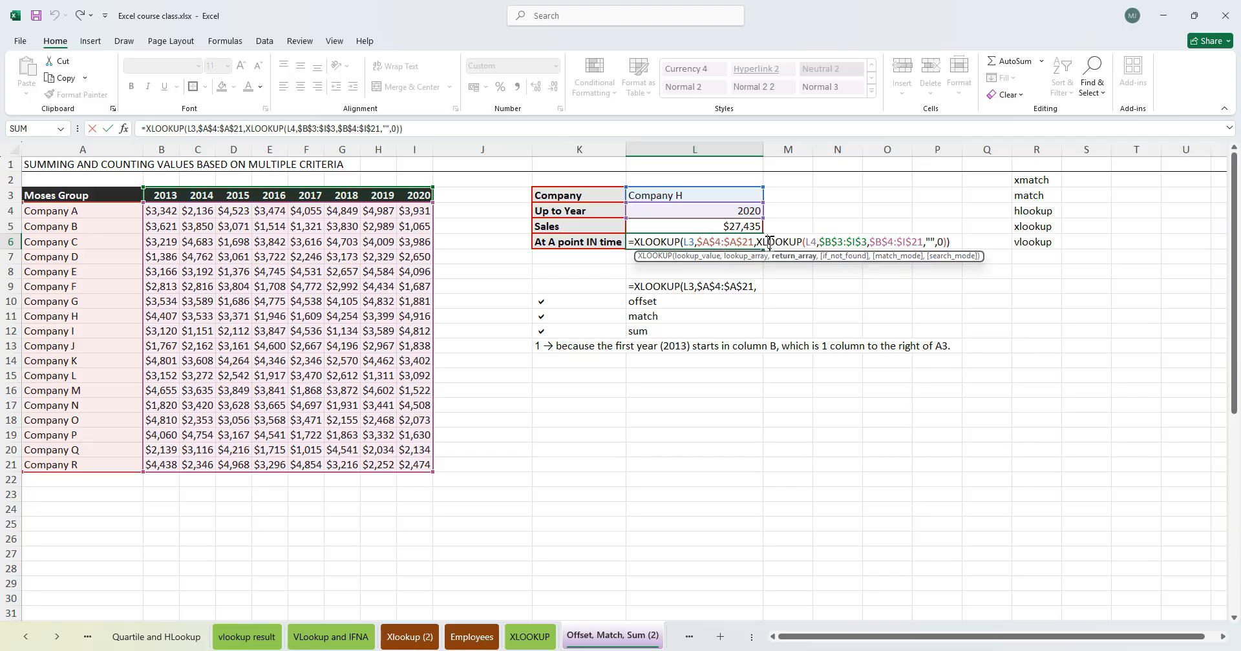
{"action": "left_click", "coordinate": [813, 240]}
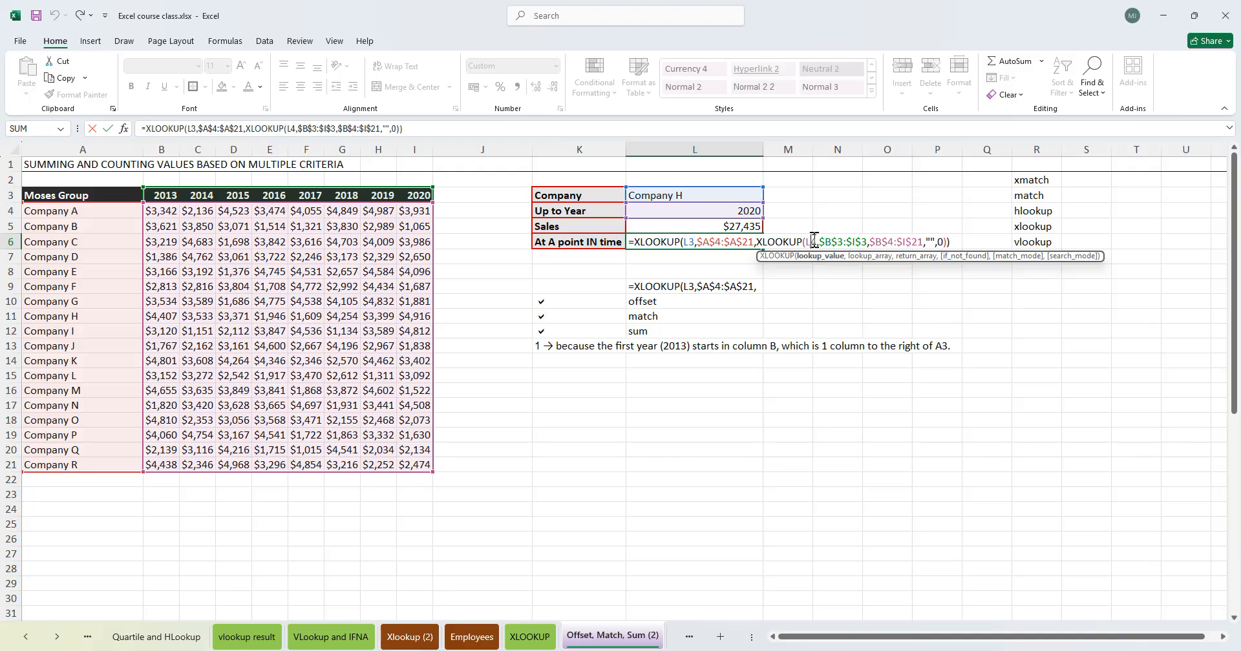
{"action": "left_click", "coordinate": [847, 241]}
{"action": "left_click", "coordinate": [894, 241]}
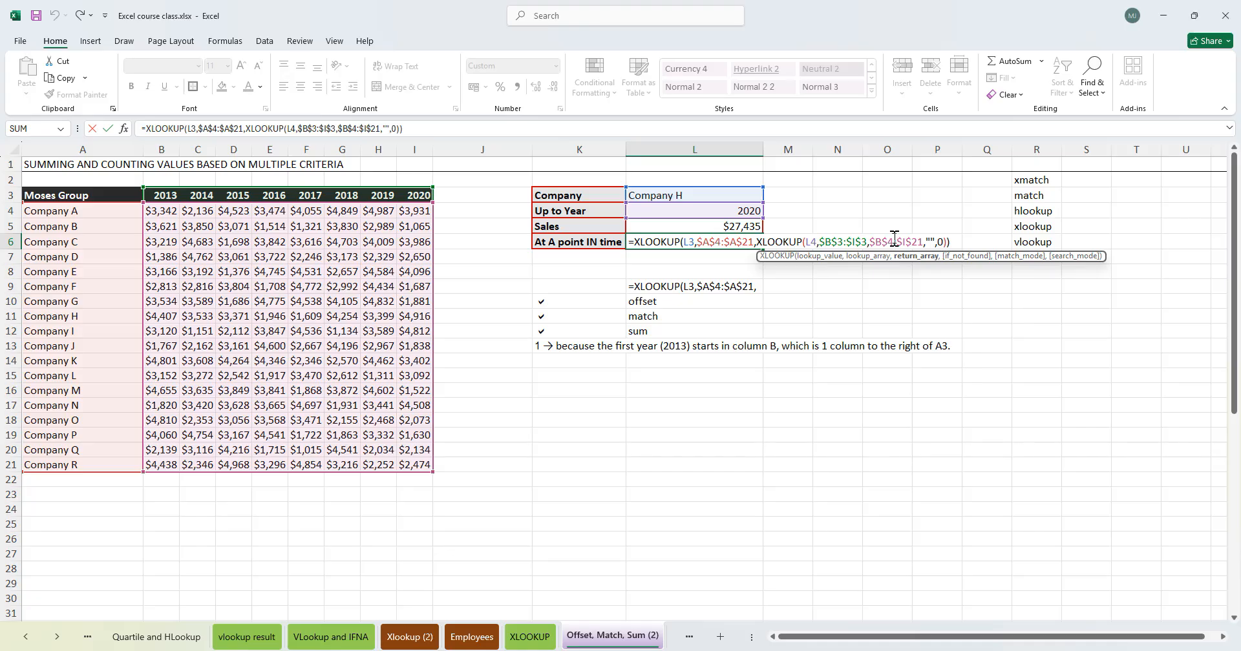
{"action": "left_click", "coordinate": [934, 237]}
{"action": "left_click", "coordinate": [941, 239]}
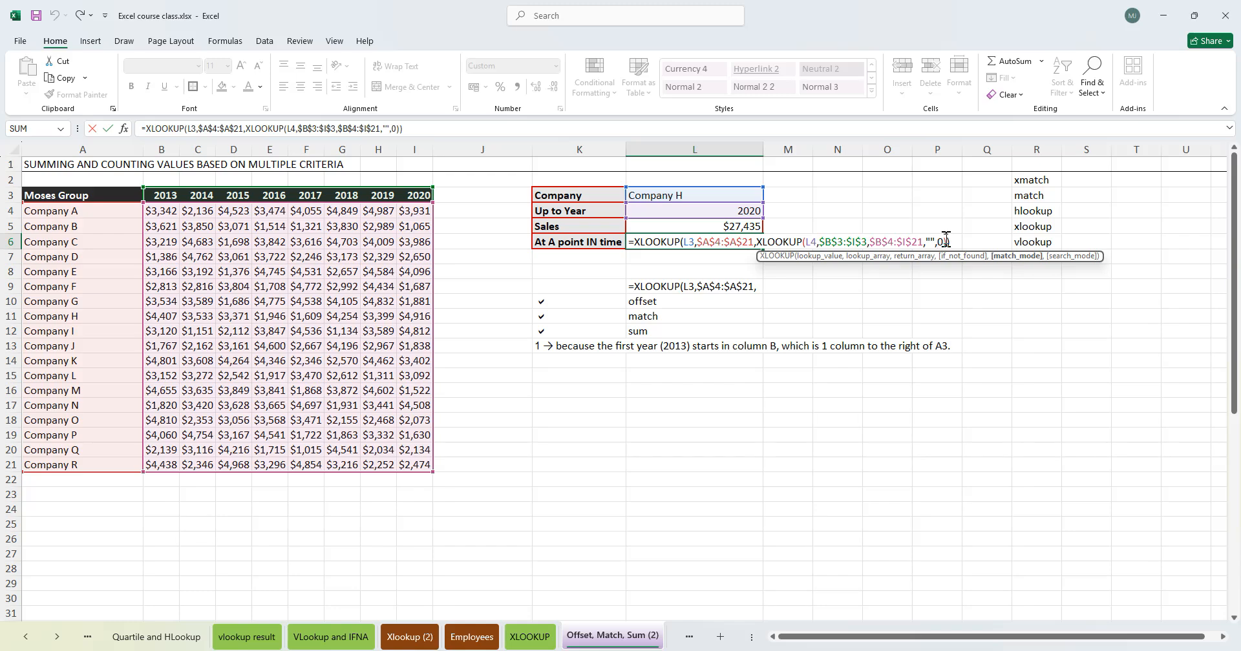
{"action": "key", "text": "Return"}
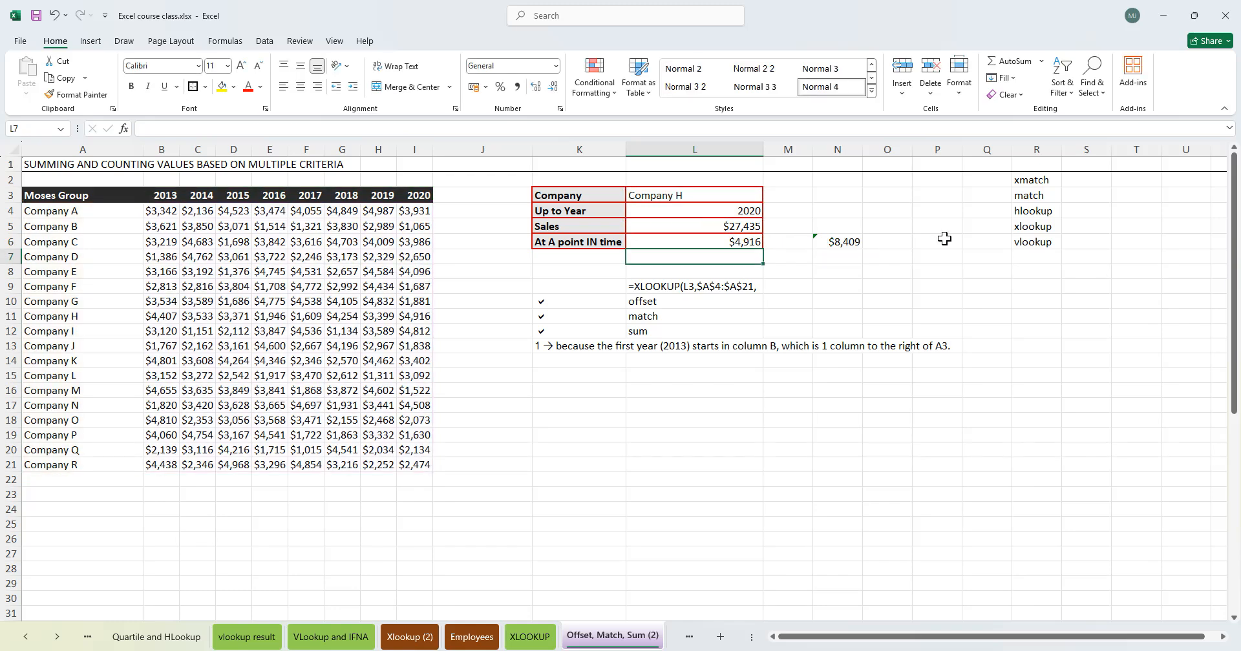
{"action": "double_click", "coordinate": [712, 242]}
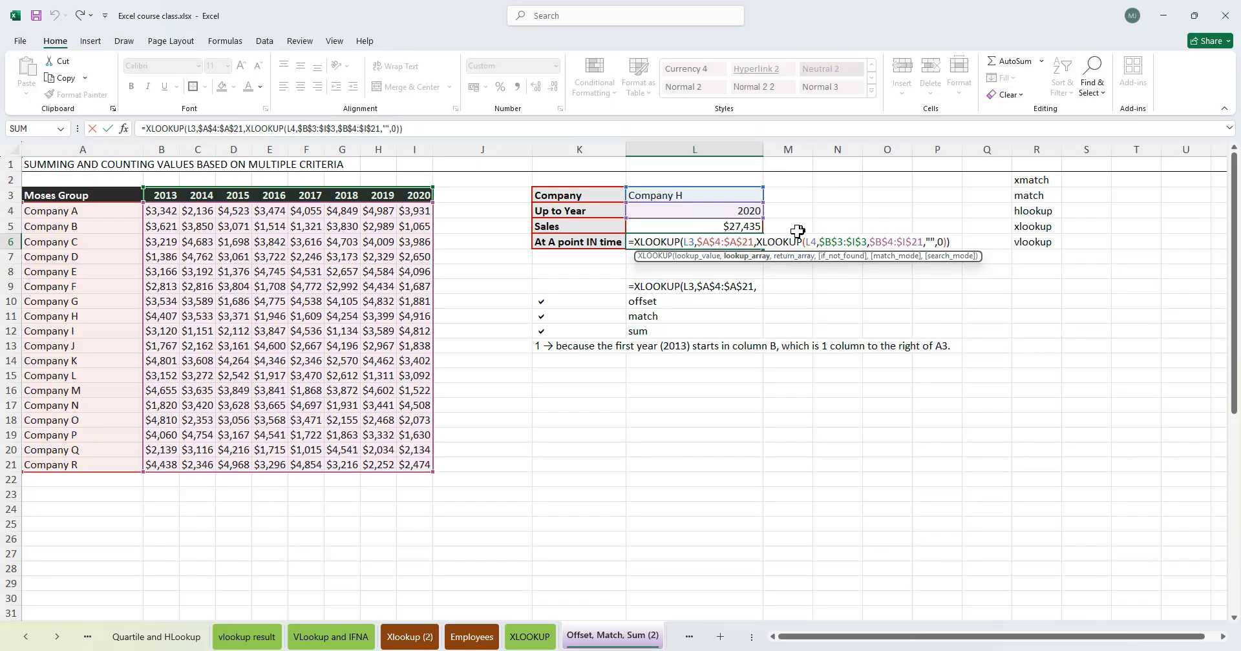
{"action": "left_click", "coordinate": [886, 244]}
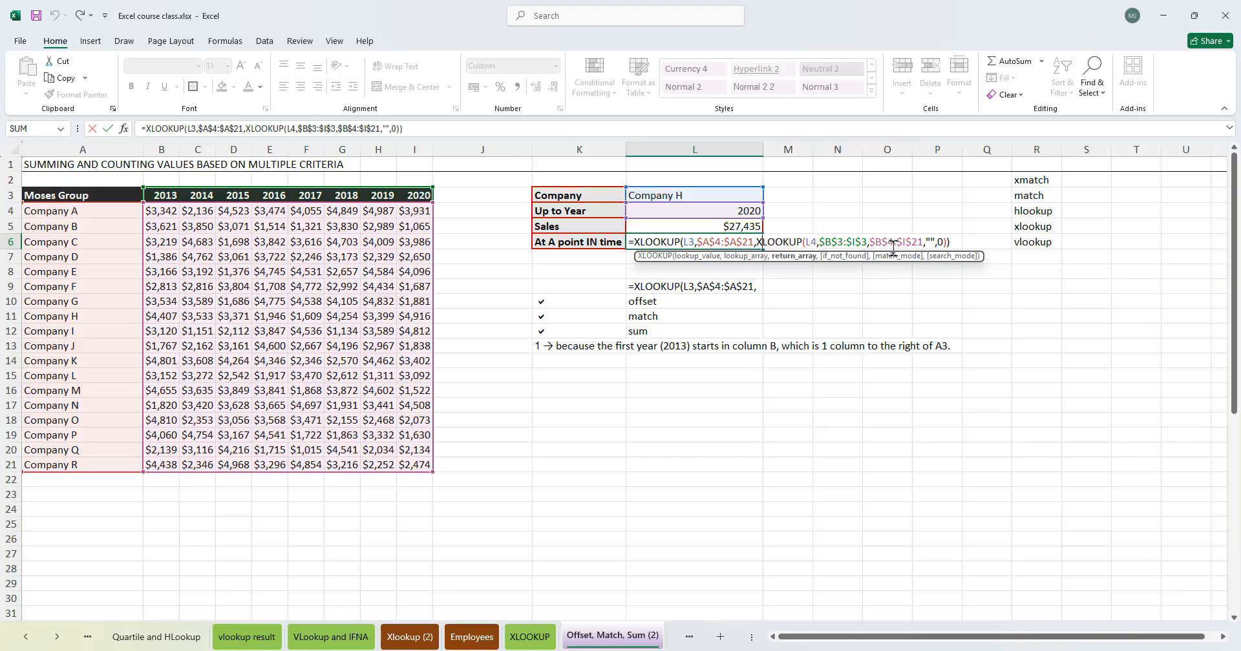
{"action": "key", "text": "Return"}
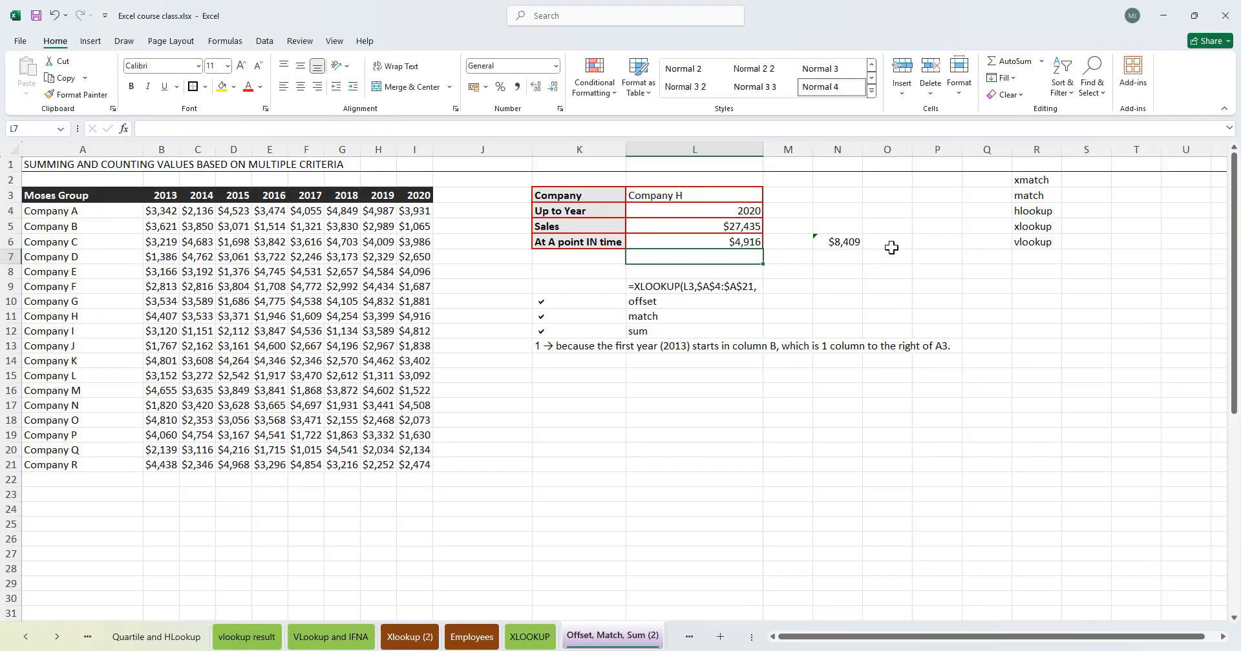
- Return to the XLOOKUP sheet and restore D:D as the outer XLOOKUP's return array in the Revenue formula
{"action": "left_click", "coordinate": [248, 639]}
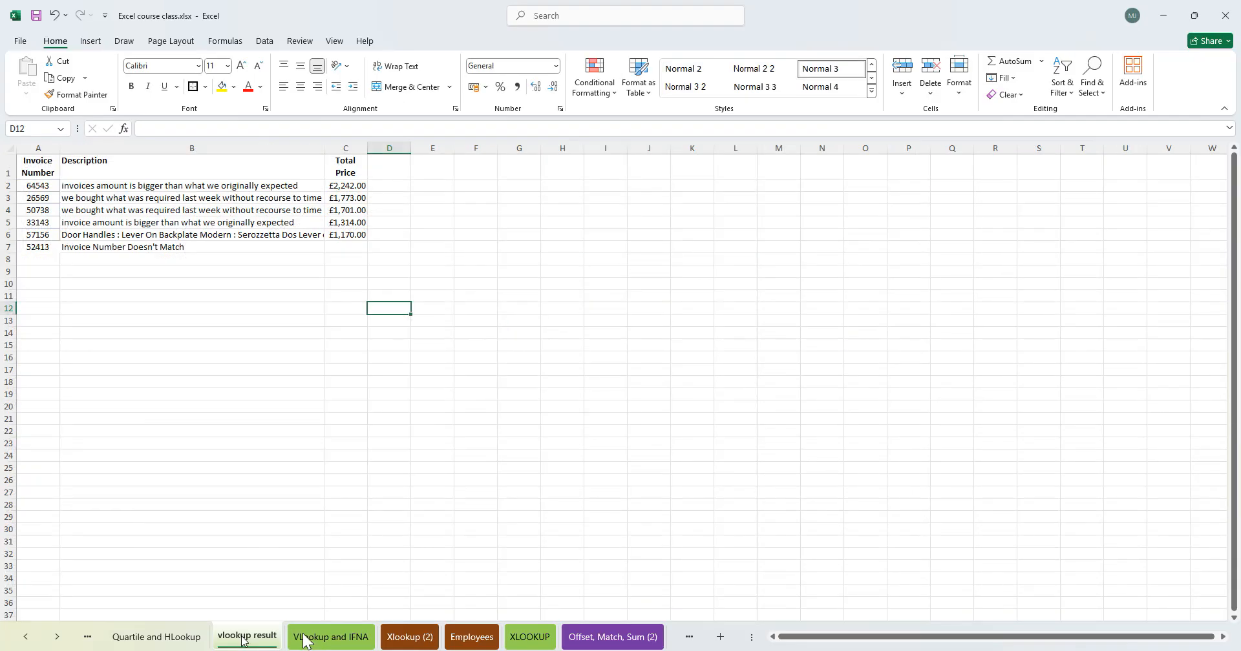
{"action": "left_click", "coordinate": [542, 643]}
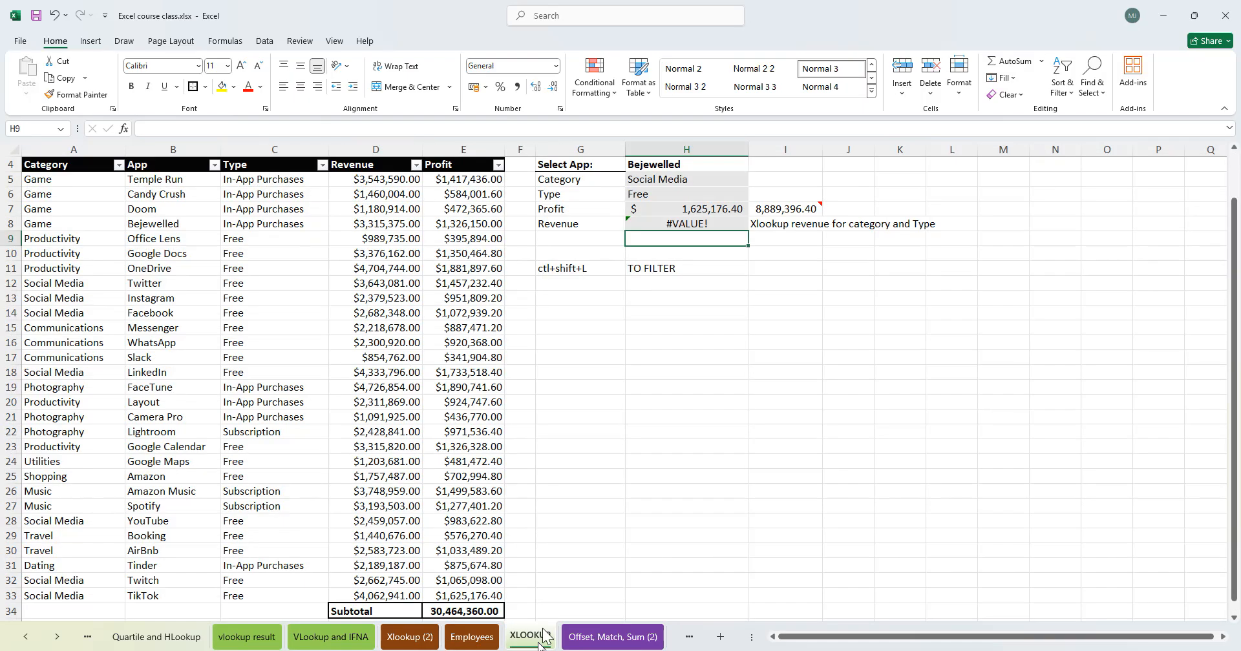
{"action": "double_click", "coordinate": [685, 224]}
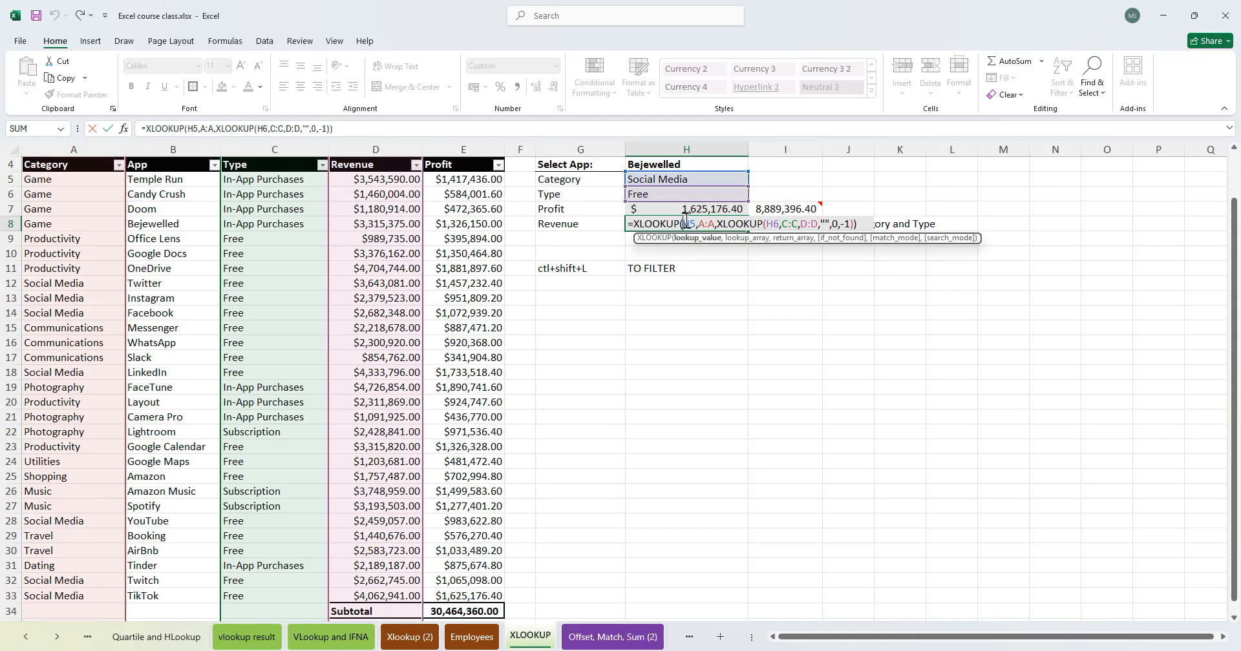
{"action": "left_click", "coordinate": [721, 224]}
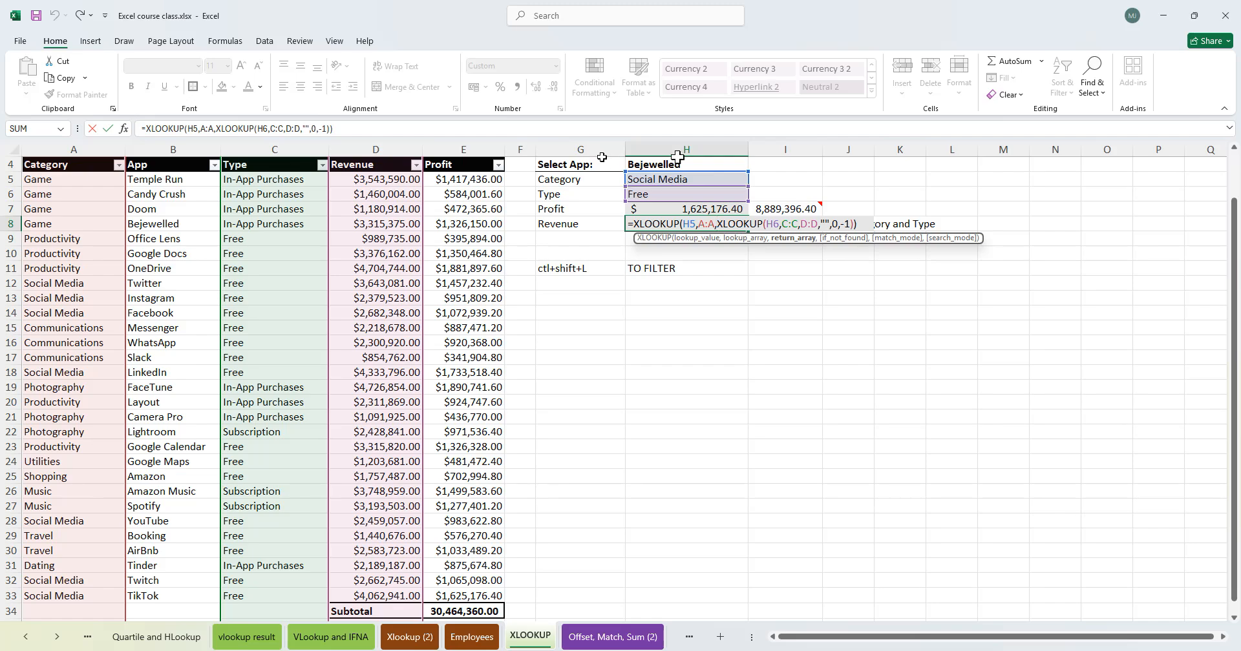
{"action": "left_click", "coordinate": [384, 150]}
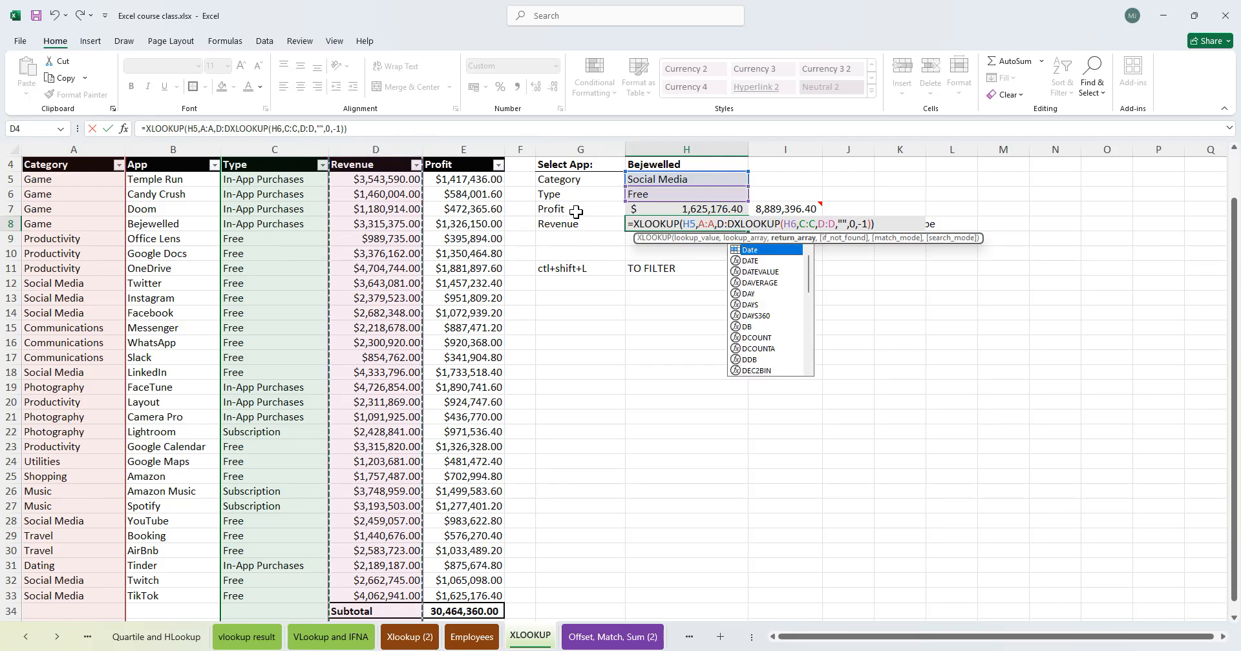
{"action": "type", "text": ","}
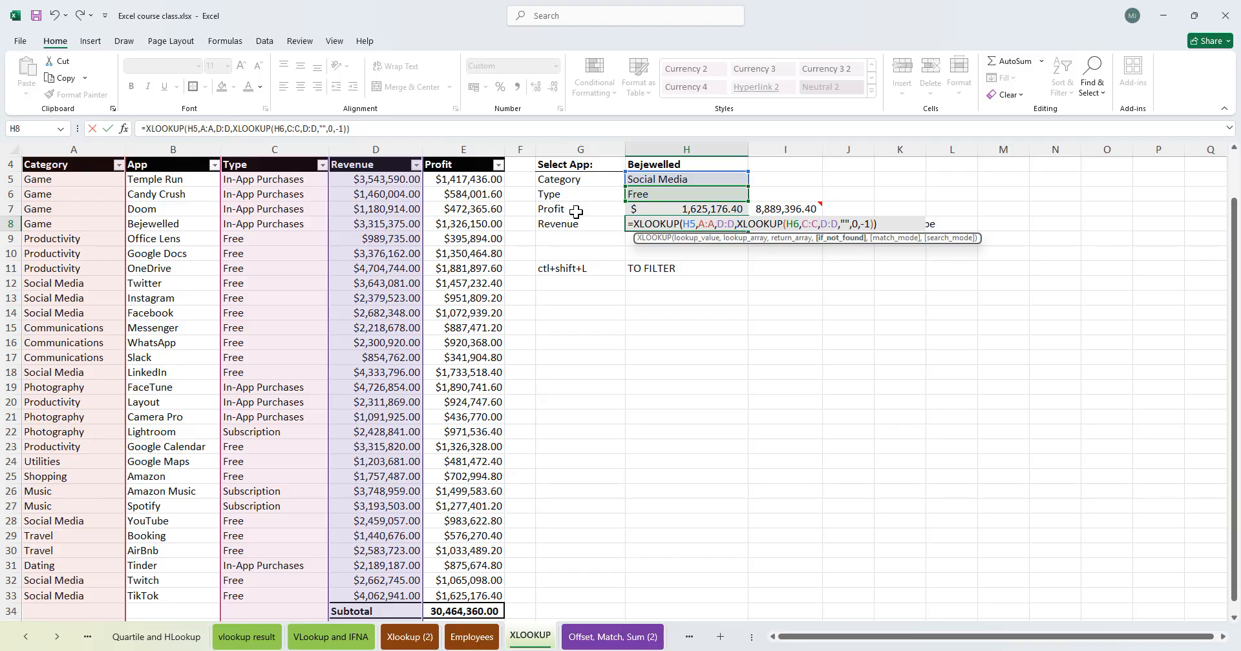
{"action": "left_click", "coordinate": [871, 223]}
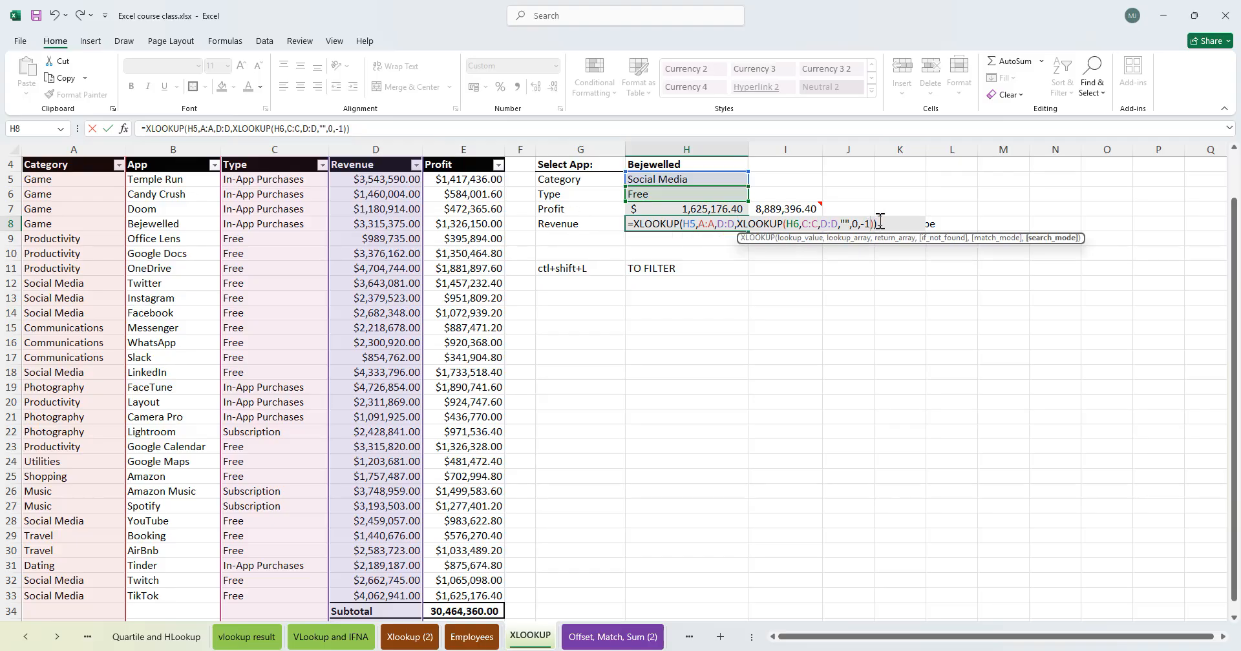
{"action": "key", "text": "Return"}
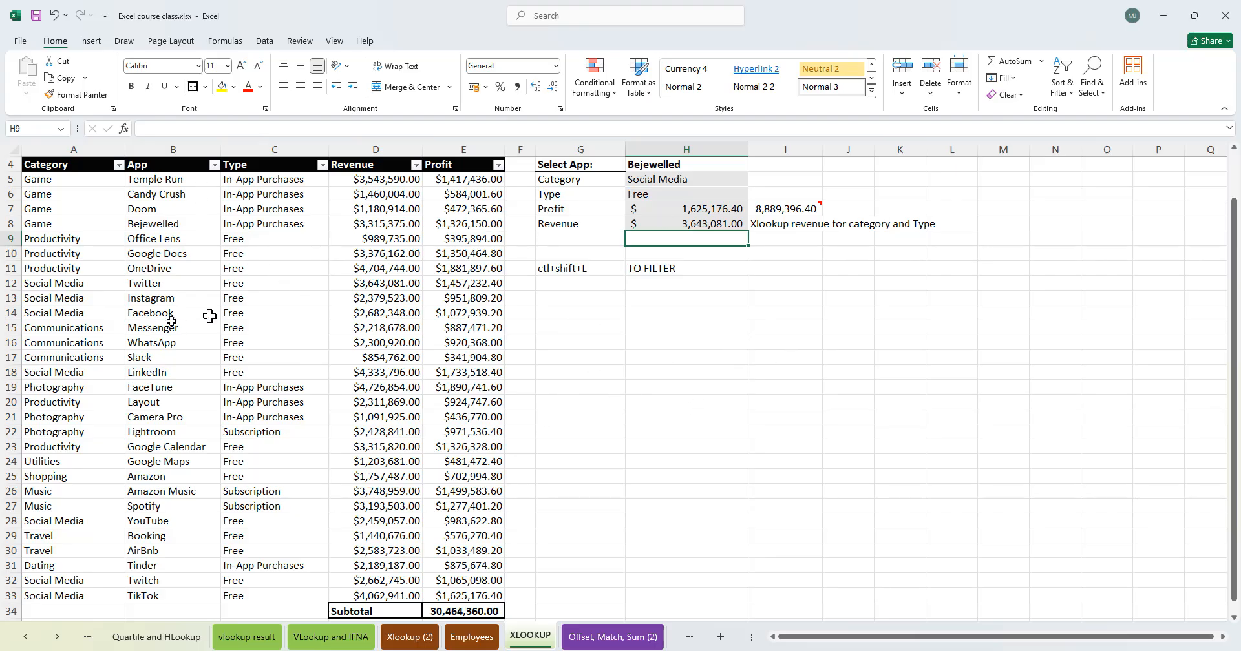
- Examine the Category column entries and their Revenue values in the app table
{"action": "left_click", "coordinate": [58, 150]}
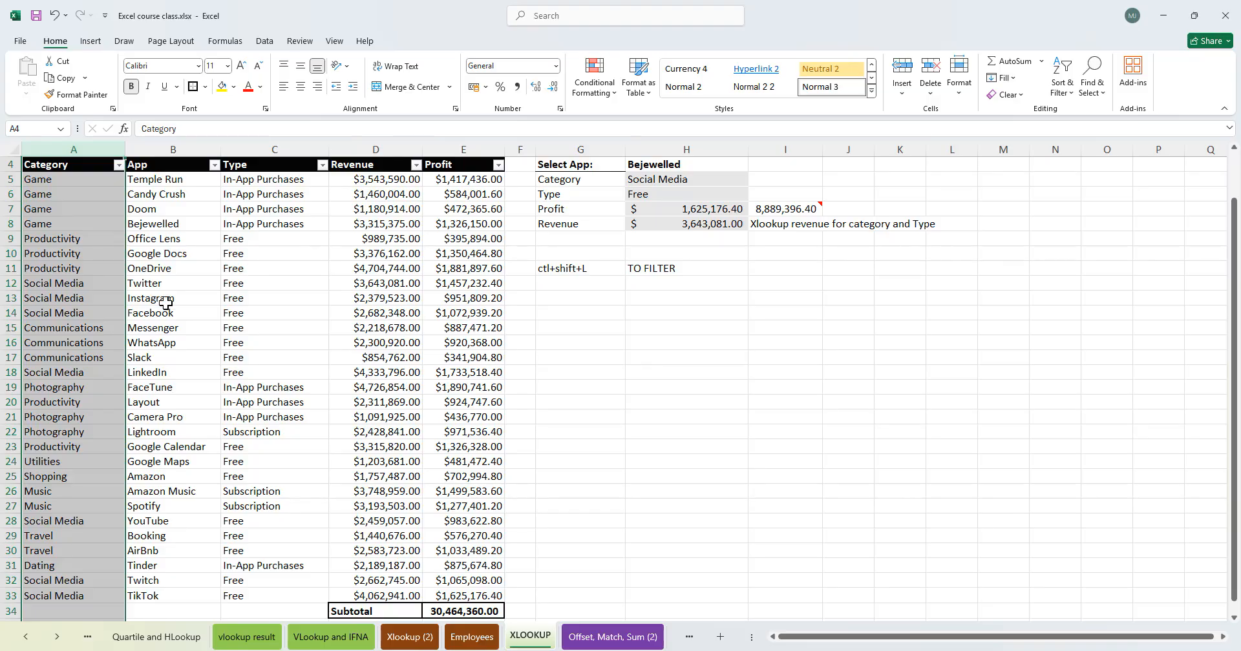
{"action": "left_click", "coordinate": [168, 277]}
{"action": "left_click", "coordinate": [147, 224]}
{"action": "left_click_drag", "start_coordinate": [42, 179], "coordinate": [77, 358]}
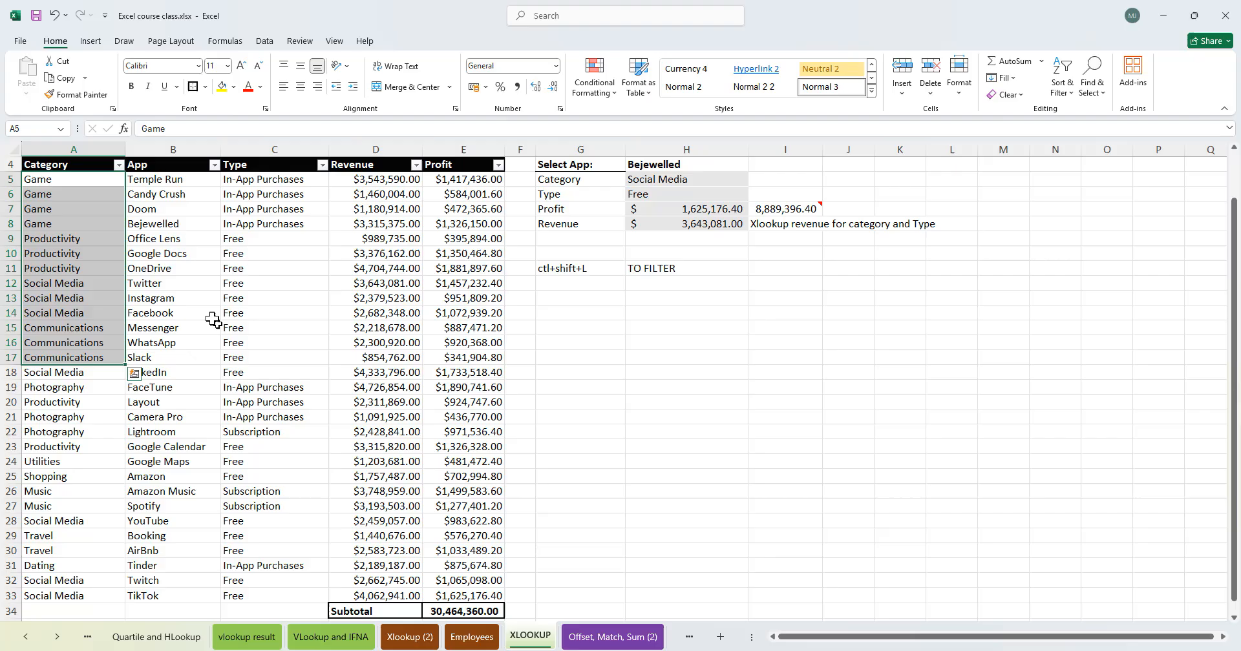
{"action": "left_click", "coordinate": [88, 226]}
{"action": "left_click", "coordinate": [430, 269]}
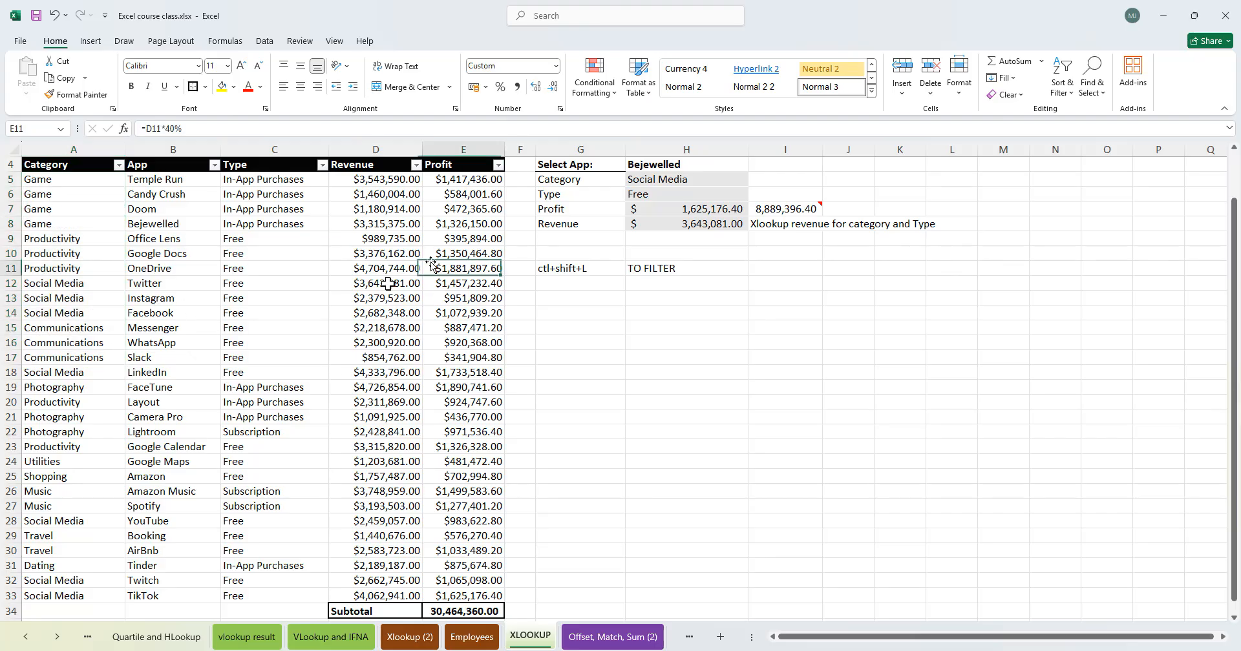
{"action": "left_click_drag", "start_coordinate": [56, 257], "coordinate": [62, 271]}
{"action": "left_click", "coordinate": [71, 343]}
{"action": "left_click", "coordinate": [387, 357]}
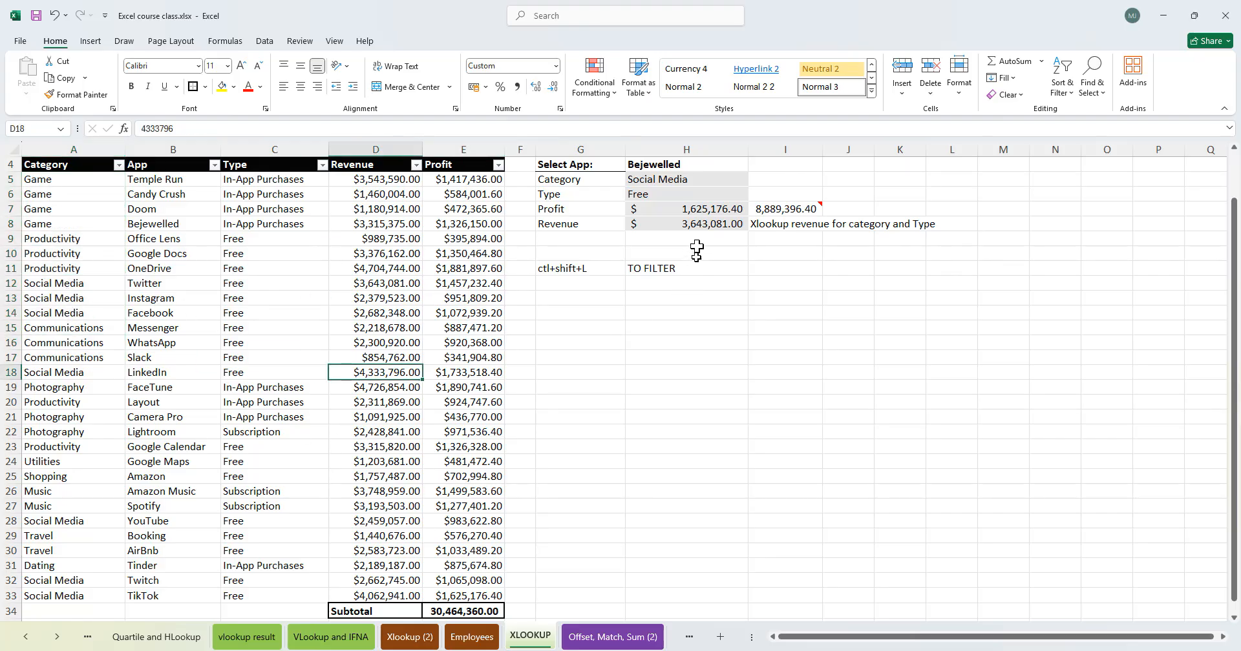
{"action": "left_click", "coordinate": [685, 224]}
{"action": "left_click", "coordinate": [847, 344]}
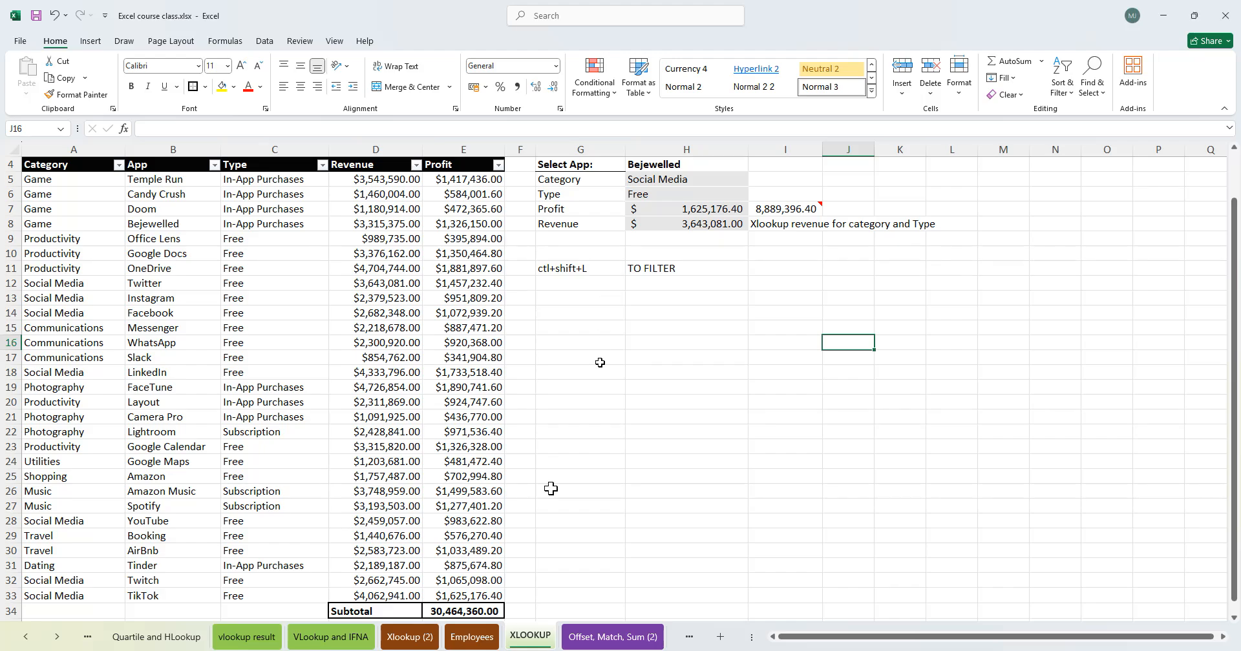
- Switch to the INDEX XMATCH sheet and list Match, Xmatch and Index in cells I4 to I6
{"action": "left_click", "coordinate": [640, 643]}
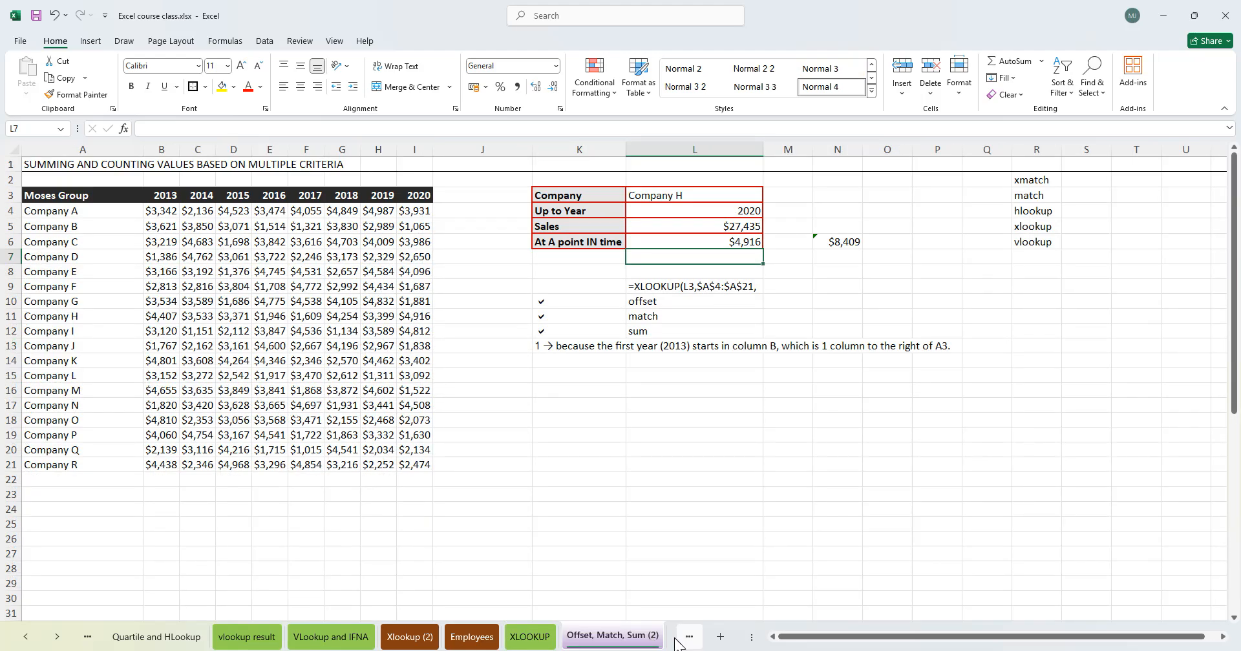
{"action": "left_click", "coordinate": [679, 642]}
{"action": "left_click", "coordinate": [656, 640]}
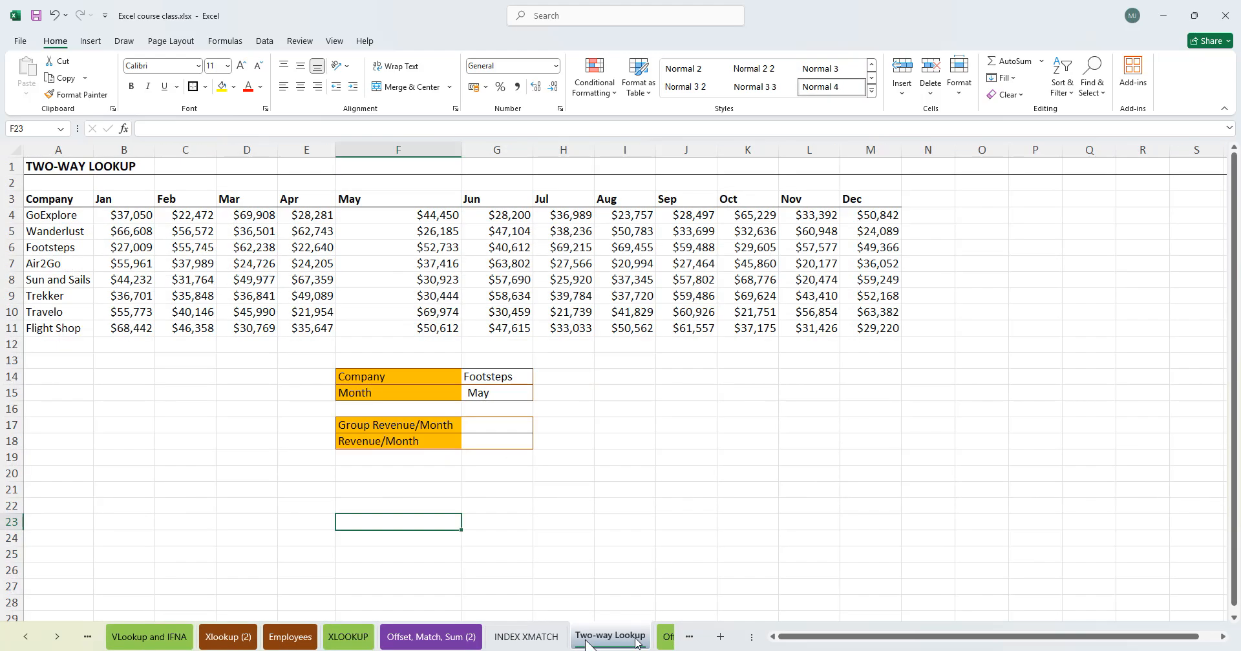
{"action": "left_click", "coordinate": [533, 643]}
{"action": "left_click", "coordinate": [446, 332]}
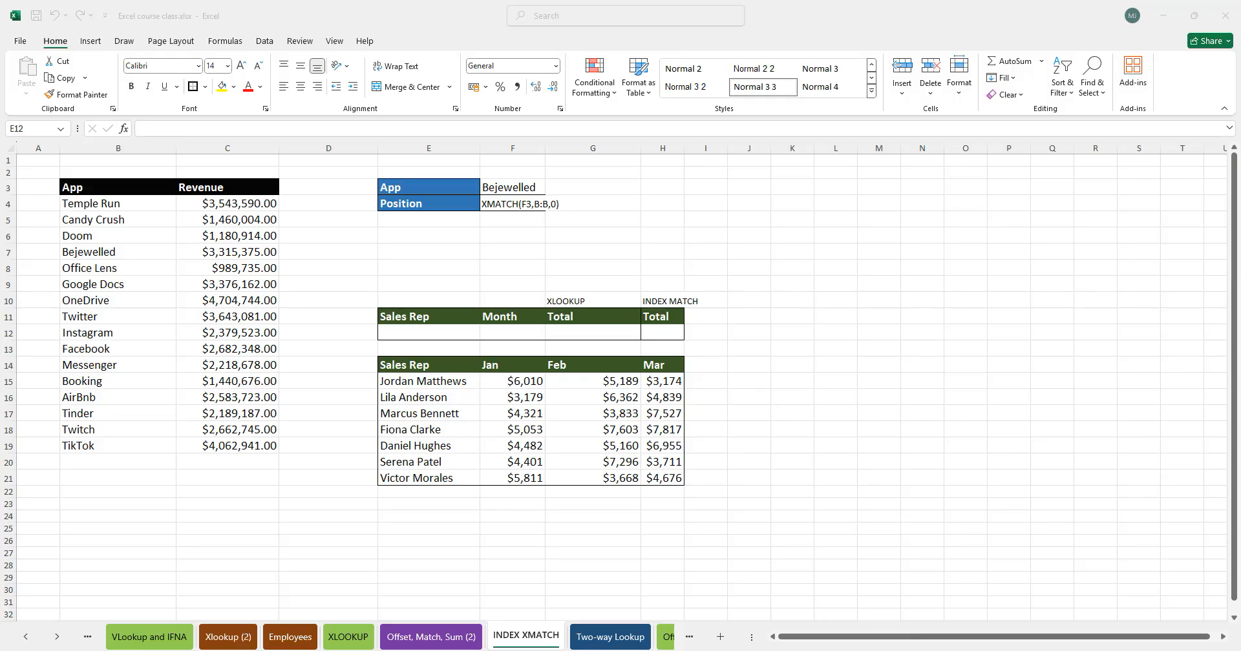
{"action": "left_click", "coordinate": [511, 203]}
{"action": "left_click", "coordinate": [687, 210]}
{"action": "type", "text": "M"}
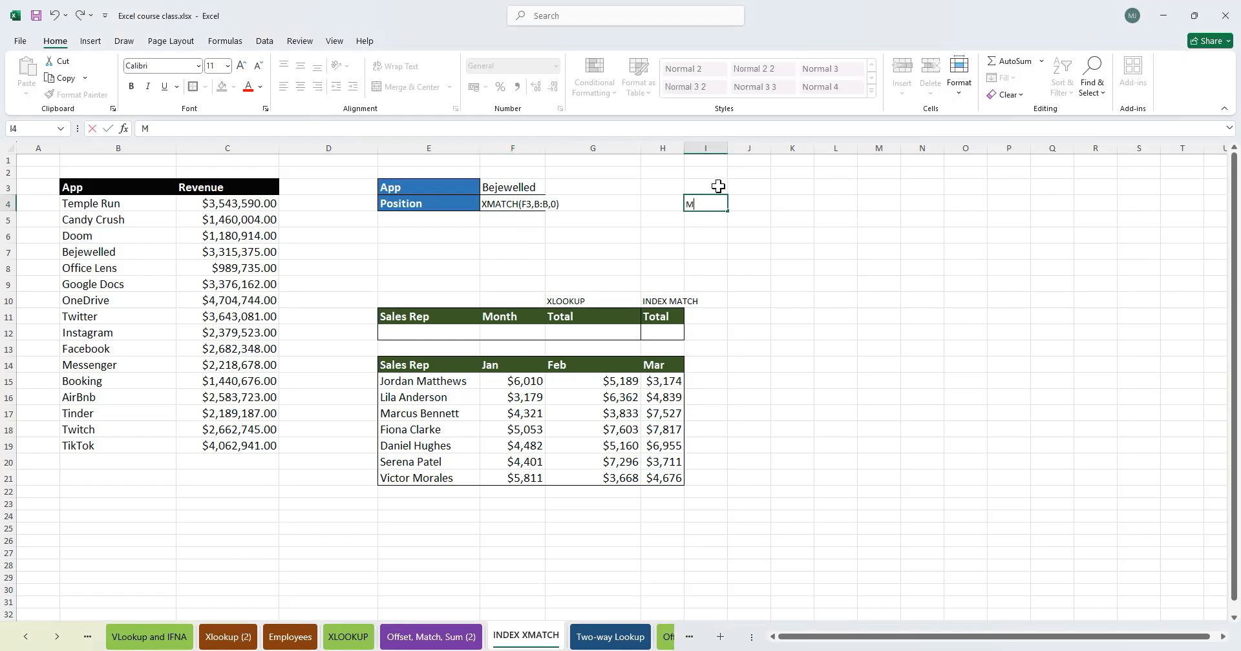
{"action": "type", "text": "atch"}
{"action": "key", "text": "Return"}
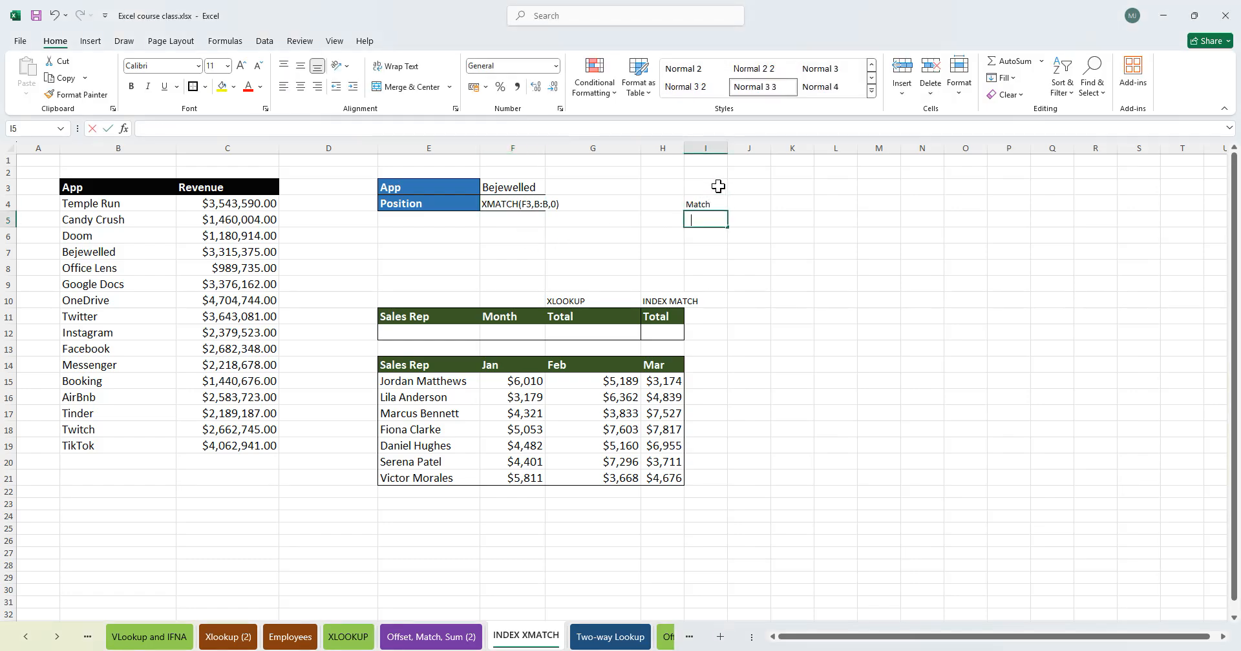
{"action": "type", "text": "Xmatch"}
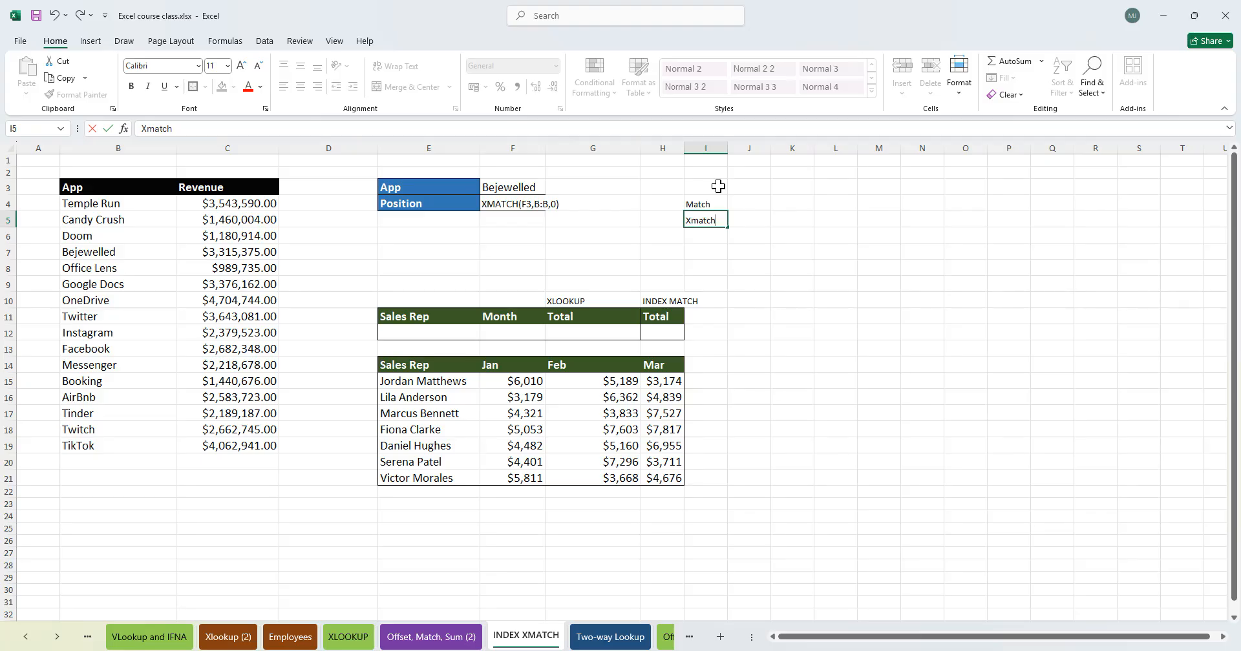
{"action": "key", "text": "Return"}
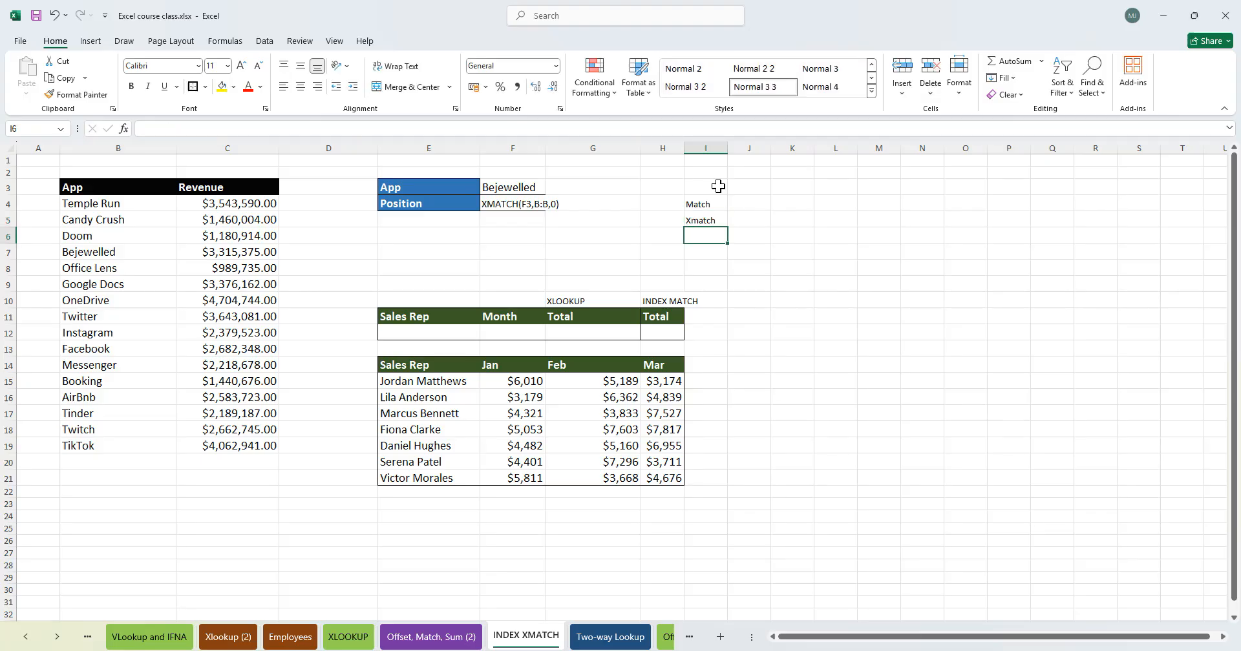
{"action": "key", "text": "BackSpace"}
{"action": "type", "text": "Index"}
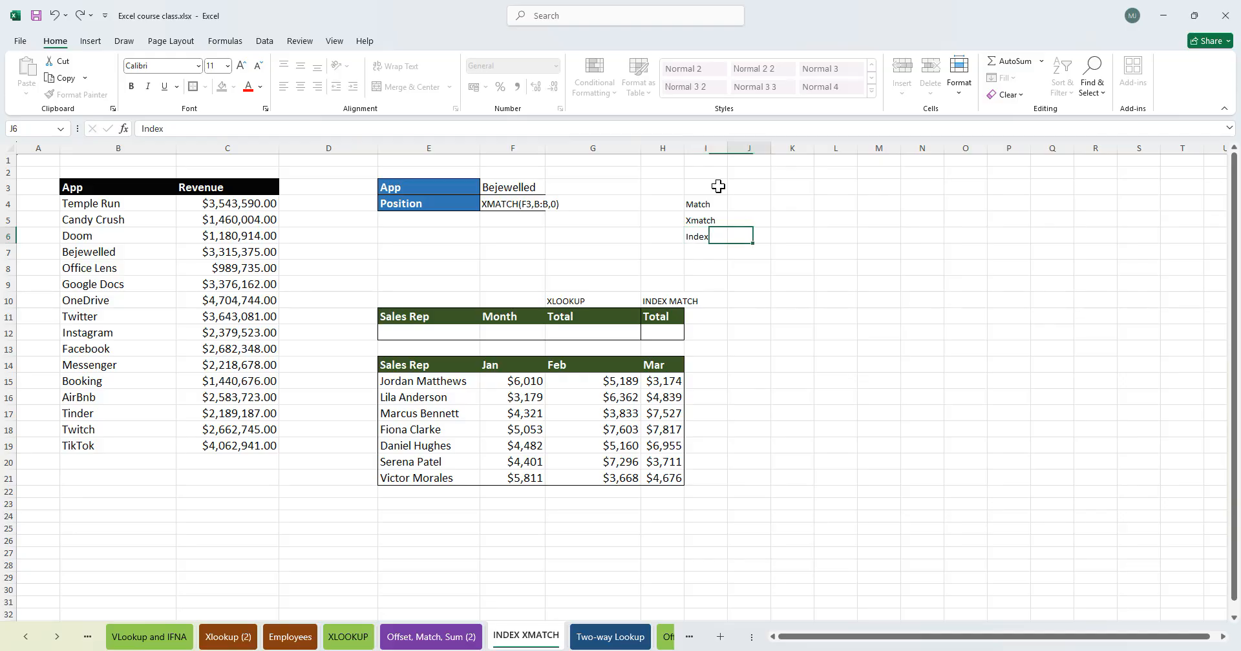
{"action": "key", "text": "Tab"}
{"action": "left_click", "coordinate": [708, 209]}
{"action": "left_click", "coordinate": [704, 237]}
{"action": "mouse_move", "coordinate": [705, 206]}
{"action": "left_mouse_down"}
{"action": "mouse_move", "coordinate": [698, 238]}
{"action": "mouse_move", "coordinate": [709, 220]}
{"action": "left_mouse_up"}
{"action": "left_click", "coordinate": [701, 235]}
{"action": "left_click", "coordinate": [706, 252]}
{"action": "left_click", "coordinate": [706, 236]}
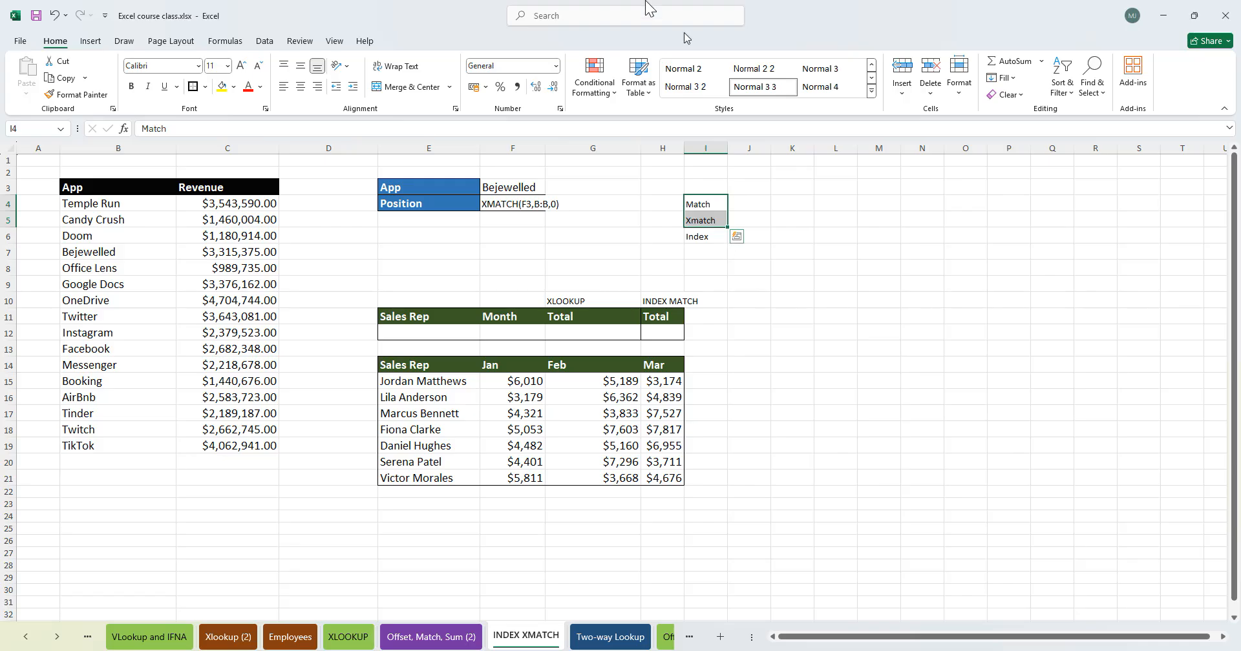
{"action": "left_click_drag", "start_coordinate": [447, 15], "coordinate": [549, 19]}
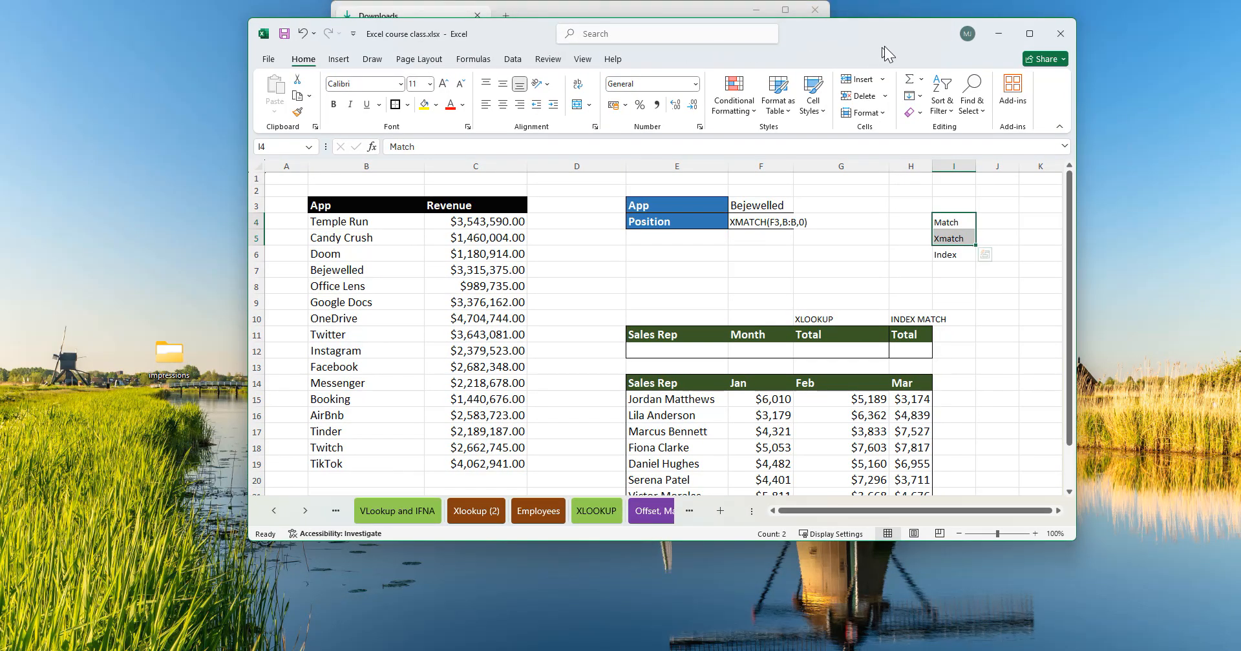
{"action": "left_click", "coordinate": [1022, 44]}
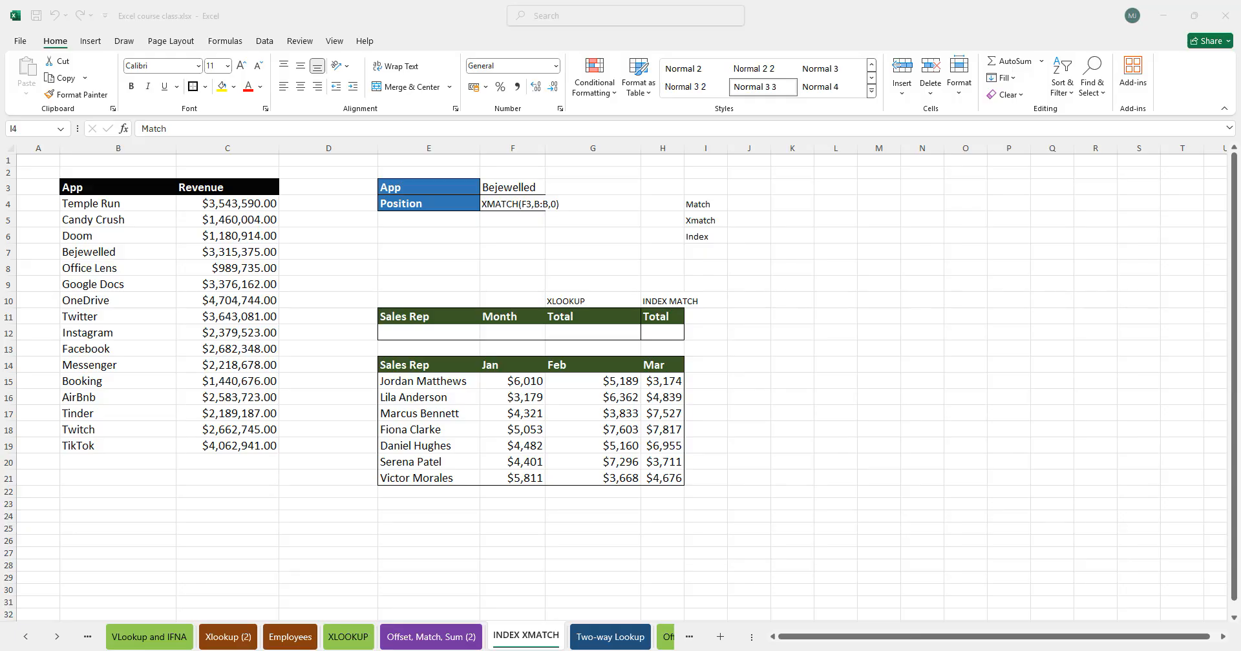
{"action": "left_click", "coordinate": [586, 218]}
{"action": "left_click_drag", "start_coordinate": [698, 202], "coordinate": [706, 217]}
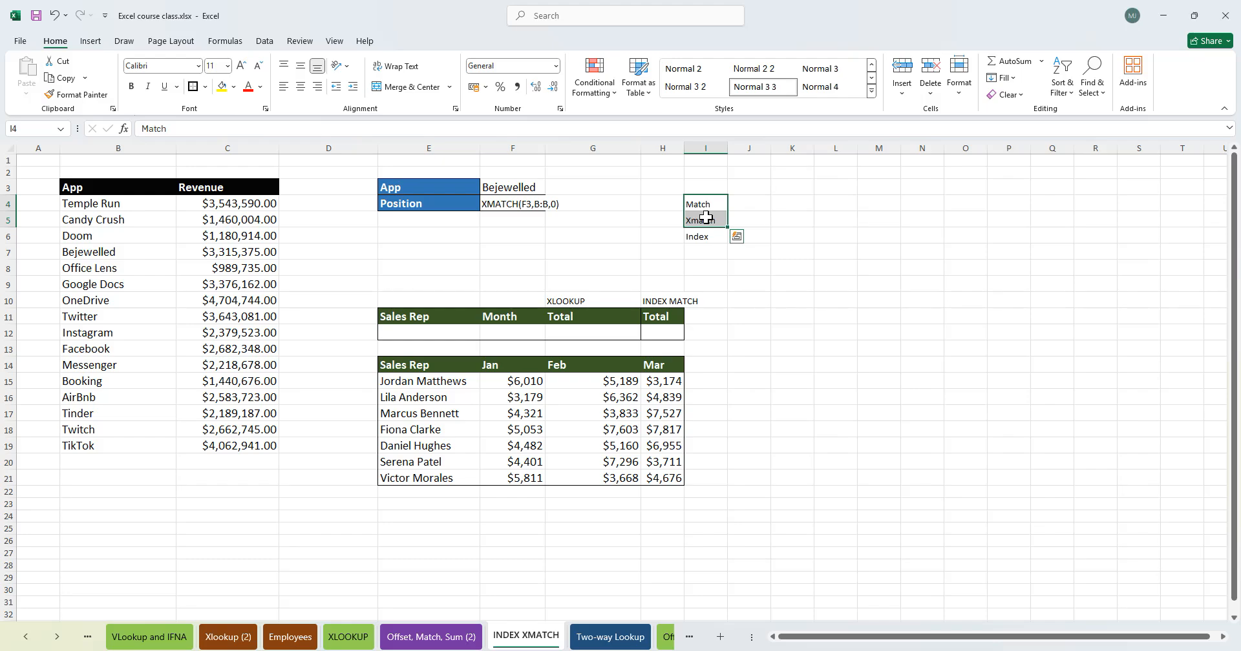
{"action": "left_click", "coordinate": [709, 238], "text": "ctrl"}
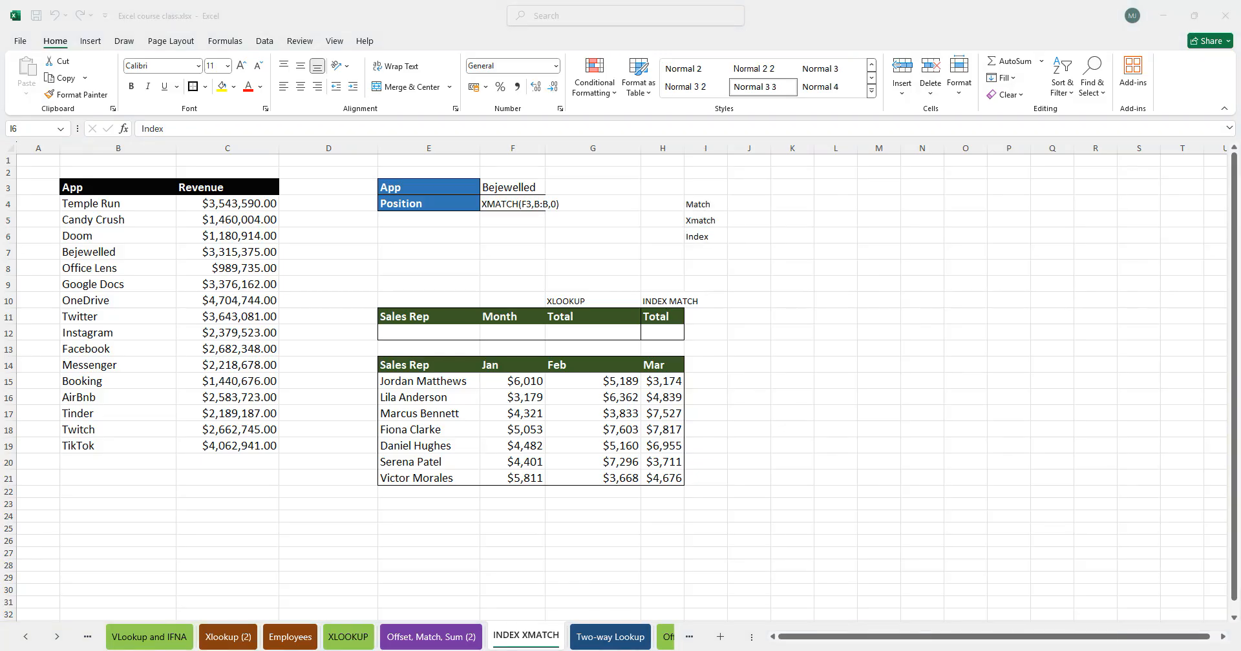
{"action": "left_click", "coordinate": [547, 226]}
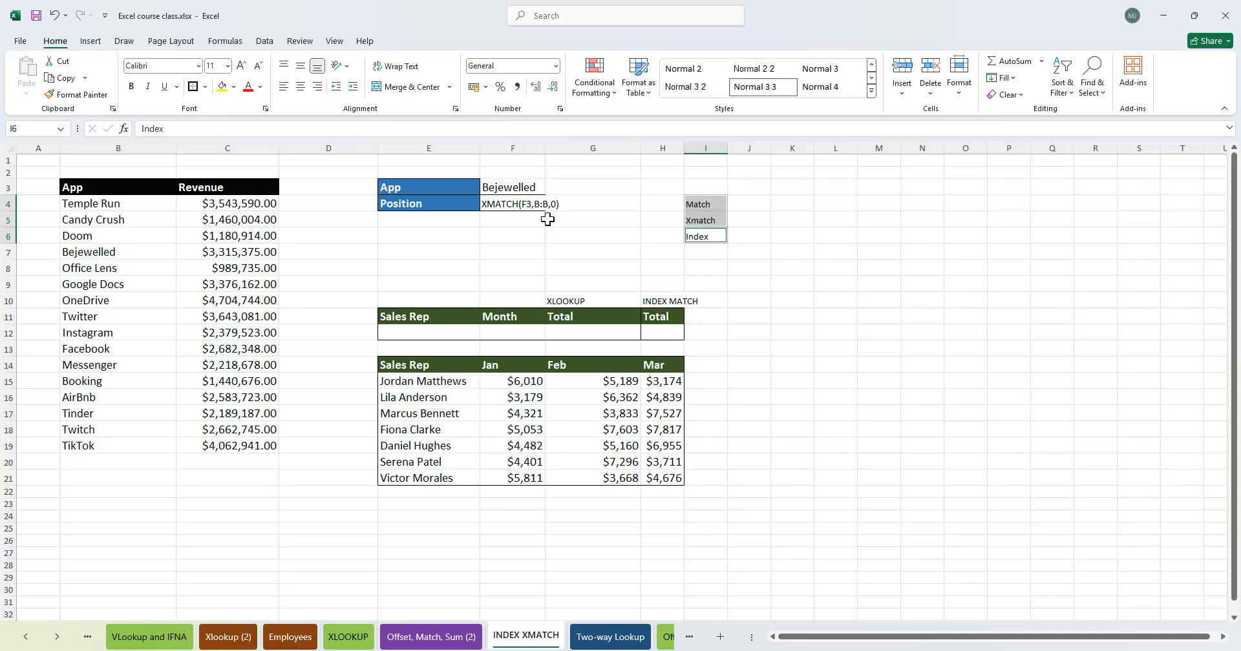
- Turn the XMATCH(F3,B:B,0) text in the Position cell into a working formula by adding a leading equals sign
{"action": "left_click", "coordinate": [510, 205]}
{"action": "double_click", "coordinate": [499, 204]}
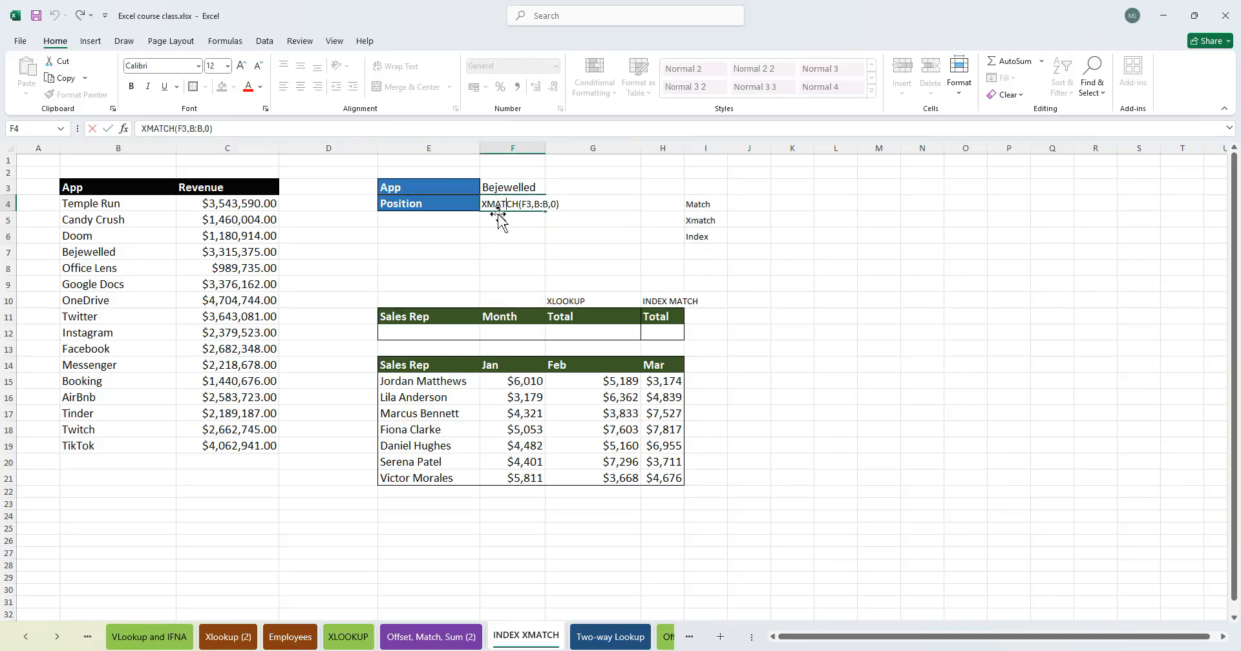
{"action": "left_click", "coordinate": [528, 205]}
{"action": "left_click", "coordinate": [482, 204]}
{"action": "type", "text": "="}
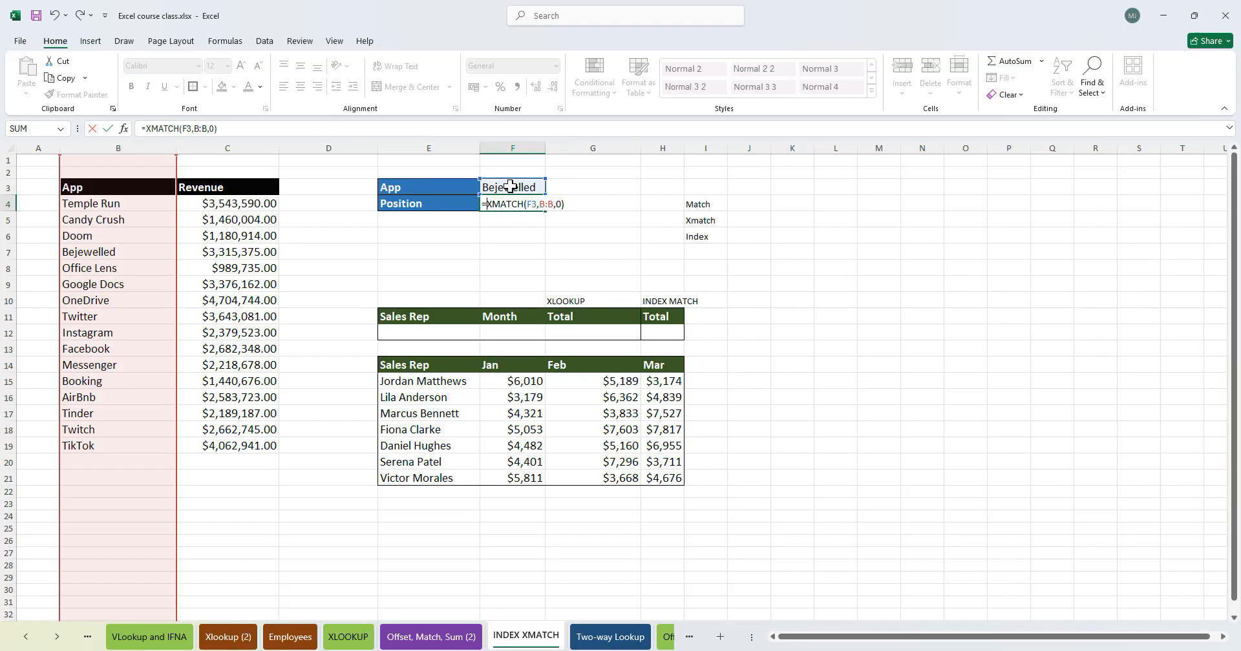
{"action": "left_click", "coordinate": [548, 204]}
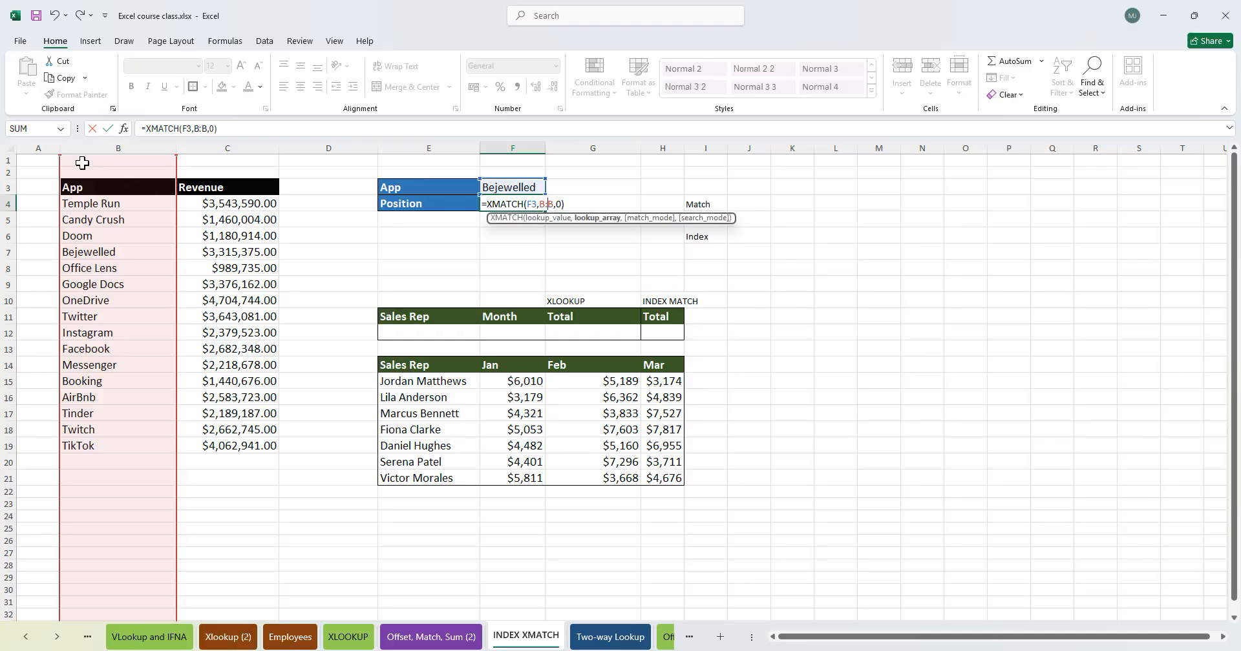
{"action": "left_click", "coordinate": [561, 204]}
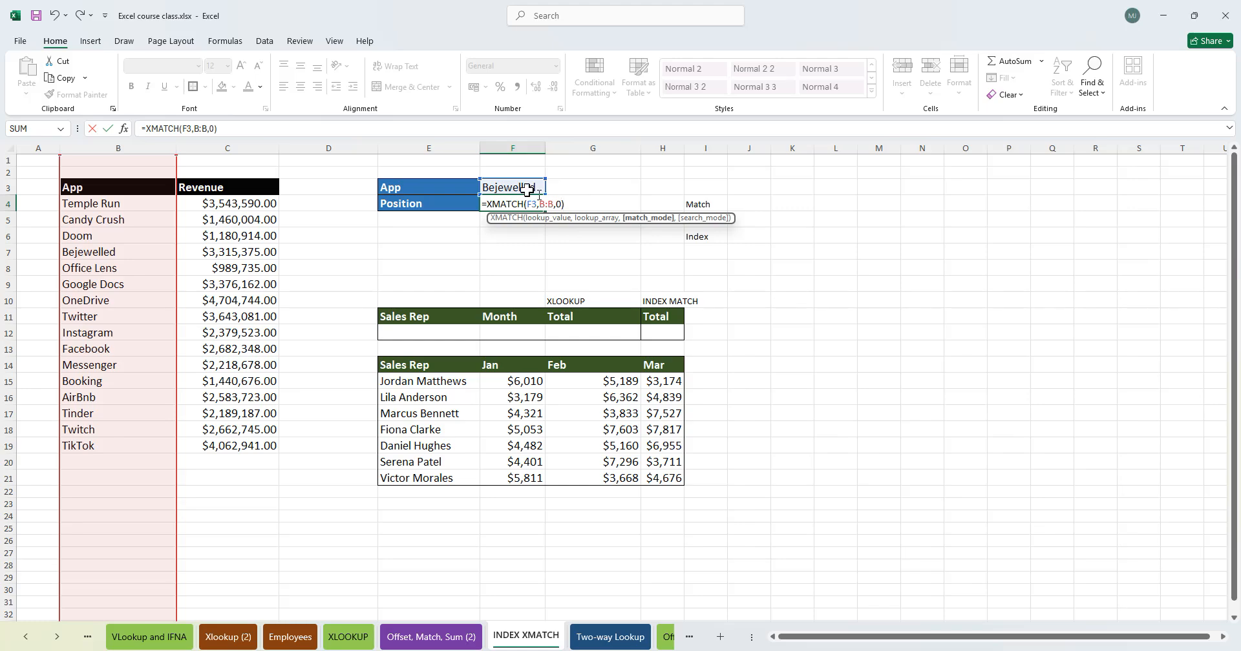
{"action": "key", "text": "Return"}
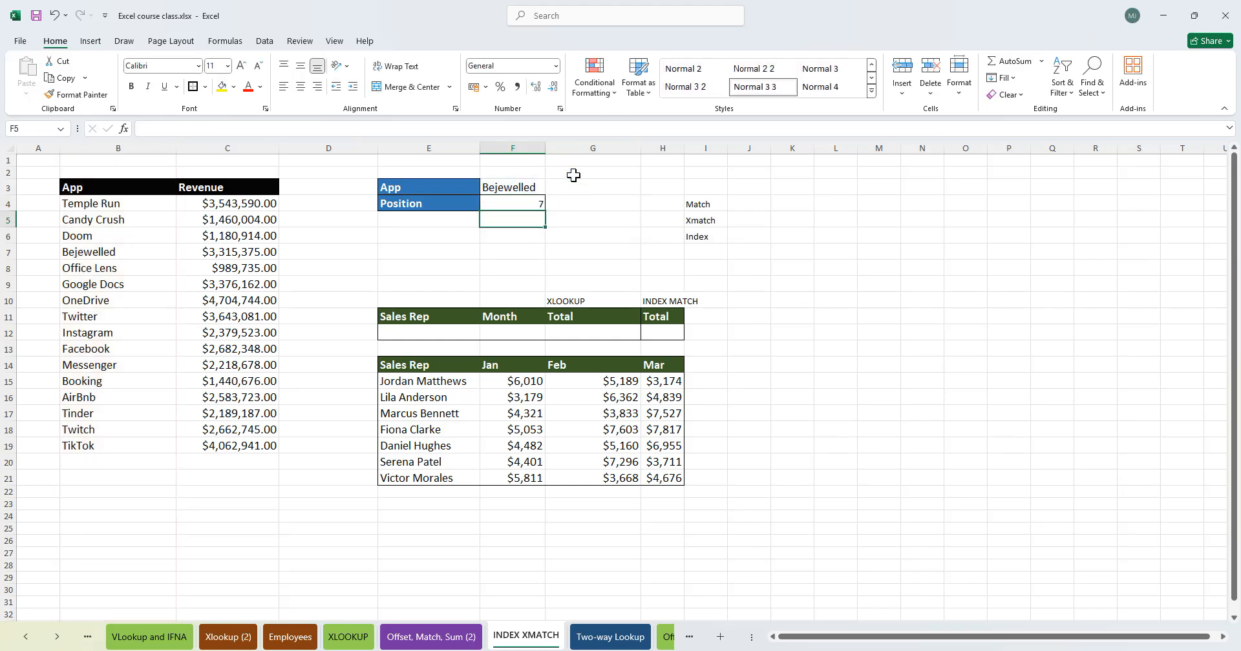
- Examine the app names in the App list and the XMATCH formula in the Position cell
{"action": "left_click", "coordinate": [161, 349]}
{"action": "left_click", "coordinate": [99, 459]}
{"action": "left_click", "coordinate": [130, 313]}
{"action": "left_click", "coordinate": [104, 397]}
{"action": "left_click", "coordinate": [119, 284]}
{"action": "left_click", "coordinate": [120, 252]}
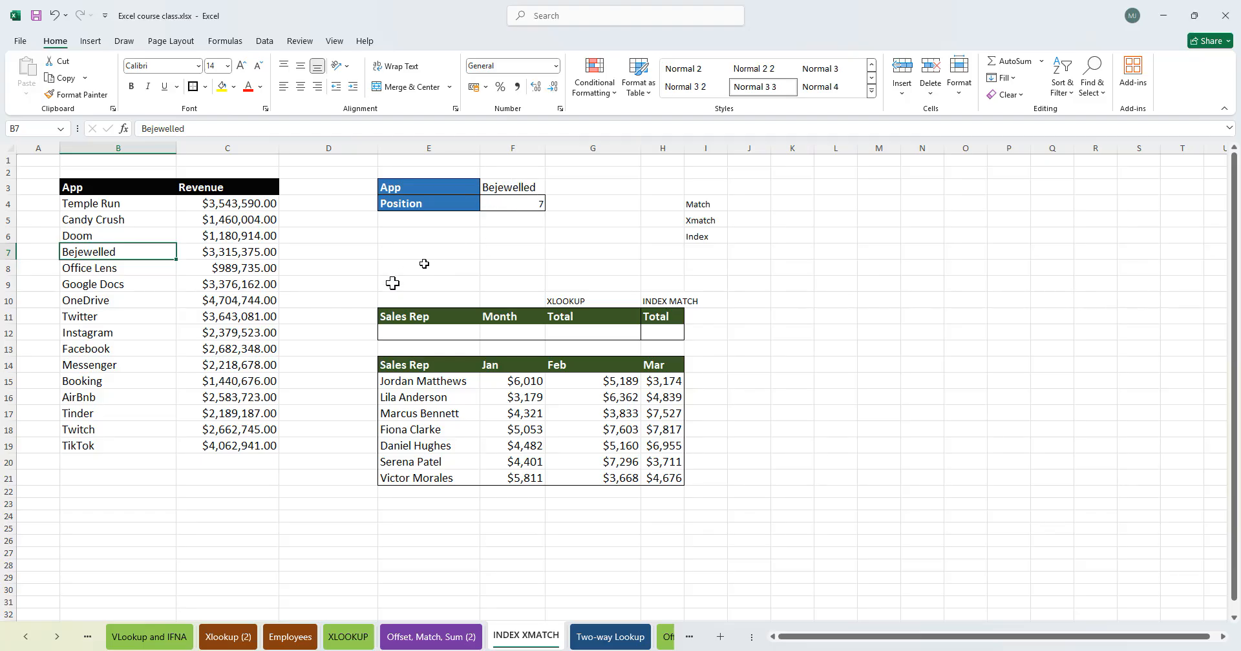
{"action": "left_click", "coordinate": [155, 286]}
{"action": "left_click", "coordinate": [150, 367]}
{"action": "left_click", "coordinate": [130, 205]}
{"action": "left_click", "coordinate": [156, 300]}
{"action": "double_click", "coordinate": [534, 203]}
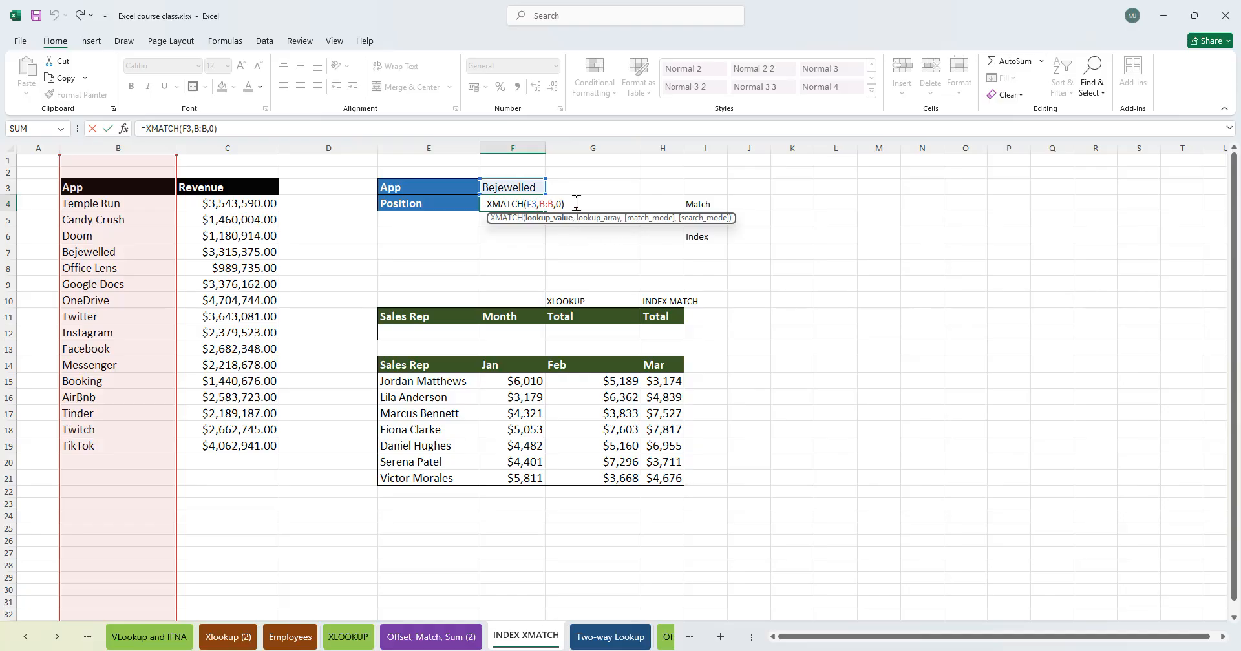
{"action": "scroll", "coordinate": [133, 316], "scroll_direction": "down", "scroll_amount": 15}
{"action": "scroll", "coordinate": [139, 327], "scroll_direction": "up", "scroll_amount": 15}
{"action": "key", "text": "Tab"}
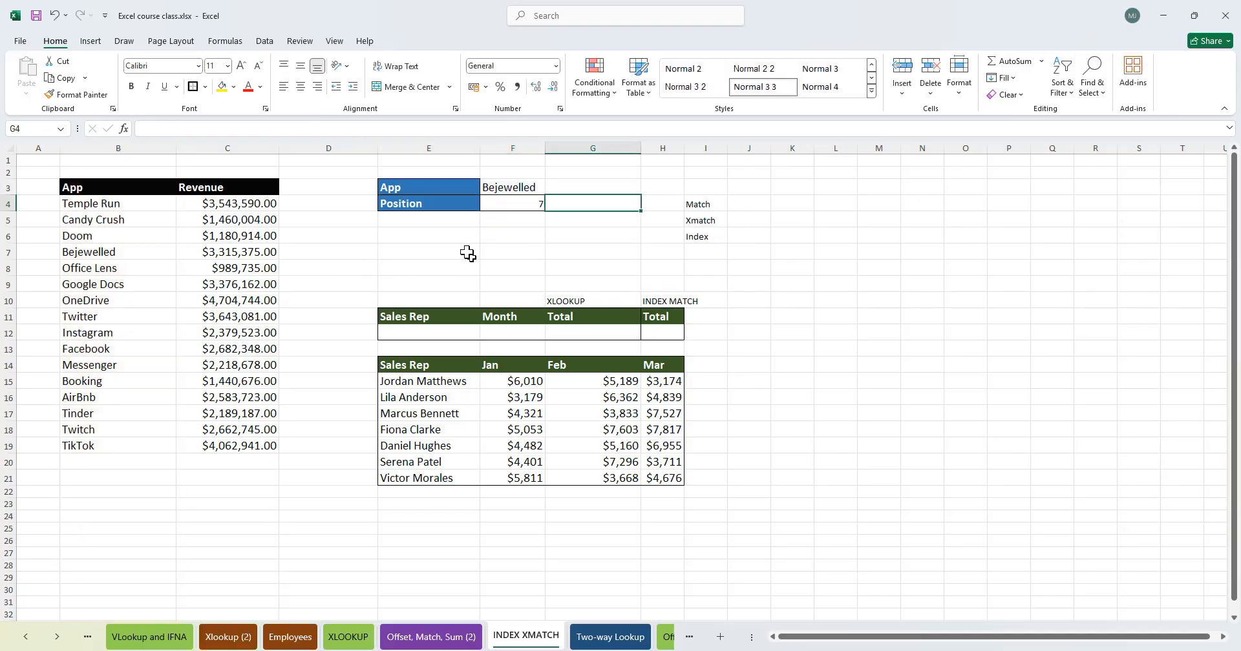
- Change the App lookup value in F3 to Twitter
{"action": "left_click", "coordinate": [507, 191]}
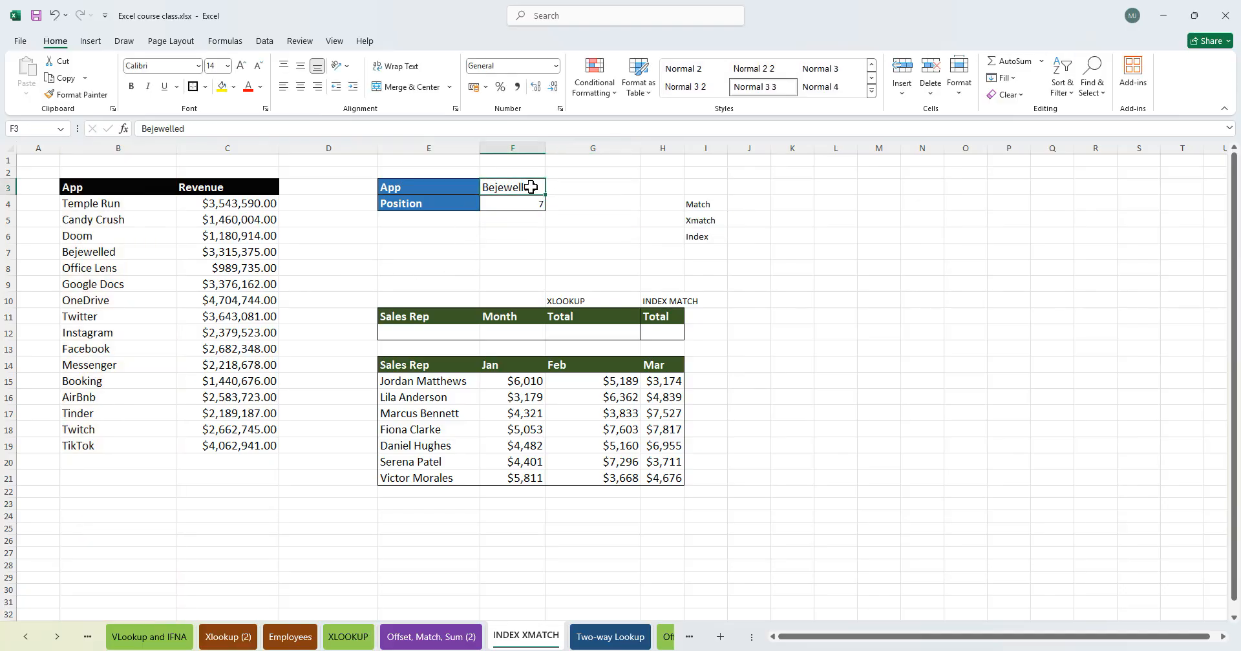
{"action": "triple_click", "coordinate": [531, 187]}
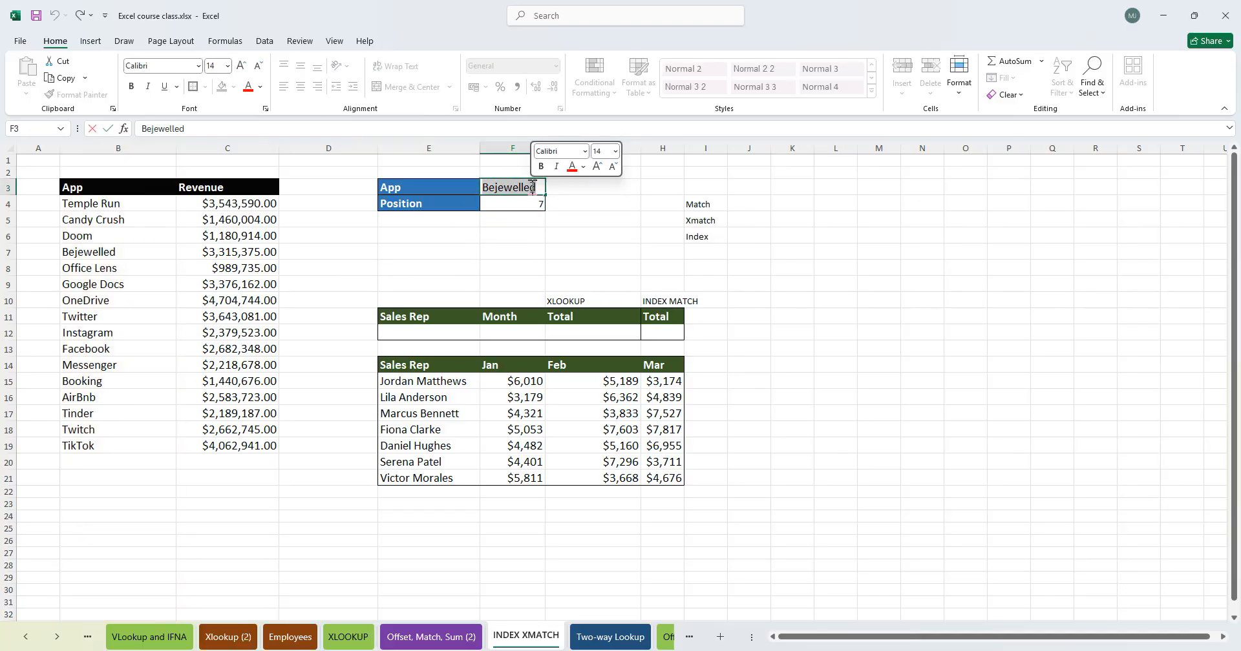
{"action": "type", "text": "Twitter"}
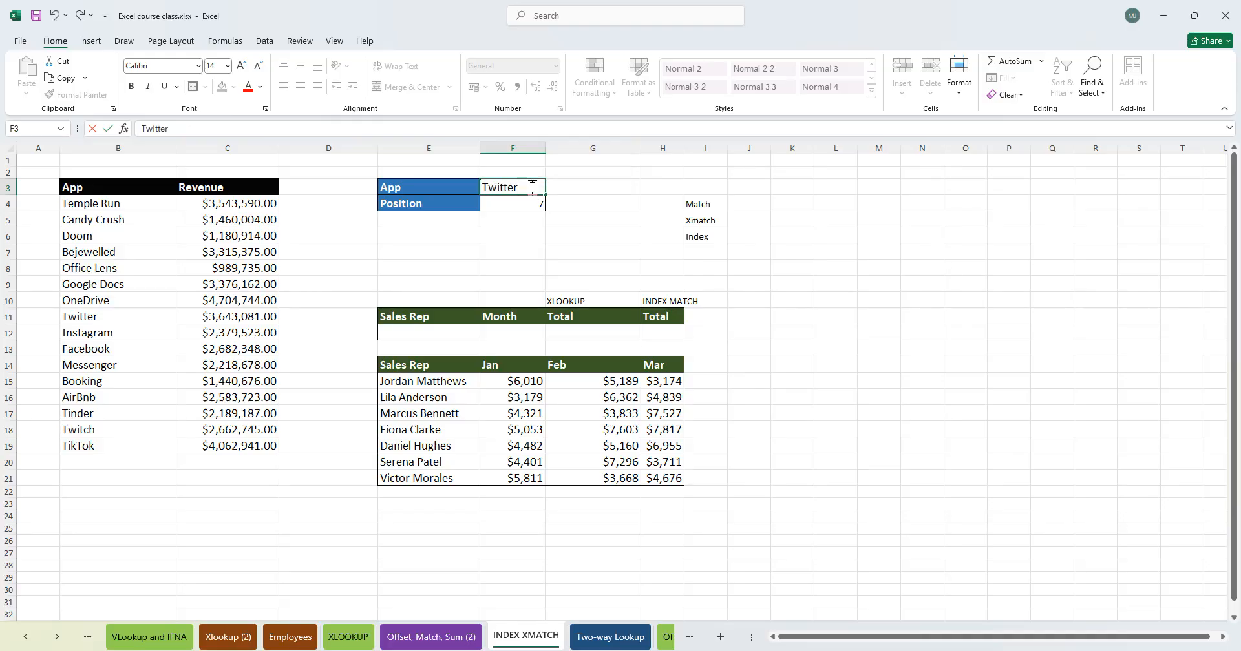
{"action": "key", "text": "Return"}
{"action": "left_click", "coordinate": [530, 187]}
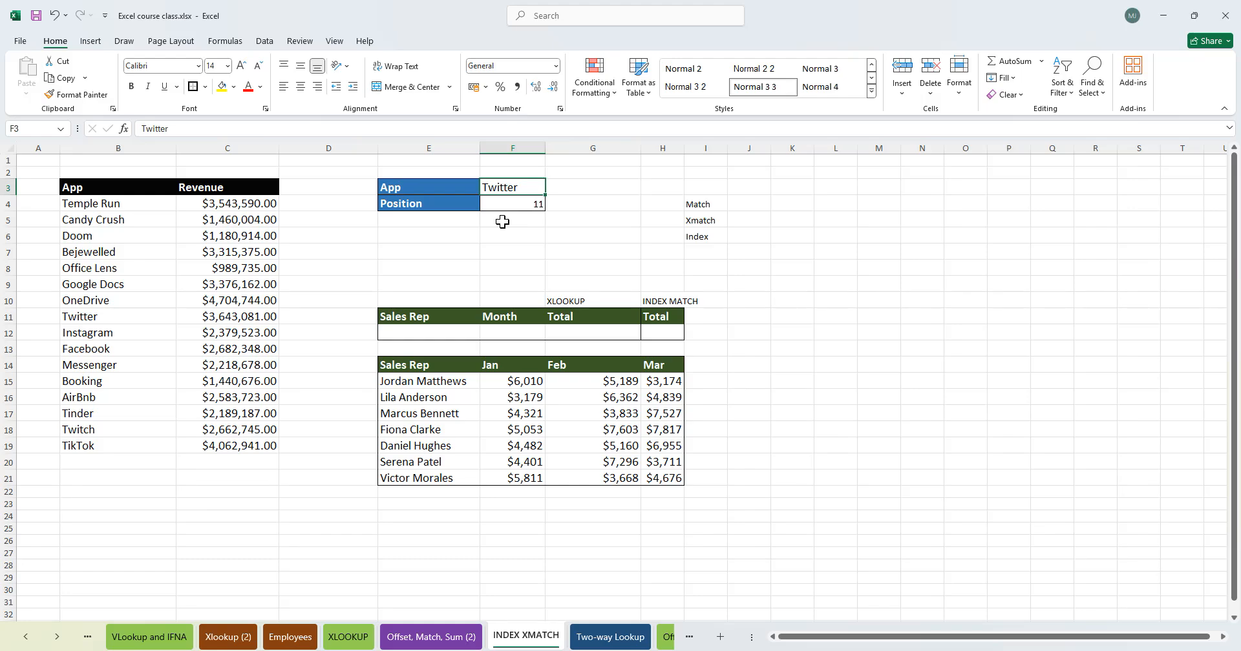
- Inspect the Position formula and count the apps from Temple Run down to Twitter in the list
{"action": "double_click", "coordinate": [527, 203]}
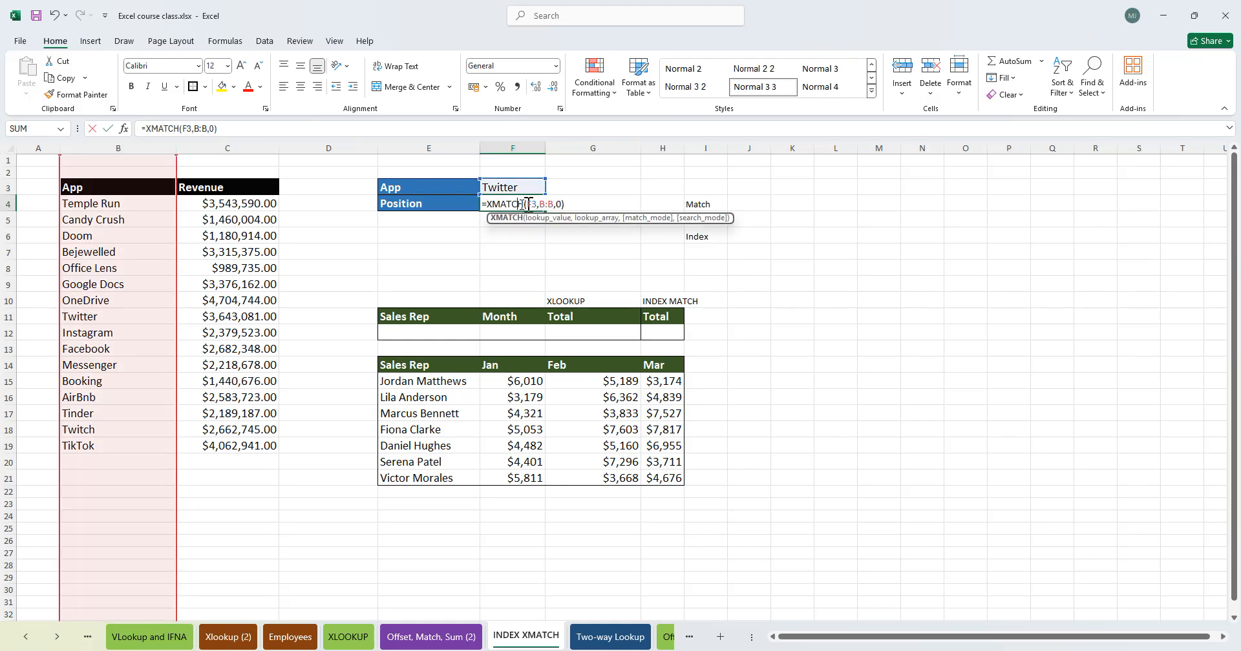
{"action": "key", "text": "Escape"}
{"action": "left_click", "coordinate": [517, 173]}
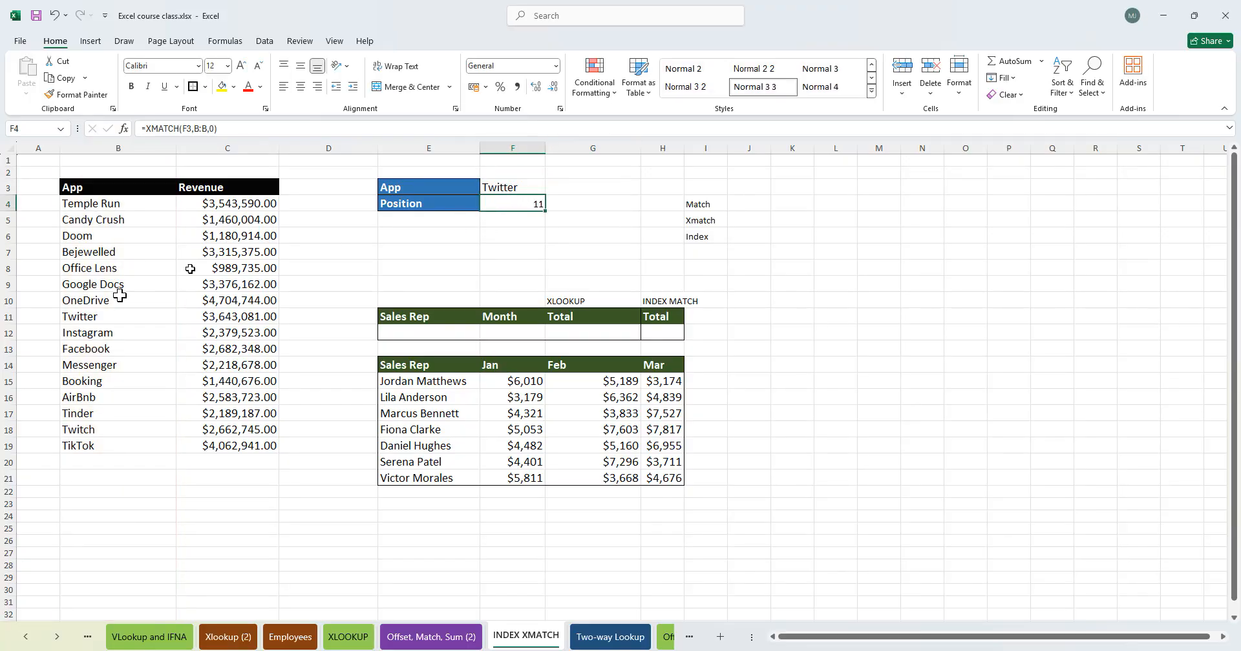
{"action": "left_click_drag", "start_coordinate": [107, 204], "coordinate": [91, 310]}
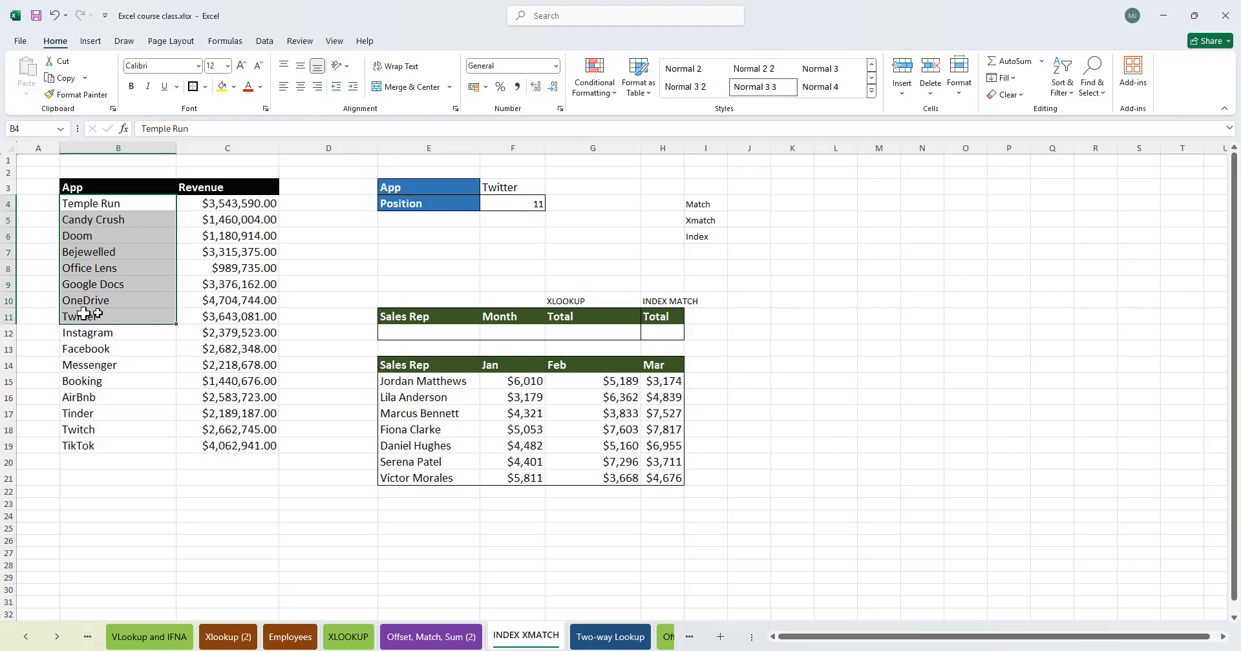
{"action": "left_click", "coordinate": [8, 316]}
{"action": "left_click", "coordinate": [356, 400]}
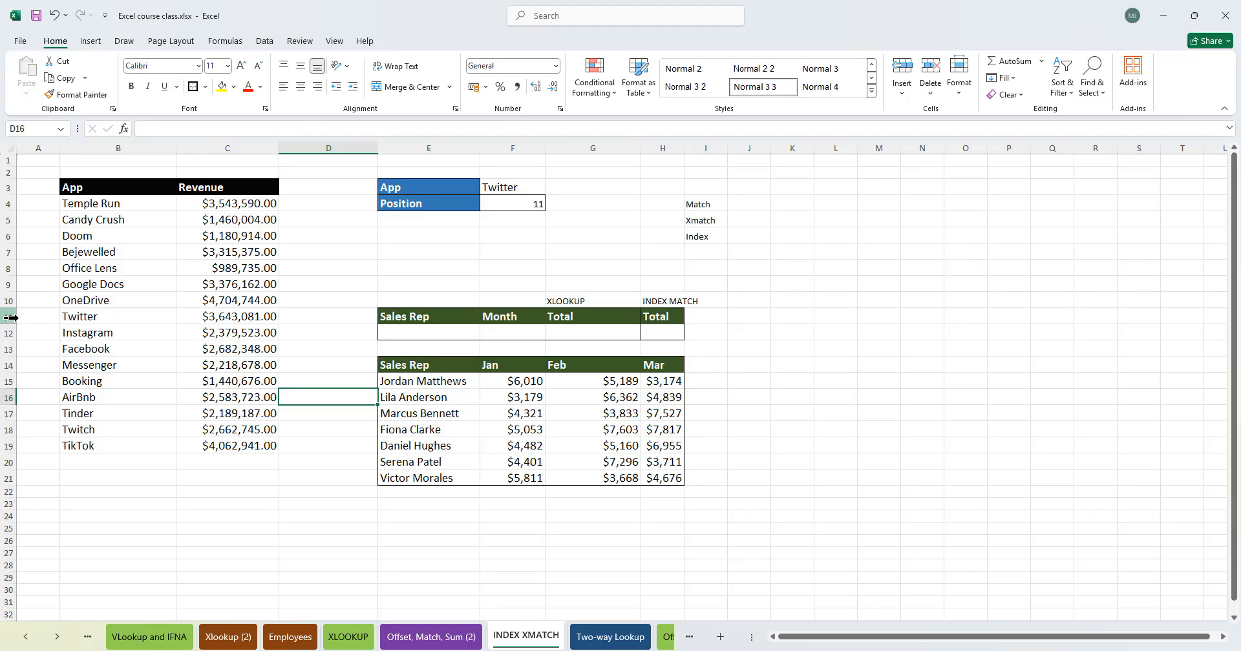
{"action": "left_click", "coordinate": [65, 316]}
{"action": "left_click", "coordinate": [501, 219]}
{"action": "left_click", "coordinate": [534, 203]}
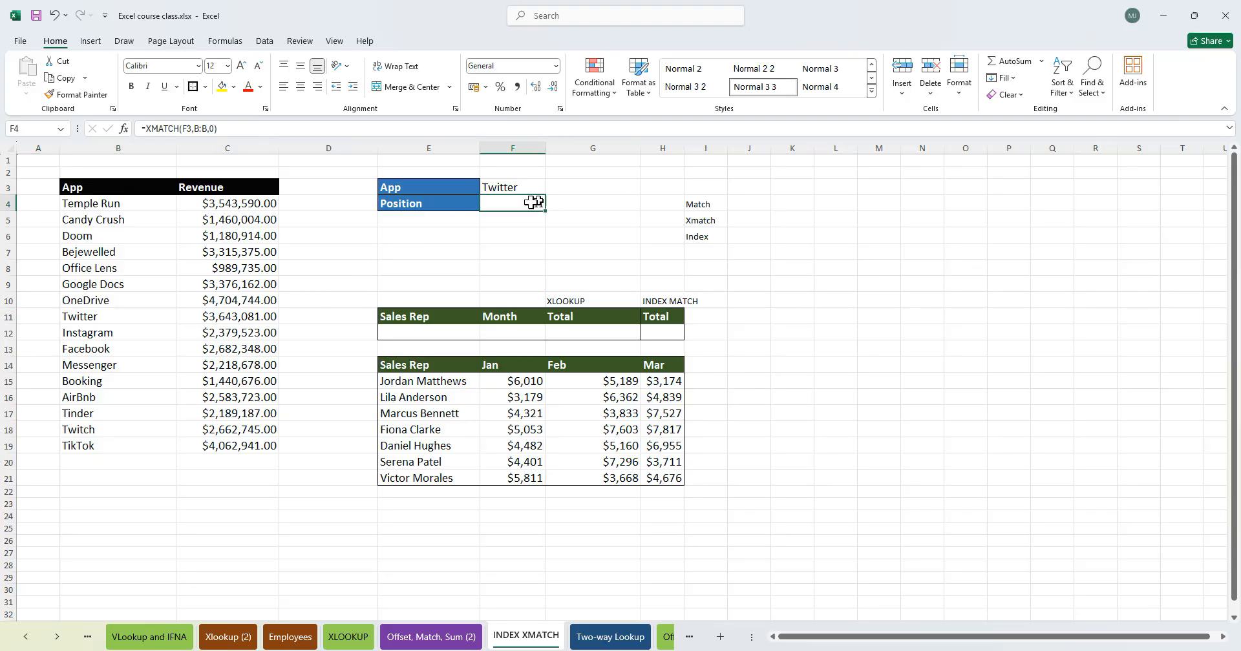
{"action": "left_click", "coordinate": [499, 238]}
{"action": "left_click", "coordinate": [520, 204]}
- Jump to the bottom of column B and enter a sample person's name in cell B1048572
{"action": "left_click", "coordinate": [111, 503]}
{"action": "scroll", "coordinate": [114, 494], "scroll_direction": "down", "scroll_amount": 20}
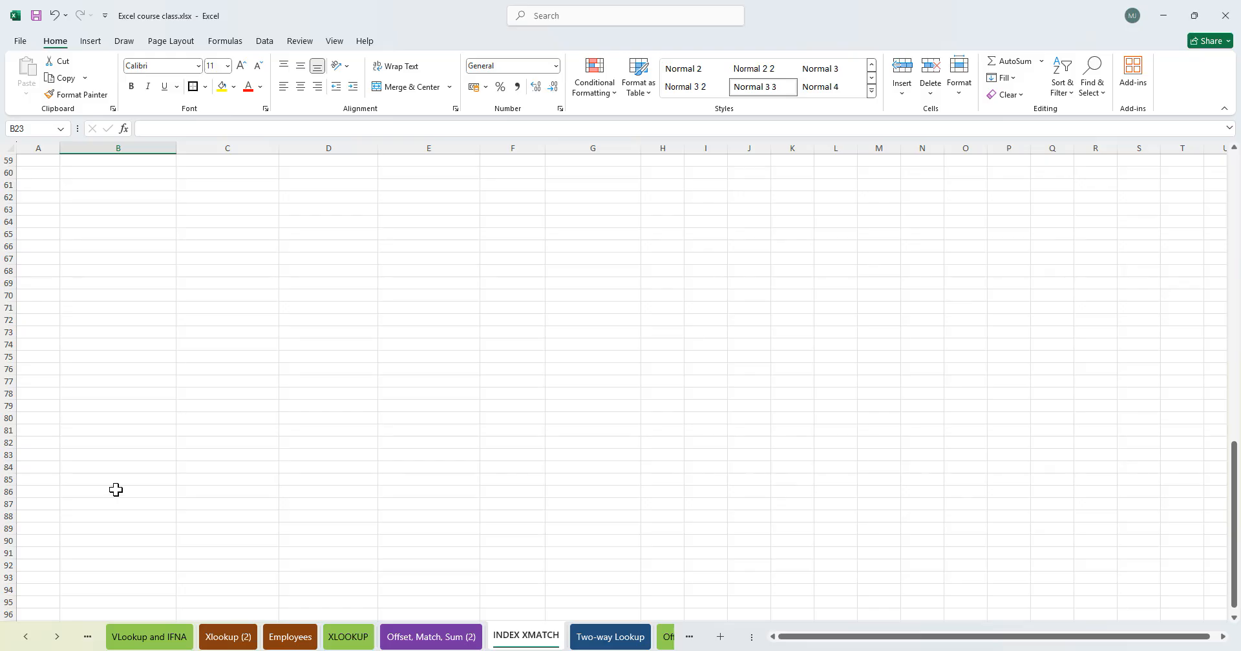
{"action": "scroll", "coordinate": [118, 480], "scroll_direction": "down", "scroll_amount": 20}
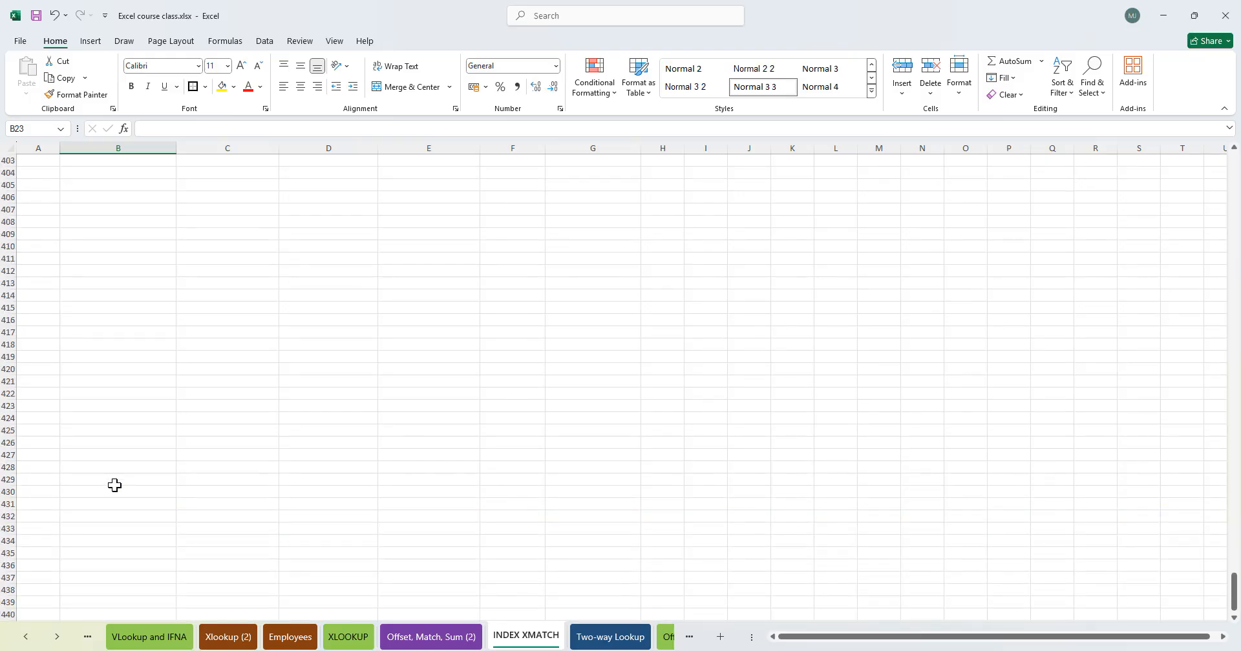
{"action": "left_click", "coordinate": [121, 480]}
{"action": "key", "text": "ctrl+Down"}
{"action": "key", "text": "Up"}
{"action": "key", "text": "Up"}
{"action": "key", "text": "Up"}
{"action": "key", "text": "Up"}
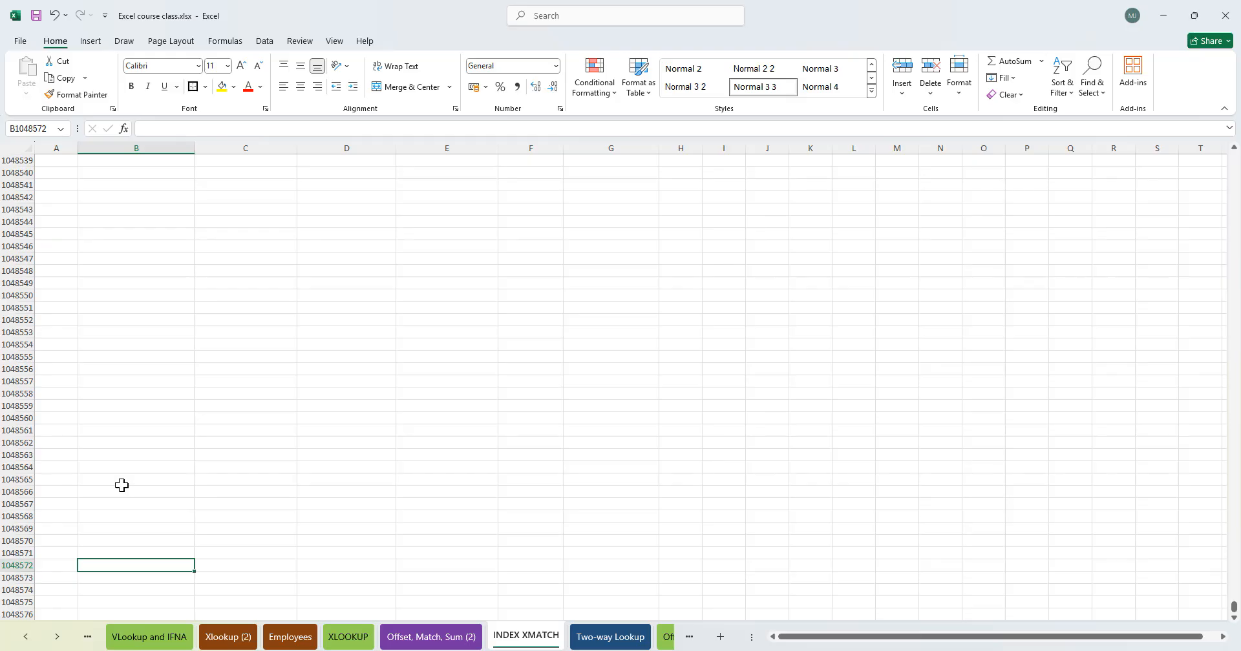
{"action": "type", "text": "Aminat"}
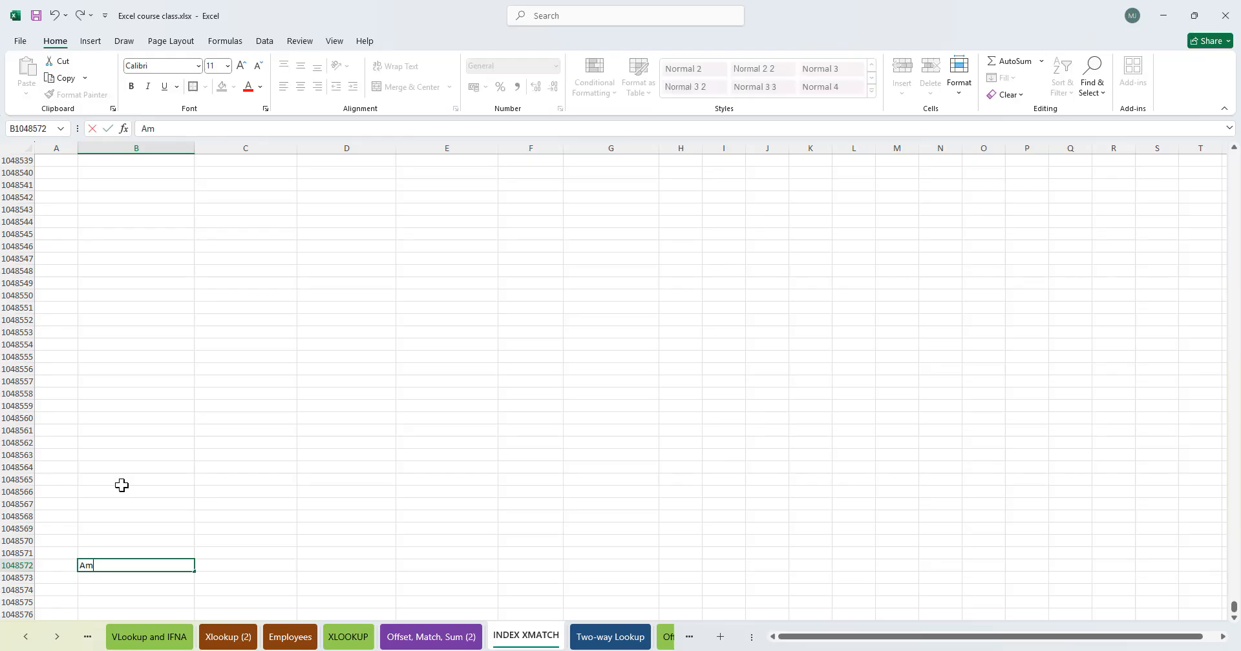
- Enter two more sample person names in cells B1048552 and B1048465
{"action": "left_click", "coordinate": [129, 319]}
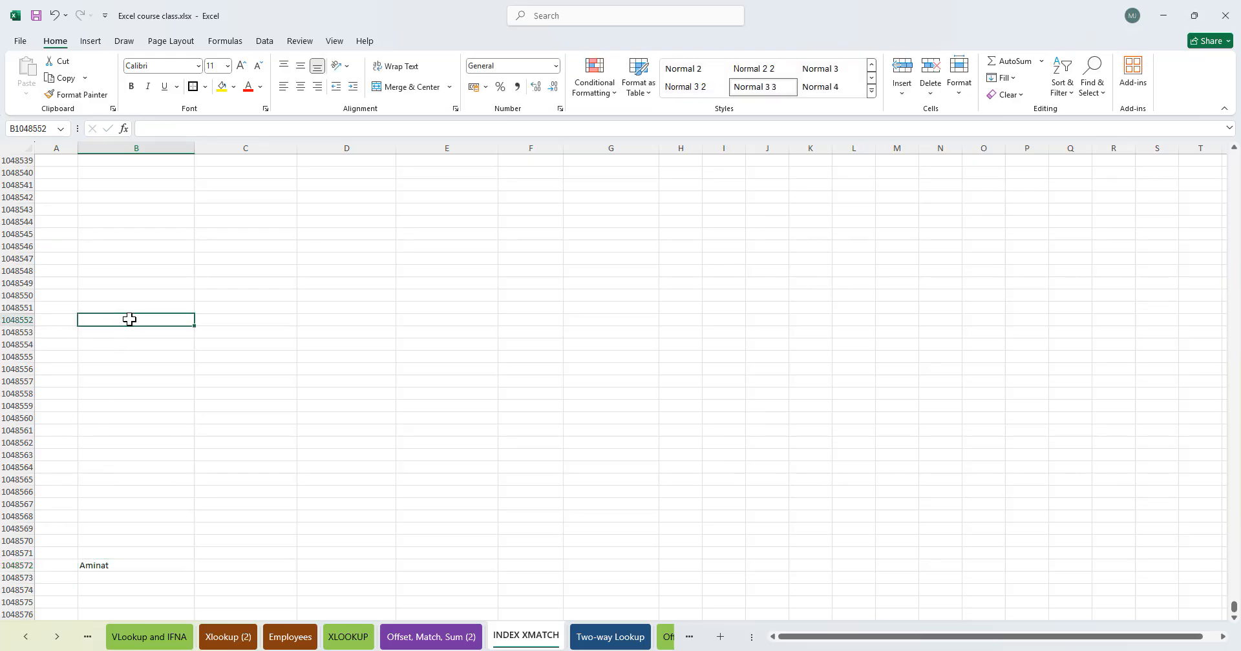
{"action": "type", "text": "Sandra"}
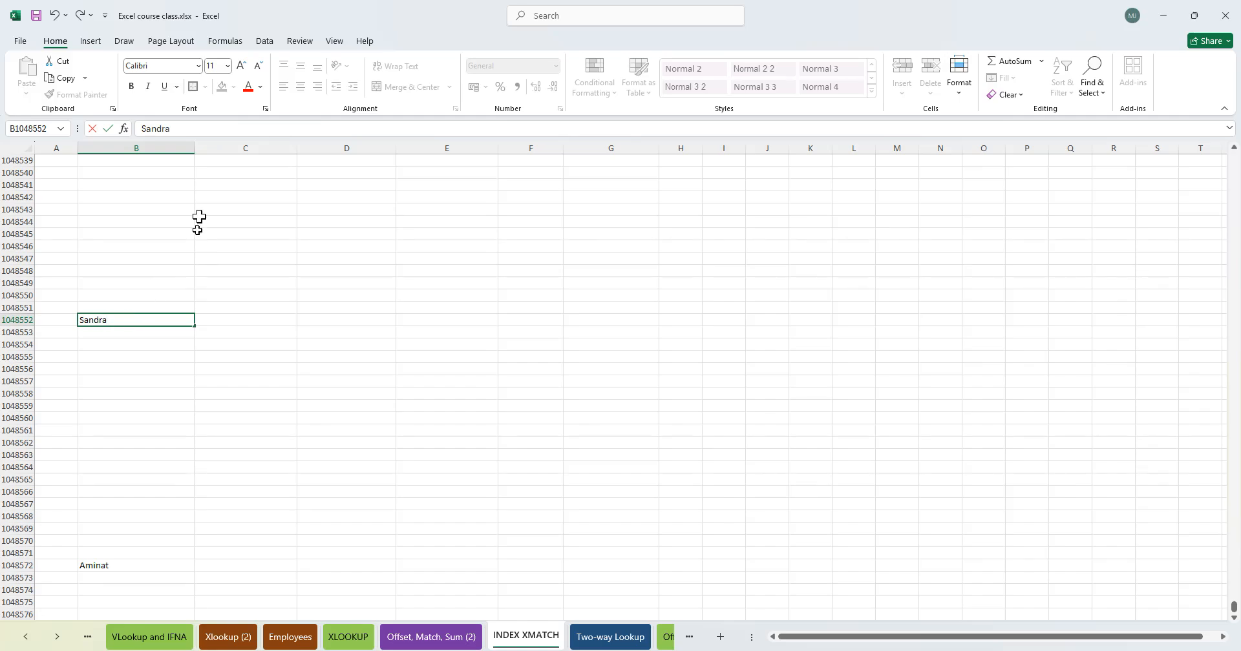
{"action": "scroll", "coordinate": [163, 276], "scroll_direction": "up", "scroll_amount": 20}
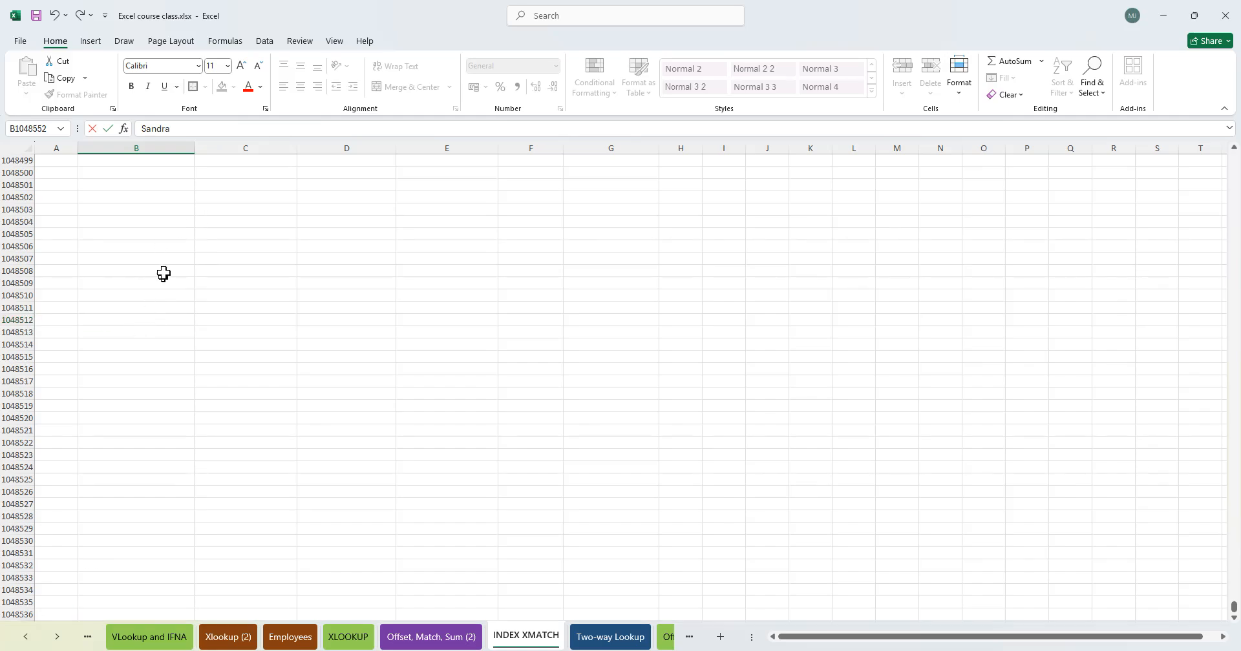
{"action": "left_click", "coordinate": [135, 238]}
{"action": "type", "text": "Owupele"}
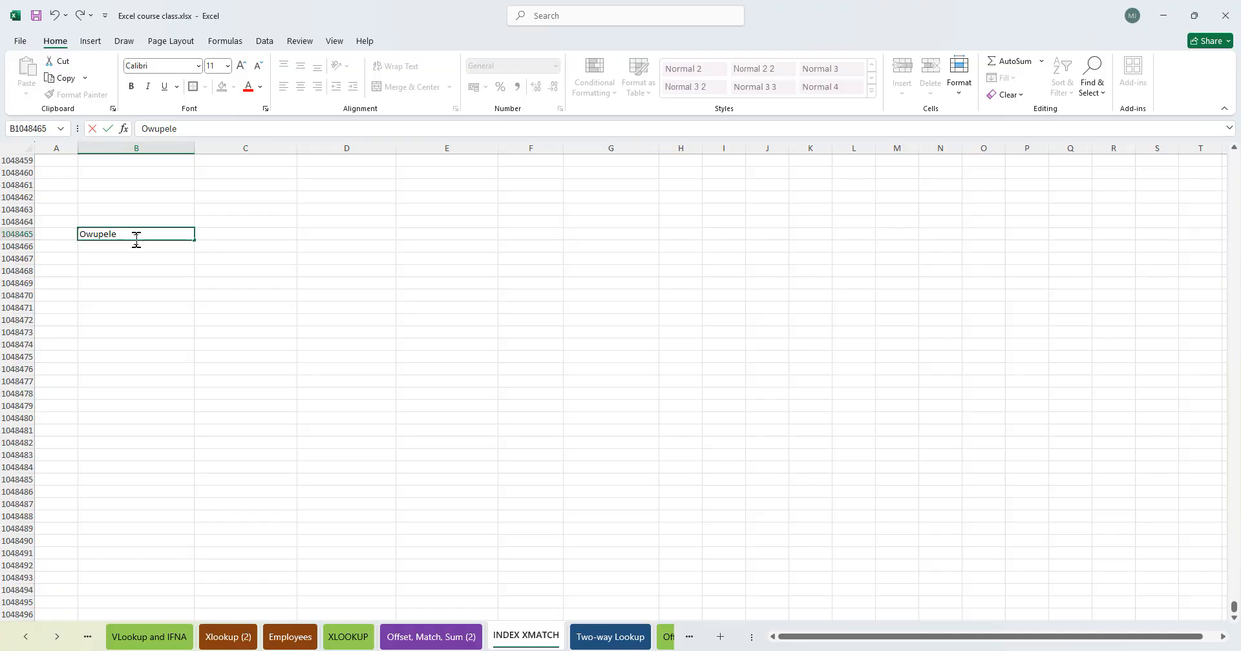
{"action": "key", "text": "Return"}
{"action": "key", "text": "Up"}
- Enter another sample person's name in cell B1048078 and return to the top of the sheet
{"action": "scroll", "coordinate": [135, 239], "scroll_direction": "up", "scroll_amount": 20}
{"action": "scroll", "coordinate": [135, 239], "scroll_direction": "up", "scroll_amount": 20}
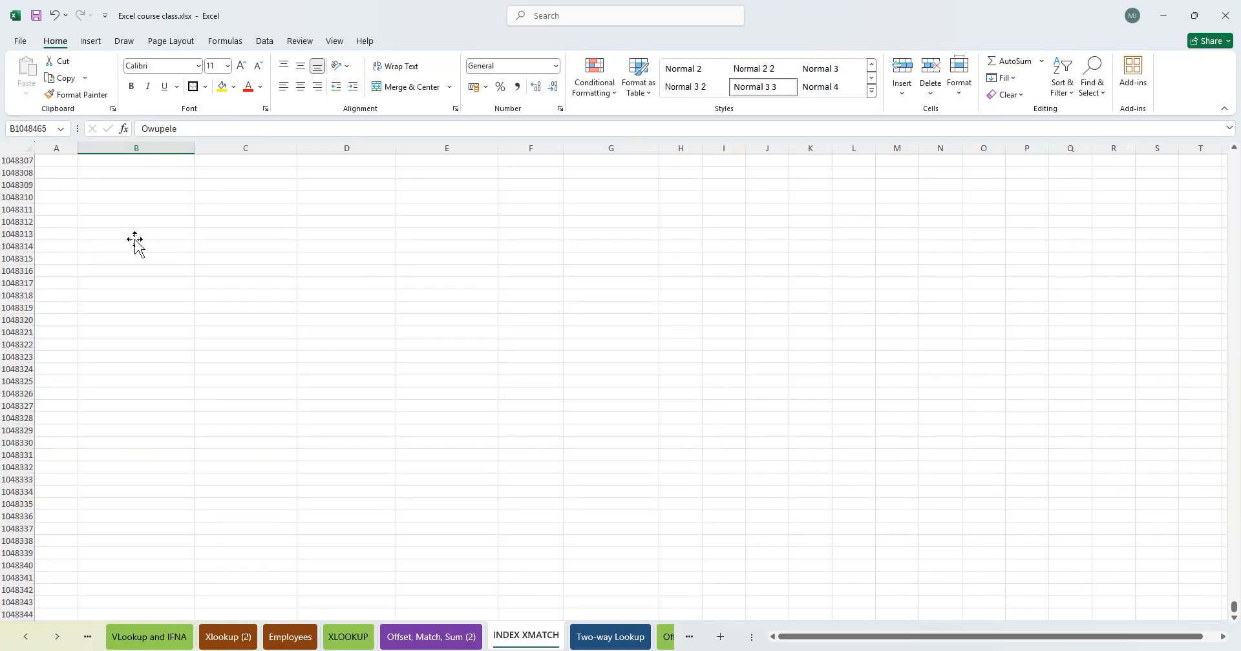
{"action": "left_click", "coordinate": [125, 195]}
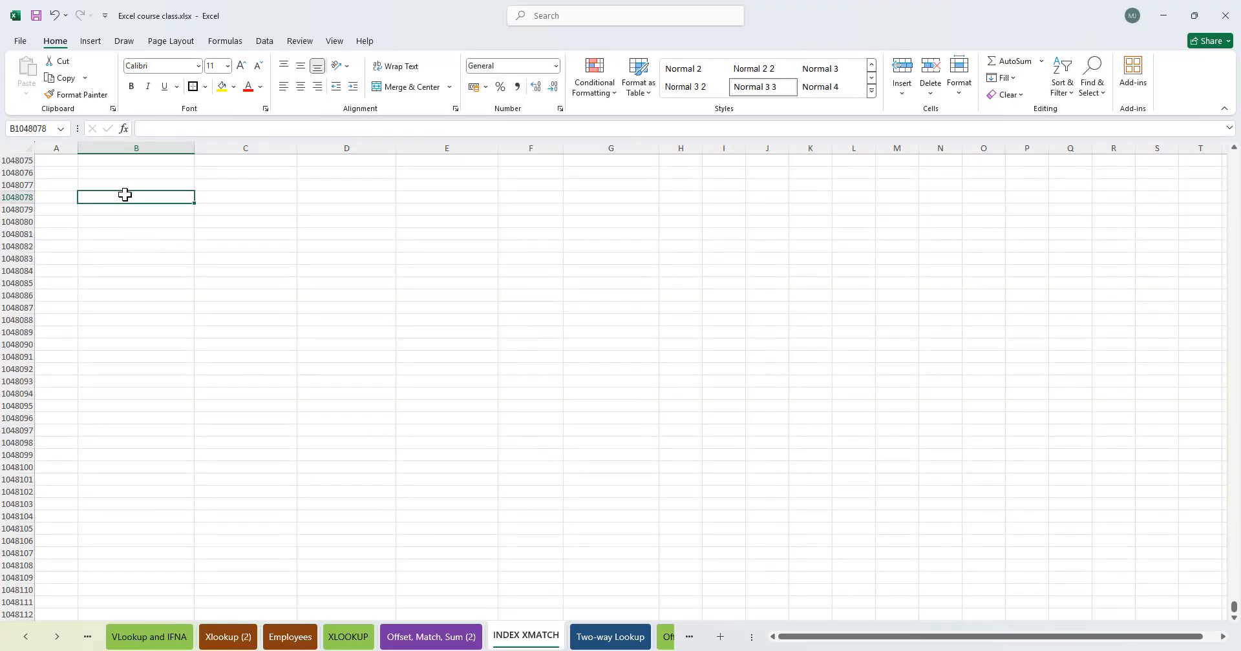
{"action": "type", "text": "omoefe"}
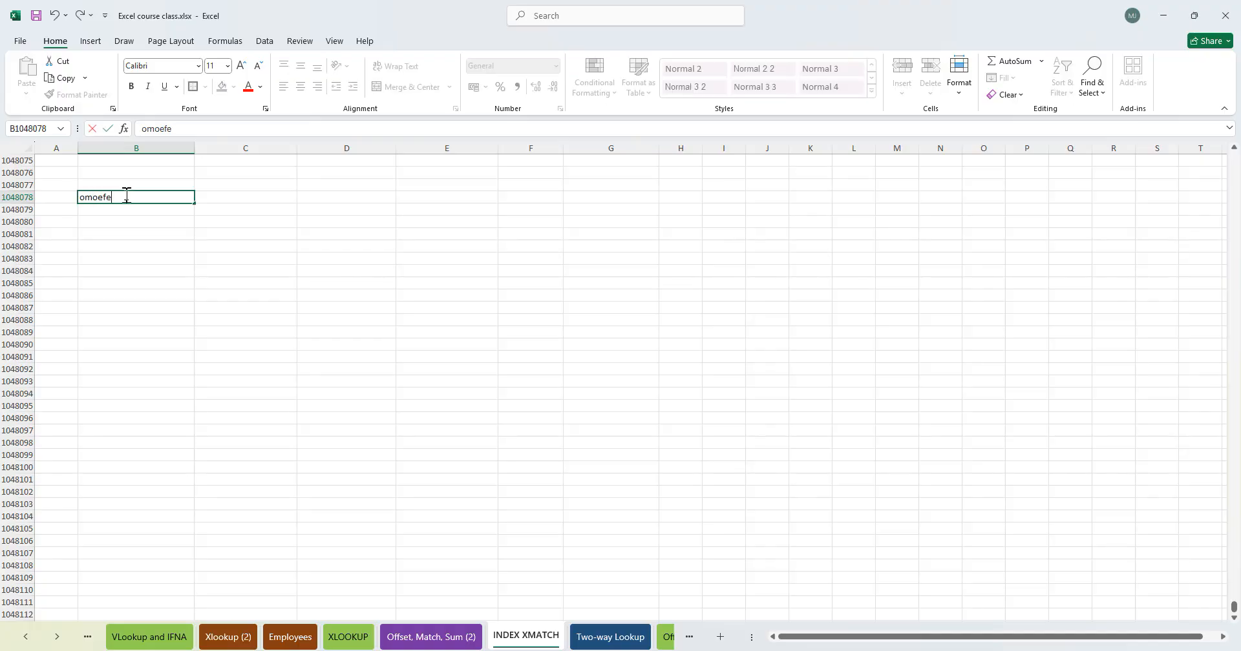
{"action": "key", "text": "Escape"}
{"action": "key", "text": "ctrl+Home"}
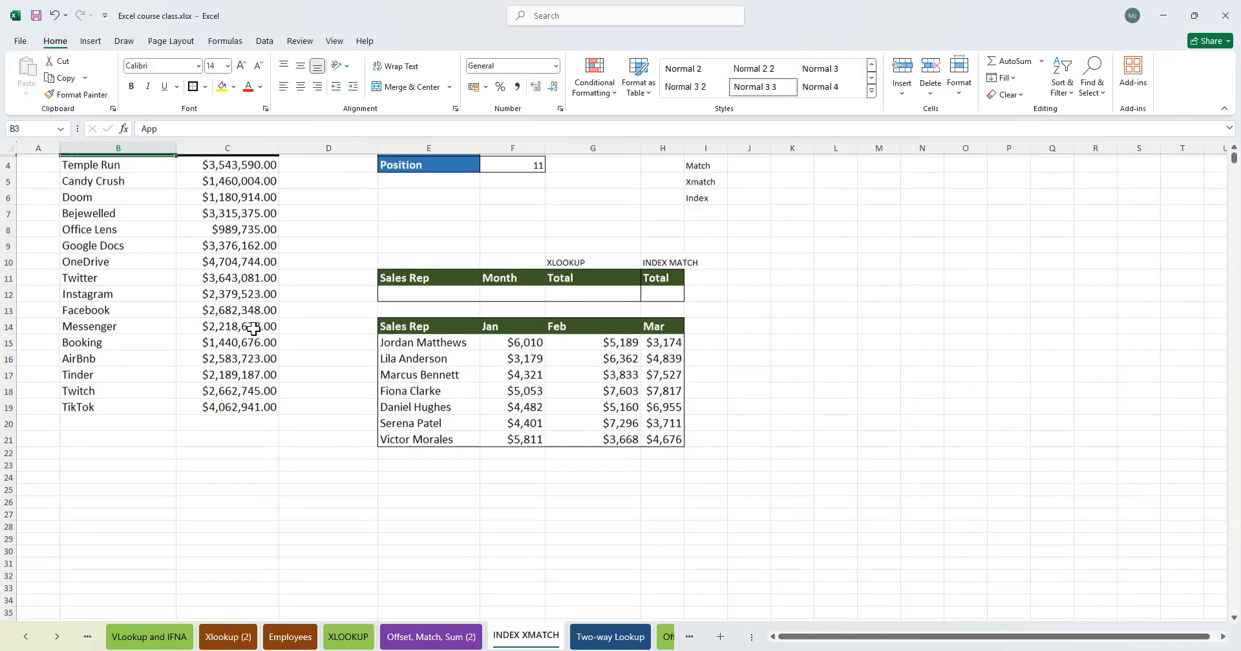
- Set the App lookup value in F3 to the name entered in B1048078 and apply Comma style to the Position result
{"action": "left_click", "coordinate": [529, 177]}
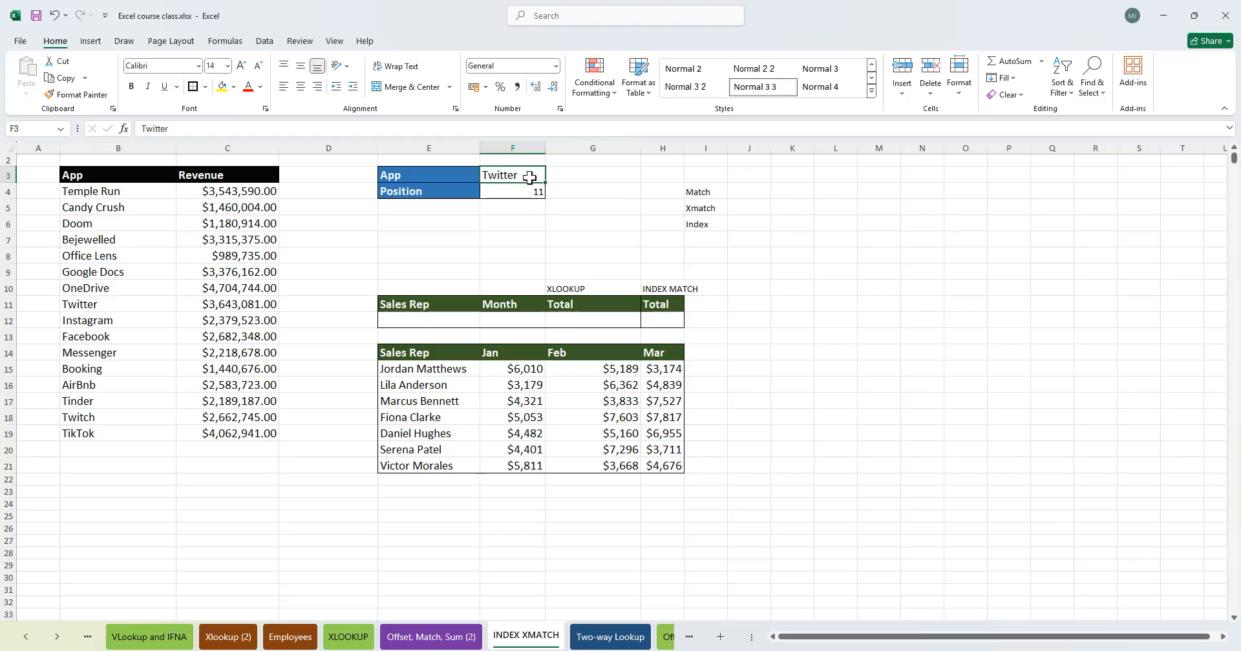
{"action": "type", "text": "Omoefe"}
{"action": "key", "text": "Return"}
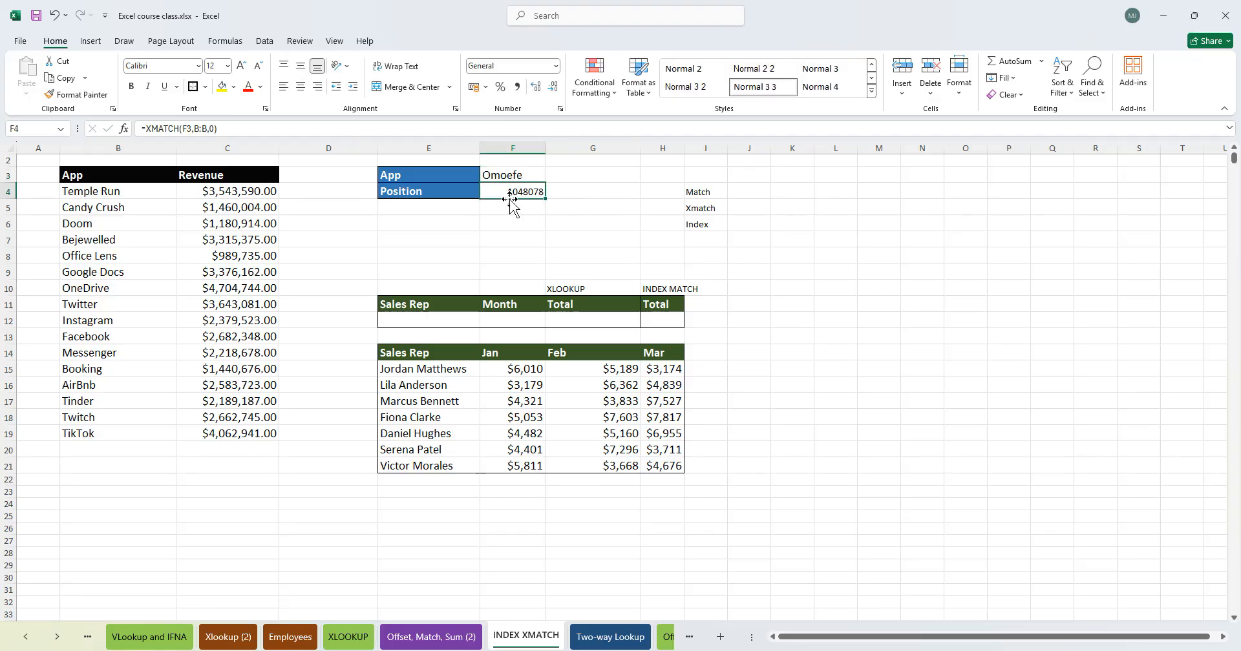
{"action": "key", "text": "alt+h"}
{"action": "key", "text": "k"}
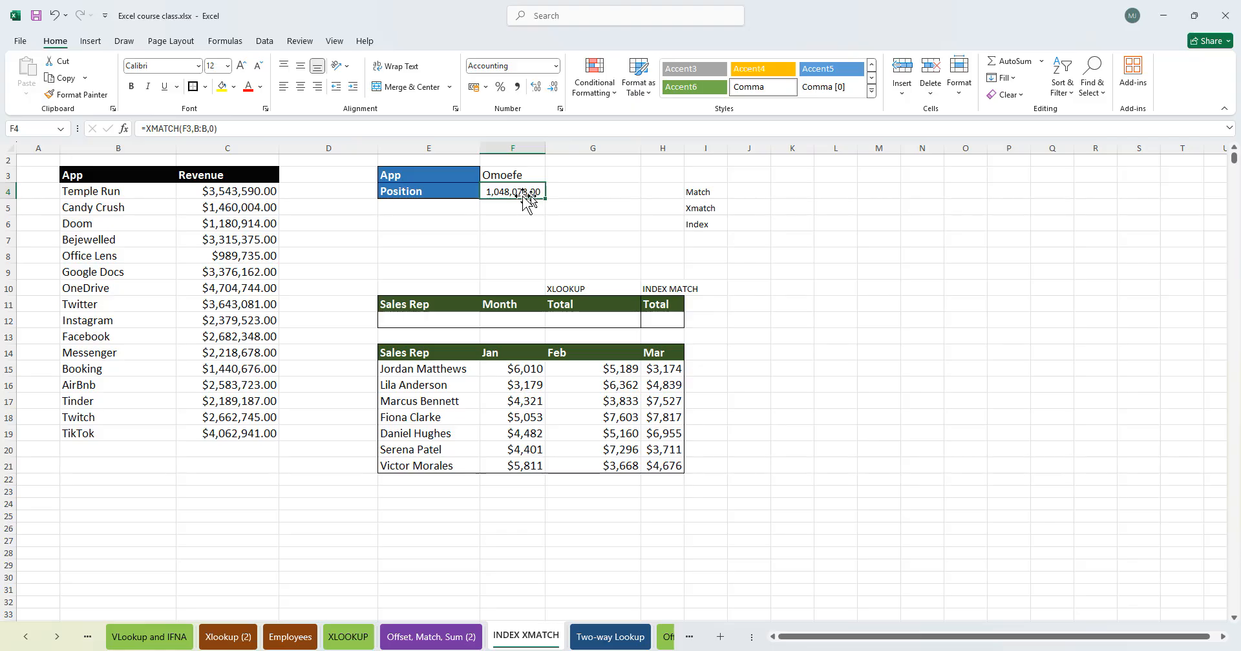
- Browse the sample names entered at the bottom of column B and return to the top of the sheet
{"action": "left_click", "coordinate": [83, 428]}
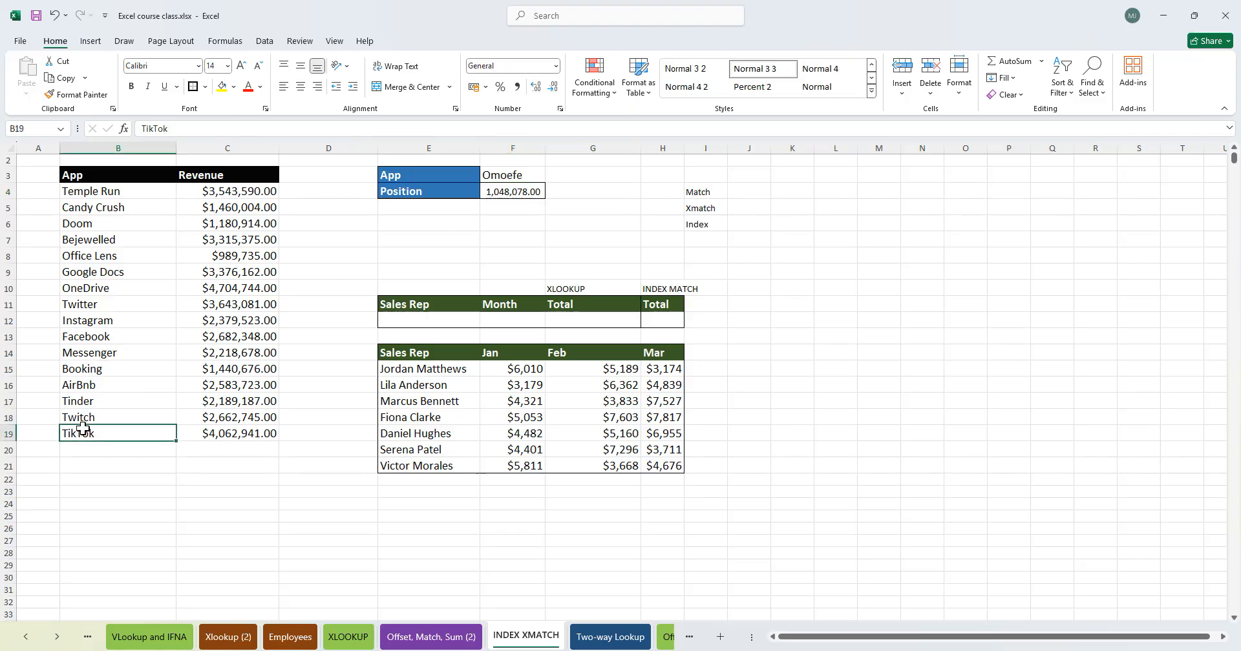
{"action": "key", "text": "ctrl+Down"}
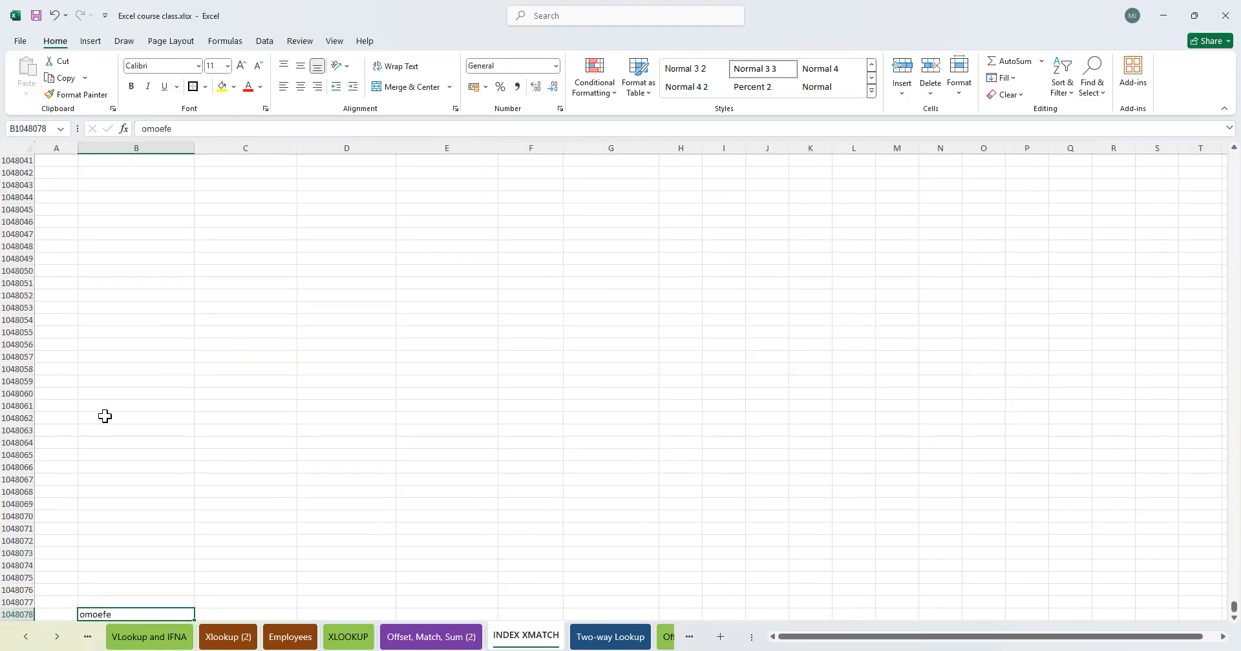
{"action": "scroll", "coordinate": [61, 535], "scroll_direction": "down", "scroll_amount": 3}
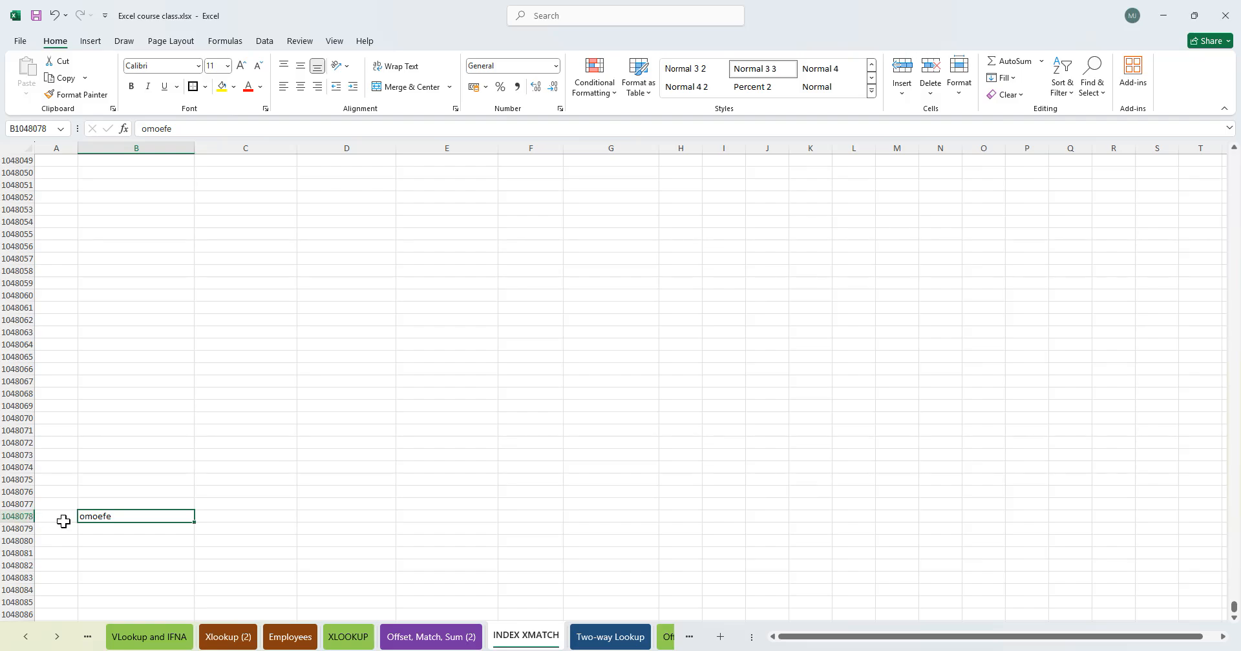
{"action": "scroll", "coordinate": [176, 508], "scroll_direction": "down", "scroll_amount": 12}
{"action": "scroll", "coordinate": [176, 508], "scroll_direction": "down", "scroll_amount": 12}
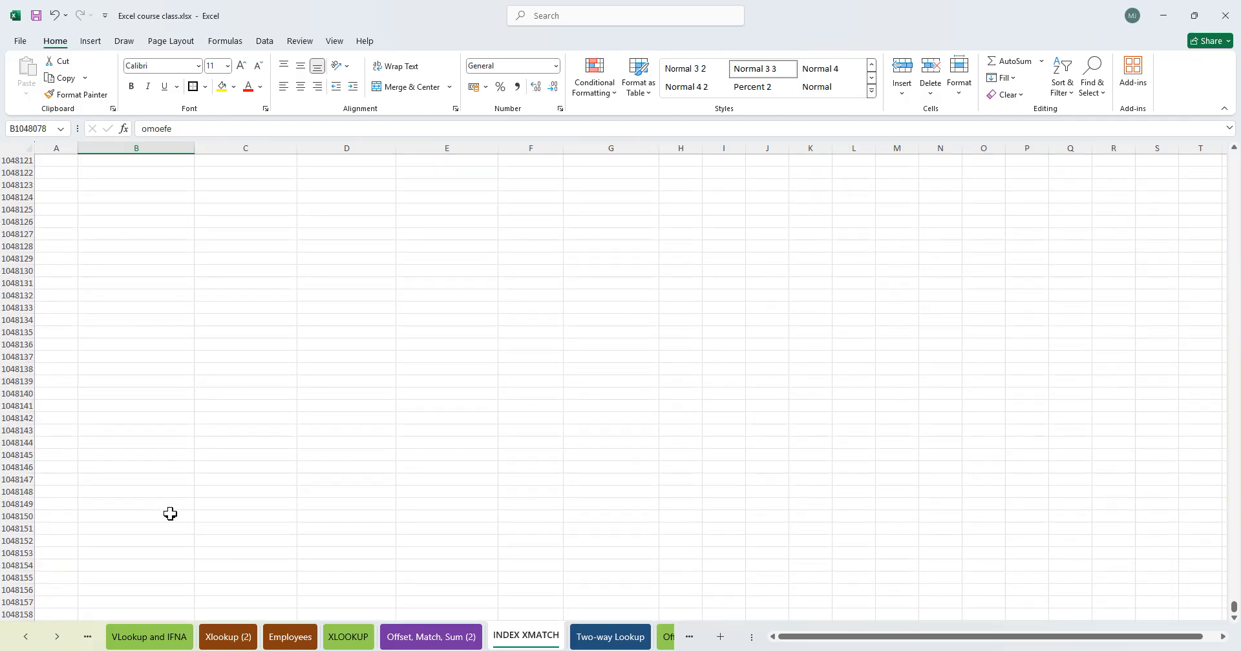
{"action": "scroll", "coordinate": [171, 509], "scroll_direction": "down", "scroll_amount": 12}
{"action": "key", "text": "ctrl+Down"}
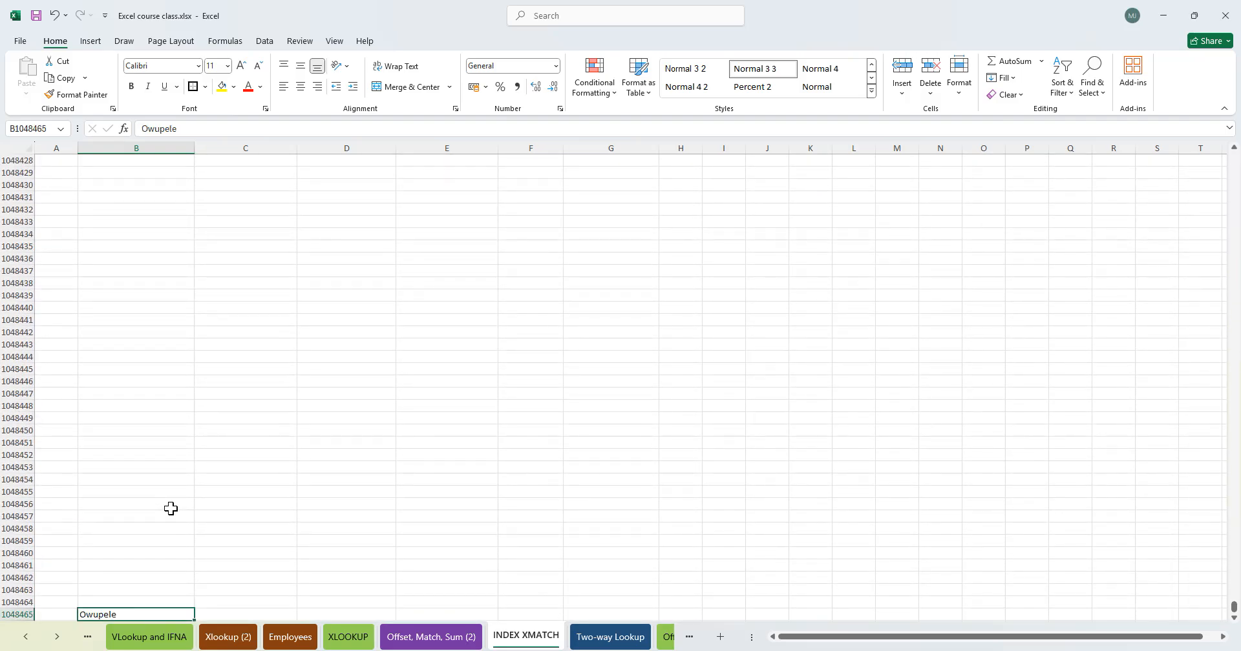
{"action": "key", "text": "ctrl+Down"}
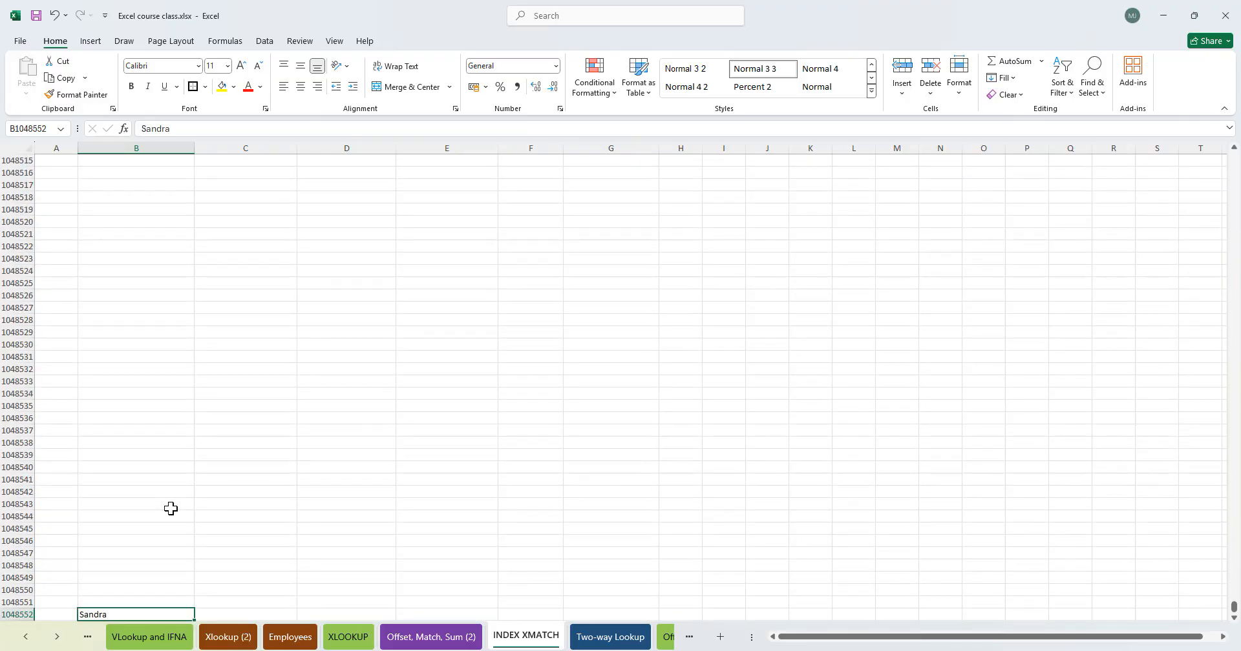
{"action": "key", "text": "ctrl+Up"}
{"action": "key", "text": "ctrl+Up"}
{"action": "key", "text": "ctrl+Up"}
{"action": "key", "text": "ctrl+Up"}
{"action": "key", "text": "ctrl+Up"}
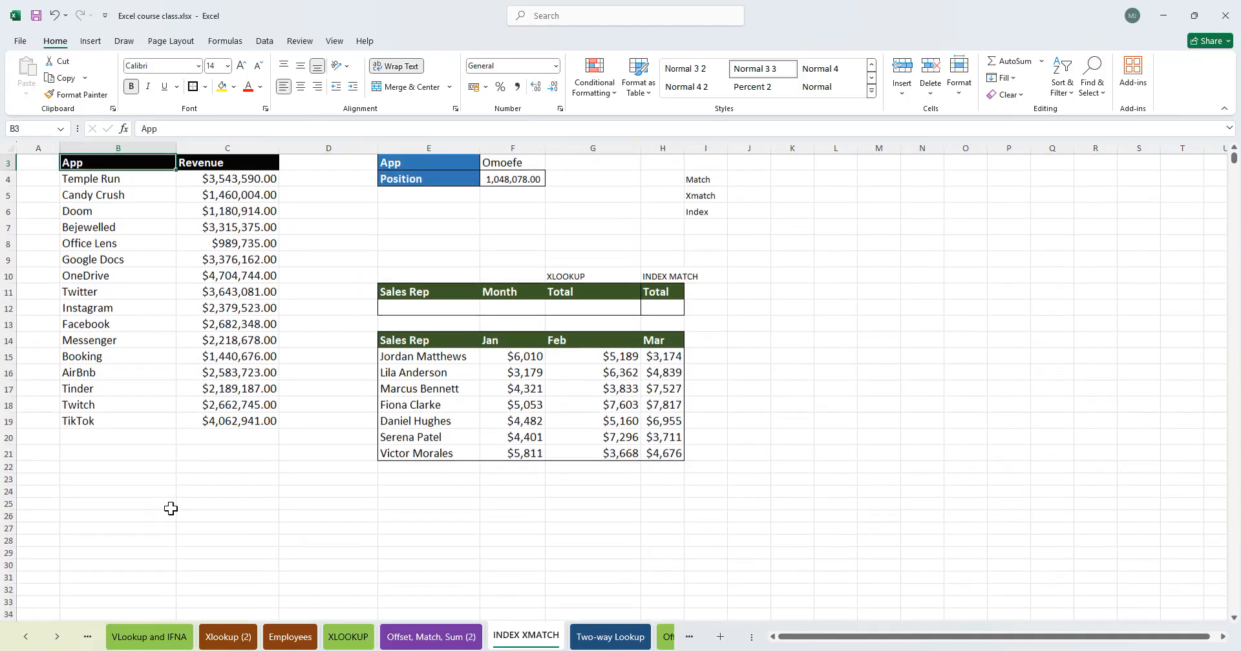
- Inspect the XMATCH formula in the Position cell F4
{"action": "left_click", "coordinate": [509, 191]}
{"action": "left_click", "coordinate": [498, 208]}
{"action": "left_click", "coordinate": [472, 237]}
{"action": "left_click", "coordinate": [506, 199]}
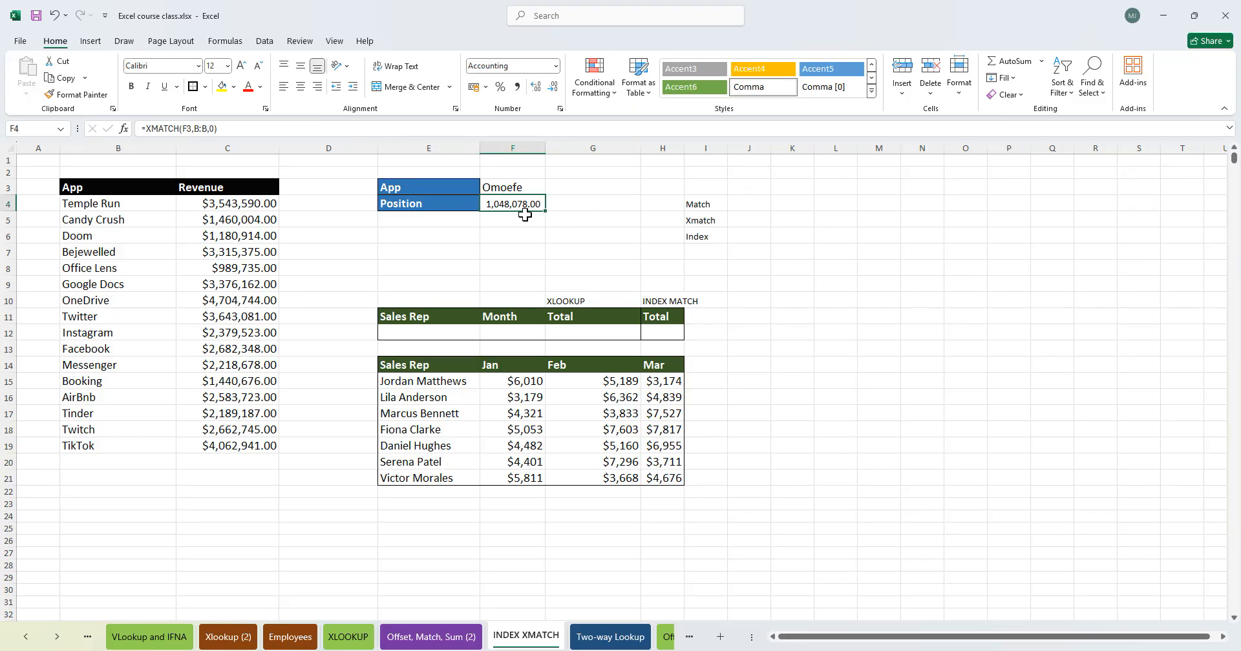
{"action": "left_click", "coordinate": [569, 203]}
{"action": "left_click", "coordinate": [579, 172]}
{"action": "left_click", "coordinate": [517, 203]}
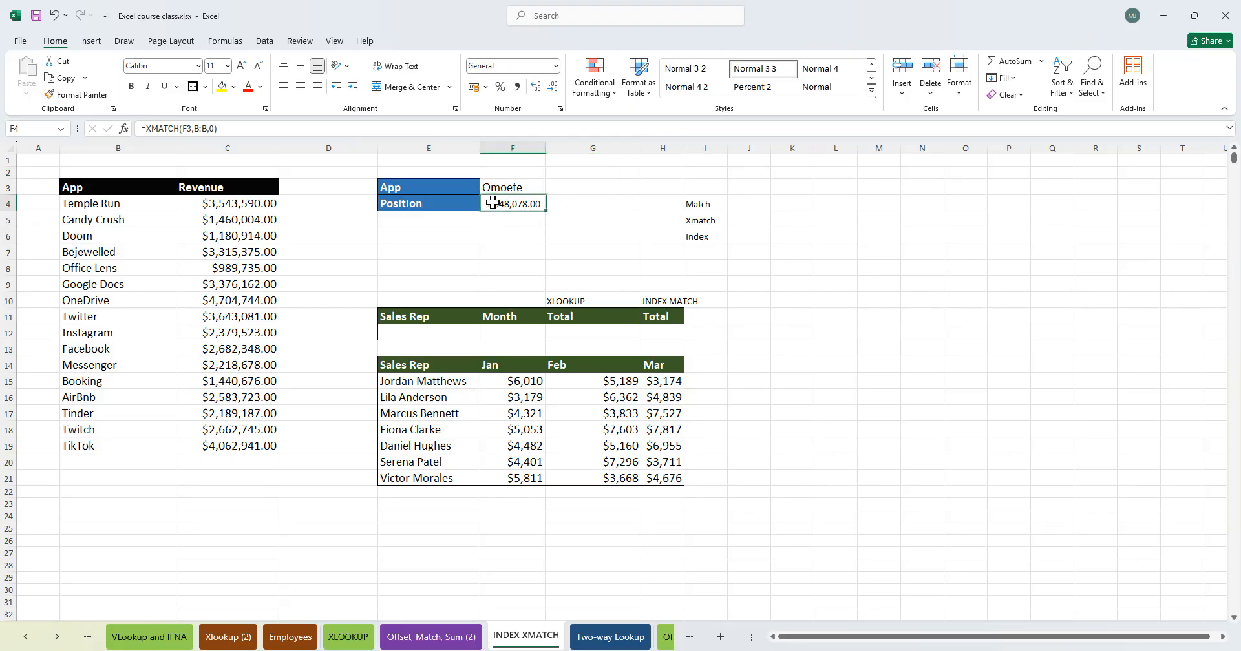
{"action": "left_click", "coordinate": [601, 174]}
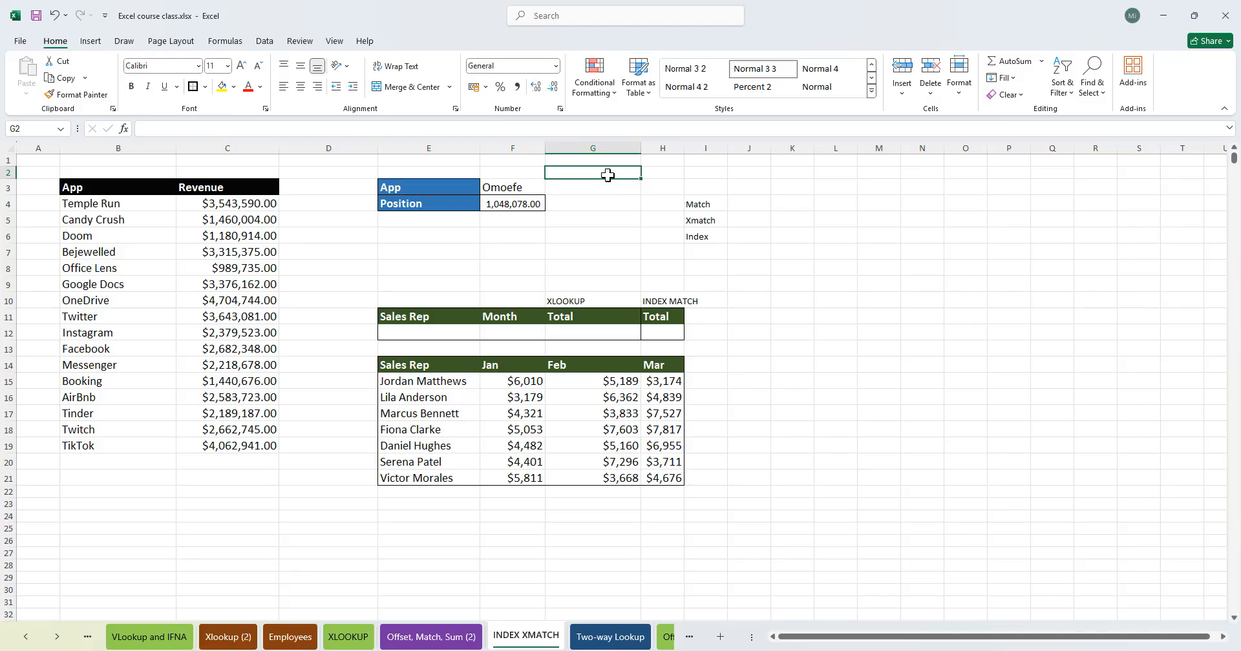
- Add the note 'Helps you to get the position of an item in the excel array' beside the Xmatch label in J5
{"action": "left_click", "coordinate": [737, 221]}
{"action": "type", "text": "Helps you to get the position of an item in the excel"}
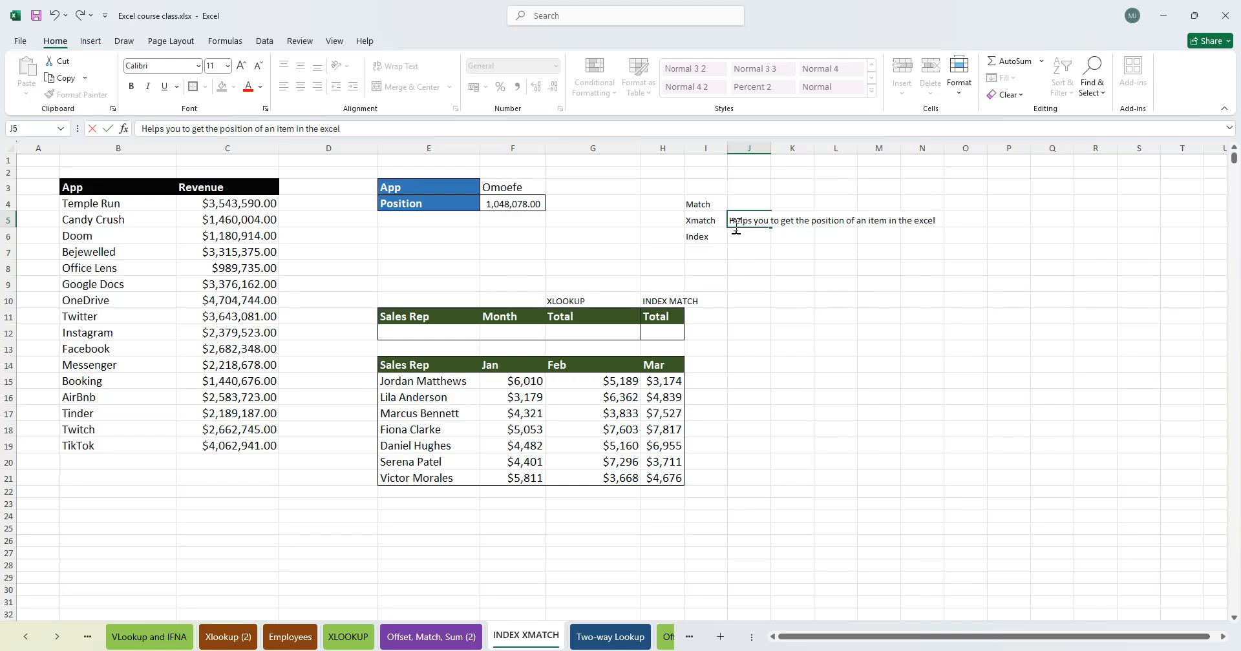
{"action": "key", "text": "Escape"}
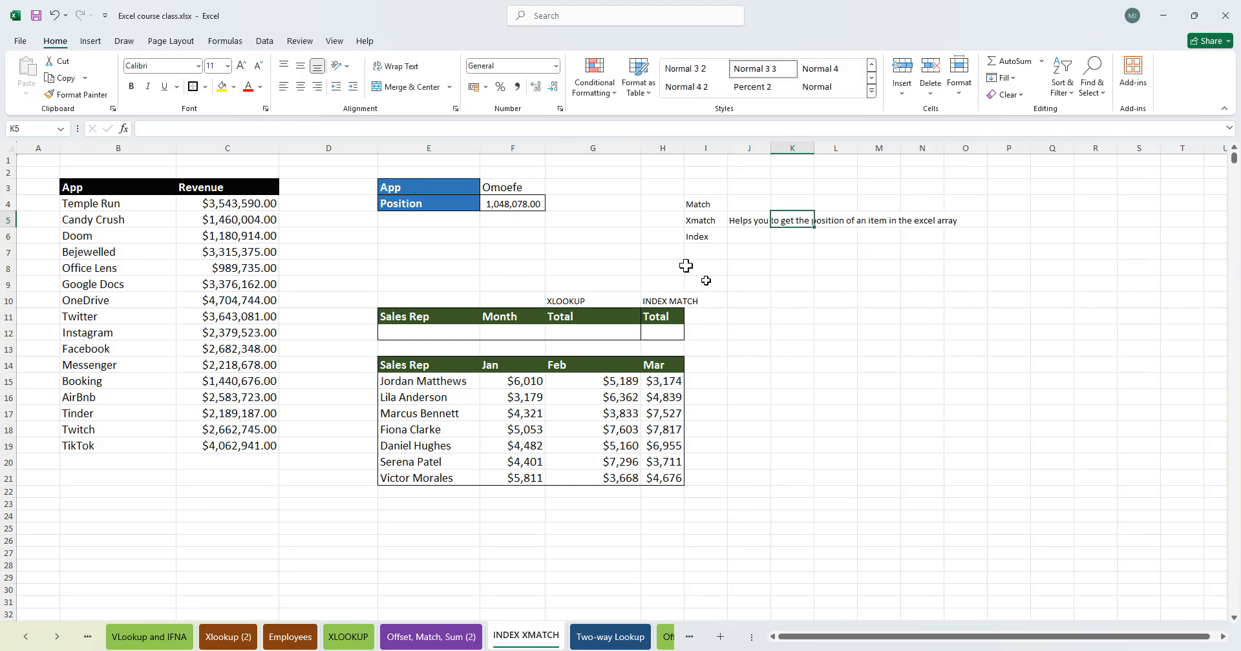
- Enter a sample person's name in B20 below the app list and set the App lookup value in F3 to that name
{"action": "left_click", "coordinate": [585, 251]}
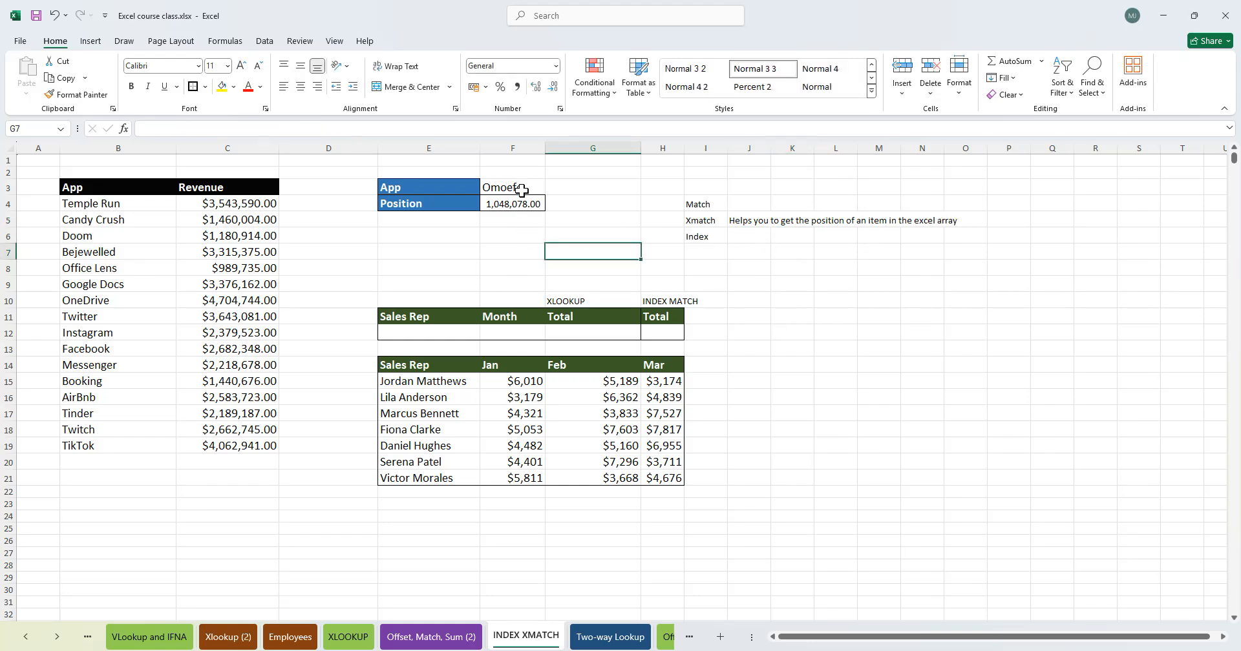
{"action": "left_click", "coordinate": [715, 203]}
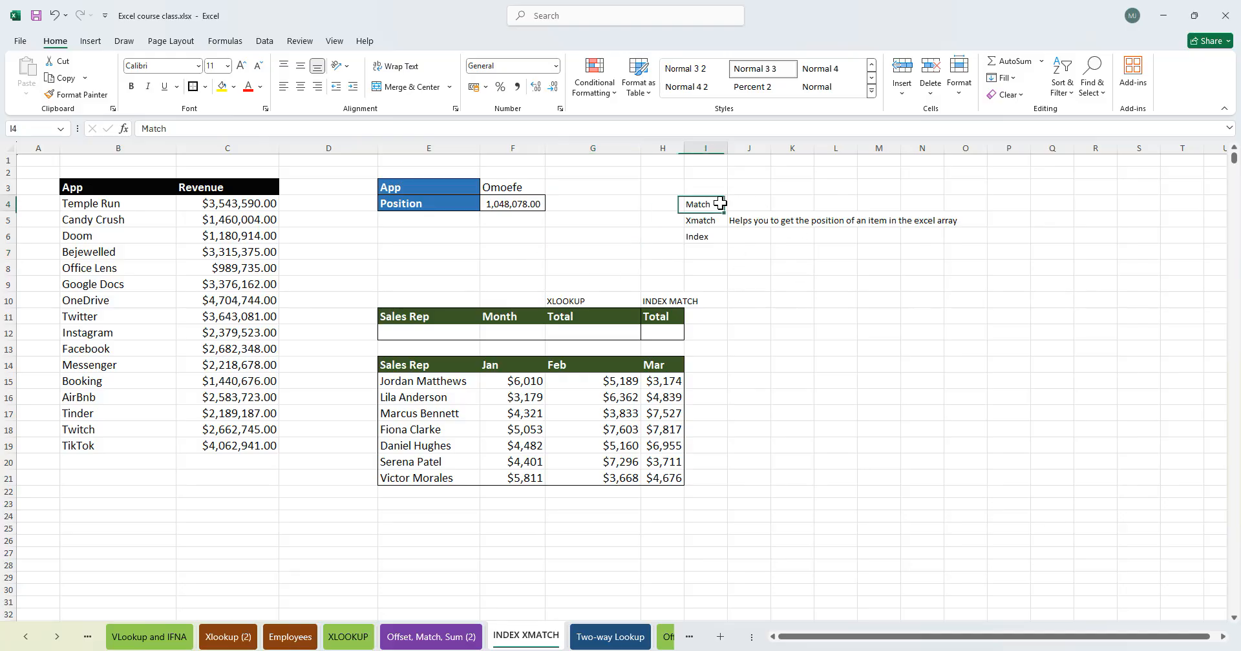
{"action": "left_click", "coordinate": [532, 203]}
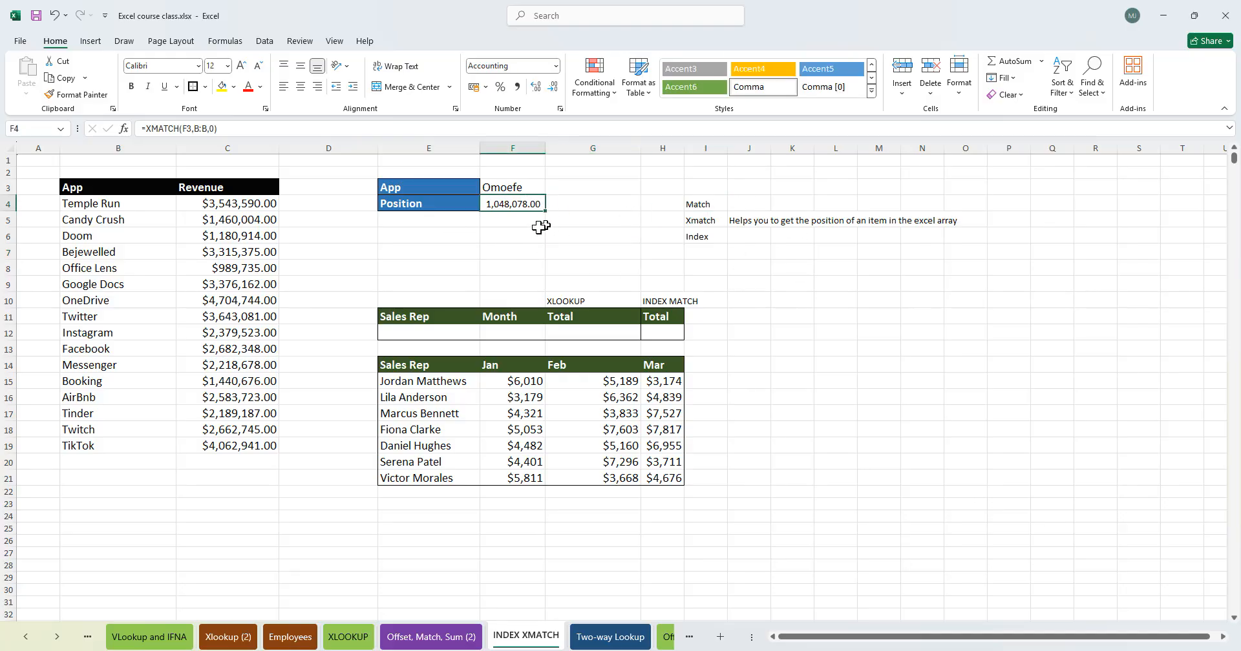
{"action": "left_click", "coordinate": [509, 190]}
{"action": "left_click", "coordinate": [108, 453]}
{"action": "left_click", "coordinate": [100, 462]}
{"action": "type", "text": "Sandra"}
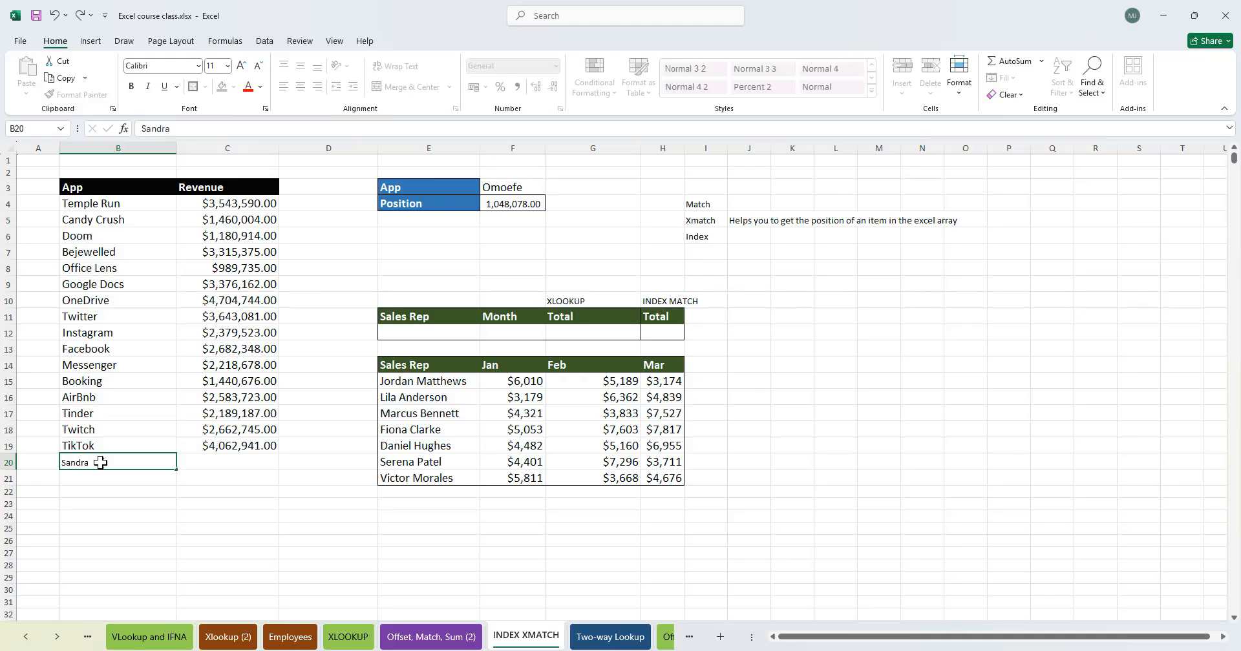
{"action": "key", "text": "Return"}
{"action": "left_click", "coordinate": [511, 191]}
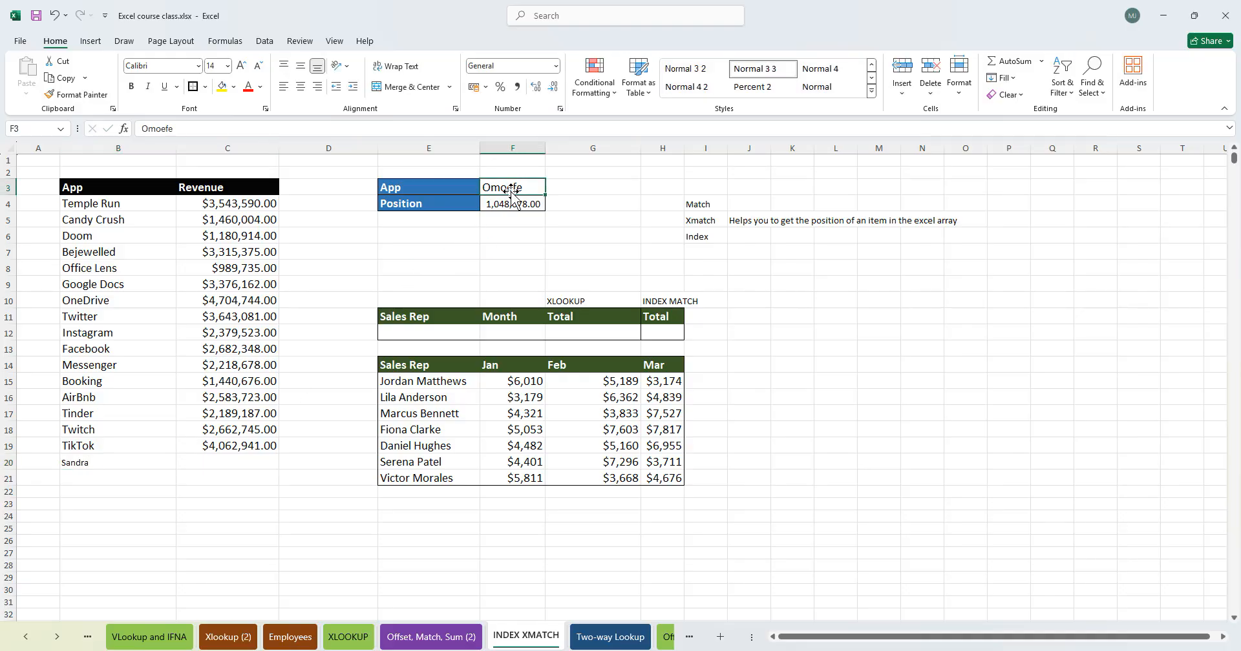
{"action": "type", "text": "D"}
{"action": "type", "text": "andra"}
{"action": "key", "text": "Tab"}
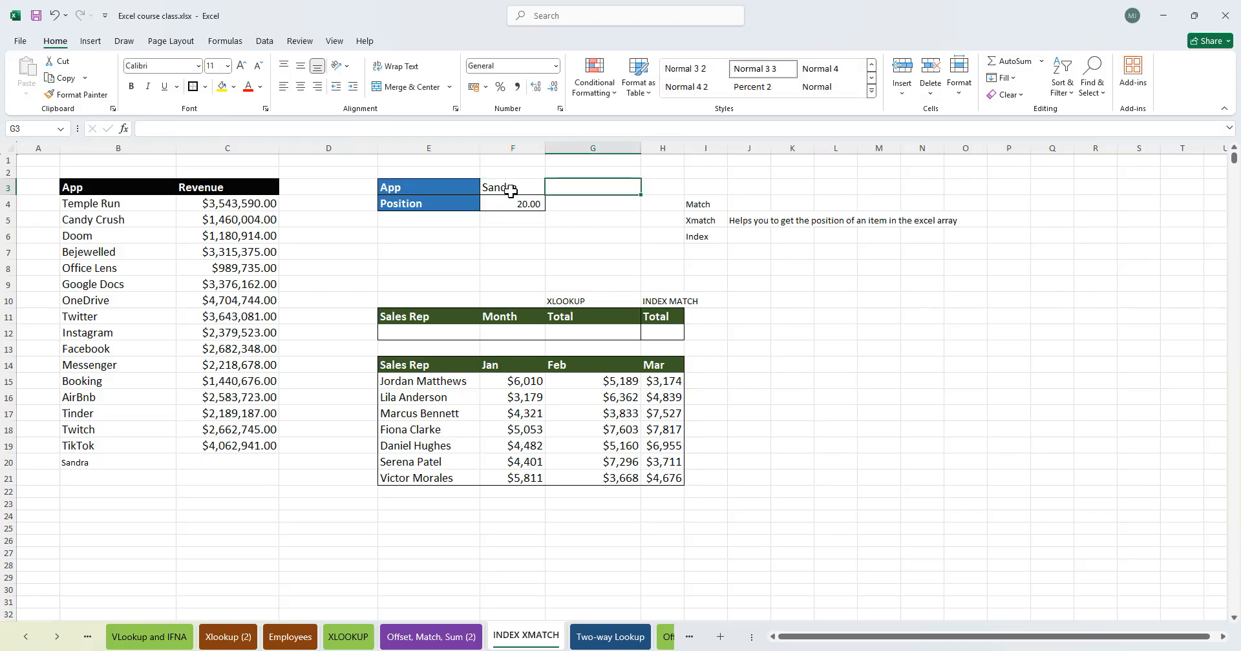
- Edit the XMATCH formula in F4 to use match mode 0 and search mode -1, searching last-to-first
{"action": "left_click", "coordinate": [145, 463]}
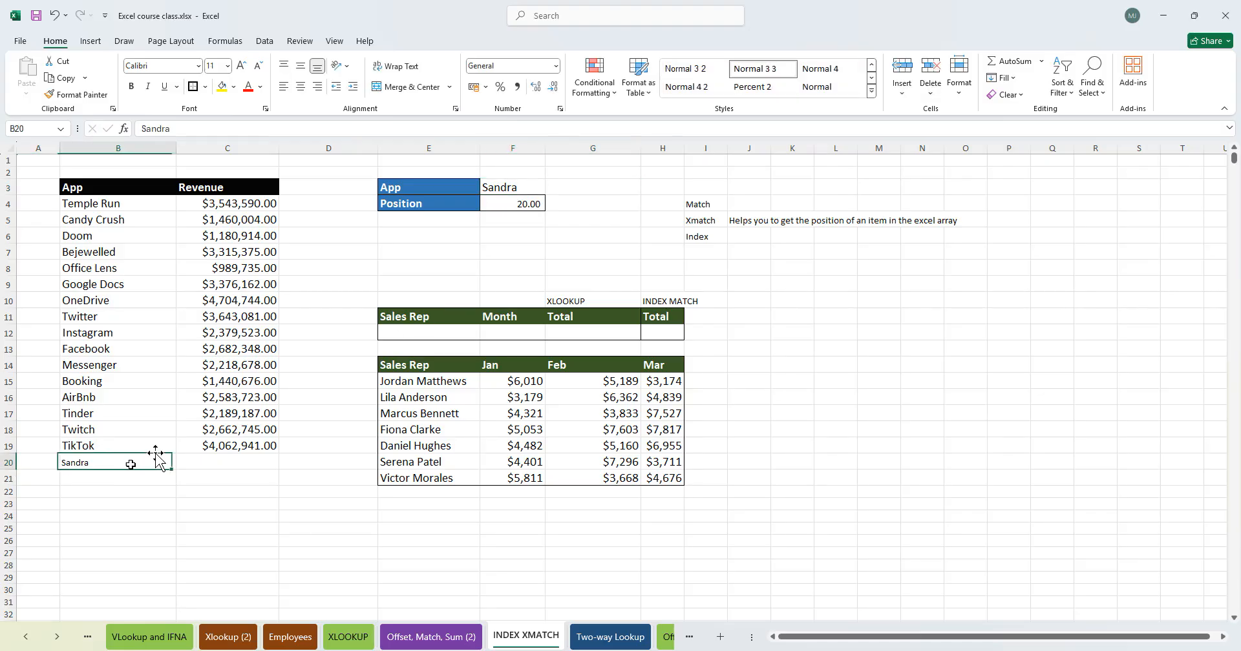
{"action": "double_click", "coordinate": [525, 204]}
{"action": "left_click", "coordinate": [568, 204]}
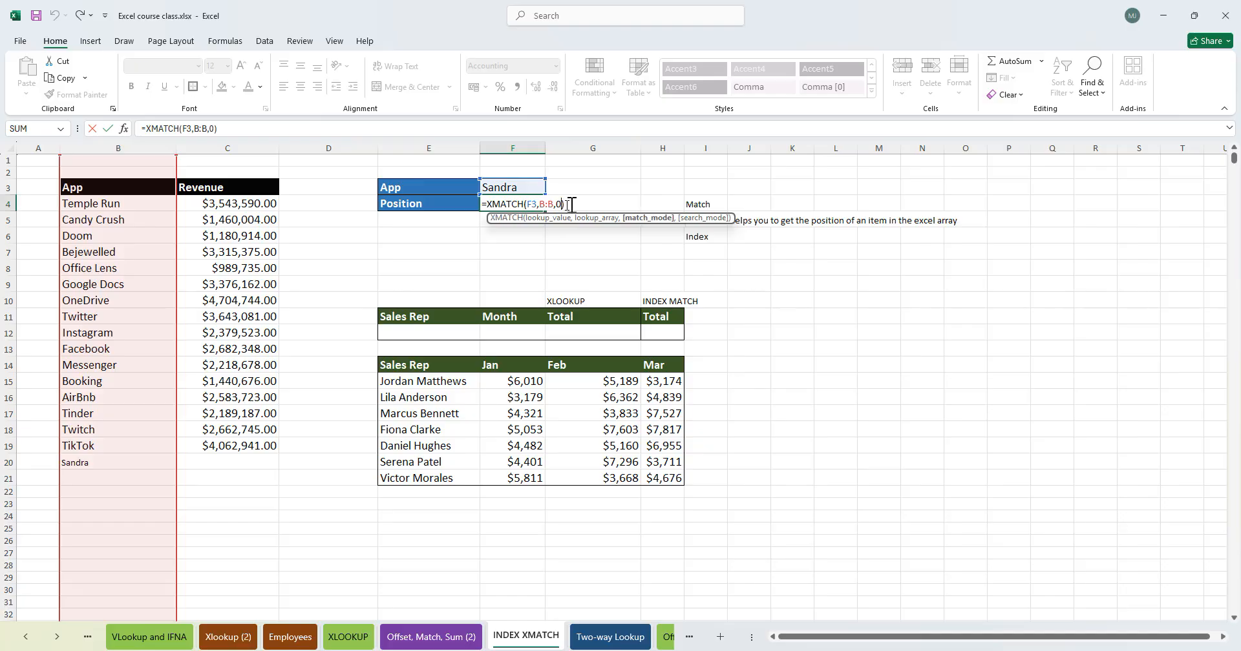
{"action": "key", "text": "BackSpace"}
{"action": "key", "text": "BackSpace"}
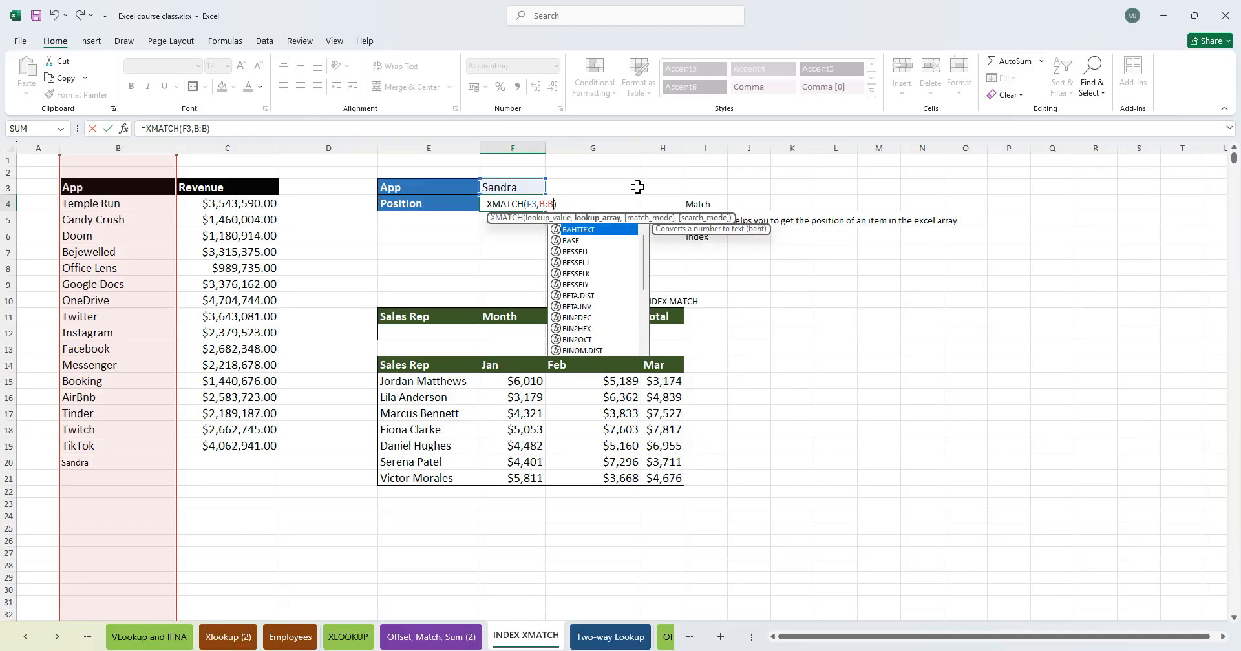
{"action": "type", "text": ","}
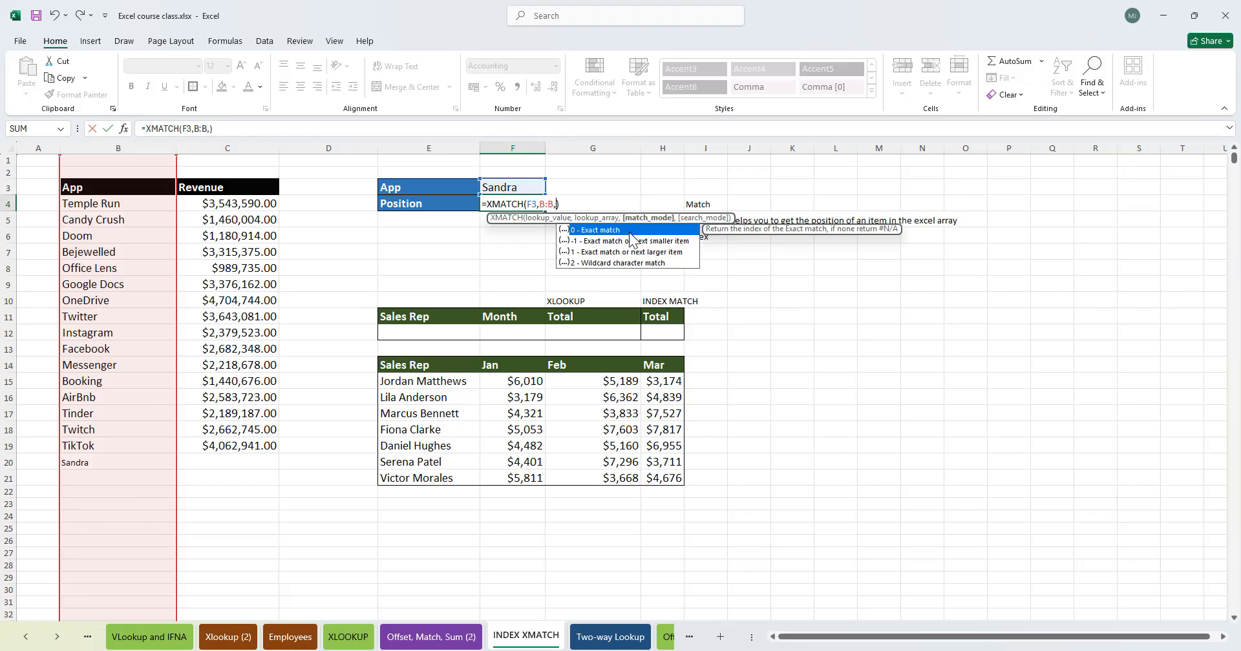
{"action": "type", "text": ","}
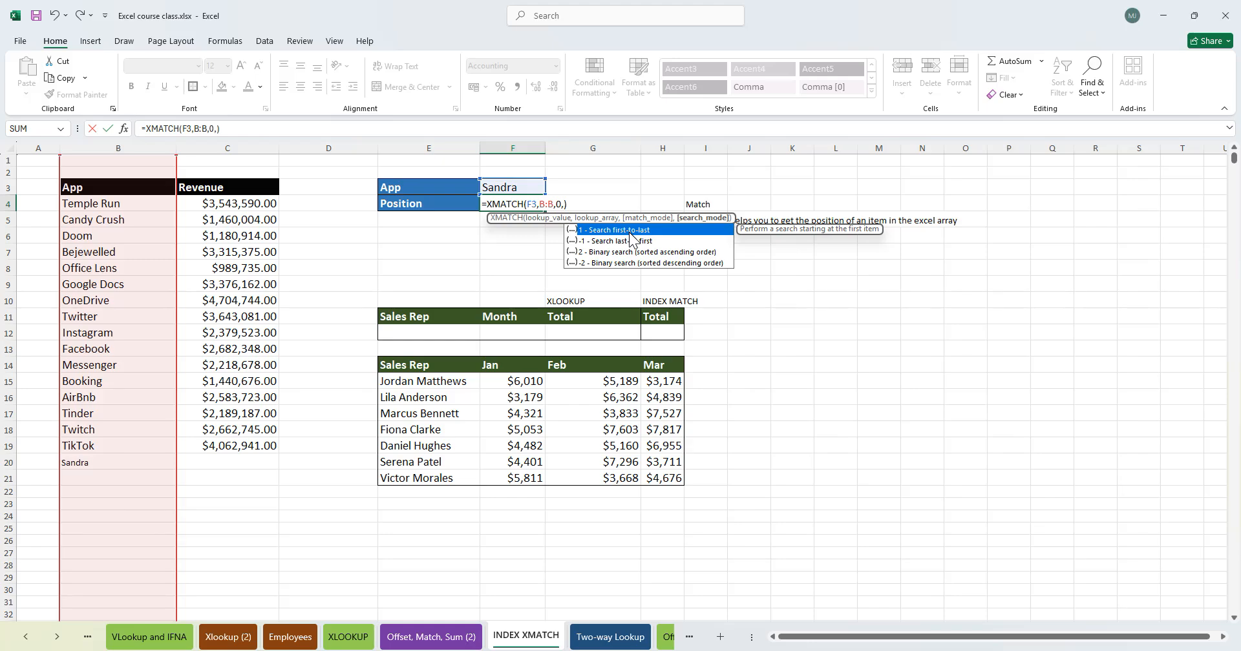
{"action": "type", "text": "-1"}
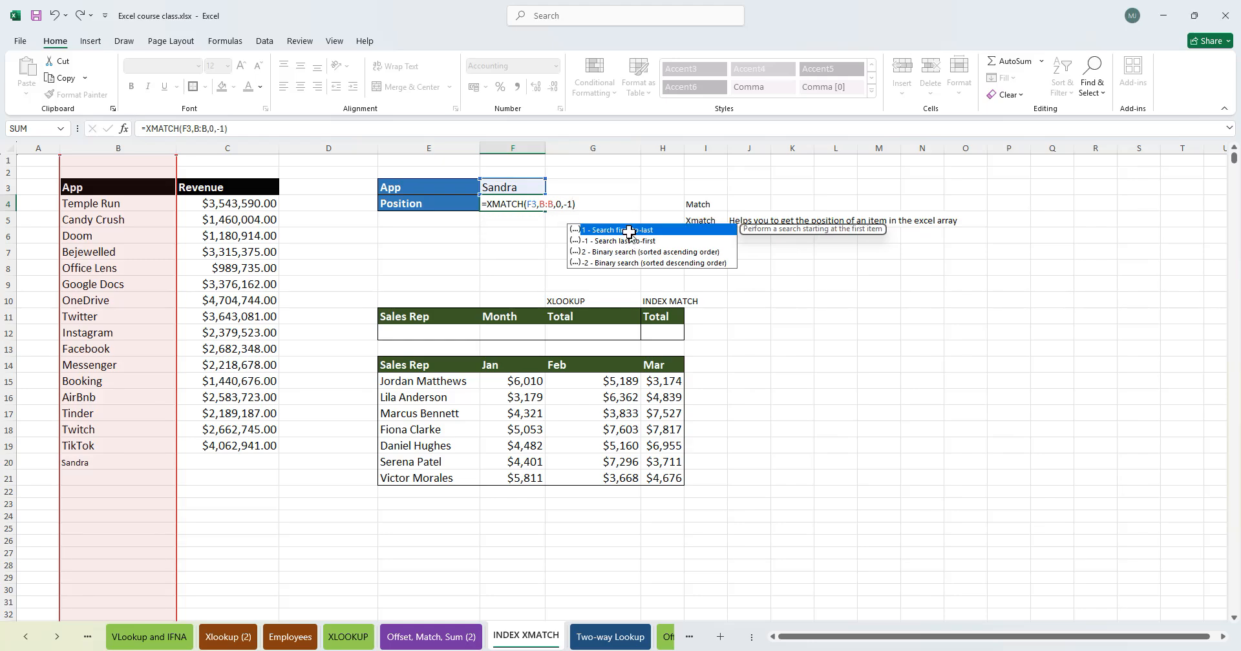
{"action": "key", "text": "Return"}
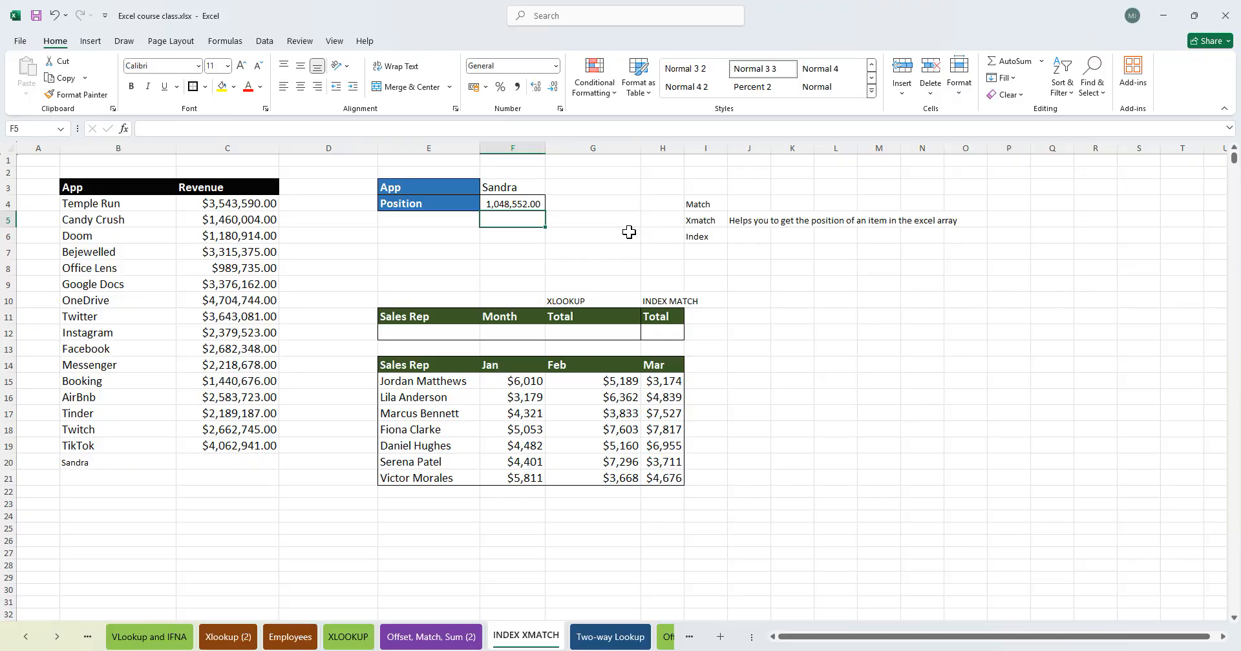
- Change the XMATCH search mode in F4 to 1, searching first-to-last
{"action": "left_click", "coordinate": [535, 205]}
{"action": "double_click", "coordinate": [556, 204]}
{"action": "double_click", "coordinate": [569, 204]}
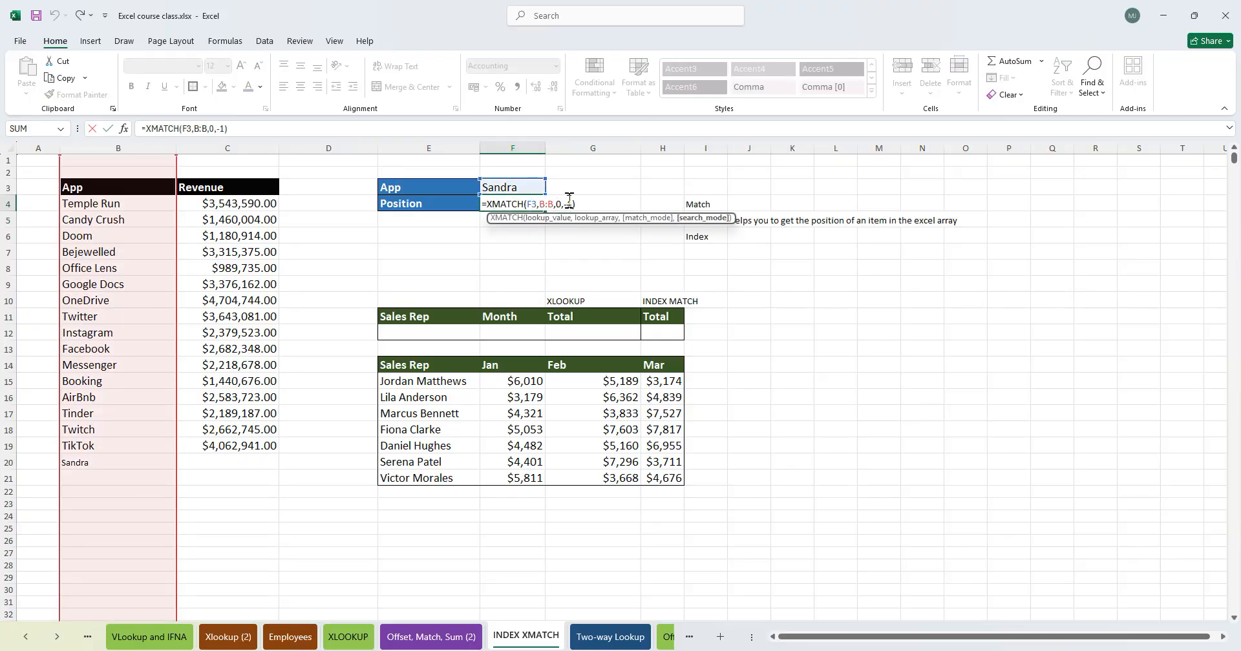
{"action": "type", "text": "1"}
{"action": "key", "text": "Return"}
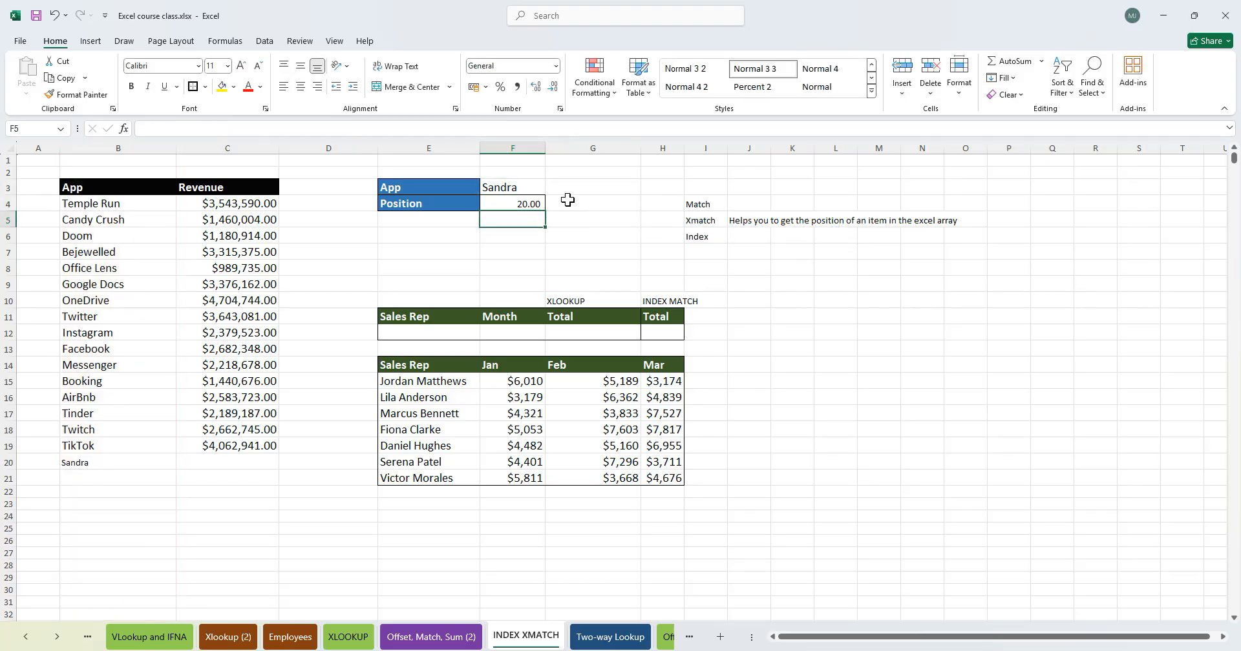
- Review the Sales Rep lookup table with its XLOOKUP and INDEX MATCH Total cells
{"action": "left_click", "coordinate": [9, 463]}
{"action": "left_click", "coordinate": [235, 567]}
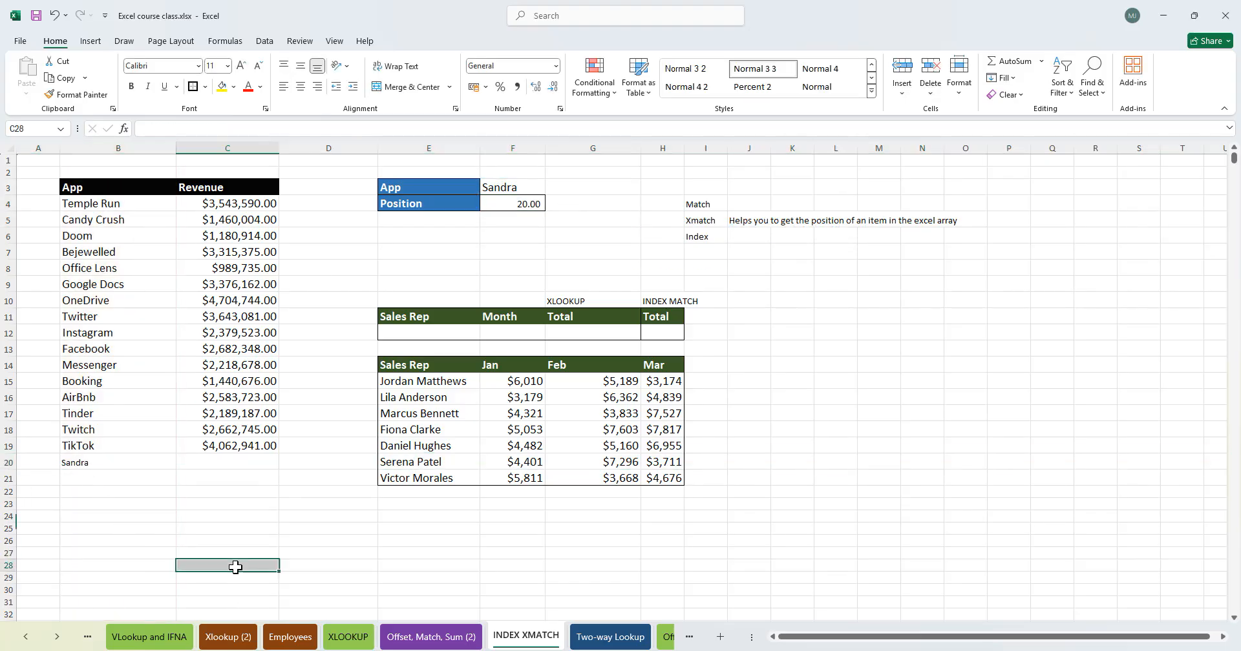
{"action": "left_click", "coordinate": [523, 201]}
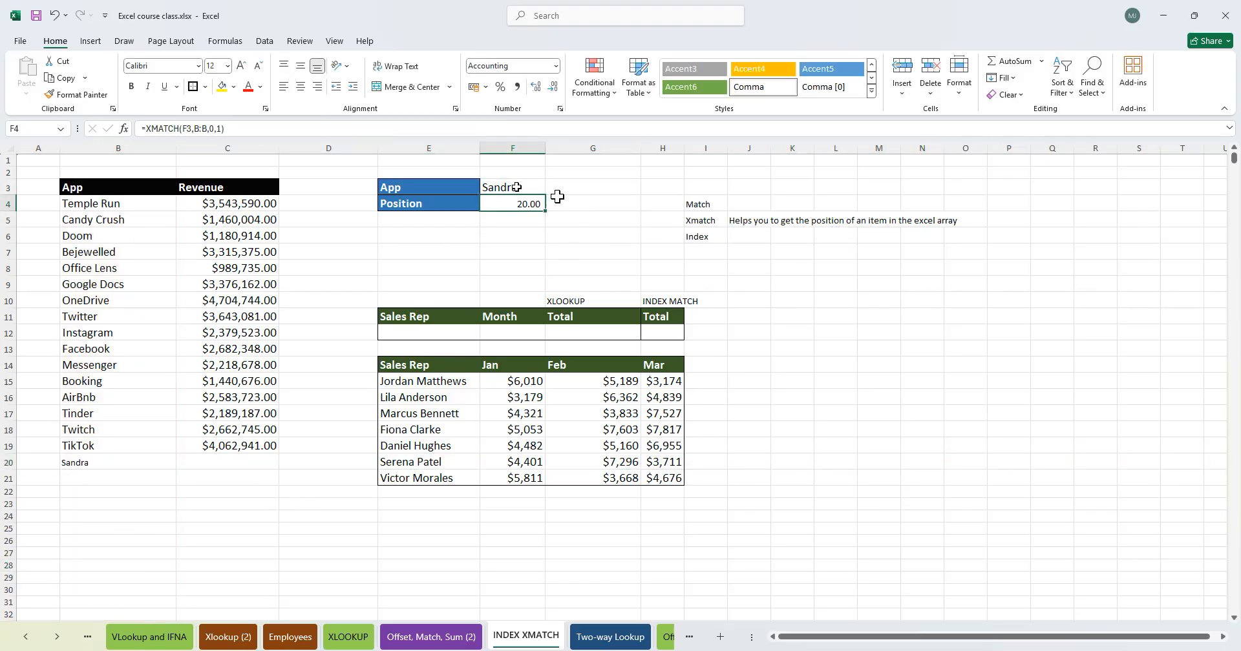
{"action": "left_click", "coordinate": [668, 253]}
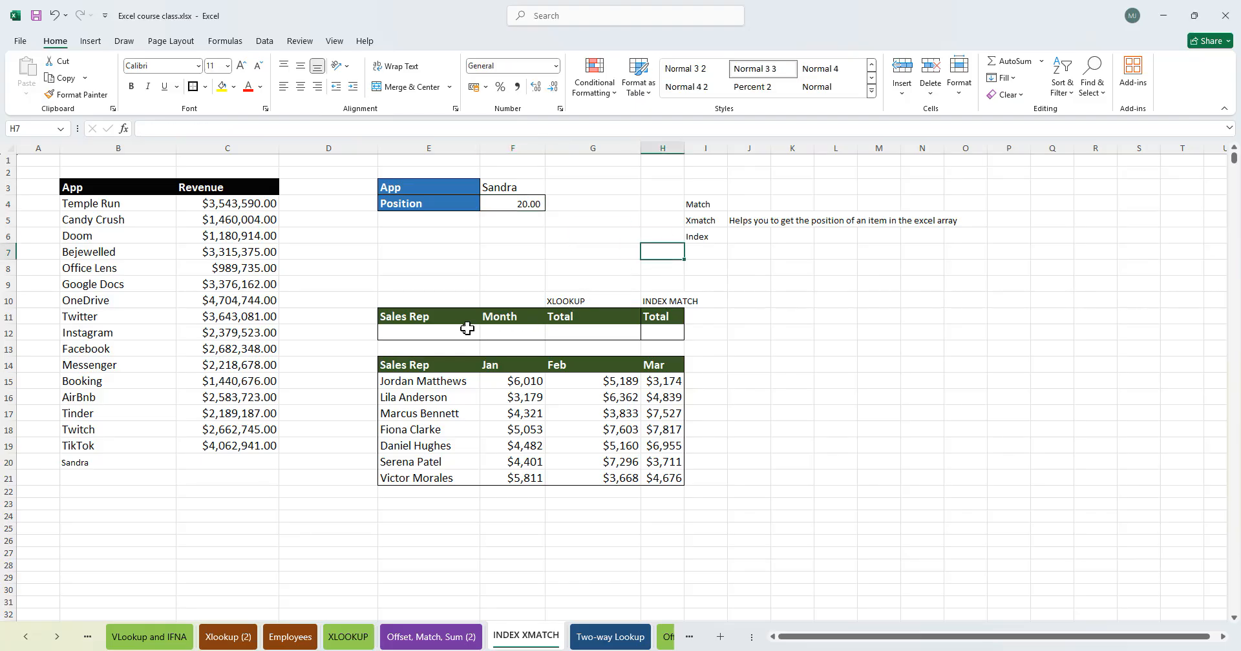
{"action": "left_click", "coordinate": [419, 321]}
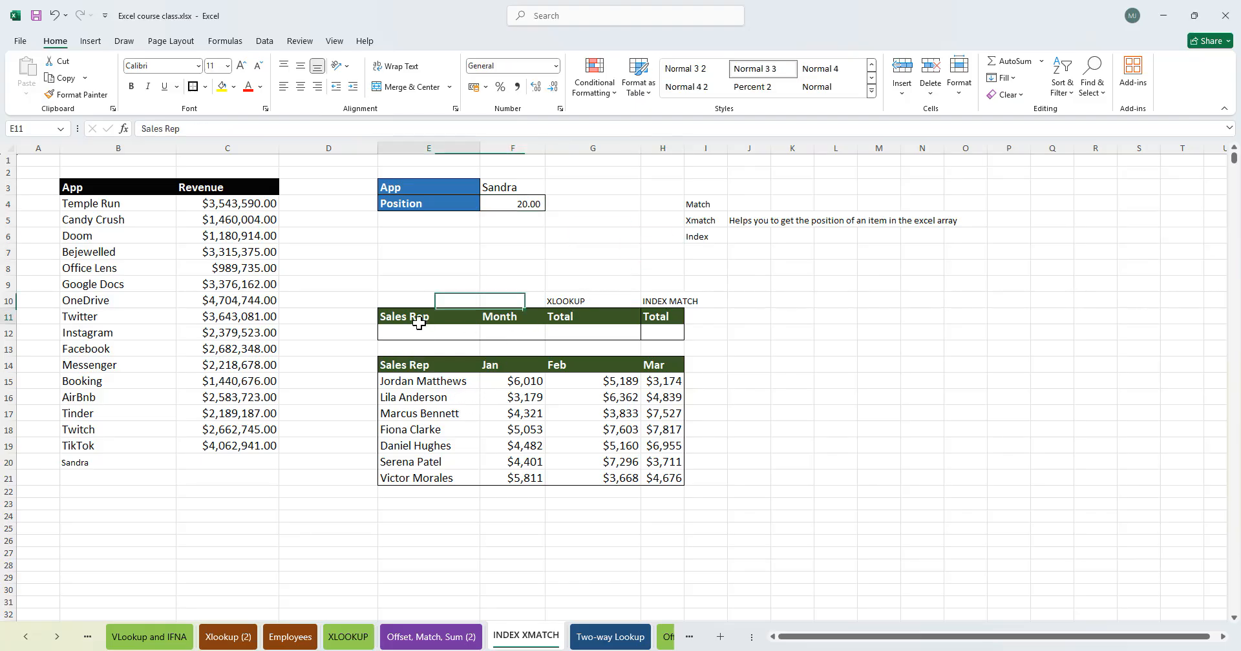
{"action": "left_click", "coordinate": [517, 315]}
{"action": "left_click", "coordinate": [555, 313]}
{"action": "left_click", "coordinate": [656, 318]}
{"action": "left_click_drag", "start_coordinate": [584, 302], "coordinate": [581, 328]}
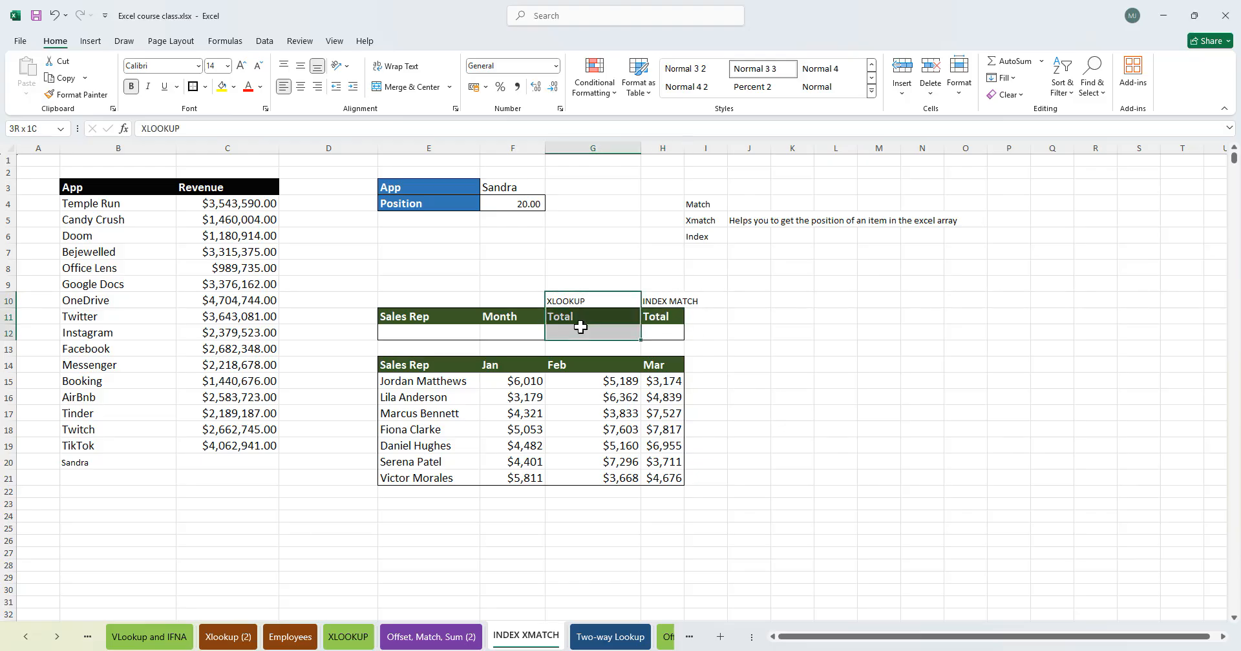
{"action": "left_click_drag", "start_coordinate": [666, 301], "coordinate": [673, 332]}
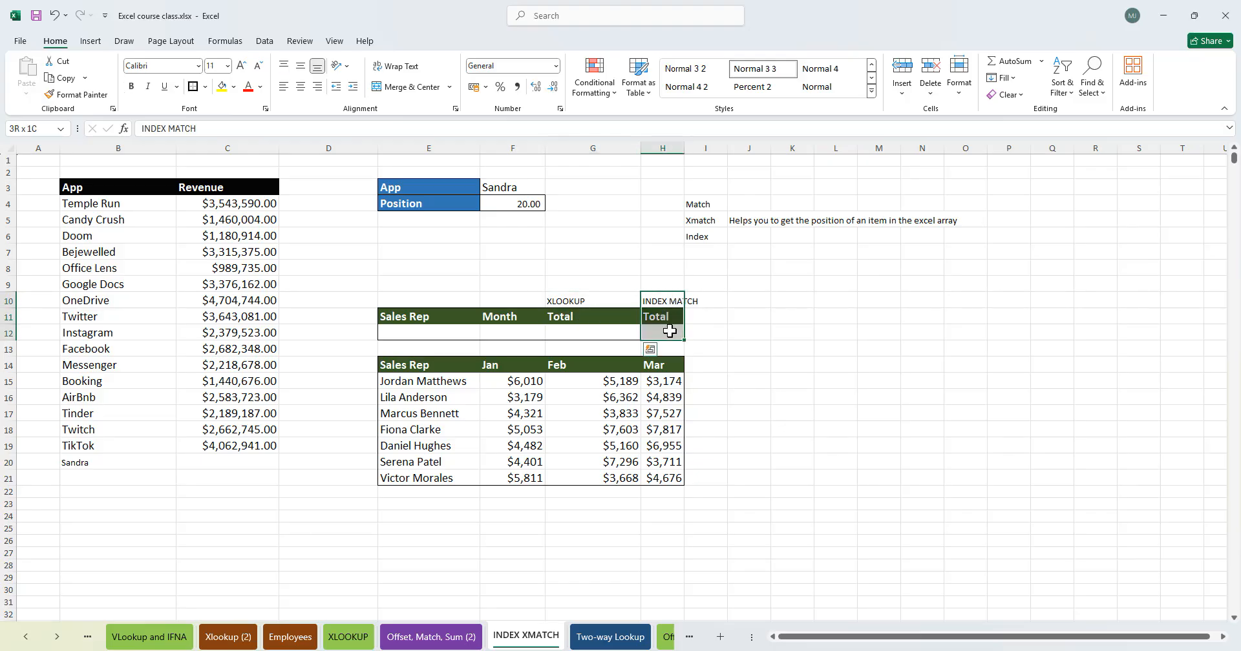
{"action": "left_click", "coordinate": [793, 333]}
{"action": "left_click_drag", "start_coordinate": [562, 299], "coordinate": [562, 327]}
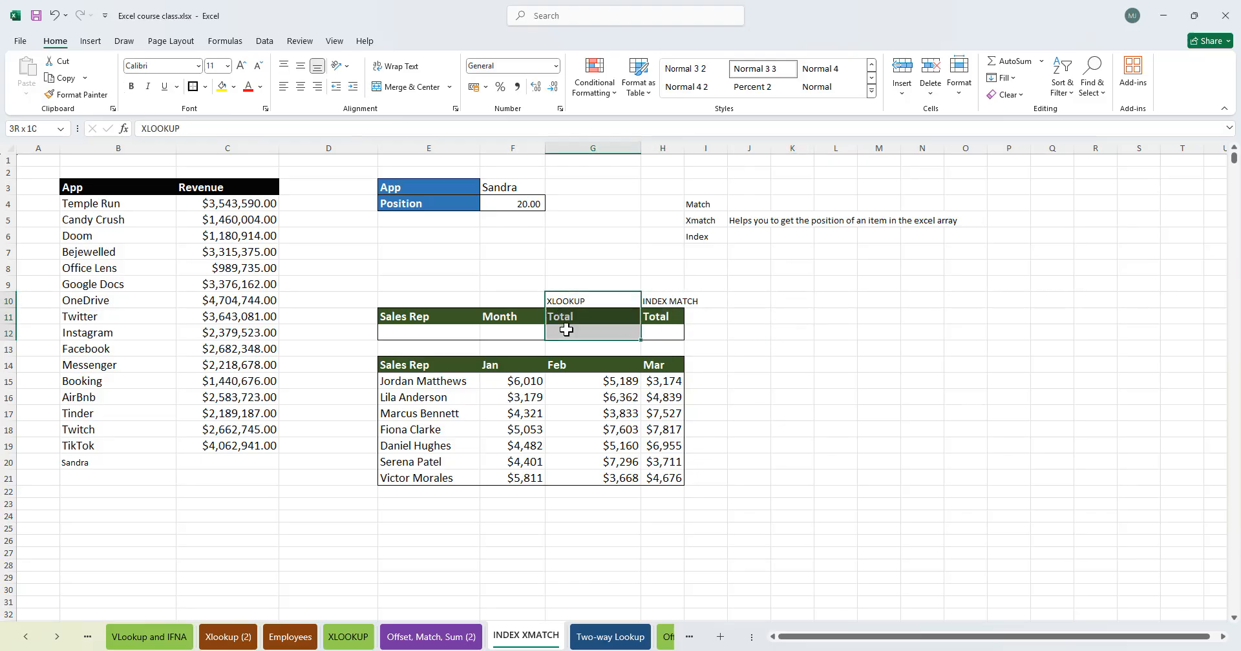
{"action": "left_click", "coordinate": [517, 333]}
{"action": "left_click", "coordinate": [469, 291]}
{"action": "left_click", "coordinate": [471, 319]}
{"action": "left_click", "coordinate": [428, 336]}
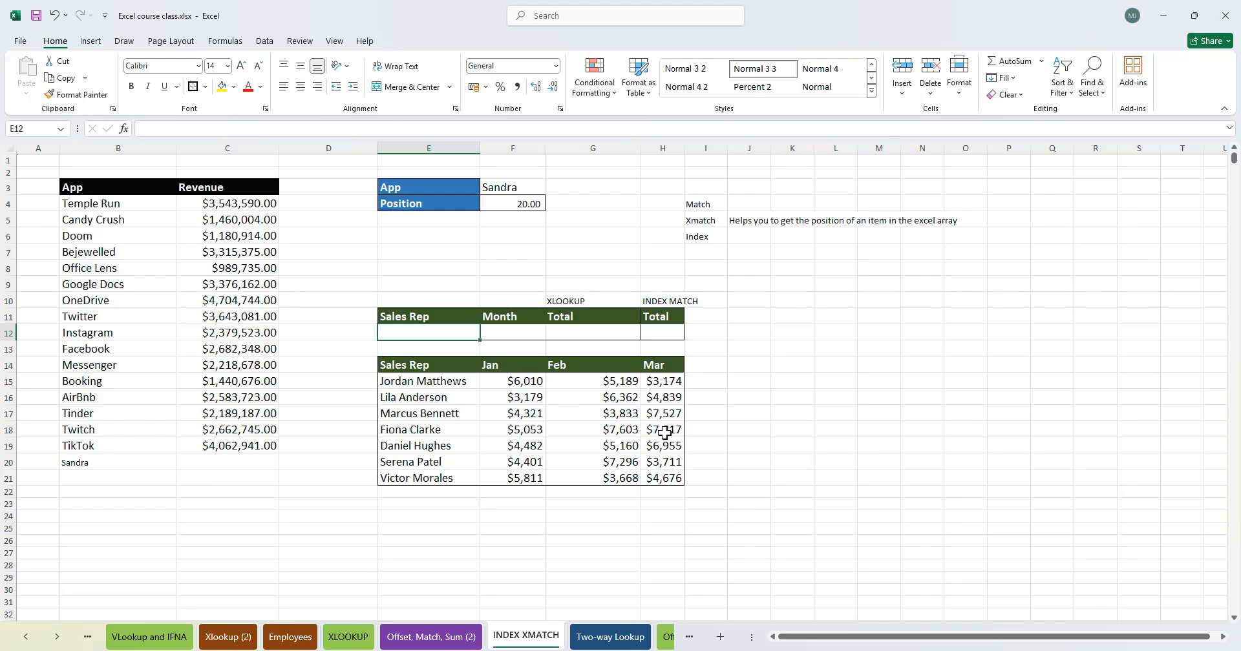
- Review the Sales Rep table's name column and month header row
{"action": "left_click_drag", "start_coordinate": [444, 363], "coordinate": [429, 477]}
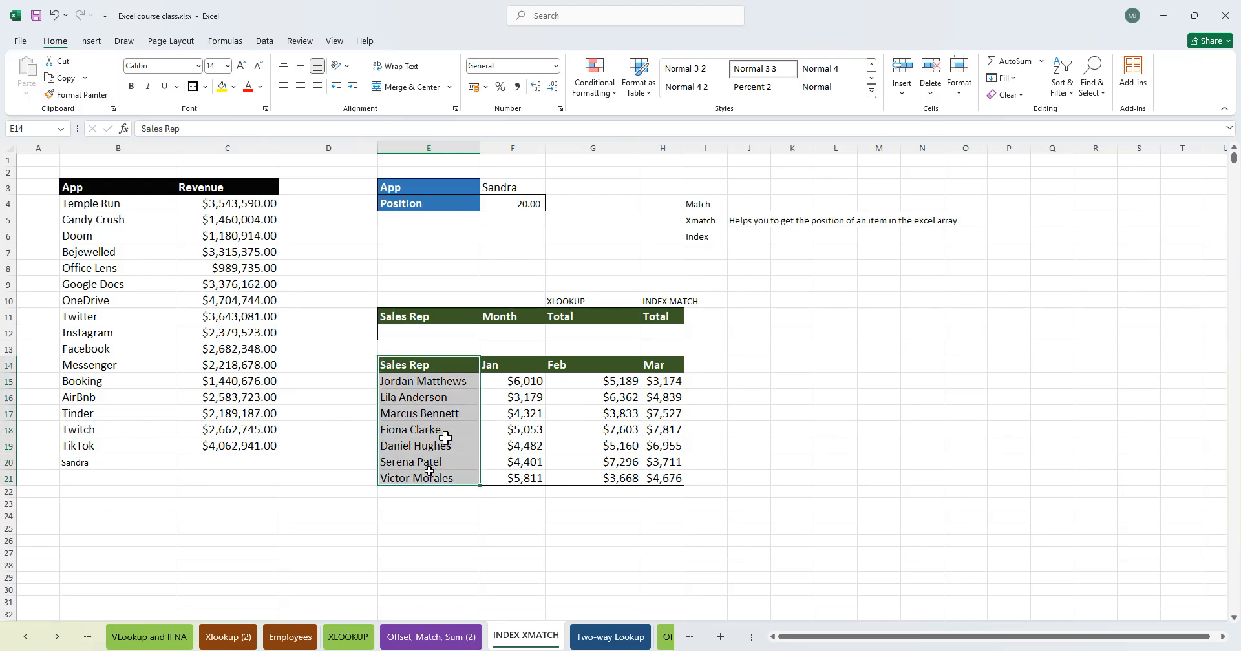
{"action": "left_click_drag", "start_coordinate": [463, 364], "coordinate": [667, 366]}
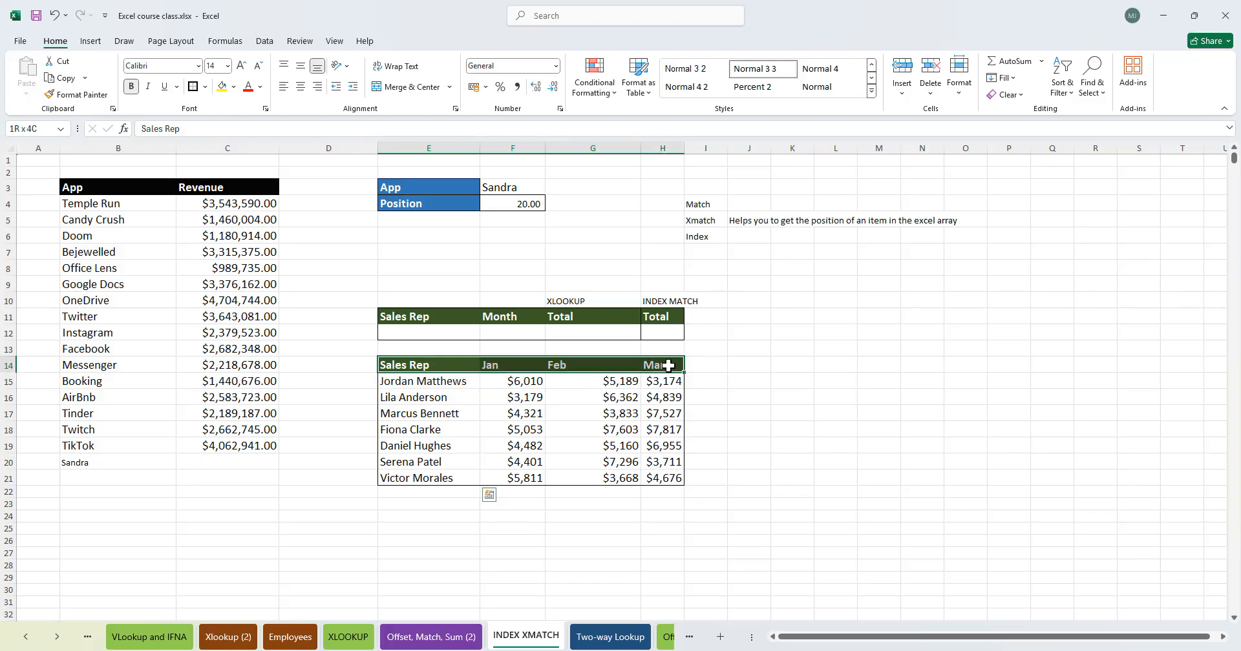
{"action": "left_click", "coordinate": [779, 409]}
{"action": "left_click", "coordinate": [452, 414]}
{"action": "left_click_drag", "start_coordinate": [420, 381], "coordinate": [426, 478]}
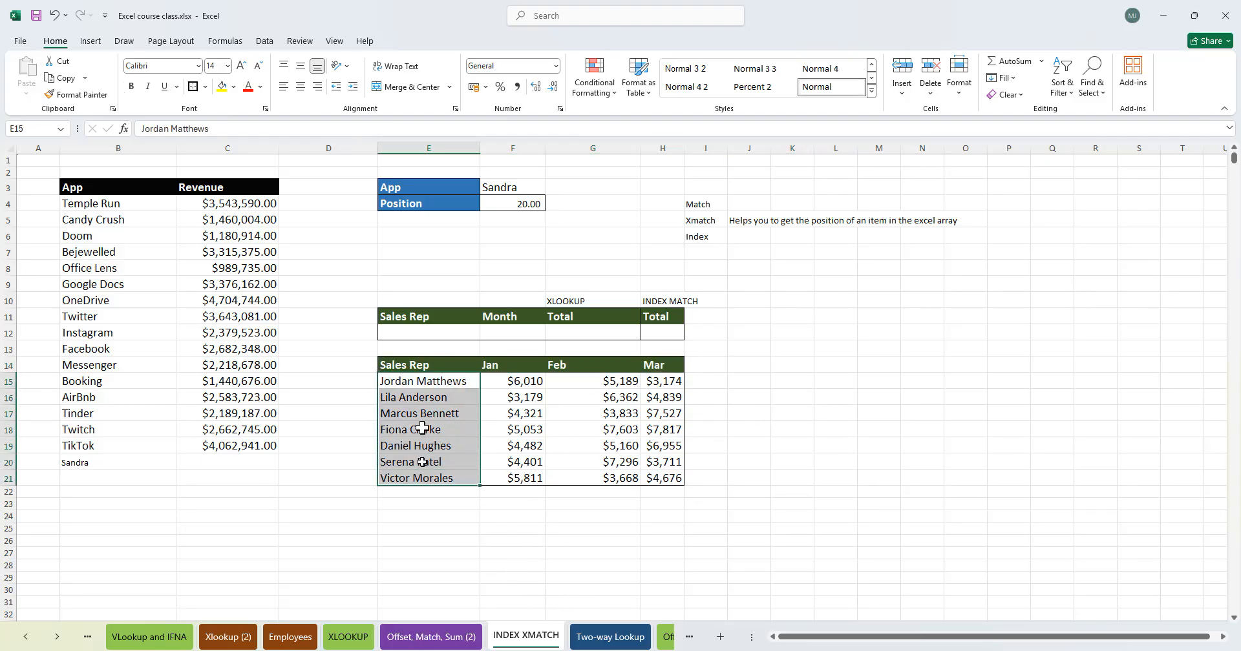
{"action": "left_click", "coordinate": [433, 381]}
{"action": "left_click", "coordinate": [433, 332]}
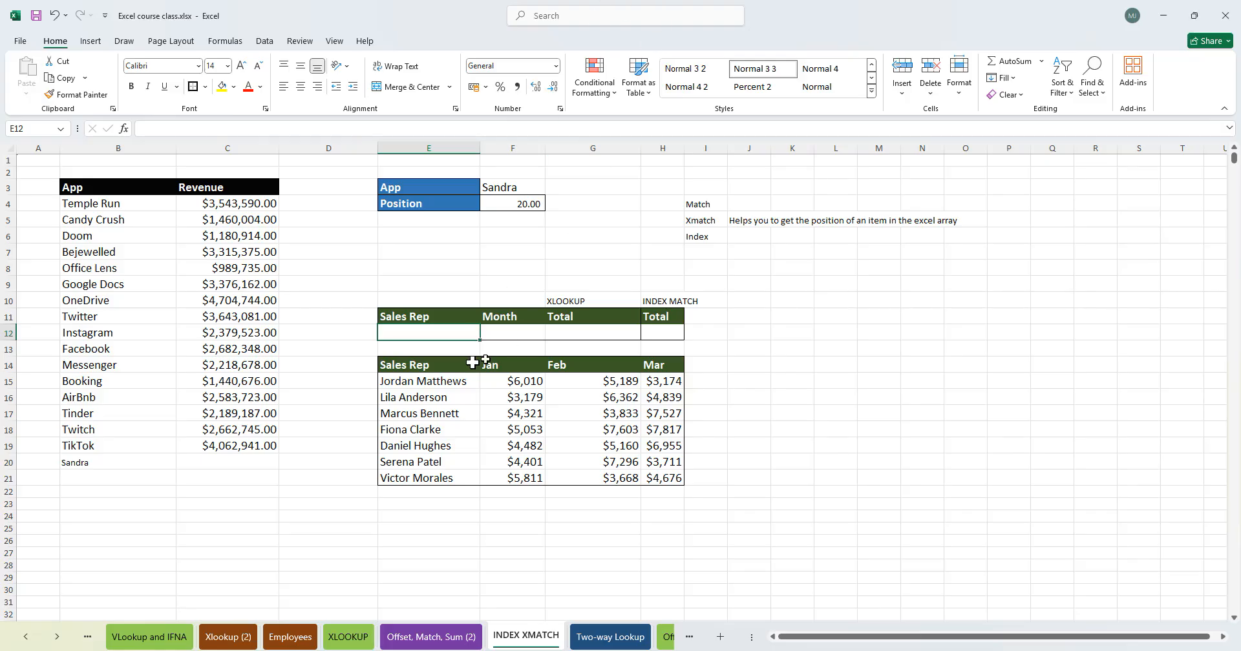
{"action": "left_click", "coordinate": [437, 401]}
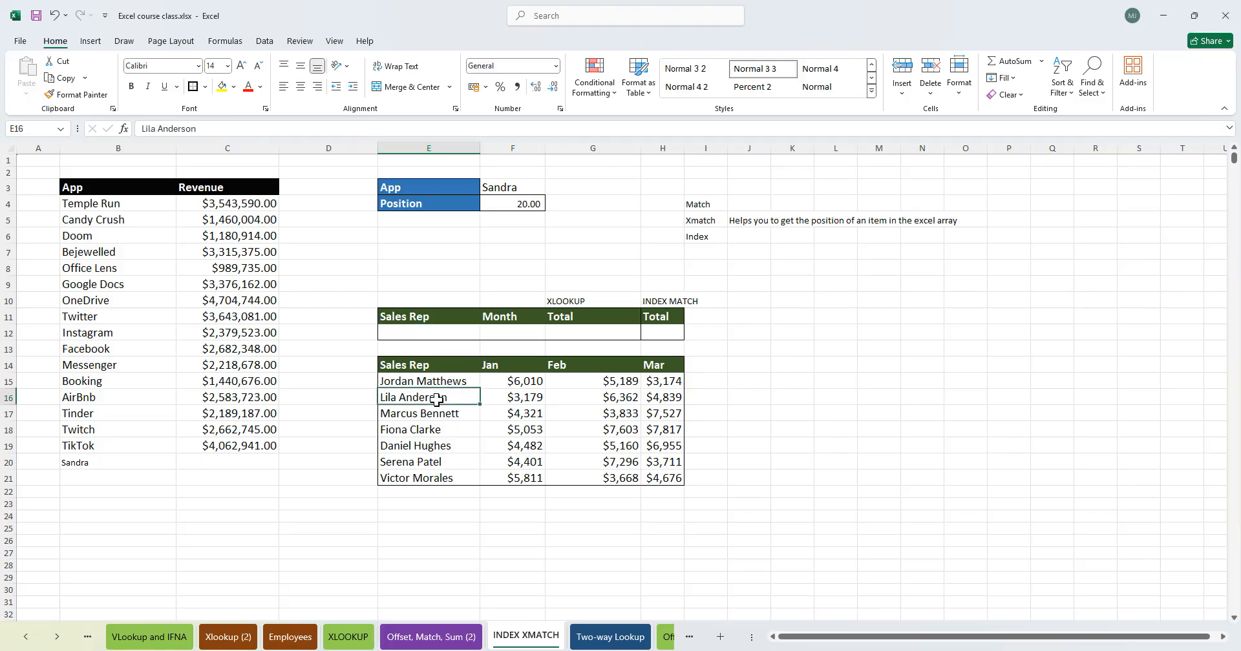
{"action": "key", "text": "ctrl+c"}
{"action": "left_click", "coordinate": [457, 332]}
{"action": "key", "text": "ctrl+v"}
{"action": "left_click", "coordinate": [793, 364]}
{"action": "key", "text": "ctrl+z"}
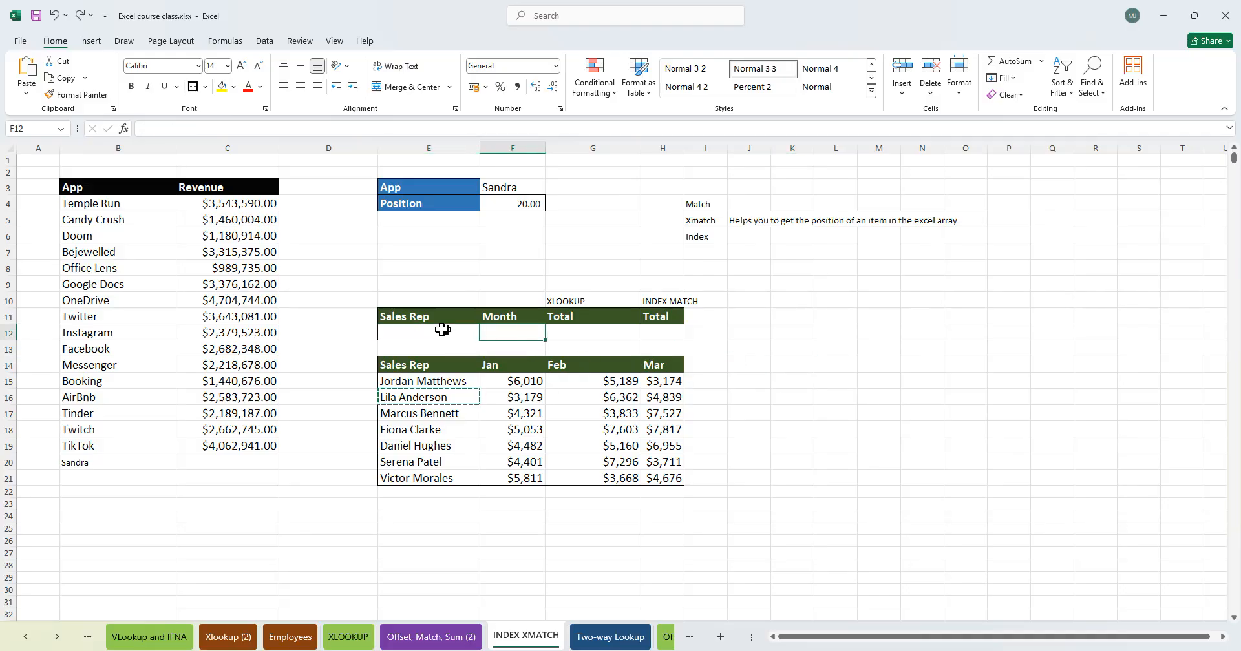
- Add a List data validation to E12 using the sales rep names in E15:E21 as its source
{"action": "left_click", "coordinate": [282, 40]}
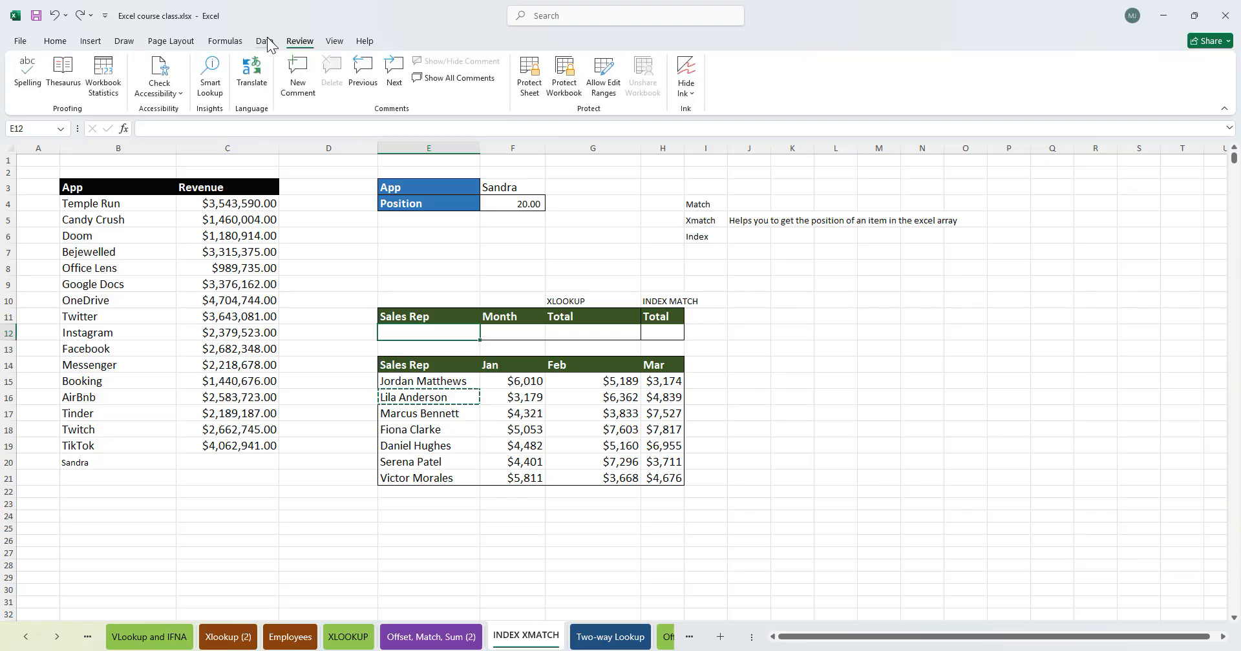
{"action": "left_click", "coordinate": [264, 41]}
{"action": "left_click", "coordinate": [659, 81]}
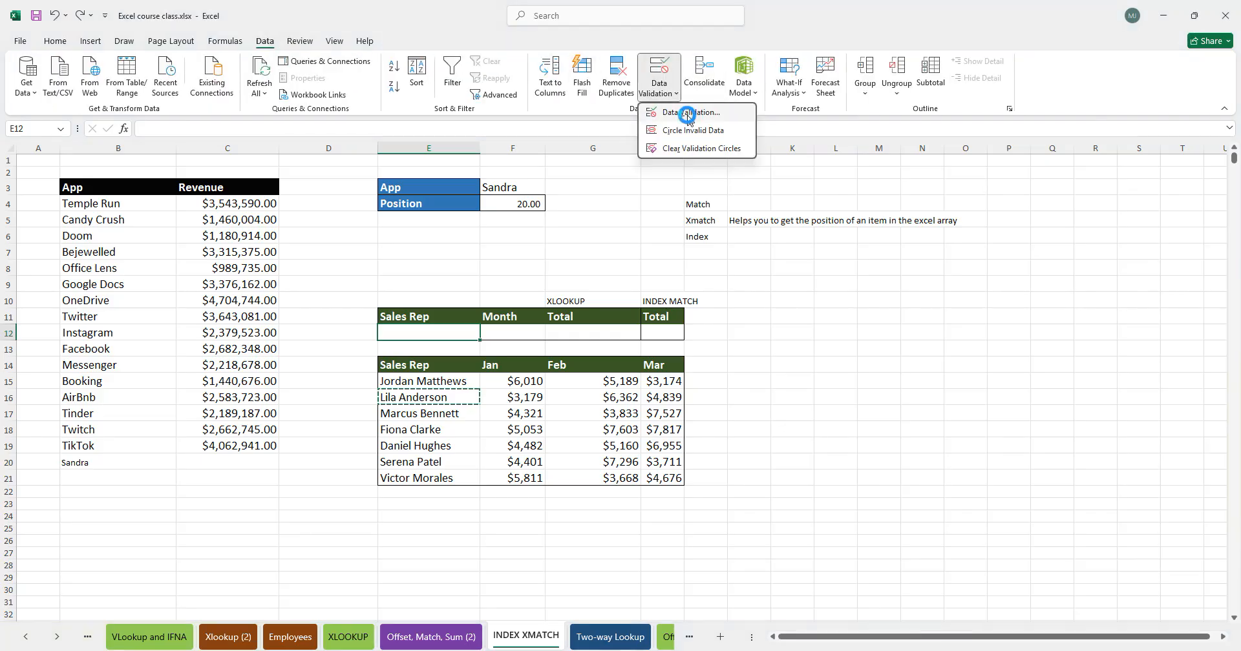
{"action": "left_click", "coordinate": [685, 113]}
{"action": "left_click", "coordinate": [380, 172]}
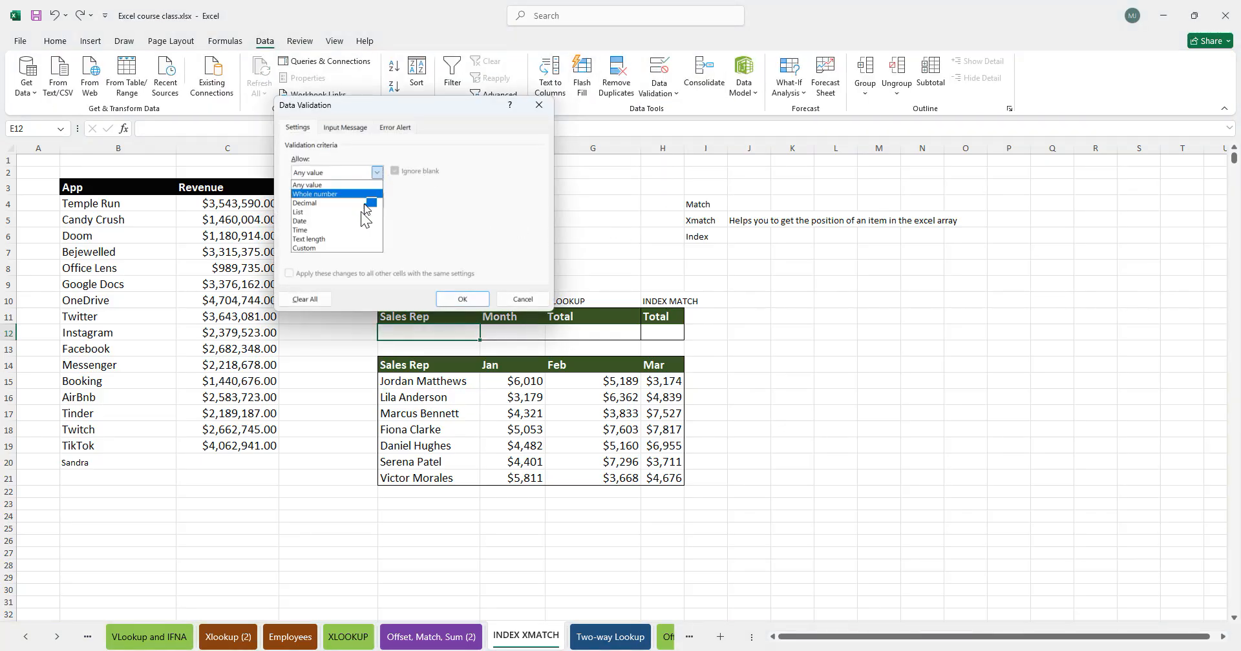
{"action": "left_click", "coordinate": [343, 215]}
{"action": "left_click", "coordinate": [466, 228]}
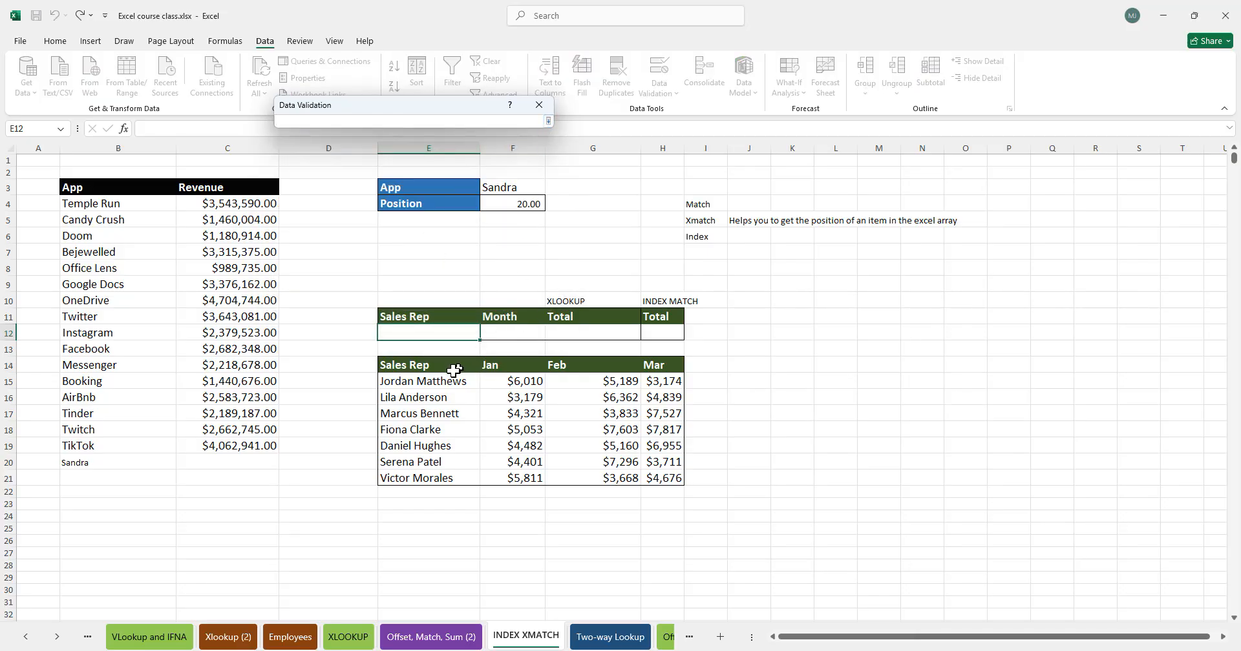
{"action": "left_click_drag", "start_coordinate": [432, 381], "coordinate": [435, 470]}
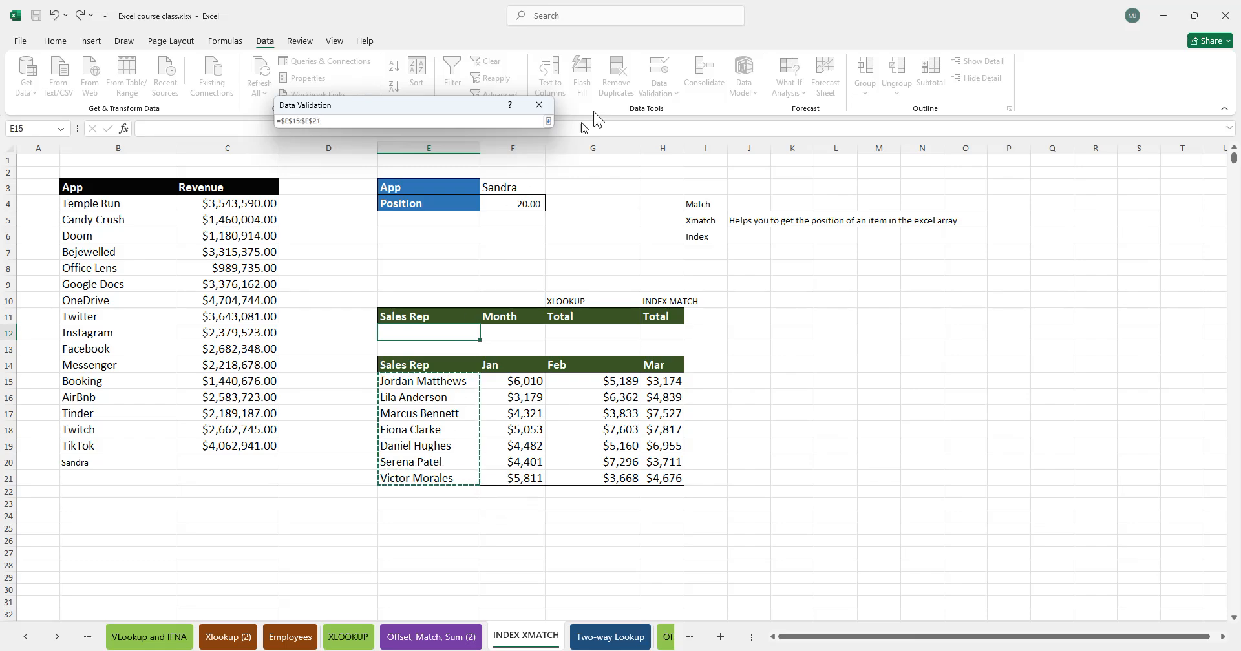
{"action": "key", "text": "Return"}
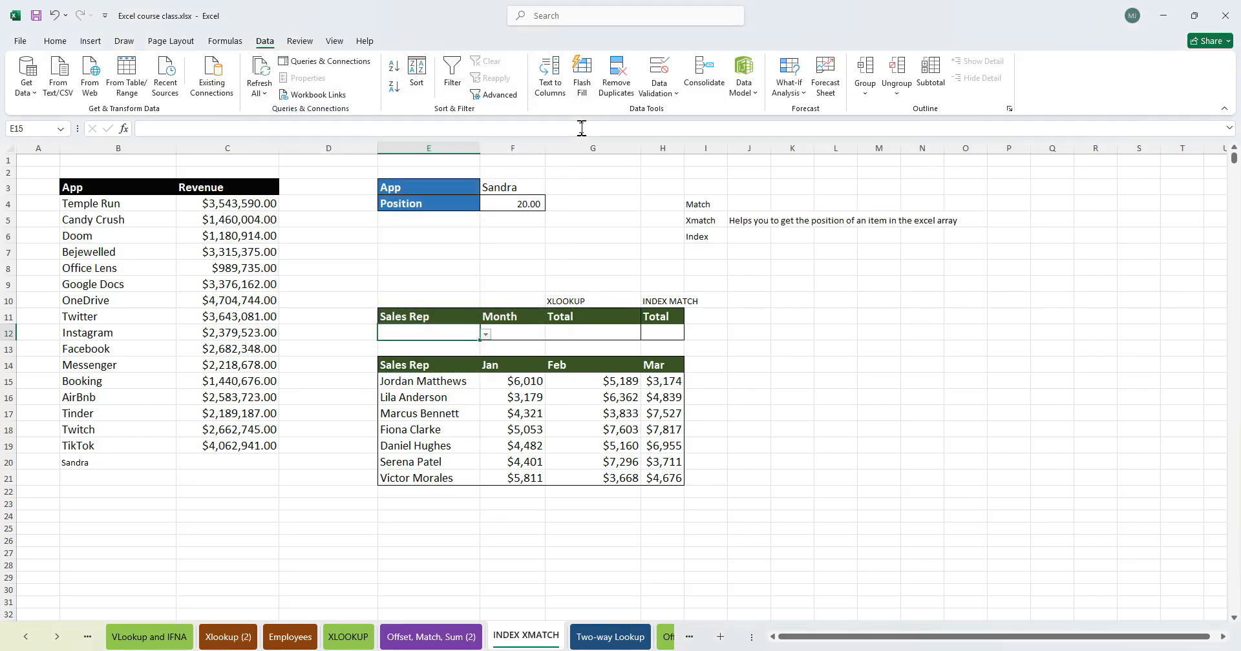
{"action": "left_click", "coordinate": [485, 333]}
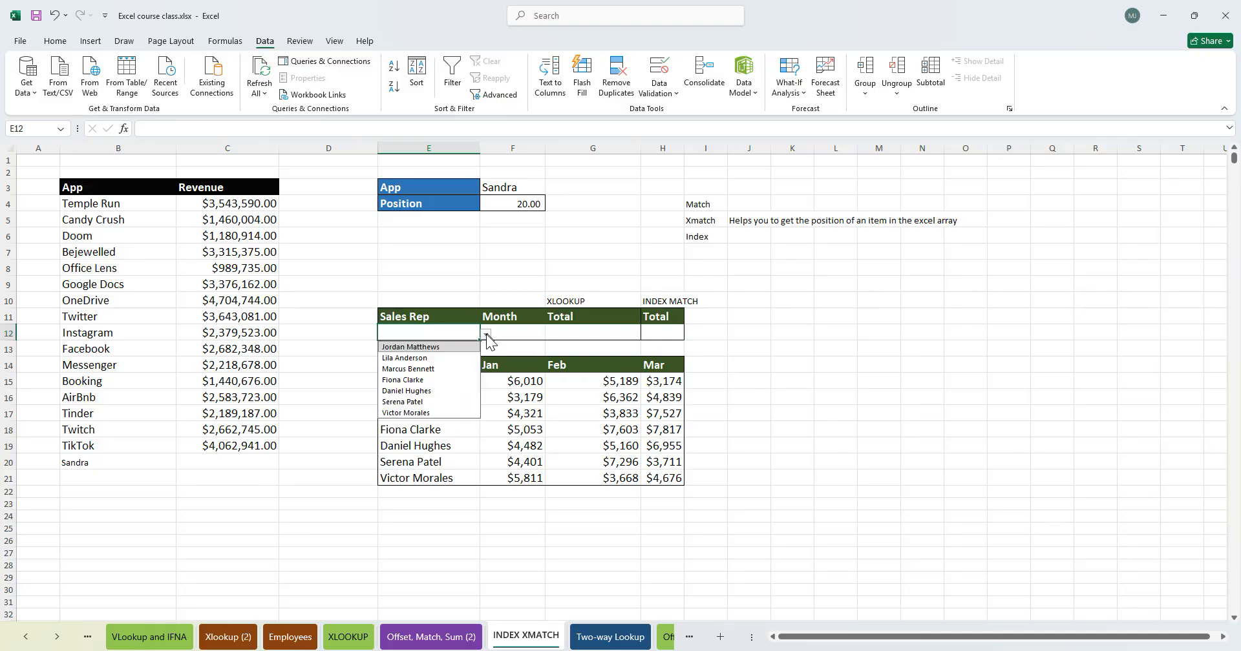
{"action": "left_click", "coordinate": [420, 368]}
{"action": "left_click", "coordinate": [472, 301]}
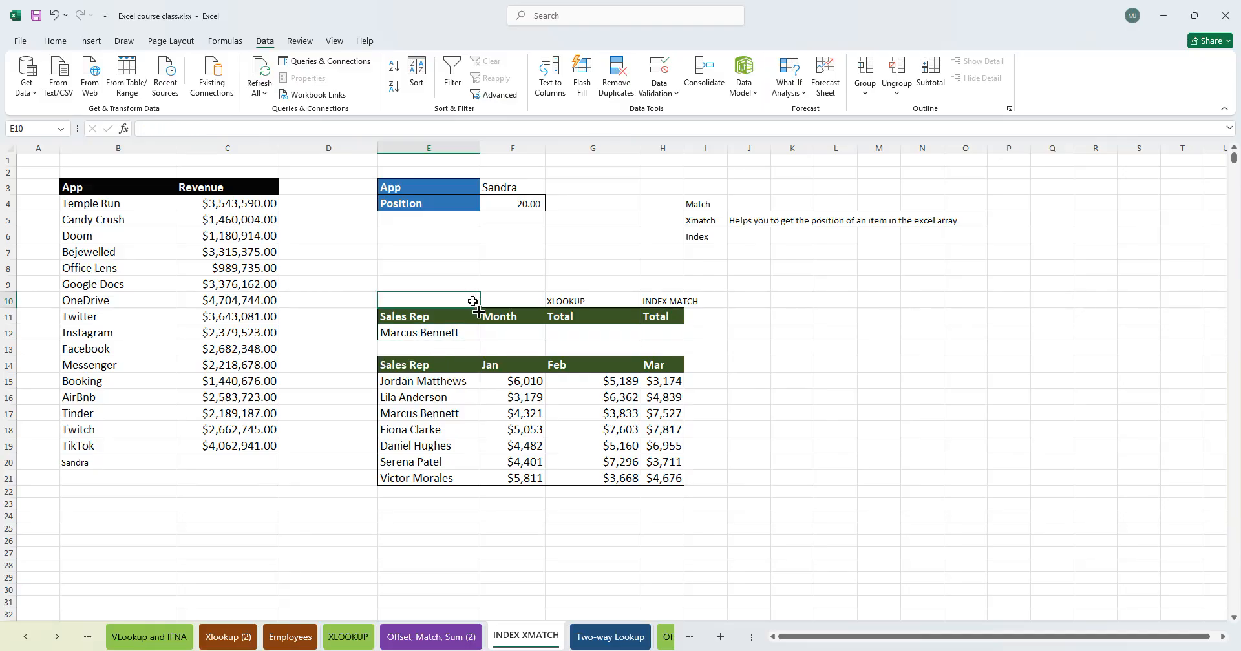
{"action": "left_click_drag", "start_coordinate": [432, 299], "coordinate": [672, 331]}
{"action": "left_click_drag", "start_coordinate": [582, 338], "coordinate": [865, 346]}
{"action": "left_click", "coordinate": [824, 475]}
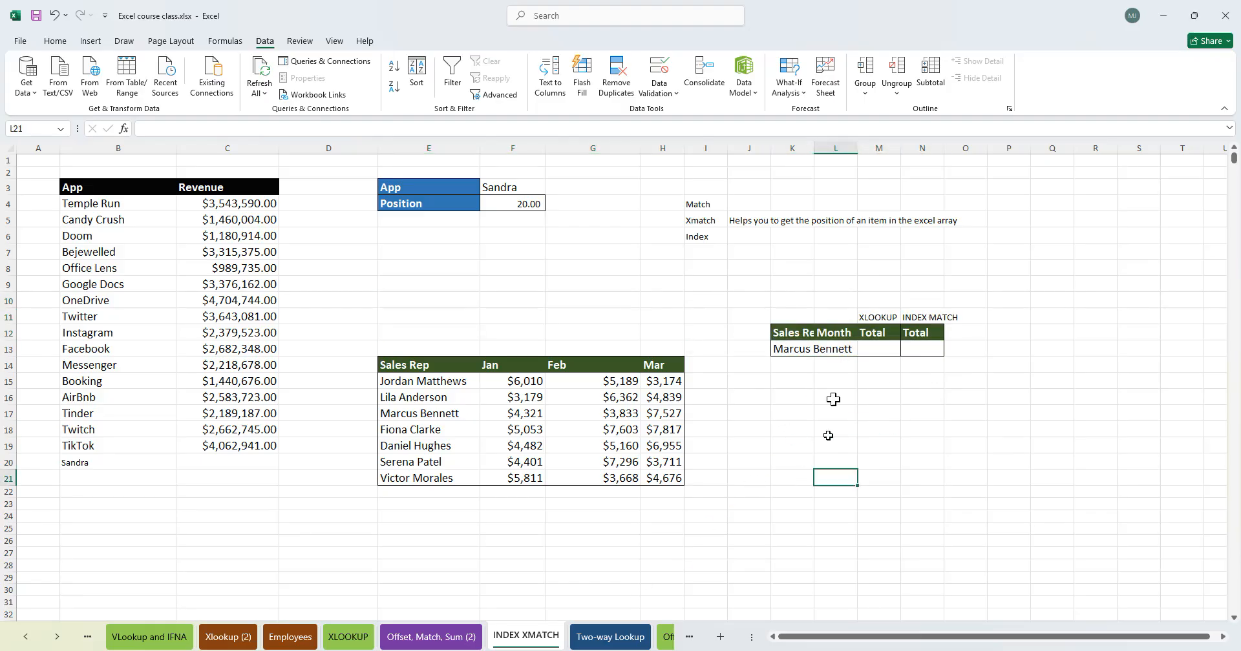
{"action": "left_click_drag", "start_coordinate": [792, 317], "coordinate": [970, 351]}
{"action": "left_click_drag", "start_coordinate": [775, 348], "coordinate": [439, 336]}
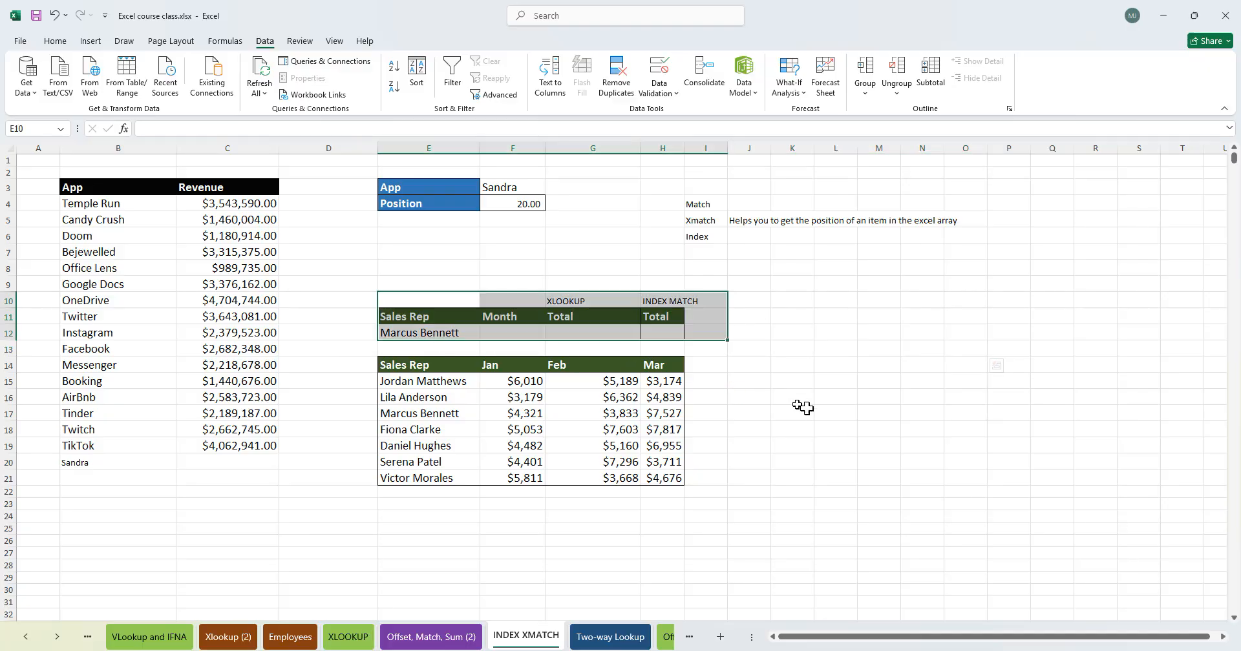
{"action": "key", "text": "ctrl+z"}
{"action": "key", "text": "ctrl+z"}
{"action": "left_click", "coordinate": [877, 396]}
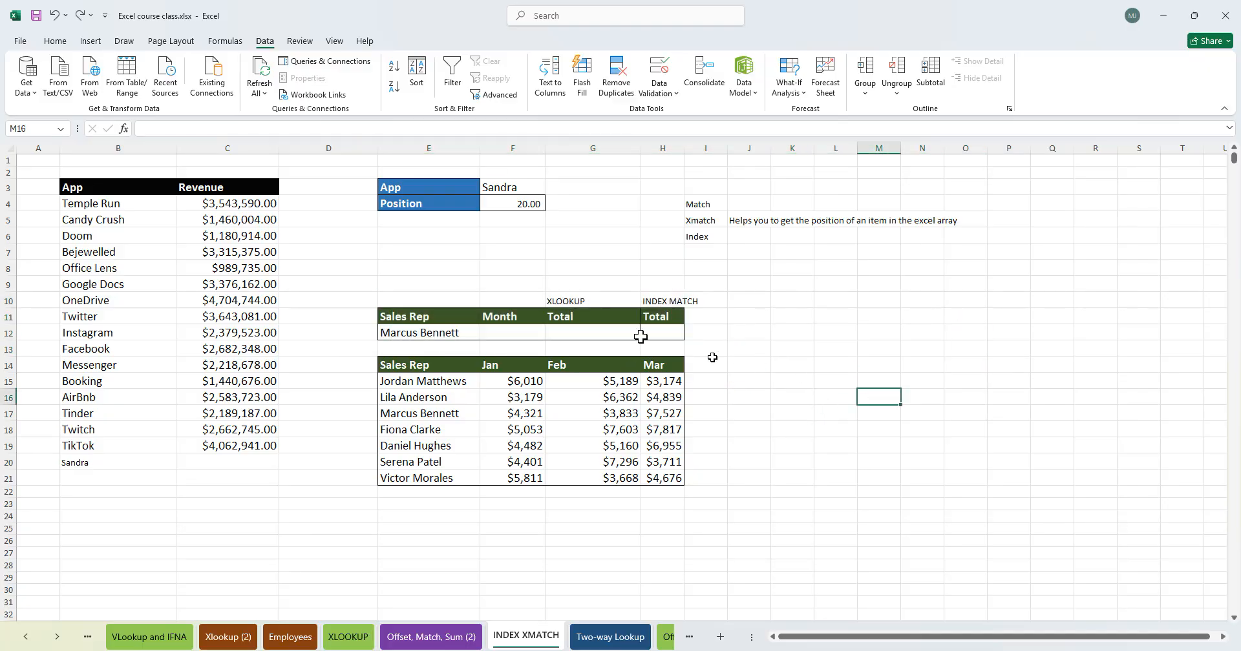
- Enter Mar as the month in F12
{"action": "left_click", "coordinate": [494, 333]}
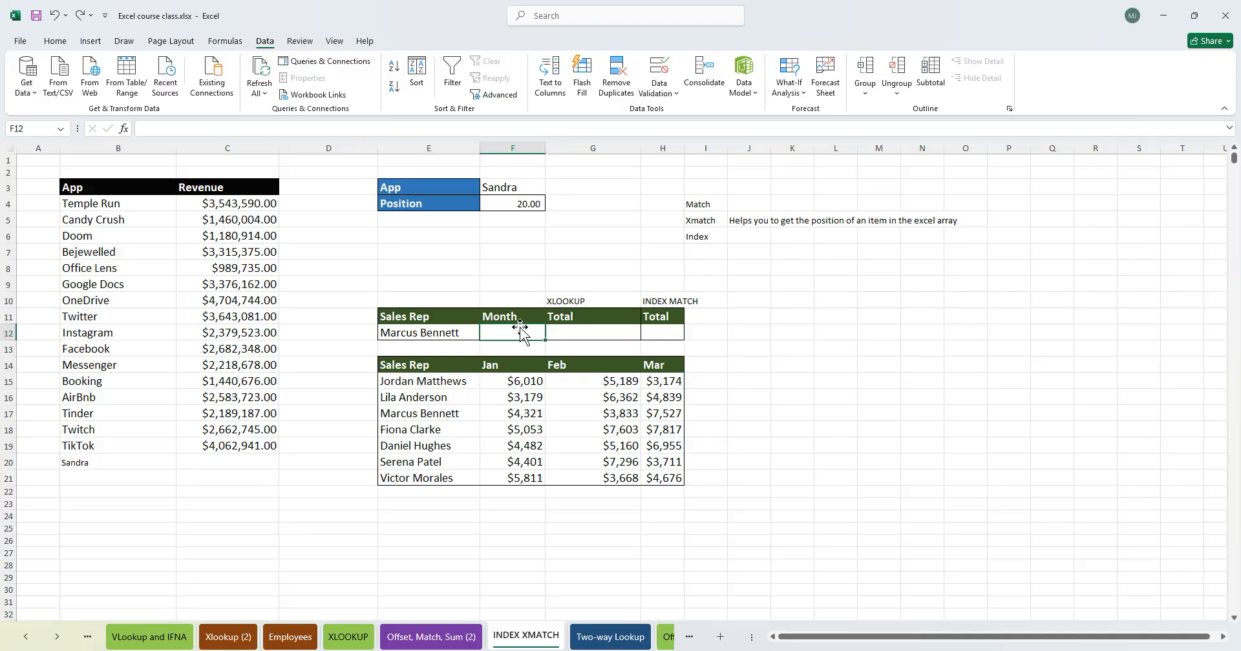
{"action": "type", "text": "Mar"}
{"action": "key", "text": "Tab"}
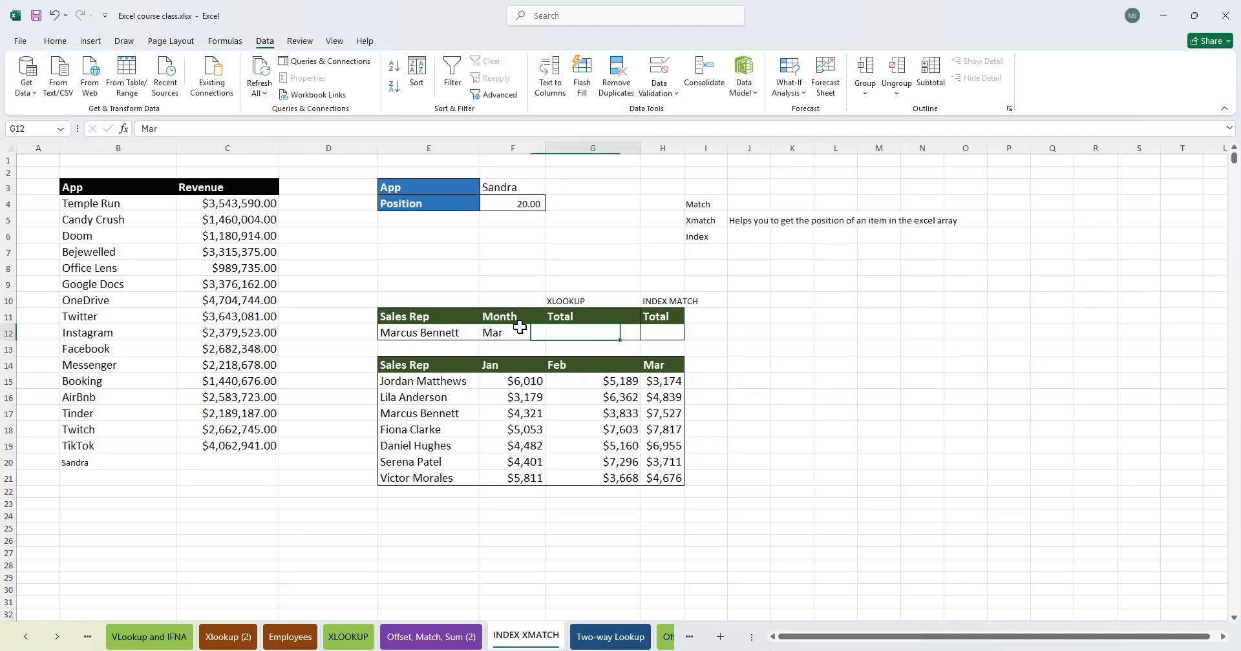
- Examine the monthly sales figures in the Sales Rep table
{"action": "left_click", "coordinate": [879, 381]}
{"action": "left_click", "coordinate": [527, 396]}
{"action": "left_click", "coordinate": [568, 409]}
{"action": "left_click", "coordinate": [513, 333]}
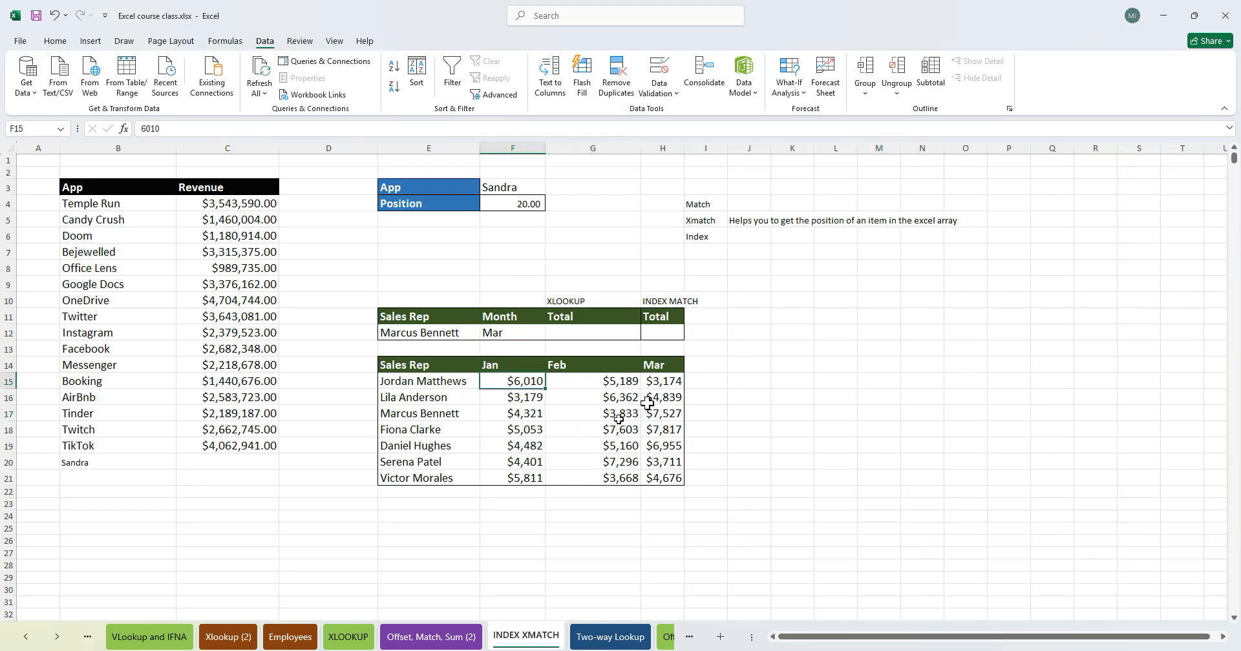
{"action": "left_click", "coordinate": [672, 389]}
{"action": "left_click", "coordinate": [433, 430]}
{"action": "left_click_drag", "start_coordinate": [395, 384], "coordinate": [664, 475]}
{"action": "left_click", "coordinate": [793, 397]}
- Start an XLOOKUP in G12 with E12 as the lookup value and E15:E21 as the lookup array
{"action": "left_click", "coordinate": [593, 332]}
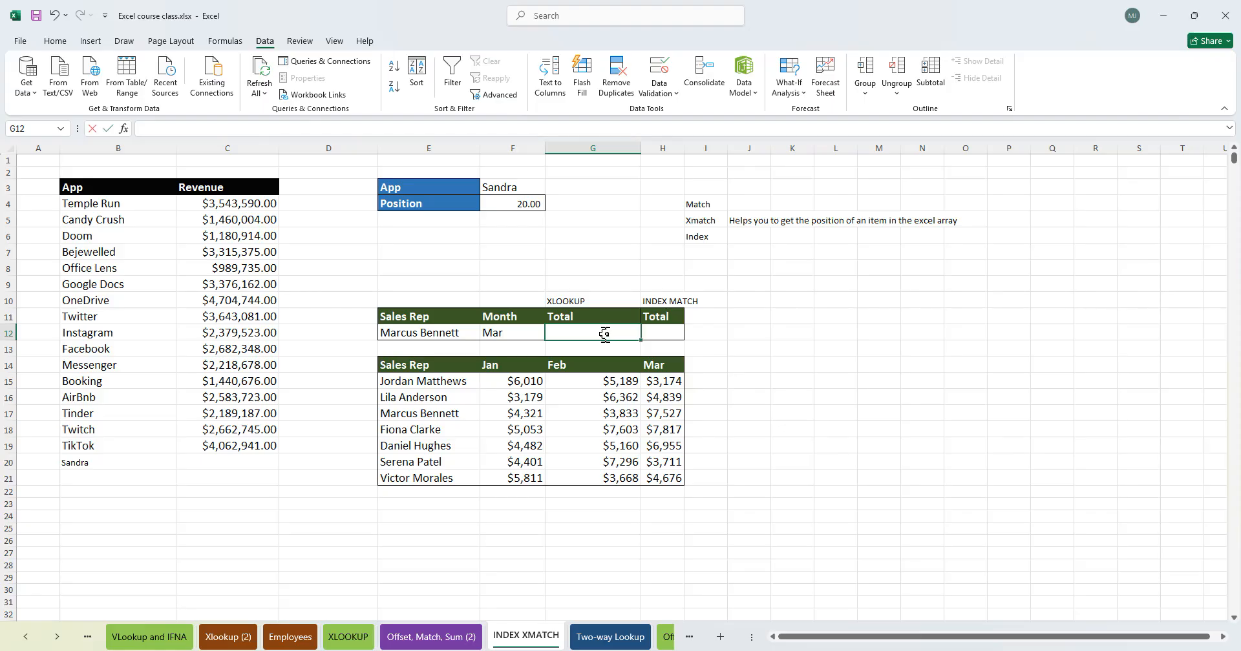
{"action": "type", "text": "=xlo"}
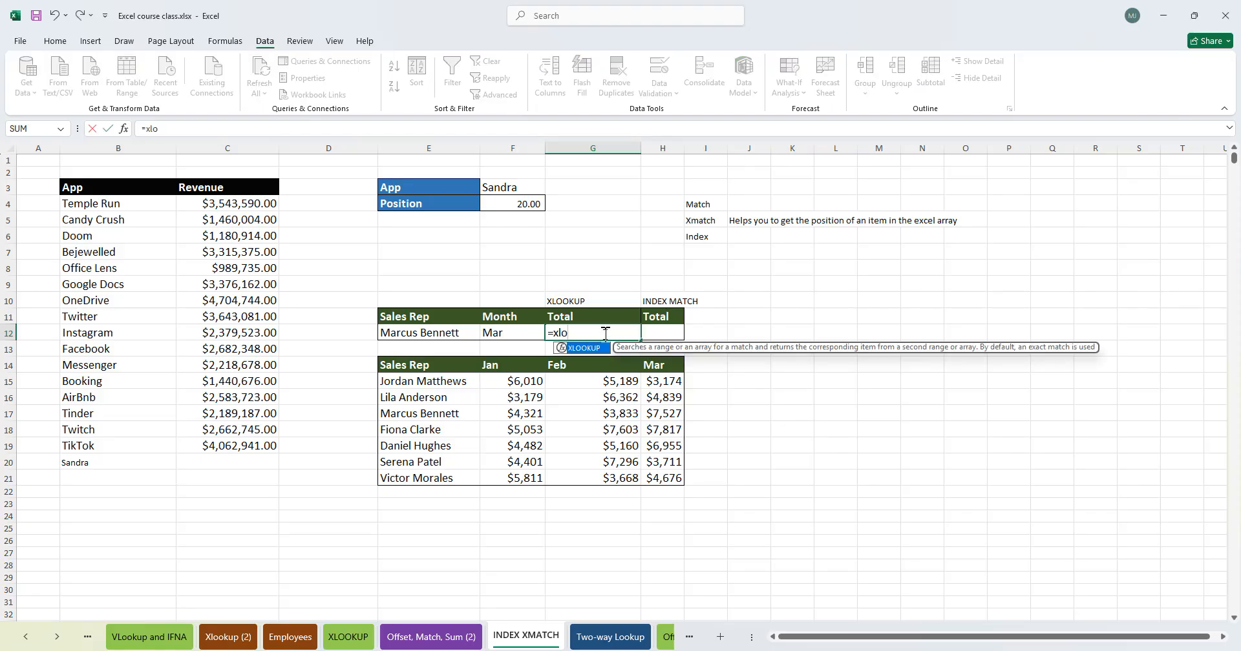
{"action": "type", "text": "ok"}
{"action": "key", "text": "Tab"}
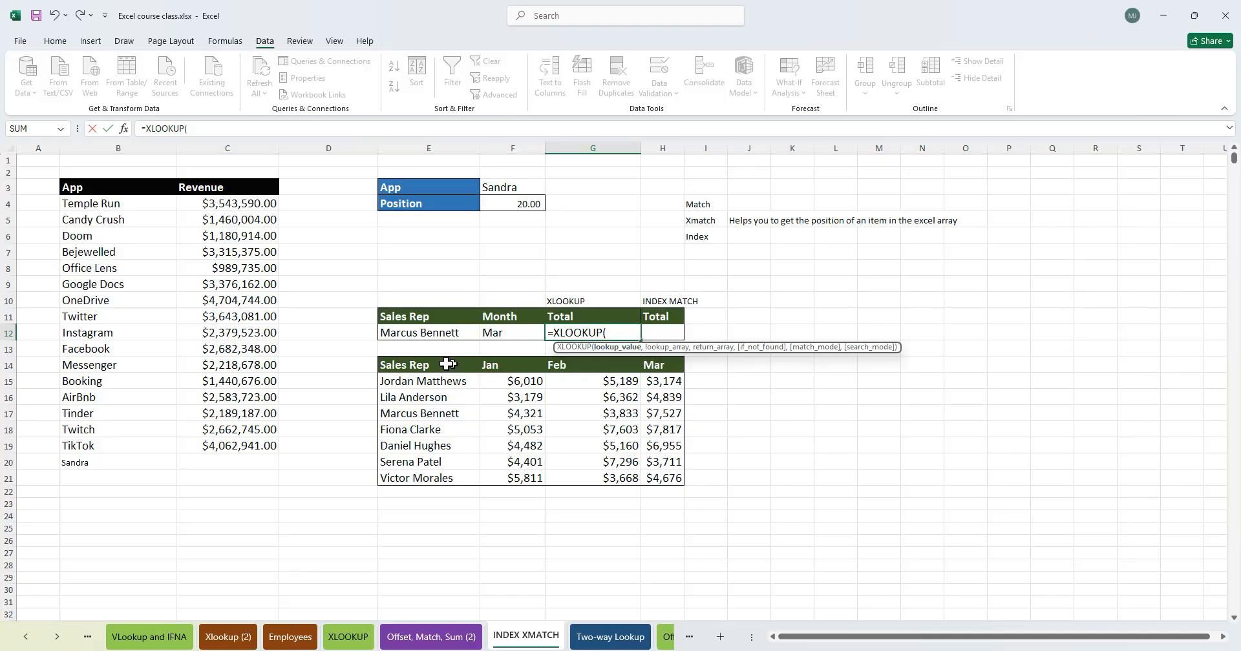
{"action": "left_click", "coordinate": [401, 333]}
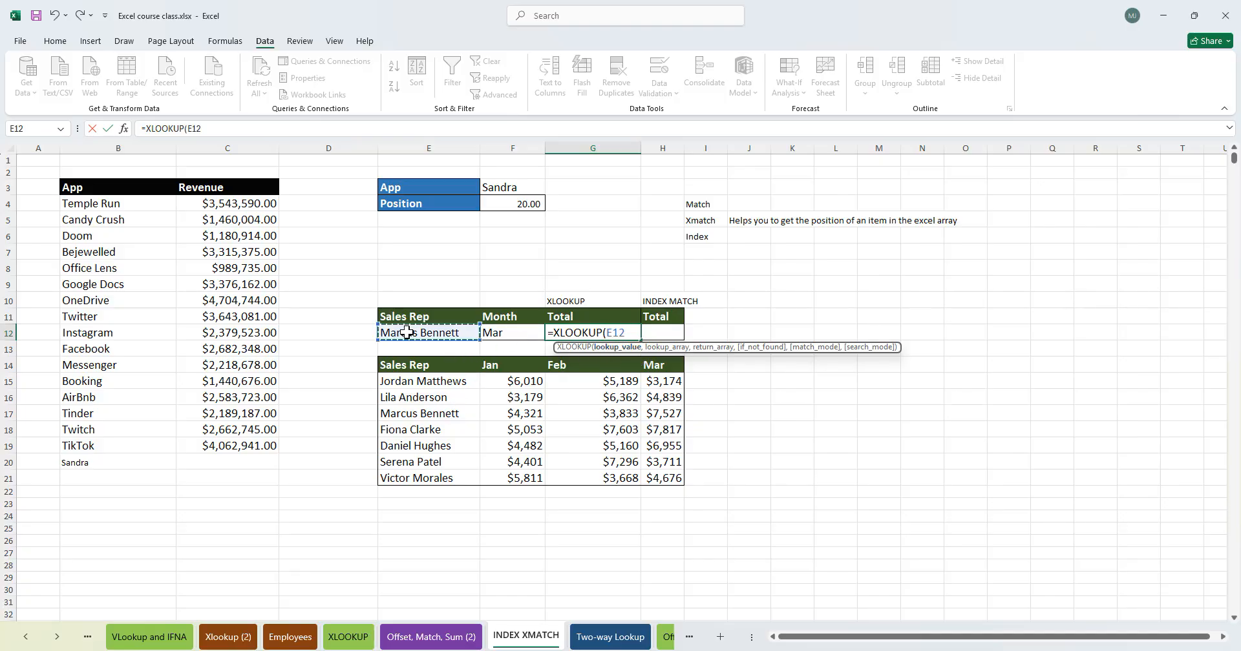
{"action": "type", "text": ","}
{"action": "left_click_drag", "start_coordinate": [446, 382], "coordinate": [455, 479]}
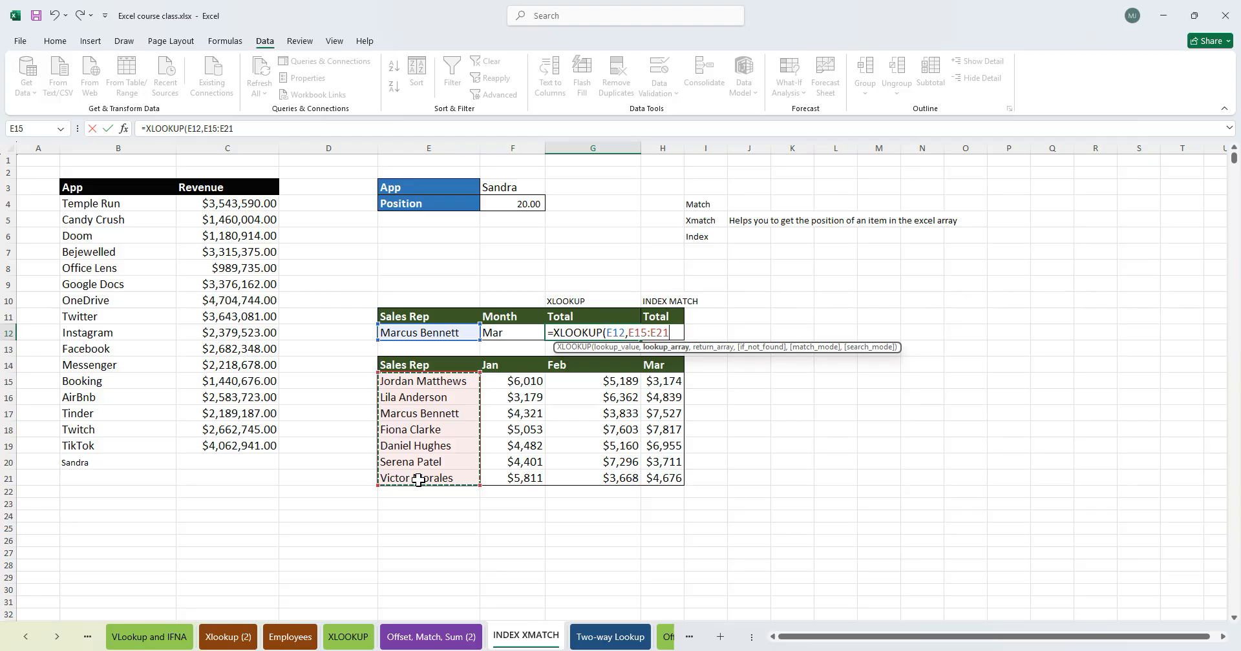
{"action": "type", "text": ","}
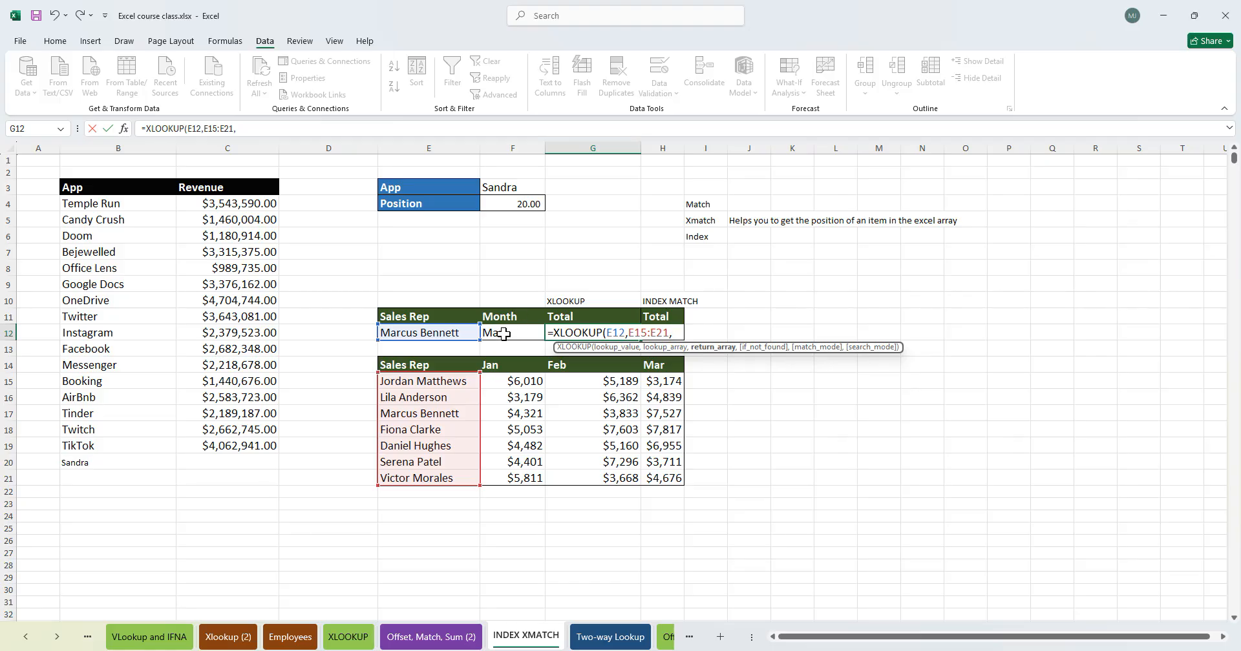
- Complete the G12 formula with a nested XLOOKUP finding F12 in F14:H14, returning $F$15:$H$21, with "" if not found and match mode 0
{"action": "type", "text": "XLOOKUP("}
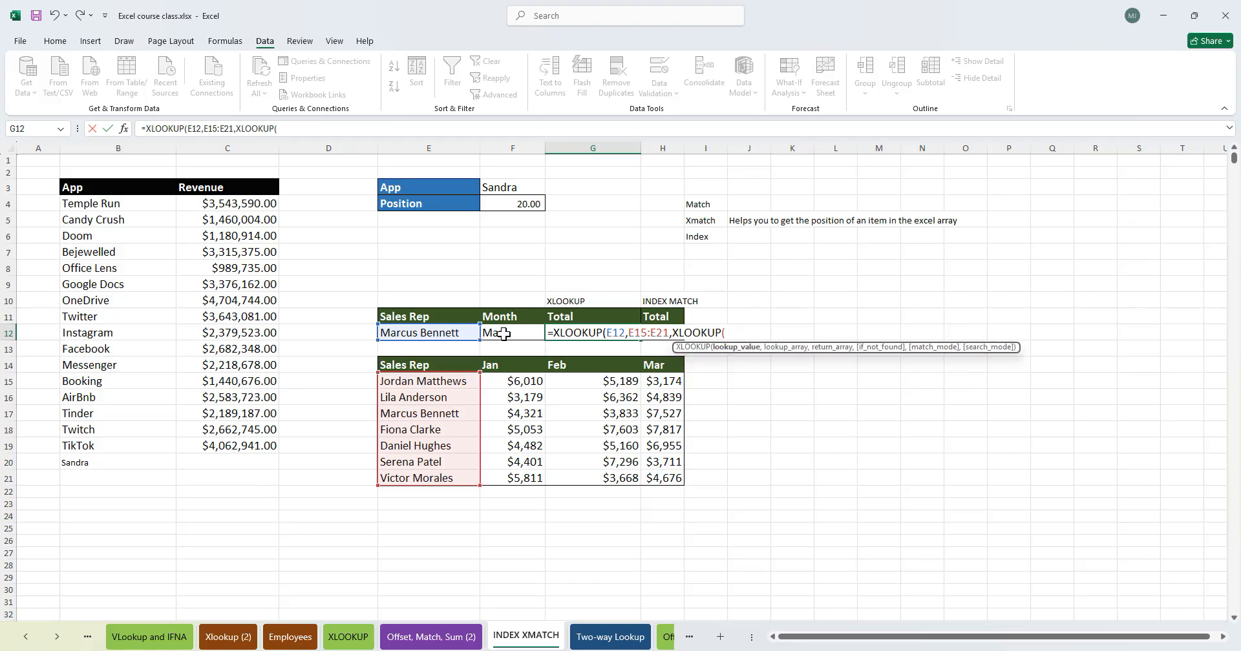
{"action": "left_click", "coordinate": [508, 335]}
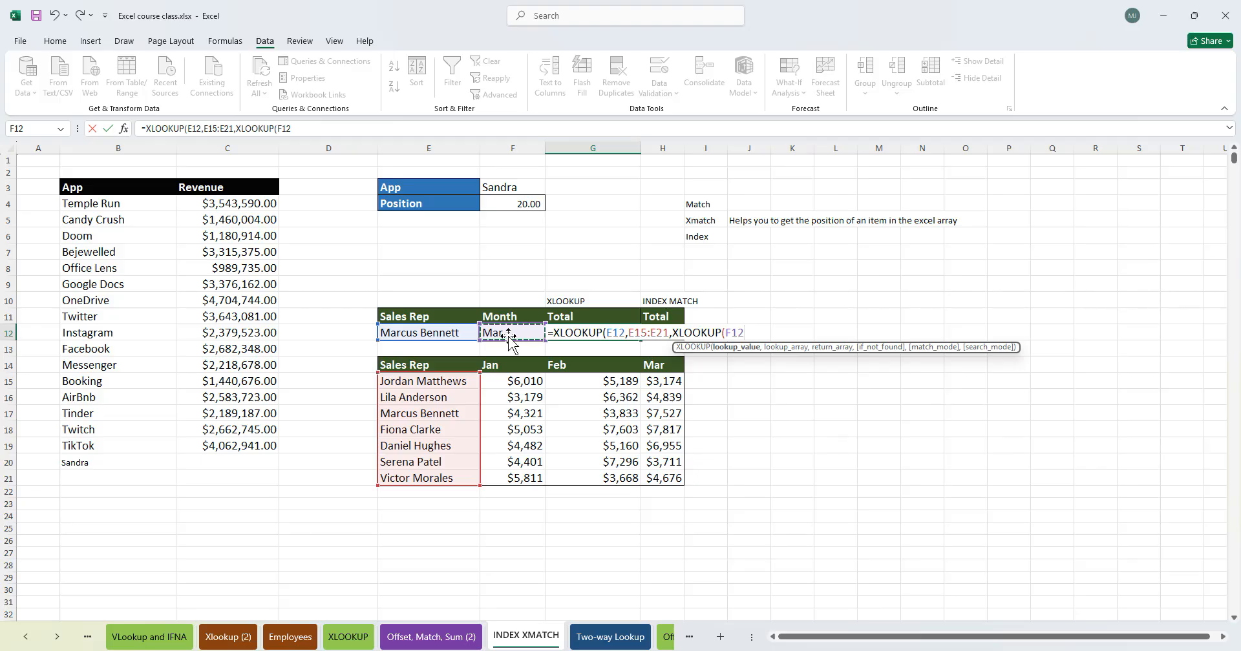
{"action": "type", "text": ","}
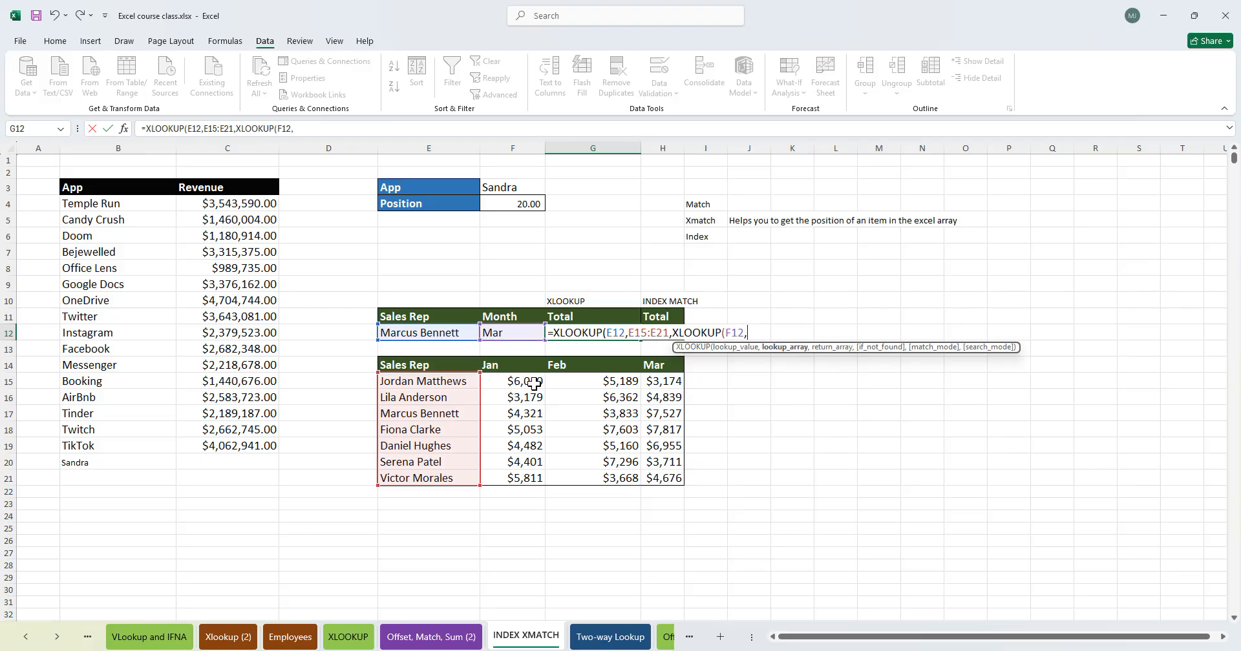
{"action": "left_click_drag", "start_coordinate": [491, 369], "coordinate": [652, 367]}
{"action": "type", "text": ","}
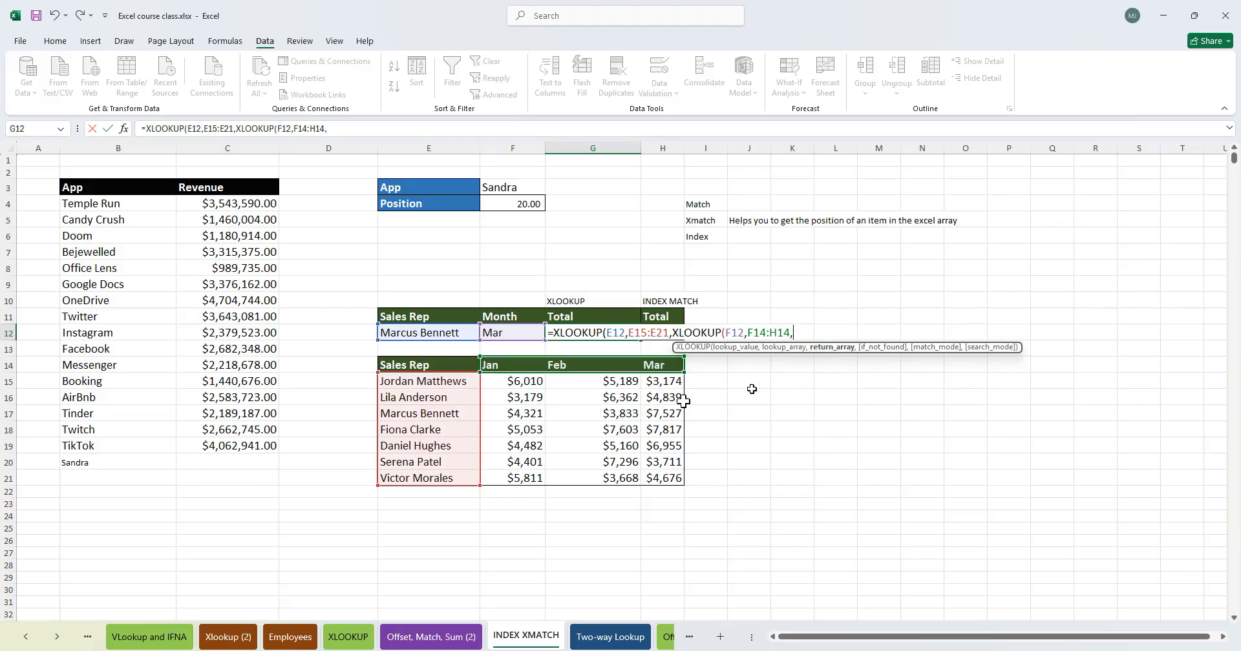
{"action": "left_click_drag", "start_coordinate": [534, 382], "coordinate": [656, 472]}
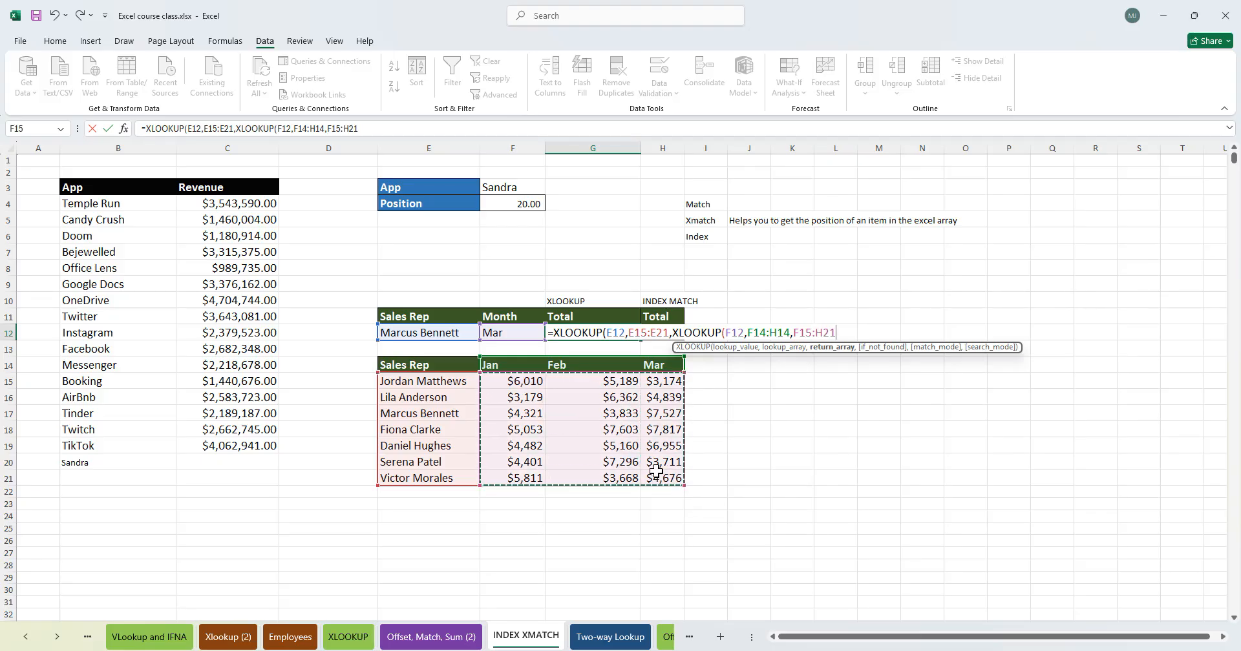
{"action": "key", "text": "F4"}
{"action": "type", "text": ","}
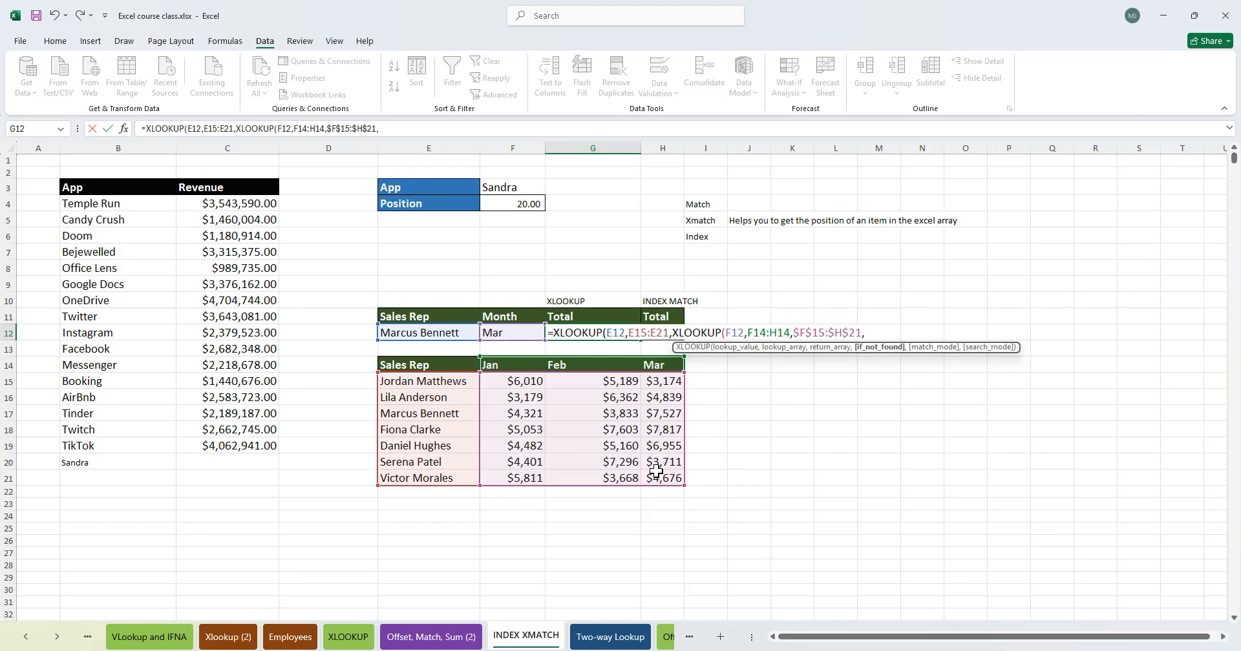
{"action": "type", "text": "\"\""}
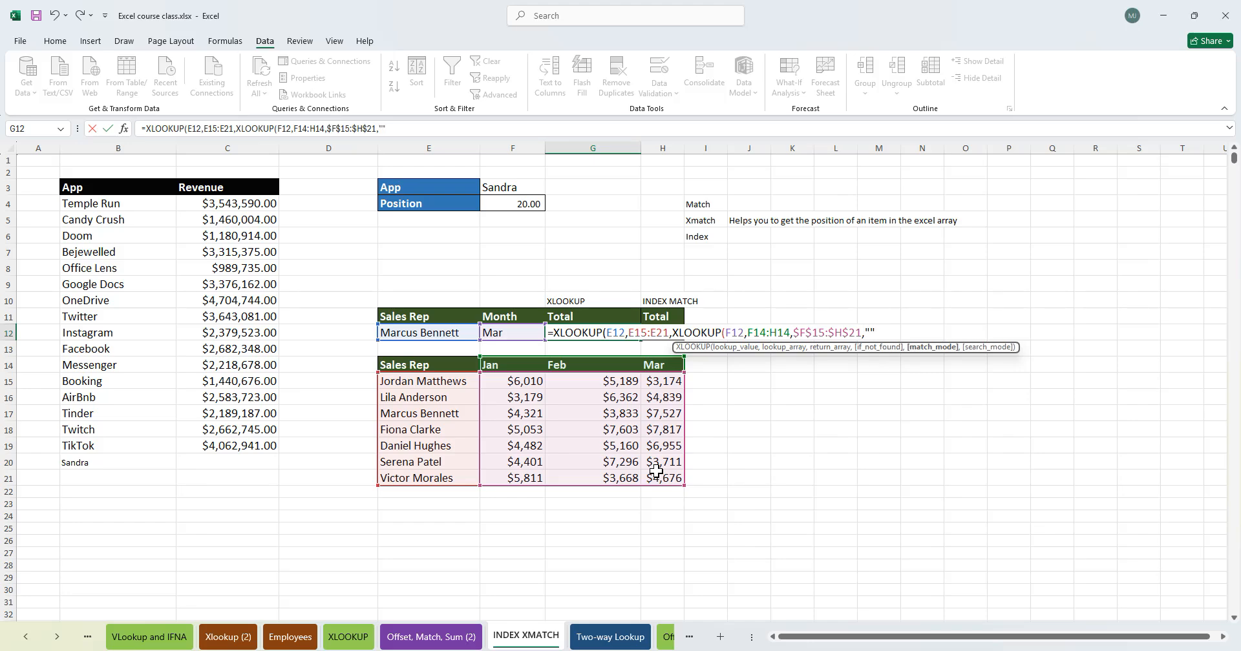
{"action": "type", "text": ",0)"}
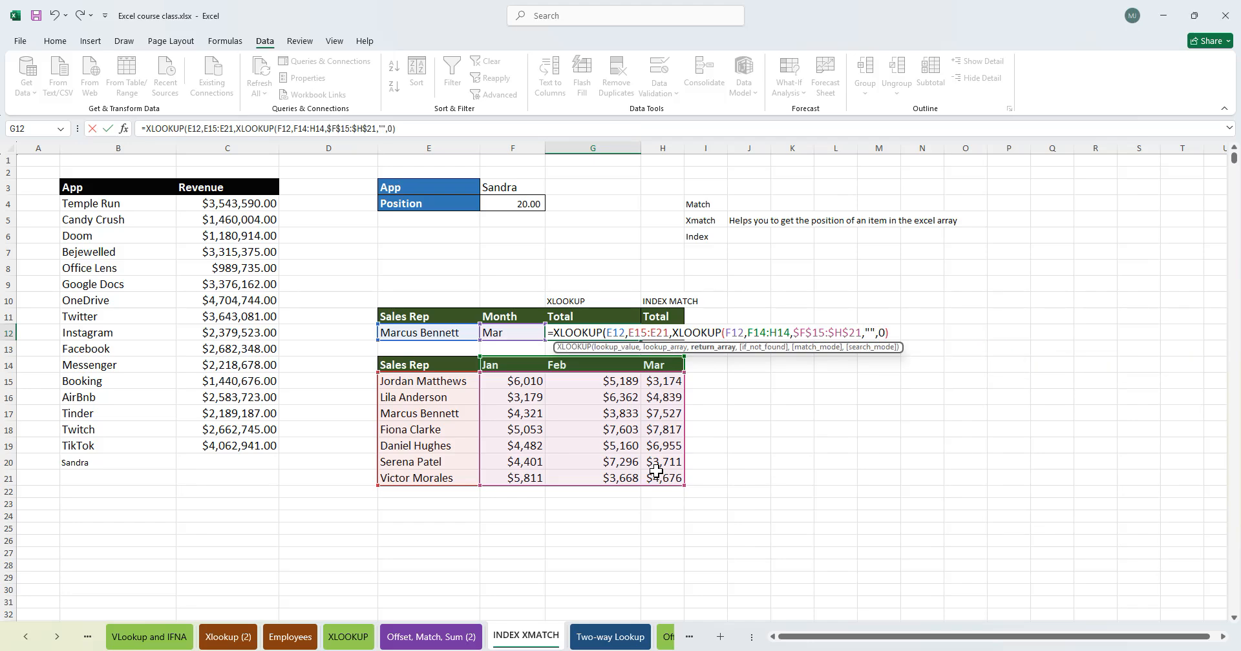
{"action": "type", "text": ")"}
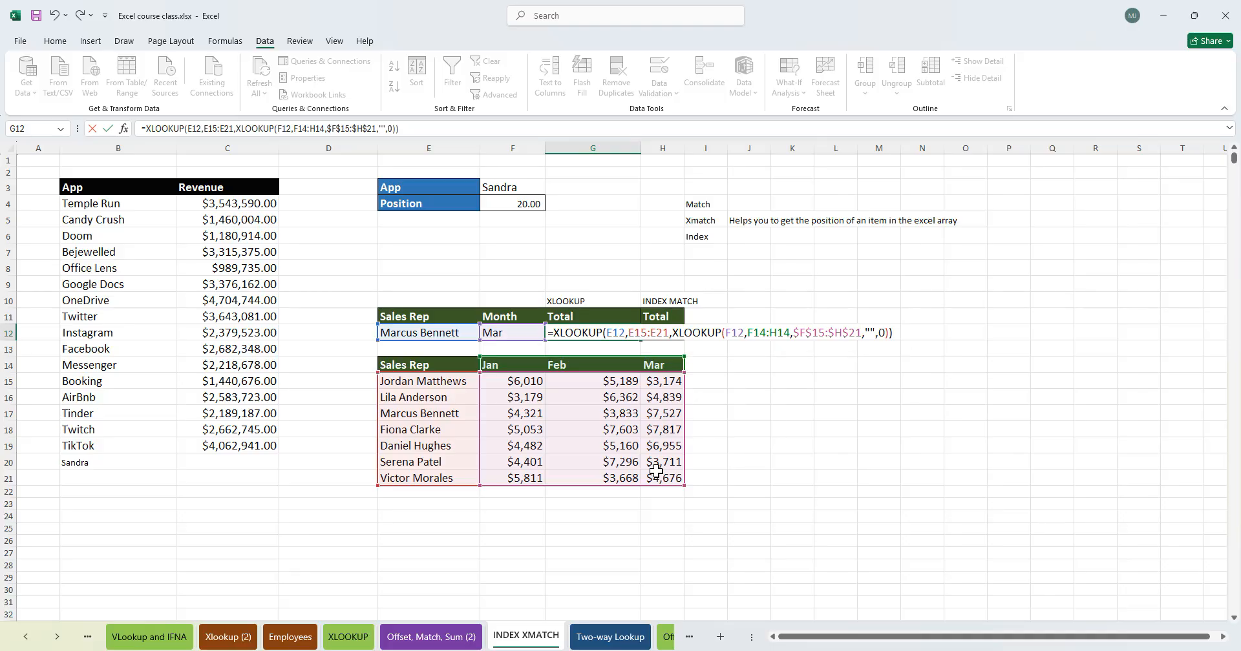
{"action": "key", "text": "Return"}
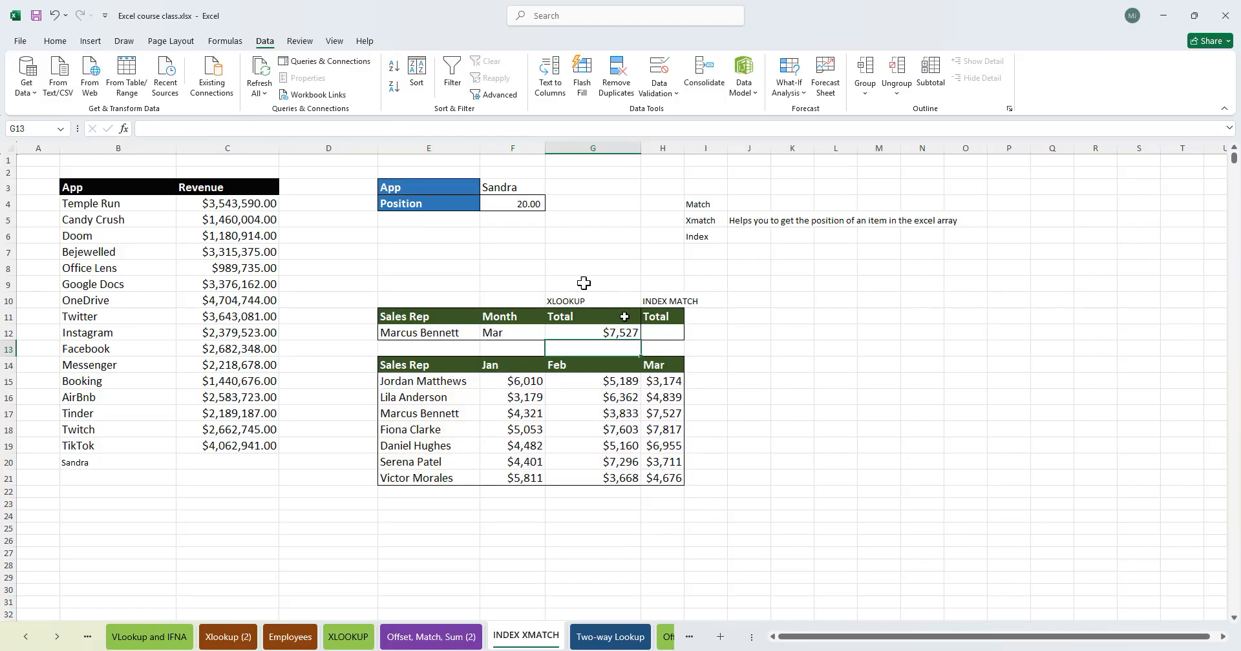
{"action": "left_click", "coordinate": [431, 335]}
{"action": "left_click", "coordinate": [496, 334]}
{"action": "left_click", "coordinate": [427, 415]}
{"action": "left_click", "coordinate": [672, 414]}
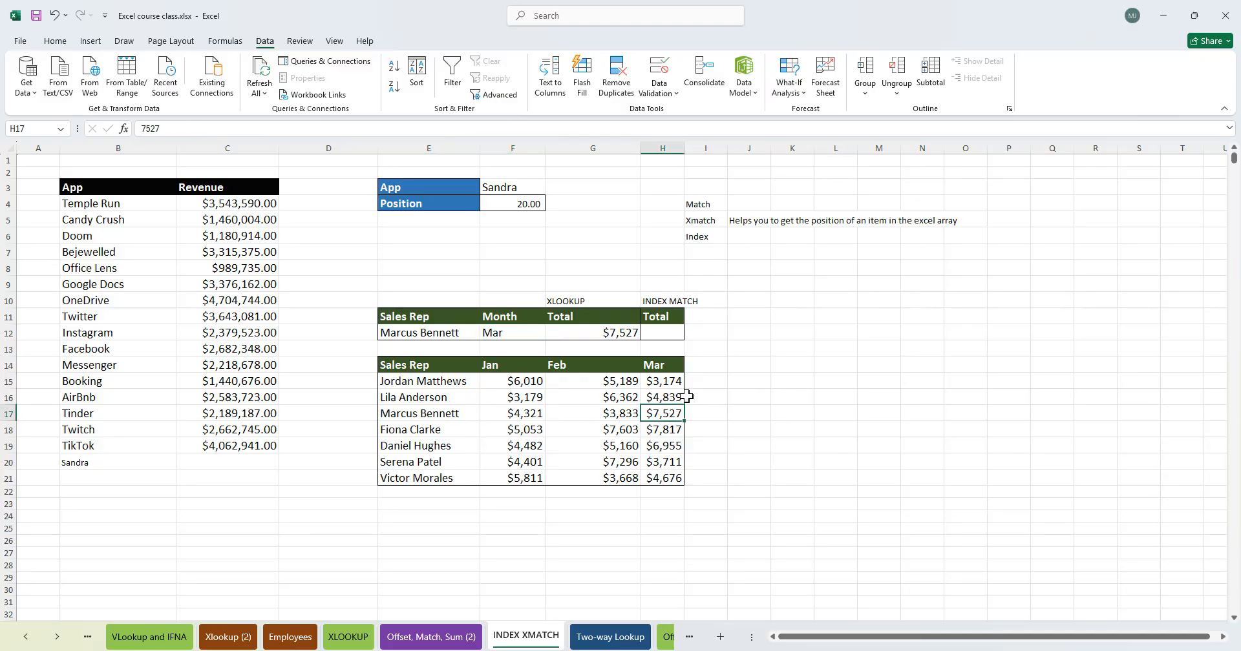
{"action": "left_click", "coordinate": [597, 331]}
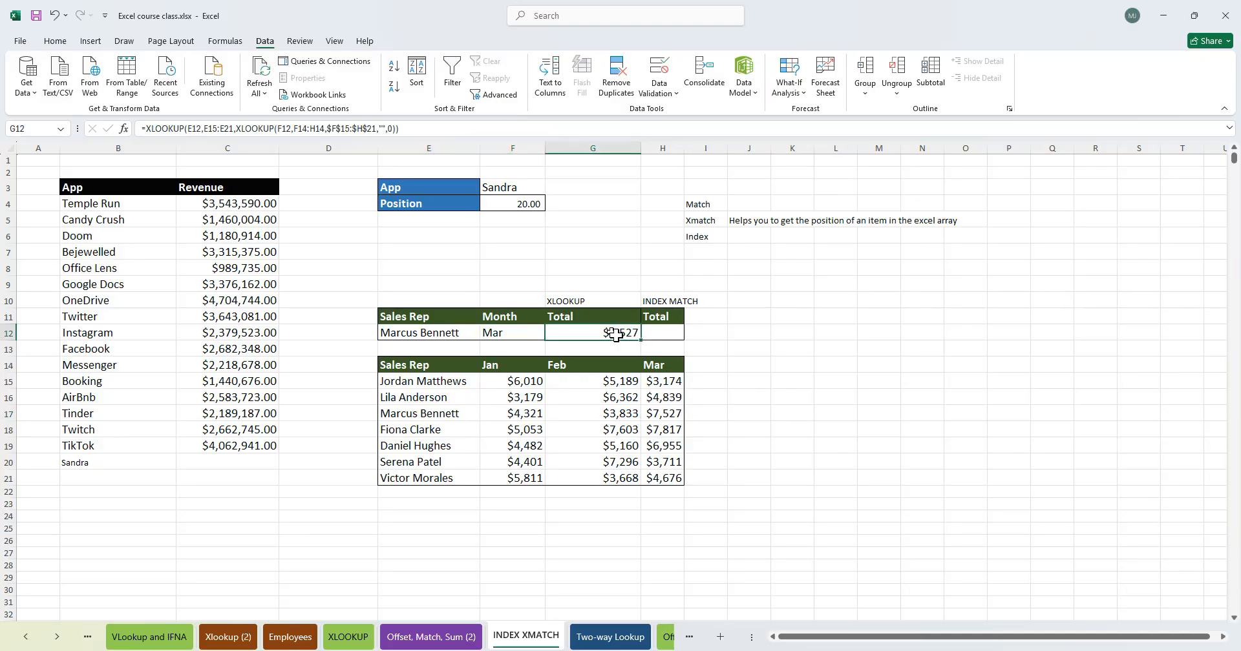
{"action": "left_click", "coordinate": [662, 414]}
{"action": "left_click", "coordinate": [455, 414]}
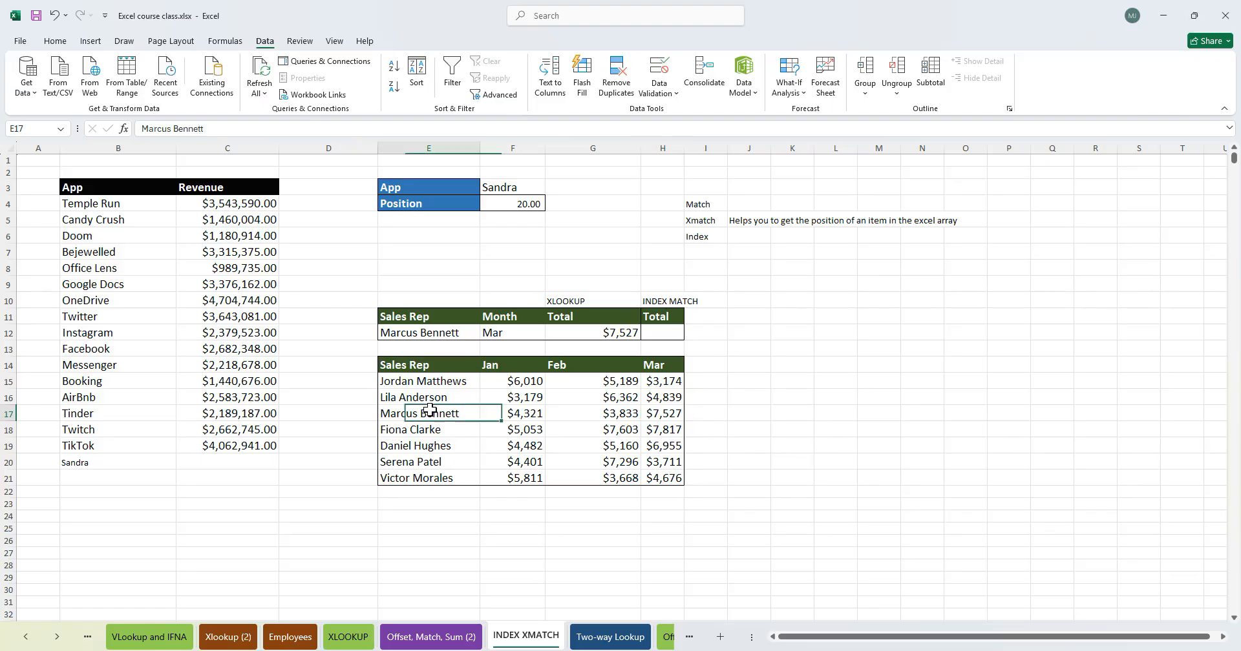
{"action": "left_click", "coordinate": [664, 414]}
{"action": "left_click", "coordinate": [463, 413]}
{"action": "left_click", "coordinate": [666, 412]}
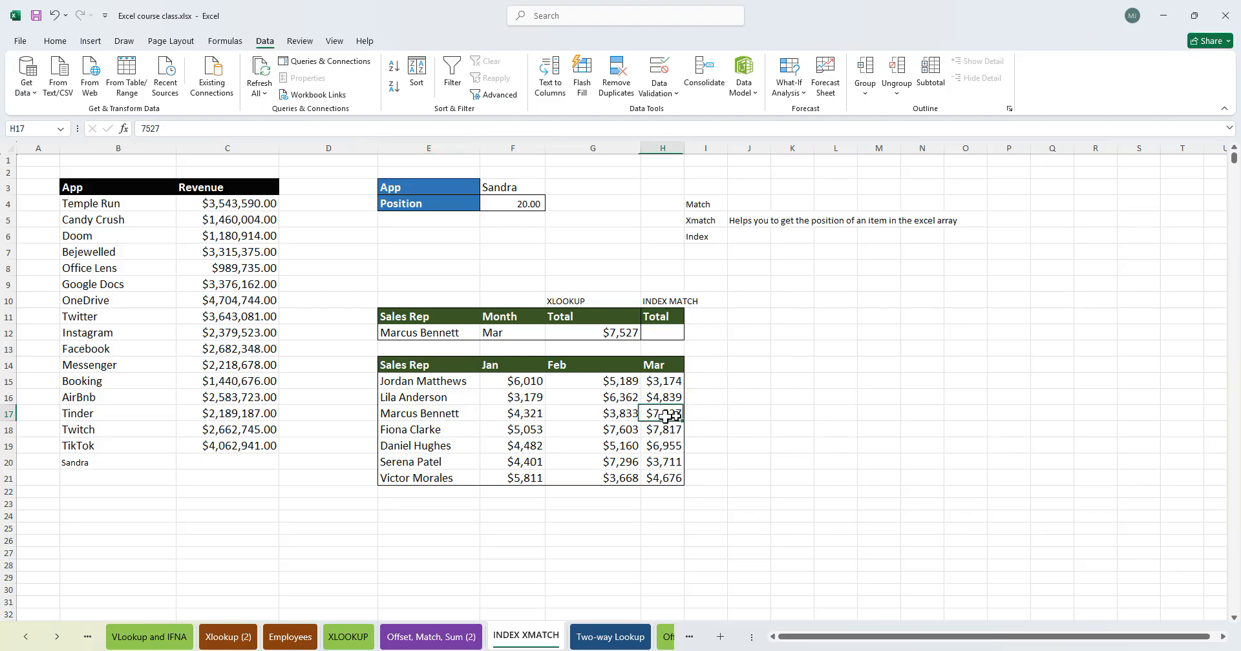
- Test the lookup by changing the month in F12 to Feb and then to Jan
{"action": "left_click", "coordinate": [527, 334]}
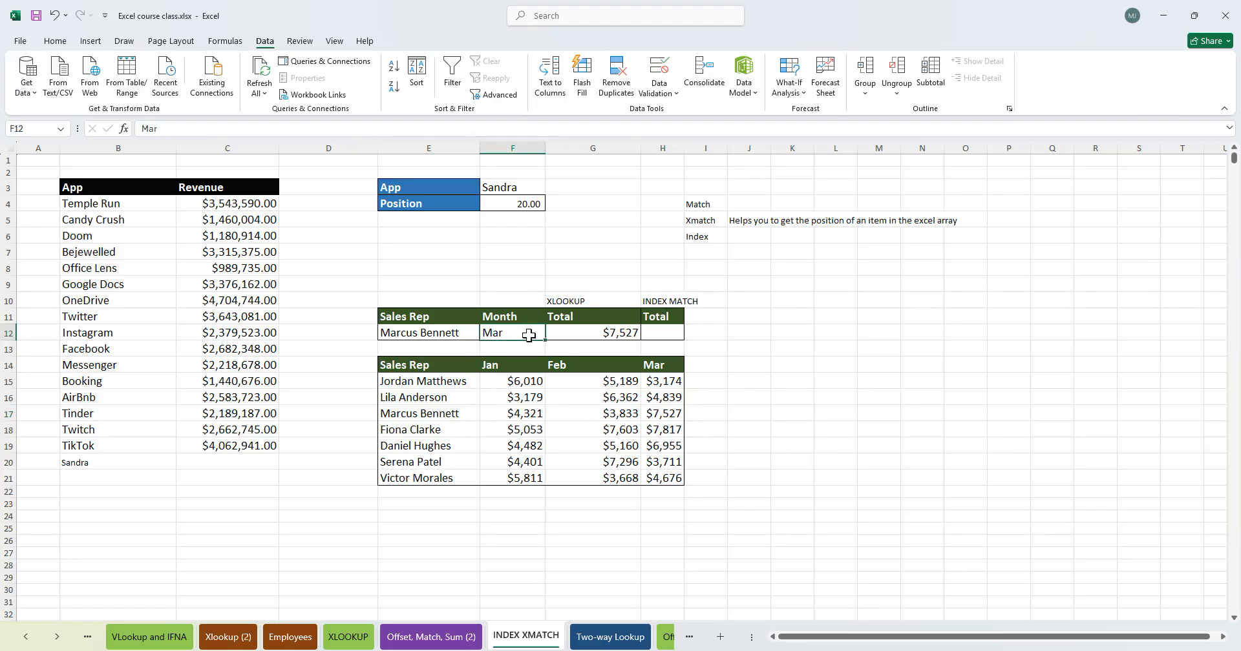
{"action": "type", "text": "Feb"}
{"action": "key", "text": "Tab"}
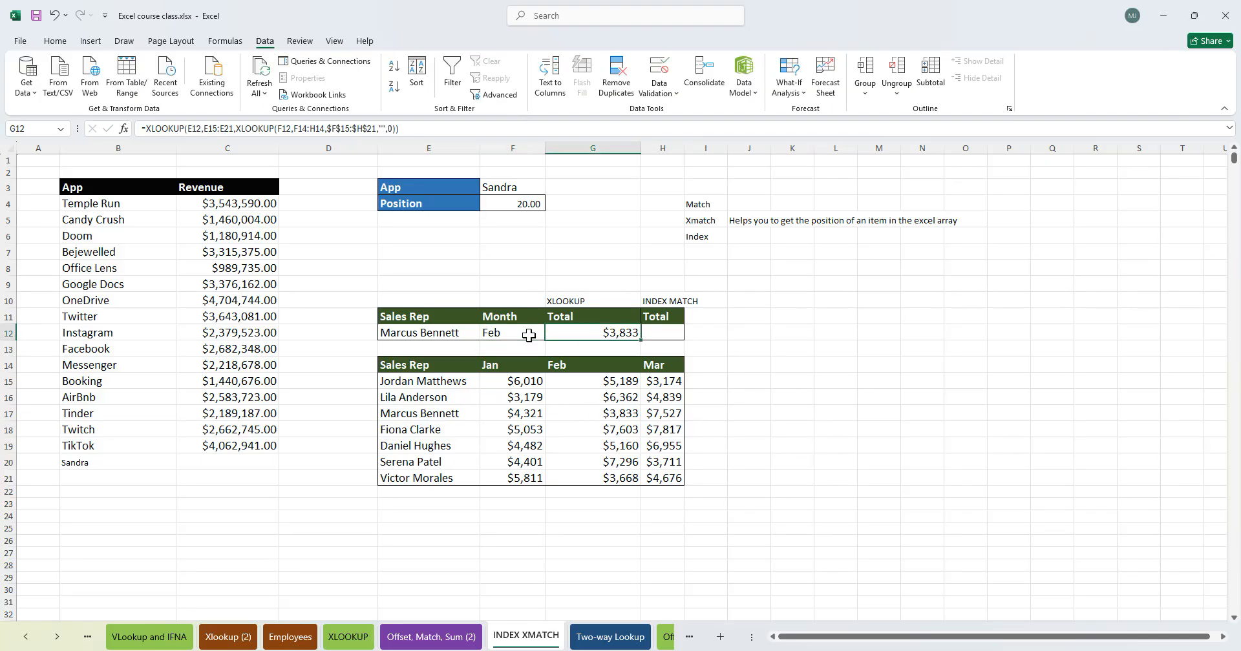
{"action": "left_click", "coordinate": [616, 415]}
{"action": "left_click", "coordinate": [508, 334]}
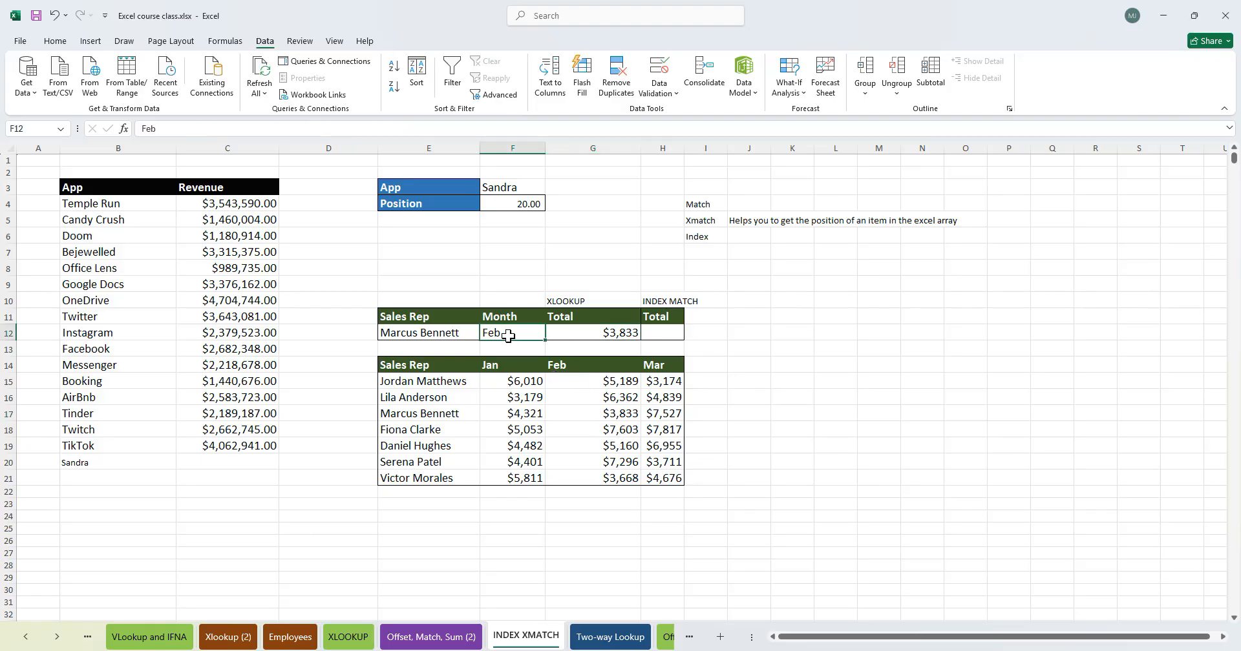
{"action": "type", "text": "Jan"}
{"action": "key", "text": "Tab"}
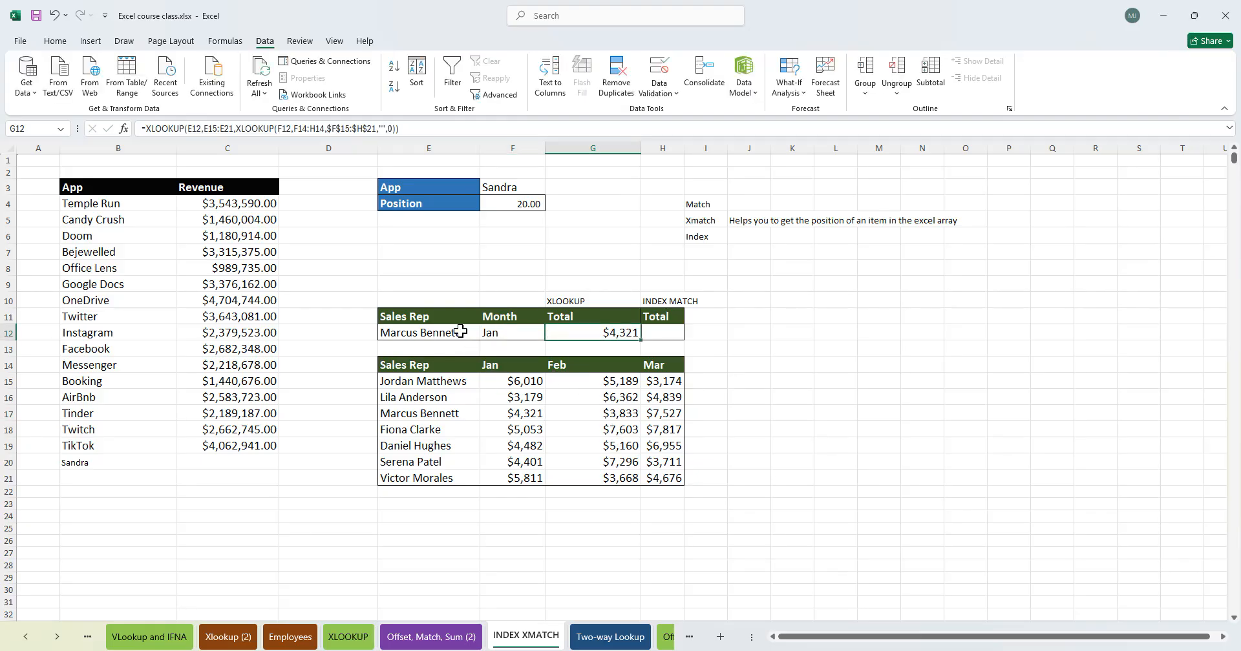
{"action": "left_click", "coordinate": [478, 334]}
{"action": "left_click", "coordinate": [484, 333]}
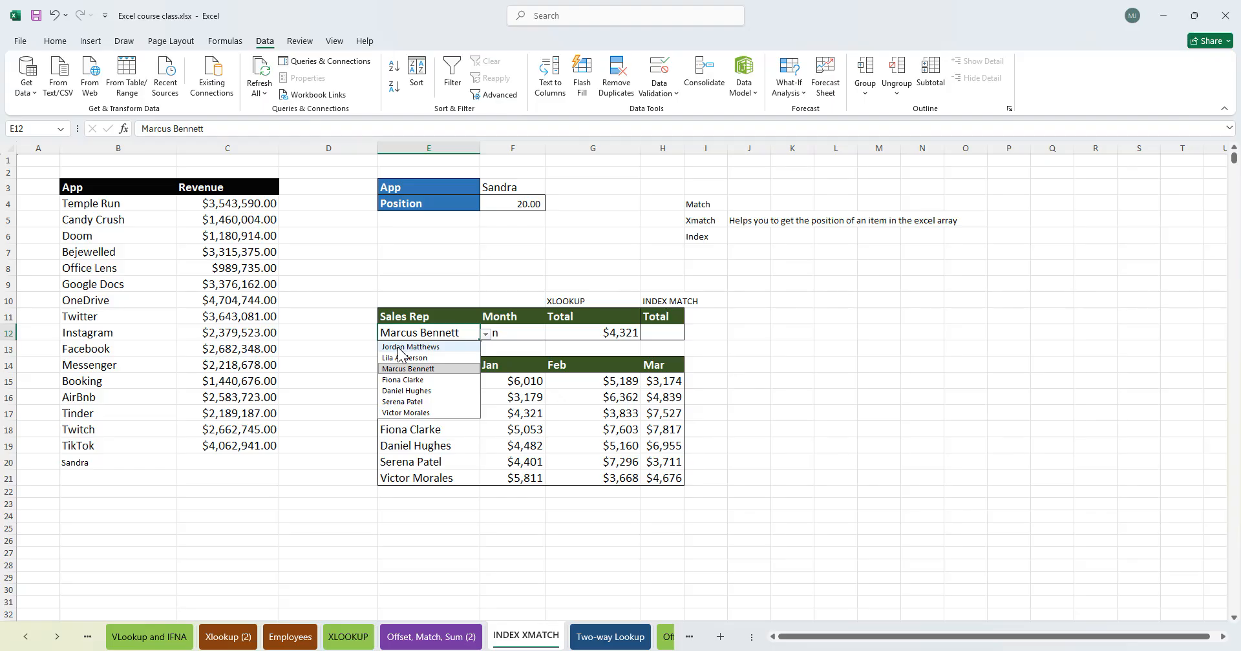
{"action": "left_click", "coordinate": [413, 347]}
{"action": "left_click", "coordinate": [485, 333]}
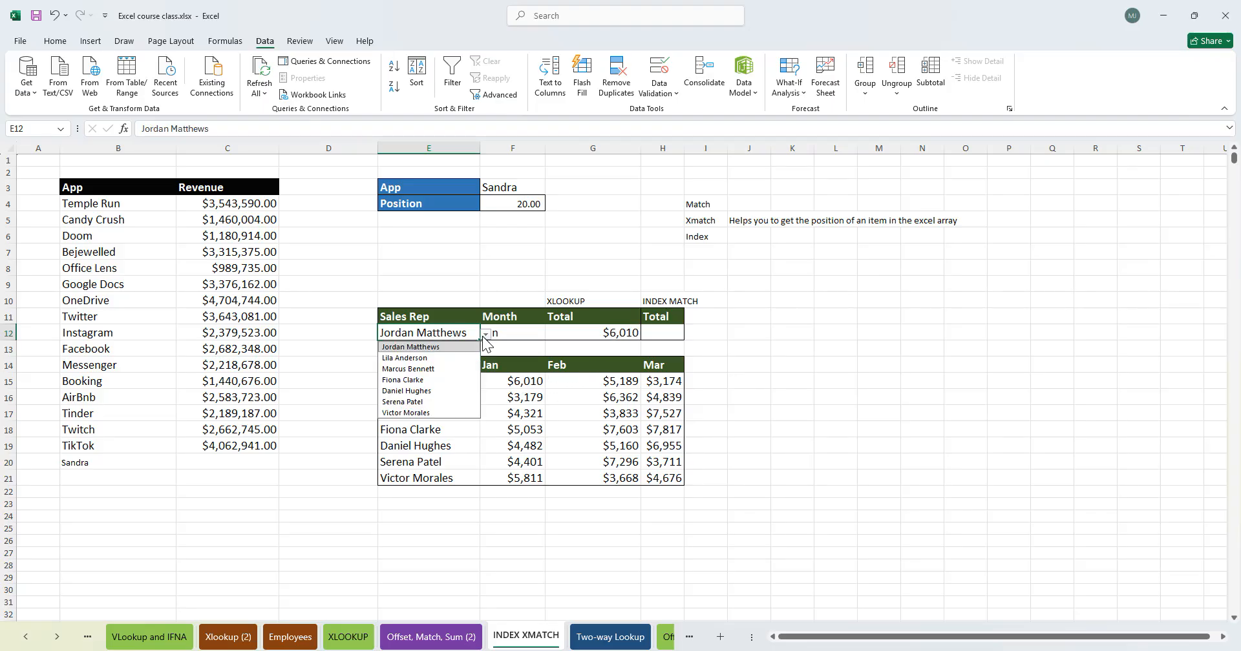
{"action": "left_click", "coordinate": [440, 391]}
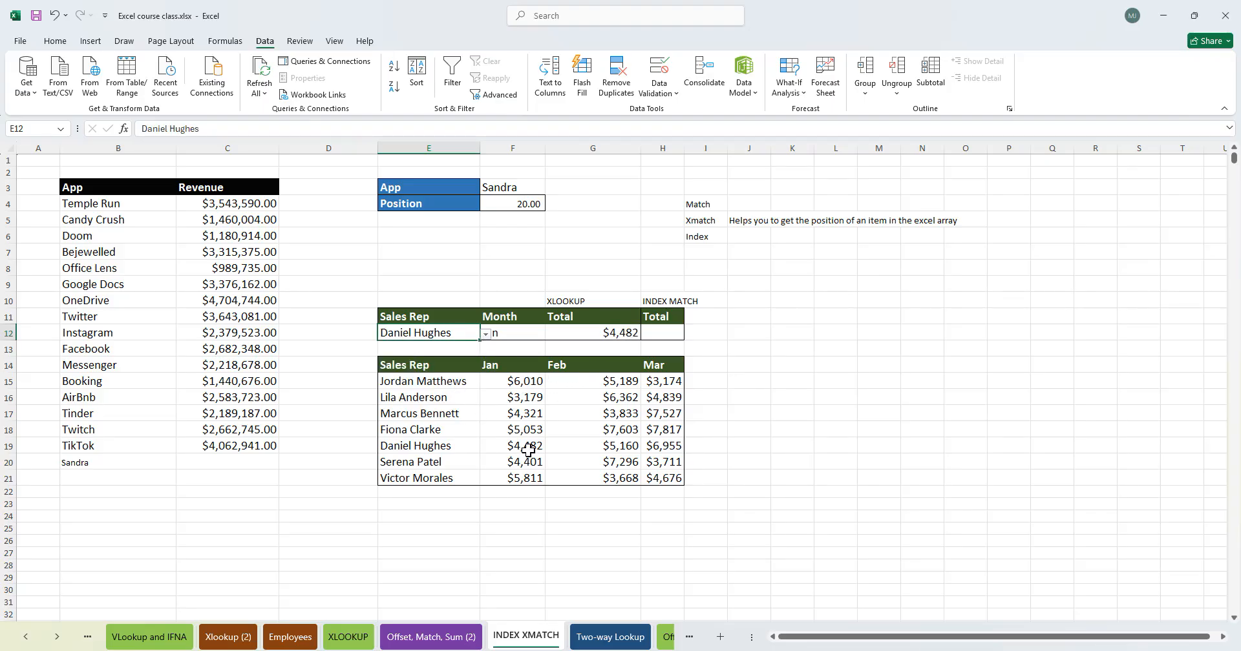
- Set the month in F12 back to Mar
{"action": "left_click", "coordinate": [517, 330]}
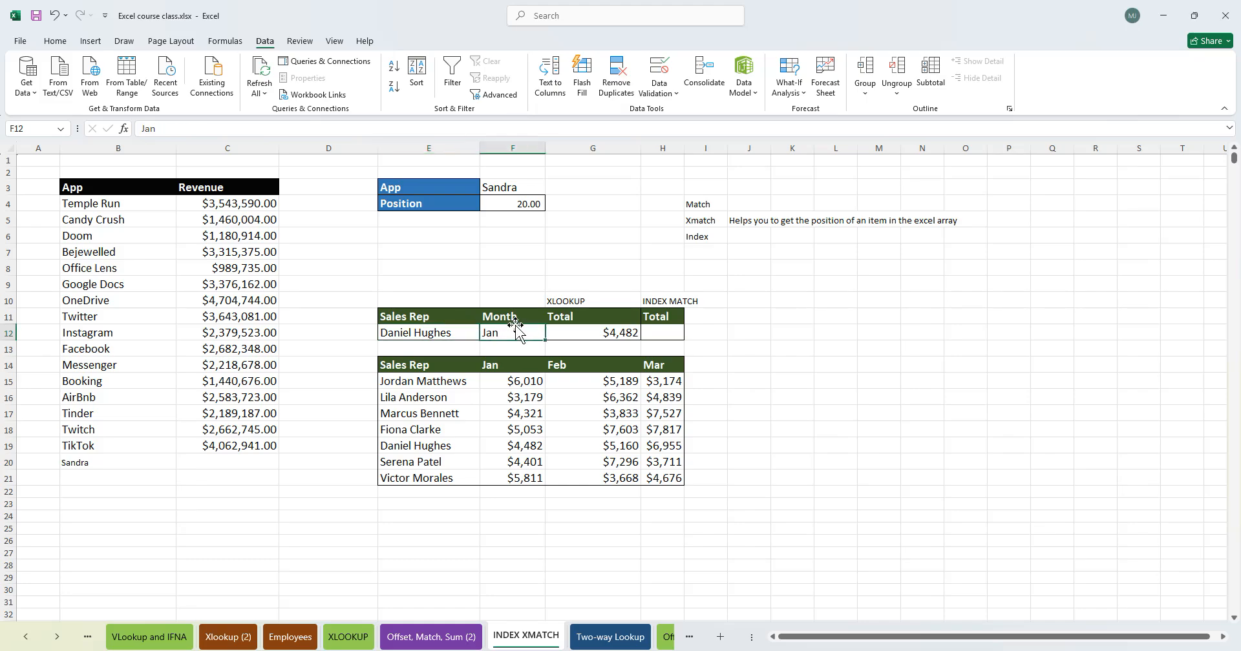
{"action": "type", "text": "Mar"}
{"action": "key", "text": "Tab"}
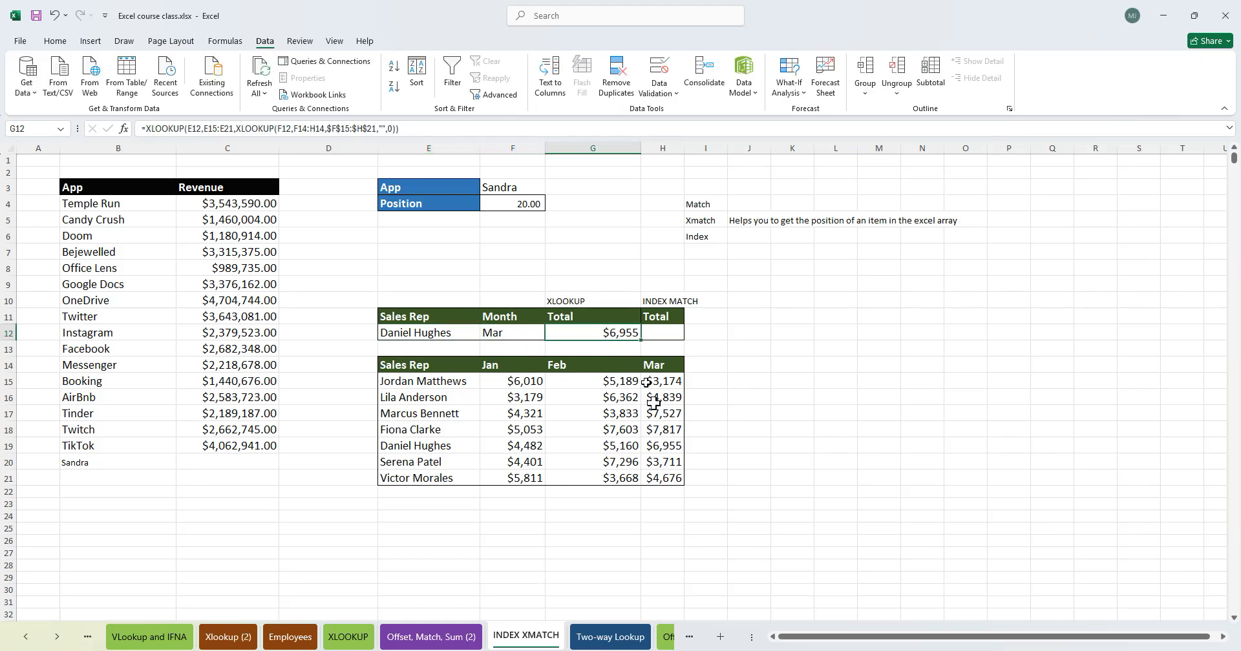
{"action": "left_click", "coordinate": [664, 447]}
{"action": "left_click_drag", "start_coordinate": [432, 451], "coordinate": [739, 452]}
{"action": "left_click_drag", "start_coordinate": [569, 438], "coordinate": [460, 381]}
{"action": "left_click", "coordinate": [614, 428]}
{"action": "left_click", "coordinate": [673, 334]}
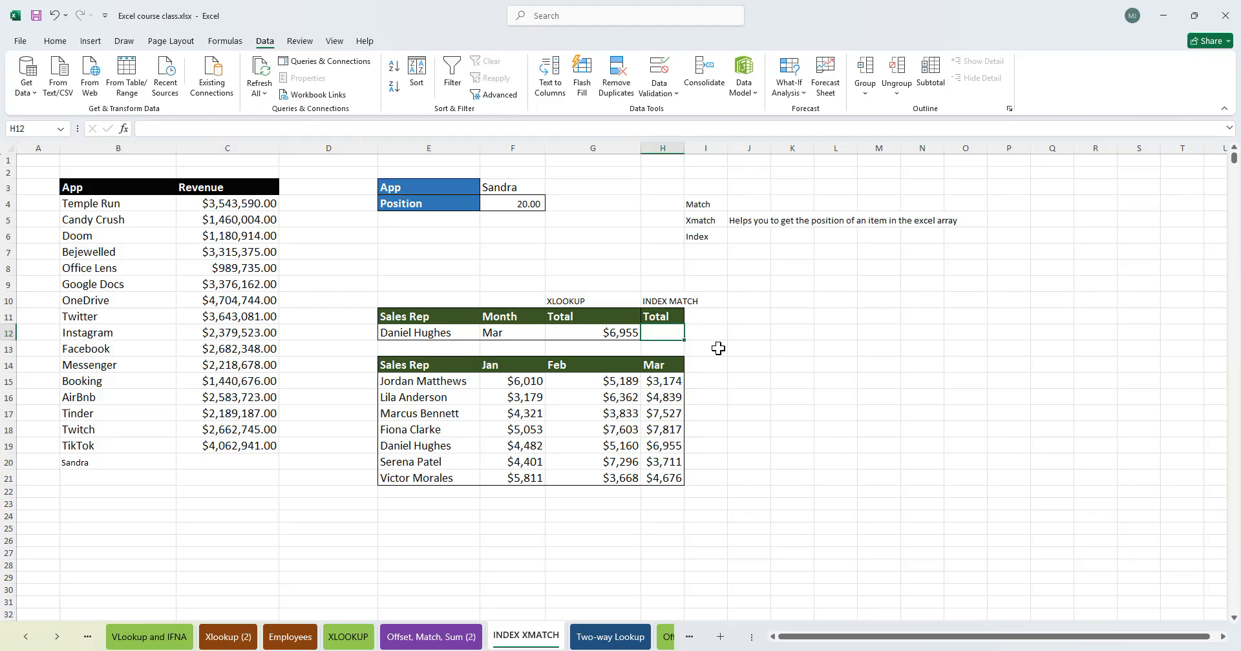
{"action": "type", "text": "Xmatch"}
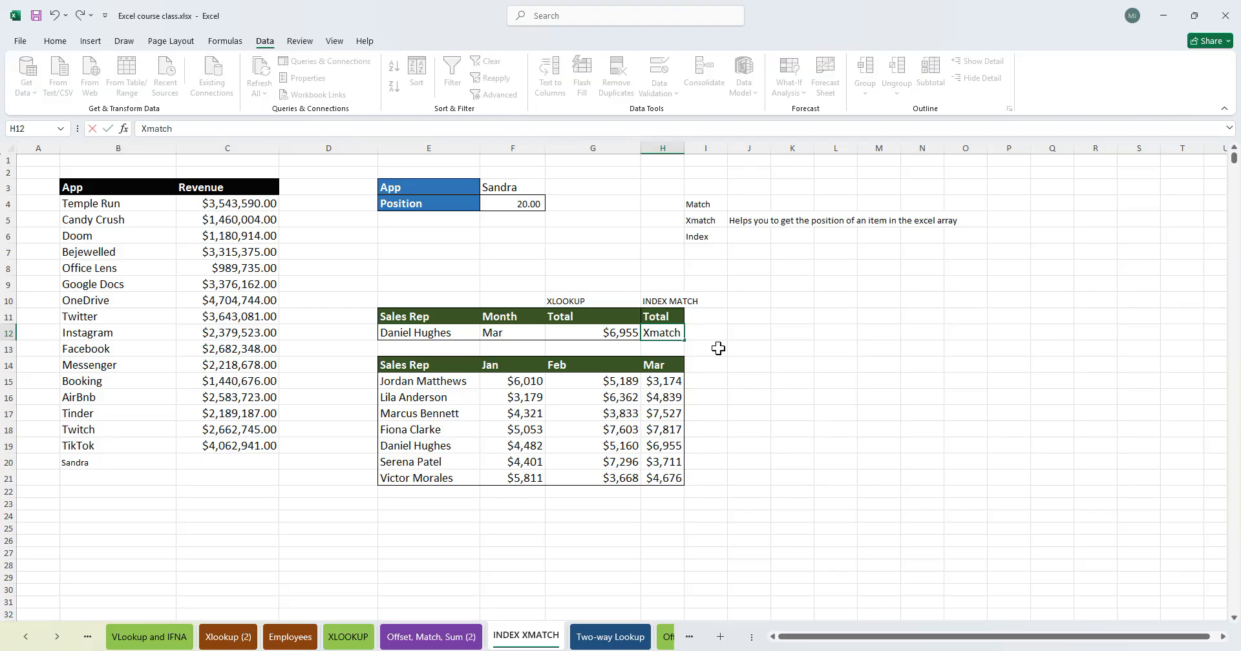
{"action": "key", "text": "Tab"}
- Write an XMATCH in H12 finding E12 in $E$15:$E$21 with match mode 0, kept as text with a leading apostrophe
{"action": "left_click", "coordinate": [664, 334]}
{"action": "type", "text": "=xma"}
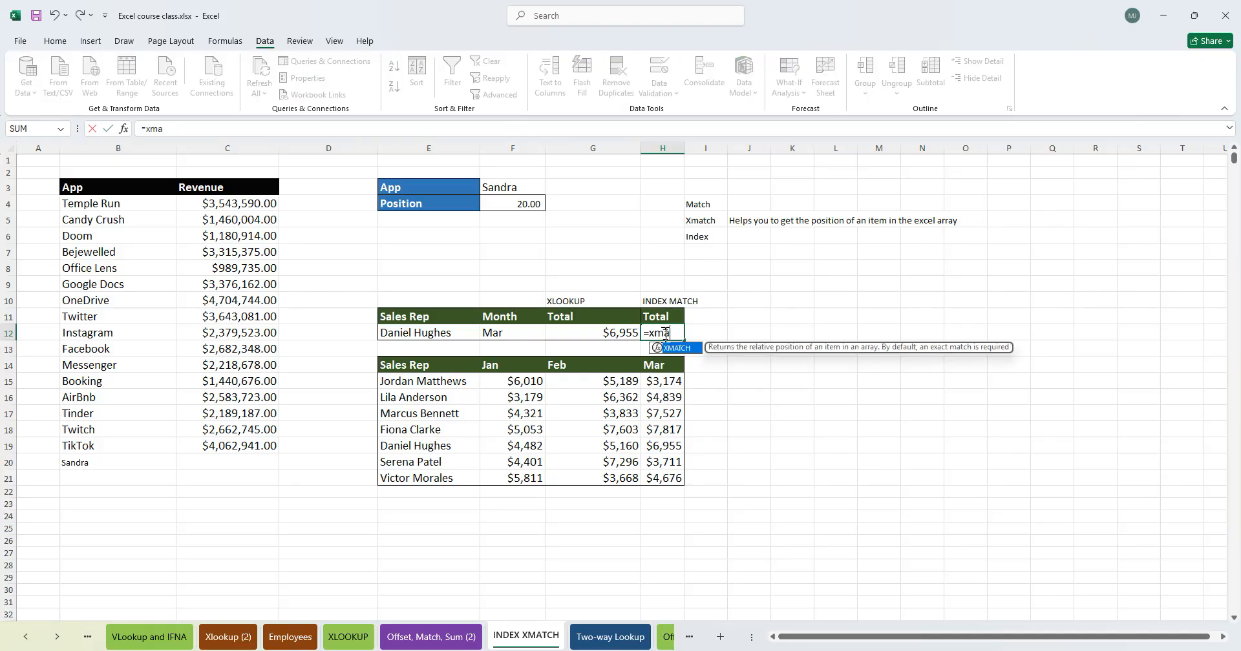
{"action": "type", "text": "tc"}
{"action": "key", "text": "Tab"}
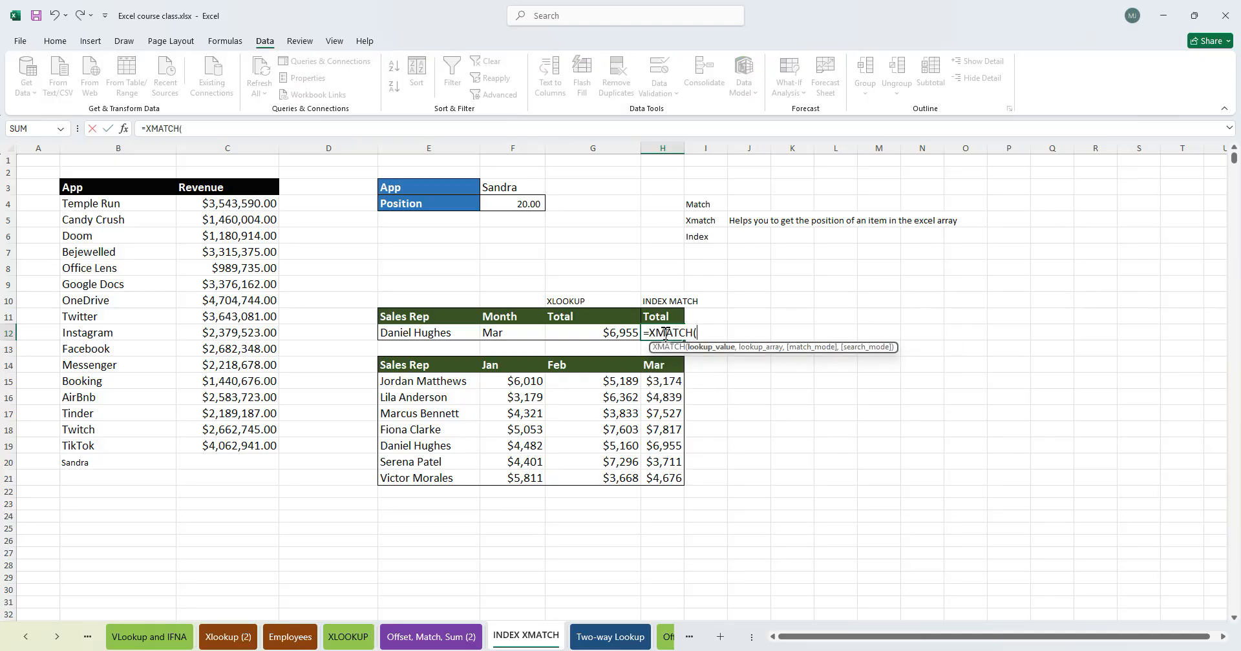
{"action": "left_click", "coordinate": [411, 332]}
{"action": "type", "text": ","}
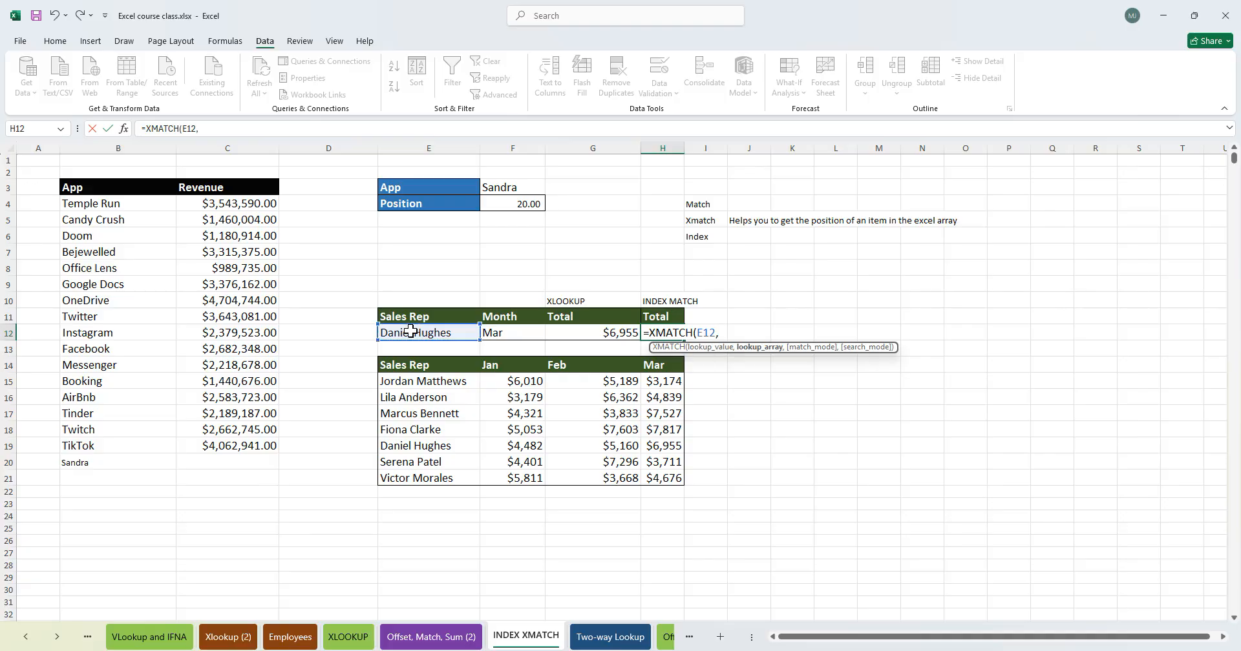
{"action": "left_click_drag", "start_coordinate": [423, 382], "coordinate": [417, 479]}
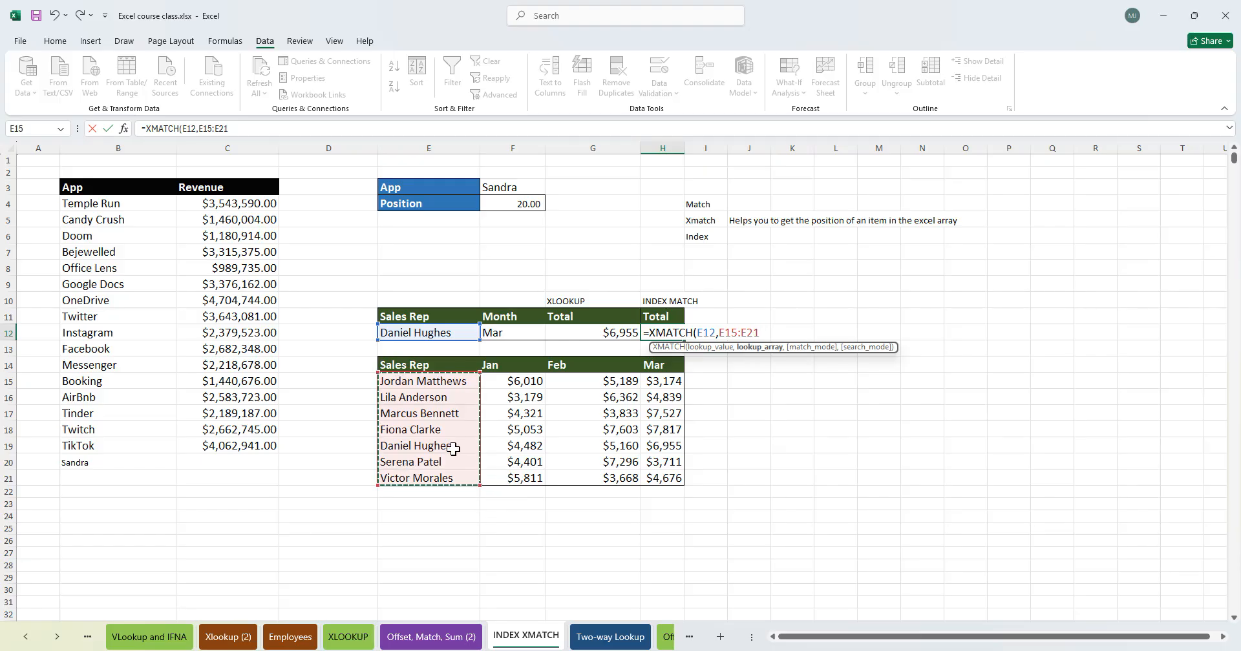
{"action": "key", "text": "F4"}
{"action": "type", "text": ","}
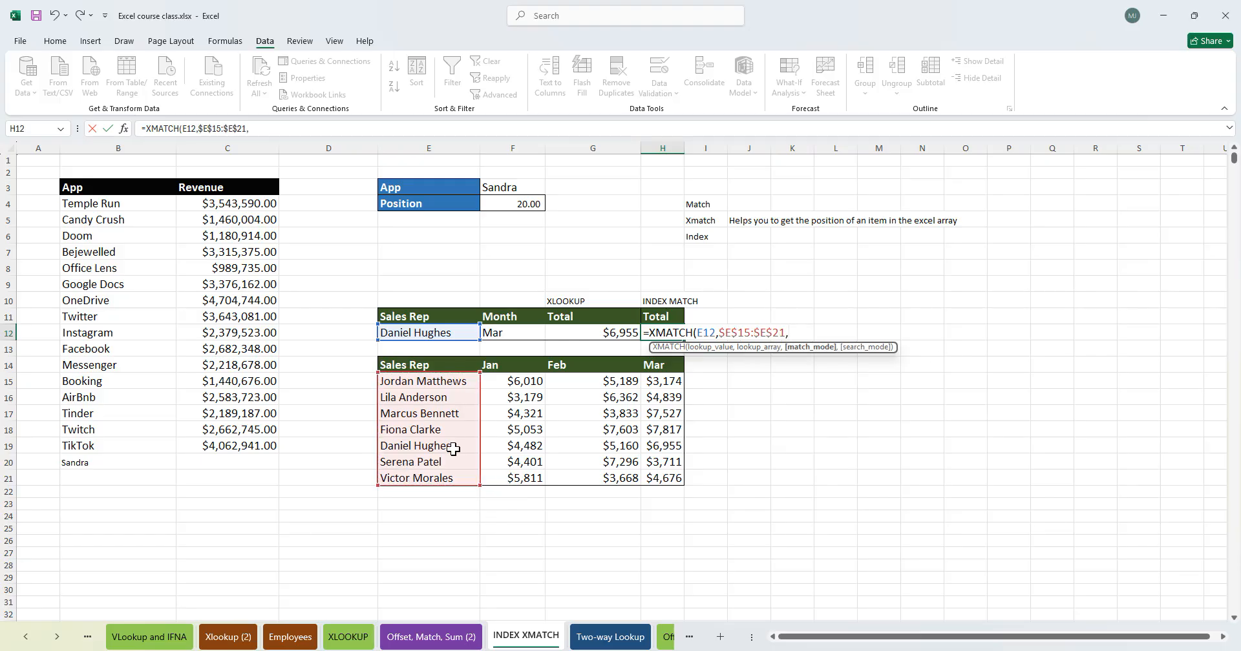
{"action": "type", "text": "0)"}
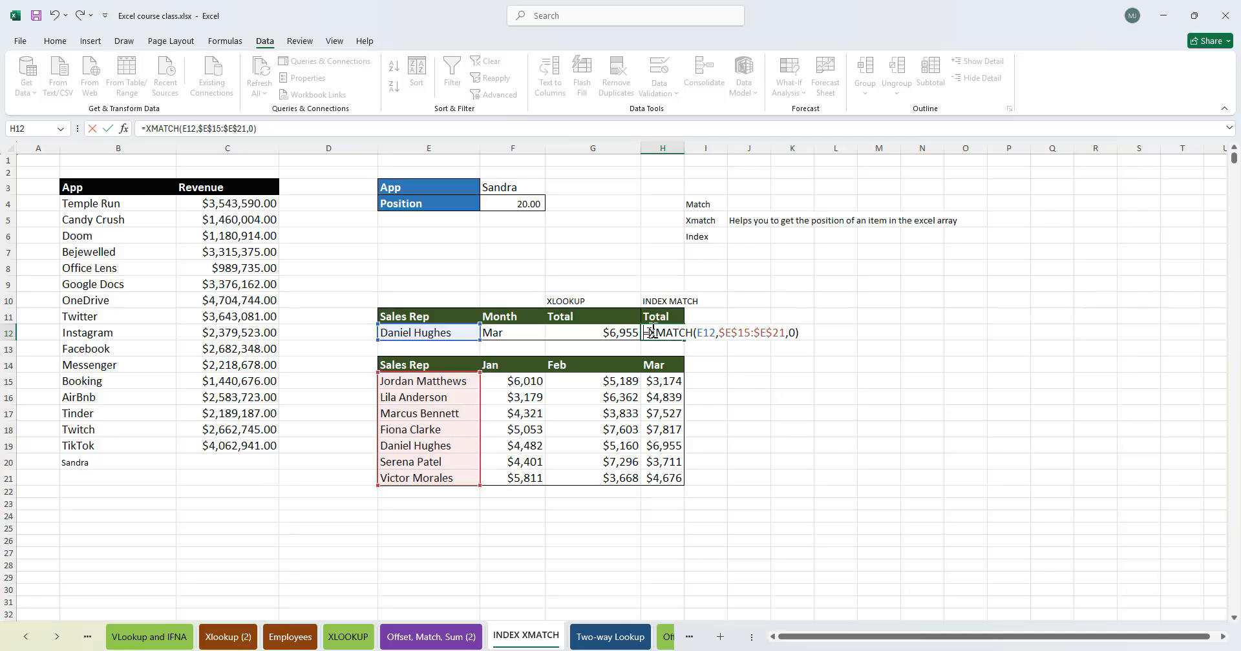
{"action": "type", "text": "'"}
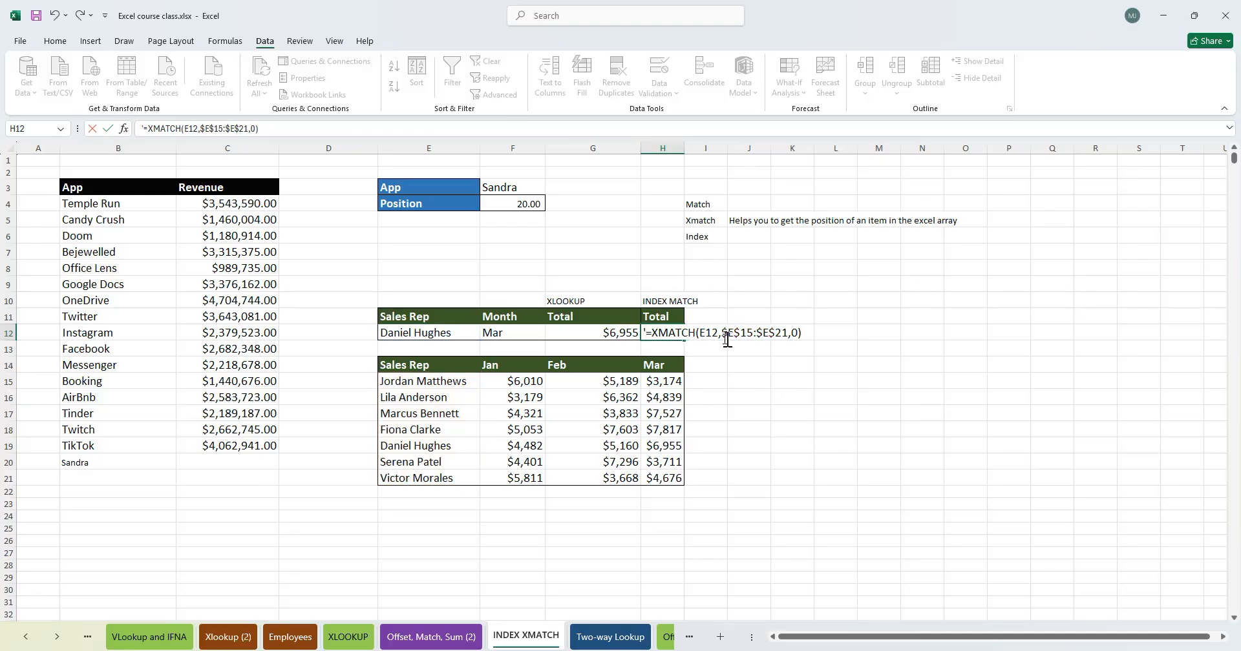
- Examine the parts of the nested XLOOKUP formula in G12
{"action": "double_click", "coordinate": [586, 331]}
{"action": "left_click_drag", "start_coordinate": [556, 332], "coordinate": [669, 333]}
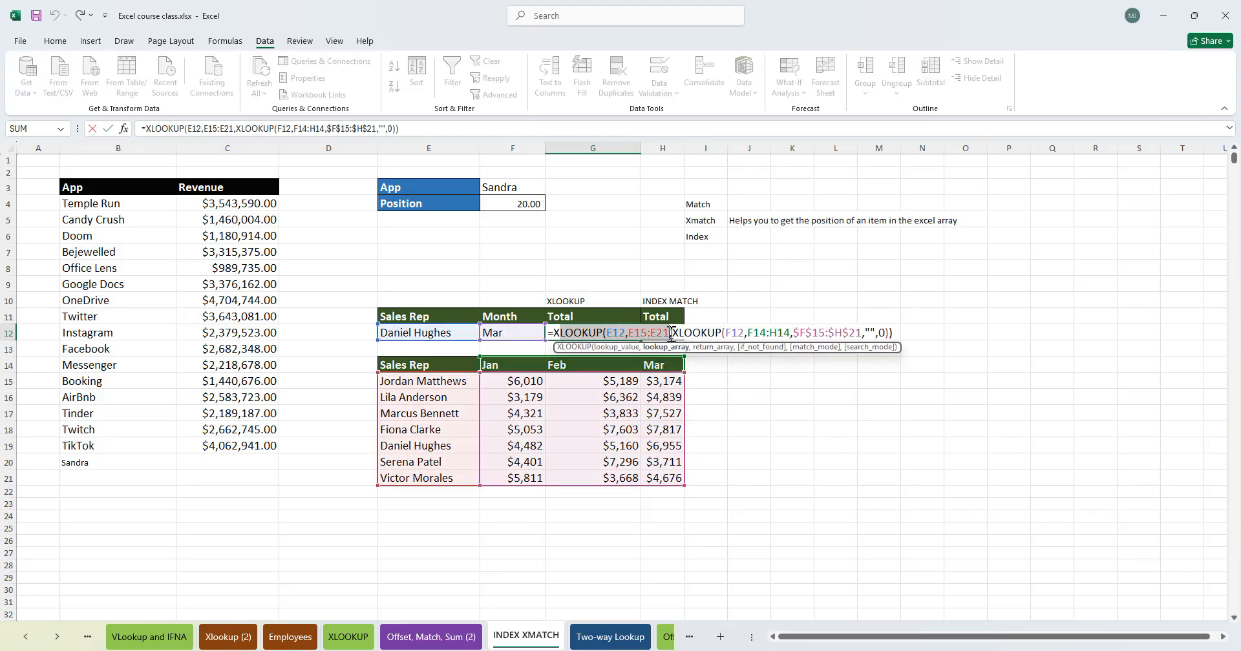
{"action": "left_click", "coordinate": [673, 333]}
{"action": "left_click", "coordinate": [679, 333]}
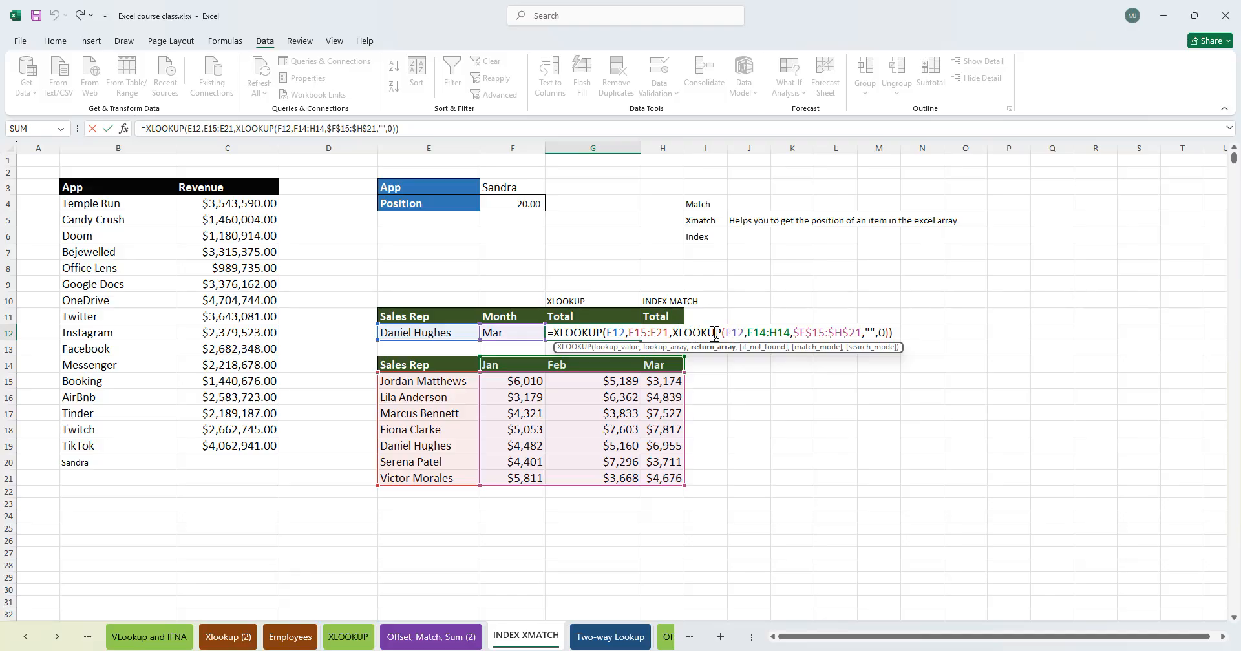
{"action": "left_click_drag", "start_coordinate": [672, 332], "coordinate": [811, 332]}
{"action": "left_click", "coordinate": [672, 333]}
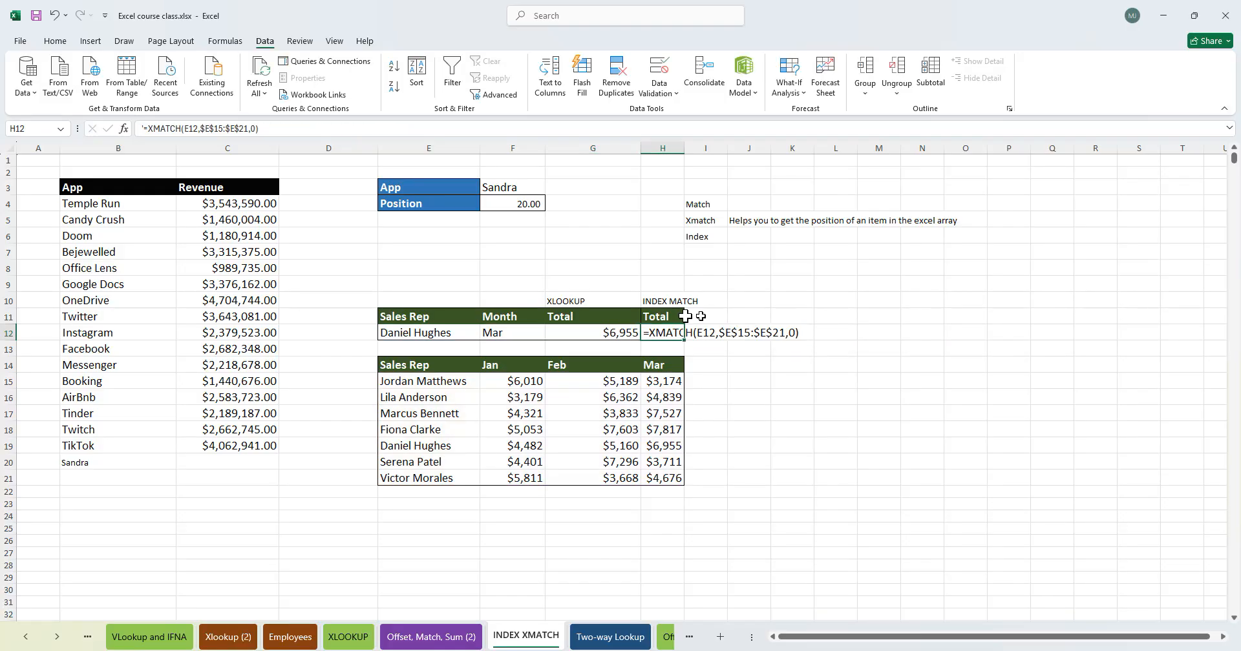
- Turn the text in H12 into a working XMATCH formula by removing its leading apostrophe
{"action": "double_click", "coordinate": [647, 334]}
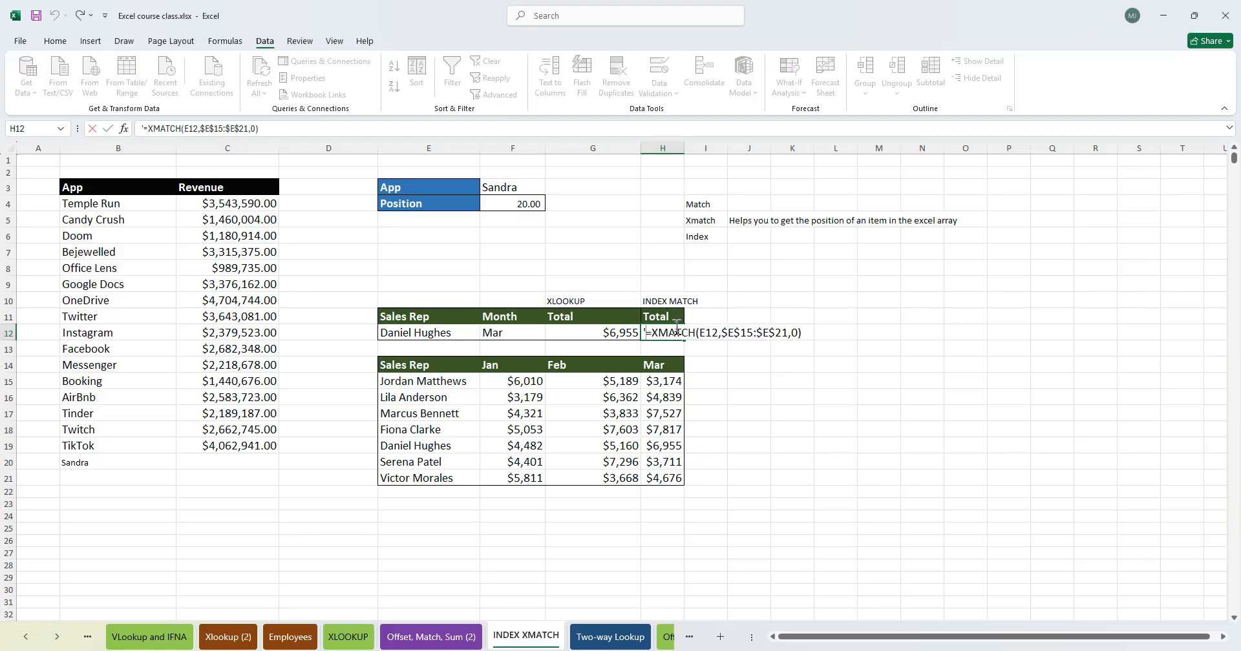
{"action": "key", "text": "BackSpace"}
{"action": "left_click", "coordinate": [711, 334]}
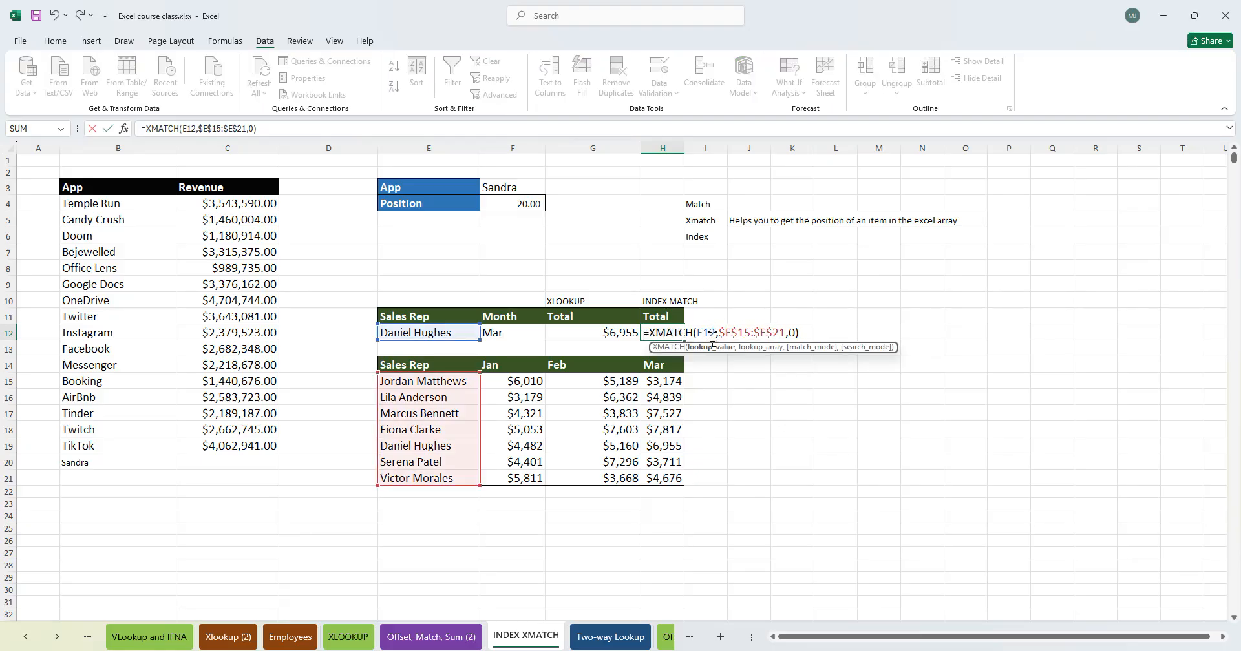
{"action": "left_click", "coordinate": [738, 327]}
{"action": "left_click", "coordinate": [794, 331]}
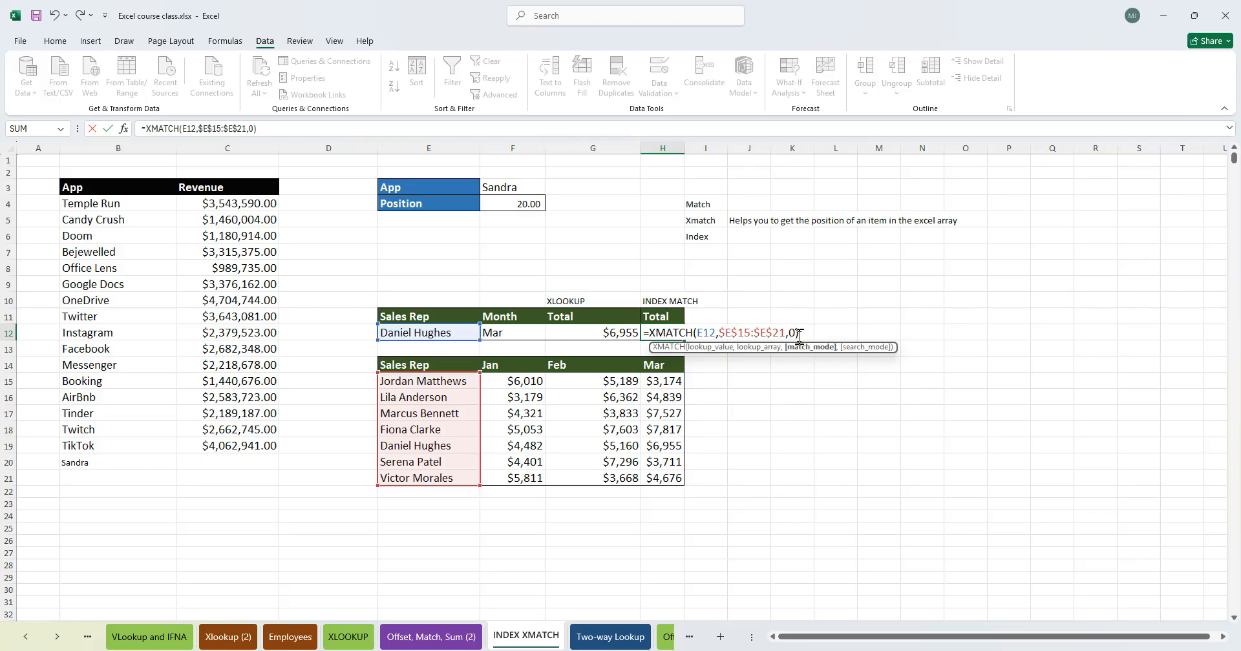
{"action": "key", "text": "Return"}
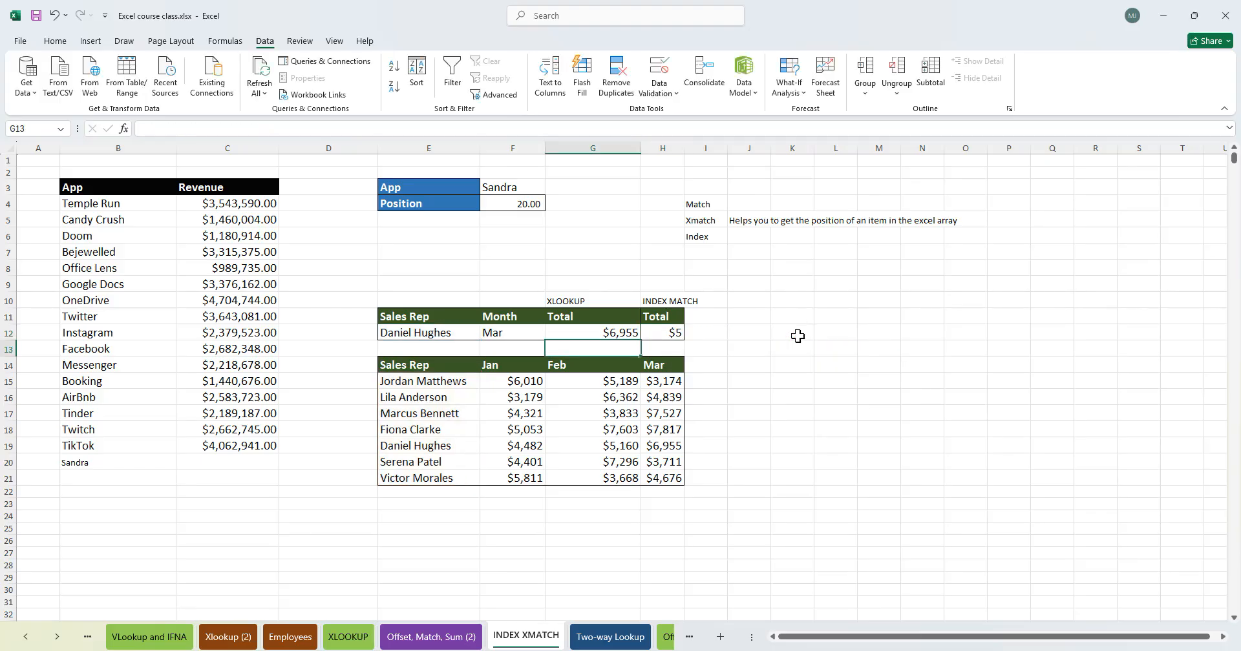
{"action": "left_click", "coordinate": [673, 332]}
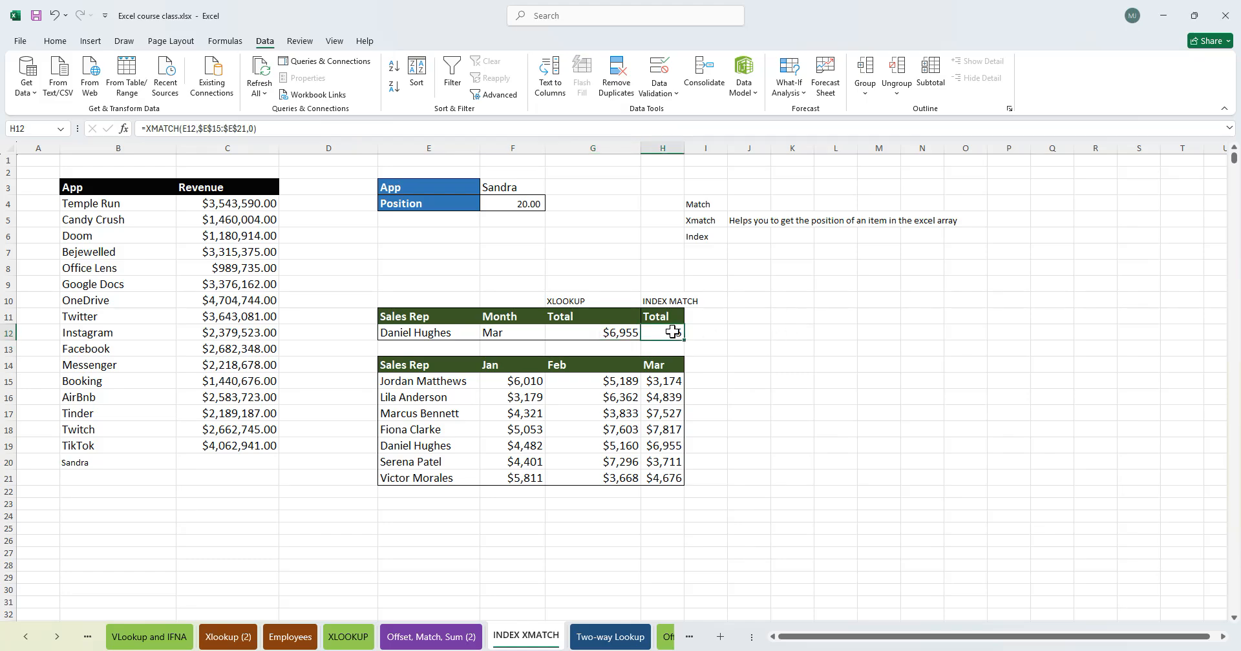
{"action": "left_click", "coordinate": [432, 333]}
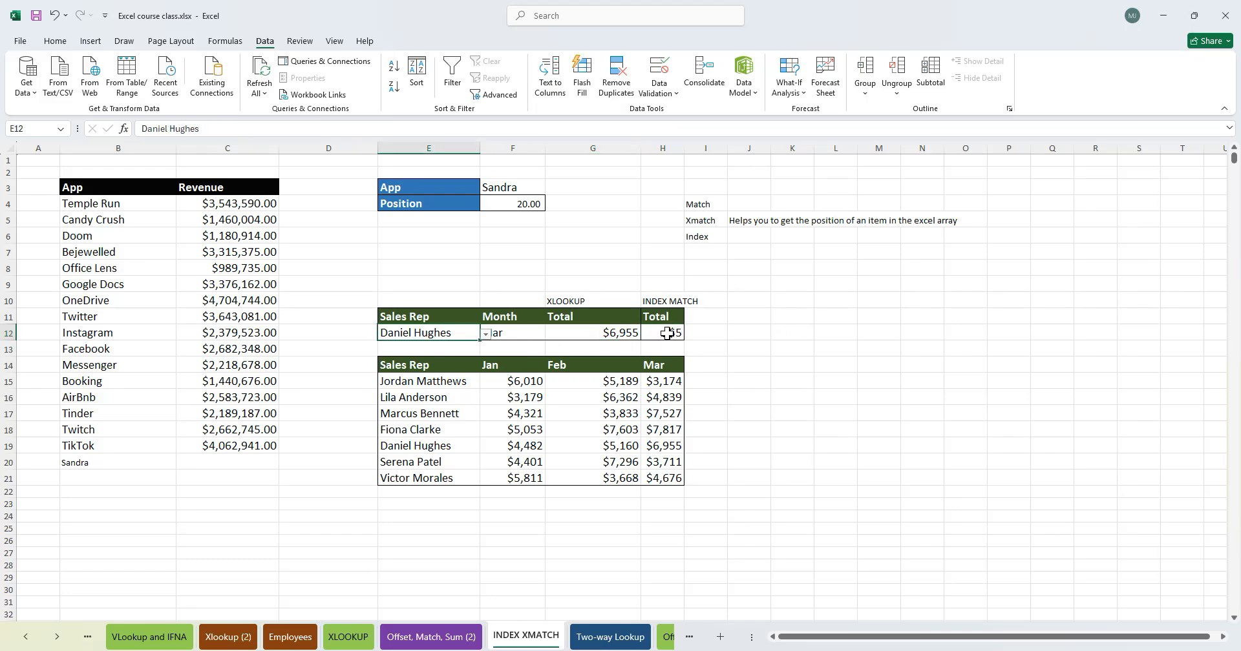
{"action": "left_click", "coordinate": [669, 333]}
{"action": "left_click_drag", "start_coordinate": [434, 381], "coordinate": [415, 440]}
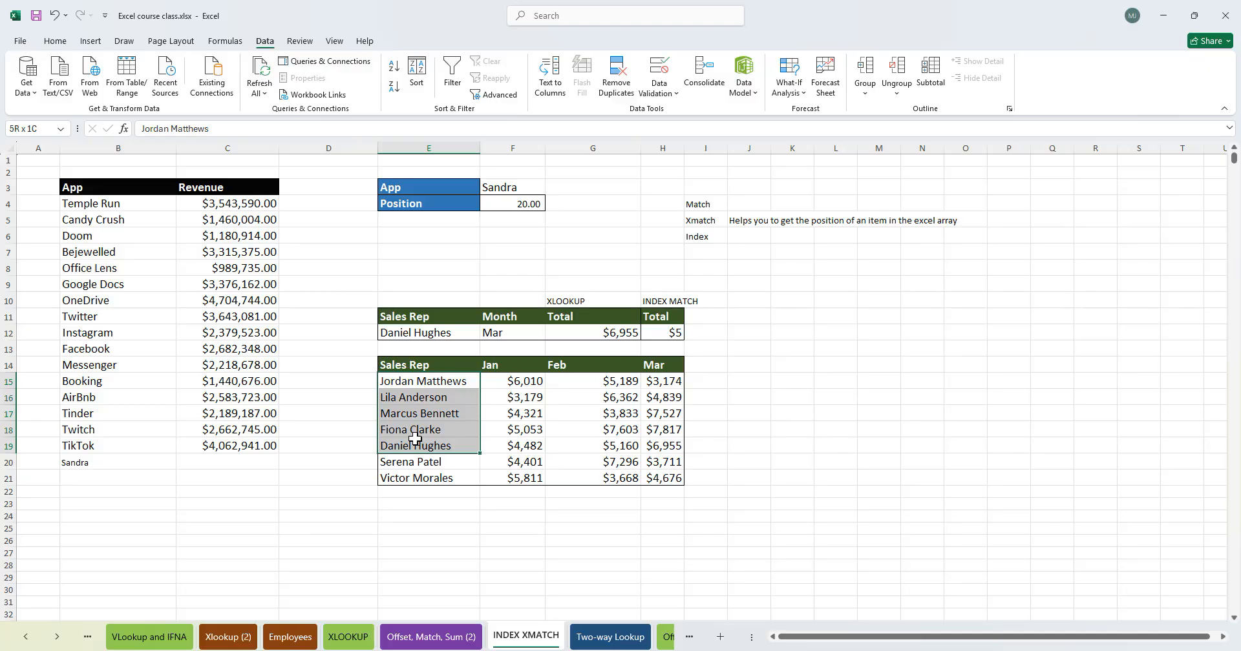
{"action": "mouse_move", "coordinate": [412, 440]}
{"action": "left_mouse_down"}
{"action": "mouse_move", "coordinate": [357, 435]}
{"action": "mouse_move", "coordinate": [412, 446]}
{"action": "left_mouse_up"}
{"action": "left_click_drag", "start_coordinate": [429, 381], "coordinate": [424, 445]}
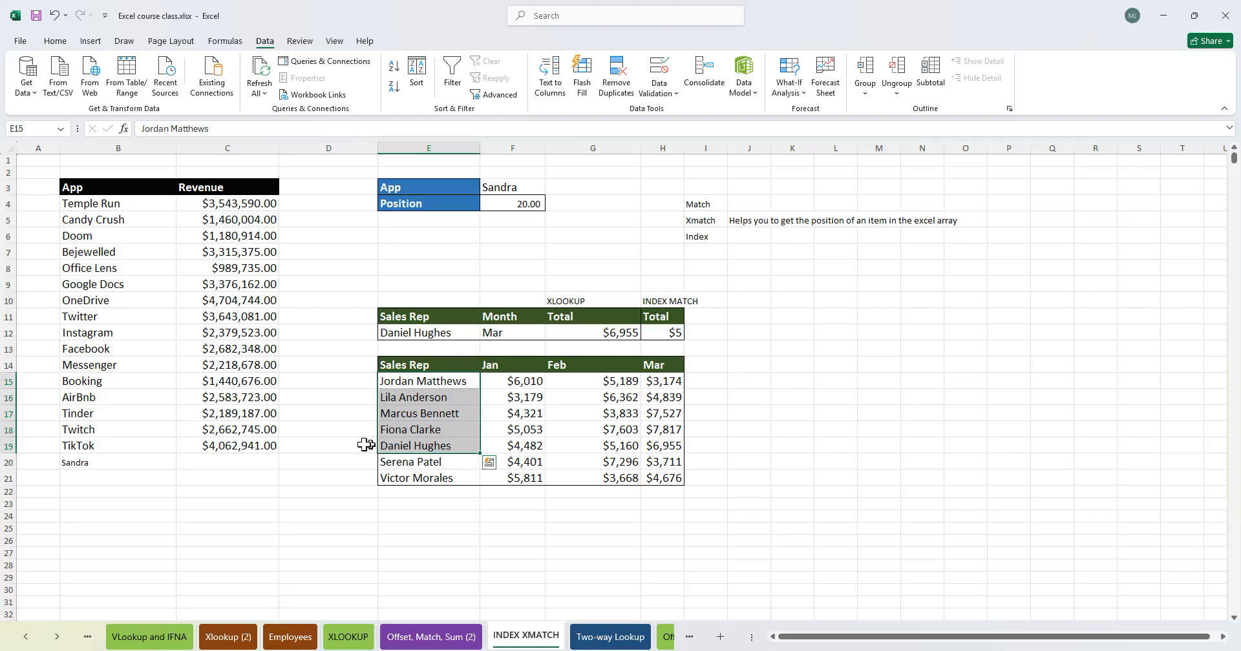
{"action": "left_click", "coordinate": [773, 337]}
- Append a second XMATCH to H12 finding F12 in $F$14:$H$14 with match mode 0, dismissing the formula error
{"action": "double_click", "coordinate": [668, 331]}
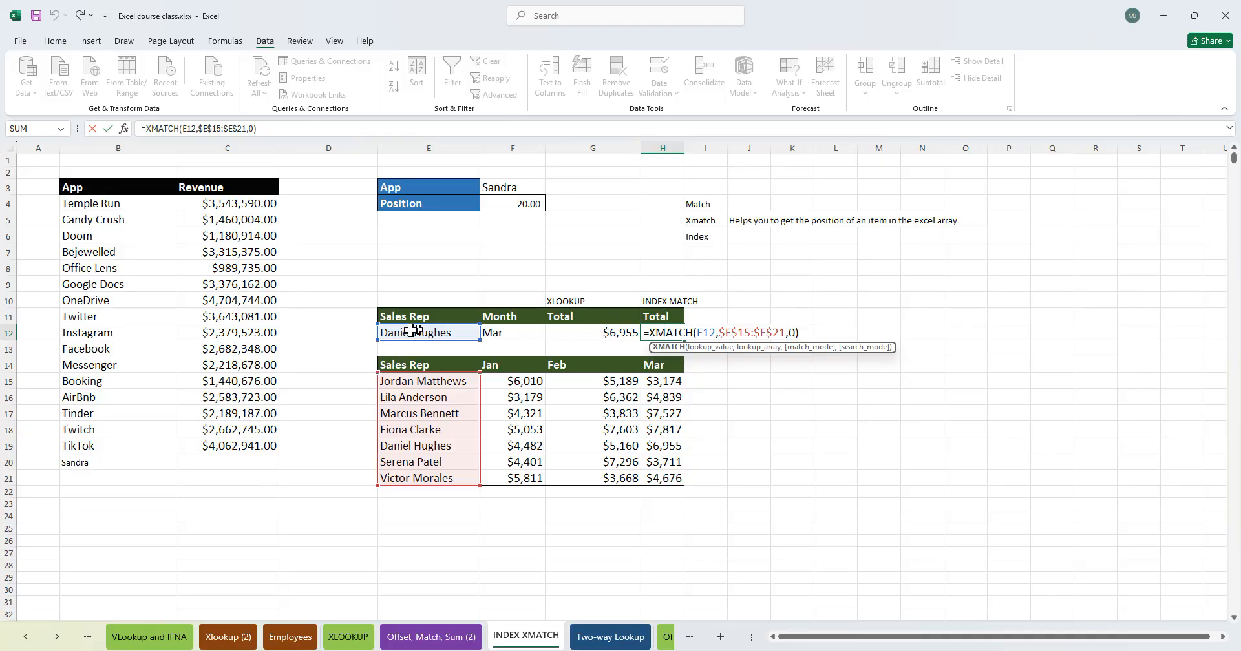
{"action": "left_click", "coordinate": [802, 333]}
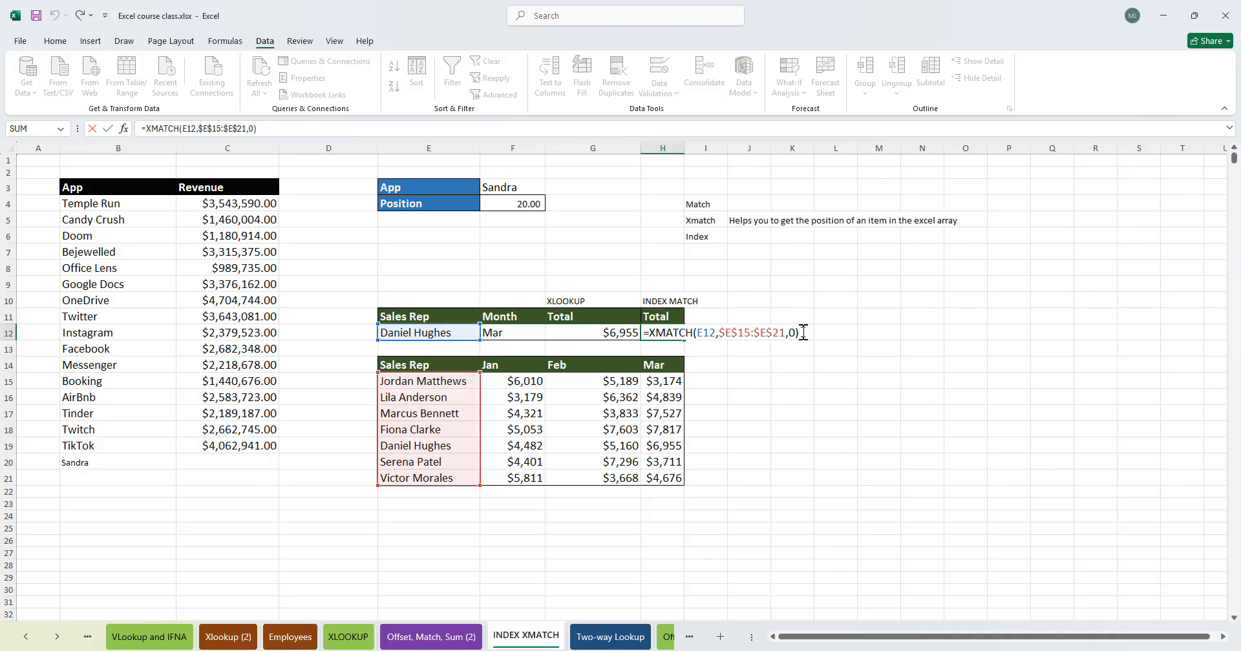
{"action": "type", "text": ",xmatch"}
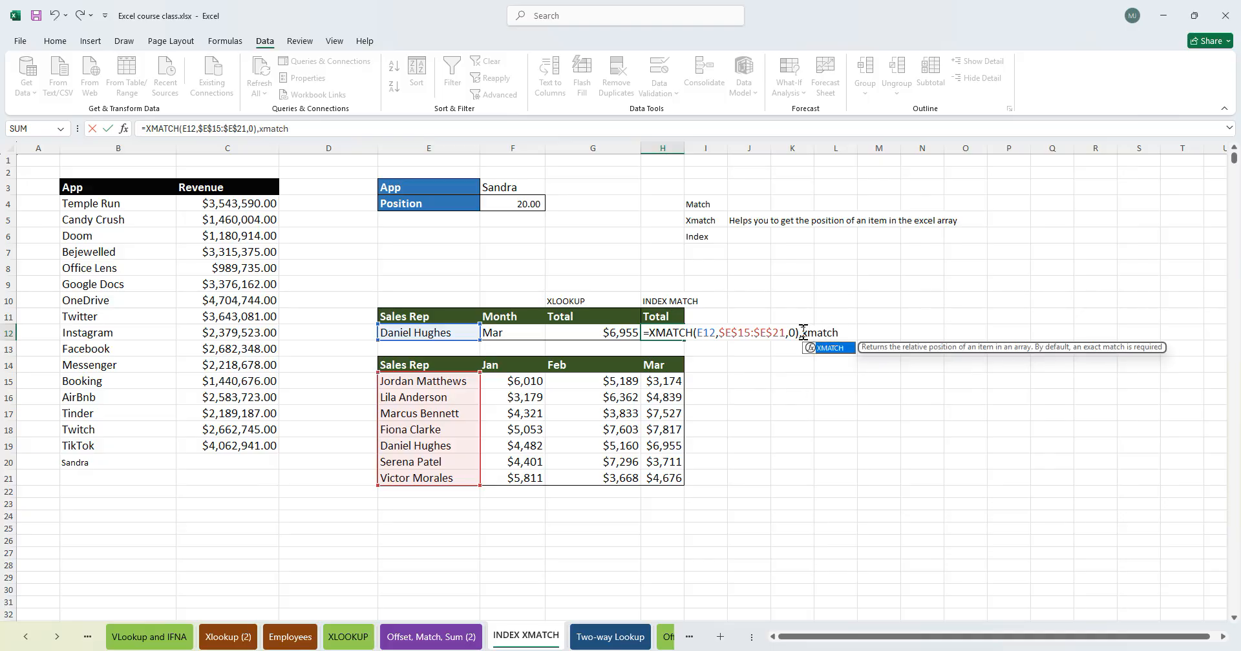
{"action": "key", "text": "Tab"}
{"action": "left_click", "coordinate": [520, 335]}
{"action": "type", "text": ","}
{"action": "left_click_drag", "start_coordinate": [493, 367], "coordinate": [641, 366]}
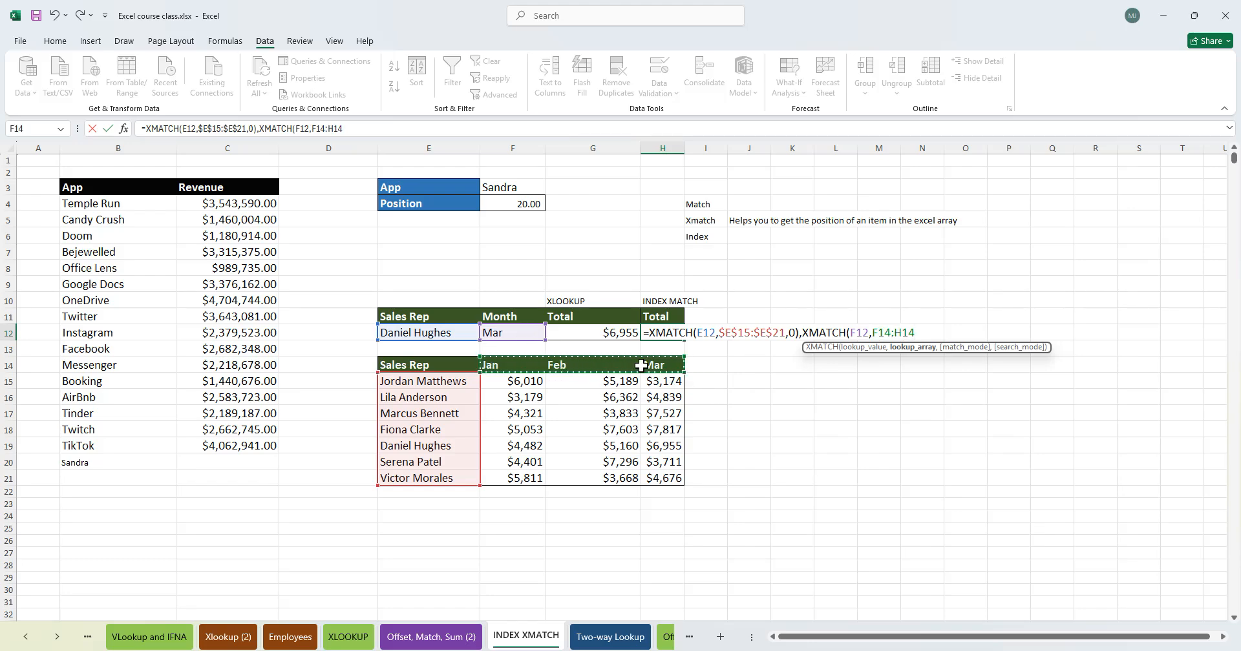
{"action": "key", "text": "F4"}
{"action": "type", "text": ","}
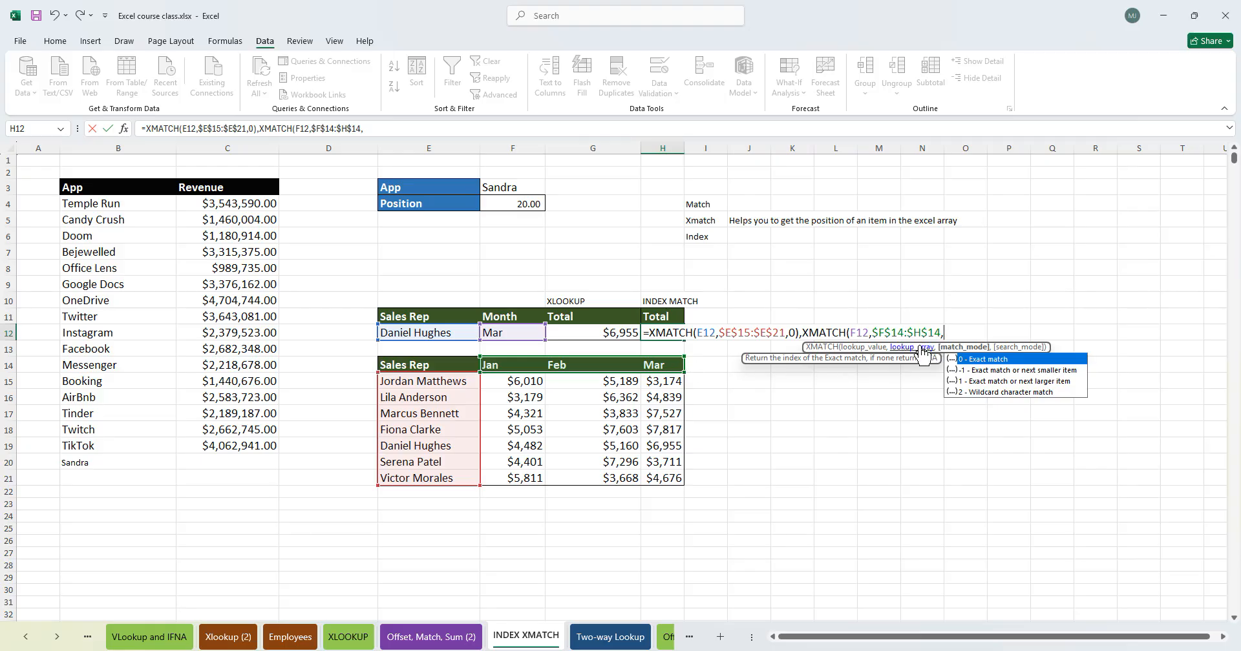
{"action": "type", "text": "0)"}
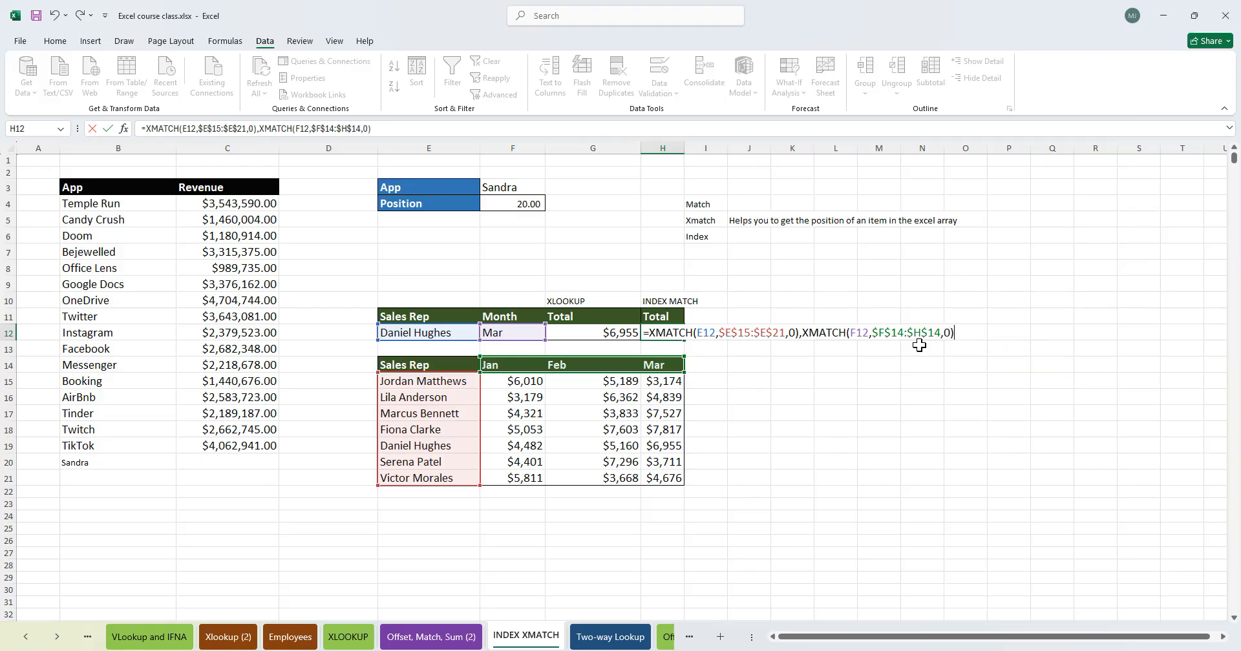
{"action": "key", "text": "Return"}
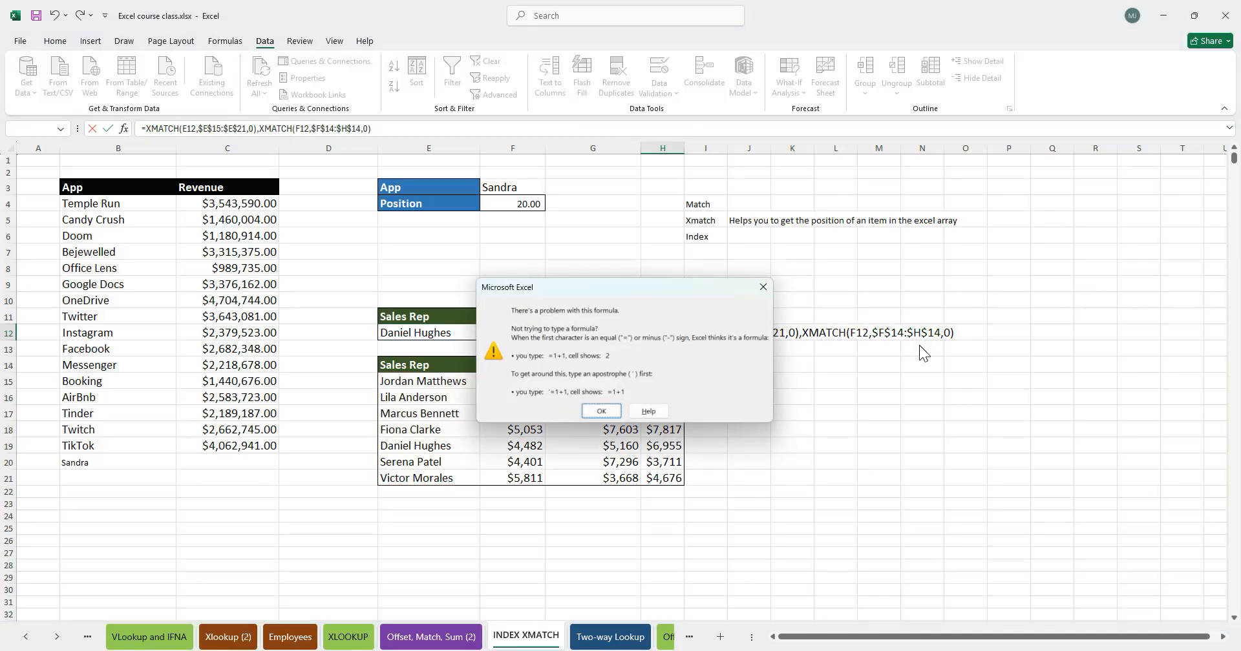
{"action": "key", "text": "Return"}
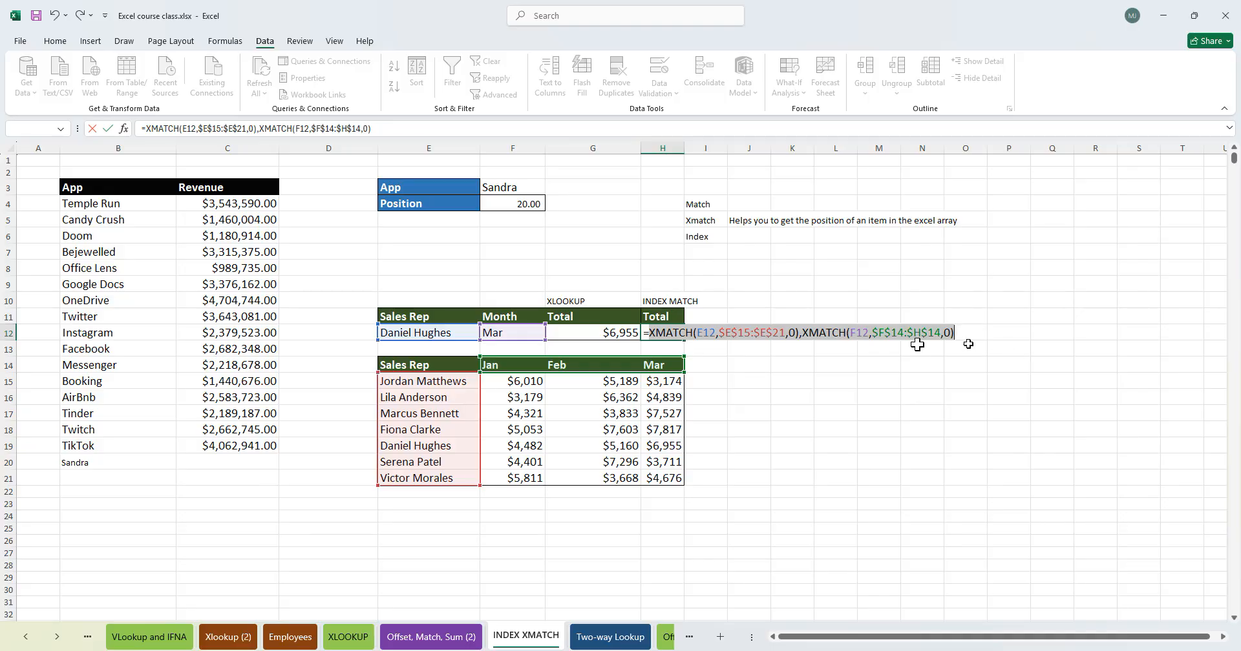
- Wrap both XMATCH functions in INDEX, using F15:H21 as the array
{"action": "left_click", "coordinate": [652, 330]}
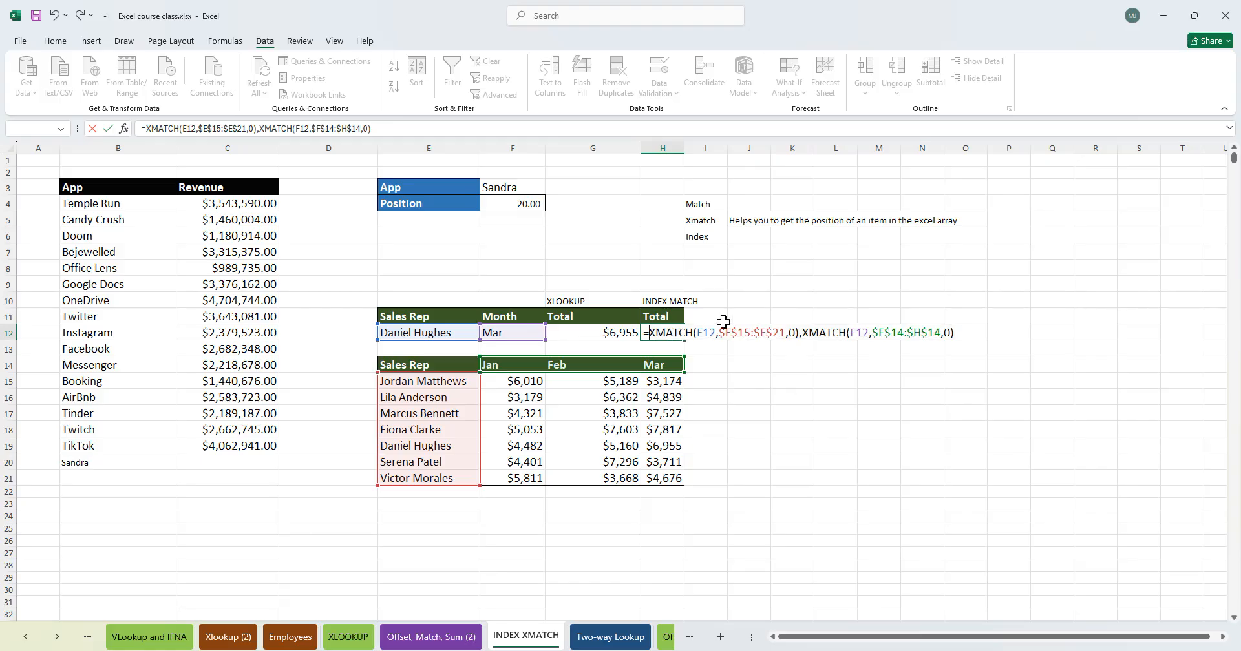
{"action": "type", "text": "INDEX("}
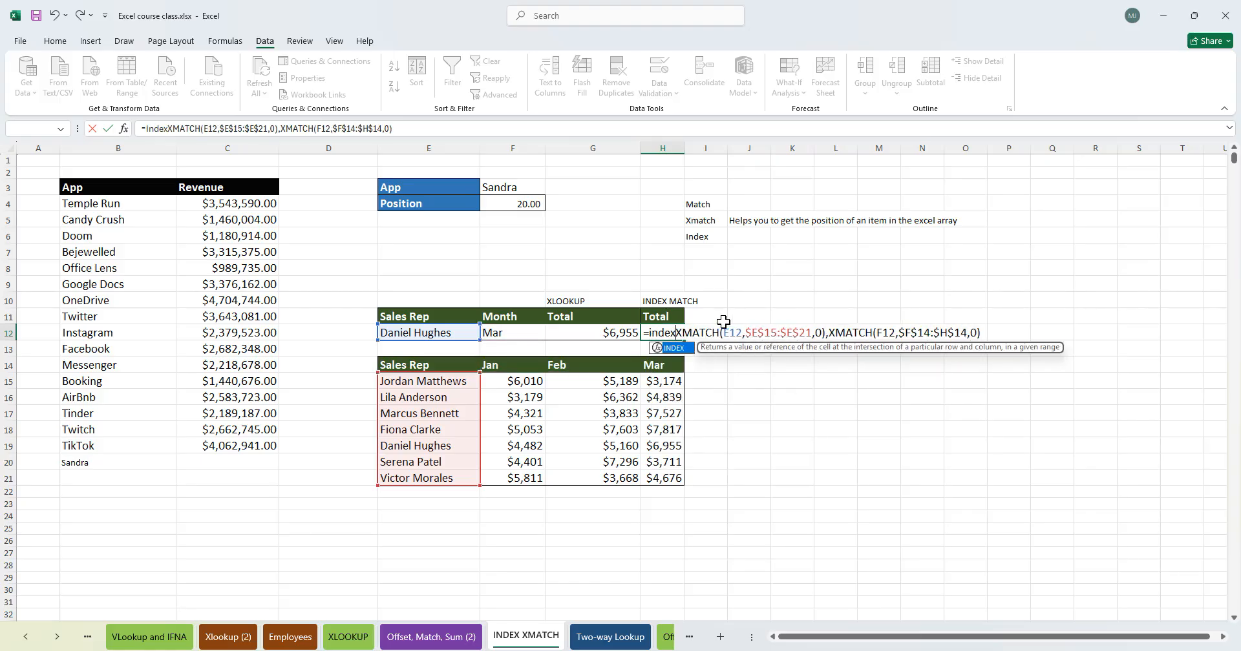
{"action": "left_click_drag", "start_coordinate": [510, 382], "coordinate": [658, 471]}
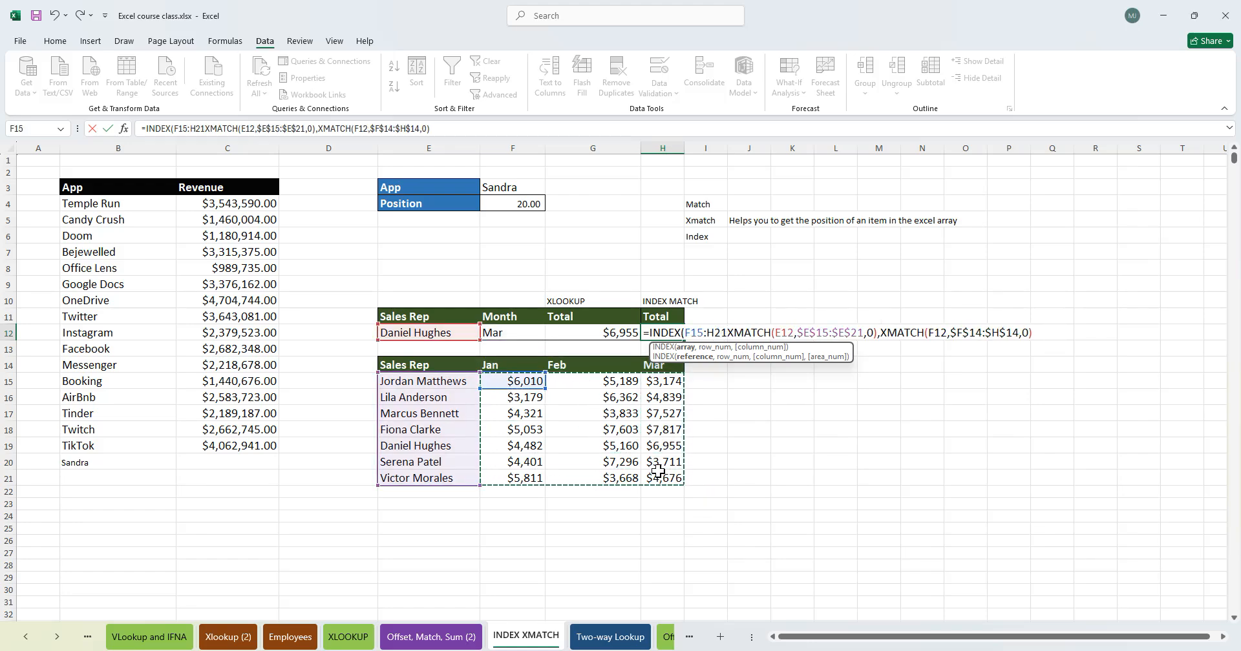
{"action": "type", "text": ","}
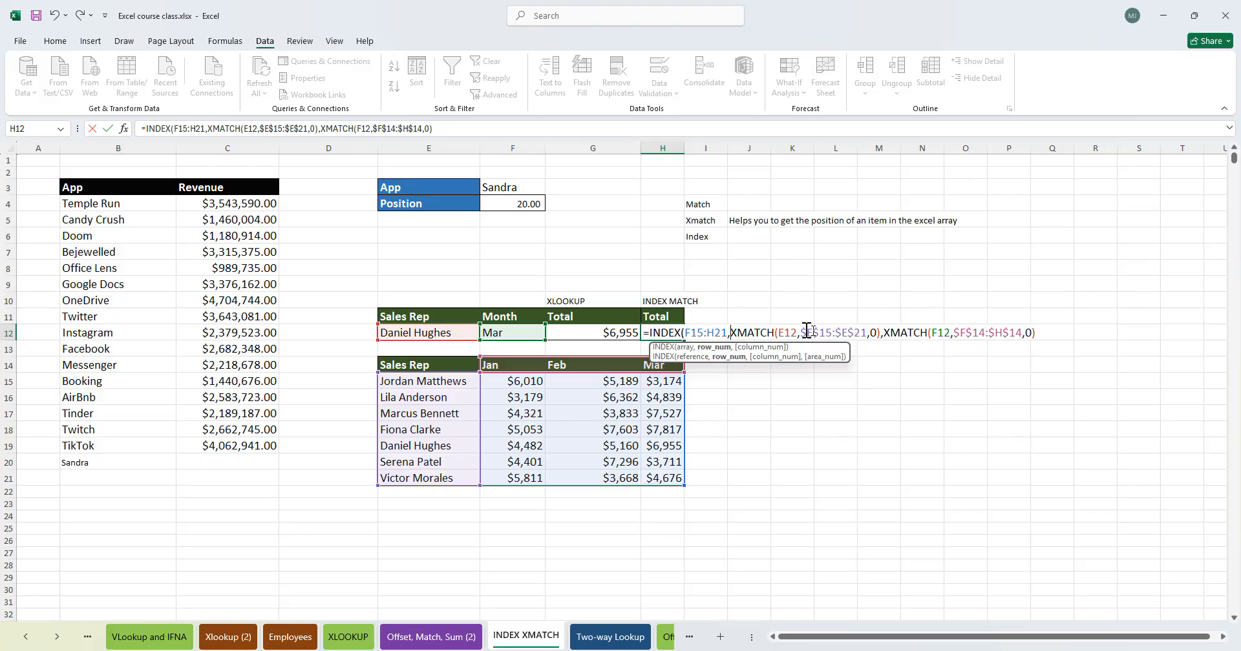
- Review the two XMATCH arguments of the INDEX formula in H12 and commit it
{"action": "left_click_drag", "start_coordinate": [736, 333], "coordinate": [881, 332]}
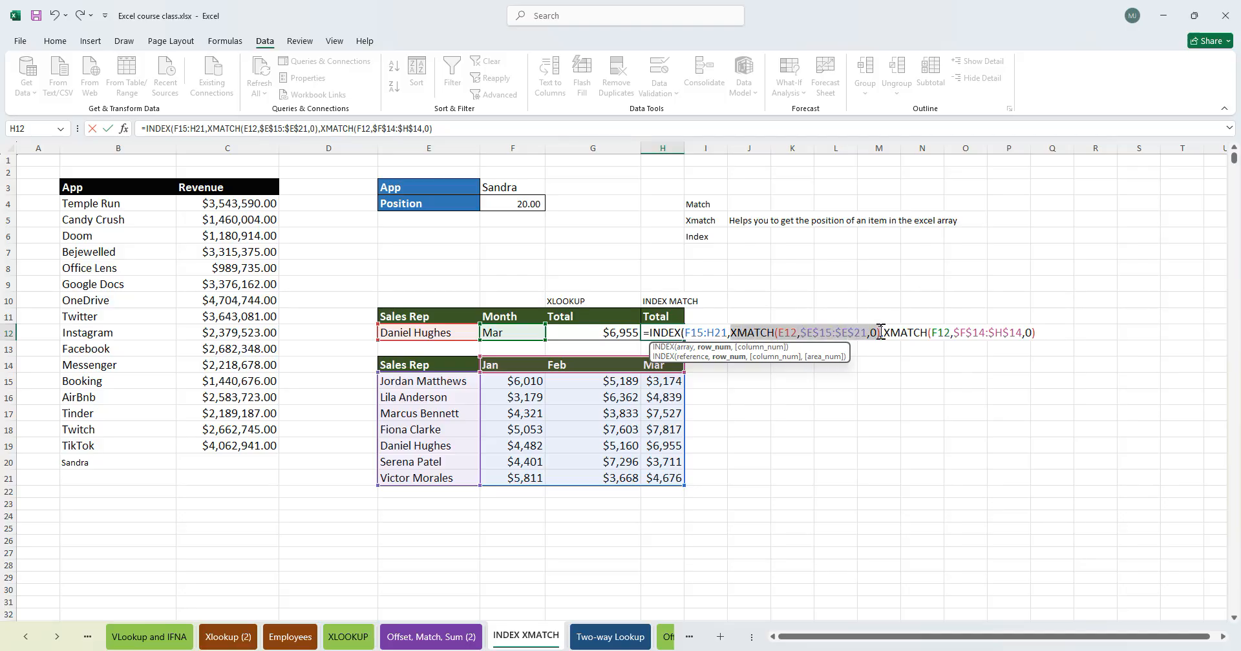
{"action": "left_click", "coordinate": [880, 332]}
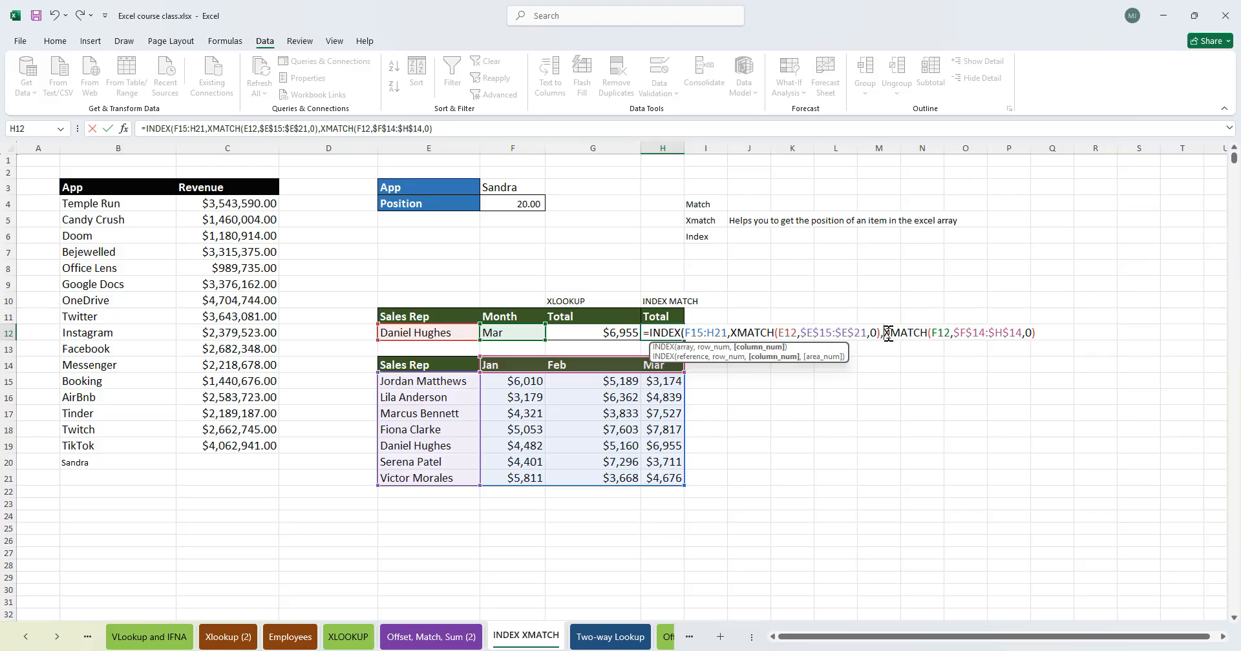
{"action": "left_click_drag", "start_coordinate": [883, 333], "coordinate": [1038, 332]}
{"action": "left_click", "coordinate": [1042, 333]}
{"action": "key", "text": "Return"}
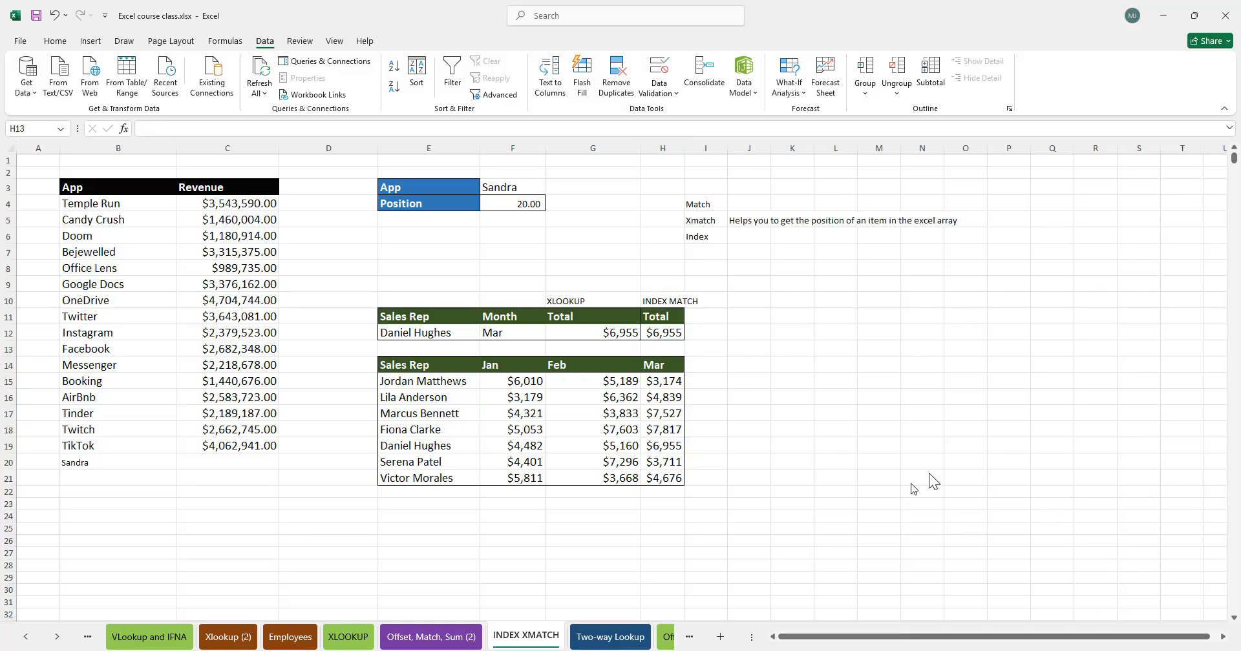
- Switch to the Two-way Lookup sheet and examine the company-by-month revenue table
{"action": "left_click", "coordinate": [656, 333]}
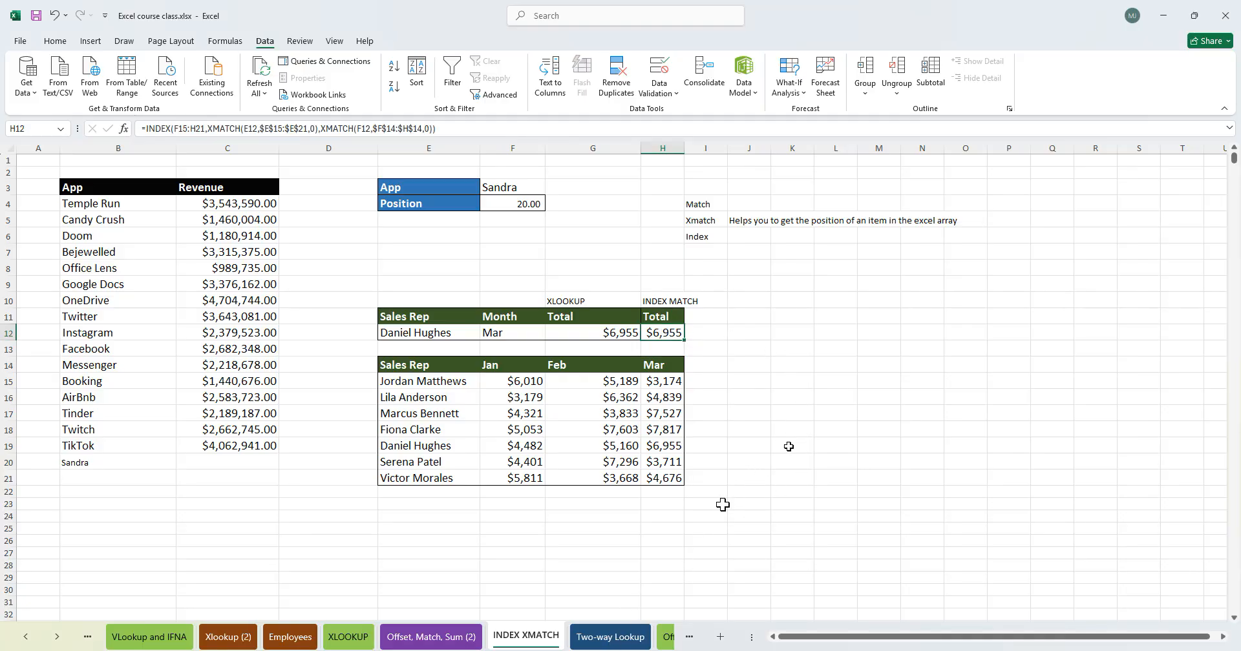
{"action": "left_click", "coordinate": [844, 415]}
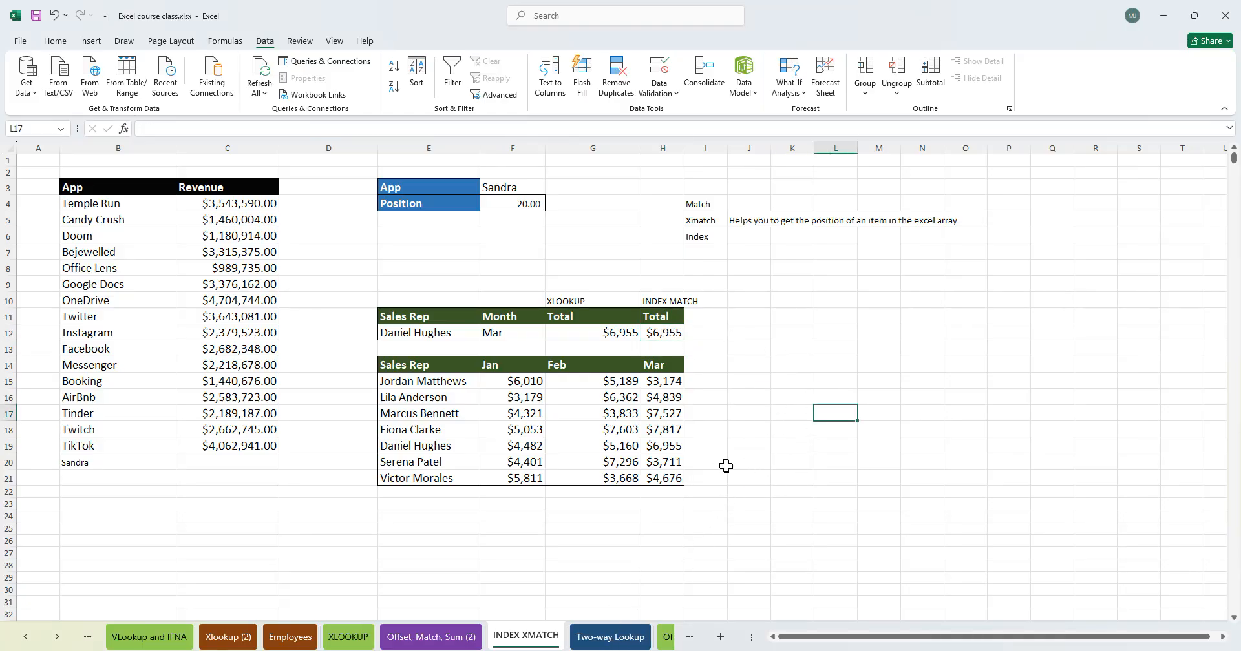
{"action": "left_click", "coordinate": [601, 541]}
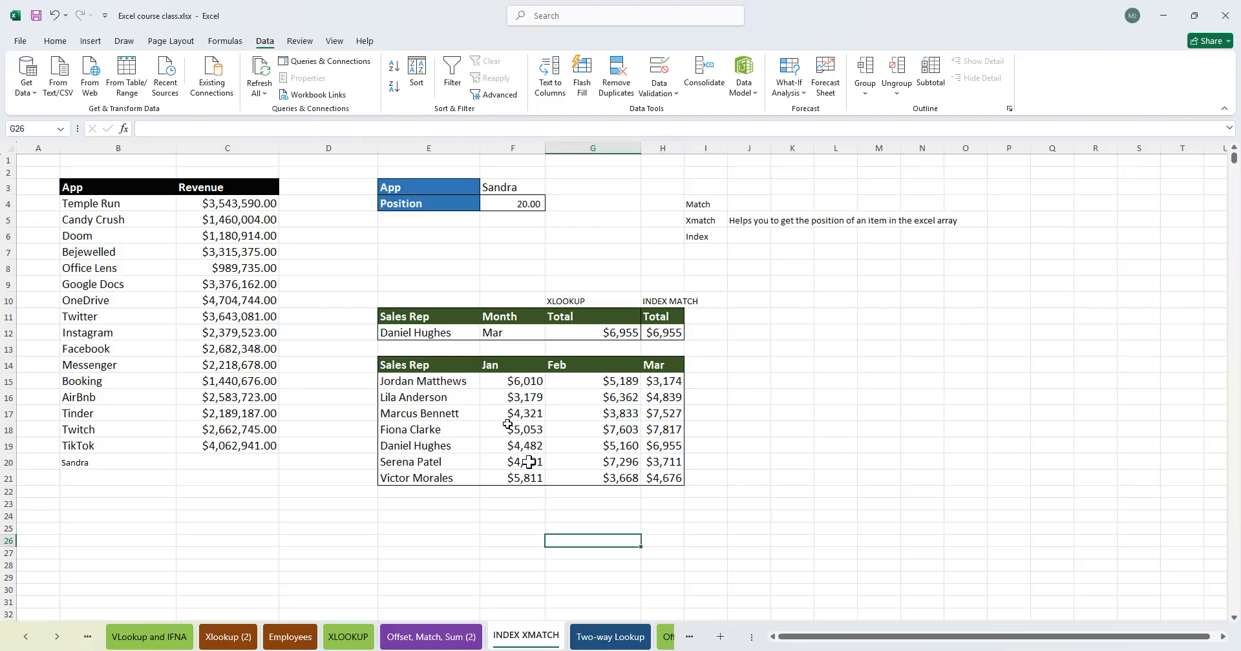
{"action": "left_click", "coordinate": [617, 637]}
{"action": "left_click", "coordinate": [672, 390]}
{"action": "left_click", "coordinate": [505, 423]}
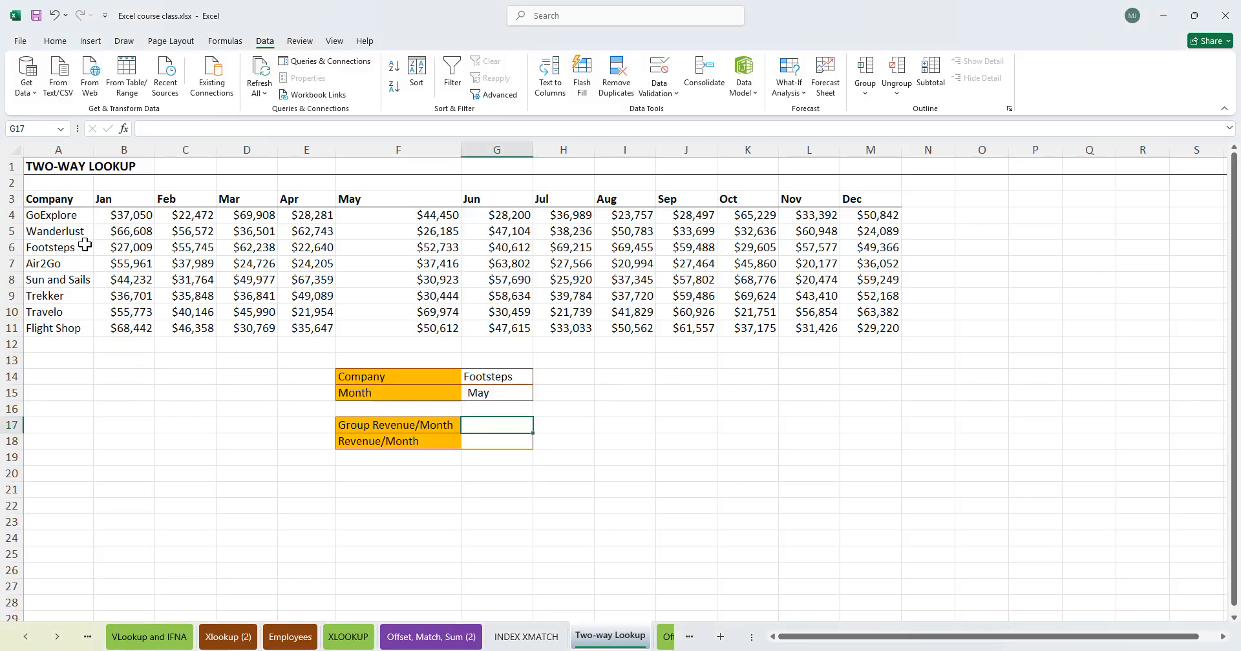
{"action": "left_click_drag", "start_coordinate": [58, 231], "coordinate": [58, 248]}
{"action": "left_click_drag", "start_coordinate": [151, 217], "coordinate": [313, 233]}
{"action": "left_click", "coordinate": [401, 234]}
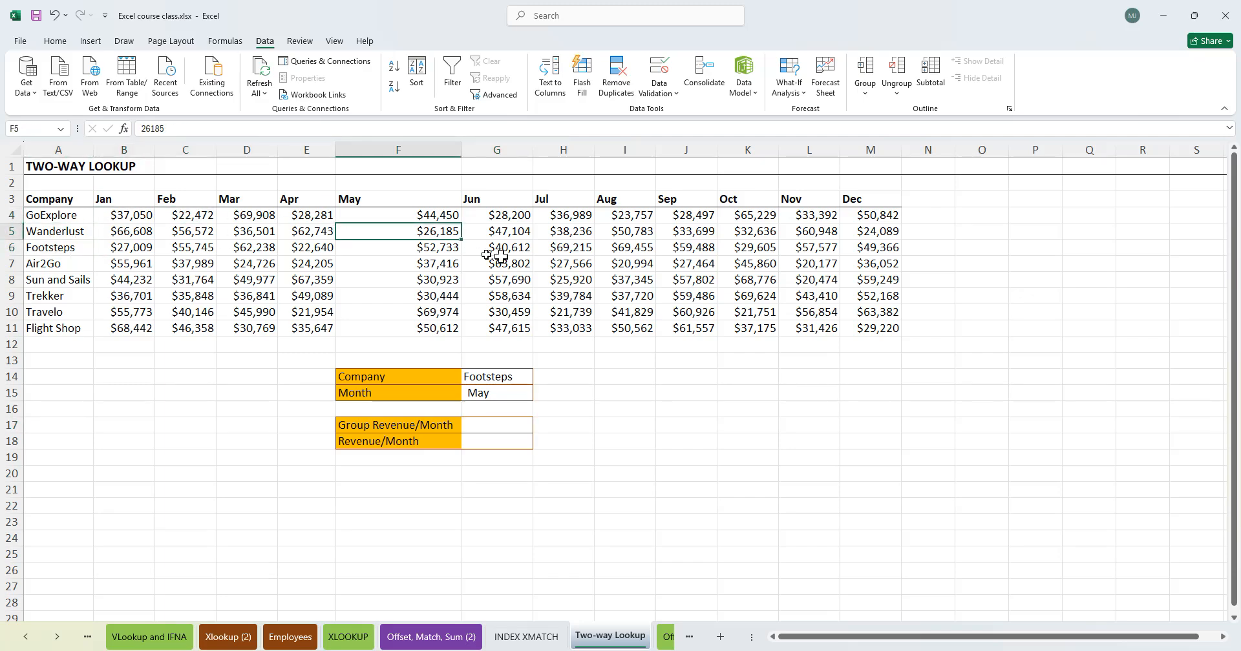
{"action": "left_click", "coordinate": [679, 262]}
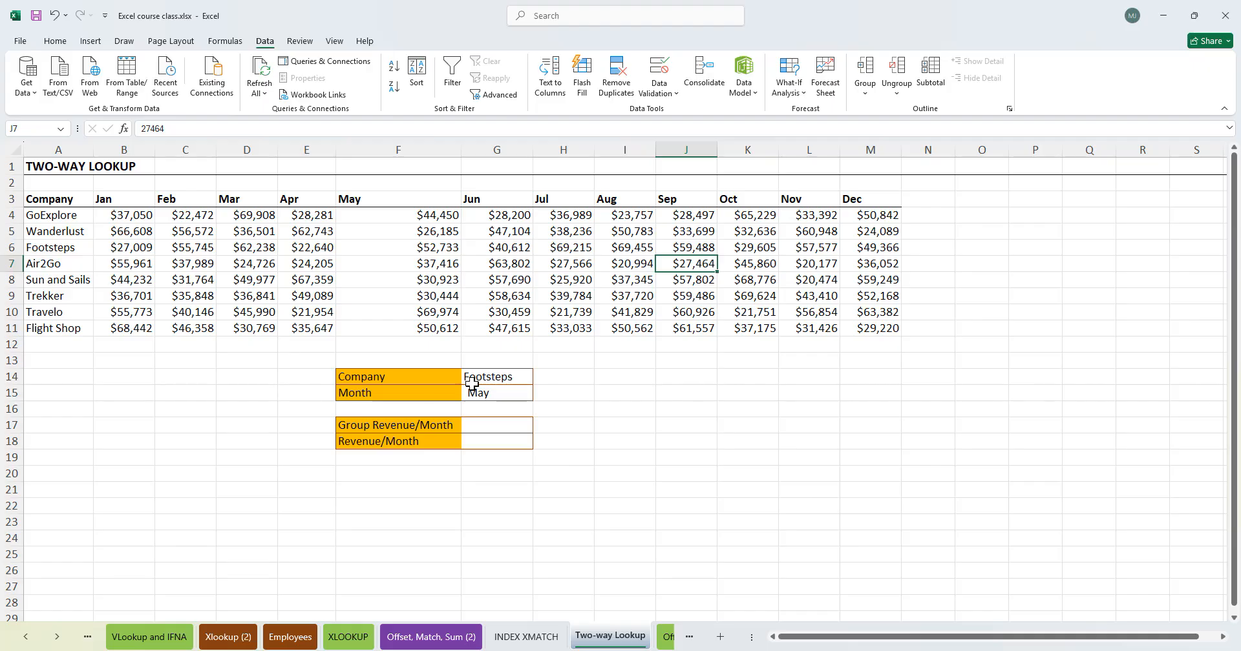
- Try different companies in the Company dropdown in G14, ending back on Footsteps
{"action": "left_click", "coordinate": [446, 382]}
{"action": "left_click", "coordinate": [508, 380]}
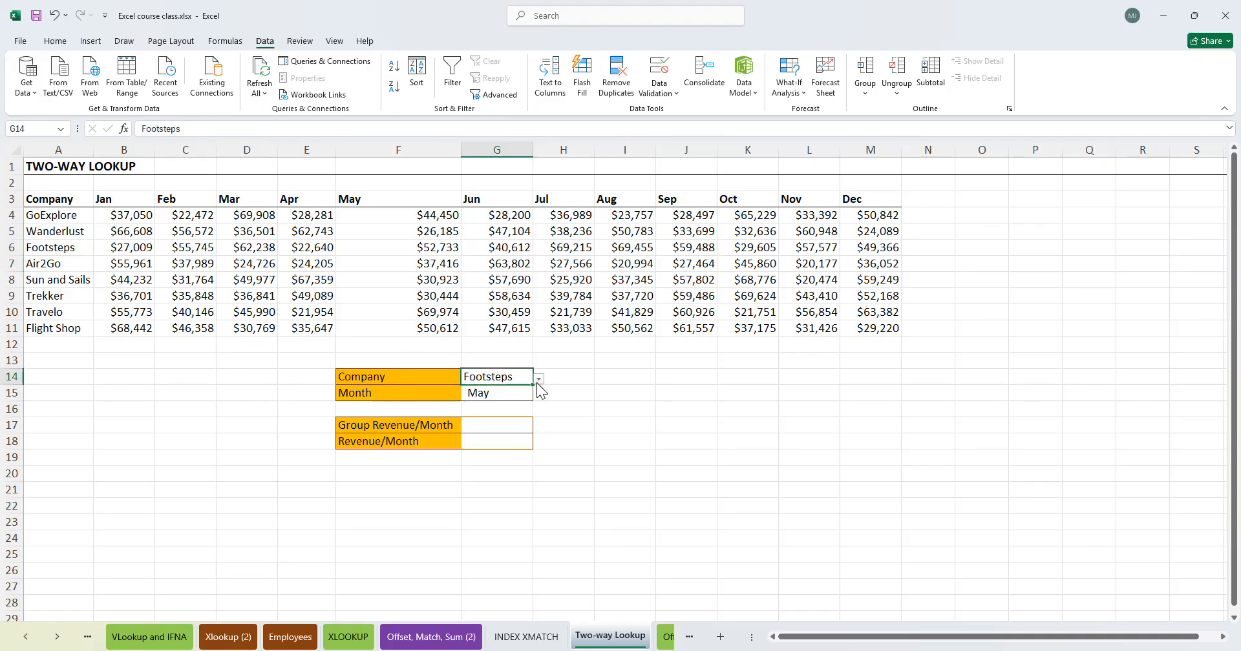
{"action": "left_click", "coordinate": [539, 379]}
{"action": "left_click", "coordinate": [486, 392]}
{"action": "left_click", "coordinate": [539, 378]}
{"action": "left_click", "coordinate": [496, 447]}
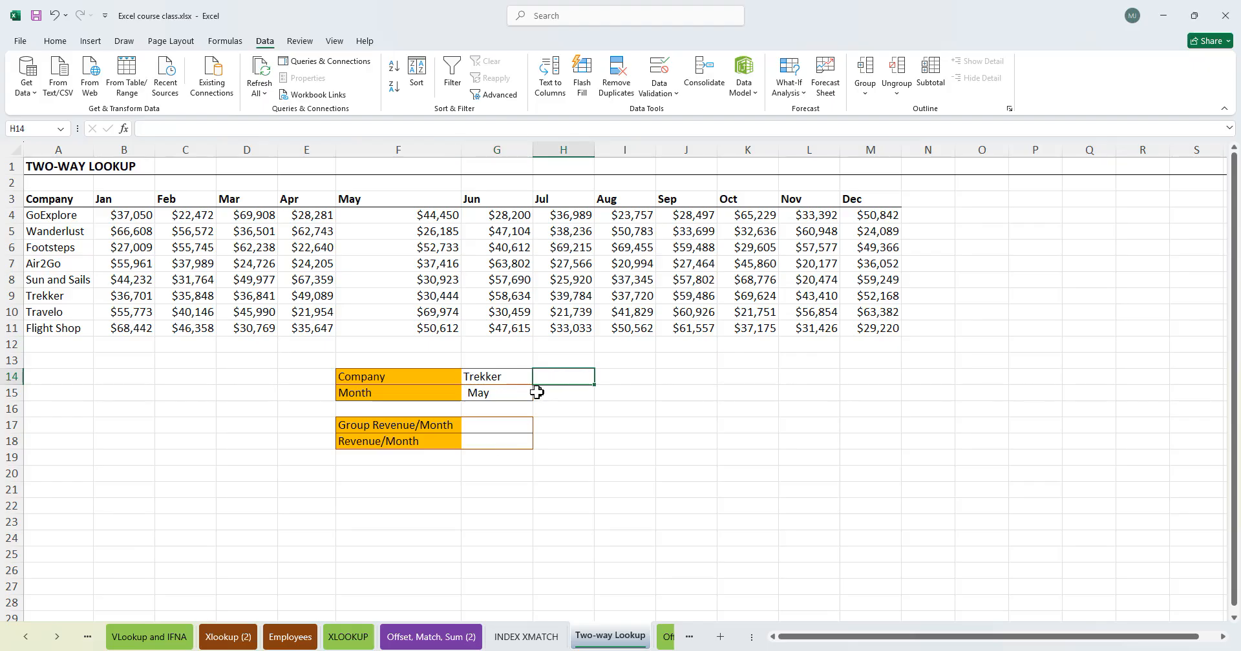
{"action": "left_click", "coordinate": [539, 378]}
{"action": "left_click", "coordinate": [486, 414]}
- Set the Month dropdown in G15 to Feb
{"action": "left_click", "coordinate": [529, 394]}
{"action": "left_click", "coordinate": [538, 395]}
{"action": "left_click", "coordinate": [495, 419]}
{"action": "left_click", "coordinate": [611, 457]}
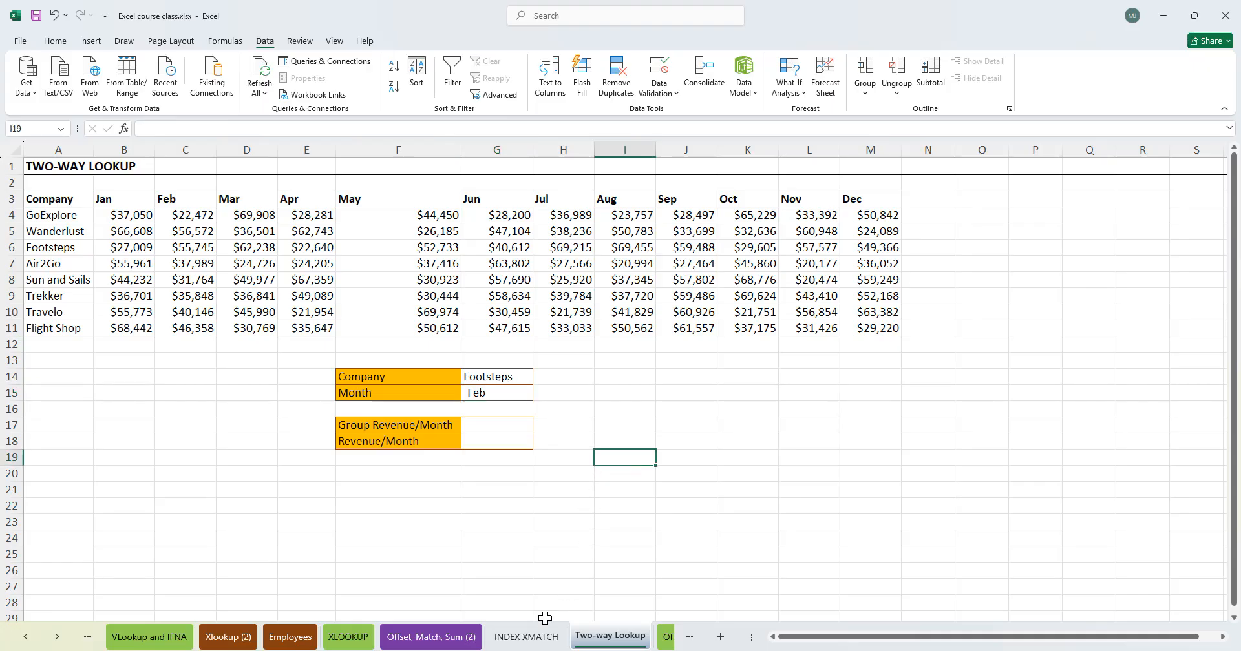
{"action": "left_click", "coordinate": [485, 441]}
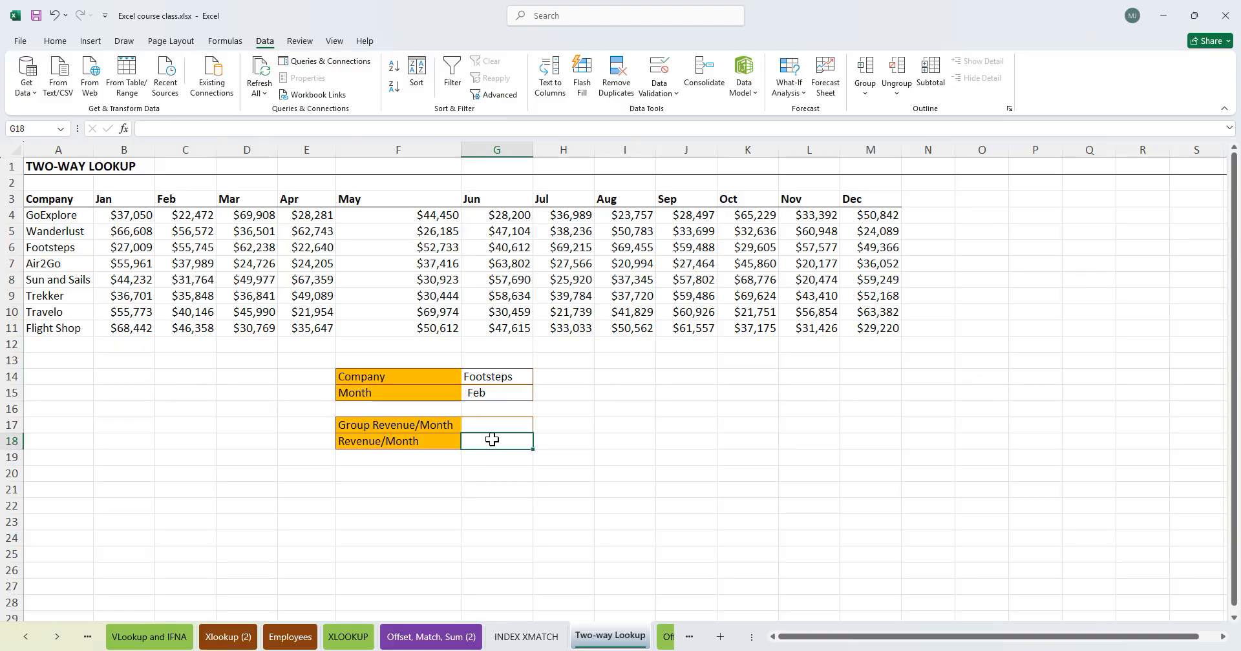
{"action": "left_click", "coordinate": [496, 427]}
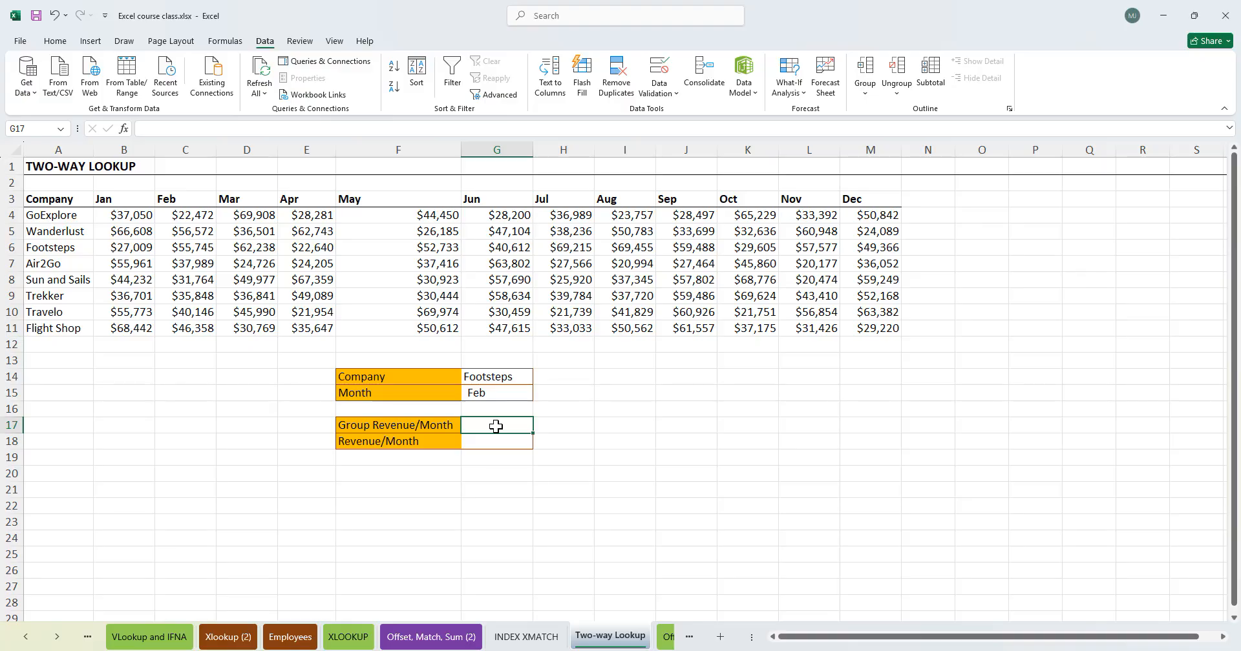
{"action": "type", "text": "="}
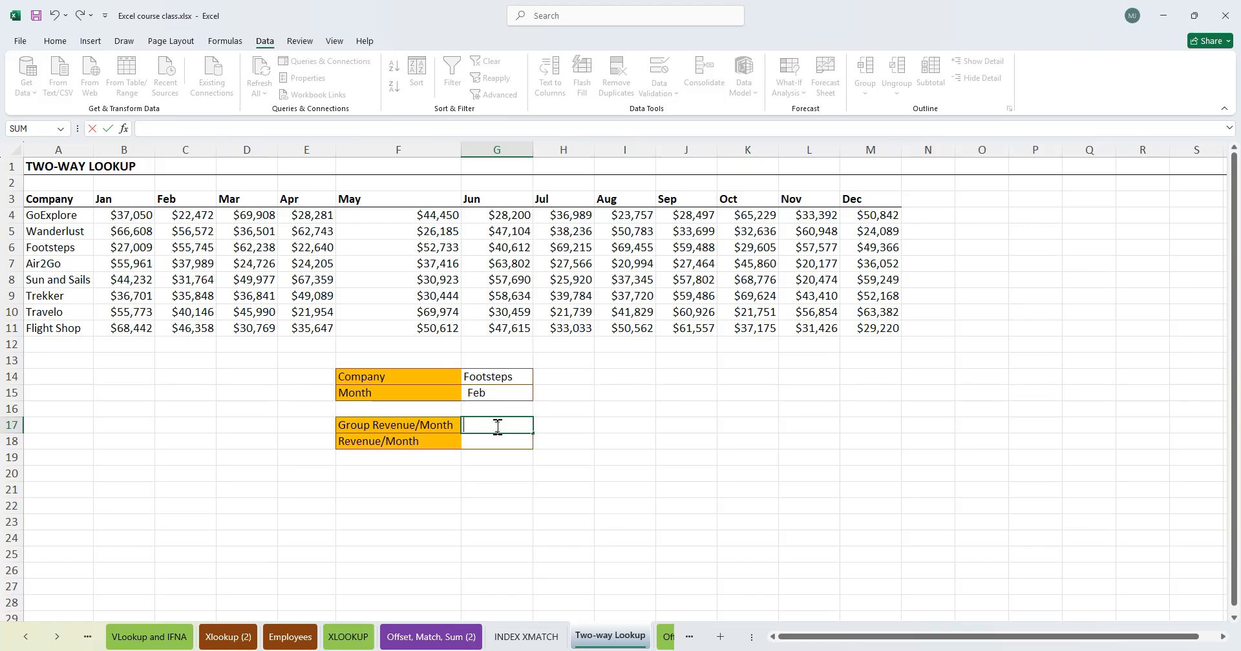
{"action": "key", "text": "Escape"}
{"action": "left_click", "coordinate": [397, 424]}
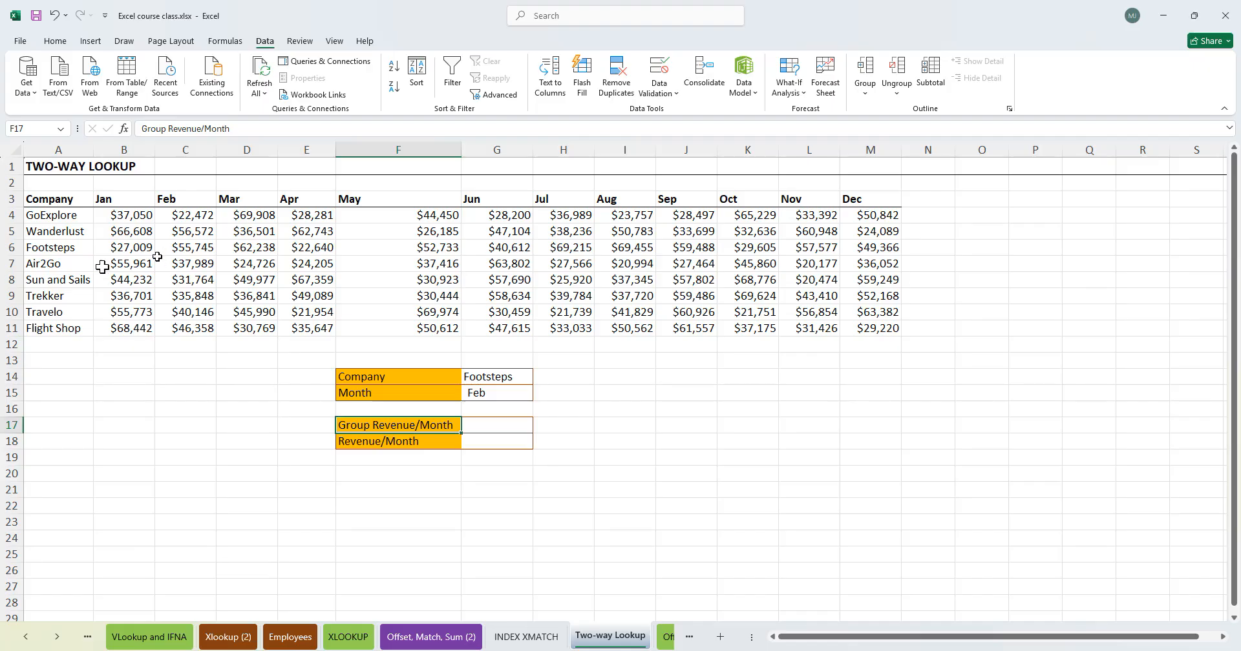
- Start an XLOOKUP formula in the Group Revenue/Month cell G17
{"action": "left_click", "coordinate": [491, 426]}
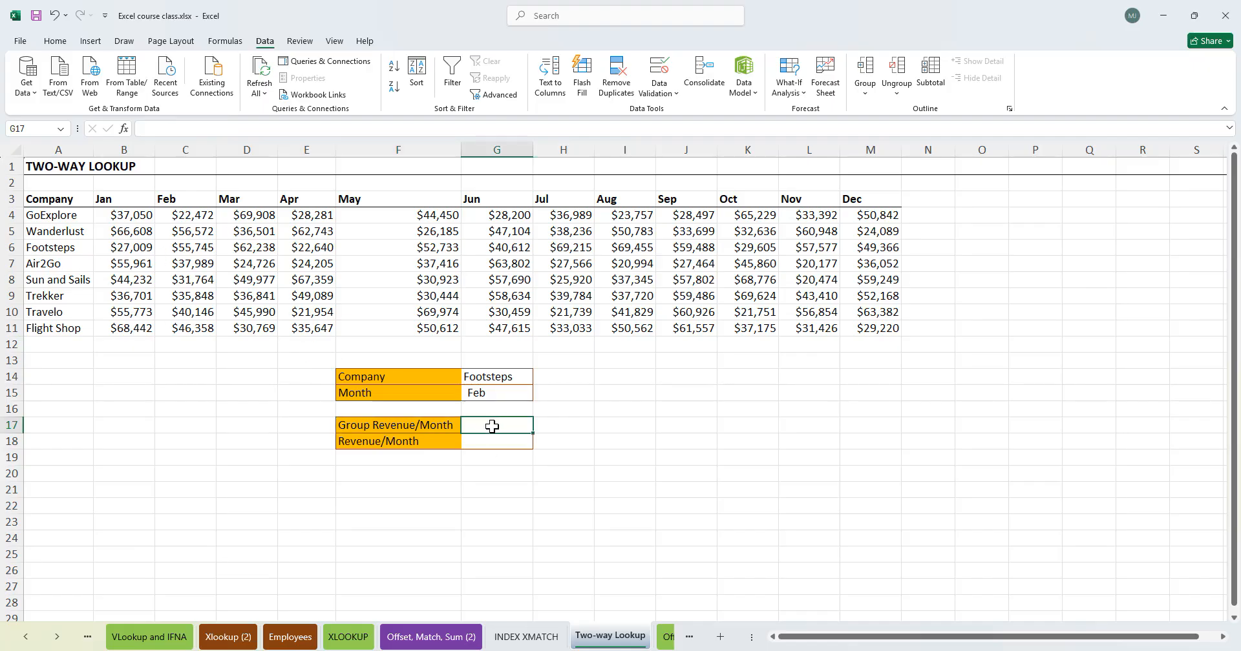
{"action": "type", "text": "="}
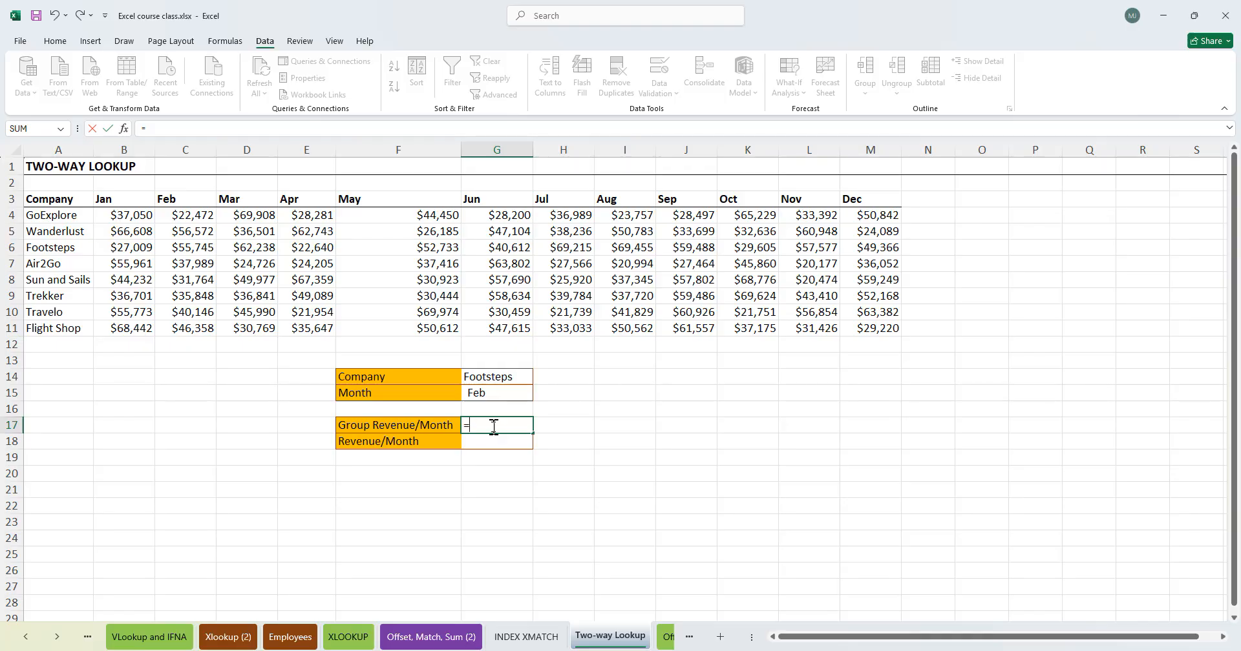
{"action": "type", "text": "xlook"}
{"action": "key", "text": "Tab"}
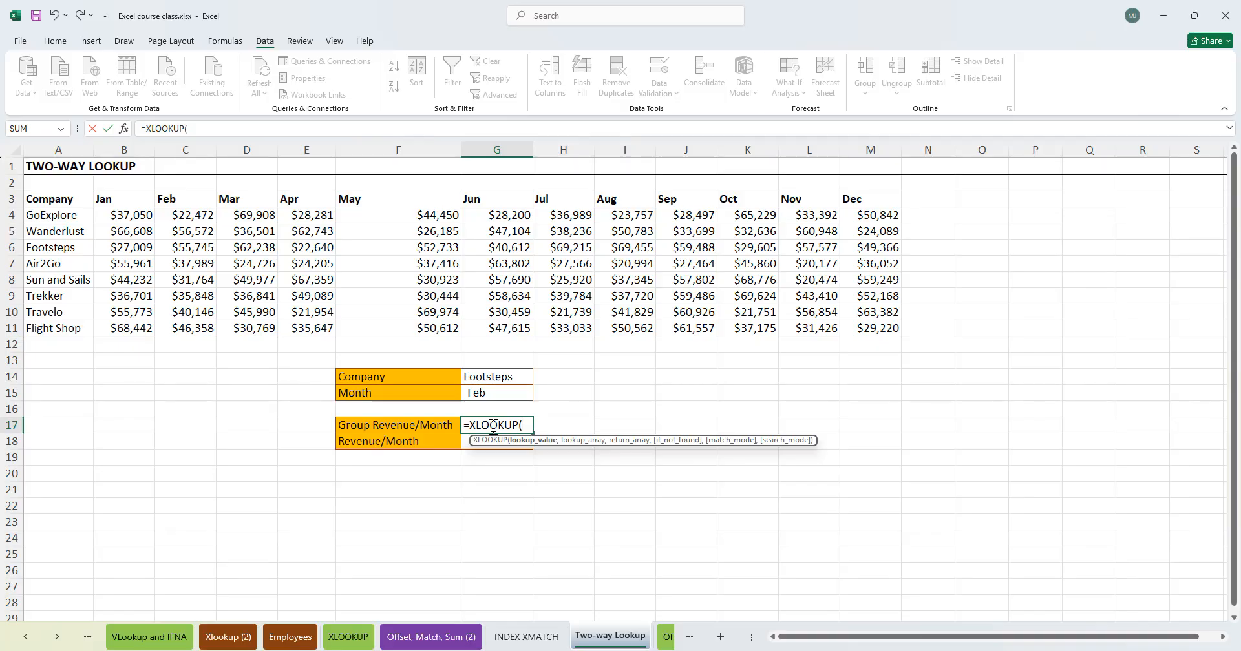
- Try G14 and the Company range as the lookup arguments, then delete them again
{"action": "left_click", "coordinate": [501, 379]}
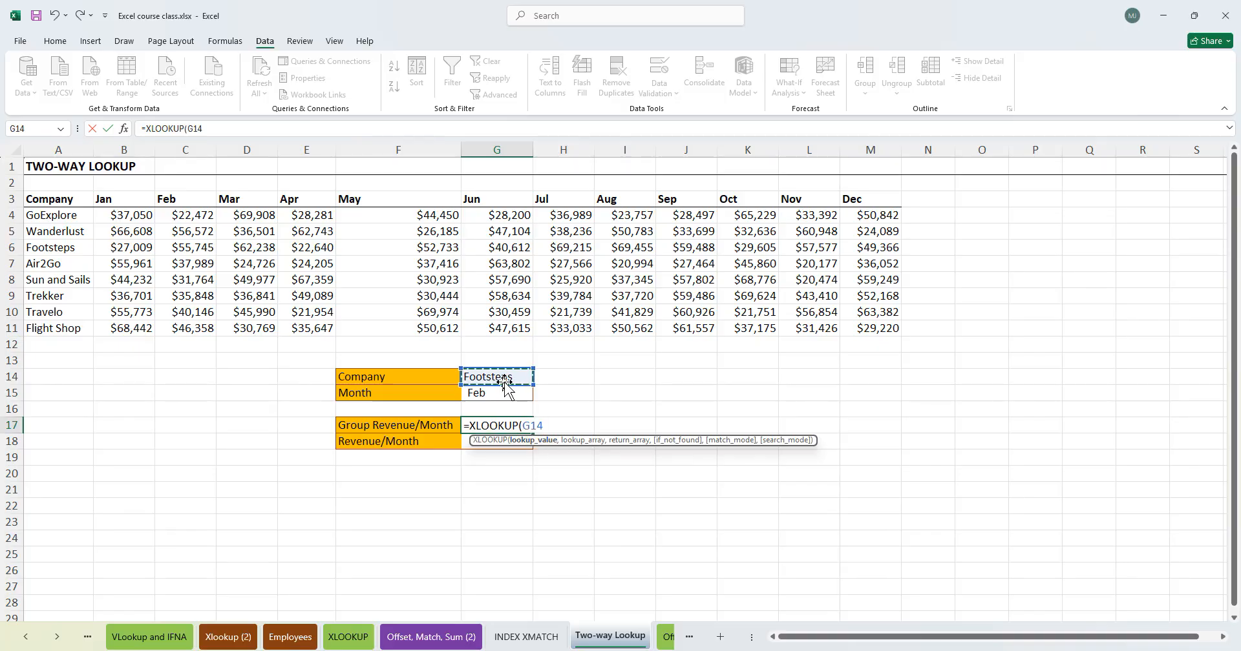
{"action": "type", "text": ","}
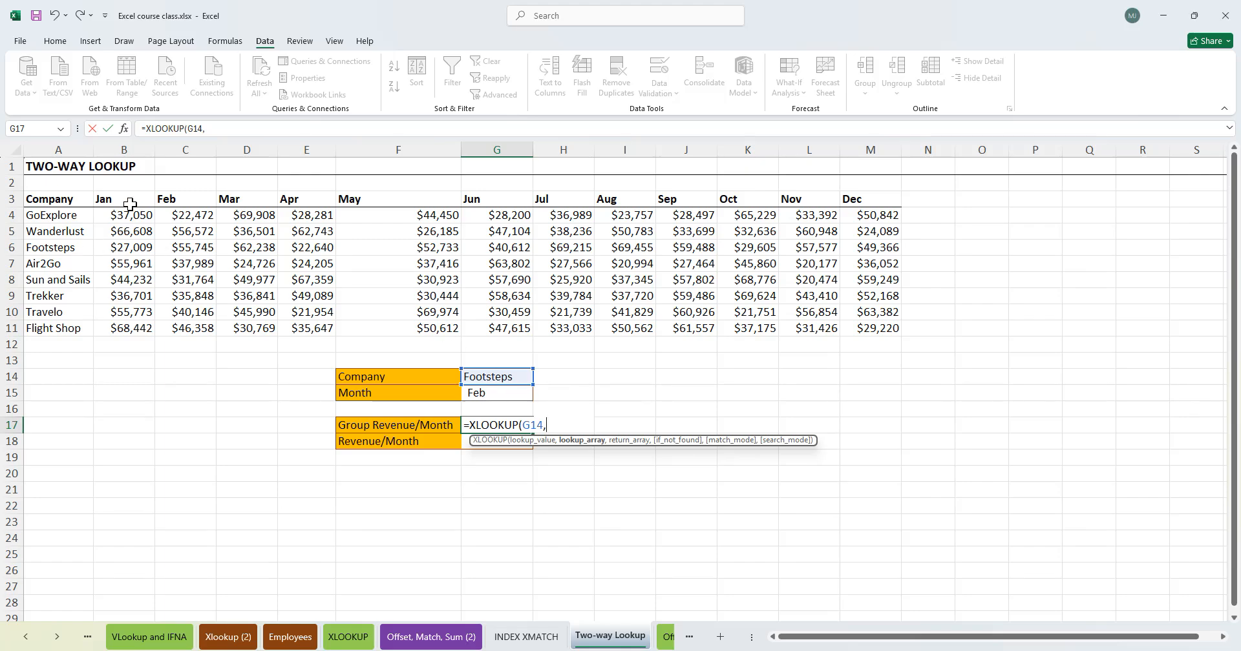
{"action": "left_click_drag", "start_coordinate": [51, 217], "coordinate": [47, 327]}
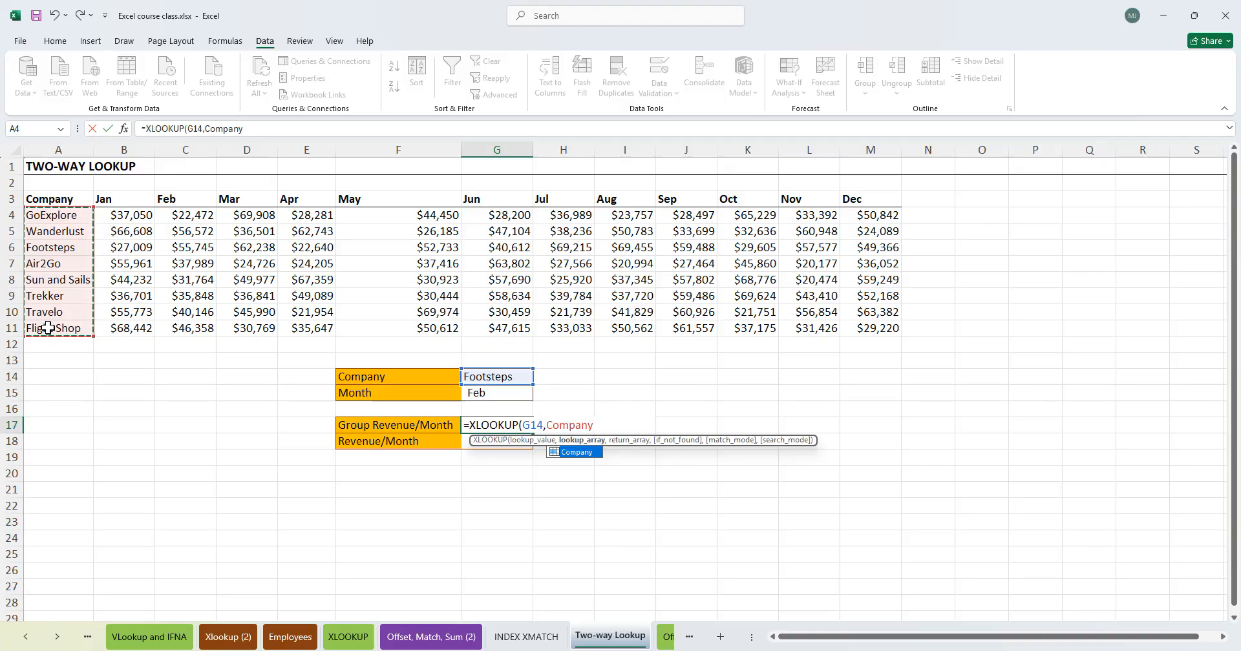
{"action": "key", "text": "BackSpace"}
{"action": "key", "text": "BackSpace"}
{"action": "key", "text": "BackSpace"}
{"action": "key", "text": "BackSpace"}
{"action": "key", "text": "BackSpace"}
{"action": "key", "text": "BackSpace"}
{"action": "key", "text": "BackSpace"}
{"action": "key", "text": "BackSpace"}
{"action": "key", "text": "BackSpace"}
{"action": "key", "text": "BackSpace"}
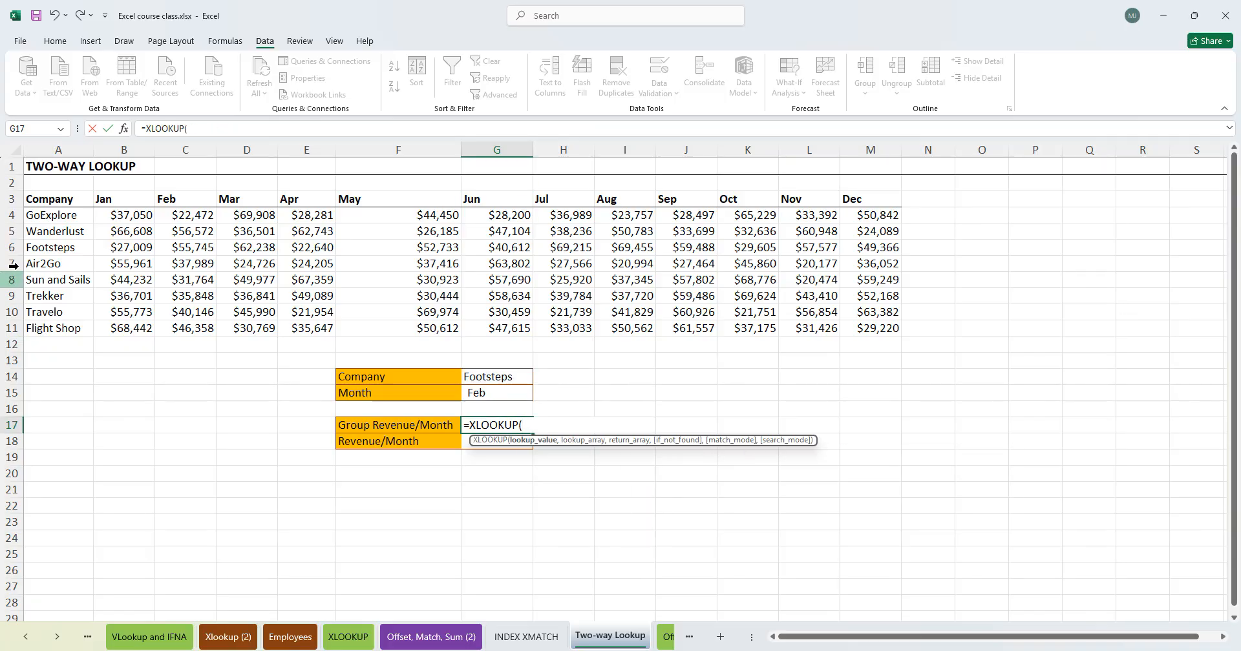
- Enter G15 as the lookup value and the named range month as the lookup array
{"action": "left_click", "coordinate": [509, 396]}
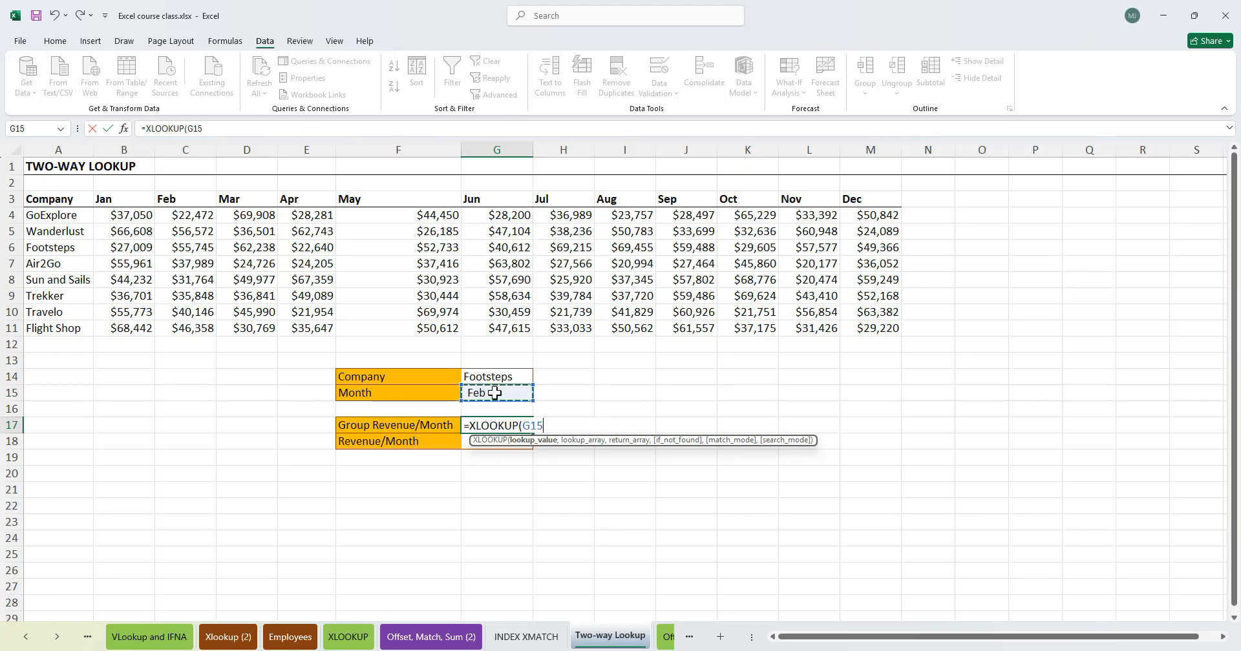
{"action": "type", "text": ","}
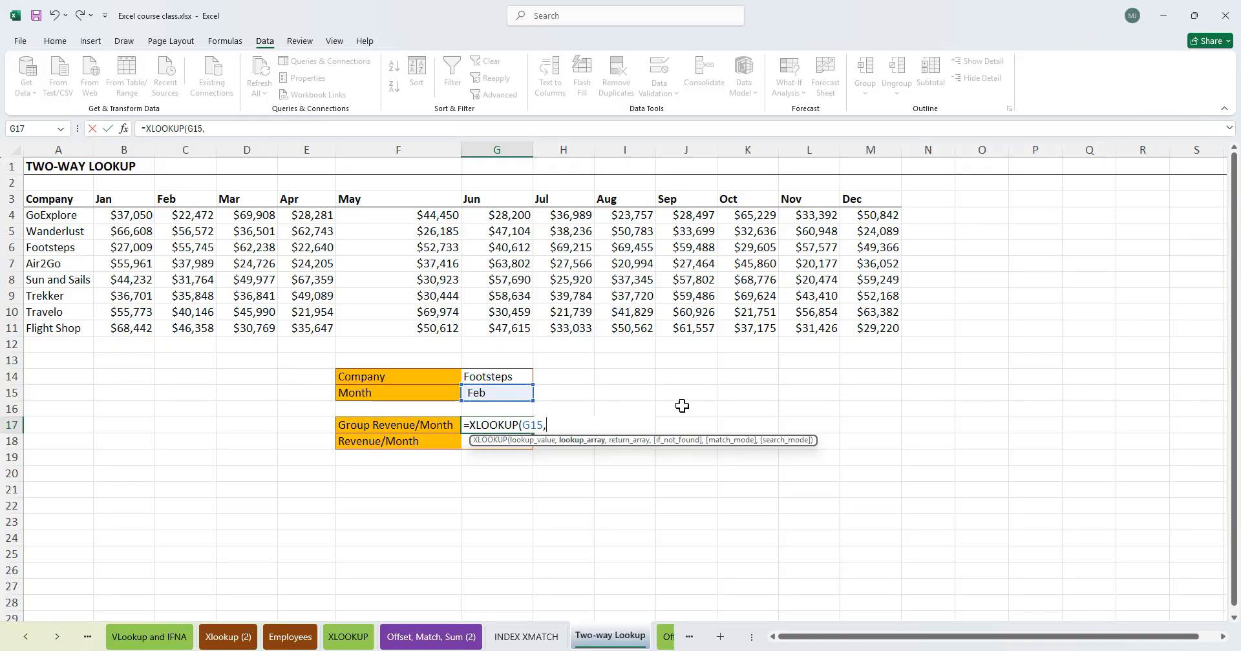
{"action": "left_click", "coordinate": [103, 199]}
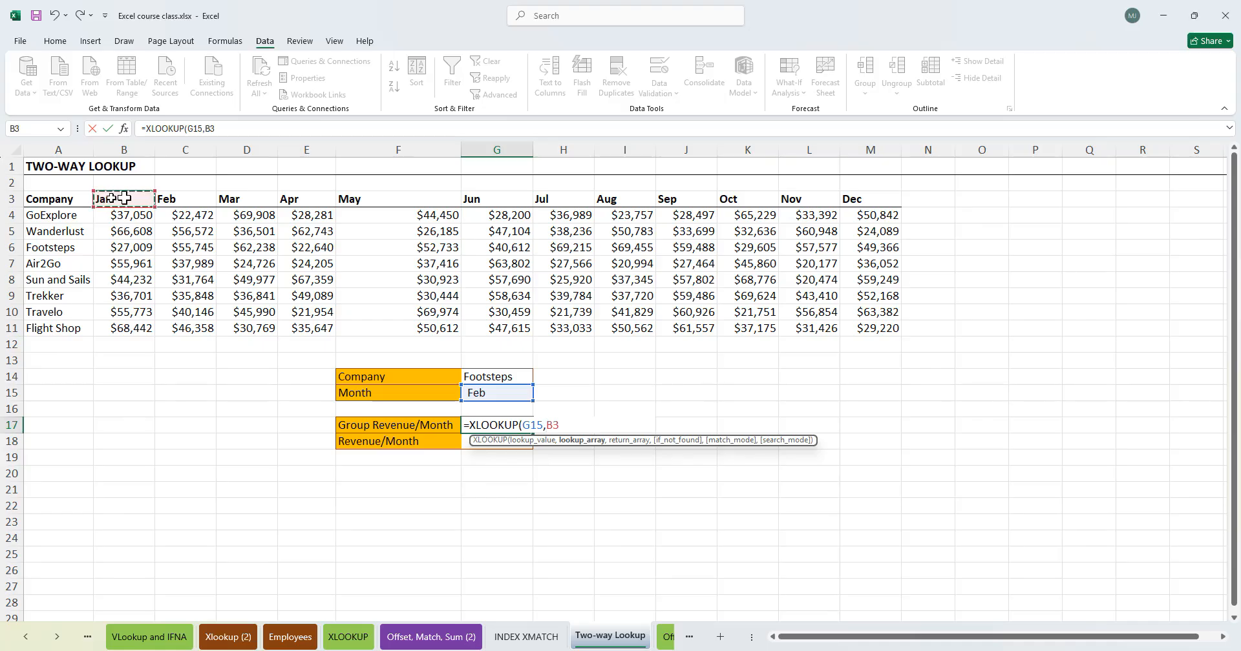
{"action": "left_click_drag", "start_coordinate": [148, 198], "coordinate": [870, 200]}
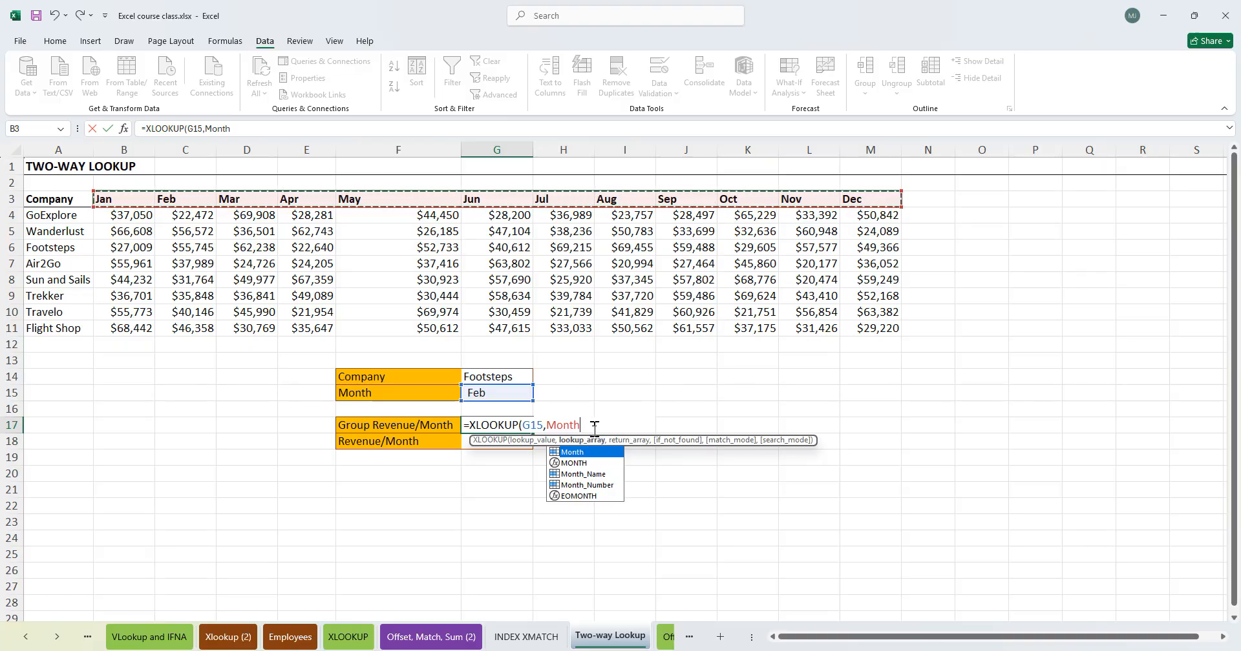
{"action": "key", "text": "BackSpace"}
{"action": "key", "text": "BackSpace"}
{"action": "key", "text": "BackSpace"}
{"action": "key", "text": "BackSpace"}
{"action": "key", "text": "BackSpace"}
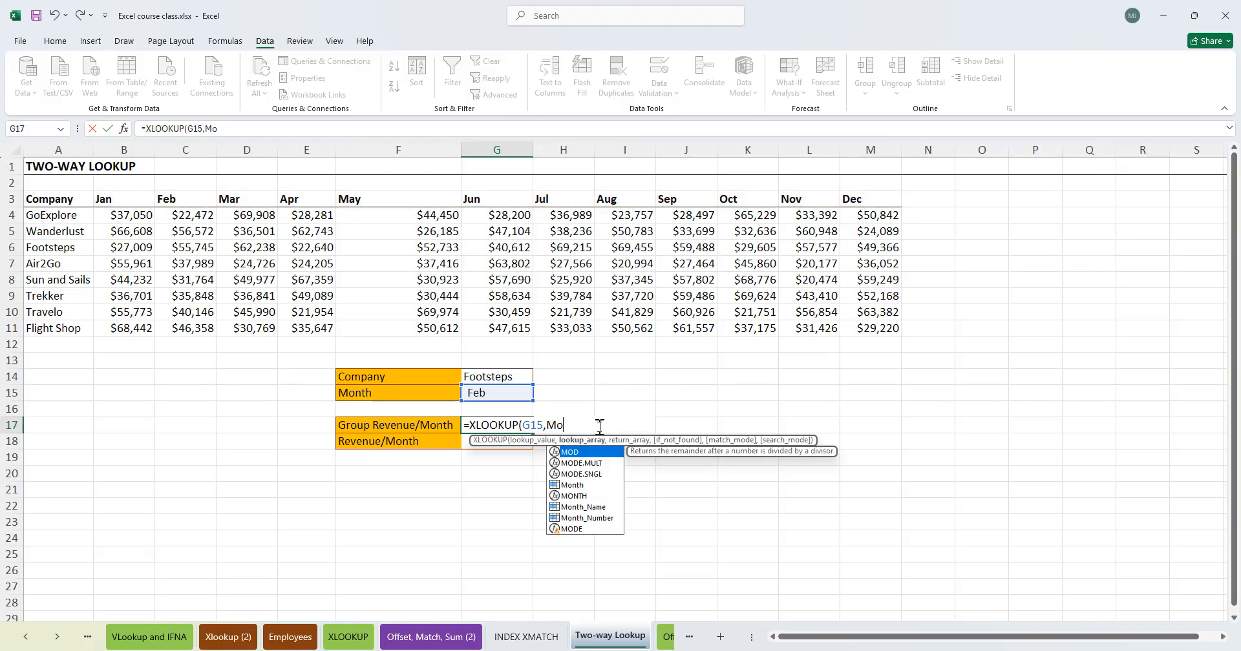
{"action": "type", "text": "month"}
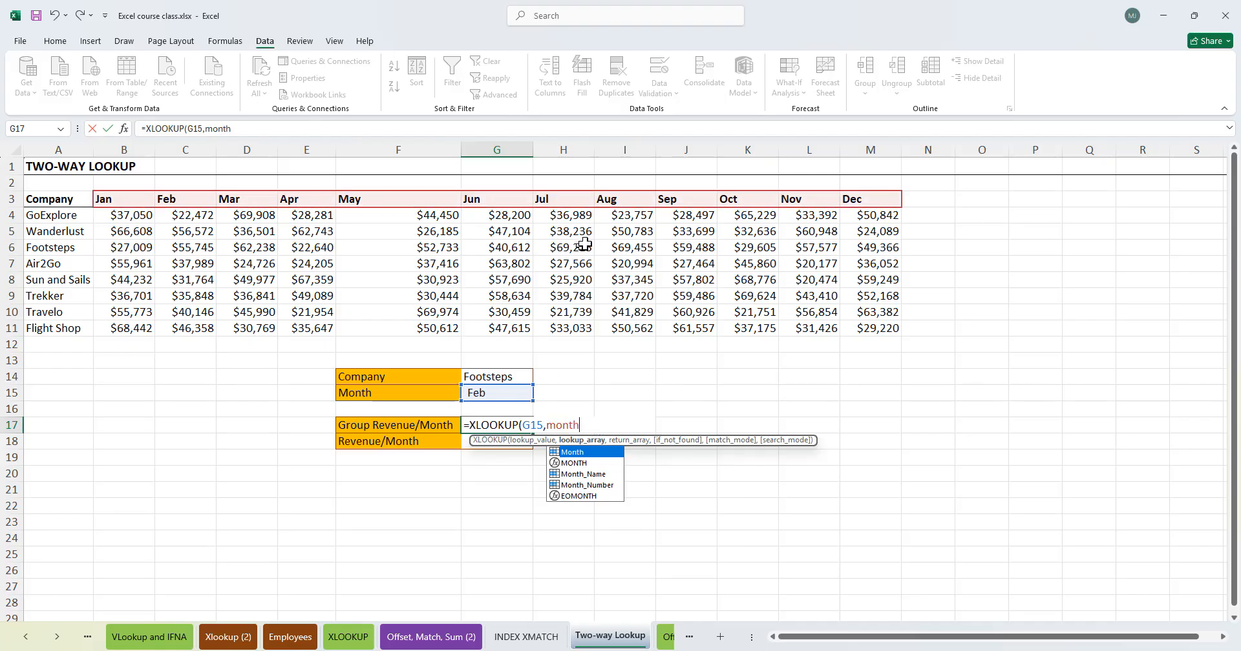
{"action": "key", "text": "BackSpace"}
{"action": "key", "text": "BackSpace"}
{"action": "key", "text": "BackSpace"}
{"action": "key", "text": "BackSpace"}
{"action": "key", "text": "BackSpace"}
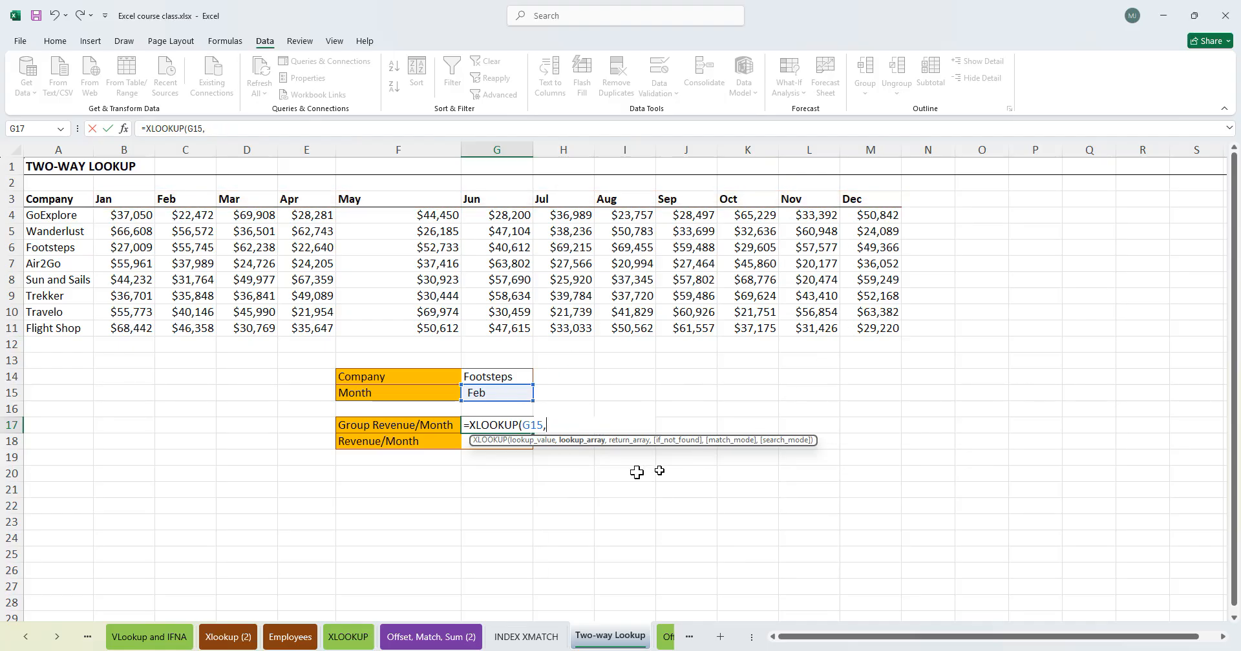
{"action": "type", "text": "month"}
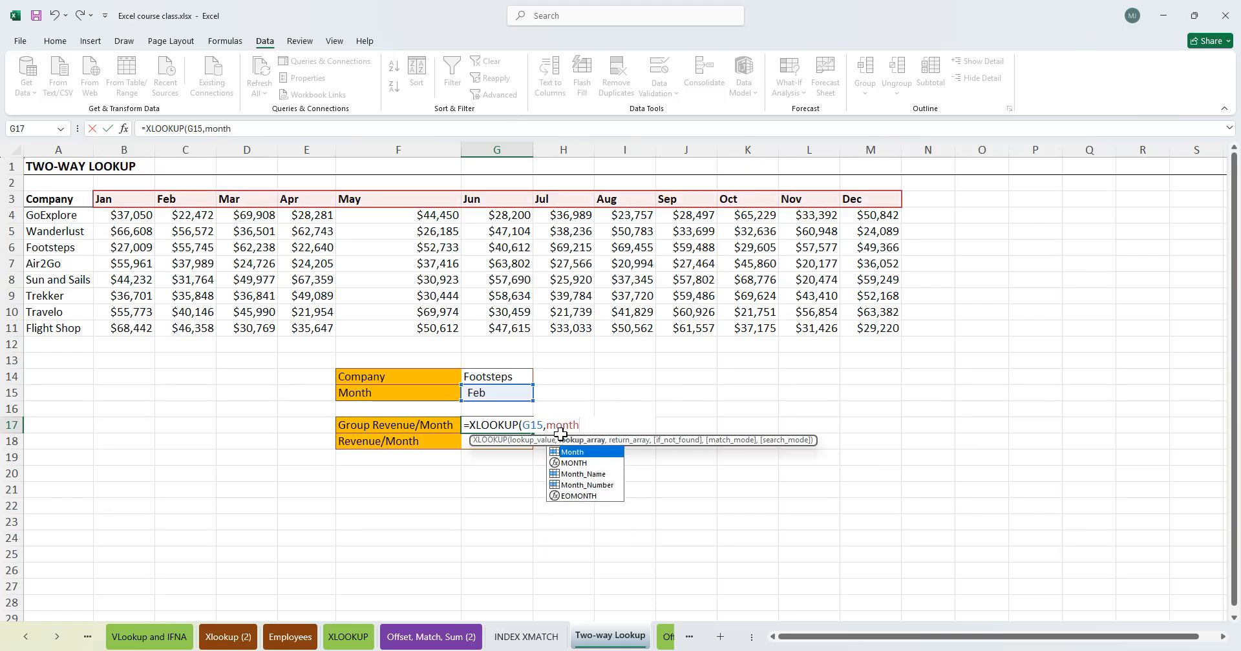
{"action": "type", "text": ","}
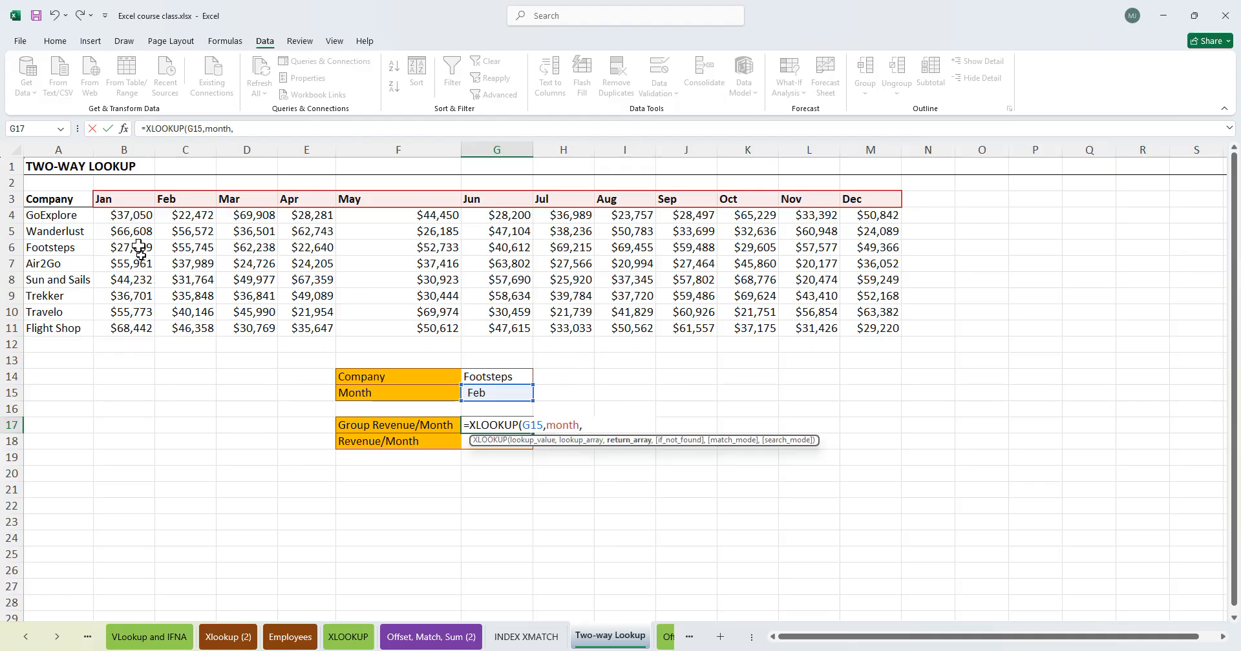
- Set the return array to the full revenue table as the absolute range $B$4:$M$11
{"action": "left_click", "coordinate": [123, 216]}
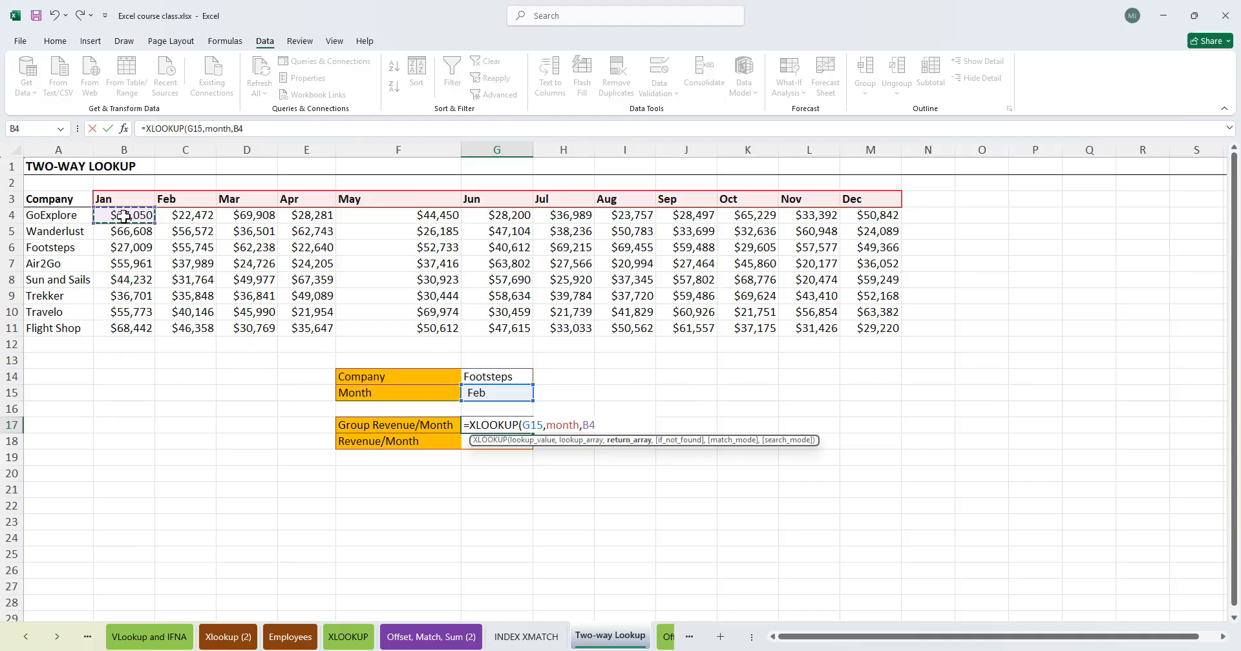
{"action": "left_click_drag", "start_coordinate": [123, 216], "coordinate": [836, 325]}
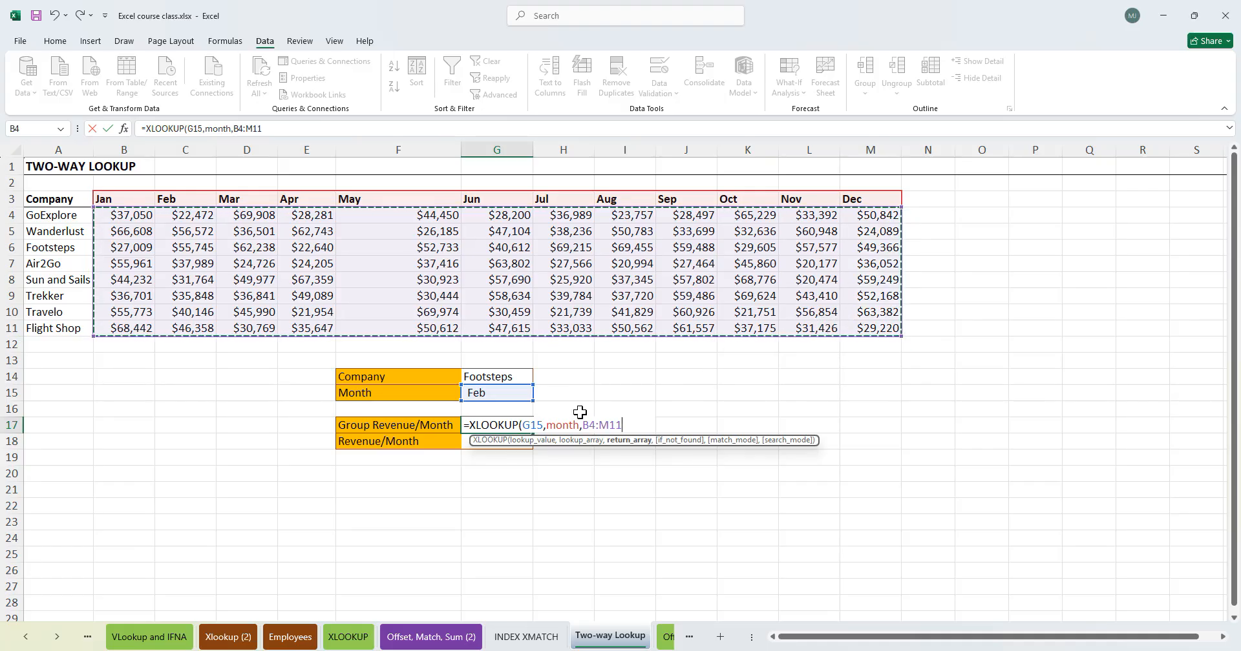
{"action": "key", "text": "F4"}
- Add an empty-text if-not-found argument and match mode 0, then close and enter the XLOOKUP formula
{"action": "type", "text": ",\"\""}
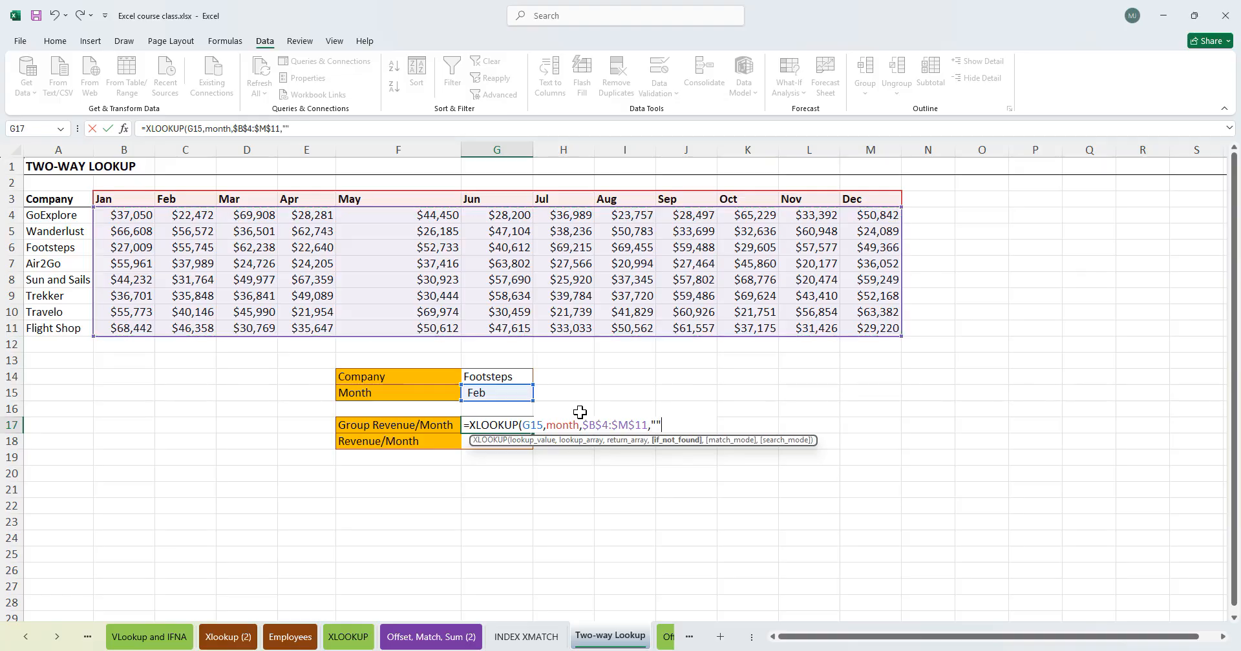
{"action": "type", "text": ",0"}
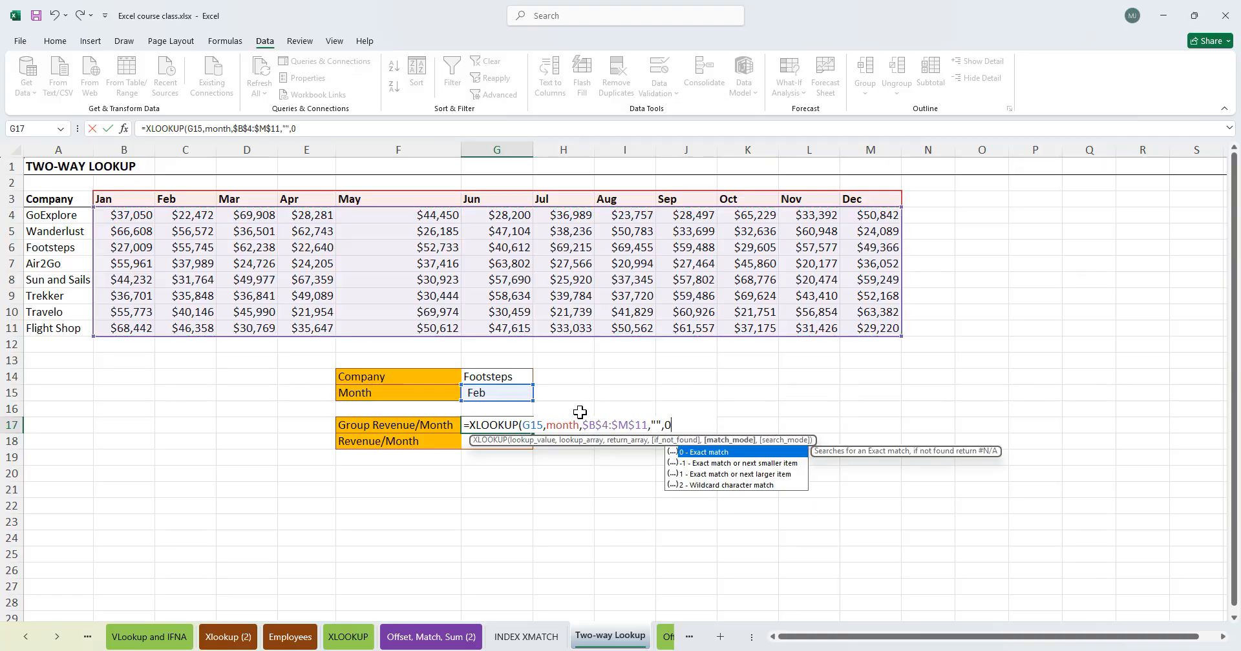
{"action": "key", "text": "BackSpace"}
{"action": "key", "text": "BackSpace"}
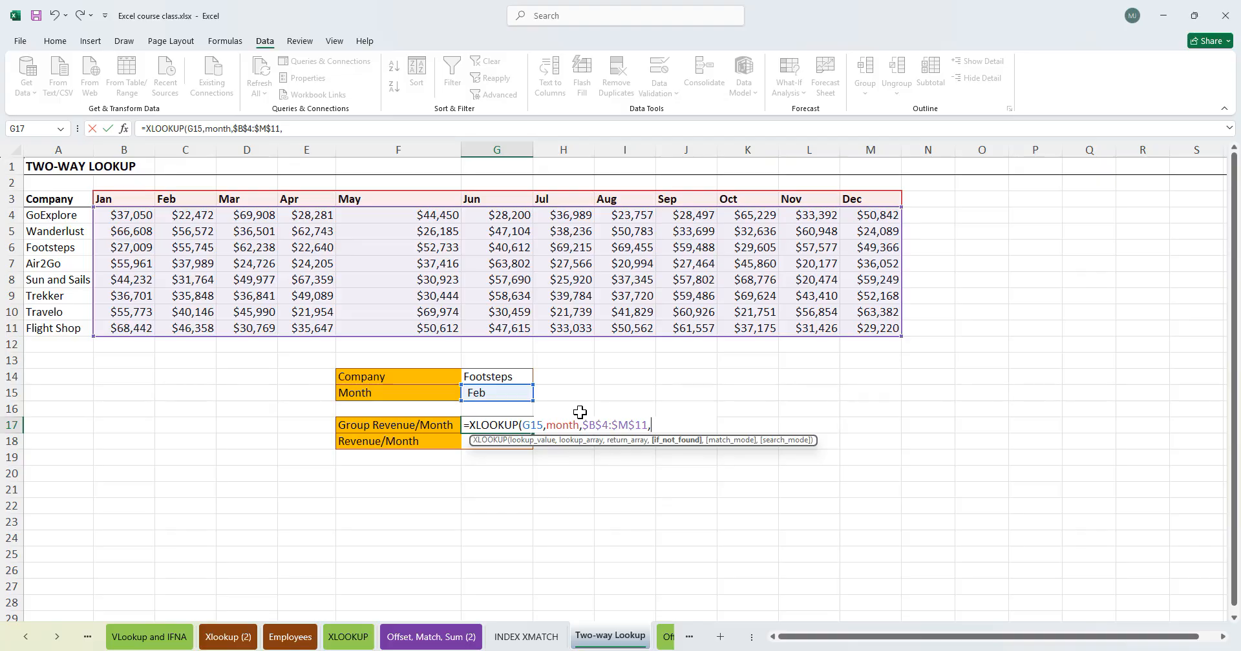
{"action": "type", "text": ",0"}
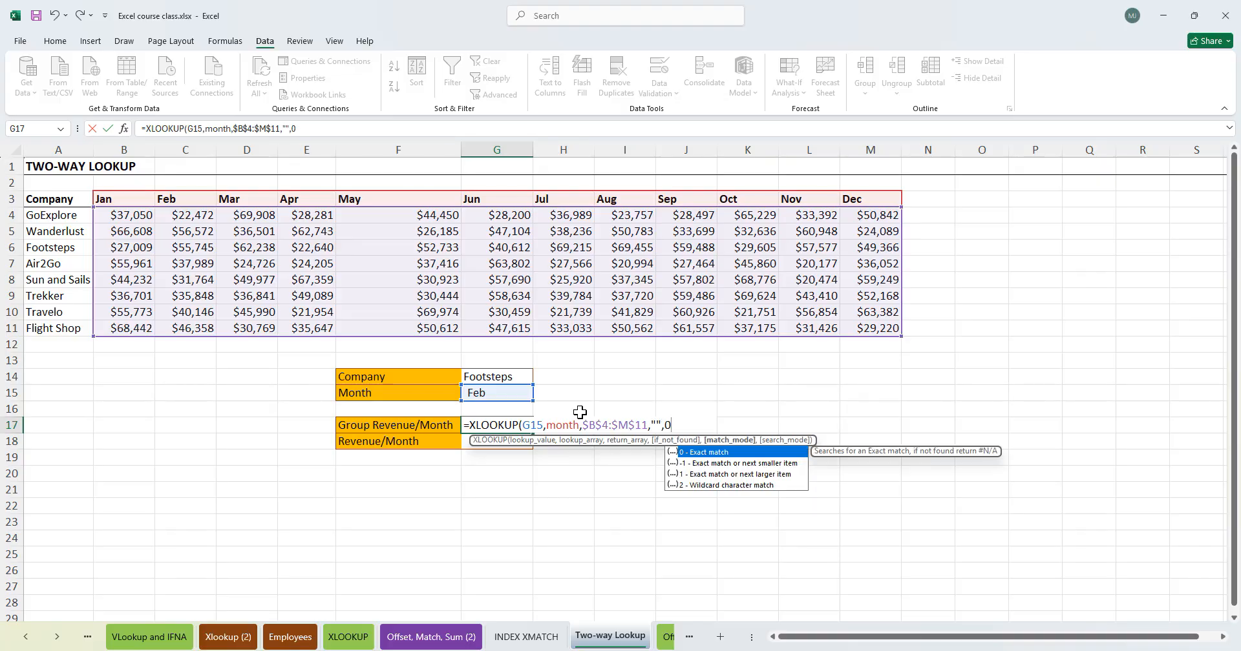
{"action": "type", "text": ")"}
{"action": "key", "text": "Return"}
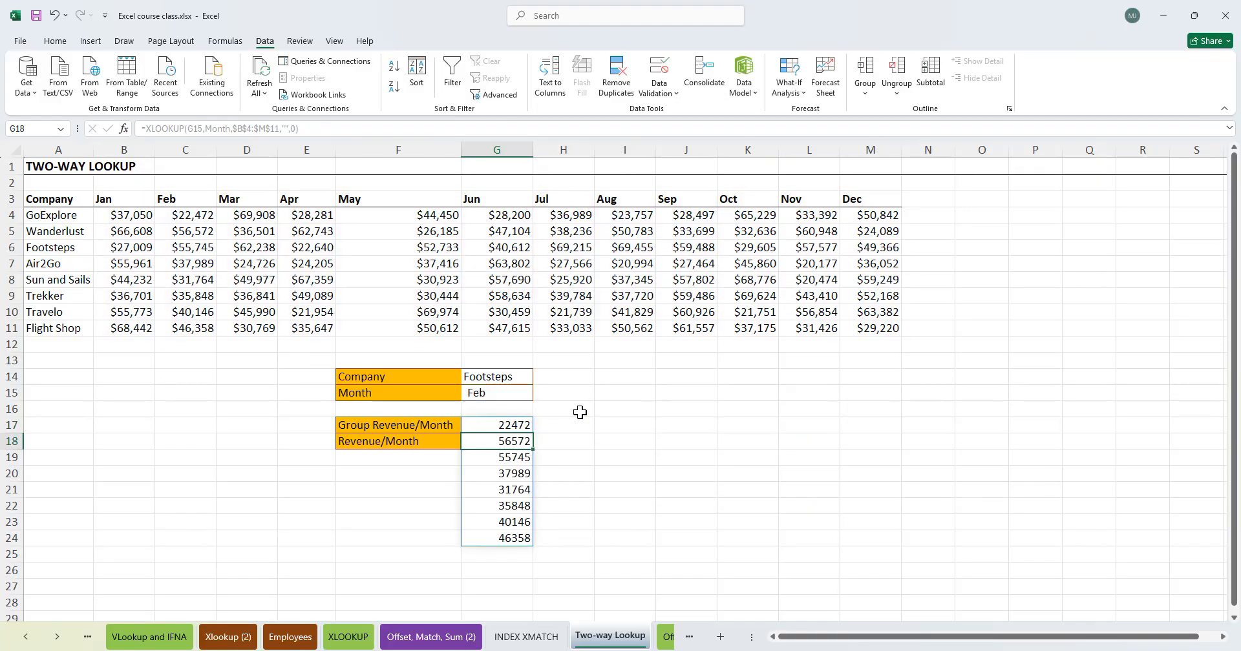
- Examine the spilled month revenue results under G17 and the formula behind them
{"action": "left_click", "coordinate": [756, 510]}
{"action": "left_click", "coordinate": [522, 428]}
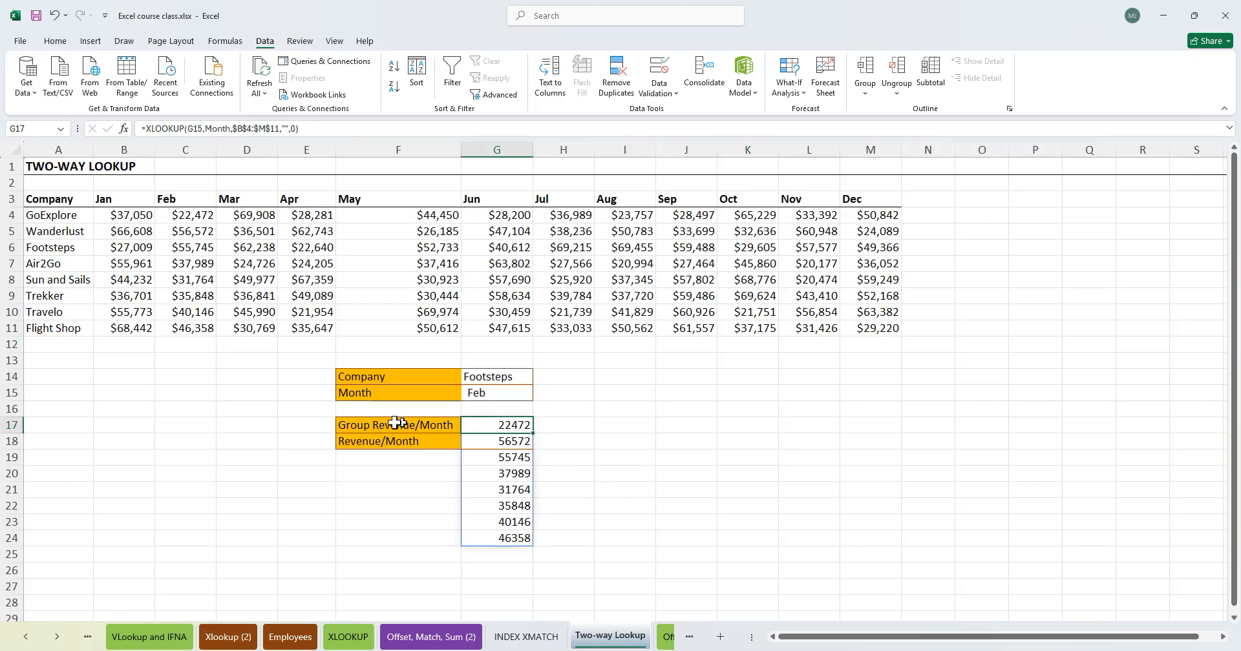
{"action": "left_click", "coordinate": [400, 424]}
{"action": "left_click", "coordinate": [511, 425]}
{"action": "left_click", "coordinate": [399, 426]}
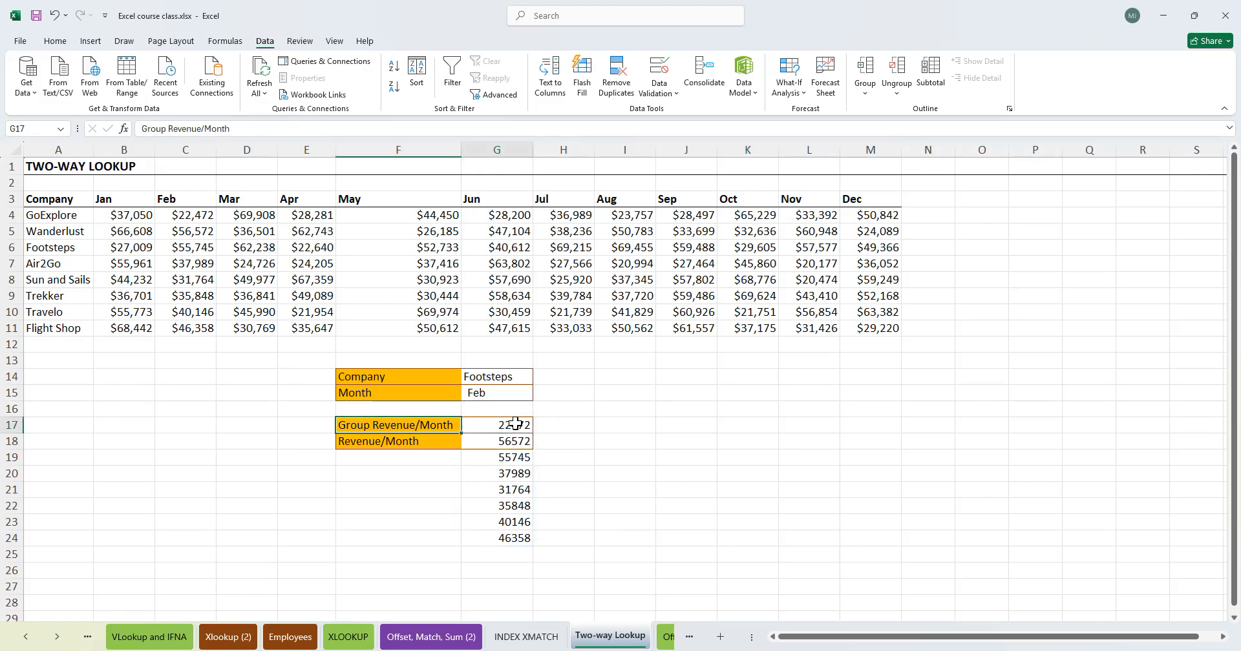
{"action": "left_click_drag", "start_coordinate": [515, 423], "coordinate": [516, 535]}
{"action": "left_click", "coordinate": [672, 470]}
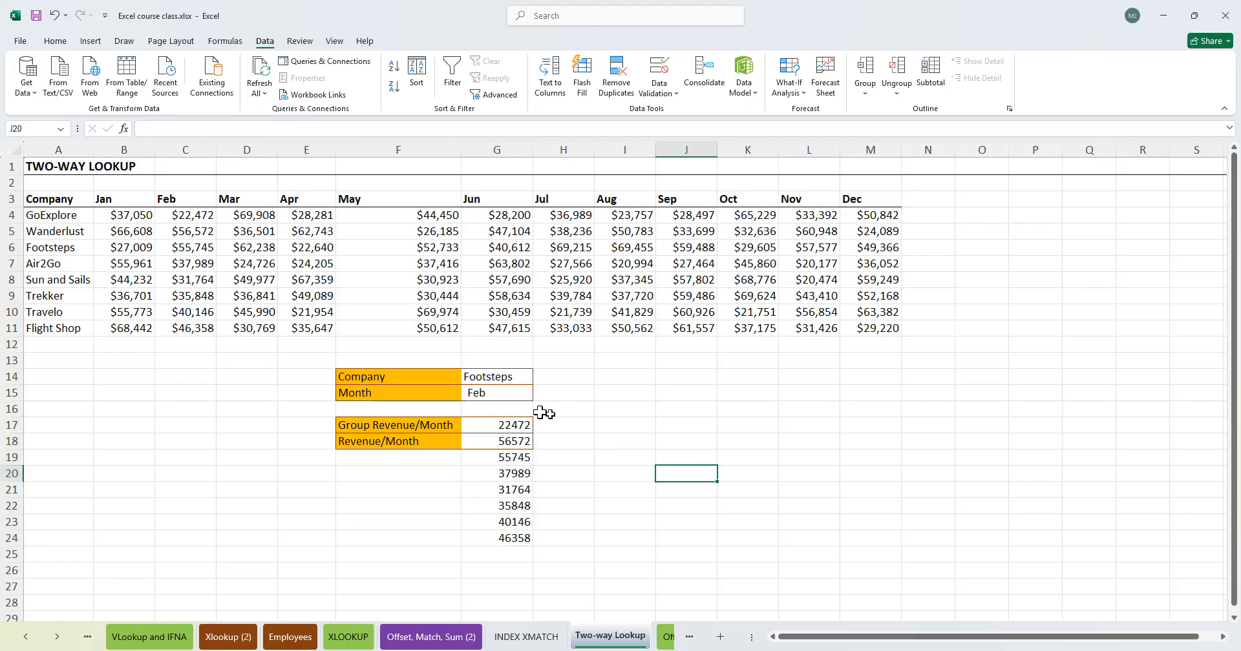
{"action": "left_click_drag", "start_coordinate": [513, 422], "coordinate": [504, 539]}
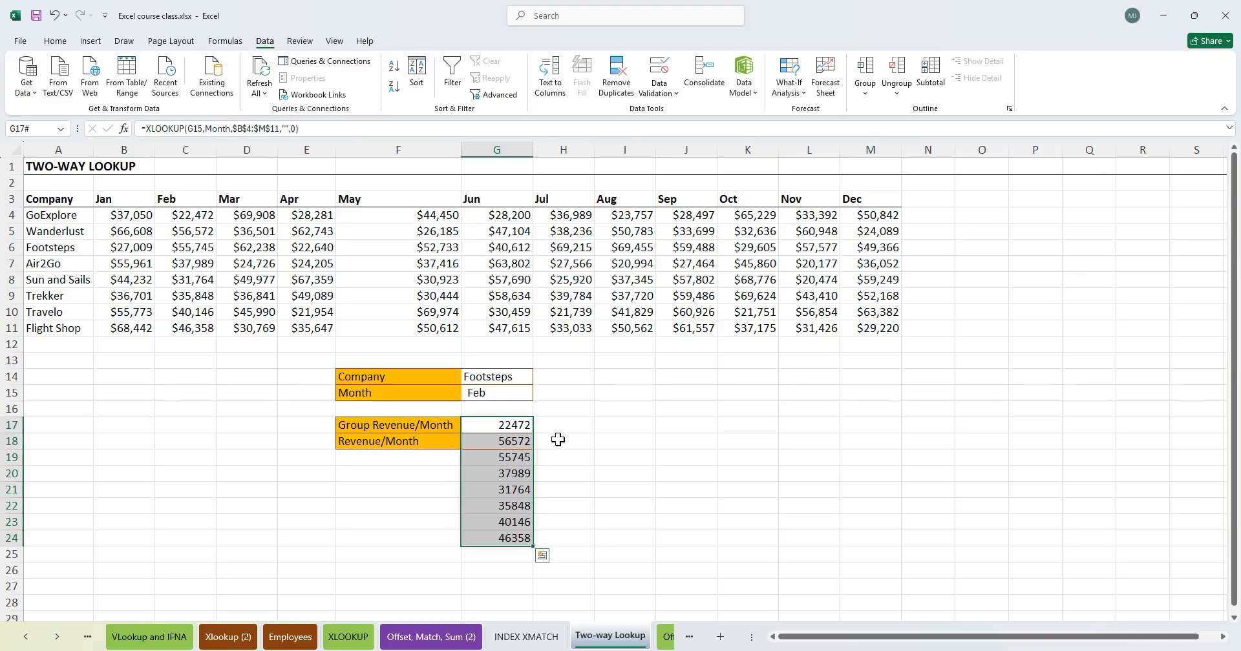
{"action": "left_click_drag", "start_coordinate": [515, 425], "coordinate": [513, 540]}
{"action": "left_click", "coordinate": [358, 426]}
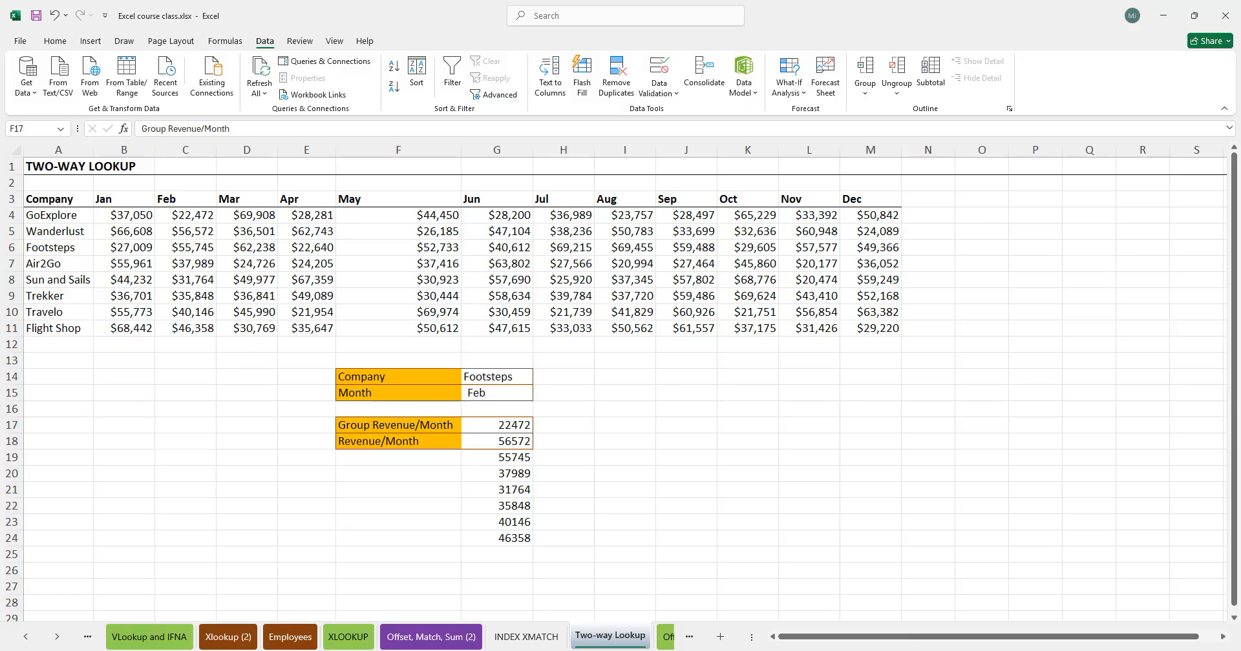
{"action": "left_click", "coordinate": [498, 425]}
{"action": "left_click", "coordinate": [499, 425]}
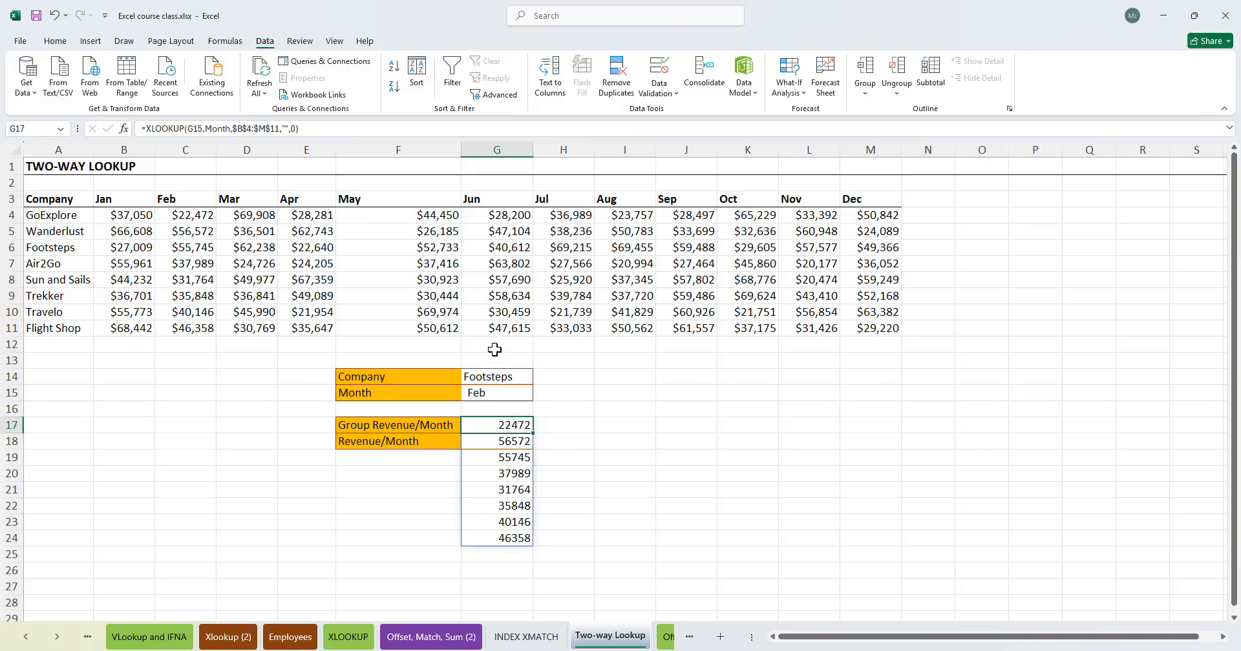
- Wrap the G17 formula in SUM to total the month's revenue across all companies
{"action": "double_click", "coordinate": [470, 424]}
{"action": "type", "text": "SUM("}
{"action": "key", "text": "Return"}
{"action": "key", "text": "Return"}
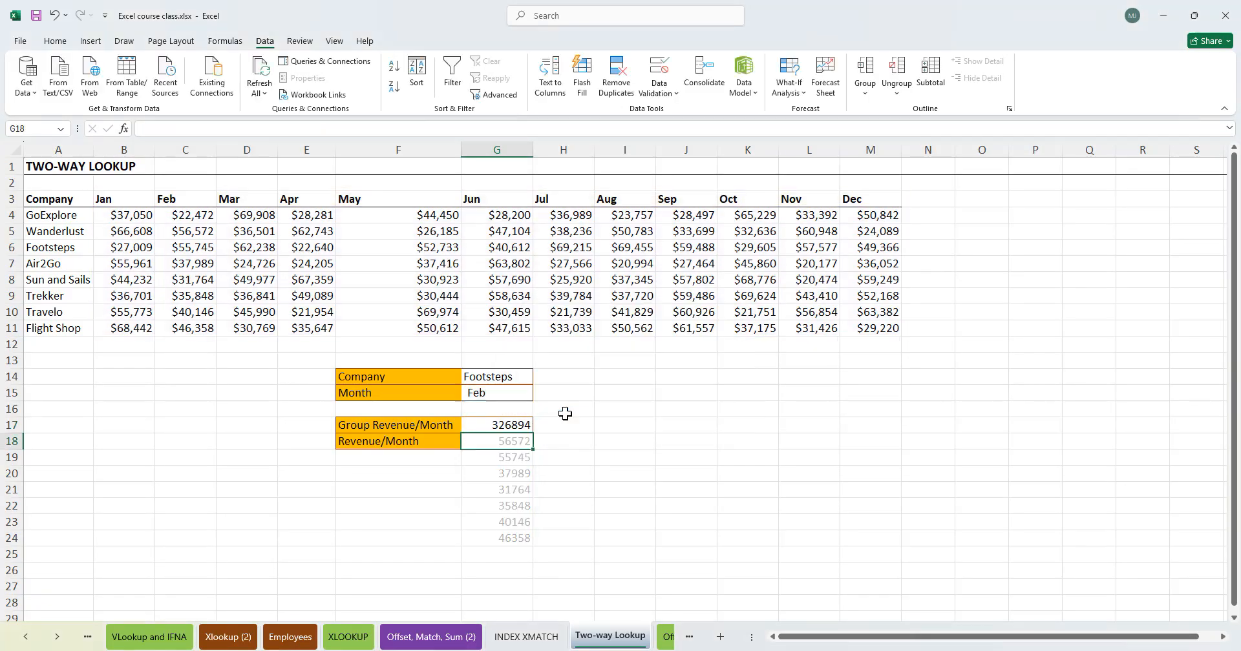
- Apply Comma number formatting to the Group Revenue/Month total in G17
{"action": "left_click", "coordinate": [506, 421]}
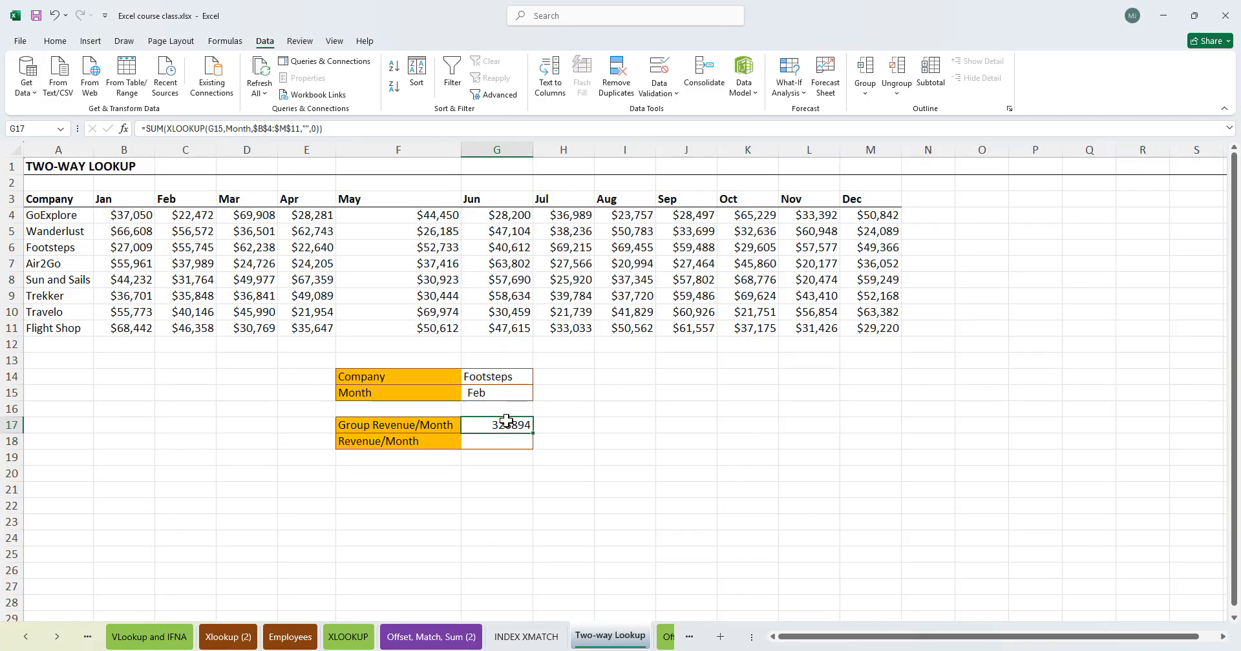
{"action": "key", "text": "alt+h"}
{"action": "key", "text": "k"}
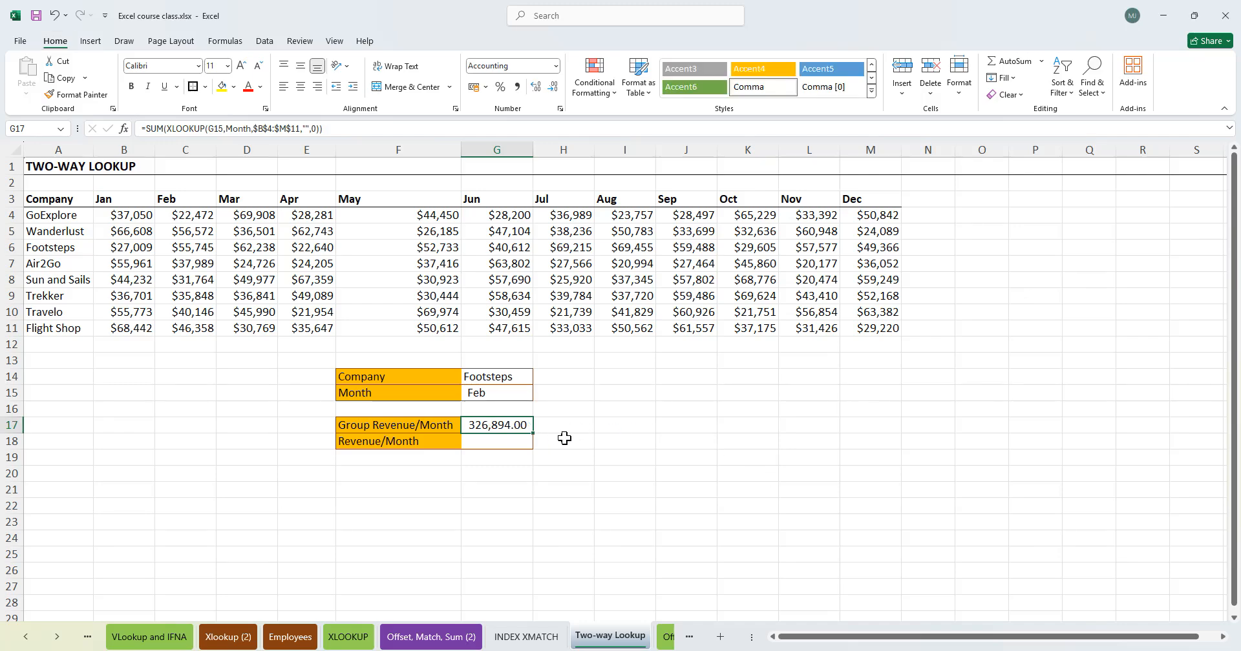
- Compare the G17 total against the February column values and review the SUM formula
{"action": "left_click", "coordinate": [561, 438]}
{"action": "left_click", "coordinate": [483, 430]}
{"action": "left_click", "coordinate": [388, 425]}
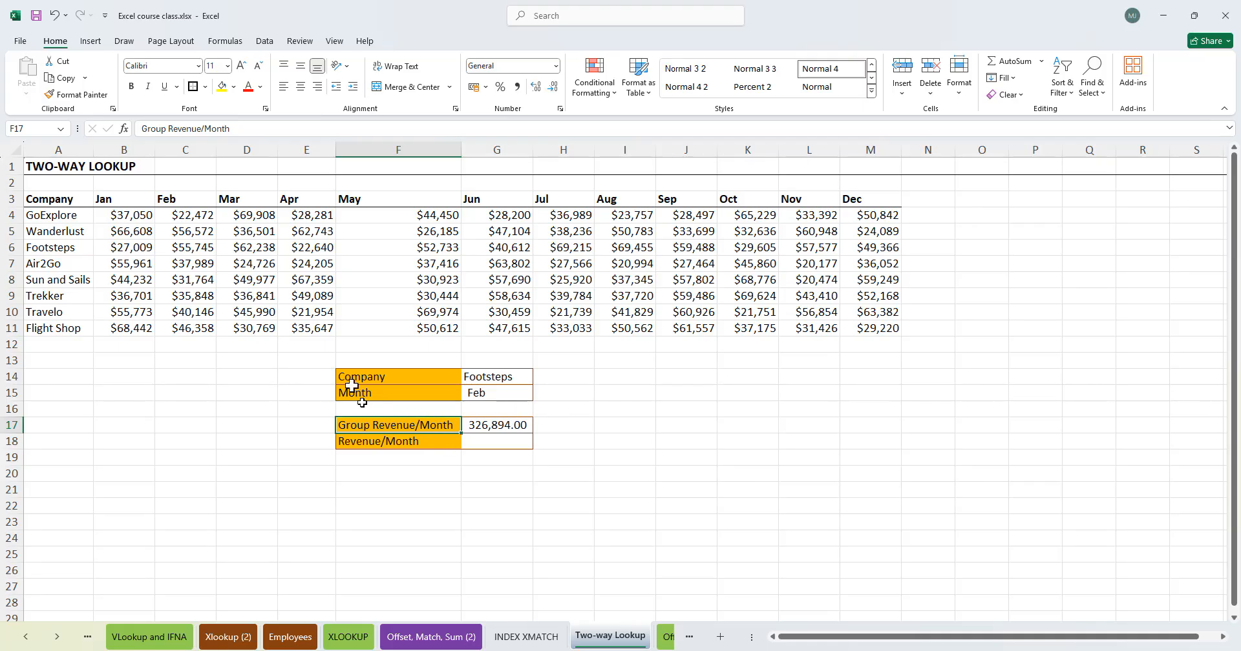
{"action": "left_click", "coordinate": [494, 390]}
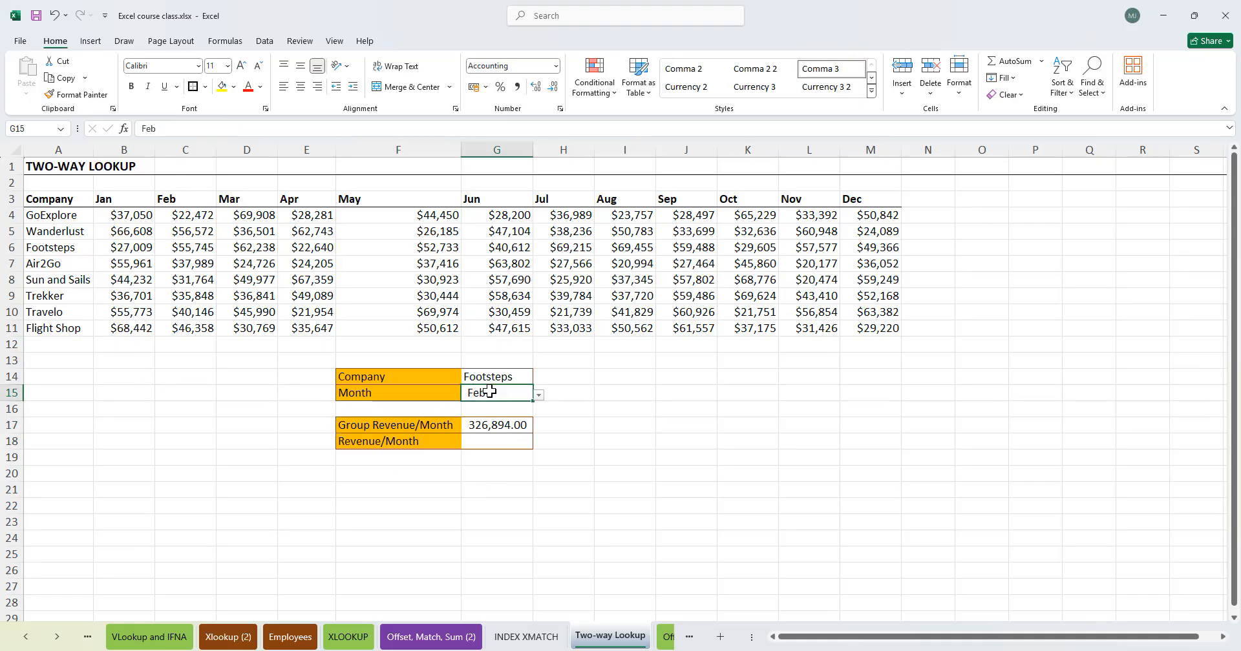
{"action": "left_click", "coordinate": [193, 216]}
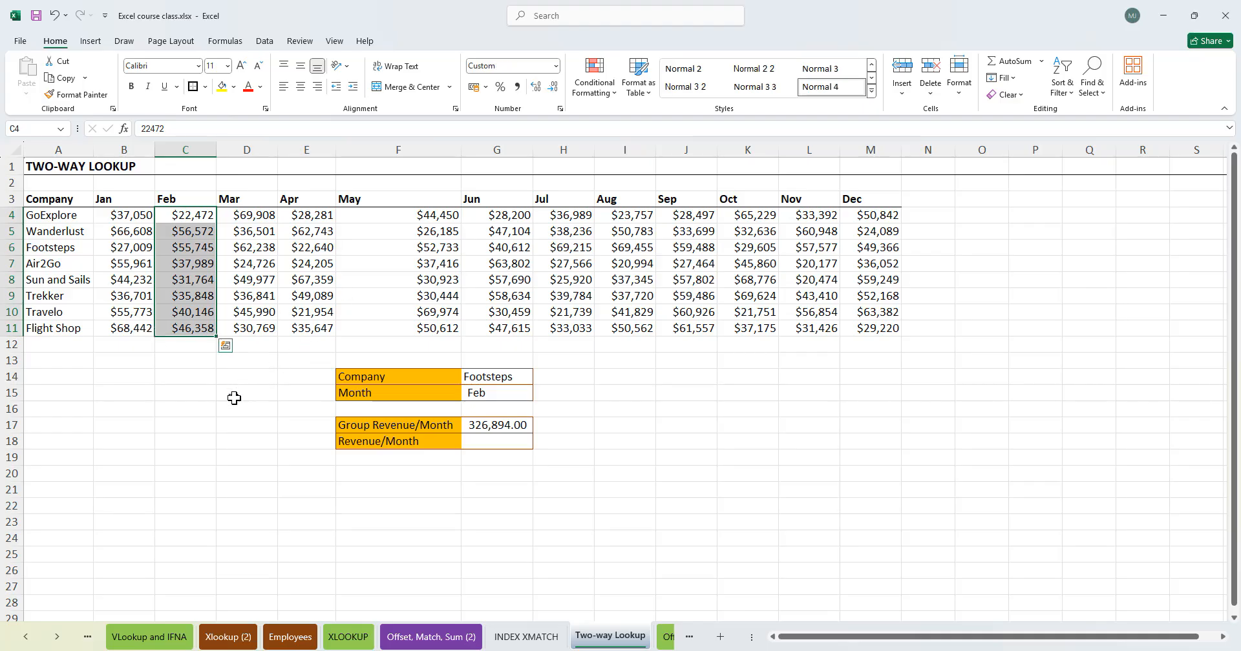
{"action": "left_click", "coordinate": [243, 393]}
{"action": "left_click_drag", "start_coordinate": [197, 212], "coordinate": [201, 328]}
{"action": "left_click_drag", "start_coordinate": [47, 215], "coordinate": [70, 327]}
{"action": "left_click_drag", "start_coordinate": [201, 212], "coordinate": [200, 330]}
{"action": "left_click", "coordinate": [499, 425]}
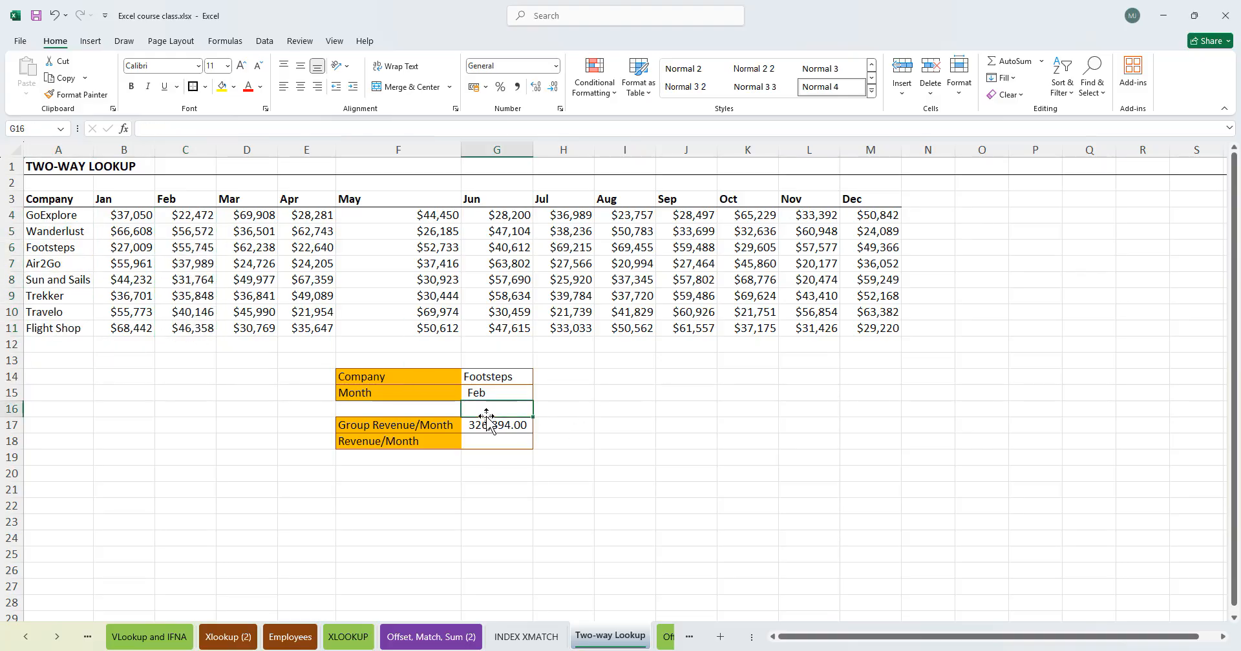
{"action": "double_click", "coordinate": [499, 426]}
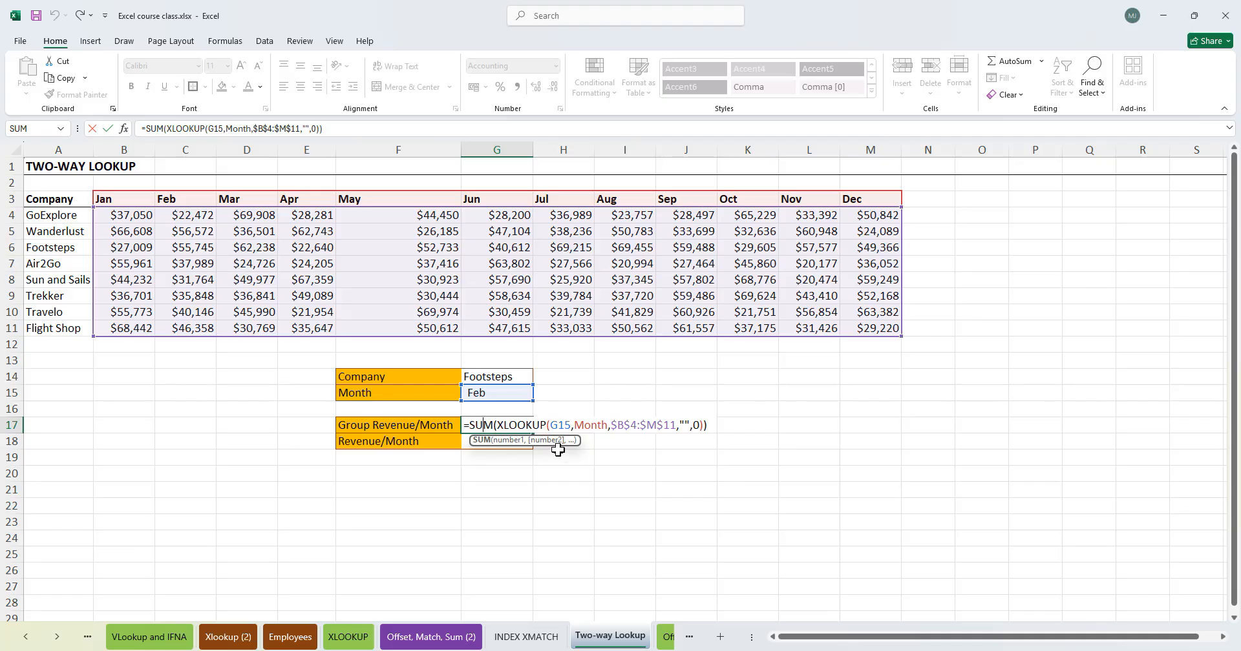
{"action": "key", "text": "ctrl+Return"}
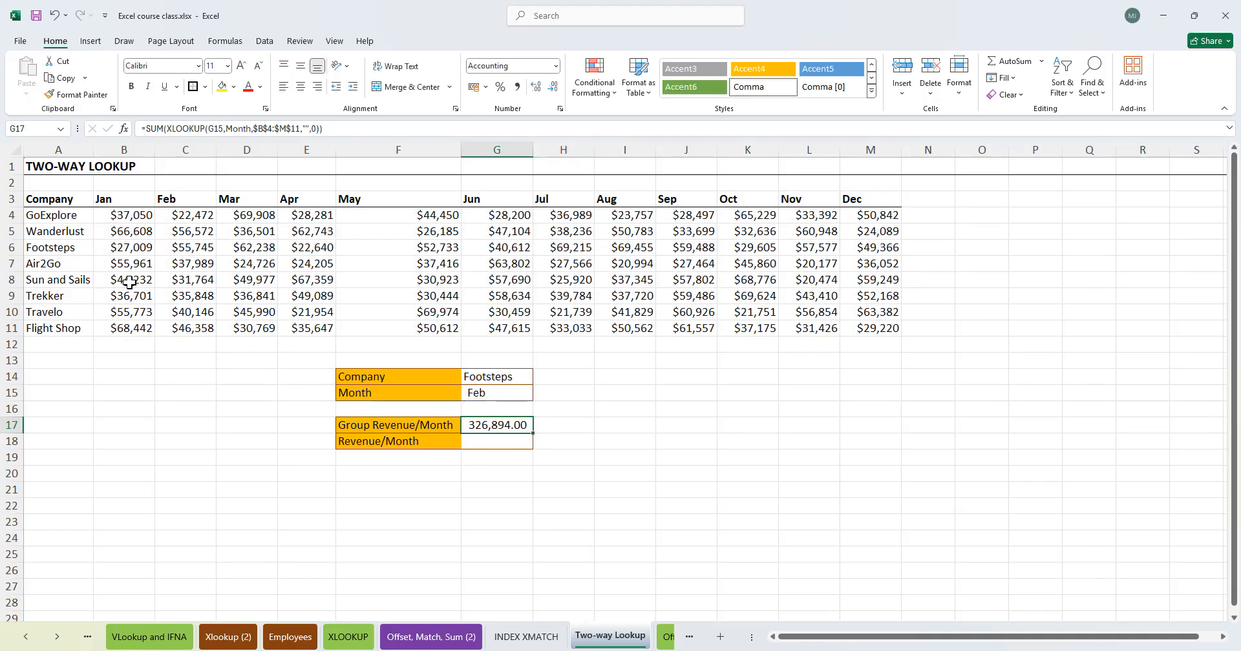
{"action": "left_click_drag", "start_coordinate": [168, 220], "coordinate": [172, 336]}
{"action": "left_click", "coordinate": [184, 393]}
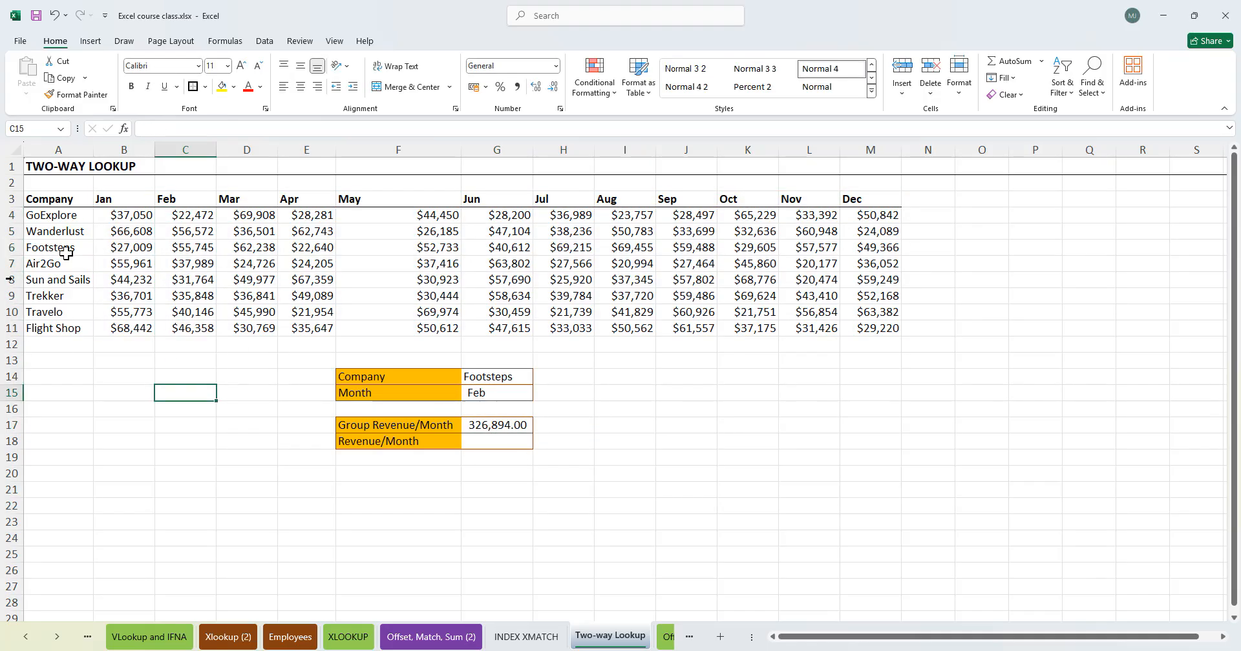
- Start an XLOOKUP formula in the Revenue/Month cell G18
{"action": "left_click", "coordinate": [378, 443]}
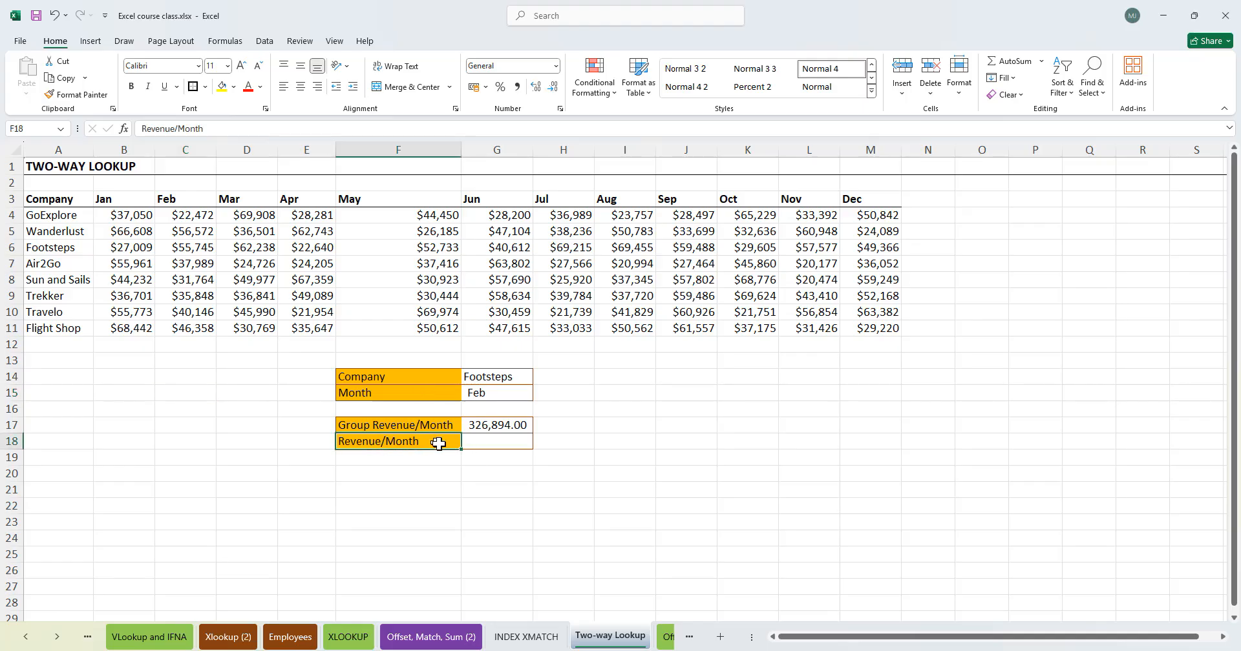
{"action": "left_click", "coordinate": [496, 439]}
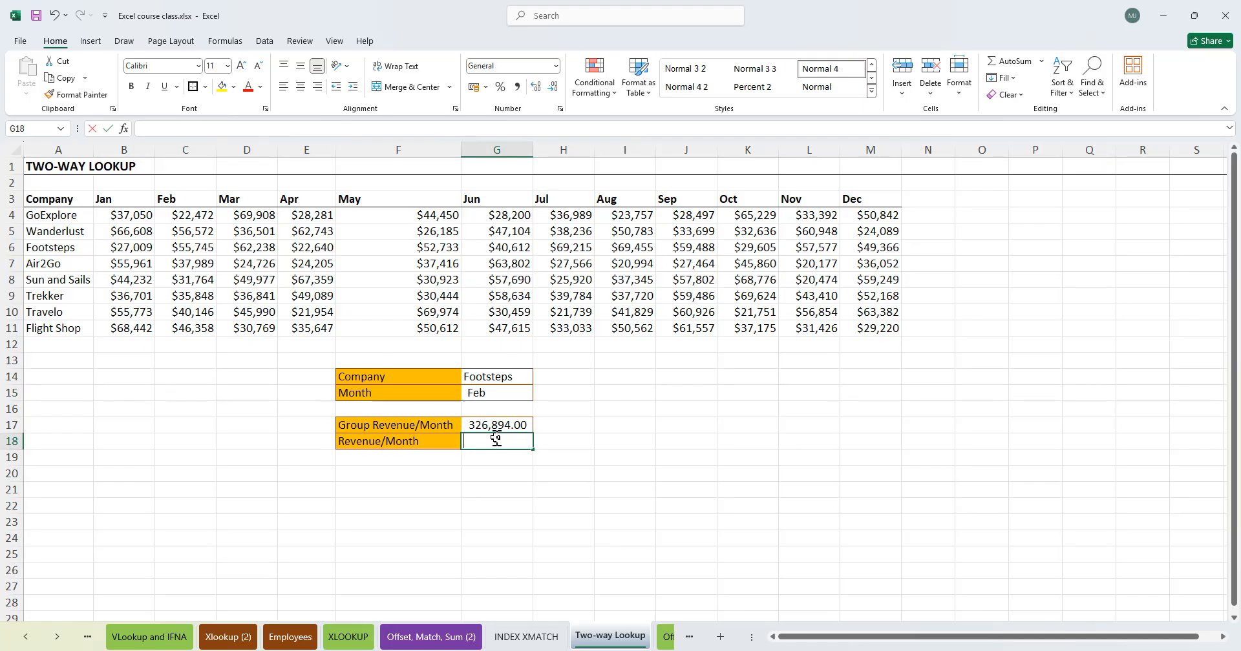
{"action": "type", "text": "=XLOOKUP("}
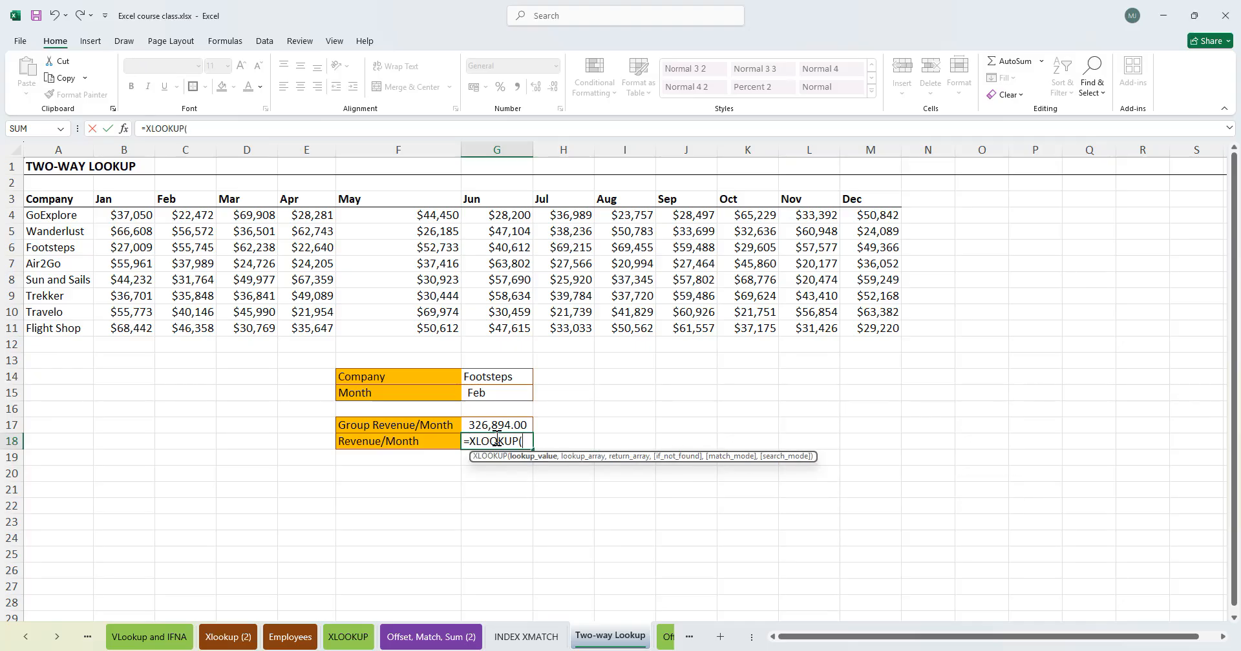
{"action": "type", "text": ","}
- Enter G14 as the lookup value and the named range Company as the lookup array
{"action": "key", "text": "BackSpace"}
{"action": "left_click", "coordinate": [494, 376]}
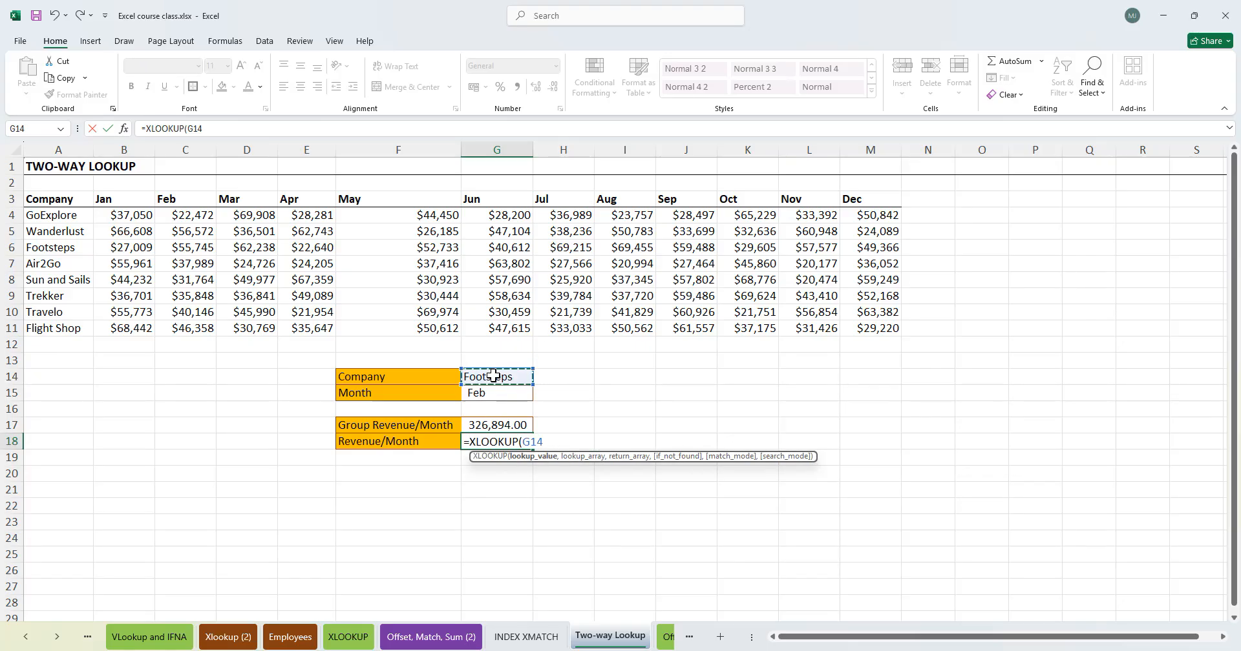
{"action": "type", "text": ","}
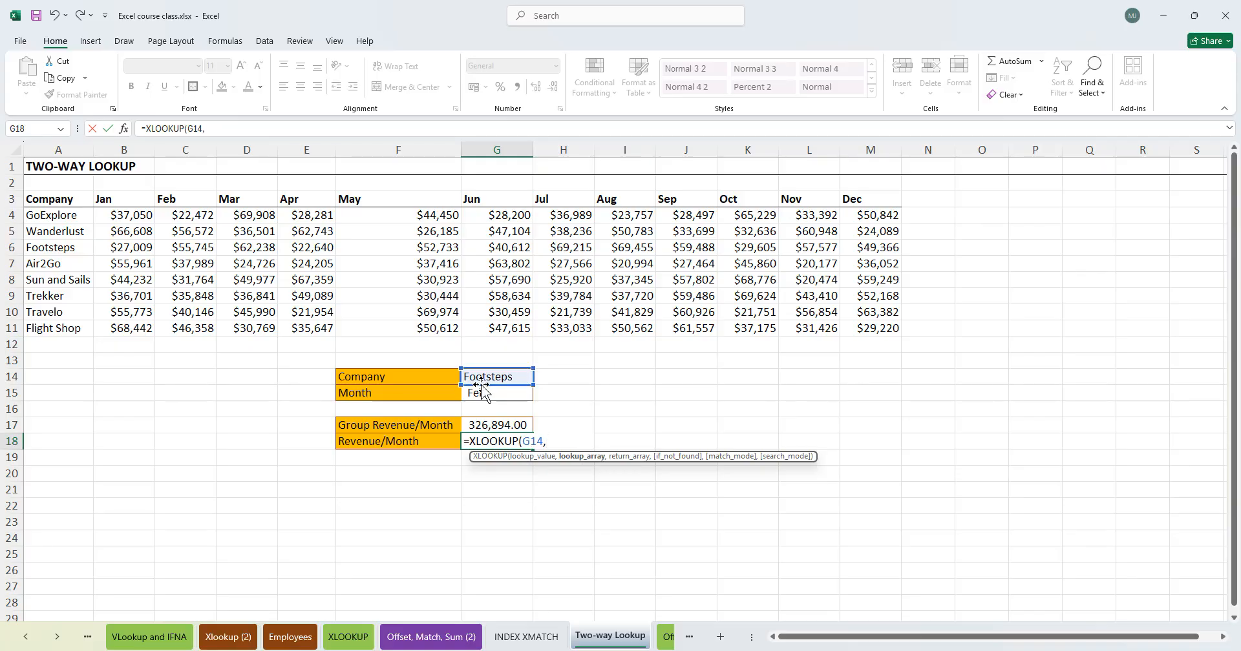
{"action": "type", "text": "c"}
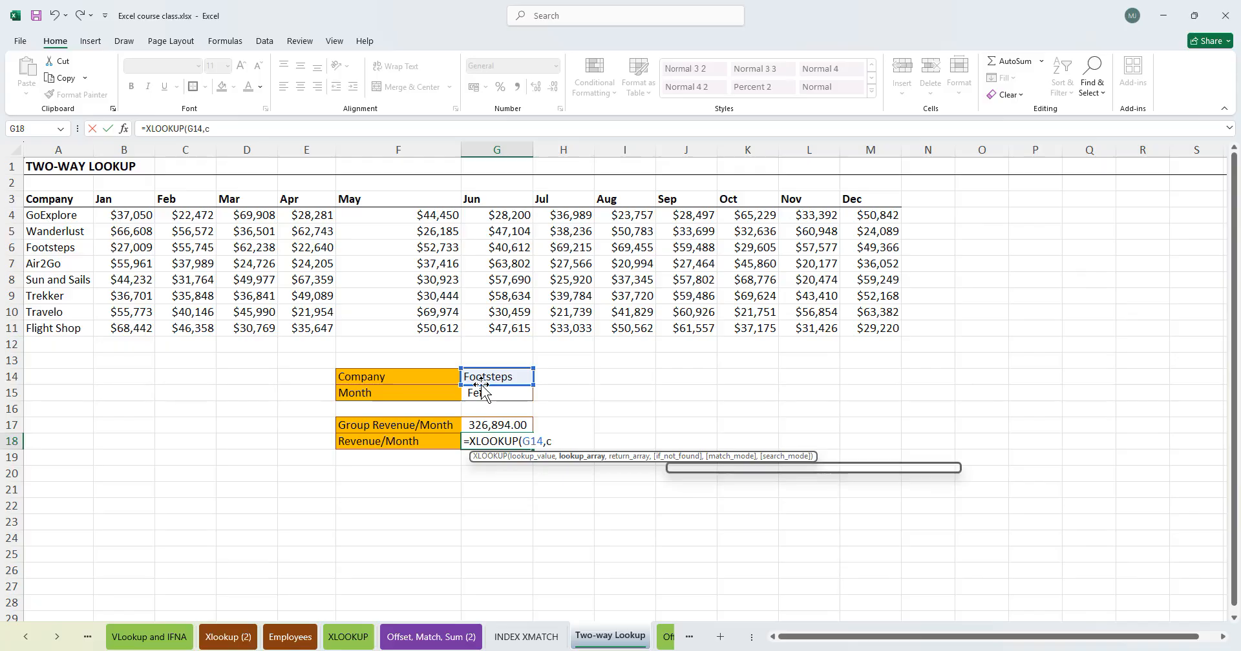
{"action": "type", "text": "ompan"}
{"action": "key", "text": "Tab"}
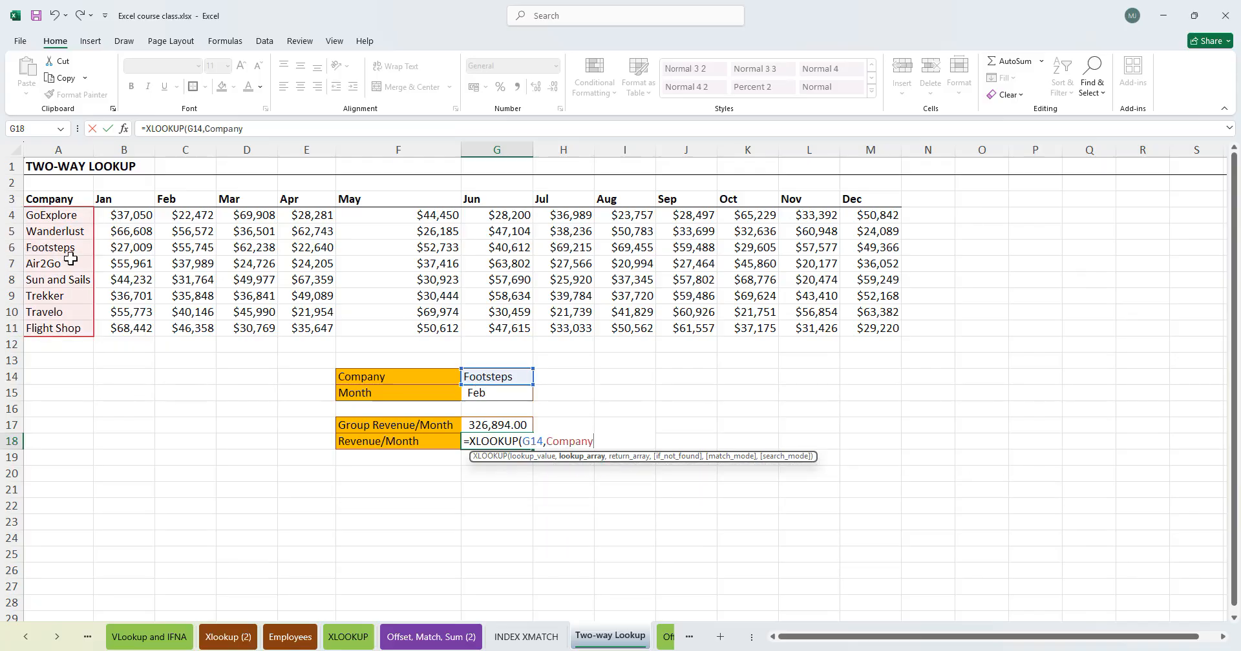
- Begin a nested XLOOKUP as the return array argument
{"action": "type", "text": ","}
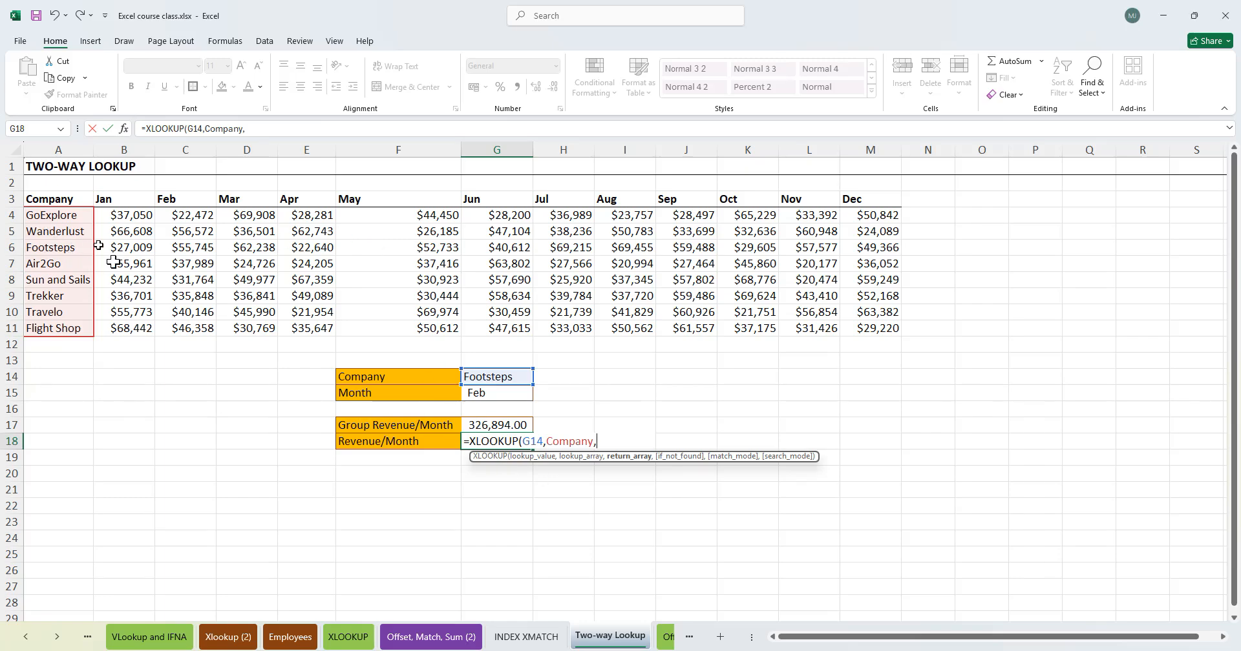
{"action": "type", "text": "xlo"}
{"action": "key", "text": "Tab"}
{"action": "type", "text": "k"}
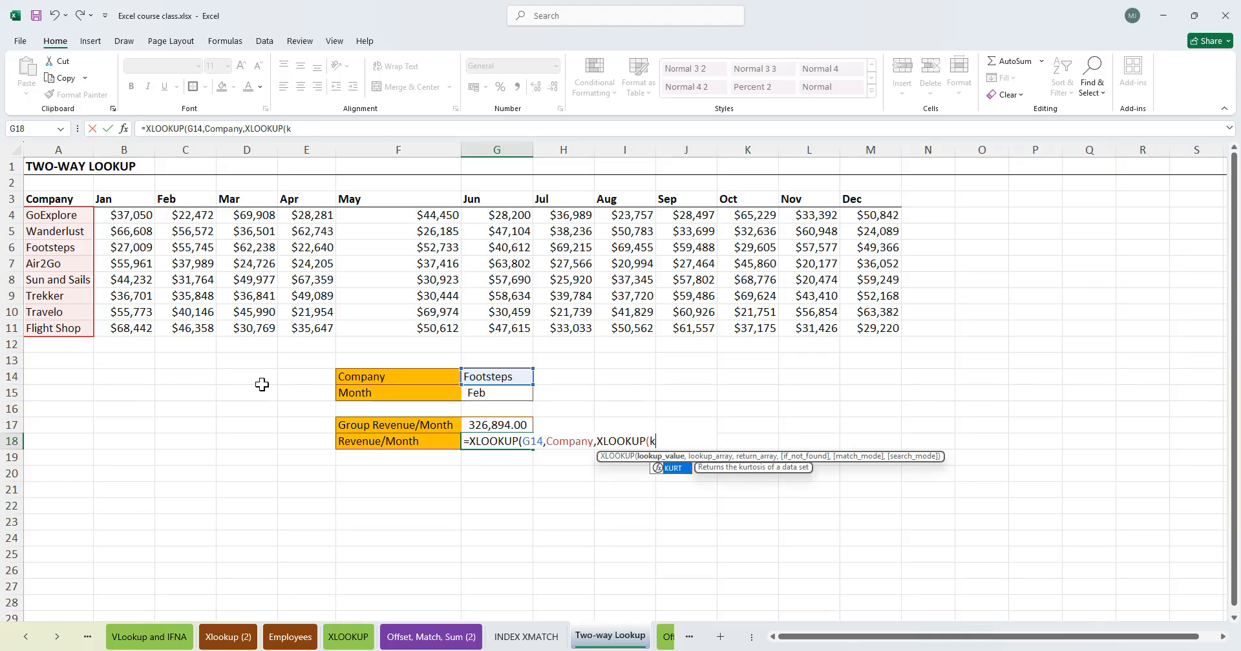
{"action": "key", "text": "BackSpace"}
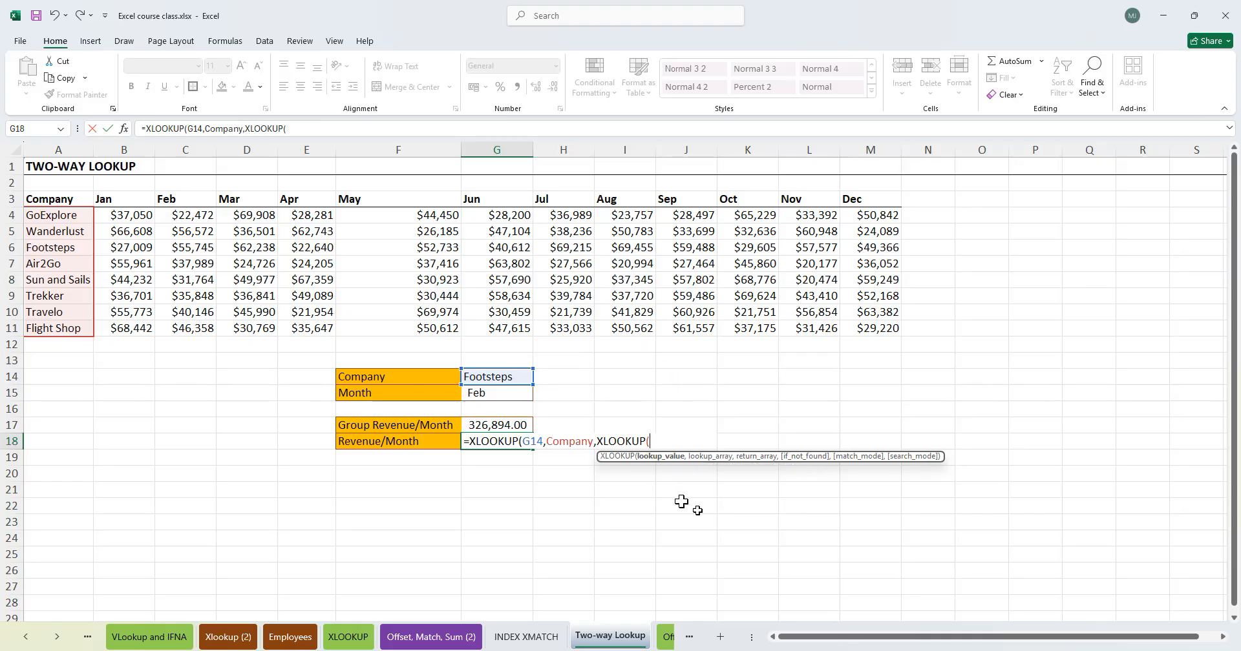
- Enter G15 as the nested lookup value and the named range Month as its lookup array
{"action": "left_click", "coordinate": [498, 393]}
{"action": "type", "text": ","}
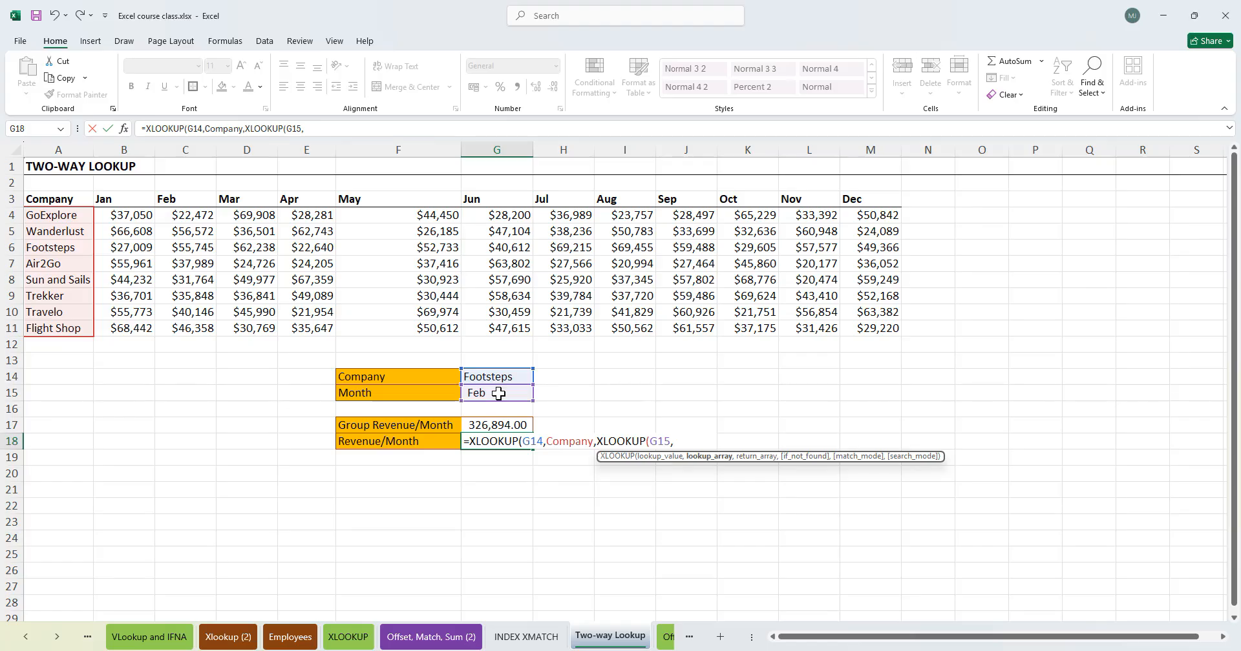
{"action": "type", "text": "month"}
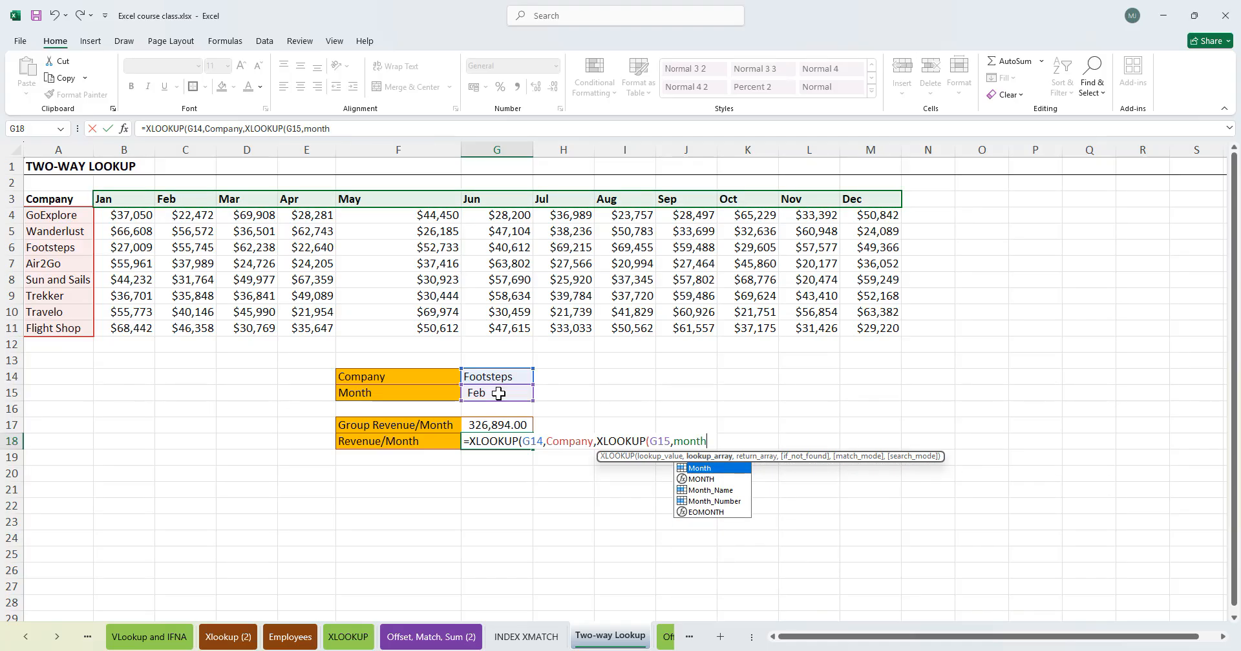
{"action": "key", "text": "Tab"}
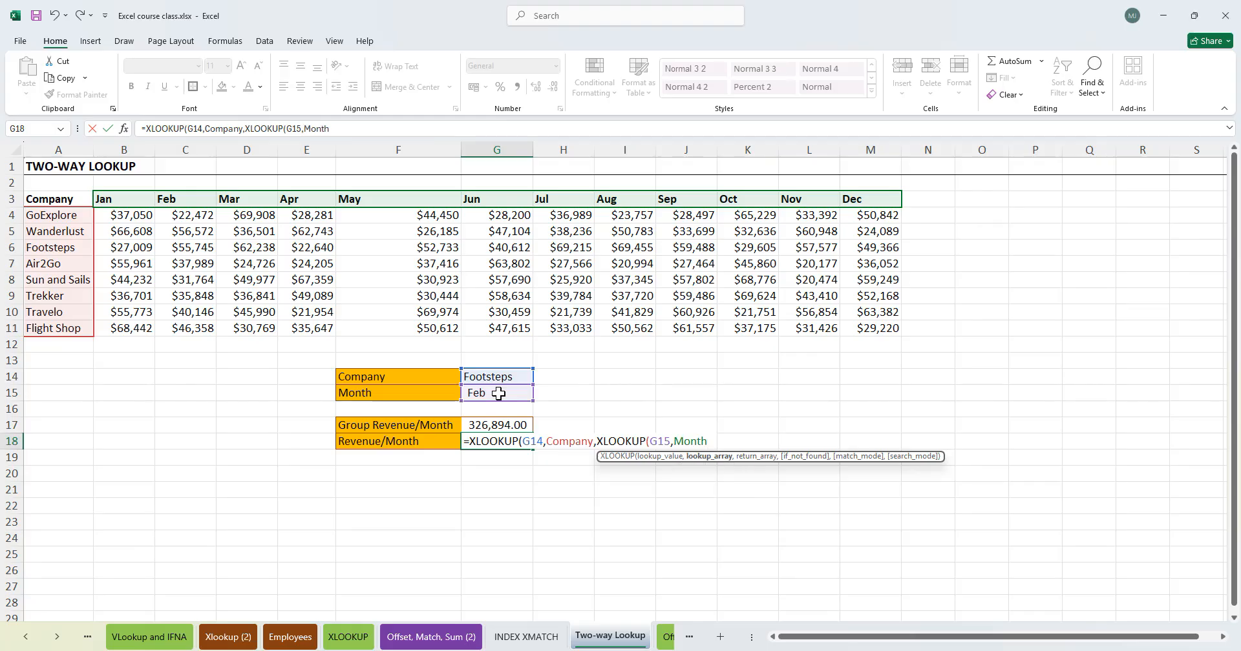
{"action": "type", "text": ","}
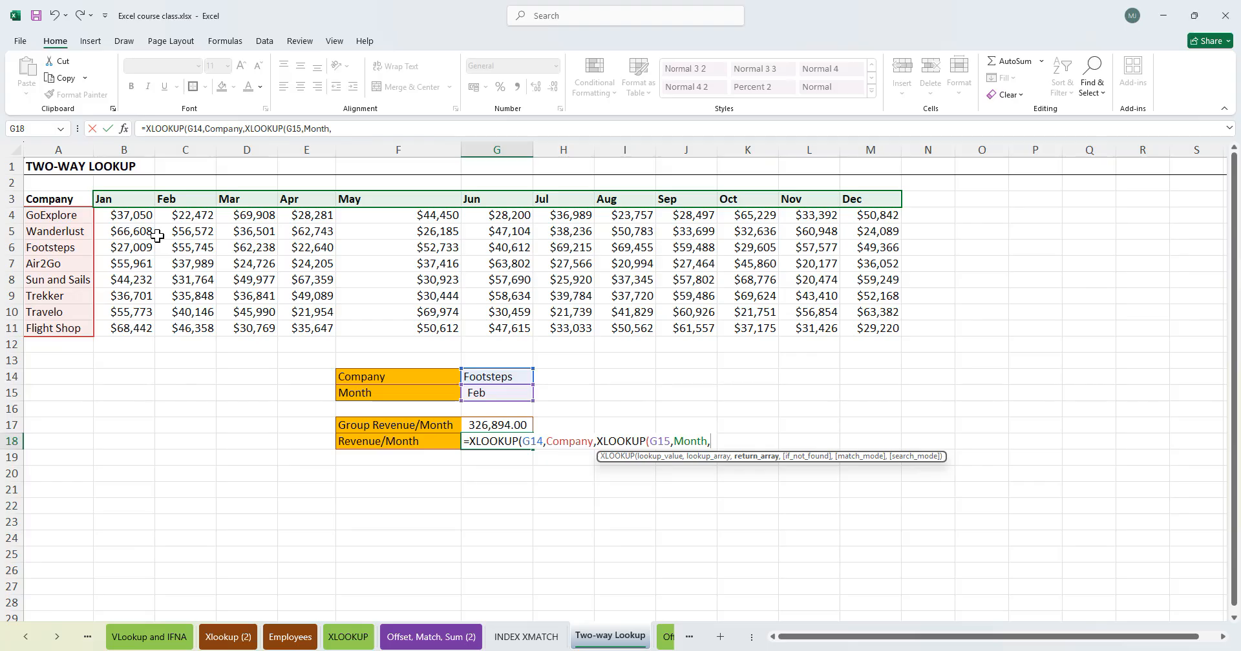
- Set the absolute range $B$4:$M$11 as the return array, an empty not-found text and match mode 0, then close and enter the formula
{"action": "left_click_drag", "start_coordinate": [124, 215], "coordinate": [866, 333]}
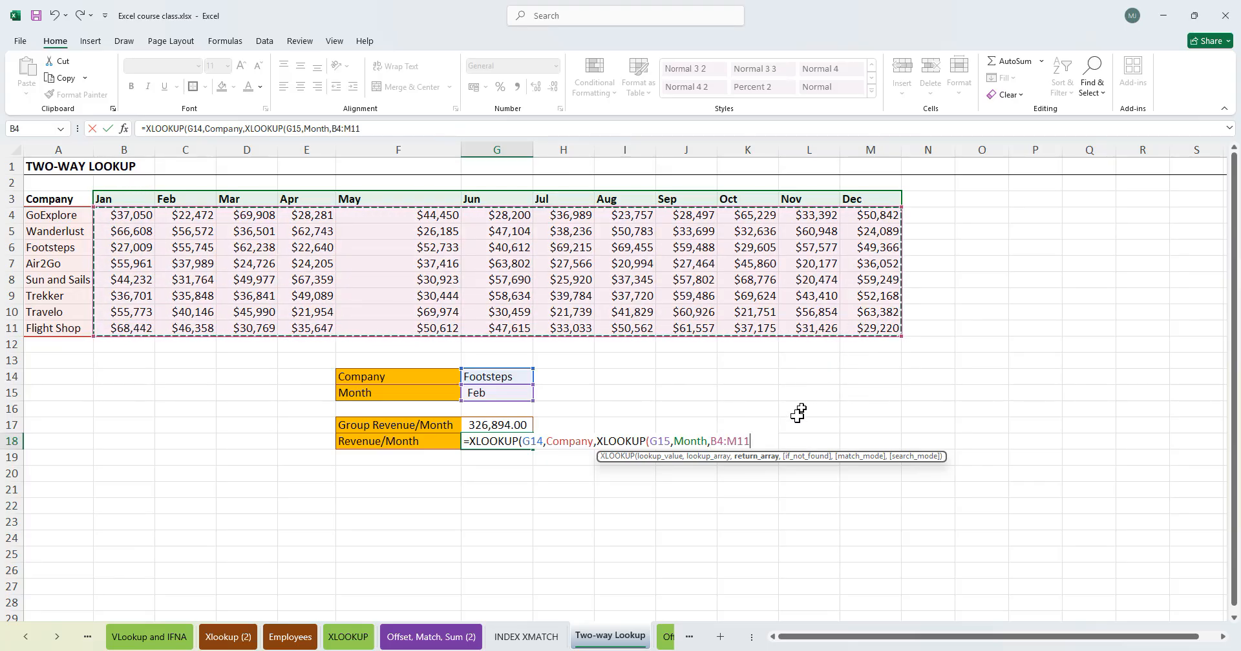
{"action": "key", "text": "F4"}
{"action": "type", "text": ",\"\",0"}
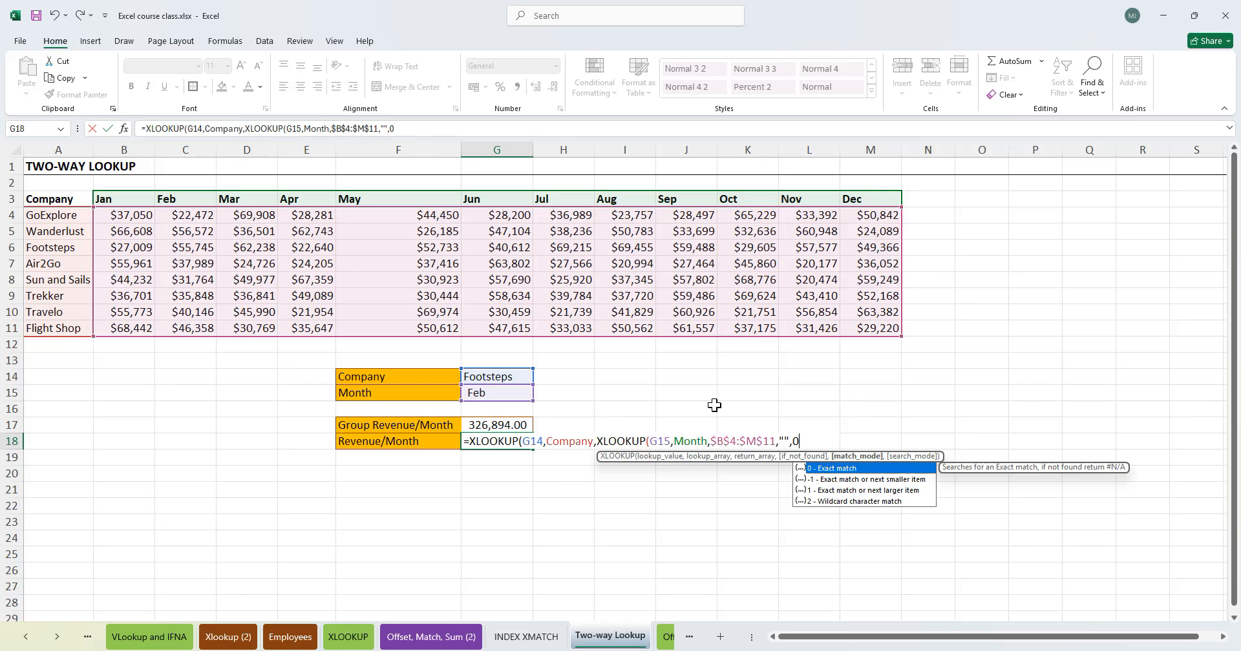
{"action": "type", "text": ")"}
{"action": "key", "text": "Return"}
{"action": "key", "text": "Return"}
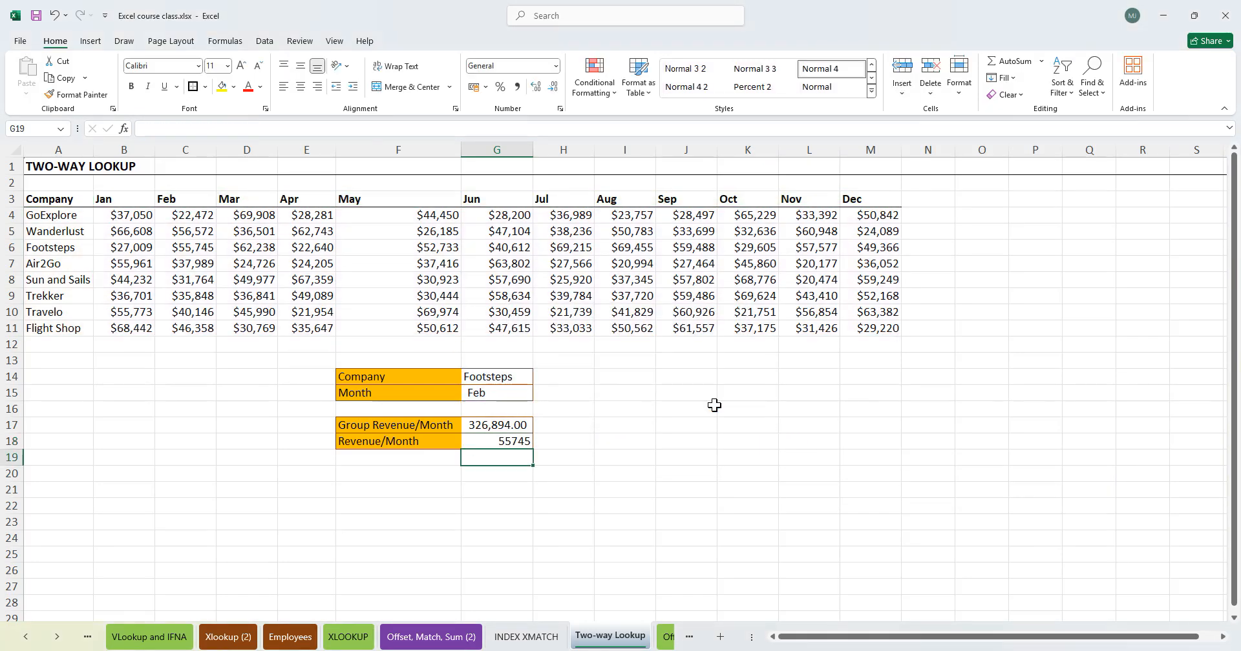
- Apply comma number formatting to the Revenue/Month result in G18
{"action": "left_click", "coordinate": [493, 442]}
{"action": "key", "text": "alt"}
{"action": "key", "text": "h"}
{"action": "key", "text": "k"}
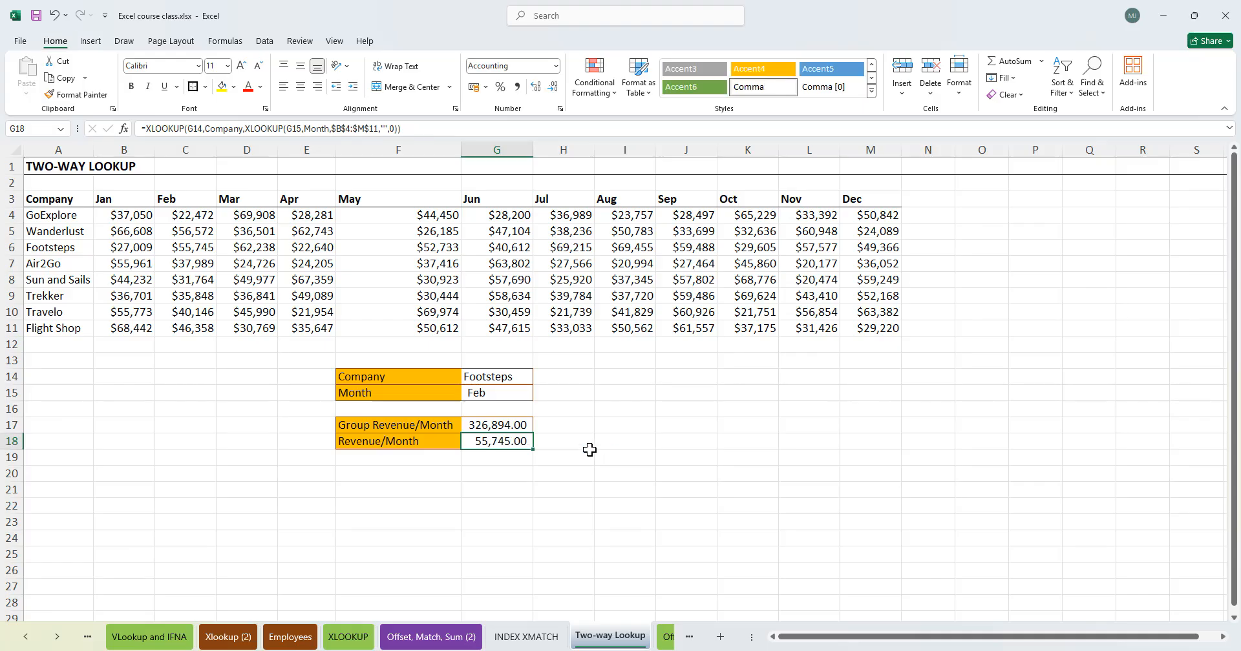
- Wrap the Group Revenue/Month SUM formula in G17 in the DOLLAR function
{"action": "left_click", "coordinate": [587, 453]}
{"action": "double_click", "coordinate": [485, 425]}
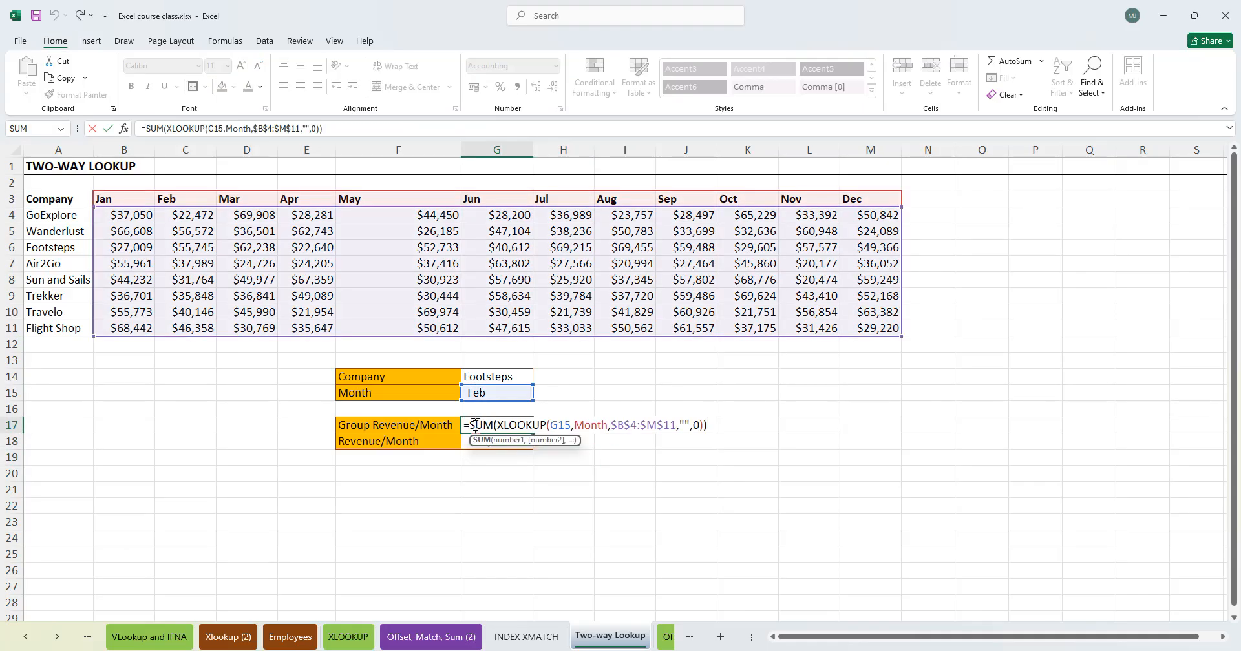
{"action": "left_click", "coordinate": [471, 425]}
{"action": "type", "text": "doll"}
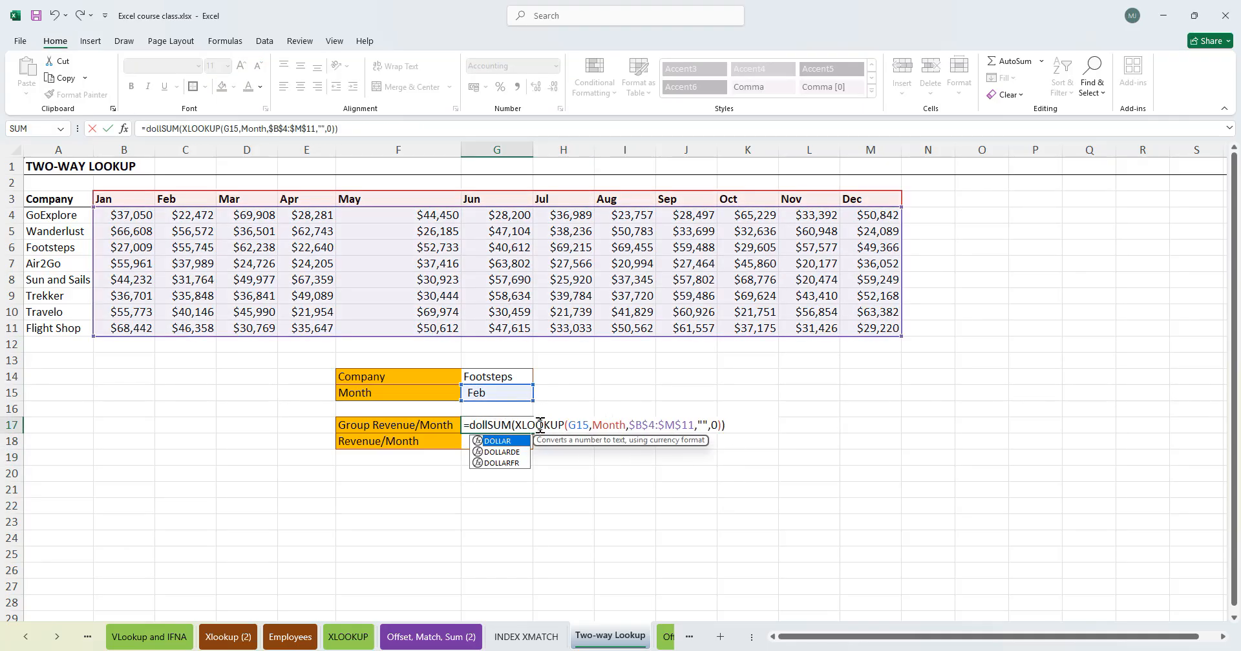
{"action": "type", "text": "ar"}
{"action": "key", "text": "Tab"}
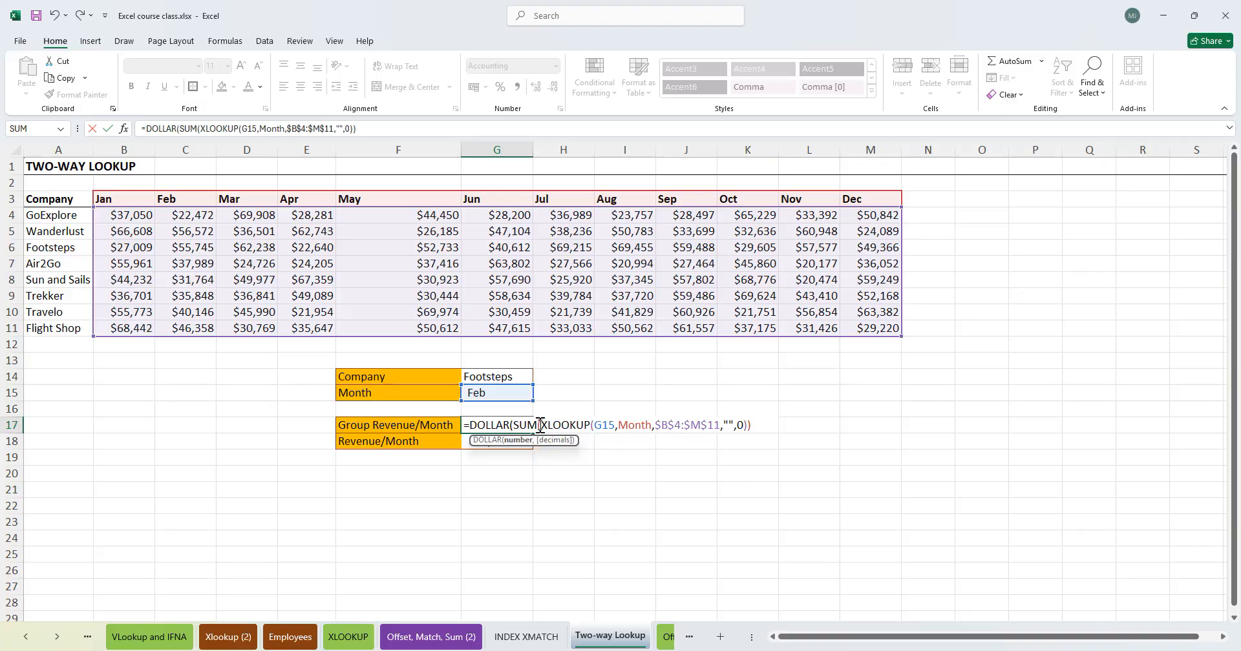
{"action": "key", "text": "Return"}
{"action": "key", "text": "Return"}
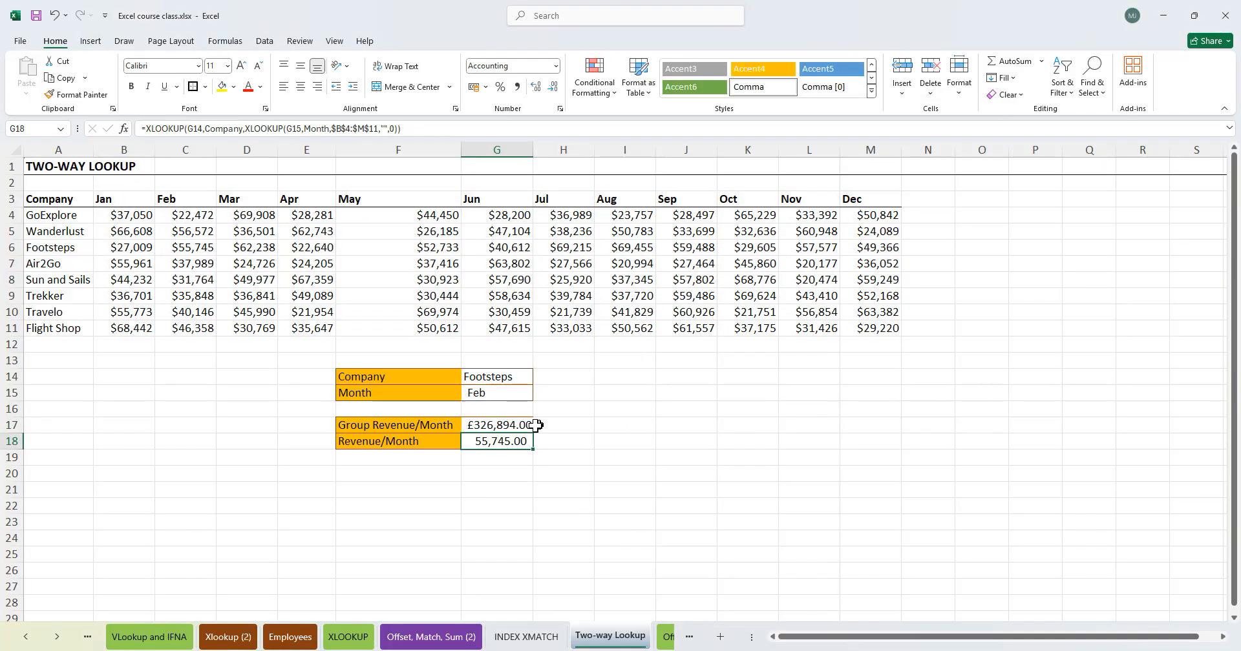
- Wrap the Revenue/Month XLOOKUP formula in G18 in the DOLLAR function too
{"action": "double_click", "coordinate": [498, 441]}
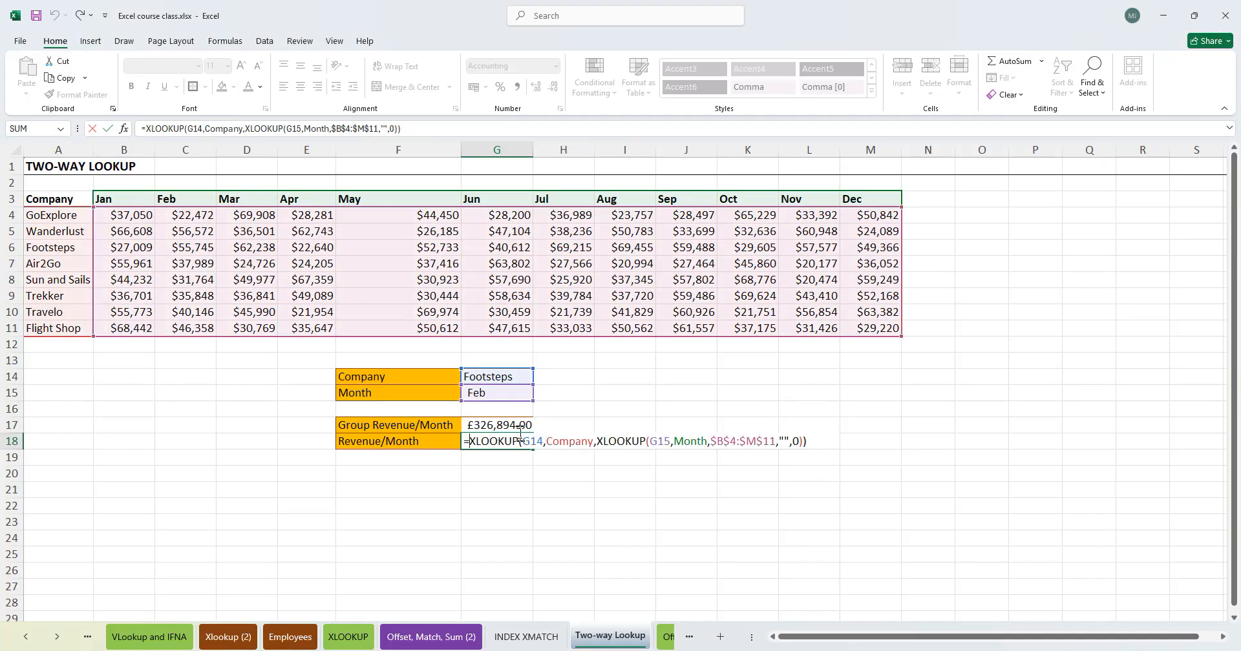
{"action": "type", "text": "dollar"}
{"action": "key", "text": "Tab"}
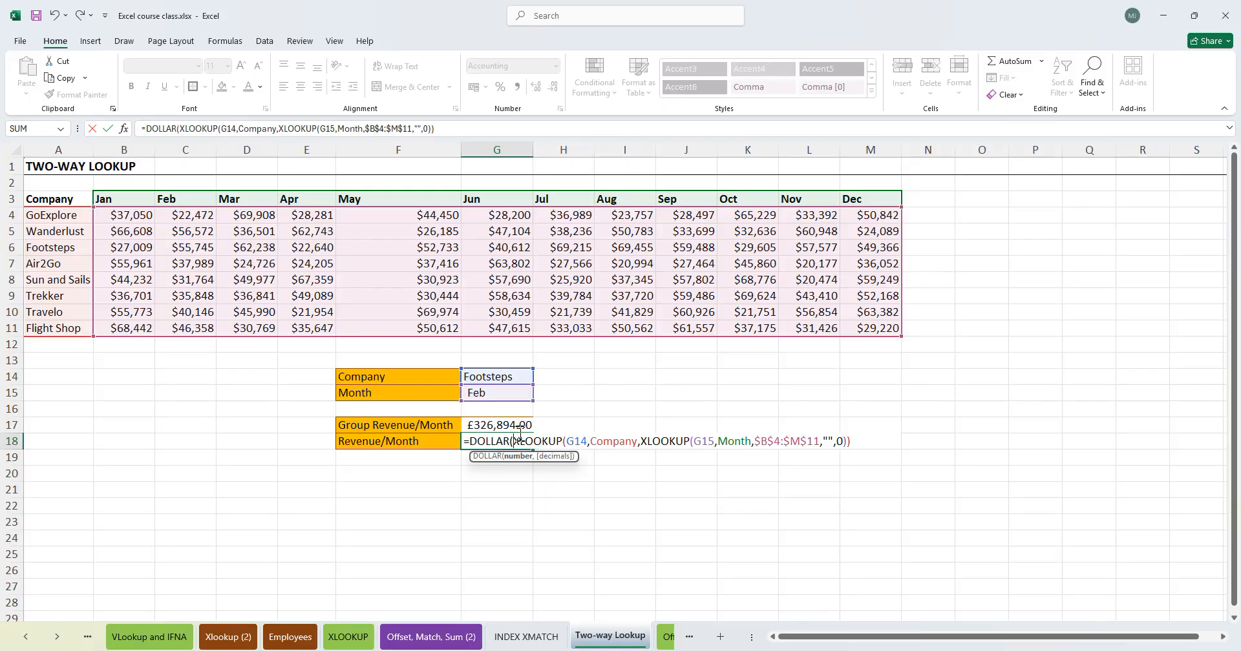
{"action": "key", "text": "Return"}
{"action": "left_click", "coordinate": [639, 442]}
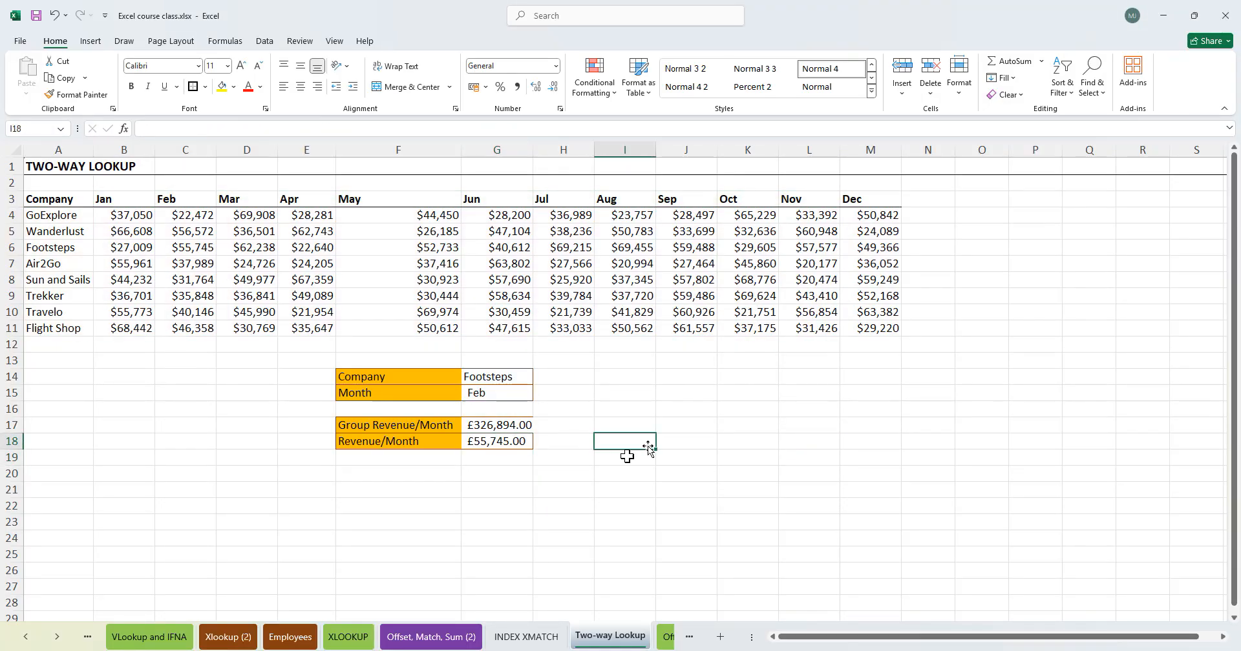
- Compare the G18 result with Footsteps' February cell and the February column
{"action": "left_click", "coordinate": [501, 444]}
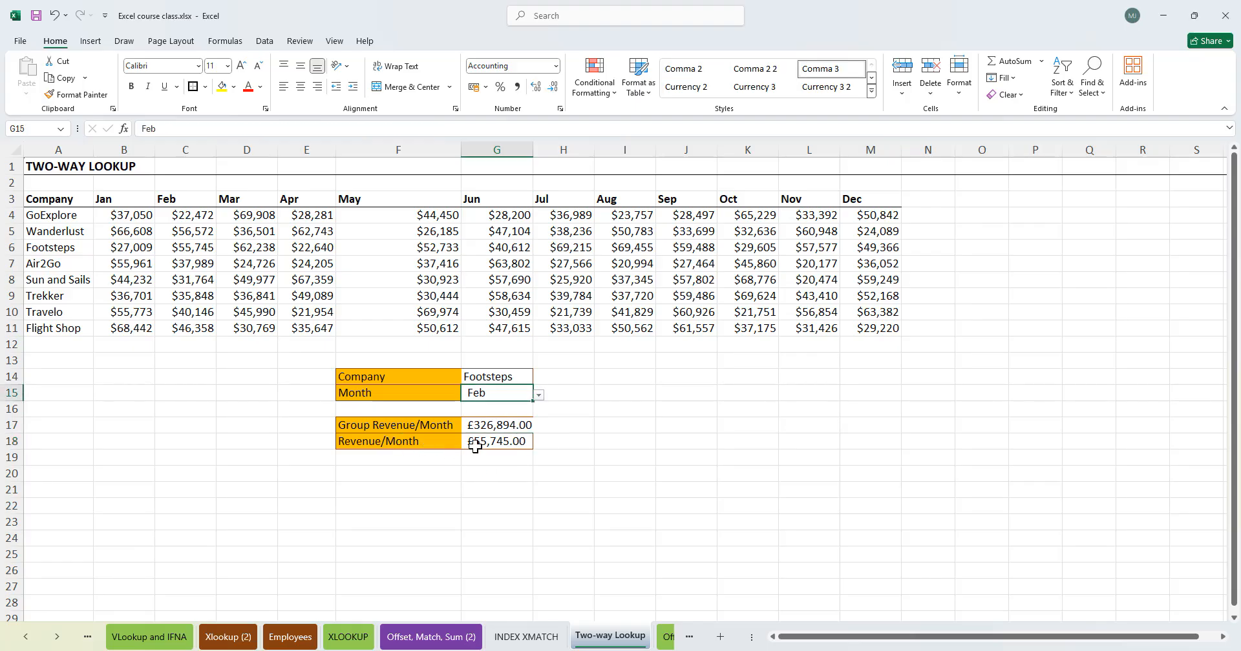
{"action": "left_click", "coordinate": [486, 376]}
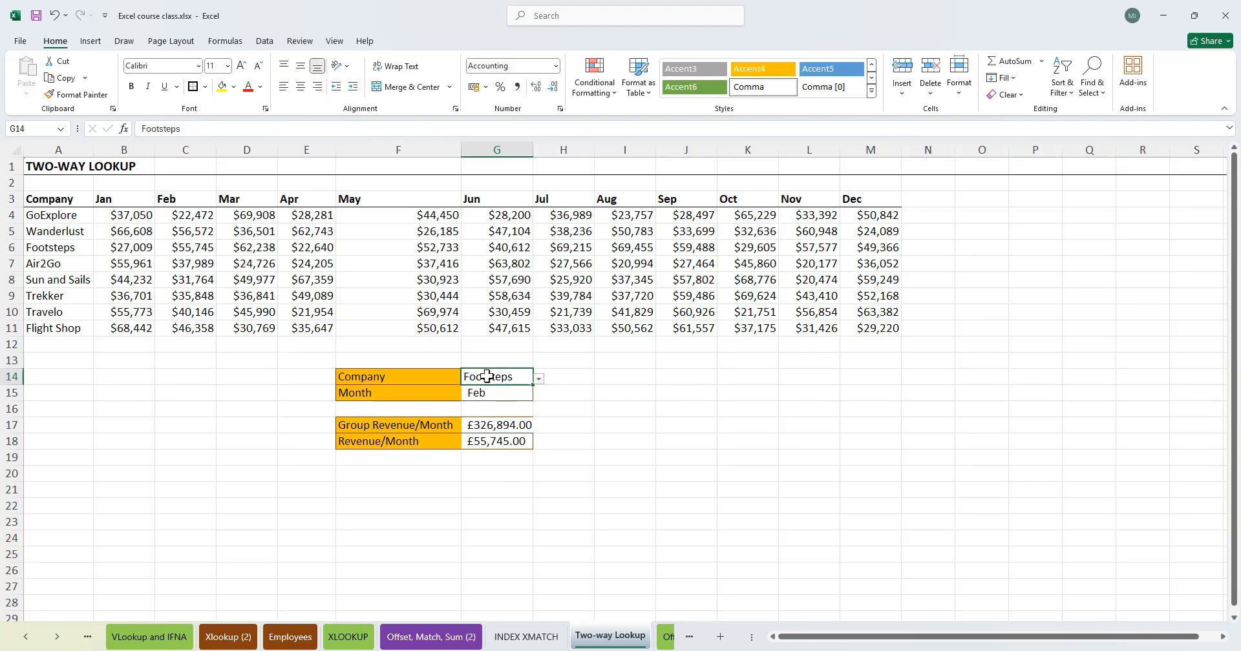
{"action": "left_click", "coordinate": [71, 247]}
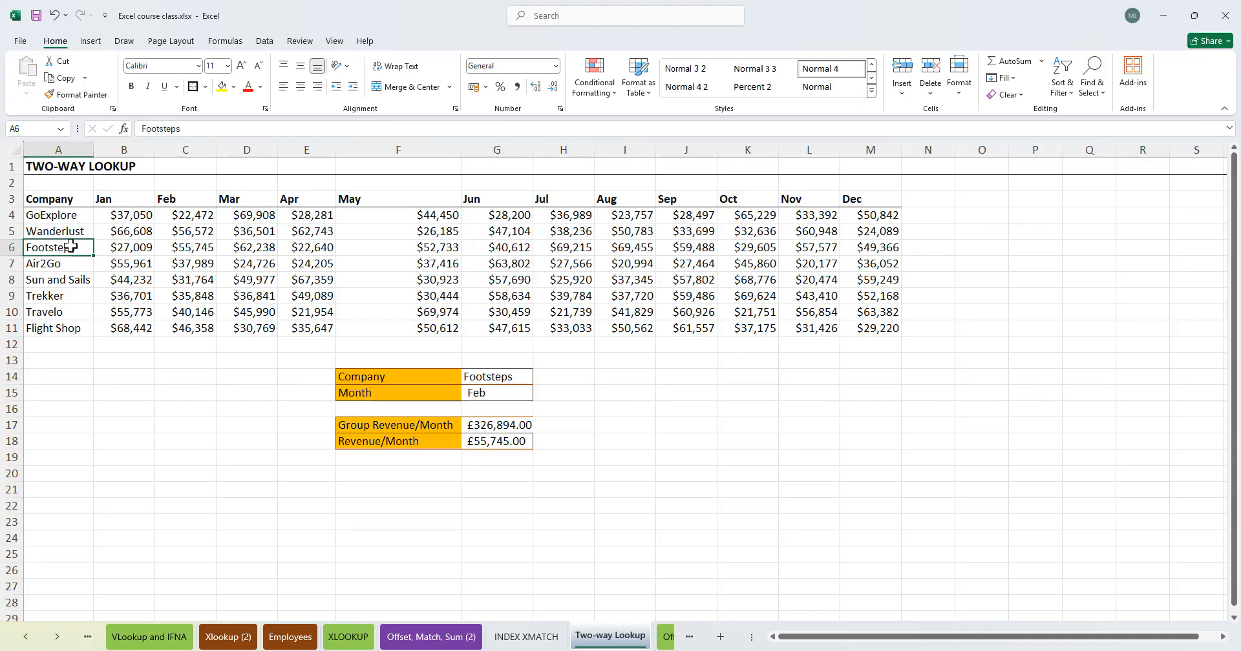
{"action": "left_click", "coordinate": [184, 250]}
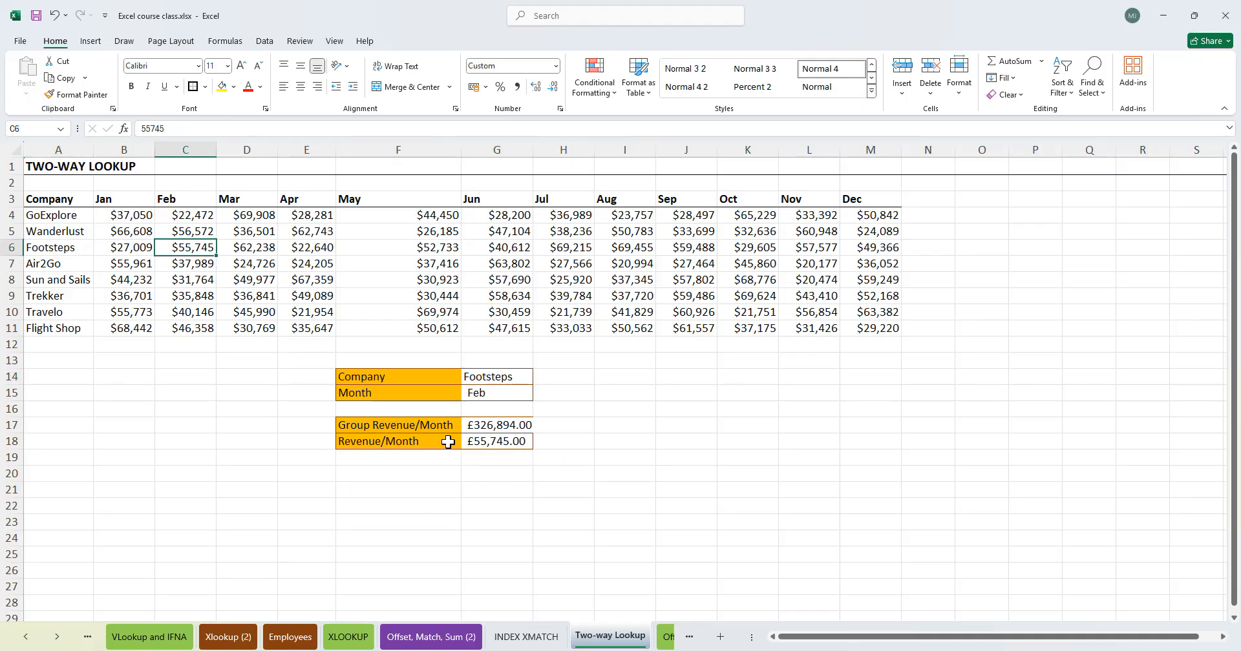
{"action": "left_click", "coordinate": [466, 430]}
{"action": "left_click_drag", "start_coordinate": [193, 217], "coordinate": [193, 323]}
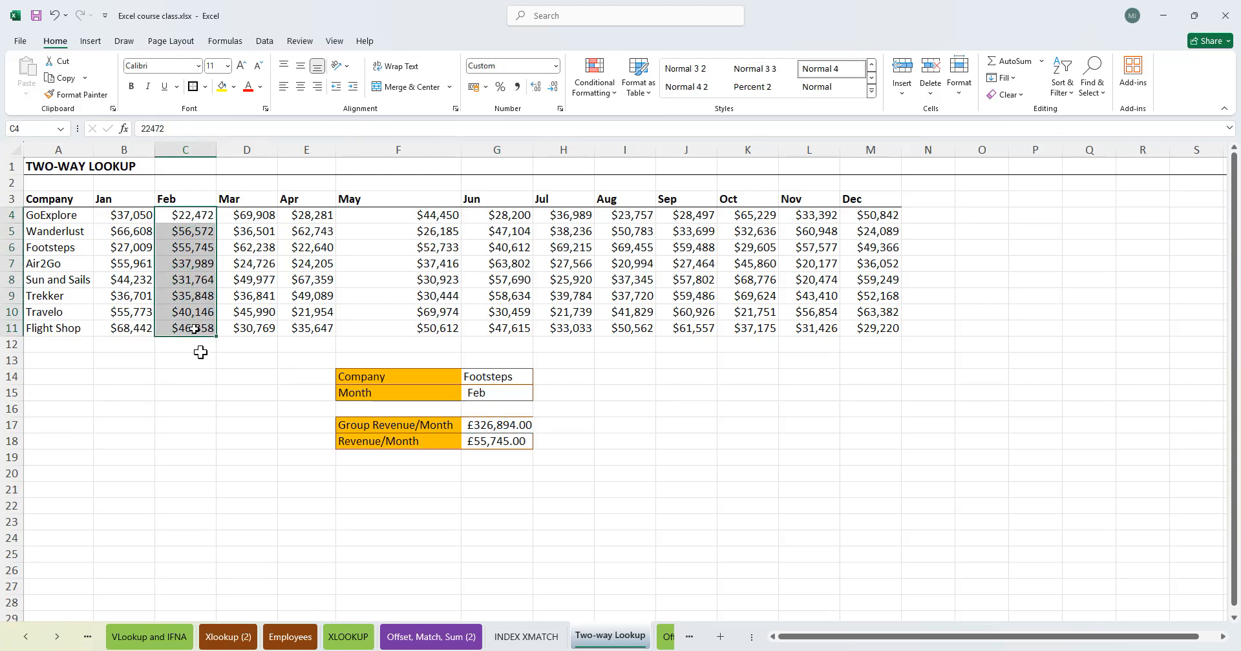
{"action": "left_click", "coordinate": [194, 349]}
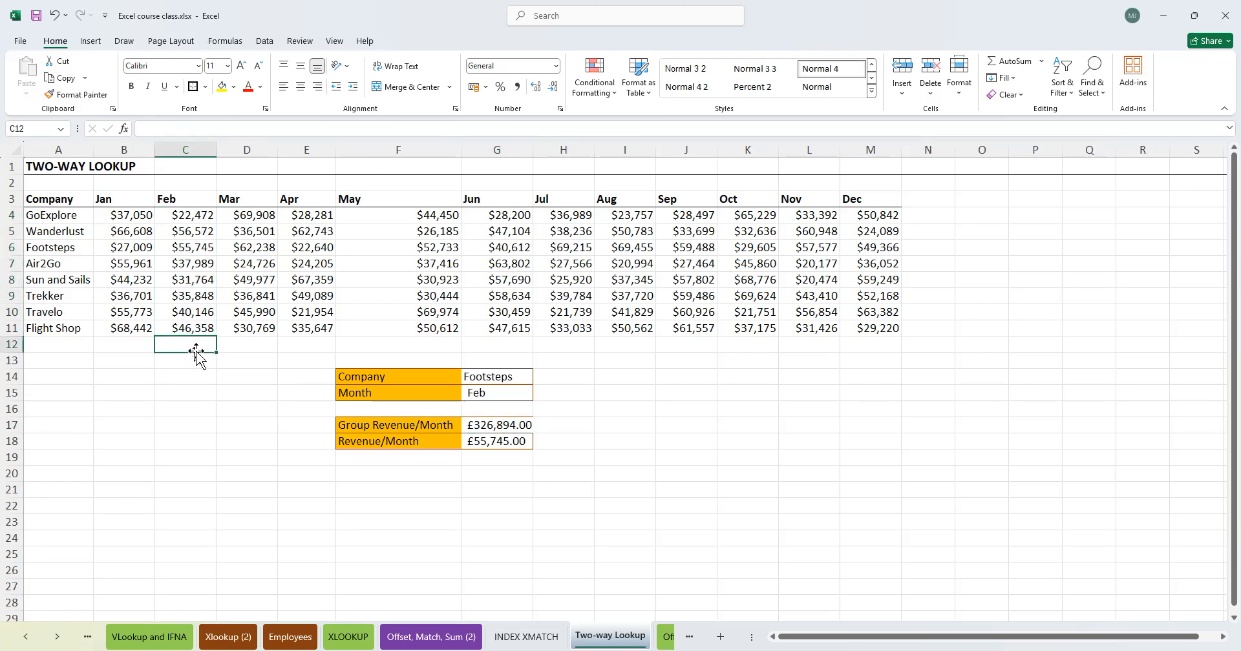
- Pick Wanderlust as the company and compare the result with Wanderlust's February revenue
{"action": "left_click", "coordinate": [492, 427]}
{"action": "left_click", "coordinate": [496, 381]}
{"action": "left_click", "coordinate": [538, 379]}
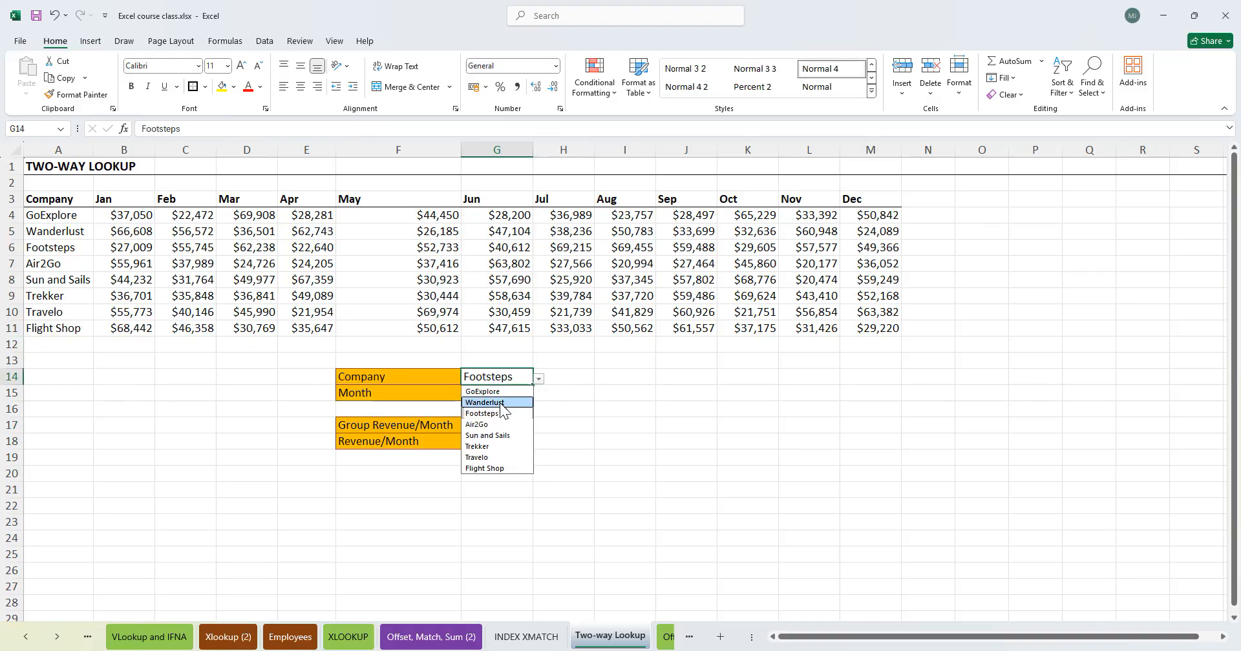
{"action": "left_click", "coordinate": [511, 403]}
{"action": "left_click", "coordinate": [525, 443]}
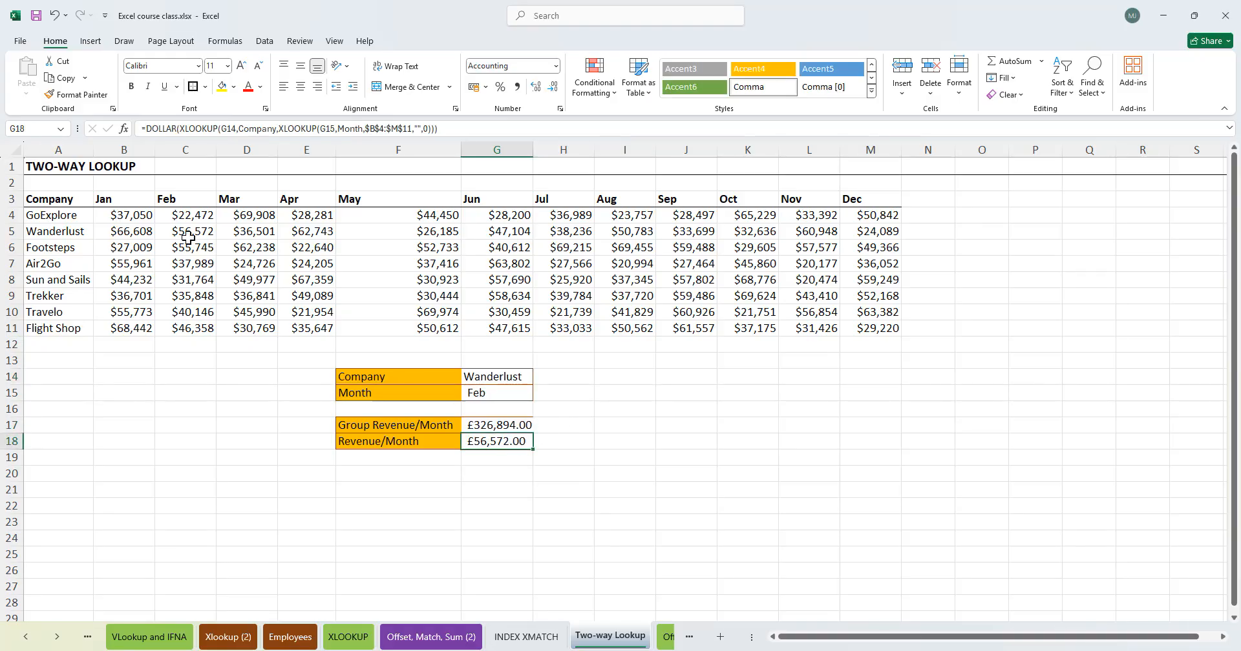
{"action": "left_click", "coordinate": [76, 234]}
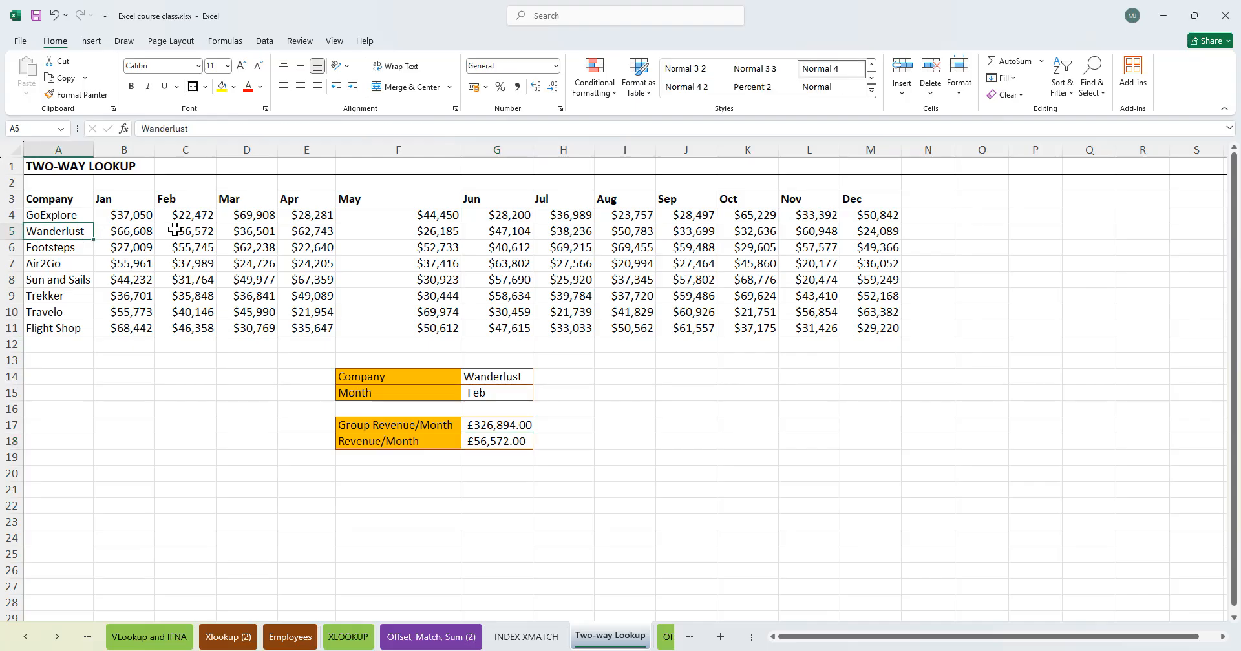
{"action": "left_click", "coordinate": [192, 231]}
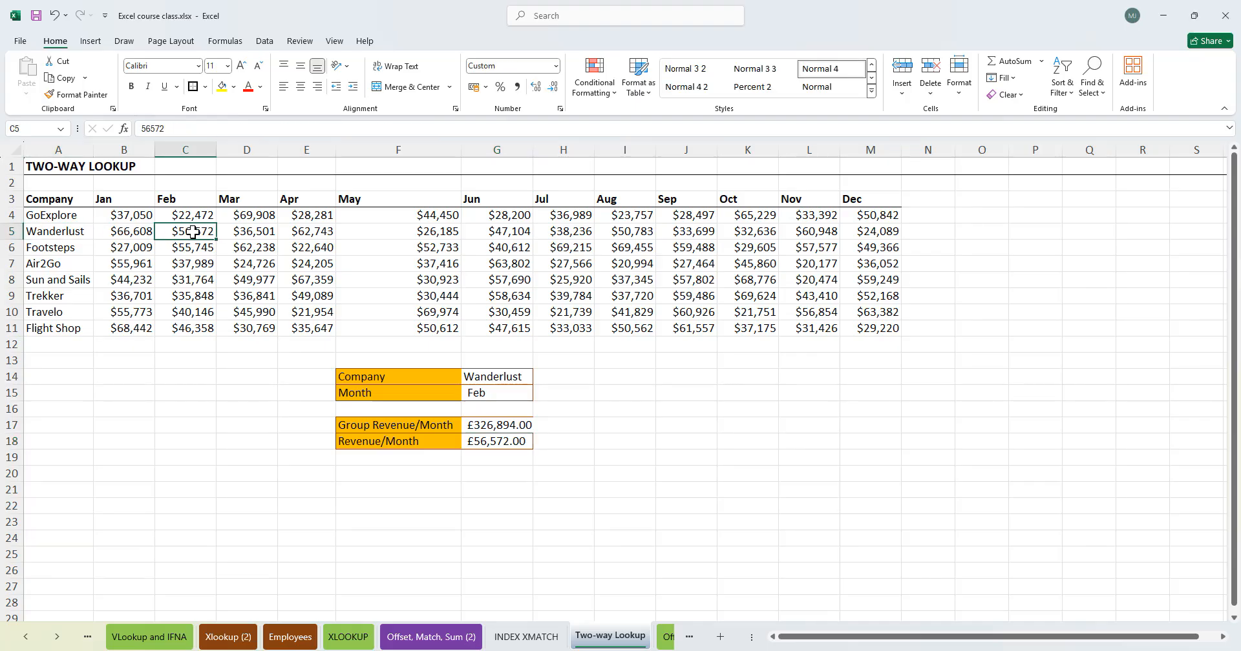
- Pick Jun as the month and check both results against the June column and Wanderlust's June revenue
{"action": "left_click", "coordinate": [511, 393]}
{"action": "left_click", "coordinate": [539, 396]}
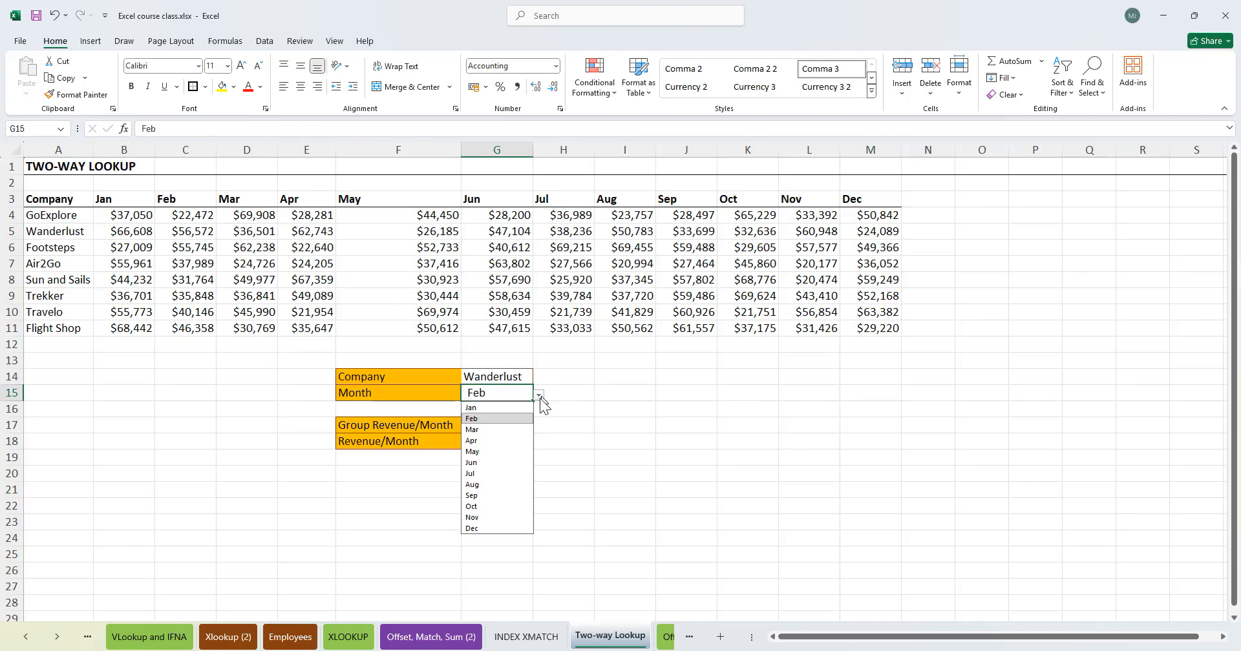
{"action": "left_click", "coordinate": [495, 463]}
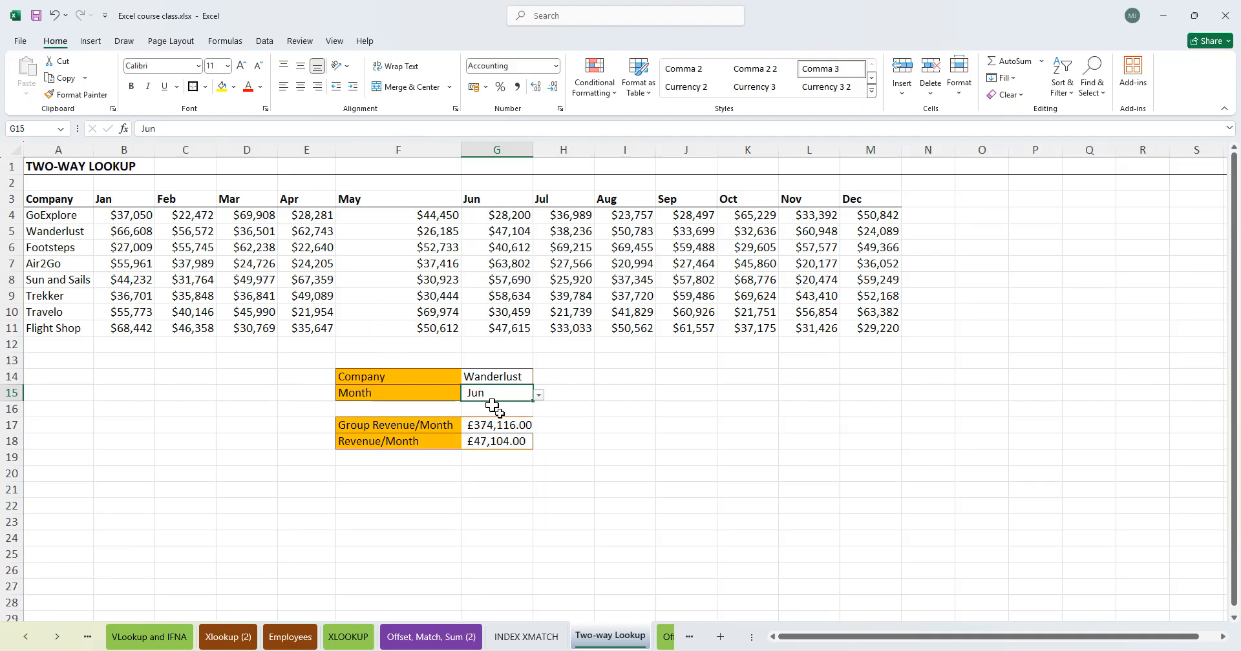
{"action": "left_click", "coordinate": [53, 238]}
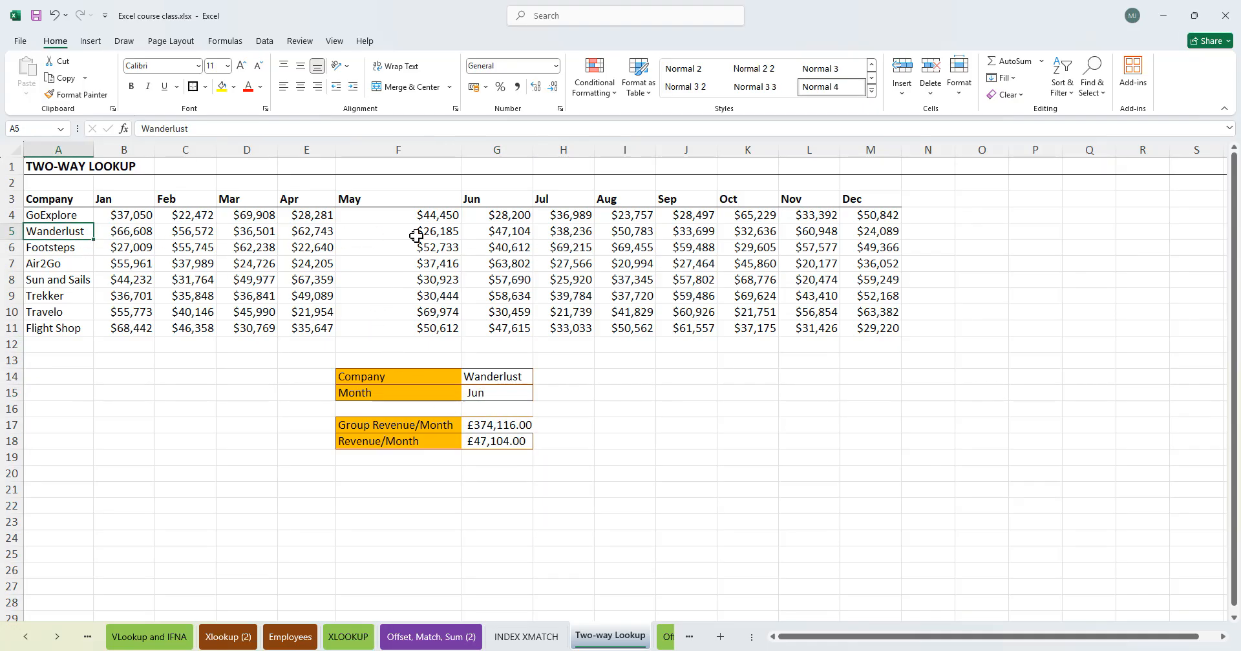
{"action": "left_click_drag", "start_coordinate": [498, 219], "coordinate": [498, 325]}
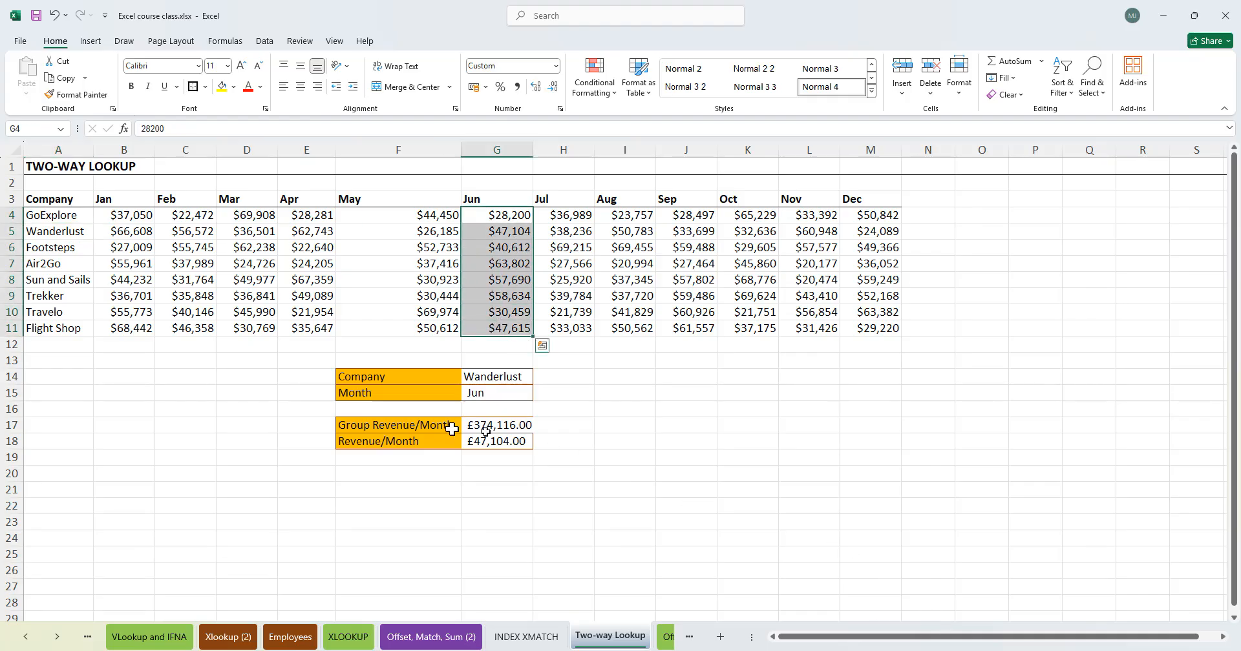
{"action": "left_click", "coordinate": [503, 445]}
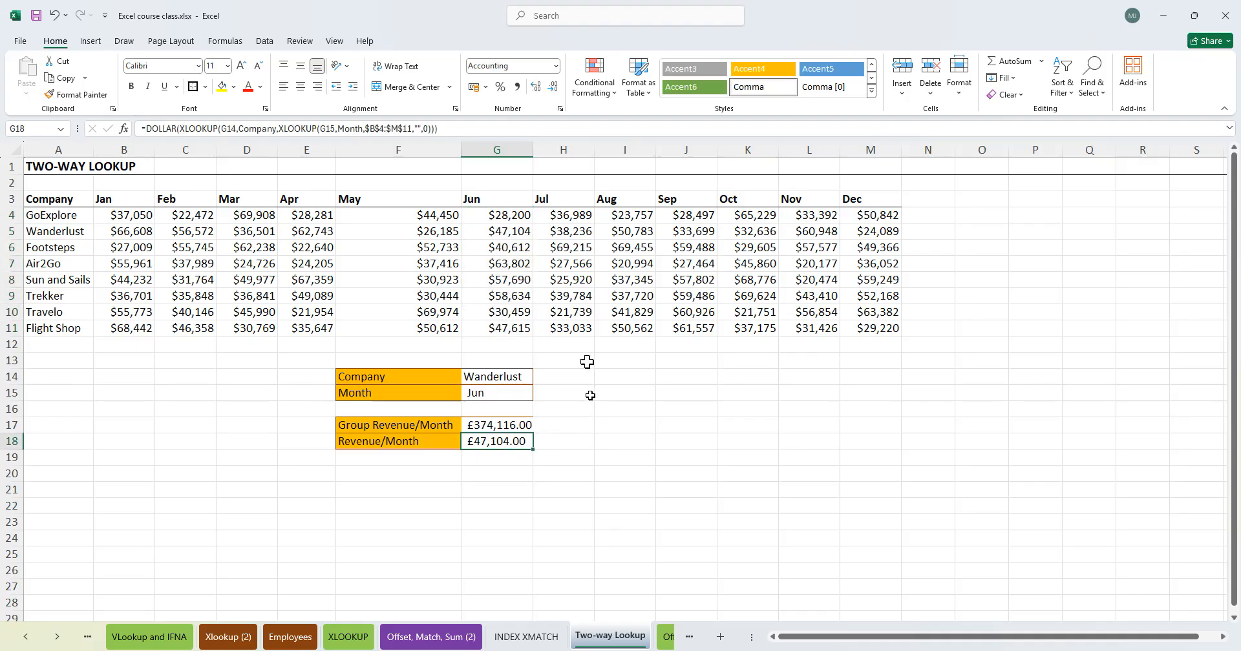
{"action": "left_click", "coordinate": [49, 233]}
{"action": "left_click_drag", "start_coordinate": [186, 242], "coordinate": [495, 241]}
{"action": "left_click", "coordinate": [502, 238]}
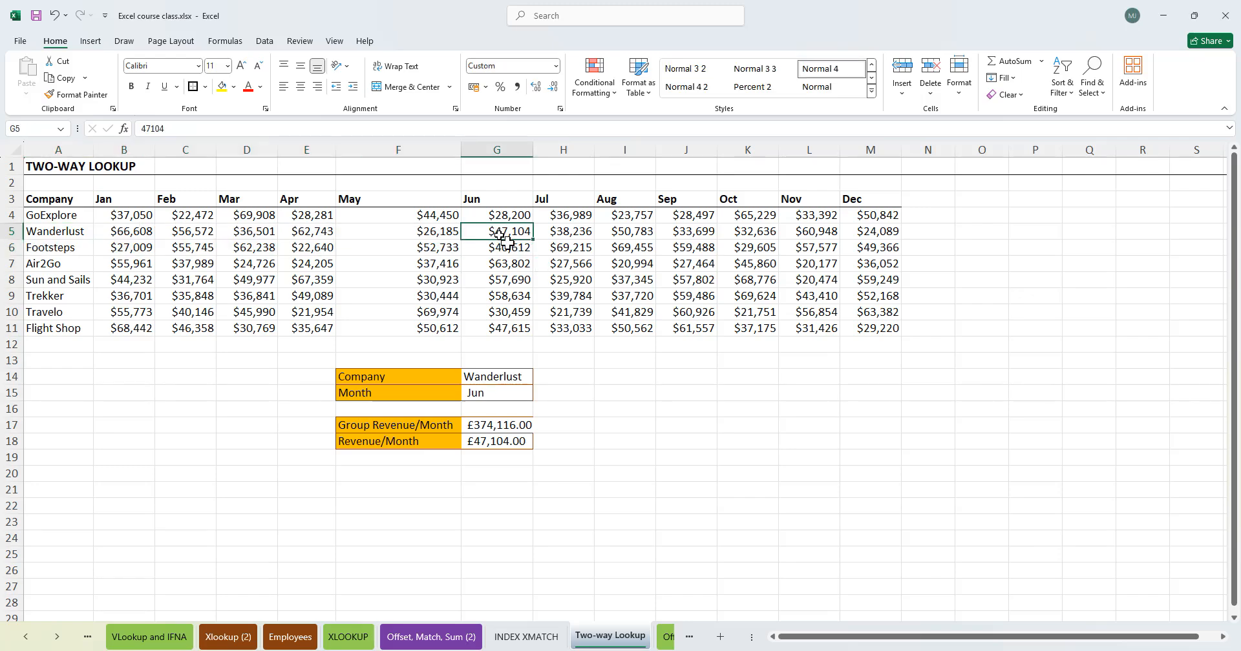
{"action": "left_click", "coordinate": [596, 451]}
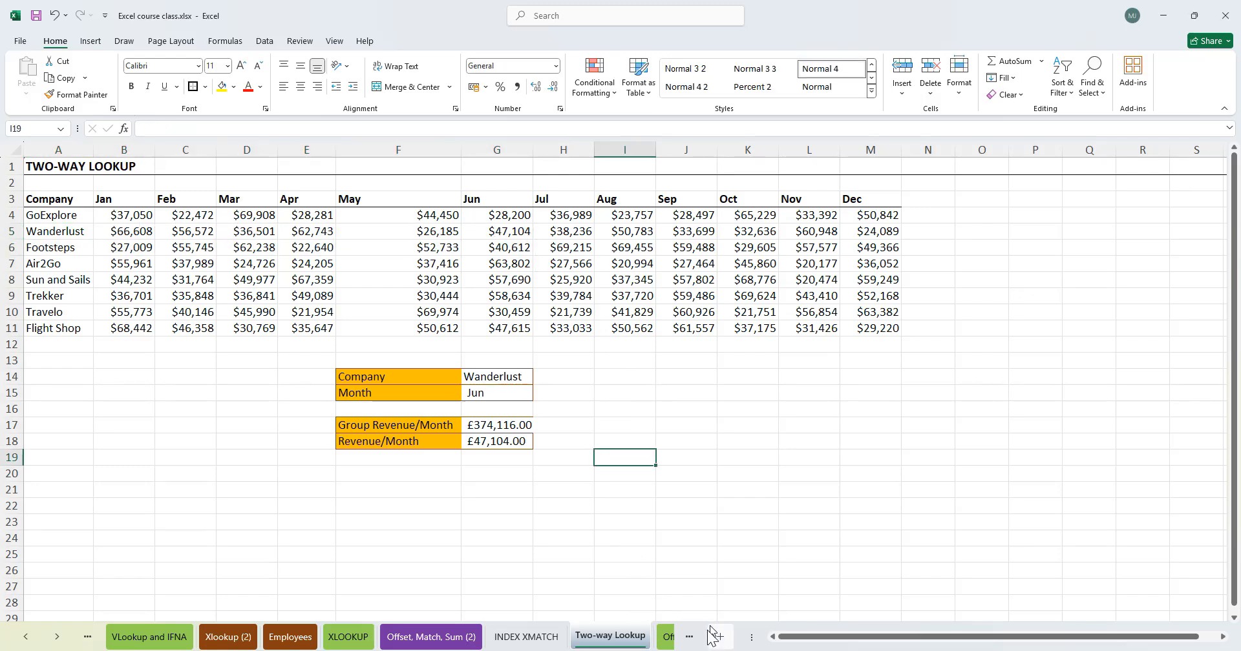
- Switch to the Offset, Match, Sum sheet and review the assignment's Company, Up to Year and Sales cells
{"action": "left_click", "coordinate": [667, 638]}
{"action": "left_click", "coordinate": [633, 350]}
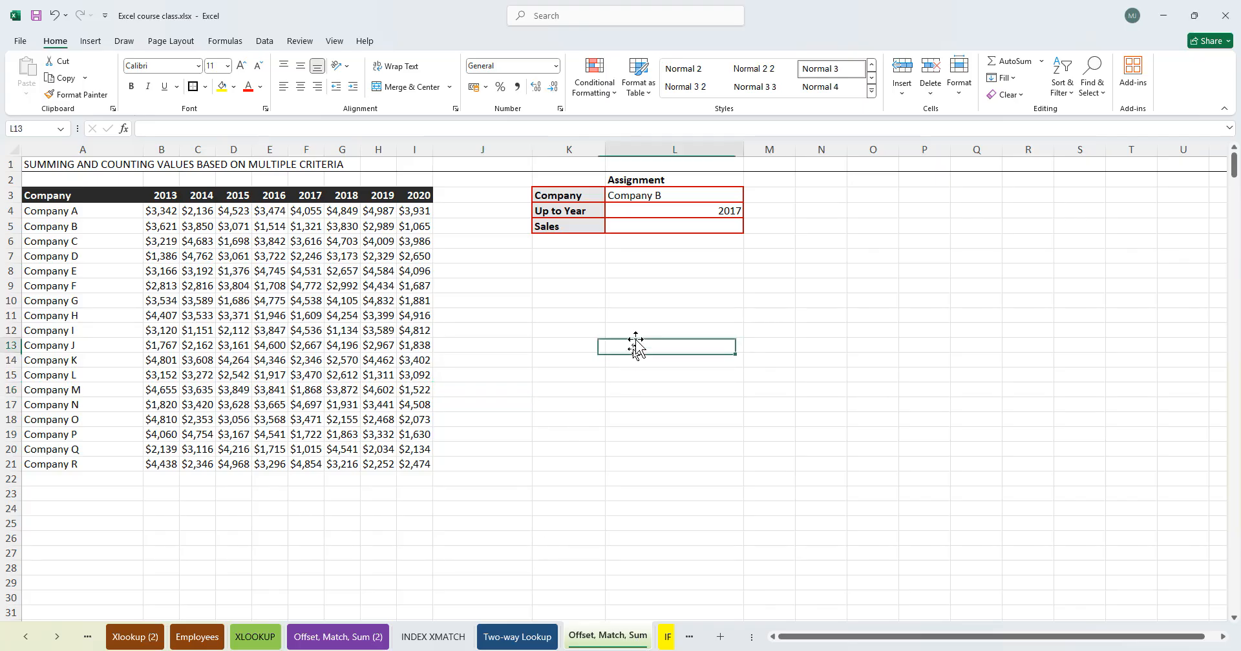
{"action": "left_click", "coordinate": [655, 227]}
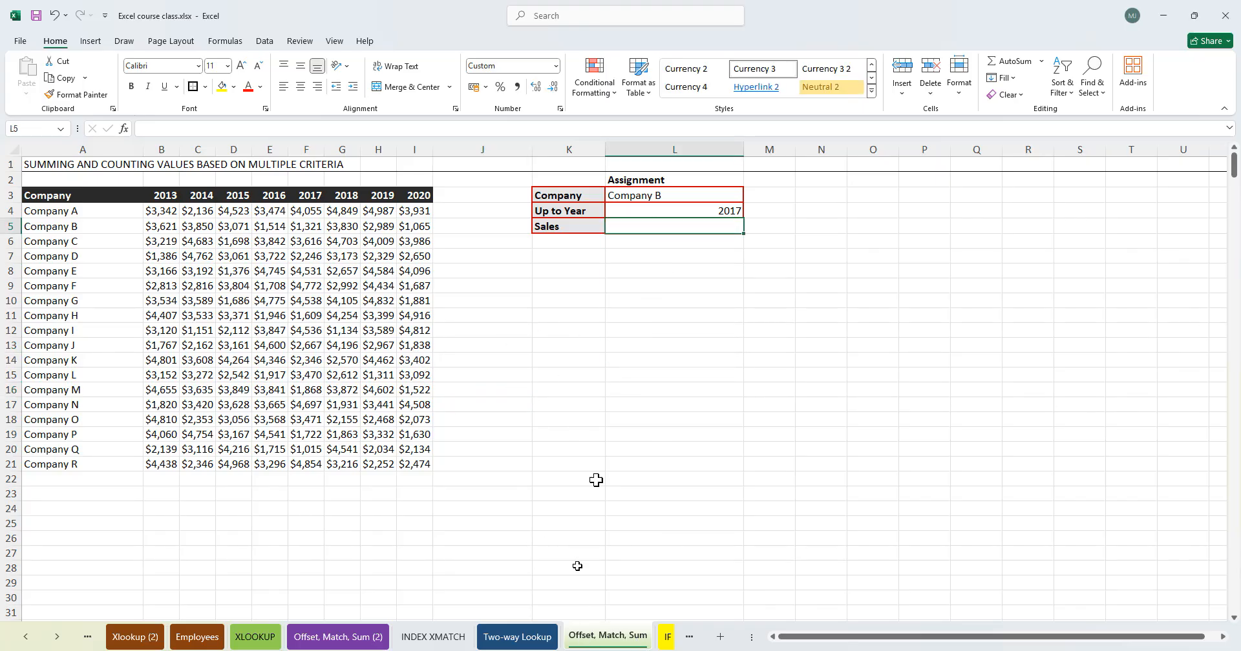
{"action": "left_click", "coordinate": [669, 211]}
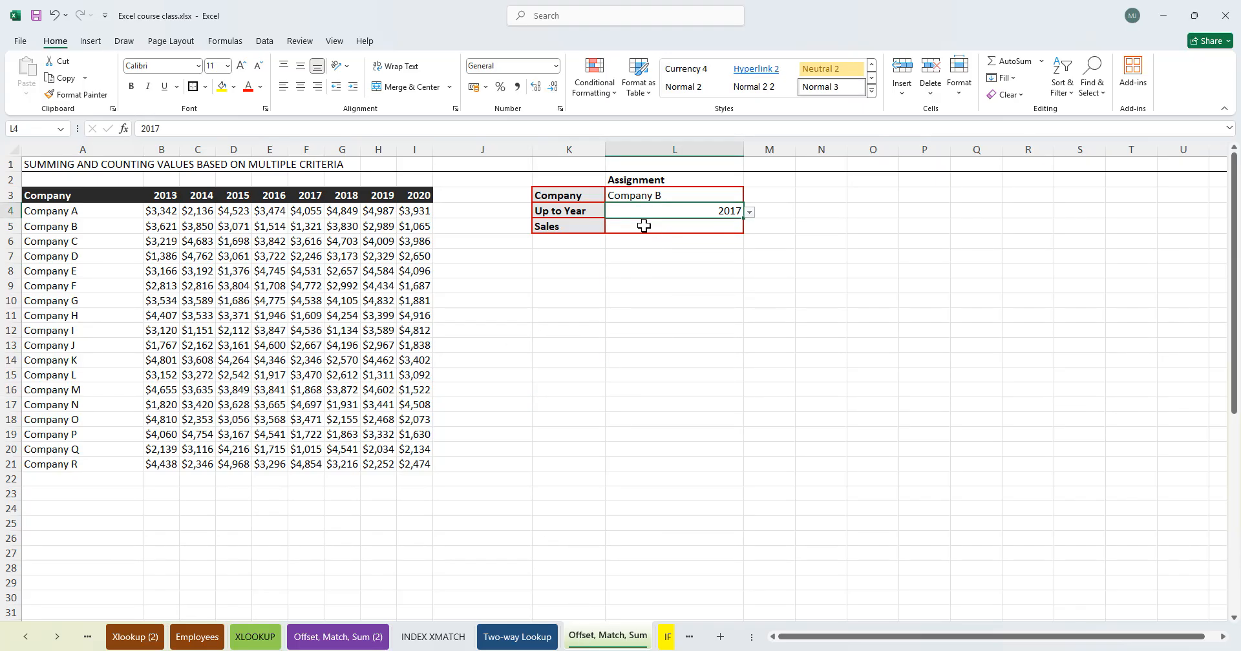
- Compare the assignment's Company, Up to Year and Sales cells with the solved version on the Offset, Match, Sum (2) sheet
{"action": "left_click", "coordinate": [645, 227]}
{"action": "left_click", "coordinate": [686, 209]}
{"action": "left_click", "coordinate": [625, 244]}
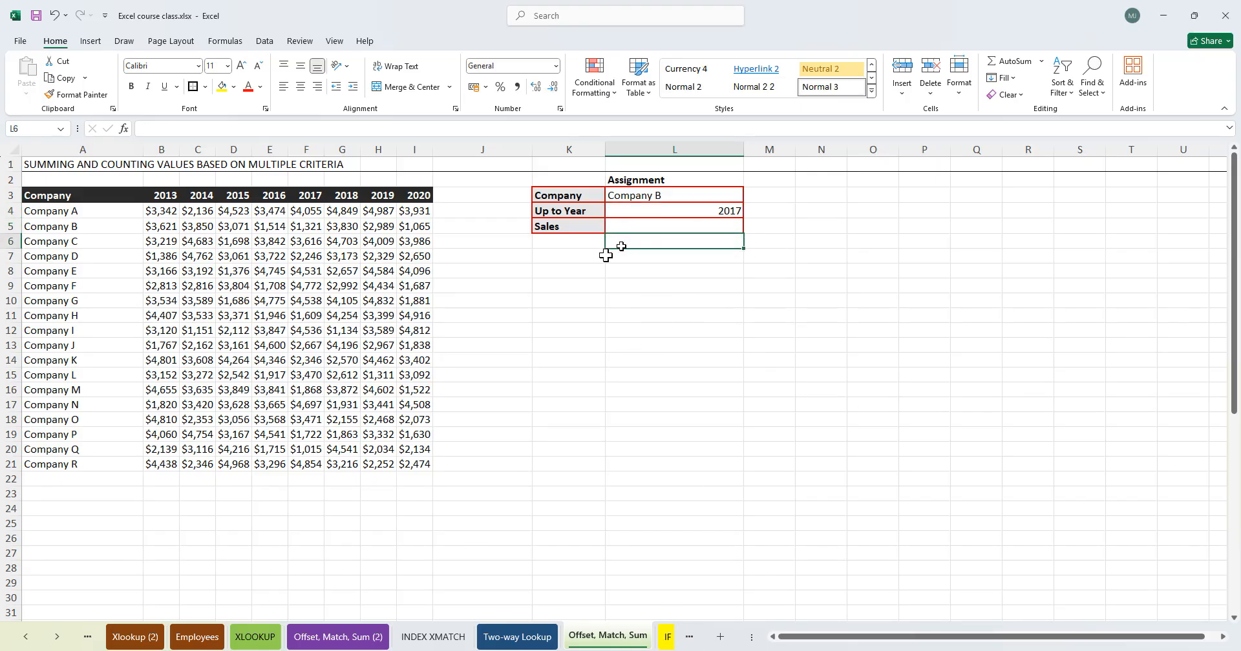
{"action": "left_click", "coordinate": [536, 360]}
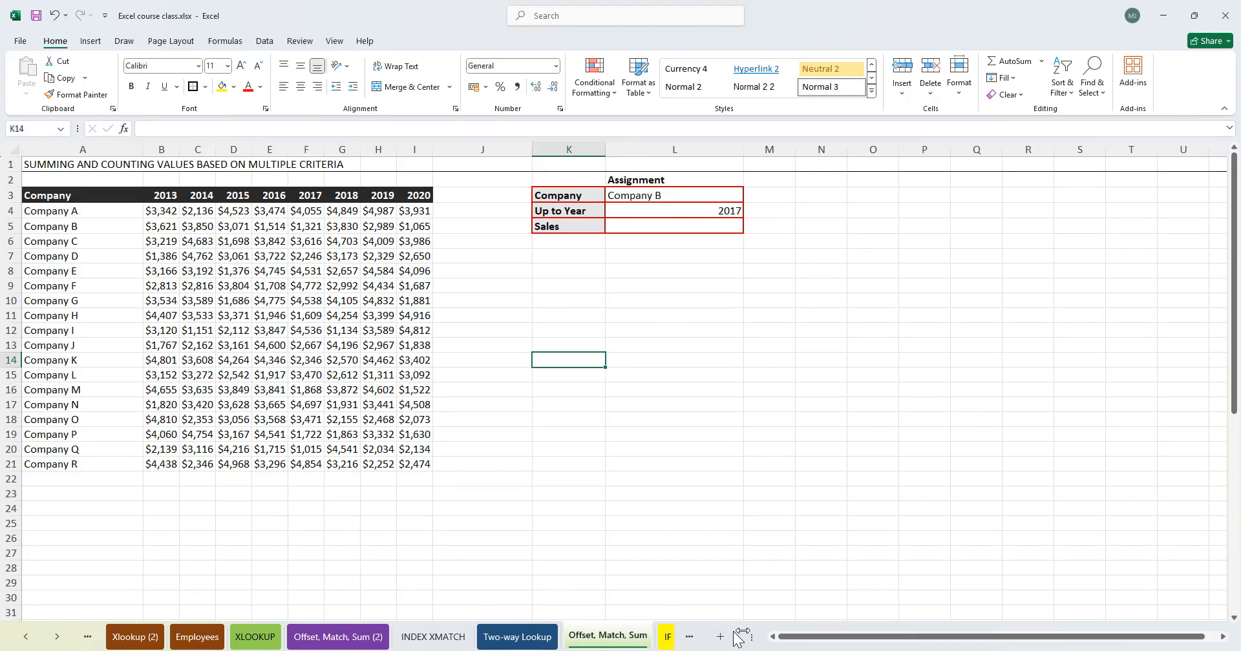
{"action": "left_click", "coordinate": [338, 637]}
{"action": "left_click", "coordinate": [716, 226]}
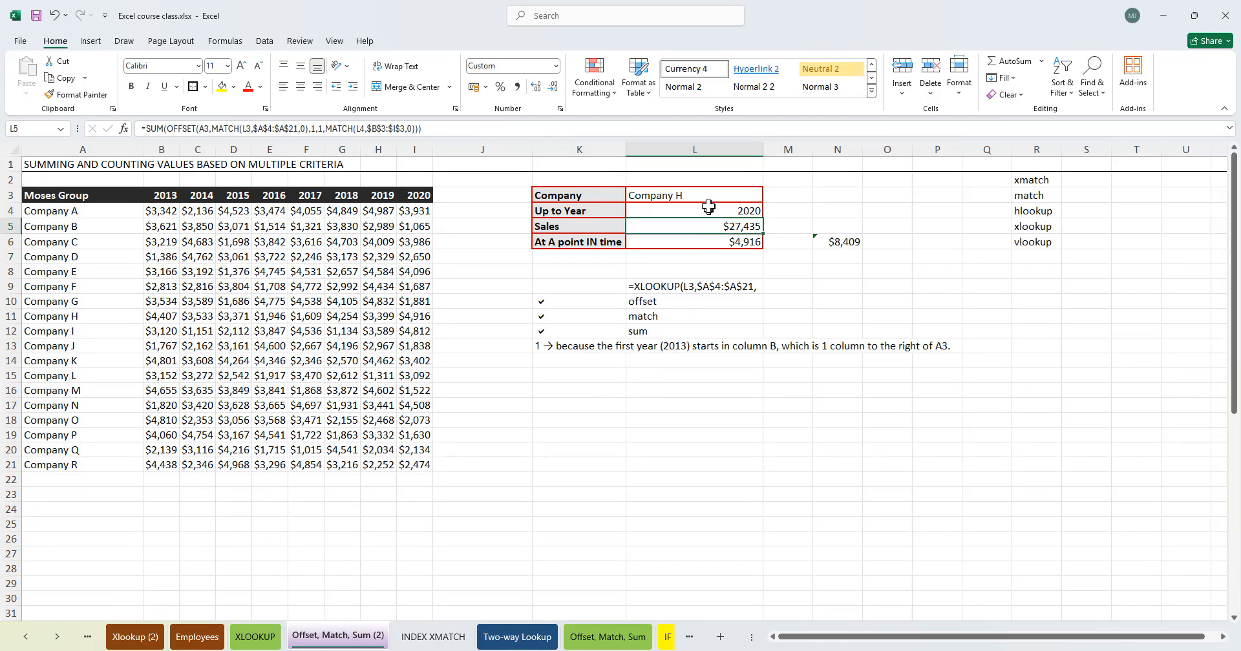
{"action": "left_click", "coordinate": [607, 637]}
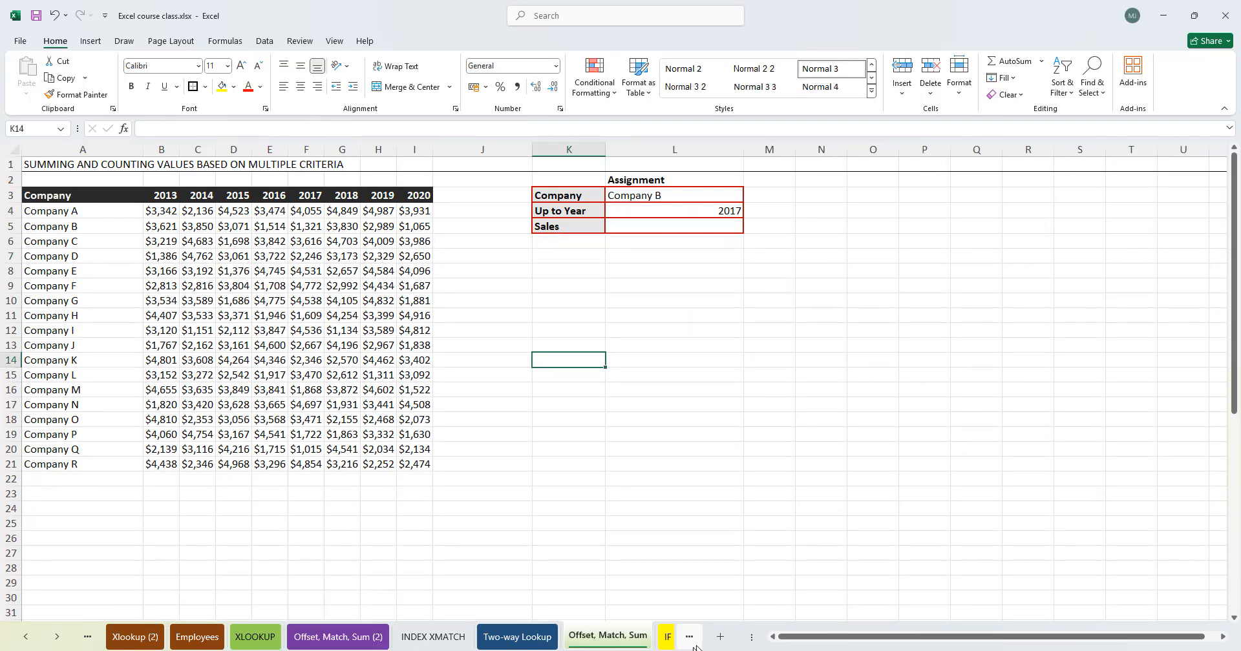
- Open the Basic sheet and enter the label "IF statement" in cell G9
{"action": "left_click", "coordinate": [669, 637]}
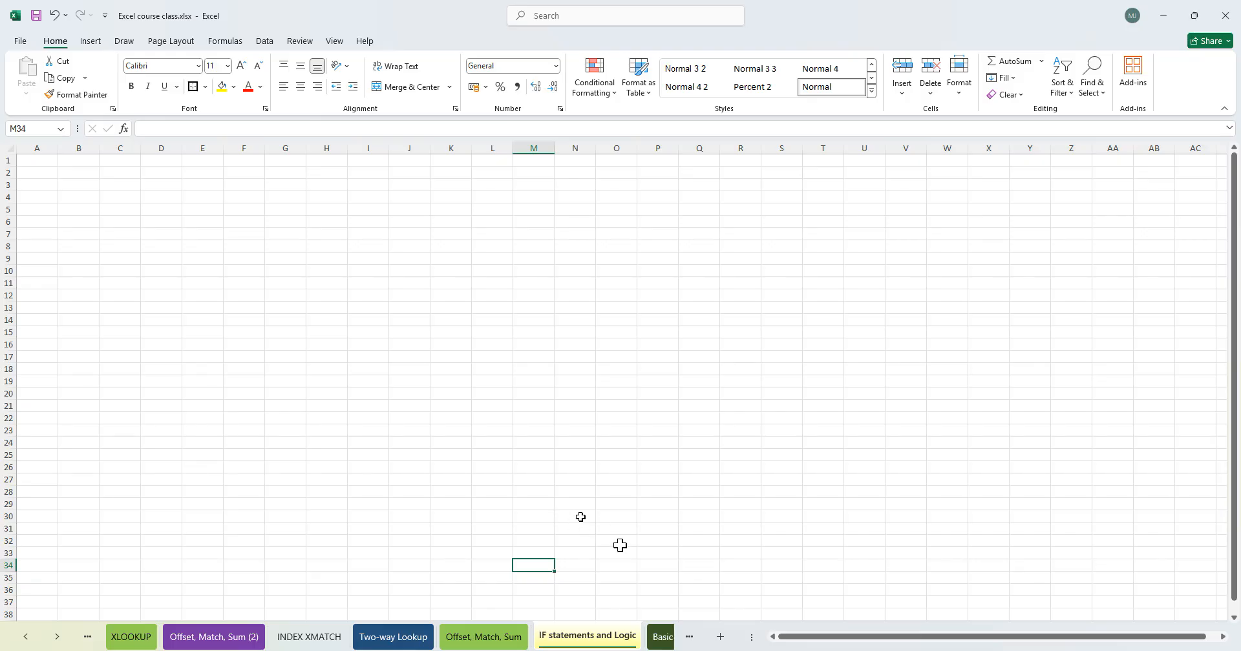
{"action": "left_click", "coordinate": [661, 638]}
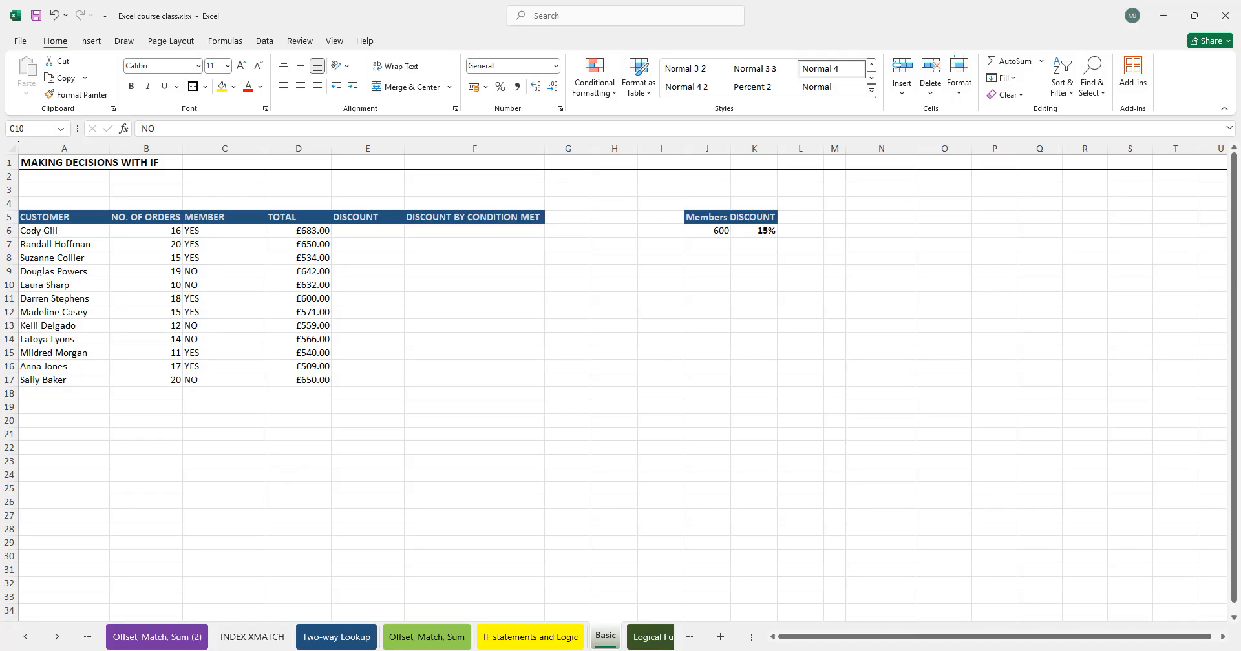
{"action": "left_click", "coordinate": [423, 269]}
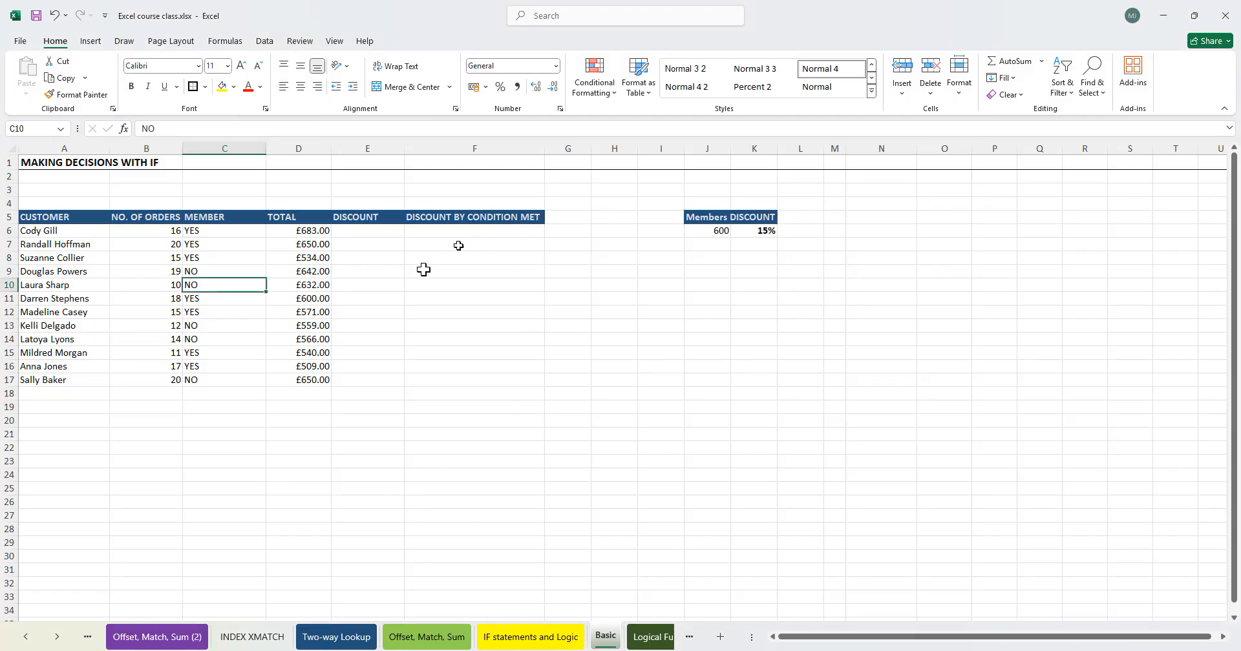
{"action": "left_click", "coordinate": [582, 271]}
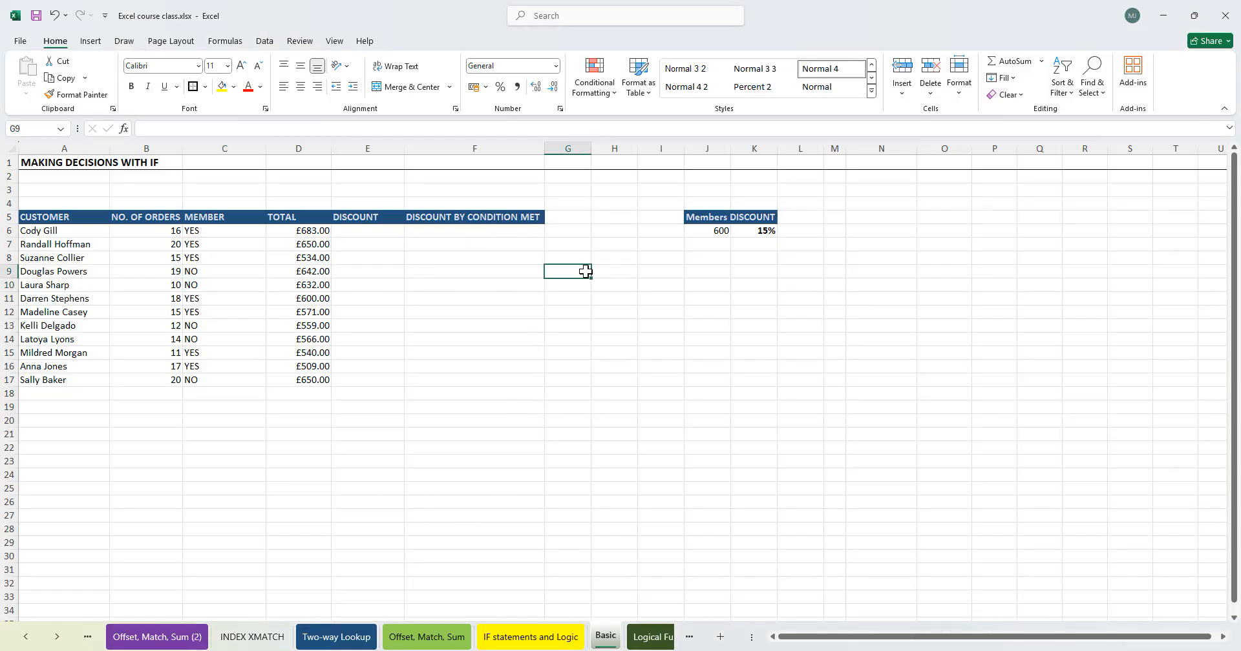
{"action": "type", "text": "IF"}
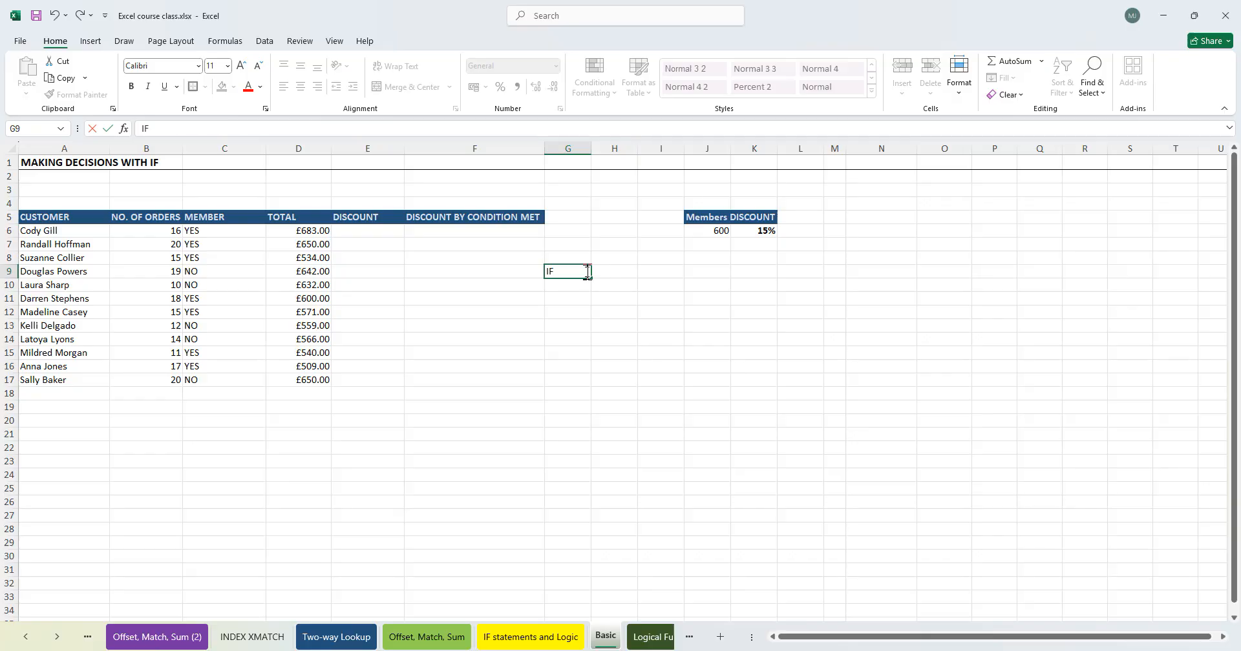
{"action": "type", "text": " stataemen"}
{"action": "key", "text": "BackSpace"}
{"action": "key", "text": "BackSpace"}
{"action": "key", "text": "BackSpace"}
{"action": "key", "text": "BackSpace"}
{"action": "key", "text": "BackSpace"}
{"action": "type", "text": "ement"}
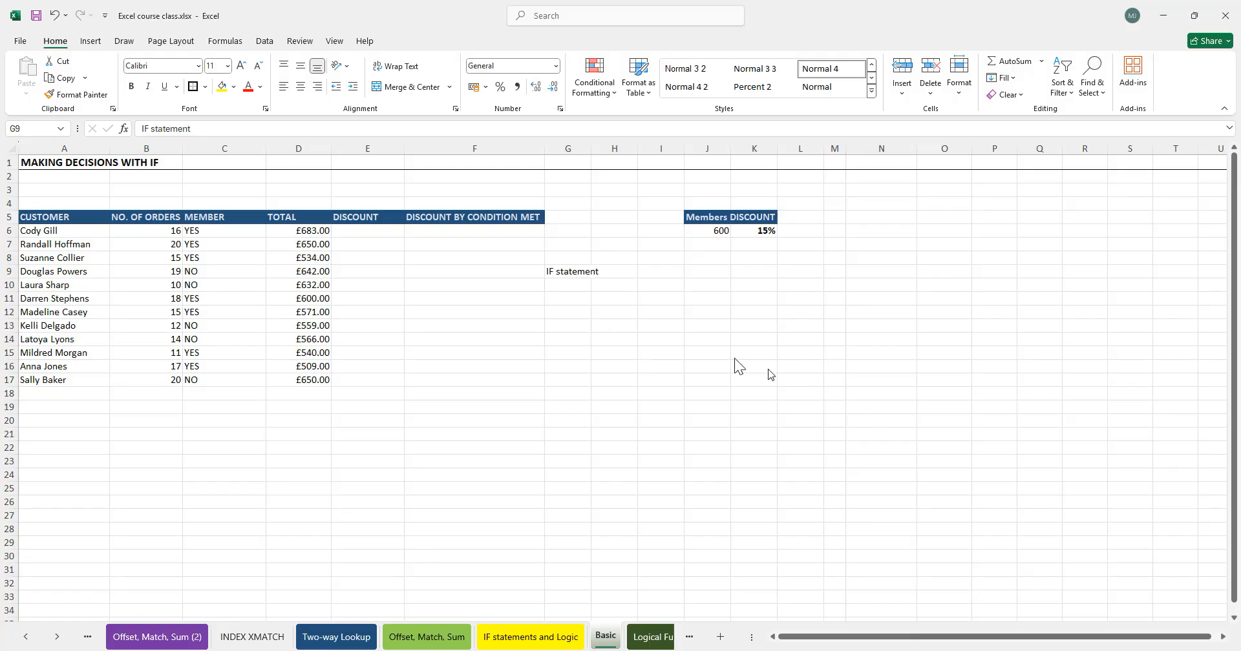
{"action": "left_click", "coordinate": [640, 327]}
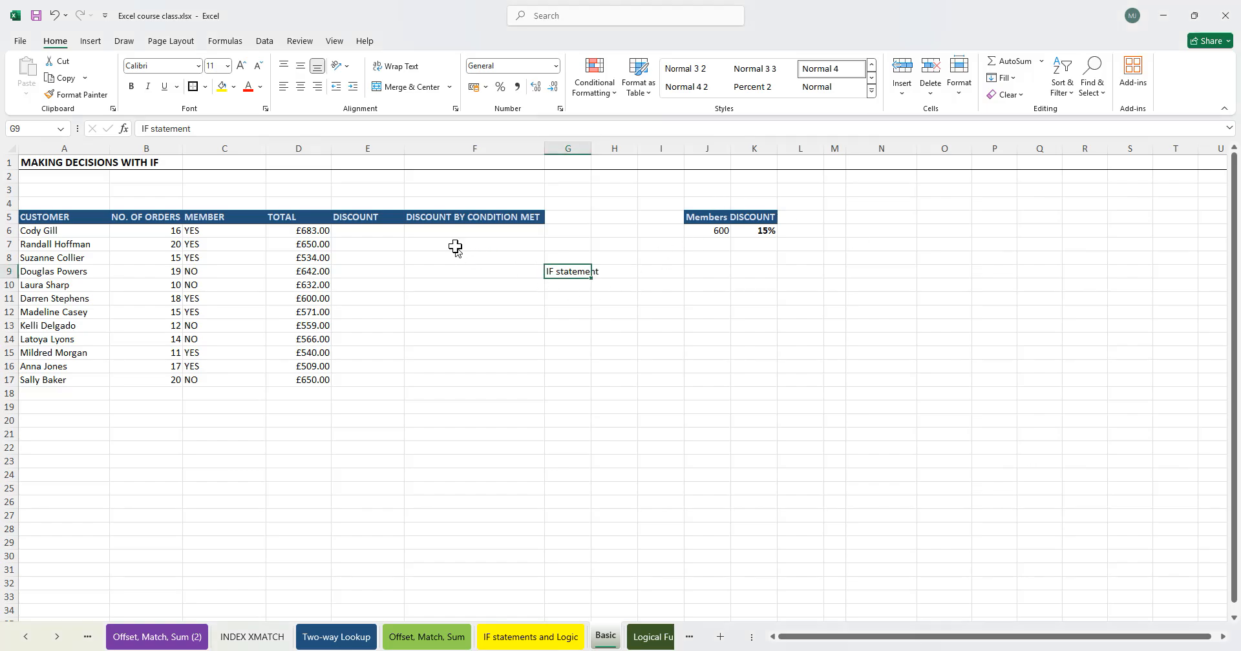
- Review the customer, number of orders, member and total columns of the discount table
{"action": "left_click", "coordinate": [370, 233]}
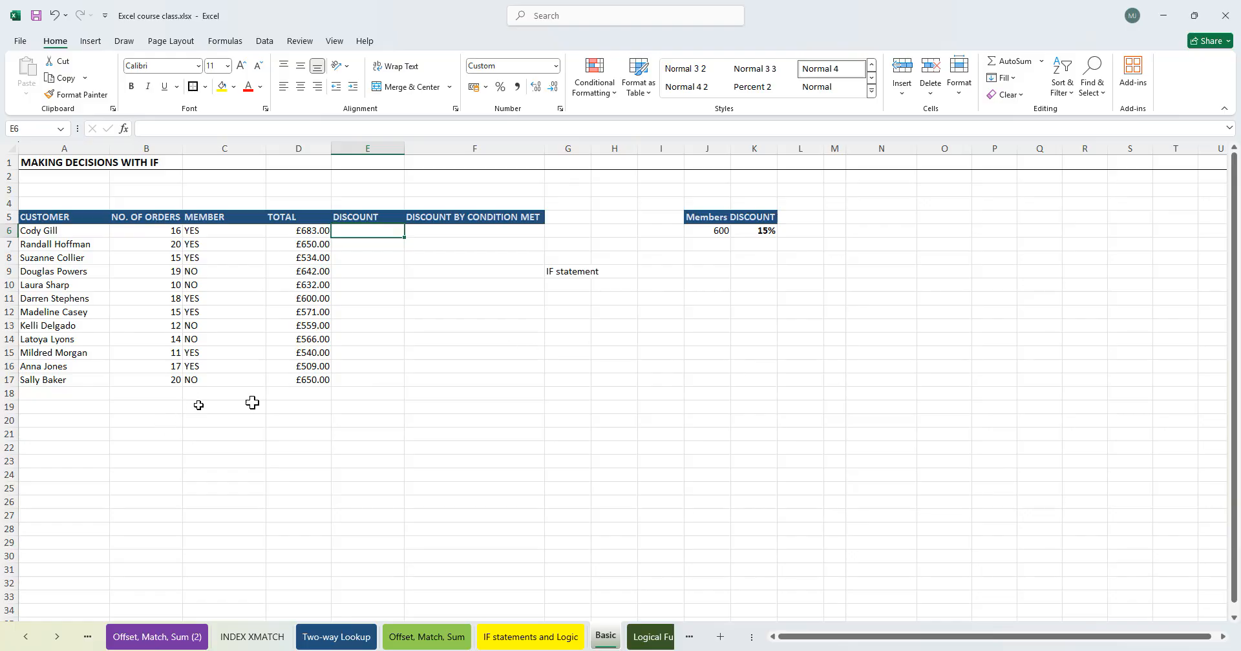
{"action": "left_click", "coordinate": [220, 247]}
{"action": "left_click_drag", "start_coordinate": [58, 218], "coordinate": [61, 300]}
{"action": "left_click_drag", "start_coordinate": [166, 219], "coordinate": [167, 313]}
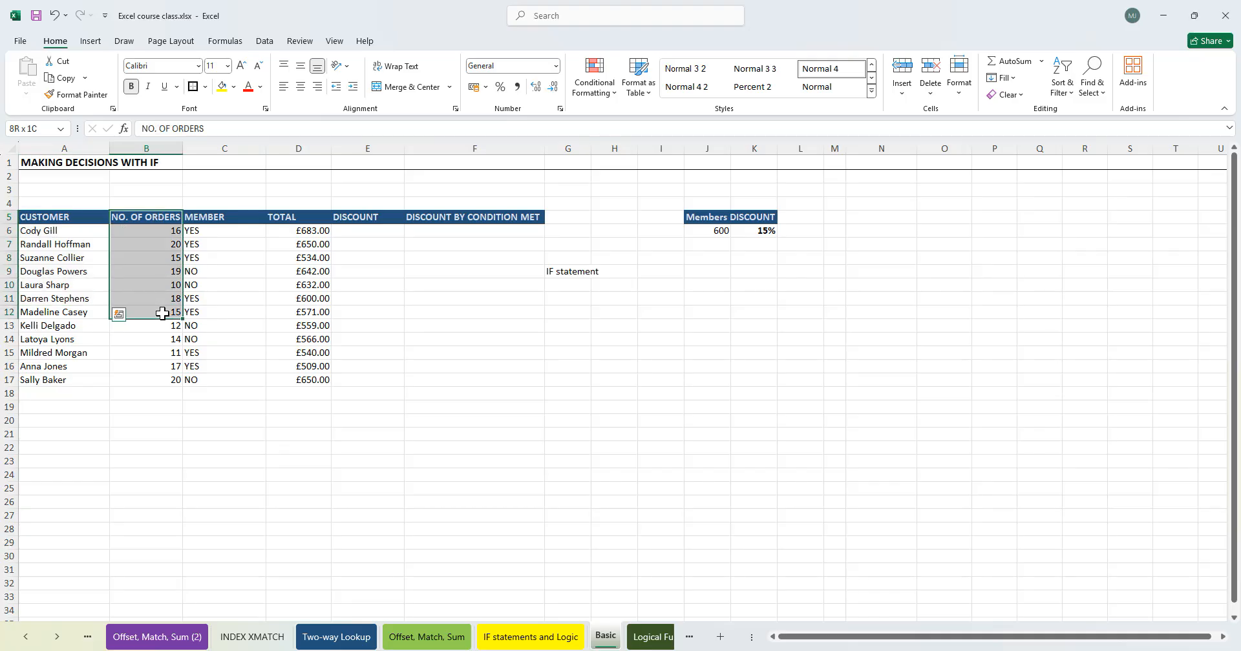
{"action": "left_click_drag", "start_coordinate": [203, 220], "coordinate": [208, 379]}
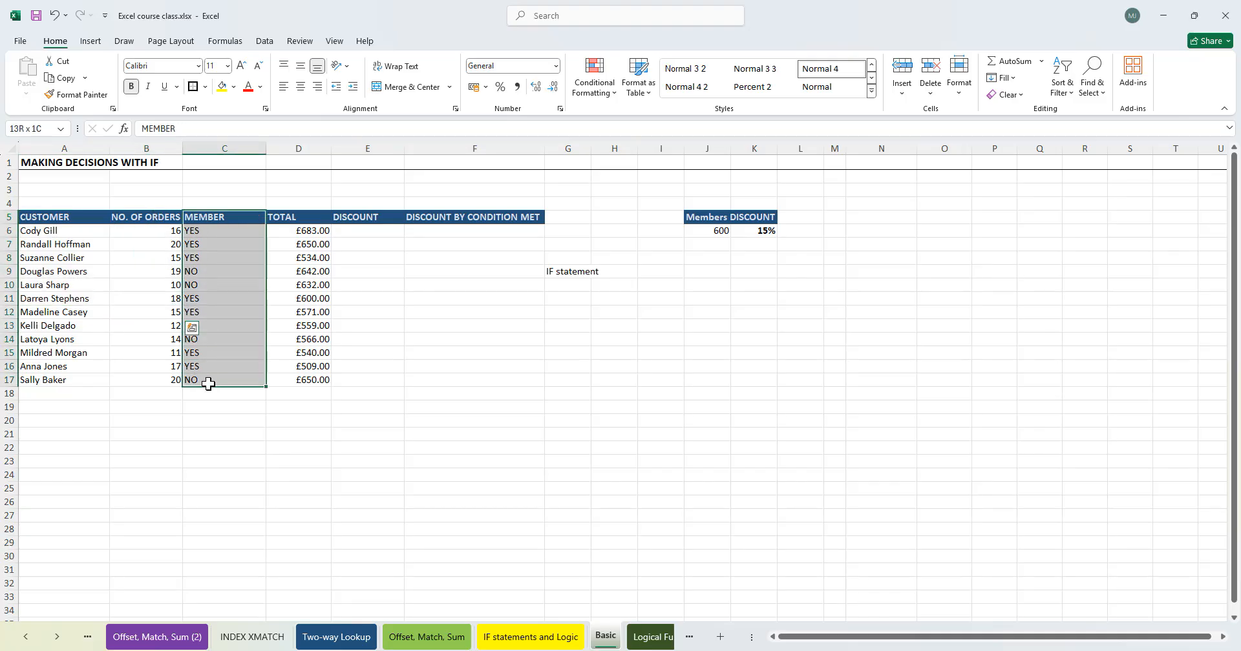
{"action": "left_click", "coordinate": [222, 233]}
{"action": "left_click", "coordinate": [216, 260]}
{"action": "left_click", "coordinate": [212, 301]}
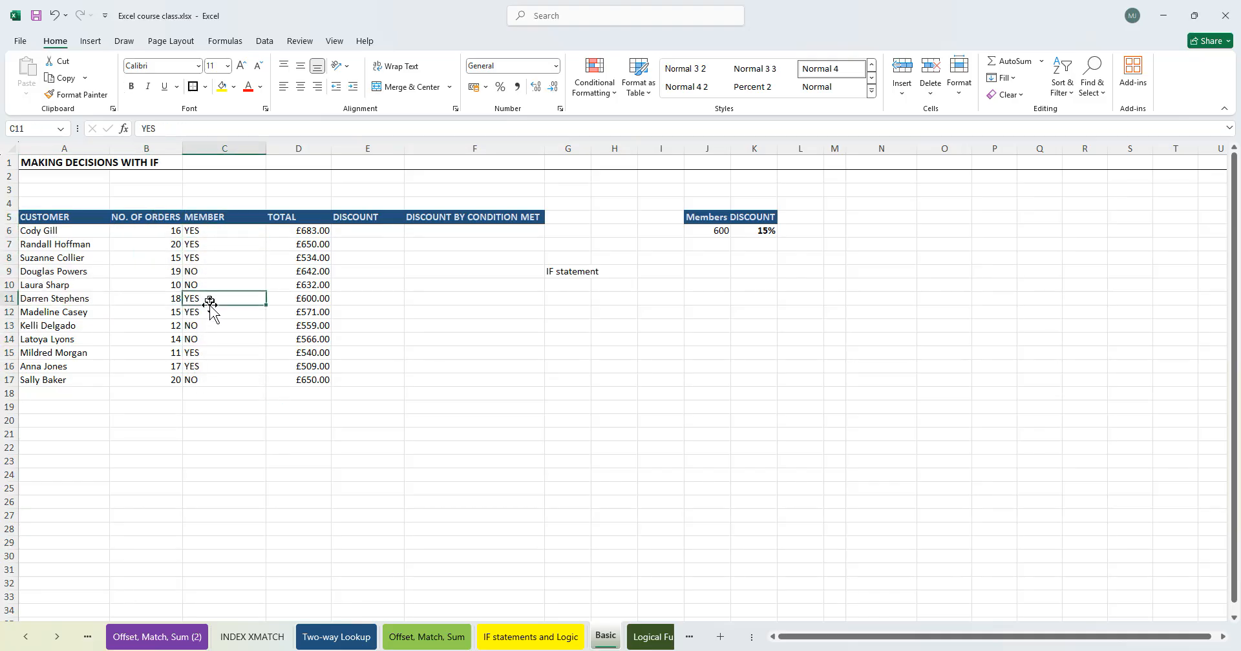
{"action": "left_click", "coordinate": [207, 247]}
{"action": "left_click", "coordinate": [205, 287]}
{"action": "left_click", "coordinate": [213, 327]}
{"action": "left_click", "coordinate": [214, 393]}
{"action": "left_click", "coordinate": [203, 327]}
{"action": "left_click", "coordinate": [247, 245]}
{"action": "left_click", "coordinate": [300, 234]}
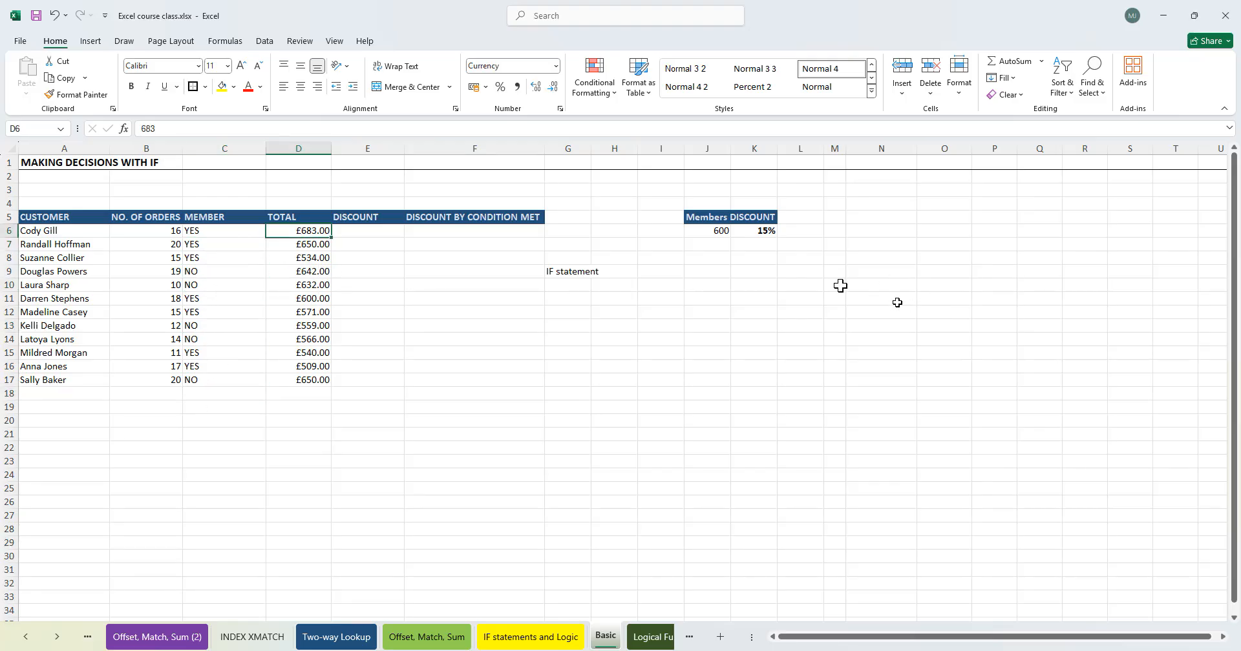
- Merge and centre cells J3:K4 above the Members/Discount table and enter the heading Conditions
{"action": "left_click", "coordinate": [709, 215]}
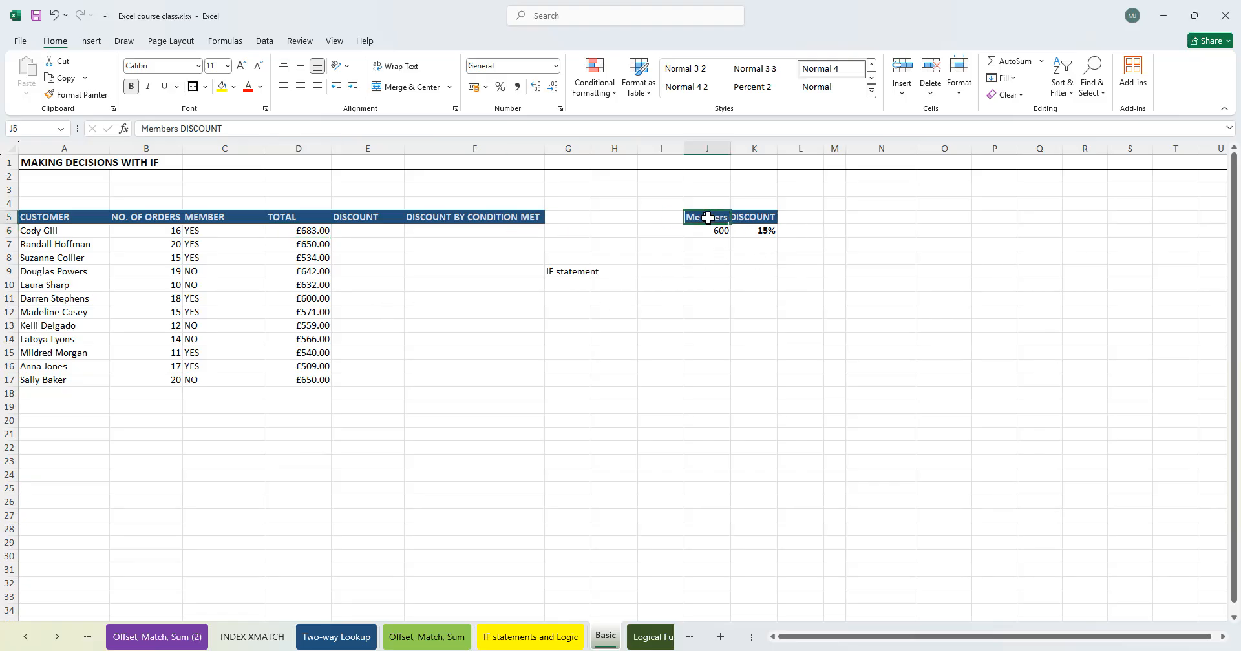
{"action": "left_click", "coordinate": [680, 193]}
{"action": "left_click_drag", "start_coordinate": [708, 191], "coordinate": [756, 205]}
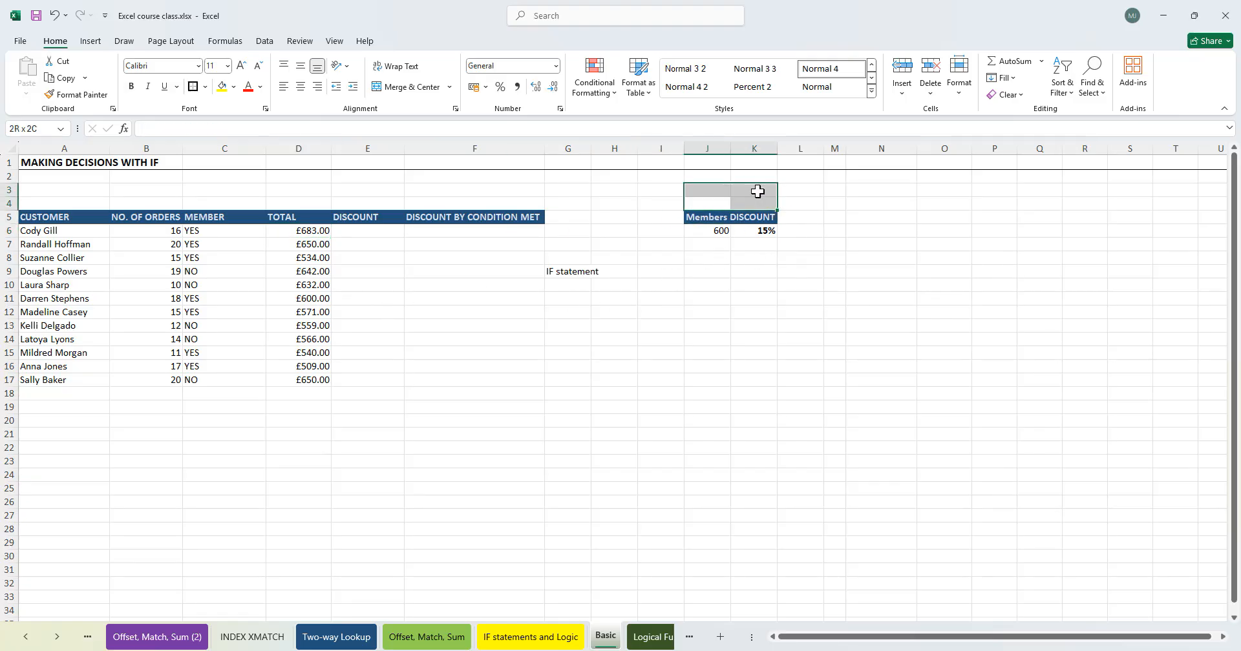
{"action": "left_click", "coordinate": [407, 88]}
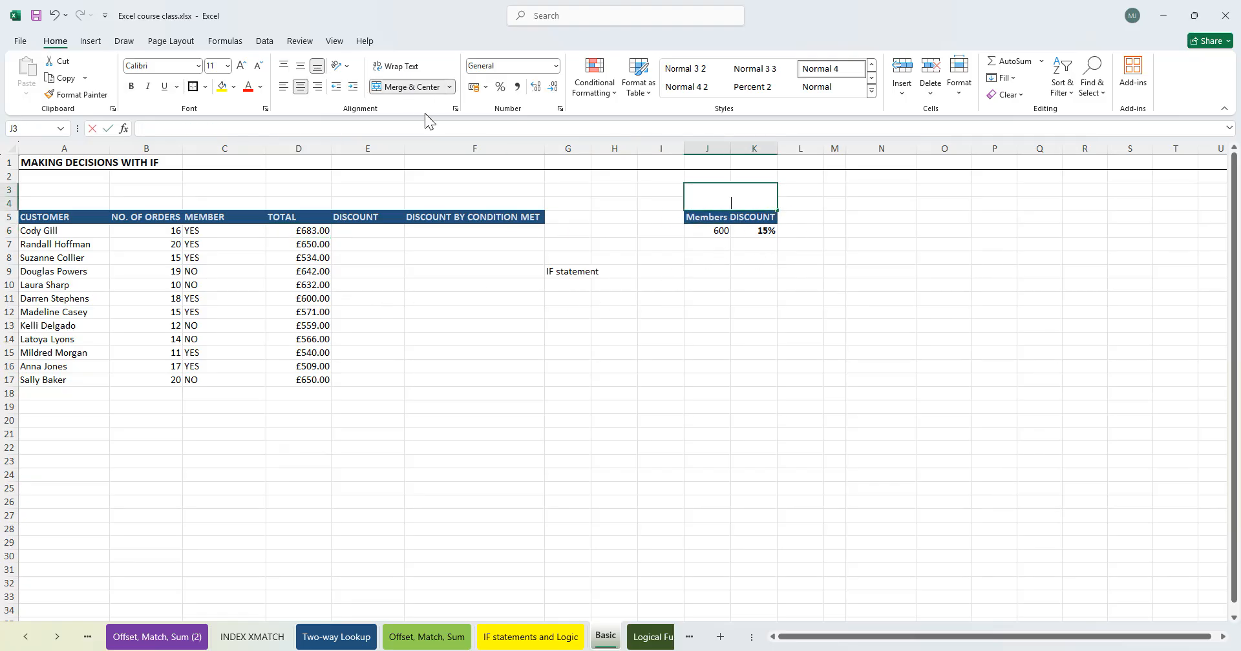
{"action": "type", "text": "Conditions"}
{"action": "key", "text": "Tab"}
{"action": "left_click", "coordinate": [751, 199]}
- Fill the merged Conditions heading with a light blue colour
{"action": "key", "text": "alt"}
{"action": "key", "text": "Escape"}
{"action": "key", "text": "b"}
{"action": "key", "text": "t"}
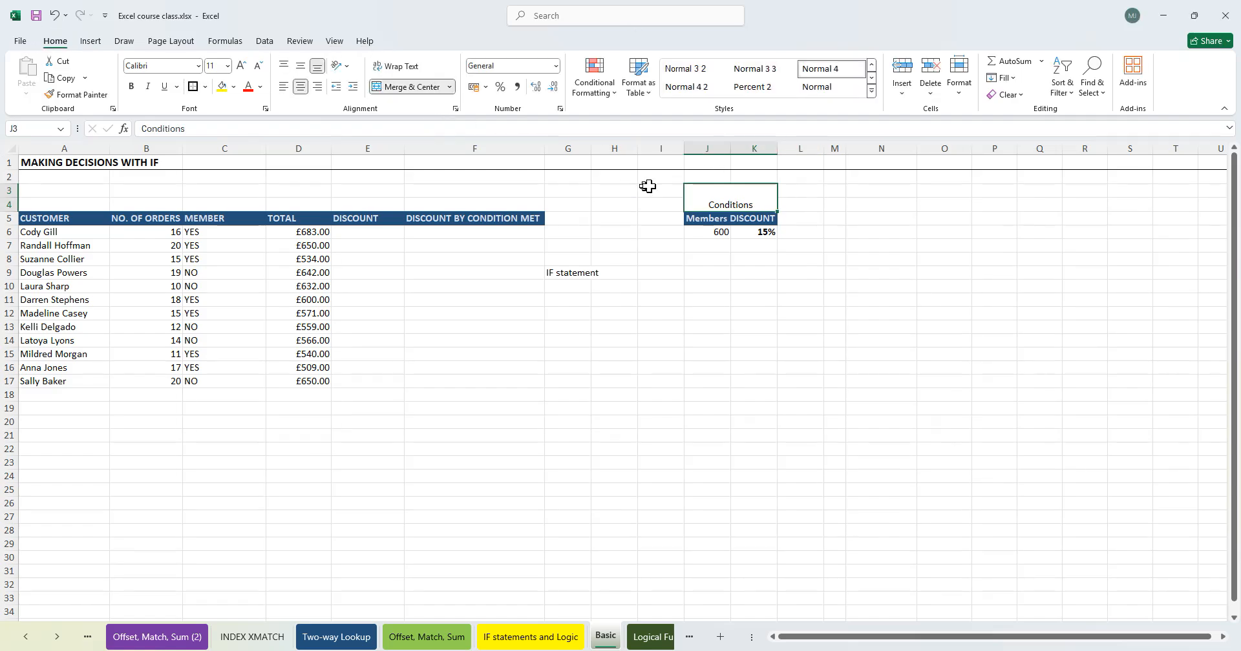
{"action": "key", "text": "alt"}
{"action": "key", "text": "h"}
{"action": "key", "text": "h"}
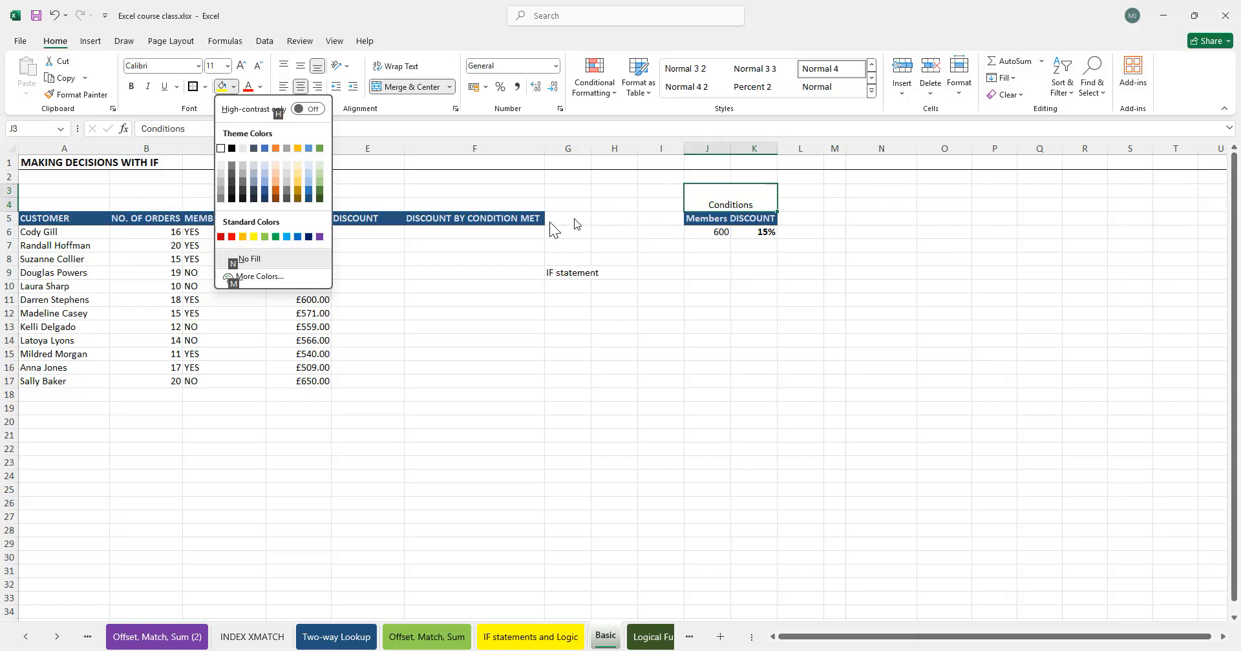
{"action": "left_click", "coordinate": [265, 175]}
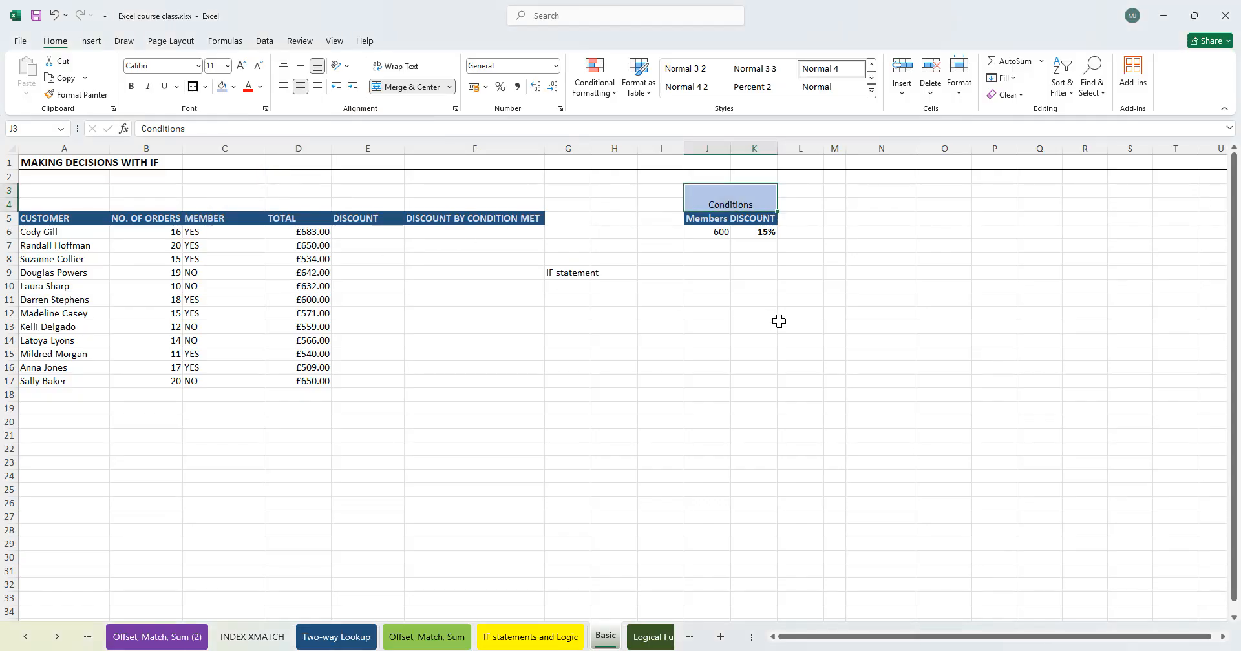
- Format the Conditions heading with white, bold font at size 14
{"action": "key", "text": "alt"}
{"action": "key", "text": "h"}
{"action": "key", "text": "f"}
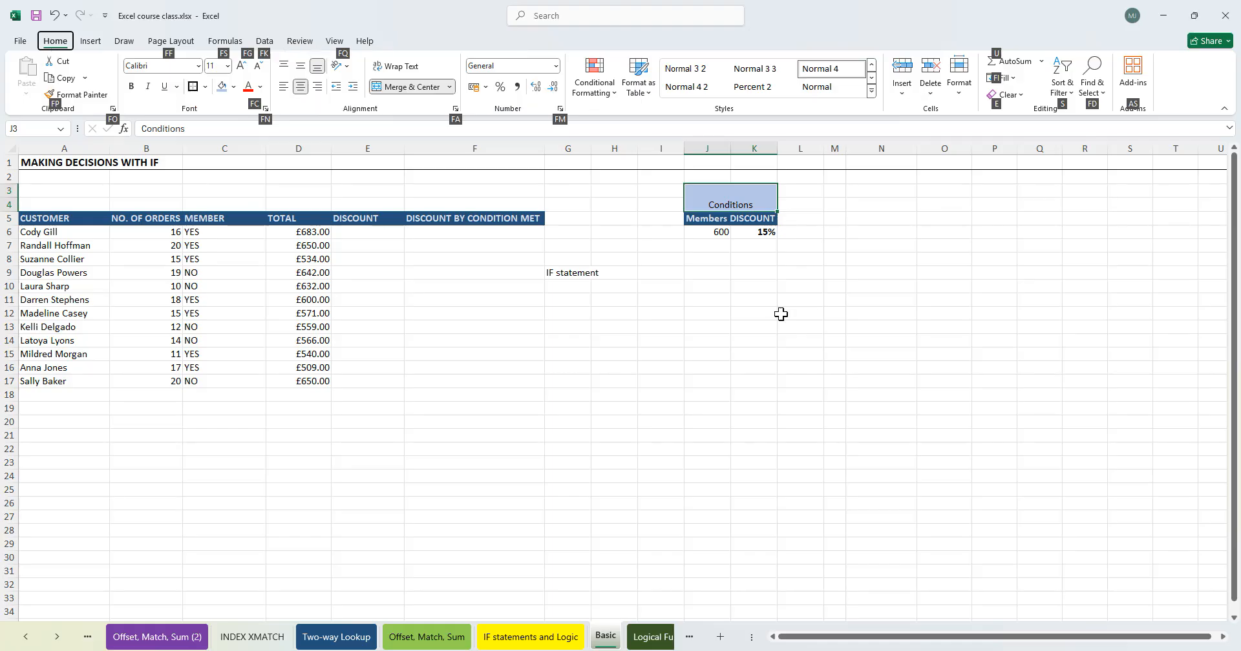
{"action": "key", "text": "c"}
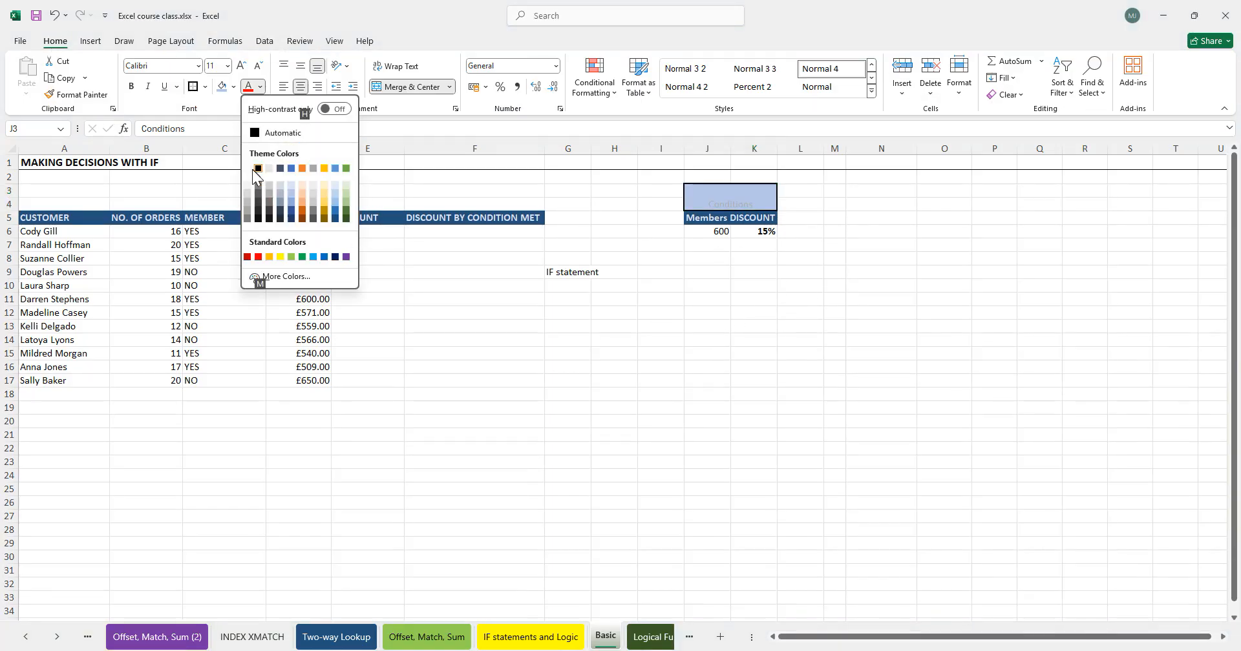
{"action": "left_click", "coordinate": [247, 168]}
{"action": "key", "text": "ctrl+b"}
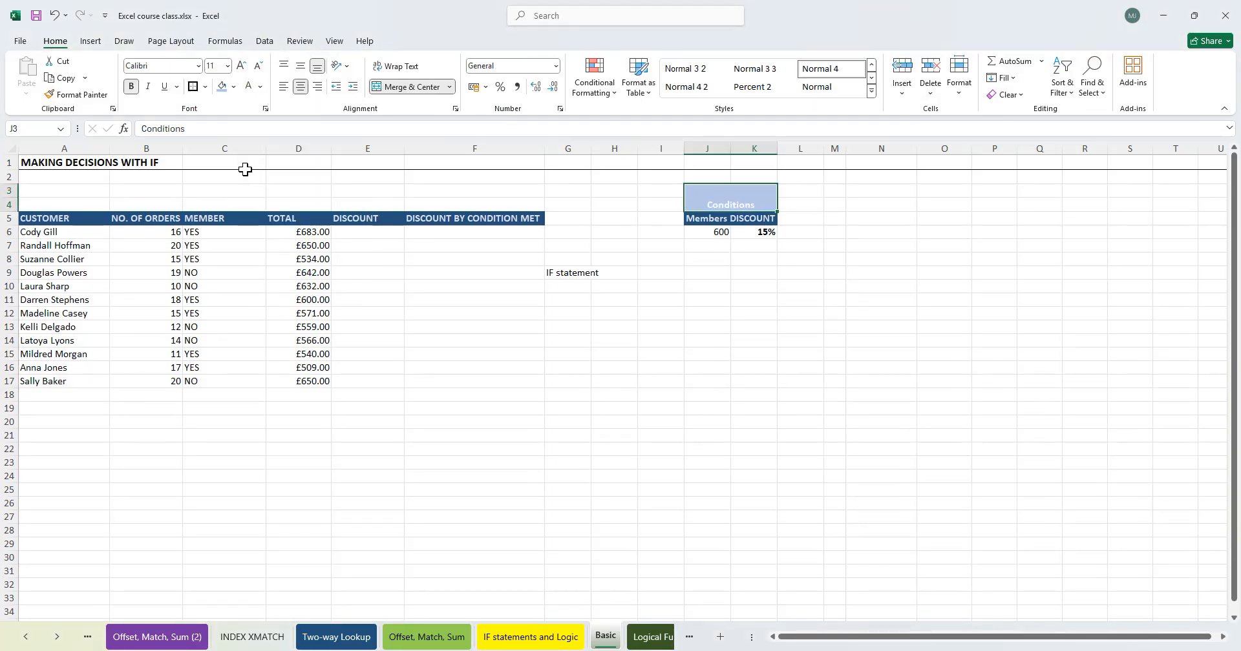
{"action": "key", "text": "alt"}
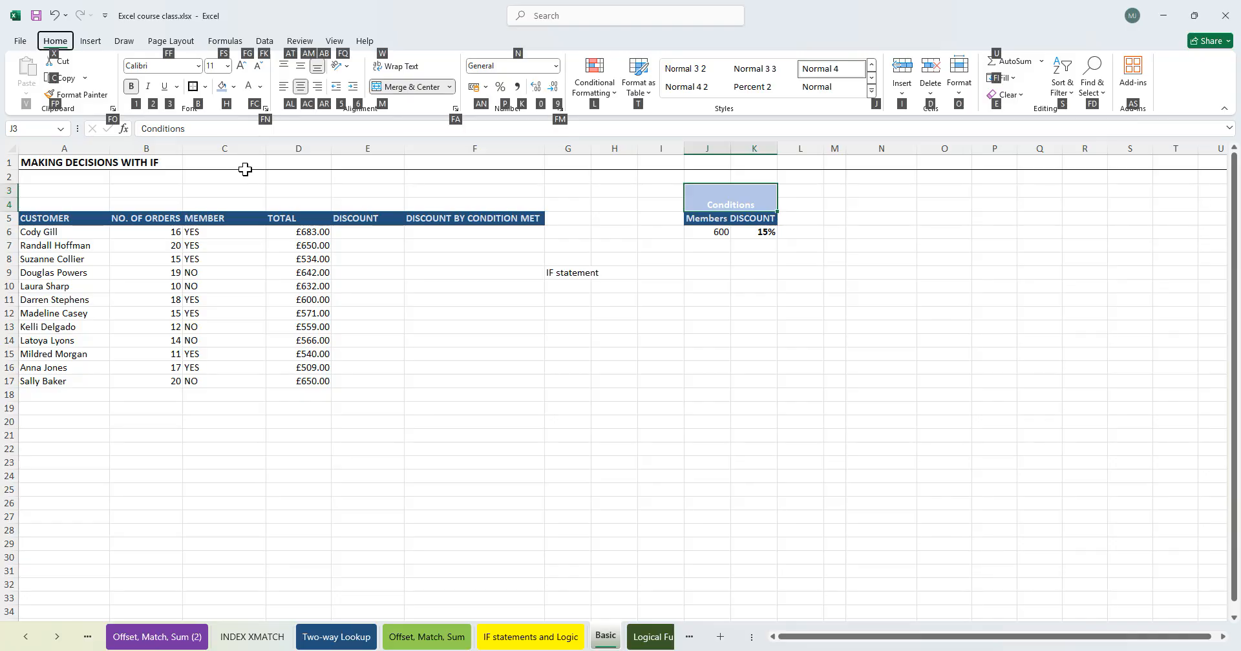
{"action": "type", "text": "fs"}
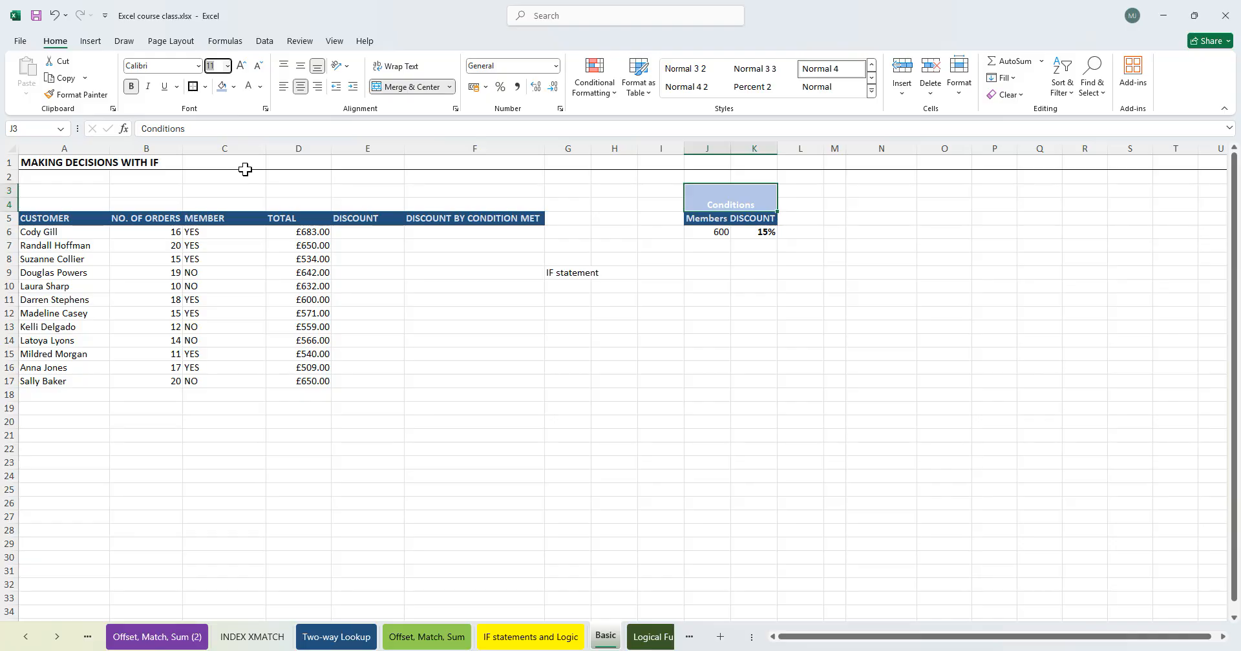
{"action": "type", "text": "14"}
{"action": "key", "text": "Return"}
- Examine the Members 600 and 15% discount condition cells against the discount columns
{"action": "left_click", "coordinate": [717, 341]}
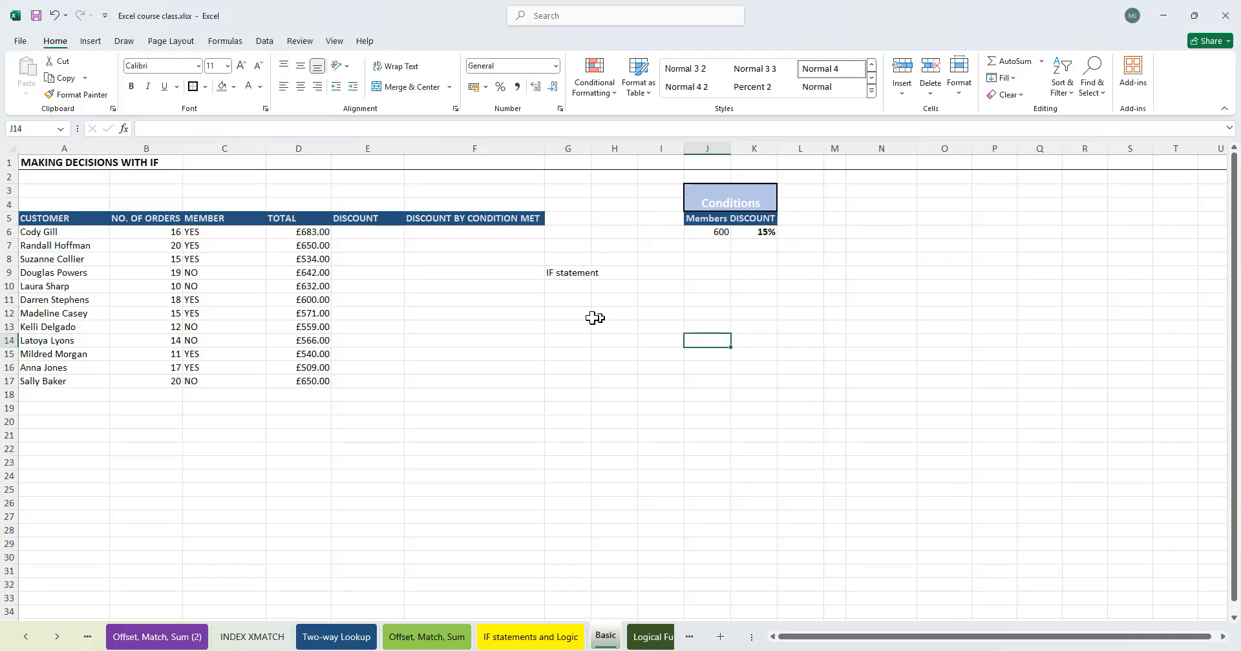
{"action": "left_click", "coordinate": [515, 288]}
{"action": "left_click", "coordinate": [367, 247]}
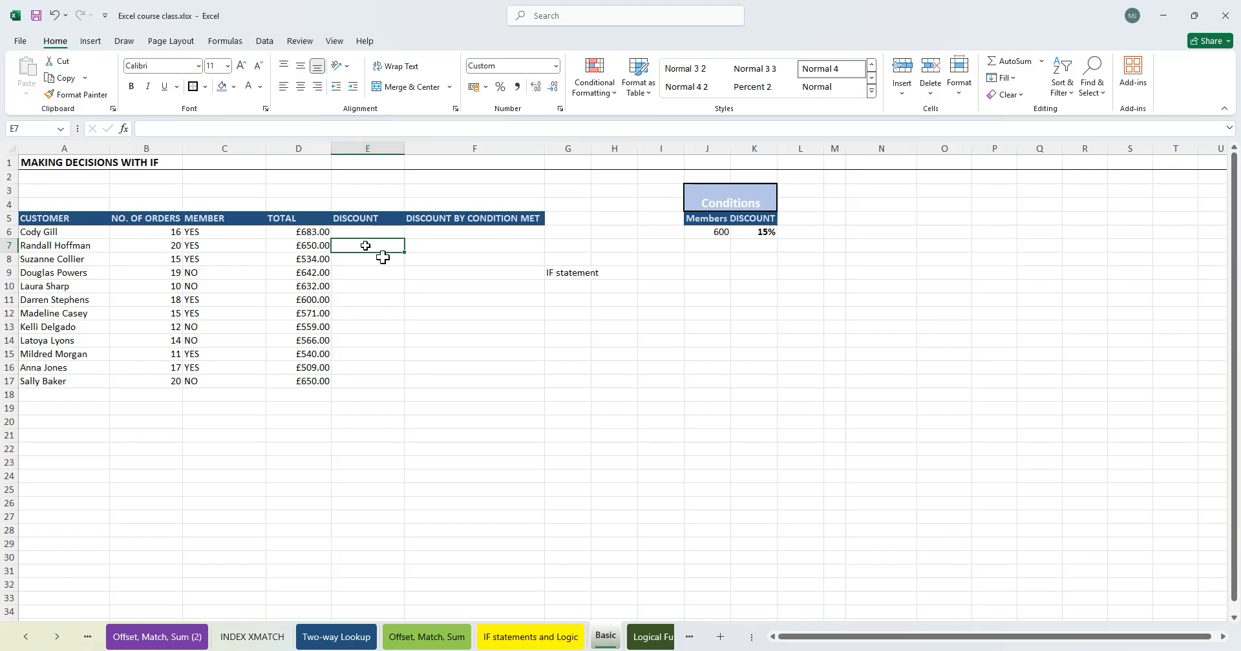
{"action": "left_click", "coordinate": [719, 247]}
{"action": "left_click", "coordinate": [723, 234]}
{"action": "left_click", "coordinate": [715, 218]}
{"action": "left_click", "coordinate": [758, 221]}
{"action": "left_click", "coordinate": [720, 234]}
{"action": "left_click", "coordinate": [767, 235]}
{"action": "left_click", "coordinate": [720, 312]}
{"action": "left_click", "coordinate": [697, 248]}
{"action": "left_click", "coordinate": [721, 231]}
{"action": "left_click", "coordinate": [712, 216]}
{"action": "left_click", "coordinate": [712, 232]}
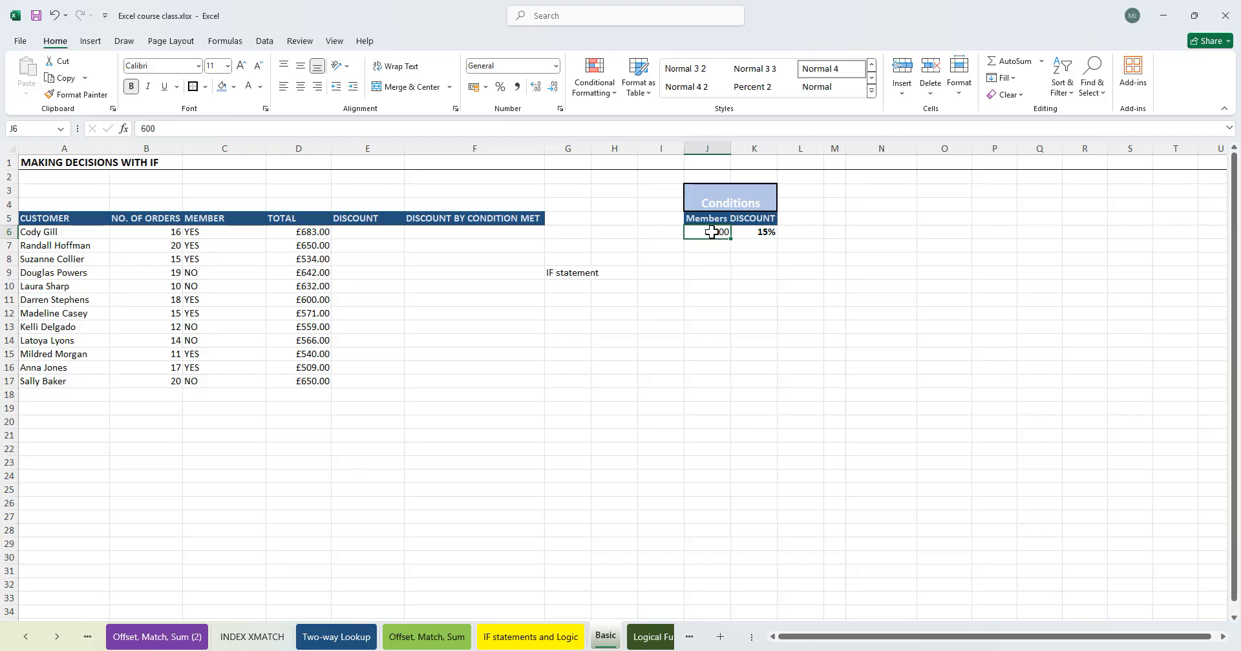
{"action": "left_click_drag", "start_coordinate": [711, 232], "coordinate": [760, 233]}
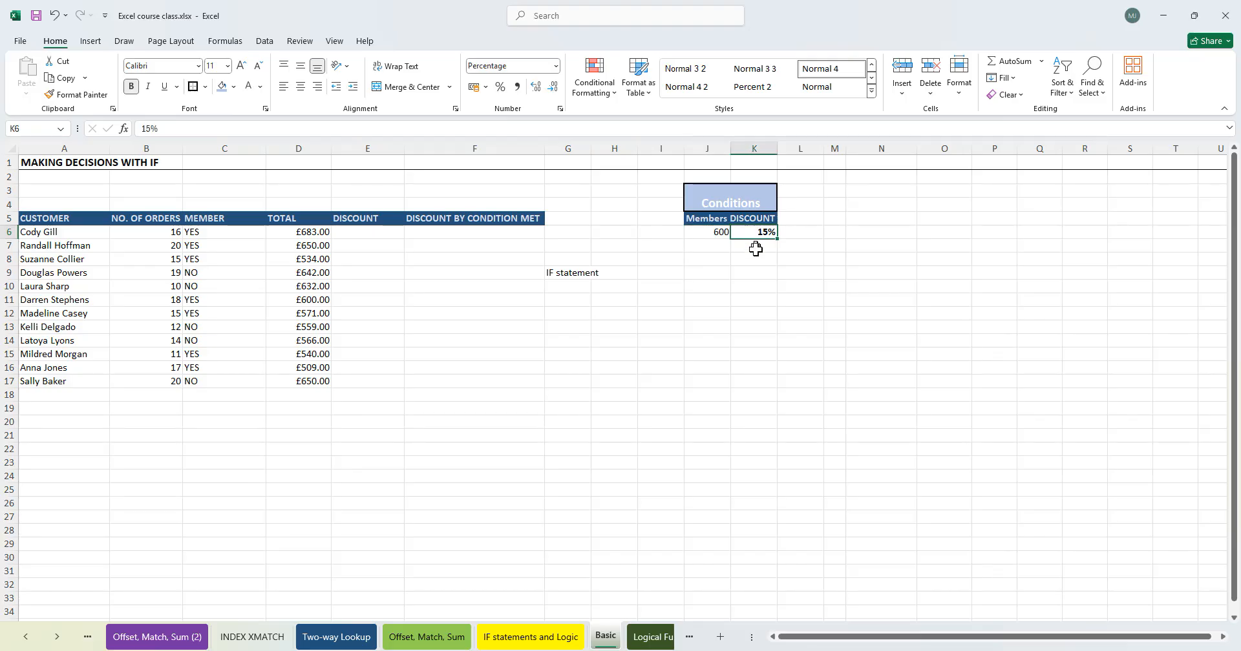
{"action": "left_click", "coordinate": [721, 234]}
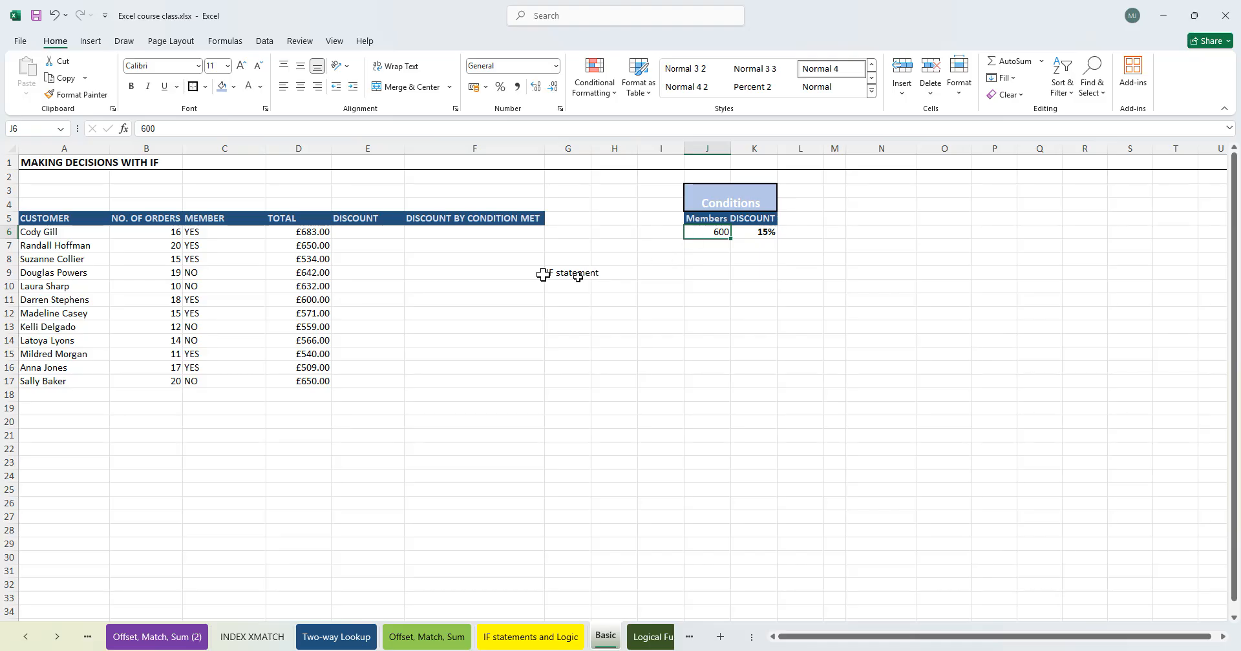
{"action": "left_click", "coordinate": [371, 232]}
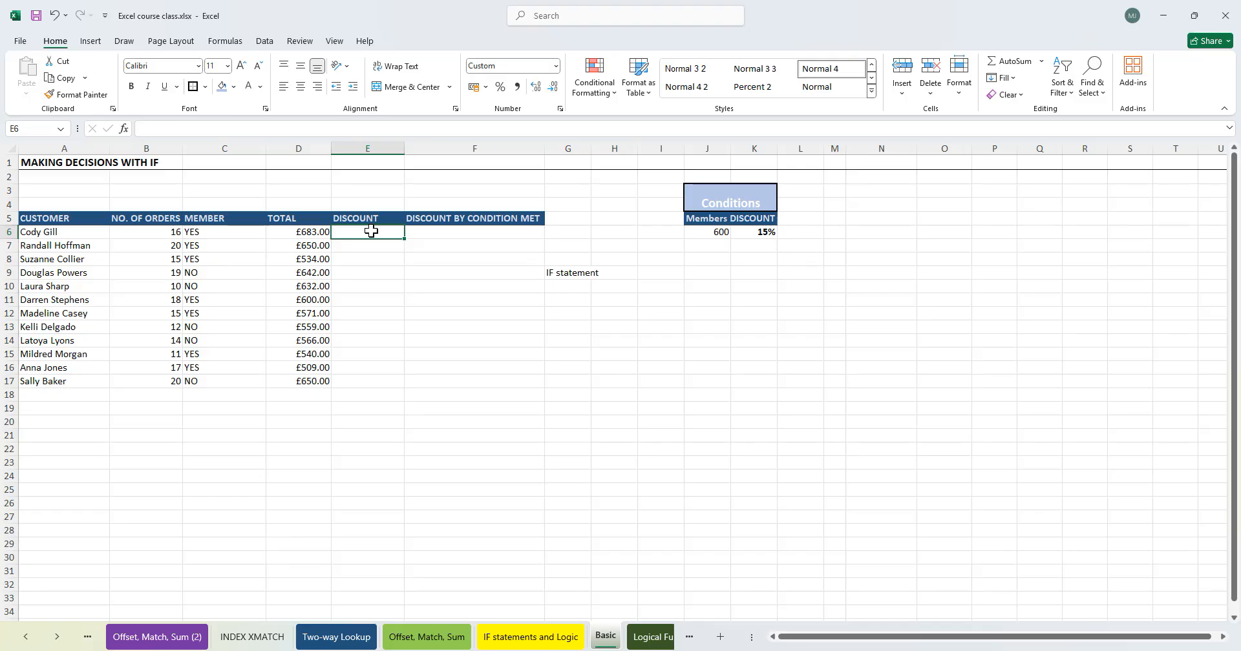
{"action": "type", "text": "=IF("}
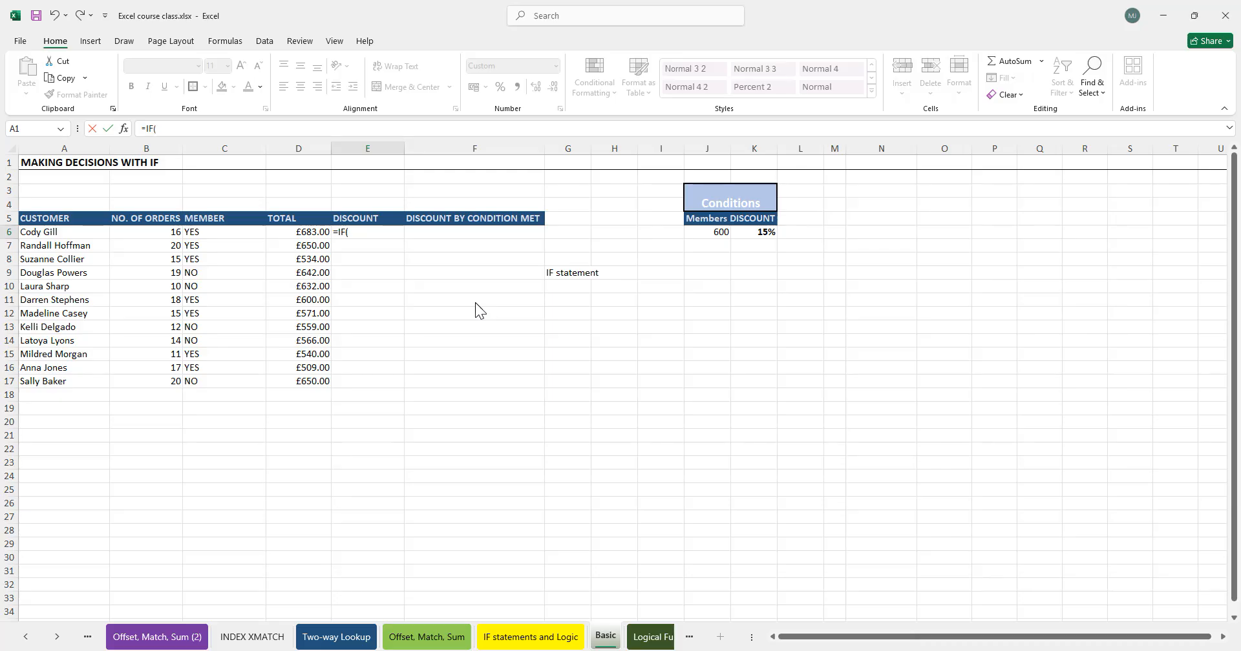
{"action": "double_click", "coordinate": [366, 232]}
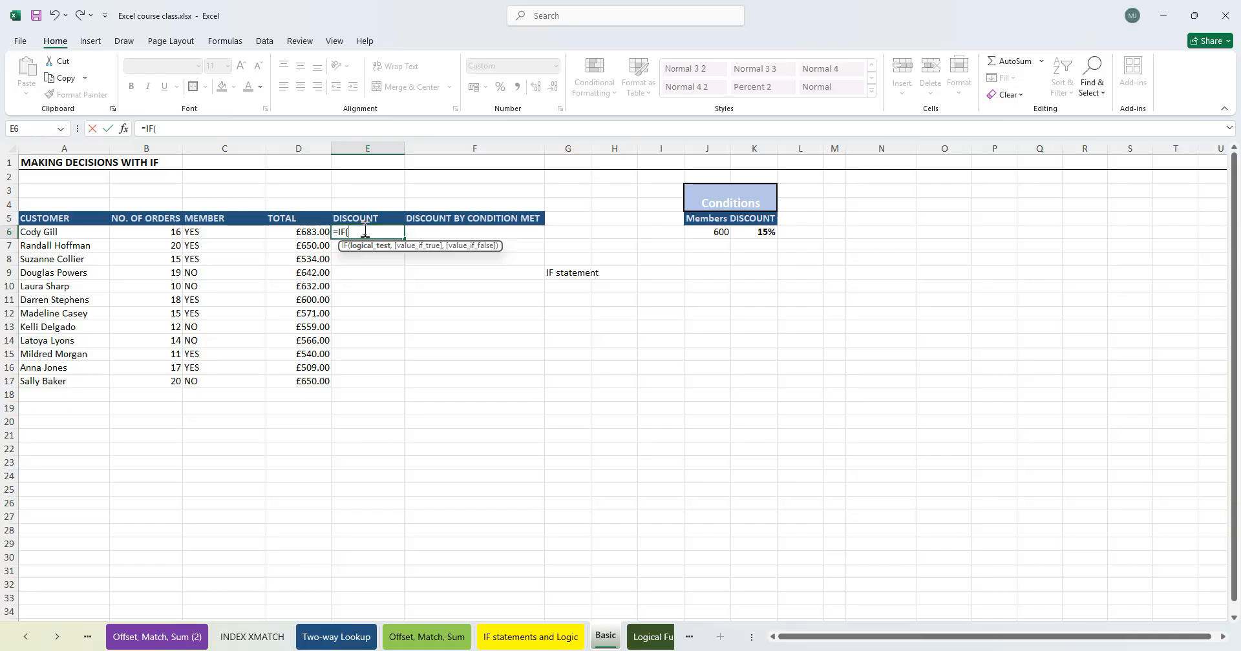
{"action": "key", "text": "BackSpace"}
{"action": "key", "text": "BackSpace"}
{"action": "key", "text": "BackSpace"}
{"action": "key", "text": "BackSpace"}
{"action": "key", "text": "Escape"}
{"action": "left_click", "coordinate": [512, 330]}
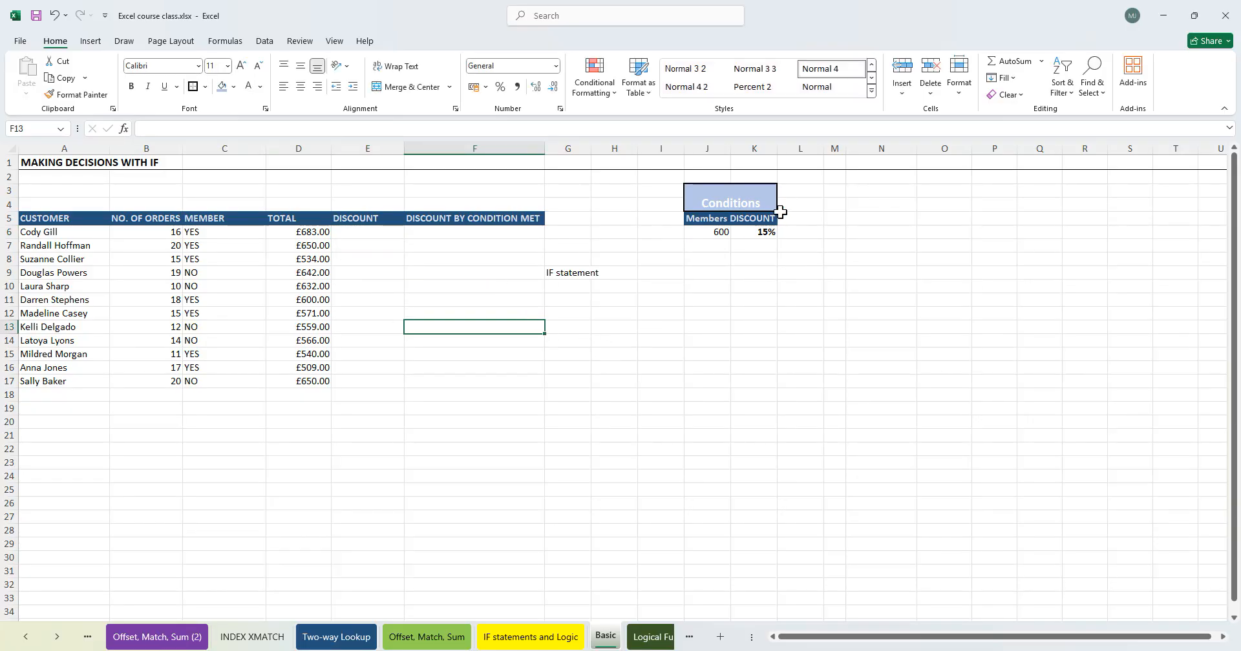
- Examine the customer, total and Members condition cells that the discount formula will compare
{"action": "left_click", "coordinate": [312, 231]}
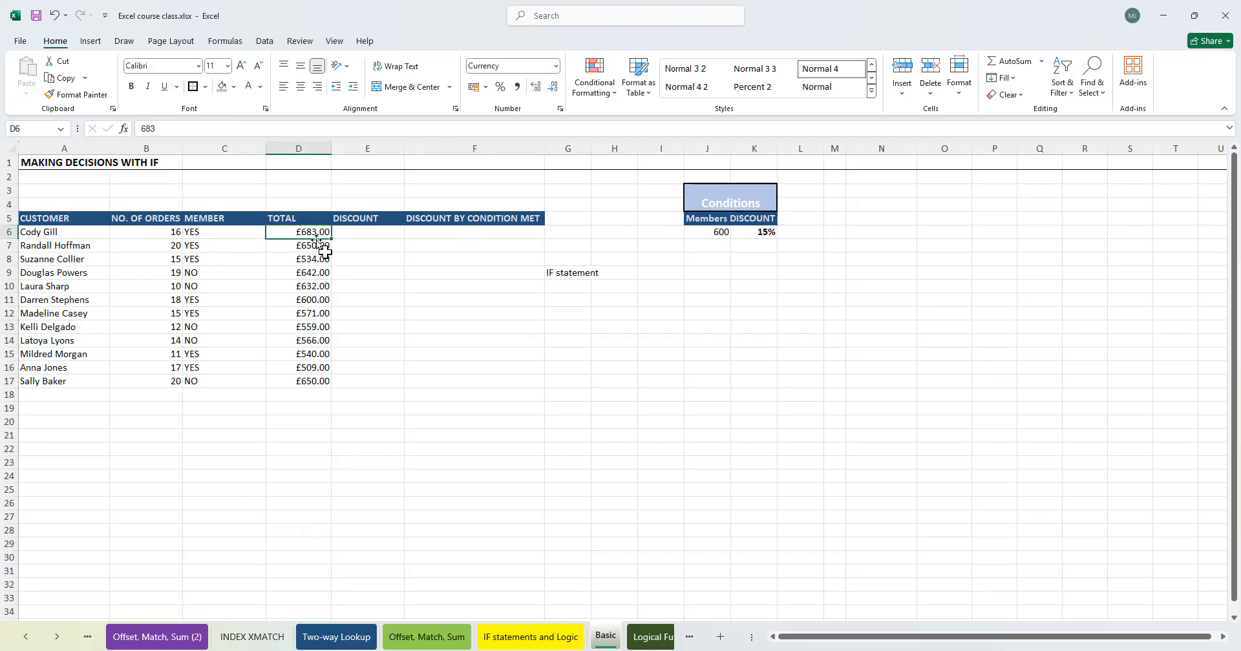
{"action": "left_click", "coordinate": [56, 231]}
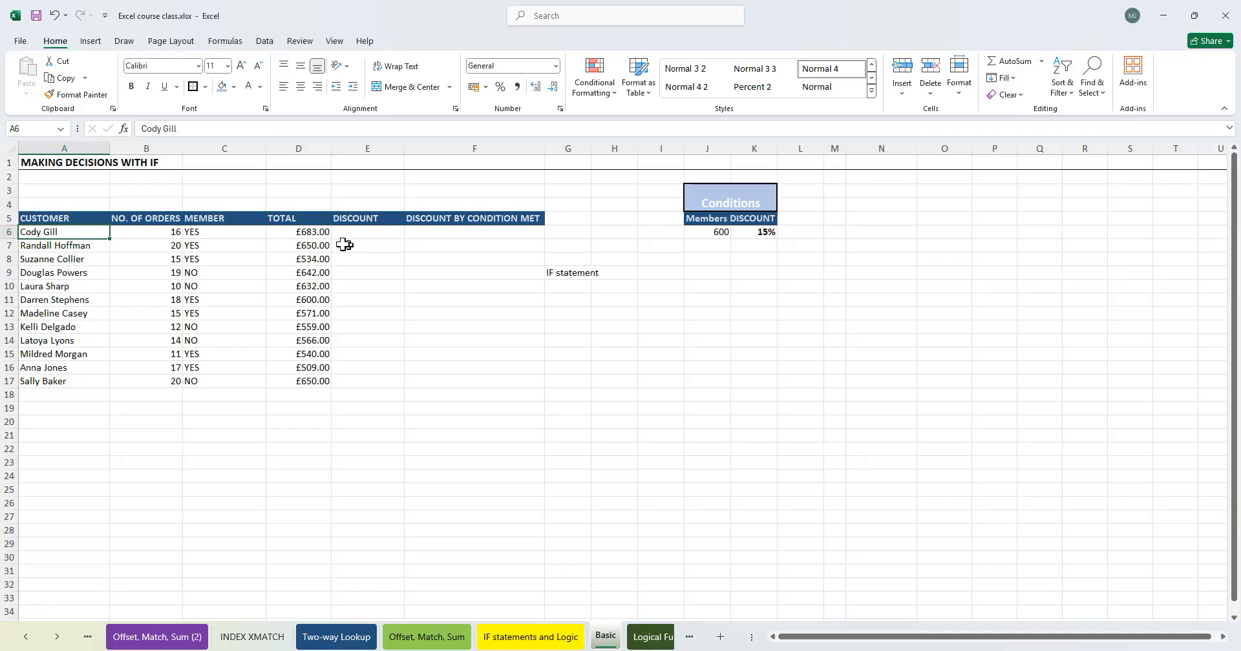
{"action": "left_click", "coordinate": [708, 231]}
{"action": "left_click", "coordinate": [762, 232]}
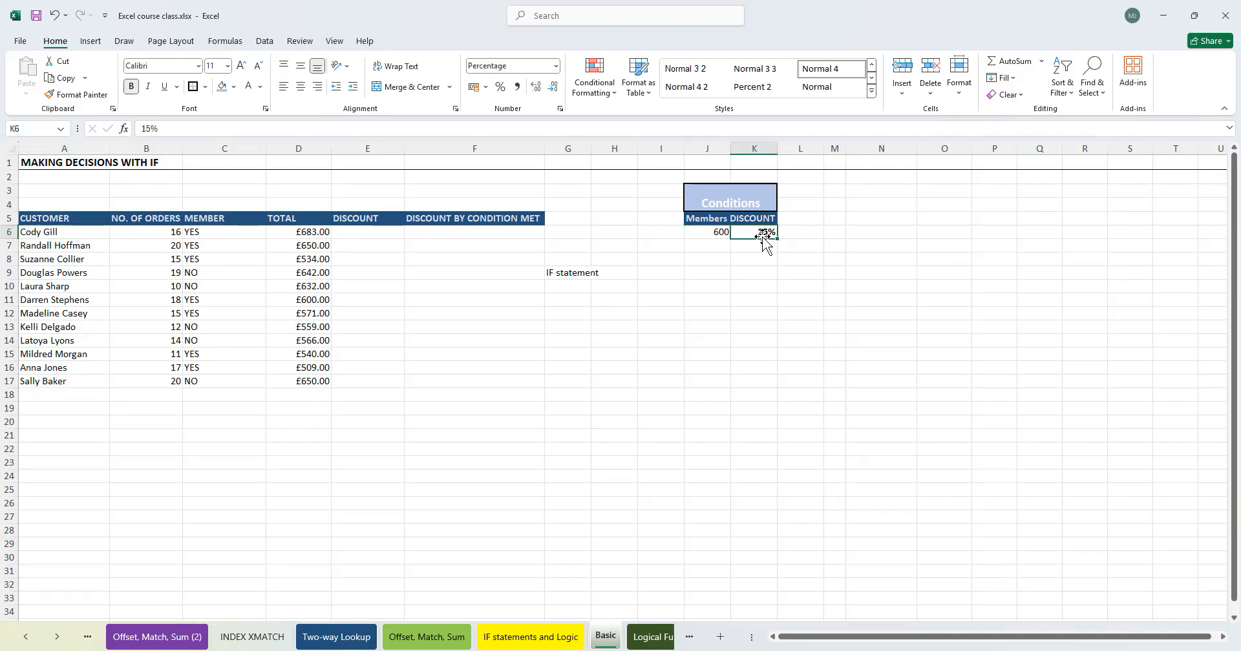
{"action": "left_click", "coordinate": [711, 234]}
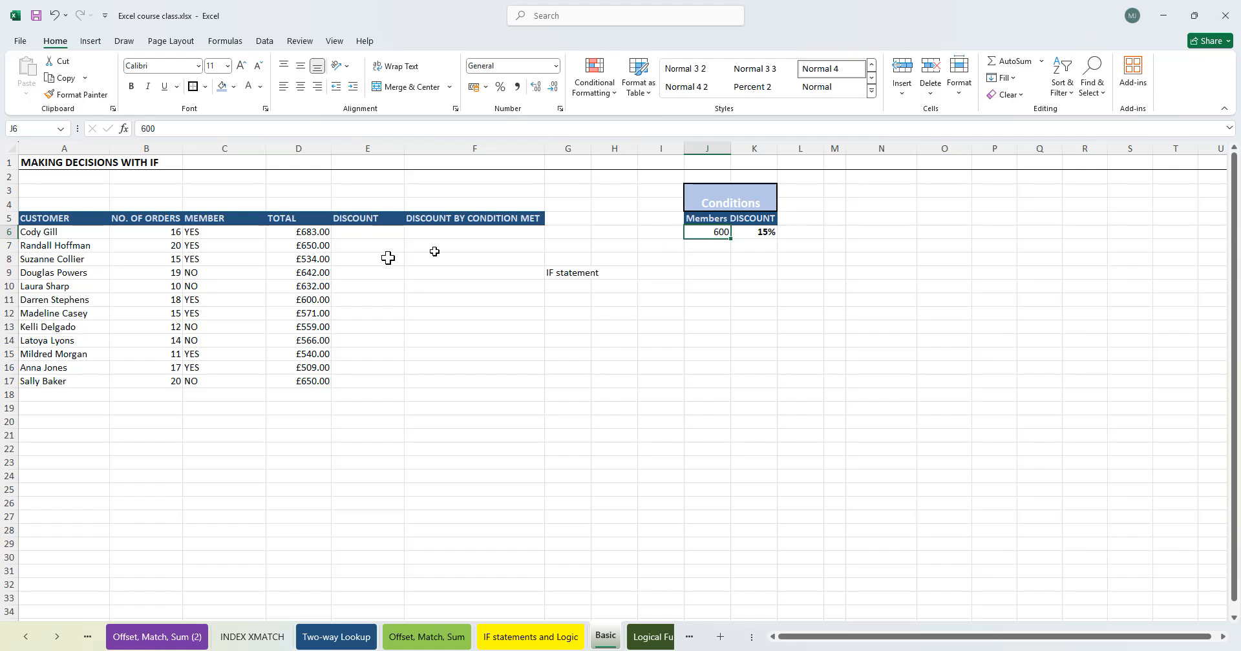
{"action": "left_click", "coordinate": [364, 282]}
{"action": "left_click", "coordinate": [313, 233]}
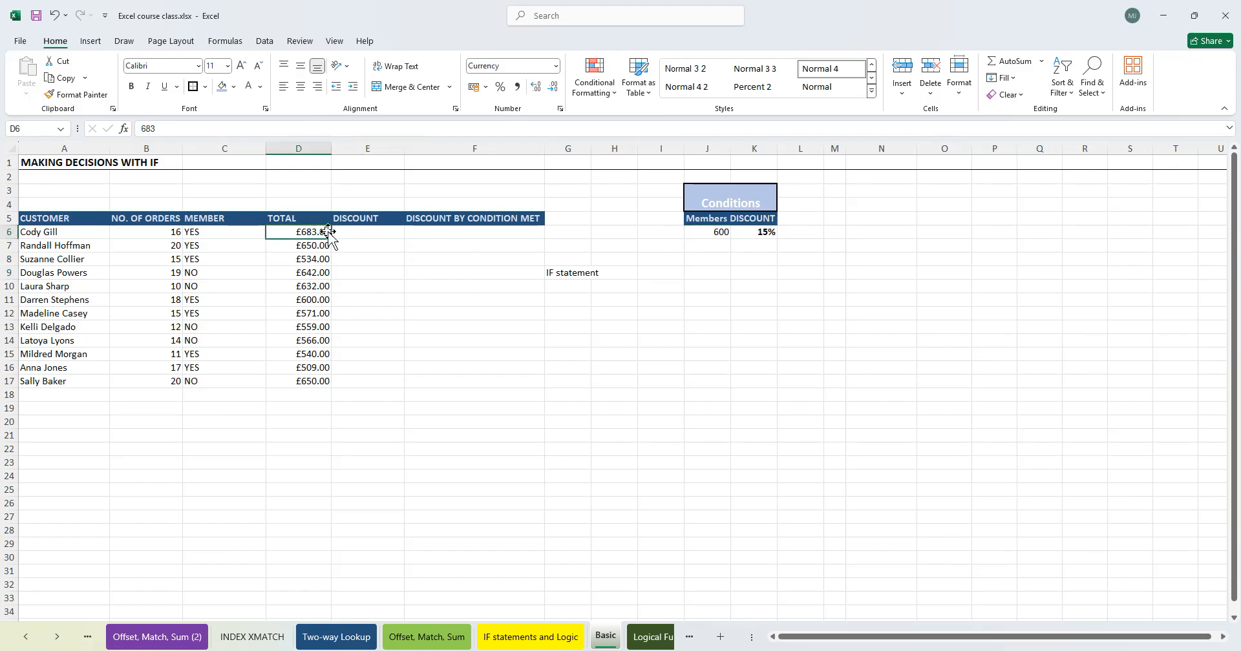
{"action": "left_click", "coordinate": [92, 232]}
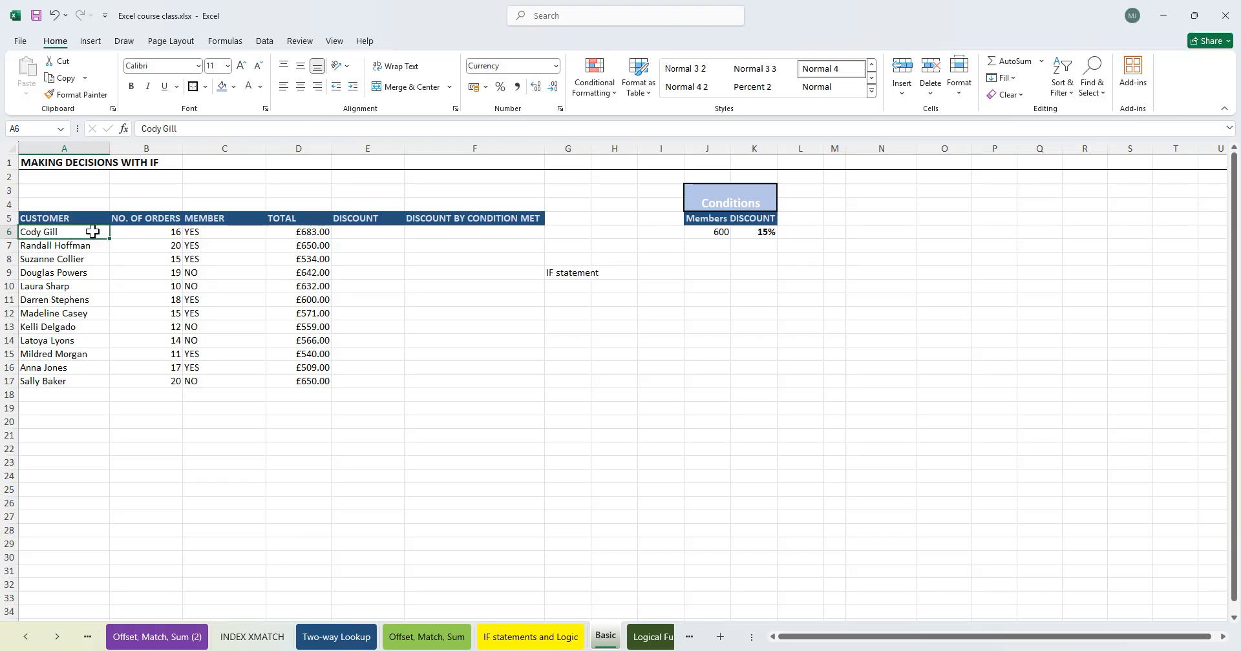
{"action": "left_click_drag", "start_coordinate": [93, 232], "coordinate": [323, 233]}
{"action": "left_click", "coordinate": [322, 233]}
{"action": "left_click", "coordinate": [63, 233]}
{"action": "left_click_drag", "start_coordinate": [110, 238], "coordinate": [90, 368]}
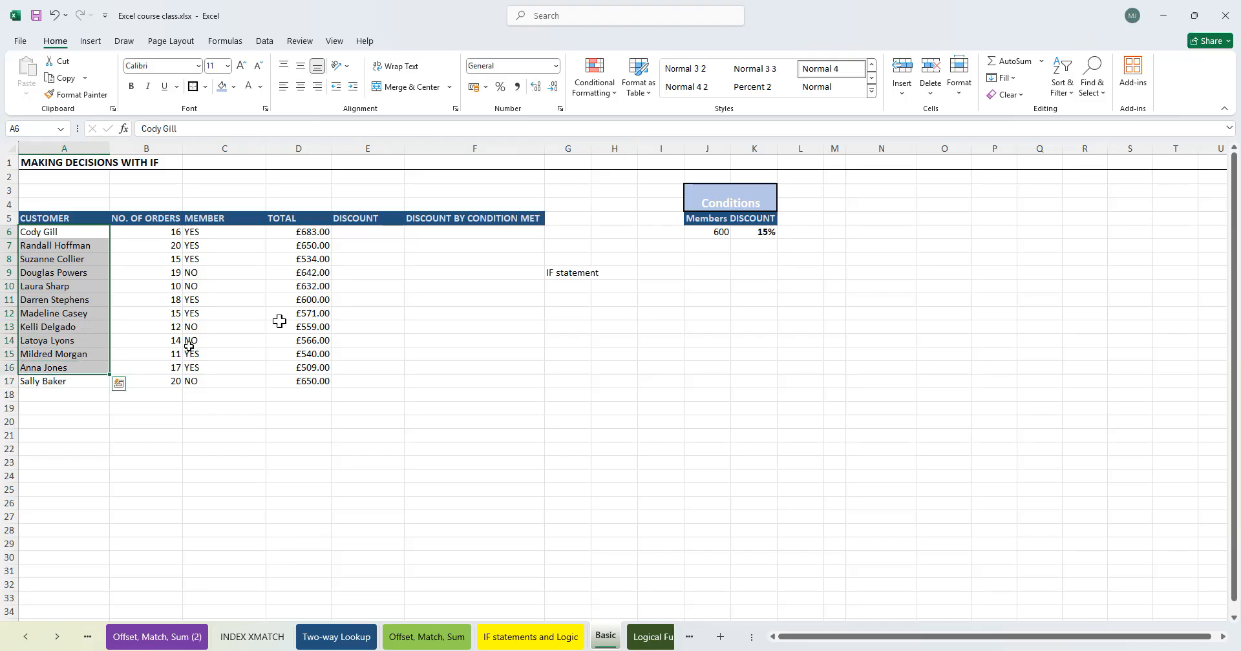
- Enter in E6 the formula =IF(A6>$J$6,0.15,"") returning 0.15 when above the absolute Members threshold, else blank
{"action": "left_click", "coordinate": [365, 233]}
{"action": "type", "text": "=IF("}
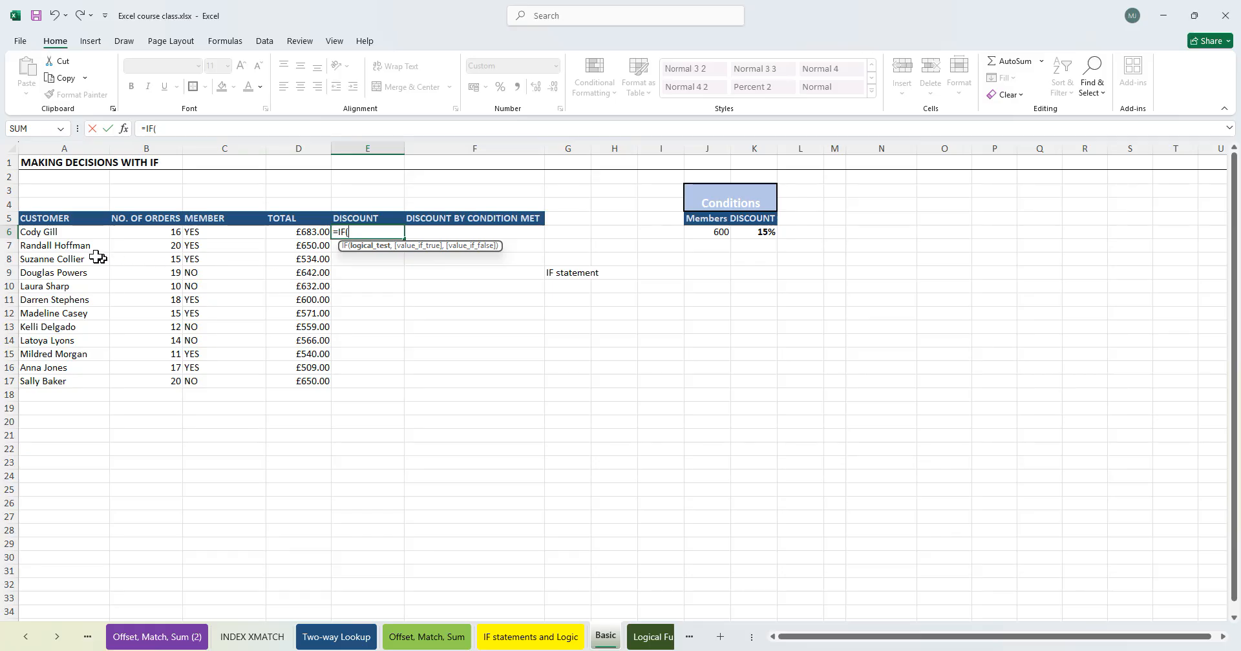
{"action": "left_click", "coordinate": [66, 232]}
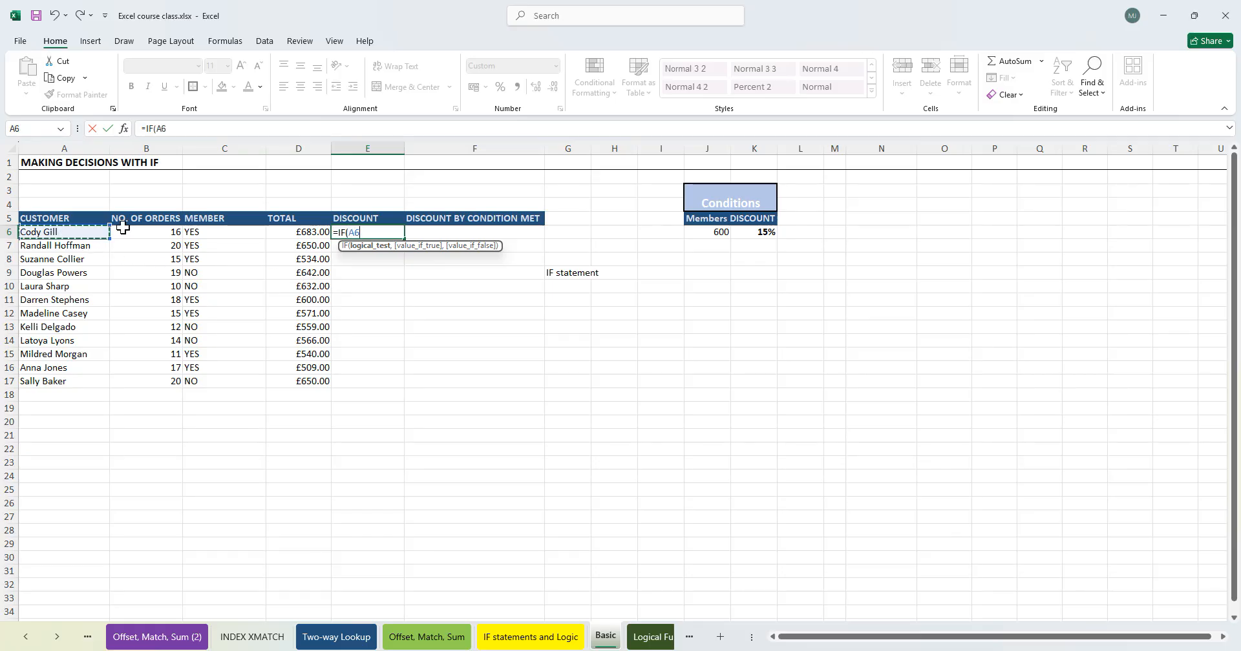
{"action": "type", "text": ","}
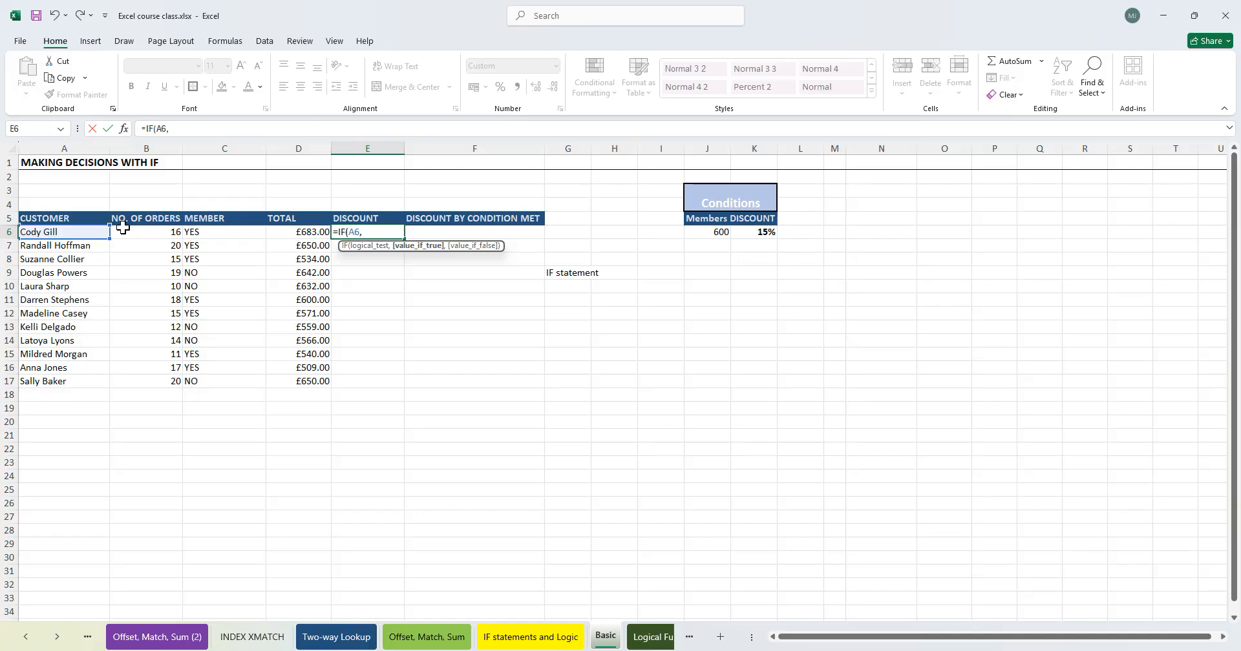
{"action": "key", "text": "BackSpace"}
{"action": "type", "text": ">"}
{"action": "left_click", "coordinate": [725, 232]}
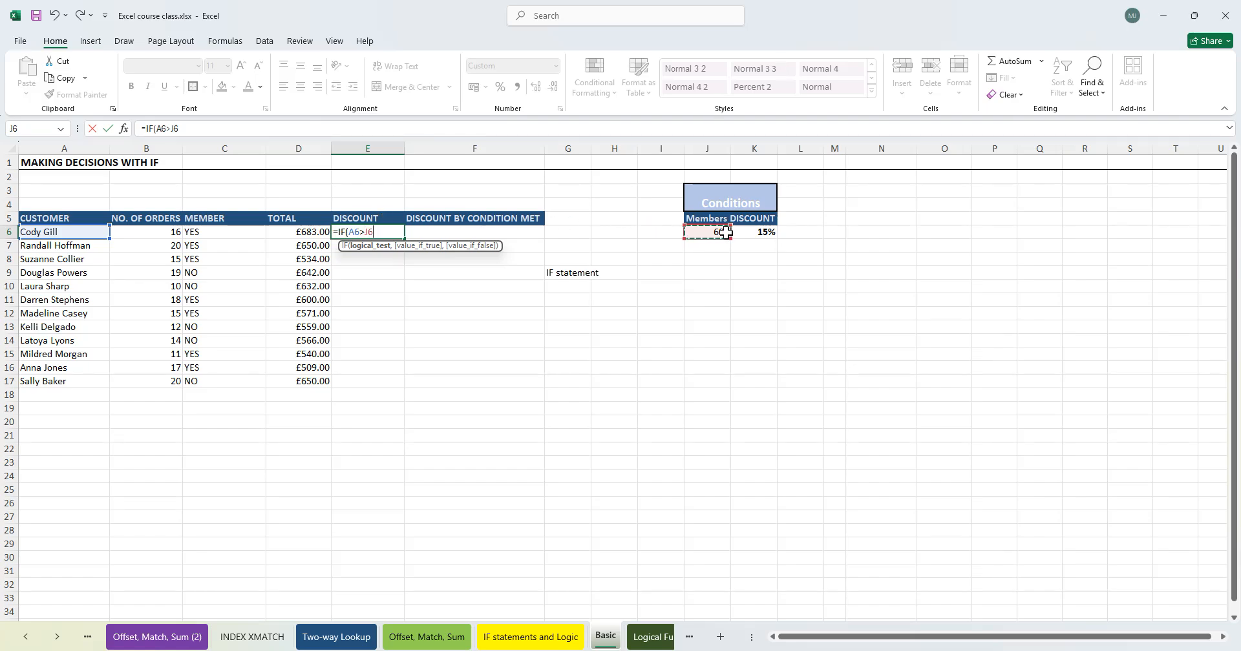
{"action": "type", "text": "m"}
{"action": "key", "text": "BackSpace"}
{"action": "type", "text": ","}
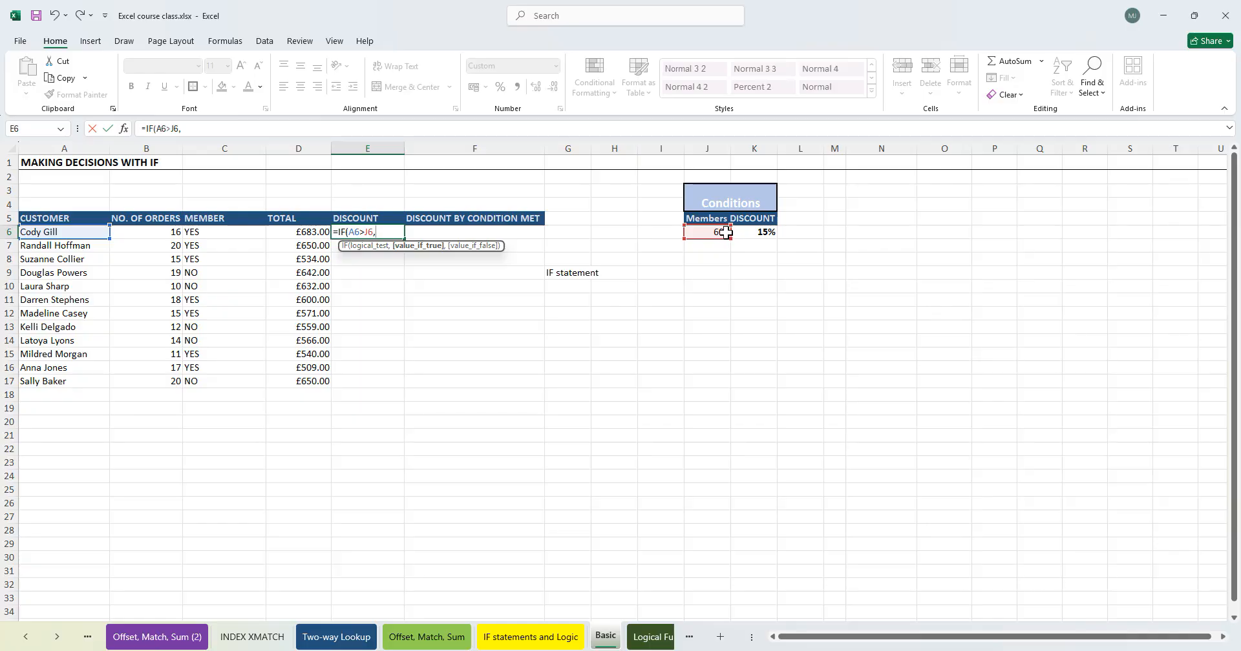
{"action": "key", "text": "BackSpace"}
{"action": "key", "text": "F4"}
{"action": "type", "text": ",("}
{"action": "type", "text": "0.15"}
{"action": "type", "text": ",(0"}
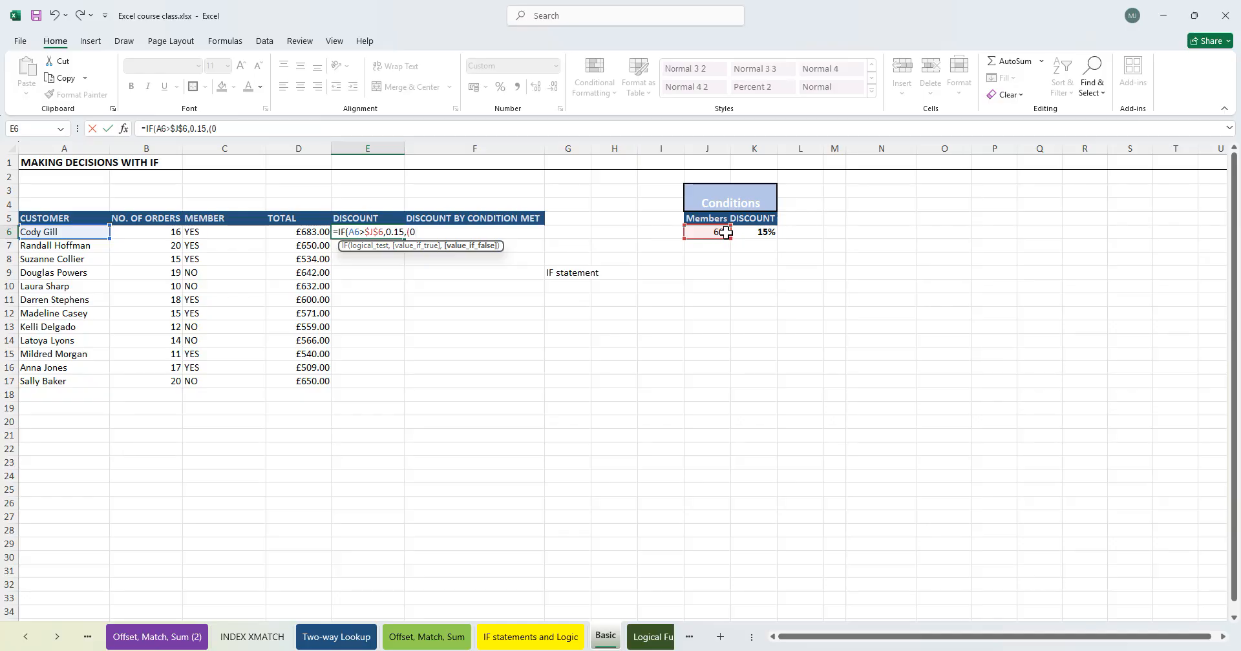
{"action": "key", "text": "BackSpace"}
{"action": "key", "text": "BackSpace"}
{"action": "type", "text": "\"\")"}
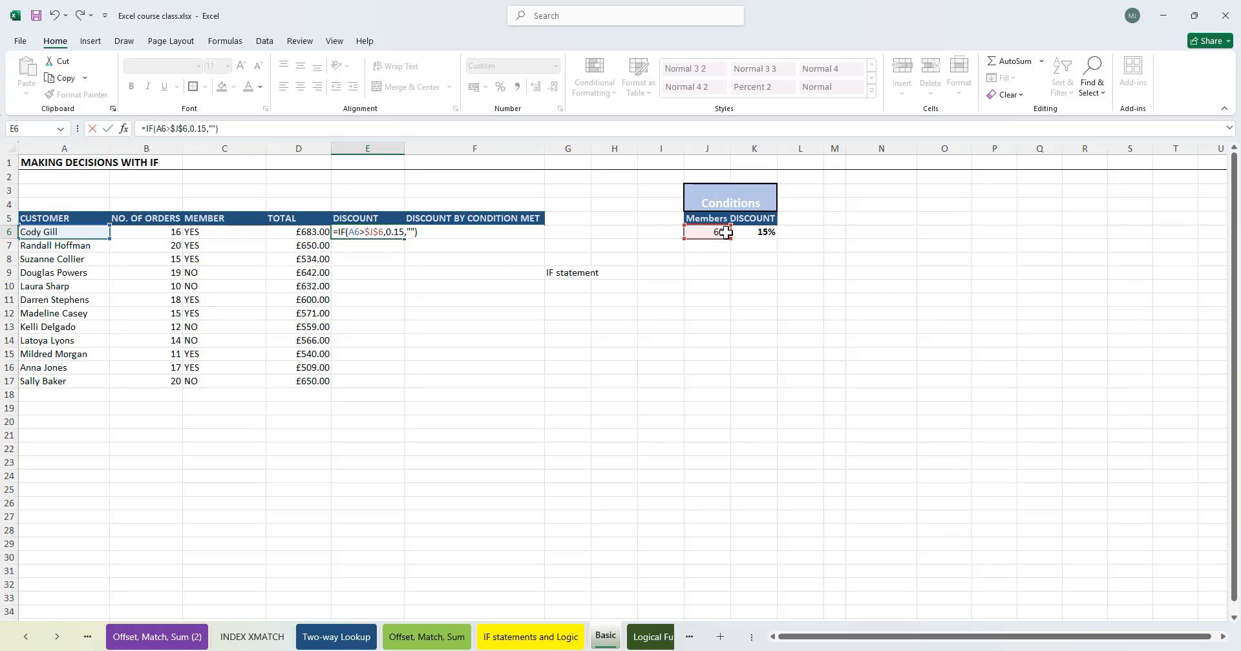
{"action": "key", "text": "Return"}
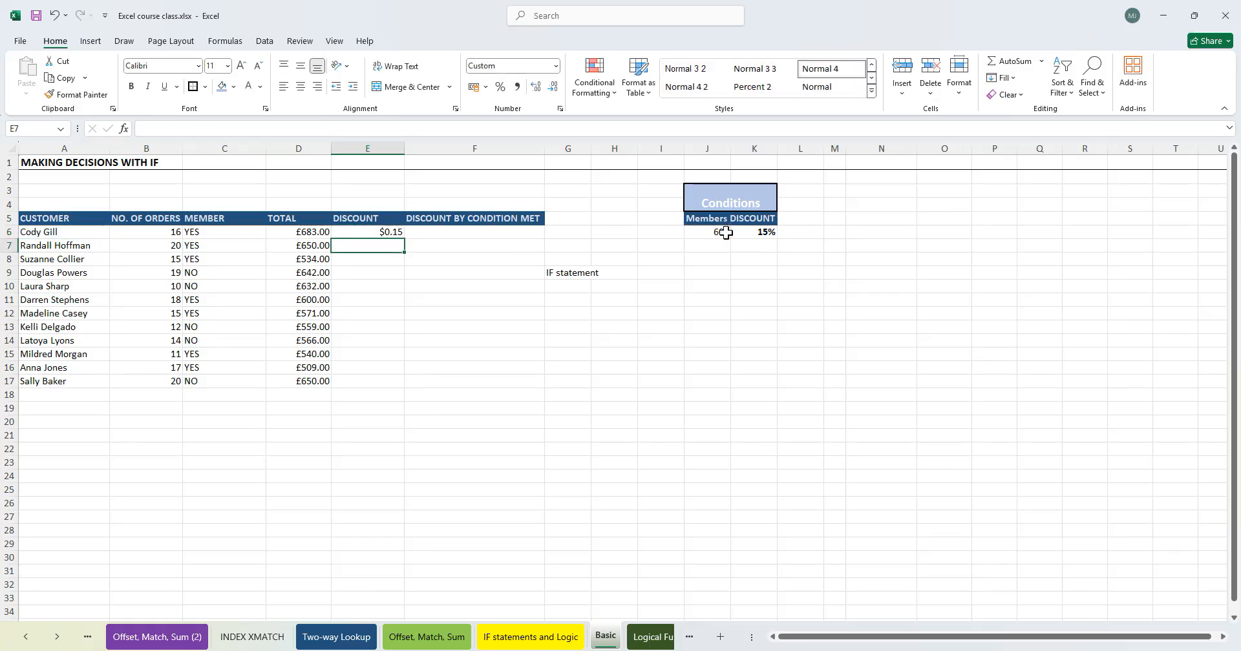
- Fill the E6 discount formula down to E17 and open the copied formula in E12 to check it
{"action": "left_click", "coordinate": [398, 234]}
{"action": "left_click_drag", "start_coordinate": [404, 238], "coordinate": [396, 383]}
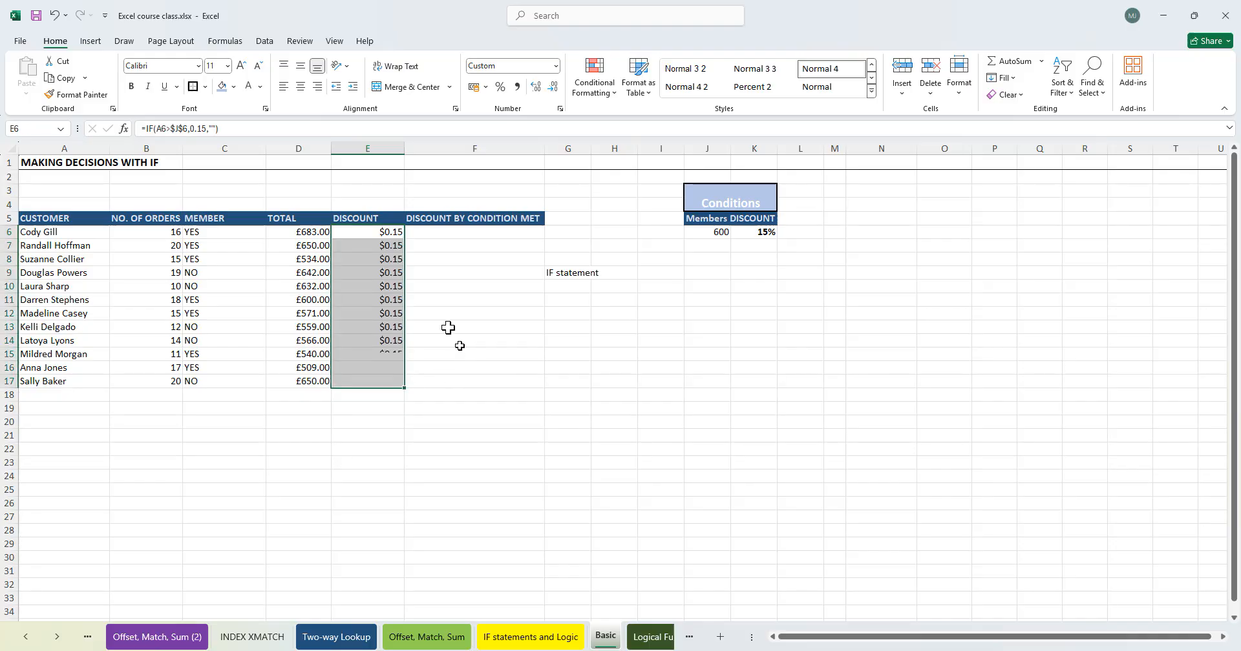
{"action": "left_click", "coordinate": [390, 305]}
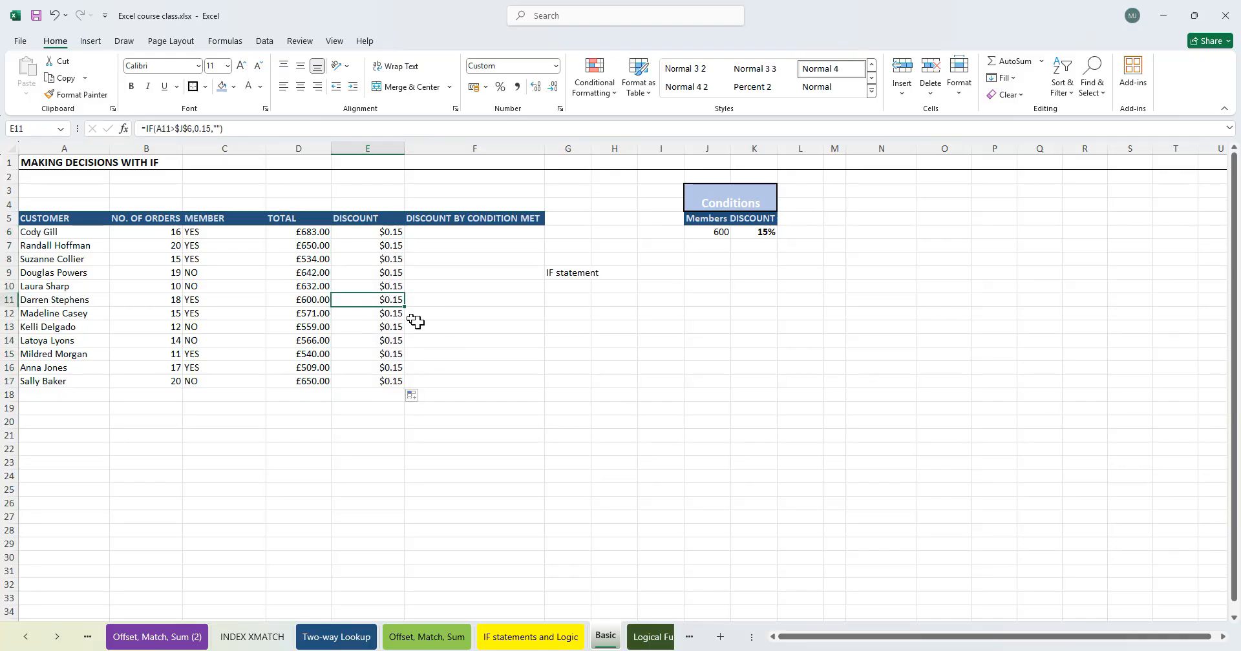
{"action": "double_click", "coordinate": [377, 313]}
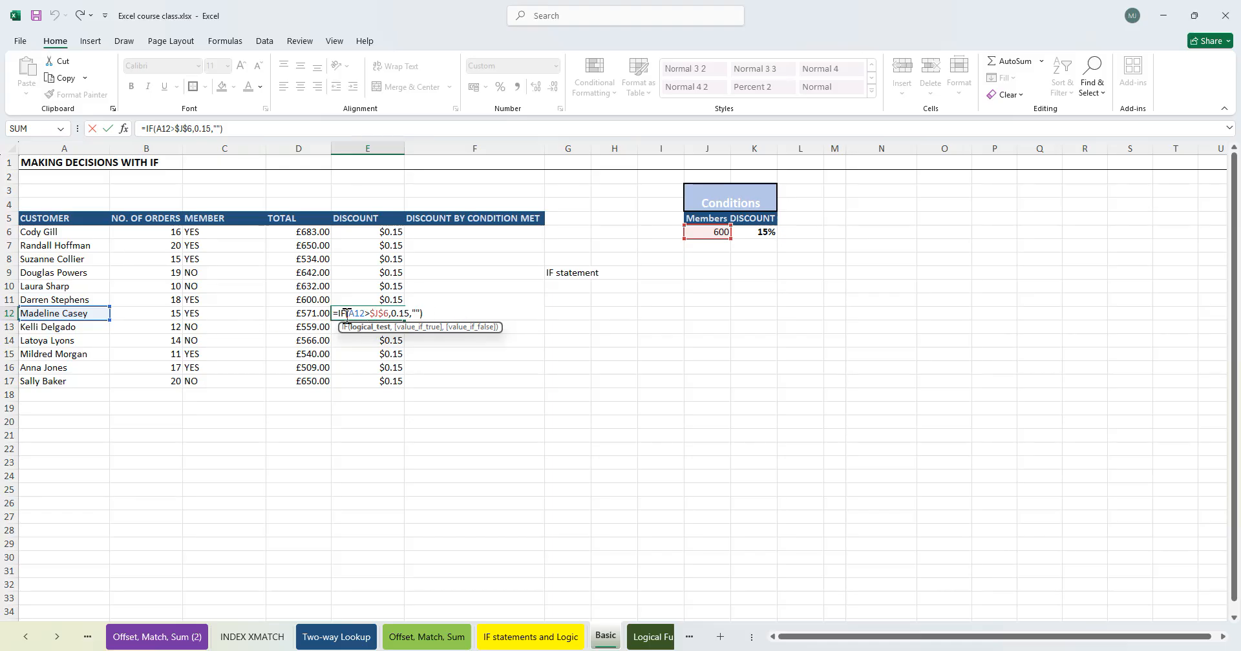
{"action": "key", "text": "Tab"}
- Review the copied discount results against the totals down the customer table
{"action": "left_click", "coordinate": [318, 318]}
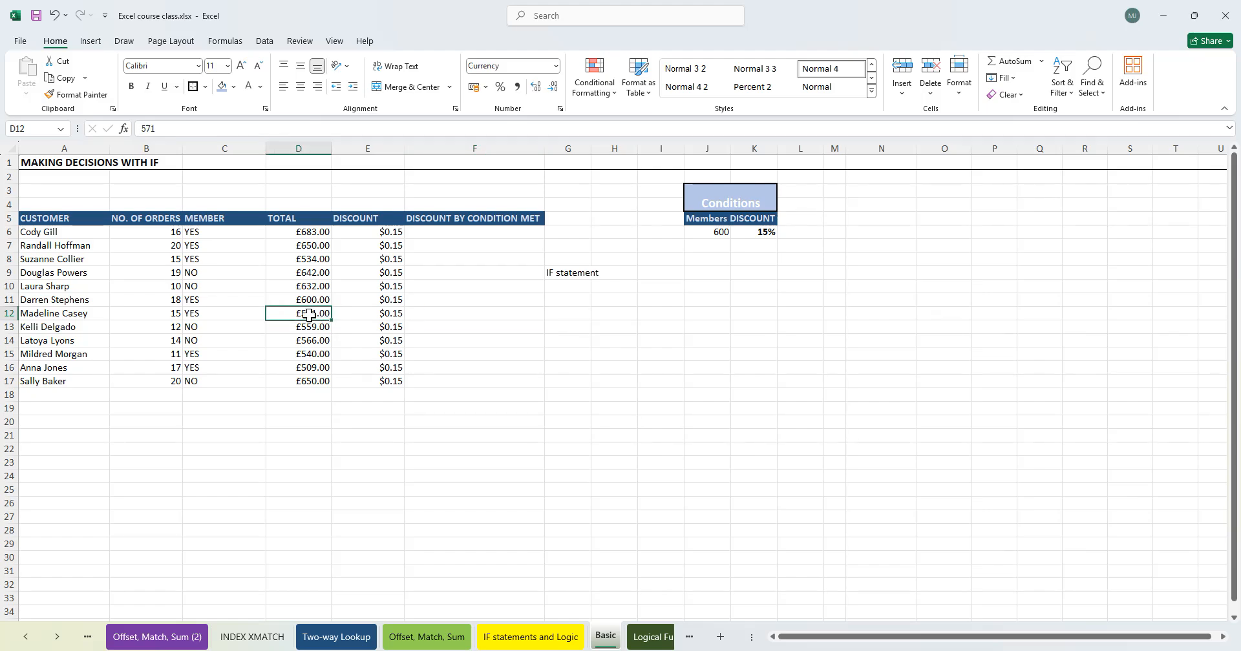
{"action": "left_click_drag", "start_coordinate": [309, 316], "coordinate": [309, 327]}
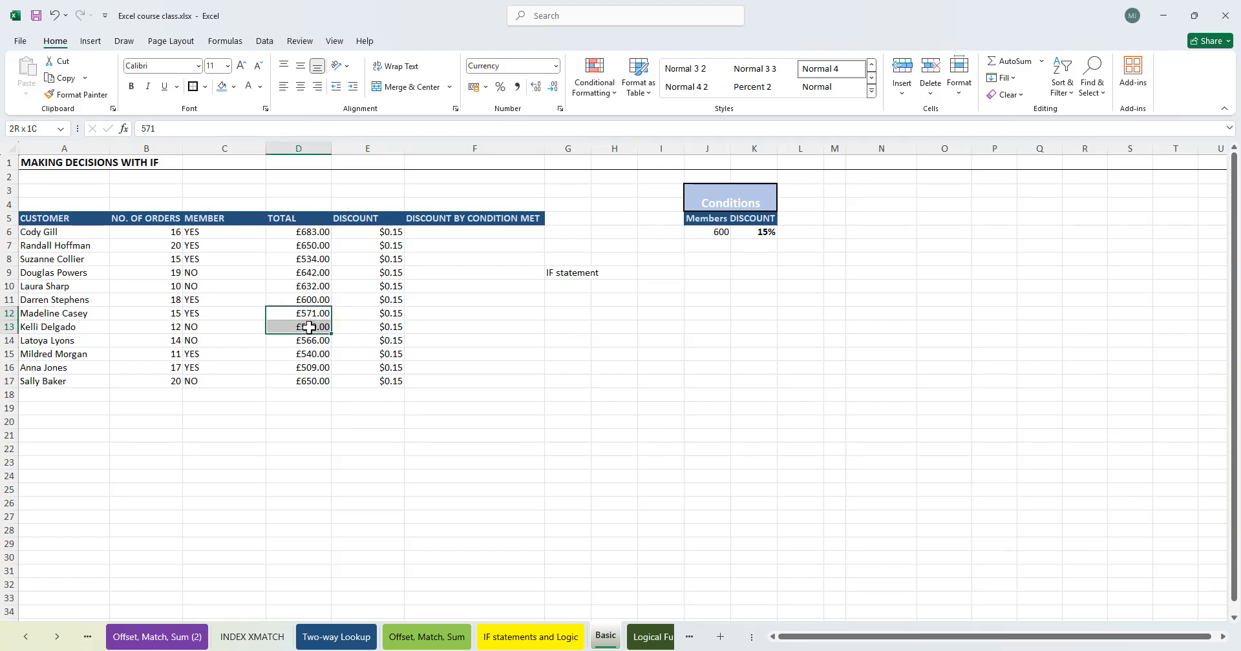
{"action": "left_click", "coordinate": [382, 272]}
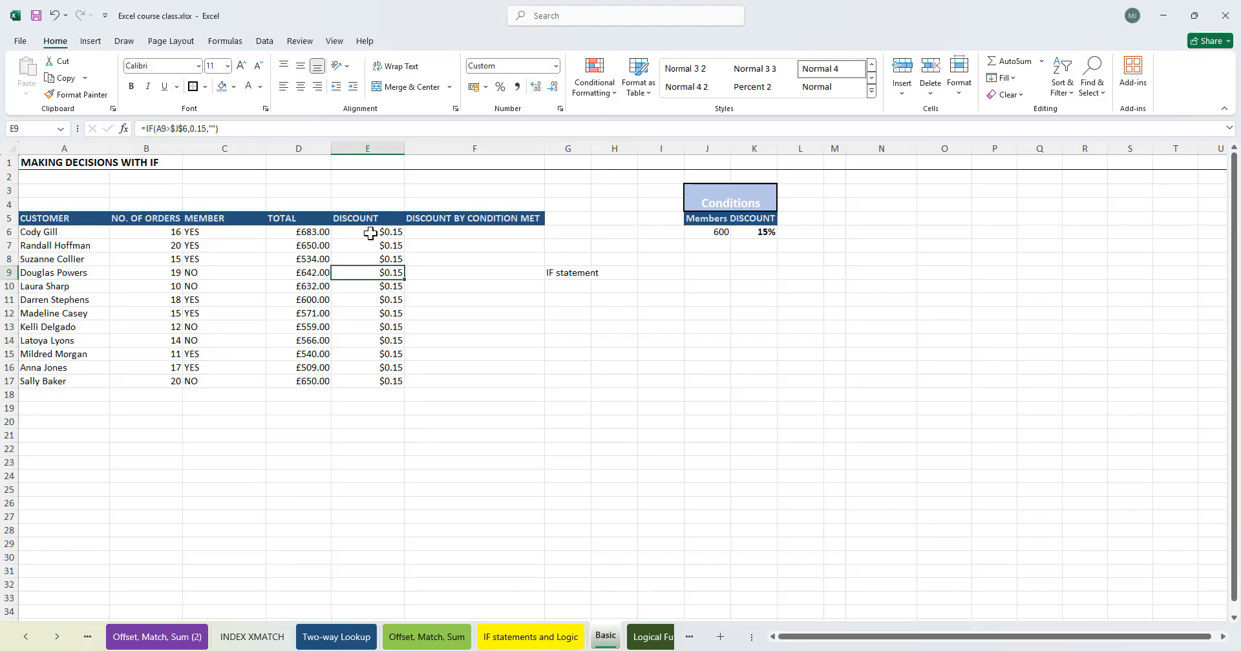
{"action": "left_click", "coordinate": [365, 246]}
{"action": "left_click", "coordinate": [316, 421]}
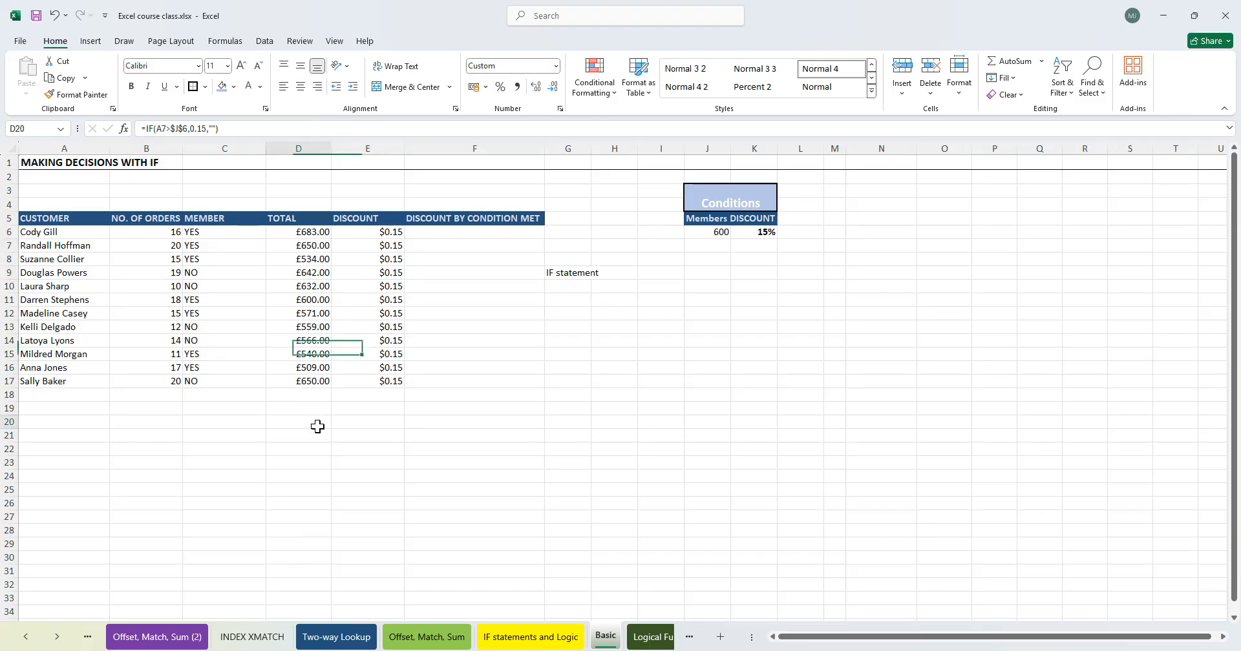
{"action": "key", "text": "ctrl+Down"}
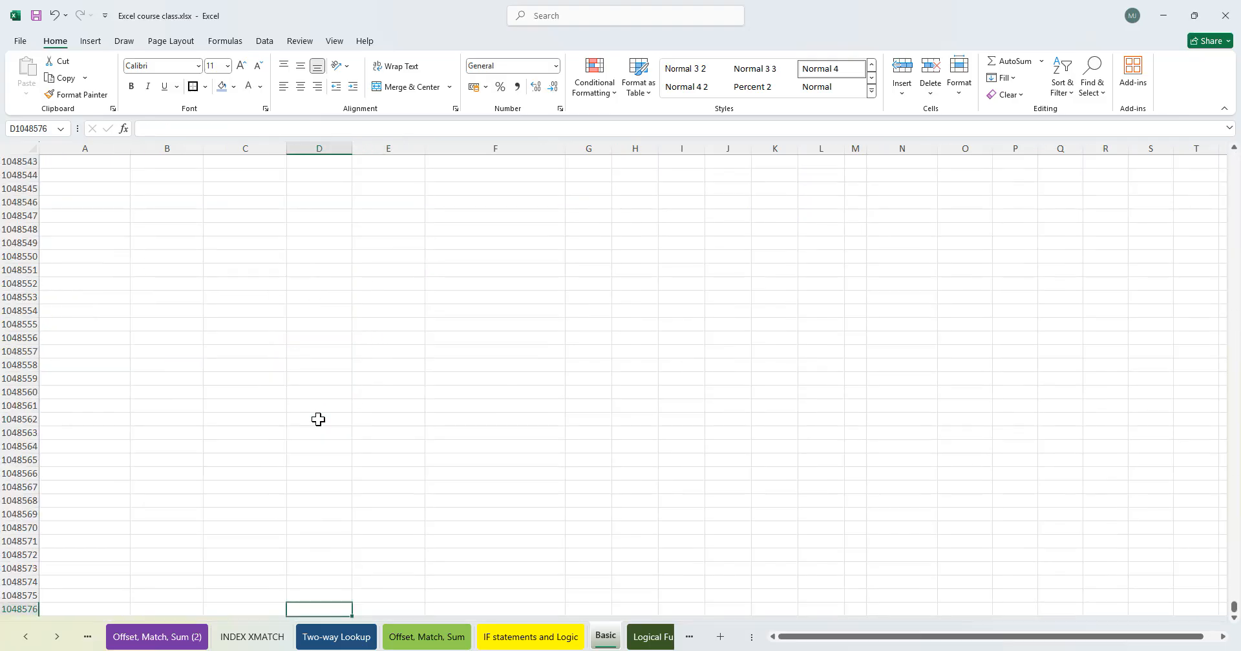
{"action": "key", "text": "ctrl+Up"}
{"action": "key", "text": "Down"}
{"action": "key", "text": "ctrl+Down"}
{"action": "key", "text": "ctrl+Up"}
{"action": "key", "text": "Up"}
{"action": "key", "text": "Up"}
{"action": "key", "text": "Up"}
{"action": "key", "text": "Up"}
{"action": "key", "text": "Up"}
{"action": "key", "text": "Up"}
{"action": "key", "text": "Up"}
{"action": "key", "text": "Up"}
{"action": "key", "text": "Up"}
{"action": "key", "text": "Up"}
{"action": "key", "text": "Up"}
{"action": "key", "text": "Up"}
{"action": "key", "text": "Up"}
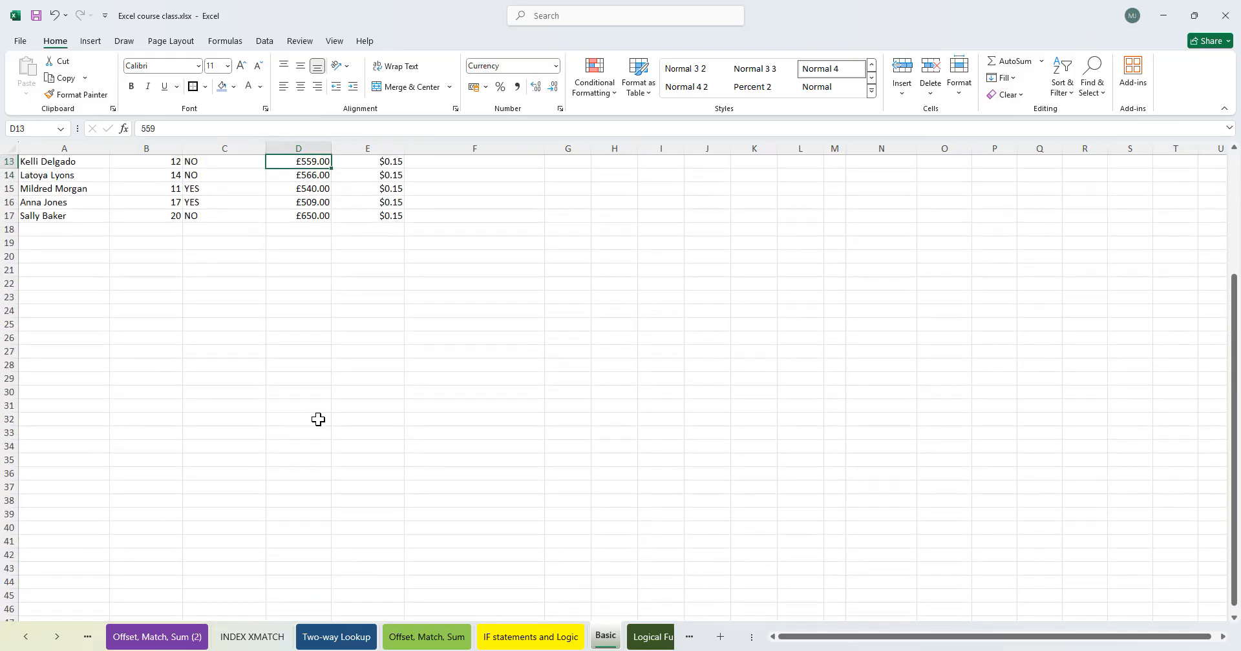
{"action": "key", "text": "Down"}
{"action": "key", "text": "Down"}
{"action": "key", "text": "Right"}
{"action": "key", "text": "Down"}
{"action": "key", "text": "Up"}
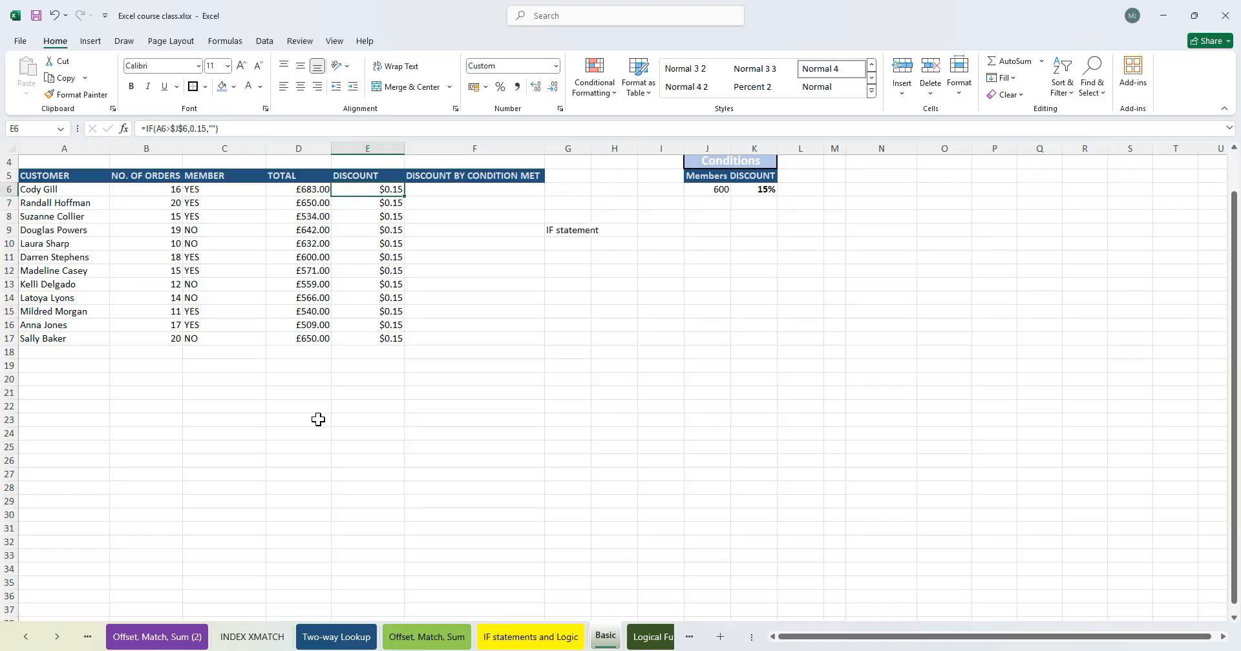
- Re-type the greater-than operator in E6's IF formula
{"action": "key", "text": "F2"}
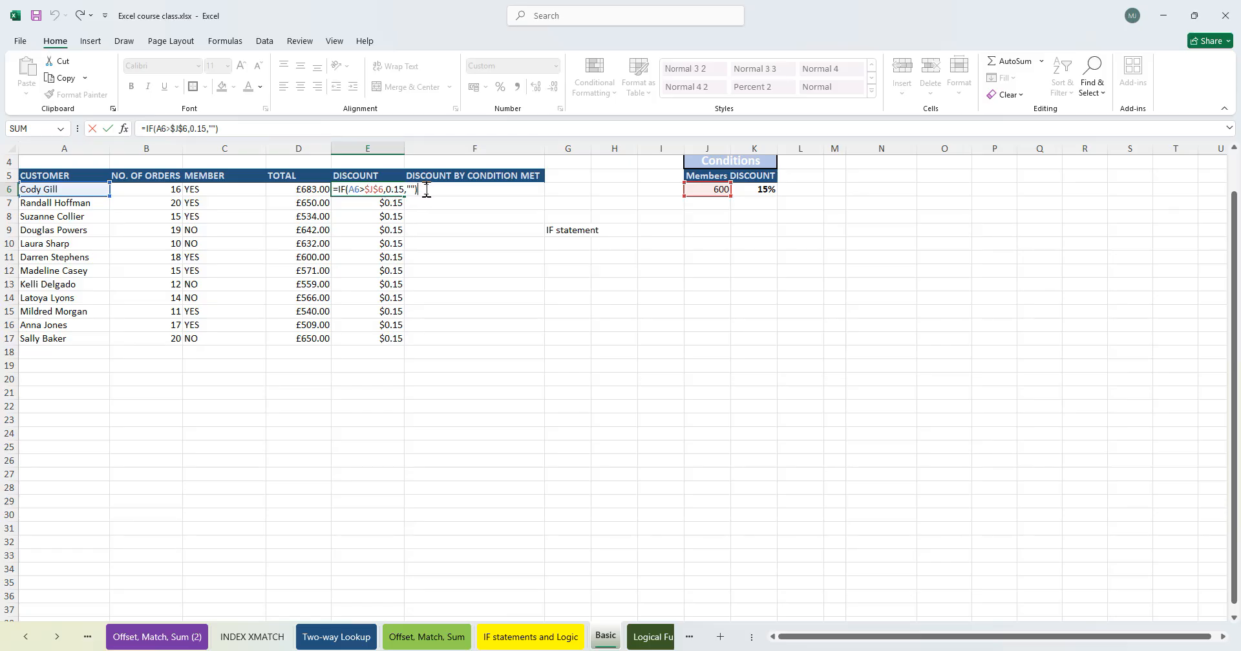
{"action": "left_click", "coordinate": [384, 189]}
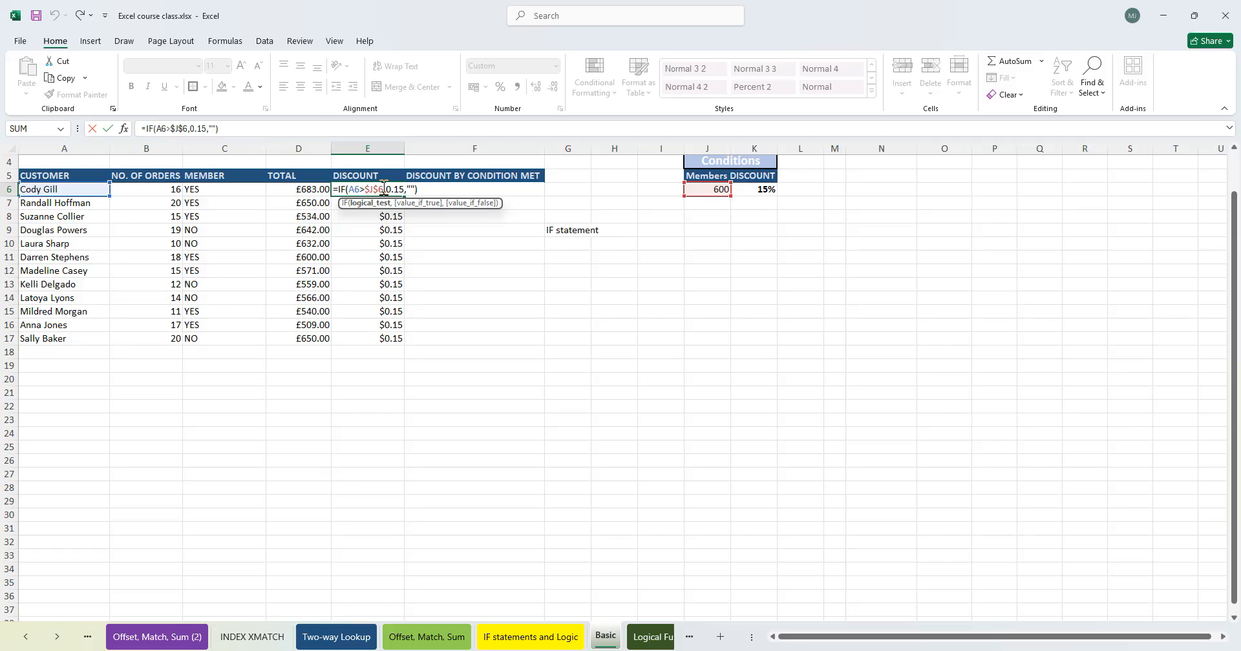
{"action": "key", "text": "BackSpace"}
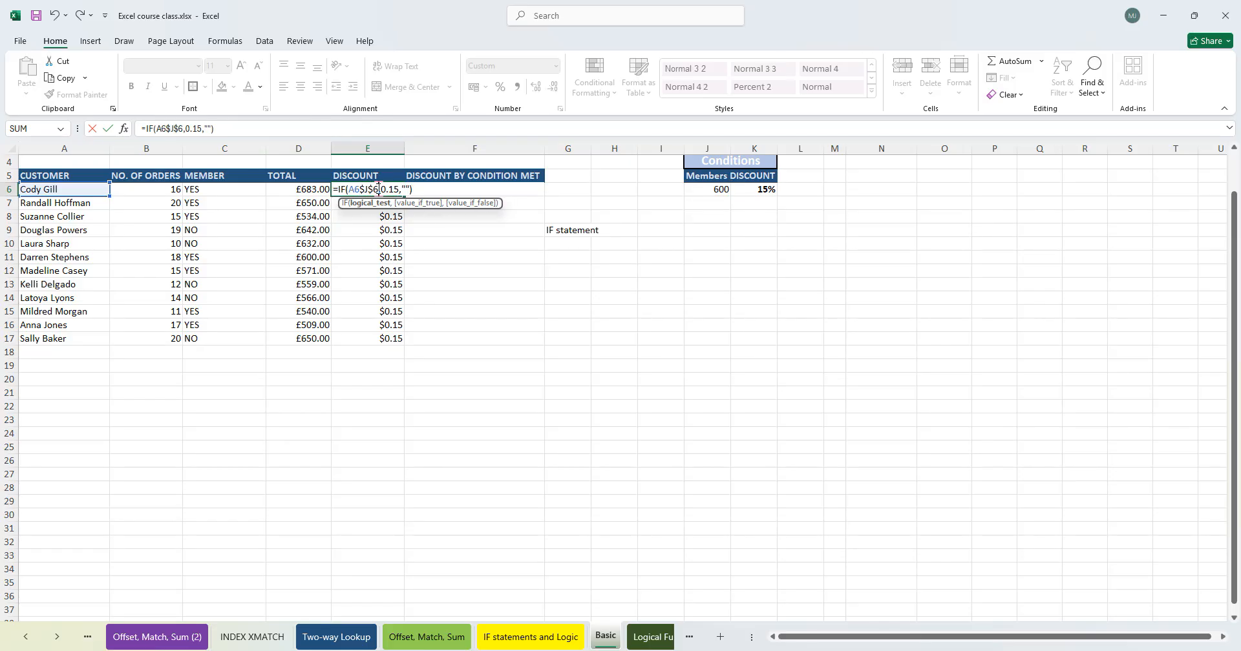
{"action": "type", "text": ">"}
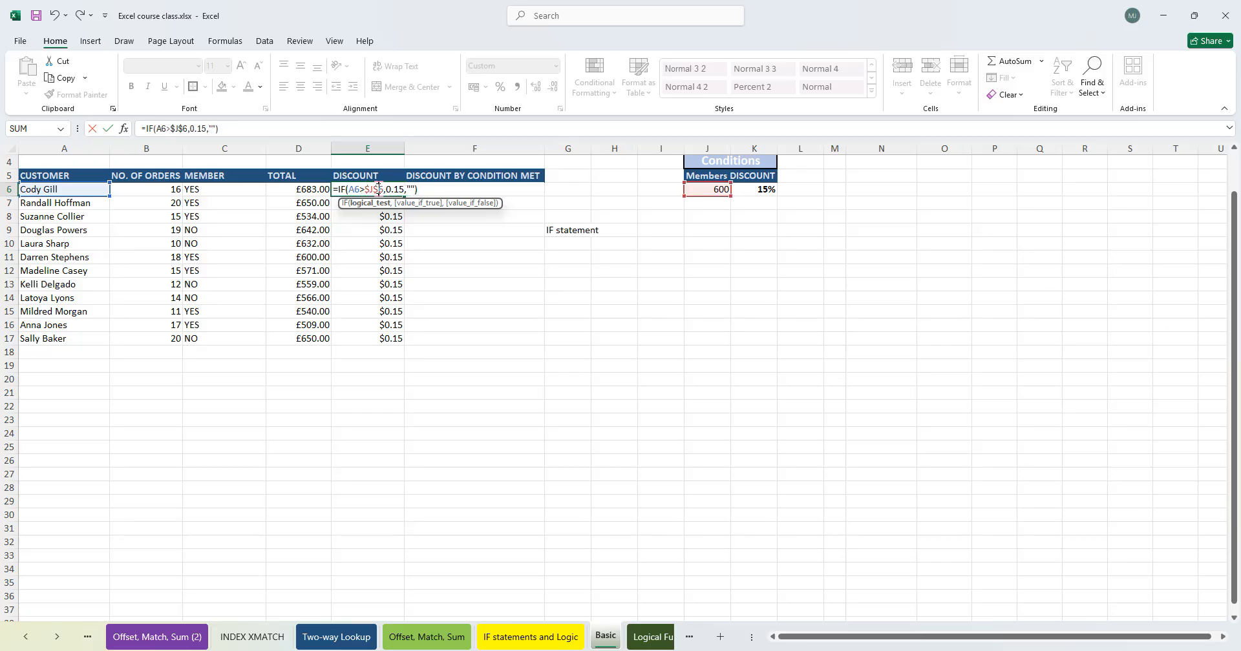
{"action": "key", "text": "Return"}
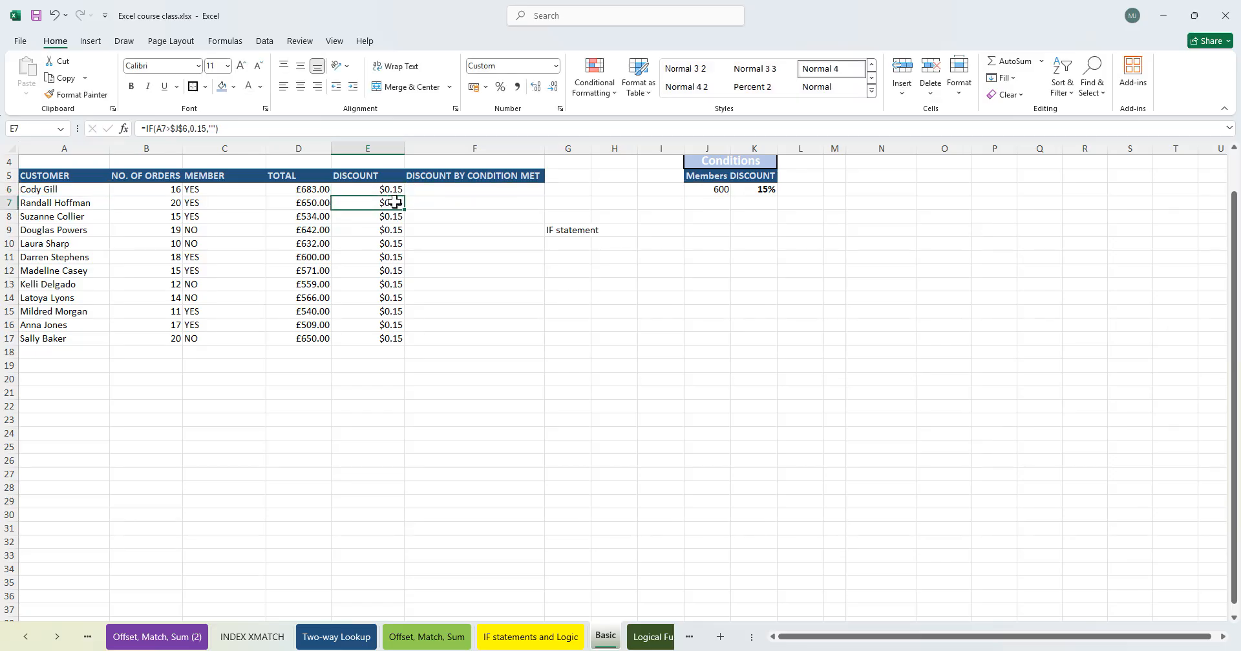
- Clear the copied discount formulas from E7:E17
{"action": "left_click_drag", "start_coordinate": [395, 202], "coordinate": [401, 338]}
{"action": "key", "text": "Delete"}
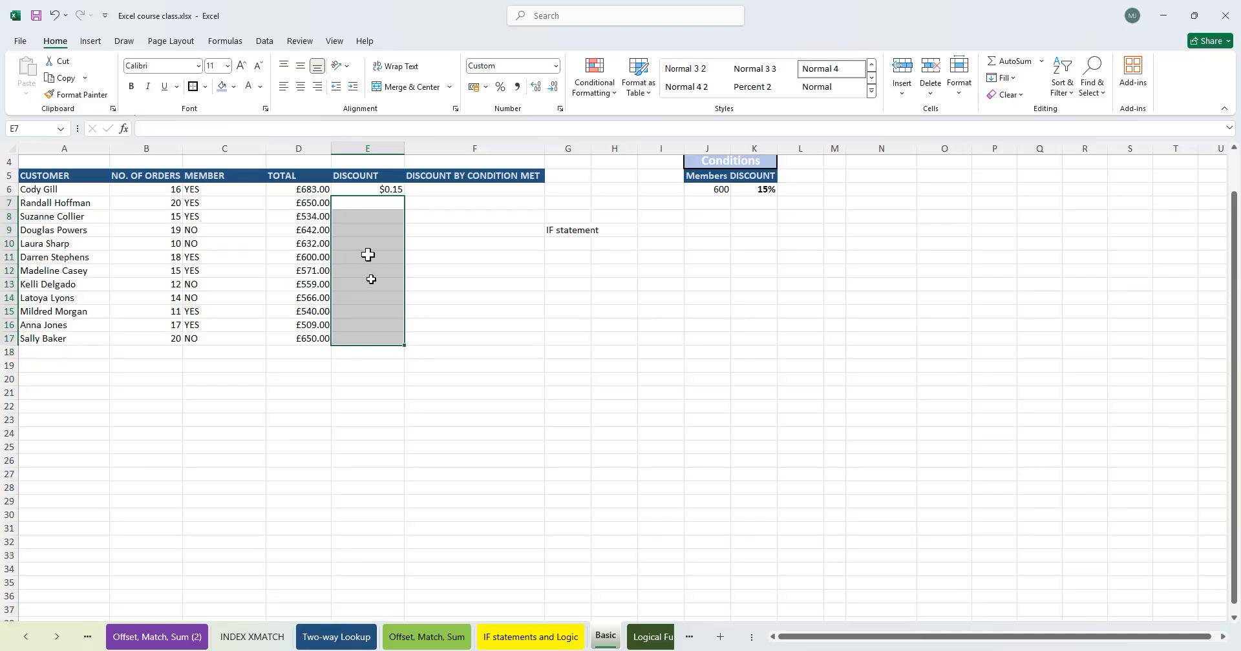
- Try to extend E6's formula with a nested IF that returns 0 when A6 is below J6 and 0.15 otherwise, accepting the correction
{"action": "double_click", "coordinate": [375, 189]}
{"action": "left_click", "coordinate": [417, 189]}
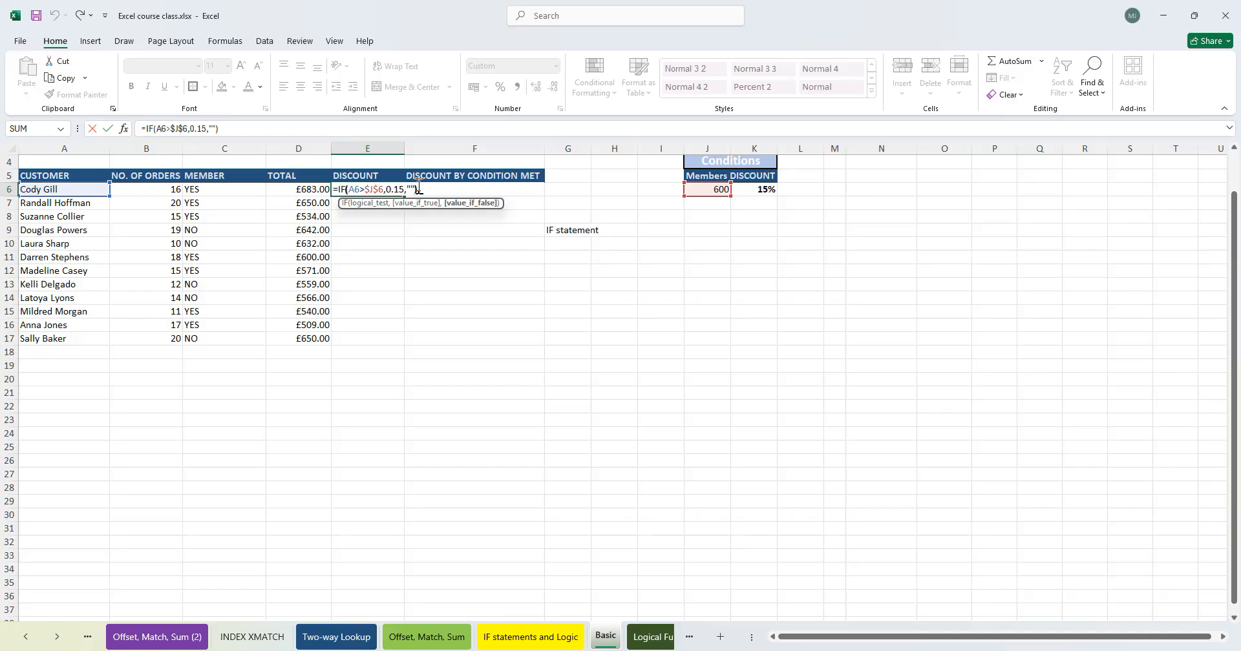
{"action": "key", "text": "Right"}
{"action": "type", "text": ","}
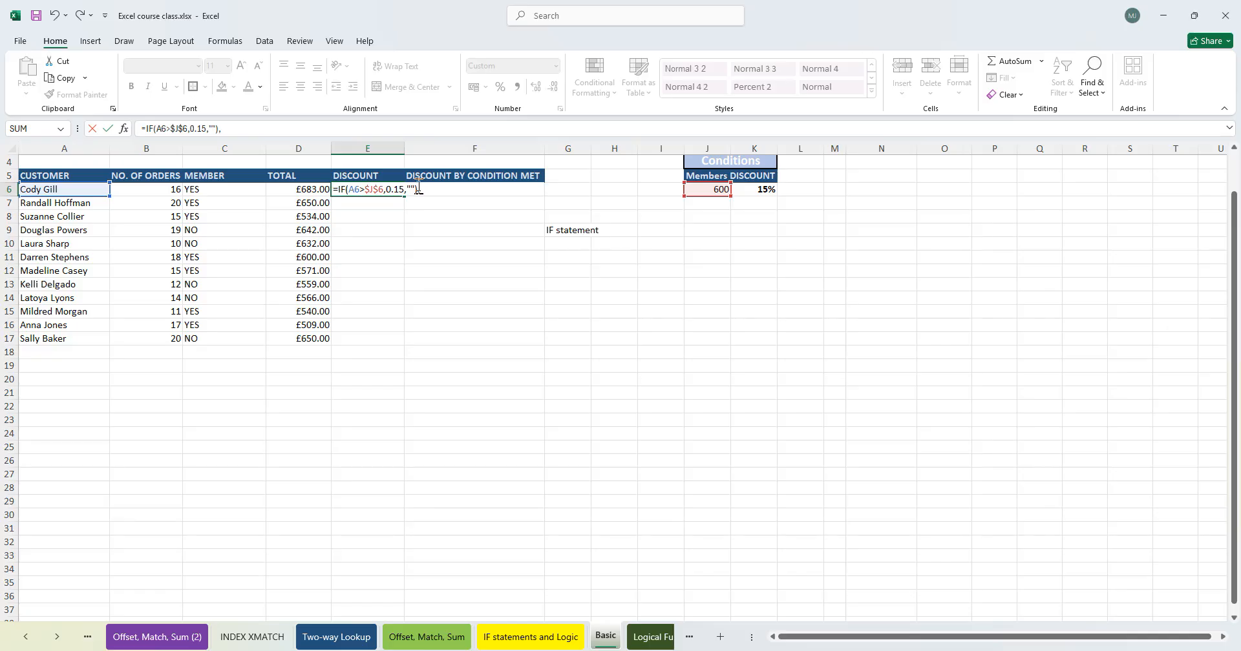
{"action": "type", "text": "if"}
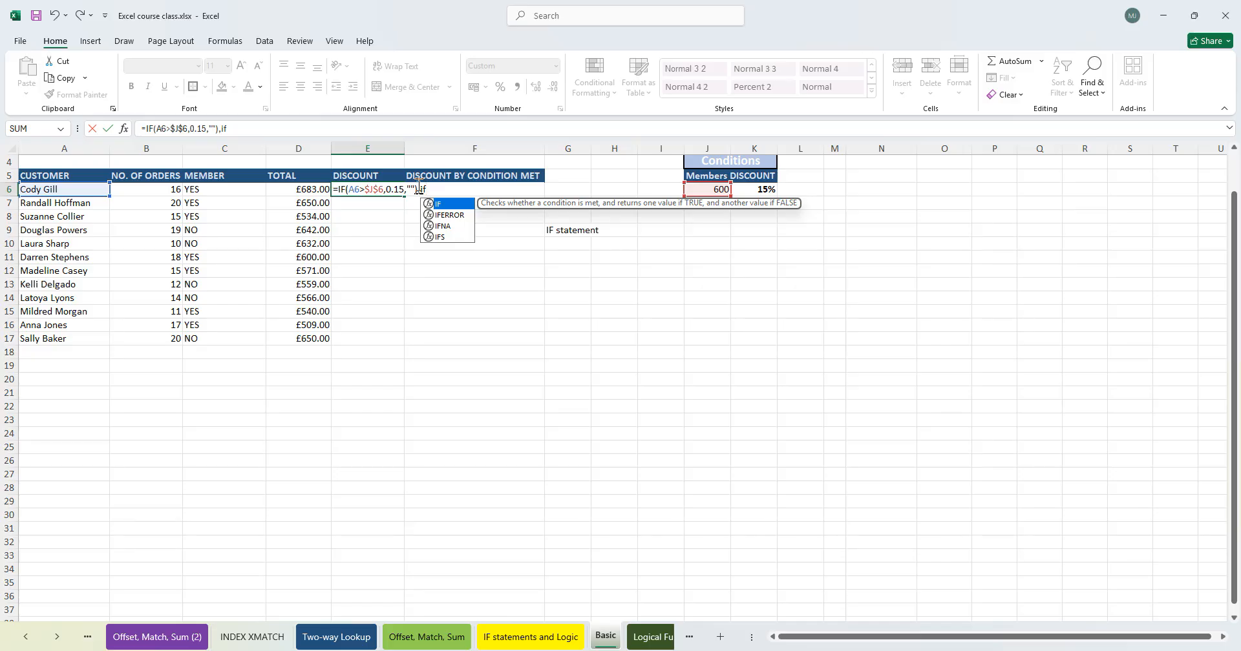
{"action": "key", "text": "Tab"}
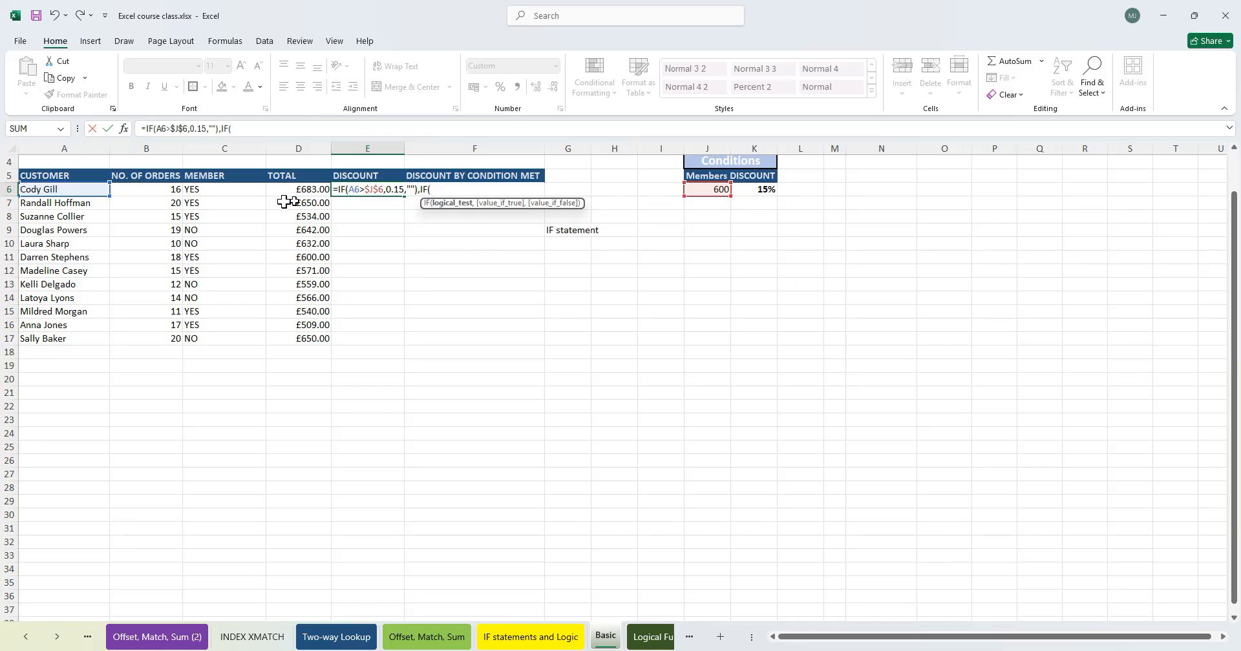
{"action": "left_click", "coordinate": [73, 189]}
{"action": "type", "text": "<"}
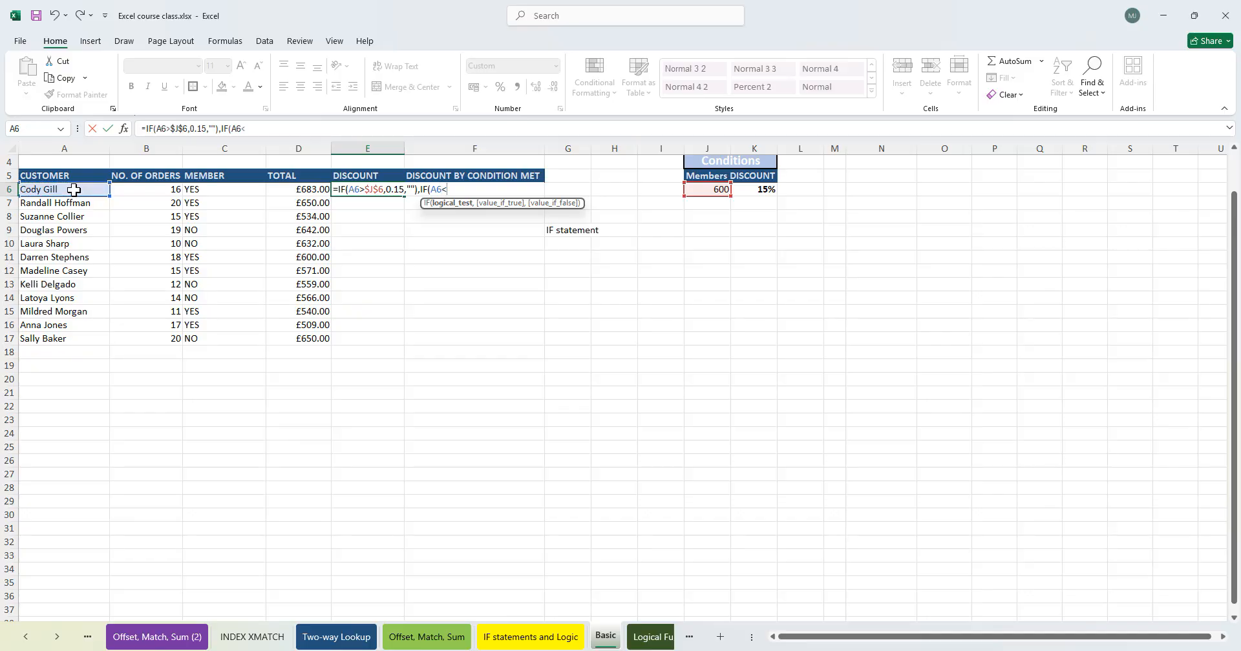
{"action": "left_click", "coordinate": [707, 189]}
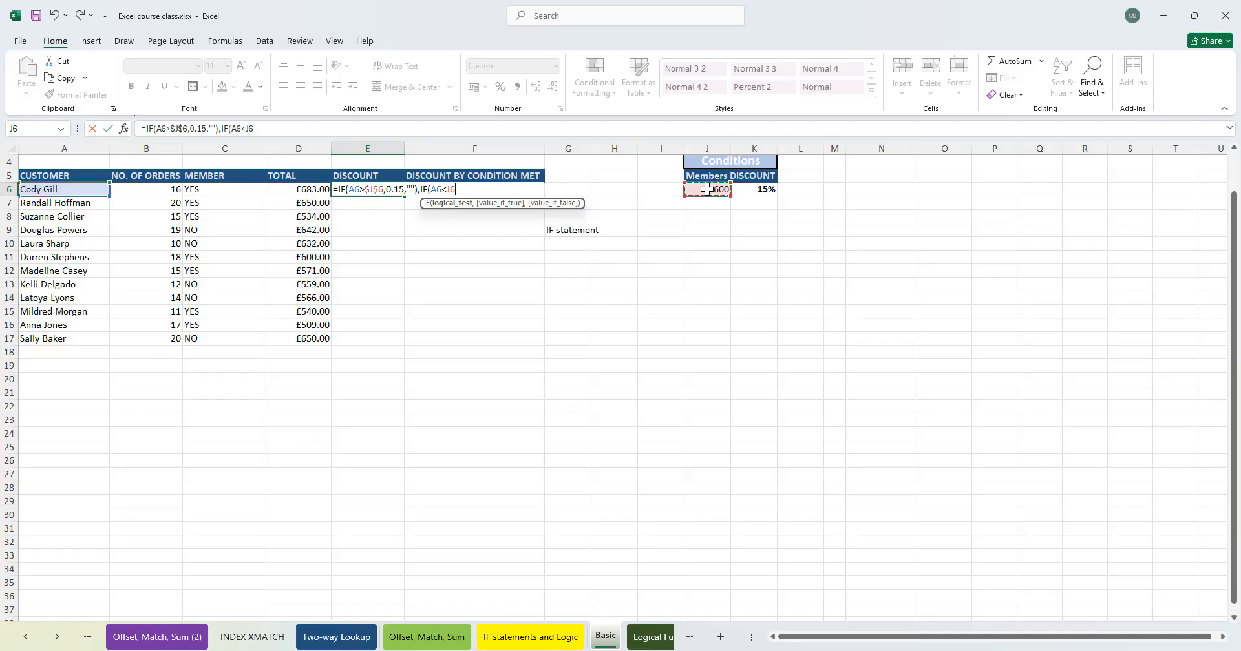
{"action": "type", "text": ","}
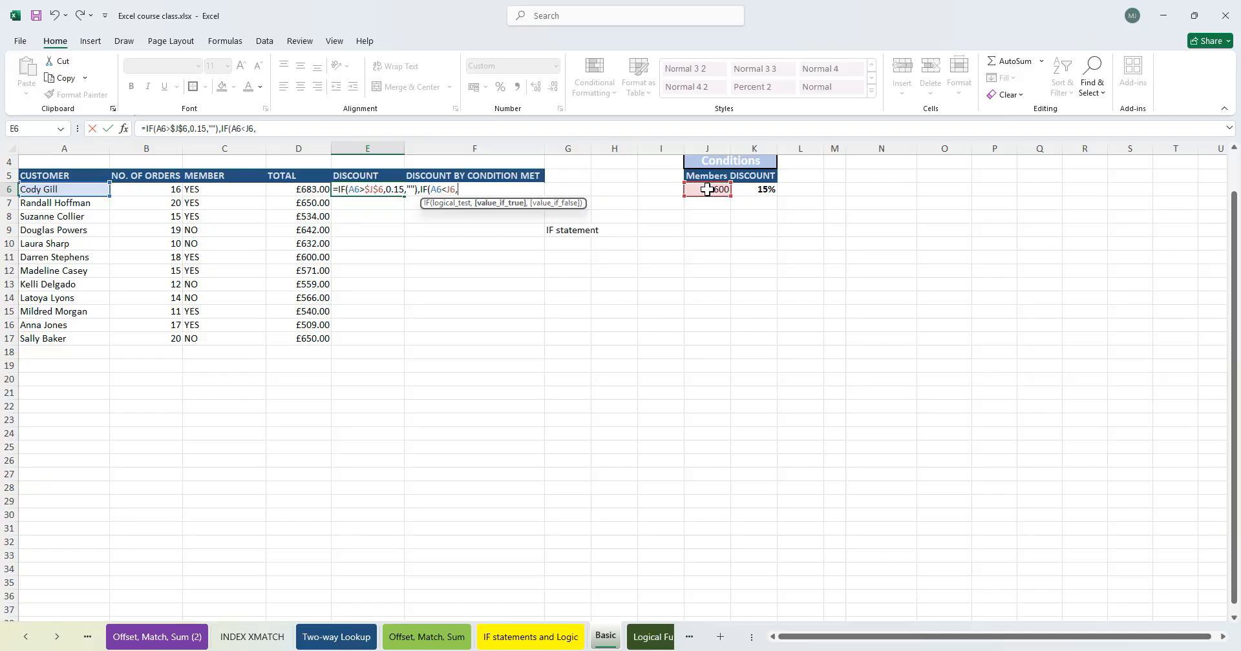
{"action": "type", "text": "0,0.15"}
{"action": "key", "text": "Return"}
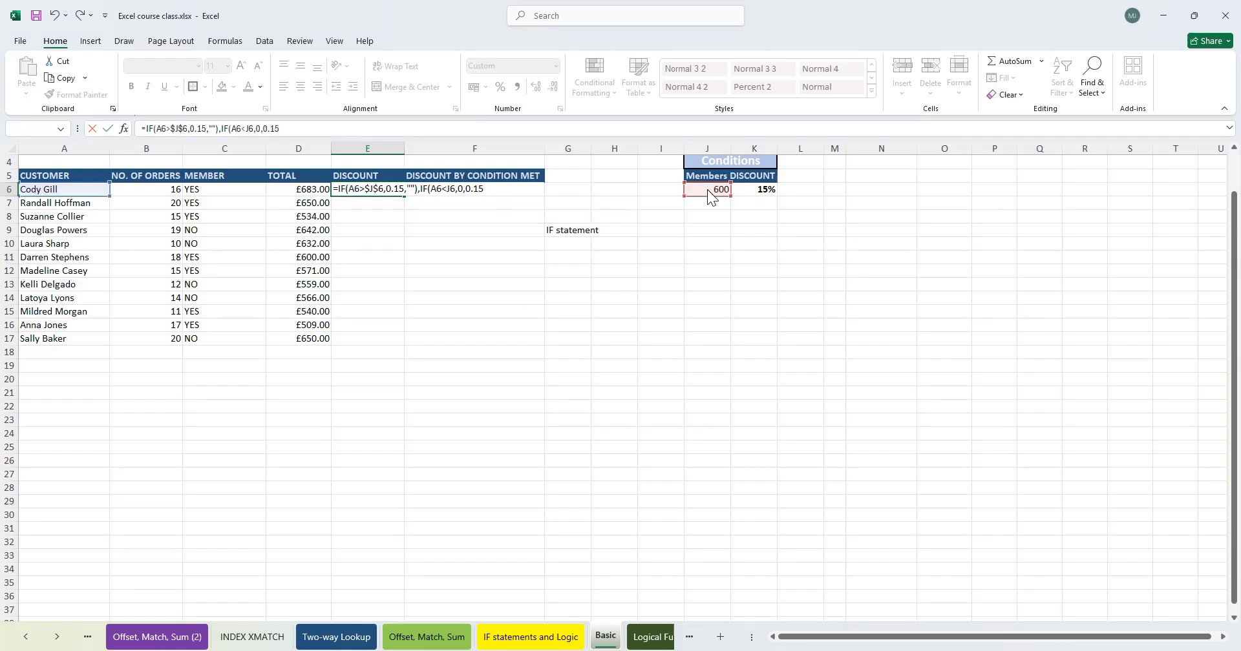
{"action": "key", "text": "Return"}
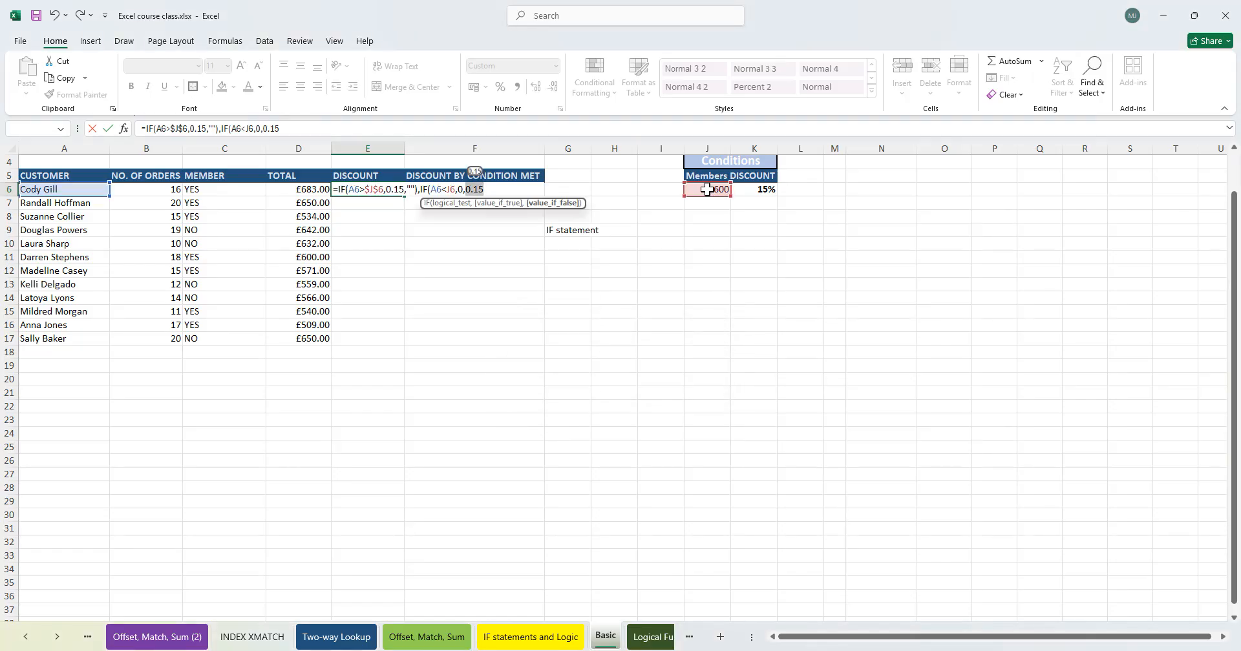
{"action": "key", "text": "BackSpace"}
{"action": "key", "text": "BackSpace"}
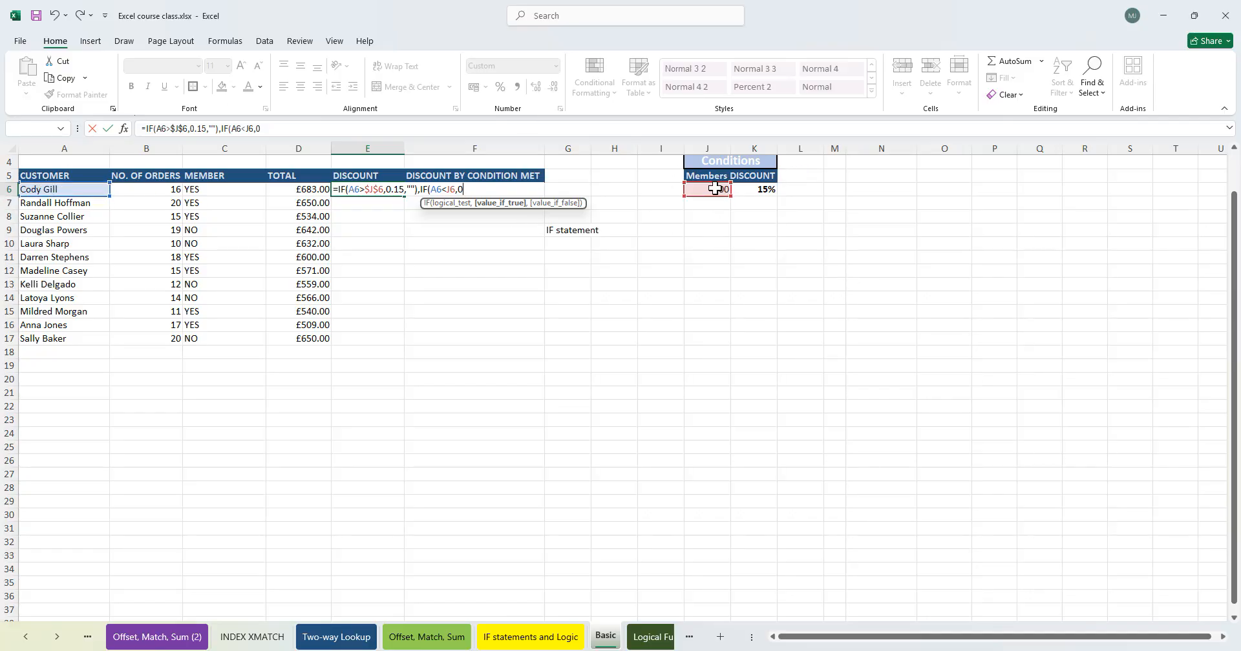
{"action": "left_click", "coordinate": [420, 188]}
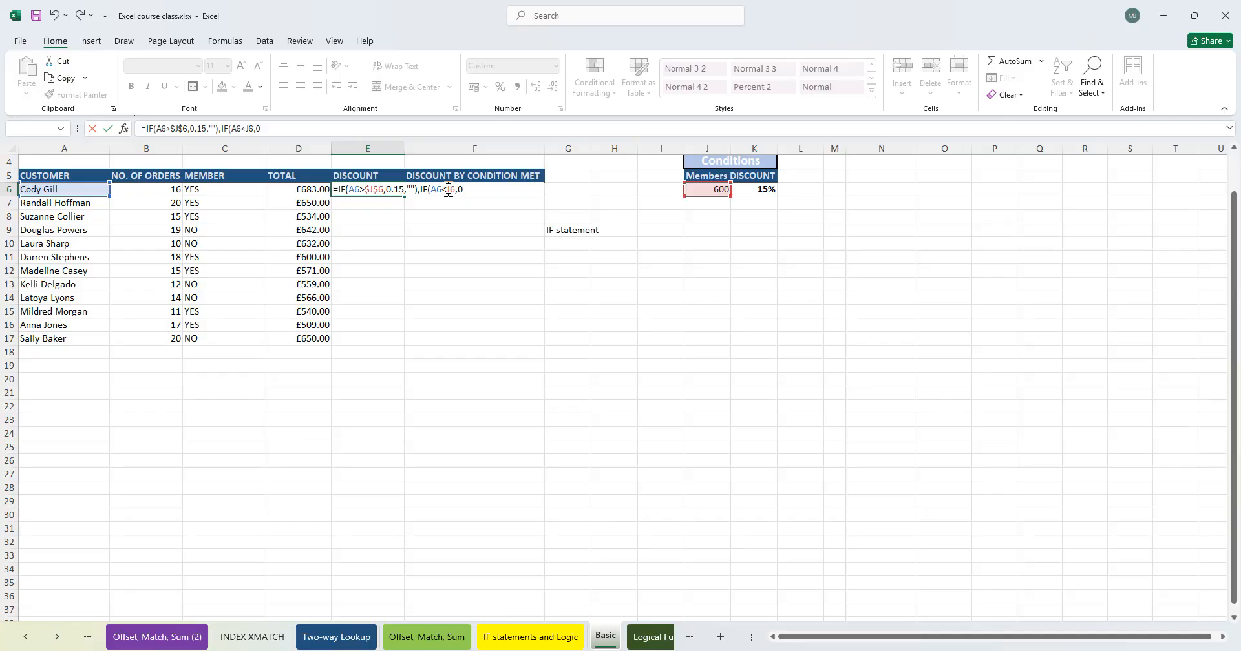
{"action": "left_click", "coordinate": [407, 189]}
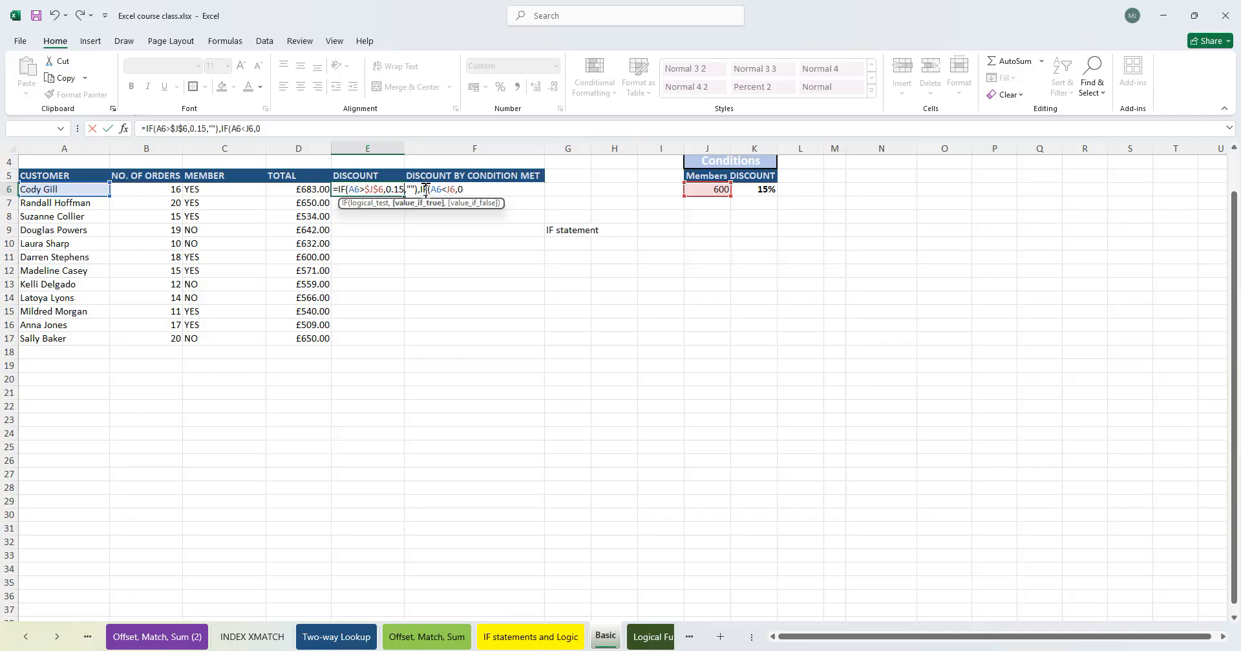
{"action": "key", "text": "BackSpace"}
{"action": "key", "text": "Delete"}
{"action": "key", "text": "Delete"}
{"action": "key", "text": "Delete"}
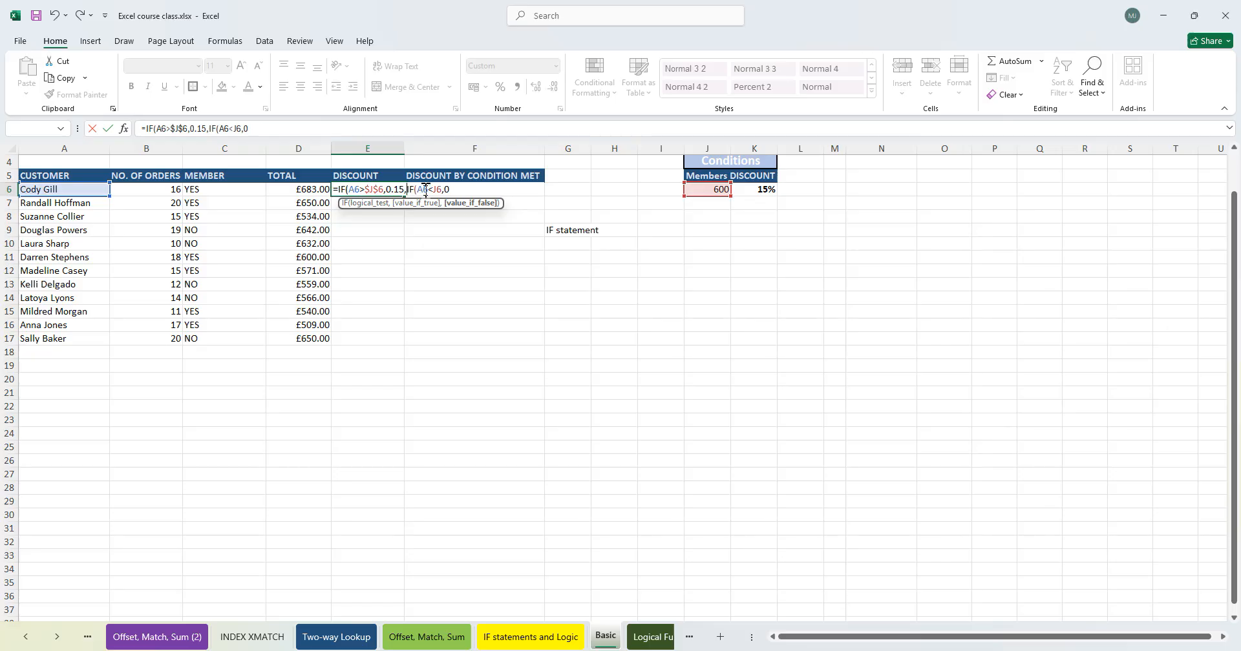
{"action": "type", "text": "\"\""}
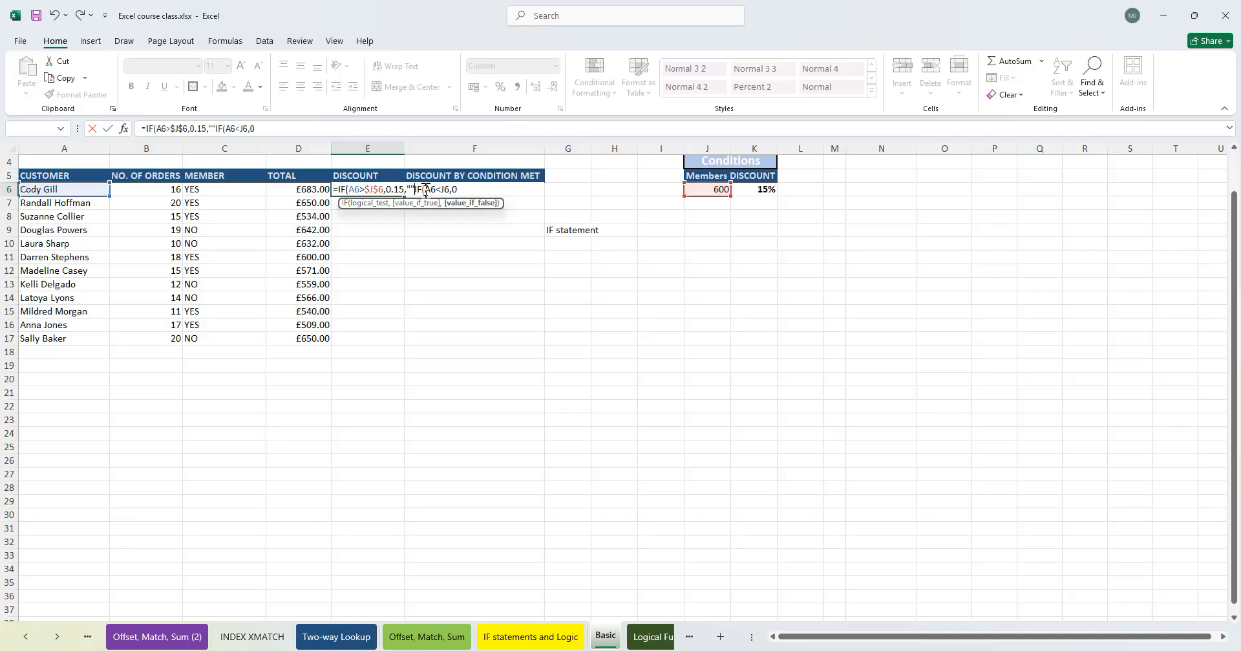
{"action": "type", "text": ")"}
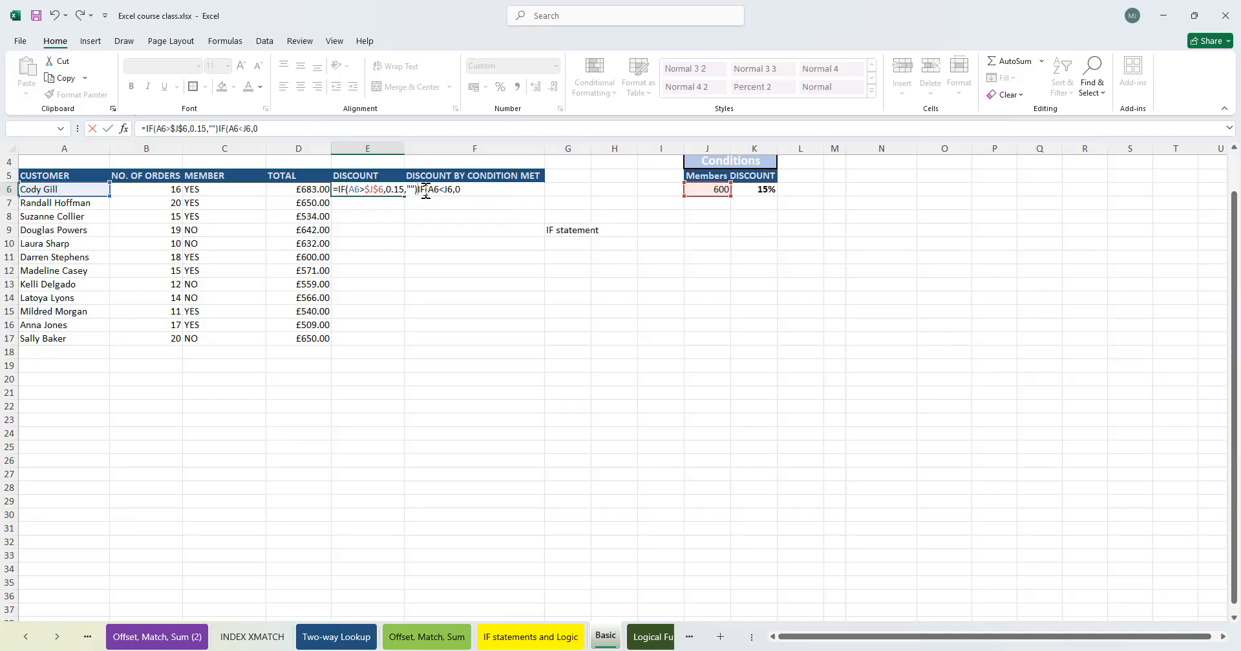
{"action": "type", "text": ","}
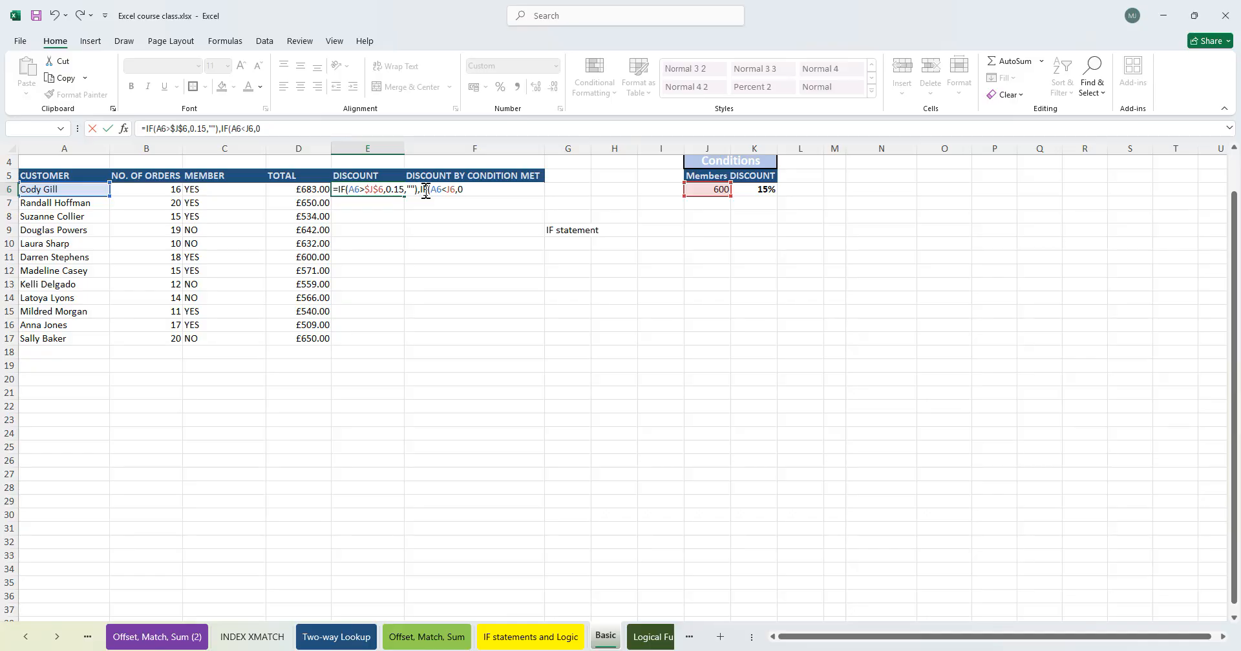
{"action": "key", "text": "BackSpace"}
{"action": "key", "text": "BackSpace"}
{"action": "key", "text": "BackSpace"}
{"action": "key", "text": "BackSpace"}
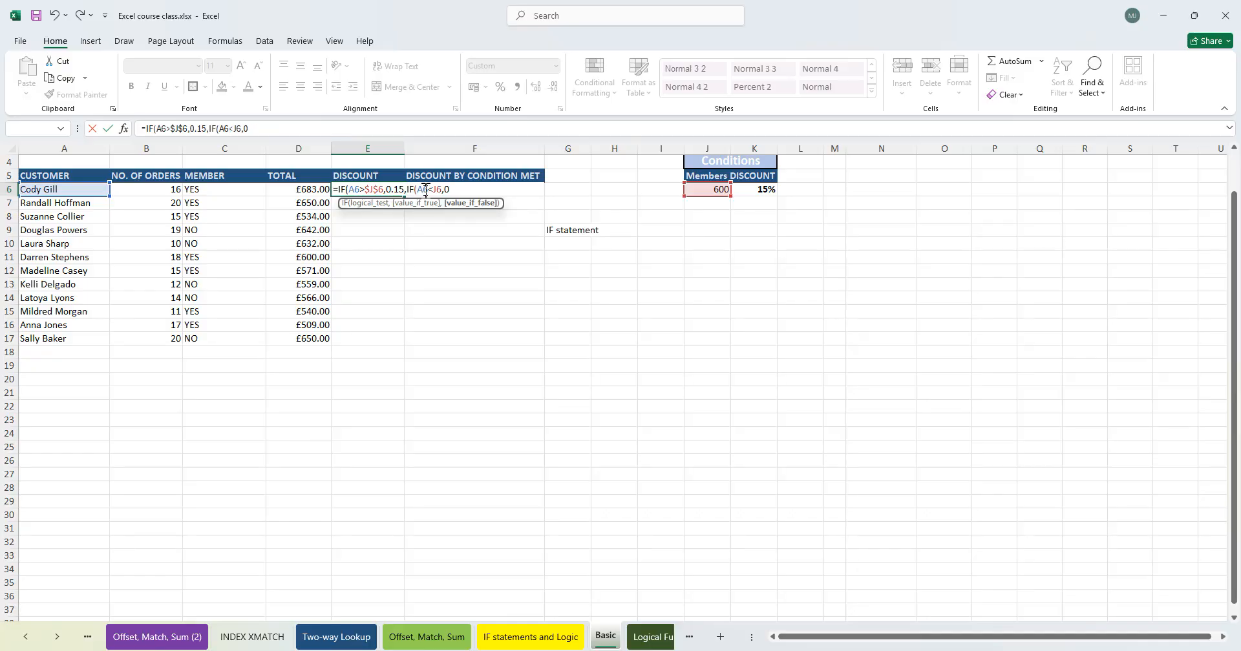
{"action": "left_click", "coordinate": [426, 189]}
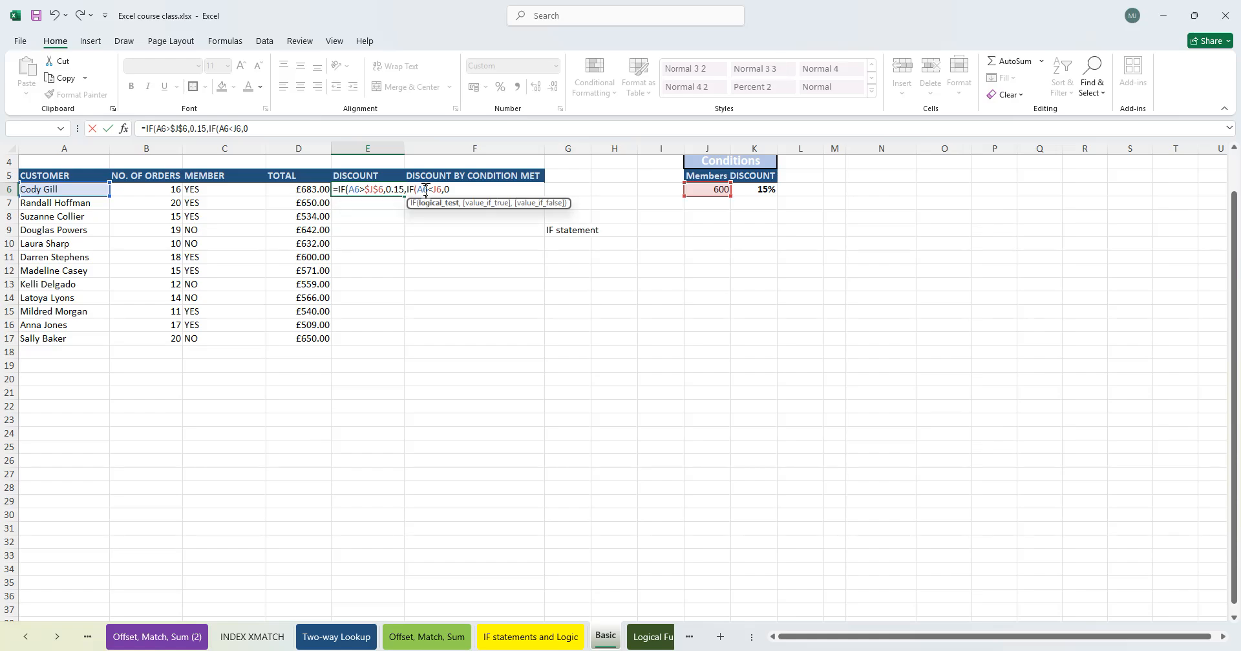
{"action": "key", "text": "End"}
{"action": "type", "text": ","}
{"action": "key", "text": "Return"}
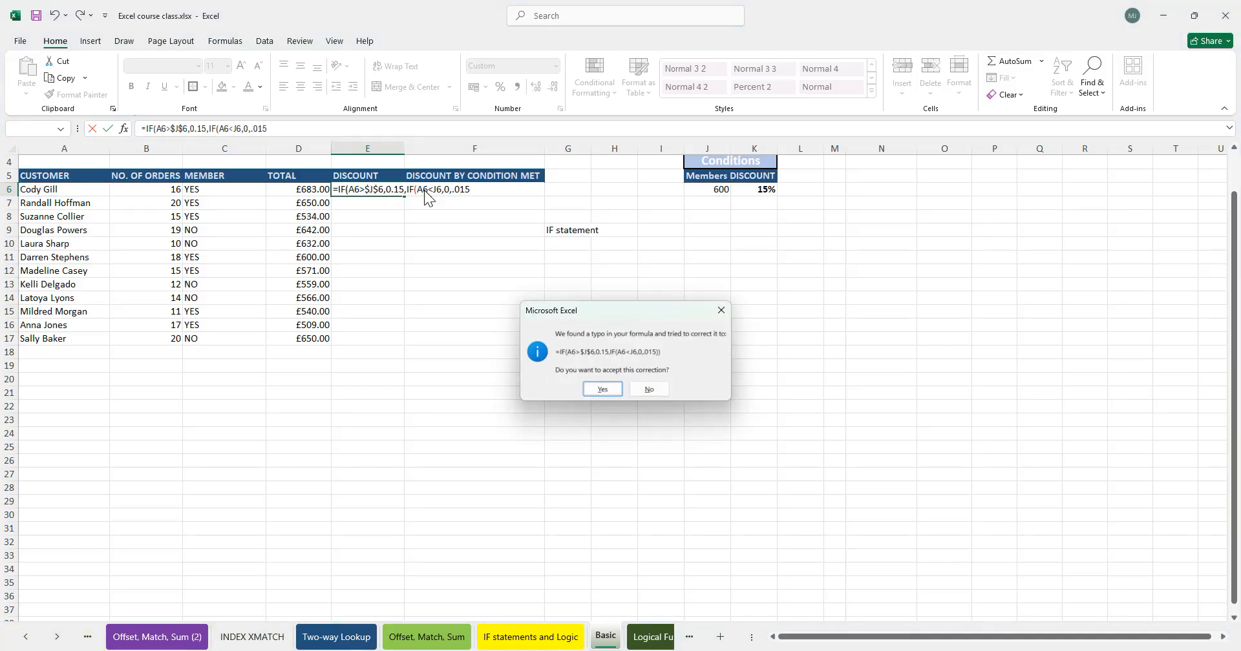
{"action": "key", "text": "Return"}
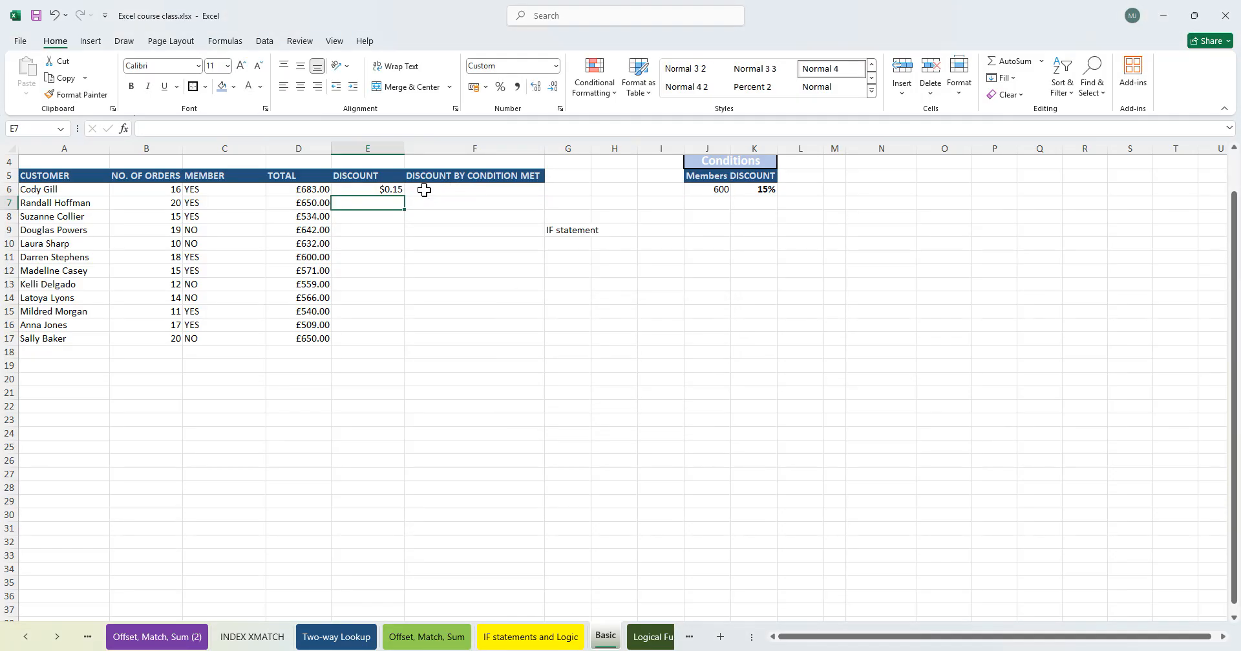
- Undo the last formula entry in E6
{"action": "double_click", "coordinate": [385, 190]}
{"action": "key", "text": "ctrl+z"}
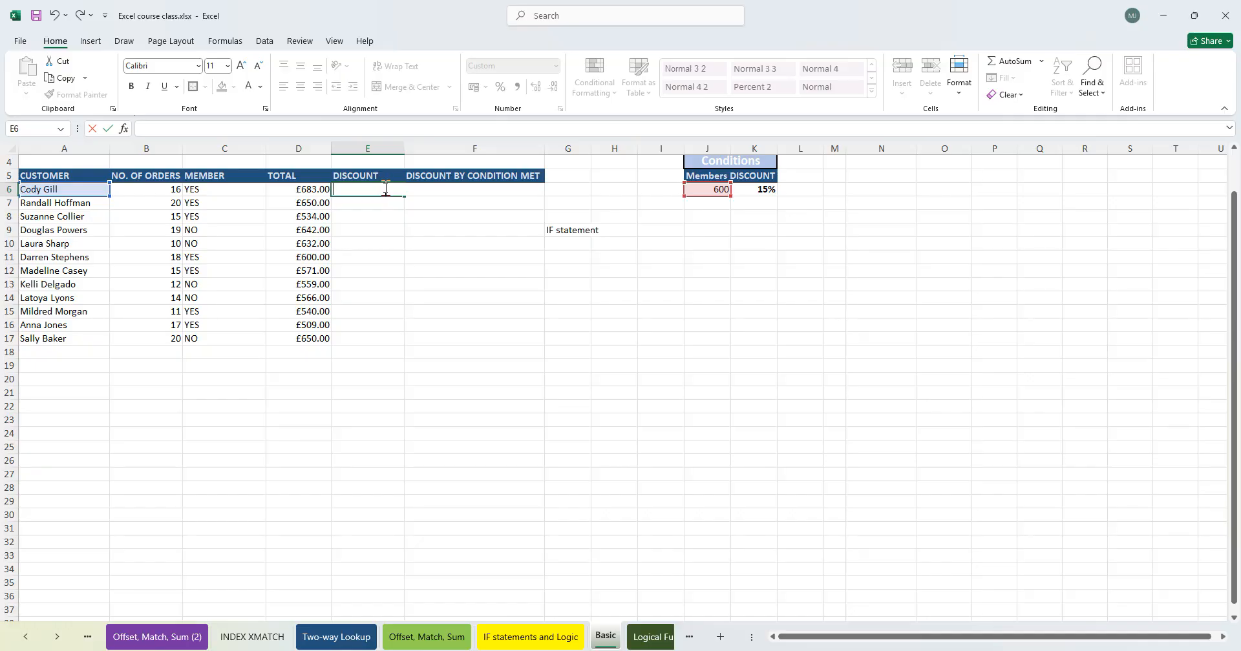
{"action": "key", "text": "Return"}
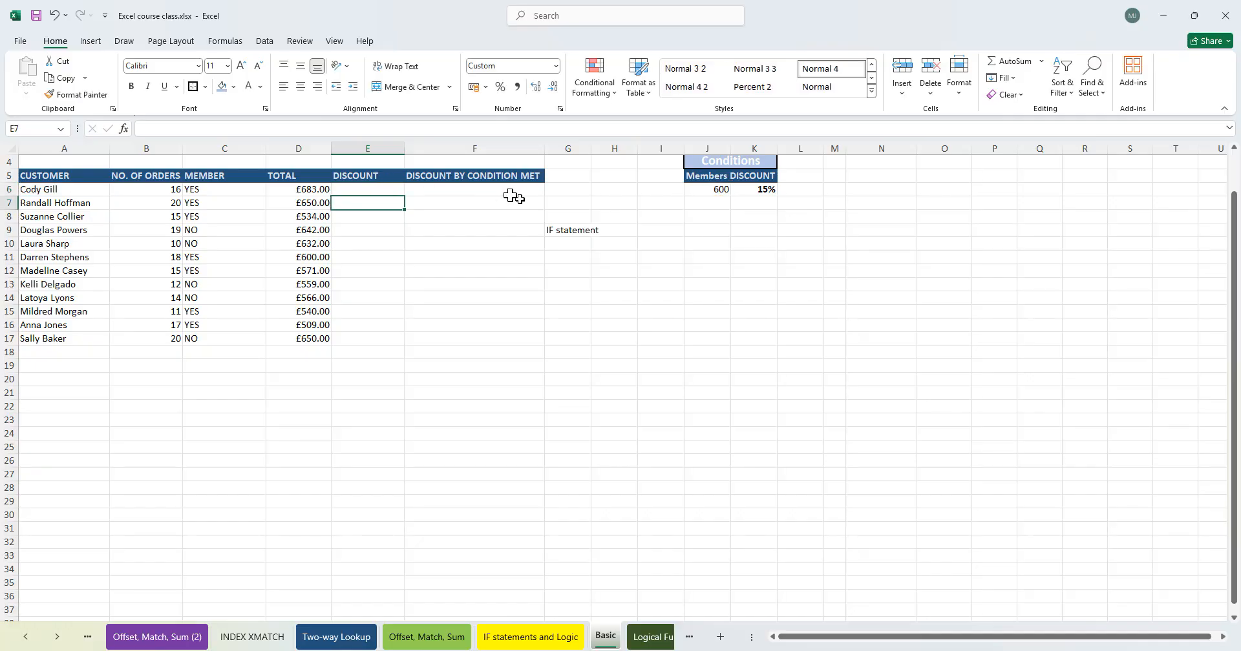
- Review the totals and customer rows across the table
{"action": "left_click_drag", "start_coordinate": [309, 272], "coordinate": [64, 270]}
{"action": "left_click", "coordinate": [70, 270]}
{"action": "left_click", "coordinate": [311, 270]}
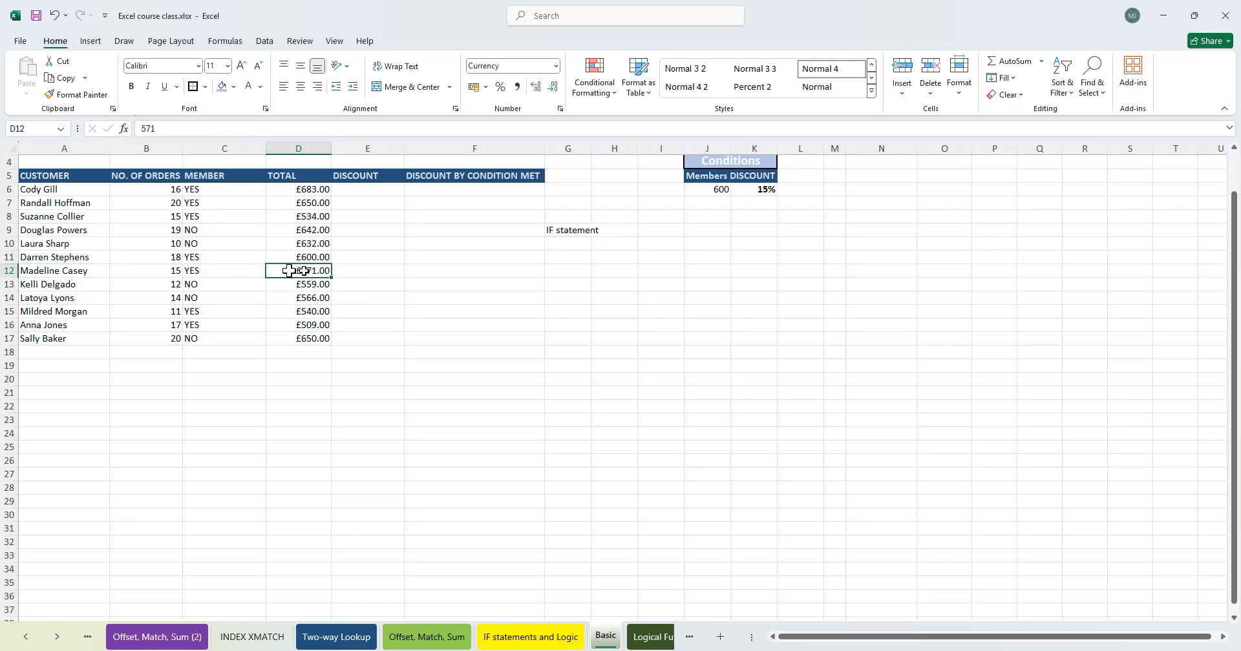
{"action": "left_click", "coordinate": [717, 189]}
{"action": "left_click", "coordinate": [304, 272]}
{"action": "left_click", "coordinate": [315, 311]}
{"action": "left_click_drag", "start_coordinate": [312, 338], "coordinate": [234, 328]}
- Examine the YES/NO values down the Member column
{"action": "left_click", "coordinate": [215, 194]}
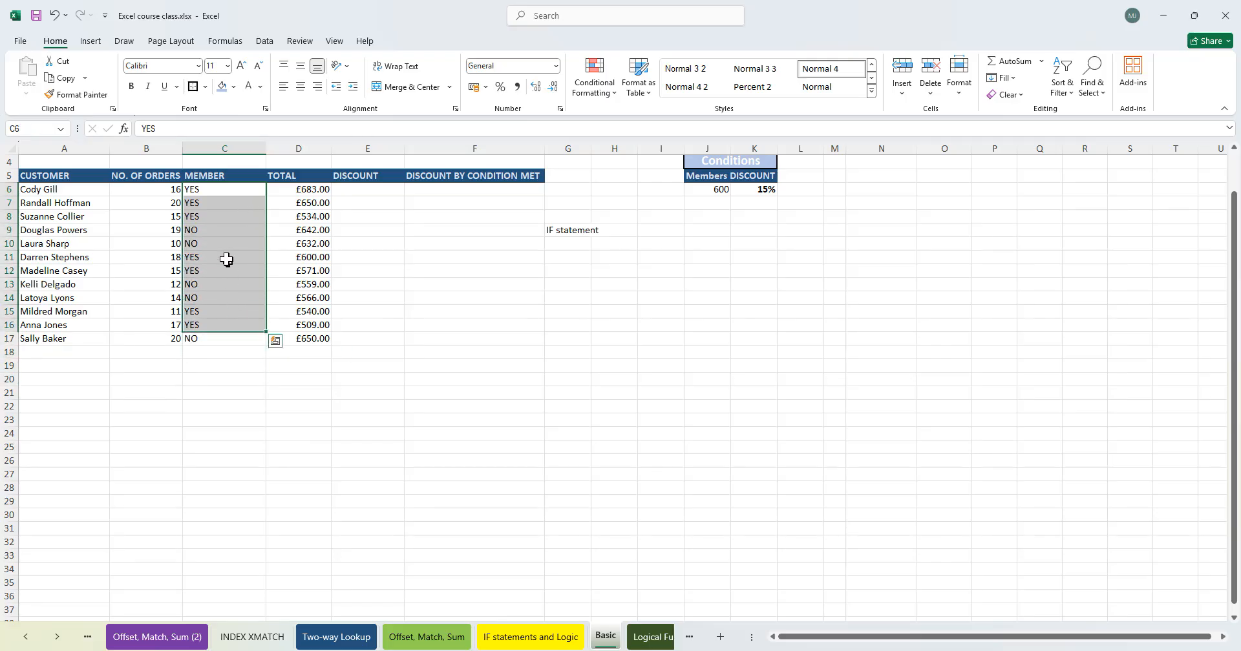
{"action": "left_click", "coordinate": [209, 340]}
{"action": "left_click", "coordinate": [235, 192]}
{"action": "left_click_drag", "start_coordinate": [235, 192], "coordinate": [255, 338]}
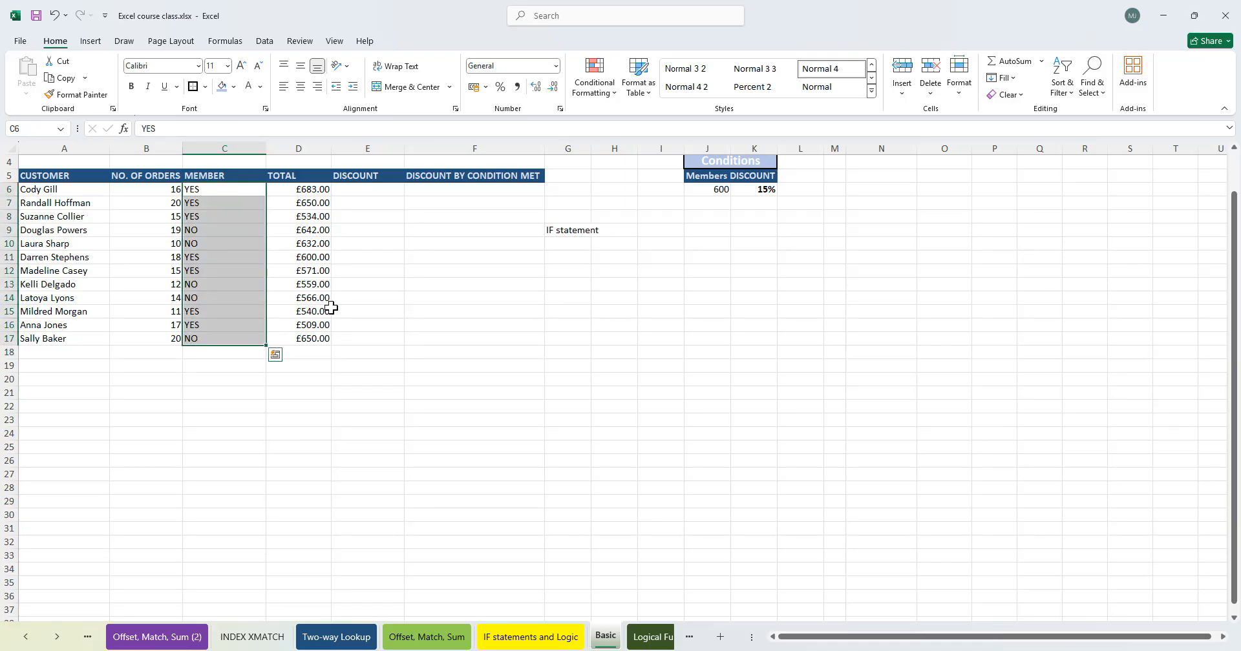
{"action": "left_click", "coordinate": [378, 195]}
{"action": "left_click", "coordinate": [225, 194]}
{"action": "mouse_move", "coordinate": [225, 194]}
{"action": "left_mouse_down"}
{"action": "mouse_move", "coordinate": [219, 317]}
{"action": "mouse_move", "coordinate": [240, 194]}
{"action": "left_mouse_up"}
{"action": "left_click_drag", "start_coordinate": [236, 248], "coordinate": [232, 275]}
{"action": "left_click", "coordinate": [226, 339]}
{"action": "left_click_drag", "start_coordinate": [220, 204], "coordinate": [217, 304]}
{"action": "left_click_drag", "start_coordinate": [213, 191], "coordinate": [208, 334]}
{"action": "left_click", "coordinate": [217, 191]}
{"action": "left_click", "coordinate": [216, 217]}
{"action": "left_click", "coordinate": [213, 192]}
{"action": "left_click", "coordinate": [213, 218]}
{"action": "left_click", "coordinate": [214, 260]}
{"action": "left_click", "coordinate": [215, 192]}
{"action": "left_click", "coordinate": [216, 203]}
{"action": "left_click", "coordinate": [218, 193]}
{"action": "left_click", "coordinate": [212, 289]}
{"action": "left_click", "coordinate": [214, 229]}
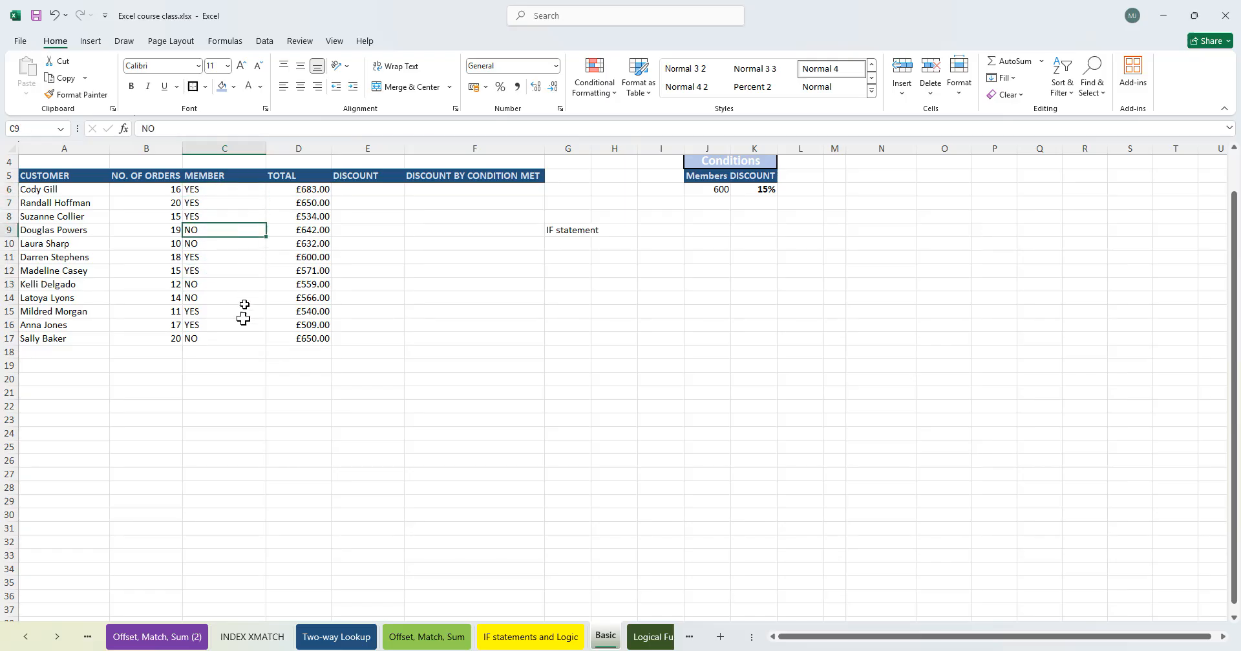
{"action": "left_click", "coordinate": [222, 188]}
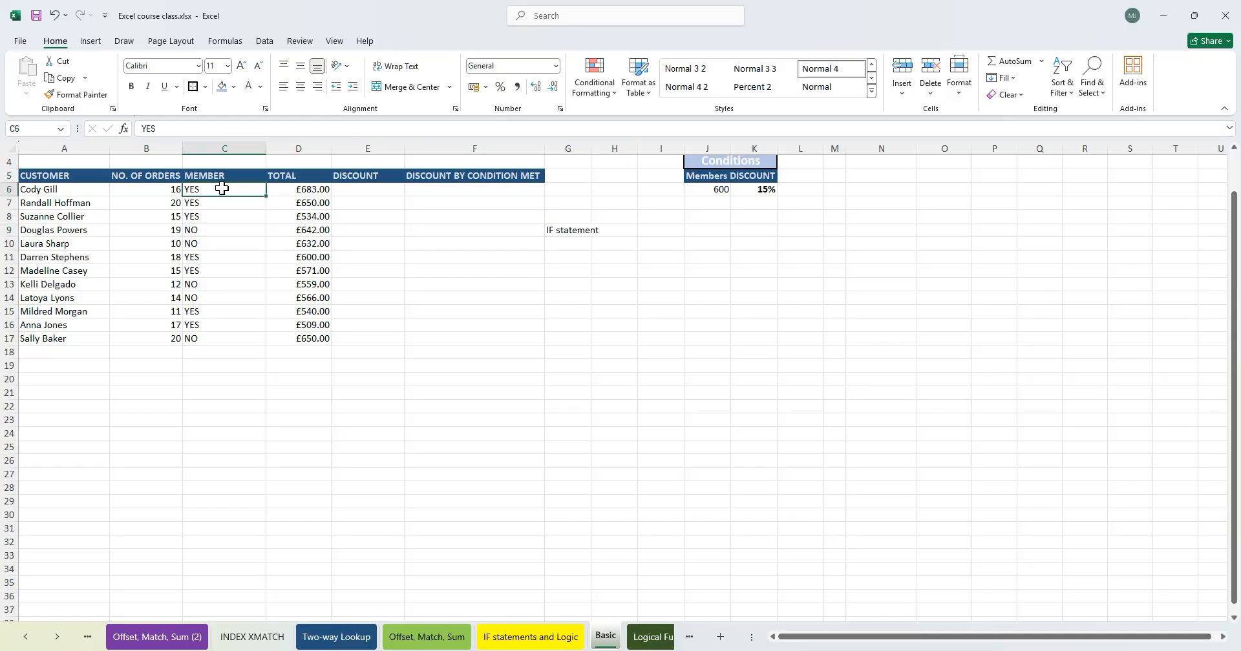
- Insert a new blank column at column G beside the discount-by-condition column
{"action": "left_click", "coordinate": [569, 192]}
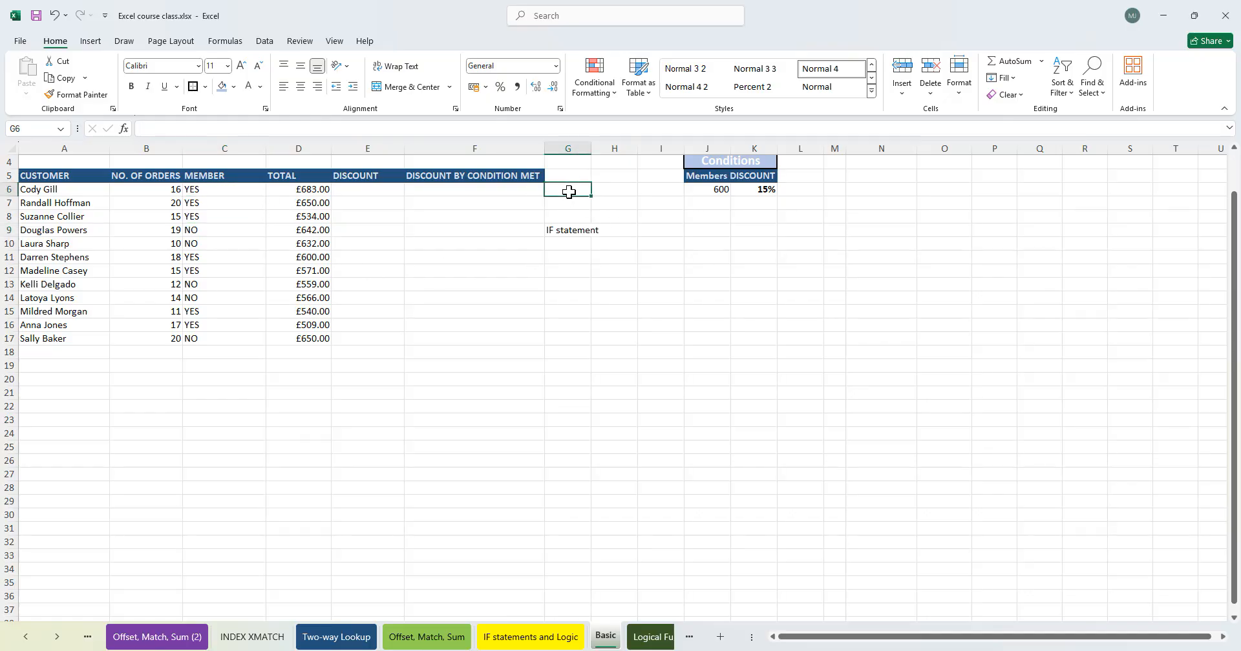
{"action": "left_click", "coordinate": [571, 143]}
{"action": "key", "text": "ctrl+shift+plus"}
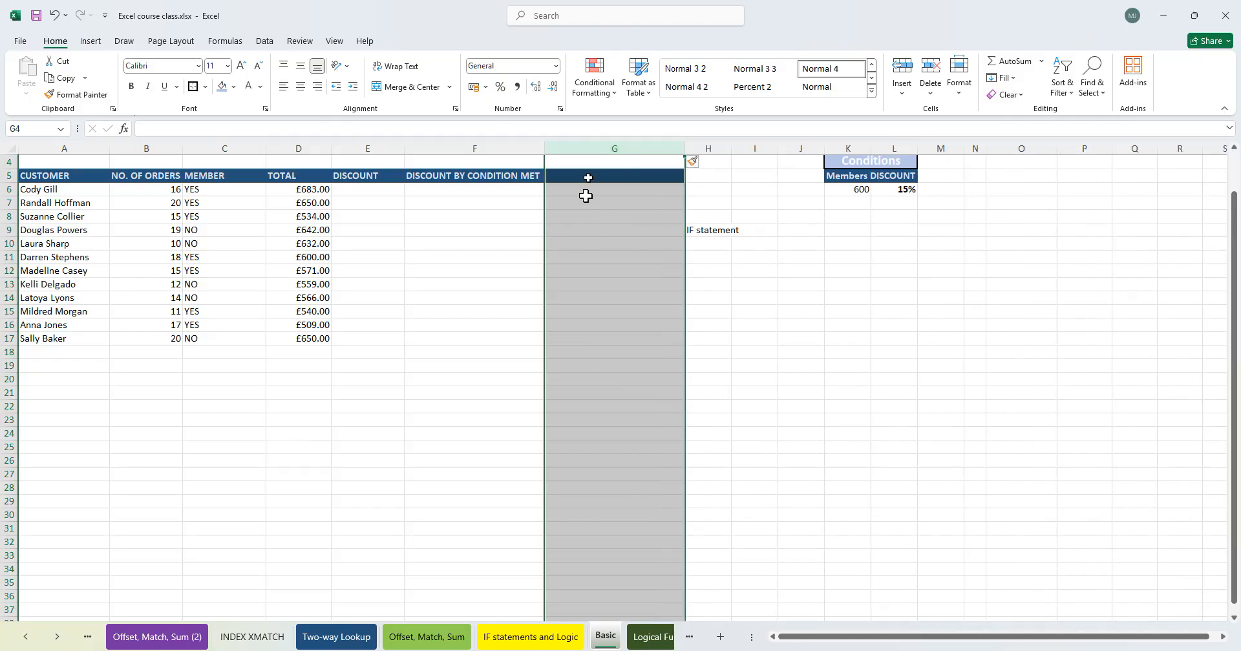
- Enter the formula =IF(D6<K6,"No","Yes") in G6 to check the total against the 600 condition
{"action": "left_click", "coordinate": [571, 203]}
{"action": "left_click", "coordinate": [578, 188]}
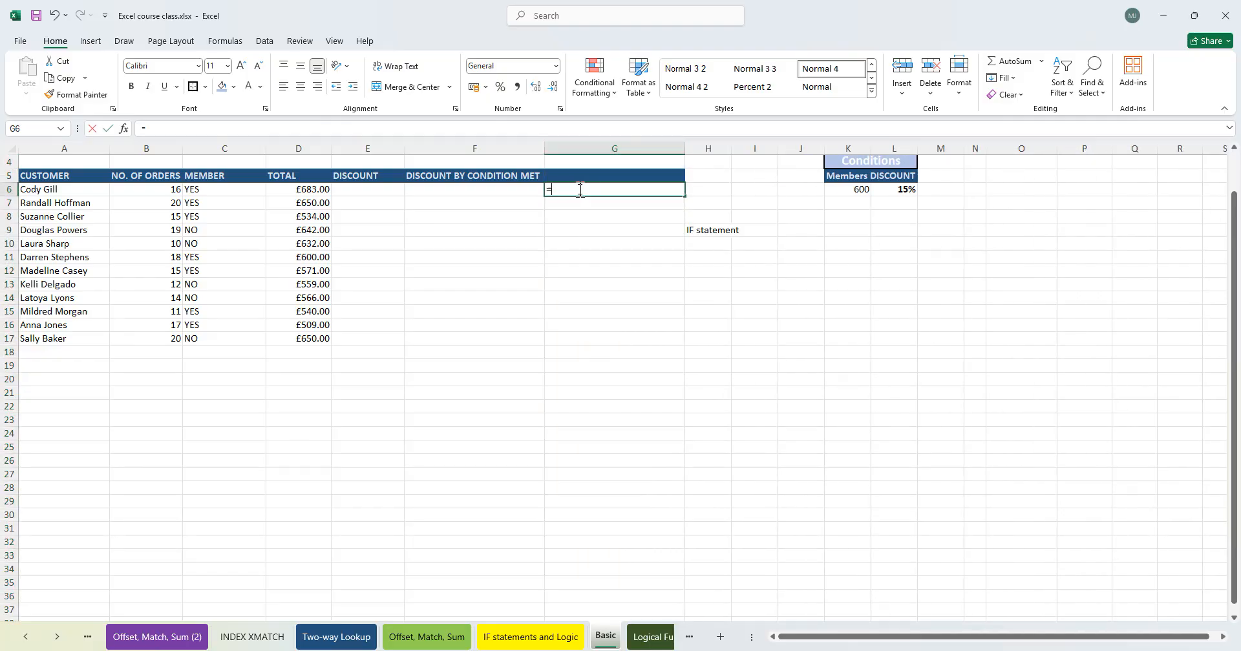
{"action": "type", "text": "=IF("}
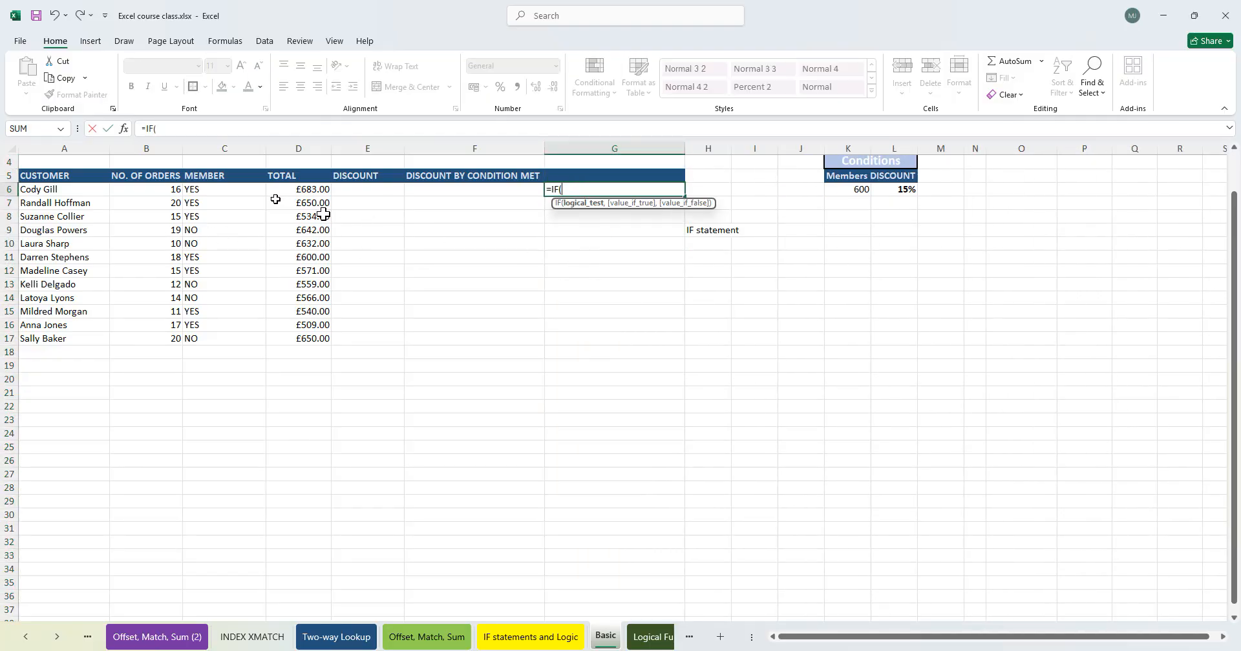
{"action": "left_click", "coordinate": [313, 187]}
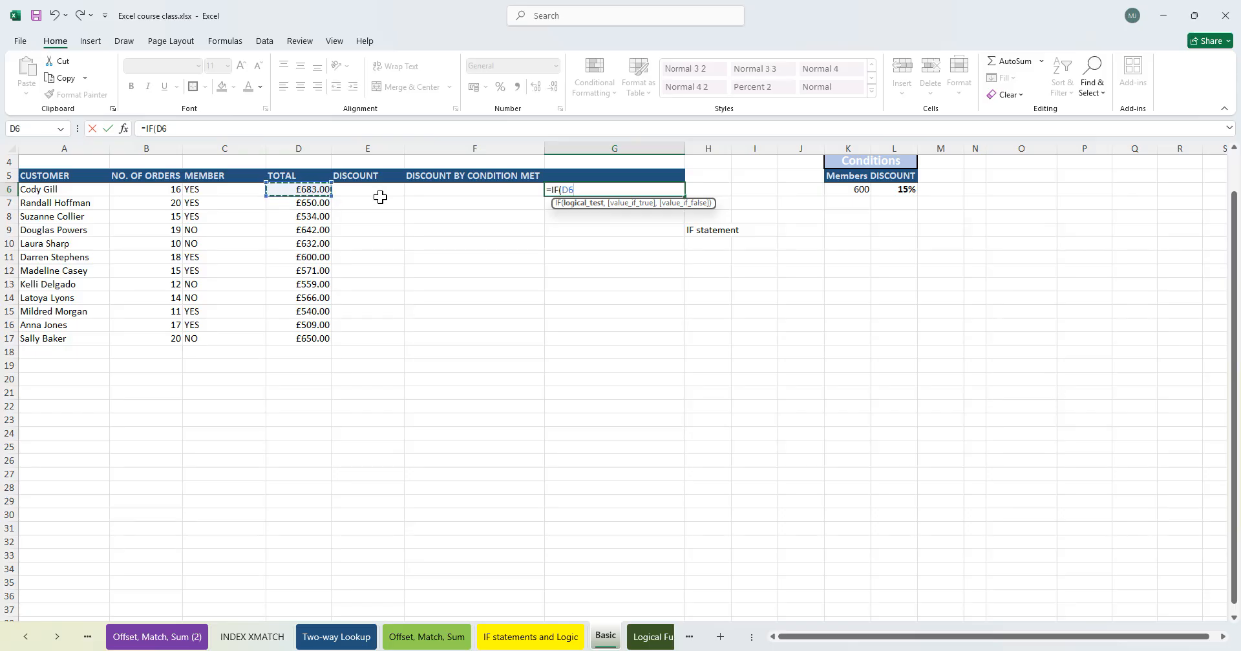
{"action": "type", "text": "<"}
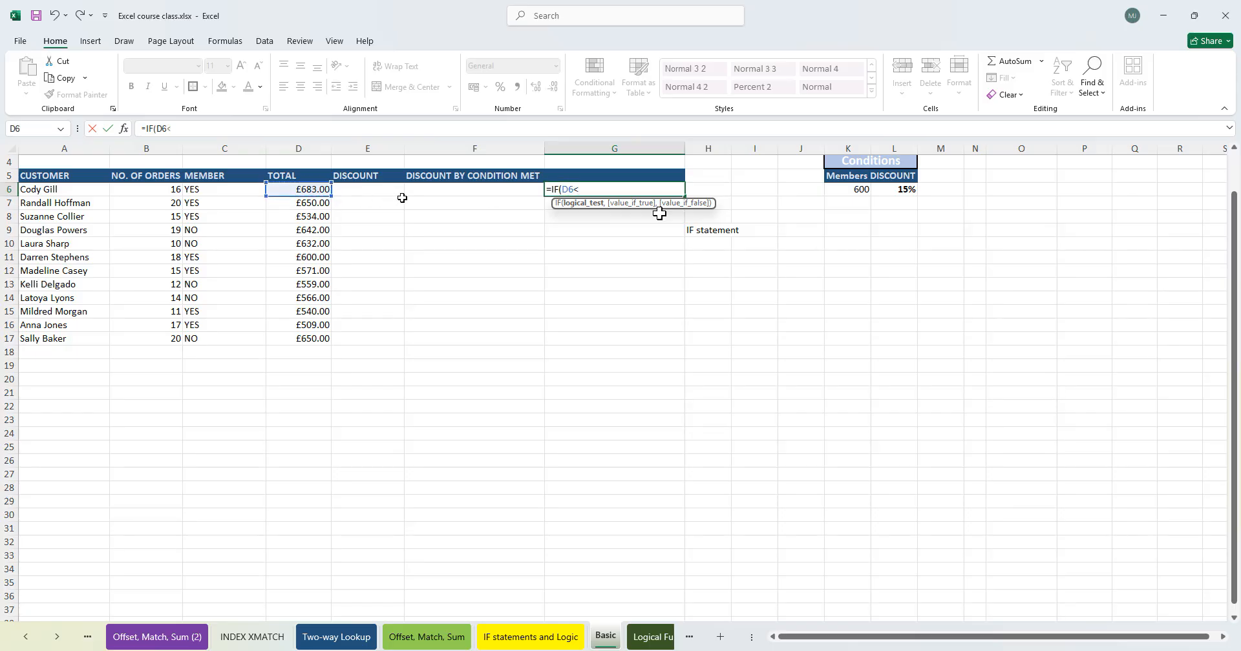
{"action": "left_click", "coordinate": [856, 190]}
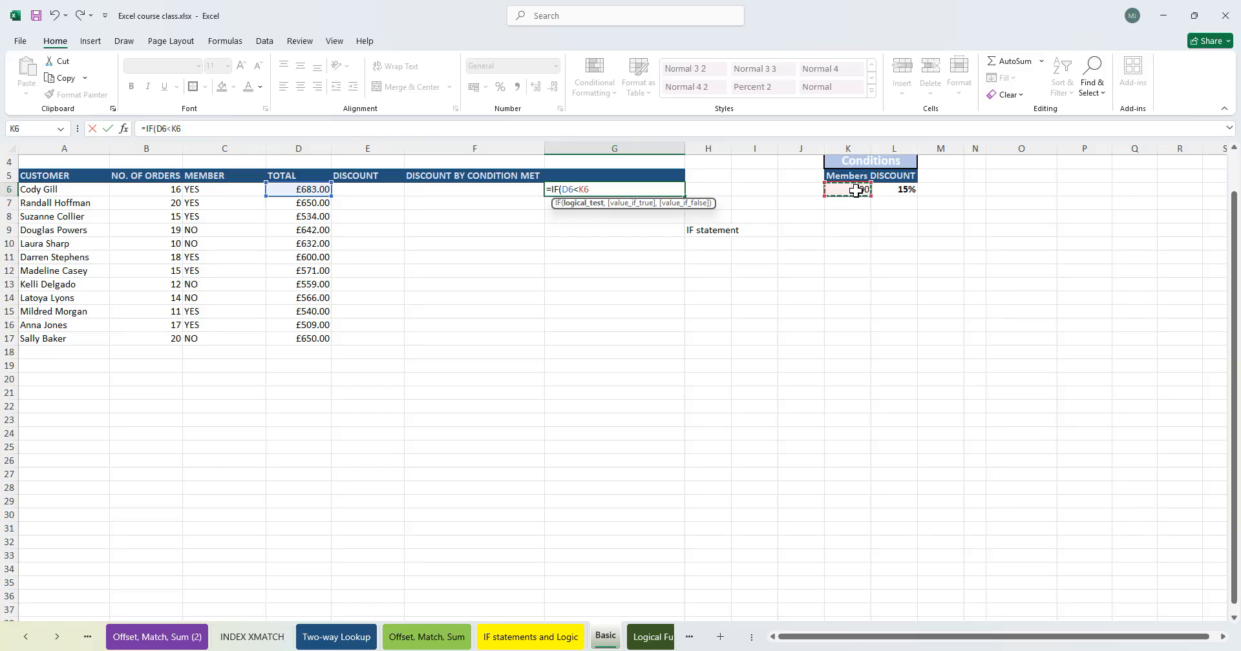
{"action": "type", "text": ","}
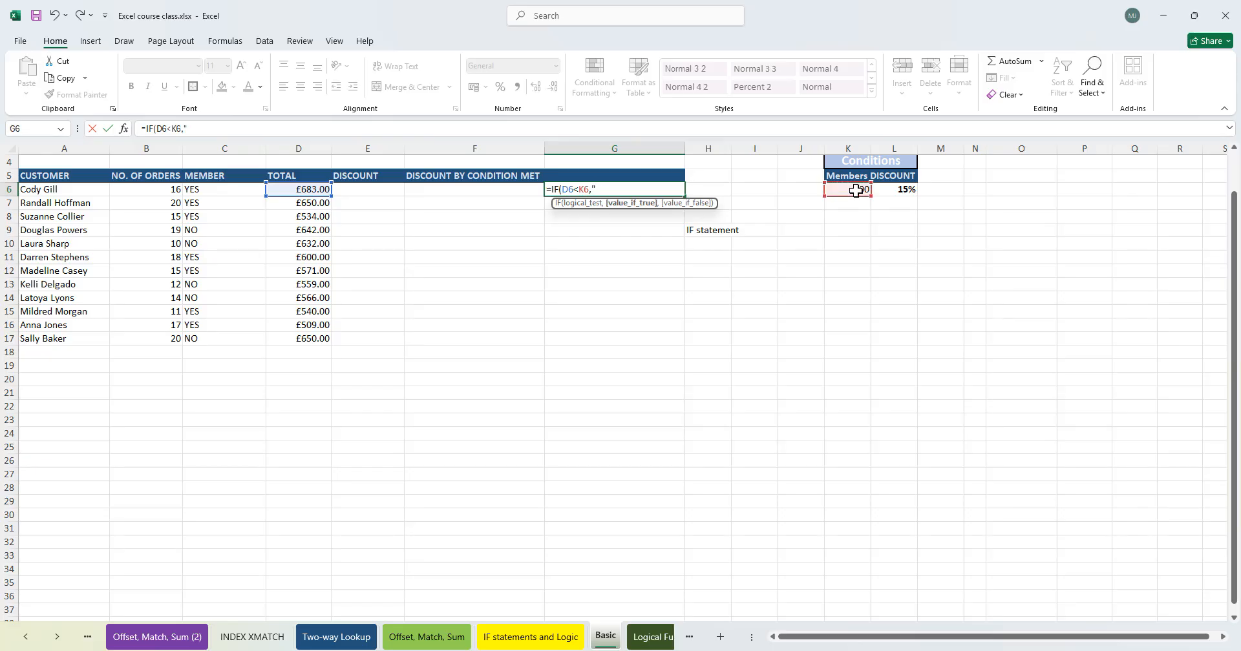
{"action": "type", "text": "\"No\","}
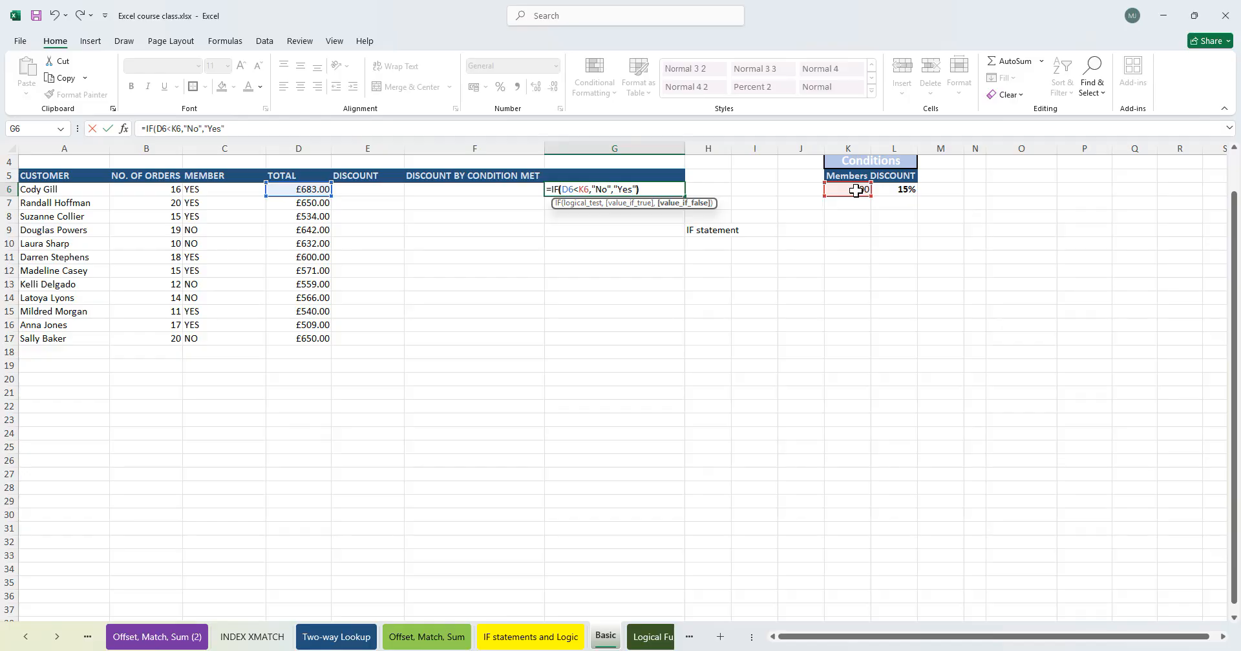
{"action": "type", "text": "\"Yes\")"}
{"action": "key", "text": "Return"}
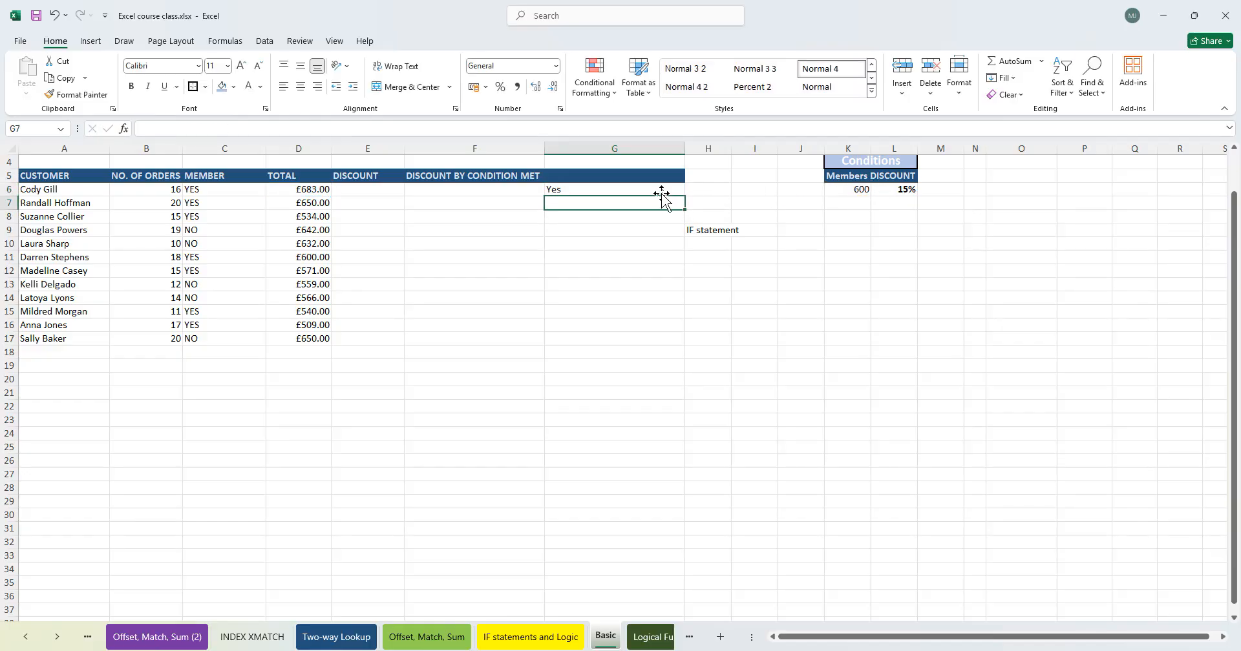
- Fill the G6 formula down to G16 and step through the filled cells
{"action": "left_click", "coordinate": [667, 189]}
{"action": "left_click_drag", "start_coordinate": [684, 196], "coordinate": [673, 325]}
{"action": "left_click", "coordinate": [596, 257]}
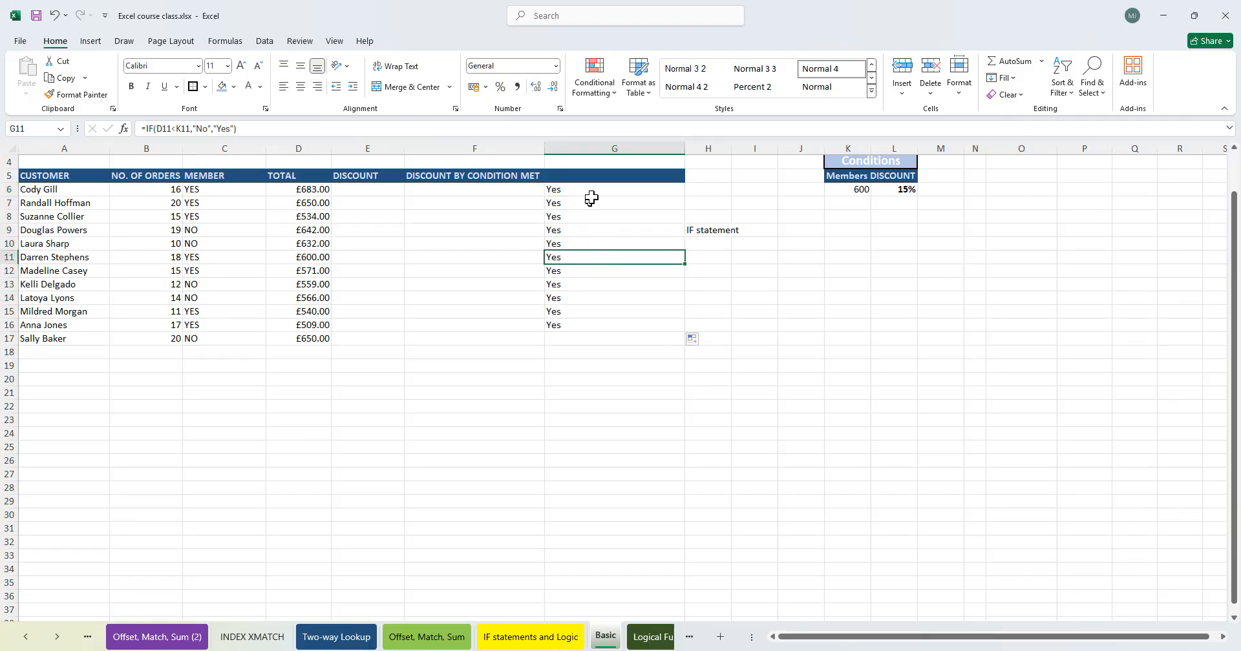
{"action": "key", "text": "Down"}
{"action": "key", "text": "Down"}
{"action": "key", "text": "Down"}
{"action": "key", "text": "Down"}
{"action": "key", "text": "Down"}
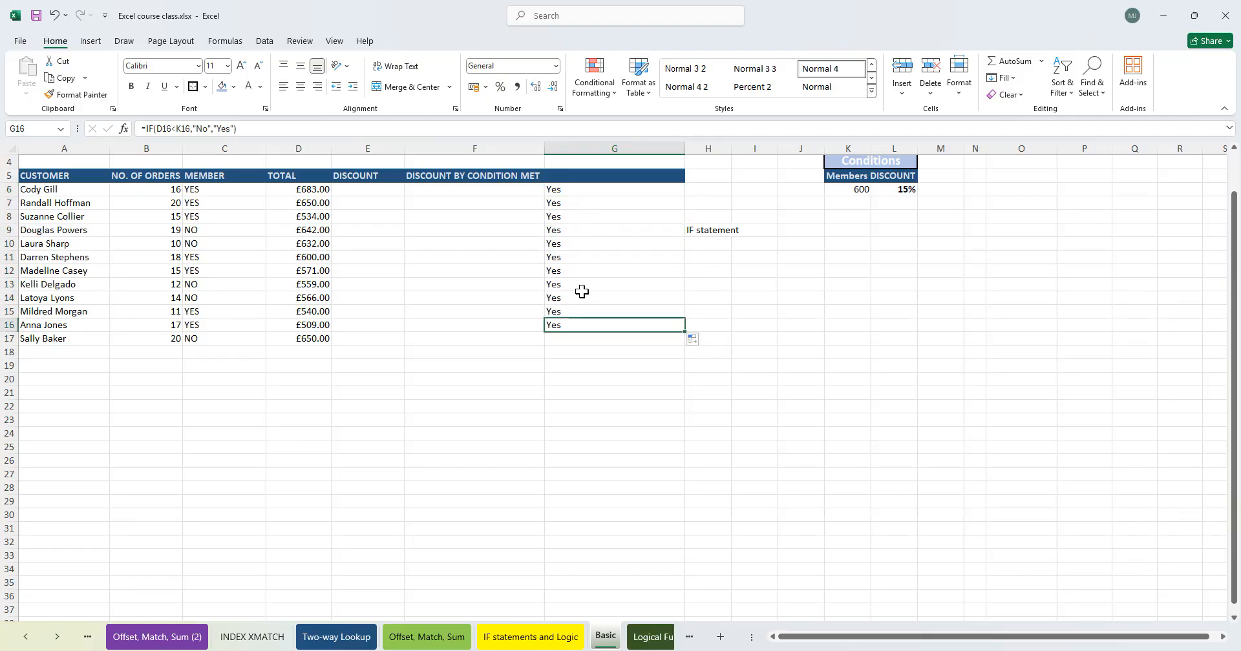
- Inspect the formulas in several column G cells to see which condition cells they reference
{"action": "double_click", "coordinate": [587, 271]}
{"action": "left_click", "coordinate": [717, 268]}
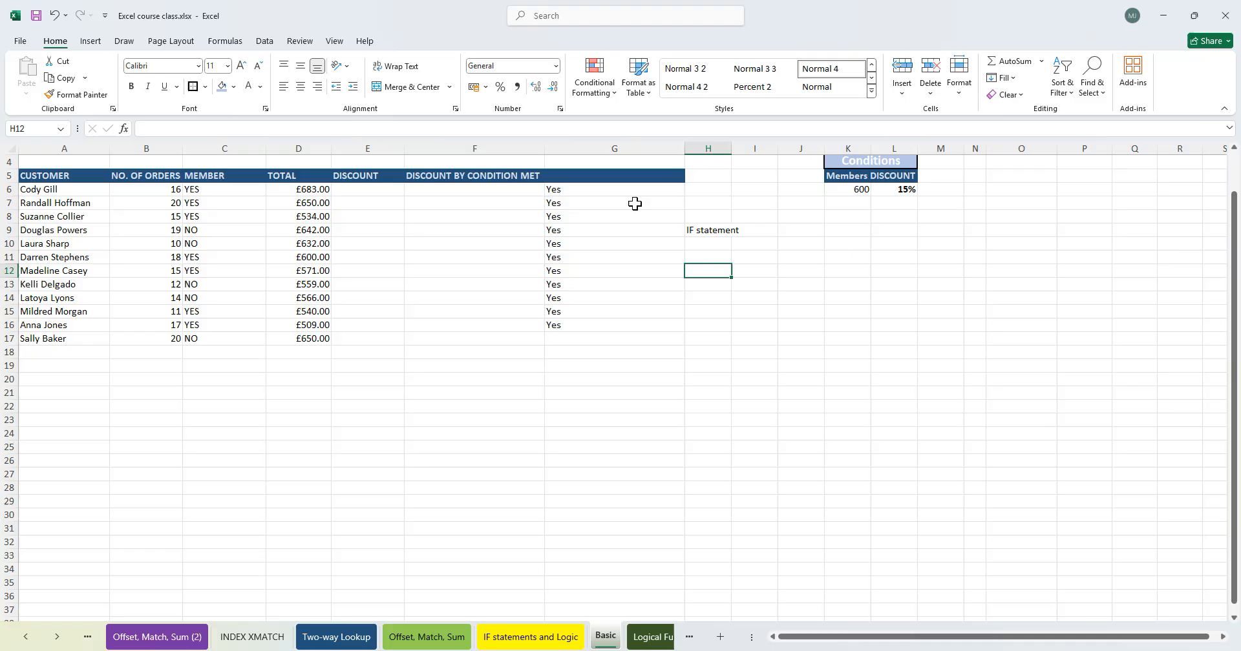
{"action": "double_click", "coordinate": [598, 190]}
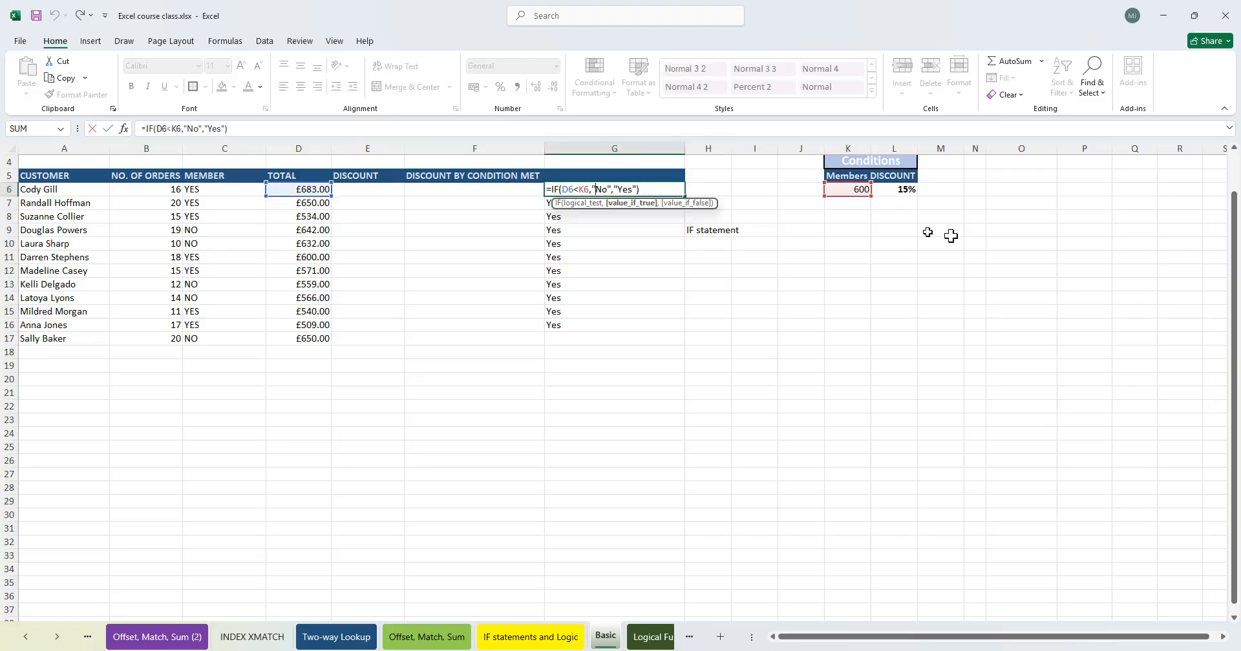
{"action": "left_click", "coordinate": [586, 189]}
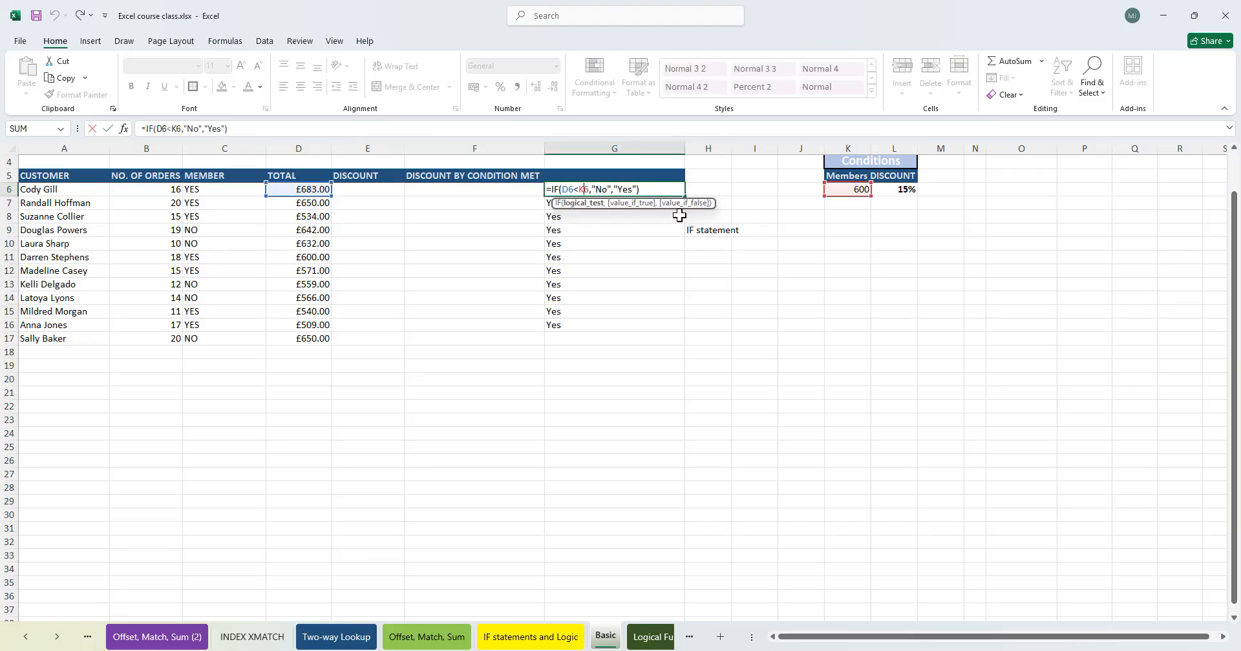
{"action": "key", "text": "Return"}
{"action": "left_click", "coordinate": [559, 244]}
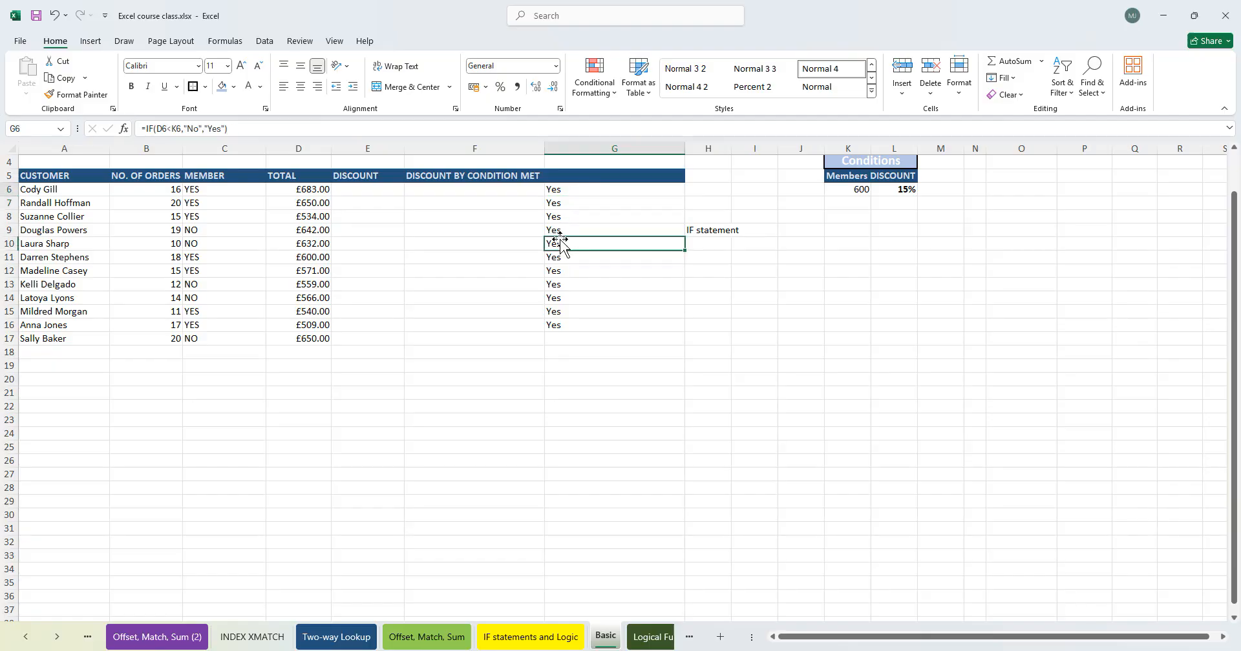
{"action": "double_click", "coordinate": [559, 244]}
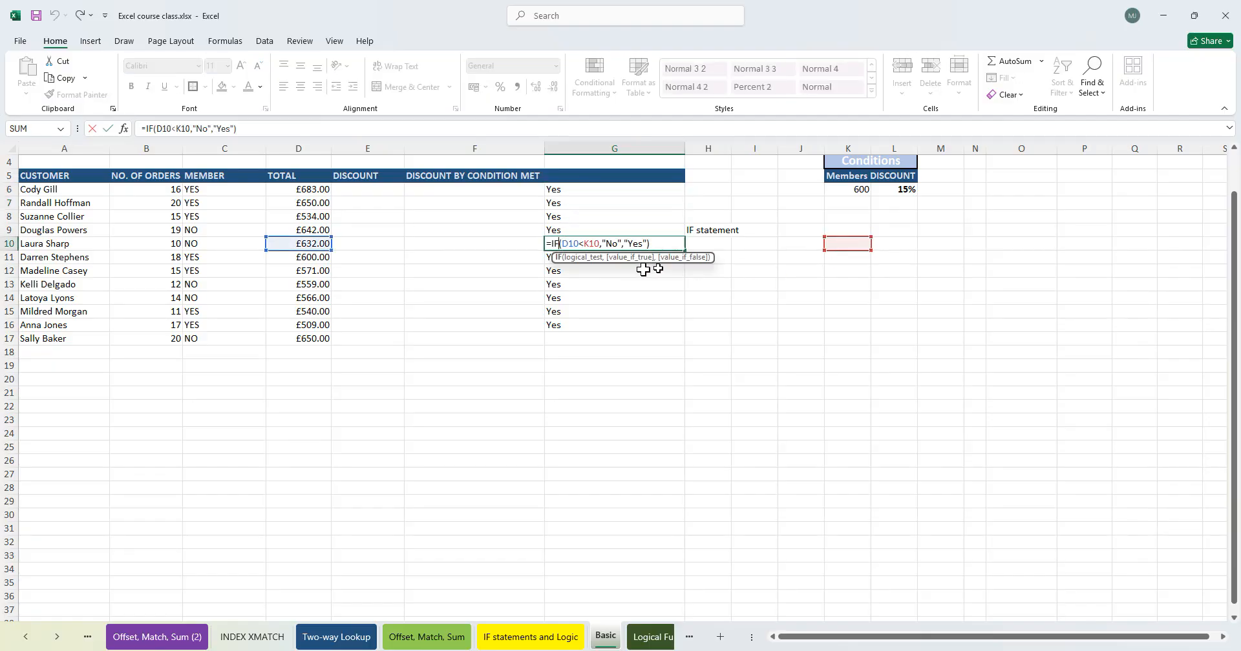
{"action": "double_click", "coordinate": [589, 273]}
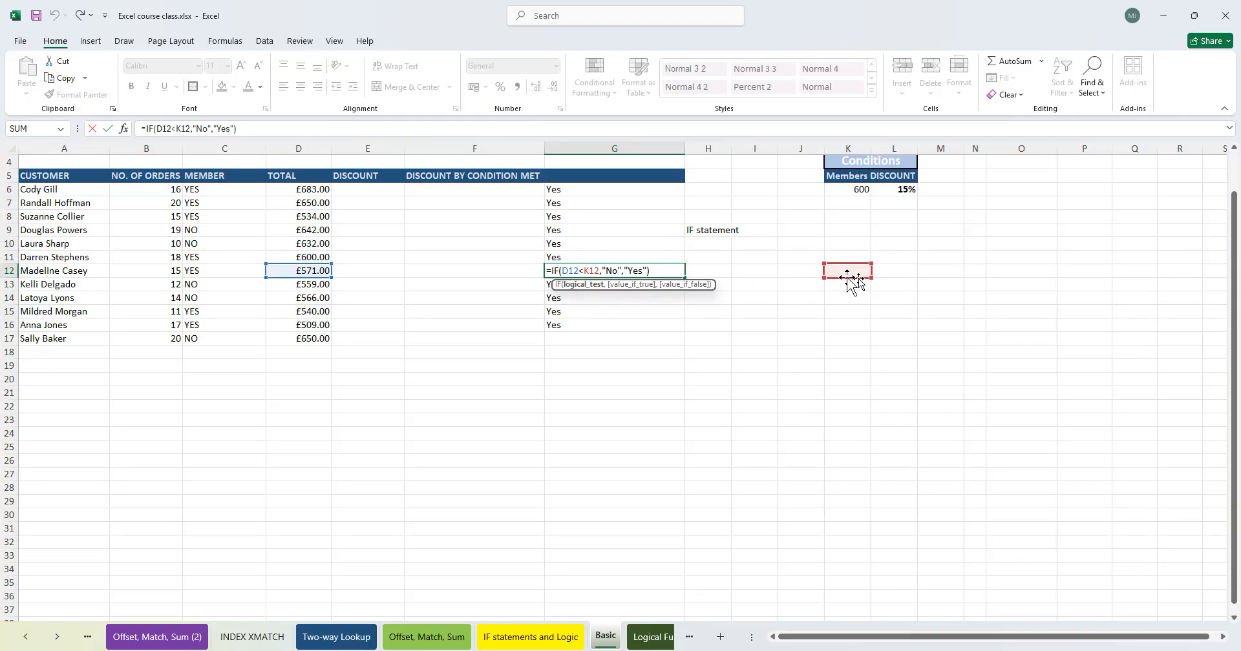
{"action": "key", "text": "Return"}
- Make the K6 reference in G6's formula absolute as $K$6
{"action": "double_click", "coordinate": [564, 188]}
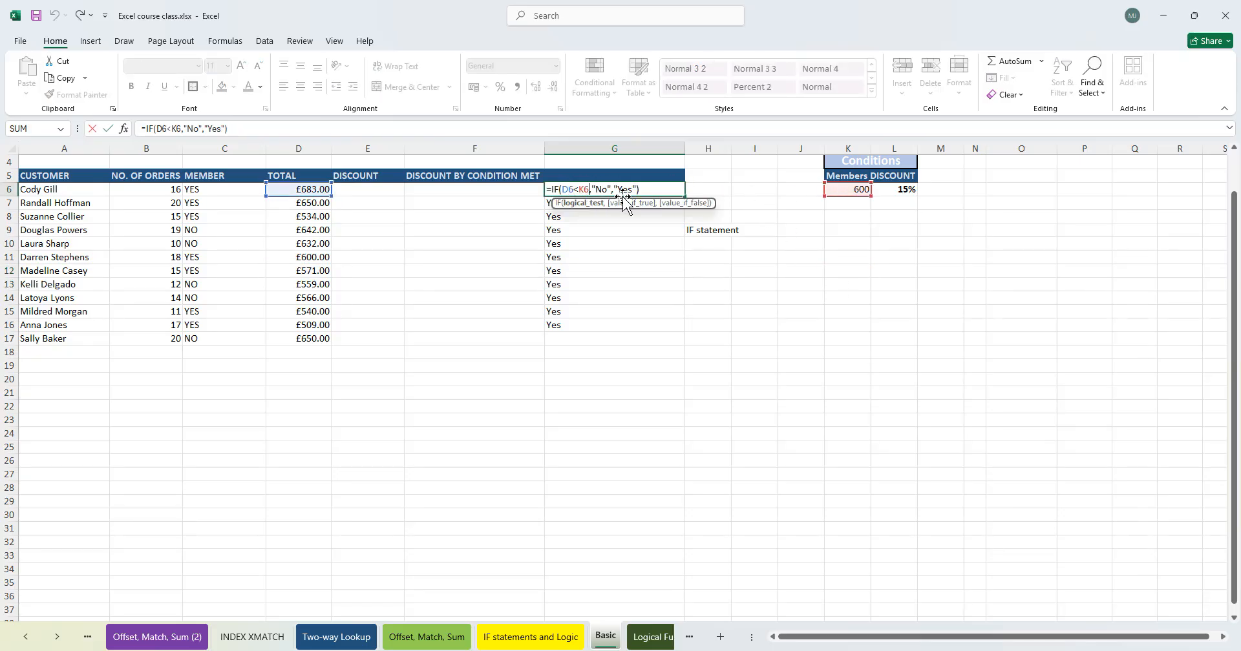
{"action": "key", "text": "F4"}
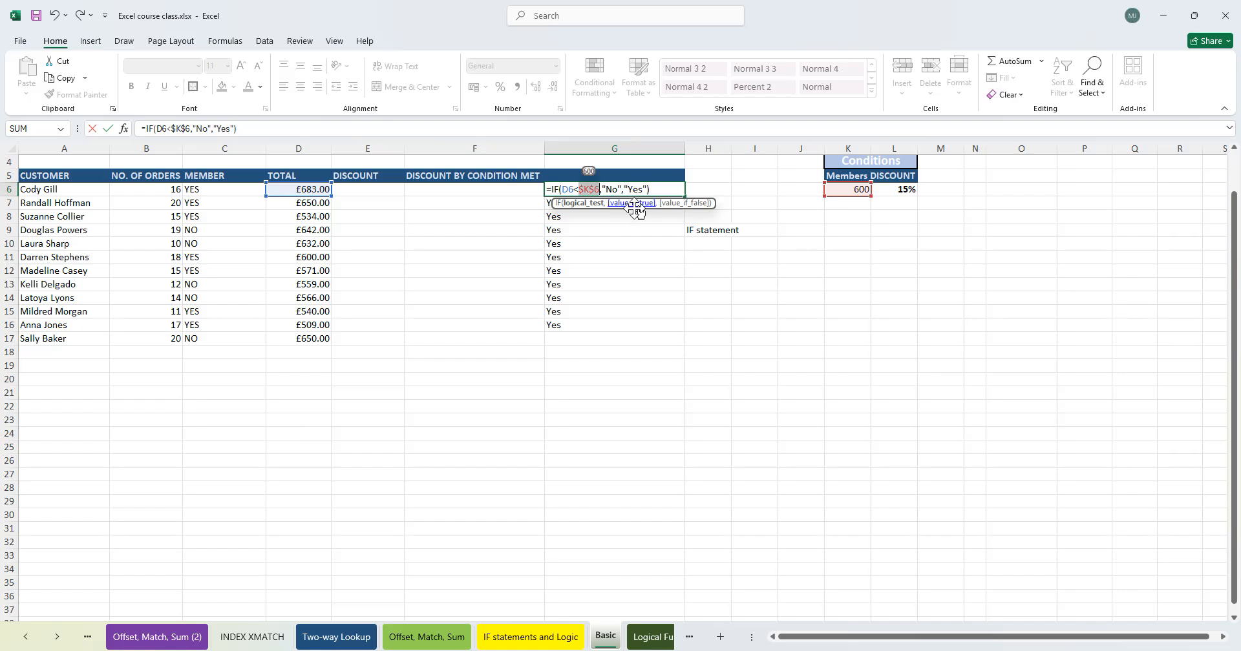
{"action": "left_click", "coordinate": [570, 190]}
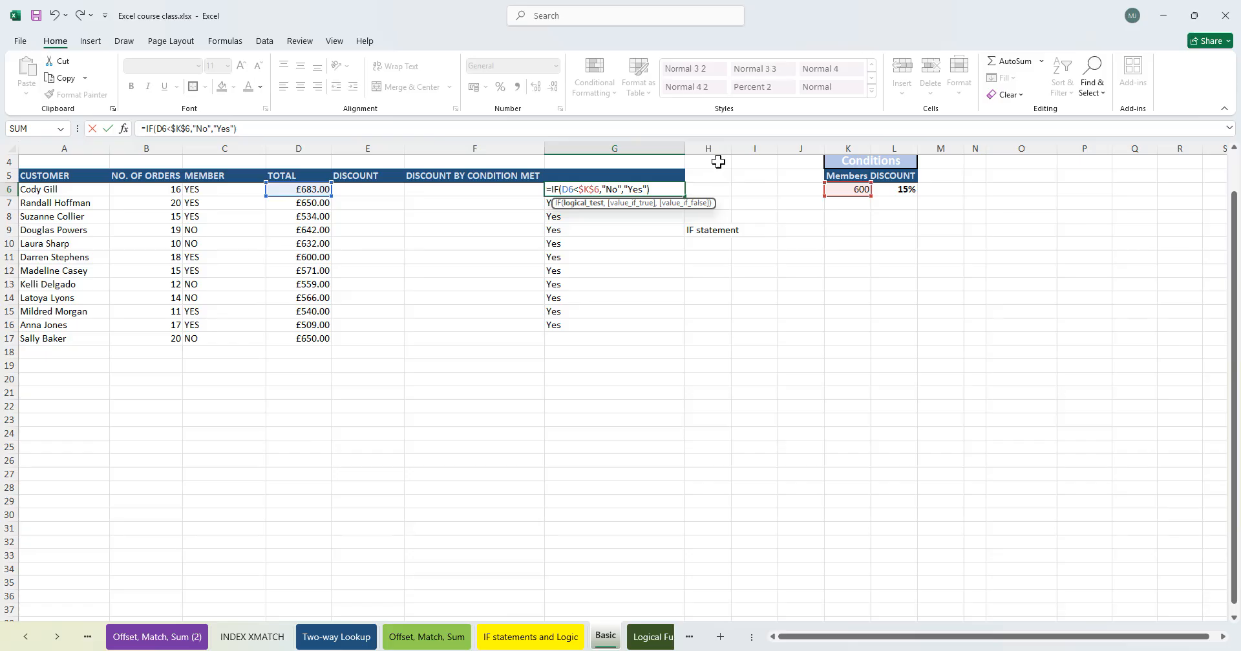
{"action": "key", "text": "Escape"}
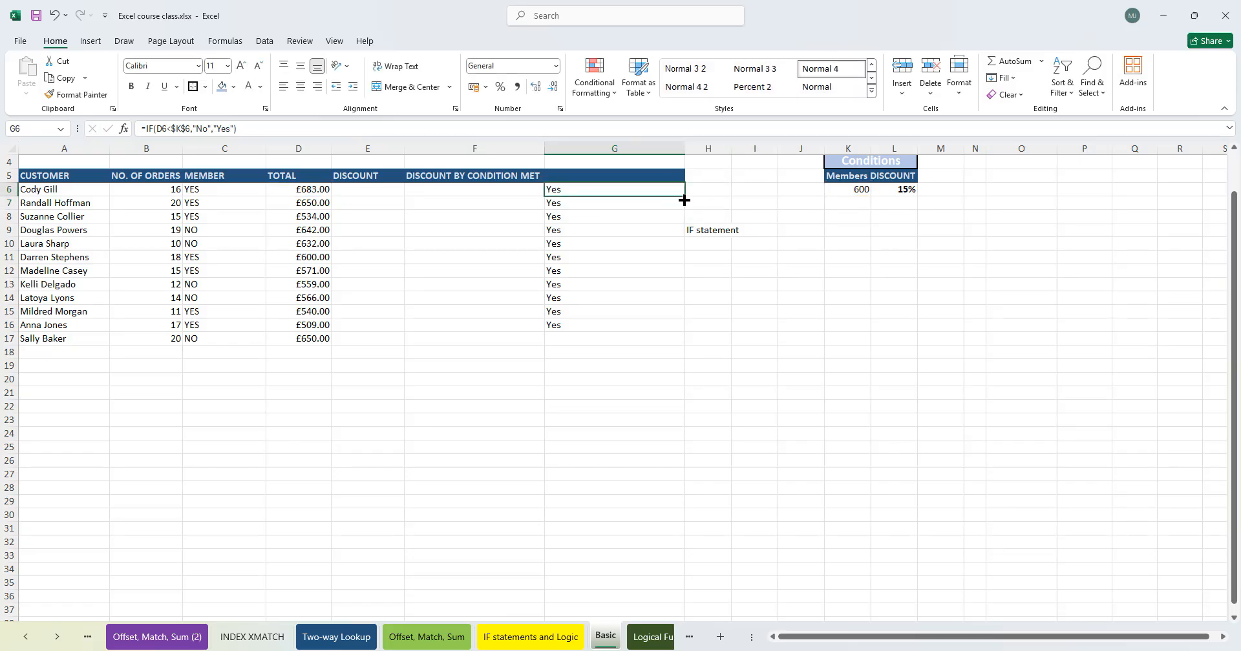
- Refill the corrected G6 formula down the column through G16
{"action": "double_click", "coordinate": [687, 199]}
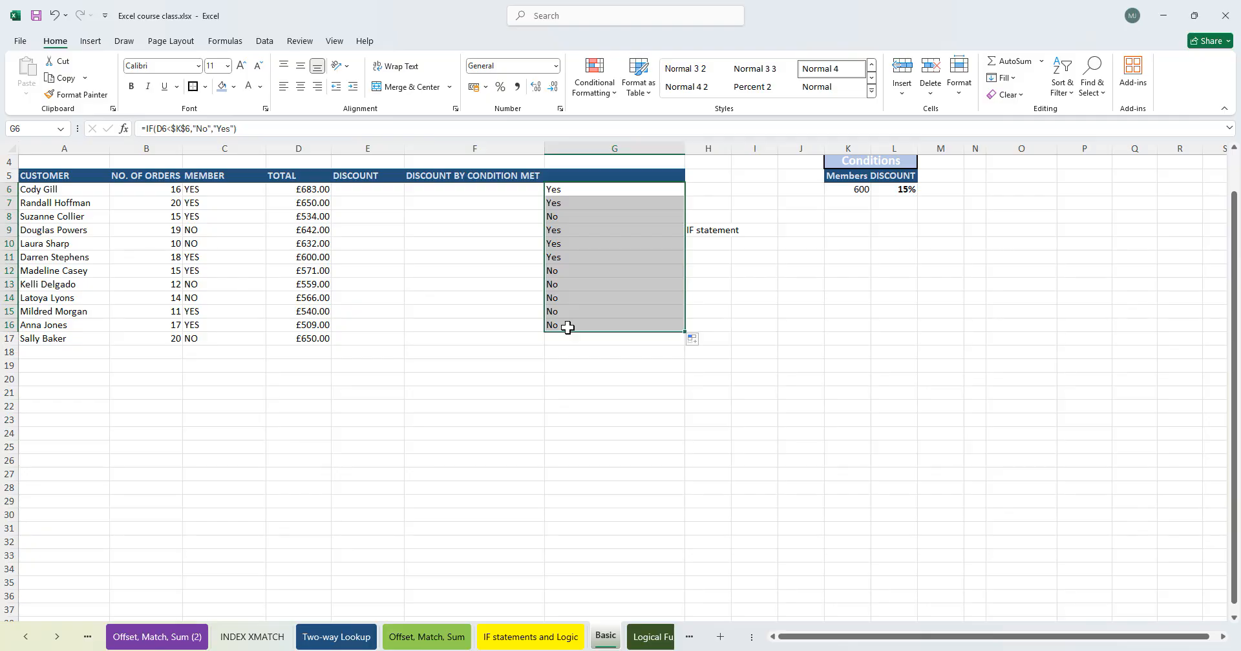
{"action": "left_click_drag", "start_coordinate": [567, 328], "coordinate": [559, 272]}
{"action": "left_click", "coordinate": [557, 215]}
{"action": "left_click", "coordinate": [558, 190]}
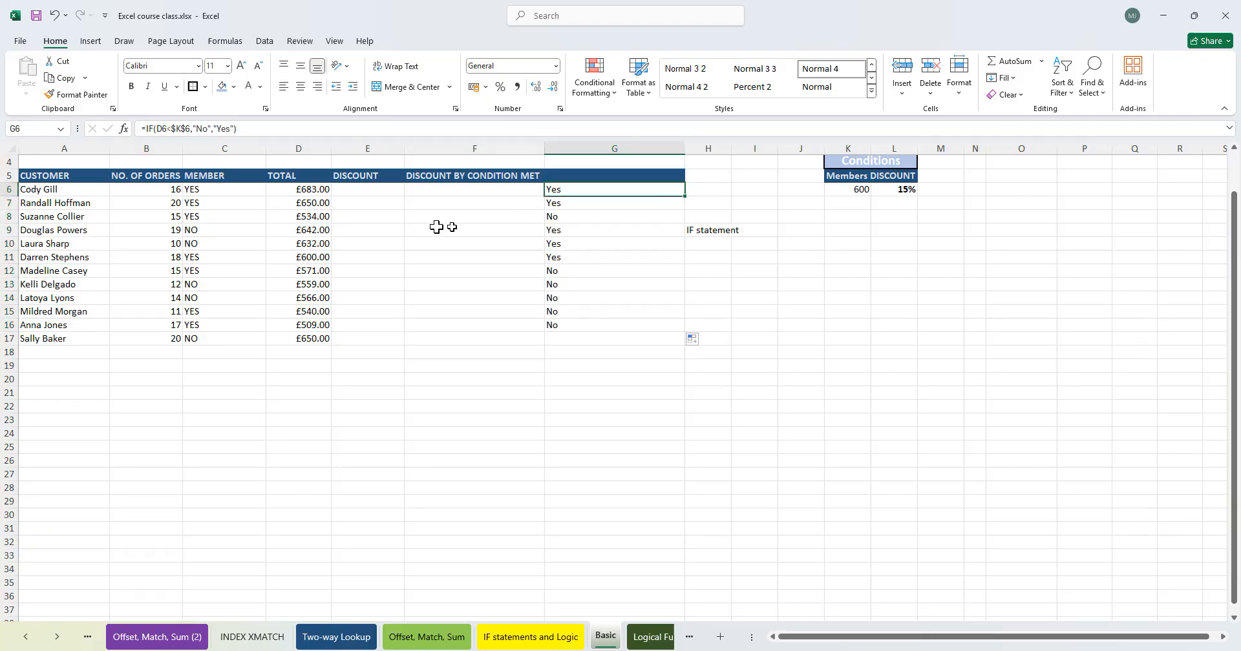
- Compare the totals in column D with the Yes/No results in column G
{"action": "left_click_drag", "start_coordinate": [318, 216], "coordinate": [540, 216]}
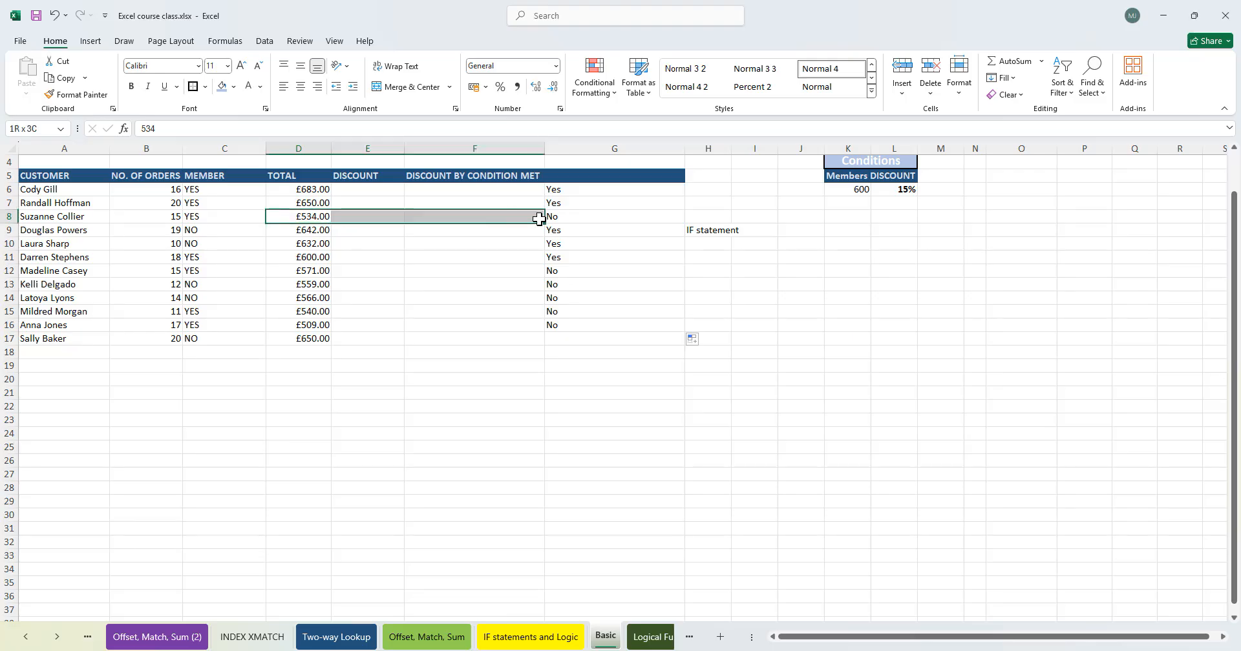
{"action": "left_click_drag", "start_coordinate": [319, 231], "coordinate": [317, 342]}
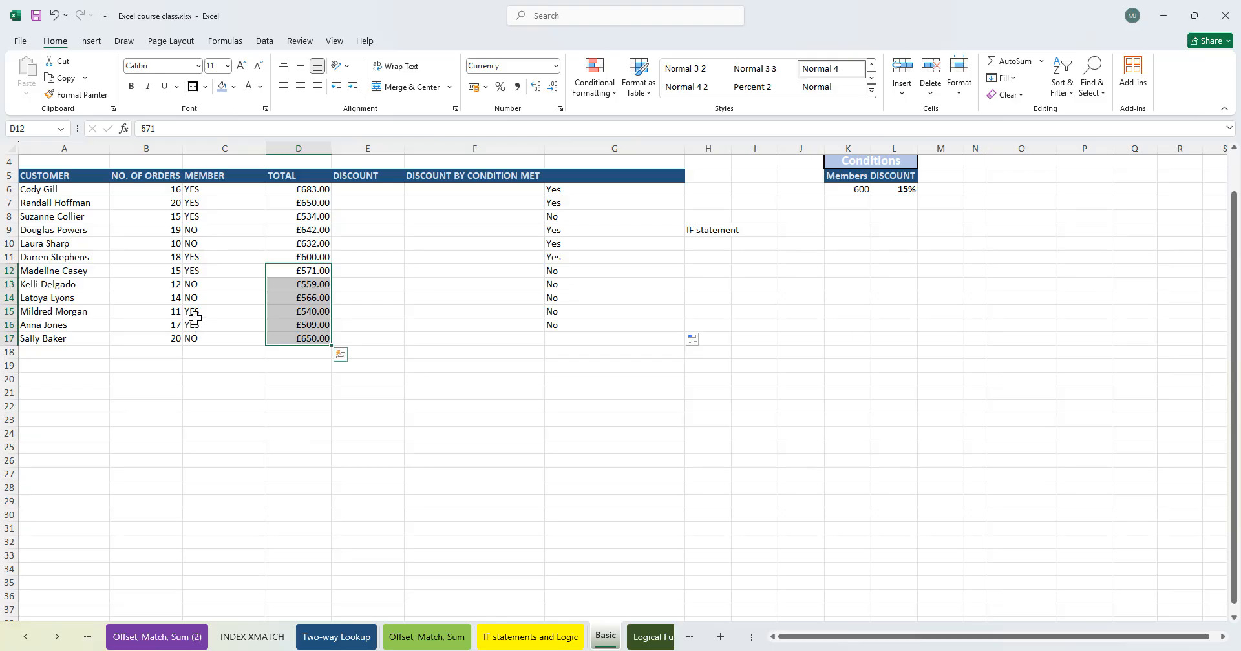
{"action": "left_click", "coordinate": [199, 316]}
{"action": "left_click_drag", "start_coordinate": [199, 315], "coordinate": [336, 318]}
{"action": "left_click_drag", "start_coordinate": [248, 324], "coordinate": [511, 329]}
{"action": "left_click", "coordinate": [603, 329]}
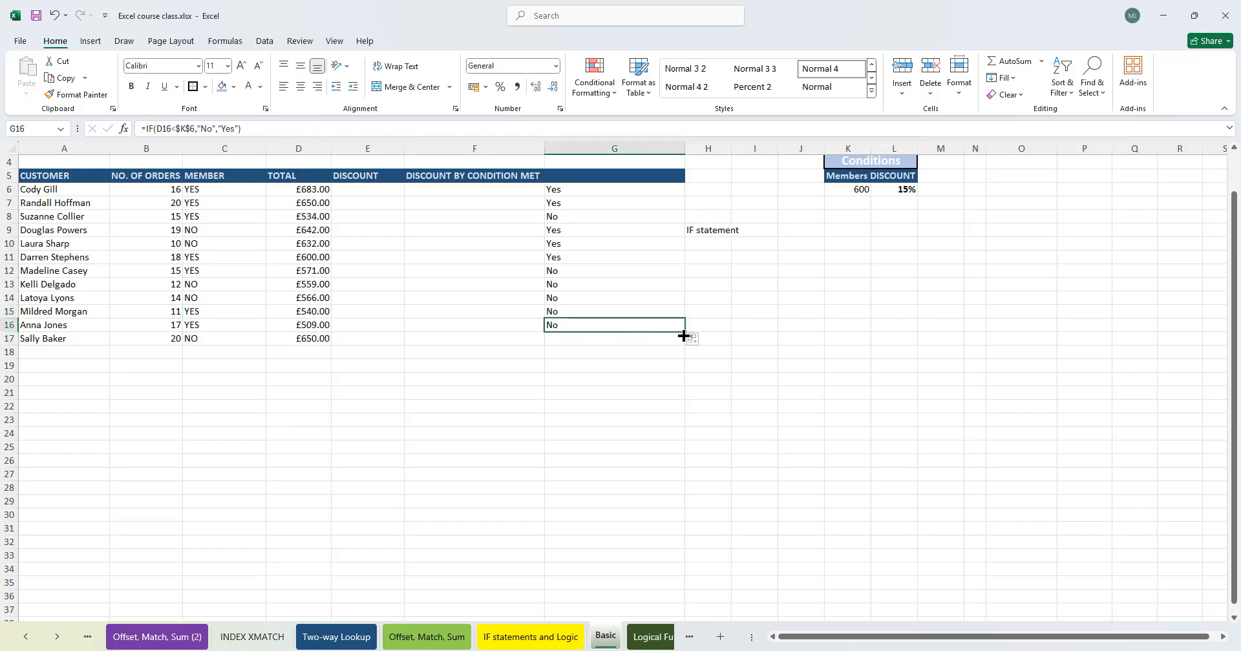
- Extend the condition formula to G17 and copy the results G6:G17
{"action": "left_click_drag", "start_coordinate": [683, 342], "coordinate": [683, 343]}
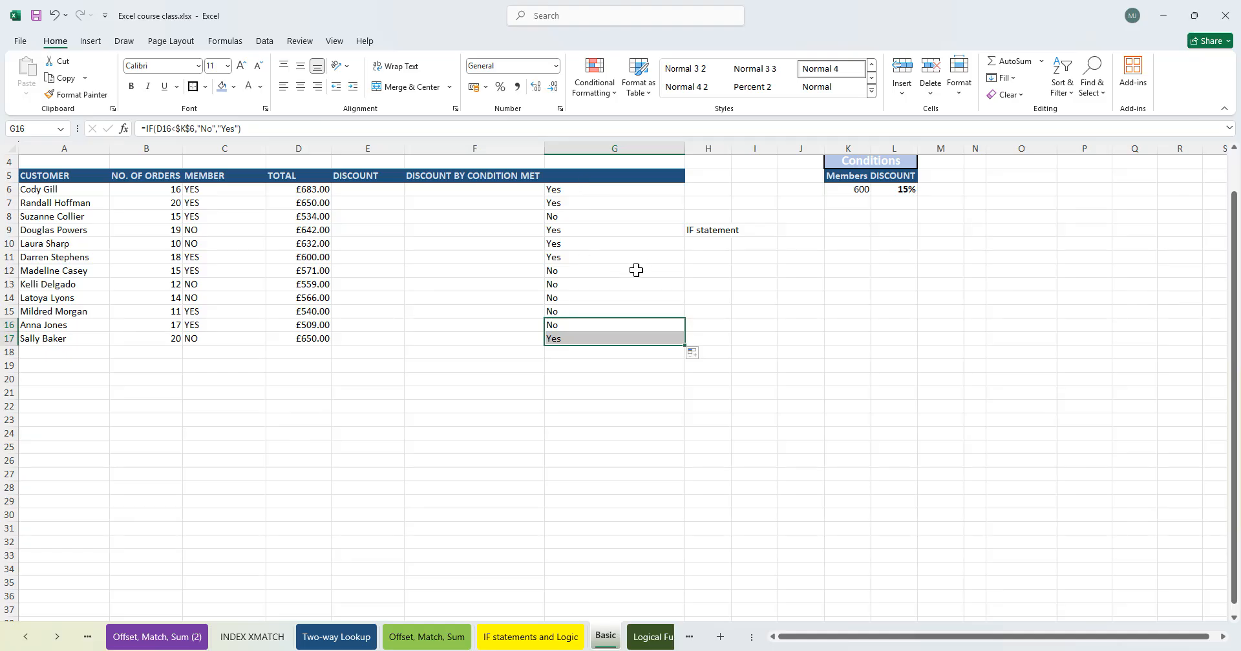
{"action": "left_click_drag", "start_coordinate": [562, 189], "coordinate": [580, 339]}
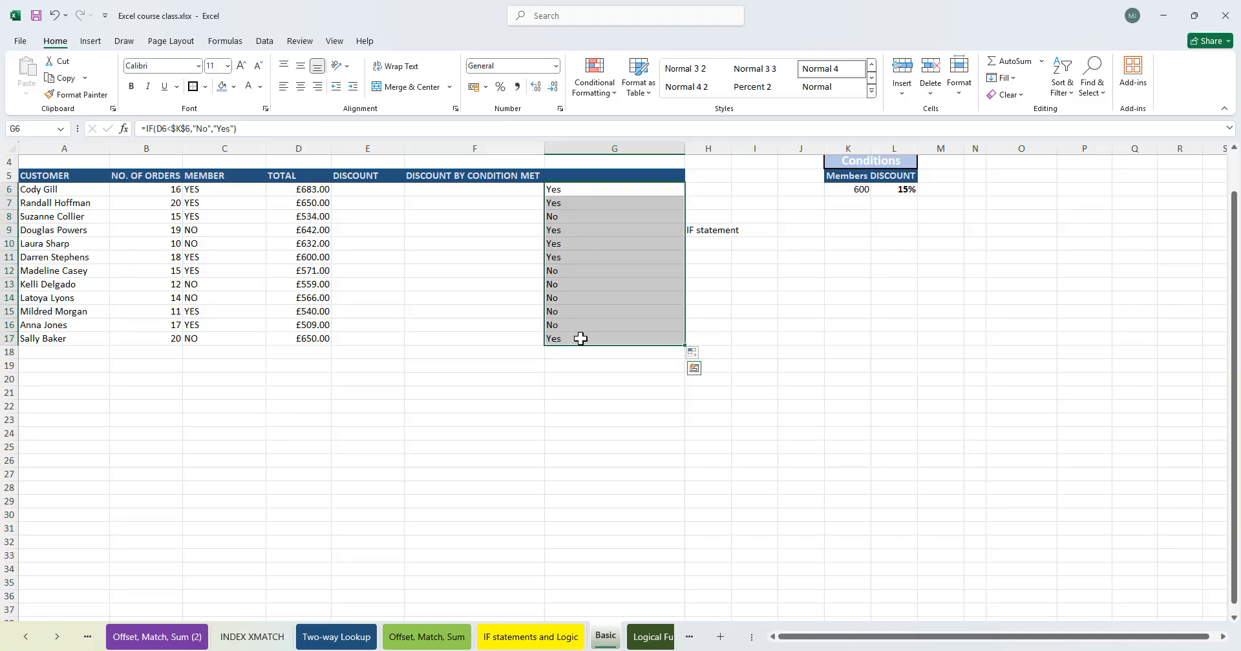
{"action": "key", "text": "ctrl+c"}
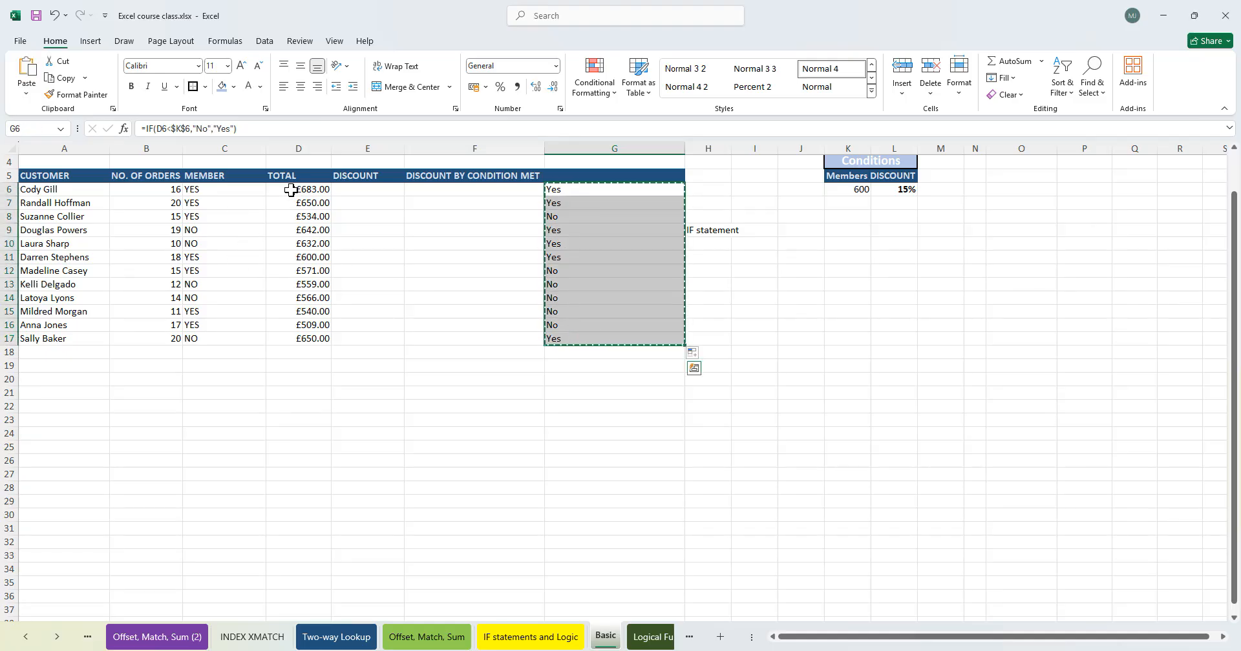
- Paste the copied results into the Member column C6:C17
{"action": "left_click", "coordinate": [214, 191]}
{"action": "key", "text": "ctrl+shift+Down"}
{"action": "key", "text": "ctrl+v"}
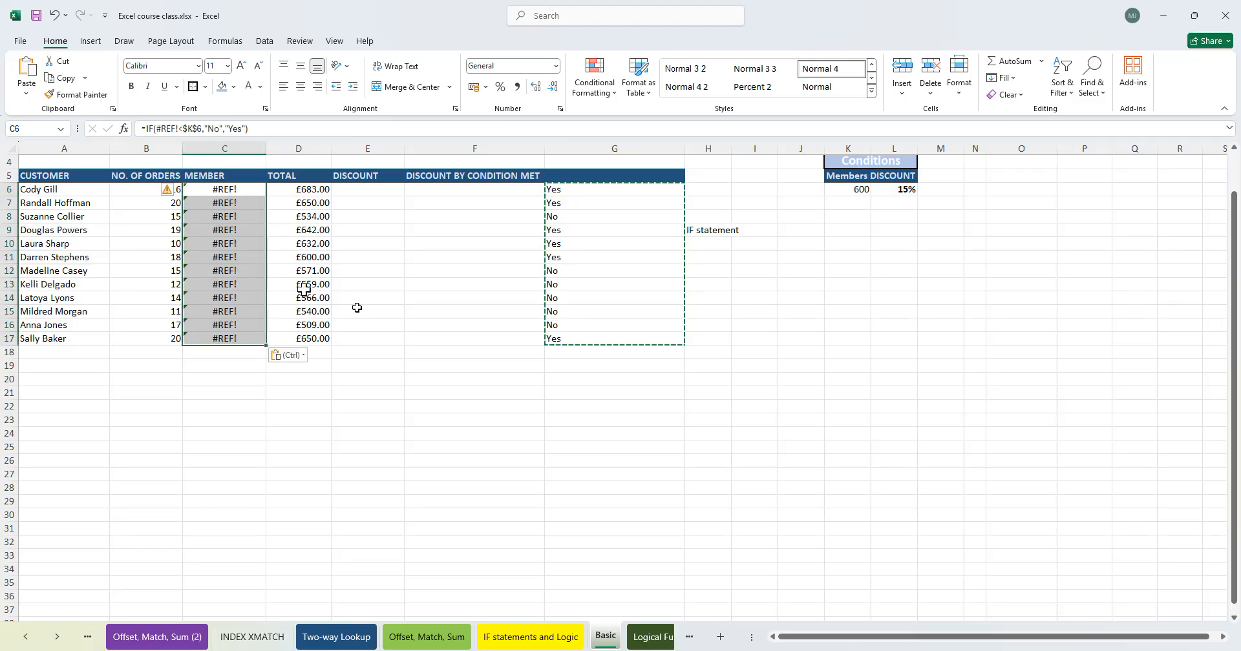
- Paste the copied results into C6:C17 as values only
{"action": "left_click", "coordinate": [234, 195]}
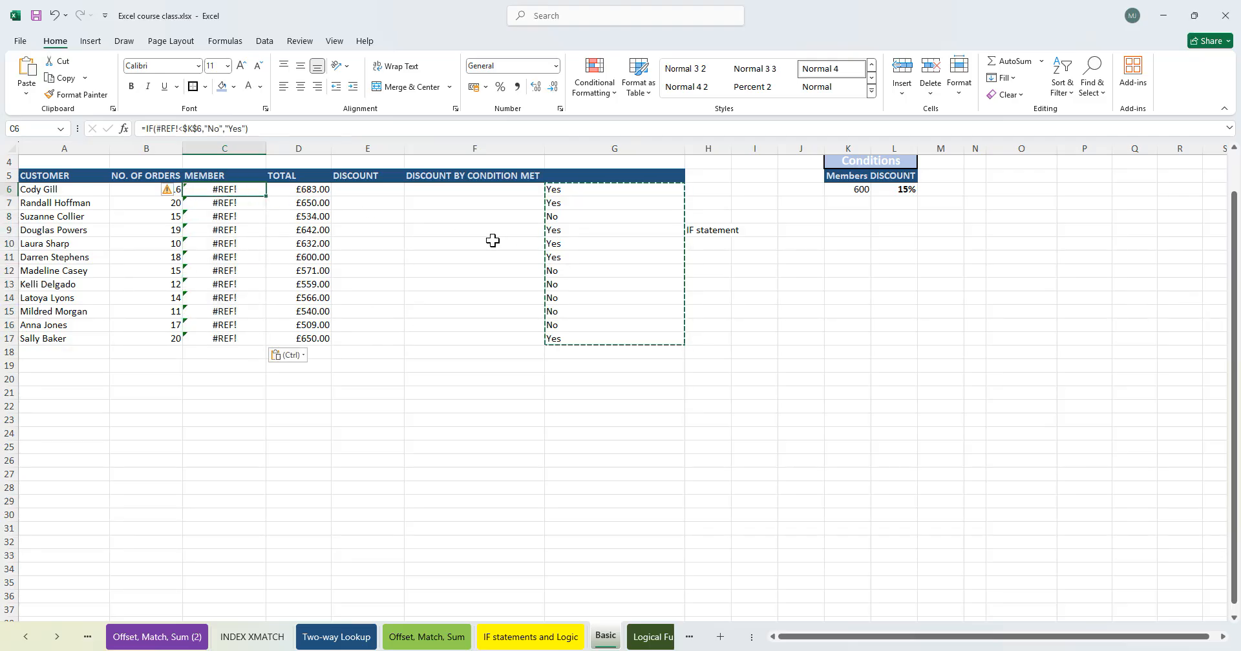
{"action": "key", "text": "ctrl+shift+Down"}
{"action": "key", "text": "ctrl+shift+v"}
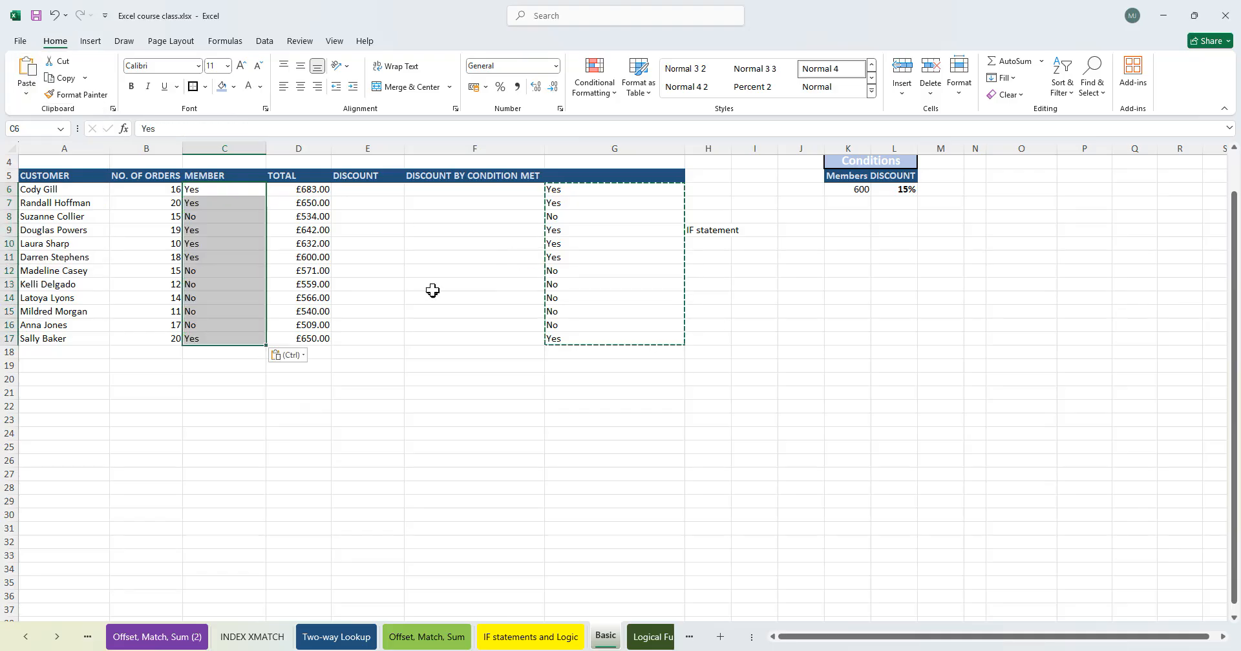
- Delete the helper column G
{"action": "left_click_drag", "start_coordinate": [554, 191], "coordinate": [572, 327]}
{"action": "left_click", "coordinate": [593, 148]}
{"action": "key", "text": "ctrl+minus"}
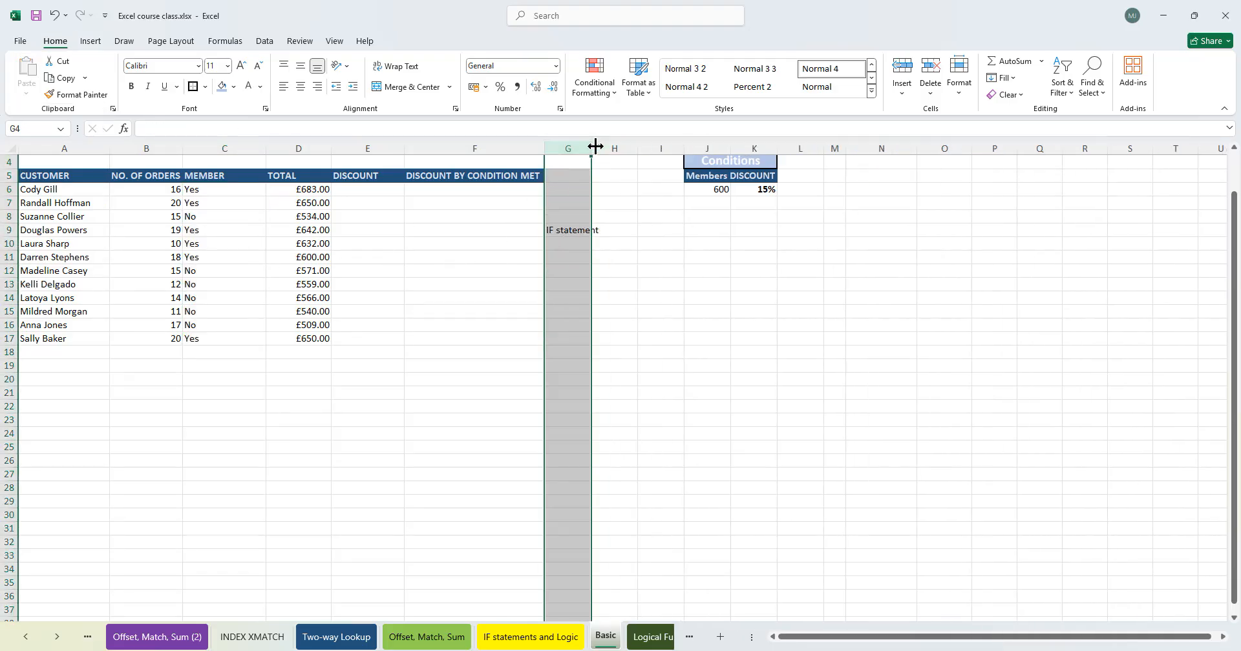
- Enter =IF(C6="Yes",D6*$K$6) in E6 to compute the member discount, then fill it down to E17
{"action": "left_click", "coordinate": [353, 313]}
{"action": "left_click", "coordinate": [364, 189]}
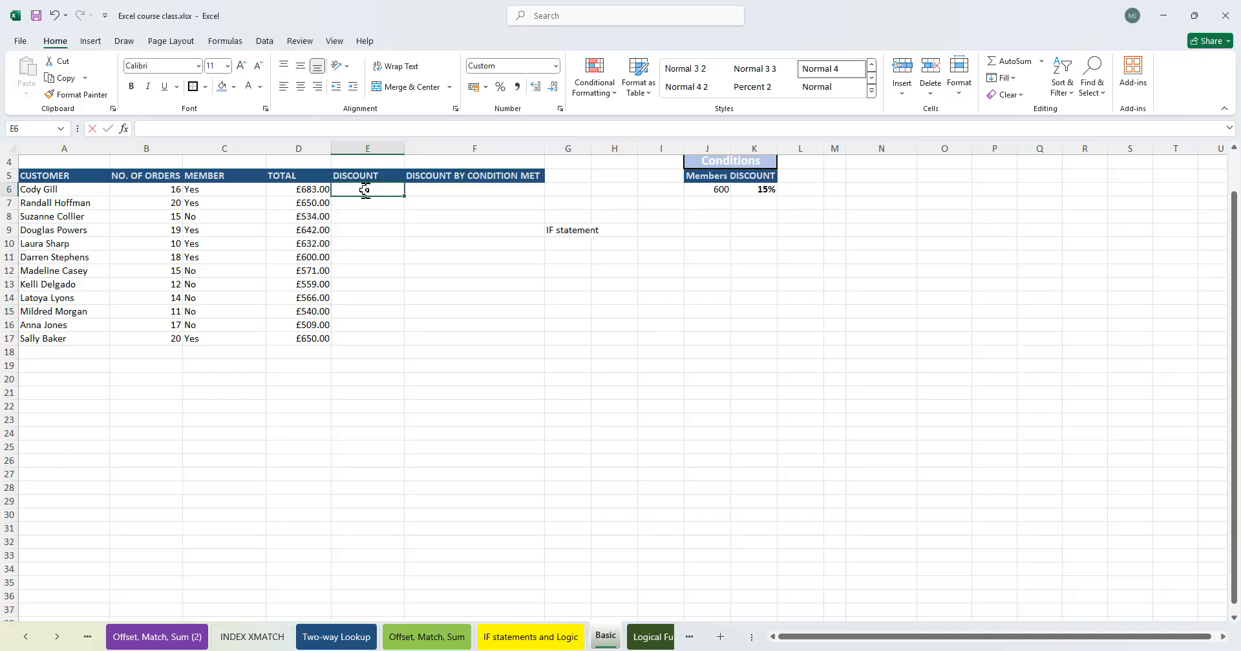
{"action": "type", "text": "=IF("}
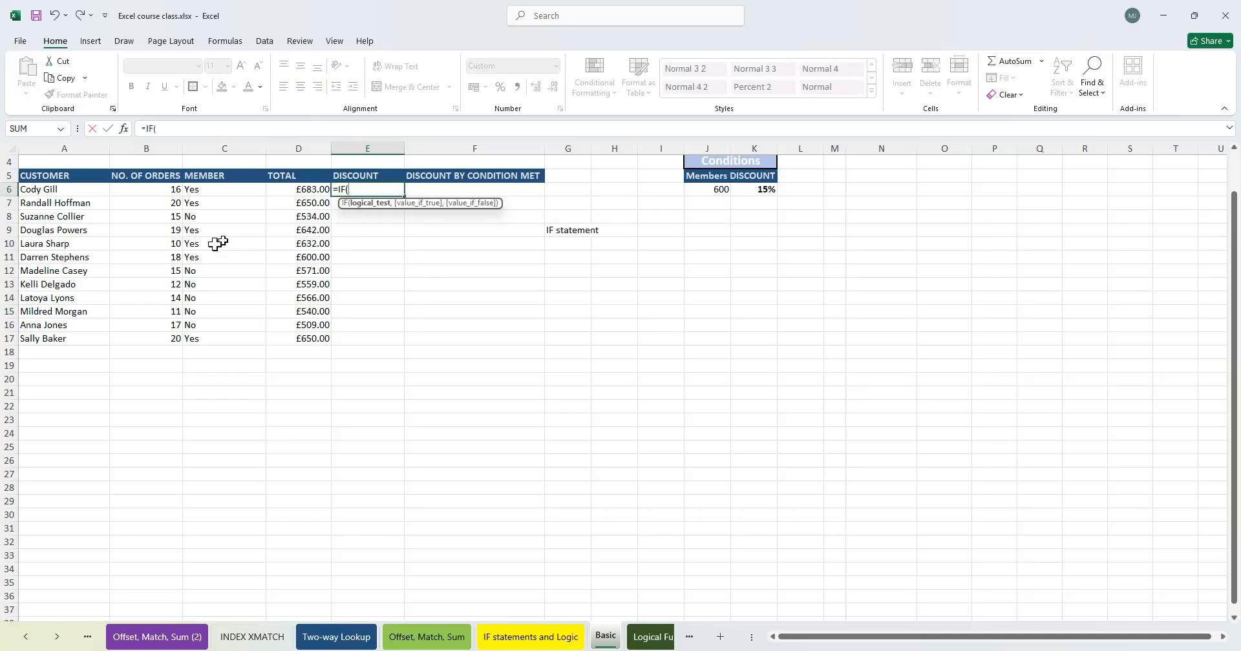
{"action": "left_click", "coordinate": [228, 192]}
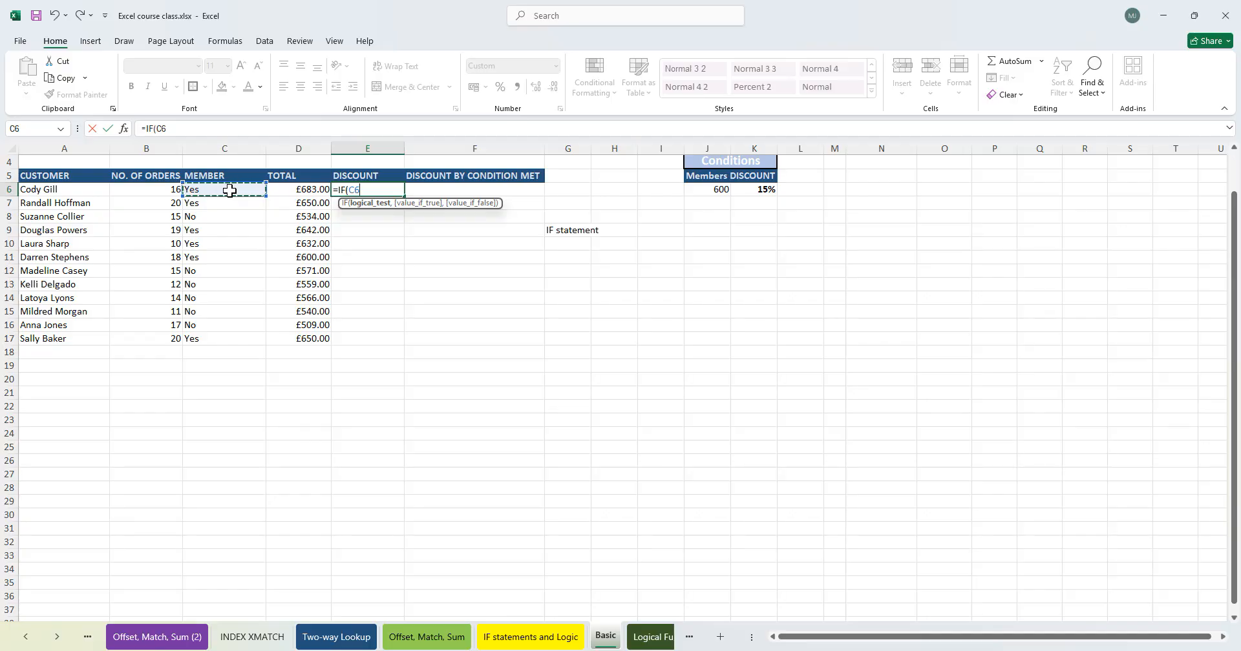
{"action": "type", "text": "=\"Yes\","}
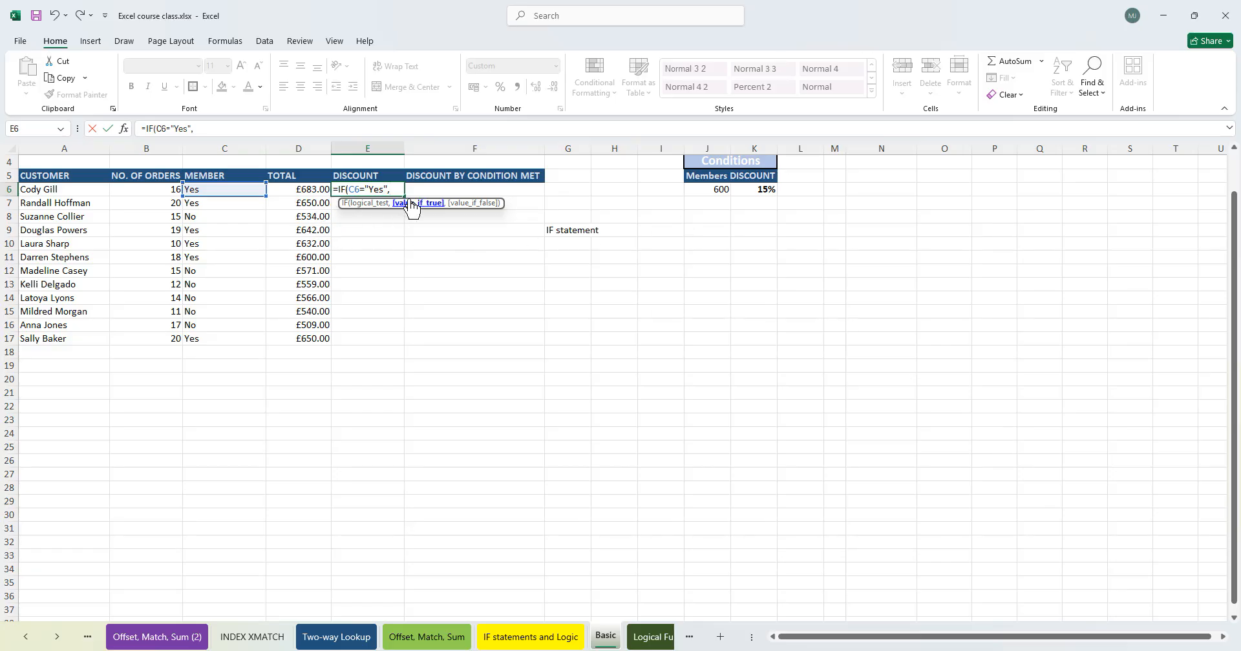
{"action": "left_click", "coordinate": [303, 188]}
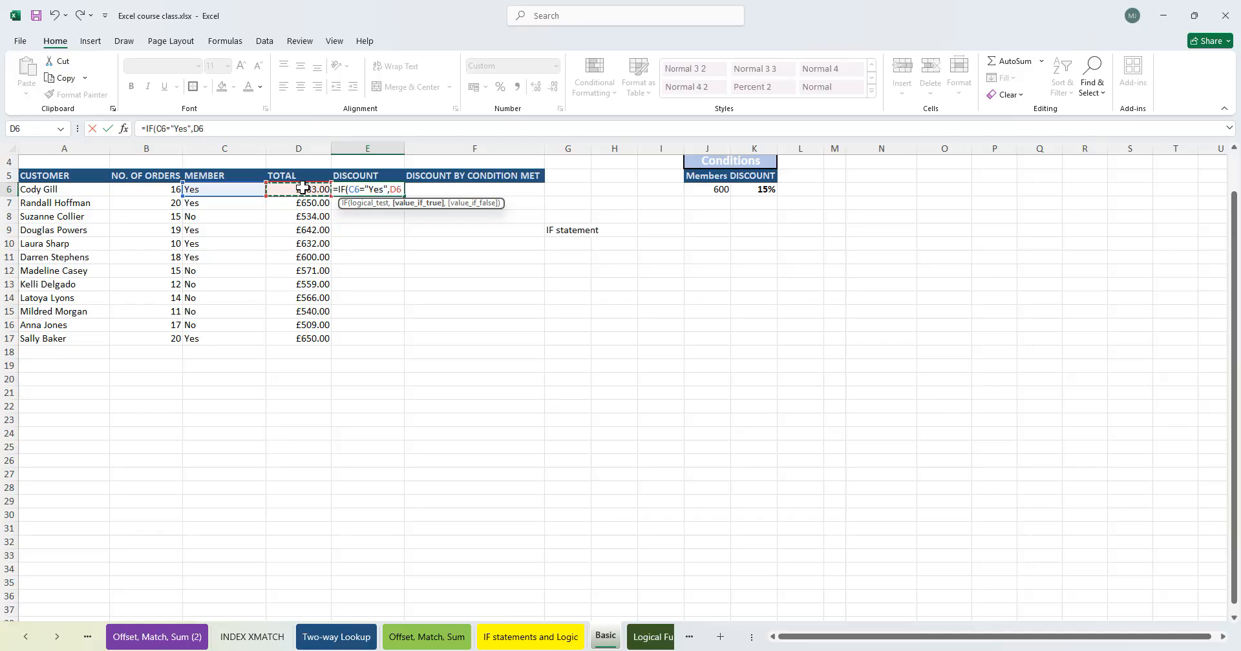
{"action": "type", "text": "*"}
{"action": "left_click", "coordinate": [760, 190]}
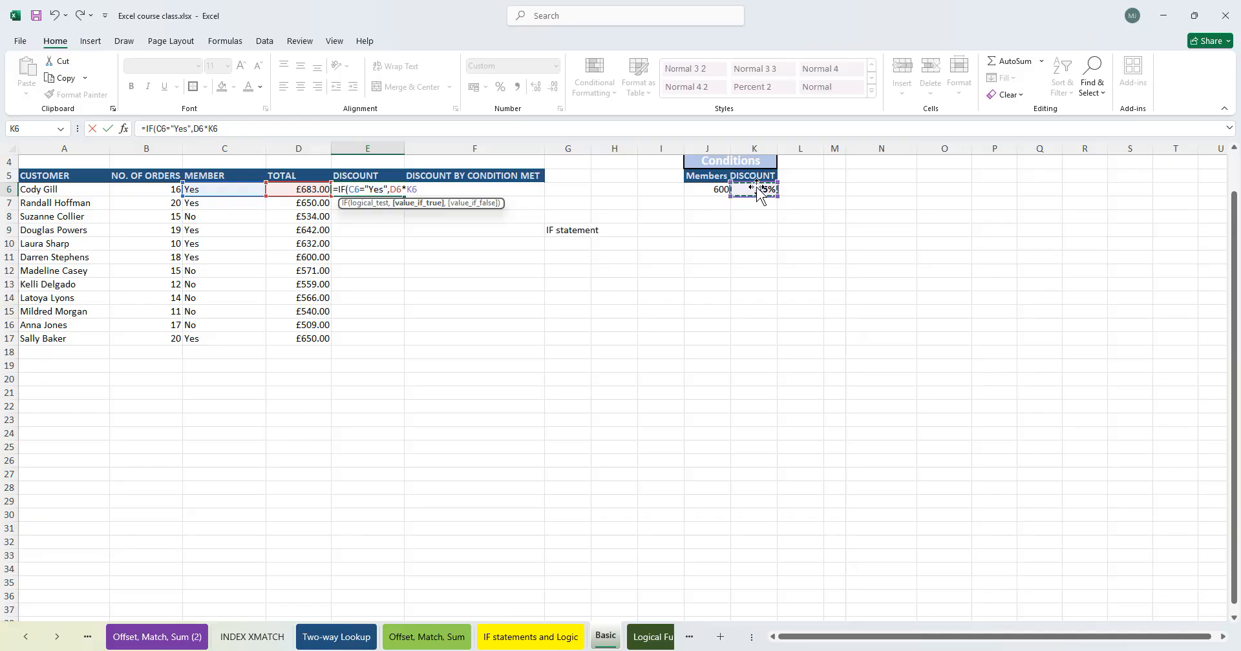
{"action": "key", "text": "F4"}
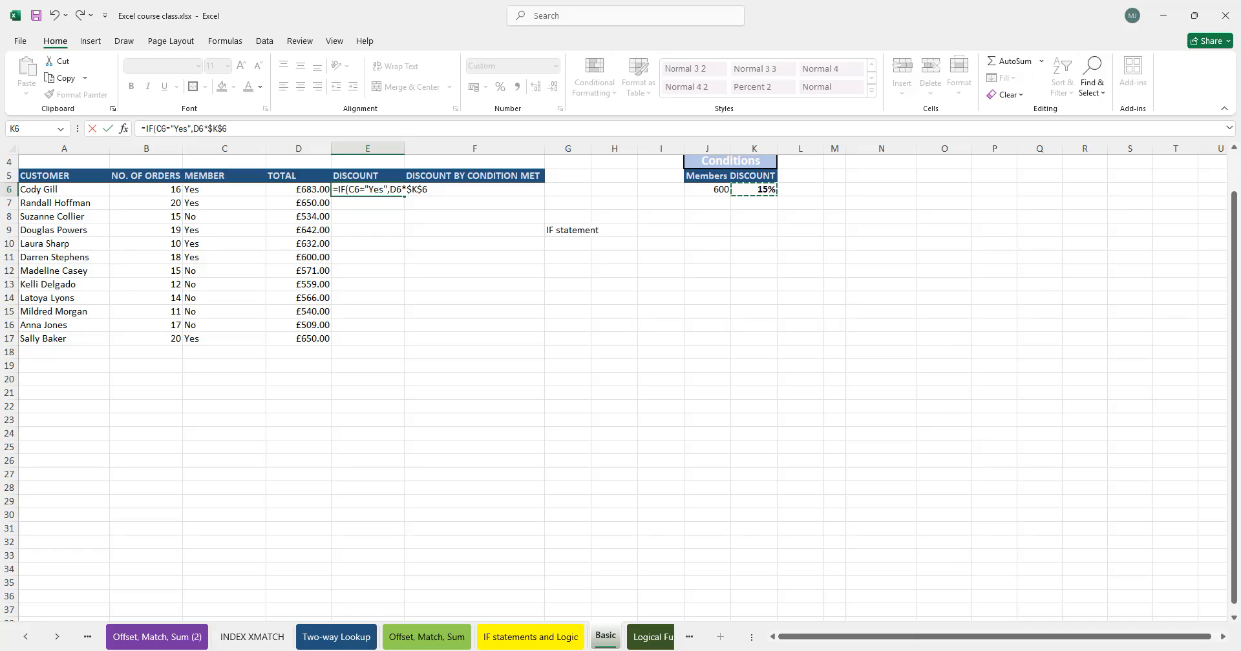
{"action": "type", "text": ","}
{"action": "left_click", "coordinate": [452, 189]}
{"action": "type", "text": ","}
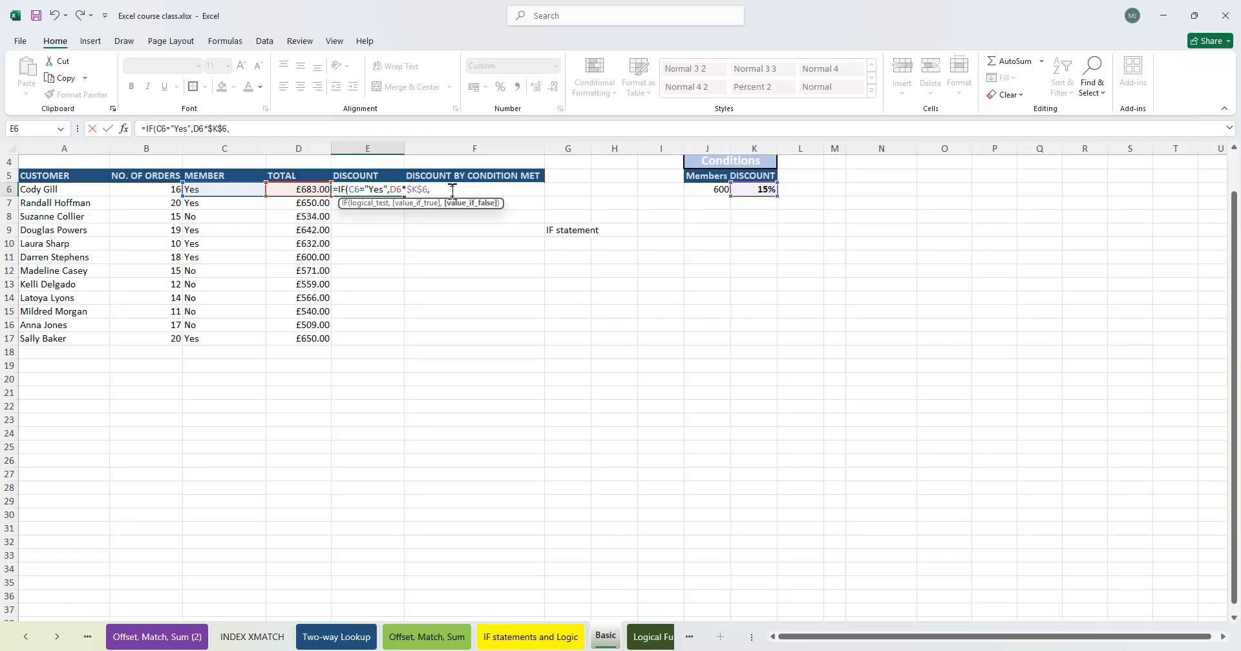
{"action": "type", "text": "0)"}
{"action": "key", "text": "Return"}
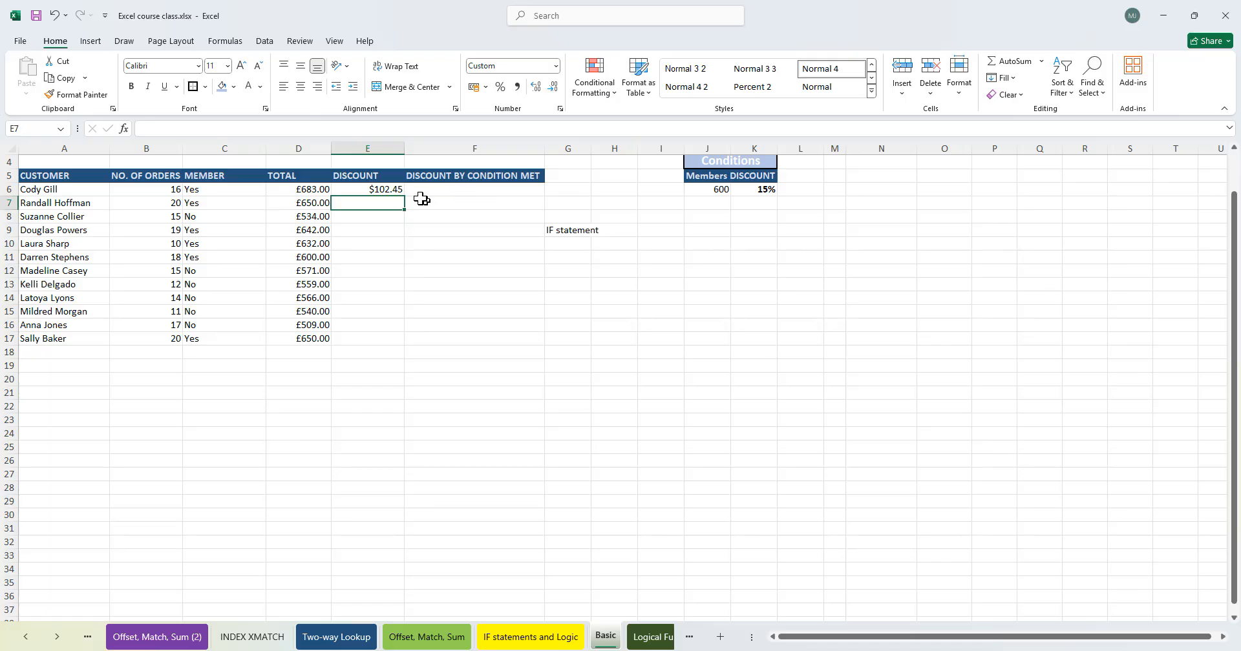
{"action": "left_click", "coordinate": [391, 188]}
{"action": "left_click_drag", "start_coordinate": [406, 200], "coordinate": [386, 345]}
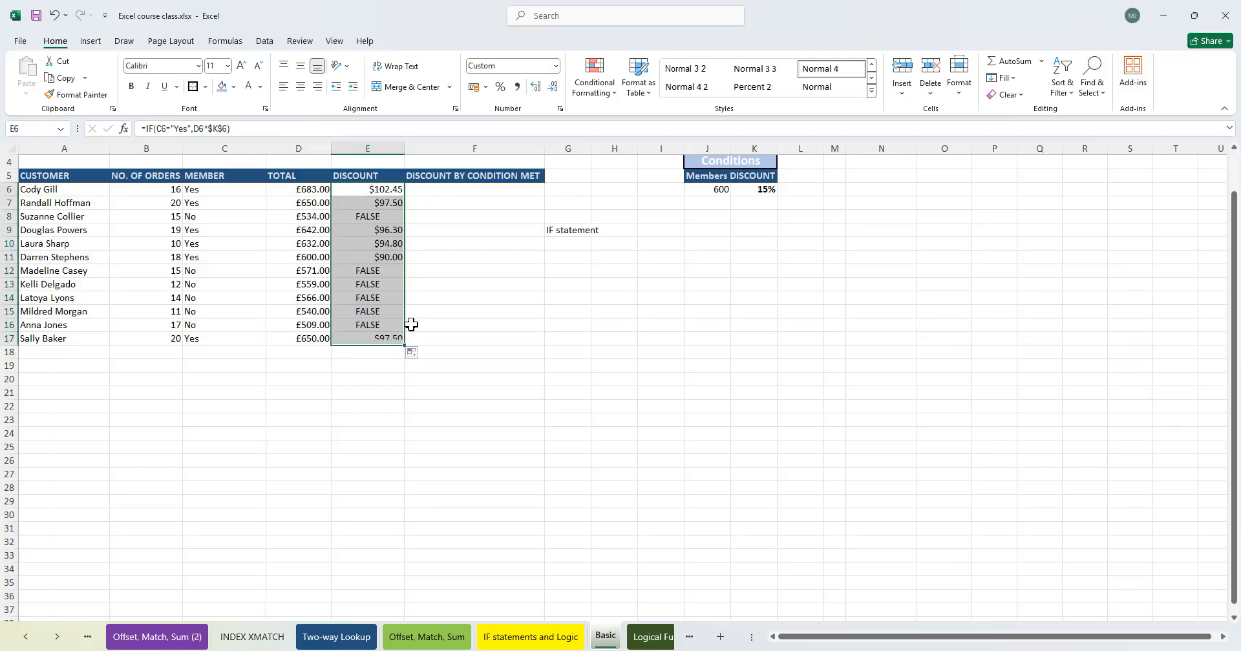
- Add "Customer Does not qualify" as the false result of the E6 formula, fill it down column E and autofit the column width
{"action": "double_click", "coordinate": [382, 189]}
{"action": "left_click", "coordinate": [429, 189]}
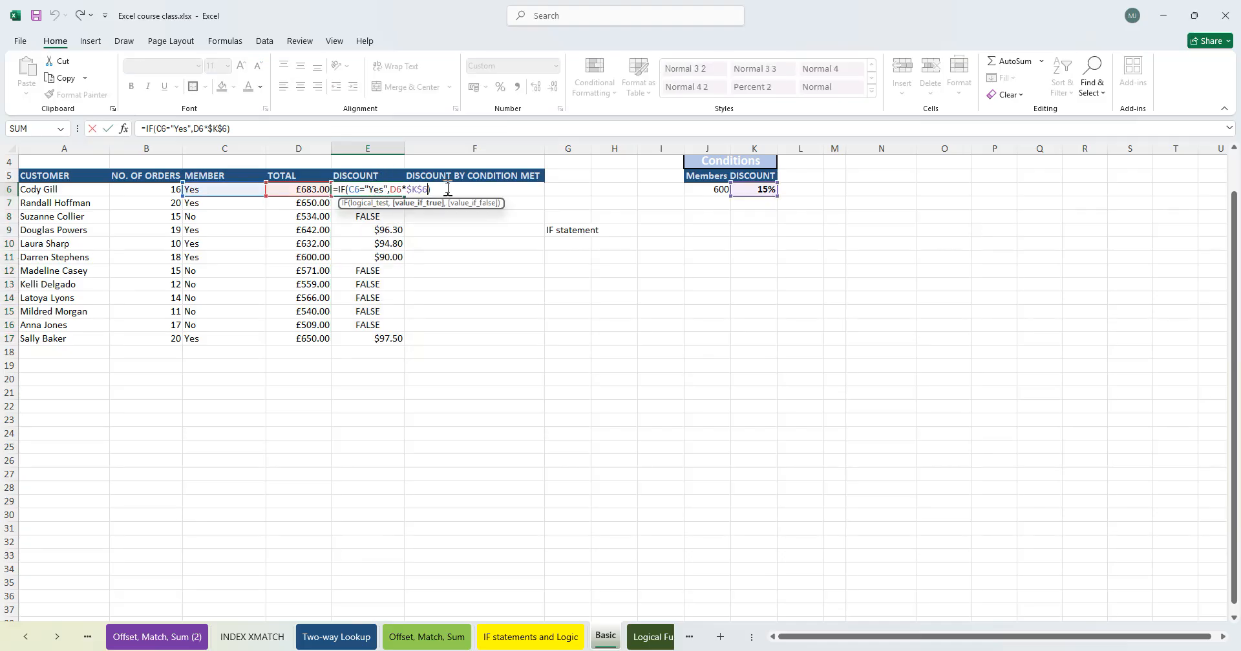
{"action": "type", "text": ","}
{"action": "type", "text": "\""}
{"action": "type", "text": "Cust"}
{"action": "type", "text": "omer Do no"}
{"action": "key", "text": "BackSpace"}
{"action": "key", "text": "BackSpace"}
{"action": "key", "text": "BackSpace"}
{"action": "key", "text": "BackSpace"}
{"action": "type", "text": "oes"}
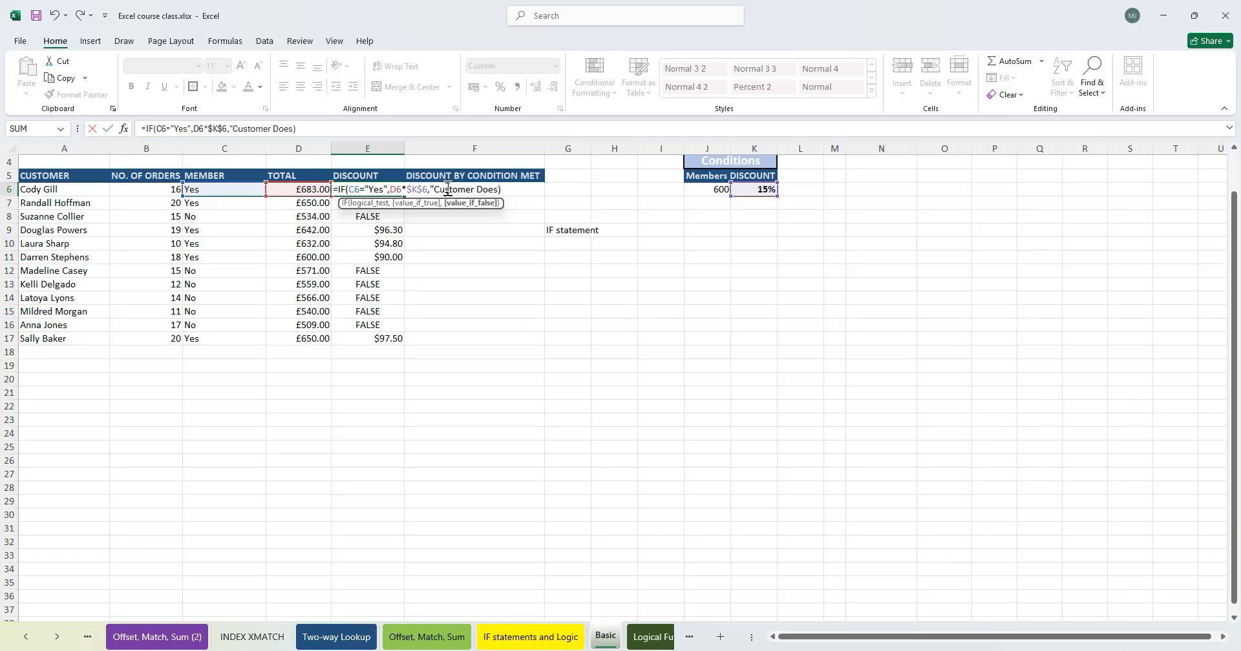
{"action": "type", "text": " not qualify\""}
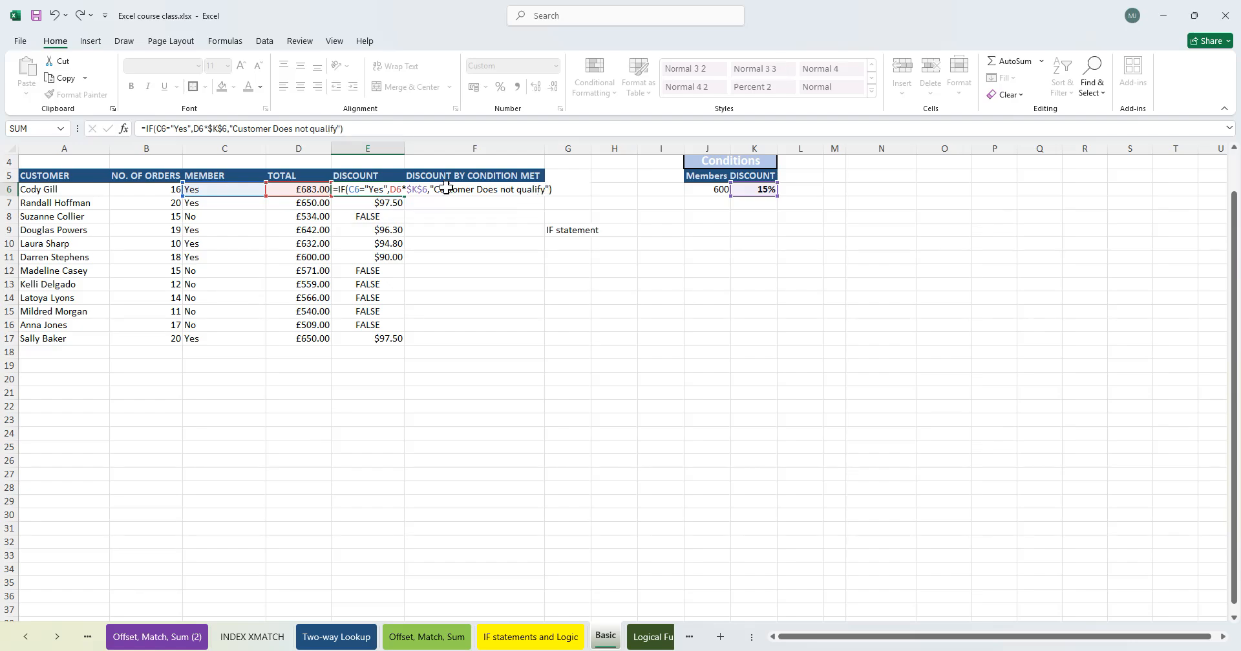
{"action": "key", "text": "Return"}
{"action": "key", "text": "Up"}
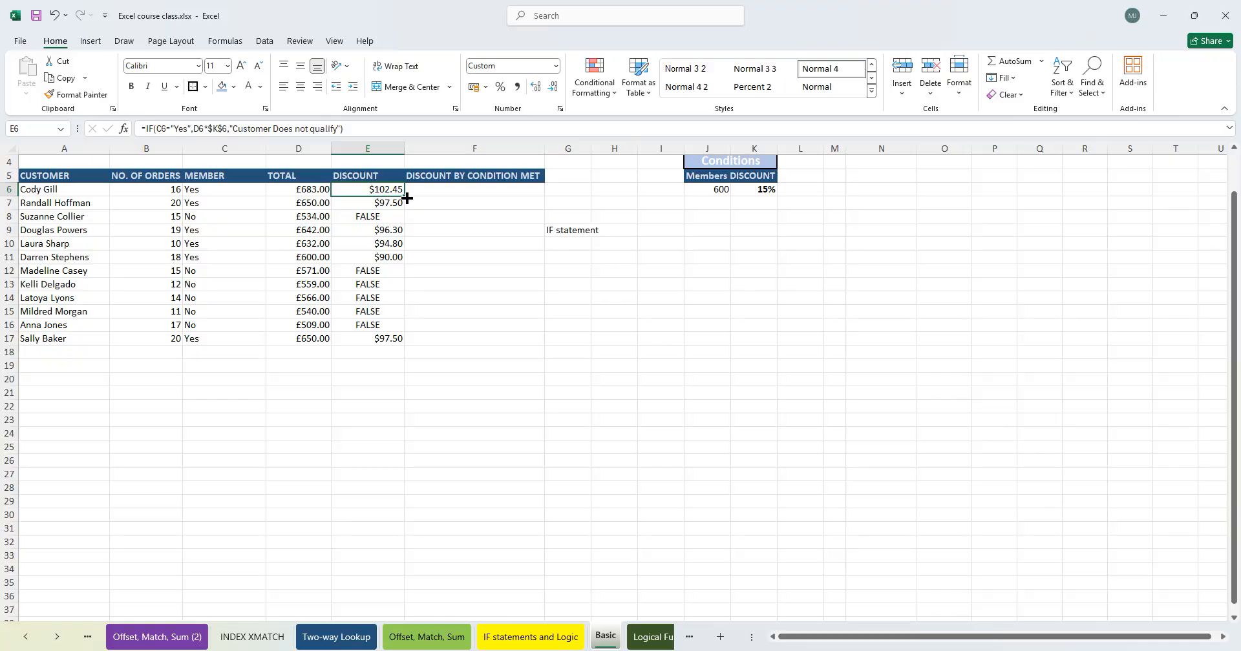
{"action": "double_click", "coordinate": [407, 198]}
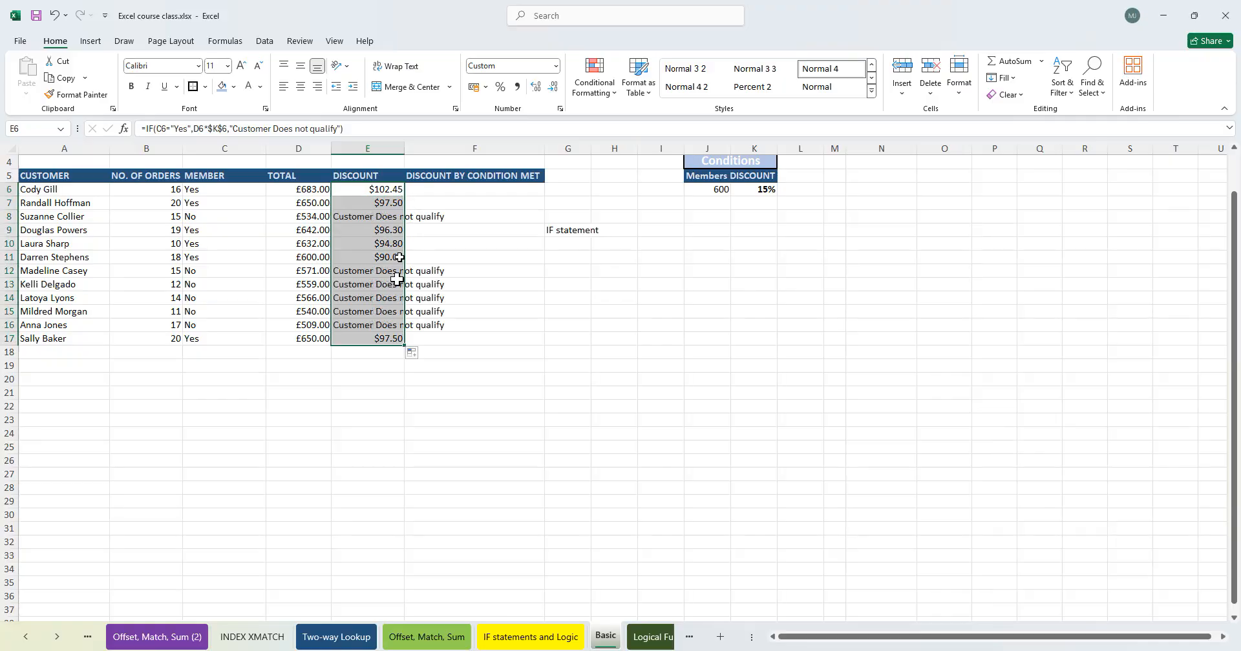
{"action": "double_click", "coordinate": [404, 140]}
- Try wrapping the E6 discount formula in DOLLAR and filling it down to E17
{"action": "double_click", "coordinate": [401, 187]}
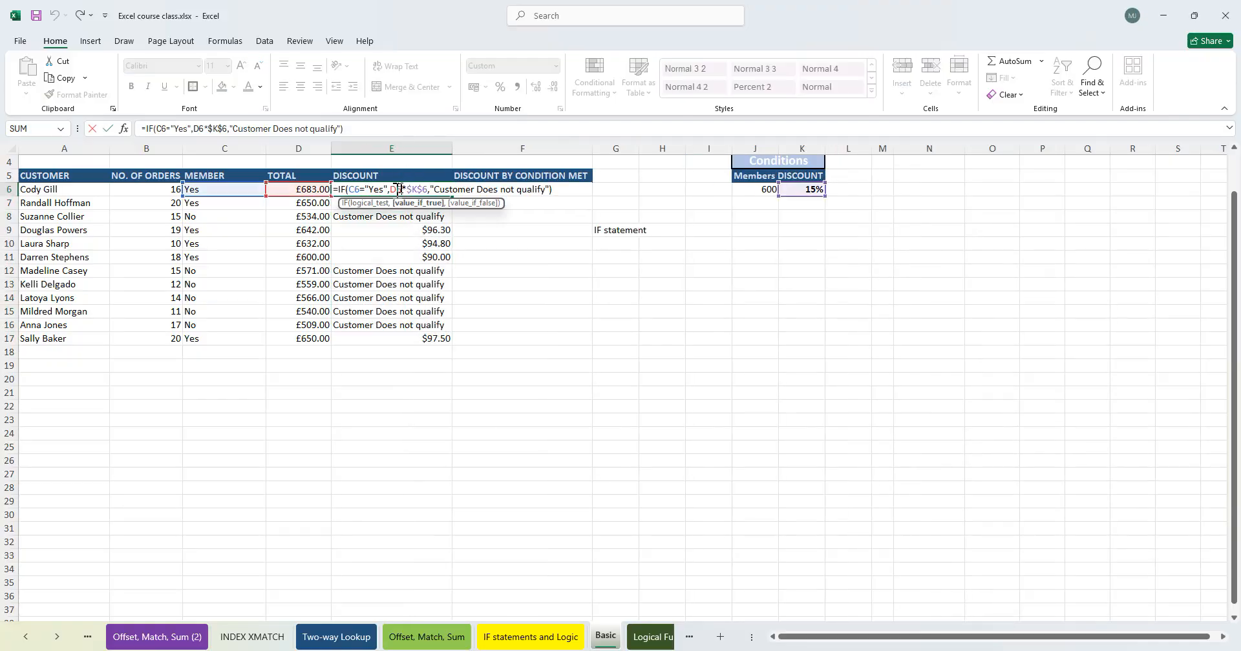
{"action": "left_click", "coordinate": [342, 188]}
{"action": "key", "text": "Left"}
{"action": "type", "text": "dolla"}
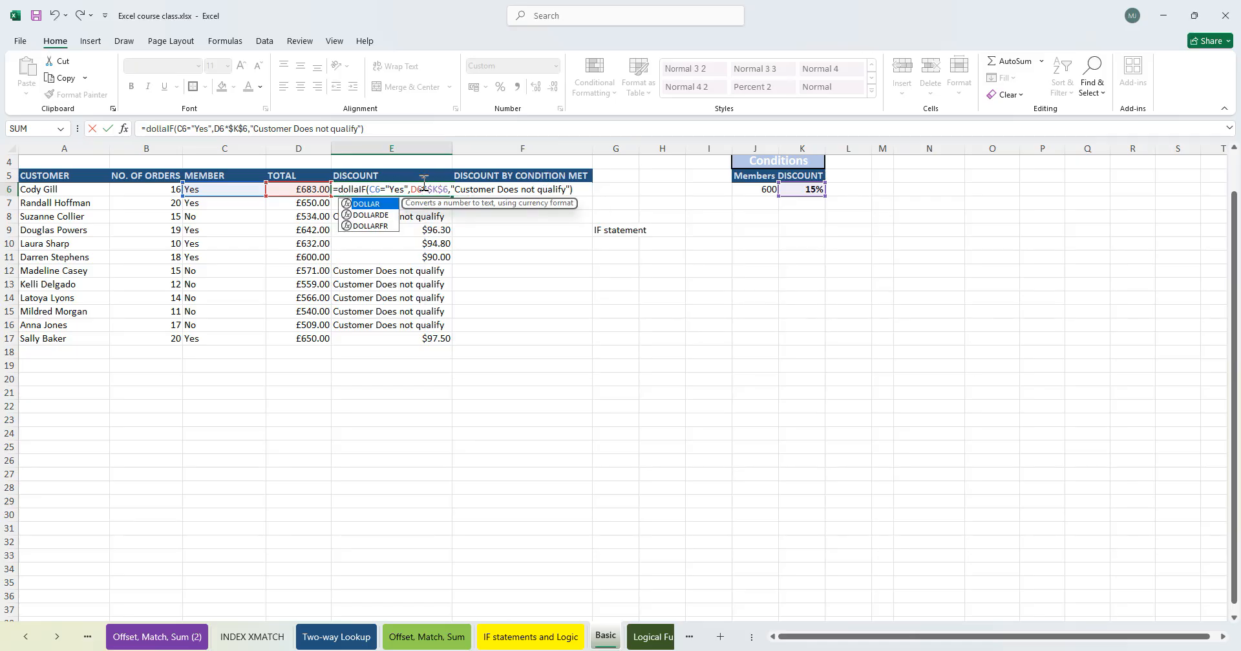
{"action": "key", "text": "Tab"}
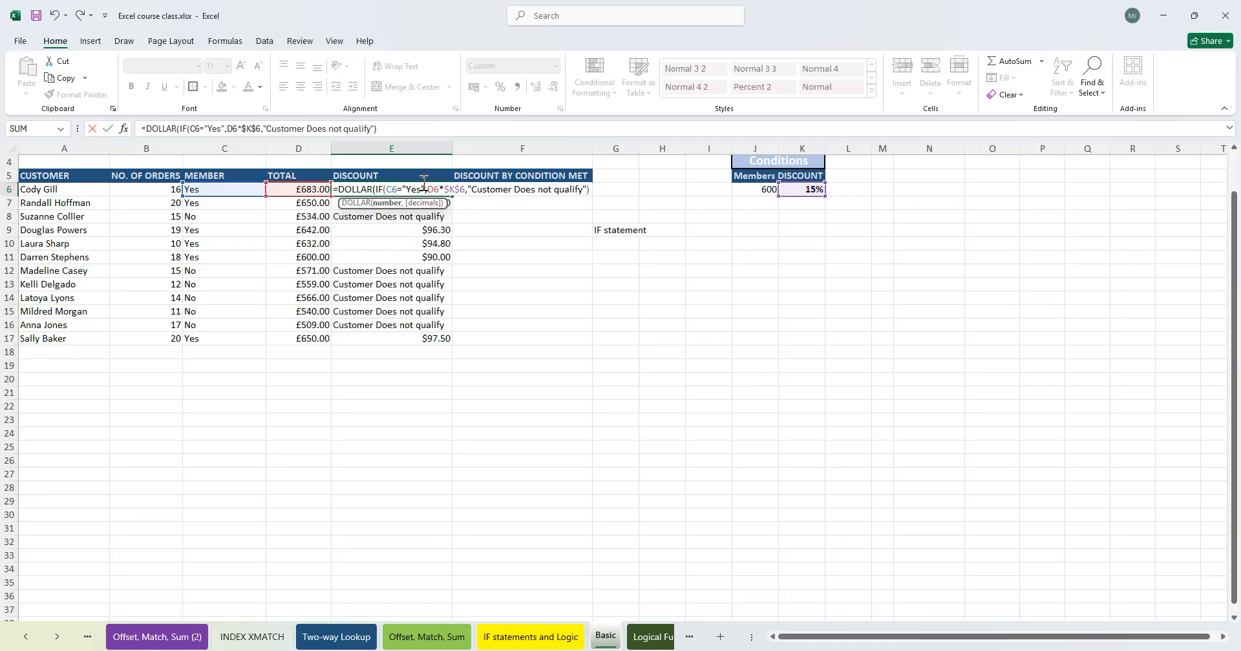
{"action": "key", "text": "Return"}
{"action": "key", "text": "Return"}
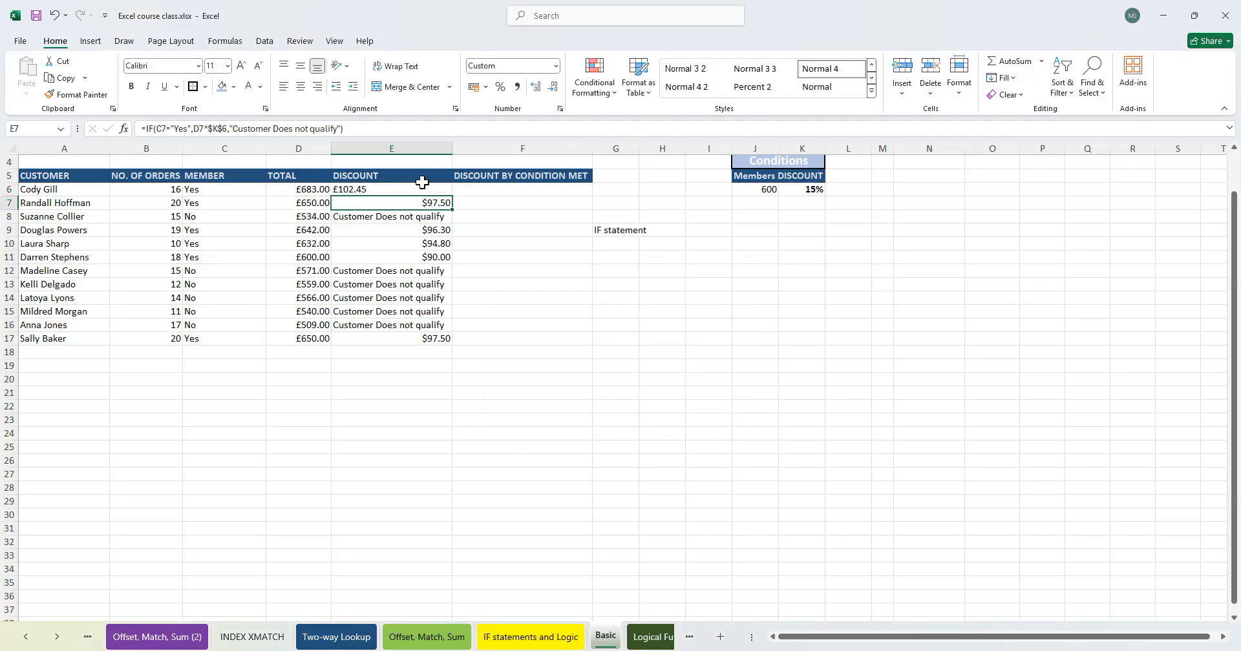
{"action": "left_click", "coordinate": [421, 187]}
{"action": "left_click_drag", "start_coordinate": [452, 197], "coordinate": [426, 340]}
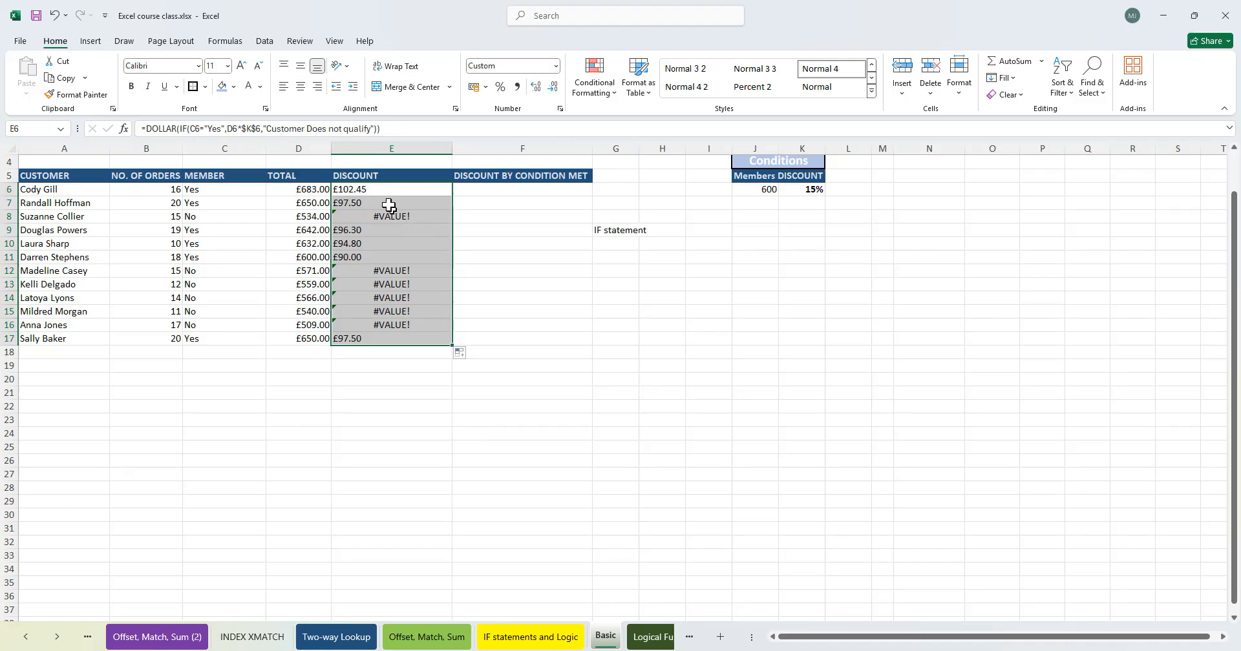
- Remove the DOLLAR wrapper from the E6 formula and refill it down to E16
{"action": "double_click", "coordinate": [405, 188]}
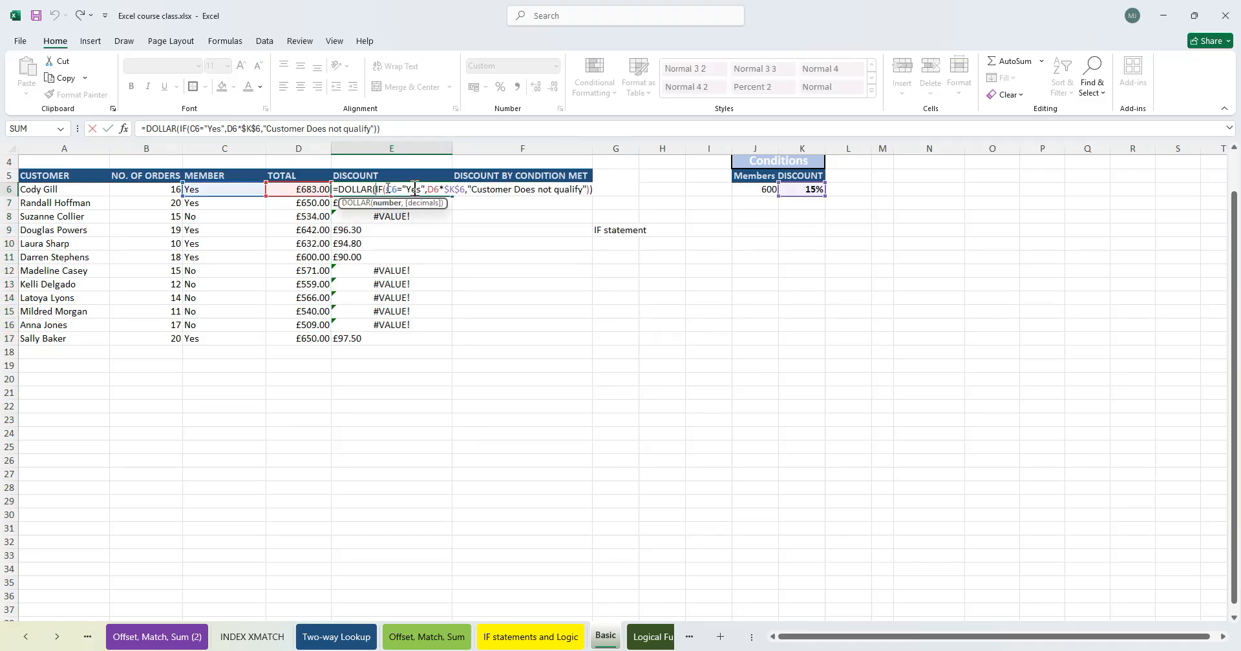
{"action": "key", "text": "BackSpace"}
{"action": "key", "text": "BackSpace"}
{"action": "key", "text": "BackSpace"}
{"action": "key", "text": "BackSpace"}
{"action": "key", "text": "BackSpace"}
{"action": "key", "text": "BackSpace"}
{"action": "key", "text": "BackSpace"}
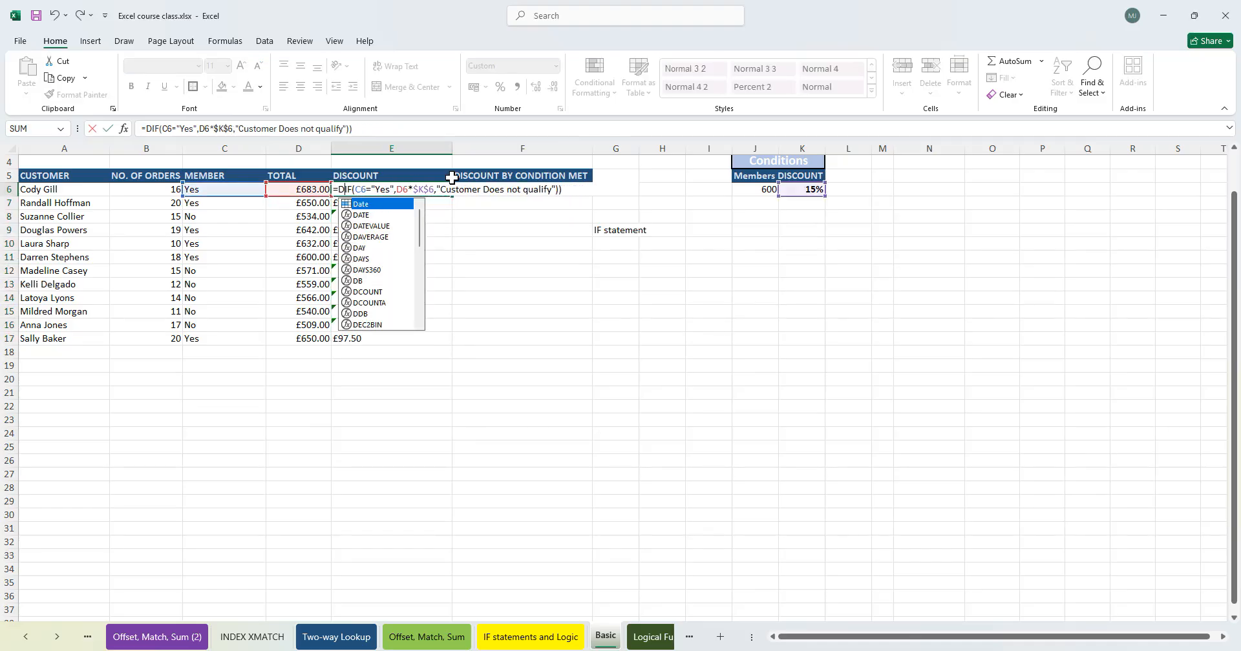
{"action": "key", "text": "Return"}
{"action": "key", "text": "Return"}
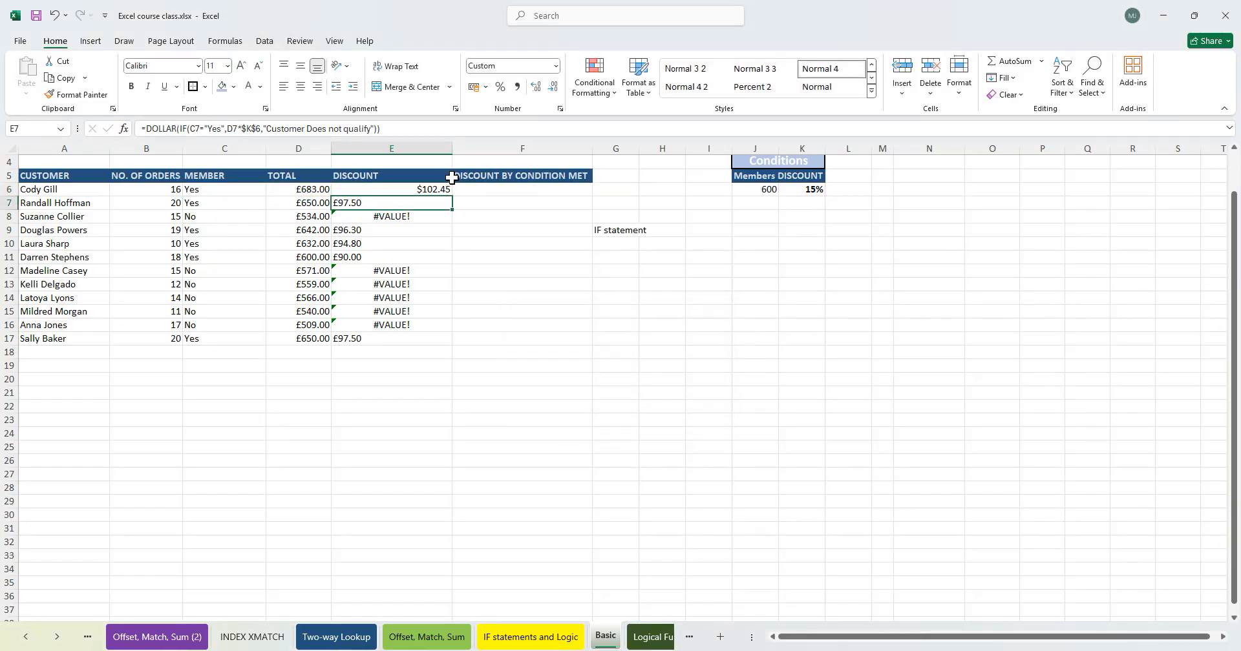
{"action": "left_click", "coordinate": [430, 190]}
{"action": "left_click_drag", "start_coordinate": [452, 195], "coordinate": [444, 327]}
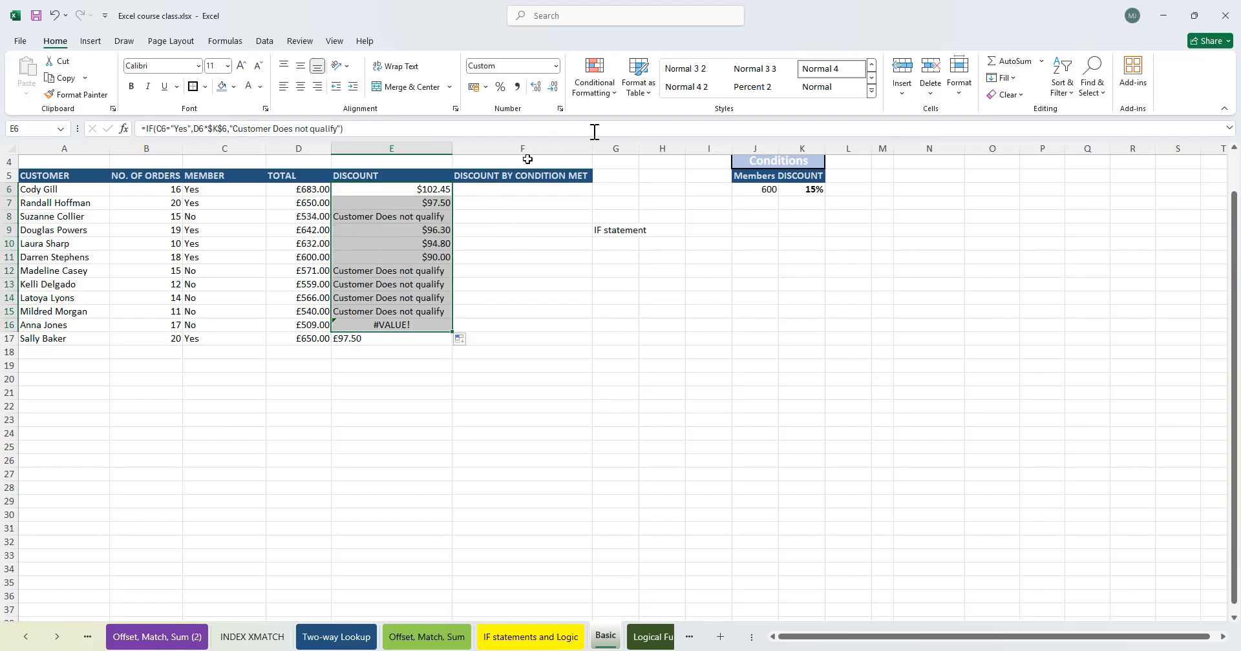
- Apply the Currency number format to the discount cells and refill the formula into E17
{"action": "left_click", "coordinate": [555, 66]}
{"action": "left_click", "coordinate": [530, 163]}
{"action": "left_click", "coordinate": [507, 323]}
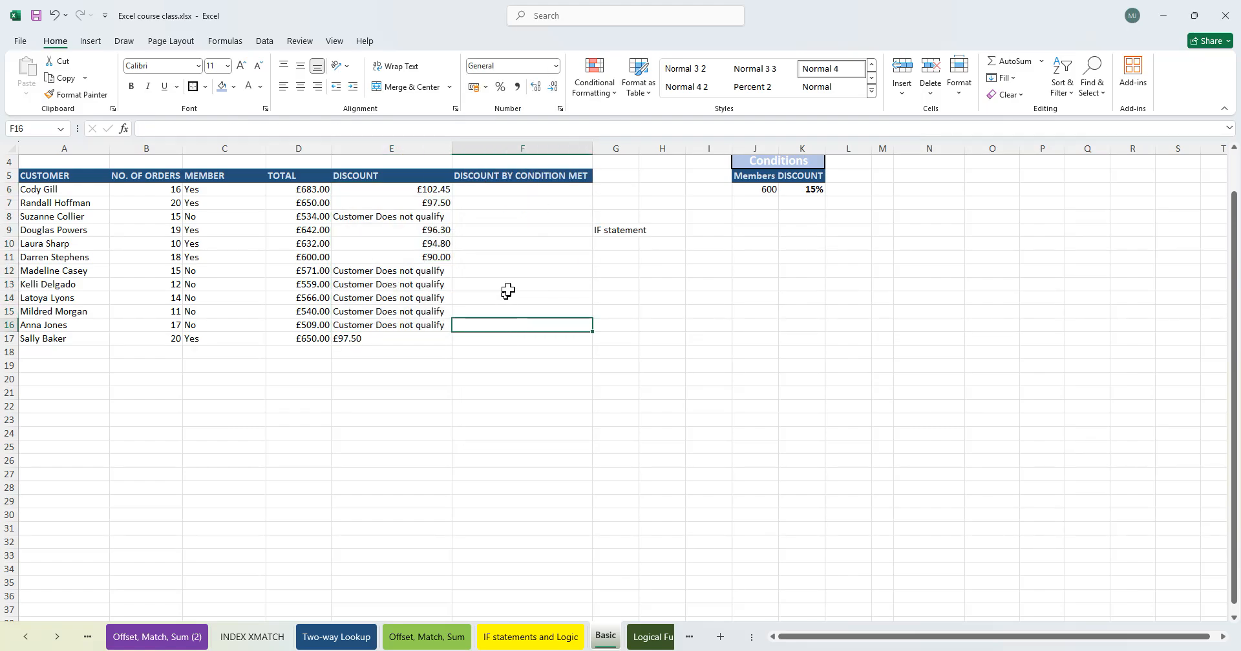
{"action": "left_click", "coordinate": [424, 338]}
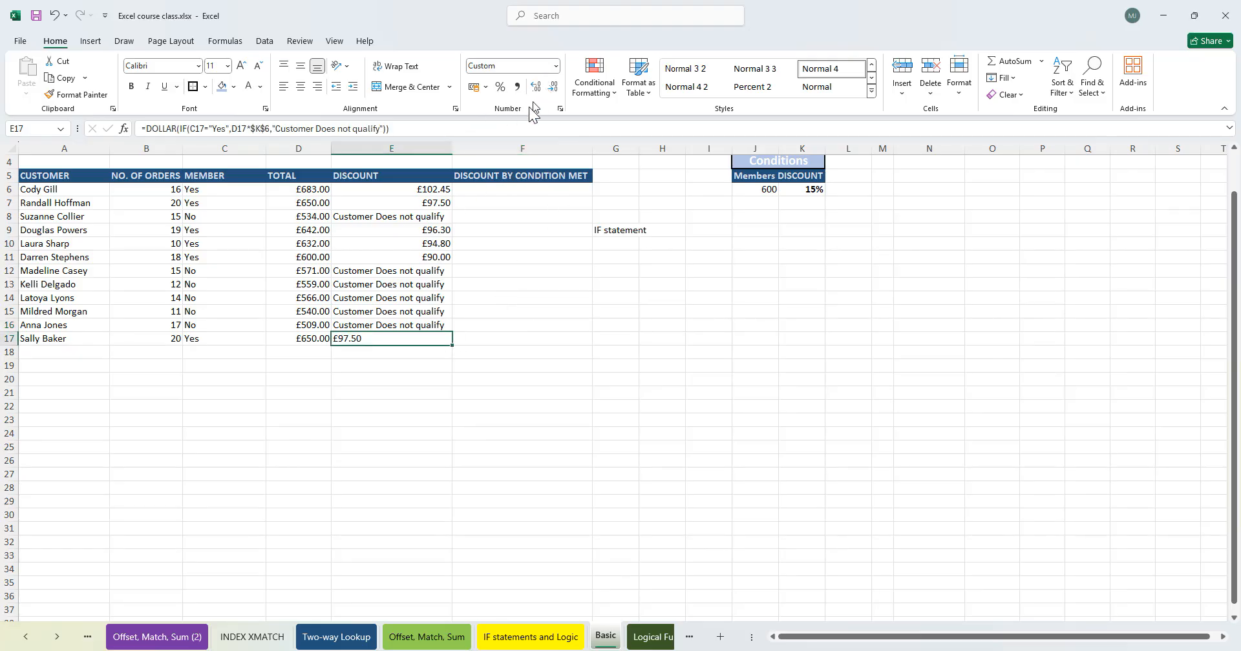
{"action": "left_click", "coordinate": [427, 323]}
{"action": "left_click_drag", "start_coordinate": [445, 326], "coordinate": [451, 344]}
- Inspect the formulas and formats of several cells in the discount column
{"action": "left_click", "coordinate": [490, 314]}
{"action": "left_click", "coordinate": [463, 269]}
{"action": "left_click", "coordinate": [424, 216]}
{"action": "left_click", "coordinate": [381, 310]}
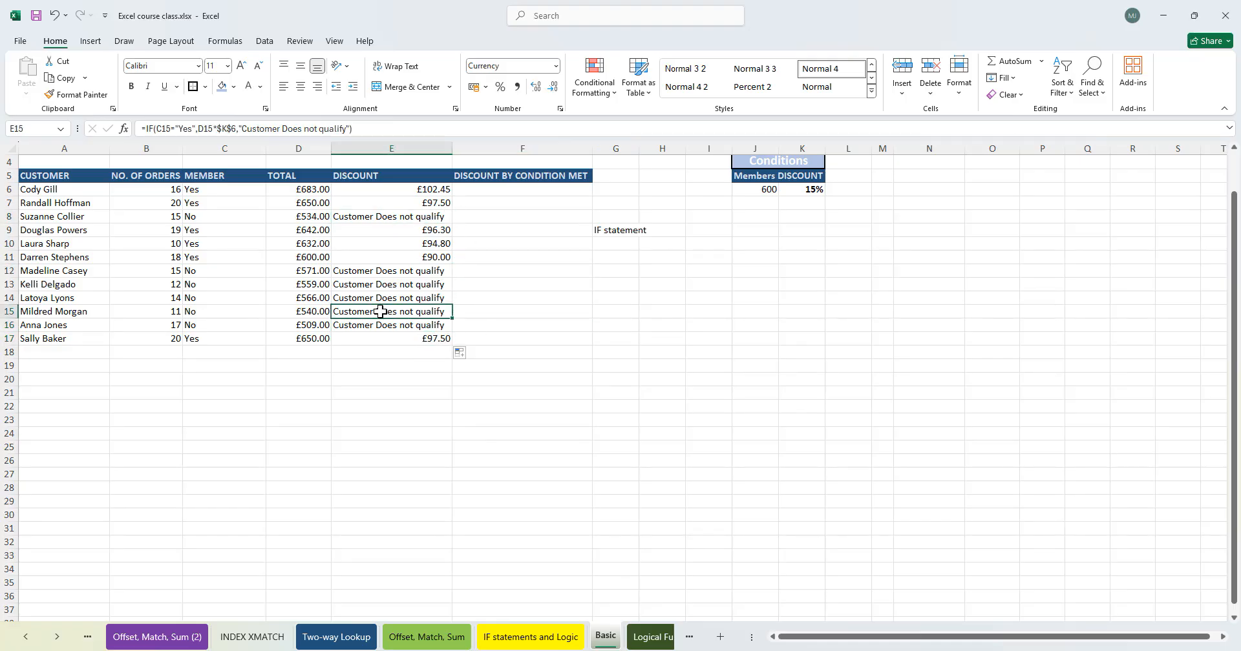
{"action": "left_click", "coordinate": [426, 228]}
{"action": "left_click", "coordinate": [422, 298]}
{"action": "left_click", "coordinate": [543, 249]}
{"action": "left_click", "coordinate": [512, 216]}
- Enter =IF(D6<$J$6,D6,D6*$K$6) in F6 to discount totals that meet the 600 condition
{"action": "left_click", "coordinate": [511, 191]}
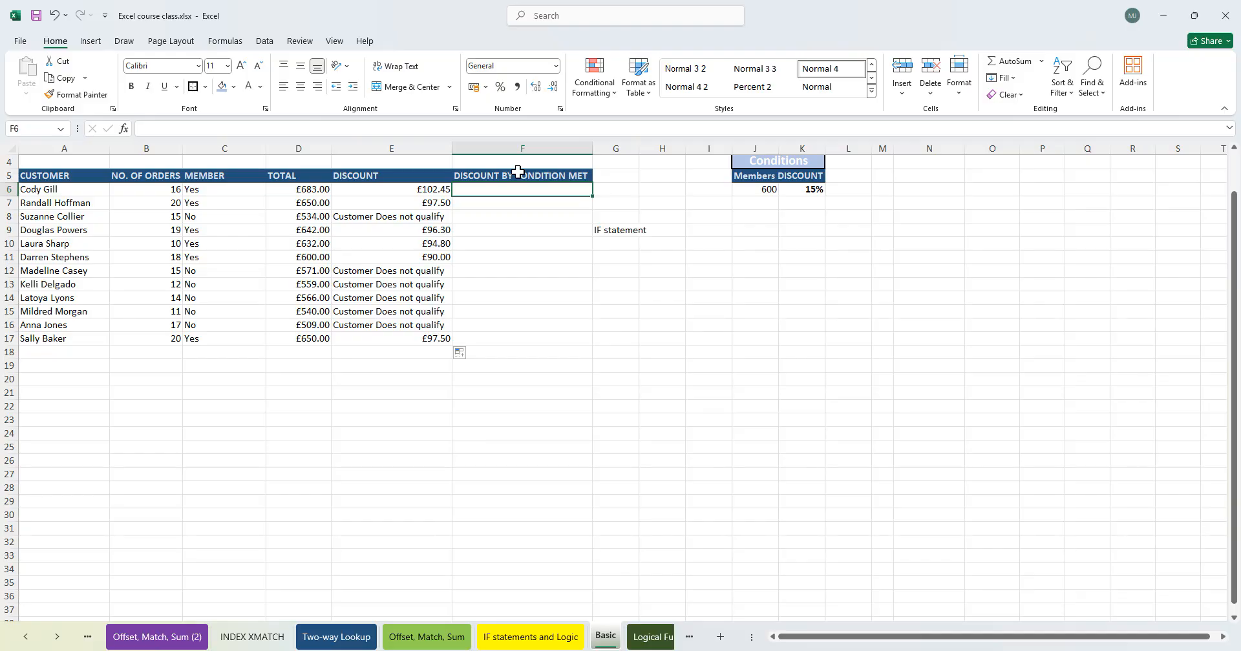
{"action": "type", "text": "=IF("}
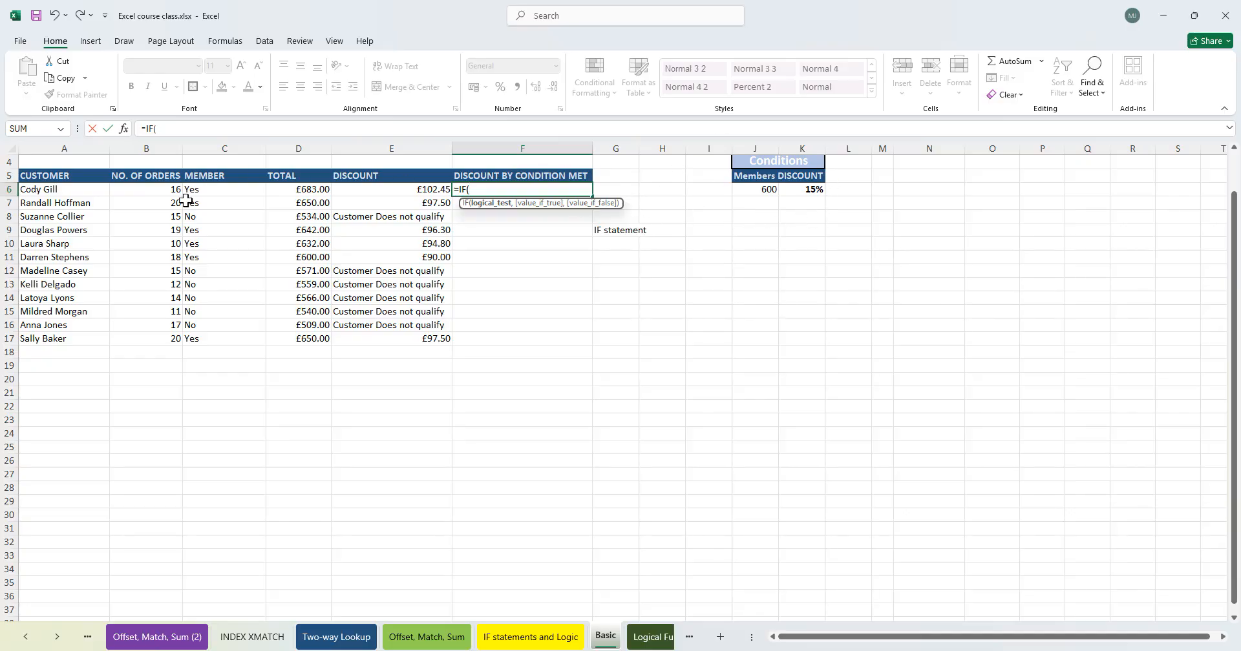
{"action": "left_click", "coordinate": [318, 190]}
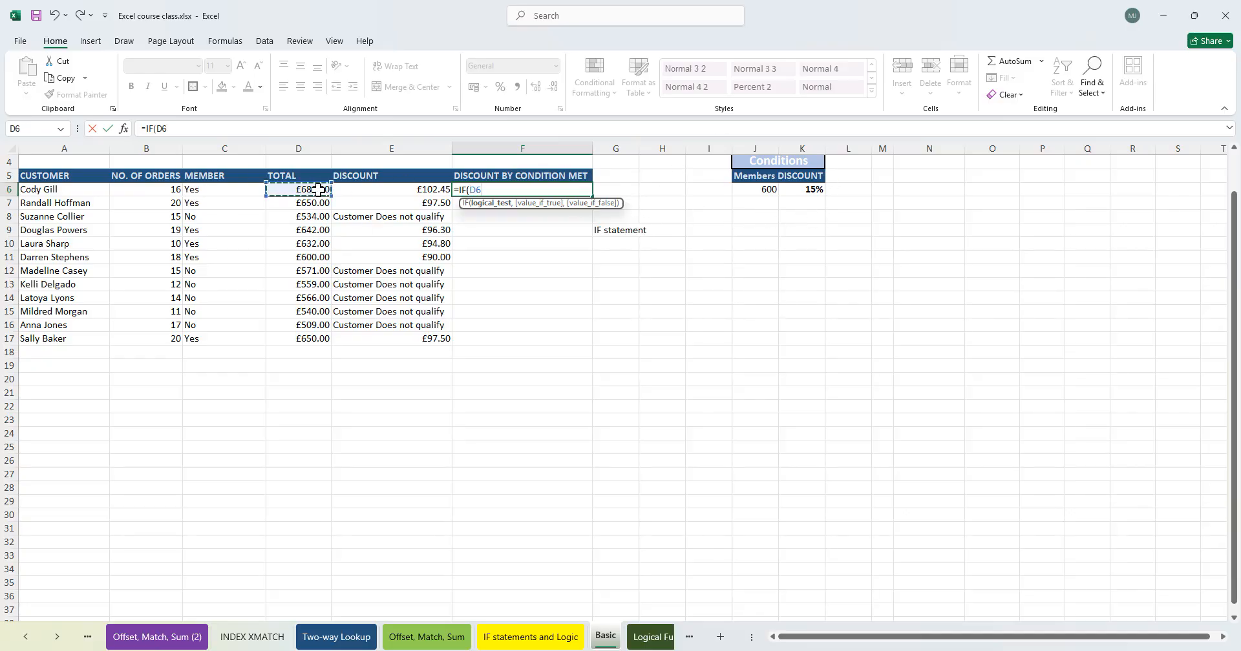
{"action": "type", "text": "<"}
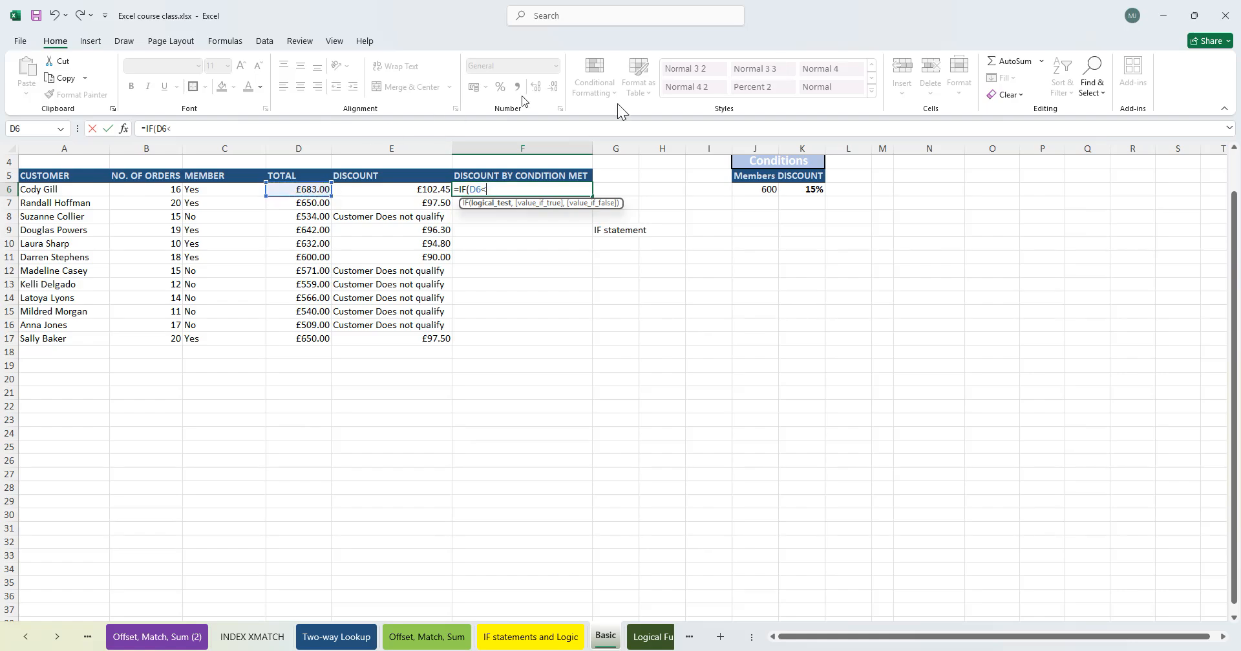
{"action": "left_click", "coordinate": [765, 190]}
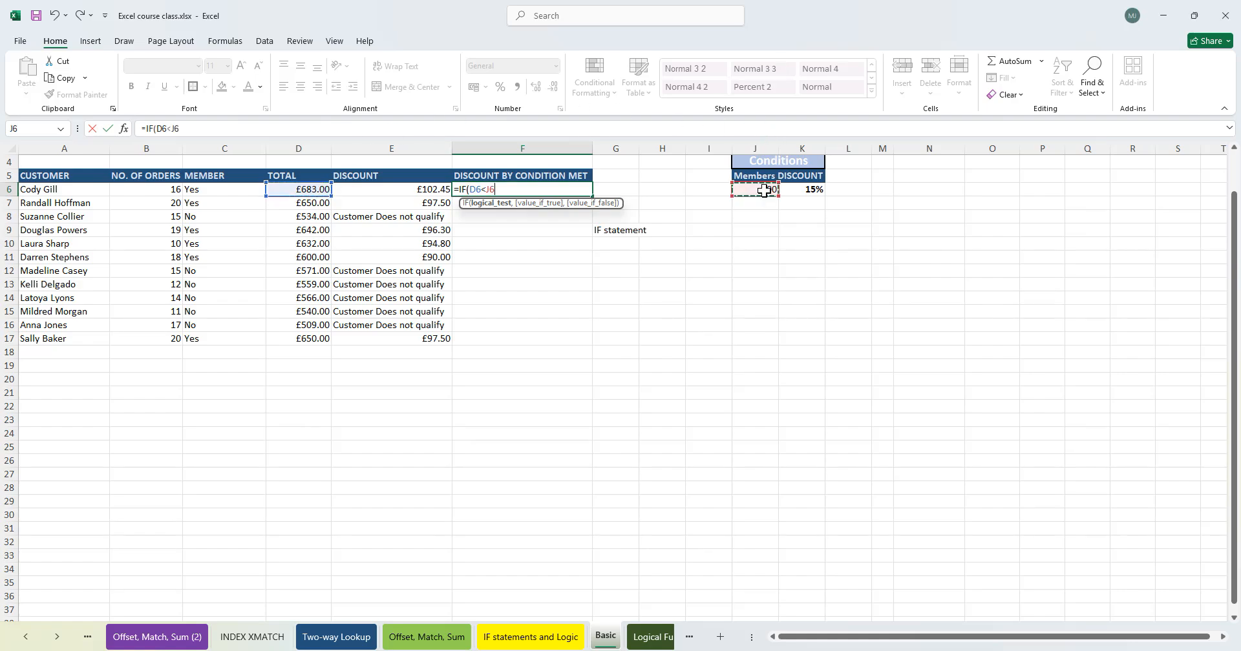
{"action": "key", "text": "F4"}
{"action": "type", "text": ","}
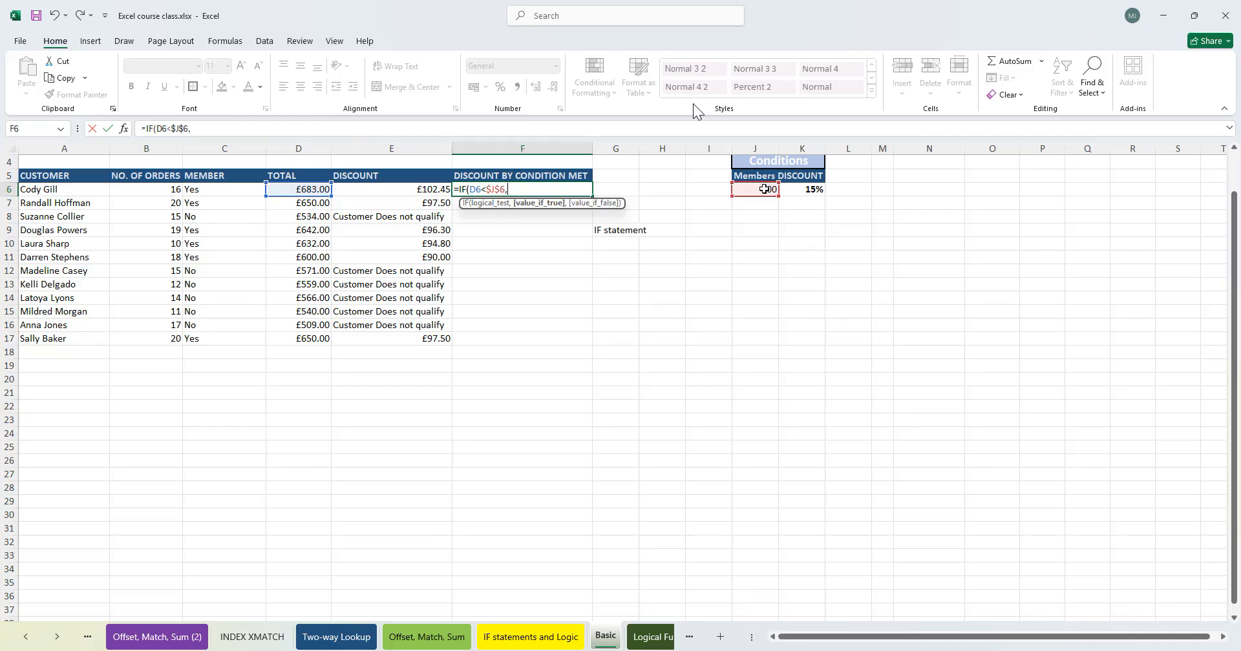
{"action": "left_click", "coordinate": [311, 192]}
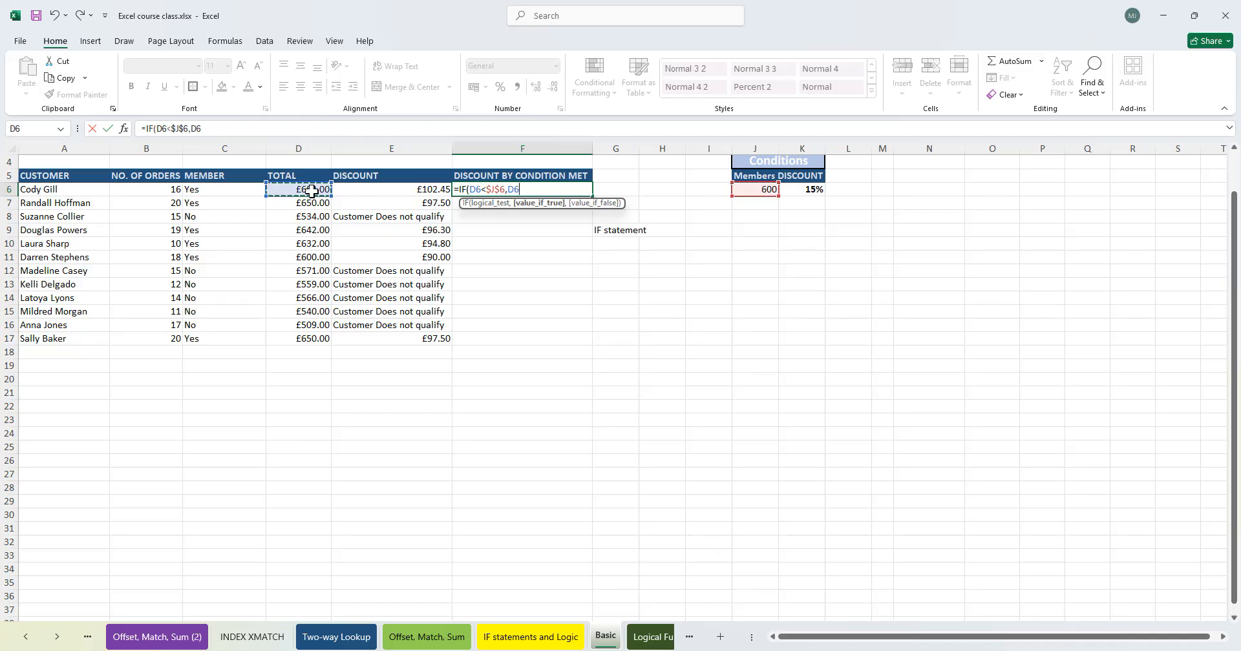
{"action": "type", "text": ","}
{"action": "left_click", "coordinate": [308, 189]}
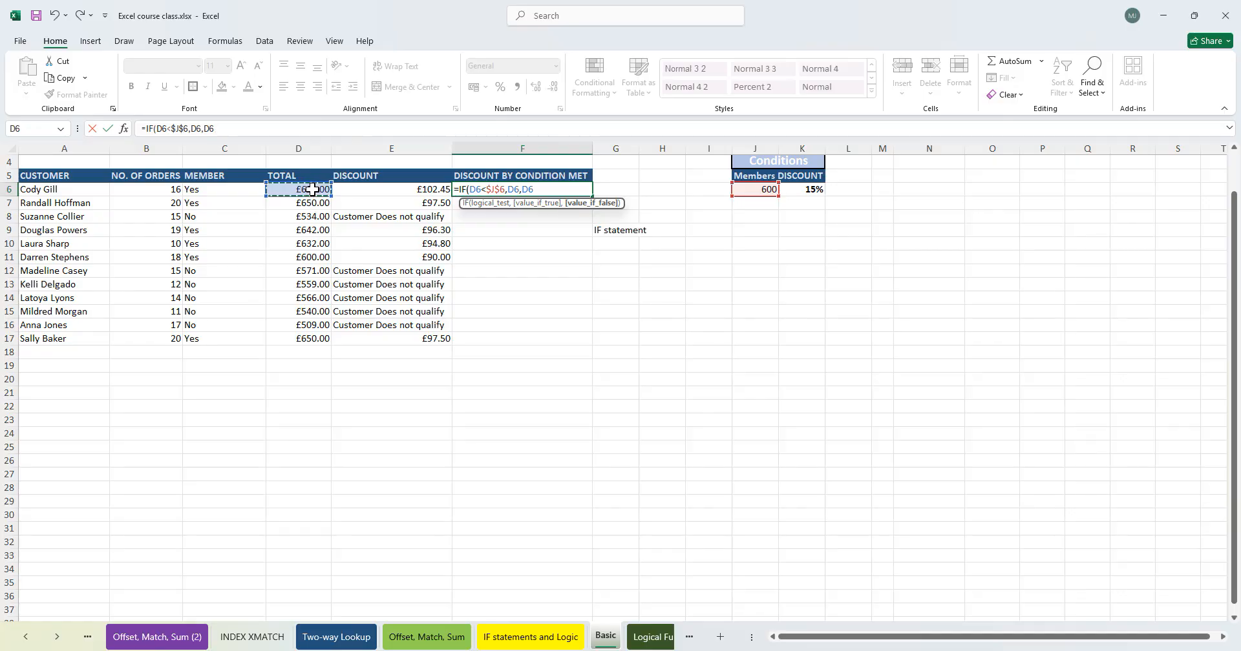
{"action": "type", "text": "*"}
{"action": "left_click", "coordinate": [808, 190]}
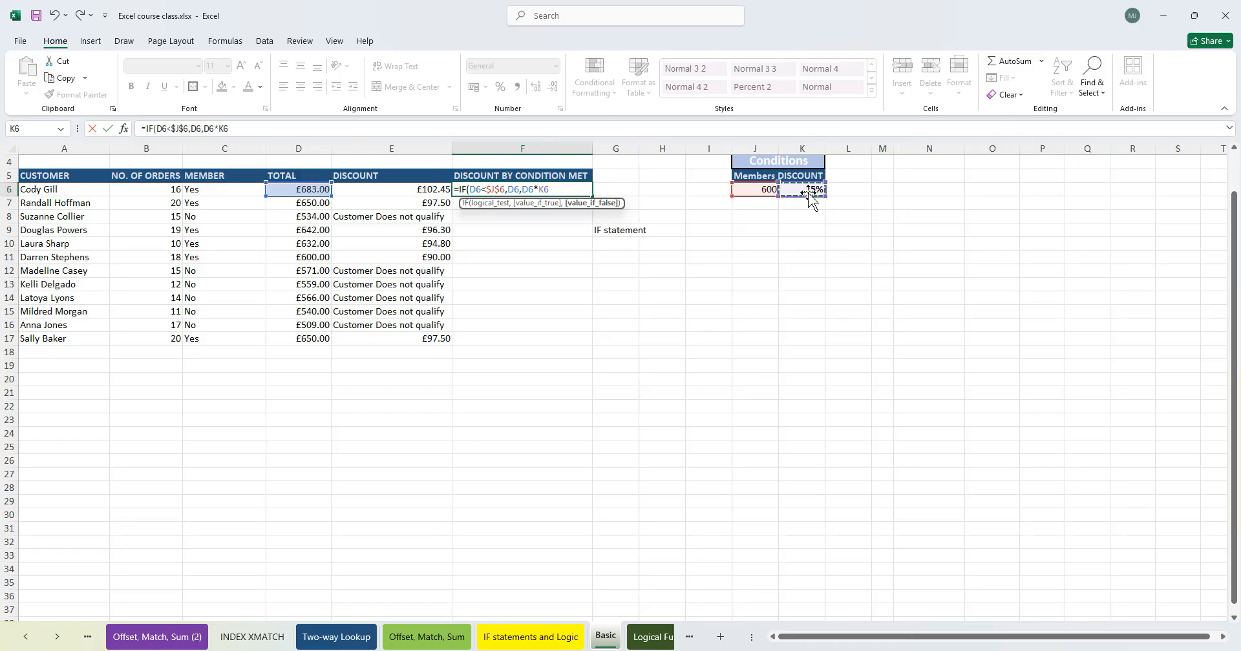
{"action": "key", "text": "F4"}
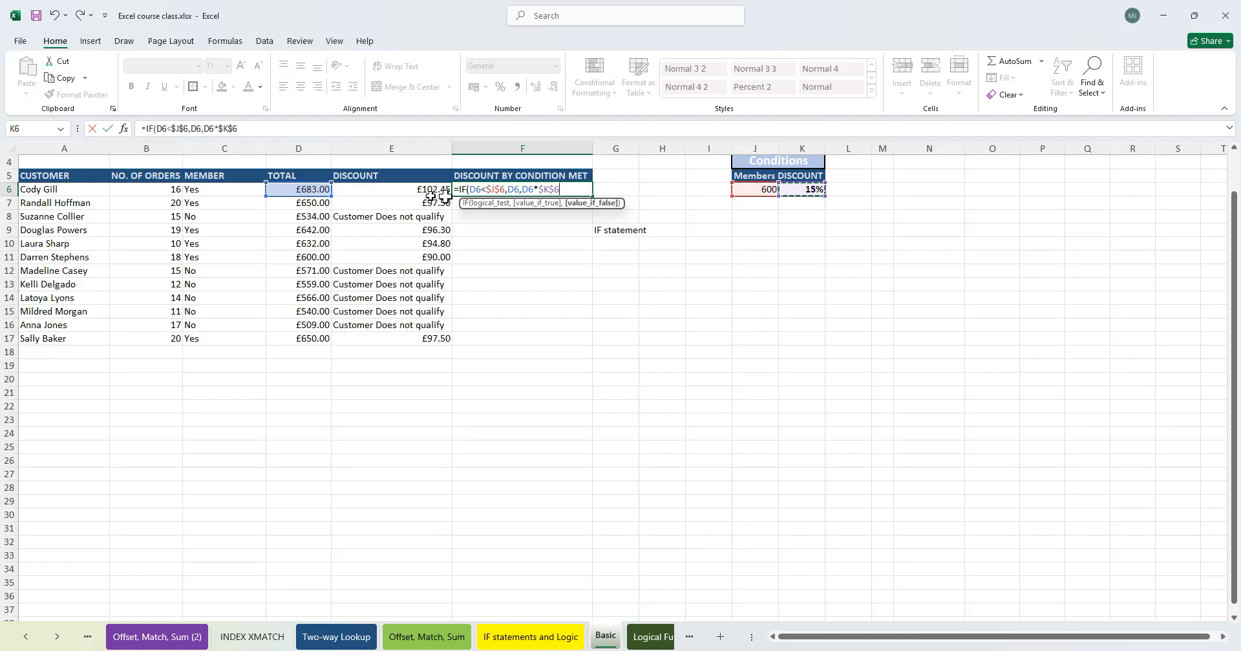
{"action": "left_click", "coordinate": [519, 190]}
{"action": "left_click", "coordinate": [524, 189]}
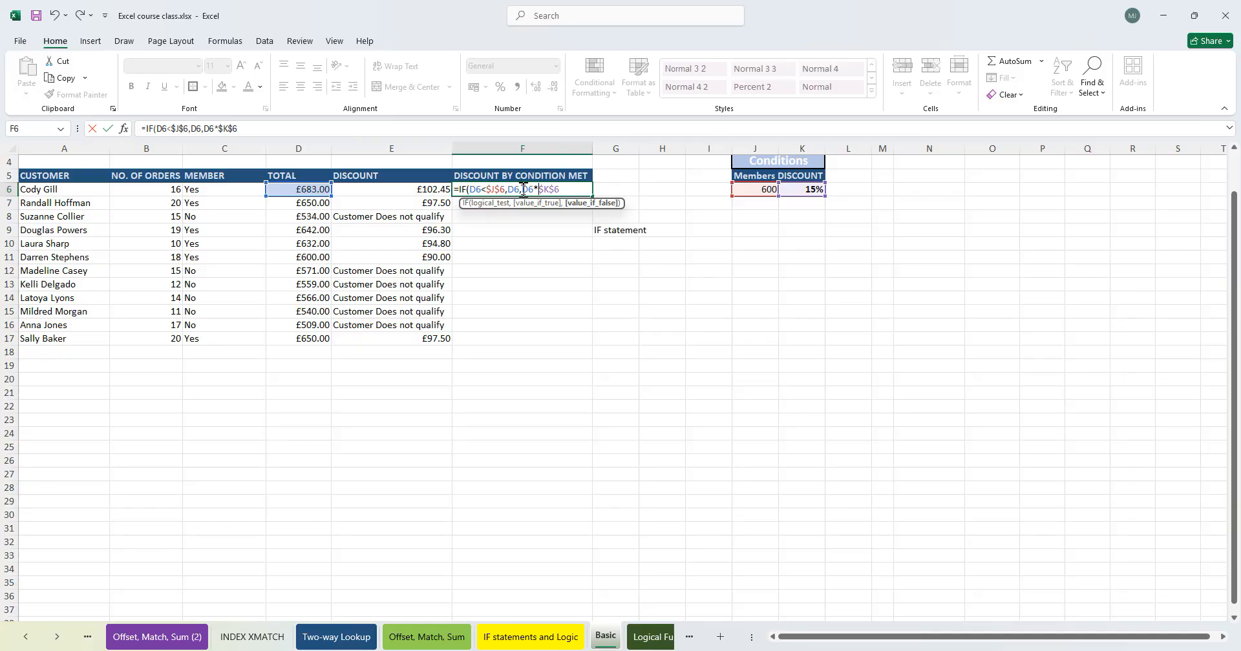
- Change the F6 formula to =IF(D6<$J$6,D6,D6*(1+$K$6)) so qualifying totals are multiplied by one plus the discount
{"action": "type", "text": "(1"}
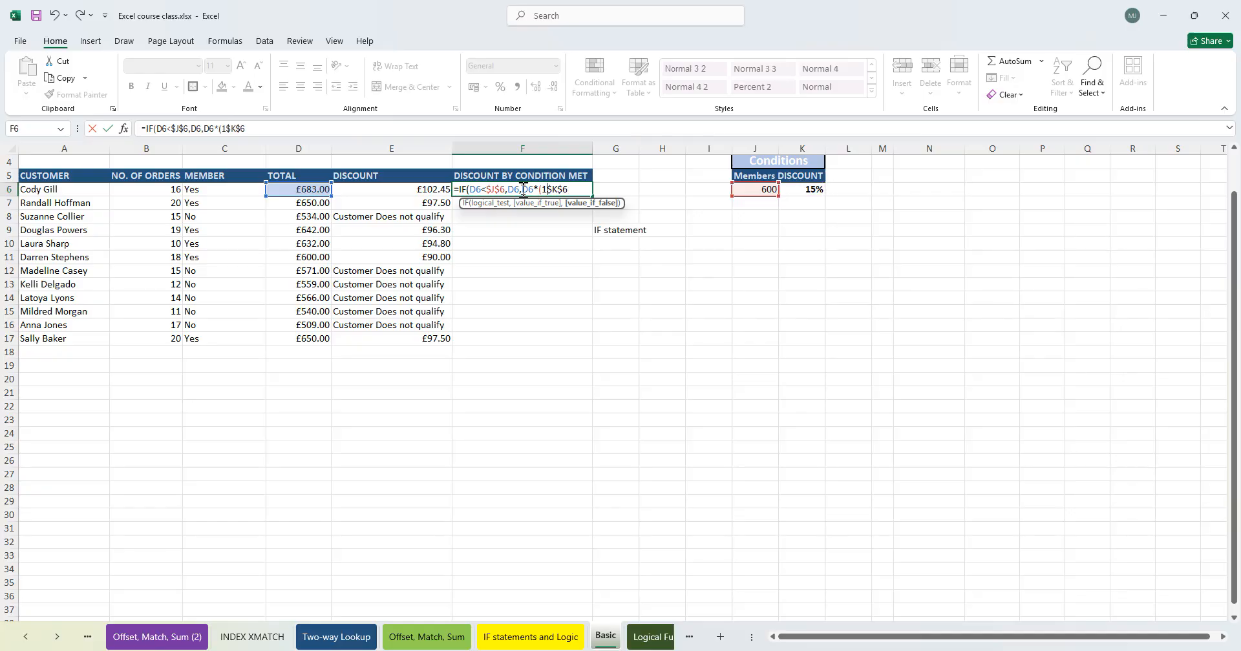
{"action": "type", "text": "+$K$6"}
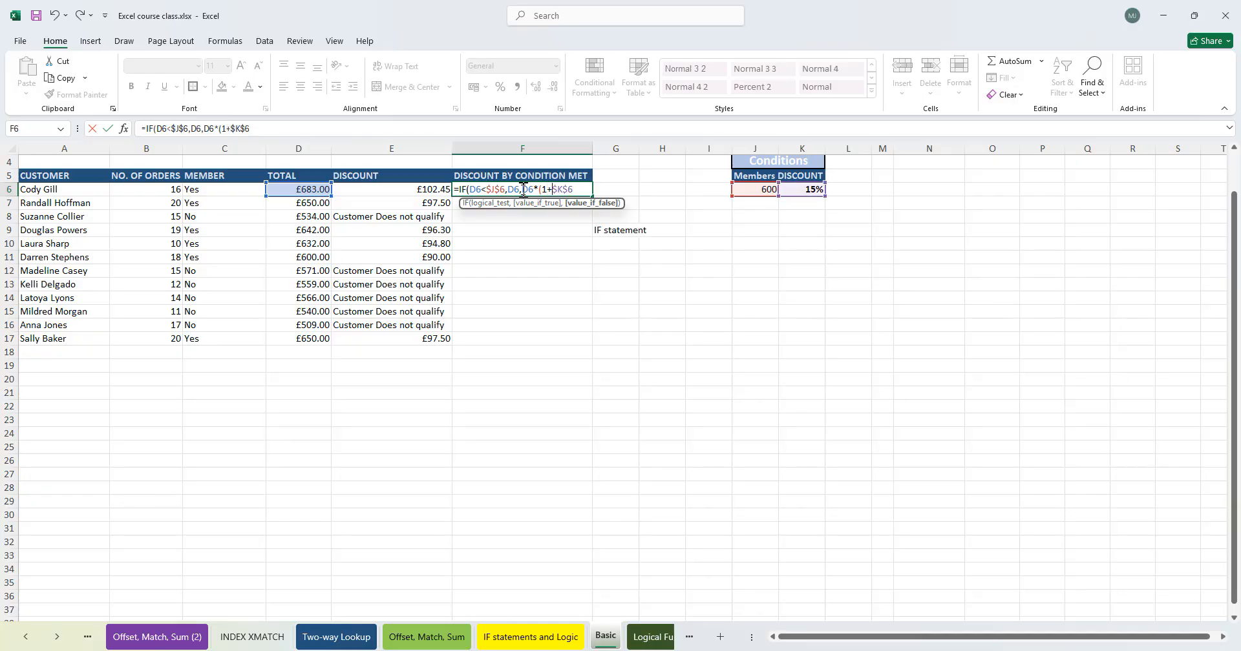
{"action": "type", "text": "))"}
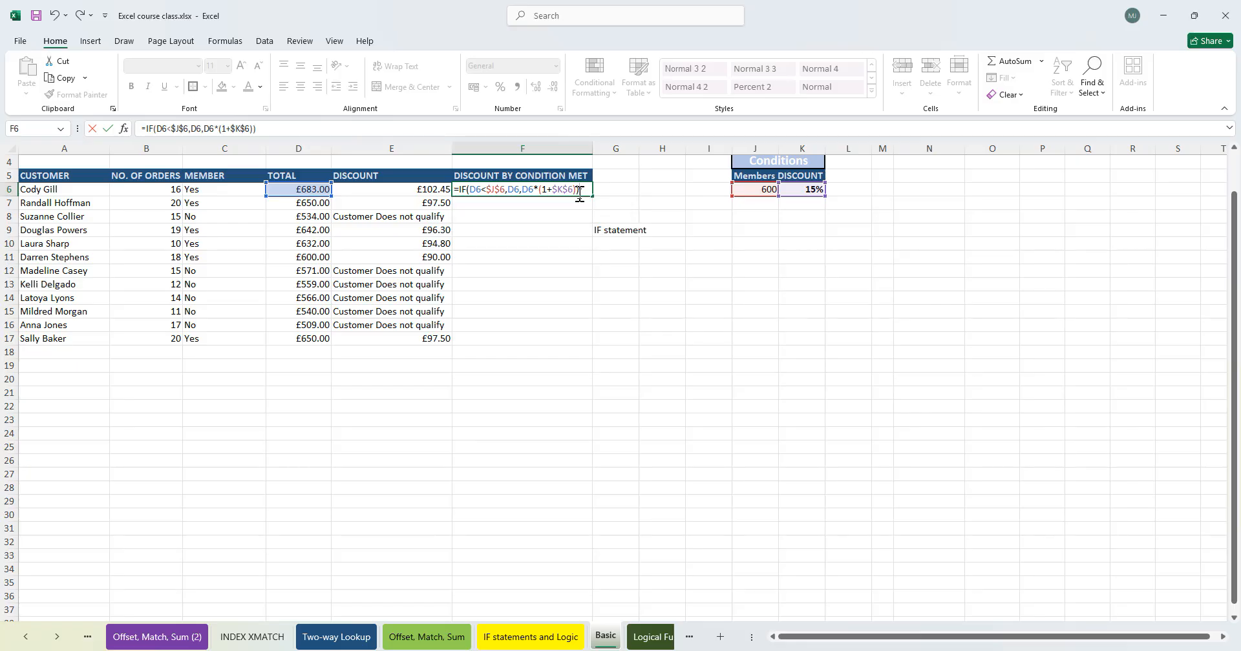
{"action": "key", "text": "Return"}
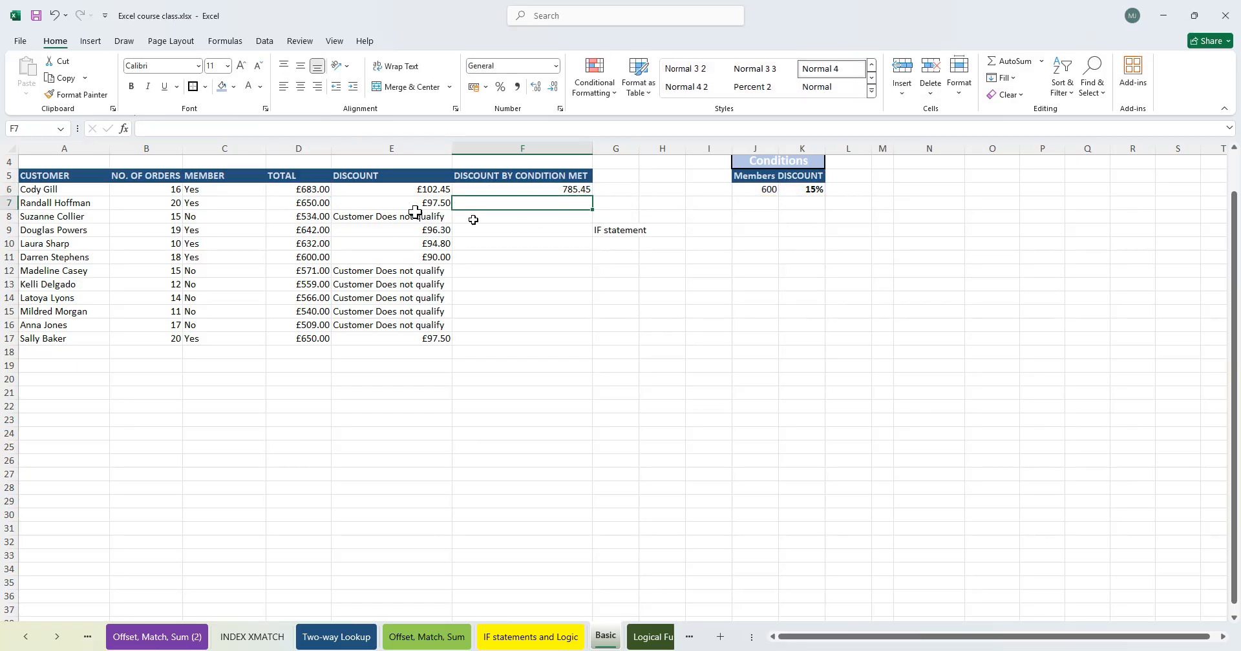
- Fill the F6 formula down the discount-by-condition column to F17
{"action": "left_click_drag", "start_coordinate": [397, 189], "coordinate": [306, 188]}
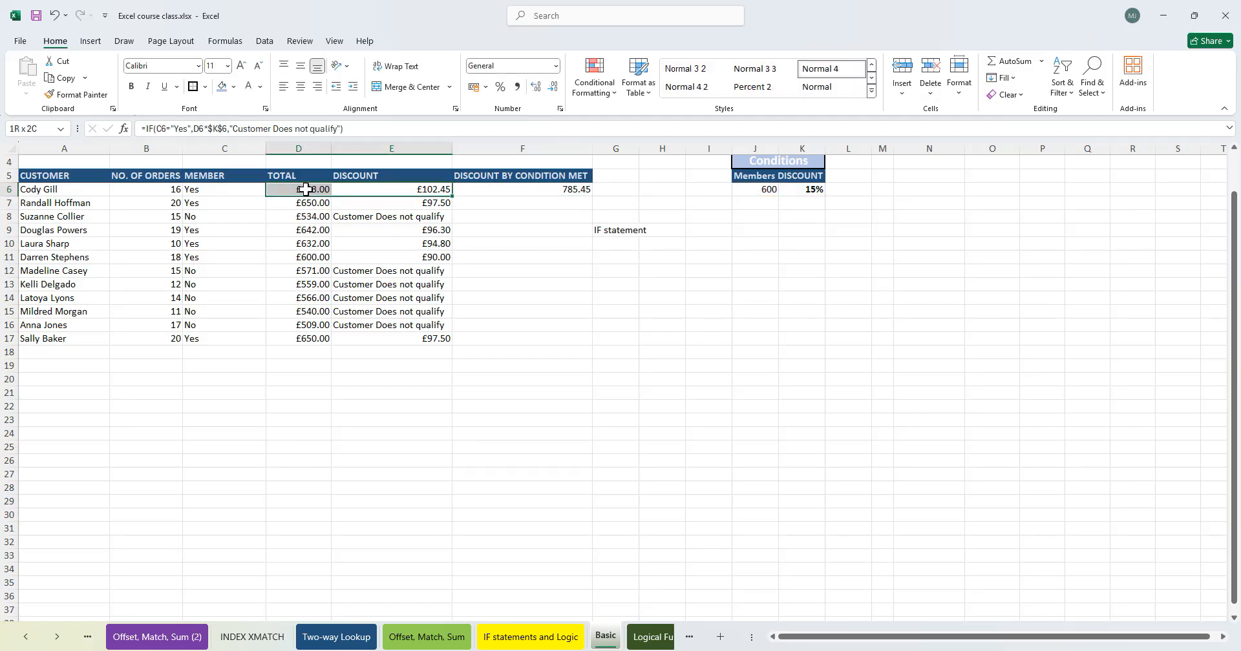
{"action": "left_click", "coordinate": [562, 189]}
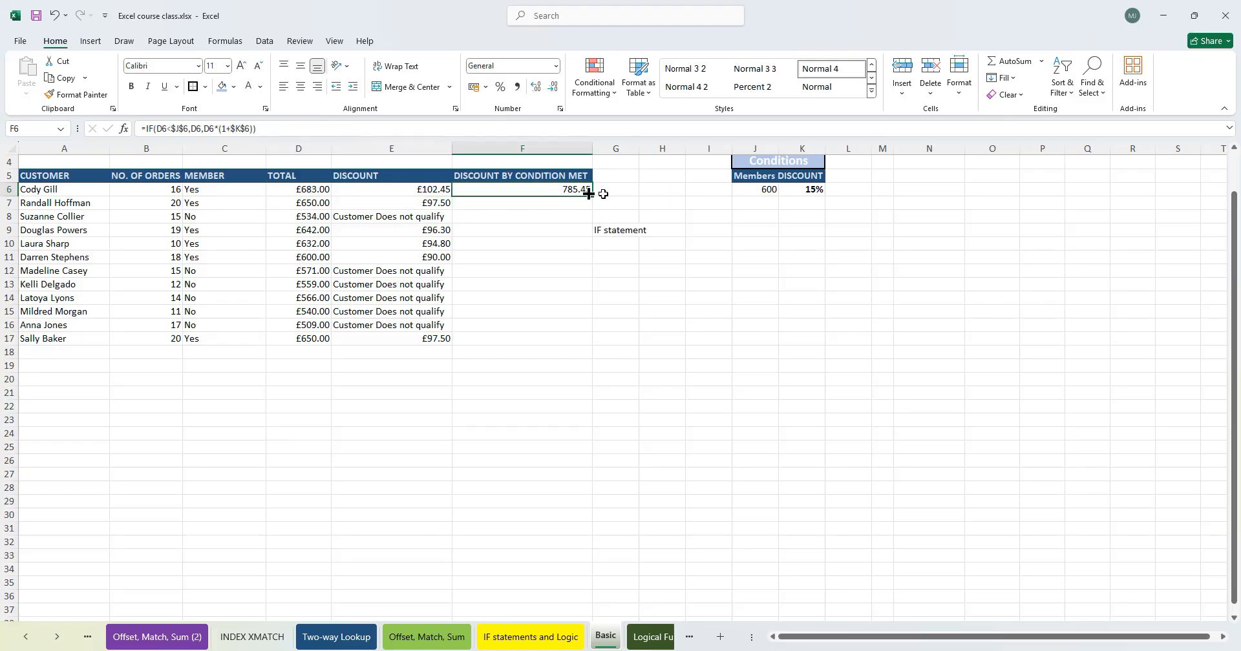
{"action": "double_click", "coordinate": [591, 198]}
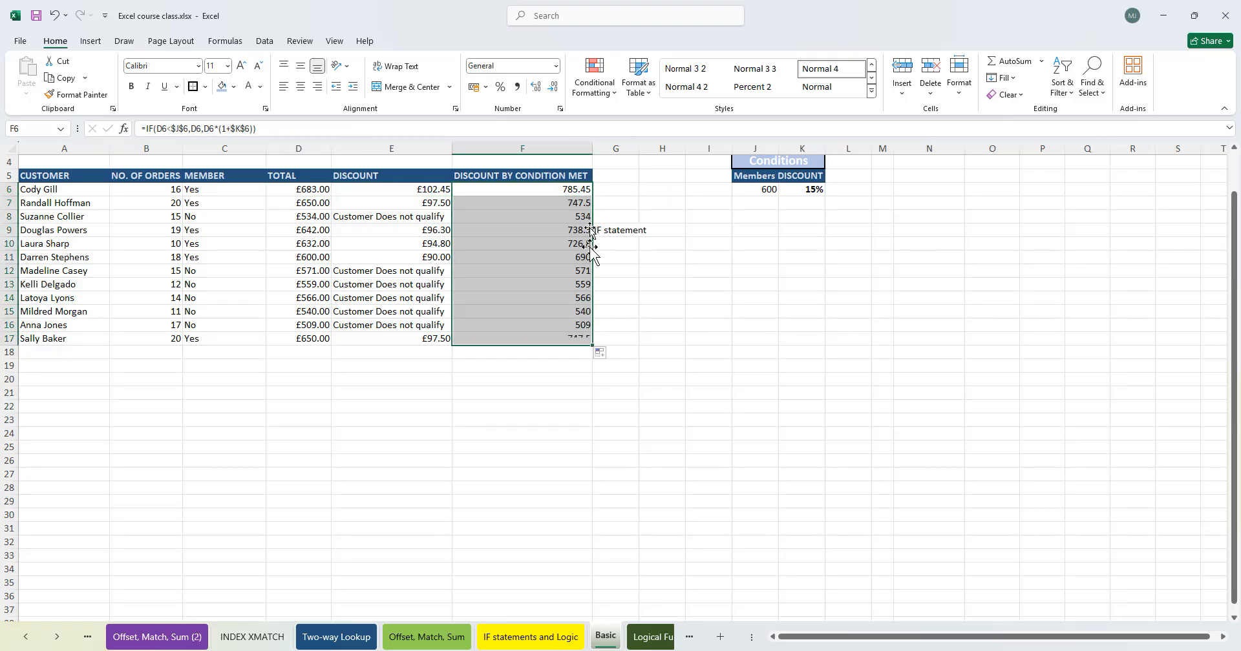
- Inspect the filled formulas in the discount-by-condition column against the totals in column D
{"action": "left_click", "coordinate": [500, 310]}
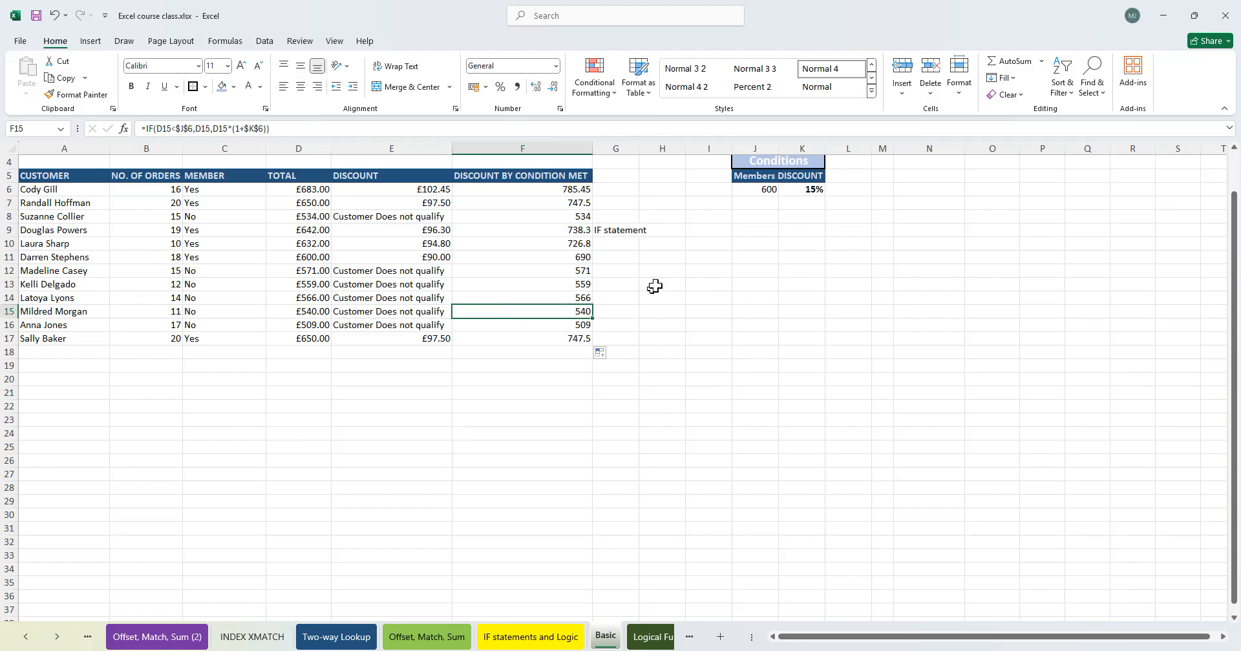
{"action": "left_click", "coordinate": [571, 202]}
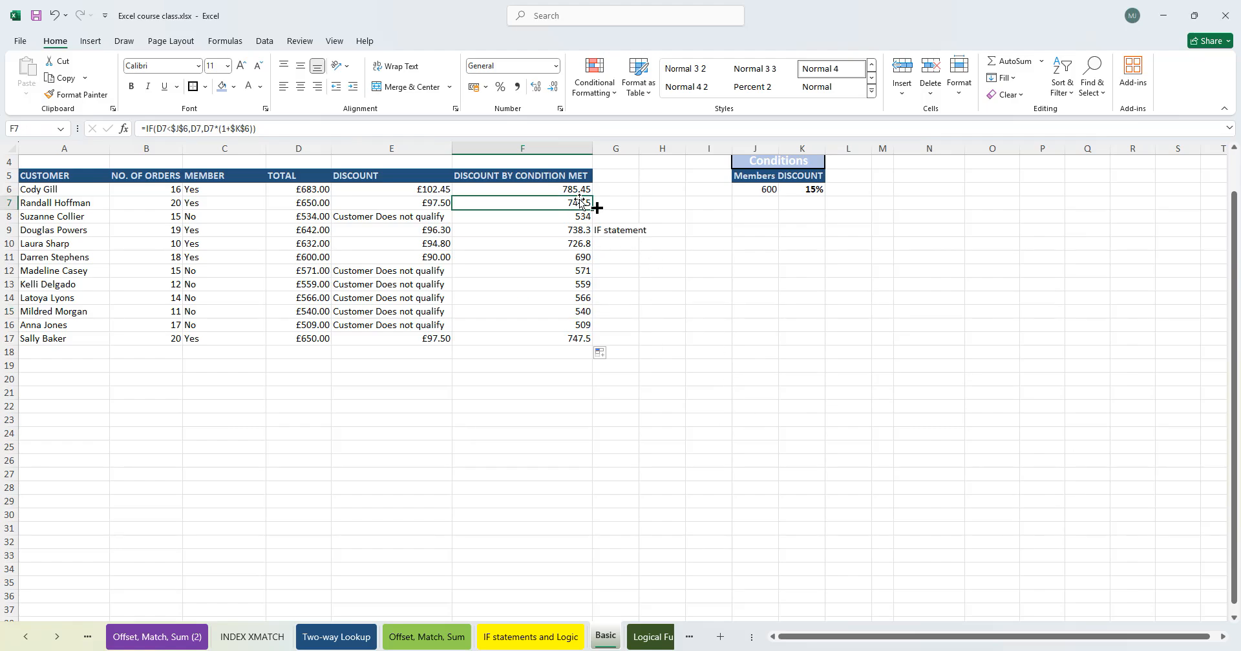
{"action": "left_click", "coordinate": [557, 270]}
{"action": "left_click", "coordinate": [546, 300]}
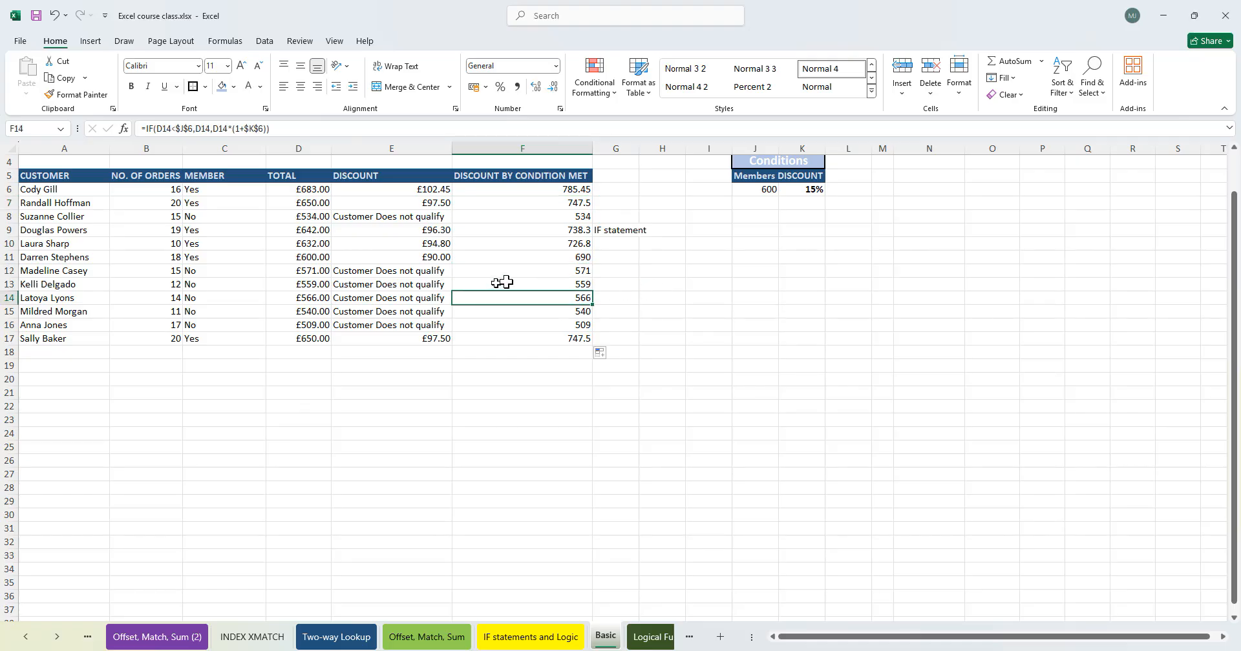
{"action": "left_click_drag", "start_coordinate": [555, 271], "coordinate": [551, 324]}
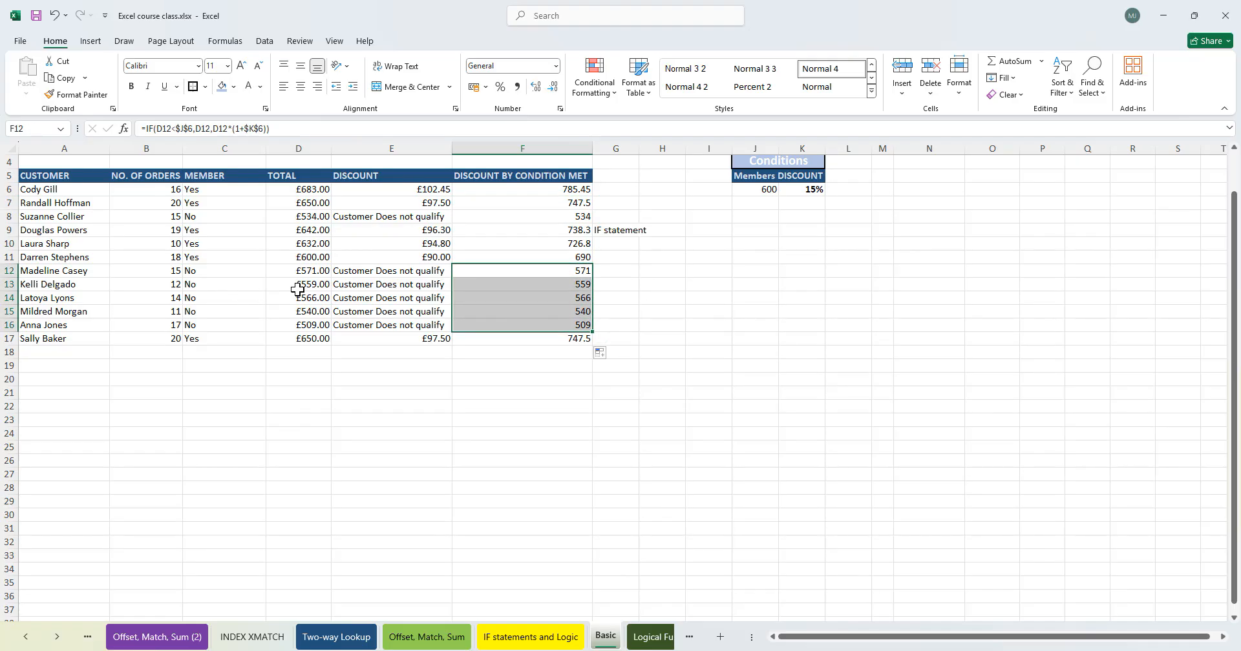
{"action": "key", "text": "ctrl+q"}
{"action": "left_click_drag", "start_coordinate": [304, 271], "coordinate": [303, 324], "text": "ctrl"}
{"action": "left_click_drag", "start_coordinate": [582, 217], "coordinate": [311, 216], "text": "ctrl"}
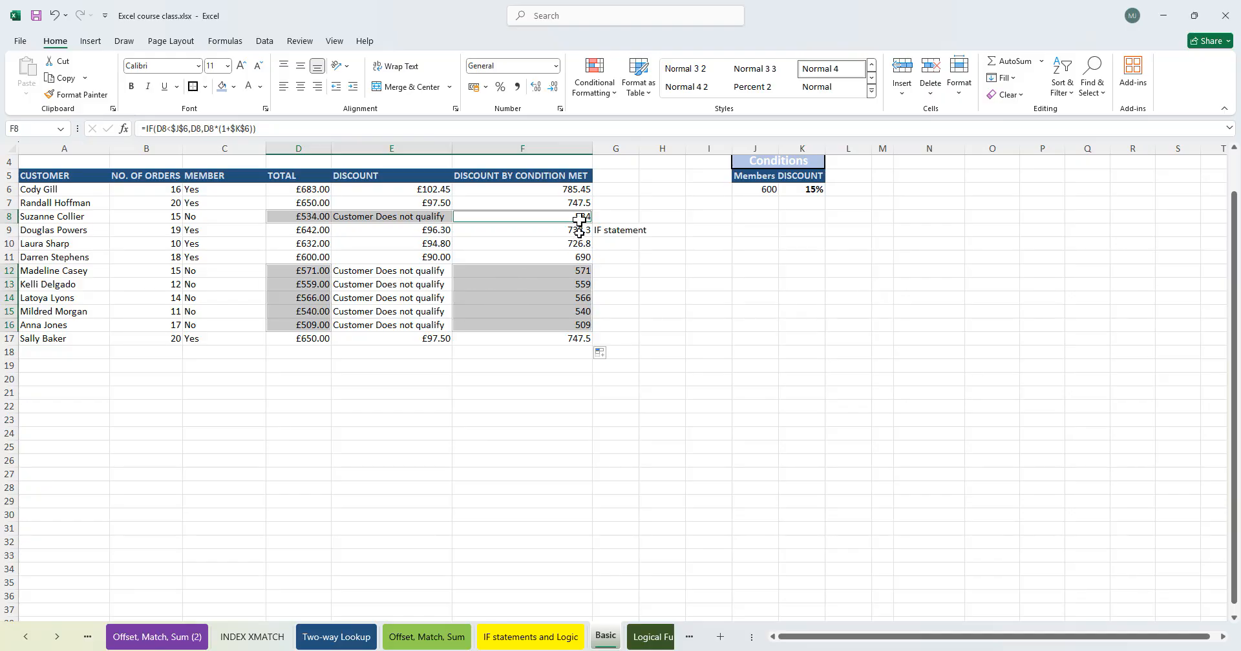
{"action": "mouse_move", "coordinate": [414, 191]}
{"action": "left_mouse_down"}
{"action": "mouse_move", "coordinate": [418, 200]}
{"action": "mouse_move", "coordinate": [319, 201]}
{"action": "mouse_move", "coordinate": [424, 195]}
{"action": "left_mouse_up"}
{"action": "left_click_drag", "start_coordinate": [572, 192], "coordinate": [582, 207]}
{"action": "left_click", "coordinate": [575, 257]}
{"action": "left_click_drag", "start_coordinate": [557, 286], "coordinate": [544, 301]}
{"action": "left_click", "coordinate": [536, 340]}
{"action": "left_click", "coordinate": [553, 272]}
{"action": "left_click", "coordinate": [553, 204]}
{"action": "left_click", "coordinate": [542, 311]}
{"action": "left_click", "coordinate": [511, 217]}
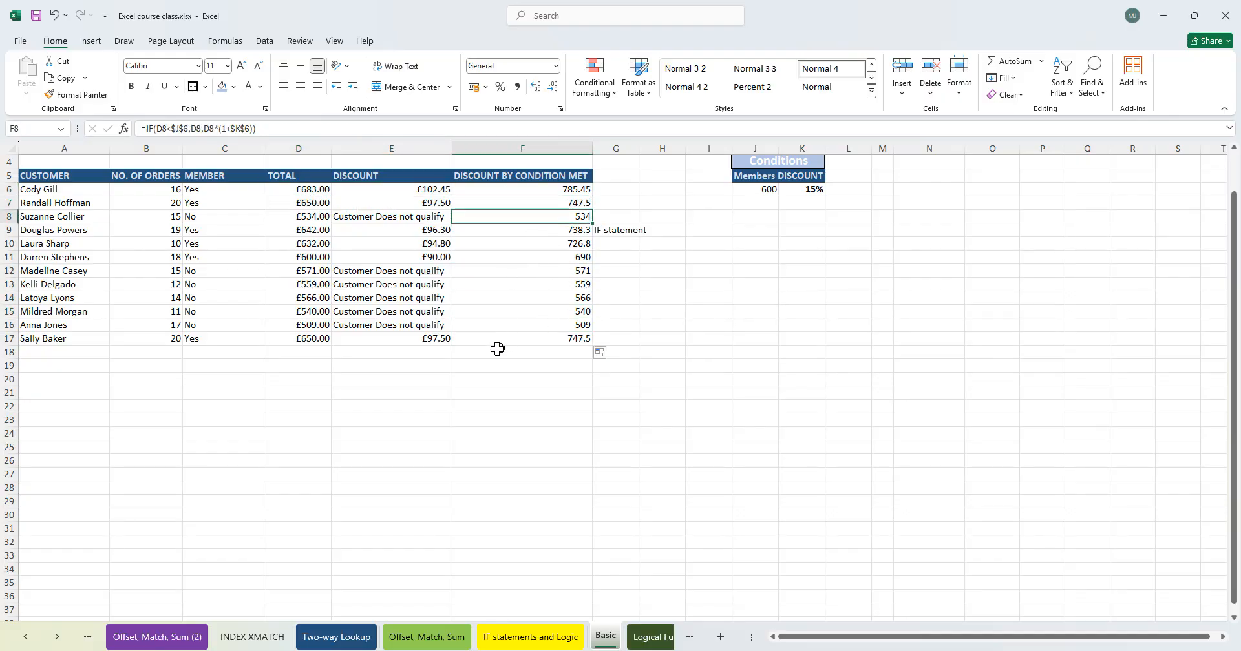
{"action": "left_click", "coordinate": [534, 338]}
{"action": "left_click", "coordinate": [290, 176]}
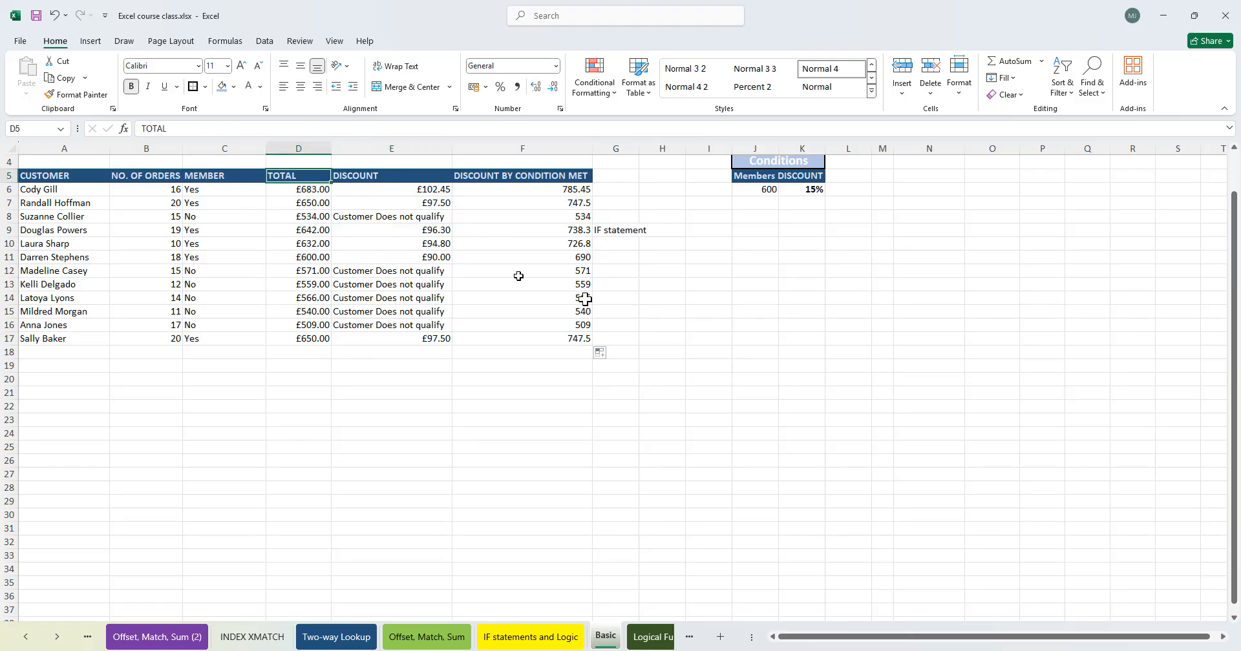
{"action": "left_click", "coordinate": [702, 217]}
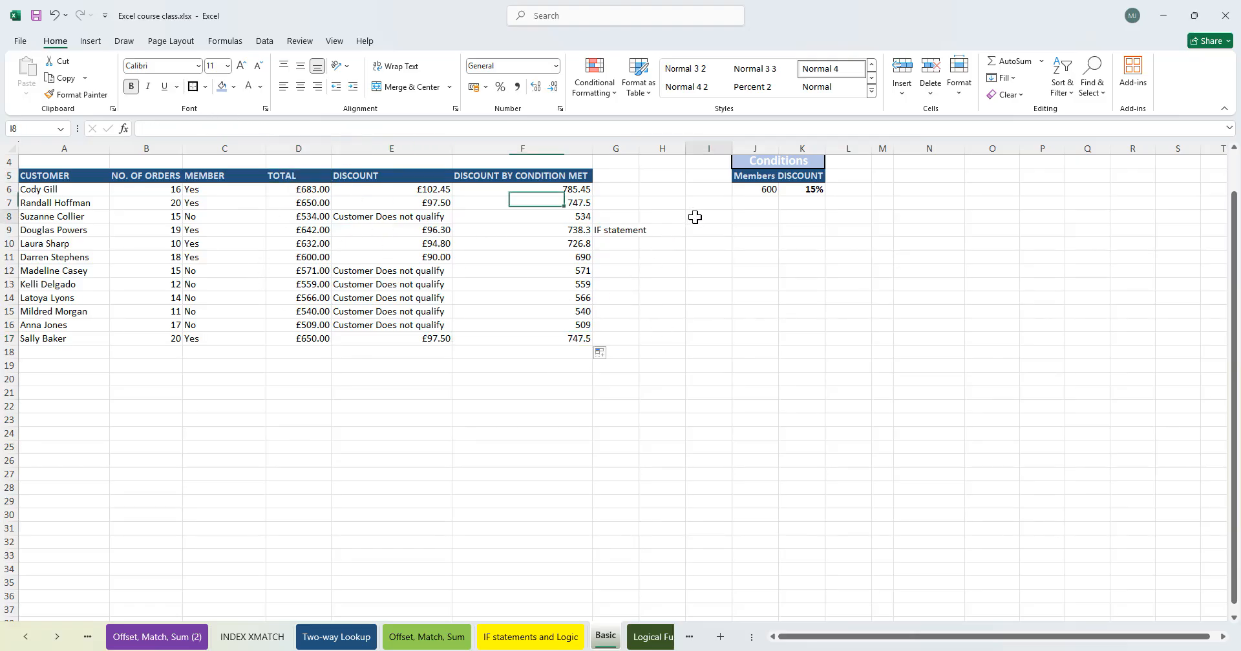
{"action": "left_click", "coordinate": [288, 419]}
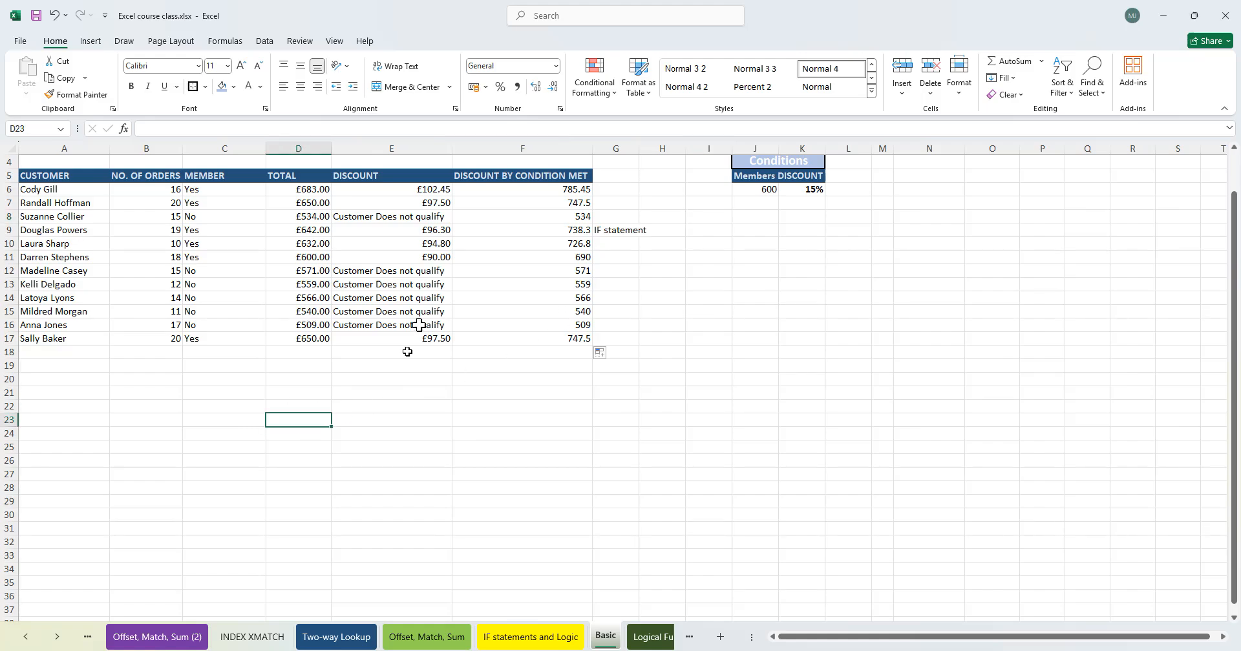
{"action": "left_click", "coordinate": [301, 180]}
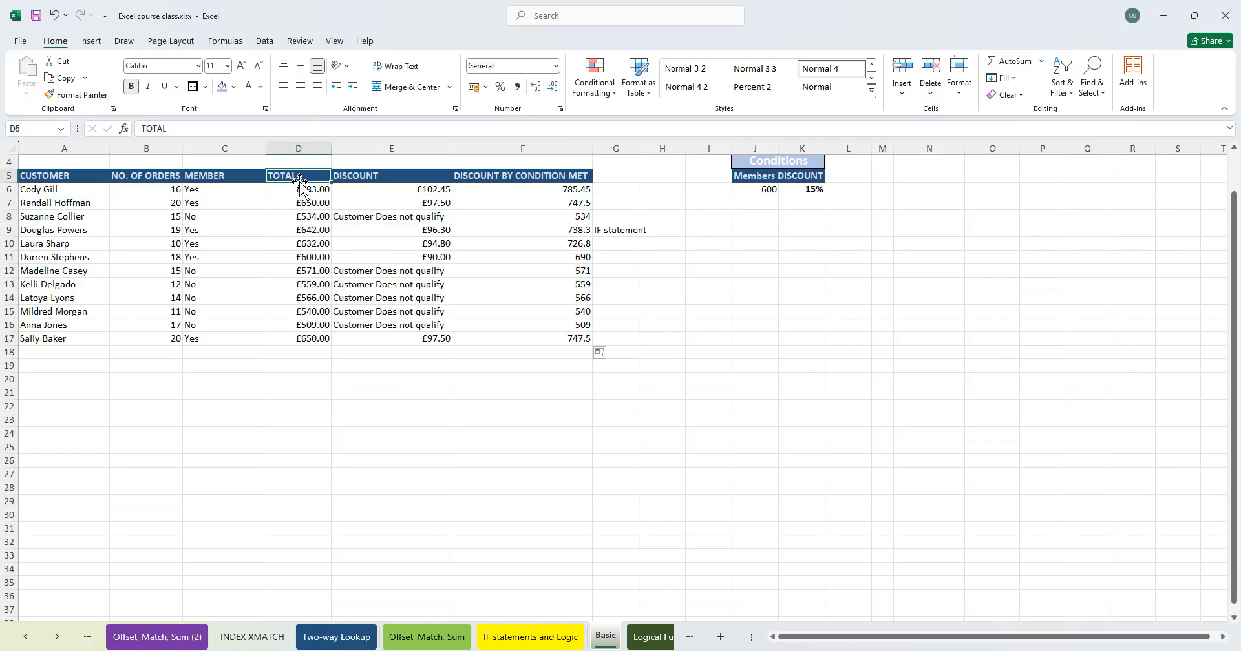
{"action": "key", "text": "shift+space"}
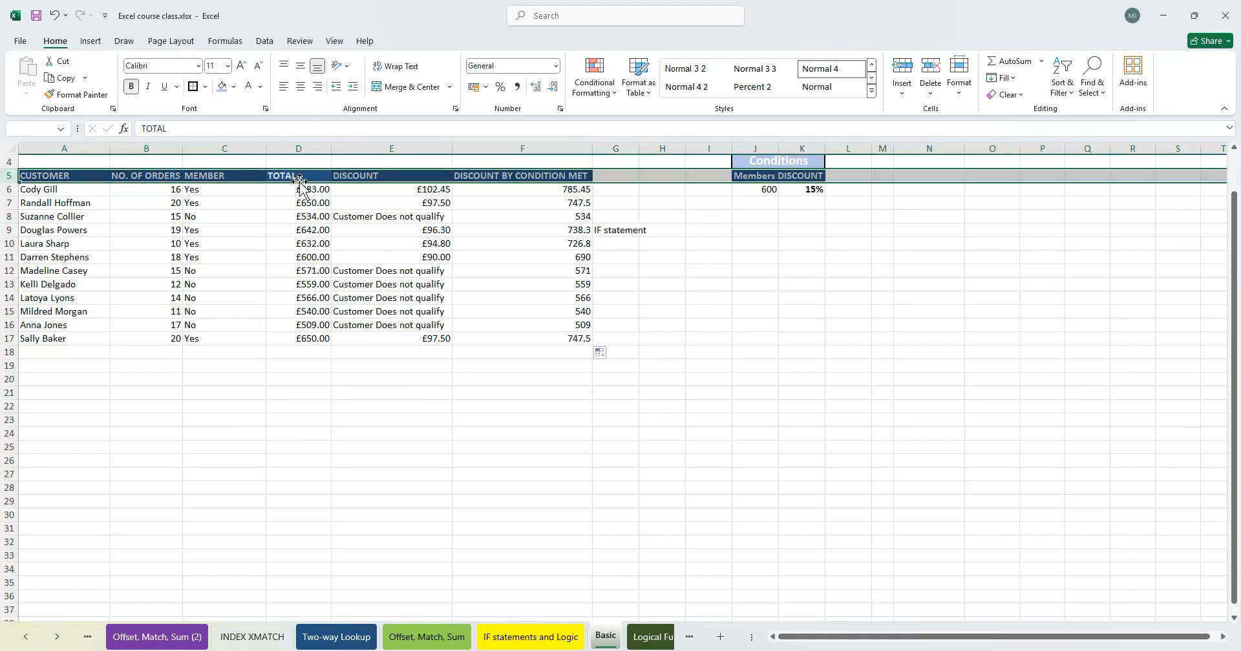
{"action": "left_click", "coordinate": [664, 308]}
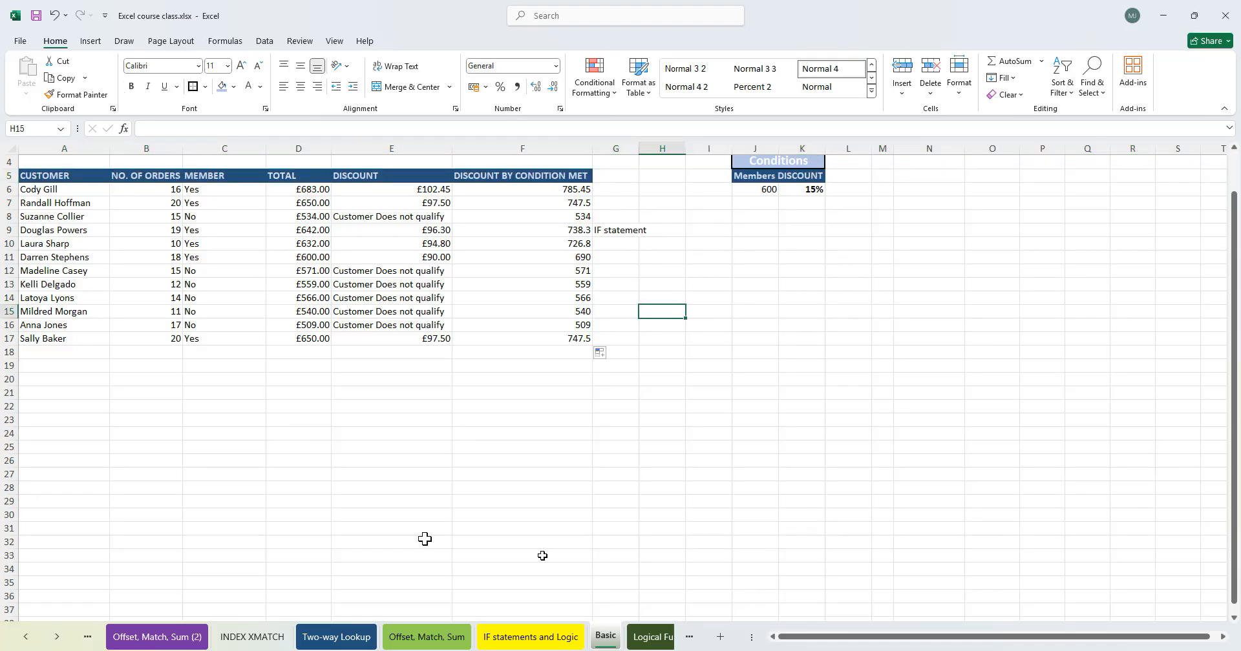
- Review the condition formula in F6 on the Basic sheet
{"action": "left_click", "coordinate": [651, 638]}
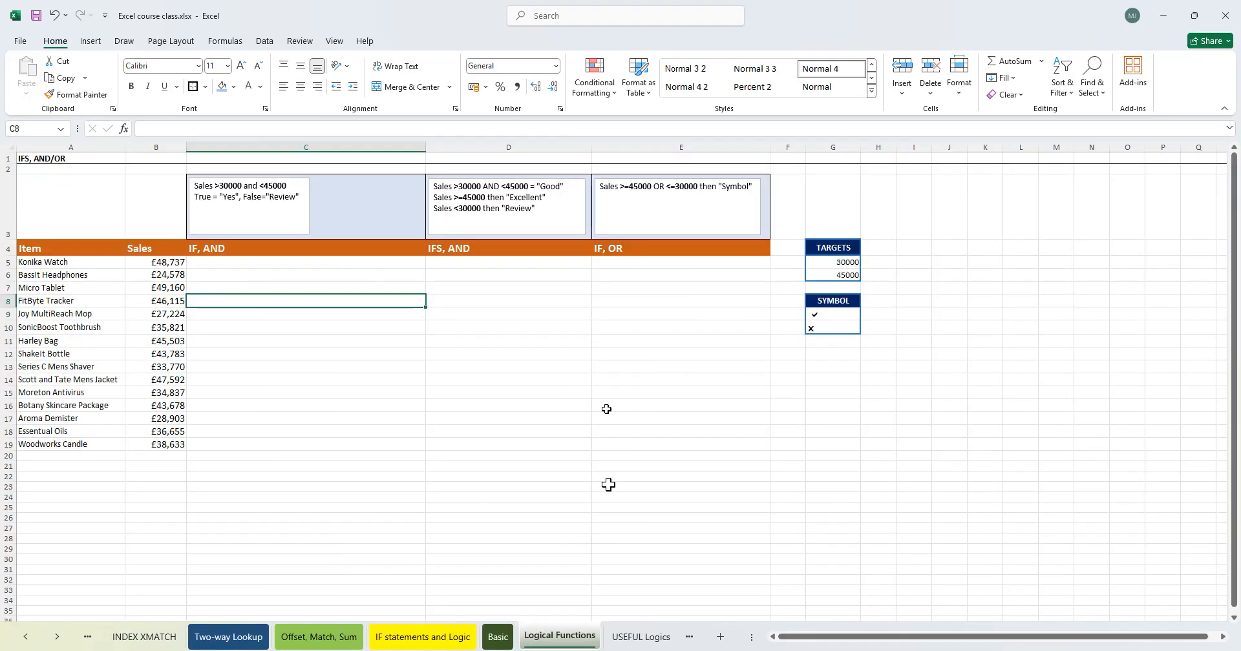
{"action": "left_click", "coordinate": [569, 410]}
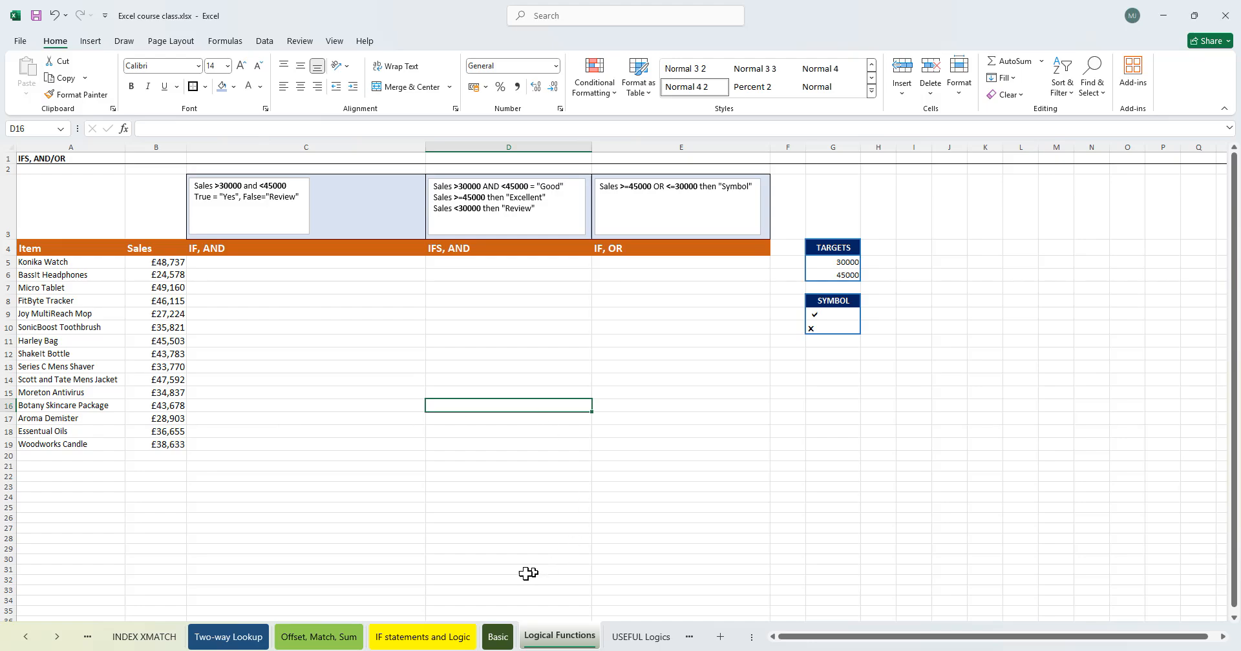
{"action": "left_click", "coordinate": [498, 637]}
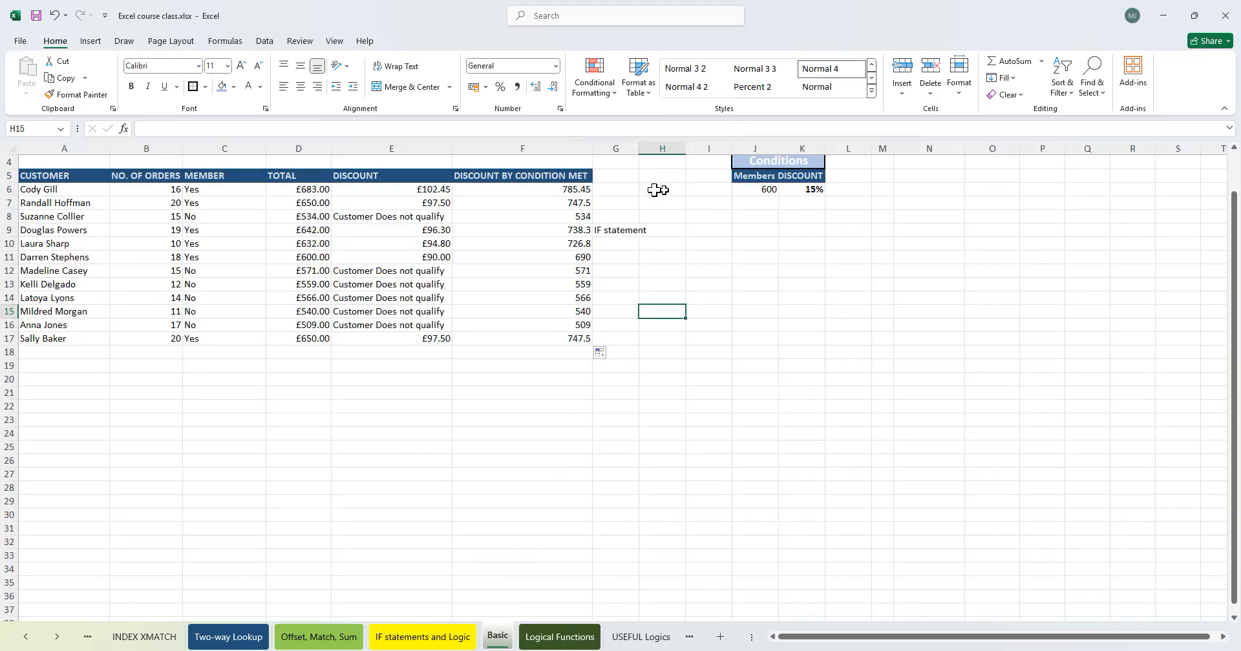
{"action": "double_click", "coordinate": [572, 190]}
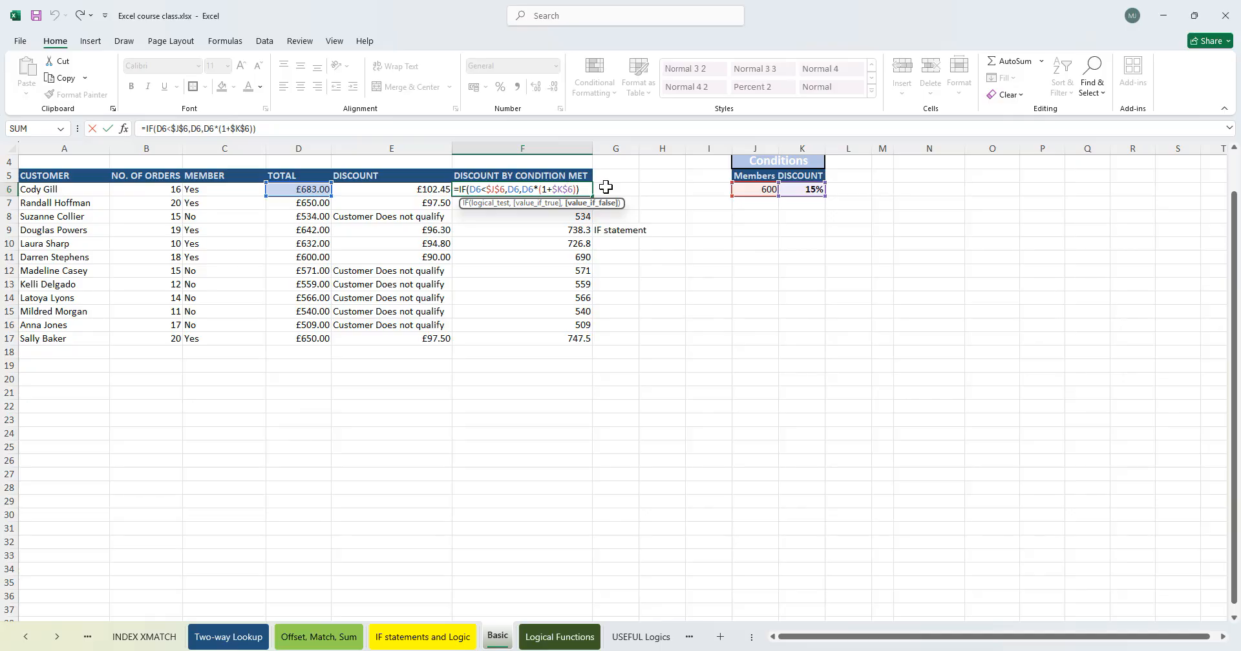
{"action": "key", "text": "Return"}
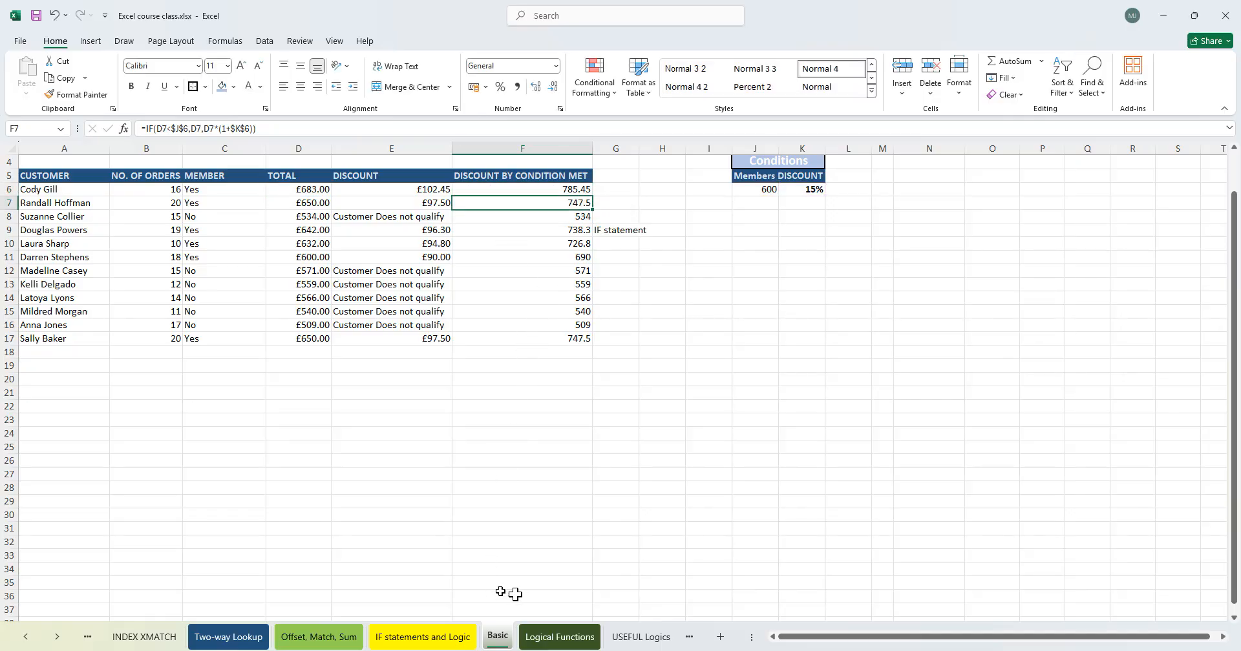
- Open the Logical Functions sheet and examine its sales table, targets and symbol list
{"action": "left_click", "coordinate": [556, 636]}
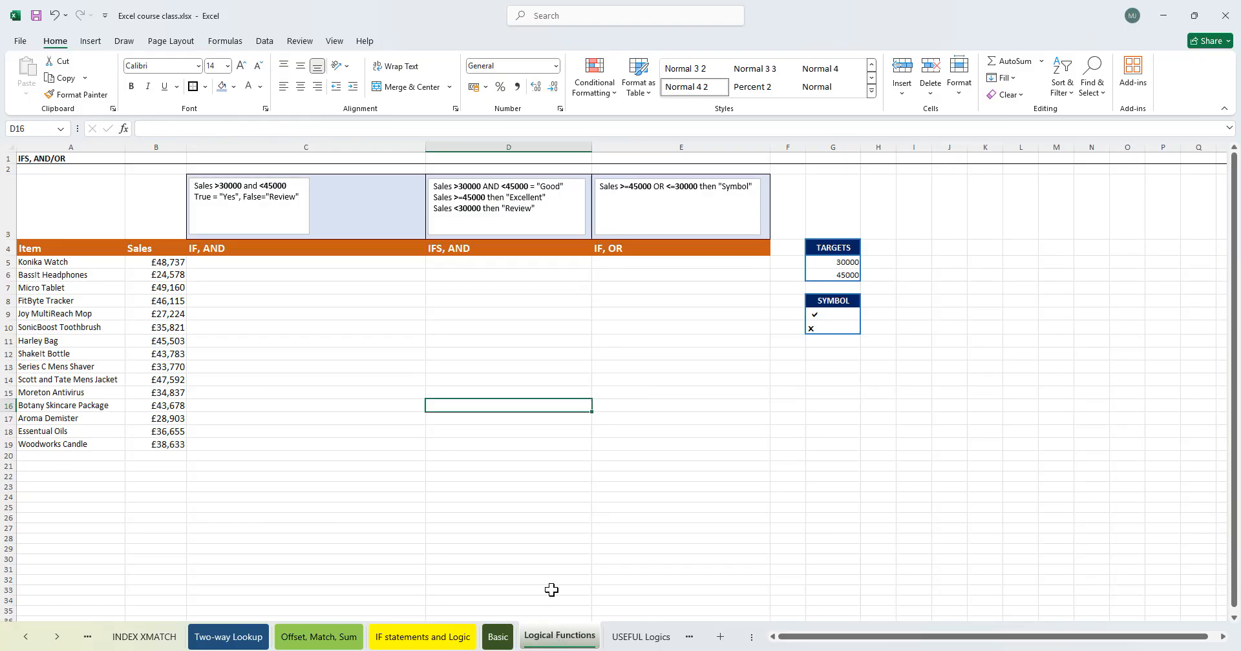
{"action": "left_click", "coordinate": [282, 274]}
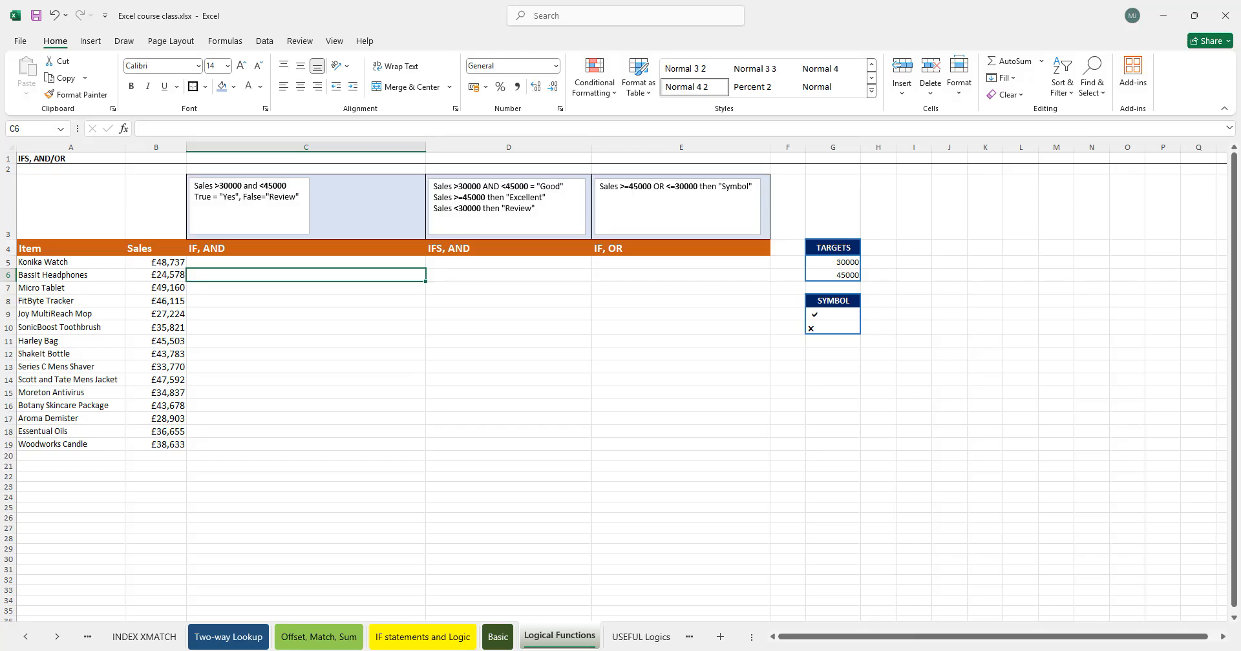
{"action": "left_click", "coordinate": [249, 206]}
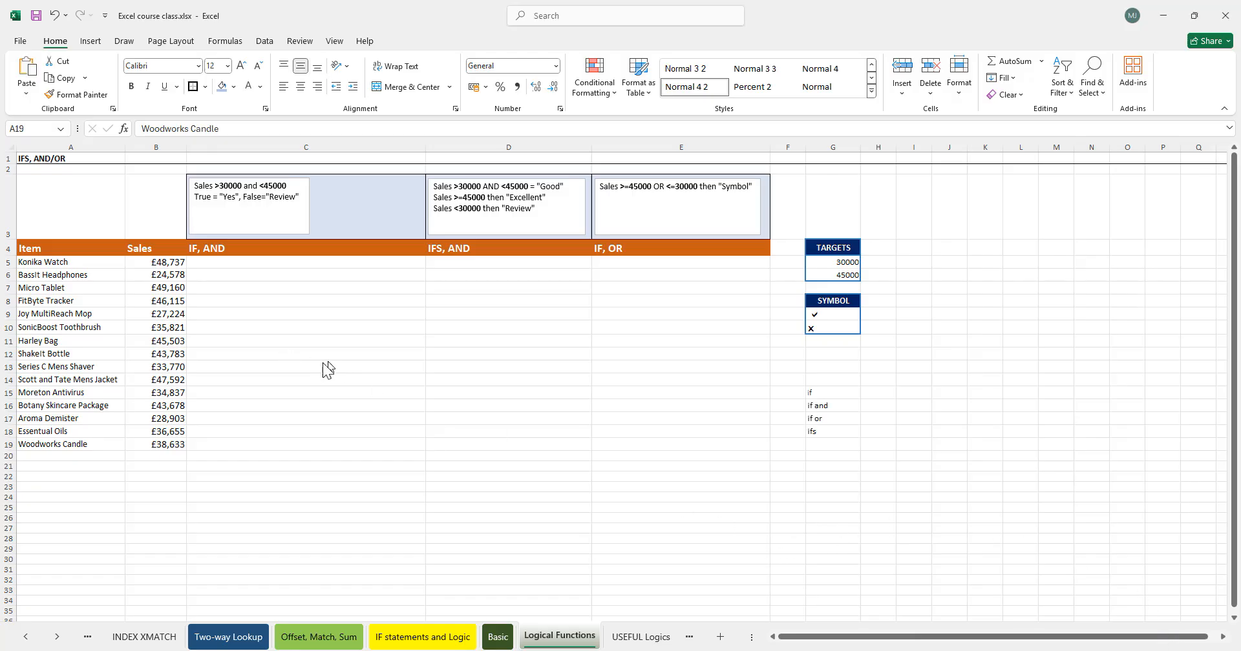
{"action": "left_click", "coordinate": [241, 262]}
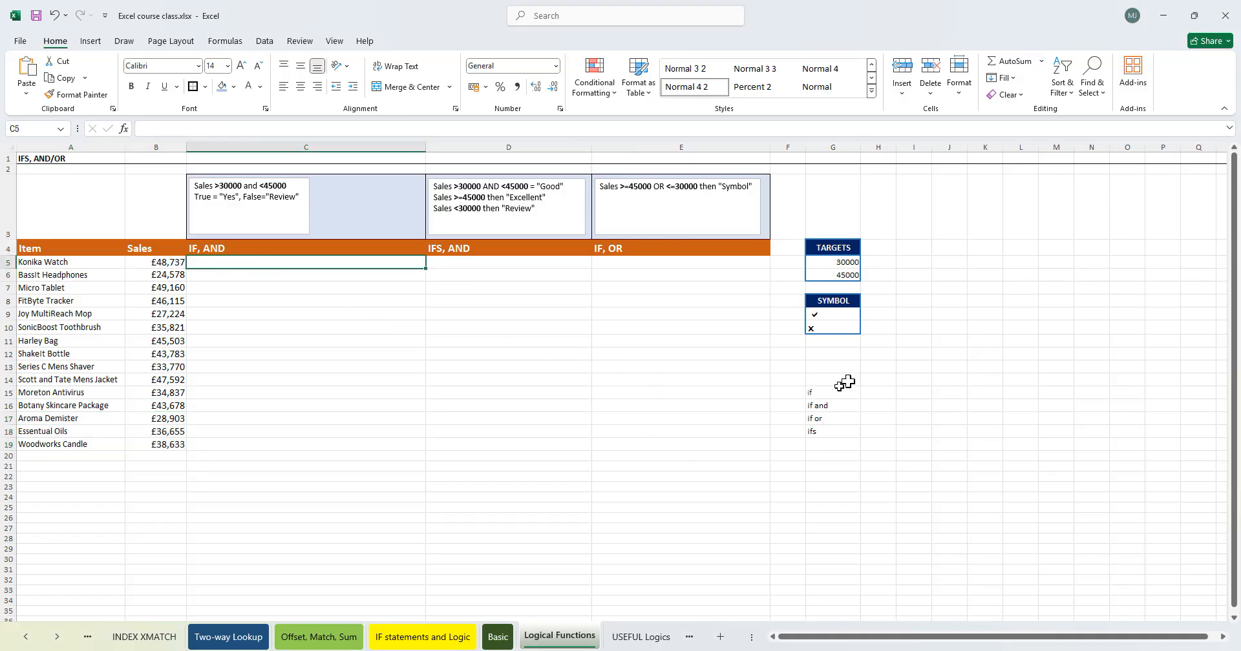
- Apply the Webdings font to H15:H18 and enter a check mark symbol in H15
{"action": "left_click", "coordinate": [816, 391]}
{"action": "left_click", "coordinate": [868, 391]}
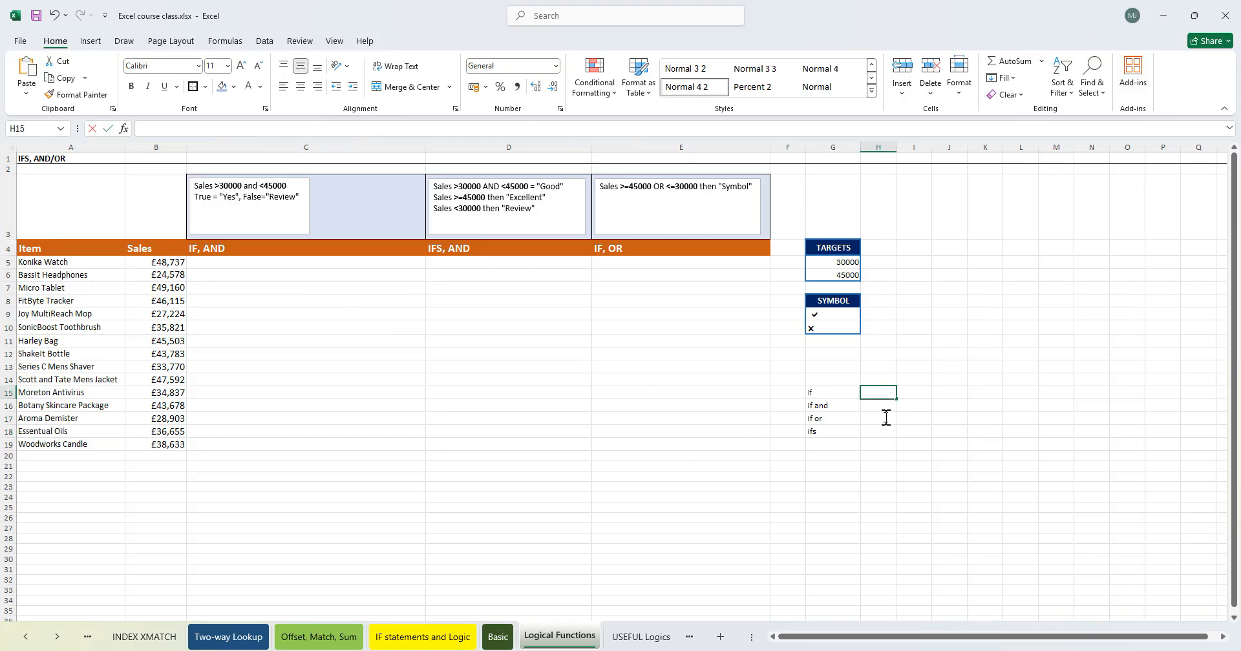
{"action": "left_click_drag", "start_coordinate": [889, 397], "coordinate": [884, 426]}
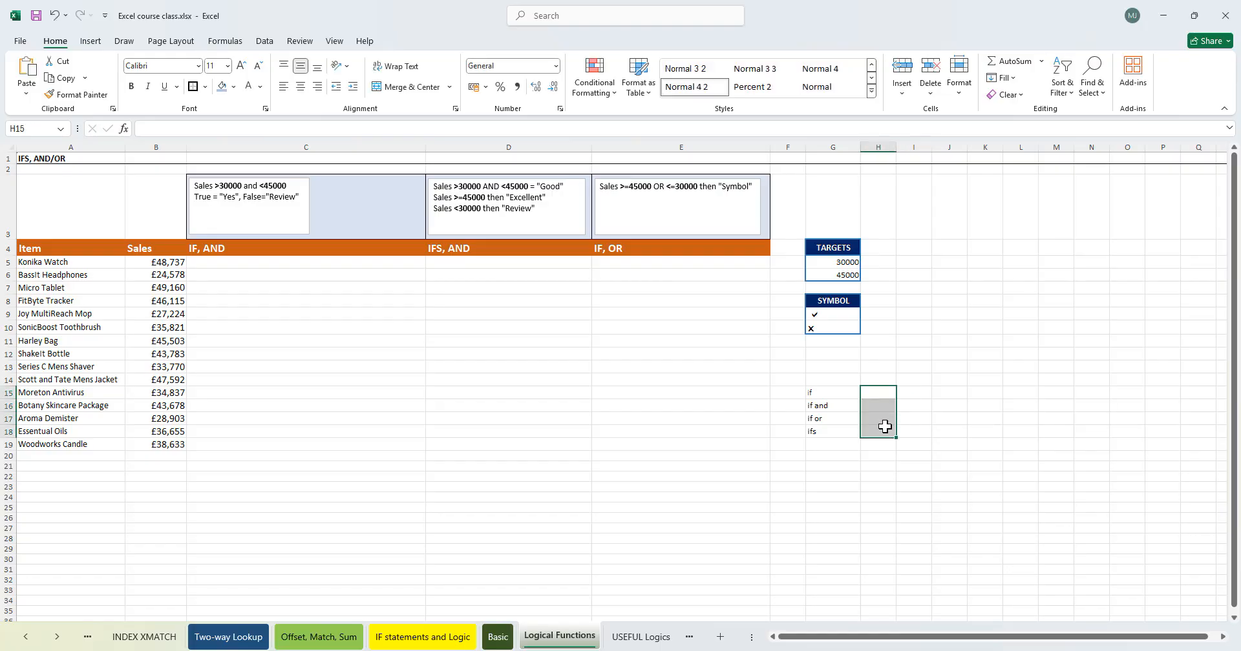
{"action": "key", "text": "alt"}
{"action": "key", "text": "h"}
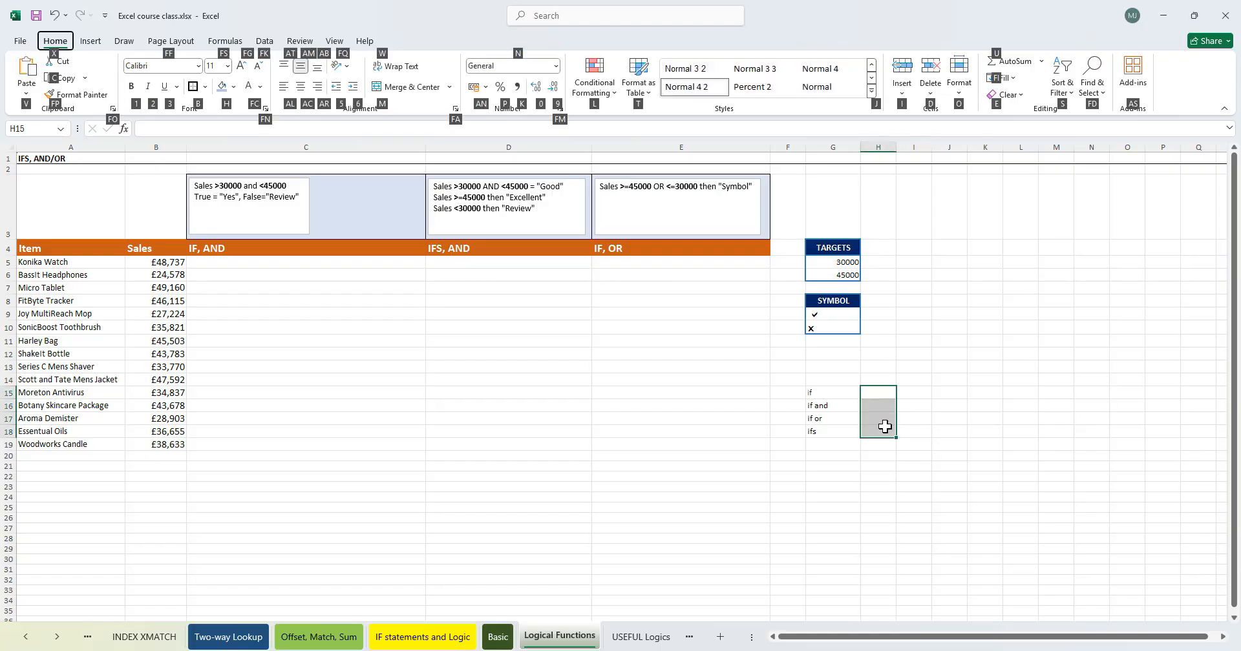
{"action": "key", "text": "f"}
{"action": "key", "text": "f"}
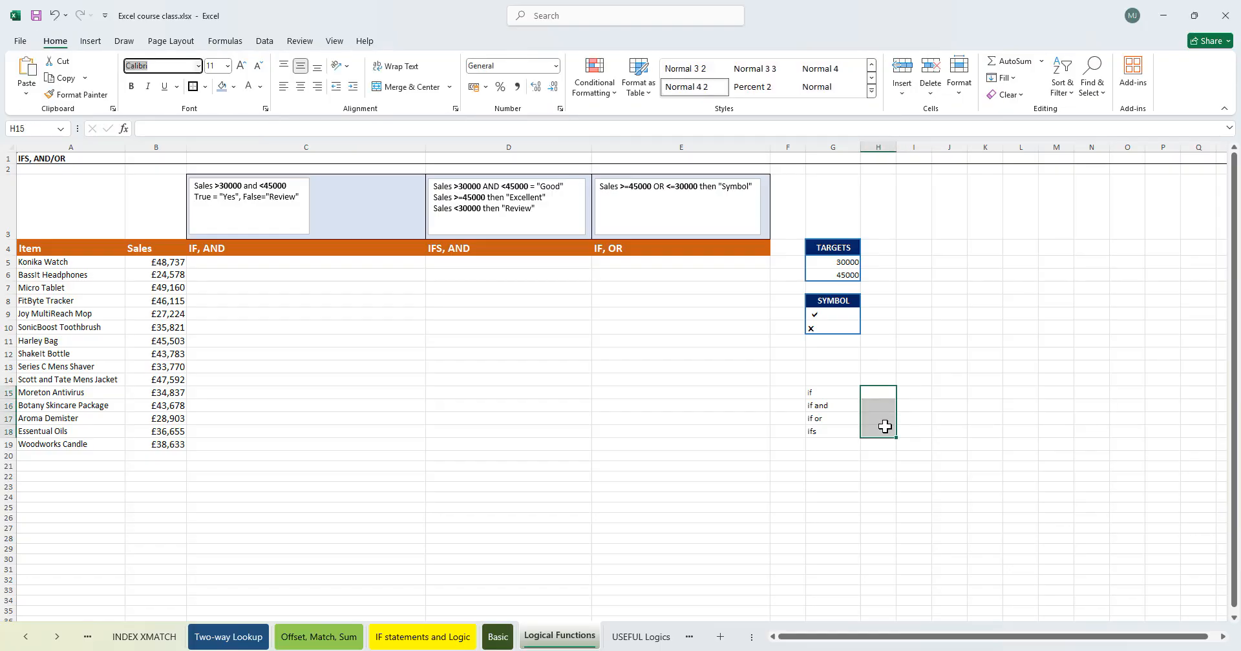
{"action": "type", "text": "Webdings"}
{"action": "key", "text": "Return"}
{"action": "left_click", "coordinate": [871, 392]}
{"action": "key", "text": "Return"}
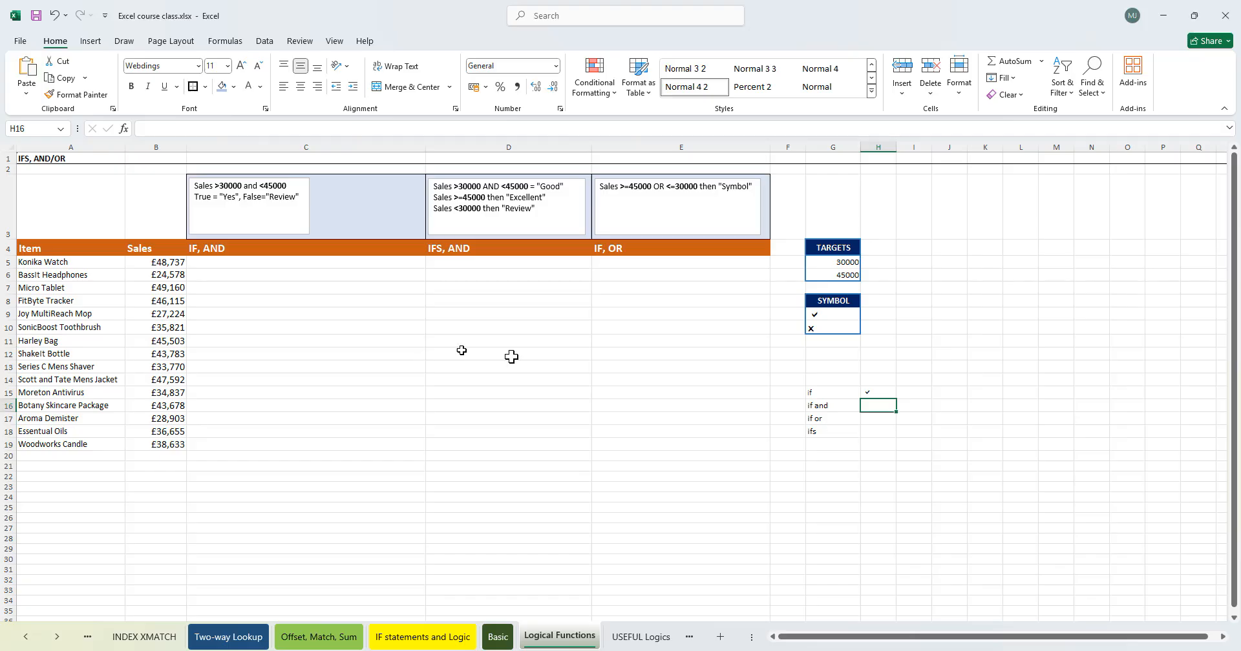
{"action": "left_click", "coordinate": [243, 262]}
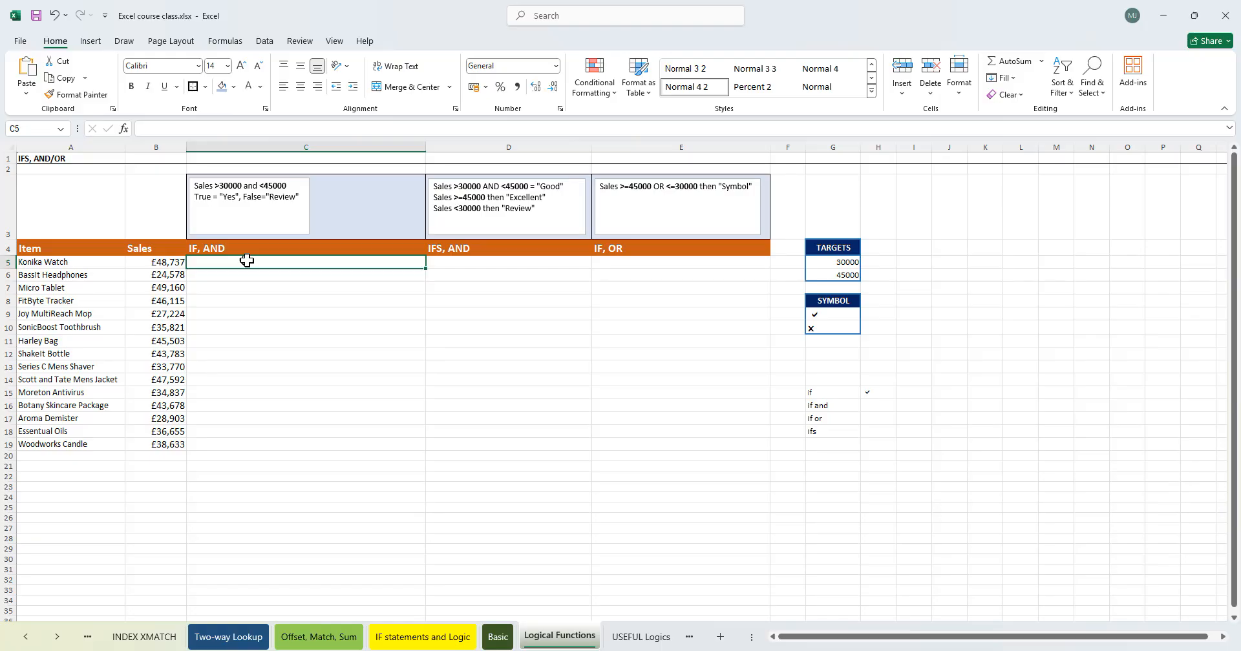
{"action": "left_click", "coordinate": [880, 404]}
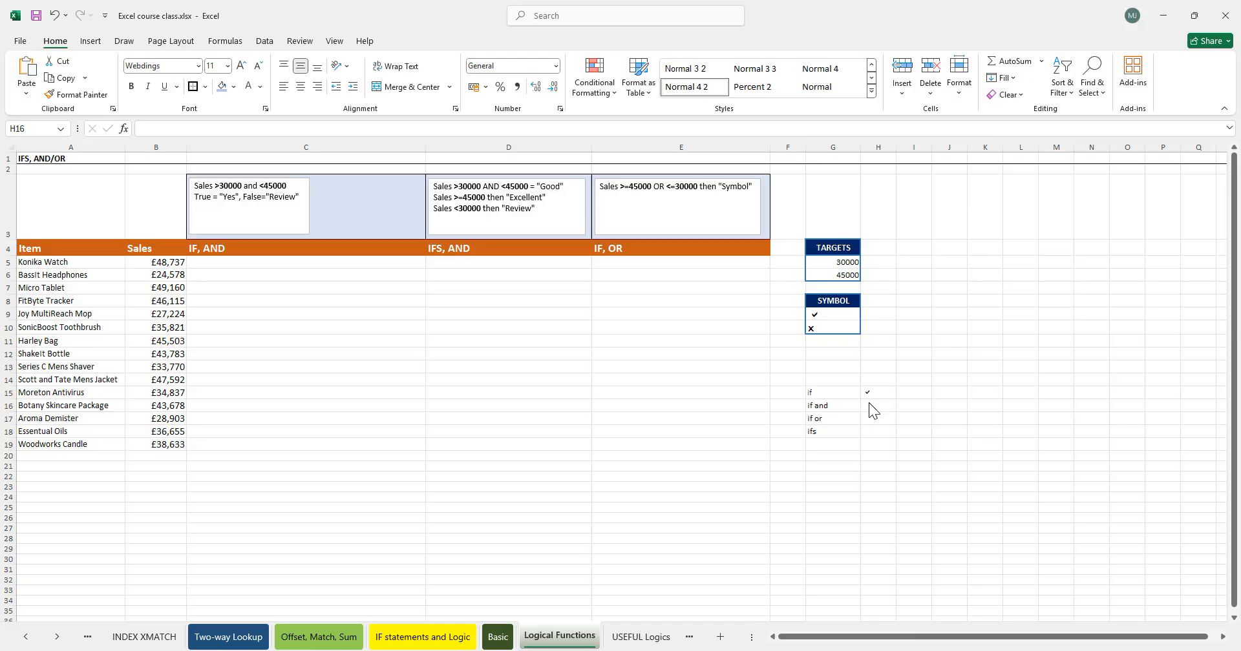
{"action": "left_click", "coordinate": [806, 474]}
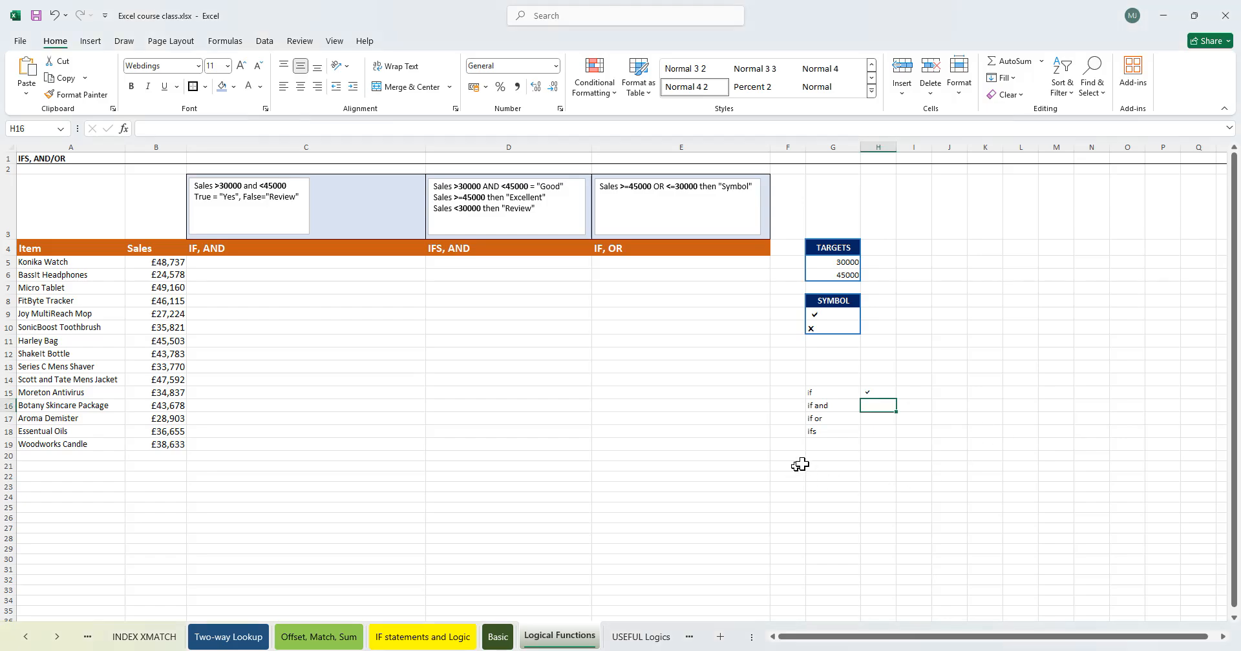
{"action": "type", "text": "=if"}
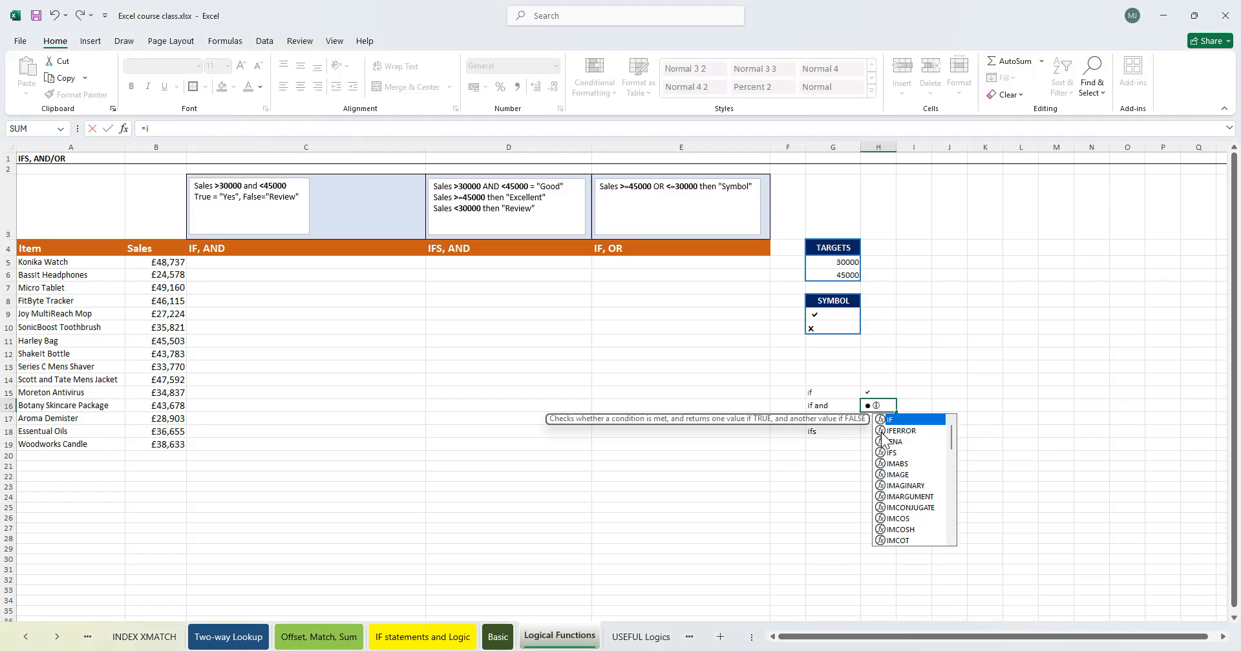
{"action": "key", "text": "Escape"}
{"action": "key", "text": "Escape"}
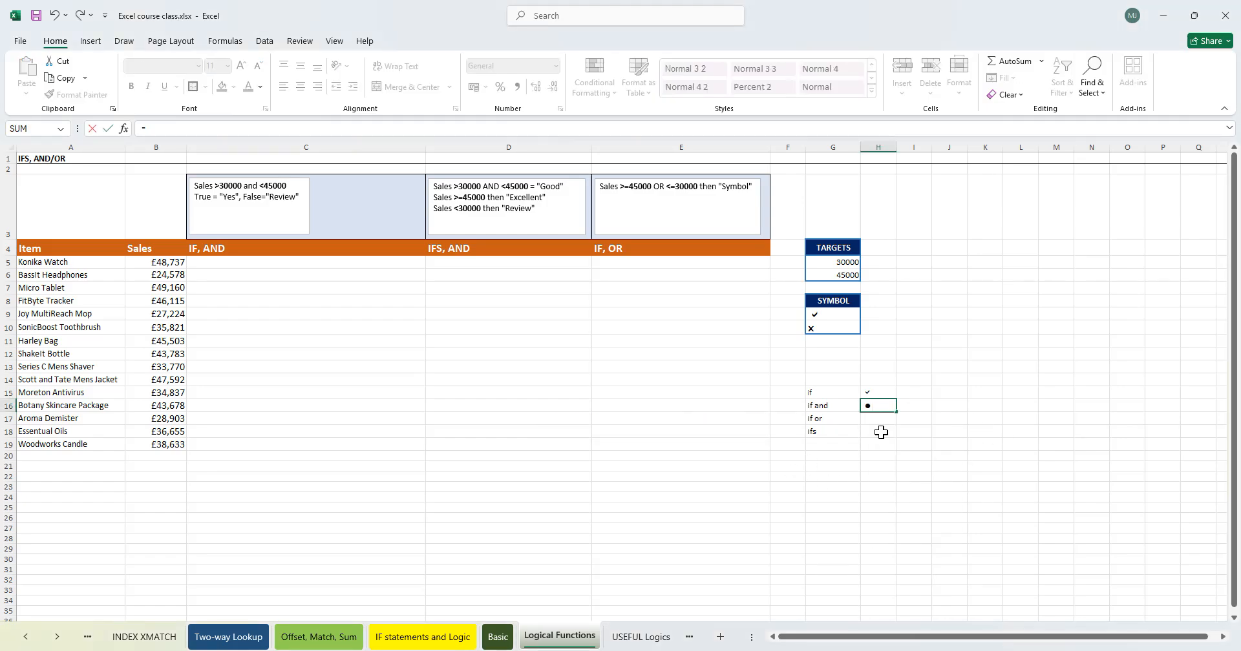
- Enter sample data in row 13: a surname in I13, UK in J13 and Yes in K13
{"action": "left_click", "coordinate": [911, 407]}
{"action": "left_click", "coordinate": [908, 368]}
{"action": "type", "text": "Complete"}
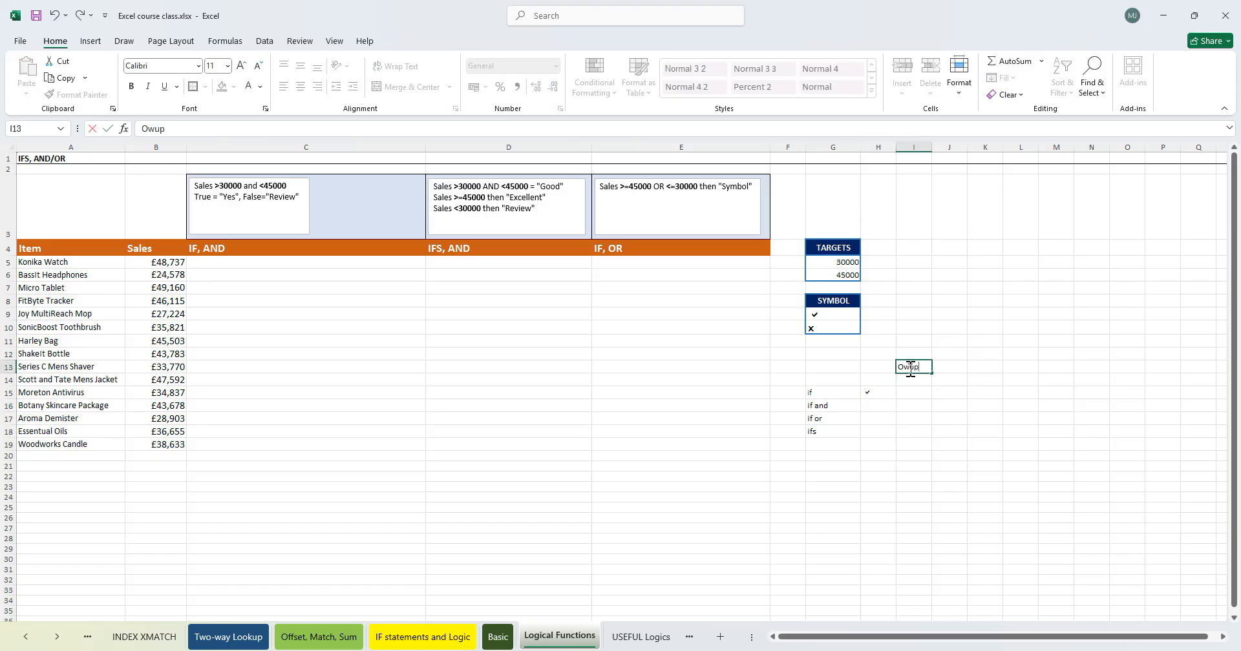
{"action": "key", "text": "Tab"}
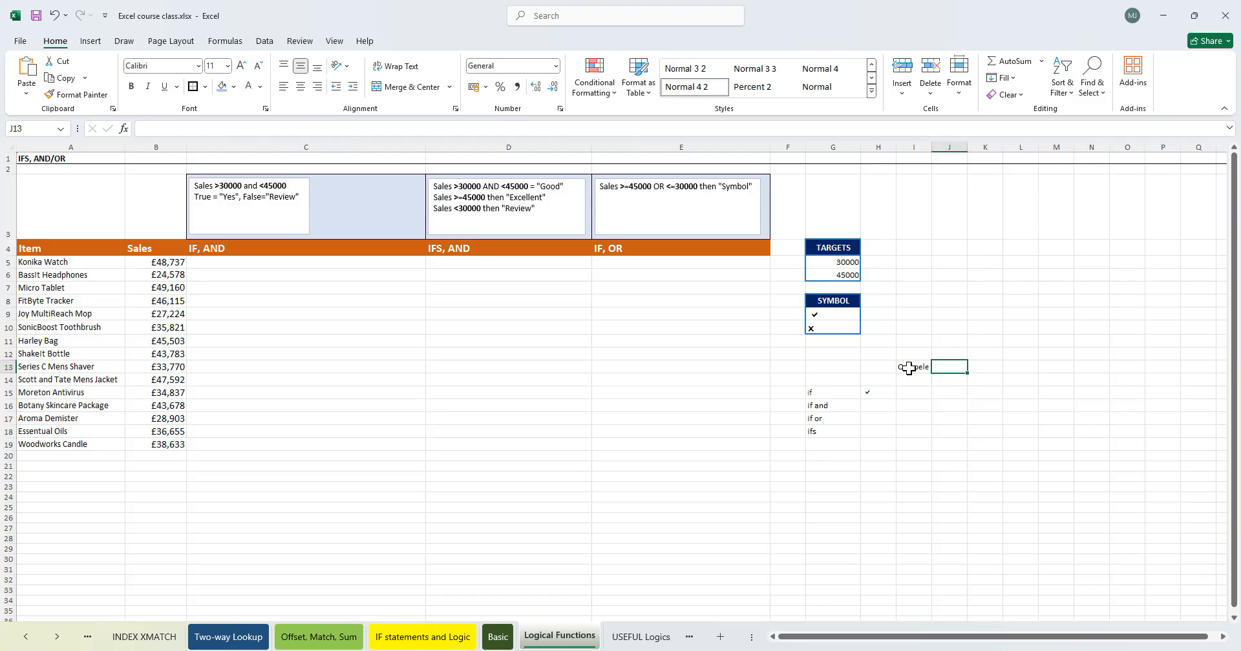
{"action": "type", "text": "U"}
{"action": "type", "text": "Unik"}
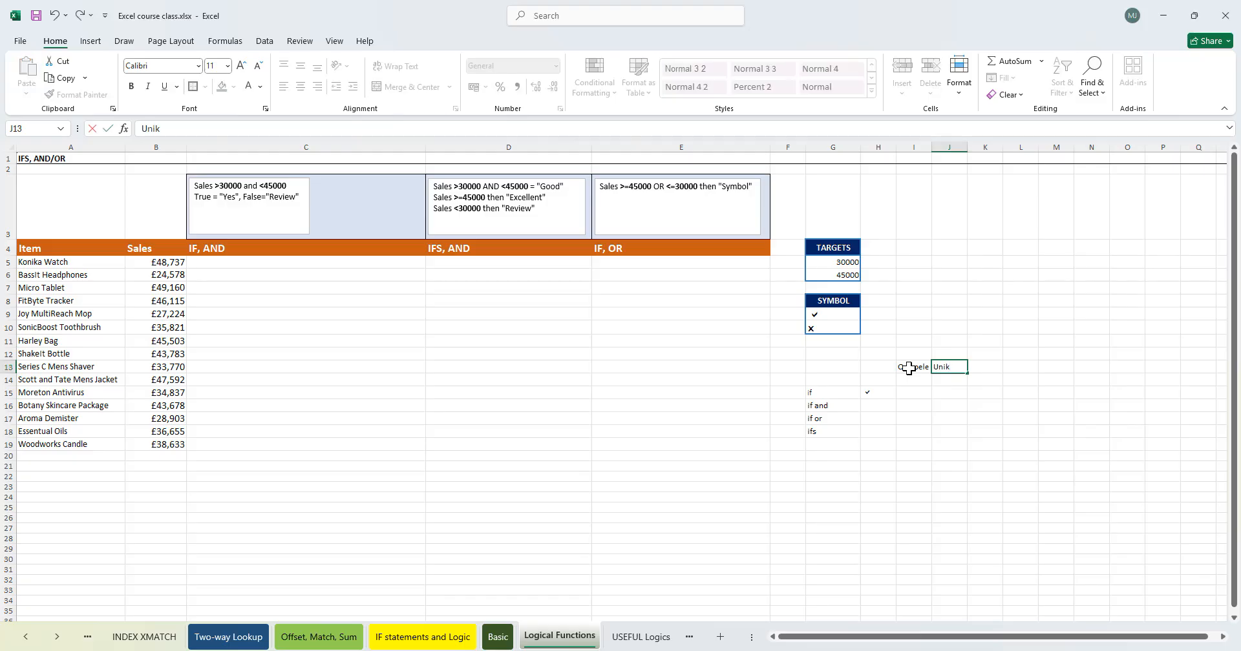
{"action": "key", "text": "BackSpace"}
{"action": "key", "text": "BackSpace"}
{"action": "key", "text": "Tab"}
{"action": "type", "text": "Ye"}
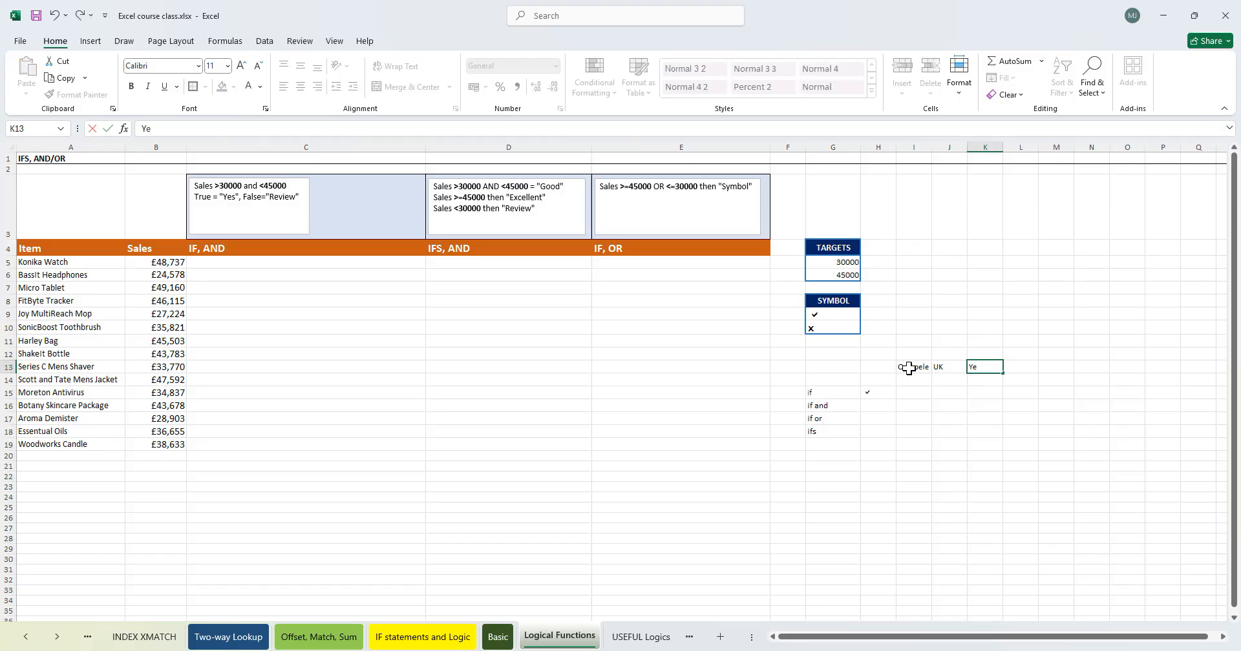
{"action": "type", "text": "s"}
{"action": "key", "text": "Return"}
- Enter sample data in row 14: the same surname in I14, NGR in J14 and No in K14
{"action": "type", "text": "Owupele"}
{"action": "key", "text": "Tab"}
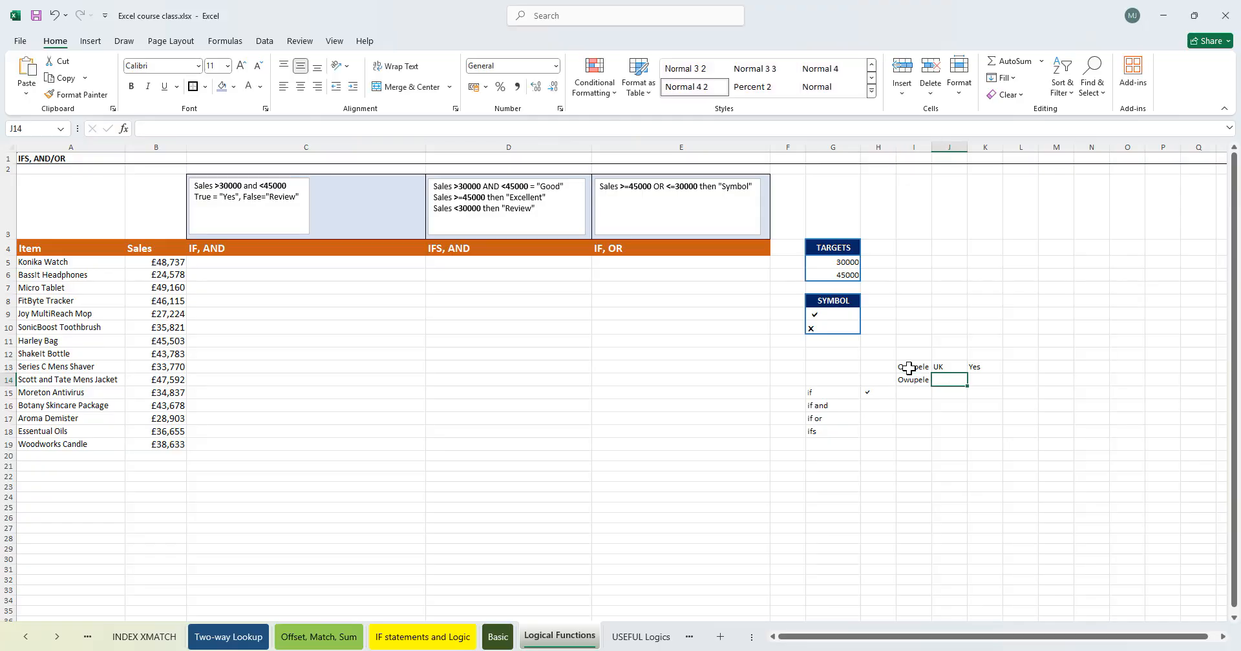
{"action": "type", "text": "NGR"}
{"action": "key", "text": "Tab"}
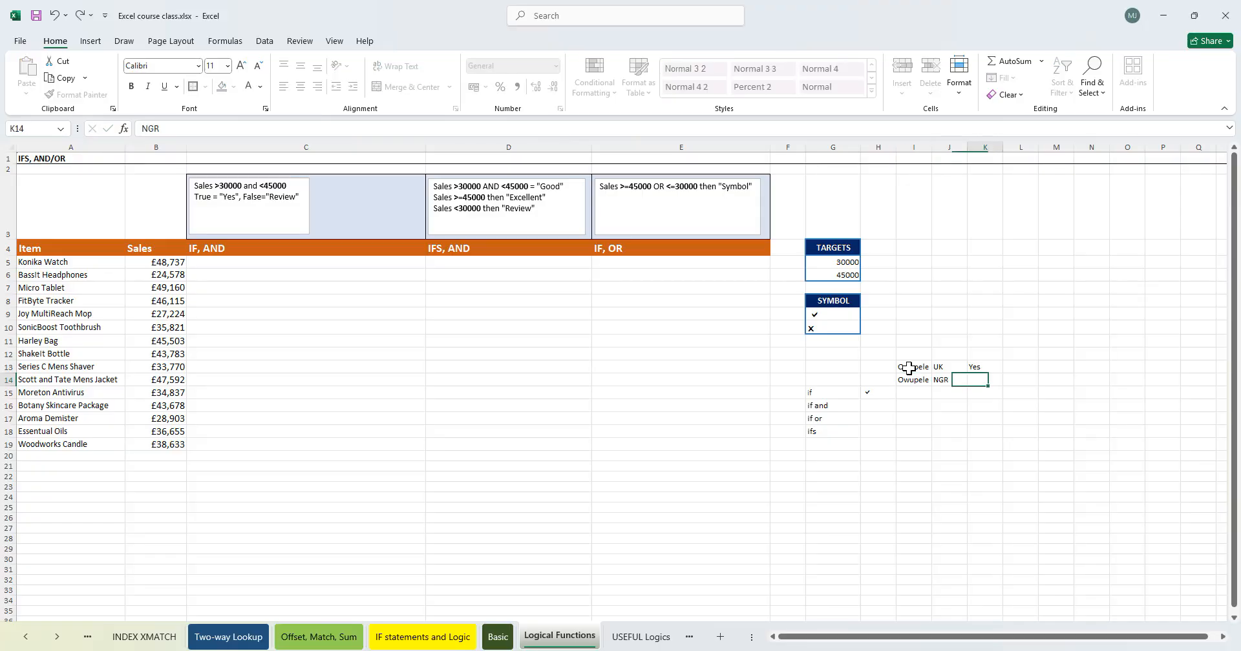
{"action": "type", "text": "N"}
{"action": "key", "text": "Return"}
{"action": "key", "text": "Return"}
{"action": "type", "text": "=if"}
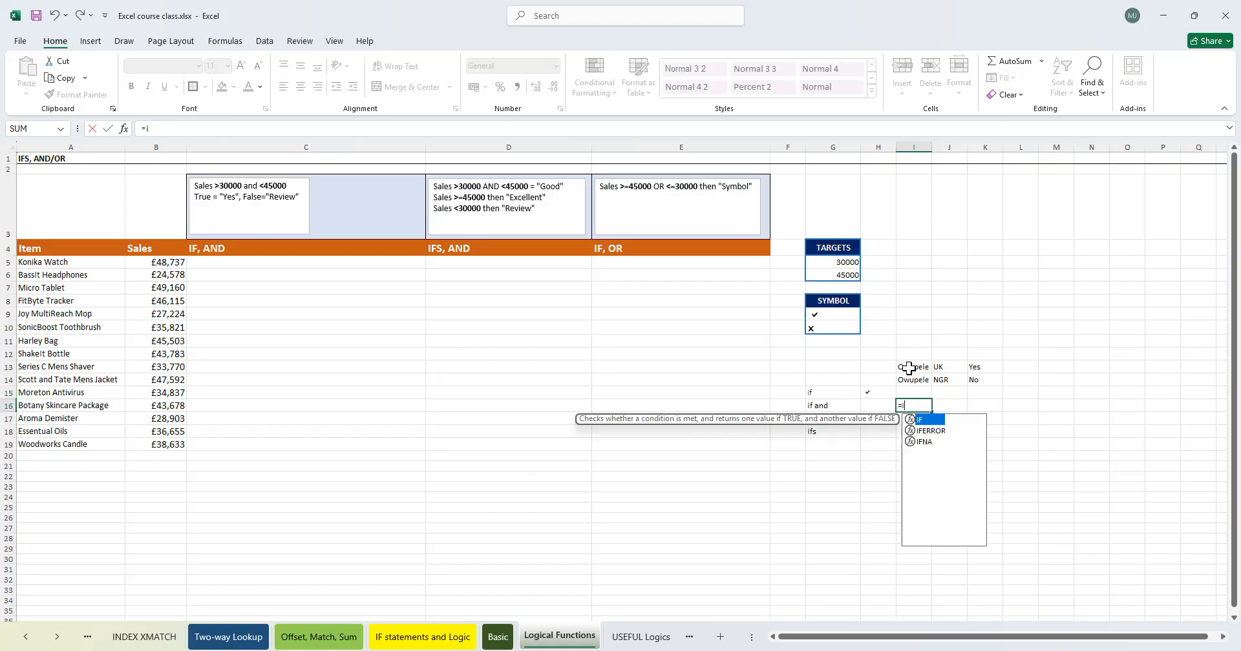
{"action": "key", "text": "Escape"}
{"action": "left_click", "coordinate": [913, 365]}
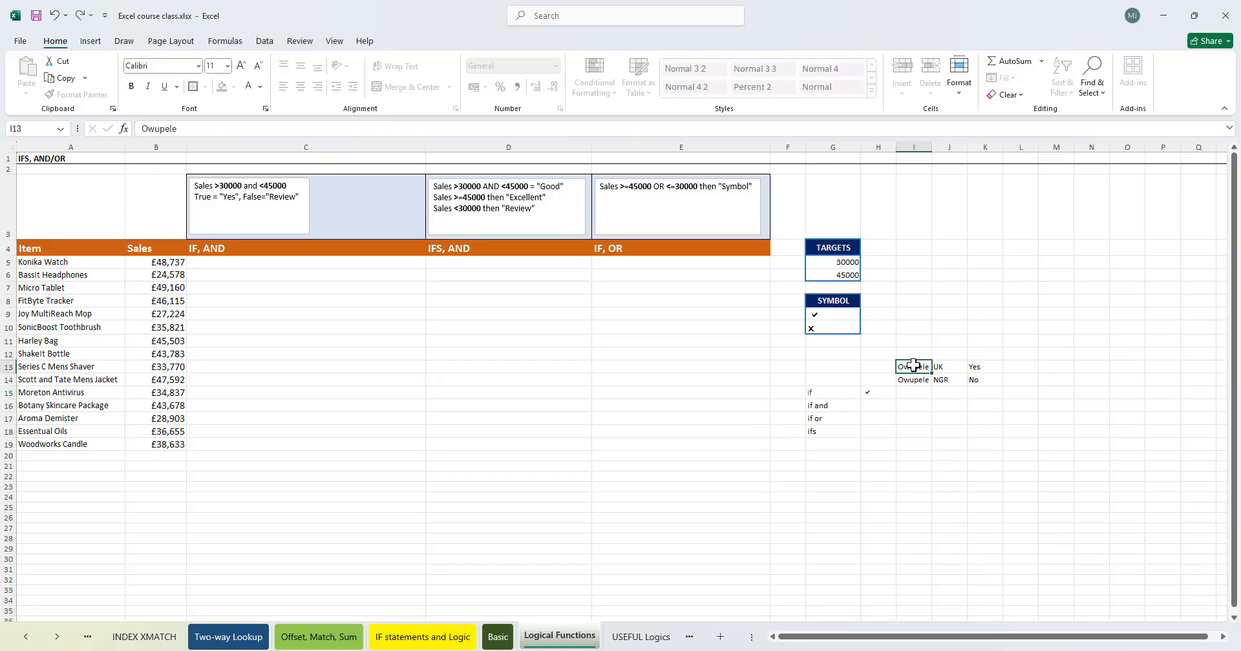
{"action": "left_click_drag", "start_coordinate": [913, 365], "coordinate": [948, 366]}
{"action": "left_click", "coordinate": [974, 383]}
{"action": "left_click", "coordinate": [916, 366]}
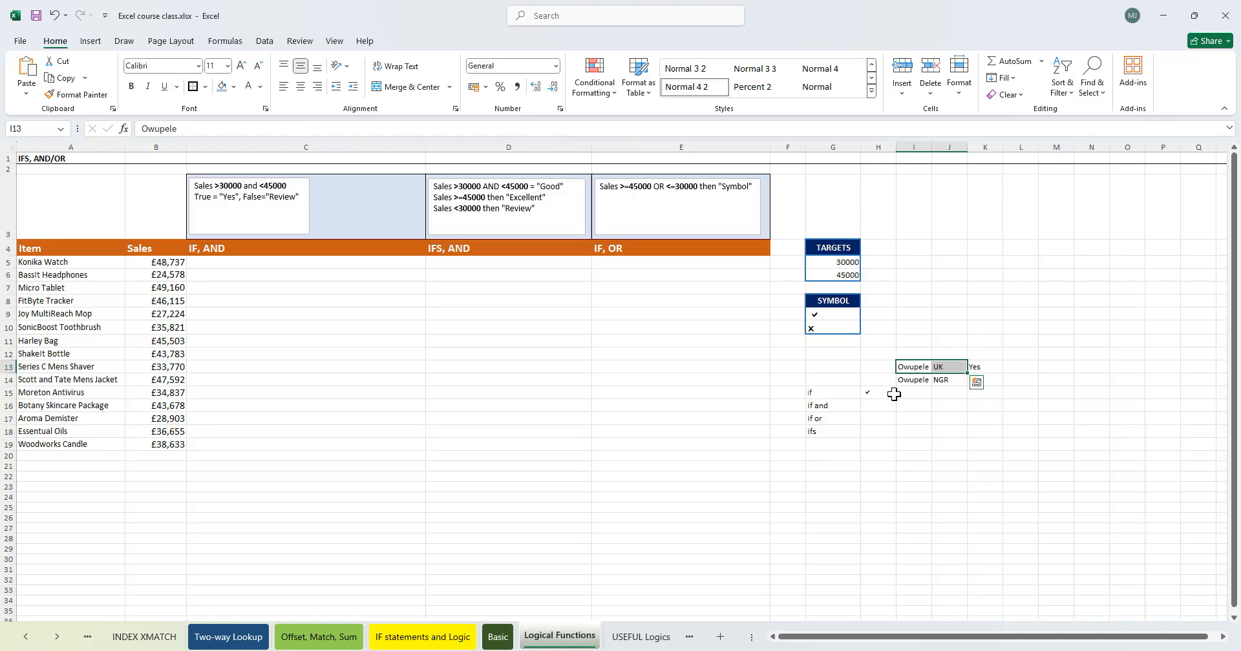
- Enter =IF(AND(I13=J13,I13="man"),K13,K14) in I16 to test two conditions on the sample data
{"action": "left_click", "coordinate": [913, 403]}
{"action": "type", "text": "=IF("}
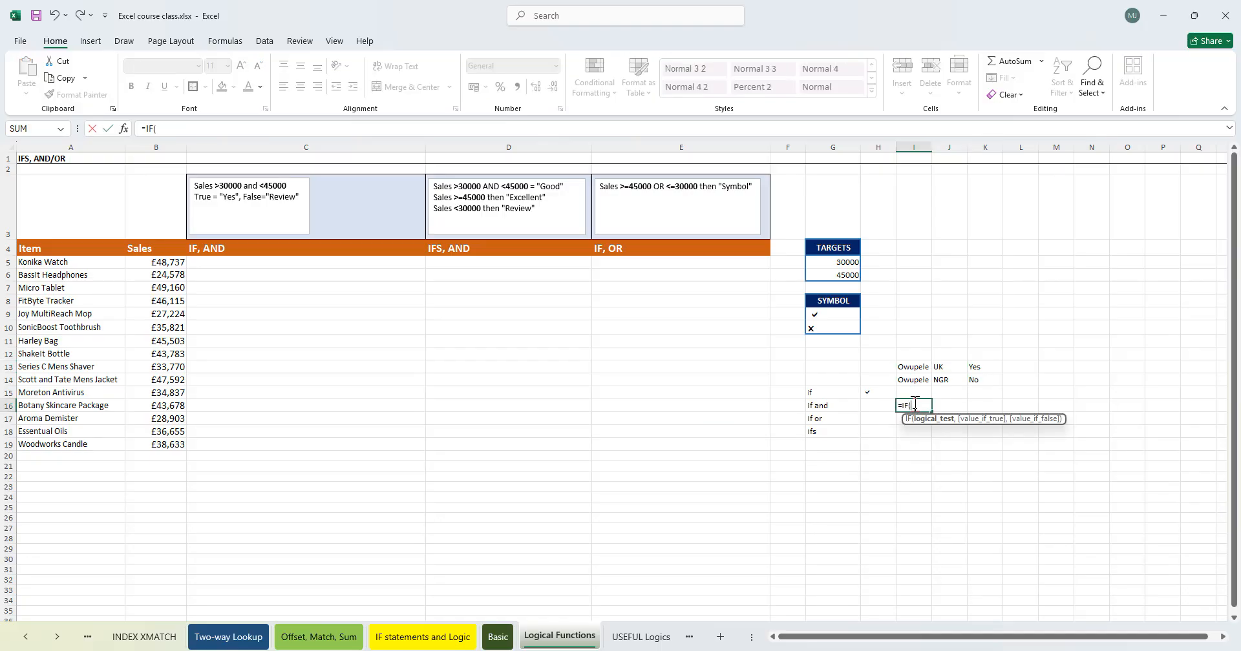
{"action": "type", "text": "and"}
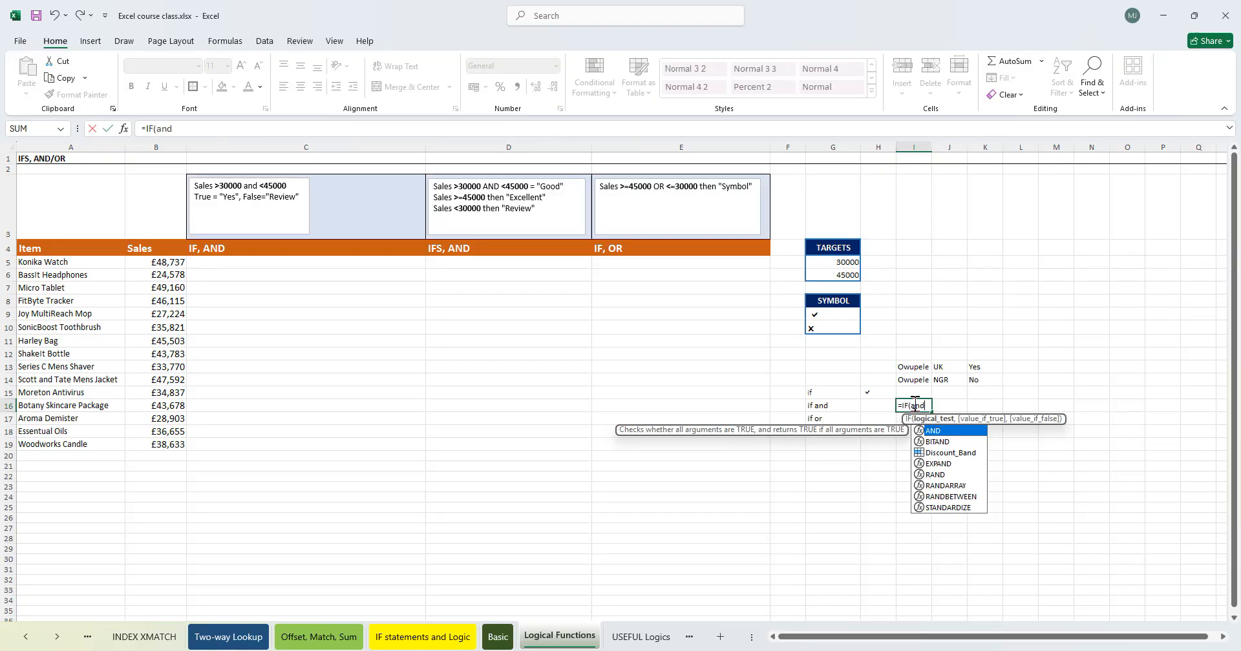
{"action": "key", "text": "Tab"}
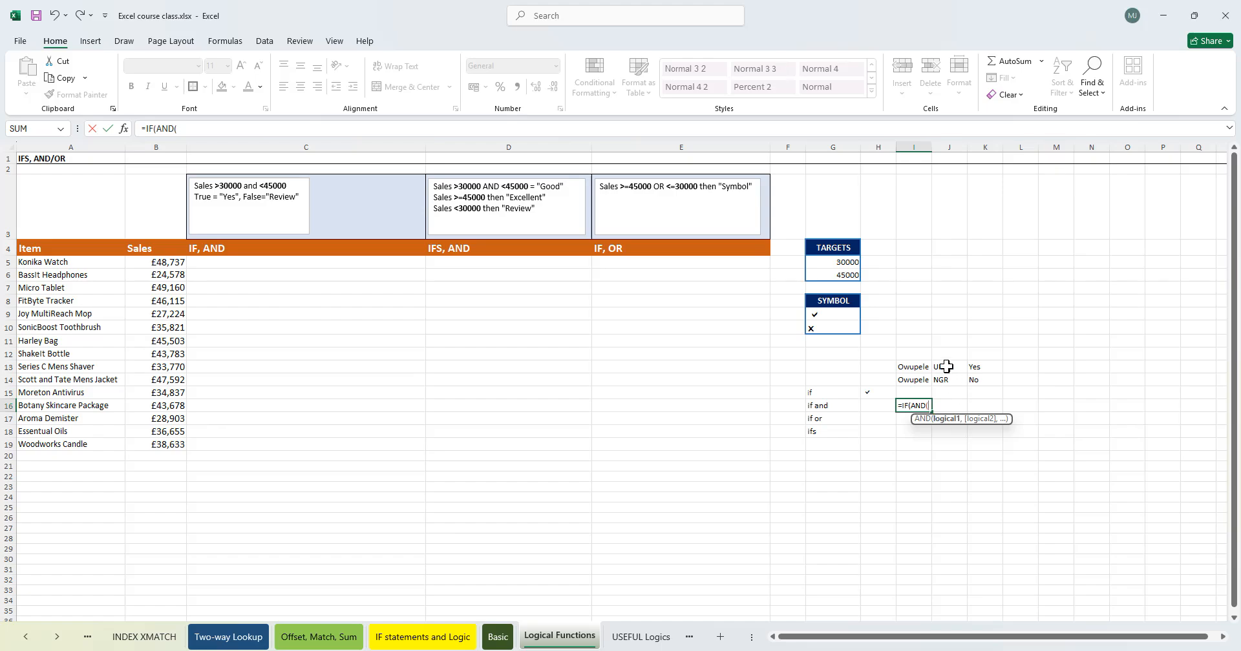
{"action": "left_click", "coordinate": [915, 370]}
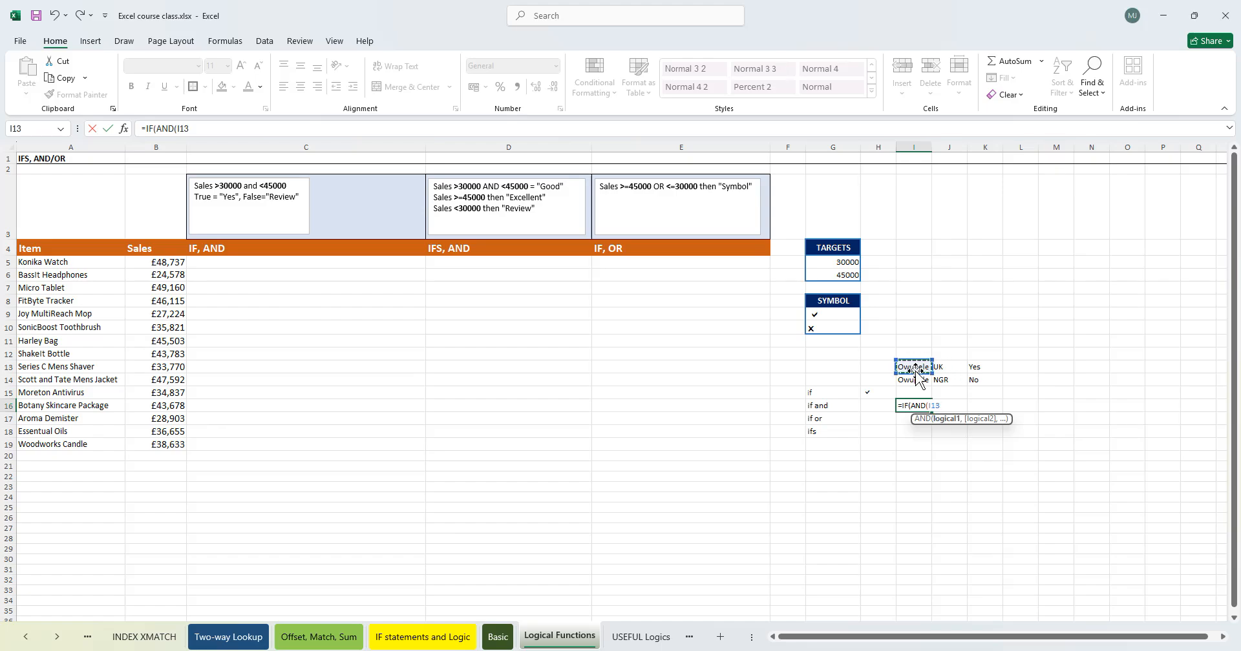
{"action": "type", "text": "="}
{"action": "left_click", "coordinate": [947, 366]}
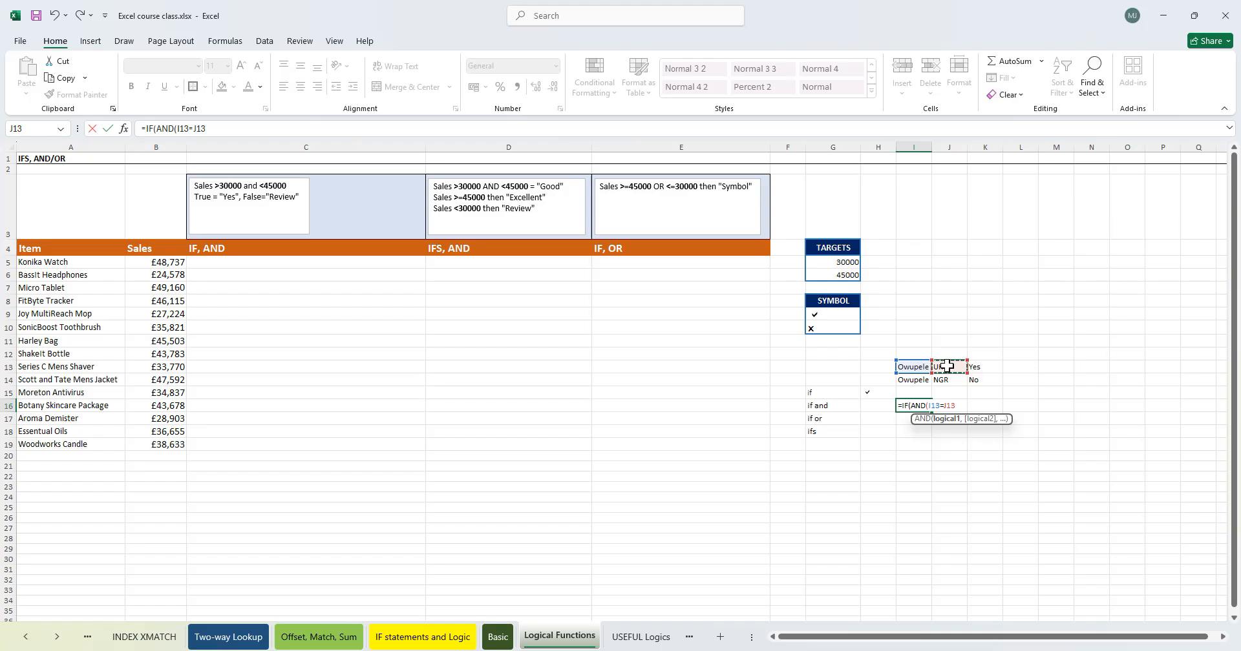
{"action": "type", "text": ","}
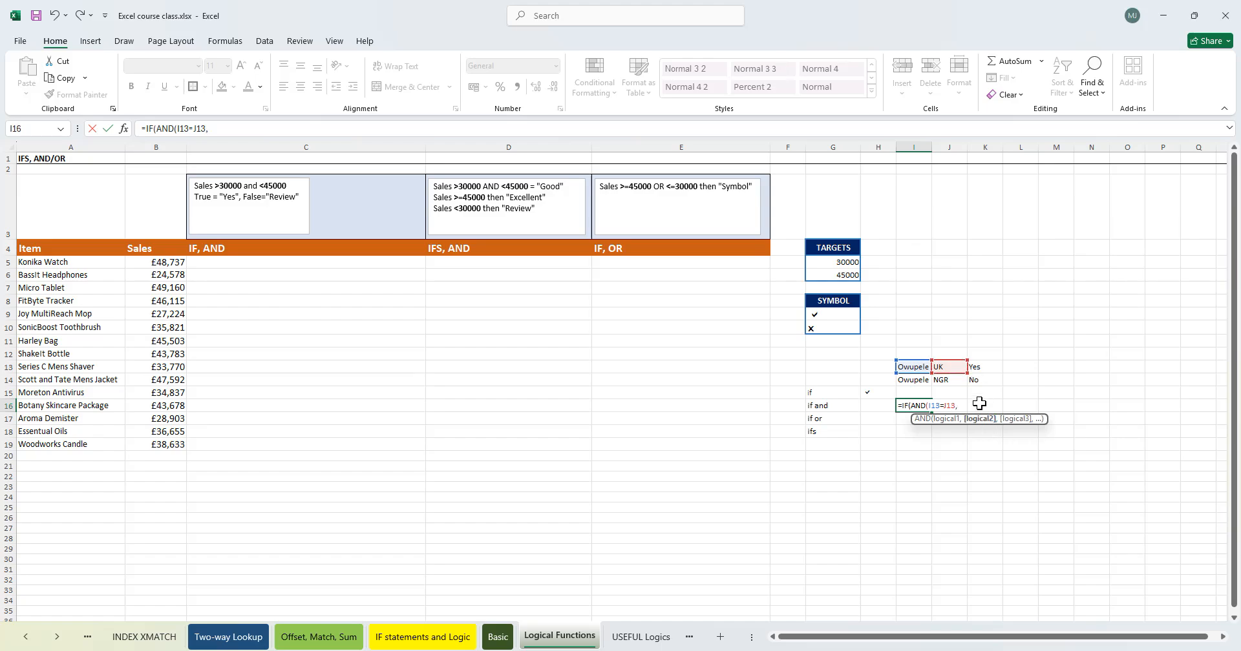
{"action": "left_click", "coordinate": [909, 366]}
{"action": "type", "text": "=\"ma"}
{"action": "type", "text": "n\")"}
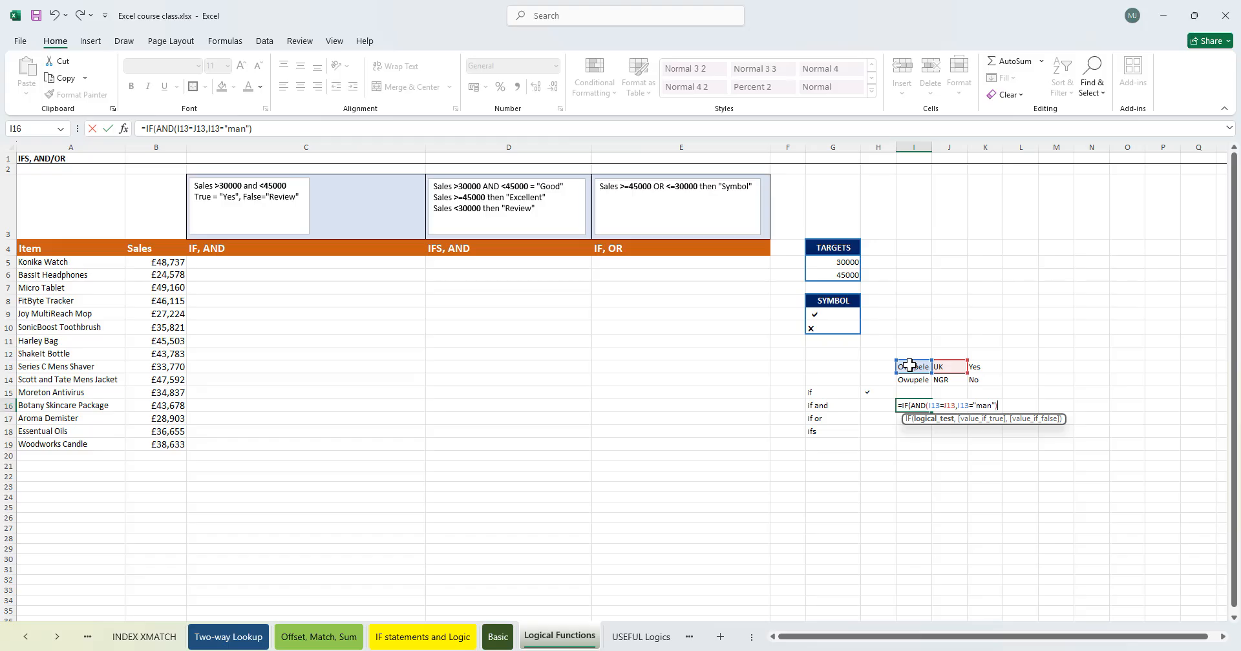
{"action": "type", "text": ","}
{"action": "left_click", "coordinate": [981, 366]}
{"action": "type", "text": ","}
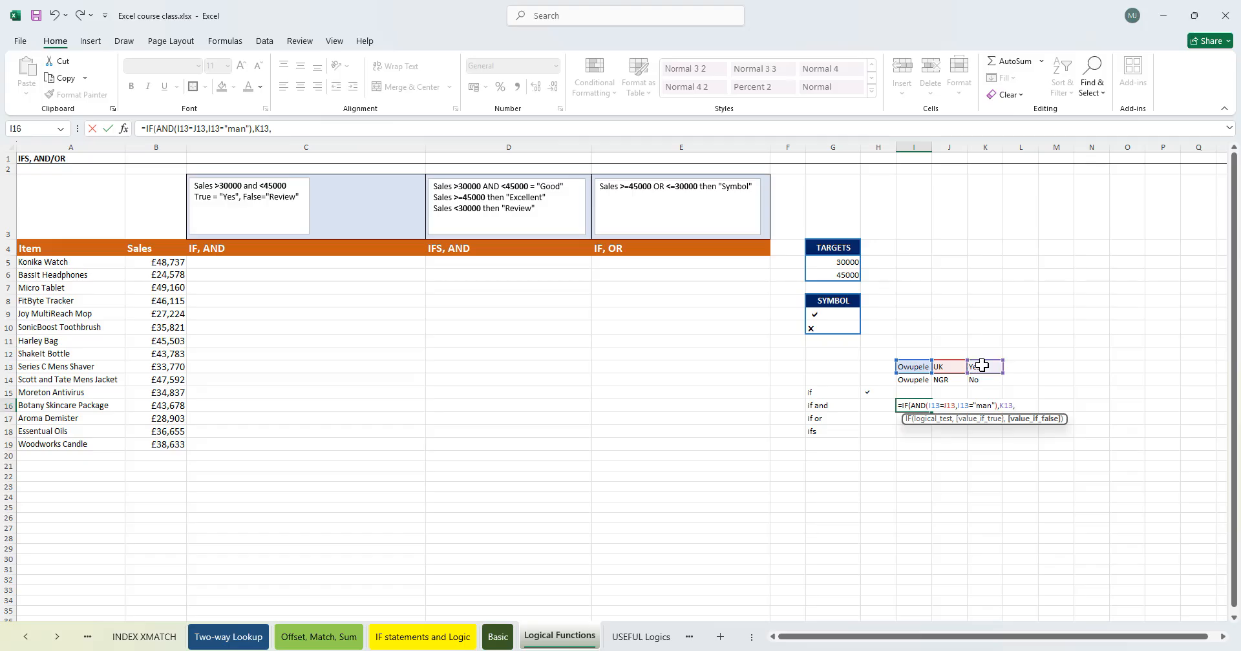
{"action": "left_click", "coordinate": [983, 381]}
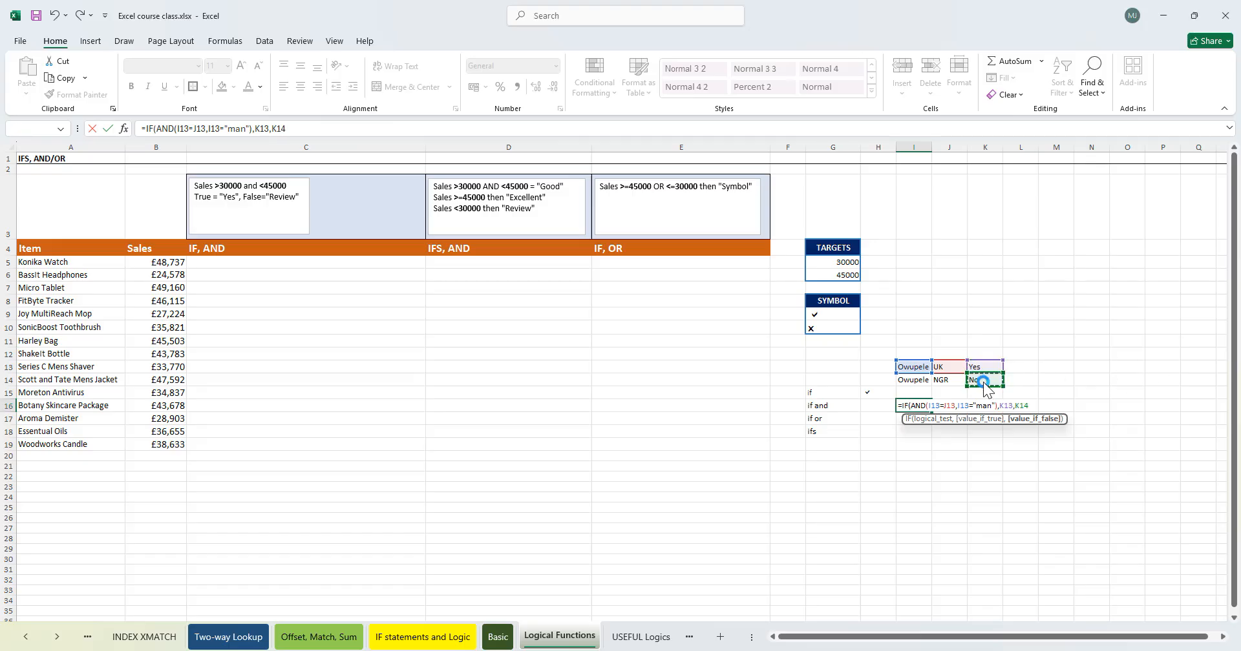
{"action": "key", "text": "Return"}
{"action": "key", "text": "Return"}
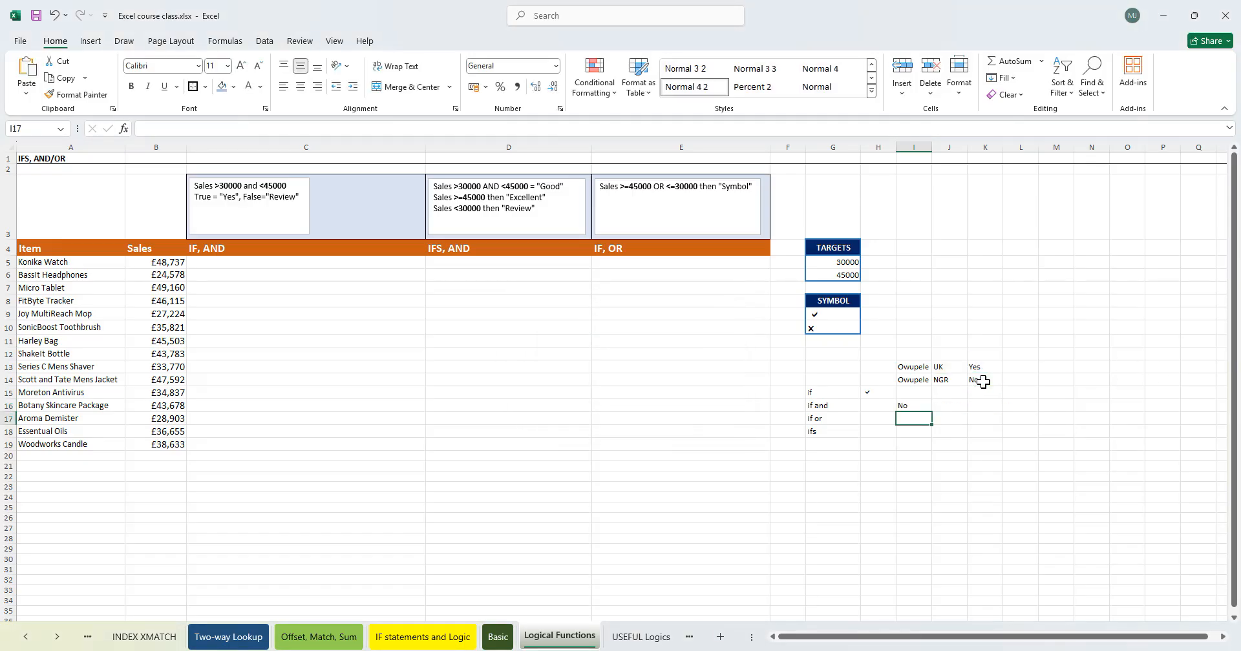
- Open the IF AND formula in I16 for editing, then delete it
{"action": "double_click", "coordinate": [912, 405]}
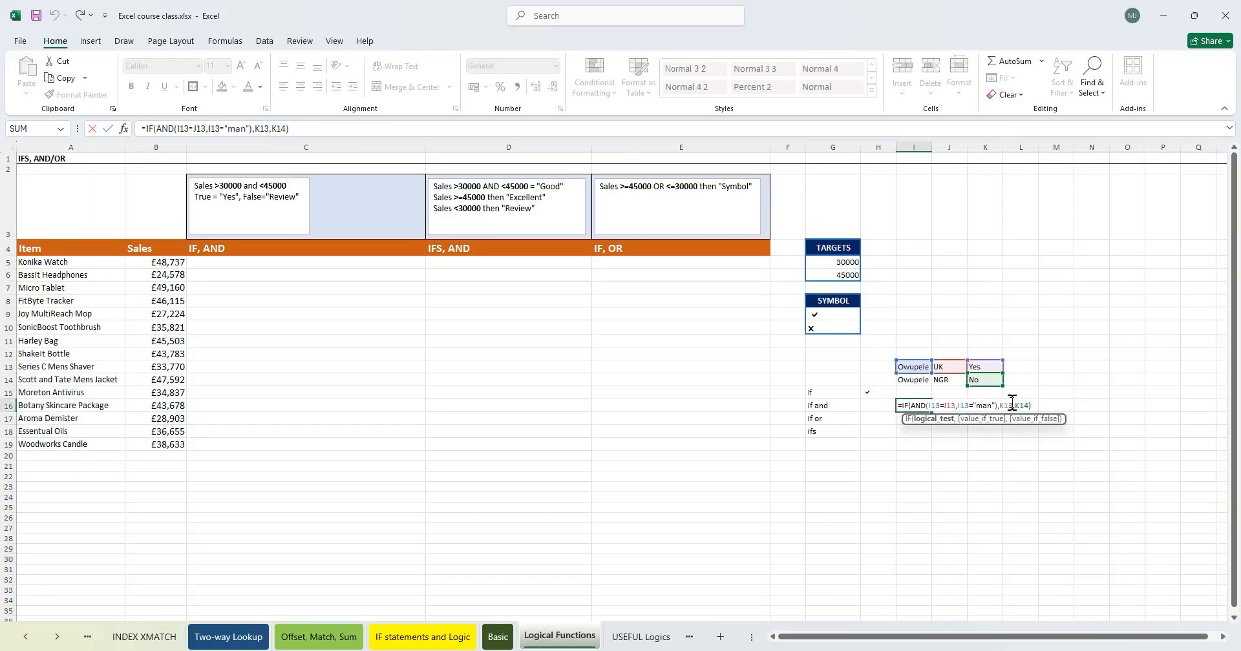
{"action": "left_click", "coordinate": [944, 407]}
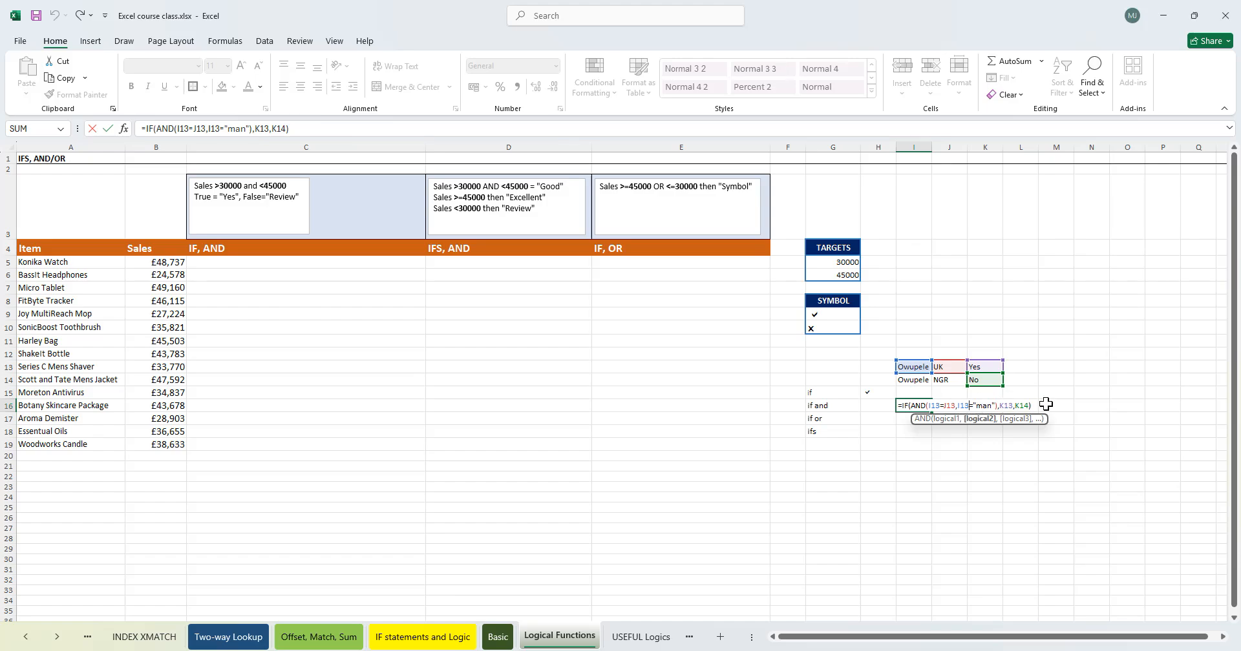
{"action": "left_click_drag", "start_coordinate": [1032, 404], "coordinate": [1034, 404]}
{"action": "left_click", "coordinate": [922, 408]}
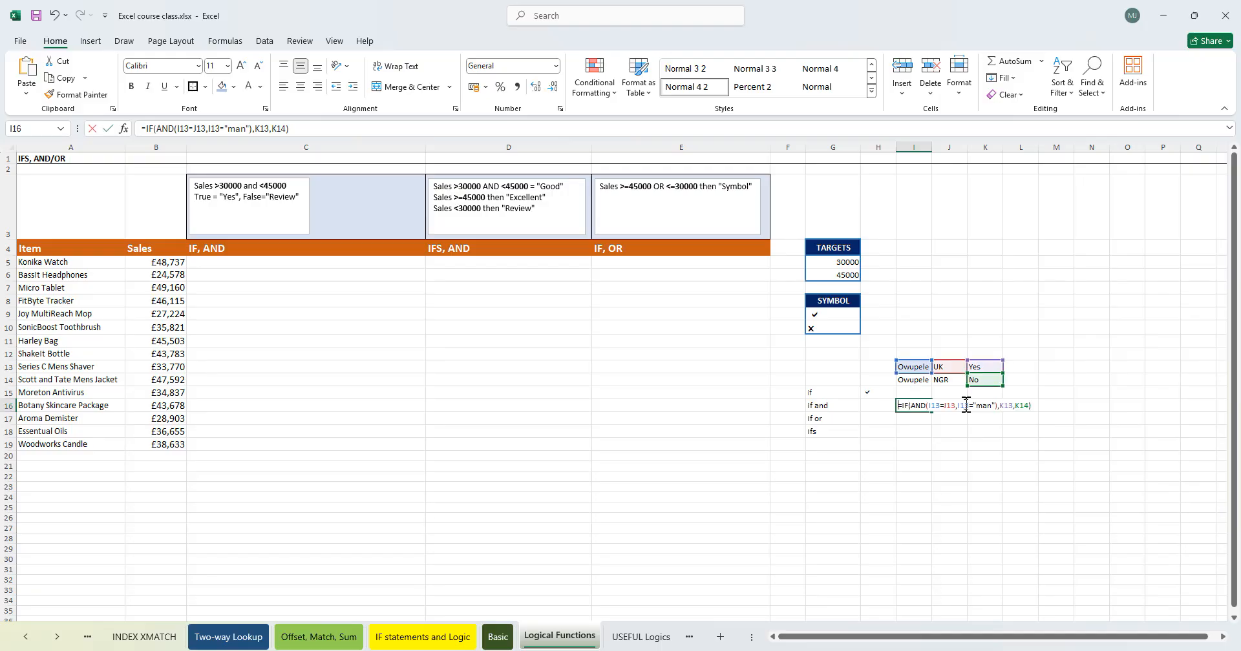
{"action": "key", "text": "BackSpace"}
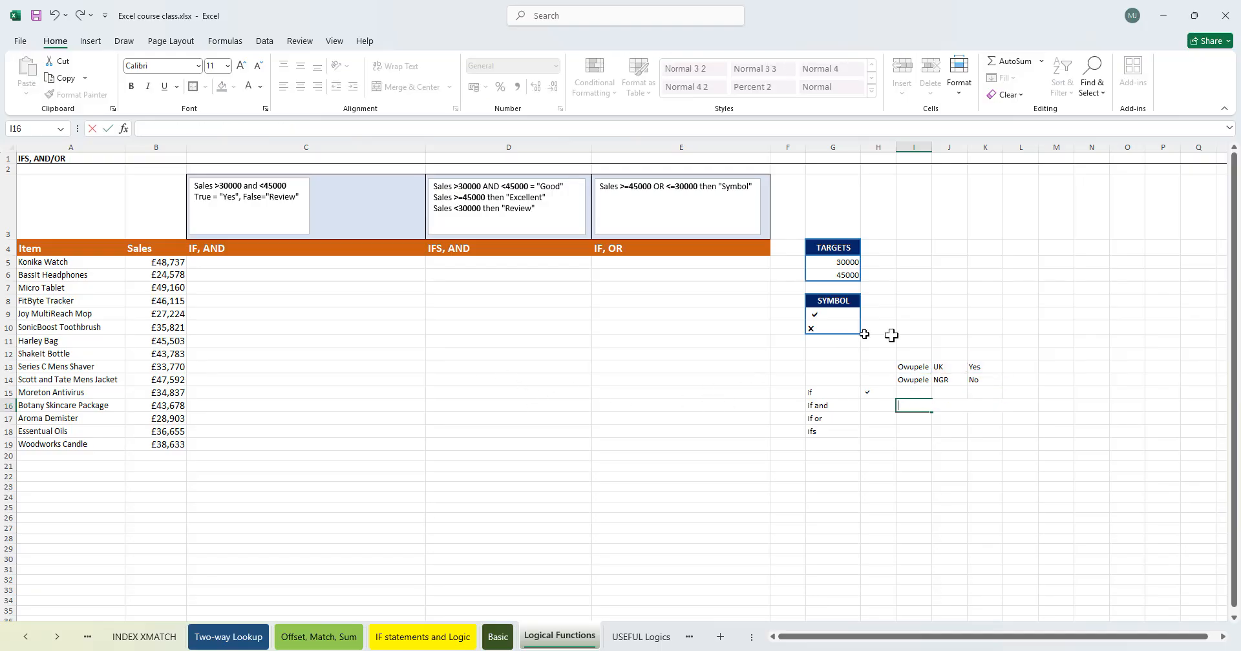
{"action": "left_click", "coordinate": [913, 465]}
{"action": "left_click_drag", "start_coordinate": [911, 369], "coordinate": [978, 382]}
{"action": "left_click", "coordinate": [950, 406]}
{"action": "left_click", "coordinate": [918, 372]}
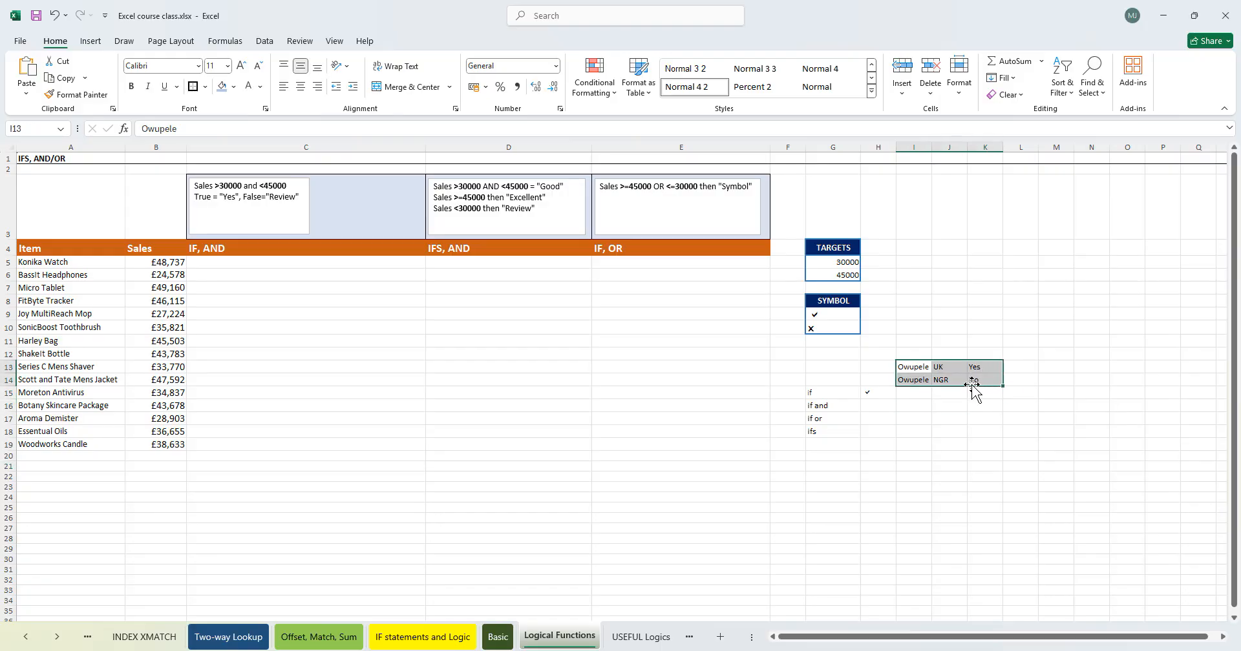
{"action": "left_click", "coordinate": [917, 421]}
{"action": "left_click", "coordinate": [914, 369]}
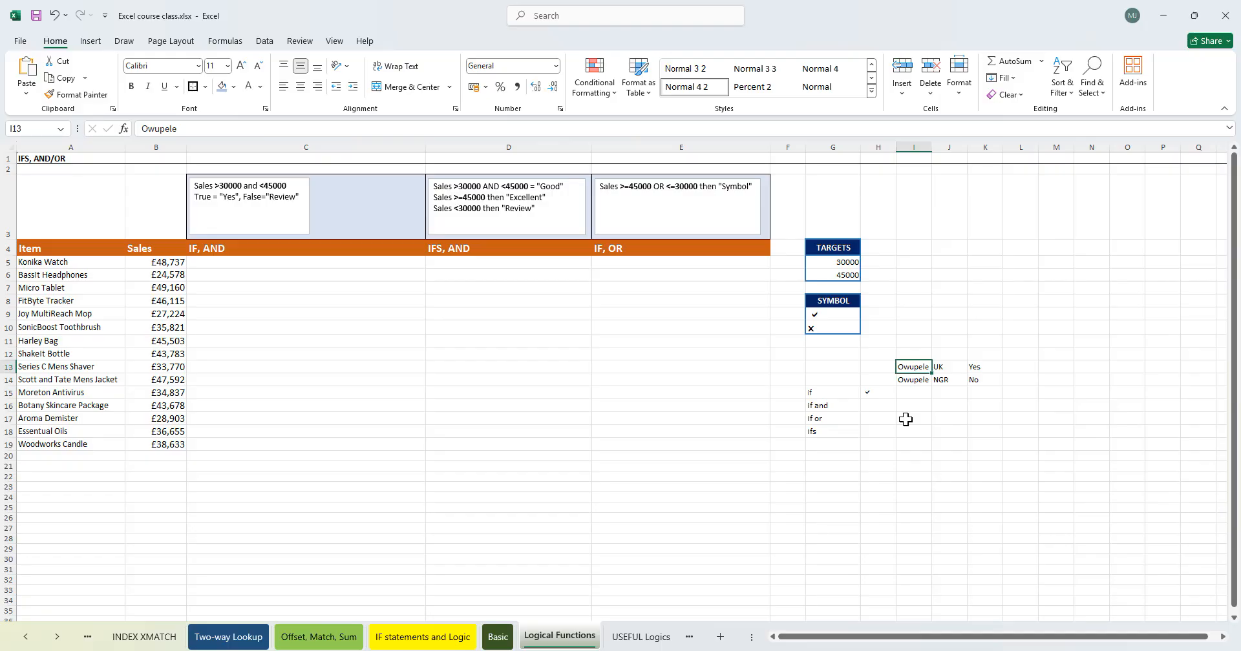
- Enter the note "used to tie more than one logic together" in I16 beside the if and label
{"action": "left_click", "coordinate": [912, 404]}
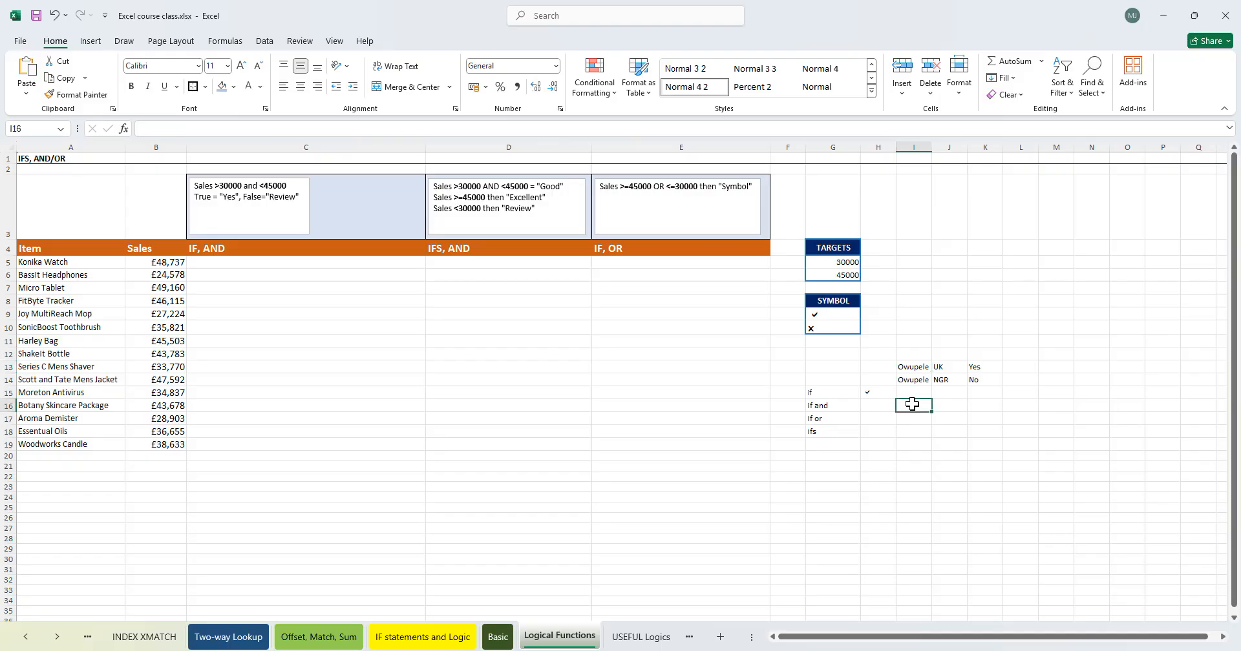
{"action": "type", "text": "used to tie m"}
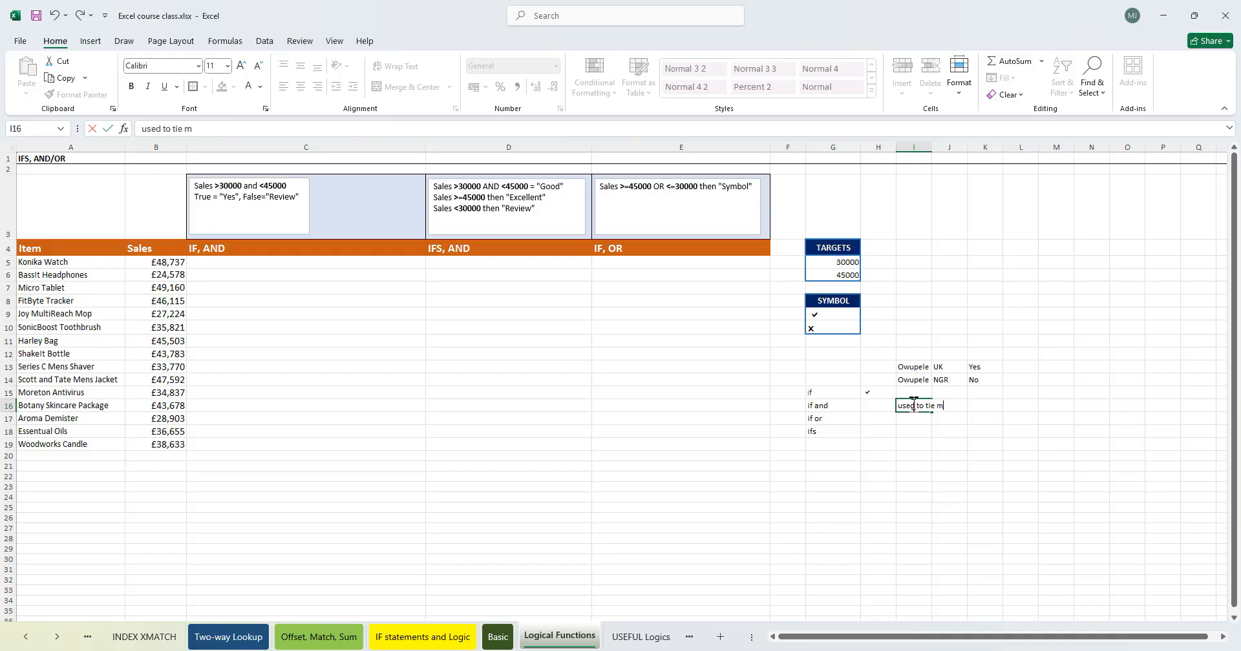
{"action": "type", "text": "ore than one one logic together"}
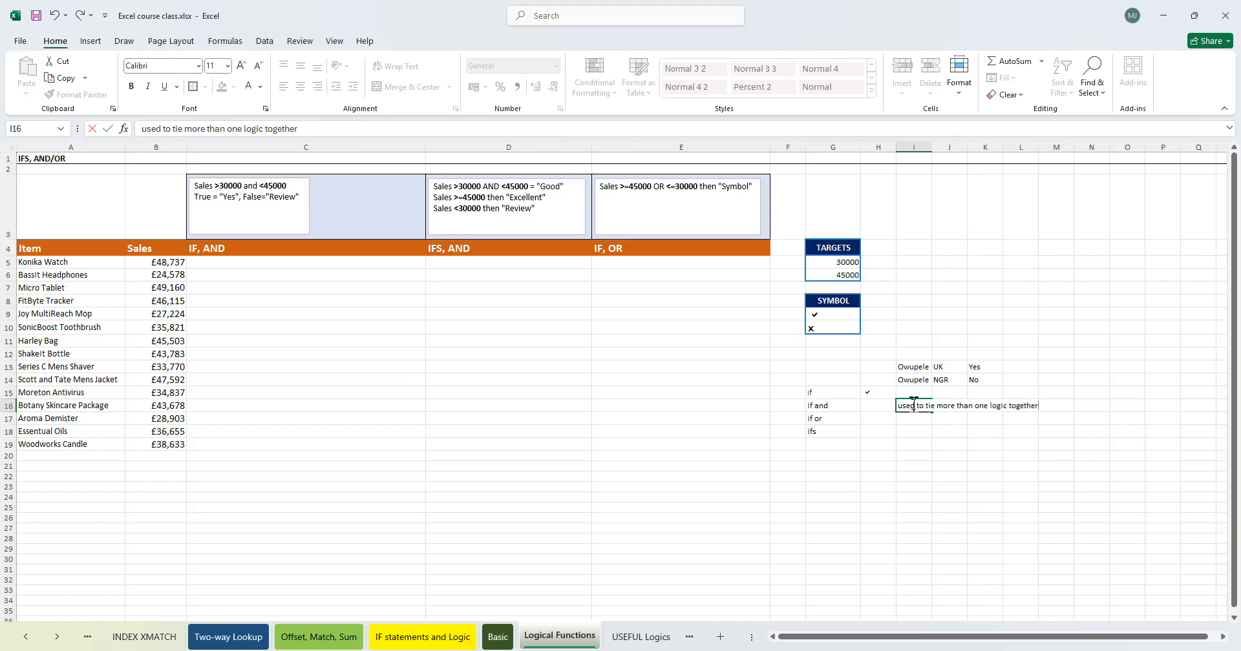
{"action": "key", "text": "Return"}
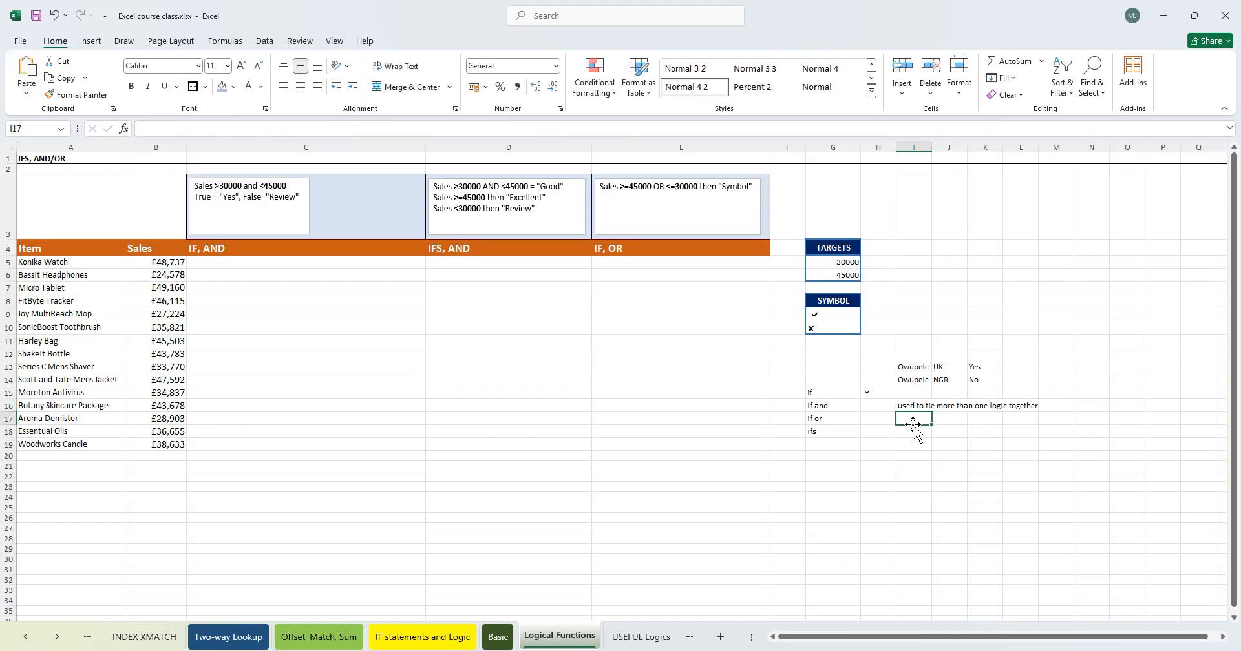
- Enter the note "used to tie a varied logic or condition that atleast one is met for this to be correct" in I17 beside the if or label
{"action": "type", "text": "used to tie"}
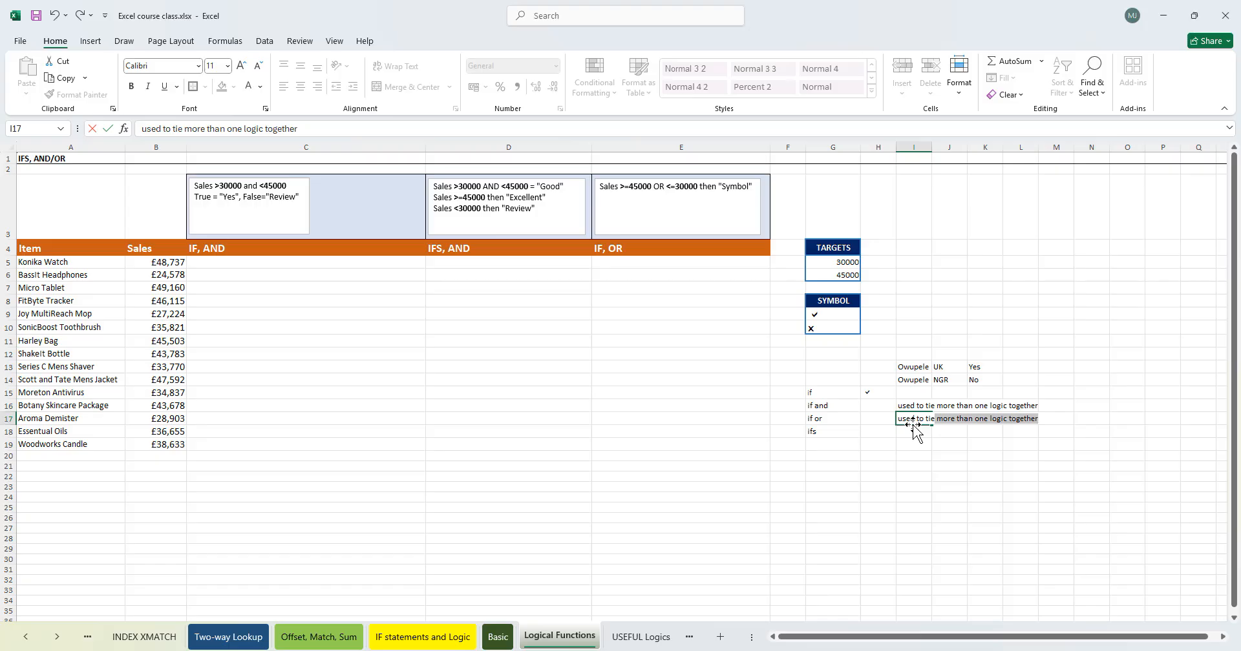
{"action": "key", "text": "BackSpace"}
{"action": "type", "text": "a logic w"}
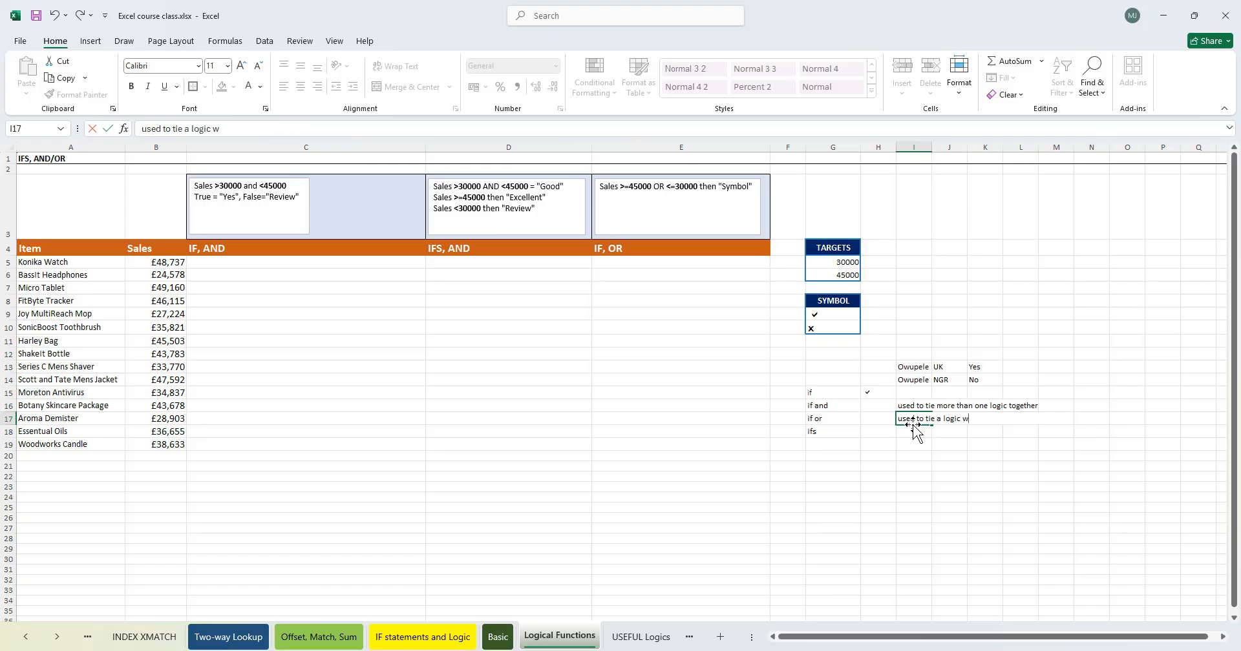
{"action": "key", "text": "BackSpace"}
{"action": "key", "text": "BackSpace"}
{"action": "key", "text": "BackSpace"}
{"action": "key", "text": "BackSpace"}
{"action": "key", "text": "BackSpace"}
{"action": "key", "text": "BackSpace"}
{"action": "key", "text": "BackSpace"}
{"action": "type", "text": "varied logic or condition that"}
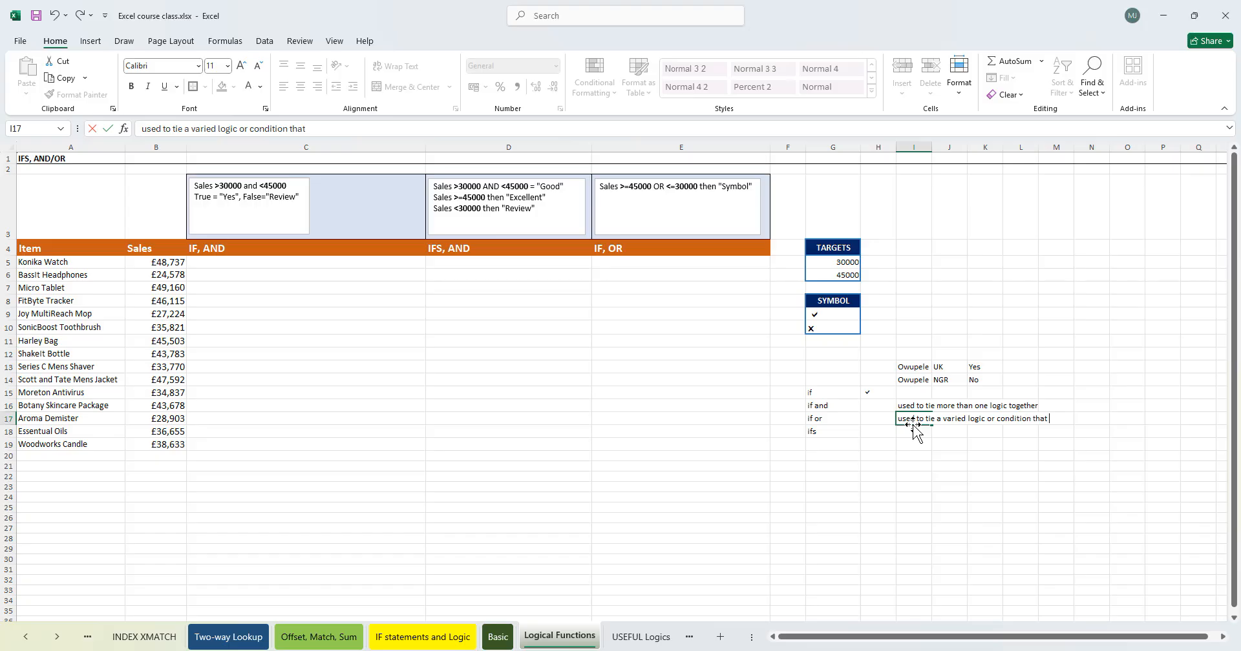
{"action": "type", "text": " atleast one meets"}
{"action": "key", "text": "BackSpace"}
{"action": "key", "text": "BackSpace"}
{"action": "key", "text": "BackSpace"}
{"action": "key", "text": "BackSpace"}
{"action": "key", "text": "BackSpace"}
{"action": "key", "text": "BackSpace"}
{"action": "type", "text": "is met for th"}
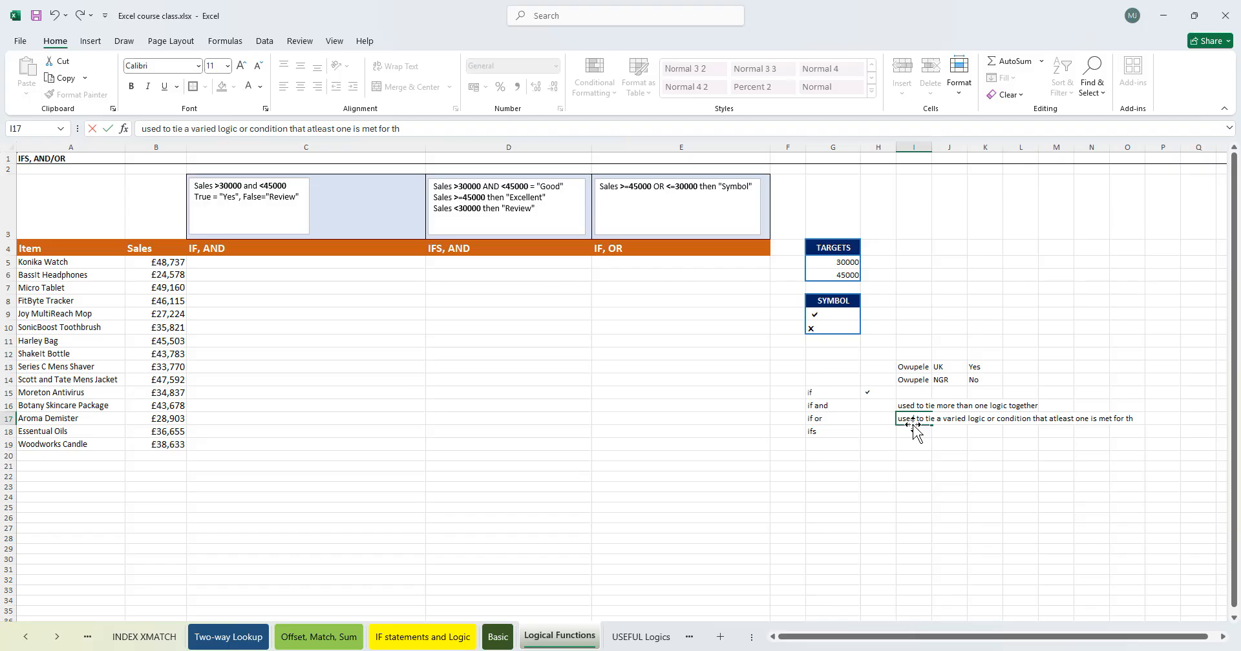
{"action": "type", "text": "is to be correct"}
{"action": "key", "text": "Return"}
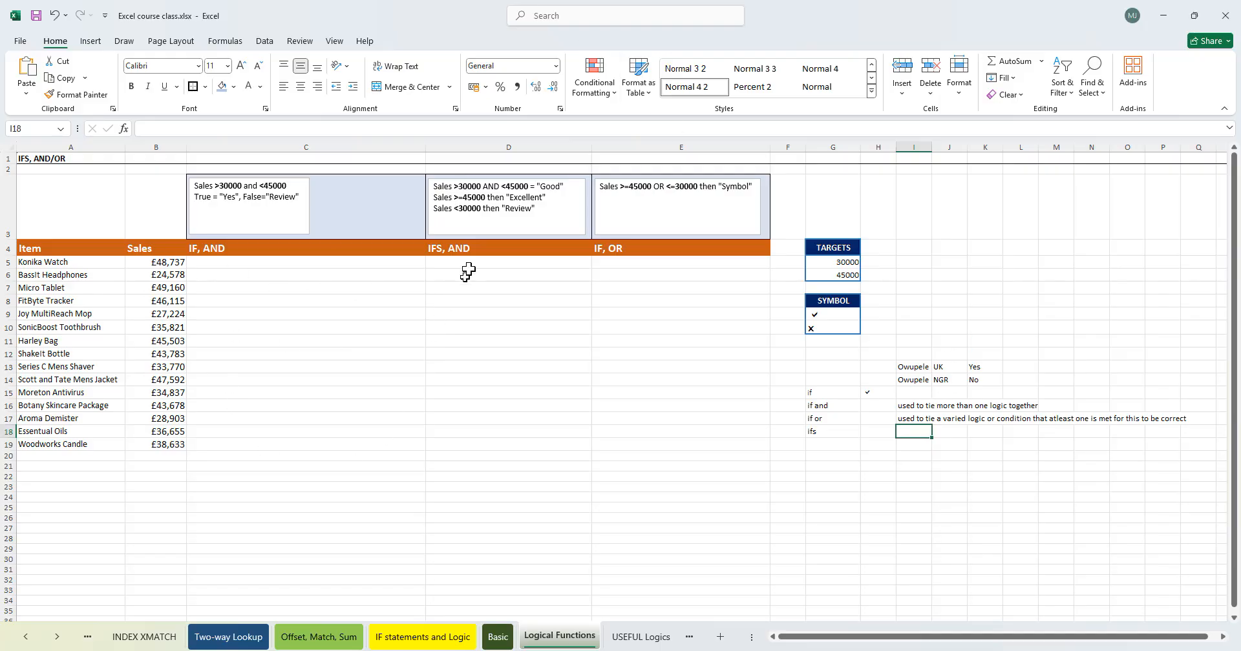
- Enter the note "IFS is also like IF and..." in I18 beside the ifs label
{"action": "left_click", "coordinate": [336, 263]}
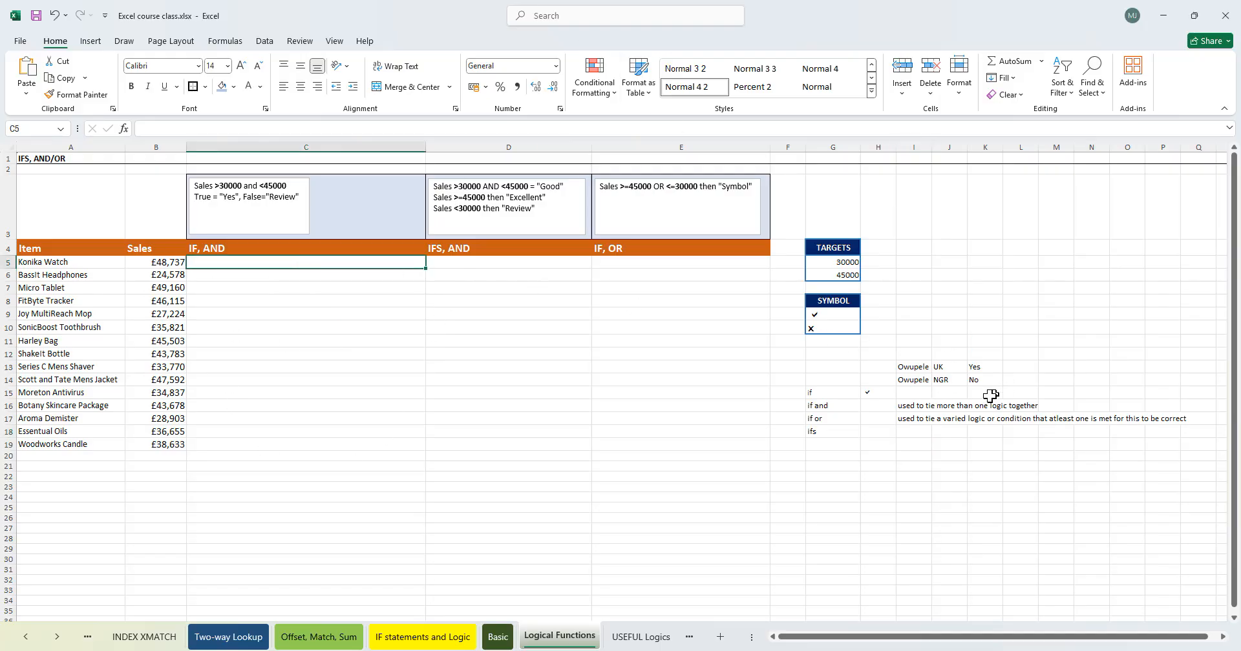
{"action": "left_click", "coordinate": [873, 432]}
{"action": "left_click", "coordinate": [917, 430]}
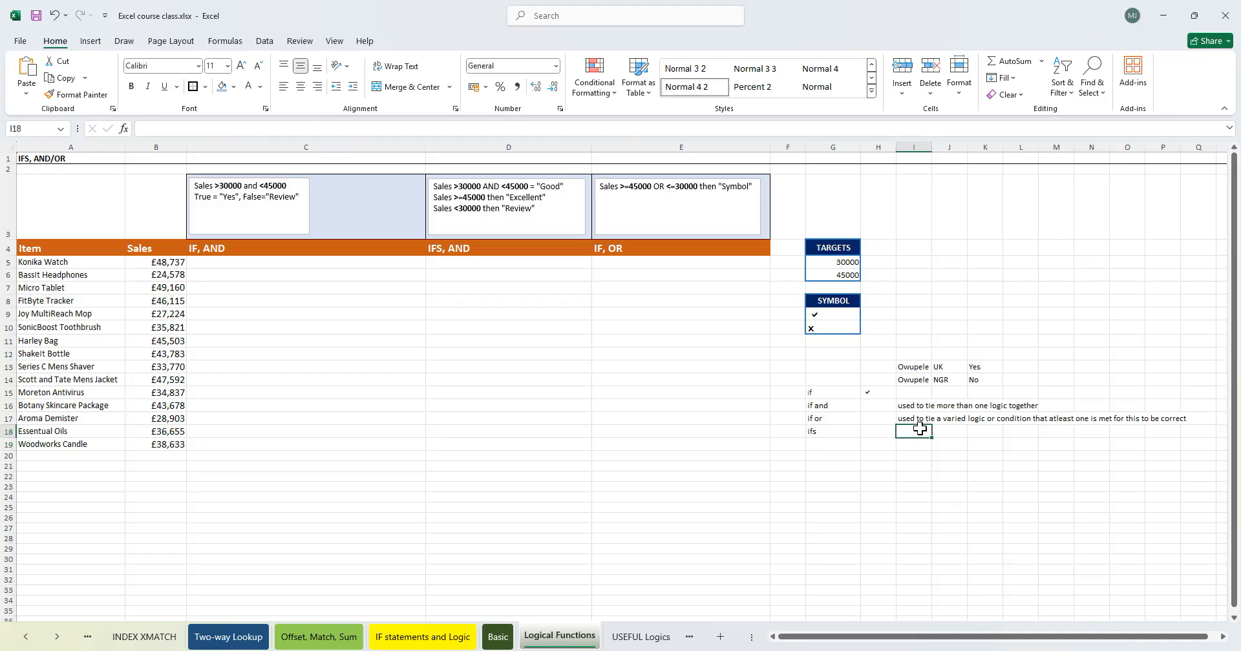
{"action": "type", "text": "IFS is al"}
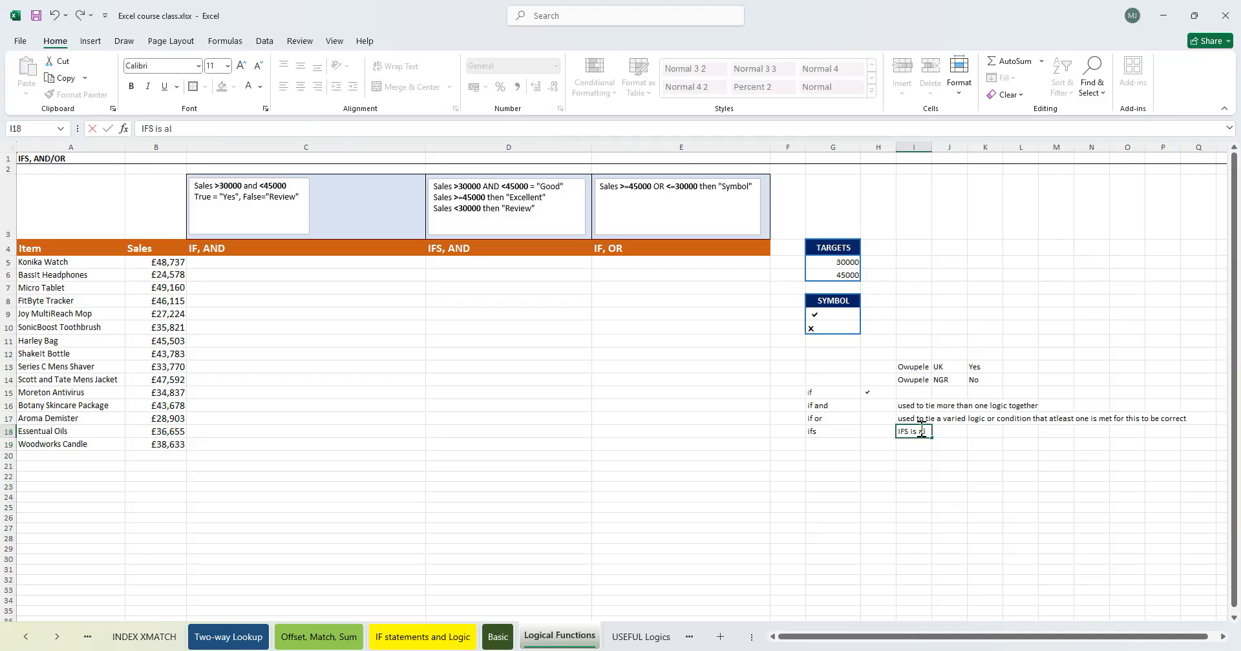
{"action": "type", "text": "so like IF and...."}
{"action": "key", "text": "Return"}
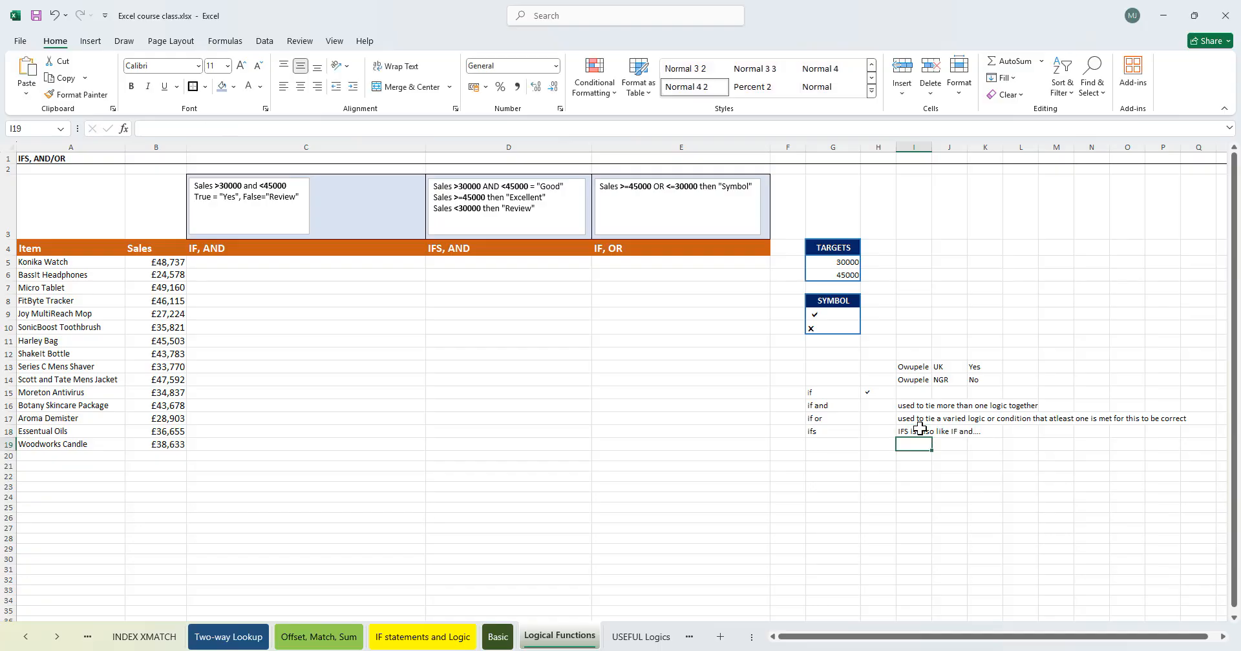
- Review the IF, AND criteria in the text box above column C
{"action": "left_click", "coordinate": [291, 263]}
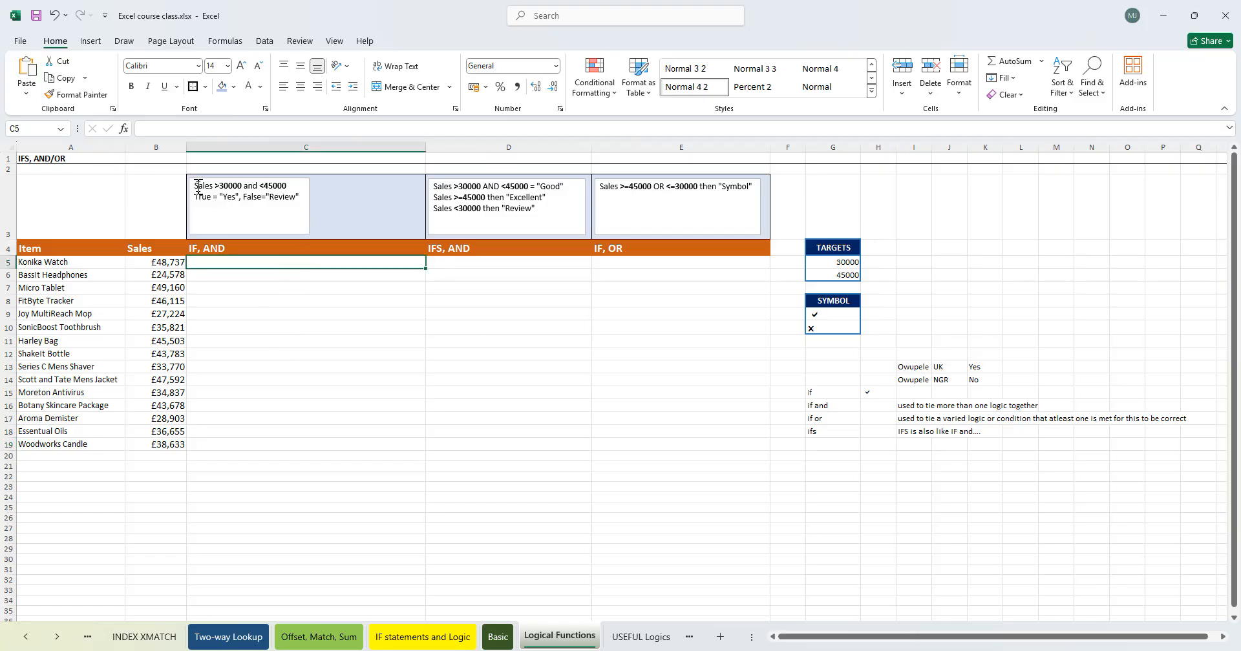
{"action": "left_click_drag", "start_coordinate": [194, 186], "coordinate": [223, 187]}
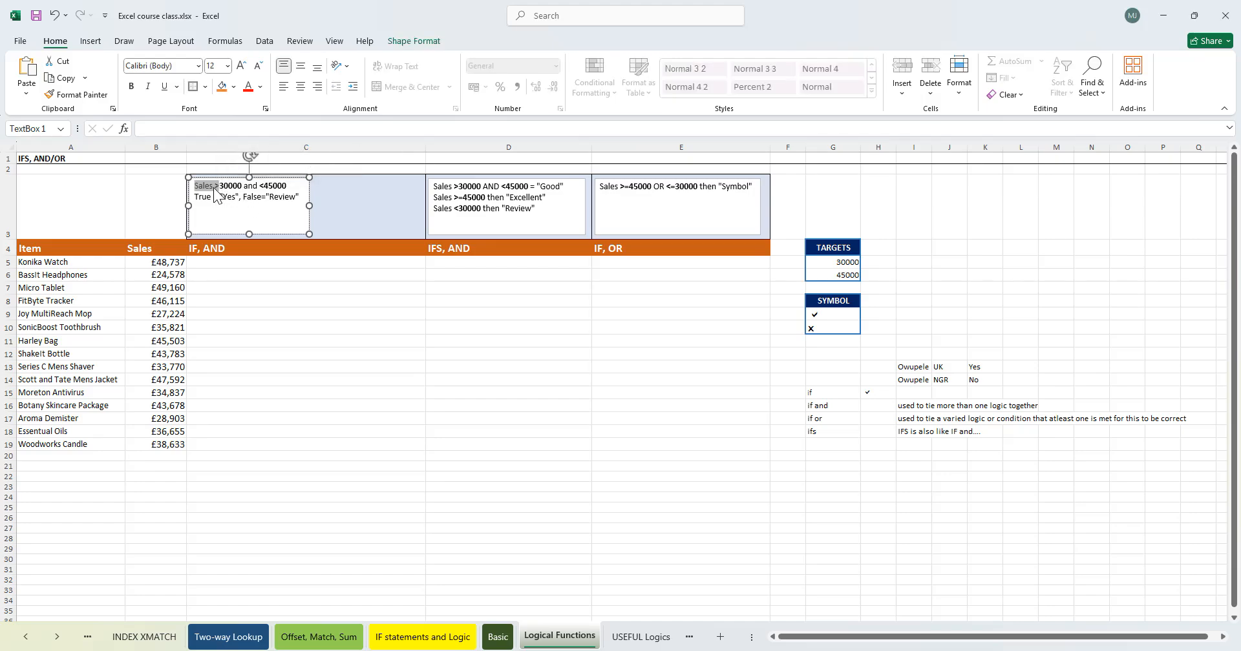
{"action": "left_click", "coordinate": [232, 186]}
{"action": "left_click", "coordinate": [169, 262]}
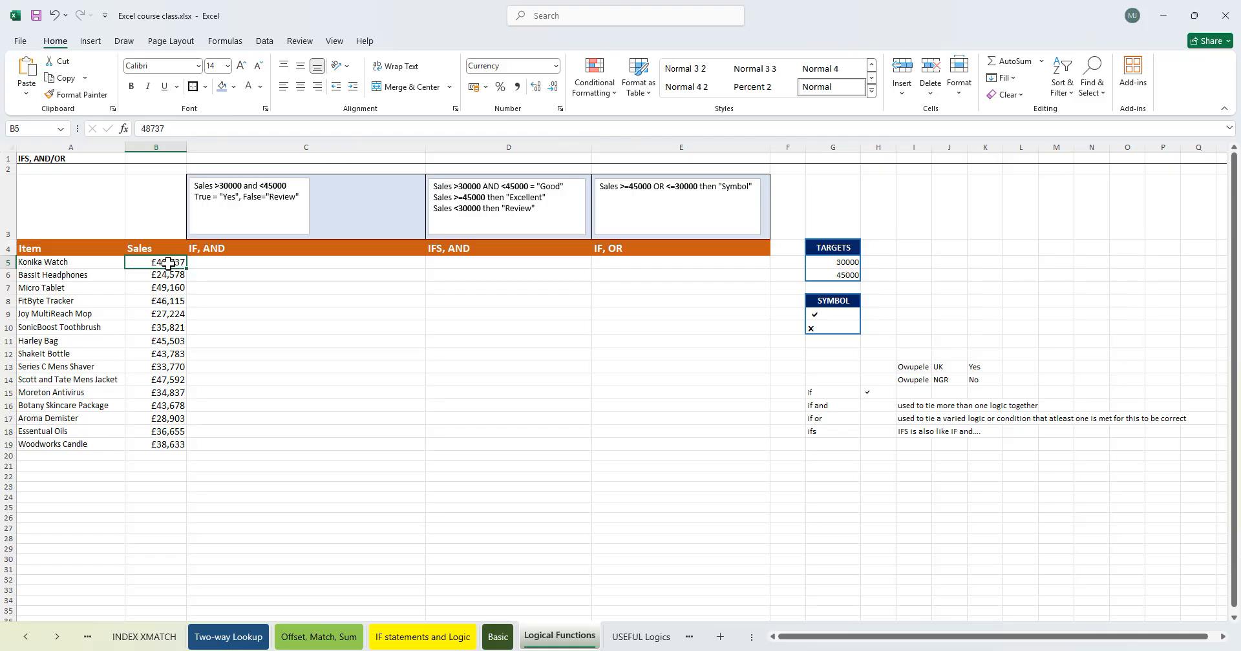
- Start a formula in C5 combining IF and AND, with the first condition B5>30000
{"action": "left_click", "coordinate": [218, 264]}
{"action": "type", "text": "="}
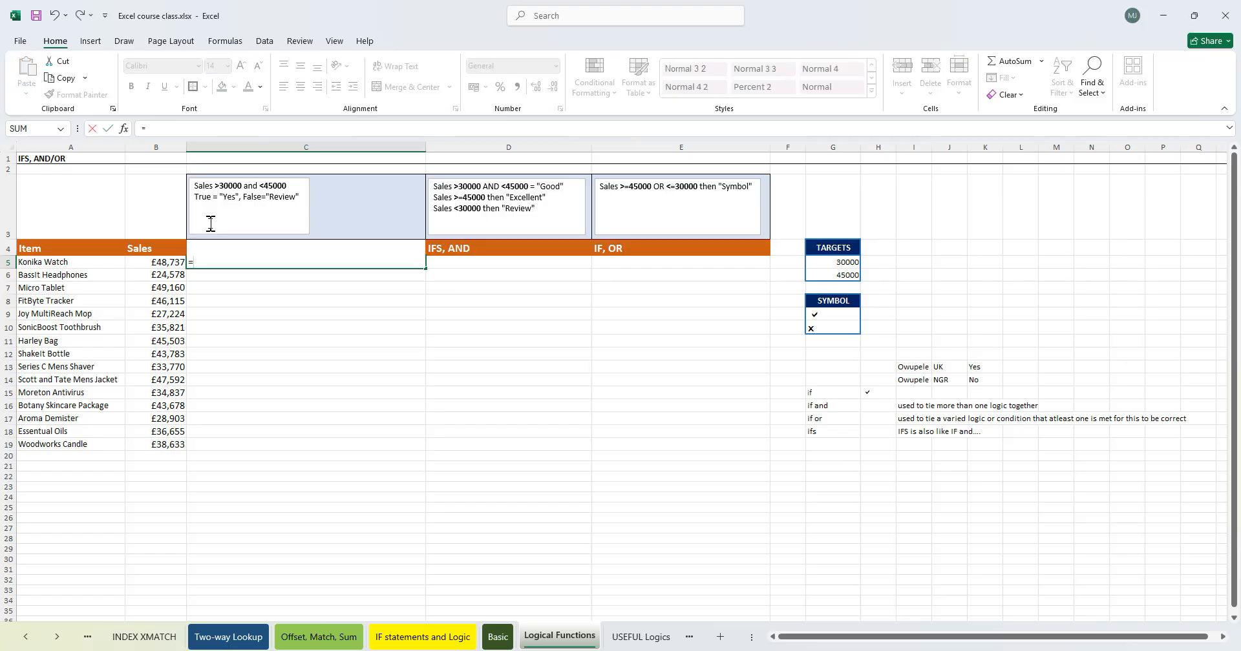
{"action": "type", "text": "IF(AND("}
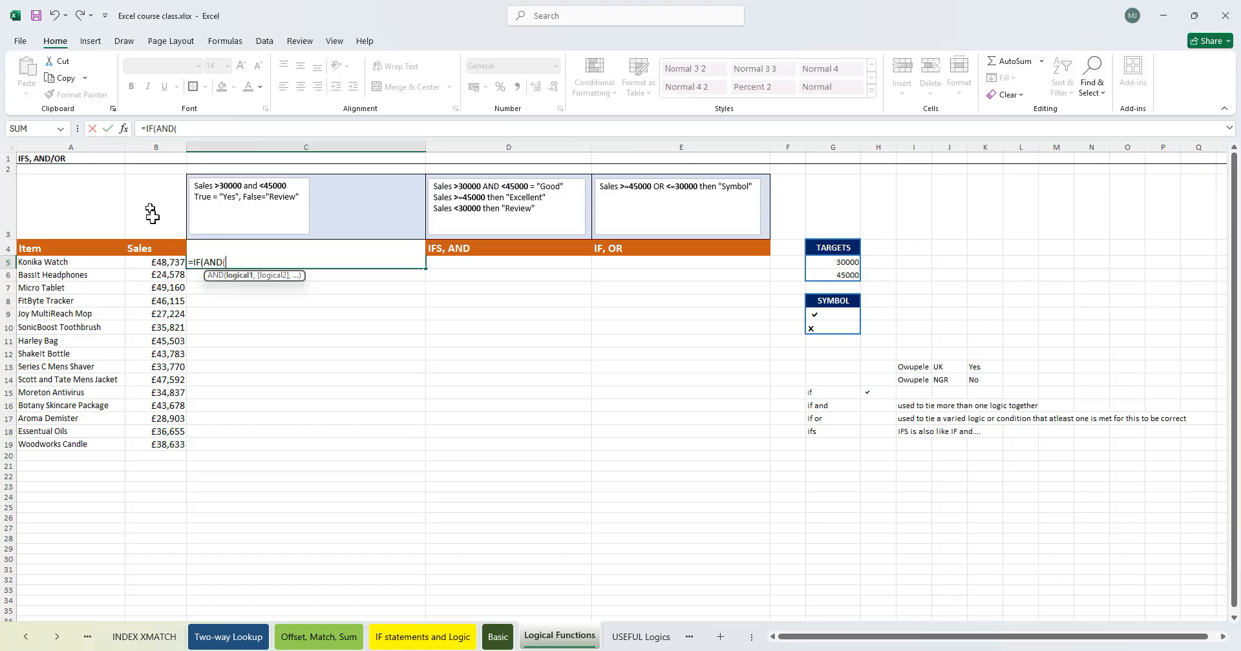
{"action": "left_click", "coordinate": [158, 263]}
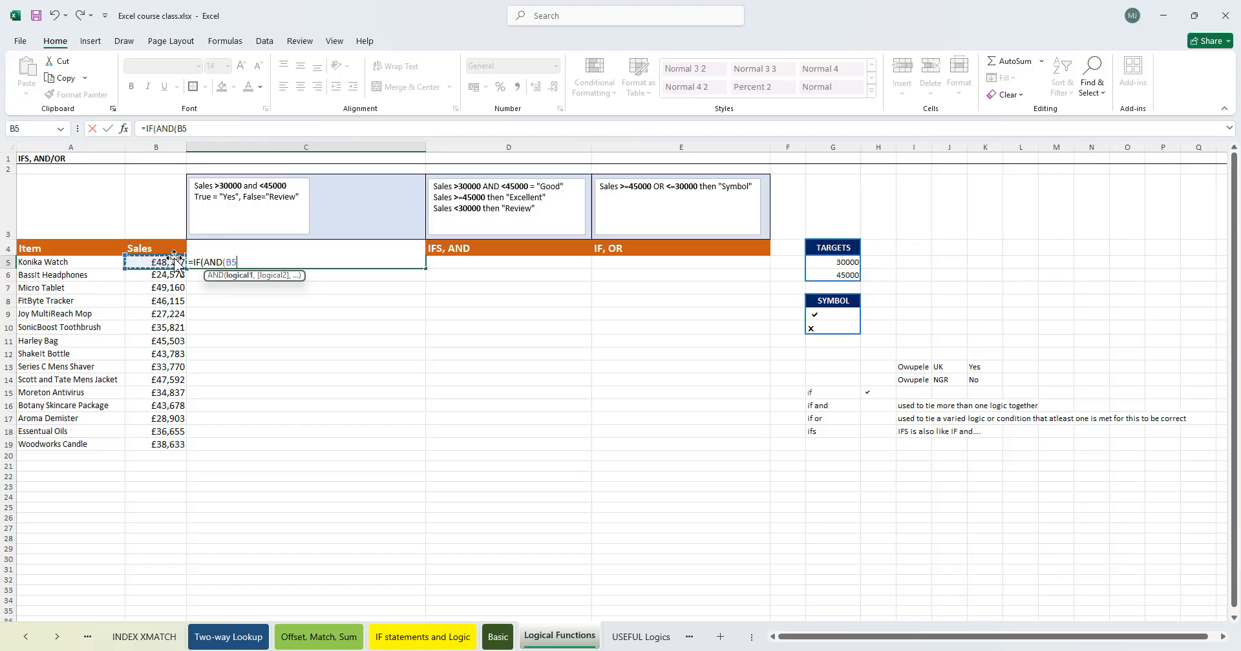
{"action": "type", "text": ">"}
{"action": "type", "text": "30000"}
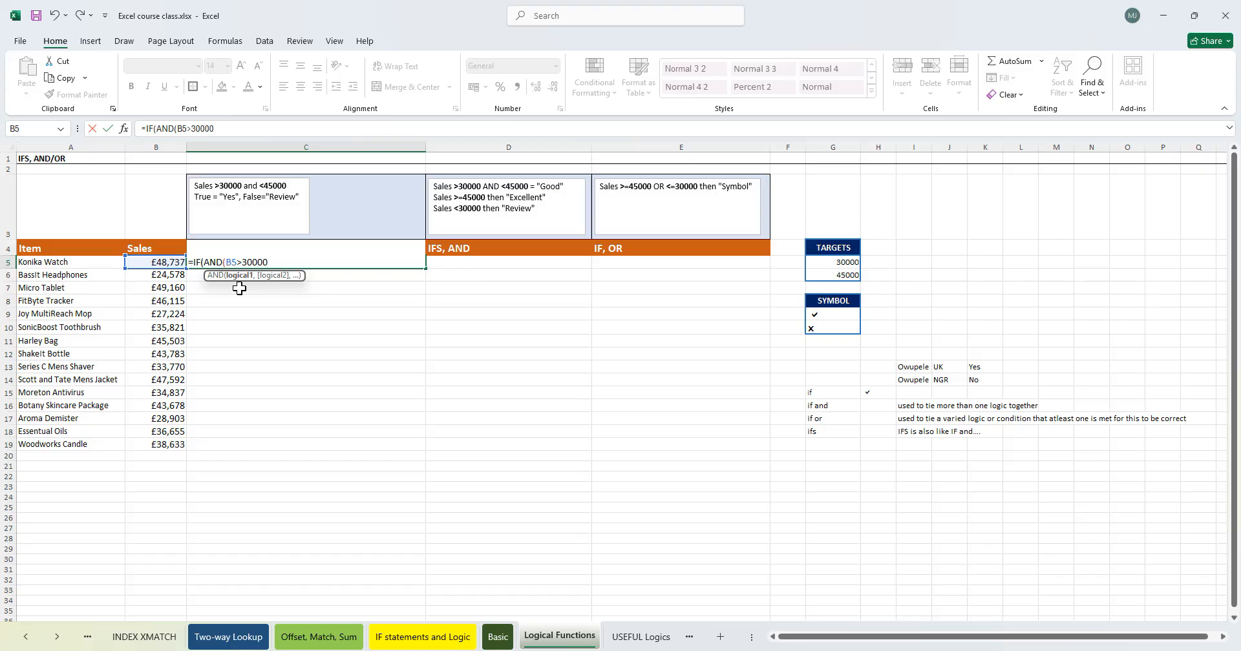
{"action": "type", "text": ","}
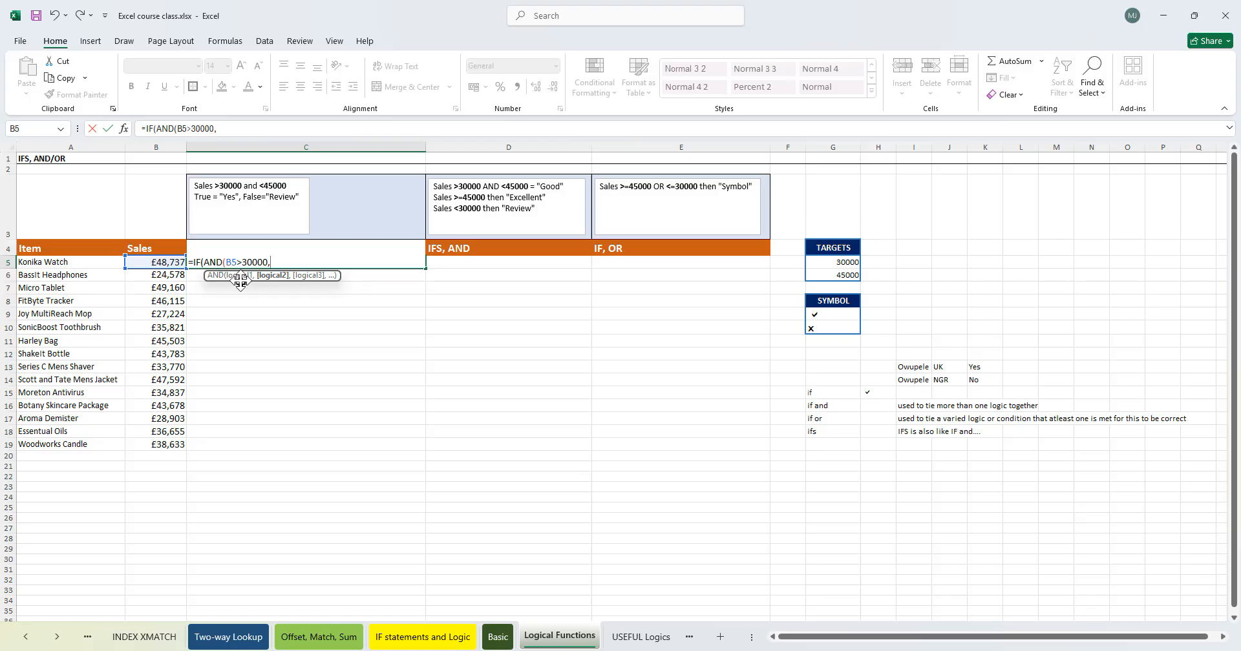
- Add the second condition B5<45000 and close the AND function
{"action": "key", "text": "BackSpace"}
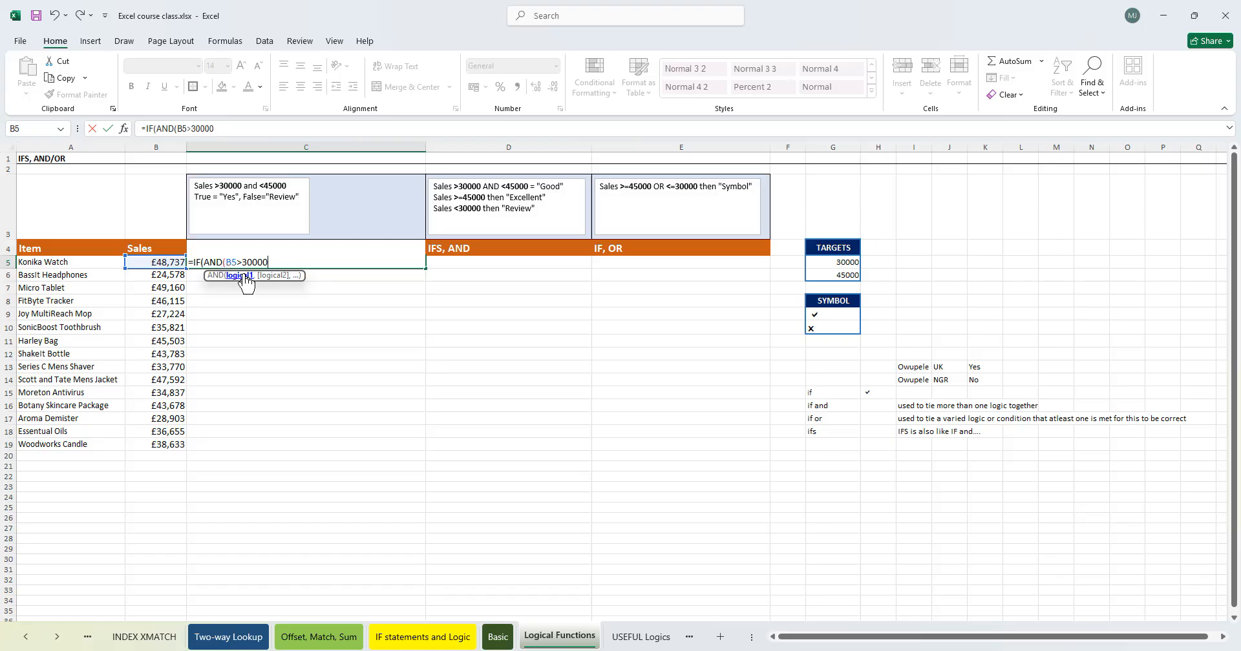
{"action": "type", "text": ","}
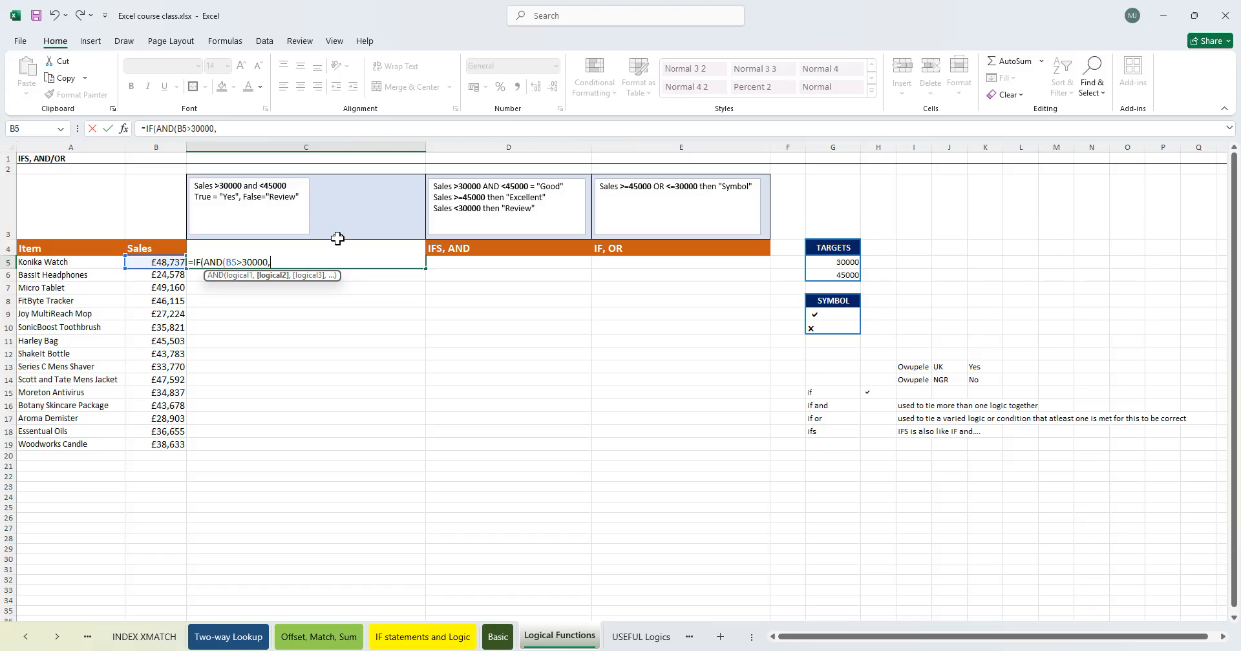
{"action": "left_click", "coordinate": [168, 261]}
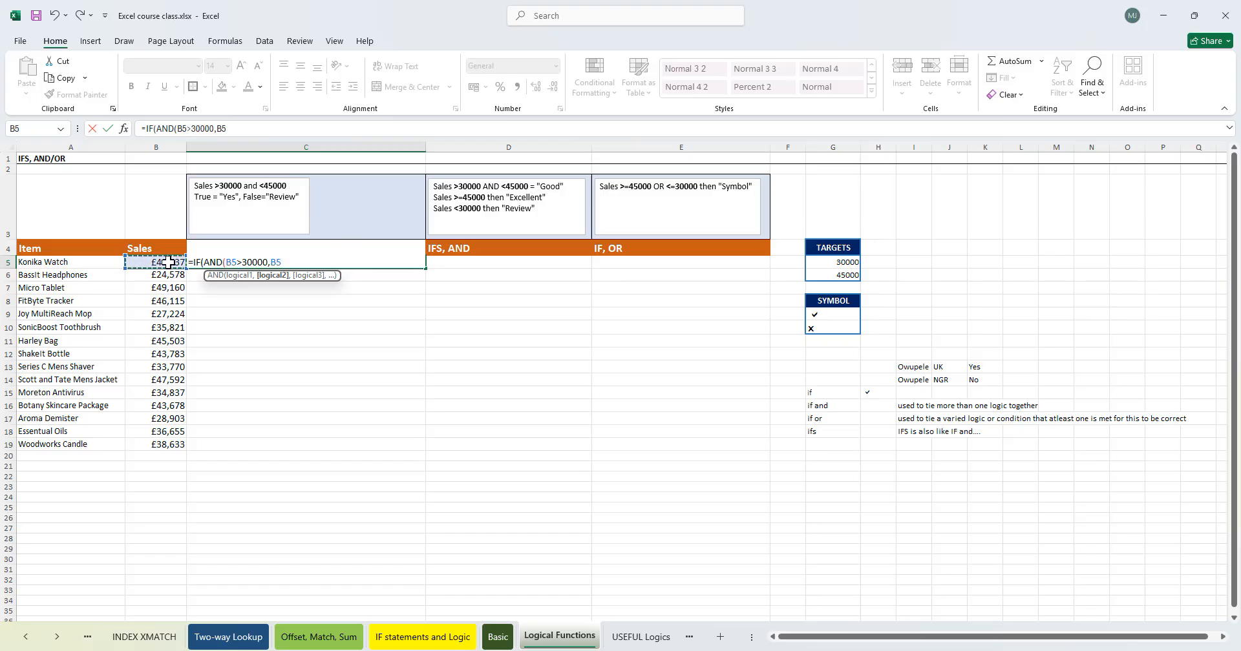
{"action": "type", "text": "<45000"}
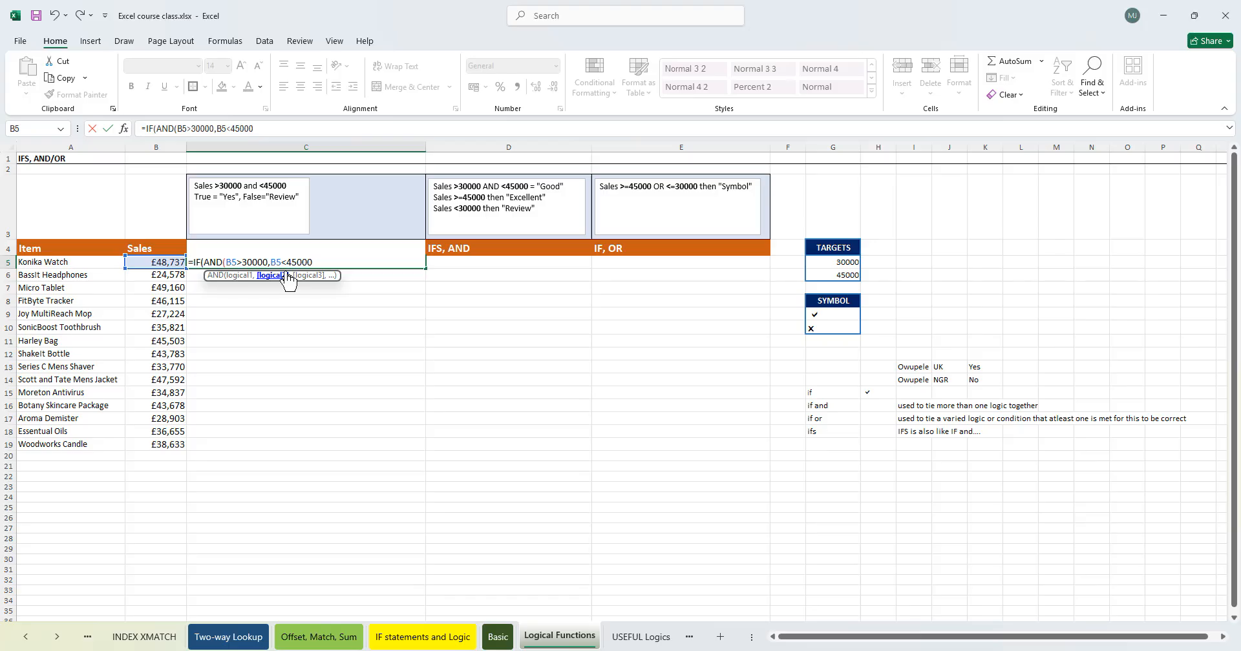
{"action": "type", "text": ")"}
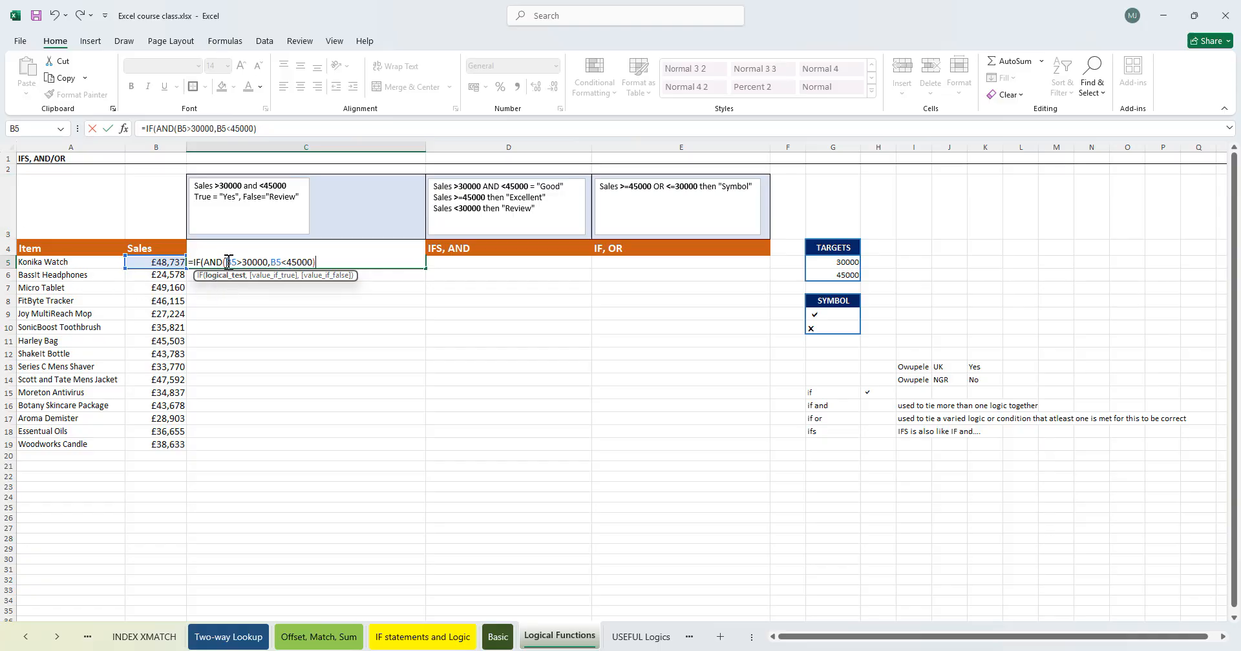
- Delete the leading IF( from the C5 formula and re-insert it before AND
{"action": "left_click_drag", "start_coordinate": [204, 260], "coordinate": [239, 261]}
{"action": "left_click", "coordinate": [201, 261]}
{"action": "key", "text": "BackSpace"}
{"action": "key", "text": "BackSpace"}
{"action": "key", "text": "BackSpace"}
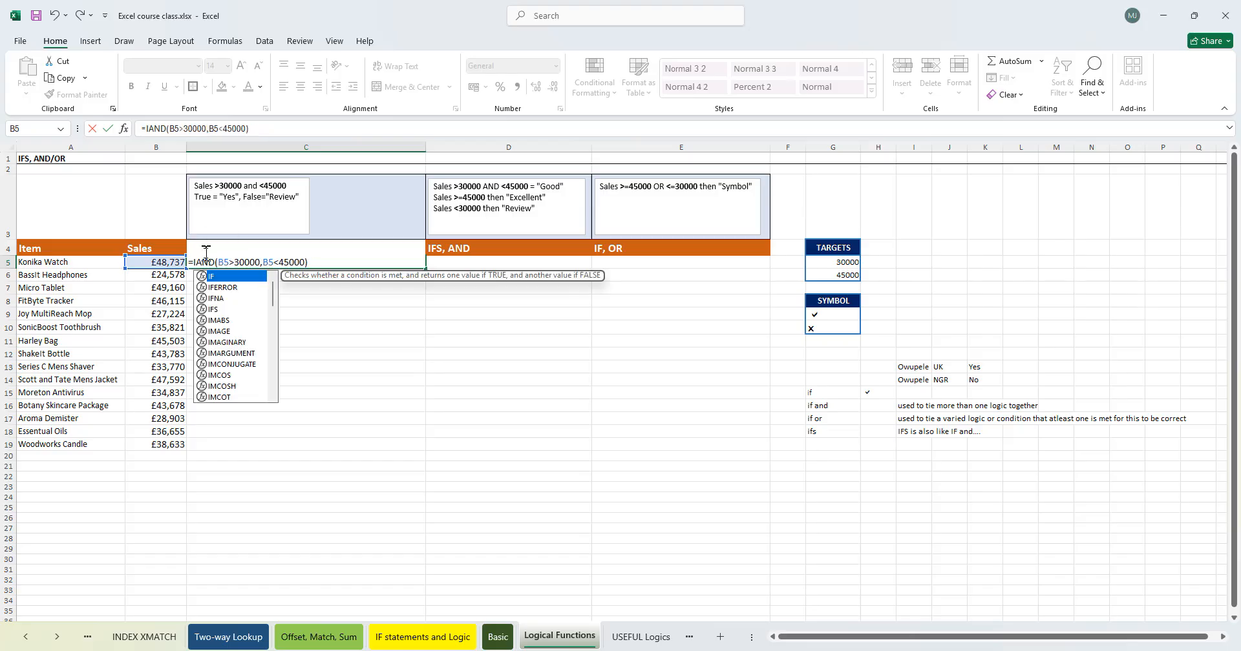
{"action": "left_click", "coordinate": [303, 261]}
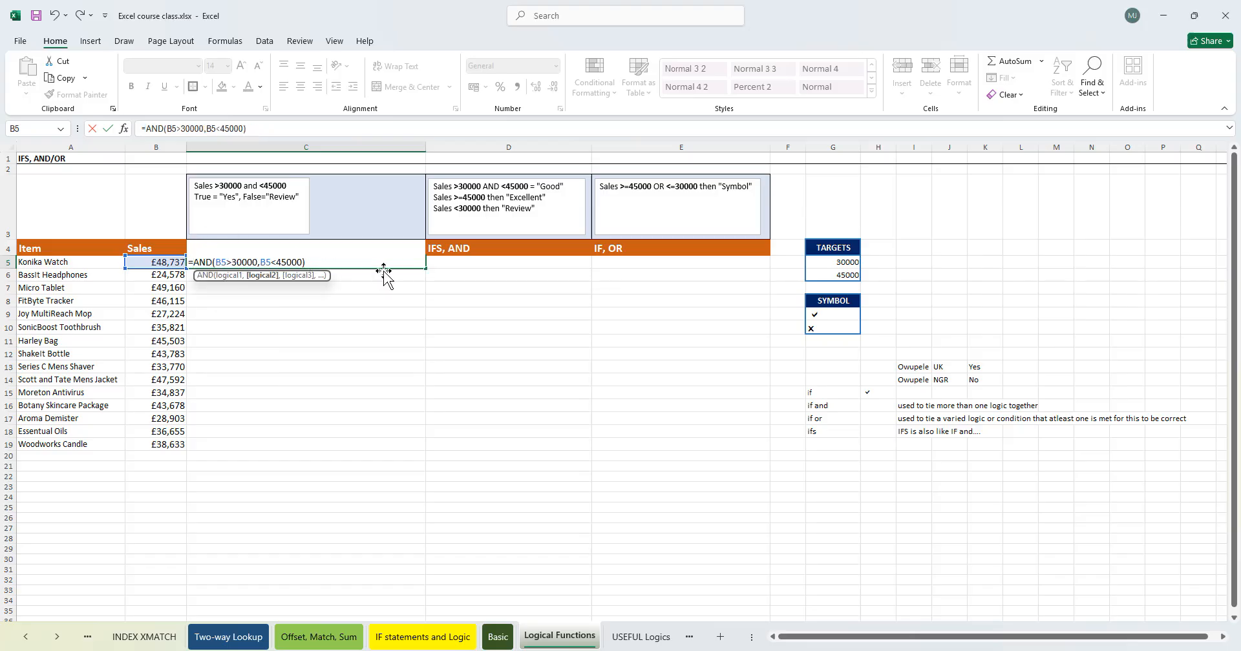
{"action": "left_click", "coordinate": [206, 261]}
{"action": "left_click", "coordinate": [195, 262]}
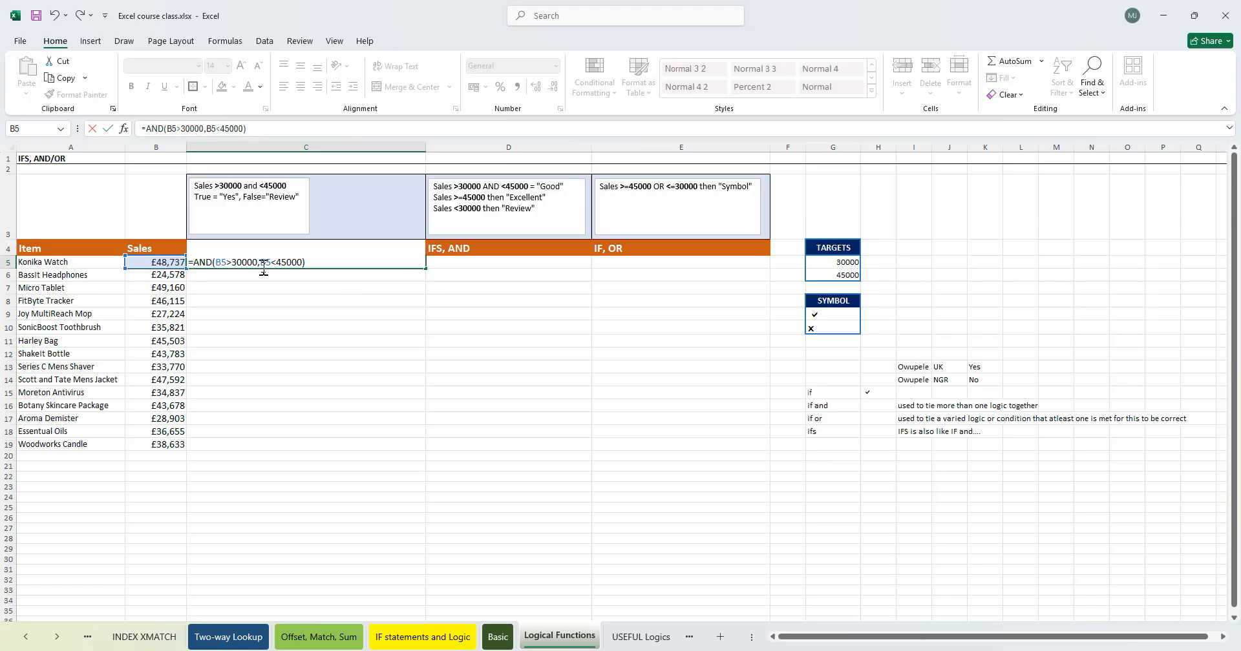
{"action": "left_click", "coordinate": [207, 261]}
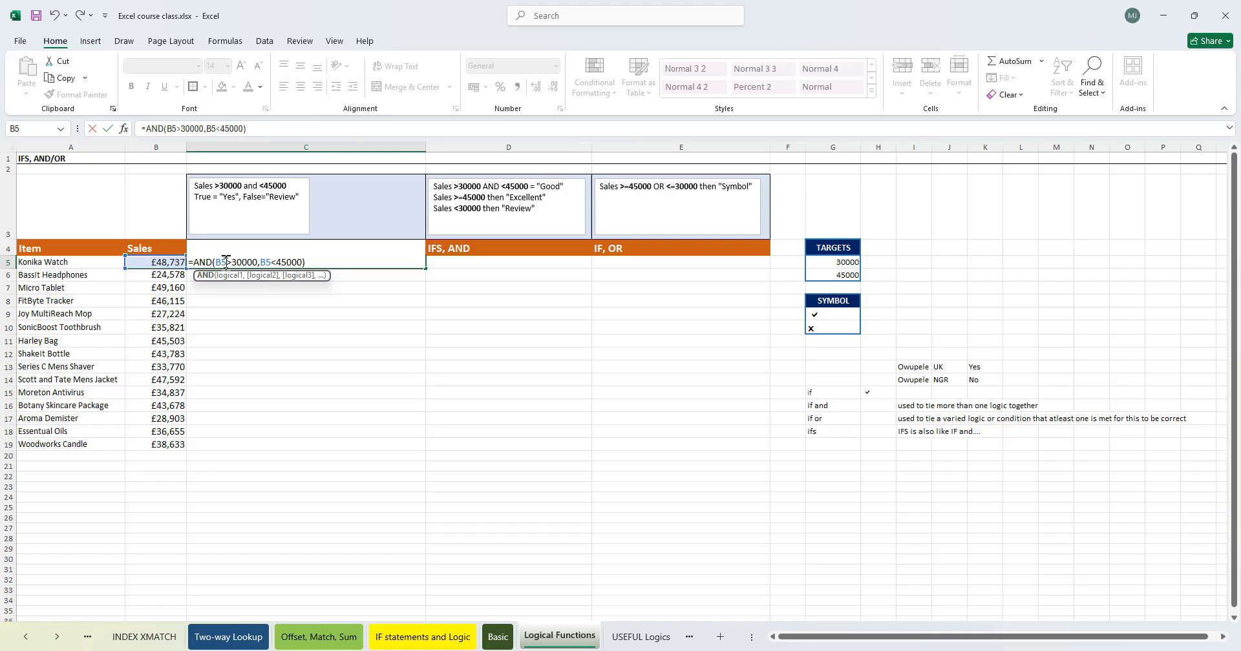
{"action": "left_click", "coordinate": [309, 262]}
{"action": "left_click", "coordinate": [294, 264]}
{"action": "left_click", "coordinate": [308, 263]}
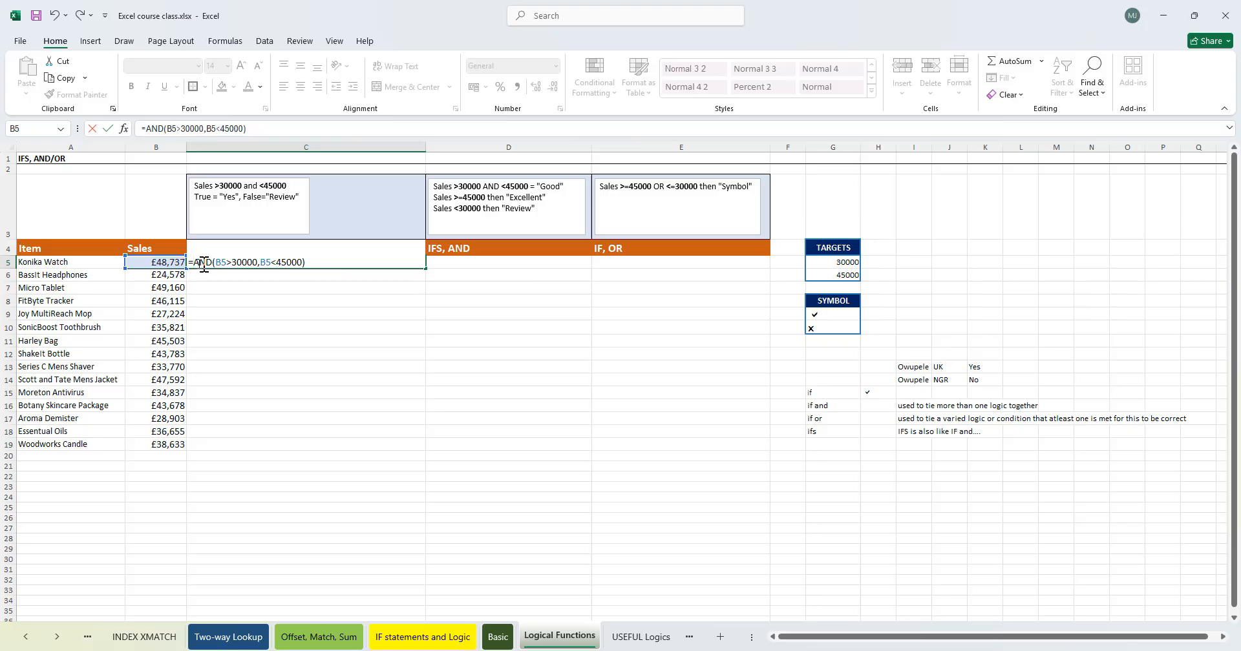
{"action": "key", "text": "Home"}
{"action": "key", "text": "Right"}
{"action": "type", "text": "IF("}
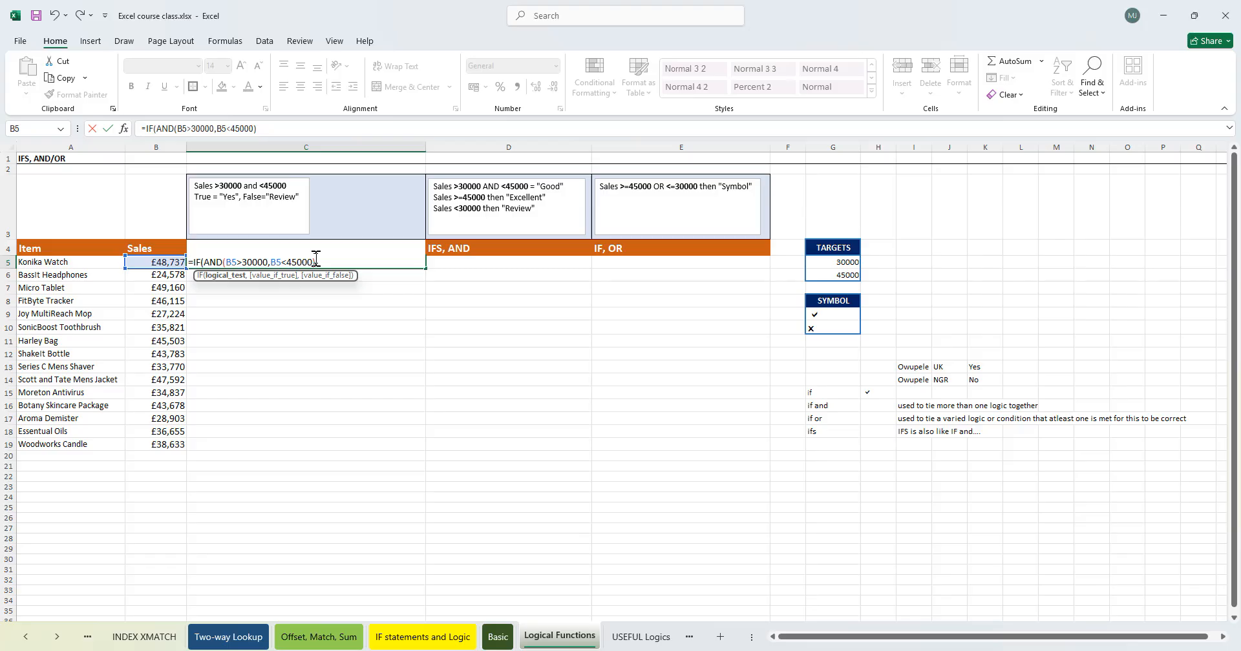
- Complete the C5 formula with "Yes" if true and "Not Correct" if false, and confirm it
{"action": "type", "text": ","}
{"action": "type", "text": "\"Yes\","}
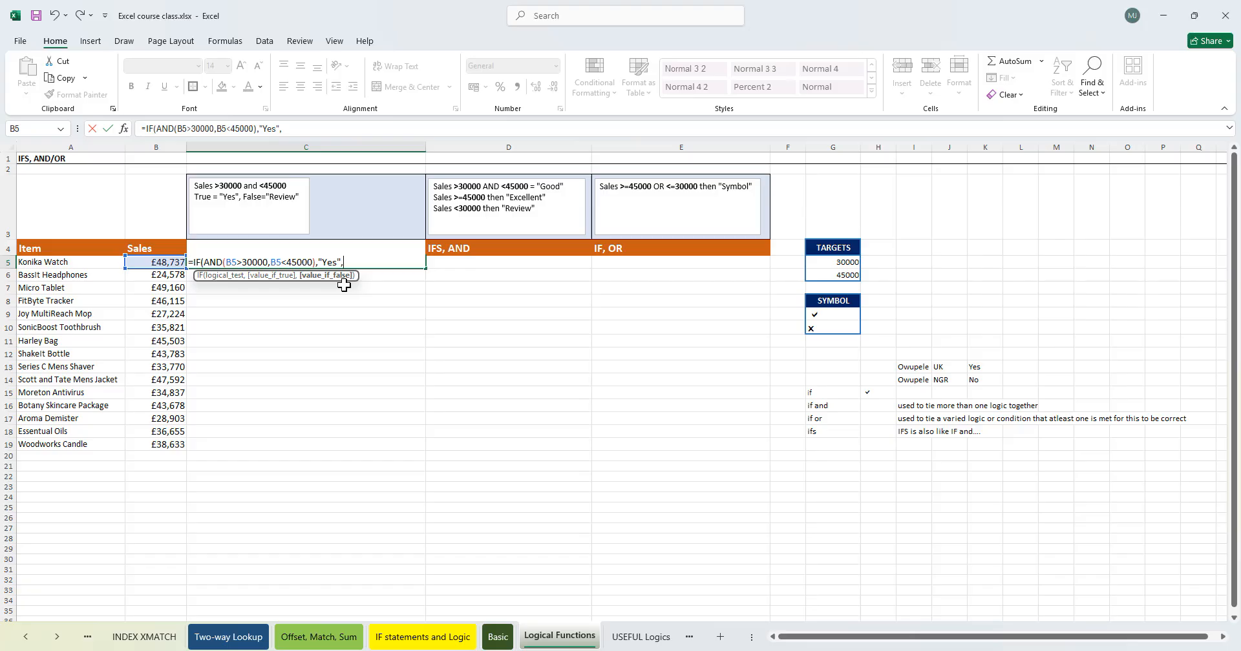
{"action": "type", "text": "\"Not Correct\")"}
{"action": "key", "text": "Return"}
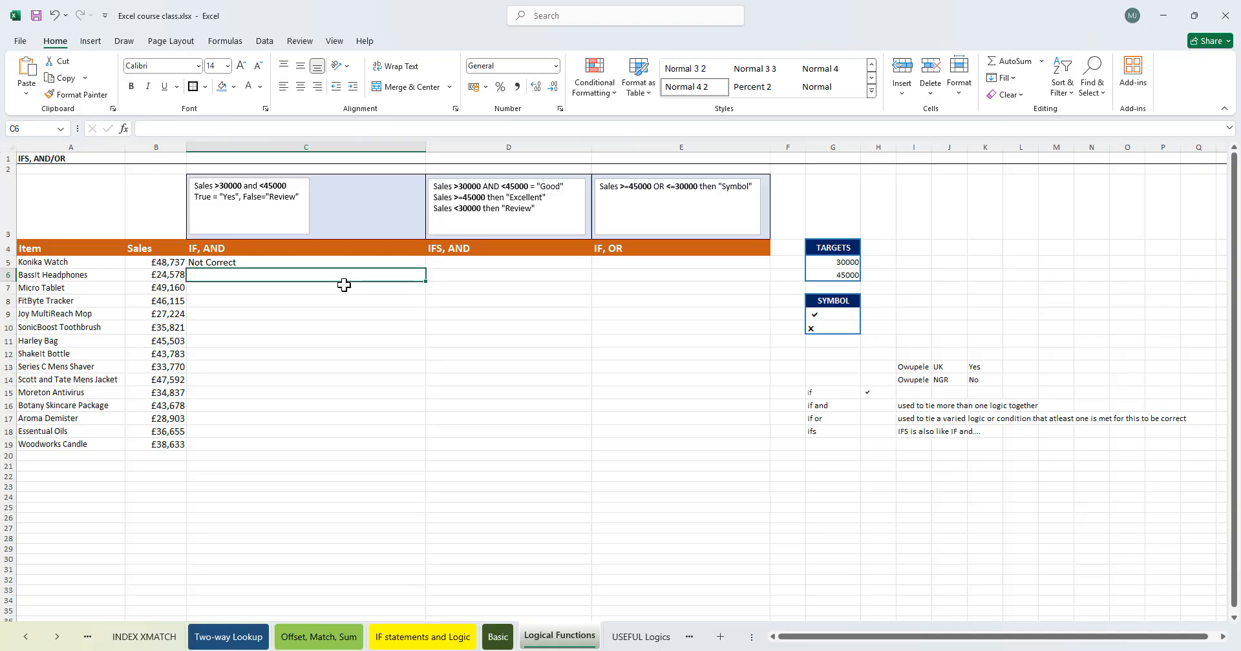
- Copy the IF AND formula from C5 down to C6
{"action": "left_click", "coordinate": [166, 262]}
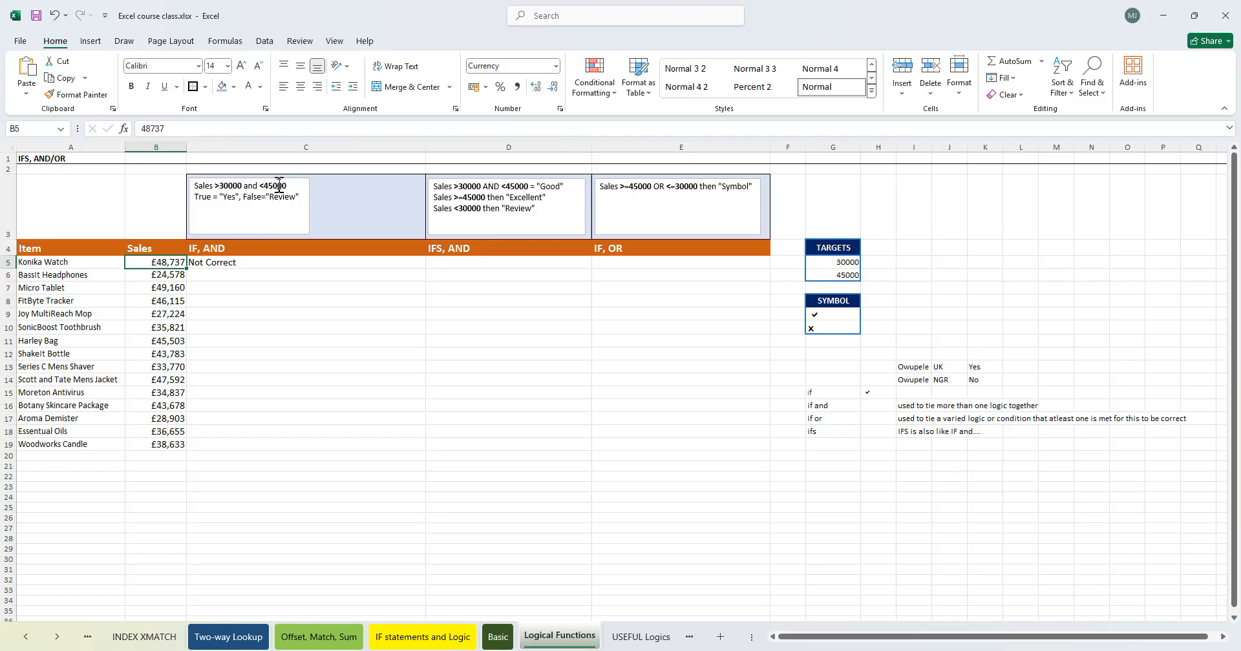
{"action": "left_click", "coordinate": [232, 263]}
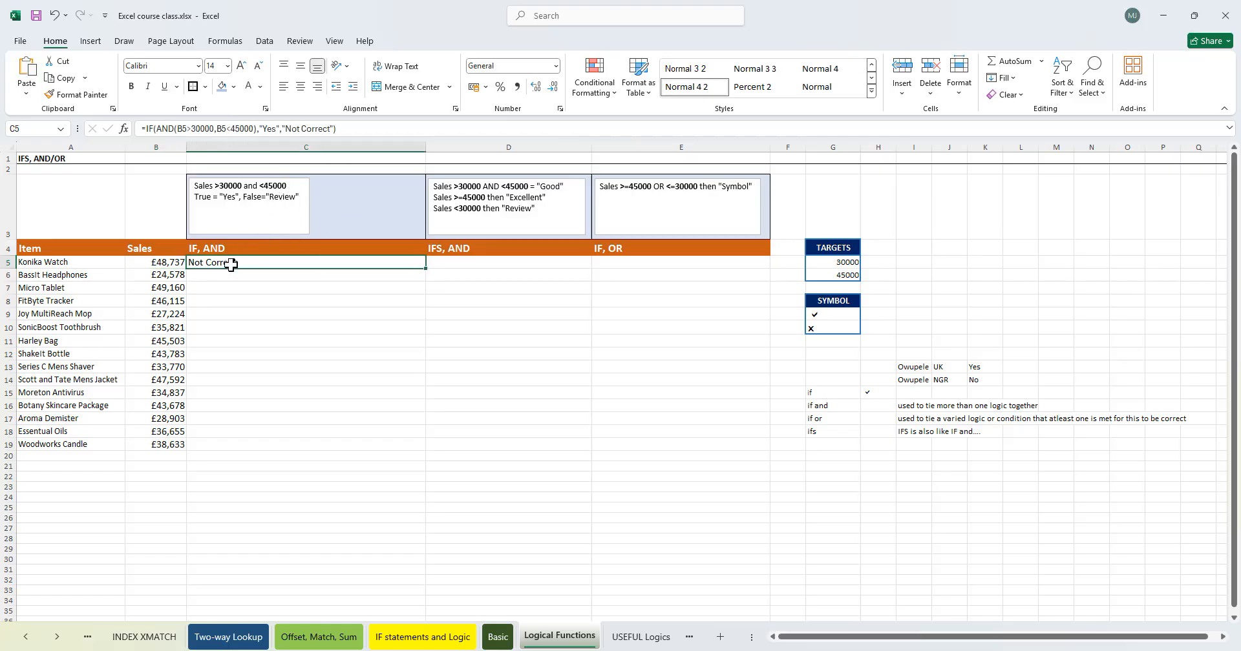
{"action": "left_click", "coordinate": [178, 277]}
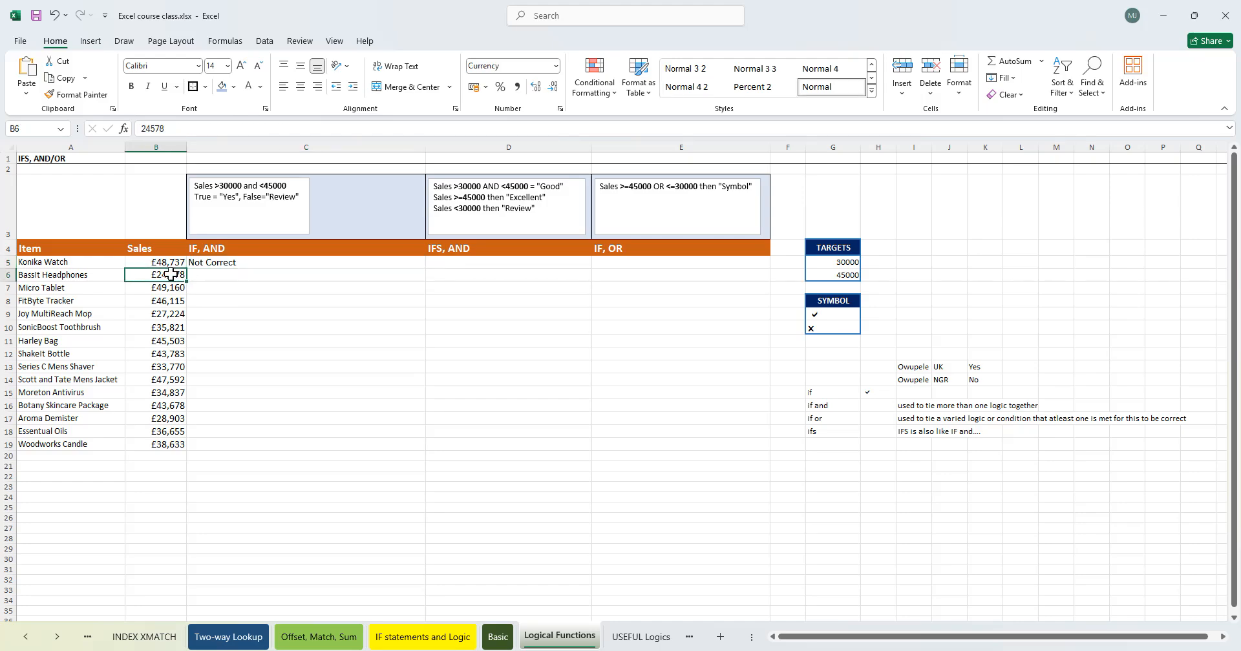
{"action": "left_click", "coordinate": [263, 264]}
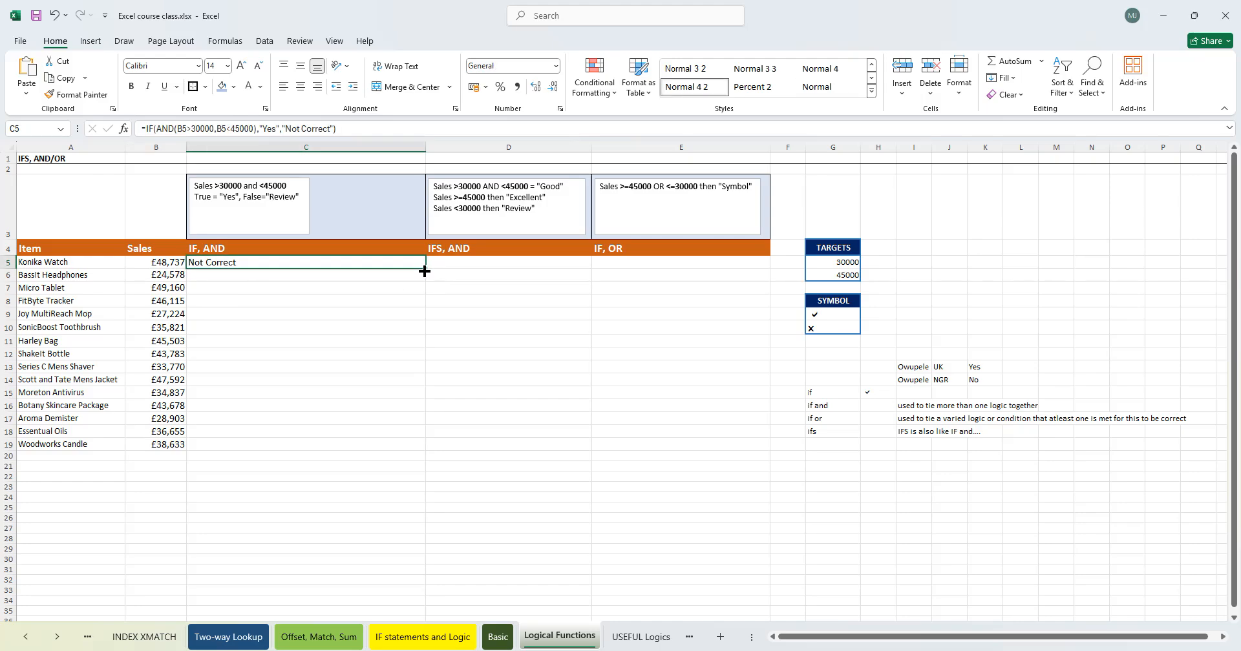
{"action": "left_click_drag", "start_coordinate": [425, 271], "coordinate": [424, 282]}
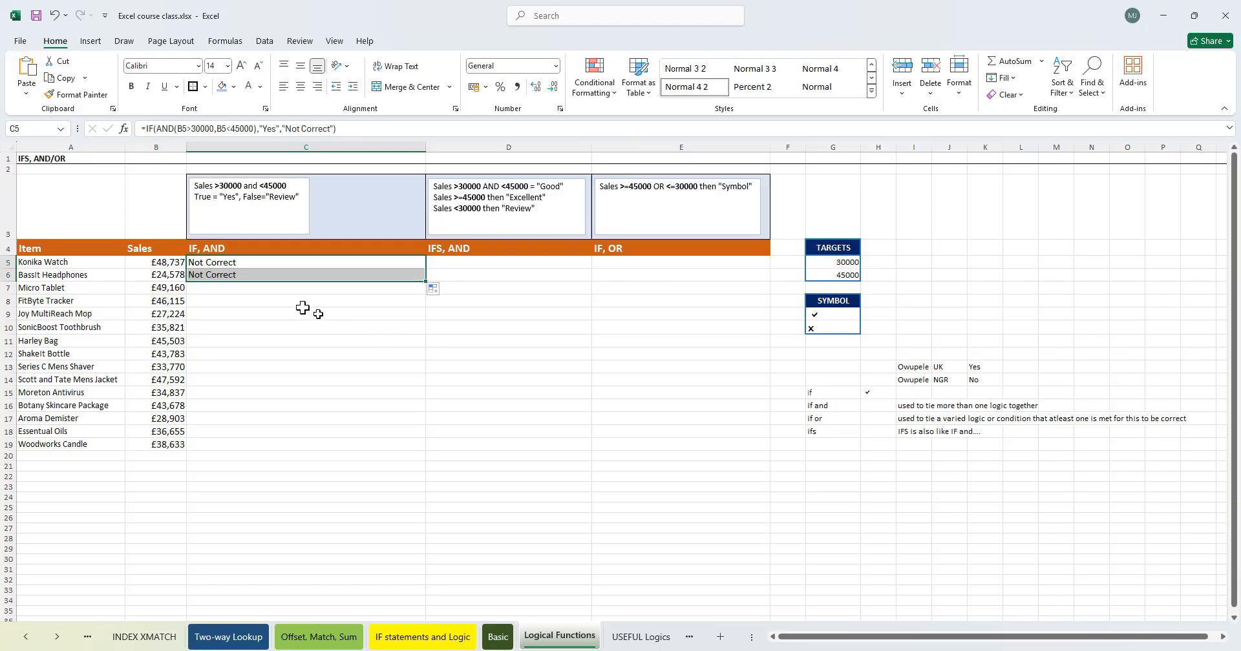
- Fill the IF AND formula down column C from C6 through C19
{"action": "left_click", "coordinate": [178, 288]}
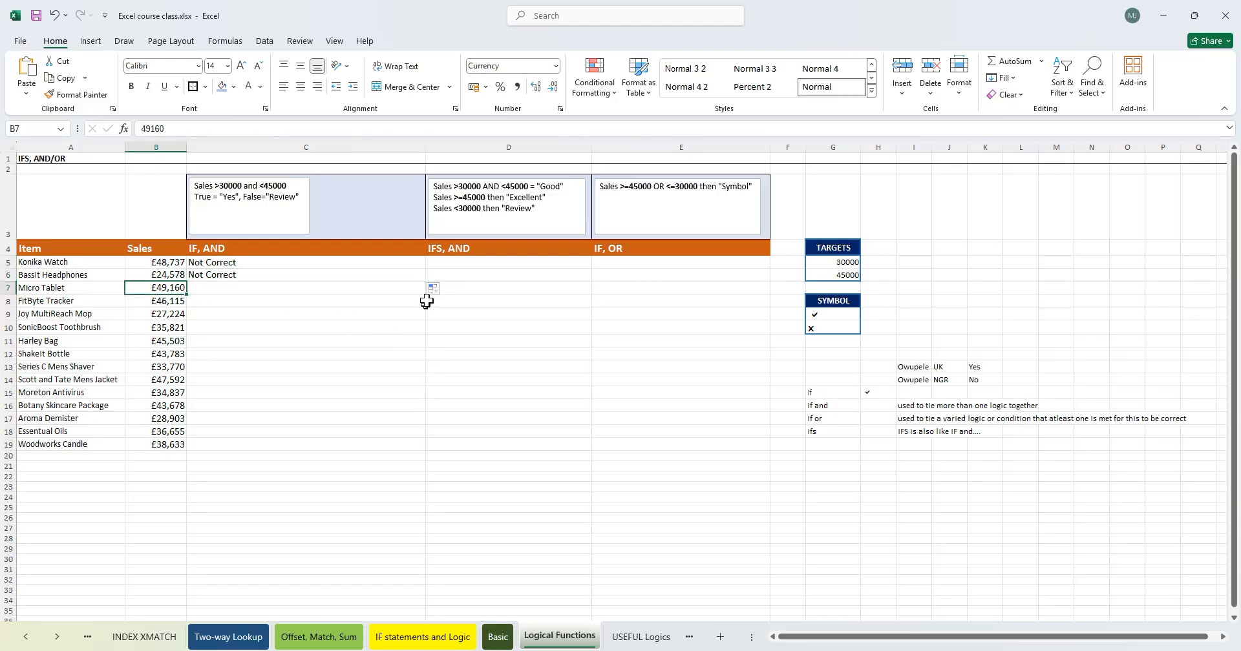
{"action": "left_click", "coordinate": [408, 274]}
{"action": "left_click_drag", "start_coordinate": [424, 281], "coordinate": [425, 292]}
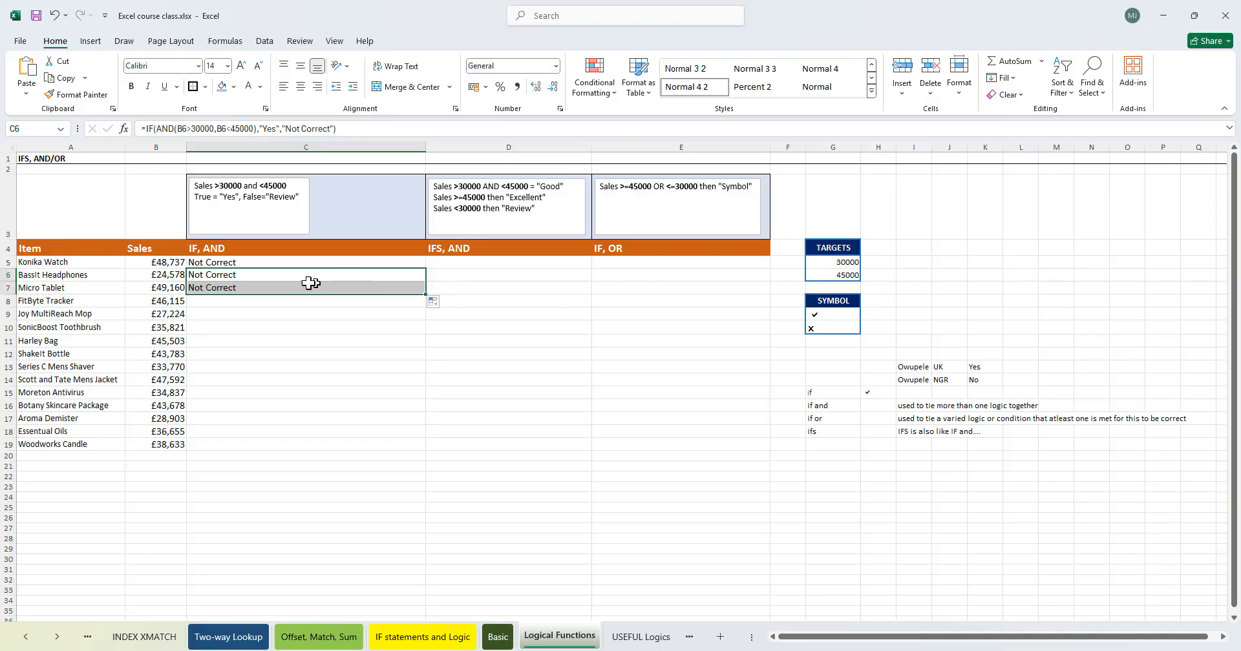
{"action": "left_click", "coordinate": [146, 289]}
{"action": "left_click", "coordinate": [170, 300]}
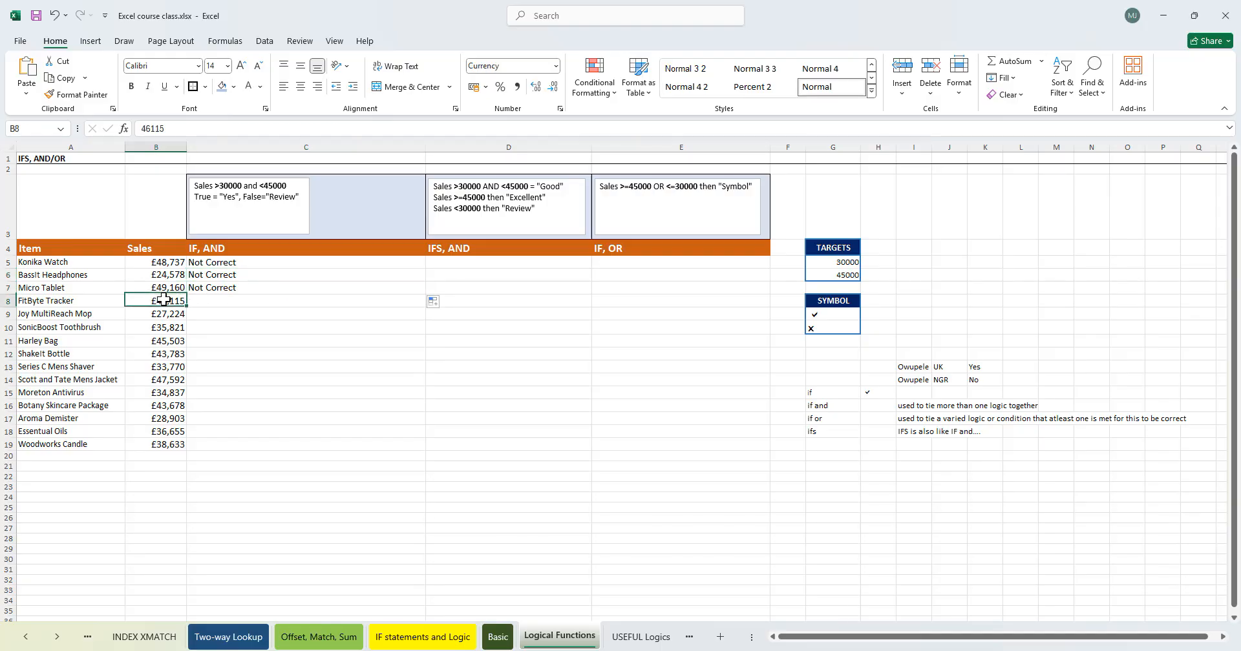
{"action": "left_click", "coordinate": [337, 290]}
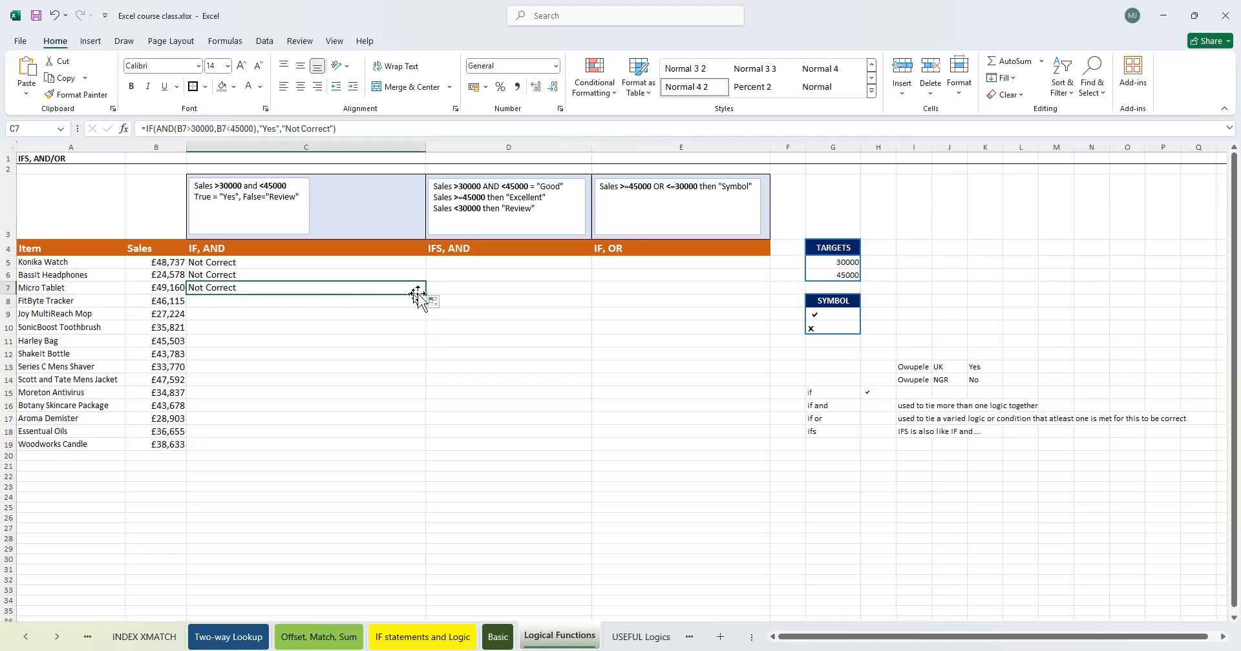
{"action": "left_click_drag", "start_coordinate": [424, 307], "coordinate": [170, 316]}
{"action": "left_click", "coordinate": [395, 302]}
{"action": "left_click_drag", "start_coordinate": [426, 308], "coordinate": [429, 451]}
- Inspect the copied IF AND formulas in several column C cells
{"action": "left_click", "coordinate": [290, 331]}
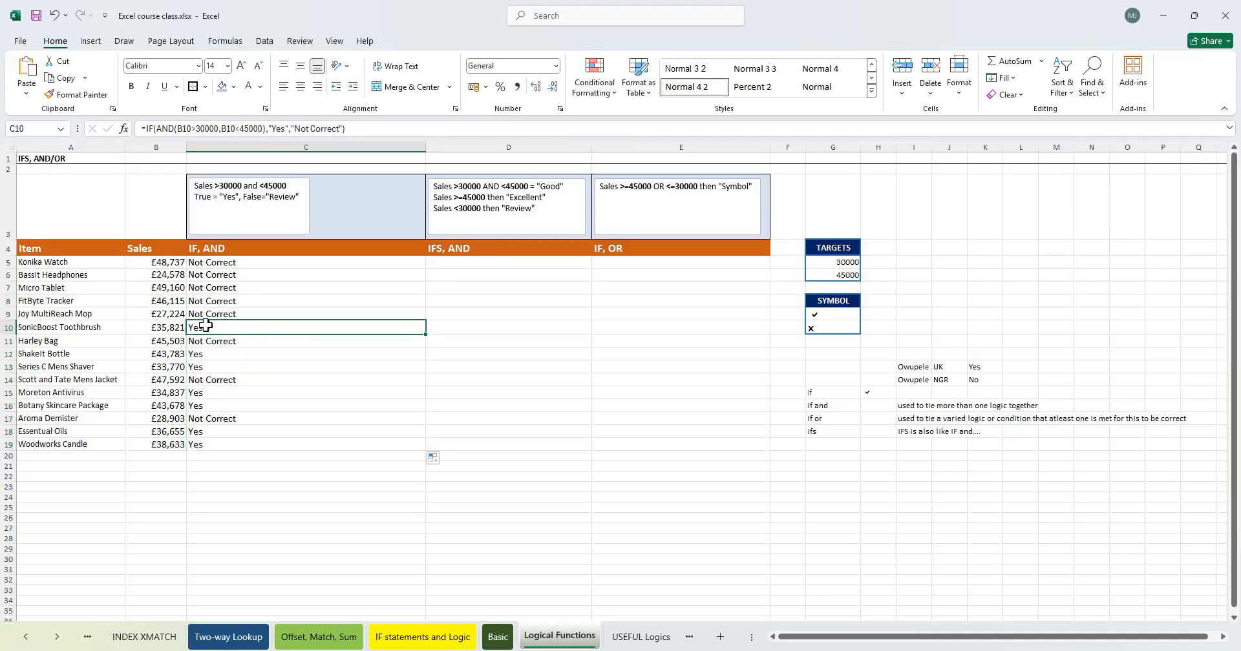
{"action": "left_click", "coordinate": [239, 354], "text": "ctrl"}
{"action": "left_click", "coordinate": [208, 367], "text": "ctrl"}
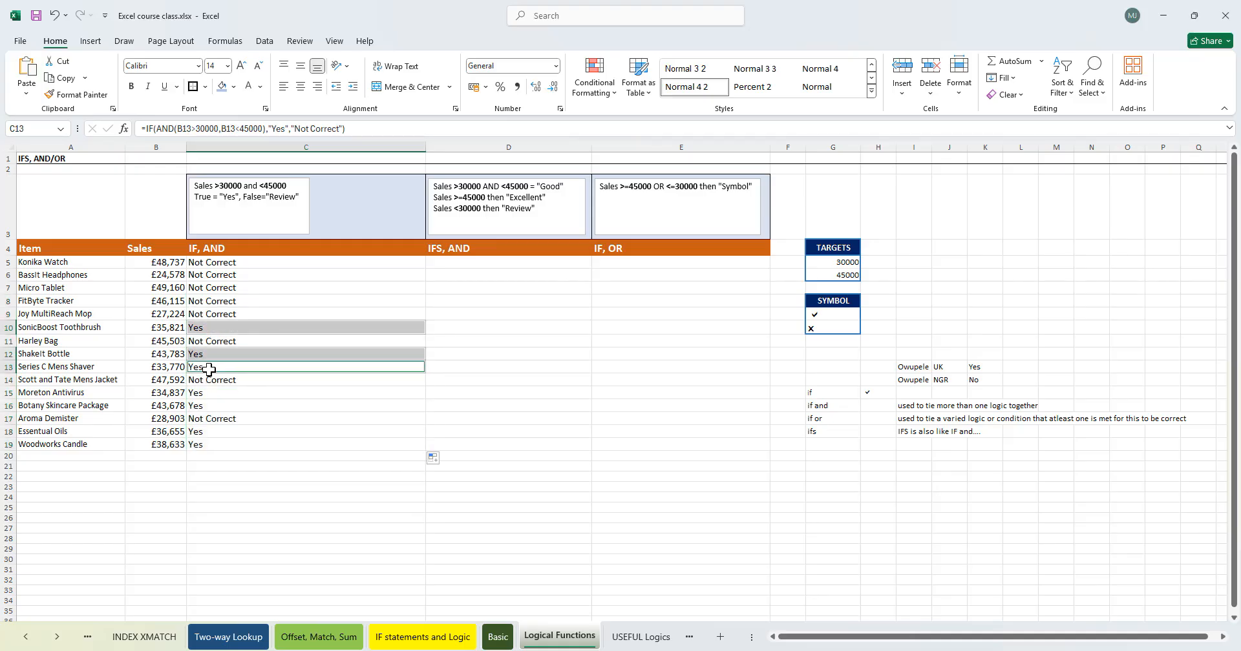
{"action": "left_click", "coordinate": [205, 395], "text": "ctrl"}
{"action": "left_click", "coordinate": [205, 436], "text": "ctrl"}
{"action": "left_click", "coordinate": [199, 445], "text": "ctrl"}
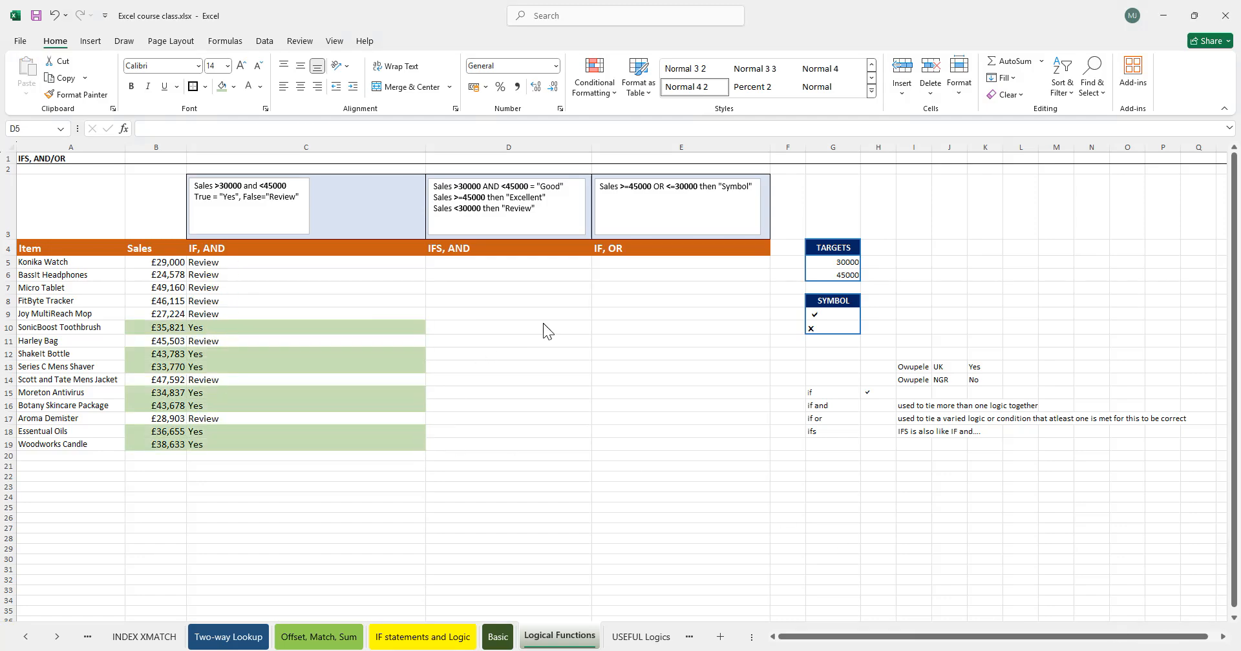
- Restart the D5 formula as an IFS function with a nested AND function
{"action": "left_click", "coordinate": [297, 262]}
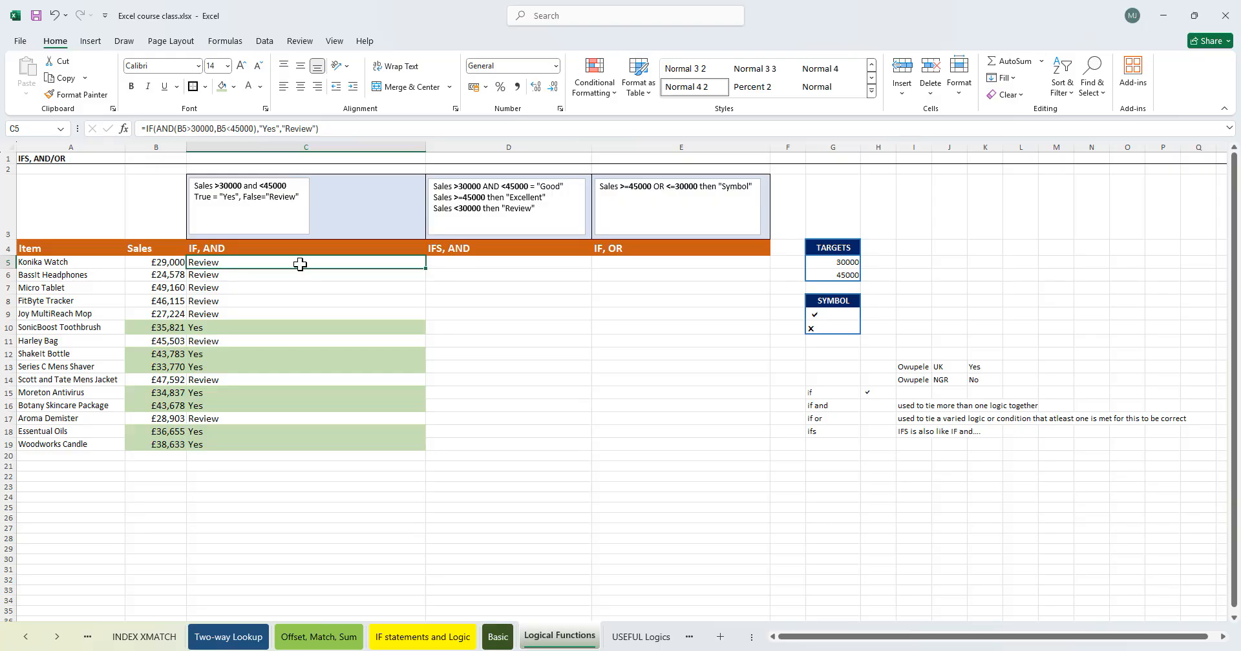
{"action": "double_click", "coordinate": [301, 262]}
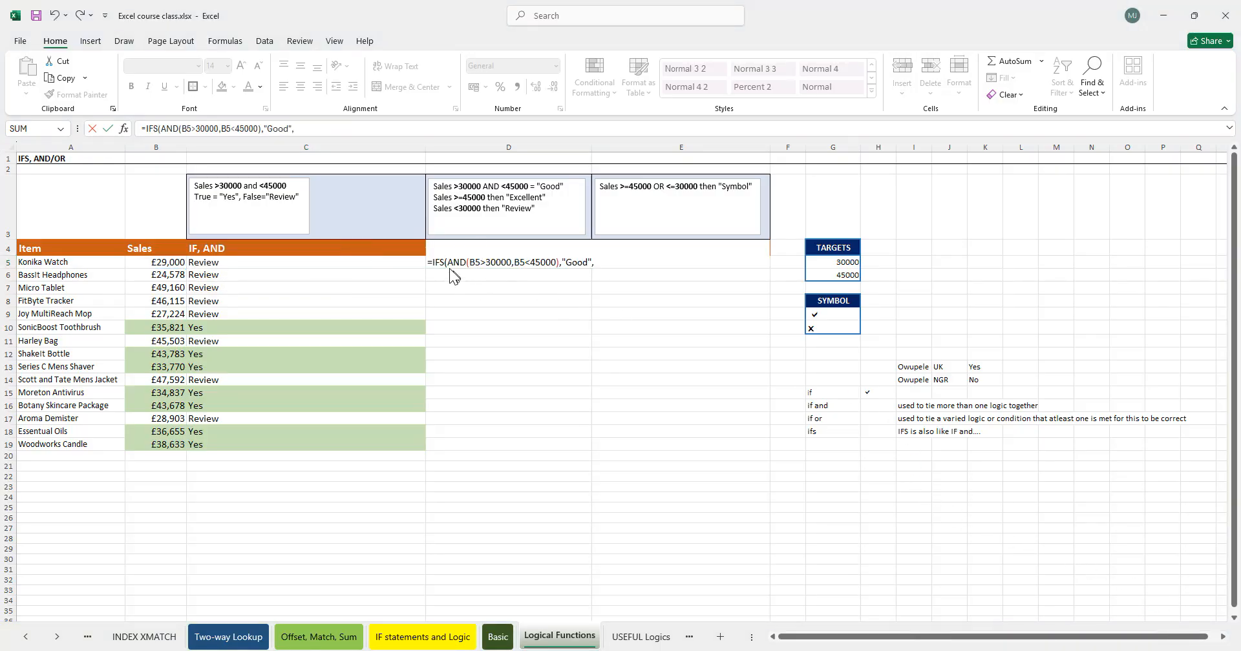
{"action": "left_click", "coordinate": [597, 263]}
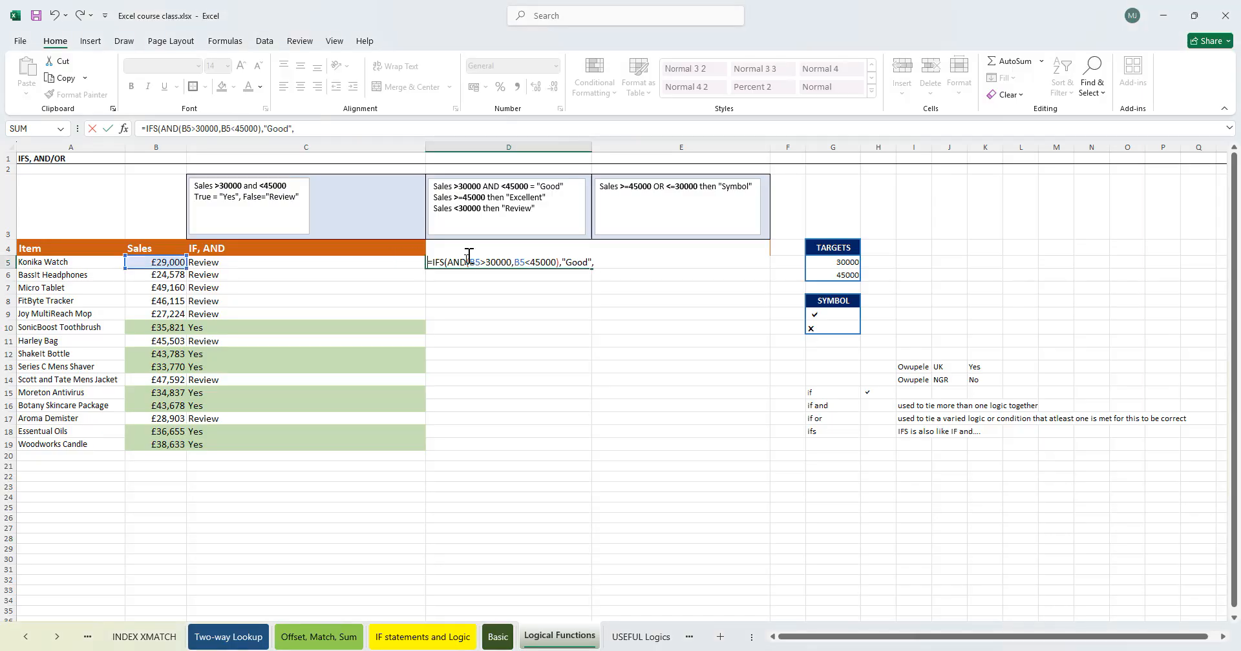
{"action": "key", "text": "Delete"}
{"action": "key", "text": "Delete"}
{"action": "key", "text": "Delete"}
{"action": "key", "text": "Delete"}
{"action": "key", "text": "Delete"}
{"action": "key", "text": "Delete"}
{"action": "key", "text": "Delete"}
{"action": "key", "text": "Delete"}
{"action": "key", "text": "Delete"}
{"action": "key", "text": "Delete"}
{"action": "key", "text": "Delete"}
{"action": "key", "text": "Delete"}
{"action": "key", "text": "Delete"}
{"action": "key", "text": "Delete"}
{"action": "key", "text": "Delete"}
{"action": "key", "text": "Delete"}
{"action": "key", "text": "Delete"}
{"action": "key", "text": "Delete"}
{"action": "key", "text": "Delete"}
{"action": "key", "text": "Delete"}
{"action": "key", "text": "Delete"}
{"action": "key", "text": "Delete"}
{"action": "key", "text": "Delete"}
{"action": "key", "text": "Delete"}
{"action": "key", "text": "Delete"}
{"action": "key", "text": "Delete"}
{"action": "key", "text": "Delete"}
{"action": "key", "text": "Delete"}
{"action": "key", "text": "Delete"}
{"action": "key", "text": "Delete"}
{"action": "key", "text": "Delete"}
{"action": "key", "text": "Delete"}
{"action": "key", "text": "Delete"}
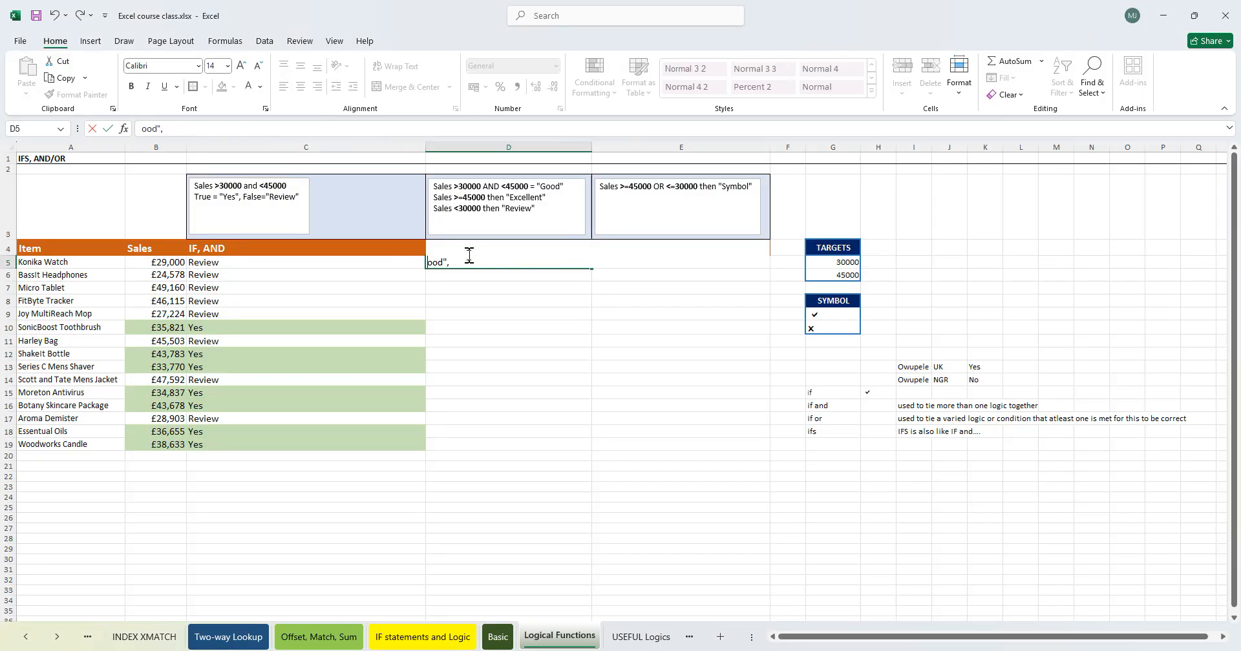
{"action": "type", "text": "=i"}
{"action": "key", "text": "Tab"}
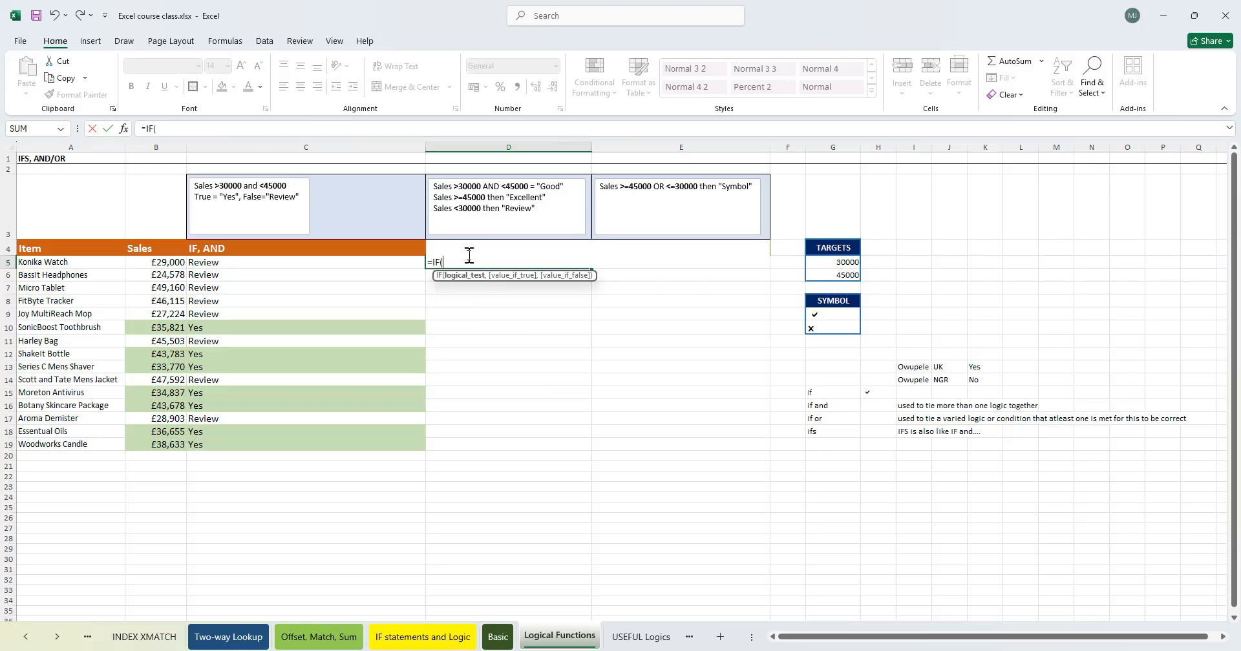
{"action": "key", "text": "BackSpace"}
{"action": "type", "text": "s"}
{"action": "key", "text": "Tab"}
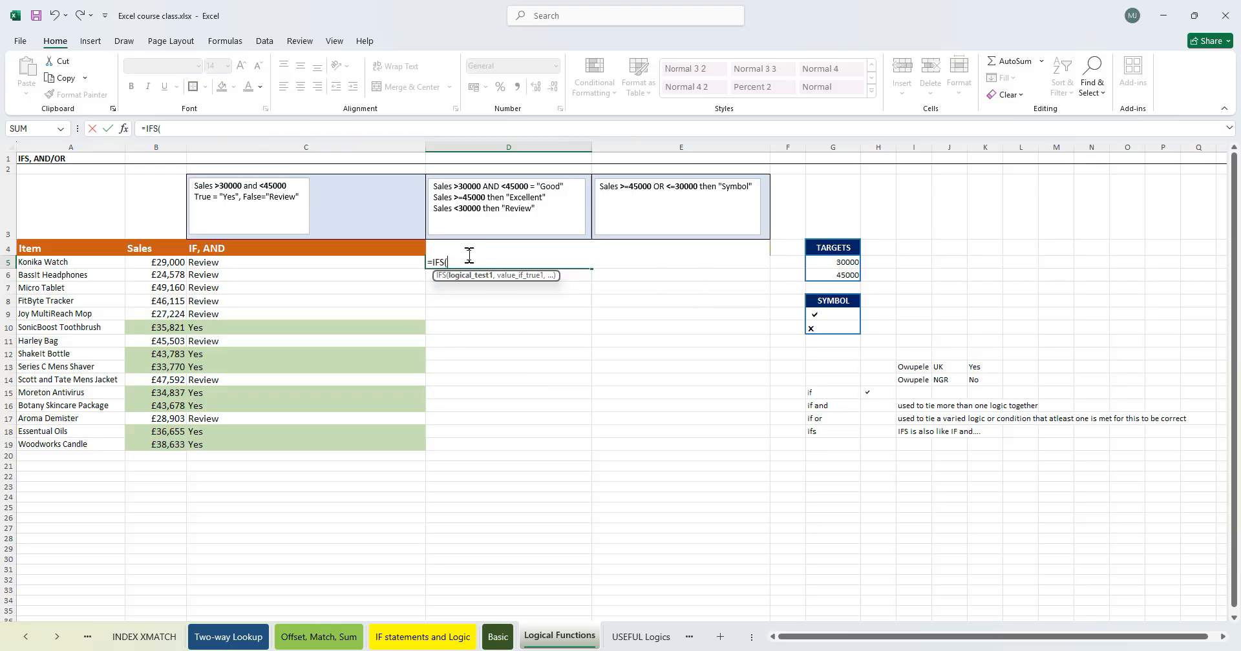
{"action": "type", "text": "and"}
{"action": "key", "text": "Tab"}
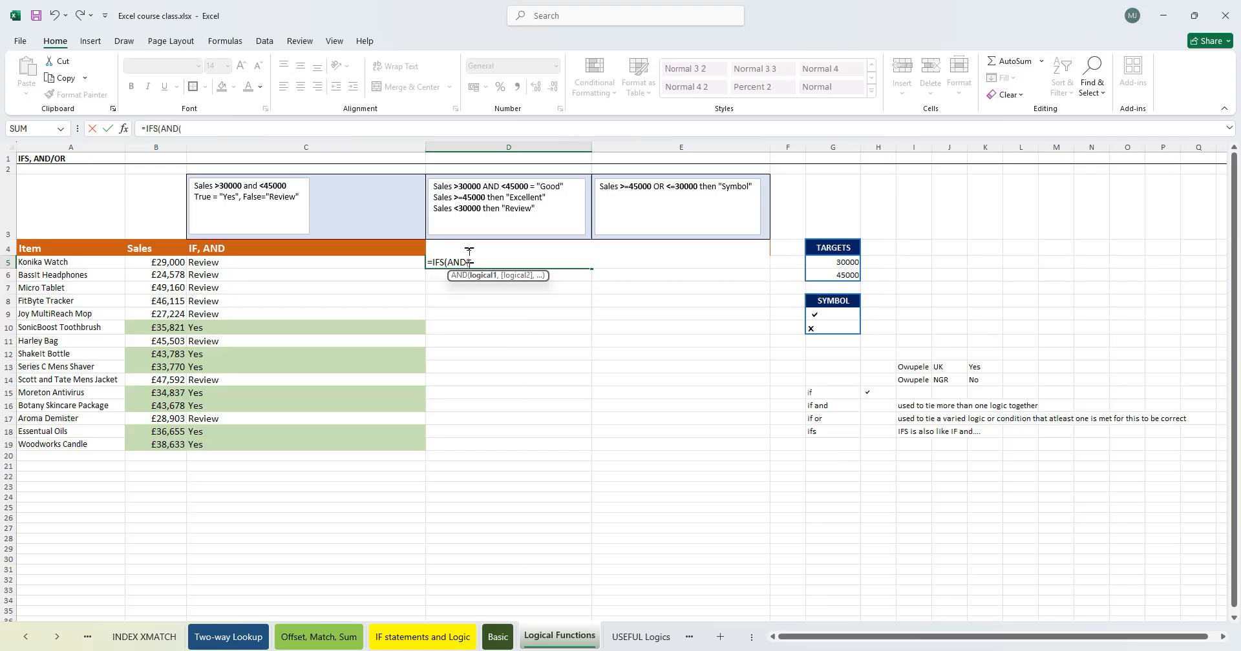
- Enter the AND conditions B5>30000 and B5<45000, with "Good" as the first IFS result
{"action": "left_click", "coordinate": [155, 260]}
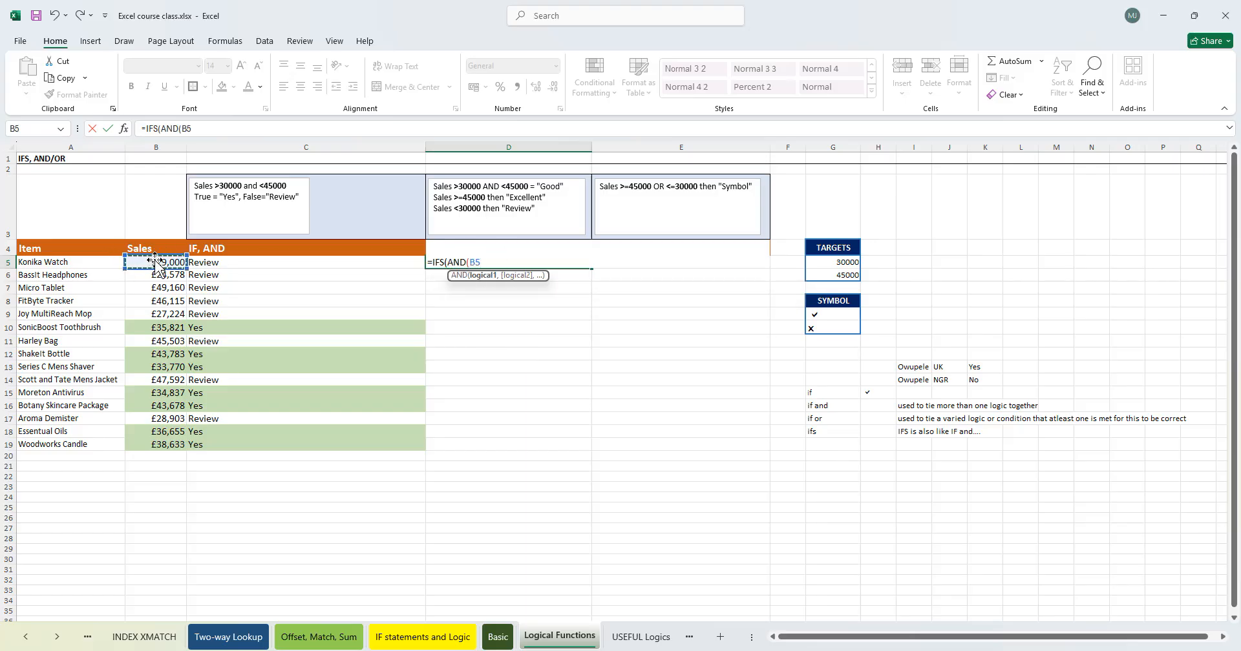
{"action": "type", "text": ">30000"}
{"action": "type", "text": ","}
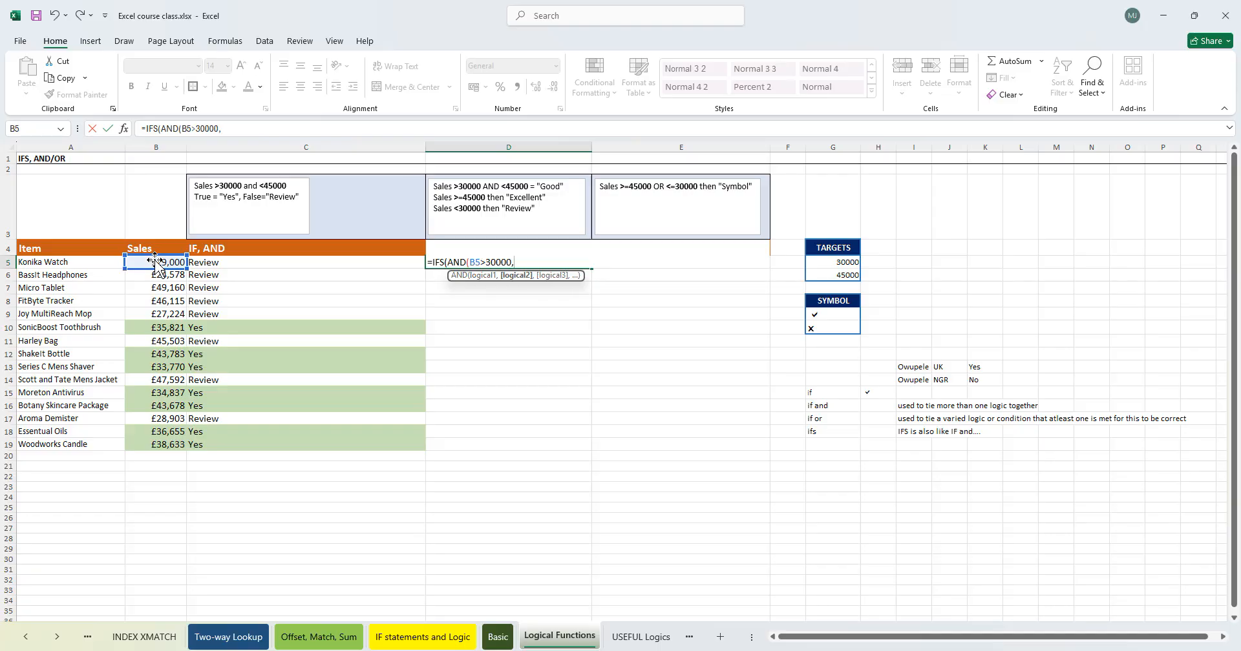
{"action": "left_click", "coordinate": [158, 261]}
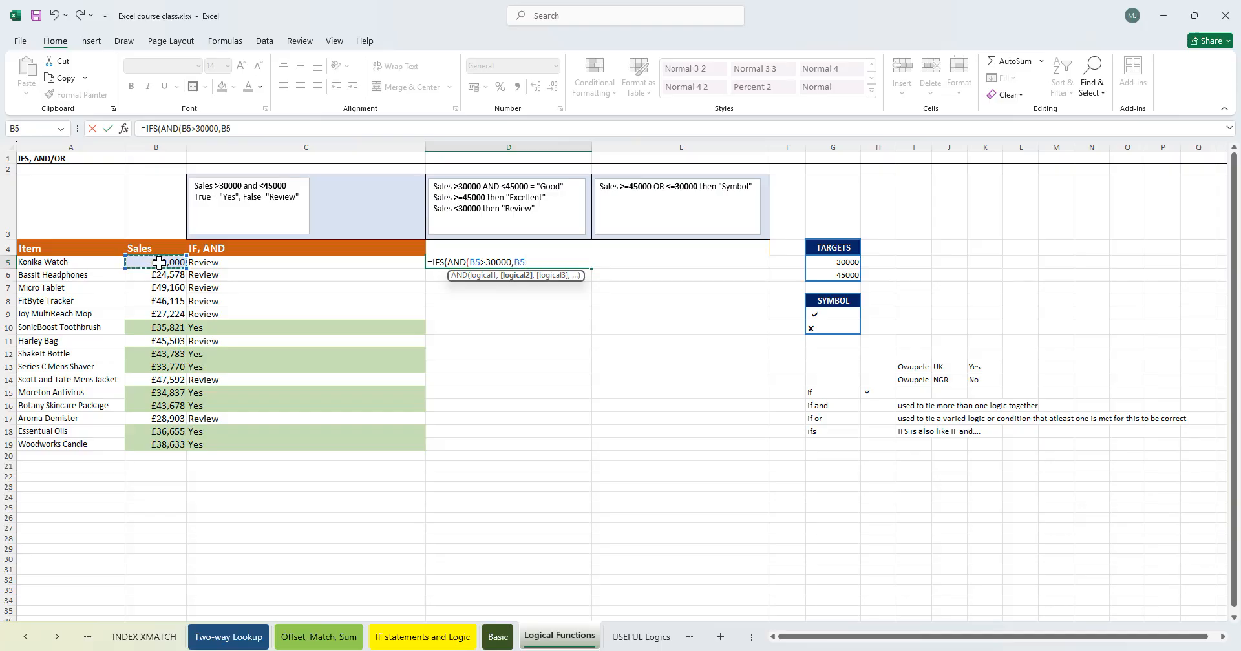
{"action": "type", "text": "<45000"}
{"action": "type", "text": ")"}
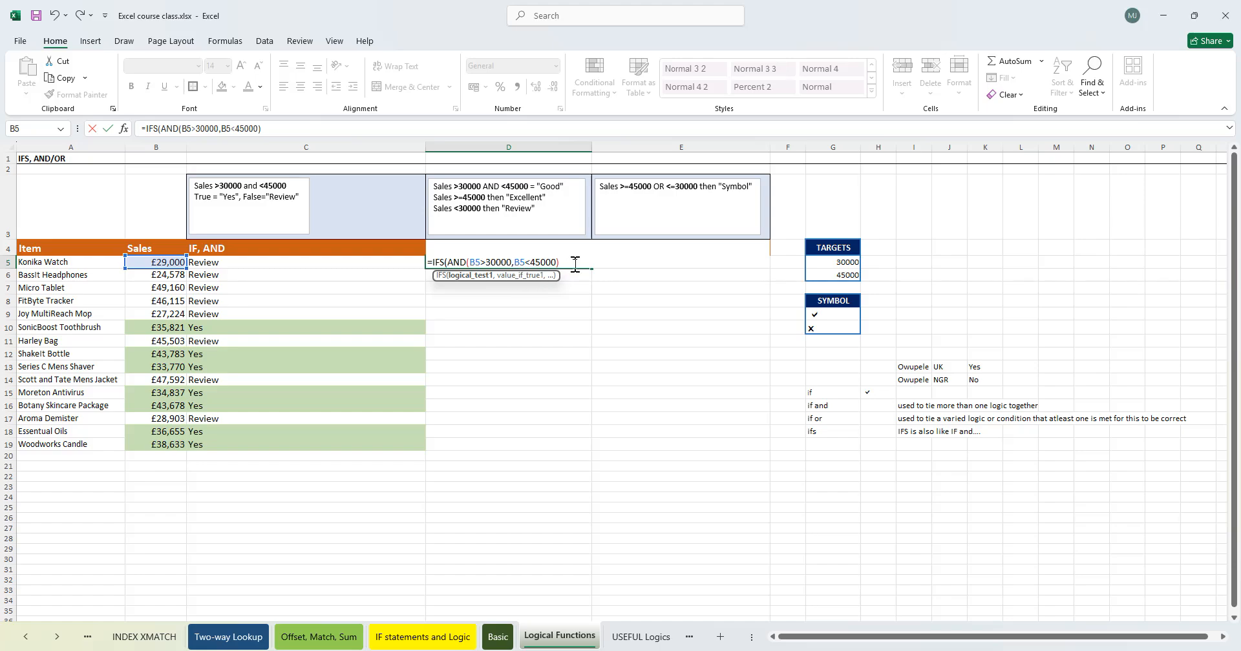
{"action": "type", "text": ",\"Good"}
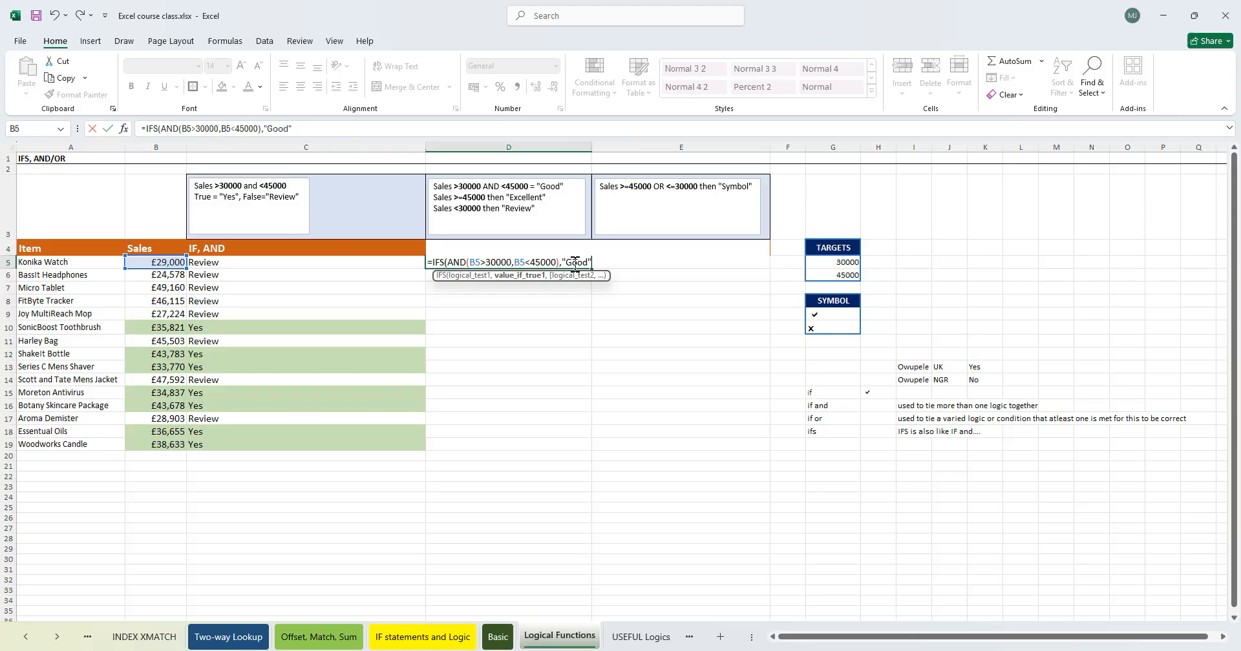
{"action": "type", "text": ","}
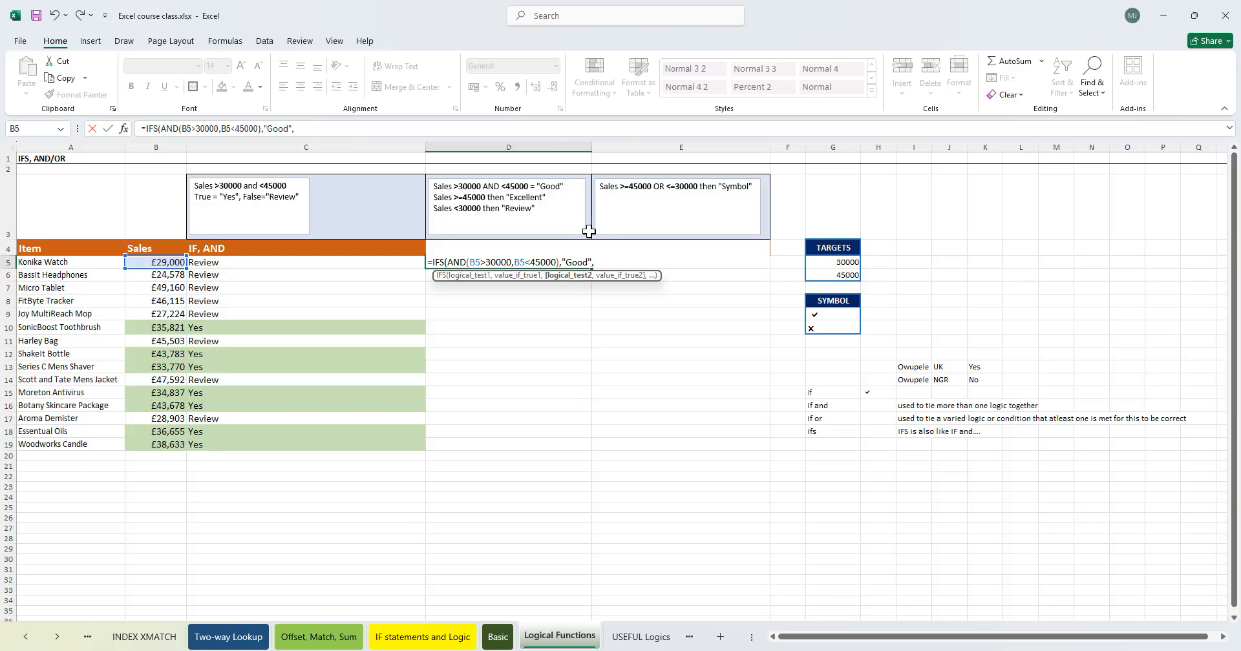
- Begin a second AND test after "Good" in the D5 formula
{"action": "type", "text": "and"}
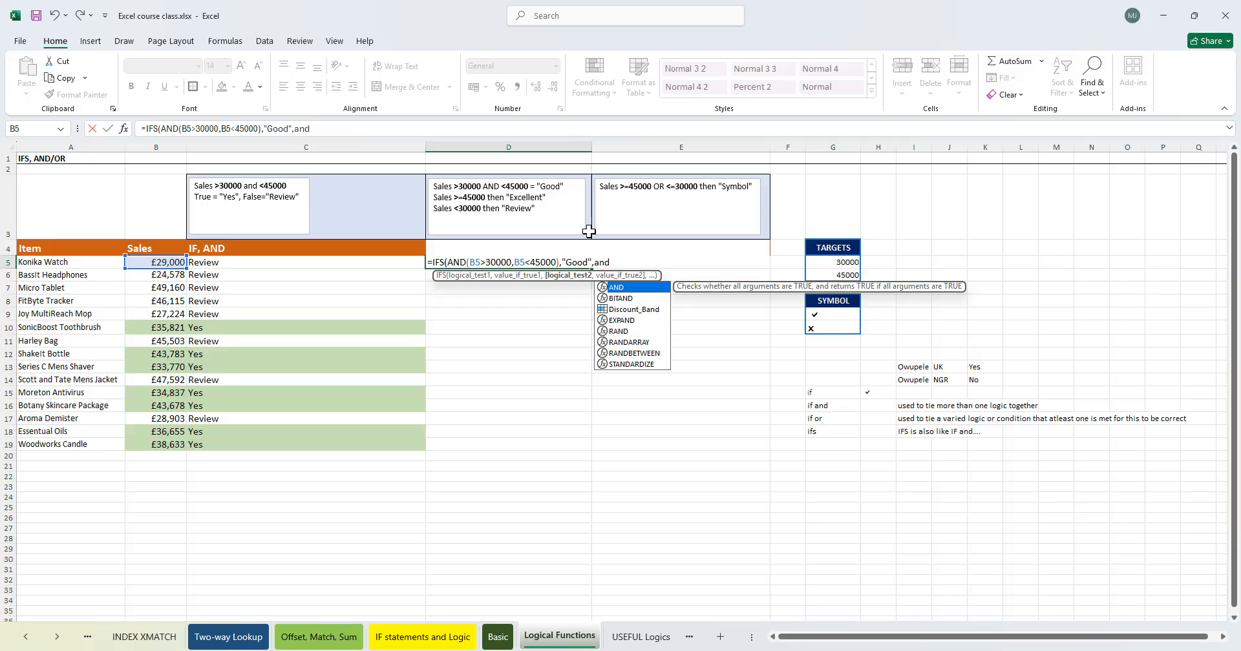
{"action": "key", "text": "Tab"}
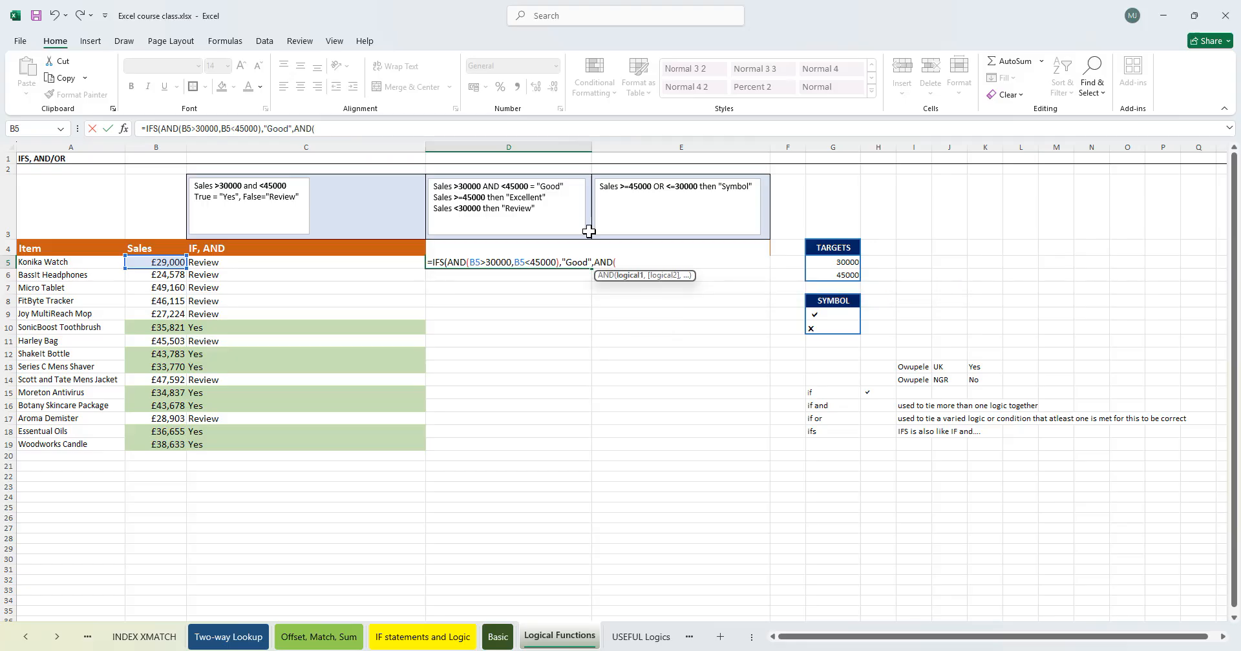
{"action": "key", "text": "Return"}
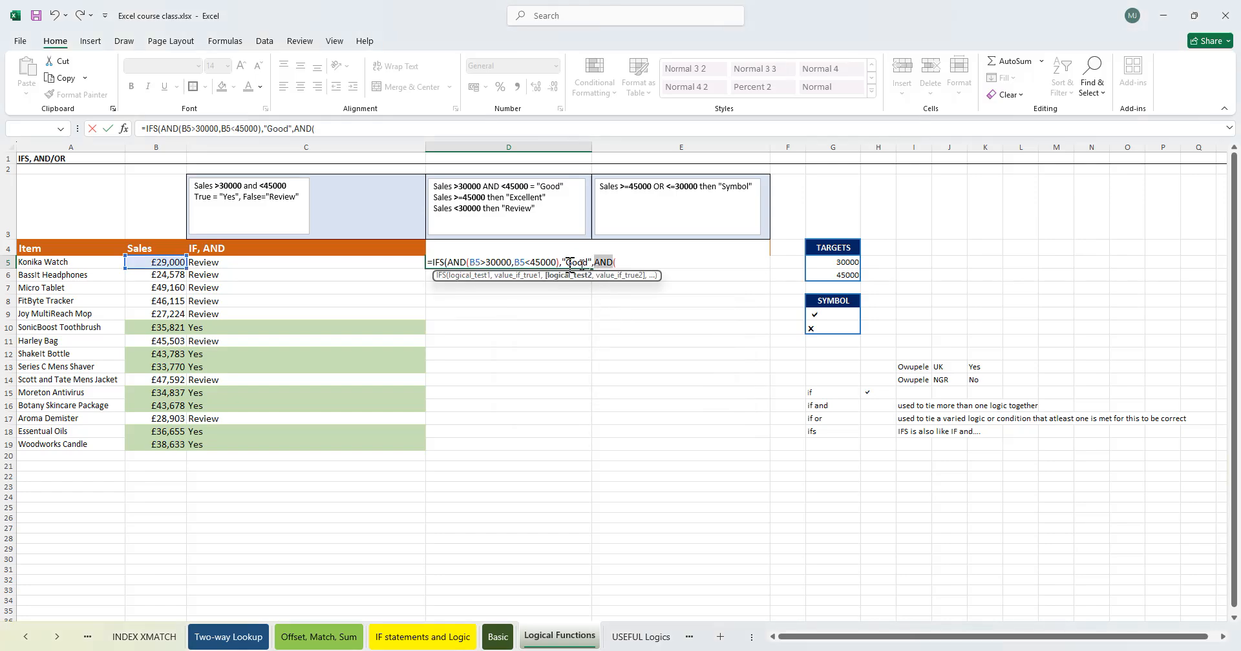
{"action": "left_click", "coordinate": [429, 263]}
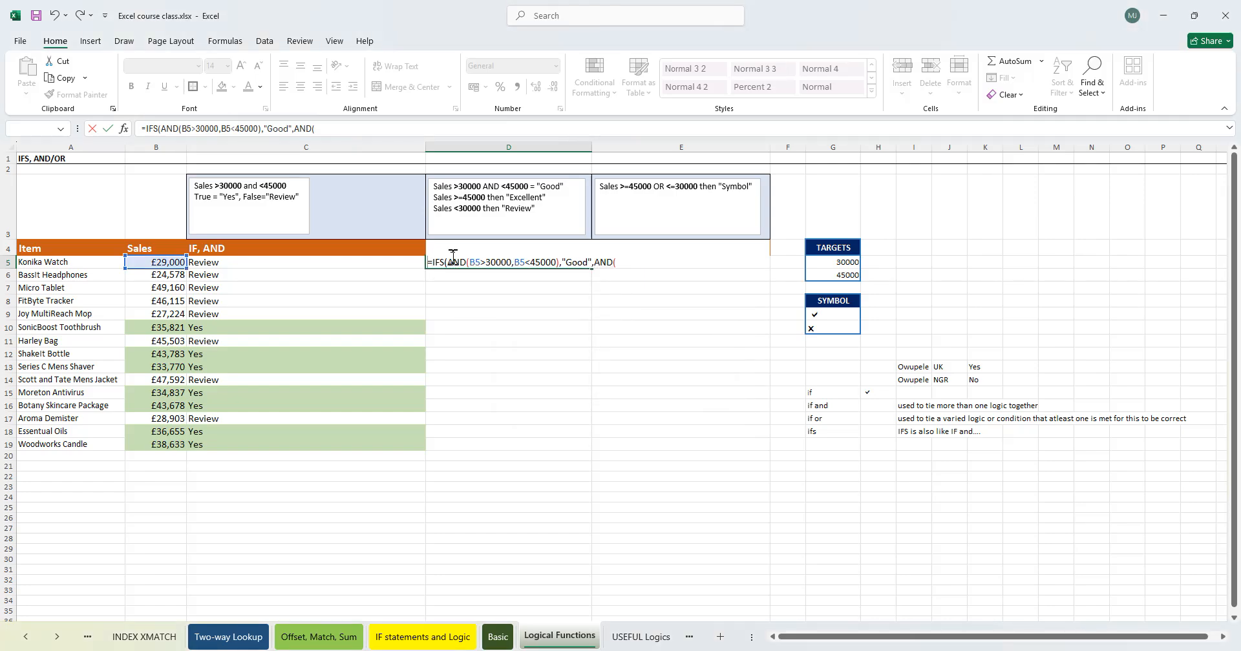
{"action": "type", "text": "1"}
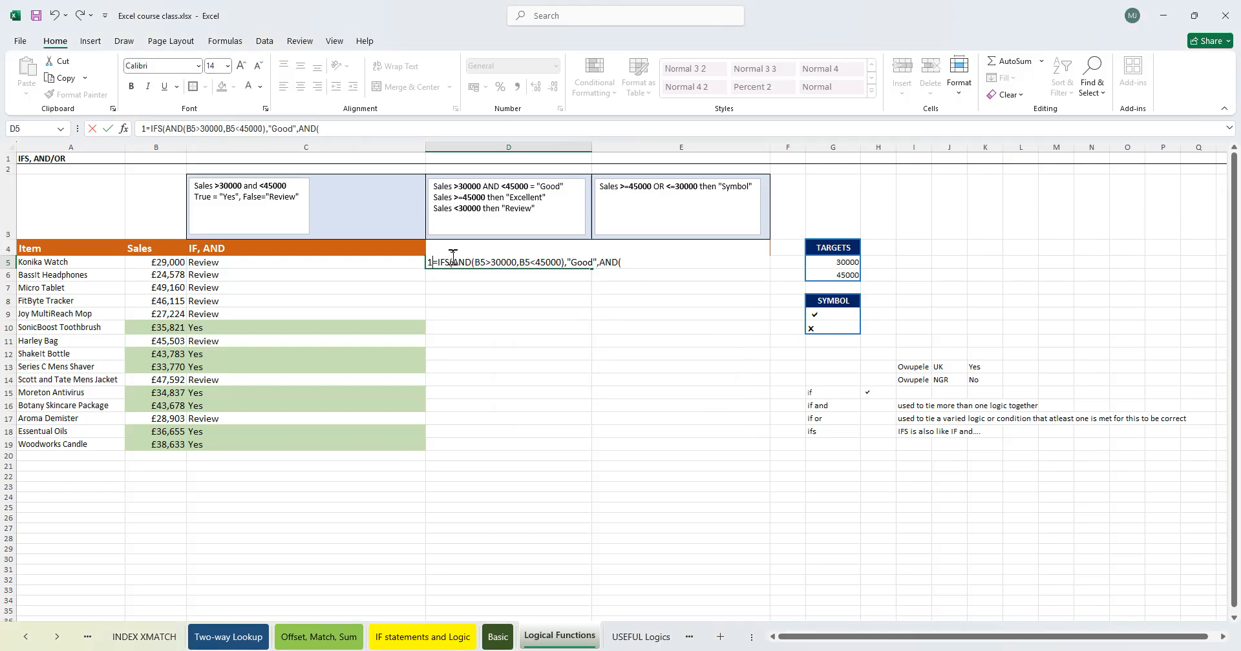
{"action": "left_click", "coordinate": [562, 205]}
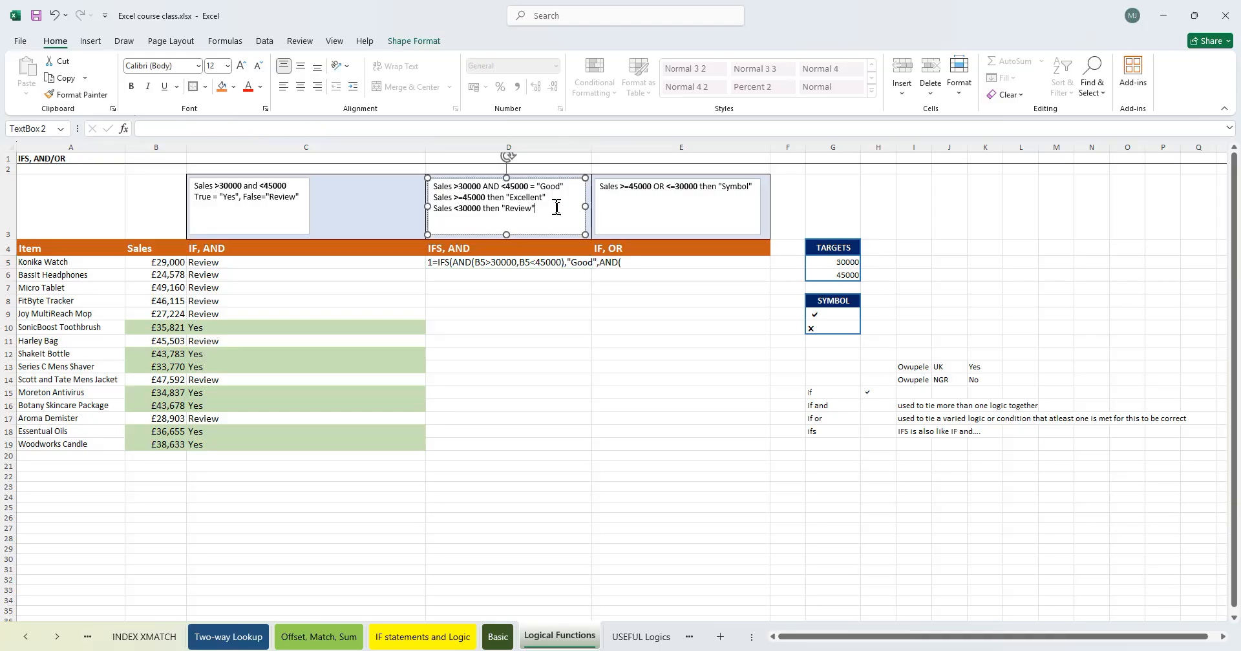
{"action": "left_click_drag", "start_coordinate": [557, 198], "coordinate": [446, 204]}
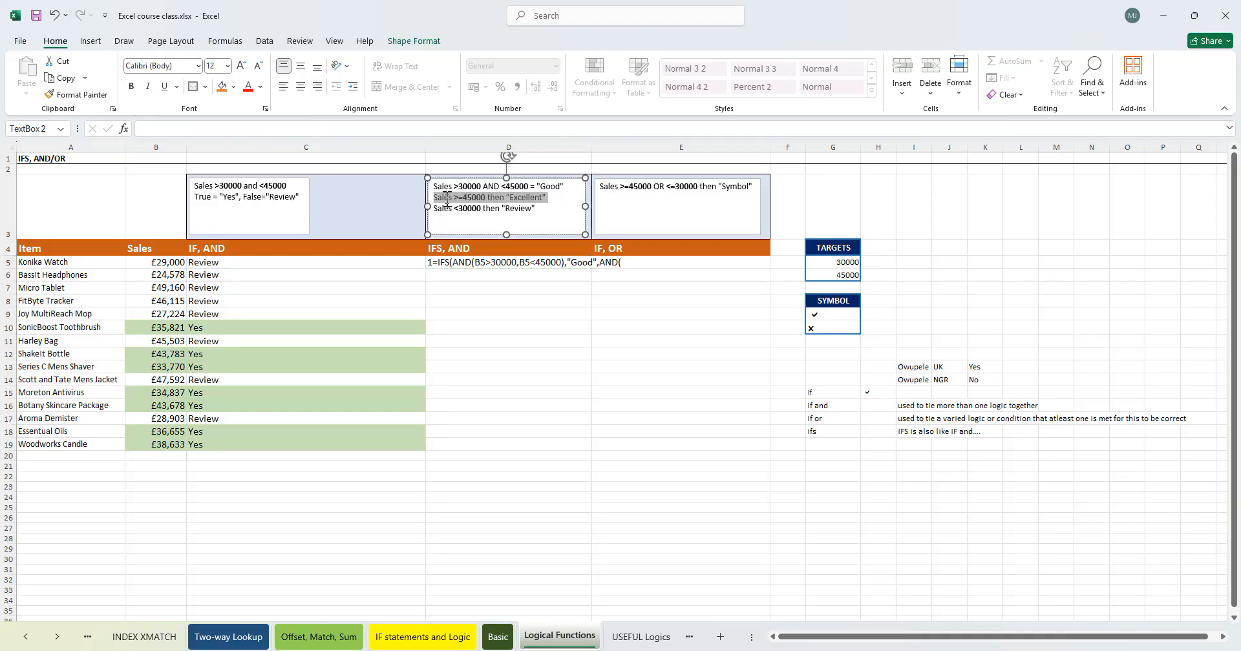
{"action": "left_click", "coordinate": [487, 199]}
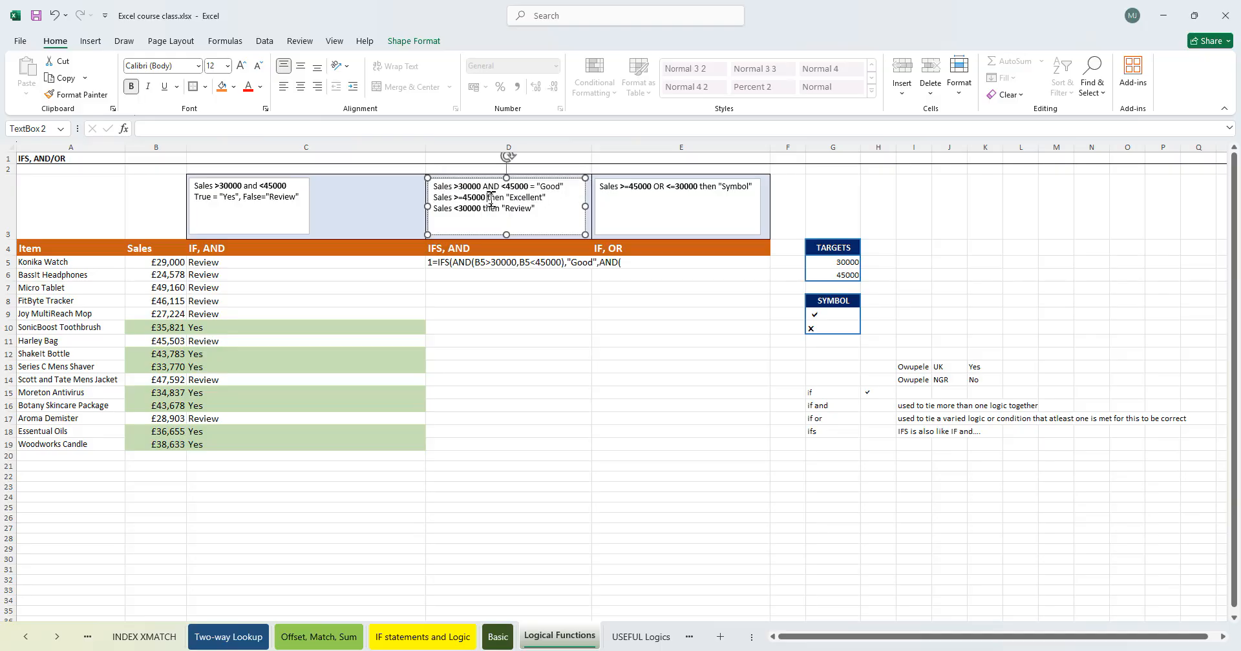
{"action": "type", "text": ">"}
{"action": "type", "text": "60"}
{"action": "type", "text": "000"}
{"action": "type", "text": "AND"}
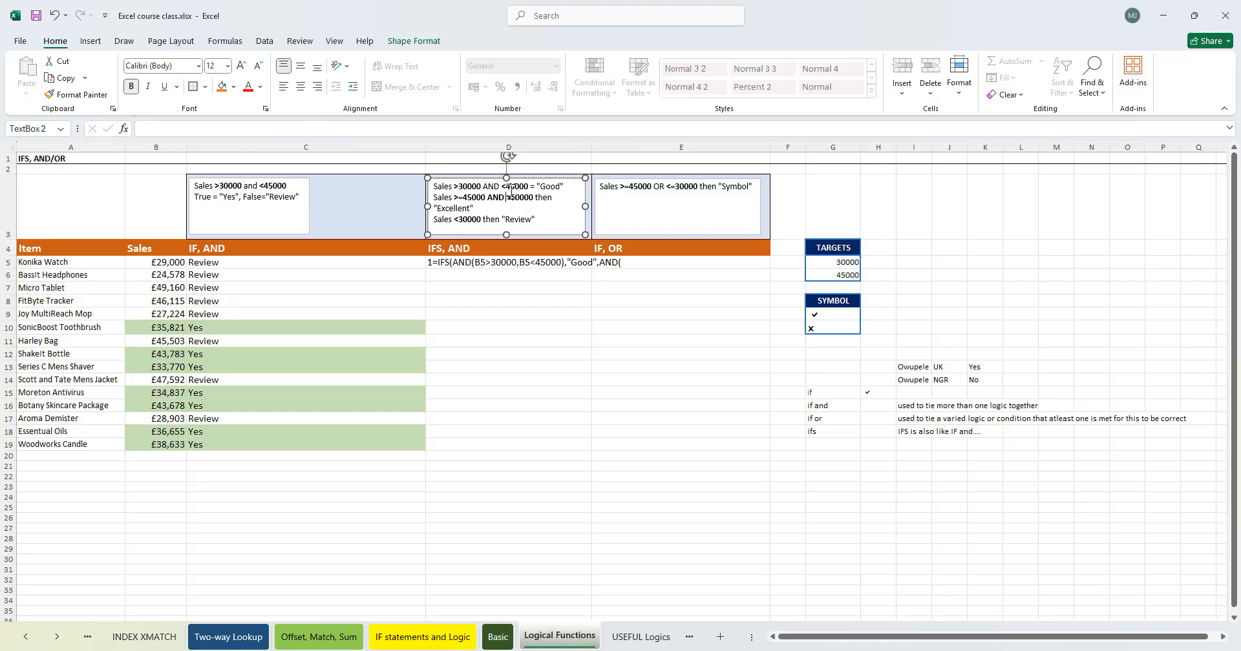
{"action": "left_click_drag", "start_coordinate": [557, 198], "coordinate": [487, 197]}
{"action": "left_click", "coordinate": [532, 200]}
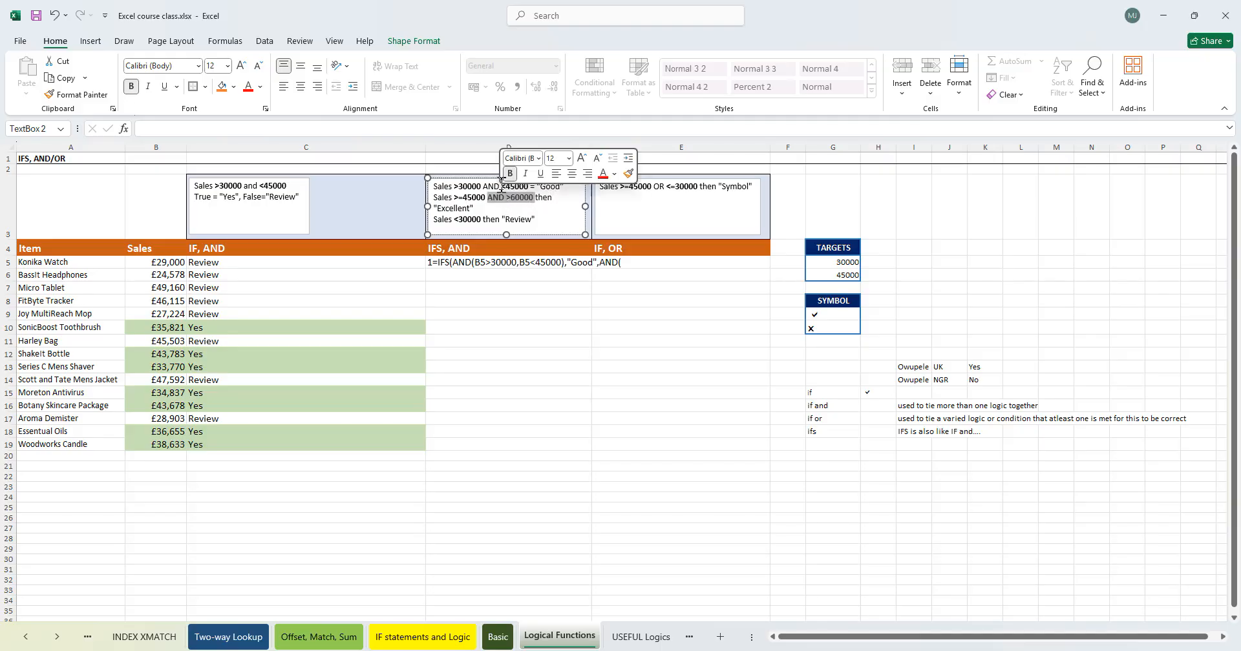
{"action": "key", "text": "BackSpace"}
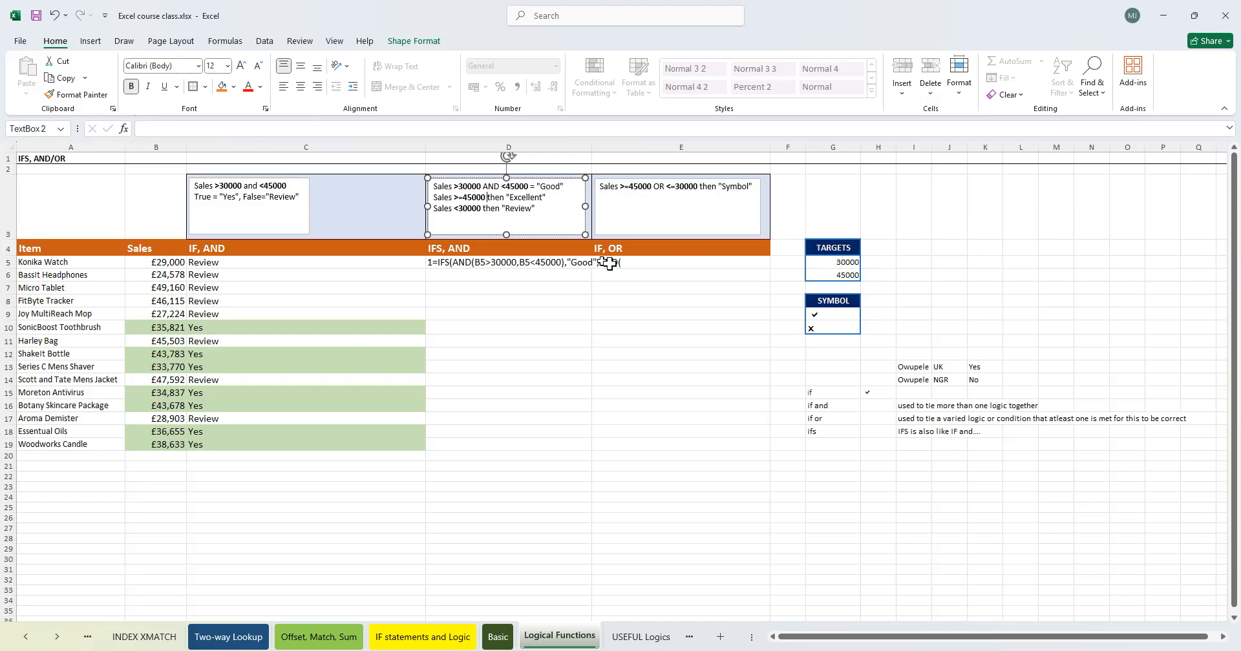
- Remove the stray 1 and the second AND( from the D5 formula
{"action": "left_click", "coordinate": [442, 265]}
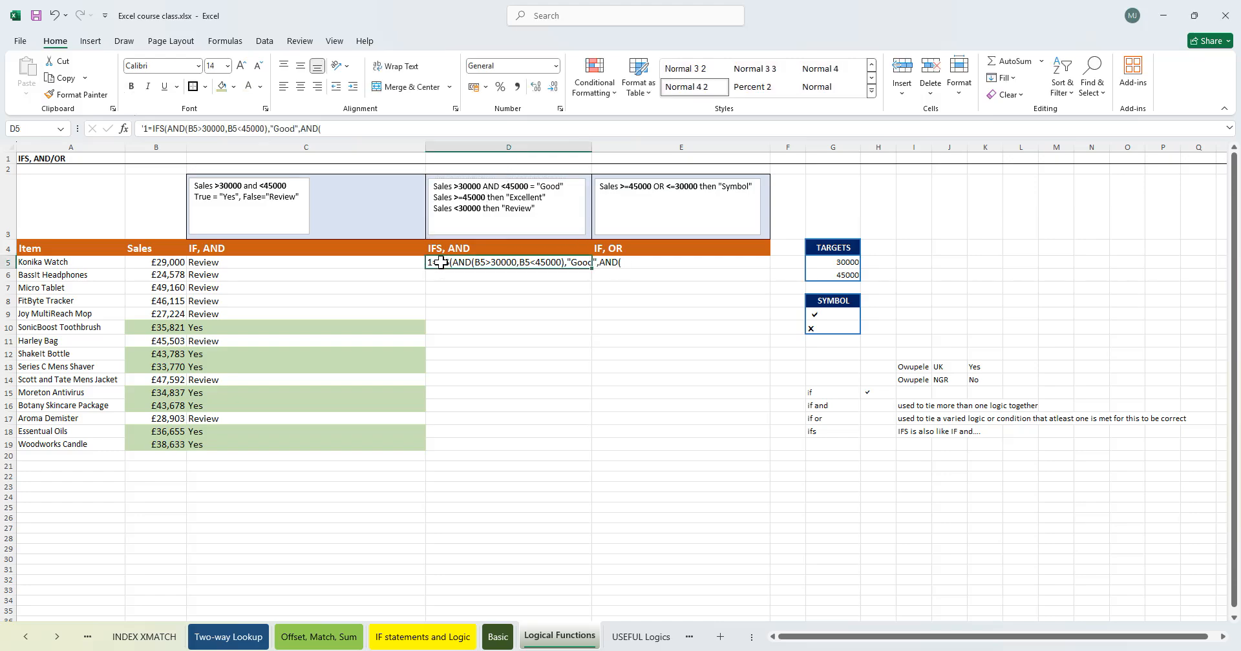
{"action": "double_click", "coordinate": [440, 262]}
{"action": "key", "text": "BackSpace"}
{"action": "key", "text": "BackSpace"}
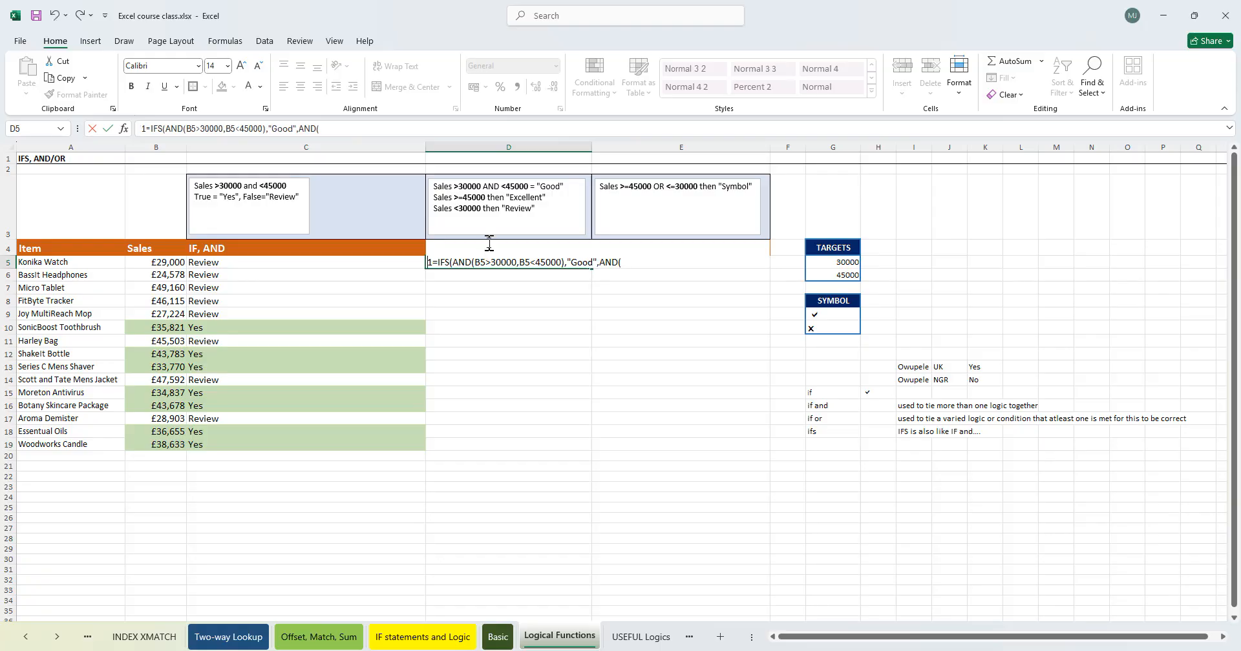
{"action": "double_click", "coordinate": [606, 262]}
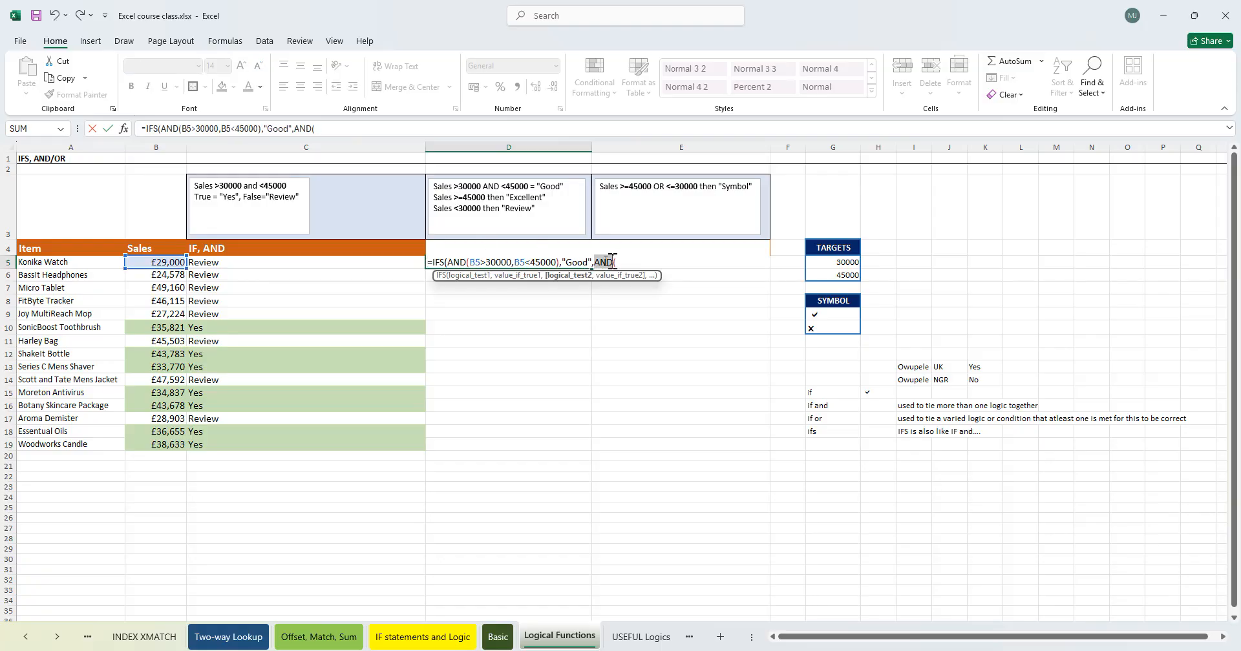
{"action": "key", "text": "BackSpace"}
{"action": "scroll", "coordinate": [647, 340], "scroll_direction": "down", "scroll_amount": 3}
{"action": "scroll", "coordinate": [584, 329], "scroll_direction": "up", "scroll_amount": 3}
{"action": "scroll", "coordinate": [104, 246], "scroll_direction": "down", "scroll_amount": 18}
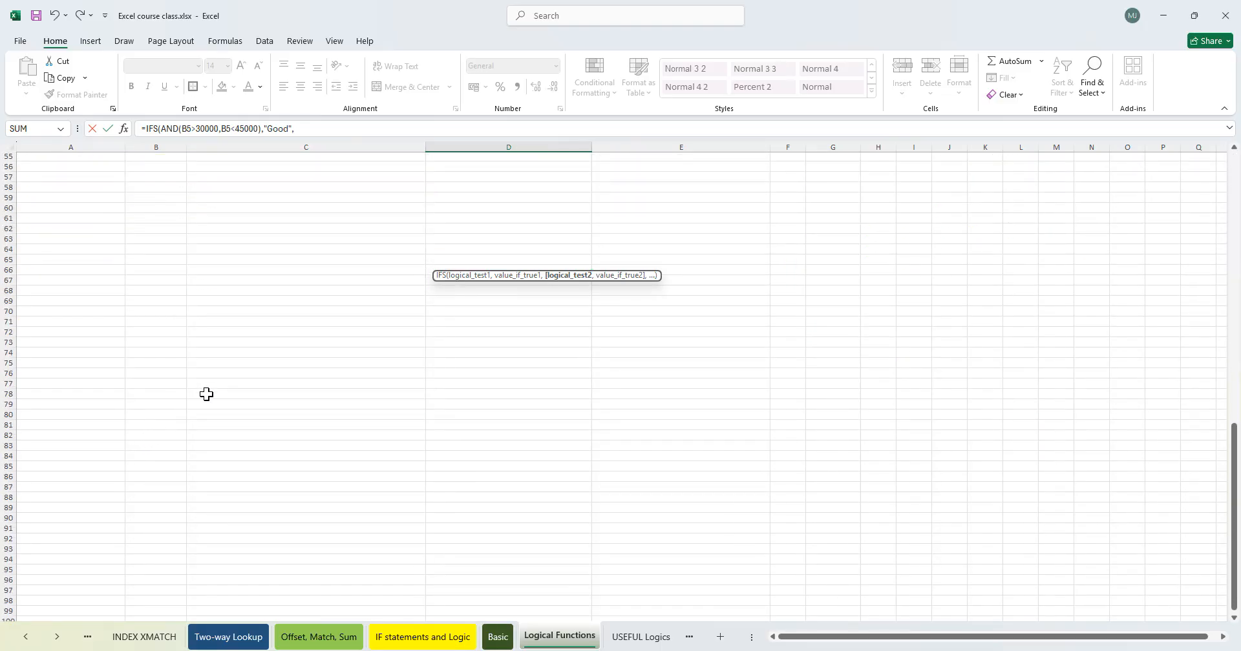
- Add a second IFS condition B5>=45000 returning "Excellent" to the D5 formula
{"action": "scroll", "coordinate": [213, 388], "scroll_direction": "up", "scroll_amount": 18}
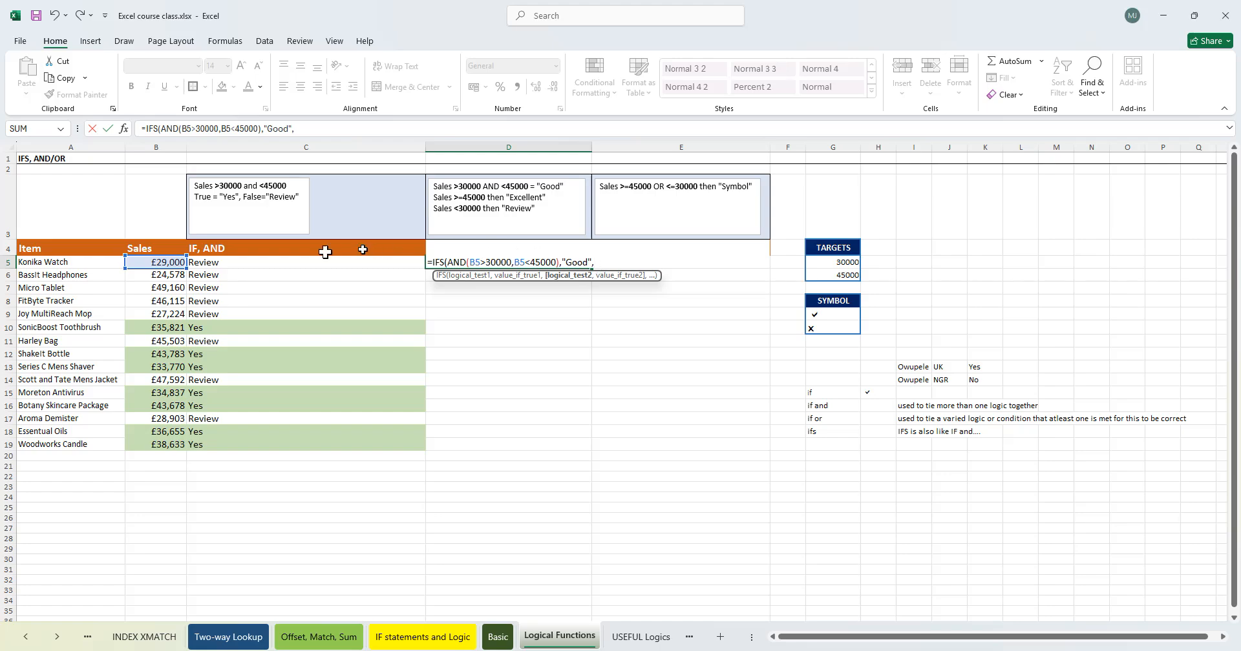
{"action": "left_click", "coordinate": [149, 261]}
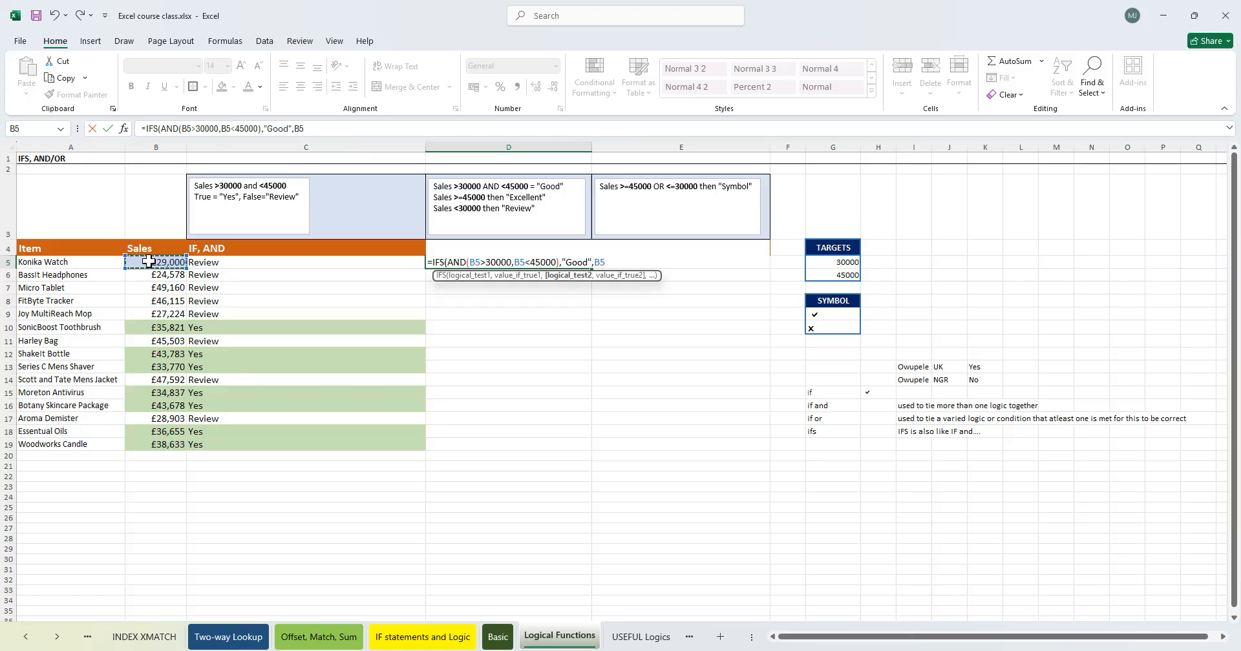
{"action": "type", "text": ">=45000"}
{"action": "type", "text": ",\"Excellent"}
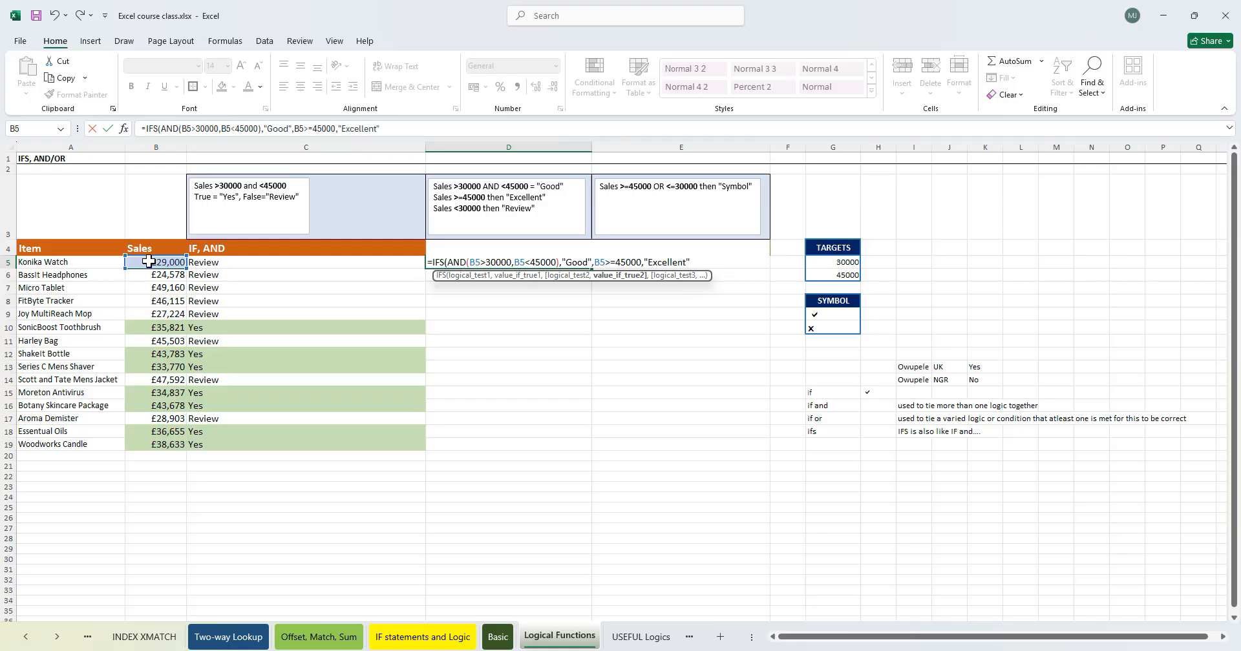
{"action": "type", "text": "\","}
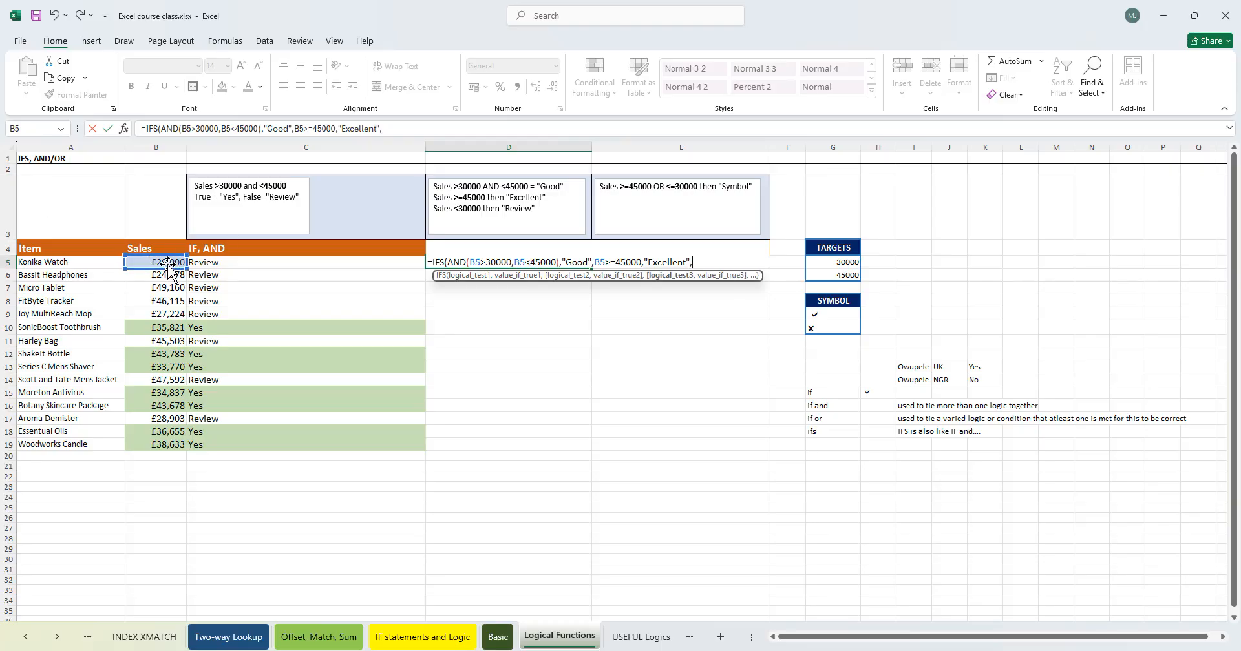
- Add the third IFS condition B5<30000 returning "Review" and close the D5 formula
{"action": "left_click", "coordinate": [165, 261]}
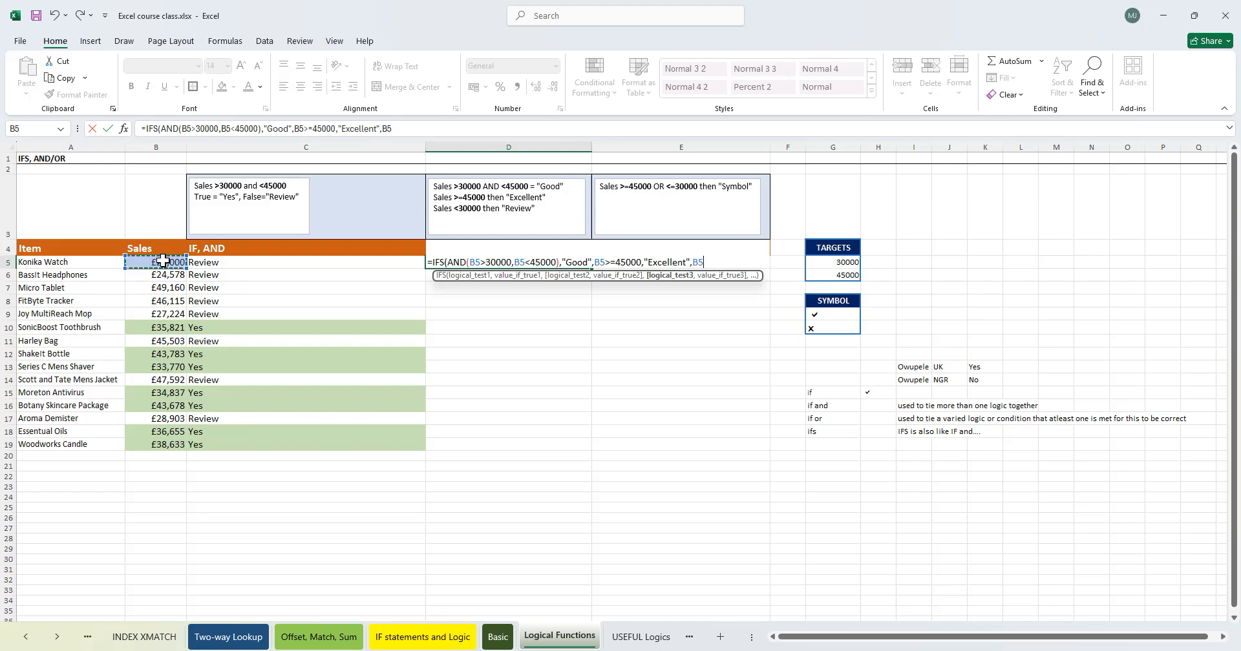
{"action": "type", "text": "<30000,"}
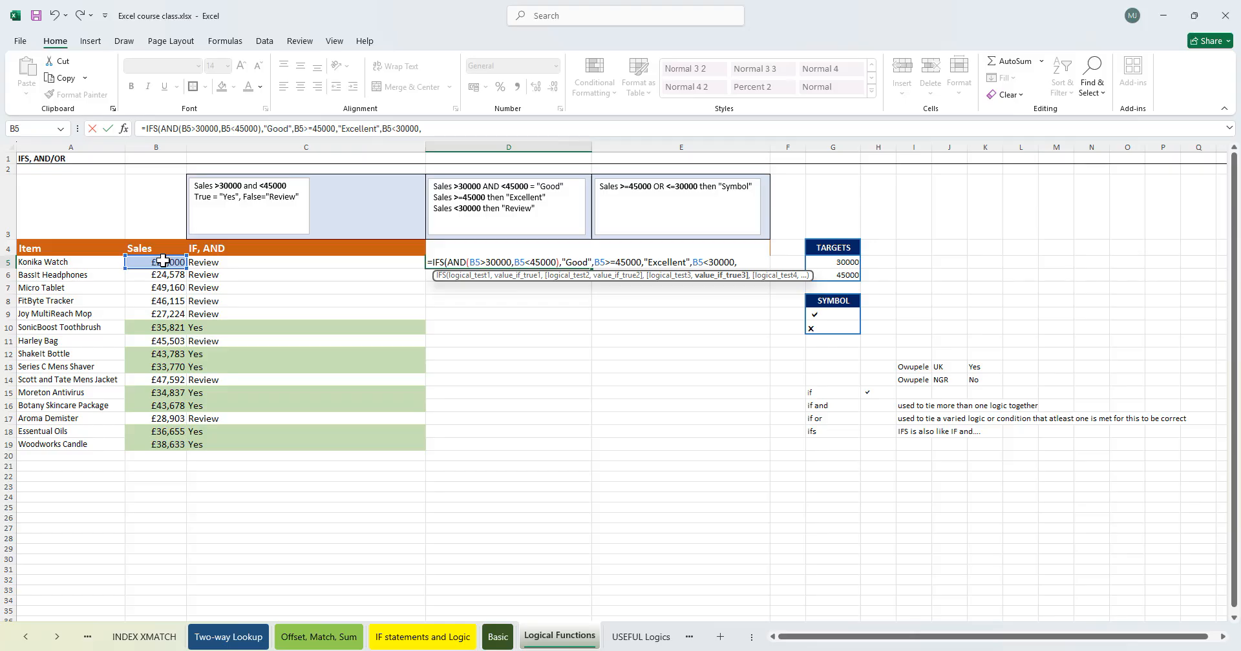
{"action": "type", "text": "\"Review"}
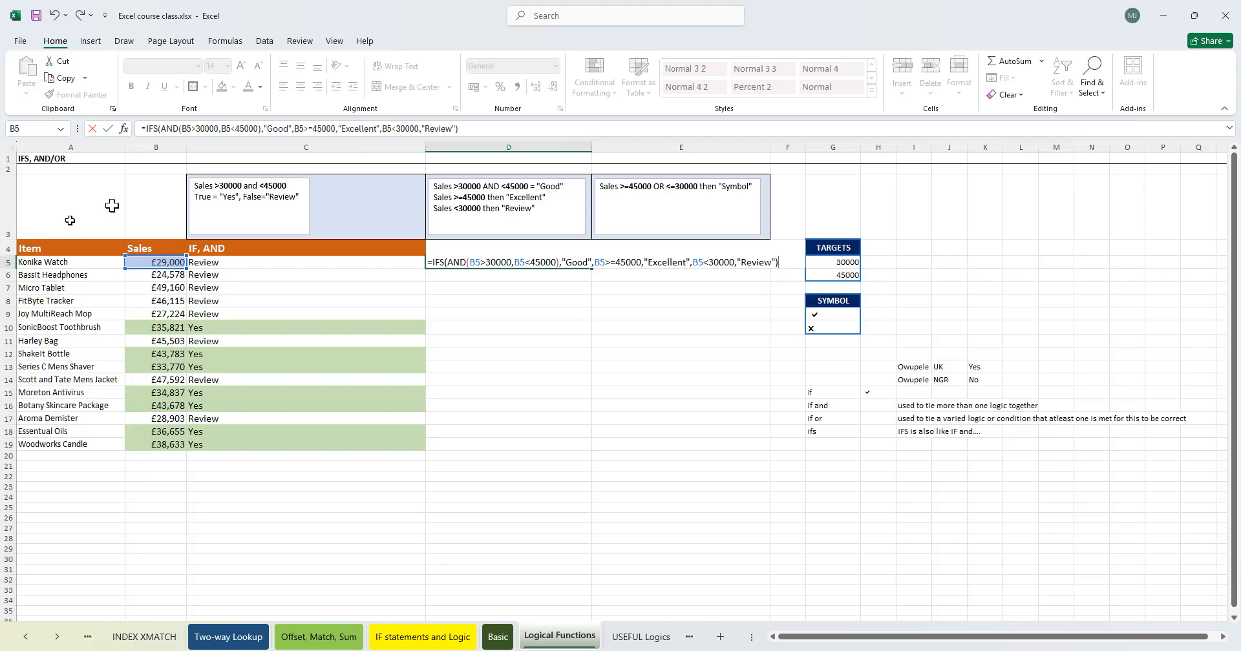
- Prefix the D5 formula with an apostrophe so it is stored as text
{"action": "left_click", "coordinate": [640, 262]}
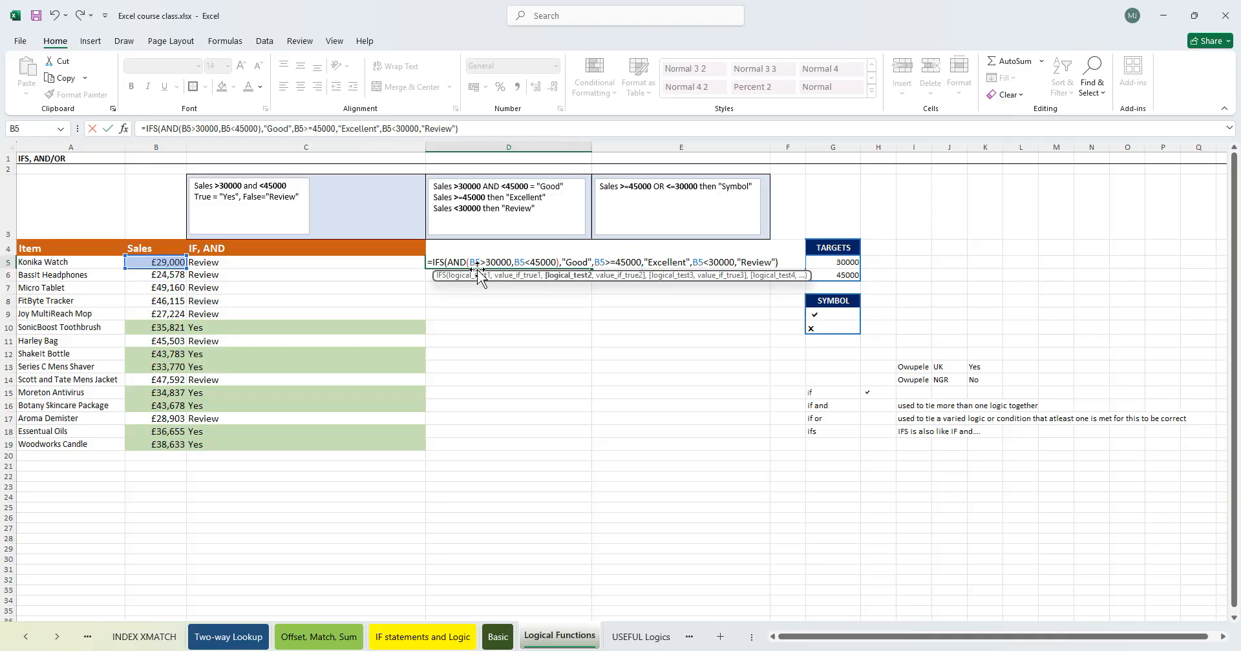
{"action": "left_click", "coordinate": [438, 261]}
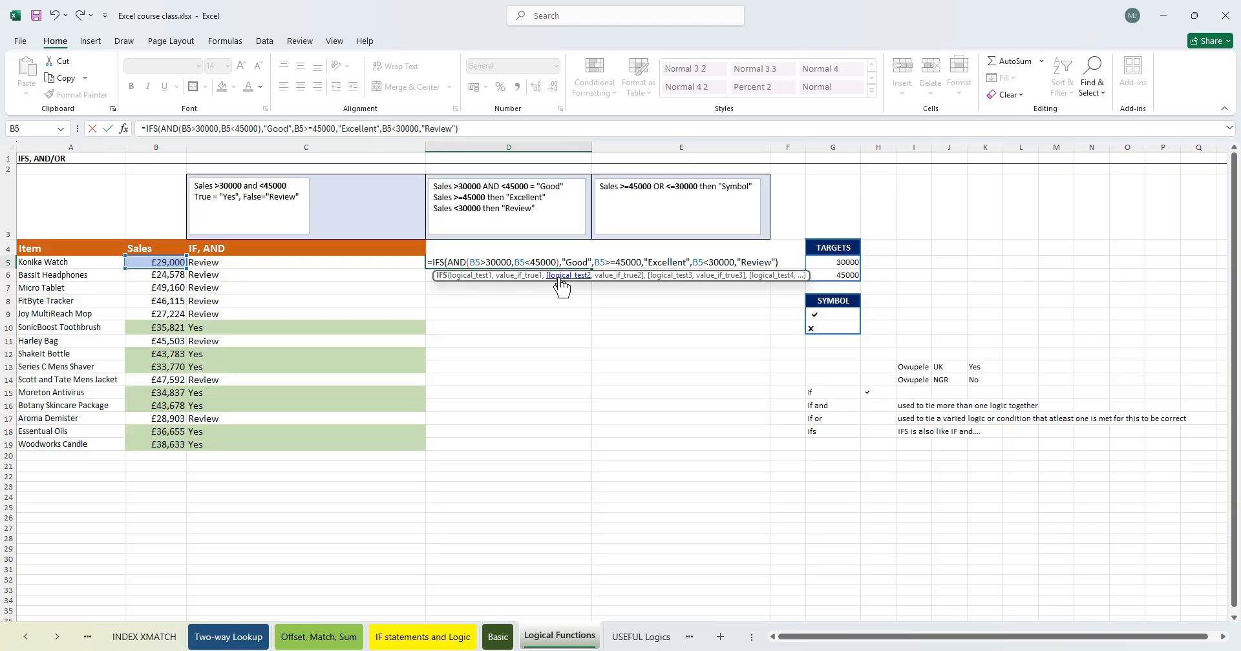
{"action": "left_click", "coordinate": [430, 262]}
{"action": "type", "text": "'"}
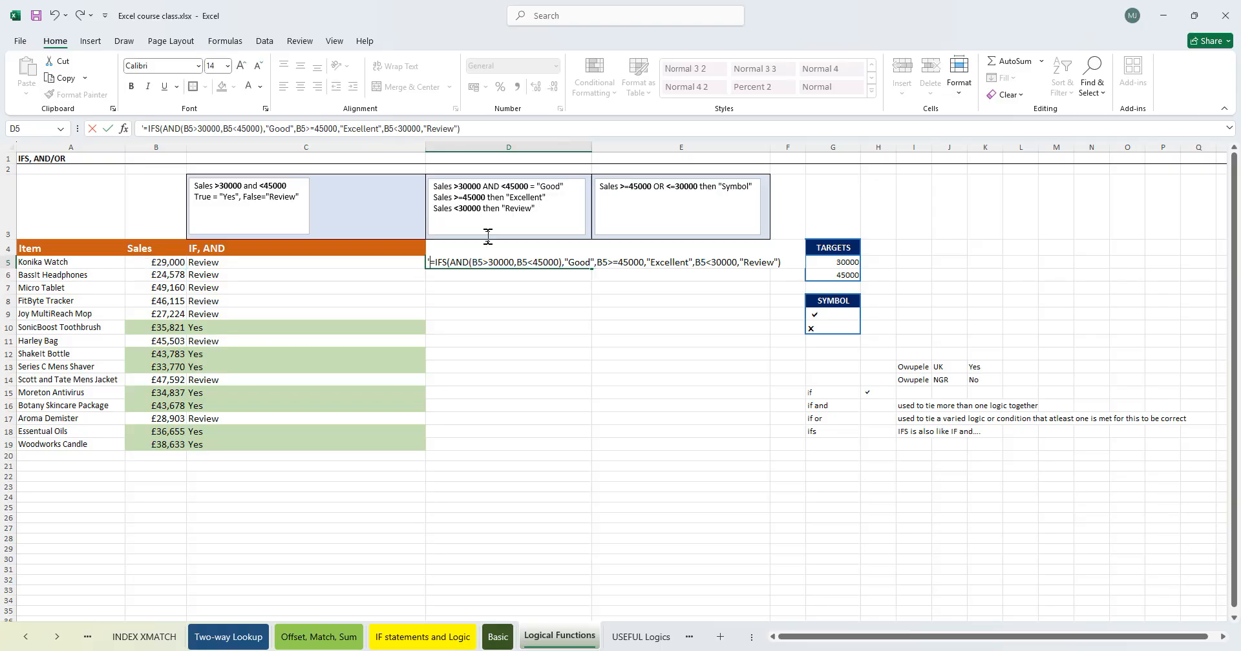
- Open the IF AND formula in C5 to compare its structure, then leave it
{"action": "left_click", "coordinate": [208, 264]}
{"action": "double_click", "coordinate": [208, 263]}
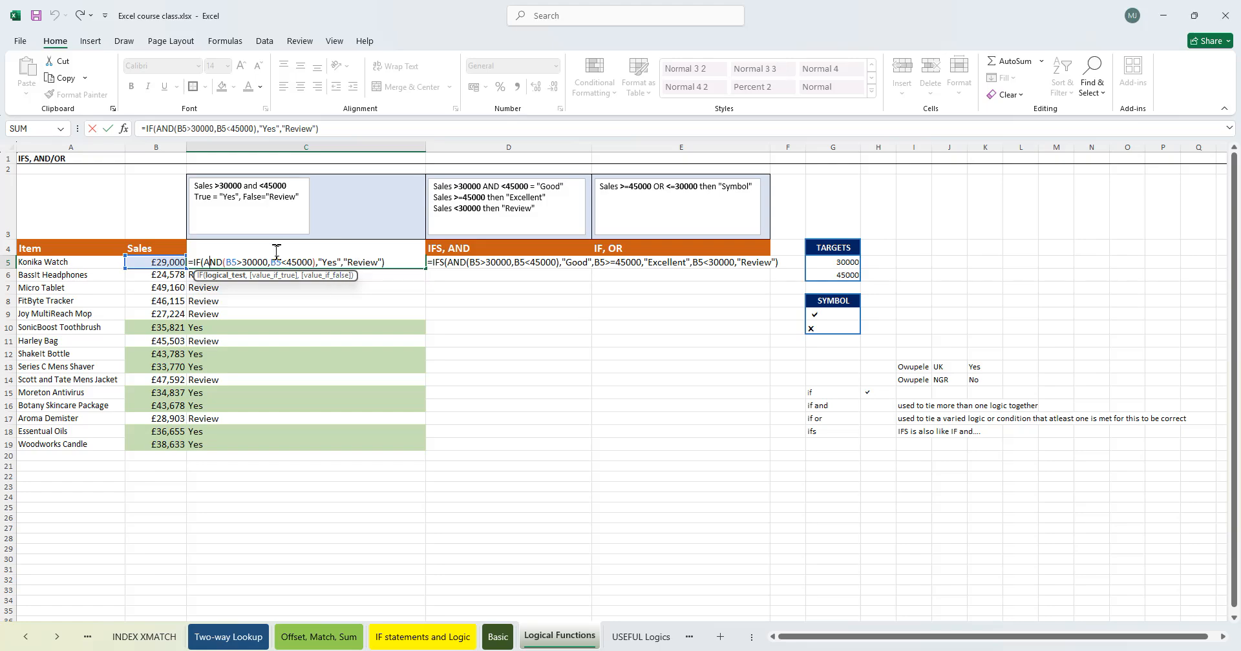
{"action": "left_click", "coordinate": [204, 262]}
{"action": "left_click", "coordinate": [347, 262]}
{"action": "key", "text": "Return"}
- Remove the leading apostrophe from the D5 formula
{"action": "left_click", "coordinate": [464, 261]}
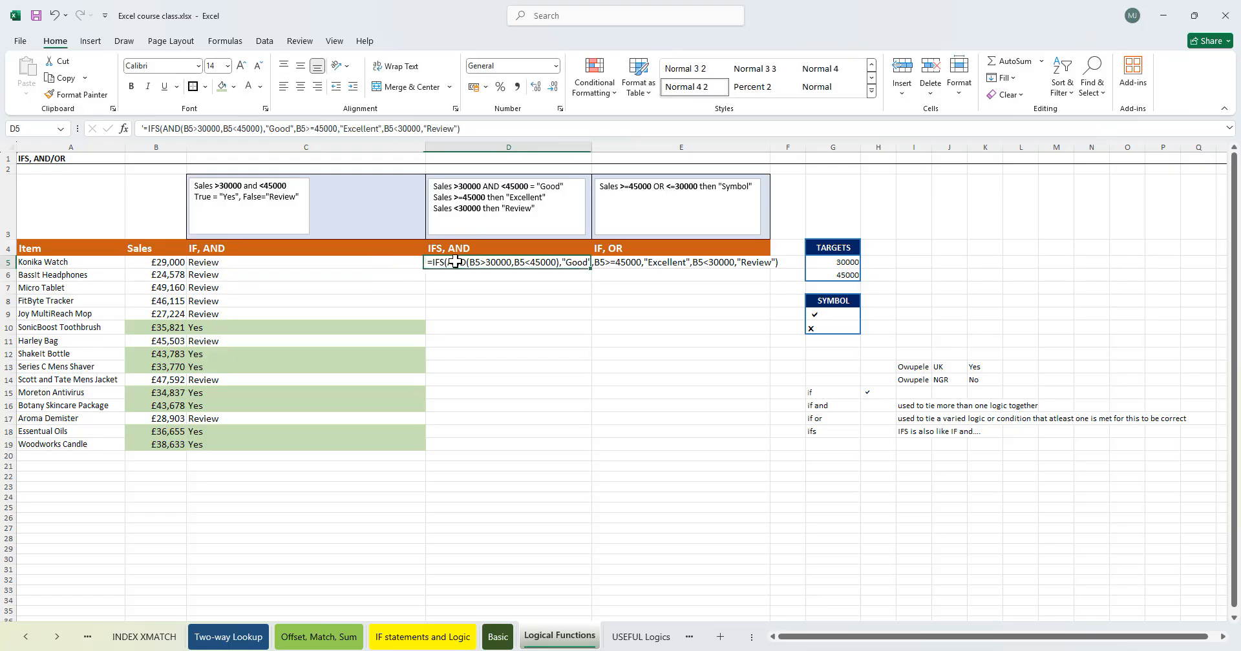
{"action": "double_click", "coordinate": [455, 262]}
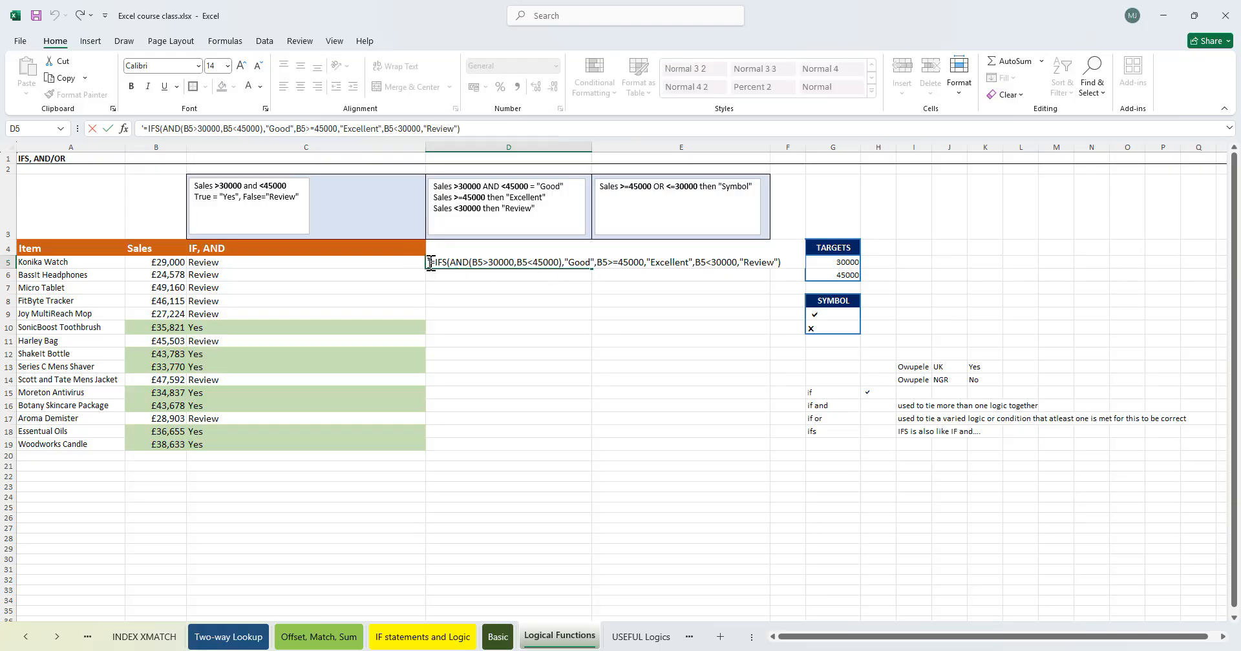
{"action": "key", "text": "Home"}
{"action": "key", "text": "Delete"}
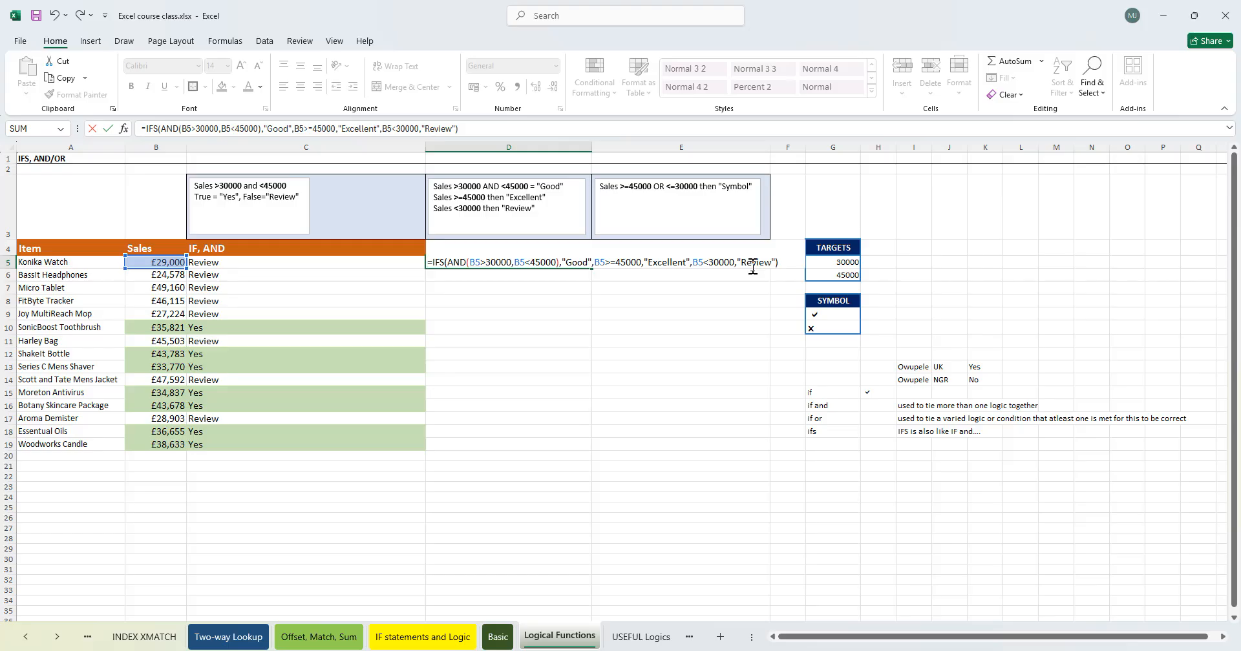
- Add the closing parenthesis after the AND conditions in the D5 formula
{"action": "left_click", "coordinate": [541, 264]}
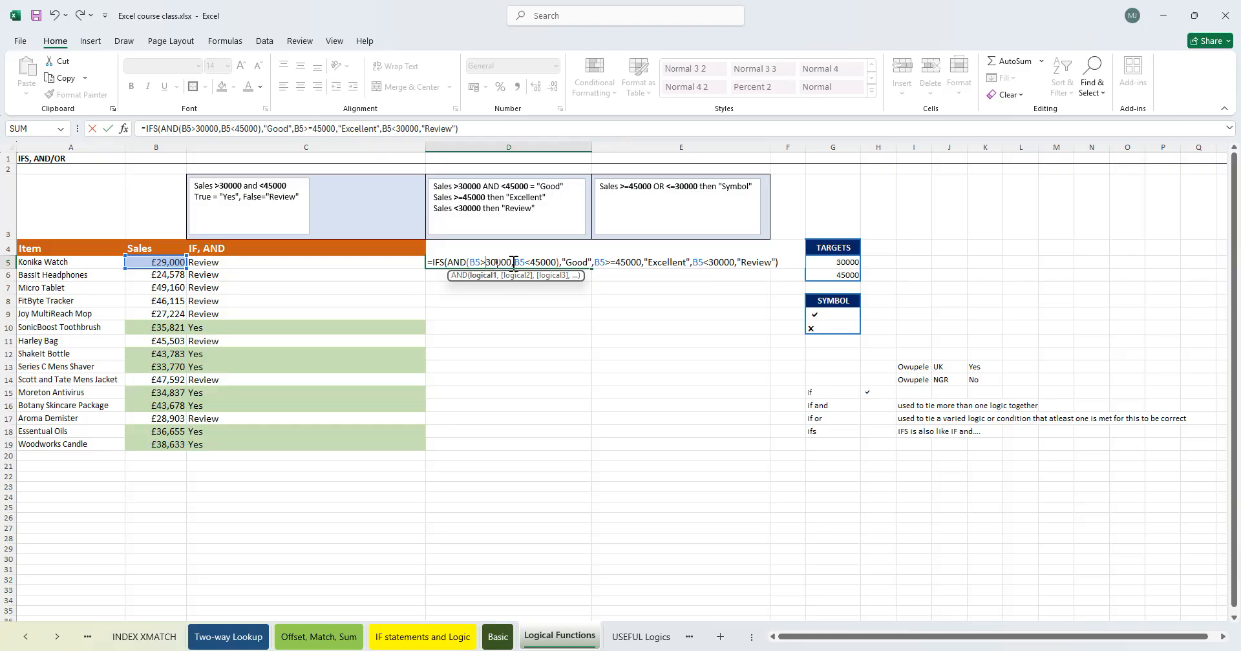
{"action": "left_click", "coordinate": [589, 262]}
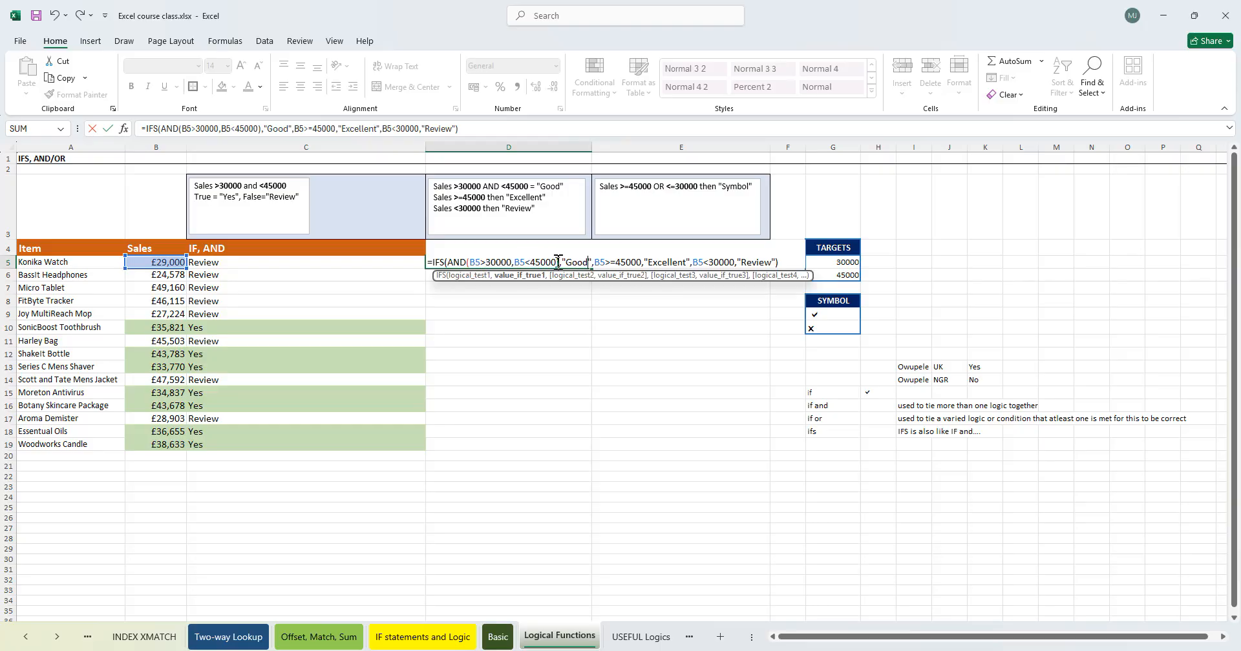
{"action": "left_click", "coordinate": [559, 262]}
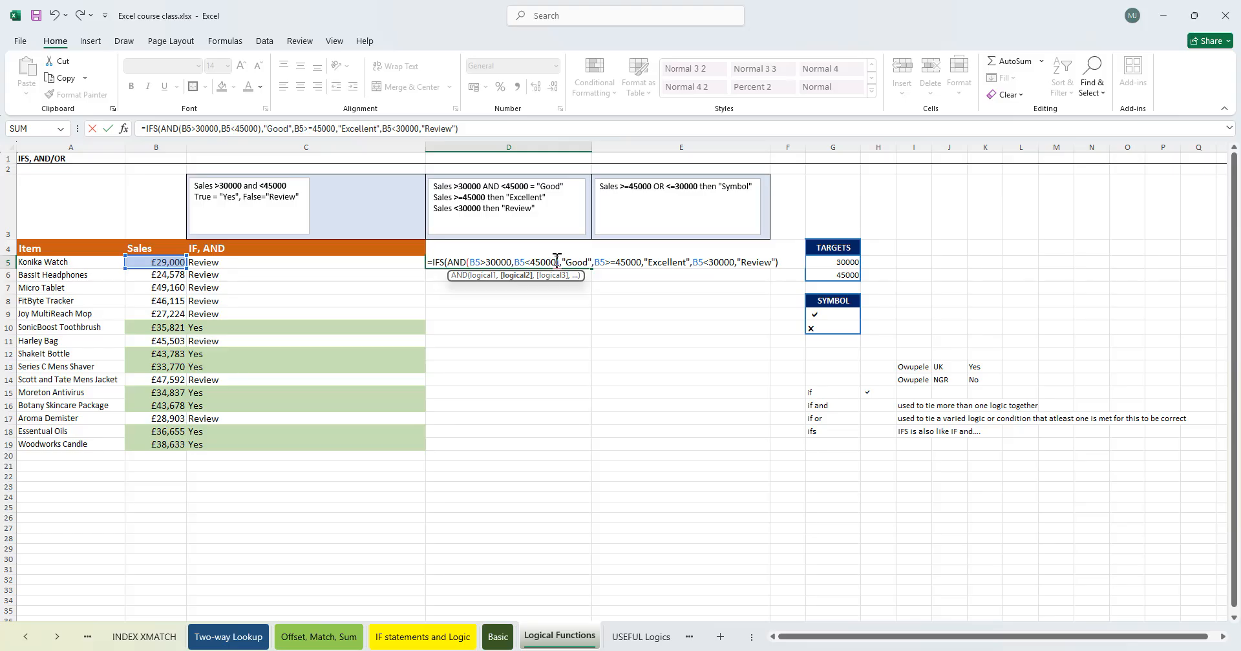
{"action": "type", "text": ")"}
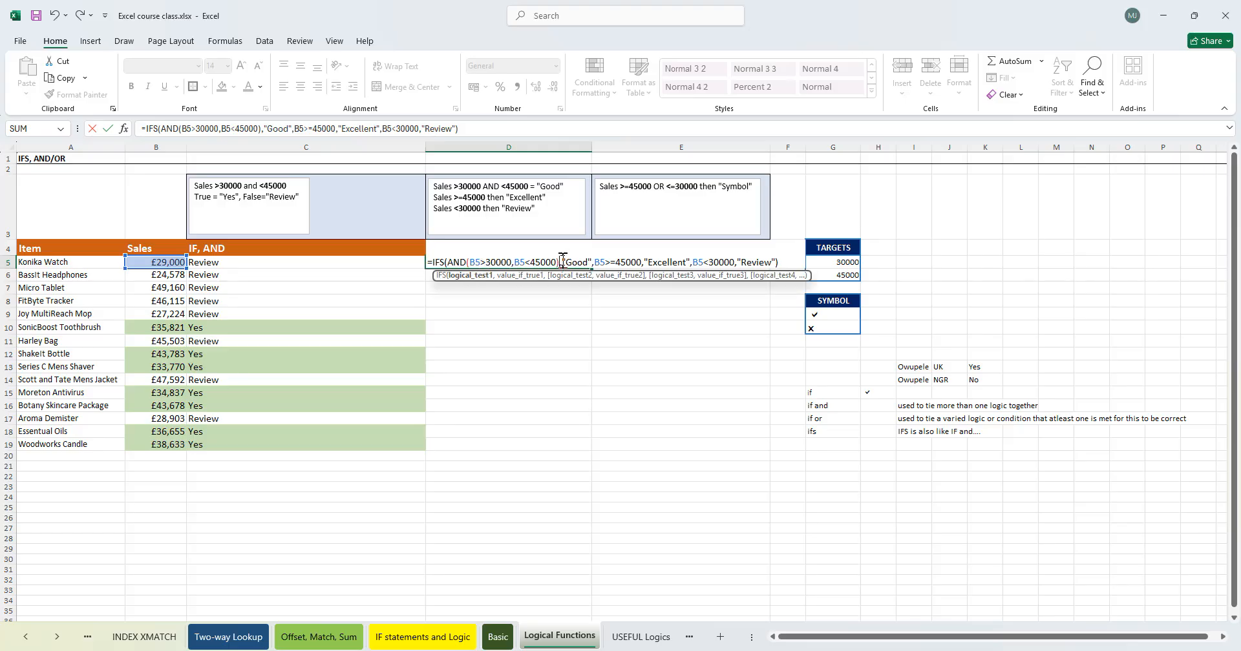
- Step through each argument of the D5 IFS formula to review its conditions and results
{"action": "left_click", "coordinate": [497, 262]}
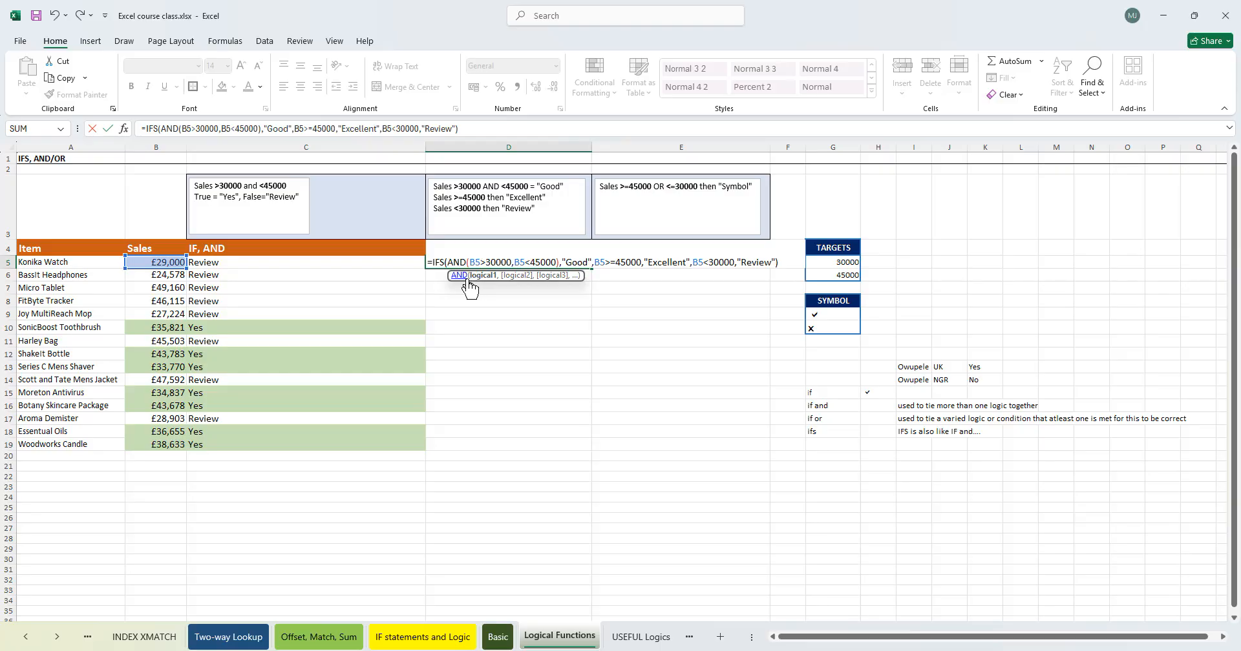
{"action": "left_click", "coordinate": [529, 262]}
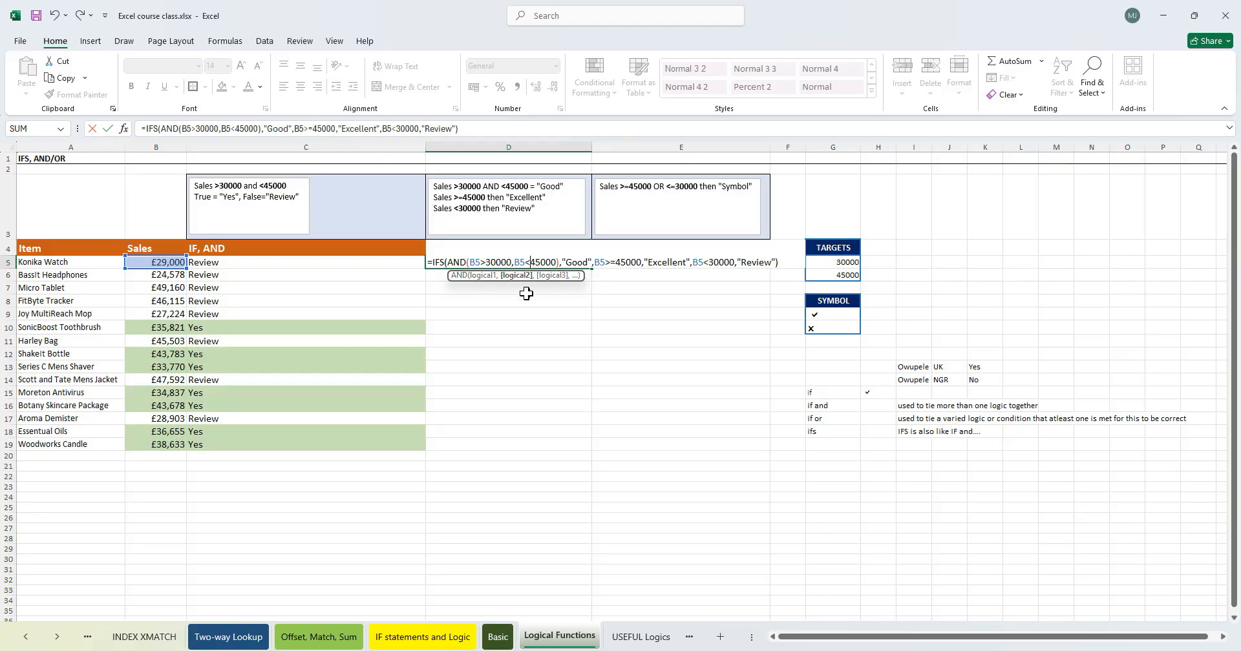
{"action": "left_click", "coordinate": [561, 263]}
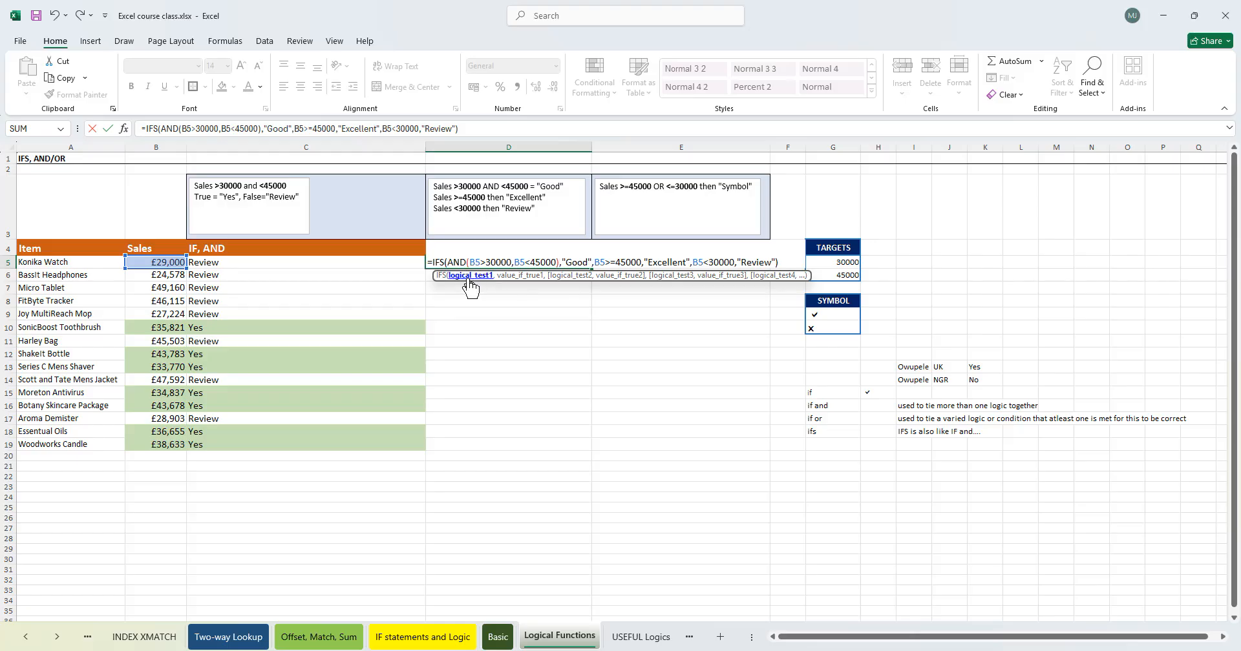
{"action": "left_click", "coordinate": [592, 261]}
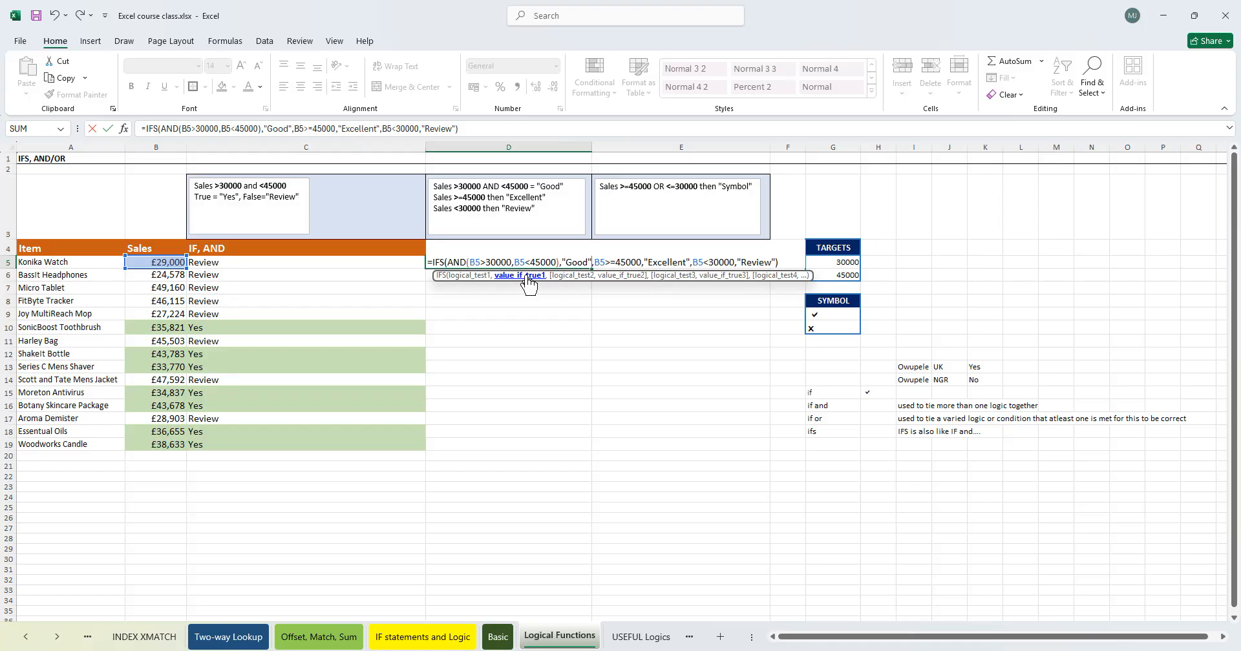
{"action": "left_click", "coordinate": [639, 261]}
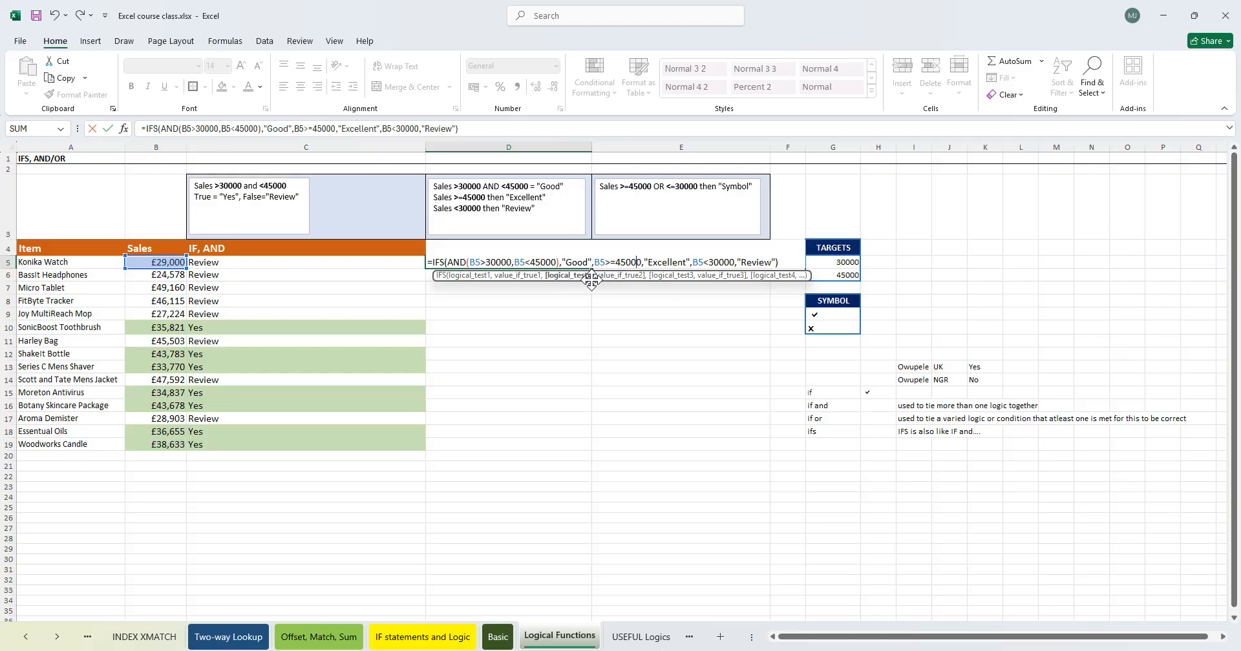
{"action": "left_click", "coordinate": [665, 263]}
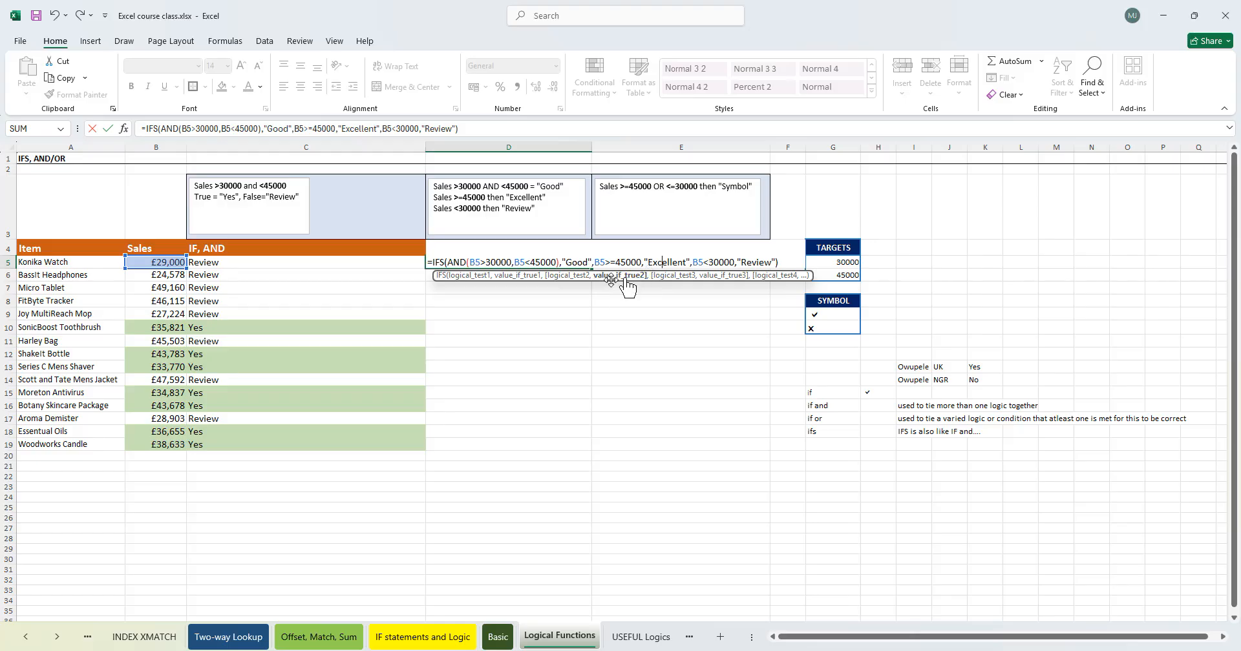
{"action": "left_click", "coordinate": [724, 262]}
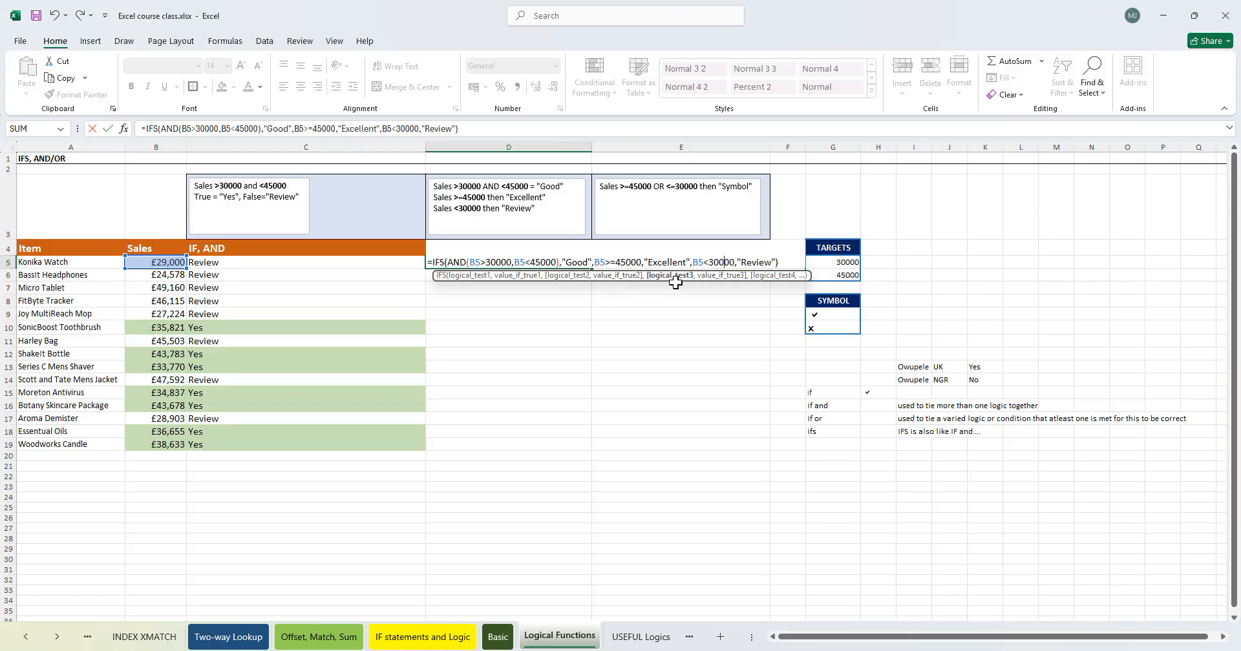
{"action": "left_click", "coordinate": [757, 262]}
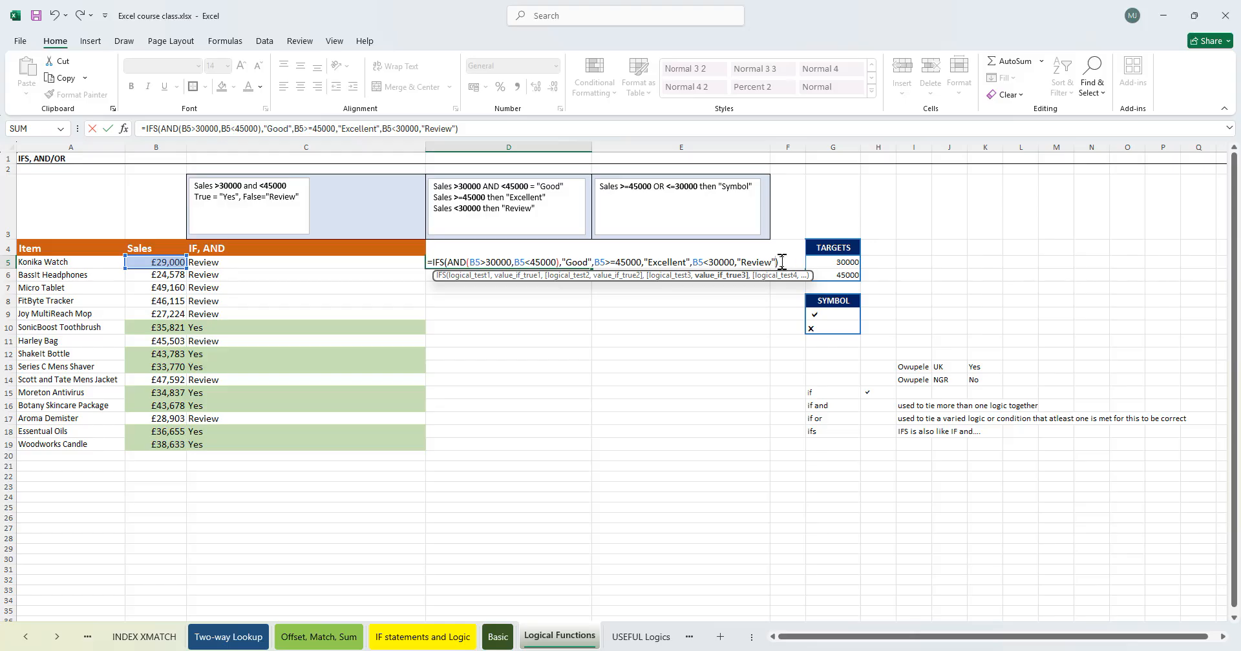
- Add a long run of empty arguments after the last result of the D5 IFS formula to explore its argument slots, then delete them
{"action": "type", "text": ",,,,,"}
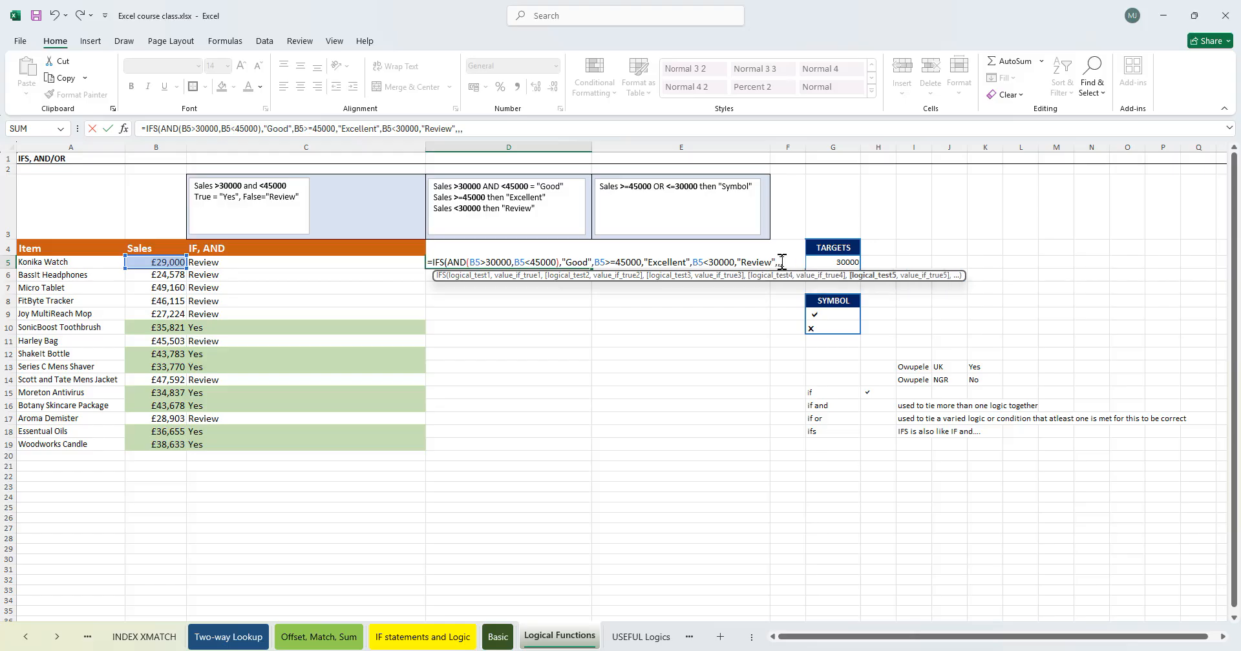
{"action": "type", "text": ",,,,,,,,,,,,"}
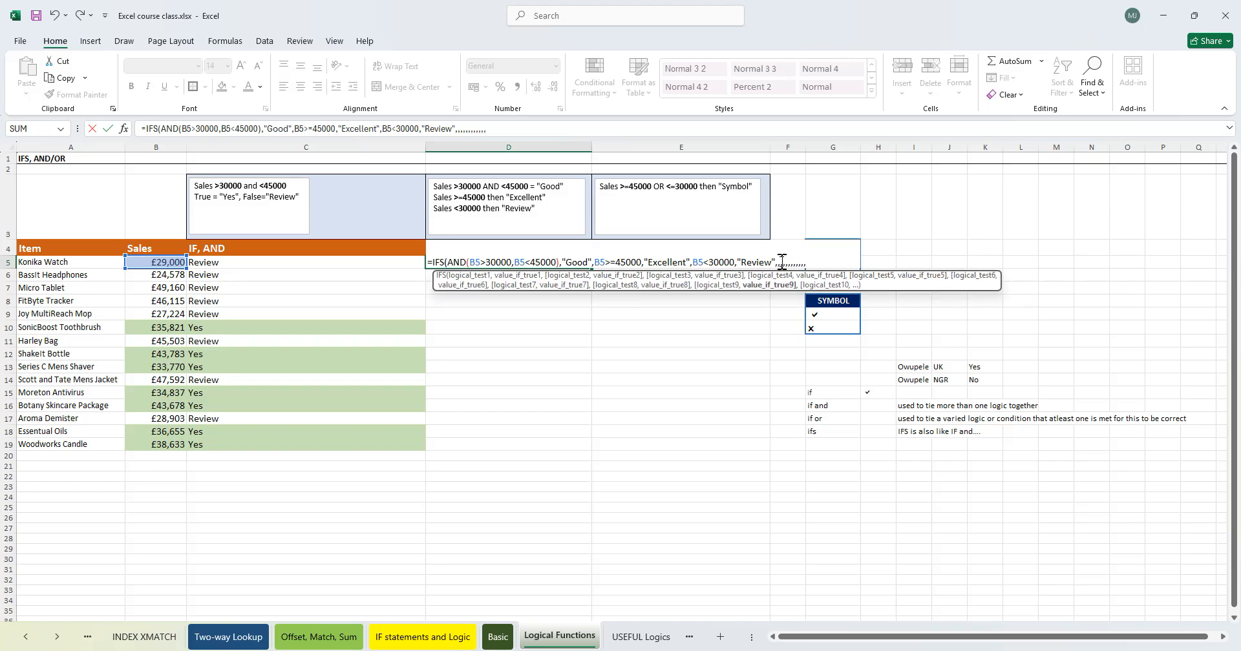
{"action": "type", "text": ",,,,,,,,,,,,,,,,,,,,,,,,,,,,,,,,,,,,,,,,,,,,,,,,,,,,,,,,,"}
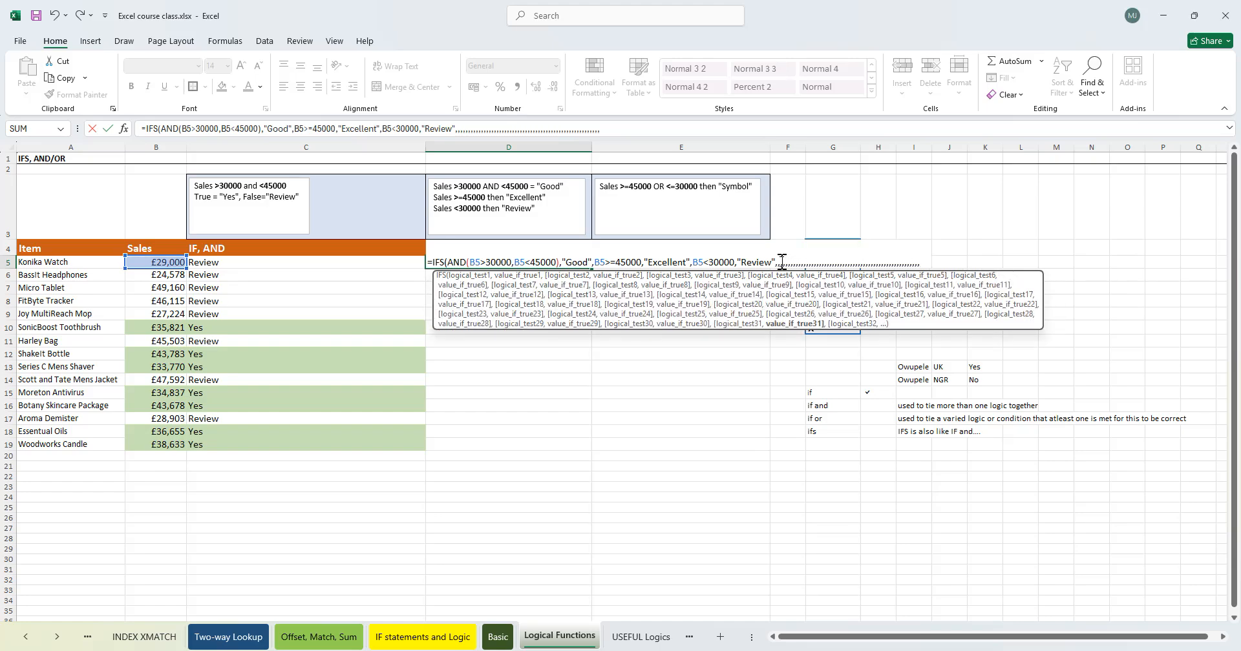
{"action": "type", "text": ",,,,,,,,,,,,,,,,,,,,,,,,,,,,,,,,,,,,,,,,,,,,,,,,,,,,,,,,,,,,,,,,,,,,,,,,,,,,,,,,,,,,,,,,,,,,"}
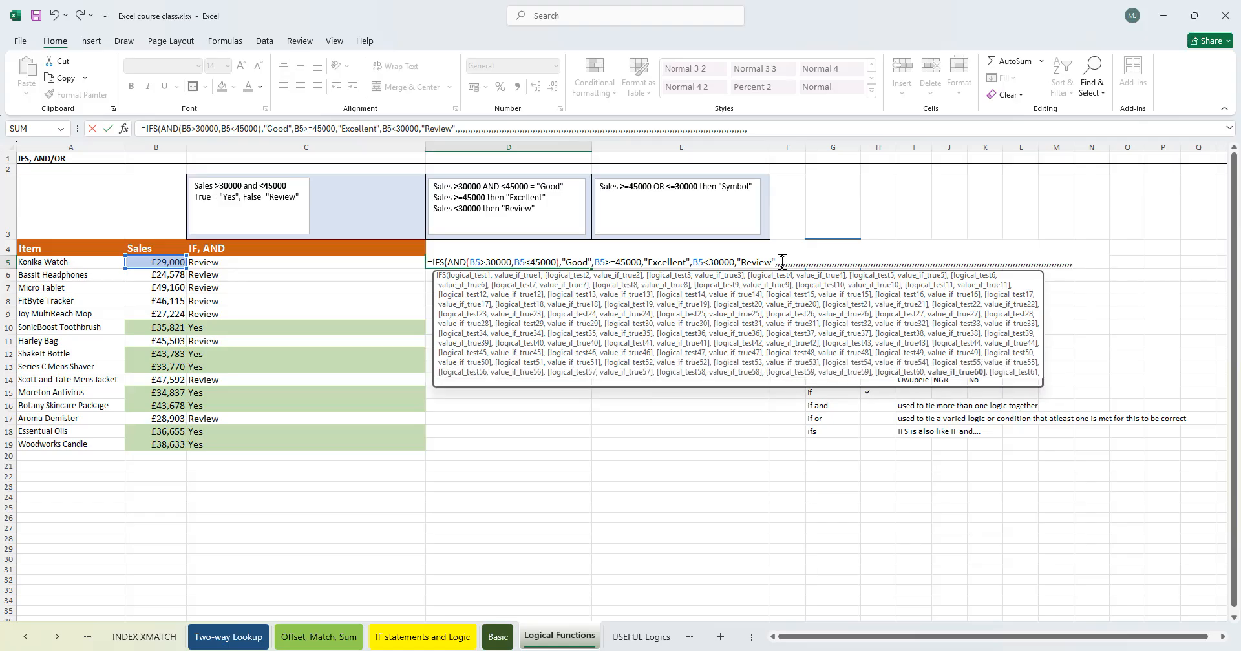
{"action": "type", "text": ",,,,,,,,,,,,,,,,,,,,,,,,,,,,,,,,,,,,,,,,,,,,,,,,,,,,"}
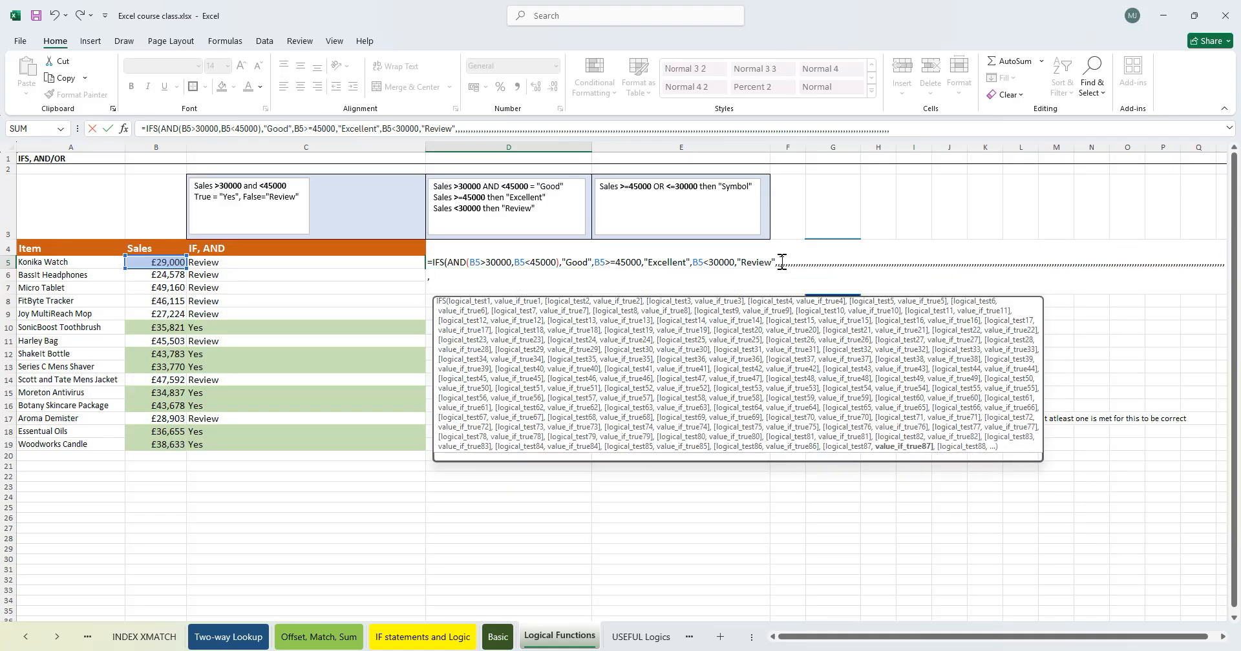
{"action": "type", "text": ",,,,,,,,,,,,,,,,,,,,,,,,,,,,,,,,,,,,,,,,,,,,,,,,,,,,,,,,,,,,,,,,,,,,,,"}
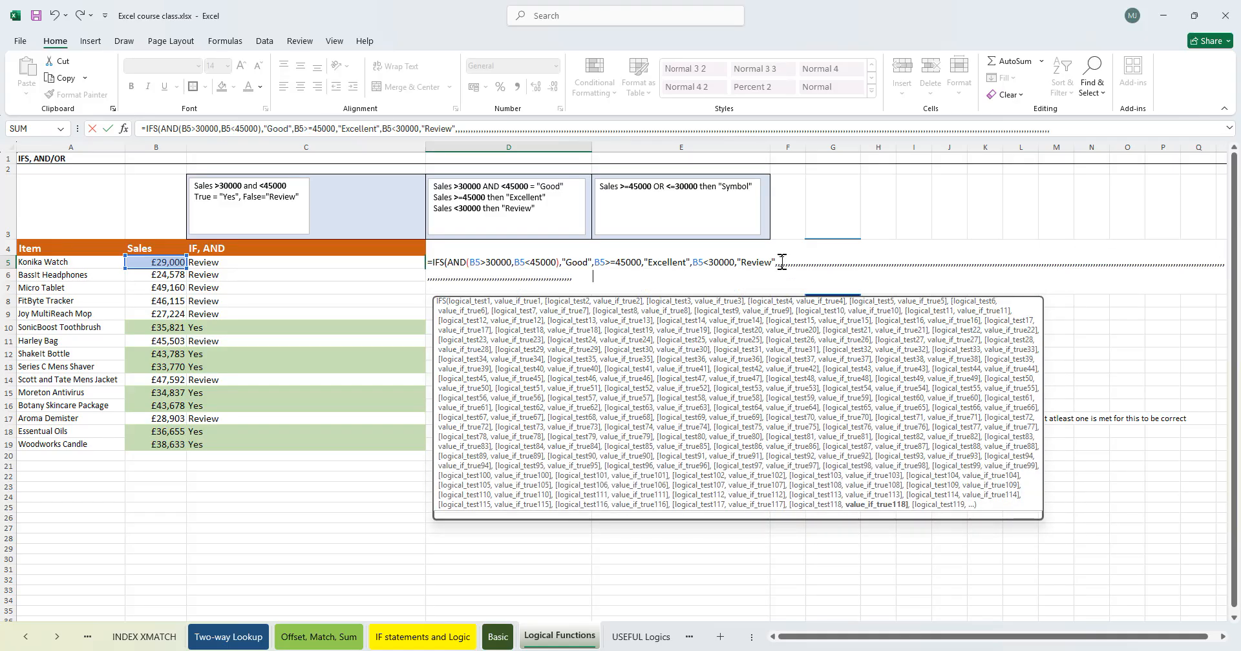
{"action": "key", "text": "BackSpace"}
{"action": "key", "text": "BackSpace"}
{"action": "key", "text": "BackSpace"}
{"action": "key", "text": "BackSpace"}
{"action": "key", "text": "BackSpace"}
{"action": "key", "text": "BackSpace"}
{"action": "key", "text": "BackSpace"}
{"action": "key", "text": "BackSpace"}
{"action": "key", "text": "BackSpace"}
{"action": "key", "text": "BackSpace"}
{"action": "key", "text": "BackSpace"}
{"action": "key", "text": "BackSpace"}
{"action": "key", "text": "BackSpace"}
{"action": "key", "text": "BackSpace"}
{"action": "key", "text": "BackSpace"}
{"action": "key", "text": "BackSpace"}
{"action": "key", "text": "BackSpace"}
{"action": "key", "text": "BackSpace"}
{"action": "key", "text": "BackSpace"}
{"action": "key", "text": "BackSpace"}
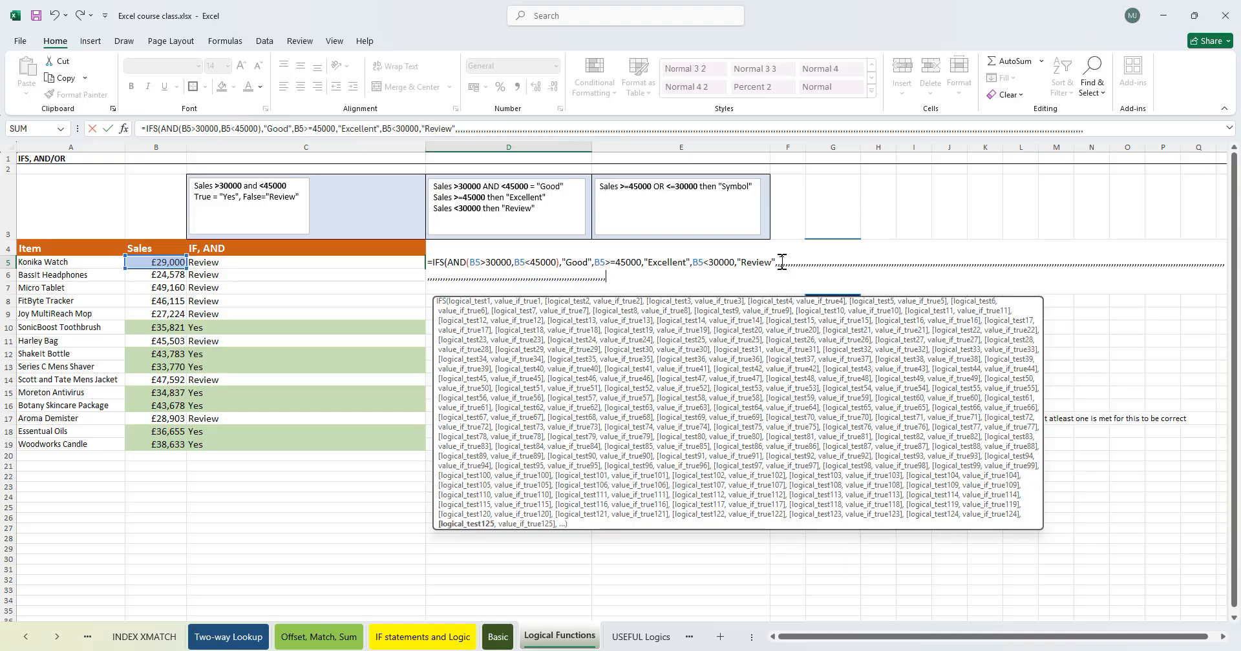
{"action": "key", "text": "BackSpace"}
{"action": "key", "text": "BackSpace"}
{"action": "key", "text": "BackSpace"}
{"action": "key", "text": "BackSpace"}
{"action": "key", "text": "BackSpace"}
{"action": "key", "text": "BackSpace"}
{"action": "key", "text": "BackSpace"}
{"action": "key", "text": "BackSpace"}
{"action": "key", "text": "BackSpace"}
{"action": "key", "text": "BackSpace"}
{"action": "key", "text": "BackSpace"}
{"action": "key", "text": "BackSpace"}
{"action": "key", "text": "BackSpace"}
{"action": "key", "text": "BackSpace"}
{"action": "key", "text": "BackSpace"}
{"action": "key", "text": "BackSpace"}
{"action": "key", "text": "BackSpace"}
{"action": "key", "text": "BackSpace"}
{"action": "key", "text": "BackSpace"}
{"action": "key", "text": "BackSpace"}
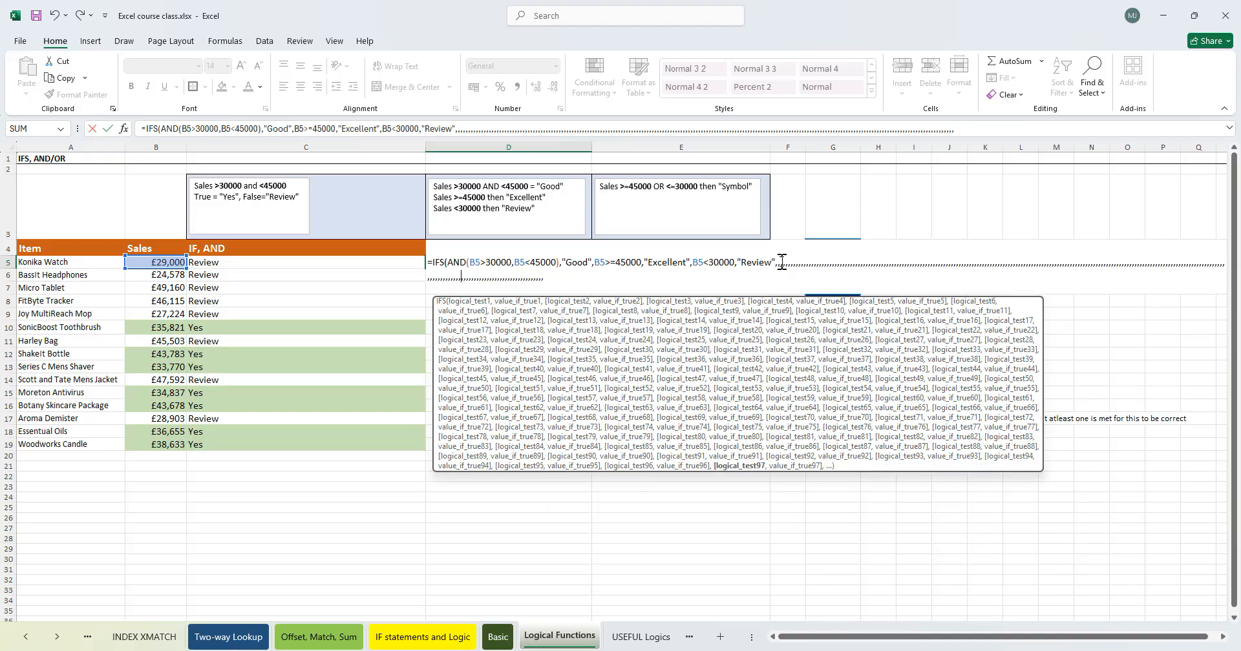
{"action": "key", "text": "BackSpace"}
{"action": "key", "text": "BackSpace"}
{"action": "key", "text": "BackSpace"}
{"action": "key", "text": "BackSpace"}
{"action": "key", "text": "BackSpace"}
{"action": "key", "text": "BackSpace"}
{"action": "key", "text": "BackSpace"}
{"action": "key", "text": "BackSpace"}
{"action": "key", "text": "BackSpace"}
{"action": "key", "text": "BackSpace"}
{"action": "key", "text": "BackSpace"}
{"action": "key", "text": "BackSpace"}
{"action": "key", "text": "BackSpace"}
{"action": "key", "text": "BackSpace"}
{"action": "key", "text": "BackSpace"}
{"action": "key", "text": "BackSpace"}
{"action": "key", "text": "BackSpace"}
{"action": "key", "text": "BackSpace"}
{"action": "key", "text": "BackSpace"}
{"action": "key", "text": "BackSpace"}
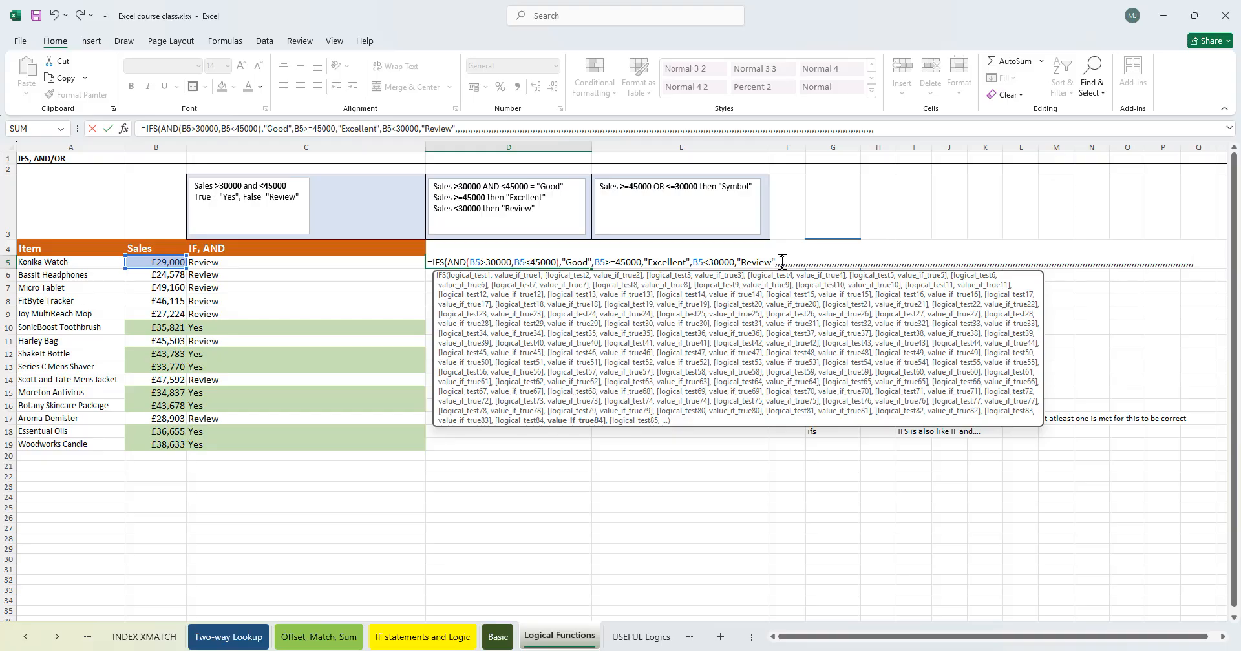
{"action": "key", "text": "BackSpace"}
{"action": "key", "text": "BackSpace"}
{"action": "key", "text": "BackSpace"}
{"action": "key", "text": "BackSpace"}
{"action": "key", "text": "BackSpace"}
{"action": "key", "text": "BackSpace"}
{"action": "key", "text": "BackSpace"}
{"action": "key", "text": "BackSpace"}
{"action": "key", "text": "BackSpace"}
{"action": "key", "text": "BackSpace"}
{"action": "key", "text": "BackSpace"}
{"action": "key", "text": "BackSpace"}
{"action": "key", "text": "BackSpace"}
{"action": "key", "text": "BackSpace"}
{"action": "key", "text": "BackSpace"}
{"action": "key", "text": "BackSpace"}
{"action": "key", "text": "BackSpace"}
{"action": "key", "text": "BackSpace"}
{"action": "key", "text": "BackSpace"}
{"action": "key", "text": "BackSpace"}
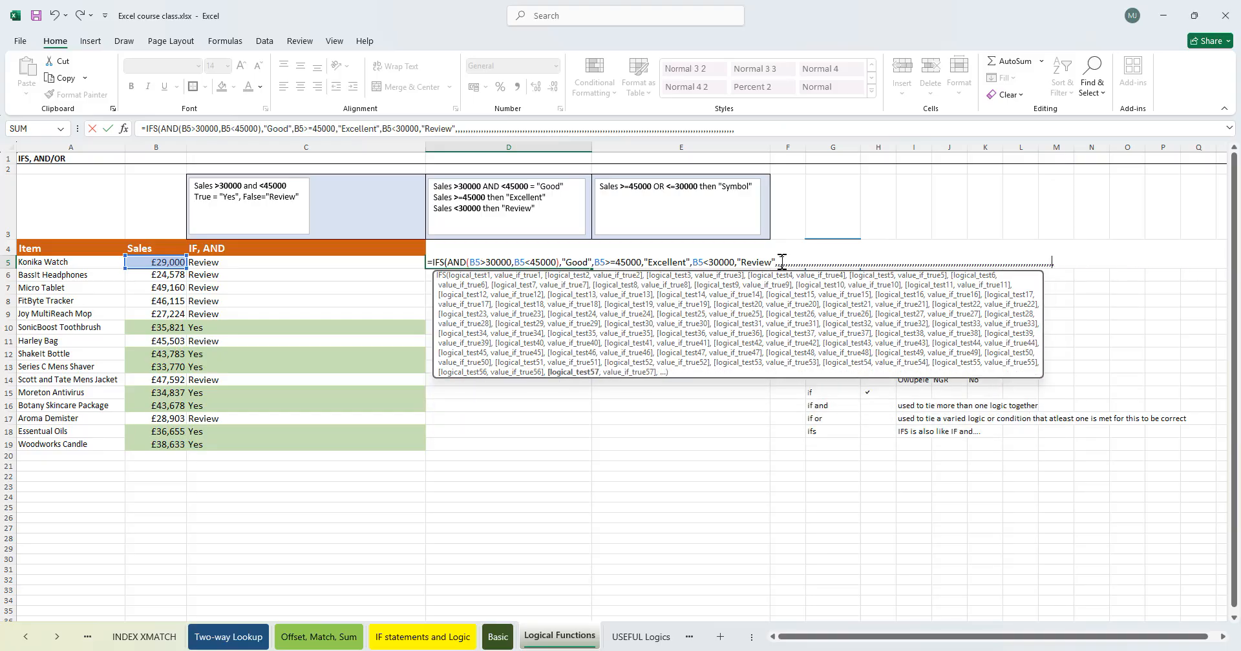
{"action": "key", "text": "BackSpace"}
{"action": "key", "text": "BackSpace"}
{"action": "key", "text": "BackSpace"}
{"action": "key", "text": "BackSpace"}
{"action": "key", "text": "BackSpace"}
{"action": "key", "text": "BackSpace"}
{"action": "key", "text": "BackSpace"}
{"action": "key", "text": "BackSpace"}
{"action": "key", "text": "BackSpace"}
{"action": "key", "text": "BackSpace"}
{"action": "key", "text": "BackSpace"}
{"action": "key", "text": "BackSpace"}
{"action": "key", "text": "BackSpace"}
{"action": "key", "text": "BackSpace"}
{"action": "key", "text": "BackSpace"}
{"action": "key", "text": "BackSpace"}
{"action": "key", "text": "BackSpace"}
{"action": "key", "text": "BackSpace"}
{"action": "key", "text": "BackSpace"}
{"action": "key", "text": "BackSpace"}
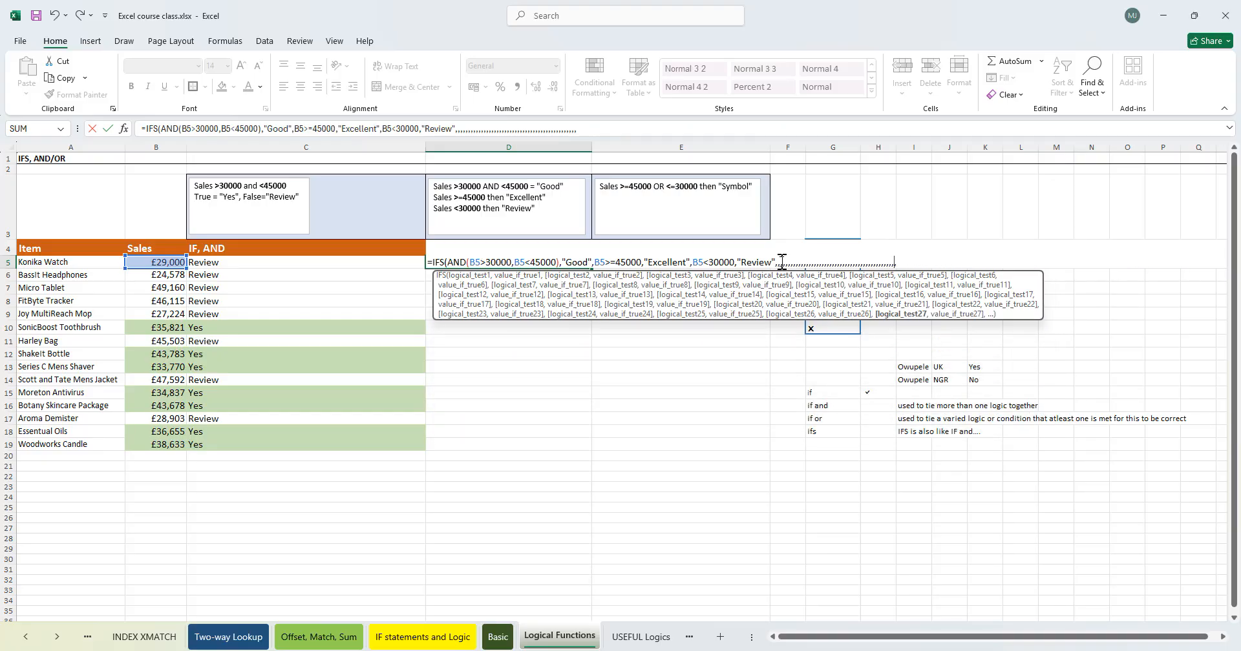
{"action": "key", "text": "BackSpace"}
{"action": "key", "text": "BackSpace"}
{"action": "key", "text": "BackSpace"}
{"action": "key", "text": "BackSpace"}
{"action": "key", "text": "BackSpace"}
{"action": "key", "text": "BackSpace"}
{"action": "key", "text": "BackSpace"}
{"action": "key", "text": "BackSpace"}
{"action": "key", "text": "BackSpace"}
{"action": "key", "text": "BackSpace"}
{"action": "key", "text": "BackSpace"}
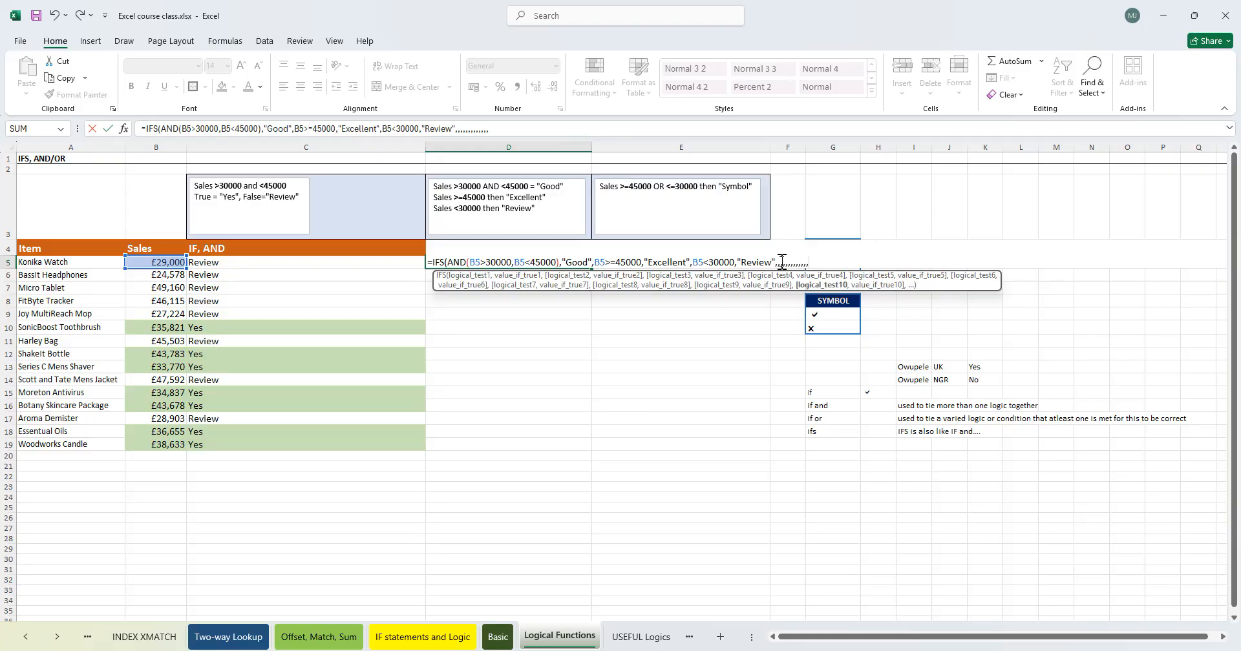
{"action": "key", "text": "BackSpace"}
{"action": "key", "text": "BackSpace"}
{"action": "key", "text": "BackSpace"}
{"action": "key", "text": "BackSpace"}
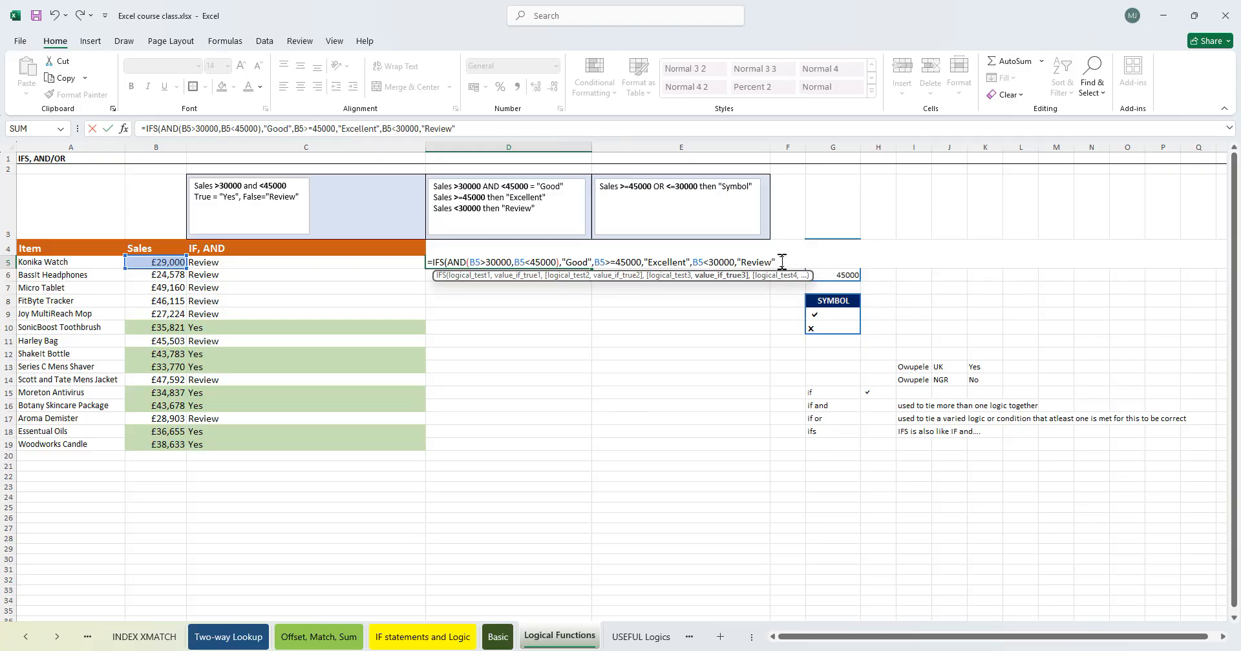
- Close the D5 IFS formula with its final parenthesis and enter it
{"action": "type", "text": ")"}
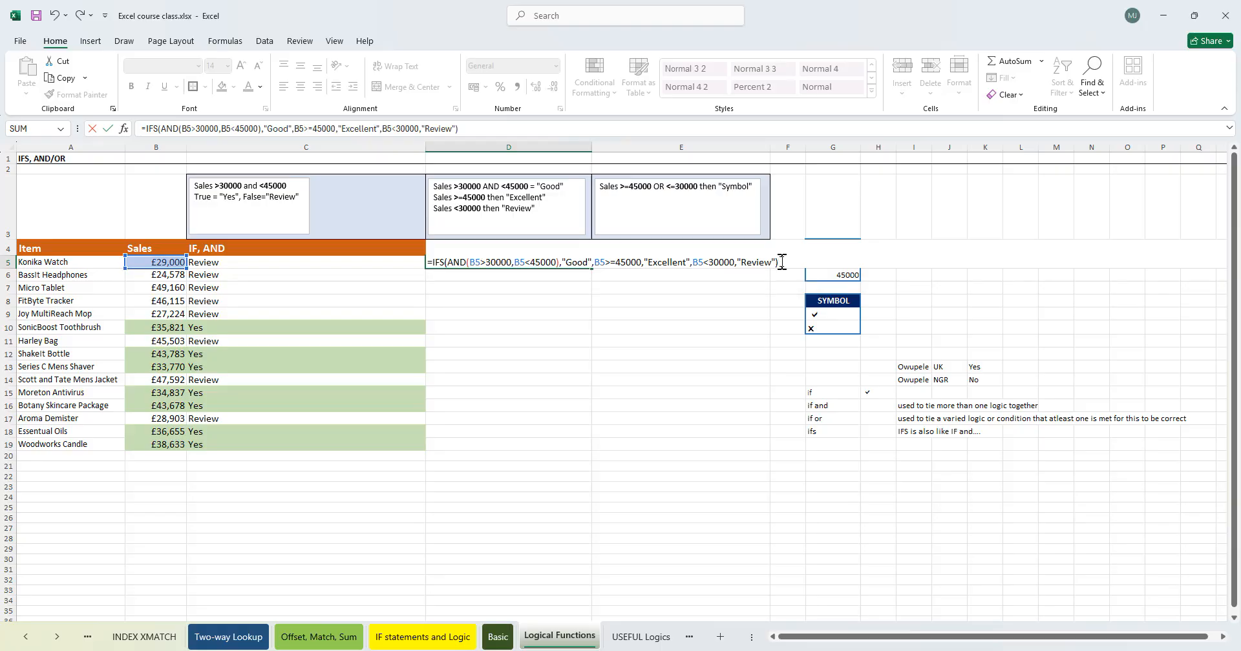
{"action": "key", "text": "Return"}
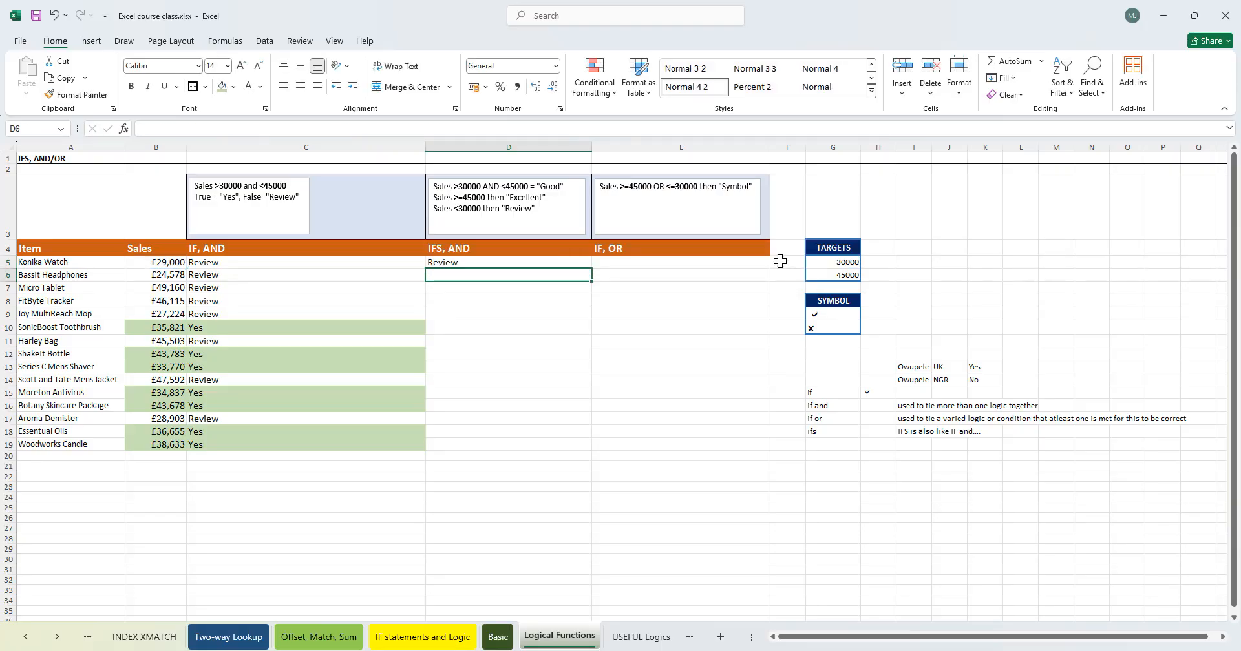
- Reopen the D5 formula, add extra empty arguments after "Review", and try to enter it
{"action": "left_click", "coordinate": [163, 263]}
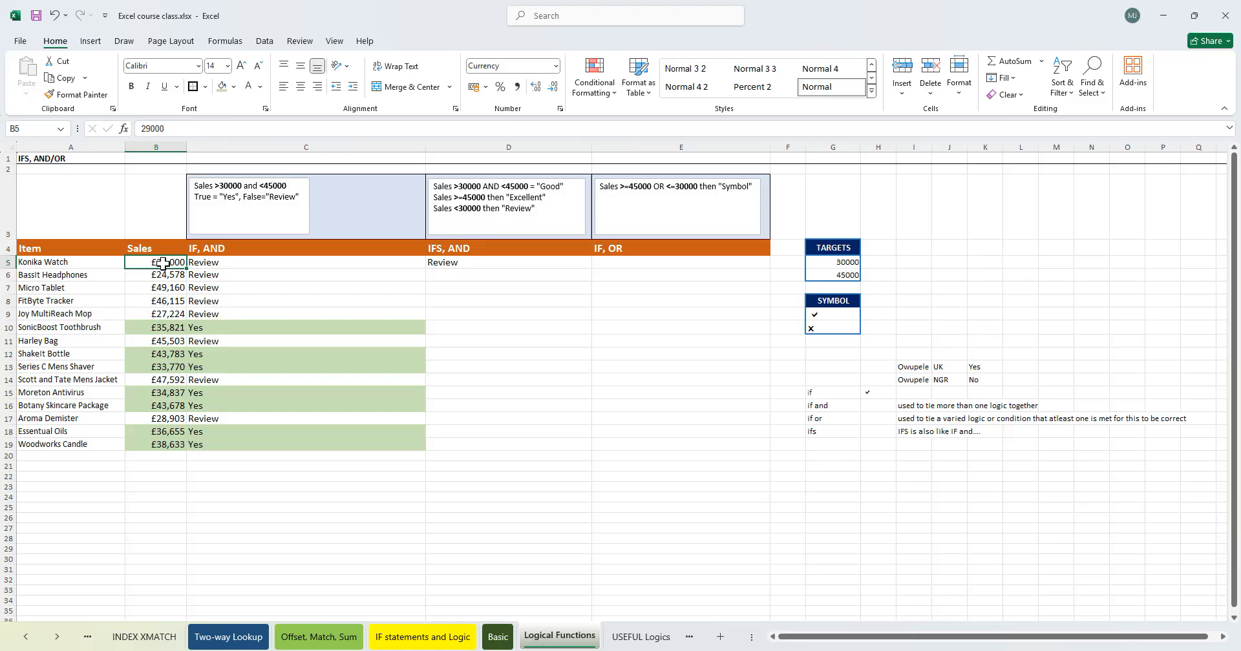
{"action": "double_click", "coordinate": [515, 262]}
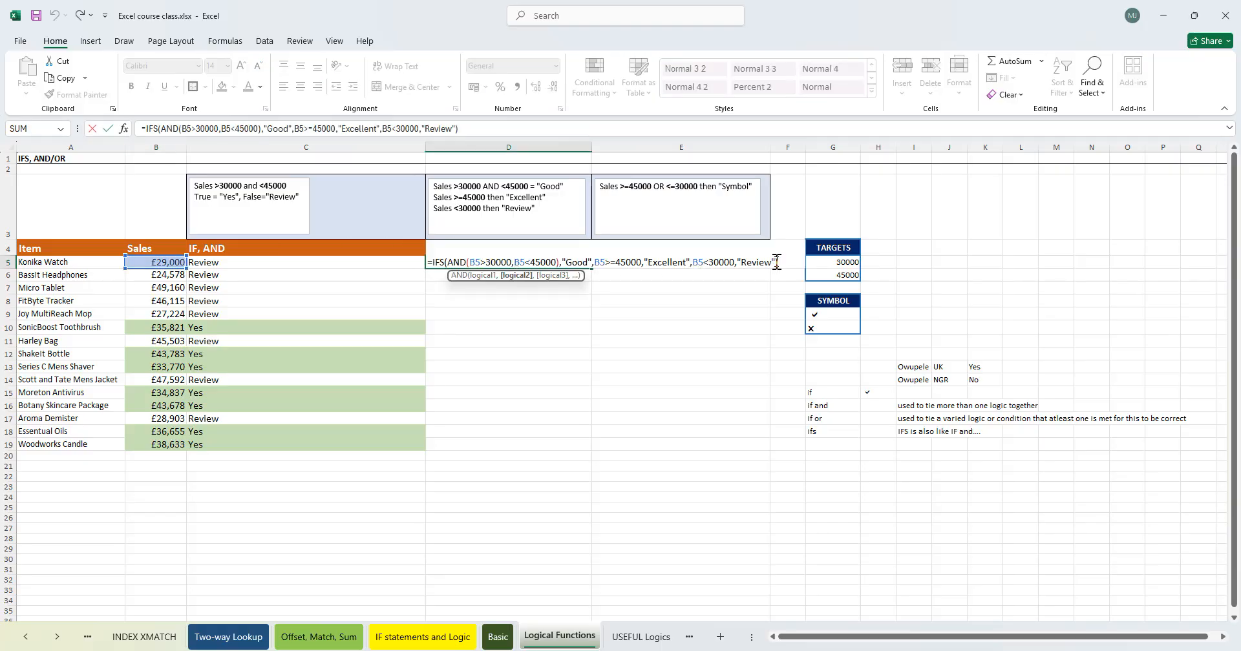
{"action": "left_click", "coordinate": [776, 261]}
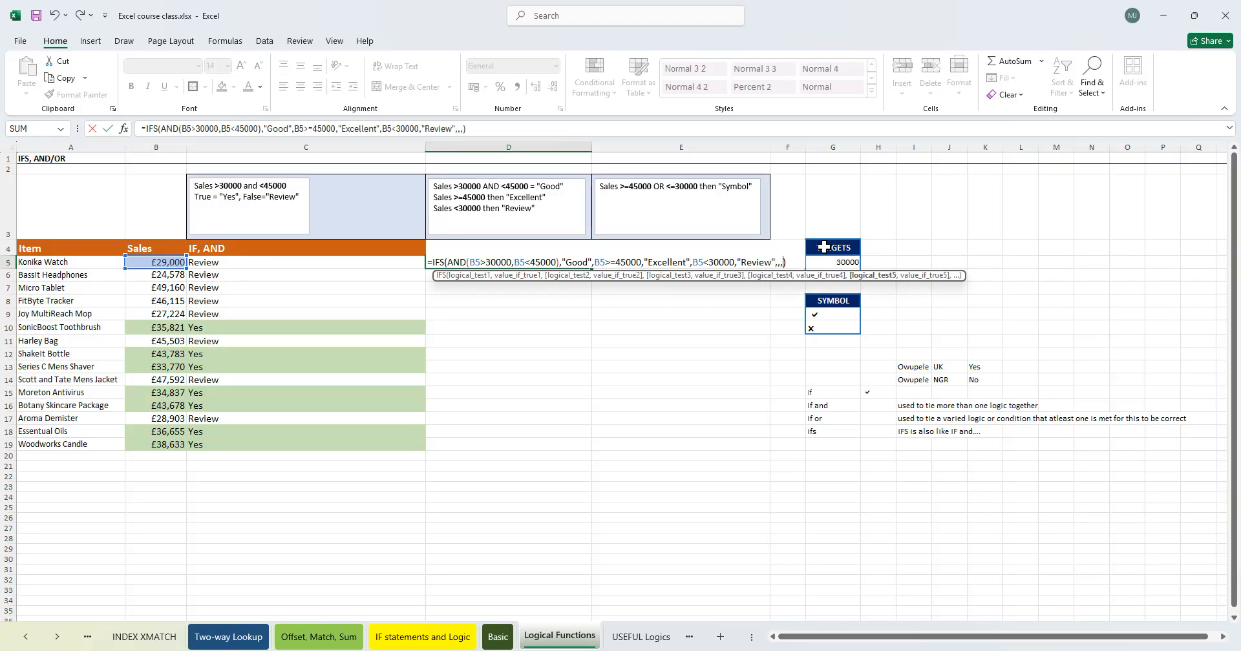
{"action": "key", "text": "Return"}
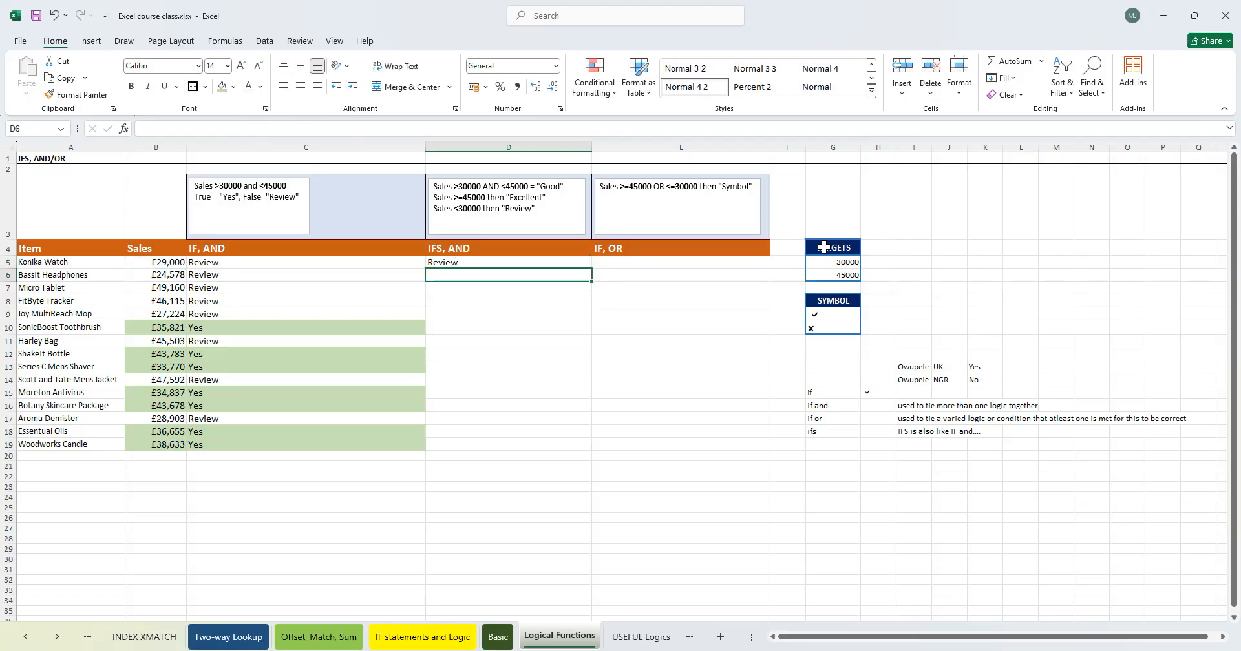
{"action": "double_click", "coordinate": [516, 262]}
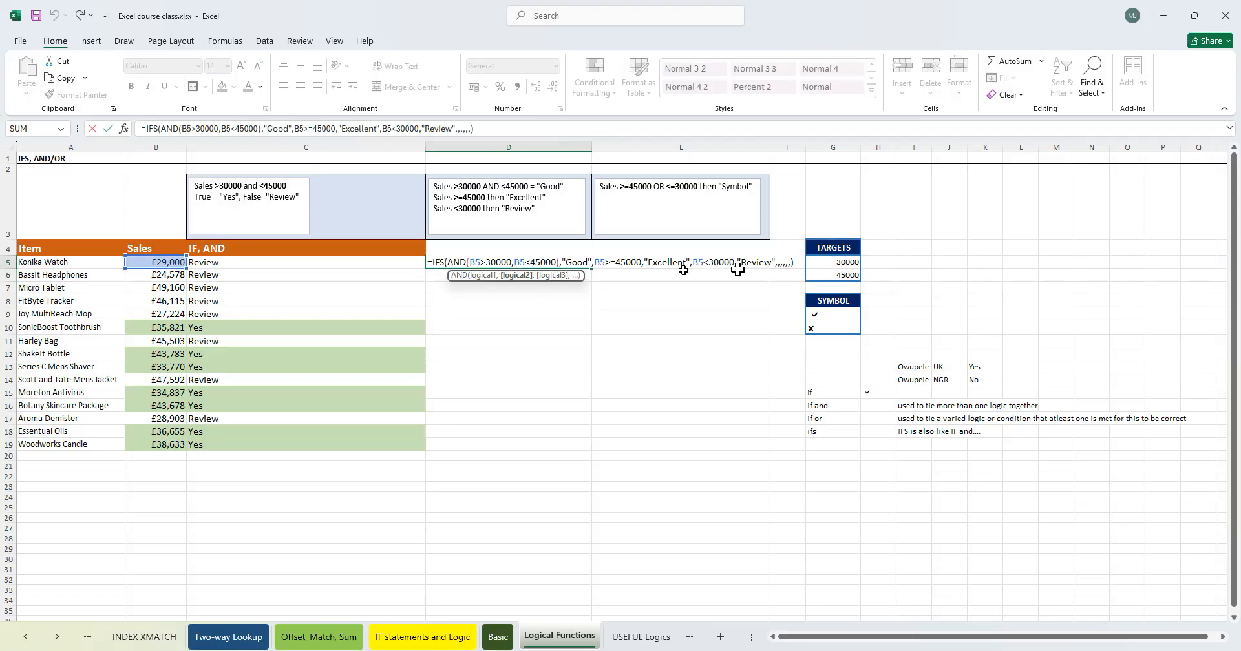
{"action": "left_click", "coordinate": [791, 262]}
{"action": "type", "text": ",,,,,,,,,,,,,"}
{"action": "key", "text": "Return"}
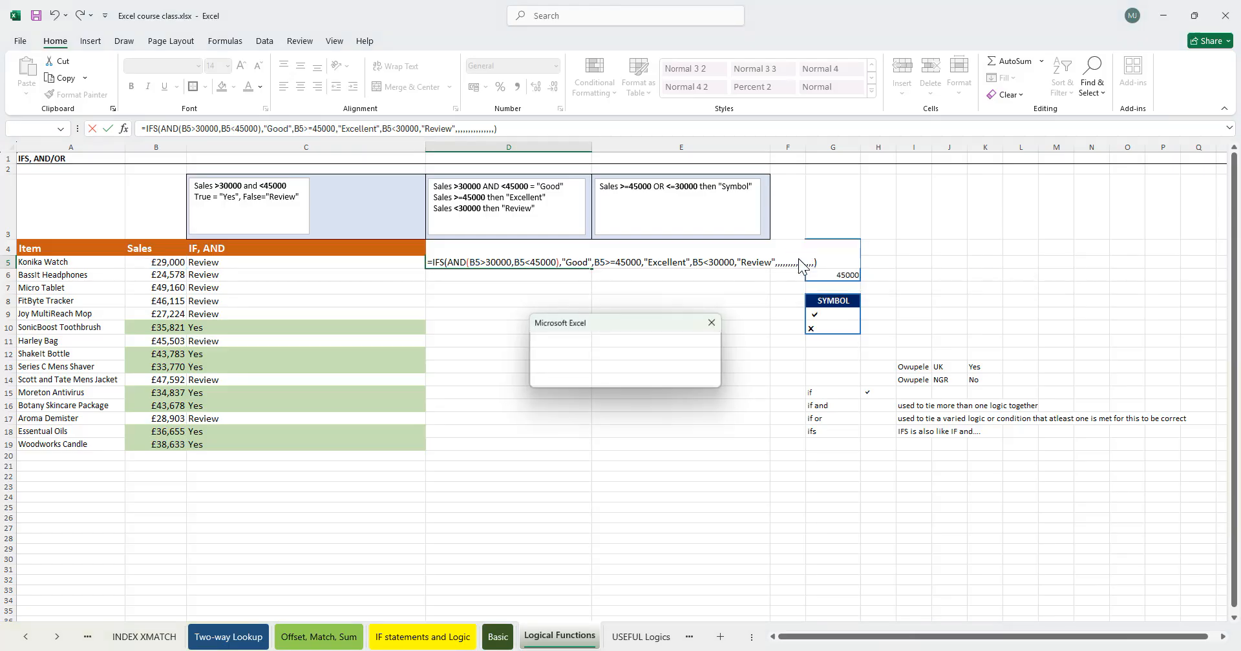
{"action": "key", "text": "Return"}
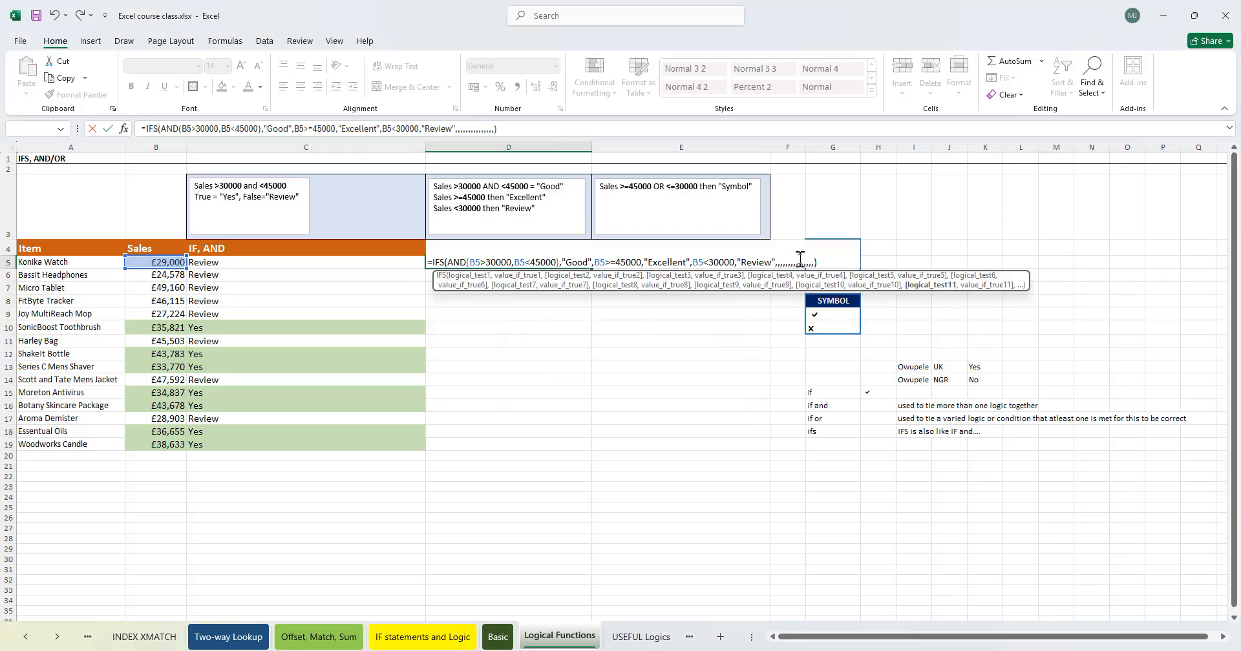
- Remove the extra empty arguments from the D5 formula and re-enter it
{"action": "key", "text": "BackSpace"}
{"action": "key", "text": "BackSpace"}
{"action": "key", "text": "BackSpace"}
{"action": "key", "text": "BackSpace"}
{"action": "key", "text": "BackSpace"}
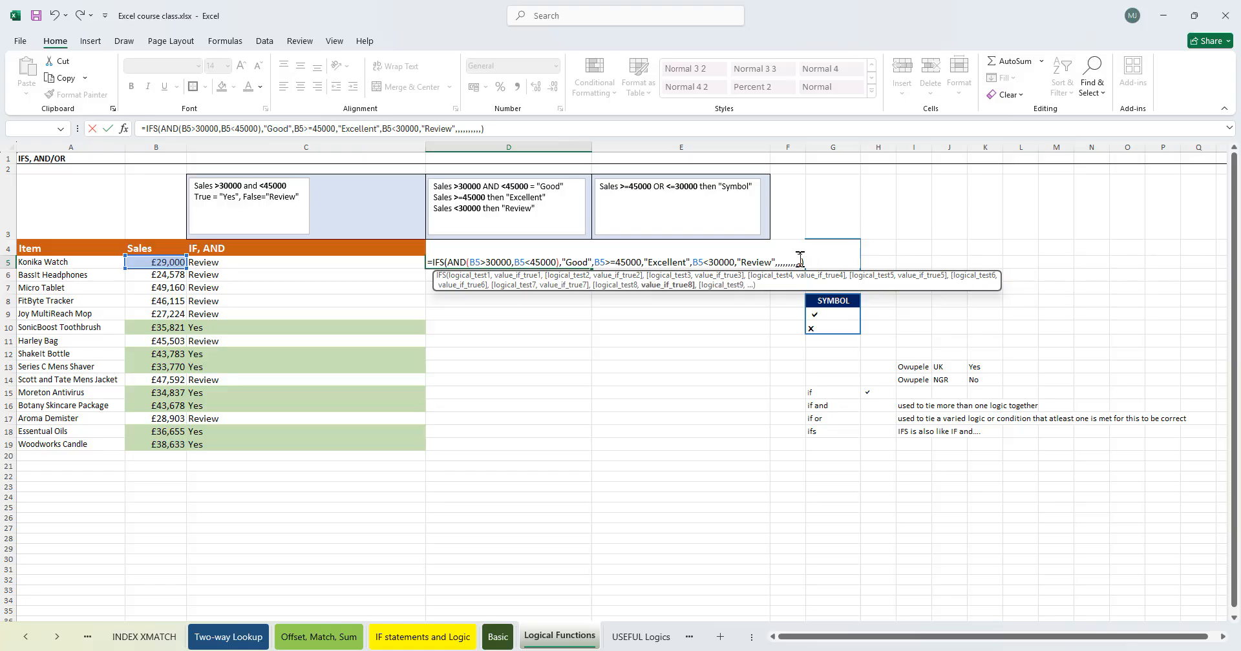
{"action": "key", "text": "Return"}
{"action": "key", "text": "Return"}
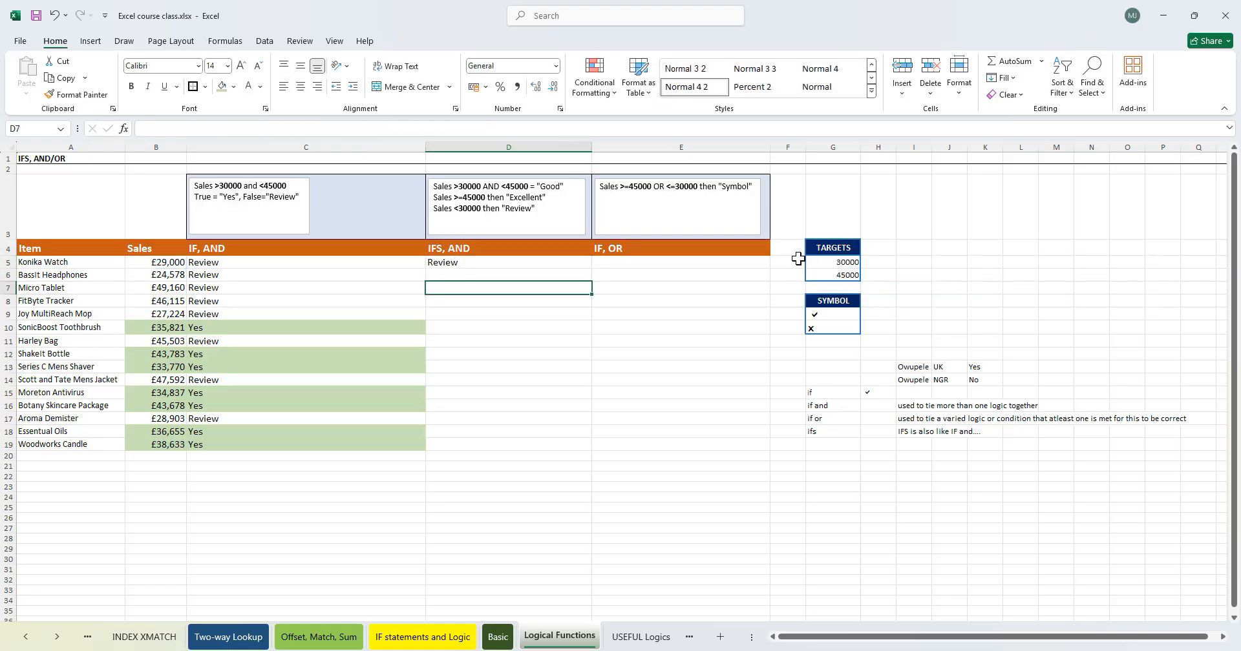
{"action": "double_click", "coordinate": [555, 262]}
{"action": "left_click", "coordinate": [803, 265]}
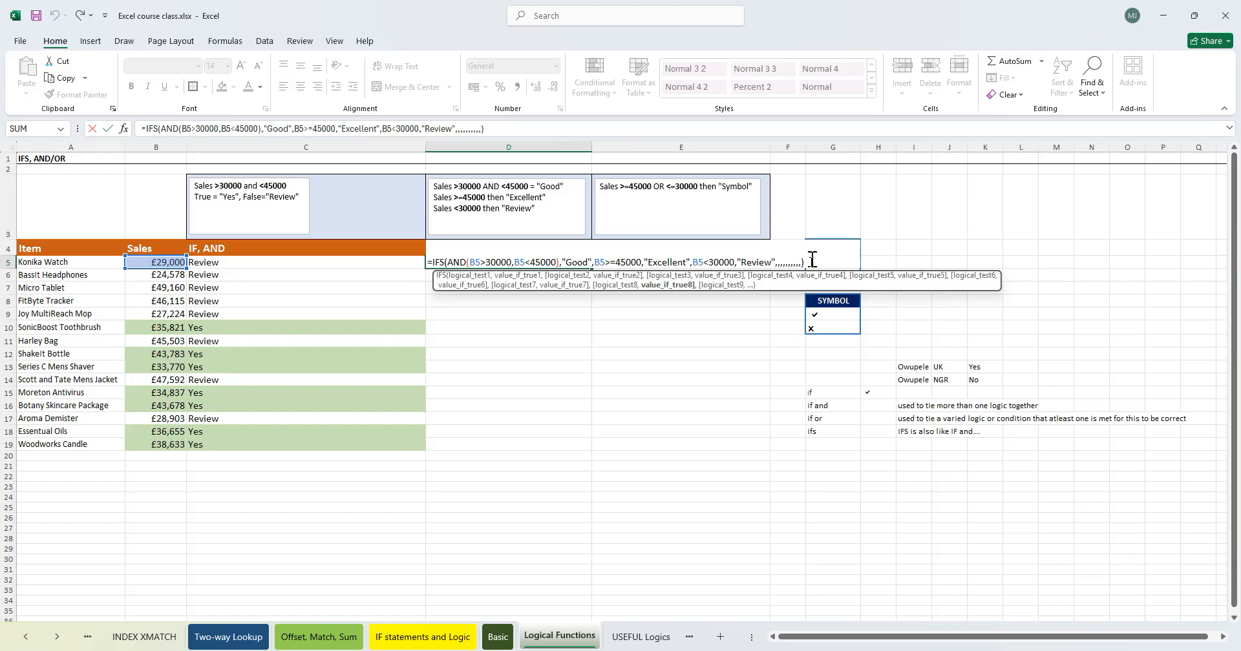
{"action": "key", "text": "BackSpace"}
{"action": "key", "text": "BackSpace"}
{"action": "key", "text": "BackSpace"}
{"action": "key", "text": "BackSpace"}
{"action": "key", "text": "BackSpace"}
{"action": "key", "text": "BackSpace"}
{"action": "key", "text": "BackSpace"}
{"action": "key", "text": "BackSpace"}
{"action": "key", "text": "BackSpace"}
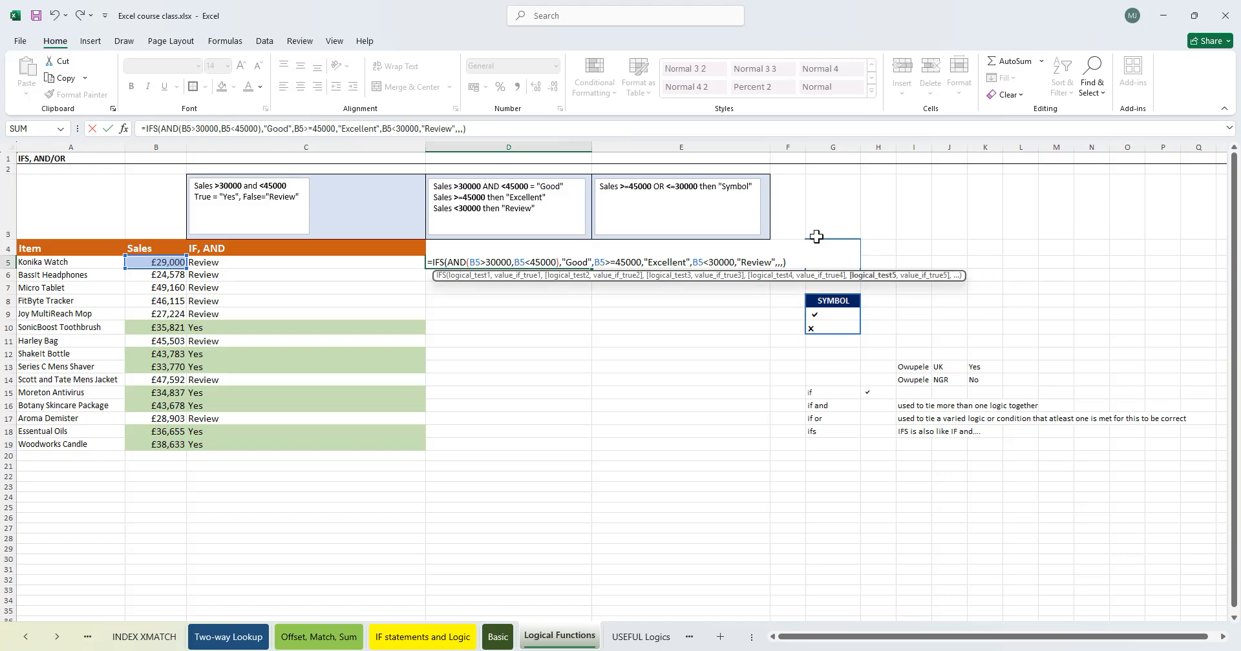
{"action": "key", "text": "Return"}
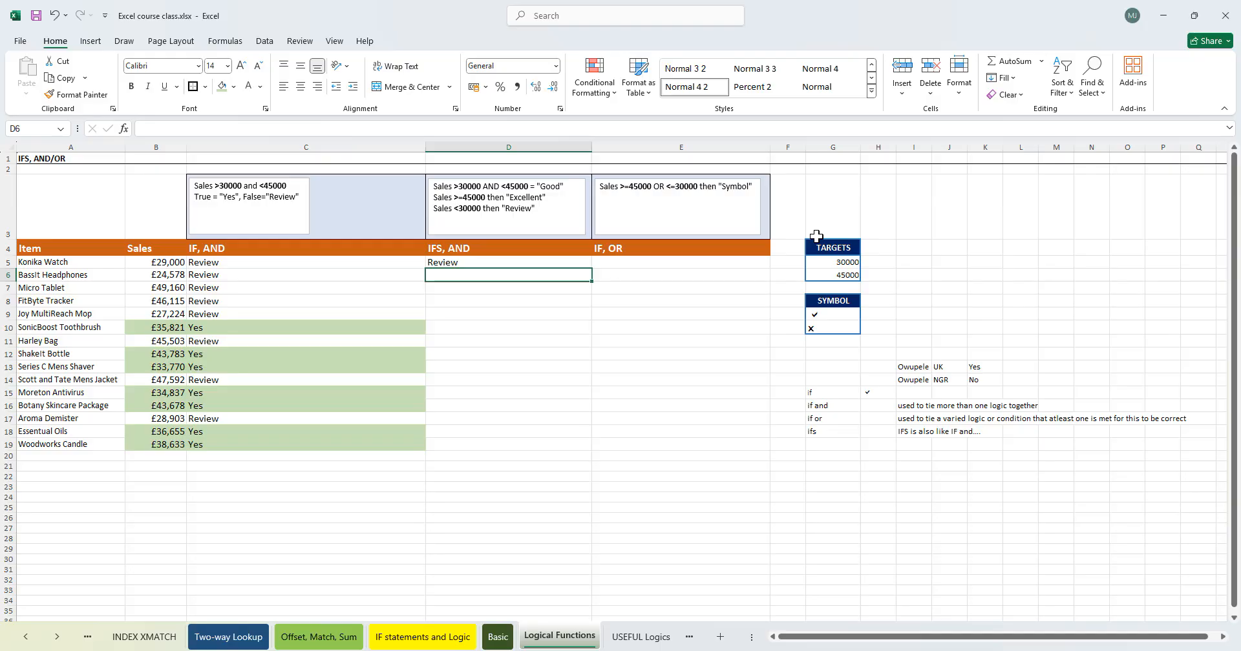
- Fill the D5 IFS formula down column D to row 19
{"action": "left_click", "coordinate": [549, 262]}
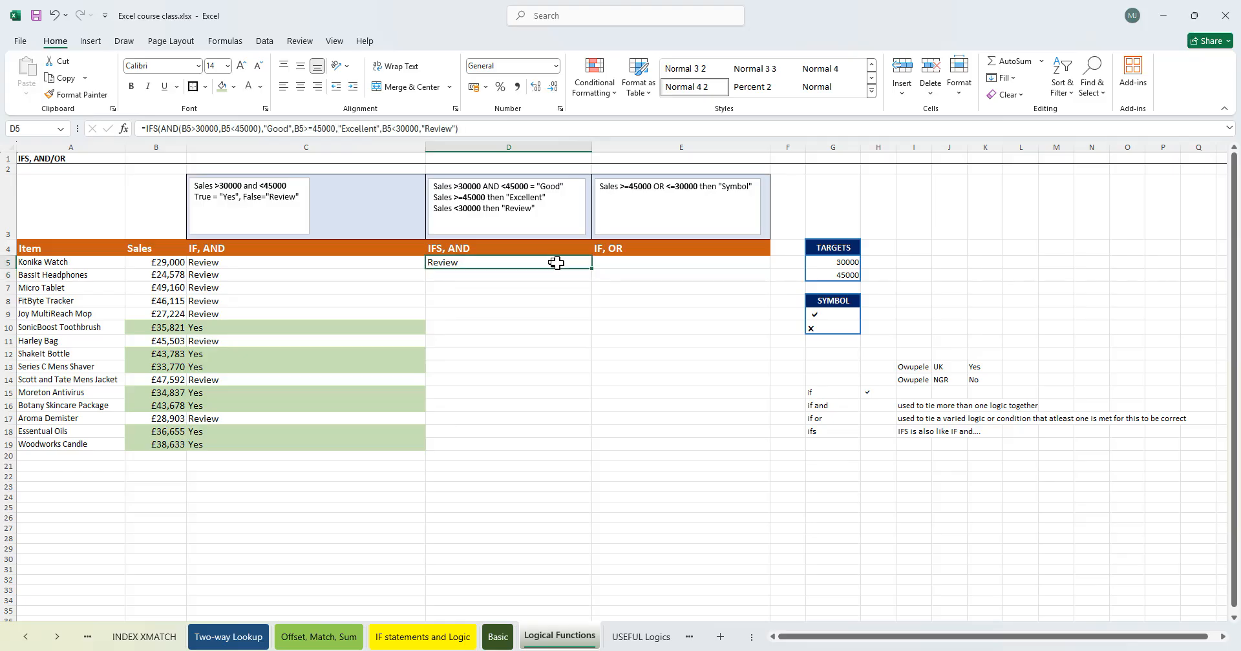
{"action": "left_click_drag", "start_coordinate": [593, 272], "coordinate": [582, 445]}
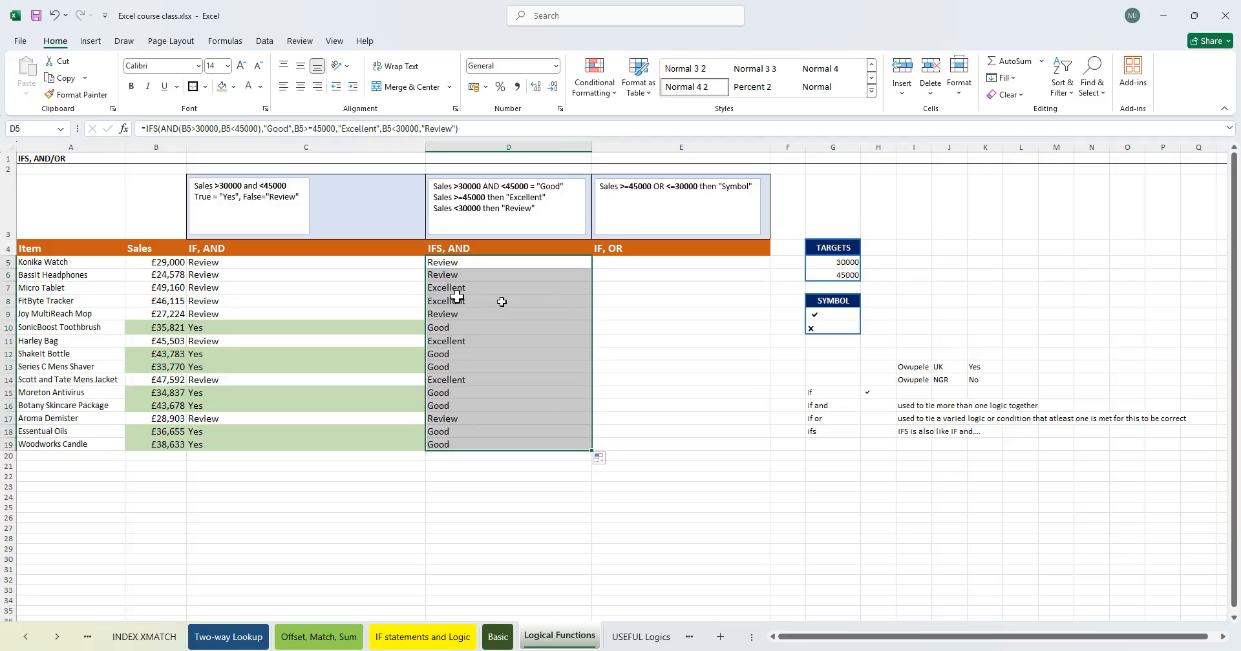
- Compare the IFS, AND results in column D against each row's sales value
{"action": "left_click", "coordinate": [171, 265]}
{"action": "left_click_drag", "start_coordinate": [481, 266], "coordinate": [473, 278]}
{"action": "left_click_drag", "start_coordinate": [462, 289], "coordinate": [455, 300]}
{"action": "left_click", "coordinate": [184, 289]}
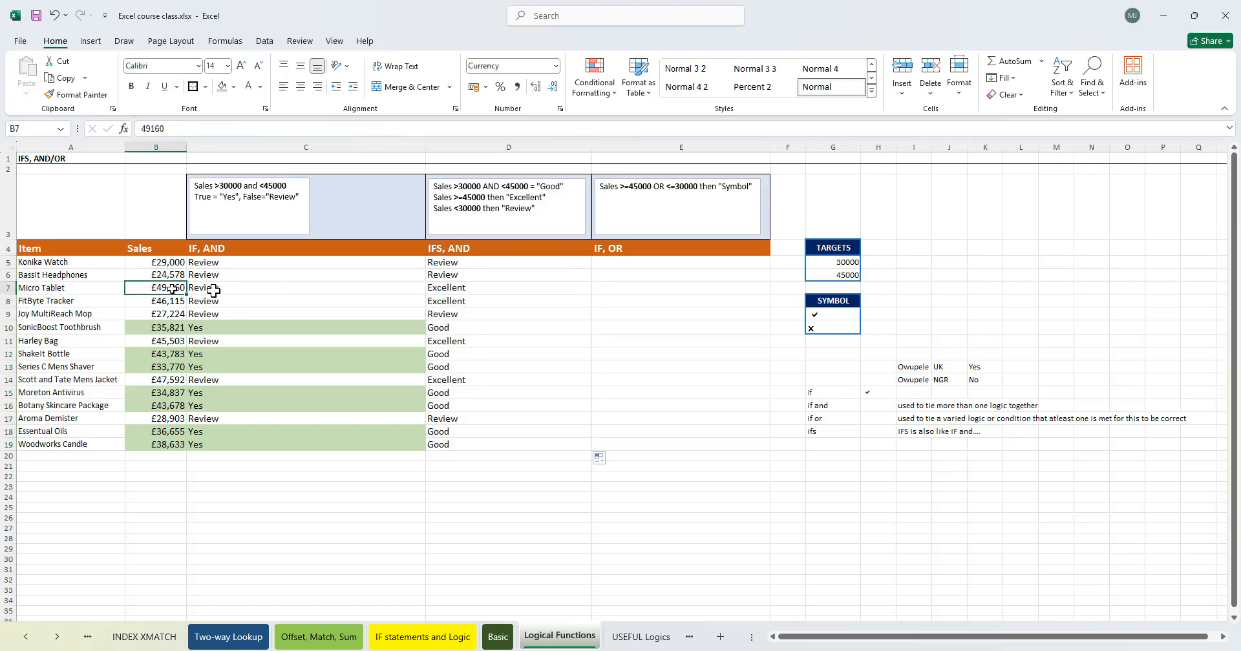
{"action": "left_click", "coordinate": [441, 290]}
{"action": "left_click", "coordinate": [443, 331]}
{"action": "left_click", "coordinate": [167, 328]}
{"action": "left_click_drag", "start_coordinate": [454, 393], "coordinate": [450, 445]}
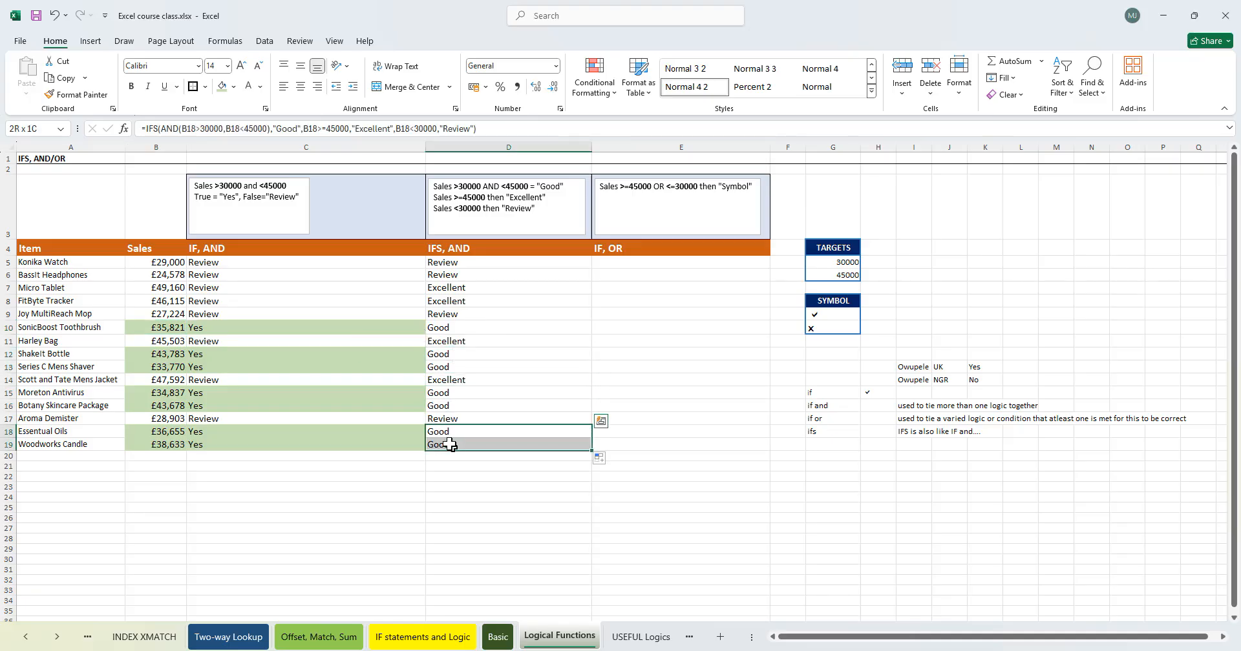
{"action": "left_click", "coordinate": [250, 432]}
{"action": "left_click_drag", "start_coordinate": [471, 407], "coordinate": [456, 392]}
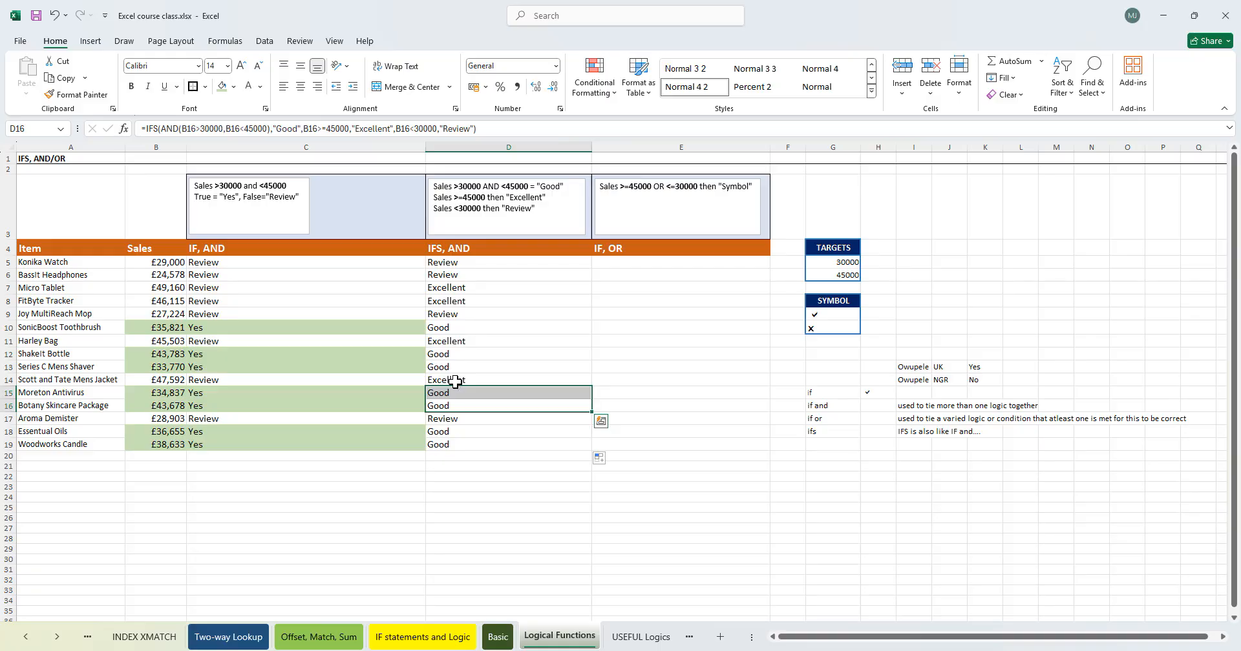
{"action": "left_click", "coordinate": [455, 381]}
{"action": "left_click", "coordinate": [454, 340]}
{"action": "left_click", "coordinate": [457, 302]}
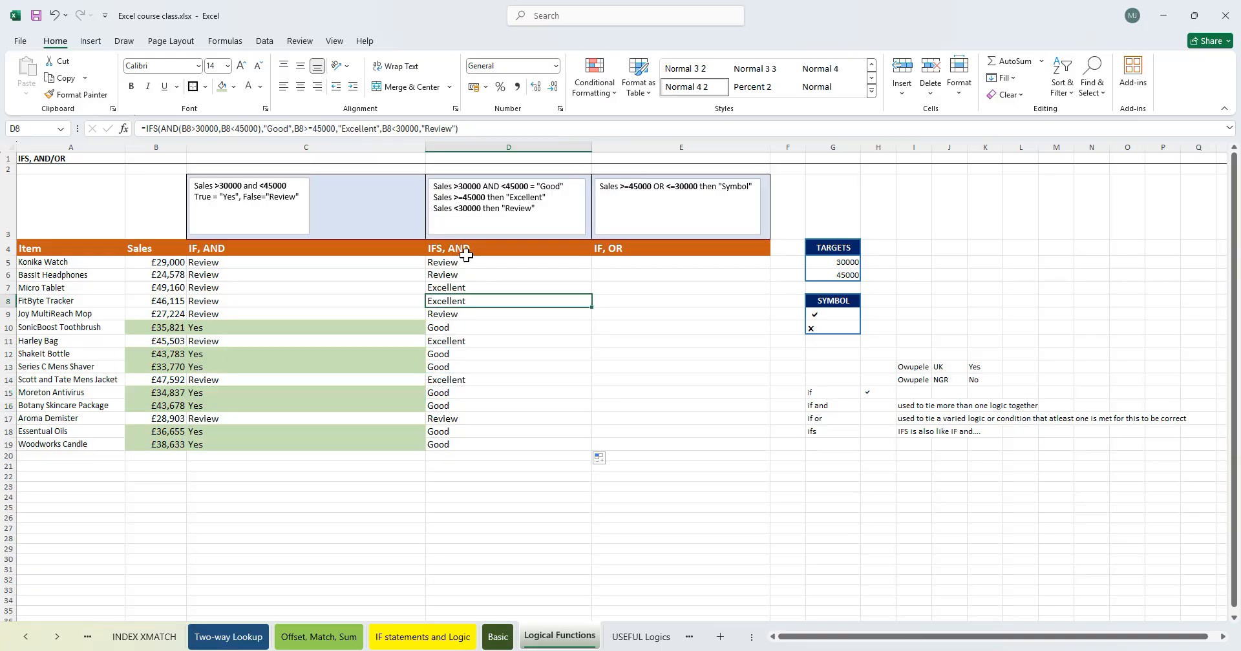
- Select cell E5 in the IF, OR column
{"action": "left_click", "coordinate": [515, 333]}
{"action": "left_click", "coordinate": [642, 286]}
{"action": "left_click", "coordinate": [630, 328]}
{"action": "left_click", "coordinate": [637, 263]}
{"action": "left_click", "coordinate": [650, 349]}
{"action": "left_click", "coordinate": [666, 409]}
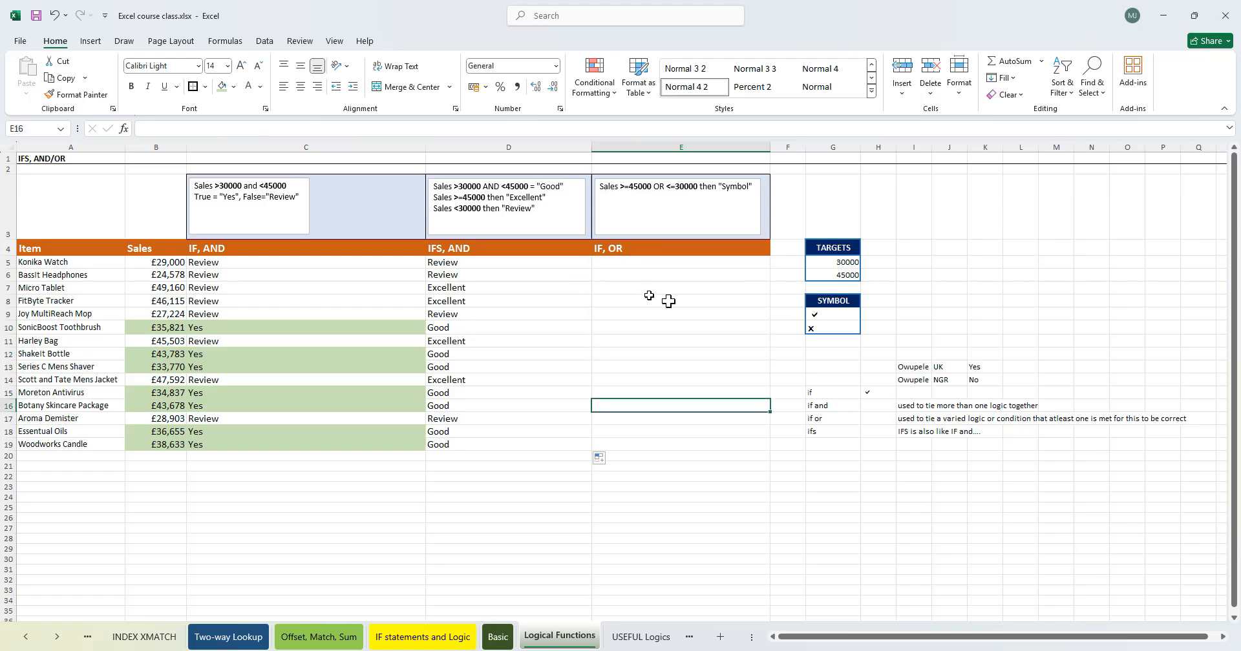
{"action": "left_click", "coordinate": [634, 262]}
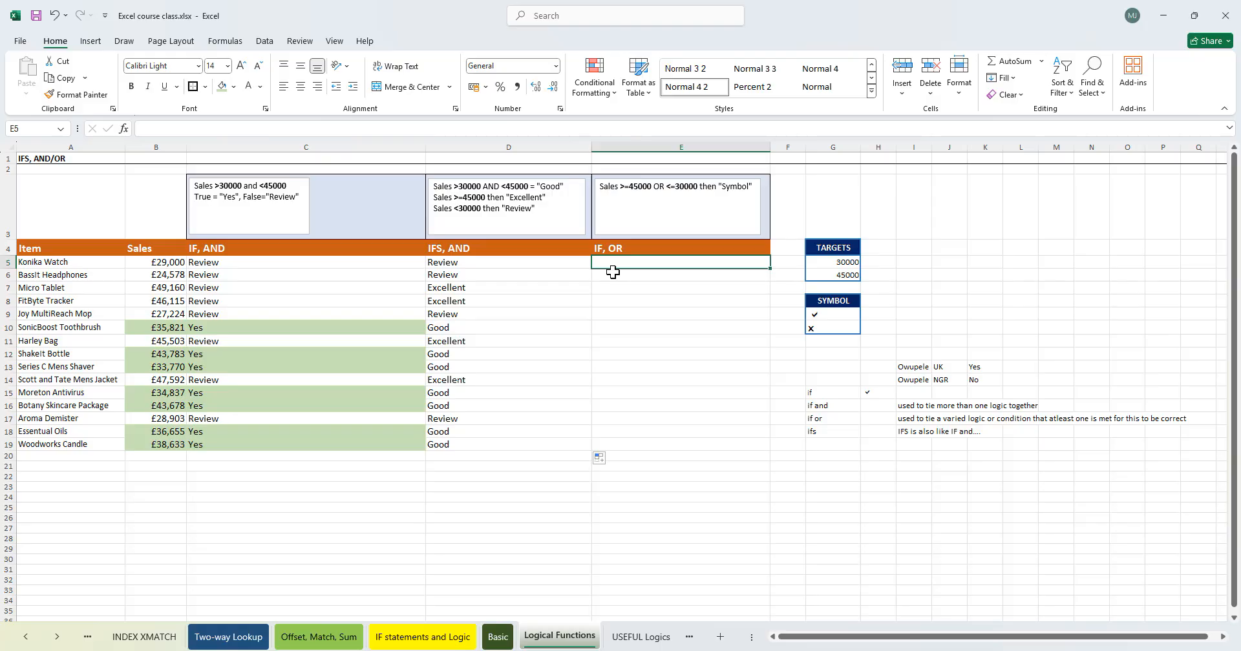
- Start an OR function formula in cell E5
{"action": "type", "text": "or"}
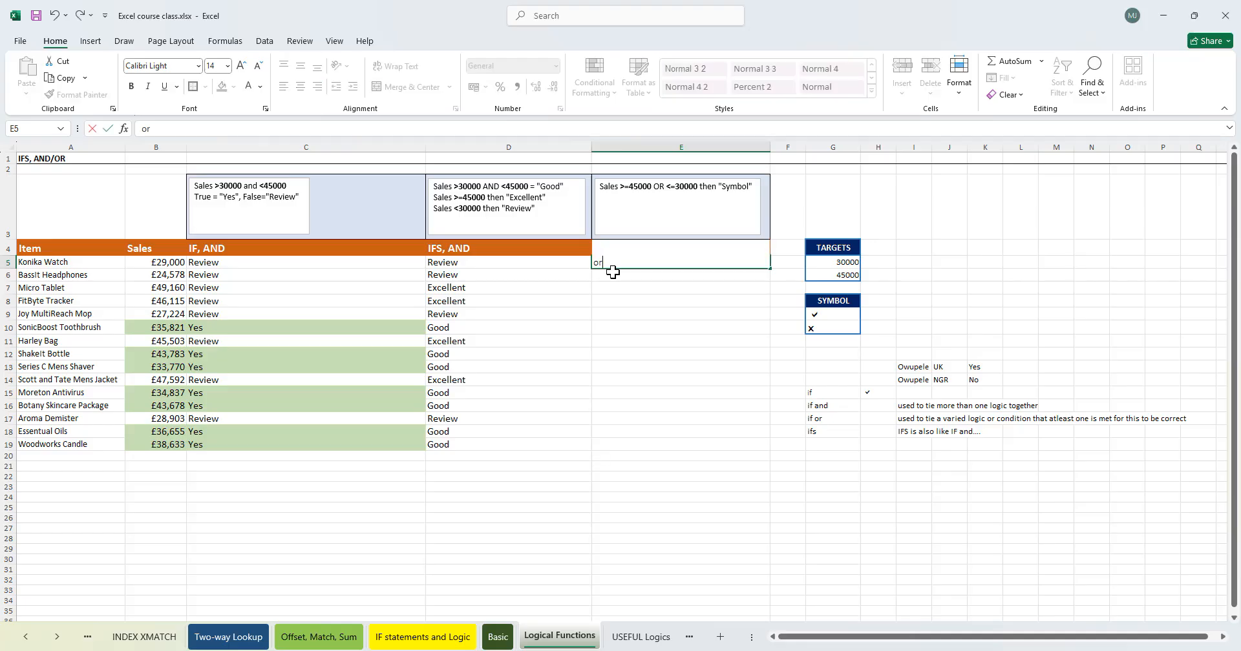
{"action": "key", "text": "Delete"}
{"action": "type", "text": "=or"}
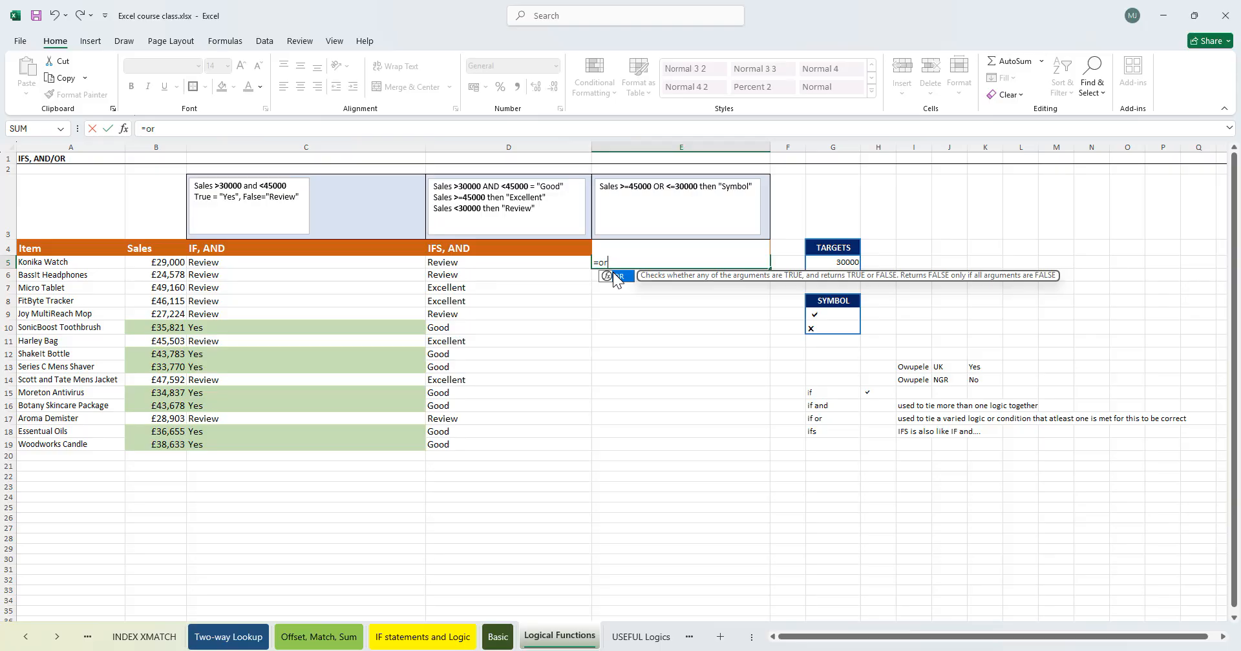
{"action": "key", "text": "ctrl+Return"}
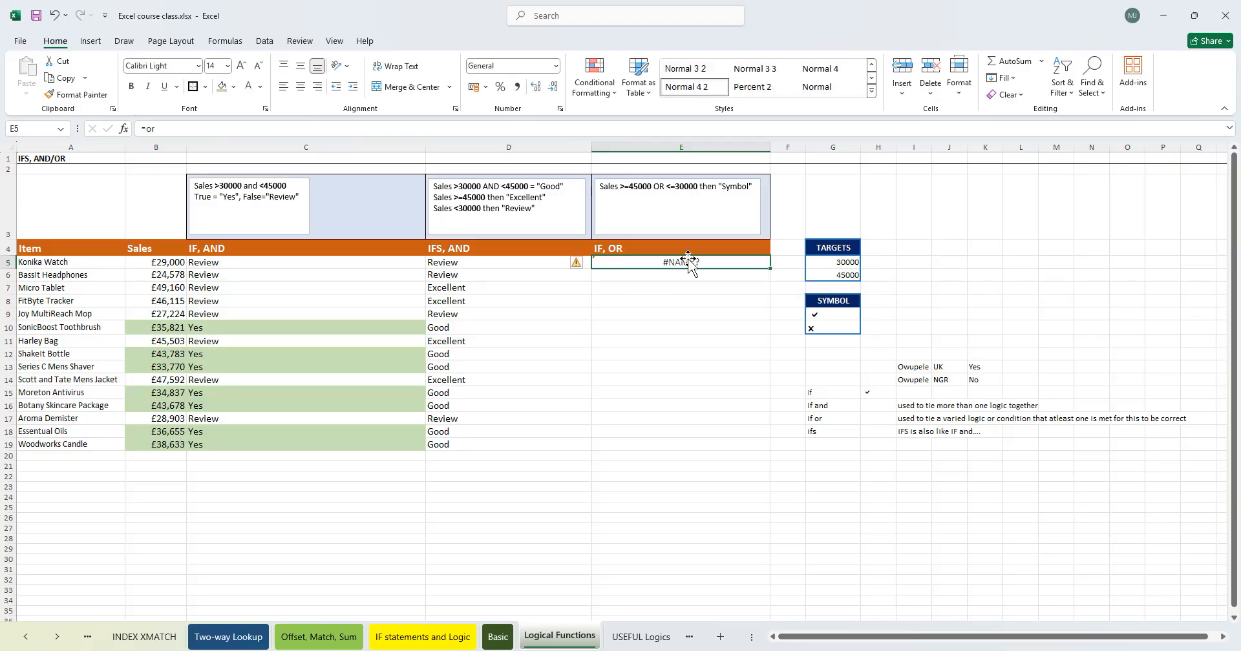
{"action": "double_click", "coordinate": [689, 260]}
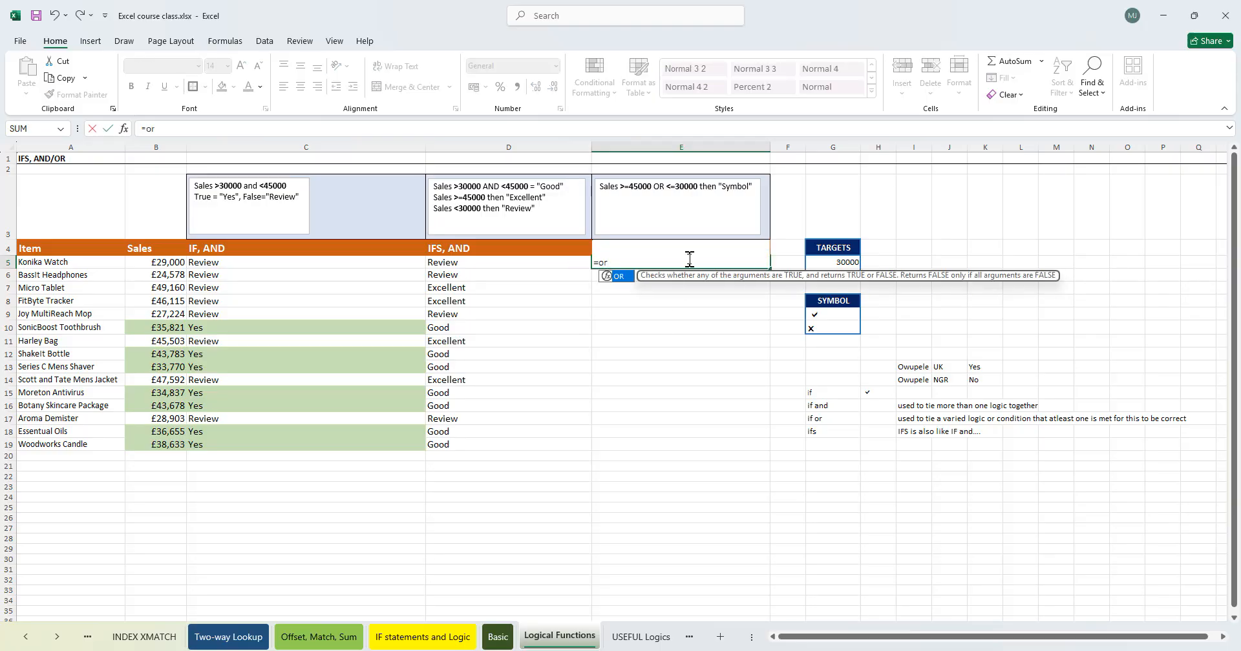
{"action": "key", "text": "Tab"}
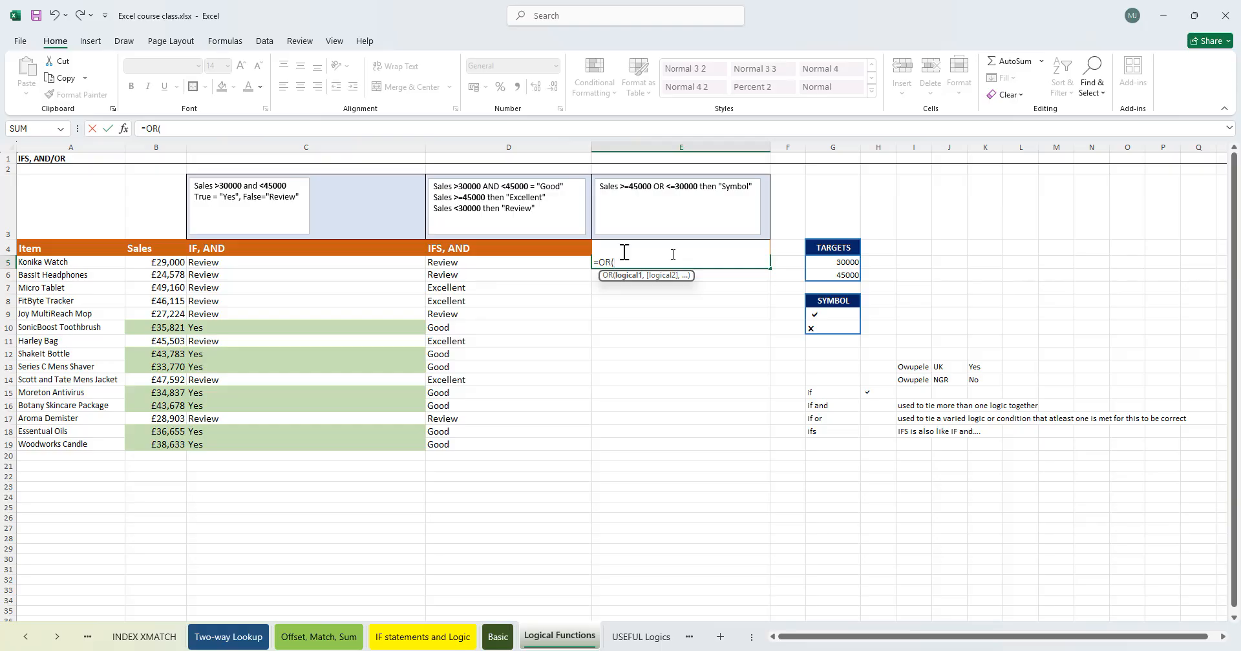
- Give the OR function the conditions B5>=45000 and B5<=30000 in the E5 formula
{"action": "left_click", "coordinate": [165, 261]}
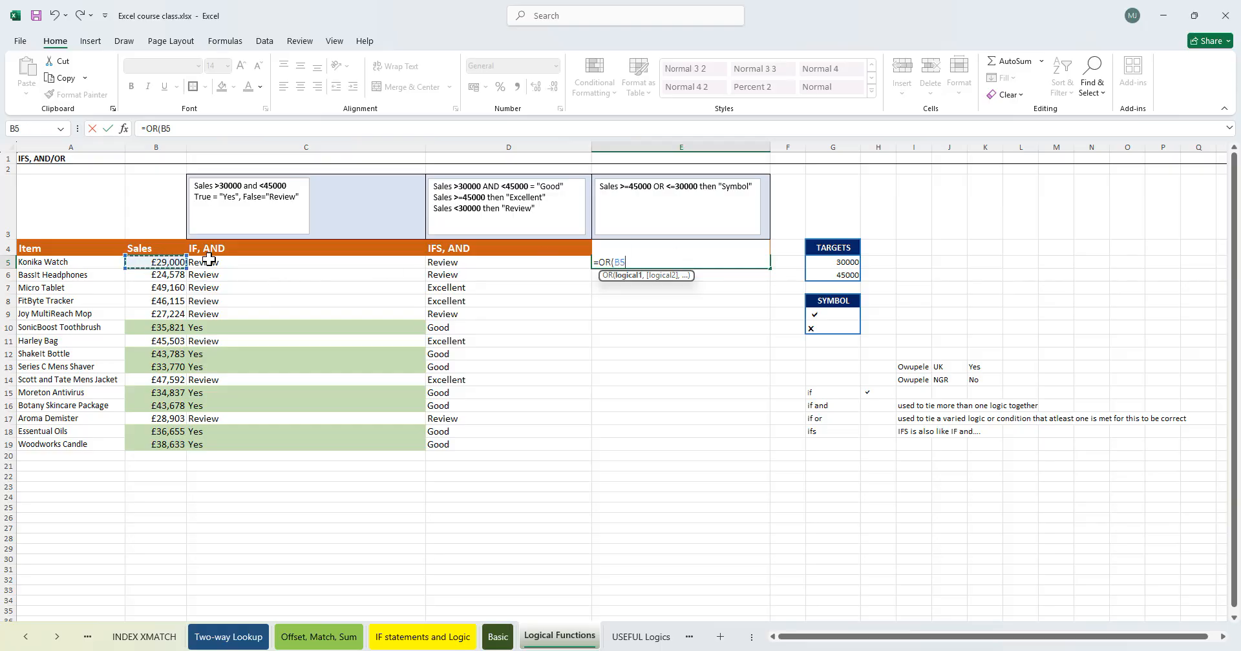
{"action": "type", "text": ">=45000,"}
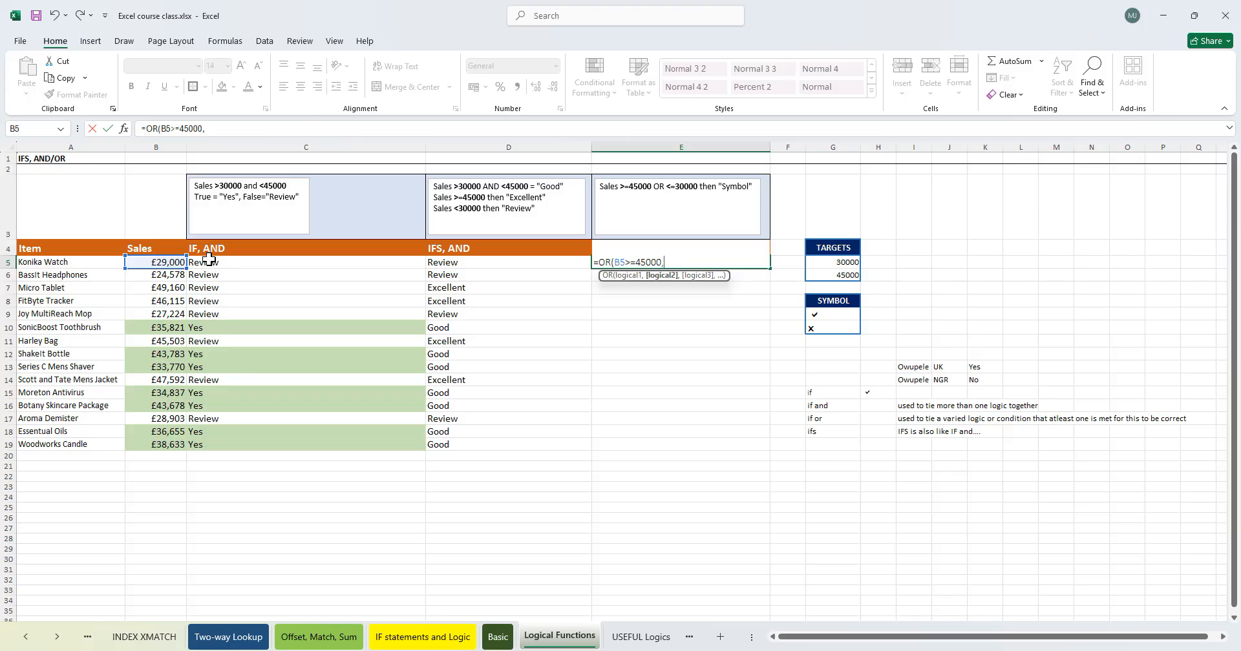
{"action": "left_click", "coordinate": [158, 261]}
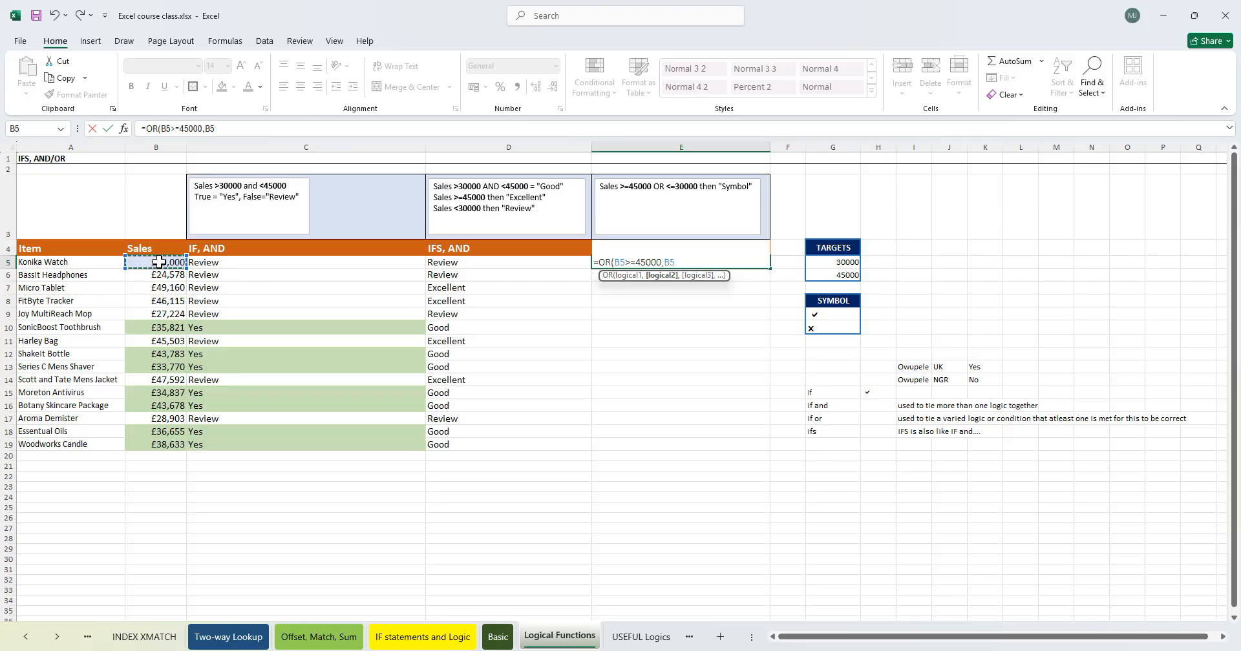
{"action": "type", "text": "<=30000"}
{"action": "type", "text": "),"}
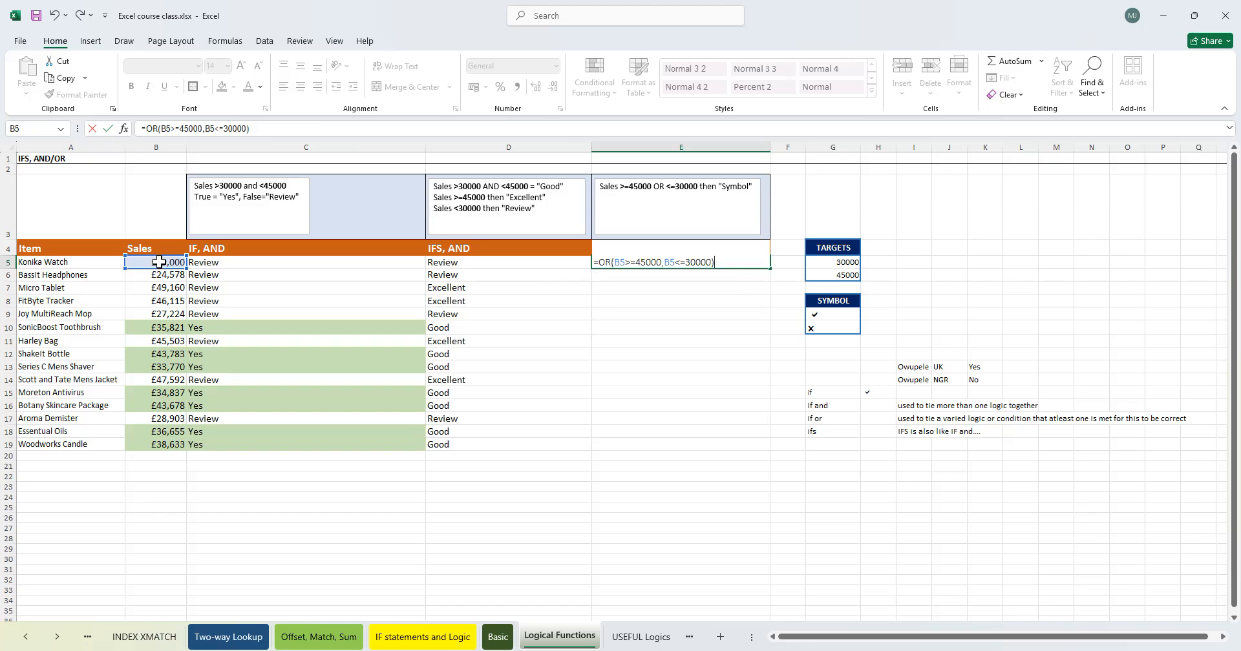
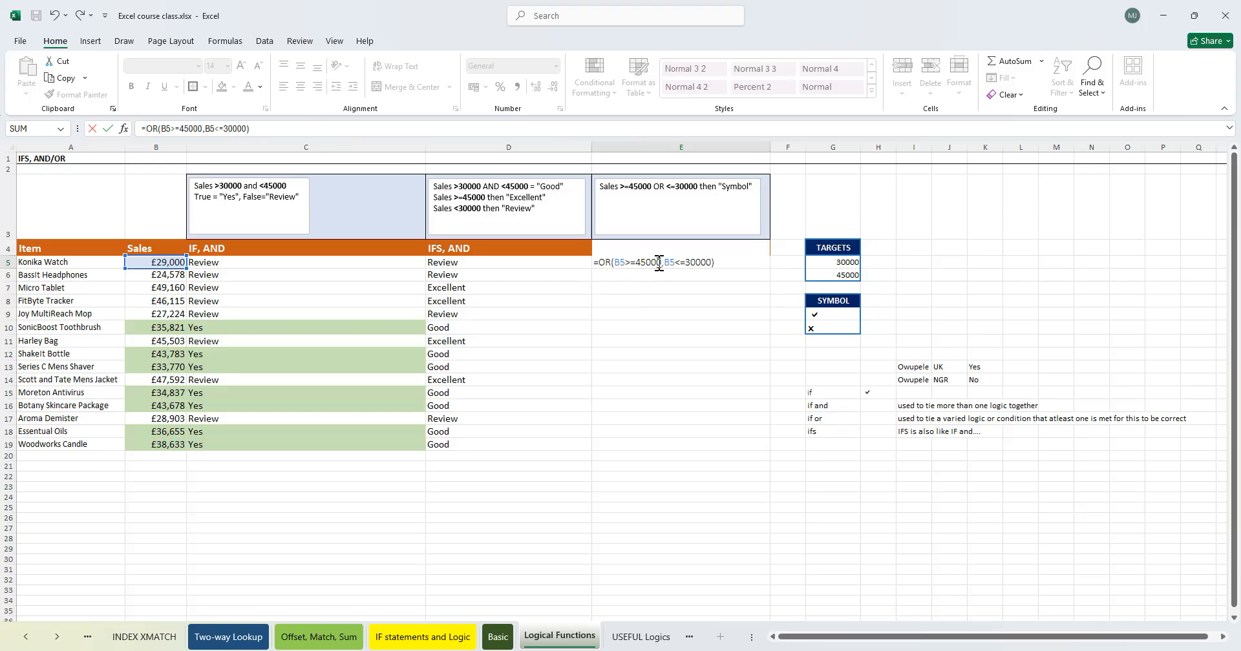
- Wrap the OR test in E5 in an IF that returns G9 when true and G10 when false
{"action": "type", "text": "IF("}
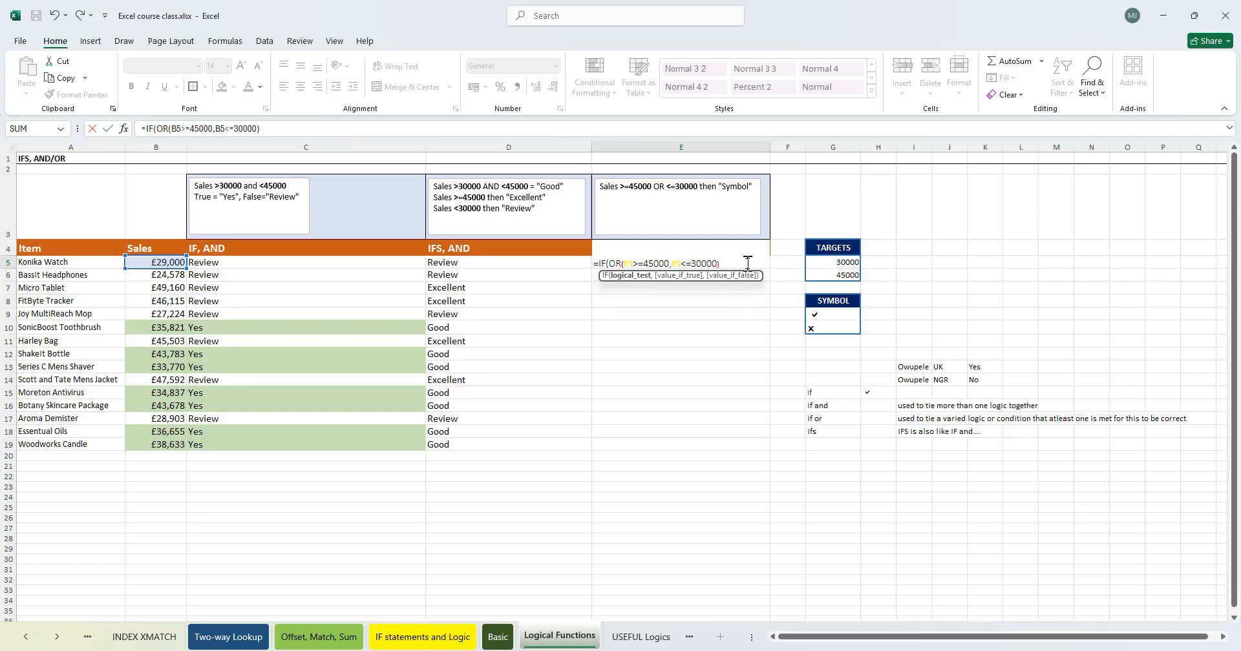
{"action": "type", "text": ","}
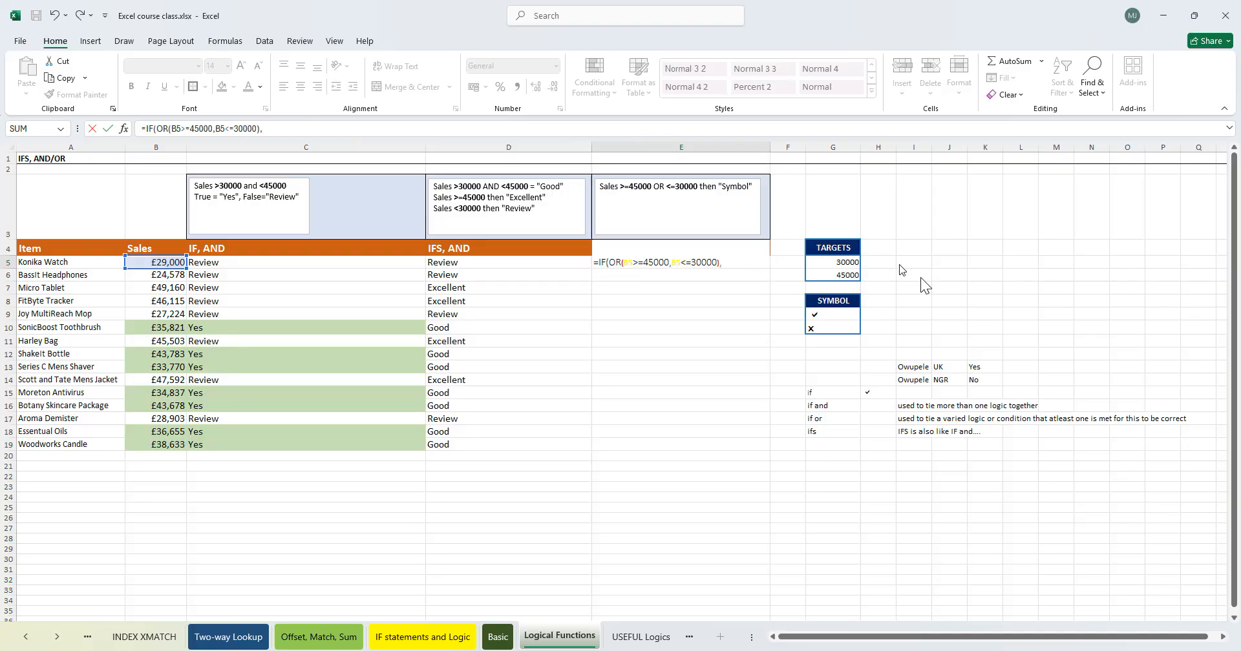
{"action": "left_click", "coordinate": [734, 259]}
{"action": "left_click", "coordinate": [820, 313]}
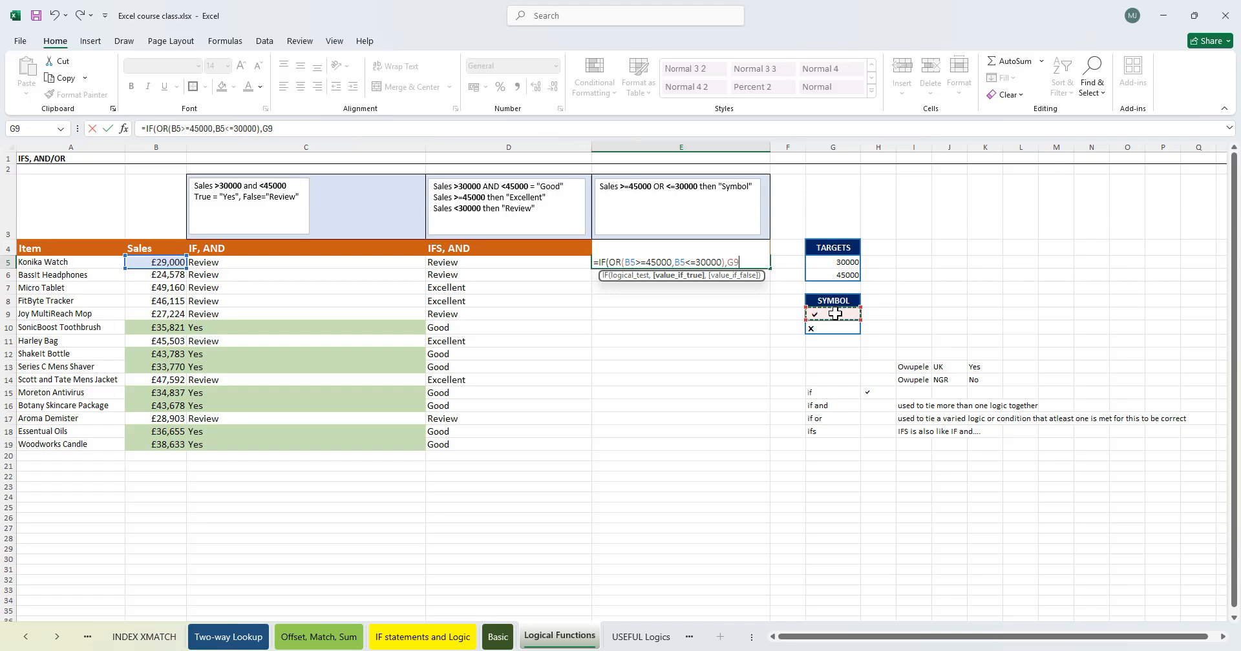
{"action": "type", "text": ","}
{"action": "left_click", "coordinate": [838, 329]}
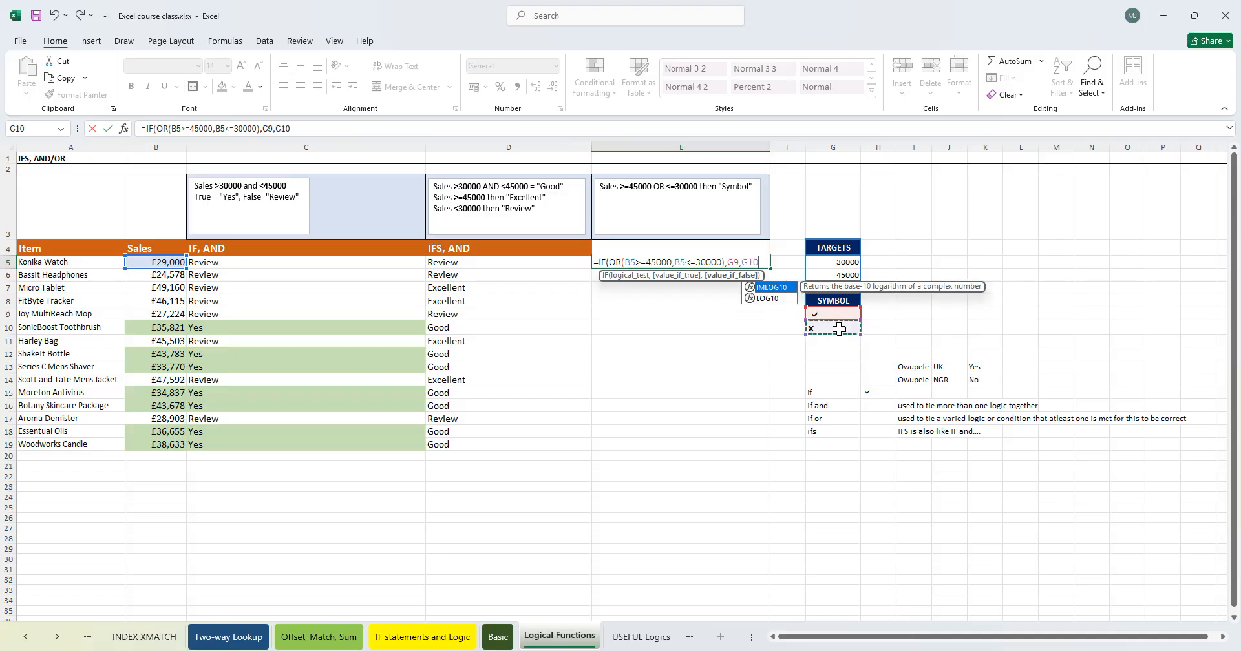
{"action": "type", "text": ")"}
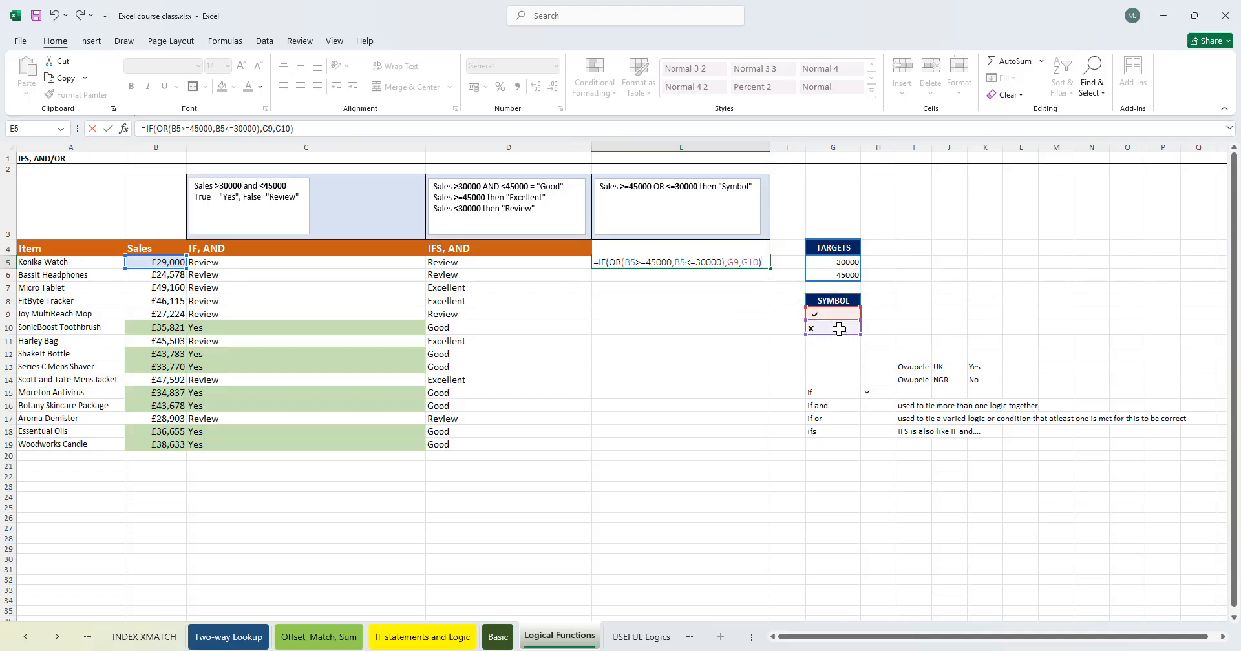
{"action": "key", "text": "Return"}
- Fill the E5 formula down to row 19
{"action": "left_click", "coordinate": [700, 262]}
{"action": "left_click_drag", "start_coordinate": [772, 270], "coordinate": [734, 440]}
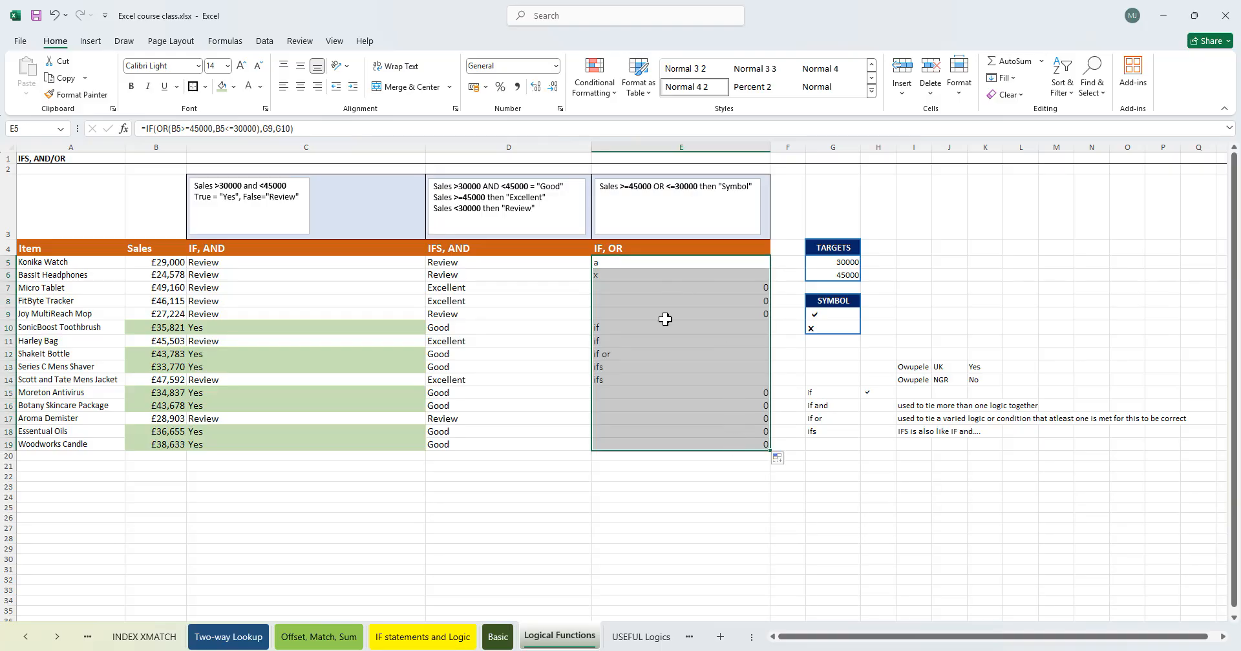
{"action": "left_click", "coordinate": [653, 336]}
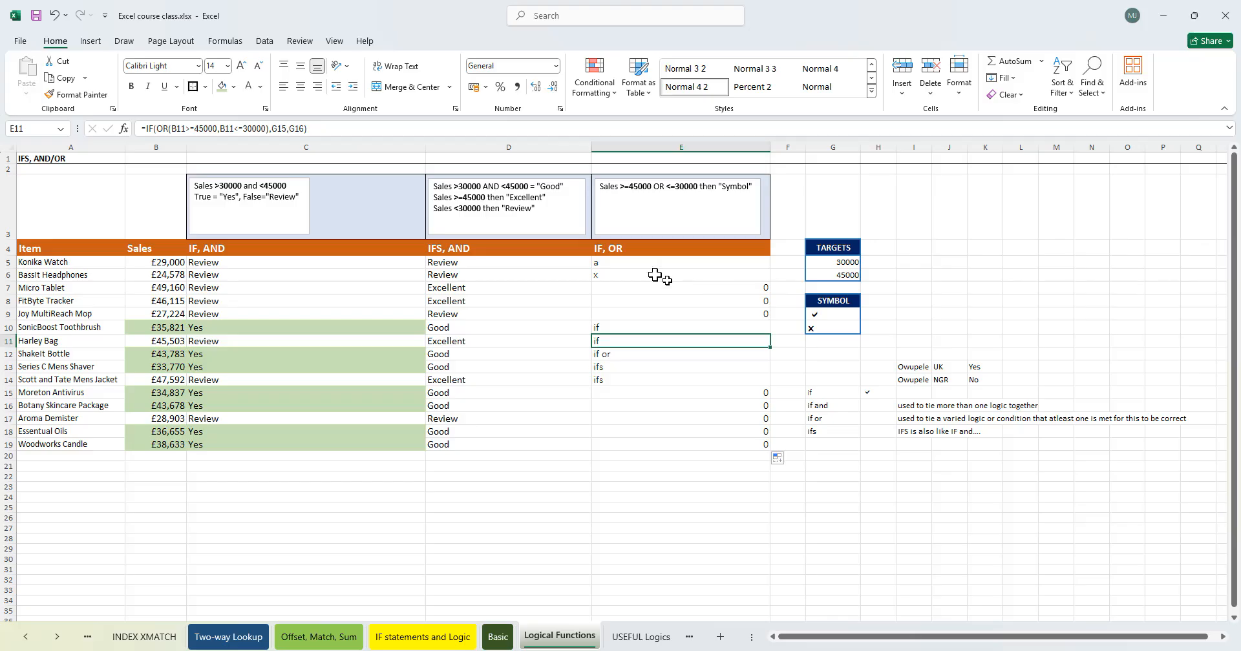
- Inspect the filled formulas in column E to check which cells they reference
{"action": "double_click", "coordinate": [640, 261]}
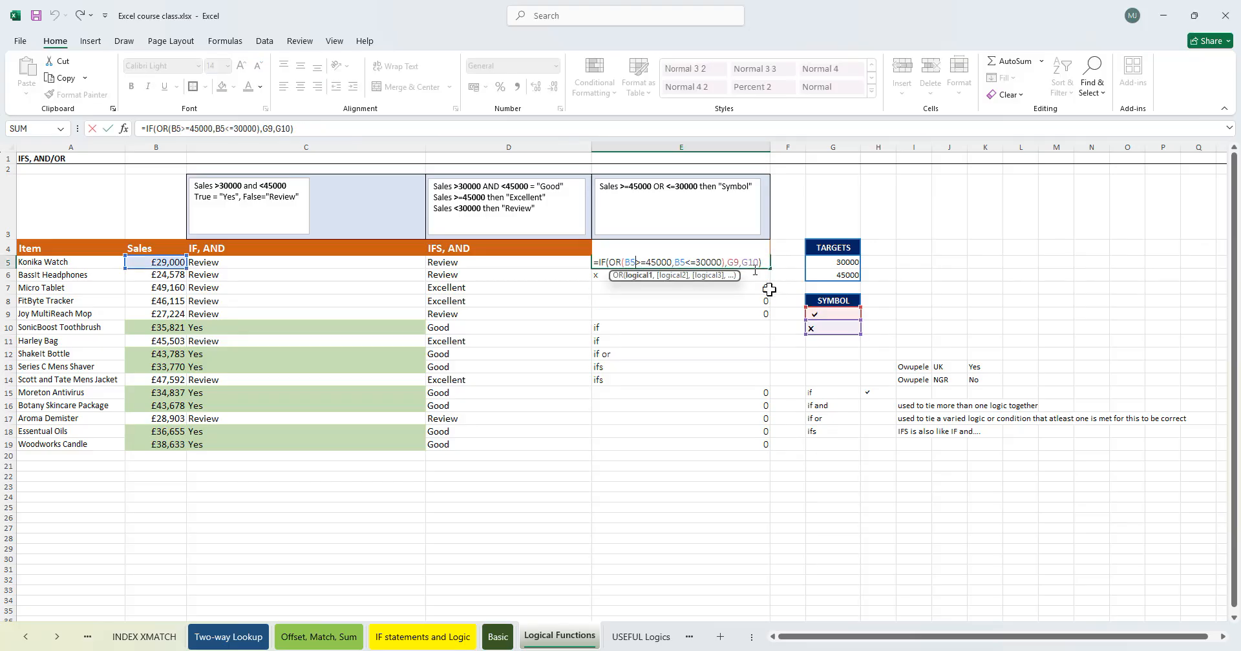
{"action": "key", "text": "Tab"}
{"action": "left_click", "coordinate": [639, 339]}
{"action": "left_click", "coordinate": [642, 325]}
{"action": "left_click", "coordinate": [660, 354]}
{"action": "left_click", "coordinate": [662, 302]}
{"action": "left_click", "coordinate": [666, 342]}
{"action": "left_click", "coordinate": [668, 369]}
{"action": "left_click", "coordinate": [629, 331]}
{"action": "left_click", "coordinate": [634, 299]}
{"action": "left_click", "coordinate": [635, 290]}
{"action": "left_click", "coordinate": [669, 352]}
{"action": "left_click", "coordinate": [653, 380]}
{"action": "left_click", "coordinate": [686, 353]}
{"action": "left_click", "coordinate": [685, 312]}
{"action": "left_click", "coordinate": [664, 289]}
{"action": "double_click", "coordinate": [651, 269]}
{"action": "double_click", "coordinate": [651, 264]}
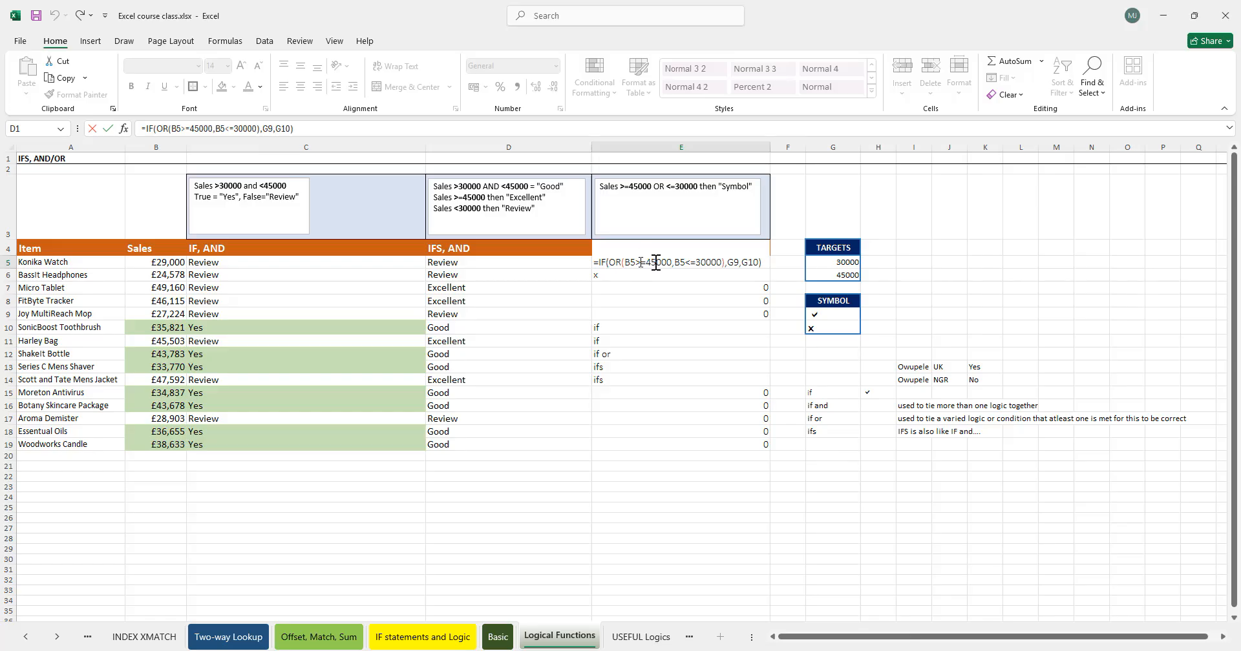
- Make the G9 and G10 references in E5's formula absolute as $G$9 and $G$10
{"action": "double_click", "coordinate": [736, 260]}
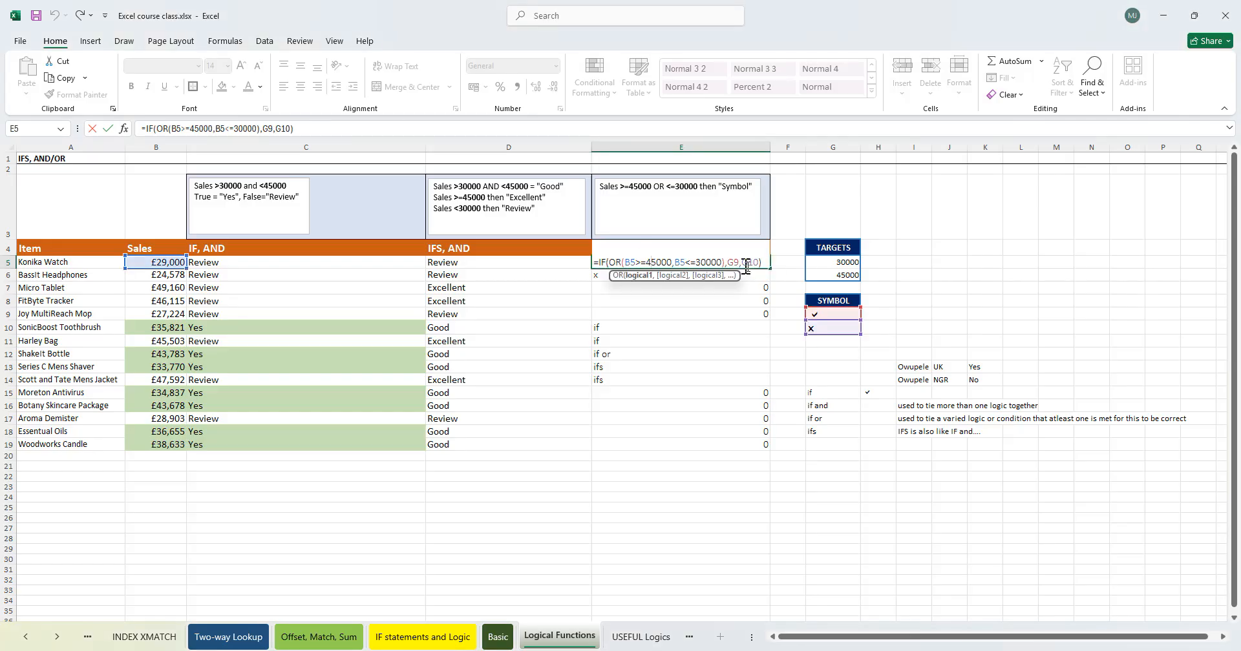
{"action": "left_click", "coordinate": [761, 260]}
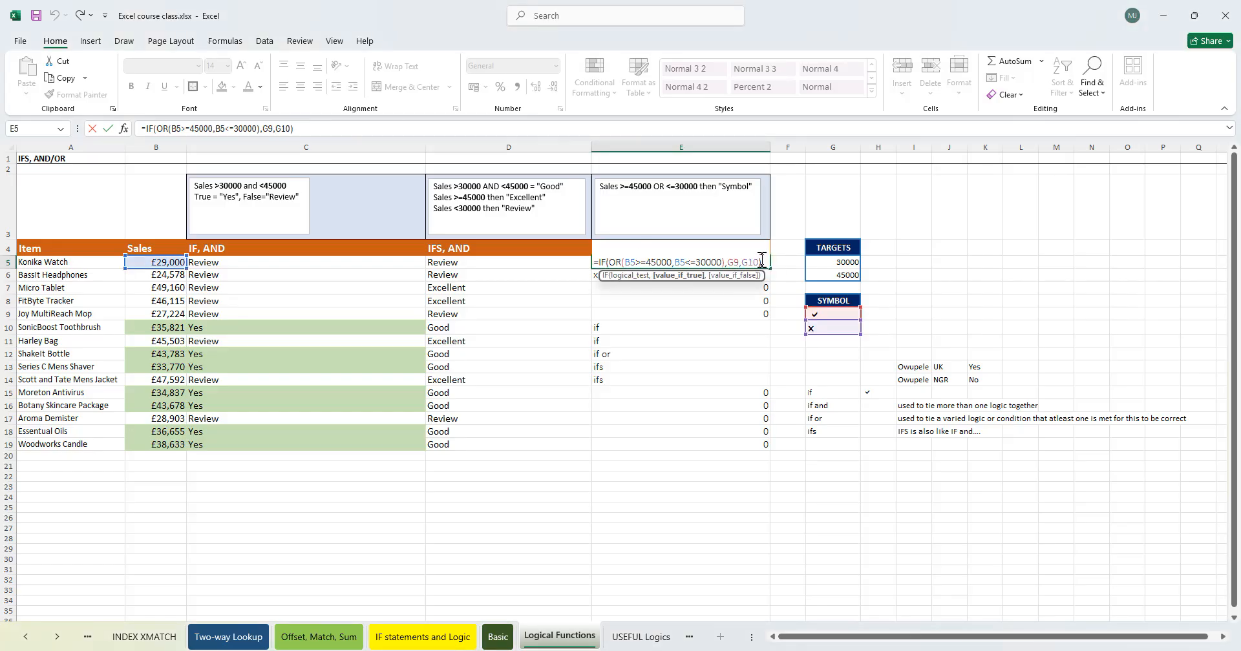
{"action": "key", "text": "F4"}
{"action": "left_click", "coordinate": [760, 261]}
{"action": "key", "text": "F4"}
{"action": "key", "text": "Return"}
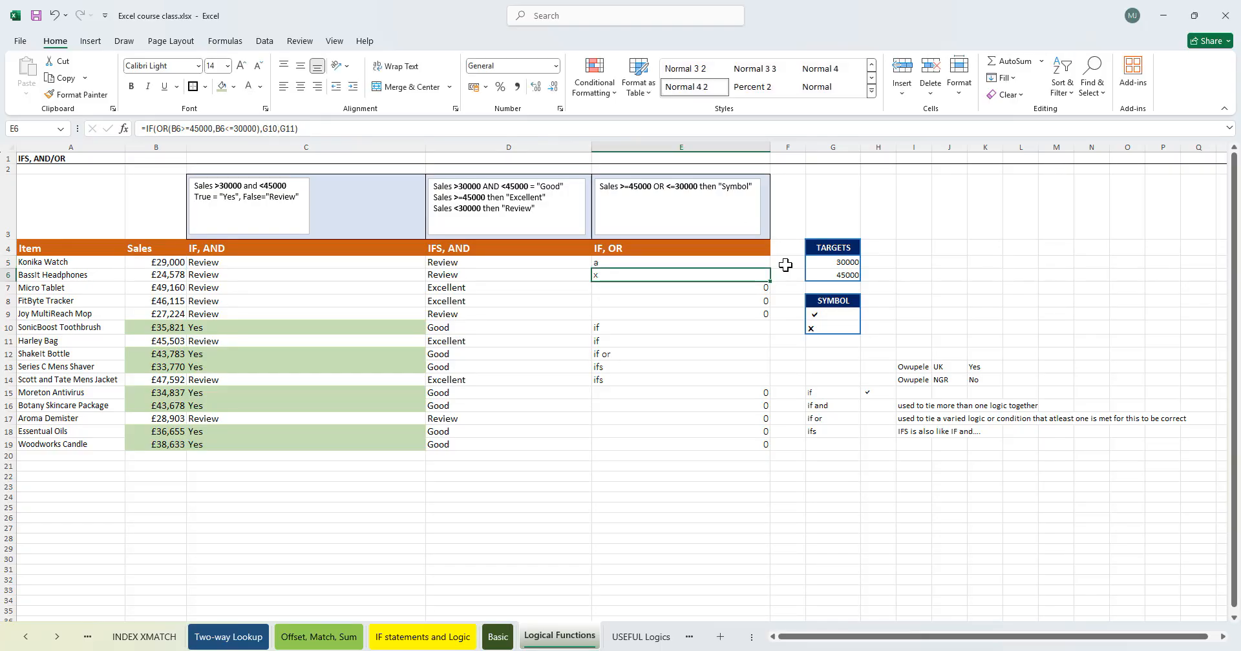
- Fill the corrected E5 formula down the column to row 19
{"action": "left_click", "coordinate": [720, 259]}
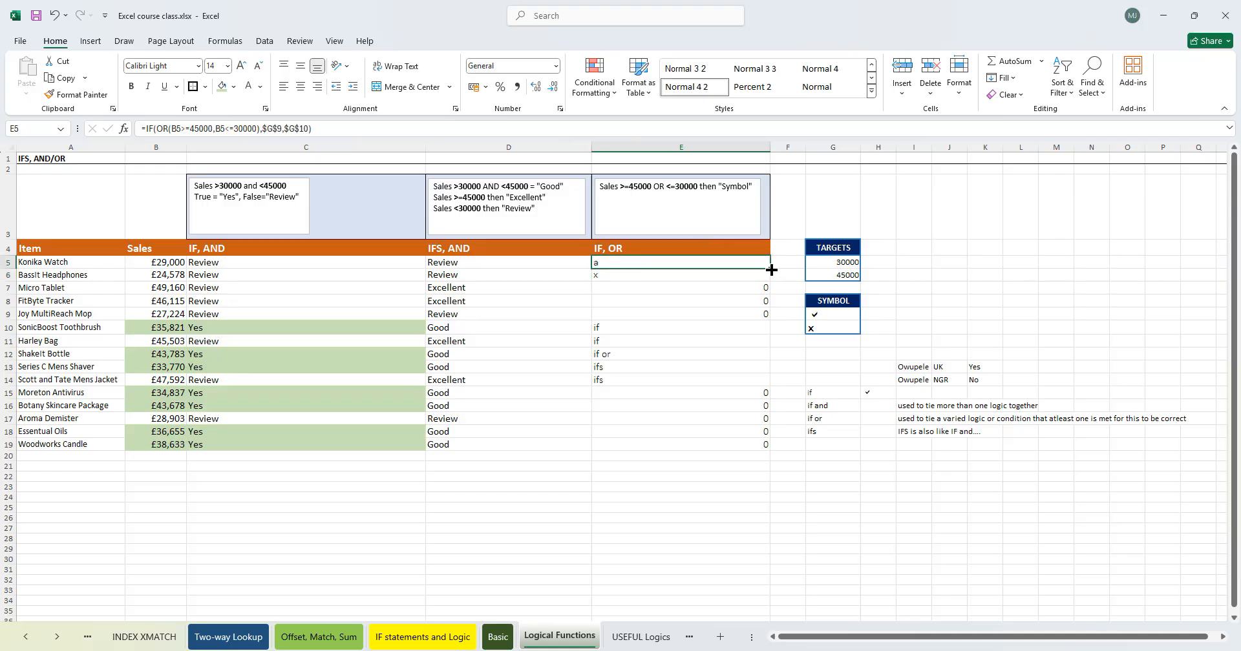
{"action": "double_click", "coordinate": [775, 271]}
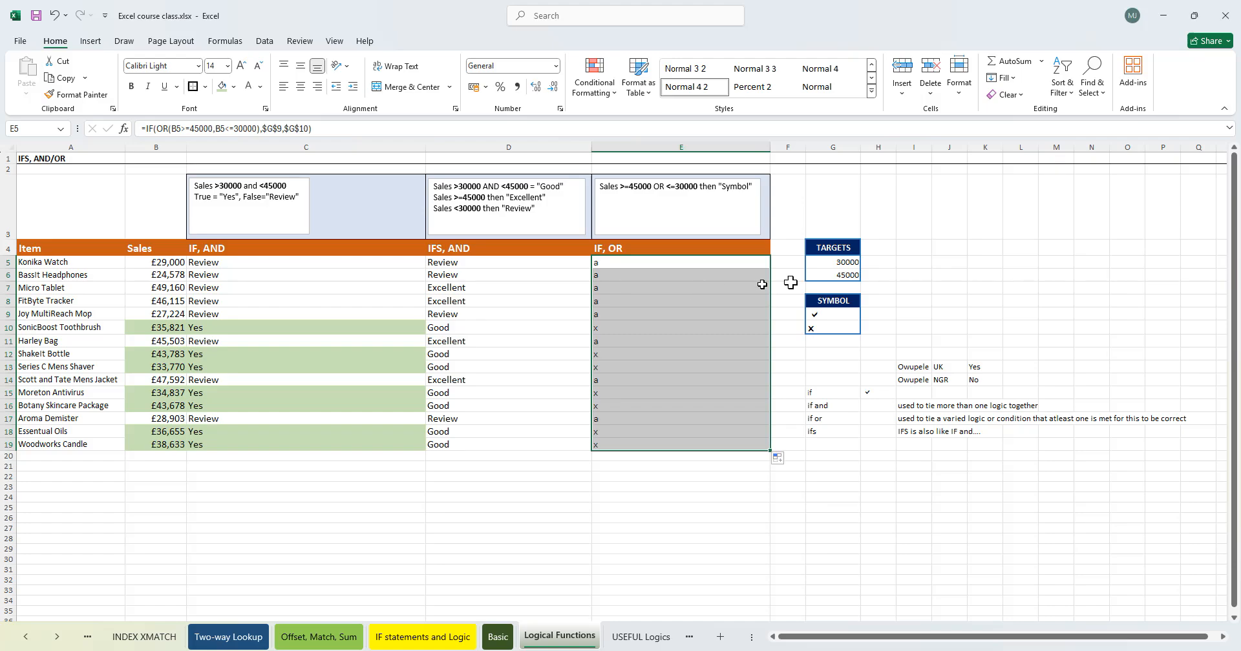
- Replace the cross symbol in G10 with the letter r
{"action": "left_click", "coordinate": [829, 314]}
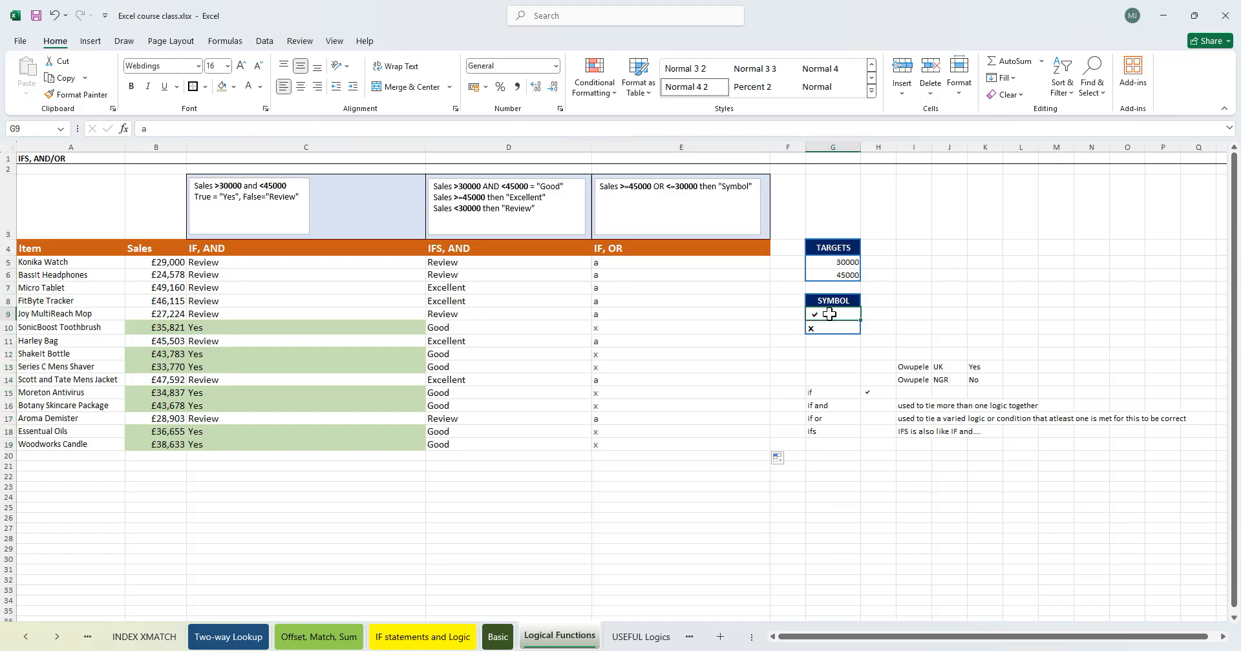
{"action": "left_click", "coordinate": [814, 329]}
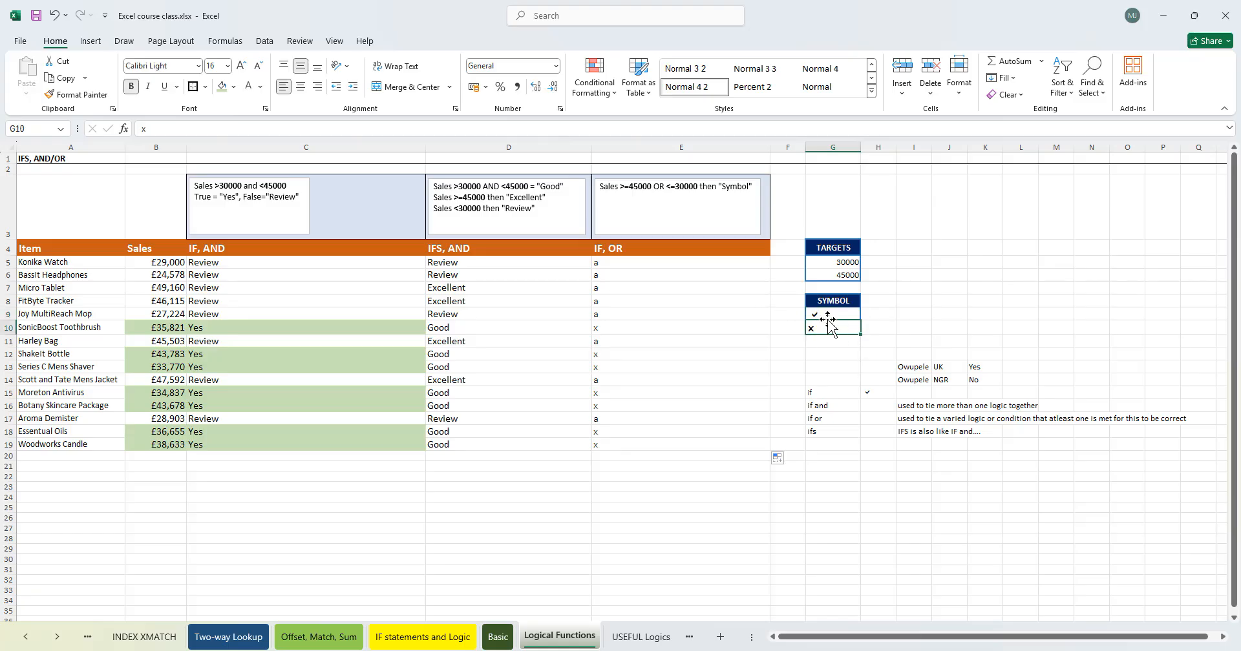
{"action": "type", "text": "r"}
{"action": "key", "text": "Tab"}
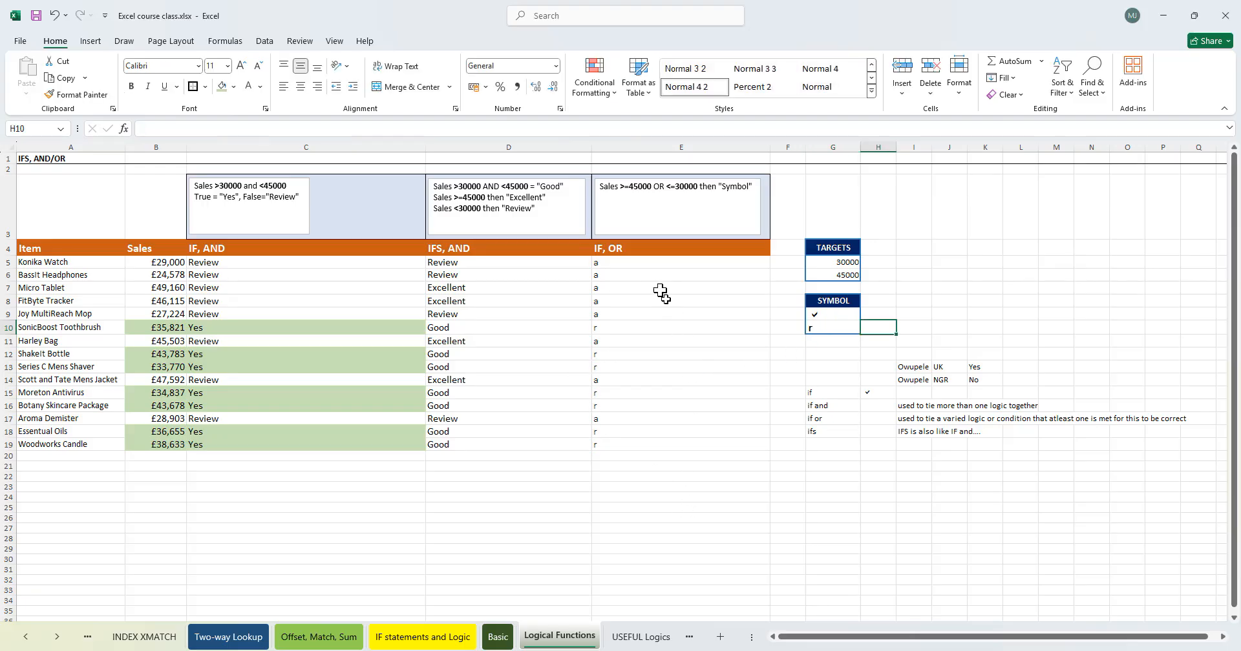
- Apply the Webdings font to the results in E5:E19
{"action": "left_click_drag", "start_coordinate": [639, 263], "coordinate": [655, 445]}
{"action": "type", "text": "Webdings"}
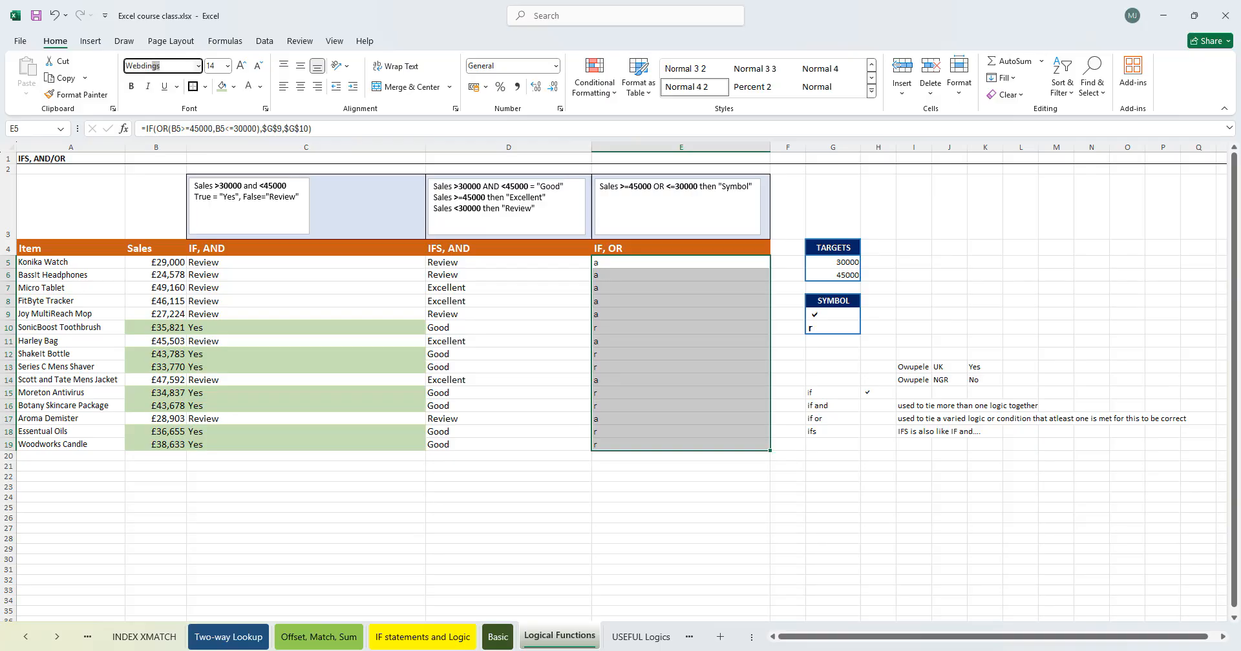
{"action": "key", "text": "Return"}
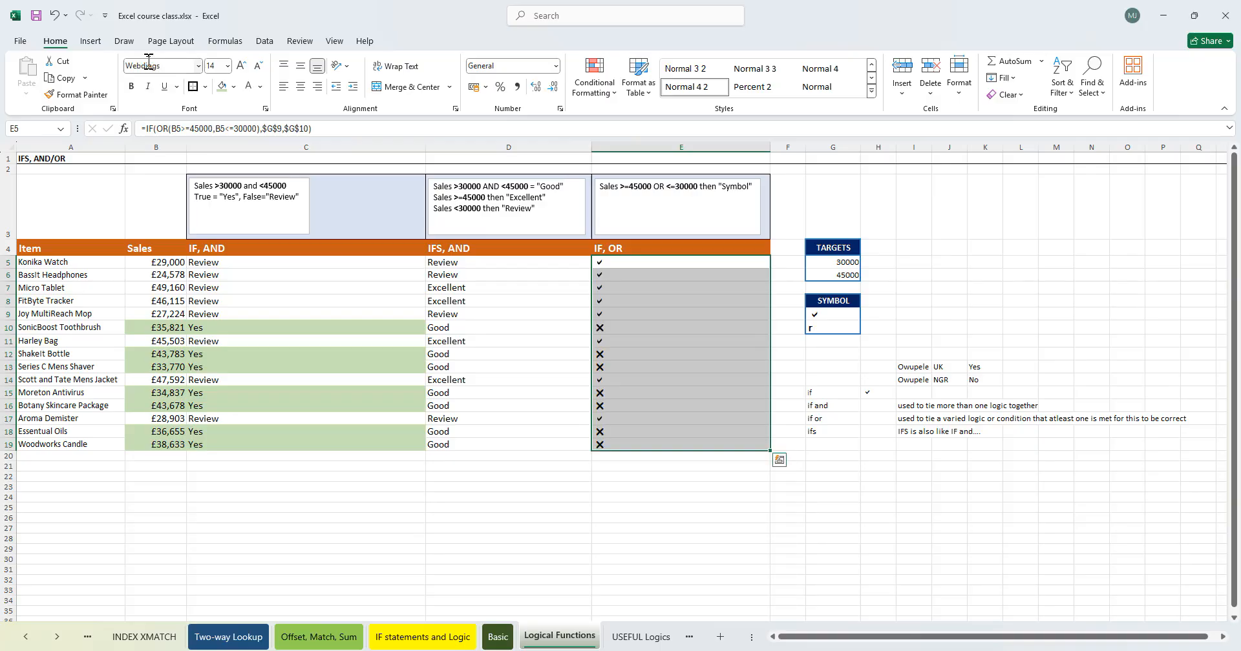
- Apply the Webdings font to G10 as well
{"action": "left_click", "coordinate": [558, 529]}
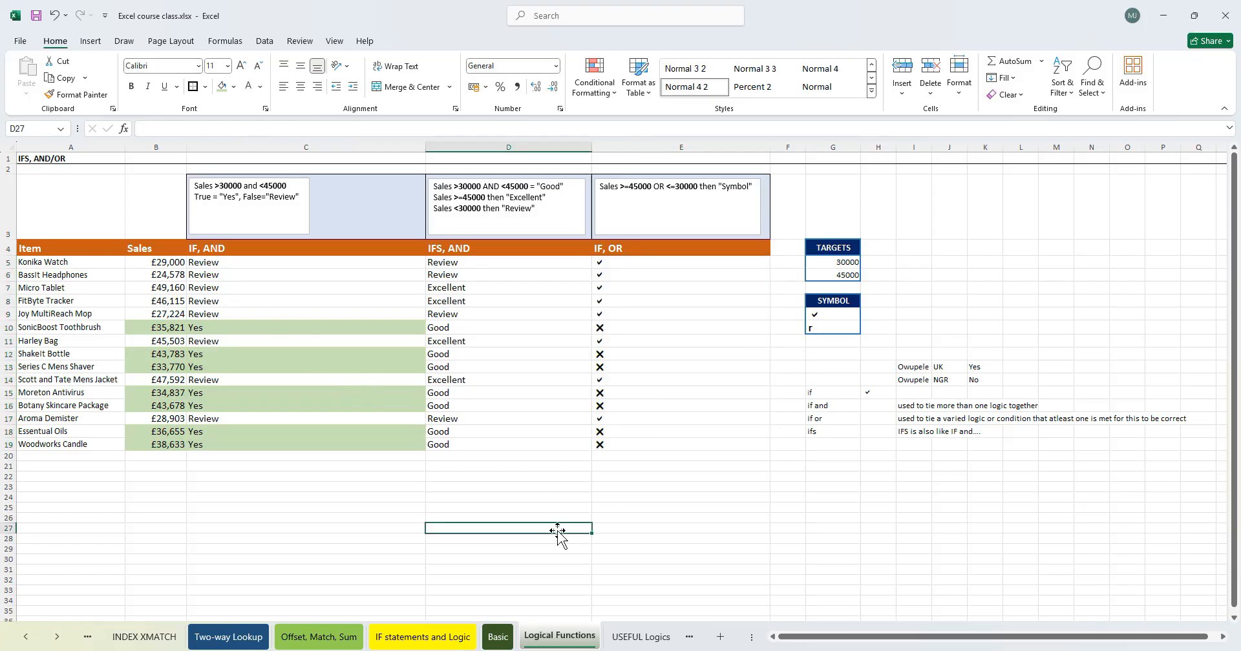
{"action": "left_click", "coordinate": [836, 328]}
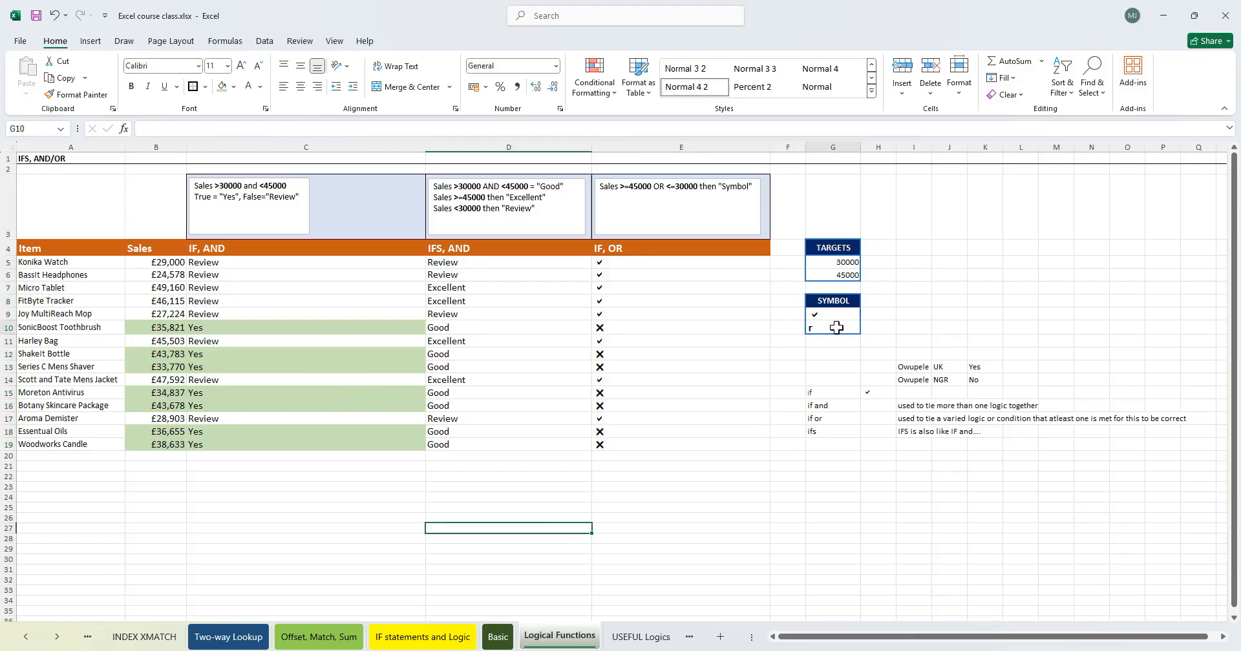
{"action": "left_click", "coordinate": [157, 67]}
{"action": "type", "text": "Webd"}
{"action": "key", "text": "Return"}
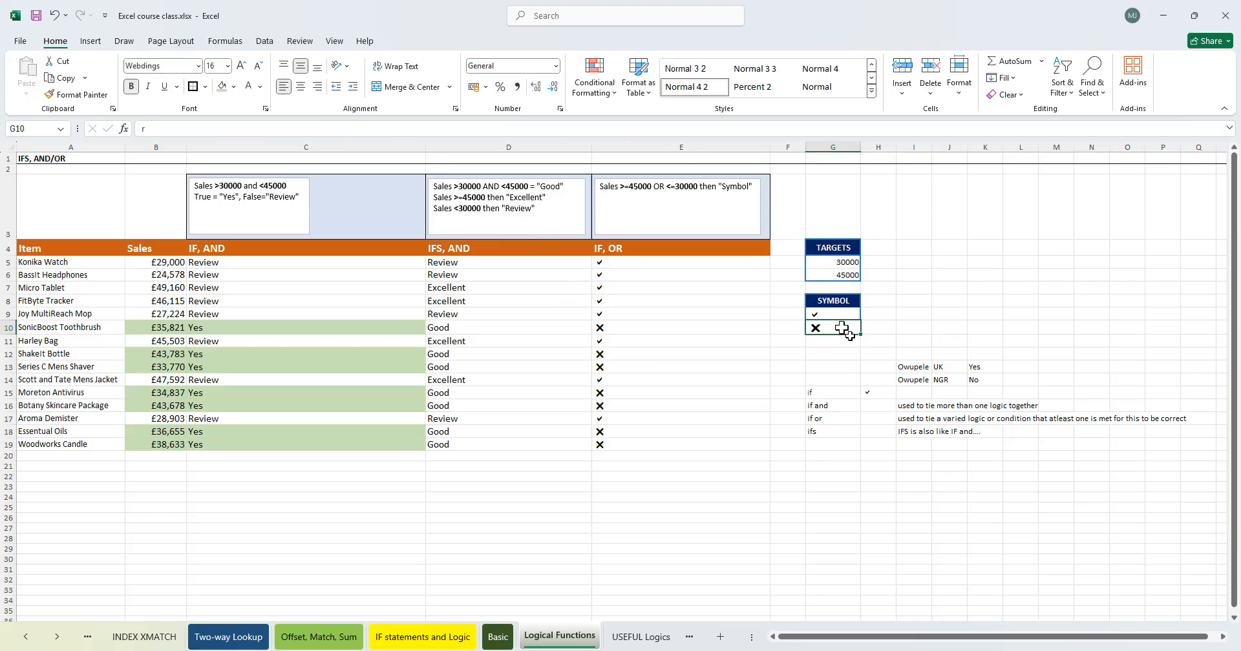
- Enter webdings in G21 and a in H21 as a reference note
{"action": "left_click", "coordinate": [637, 355]}
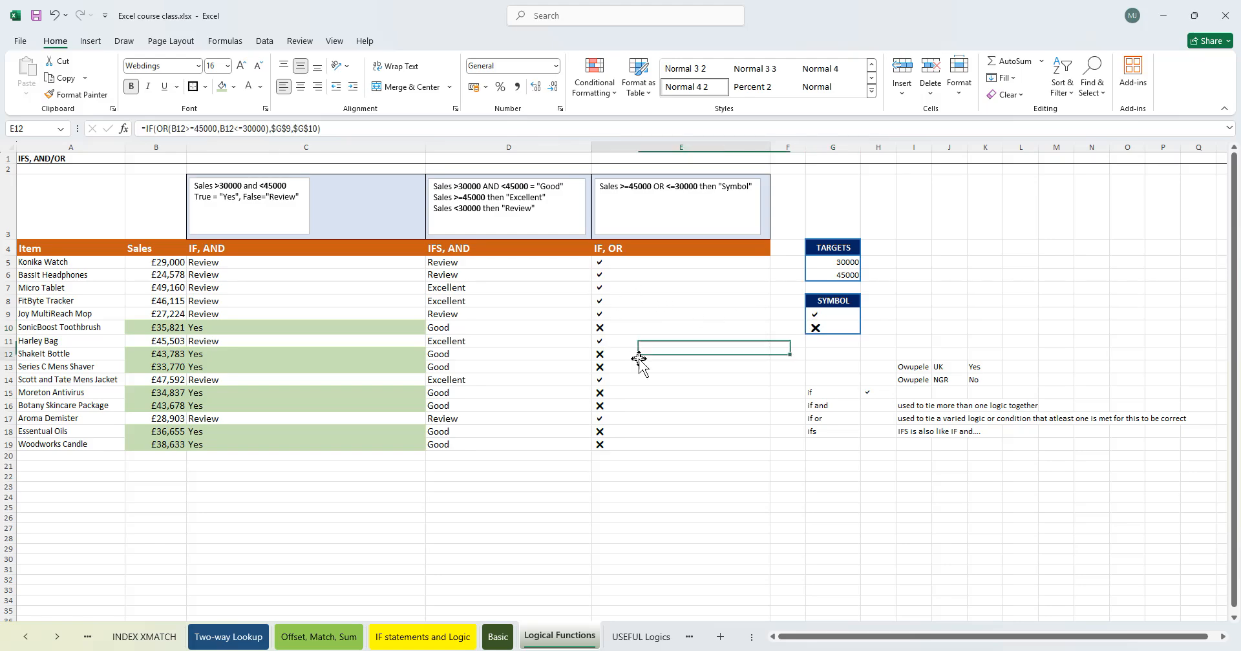
{"action": "left_click", "coordinate": [653, 528]}
{"action": "left_click", "coordinate": [830, 466]}
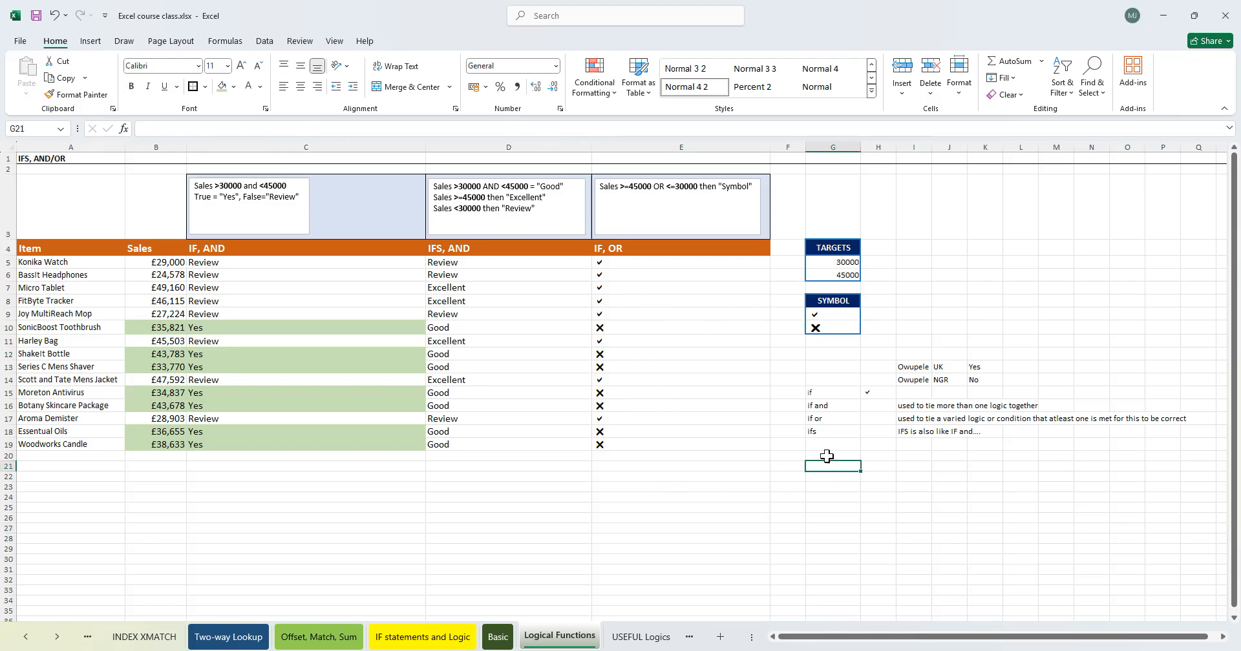
{"action": "type", "text": "webdings"}
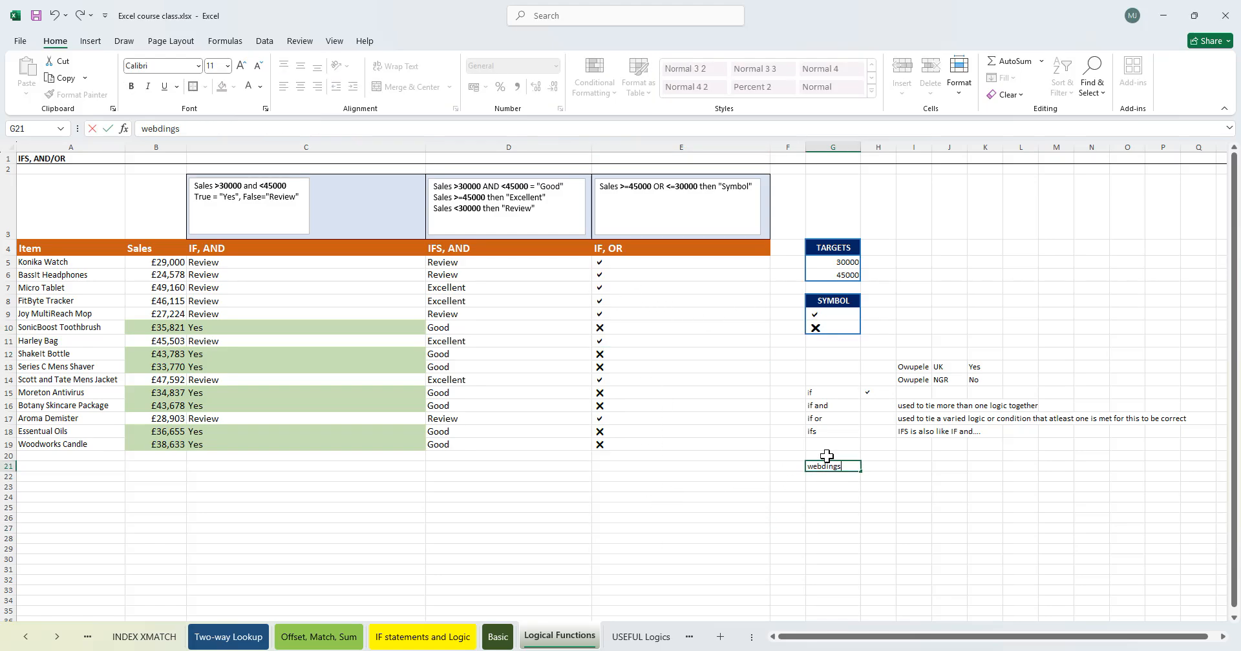
{"action": "key", "text": "Tab"}
{"action": "type", "text": "a"}
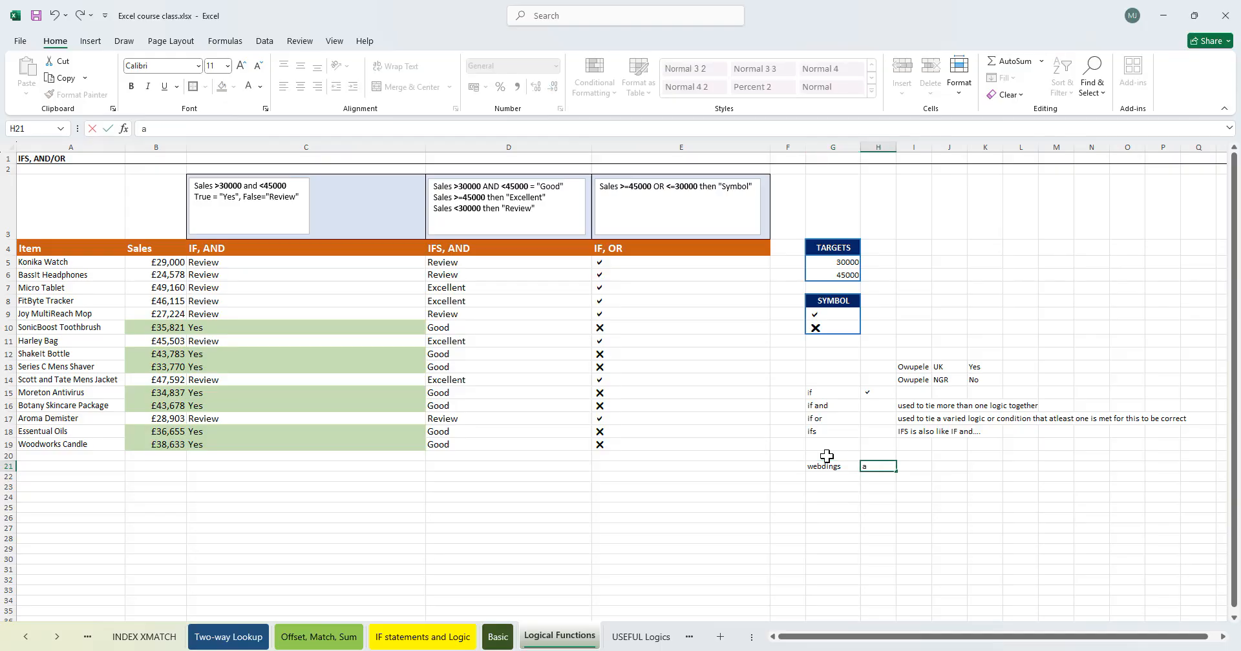
{"action": "key", "text": "Tab"}
{"action": "key", "text": "Return"}
- Enter r in H22, label it cancel in I22, and label H21's a as tick in I21
{"action": "key", "text": "Right"}
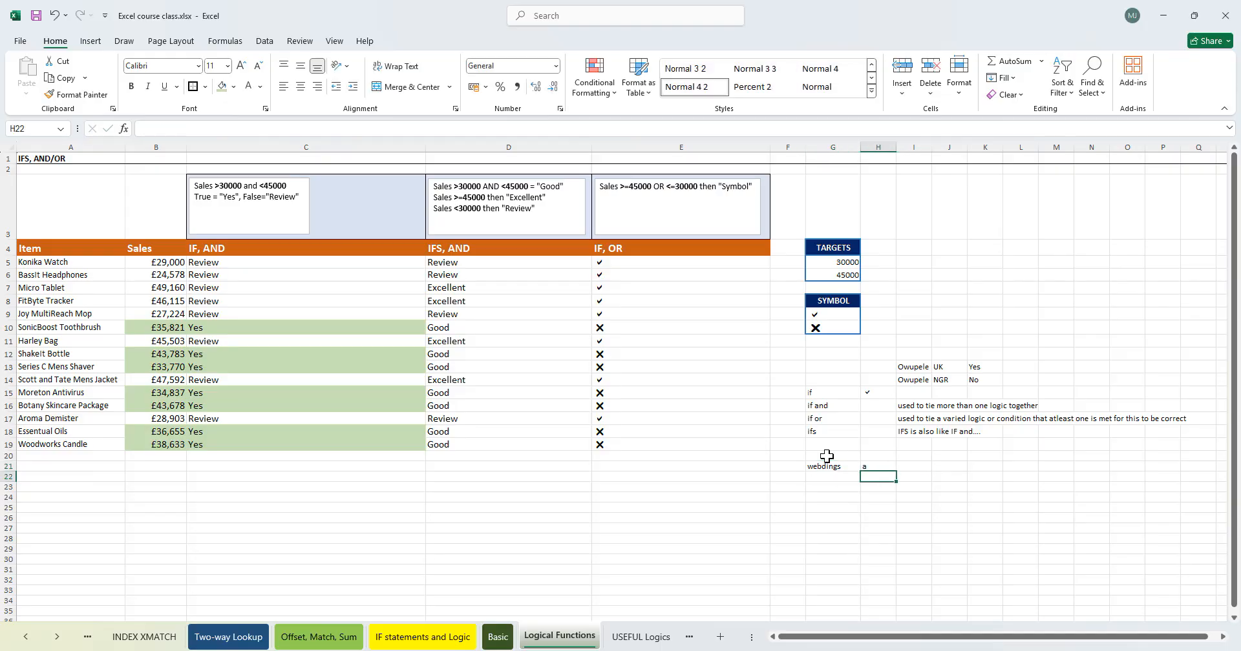
{"action": "type", "text": "r"}
{"action": "key", "text": "Tab"}
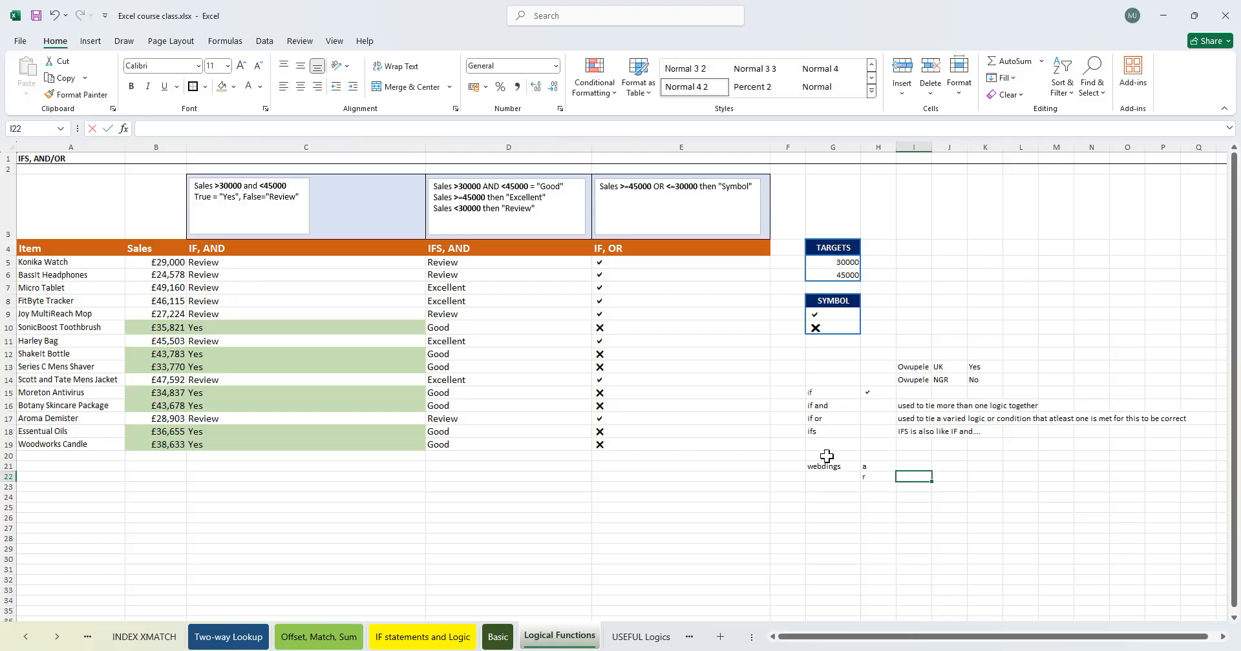
{"action": "type", "text": "cancel"}
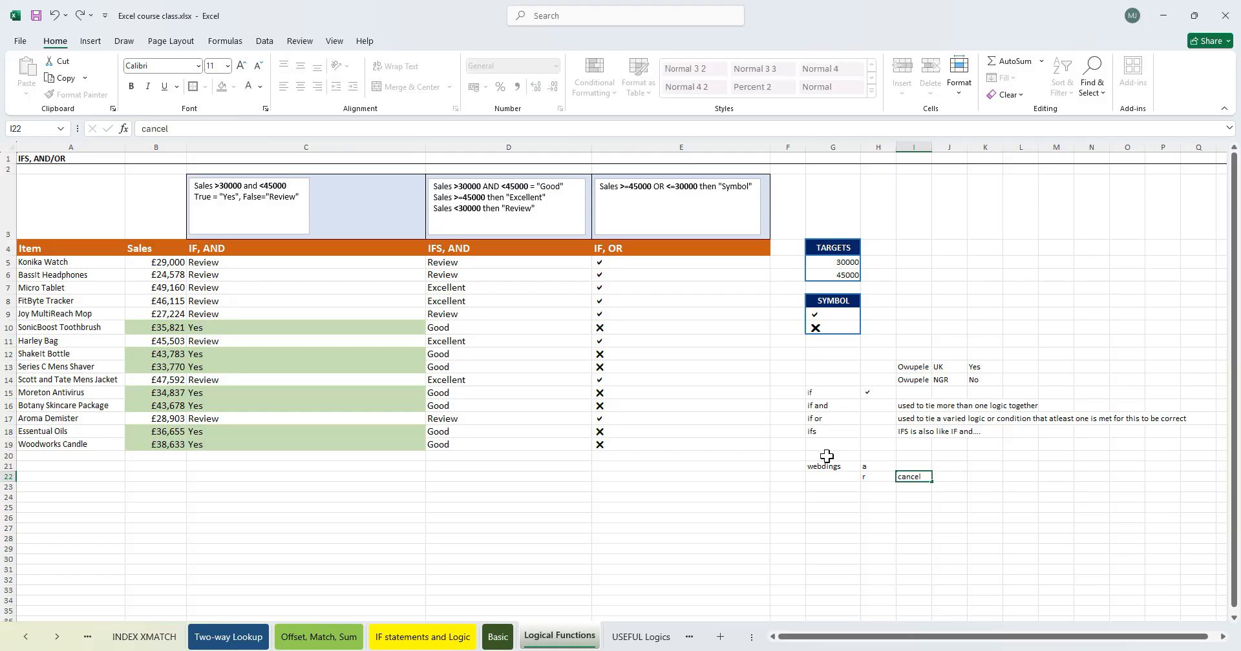
{"action": "key", "text": "Up"}
{"action": "type", "text": "tick"}
{"action": "key", "text": "Tab"}
- Enter r crosses in H16 and H17
{"action": "left_click", "coordinate": [878, 405]}
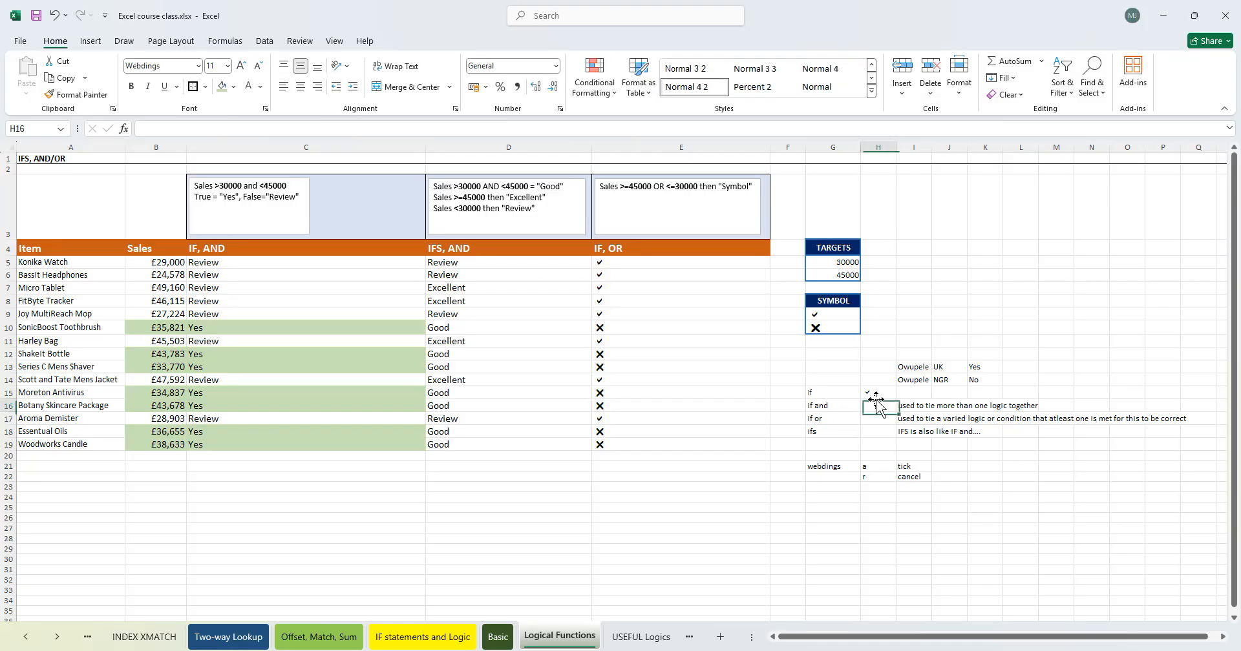
{"action": "type", "text": "r"}
{"action": "key", "text": "Return"}
{"action": "type", "text": "r"}
{"action": "key", "text": "Return"}
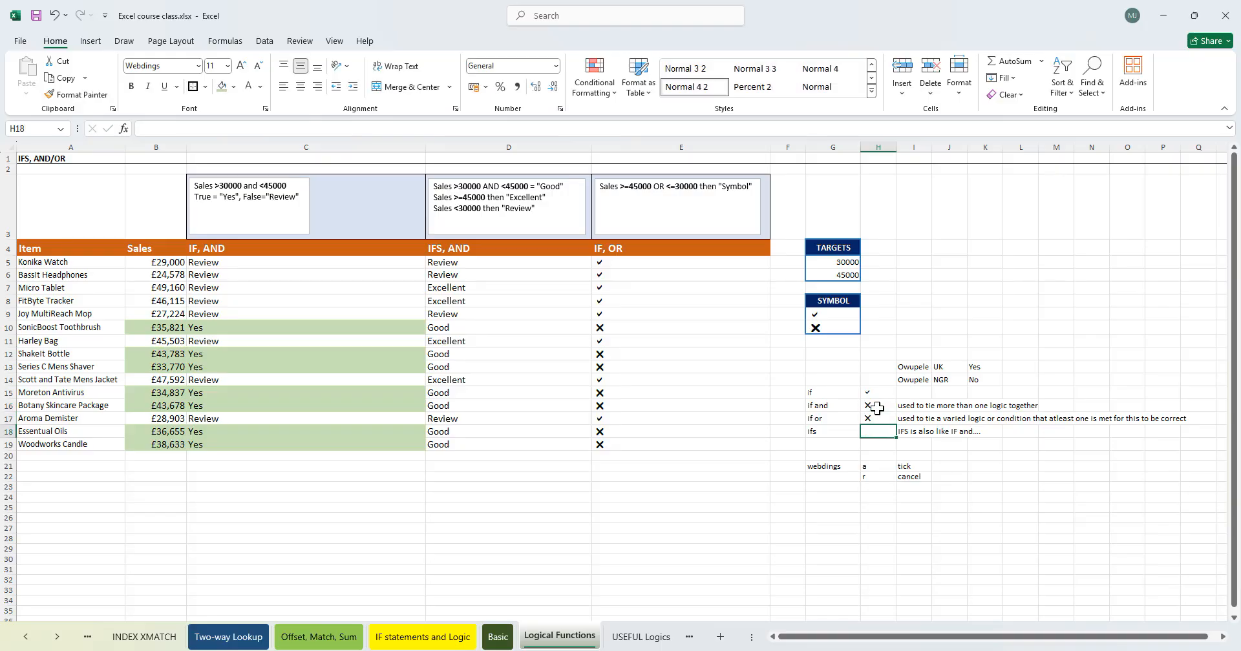
- Enter the letter a as ticks in H16, H17 and H18
{"action": "key", "text": "Up"}
{"action": "key", "text": "Up"}
{"action": "type", "text": "a"}
{"action": "key", "text": "Return"}
{"action": "type", "text": "r"}
{"action": "key", "text": "BackSpace"}
{"action": "type", "text": "a"}
{"action": "key", "text": "Return"}
{"action": "type", "text": "a"}
{"action": "key", "text": "Return"}
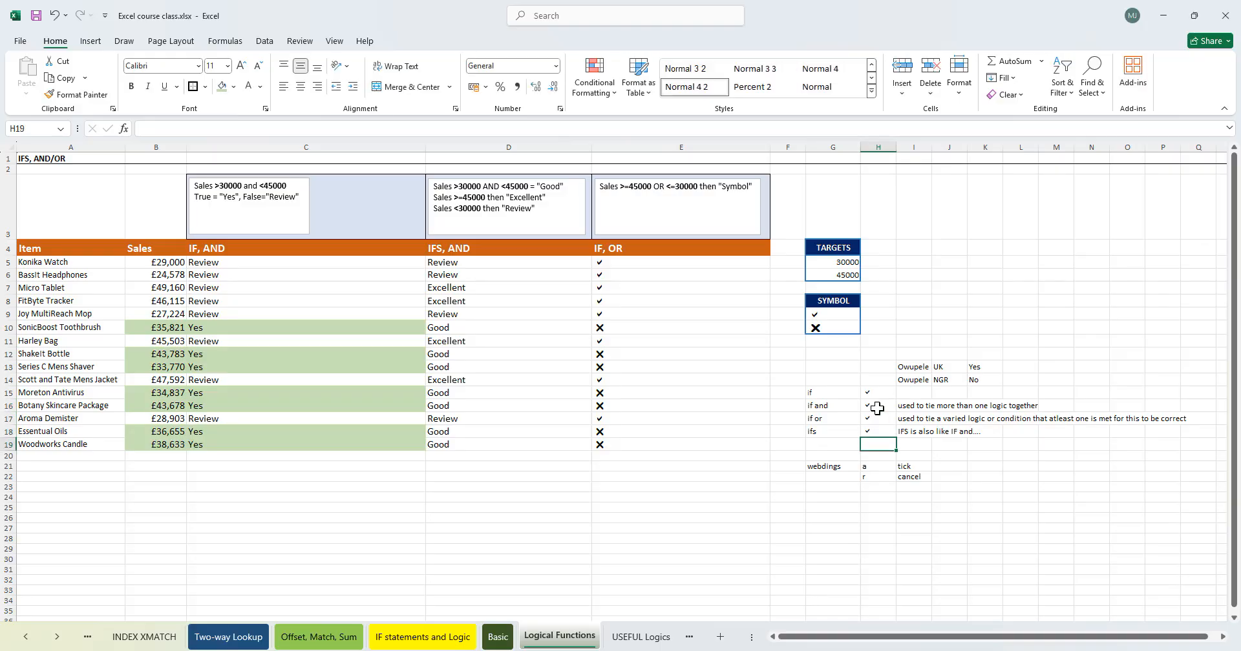
- Review the tick and cross results in column E against the sales values and formulas
{"action": "left_click", "coordinate": [686, 454]}
{"action": "left_click", "coordinate": [676, 341]}
{"action": "left_click", "coordinate": [536, 419]}
{"action": "left_click", "coordinate": [624, 468]}
{"action": "left_click", "coordinate": [699, 366]}
{"action": "left_click", "coordinate": [669, 290]}
{"action": "left_click", "coordinate": [615, 383]}
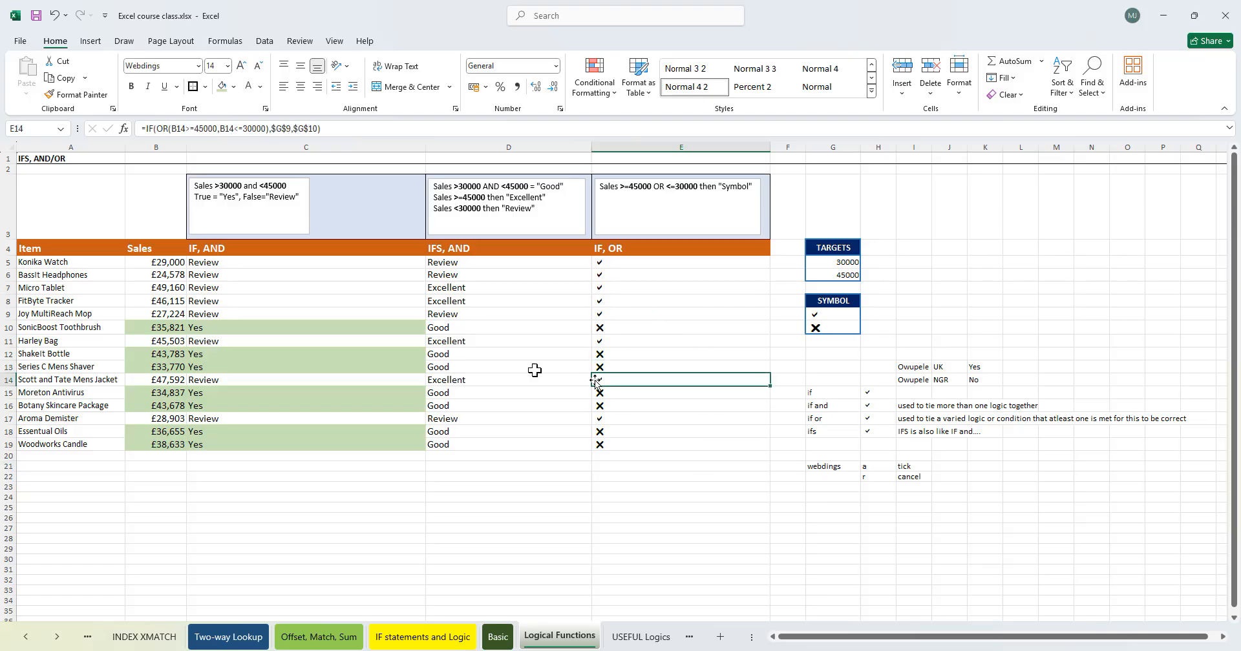
{"action": "left_click", "coordinate": [472, 355]}
{"action": "left_click", "coordinate": [506, 252]}
{"action": "left_click", "coordinate": [662, 263]}
{"action": "left_click", "coordinate": [504, 340]}
{"action": "left_click", "coordinate": [484, 429]}
{"action": "left_click", "coordinate": [477, 290]}
{"action": "left_click", "coordinate": [634, 302]}
{"action": "left_click", "coordinate": [660, 417]}
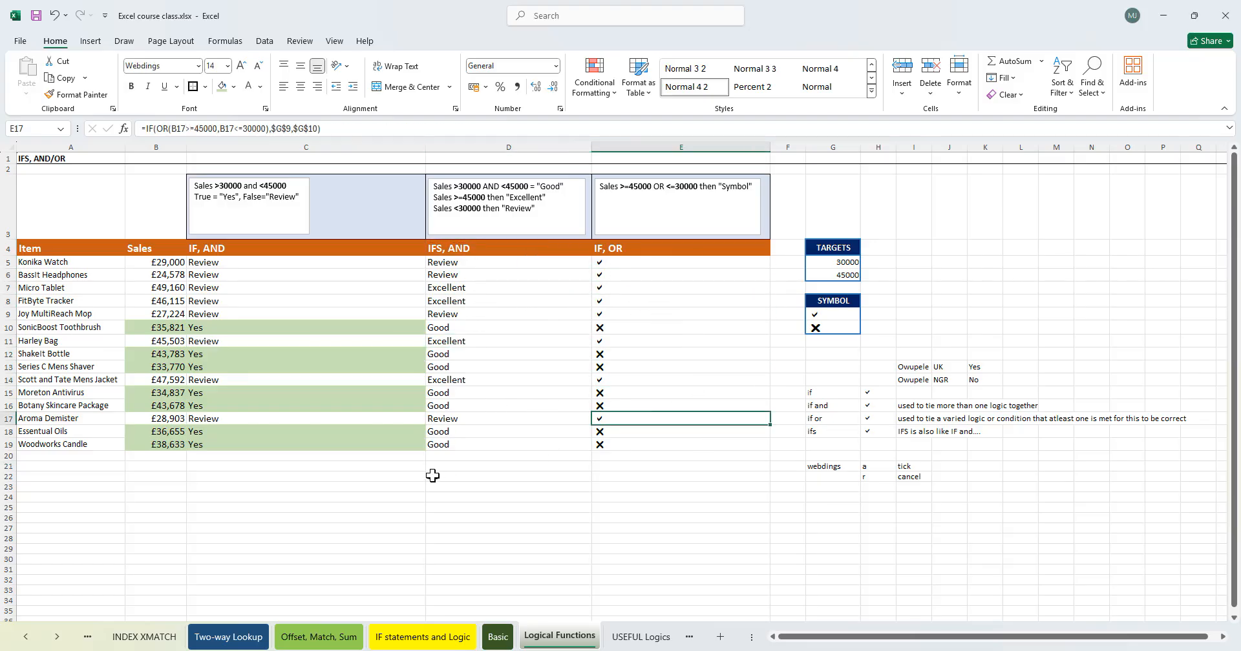
{"action": "left_click", "coordinate": [463, 391]}
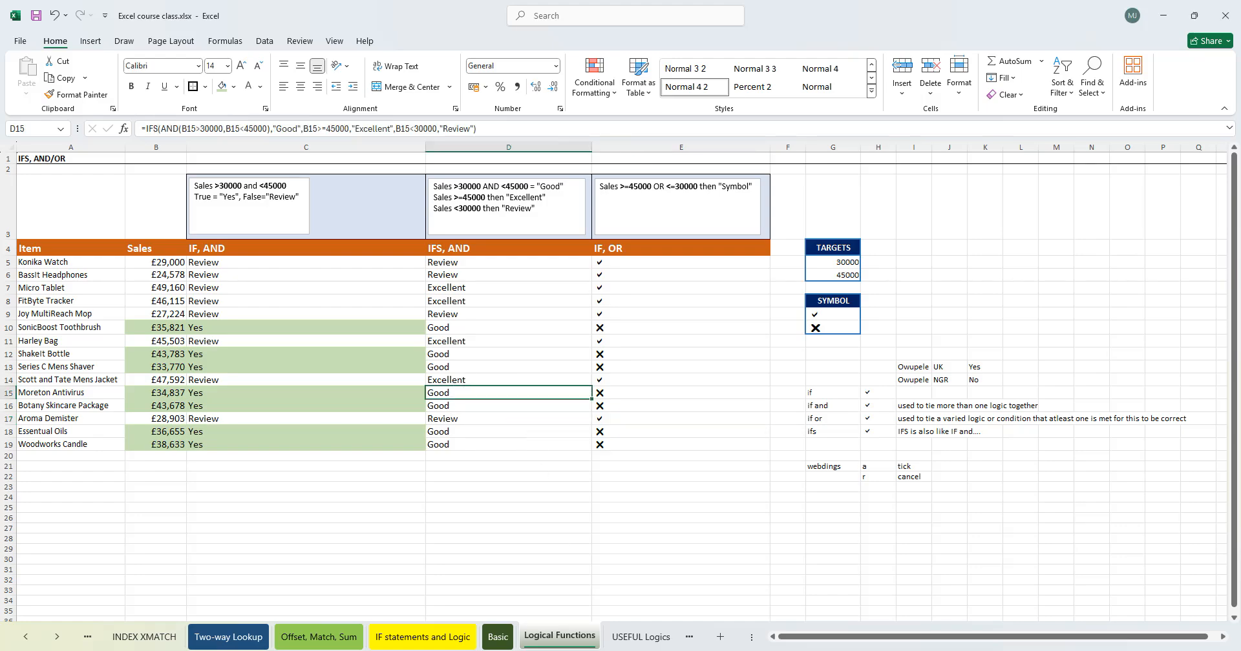
{"action": "left_click", "coordinate": [669, 325]}
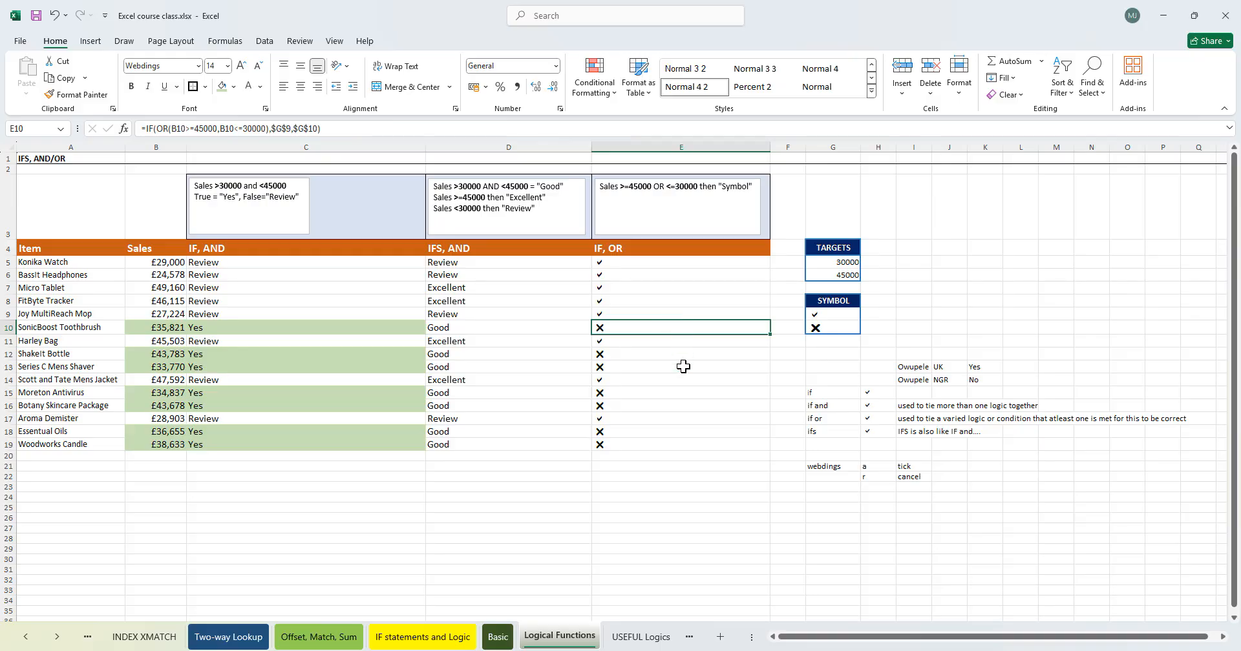
- Select the results in E5:E19 and change their font to Times New Roman to reveal the underlying letters
{"action": "left_click", "coordinate": [652, 276]}
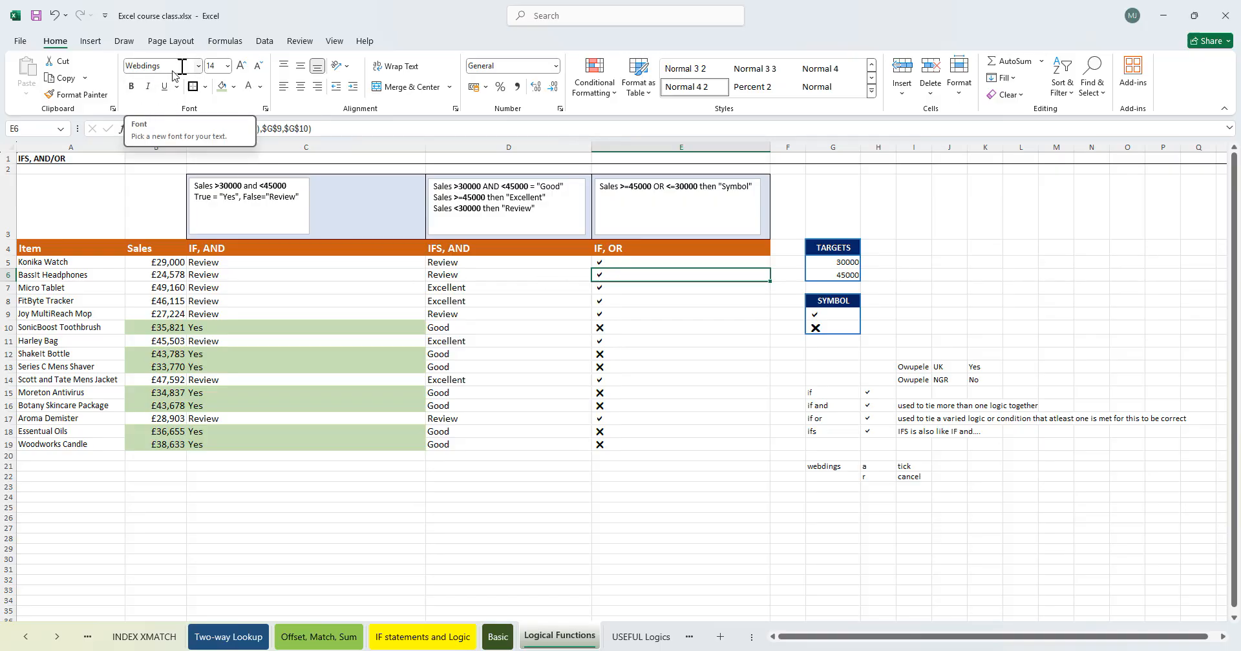
{"action": "left_click", "coordinate": [638, 289]}
{"action": "left_click_drag", "start_coordinate": [635, 261], "coordinate": [637, 445]}
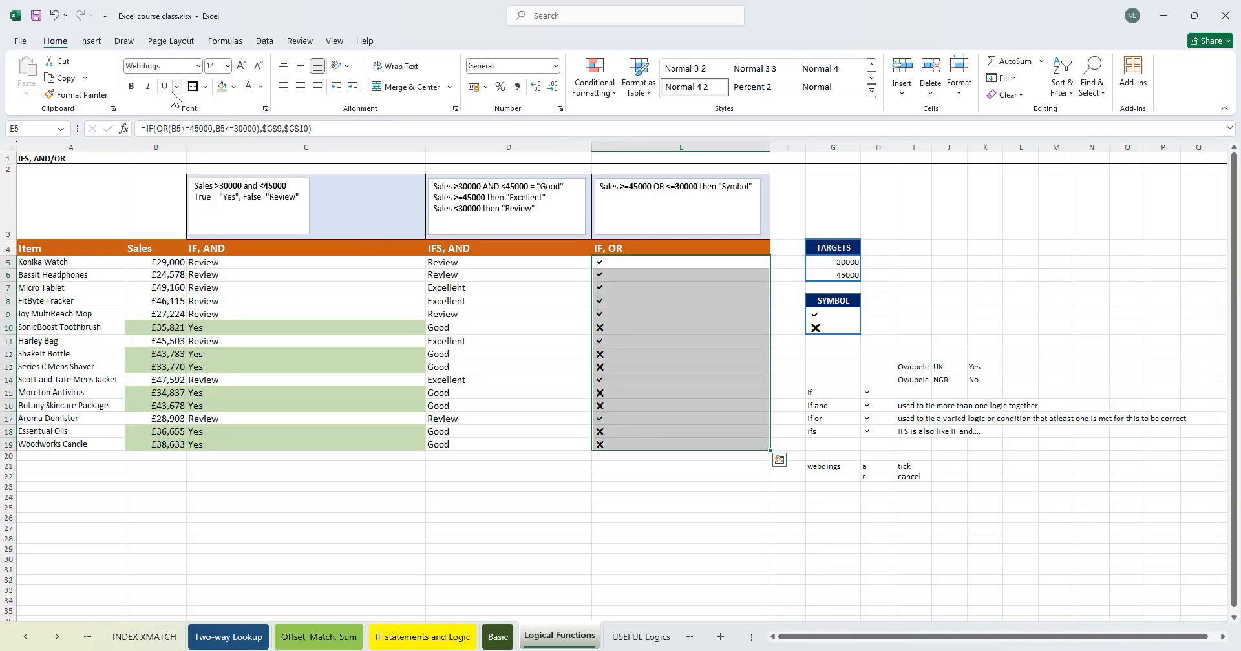
{"action": "left_click", "coordinate": [173, 66]}
{"action": "type", "text": "ti"}
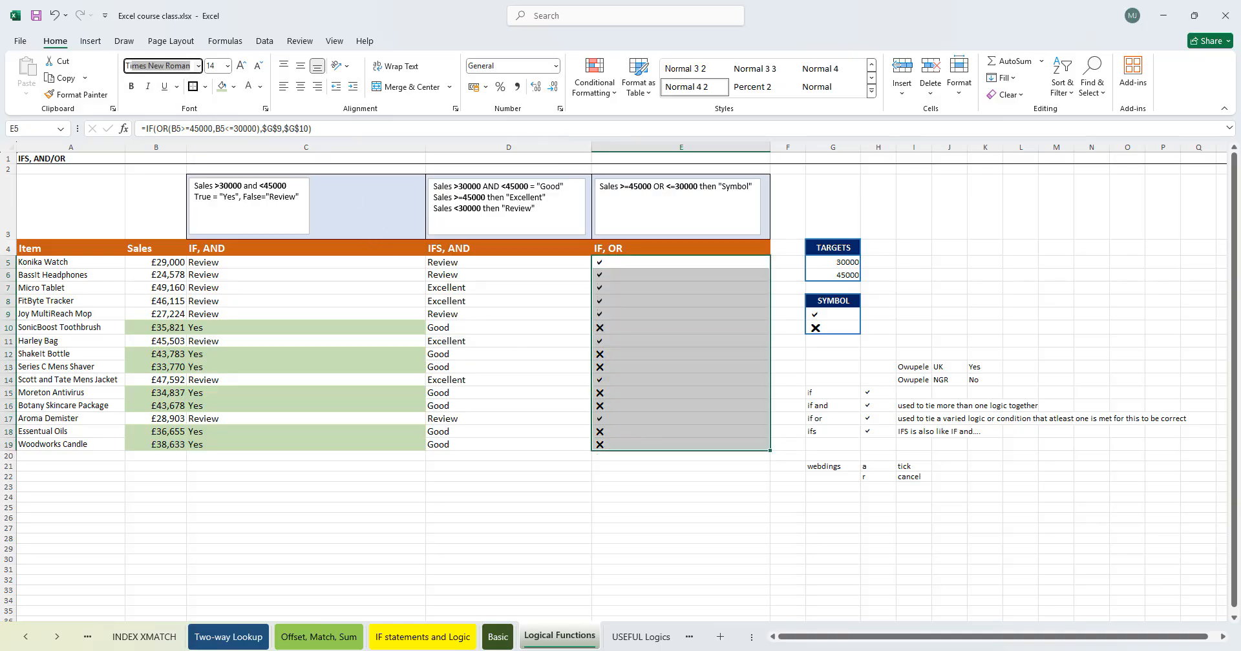
{"action": "key", "text": "Return"}
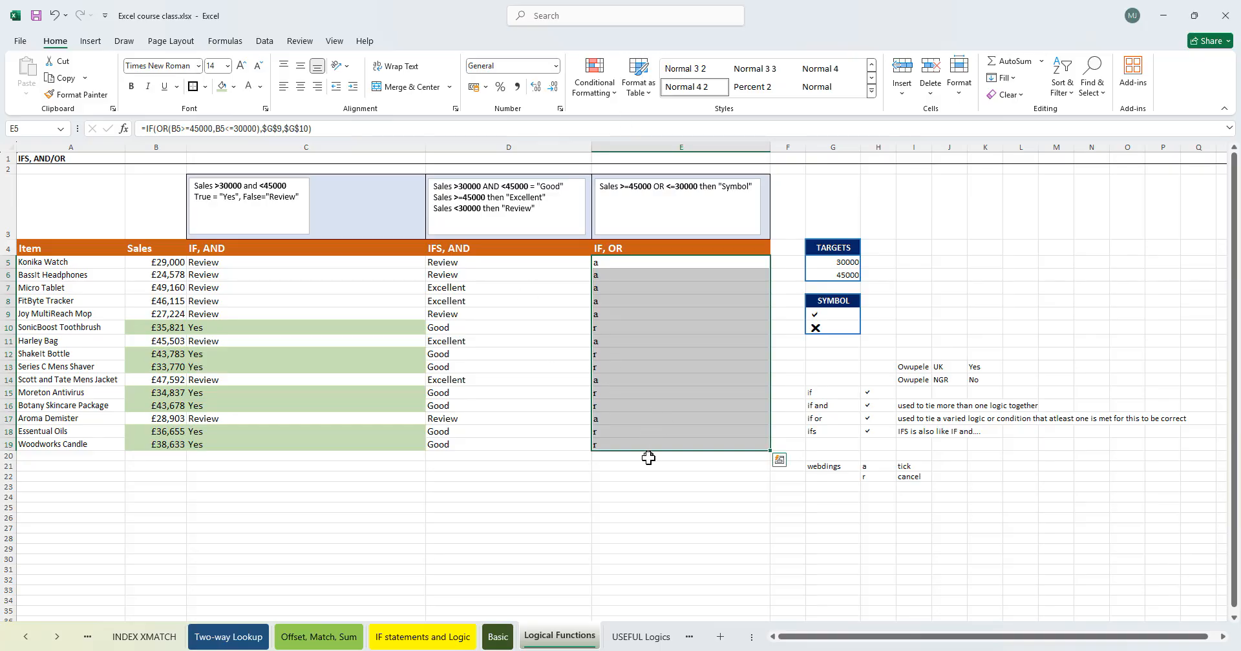
- Rewrite E5's formula so the IF returns "a" when true and "r" when false instead of the symbol cells
{"action": "left_click", "coordinate": [575, 431]}
{"action": "left_click", "coordinate": [614, 266]}
{"action": "left_click", "coordinate": [616, 291]}
{"action": "left_click", "coordinate": [617, 328]}
{"action": "left_click", "coordinate": [642, 392]}
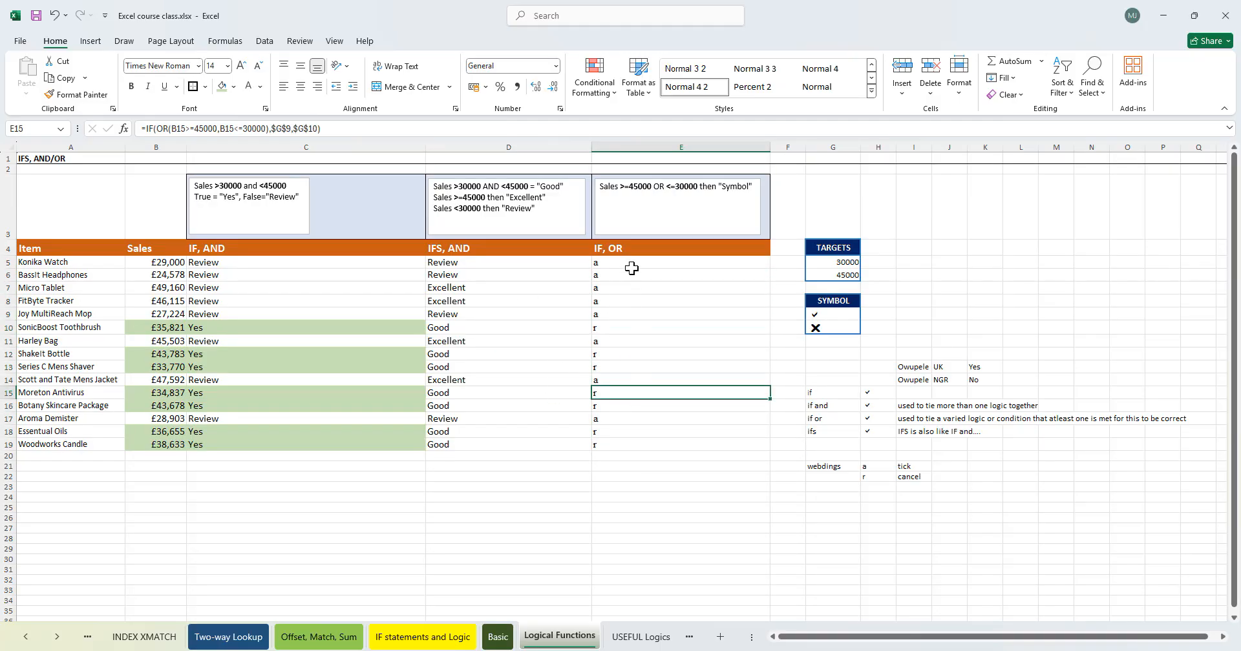
{"action": "left_click", "coordinate": [631, 266]}
{"action": "double_click", "coordinate": [632, 261]}
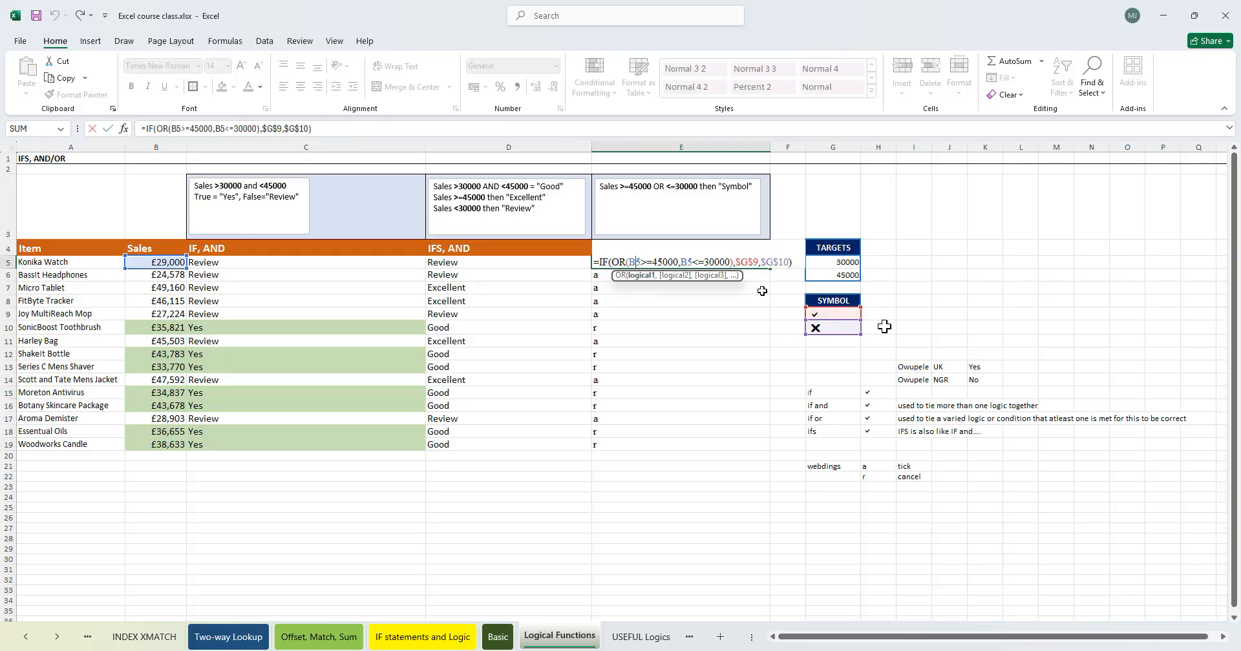
{"action": "left_click", "coordinate": [761, 261]}
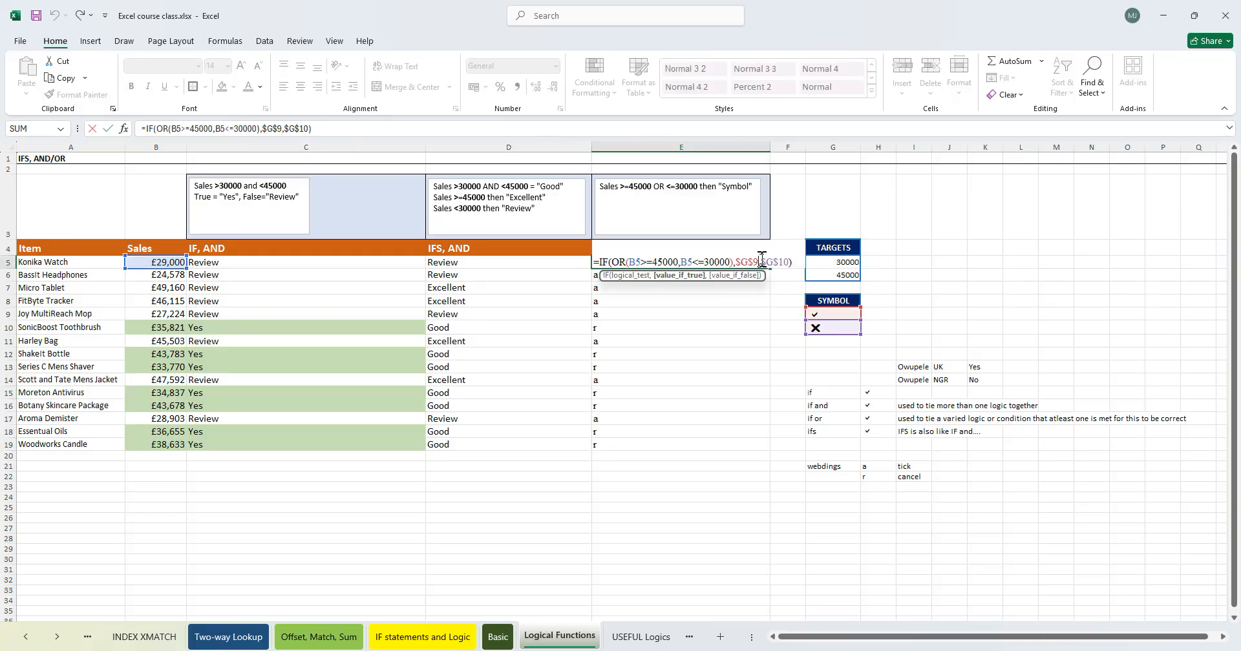
{"action": "key", "text": "BackSpace"}
{"action": "key", "text": "BackSpace"}
{"action": "key", "text": "BackSpace"}
{"action": "key", "text": "BackSpace"}
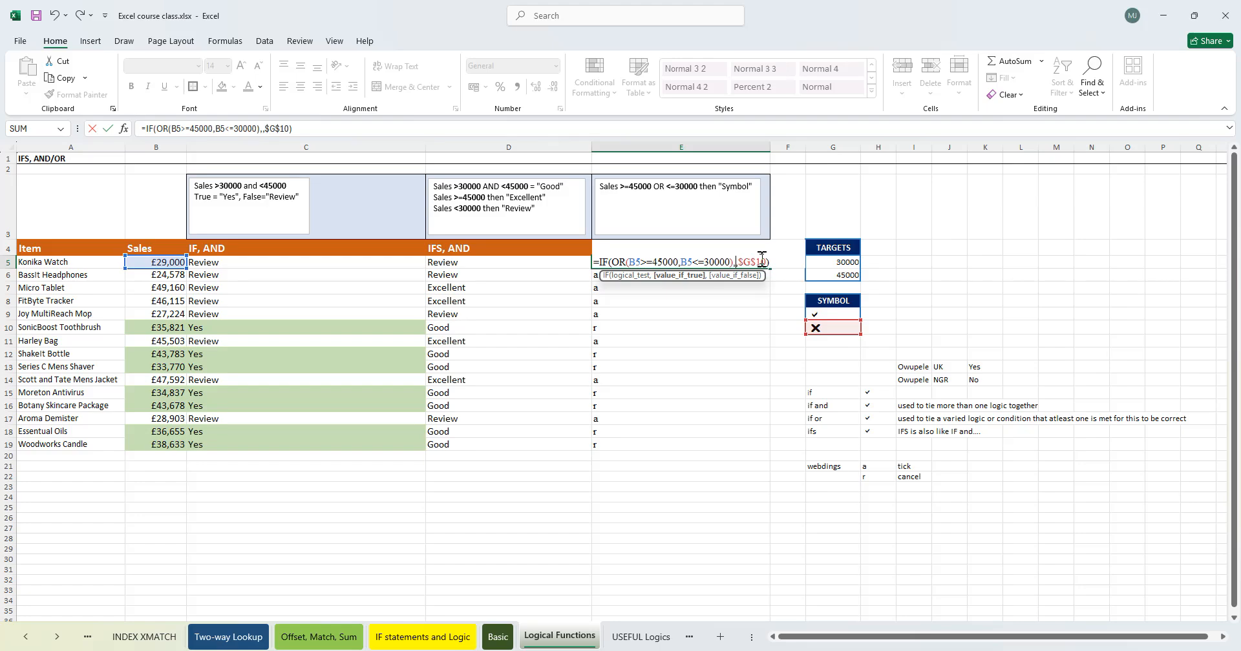
{"action": "type", "text": "a"}
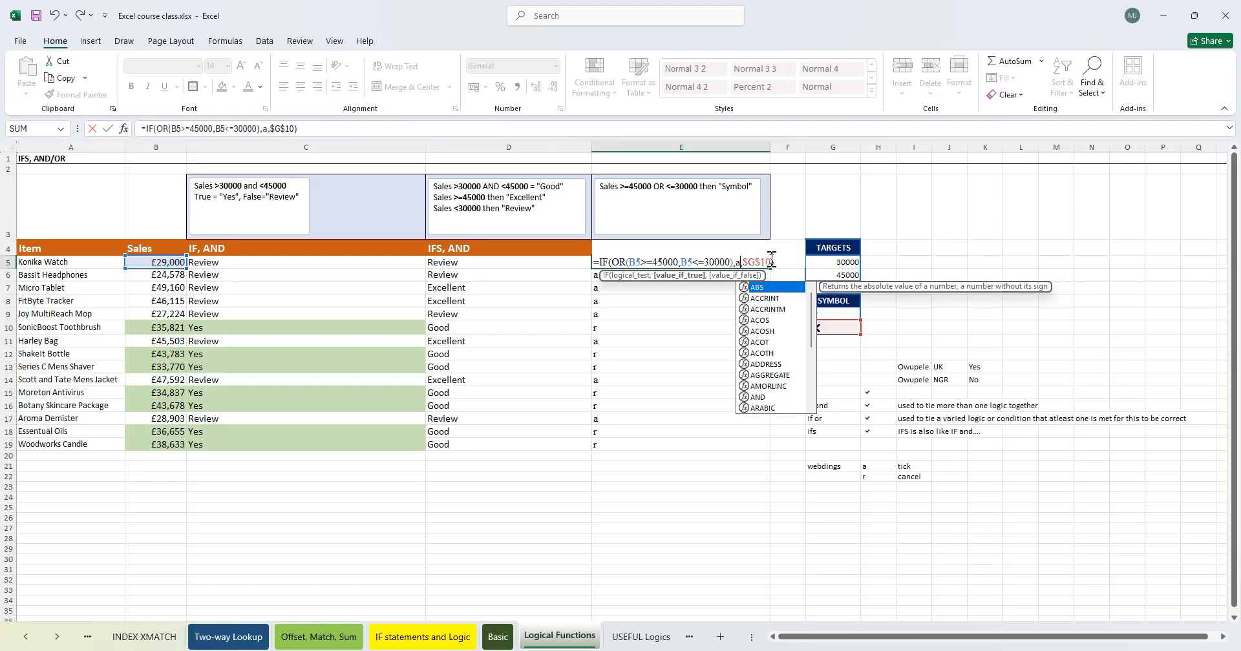
{"action": "left_click", "coordinate": [771, 261]}
{"action": "key", "text": "BackSpace"}
{"action": "key", "text": "BackSpace"}
{"action": "key", "text": "BackSpace"}
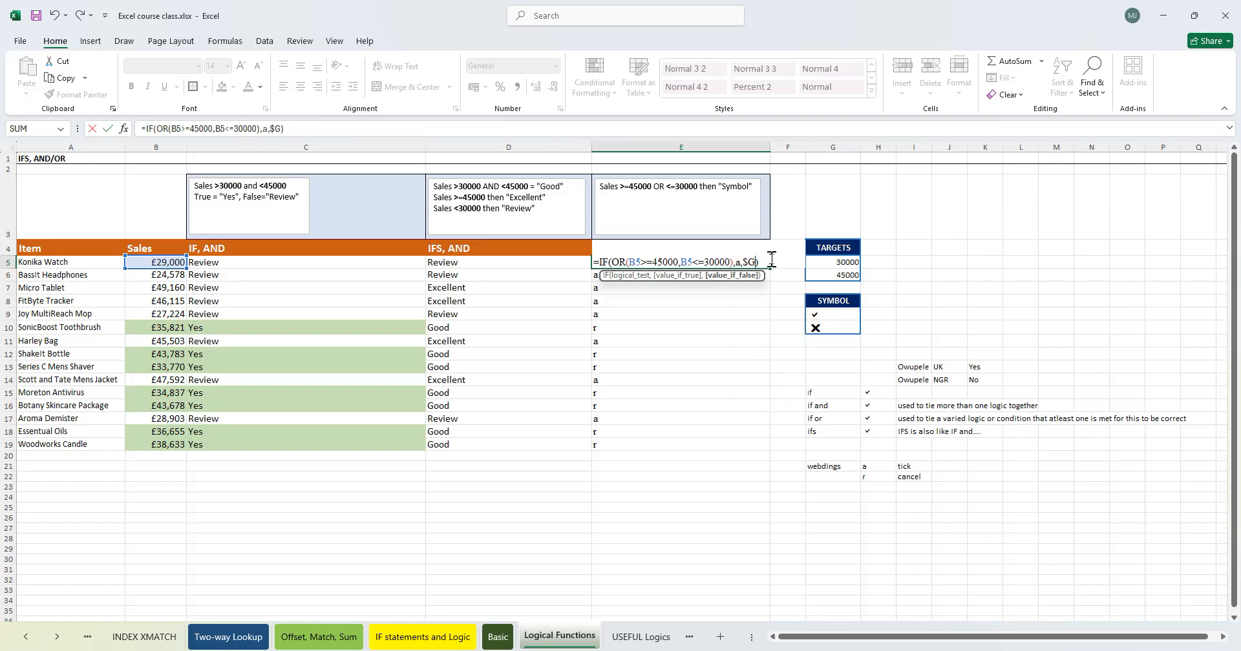
{"action": "type", "text": "r"}
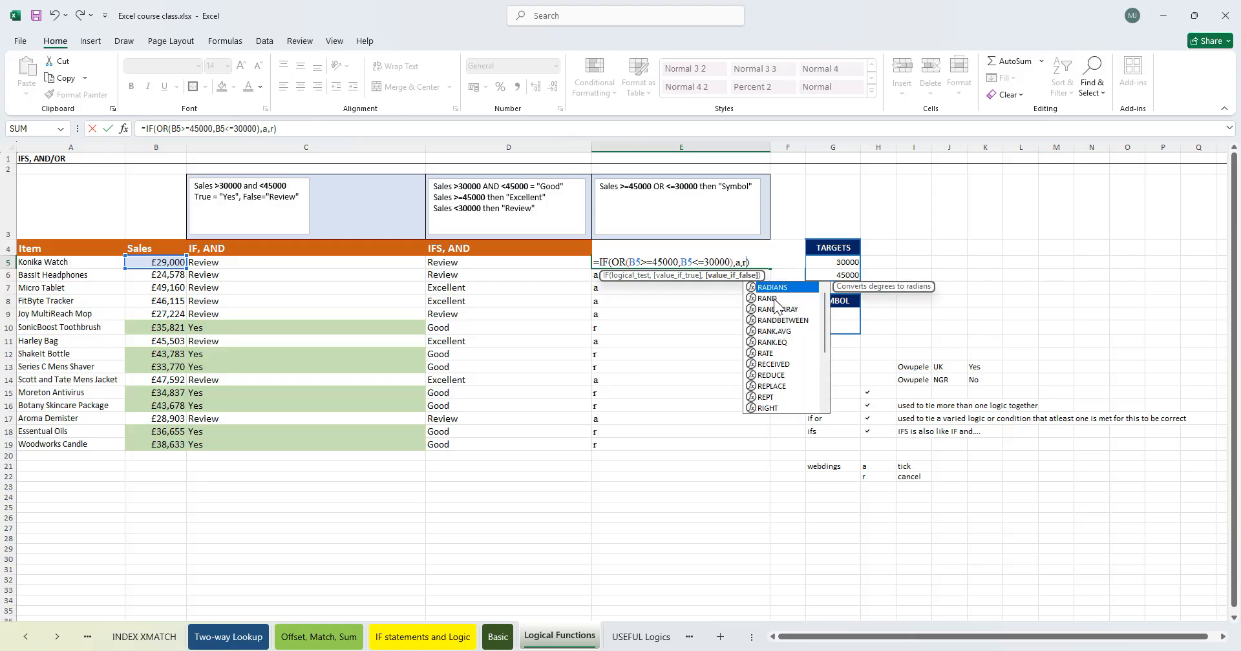
{"action": "type", "text": "\""}
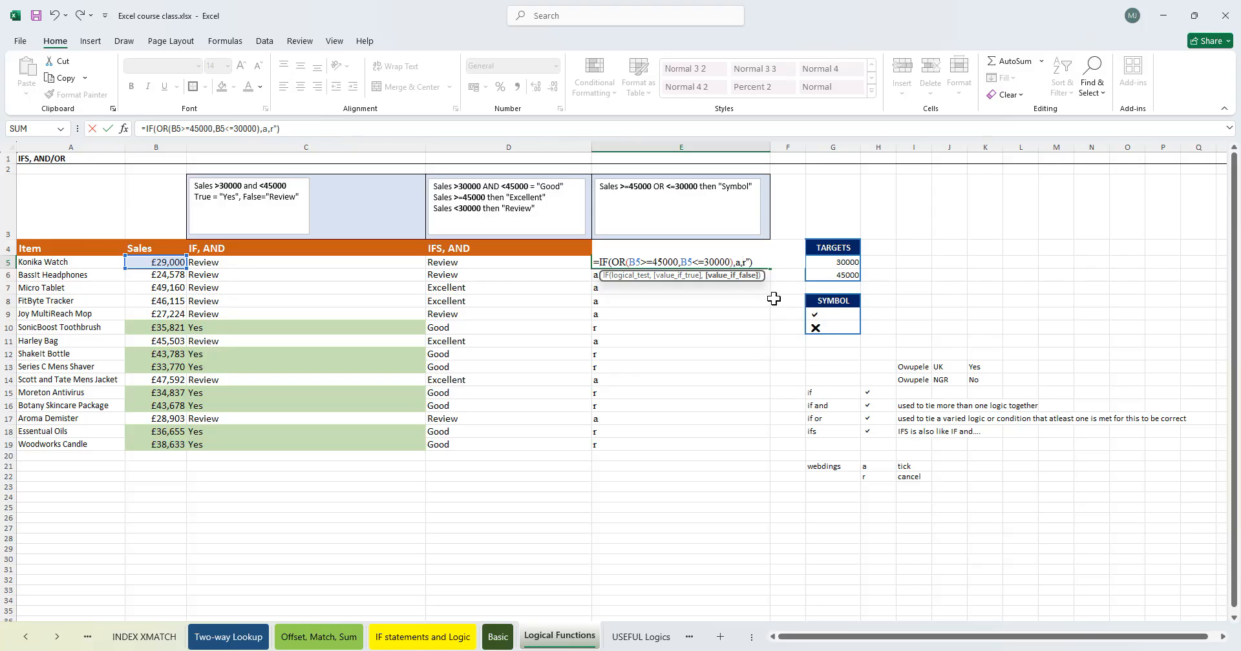
{"action": "type", "text": "\""}
{"action": "key", "text": "Left"}
{"action": "key", "text": "Left"}
{"action": "type", "text": "\"a"}
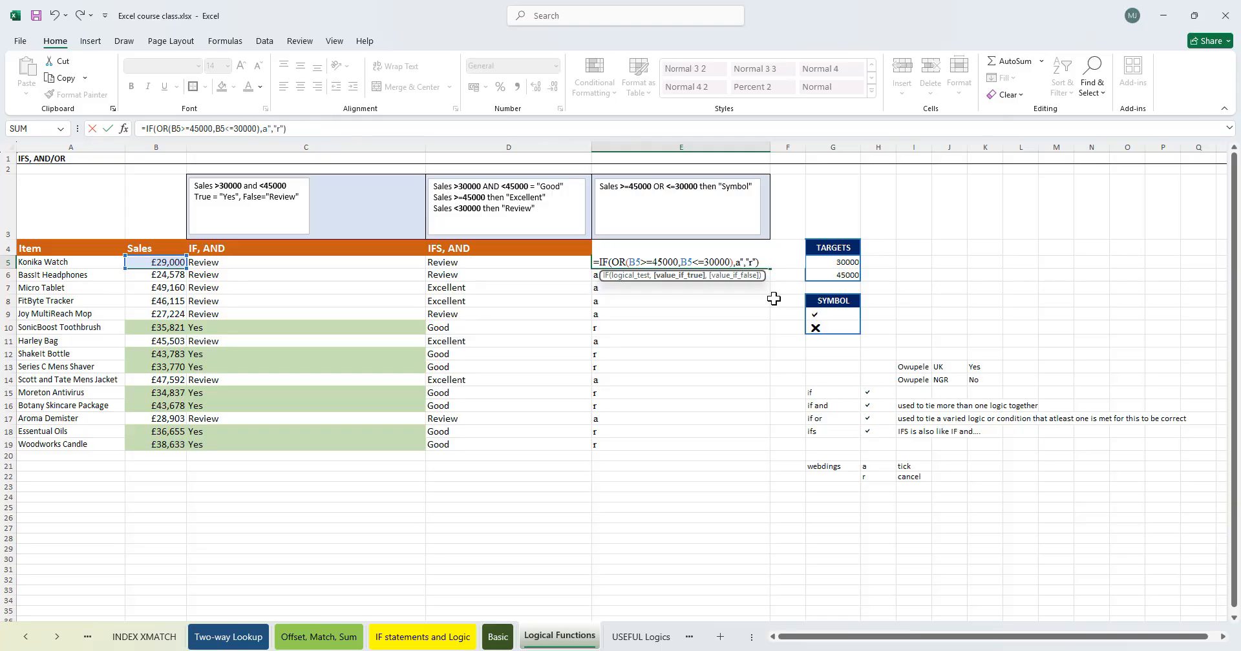
{"action": "type", "text": "\""}
{"action": "key", "text": "Return"}
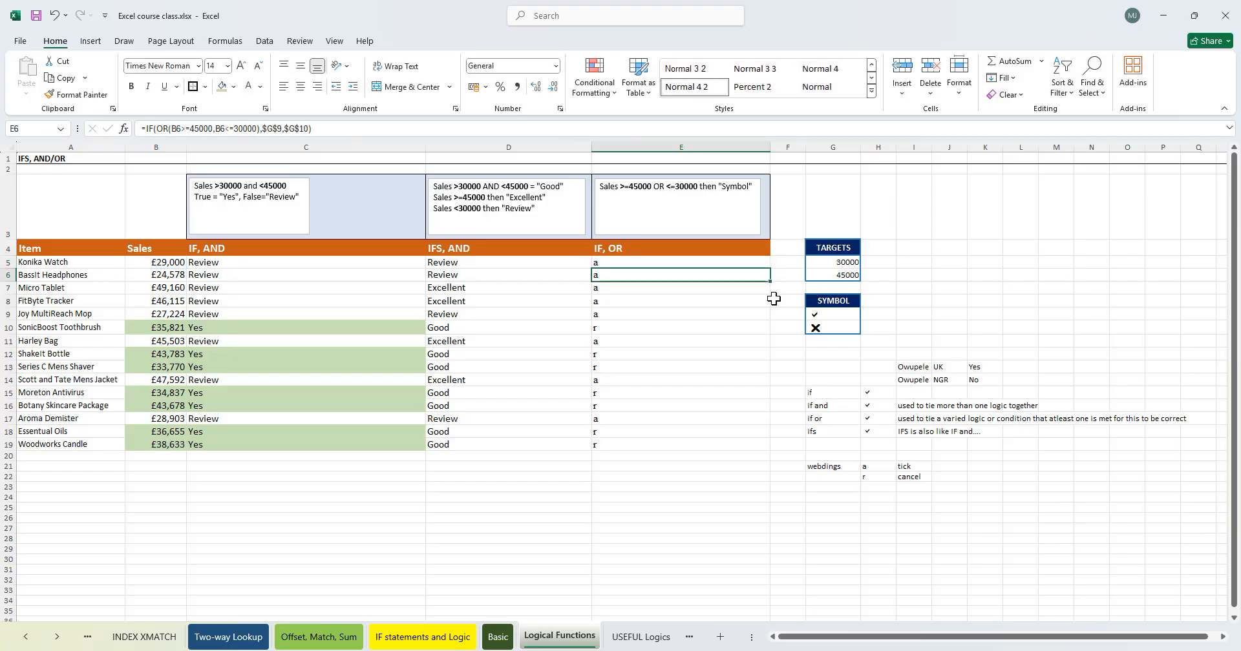
- Copy E5's formula down through E19 and format E5:E19 in the Webdings font
{"action": "left_click", "coordinate": [735, 261]}
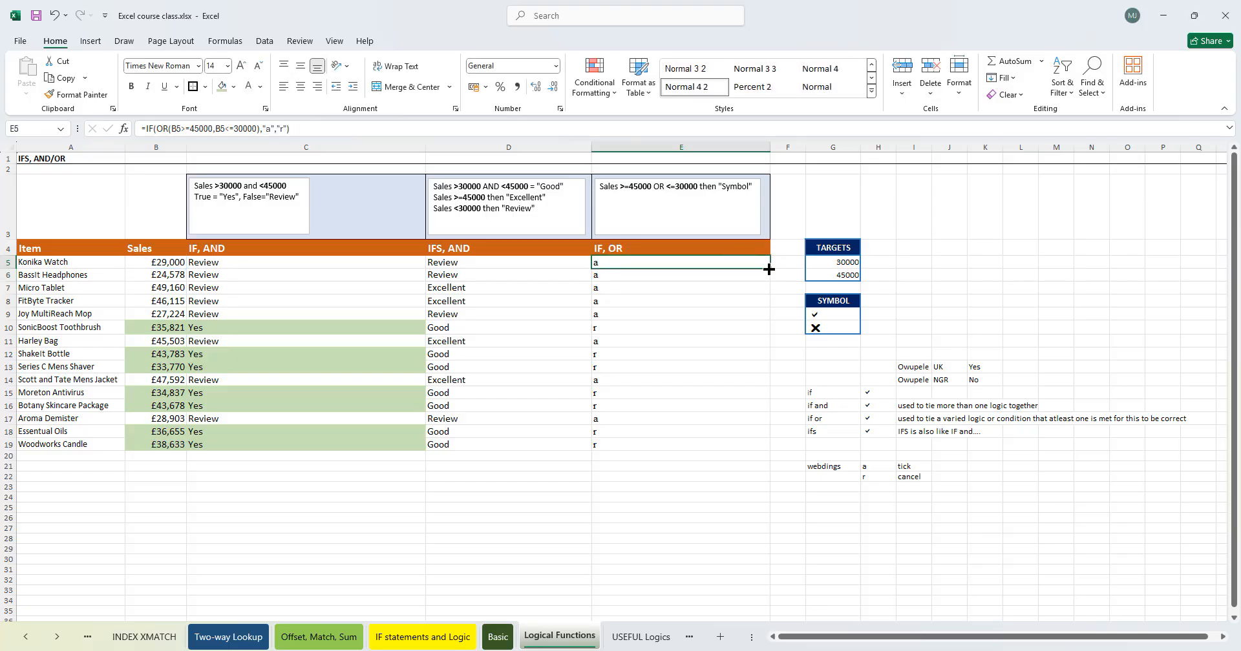
{"action": "double_click", "coordinate": [768, 270]}
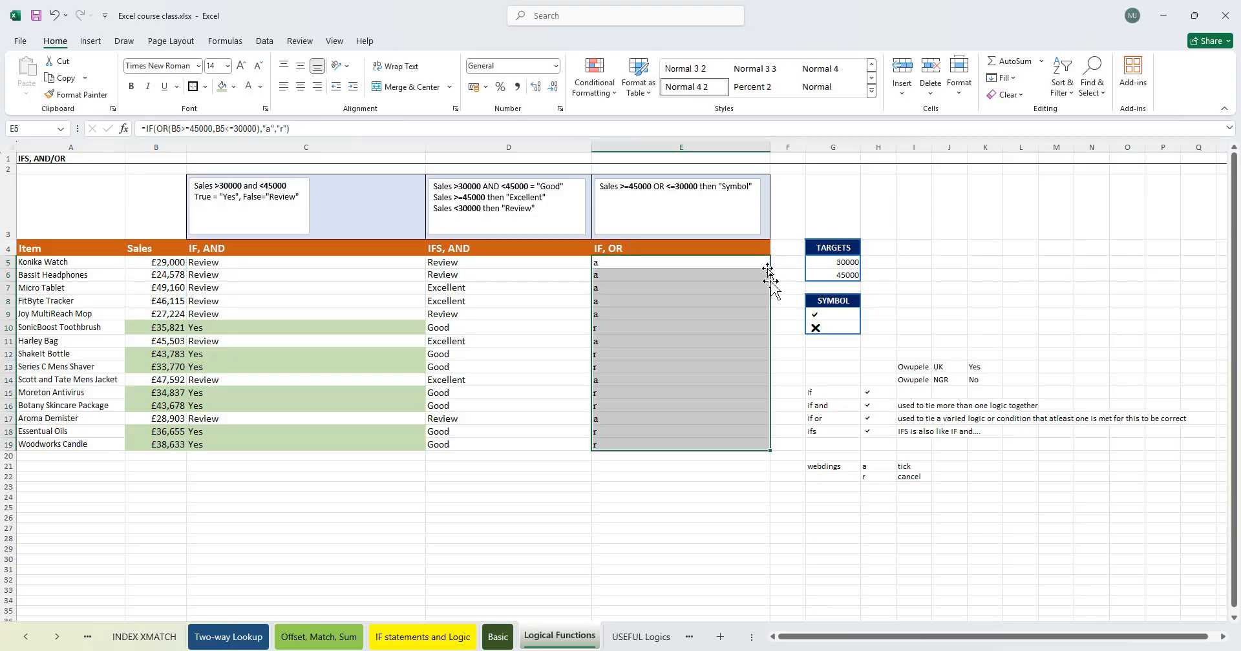
{"action": "left_click", "coordinate": [651, 353]}
{"action": "left_click_drag", "start_coordinate": [620, 260], "coordinate": [640, 442]}
{"action": "left_click", "coordinate": [168, 67]}
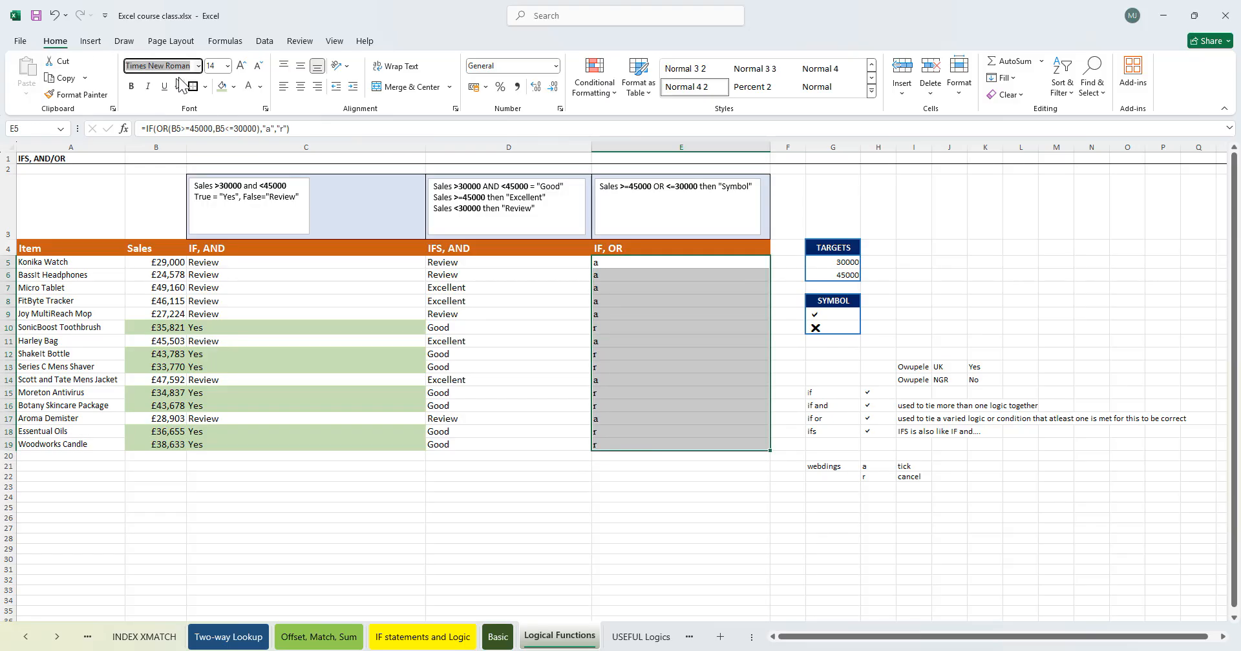
{"action": "type", "text": "Webdings"}
{"action": "key", "text": "Return"}
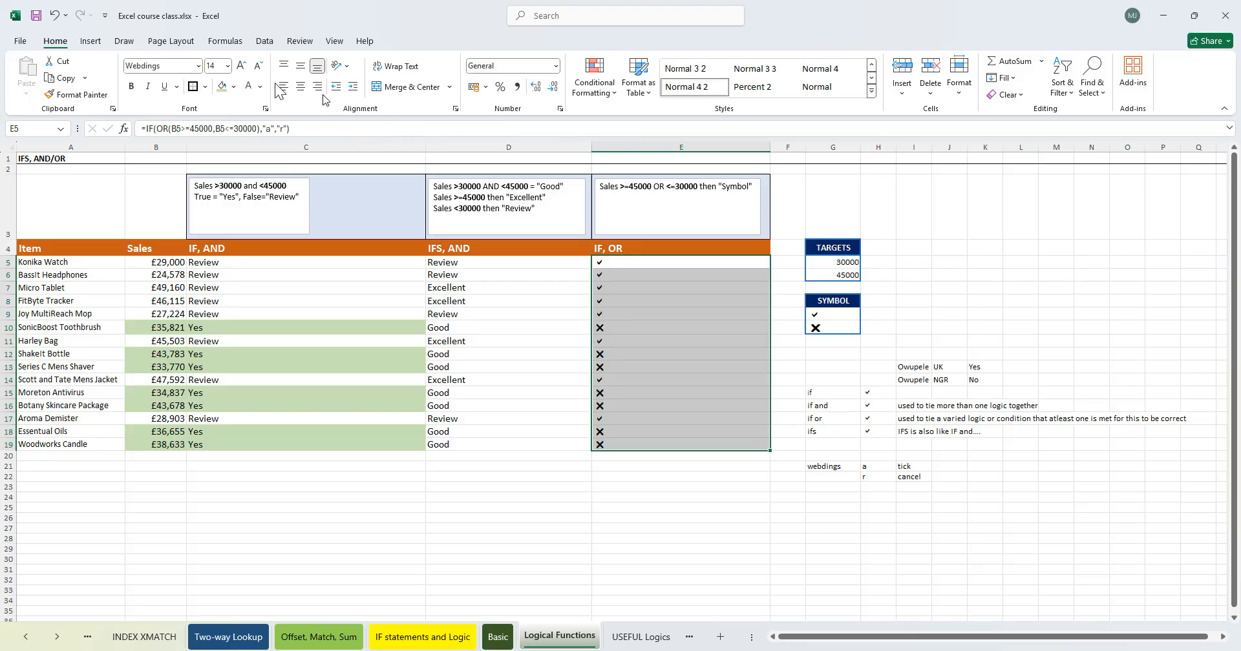
- Change the font of E5:E19 to Wingdings
{"action": "left_click", "coordinate": [160, 65]}
{"action": "type", "text": "Wing"}
{"action": "key", "text": "Return"}
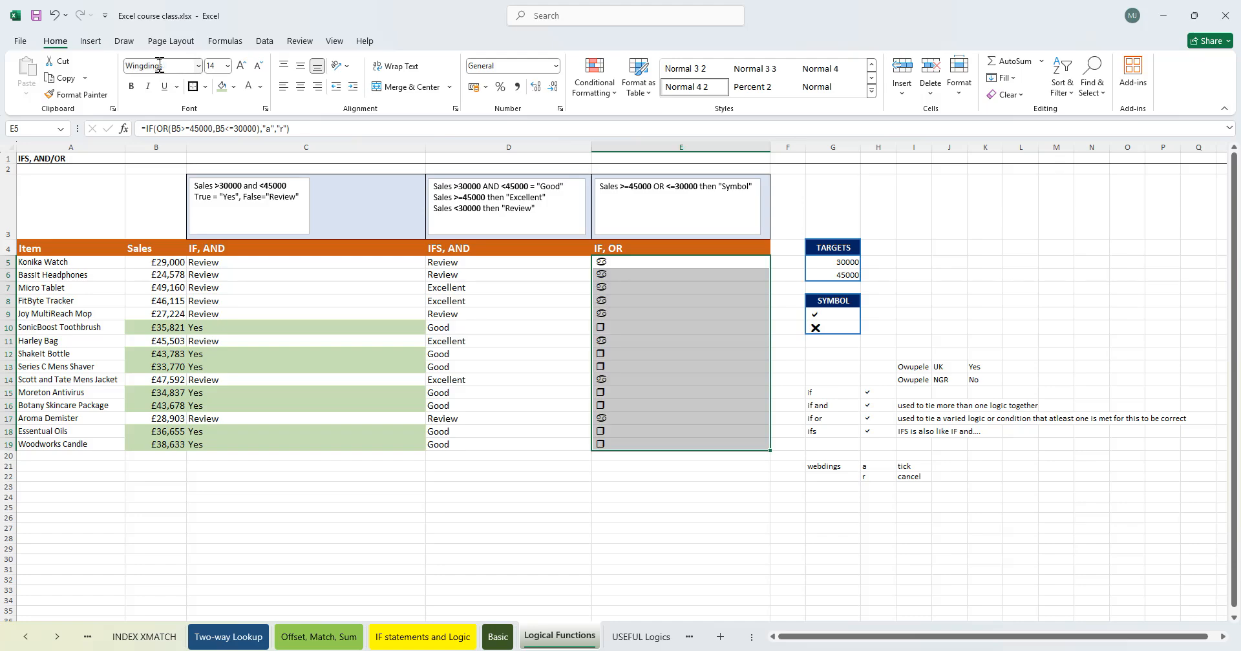
{"action": "left_click", "coordinate": [631, 267]}
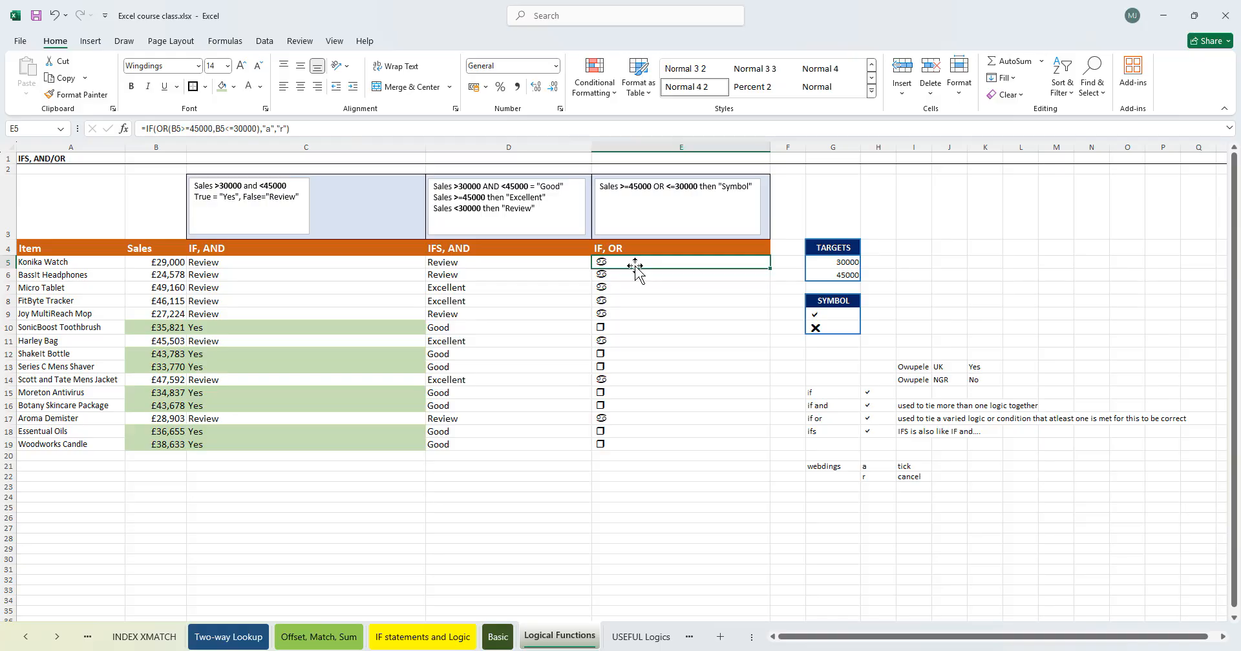
{"action": "double_click", "coordinate": [635, 267]}
{"action": "key", "text": "F9"}
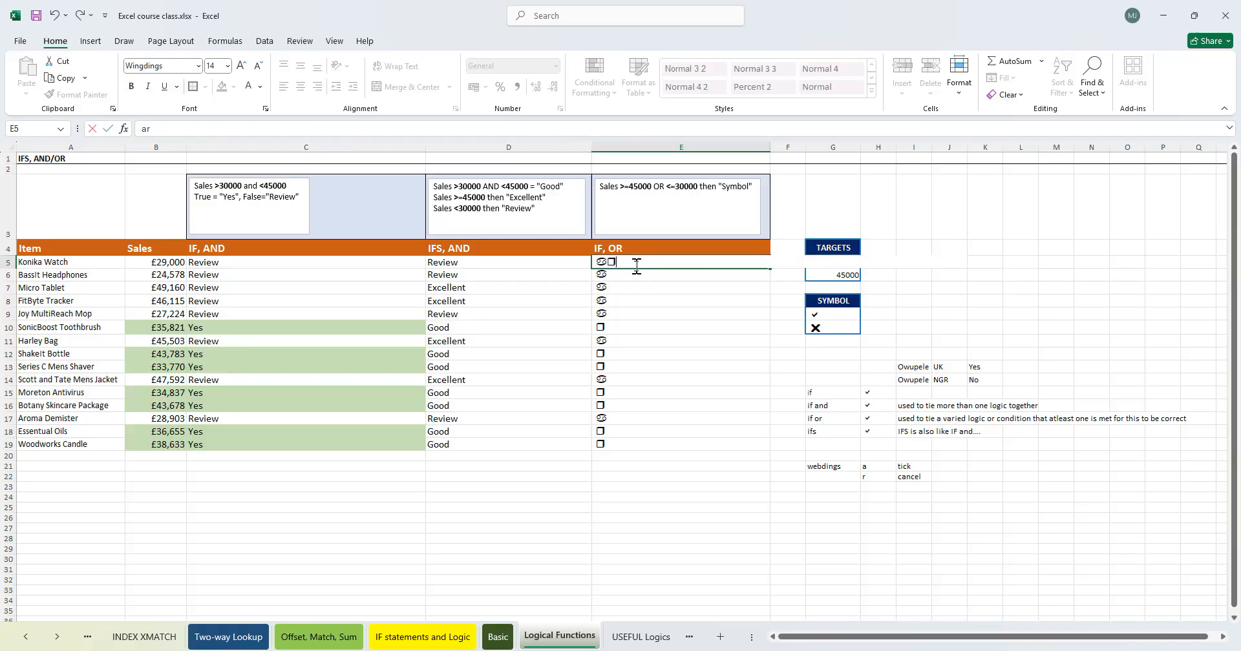
{"action": "key", "text": "ctrl+Return"}
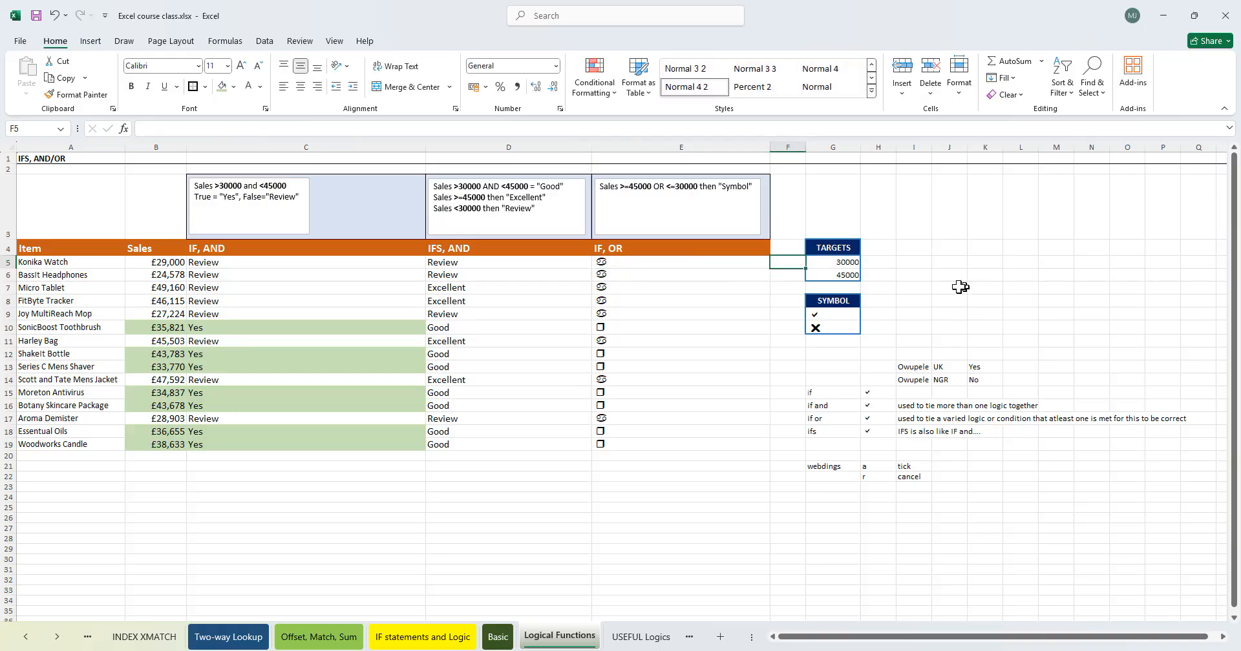
{"action": "key", "text": "ctrl+z"}
{"action": "left_click", "coordinate": [981, 289]}
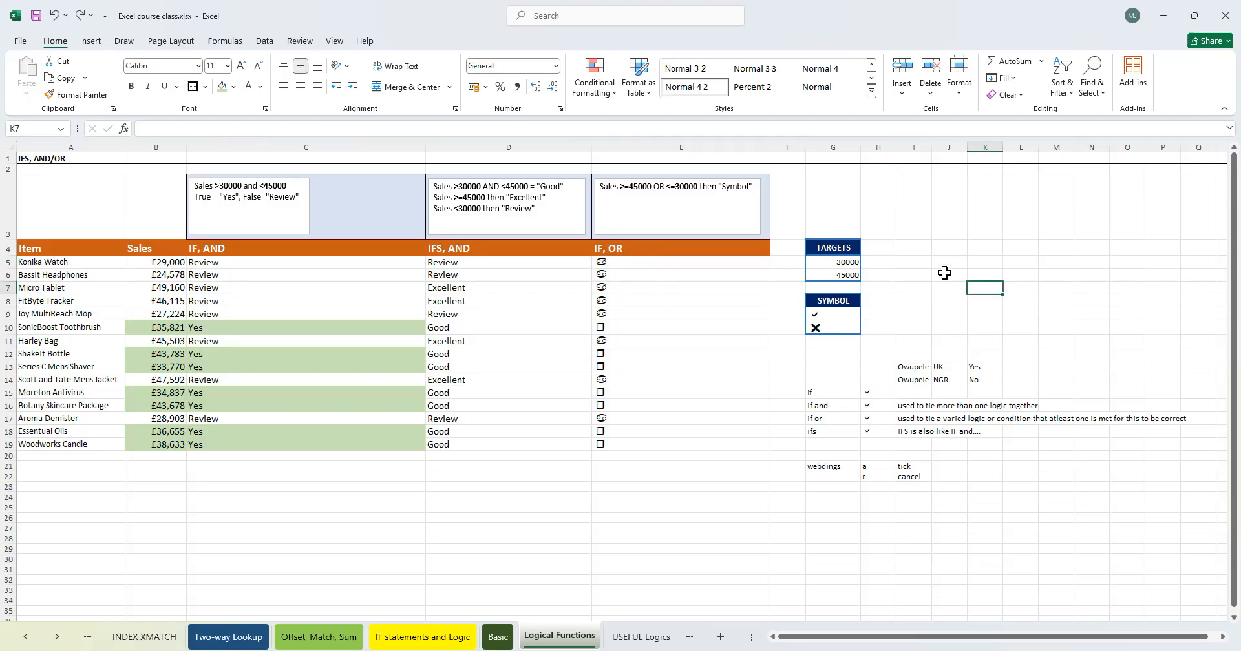
{"action": "type", "text": "d"}
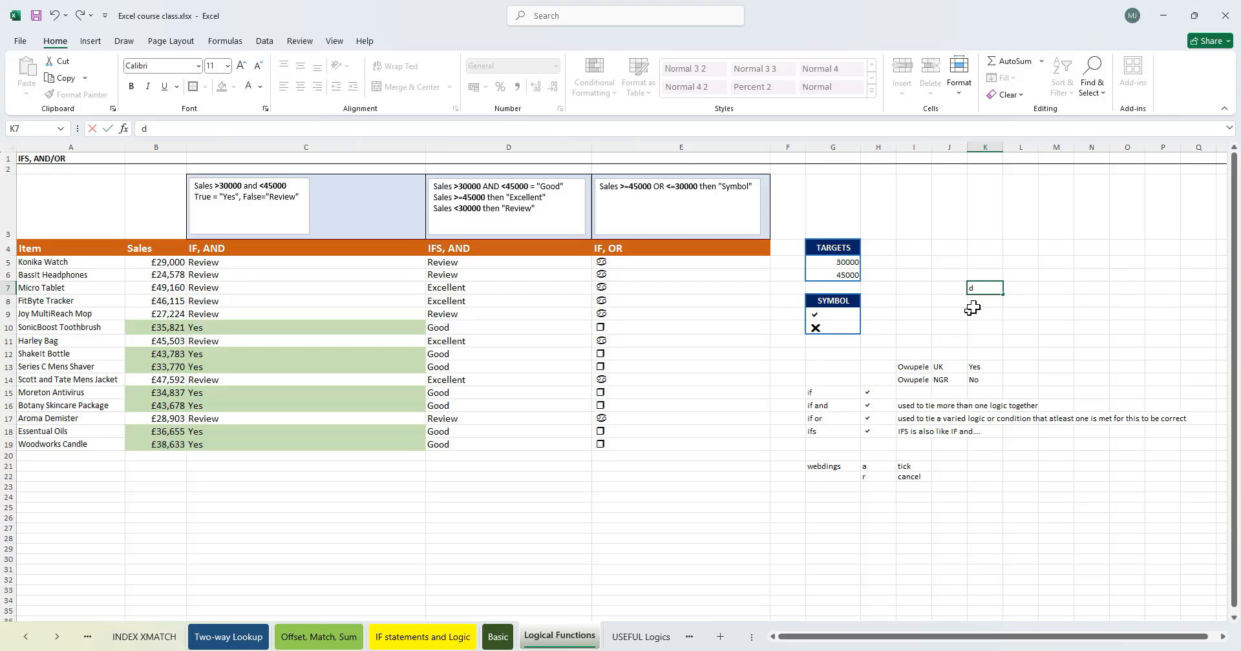
- Set the font of E5:E19 back to Webdings
{"action": "left_click_drag", "start_coordinate": [640, 261], "coordinate": [647, 446]}
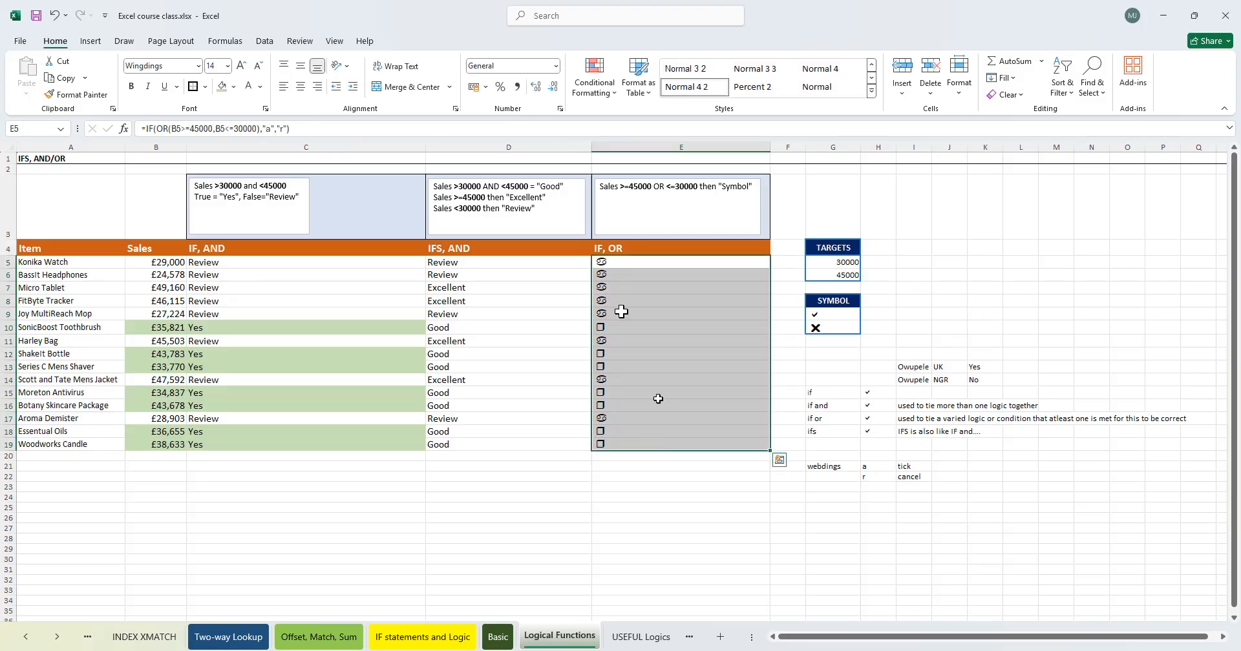
{"action": "left_click", "coordinate": [165, 65]}
{"action": "type", "text": "Webdings"}
{"action": "key", "text": "Return"}
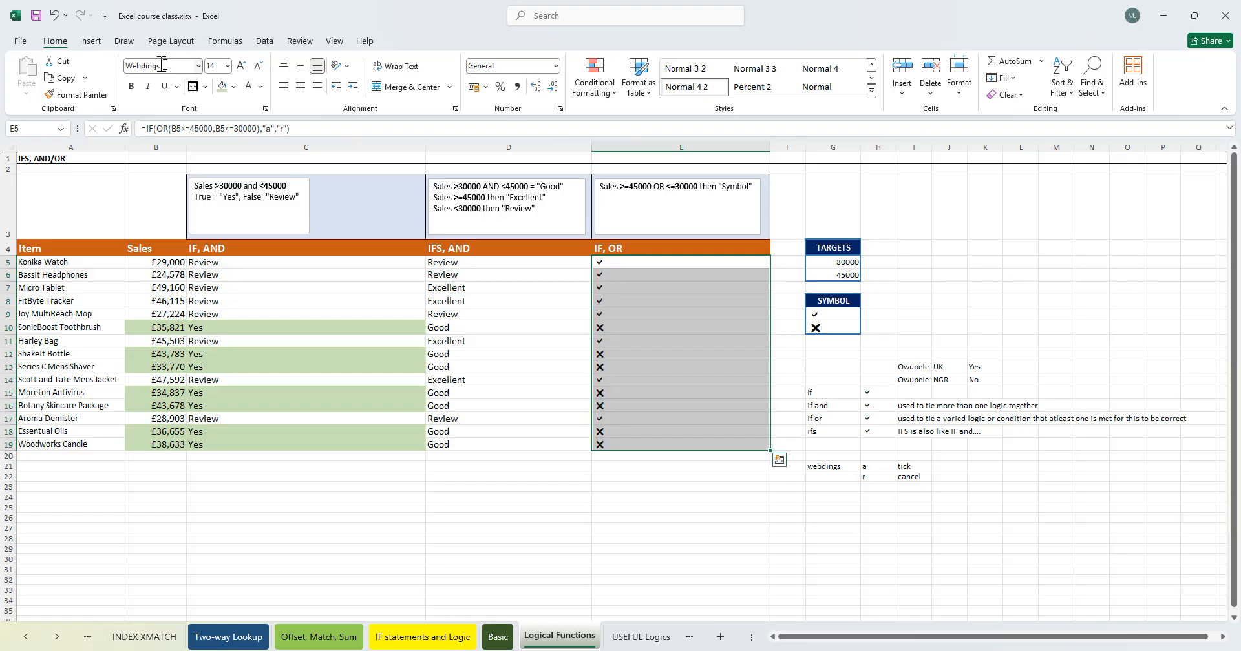
- Enter the formula =CHAR(25) in I5
{"action": "left_click", "coordinate": [914, 261]}
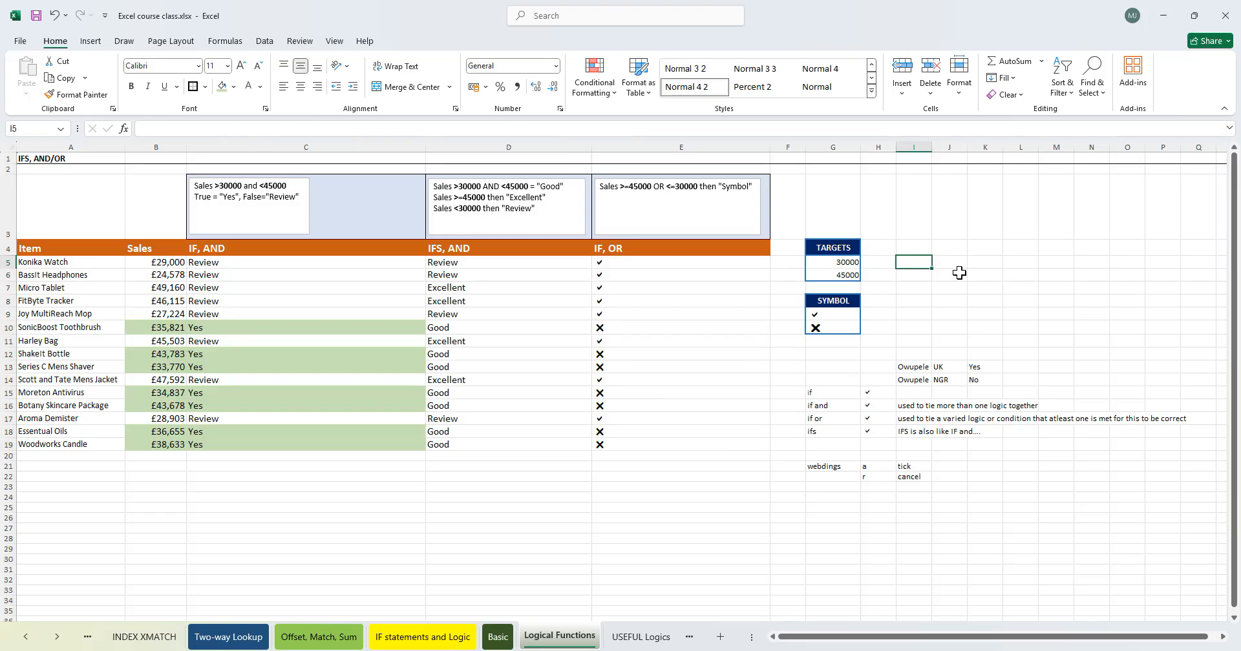
{"action": "type", "text": "=nu"}
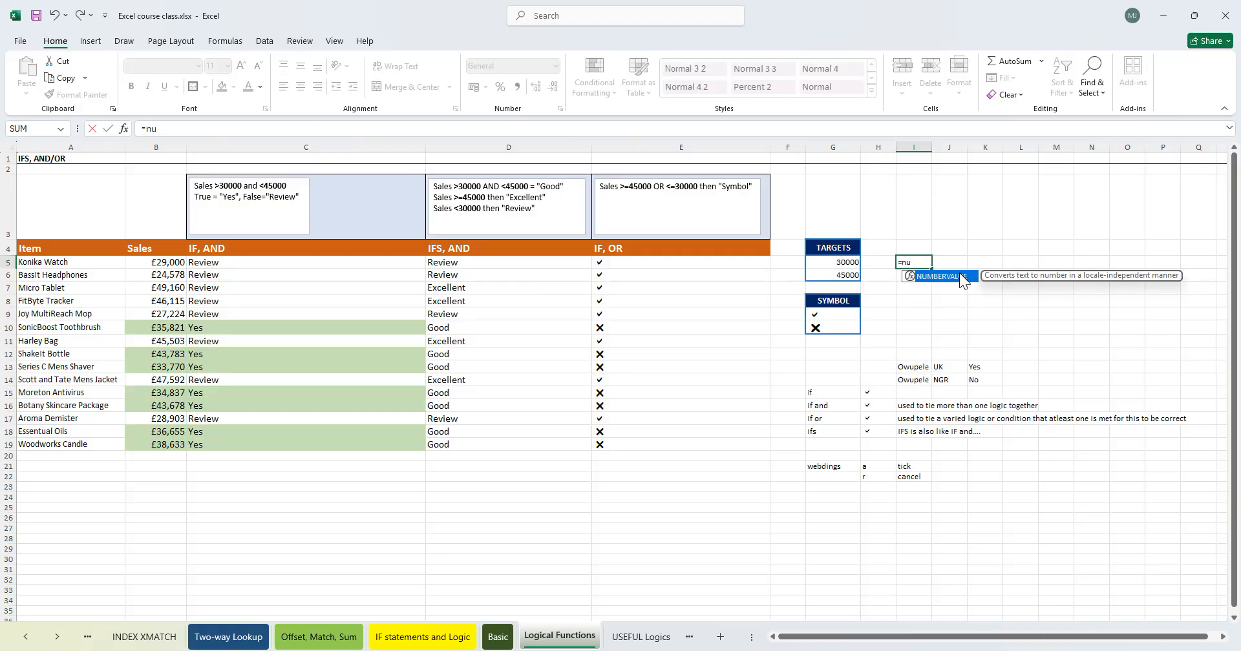
{"action": "key", "text": "BackSpace"}
{"action": "key", "text": "BackSpace"}
{"action": "type", "text": "cha"}
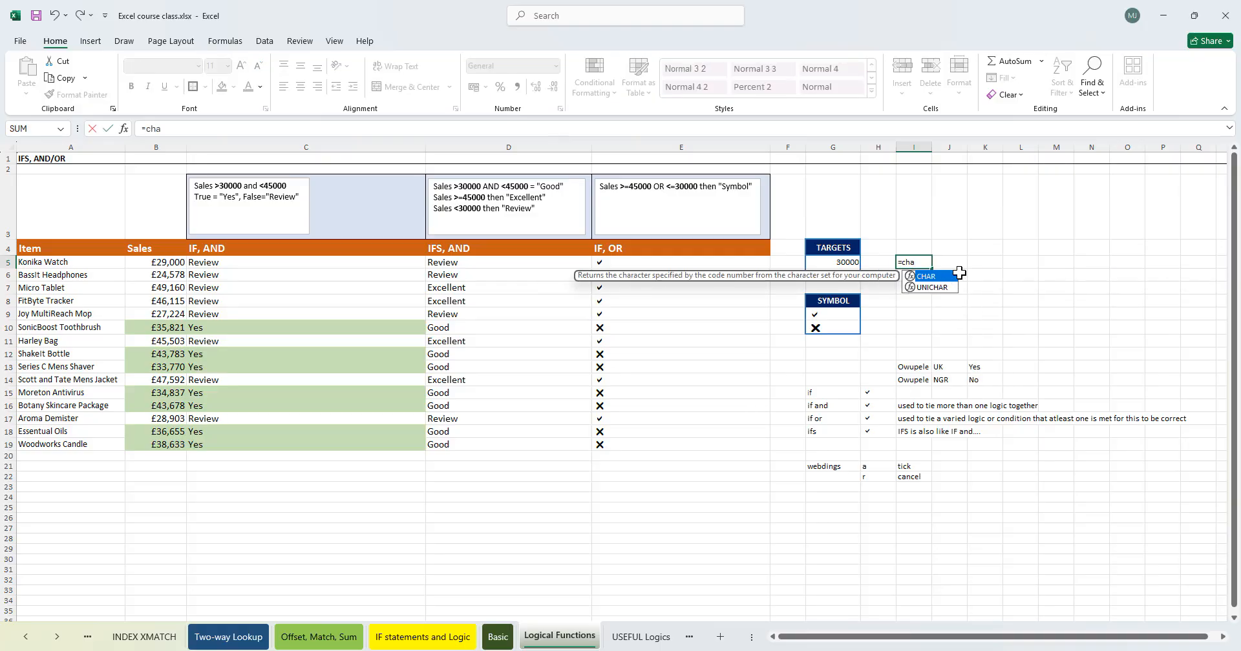
{"action": "double_click", "coordinate": [957, 275]}
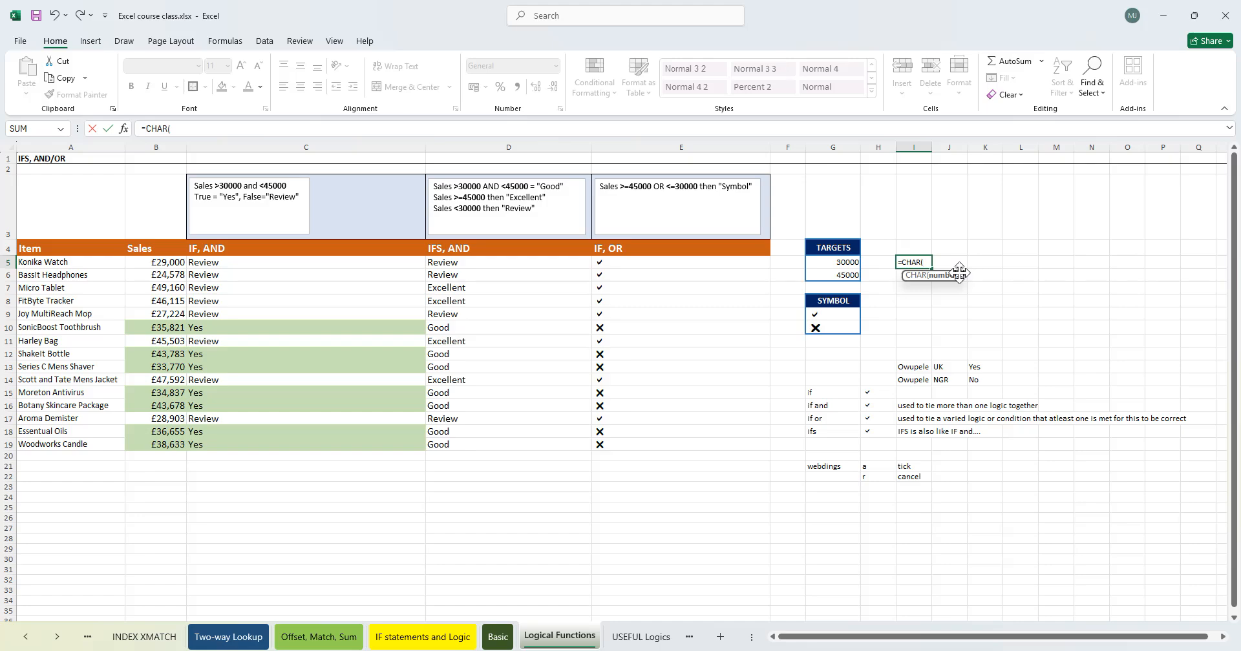
{"action": "type", "text": "2"}
{"action": "key", "text": "Return"}
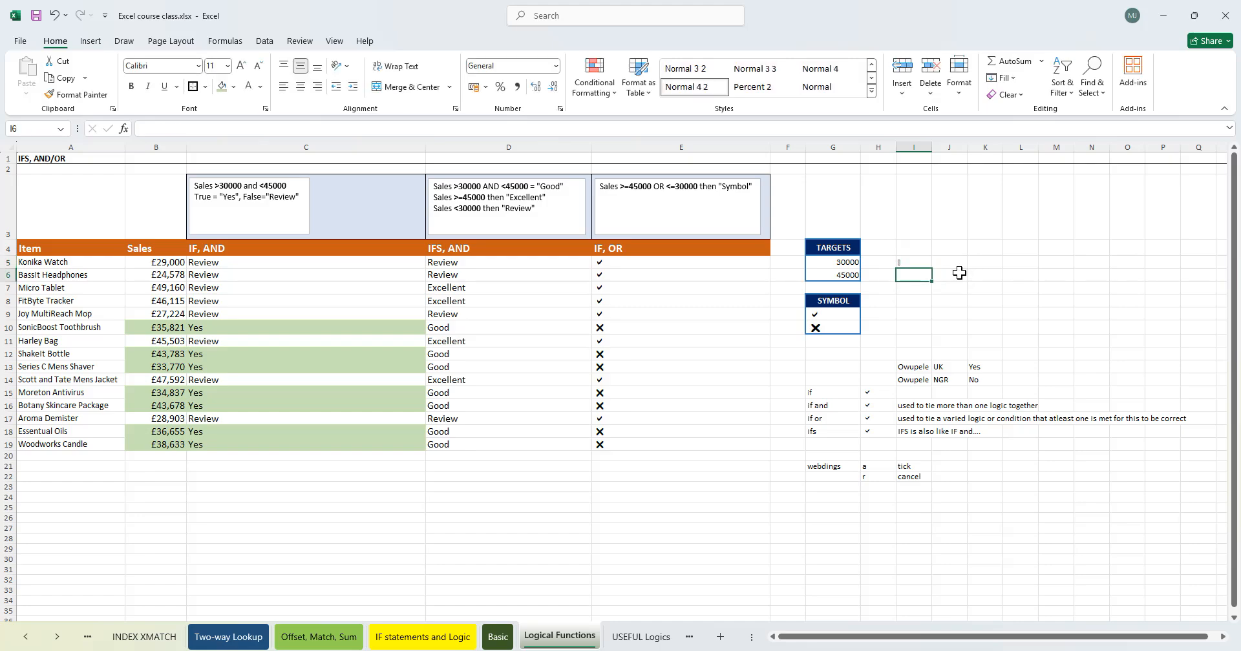
- Replace the formula in I5 with =CHAR(1)
{"action": "left_click", "coordinate": [915, 261]}
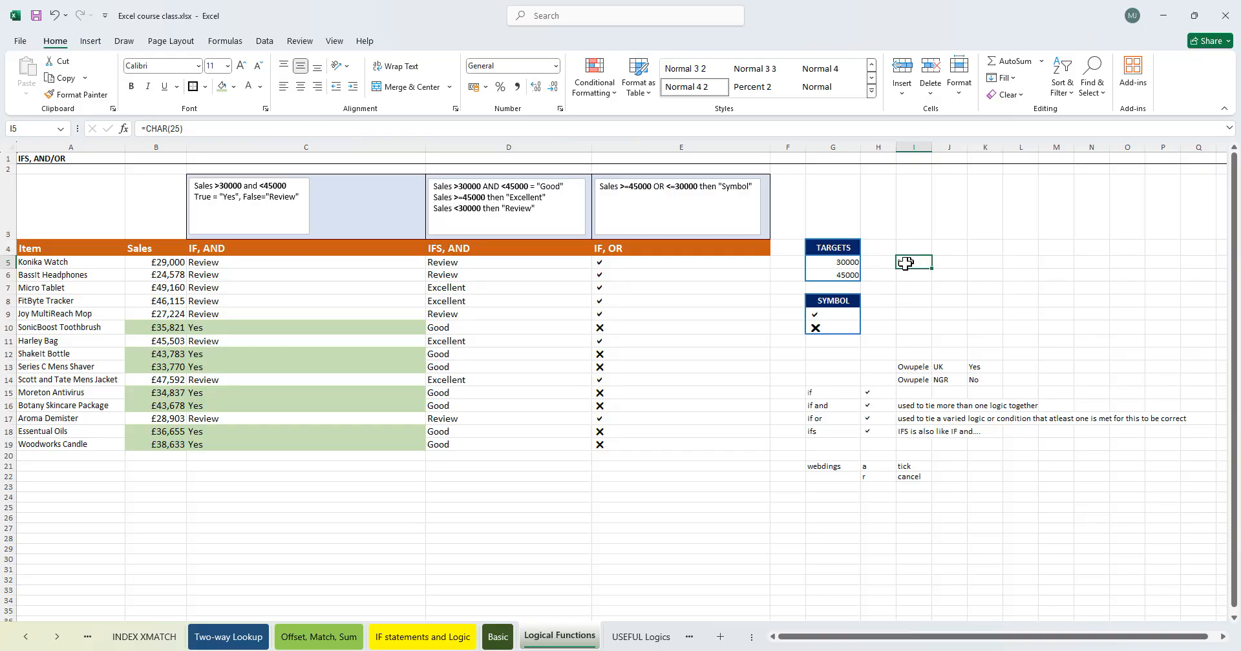
{"action": "type", "text": "=num"}
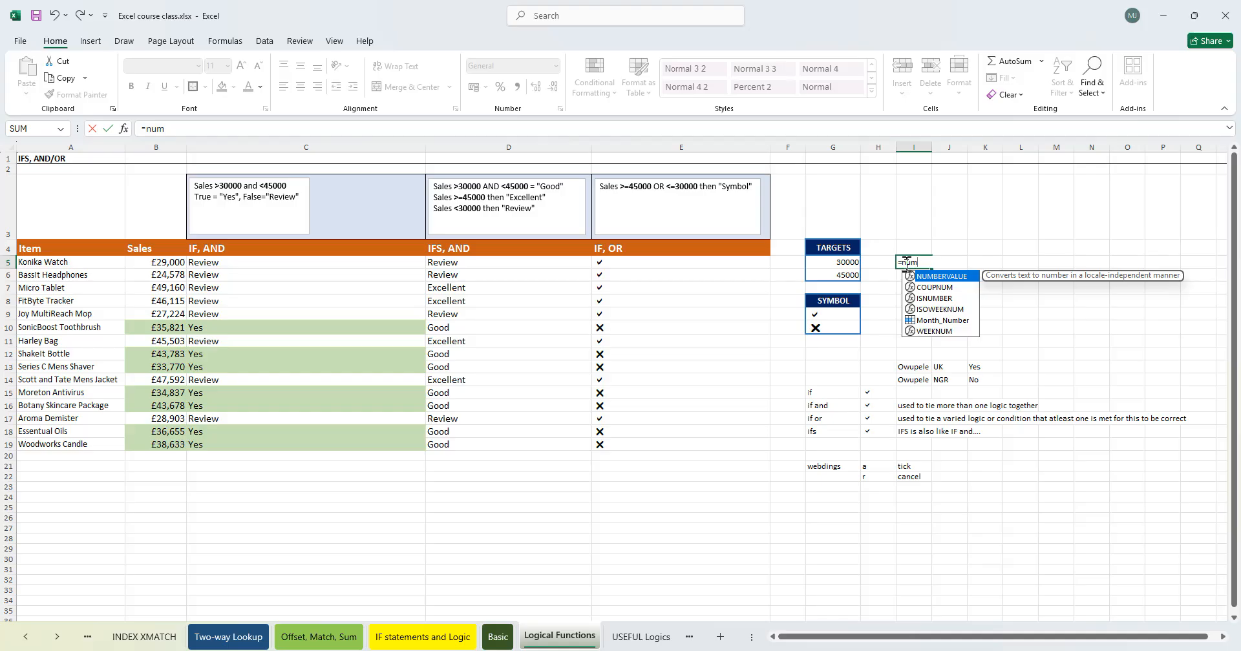
{"action": "key", "text": "BackSpace"}
{"action": "key", "text": "BackSpace"}
{"action": "key", "text": "BackSpace"}
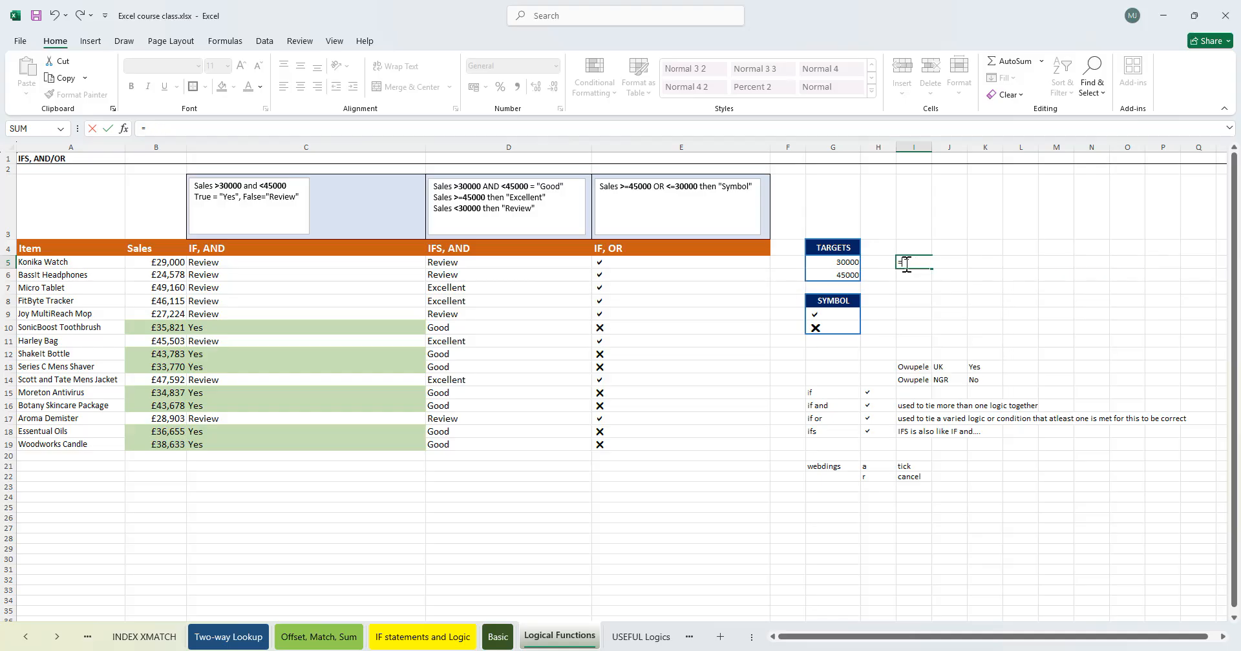
{"action": "type", "text": "char"}
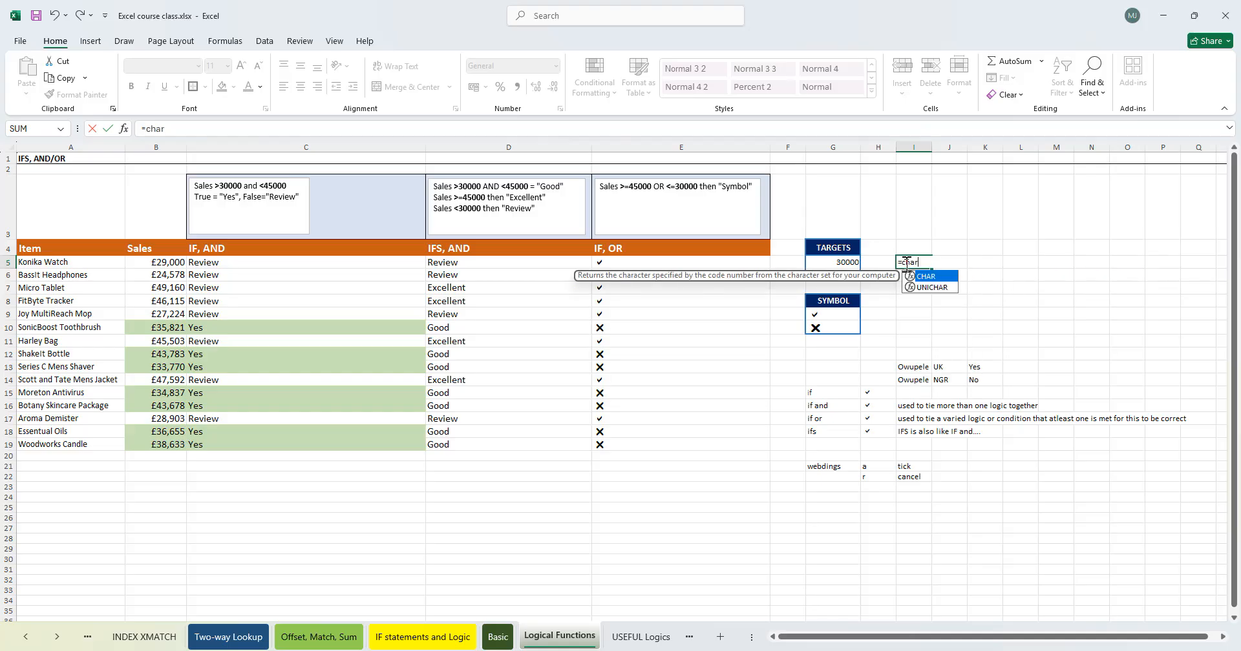
{"action": "key", "text": "Tab"}
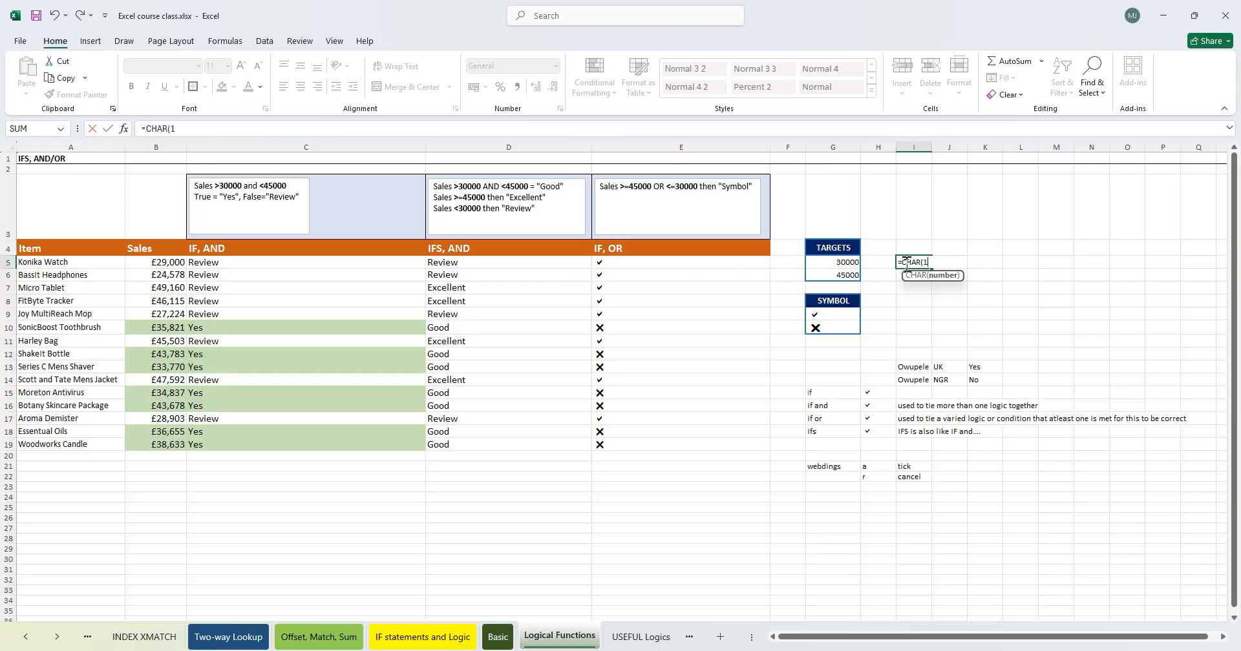
{"action": "key", "text": "Return"}
{"action": "left_click", "coordinate": [905, 263]}
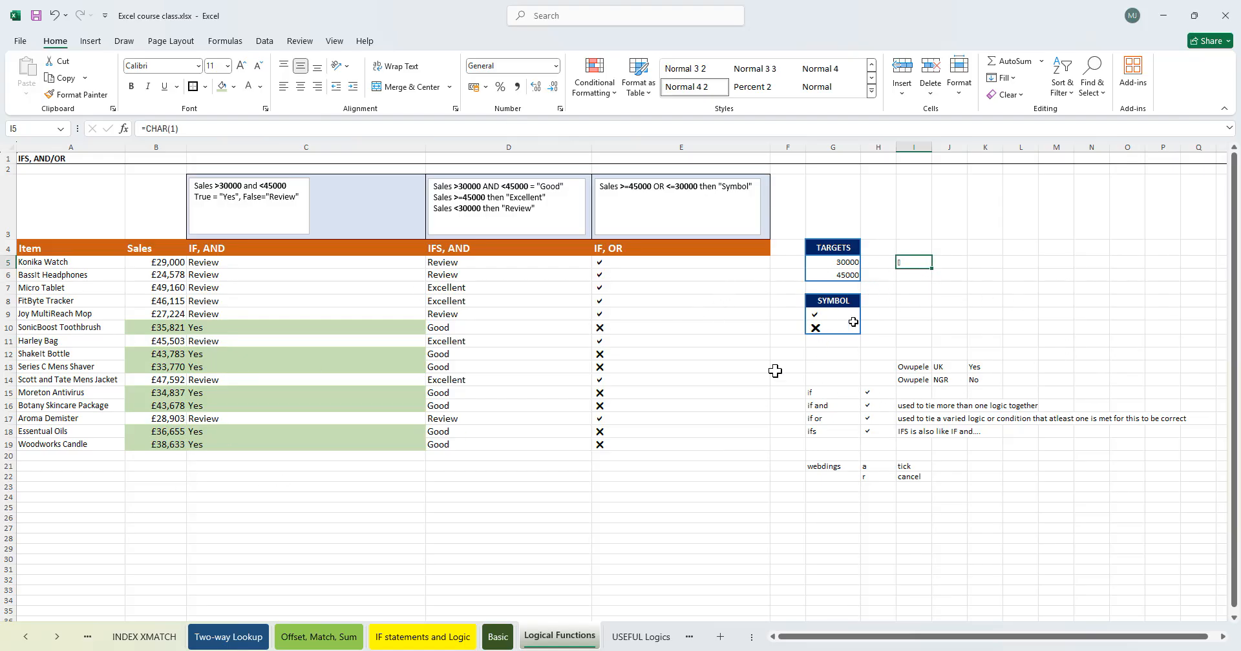
- Add a new sheet and enter =CHAR(1) in its cell A1
{"action": "left_click", "coordinate": [718, 637]}
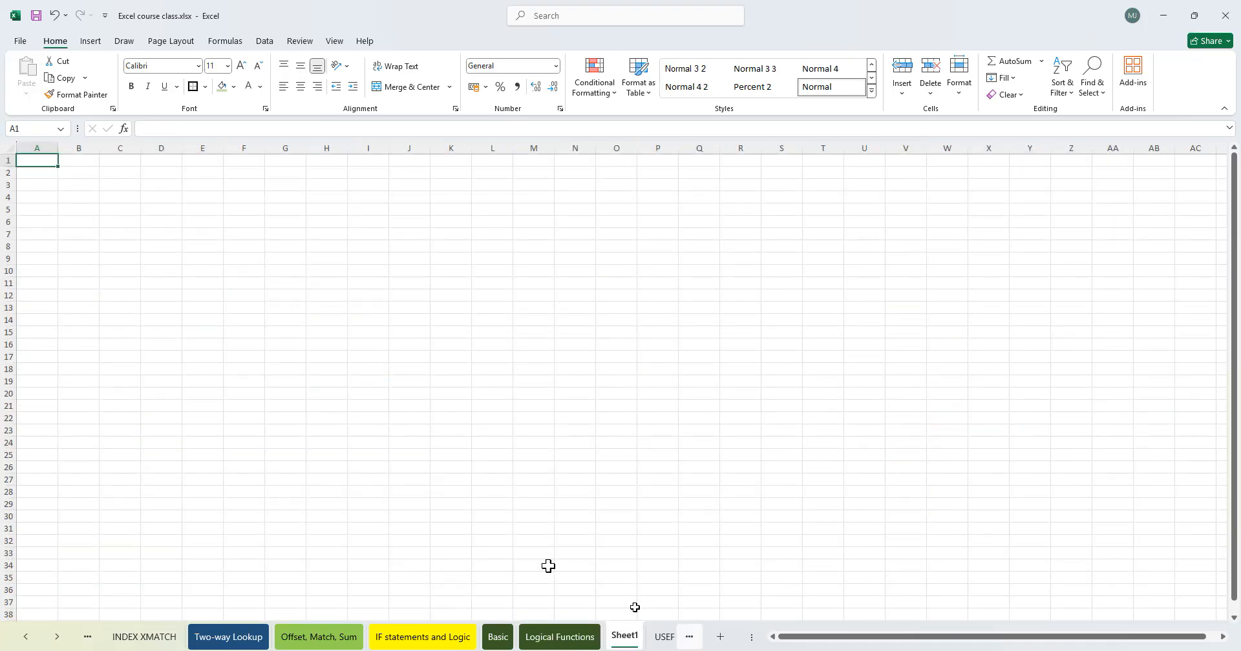
{"action": "type", "text": "="}
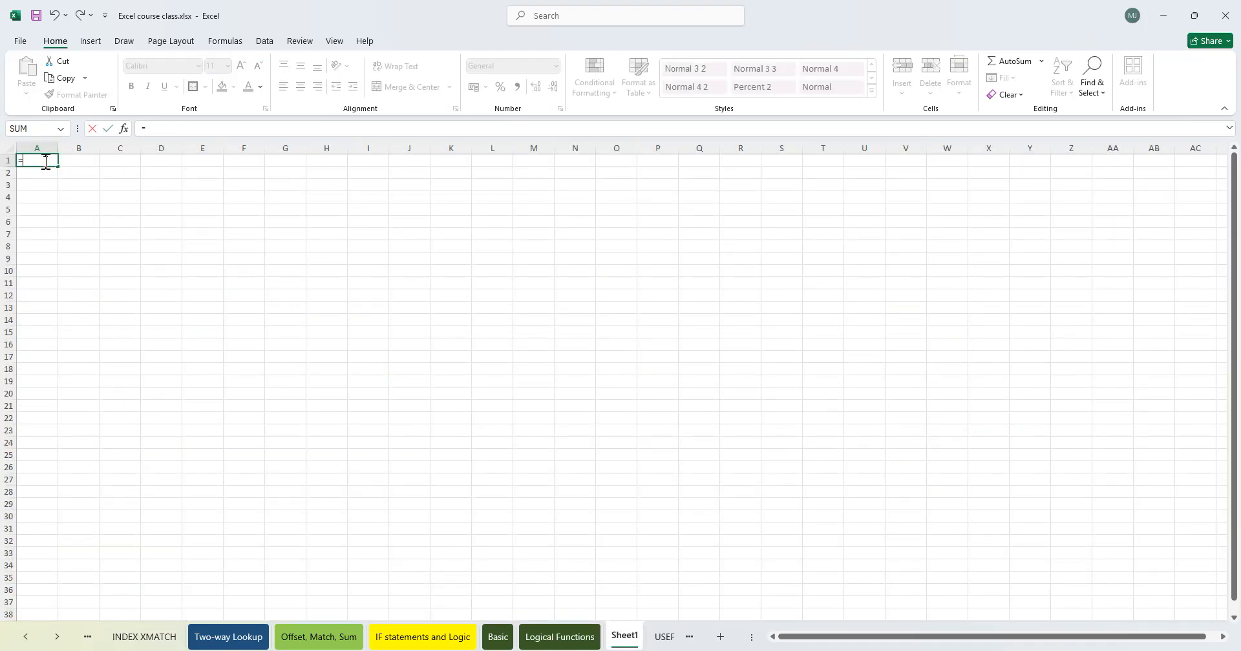
{"action": "type", "text": "char"}
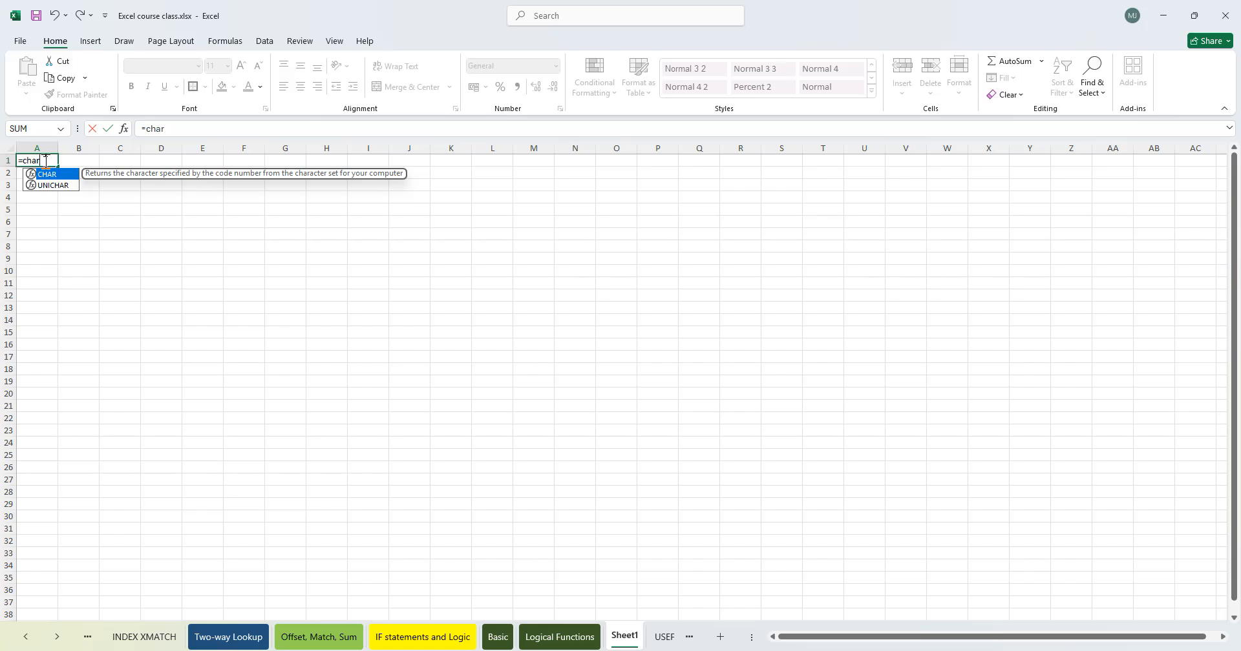
{"action": "key", "text": "Tab"}
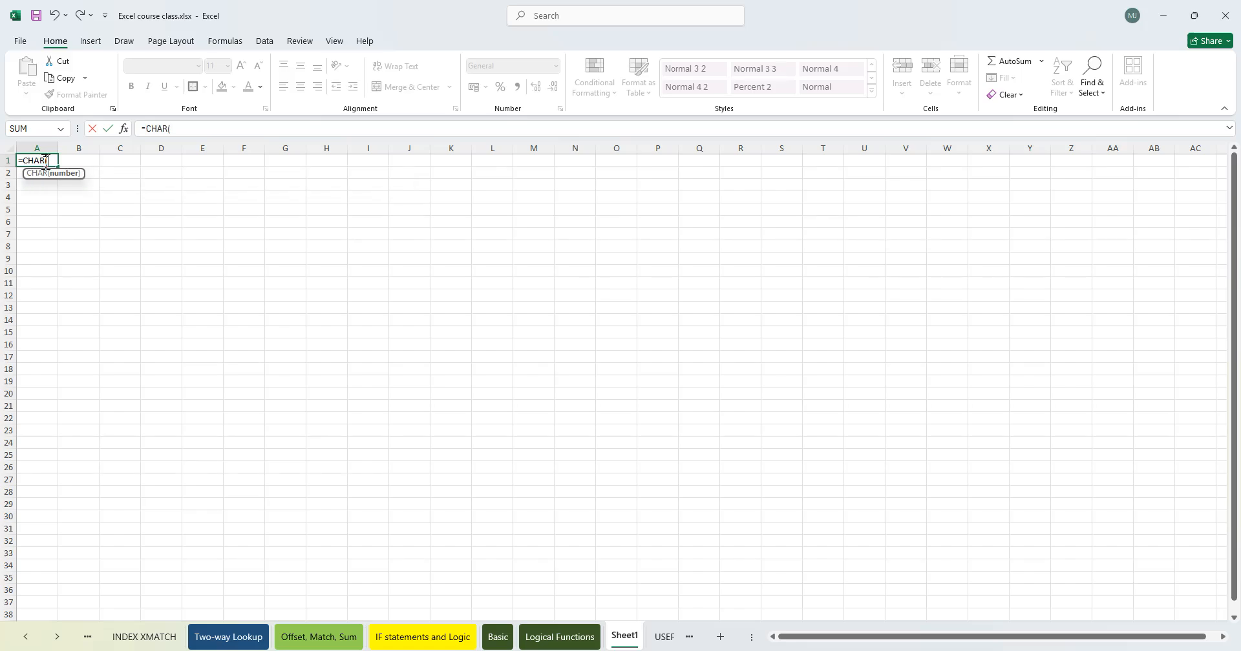
{"action": "type", "text": "1"}
{"action": "key", "text": "Return"}
{"action": "key", "text": "Return"}
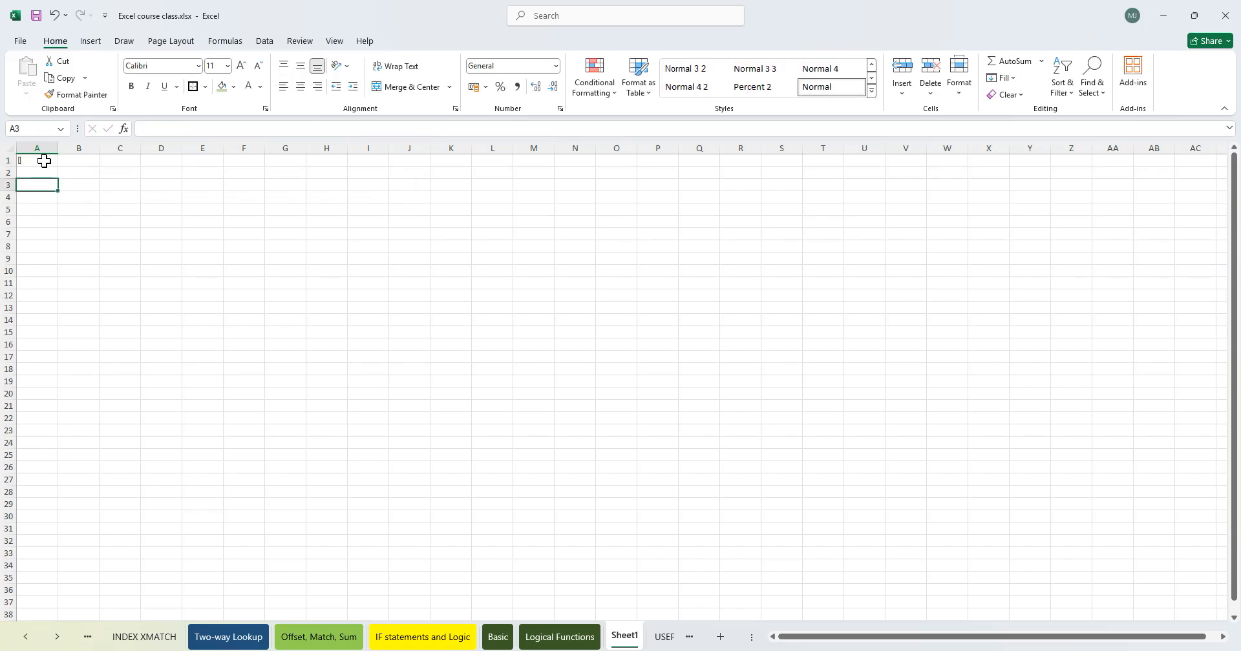
- Copy A1's CHAR formula into A2
{"action": "left_click", "coordinate": [45, 162]}
{"action": "left_click_drag", "start_coordinate": [58, 167], "coordinate": [42, 173]}
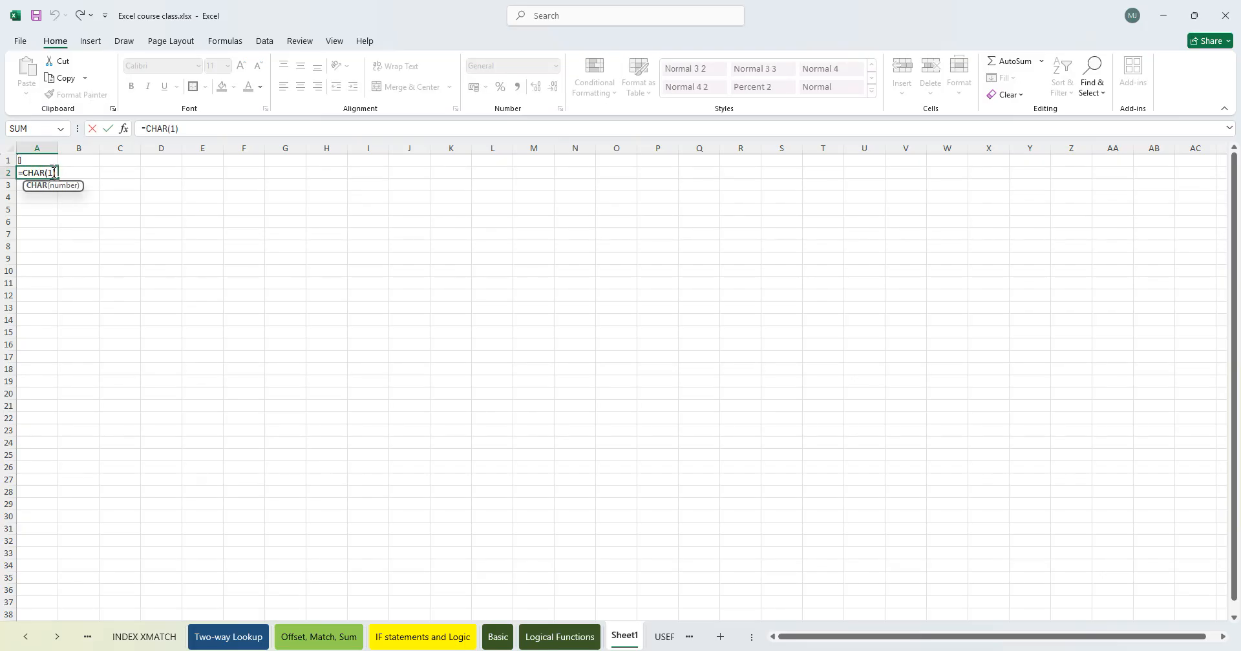
{"action": "key", "text": "Tab"}
- Change A1's formula to =CHAR(SEQUENCE(1))
{"action": "double_click", "coordinate": [32, 161]}
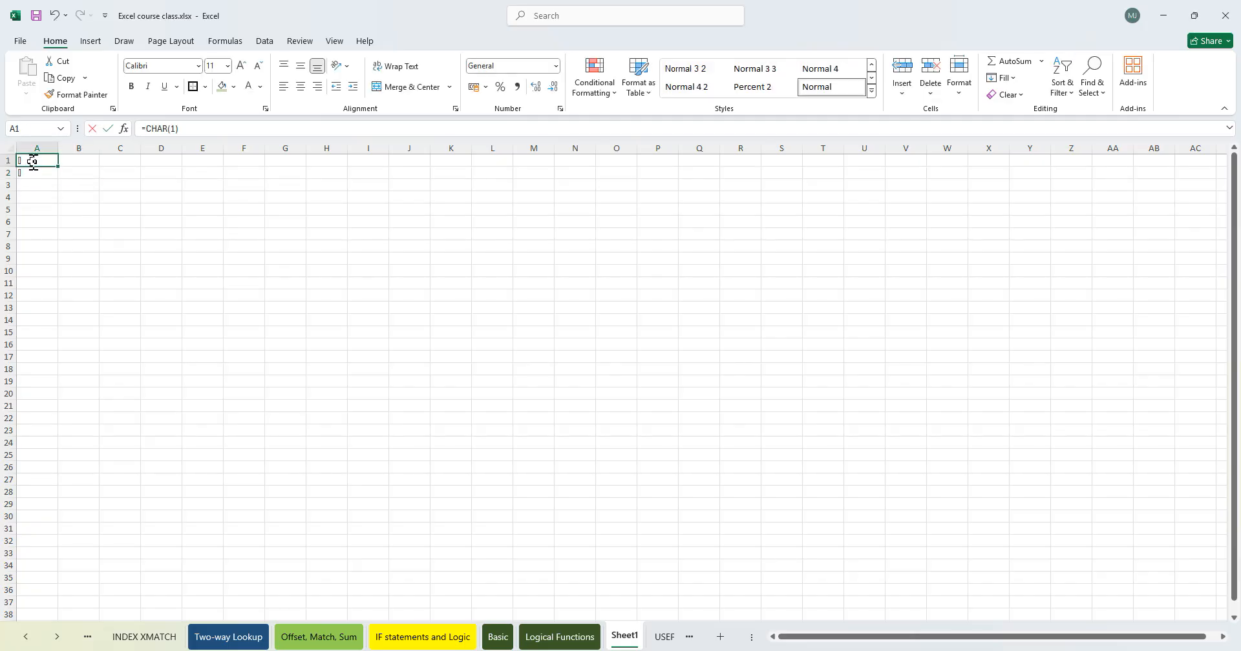
{"action": "left_click", "coordinate": [49, 160]}
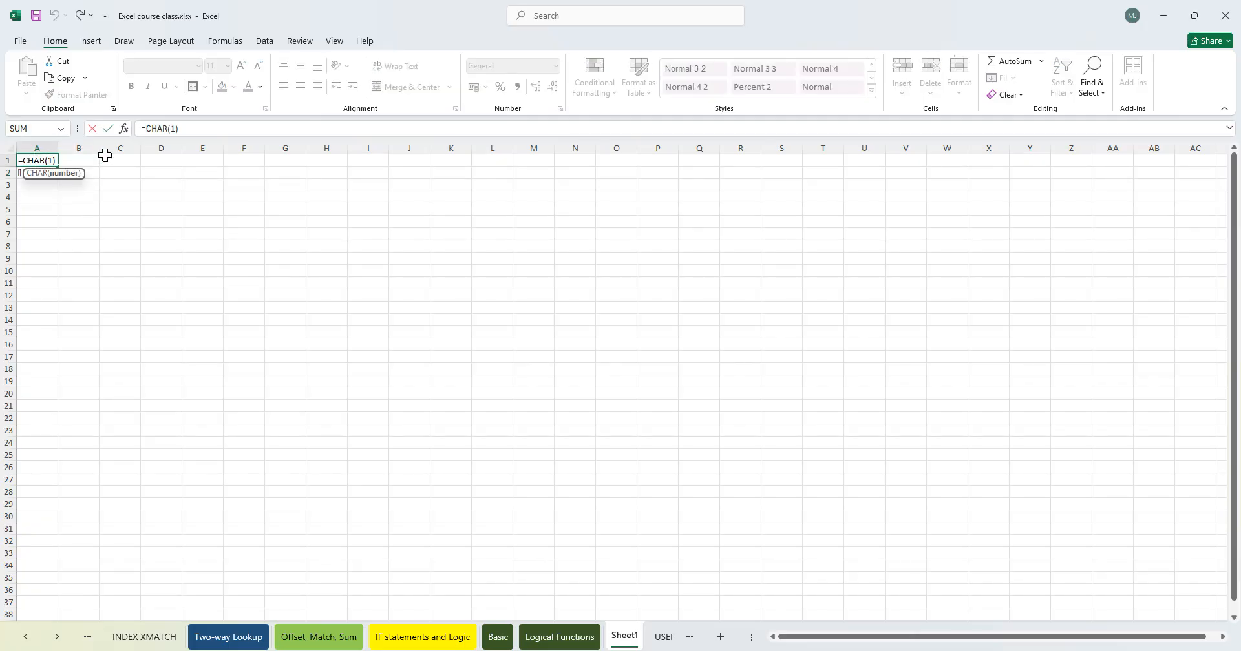
{"action": "type", "text": "SEQUENCE("}
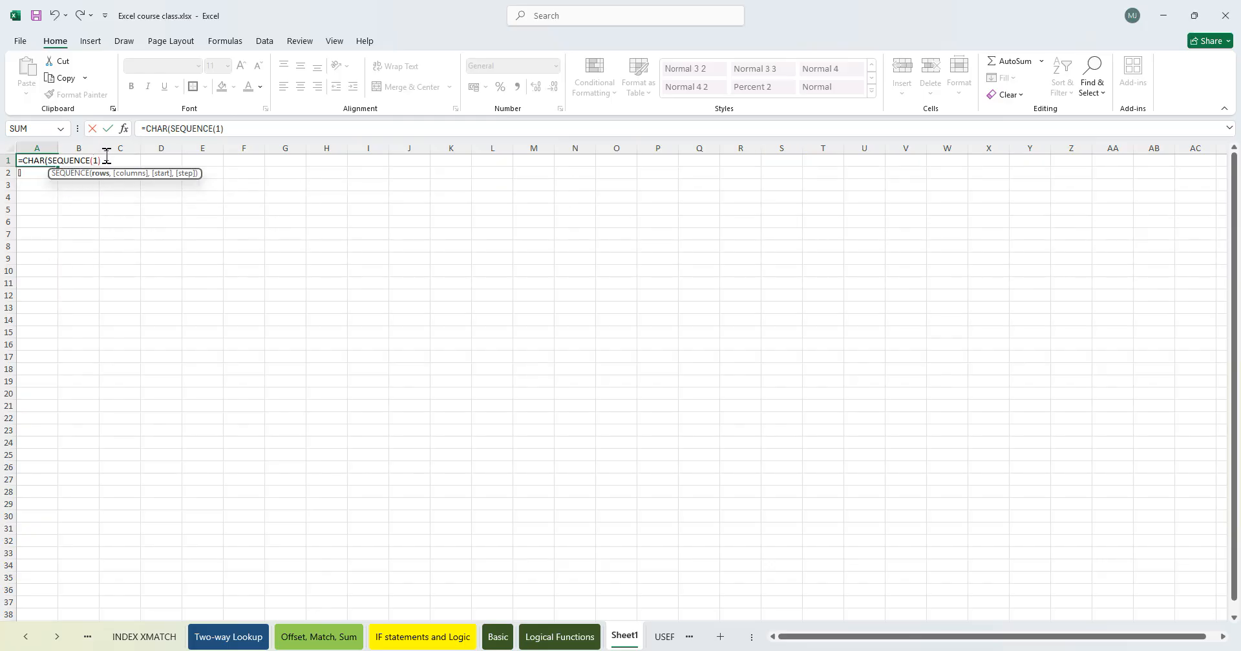
{"action": "key", "text": "Return"}
{"action": "key", "text": "Return"}
{"action": "left_click", "coordinate": [39, 159]}
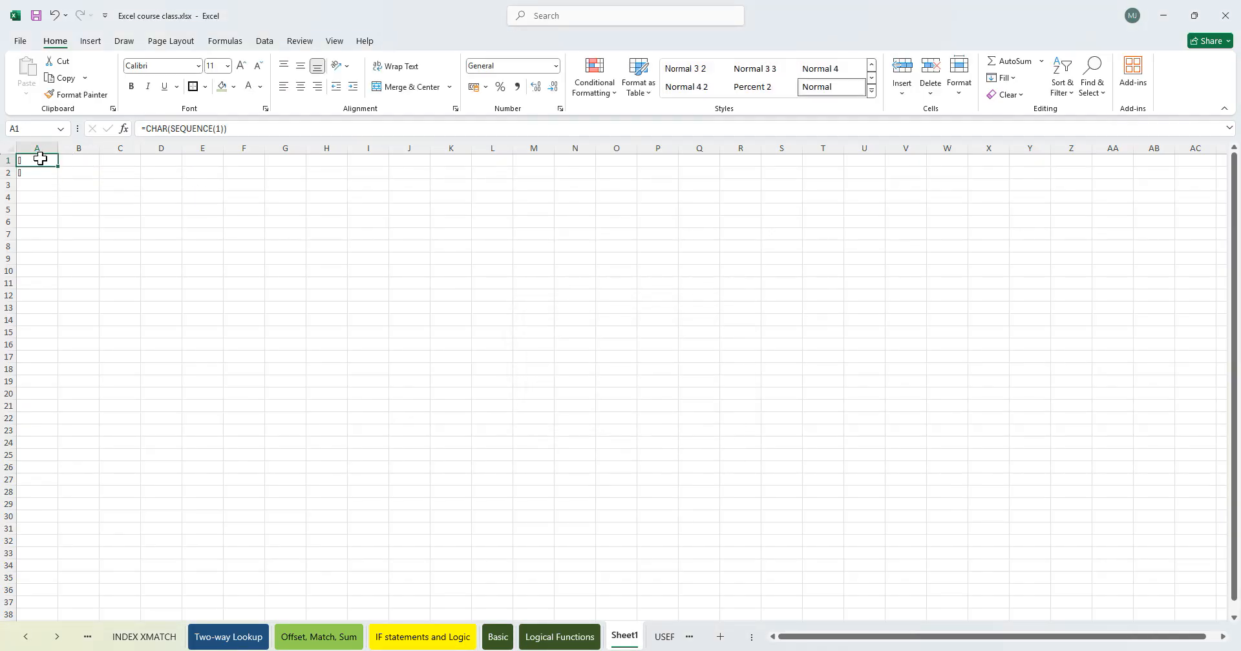
- Fill A1's formula down through A5
{"action": "double_click", "coordinate": [40, 159]}
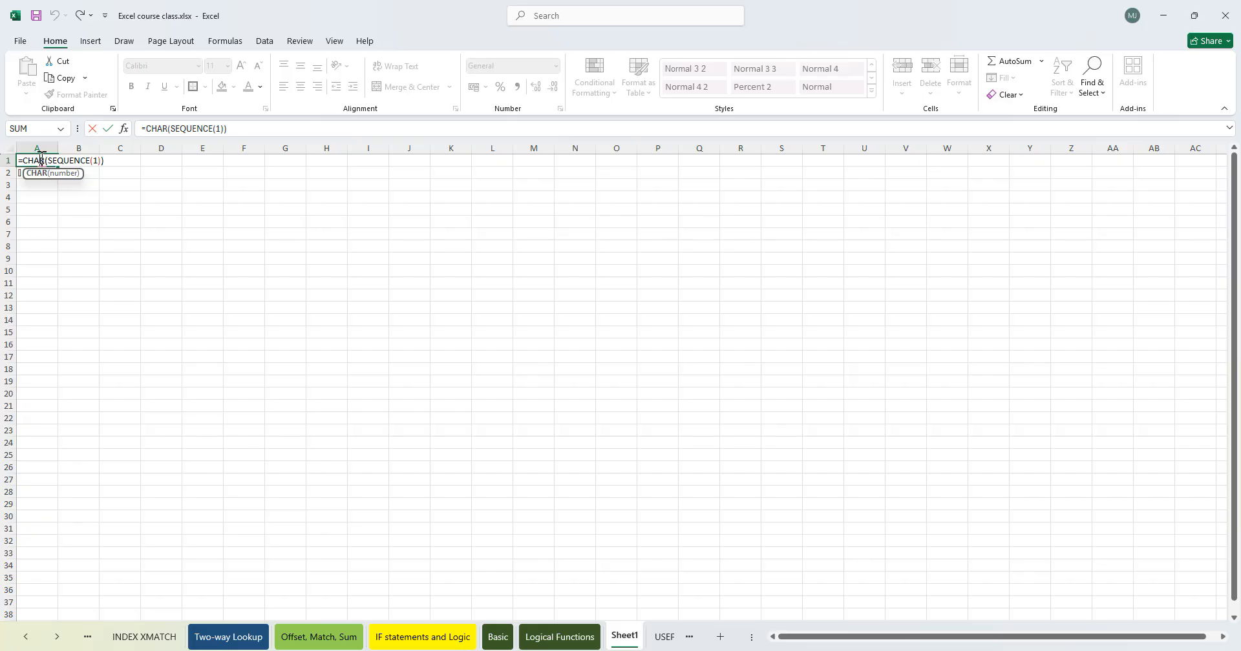
{"action": "key", "text": "Escape"}
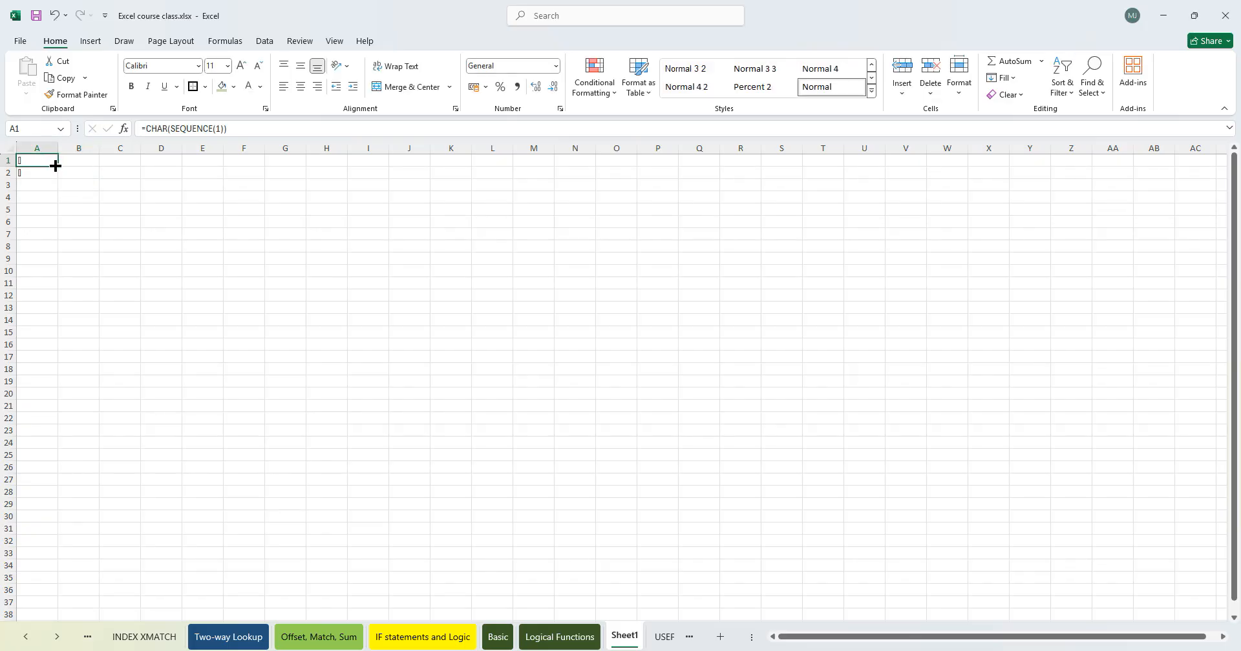
{"action": "left_click_drag", "start_coordinate": [58, 168], "coordinate": [49, 212]}
{"action": "left_click", "coordinate": [44, 186]}
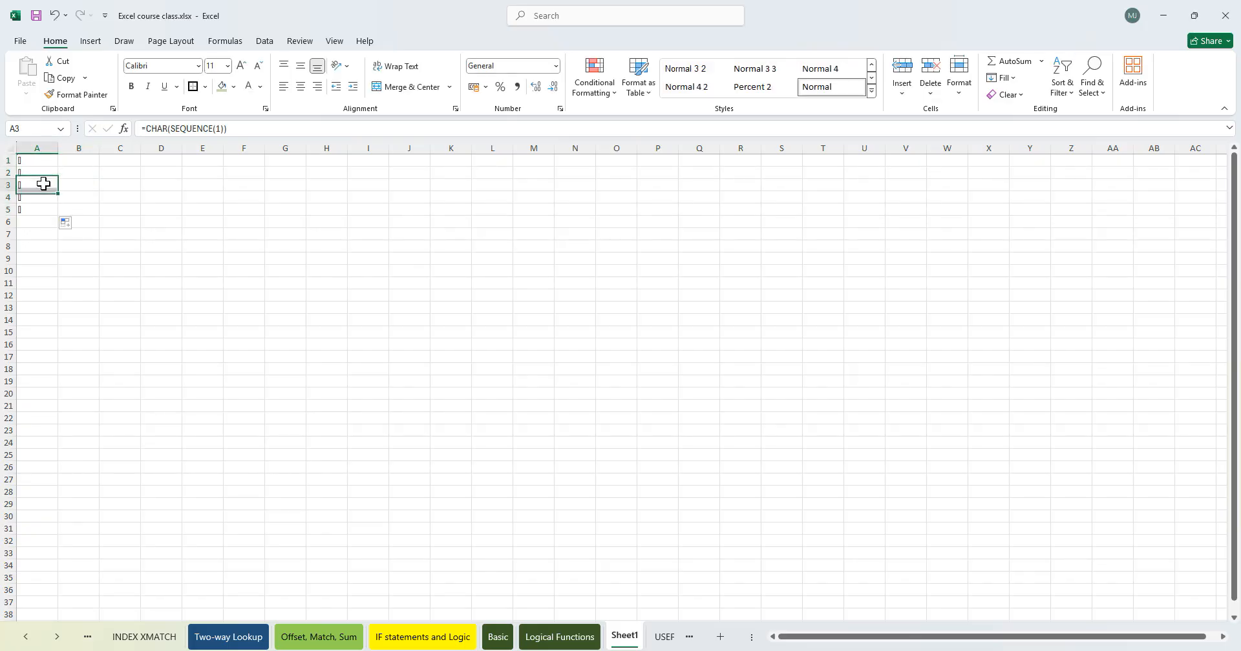
{"action": "double_click", "coordinate": [43, 184]}
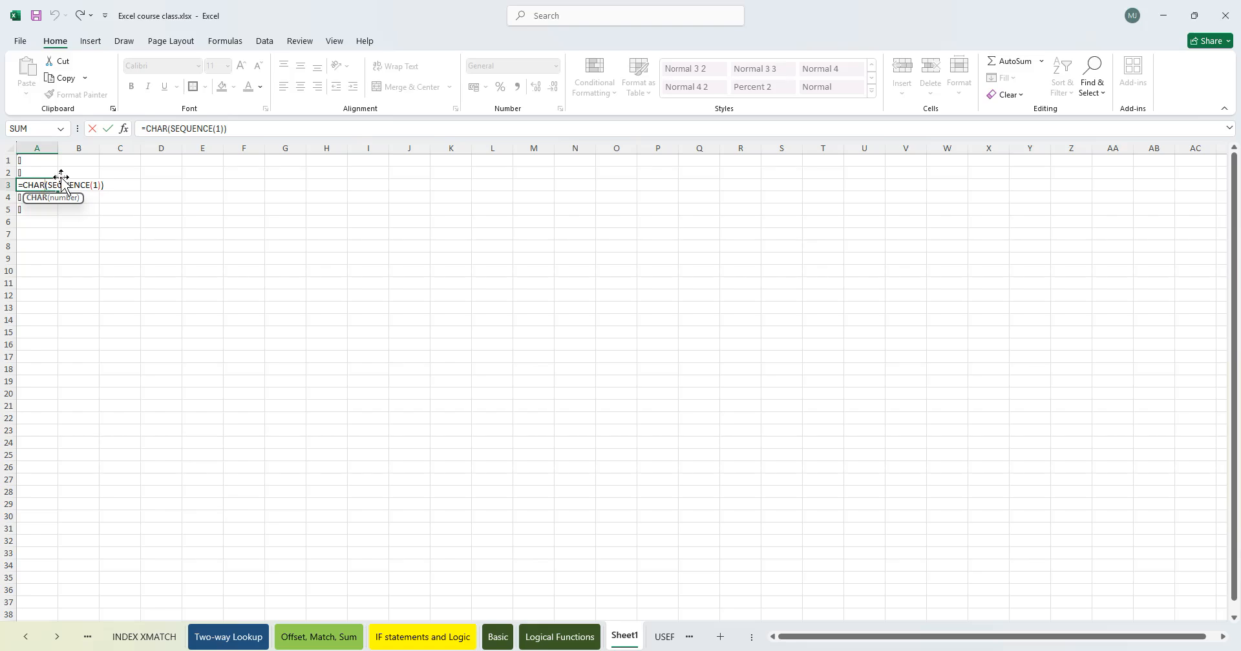
- Try to rewrite A1's formula by removing the SEQUENCE argument, then clear A1
{"action": "left_click", "coordinate": [45, 160]}
{"action": "double_click", "coordinate": [46, 161]}
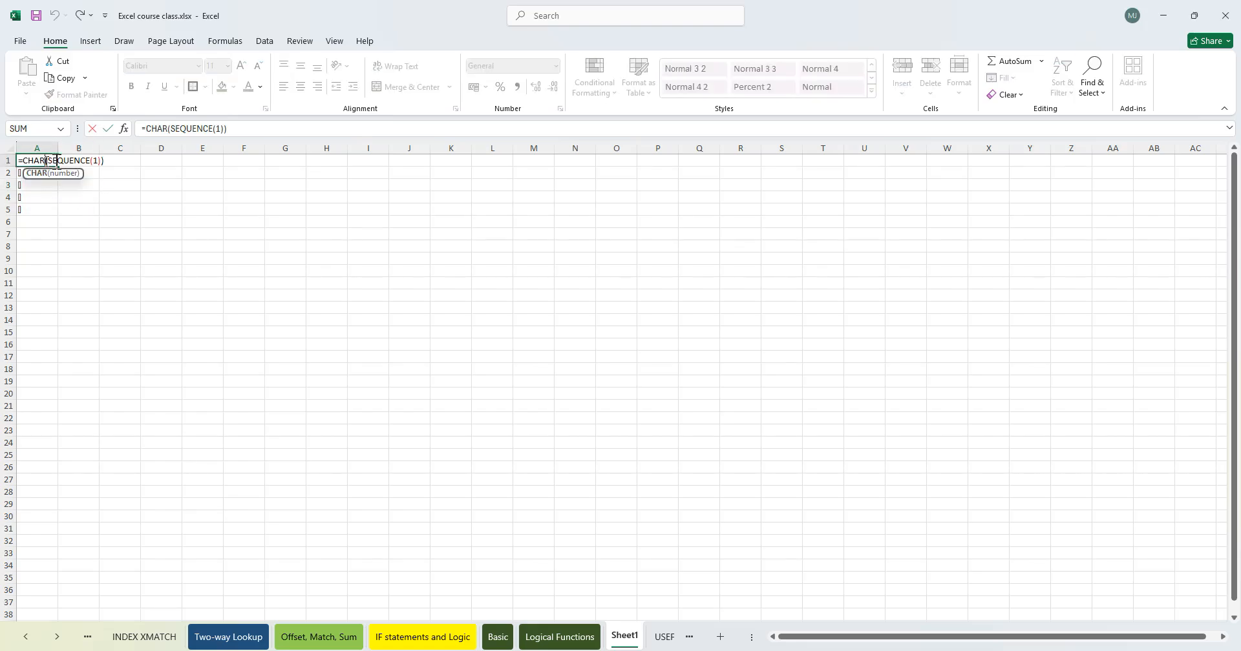
{"action": "left_click", "coordinate": [93, 160]}
{"action": "key", "text": "BackSpace"}
{"action": "key", "text": "BackSpace"}
{"action": "key", "text": "BackSpace"}
{"action": "key", "text": "BackSpace"}
{"action": "key", "text": "BackSpace"}
{"action": "key", "text": "BackSpace"}
{"action": "key", "text": "BackSpace"}
{"action": "key", "text": "BackSpace"}
{"action": "key", "text": "BackSpace"}
{"action": "key", "text": "BackSpace"}
{"action": "key", "text": "BackSpace"}
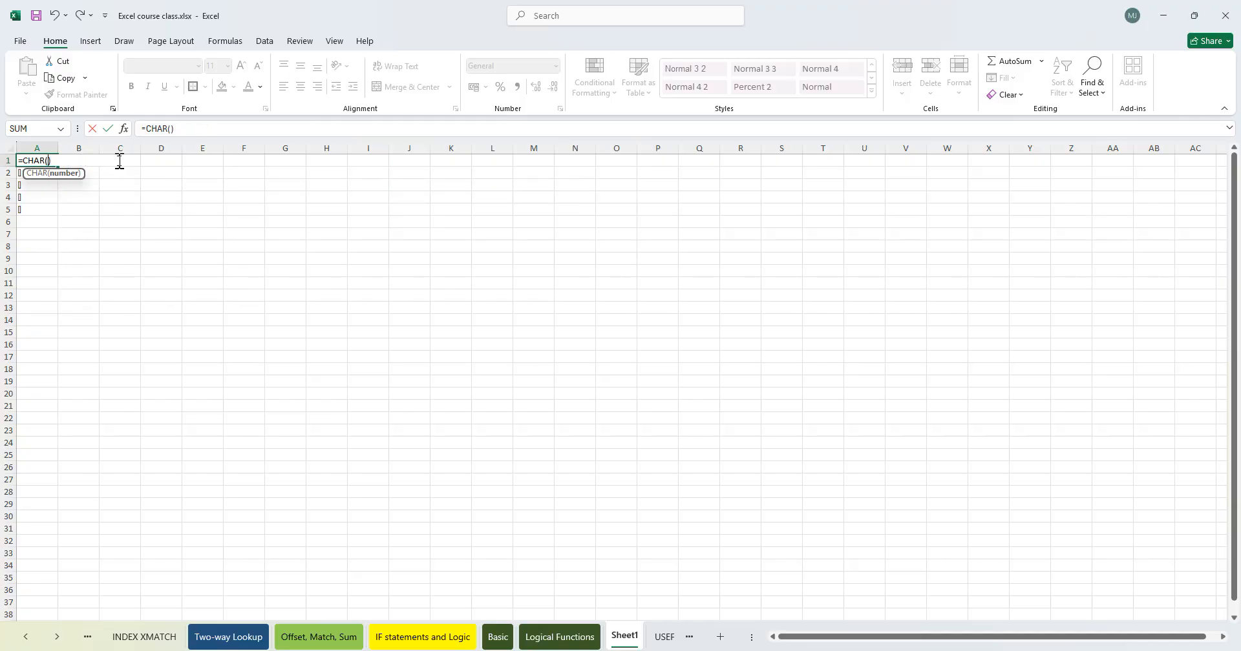
{"action": "type", "text": "se"}
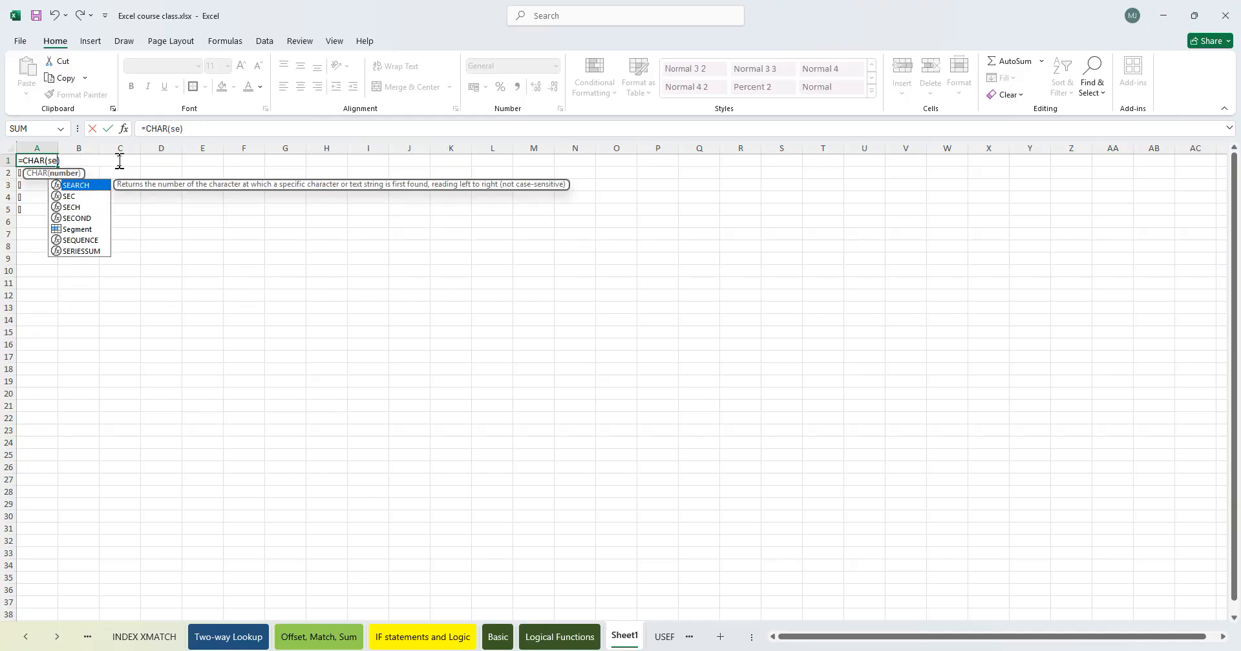
{"action": "key", "text": "BackSpace"}
{"action": "key", "text": "BackSpace"}
{"action": "key", "text": "BackSpace"}
{"action": "key", "text": "BackSpace"}
{"action": "key", "text": "BackSpace"}
{"action": "key", "text": "BackSpace"}
{"action": "key", "text": "BackSpace"}
{"action": "key", "text": "BackSpace"}
{"action": "key", "text": "Delete"}
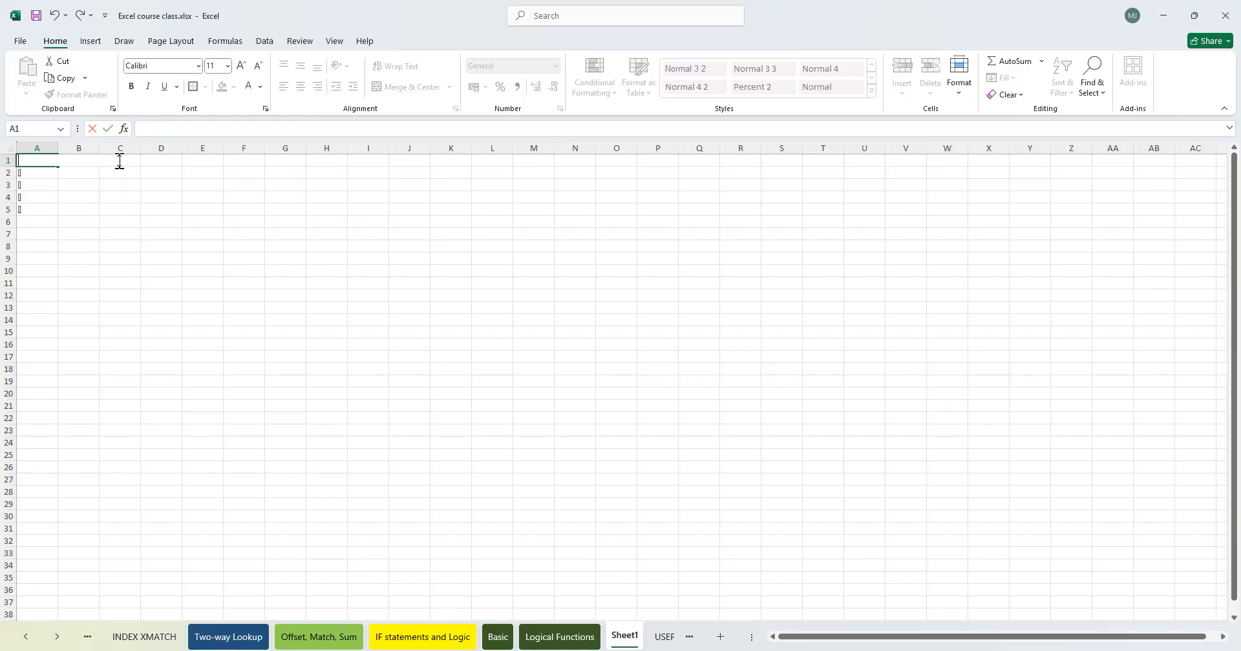
- Clear the copied formulas from A2:A7
{"action": "left_click", "coordinate": [119, 196]}
{"action": "left_click_drag", "start_coordinate": [37, 172], "coordinate": [42, 233]}
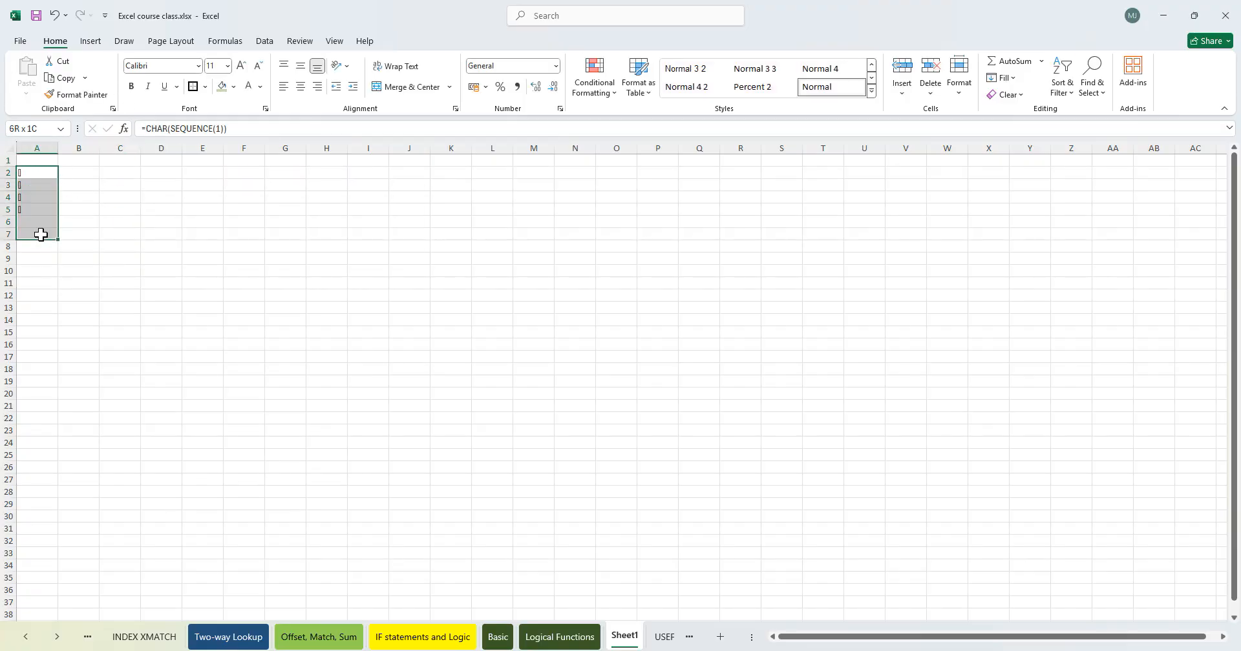
{"action": "key", "text": "Delete"}
{"action": "left_click", "coordinate": [161, 209]}
- Begin a formula in A1 that nests COUNT inside SEQUENCE
{"action": "left_click", "coordinate": [41, 163]}
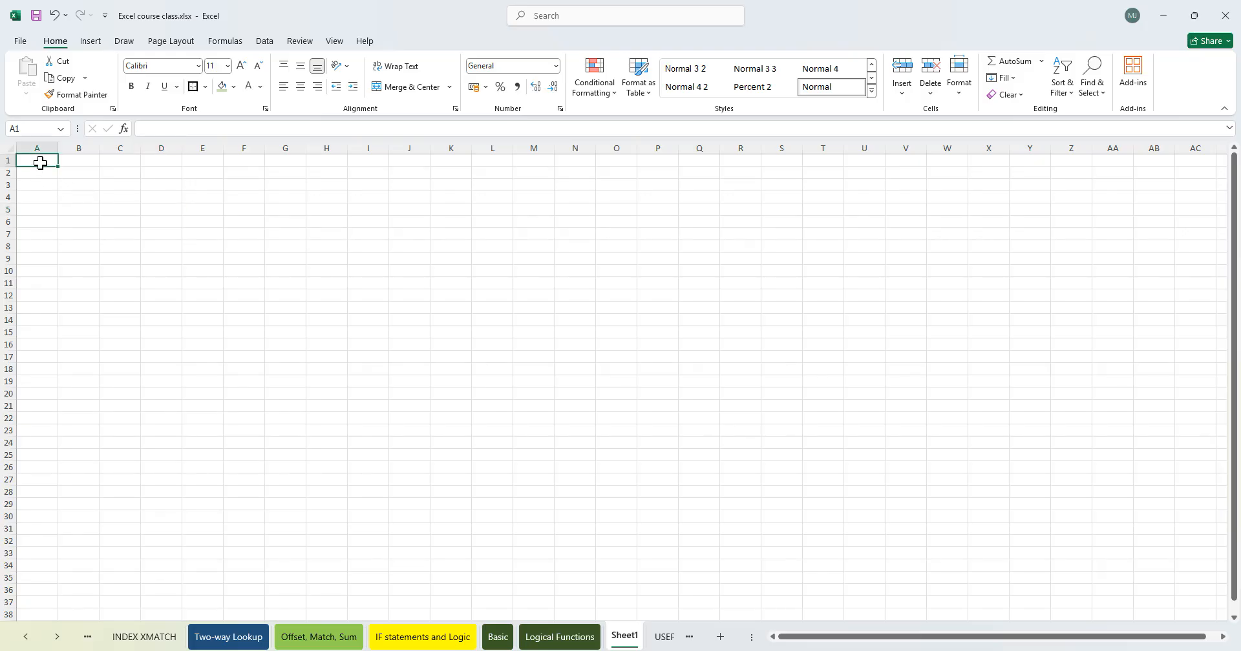
{"action": "type", "text": "=sequen"}
{"action": "key", "text": "Tab"}
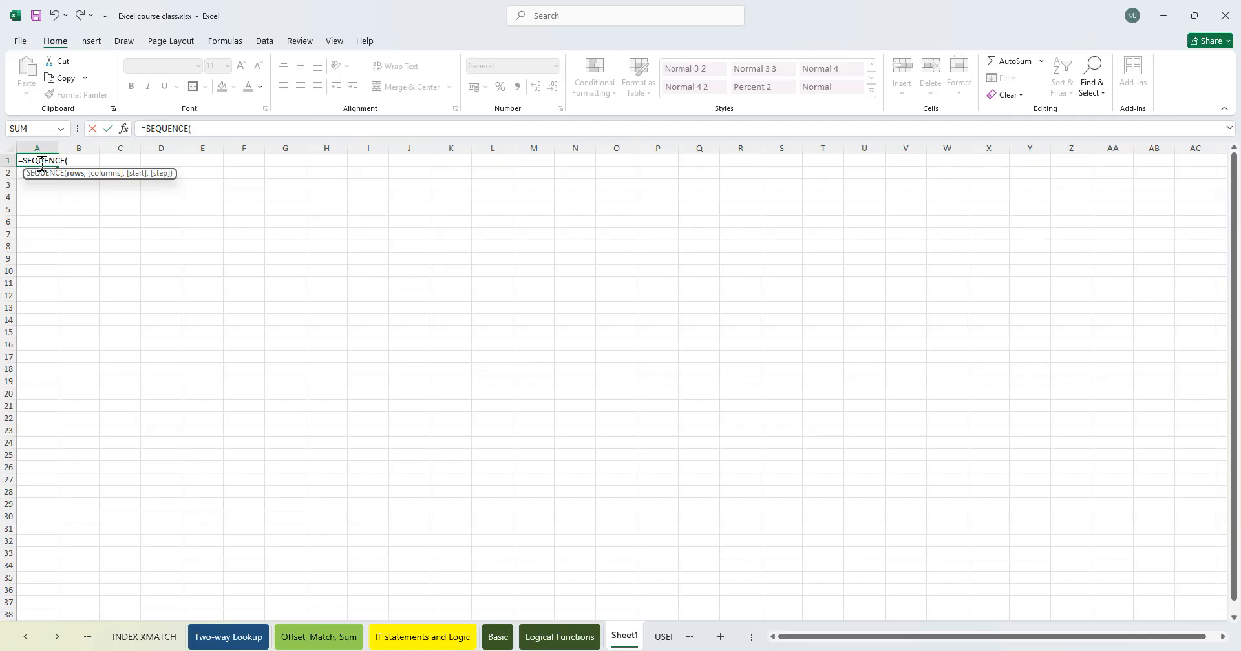
{"action": "type", "text": "count"}
{"action": "key", "text": "Tab"}
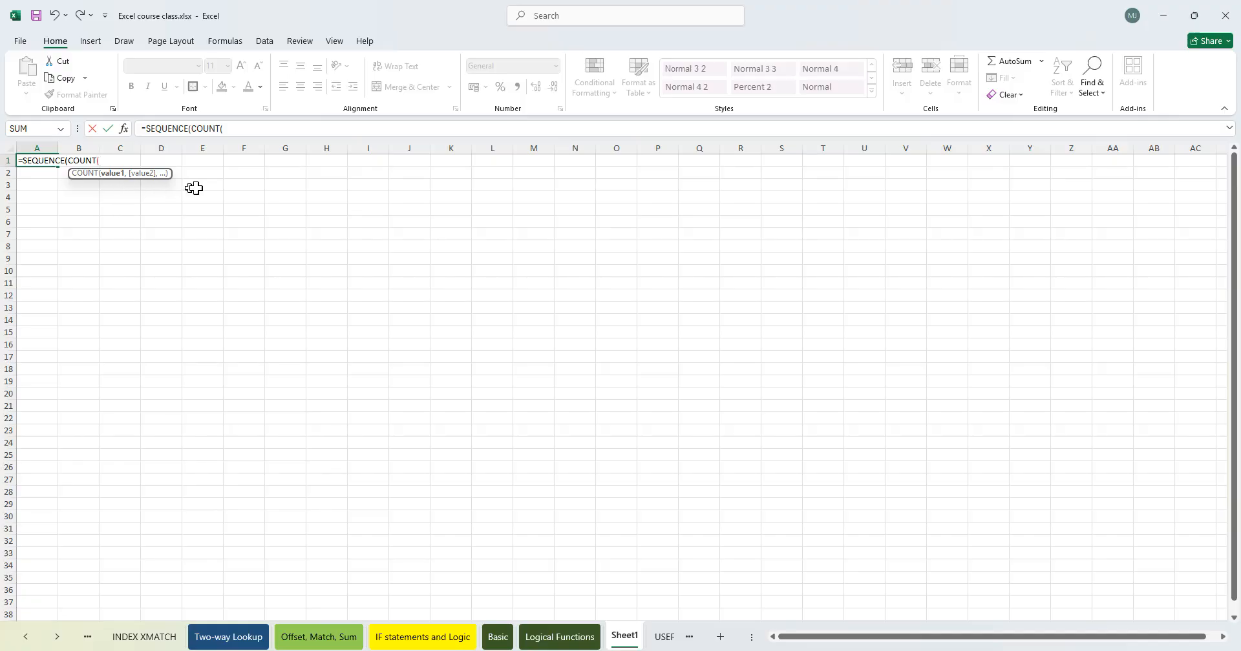
- Complete A1's formula by counting B1:B25 inside SEQUENCE, and accept the suggested correction
{"action": "left_click", "coordinate": [126, 185]}
{"action": "left_click", "coordinate": [130, 161]}
{"action": "key", "text": "ctrl+shift+Down"}
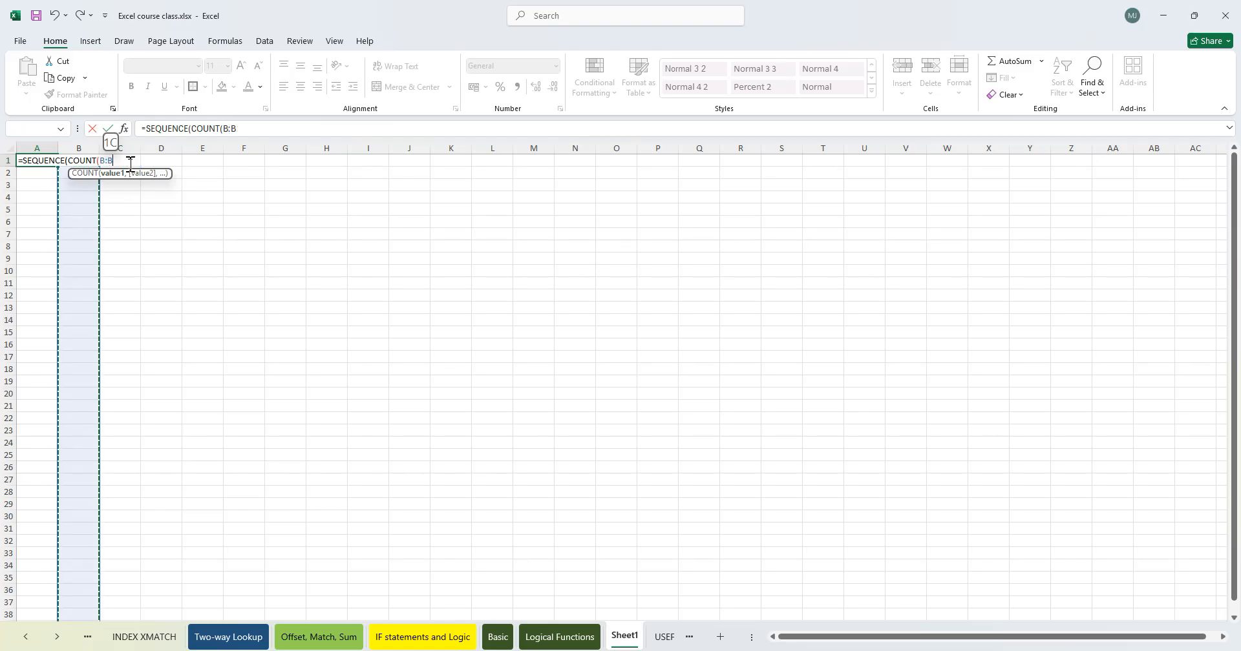
{"action": "key", "text": "shift+Up"}
{"action": "key", "text": "shift+Up"}
{"action": "key", "text": "shift+Up"}
{"action": "key", "text": "shift+Up"}
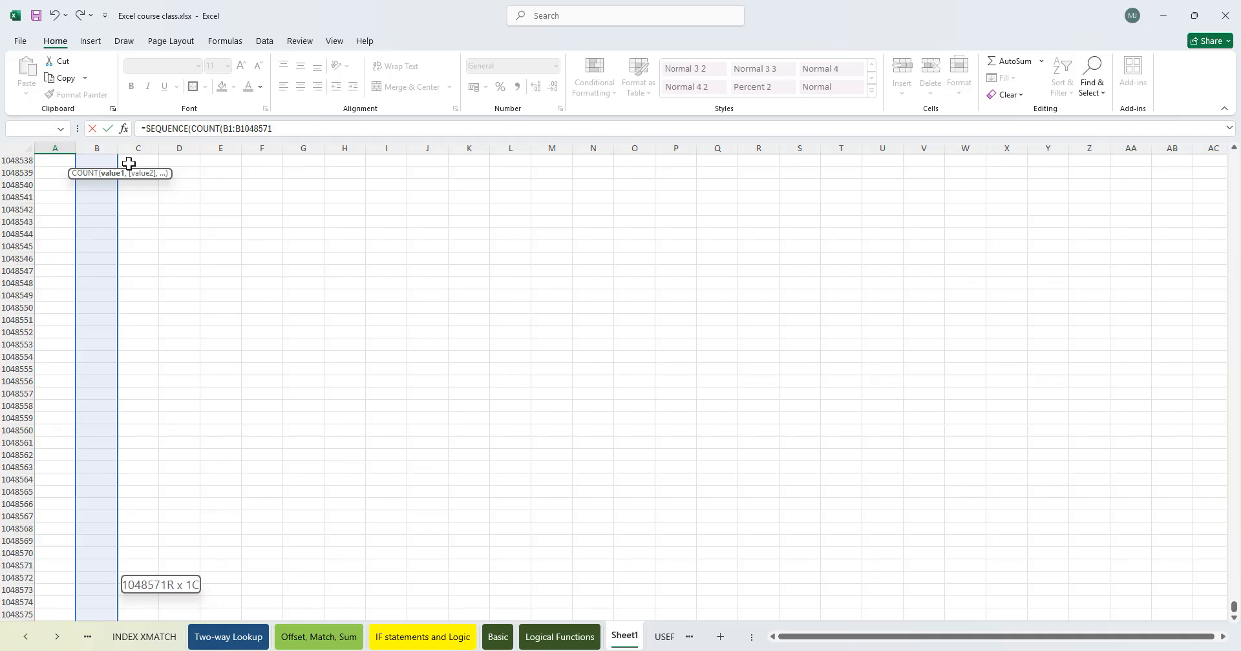
{"action": "key", "text": "ctrl+shift+Up"}
{"action": "key", "text": "shift+Down"}
{"action": "key", "text": "shift+Down"}
{"action": "key", "text": "shift+Down"}
{"action": "key", "text": "shift+Down"}
{"action": "key", "text": "shift+Down"}
{"action": "key", "text": "shift+Down"}
{"action": "key", "text": "shift+Down"}
{"action": "key", "text": "shift+Down"}
{"action": "key", "text": "shift+Down"}
{"action": "key", "text": "shift+Down"}
{"action": "key", "text": "shift+Down"}
{"action": "key", "text": "shift+Down"}
{"action": "key", "text": "shift+Down"}
{"action": "key", "text": "shift+Down"}
{"action": "key", "text": "shift+Down"}
{"action": "key", "text": "shift+Down"}
{"action": "key", "text": "shift+Down"}
{"action": "key", "text": "shift+Down"}
{"action": "key", "text": "shift+Down"}
{"action": "key", "text": "shift+Down"}
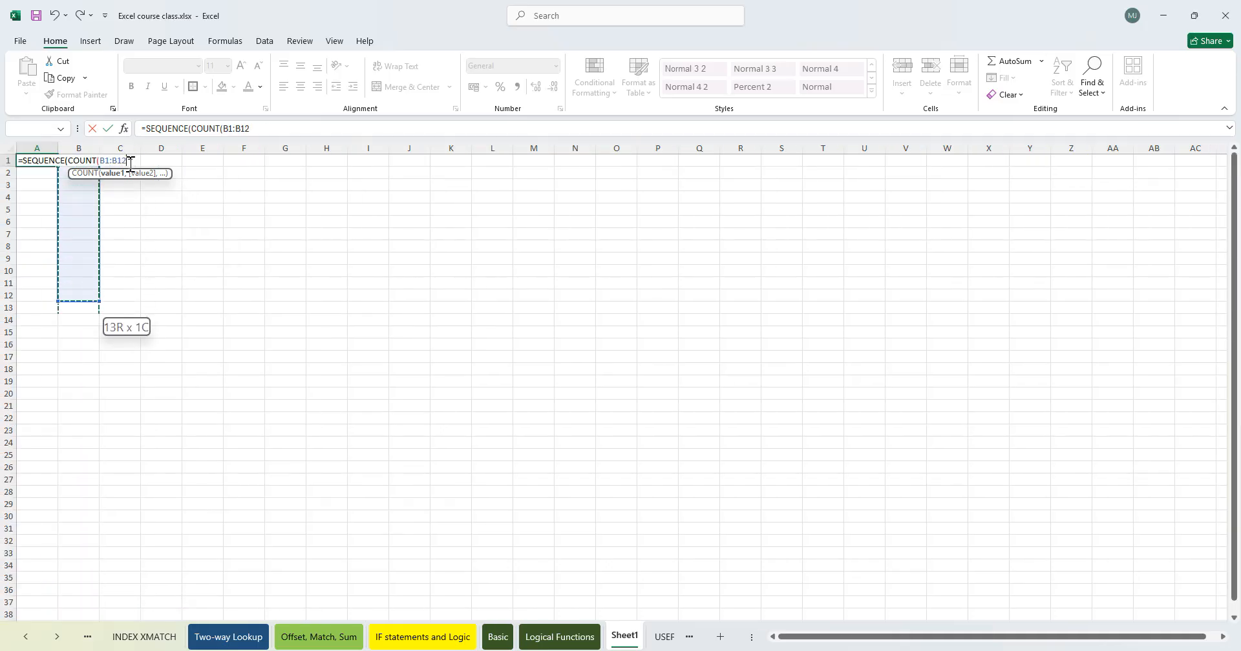
{"action": "key", "text": "shift+Down"}
{"action": "key", "text": "shift+Down"}
{"action": "key", "text": "shift+Down"}
{"action": "key", "text": "shift+Down"}
{"action": "key", "text": "shift+Down"}
{"action": "key", "text": "shift+Down"}
{"action": "key", "text": "shift+Down"}
{"action": "key", "text": "shift+Down"}
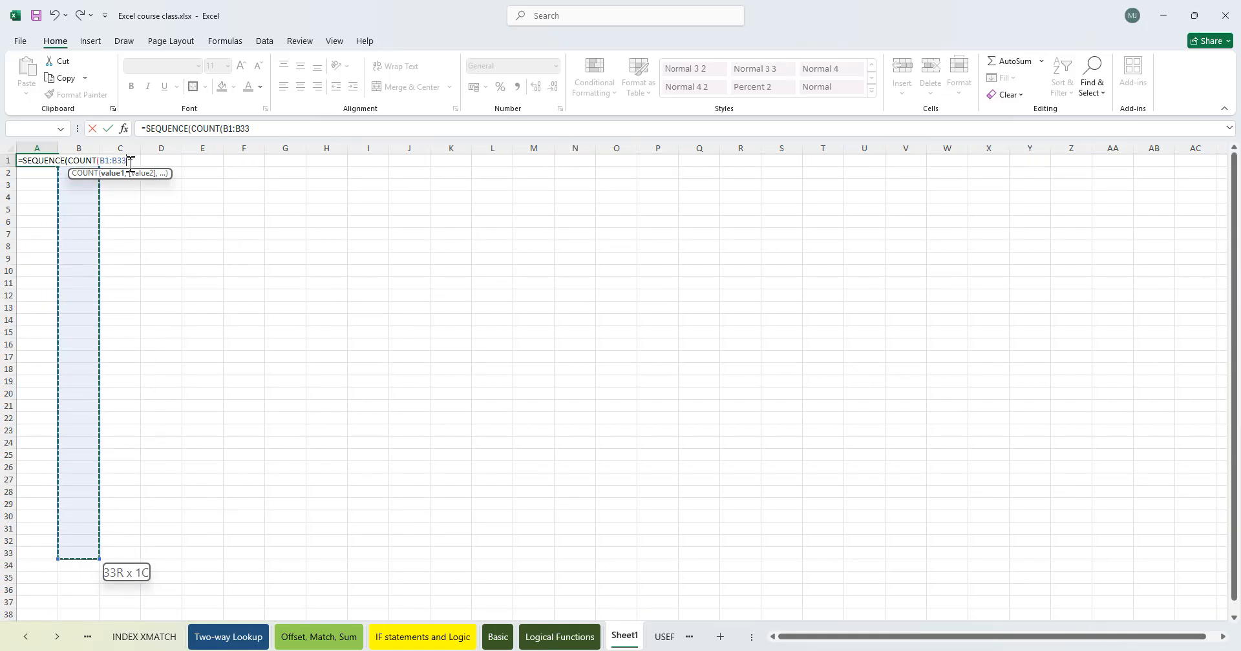
{"action": "key", "text": "shift+Up"}
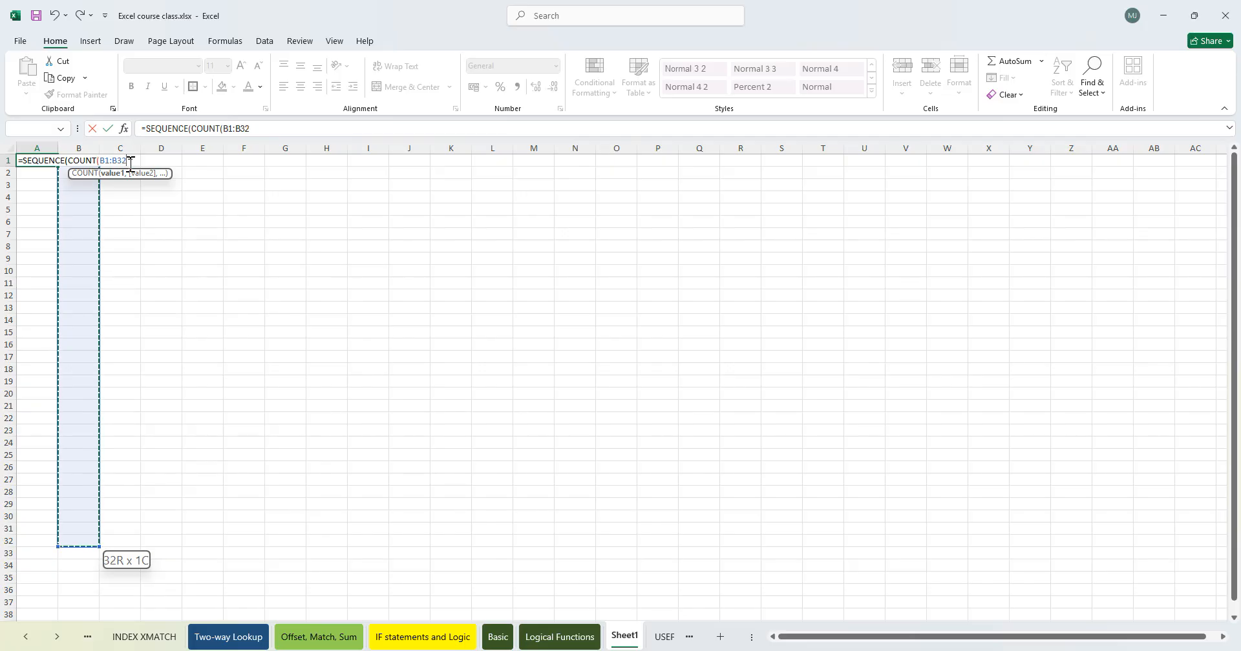
{"action": "key", "text": "shift+Up"}
{"action": "key", "text": "shift+Up"}
{"action": "key", "text": "shift+Up"}
{"action": "key", "text": "shift+Up"}
{"action": "key", "text": "shift+Up"}
{"action": "key", "text": "shift+Up"}
{"action": "key", "text": "shift+Up"}
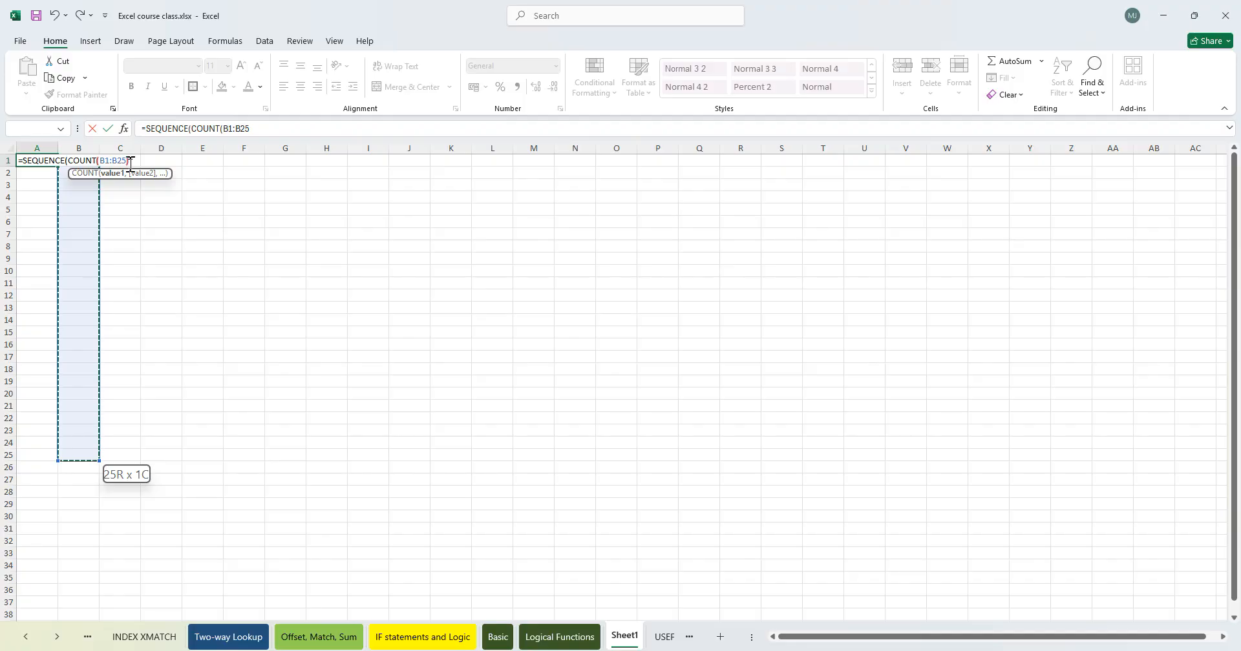
{"action": "type", "text": ")"}
{"action": "key", "text": "Return"}
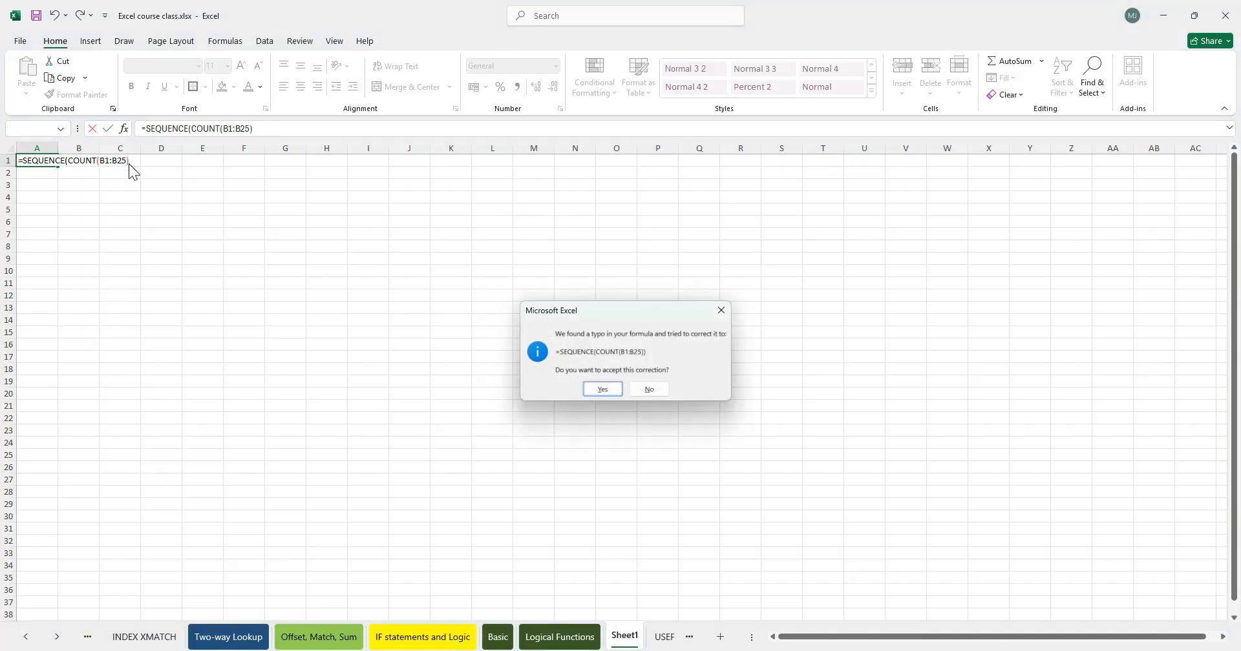
{"action": "key", "text": "Return"}
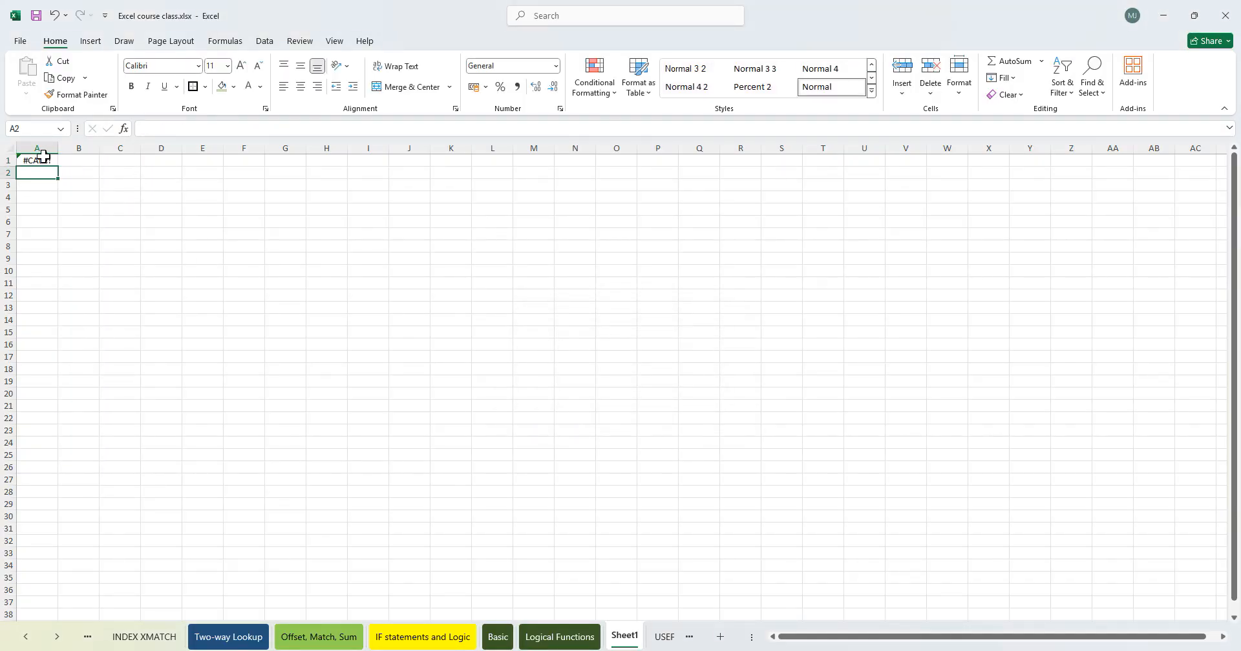
- Enter a RANDBETWEEN formula returning values from 123 to 664 in B1
{"action": "key", "text": "ctrl+z"}
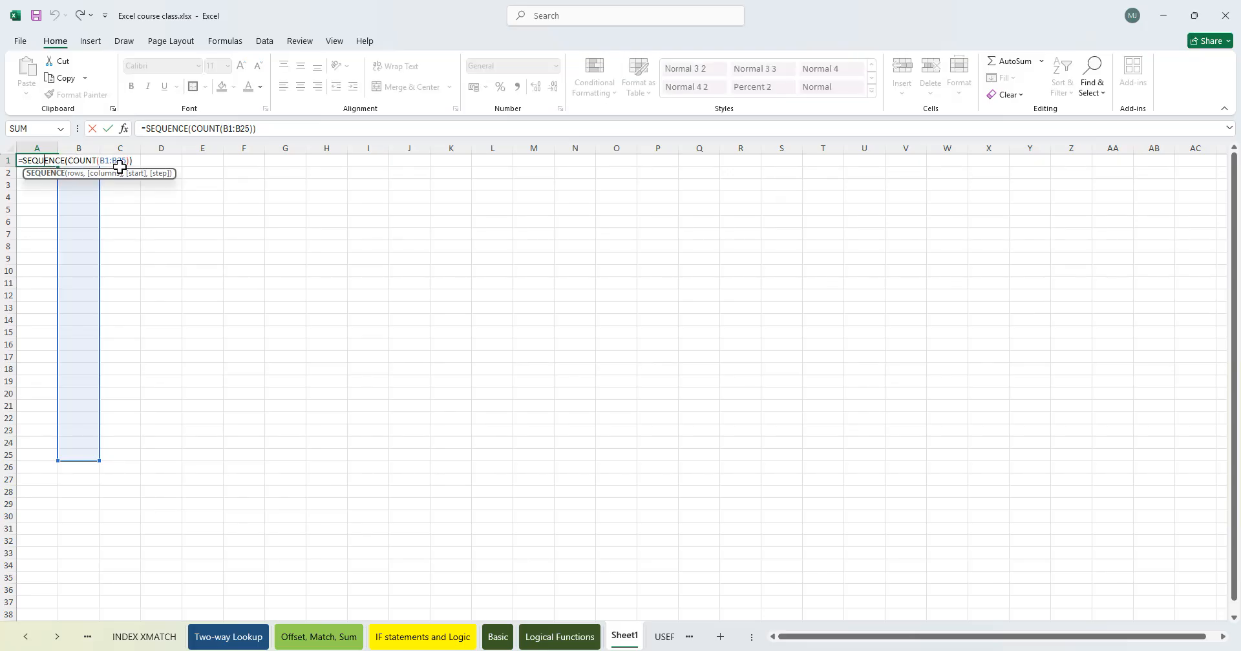
{"action": "left_click", "coordinate": [82, 160]}
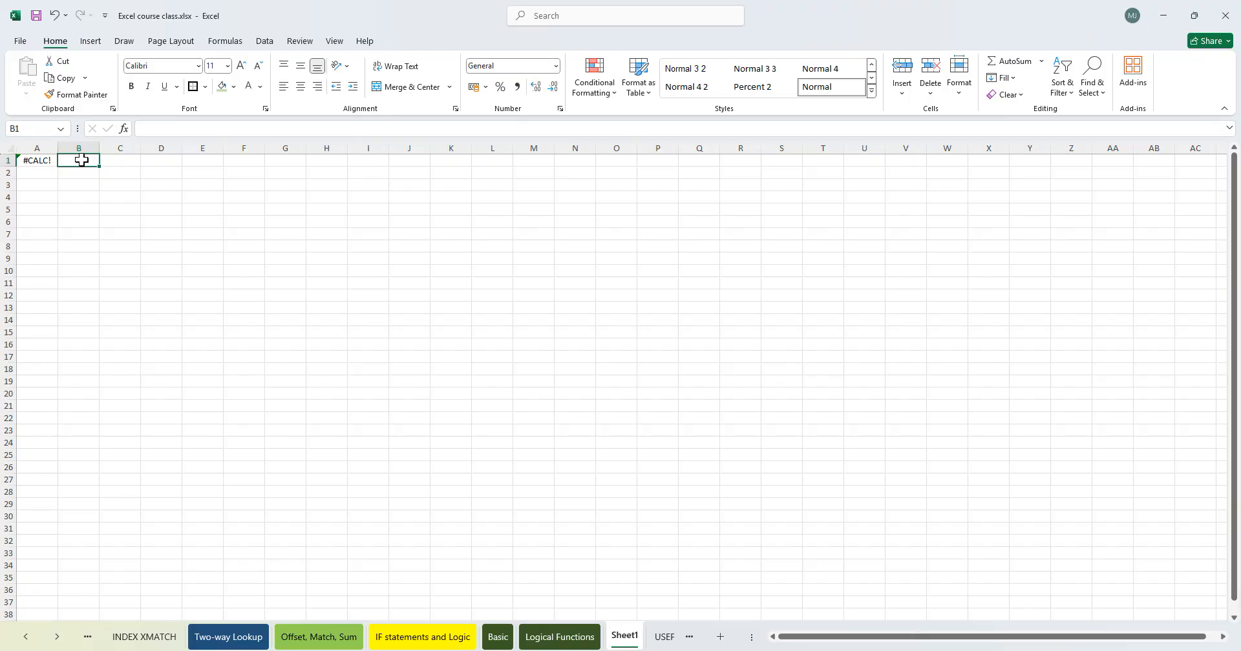
{"action": "left_click_drag", "start_coordinate": [82, 160], "coordinate": [91, 295]}
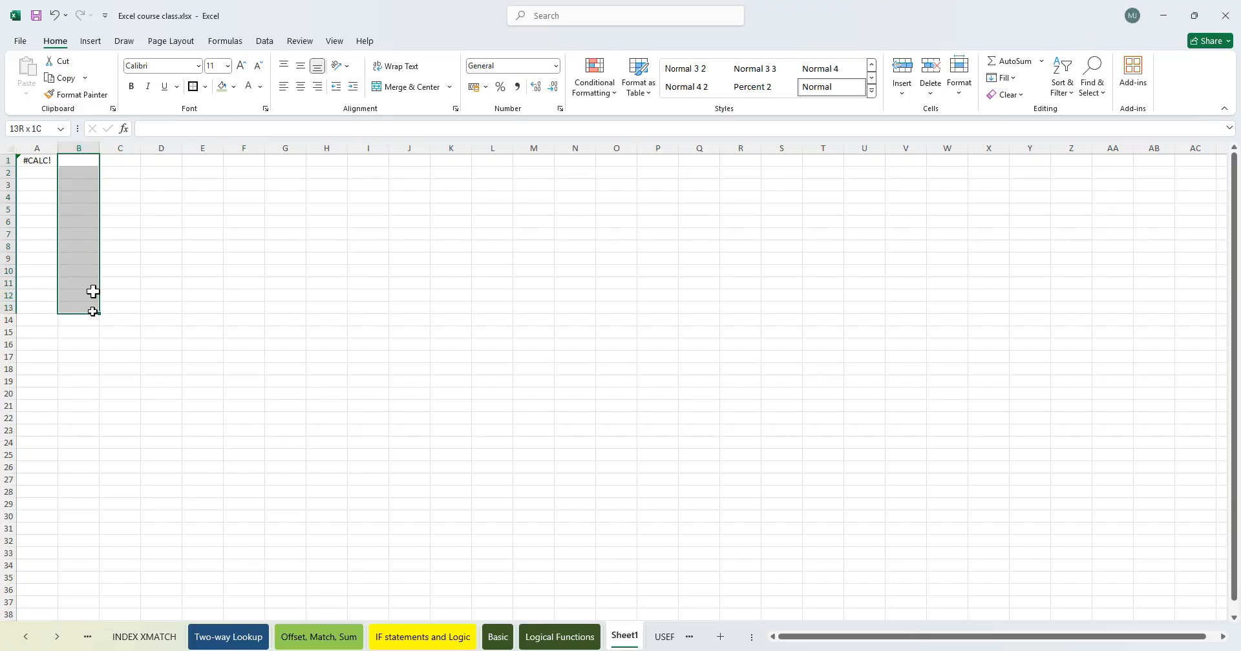
{"action": "left_click", "coordinate": [82, 161]}
{"action": "type", "text": "=randbetw"}
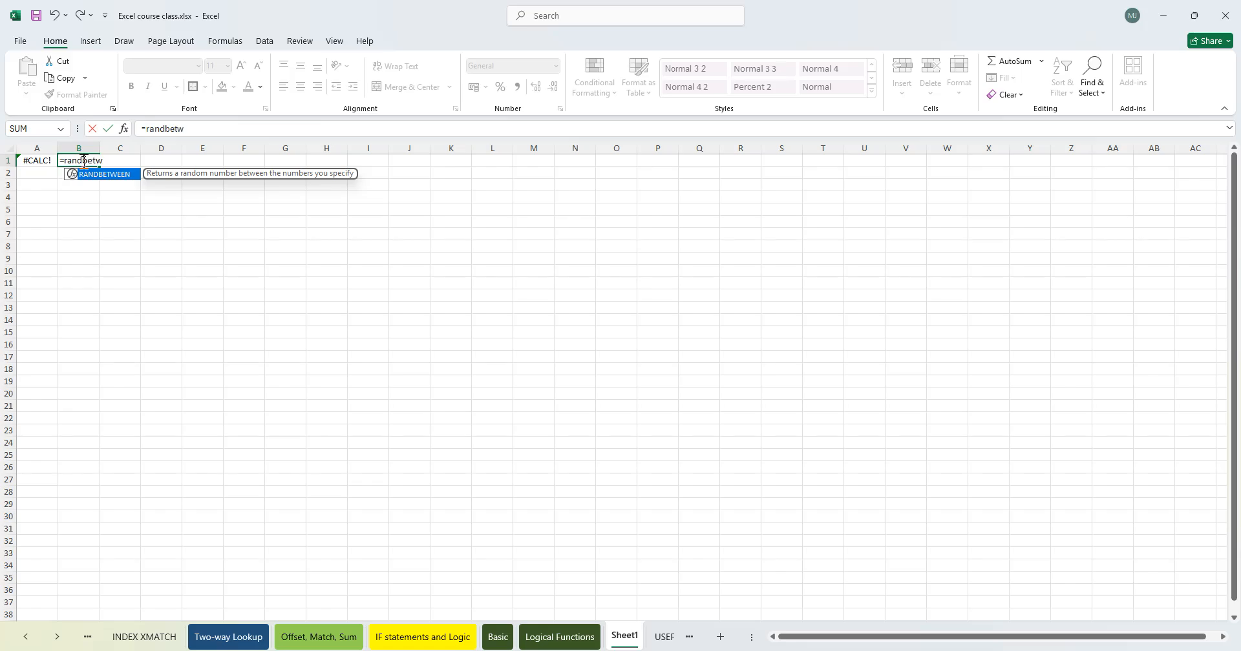
{"action": "key", "text": "Tab"}
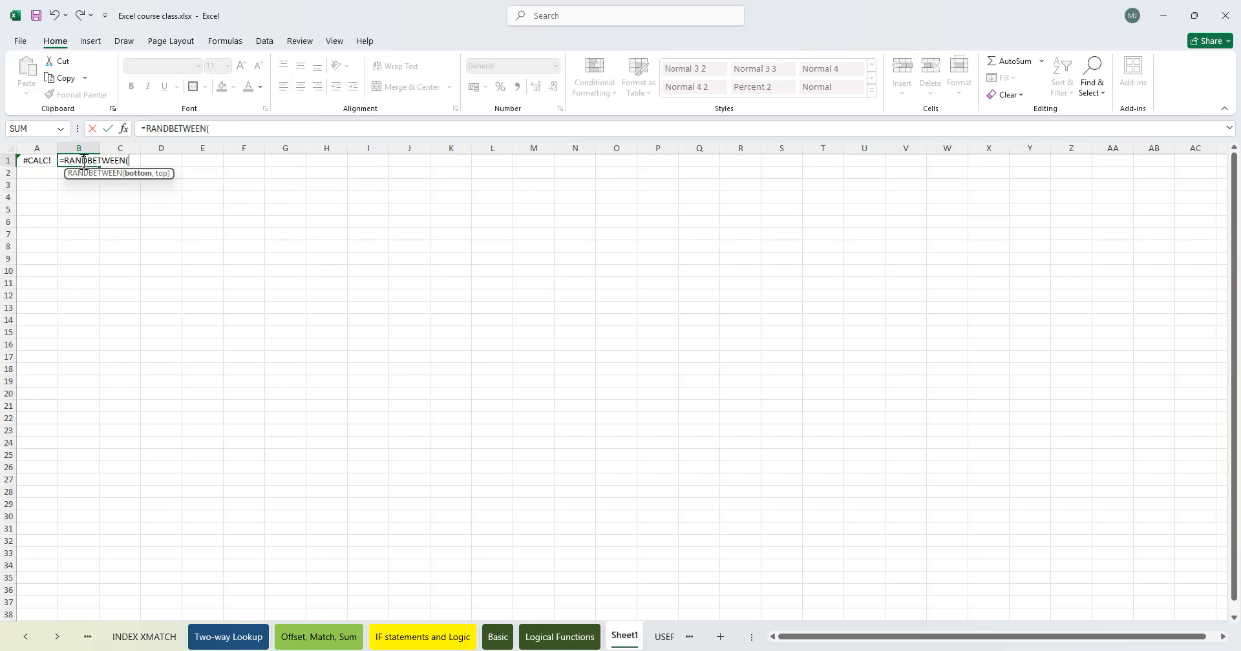
{"action": "type", "text": "123,664)"}
{"action": "key", "text": "Return"}
- Fill B1's RANDBETWEEN formula down through B25
{"action": "left_click", "coordinate": [83, 161]}
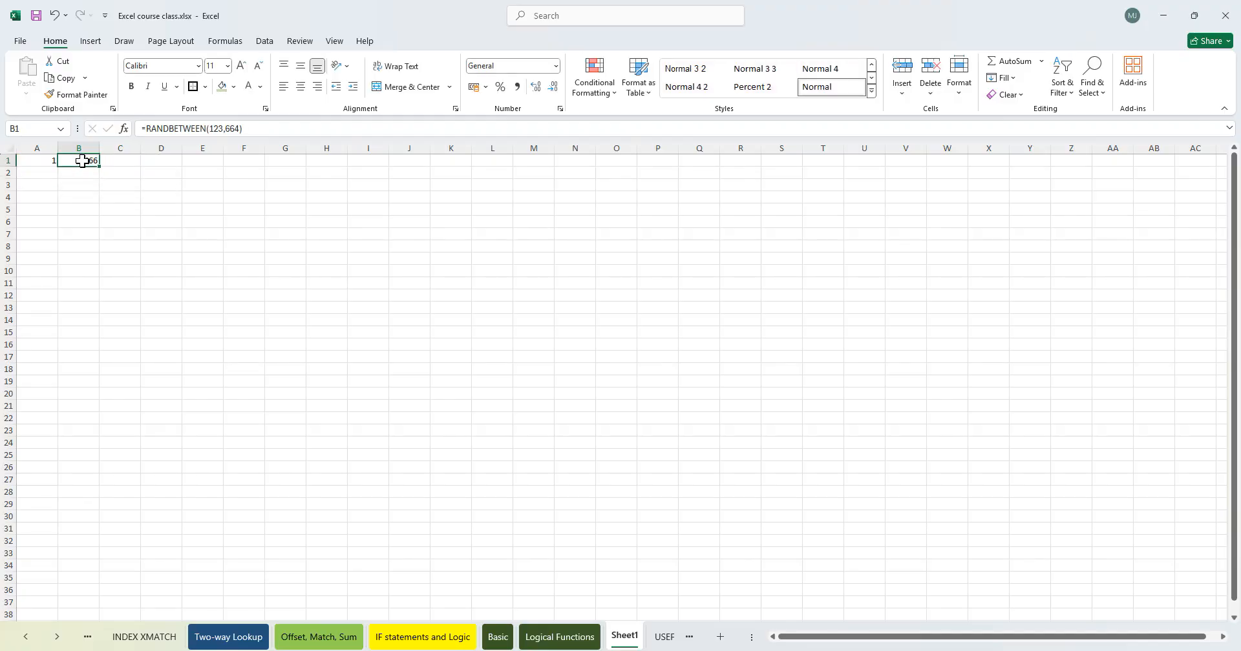
{"action": "left_click_drag", "start_coordinate": [100, 166], "coordinate": [84, 462]}
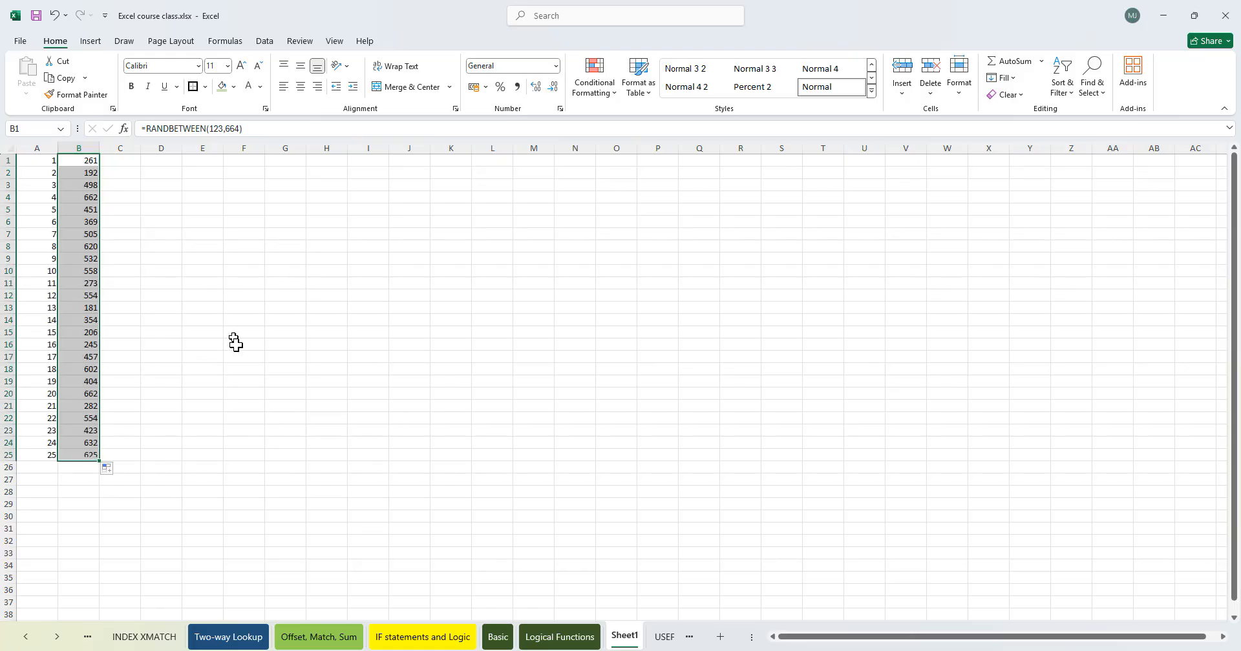
{"action": "left_click", "coordinate": [46, 321]}
{"action": "left_click", "coordinate": [97, 271]}
{"action": "left_click_drag", "start_coordinate": [83, 164], "coordinate": [96, 454]}
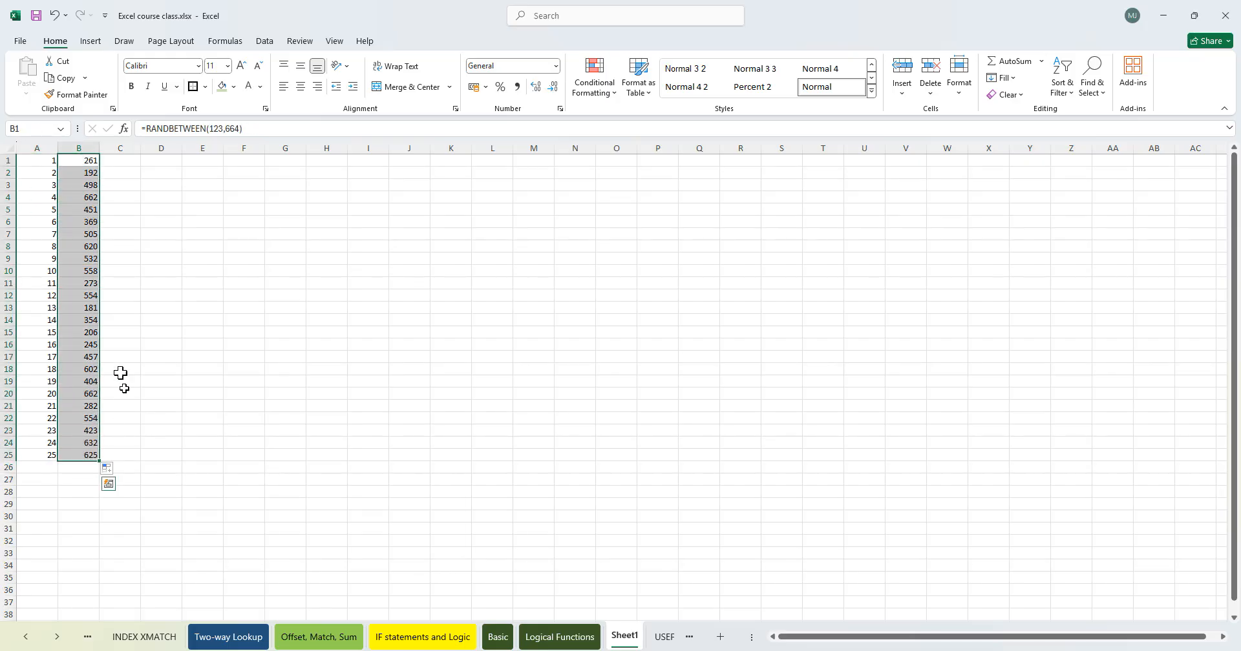
- Wrap A1's SEQUENCE formula inside the CHAR function
{"action": "double_click", "coordinate": [49, 162]}
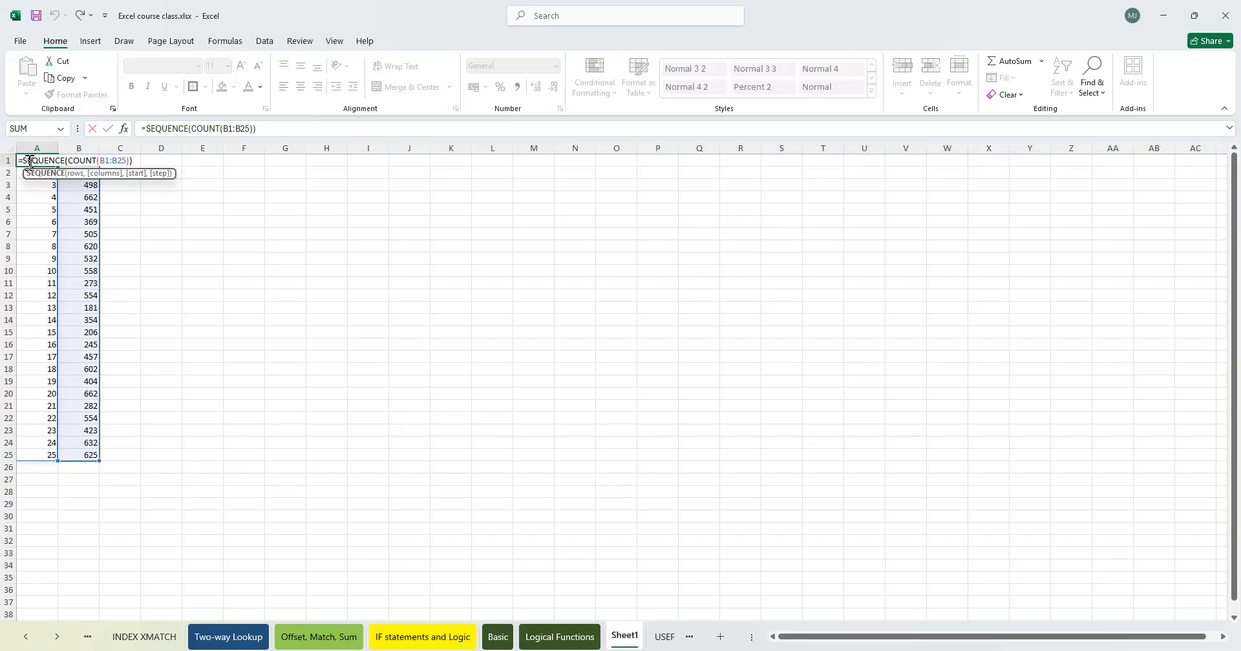
{"action": "left_click", "coordinate": [23, 161]}
{"action": "type", "text": "char"}
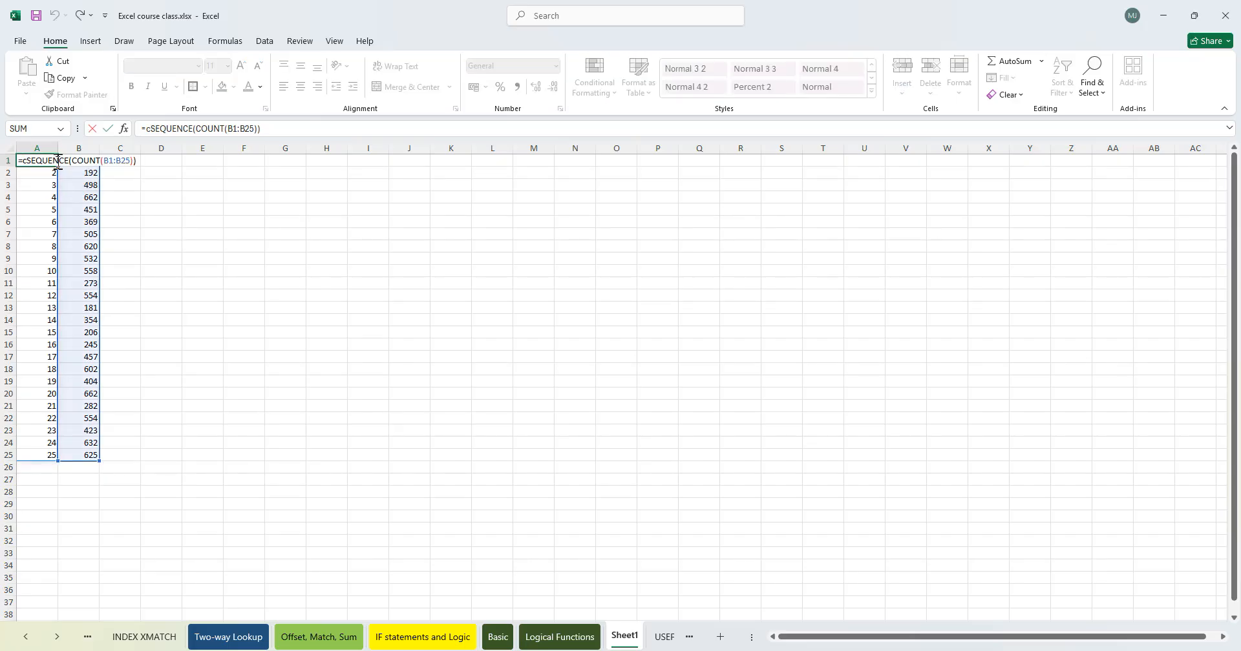
{"action": "key", "text": "Tab"}
{"action": "key", "text": "Return"}
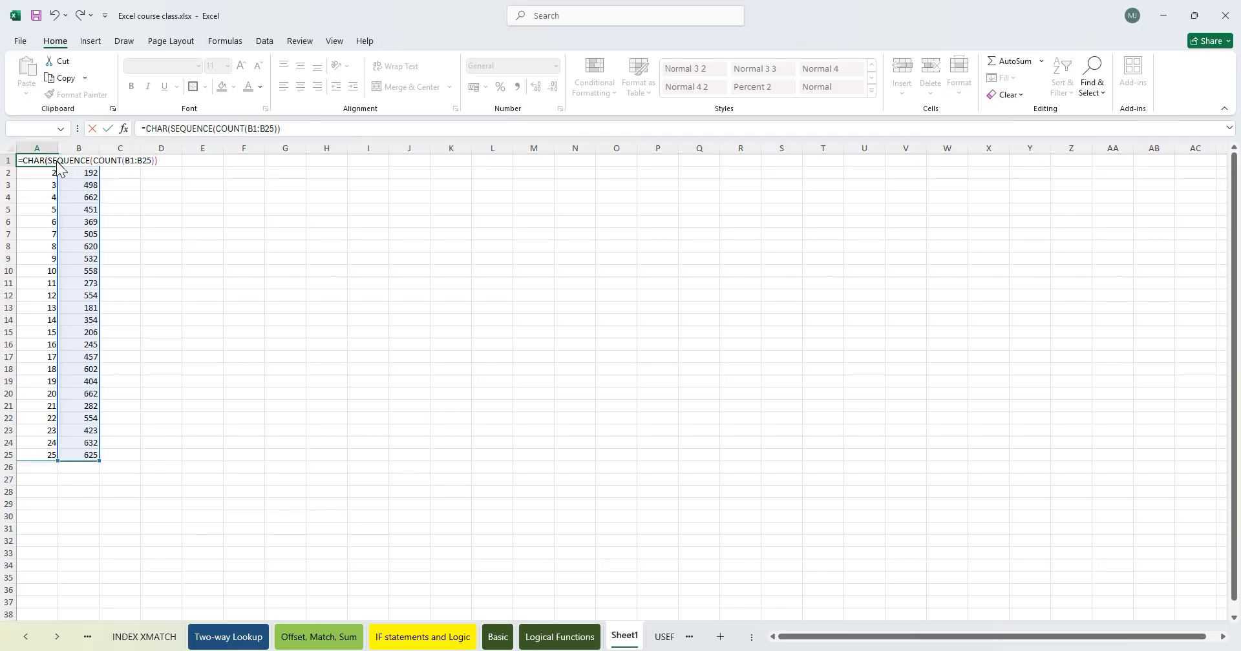
{"action": "key", "text": "Return"}
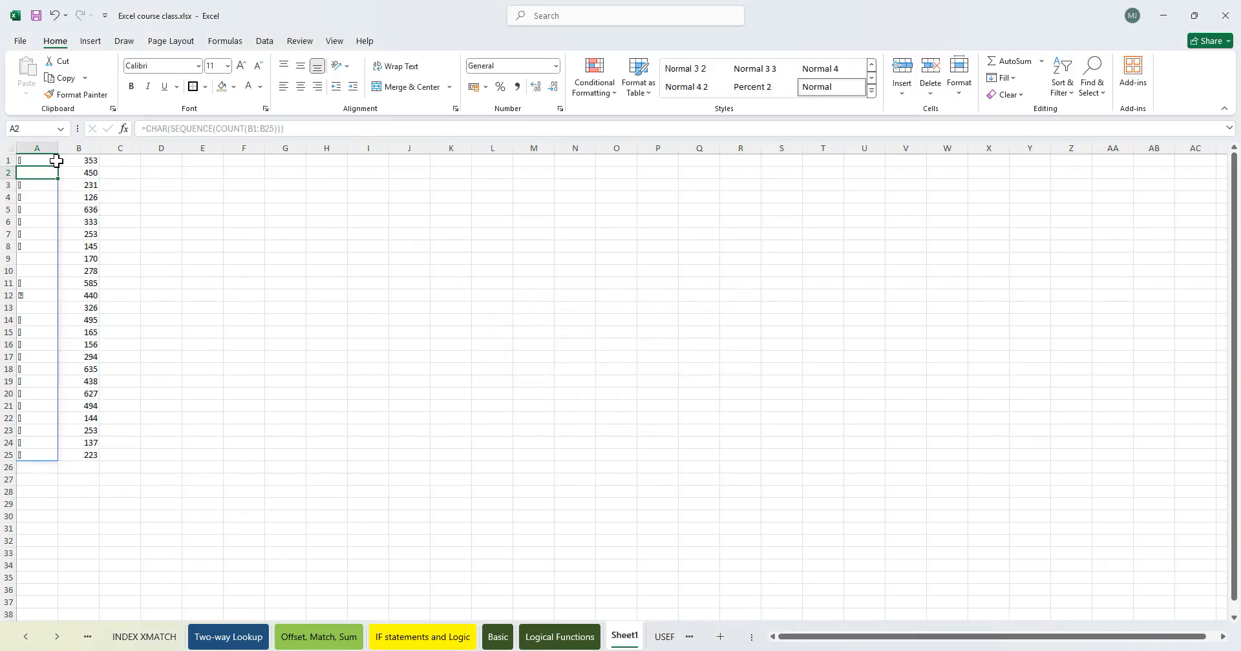
- Change the COUNT range in A1's formula to B1:B65
{"action": "left_click", "coordinate": [32, 269]}
{"action": "left_click", "coordinate": [33, 162]}
{"action": "double_click", "coordinate": [44, 161]}
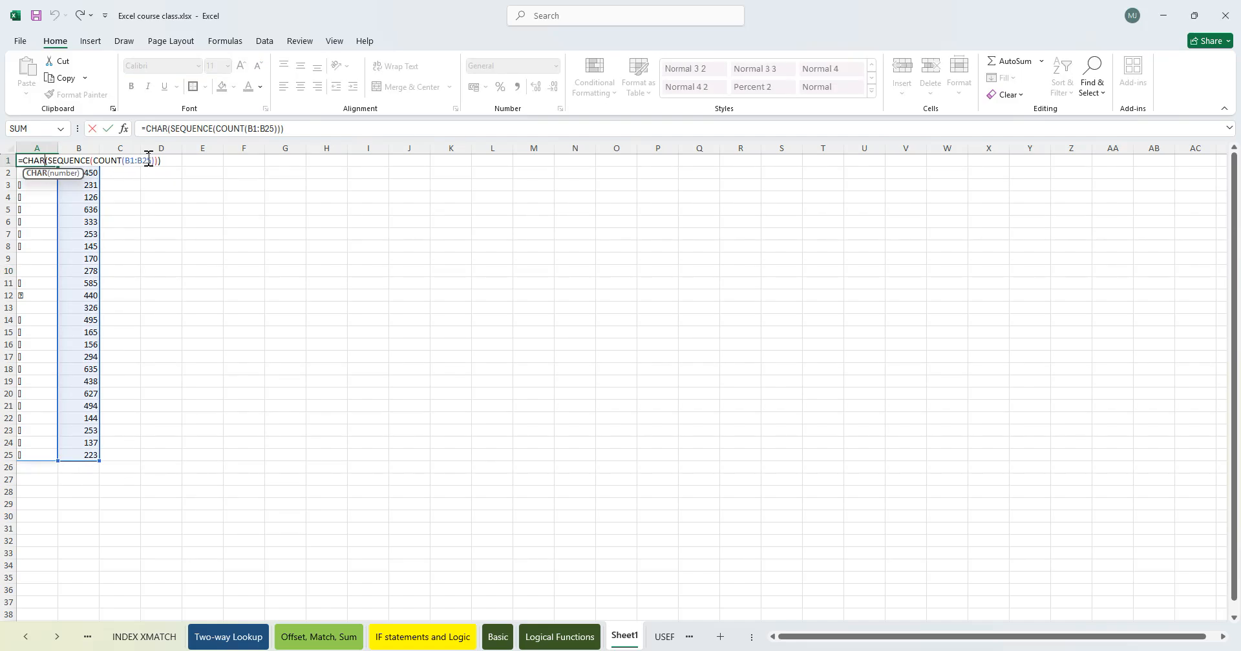
{"action": "left_click", "coordinate": [153, 160]}
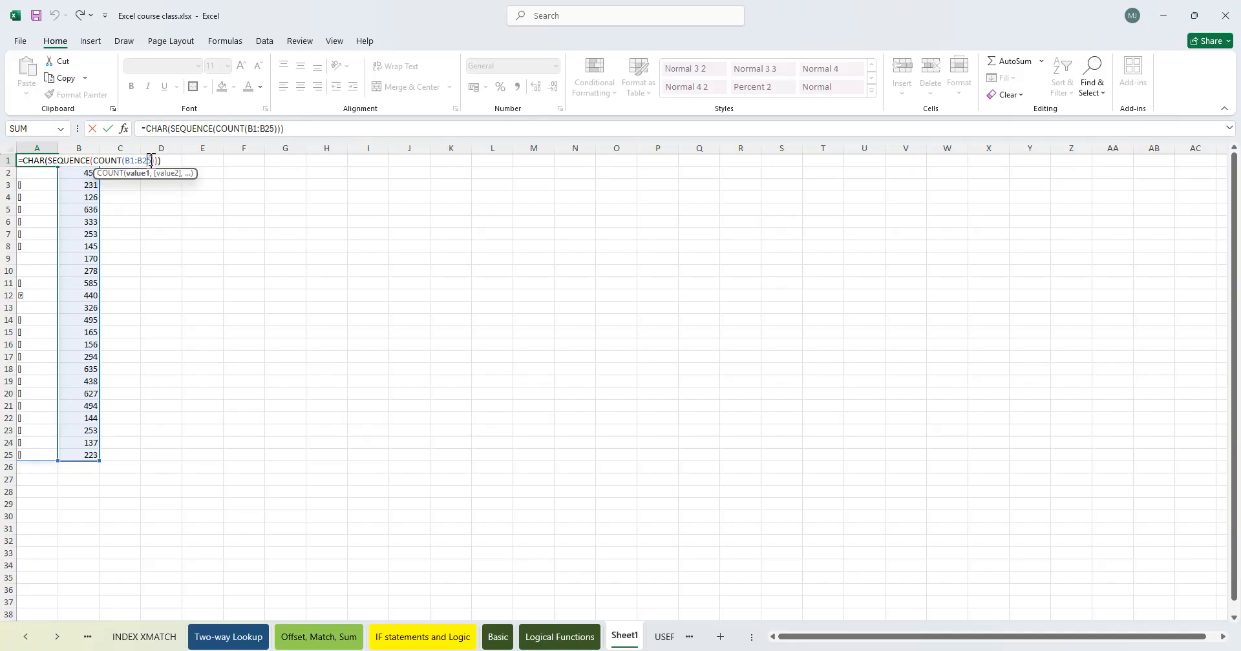
{"action": "key", "text": "Left"}
{"action": "key", "text": "BackSpace"}
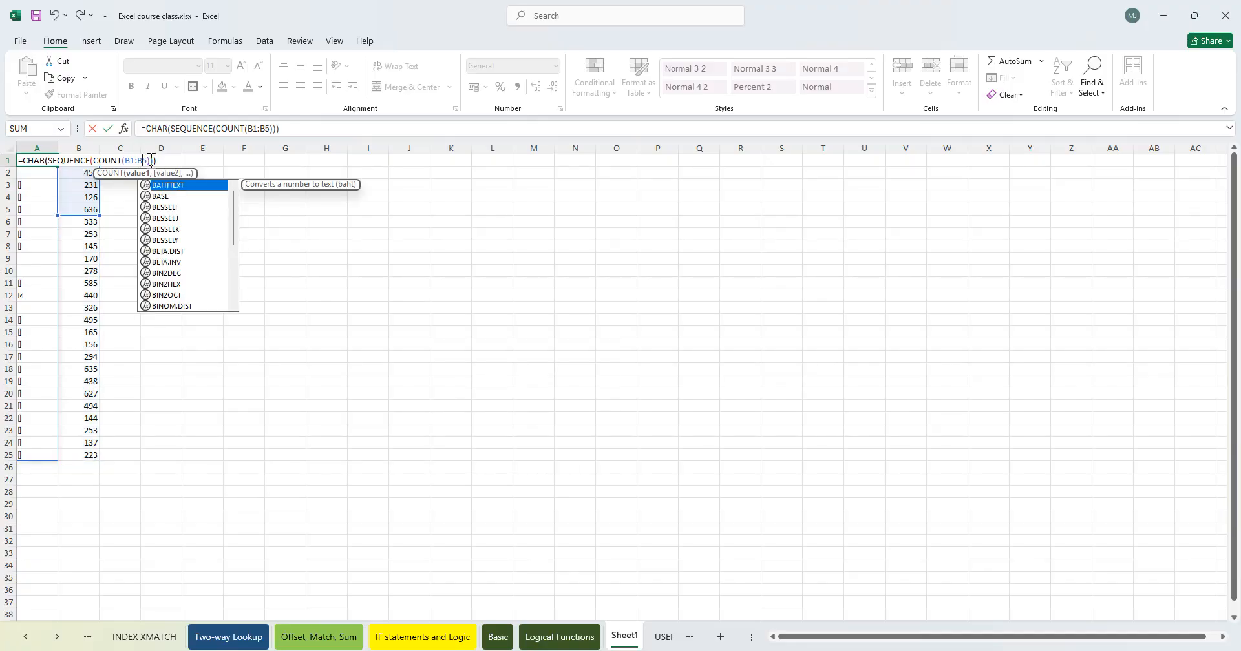
{"action": "type", "text": "6"}
{"action": "key", "text": "Return"}
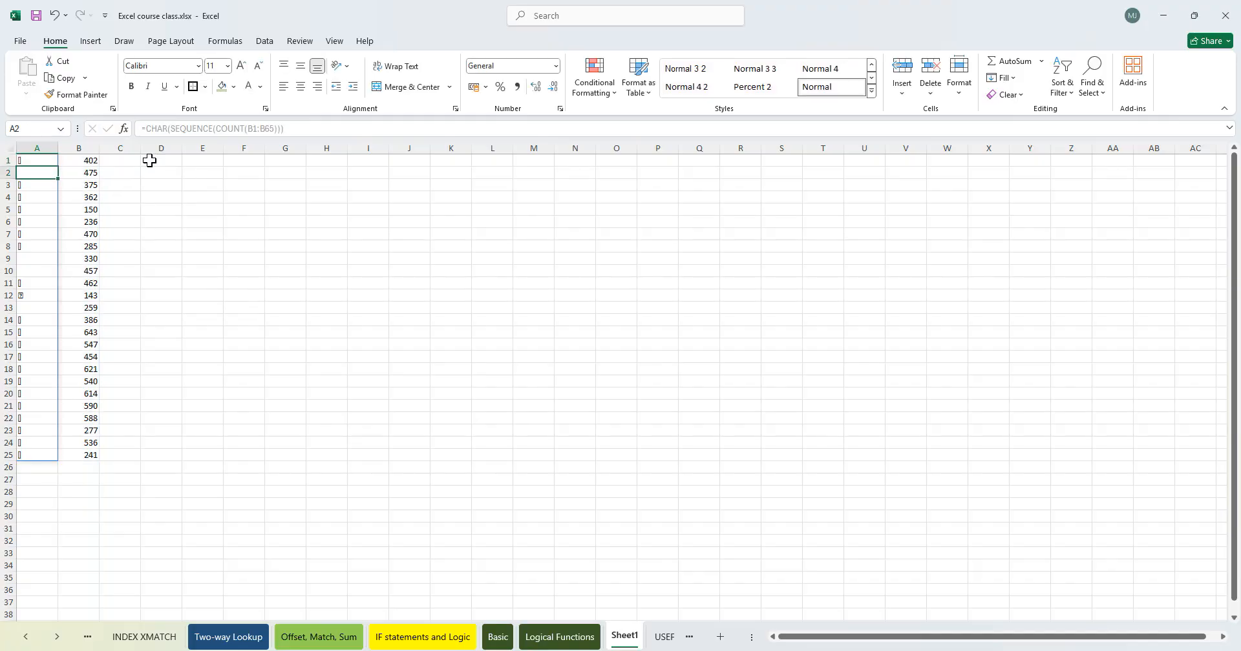
- Fill the RANDBETWEEN formula down from B25 through B65
{"action": "left_click", "coordinate": [90, 258]}
{"action": "scroll", "coordinate": [83, 415], "scroll_direction": "down", "scroll_amount": 3}
{"action": "left_click", "coordinate": [89, 356]}
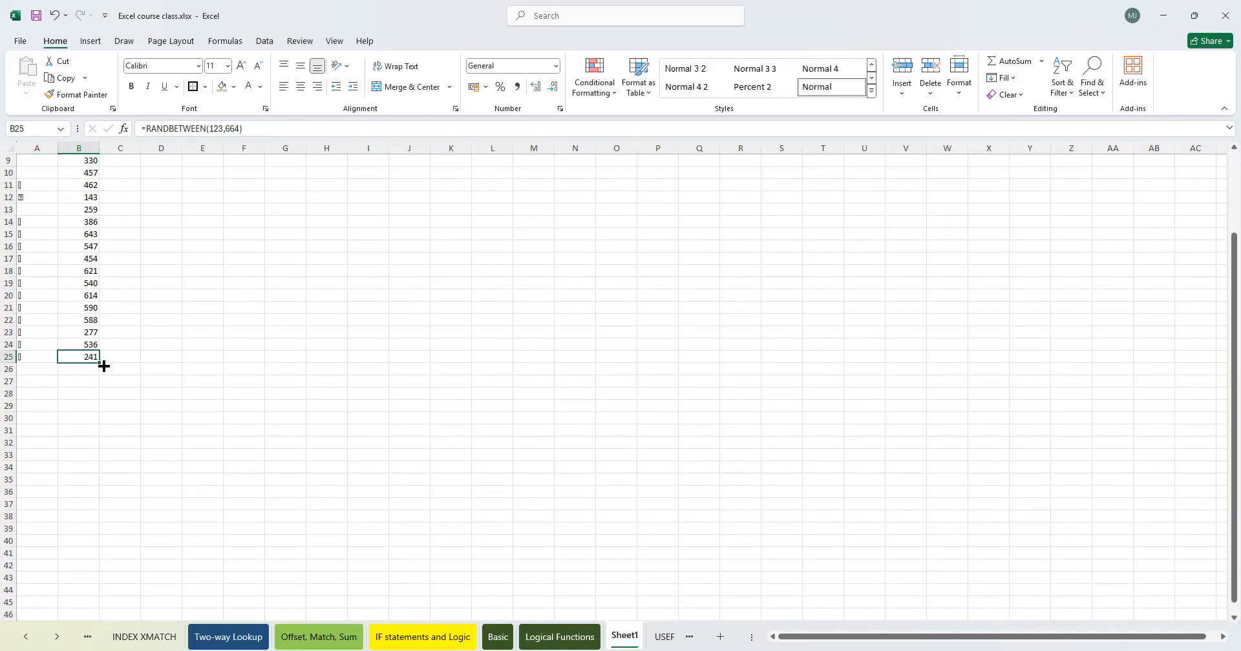
{"action": "left_click_drag", "start_coordinate": [100, 365], "coordinate": [122, 459]}
- Scroll through column A to examine the characters returned for each code
{"action": "scroll", "coordinate": [144, 464], "scroll_direction": "up", "scroll_amount": 8}
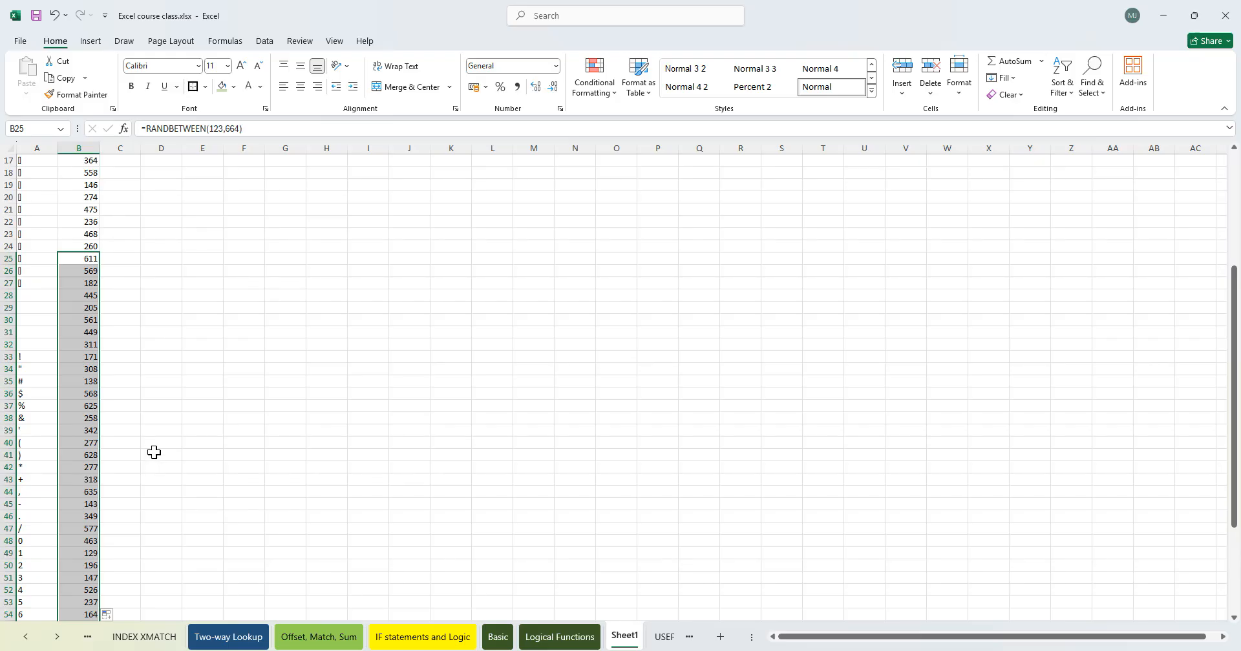
{"action": "scroll", "coordinate": [154, 452], "scroll_direction": "down", "scroll_amount": 5}
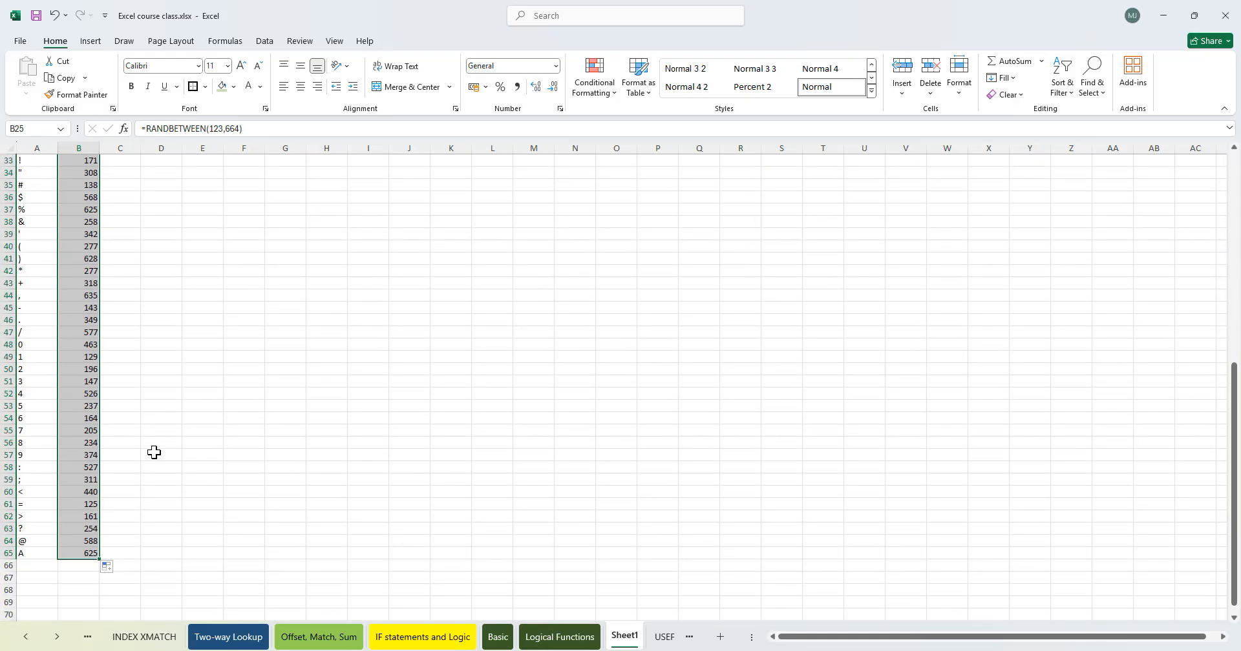
{"action": "scroll", "coordinate": [154, 453], "scroll_direction": "up", "scroll_amount": 10}
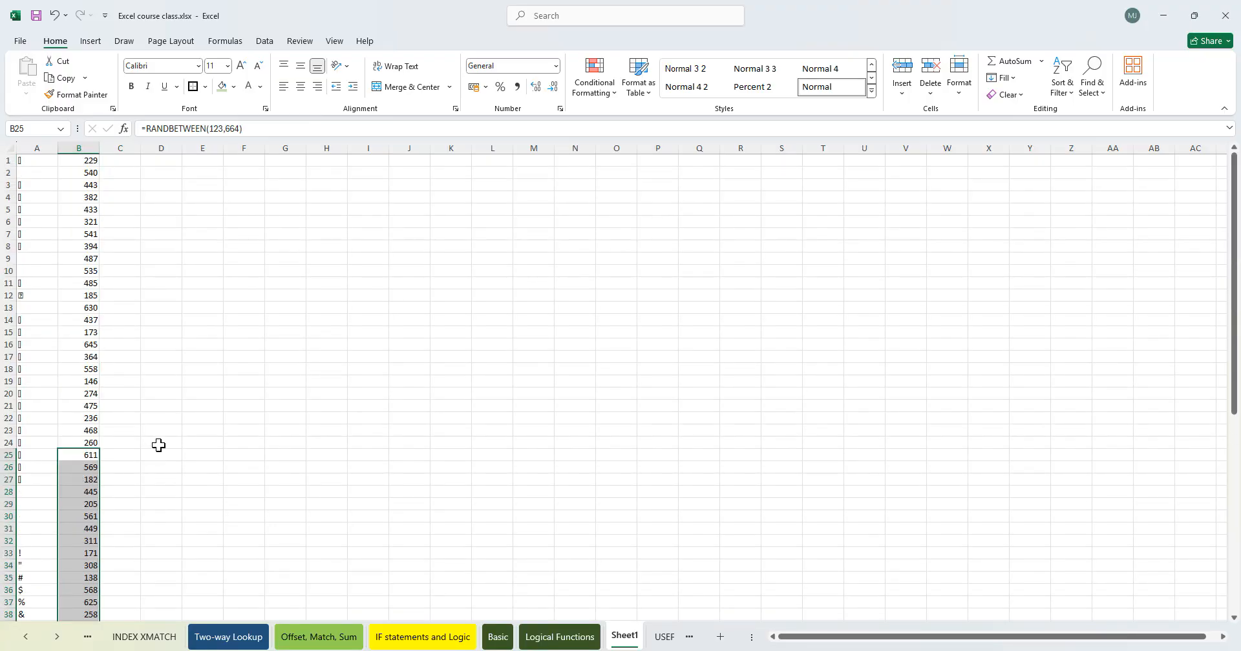
{"action": "left_click", "coordinate": [38, 381]}
{"action": "left_click", "coordinate": [33, 433]}
{"action": "left_click", "coordinate": [37, 474]}
{"action": "left_click", "coordinate": [34, 382]}
{"action": "scroll", "coordinate": [35, 380], "scroll_direction": "down", "scroll_amount": 3}
{"action": "scroll", "coordinate": [36, 362], "scroll_direction": "down", "scroll_amount": 5}
{"action": "left_click", "coordinate": [38, 283]}
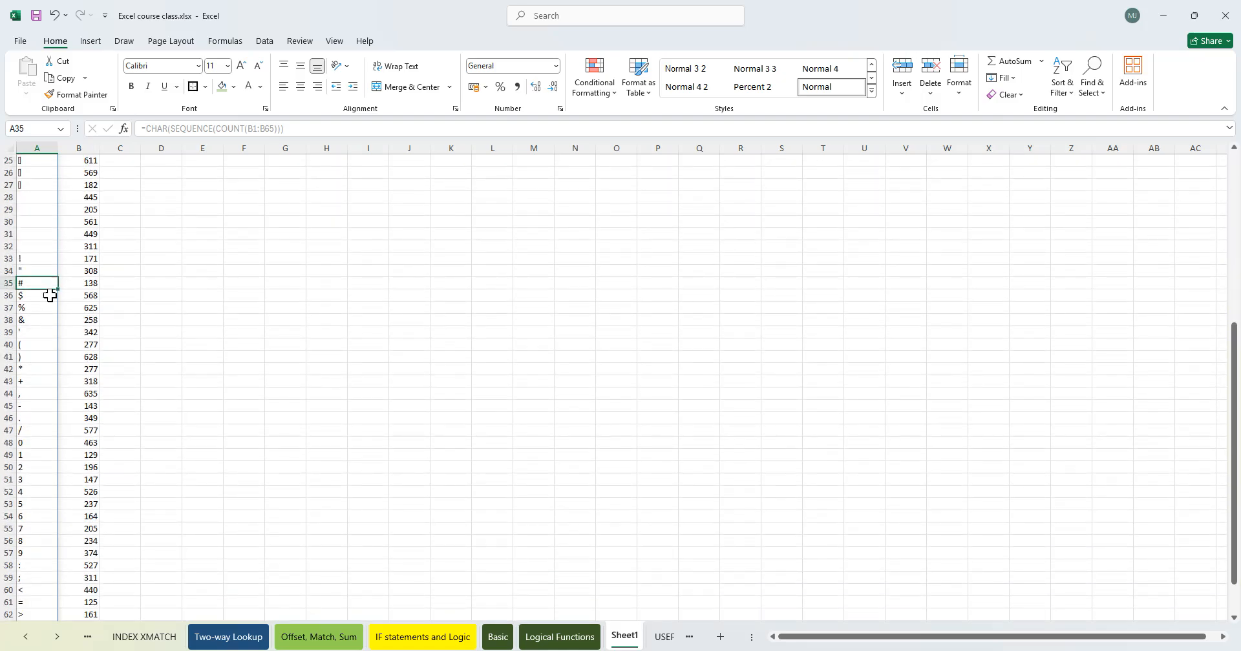
- Enter =CHAR(35) in F33
{"action": "left_click", "coordinate": [244, 260]}
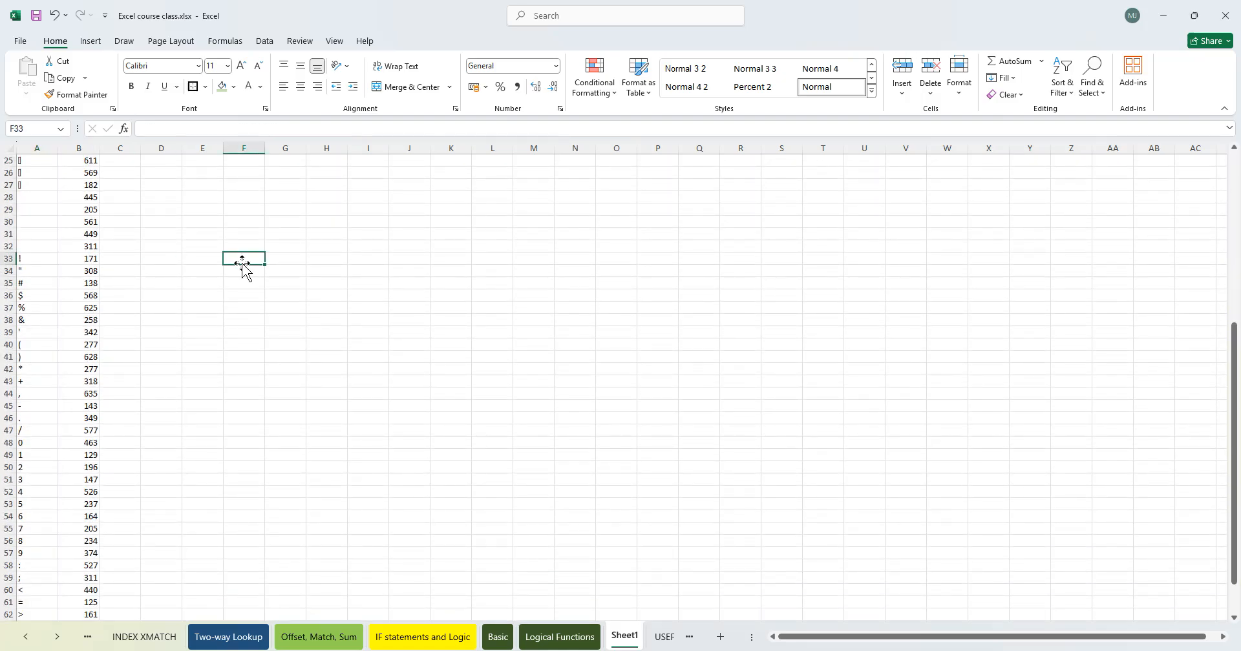
{"action": "type", "text": "=char"}
{"action": "key", "text": "Tab"}
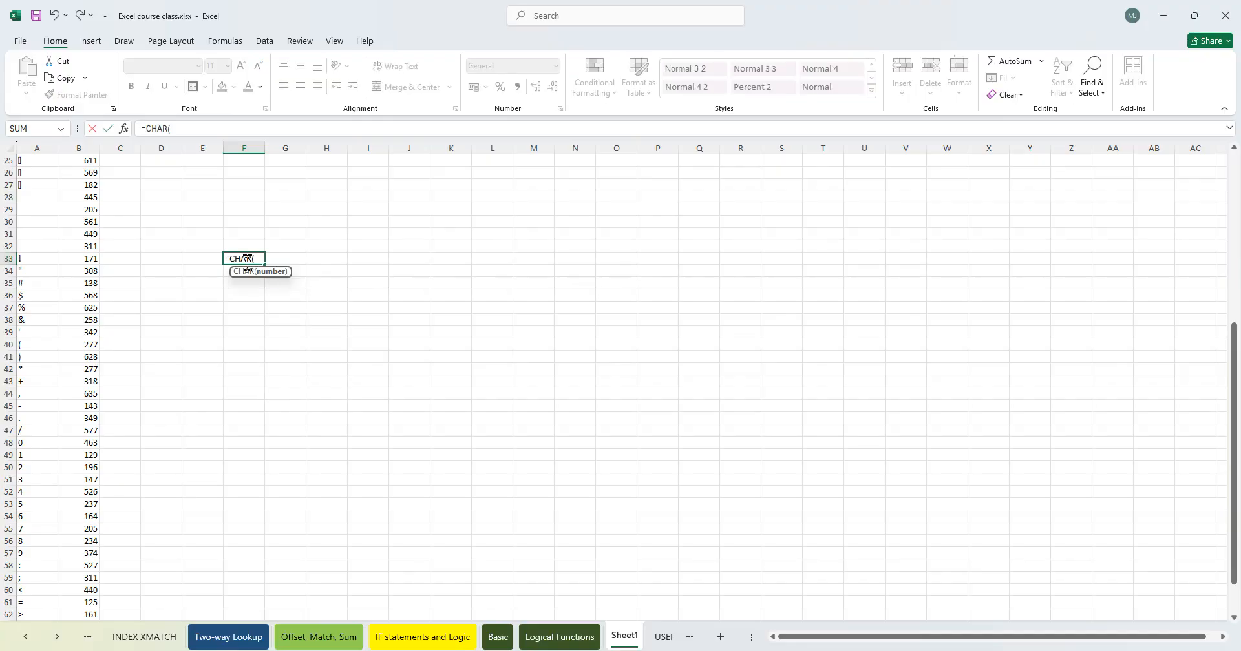
{"action": "type", "text": "35"}
{"action": "key", "text": "Return"}
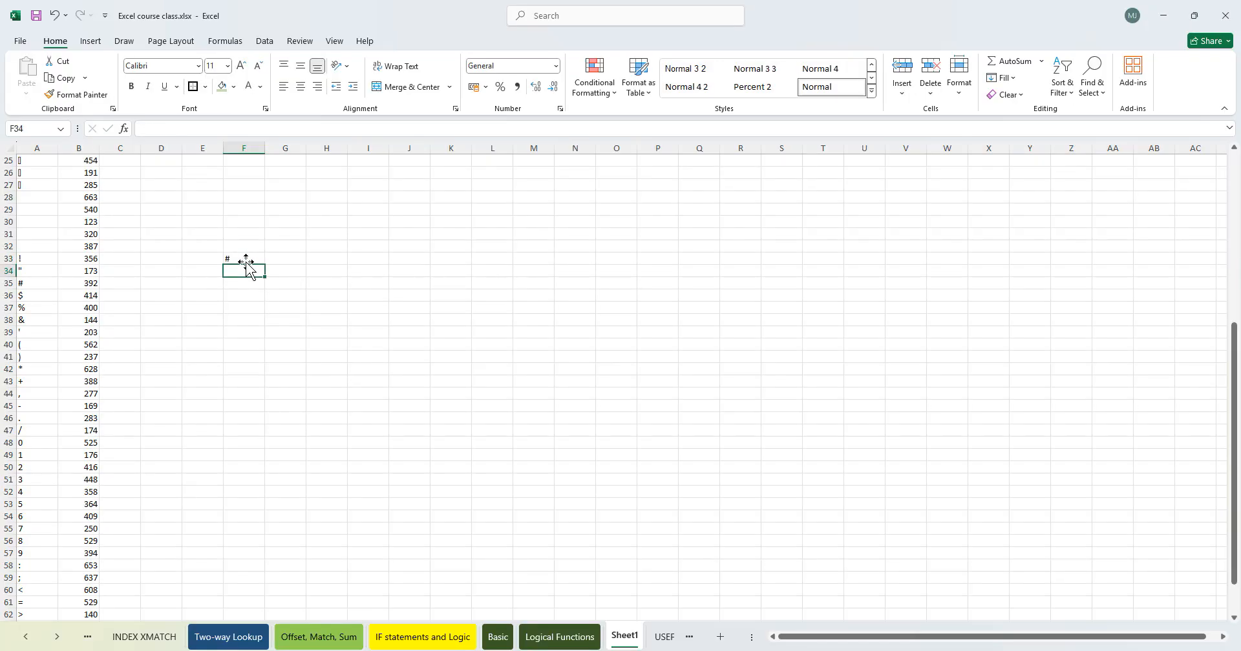
- Check F33's formula and the last filled row of column B
{"action": "left_click", "coordinate": [252, 259]}
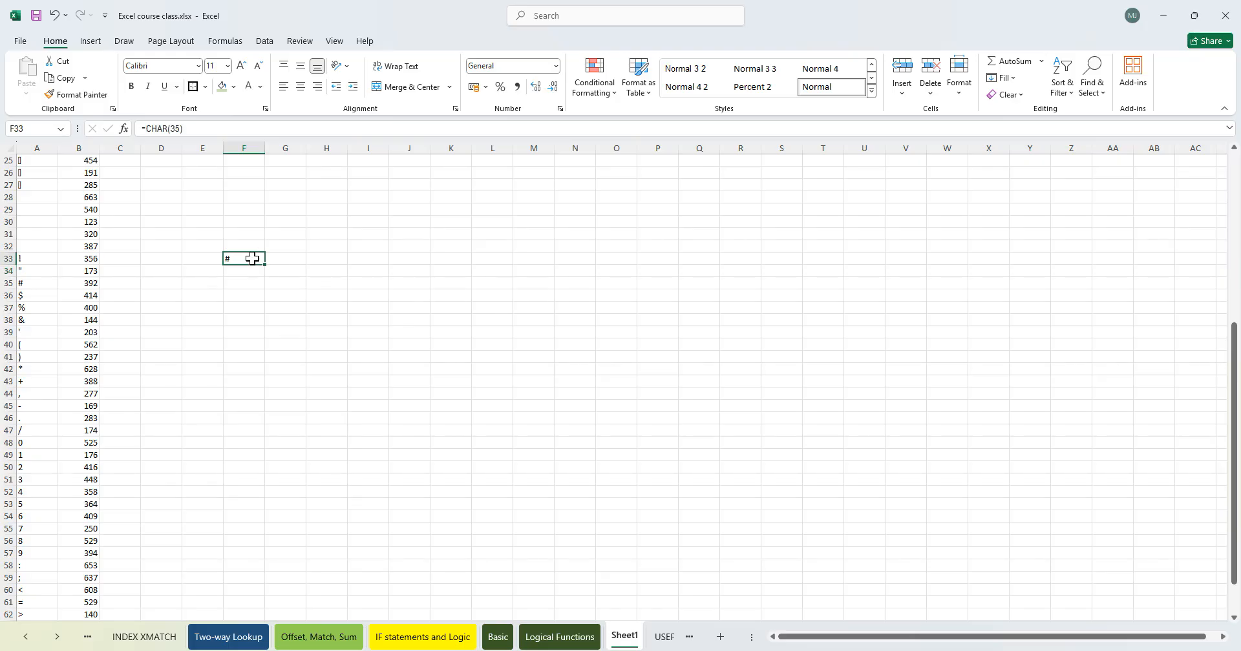
{"action": "scroll", "coordinate": [272, 266], "scroll_direction": "down", "scroll_amount": 5}
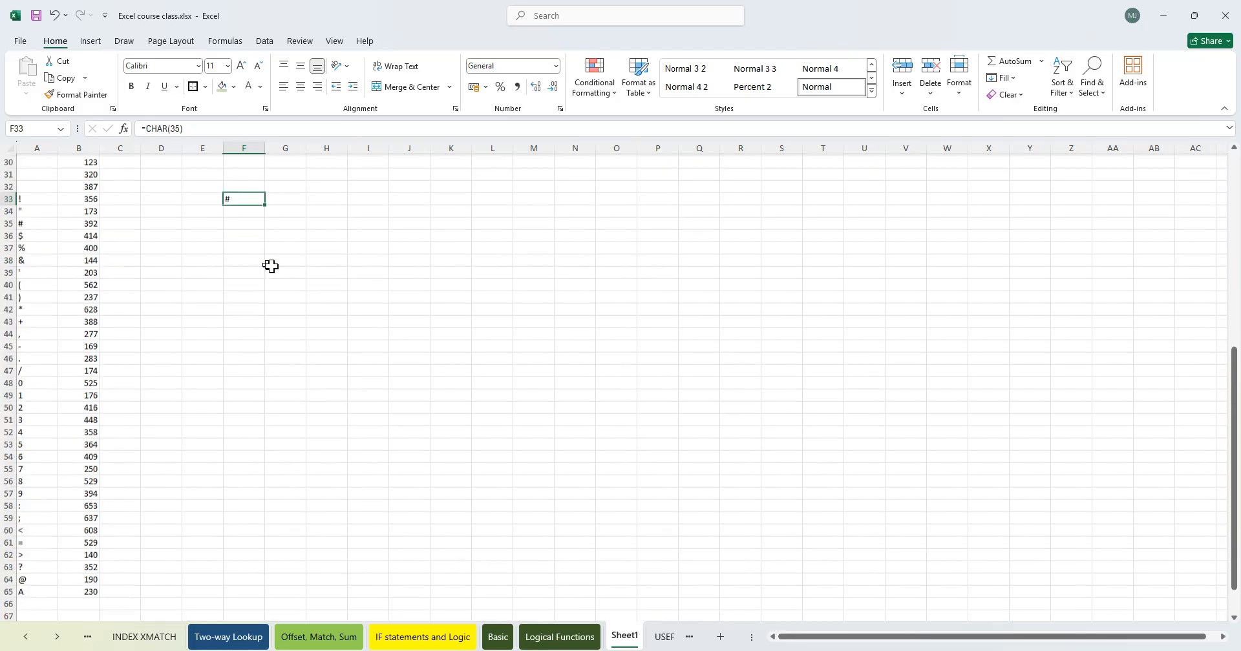
{"action": "left_click", "coordinate": [91, 451]}
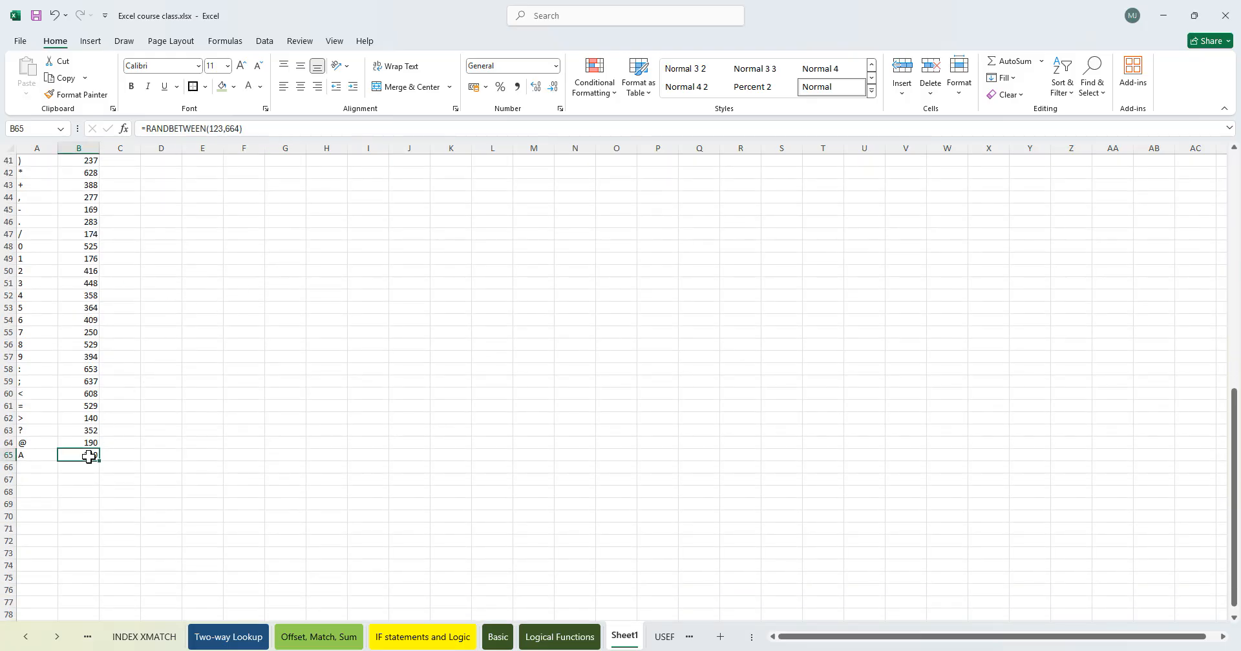
- Fill the RANDBETWEEN formula further down column B to about row 350
{"action": "left_click_drag", "start_coordinate": [99, 457], "coordinate": [103, 595]}
{"action": "scroll", "coordinate": [116, 455], "scroll_direction": "up", "scroll_amount": 8}
{"action": "scroll", "coordinate": [116, 455], "scroll_direction": "up", "scroll_amount": 20}
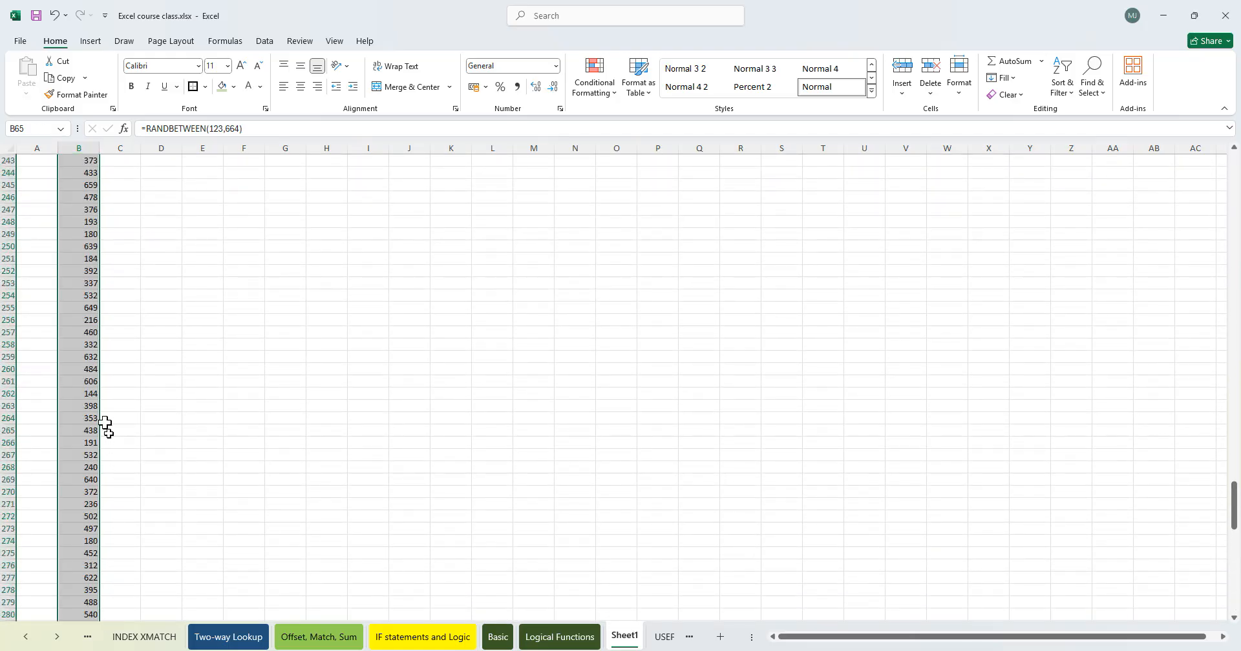
{"action": "scroll", "coordinate": [81, 333], "scroll_direction": "up", "scroll_amount": 20}
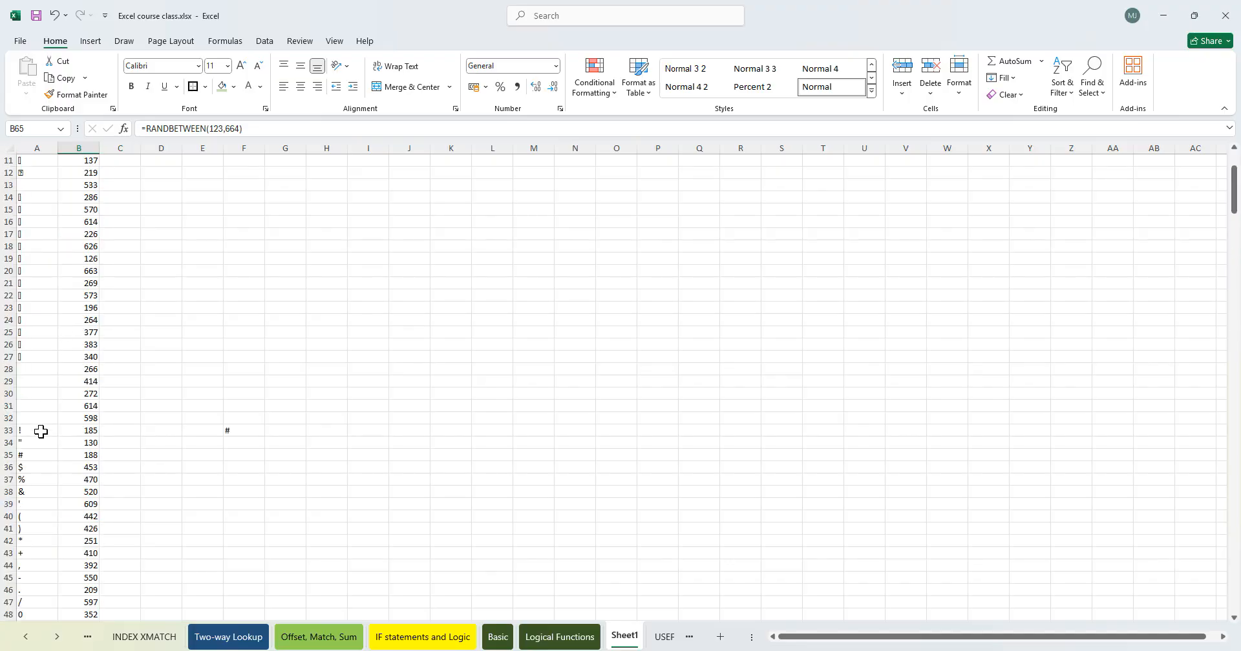
- Change the COUNT range in A1's formula to B1:B350
{"action": "left_click", "coordinate": [36, 161]}
{"action": "double_click", "coordinate": [38, 160]}
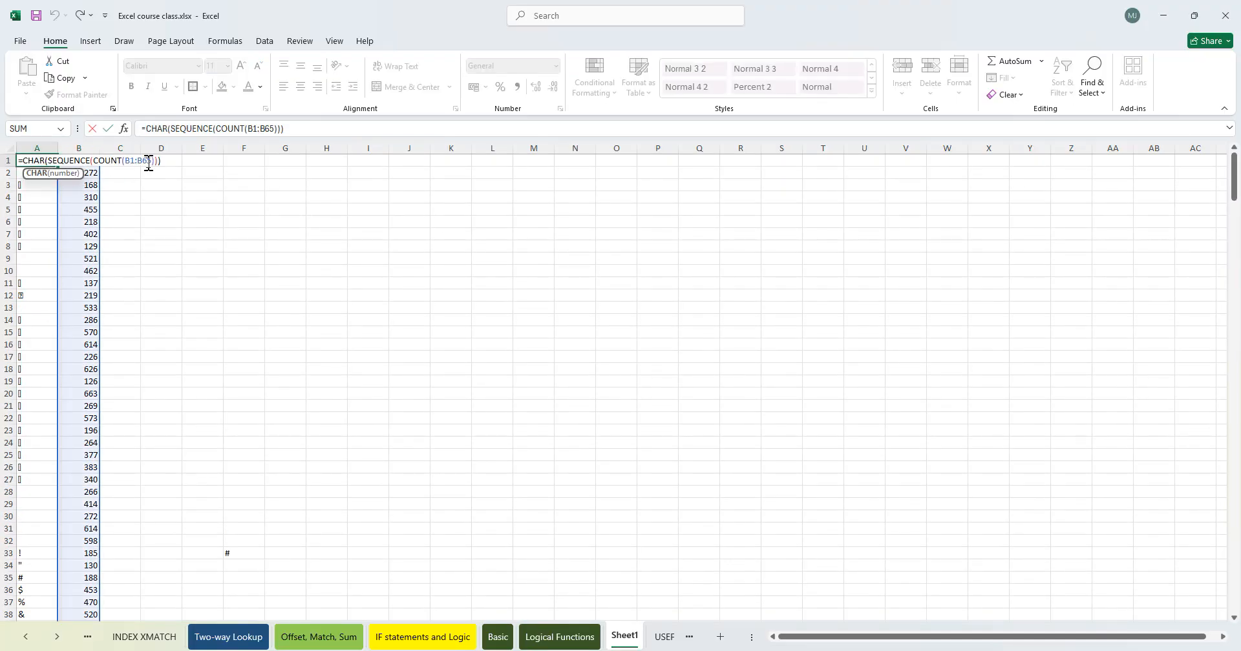
{"action": "left_click", "coordinate": [147, 160]}
{"action": "key", "text": "BackSpace"}
{"action": "key", "text": "BackSpace"}
{"action": "type", "text": "350"}
{"action": "key", "text": "Return"}
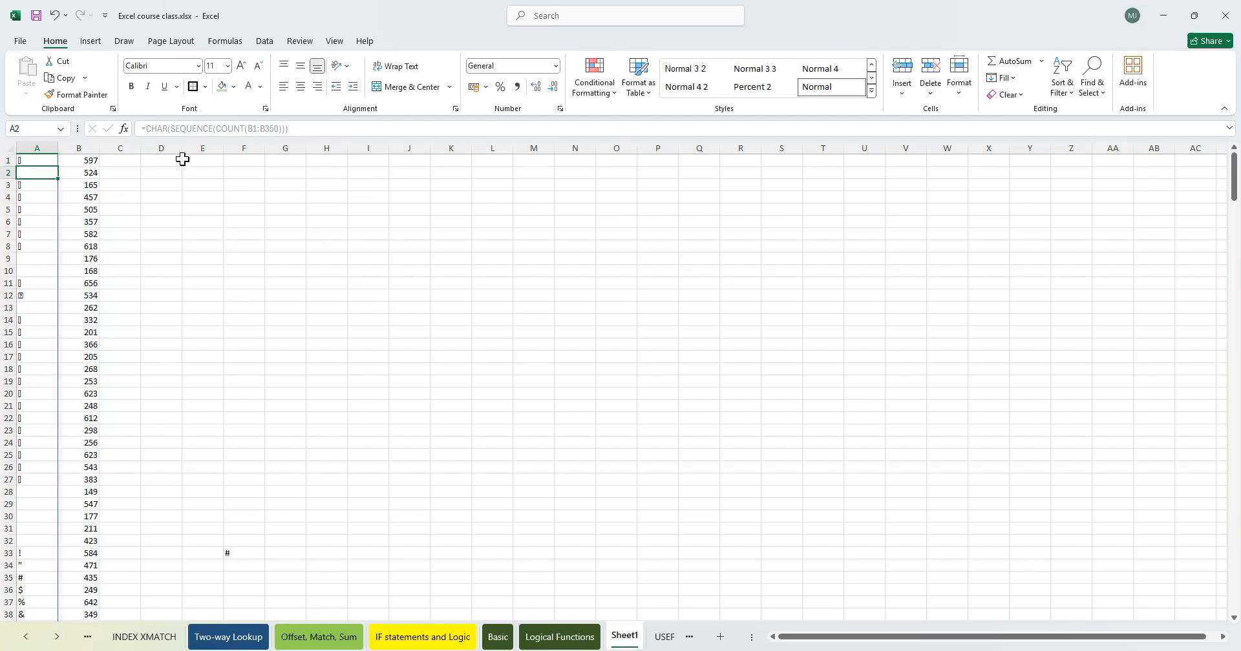
- Scroll down column A to examine where the returned characters turn into errors
{"action": "scroll", "coordinate": [64, 355], "scroll_direction": "down", "scroll_amount": 20}
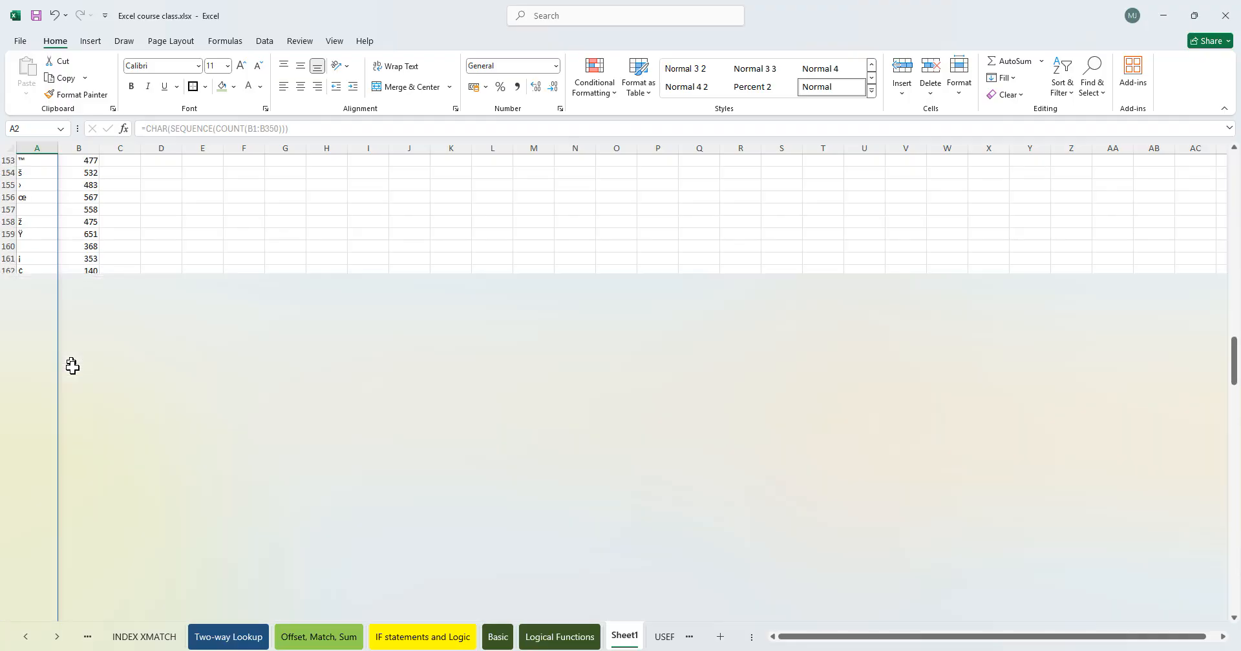
{"action": "scroll", "coordinate": [81, 384], "scroll_direction": "down", "scroll_amount": 16}
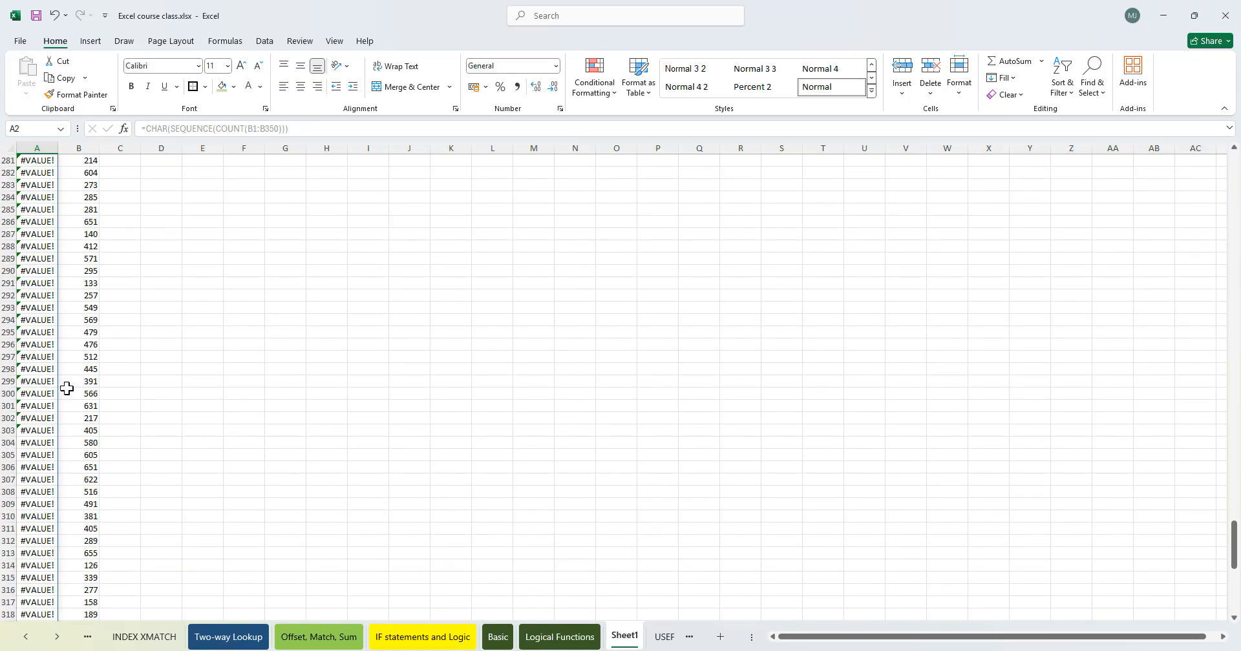
{"action": "scroll", "coordinate": [70, 382], "scroll_direction": "up", "scroll_amount": 5}
{"action": "scroll", "coordinate": [71, 380], "scroll_direction": "down", "scroll_amount": 5}
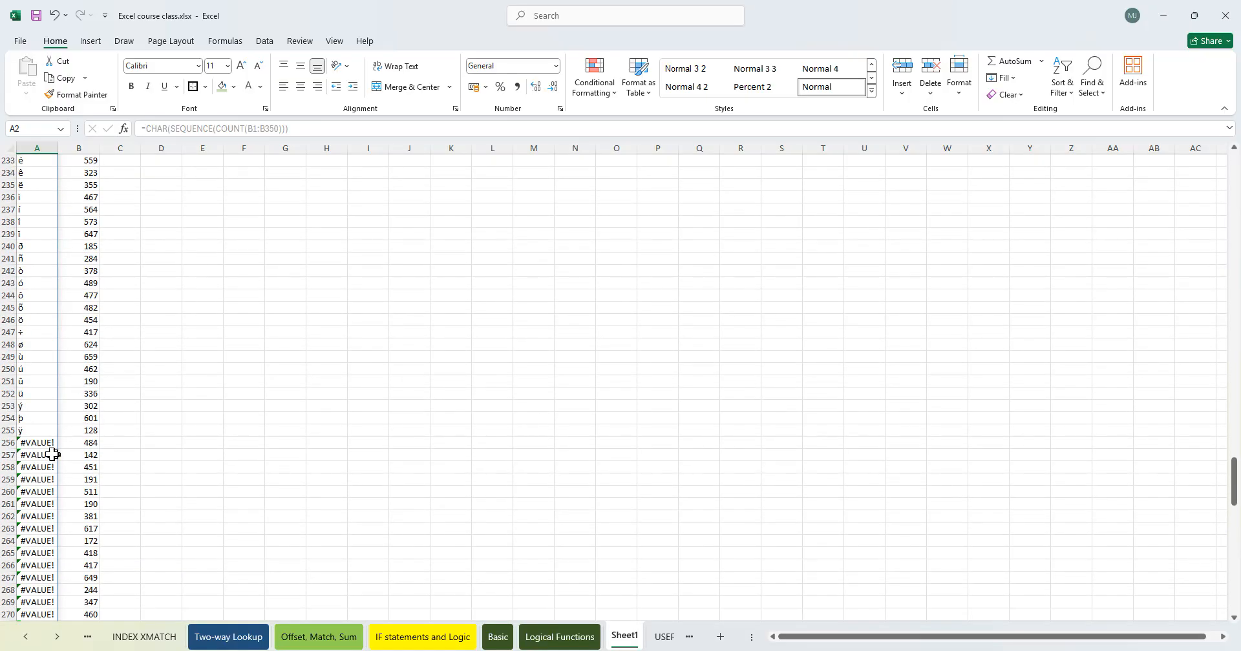
{"action": "left_click", "coordinate": [26, 443]}
{"action": "left_click", "coordinate": [10, 443]}
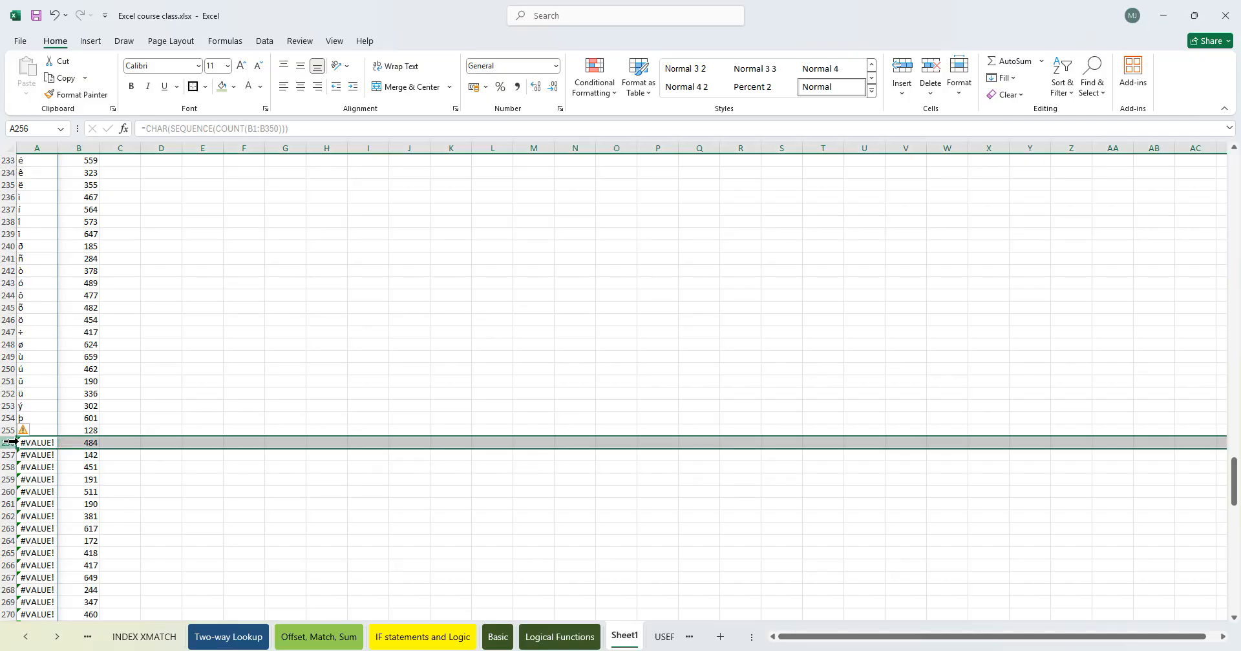
{"action": "key", "text": "ctrl+shift+Down"}
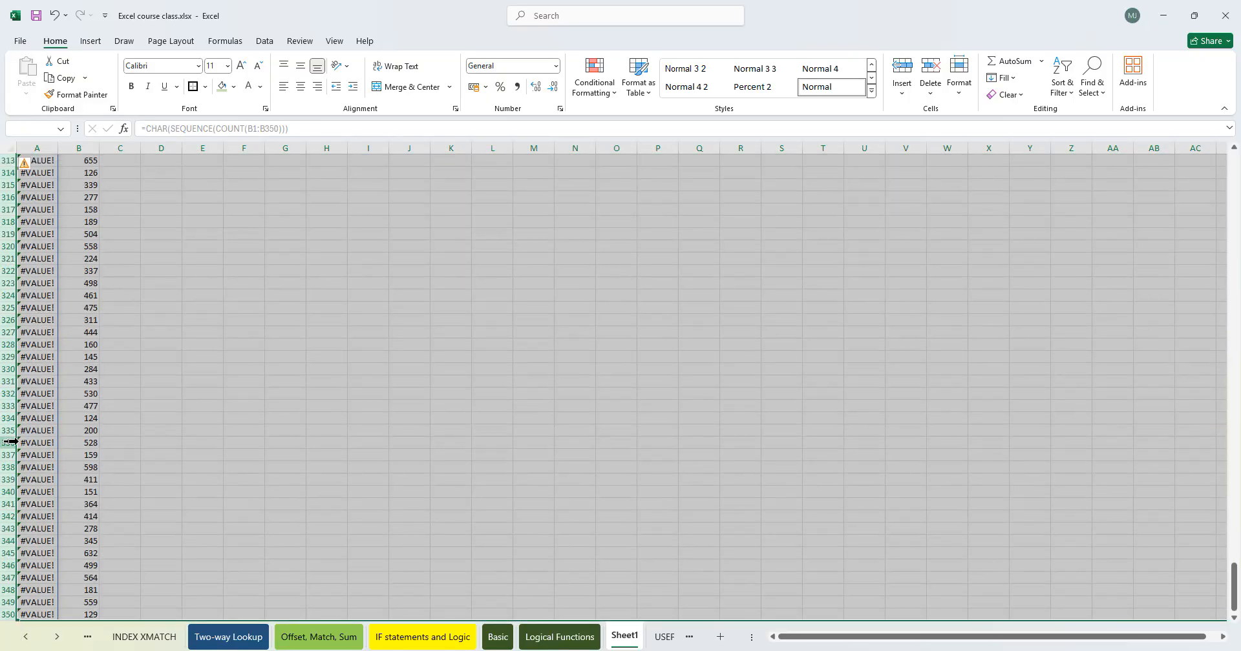
{"action": "key", "text": "ctrl+Home"}
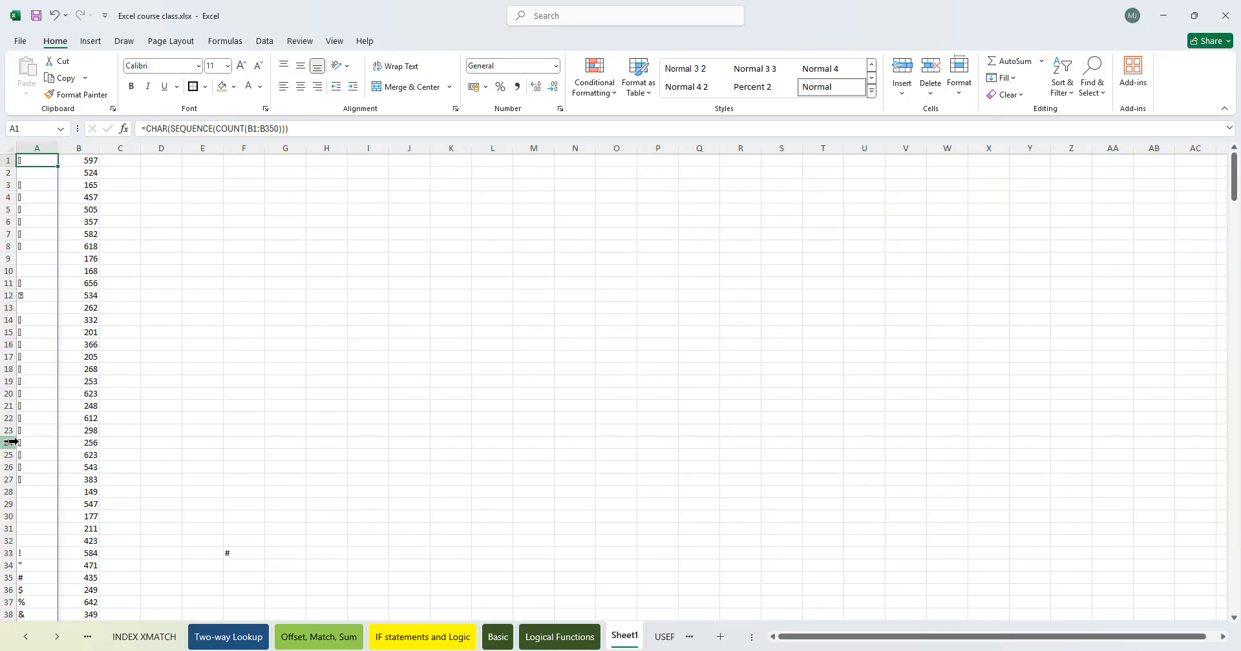
{"action": "key", "text": "ctrl+Down"}
{"action": "key", "text": "Up"}
{"action": "key", "text": "Up"}
{"action": "key", "text": "Up"}
{"action": "key", "text": "ctrl+Up"}
- Change the COUNT range in A1's formula to B1:B255
{"action": "key", "text": "F2"}
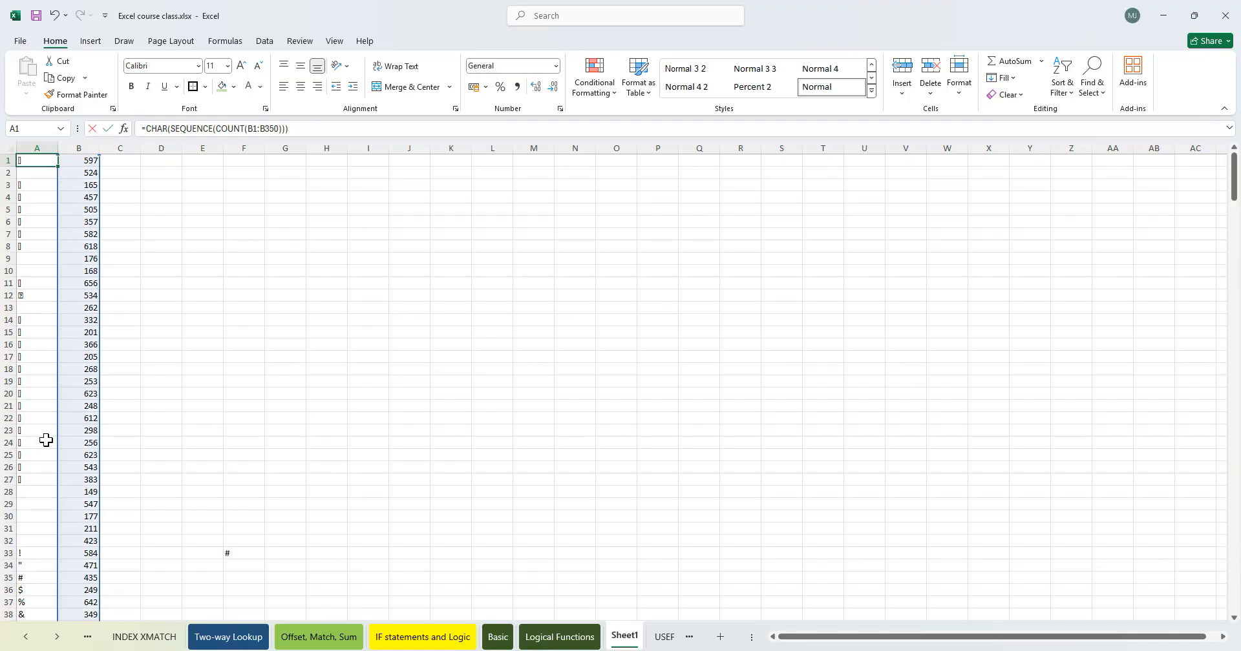
{"action": "left_click", "coordinate": [154, 162]}
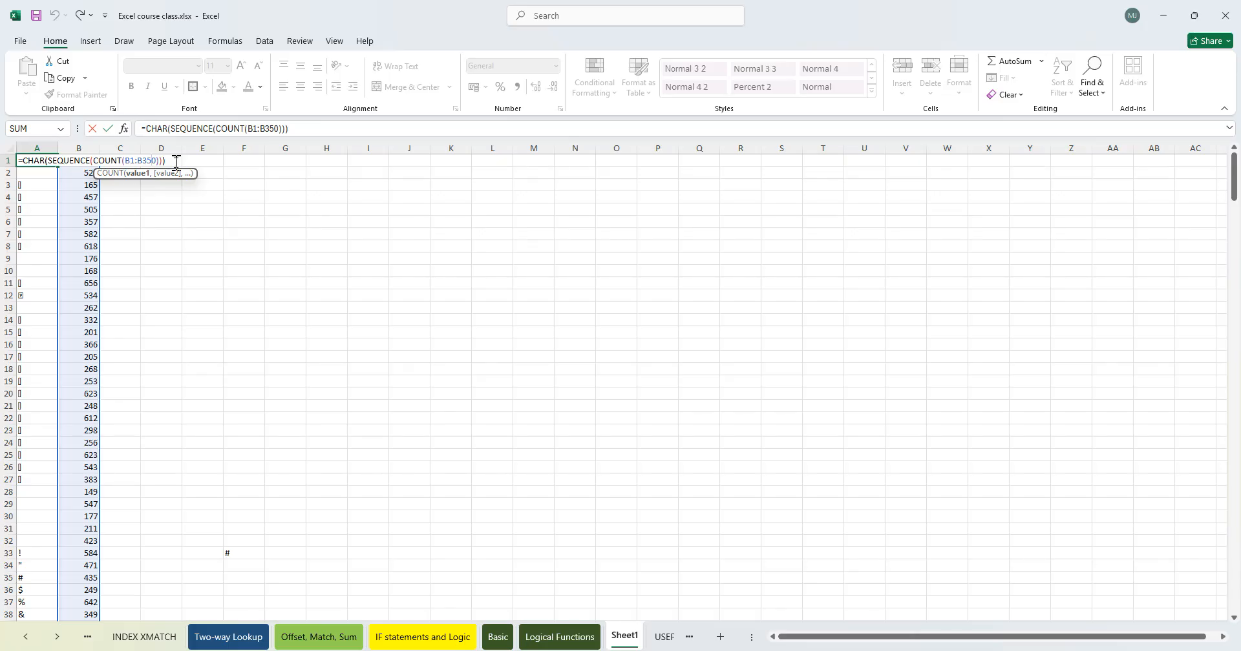
{"action": "key", "text": "BackSpace"}
{"action": "key", "text": "BackSpace"}
{"action": "key", "text": "BackSpace"}
{"action": "type", "text": "2"}
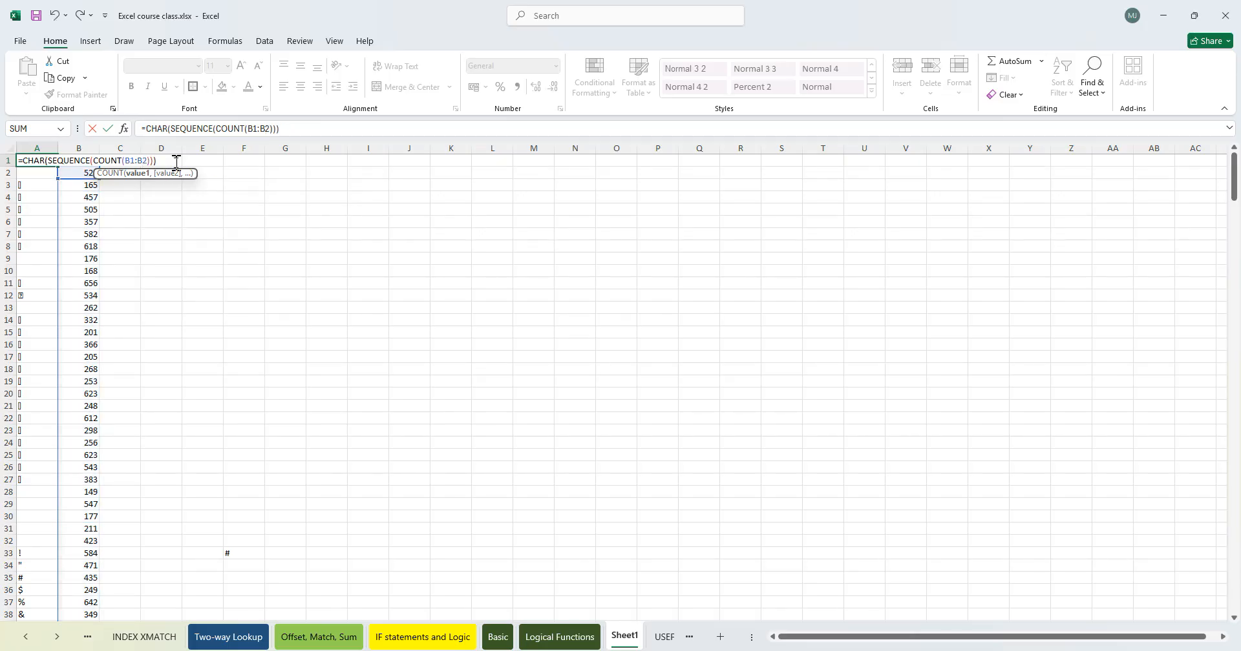
{"action": "type", "text": "55"}
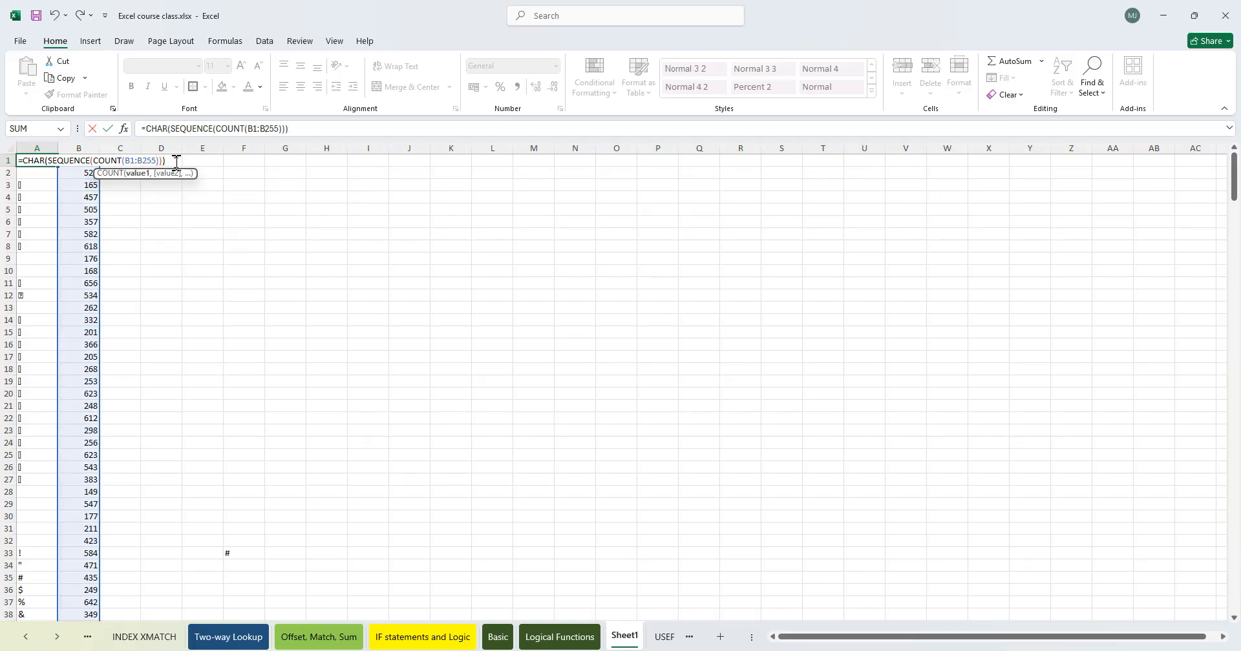
{"action": "key", "text": "Return"}
- Clear the random numbers in column B from B256 downwards
{"action": "left_click", "coordinate": [90, 296]}
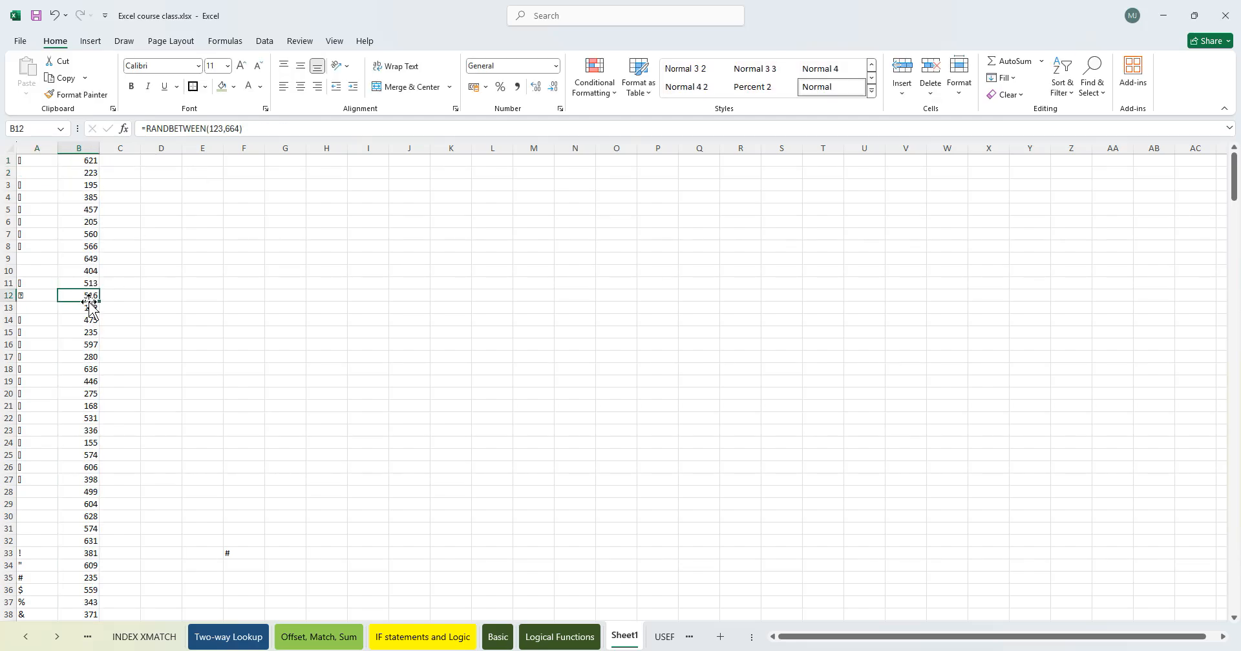
{"action": "scroll", "coordinate": [78, 382], "scroll_direction": "down", "scroll_amount": 20}
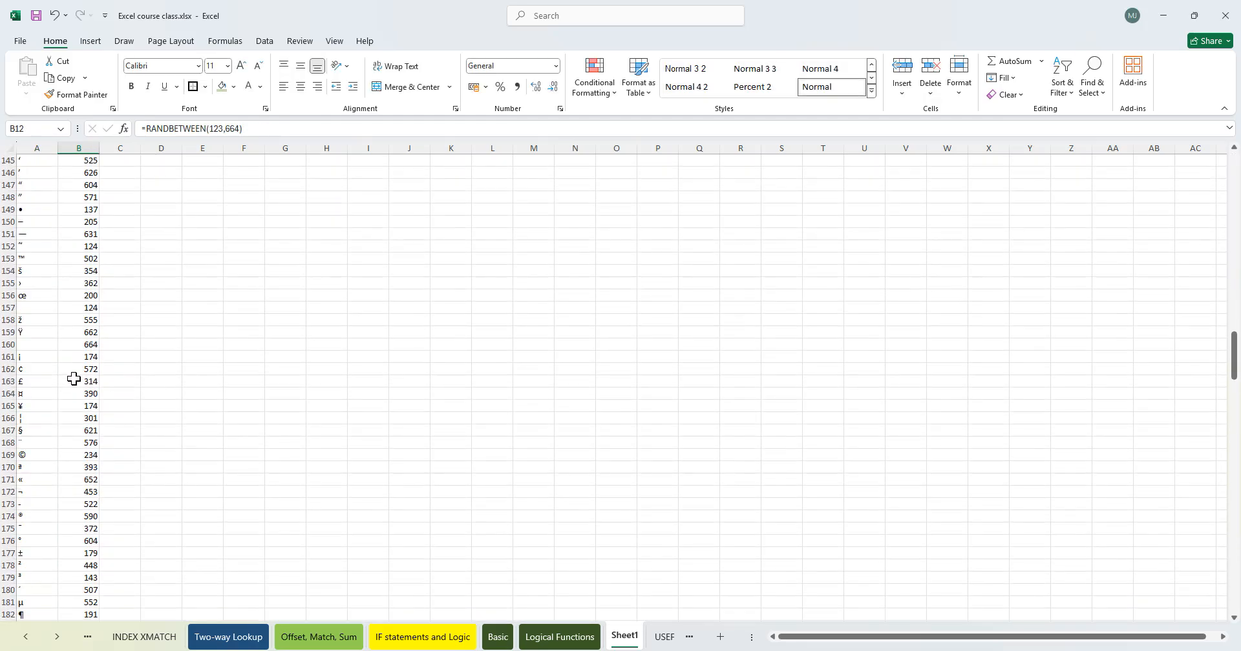
{"action": "scroll", "coordinate": [78, 382], "scroll_direction": "down", "scroll_amount": 13}
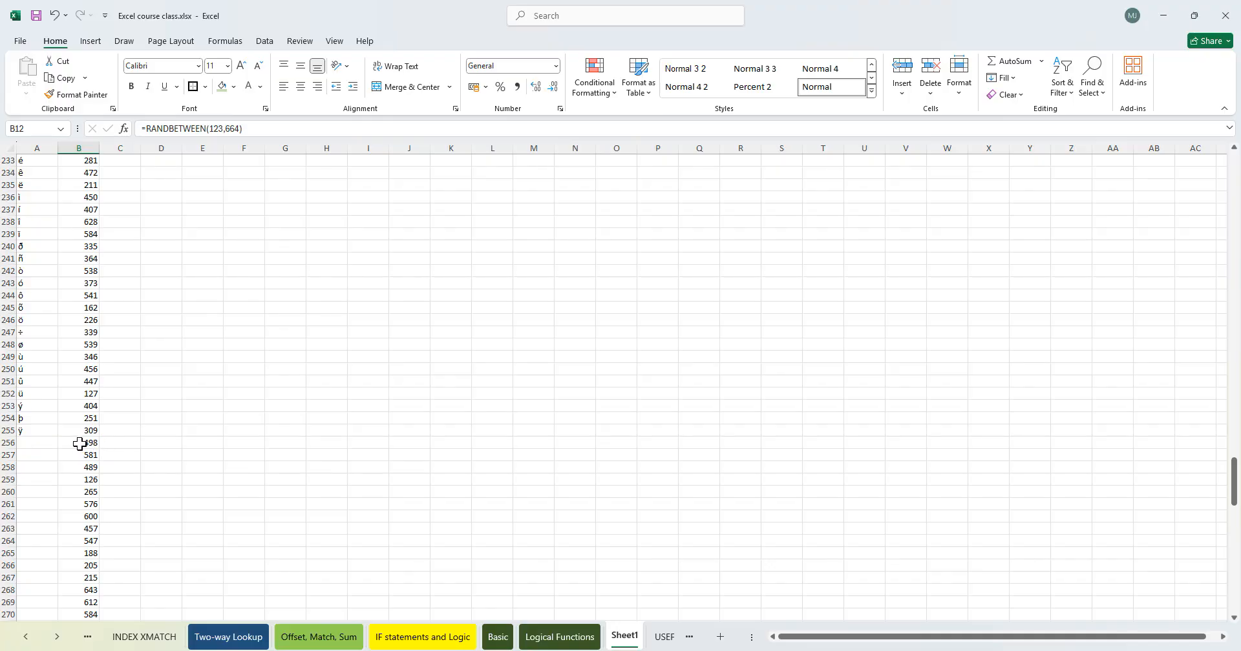
{"action": "left_click", "coordinate": [89, 444]}
{"action": "key", "text": "ctrl+shift+Down"}
{"action": "key", "text": "Delete"}
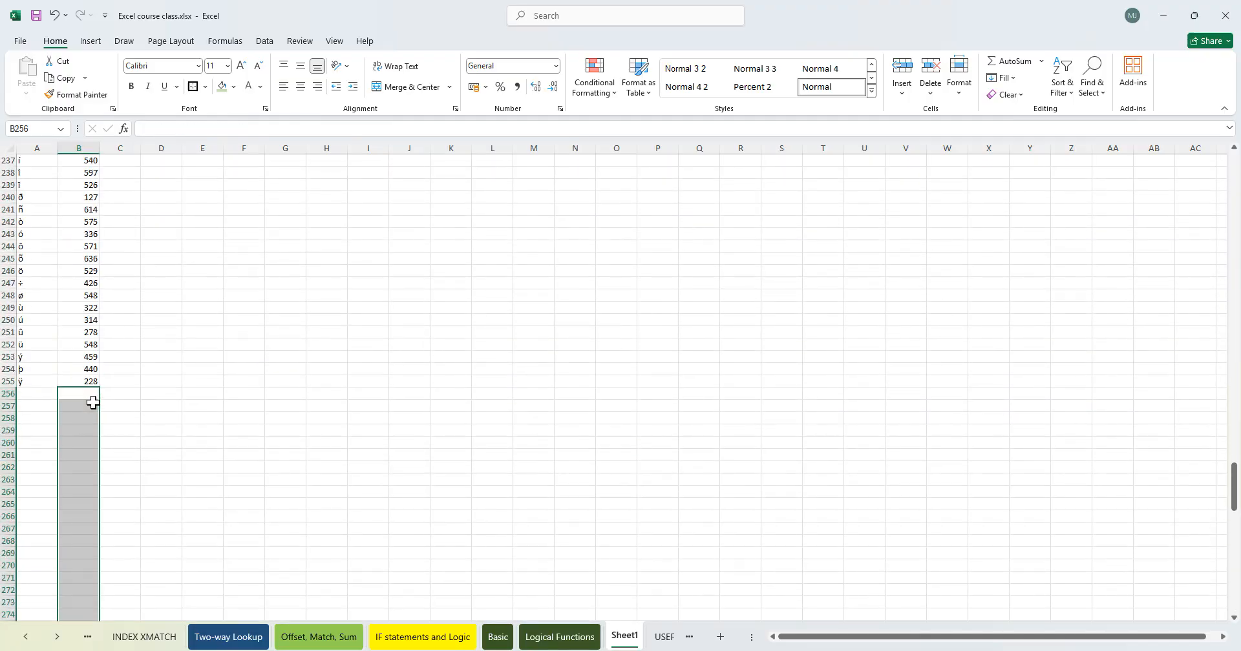
- Scroll through column A to examine the characters returned for each code
{"action": "scroll", "coordinate": [93, 403], "scroll_direction": "up", "scroll_amount": 2}
{"action": "left_click", "coordinate": [53, 491]}
{"action": "scroll", "coordinate": [79, 373], "scroll_direction": "up", "scroll_amount": 5}
{"action": "scroll", "coordinate": [80, 374], "scroll_direction": "up", "scroll_amount": 7}
{"action": "scroll", "coordinate": [86, 394], "scroll_direction": "up", "scroll_amount": 4}
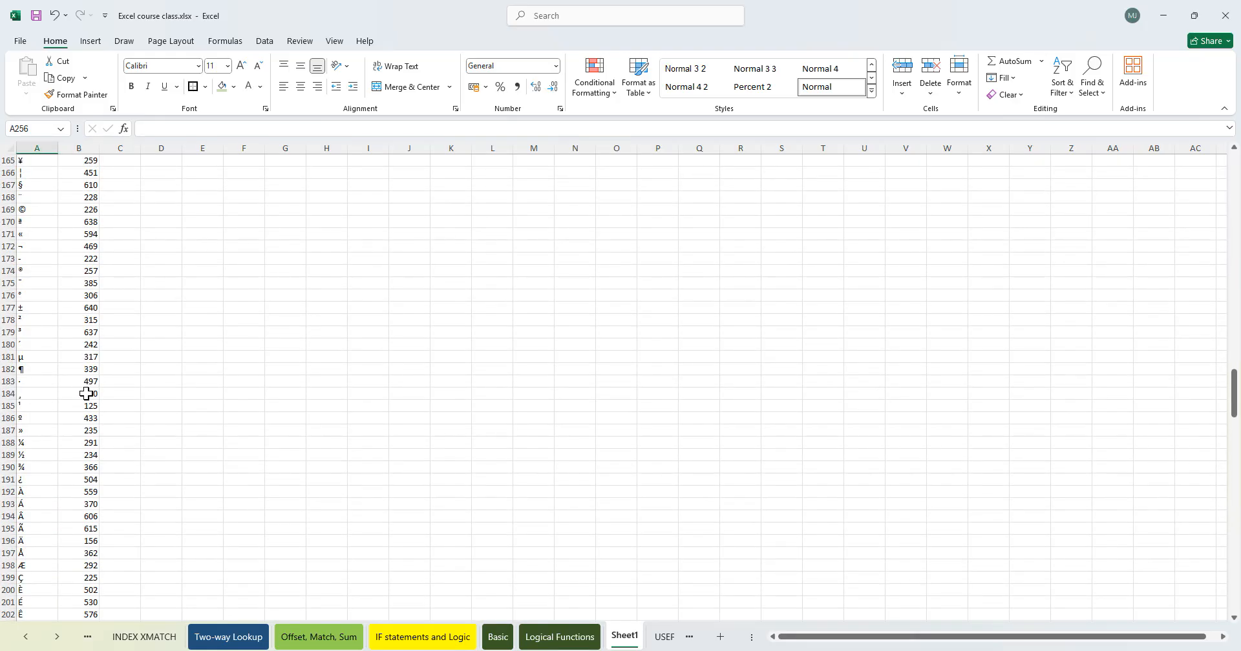
{"action": "scroll", "coordinate": [71, 390], "scroll_direction": "up", "scroll_amount": 5}
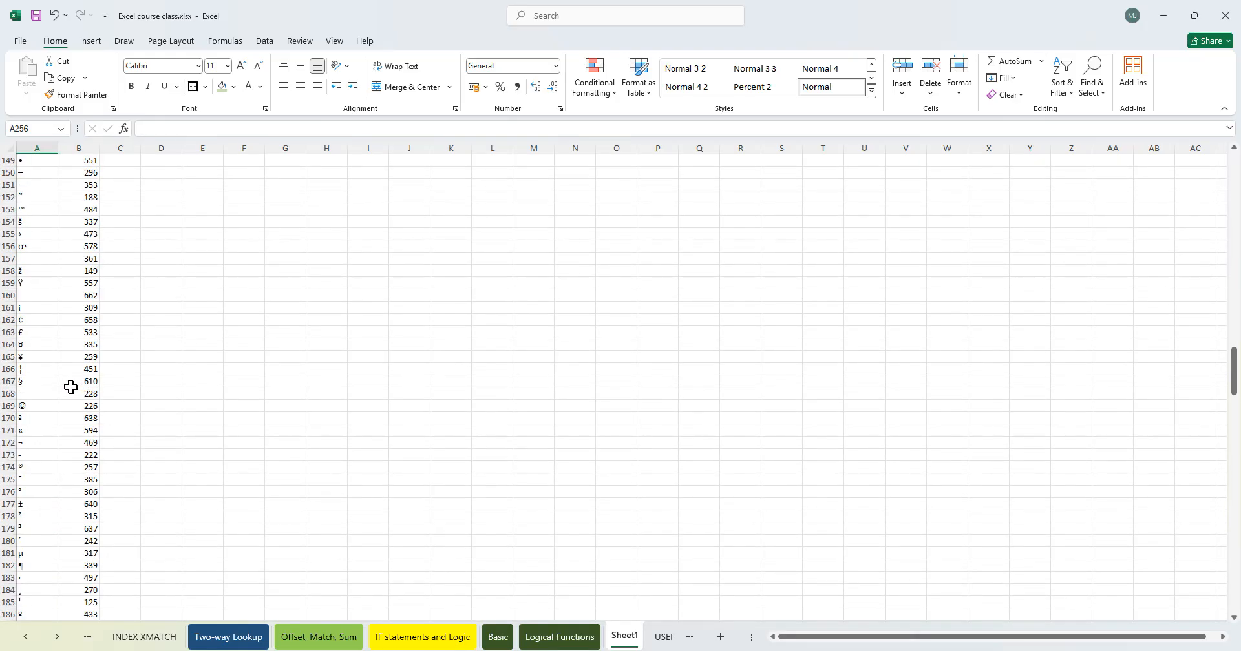
{"action": "scroll", "coordinate": [71, 388], "scroll_direction": "up", "scroll_amount": 5}
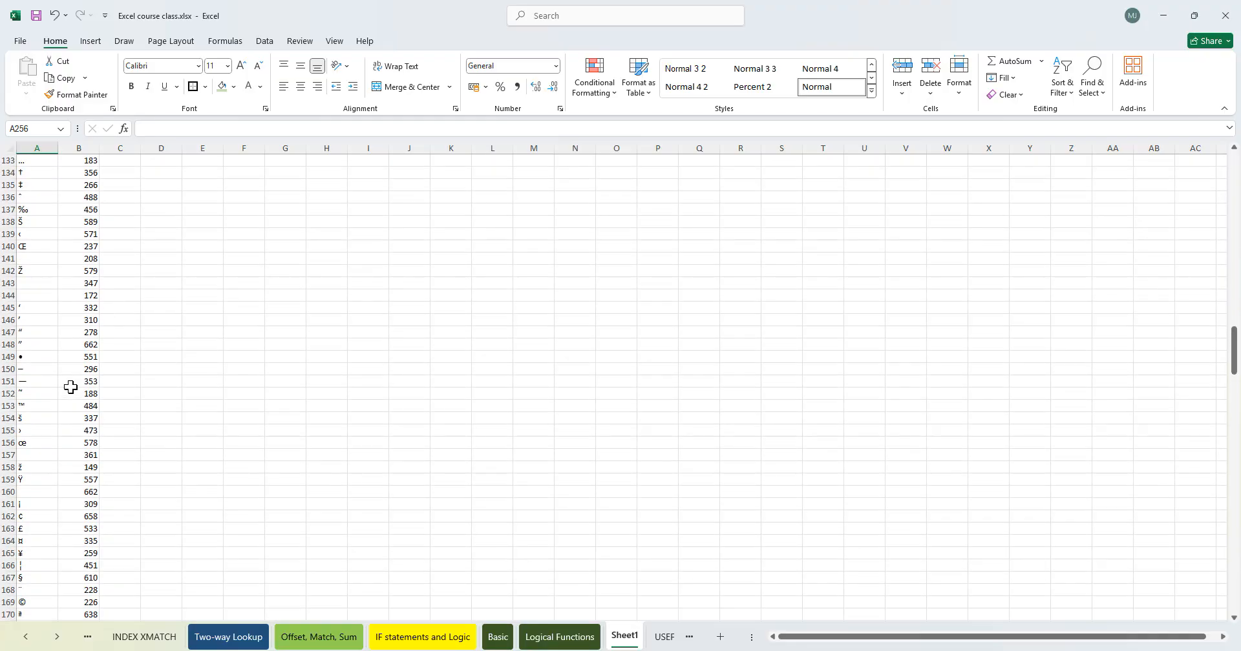
{"action": "scroll", "coordinate": [71, 387], "scroll_direction": "up", "scroll_amount": 10}
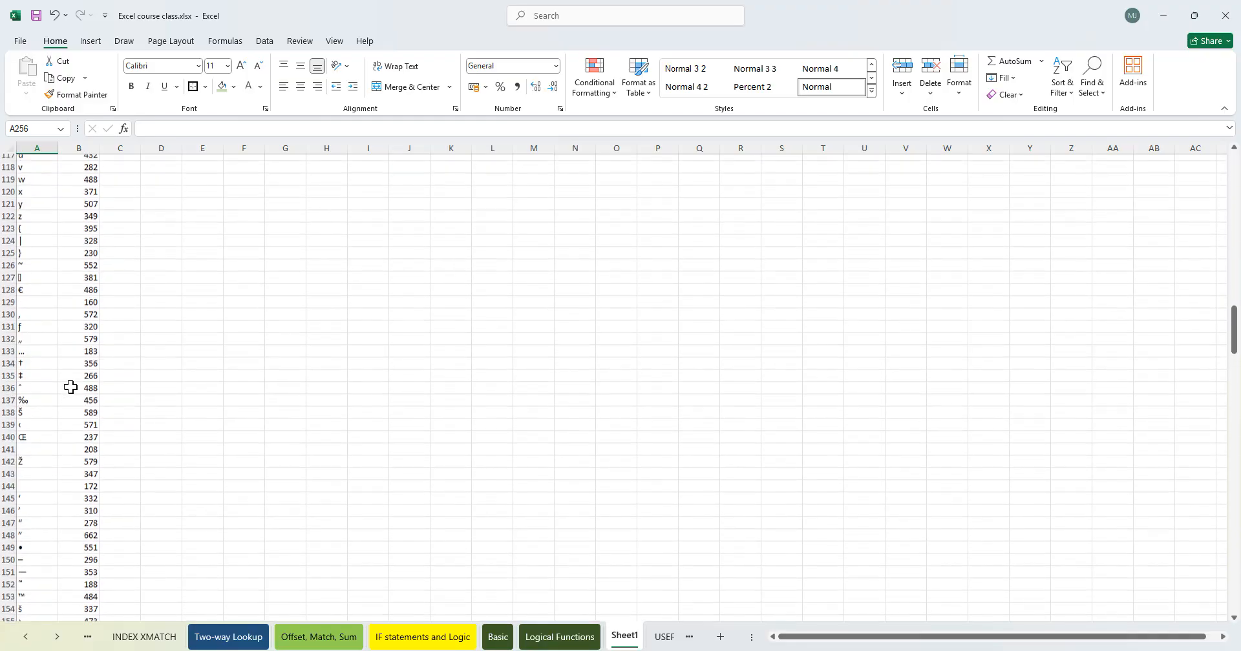
{"action": "scroll", "coordinate": [71, 387], "scroll_direction": "up", "scroll_amount": 5}
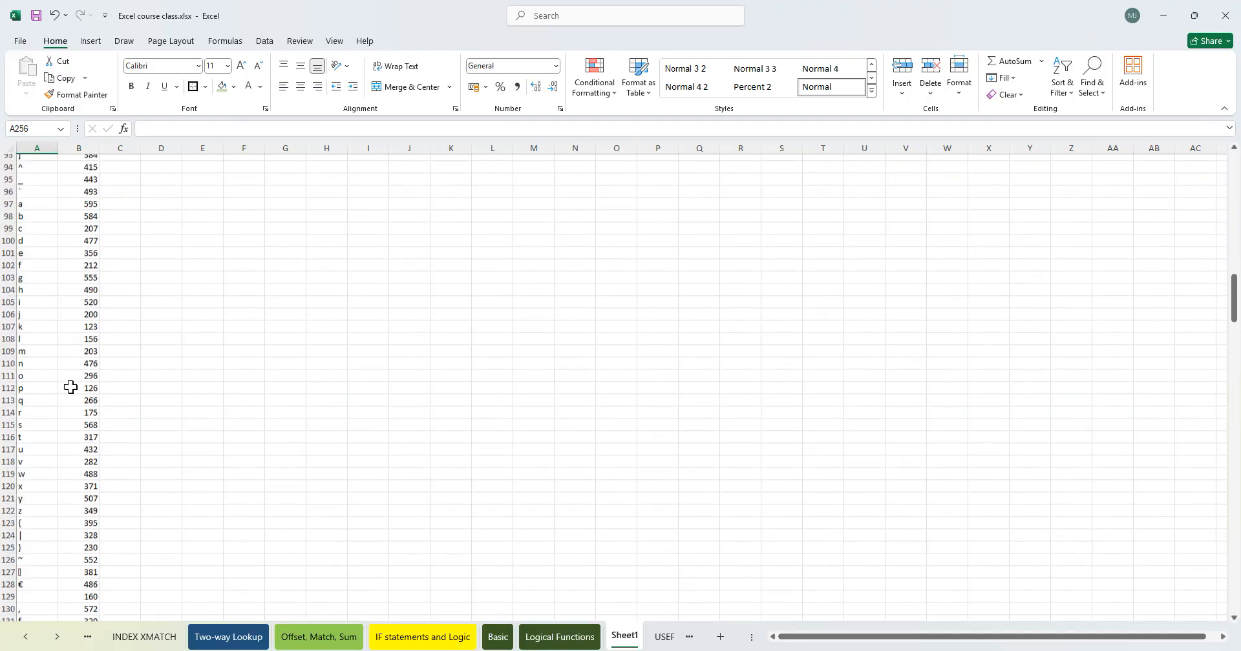
{"action": "scroll", "coordinate": [71, 387], "scroll_direction": "up", "scroll_amount": 18}
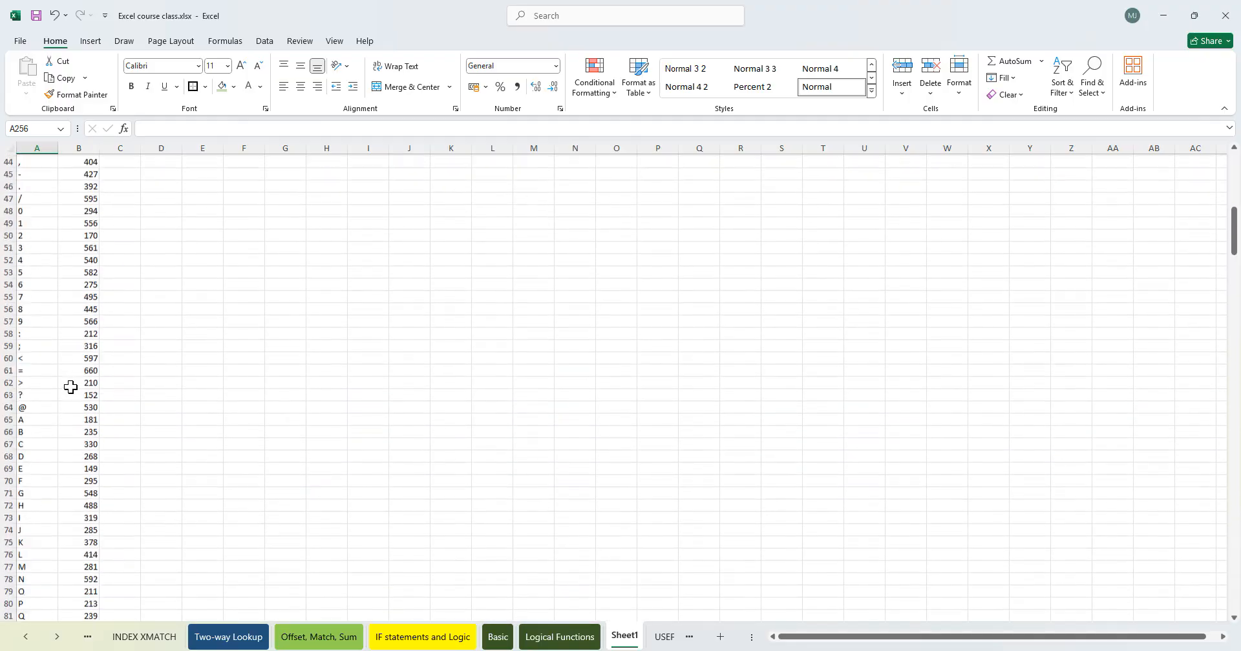
{"action": "scroll", "coordinate": [70, 387], "scroll_direction": "up", "scroll_amount": 9}
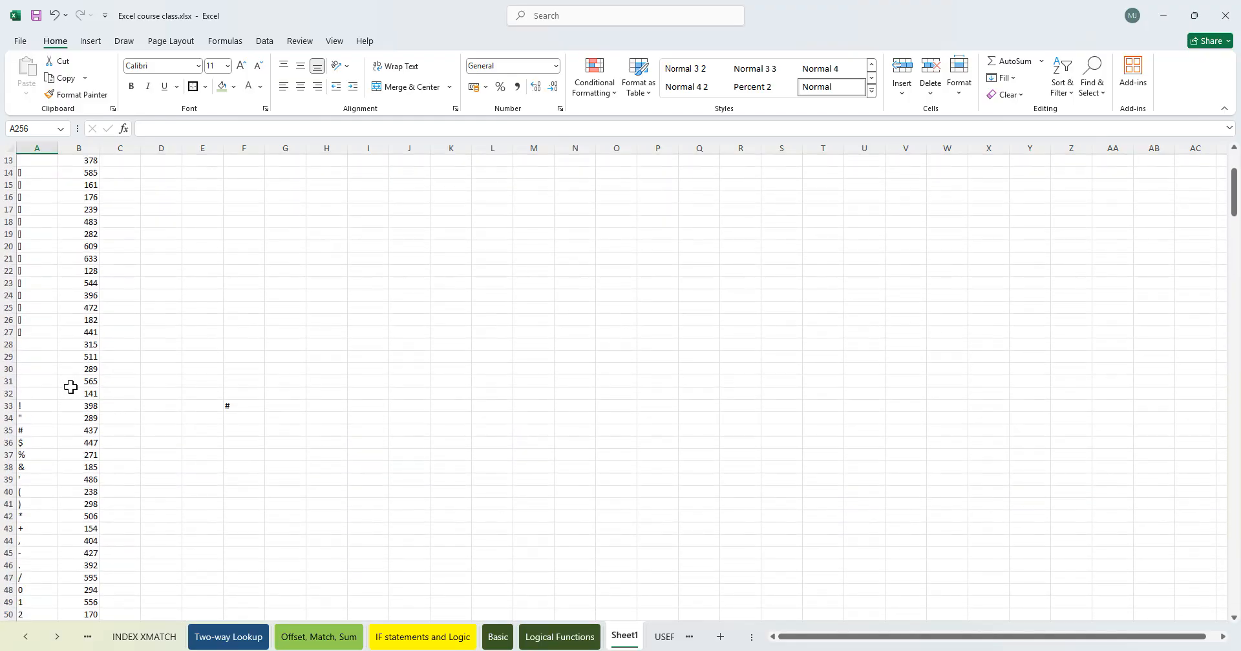
{"action": "scroll", "coordinate": [78, 387], "scroll_direction": "down", "scroll_amount": 20}
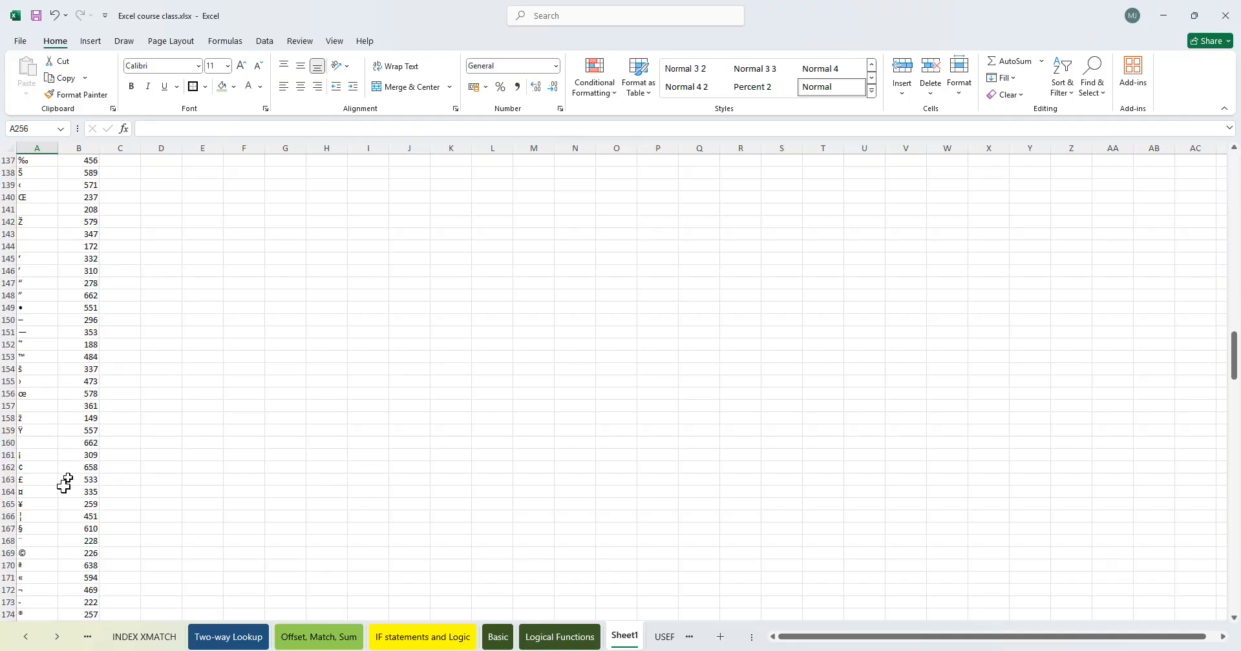
{"action": "left_click", "coordinate": [36, 480]}
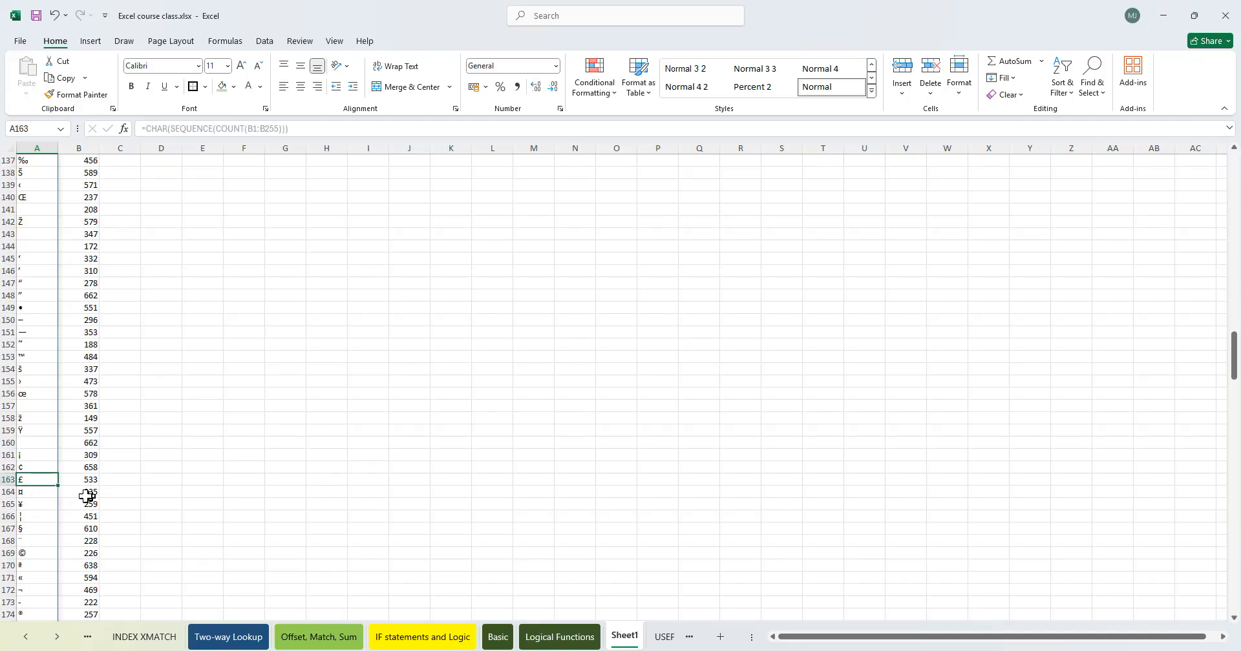
- On the Logical Functions sheet, enter =CHAR(163) in B24
{"action": "left_click", "coordinate": [559, 639]}
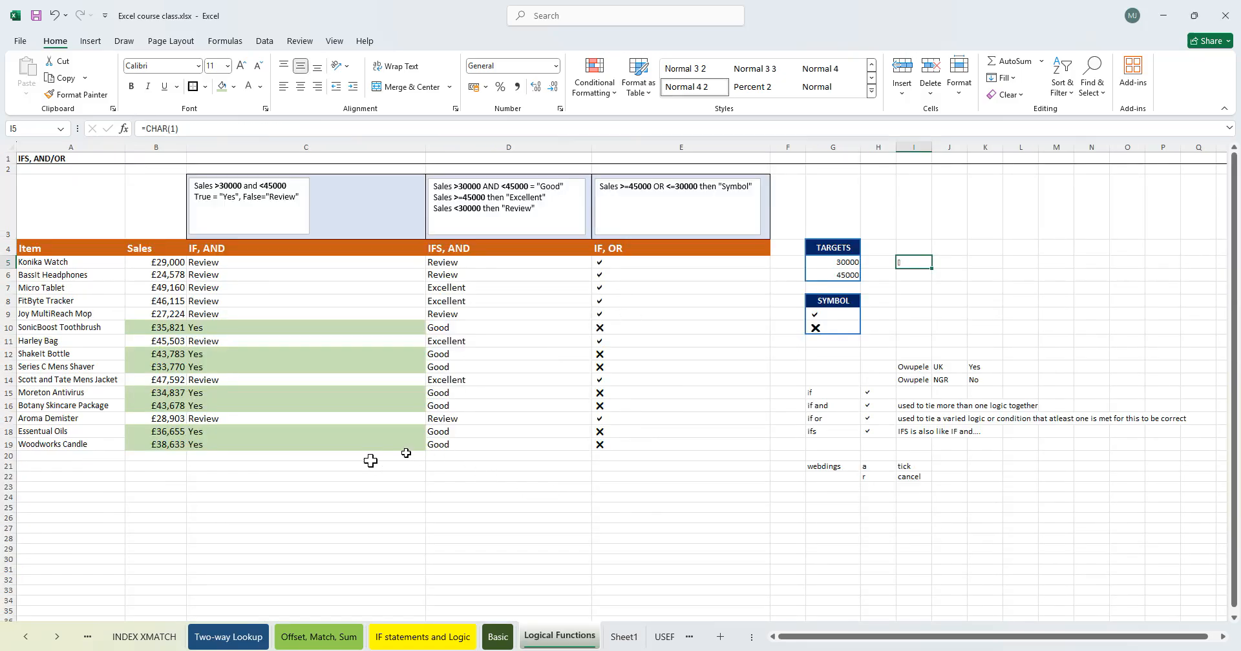
{"action": "double_click", "coordinate": [164, 432]}
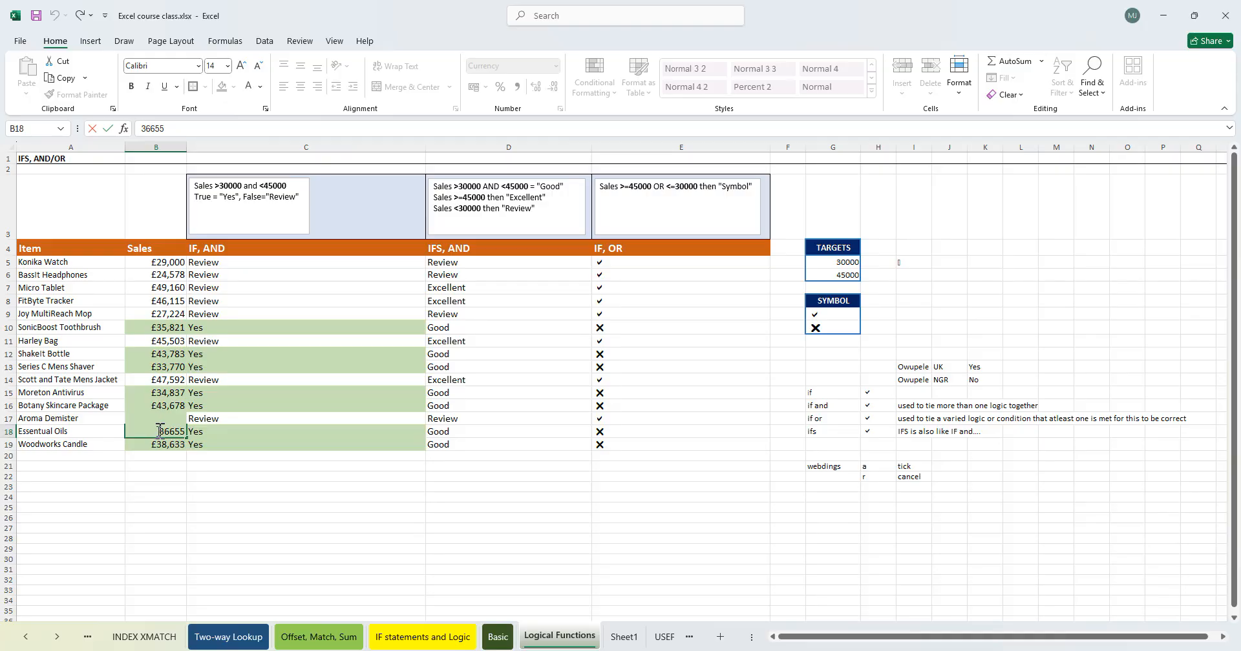
{"action": "left_click", "coordinate": [158, 495]}
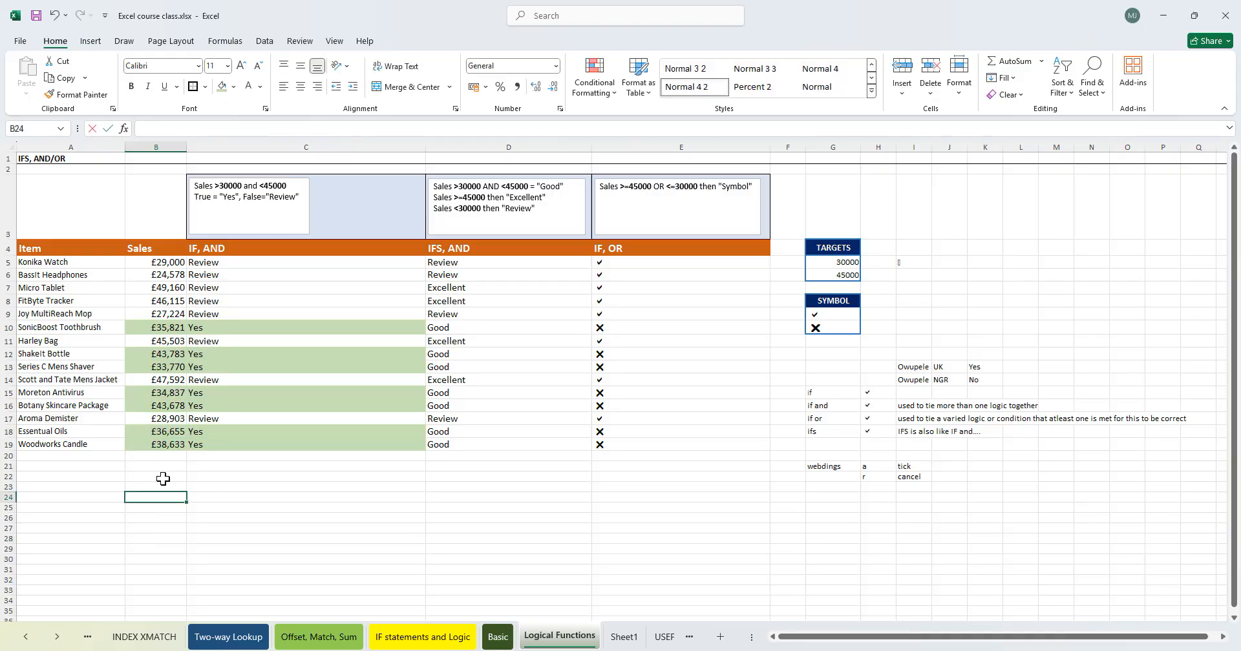
{"action": "type", "text": "=char"}
{"action": "key", "text": "Tab"}
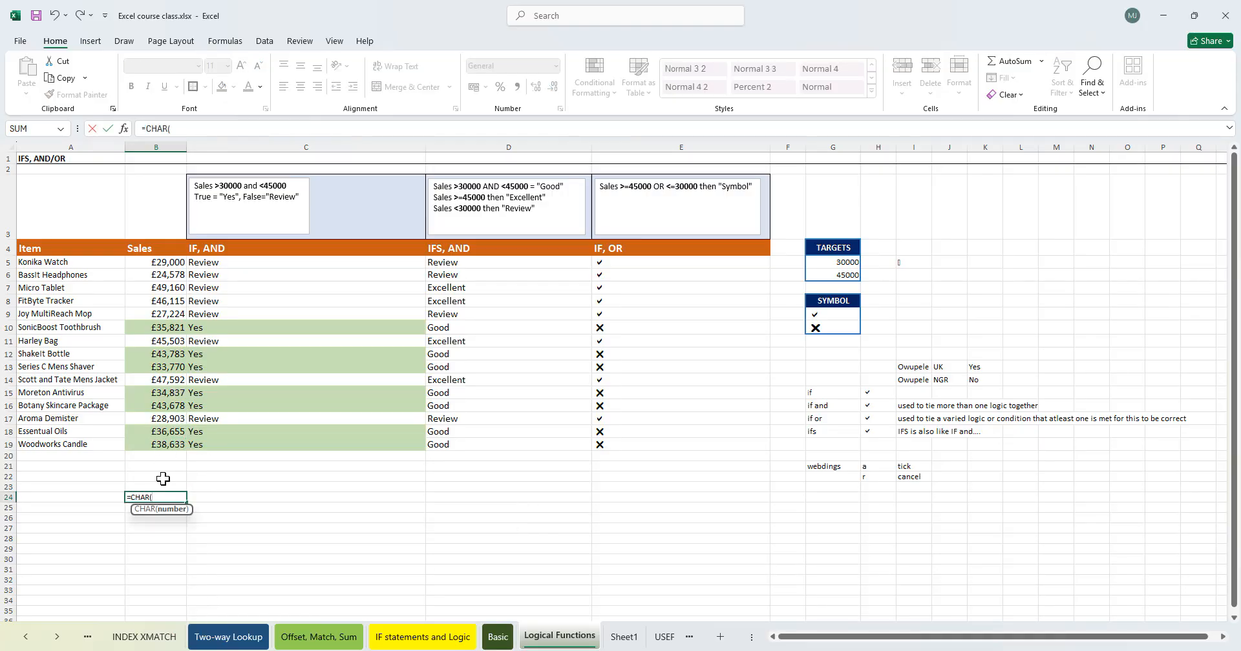
{"action": "type", "text": "163"}
{"action": "key", "text": "Return"}
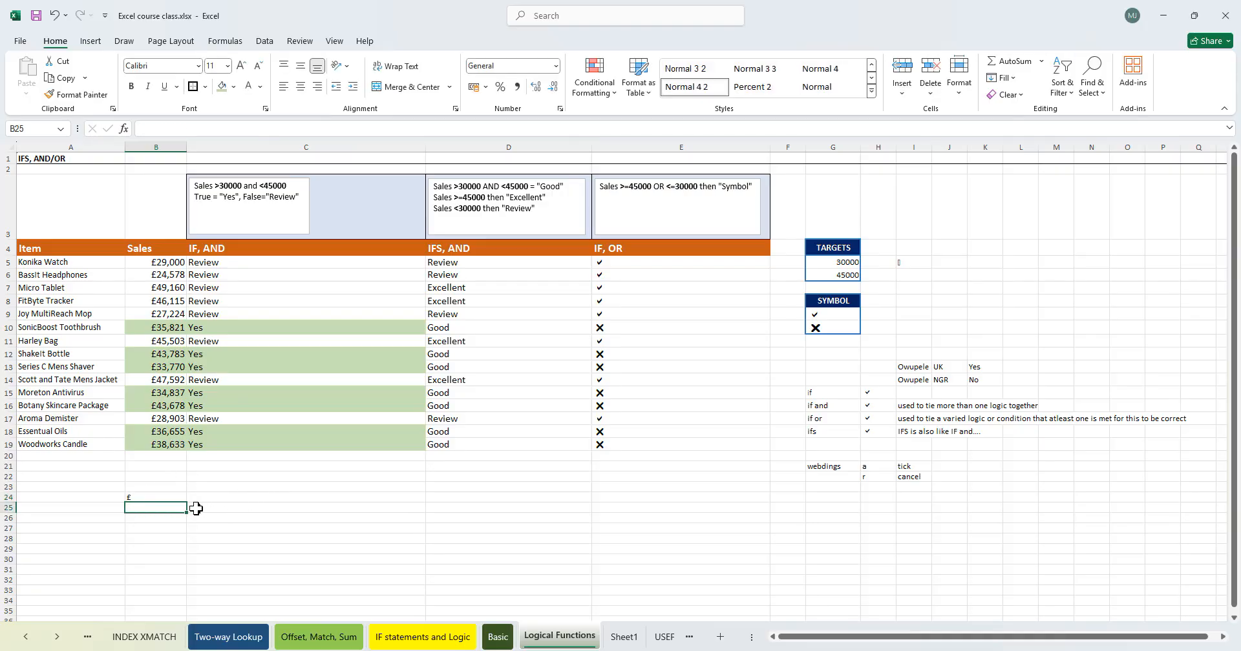
- Check B24's formula and return to Sheet1
{"action": "left_click", "coordinate": [171, 496]}
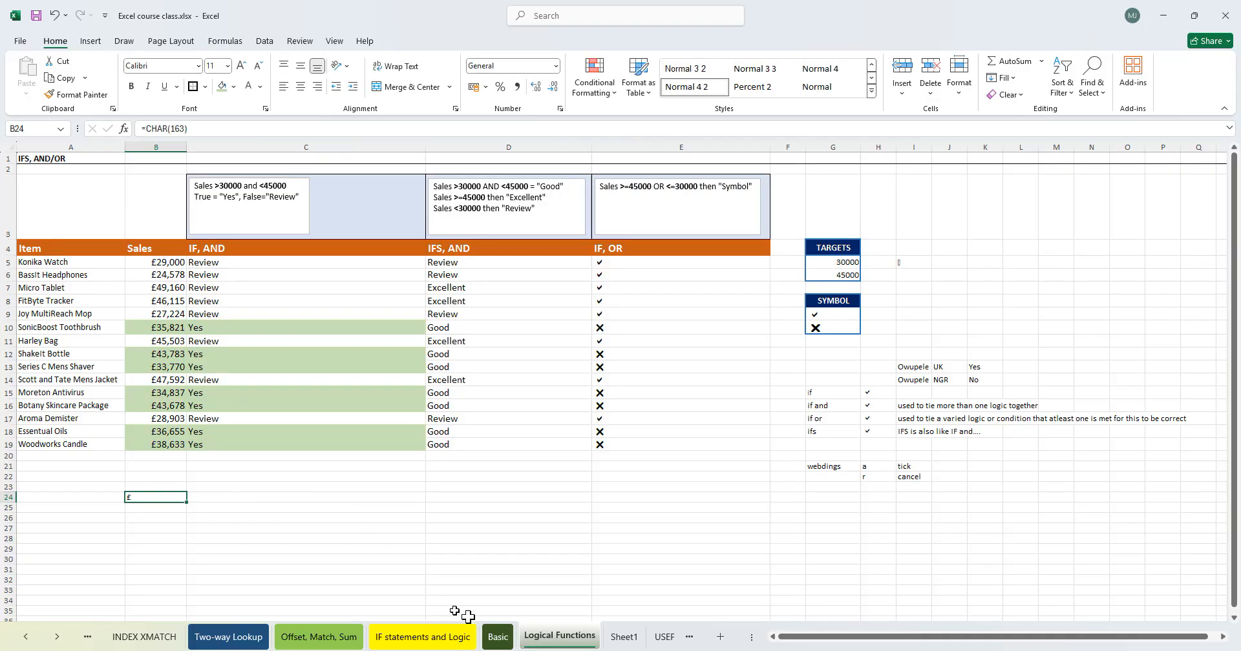
{"action": "left_click", "coordinate": [624, 639]}
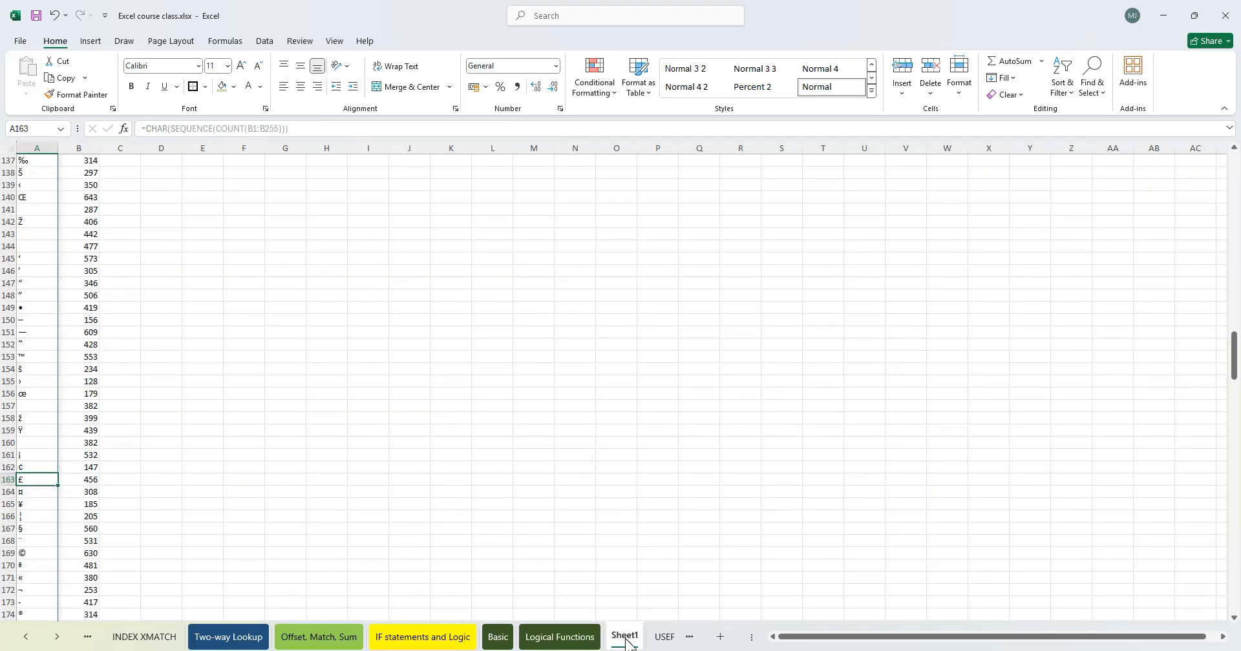
{"action": "left_click", "coordinate": [494, 566]}
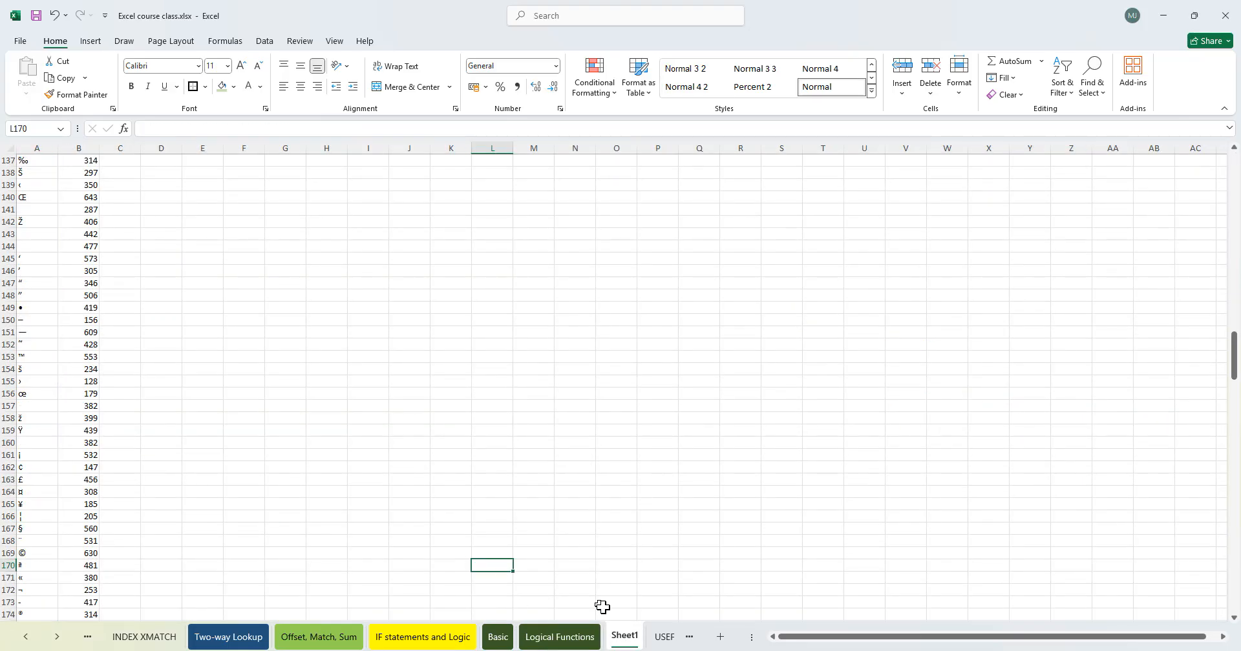
- On the USEFUL Logics sheet, enter =LEN(A4) in B4 to count the characters of A4's text
{"action": "left_click", "coordinate": [559, 639]}
{"action": "left_click", "coordinate": [658, 640]}
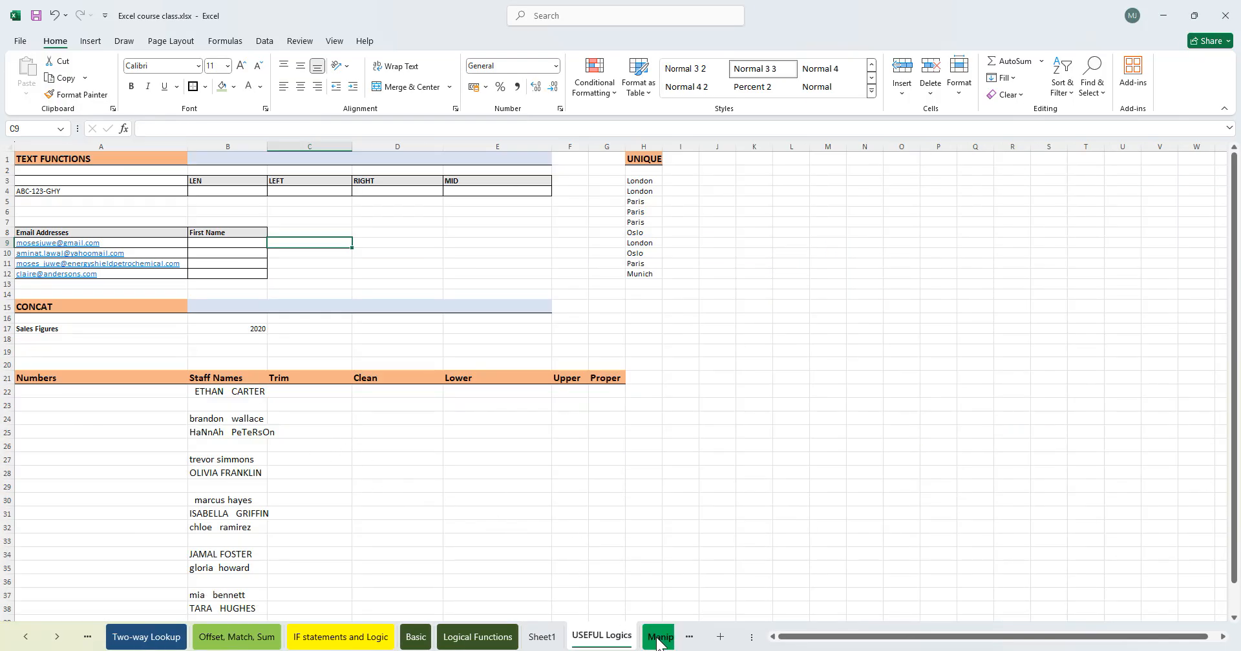
{"action": "left_click", "coordinate": [423, 461]}
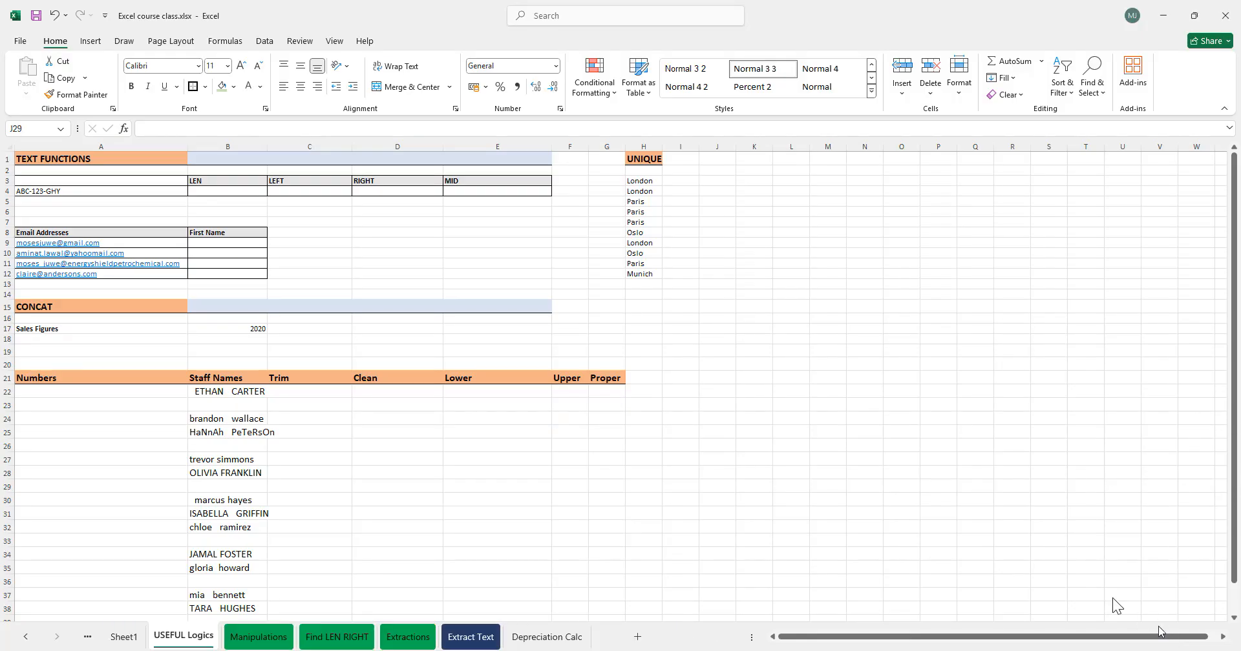
{"action": "left_click", "coordinate": [365, 234]}
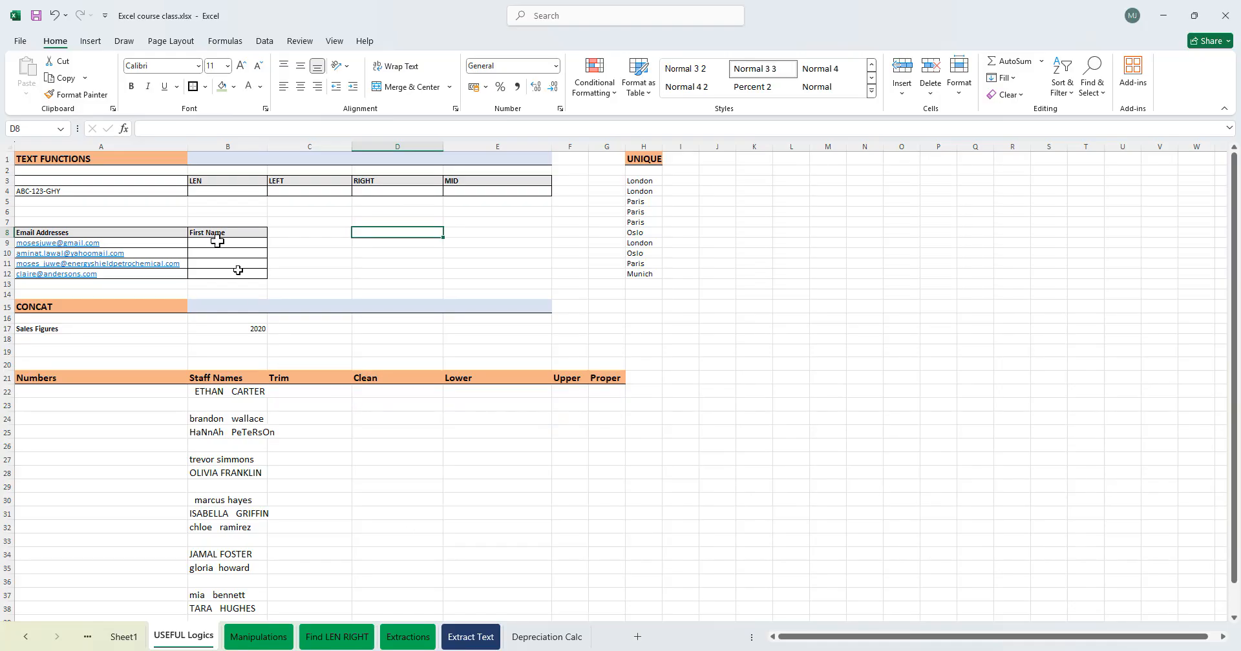
{"action": "left_click", "coordinate": [221, 188]}
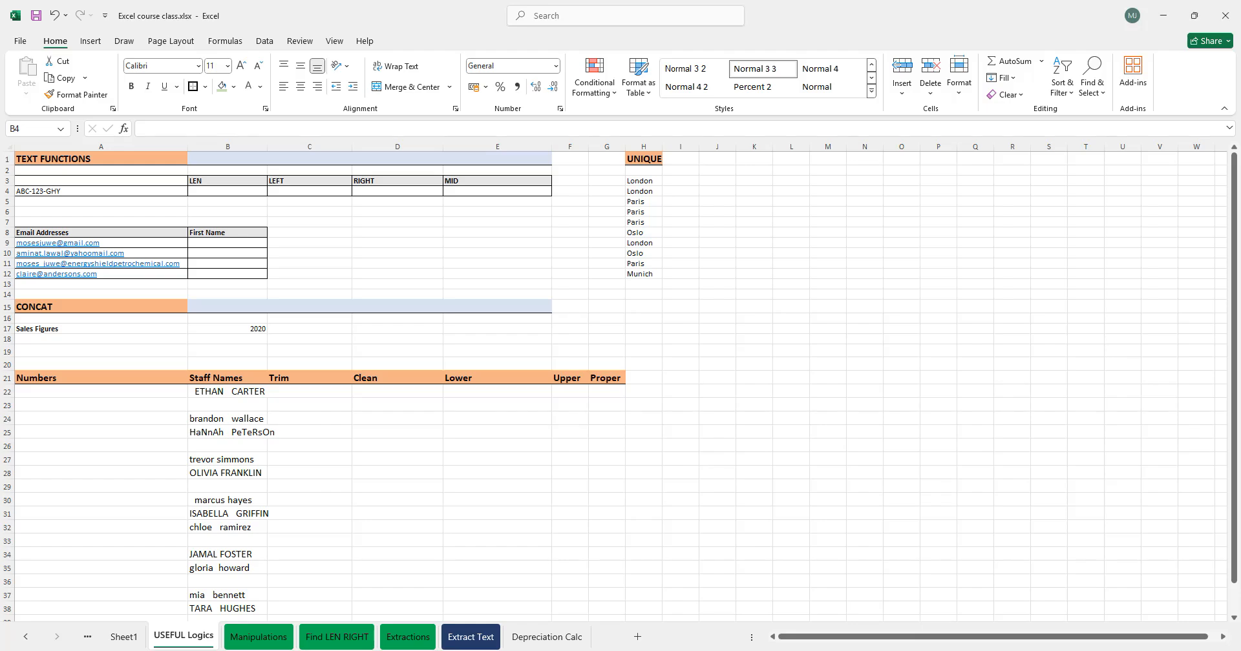
{"action": "left_click", "coordinate": [411, 453]}
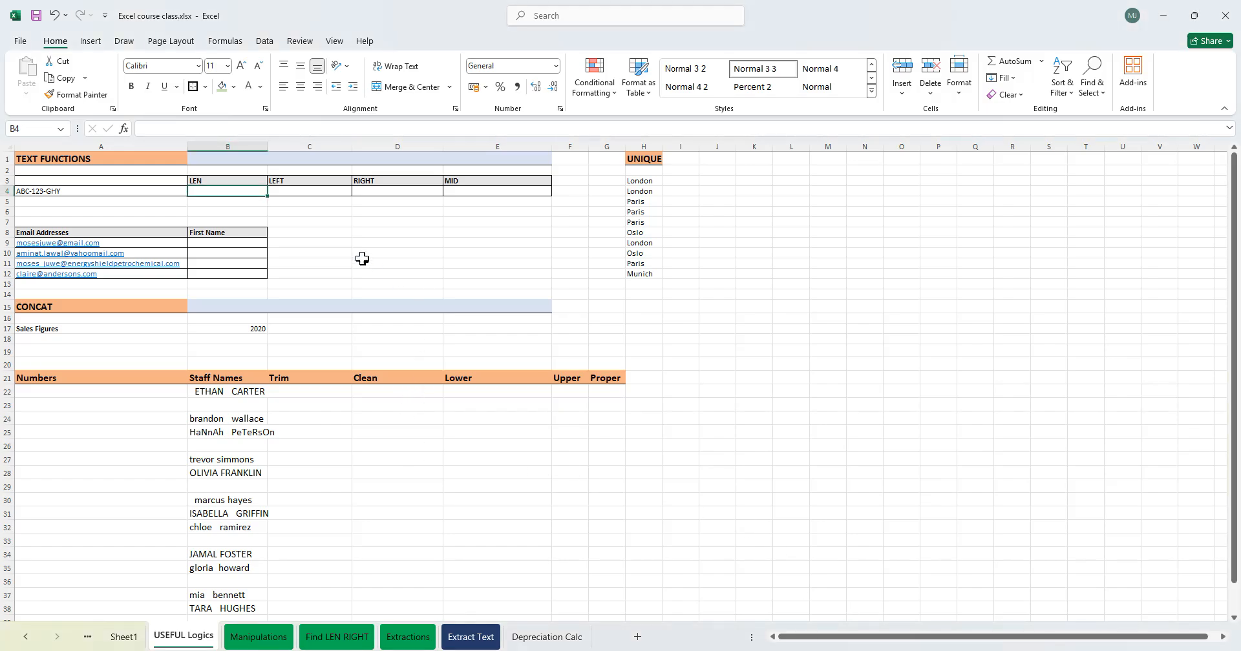
{"action": "left_click", "coordinate": [285, 192]}
{"action": "left_click", "coordinate": [241, 192]}
{"action": "left_click", "coordinate": [217, 169]}
{"action": "left_click", "coordinate": [219, 189]}
{"action": "left_click", "coordinate": [34, 191]}
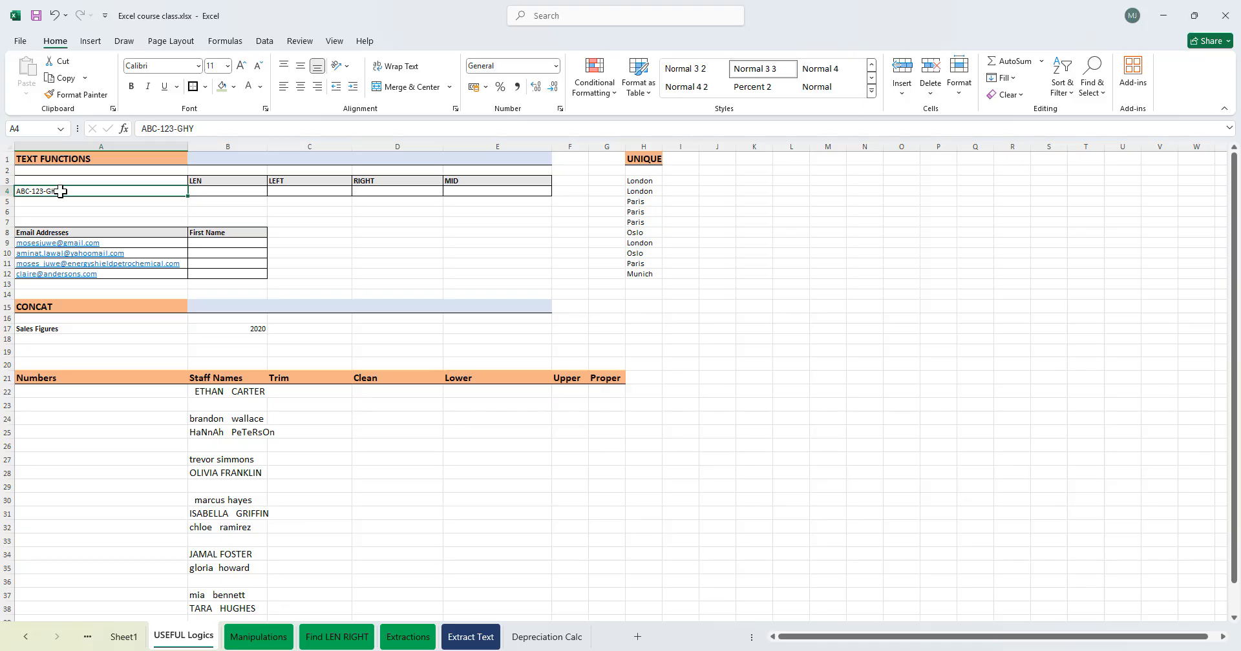
{"action": "type", "text": "=LEN("}
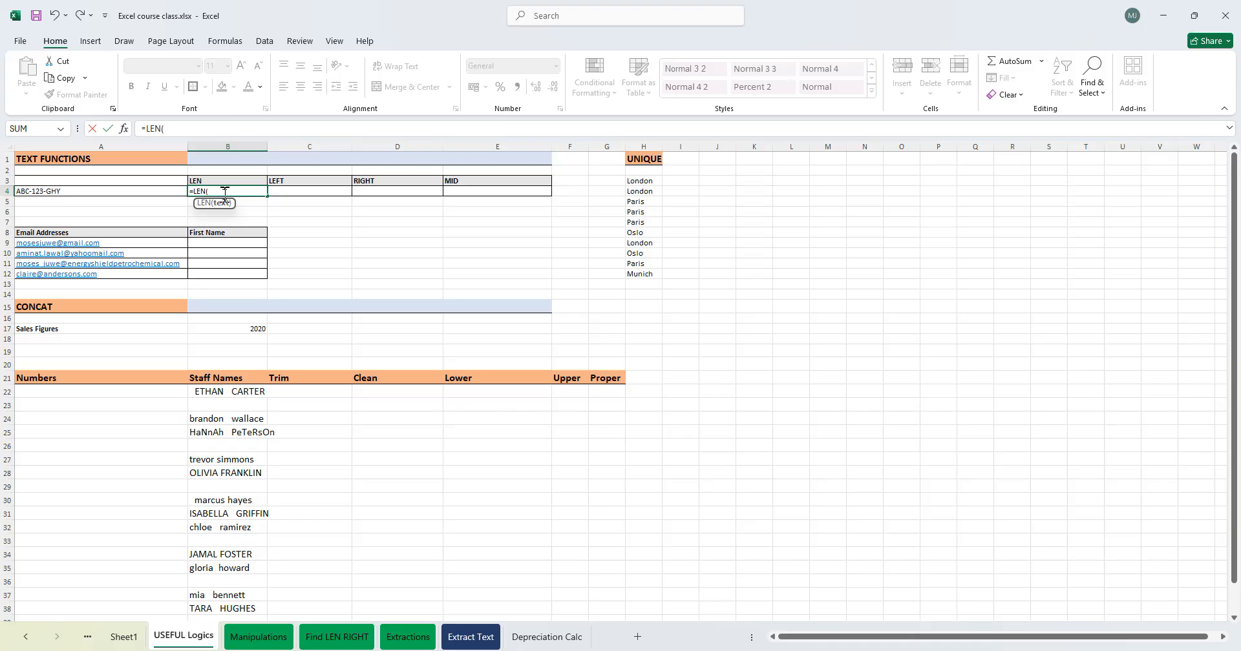
{"action": "left_click", "coordinate": [68, 190]}
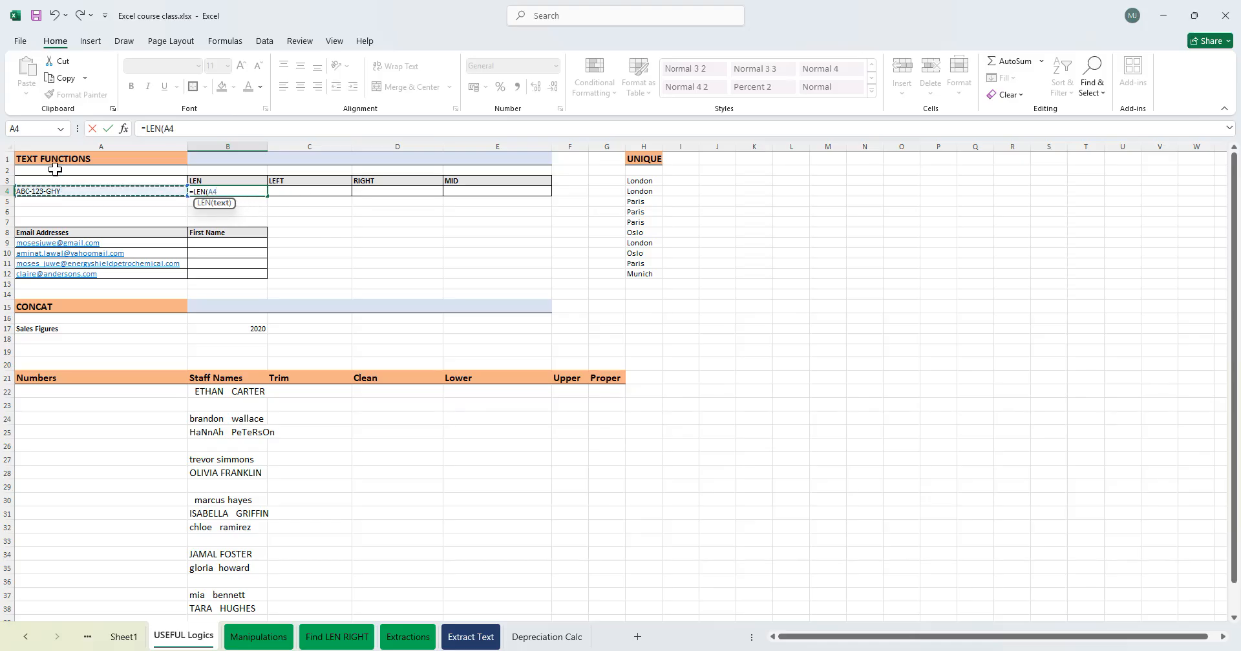
{"action": "type", "text": ")"}
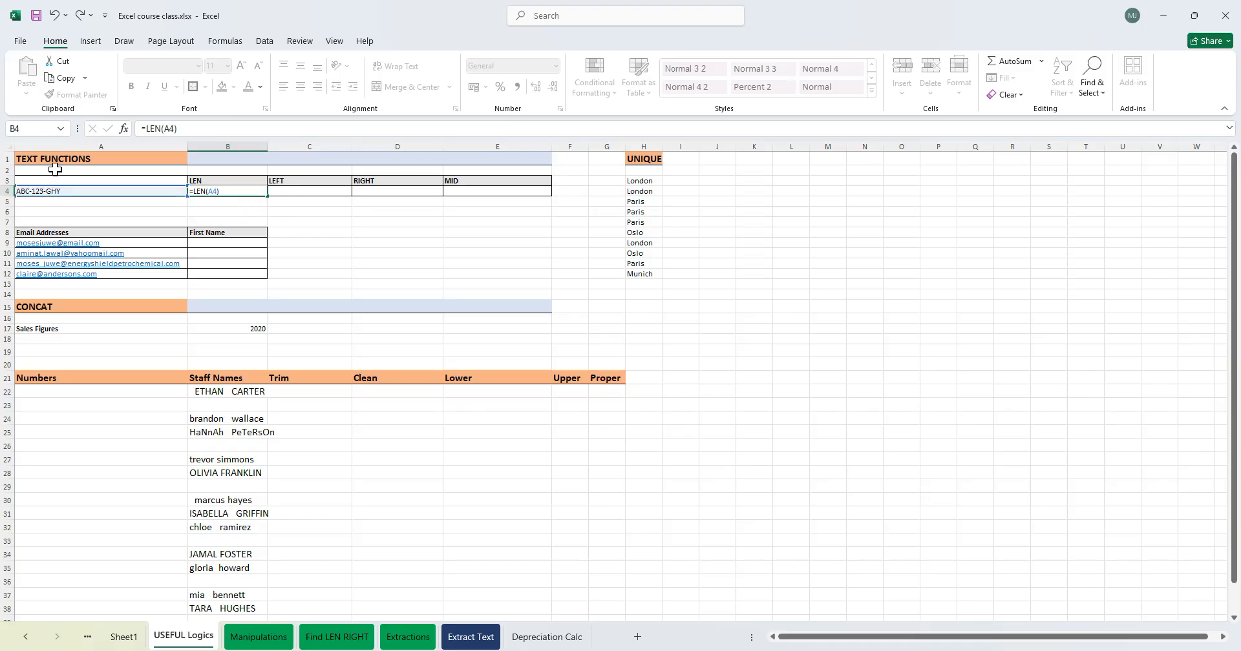
{"action": "key", "text": "Return"}
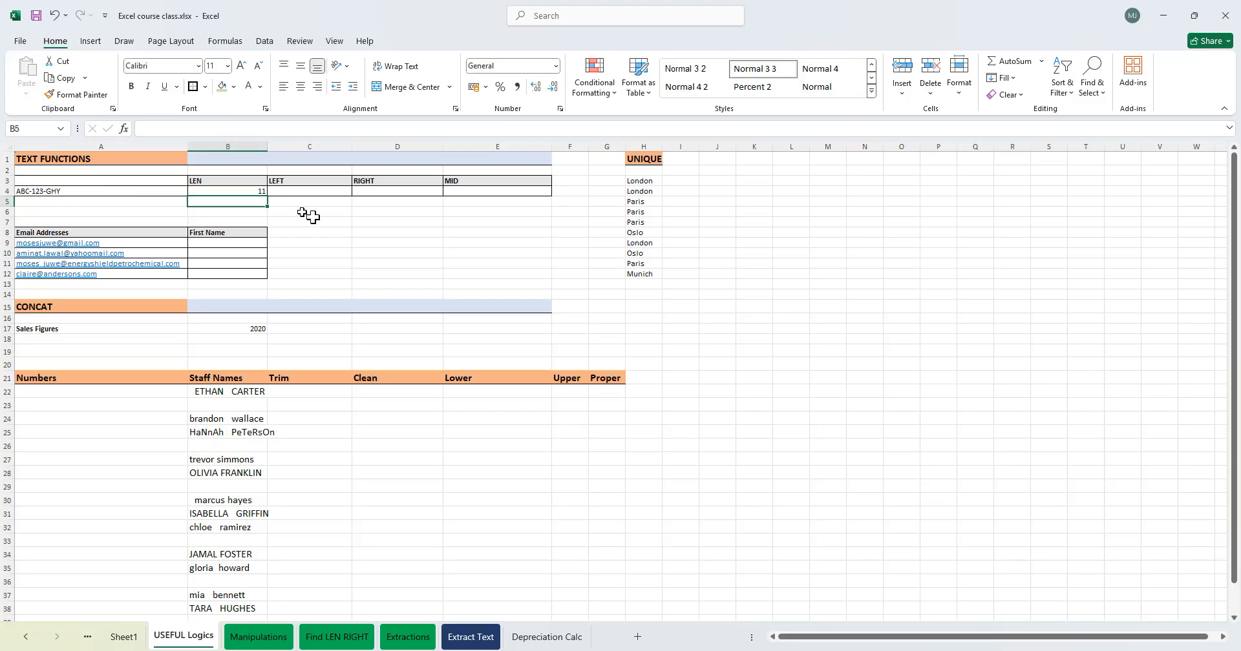
{"action": "type", "text": "xmatch"}
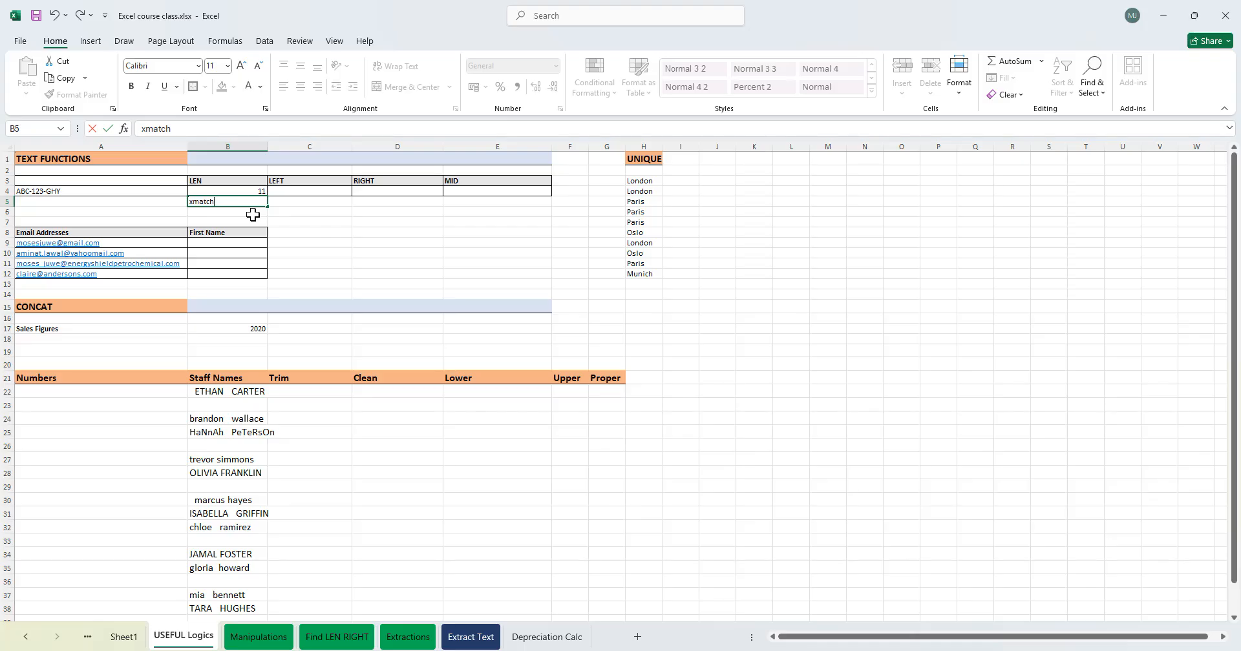
{"action": "key", "text": "Tab"}
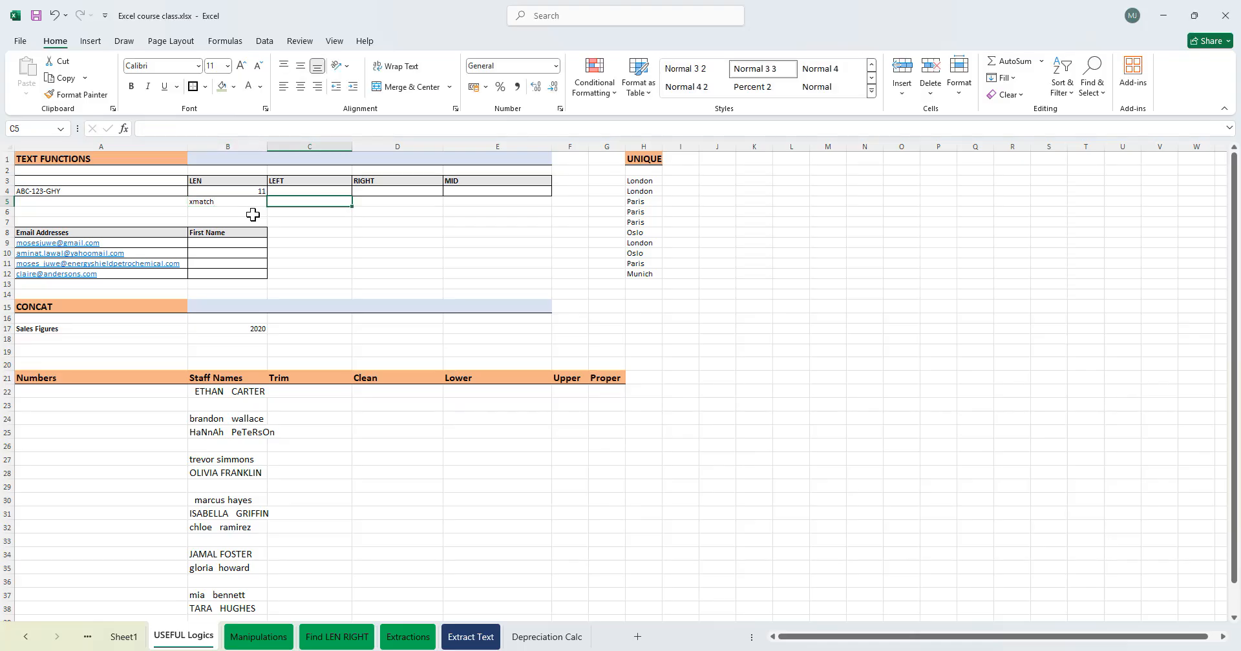
{"action": "left_click", "coordinate": [253, 204]}
{"action": "key", "text": "BackSpace"}
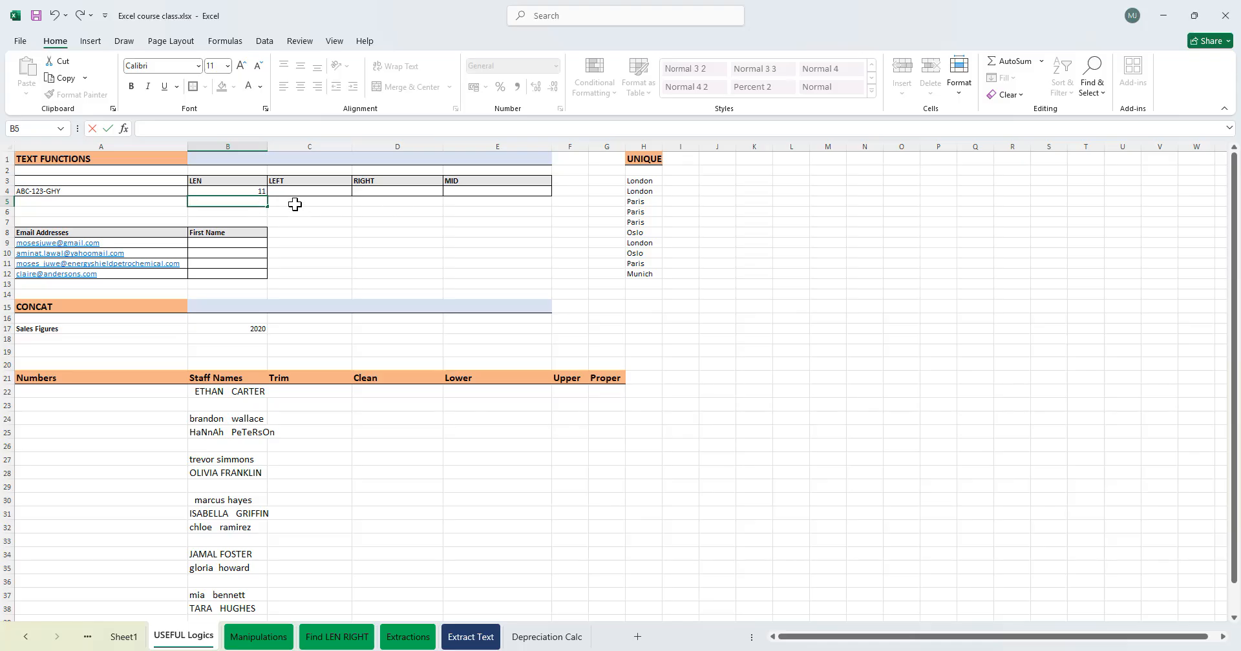
- Enter =LEFT(A4,3) in C4 to extract the first three characters of A4
{"action": "left_click", "coordinate": [297, 184]}
{"action": "left_click", "coordinate": [302, 192]}
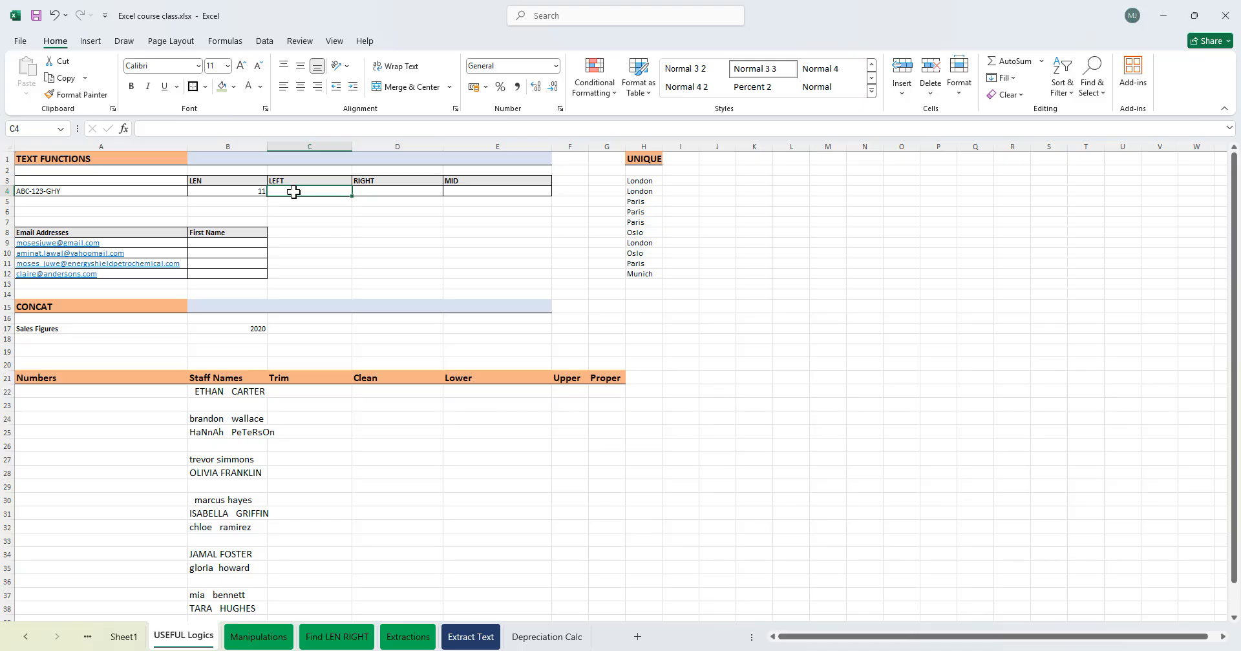
{"action": "left_click", "coordinate": [58, 191]}
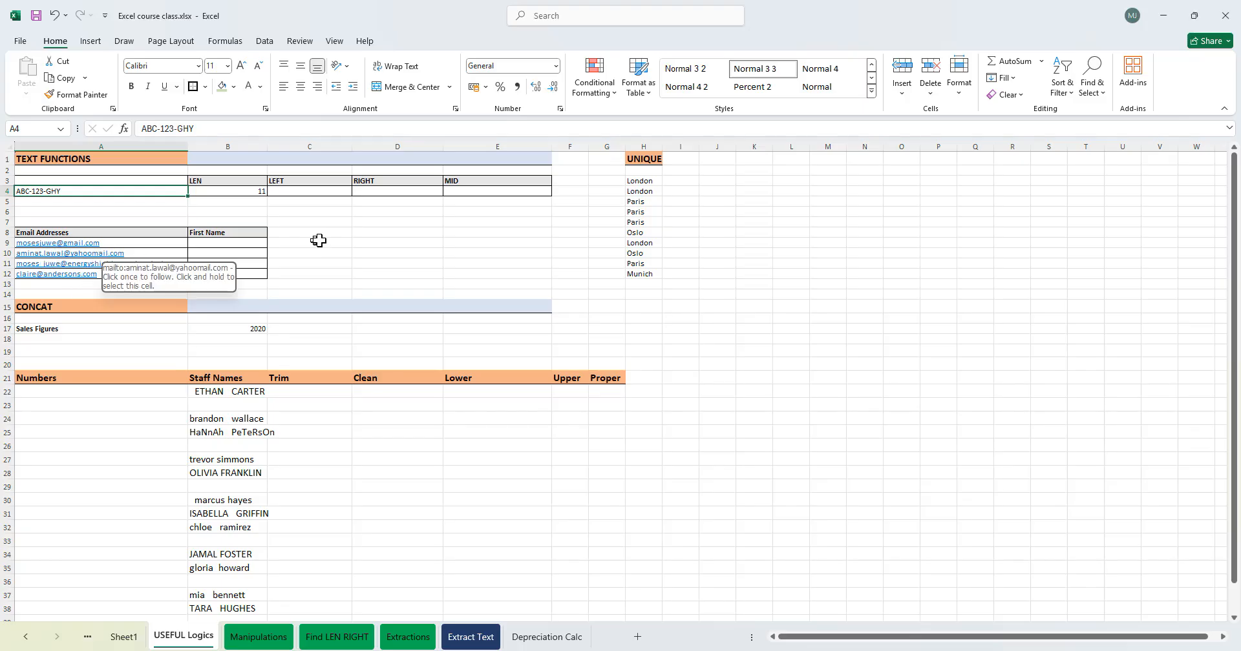
{"action": "left_click", "coordinate": [294, 193]}
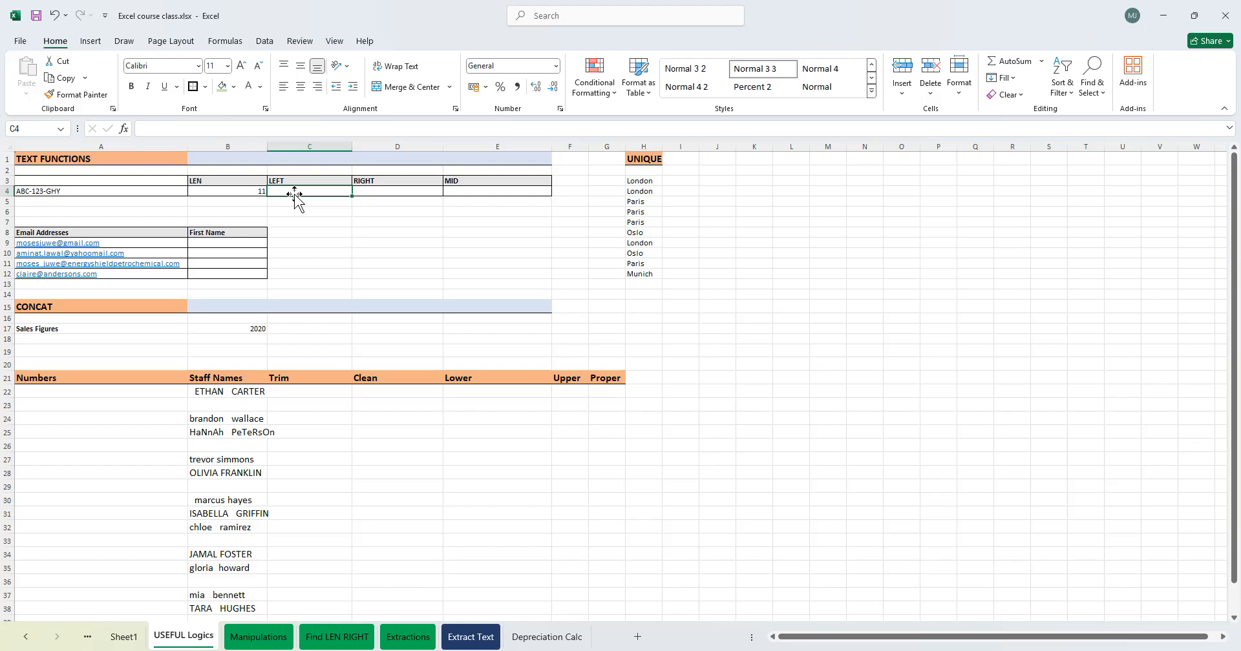
{"action": "type", "text": "=lef"}
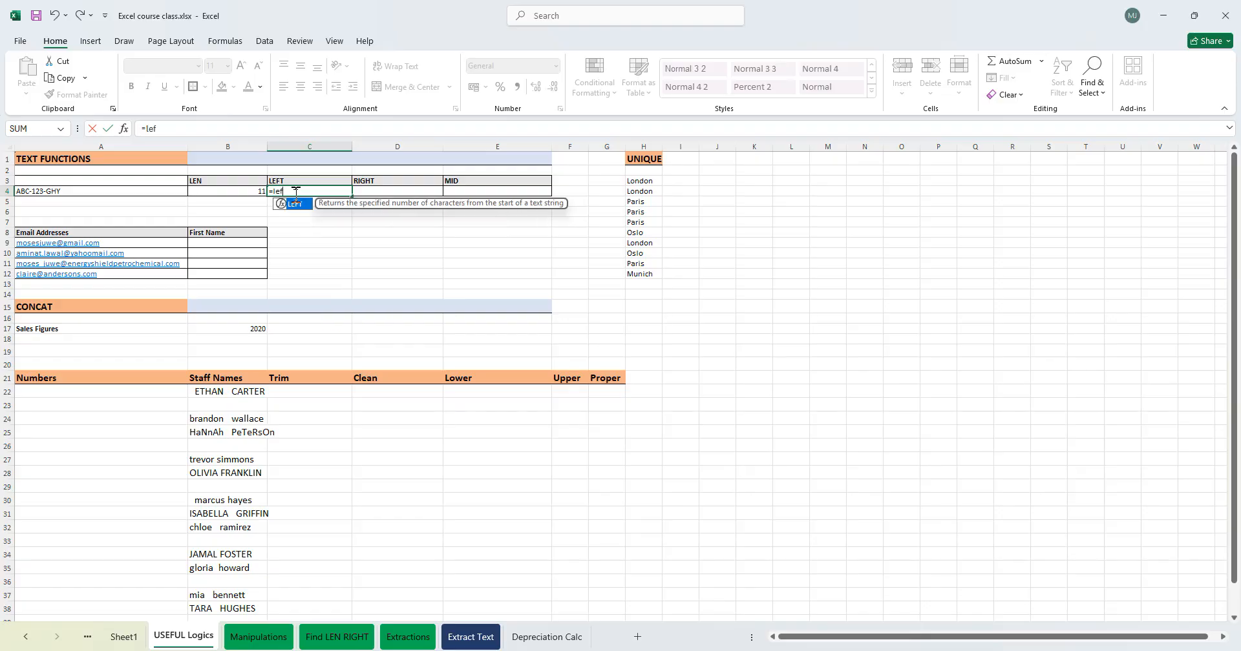
{"action": "type", "text": "t"}
{"action": "key", "text": "Tab"}
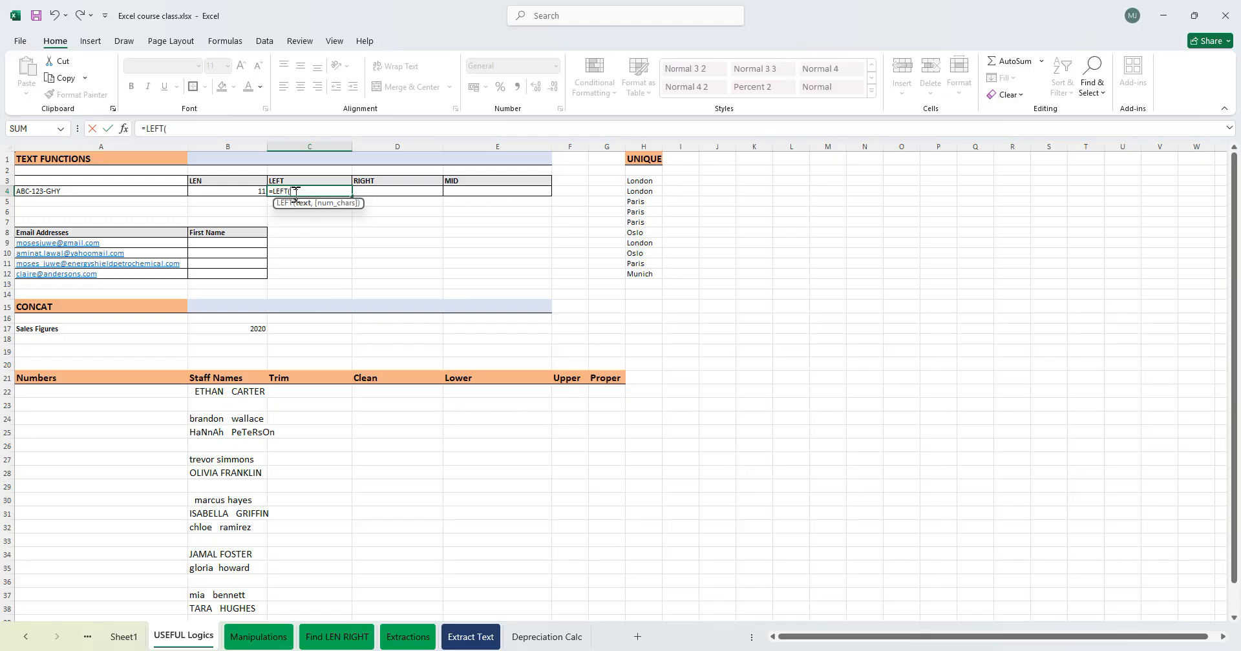
{"action": "left_click", "coordinate": [107, 191]}
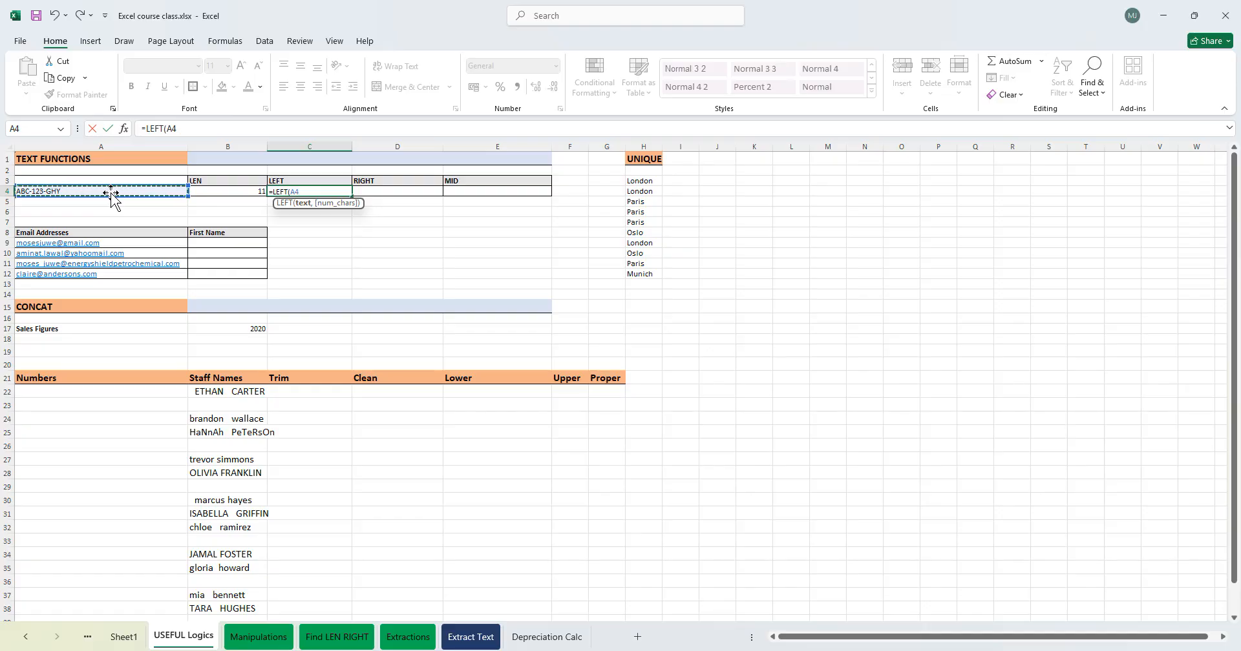
{"action": "type", "text": ",3"}
{"action": "key", "text": "Return"}
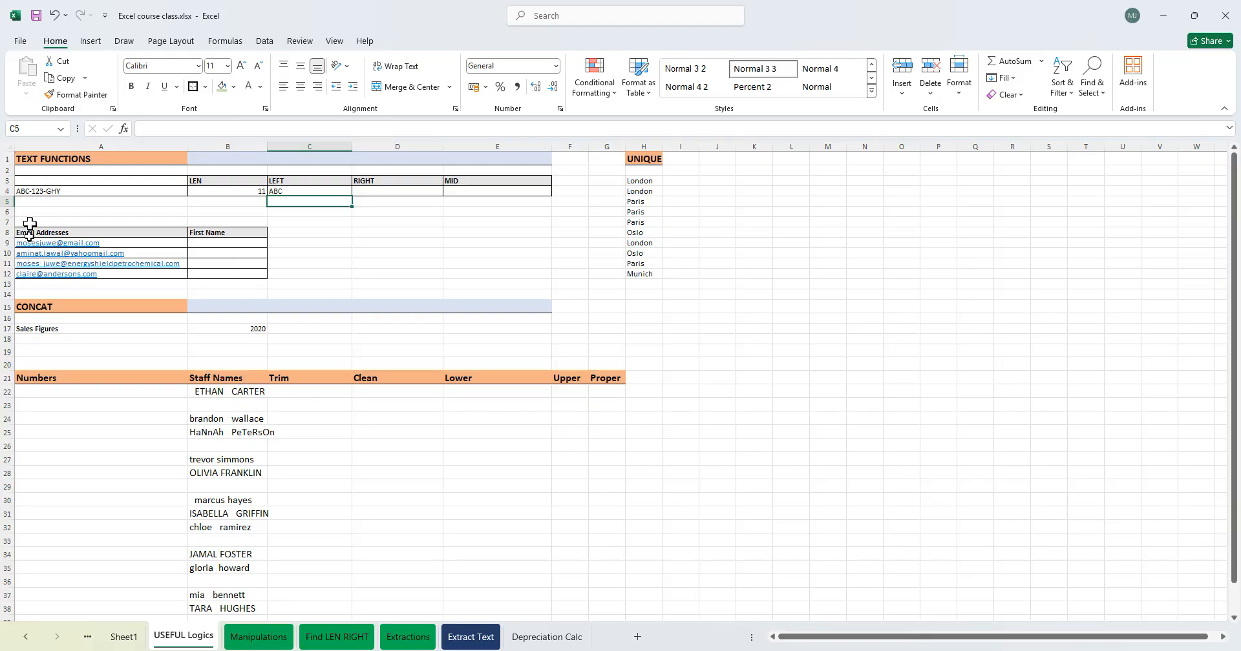
- Type ABCD in A5 and enter =LEFT(A5,4) in C5
{"action": "left_click", "coordinate": [32, 203]}
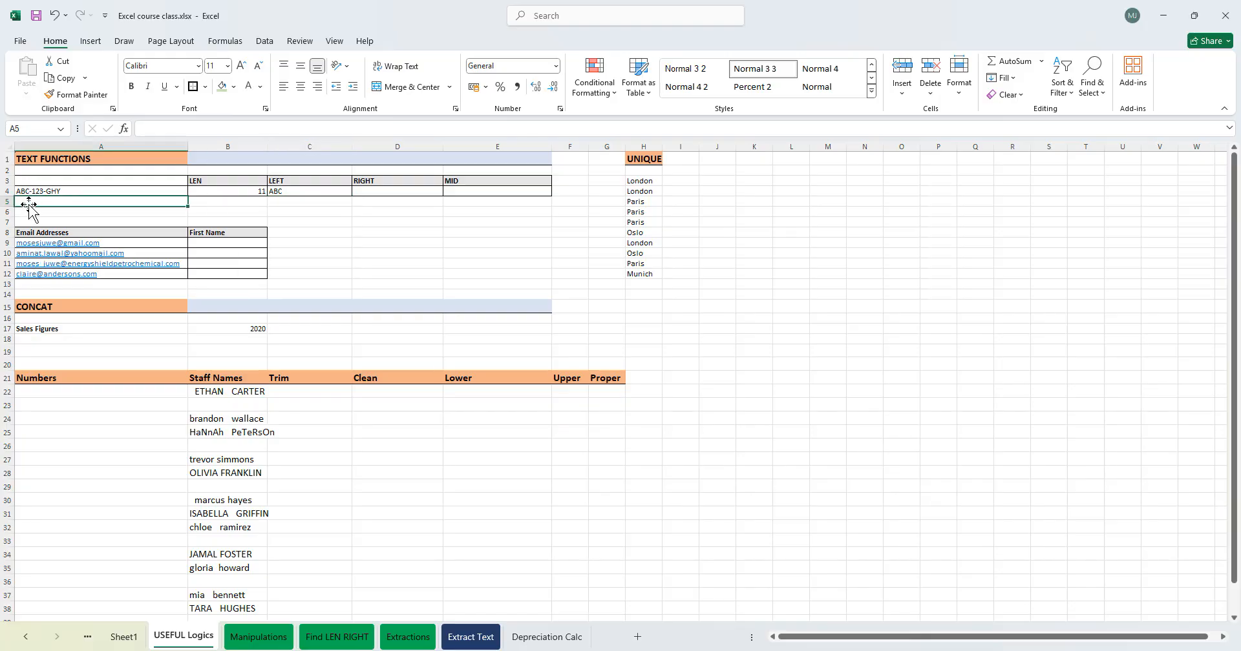
{"action": "type", "text": "ABCD"}
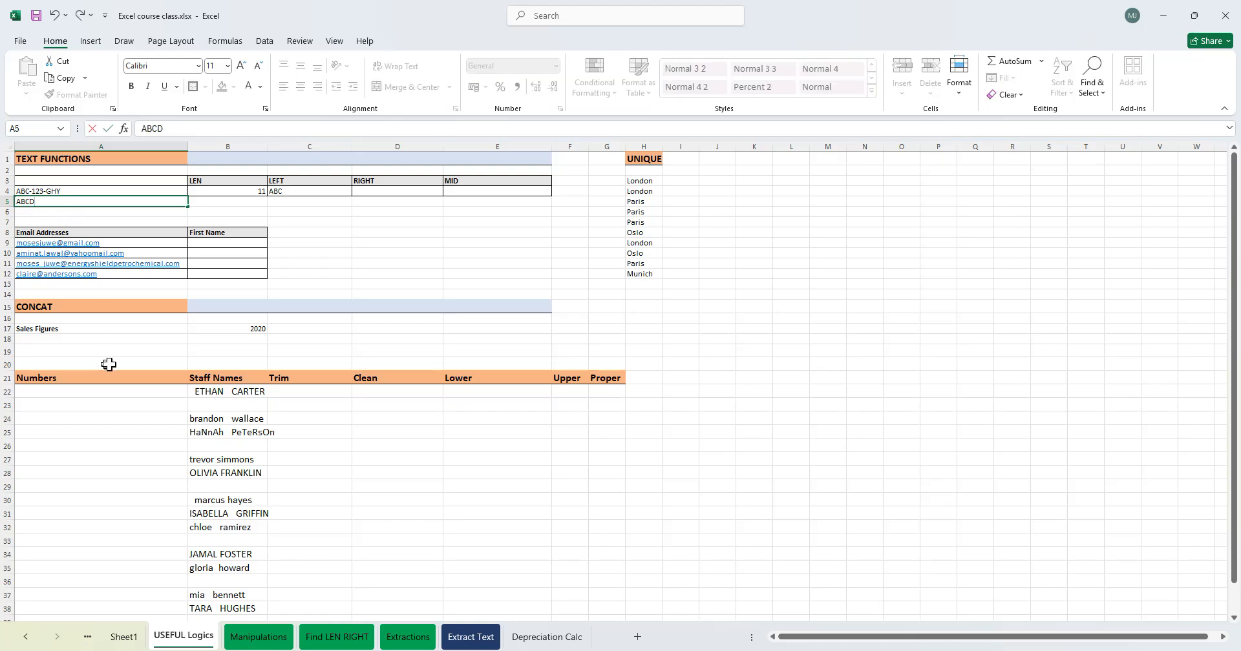
{"action": "key", "text": "Tab"}
{"action": "left_click", "coordinate": [290, 203]}
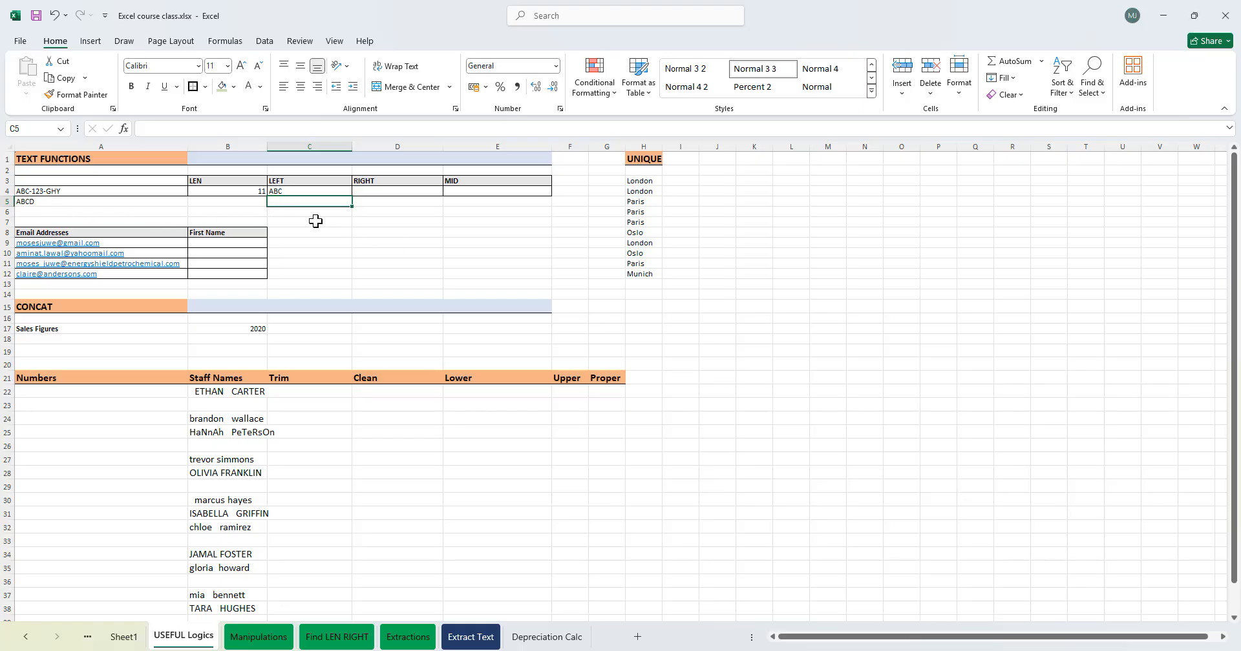
{"action": "type", "text": "=LEFT("}
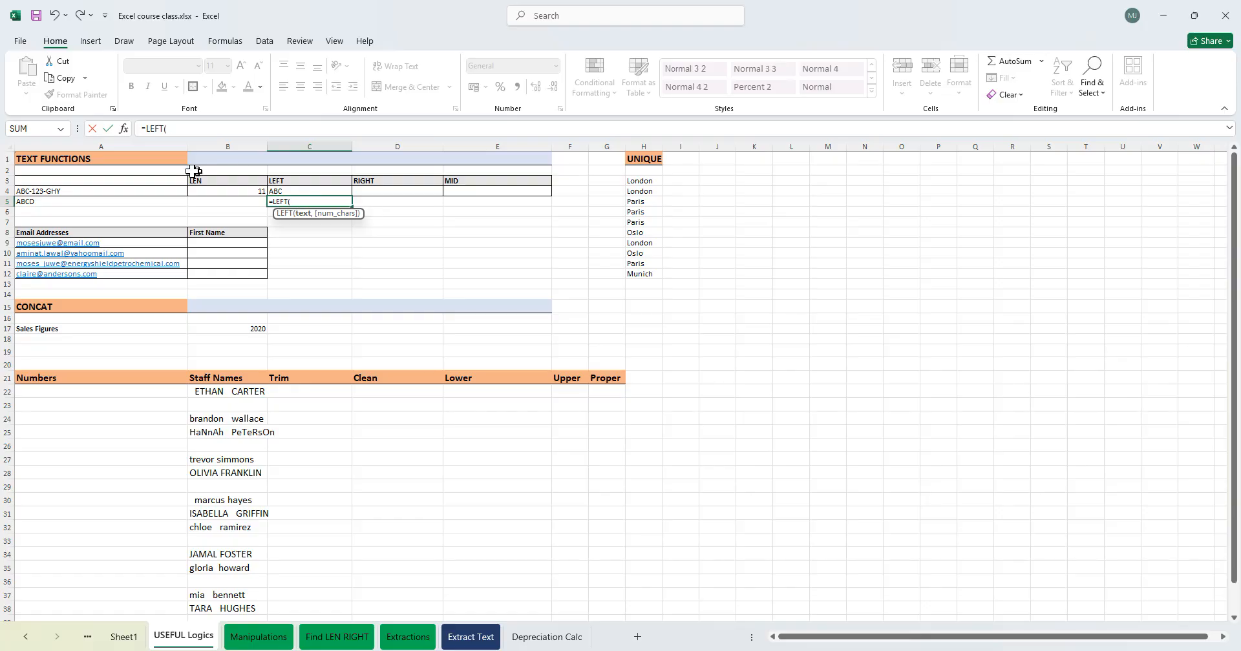
{"action": "left_click", "coordinate": [114, 201]}
{"action": "type", "text": ","}
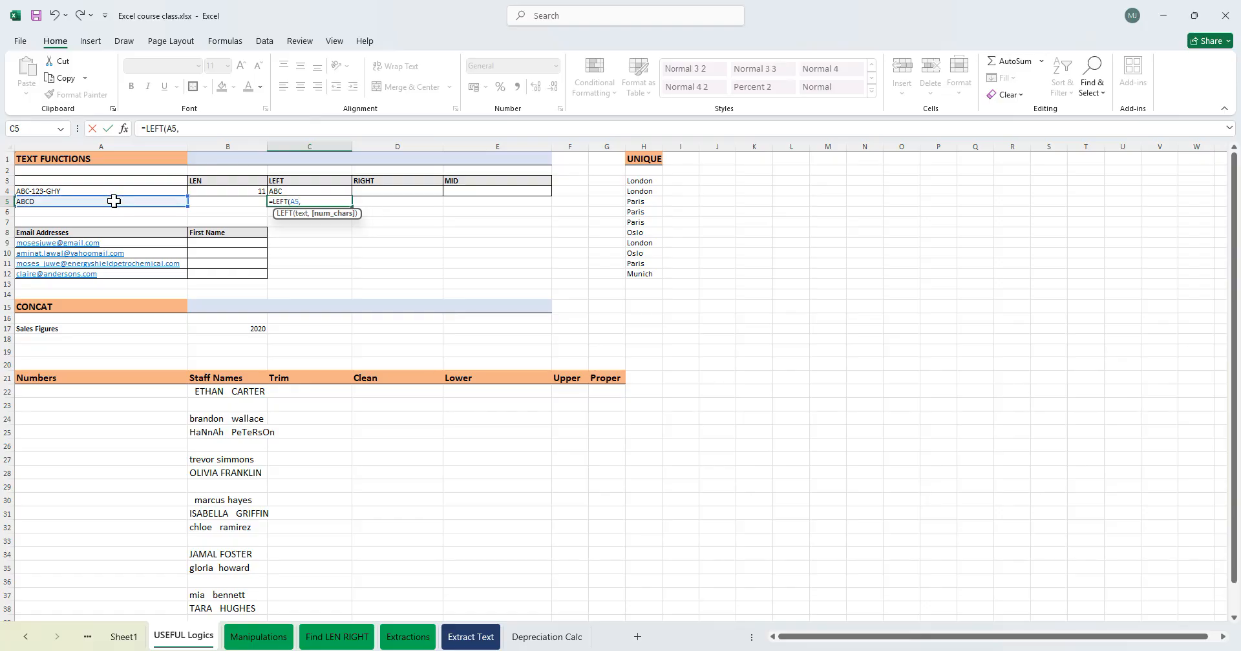
{"action": "type", "text": "4"}
{"action": "key", "text": "Return"}
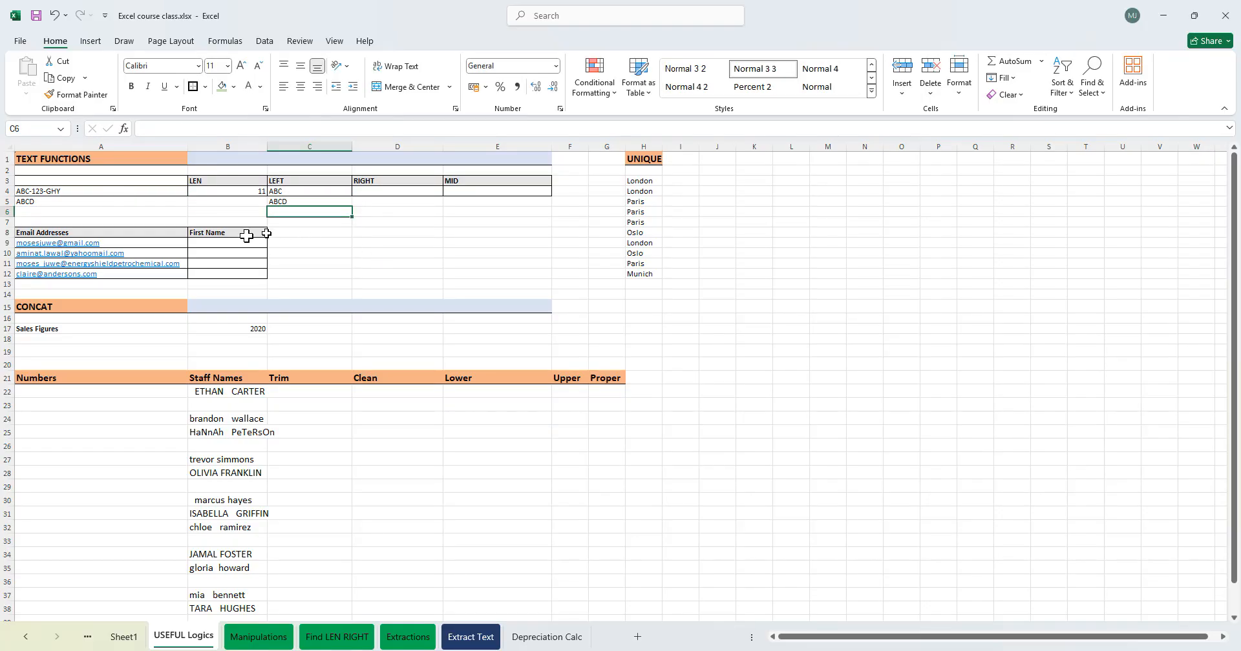
- Clear the ABCD sample text from A5 and its LEFT formula from C5
{"action": "left_click", "coordinate": [57, 214]}
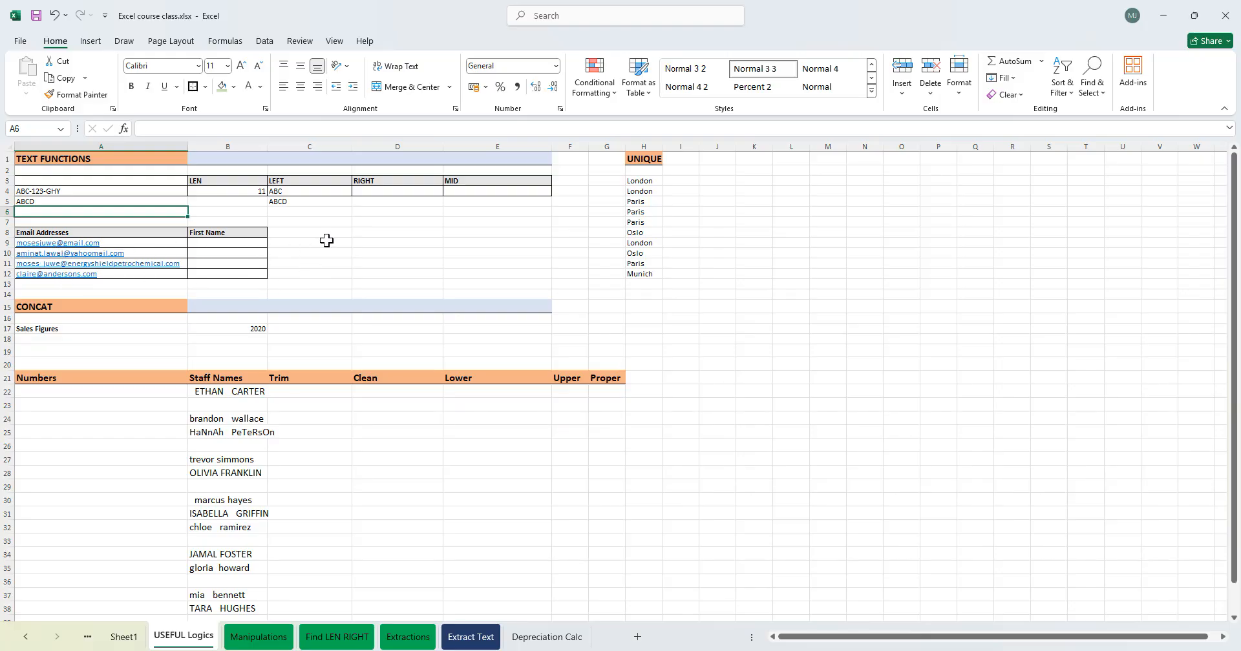
{"action": "left_click", "coordinate": [315, 223]}
{"action": "left_click", "coordinate": [289, 210]}
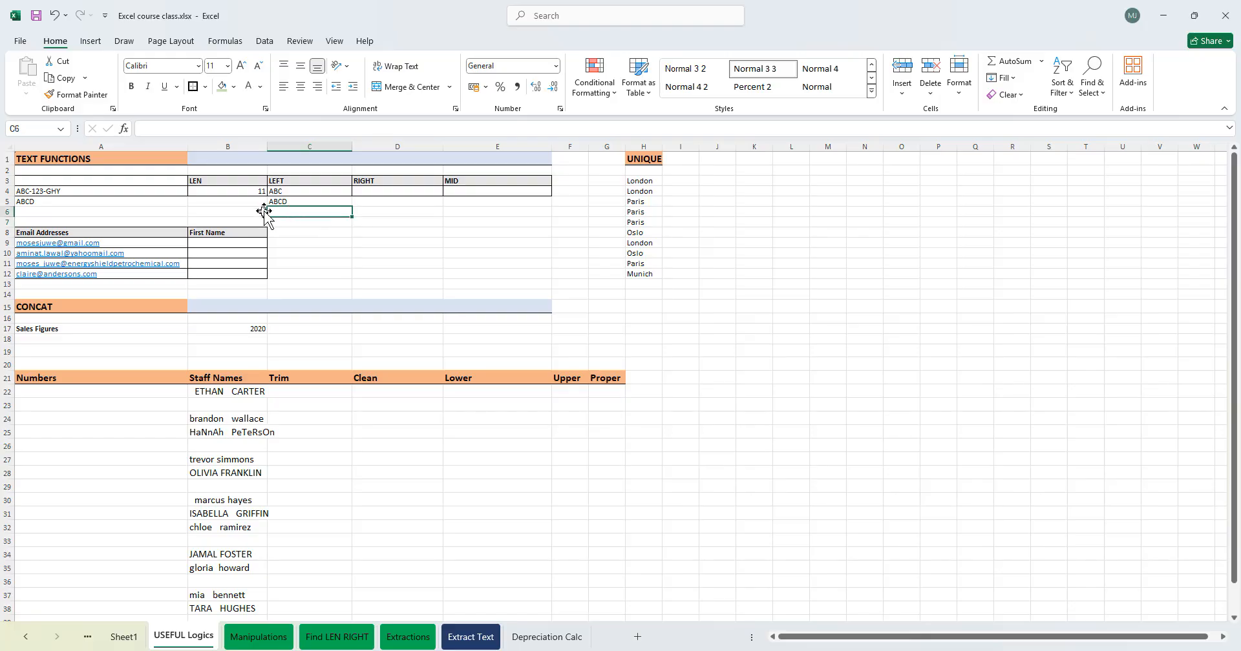
{"action": "left_click", "coordinate": [279, 202]}
{"action": "left_click_drag", "start_coordinate": [278, 203], "coordinate": [97, 203]}
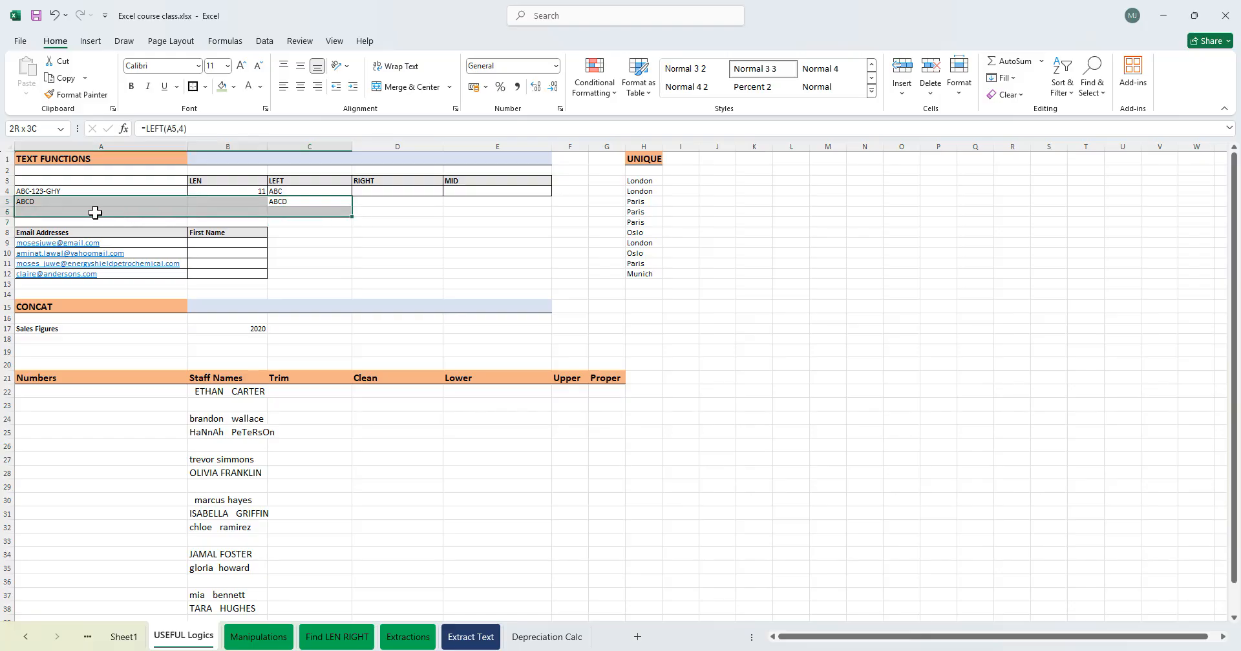
{"action": "key", "text": "BackSpace"}
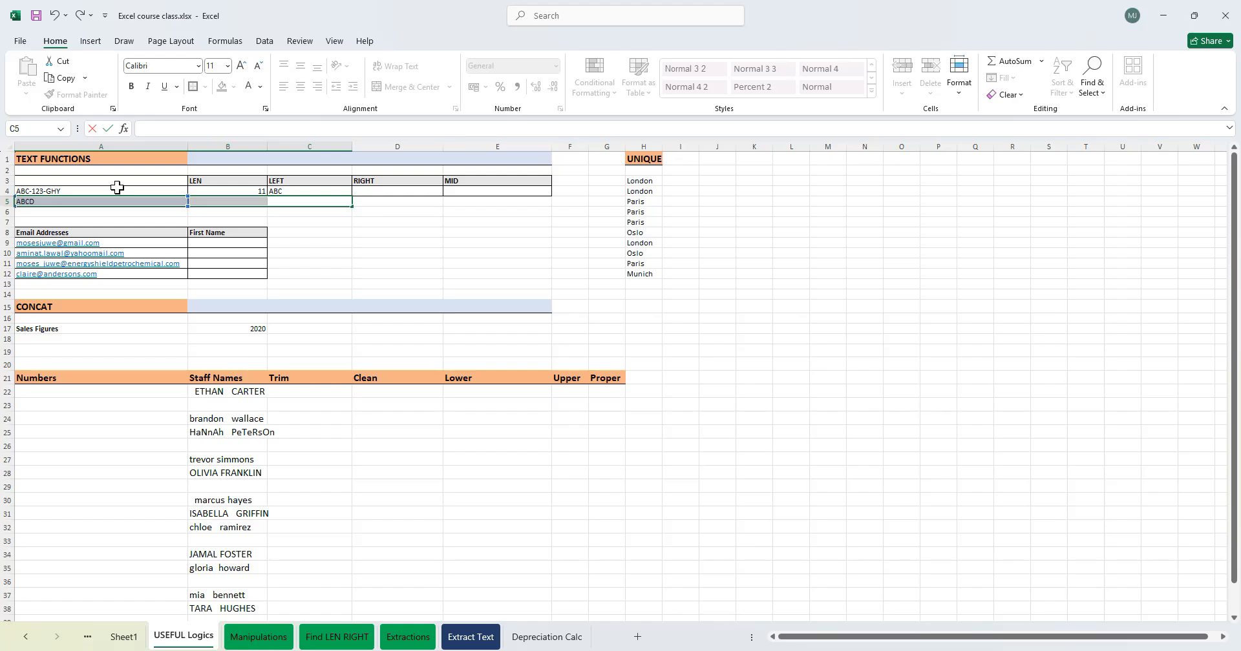
{"action": "left_click", "coordinate": [371, 274]}
{"action": "left_click", "coordinate": [135, 204]}
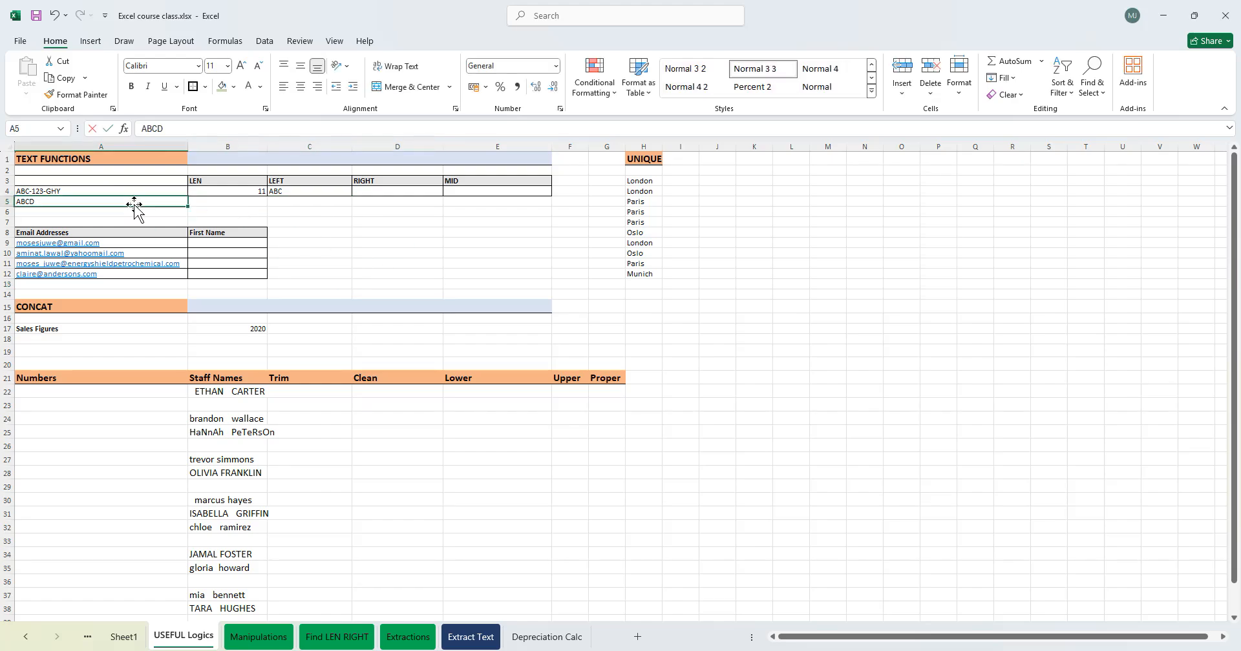
{"action": "key", "text": "Delete"}
{"action": "left_click", "coordinate": [393, 232]}
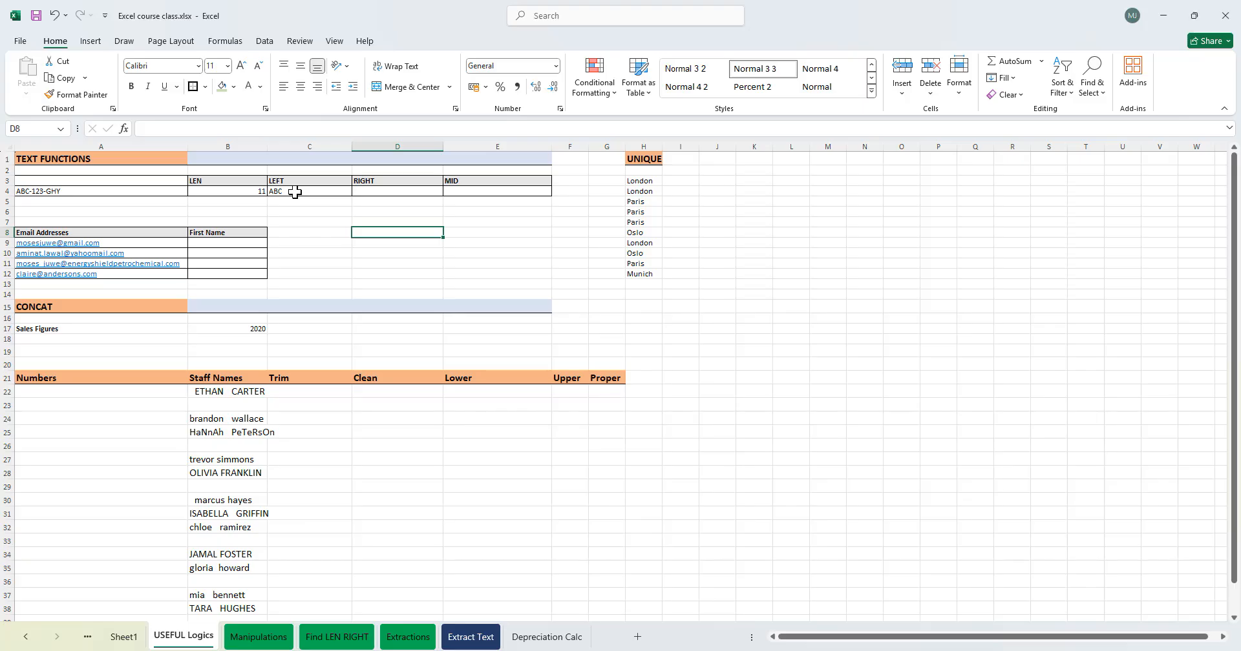
- Edit C4's formula to =LEFT(A4,) with the number of characters left out
{"action": "double_click", "coordinate": [294, 192]}
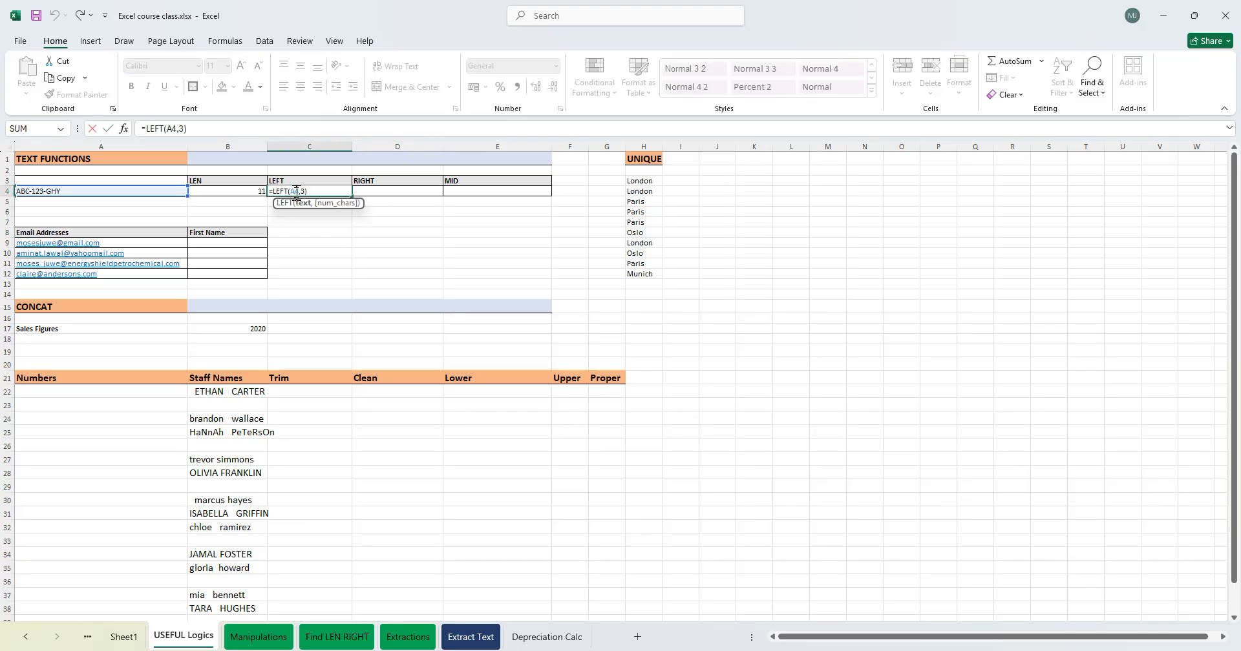
{"action": "left_click", "coordinate": [307, 191]}
{"action": "key", "text": "Return"}
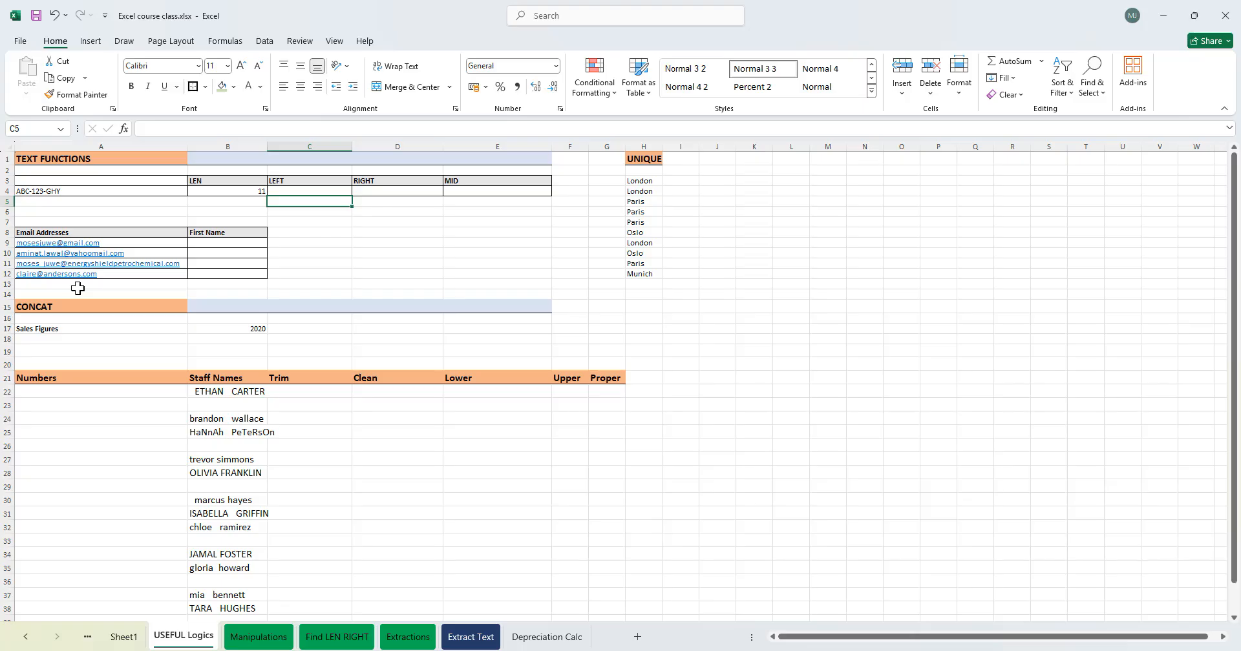
{"action": "left_click", "coordinate": [303, 191]}
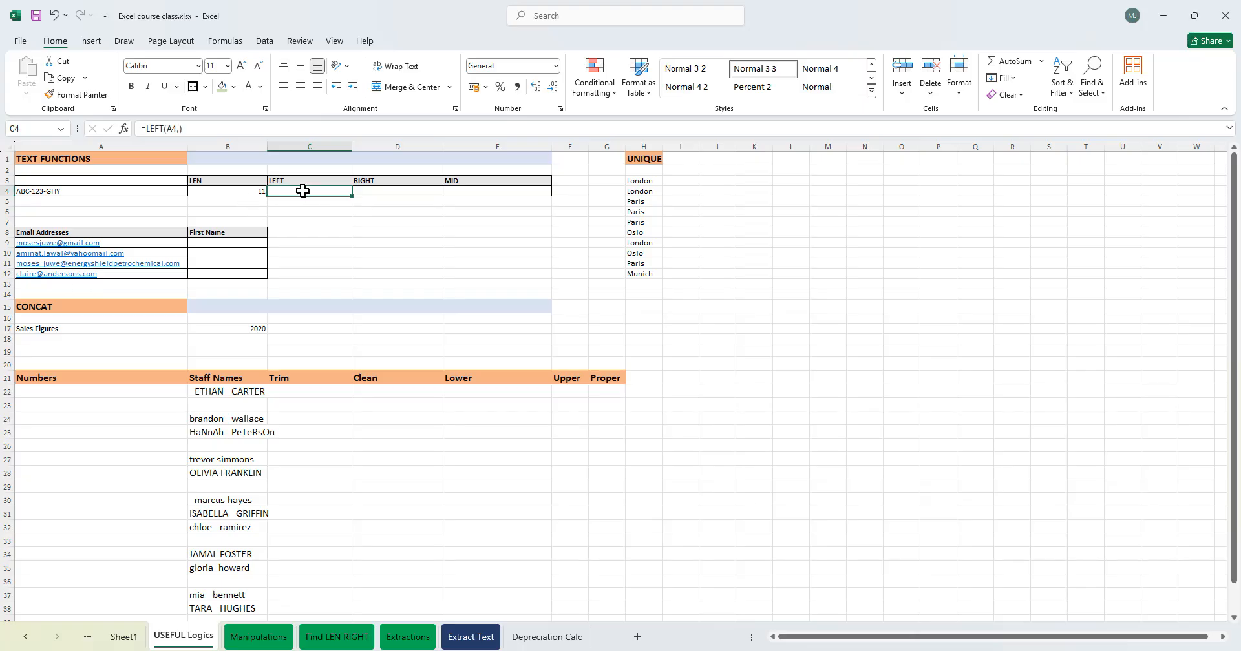
- Re-enter =LEFT(A4,3) in C4 to extract the first three characters
{"action": "type", "text": "=LE"}
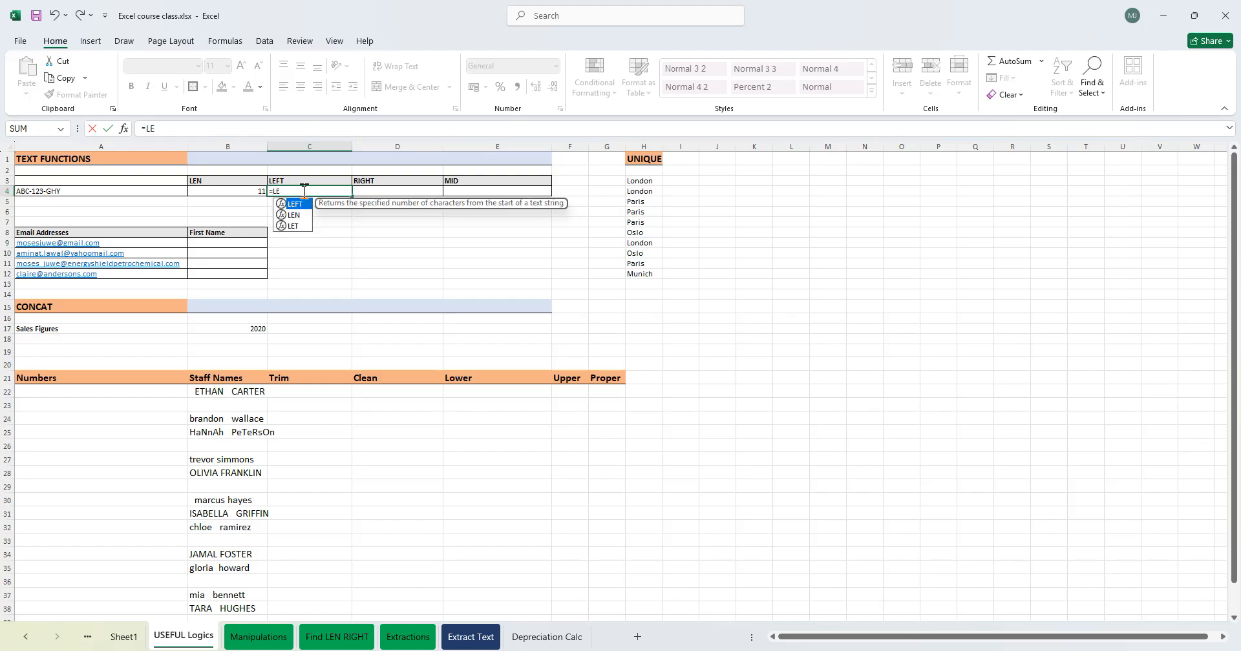
{"action": "key", "text": "Tab"}
{"action": "left_click", "coordinate": [53, 189]}
{"action": "type", "text": ",3"}
{"action": "key", "text": "Return"}
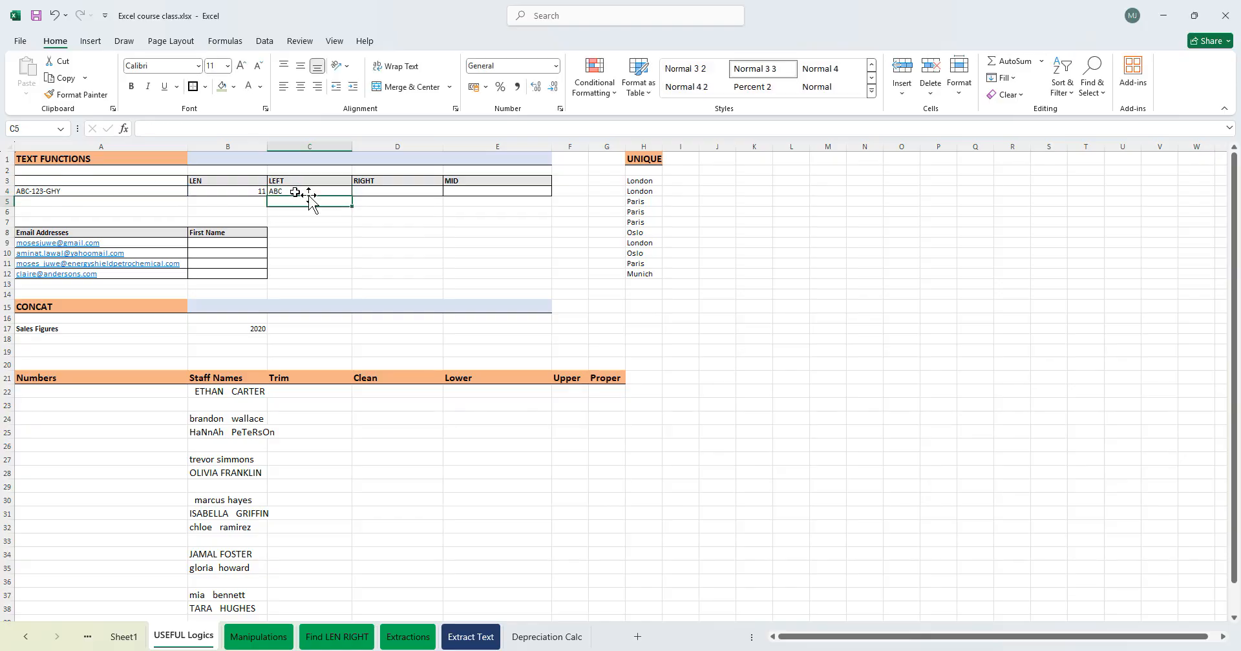
- Enter =RIGHT(A4,3) in D4 to extract the last three characters of A4
{"action": "left_click", "coordinate": [394, 191]}
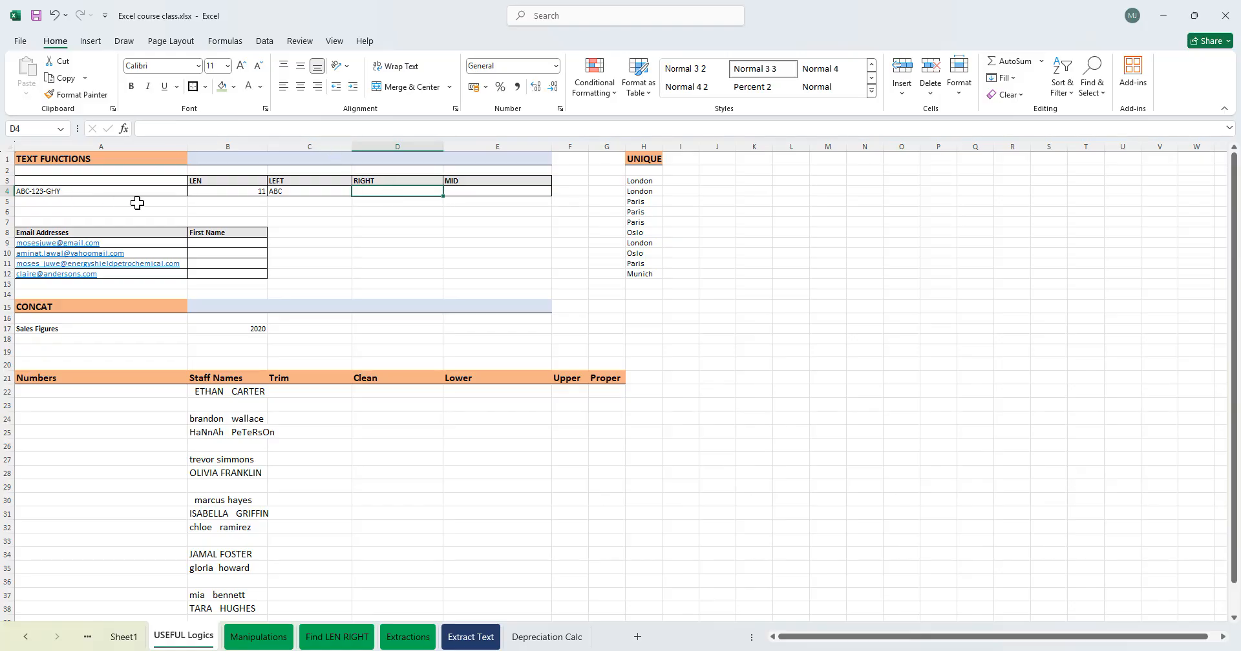
{"action": "type", "text": "="}
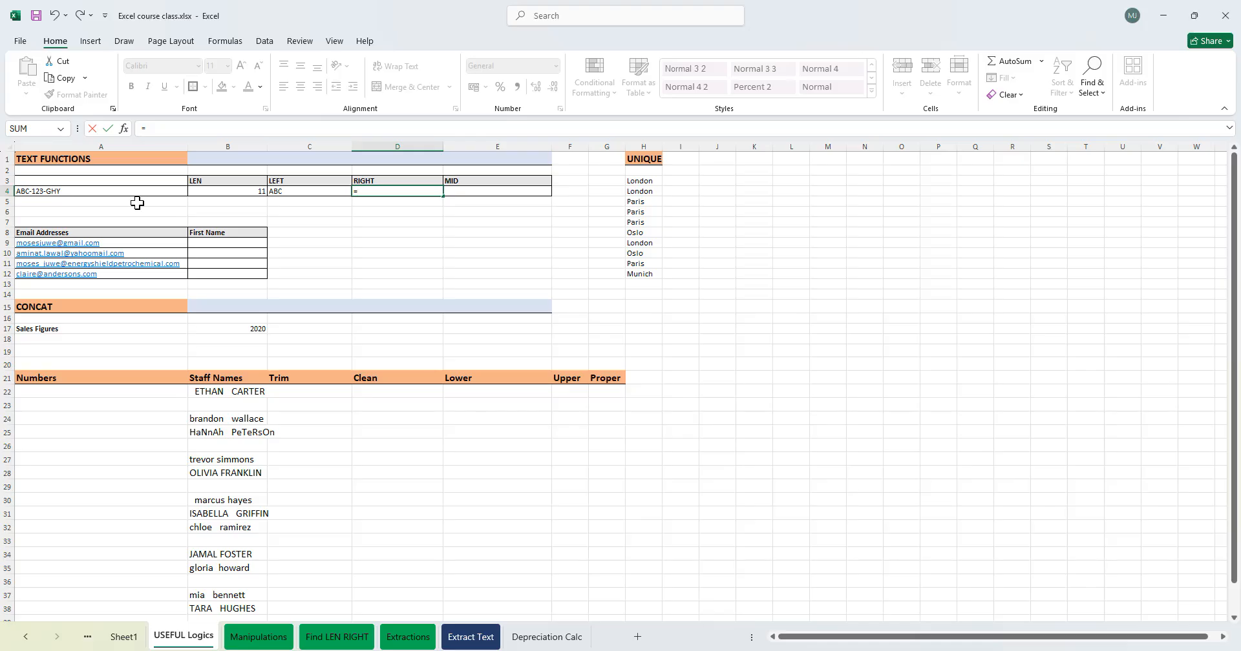
{"action": "type", "text": "RIGHT("}
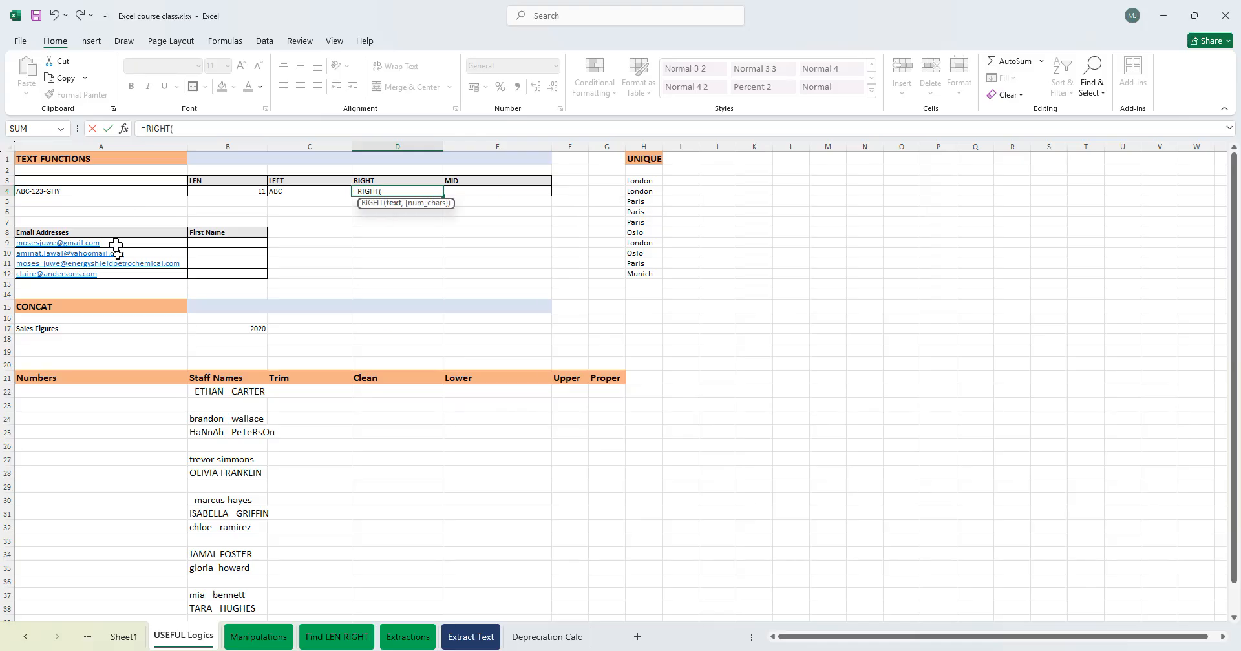
{"action": "left_click", "coordinate": [85, 193]}
{"action": "type", "text": ","}
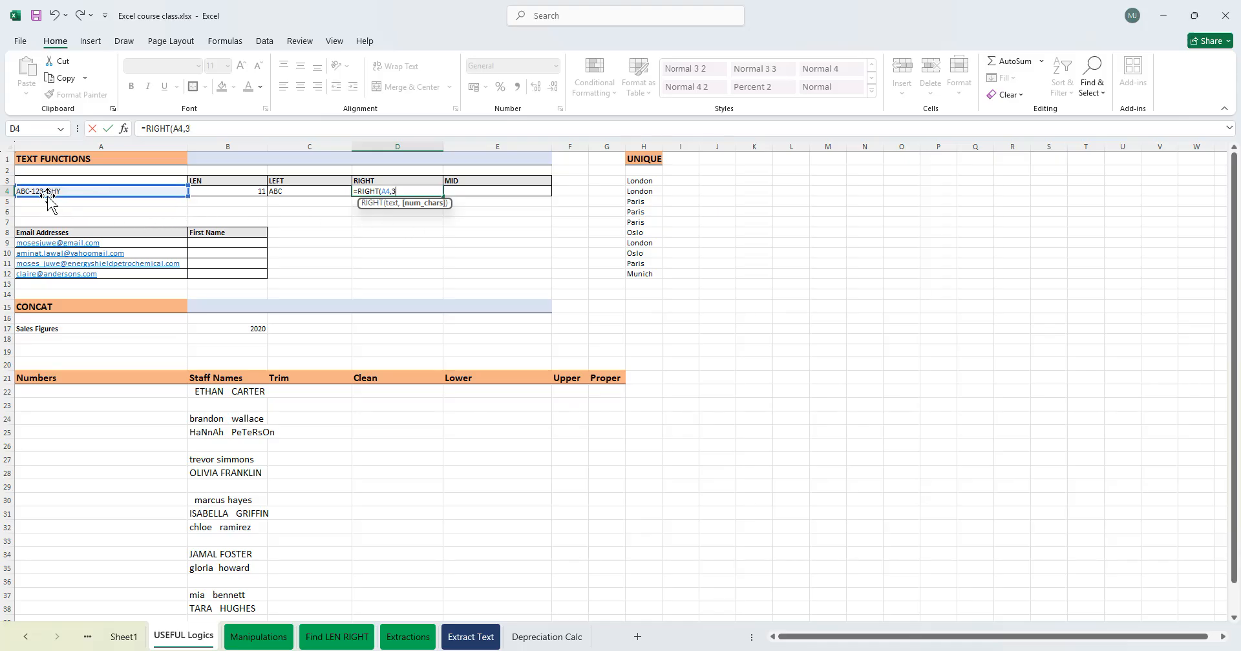
{"action": "type", "text": "3"}
{"action": "key", "text": "Return"}
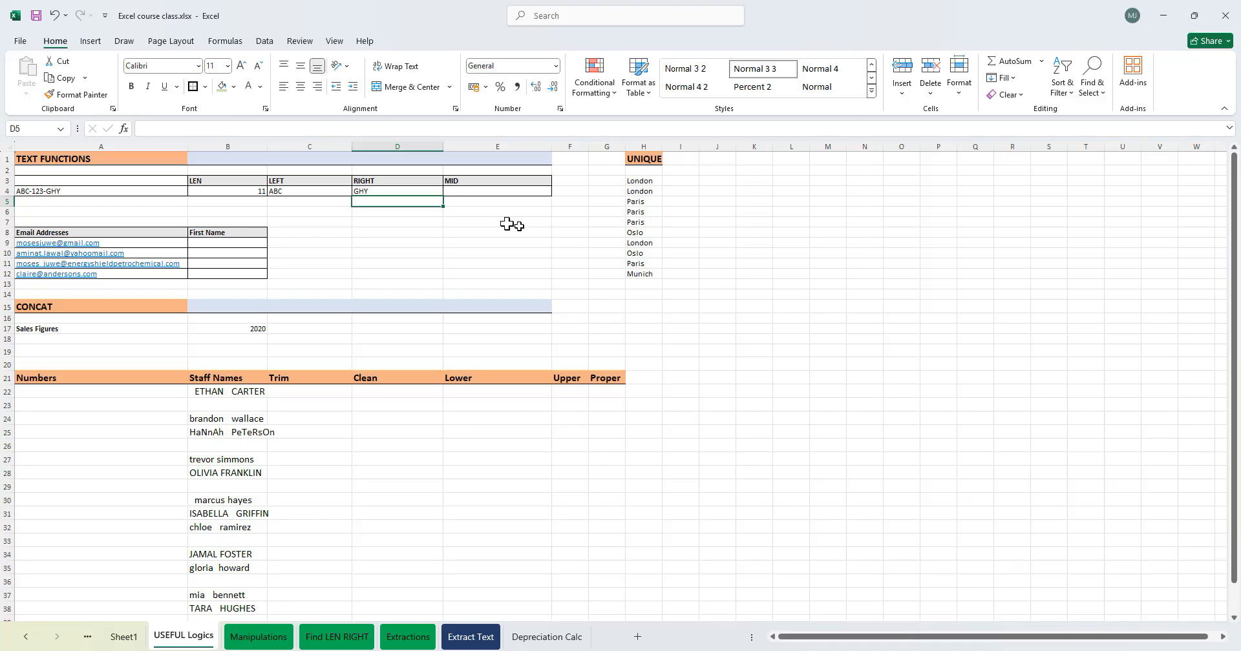
- Enter a MID formula in E4 extracting three characters of A4 starting at position 3
{"action": "left_click", "coordinate": [480, 191]}
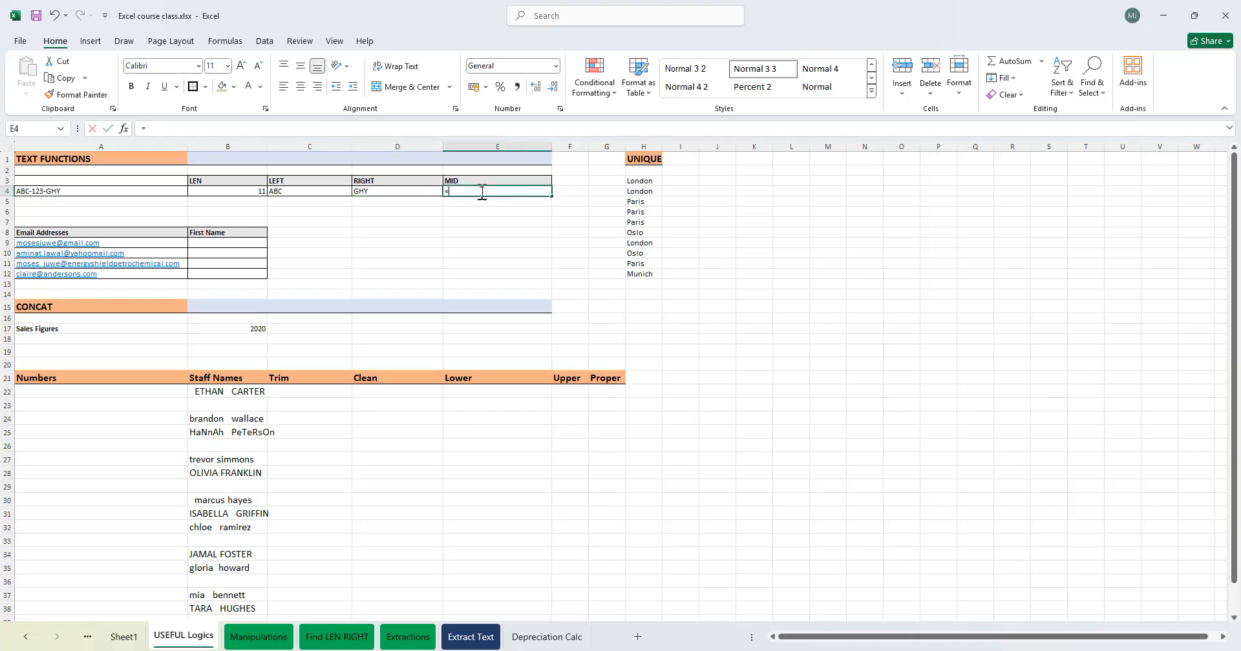
{"action": "type", "text": "=MID("}
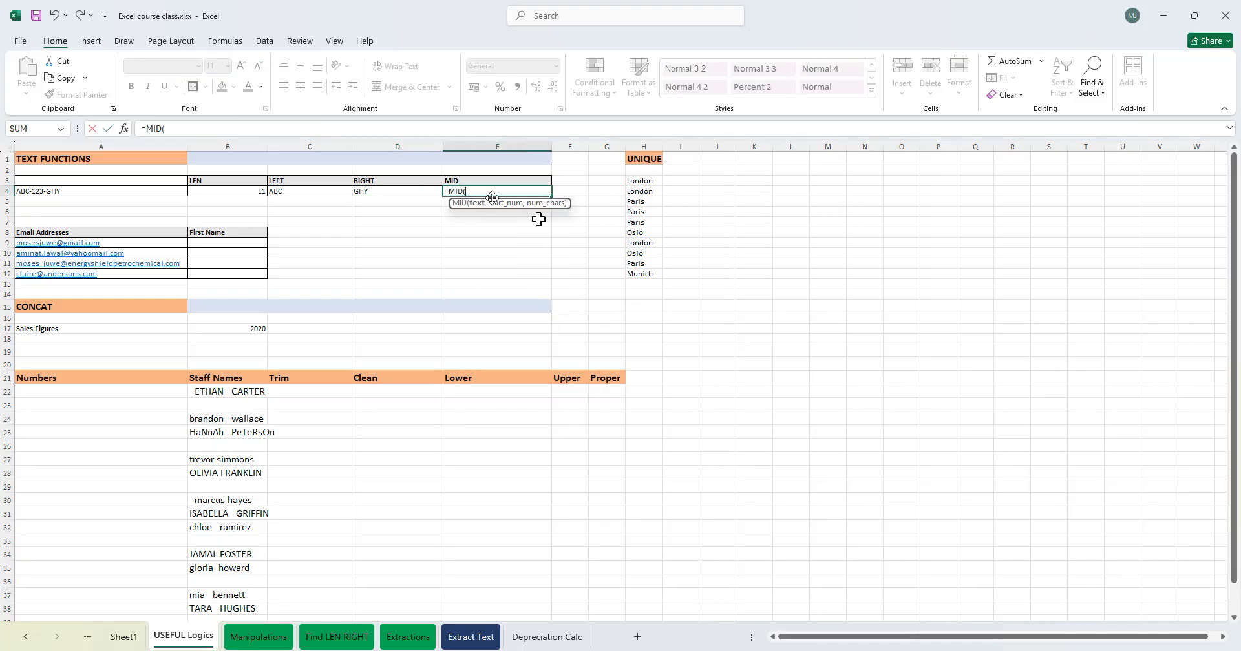
{"action": "left_click", "coordinate": [141, 194]}
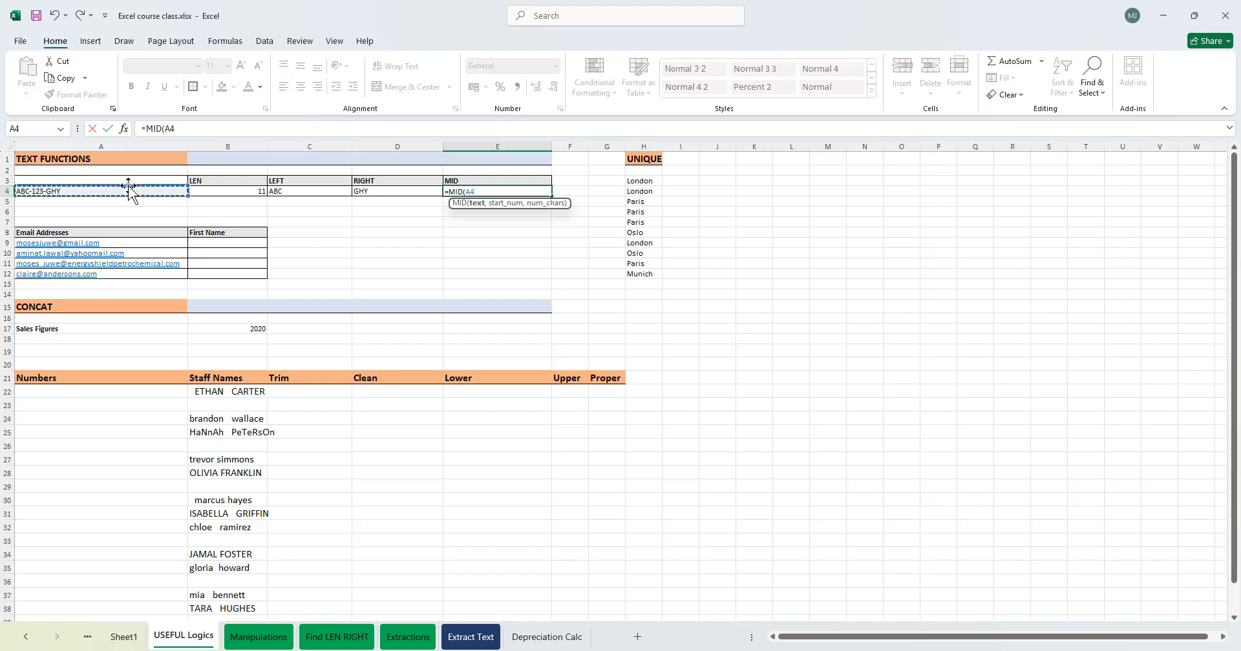
{"action": "type", "text": ",3"}
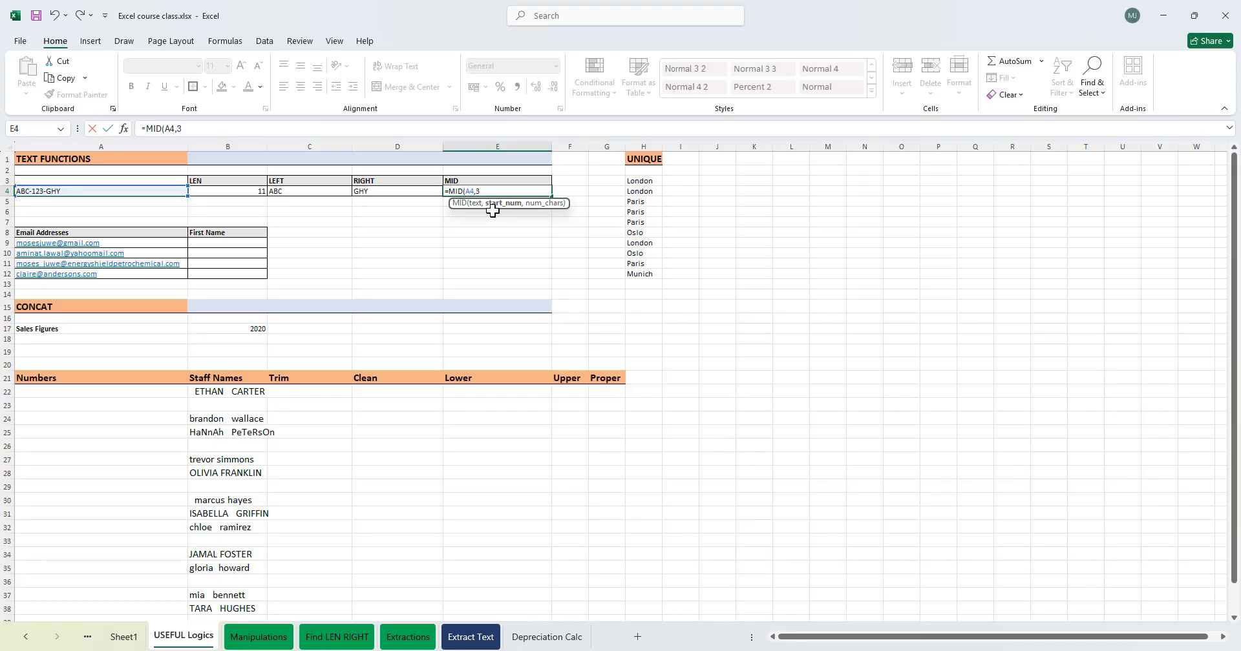
{"action": "type", "text": ",3"}
{"action": "key", "text": "Return"}
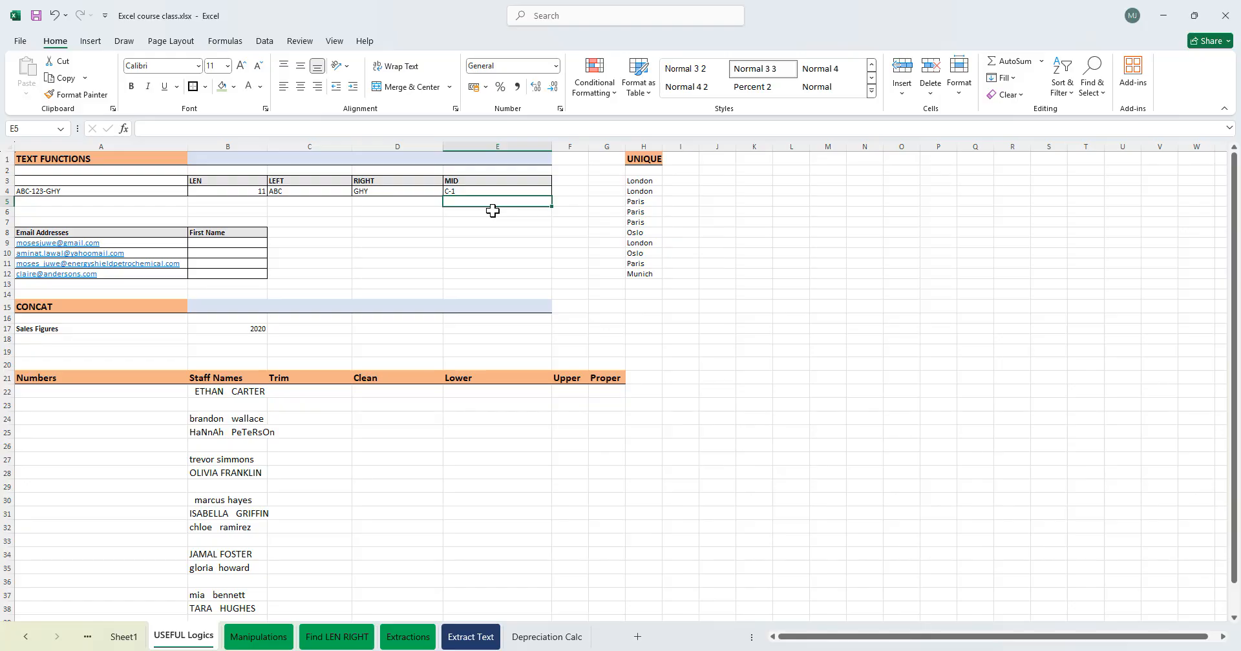
- Edit E4's MID formula start position so it extracts the middle characters 123
{"action": "double_click", "coordinate": [478, 191]}
{"action": "left_click", "coordinate": [479, 191]}
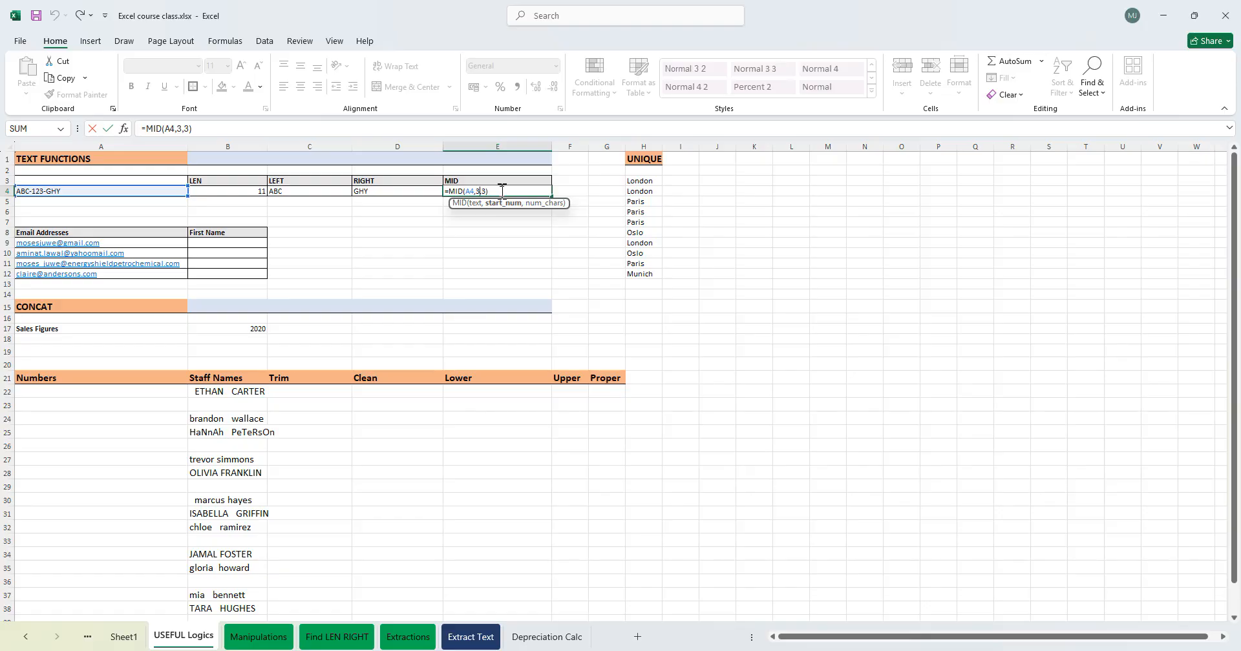
{"action": "key", "text": "Return"}
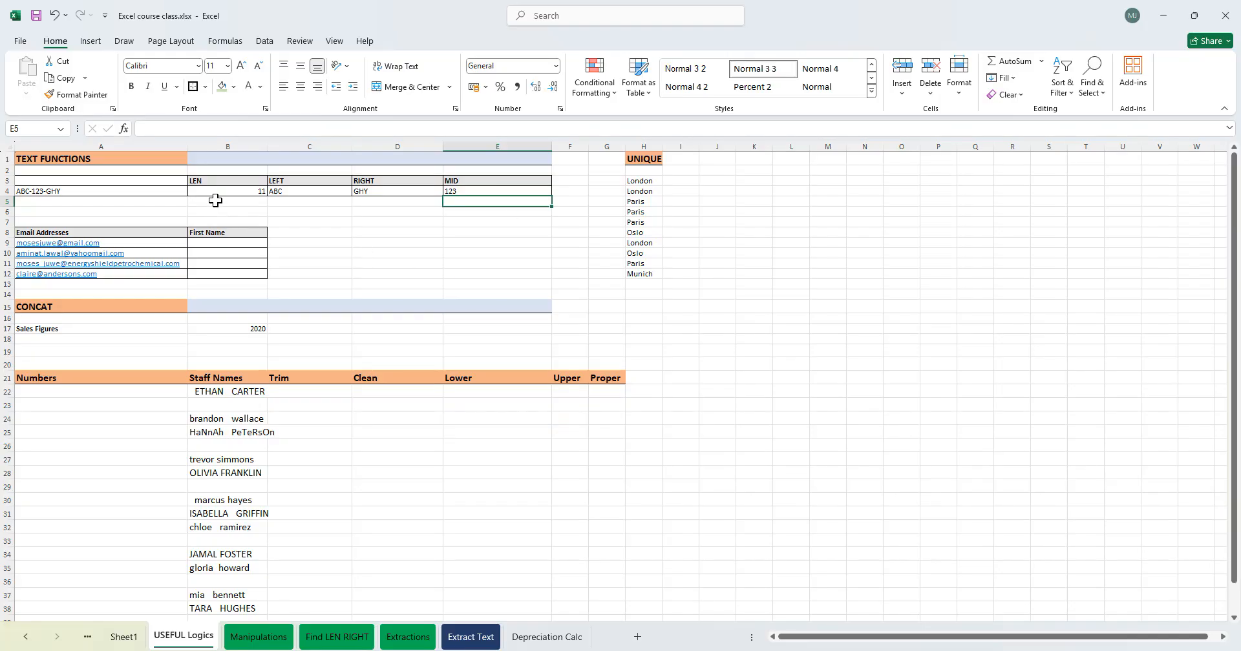
- Copy the formatting of row 4's table cells A4:E4 onto row 5 with Format Painter
{"action": "left_click_drag", "start_coordinate": [215, 192], "coordinate": [481, 193]}
{"action": "left_click_drag", "start_coordinate": [49, 190], "coordinate": [500, 191]}
{"action": "key", "text": "alt"}
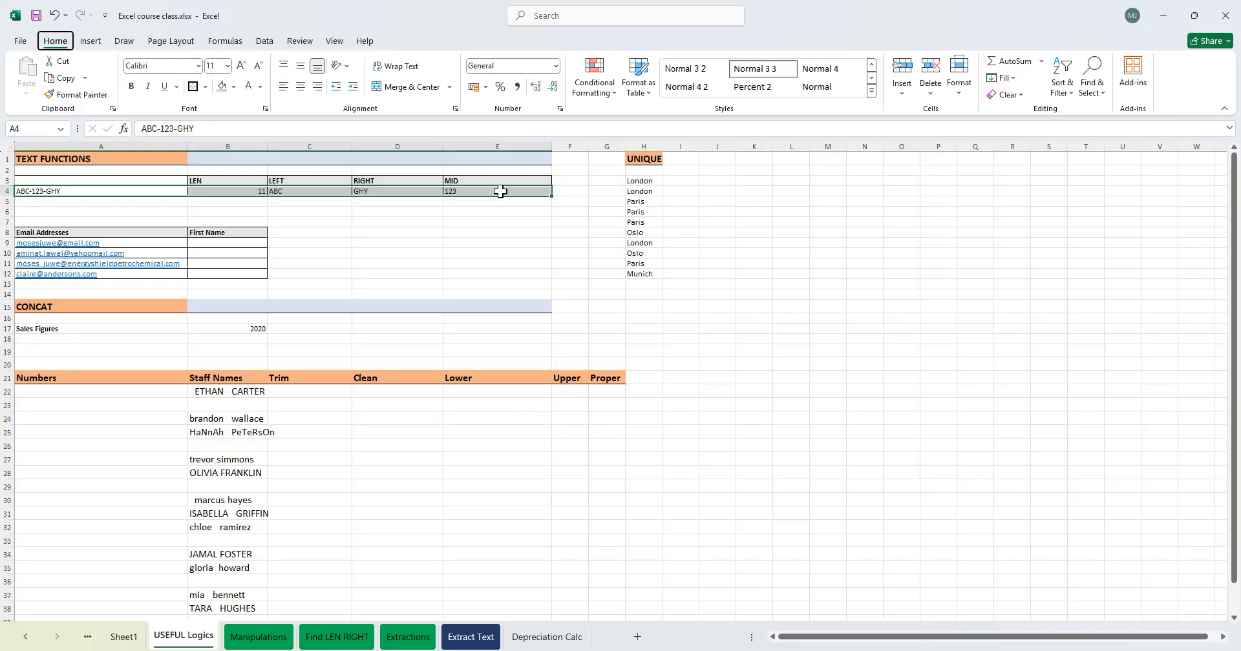
{"action": "key", "text": "h"}
{"action": "key", "text": "f"}
{"action": "key", "text": "p"}
{"action": "key", "text": "Down"}
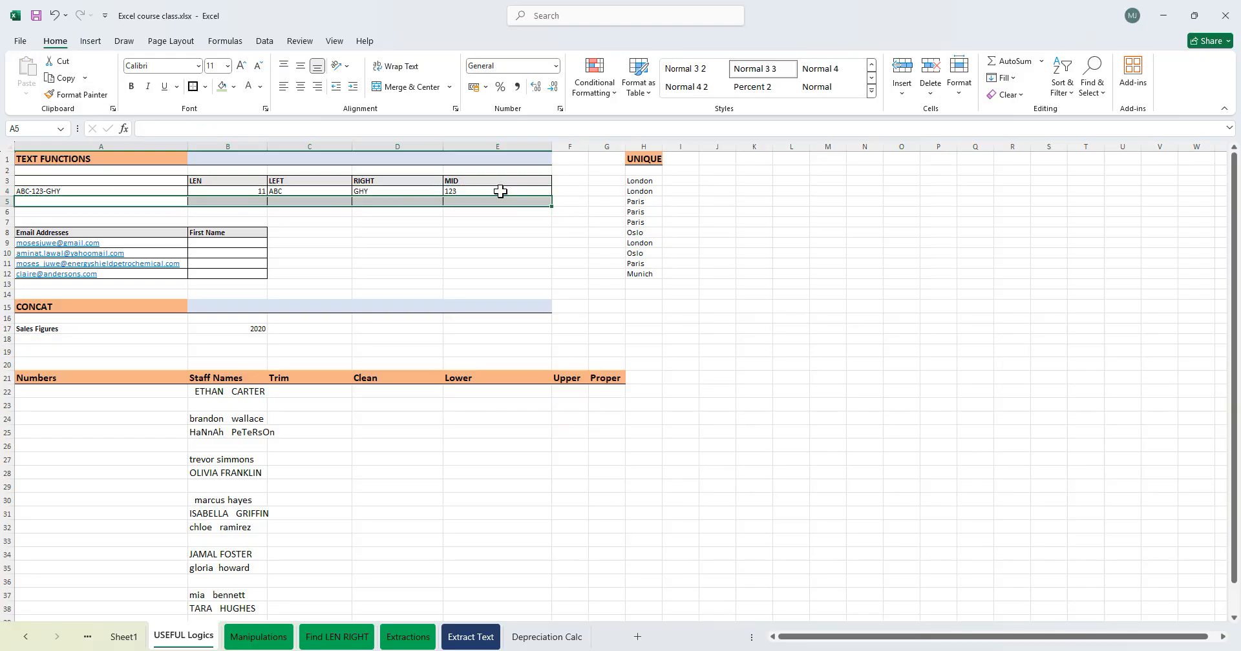
- Copy the ABC-123-GHY text from A4 into A5
{"action": "key", "text": "Up"}
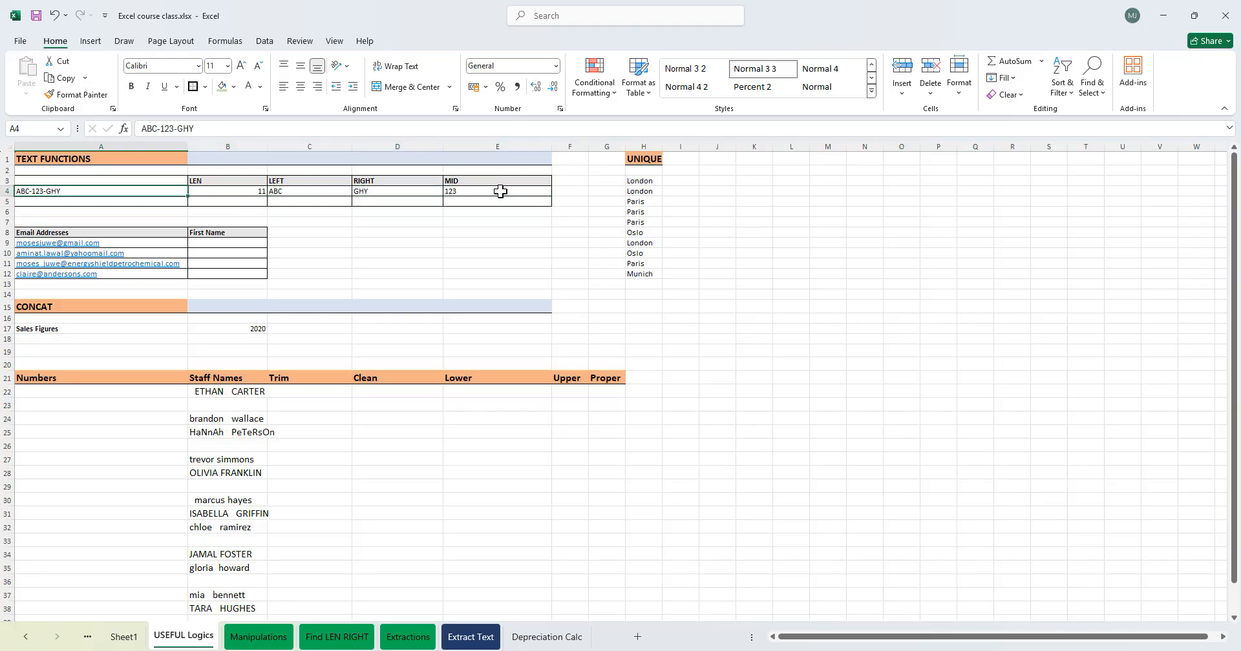
{"action": "key", "text": "shift+Right"}
{"action": "key", "text": "shift+Right"}
{"action": "key", "text": "shift+Right"}
{"action": "key", "text": "shift+Right"}
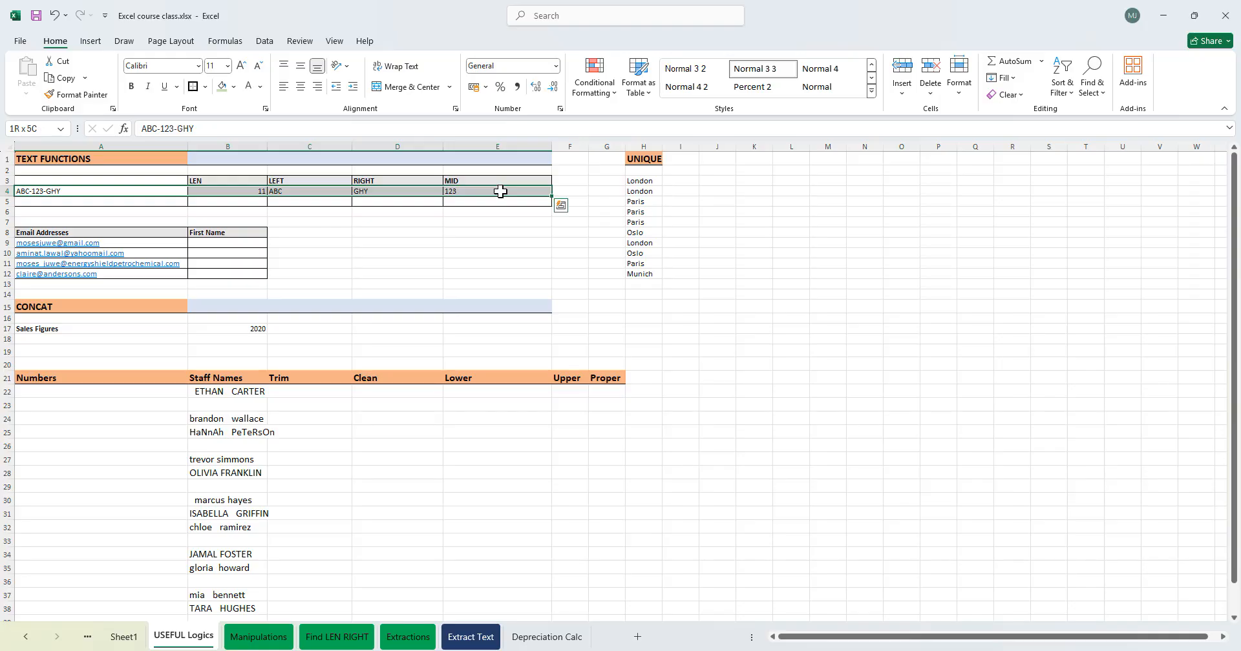
{"action": "key", "text": "shift+Left"}
{"action": "key", "text": "shift+Left"}
{"action": "key", "text": "shift+Left"}
{"action": "key", "text": "ctrl+c"}
{"action": "key", "text": "Down"}
{"action": "key", "text": "ctrl+v"}
{"action": "key", "text": "Right"}
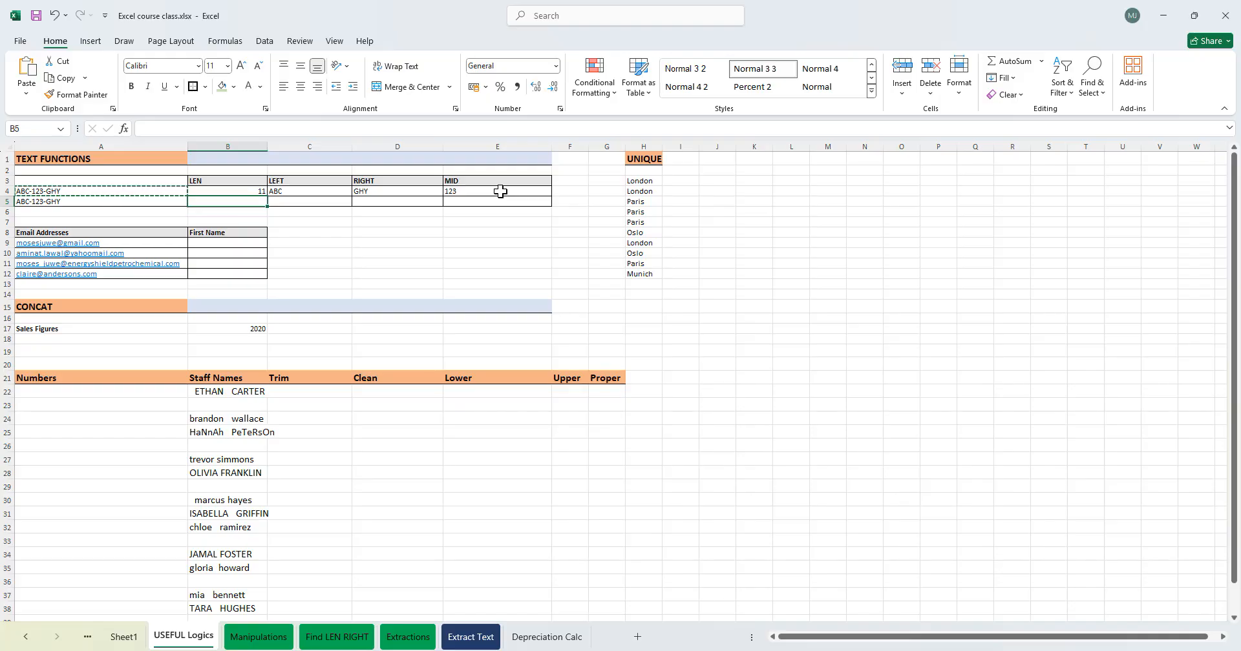
- Enter =LEN(A5) in B5 to count the characters of A5
{"action": "type", "text": "=LEN("}
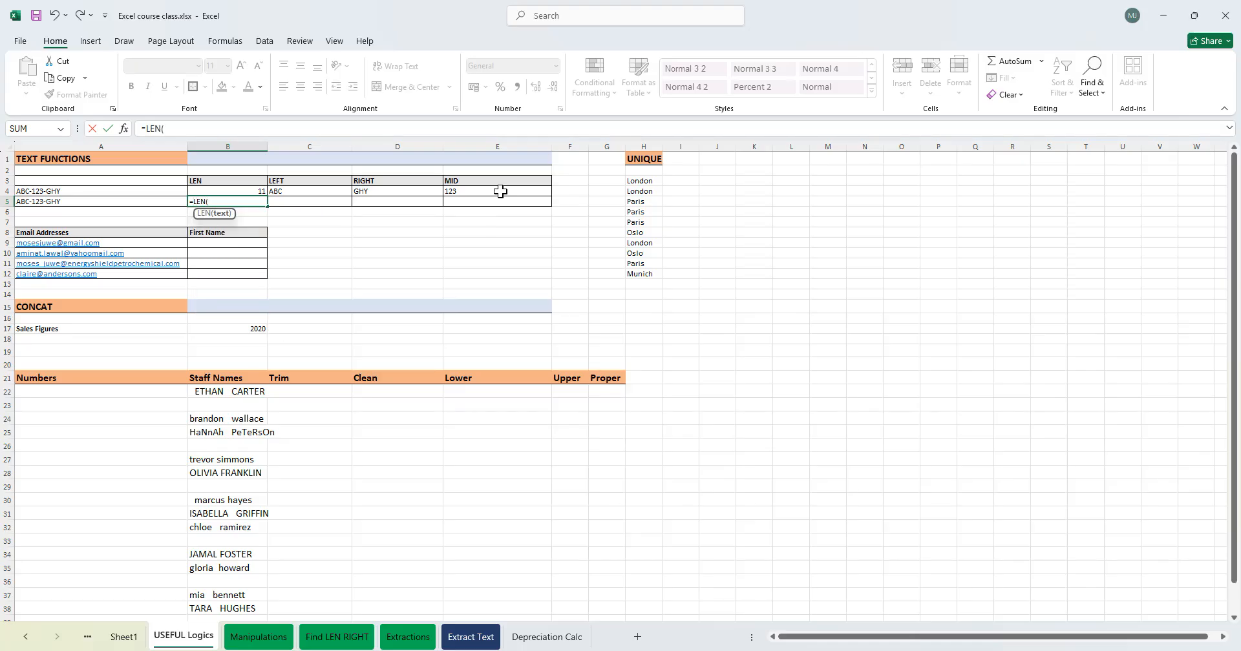
{"action": "left_click", "coordinate": [123, 203]}
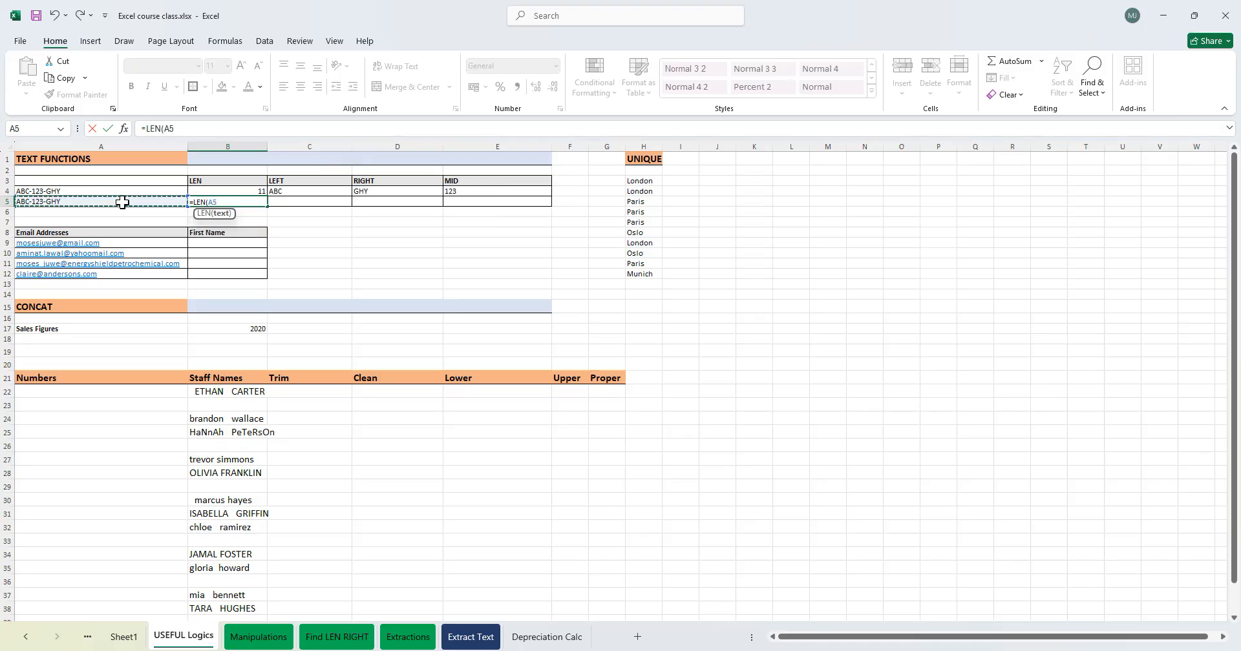
{"action": "type", "text": ")"}
{"action": "key", "text": "Return"}
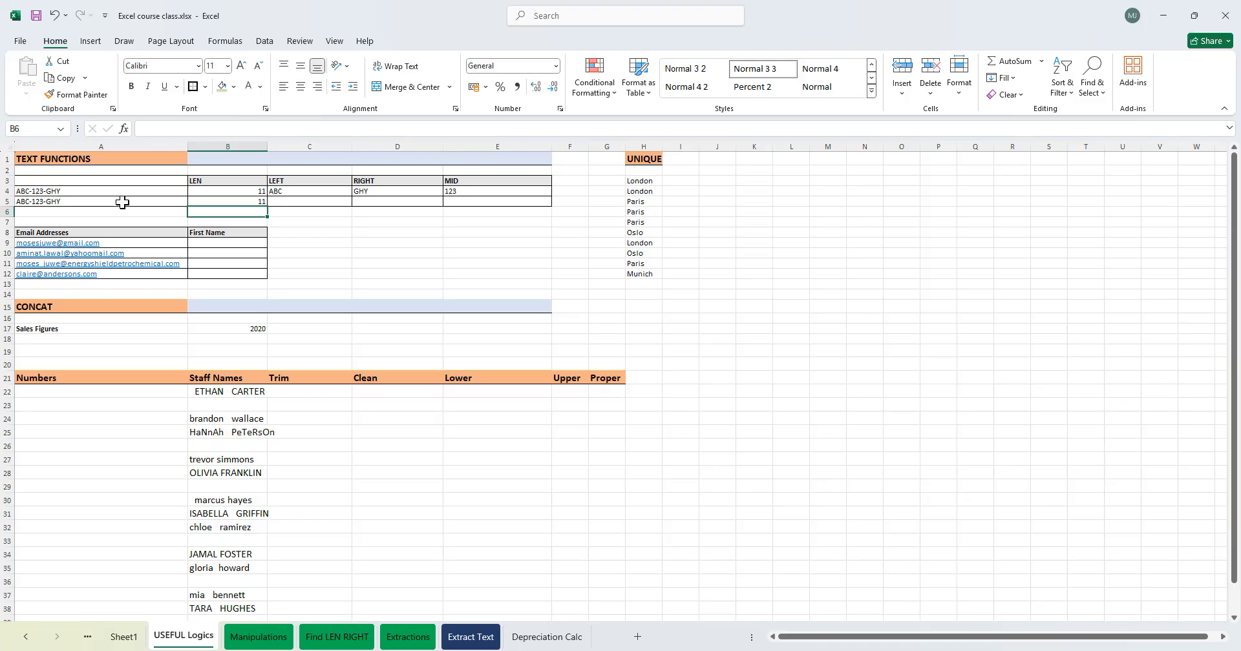
- Enter =LEFT(A5,1) in C5 to extract the first character of A5
{"action": "left_click", "coordinate": [313, 193]}
{"action": "left_click", "coordinate": [311, 199]}
{"action": "type", "text": "=EF"}
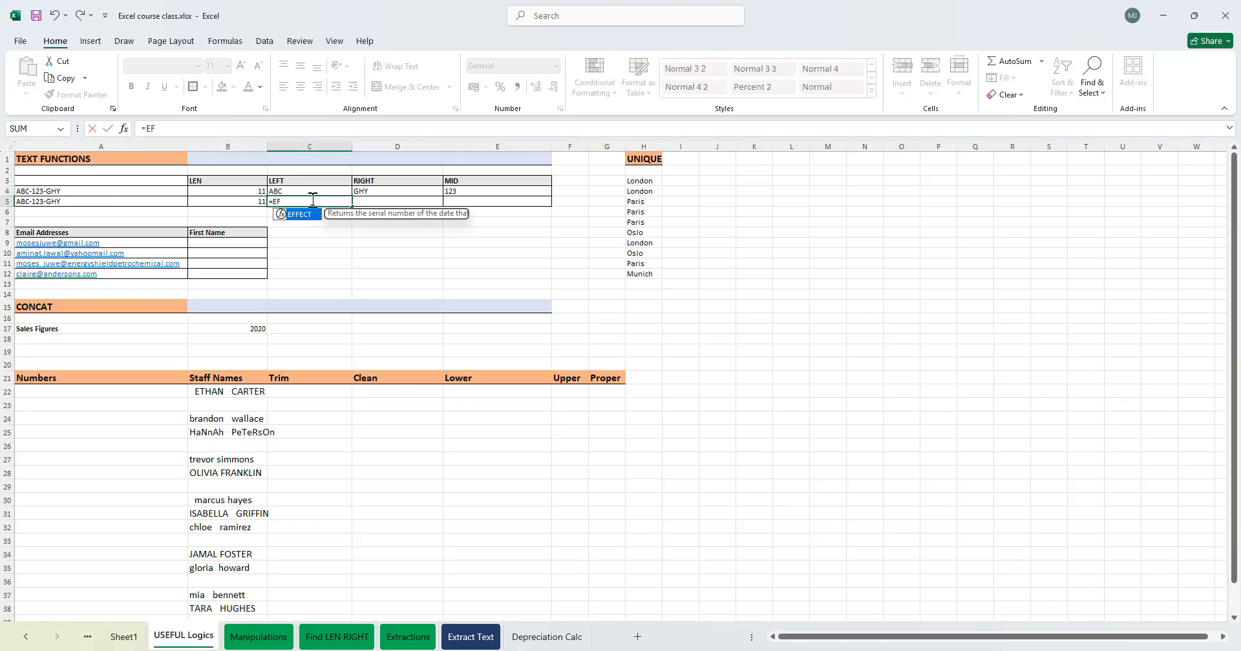
{"action": "key", "text": "BackSpace"}
{"action": "key", "text": "BackSpace"}
{"action": "type", "text": "LEFT("}
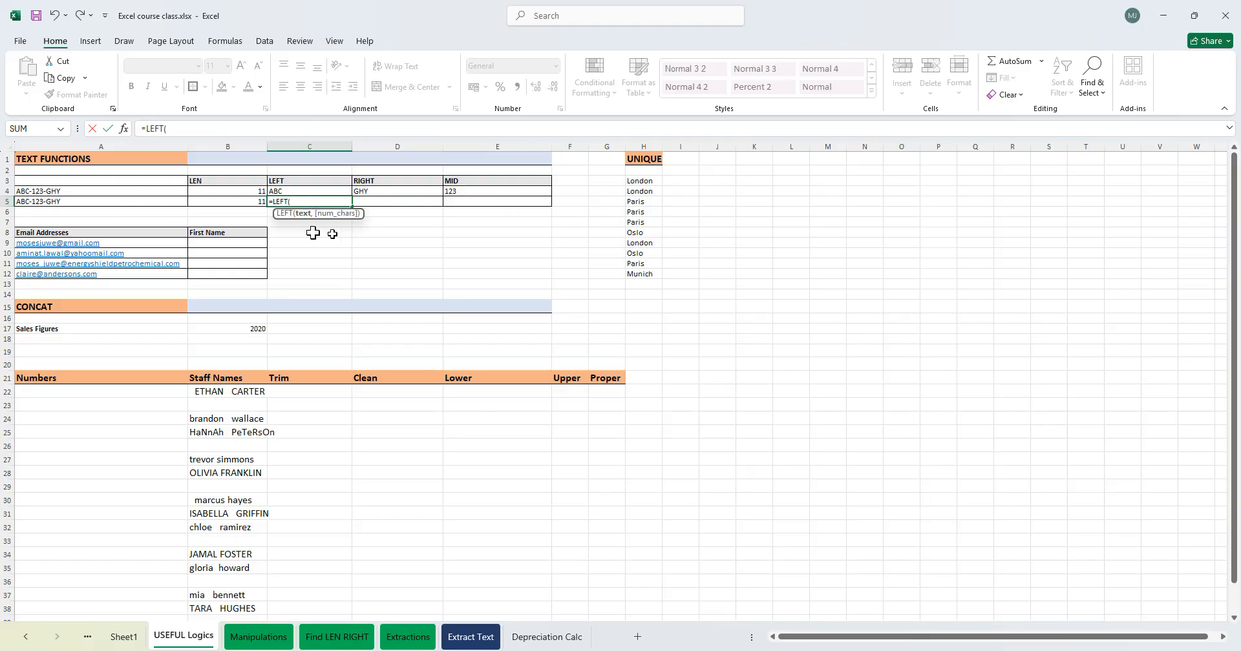
{"action": "left_click", "coordinate": [111, 205]}
{"action": "type", "text": ",1)"}
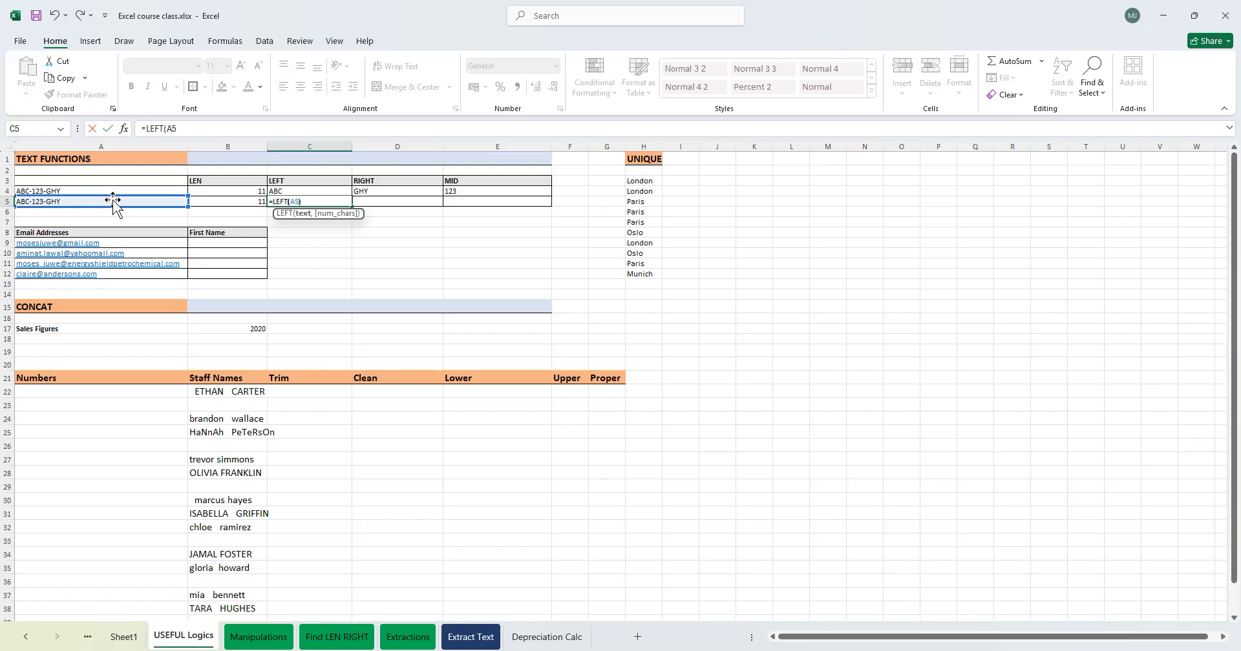
{"action": "key", "text": "Return"}
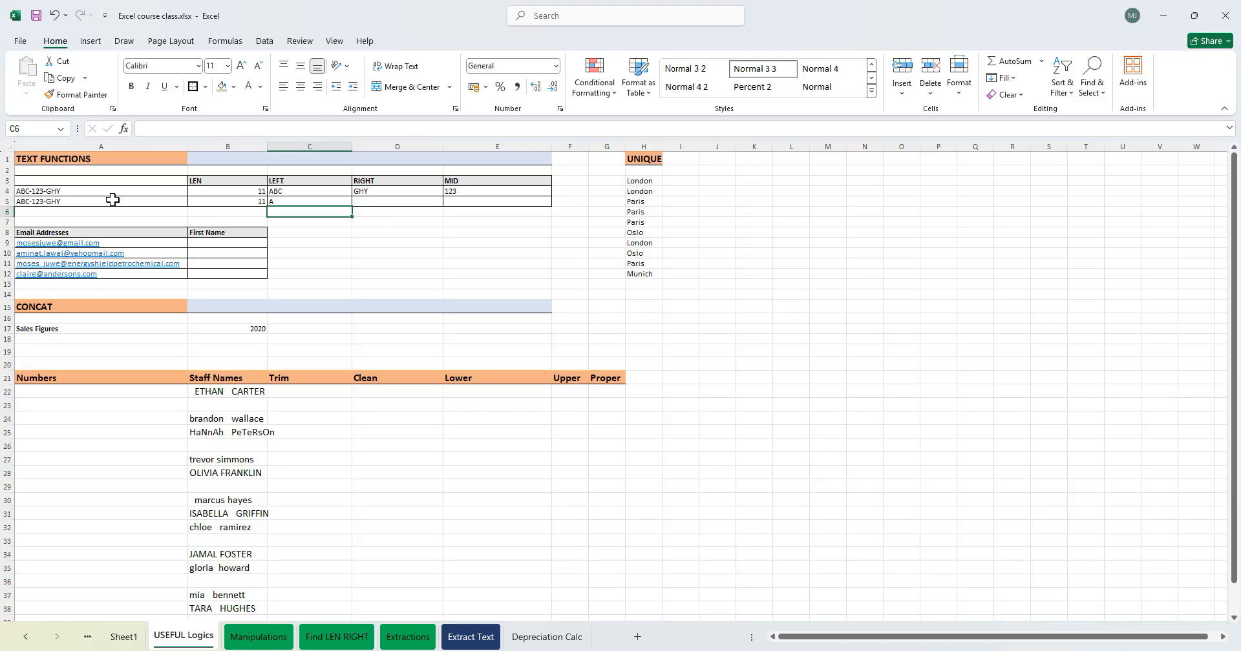
- Replace the first letter of A5's text with Z, making ZBC-123-GHY
{"action": "left_click", "coordinate": [86, 202]}
{"action": "left_click", "coordinate": [148, 127]}
{"action": "key", "text": "BackSpace"}
{"action": "type", "text": "Z"}
{"action": "key", "text": "Return"}
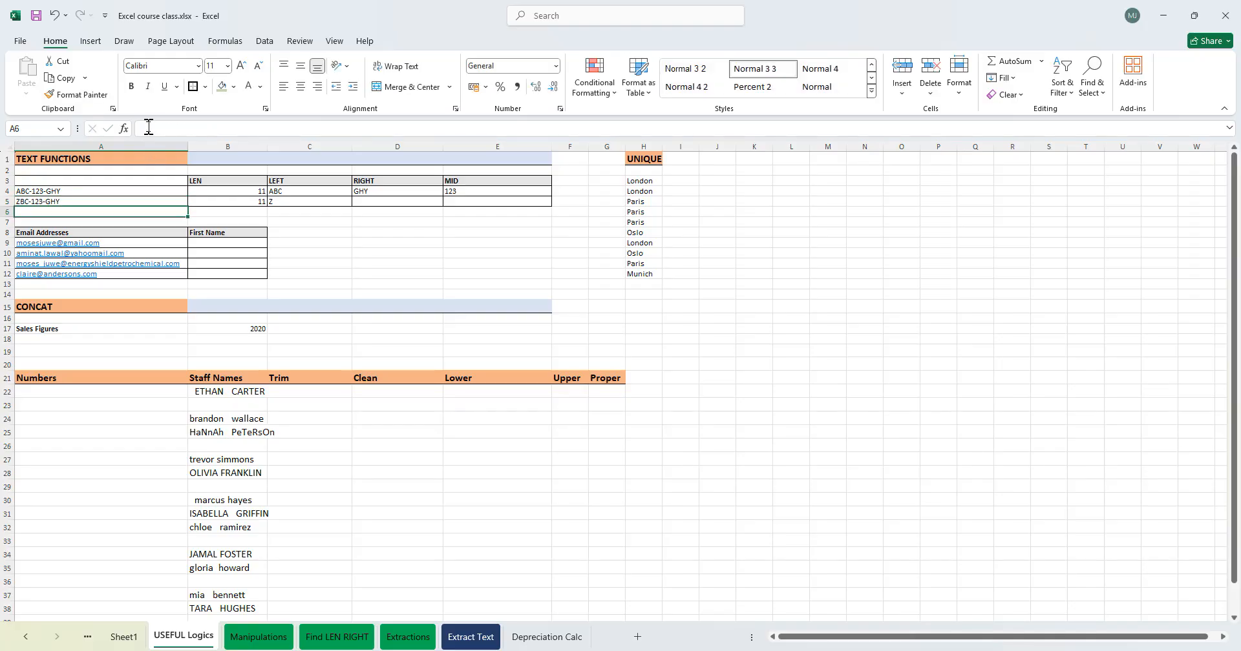
- Change the first letter of A5's text back to A
{"action": "left_click", "coordinate": [74, 201]}
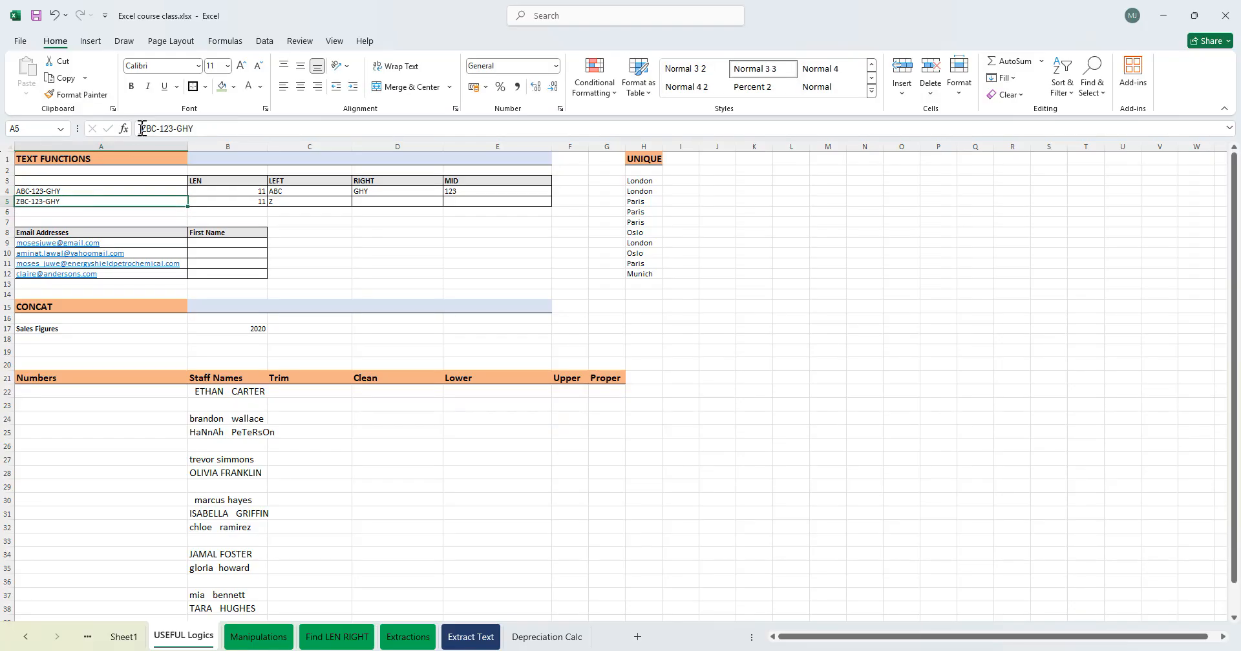
{"action": "left_click", "coordinate": [148, 124]}
{"action": "key", "text": "Delete"}
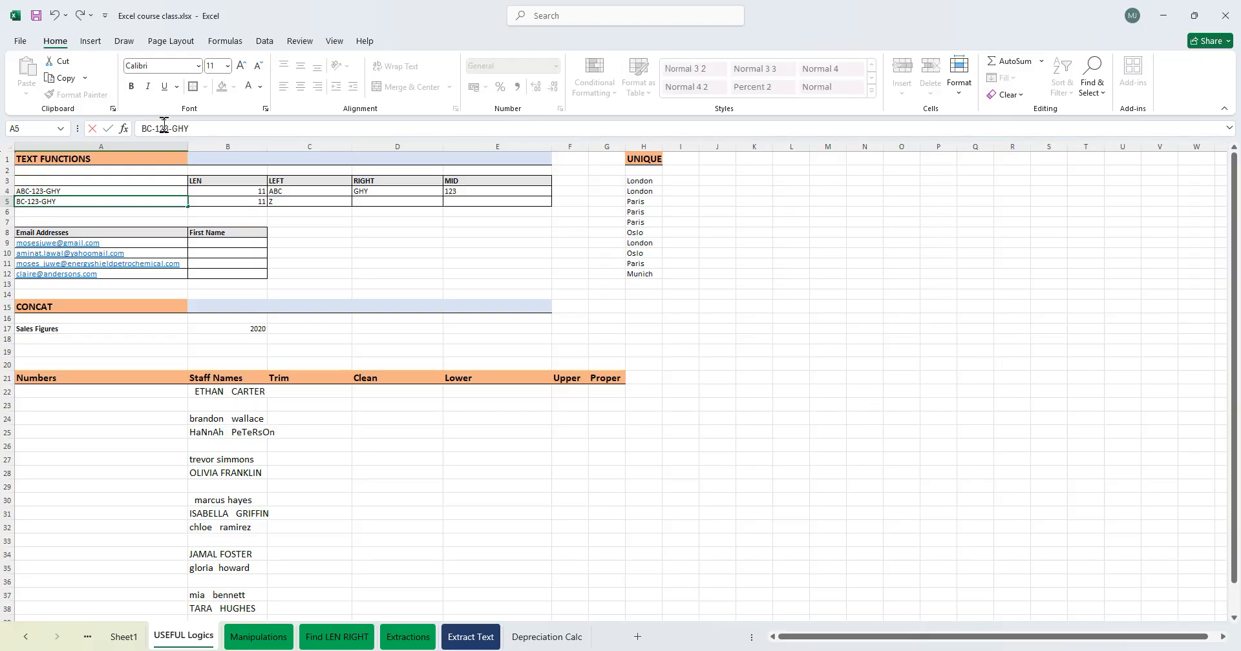
{"action": "type", "text": "A"}
{"action": "key", "text": "Return"}
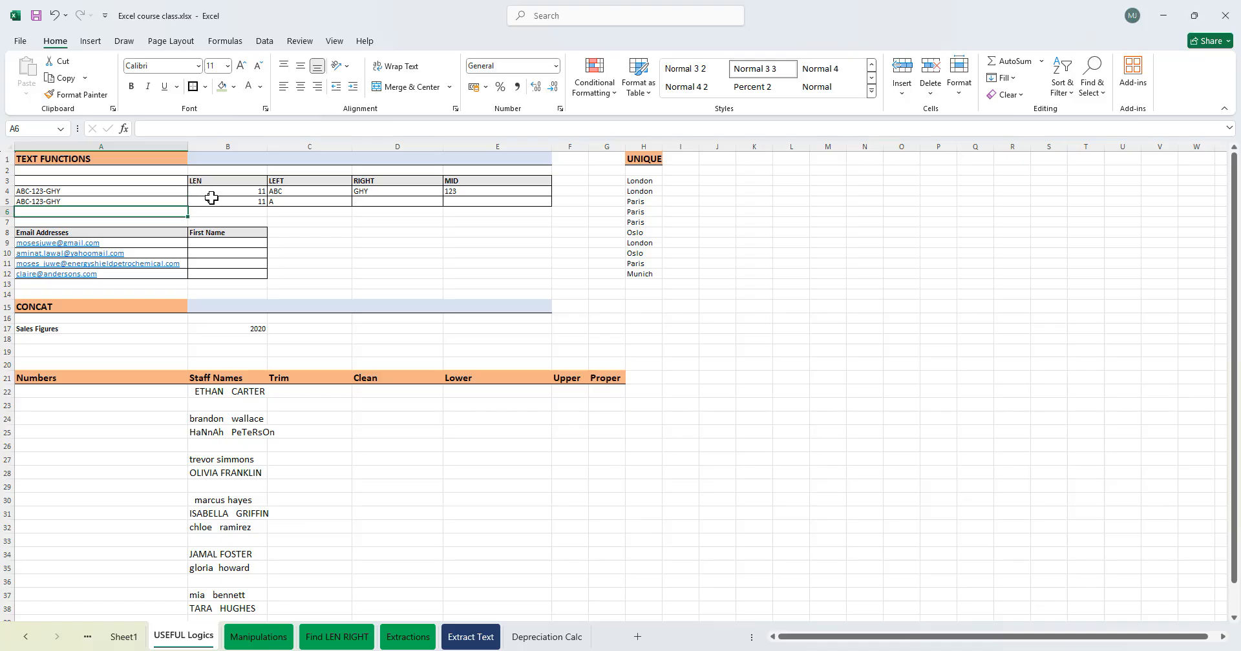
- Edit A5's text to CAR-123-GHY
{"action": "left_click", "coordinate": [19, 192]}
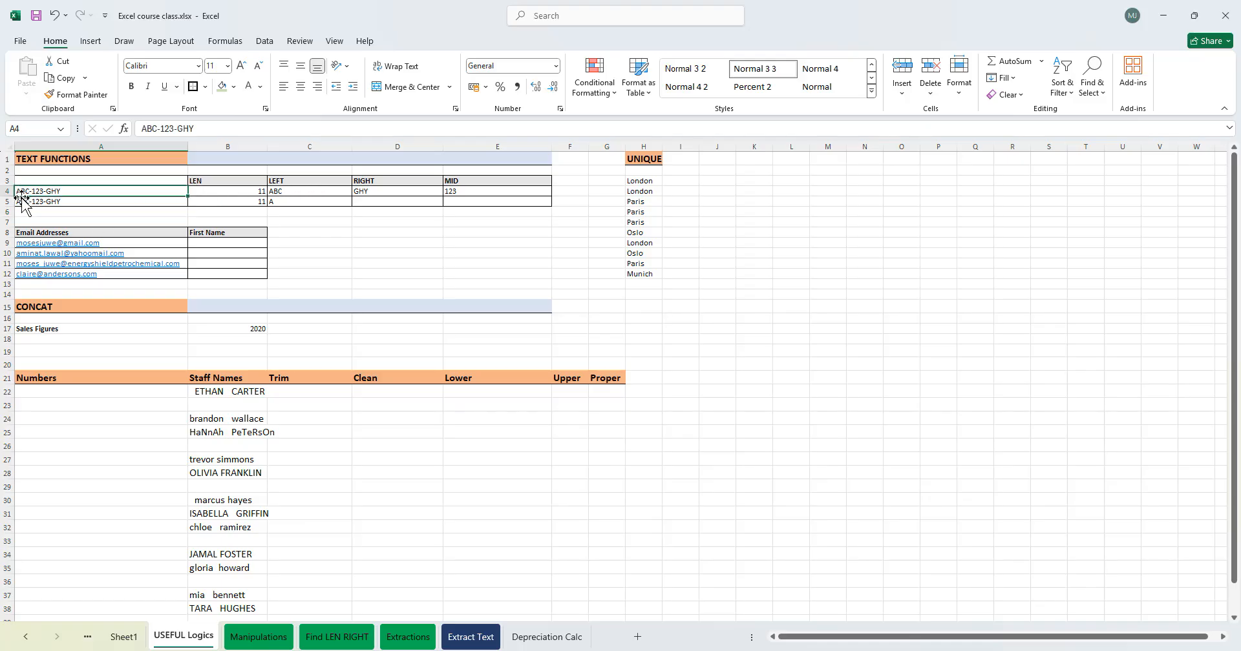
{"action": "left_click", "coordinate": [29, 201]}
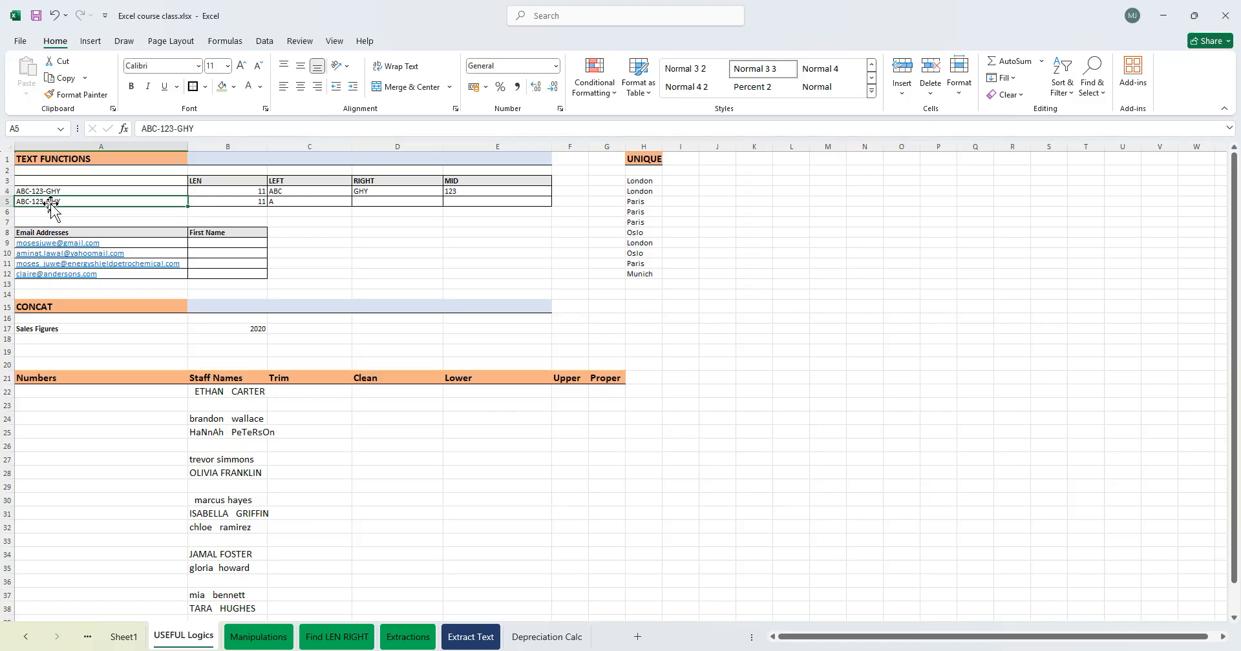
{"action": "left_click", "coordinate": [155, 128]}
{"action": "key", "text": "BackSpace"}
{"action": "key", "text": "BackSpace"}
{"action": "key", "text": "BackSpace"}
{"action": "type", "text": "CAR"}
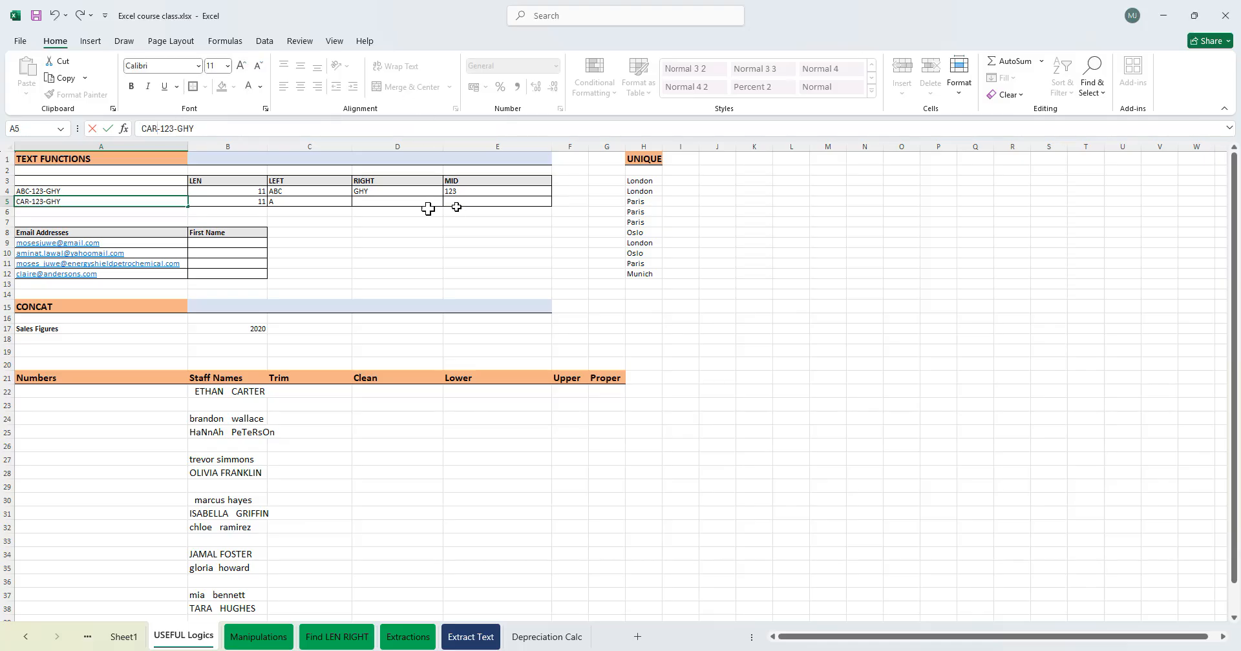
{"action": "left_click", "coordinate": [26, 191]}
- Edit A4's text to BREAD-123-GHY
{"action": "left_click", "coordinate": [155, 128]}
{"action": "key", "text": "BackSpace"}
{"action": "key", "text": "BackSpace"}
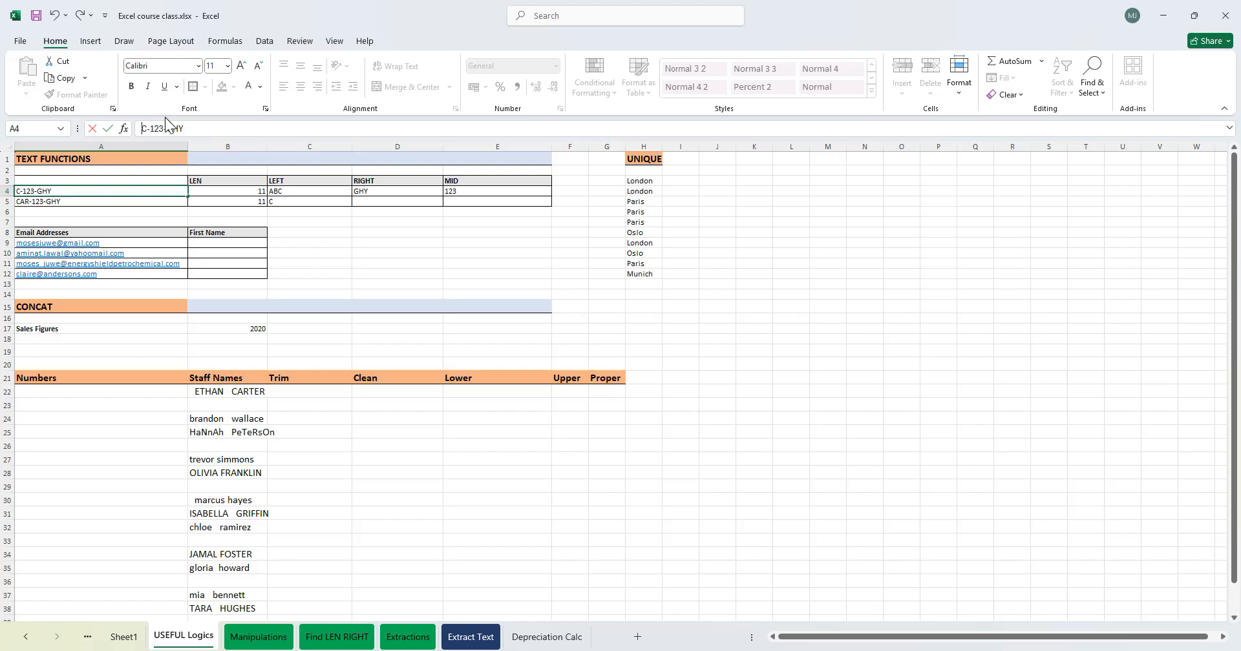
{"action": "key", "text": "Delete"}
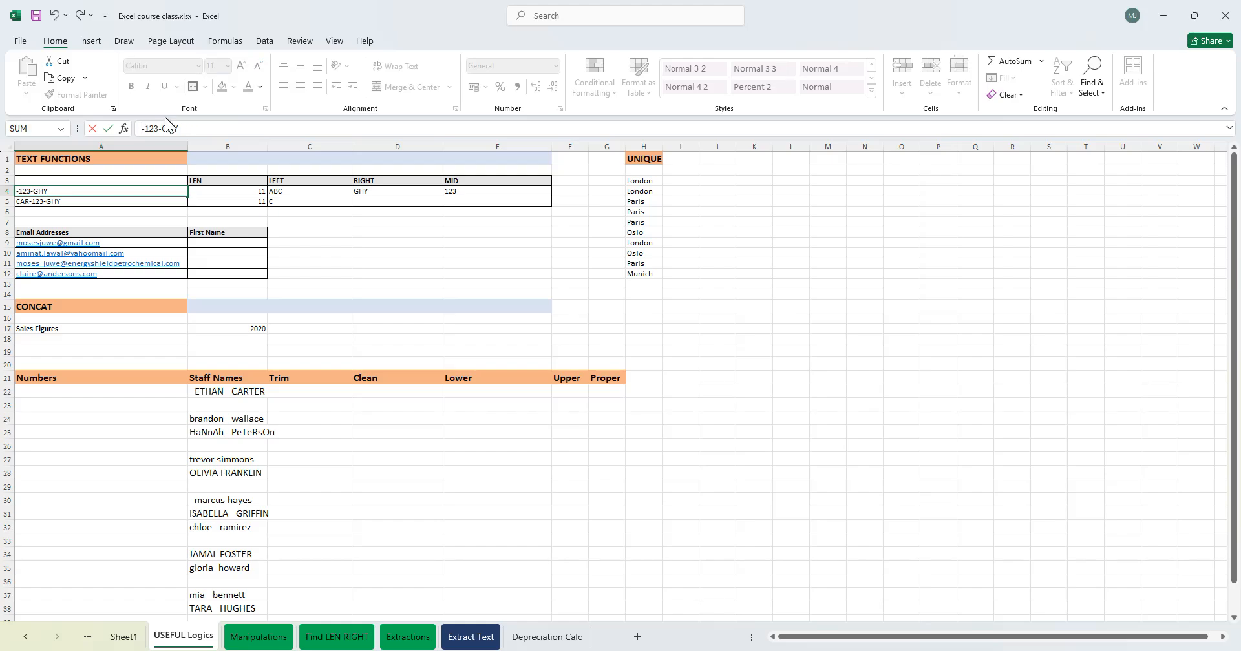
{"action": "type", "text": "BREAD"}
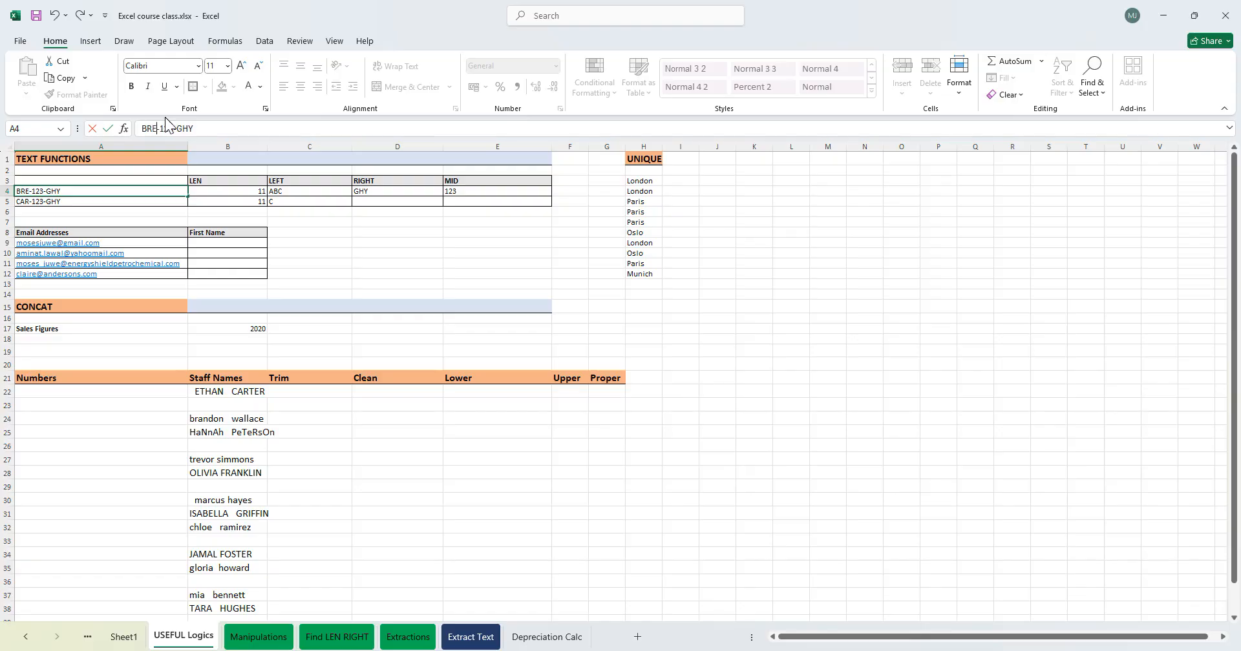
{"action": "key", "text": "Tab"}
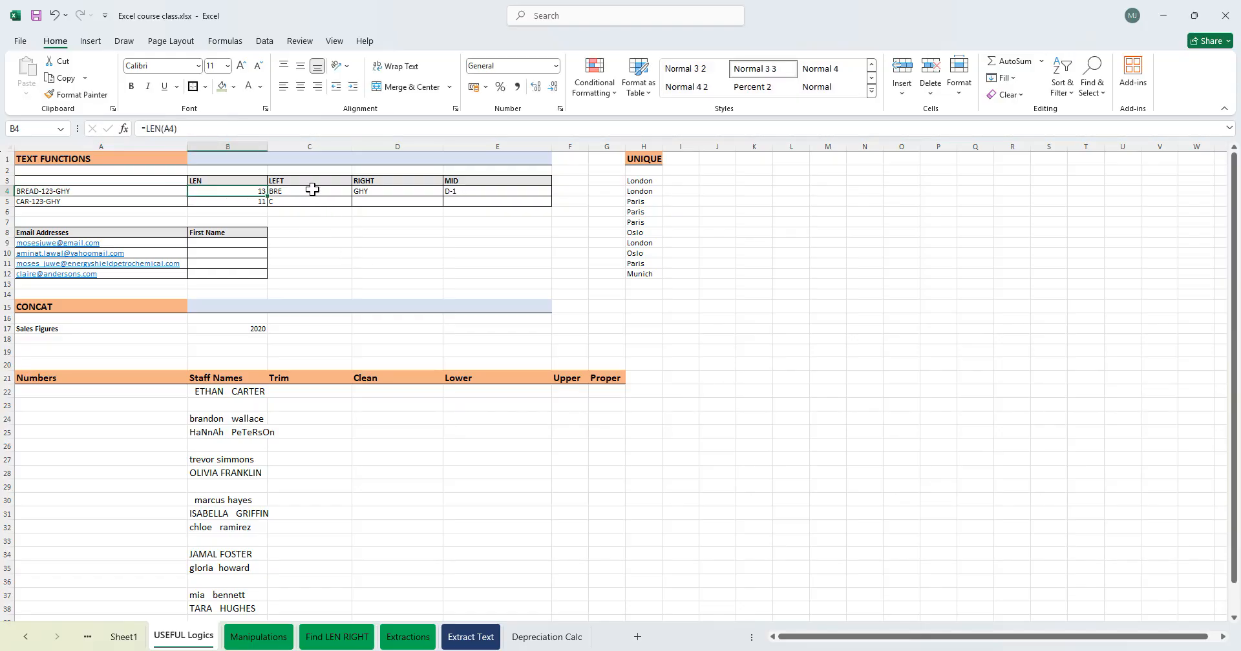
- Rewrite C4's formula as =LEFT(A4,FIND() and prefix it with an apostrophe so it is stored as text
{"action": "left_click_drag", "start_coordinate": [37, 191], "coordinate": [34, 200]}
{"action": "left_click", "coordinate": [286, 191]}
{"action": "double_click", "coordinate": [286, 191]}
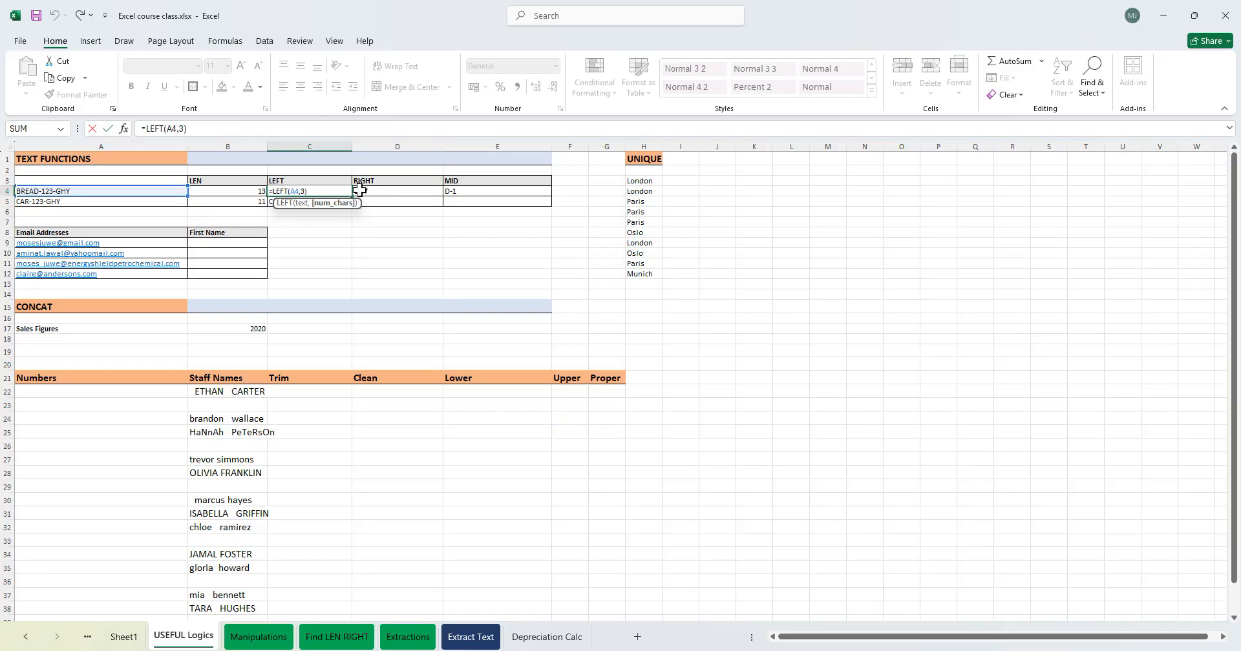
{"action": "key", "text": "BackSpace"}
{"action": "type", "text": "FIND"}
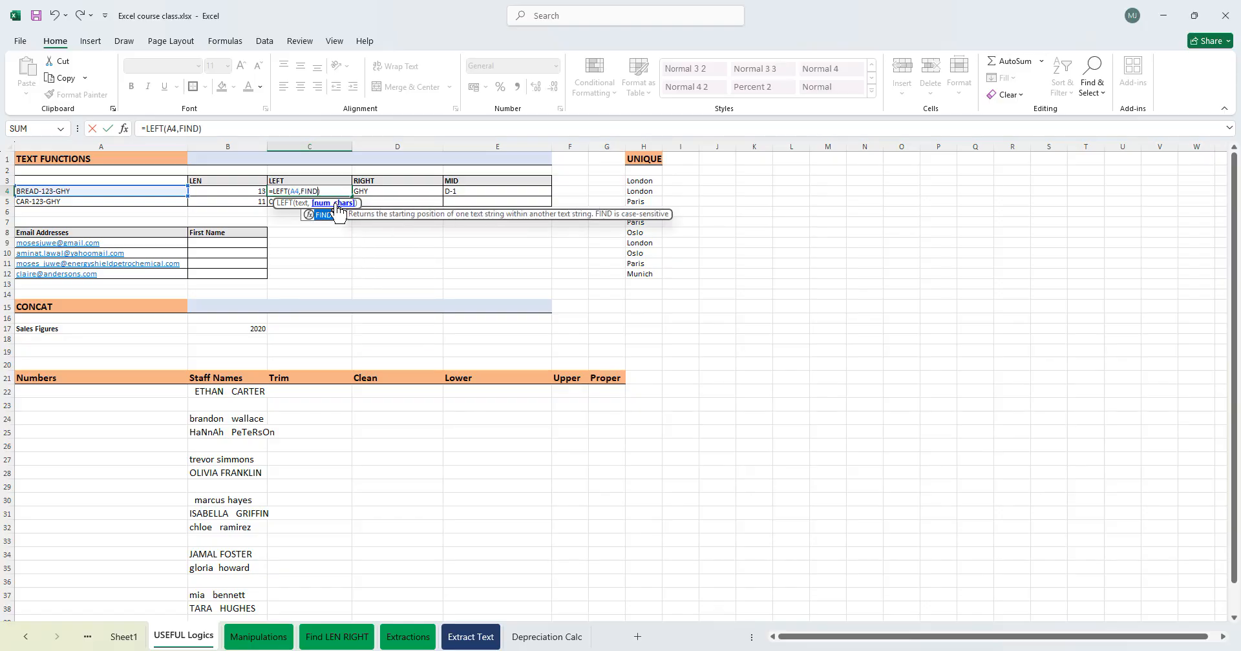
{"action": "type", "text": "("}
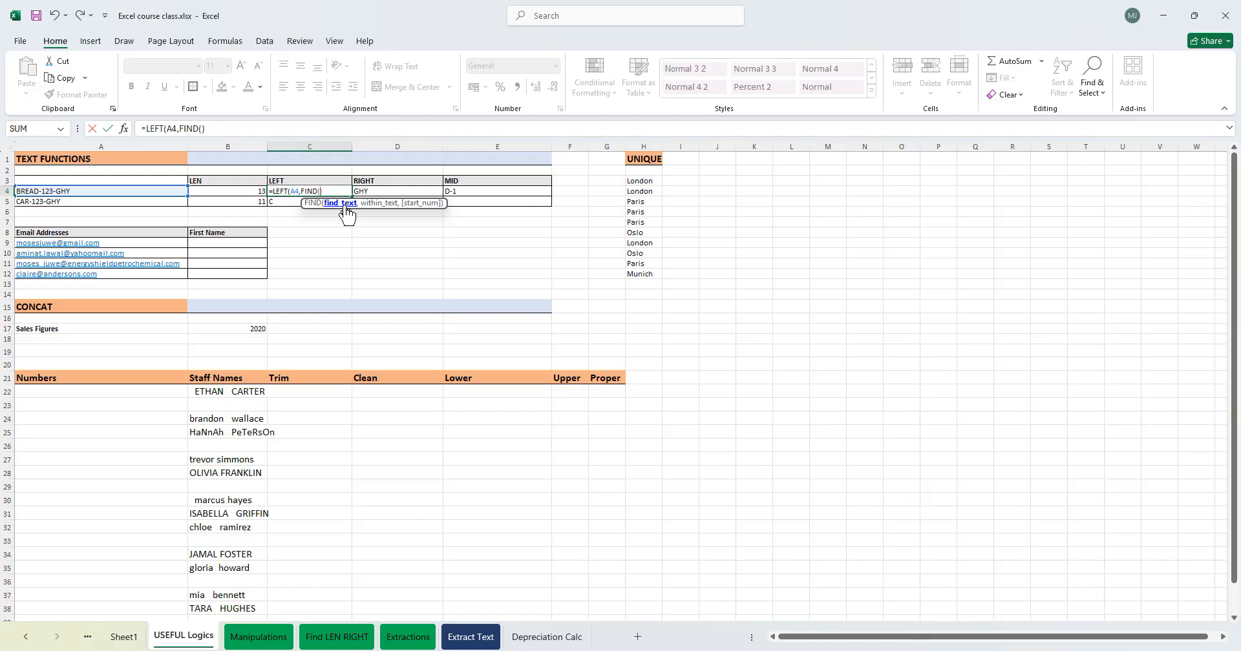
{"action": "left_click", "coordinate": [271, 190]}
{"action": "type", "text": "'"}
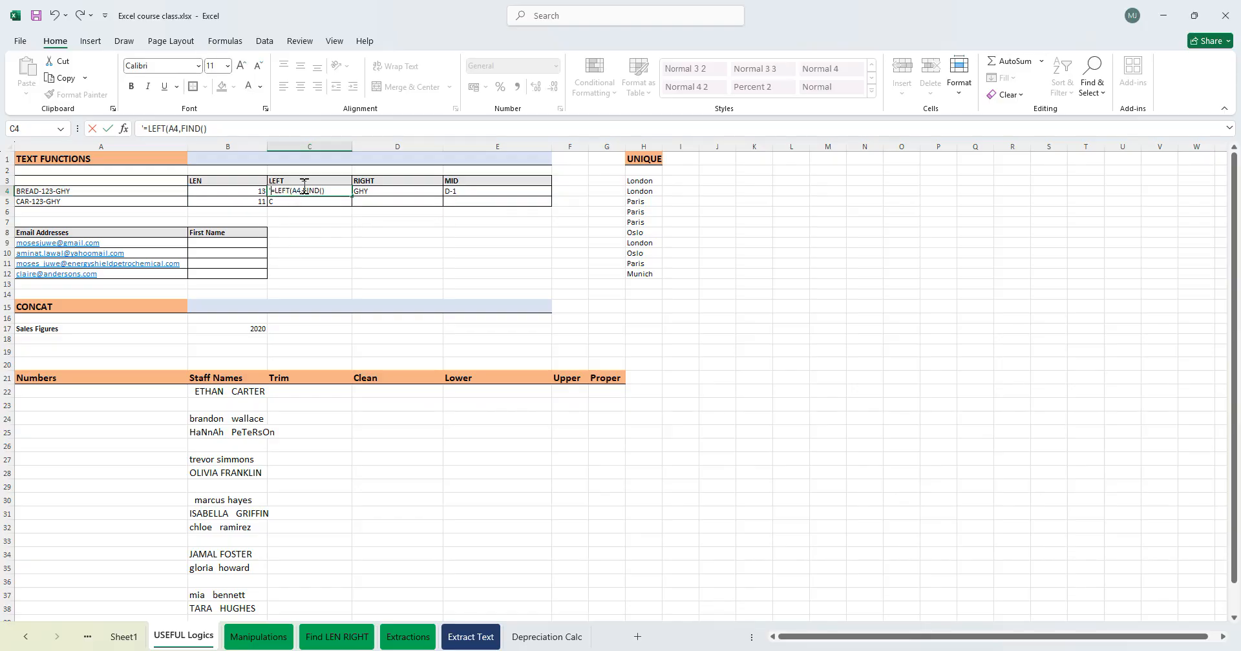
{"action": "left_click", "coordinate": [40, 192]}
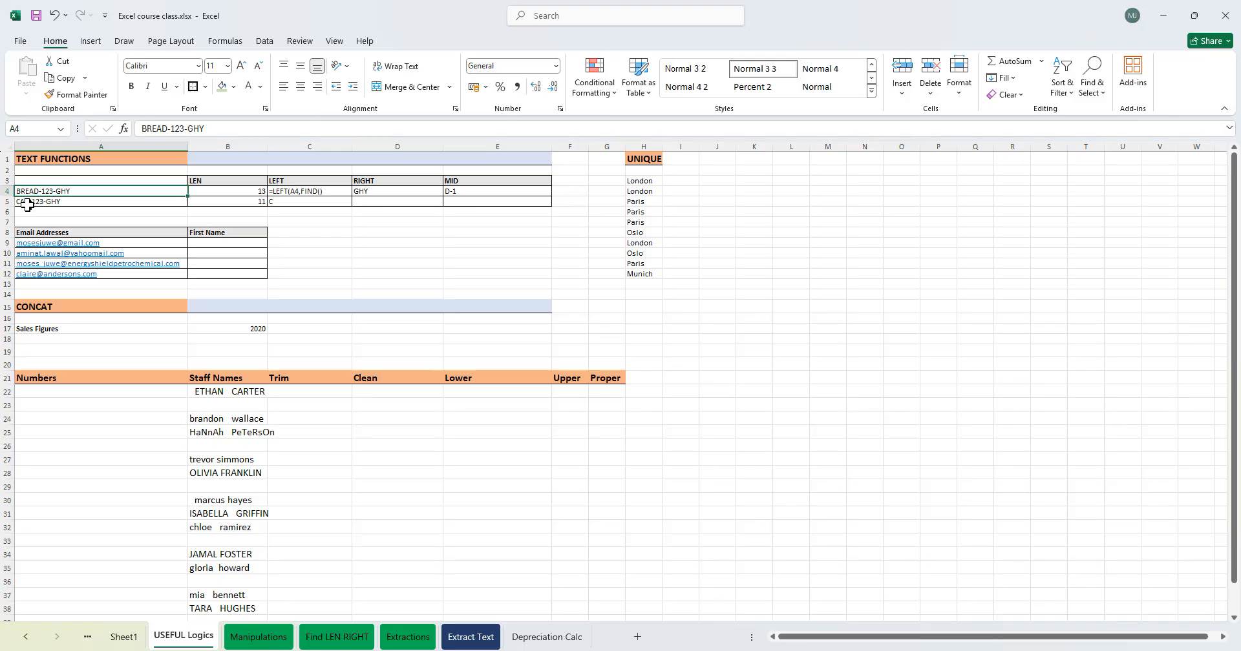
{"action": "left_click", "coordinate": [23, 203]}
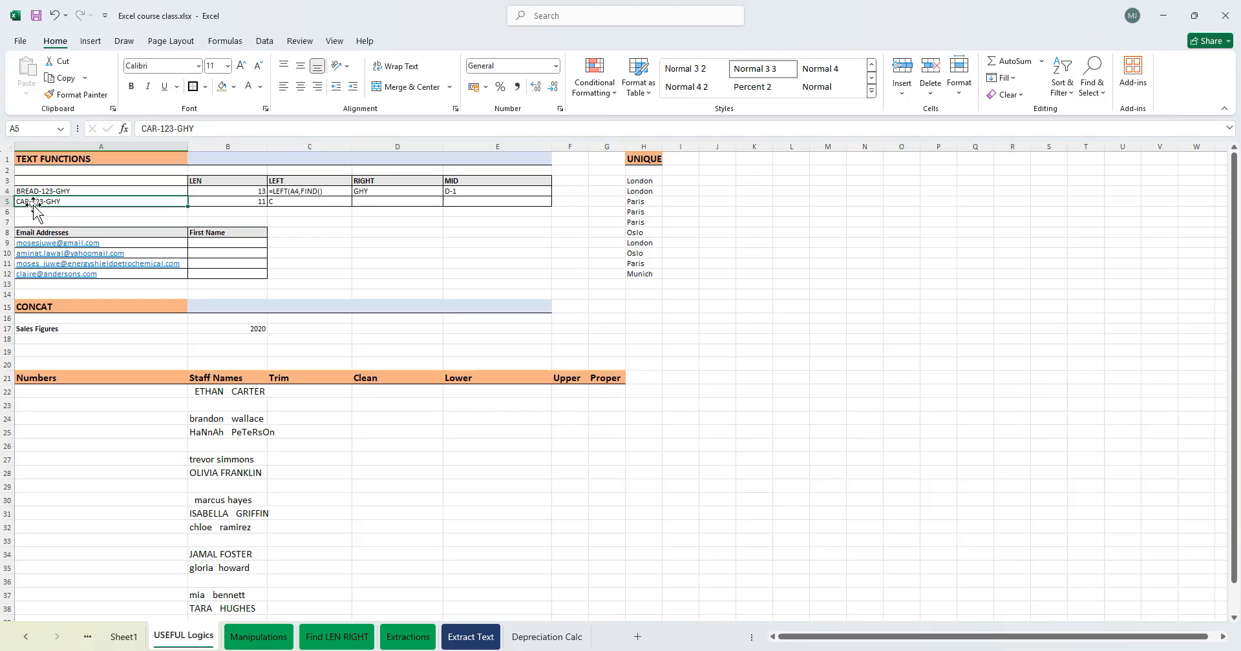
{"action": "left_click", "coordinate": [33, 210]}
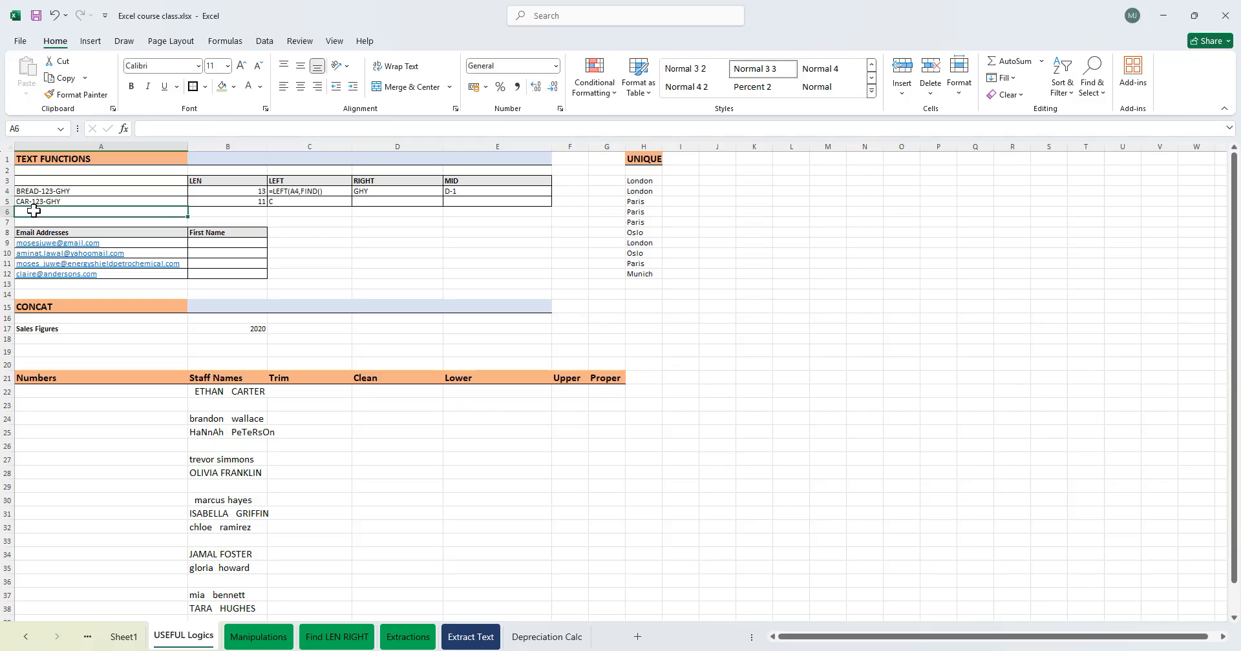
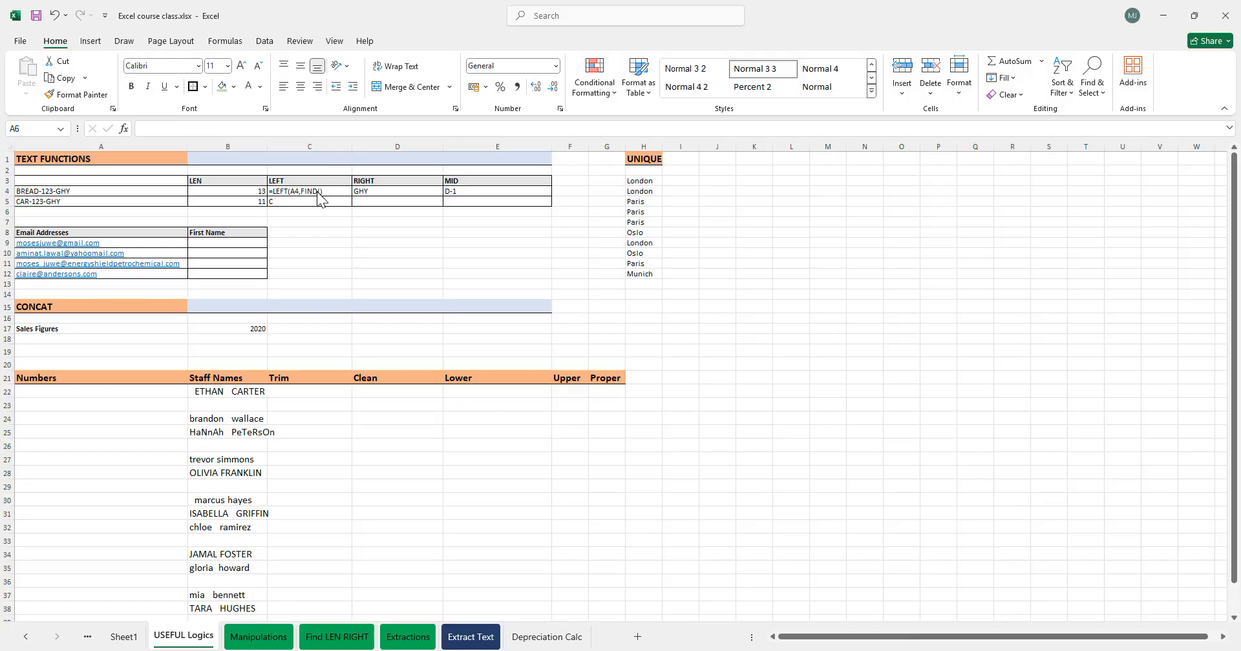
- Copy A5's code into A6 and change A6's text to ORANGE-445-GYT
{"action": "left_click", "coordinate": [321, 190]}
{"action": "double_click", "coordinate": [321, 190]}
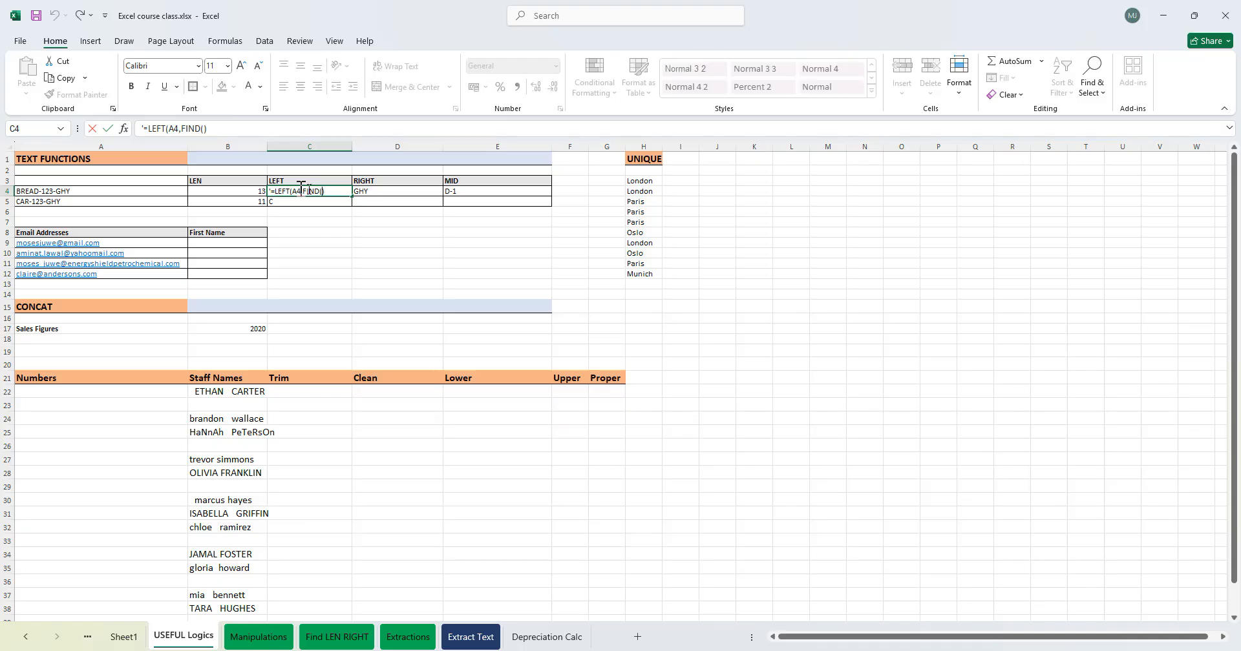
{"action": "left_click", "coordinate": [58, 212]}
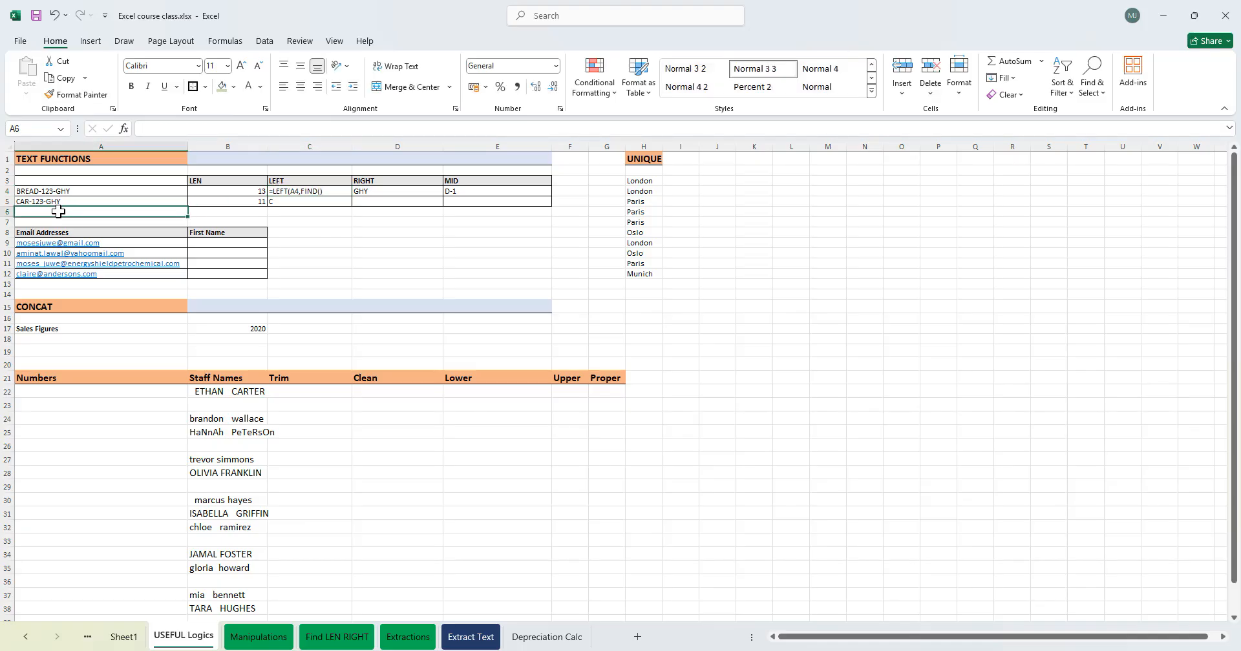
{"action": "left_click", "coordinate": [58, 201]}
{"action": "key", "text": "ctrl+c"}
{"action": "left_click", "coordinate": [58, 212]}
{"action": "key", "text": "ctrl+v"}
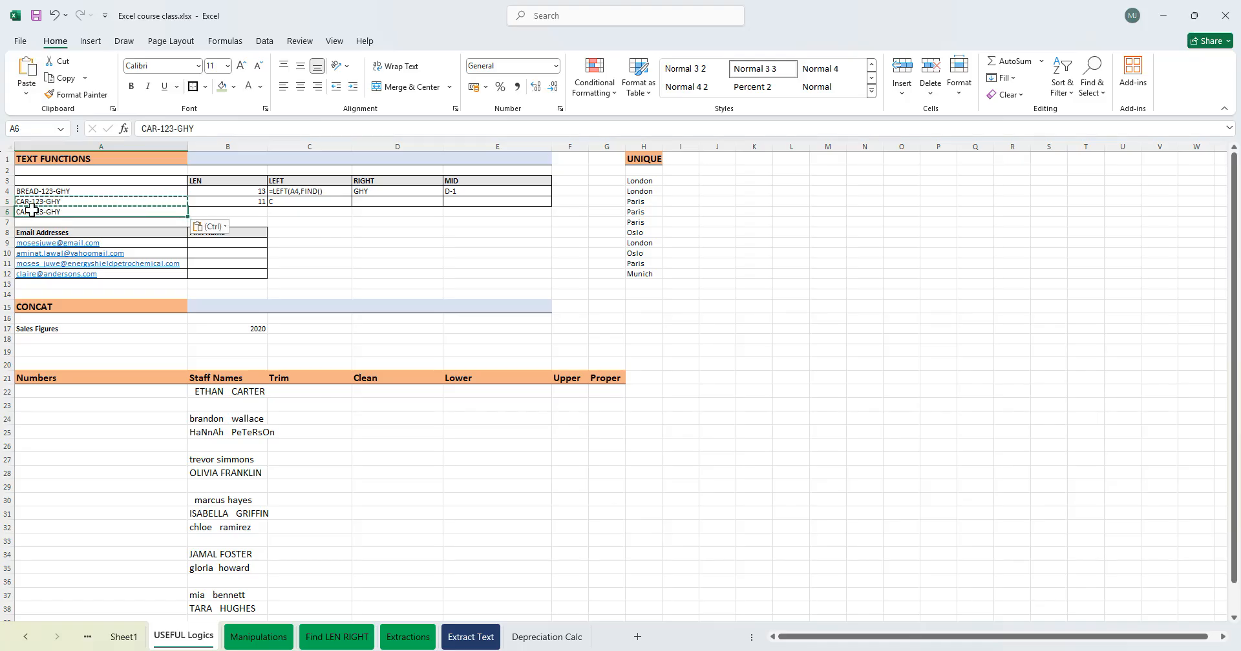
{"action": "type", "text": "ORANG"}
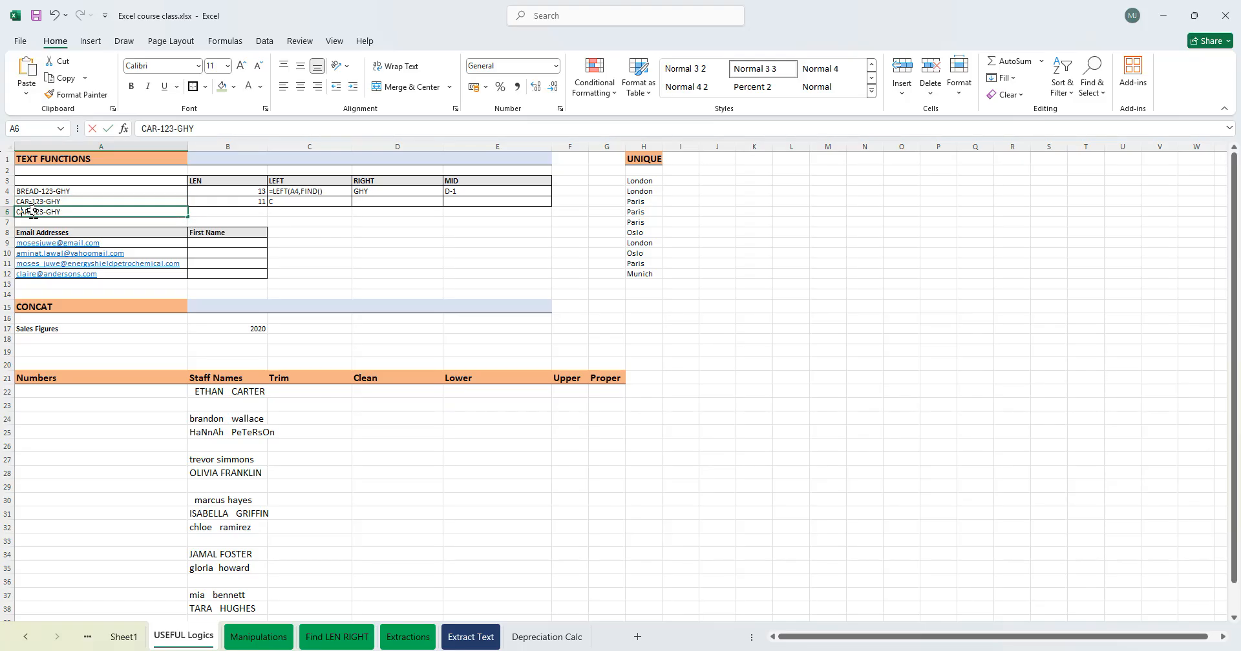
{"action": "type", "text": "E-445-GYT"}
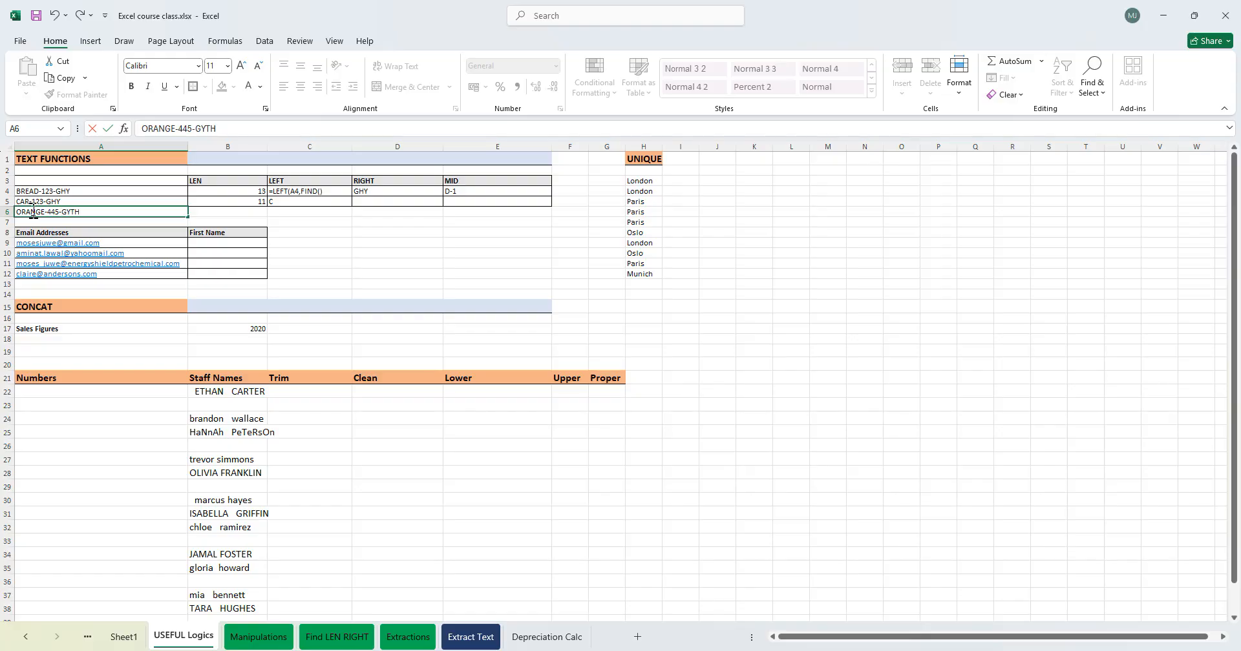
{"action": "left_click", "coordinate": [501, 264]}
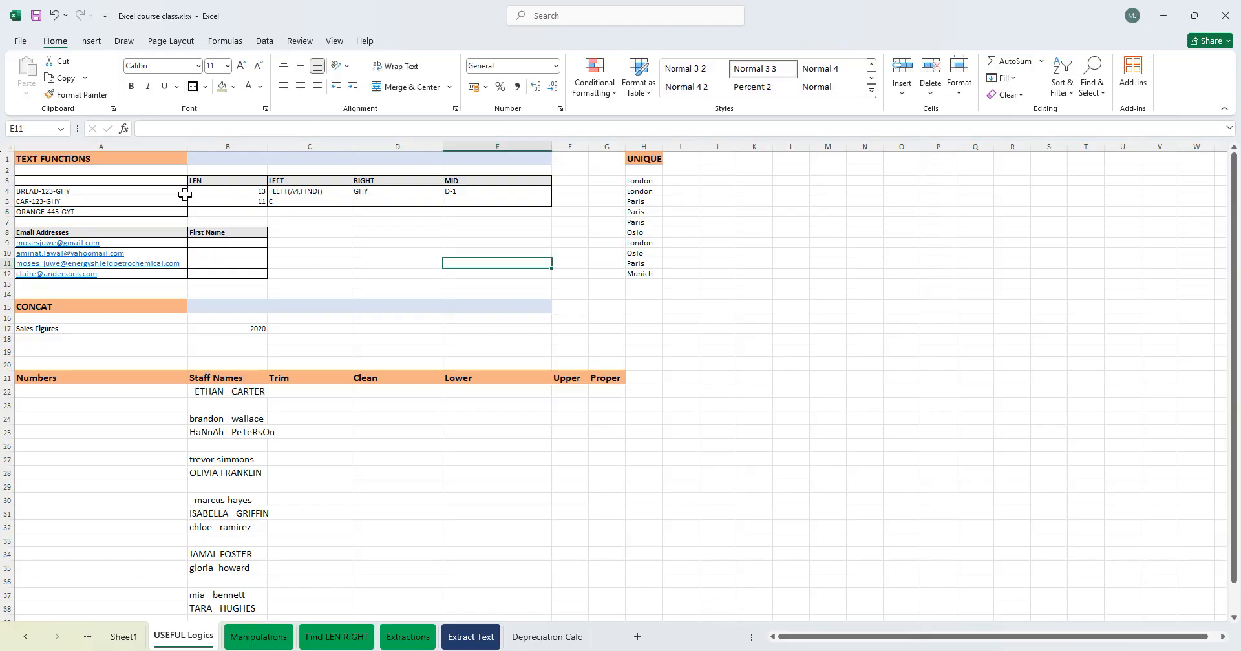
{"action": "left_click_drag", "start_coordinate": [35, 187], "coordinate": [58, 213]}
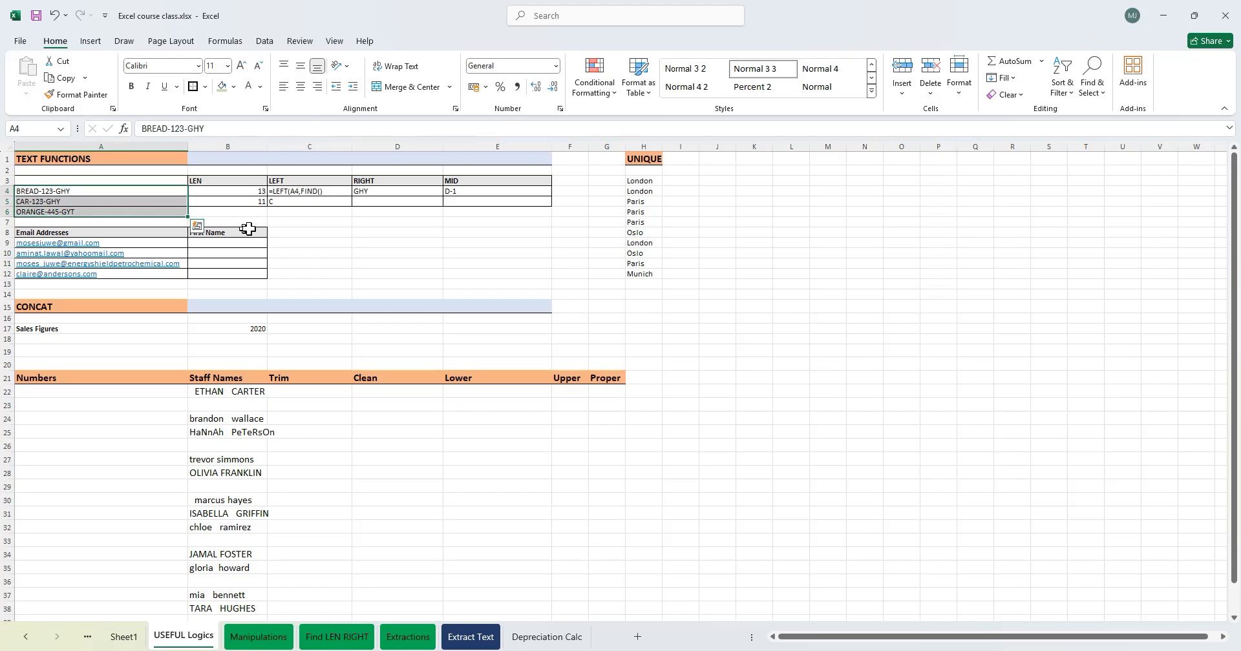
{"action": "left_click", "coordinate": [282, 222]}
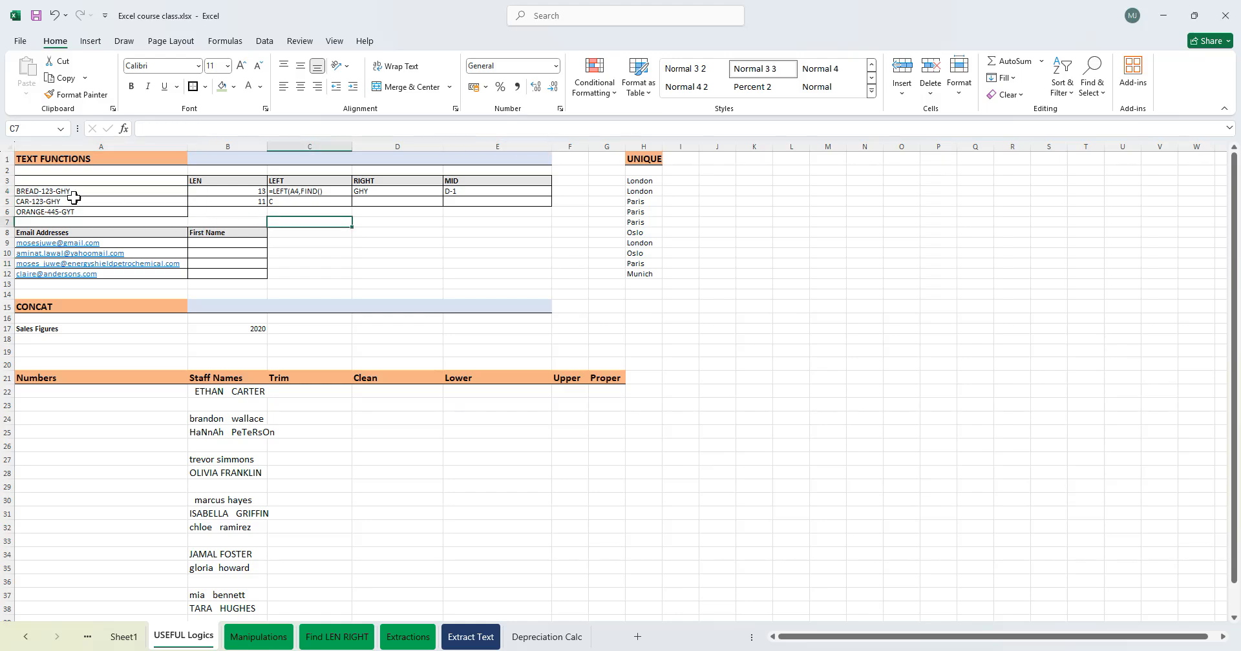
{"action": "left_click", "coordinate": [46, 213]}
{"action": "double_click", "coordinate": [47, 214]}
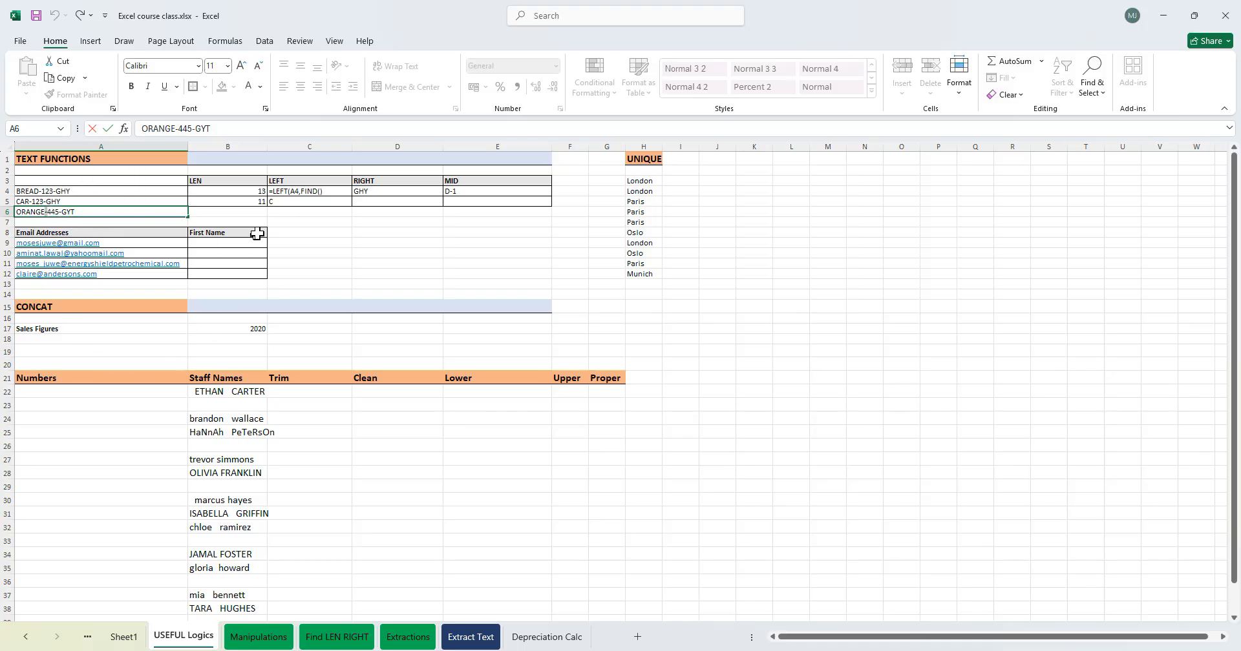
{"action": "left_click", "coordinate": [319, 221]}
- Remove the apostrophe from C4 and complete its formula as =LEFT(A4,FIND("-",A4))
{"action": "double_click", "coordinate": [320, 191]}
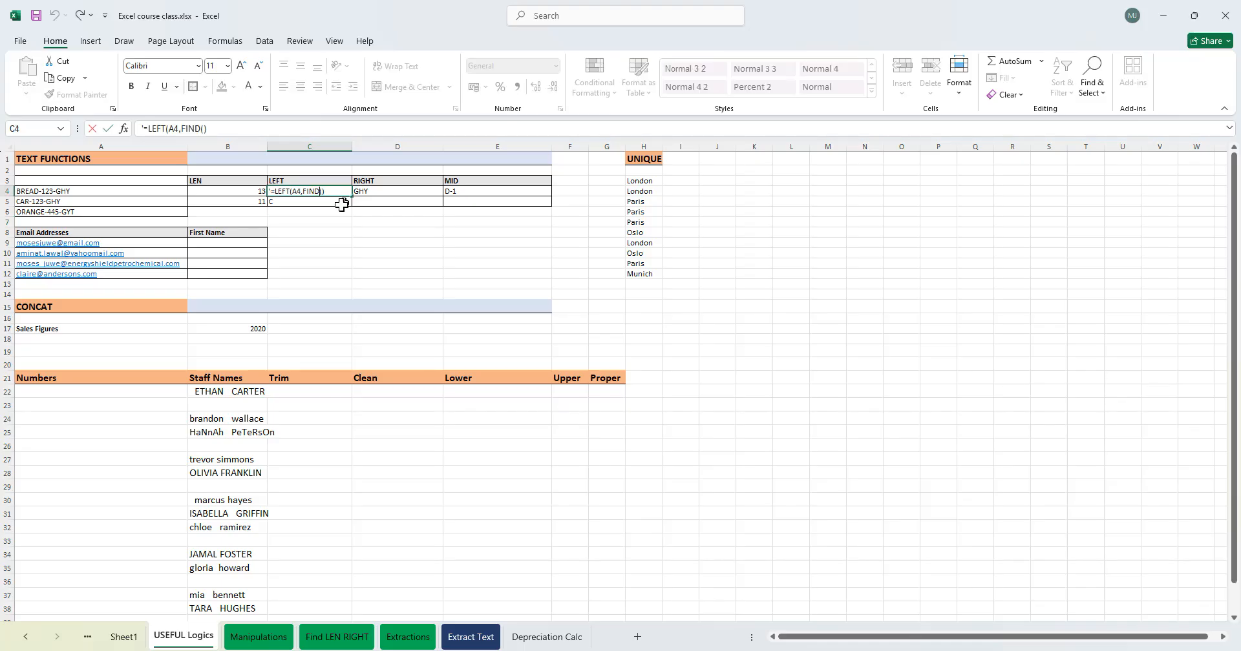
{"action": "left_click", "coordinate": [271, 192]}
{"action": "key", "text": "Delete"}
{"action": "left_click", "coordinate": [310, 192]}
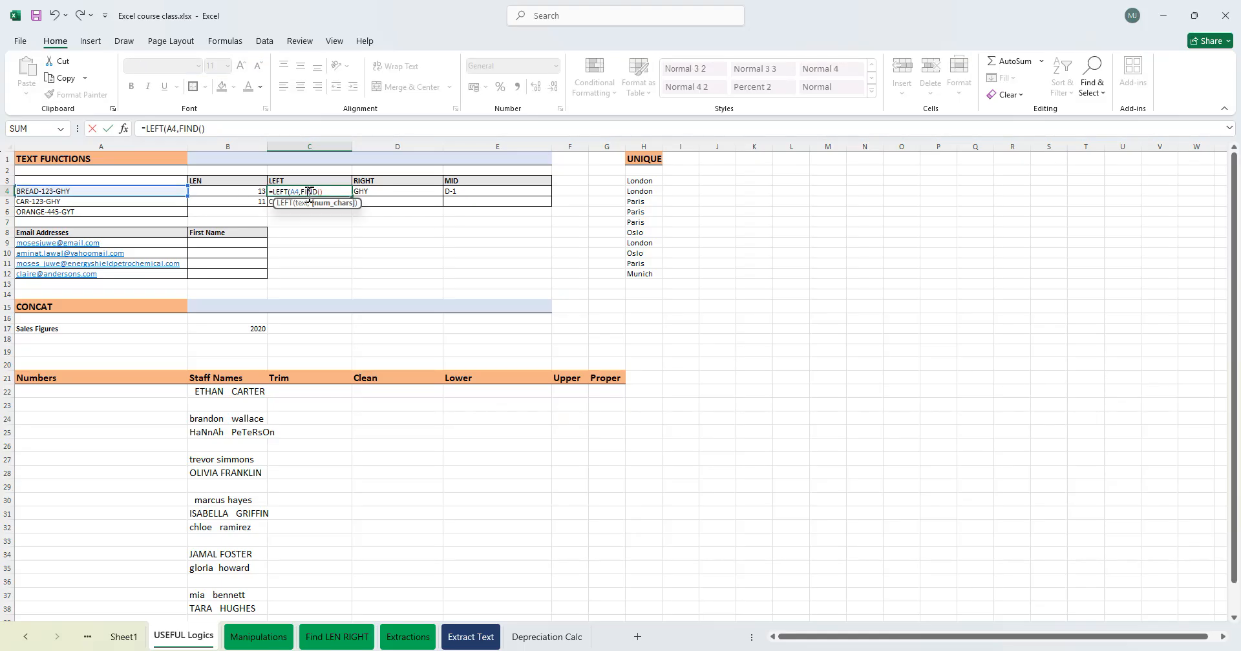
{"action": "left_click", "coordinate": [299, 193]}
{"action": "left_click", "coordinate": [326, 191]}
{"action": "key", "text": "BackSpace"}
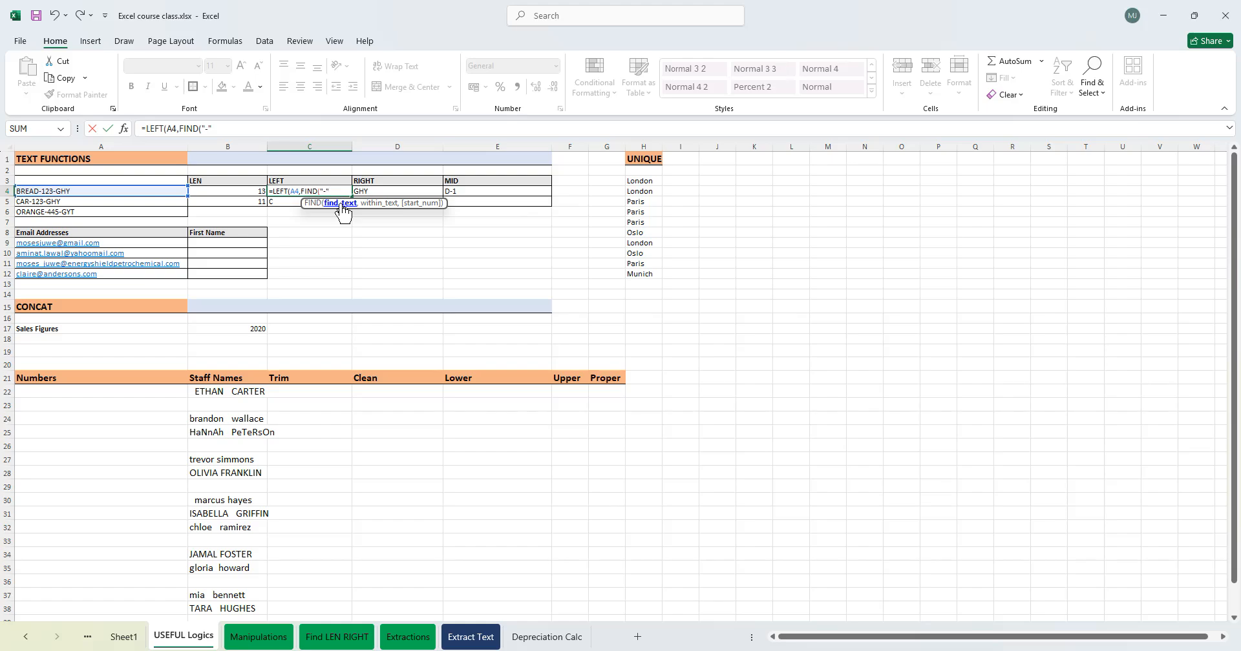
{"action": "type", "text": ","}
{"action": "left_click", "coordinate": [75, 191]}
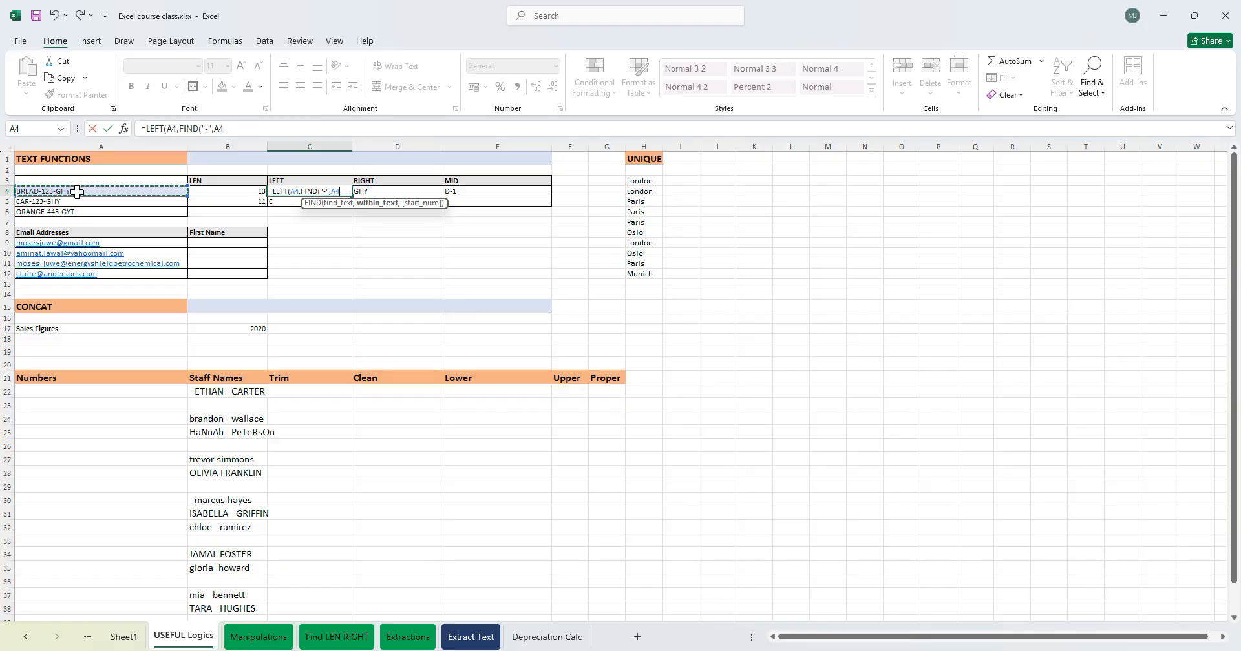
{"action": "type", "text": ")"}
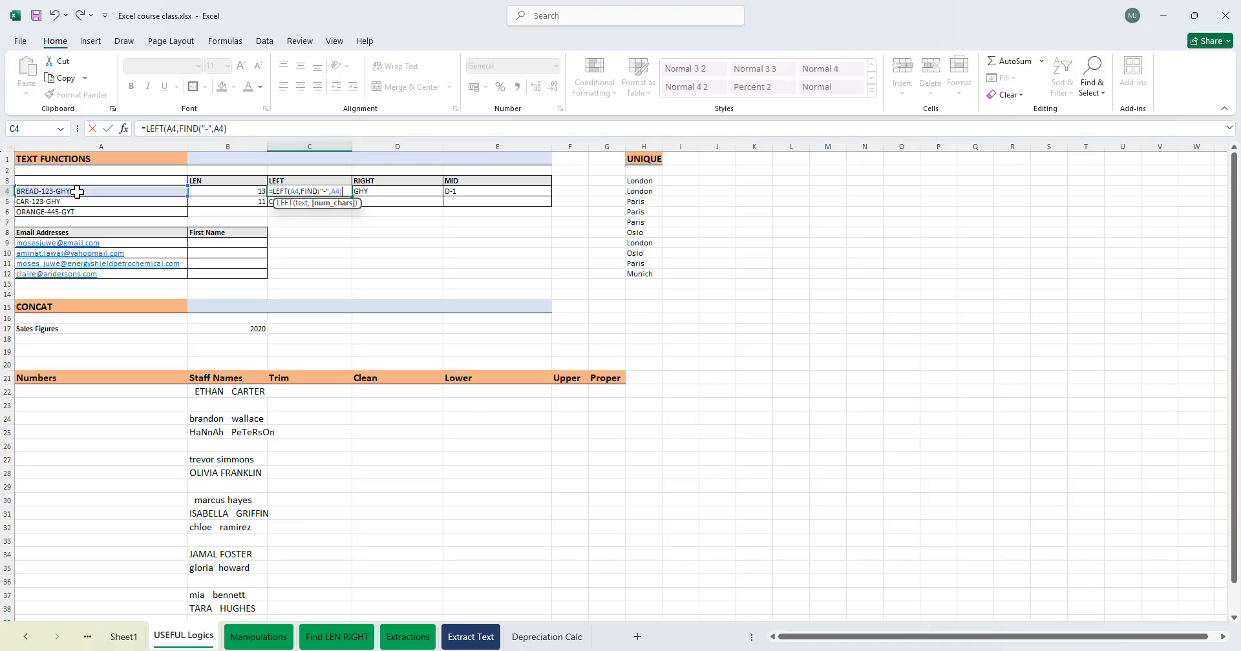
{"action": "type", "text": ")"}
{"action": "key", "text": "Return"}
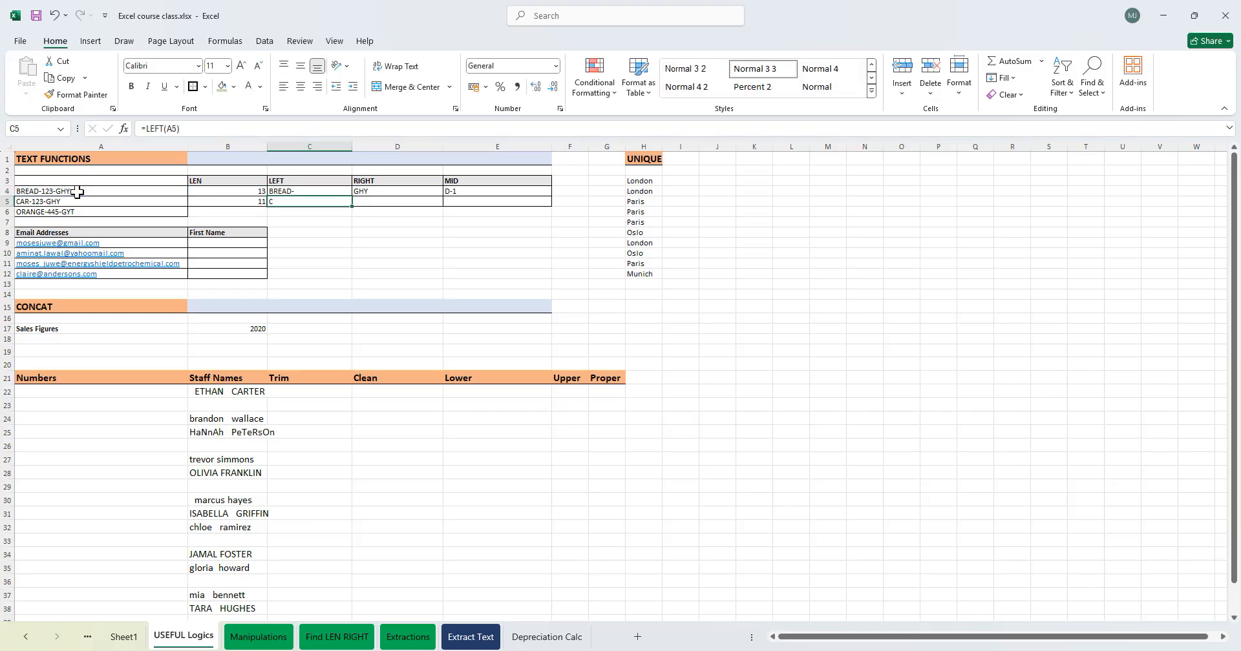
- Fill C4's LEFT formula down to C6
{"action": "left_click", "coordinate": [320, 193]}
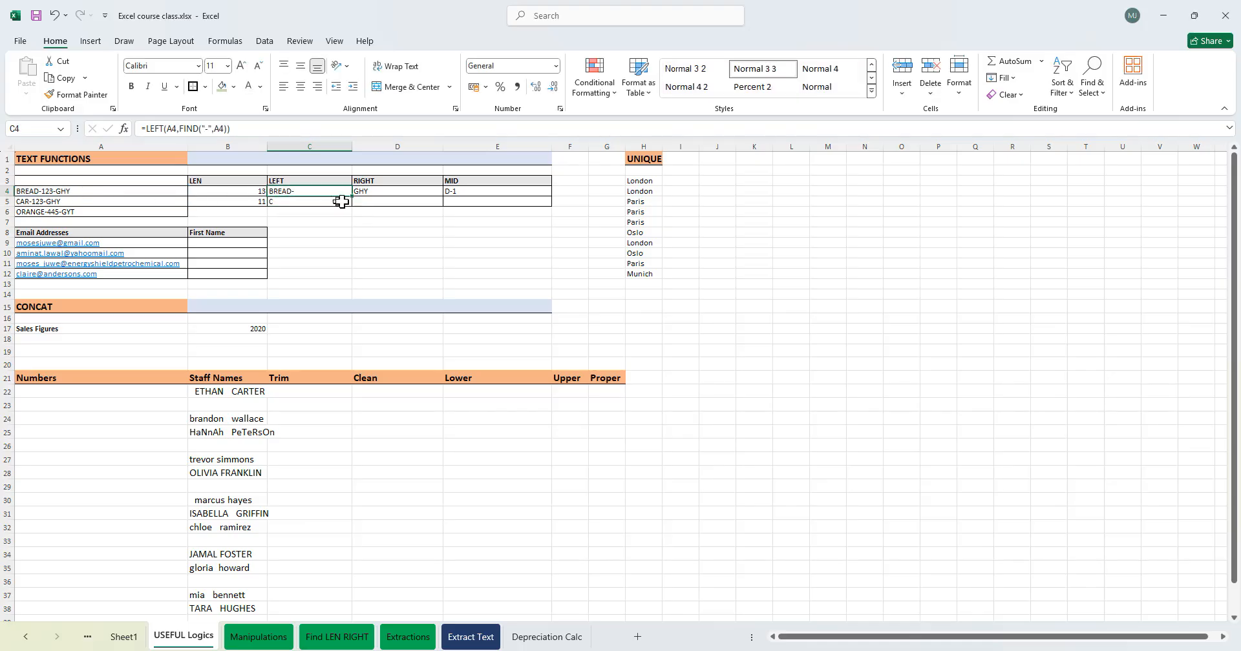
{"action": "left_click_drag", "start_coordinate": [351, 202], "coordinate": [342, 215]}
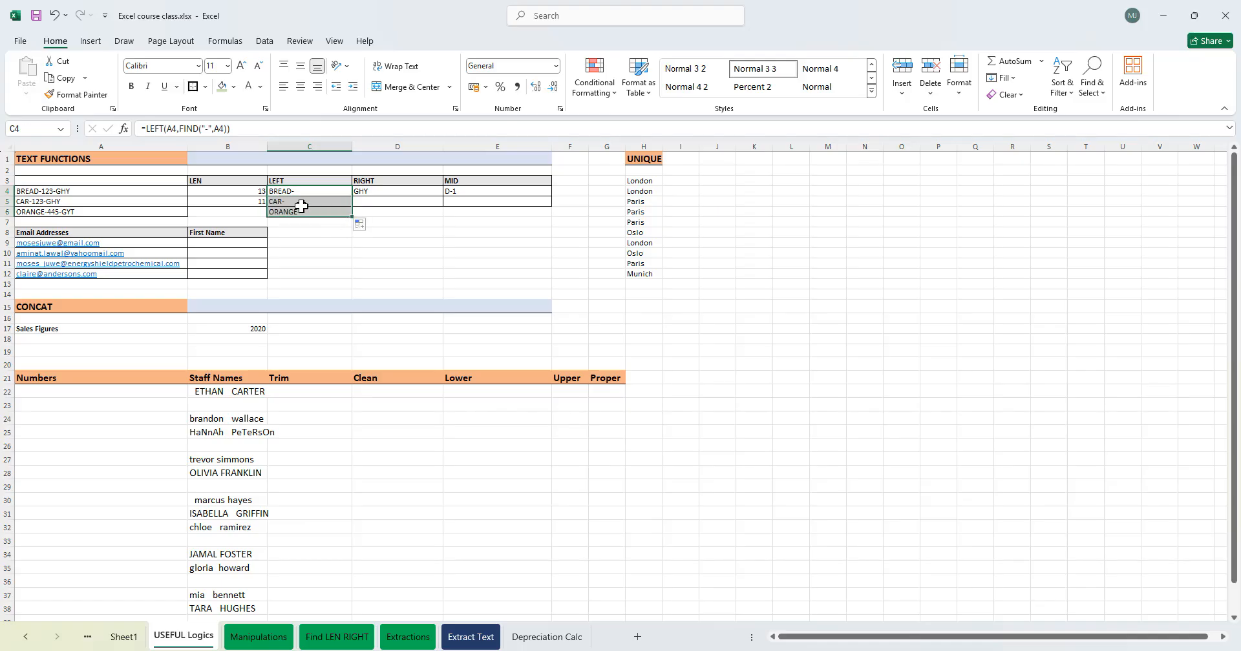
{"action": "left_click", "coordinate": [316, 258]}
- Subtract 1 from the FIND result in C4's formula and fill it down through C6
{"action": "left_click", "coordinate": [310, 193]}
{"action": "double_click", "coordinate": [310, 193]}
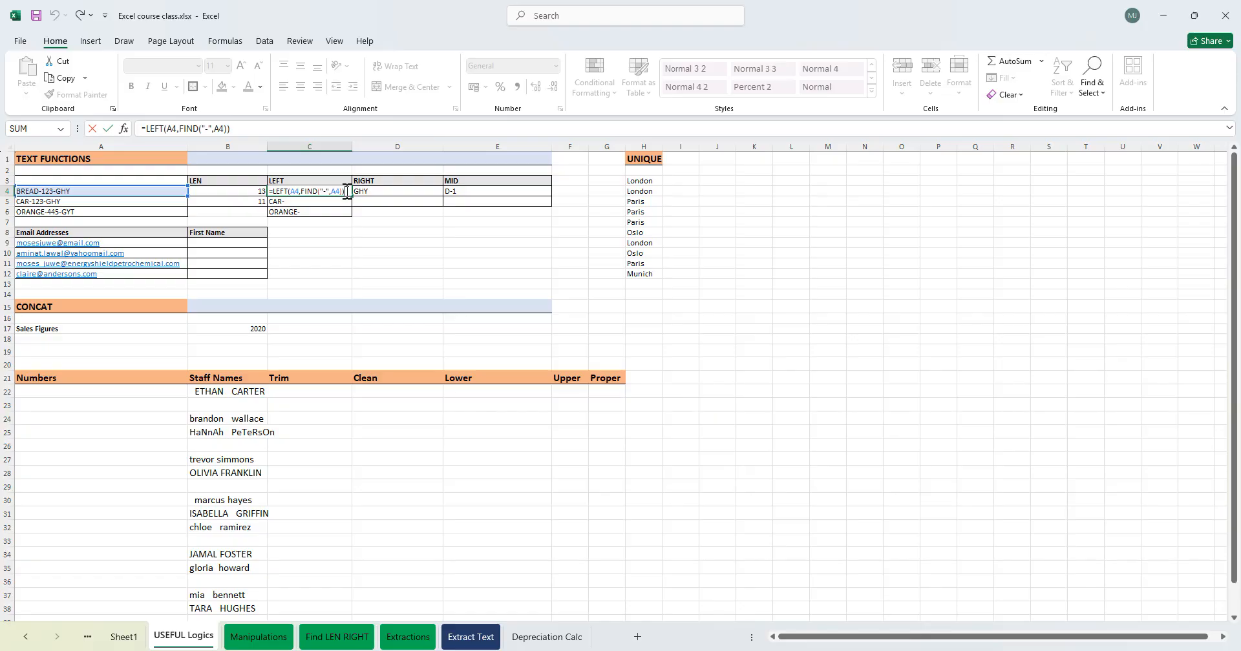
{"action": "key", "text": "BackSpace"}
{"action": "type", "text": "-1"}
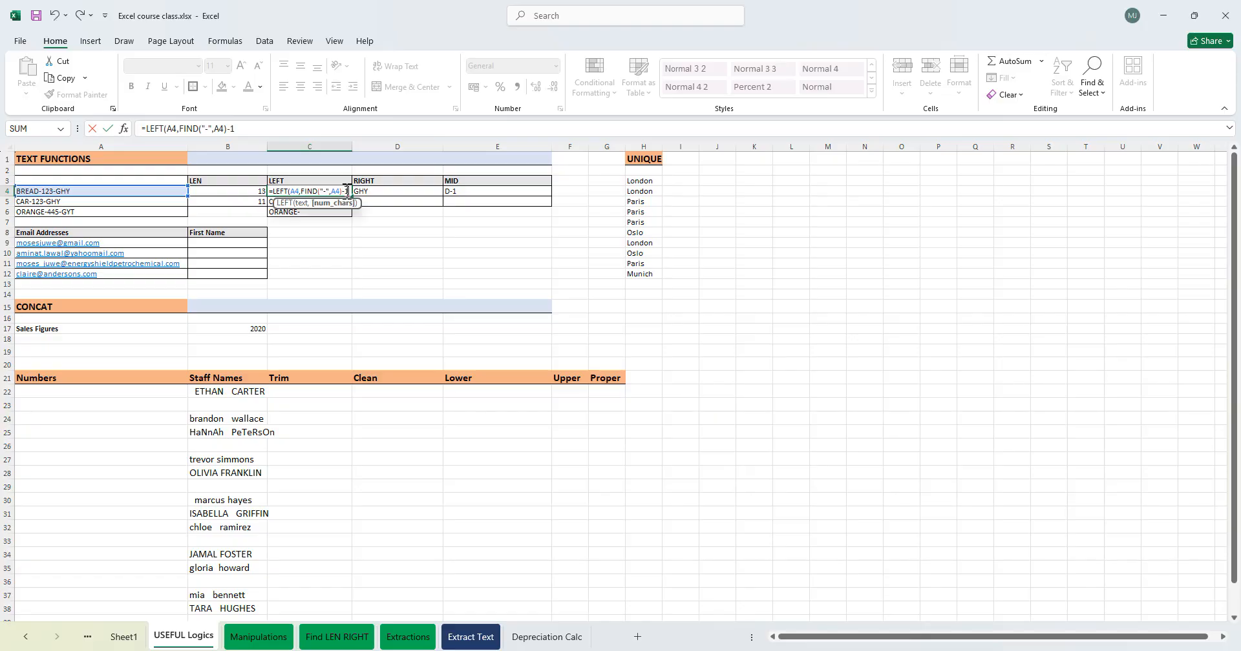
{"action": "type", "text": ")"}
{"action": "key", "text": "ctrl+Return"}
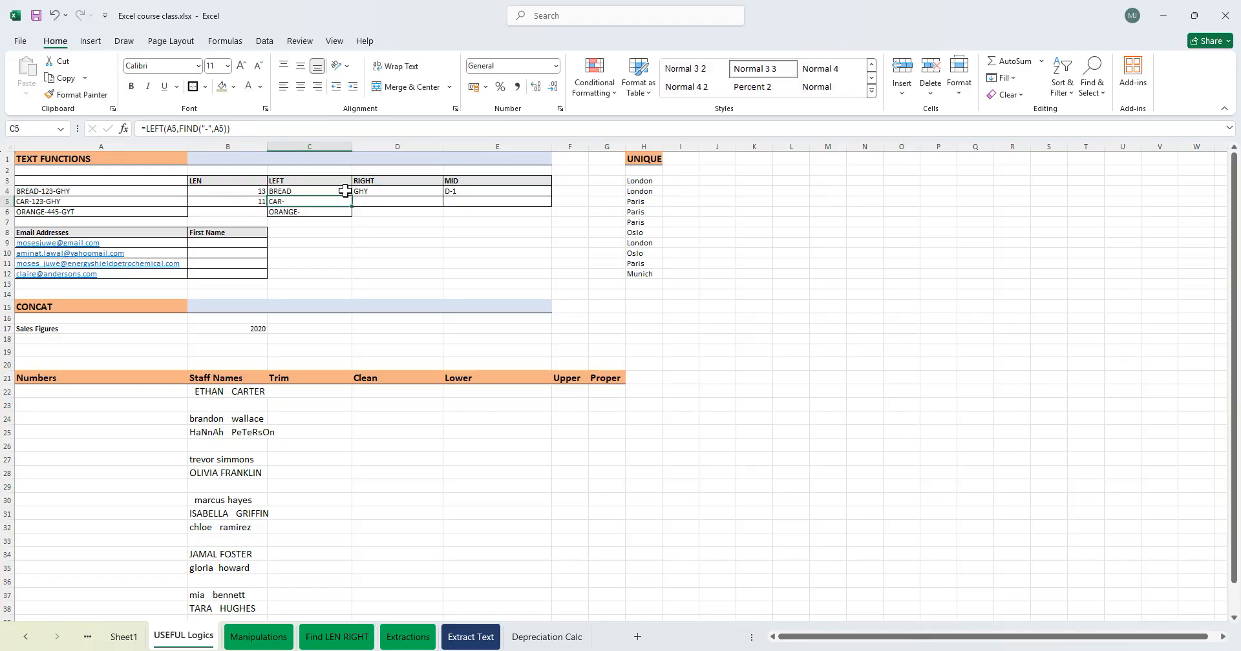
{"action": "left_click_drag", "start_coordinate": [355, 200], "coordinate": [356, 216]}
{"action": "left_click", "coordinate": [432, 242]}
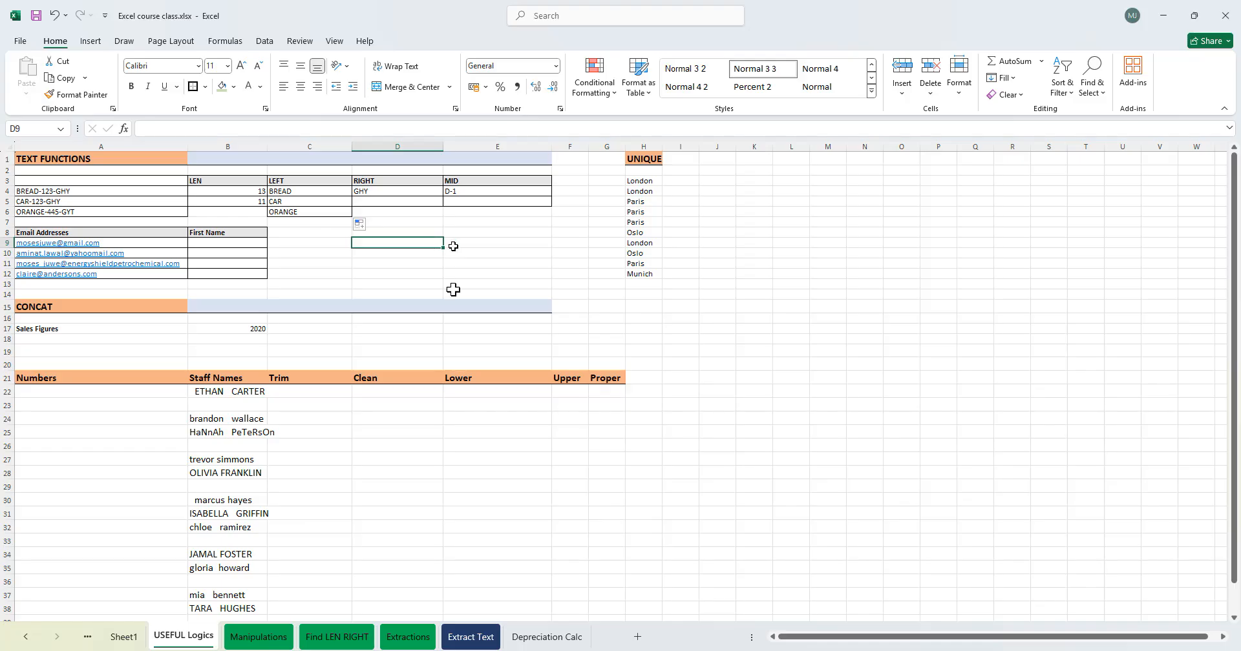
- Rewrite D4's formula as =RIGHT(A4,FIND("-",A4)-1)
{"action": "left_click", "coordinate": [394, 192]}
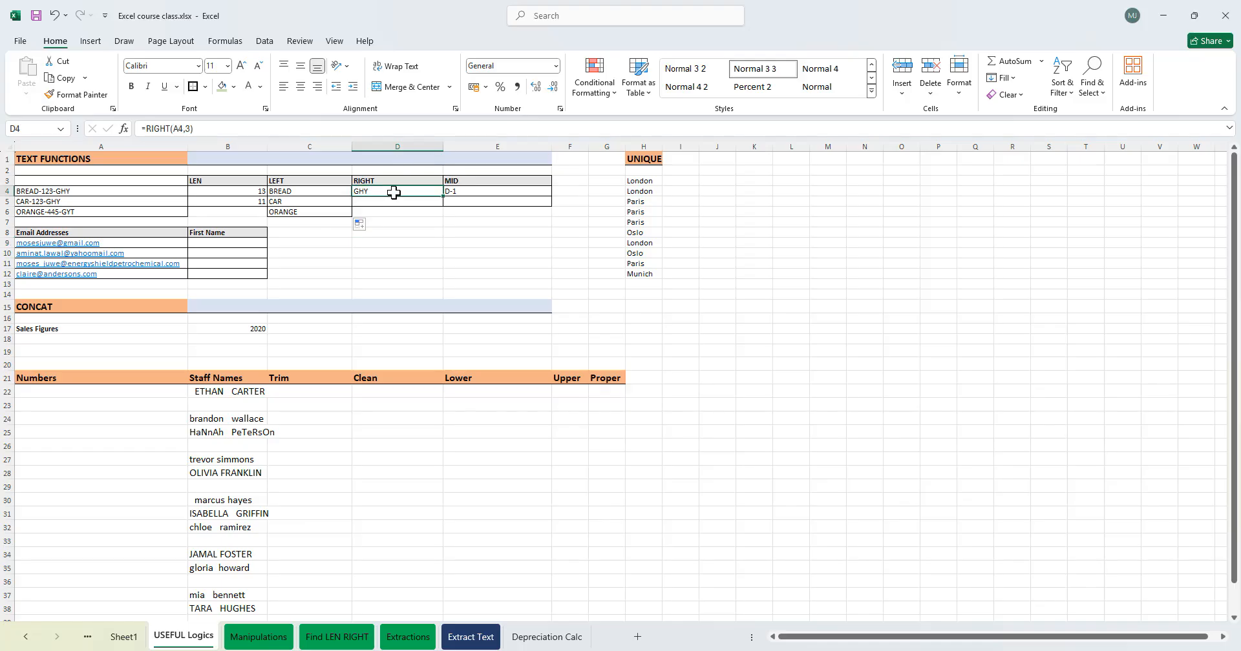
{"action": "double_click", "coordinate": [393, 192]}
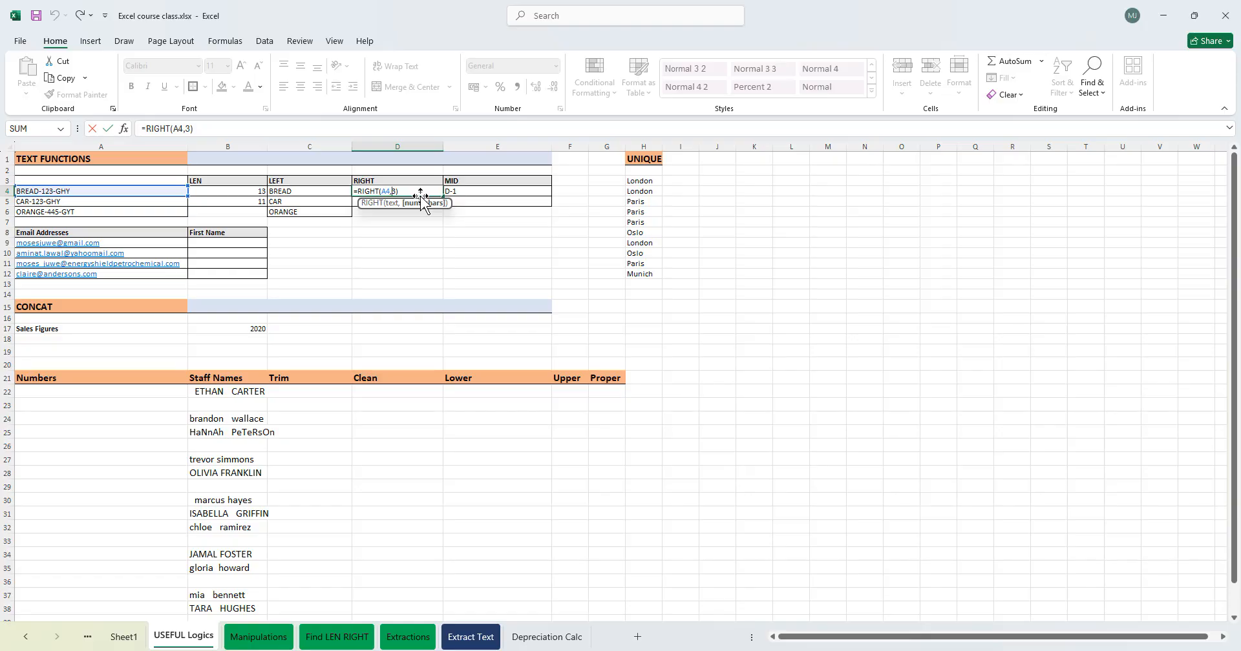
{"action": "key", "text": "BackSpace"}
{"action": "type", "text": "FIN"}
{"action": "key", "text": "Tab"}
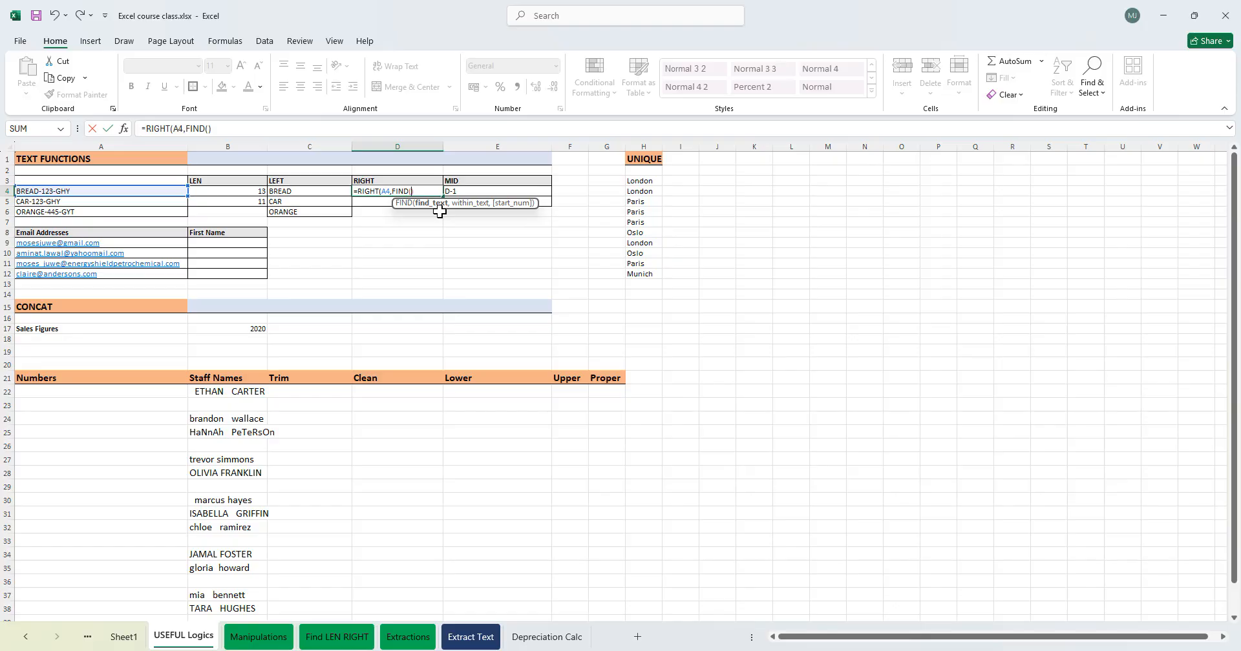
{"action": "type", "text": "\"-\","}
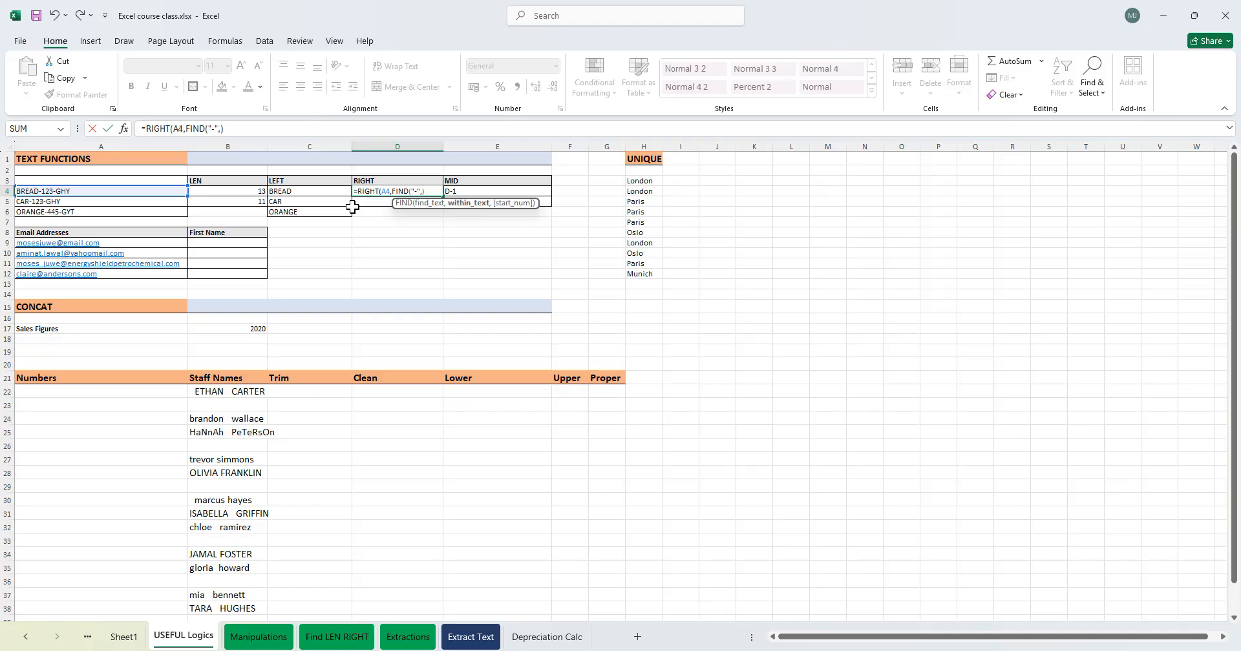
{"action": "left_click", "coordinate": [83, 190]}
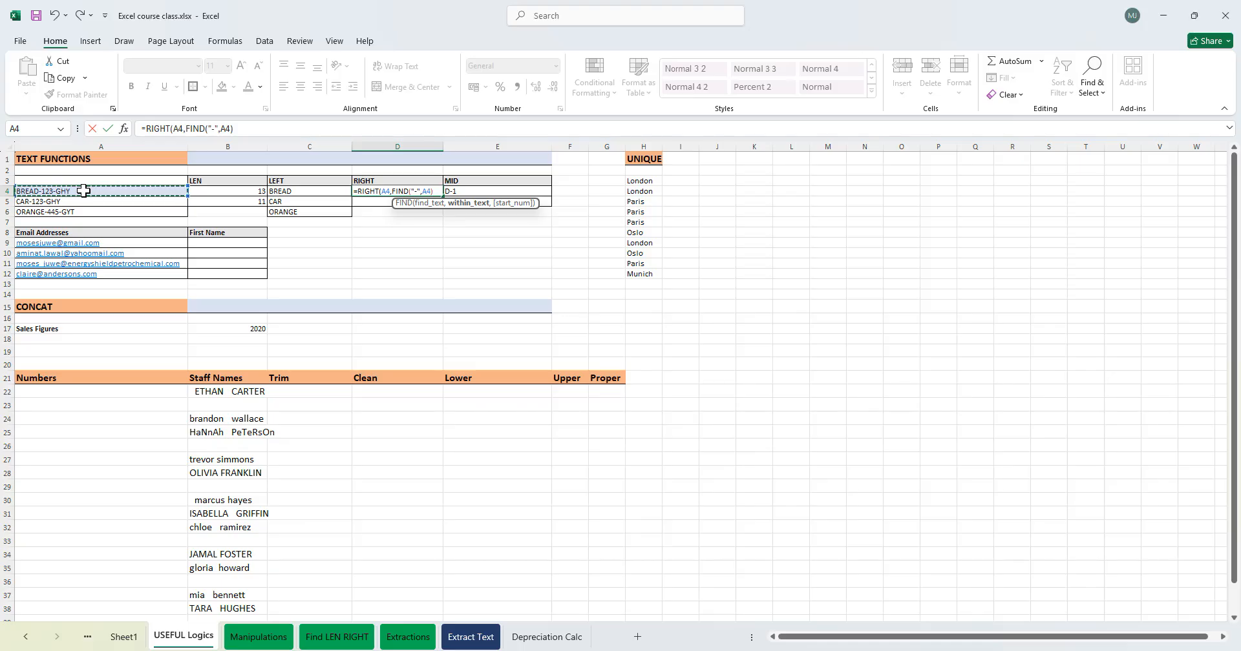
{"action": "key", "text": "Right"}
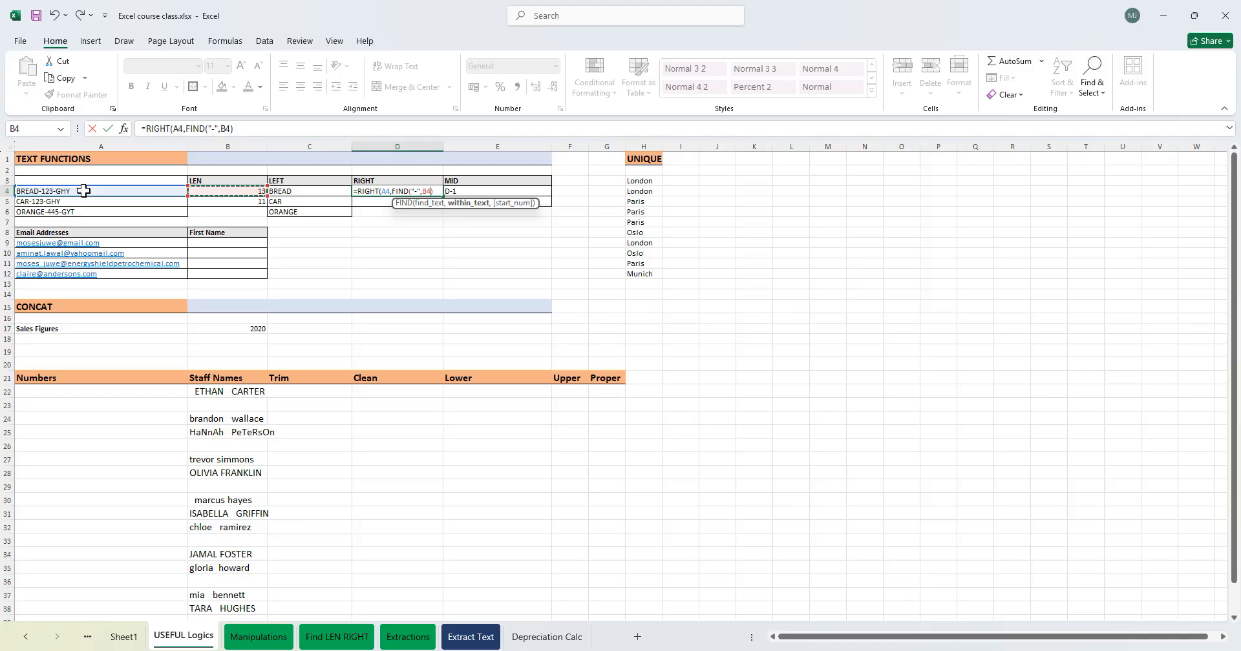
{"action": "key", "text": "Left"}
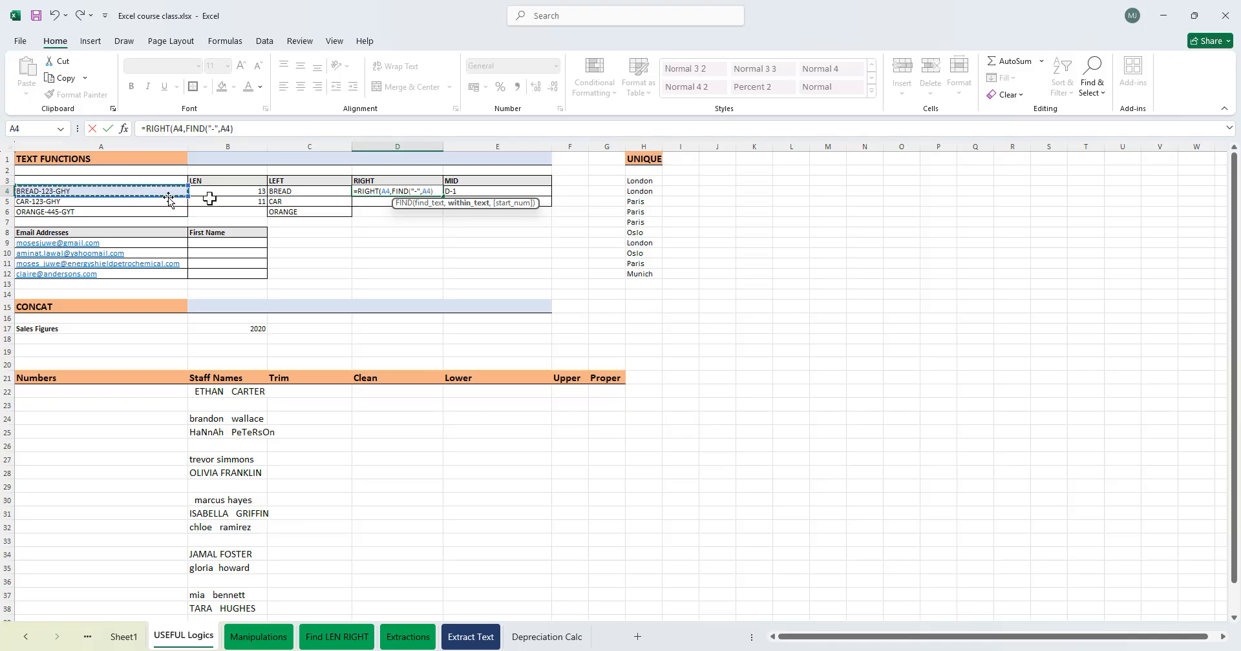
{"action": "left_click", "coordinate": [442, 191]}
{"action": "left_click", "coordinate": [439, 191]}
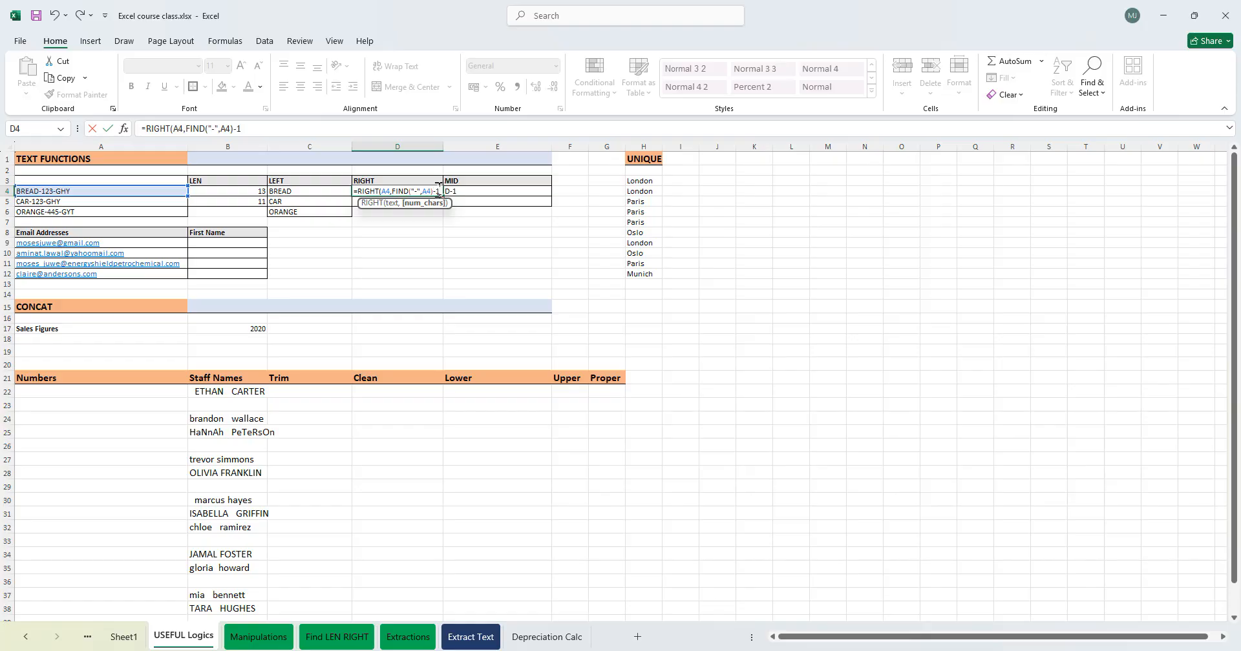
{"action": "type", "text": "-1)"}
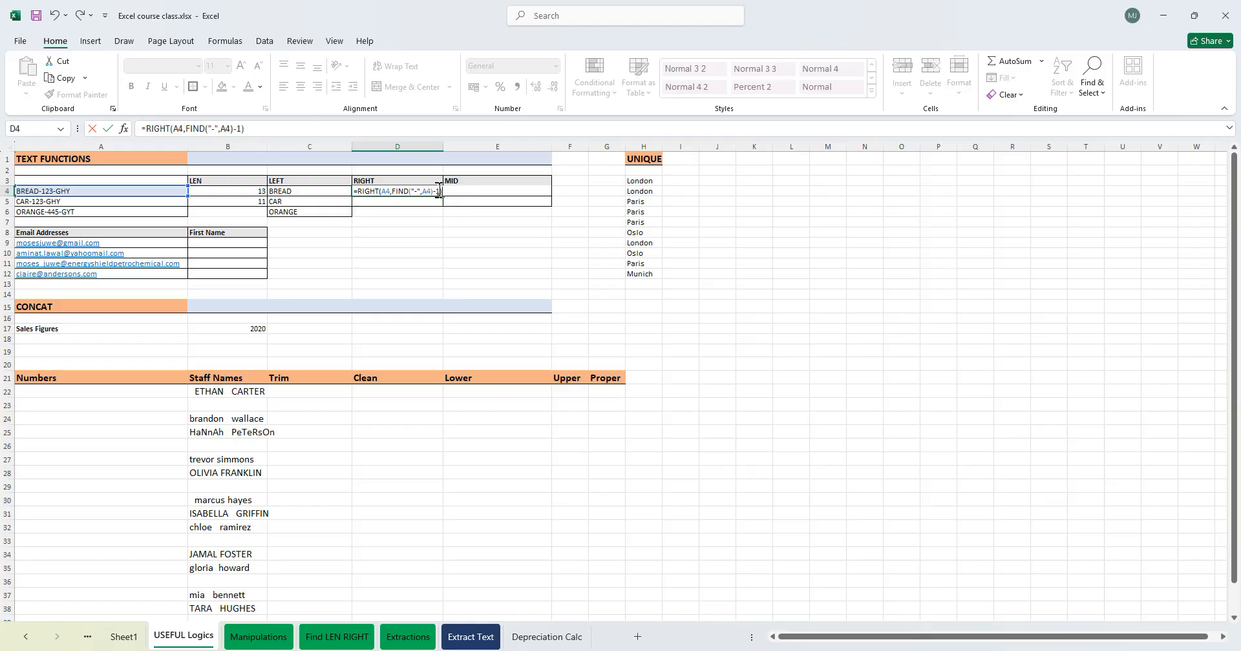
{"action": "key", "text": "Return"}
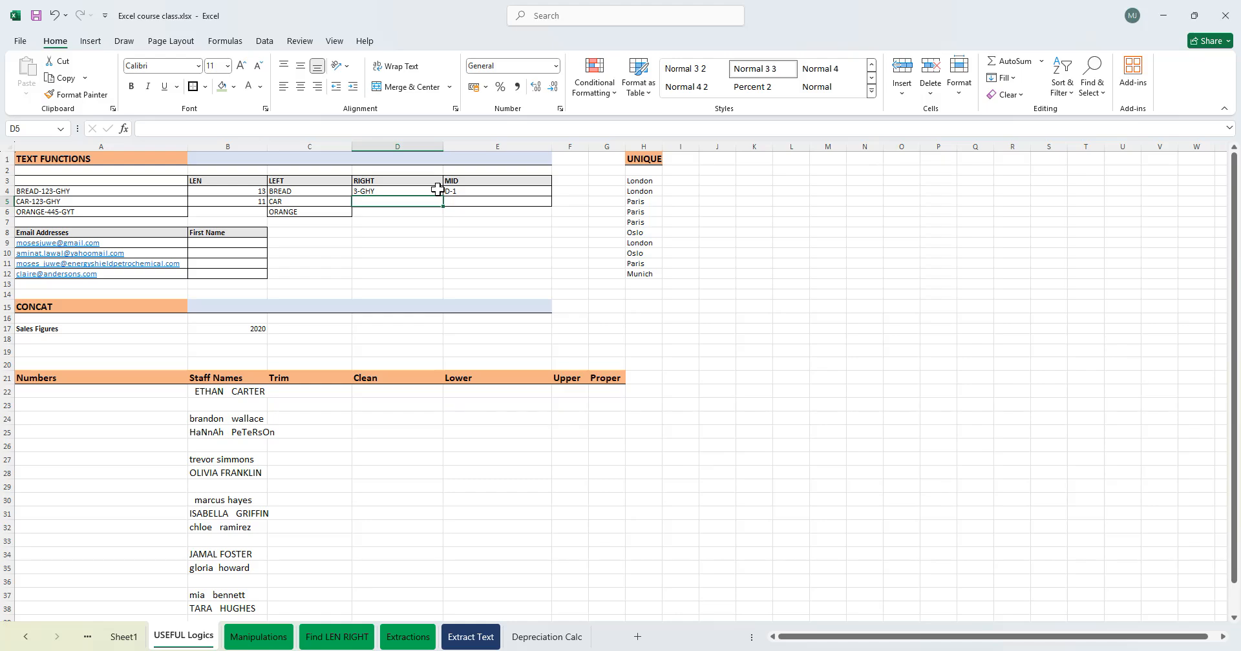
- Remove the trailing -1 from D4's formula, leaving =RIGHT(A4,FIND("-",A4))
{"action": "left_click", "coordinate": [393, 191]}
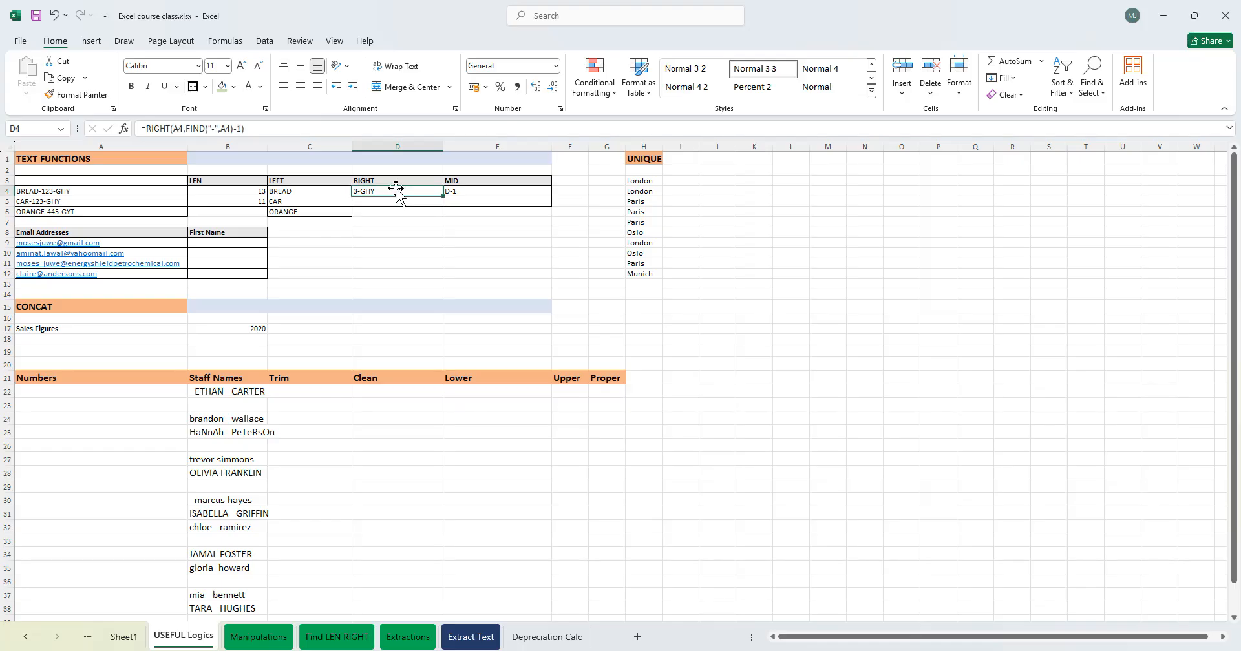
{"action": "double_click", "coordinate": [388, 190]}
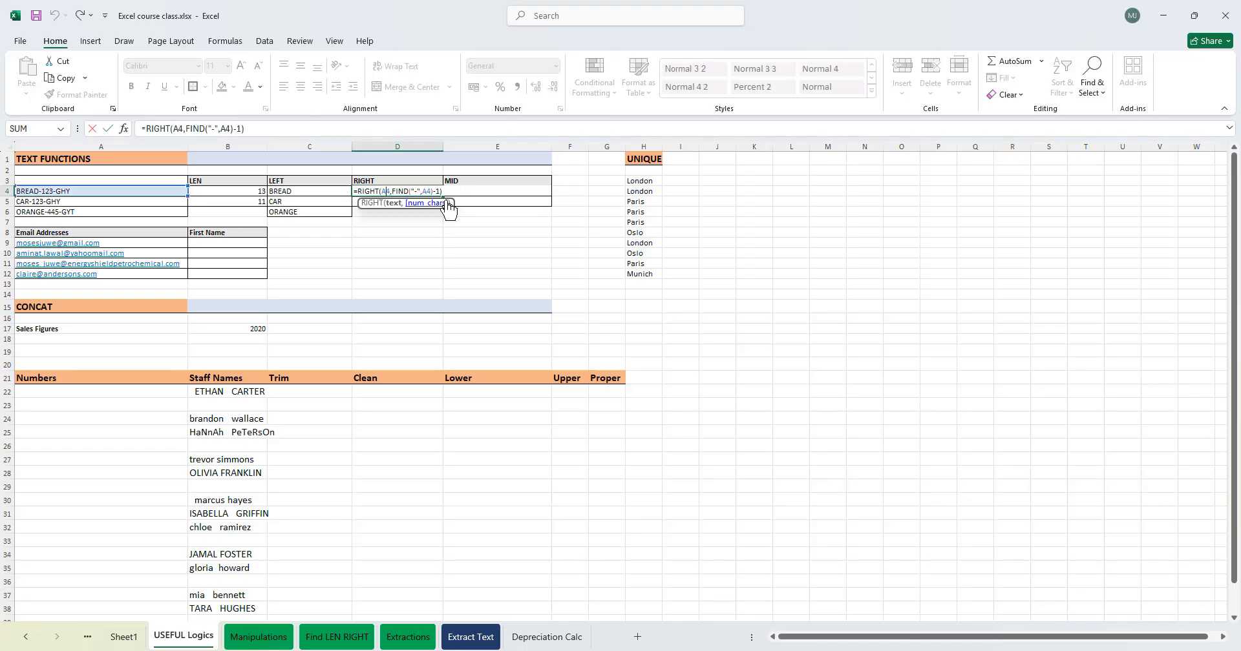
{"action": "left_click", "coordinate": [440, 189]}
{"action": "key", "text": "BackSpace"}
{"action": "key", "text": "BackSpace"}
{"action": "key", "text": "Return"}
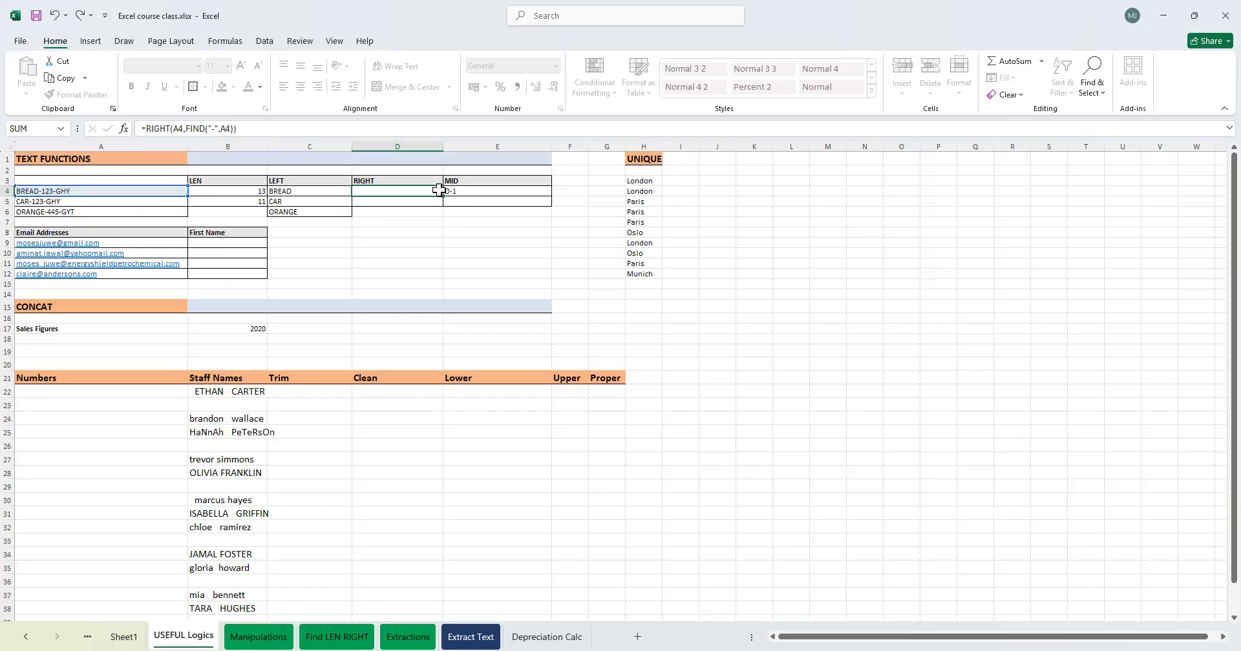
- Rewrite D4's formula as =RIGHT(A4,LEN(A4)-FIND("-",A4))
{"action": "double_click", "coordinate": [438, 190]}
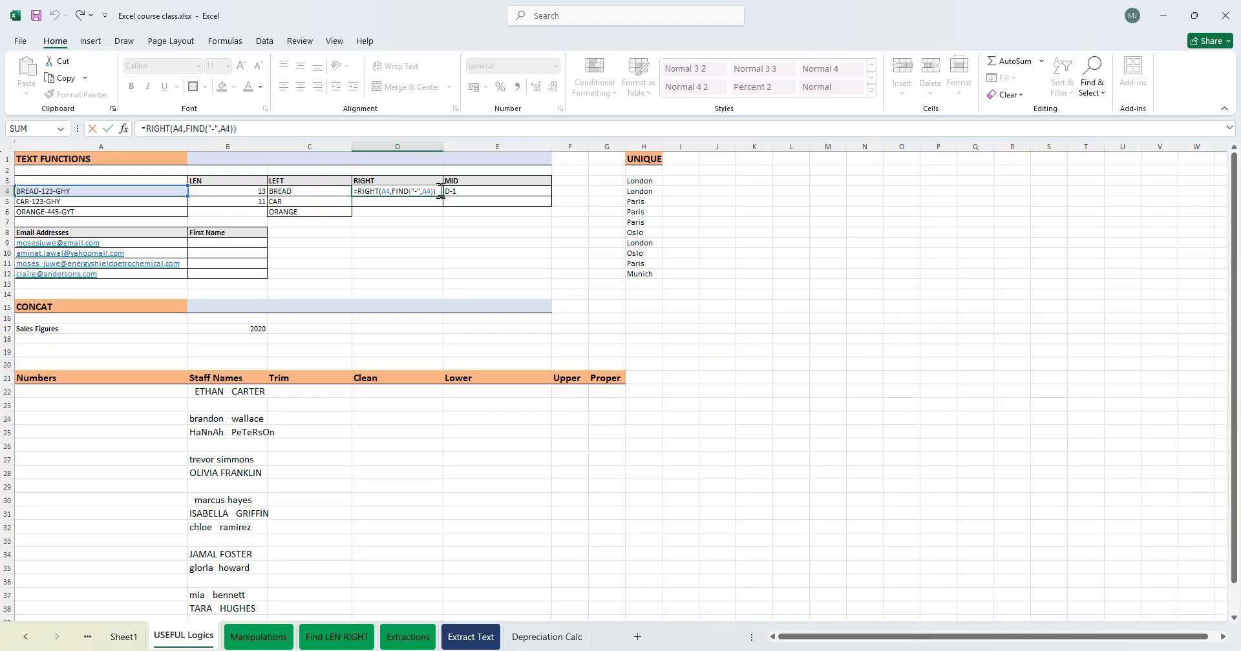
{"action": "key", "text": "BackSpace"}
{"action": "key", "text": "BackSpace"}
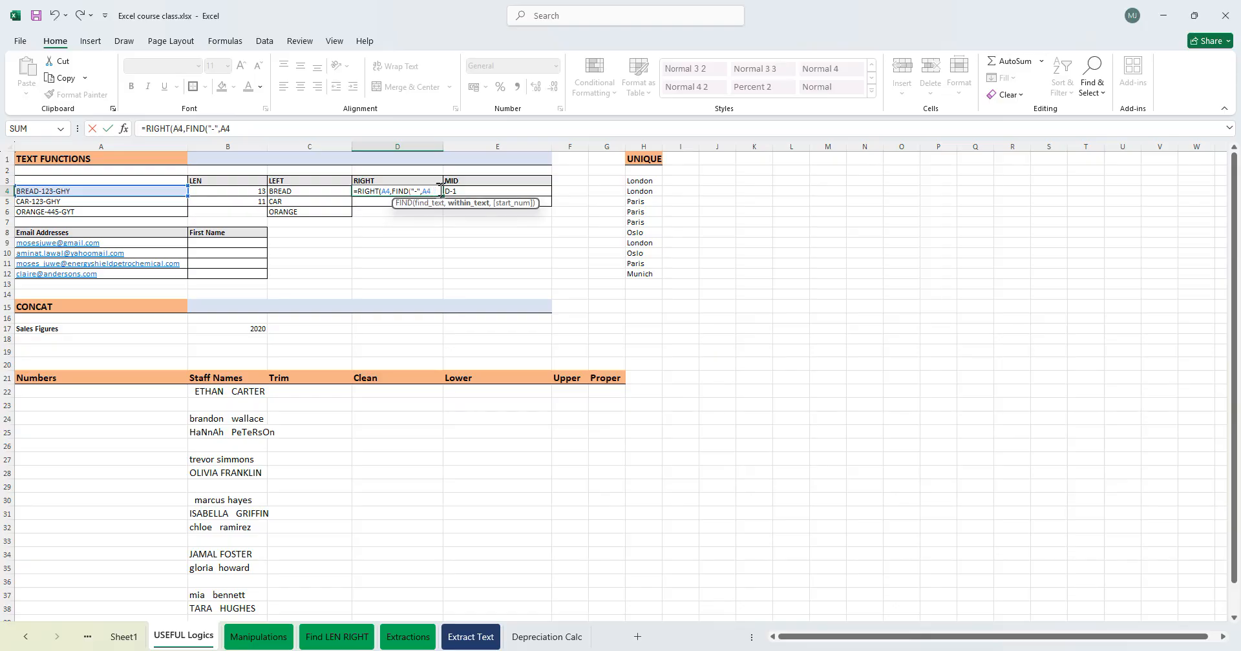
{"action": "key", "text": "BackSpace"}
{"action": "key", "text": "BackSpace"}
{"action": "key", "text": "BackSpace"}
{"action": "key", "text": "BackSpace"}
{"action": "key", "text": "BackSpace"}
{"action": "key", "text": "BackSpace"}
{"action": "key", "text": "BackSpace"}
{"action": "key", "text": "BackSpace"}
{"action": "key", "text": "BackSpace"}
{"action": "key", "text": "BackSpace"}
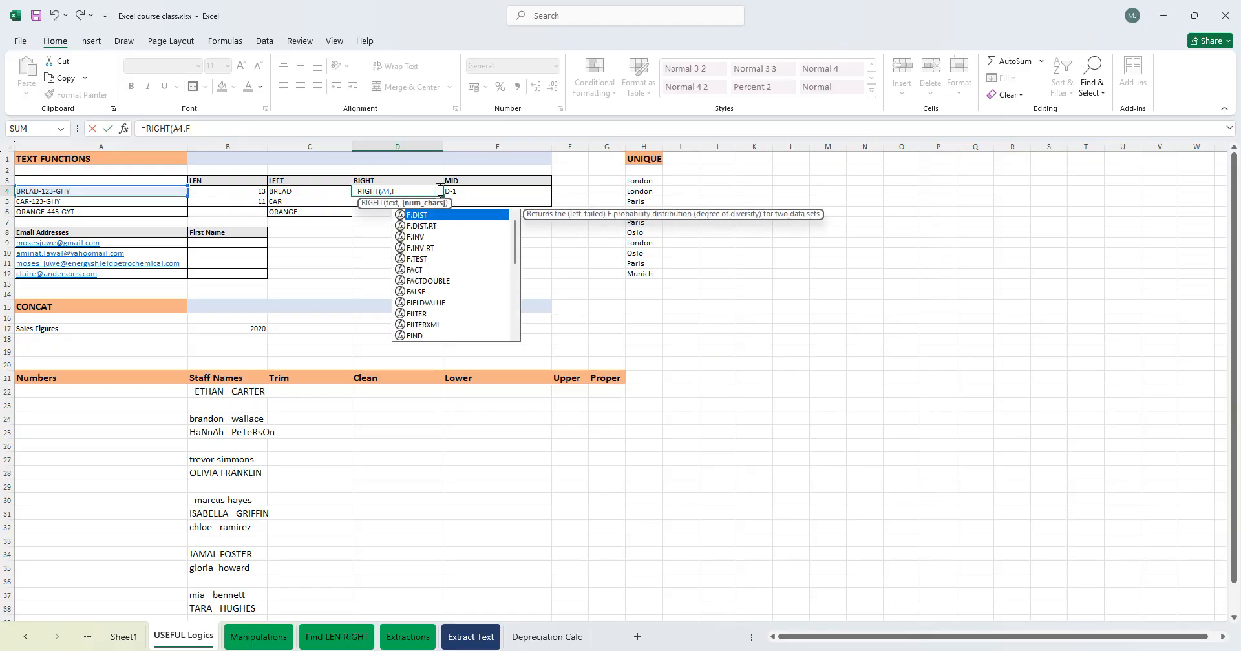
{"action": "key", "text": "BackSpace"}
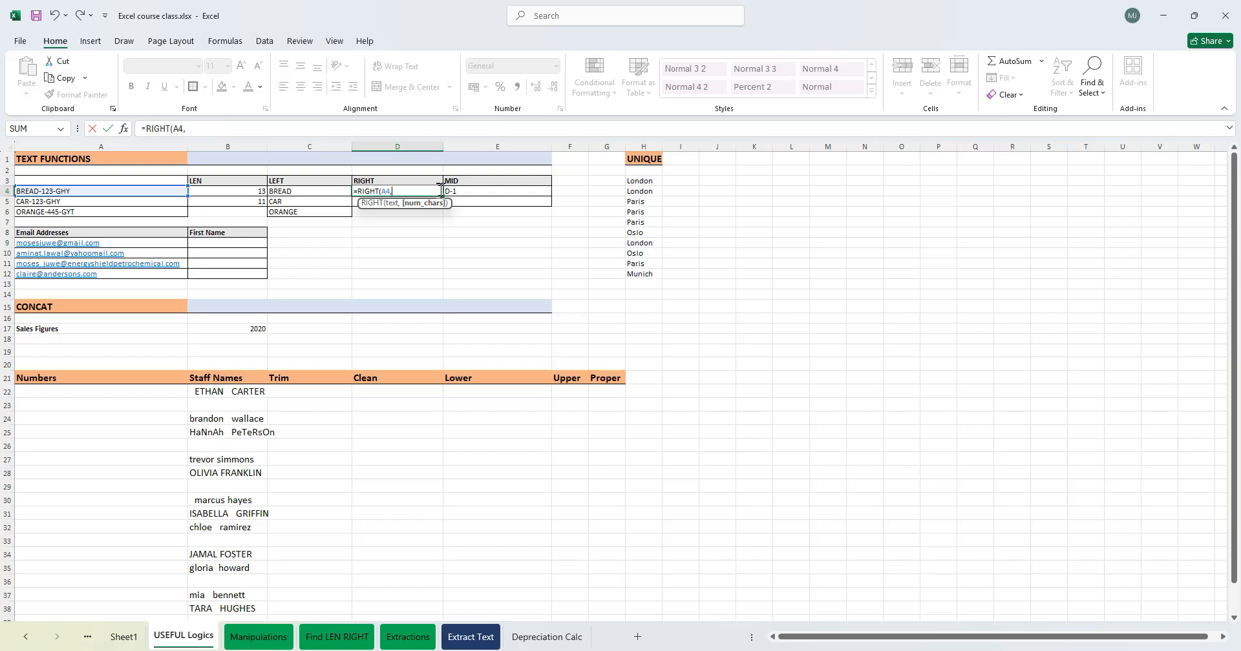
{"action": "type", "text": "LE"}
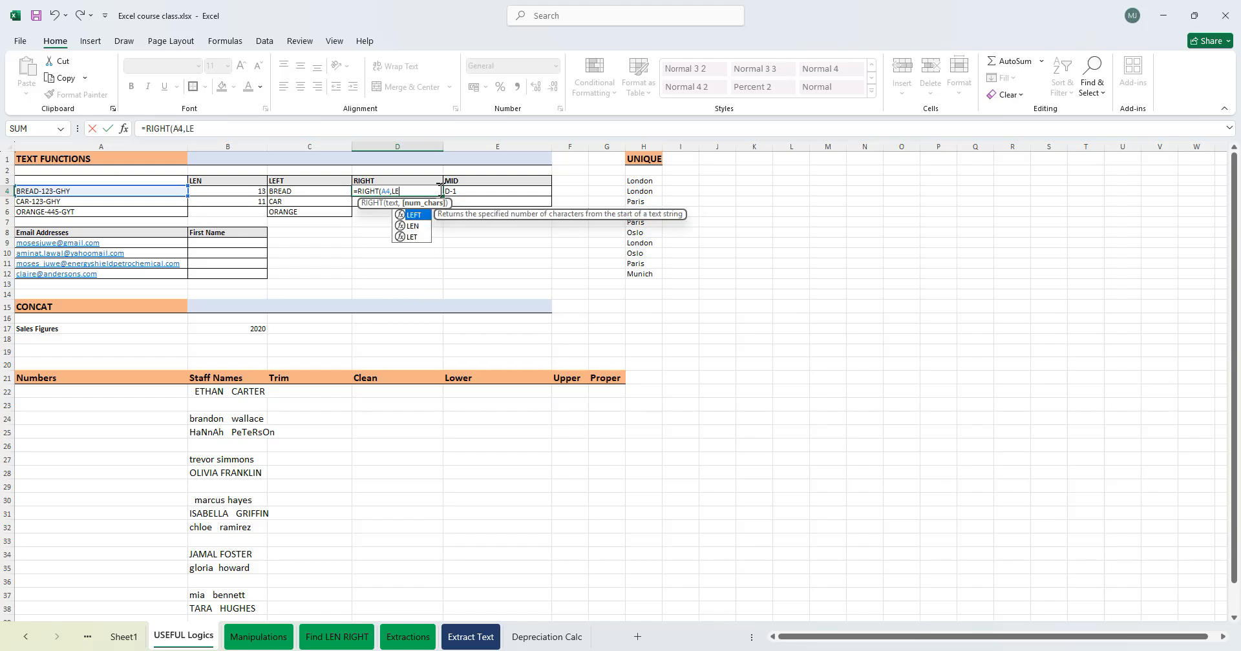
{"action": "type", "text": "N("}
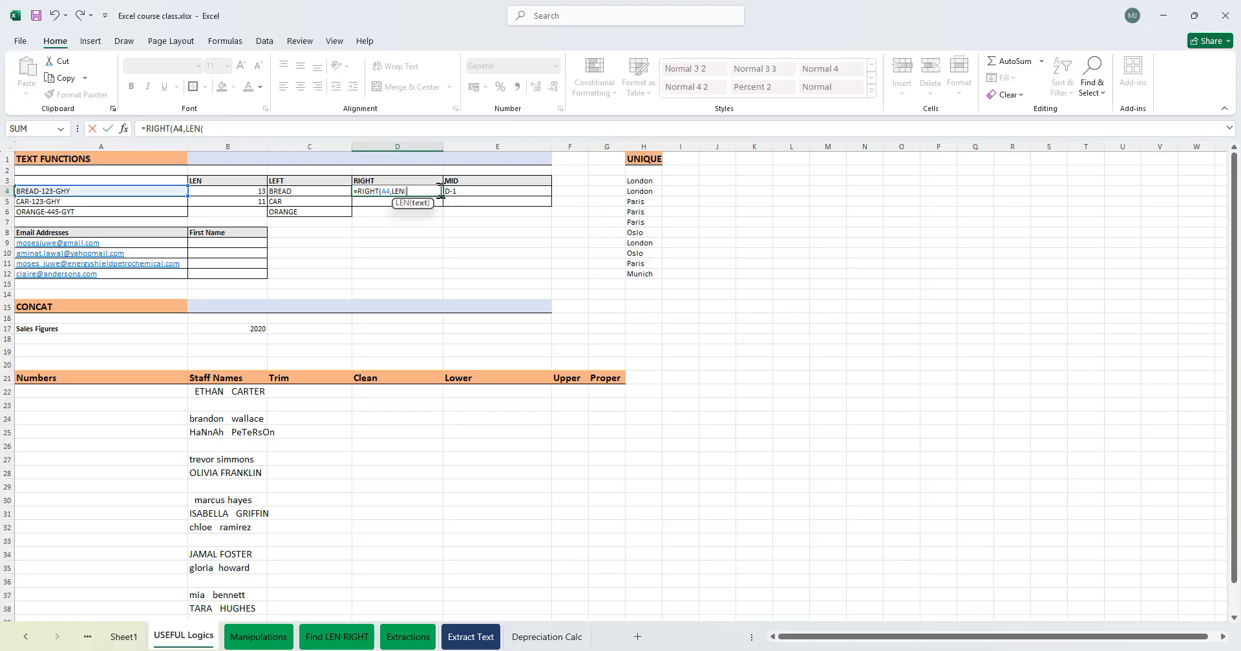
{"action": "key", "text": "BackSpace"}
{"action": "key", "text": "BackSpace"}
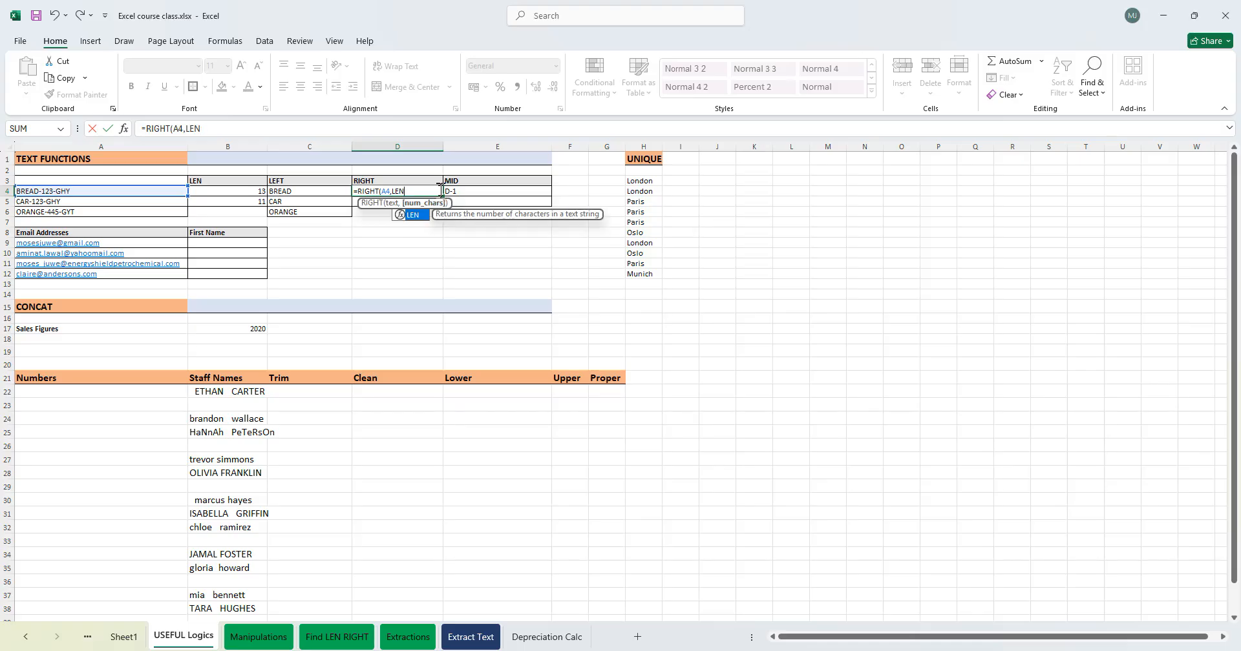
{"action": "type", "text": "("}
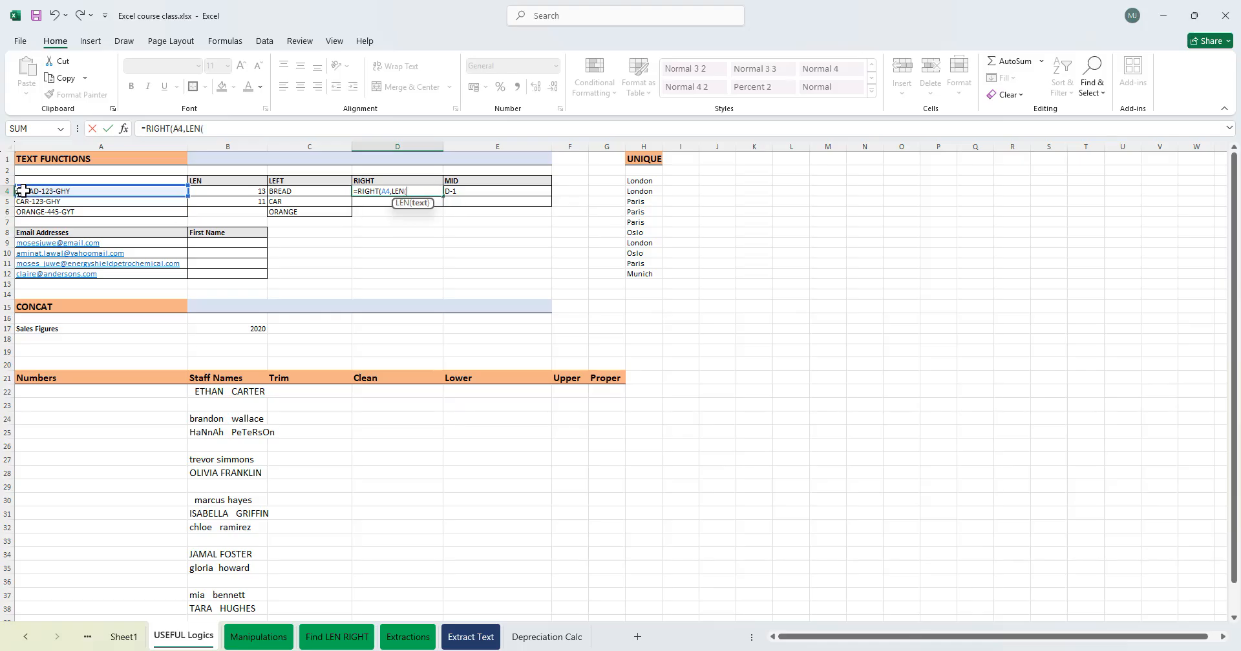
{"action": "left_click", "coordinate": [71, 190]}
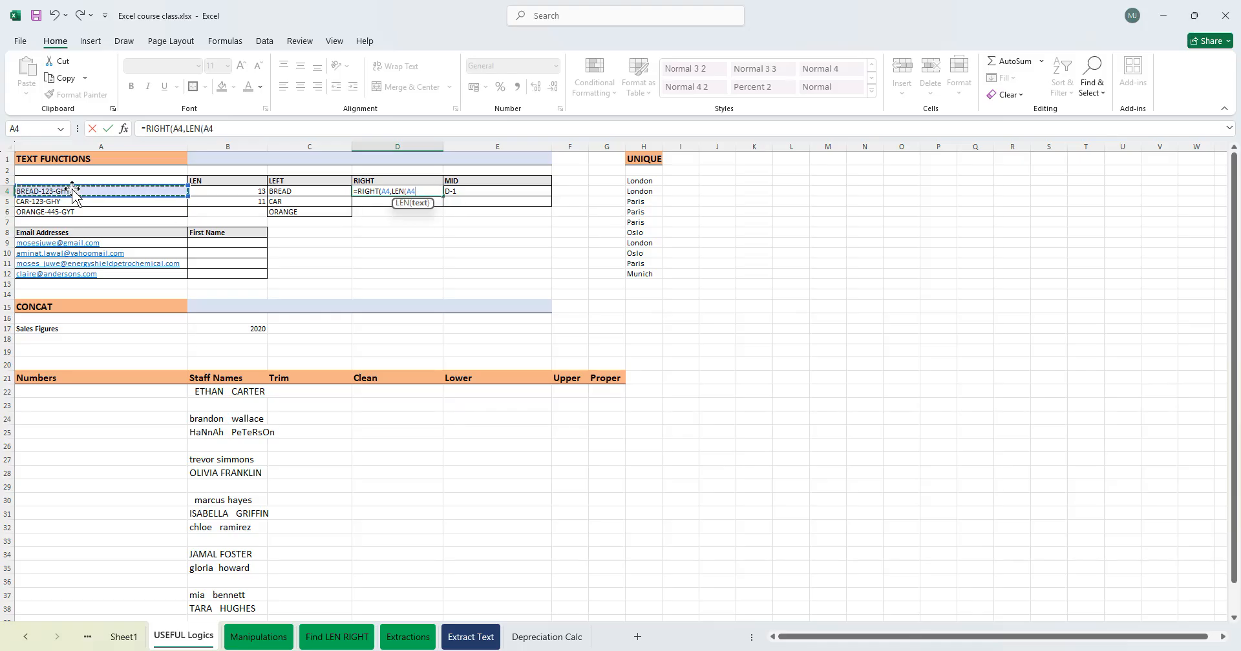
{"action": "type", "text": ")-FIND("}
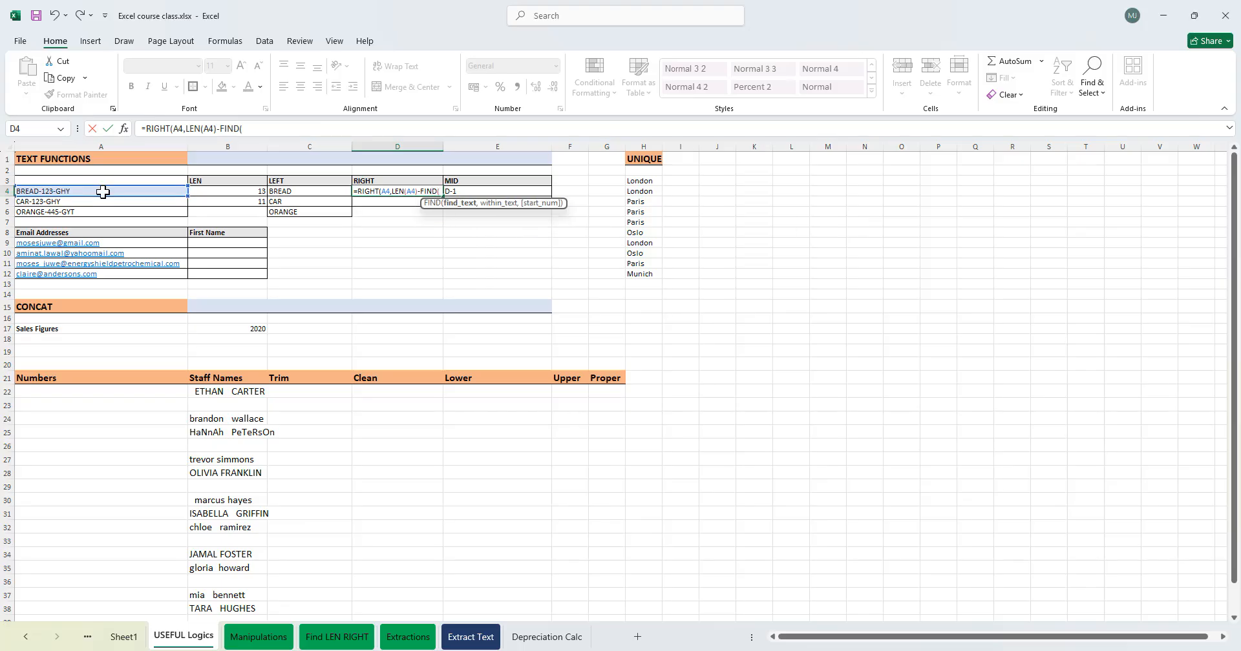
{"action": "type", "text": "\"-\","}
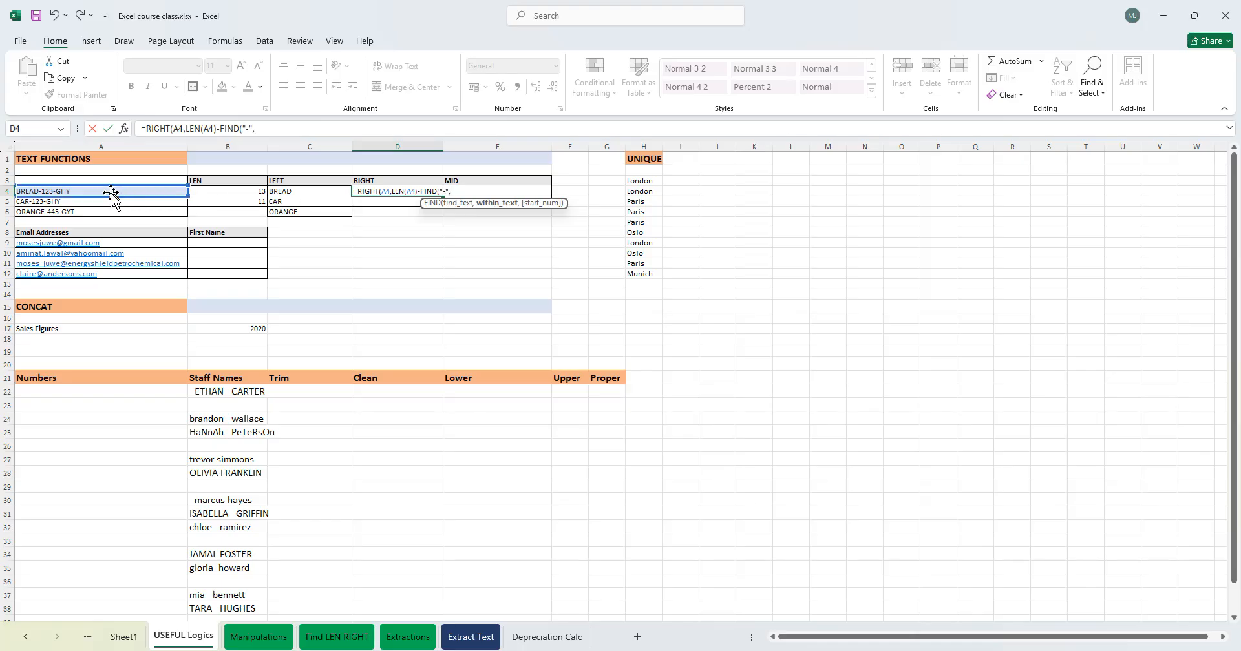
{"action": "left_click", "coordinate": [104, 189]}
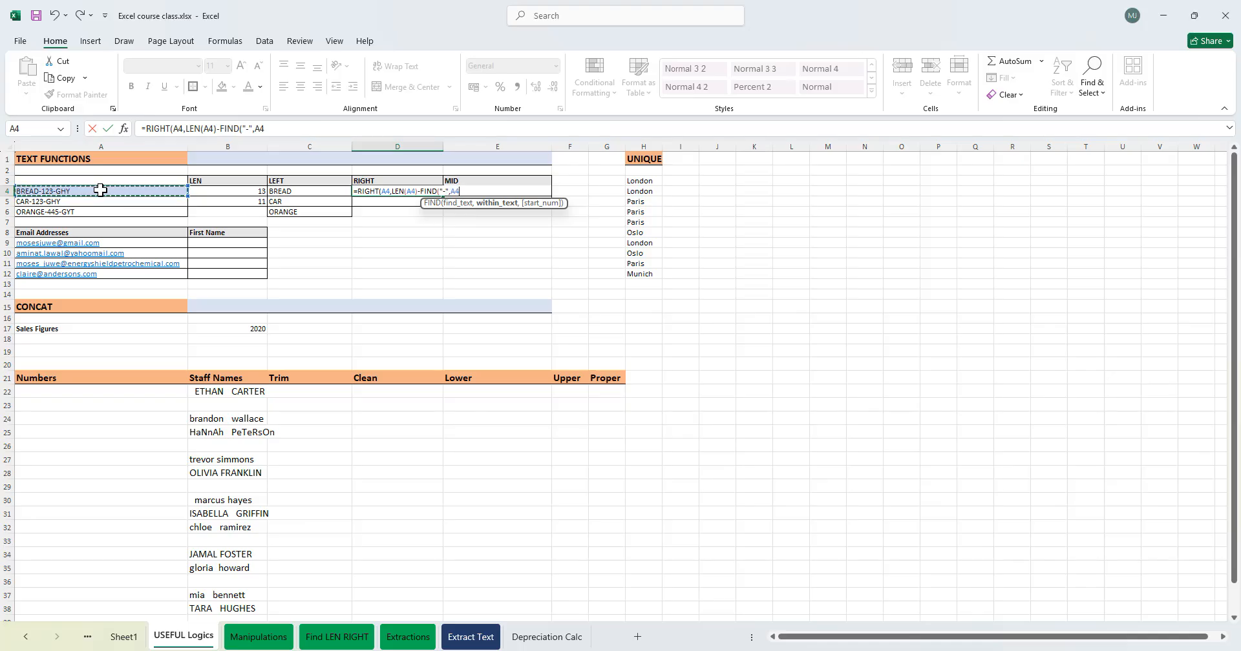
{"action": "key", "text": "Return"}
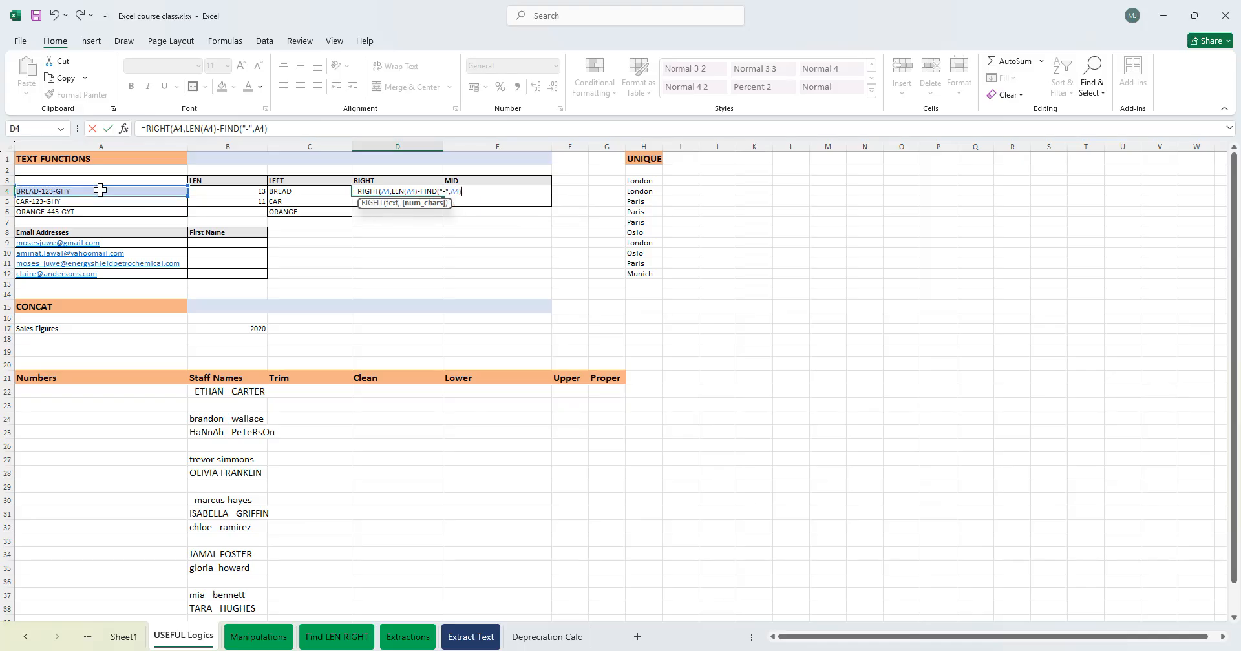
{"action": "key", "text": "Return"}
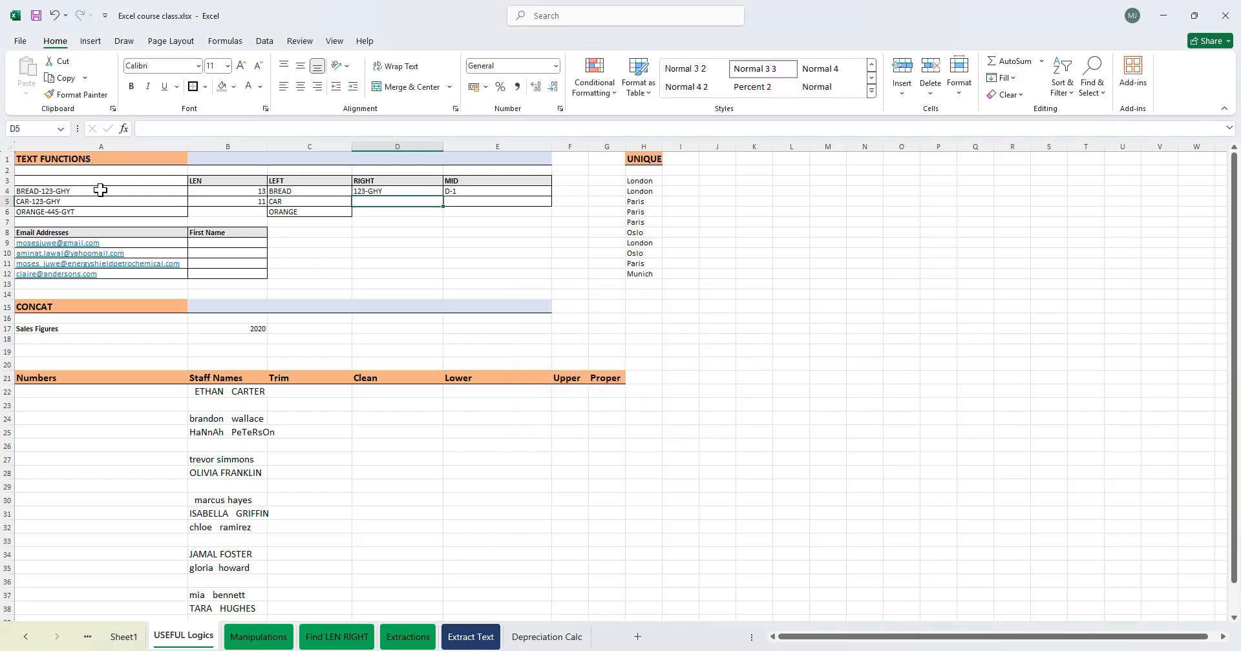
- Rewrite D4's formula as =RIGHT(A4,FIND("-",A4)-2)
{"action": "double_click", "coordinate": [388, 189]}
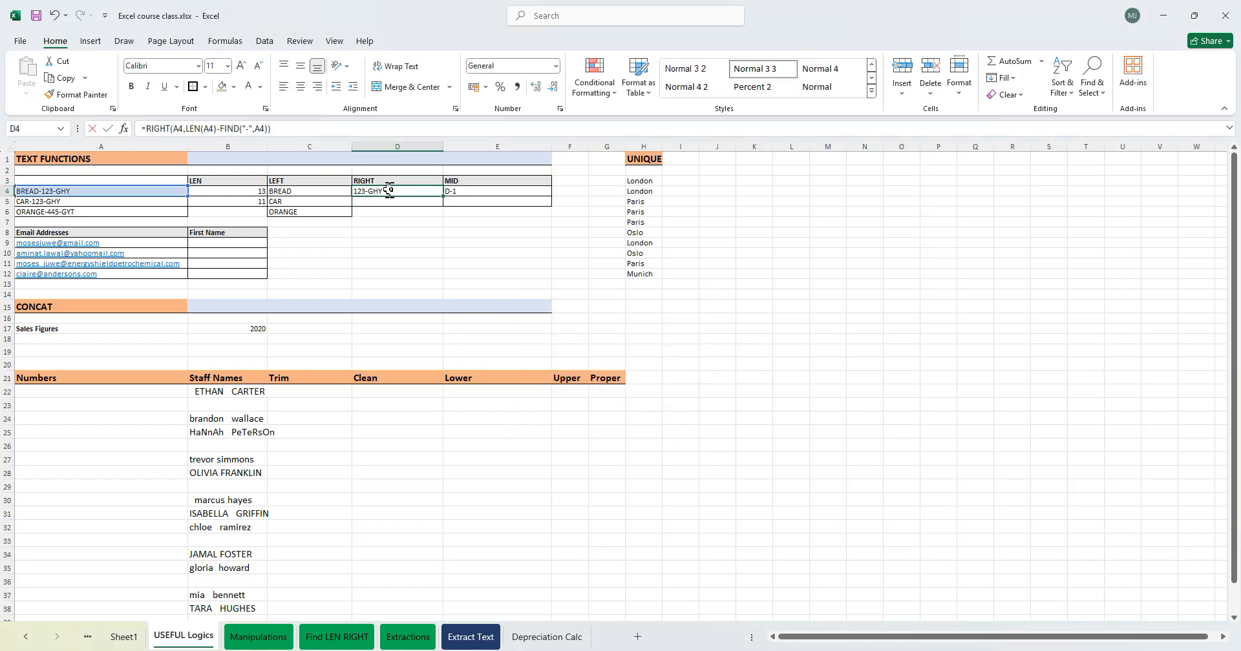
{"action": "left_click", "coordinate": [439, 191]}
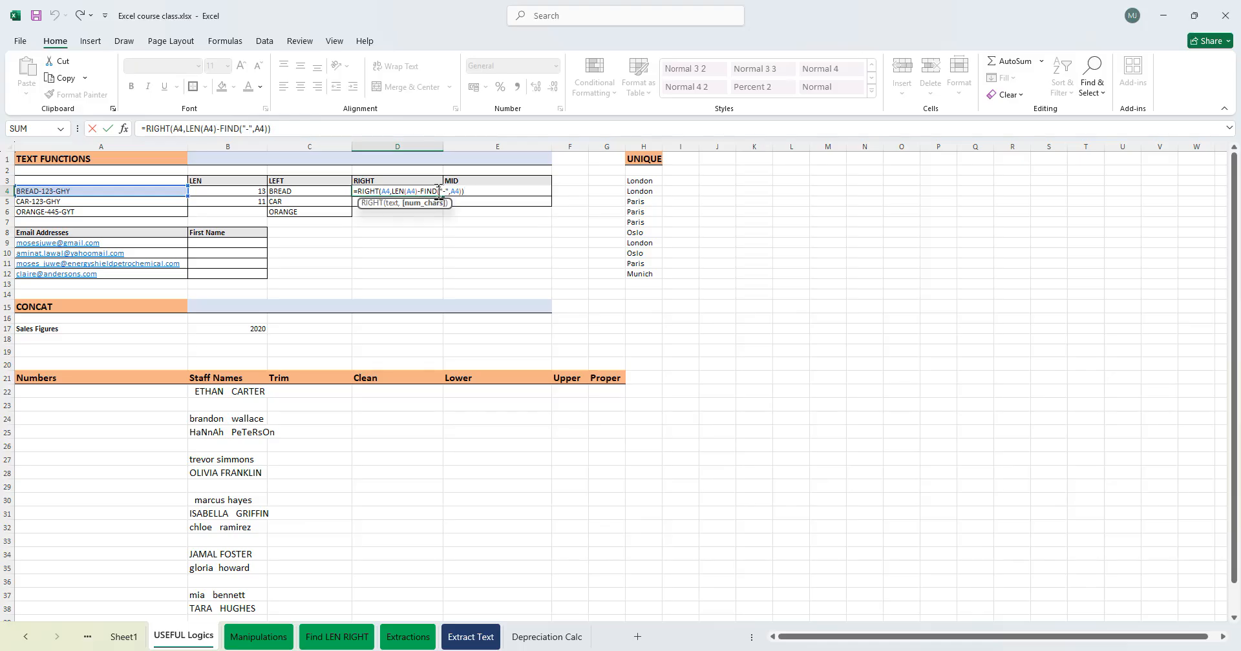
{"action": "key", "text": "Left"}
{"action": "key", "text": "Left"}
{"action": "key", "text": "Left"}
{"action": "key", "text": "Left"}
{"action": "key", "text": "Left"}
{"action": "key", "text": "BackSpace"}
{"action": "key", "text": "BackSpace"}
{"action": "key", "text": "BackSpace"}
{"action": "key", "text": "BackSpace"}
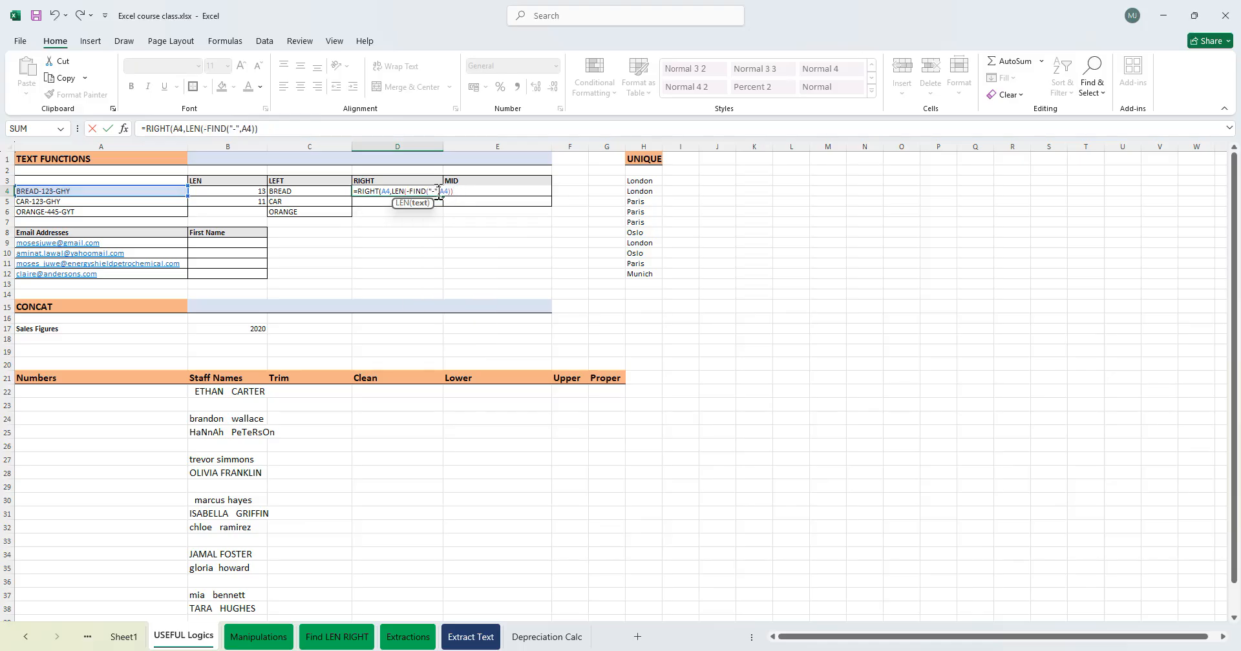
{"action": "key", "text": "BackSpace"}
{"action": "key", "text": "BackSpace"}
{"action": "key", "text": "BackSpace"}
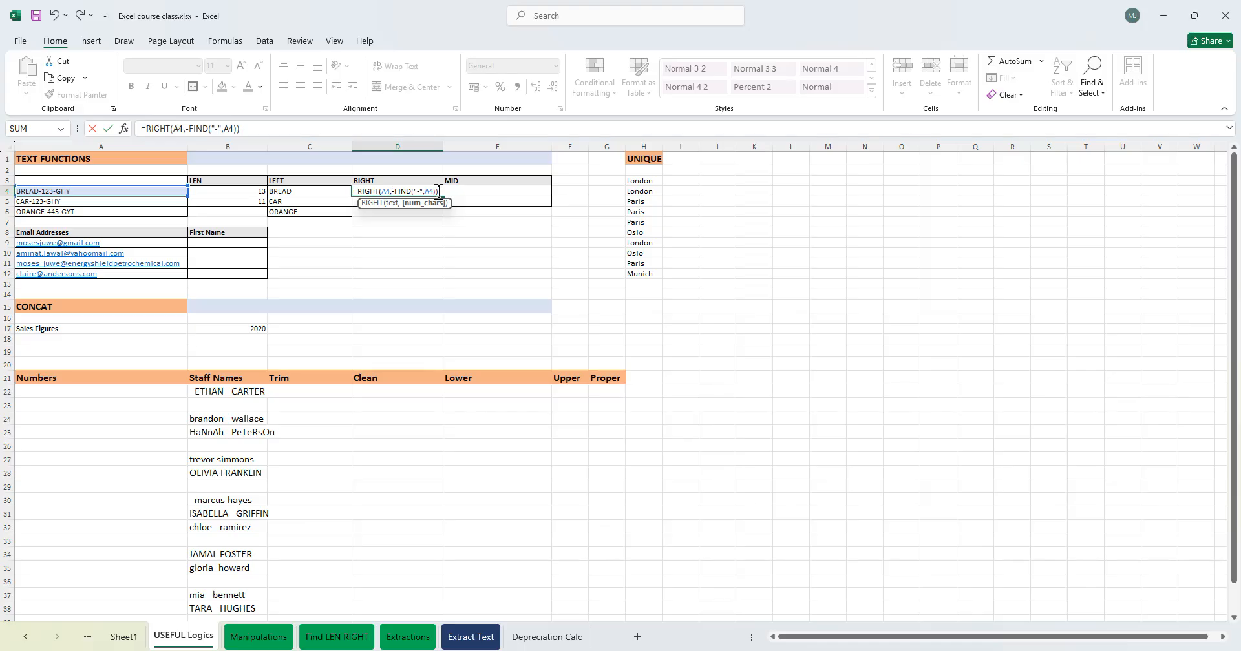
{"action": "key", "text": "Delete"}
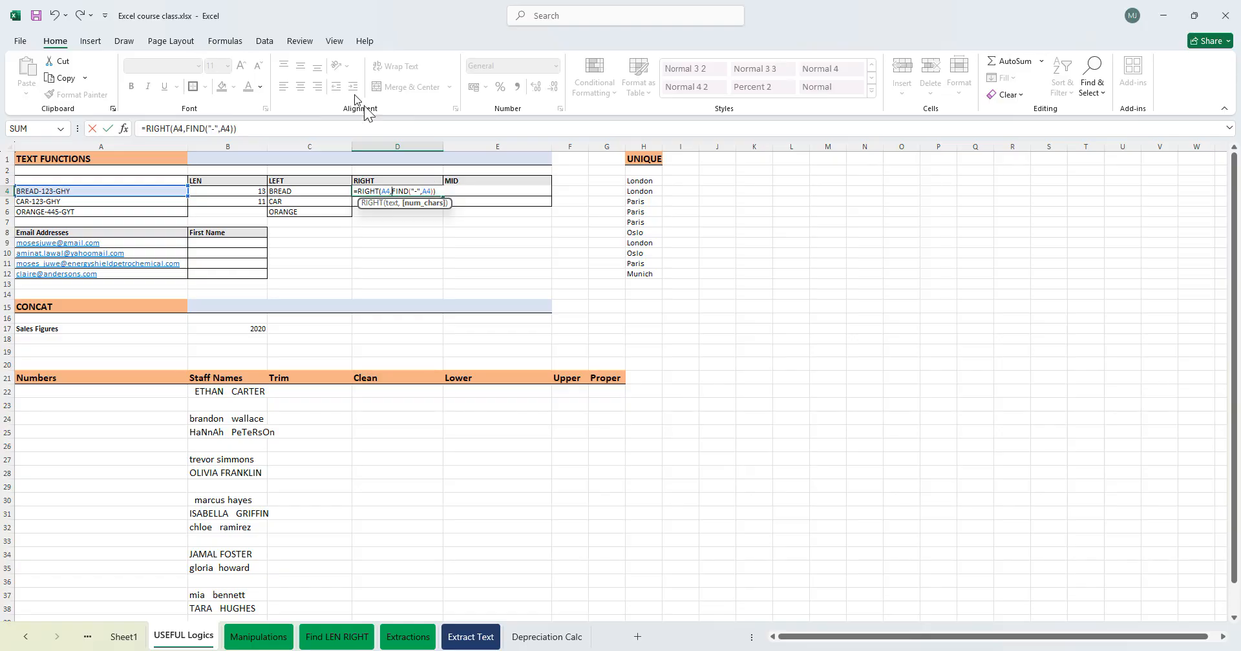
{"action": "left_click", "coordinate": [434, 192]}
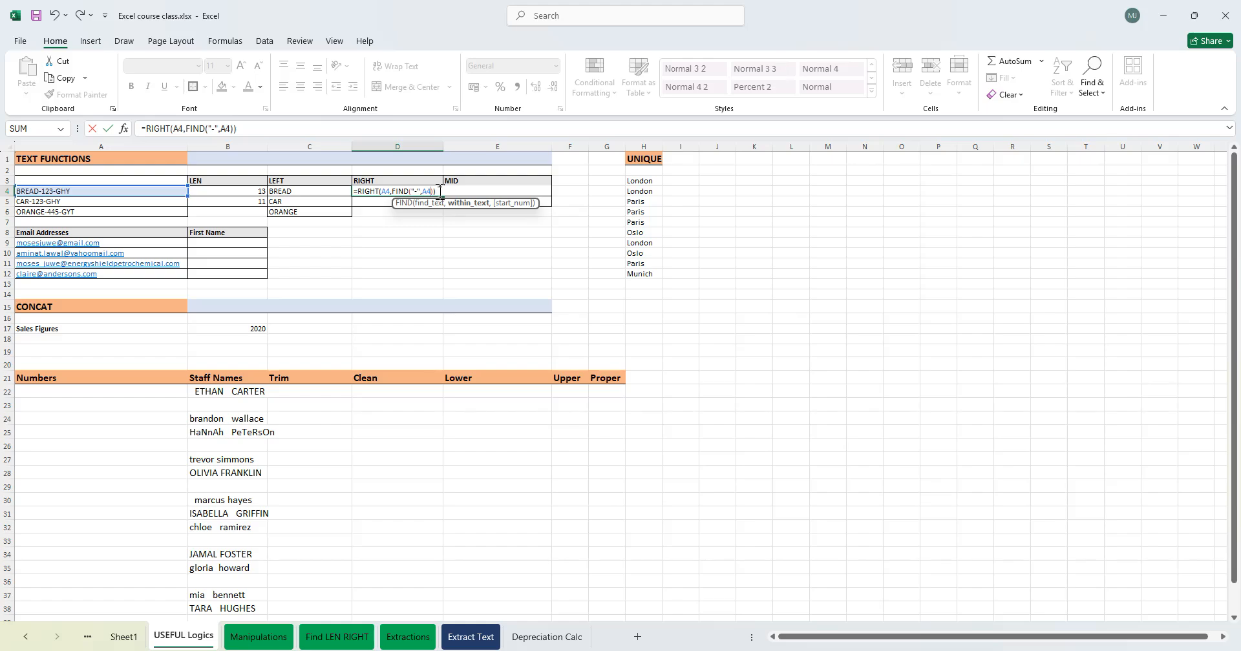
{"action": "key", "text": "Right"}
{"action": "type", "text": "-2"}
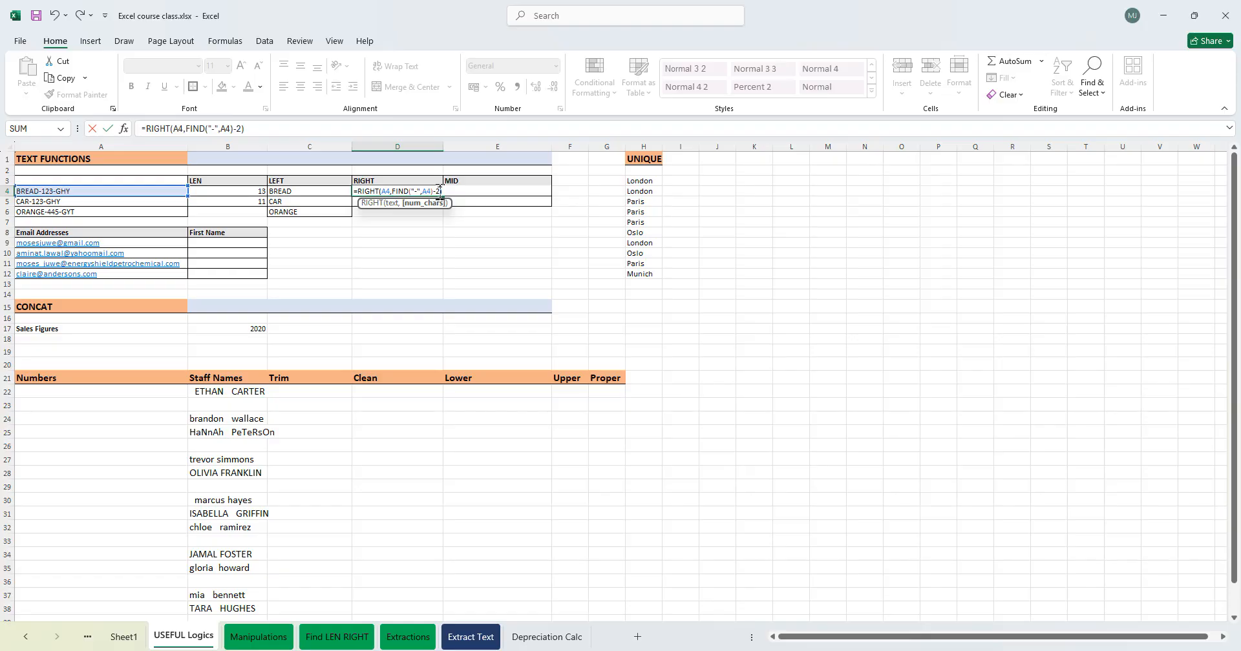
{"action": "key", "text": "Return"}
{"action": "left_click", "coordinate": [439, 191]}
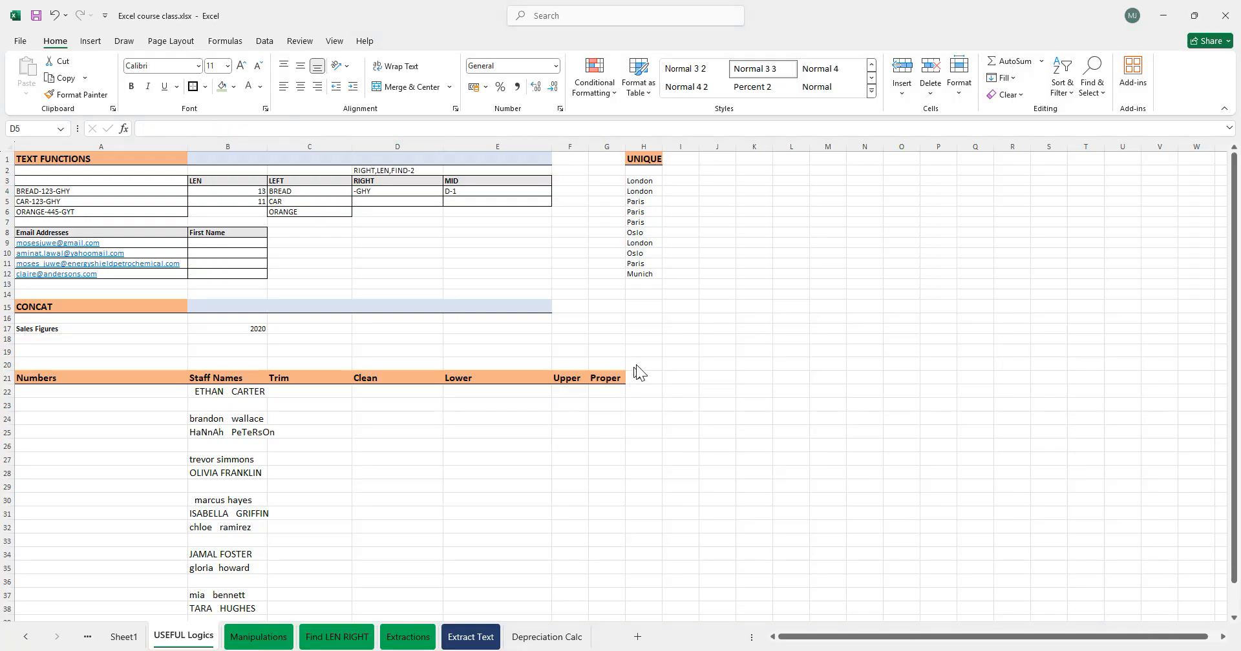
- Rewrite E4's MID formula as =MID(A4,FIND("-",A4),4)
{"action": "double_click", "coordinate": [487, 189]}
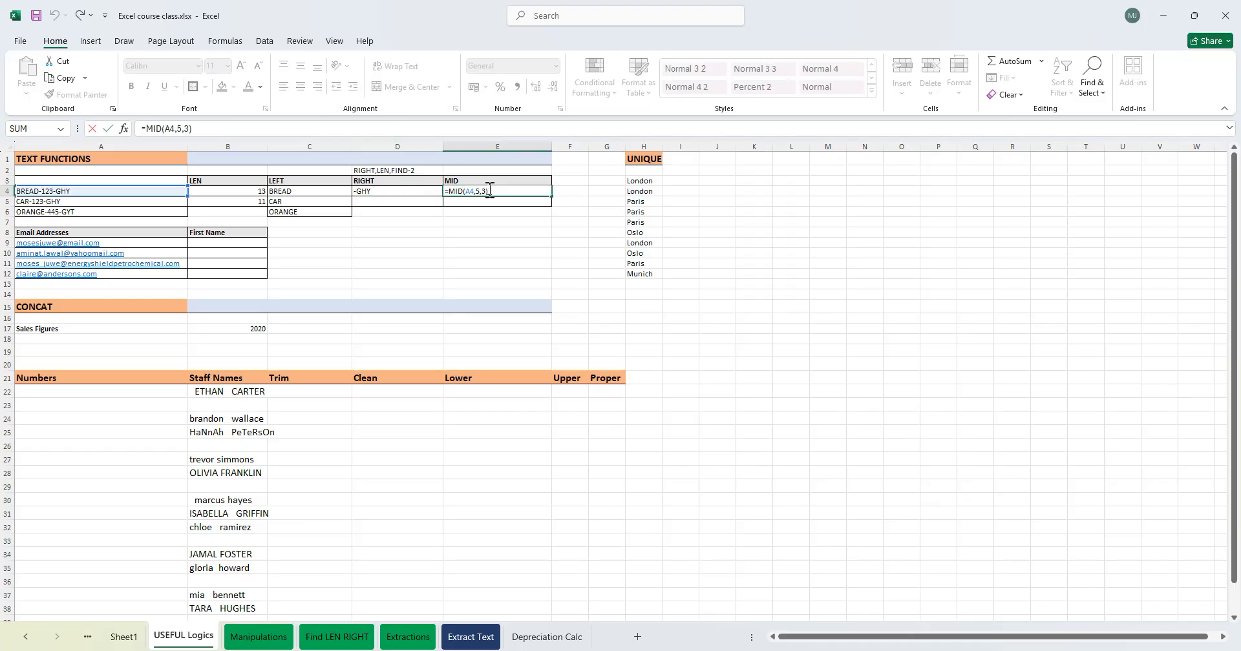
{"action": "key", "text": "BackSpace"}
{"action": "key", "text": "BackSpace"}
{"action": "key", "text": "BackSpace"}
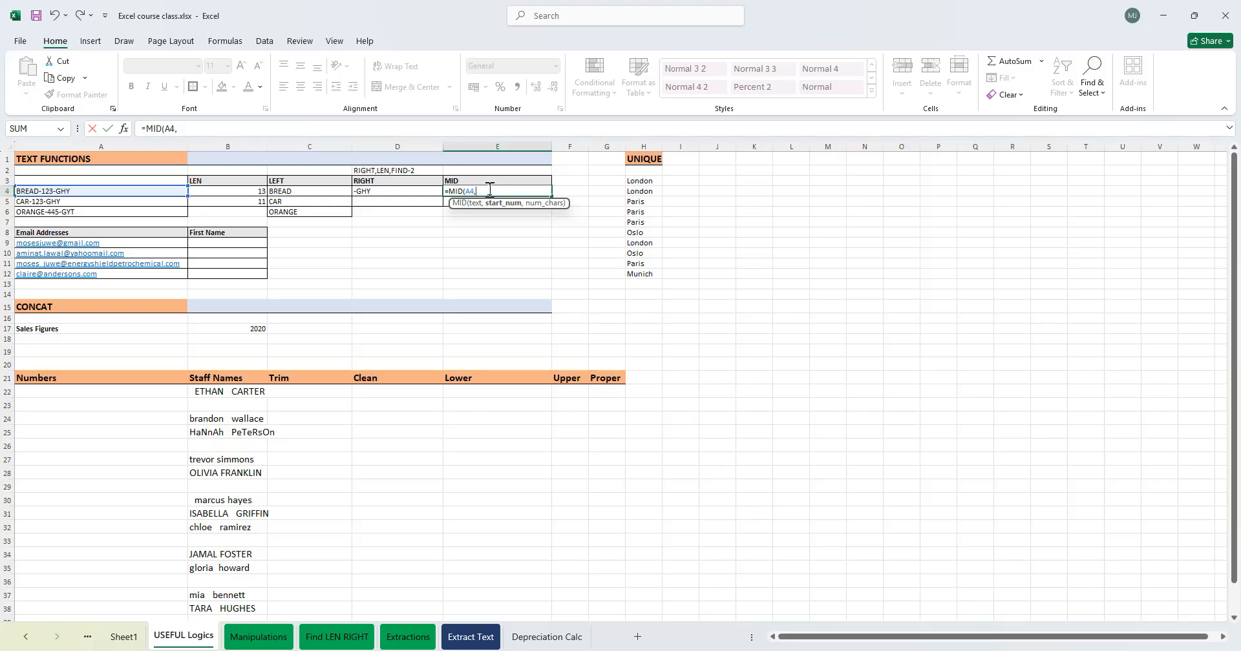
{"action": "key", "text": "BackSpace"}
{"action": "type", "text": ",FIND("}
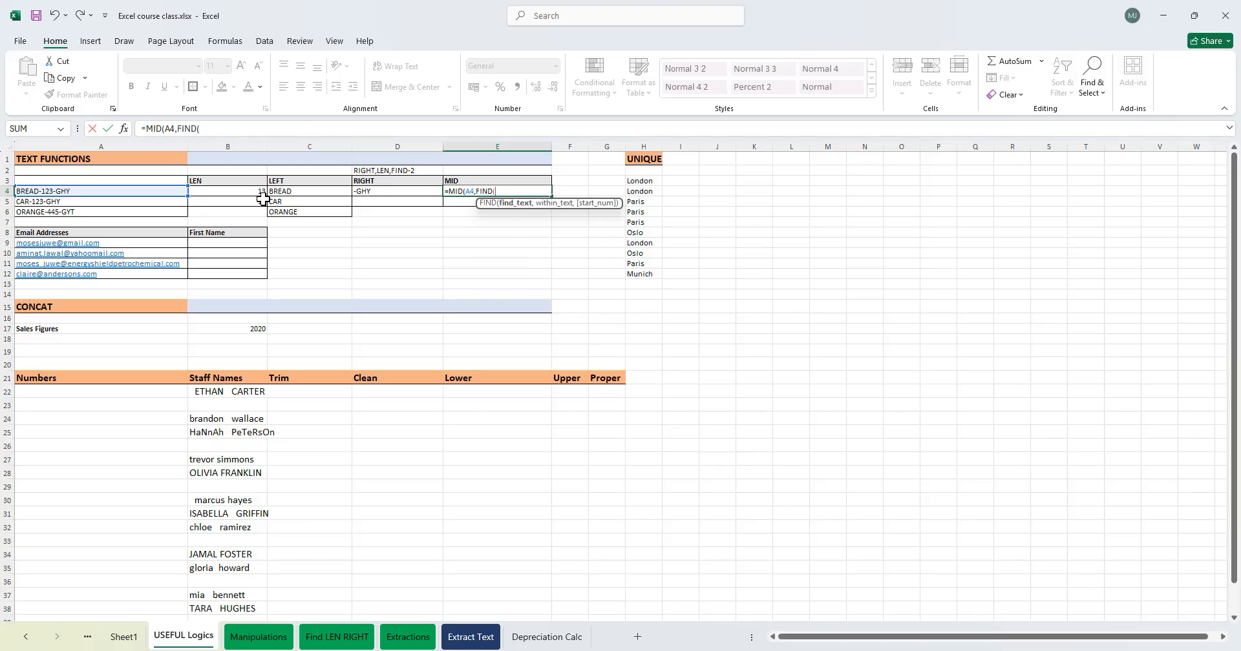
{"action": "type", "text": "\""}
{"action": "type", "text": "-\","}
{"action": "left_click", "coordinate": [69, 190]}
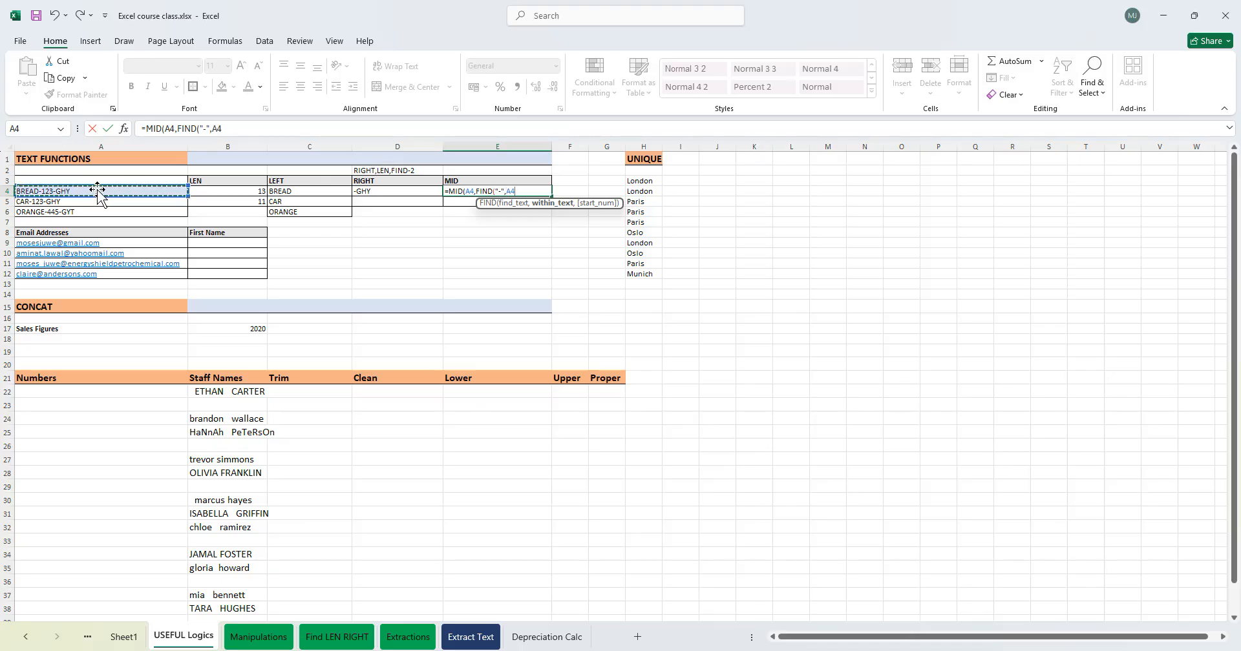
{"action": "type", "text": "),4"}
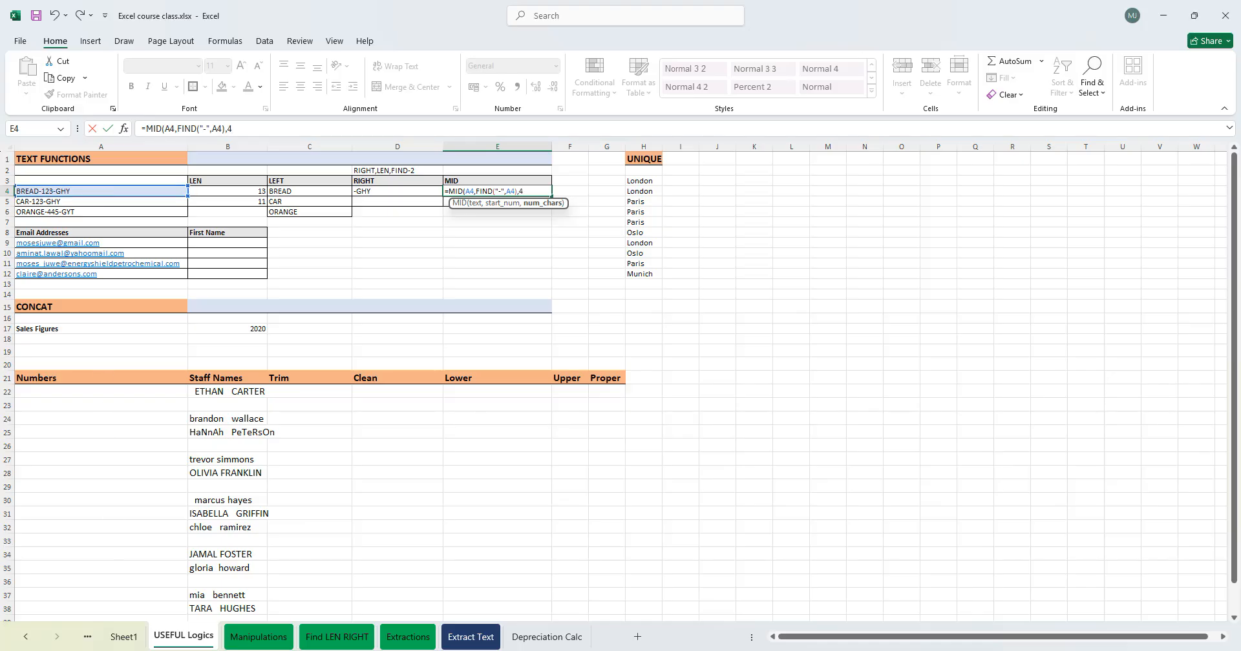
{"action": "key", "text": "Return"}
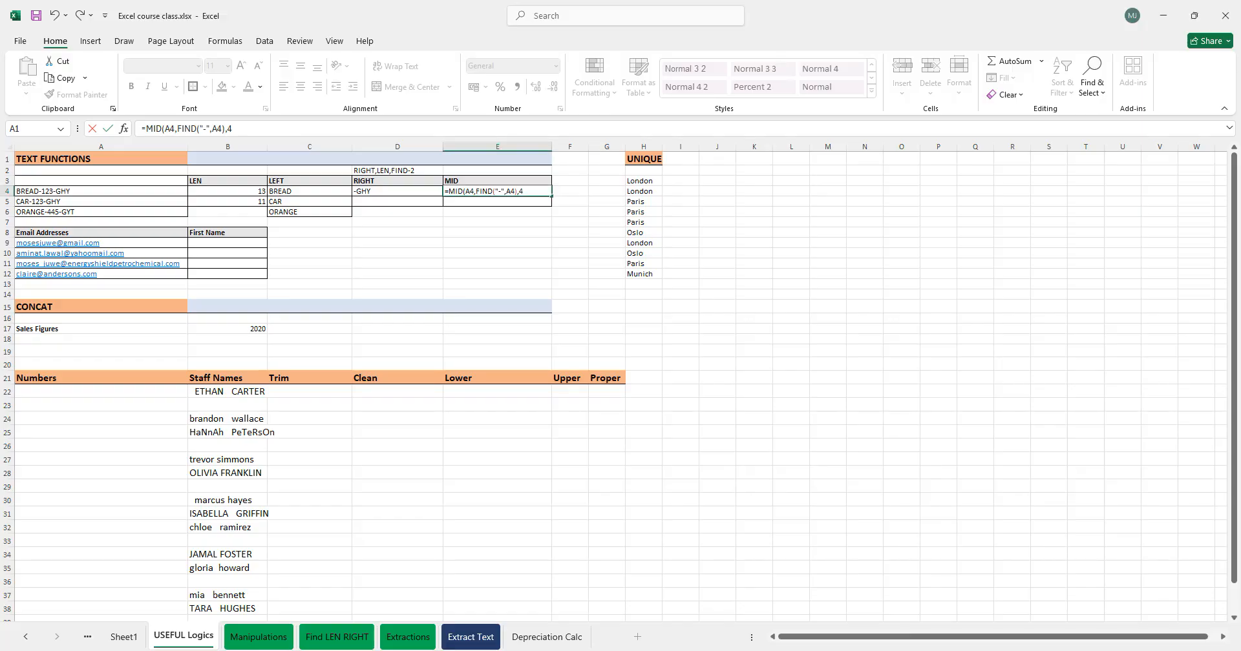
{"action": "left_click", "coordinate": [537, 192]}
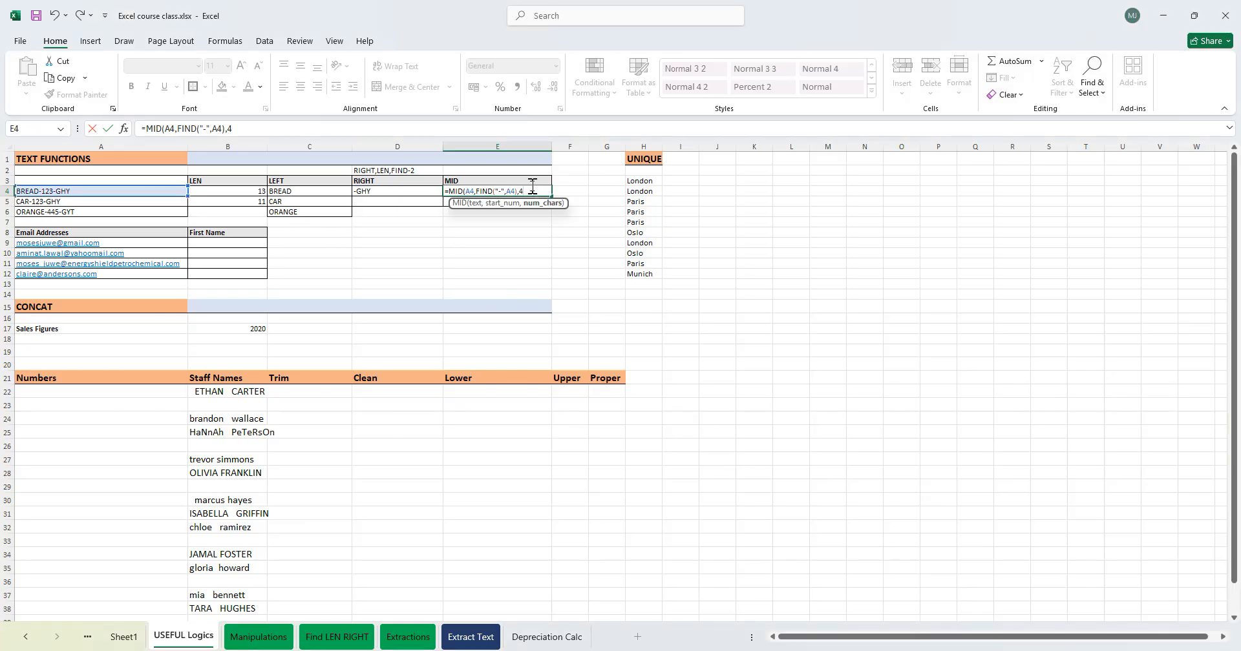
{"action": "type", "text": ")"}
{"action": "key", "text": "Return"}
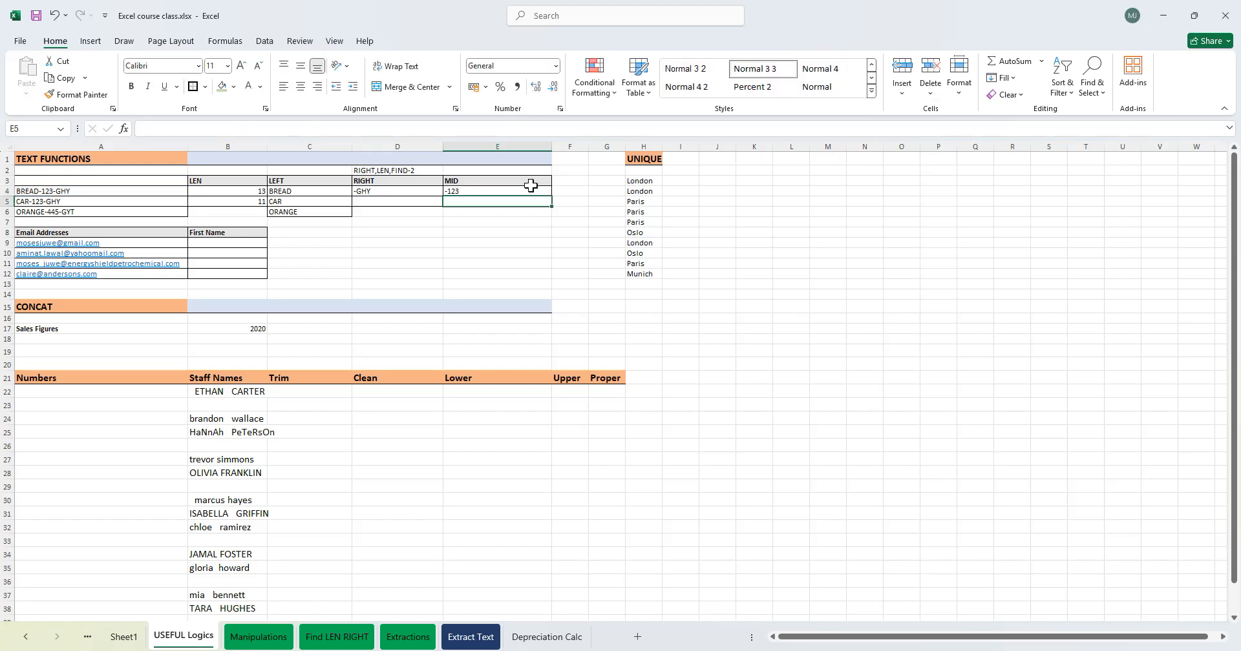
- Set the character count in E4's MID formula to 3
{"action": "double_click", "coordinate": [473, 191]}
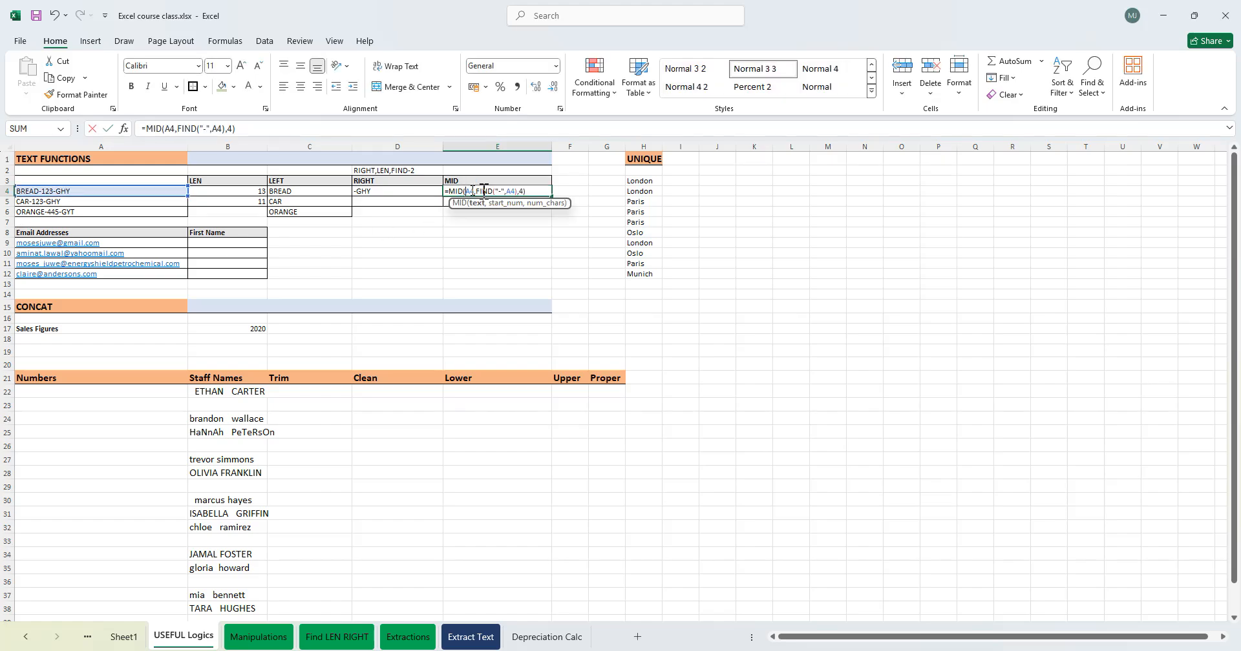
{"action": "left_click", "coordinate": [531, 191]}
{"action": "key", "text": "BackSpace"}
{"action": "type", "text": "3"}
{"action": "key", "text": "Return"}
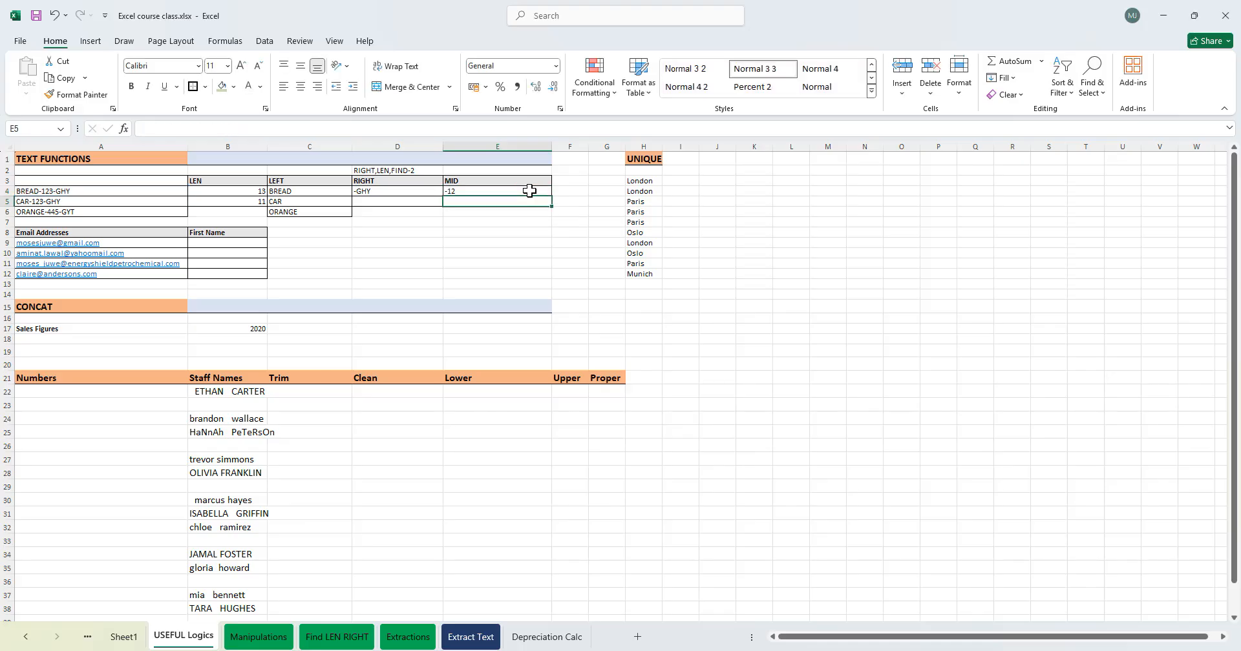
- Set the character count in E4's MID formula to 4
{"action": "double_click", "coordinate": [491, 191]}
{"action": "left_click", "coordinate": [521, 191]}
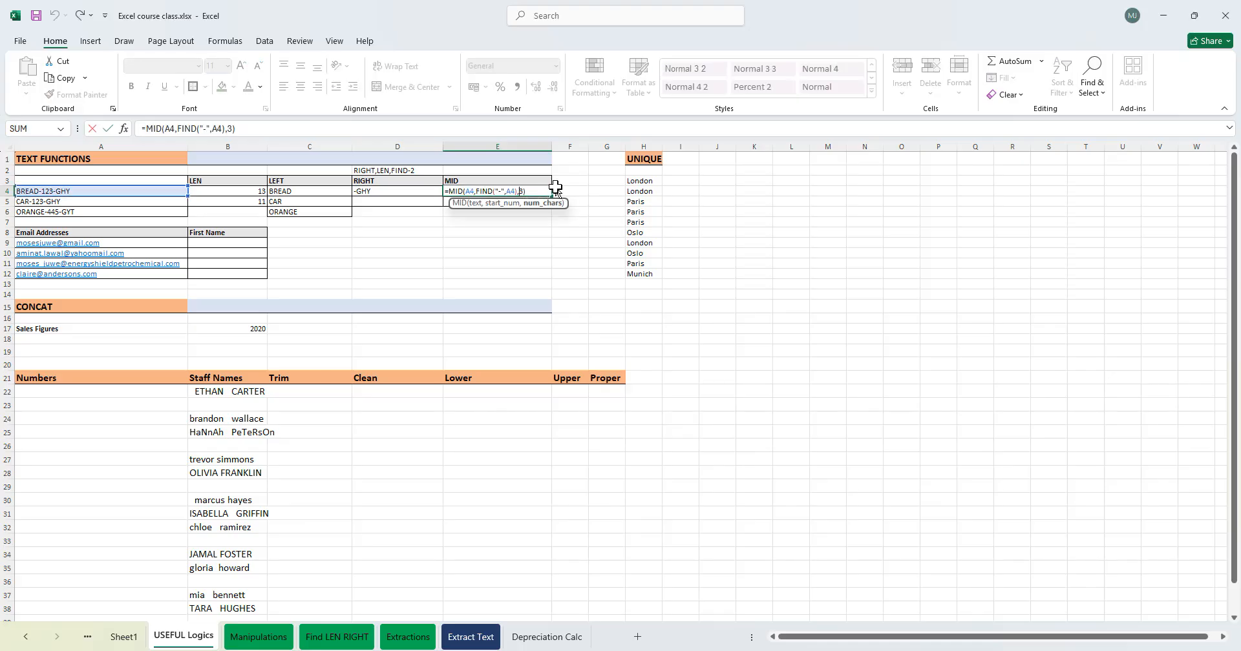
{"action": "key", "text": "Delete"}
{"action": "type", "text": "4"}
{"action": "key", "text": "Return"}
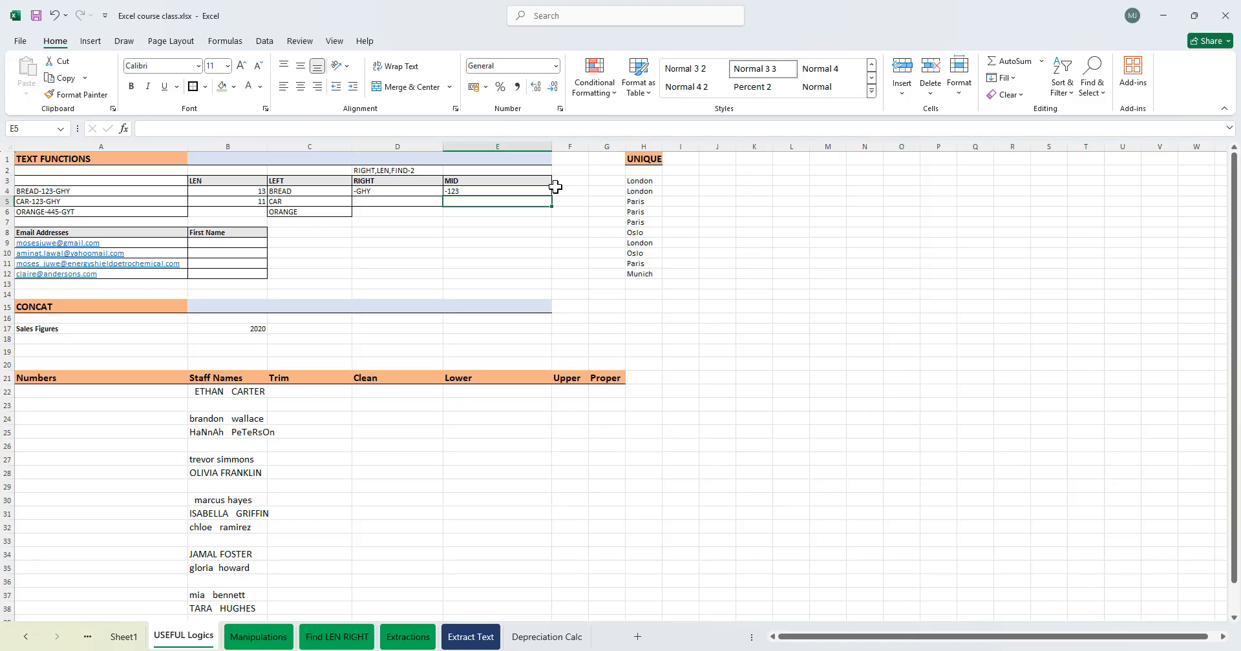
- Wrap E4's MID formula inside ABS to drop the minus sign
{"action": "double_click", "coordinate": [479, 191]}
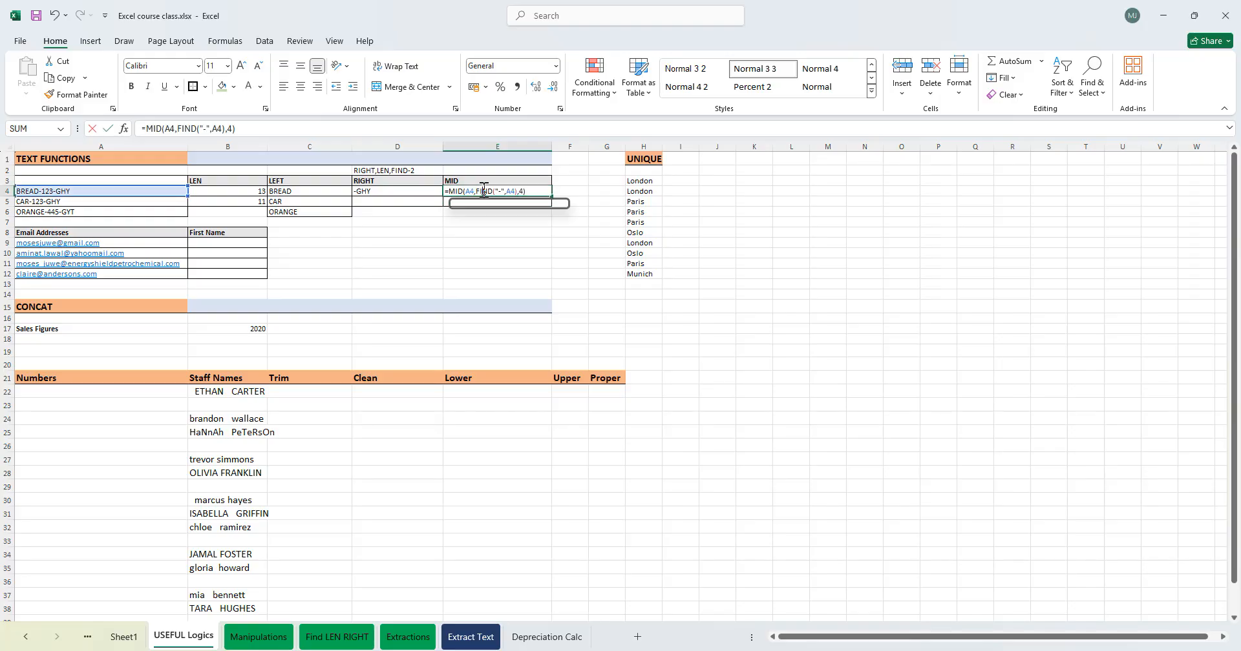
{"action": "left_click", "coordinate": [448, 190]}
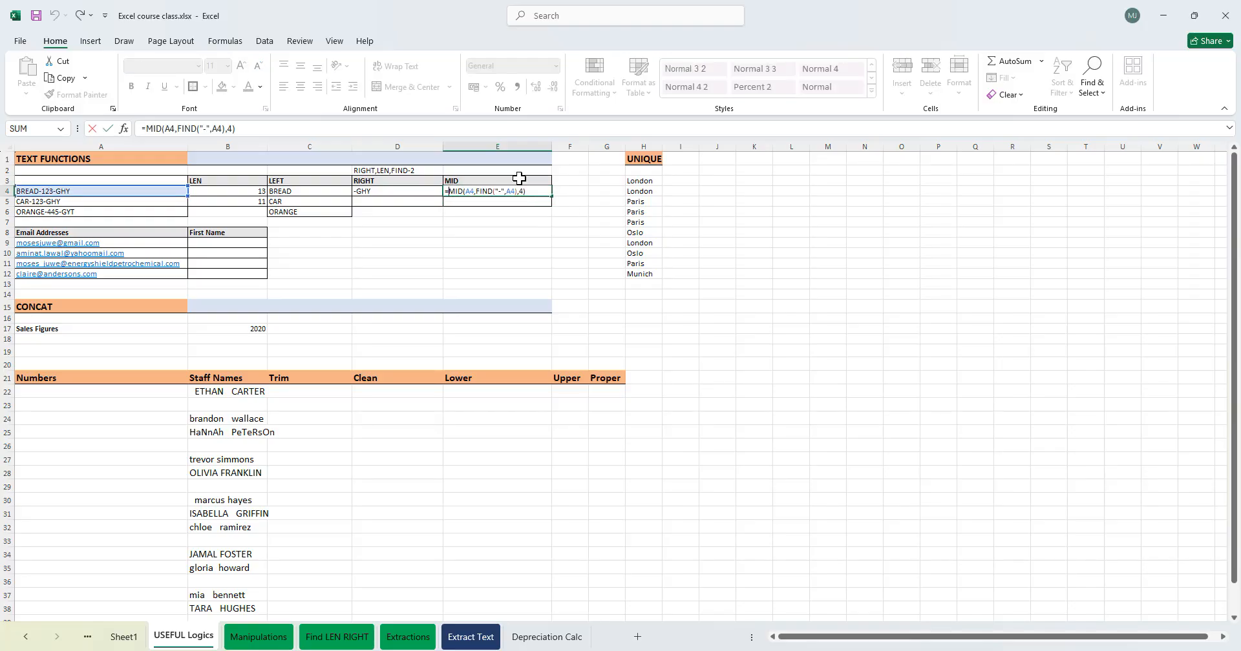
{"action": "type", "text": "ABS("}
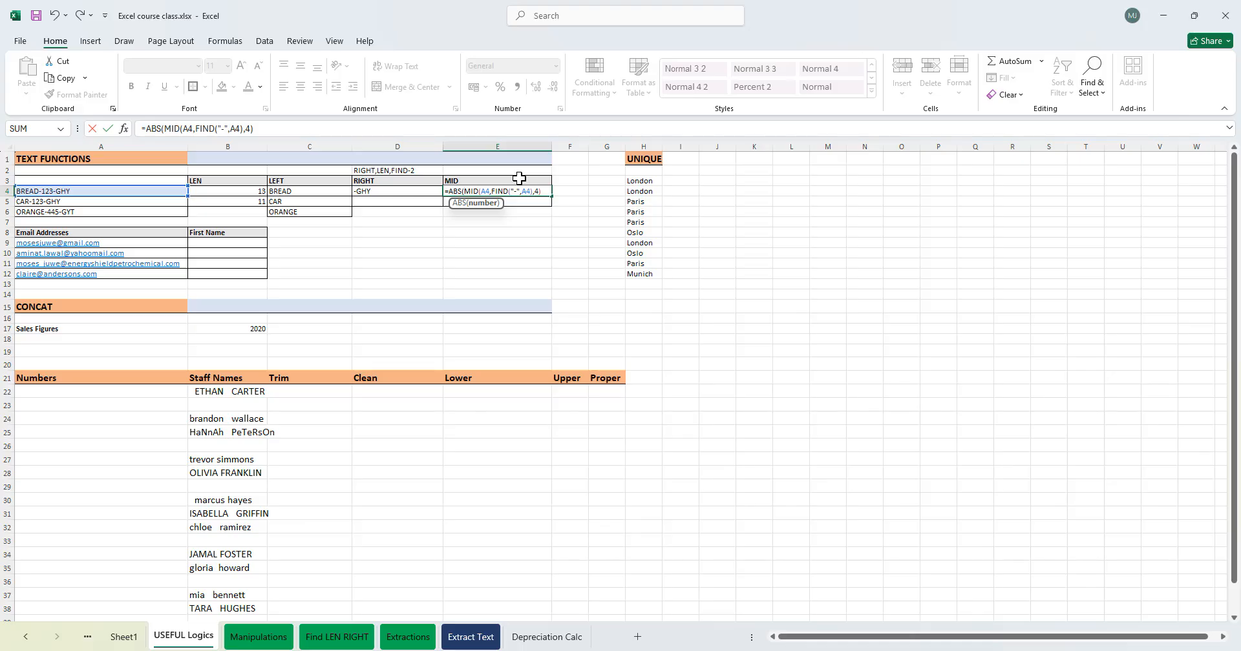
{"action": "left_click", "coordinate": [543, 192]}
{"action": "type", "text": ")"}
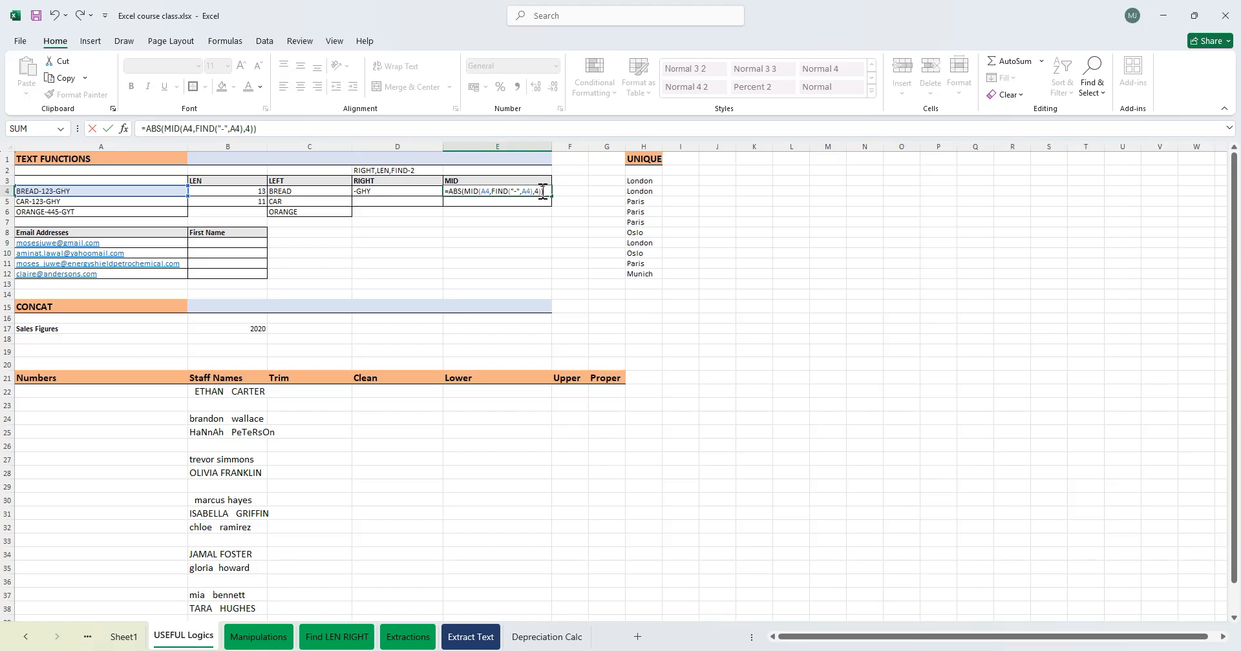
{"action": "key", "text": "Return"}
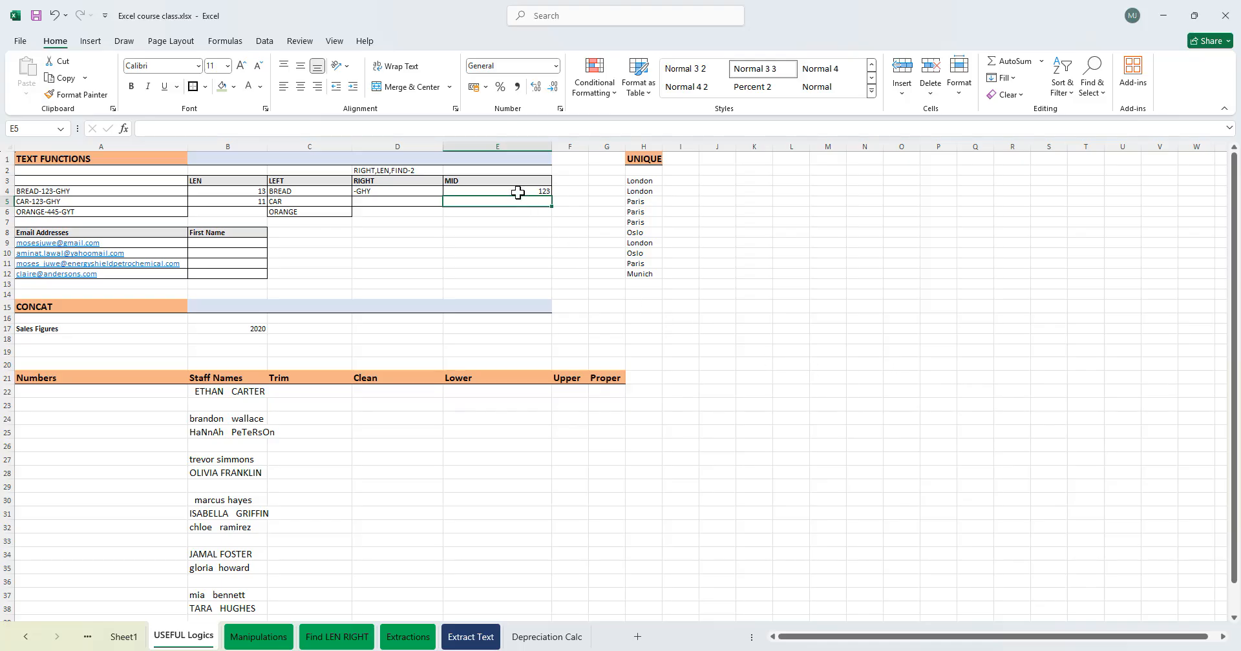
- Try wrapping D4's RIGHT formula inside ABS
{"action": "left_click", "coordinate": [375, 190]}
{"action": "double_click", "coordinate": [375, 190]}
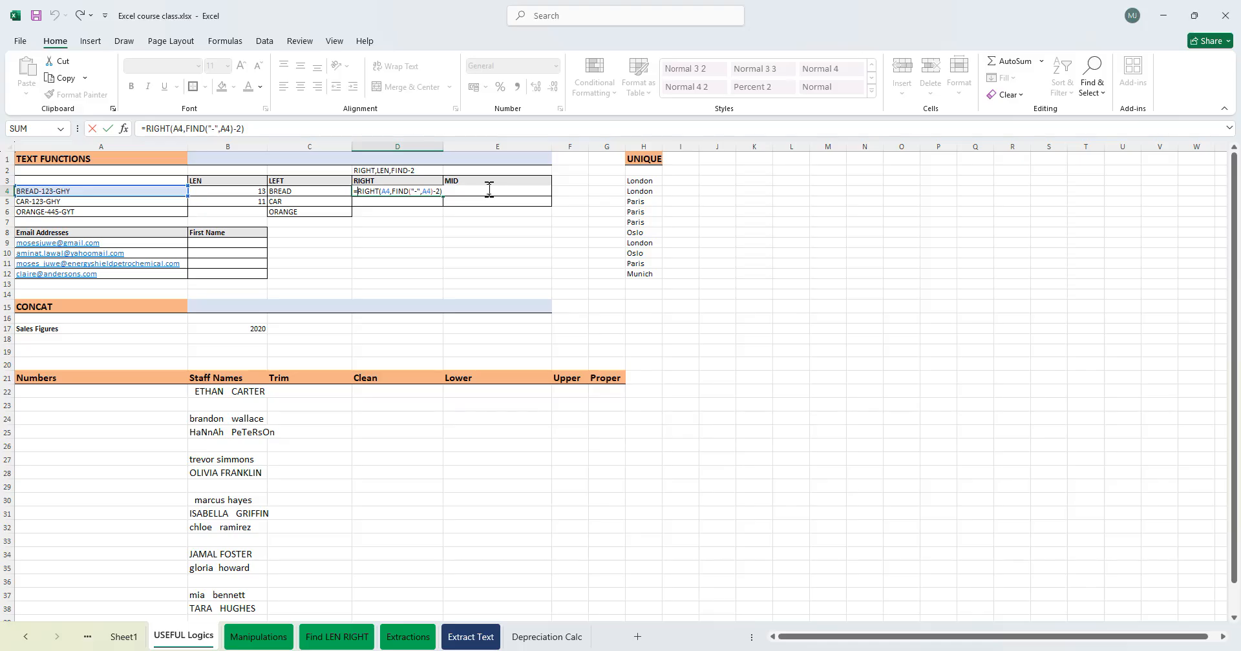
{"action": "type", "text": "ABS"}
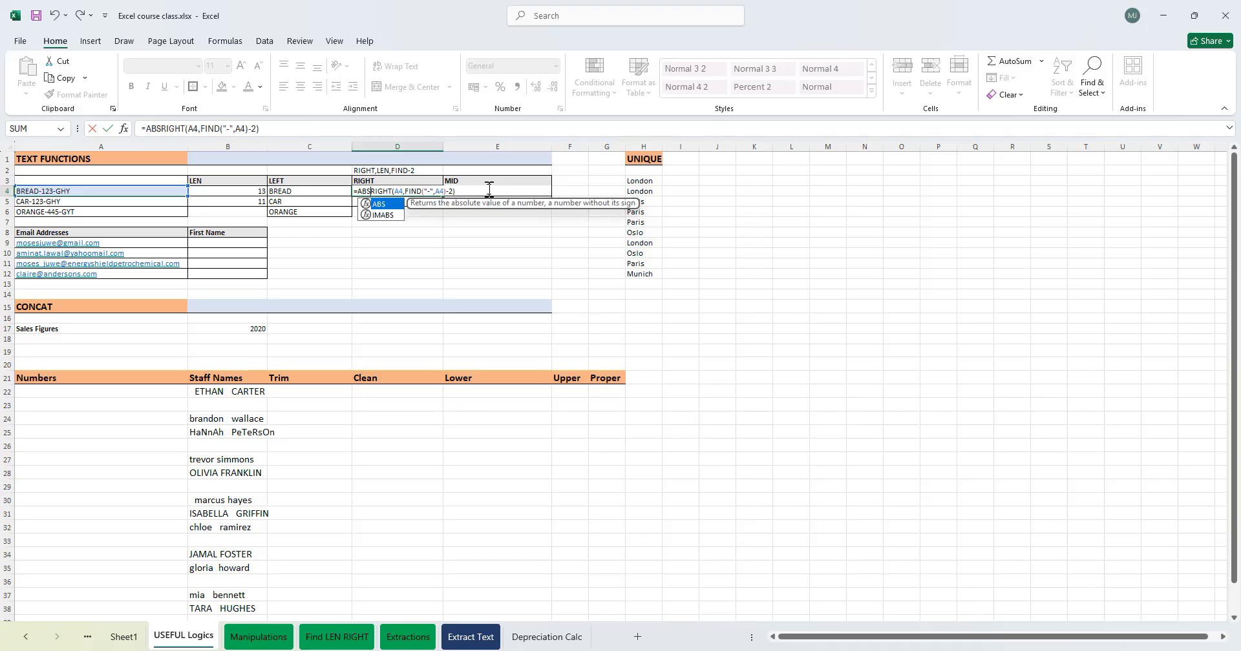
{"action": "type", "text": "("}
{"action": "key", "text": "Return"}
{"action": "key", "text": "Return"}
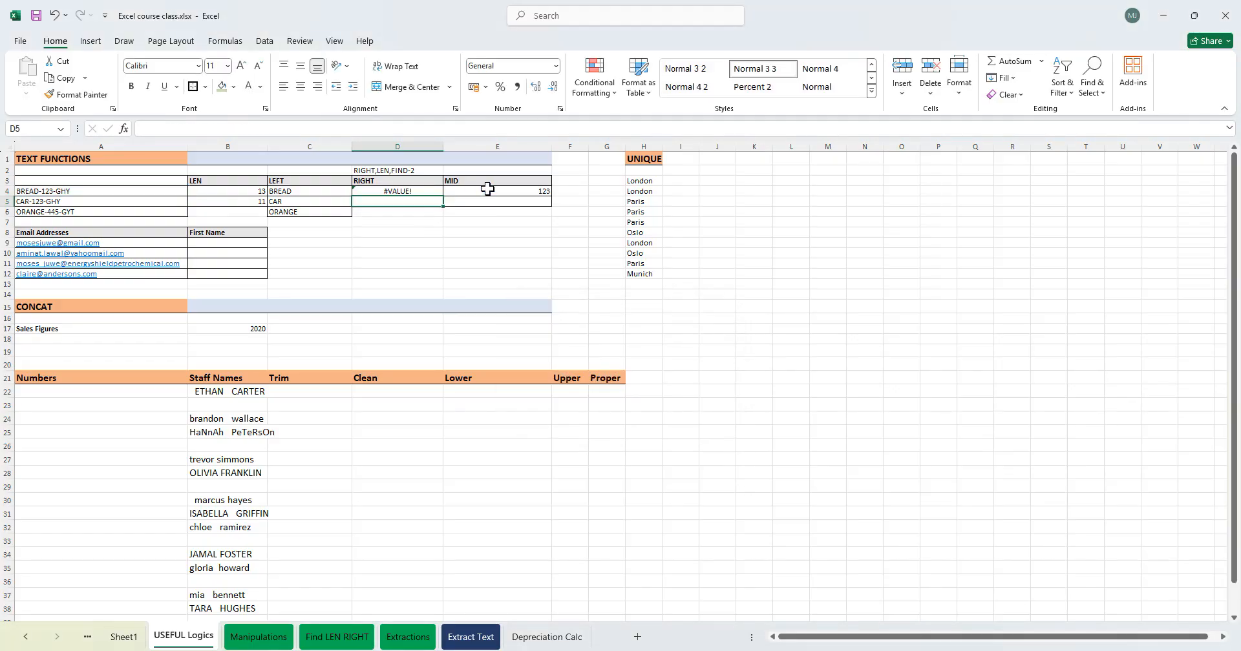
- Remove the ABS wrapper from D4's formula
{"action": "double_click", "coordinate": [369, 191]}
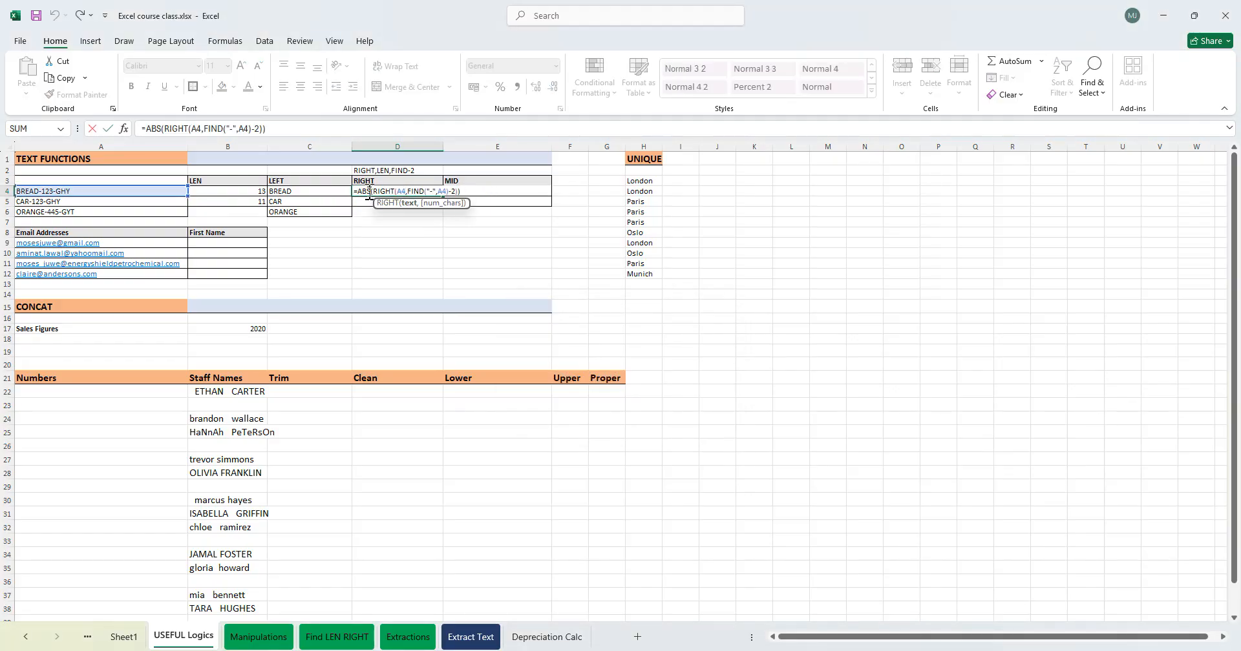
{"action": "double_click", "coordinate": [369, 192]}
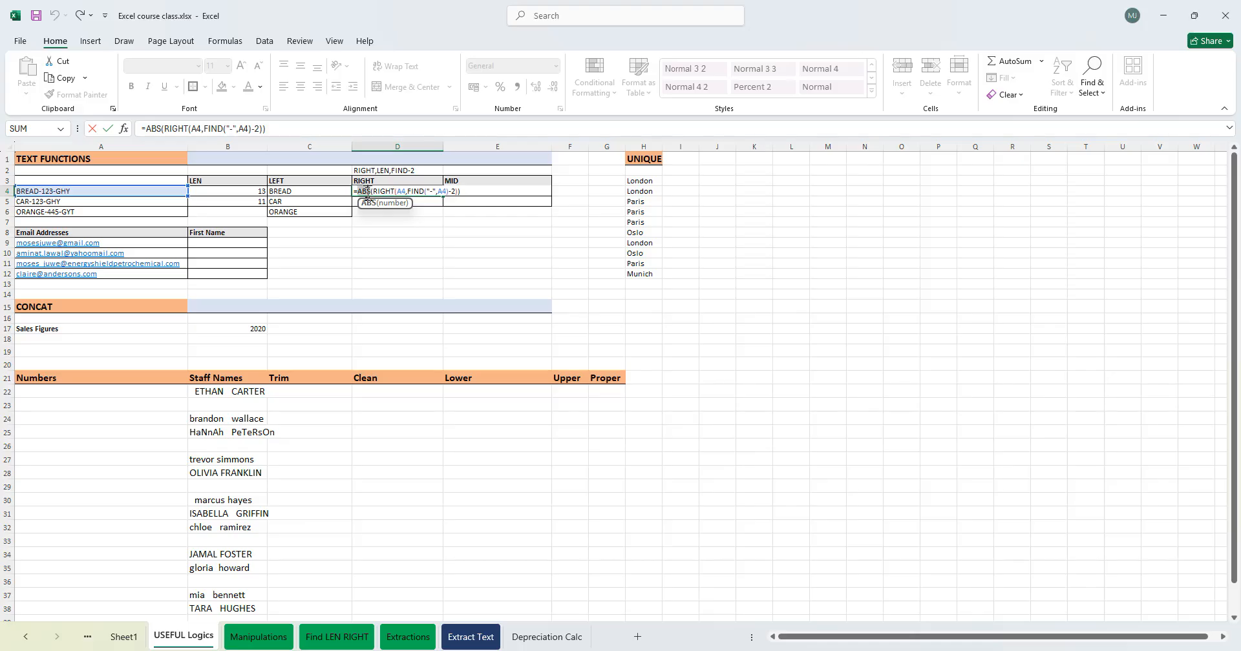
{"action": "key", "text": "BackSpace"}
{"action": "key", "text": "Delete"}
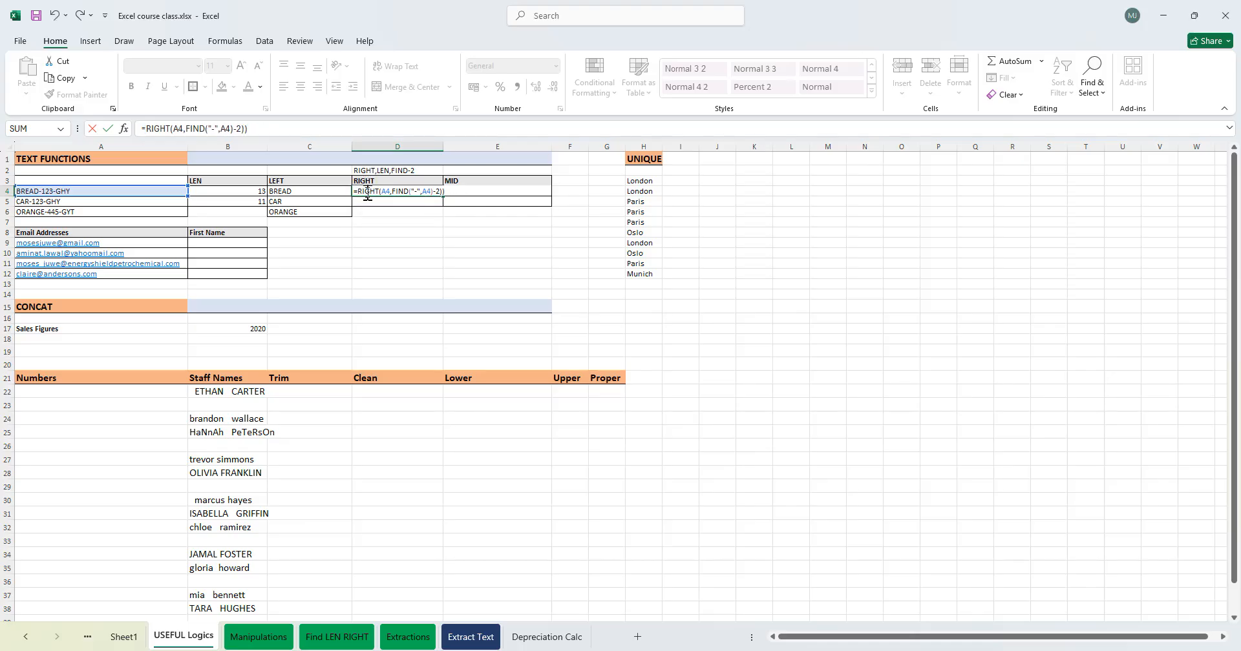
{"action": "key", "text": "Return"}
{"action": "key", "text": "Return"}
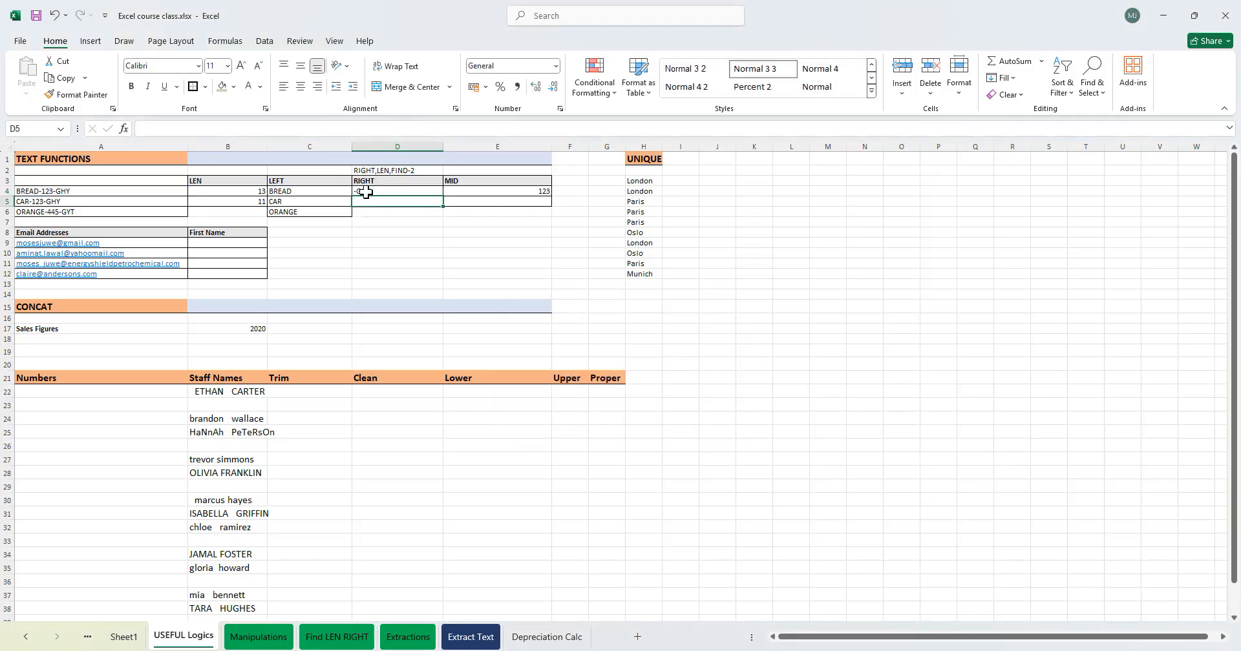
- Rewrite D4's formula as =RIGHT(A4,FIND("-",A4)-3)
{"action": "left_click", "coordinate": [397, 192]}
{"action": "left_click", "coordinate": [524, 191]}
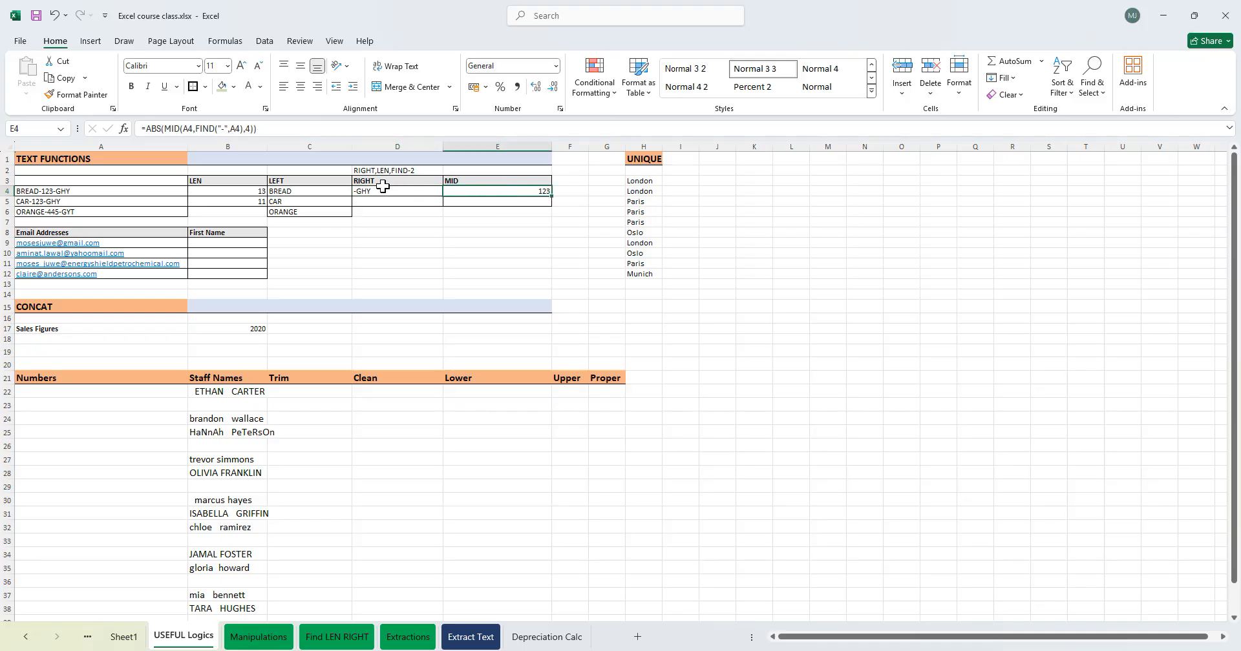
{"action": "double_click", "coordinate": [378, 191]}
{"action": "left_click", "coordinate": [439, 190]}
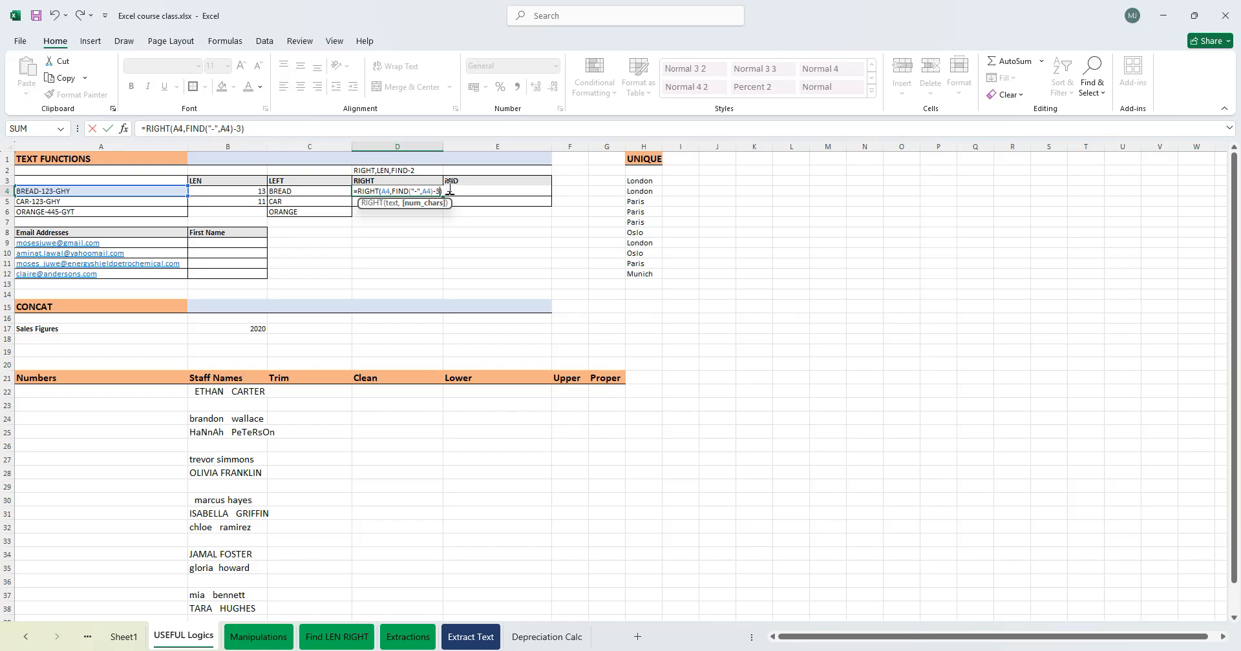
{"action": "key", "text": "Return"}
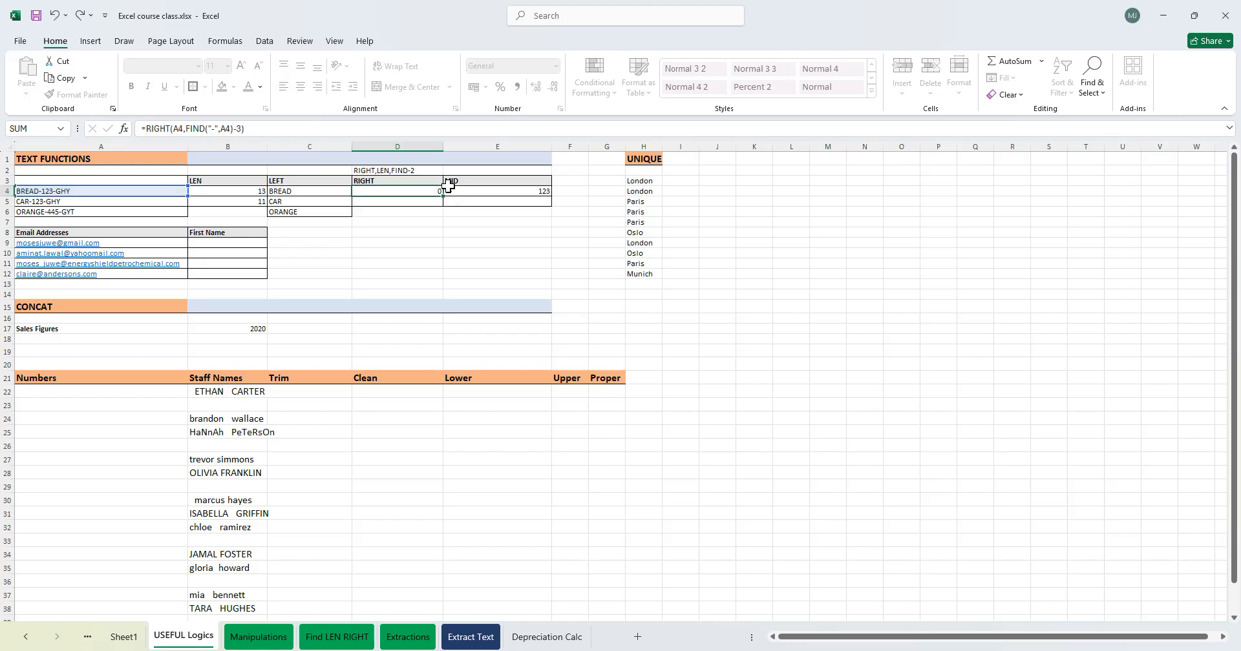
- Remove the ABS wrapper from E4's MID formula
{"action": "left_click", "coordinate": [450, 191]}
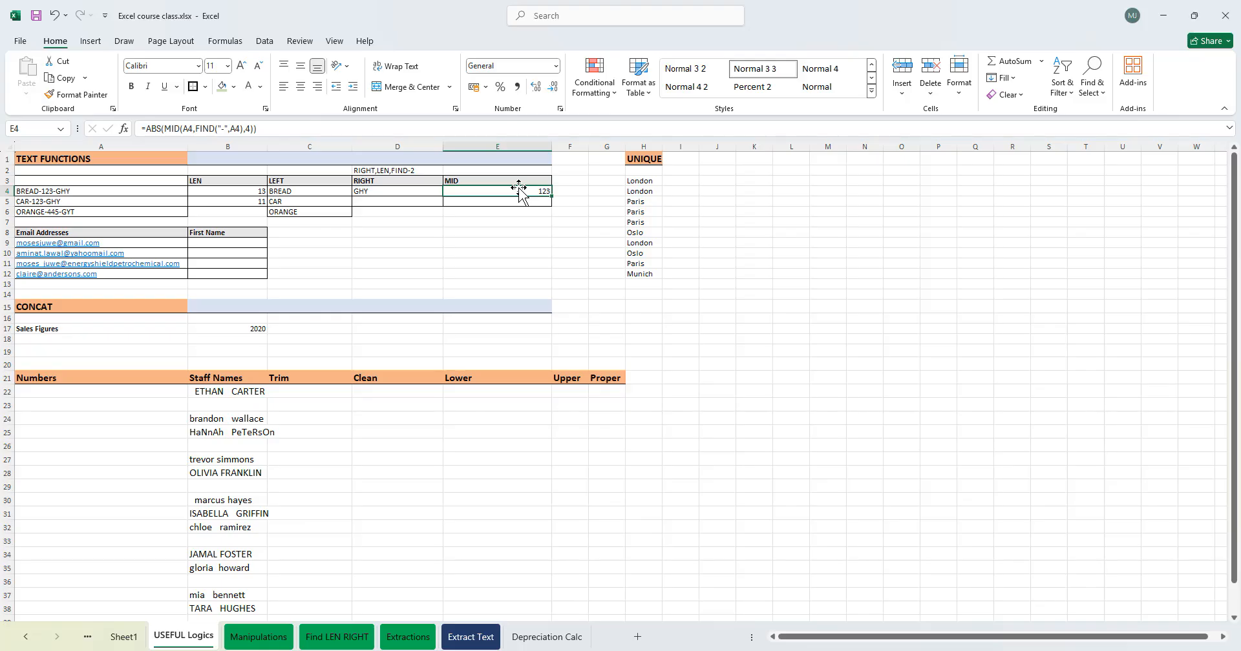
{"action": "double_click", "coordinate": [530, 190]}
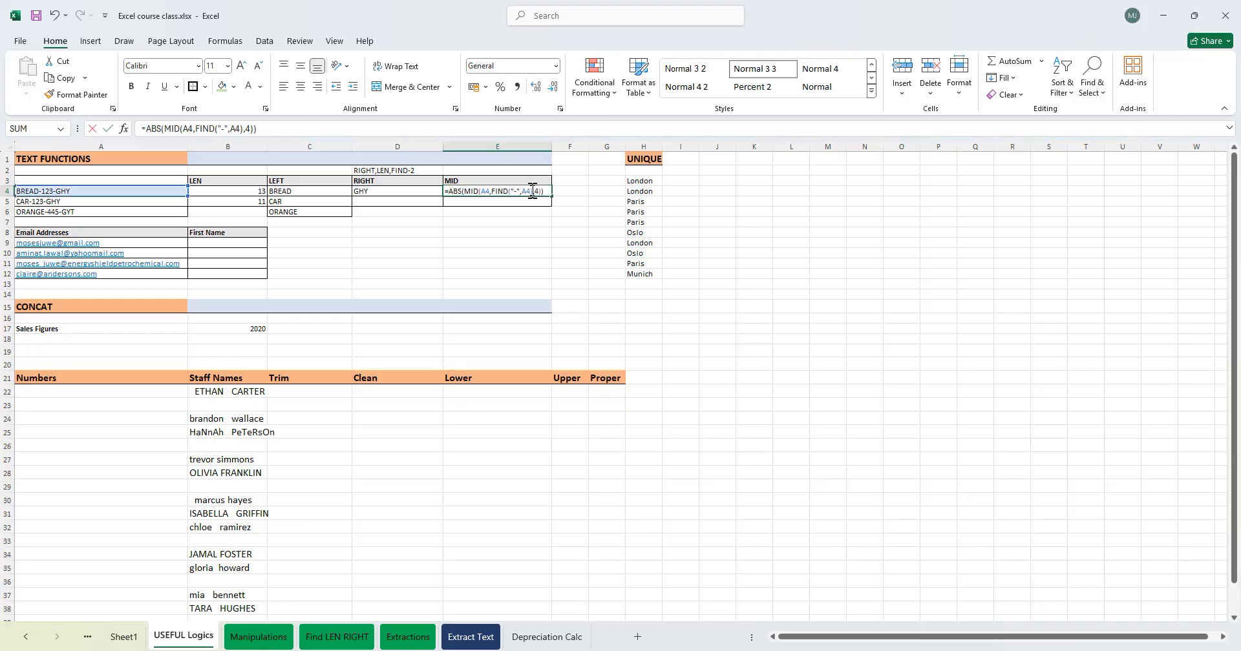
{"action": "left_click", "coordinate": [464, 190]}
{"action": "key", "text": "BackSpace"}
{"action": "key", "text": "BackSpace"}
{"action": "key", "text": "BackSpace"}
{"action": "key", "text": "BackSpace"}
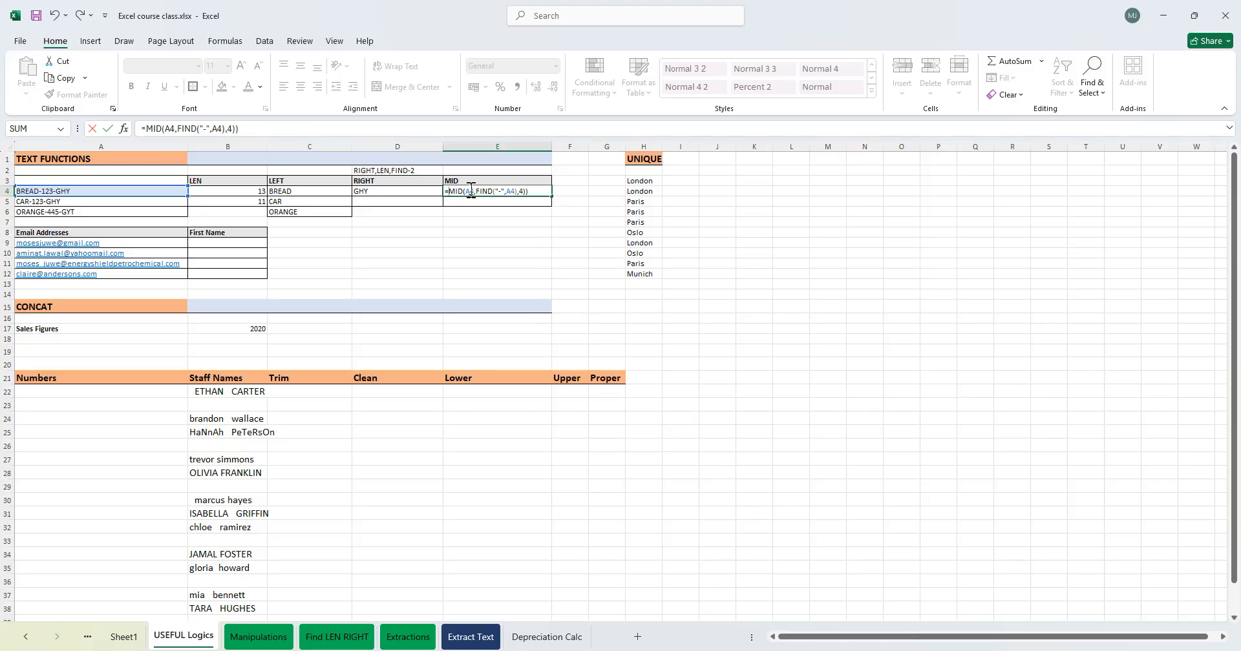
{"action": "key", "text": "Return"}
{"action": "key", "text": "Return"}
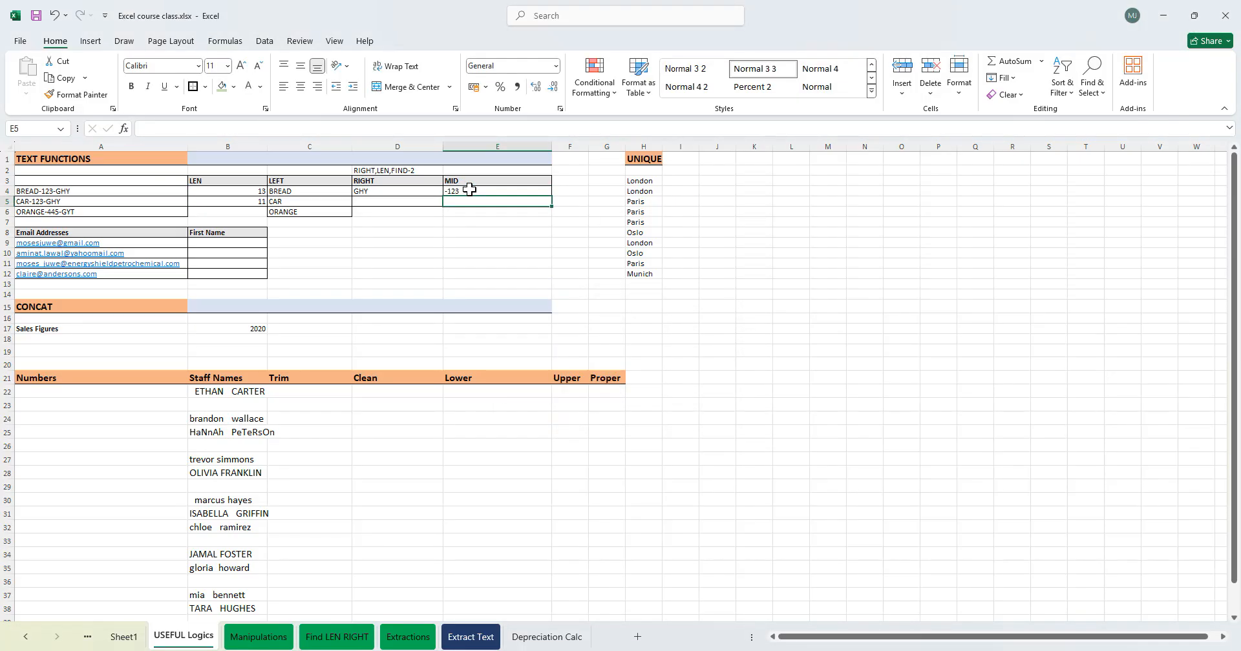
- Enter sample negative numbers -5000, -6074 and -6473 in K7 to K9
{"action": "left_click", "coordinate": [771, 221]}
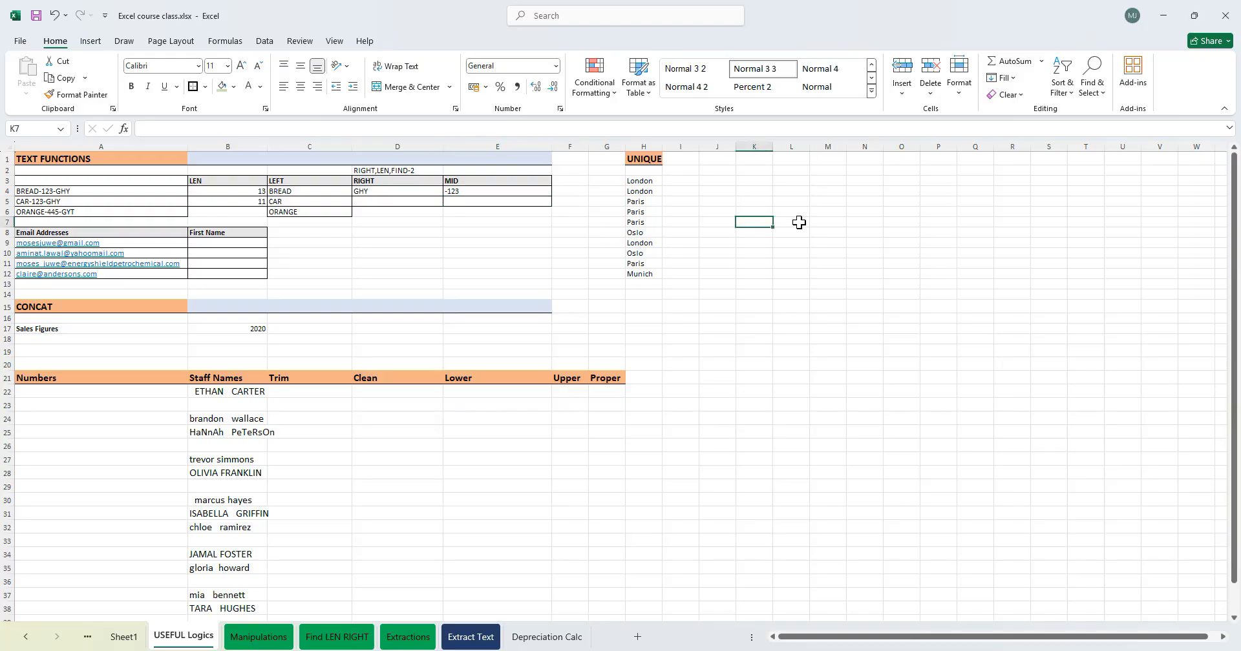
{"action": "type", "text": "-"}
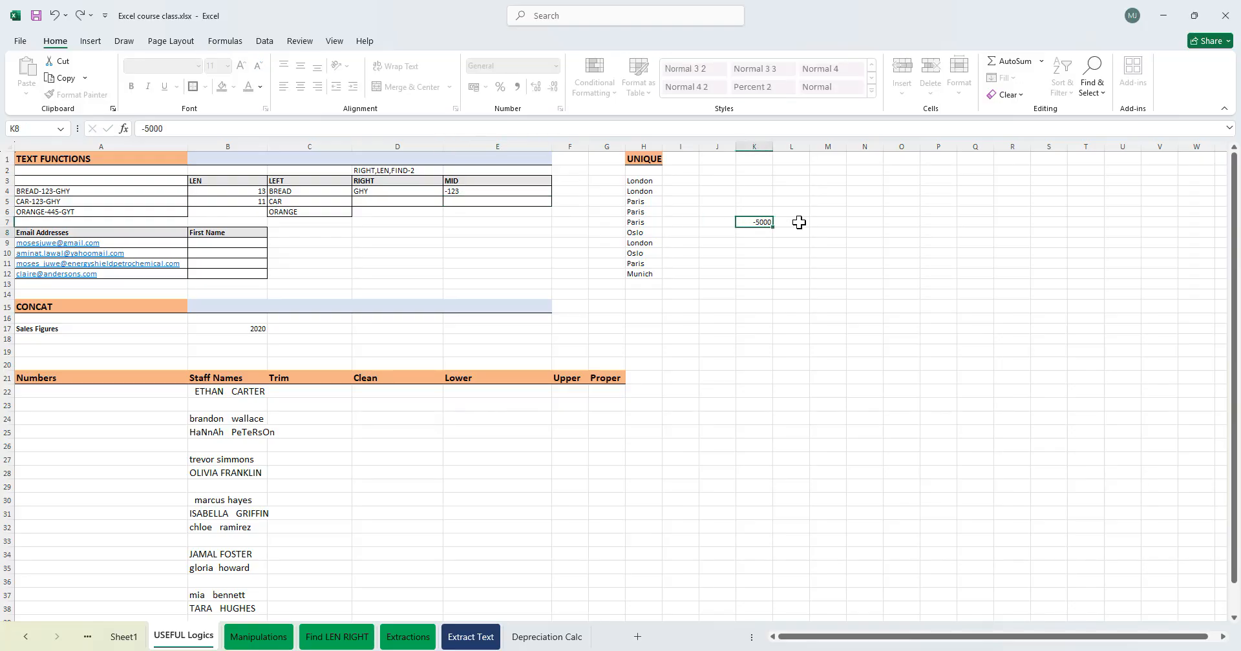
{"action": "type", "text": "5000"}
{"action": "left_click", "coordinate": [799, 222]}
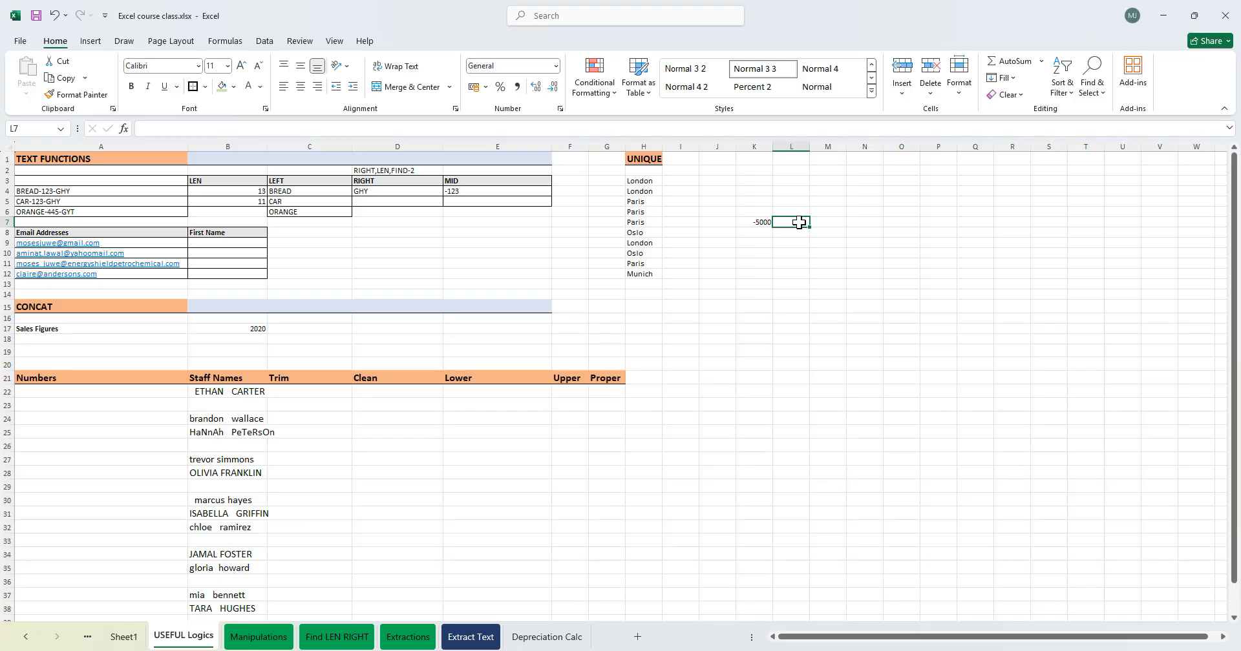
{"action": "key", "text": "Left"}
{"action": "key", "text": "Down"}
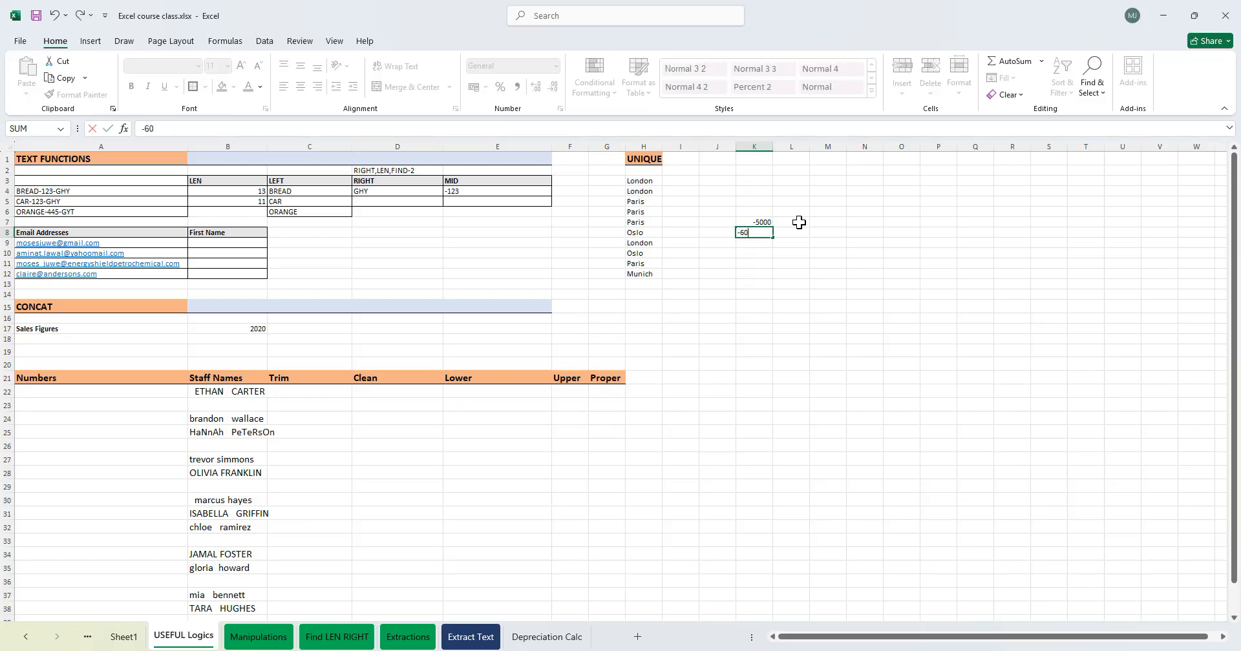
{"action": "key", "text": "Return"}
{"action": "type", "text": "-6473`"}
{"action": "key", "text": "Tab"}
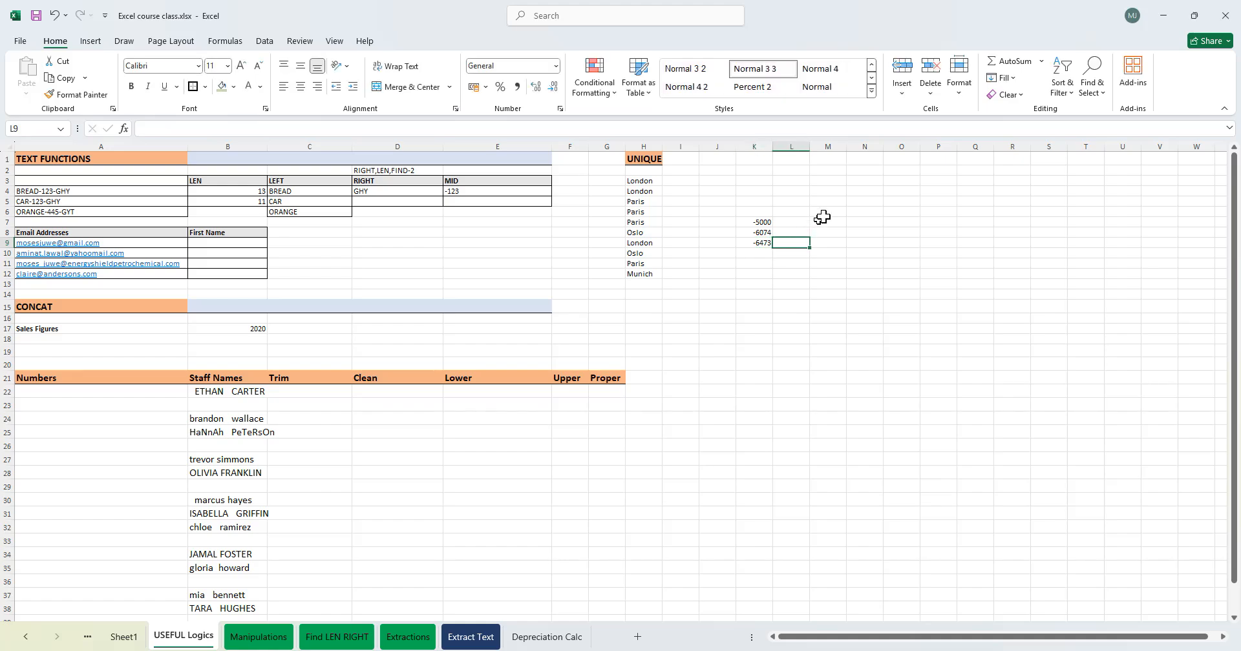
- In L7, return the absolute value of K7 with ABS
{"action": "left_click", "coordinate": [806, 225]}
{"action": "type", "text": "="}
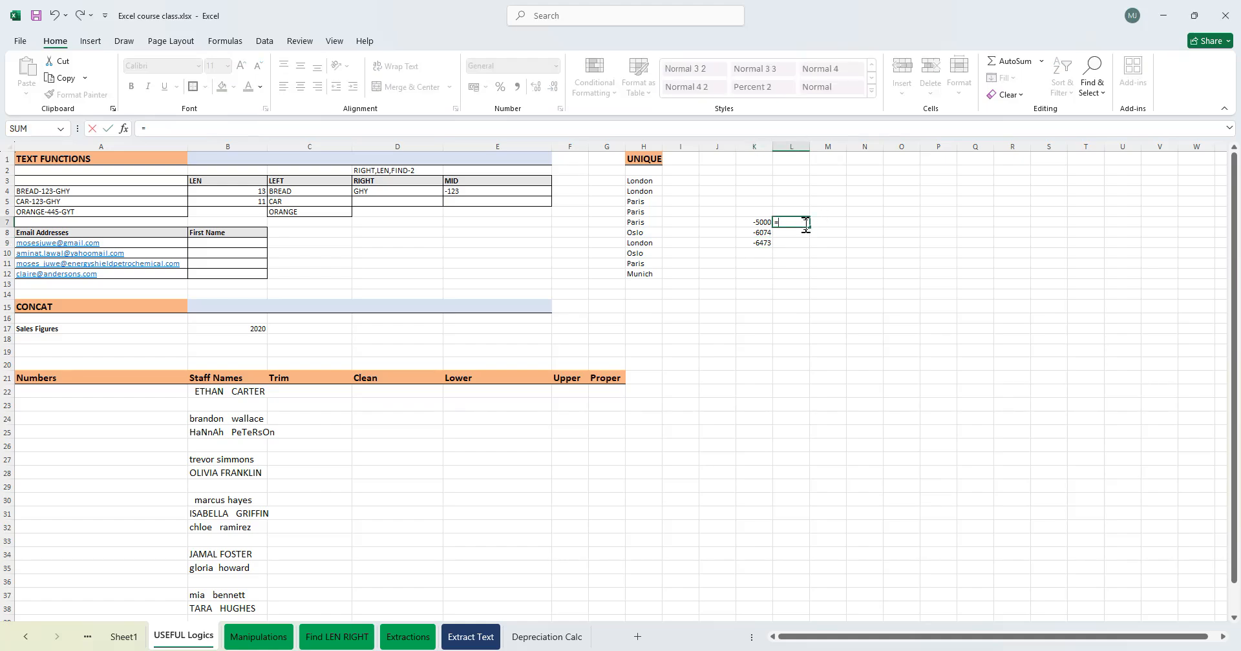
{"action": "type", "text": "ABS("}
{"action": "left_click", "coordinate": [751, 224]}
{"action": "key", "text": "Return"}
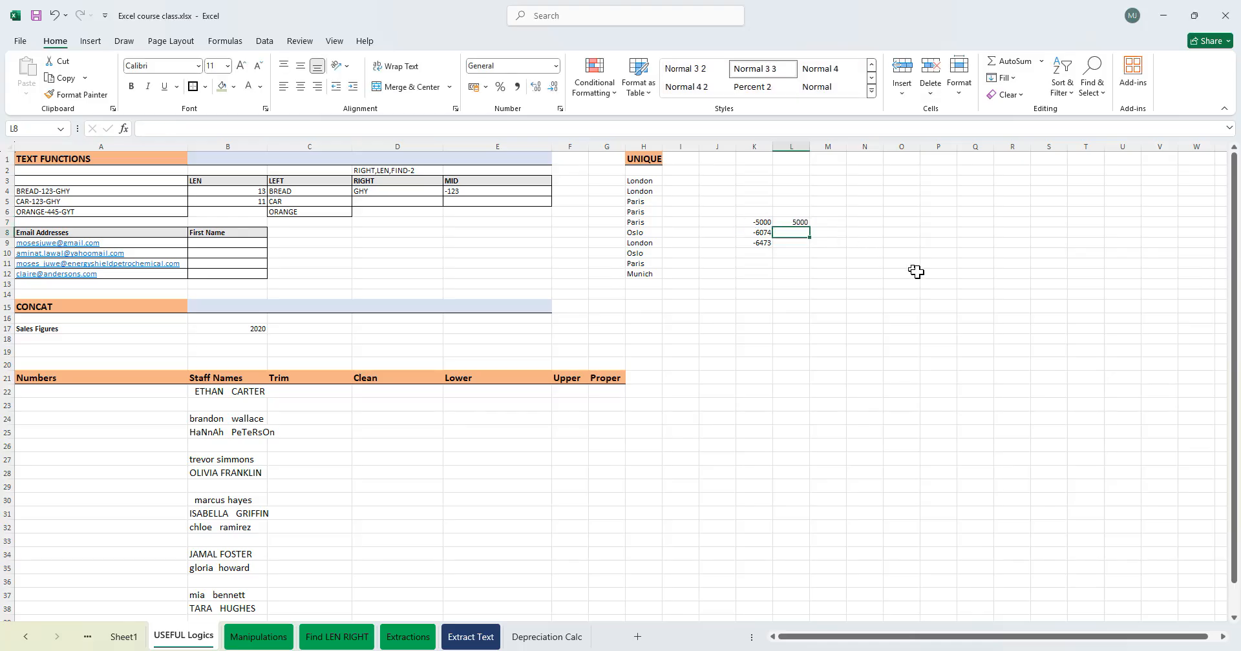
- Fill the ABS formula down to L9 and clear the sample numbers and results
{"action": "left_click", "coordinate": [802, 222]}
{"action": "mouse_move", "coordinate": [809, 227]}
{"action": "left_mouse_down"}
{"action": "mouse_move", "coordinate": [805, 248]}
{"action": "mouse_move", "coordinate": [747, 226]}
{"action": "mouse_move", "coordinate": [809, 250]}
{"action": "mouse_move", "coordinate": [799, 242]}
{"action": "left_mouse_up"}
{"action": "left_click", "coordinate": [835, 307]}
{"action": "key", "text": "Delete"}
- Wrap E4's MID formula inside ABS to drop the minus sign
{"action": "left_click", "coordinate": [424, 223]}
{"action": "left_click", "coordinate": [463, 190]}
{"action": "double_click", "coordinate": [463, 190]}
{"action": "type", "text": "ABS"}
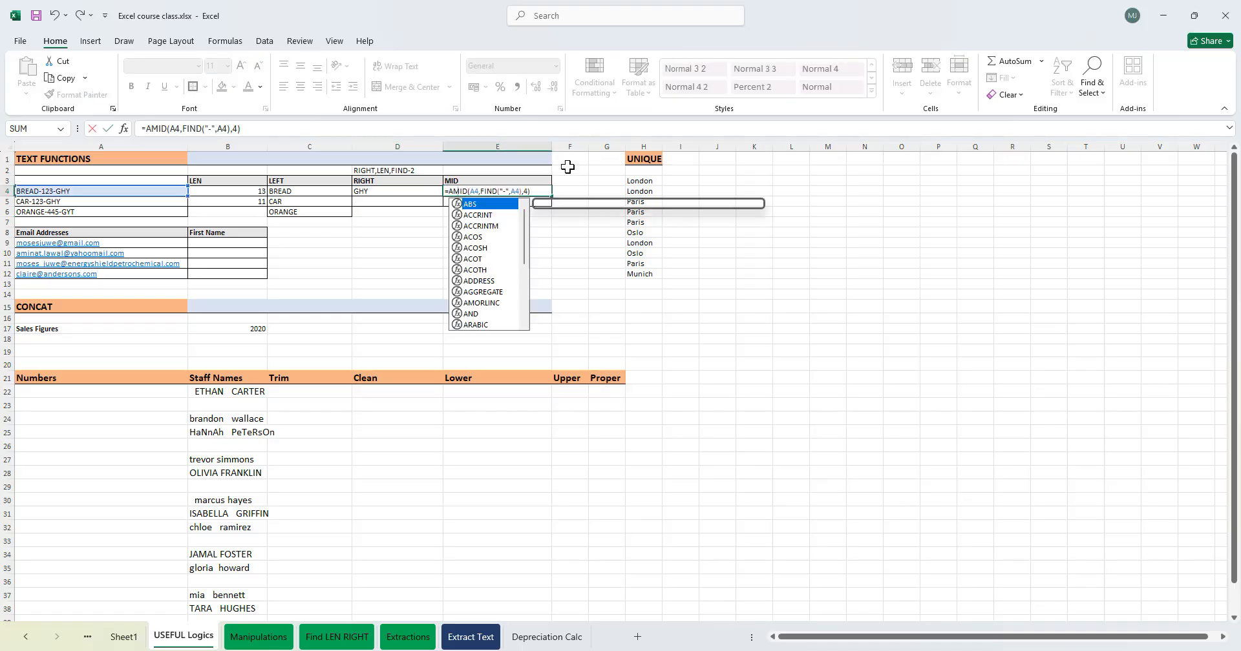
{"action": "type", "text": "("}
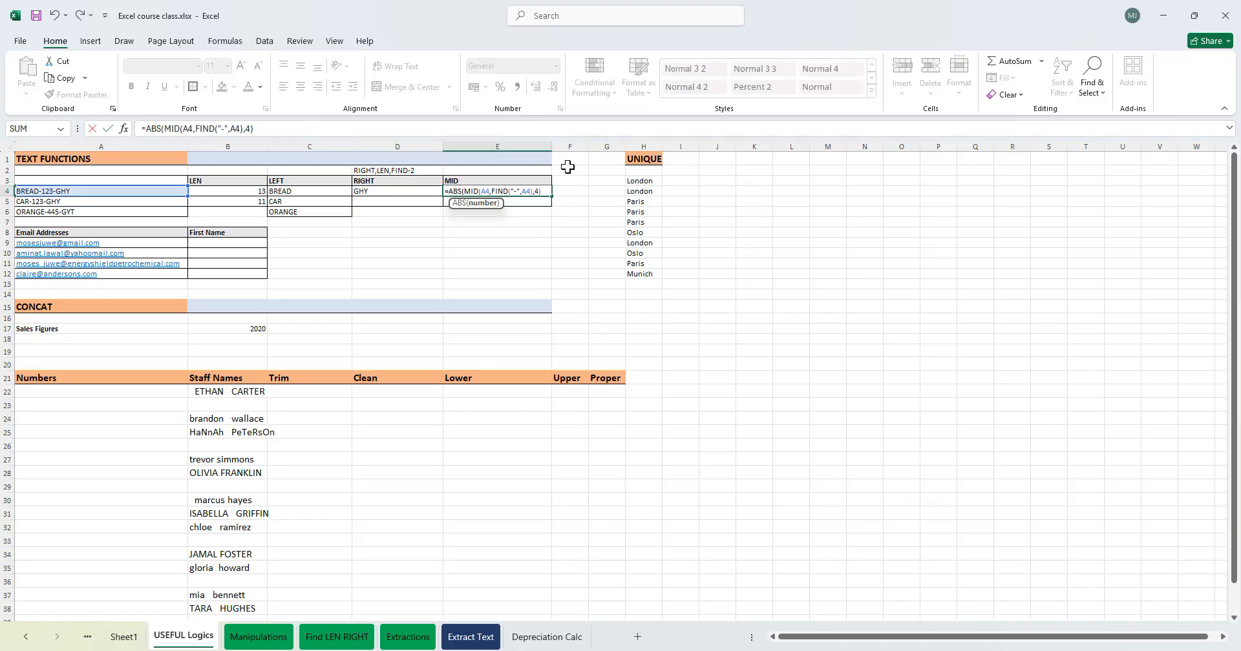
{"action": "key", "text": "Return"}
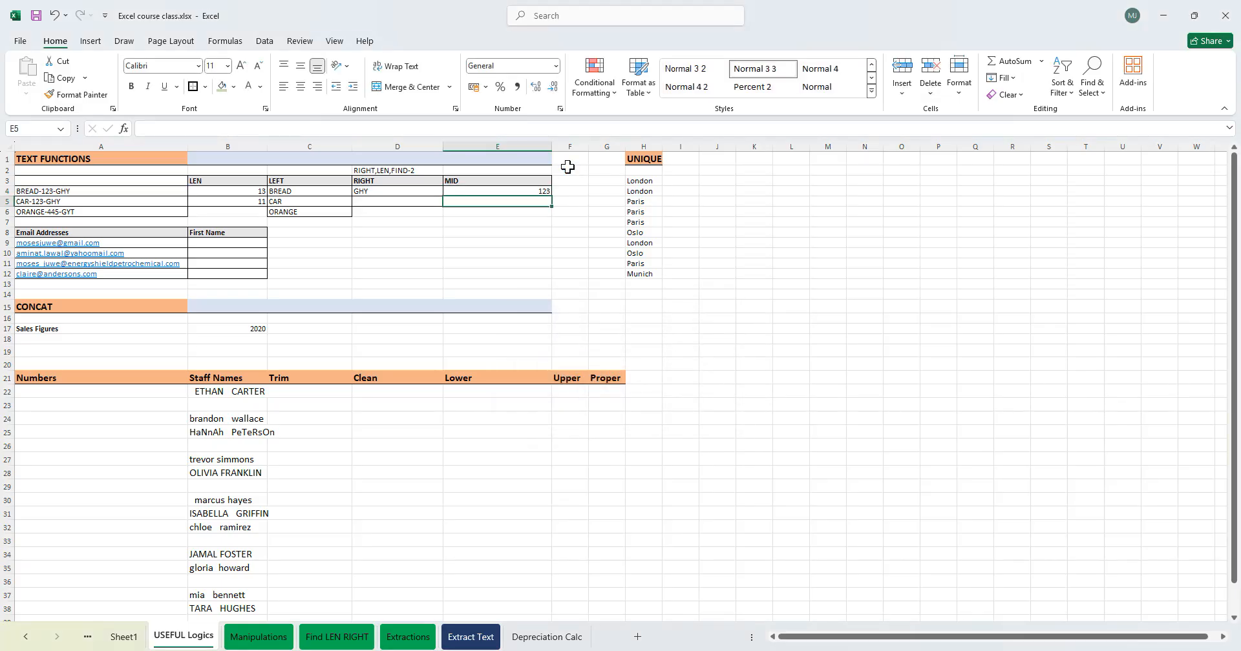
- Fill the MID formula in E4 and the RIGHT formula in D4 down to row 6
{"action": "left_click", "coordinate": [546, 188]}
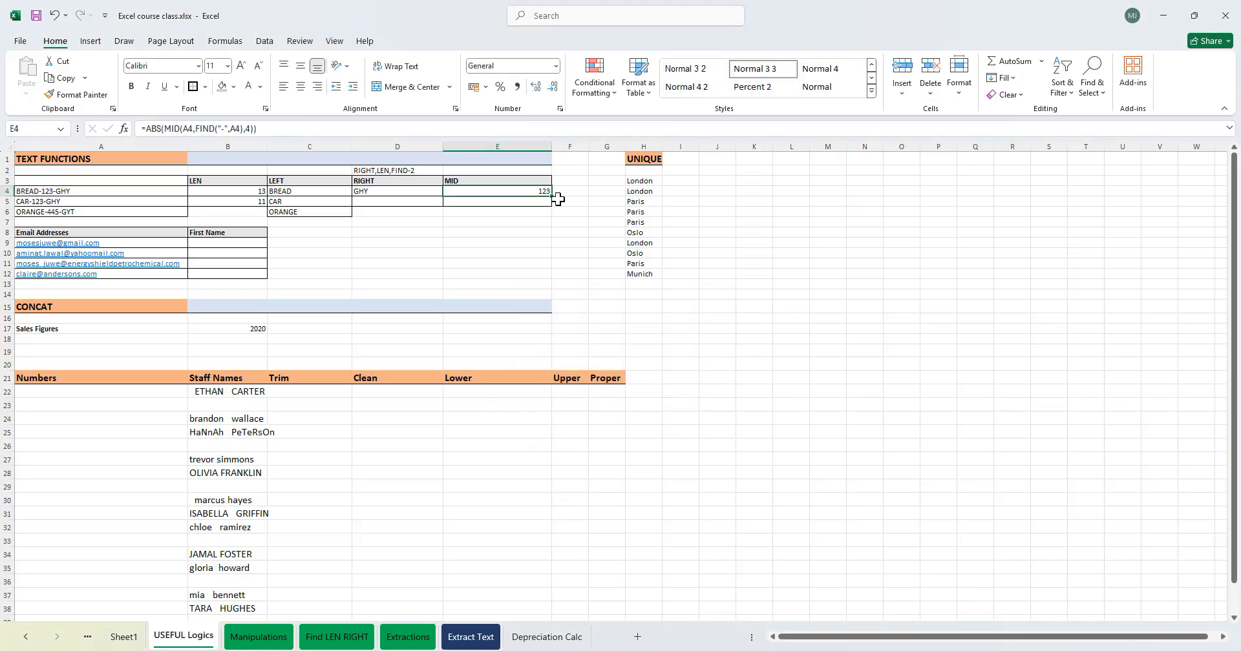
{"action": "left_click_drag", "start_coordinate": [555, 197], "coordinate": [553, 216]}
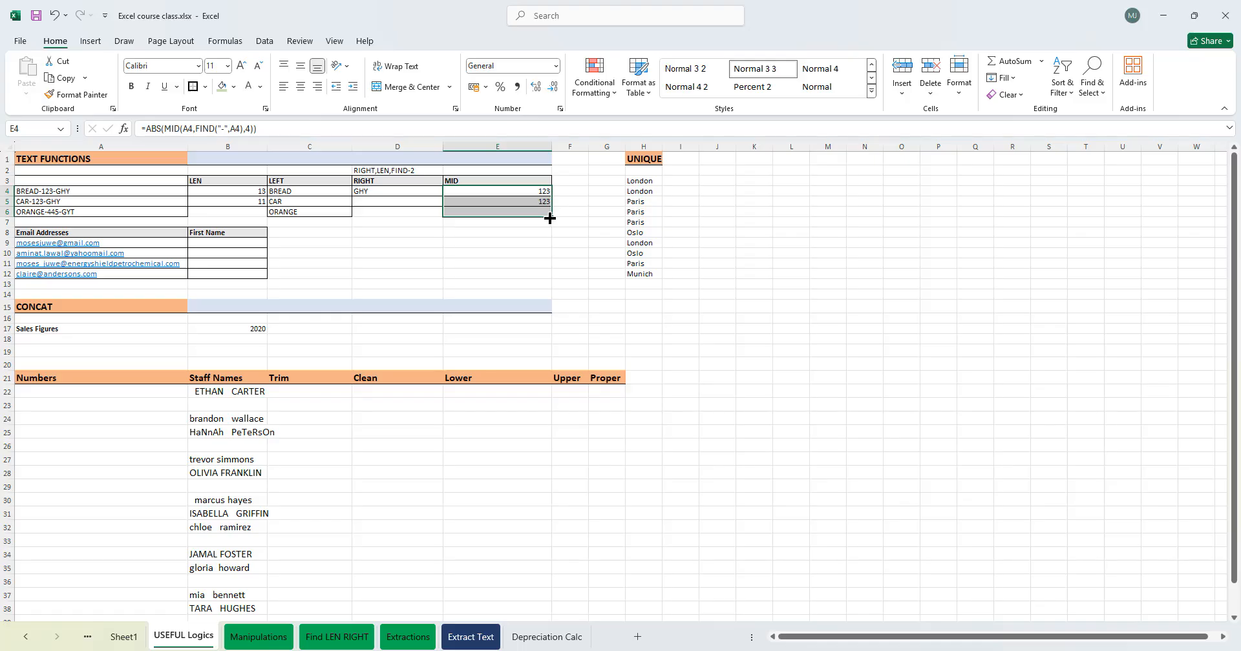
{"action": "left_click", "coordinate": [433, 192]}
{"action": "left_click_drag", "start_coordinate": [443, 197], "coordinate": [443, 217]}
{"action": "left_click", "coordinate": [362, 213]}
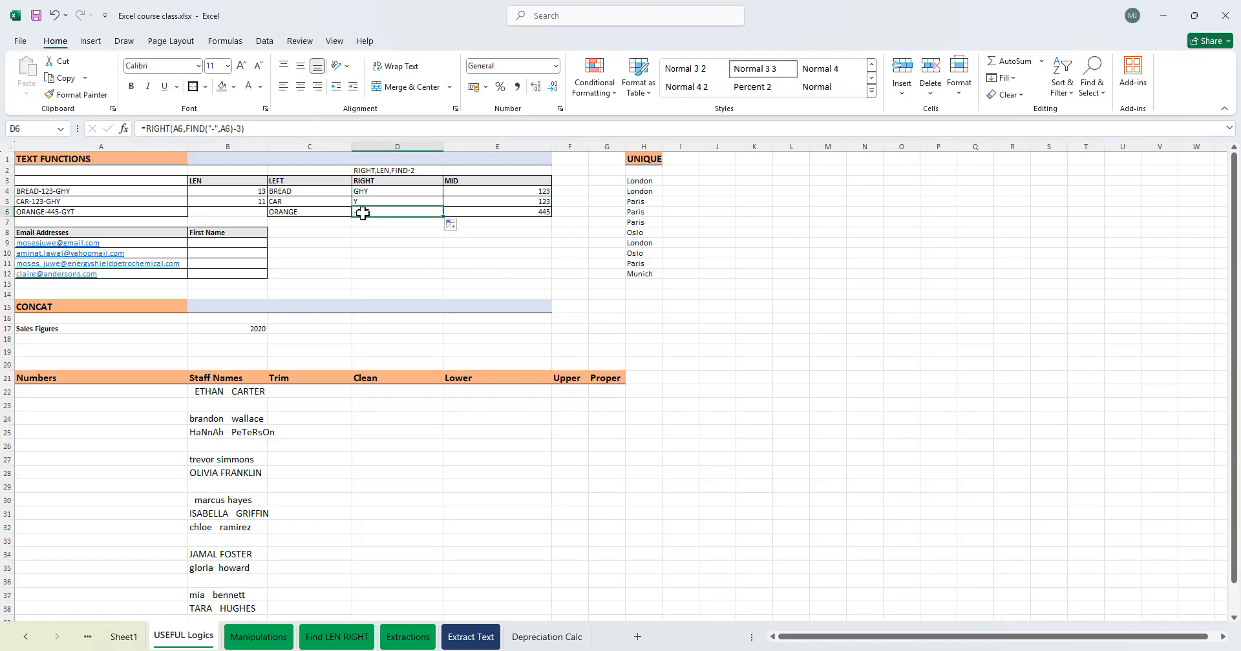
{"action": "left_click", "coordinate": [386, 202]}
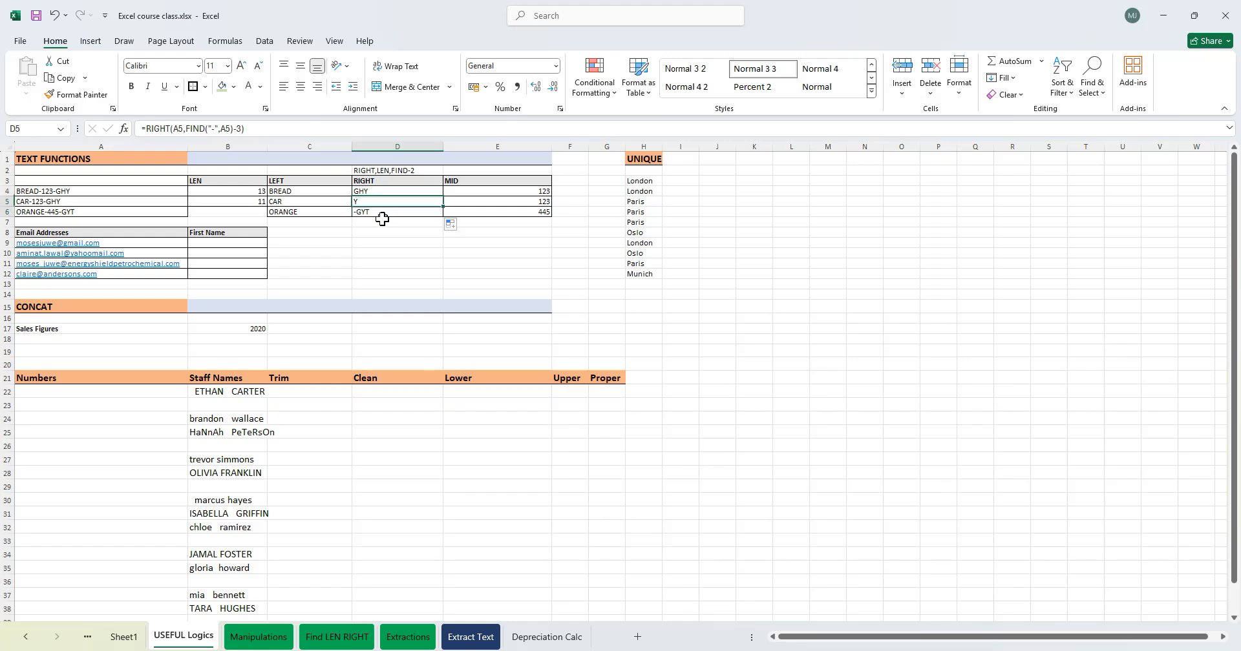
- Review the RIGHT formulas, the sample codes and the email address list in the text functions area
{"action": "left_click", "coordinate": [378, 212]}
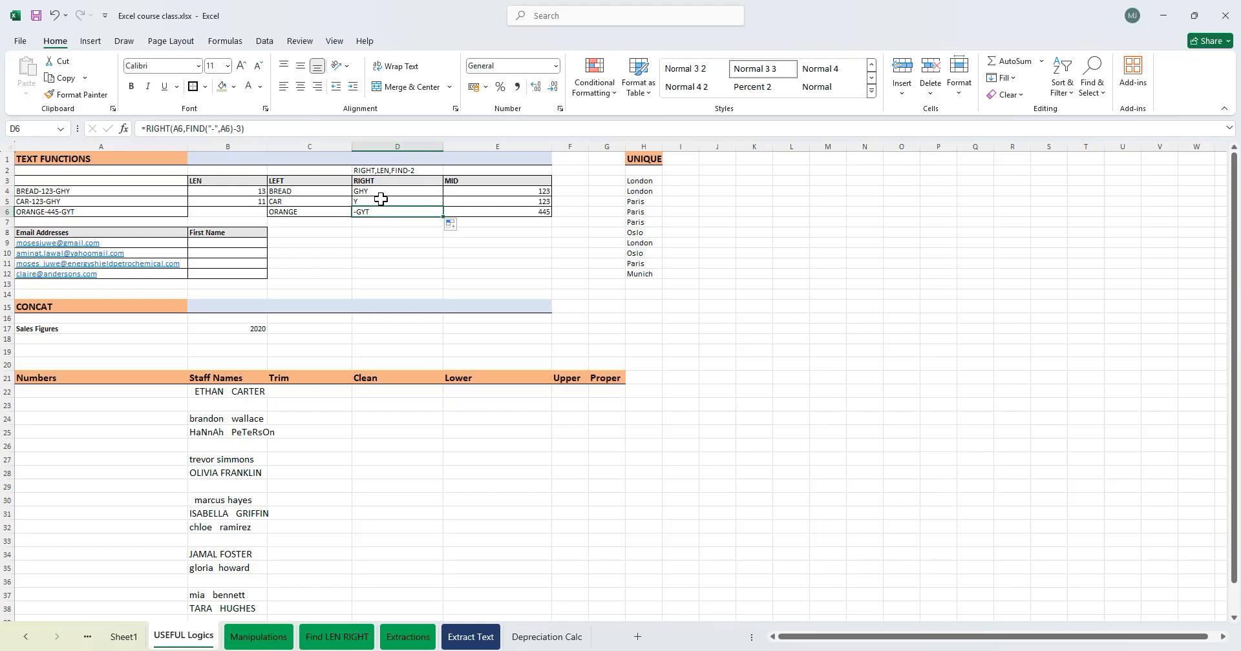
{"action": "mouse_move", "coordinate": [513, 193]}
{"action": "left_mouse_down"}
{"action": "mouse_move", "coordinate": [512, 220]}
{"action": "mouse_move", "coordinate": [501, 202]}
{"action": "left_mouse_up"}
{"action": "mouse_move", "coordinate": [369, 191]}
{"action": "left_mouse_down"}
{"action": "mouse_move", "coordinate": [368, 210]}
{"action": "mouse_move", "coordinate": [374, 181]}
{"action": "mouse_move", "coordinate": [360, 201]}
{"action": "left_mouse_up"}
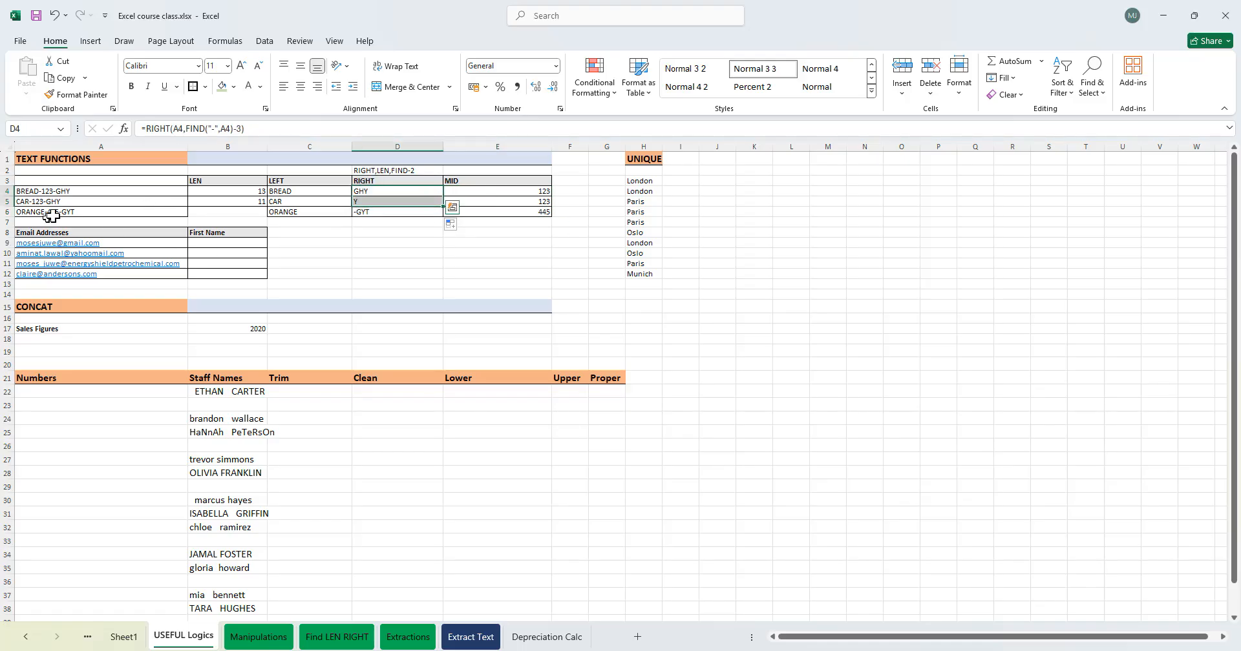
{"action": "left_click", "coordinate": [77, 191]}
{"action": "left_click", "coordinate": [71, 202]}
{"action": "left_click", "coordinate": [129, 212]}
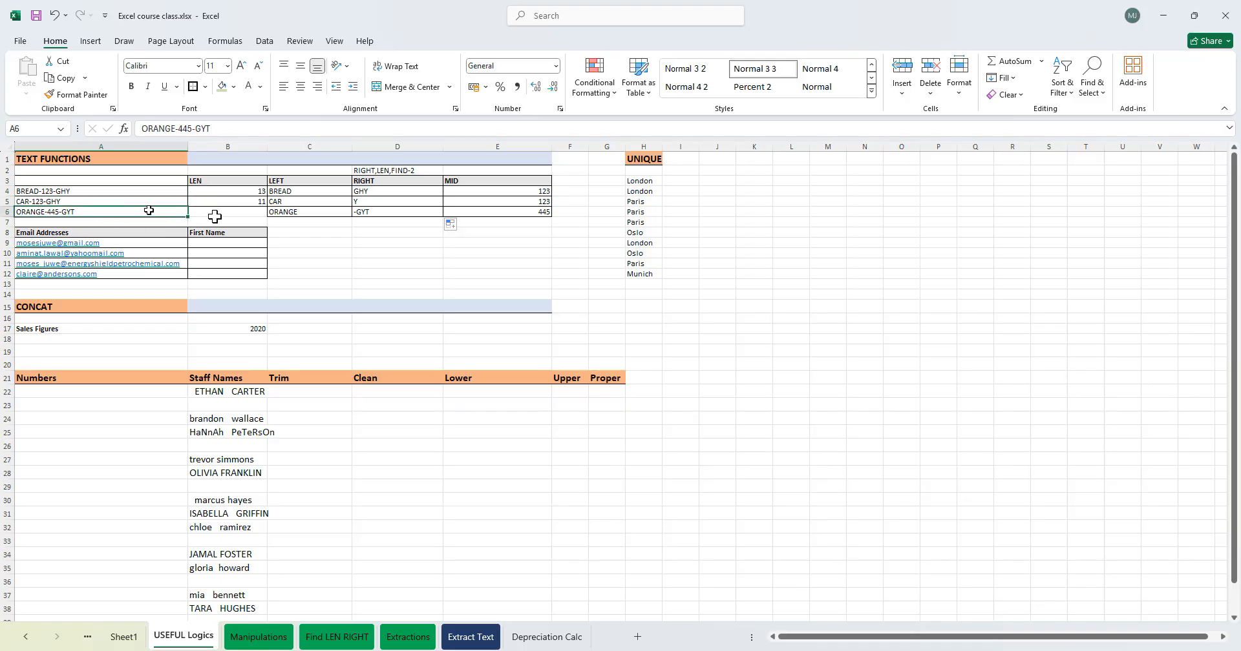
{"action": "left_click", "coordinate": [377, 213]}
{"action": "left_click_drag", "start_coordinate": [377, 180], "coordinate": [379, 218]}
{"action": "mouse_move", "coordinate": [383, 170]}
{"action": "left_mouse_down"}
{"action": "mouse_move", "coordinate": [382, 227]}
{"action": "mouse_move", "coordinate": [382, 169]}
{"action": "left_mouse_up"}
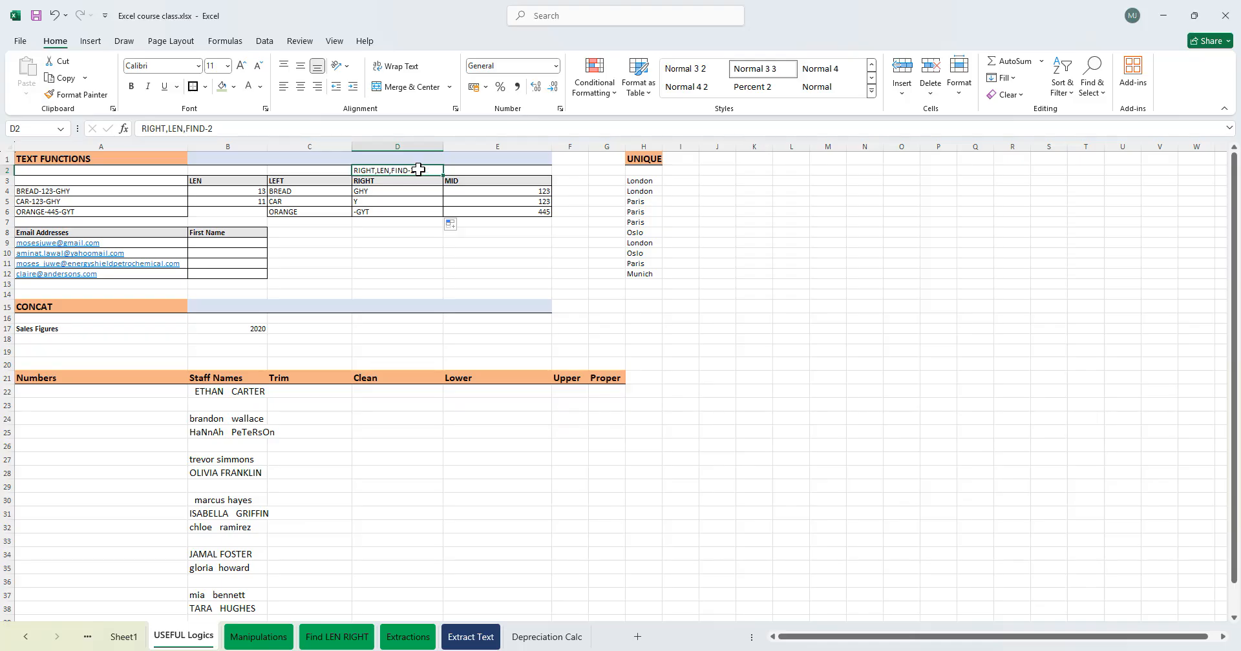
{"action": "left_click_drag", "start_coordinate": [395, 170], "coordinate": [394, 224]}
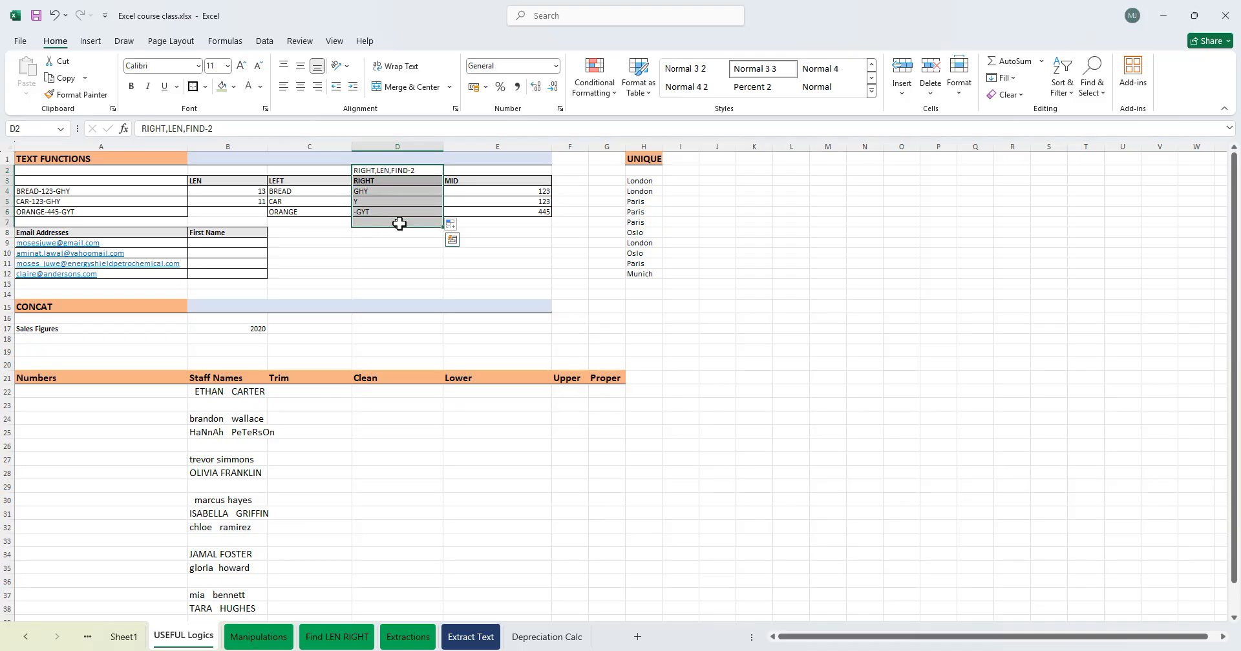
{"action": "left_click", "coordinate": [312, 262]}
{"action": "left_click", "coordinate": [227, 244]}
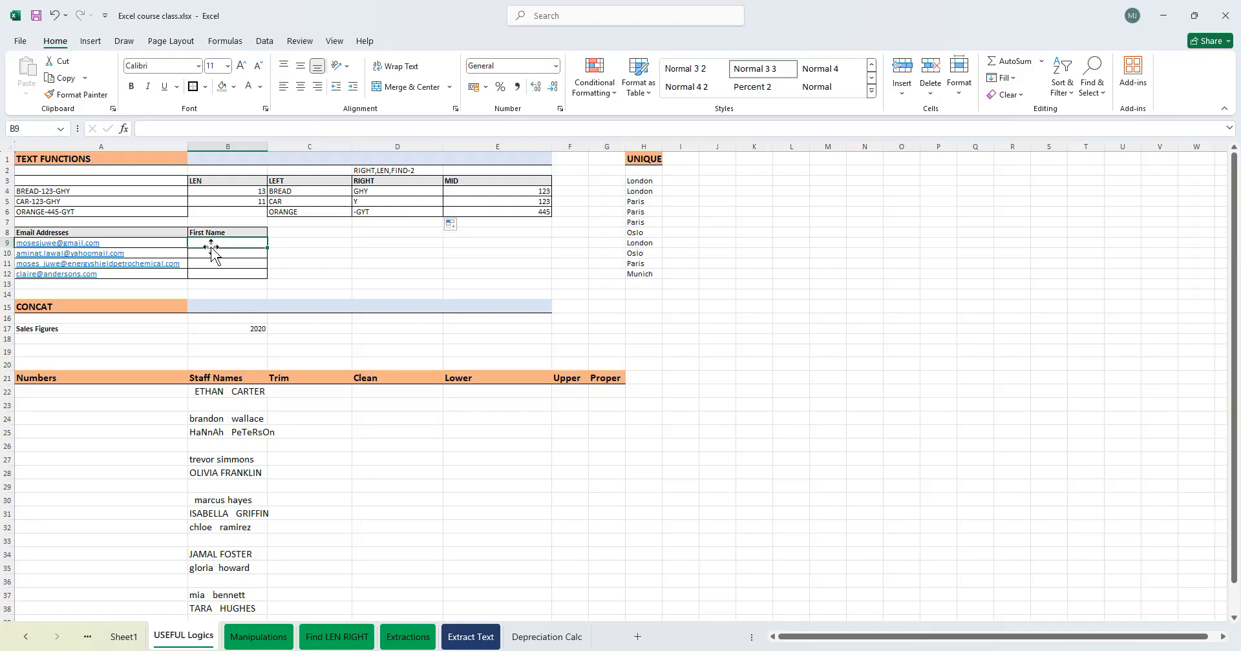
{"action": "left_click_drag", "start_coordinate": [114, 232], "coordinate": [113, 291]}
{"action": "left_click", "coordinate": [125, 287]}
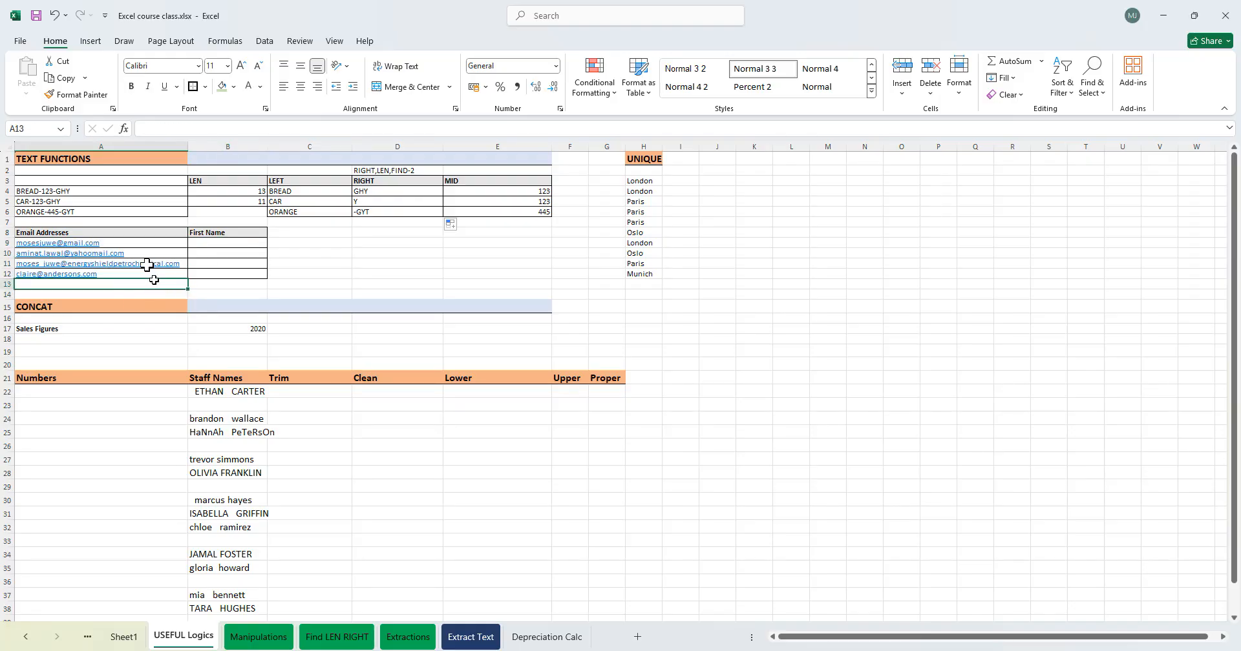
{"action": "left_click_drag", "start_coordinate": [116, 243], "coordinate": [116, 274]}
{"action": "left_click", "coordinate": [294, 283]}
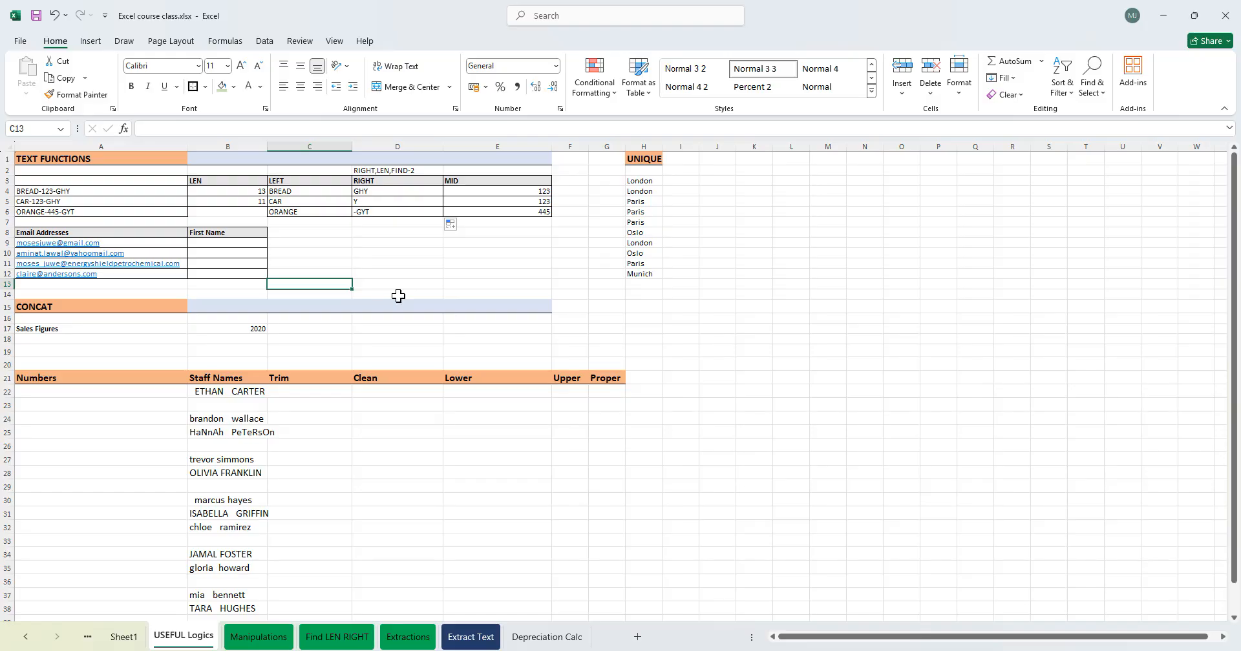
- In B9, extract the first name from A9's email address with LEFT and FIND, taking everything before the @ sign
{"action": "left_click", "coordinate": [240, 241]}
{"action": "type", "text": "="}
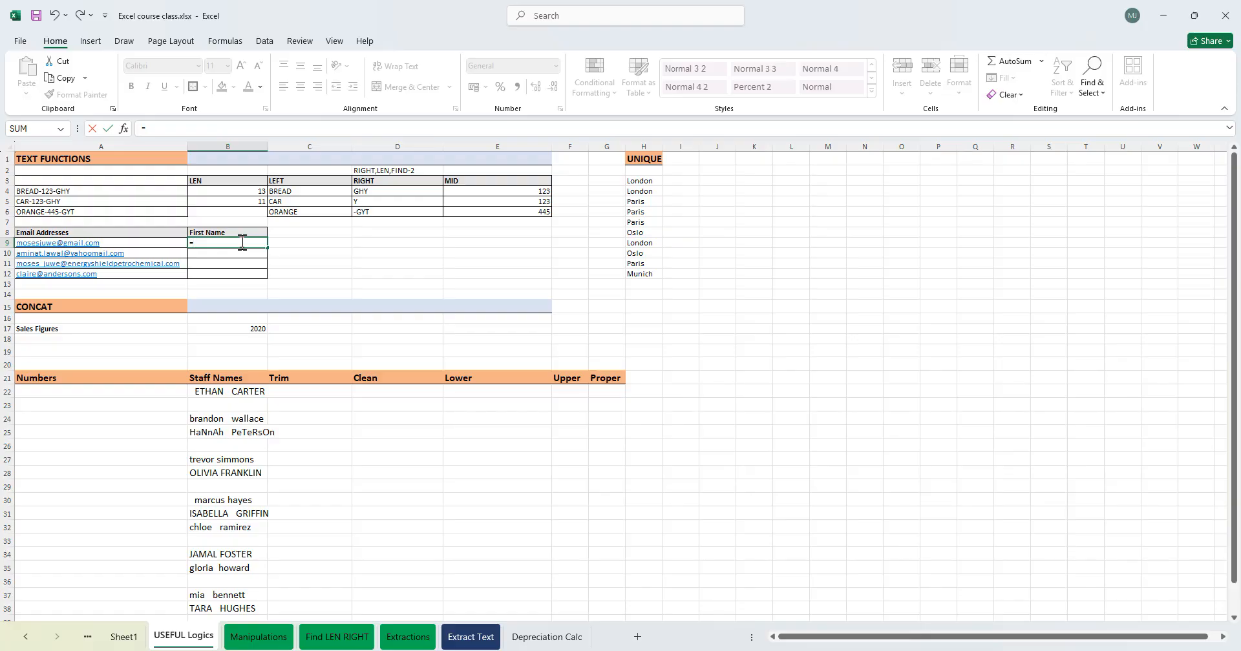
{"action": "type", "text": "LEFT("}
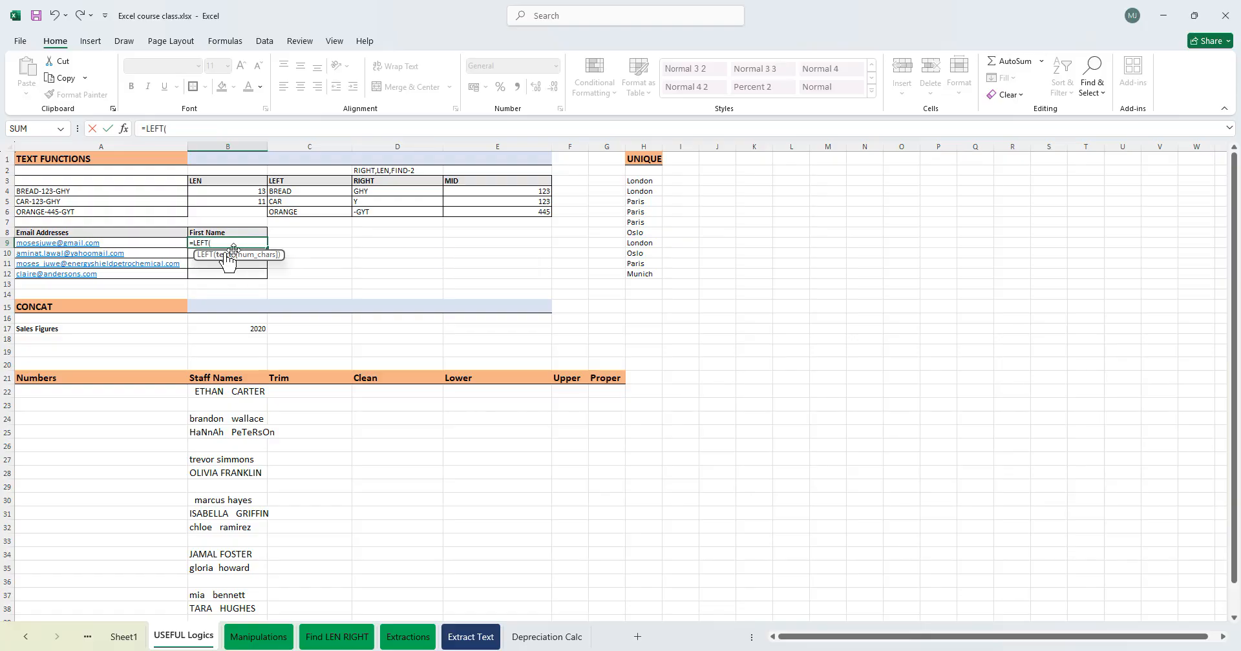
{"action": "left_click", "coordinate": [107, 242]}
{"action": "type", "text": ","}
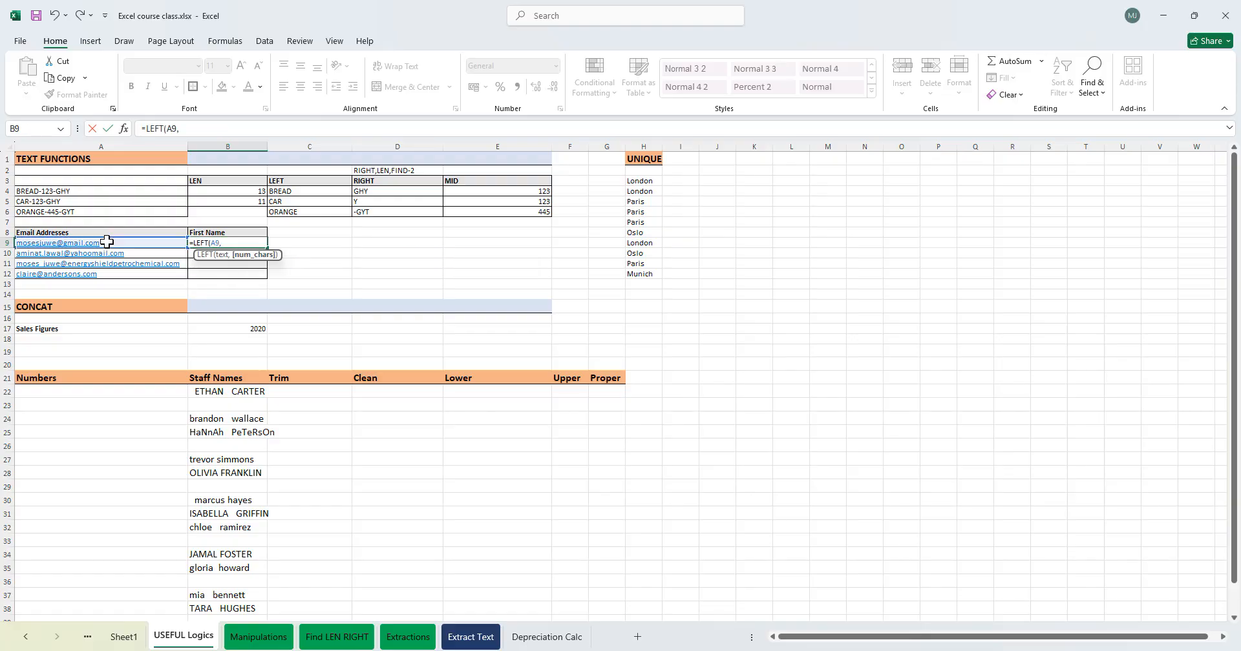
{"action": "type", "text": "FIND(\"@"}
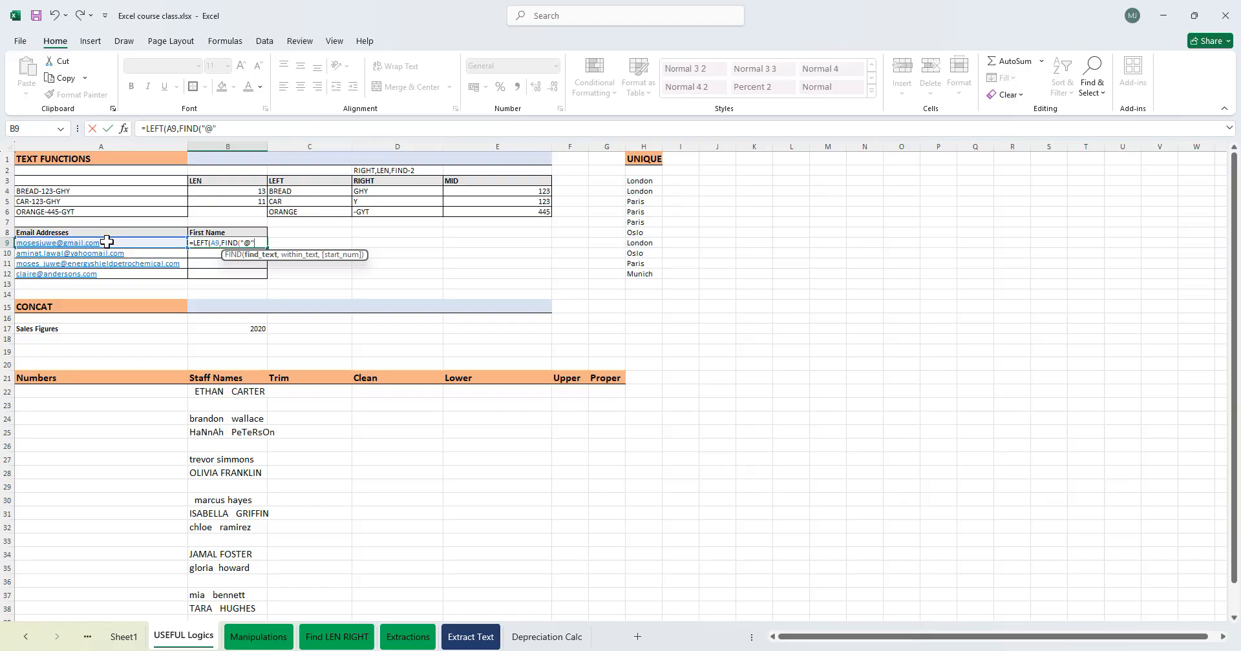
{"action": "type", "text": "\","}
{"action": "left_click", "coordinate": [78, 242]}
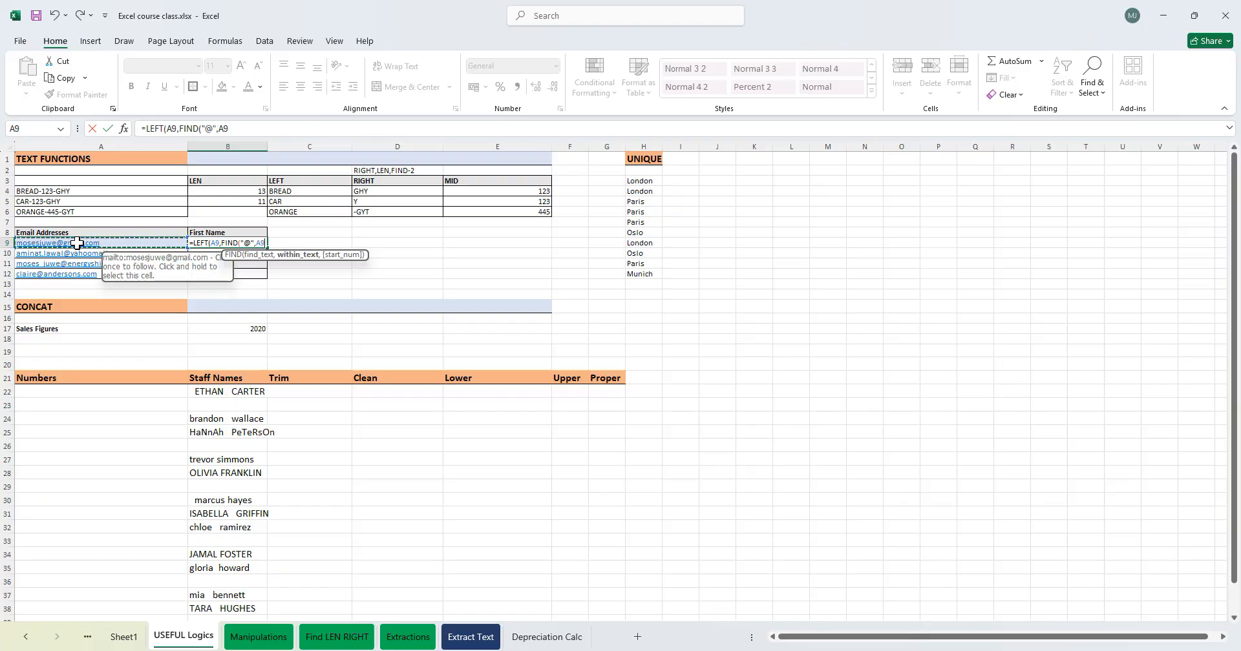
{"action": "type", "text": ")"}
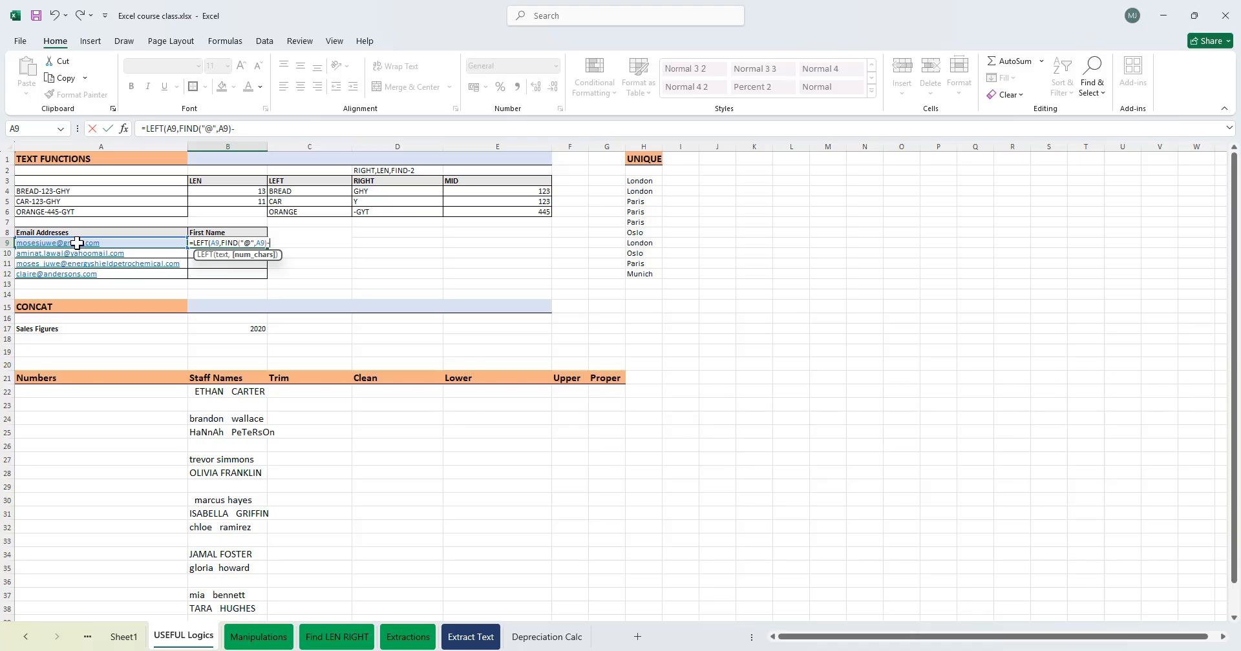
{"action": "type", "text": "-1"}
{"action": "key", "text": "Return"}
{"action": "key", "text": "Return"}
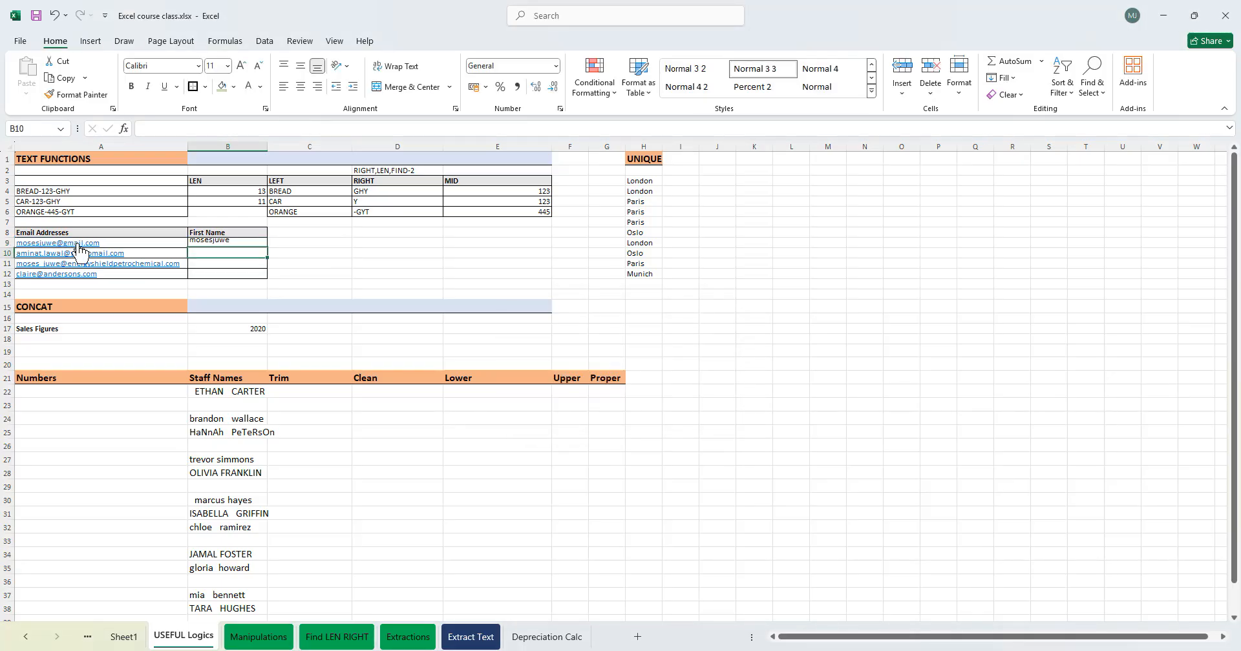
- Fill the first-name formula from B9 down to B12
{"action": "left_click", "coordinate": [257, 243]}
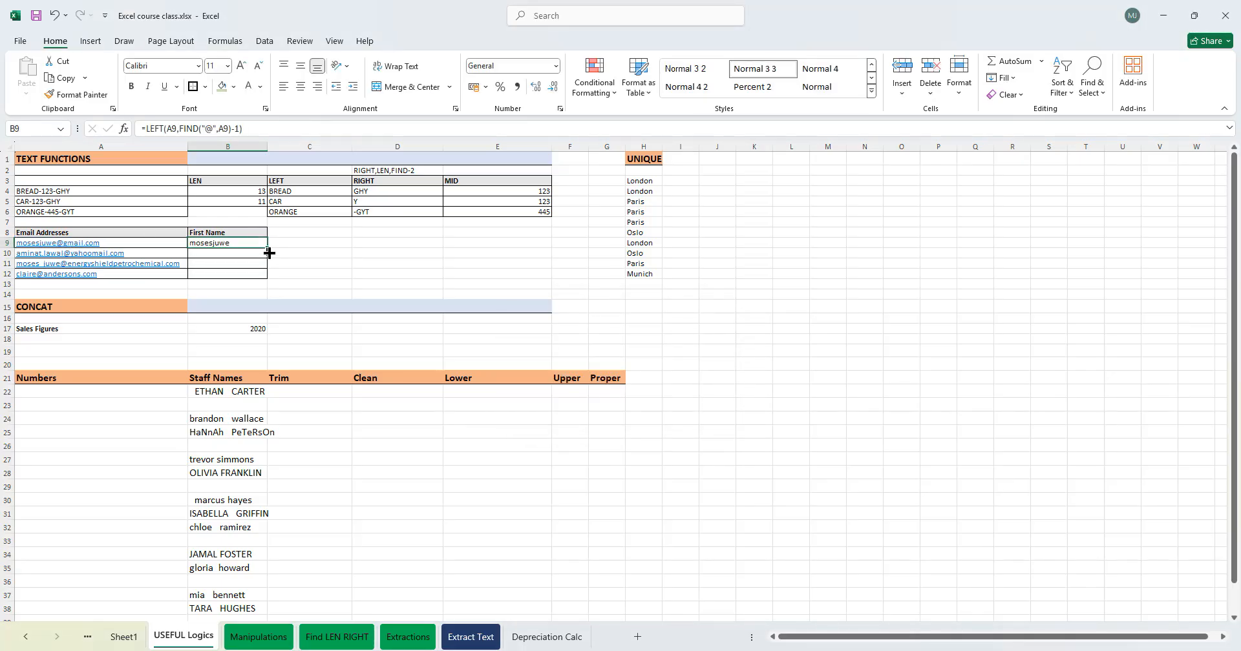
{"action": "left_click_drag", "start_coordinate": [269, 249], "coordinate": [267, 278]}
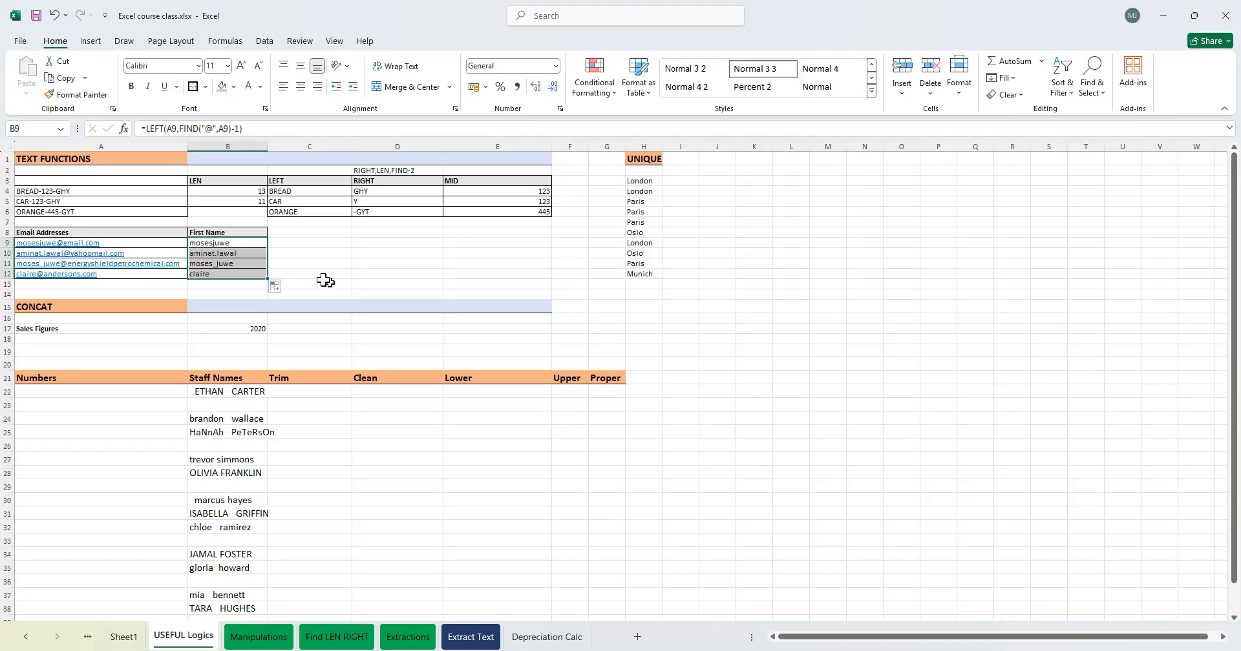
{"action": "left_click", "coordinate": [248, 254]}
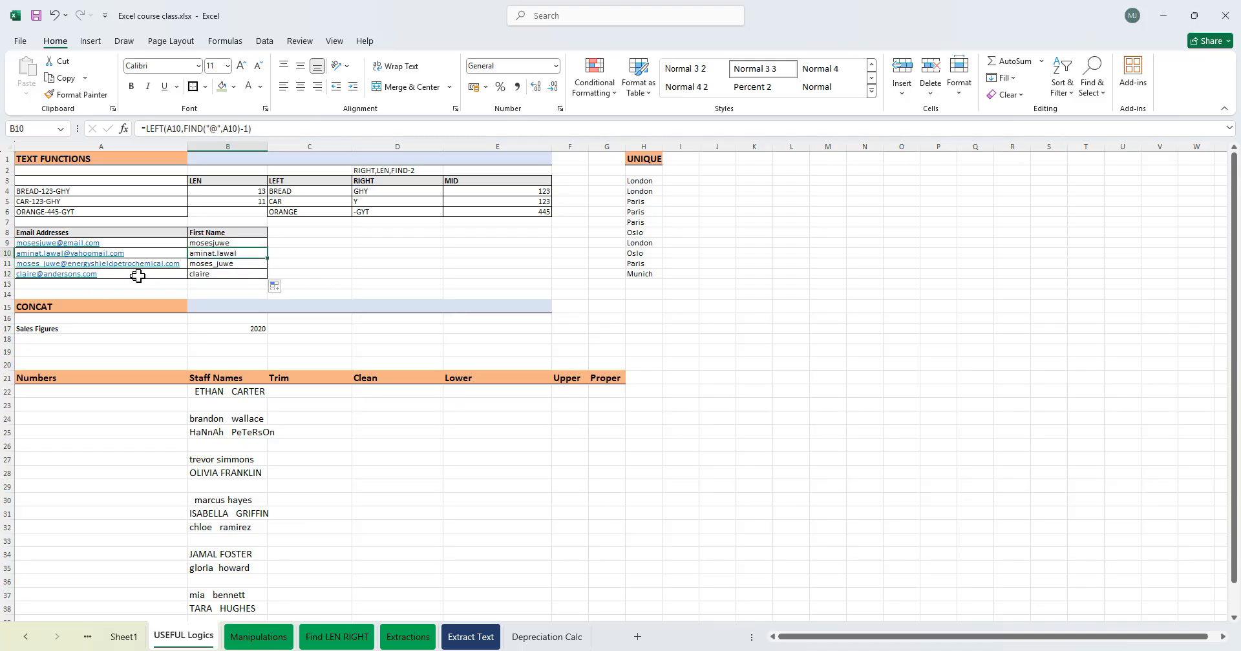
- Enter a long sample Gmail address in A13 below the email list
{"action": "left_click", "coordinate": [73, 285]}
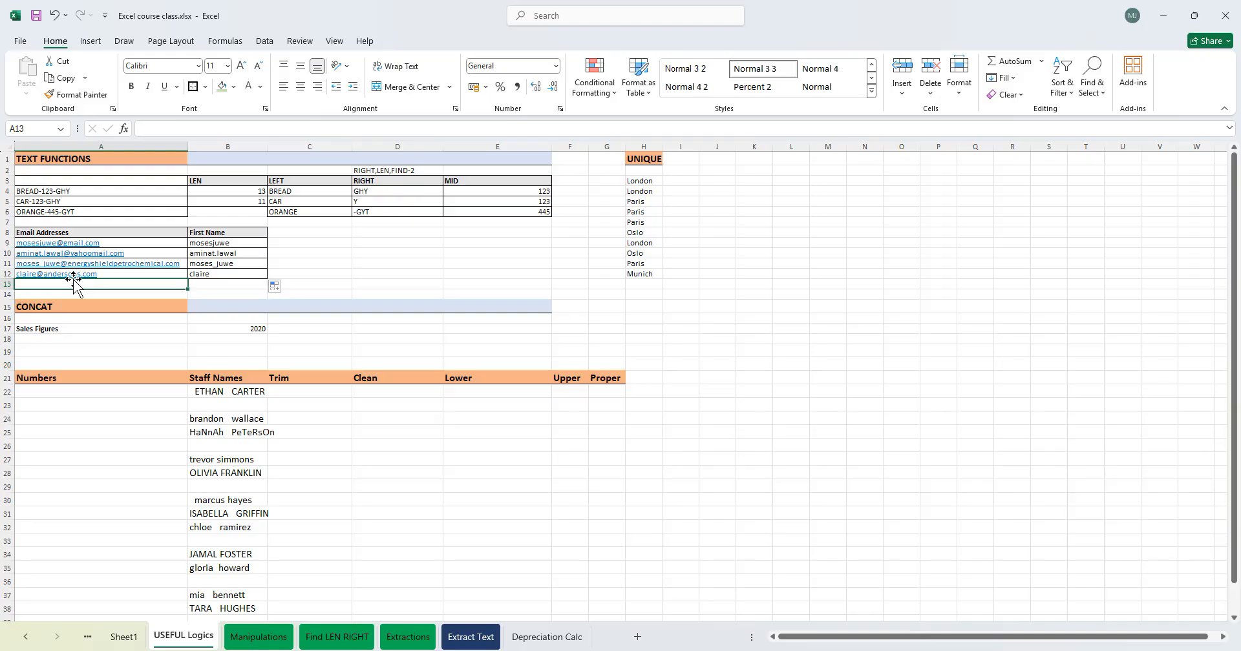
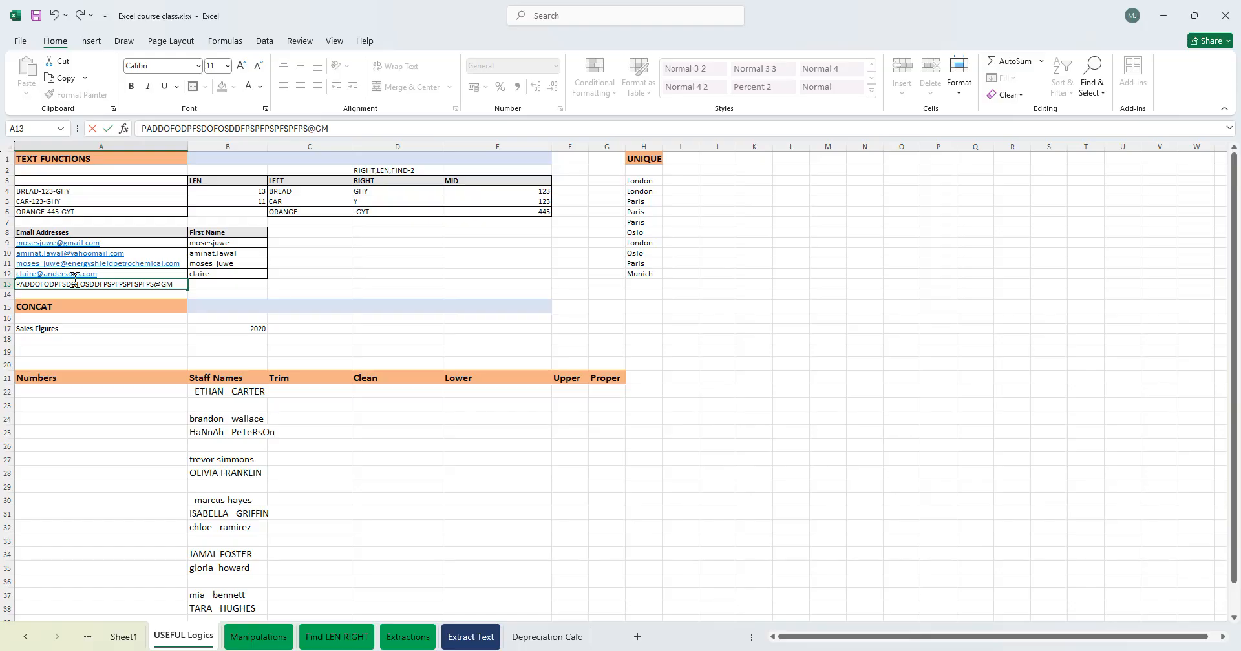
{"action": "key", "text": "Return"}
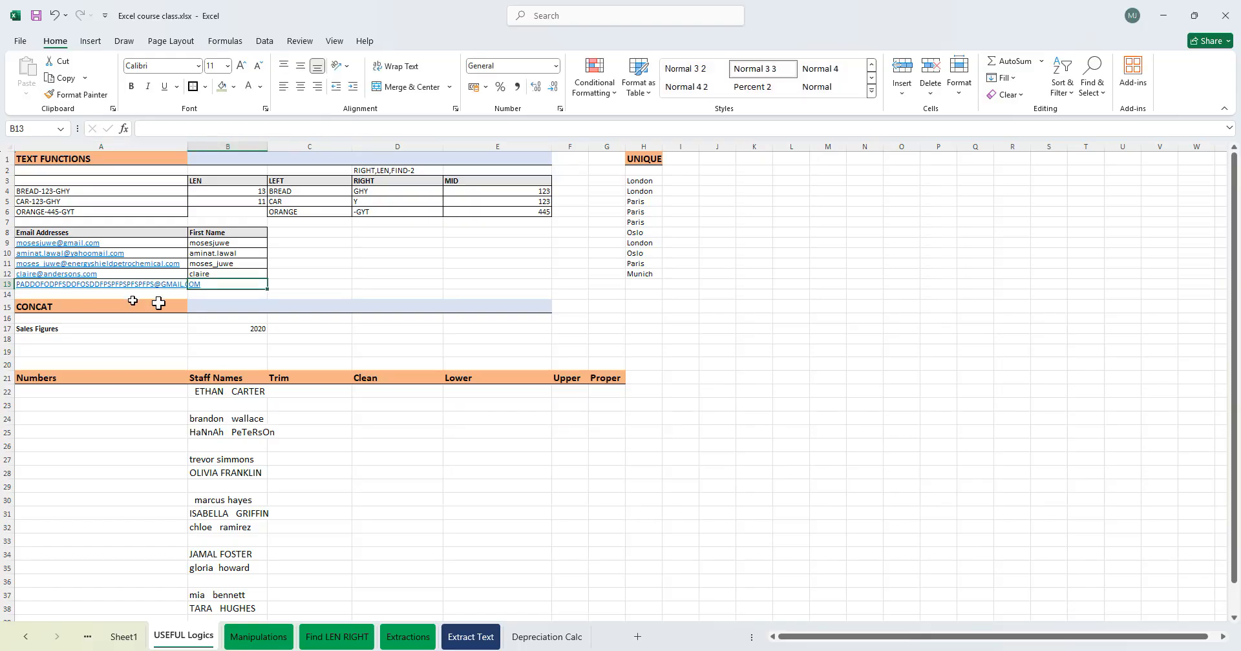
- Fill the first-name formula down to B13 and autofit column B to the extracted text
{"action": "left_click", "coordinate": [262, 277]}
{"action": "left_click_drag", "start_coordinate": [269, 281], "coordinate": [266, 289]}
{"action": "double_click", "coordinate": [271, 148]}
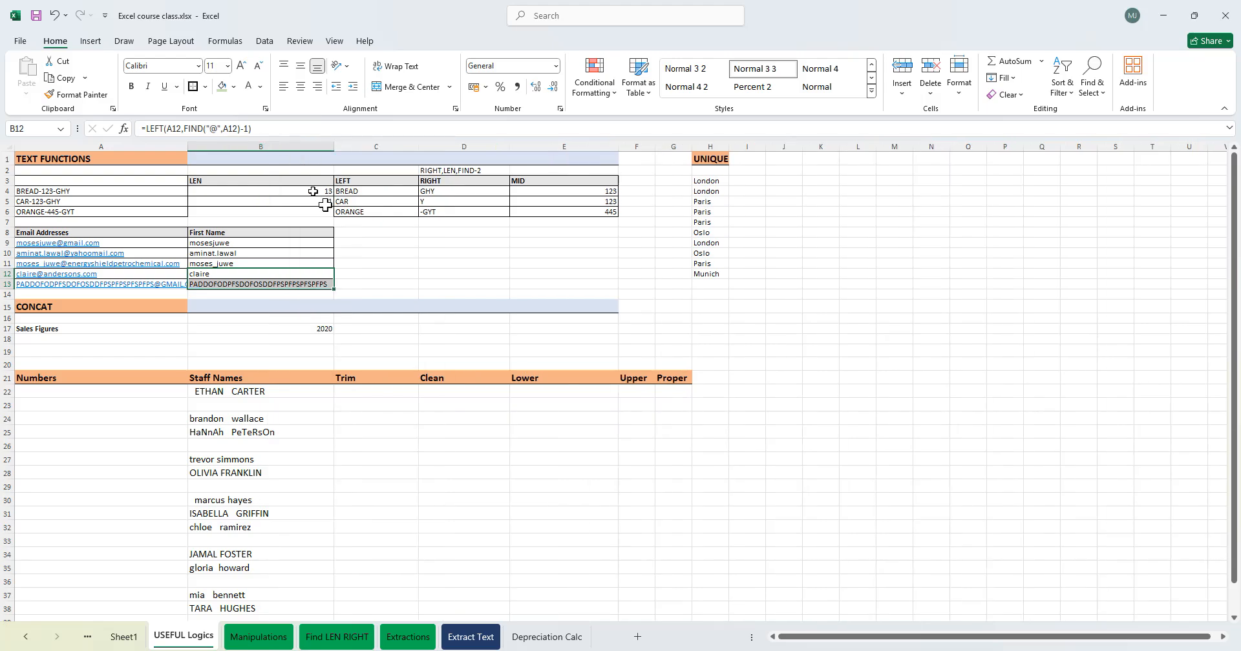
{"action": "left_click", "coordinate": [362, 284]}
{"action": "left_click", "coordinate": [303, 279]}
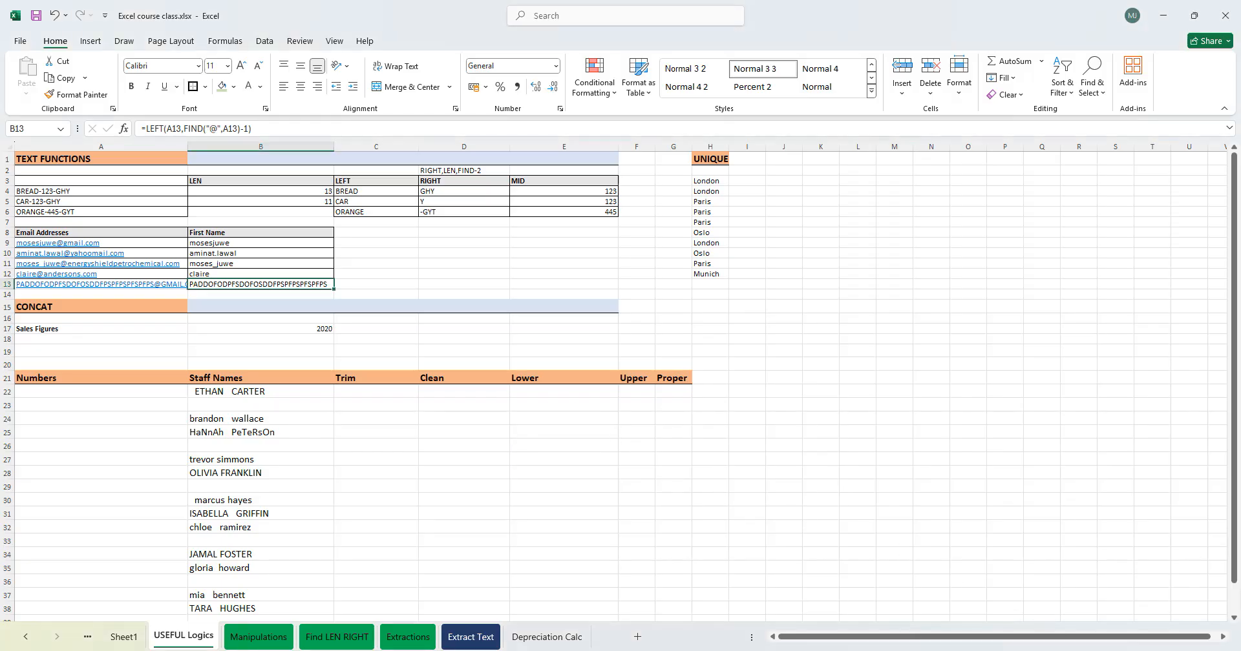
- Zoom in and examine the CONCAT section and the staff names list
{"action": "scroll", "coordinate": [620, 388], "scroll_direction": "up", "scroll_amount": 1}
{"action": "scroll", "coordinate": [620, 388], "scroll_direction": "up", "scroll_amount": 1}
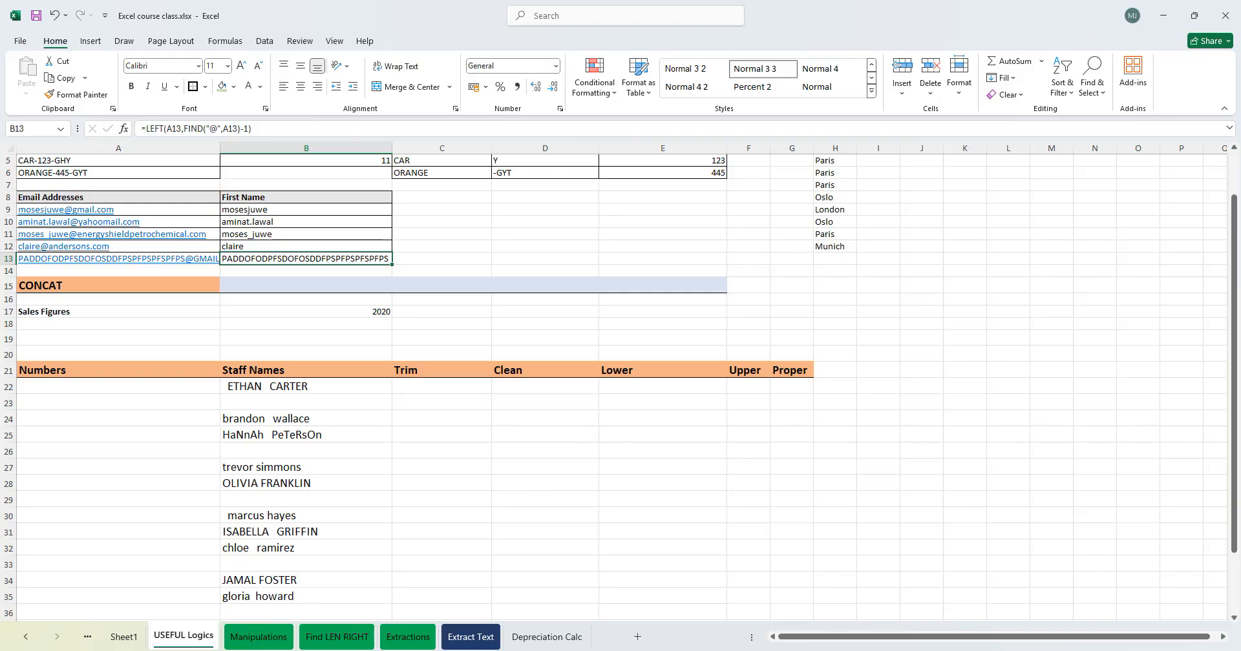
{"action": "scroll", "coordinate": [620, 388], "scroll_direction": "up", "scroll_amount": 1}
{"action": "left_click_drag", "start_coordinate": [872, 639], "coordinate": [729, 624]}
{"action": "scroll", "coordinate": [477, 425], "scroll_direction": "up", "scroll_amount": 2}
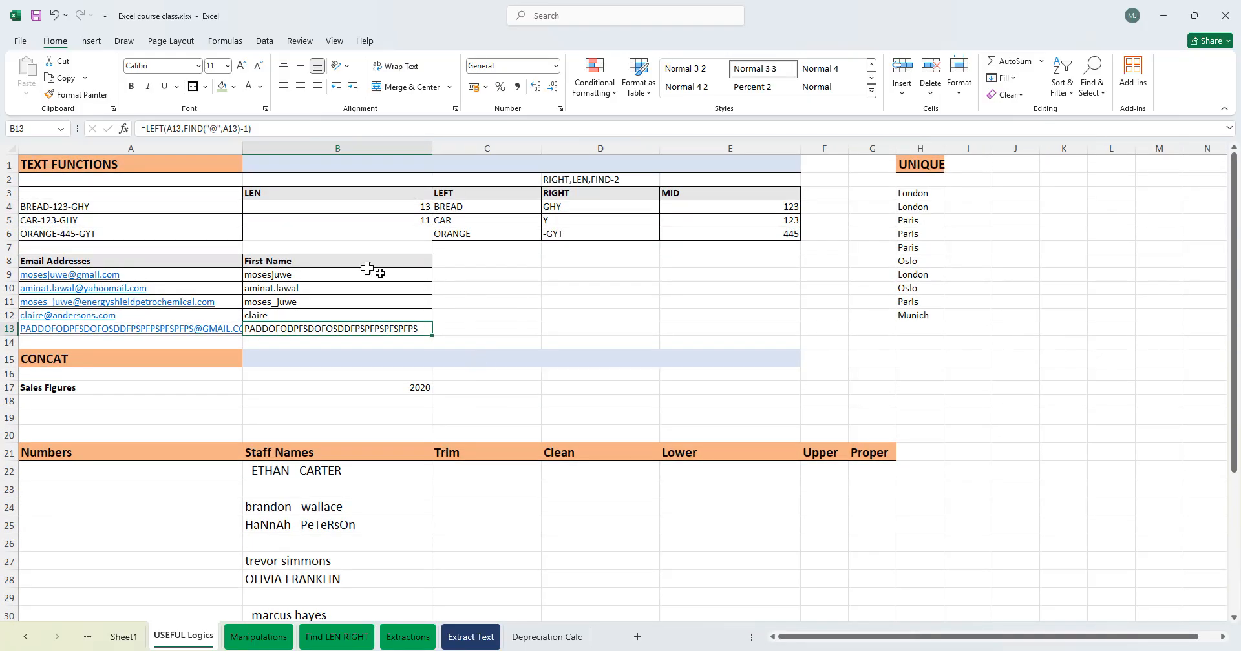
{"action": "left_click", "coordinate": [170, 472]}
{"action": "scroll", "coordinate": [586, 505], "scroll_direction": "down", "scroll_amount": 3}
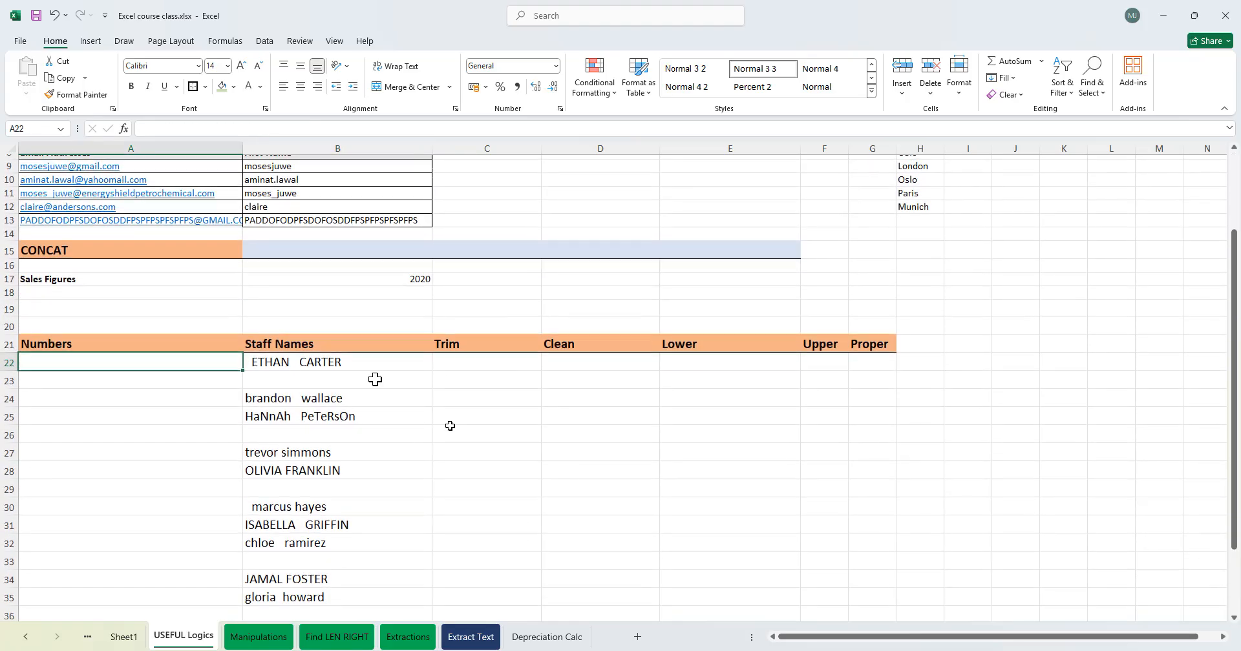
{"action": "left_click_drag", "start_coordinate": [271, 363], "coordinate": [352, 544]}
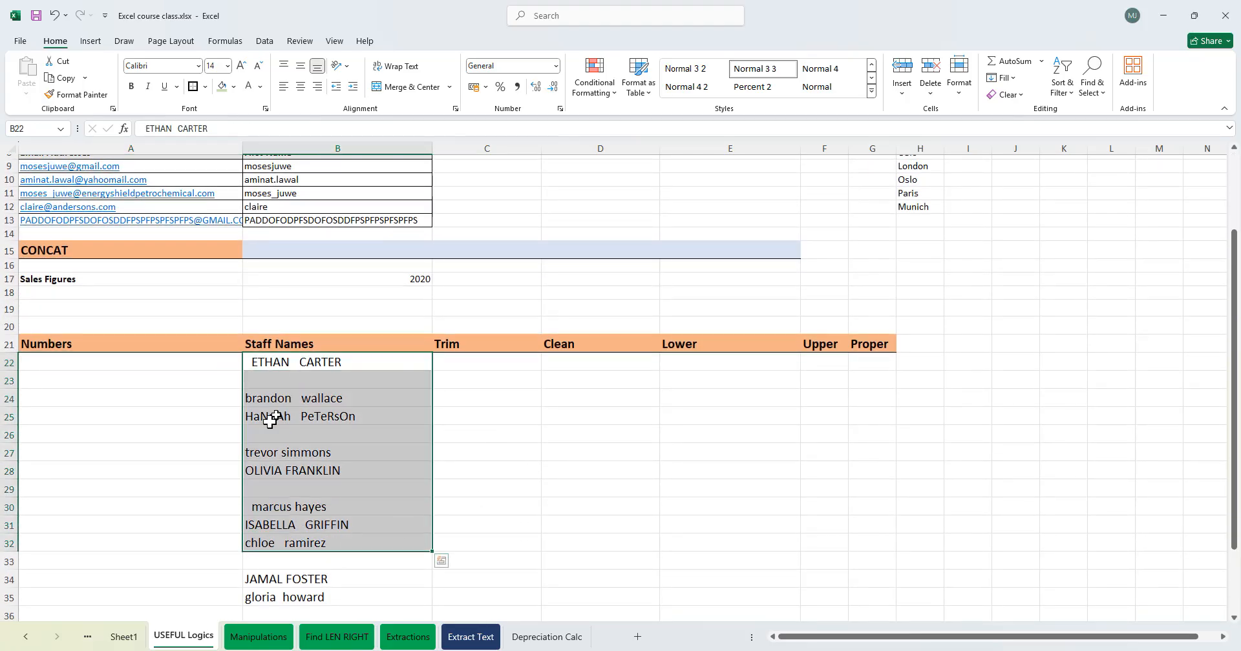
{"action": "left_click", "coordinate": [61, 285]}
{"action": "left_click", "coordinate": [360, 278]}
{"action": "left_click", "coordinate": [103, 281]}
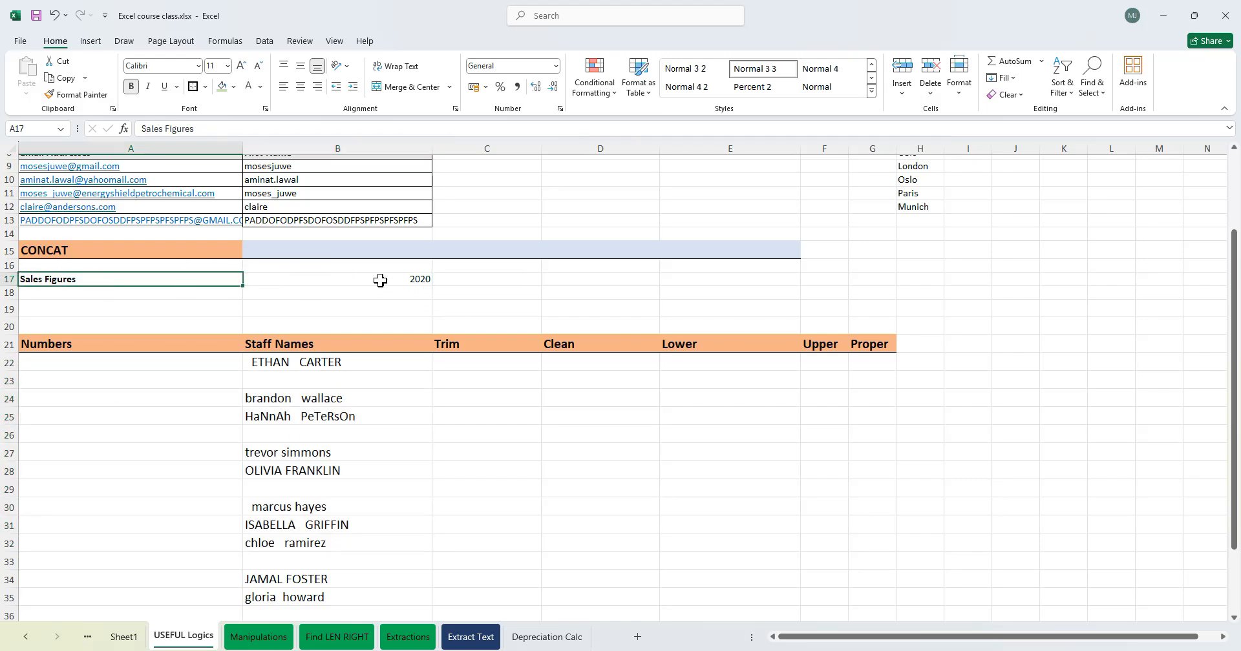
{"action": "left_click", "coordinate": [479, 266]}
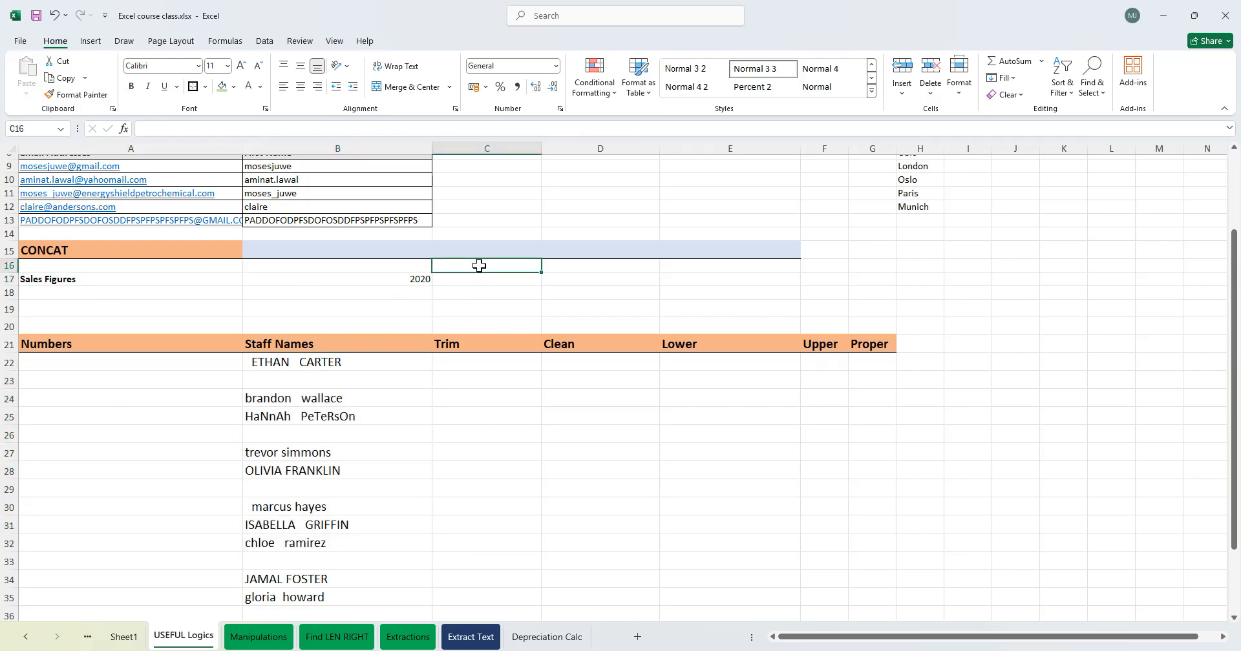
{"action": "type", "text": "CAT"}
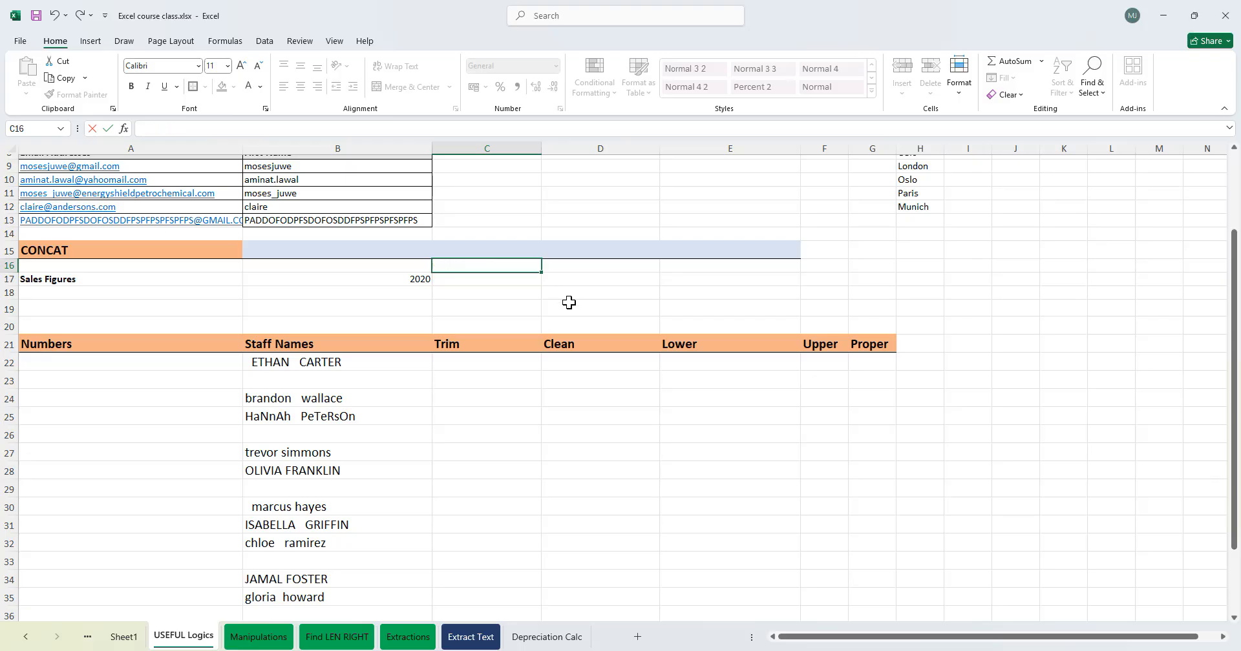
{"action": "key", "text": "Return"}
- Enter a CONCAT formula in C17 joining A17, a space and B17
{"action": "left_click", "coordinate": [78, 284]}
{"action": "left_click", "coordinate": [400, 284]}
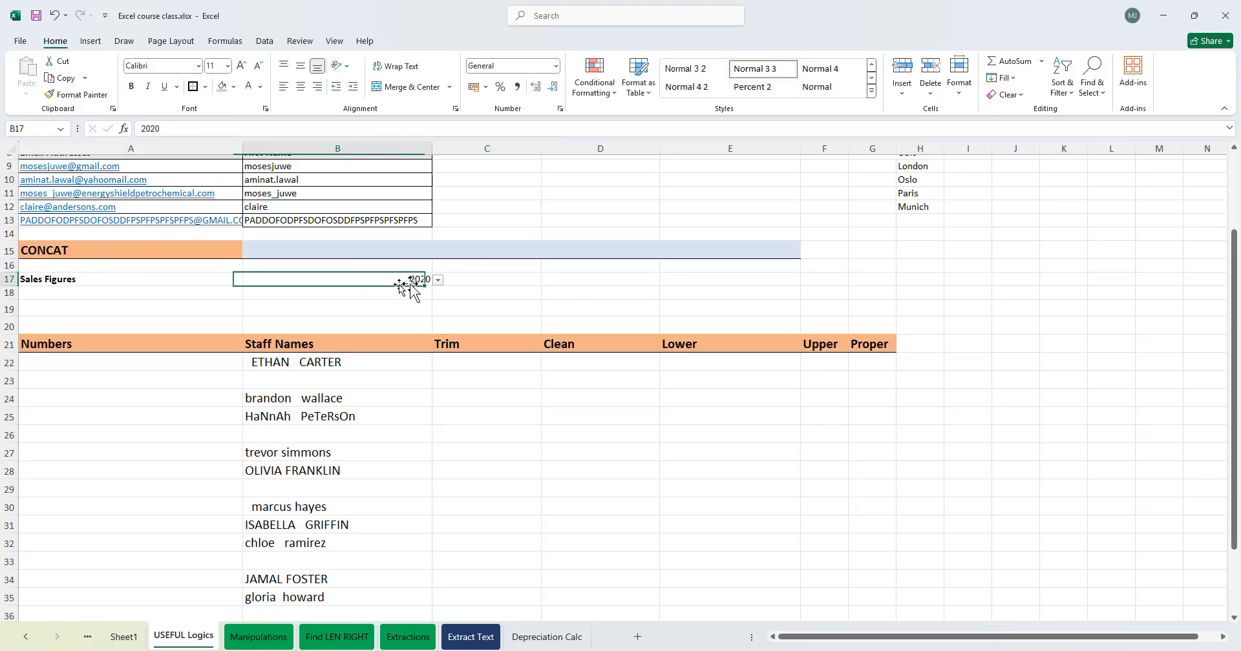
{"action": "left_click", "coordinate": [490, 282]}
{"action": "type", "text": "=CONCAT("}
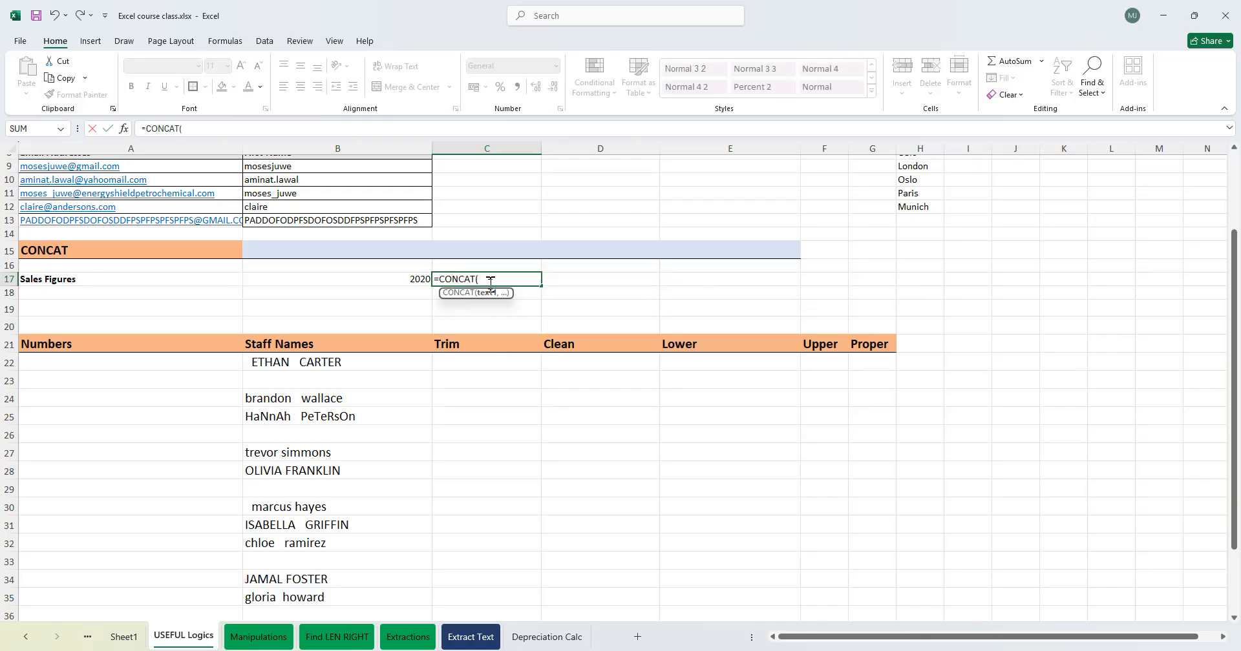
{"action": "left_click", "coordinate": [90, 282]}
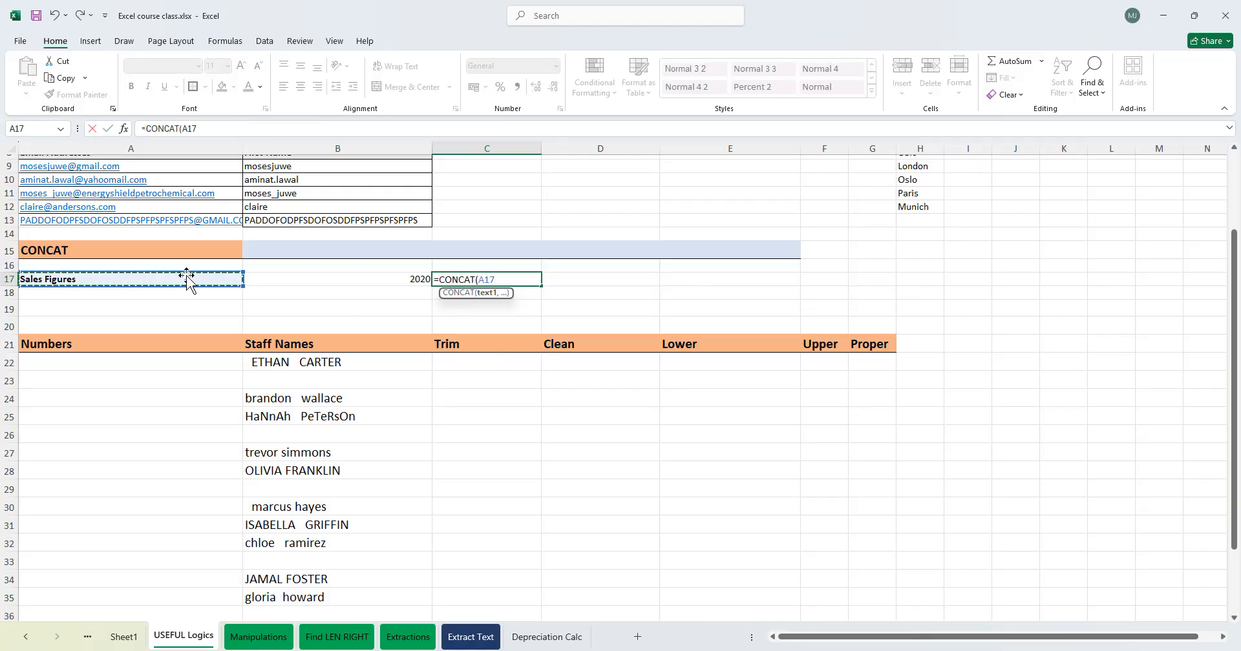
{"action": "type", "text": ","}
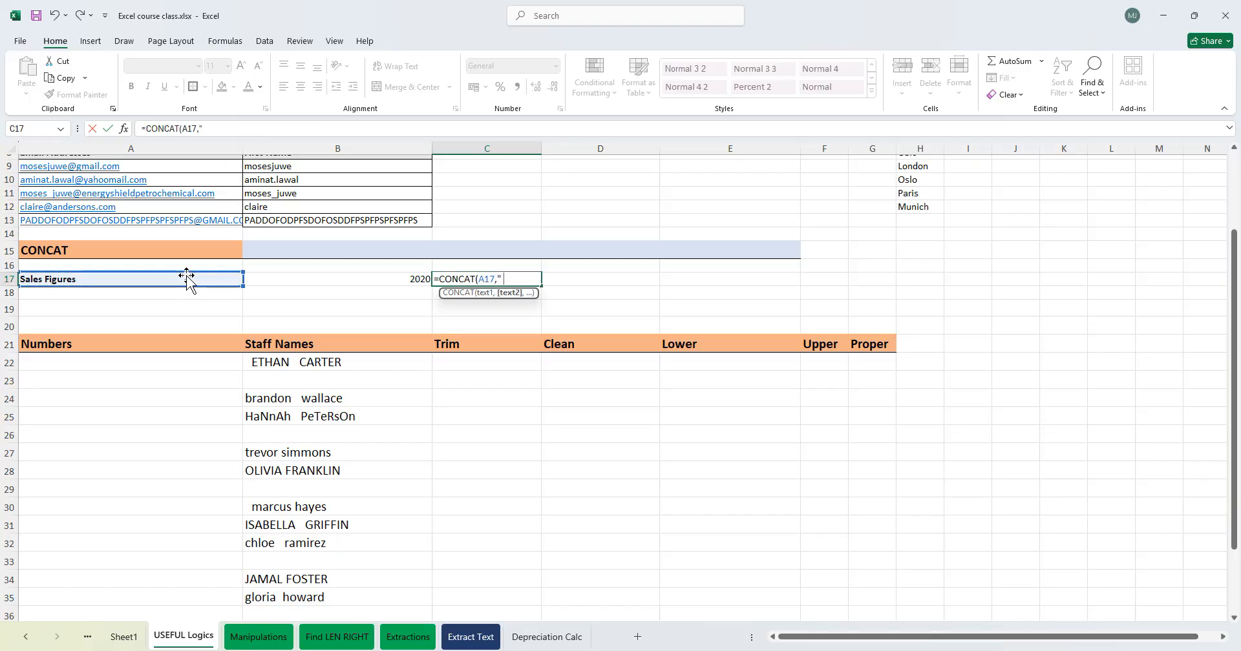
{"action": "type", "text": "\" \","}
{"action": "left_click", "coordinate": [335, 278]}
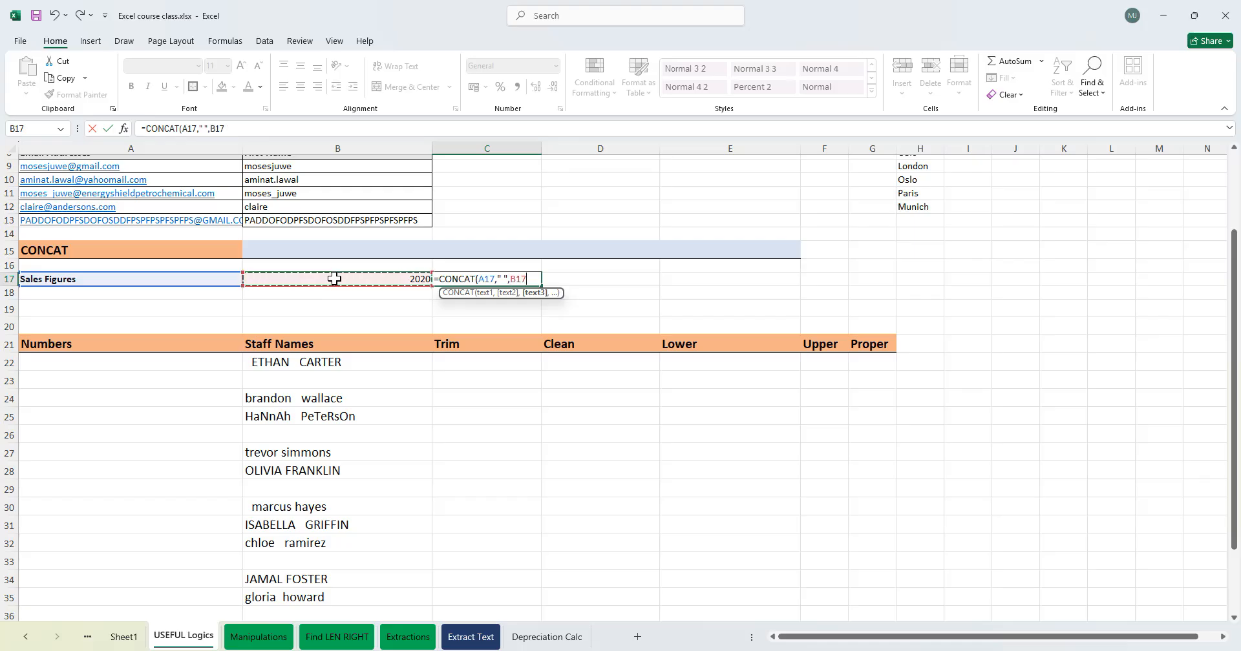
{"action": "key", "text": "Return"}
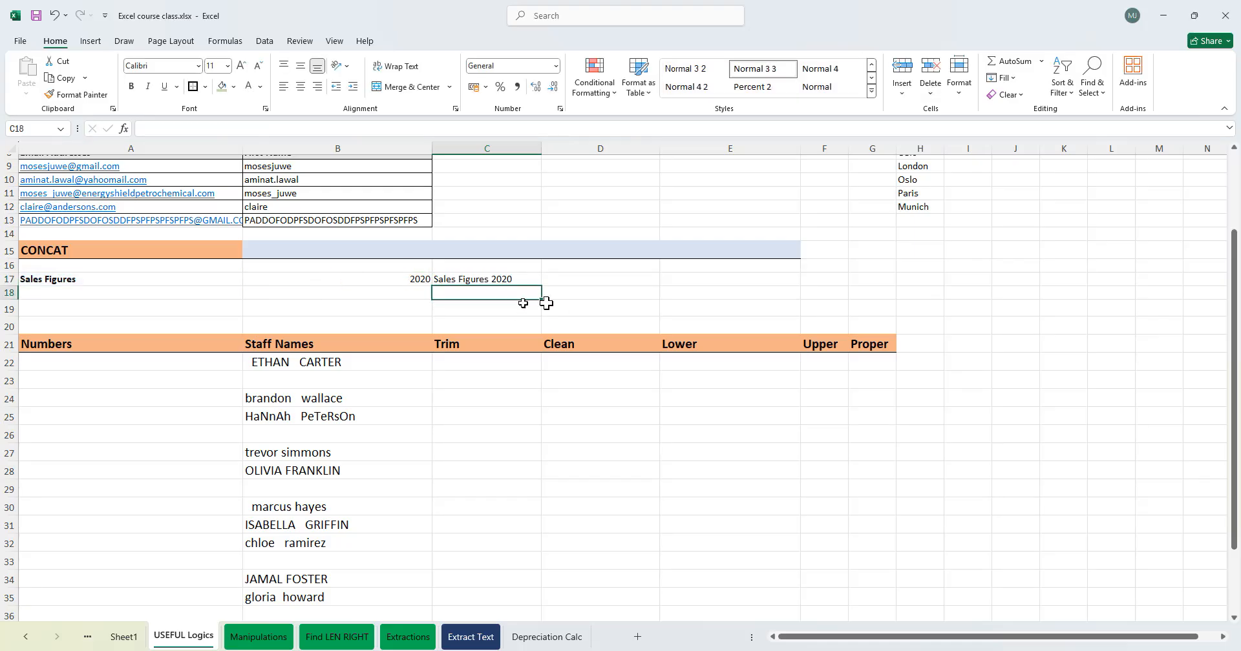
- Set the year in B17 to 2019 from its dropdown list
{"action": "left_click", "coordinate": [417, 279]}
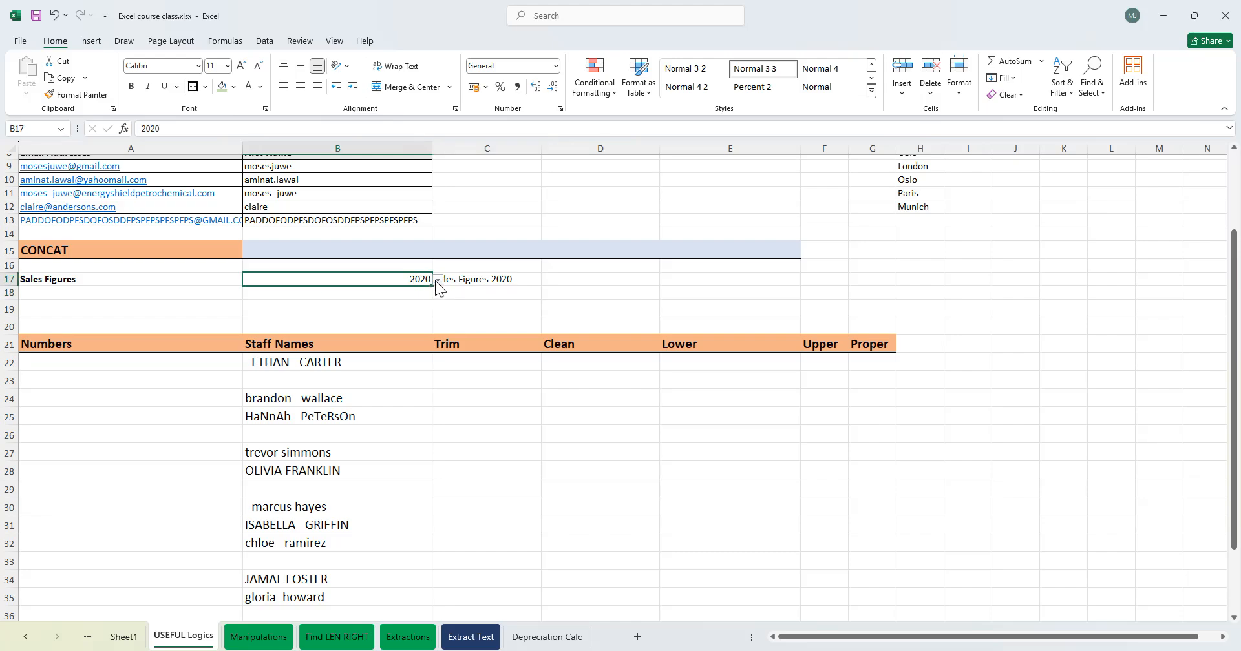
{"action": "left_click", "coordinate": [437, 279]}
{"action": "left_click", "coordinate": [420, 293]}
{"action": "left_click", "coordinate": [437, 279]}
{"action": "left_click", "coordinate": [419, 292]}
{"action": "left_click", "coordinate": [437, 279]}
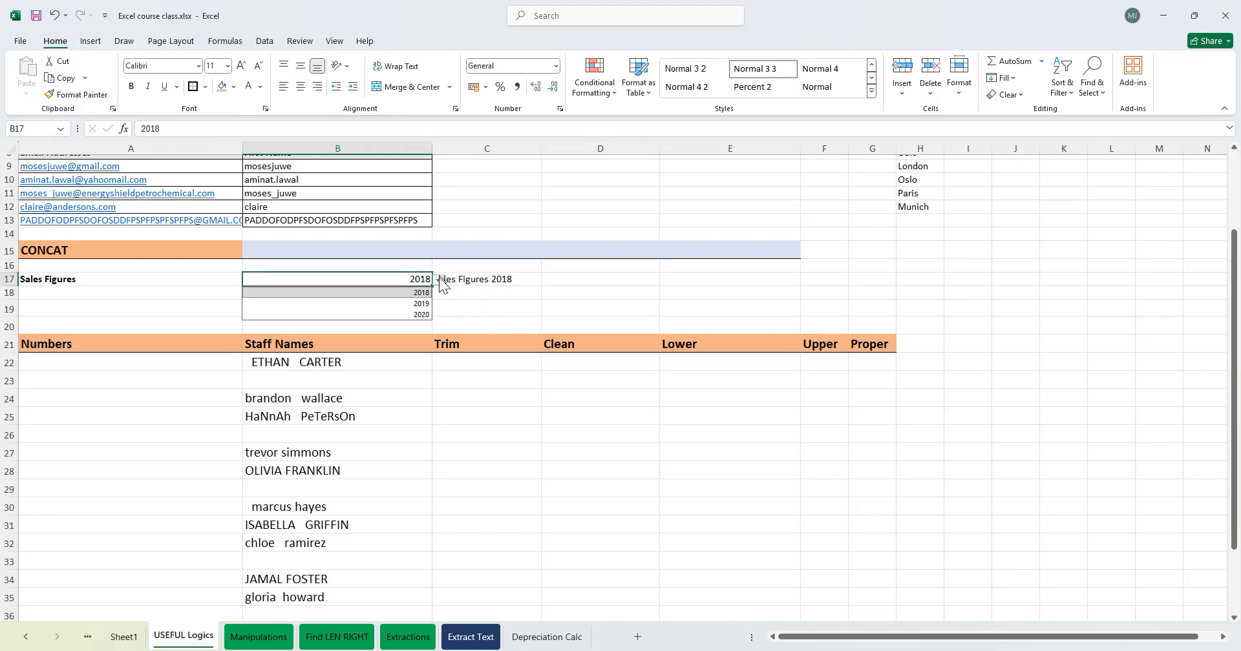
{"action": "left_click", "coordinate": [411, 303]}
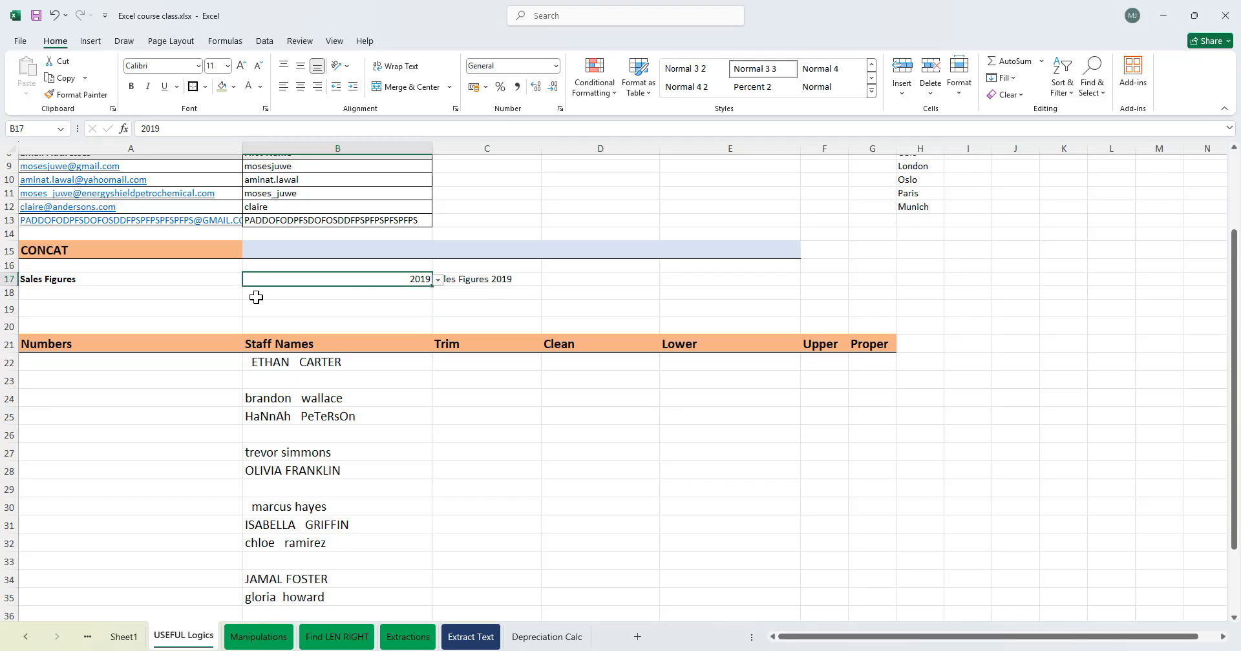
{"action": "key", "text": "Return"}
{"action": "left_click", "coordinate": [567, 293]}
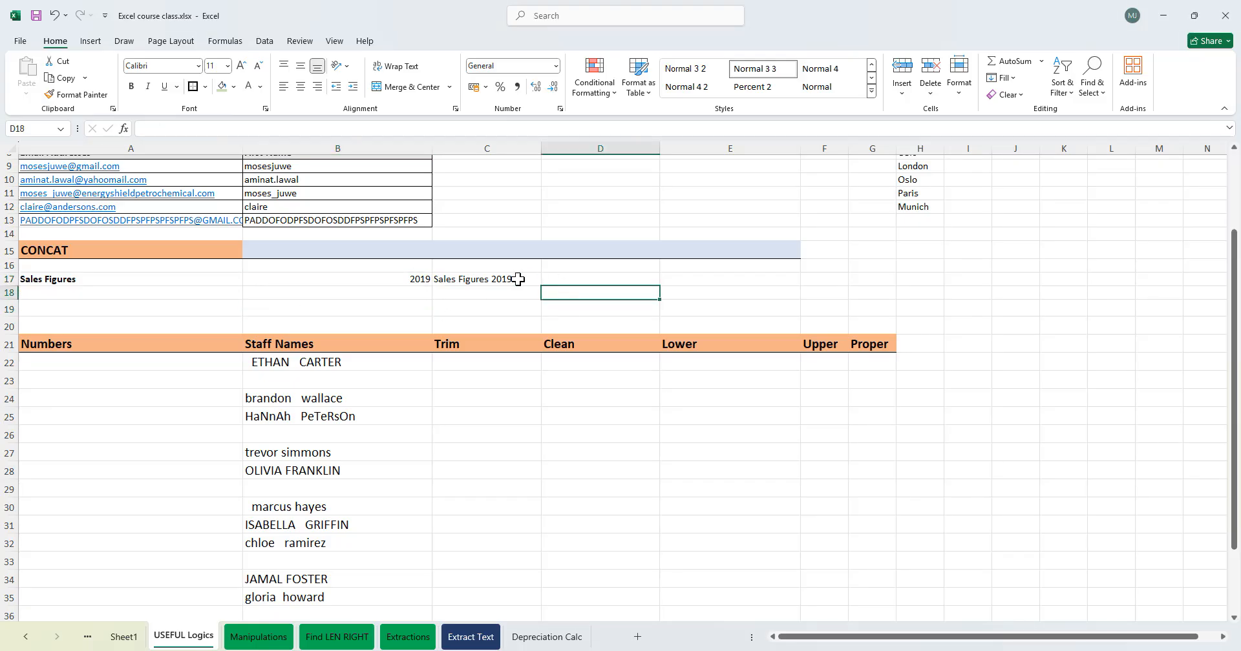
{"action": "left_click", "coordinate": [166, 396]}
{"action": "left_click", "coordinate": [147, 362]}
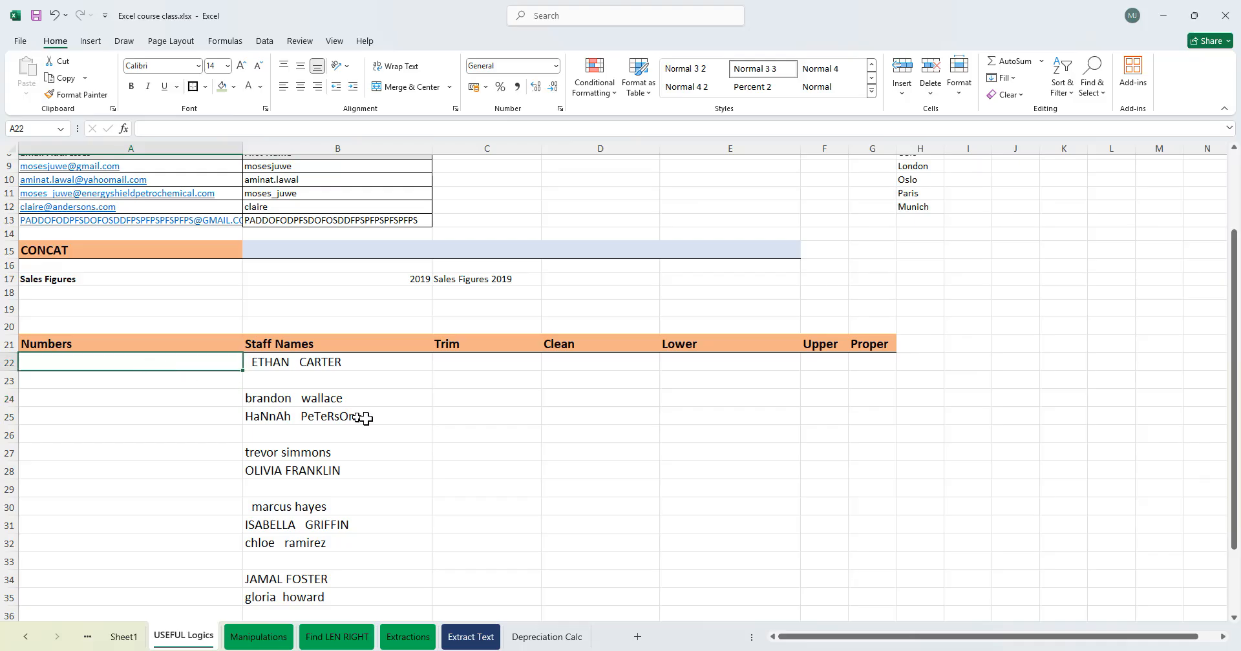
{"action": "scroll", "coordinate": [368, 418], "scroll_direction": "down", "scroll_amount": 5}
{"action": "scroll", "coordinate": [349, 401], "scroll_direction": "up", "scroll_amount": 5}
{"action": "left_click_drag", "start_coordinate": [326, 365], "coordinate": [288, 590]}
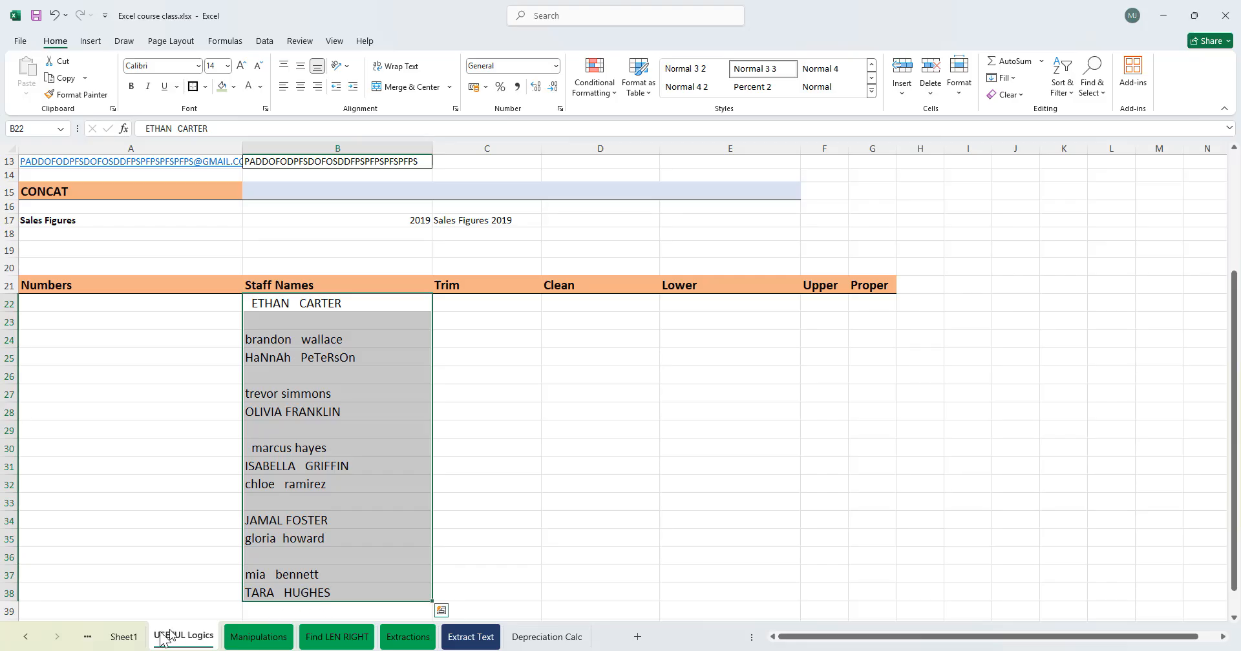
- Briefly view Sheet1 and return to the USEFUL Logics sheet
{"action": "left_click", "coordinate": [125, 637]}
{"action": "left_click", "coordinate": [22, 209]}
{"action": "key", "text": "Up"}
{"action": "key", "text": "Up"}
{"action": "key", "text": "Up"}
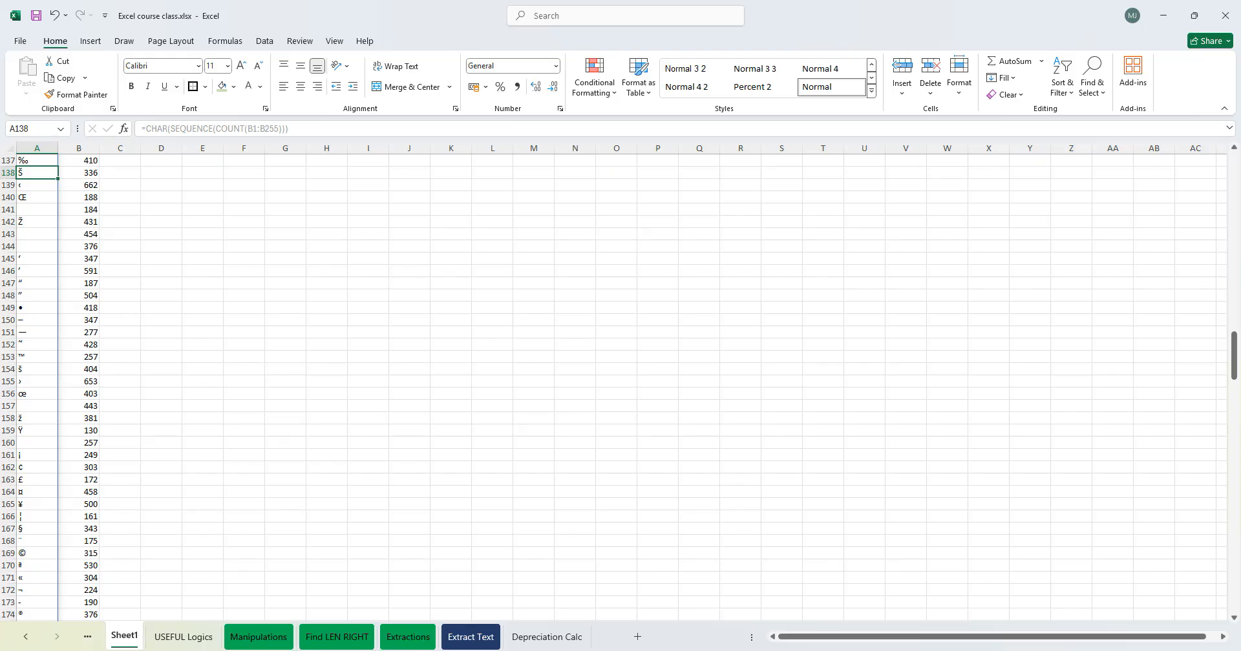
{"action": "left_click", "coordinate": [480, 644]}
{"action": "left_click", "coordinate": [183, 636]}
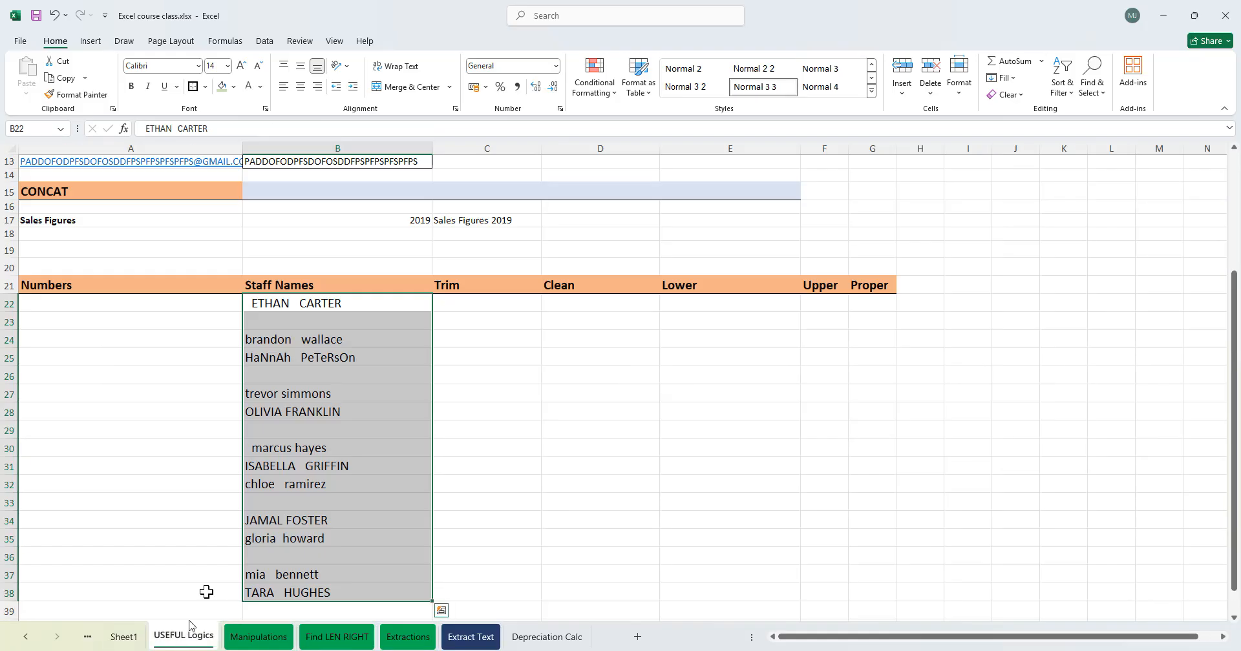
- Enter the numbers 1 to 6 down the Numbers column starting at A22
{"action": "left_click", "coordinate": [116, 322]}
{"action": "left_click", "coordinate": [115, 306]}
{"action": "scroll", "coordinate": [258, 387], "scroll_direction": "down", "scroll_amount": 7}
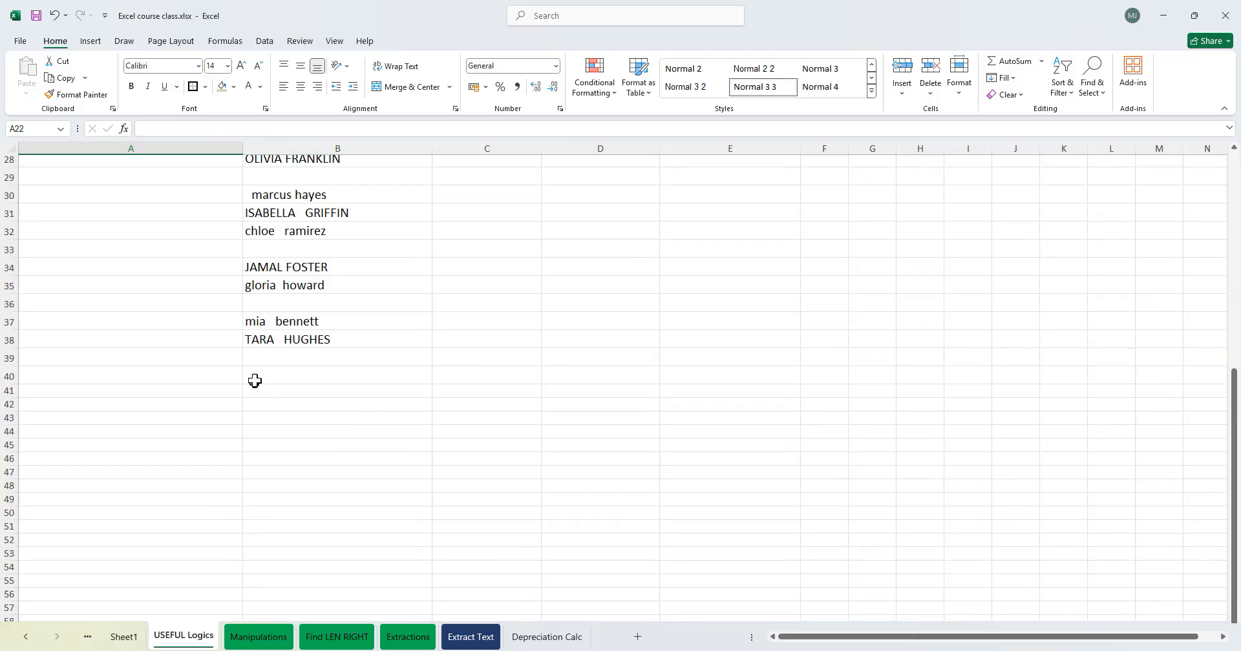
{"action": "scroll", "coordinate": [252, 382], "scroll_direction": "up", "scroll_amount": 7}
{"action": "type", "text": "1"}
{"action": "key", "text": "Return"}
{"action": "type", "text": "2"}
{"action": "key", "text": "Return"}
{"action": "type", "text": "3"}
{"action": "key", "text": "Return"}
{"action": "type", "text": "4"}
{"action": "key", "text": "Return"}
{"action": "type", "text": "5"}
{"action": "key", "text": "Return"}
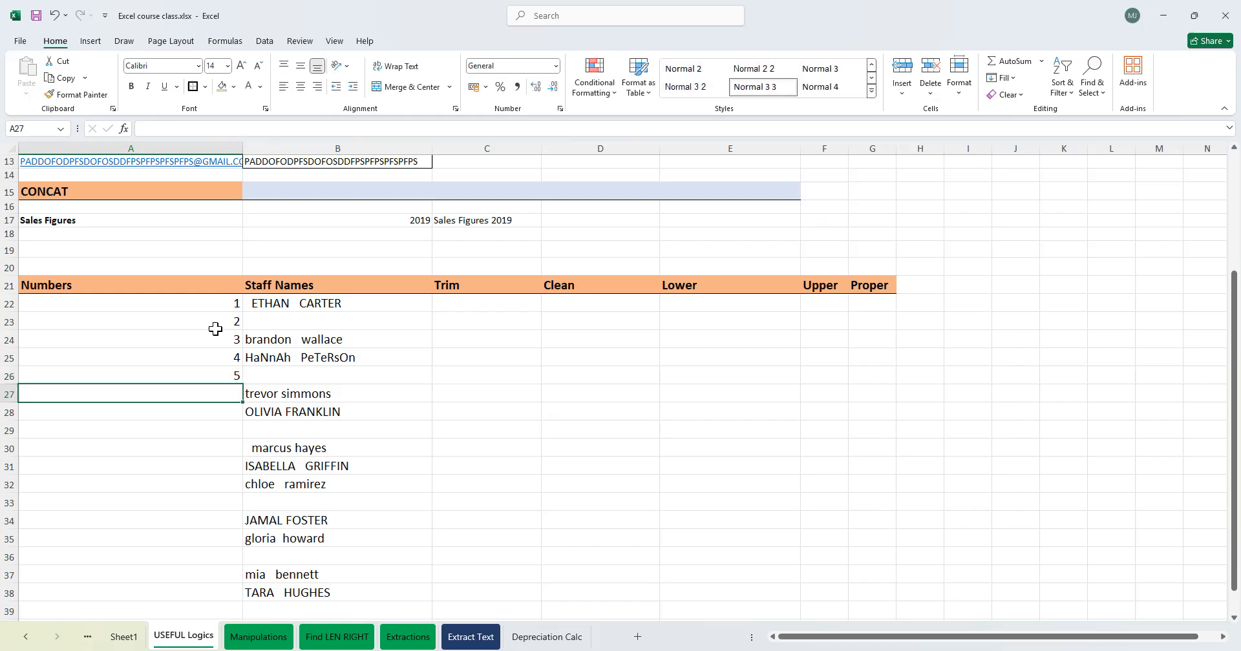
{"action": "type", "text": "6"}
{"action": "key", "text": "Return"}
- Fill a number series down the Numbers column from A22 to A38, then delete it
{"action": "left_click", "coordinate": [204, 303]}
{"action": "left_click_drag", "start_coordinate": [243, 312], "coordinate": [225, 607]}
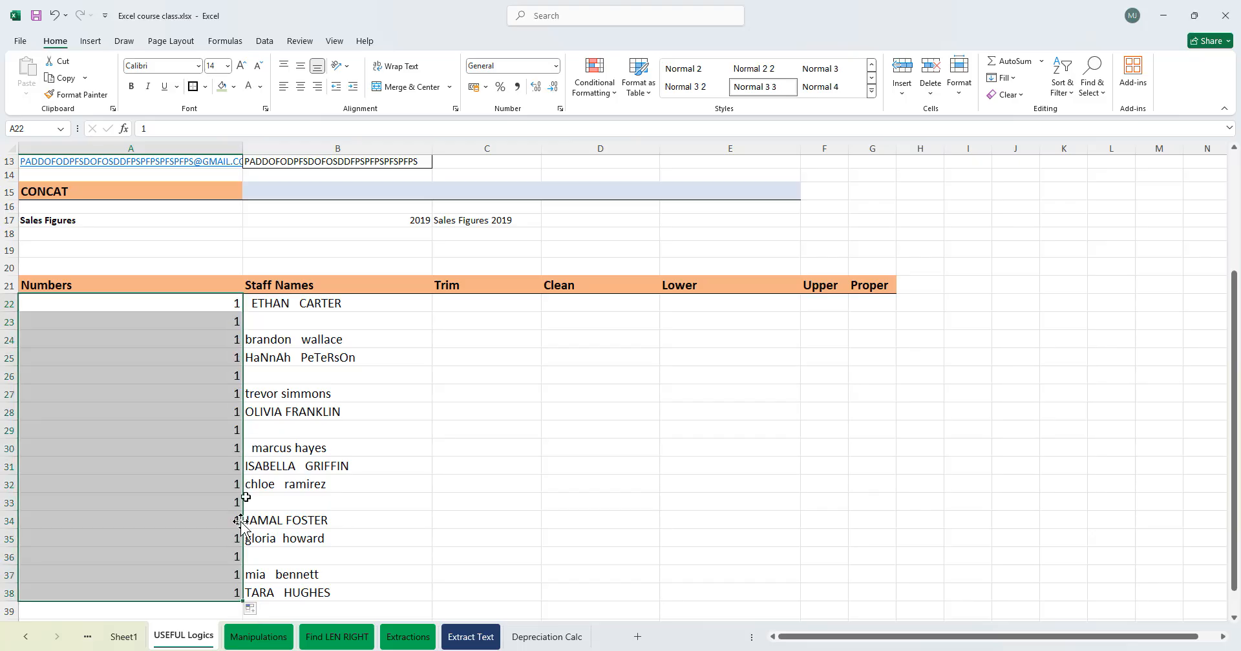
{"action": "scroll", "coordinate": [248, 485], "scroll_direction": "down", "scroll_amount": 2}
{"action": "left_click", "coordinate": [256, 505]}
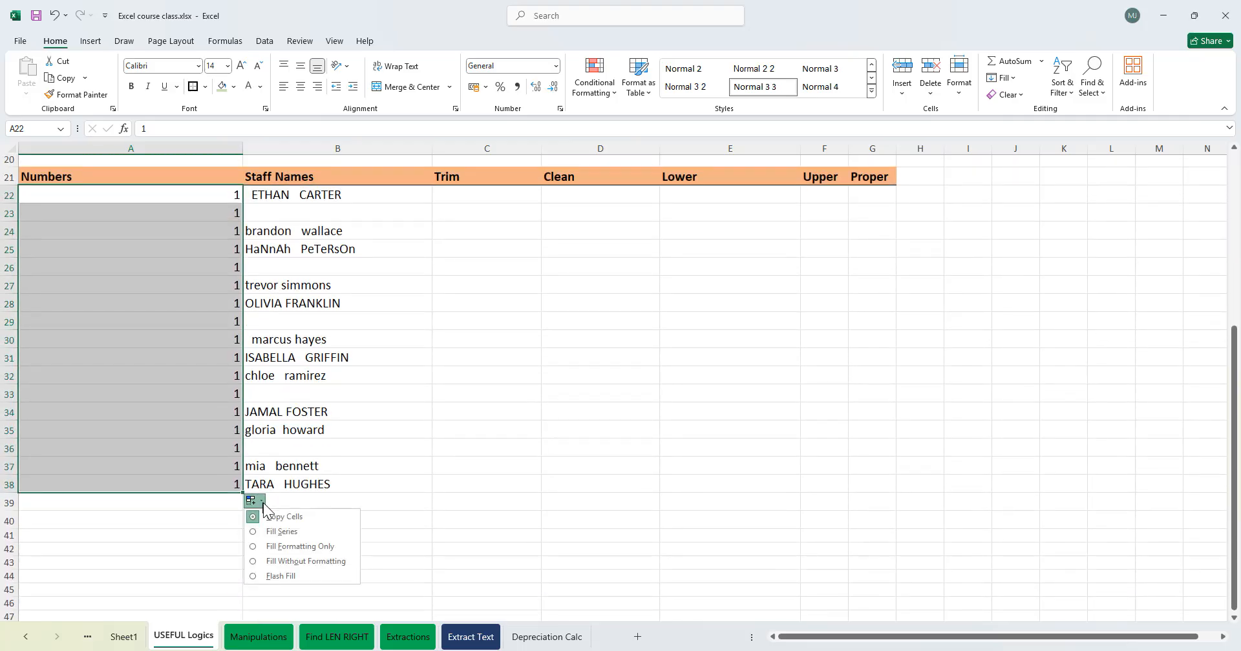
{"action": "left_click", "coordinate": [282, 531]}
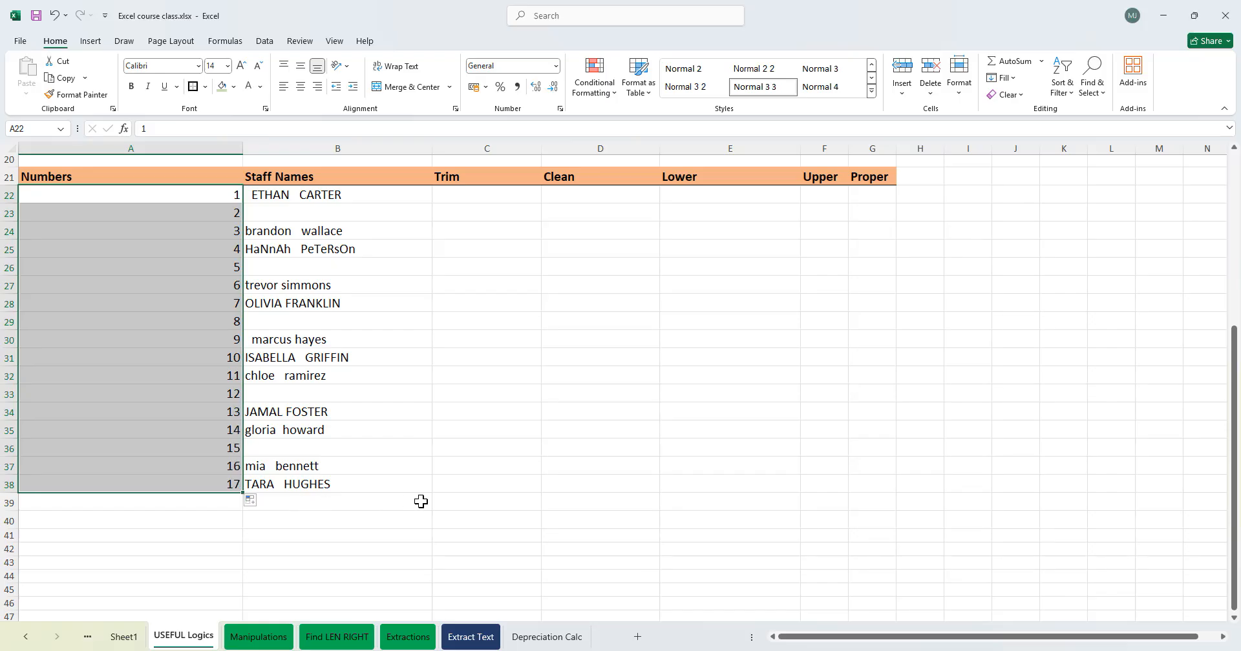
{"action": "key", "text": "Delete"}
- Examine the staff names list and its blank rows
{"action": "scroll", "coordinate": [381, 465], "scroll_direction": "up", "scroll_amount": 6}
{"action": "scroll", "coordinate": [336, 417], "scroll_direction": "down", "scroll_amount": 3}
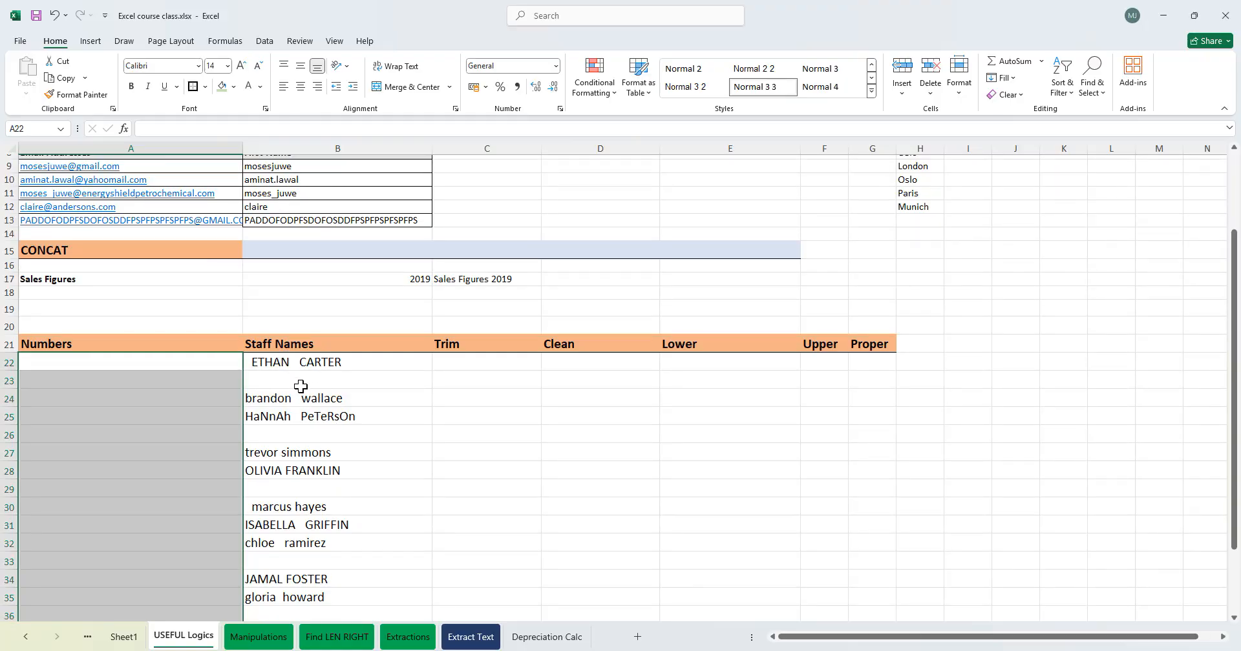
{"action": "left_click", "coordinate": [301, 383]}
{"action": "left_click", "coordinate": [285, 421]}
{"action": "left_click", "coordinate": [280, 445]}
{"action": "left_click", "coordinate": [288, 492]}
{"action": "left_click", "coordinate": [336, 395]}
{"action": "left_click", "coordinate": [366, 381]}
{"action": "left_click", "coordinate": [390, 415]}
{"action": "left_click", "coordinate": [270, 381]}
{"action": "left_click", "coordinate": [169, 376]}
{"action": "left_click", "coordinate": [278, 435]}
{"action": "left_click", "coordinate": [311, 491]}
{"action": "left_click", "coordinate": [303, 524]}
{"action": "left_click", "coordinate": [272, 489]}
{"action": "left_click", "coordinate": [297, 545]}
{"action": "scroll", "coordinate": [278, 417], "scroll_direction": "down", "scroll_amount": 5}
{"action": "left_click", "coordinate": [278, 397]}
{"action": "scroll", "coordinate": [310, 420], "scroll_direction": "down", "scroll_amount": 20}
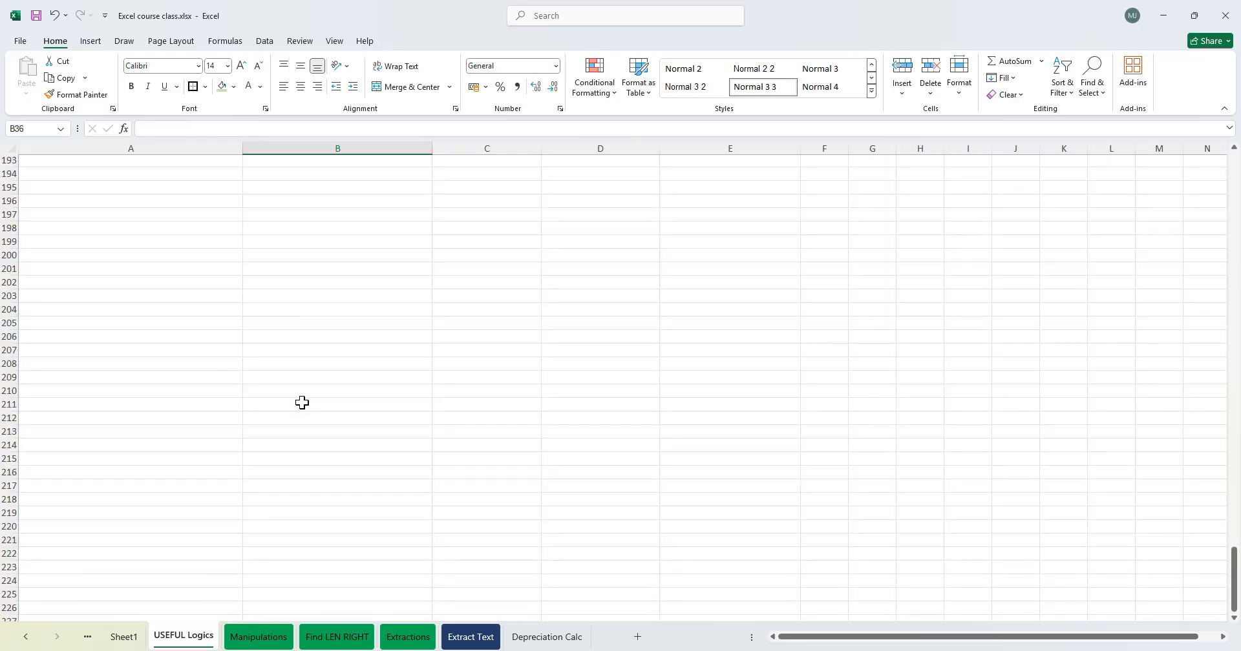
{"action": "scroll", "coordinate": [302, 402], "scroll_direction": "up", "scroll_amount": 20}
{"action": "scroll", "coordinate": [346, 394], "scroll_direction": "down", "scroll_amount": 20}
{"action": "scroll", "coordinate": [356, 409], "scroll_direction": "up", "scroll_amount": 20}
{"action": "scroll", "coordinate": [345, 423], "scroll_direction": "down", "scroll_amount": 20}
{"action": "scroll", "coordinate": [296, 410], "scroll_direction": "up", "scroll_amount": 11}
{"action": "left_click", "coordinate": [249, 392]}
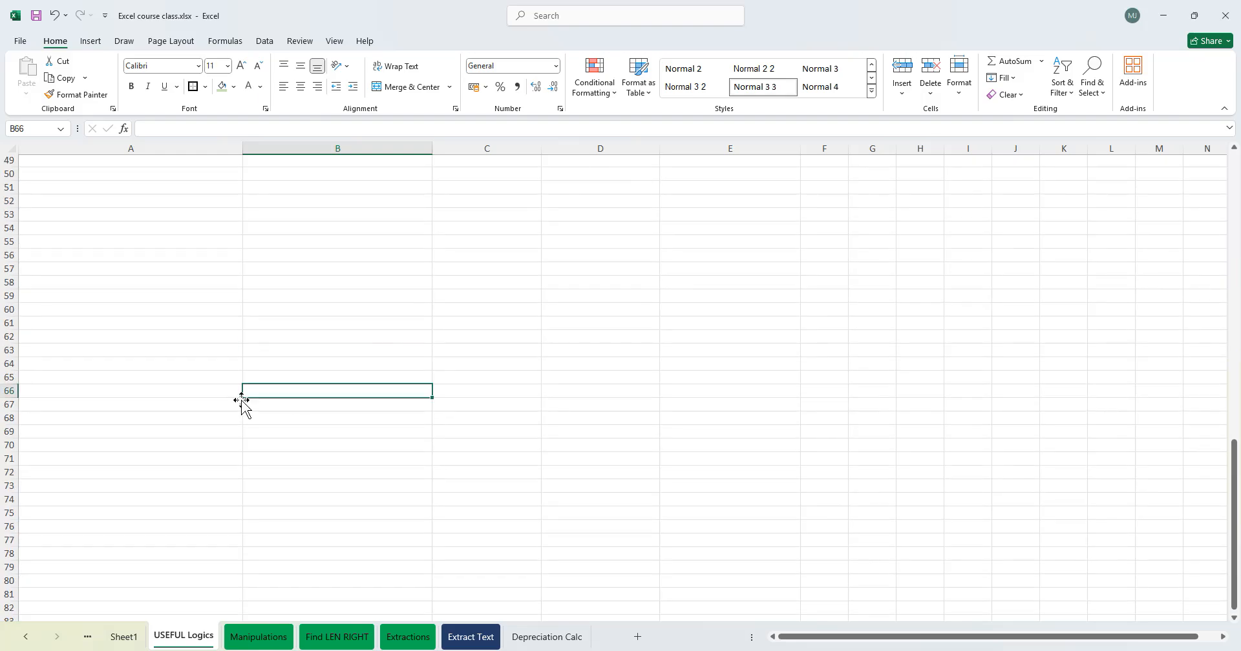
{"action": "scroll", "coordinate": [241, 400], "scroll_direction": "up", "scroll_amount": 16}
{"action": "scroll", "coordinate": [313, 393], "scroll_direction": "down", "scroll_amount": 7}
{"action": "scroll", "coordinate": [327, 358], "scroll_direction": "up", "scroll_amount": 2}
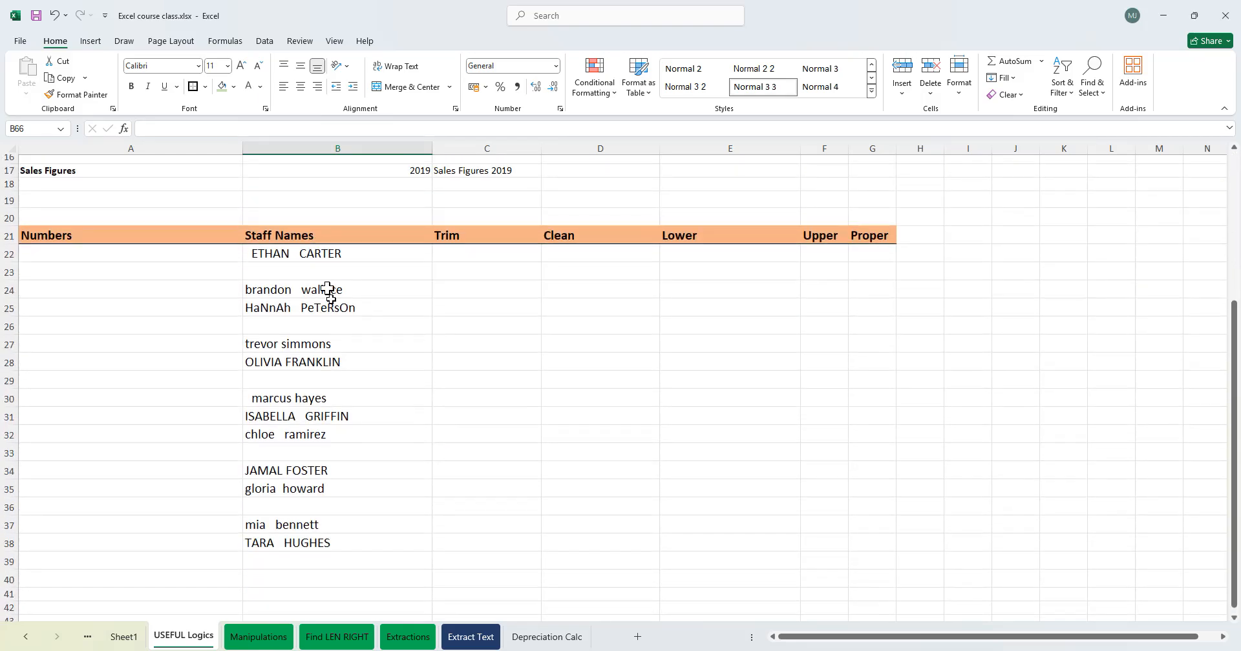
{"action": "left_click", "coordinate": [314, 253]}
{"action": "left_click_drag", "start_coordinate": [313, 254], "coordinate": [310, 539]}
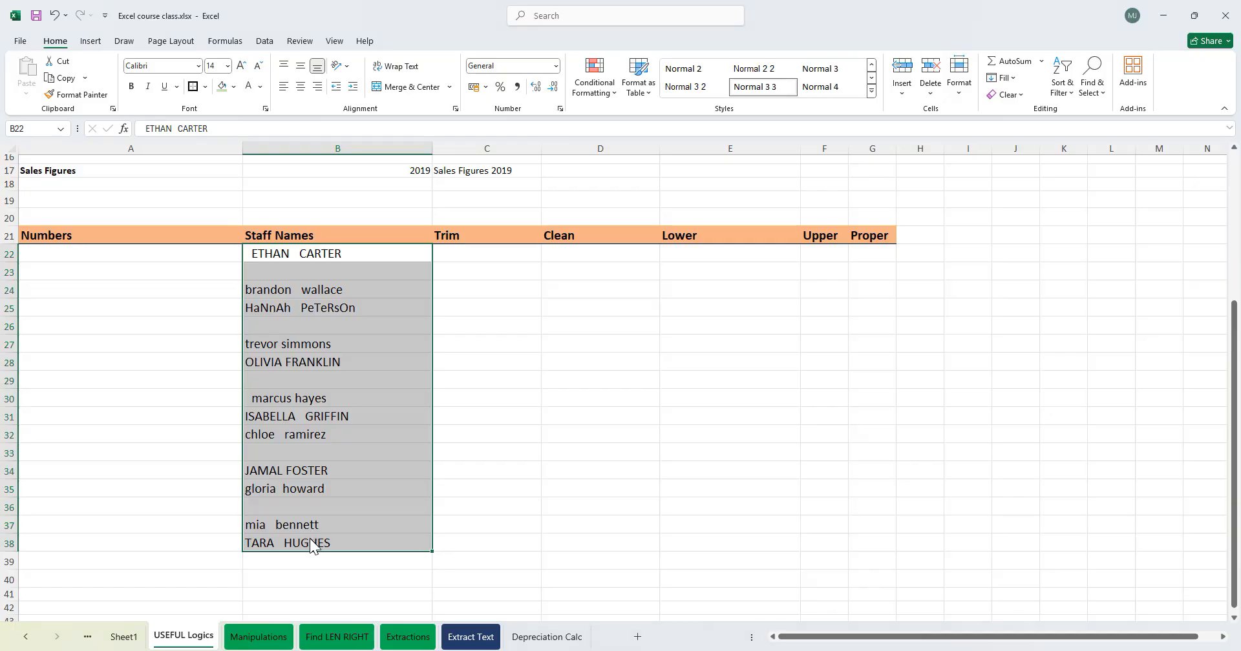
{"action": "key", "text": "ctrl+g"}
{"action": "left_click", "coordinate": [493, 285]}
- Enter the note CTRL +G in cell I25
{"action": "left_click", "coordinate": [590, 308]}
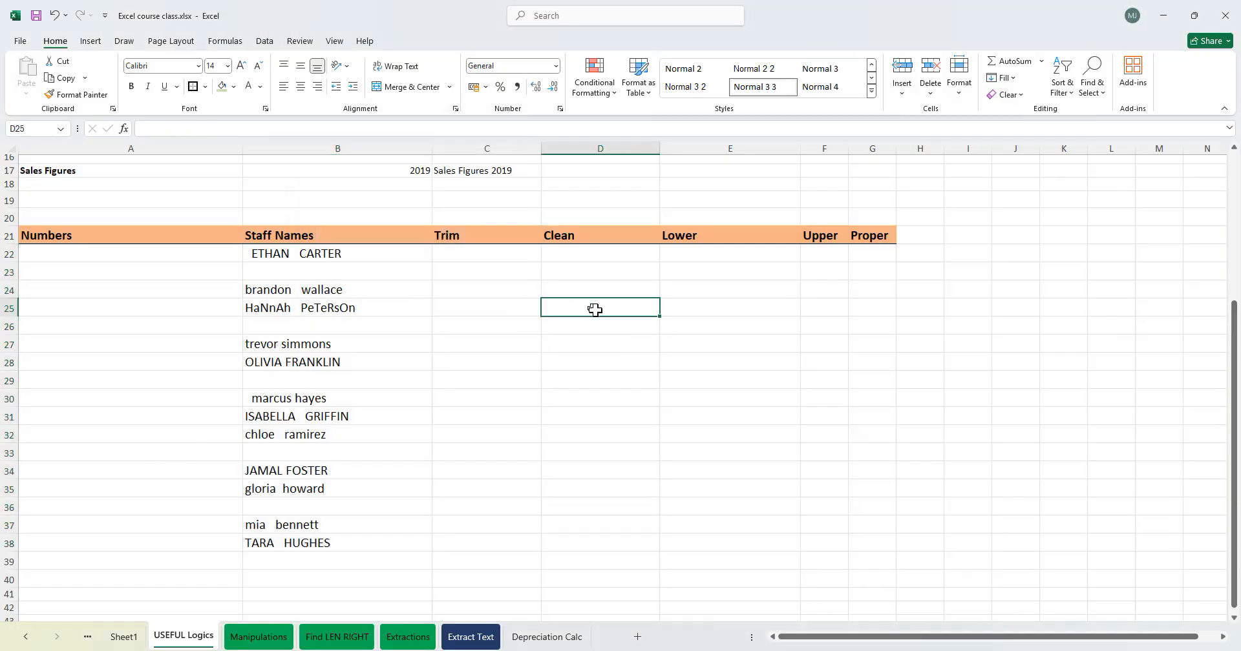
{"action": "left_click", "coordinate": [945, 306]}
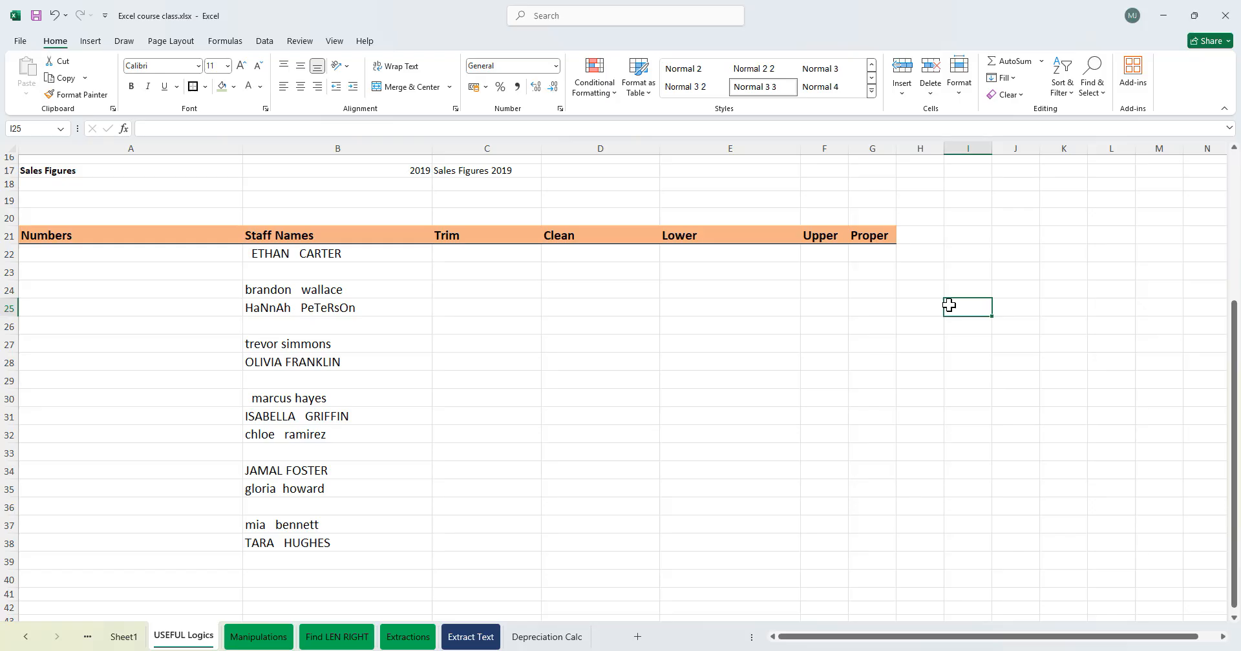
{"action": "type", "text": "CT"}
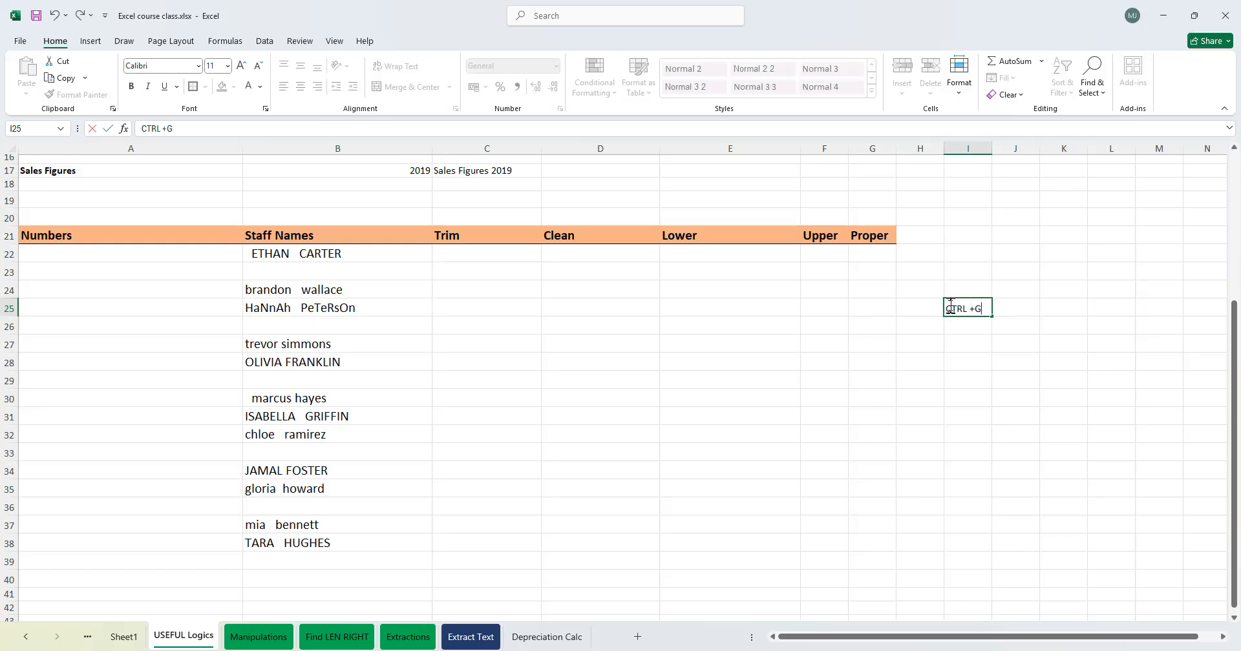
{"action": "type", "text": "RL +G"}
- Select the blank cells in the staff names range B22:B38 via Go To Special and fill them all with 0
{"action": "left_click_drag", "start_coordinate": [302, 255], "coordinate": [288, 541]}
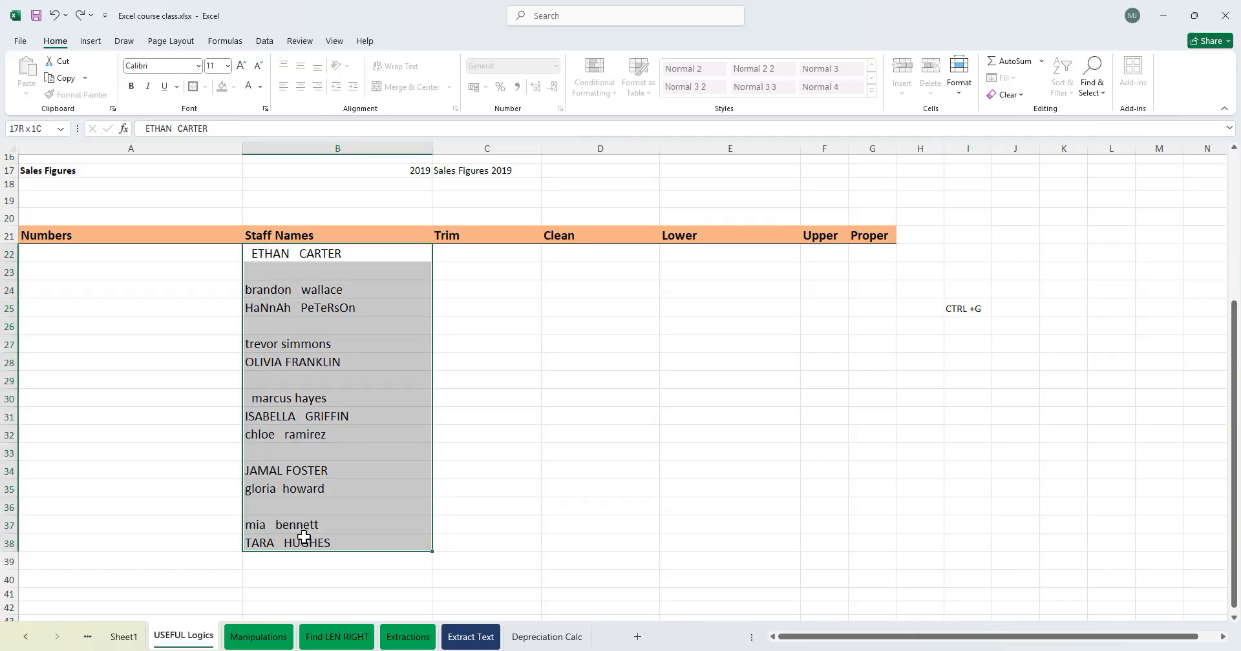
{"action": "key", "text": "ctrl+g"}
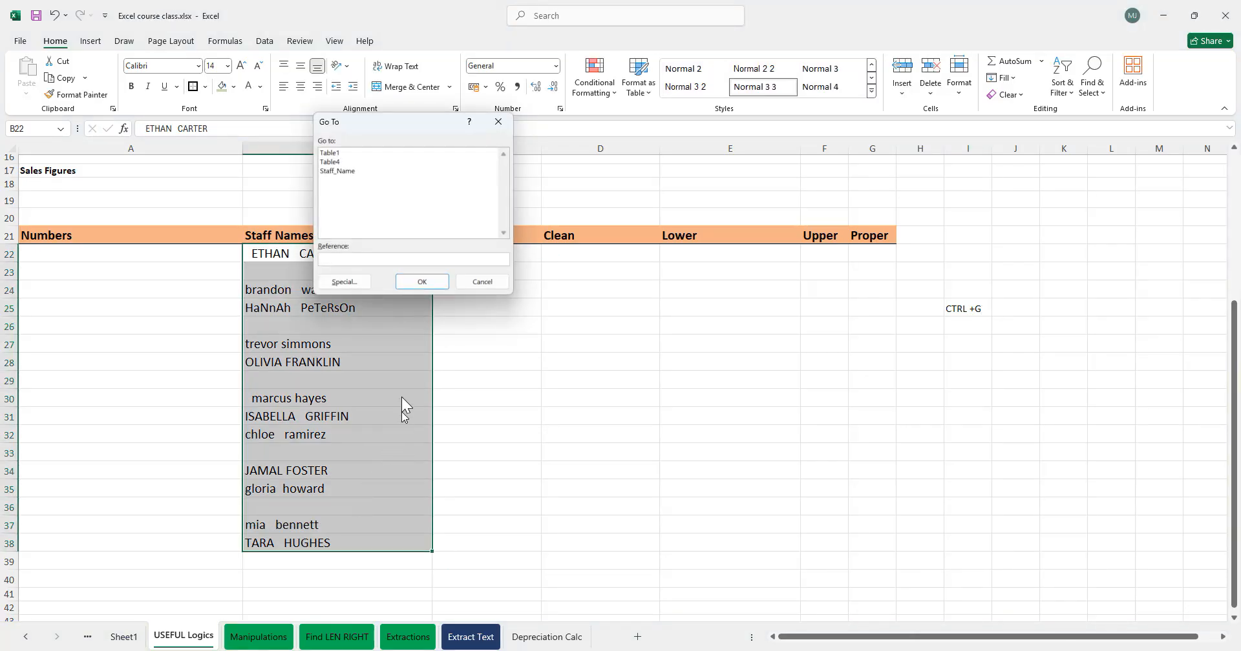
{"action": "left_click", "coordinate": [343, 282]}
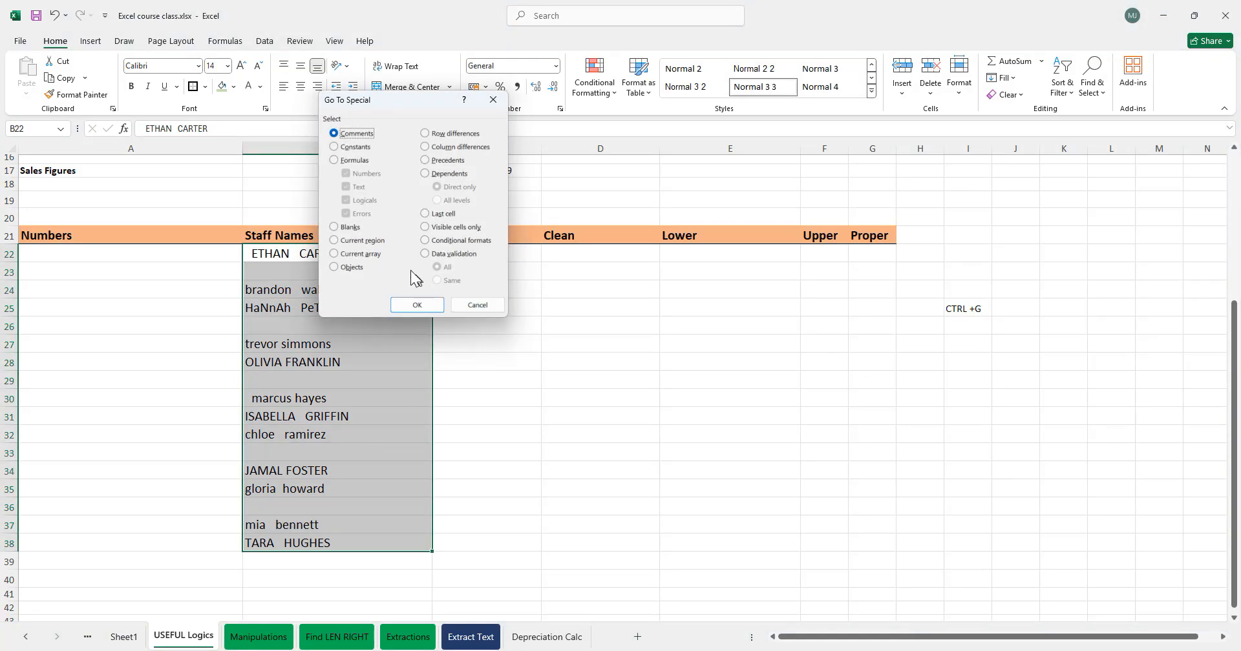
{"action": "left_click", "coordinate": [349, 227]}
{"action": "left_click", "coordinate": [419, 305]}
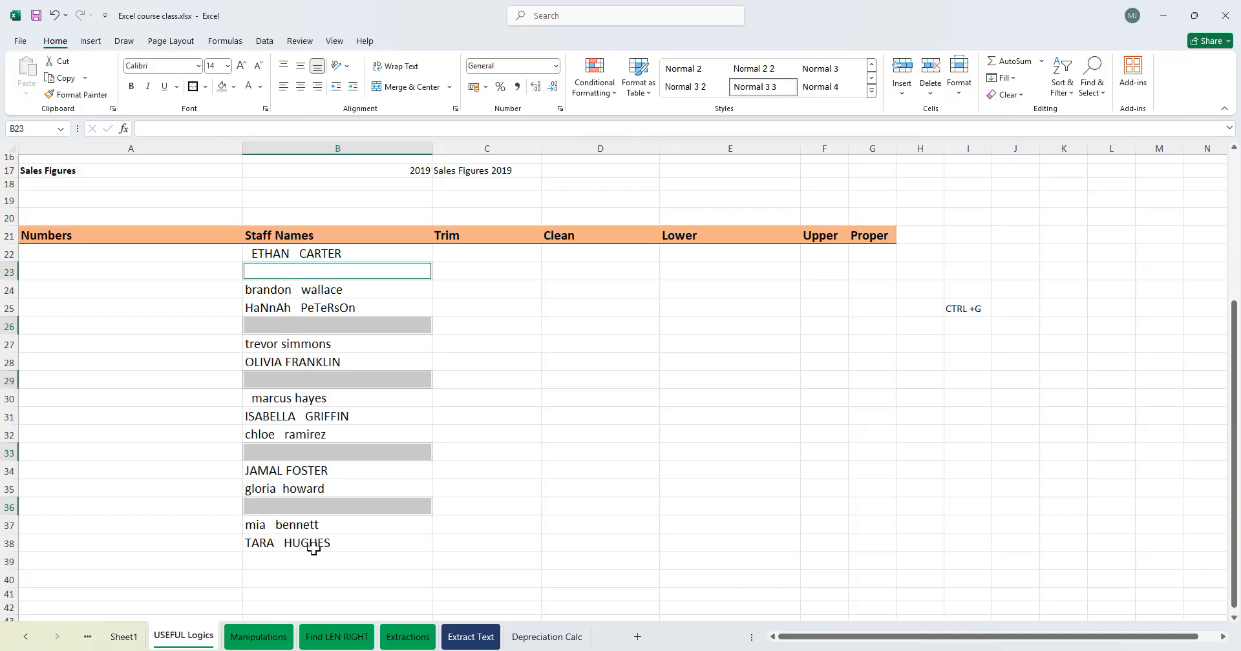
{"action": "type", "text": "0"}
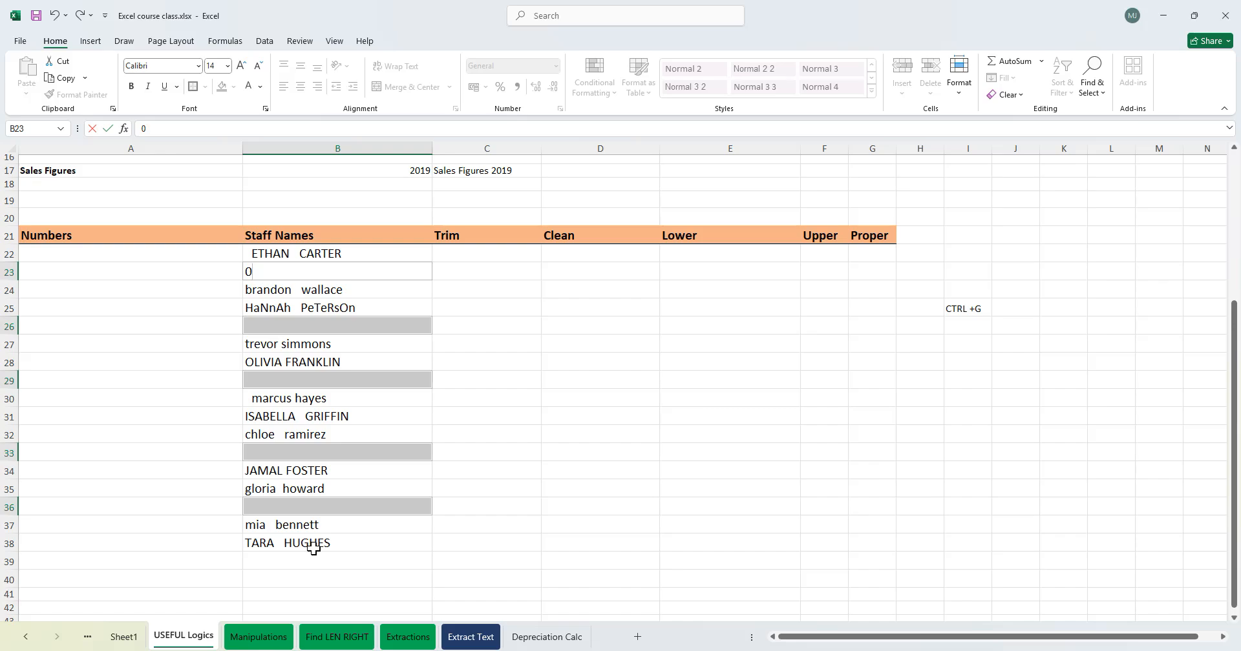
{"action": "key", "text": "ctrl+Return"}
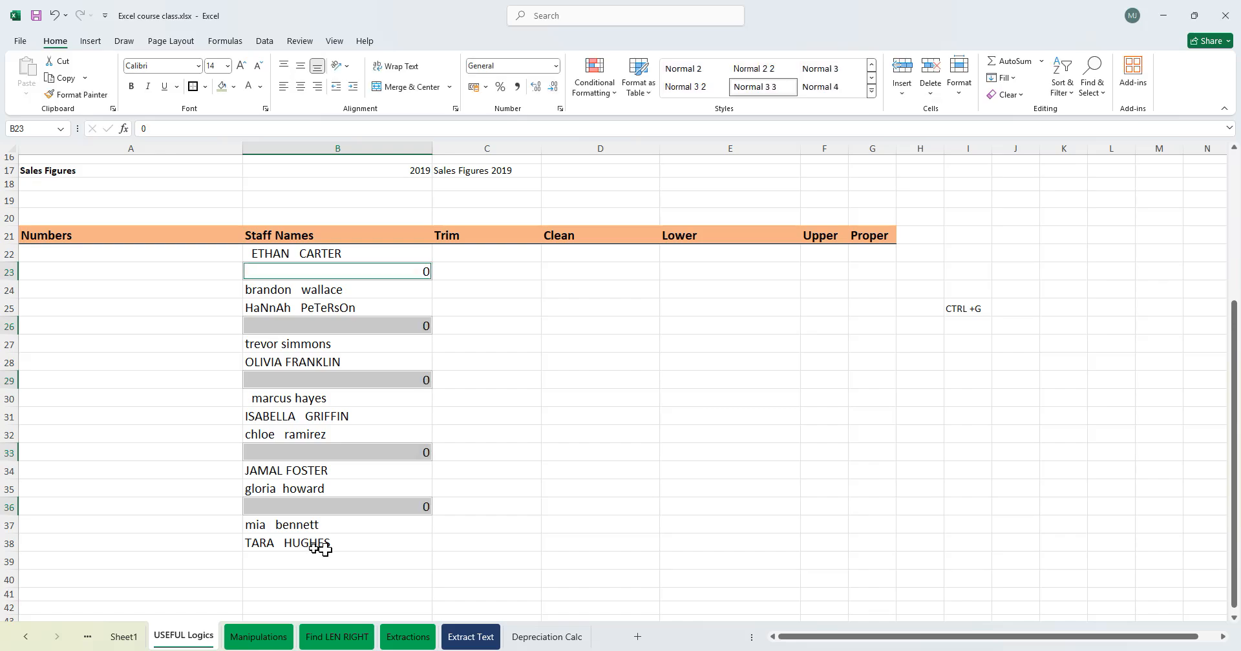
- Add the notes CTRL + ENTER in cell I26 and TO AUTOFILL AN ITEM in J26
{"action": "left_click", "coordinate": [969, 327]}
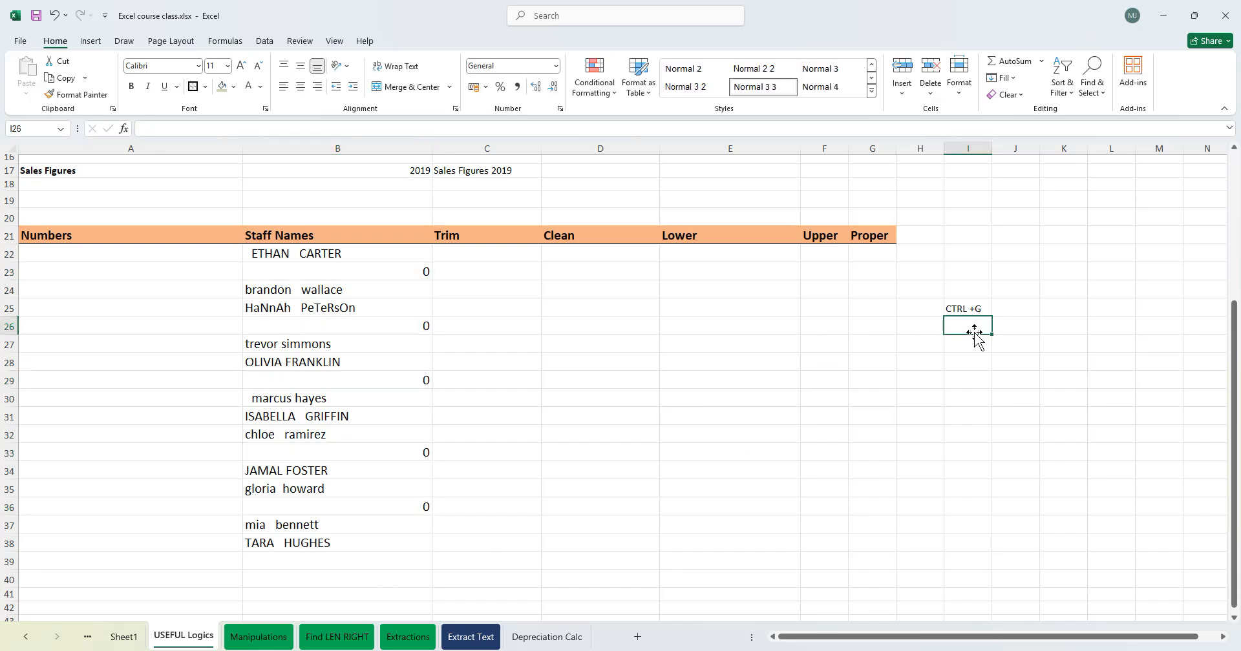
{"action": "type", "text": "CTRL + ENTER"}
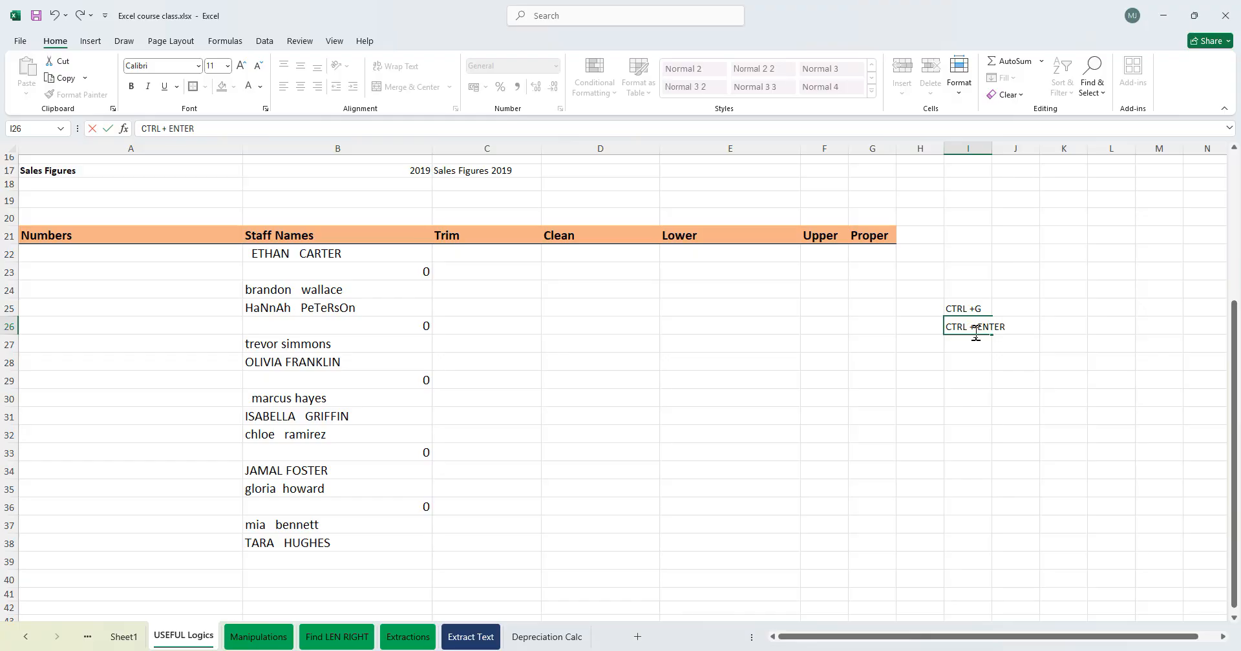
{"action": "key", "text": "Tab"}
{"action": "type", "text": "TO AUTOF"}
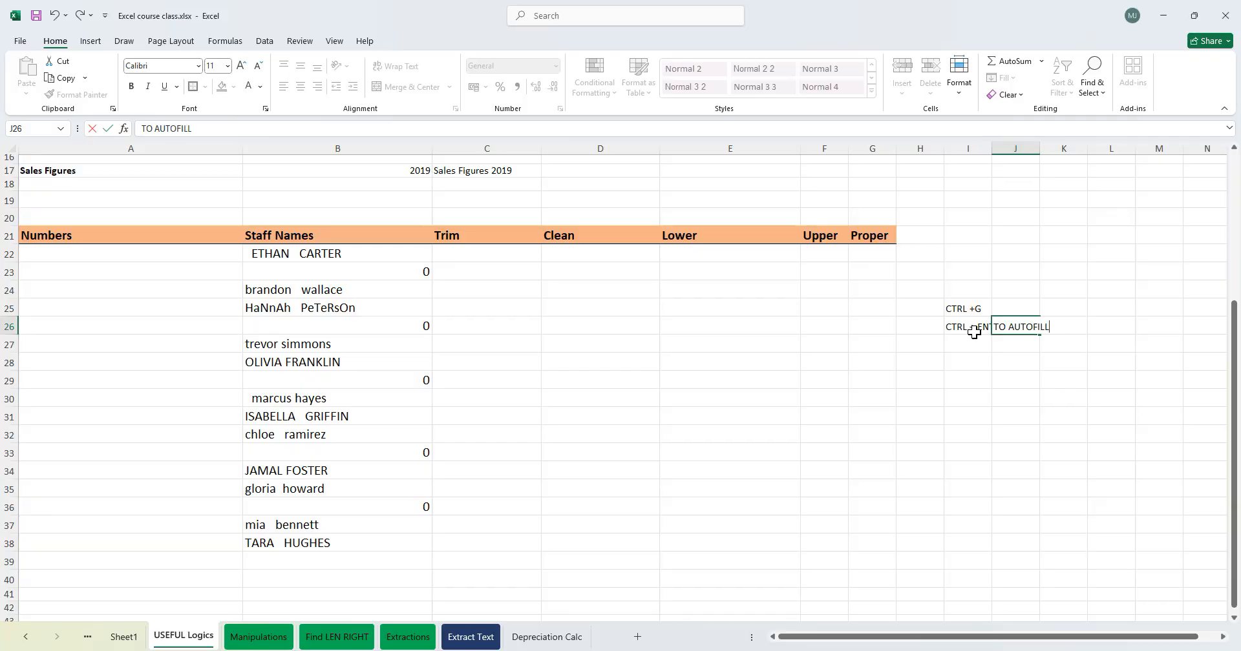
{"action": "type", "text": "ILL AN ITEM"}
{"action": "key", "text": "Tab"}
- Apply a filter to the header row 21
{"action": "left_click", "coordinate": [401, 274]}
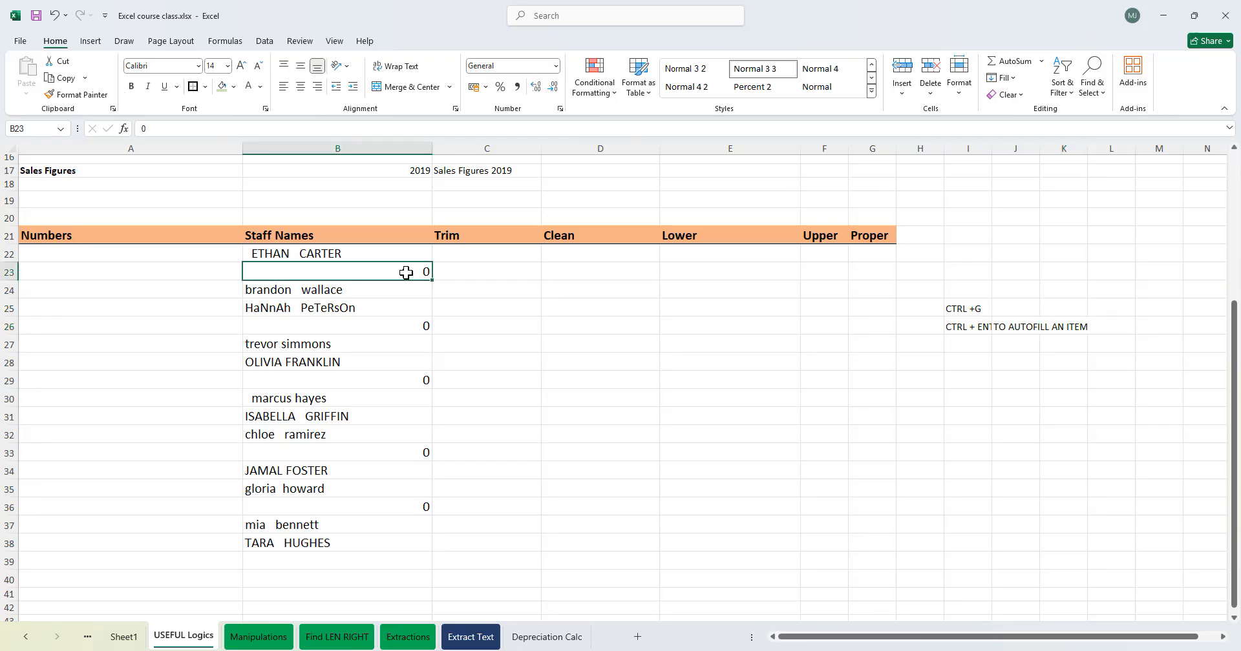
{"action": "left_click", "coordinate": [385, 237]}
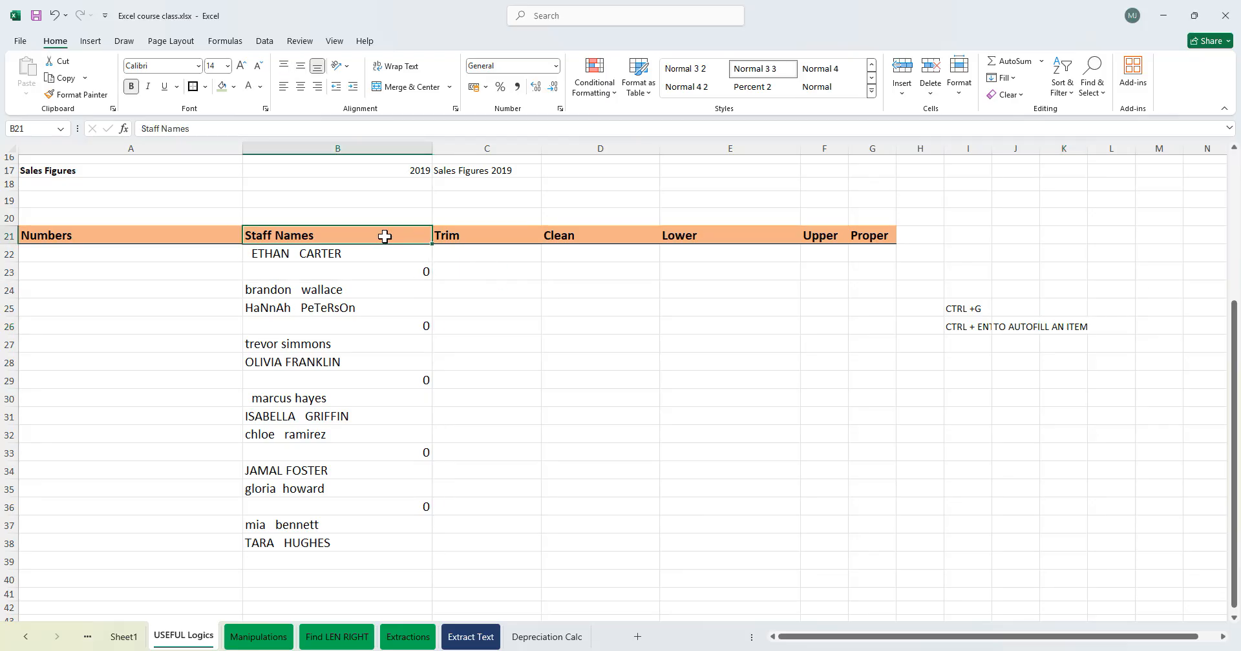
{"action": "key", "text": "shift+space"}
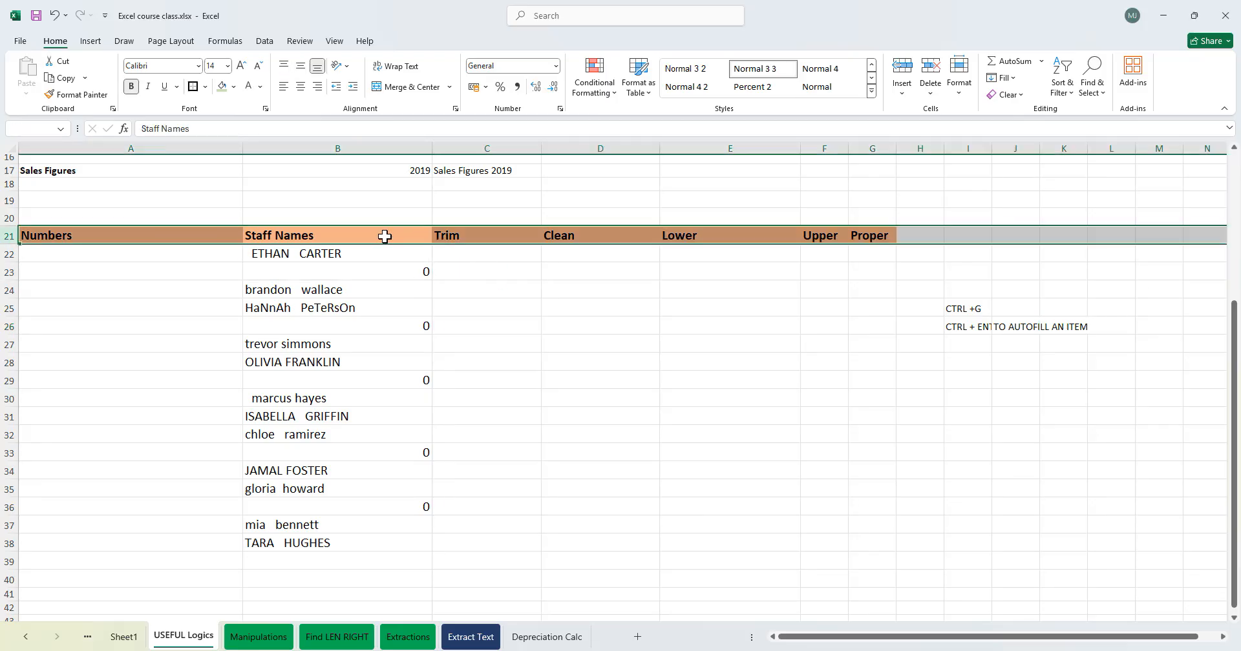
{"action": "left_click", "coordinate": [225, 43]}
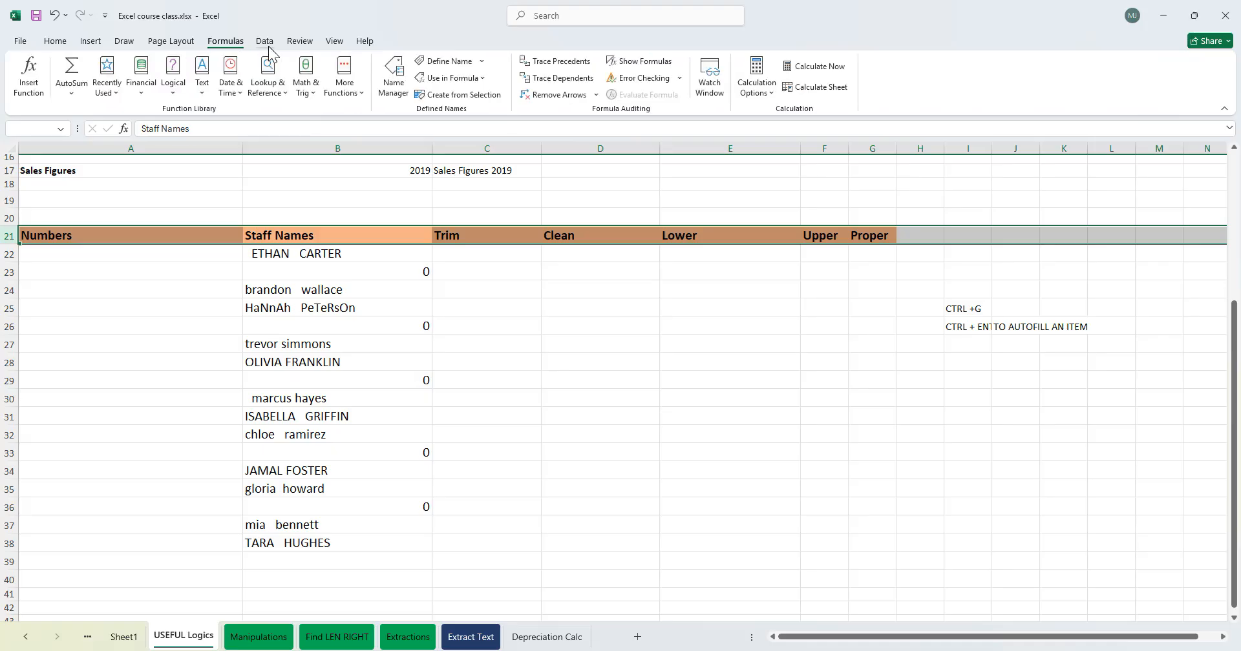
{"action": "left_click", "coordinate": [184, 44]}
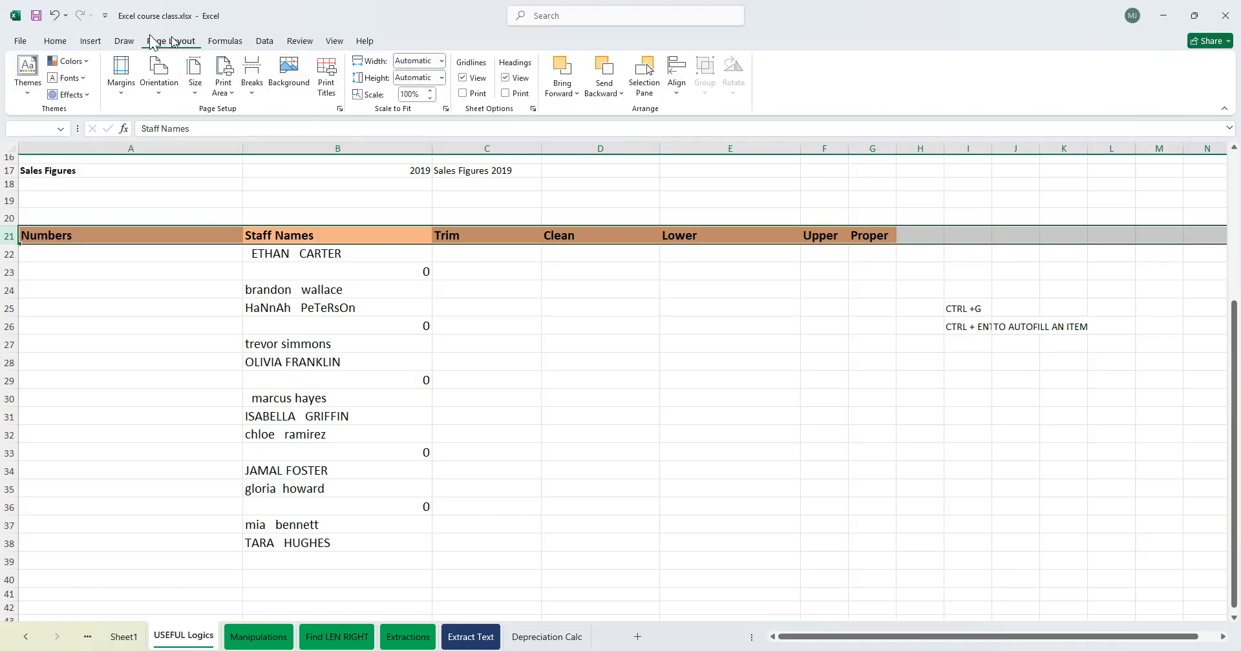
{"action": "left_click", "coordinate": [225, 40]}
{"action": "left_click", "coordinate": [265, 40]}
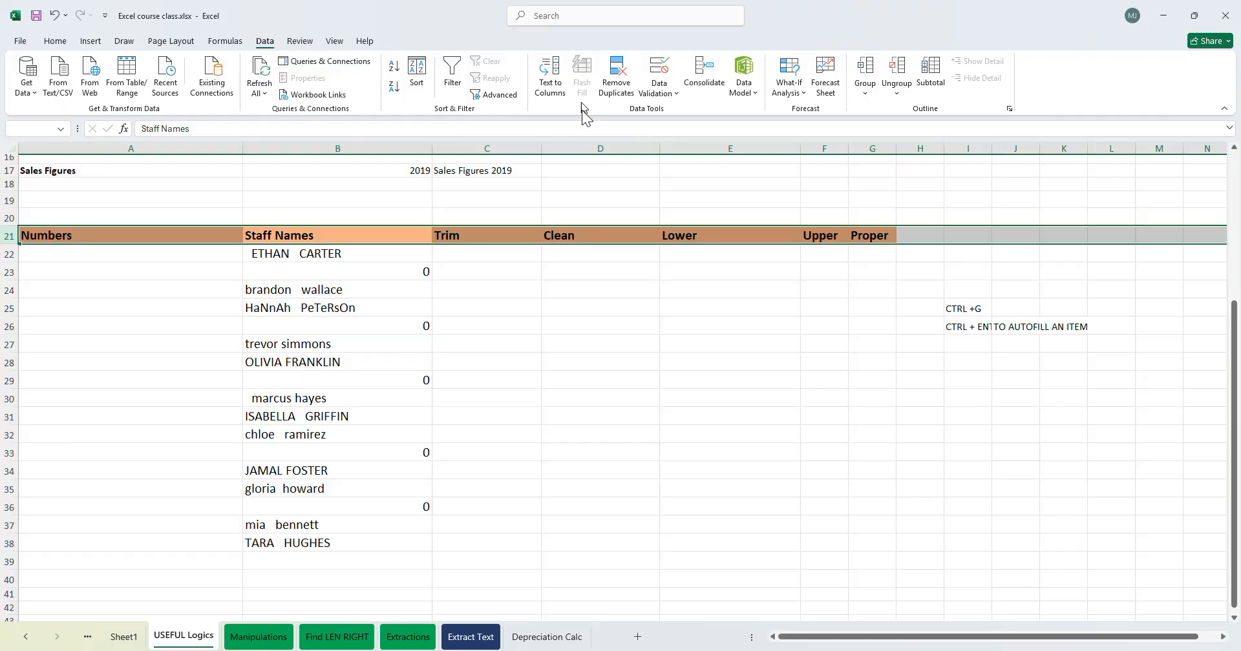
{"action": "left_click", "coordinate": [452, 70]}
{"action": "left_click", "coordinate": [446, 270]}
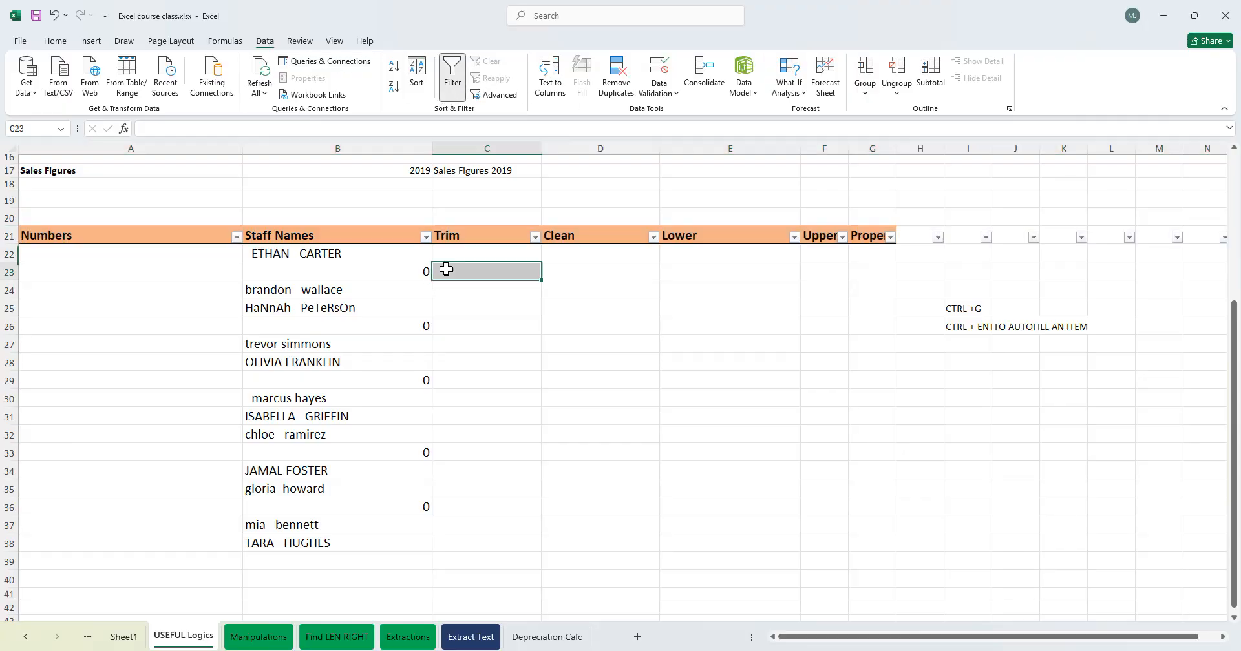
- Filter the Staff Names column to show only the rows filled with 0
{"action": "left_click", "coordinate": [425, 237]}
{"action": "left_click", "coordinate": [297, 407]}
{"action": "left_click", "coordinate": [303, 418]}
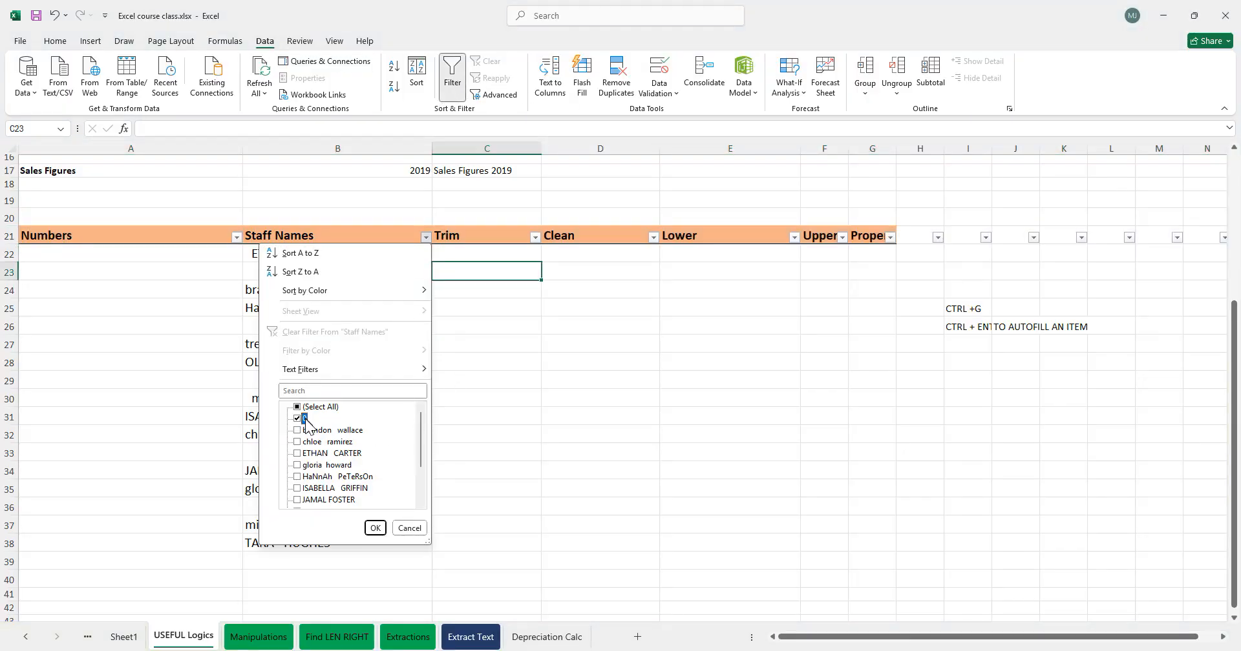
{"action": "left_click", "coordinate": [375, 528]}
- Delete the filtered 0 rows from the table
{"action": "left_click_drag", "start_coordinate": [14, 254], "coordinate": [14, 327]}
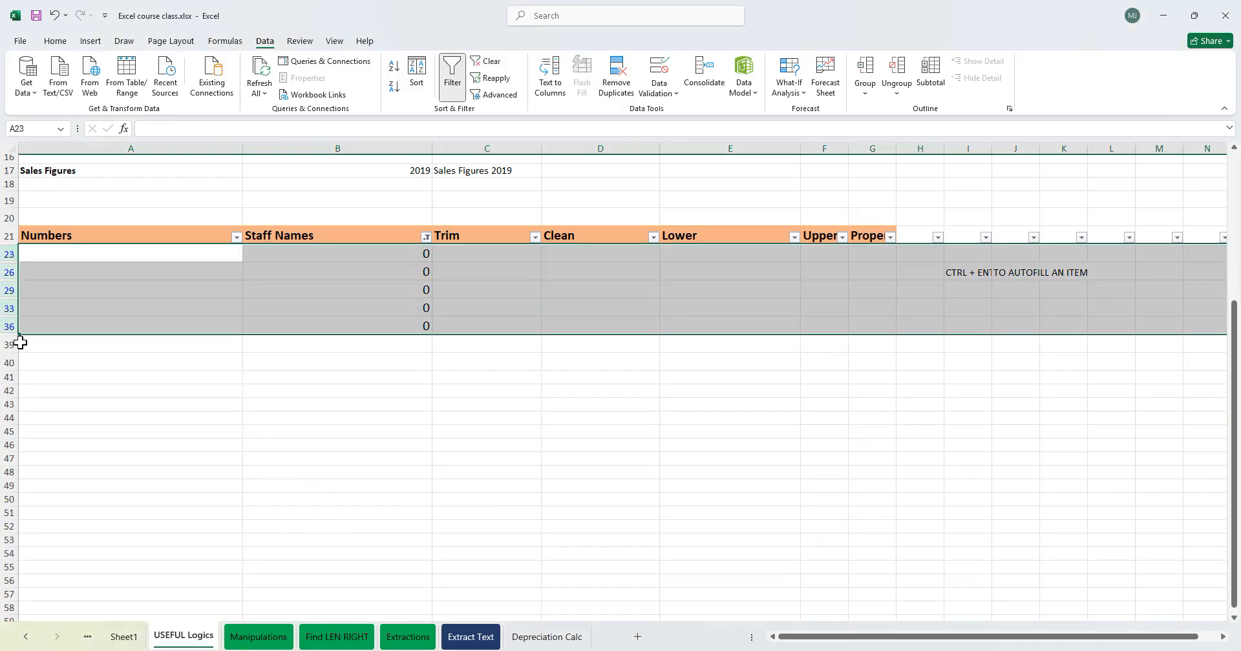
{"action": "key", "text": "ctrl+minus"}
{"action": "left_click", "coordinate": [465, 408]}
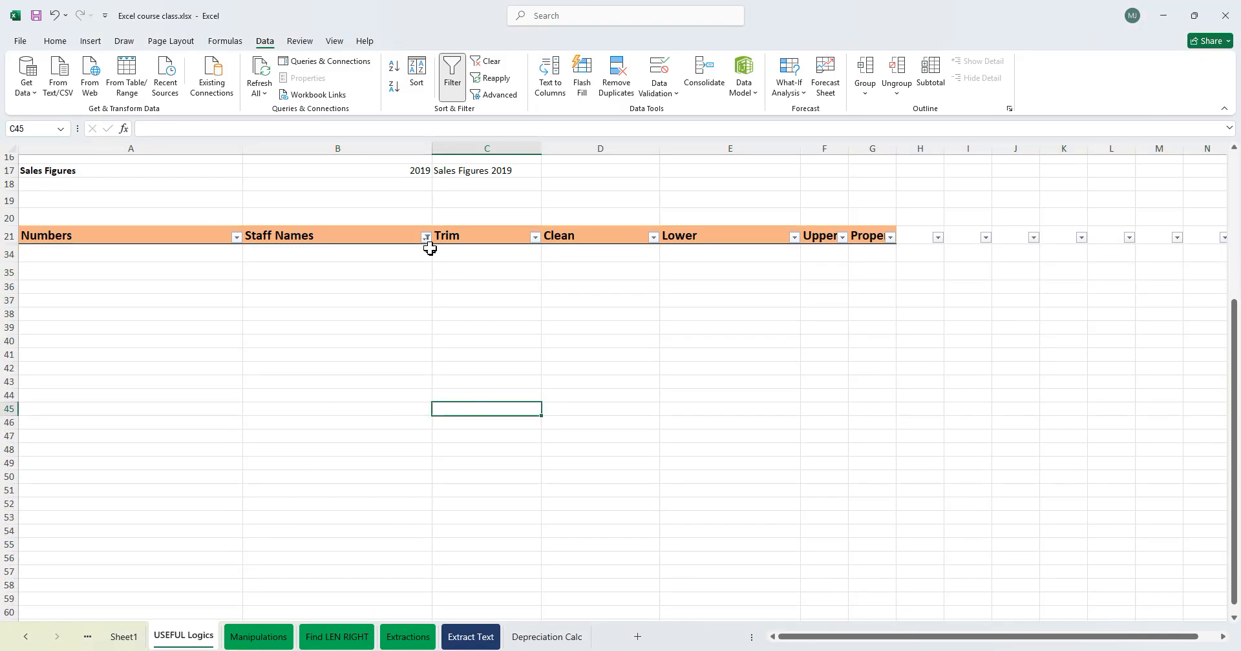
- Clear the filter from Staff Names and review the remaining names list
{"action": "left_click", "coordinate": [426, 238]}
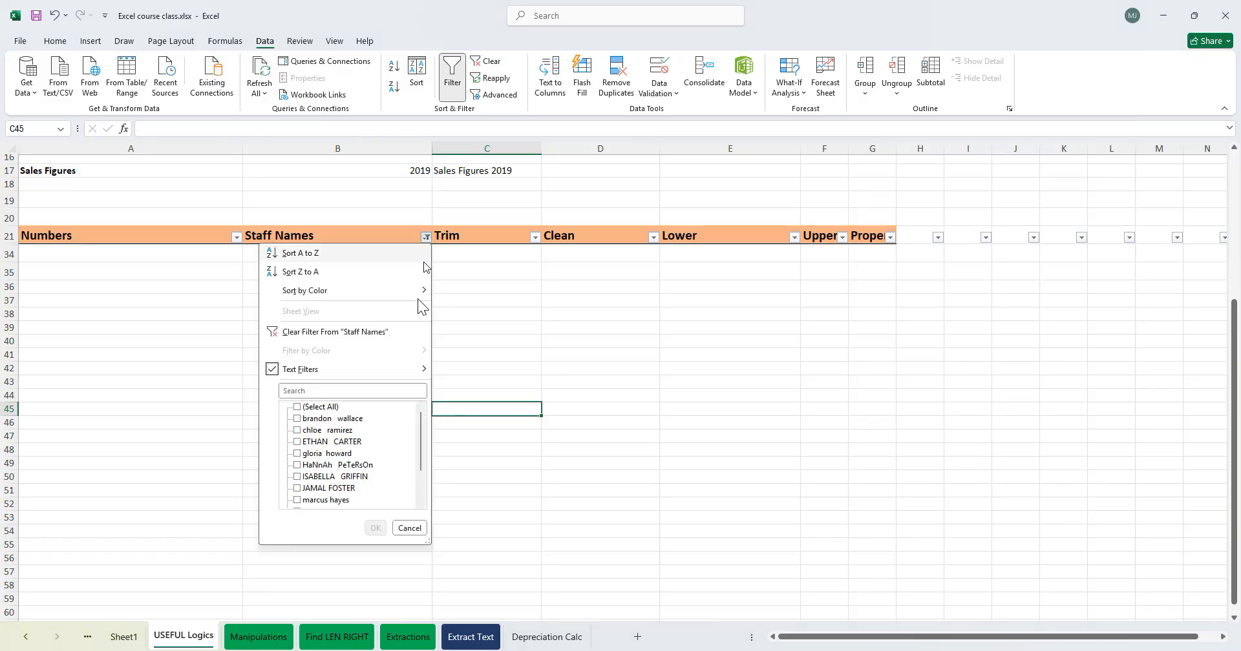
{"action": "left_click", "coordinate": [324, 332]}
{"action": "left_click", "coordinate": [397, 343]}
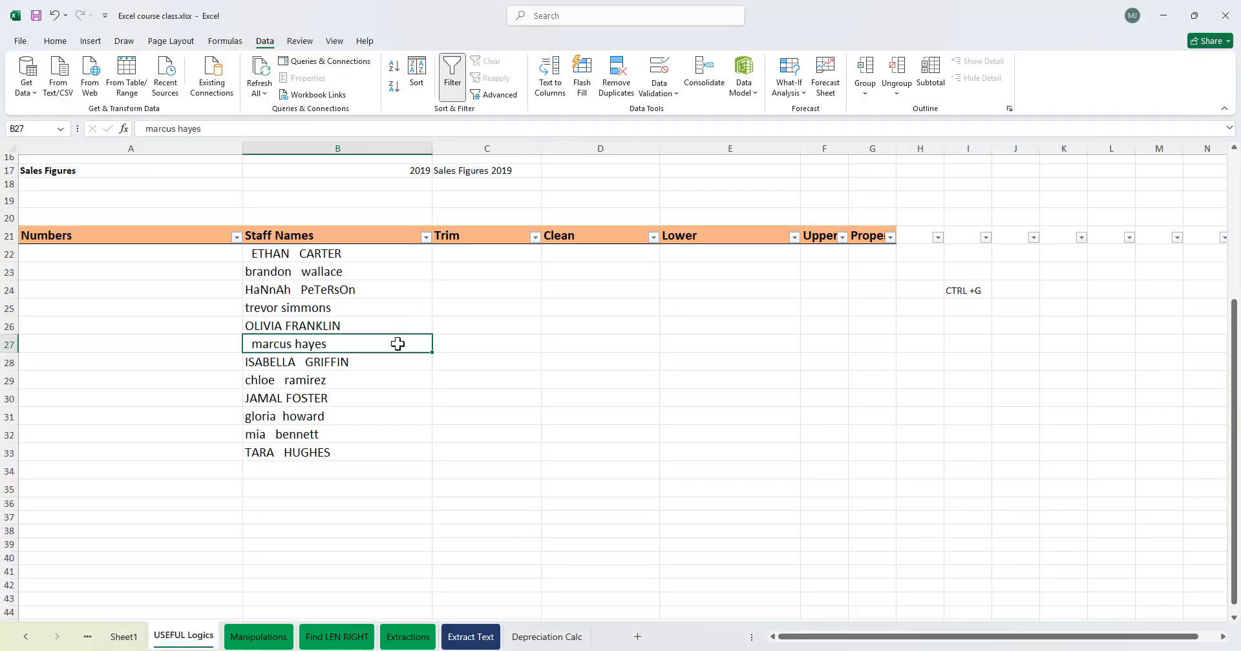
{"action": "left_click", "coordinate": [341, 272]}
{"action": "left_click", "coordinate": [347, 395]}
{"action": "left_click", "coordinate": [310, 309]}
{"action": "left_click", "coordinate": [279, 384]}
{"action": "left_click", "coordinate": [359, 267]}
{"action": "scroll", "coordinate": [406, 426], "scroll_direction": "up", "scroll_amount": 5}
{"action": "scroll", "coordinate": [366, 382], "scroll_direction": "down", "scroll_amount": 5}
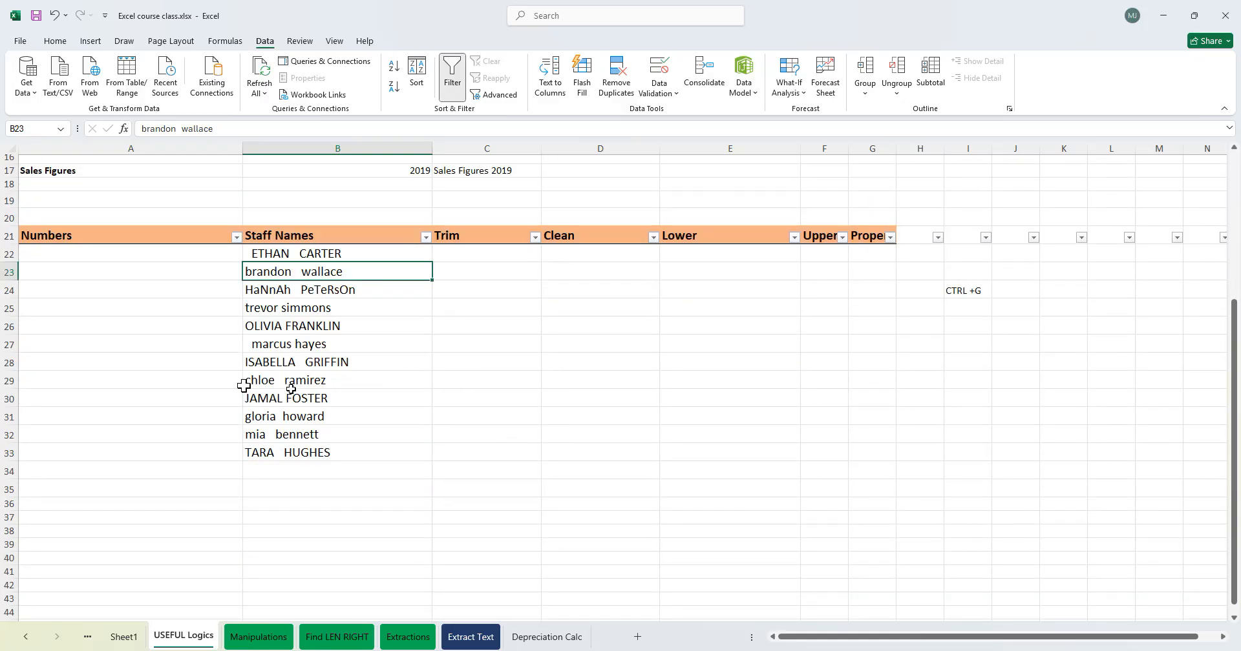
- Enter 1 in A22 and try filling it down to A33 as a series
{"action": "left_click", "coordinate": [118, 255]}
{"action": "left_click_drag", "start_coordinate": [294, 275], "coordinate": [291, 380]}
{"action": "left_click", "coordinate": [152, 258]}
{"action": "type", "text": "1"}
{"action": "left_click", "coordinate": [308, 358]}
{"action": "left_click", "coordinate": [207, 257]}
{"action": "left_click_drag", "start_coordinate": [243, 262], "coordinate": [245, 462]}
{"action": "left_click", "coordinate": [253, 469]}
{"action": "left_click", "coordinate": [290, 500]}
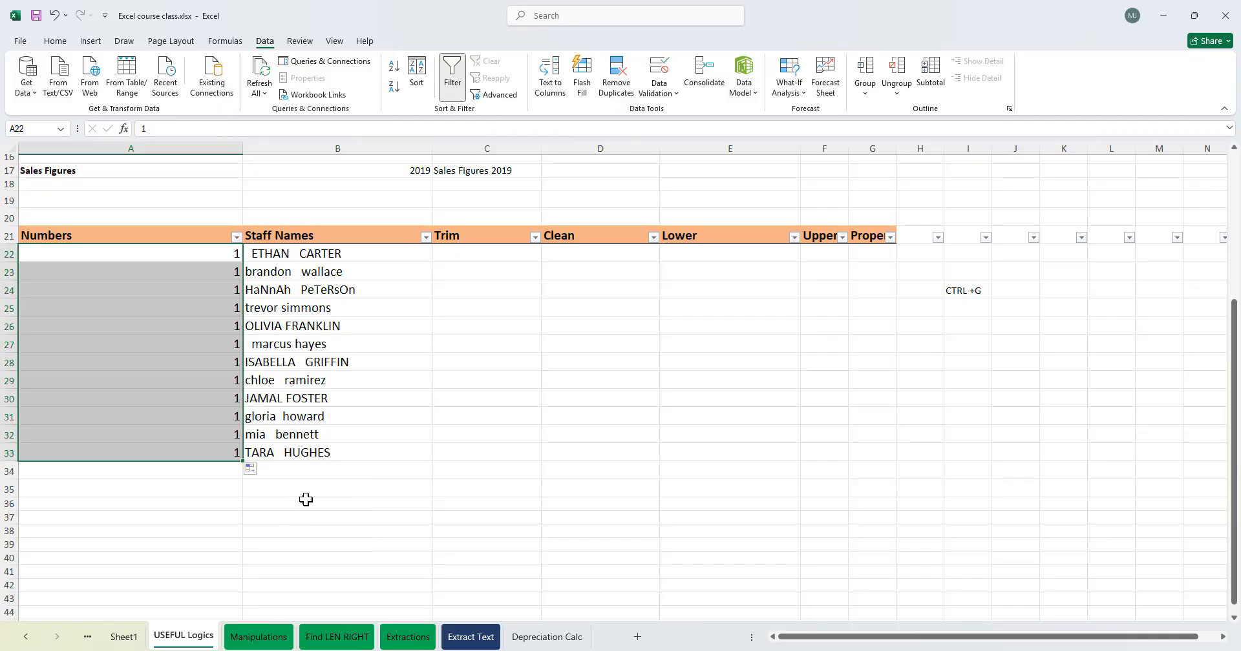
{"action": "left_click", "coordinate": [251, 470]}
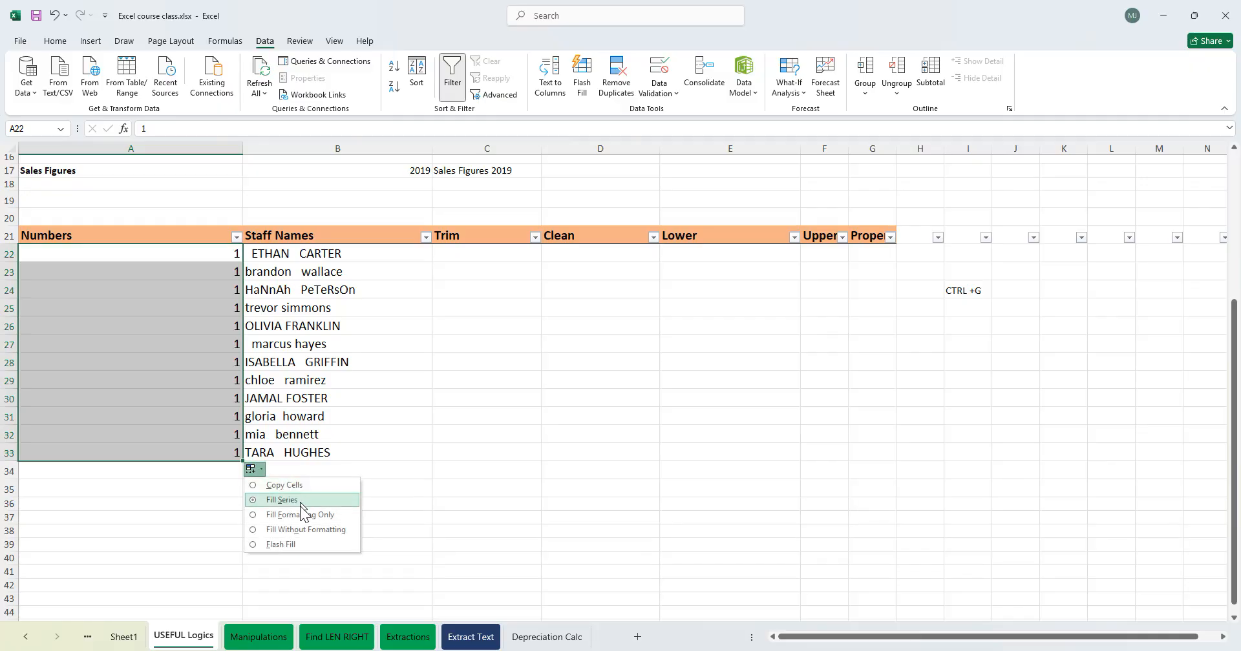
{"action": "left_click", "coordinate": [292, 486]}
{"action": "left_click", "coordinate": [253, 470]}
{"action": "left_click", "coordinate": [292, 498]}
{"action": "left_click", "coordinate": [222, 257]}
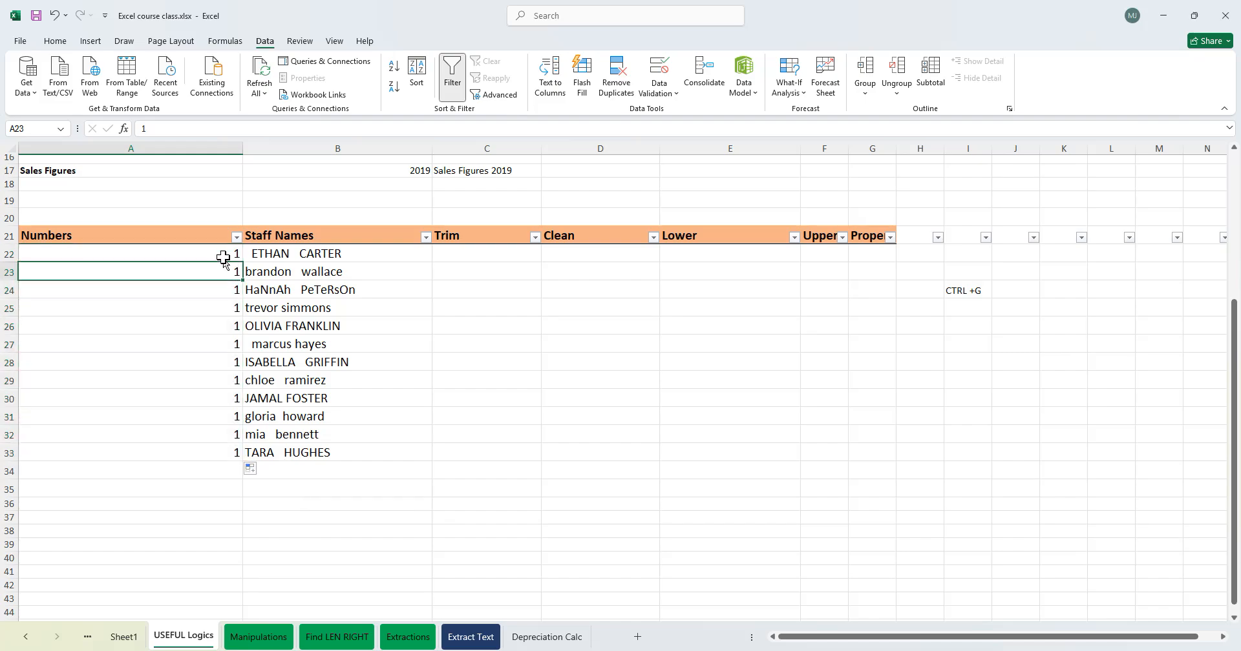
- Clear A23:A33, enter 2 in A23 and fill a series down to A33
{"action": "left_click_drag", "start_coordinate": [232, 267], "coordinate": [232, 470]}
{"action": "key", "text": "Delete"}
{"action": "left_click", "coordinate": [379, 373]}
{"action": "left_click", "coordinate": [237, 272]}
{"action": "type", "text": "2"}
{"action": "key", "text": "Return"}
{"action": "left_click", "coordinate": [228, 274]}
{"action": "left_click_drag", "start_coordinate": [229, 432], "coordinate": [228, 458]}
{"action": "left_click", "coordinate": [250, 469]}
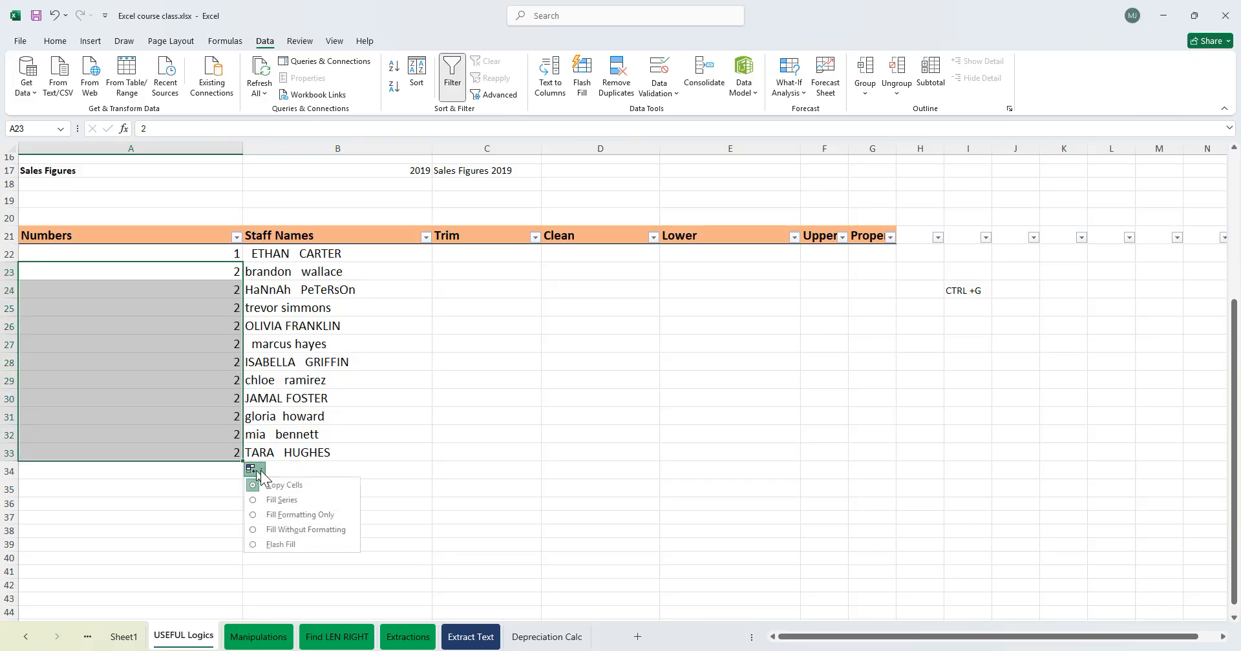
{"action": "left_click", "coordinate": [324, 499]}
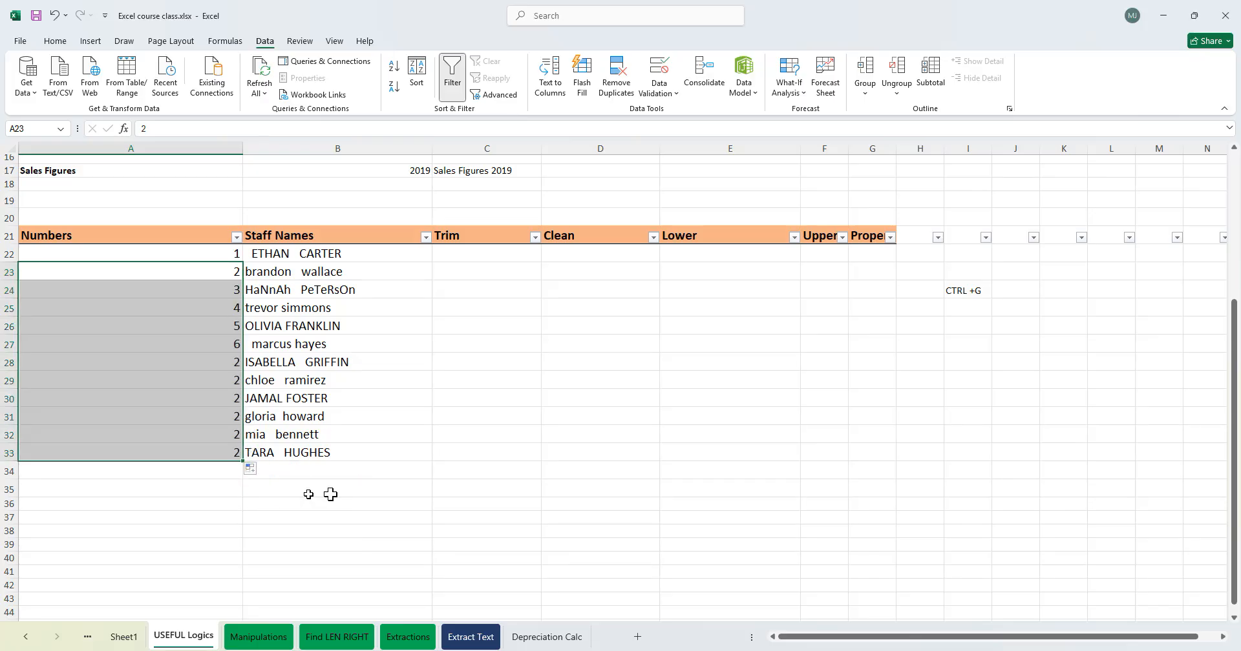
- Clear the numbers from A22:A33
{"action": "left_click", "coordinate": [449, 385]}
{"action": "left_click", "coordinate": [351, 433]}
{"action": "left_click", "coordinate": [310, 305]}
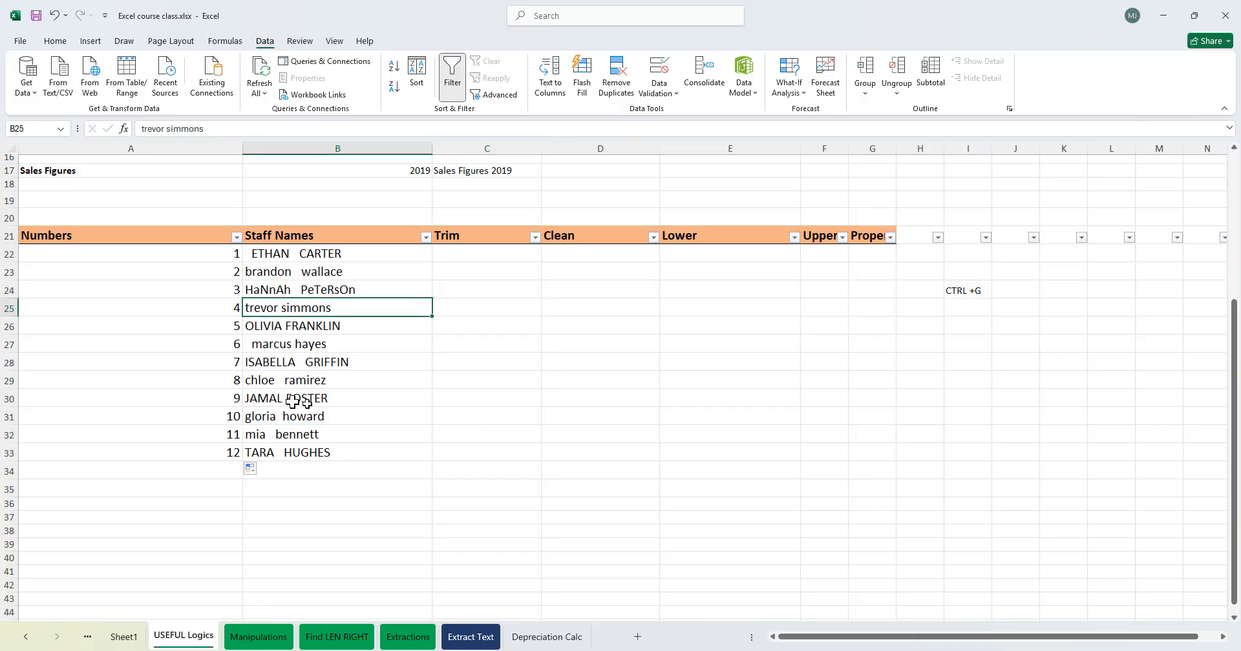
{"action": "left_click", "coordinate": [227, 256]}
{"action": "left_click", "coordinate": [161, 364]}
{"action": "left_click", "coordinate": [166, 435]}
{"action": "left_click_drag", "start_coordinate": [183, 255], "coordinate": [181, 311]}
{"action": "left_click_drag", "start_coordinate": [179, 401], "coordinate": [181, 416]}
{"action": "left_click", "coordinate": [331, 359]}
{"action": "left_click_drag", "start_coordinate": [181, 255], "coordinate": [184, 451]}
{"action": "key", "text": "Delete"}
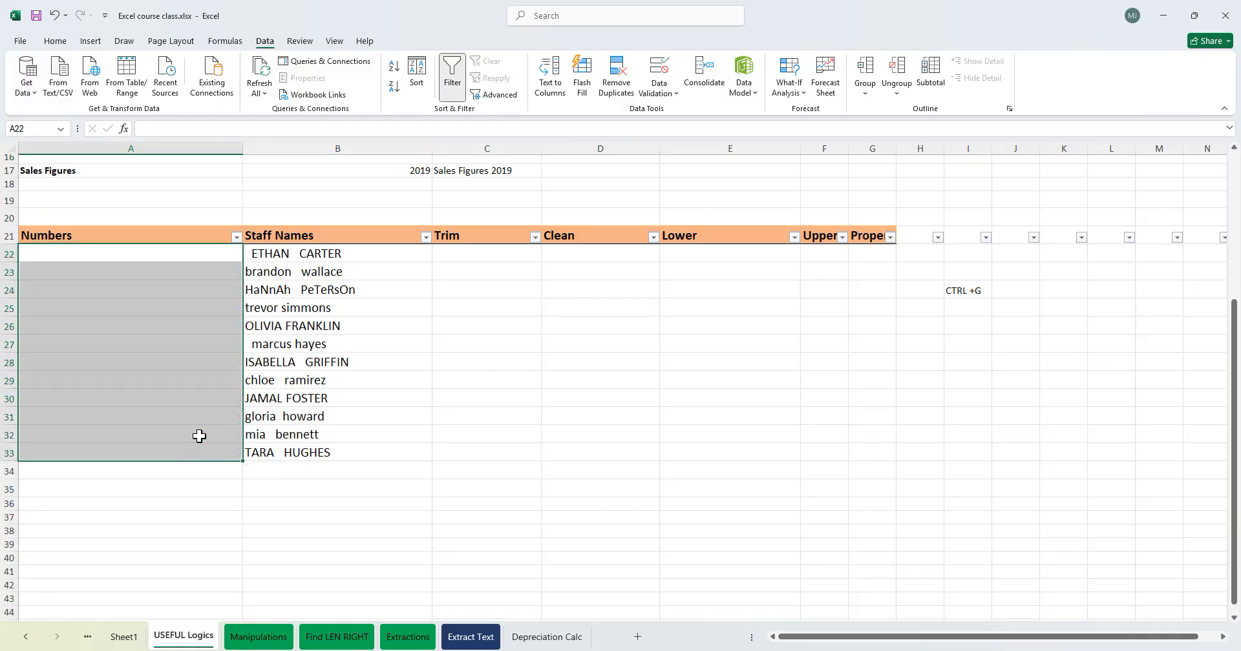
- Enter the formula ="Staff No."&SEQUENCE(COUNTA(B22:B33)) in A22 to number every staff row
{"action": "left_click", "coordinate": [379, 330]}
{"action": "left_click", "coordinate": [186, 252]}
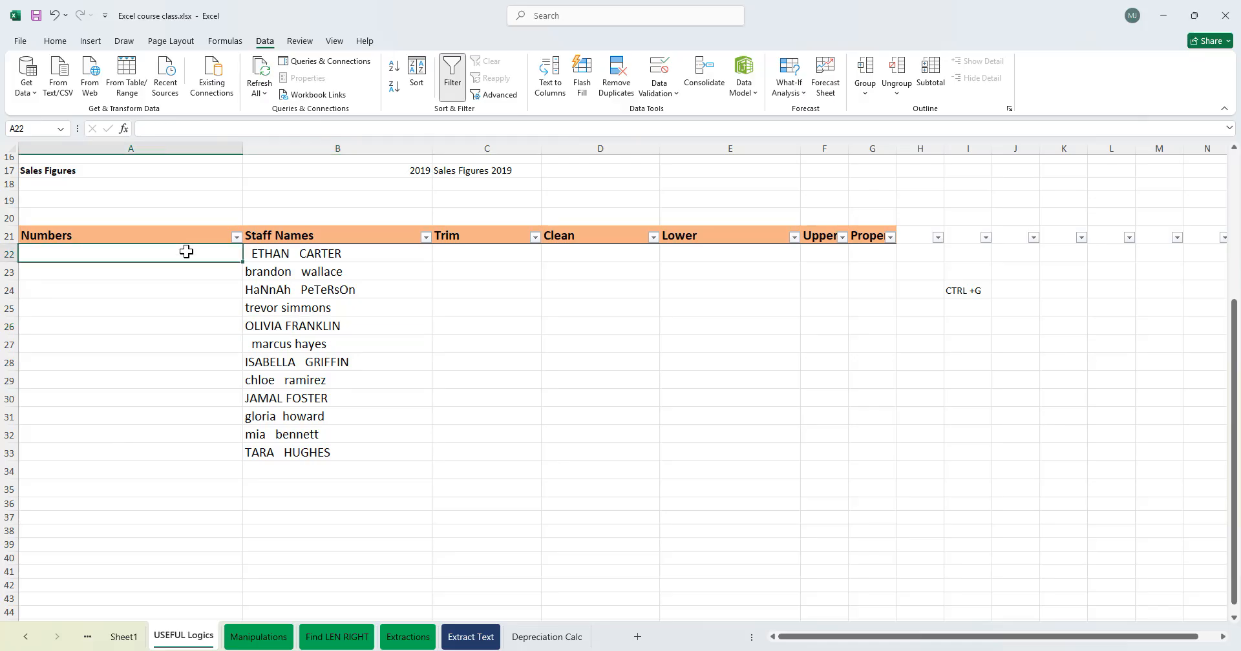
{"action": "type", "text": "=\"Staff Num"}
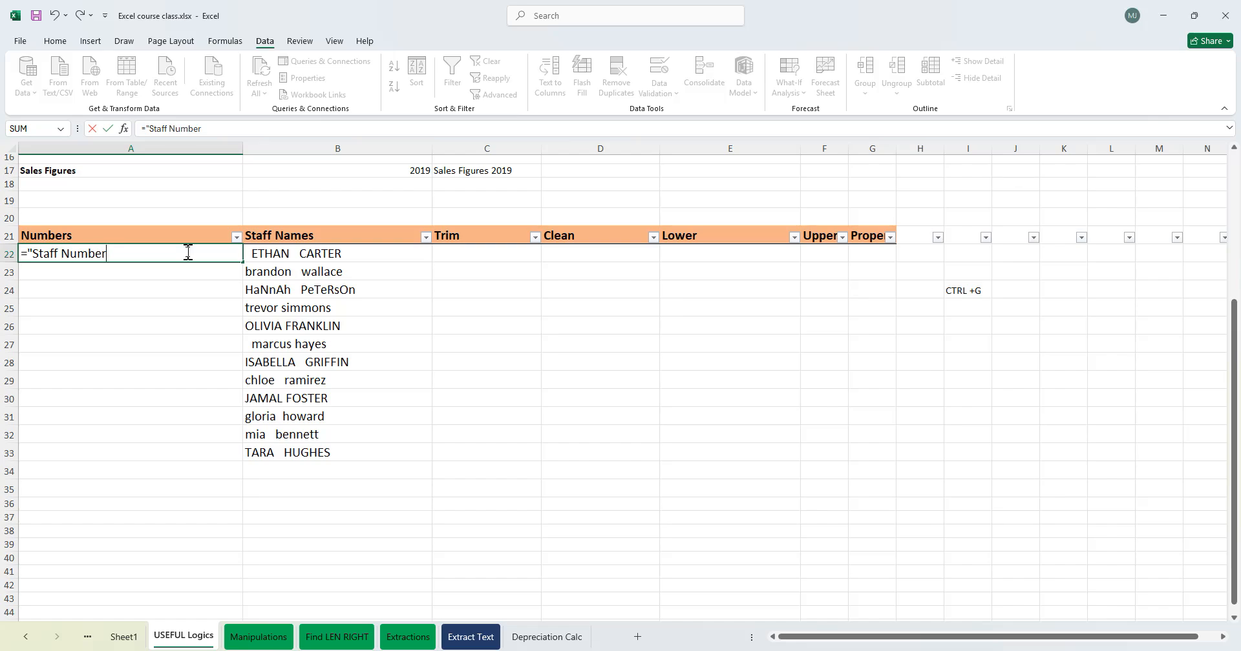
{"action": "key", "text": "BackSpace"}
{"action": "key", "text": "BackSpace"}
{"action": "type", "text": "equ"}
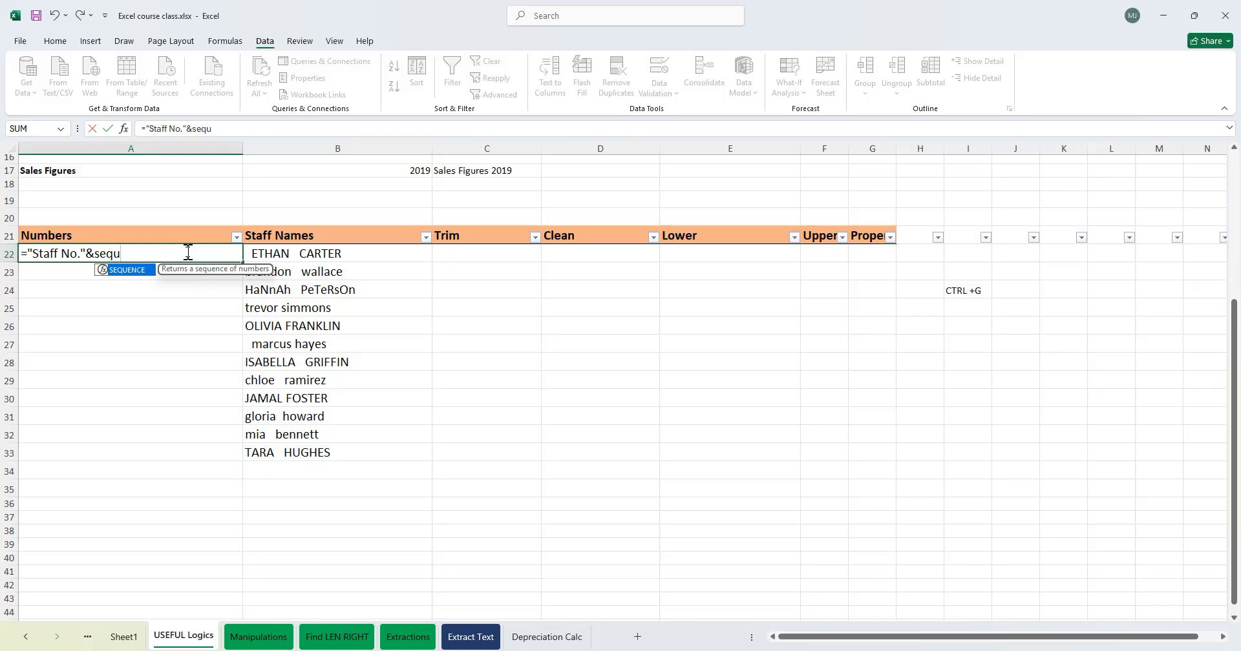
{"action": "key", "text": "Tab"}
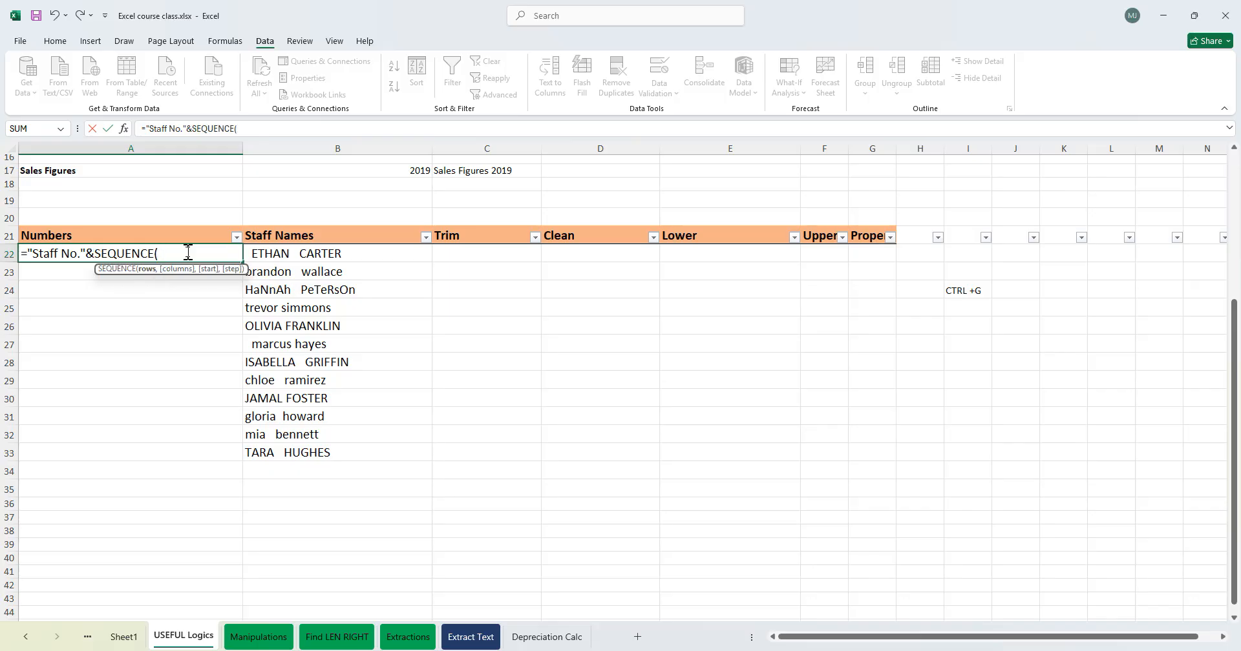
{"action": "type", "text": "counta"}
{"action": "key", "text": "Tab"}
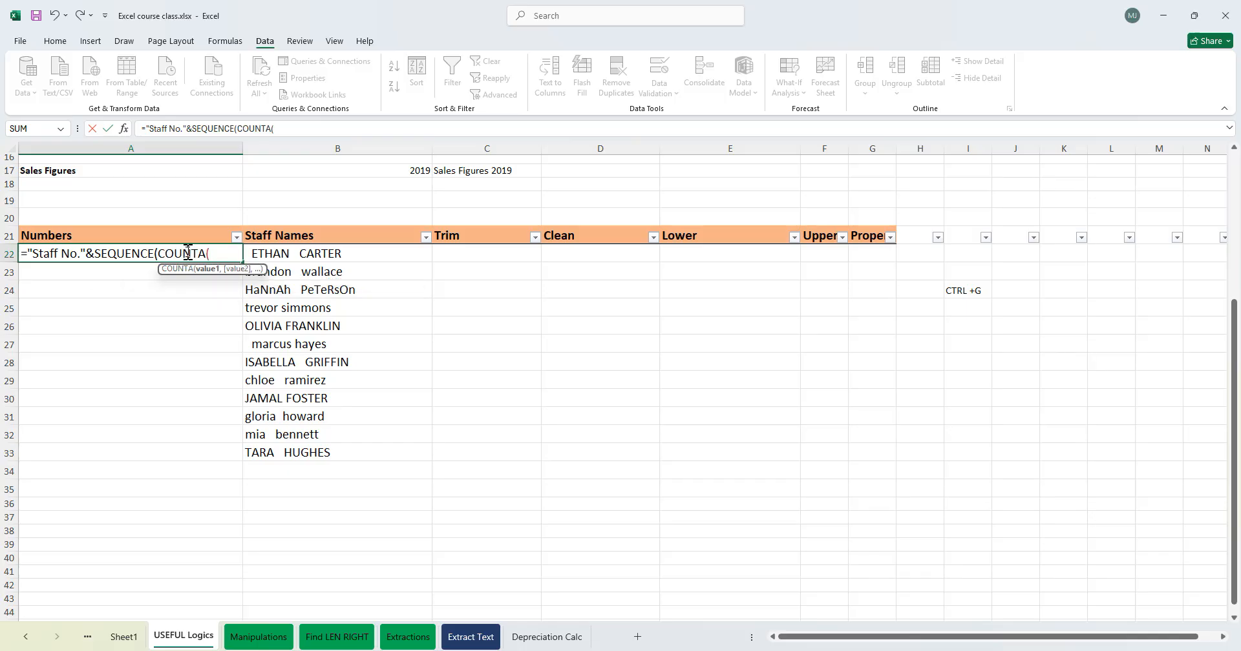
{"action": "left_click_drag", "start_coordinate": [291, 254], "coordinate": [288, 440]}
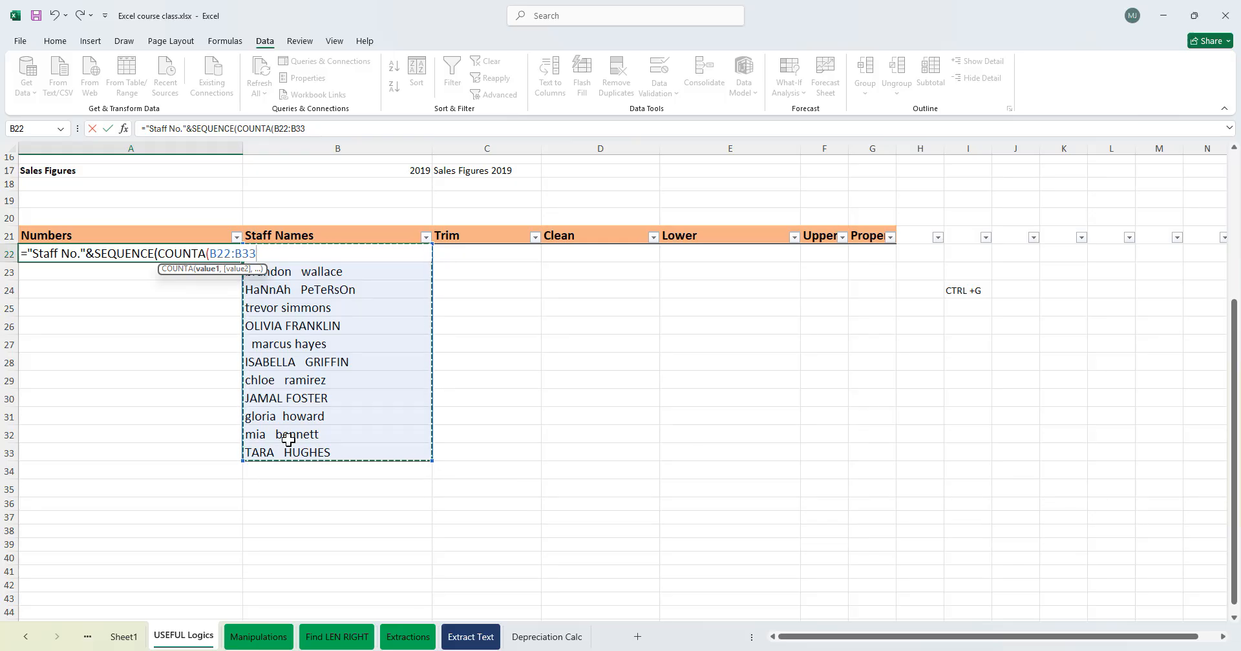
{"action": "type", "text": ")"}
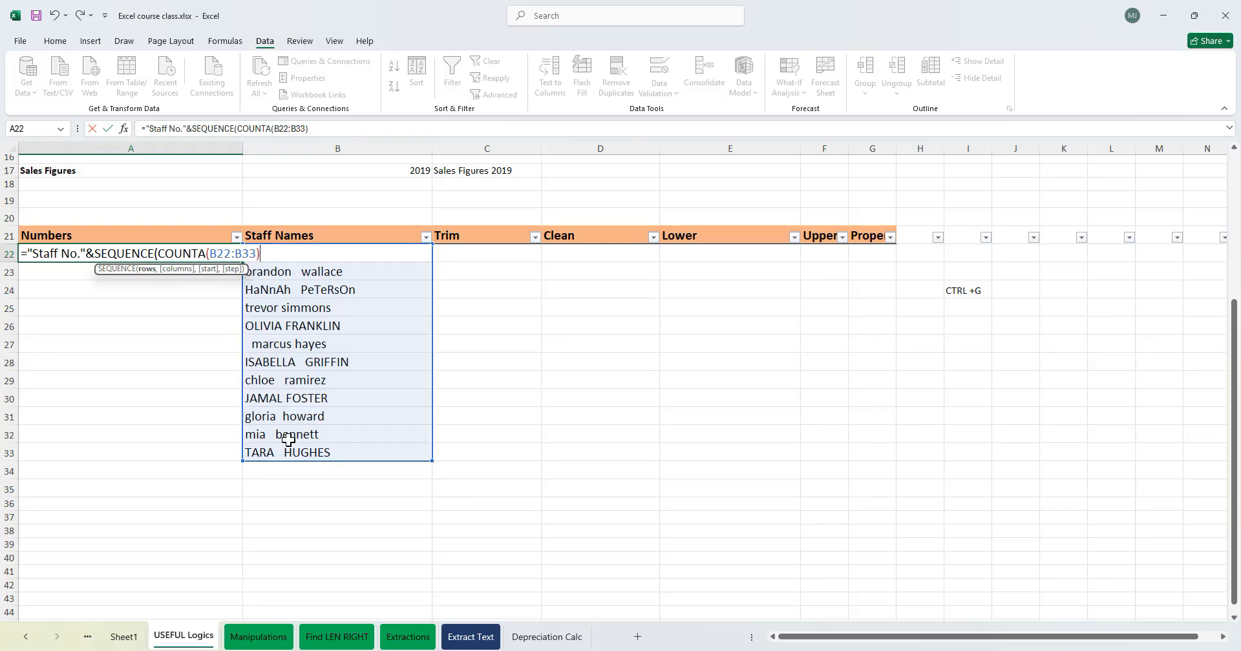
{"action": "key", "text": "Return"}
{"action": "key", "text": "Return"}
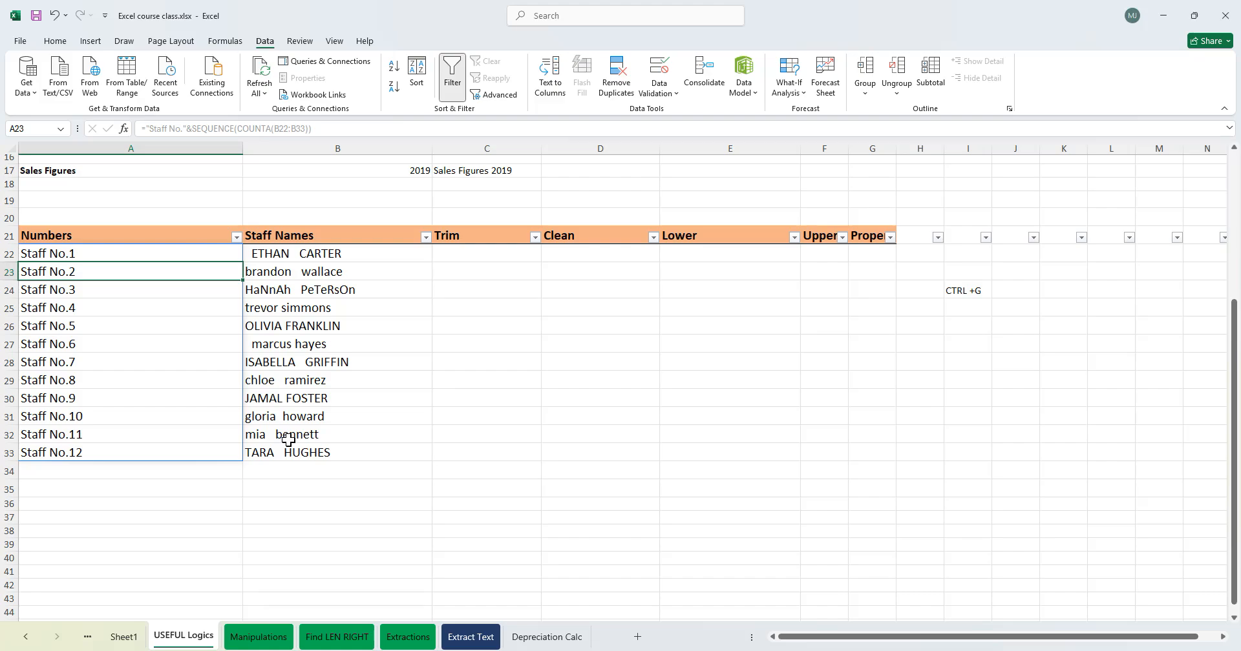
- Inspect the spilled staff numbers in column A and the SEQUENCE formula in A22 without changing it
{"action": "left_click", "coordinate": [606, 488]}
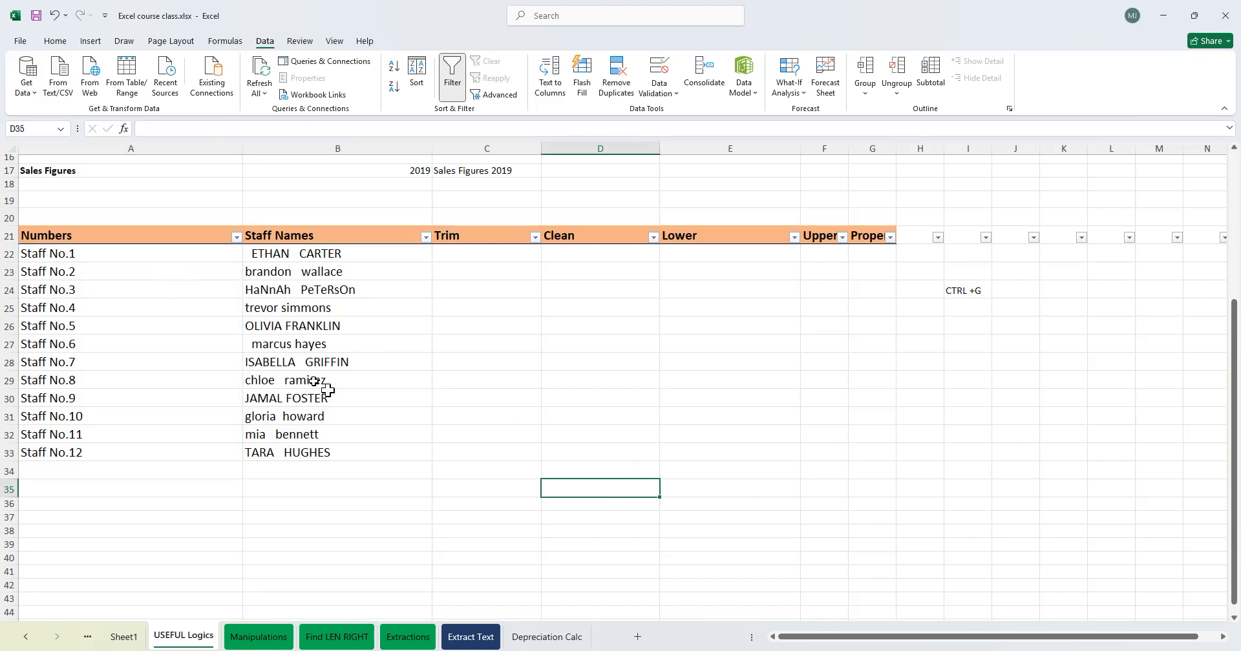
{"action": "left_click", "coordinate": [285, 477]}
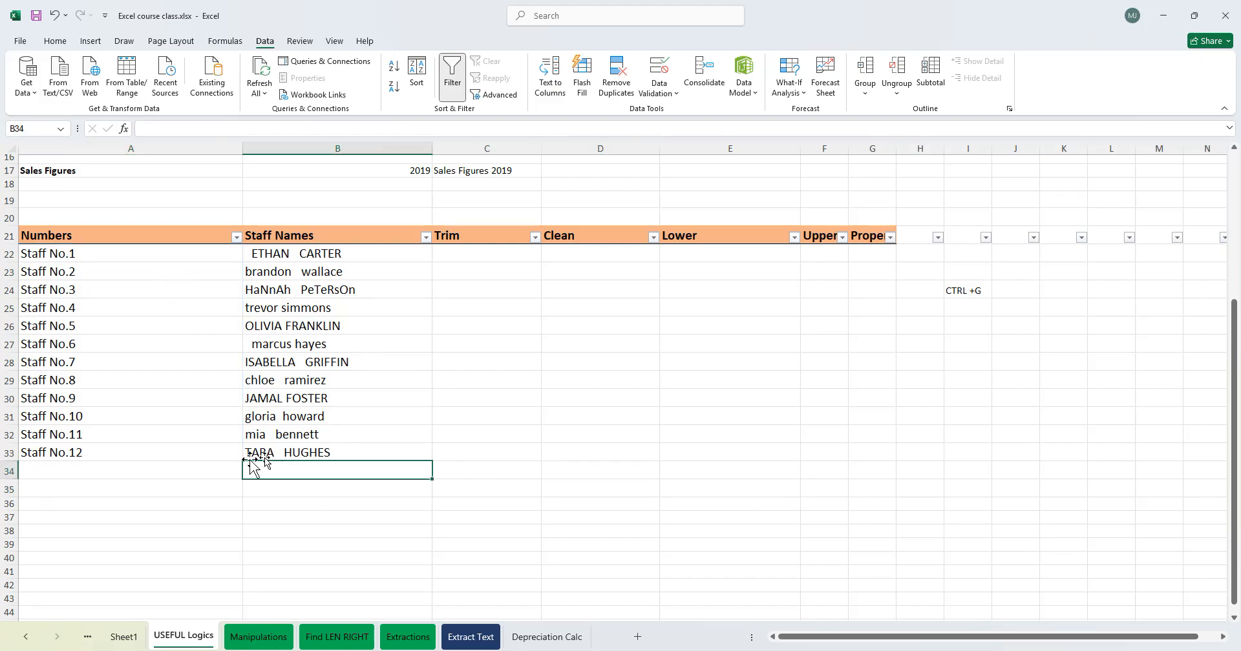
{"action": "double_click", "coordinate": [174, 452]}
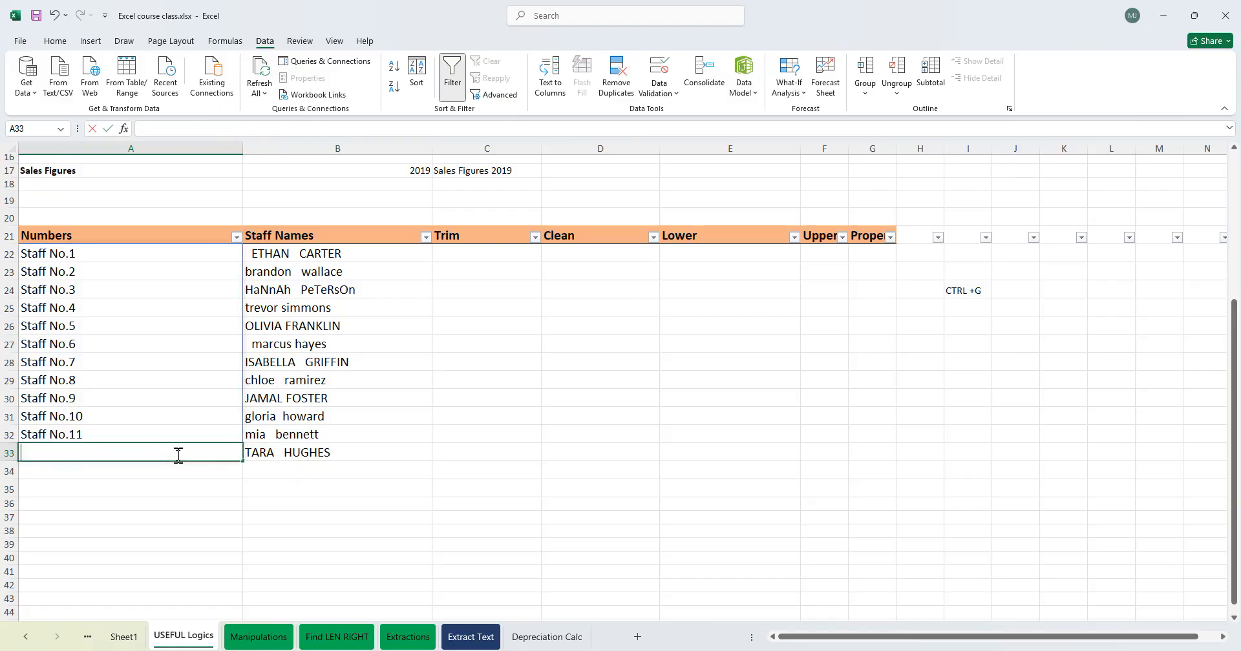
{"action": "double_click", "coordinate": [155, 258]}
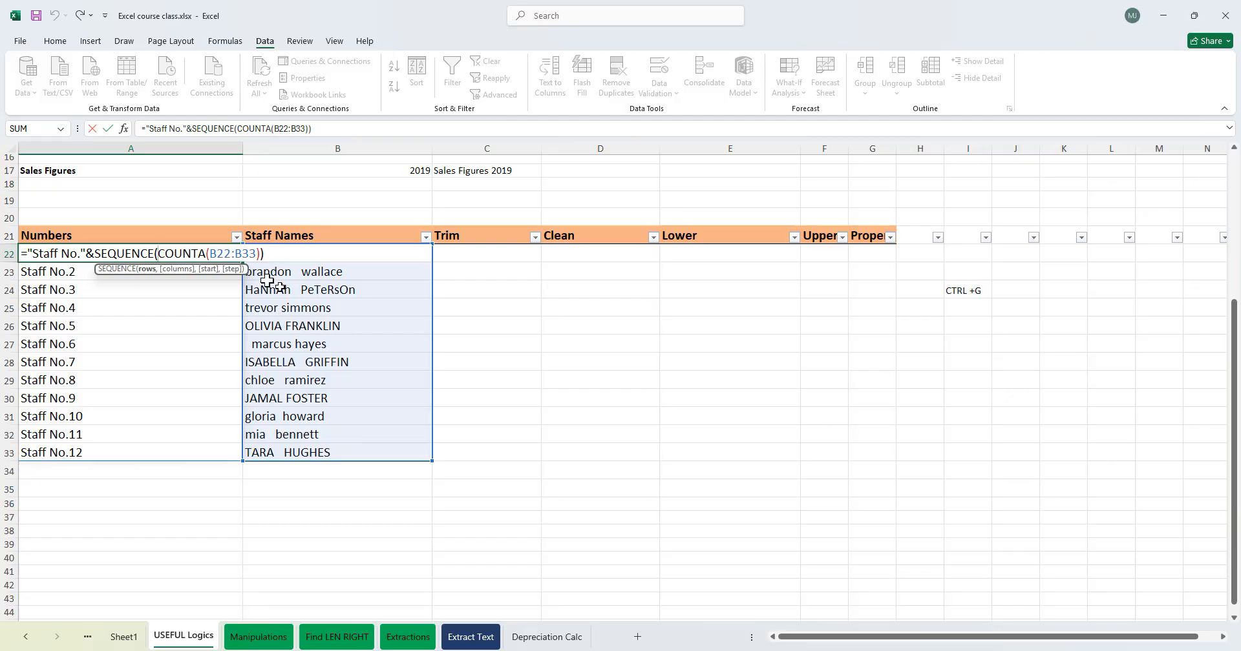
{"action": "left_click", "coordinate": [256, 253]}
{"action": "key", "text": "BackSpace"}
{"action": "key", "text": "Escape"}
- Add two new staff names below the list, in B34 and B35
{"action": "left_click", "coordinate": [304, 472]}
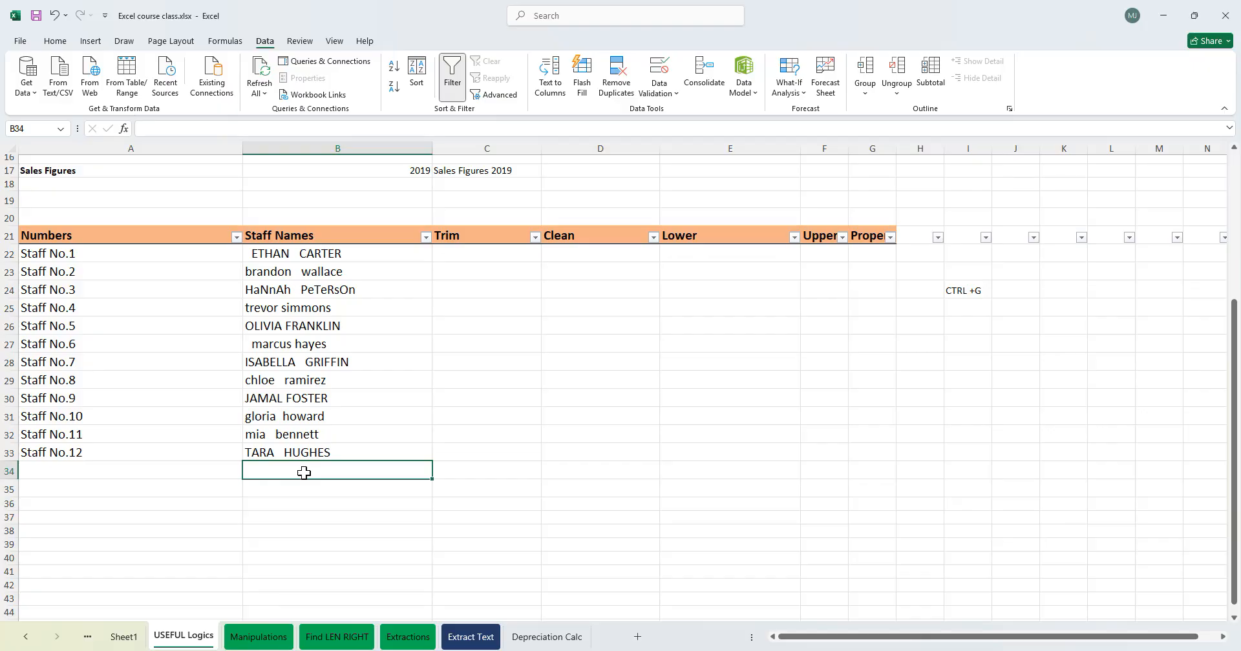
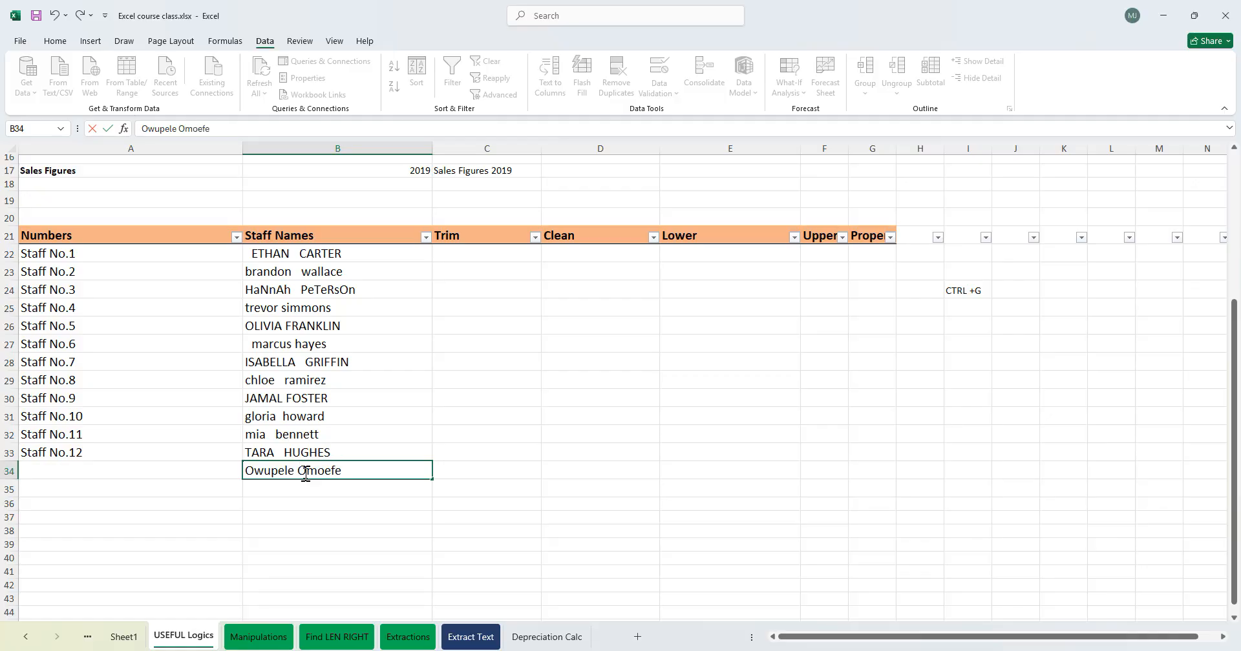
{"action": "key", "text": "Return"}
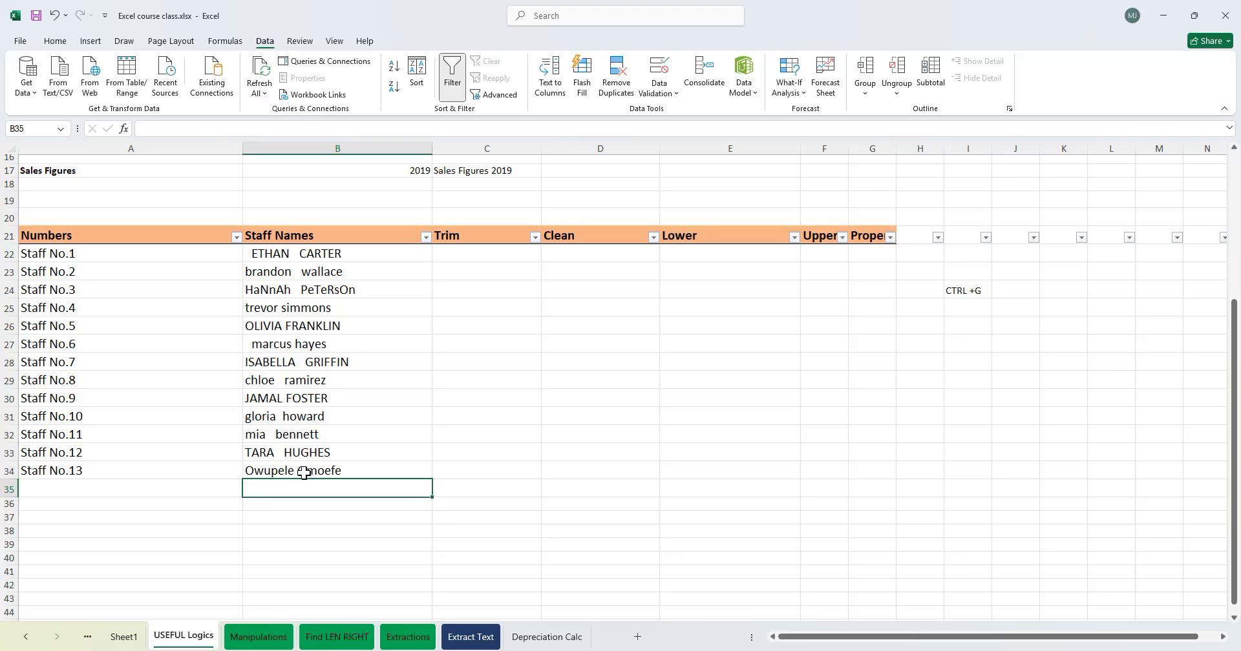
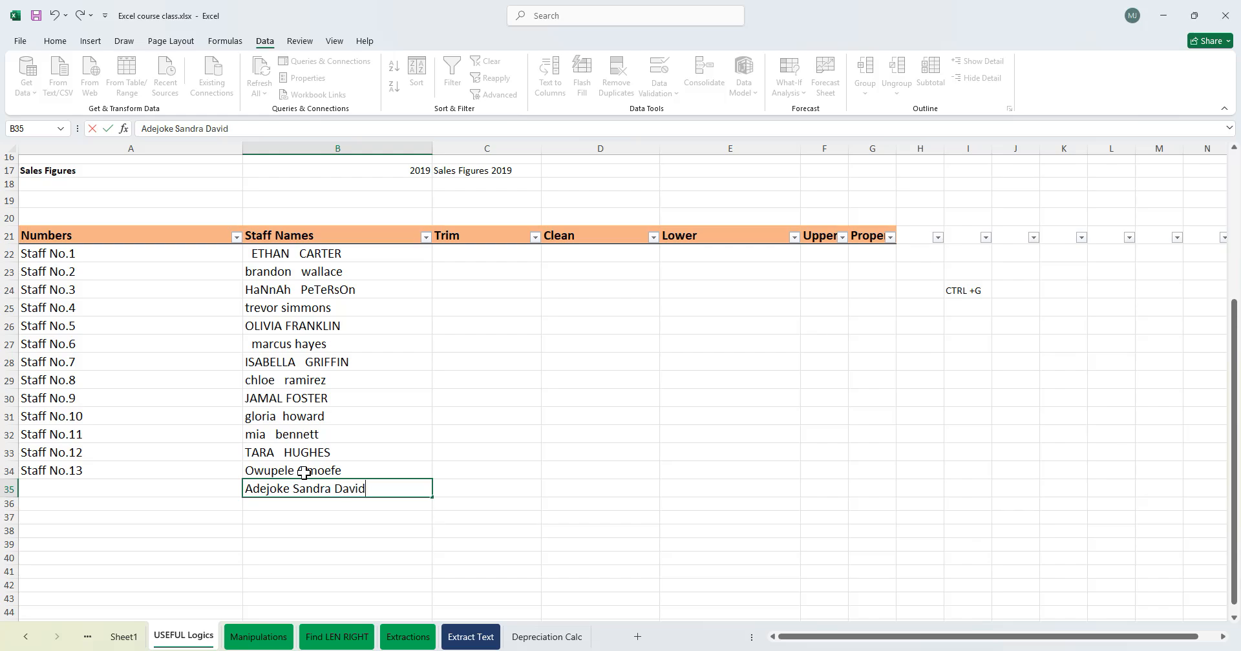
{"action": "key", "text": "Return"}
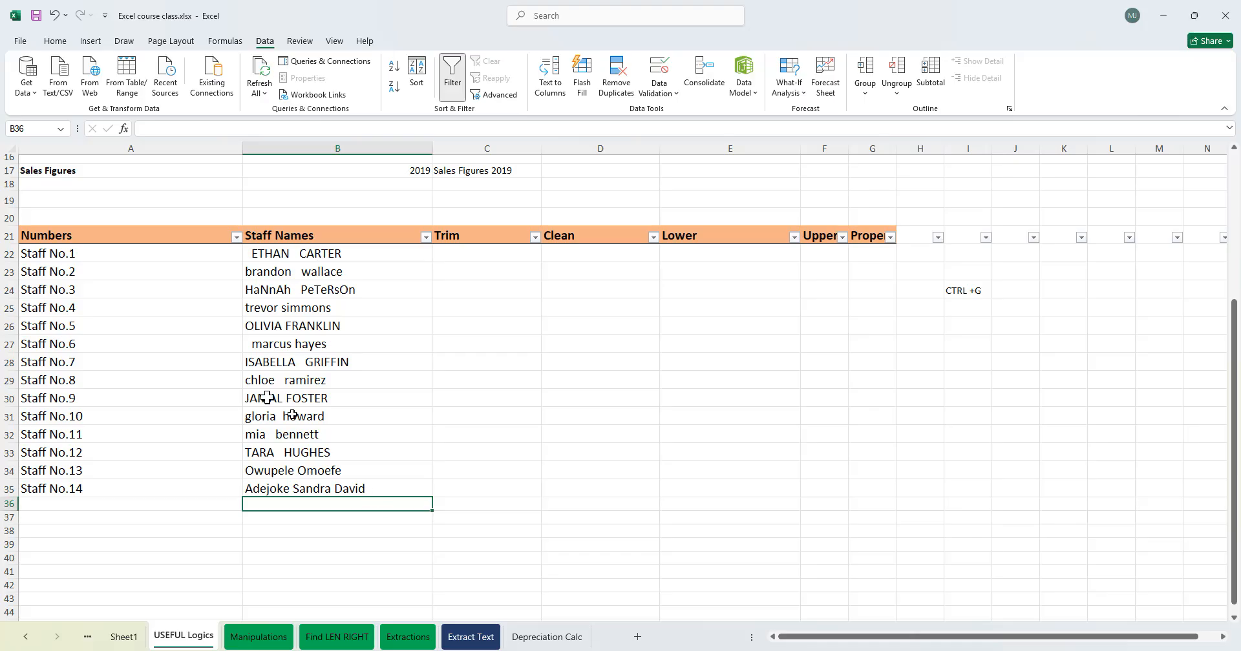
- Examine the staff names in column B one by one for spacing and capitalisation
{"action": "left_click", "coordinate": [499, 346]}
{"action": "left_click_drag", "start_coordinate": [349, 254], "coordinate": [323, 325]}
{"action": "left_click", "coordinate": [328, 256]}
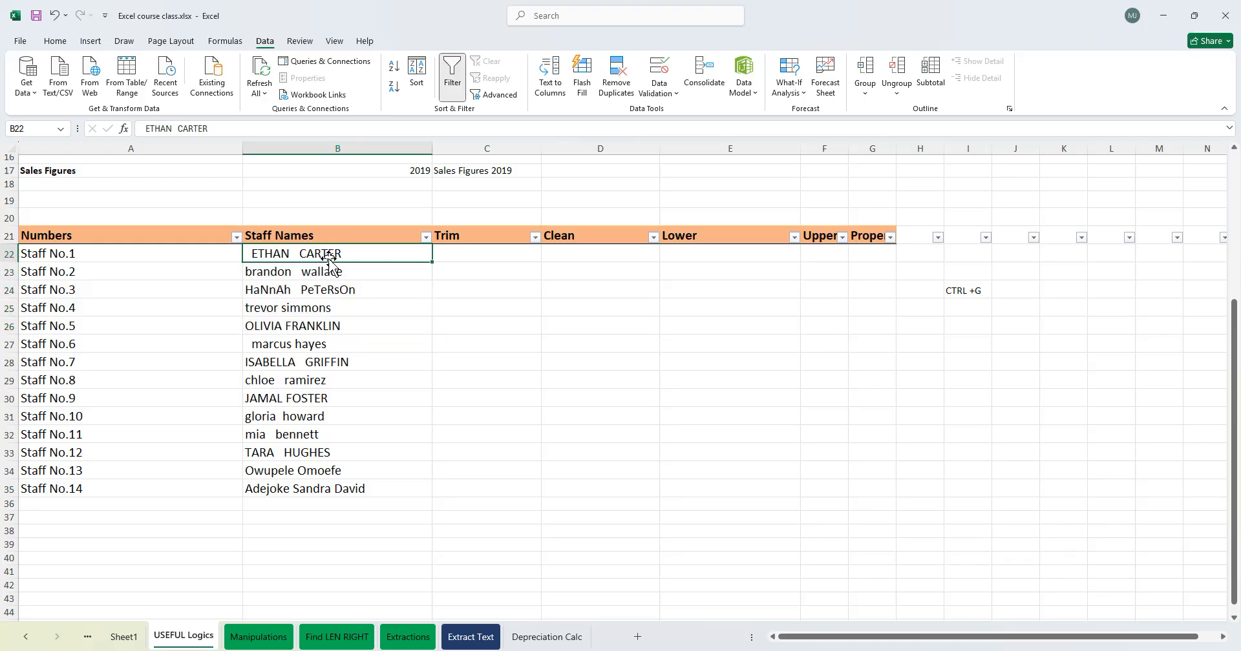
{"action": "left_click", "coordinate": [317, 271]}
{"action": "left_click", "coordinate": [307, 326]}
{"action": "left_click", "coordinate": [305, 257]}
{"action": "left_click", "coordinate": [301, 272]}
{"action": "left_click", "coordinate": [317, 292]}
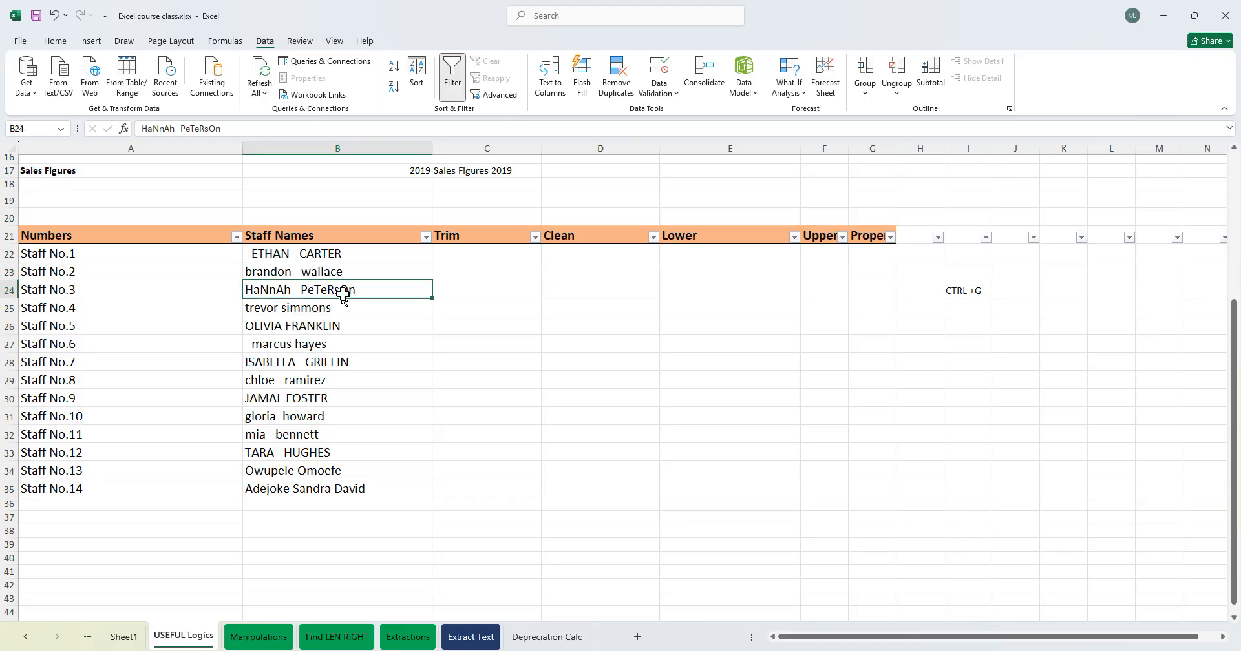
{"action": "left_click", "coordinate": [297, 325]}
{"action": "left_click", "coordinate": [288, 344]}
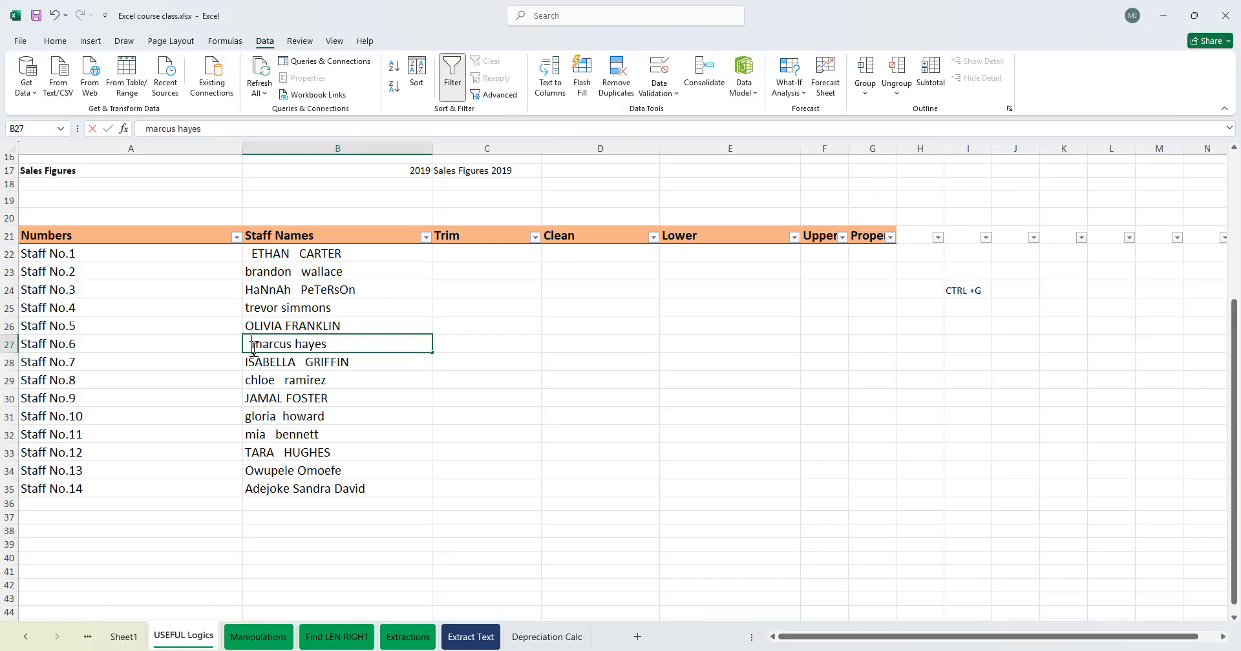
{"action": "double_click", "coordinate": [248, 347]}
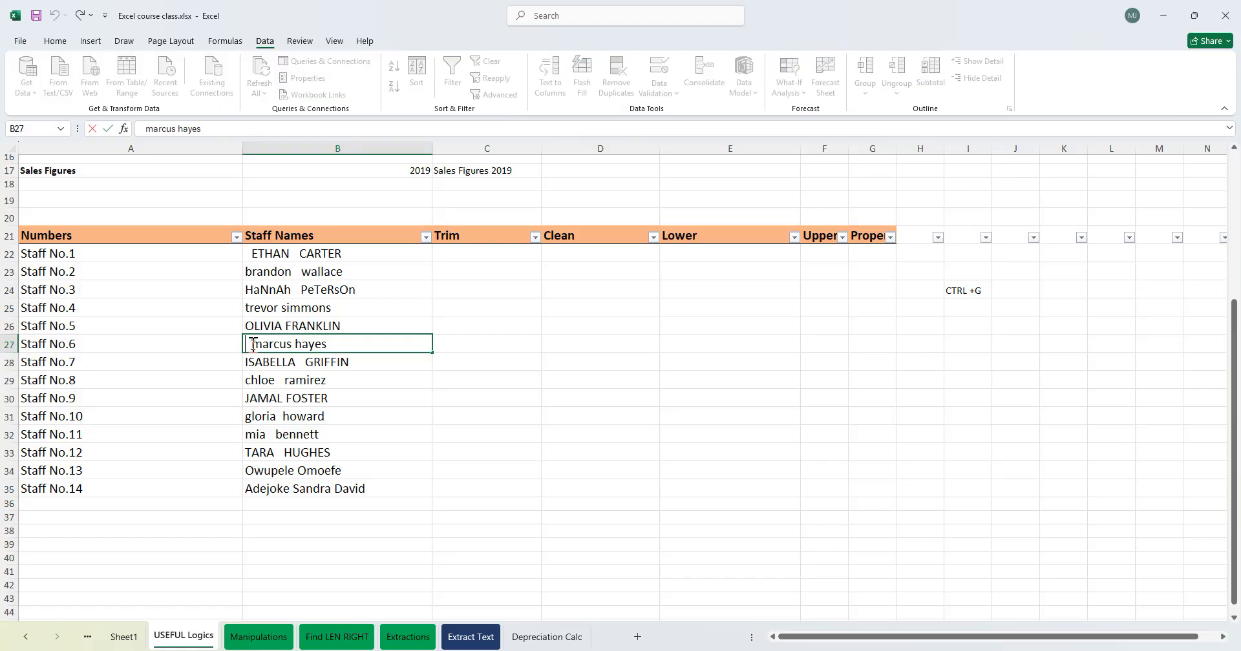
{"action": "left_click", "coordinate": [259, 381]}
{"action": "left_click", "coordinate": [269, 430]}
{"action": "left_click", "coordinate": [268, 349]}
{"action": "left_click", "coordinate": [293, 420]}
{"action": "left_click", "coordinate": [281, 471]}
{"action": "left_click", "coordinate": [272, 435]}
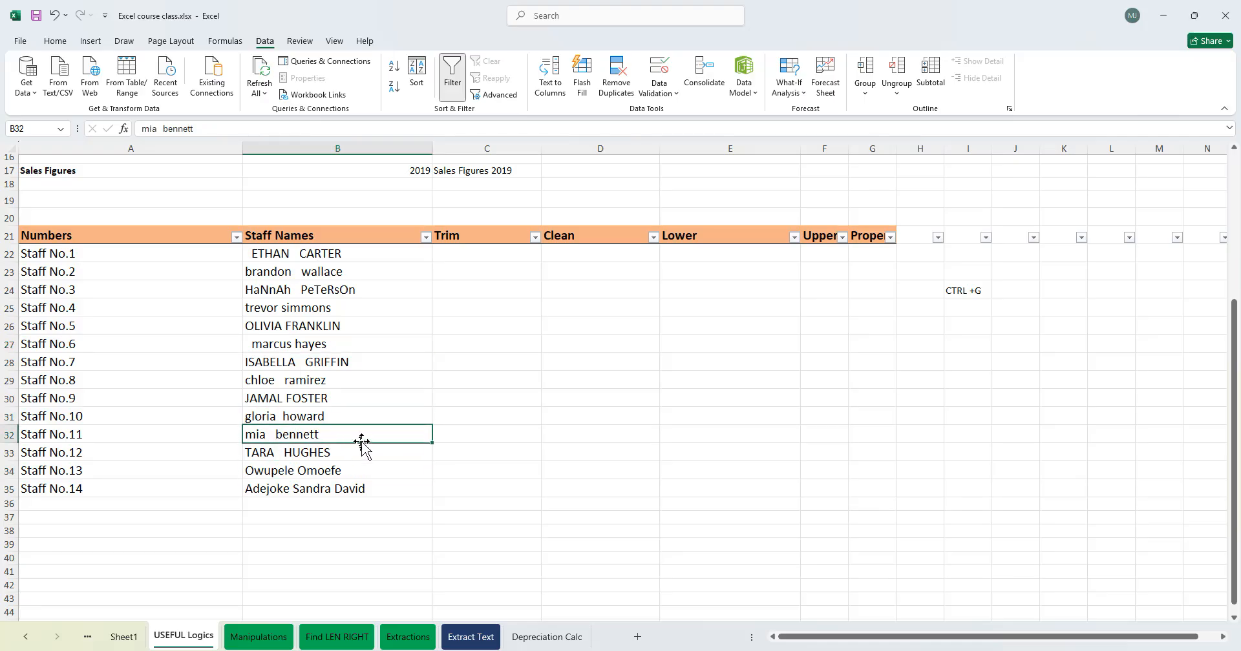
{"action": "left_click", "coordinate": [282, 477]}
{"action": "left_click", "coordinate": [279, 452]}
{"action": "left_click", "coordinate": [269, 475]}
{"action": "left_click", "coordinate": [308, 488]}
{"action": "left_click", "coordinate": [311, 396]}
{"action": "left_click", "coordinate": [305, 310]}
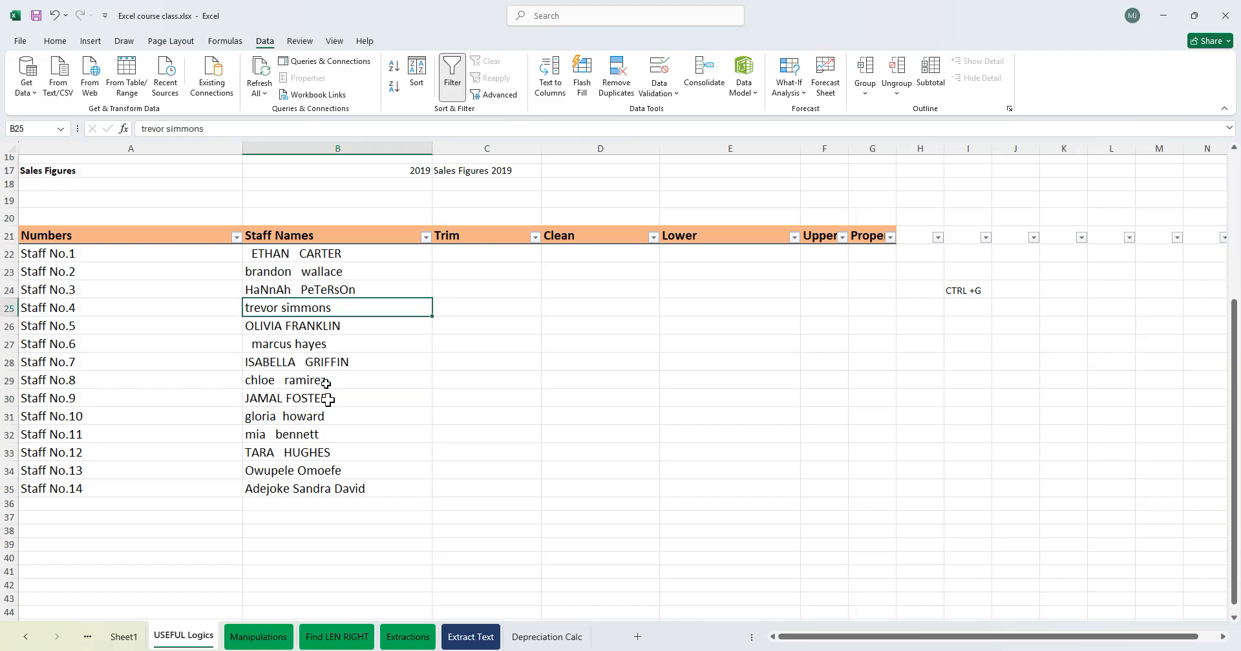
{"action": "left_click", "coordinate": [278, 255]}
{"action": "left_click", "coordinate": [331, 361]}
{"action": "left_click", "coordinate": [357, 267]}
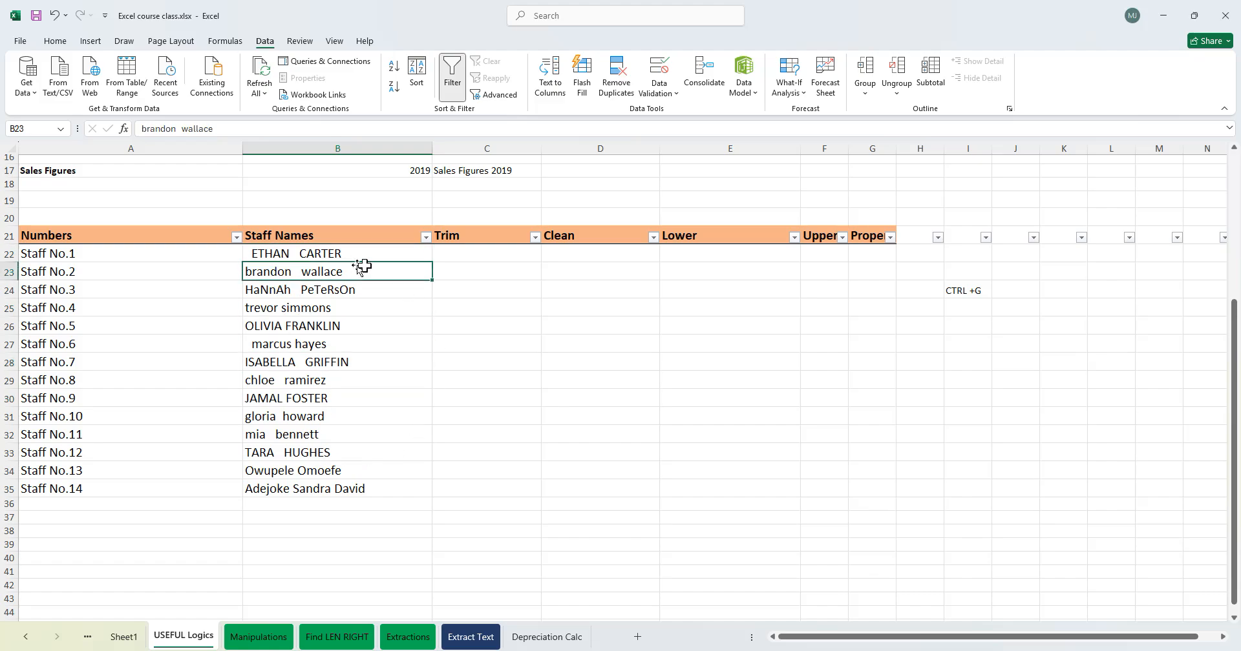
- Enter the formula =TRIM(B22) in C22 under the Trim heading
{"action": "left_click", "coordinate": [467, 255]}
{"action": "type", "text": "="}
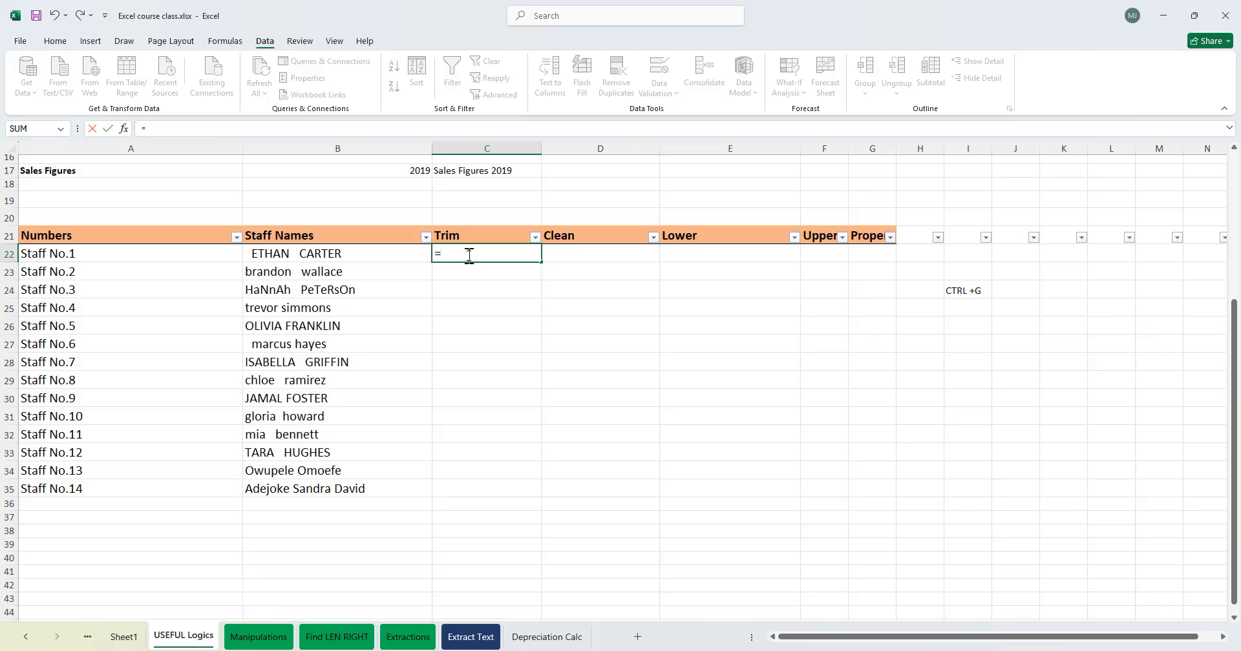
{"action": "type", "text": "trim"}
{"action": "key", "text": "Tab"}
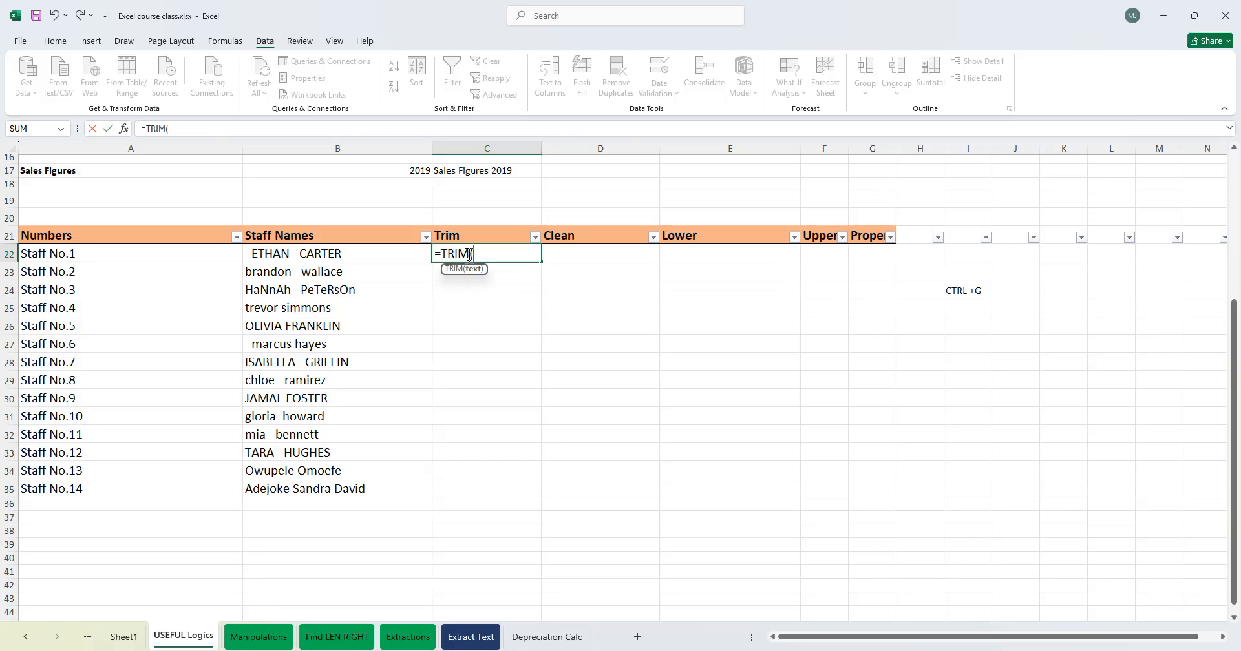
{"action": "left_click", "coordinate": [287, 252]}
{"action": "type", "text": ")"}
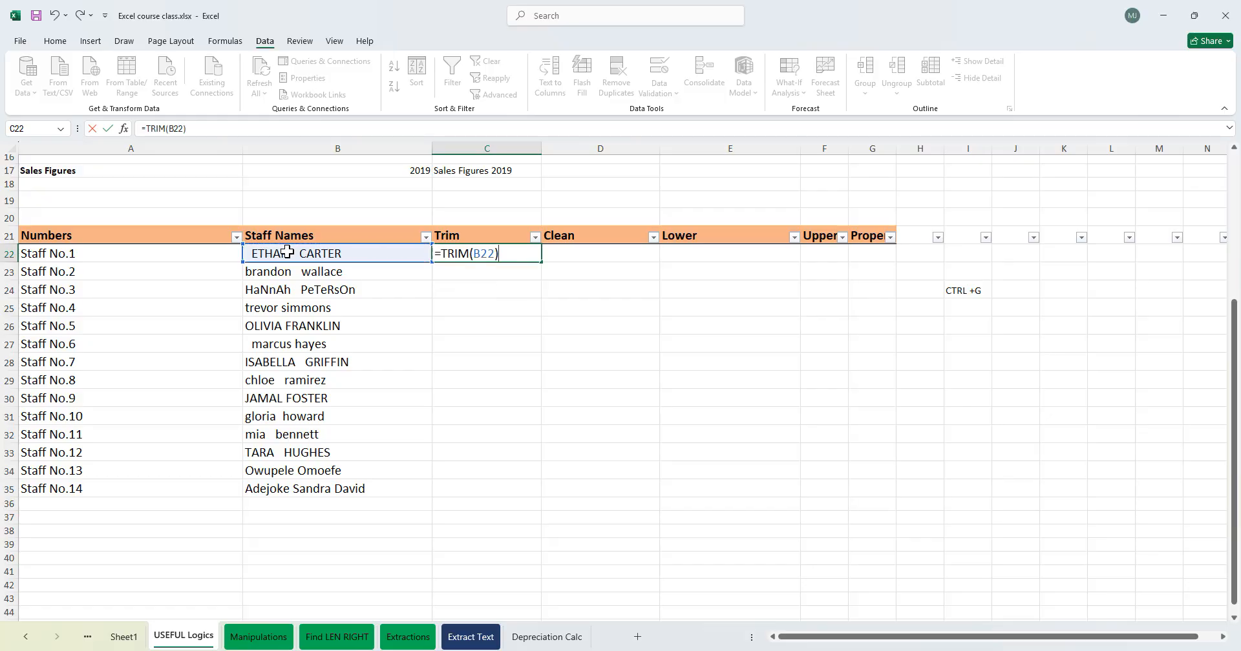
{"action": "key", "text": "Return"}
- Fill the TRIM formula down column C through row 35
{"action": "left_click", "coordinate": [469, 253]}
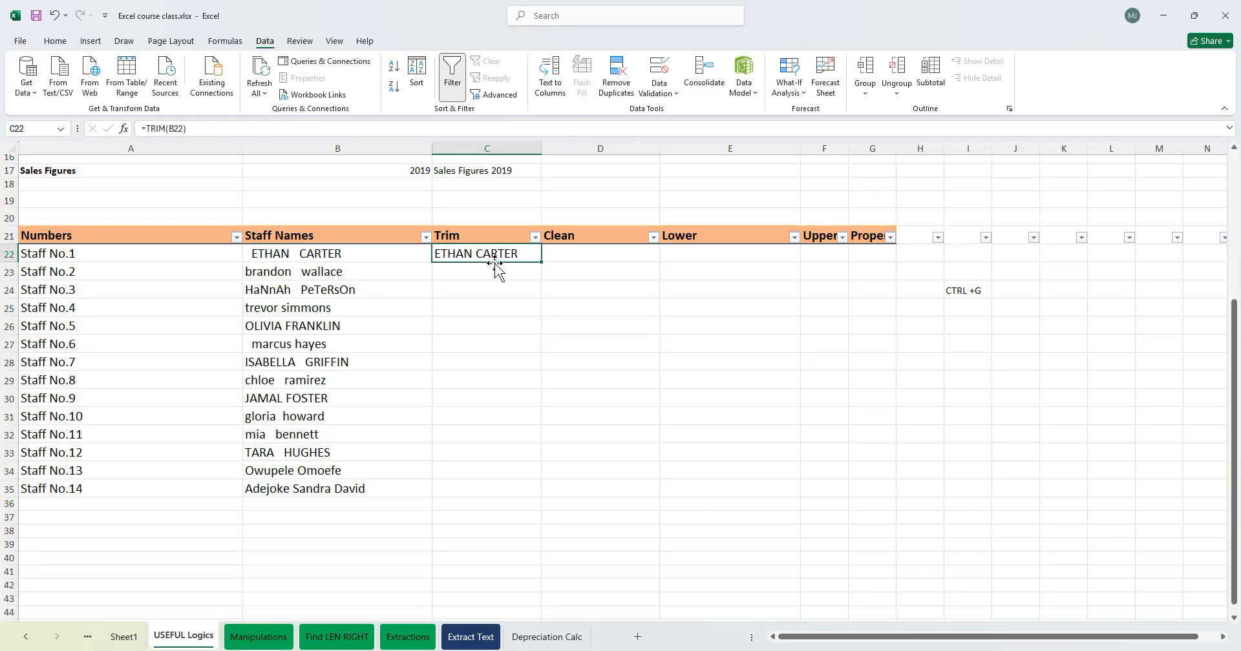
{"action": "double_click", "coordinate": [255, 255]}
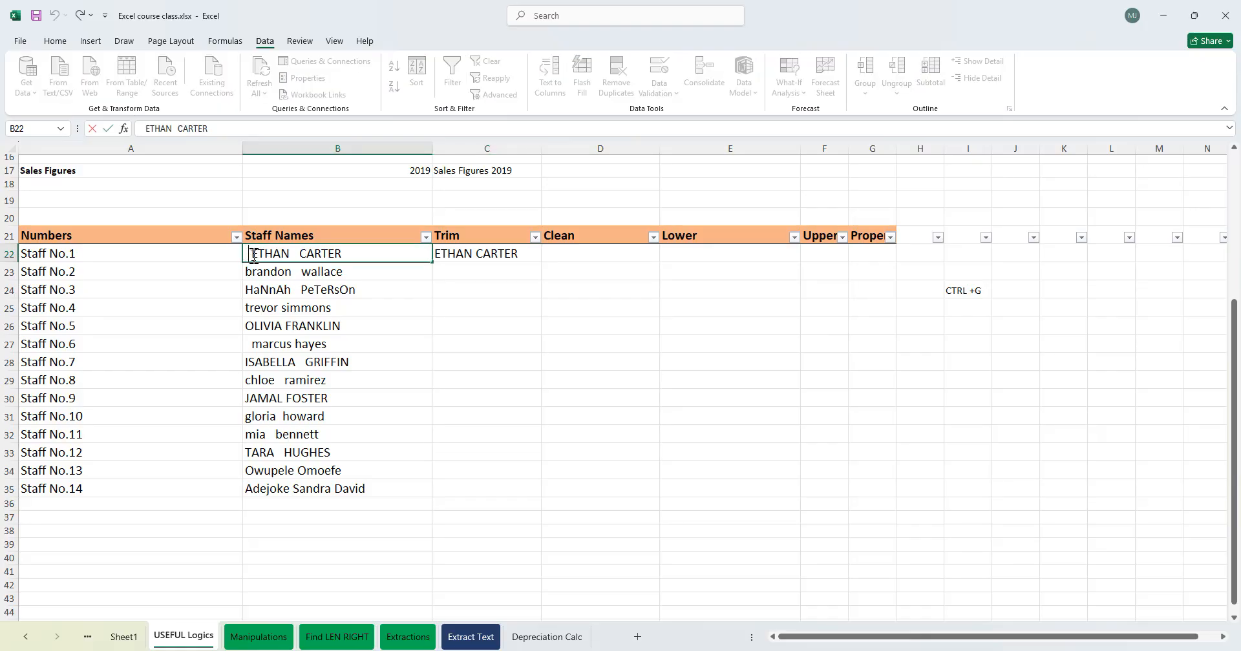
{"action": "left_click", "coordinate": [442, 254]}
{"action": "double_click", "coordinate": [541, 267]}
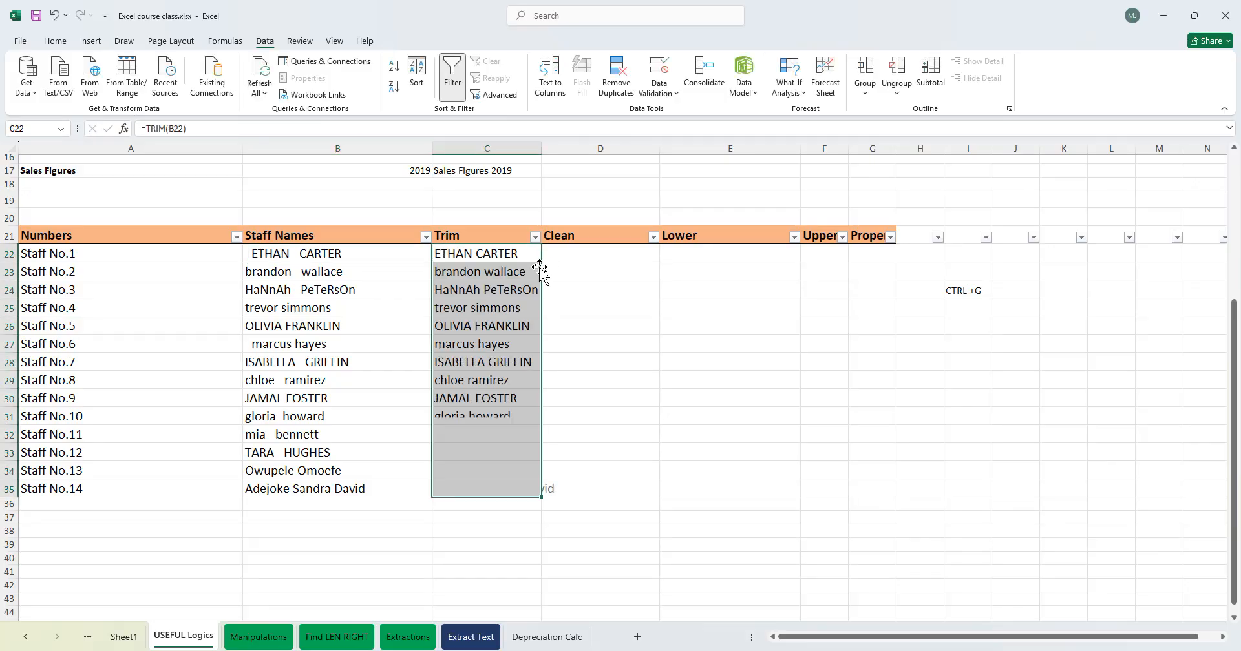
{"action": "left_click", "coordinate": [631, 419]}
{"action": "left_click_drag", "start_coordinate": [460, 261], "coordinate": [466, 492]}
{"action": "left_click", "coordinate": [262, 416]}
{"action": "left_click", "coordinate": [258, 346]}
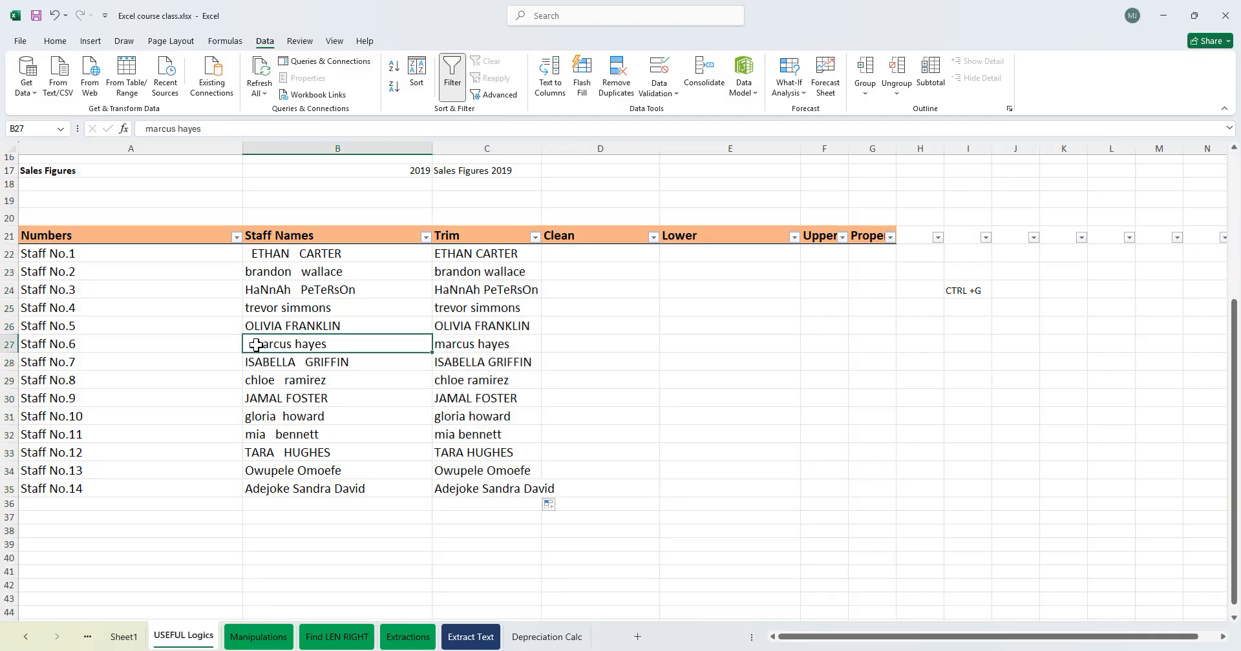
{"action": "left_click", "coordinate": [295, 409]}
{"action": "left_click", "coordinate": [304, 488]}
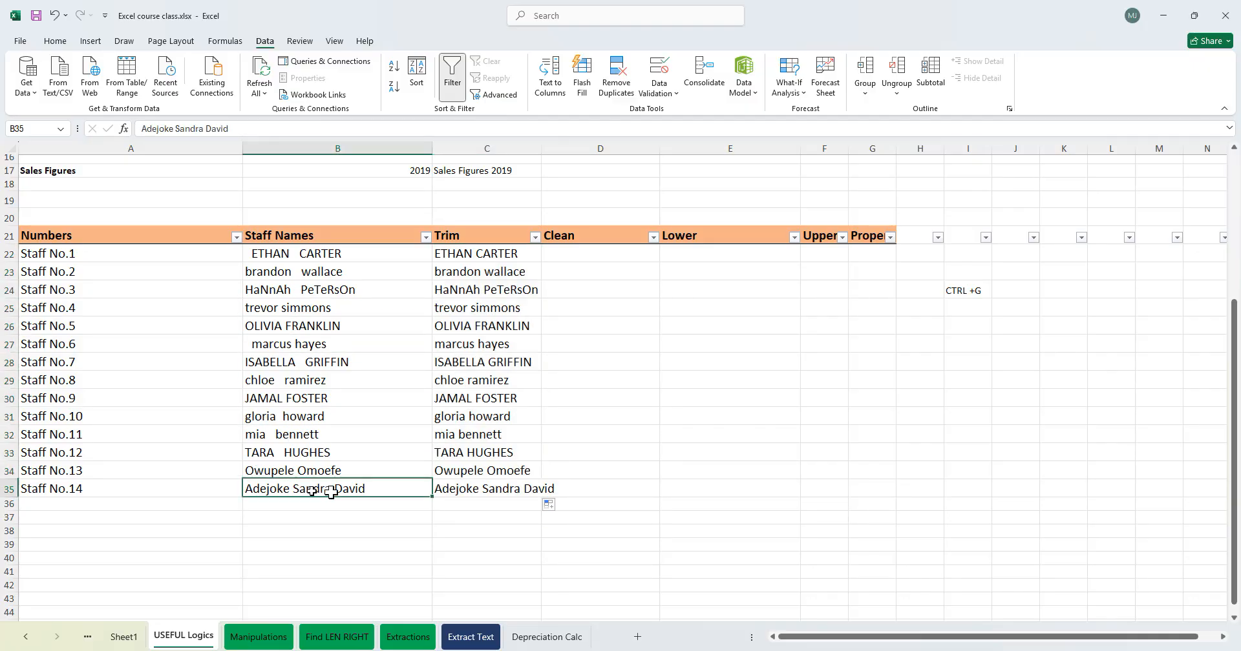
- Enter the formula =CLEAN(C22) in D22 under the Clean heading
{"action": "left_click", "coordinate": [590, 255]}
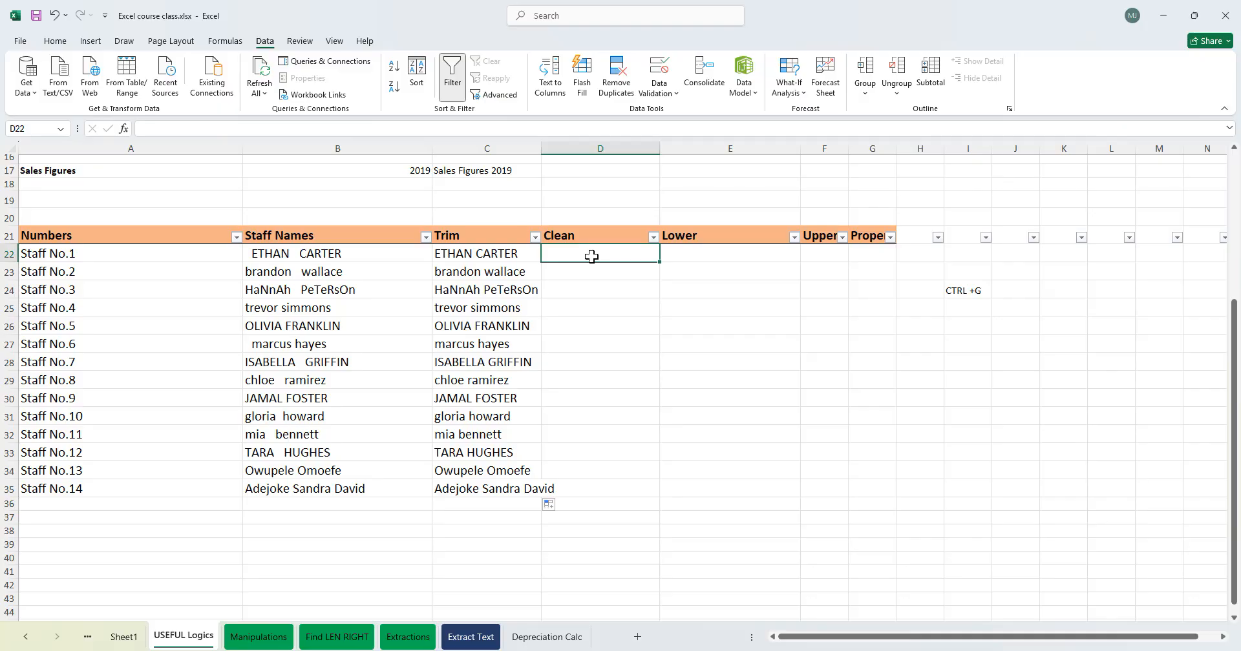
{"action": "left_click_drag", "start_coordinate": [341, 254], "coordinate": [291, 489]}
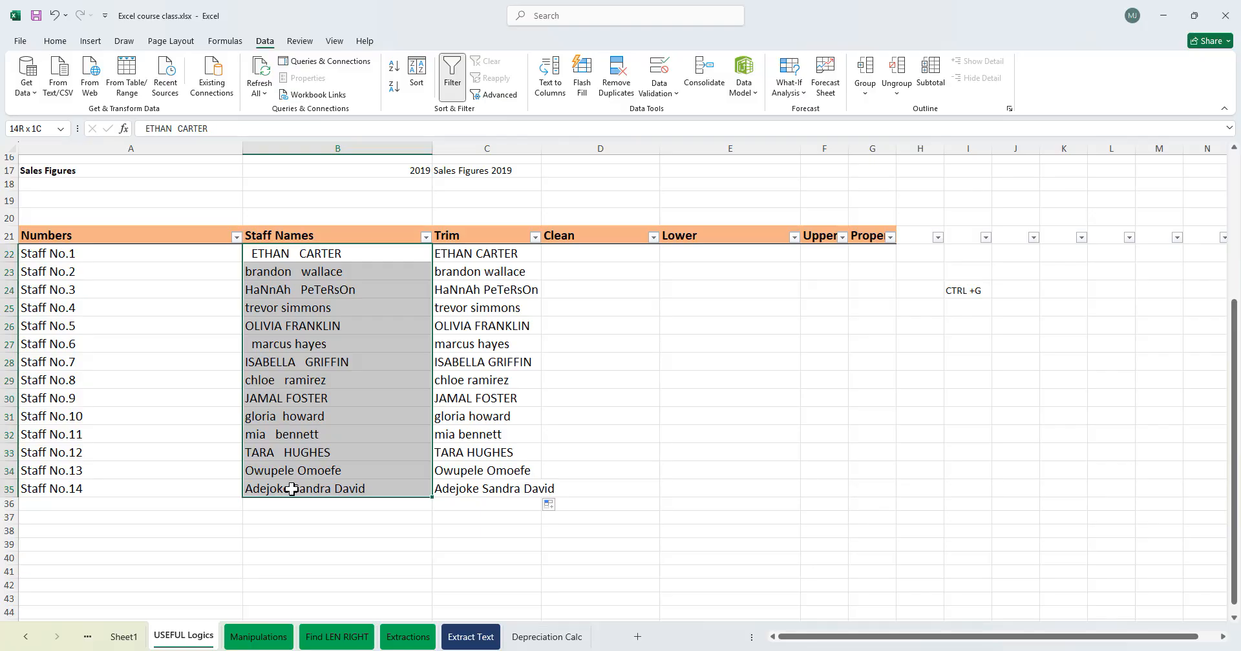
{"action": "left_click", "coordinate": [587, 256]}
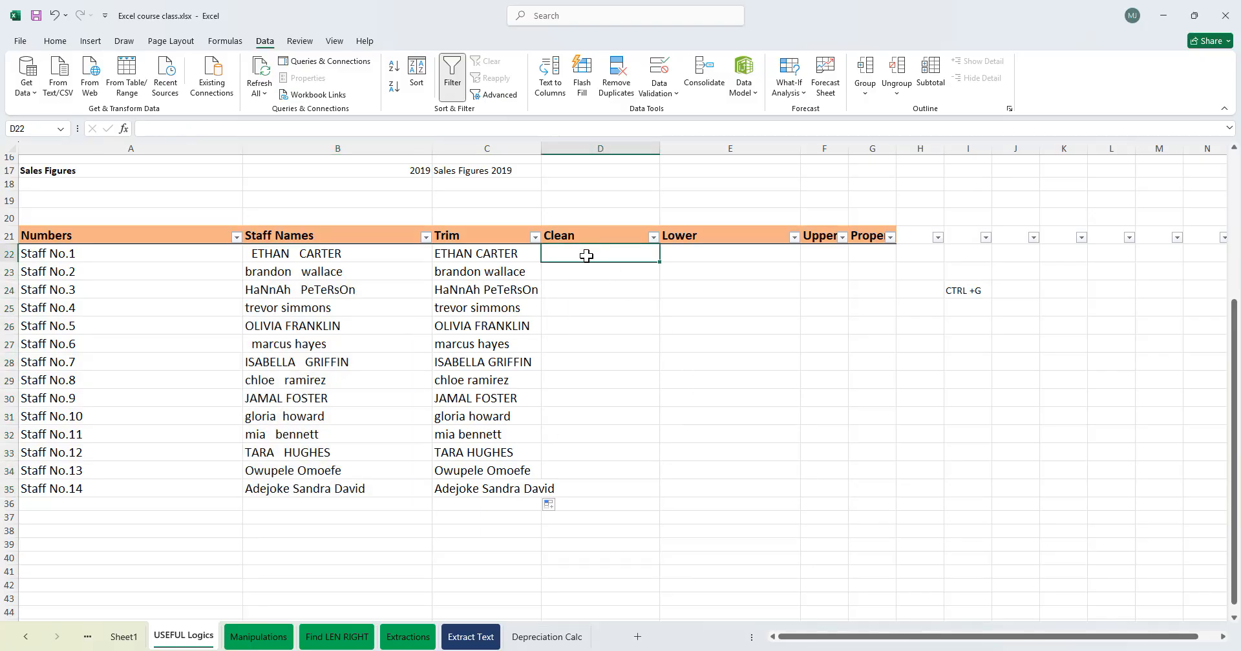
{"action": "type", "text": "=clwean"}
{"action": "key", "text": "BackSpace"}
{"action": "key", "text": "BackSpace"}
{"action": "type", "text": "ean"}
{"action": "key", "text": "Tab"}
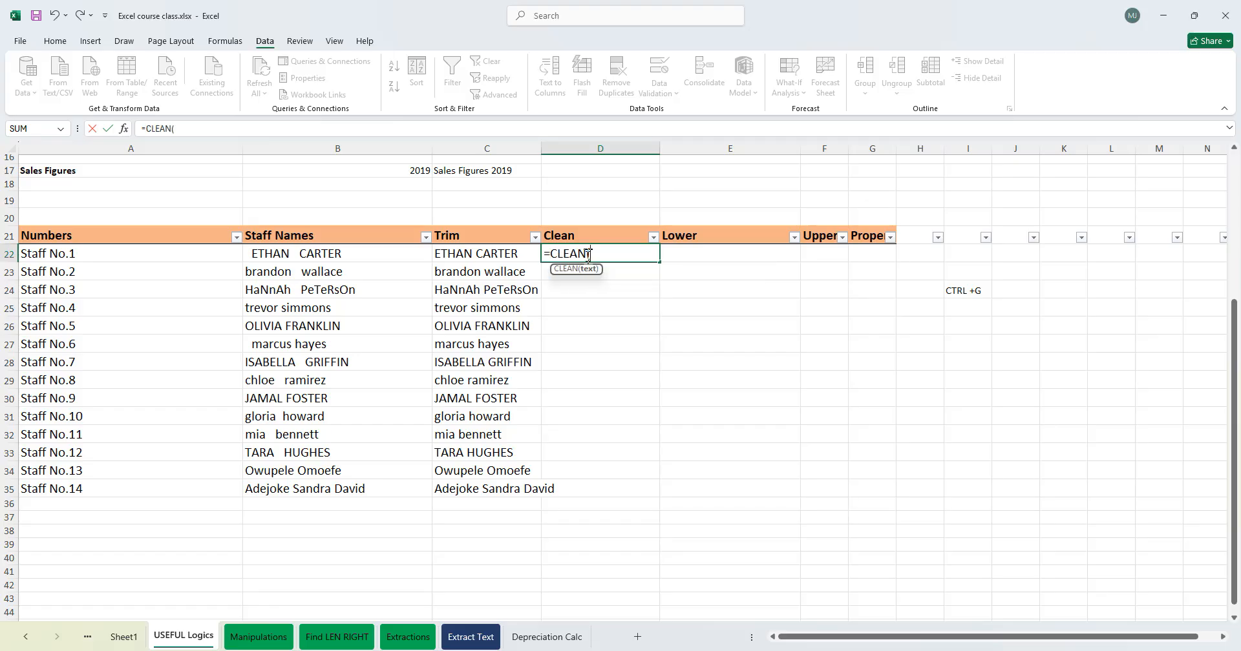
{"action": "left_click", "coordinate": [375, 254]}
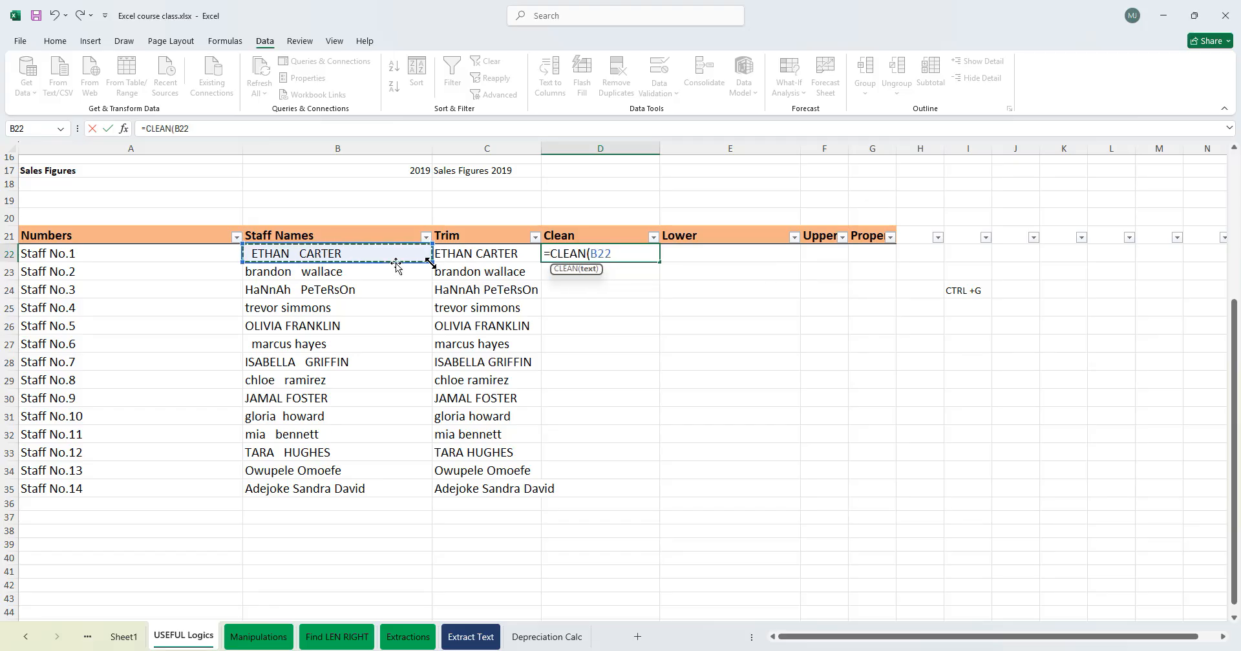
{"action": "left_click", "coordinate": [486, 254]}
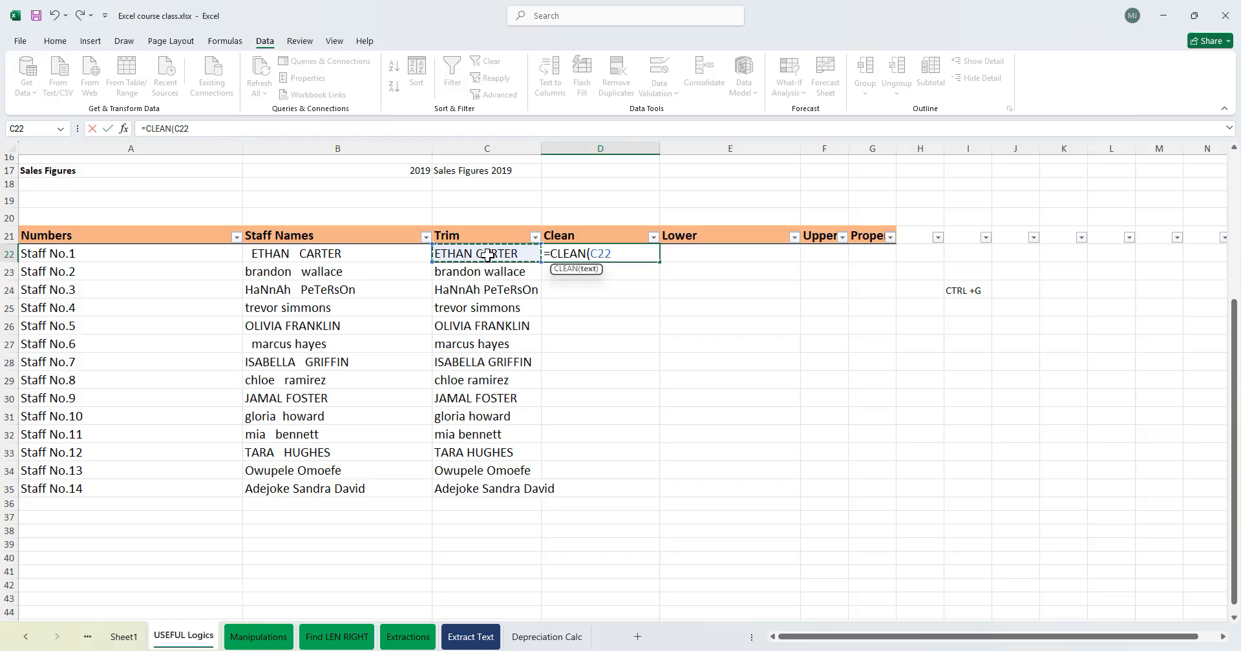
{"action": "type", "text": ")"}
{"action": "key", "text": "Return"}
- Fill the CLEAN formula down column D through row 35
{"action": "left_click", "coordinate": [591, 254]}
{"action": "double_click", "coordinate": [661, 263]}
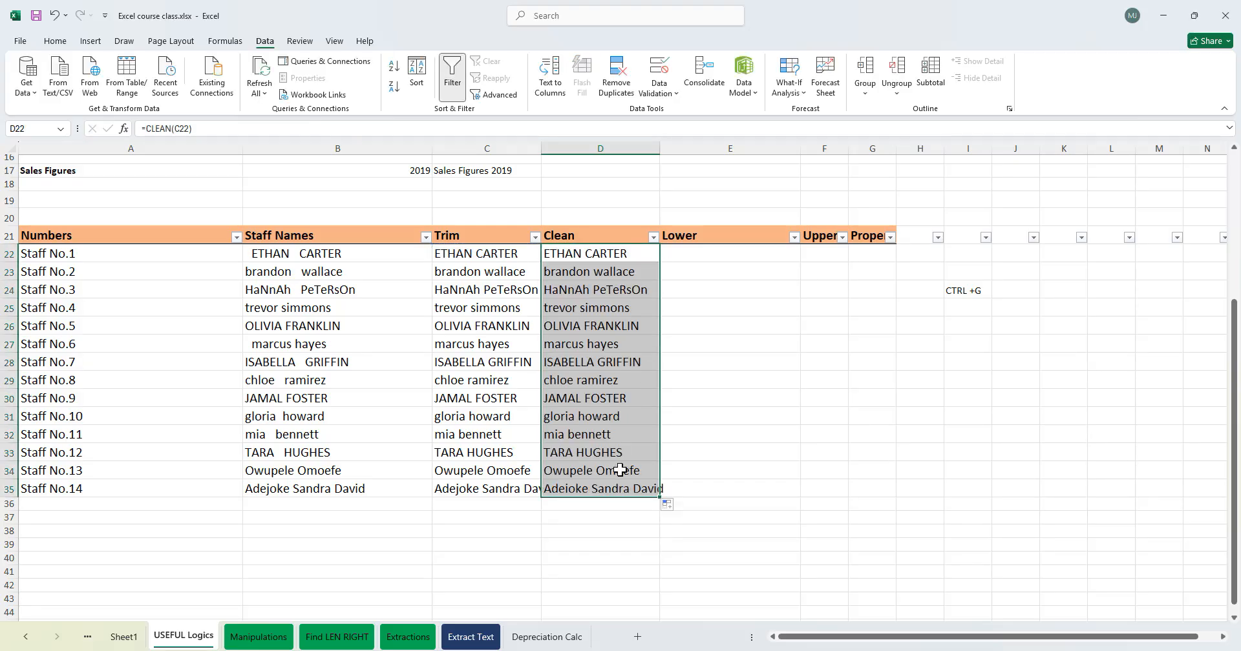
{"action": "left_click", "coordinate": [690, 253]}
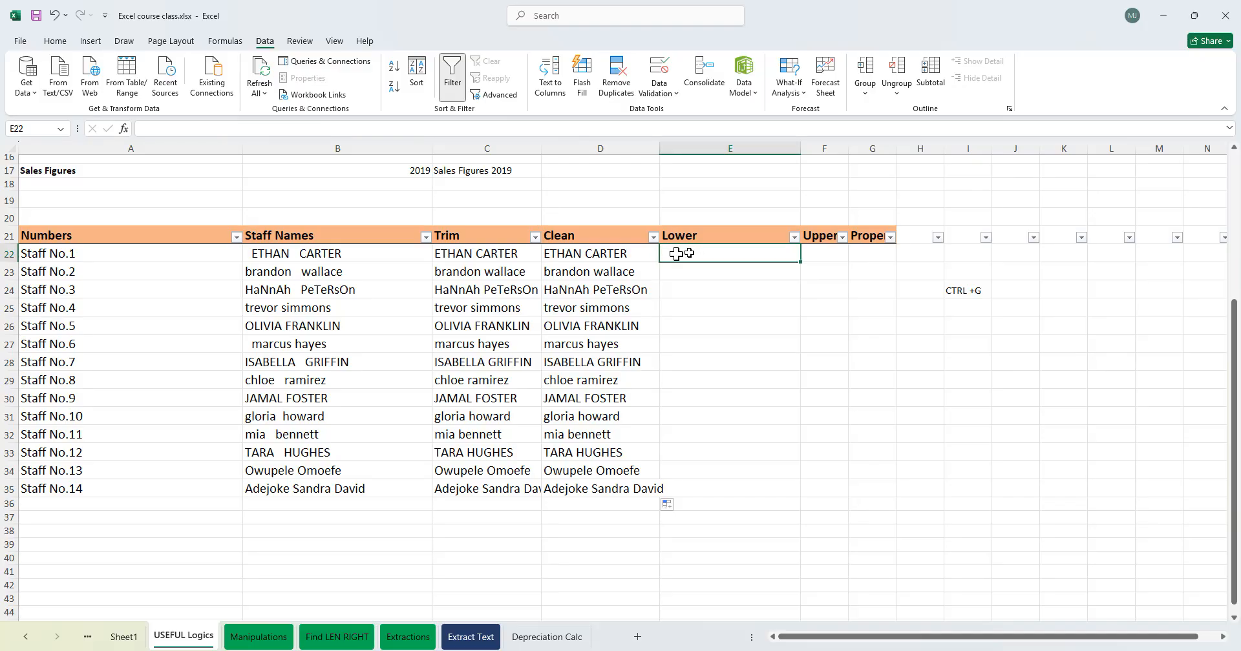
{"action": "left_click", "coordinate": [597, 257]}
{"action": "left_click", "coordinate": [477, 258]}
{"action": "left_click", "coordinate": [595, 296]}
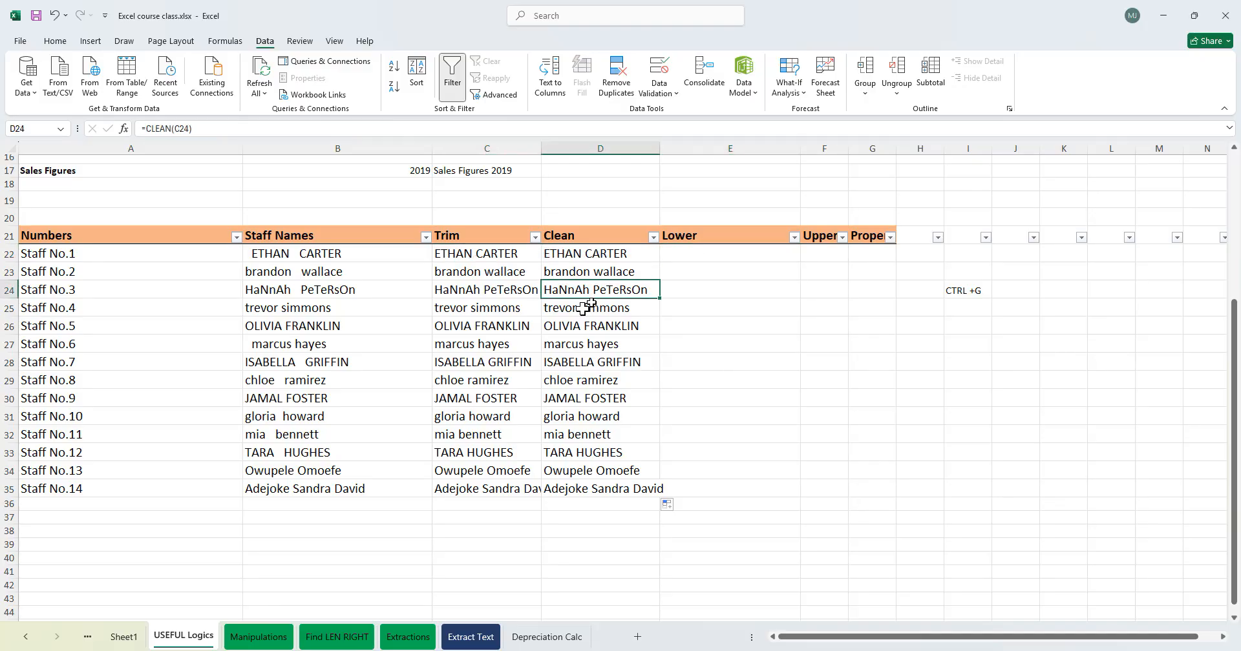
{"action": "left_click", "coordinate": [631, 380]}
{"action": "left_click", "coordinate": [566, 294]}
{"action": "left_click", "coordinate": [616, 380]}
{"action": "left_click", "coordinate": [585, 434]}
{"action": "left_click", "coordinate": [627, 290]}
{"action": "left_click", "coordinate": [585, 399]}
{"action": "left_click", "coordinate": [583, 438]}
{"action": "left_click", "coordinate": [595, 380]}
{"action": "left_click", "coordinate": [604, 325]}
- Enter =LOWER(D22) in E22 under the Lower heading and fill it down column E through row 35
{"action": "left_click", "coordinate": [685, 256]}
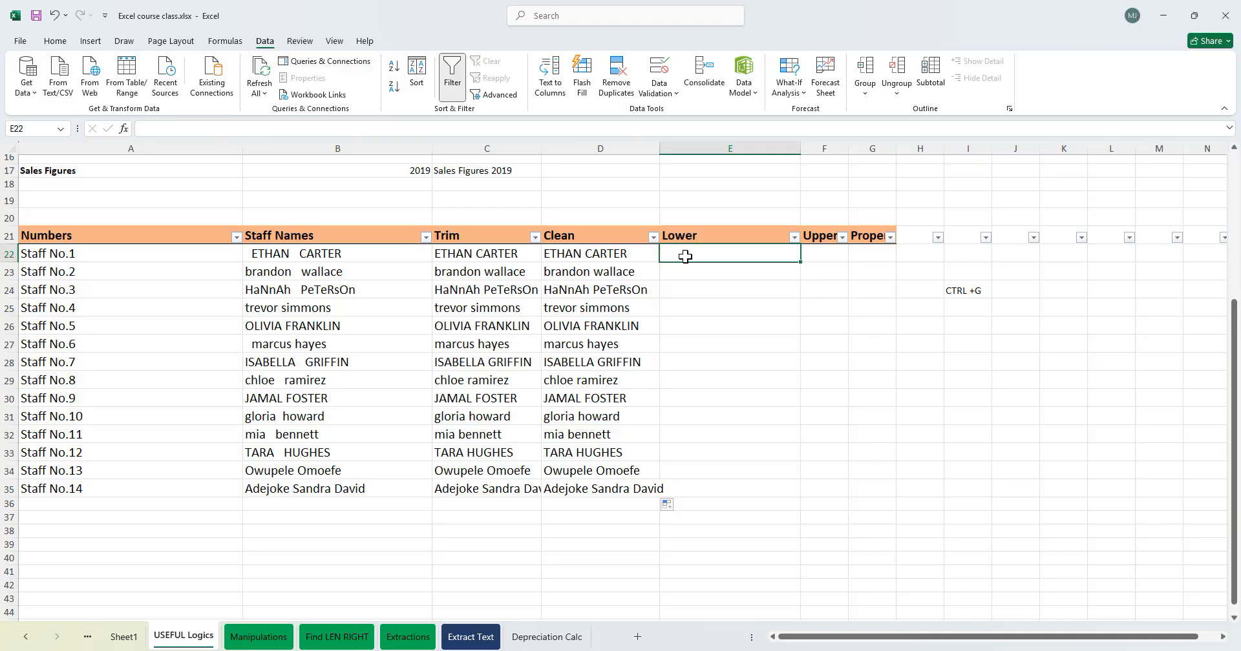
{"action": "type", "text": "=lower"}
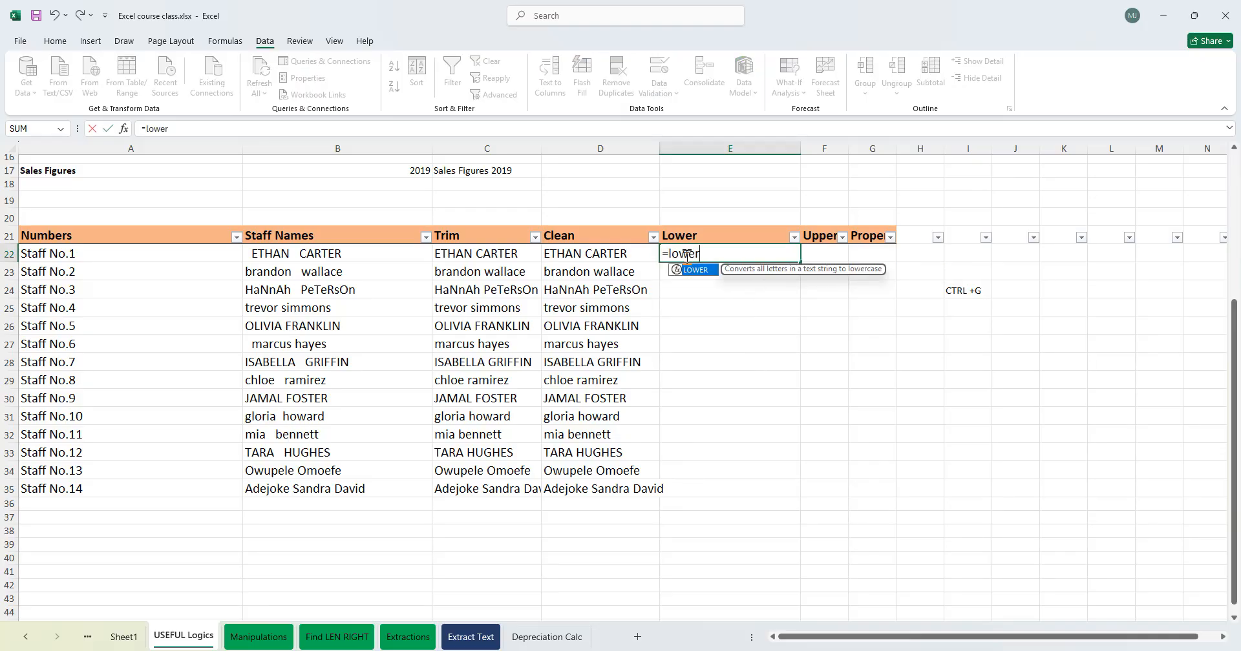
{"action": "key", "text": "Tab"}
{"action": "left_click", "coordinate": [601, 253]}
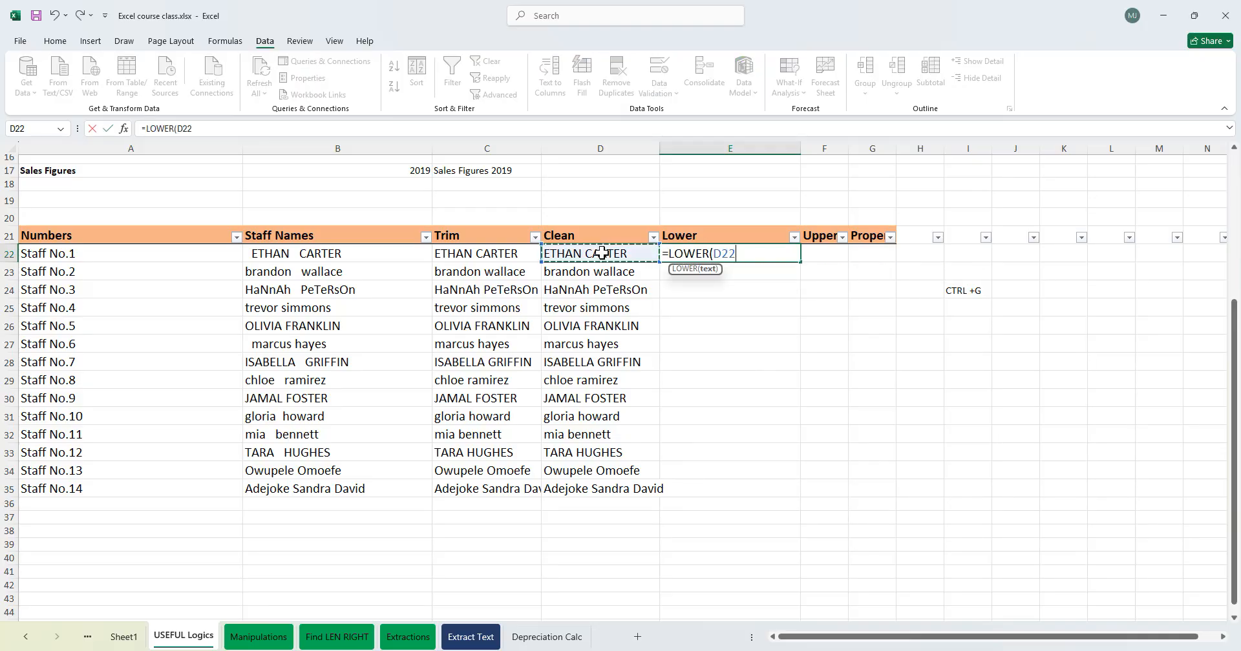
{"action": "type", "text": ")"}
{"action": "key", "text": "Return"}
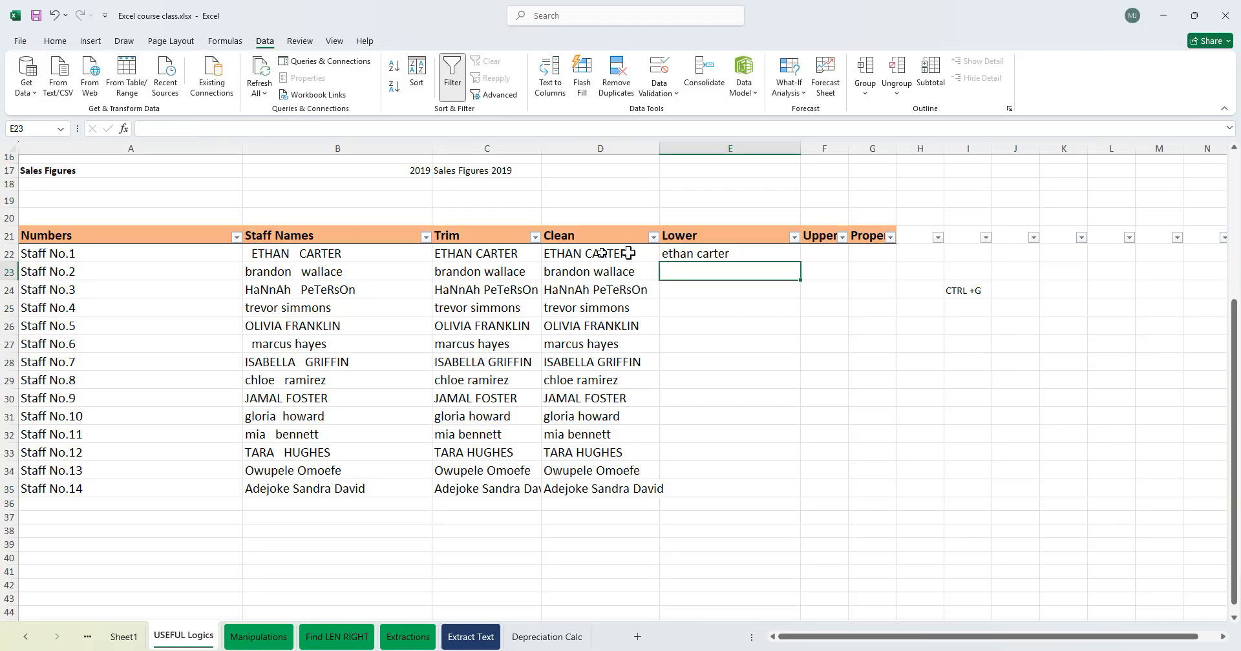
{"action": "left_click", "coordinate": [771, 252]}
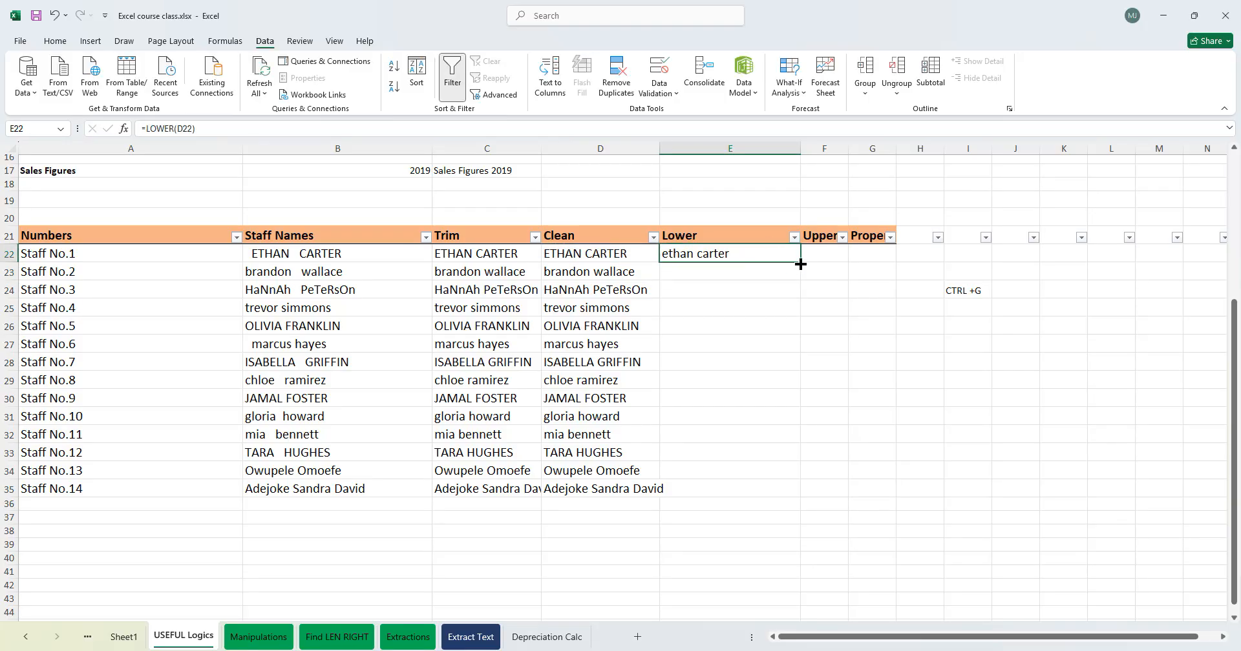
{"action": "double_click", "coordinate": [800, 265]}
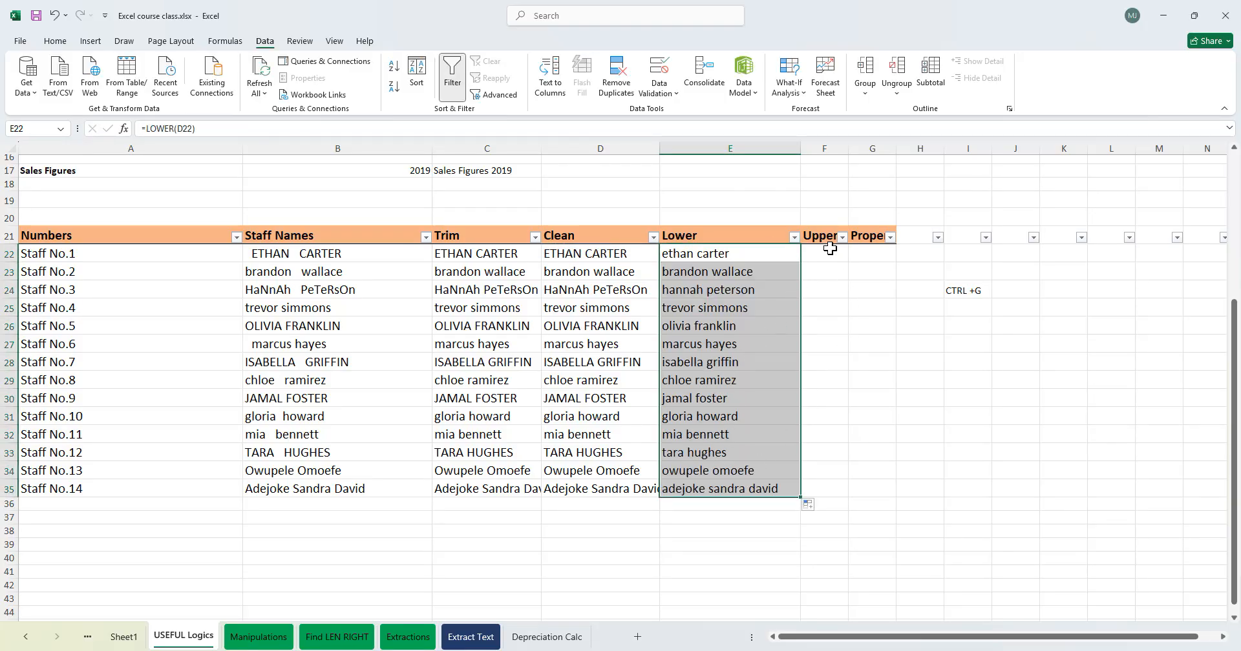
- Enter the formula =UPPER(E22) in F22 under the Upper heading
{"action": "left_click", "coordinate": [827, 251]}
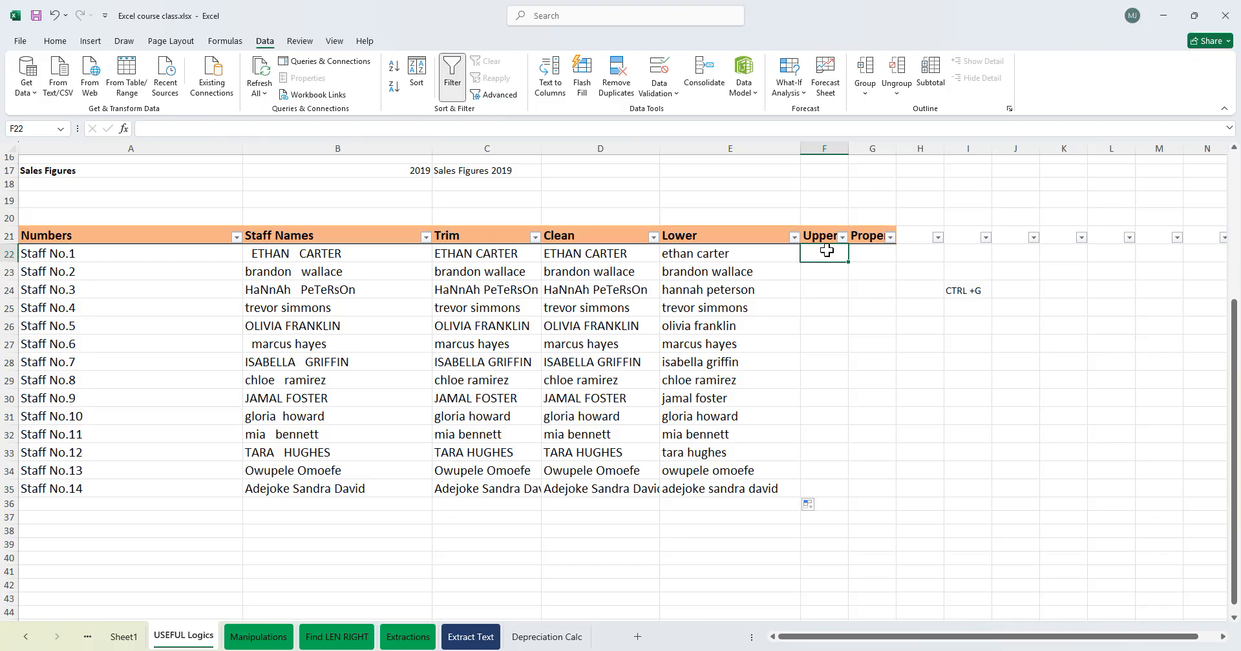
{"action": "type", "text": "="}
{"action": "type", "text": "er"}
{"action": "key", "text": "Tab"}
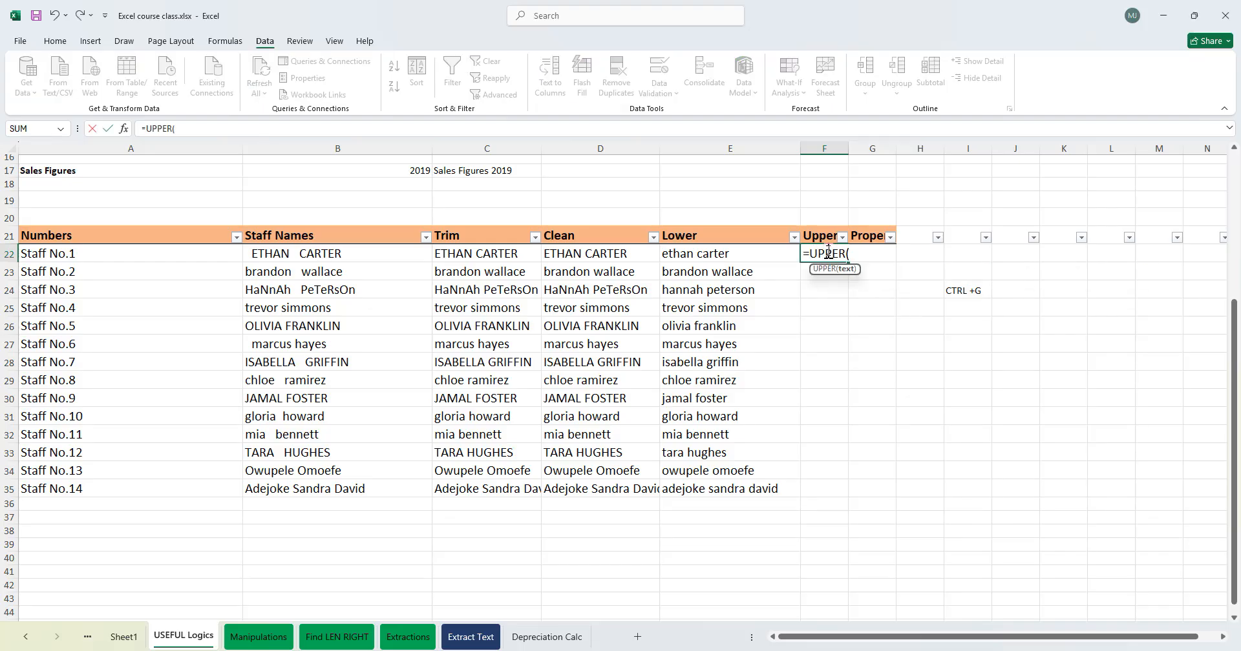
{"action": "left_click", "coordinate": [731, 254]}
{"action": "key", "text": "Return"}
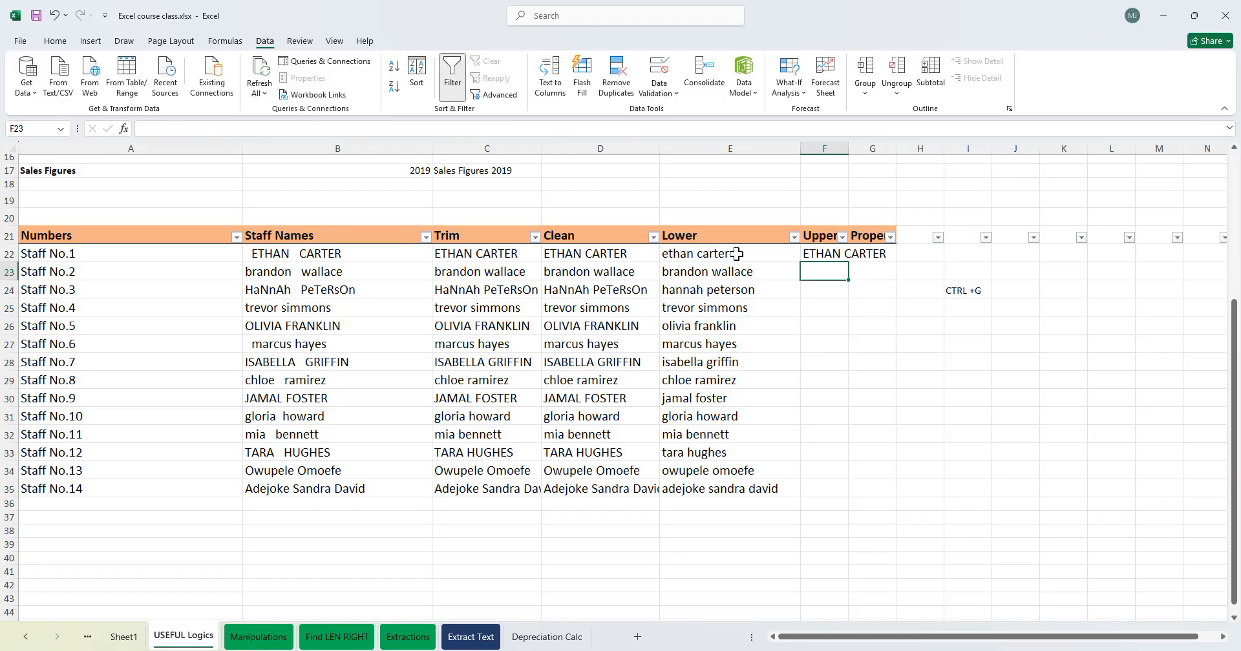
- Fill the UPPER formula down column F through row 35 and widen column F to fit its contents
{"action": "key", "text": "Up"}
{"action": "double_click", "coordinate": [850, 263]}
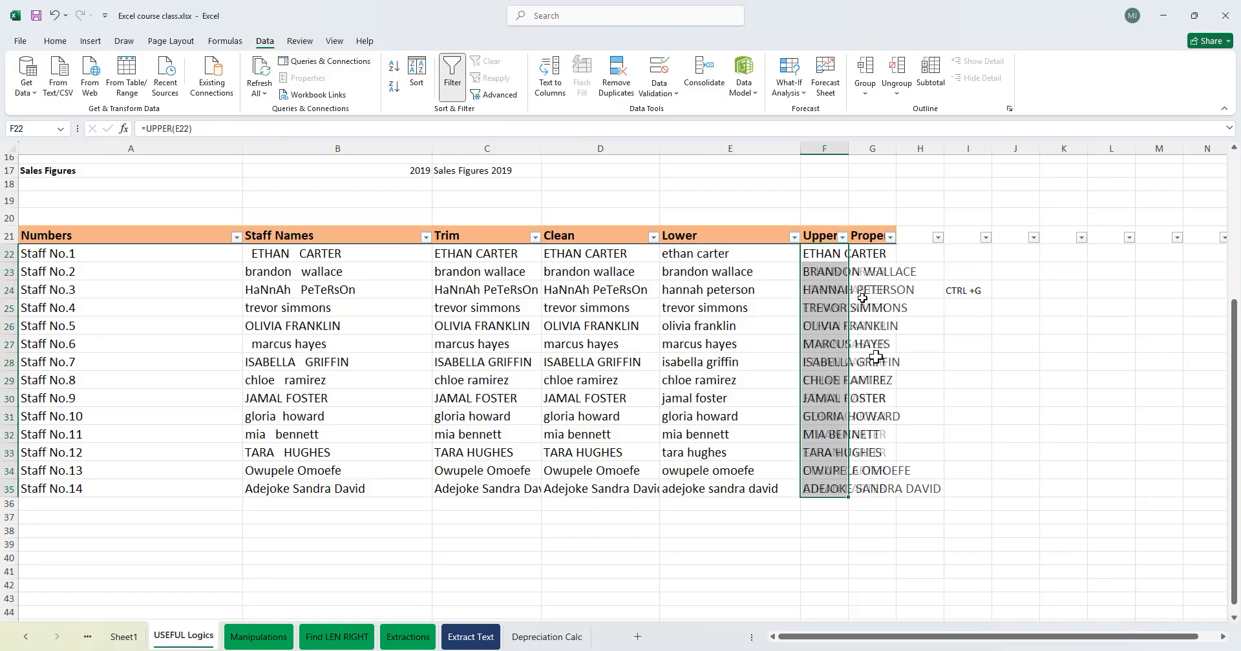
{"action": "double_click", "coordinate": [849, 148]}
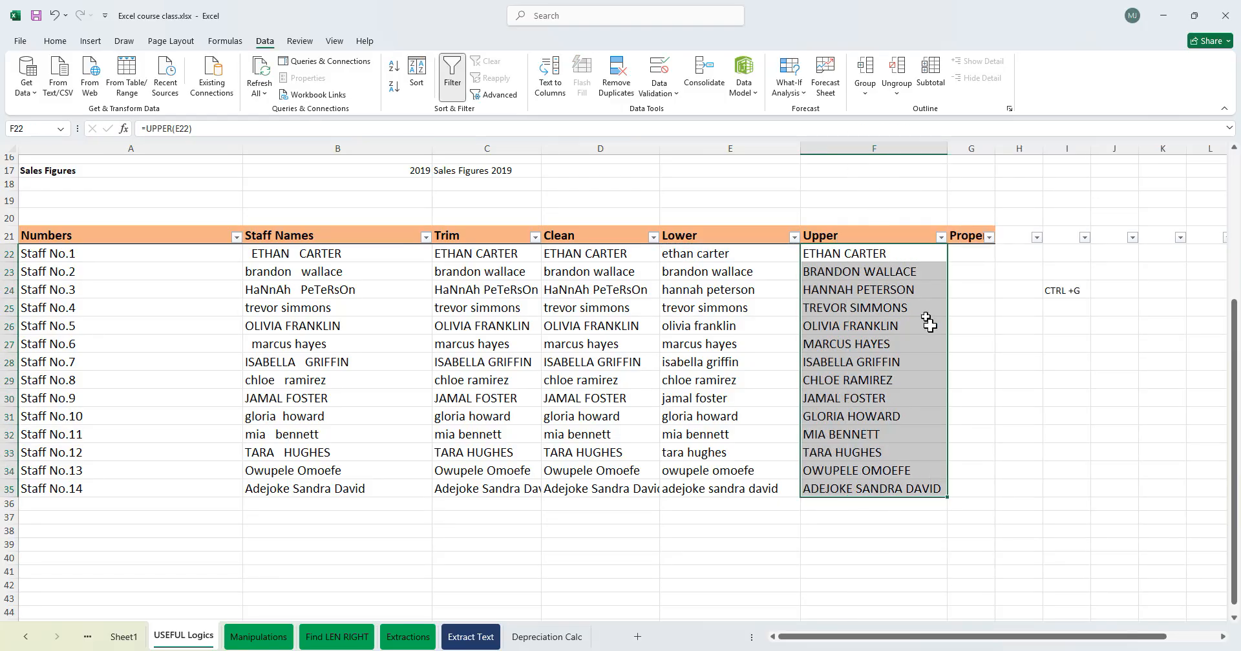
{"action": "left_click_drag", "start_coordinate": [878, 637], "coordinate": [931, 638]}
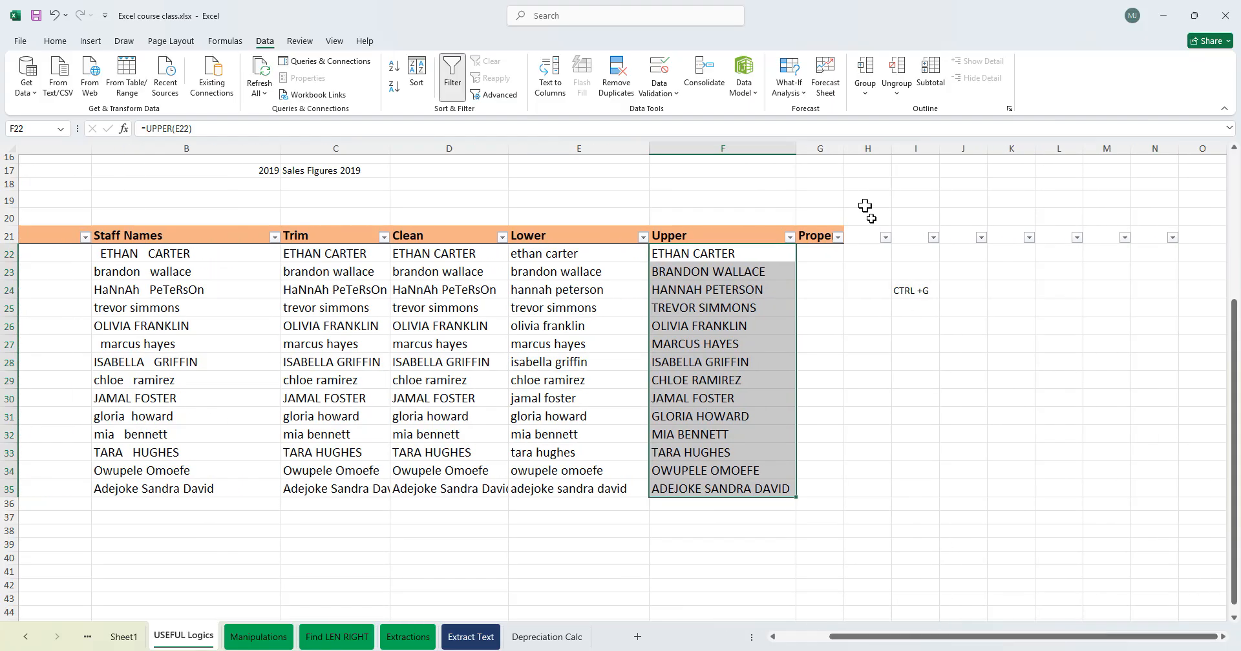
- Enter the formula =PROPER(F22) in G22 under the Proper heading
{"action": "double_click", "coordinate": [844, 149]}
{"action": "left_click", "coordinate": [831, 257]}
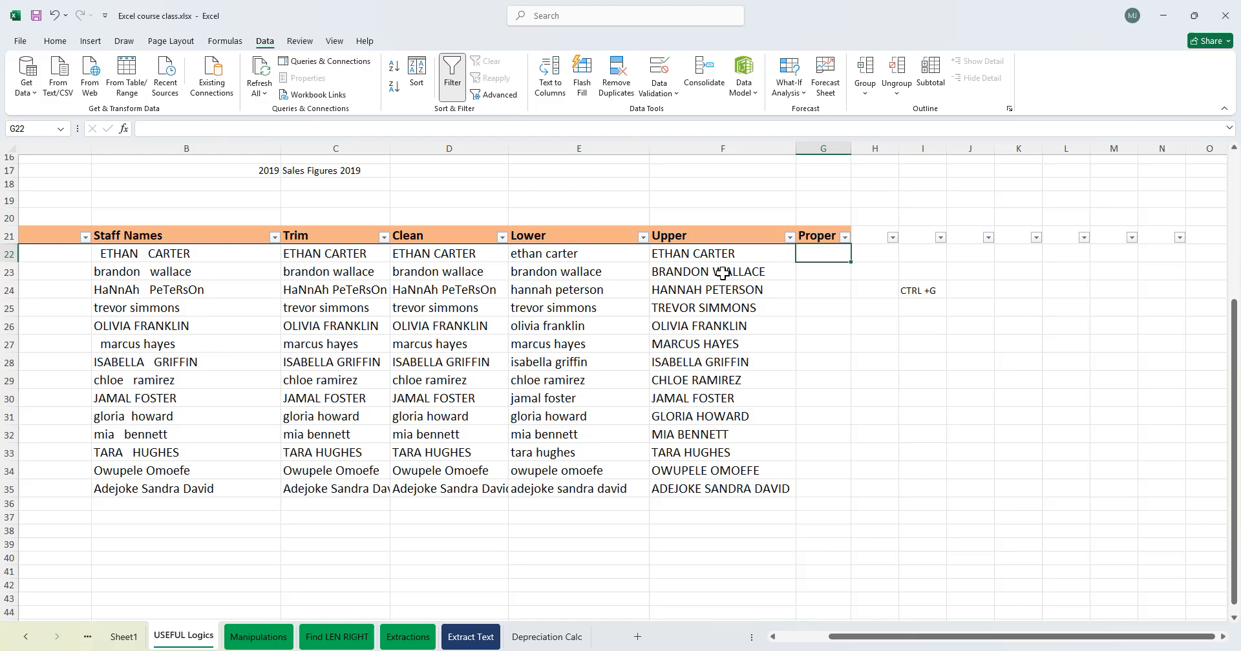
{"action": "type", "text": "="}
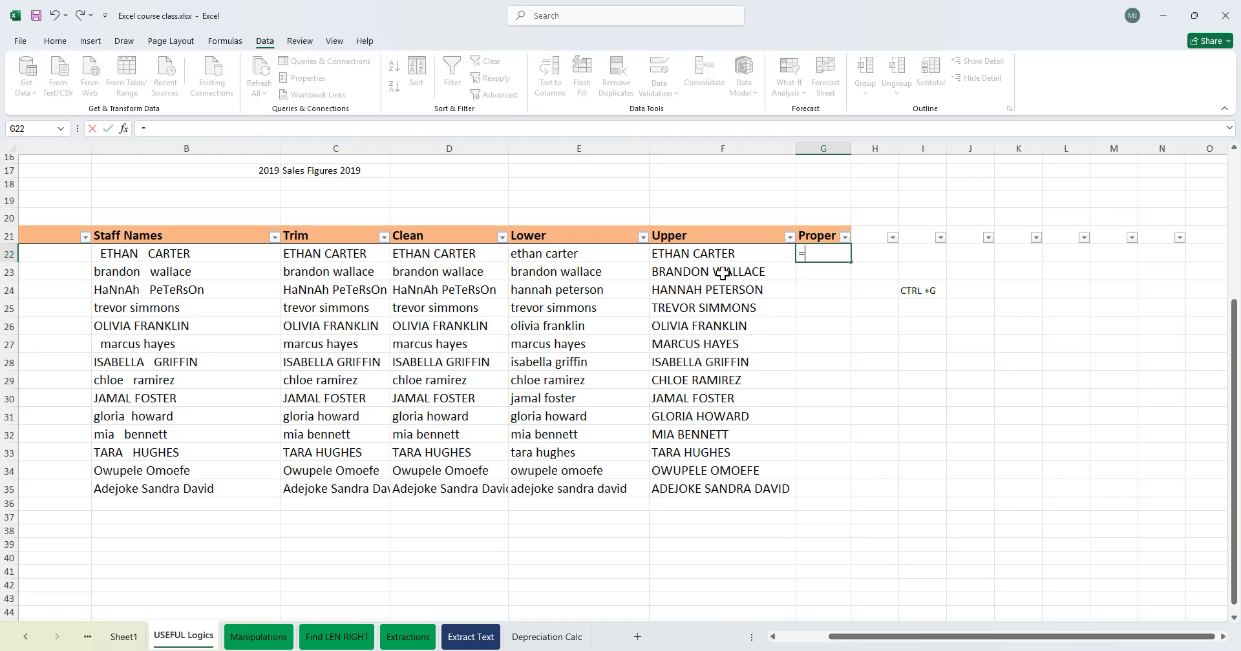
{"action": "type", "text": "prope"}
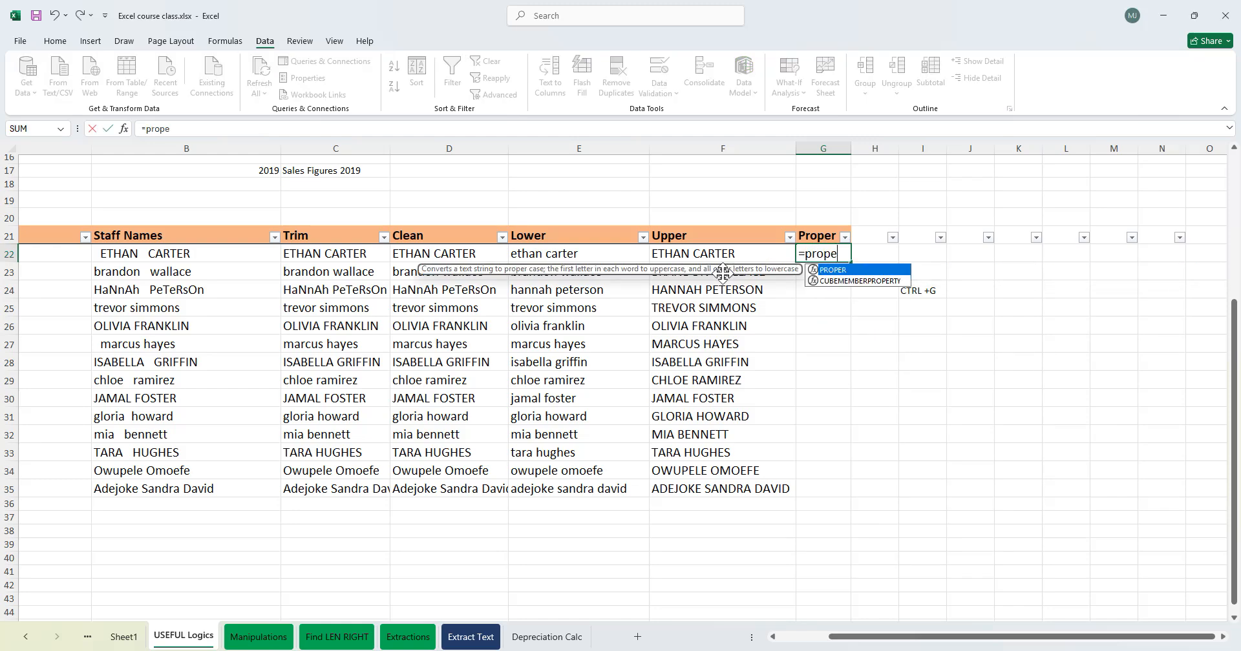
{"action": "key", "text": "Tab"}
{"action": "left_click", "coordinate": [676, 254]}
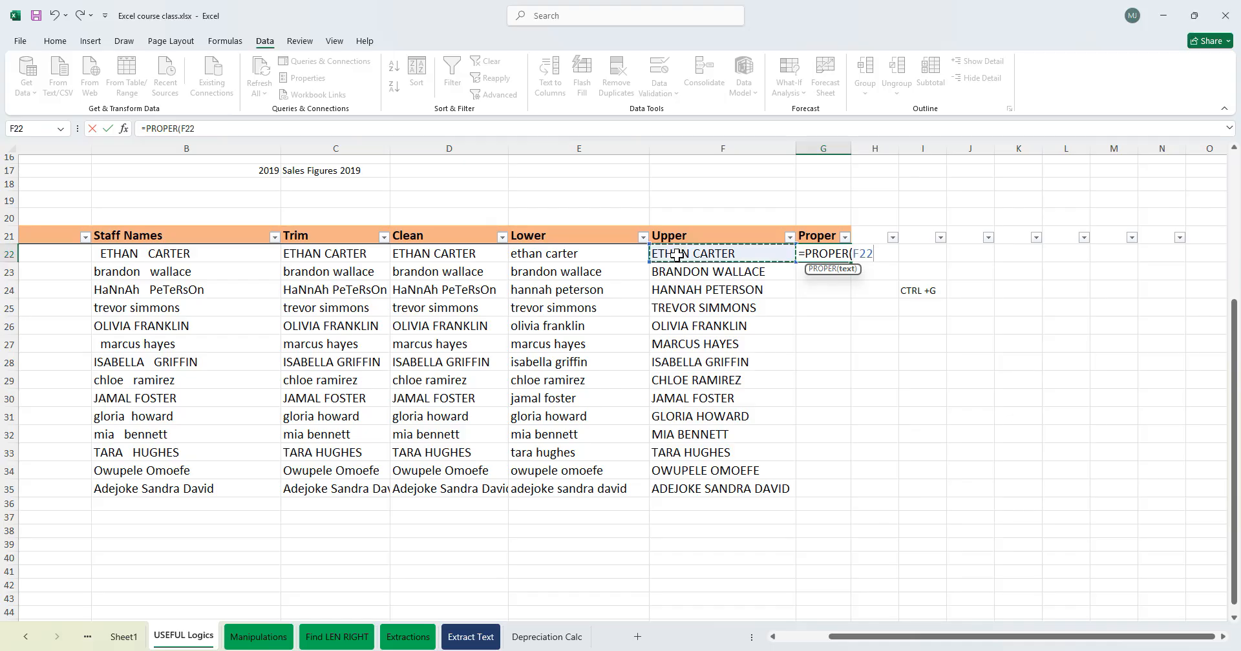
{"action": "type", "text": ")"}
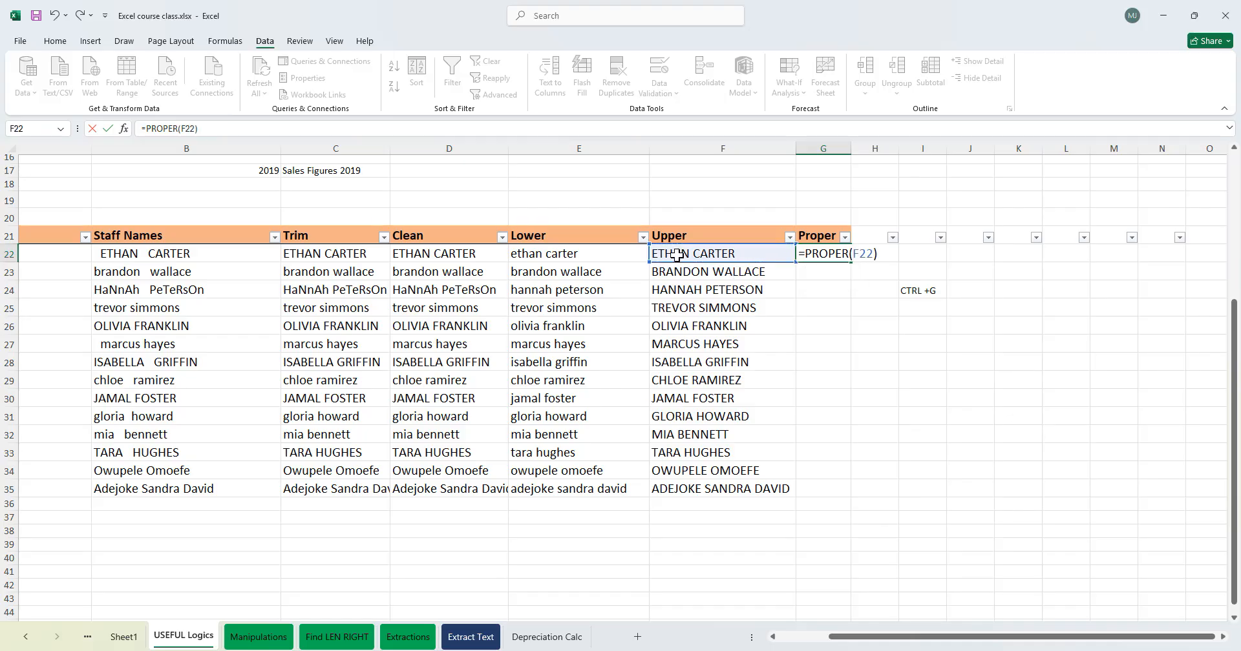
{"action": "key", "text": "Return"}
- Fill the PROPER formula down column G through row 35 and widen column G to fit
{"action": "left_click", "coordinate": [827, 253]}
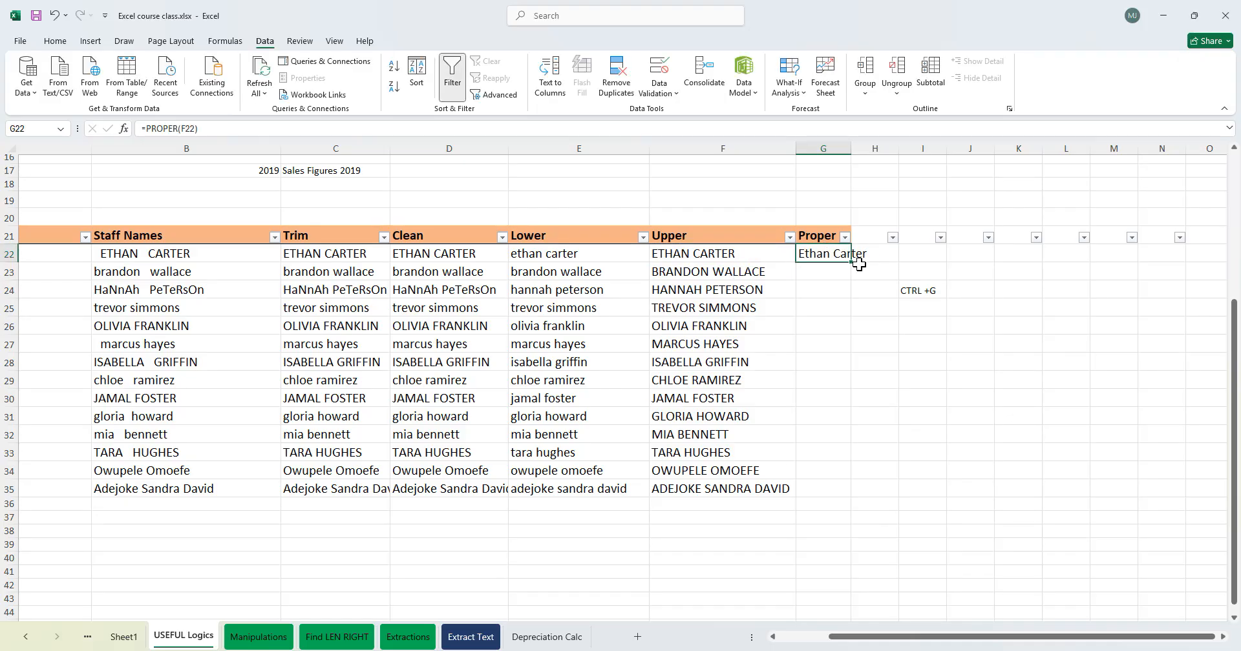
{"action": "double_click", "coordinate": [851, 264]}
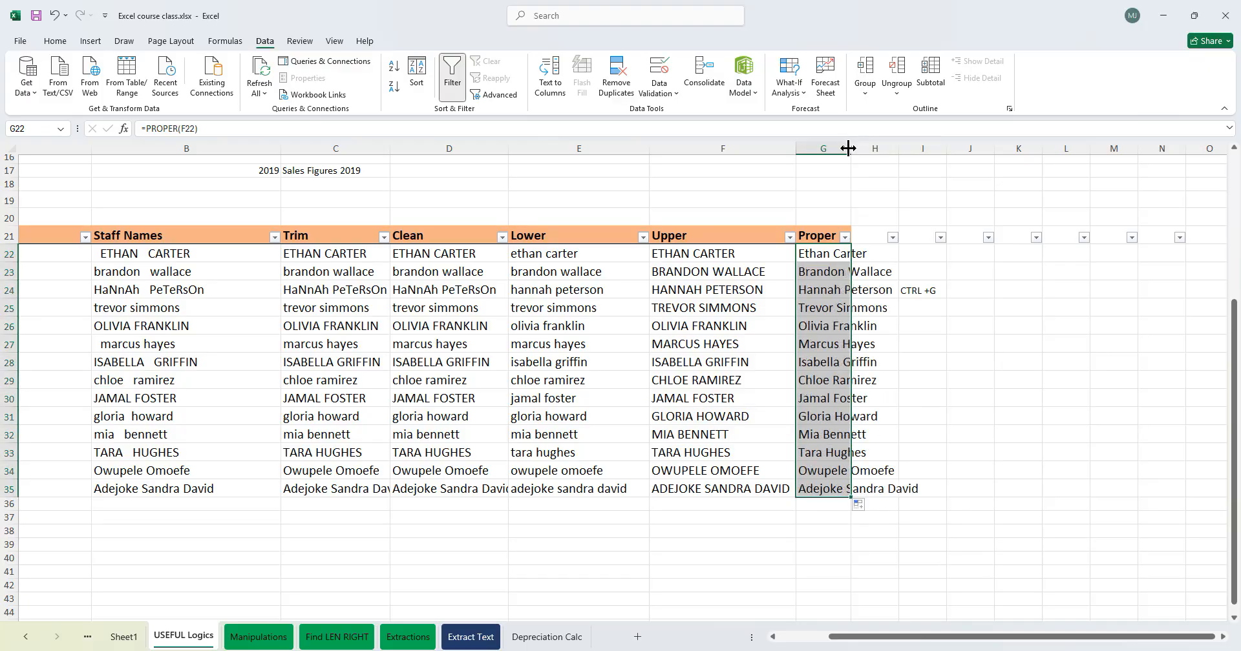
{"action": "double_click", "coordinate": [850, 147]}
{"action": "left_click", "coordinate": [867, 325]}
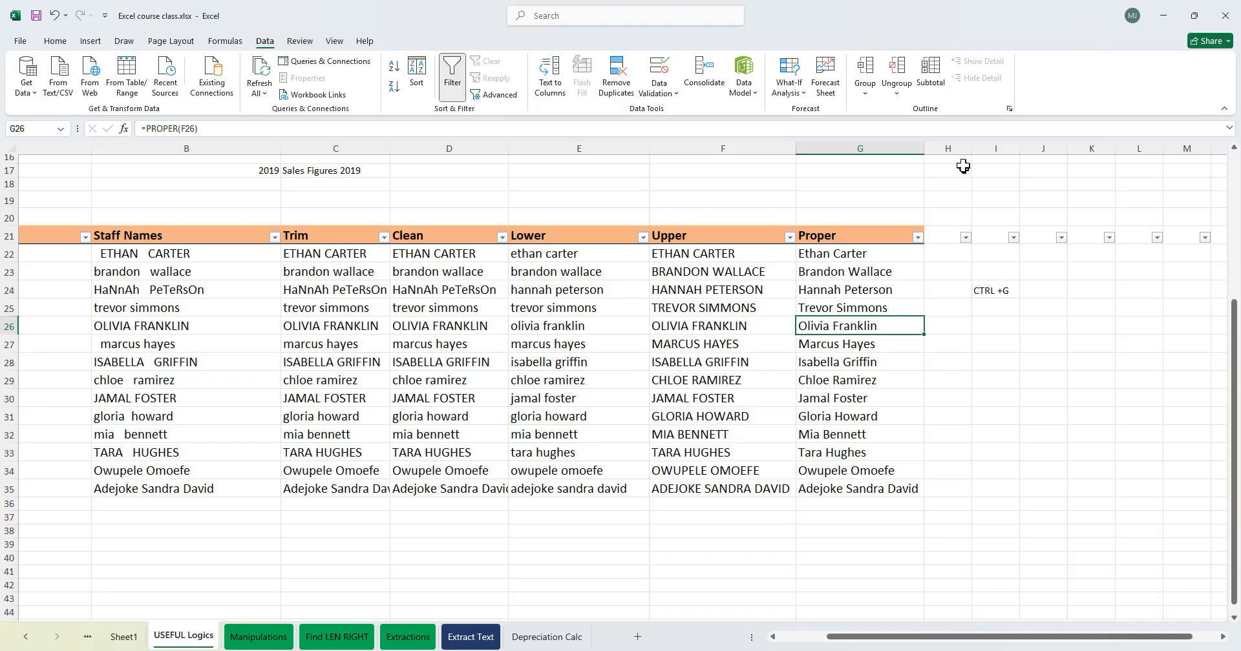
- Add the heading once in H21 next to the Proper column and widen column H slightly
{"action": "left_click", "coordinate": [940, 239]}
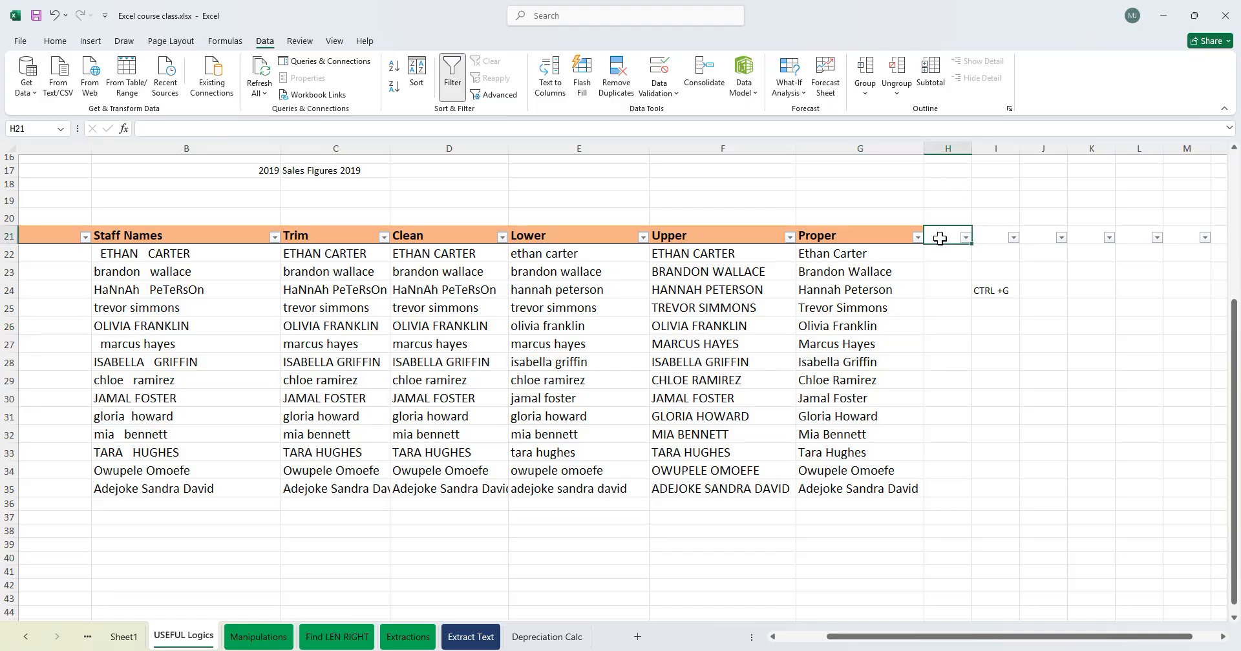
{"action": "key", "text": "ctrl+r"}
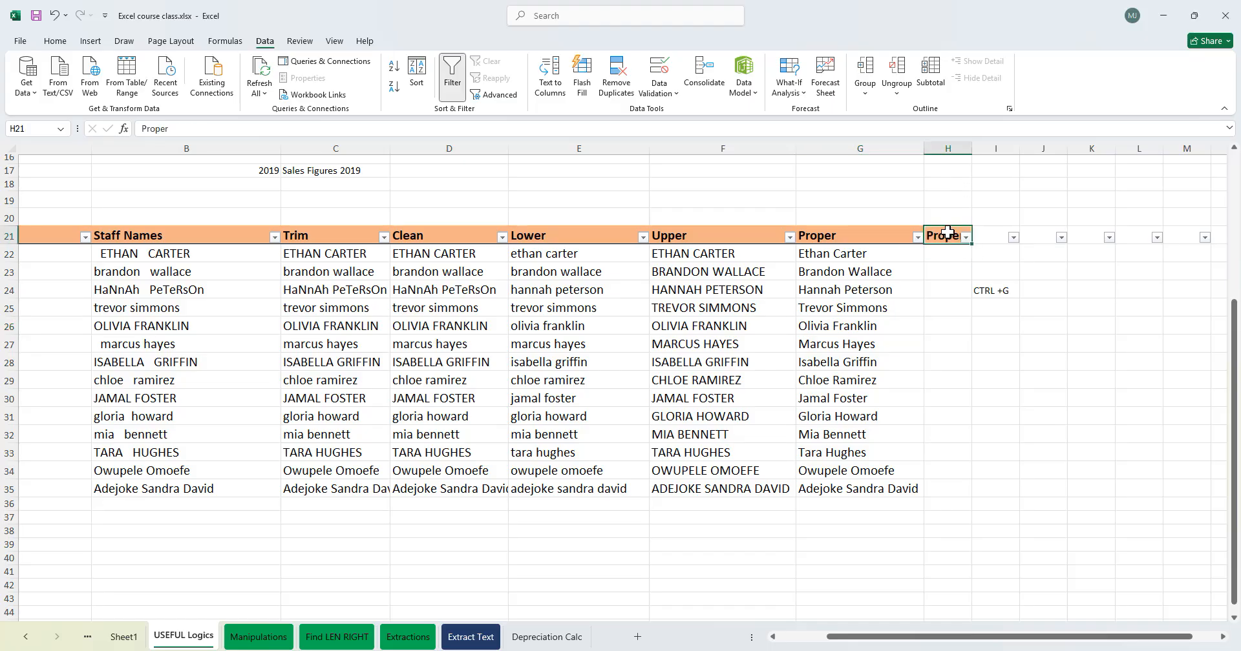
{"action": "type", "text": "once"}
{"action": "key", "text": "Tab"}
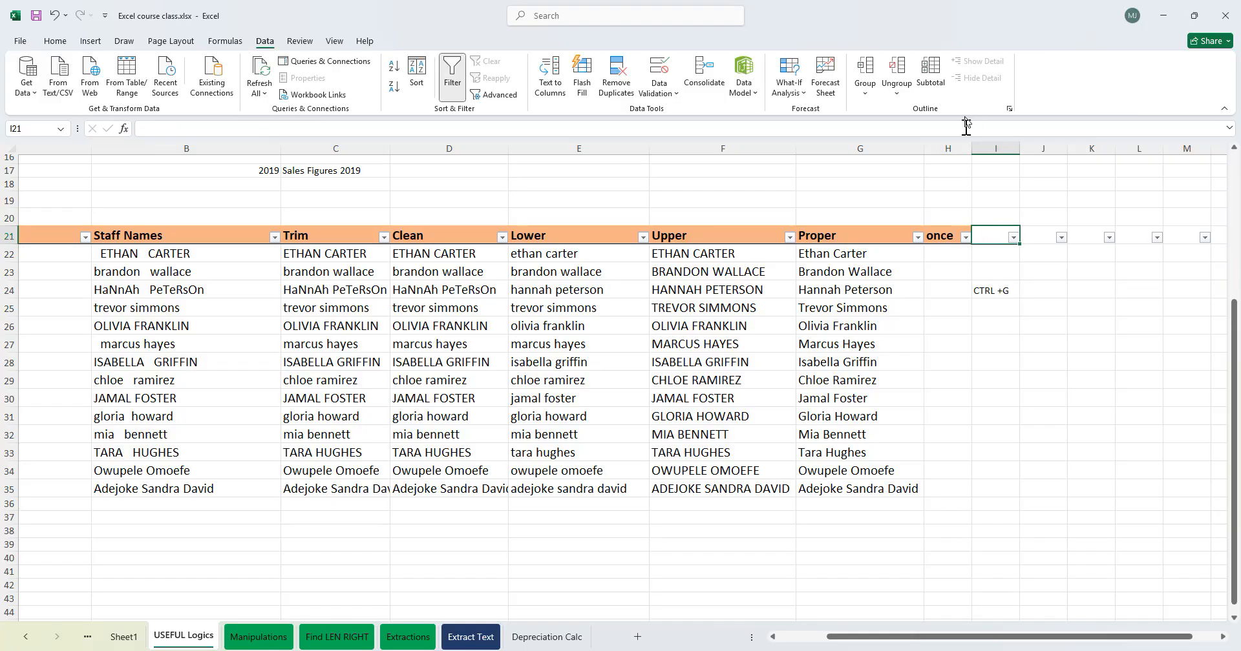
{"action": "left_click_drag", "start_coordinate": [973, 152], "coordinate": [978, 152]}
{"action": "left_click", "coordinate": [952, 251]}
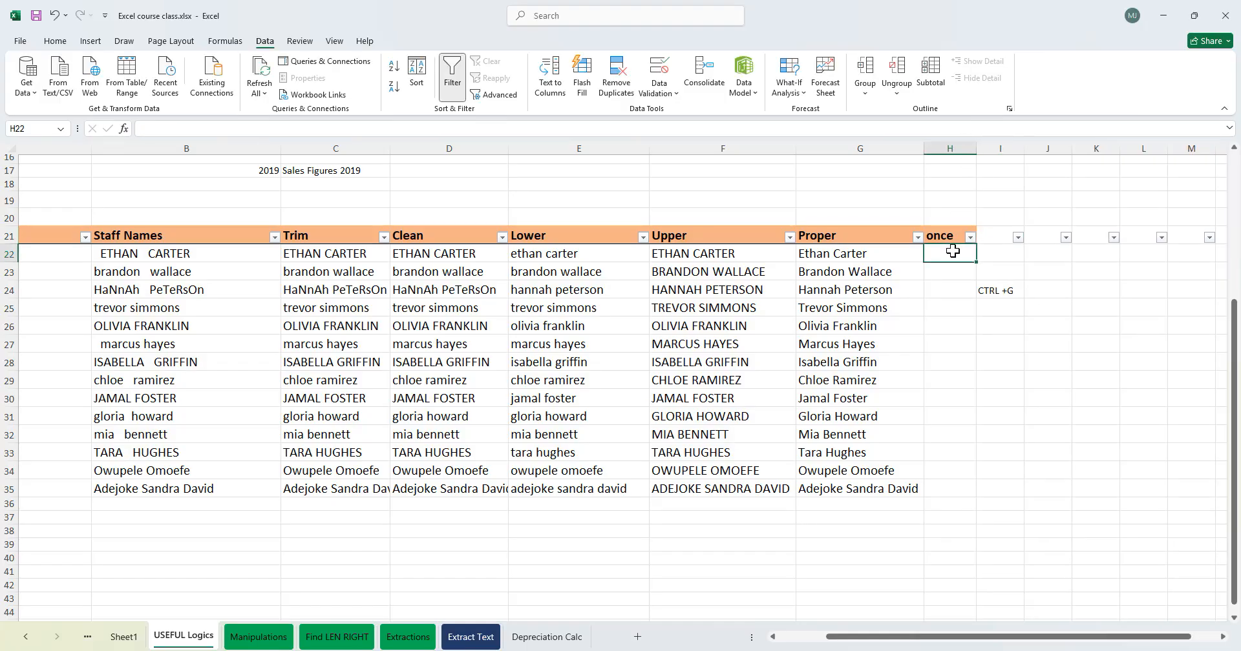
{"action": "type", "text": "=trim"}
{"action": "key", "text": "Tab"}
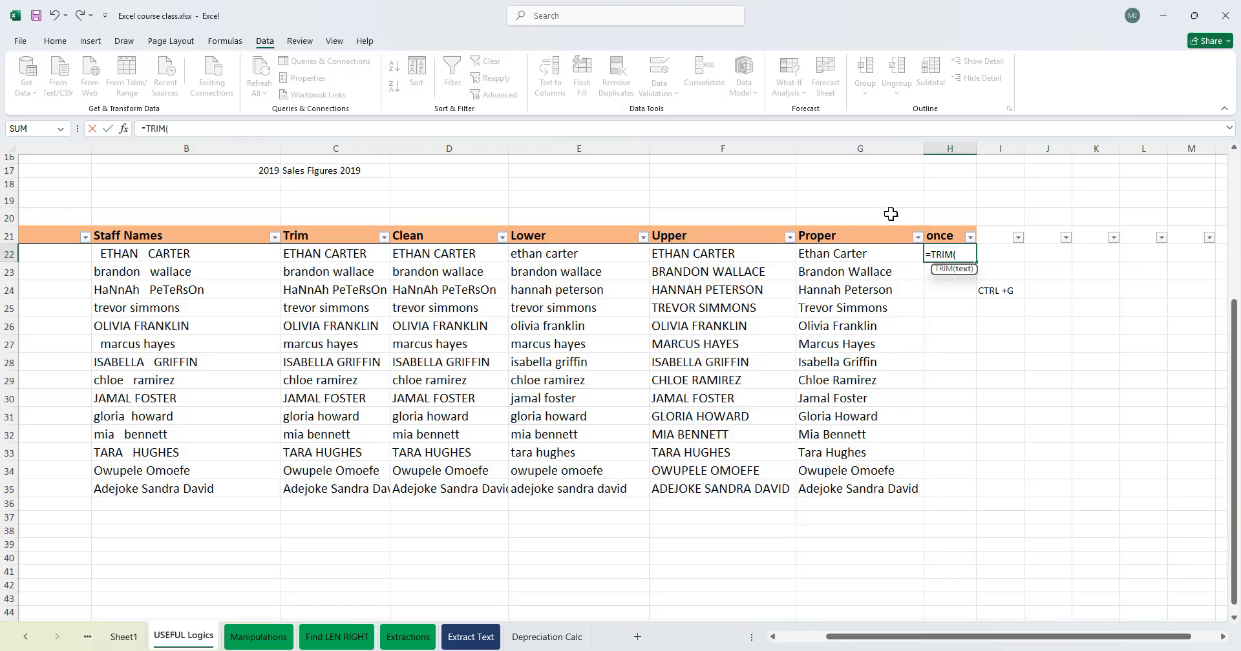
{"action": "key", "text": "BackSpace"}
{"action": "key", "text": "BackSpace"}
{"action": "key", "text": "BackSpace"}
{"action": "key", "text": "BackSpace"}
{"action": "key", "text": "BackSpace"}
{"action": "key", "text": "BackSpace"}
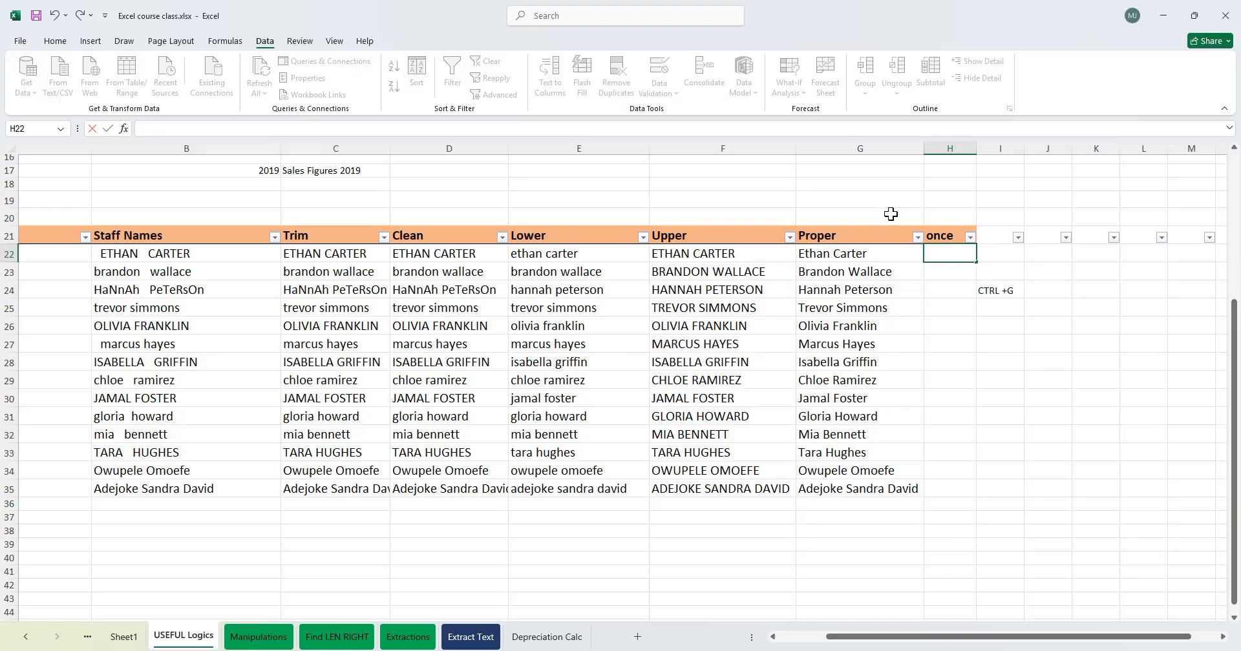
{"action": "key", "text": "alt+Tab"}
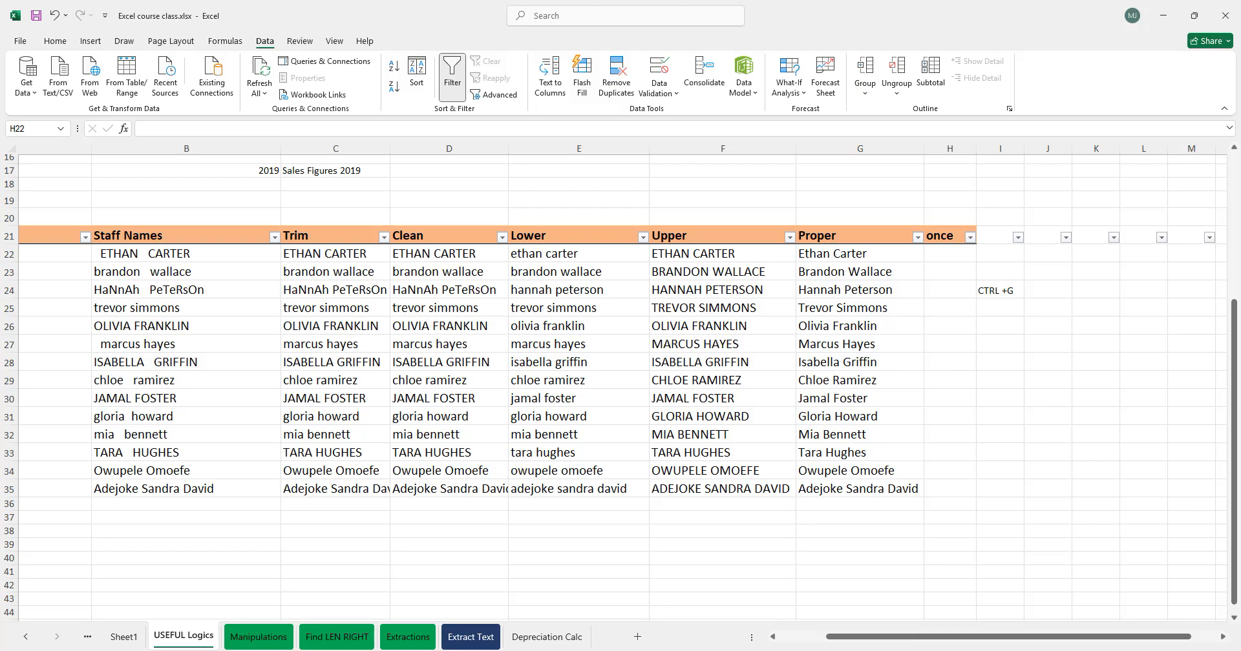
- Enter the nested formula =TRIM(CLEAN(PROPER(B22))) in H22 under the once heading
{"action": "left_click", "coordinate": [929, 254]}
{"action": "type", "text": "=TRIM("}
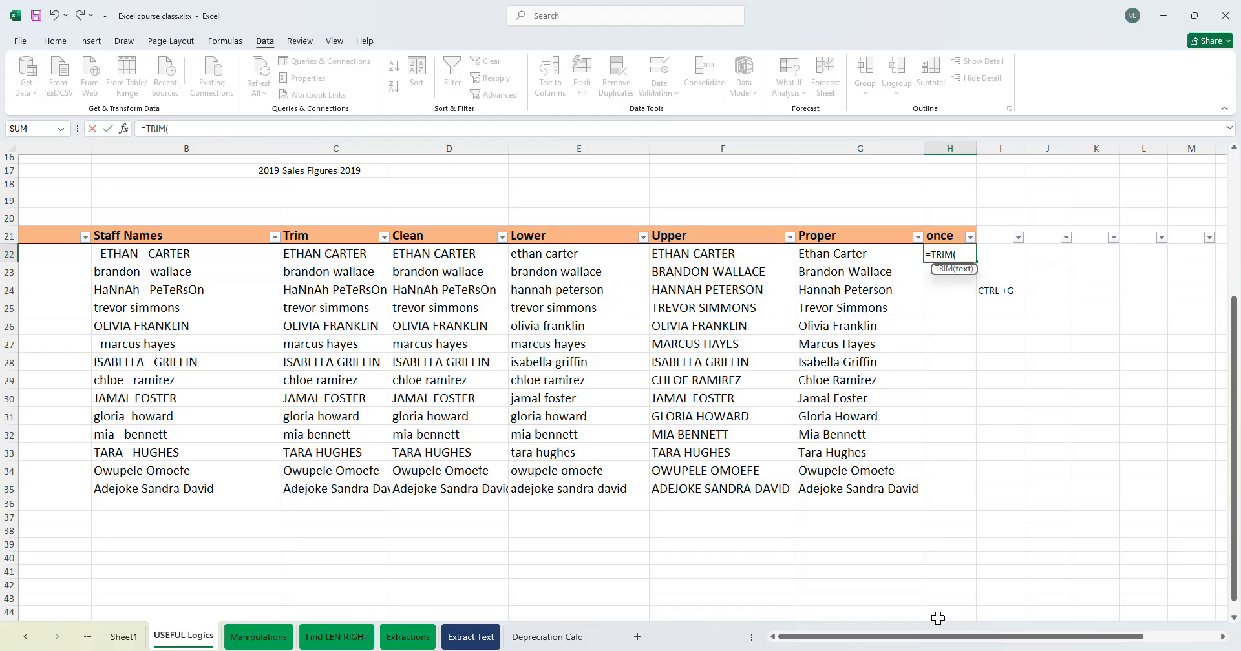
{"action": "left_click_drag", "start_coordinate": [830, 639], "coordinate": [868, 639]}
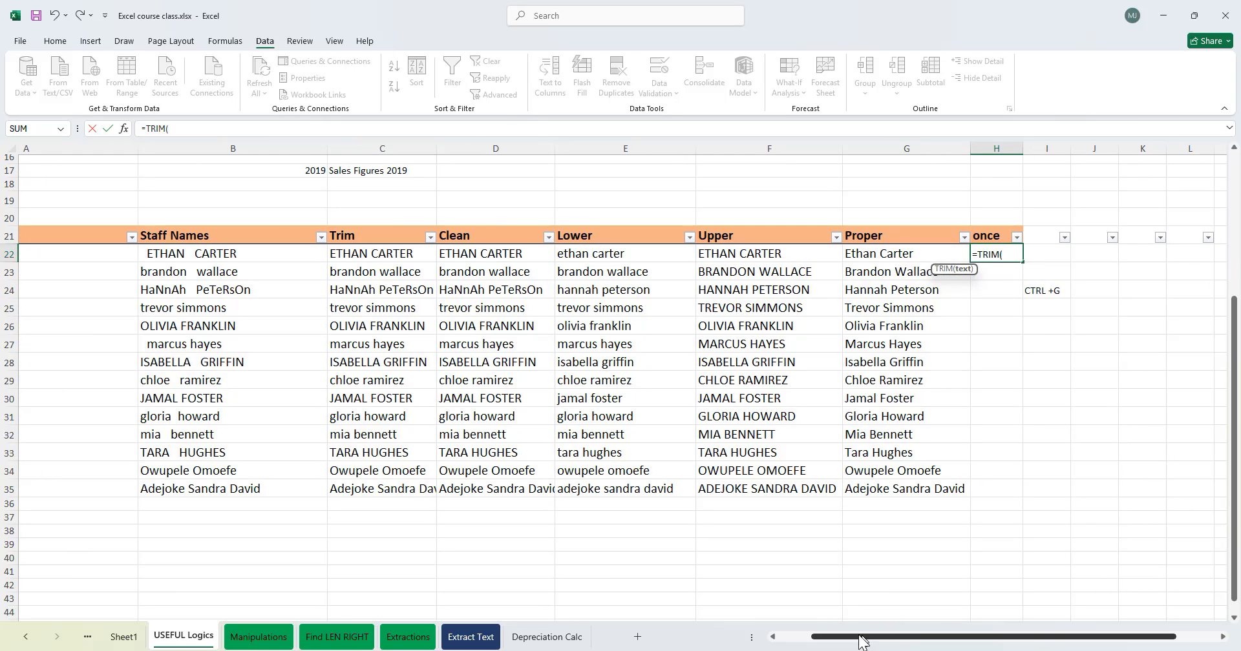
{"action": "left_click", "coordinate": [240, 253]}
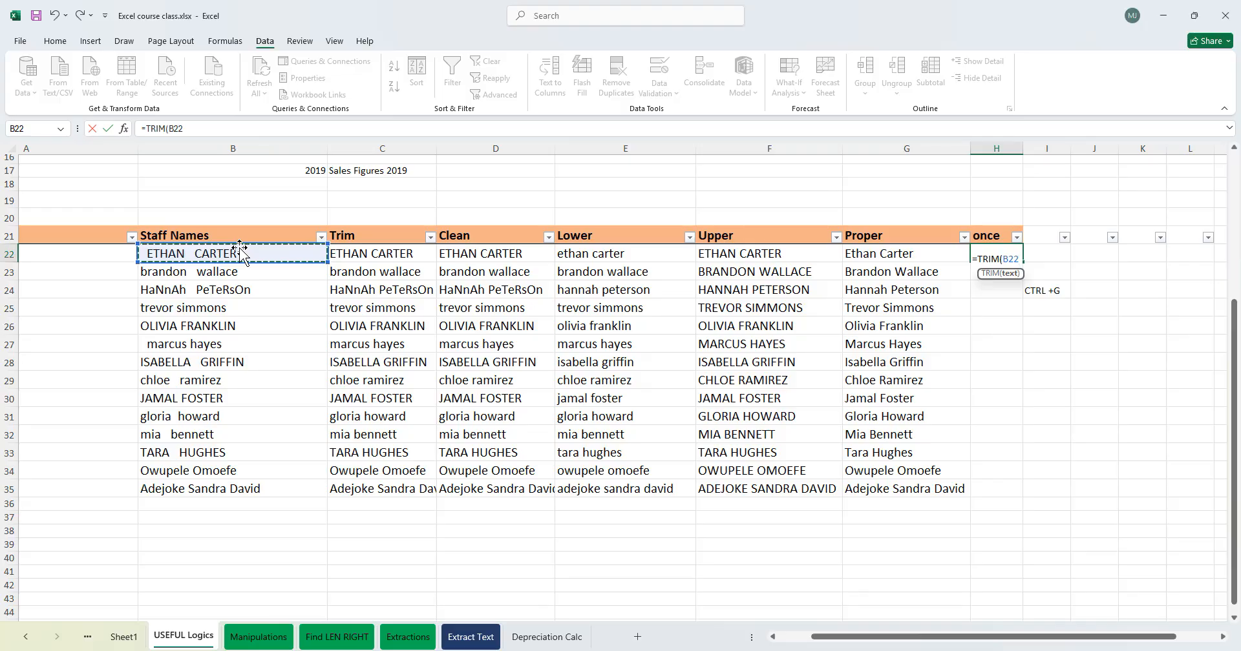
{"action": "key", "text": "BackSpace"}
{"action": "key", "text": "BackSpace"}
{"action": "key", "text": "BackSpace"}
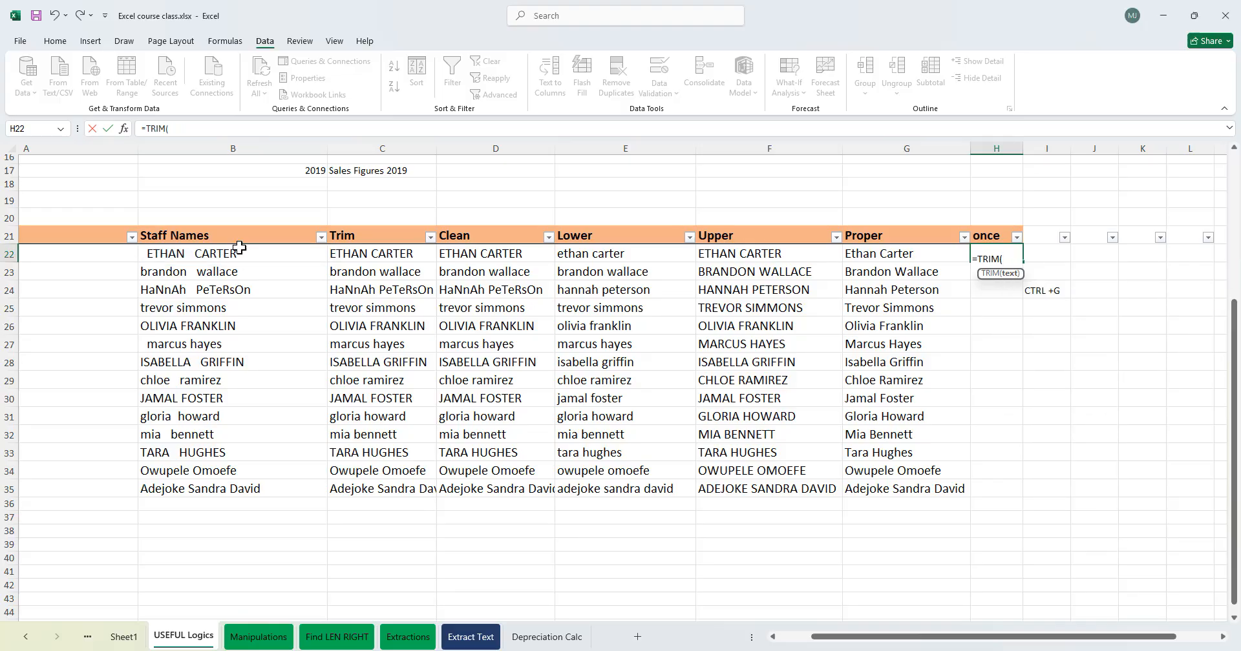
{"action": "type", "text": "clean"}
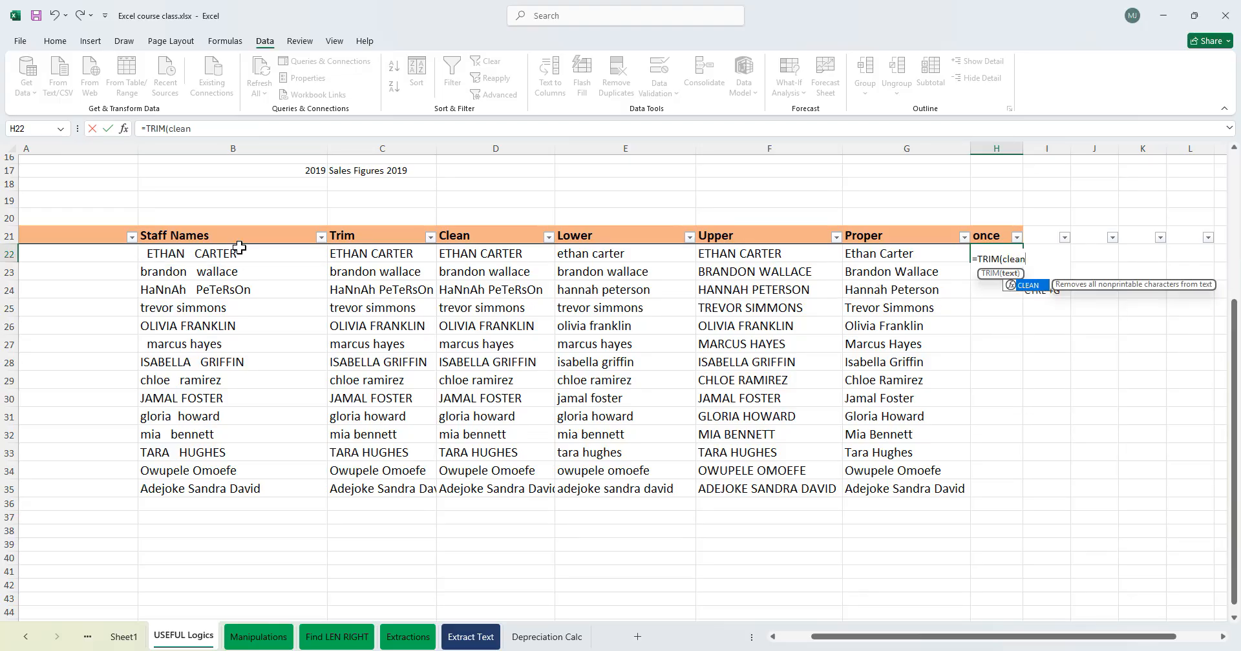
{"action": "key", "text": "Tab"}
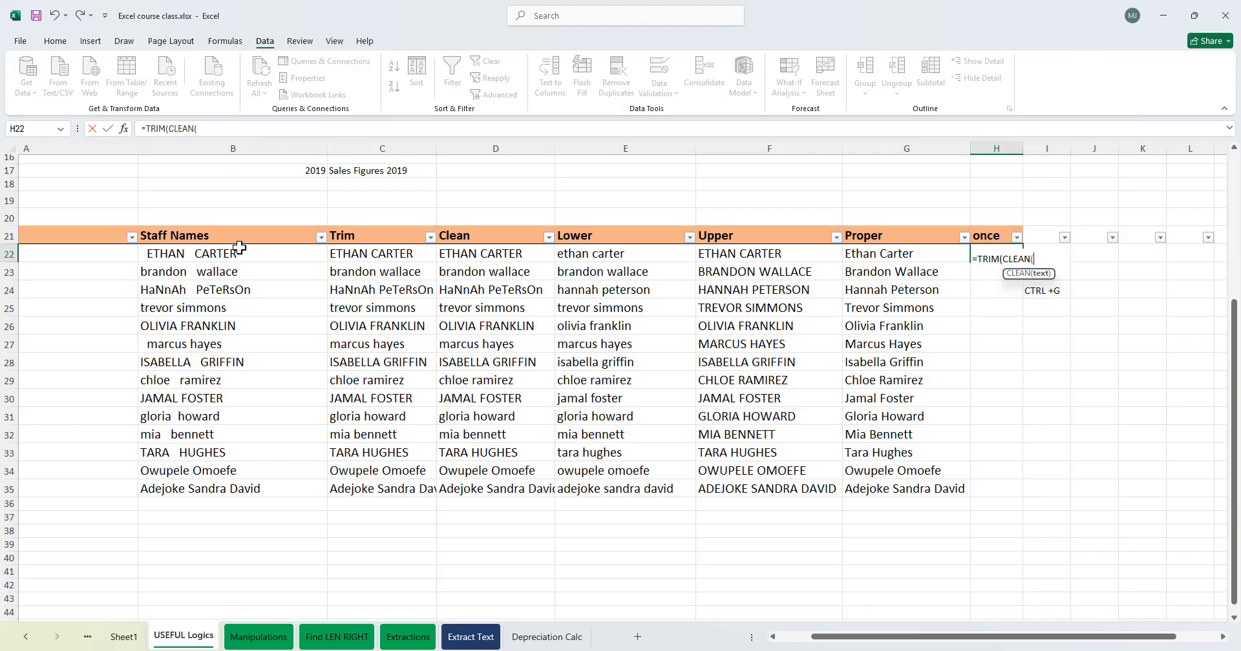
{"action": "type", "text": "proper"}
{"action": "key", "text": "Tab"}
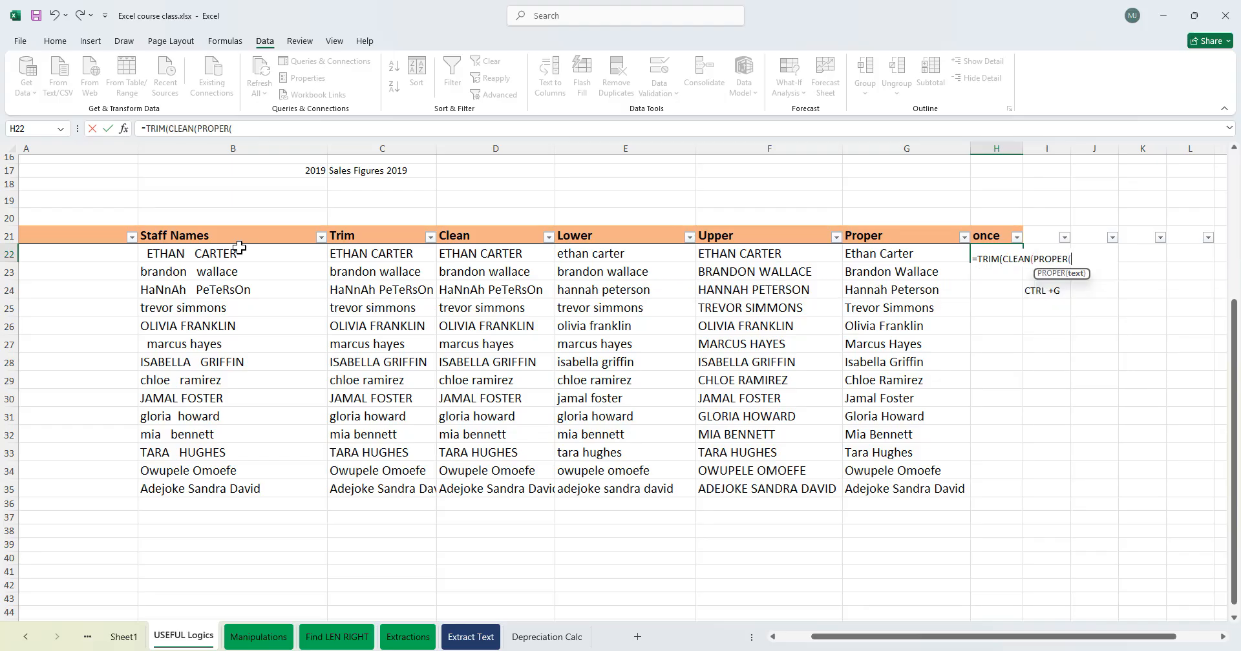
{"action": "left_click", "coordinate": [234, 252]}
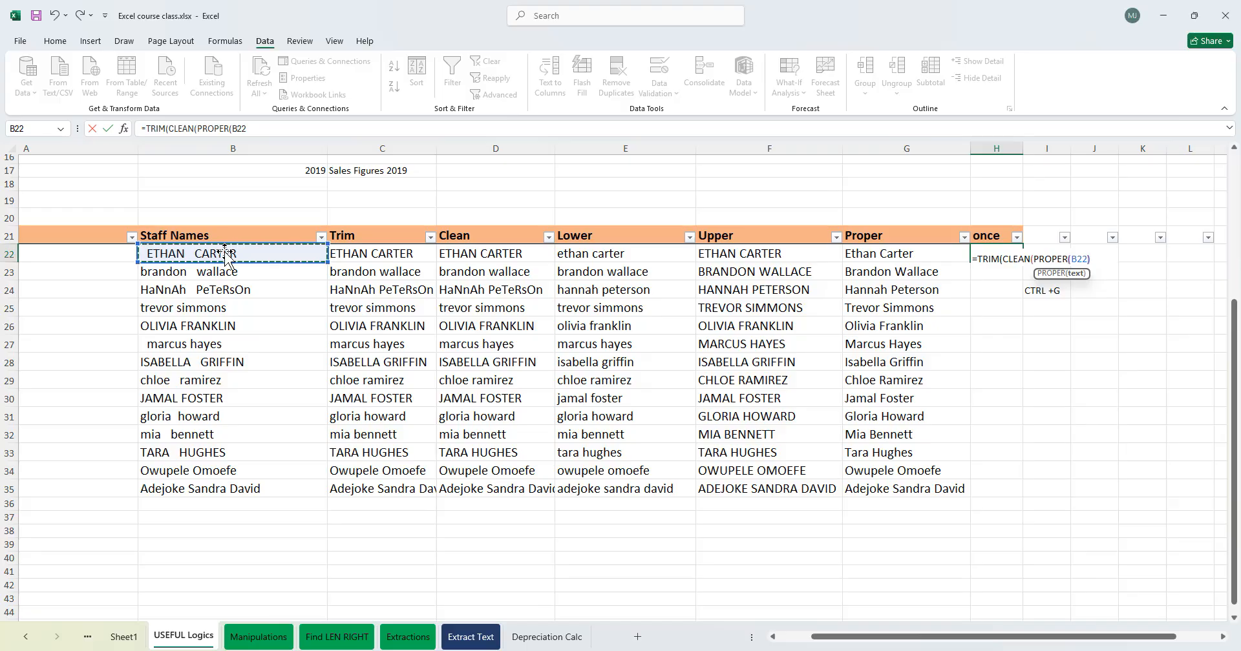
{"action": "type", "text": ")"}
{"action": "key", "text": "Return"}
{"action": "key", "text": "Return"}
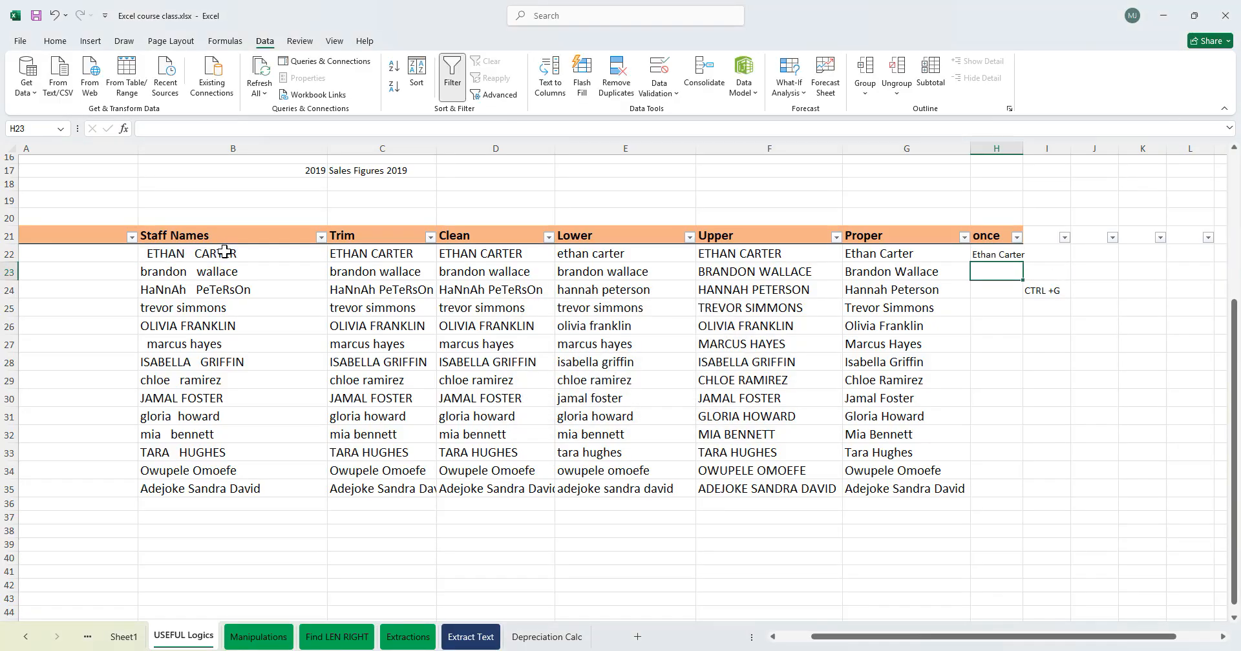
- Fill the nested formula down column H through row 35 and widen column H to fit
{"action": "left_click", "coordinate": [1011, 254]}
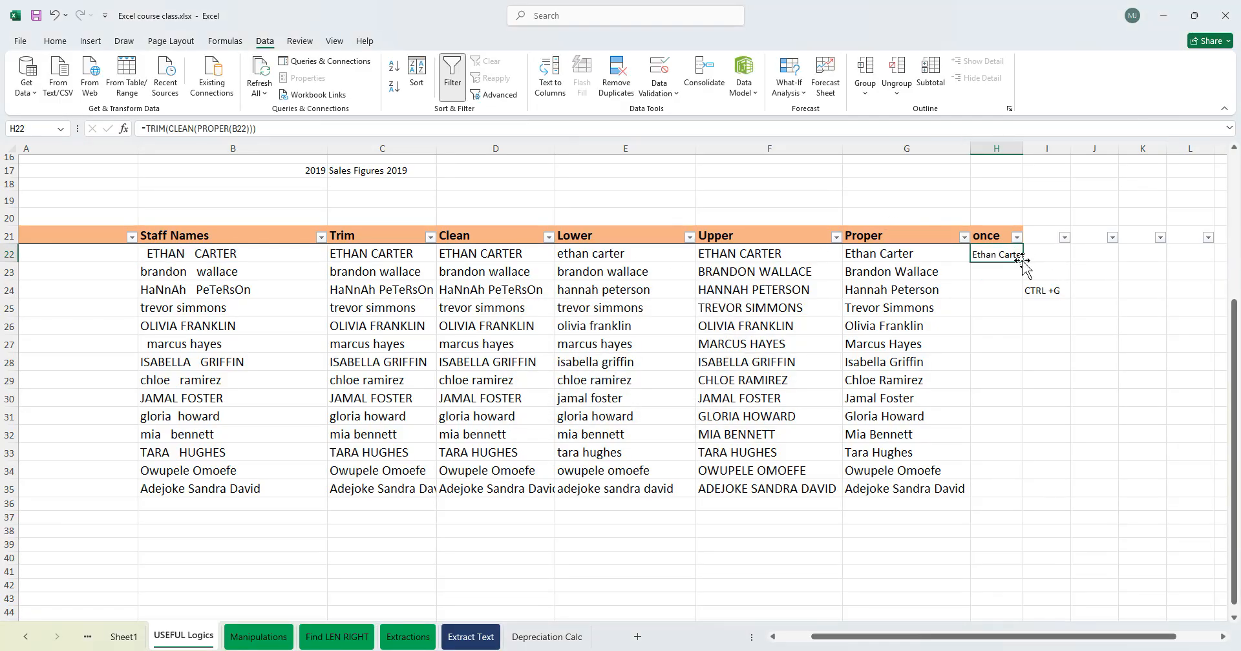
{"action": "double_click", "coordinate": [1026, 263]}
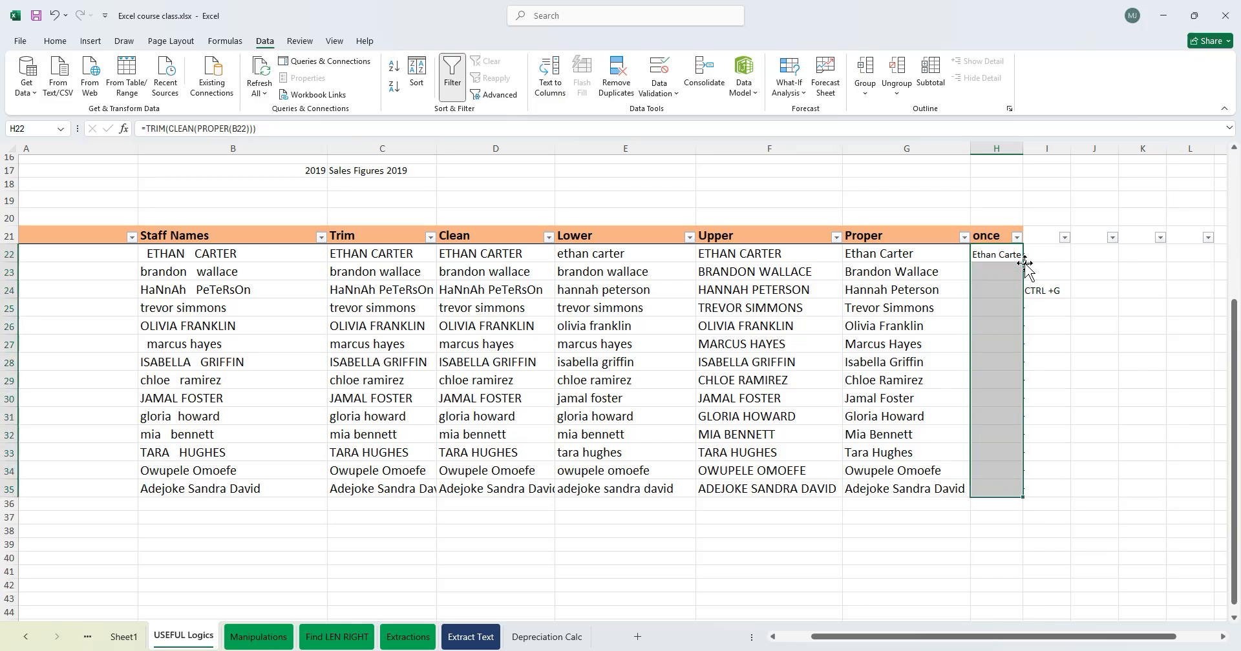
{"action": "double_click", "coordinate": [1023, 146]}
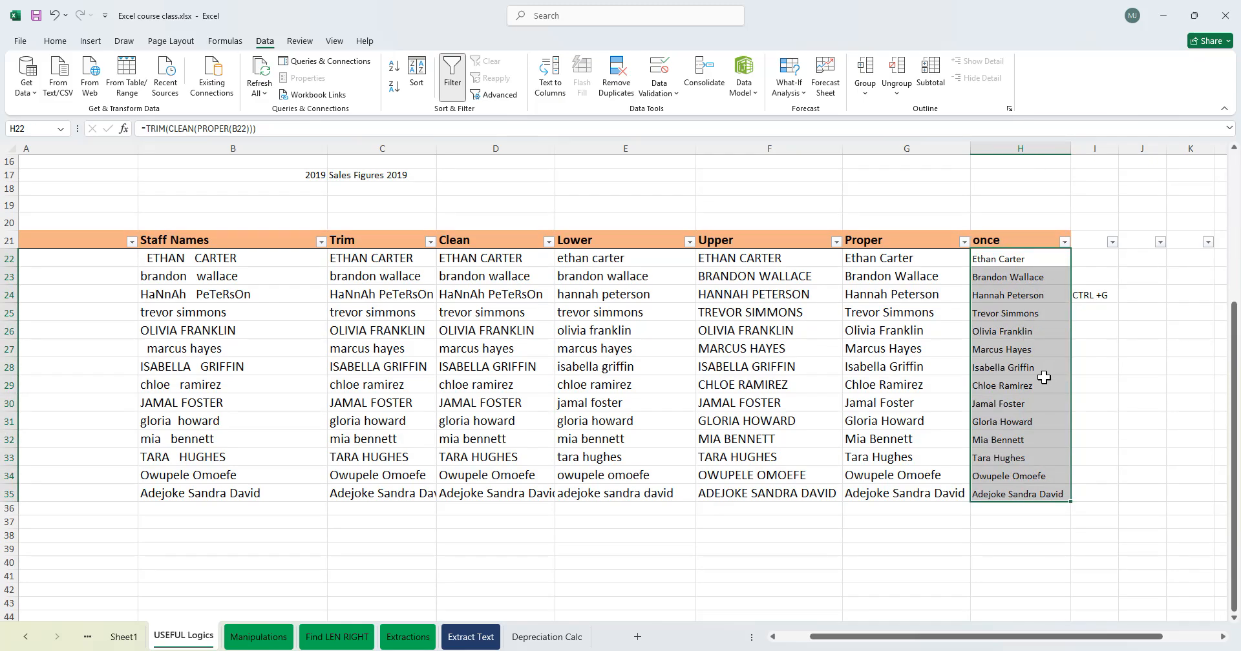
- Open H22's nested formula for review and leave it unchanged
{"action": "left_click", "coordinate": [1043, 382]}
{"action": "left_click", "coordinate": [991, 246]}
{"action": "left_click", "coordinate": [994, 292]}
{"action": "double_click", "coordinate": [1013, 260]}
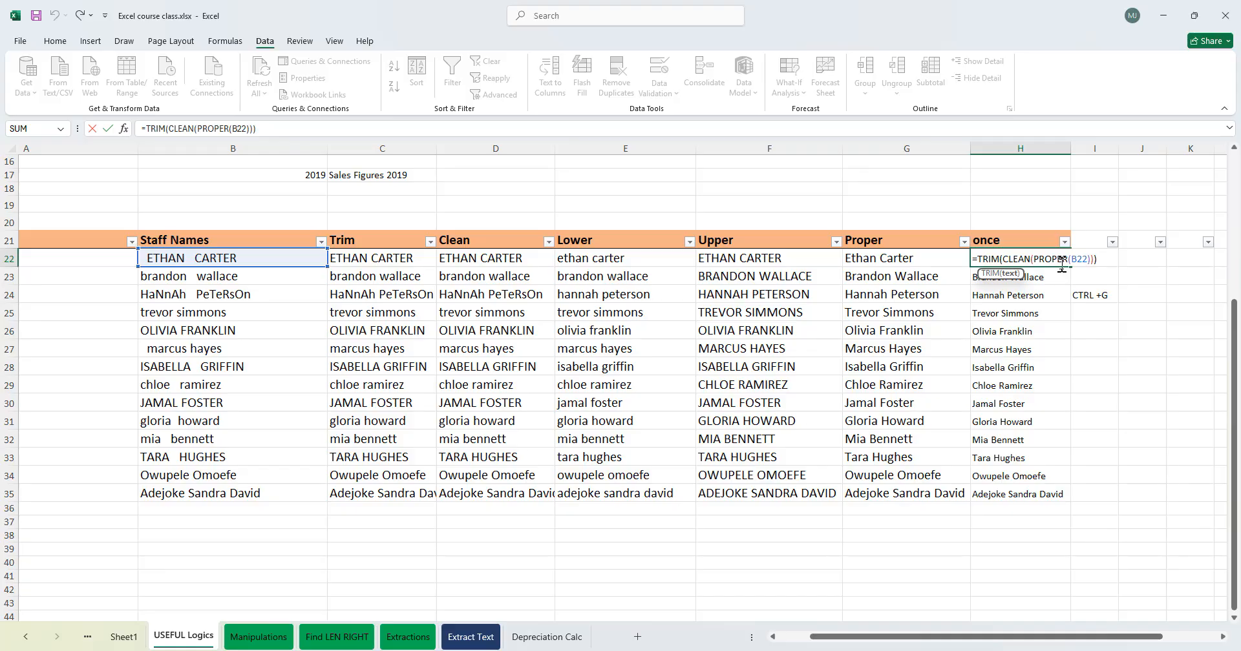
{"action": "key", "text": "Return"}
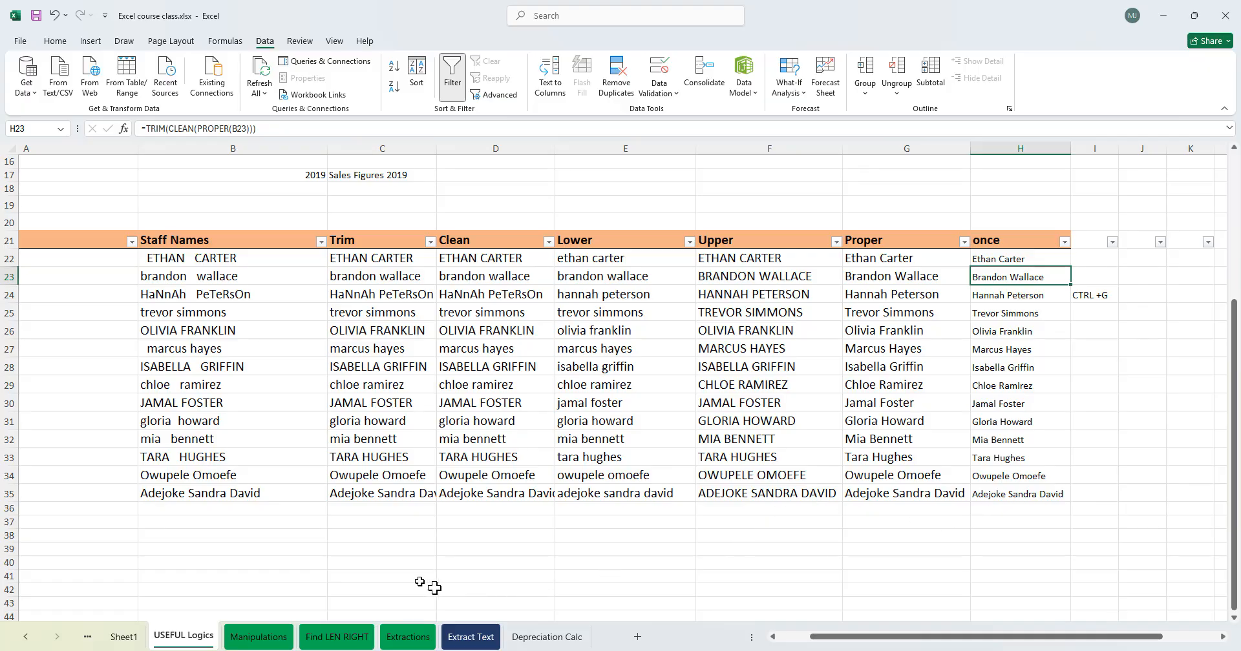
- Browse through the other worksheets and return to the USEFUL Logics sheet
{"action": "left_click", "coordinate": [258, 637]}
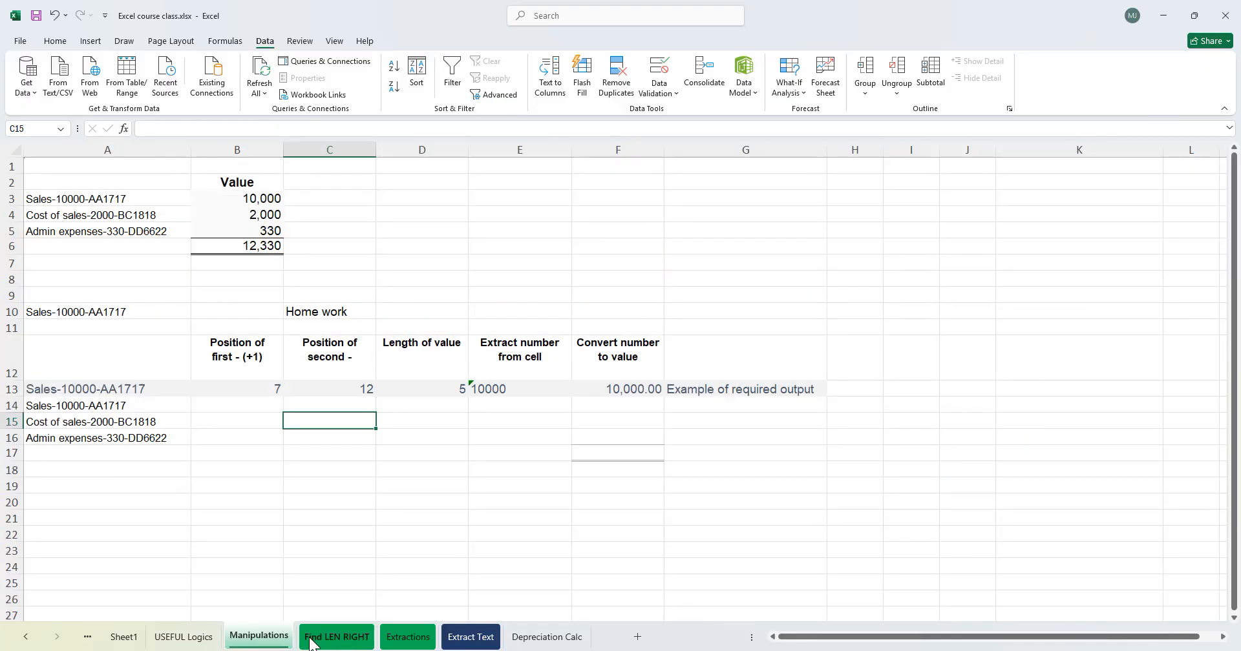
{"action": "left_click", "coordinate": [320, 638]}
{"action": "left_click", "coordinate": [410, 639]}
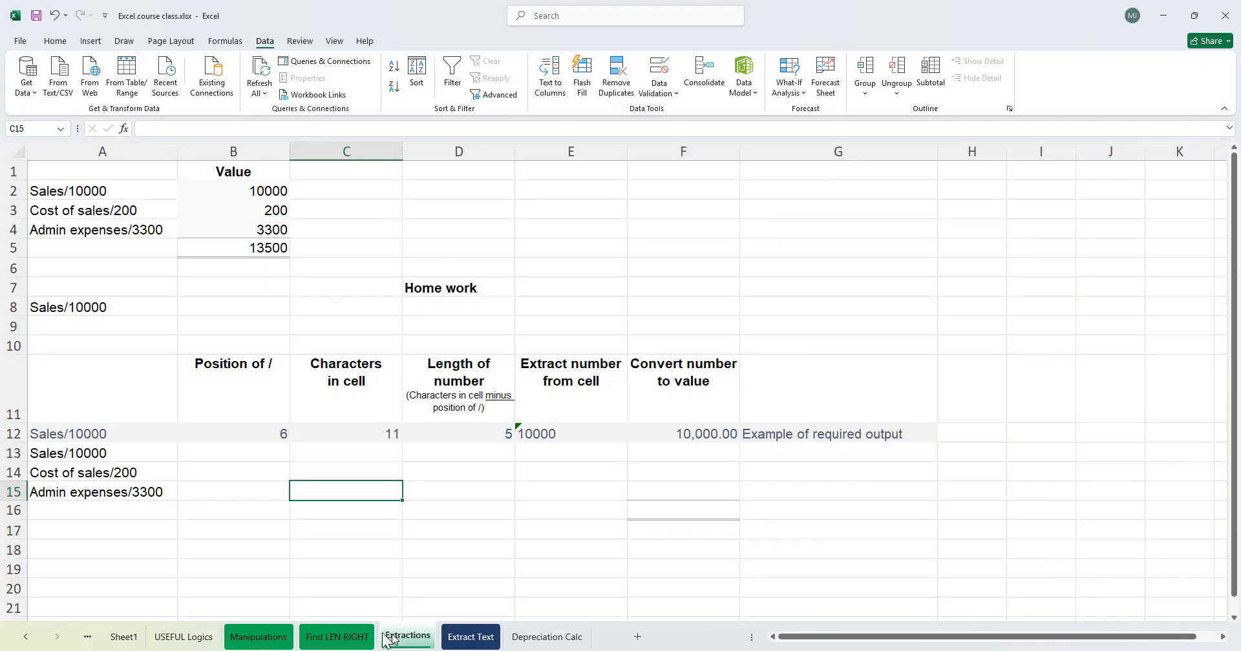
{"action": "left_click", "coordinate": [265, 635]}
{"action": "left_click", "coordinate": [351, 638]}
{"action": "left_click", "coordinate": [417, 639]}
{"action": "left_click", "coordinate": [259, 637]}
{"action": "left_click", "coordinate": [337, 638]}
{"action": "left_click", "coordinate": [411, 638]}
{"action": "left_click", "coordinate": [262, 637]}
{"action": "left_click", "coordinate": [407, 638]}
{"action": "left_click", "coordinate": [185, 638]}
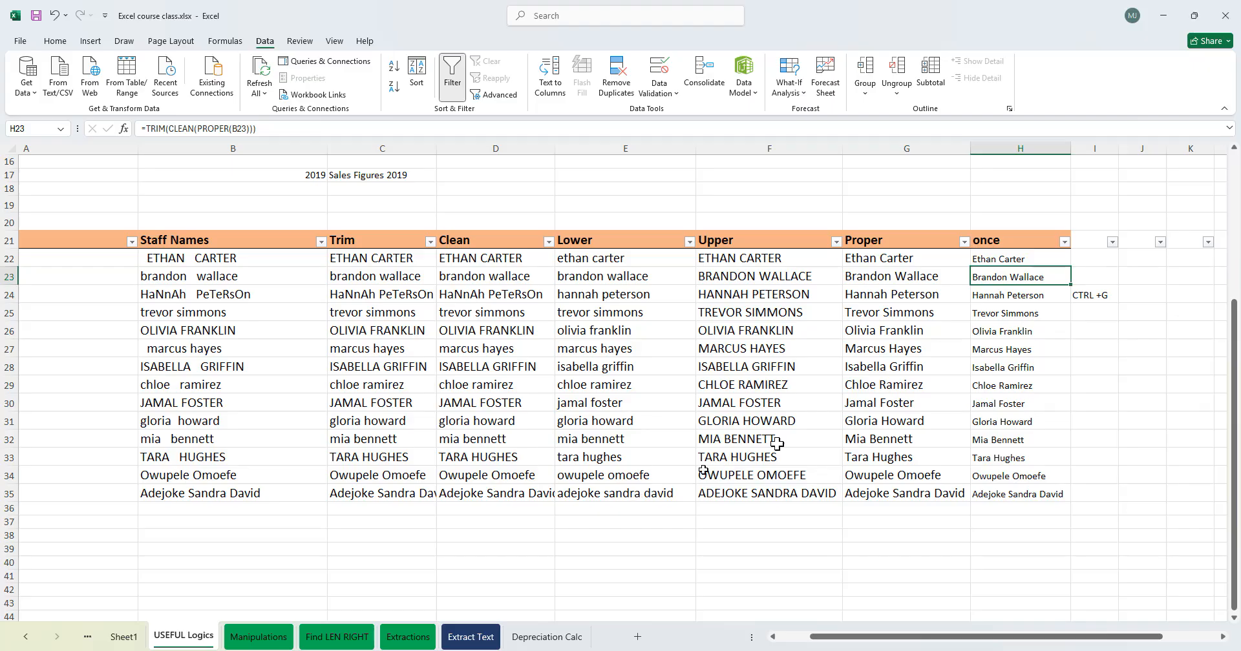
{"action": "left_click", "coordinate": [886, 460]}
{"action": "left_click", "coordinate": [901, 402]}
{"action": "left_click", "coordinate": [894, 365]}
{"action": "left_click", "coordinate": [747, 385]}
{"action": "left_click", "coordinate": [762, 330]}
{"action": "left_click", "coordinate": [743, 438]}
{"action": "left_click", "coordinate": [614, 441]}
{"action": "left_click", "coordinate": [630, 345]}
{"action": "left_click", "coordinate": [852, 317]}
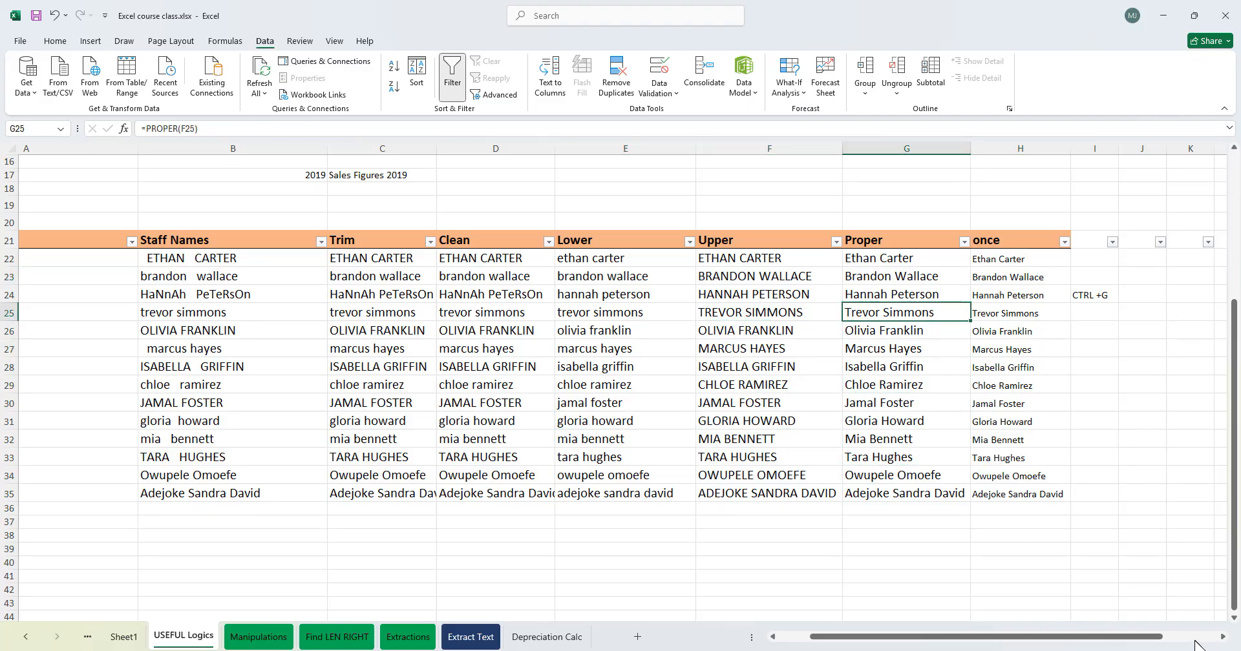